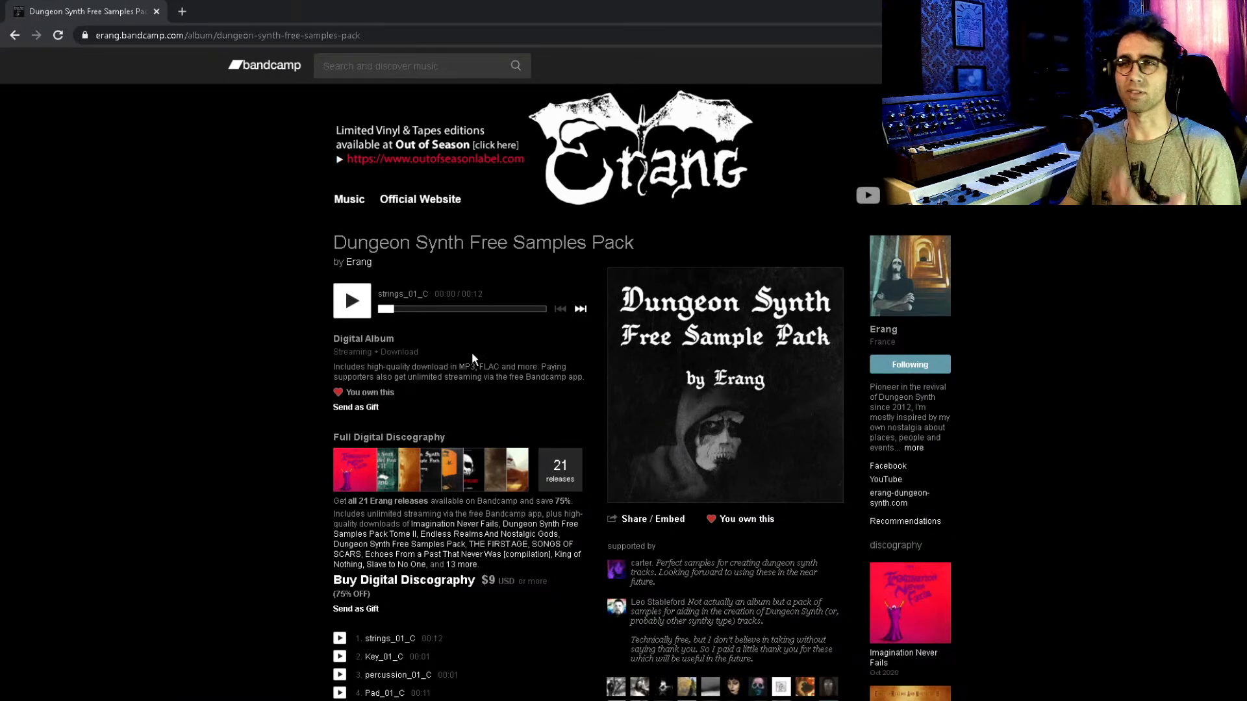
- Look through the Dungeon Synth Free Samples Pack page on Bandcamp and examine its full list of sample tracks
{"action": "scroll", "coordinate": [488, 418], "scroll_direction": "down", "scroll_amount": 2}
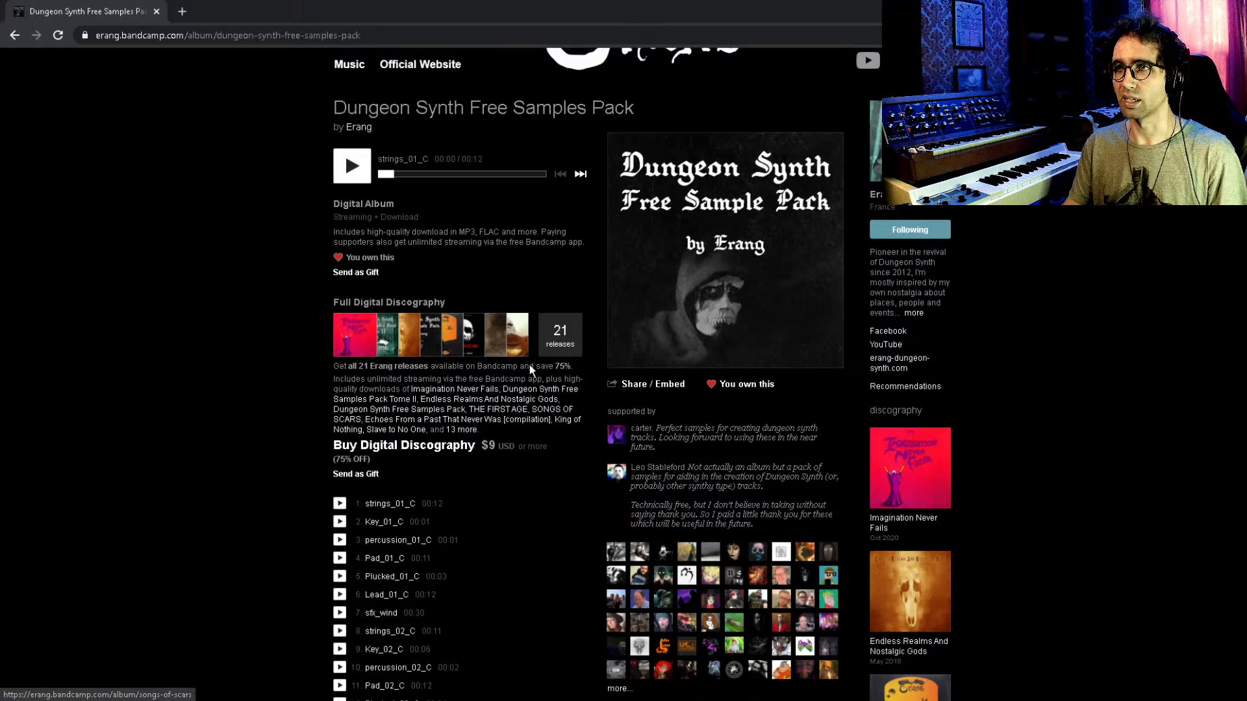
{"action": "scroll", "coordinate": [707, 649], "scroll_direction": "down", "scroll_amount": 1}
{"action": "scroll", "coordinate": [746, 448], "scroll_direction": "up", "scroll_amount": 3}
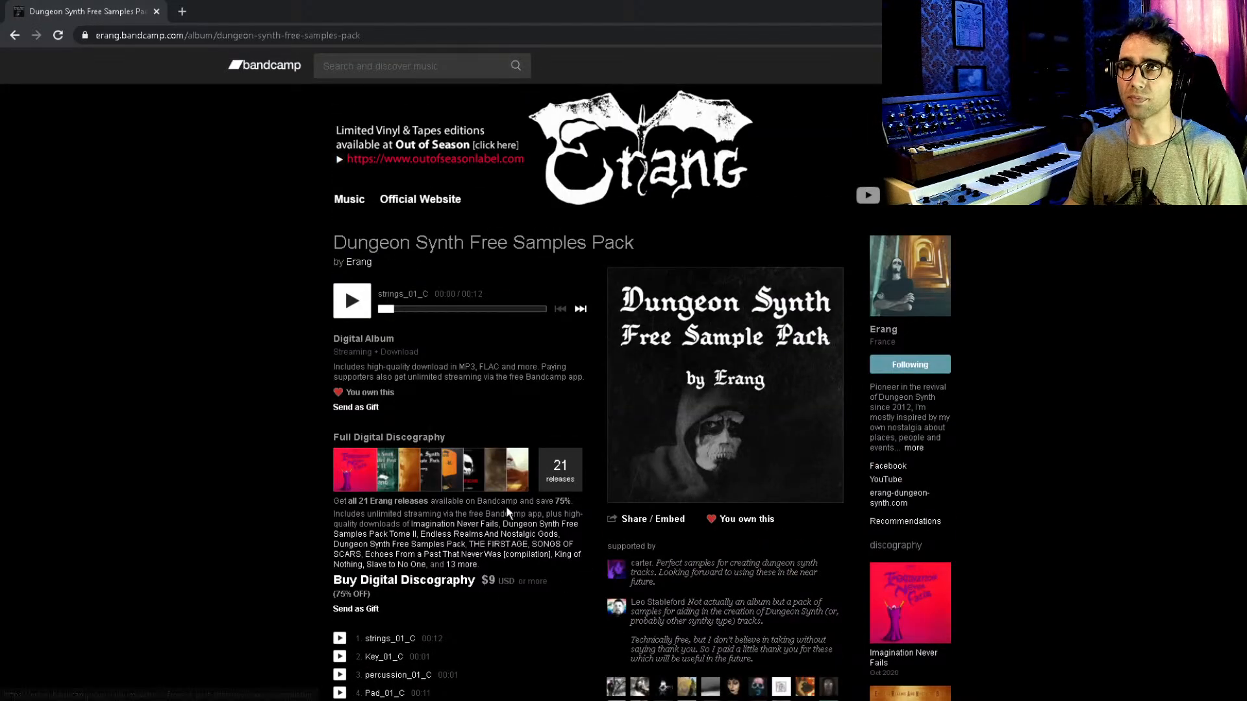
{"action": "scroll", "coordinate": [569, 499], "scroll_direction": "down", "scroll_amount": 3}
{"action": "scroll", "coordinate": [570, 498], "scroll_direction": "down", "scroll_amount": 14}
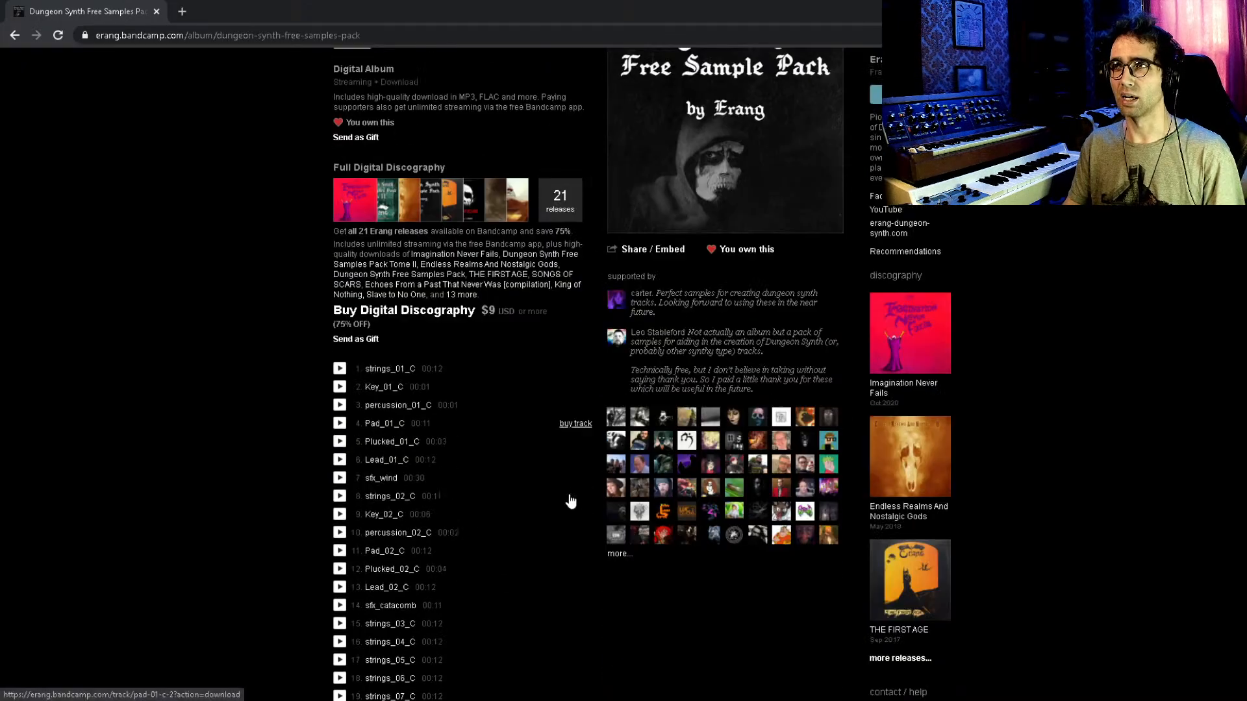
{"action": "scroll", "coordinate": [421, 455], "scroll_direction": "up", "scroll_amount": 14}
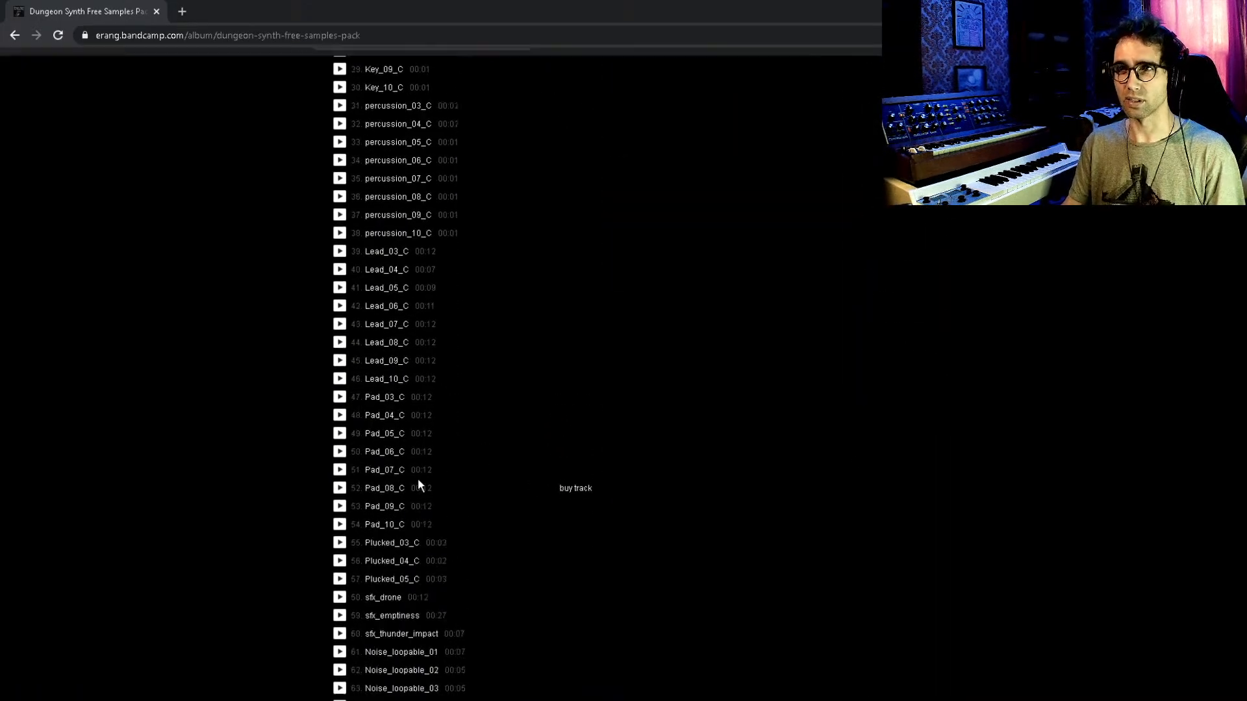
{"action": "scroll", "coordinate": [569, 457], "scroll_direction": "down", "scroll_amount": 12}
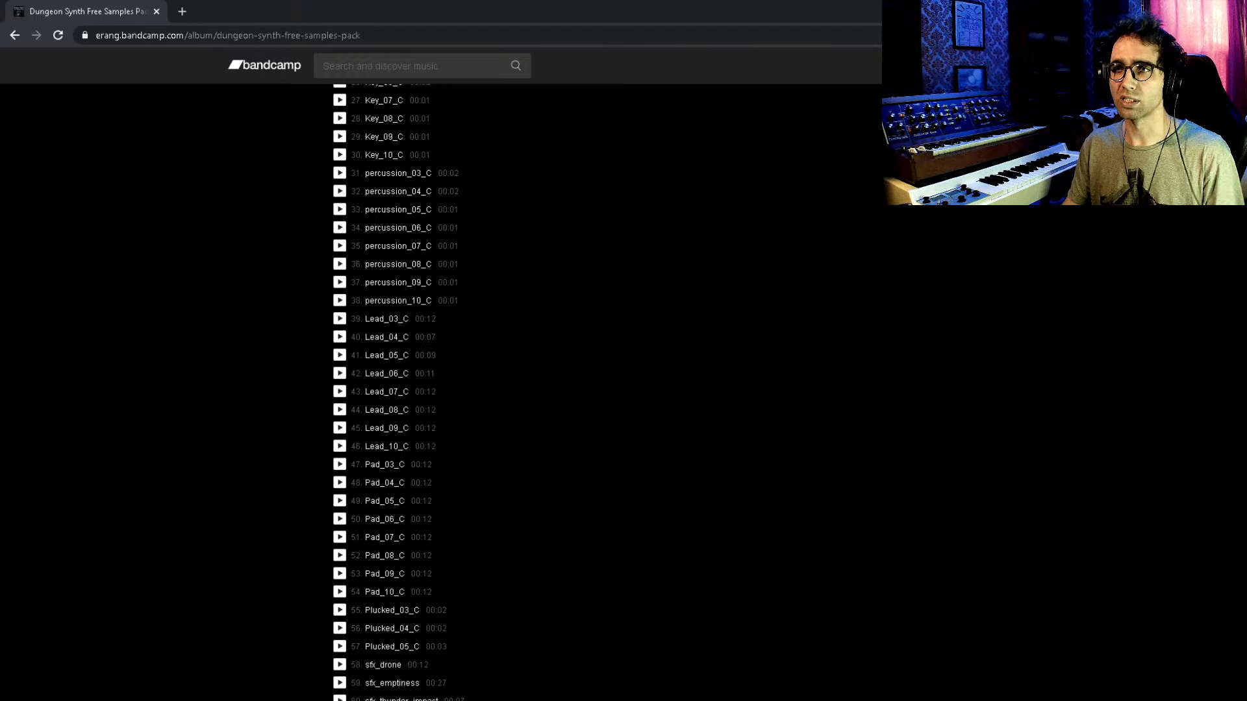
- Switch to the Erang Sample Exploration project in REAPER and show the Media Explorer with the Erang Samples folder
{"action": "left_click", "coordinate": [576, 700]}
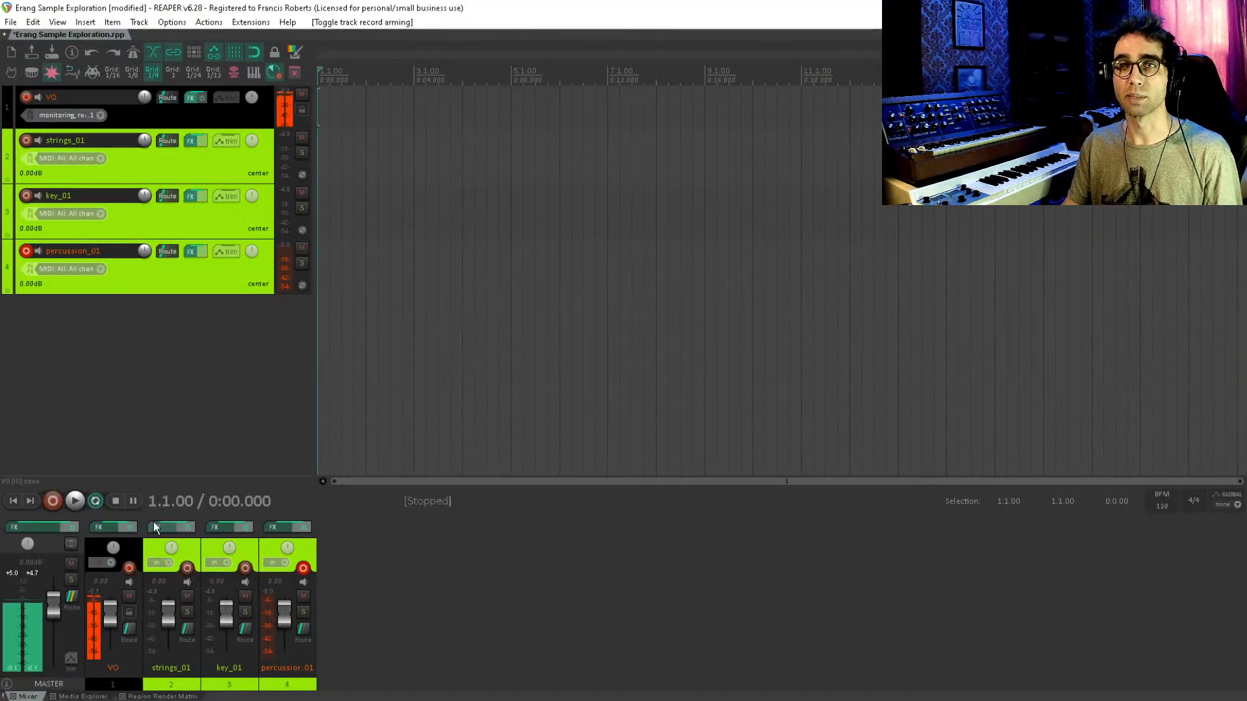
{"action": "left_click", "coordinate": [67, 697]}
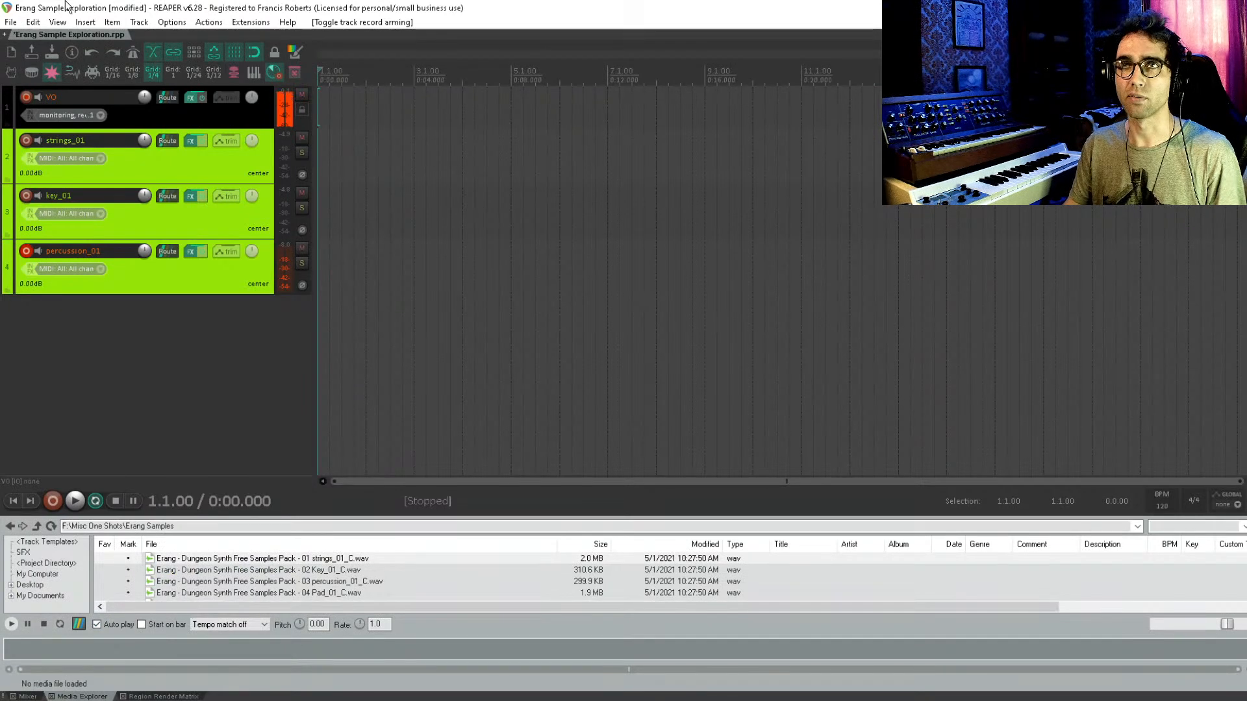
{"action": "left_click", "coordinate": [59, 22]}
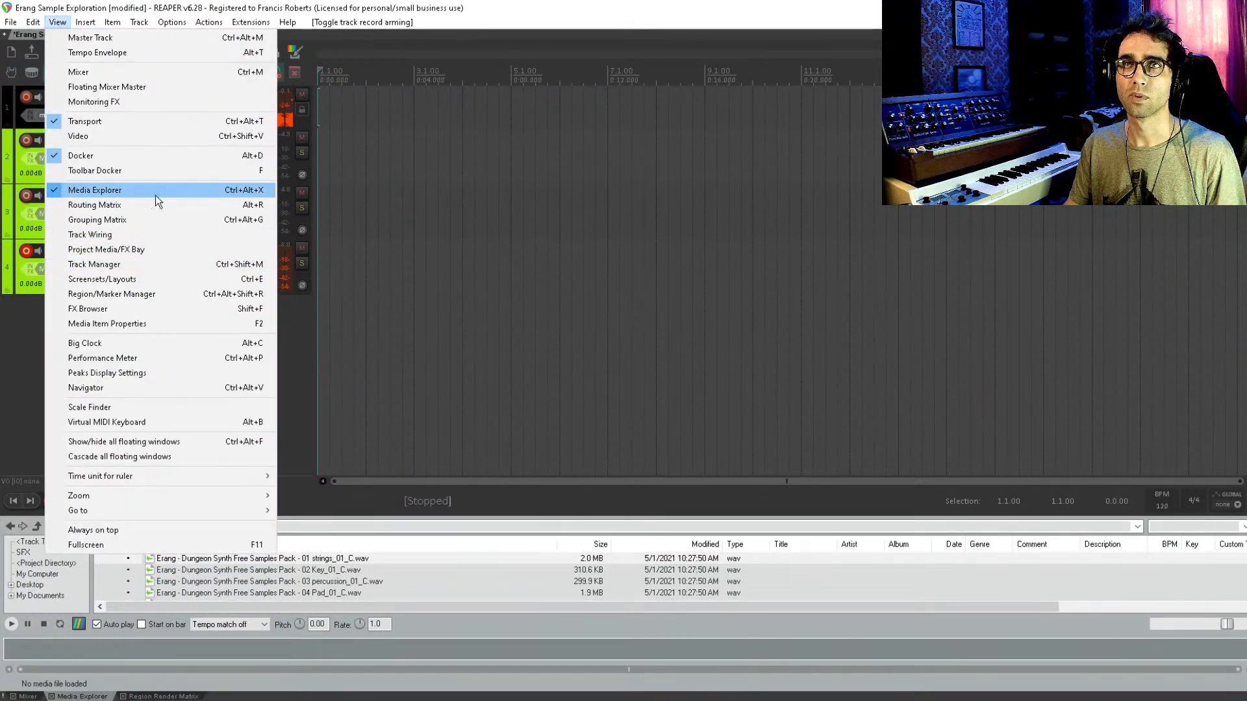
{"action": "left_click", "coordinate": [485, 2]}
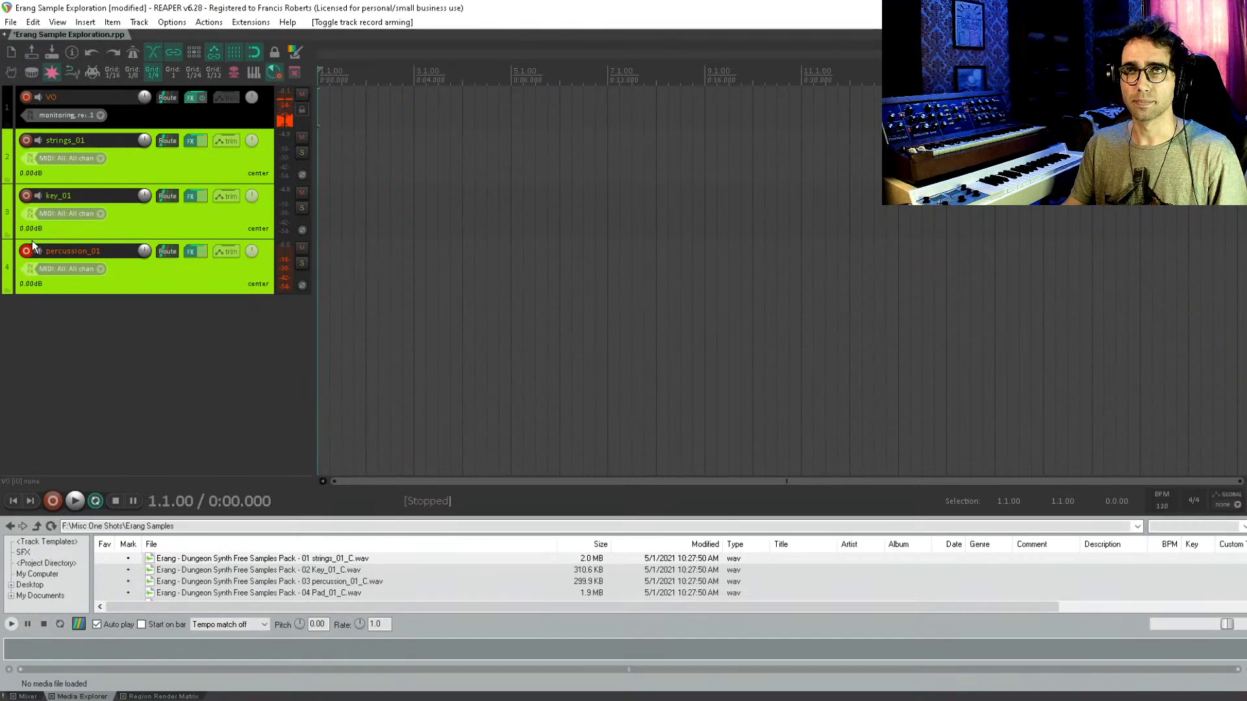
- Audition the Erang samples one after another, from 01 strings_01_C.wav through 09 Key_02_C.wav
{"action": "left_click", "coordinate": [265, 560]}
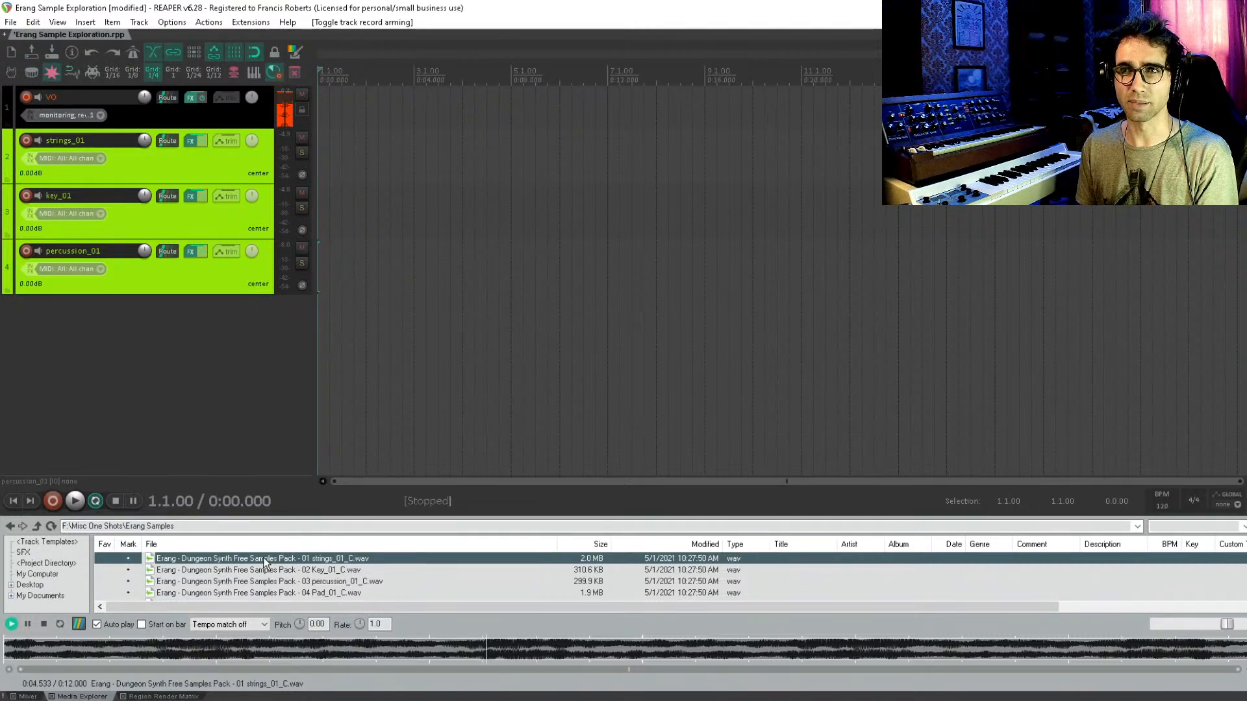
{"action": "key", "text": "Down"}
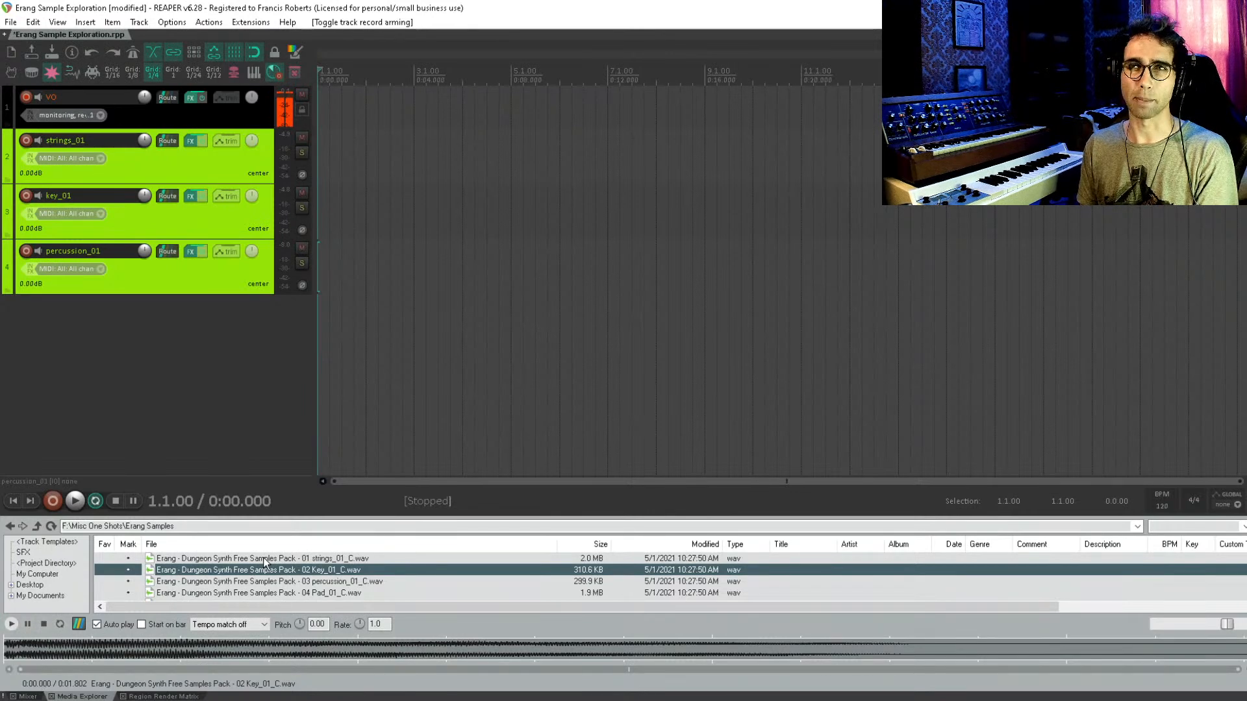
{"action": "key", "text": "Down"}
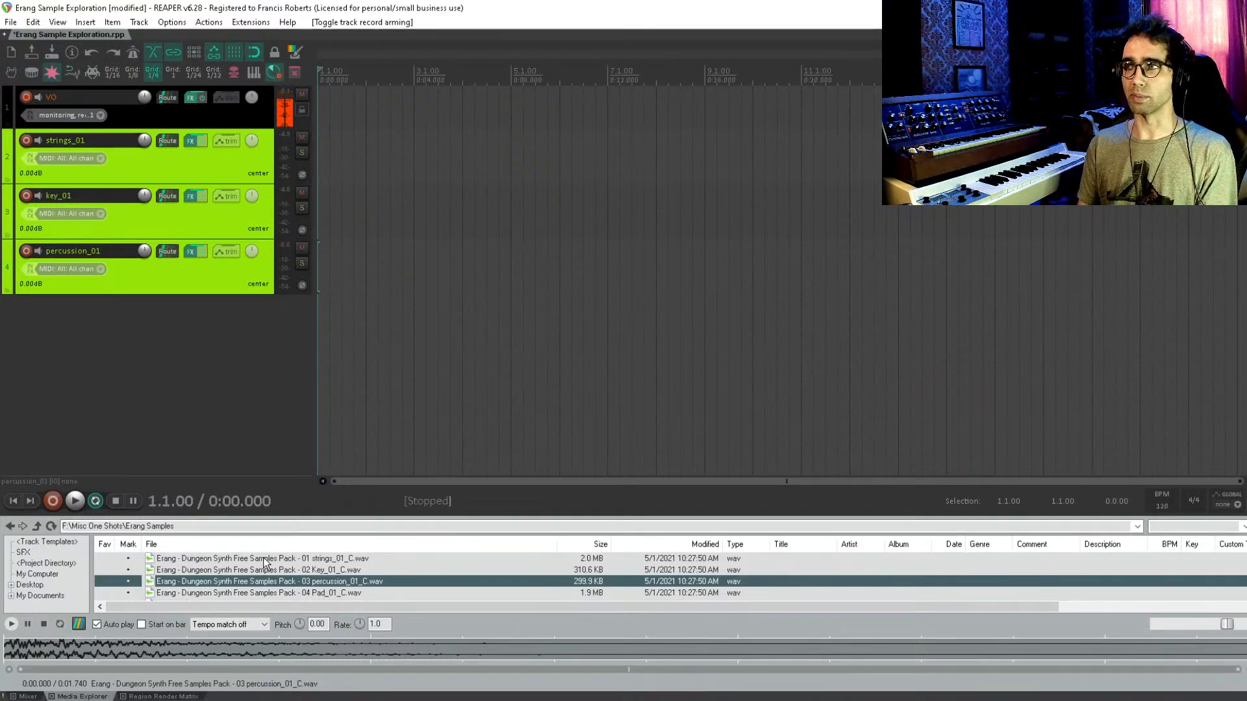
{"action": "key", "text": "Down"}
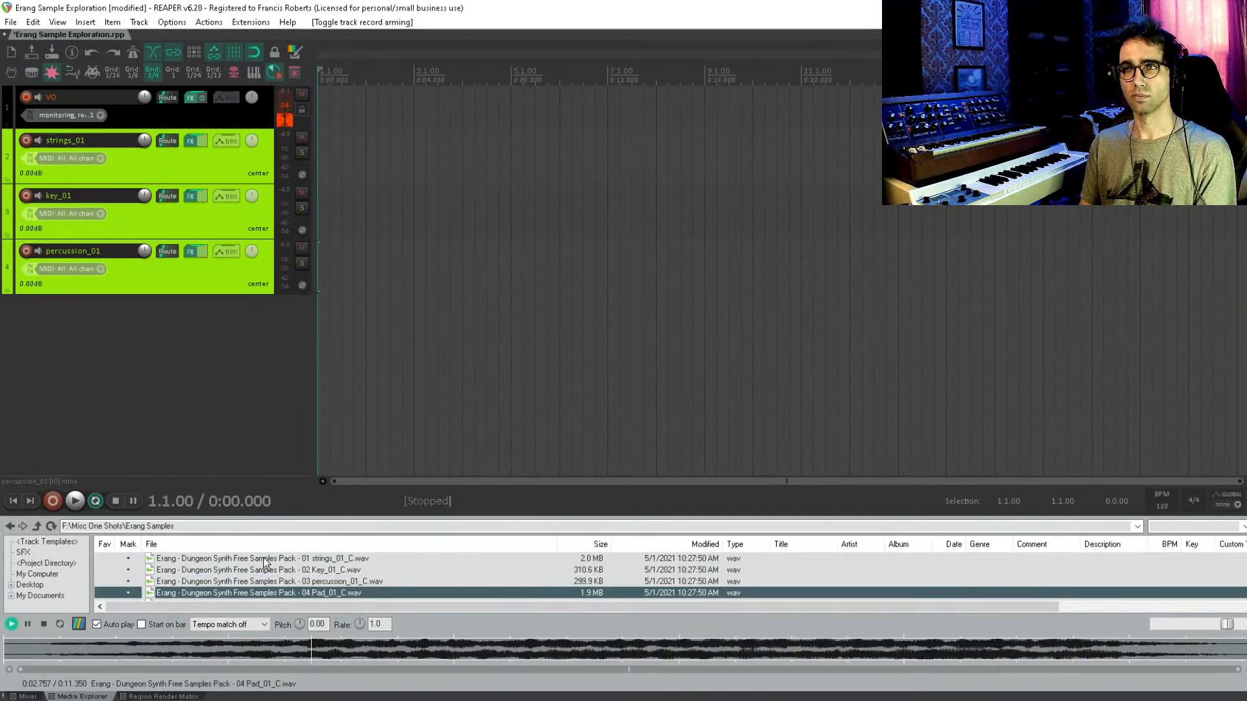
{"action": "key", "text": "Down"}
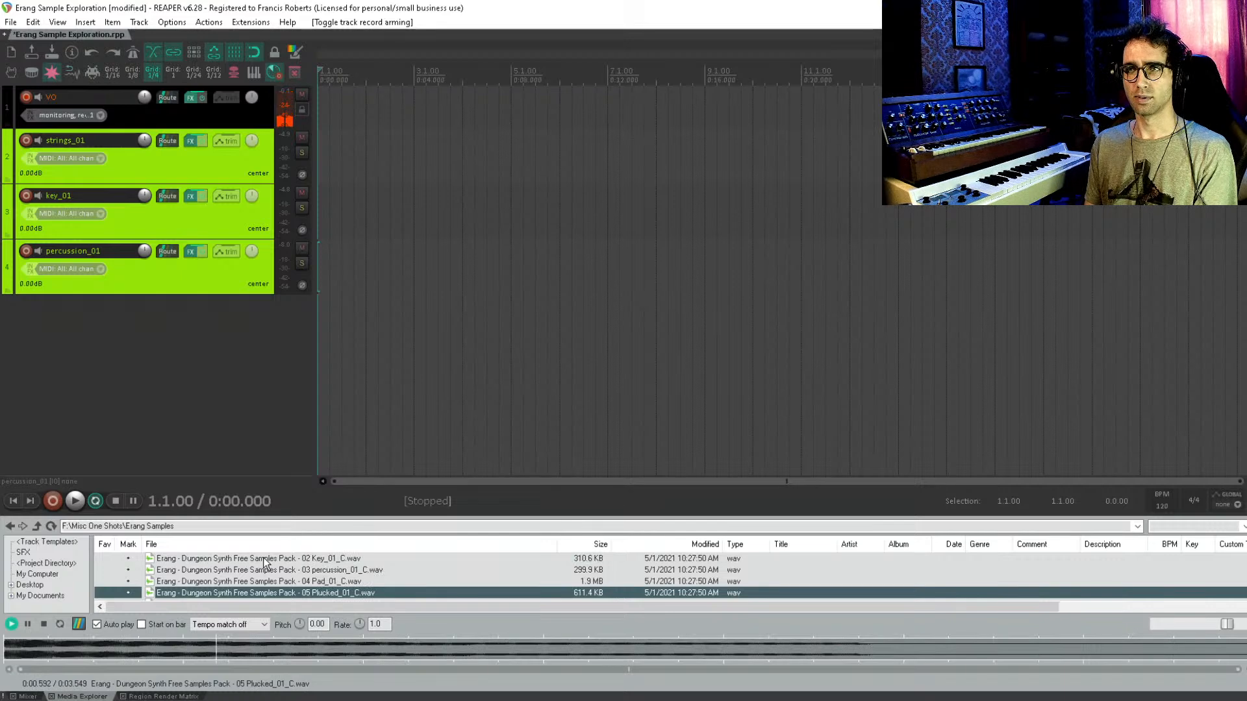
{"action": "key", "text": "Down"}
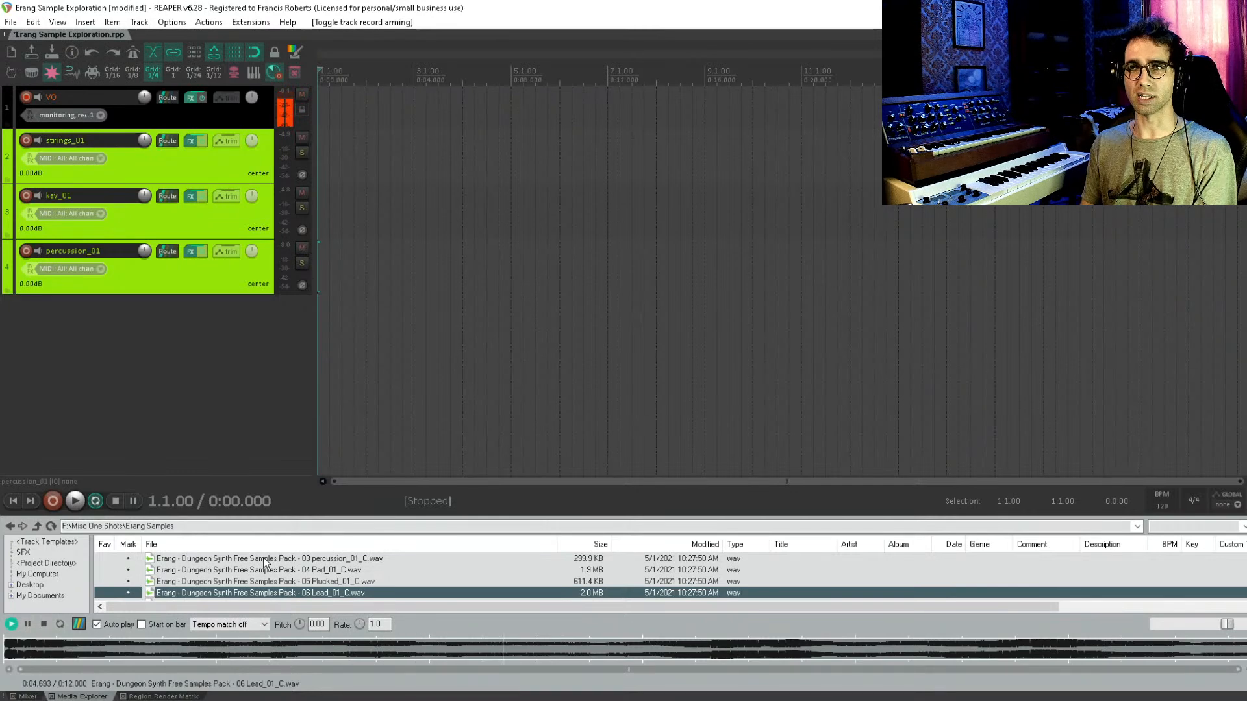
{"action": "key", "text": "Down"}
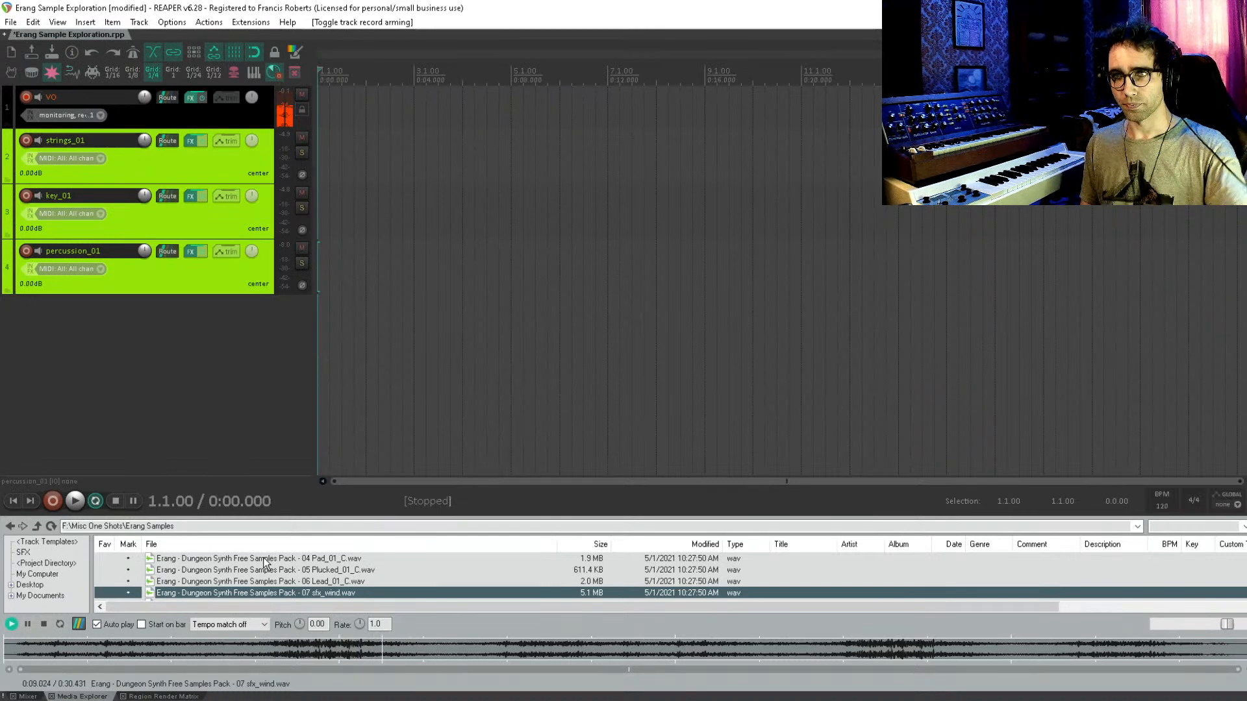
{"action": "key", "text": "Down"}
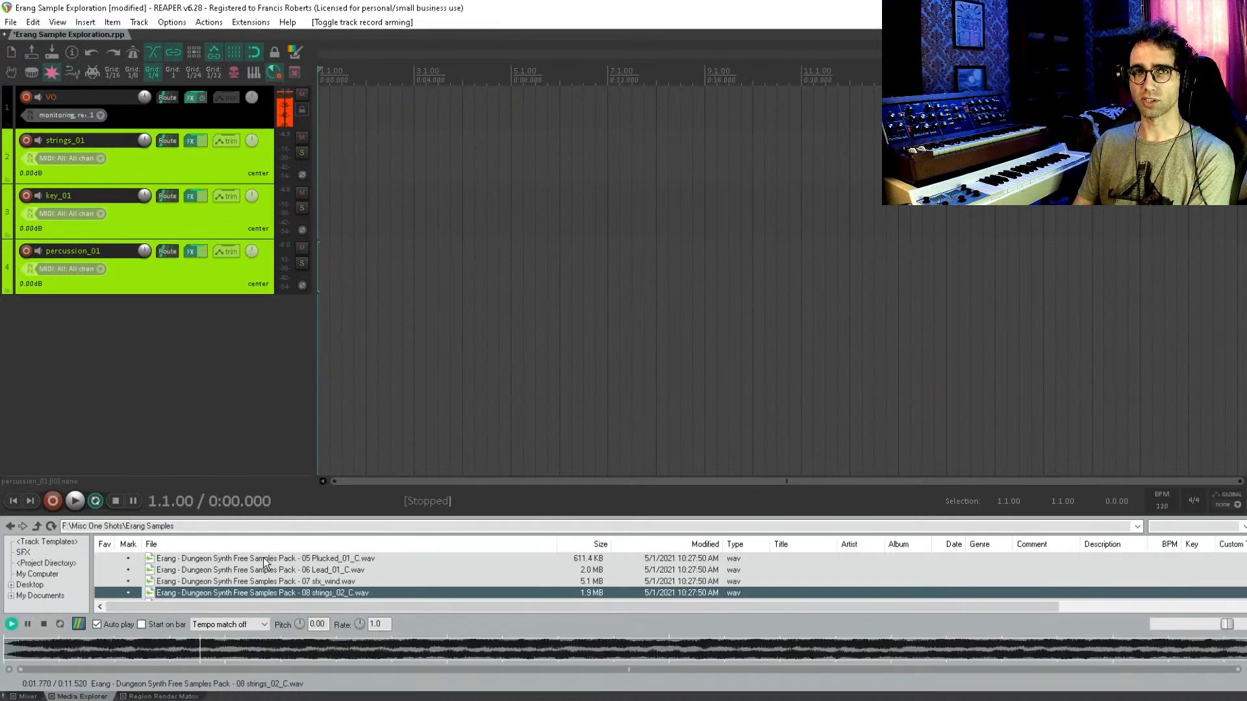
{"action": "key", "text": "Down"}
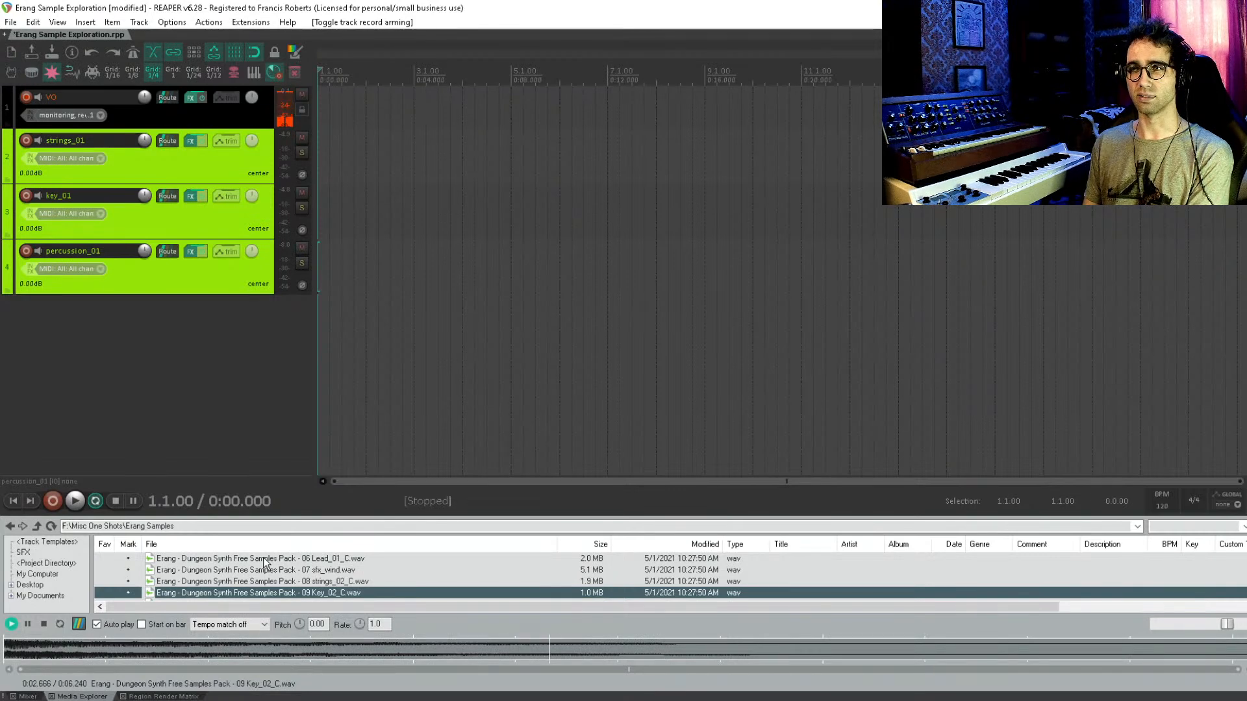
{"action": "key", "text": "space"}
{"action": "key", "text": "space"}
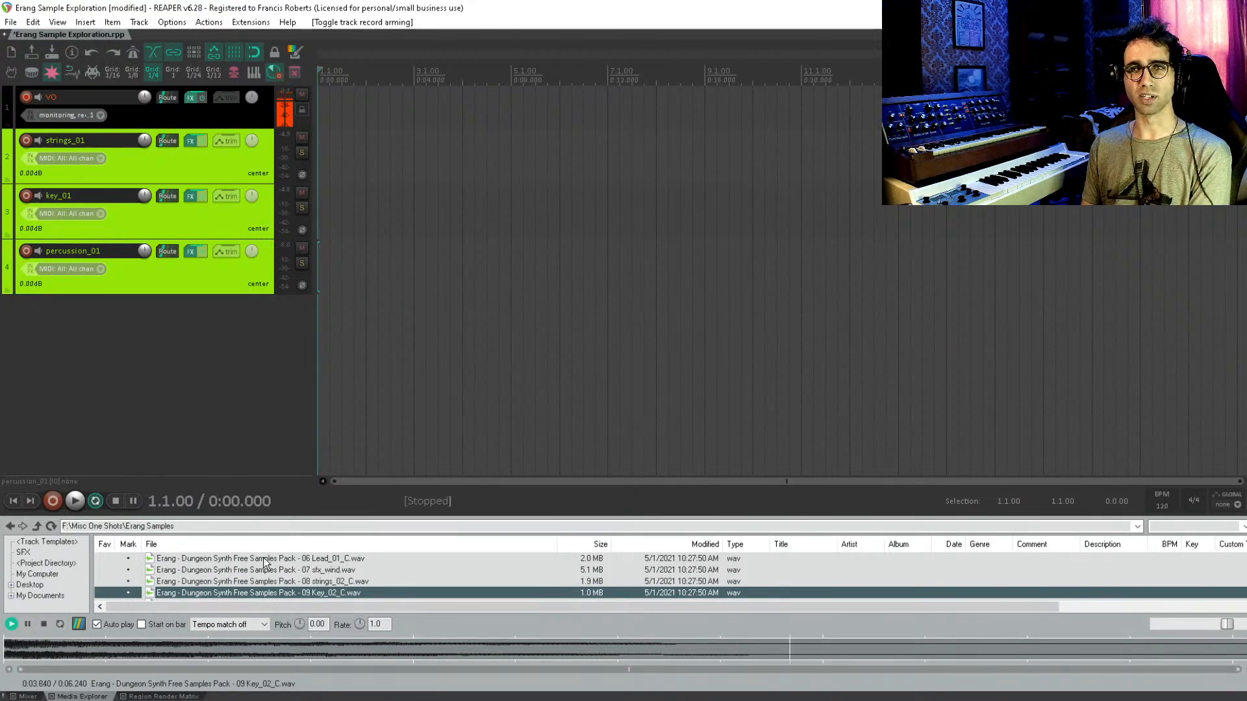
- Preview sample 10 percussion_02_C.wav and place it on a new track below percussion_01 at the project start
{"action": "key", "text": "Down"}
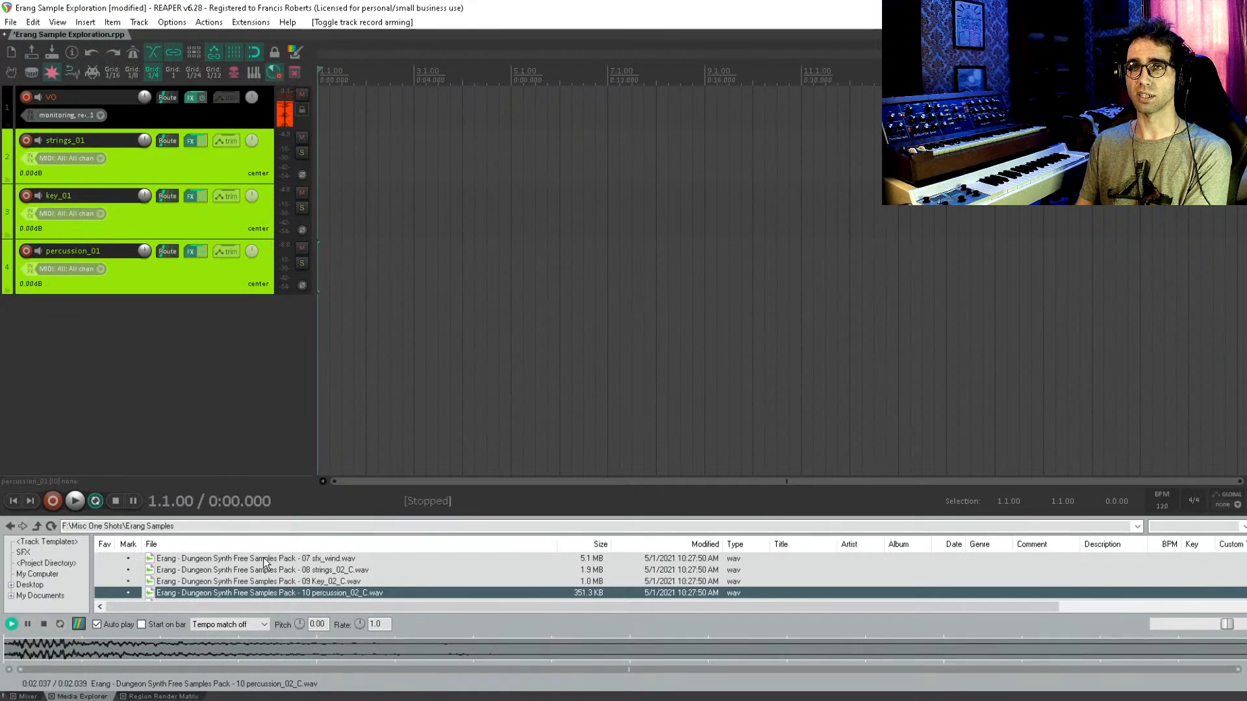
{"action": "left_click_drag", "start_coordinate": [200, 591], "coordinate": [318, 316]}
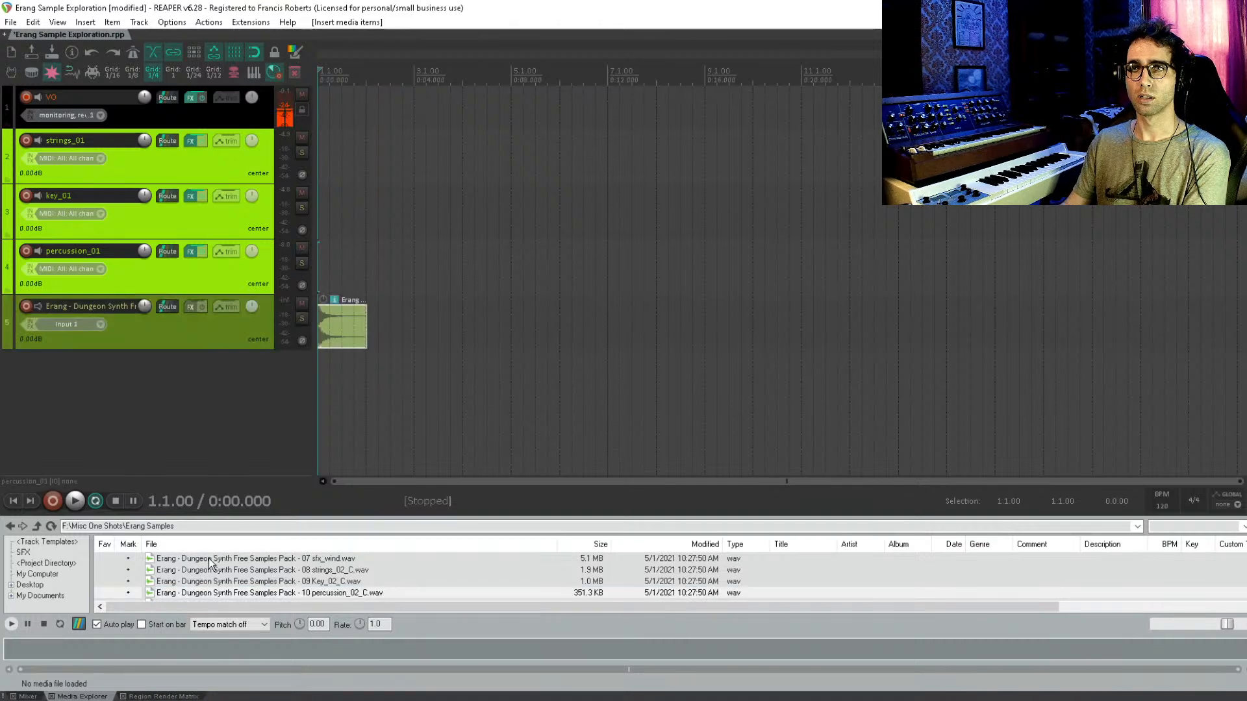
{"action": "left_click", "coordinate": [190, 594]}
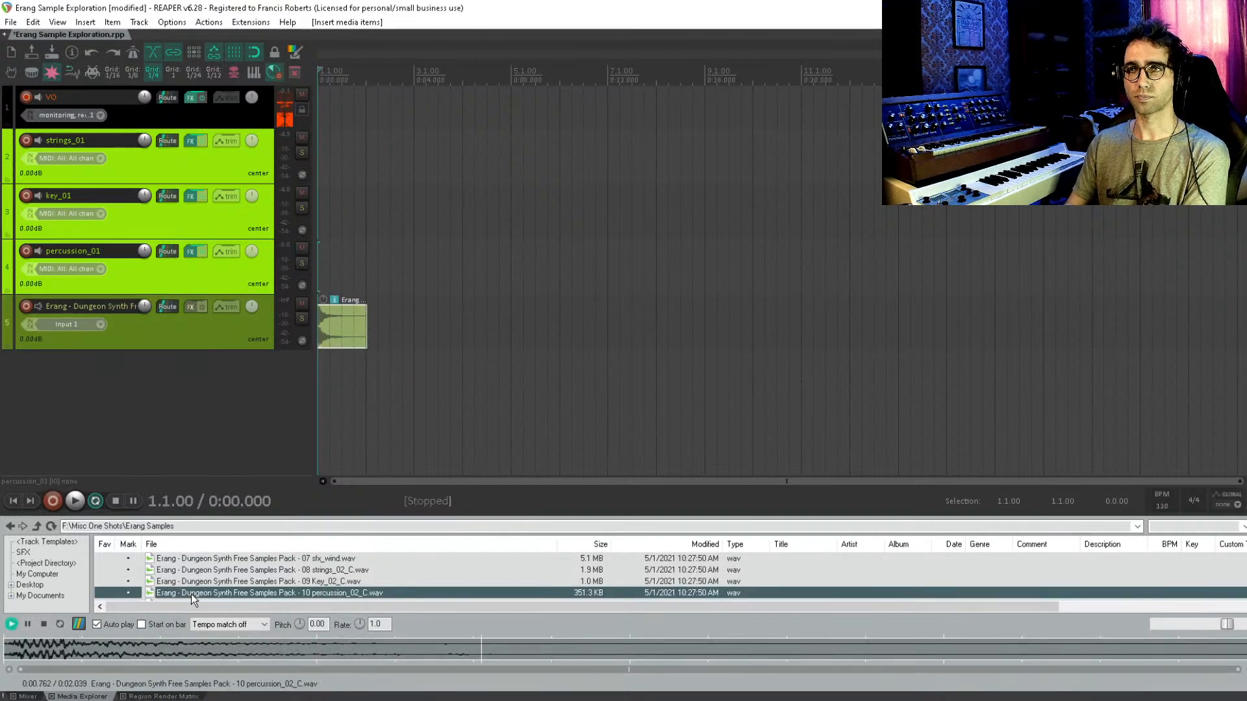
- Audition the samples from 11 Pad_02_C.wav through 15 strings_03_C.wav, then stop the preview
{"action": "key", "text": "Down"}
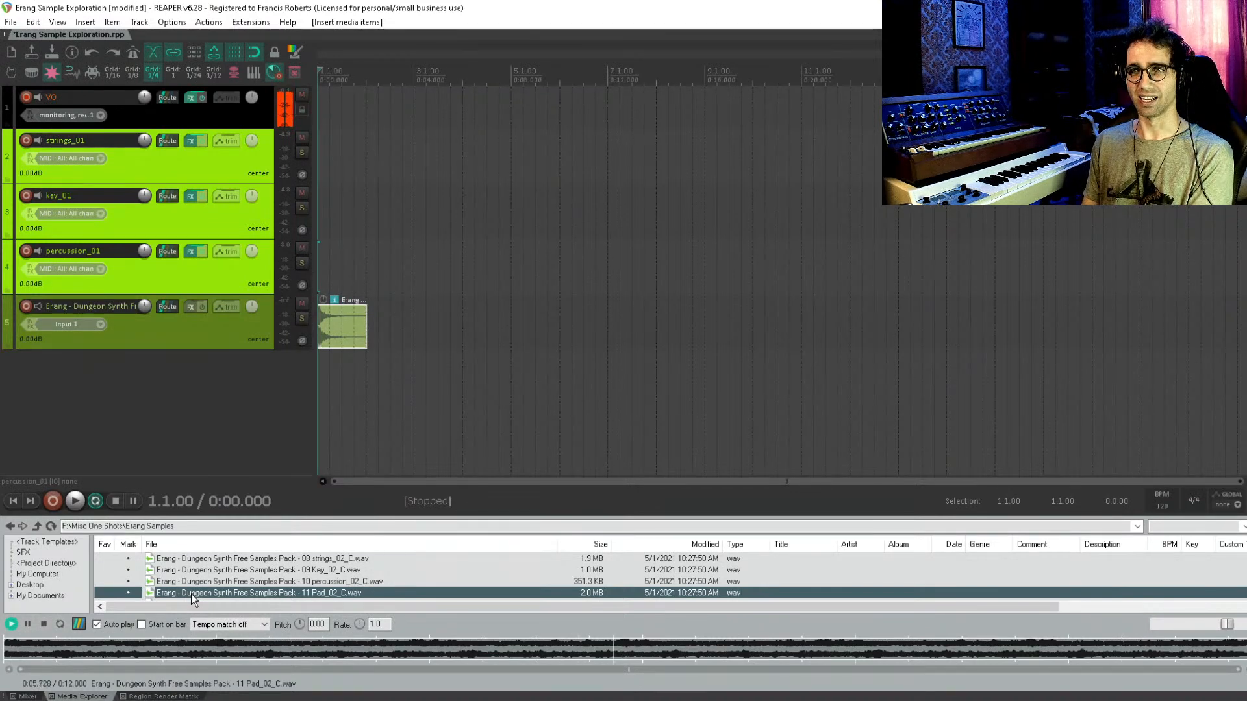
{"action": "key", "text": "Down"}
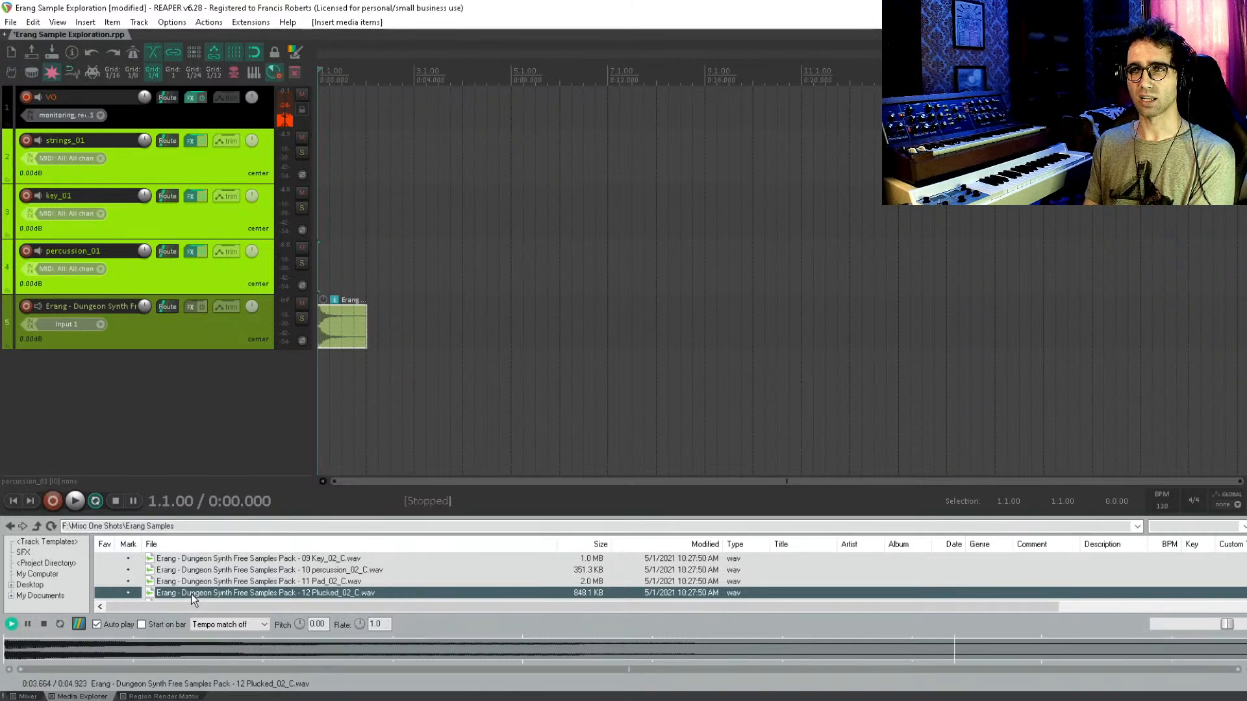
{"action": "key", "text": "Down"}
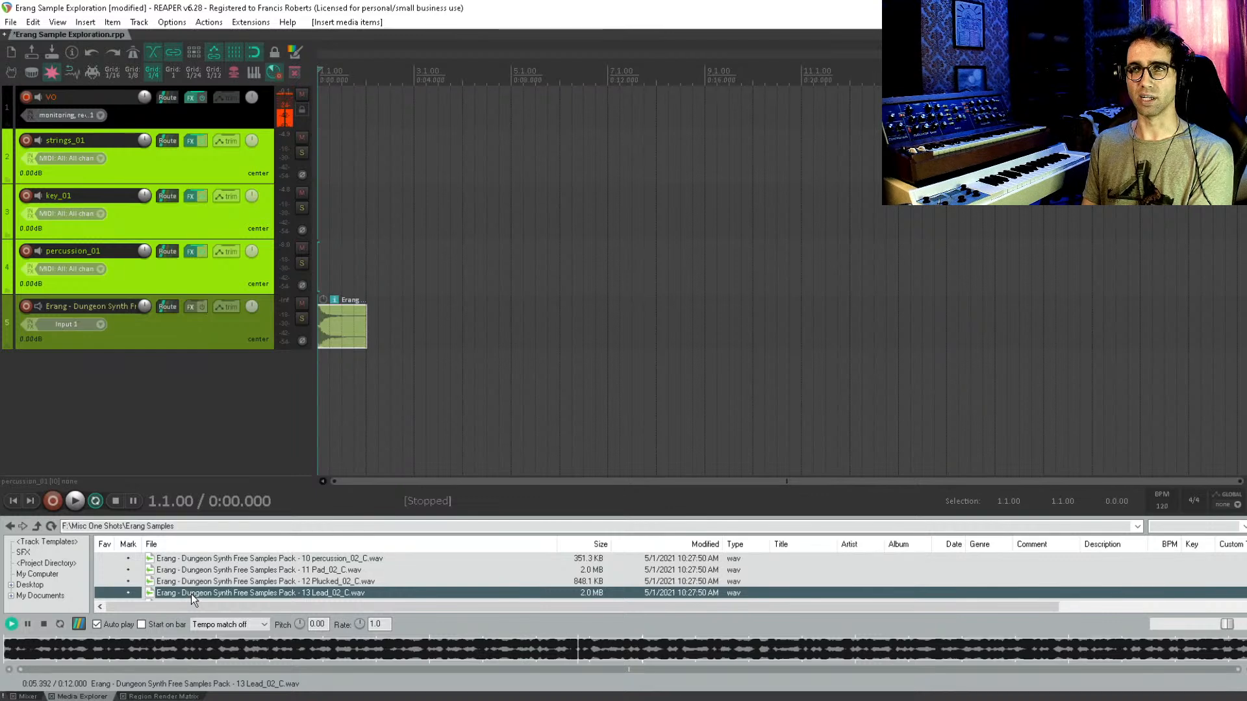
{"action": "key", "text": "Down"}
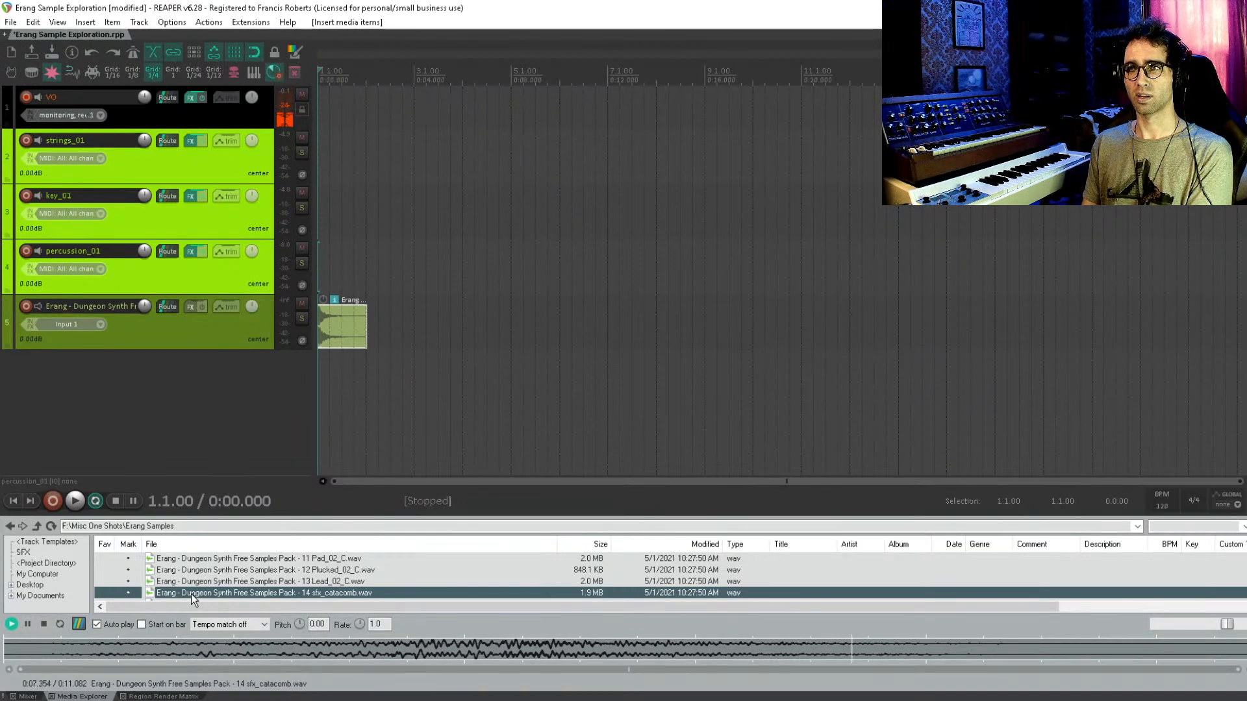
{"action": "key", "text": "Down"}
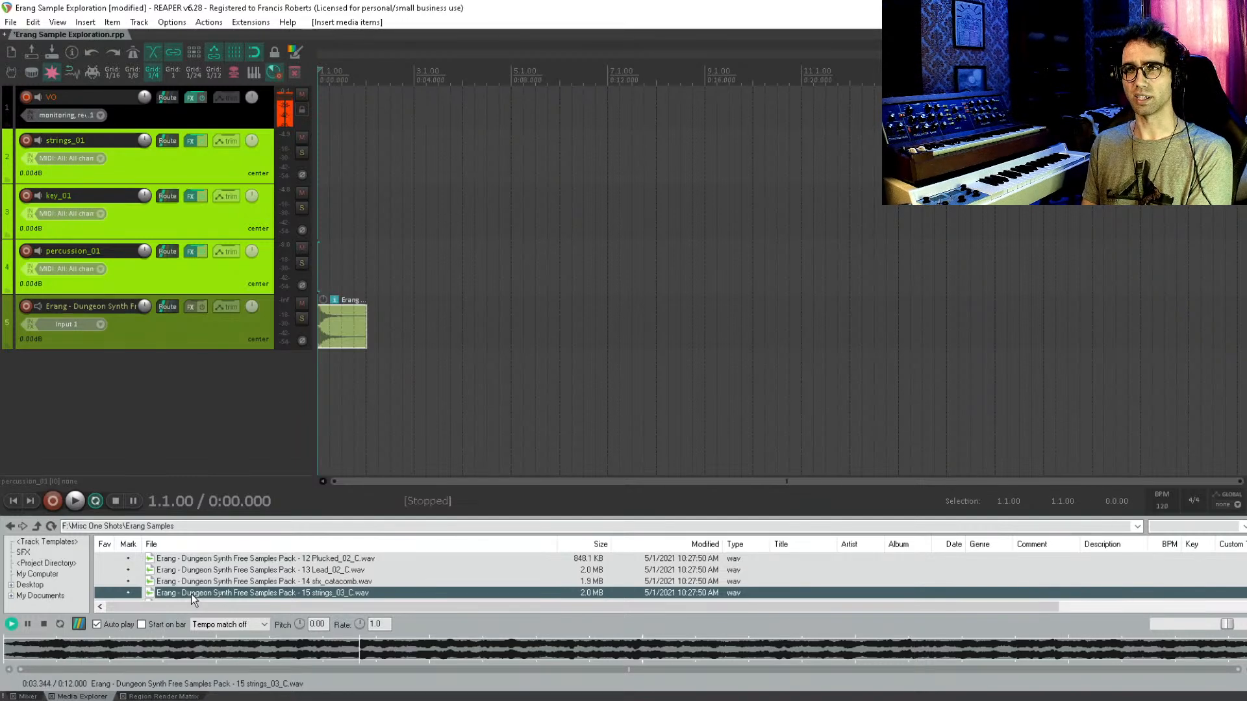
{"action": "key", "text": "space"}
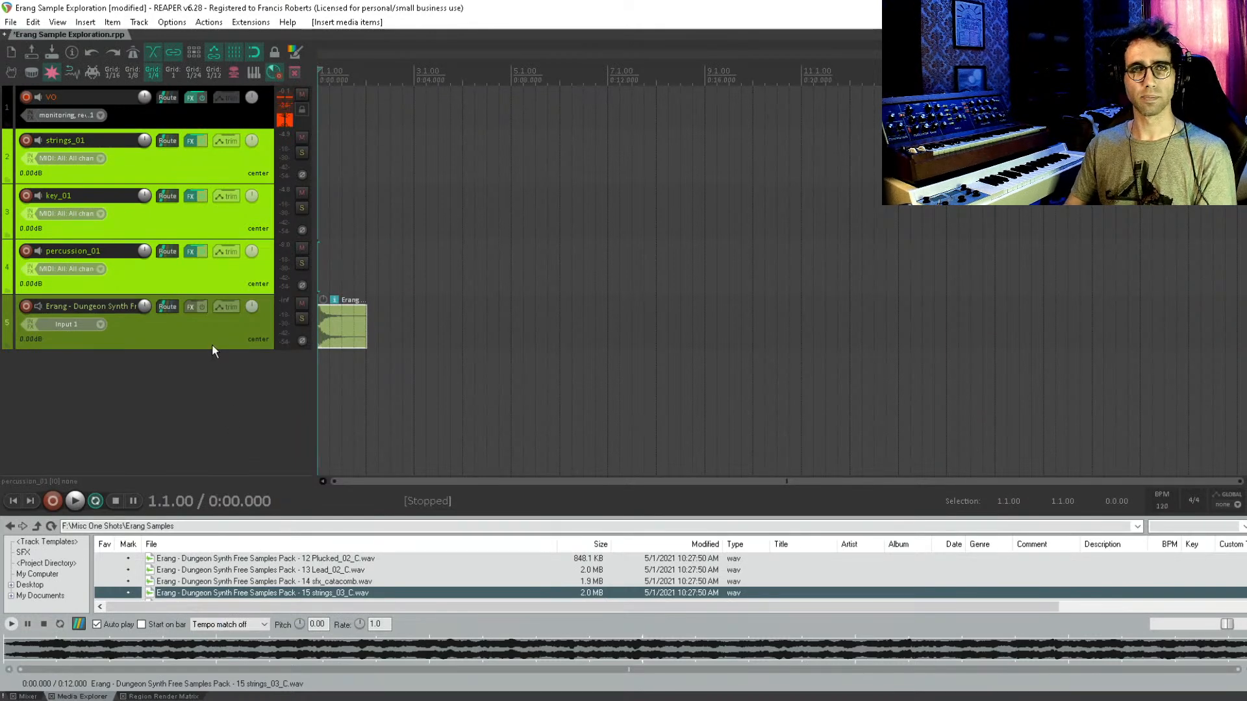
- Audition the remaining strings samples, from 16 strings_04_C.wav through 22 strings_10_C.wav, and stop the preview
{"action": "key", "text": "Down"}
{"action": "key", "text": "Down"}
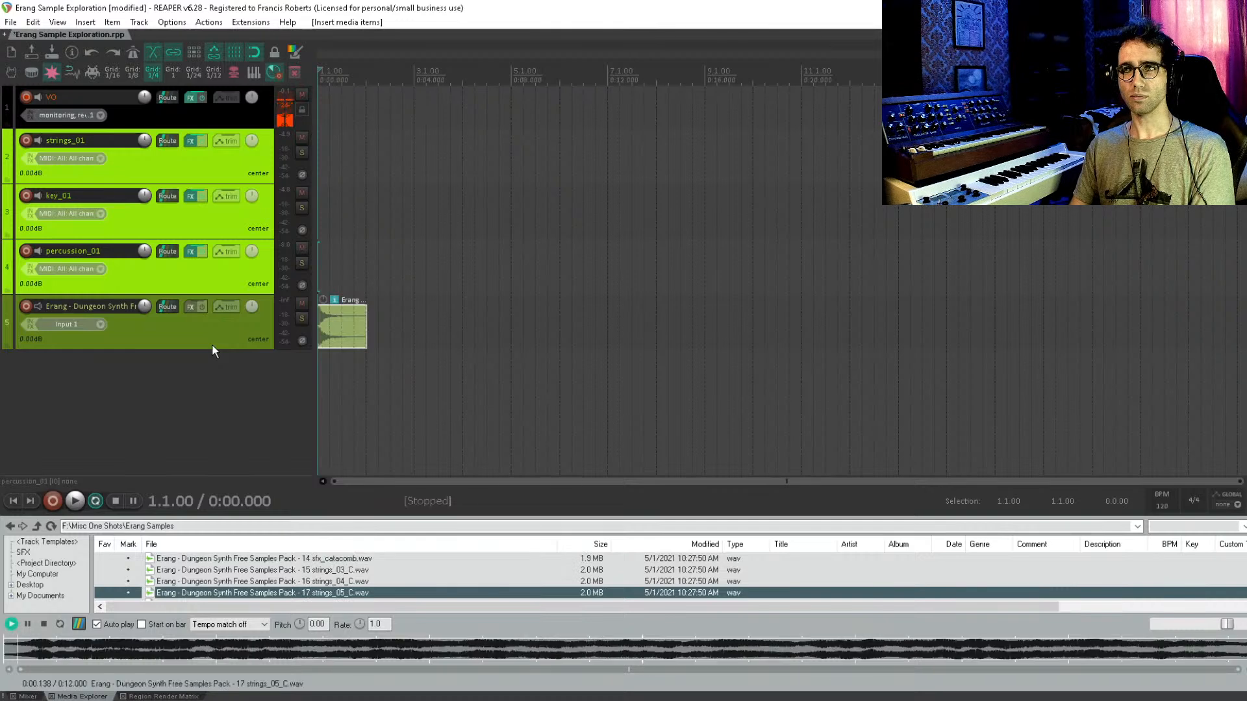
{"action": "key", "text": "Down"}
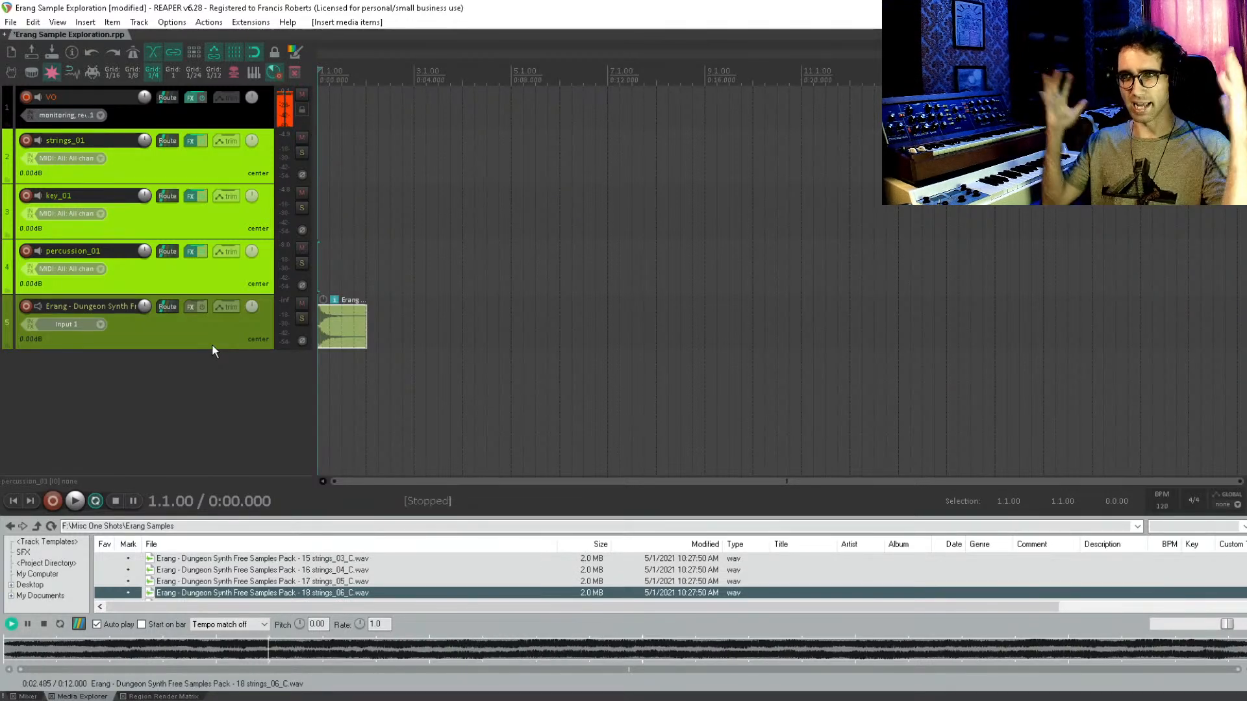
{"action": "key", "text": "space"}
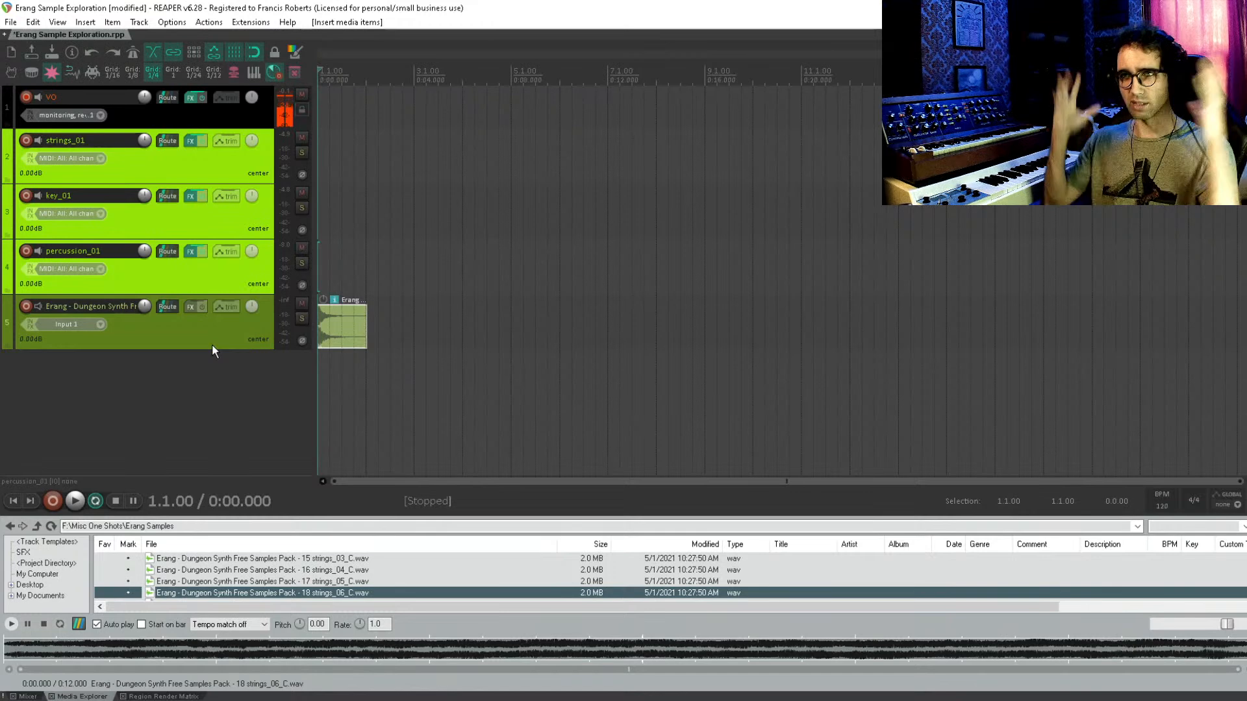
{"action": "key", "text": "Down"}
{"action": "key", "text": "Down"}
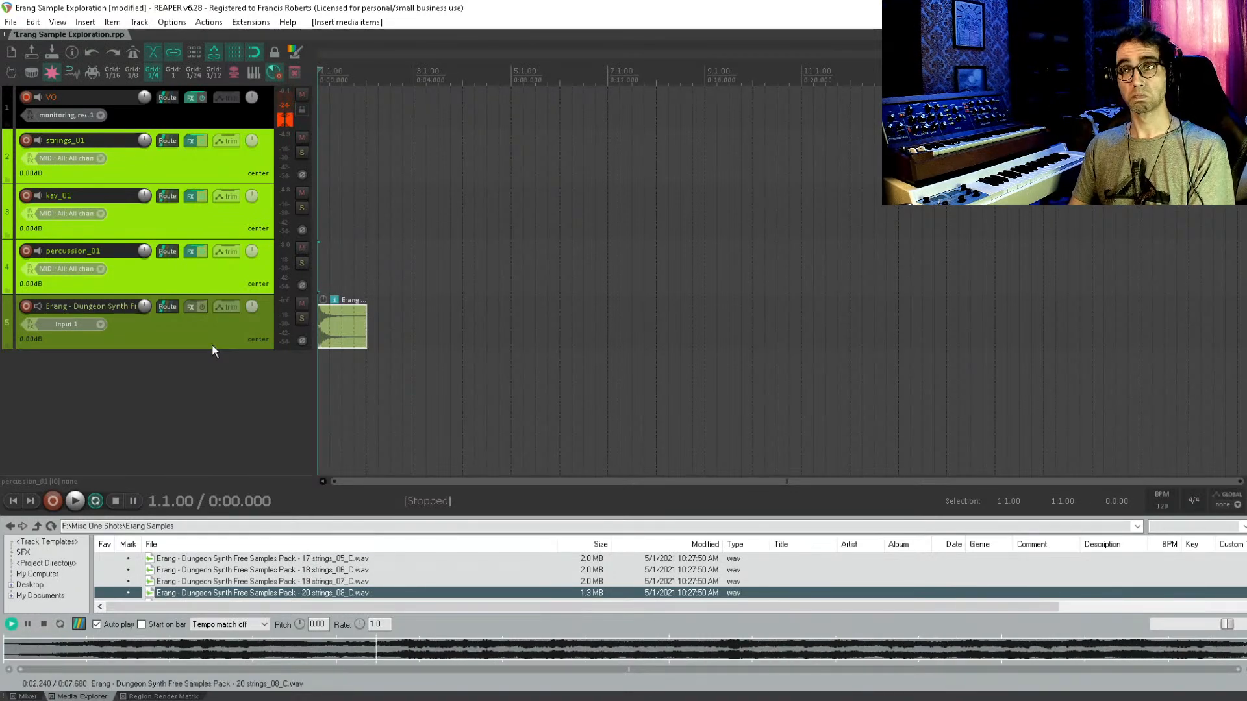
{"action": "key", "text": "Down"}
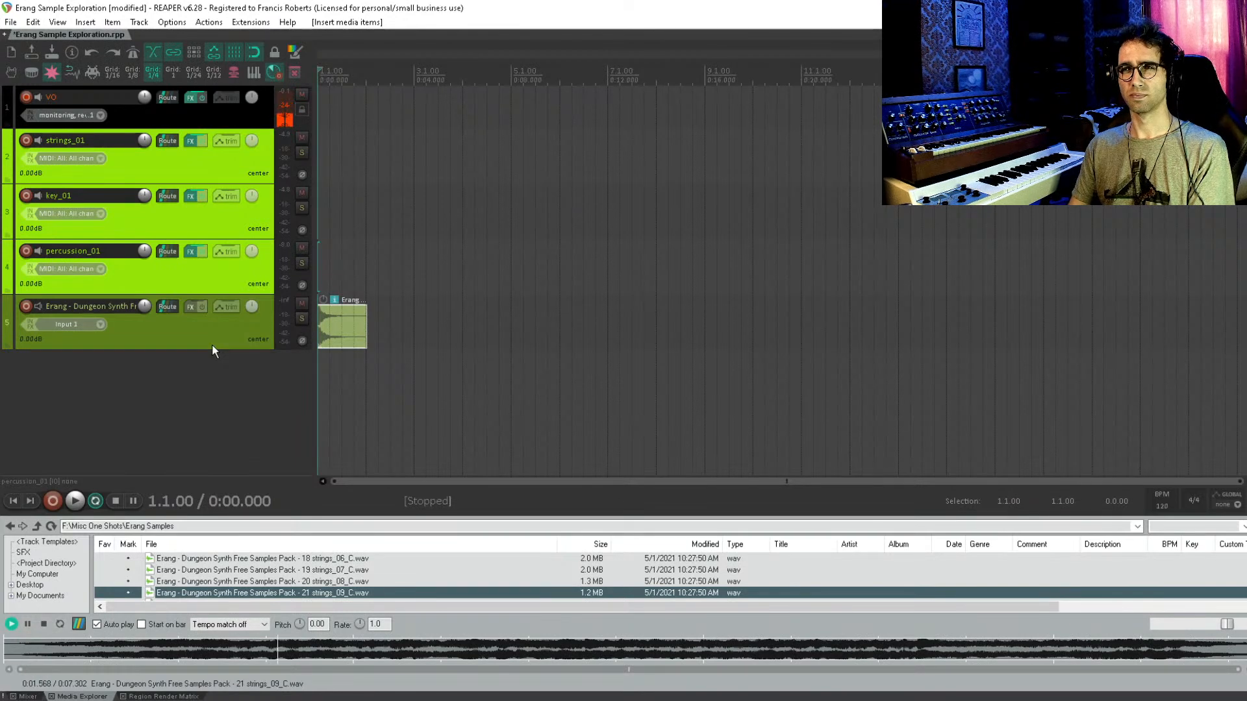
{"action": "key", "text": "Down"}
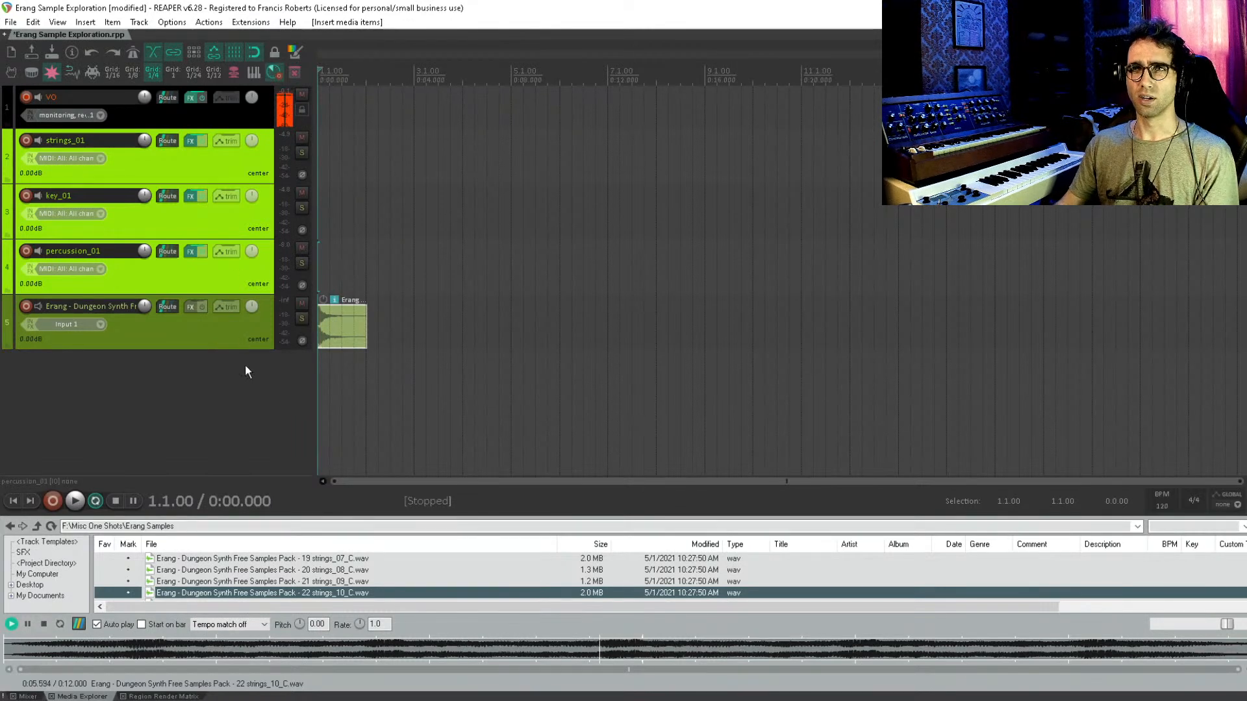
{"action": "key", "text": "space"}
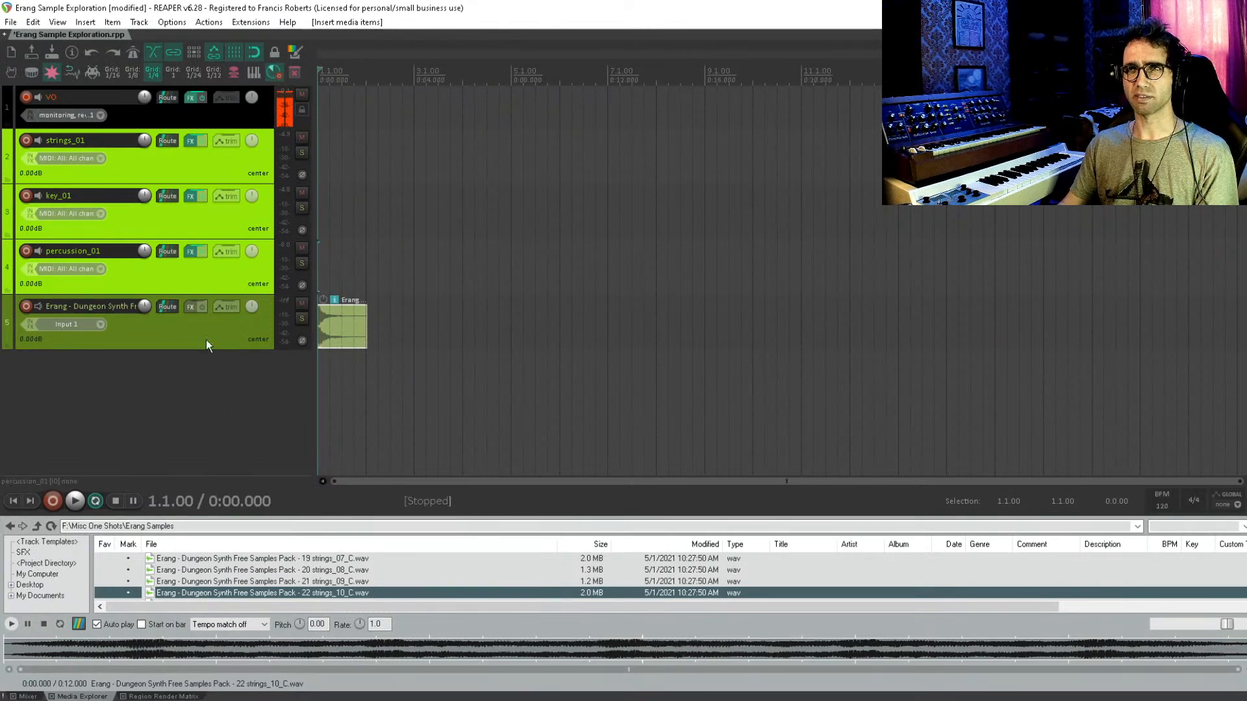
- Duplicate the strings_01 track and rename the copy strings_10
{"action": "left_click", "coordinate": [212, 278]}
{"action": "right_click", "coordinate": [211, 278]}
{"action": "left_click", "coordinate": [166, 283]}
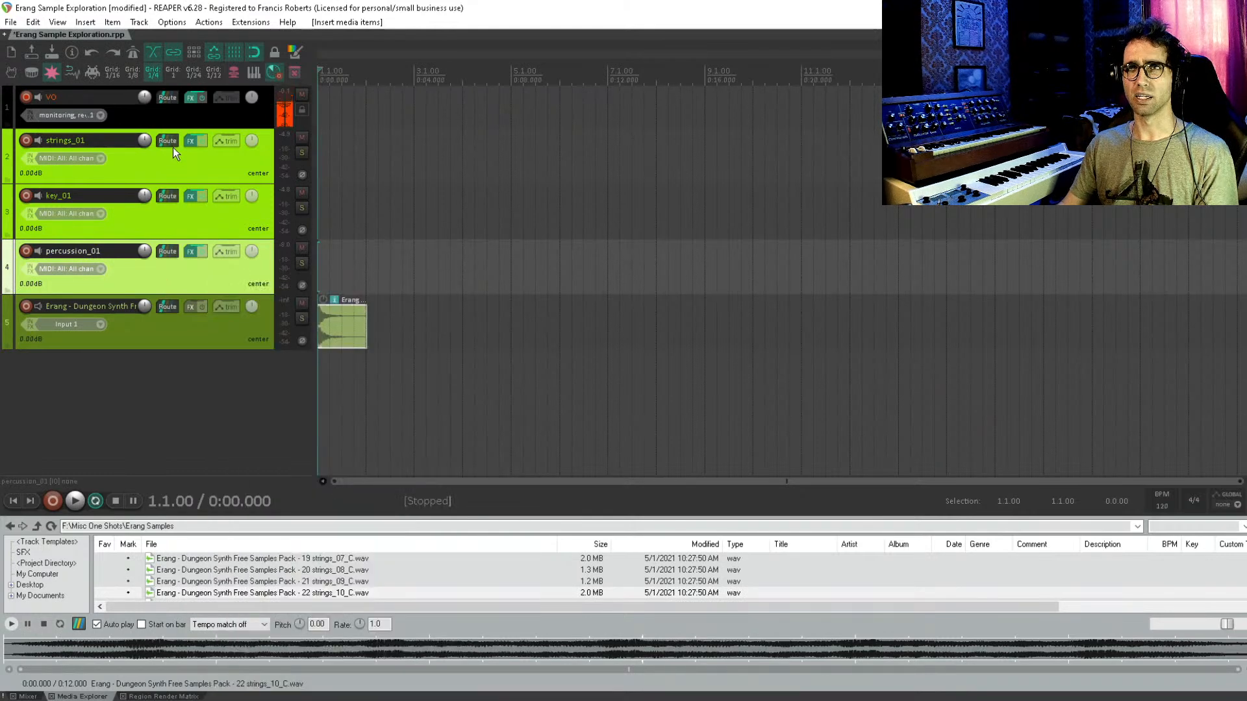
{"action": "left_click", "coordinate": [168, 155]}
{"action": "right_click", "coordinate": [167, 154]}
{"action": "left_click", "coordinate": [255, 256]}
{"action": "double_click", "coordinate": [99, 195]}
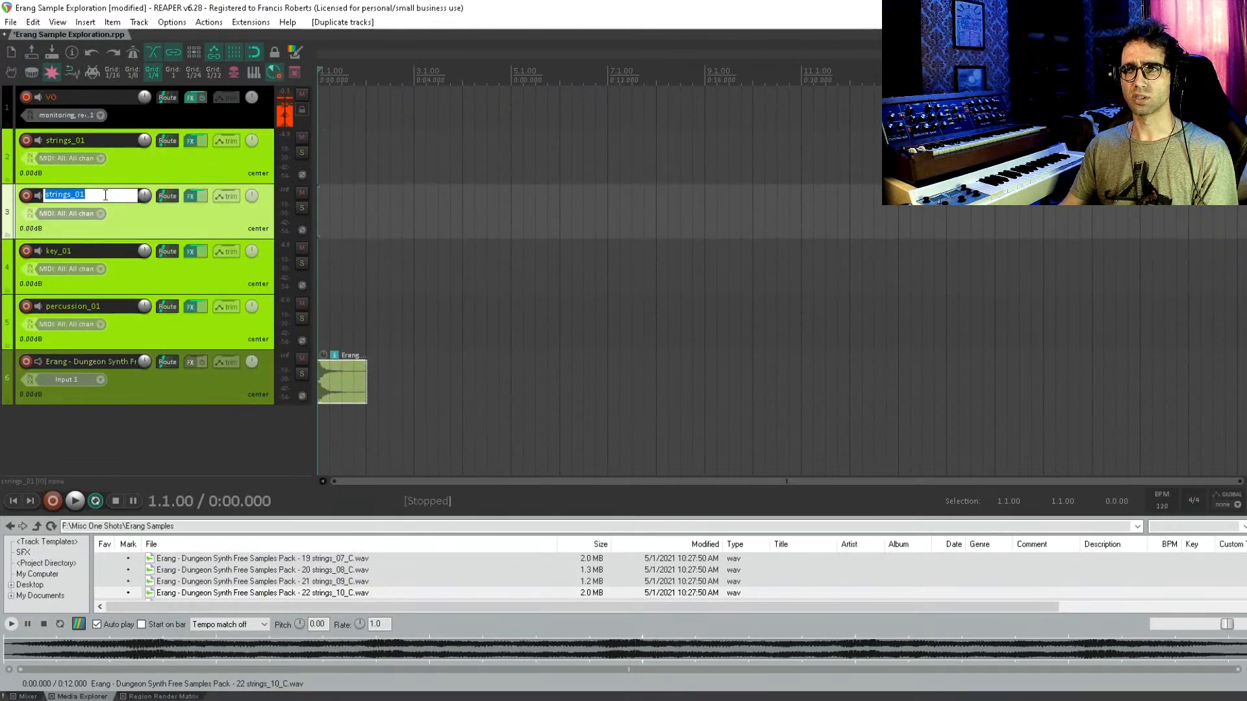
{"action": "left_click", "coordinate": [105, 195]}
{"action": "double_click", "coordinate": [105, 195]}
{"action": "left_click", "coordinate": [106, 195]}
{"action": "type", "text": "10"}
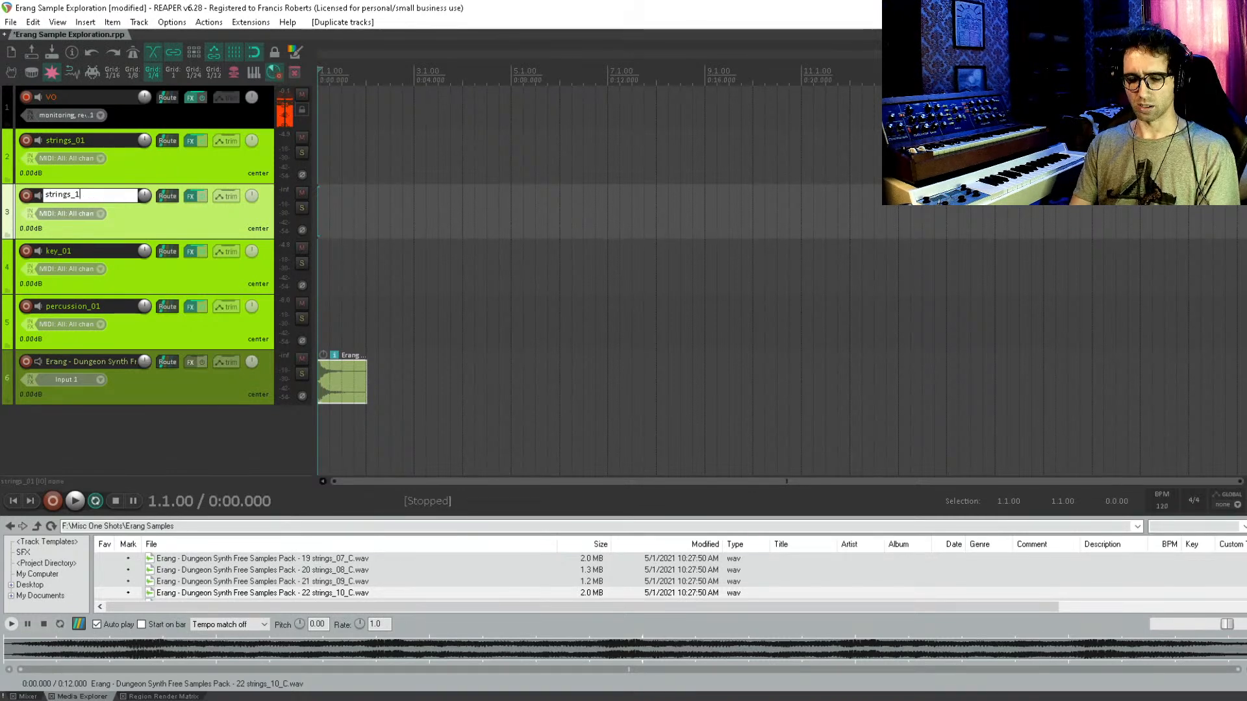
{"action": "key", "text": "Return"}
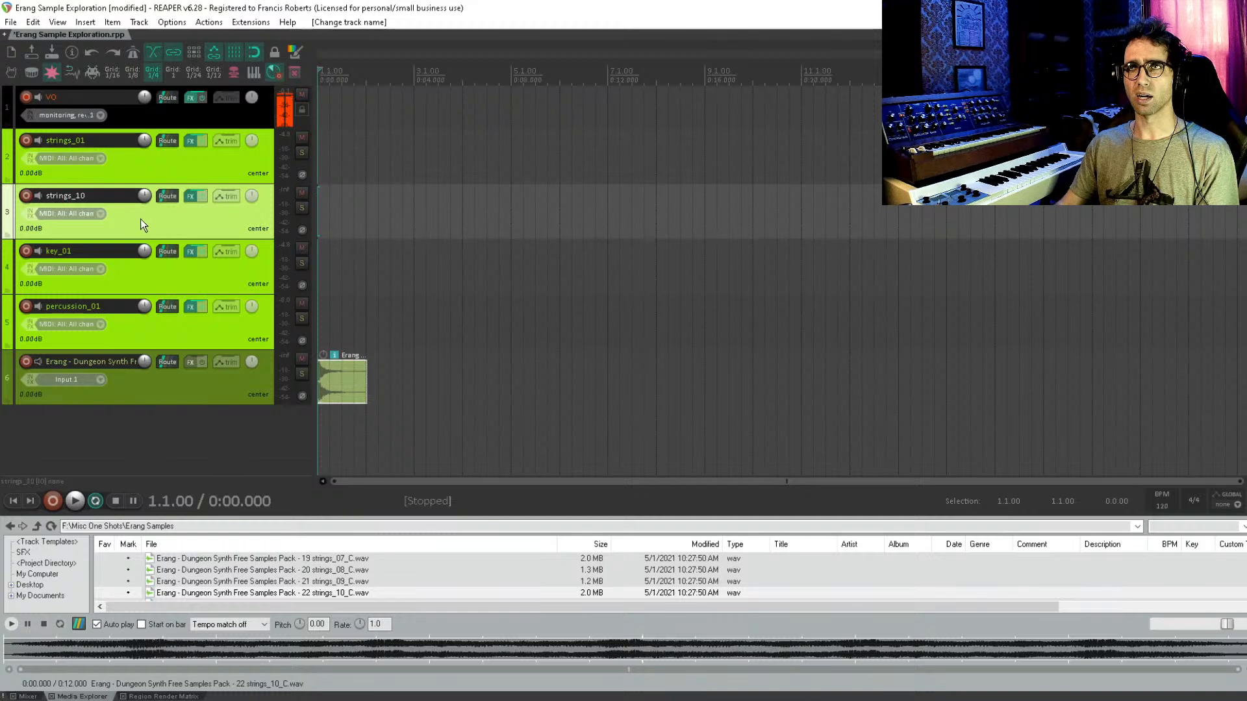
- Load sample 22 strings_10_C.wav into the ReaSamplOmatic5000 on the strings_10 track and close its effects chain
{"action": "left_click", "coordinate": [190, 195]}
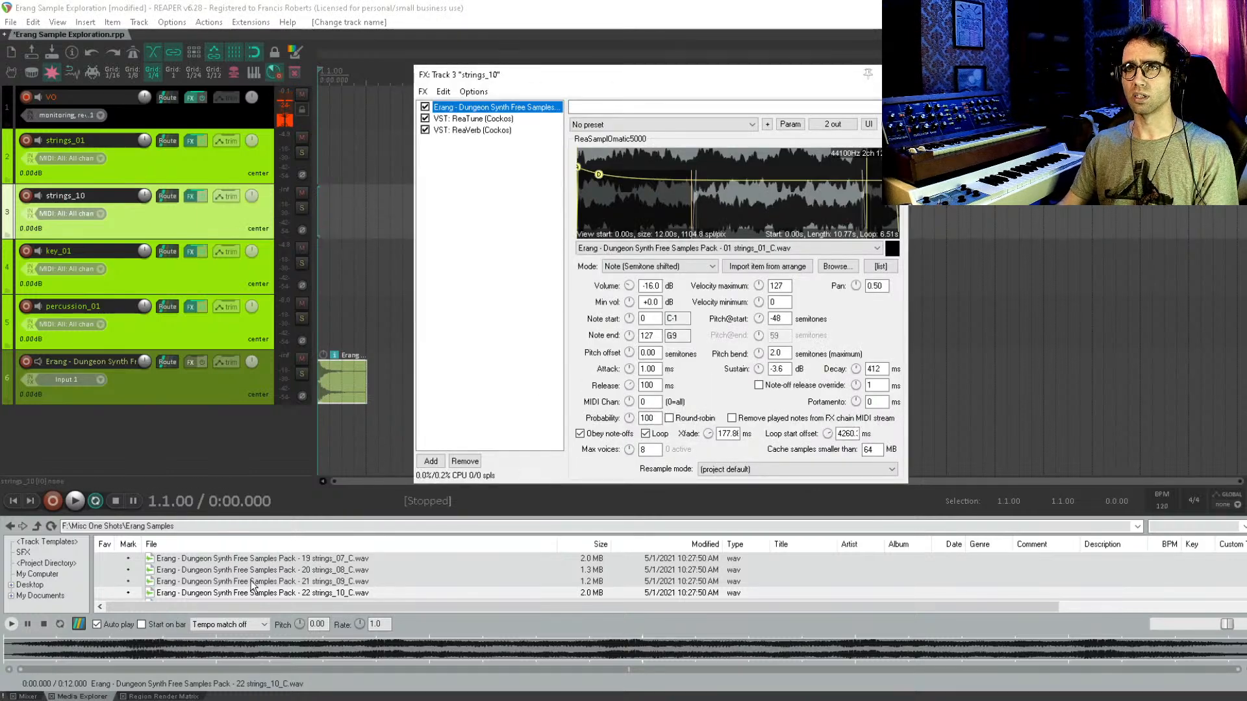
{"action": "left_click_drag", "start_coordinate": [272, 596], "coordinate": [820, 195]}
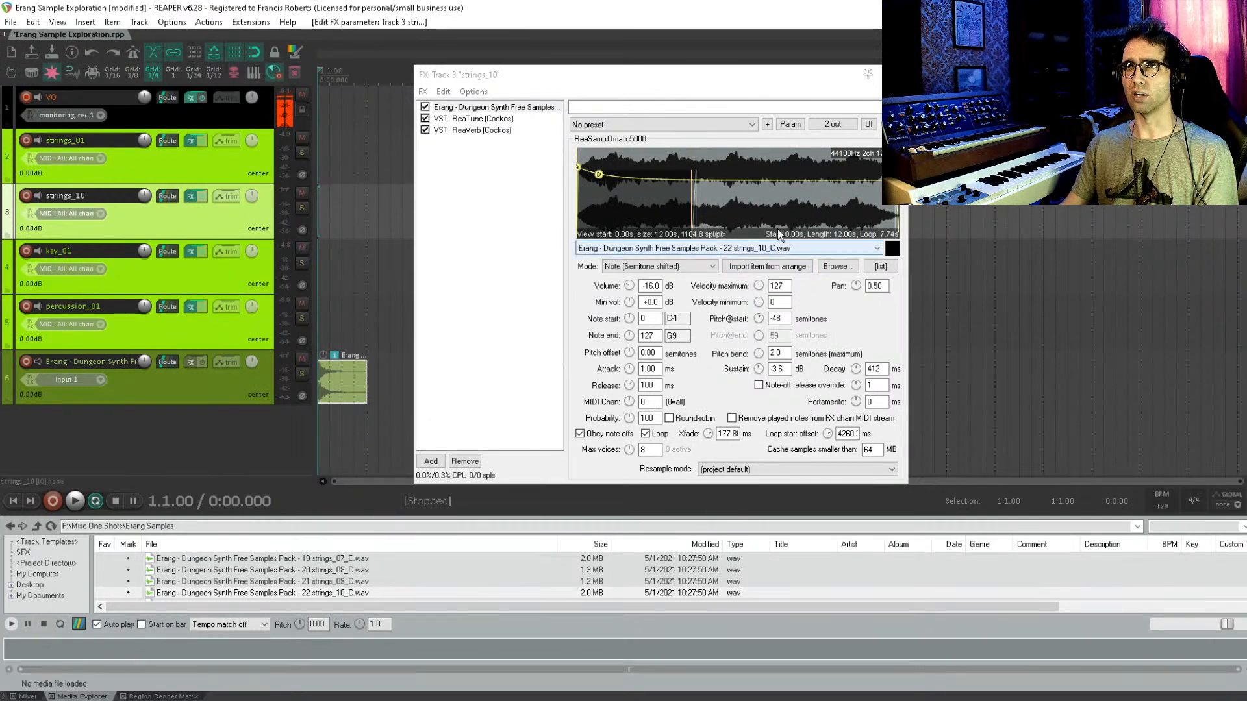
{"action": "left_click", "coordinate": [509, 200]}
{"action": "key", "text": "Escape"}
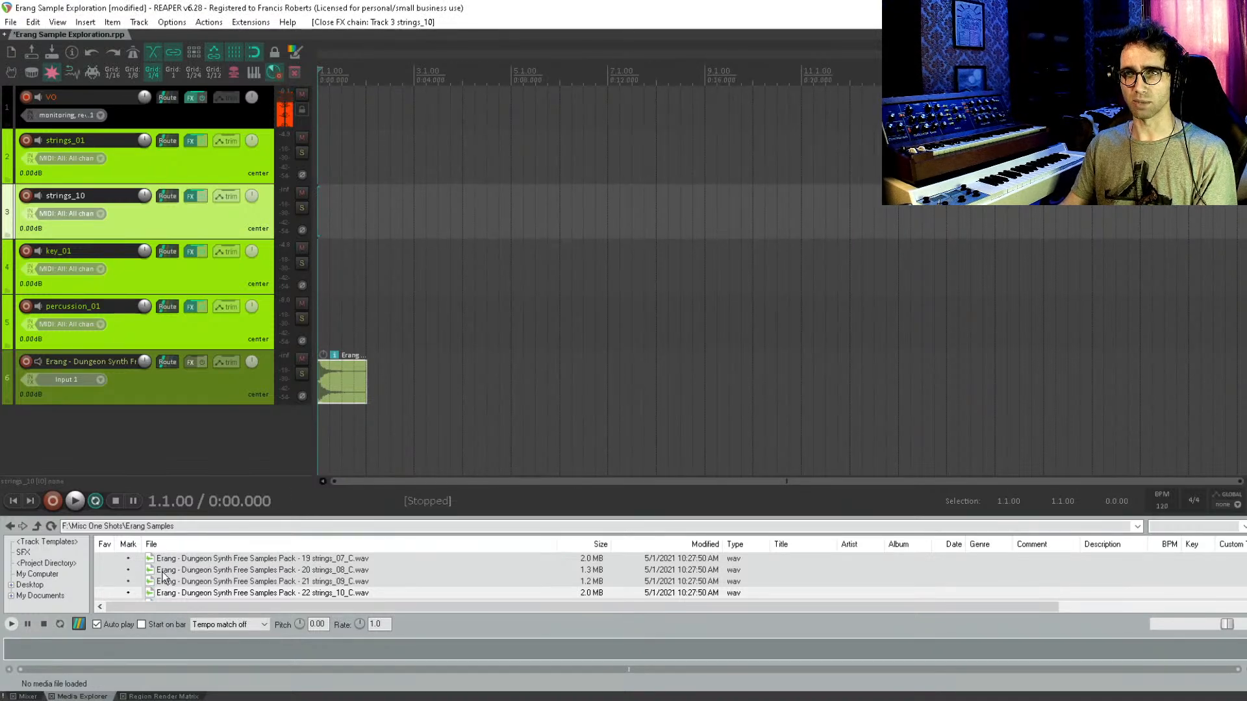
- Audition the key samples from 23 Key_03_C.wav through 26 Key_06_C.wav
{"action": "left_click", "coordinate": [169, 602]}
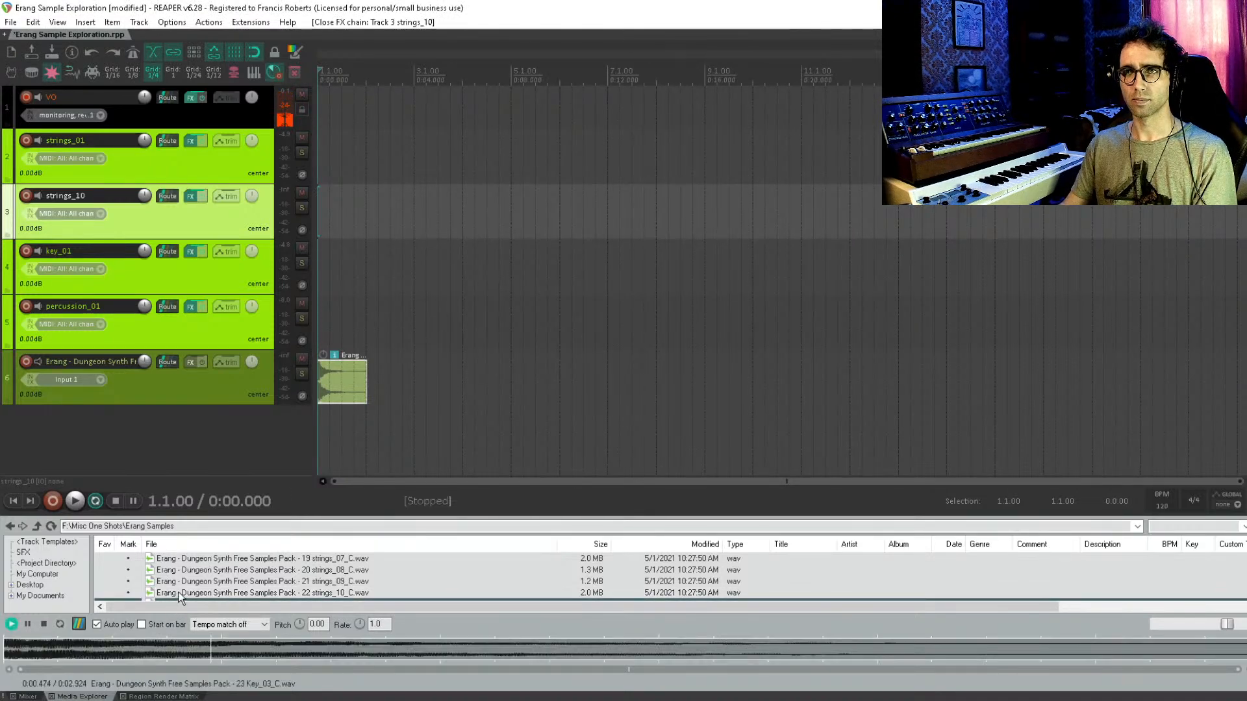
{"action": "key", "text": "Down"}
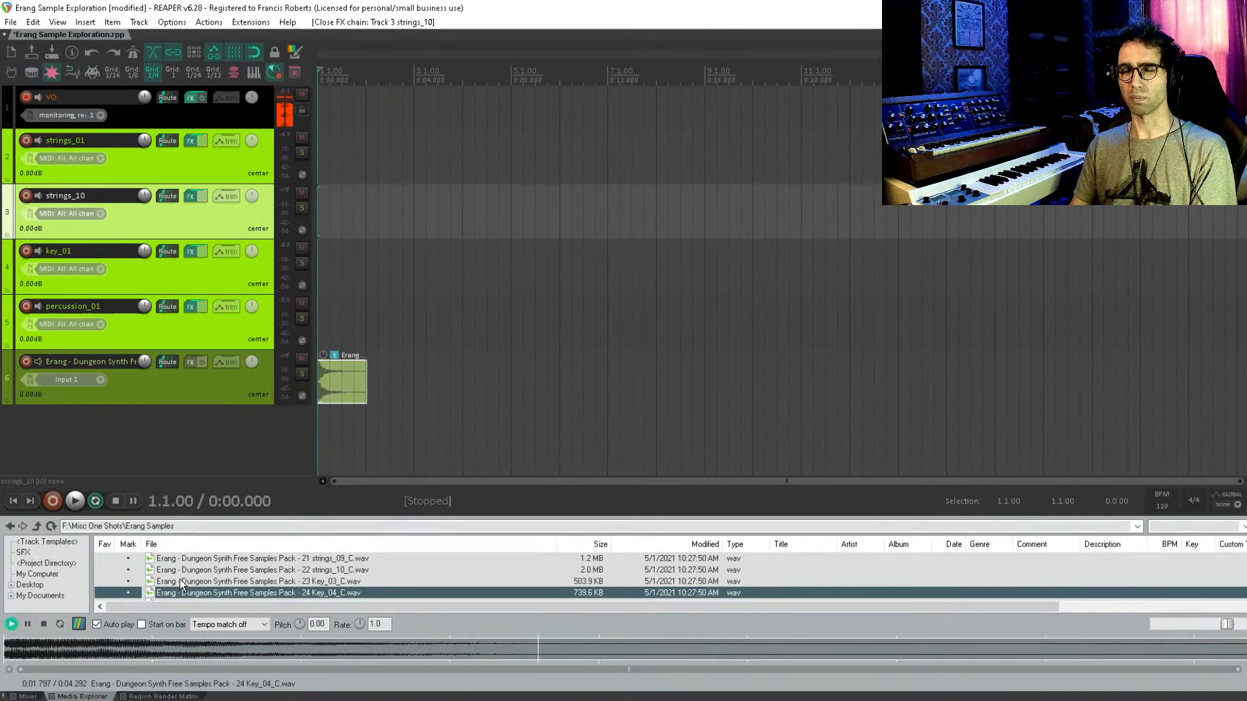
{"action": "key", "text": "Down"}
{"action": "key", "text": "Down"}
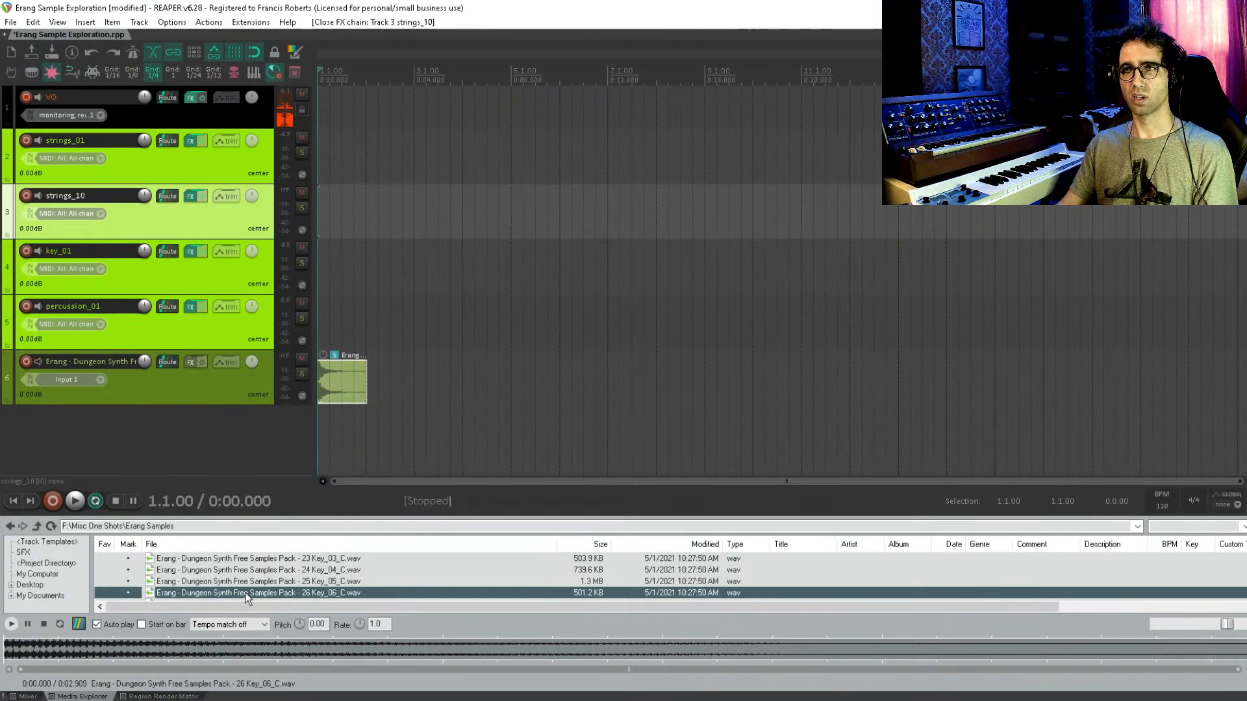
- Add a new track at the end of the track list and name it Keys 06
{"action": "left_click", "coordinate": [239, 440]}
{"action": "double_click", "coordinate": [239, 440]}
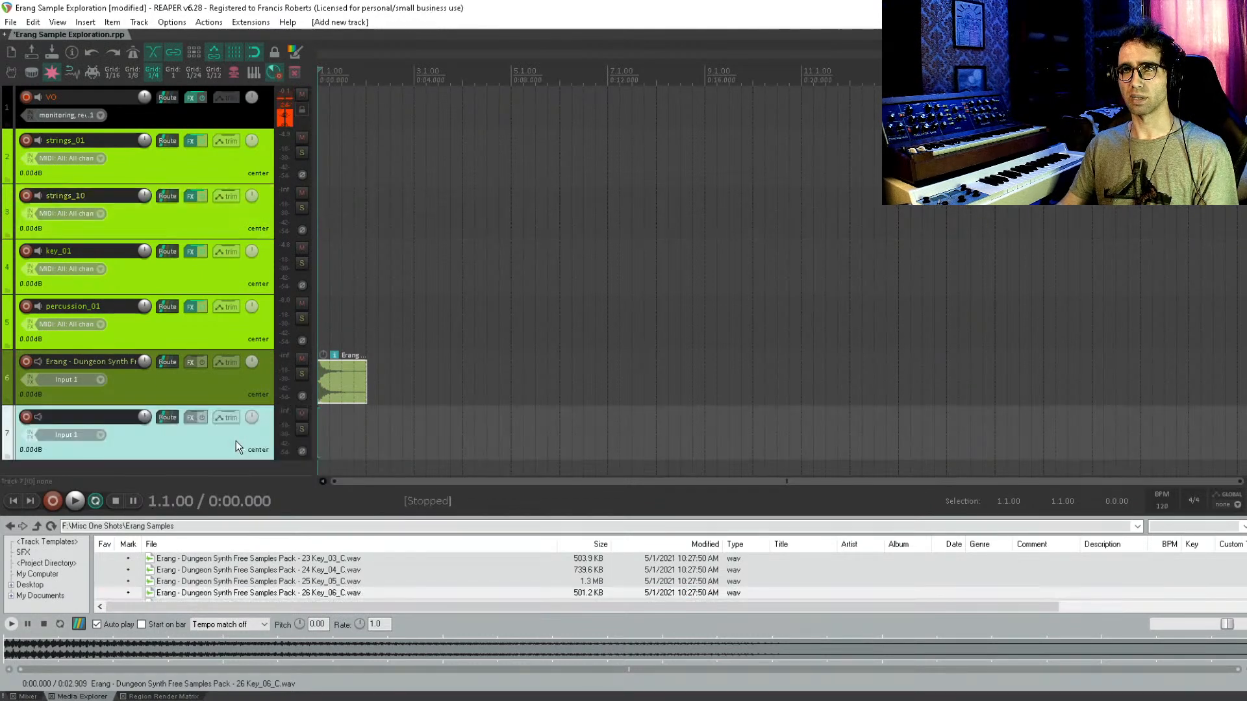
{"action": "double_click", "coordinate": [126, 417]}
{"action": "type", "text": "Ke"}
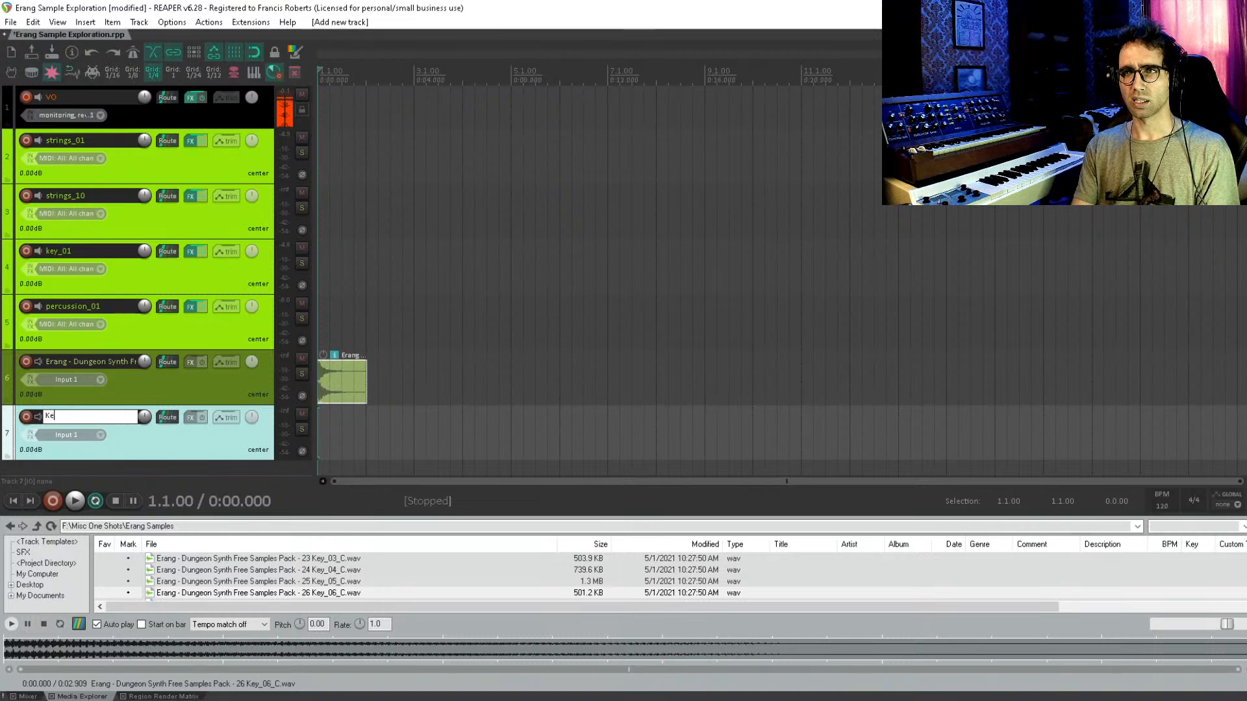
{"action": "type", "text": "ys 06"}
{"action": "key", "text": "Return"}
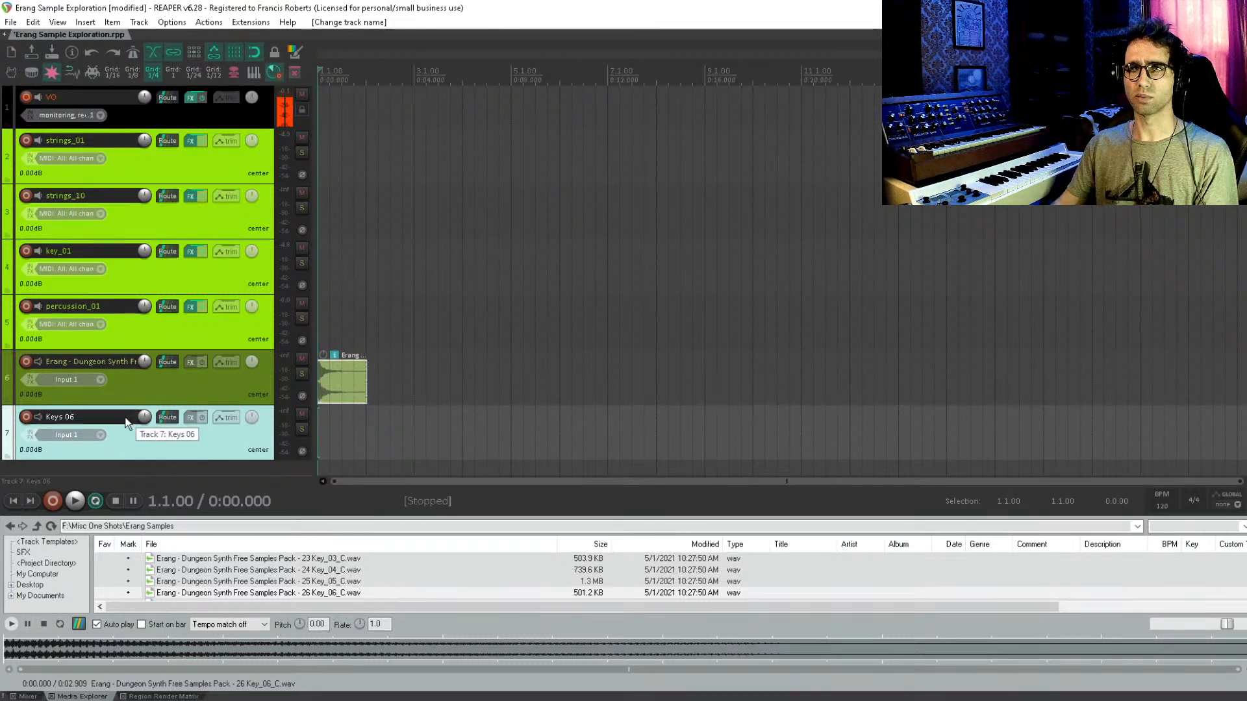
- Audition the key samples from 26 Key_06_C.wav through 30 Key_10_C.wav, replaying the last one
{"action": "left_click", "coordinate": [312, 592]}
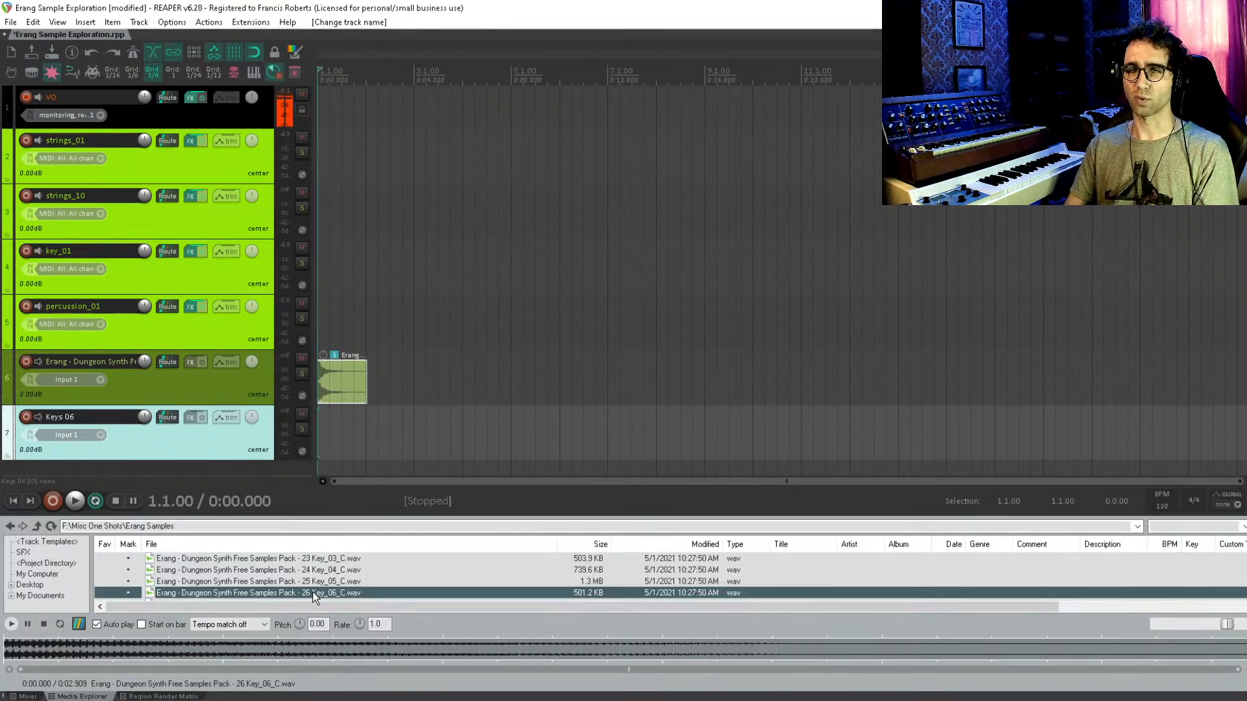
{"action": "key", "text": "Down"}
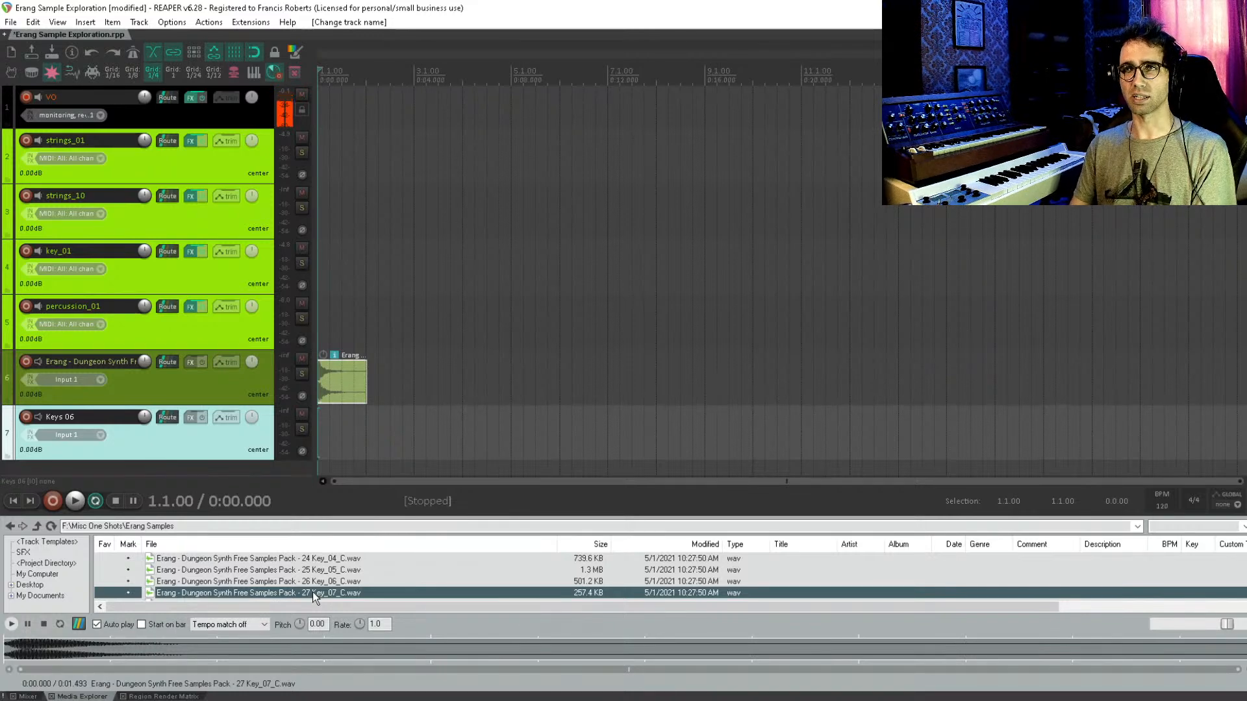
{"action": "key", "text": "Down"}
{"action": "key", "text": "Down"}
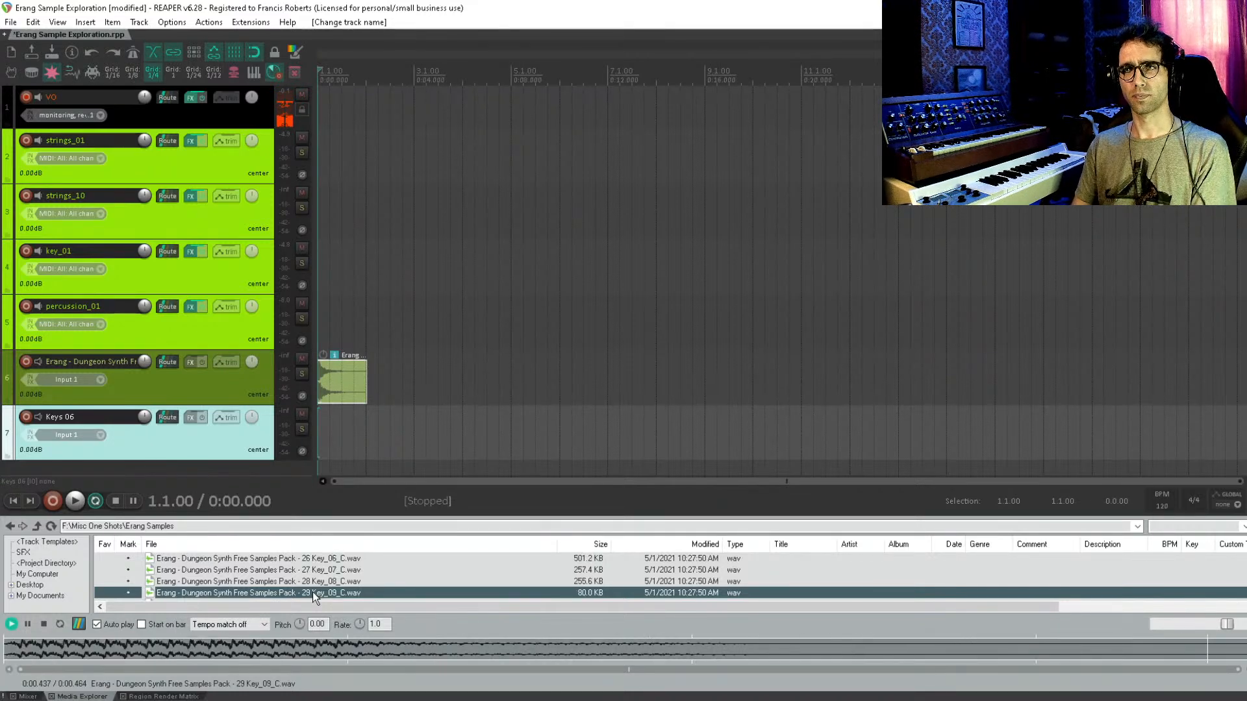
{"action": "key", "text": "Down"}
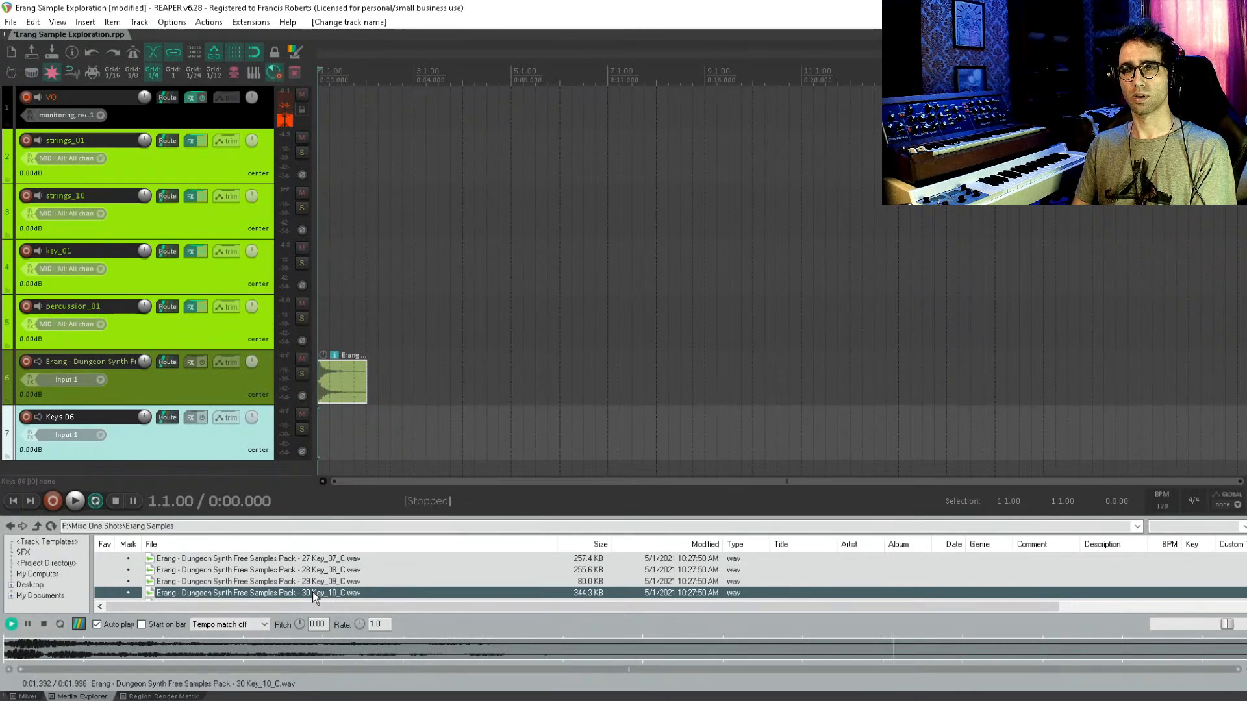
{"action": "key", "text": "space"}
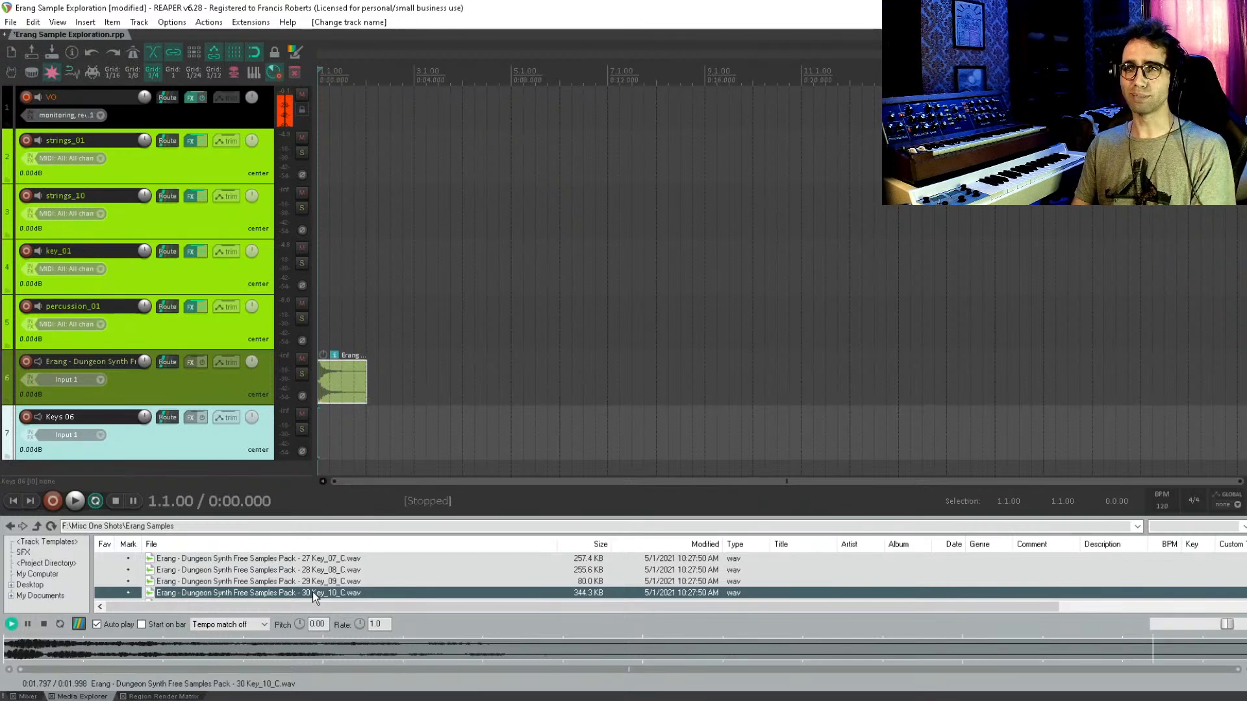
{"action": "key", "text": "space"}
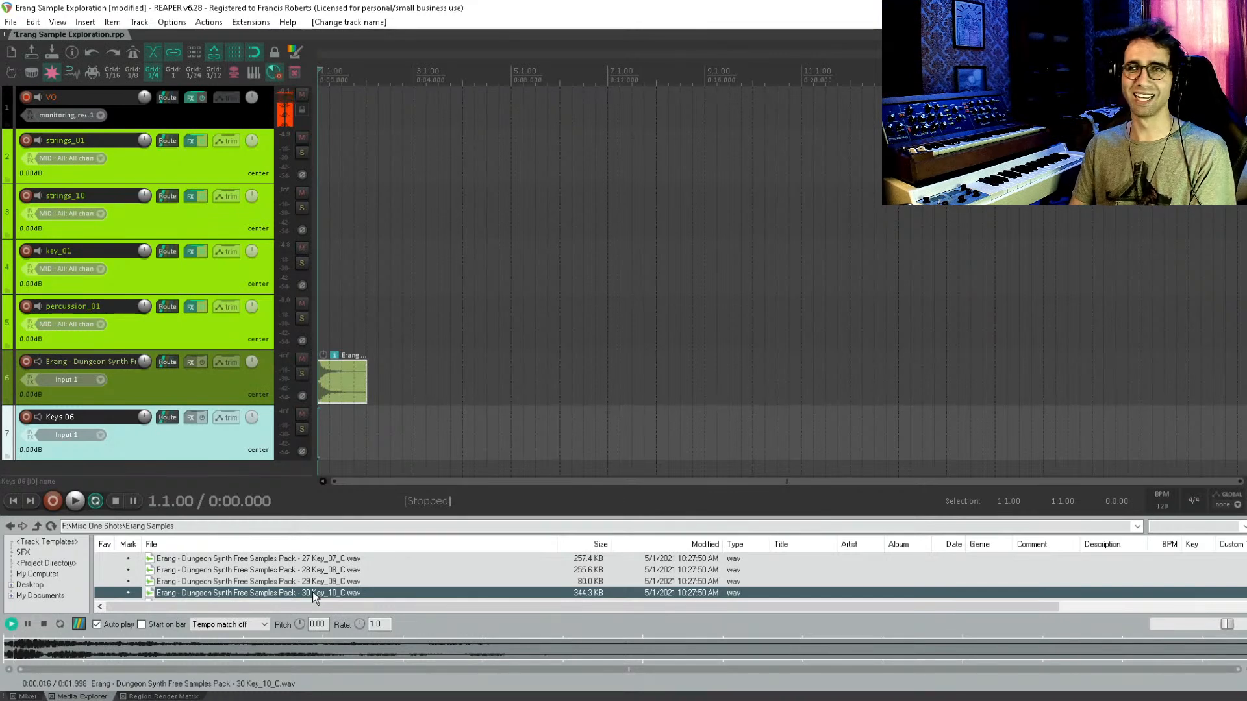
- Audition the percussion samples from 31 percussion_03_C.wav through 38 percussion_10_C.wav, switching back and forth between them in quick succession
{"action": "key", "text": "Down"}
{"action": "key", "text": "Down"}
{"action": "key", "text": "Down"}
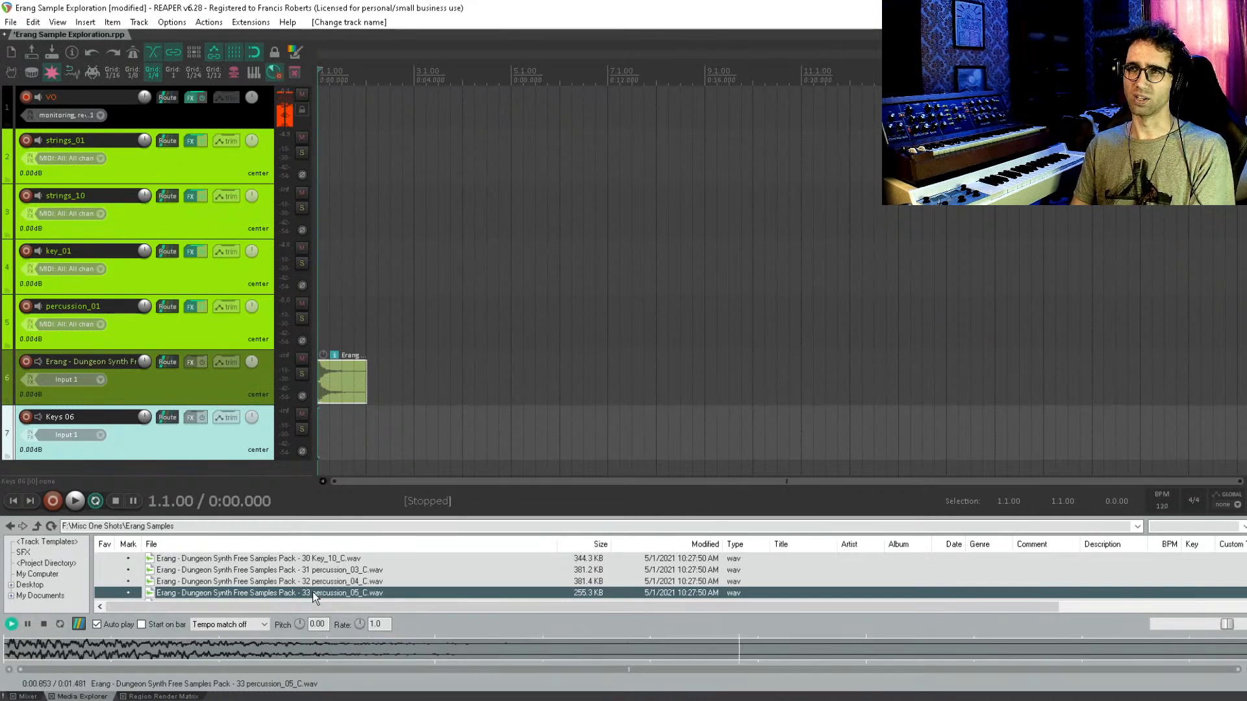
{"action": "key", "text": "Up"}
{"action": "key", "text": "Up"}
{"action": "key", "text": "Down"}
{"action": "key", "text": "Down"}
{"action": "key", "text": "Down"}
{"action": "key", "text": "Down"}
{"action": "key", "text": "Down"}
{"action": "key", "text": "Down"}
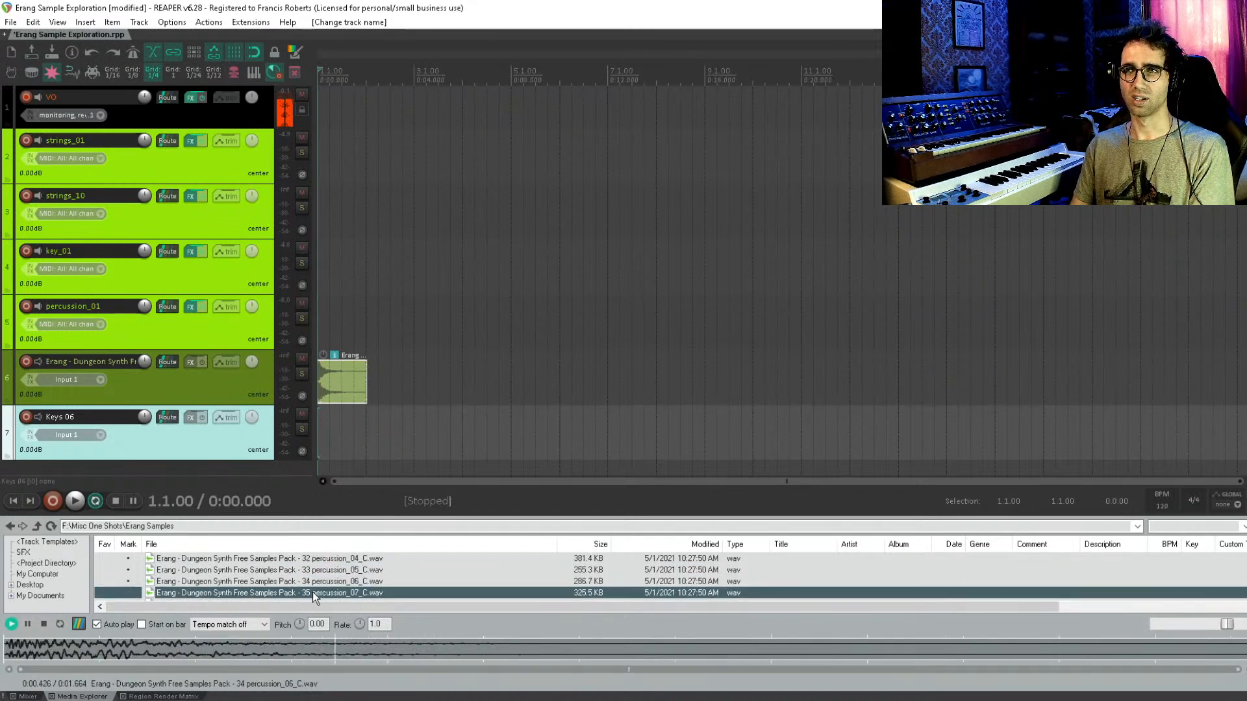
{"action": "key", "text": "Down"}
{"action": "key", "text": "Up"}
{"action": "key", "text": "Up"}
{"action": "key", "text": "Up"}
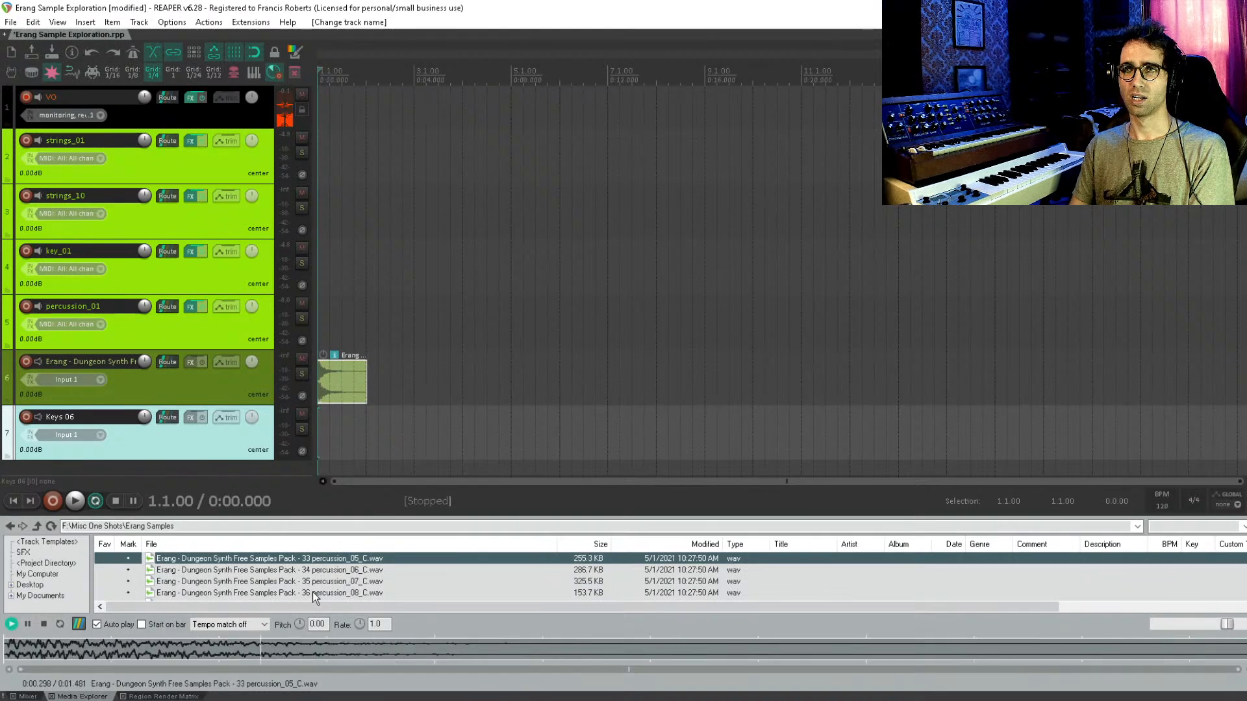
{"action": "key", "text": "Up"}
{"action": "key", "text": "Down"}
{"action": "key", "text": "Down"}
{"action": "key", "text": "Down"}
{"action": "key", "text": "Up"}
{"action": "key", "text": "Up"}
{"action": "key", "text": "Up"}
{"action": "key", "text": "Up"}
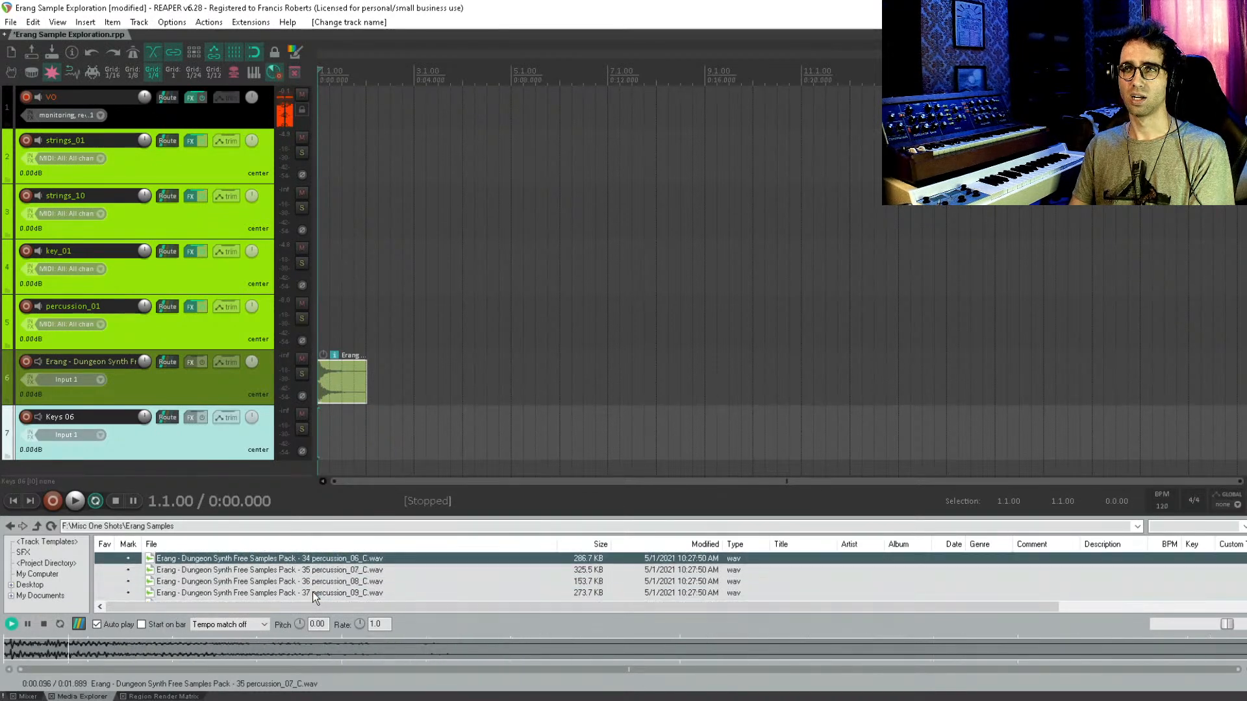
{"action": "key", "text": "Down"}
{"action": "key", "text": "Down"}
{"action": "key", "text": "Down"}
{"action": "key", "text": "Down"}
{"action": "key", "text": "Down"}
{"action": "key", "text": "Down"}
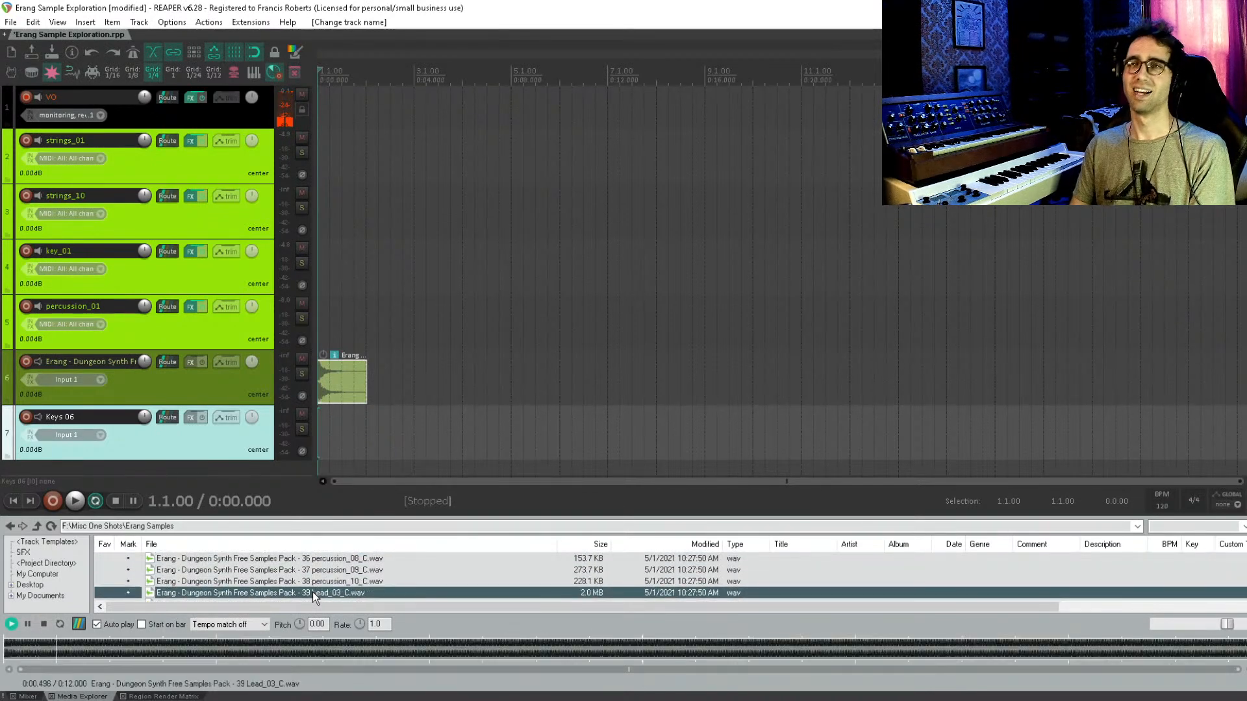
{"action": "key", "text": "Up"}
{"action": "key", "text": "Up"}
{"action": "key", "text": "Up"}
{"action": "key", "text": "Down"}
{"action": "key", "text": "Down"}
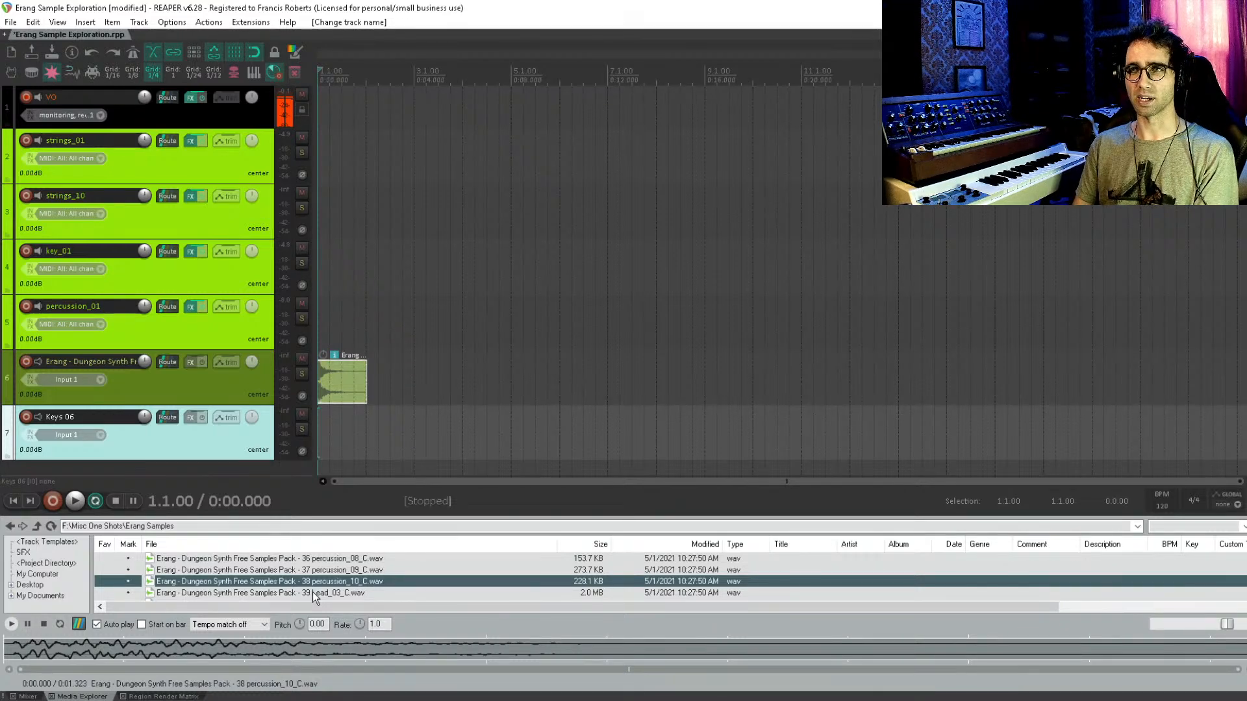
- Replay the percussion samples backwards to 34 percussion_06_C.wav and forwards again to 38 percussion_10_C.wav
{"action": "key", "text": "Up"}
{"action": "key", "text": "Up"}
{"action": "key", "text": "Up"}
{"action": "key", "text": "Up"}
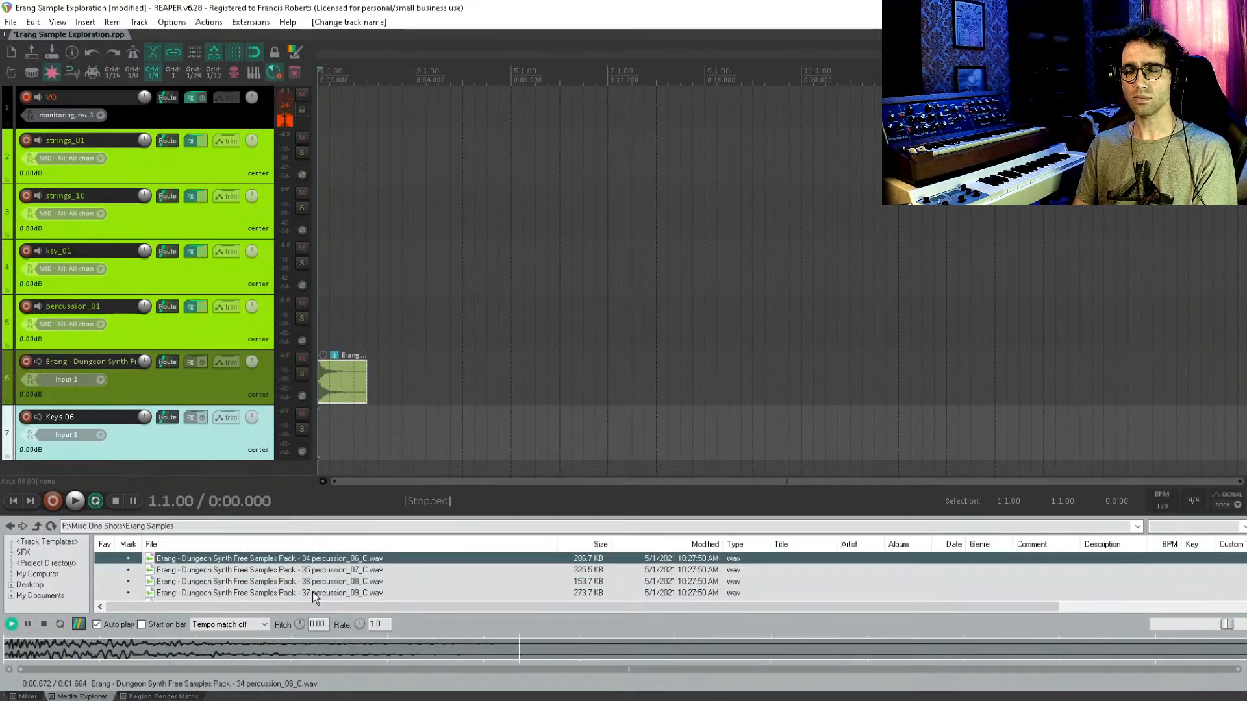
{"action": "key", "text": "Down"}
{"action": "key", "text": "Down"}
{"action": "key", "text": "Down"}
{"action": "key", "text": "Down"}
- Audition the lead samples one after another, from 39 Lead_03_C.wav through 46 Lead_10_C.wav
{"action": "key", "text": "Down"}
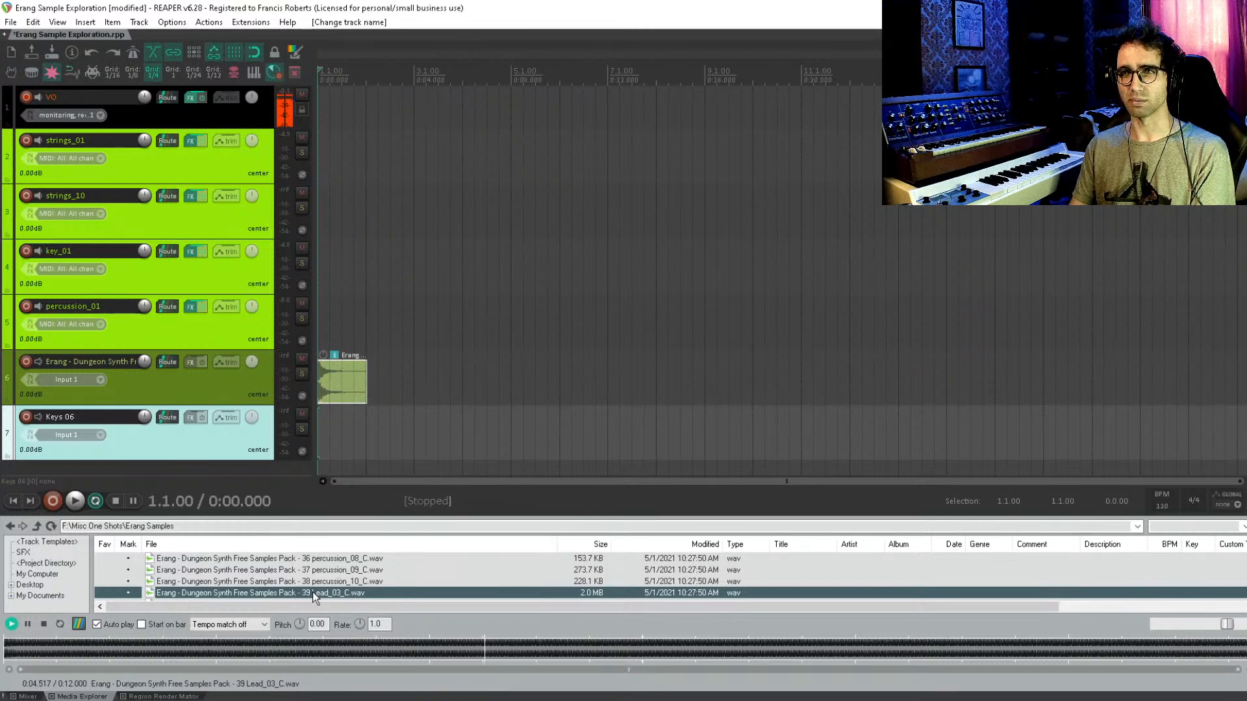
{"action": "key", "text": "Down"}
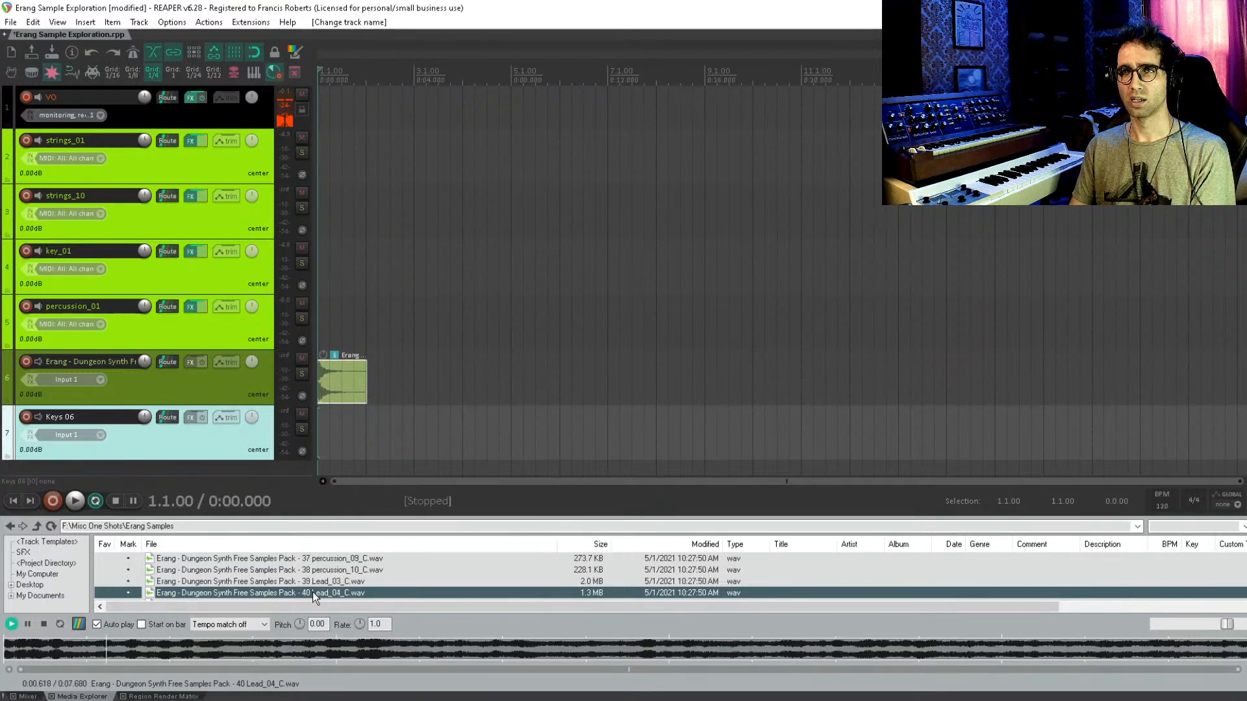
{"action": "key", "text": "Down"}
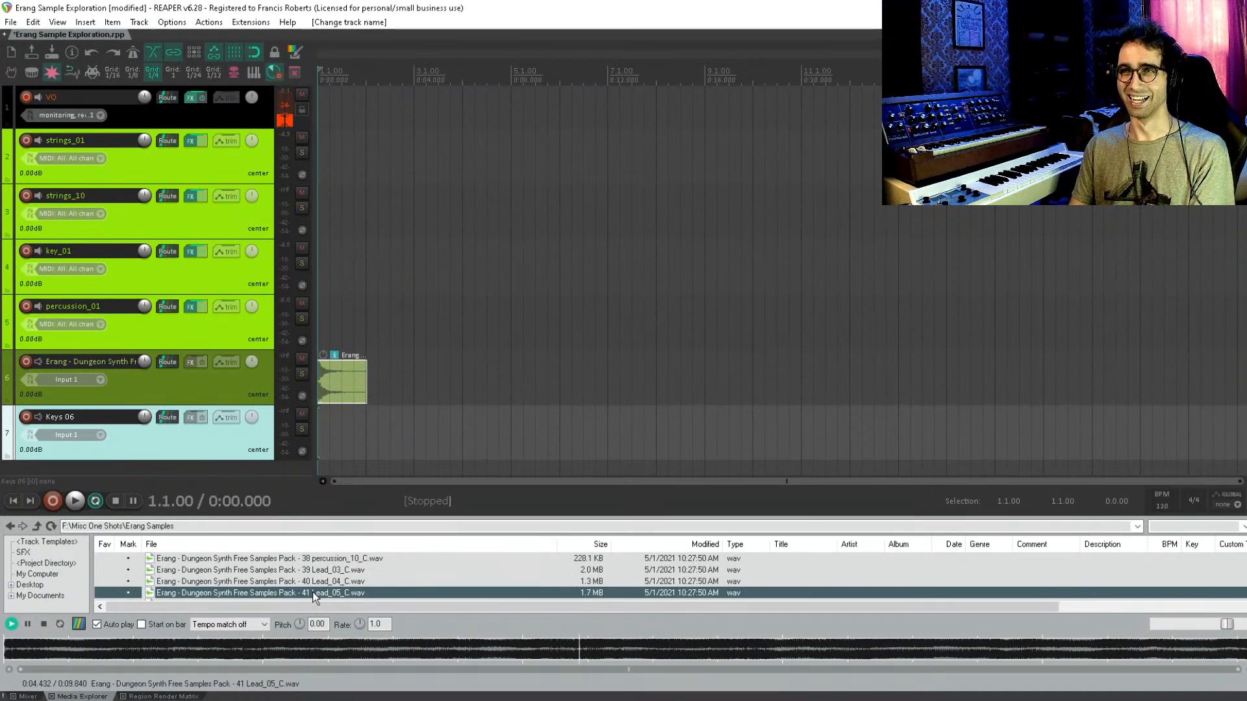
{"action": "key", "text": "Down"}
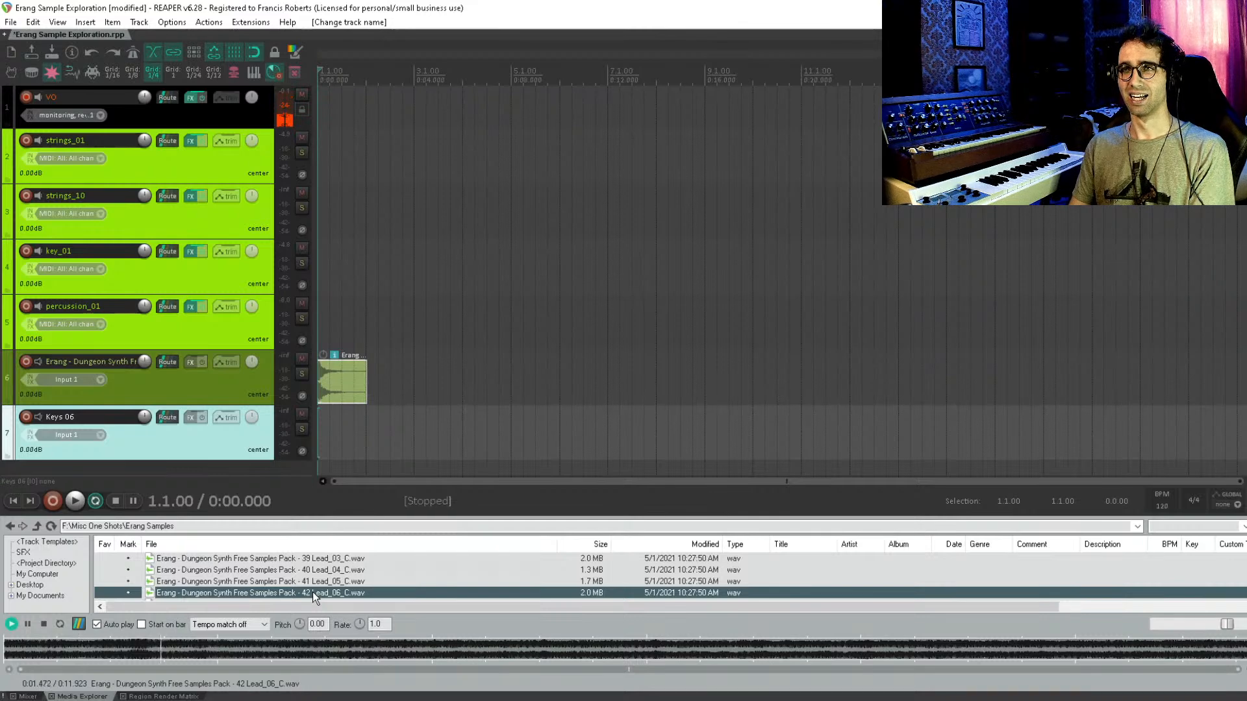
{"action": "key", "text": "Down"}
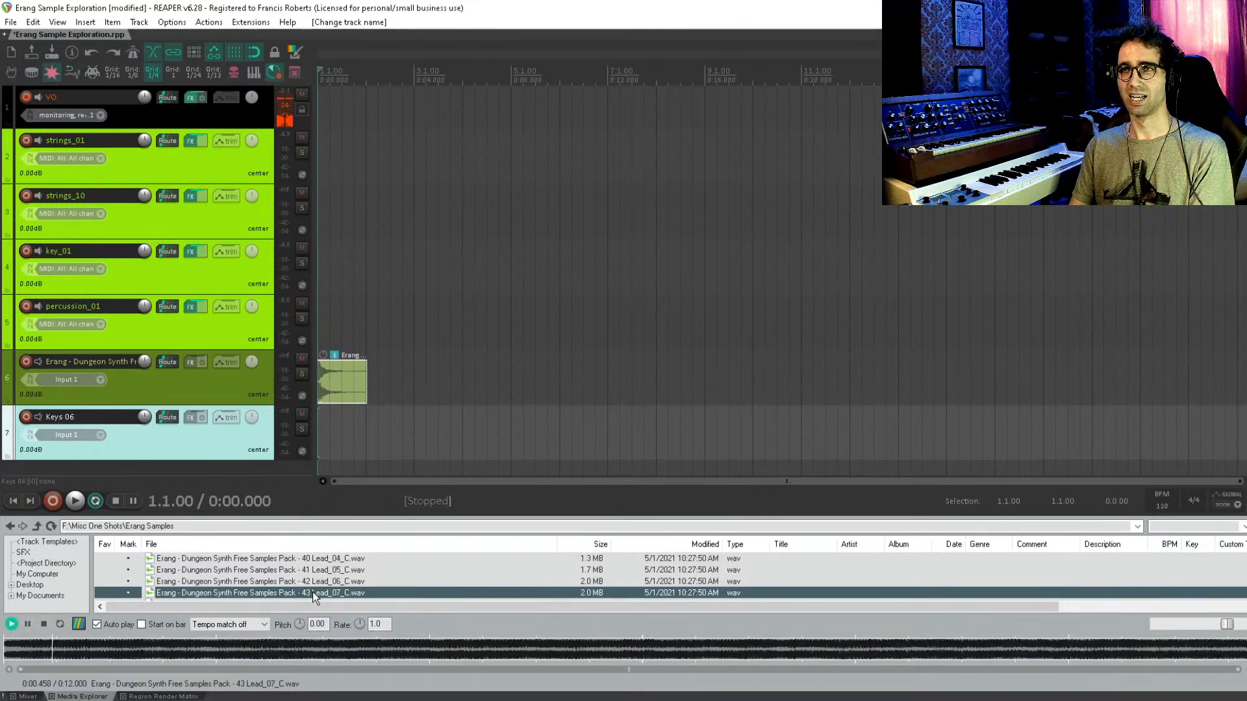
{"action": "key", "text": "space"}
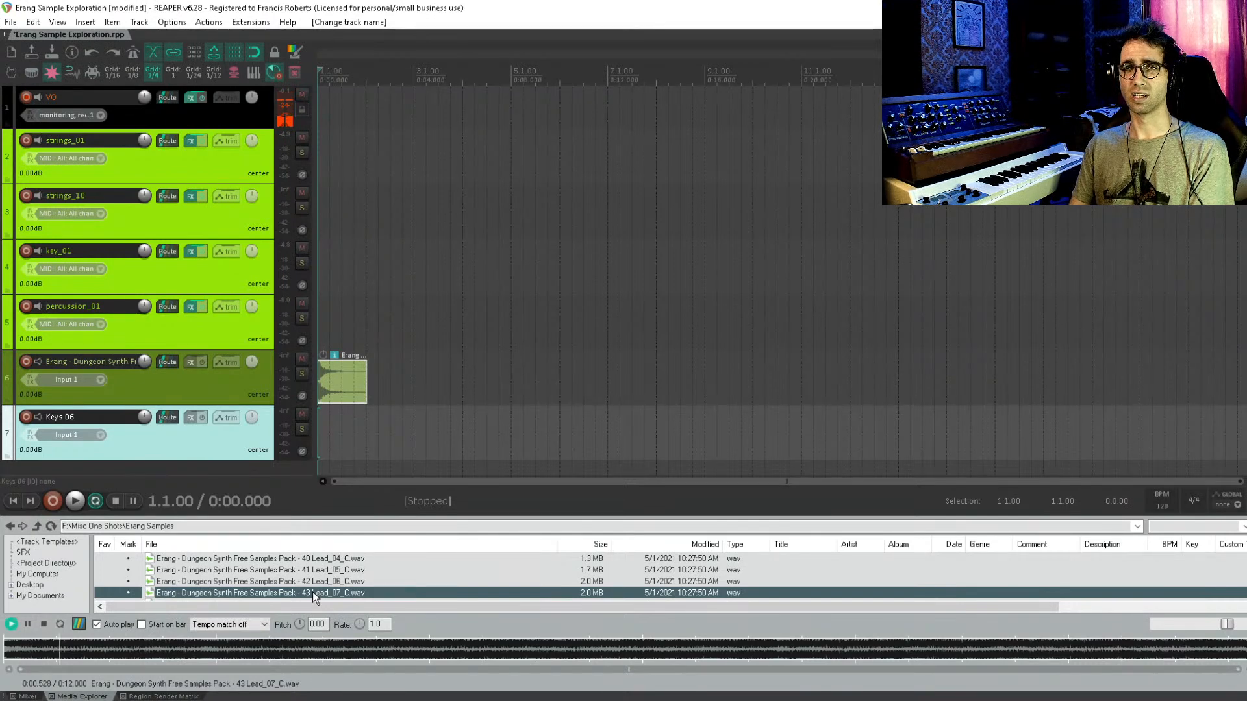
{"action": "key", "text": "Down"}
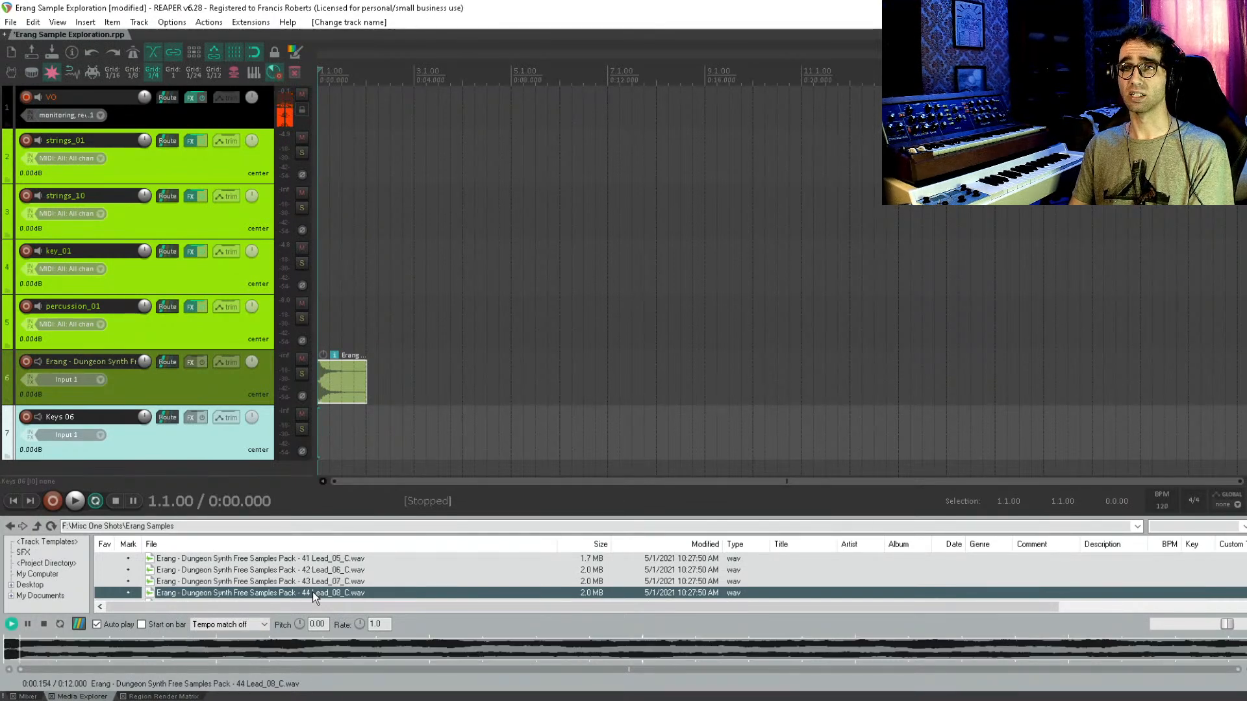
{"action": "key", "text": "Down"}
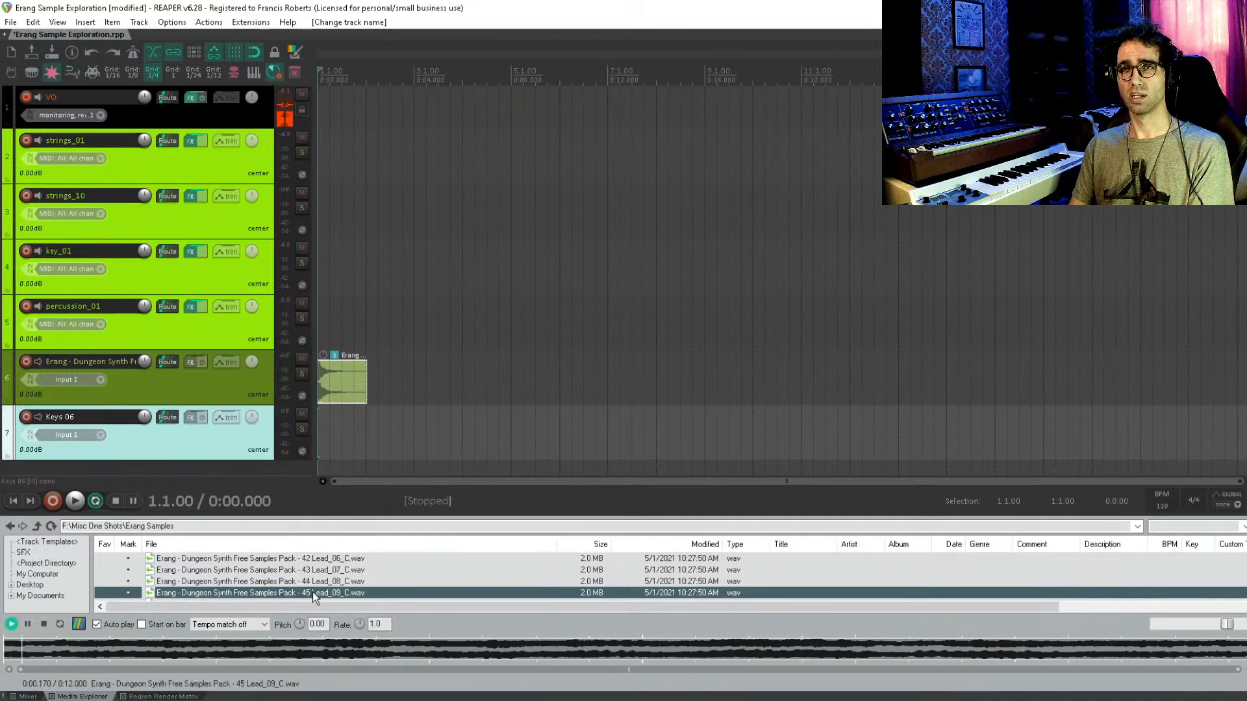
{"action": "key", "text": "Down"}
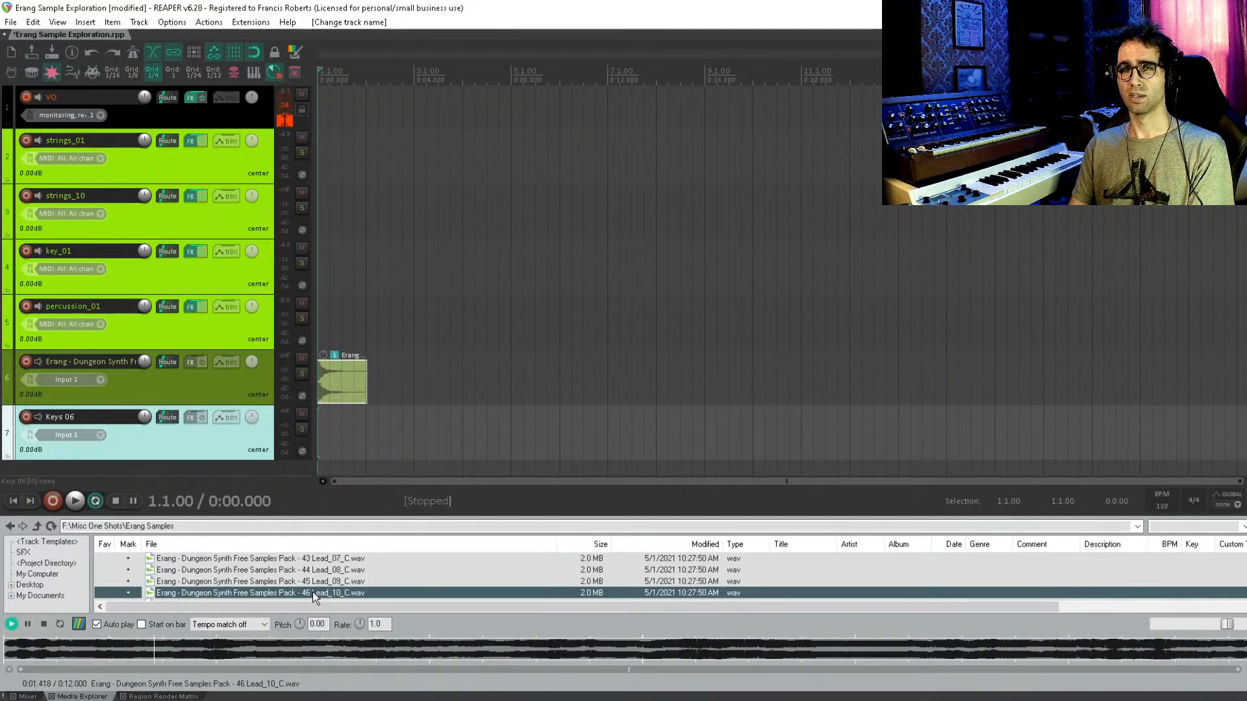
- Audition the samples one after another from 47 Pad_03_C.wav through the plucked sounds to 58 sfx_drone.wav
{"action": "key", "text": "Down"}
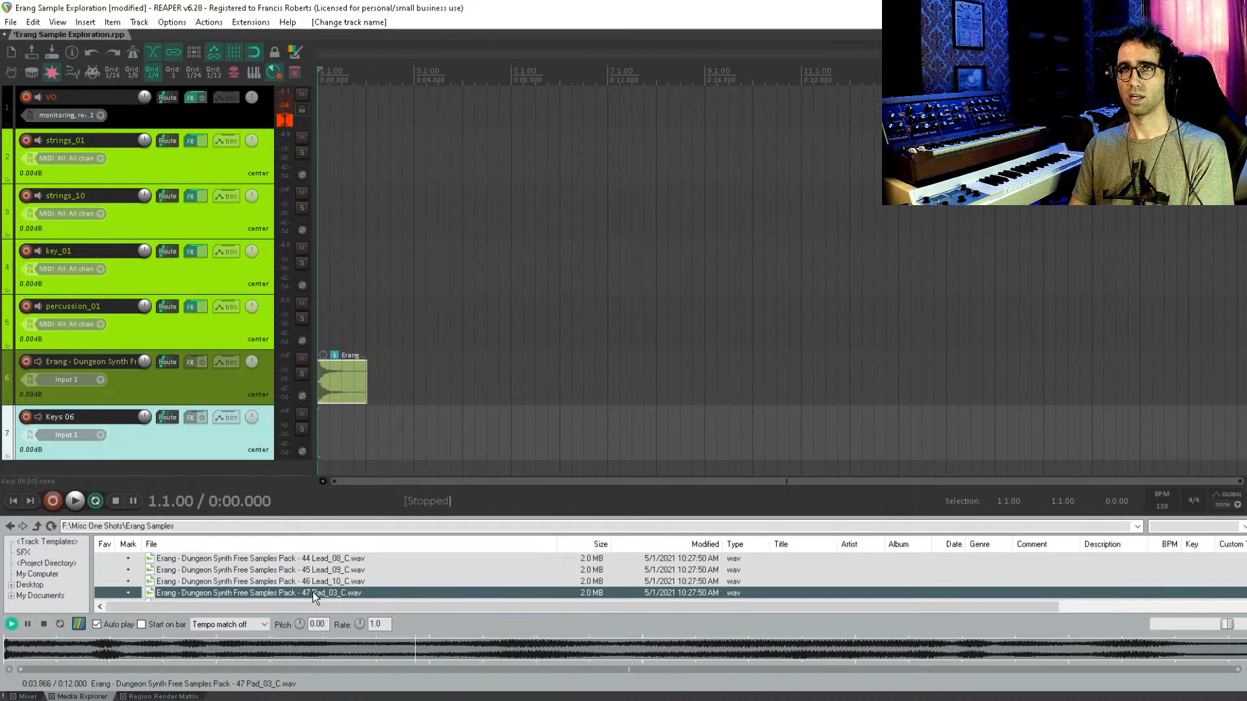
{"action": "key", "text": "Down"}
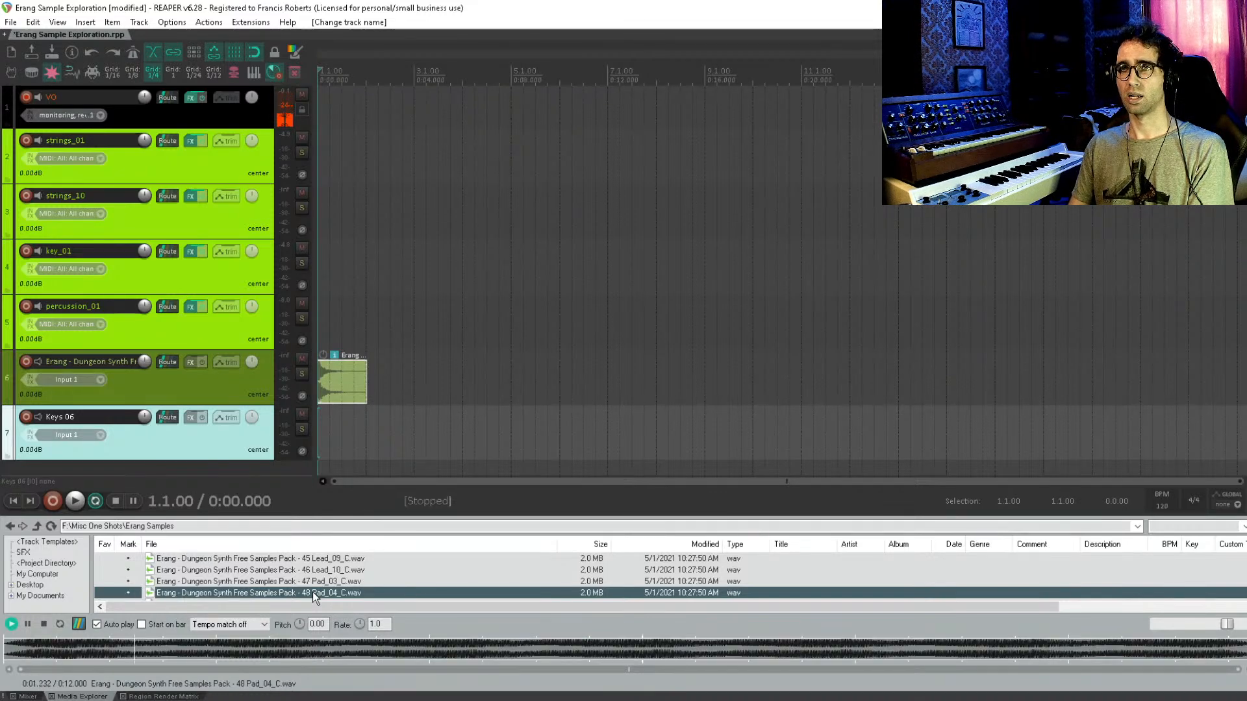
{"action": "key", "text": "Down"}
{"action": "key", "text": "Down"}
{"action": "key", "text": "Down"}
{"action": "key", "text": "Down"}
{"action": "key", "text": "Down"}
{"action": "key", "text": "Down"}
{"action": "key", "text": "Down"}
{"action": "key", "text": "Down"}
{"action": "key", "text": "Down"}
{"action": "key", "text": "Down"}
- Replay the plucked samples 55 Plucked_03_C.wav to 57 Plucked_05_C.wav, switching back and forth between them and 58 sfx_drone.wav
{"action": "key", "text": "Up"}
{"action": "key", "text": "Up"}
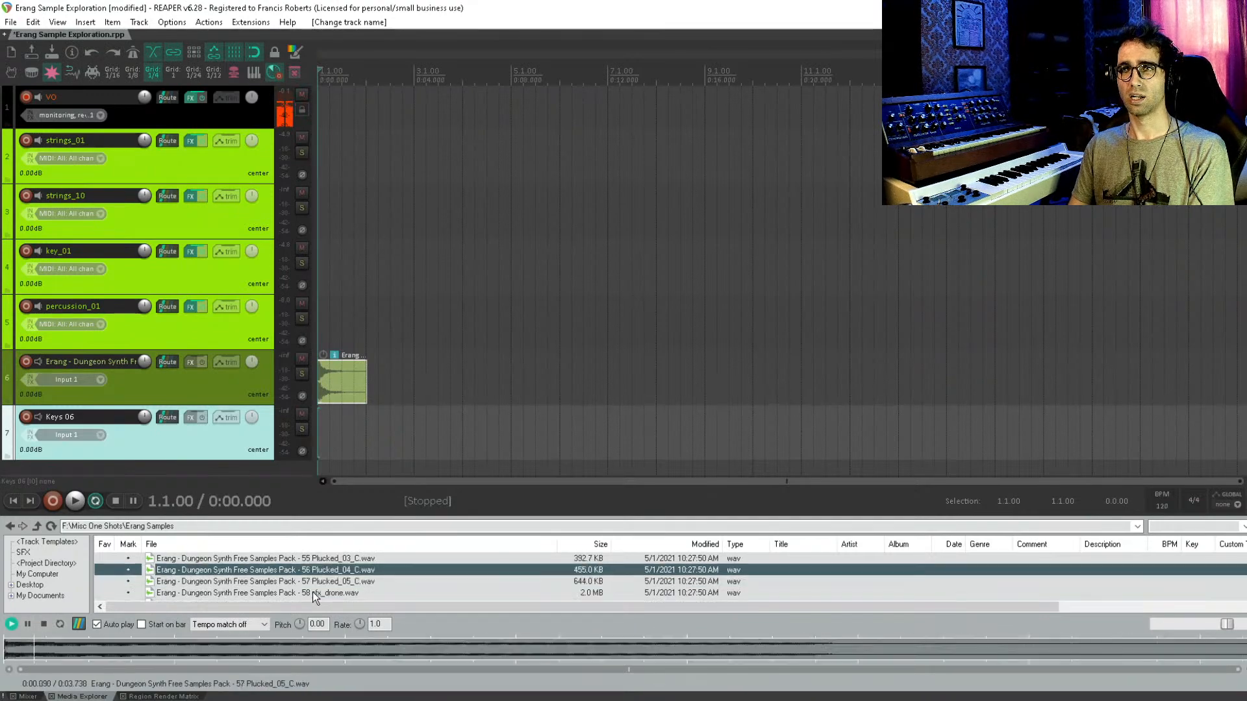
{"action": "key", "text": "Down"}
{"action": "key", "text": "Down"}
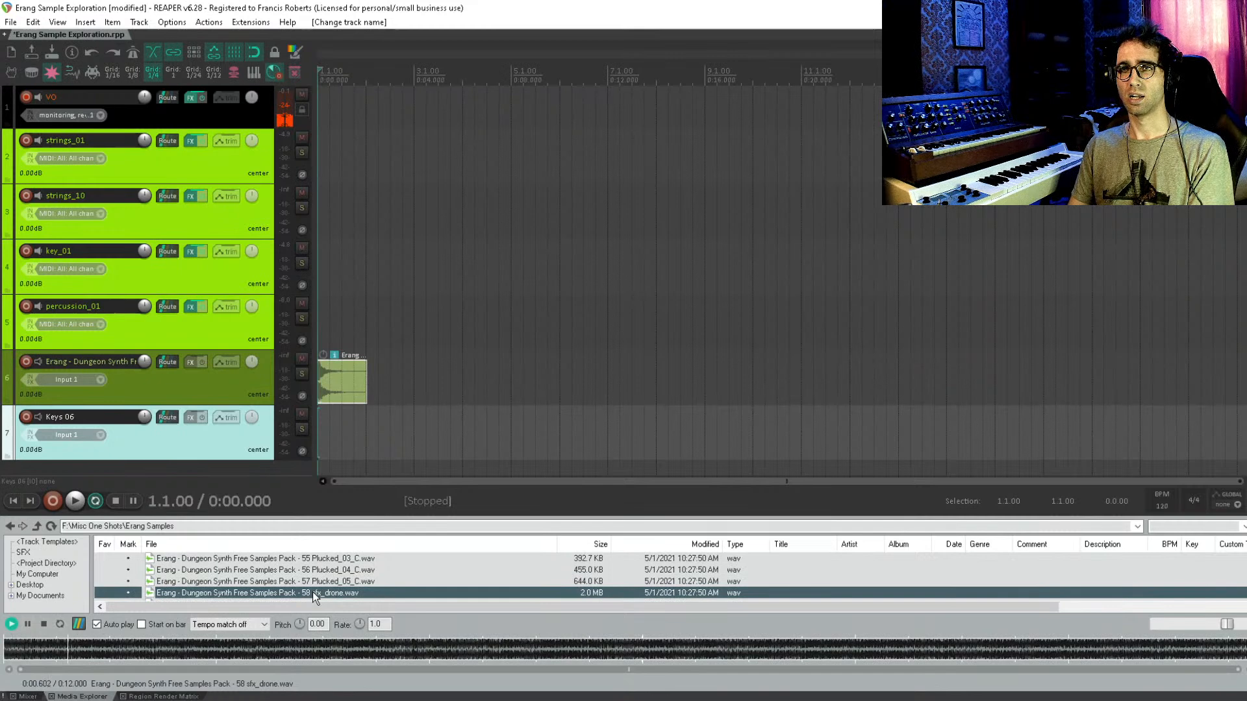
{"action": "key", "text": "Up"}
{"action": "key", "text": "Up"}
{"action": "key", "text": "Up"}
{"action": "key", "text": "Down"}
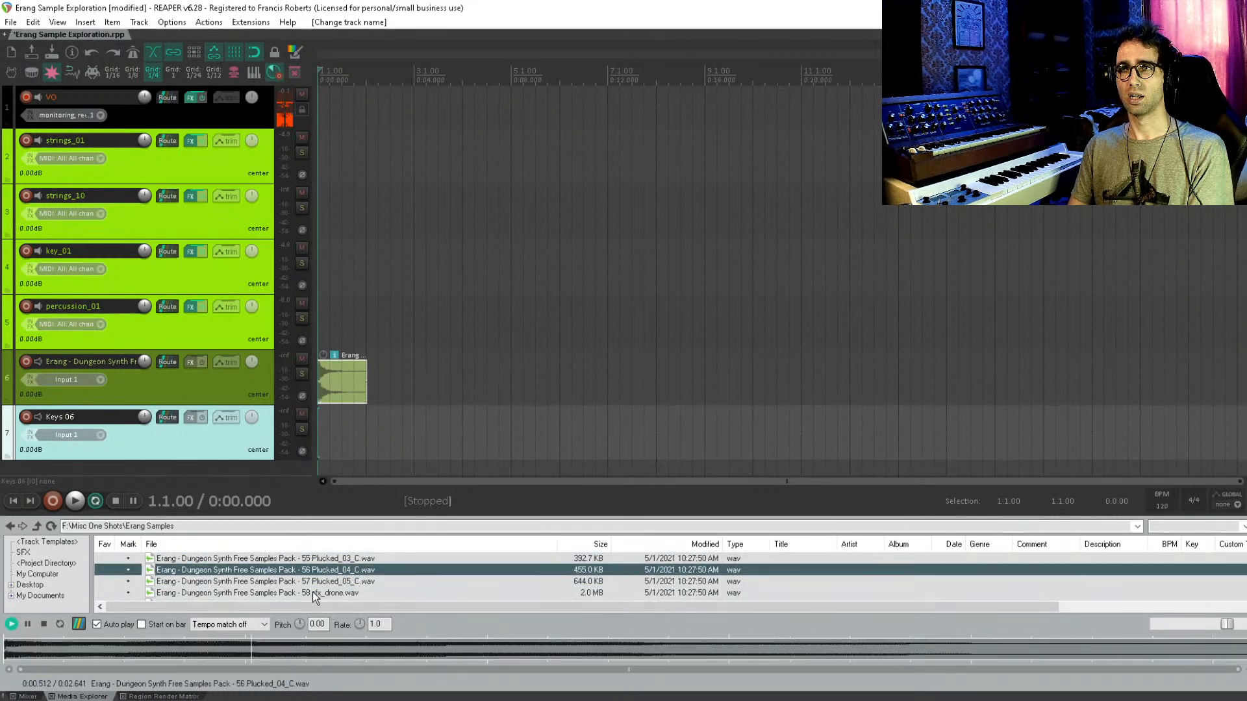
{"action": "key", "text": "Down"}
{"action": "key", "text": "Up"}
{"action": "key", "text": "Down"}
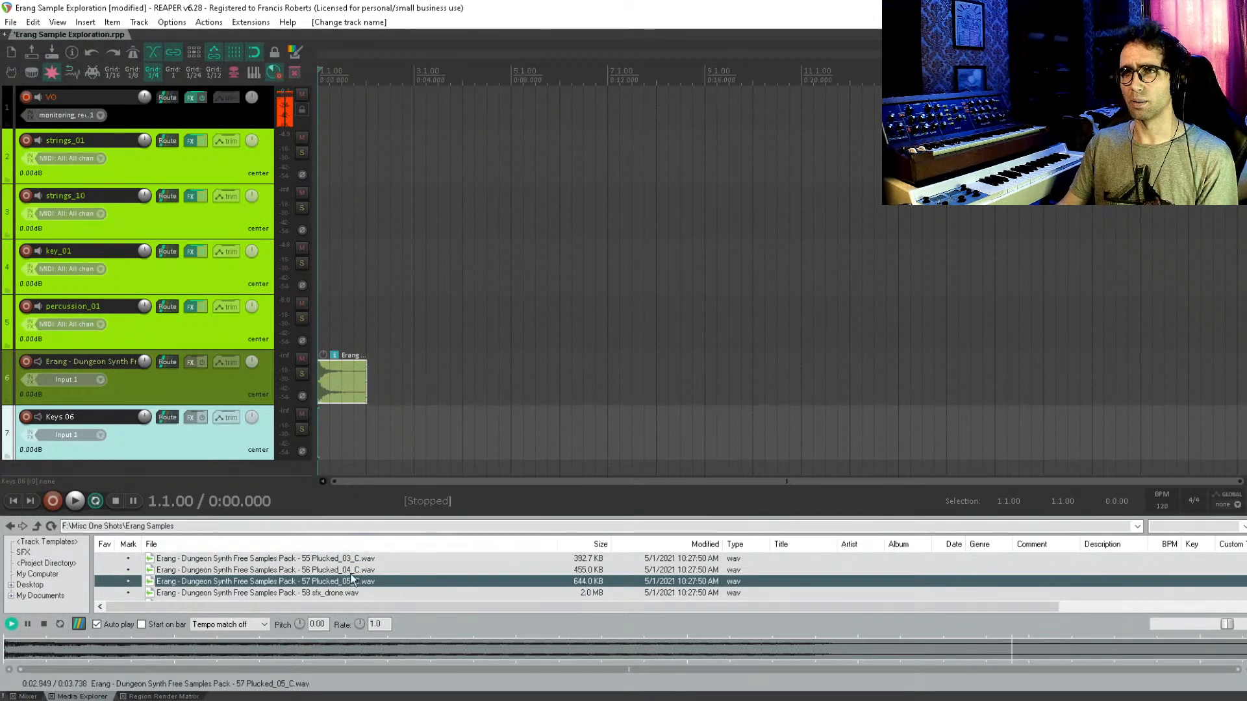
- Audition the sound effects 58 sfx_drone.wav, 59 sfx_emptiness.wav and 60 sfx_thunder_impact.wav
{"action": "scroll", "coordinate": [349, 574], "scroll_direction": "down", "scroll_amount": 2}
{"action": "key", "text": "Down"}
{"action": "key", "text": "Down"}
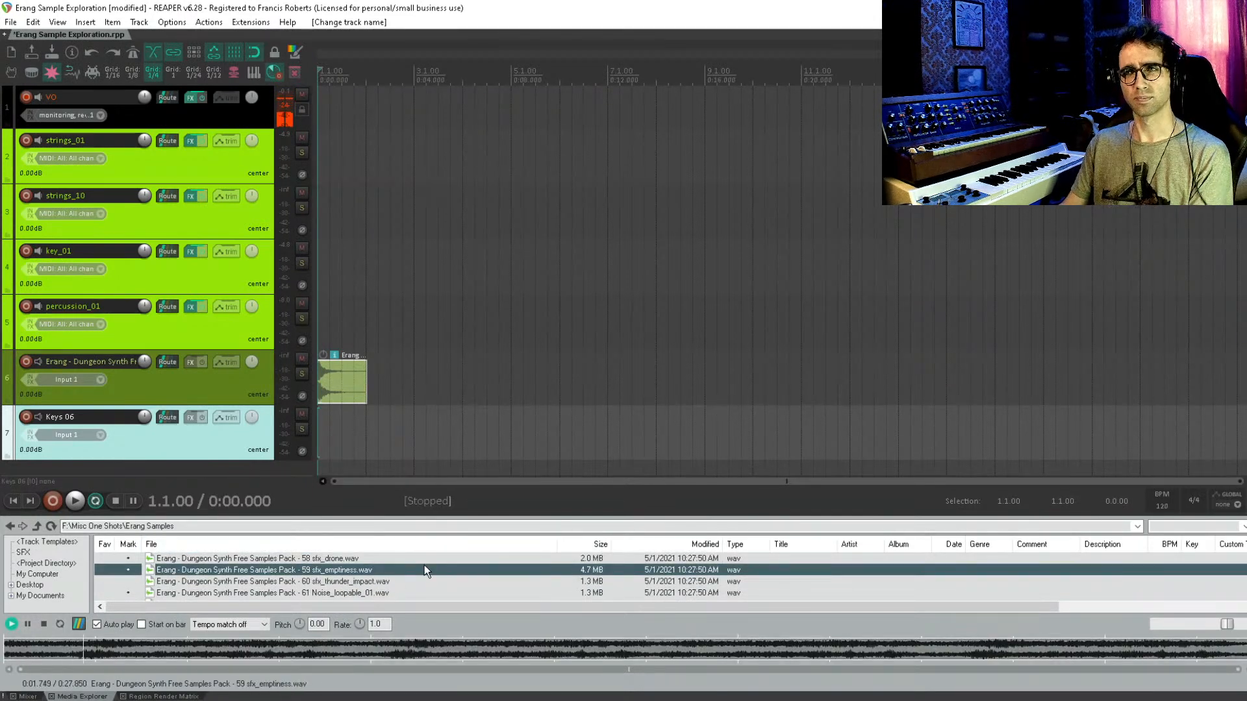
{"action": "key", "text": "Down"}
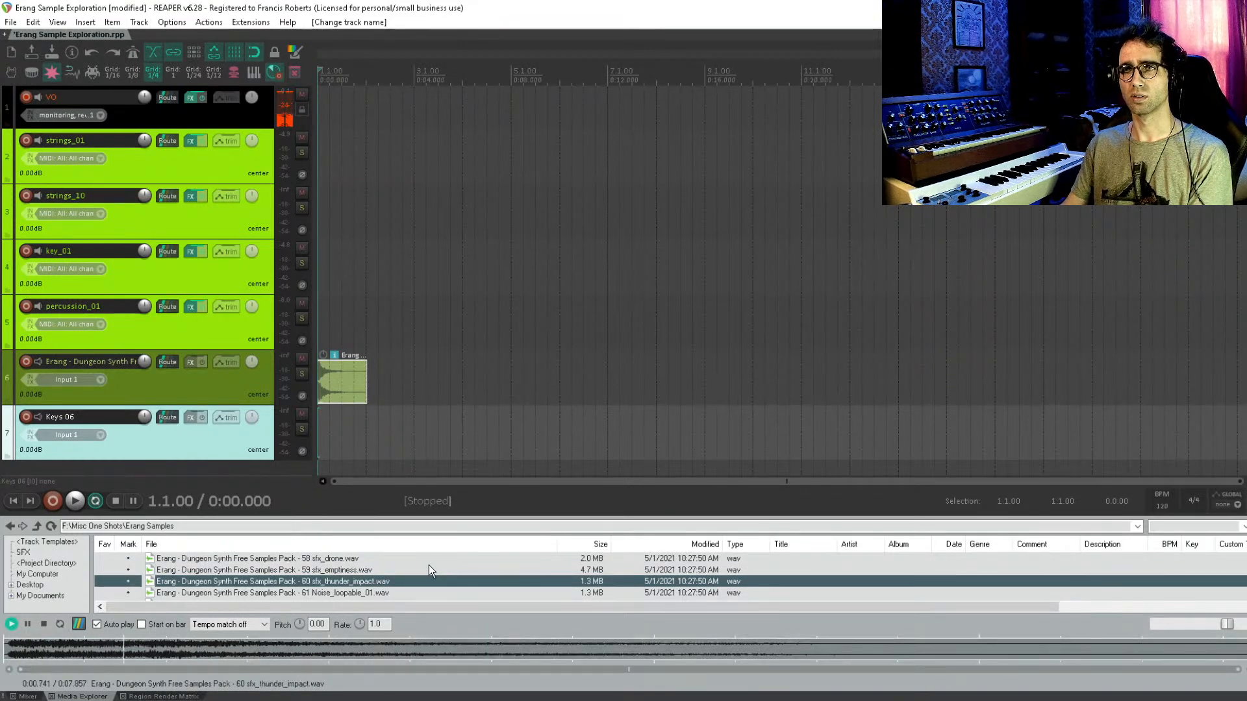
- Audition the loopable noise samples from 61 Noise_loopable_01.wav through 65 Noise_loopable_05.wav, ending back on the first sample, 01 strings_01_C.wav
{"action": "key", "text": "Down"}
{"action": "key", "text": "Down"}
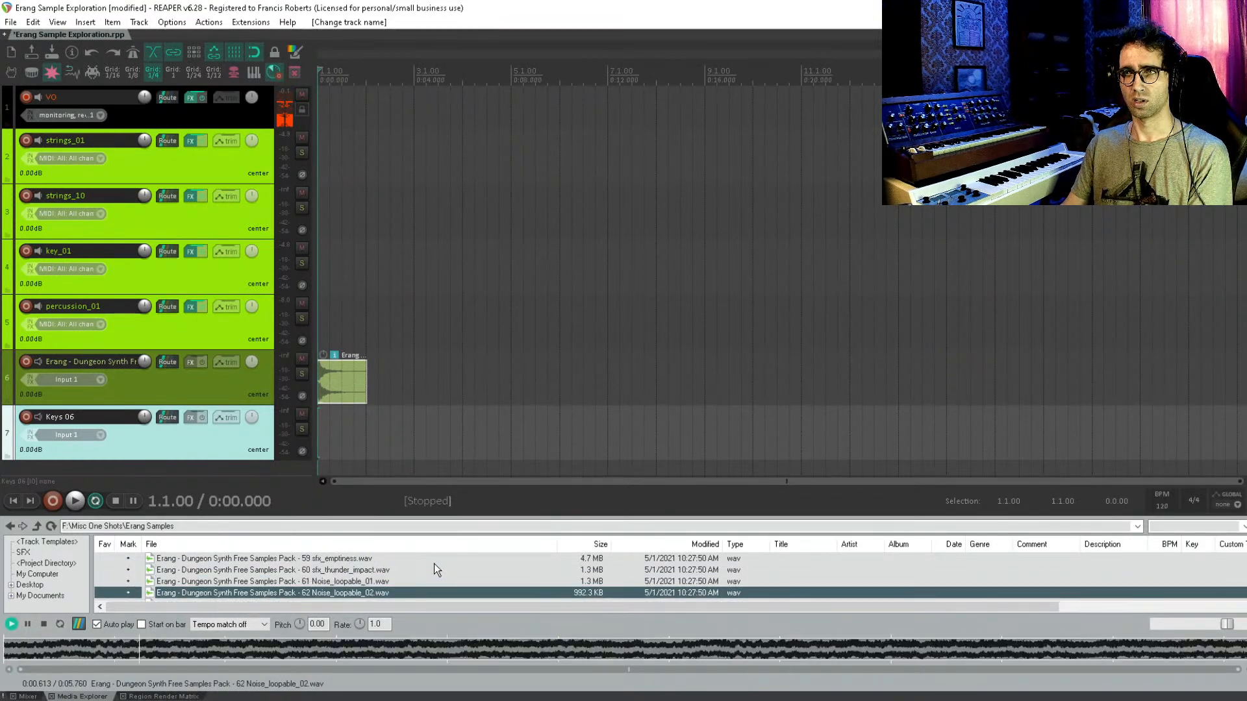
{"action": "key", "text": "Down"}
{"action": "key", "text": "Down"}
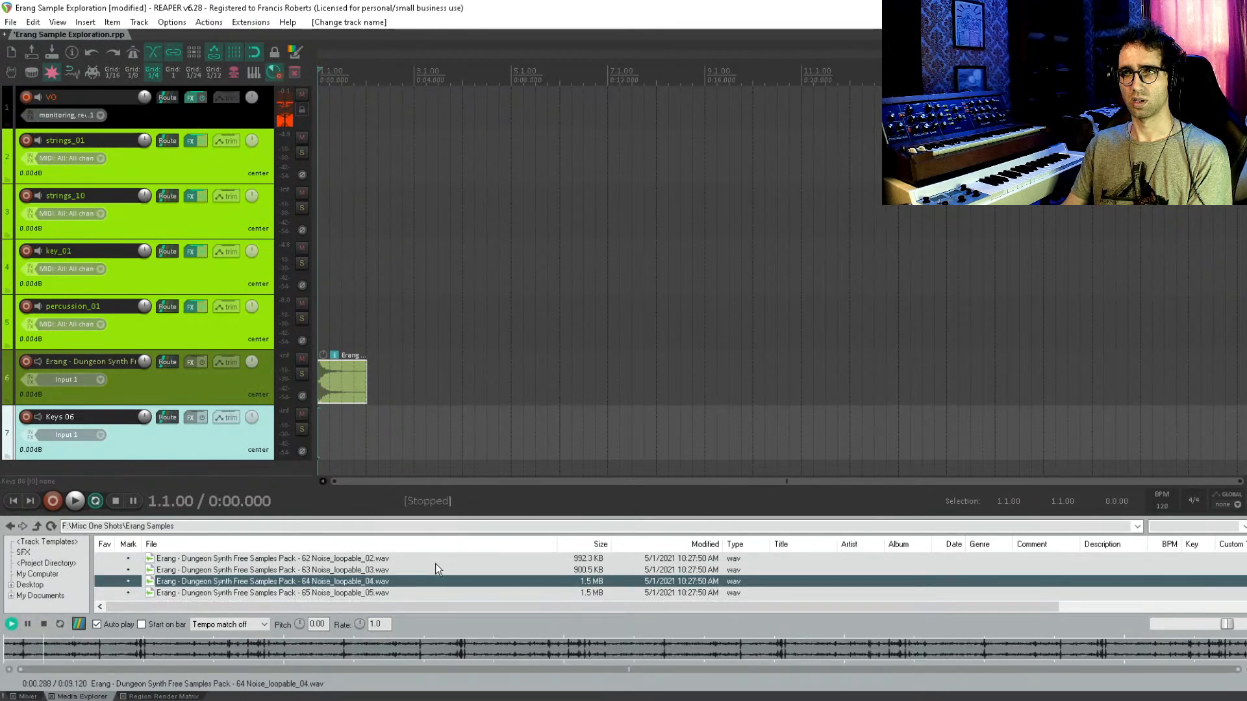
{"action": "left_click", "coordinate": [240, 589]}
{"action": "key", "text": "Home"}
{"action": "key", "text": "Down"}
{"action": "key", "text": "End"}
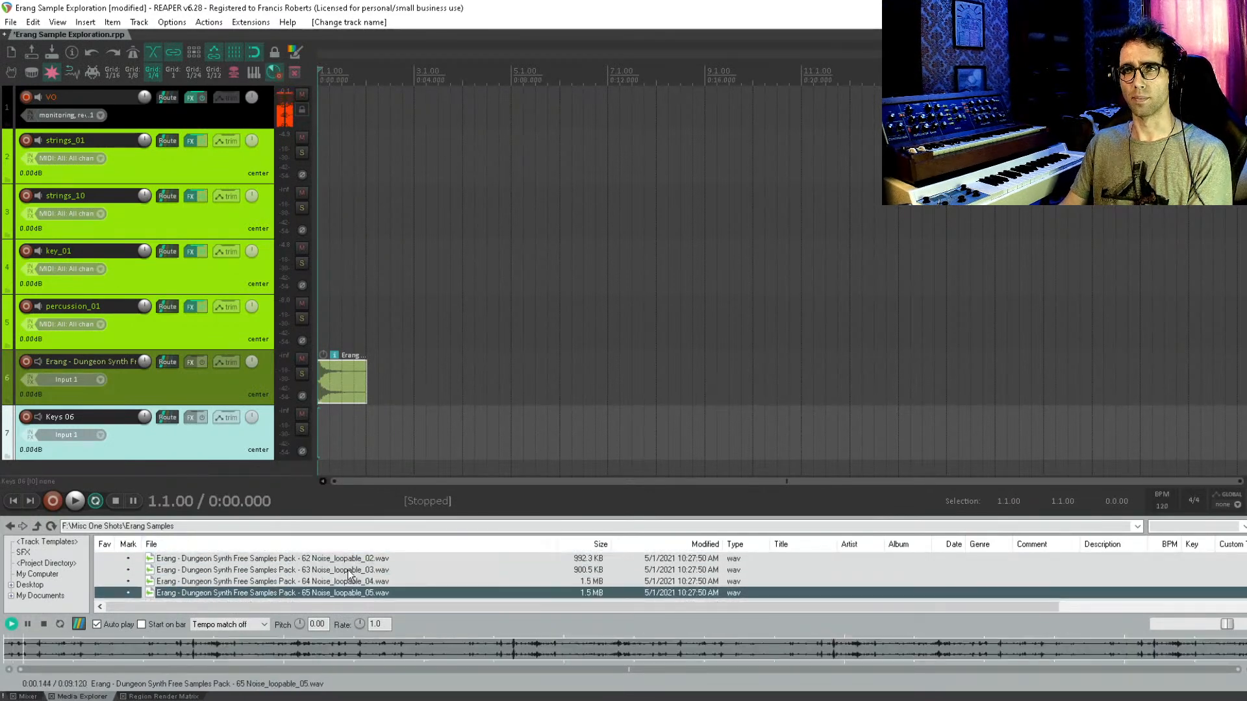
{"action": "key", "text": "Home"}
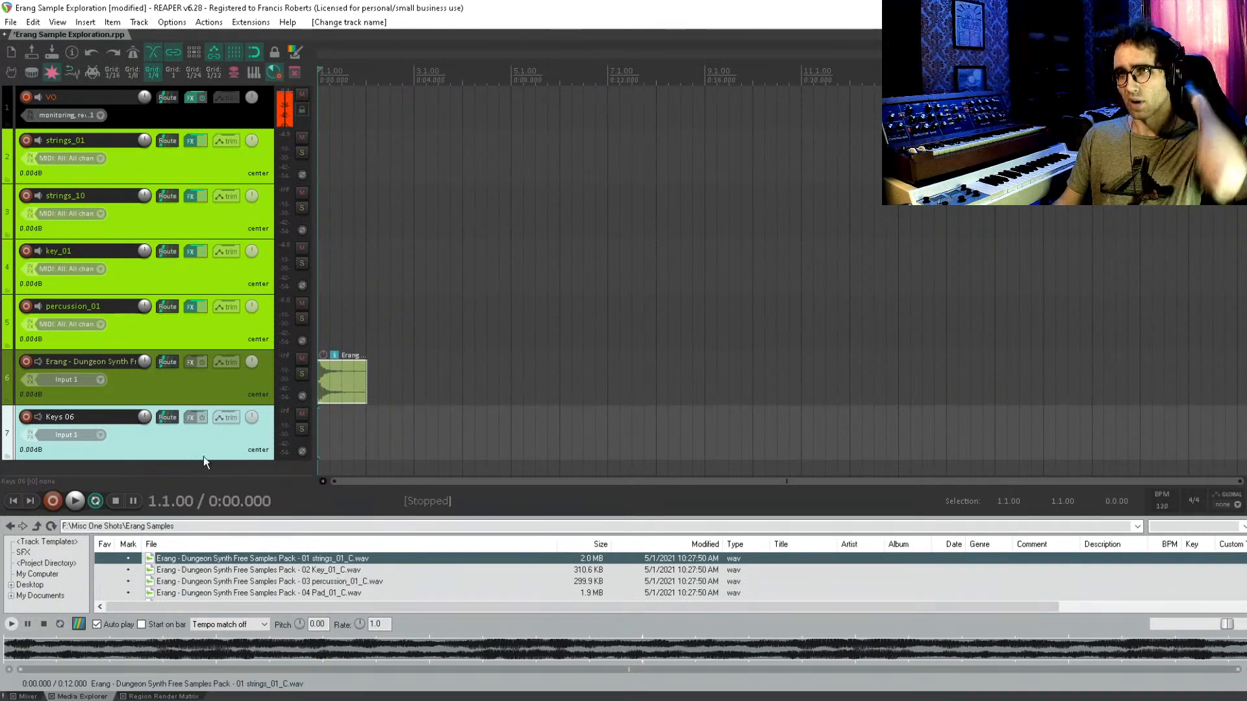
- Add the ReaSamplOmatic5000 sampler to the Keys 06 track and move its effects window clear of the track list
{"action": "left_click", "coordinate": [201, 457]}
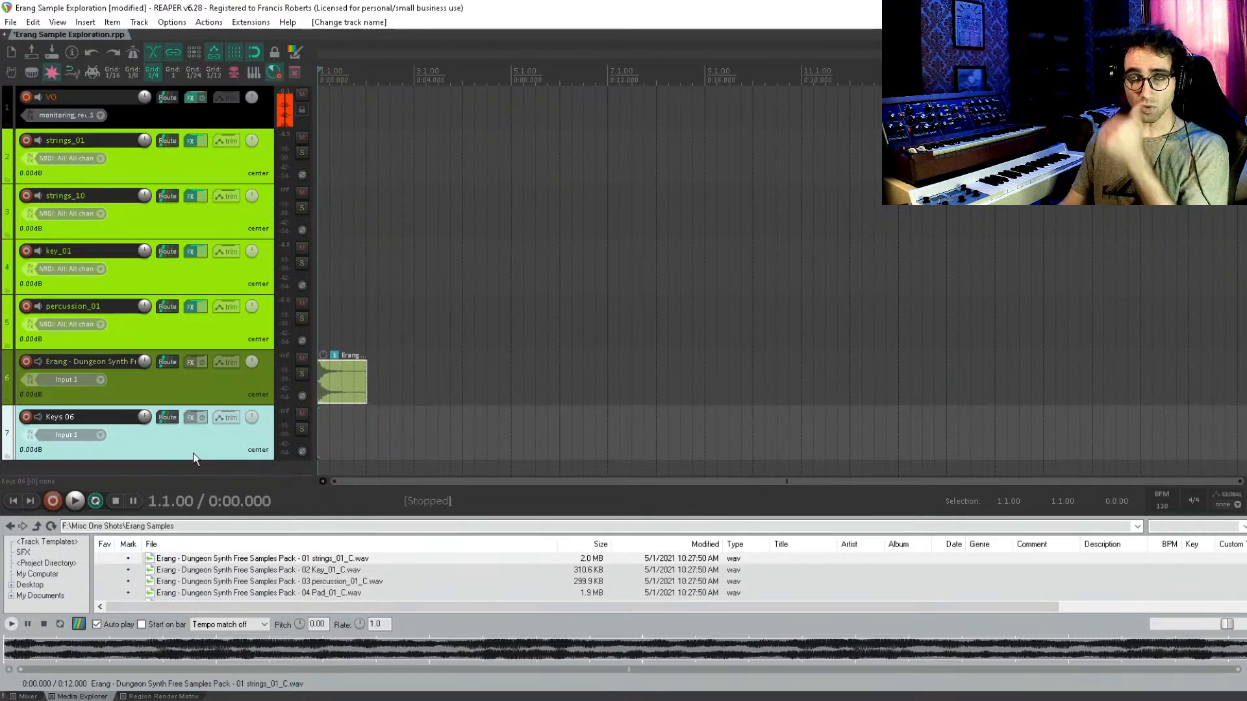
{"action": "left_click", "coordinate": [190, 417]}
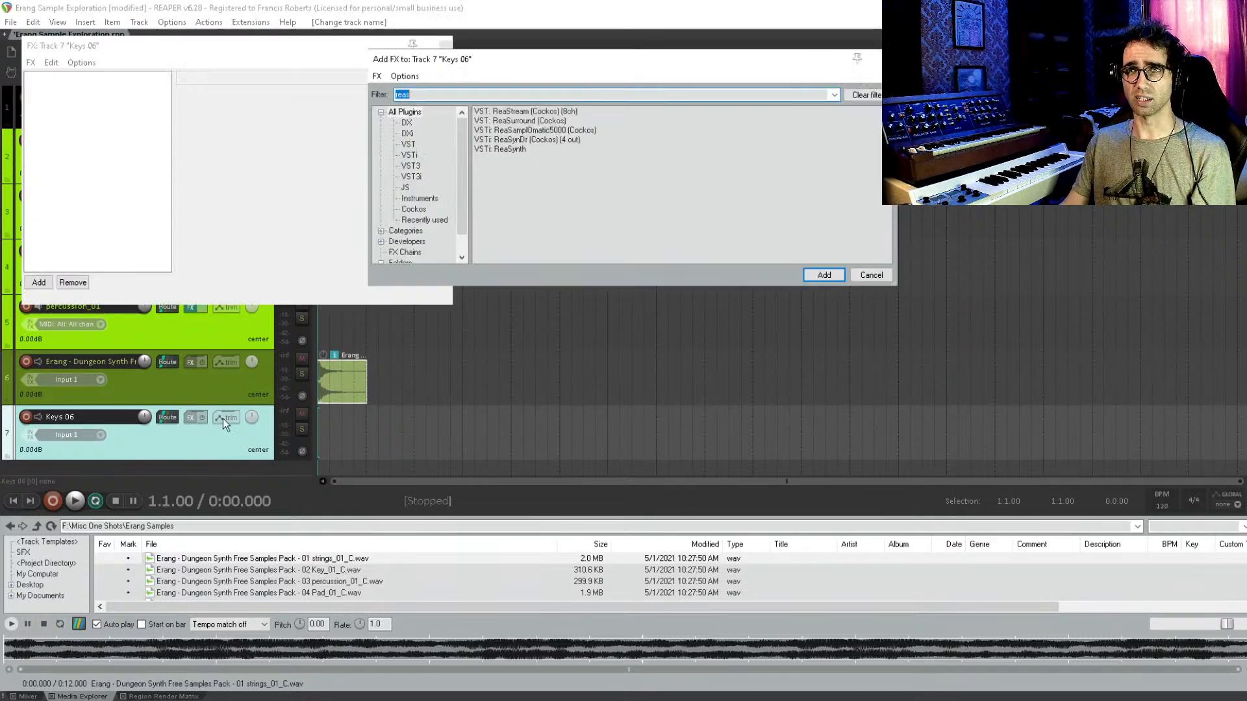
{"action": "type", "text": "reasa"}
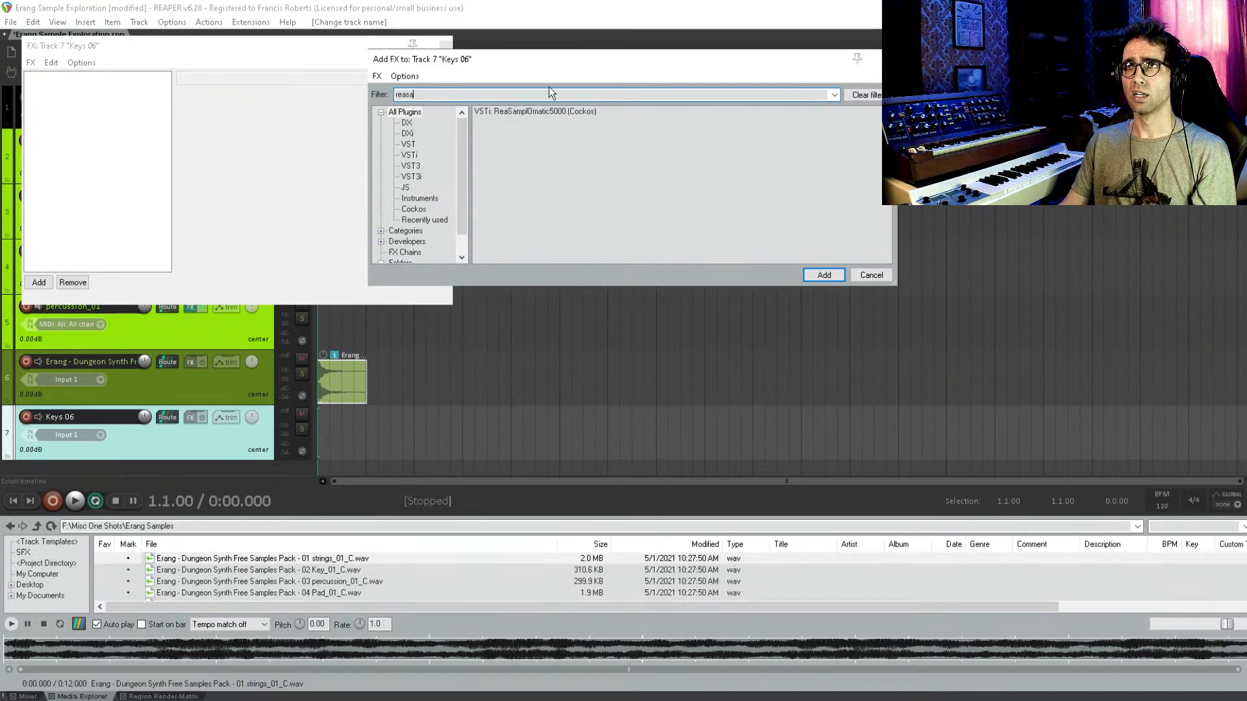
{"action": "double_click", "coordinate": [547, 109]}
{"action": "left_click_drag", "start_coordinate": [281, 47], "coordinate": [579, 61]}
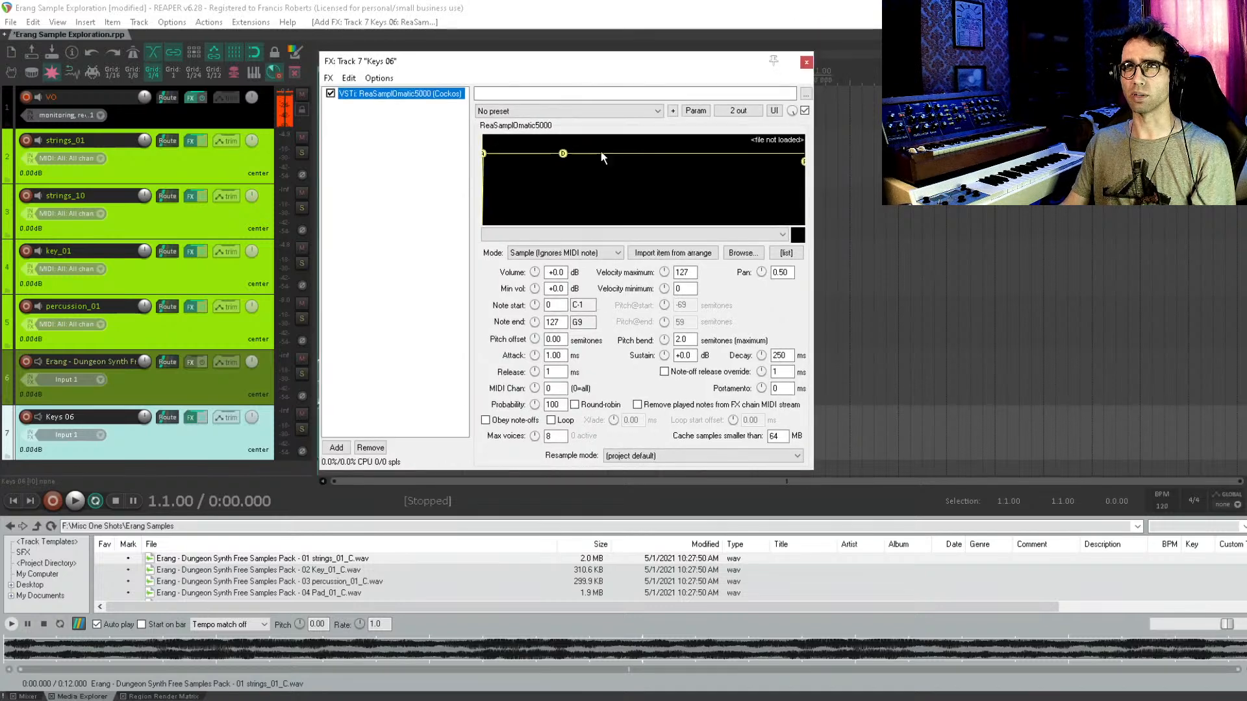
{"action": "left_click", "coordinate": [404, 222]}
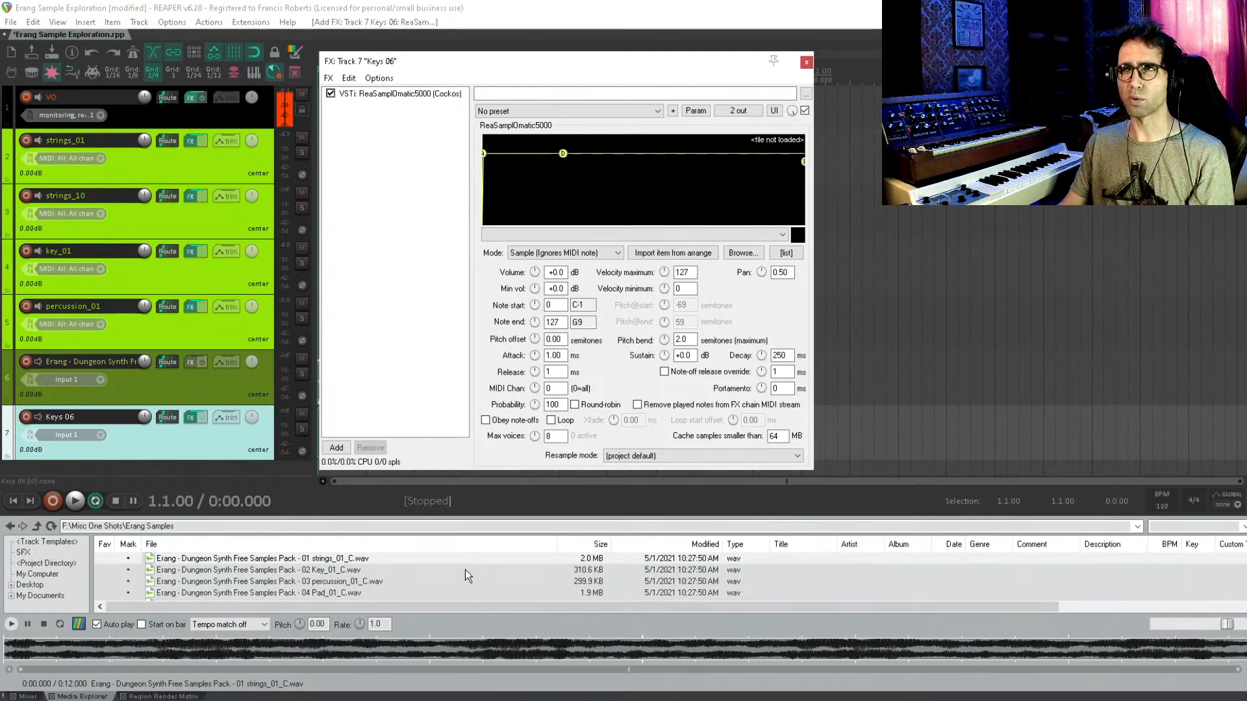
- Load the sample 26 Key_06_C.wav from the Erang Samples folder into the Keys 06 track's sampler
{"action": "scroll", "coordinate": [470, 568], "scroll_direction": "down", "scroll_amount": 3}
{"action": "scroll", "coordinate": [476, 572], "scroll_direction": "down", "scroll_amount": 11}
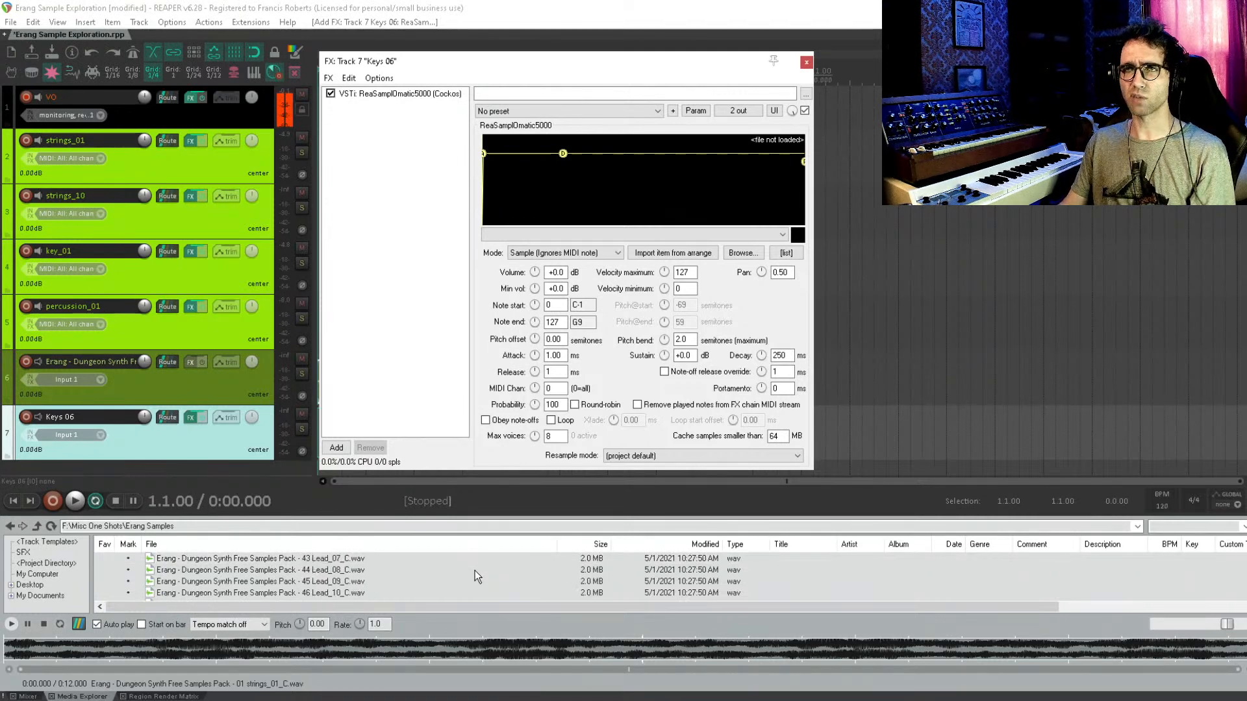
{"action": "scroll", "coordinate": [465, 583], "scroll_direction": "up", "scroll_amount": 6}
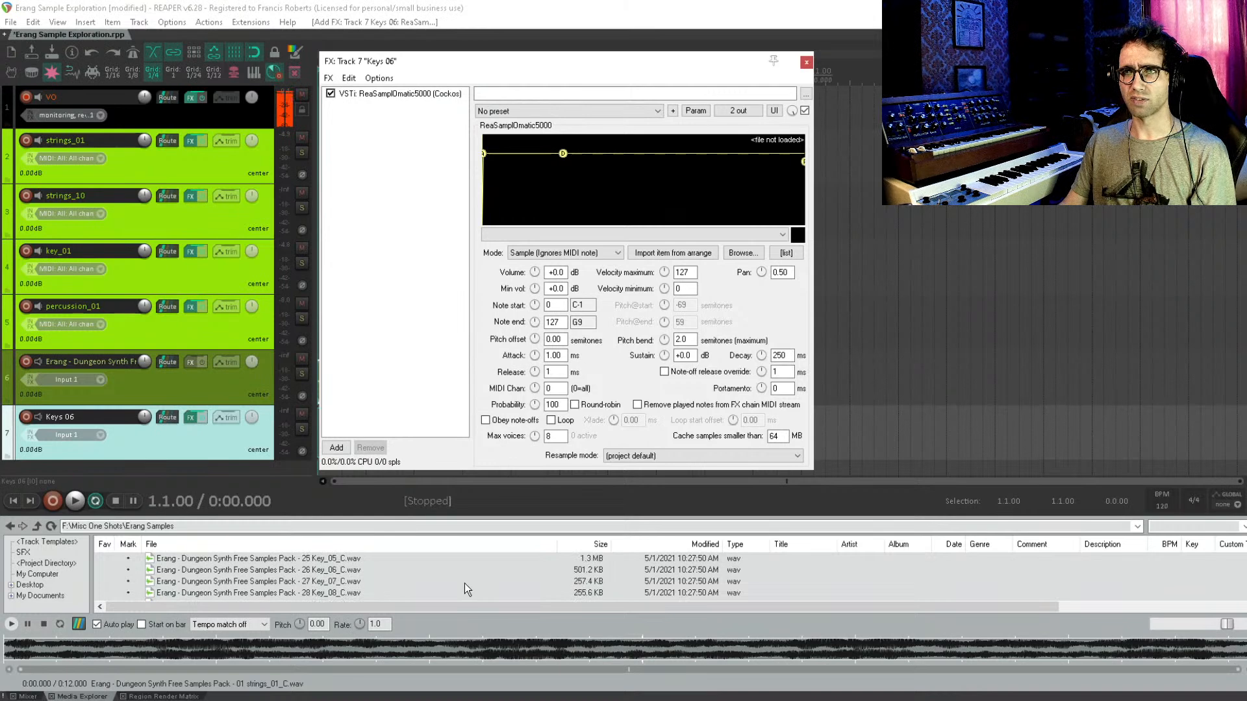
{"action": "left_click_drag", "start_coordinate": [328, 576], "coordinate": [598, 190]}
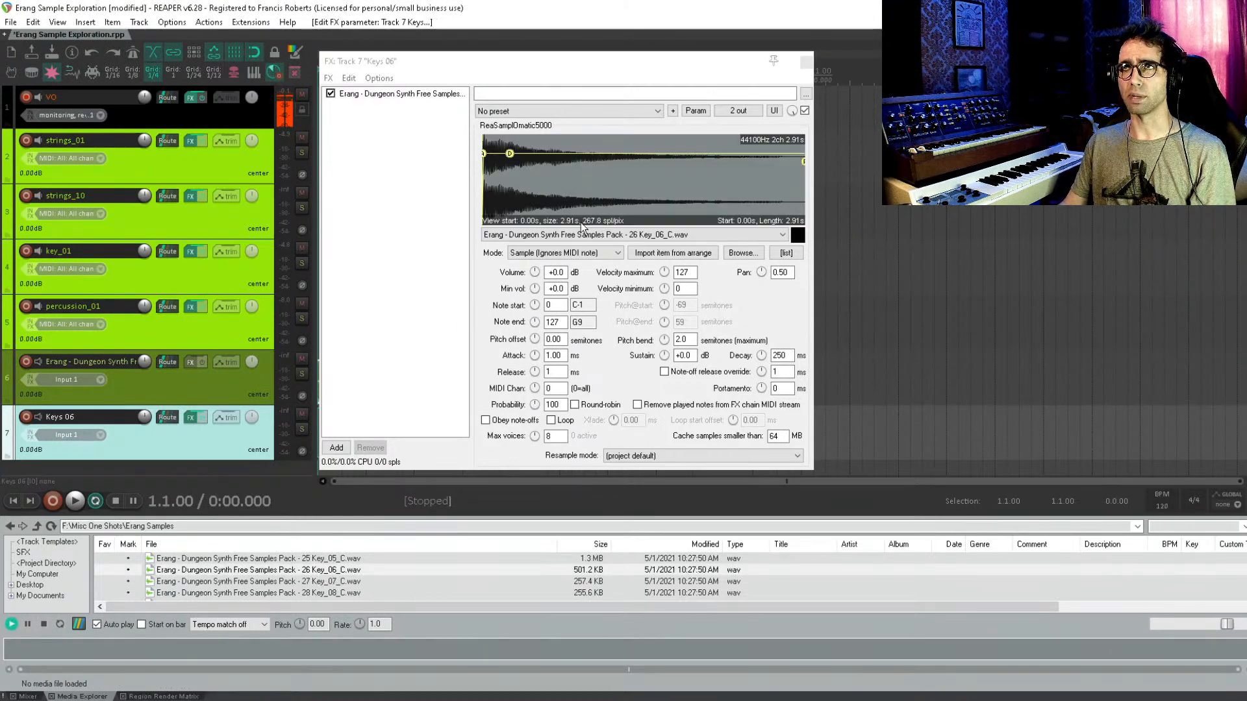
{"action": "left_click", "coordinate": [388, 219]}
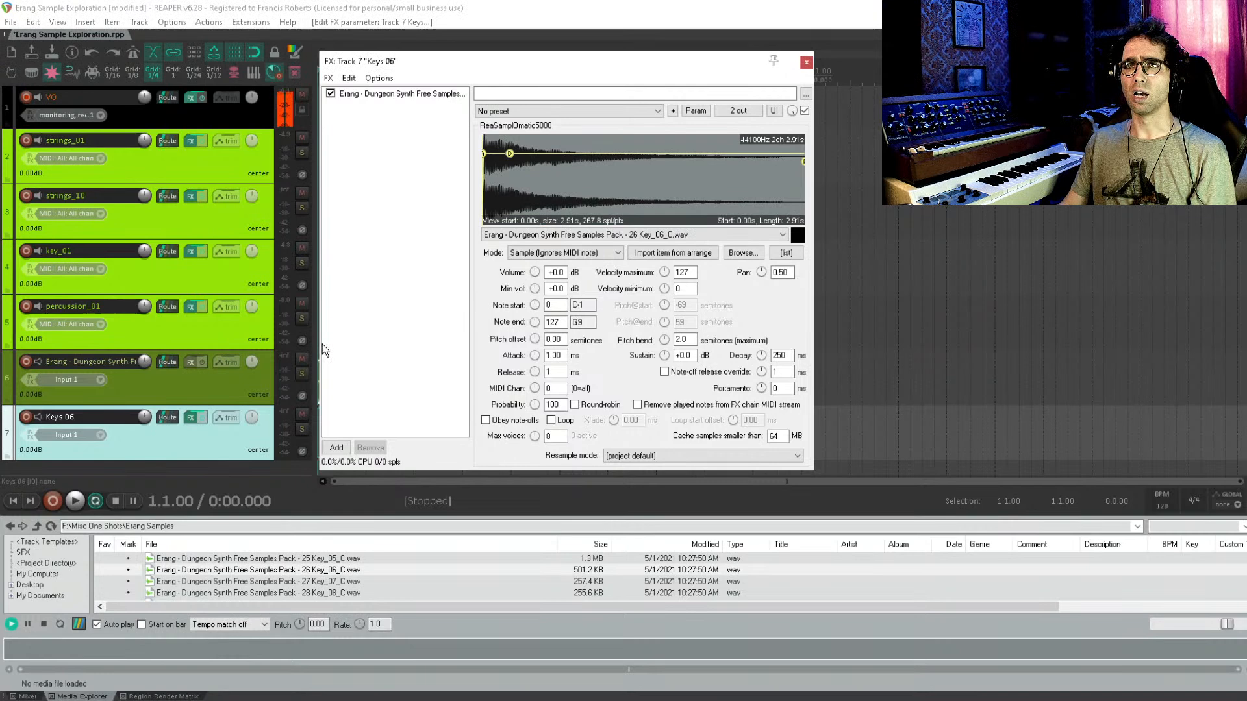
- Set the Keys 06 track's input to Focusrite USB MIDI on all channels, with record arm and monitoring enabled
{"action": "left_click", "coordinate": [88, 439]}
{"action": "mouse_move", "coordinate": [161, 472]}
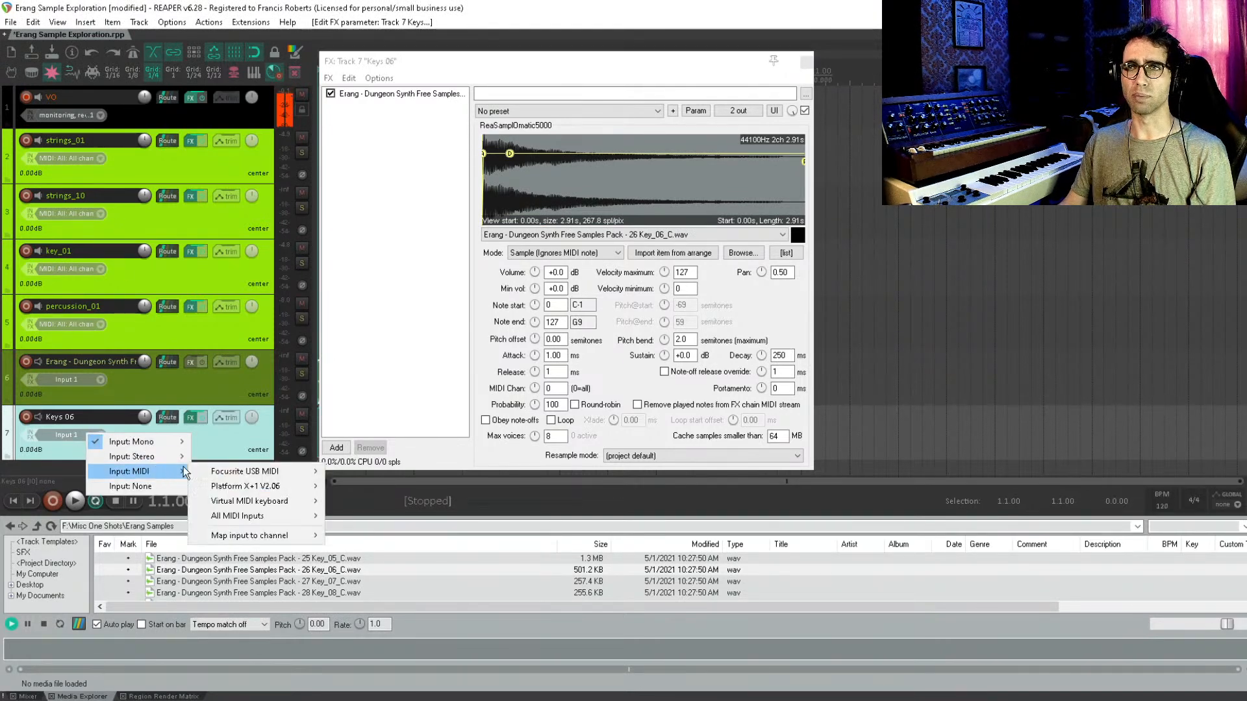
{"action": "mouse_move", "coordinate": [256, 481]}
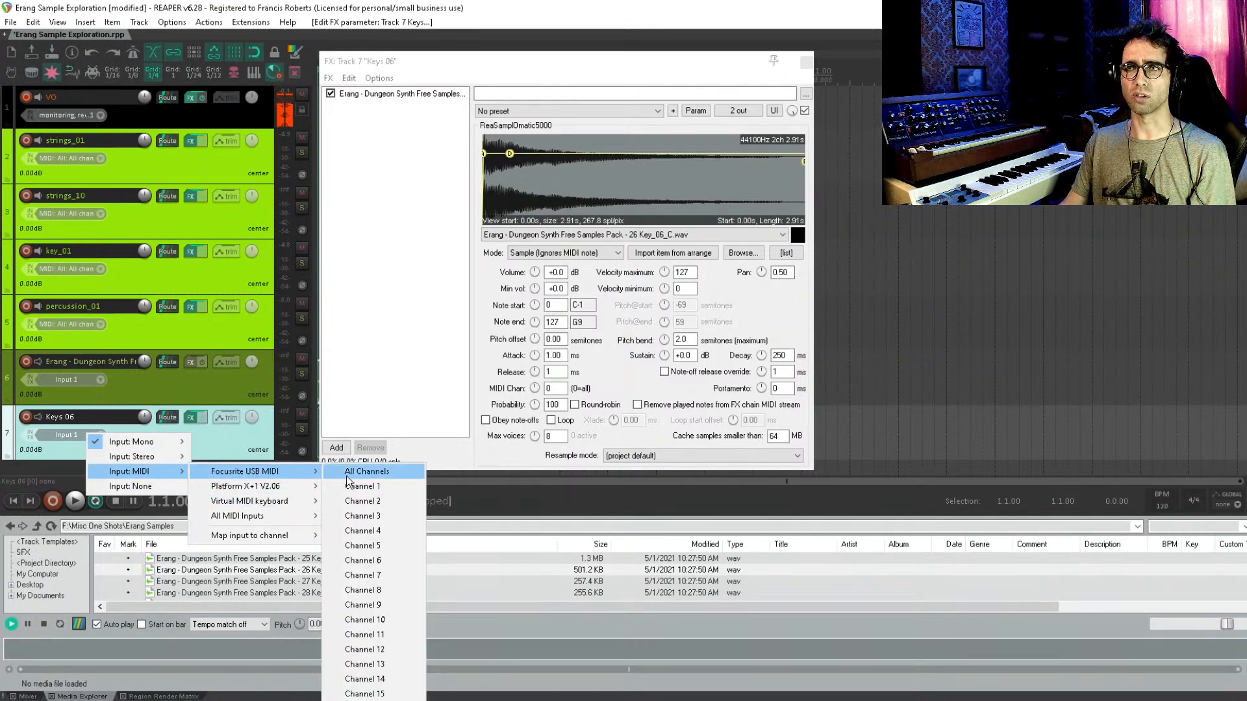
{"action": "left_click", "coordinate": [367, 472]}
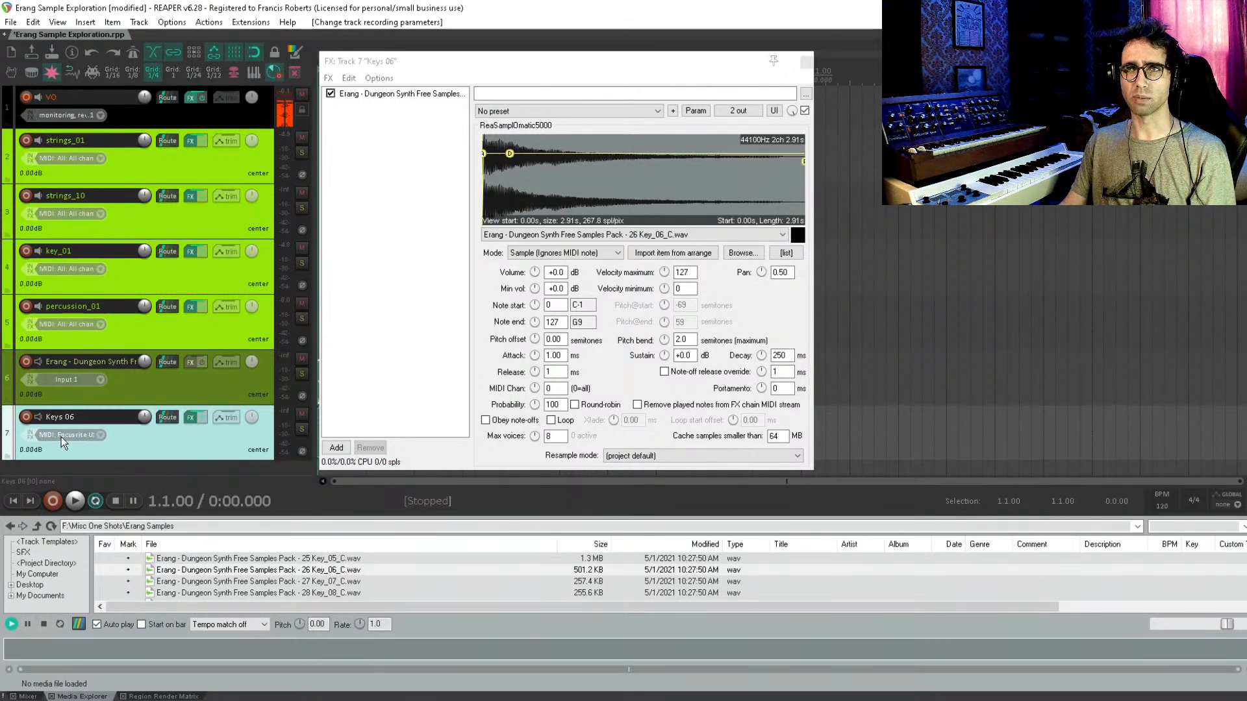
{"action": "left_click", "coordinate": [33, 419]}
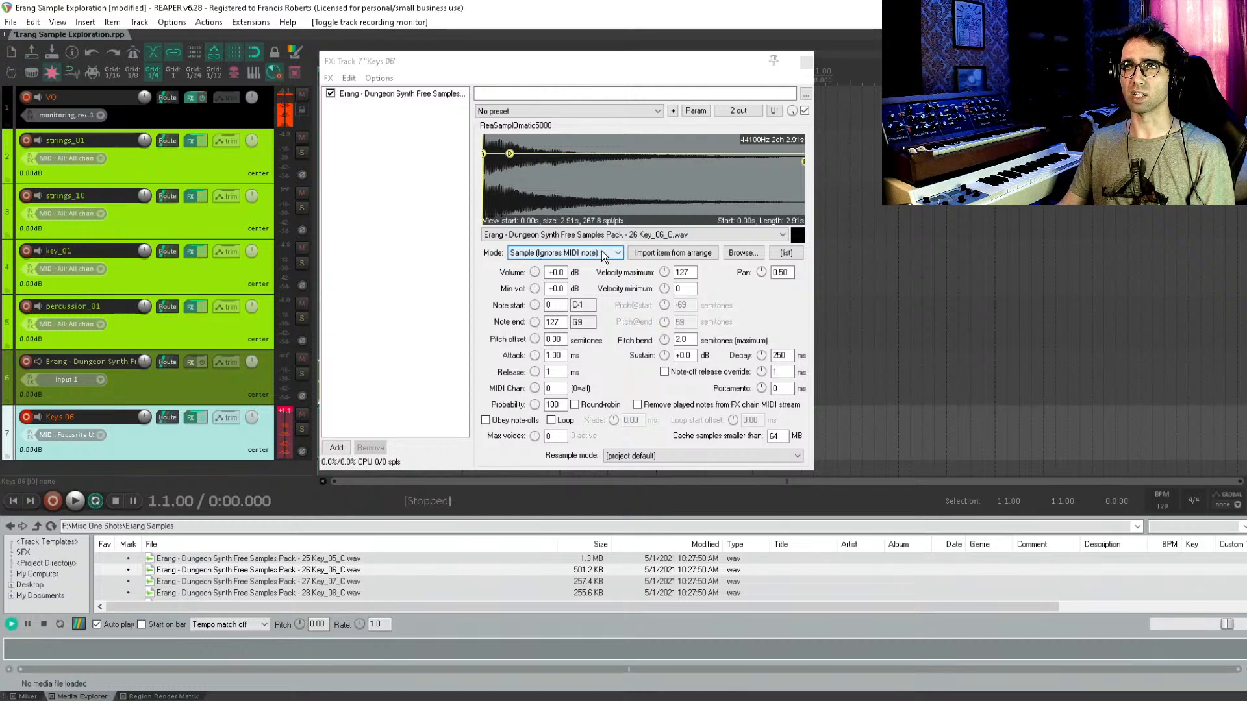
- Configure the Keys 06 sampler to obey note-offs, with a volume of -15.2 dB and the Note (Semitone shifted) mode
{"action": "left_click", "coordinate": [499, 420]}
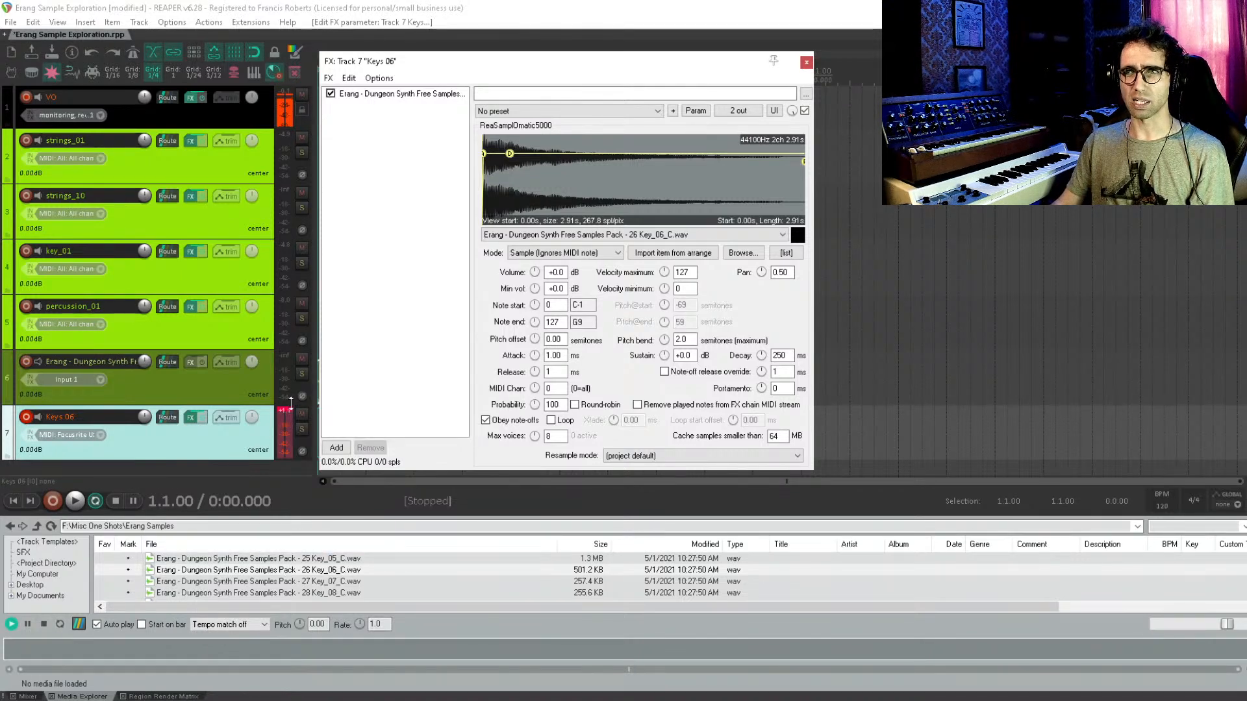
{"action": "left_click", "coordinate": [290, 414]}
{"action": "left_click", "coordinate": [539, 273]}
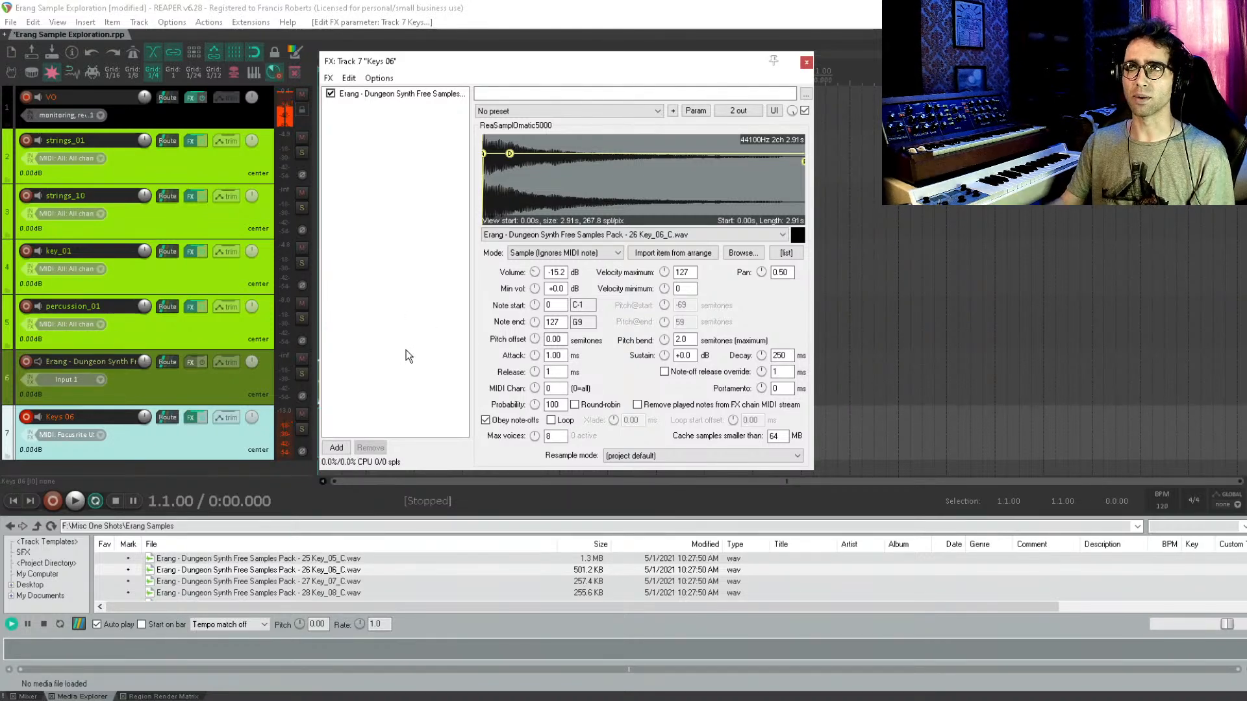
{"action": "left_click", "coordinate": [587, 253]}
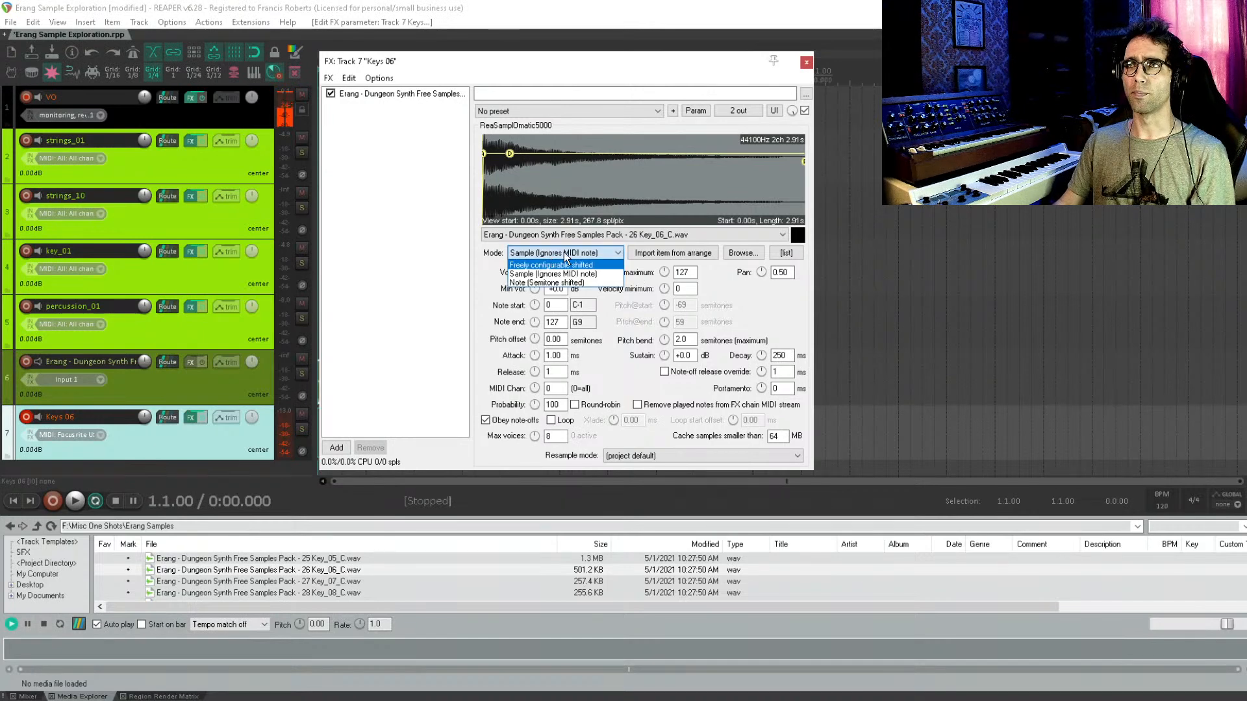
{"action": "left_click", "coordinate": [549, 284]}
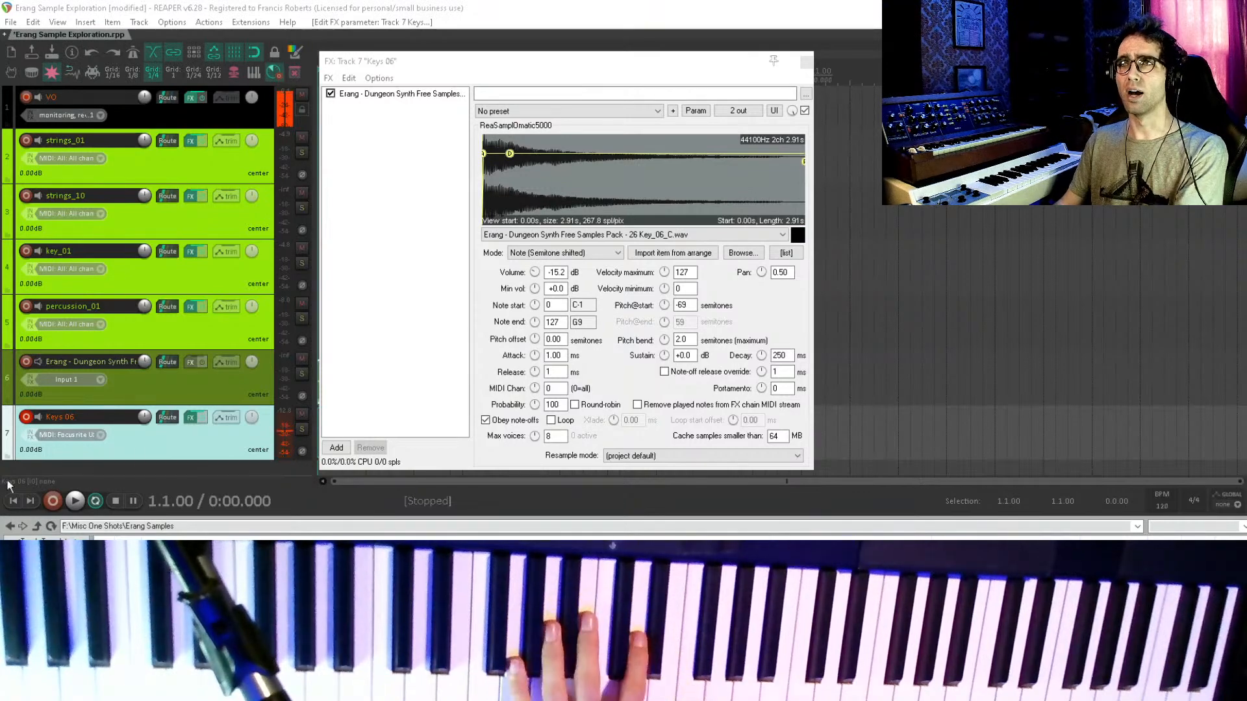
- Add ReaTune after the sampler in the Keys 06 track's effects chain and close the effects window
{"action": "double_click", "coordinate": [420, 263]}
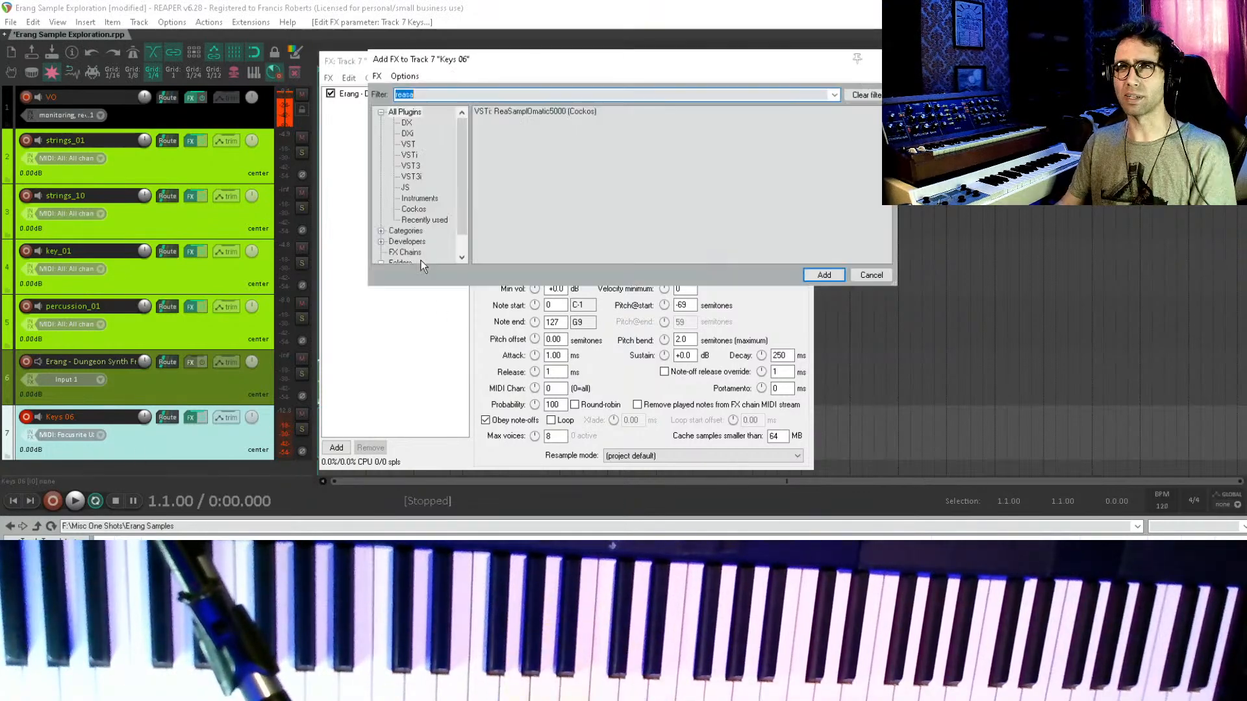
{"action": "type", "text": "reatu"}
{"action": "key", "text": "Return"}
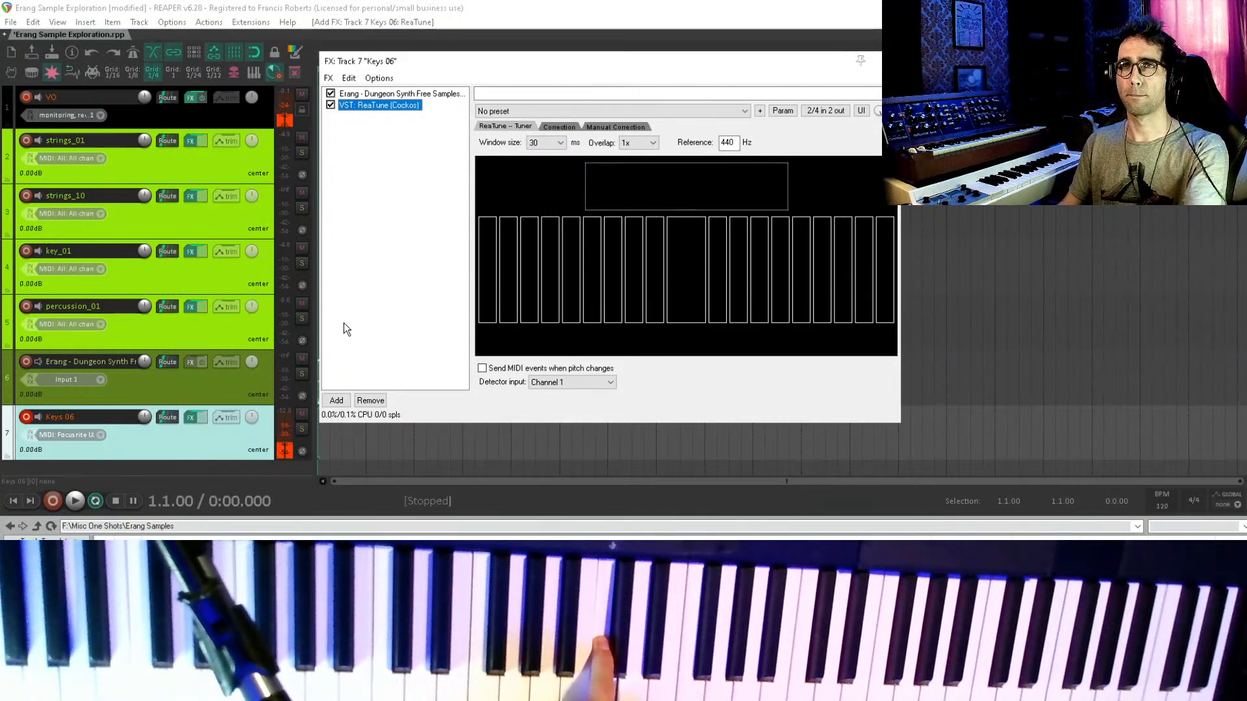
{"action": "left_click", "coordinate": [390, 265]}
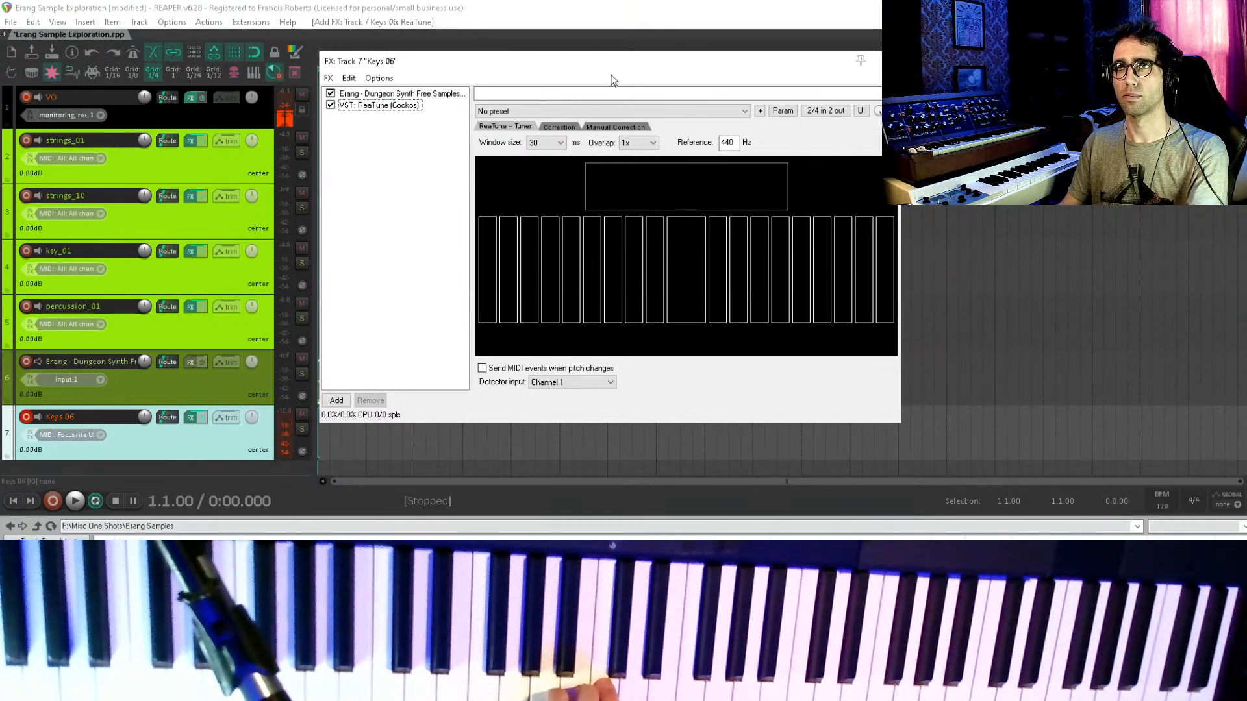
{"action": "left_click", "coordinate": [888, 60]}
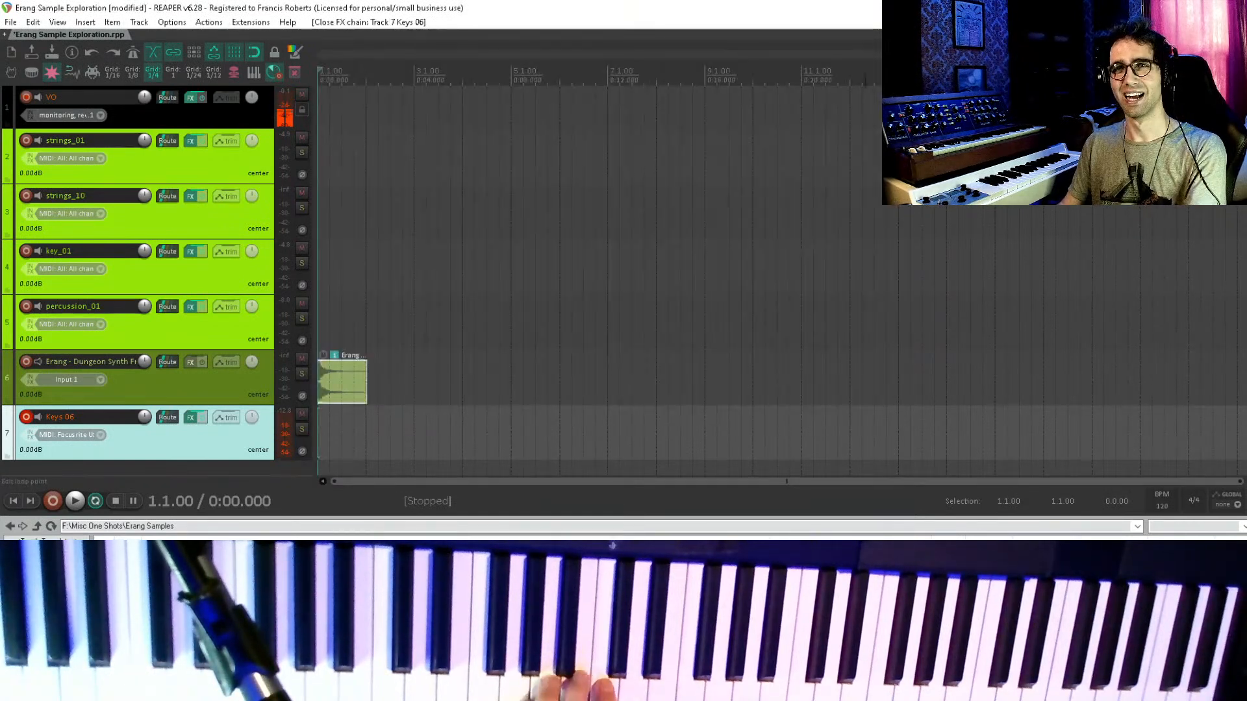
- Remove ReaTune from the Keys 06 track's effects chain and add it again after the sampler
{"action": "scroll", "coordinate": [153, 357], "scroll_direction": "down", "scroll_amount": 1}
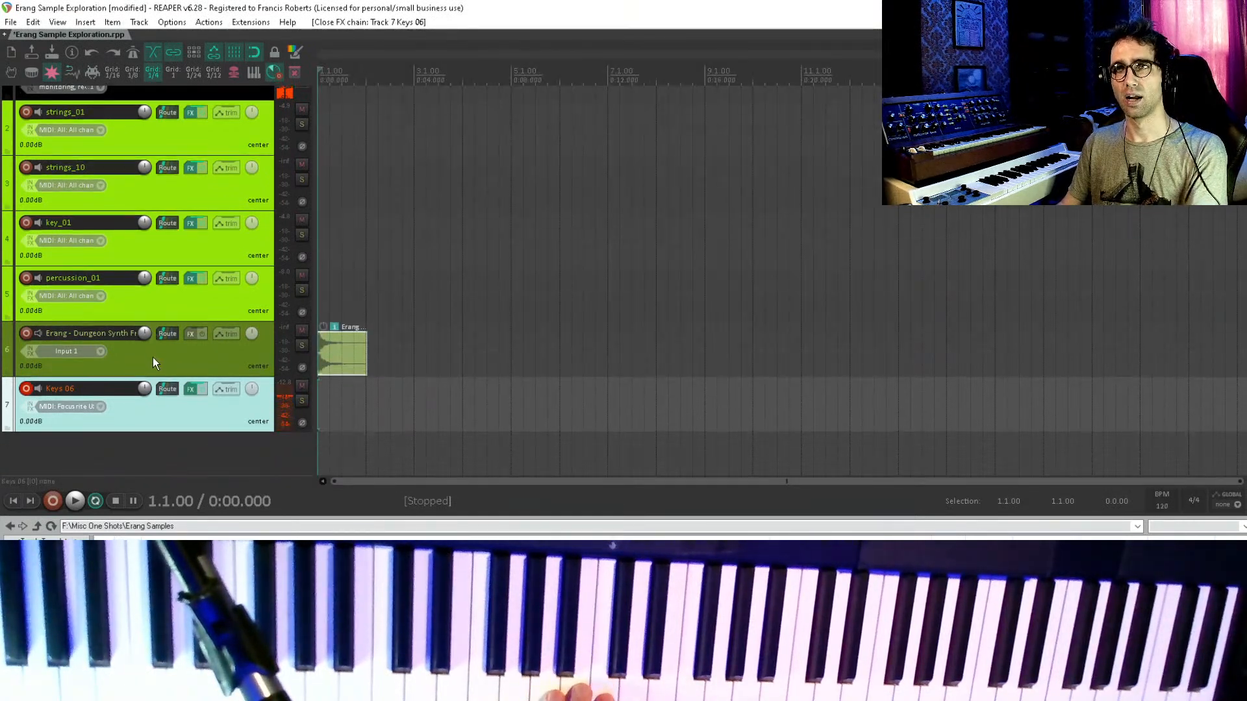
{"action": "left_click", "coordinate": [190, 389]}
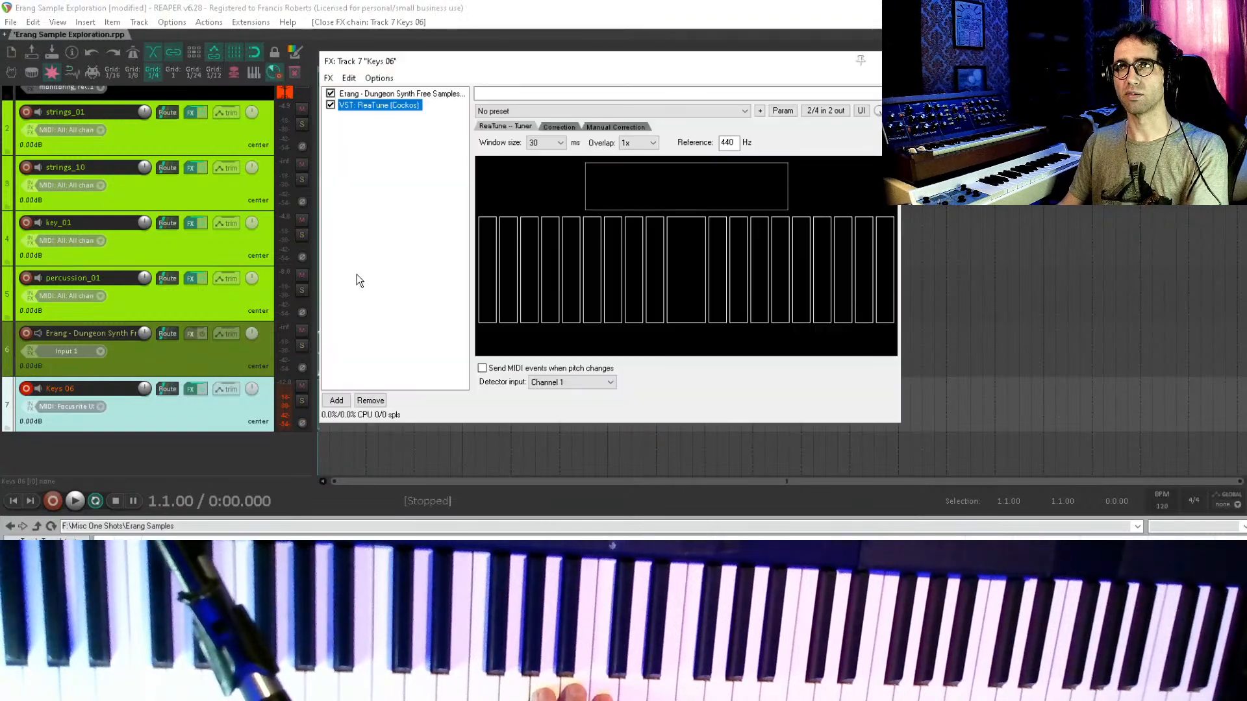
{"action": "left_click", "coordinate": [383, 107], "text": "alt"}
{"action": "double_click", "coordinate": [408, 218]}
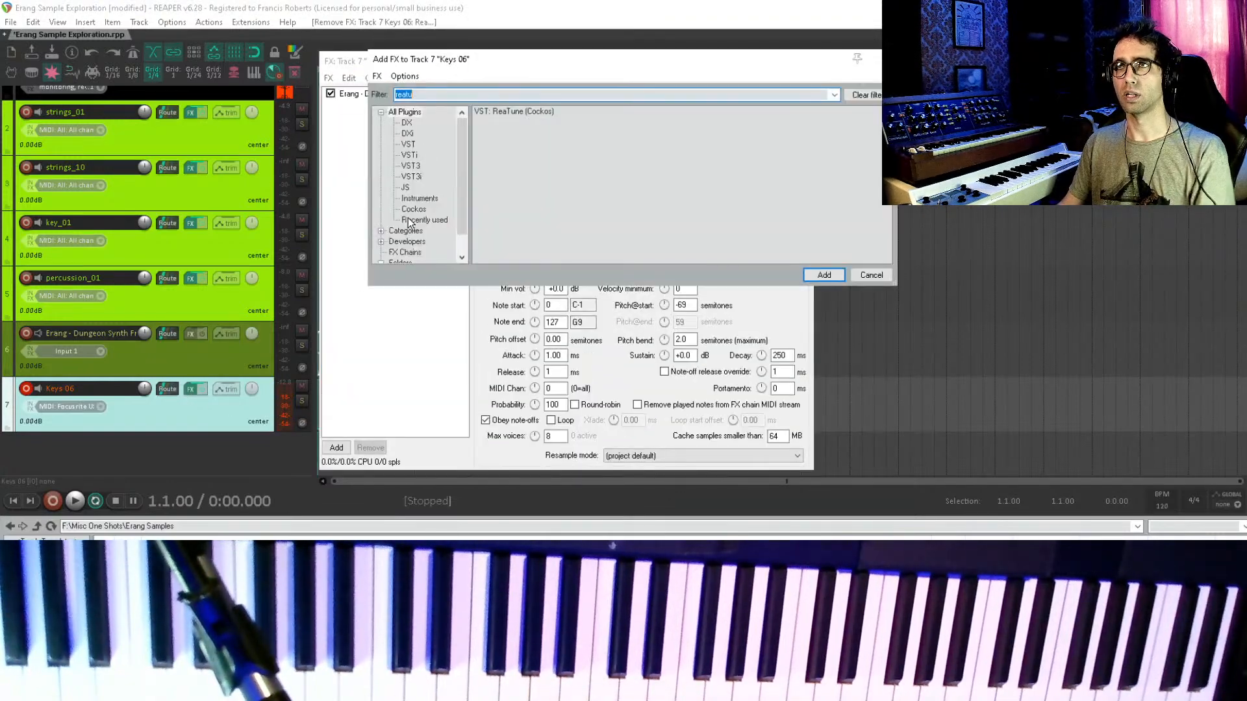
{"action": "double_click", "coordinate": [522, 111]}
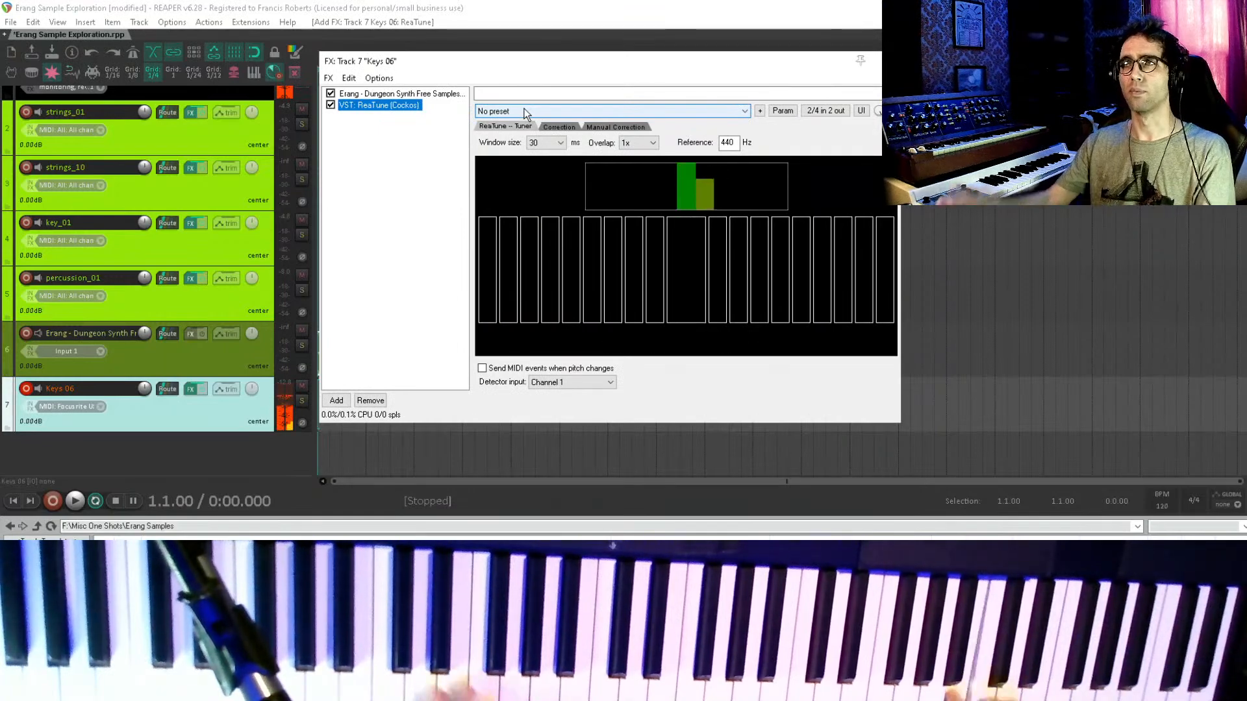
{"action": "left_click", "coordinate": [451, 203]}
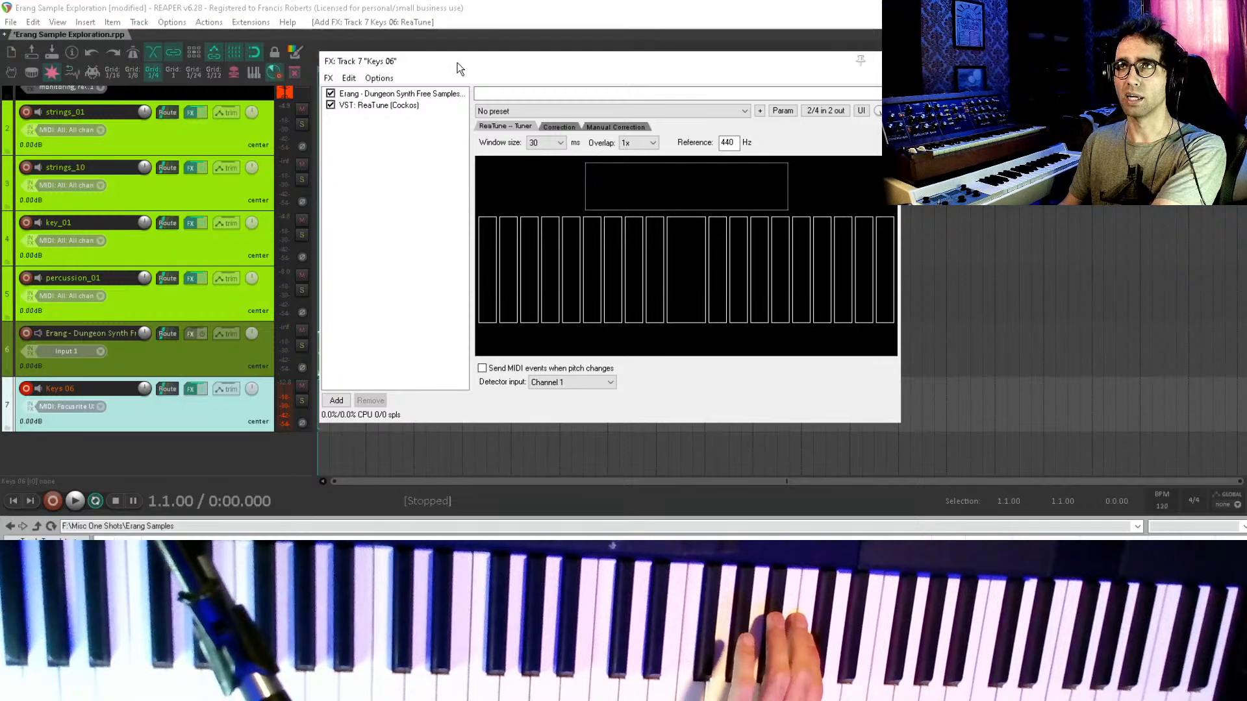
- Set the Keys 06 sampler's Pitch@start to -48 semitones and check the played notes in ReaTune
{"action": "left_click", "coordinate": [398, 95]}
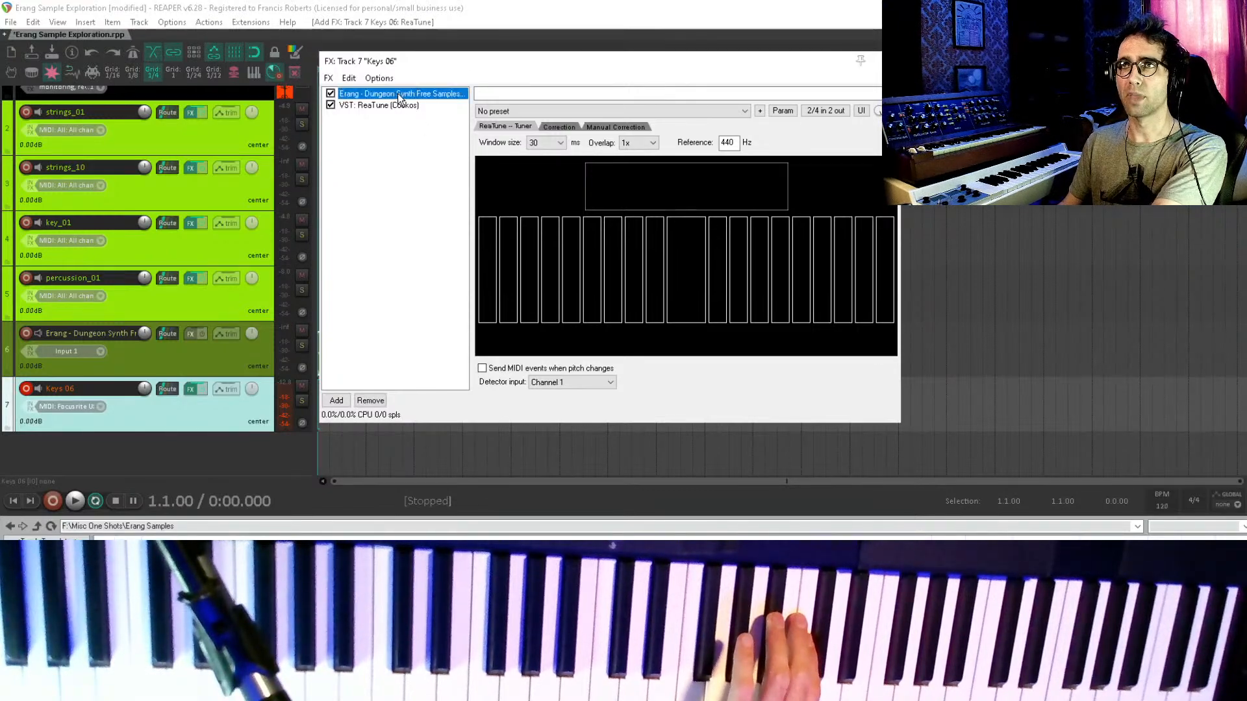
{"action": "left_click_drag", "start_coordinate": [693, 308], "coordinate": [652, 304]}
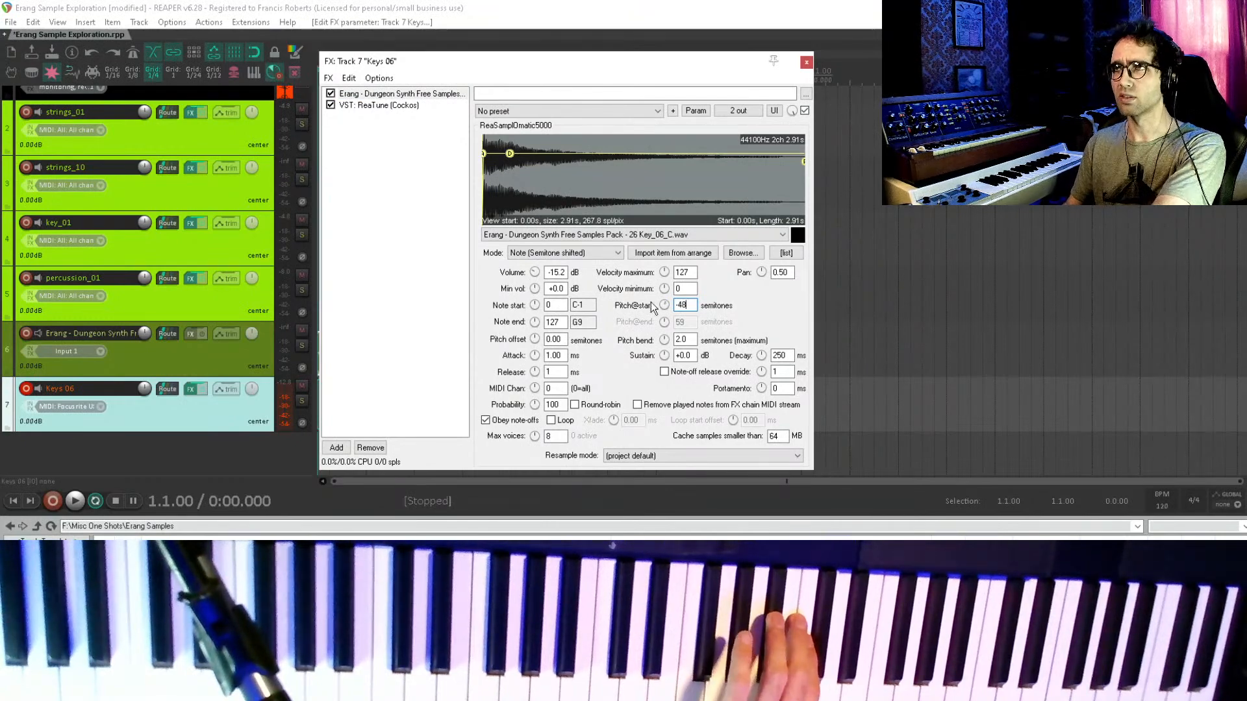
{"action": "left_click", "coordinate": [401, 106]}
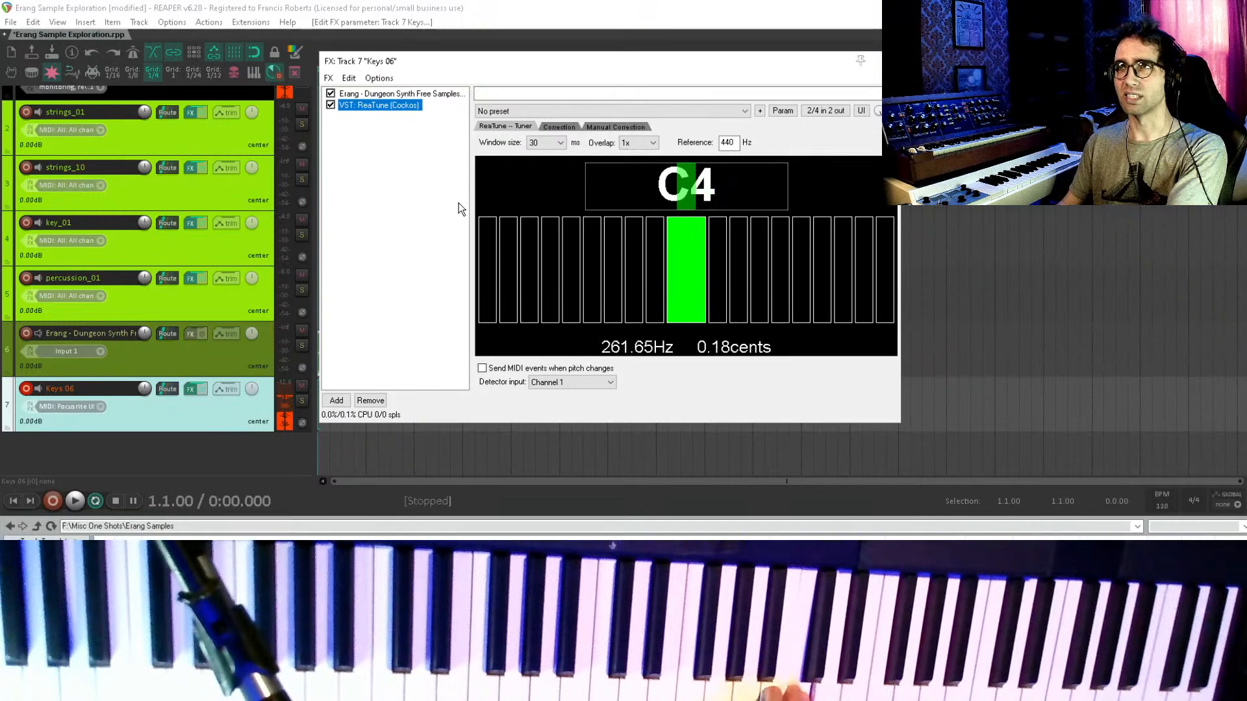
- Set the Keys 06 sampler's Pitch@start to -36 semitones and check the played notes in ReaTune
{"action": "left_click", "coordinate": [401, 94]}
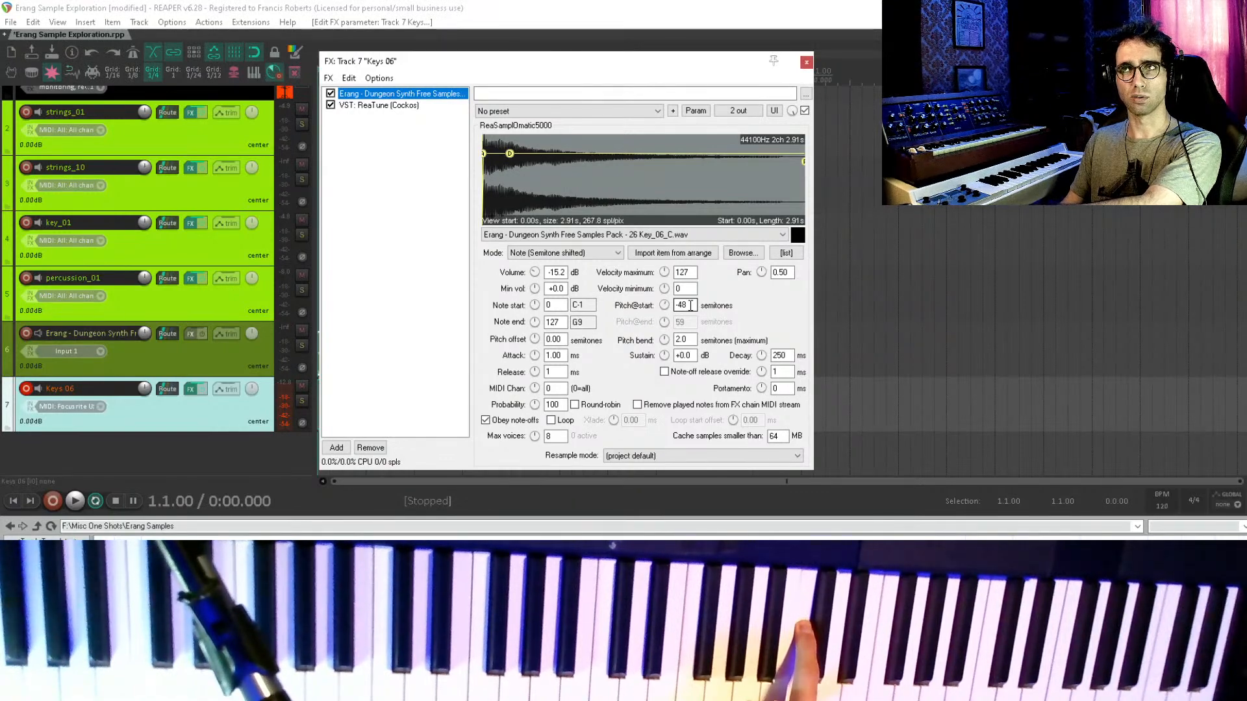
{"action": "double_click", "coordinate": [690, 305]}
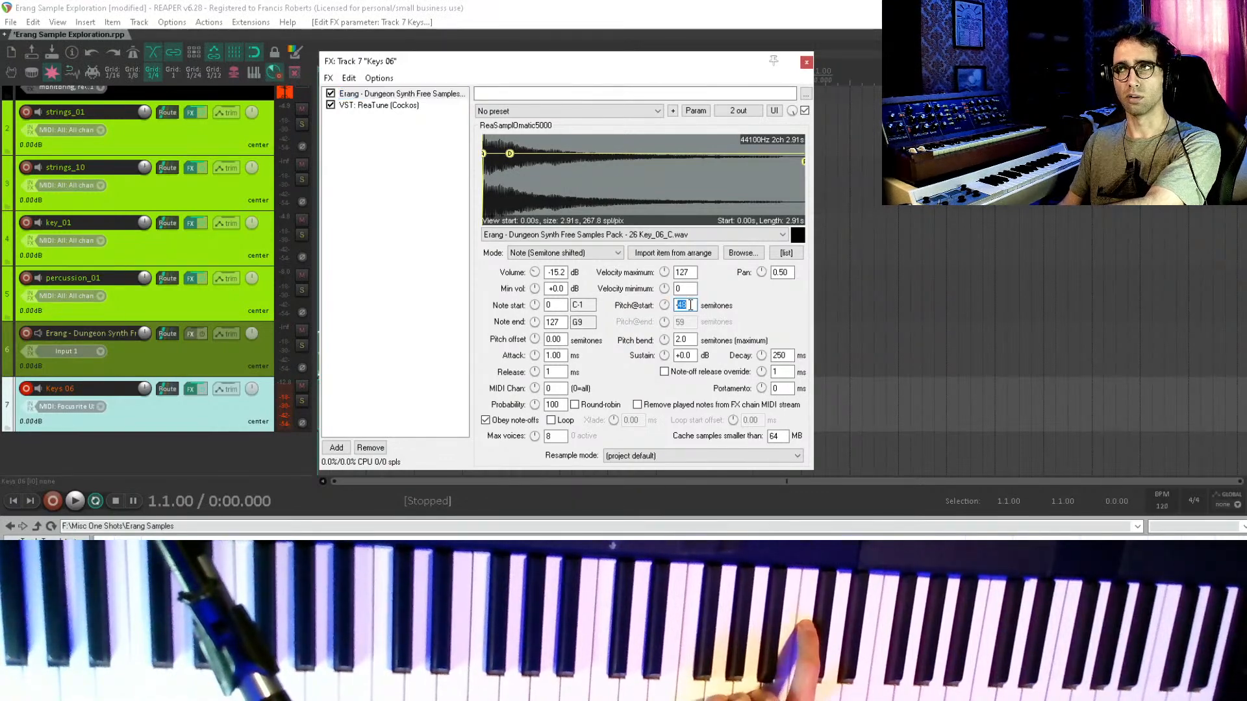
{"action": "type", "text": "-36"}
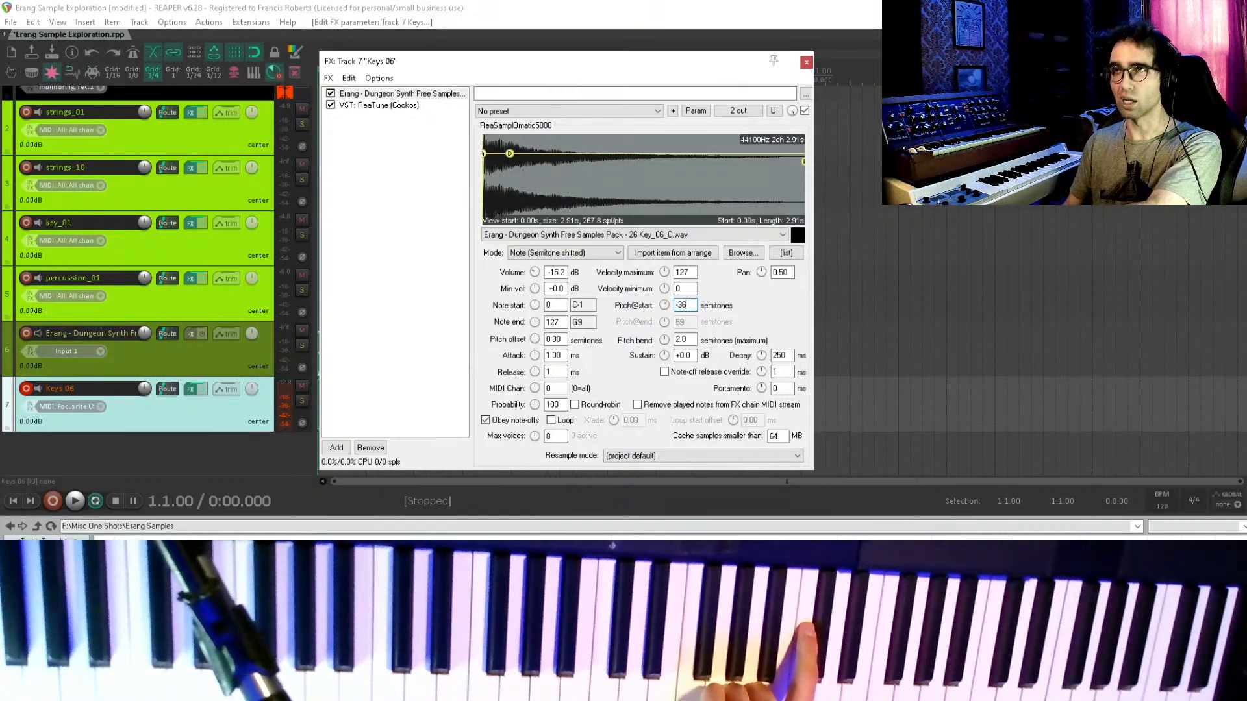
{"action": "left_click", "coordinate": [389, 107]}
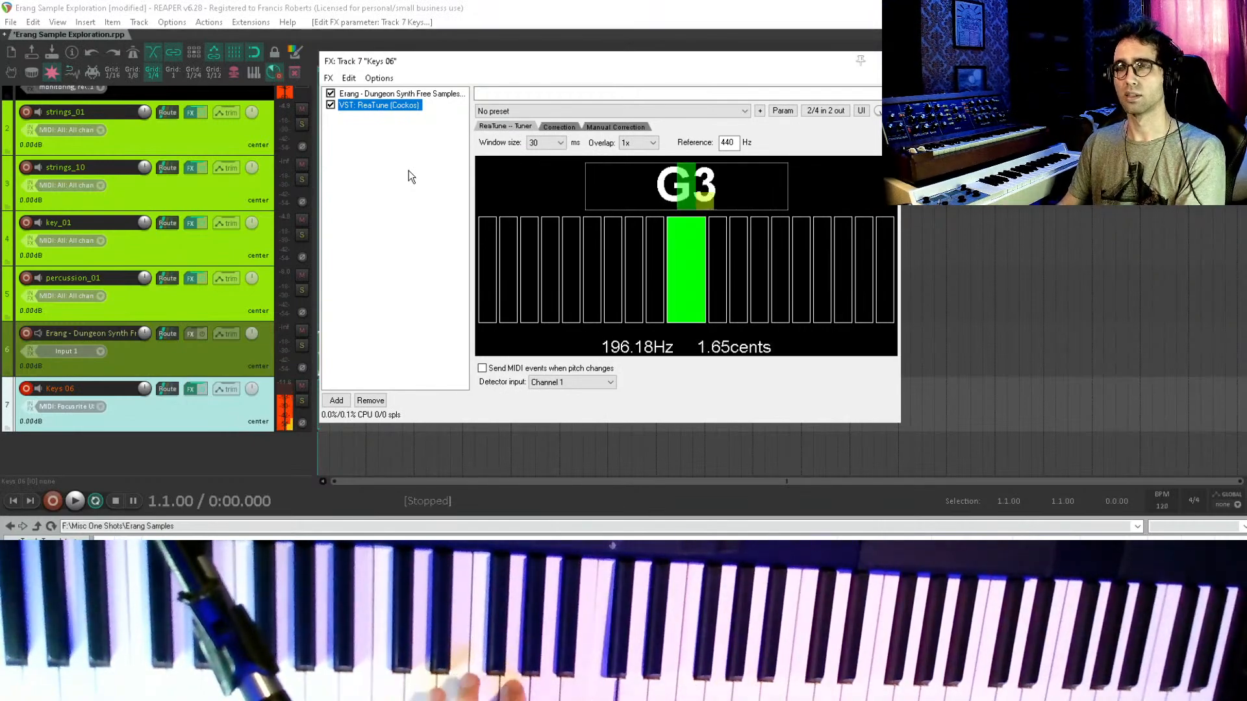
- Try different release lengths on the Keys 06 sampler's envelope, ending at about 516 ms with the sample end at 2.91 s
{"action": "left_click", "coordinate": [375, 94]}
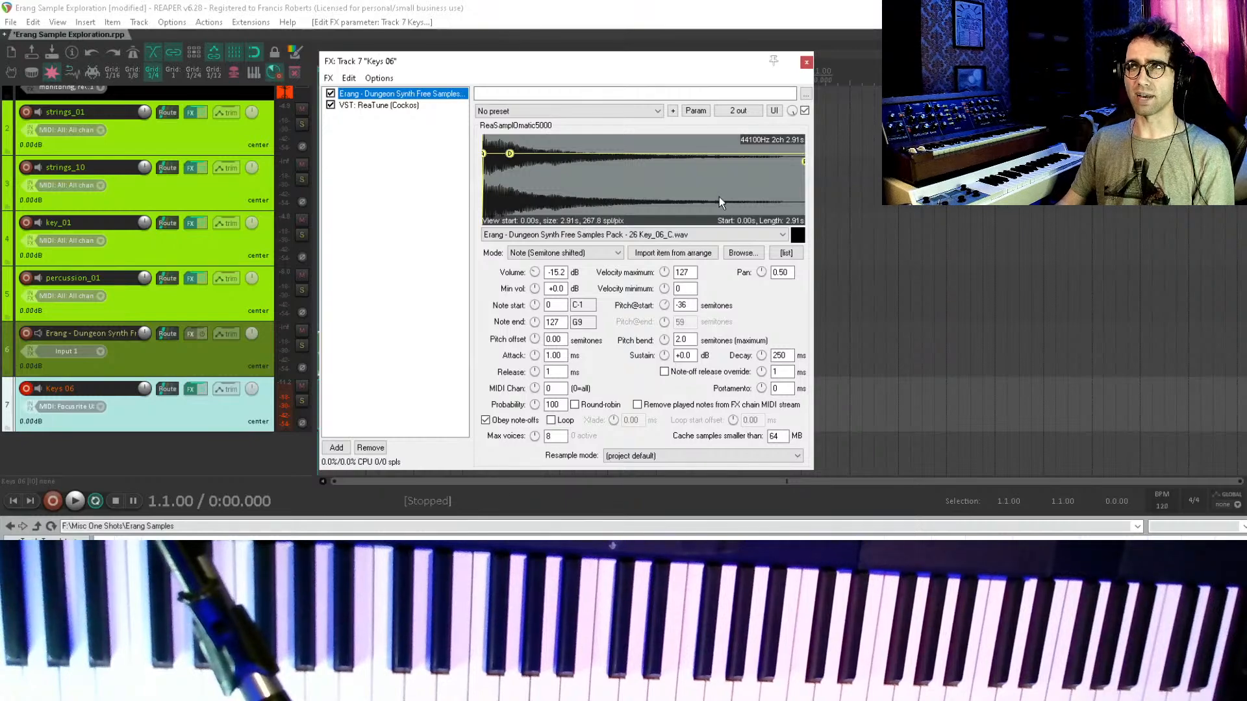
{"action": "left_click_drag", "start_coordinate": [803, 162], "coordinate": [757, 161]}
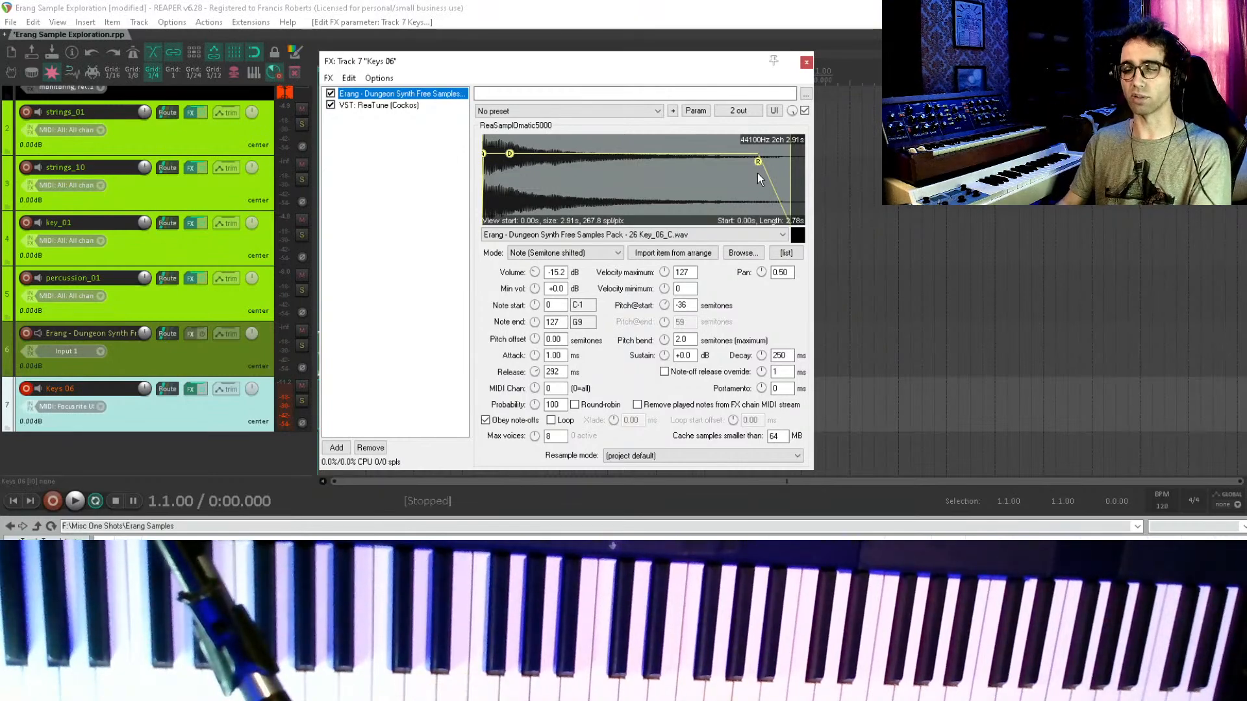
{"action": "left_click_drag", "start_coordinate": [758, 163], "coordinate": [792, 161]}
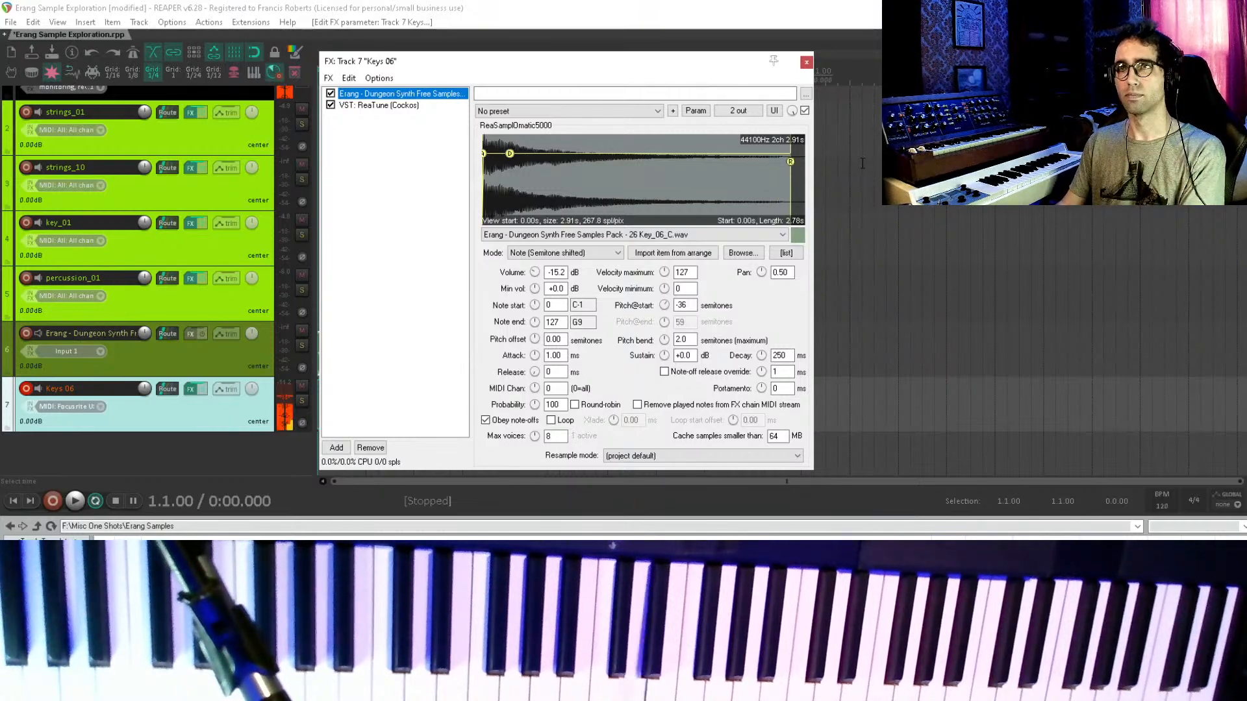
{"action": "mouse_move", "coordinate": [791, 161]}
{"action": "left_mouse_down"}
{"action": "mouse_move", "coordinate": [584, 162]}
{"action": "mouse_move", "coordinate": [766, 162]}
{"action": "mouse_move", "coordinate": [674, 162]}
{"action": "left_mouse_up"}
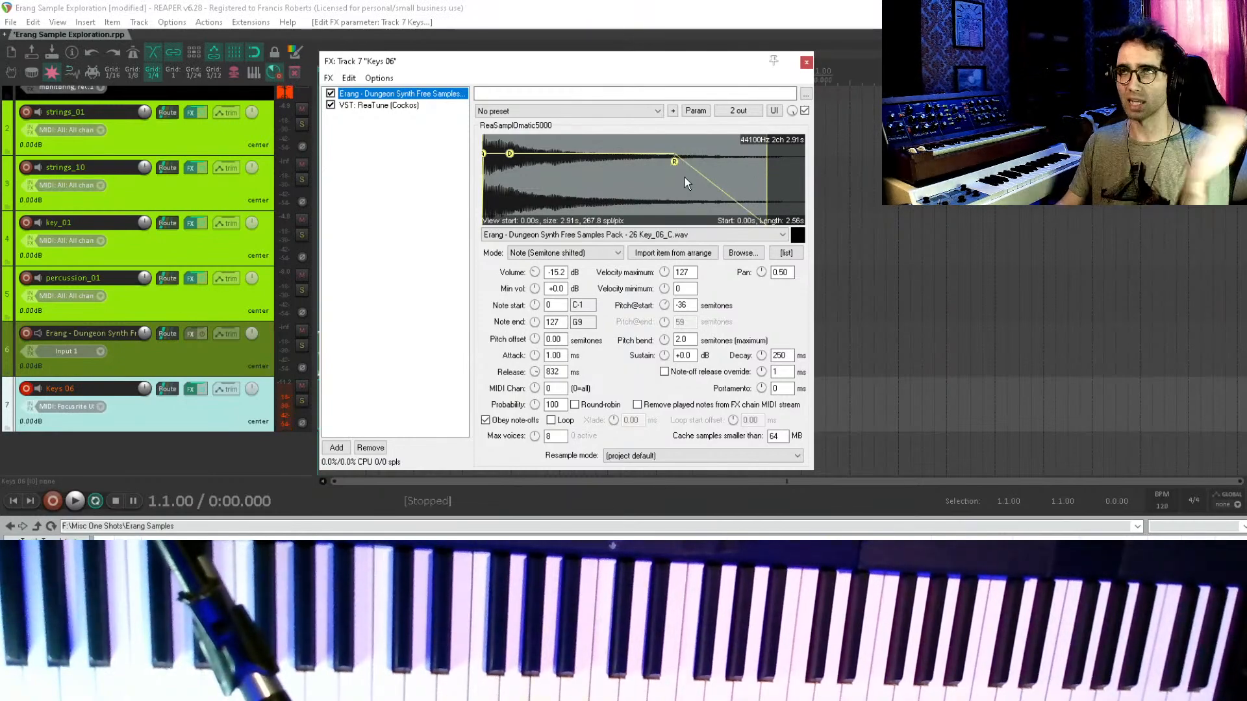
{"action": "left_click_drag", "start_coordinate": [767, 170], "coordinate": [806, 170]}
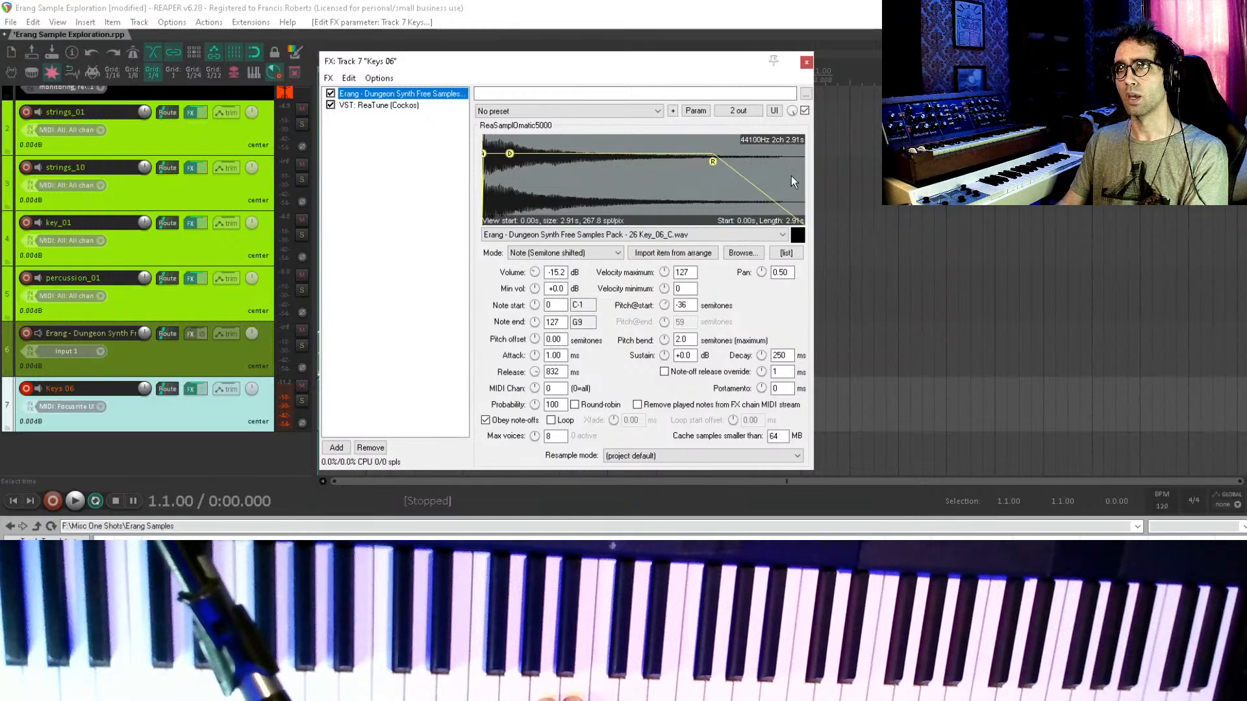
{"action": "left_click_drag", "start_coordinate": [713, 161], "coordinate": [748, 161]}
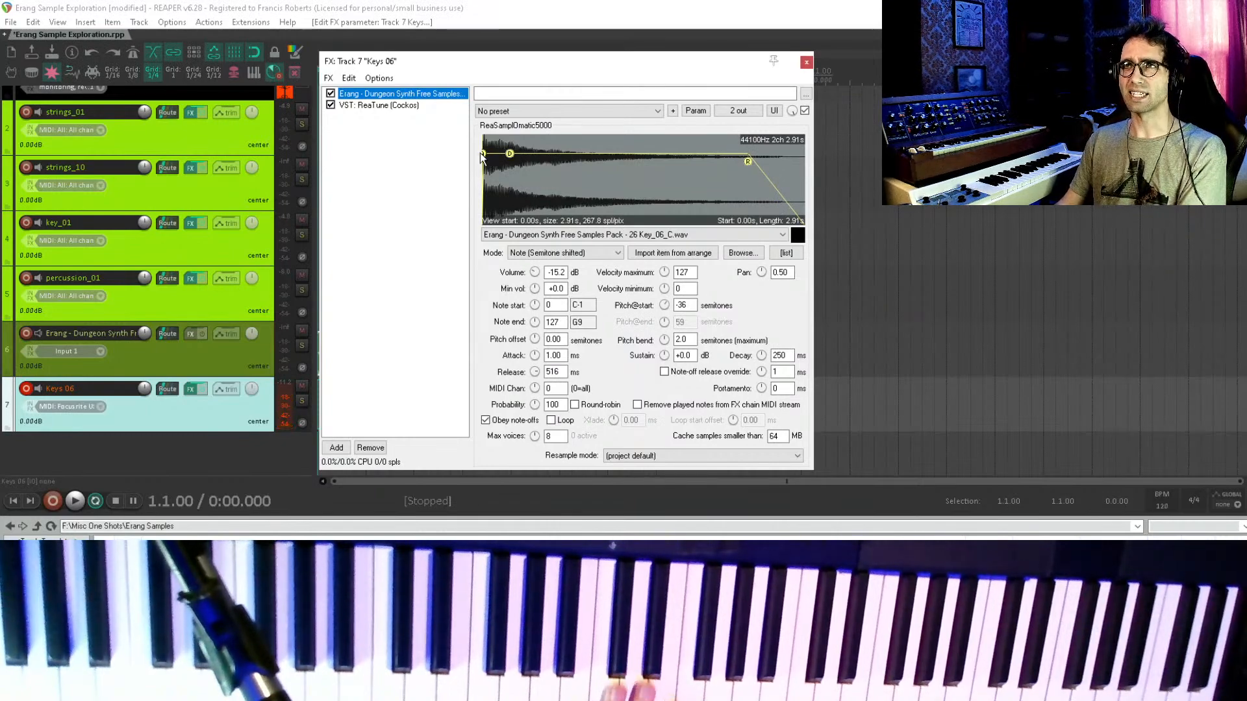
- Try a slow attack of about 370 ms on the Keys 06 sampler, and set the attack to 3 ms and release to 500 ms
{"action": "left_click_drag", "start_coordinate": [484, 153], "coordinate": [523, 153]}
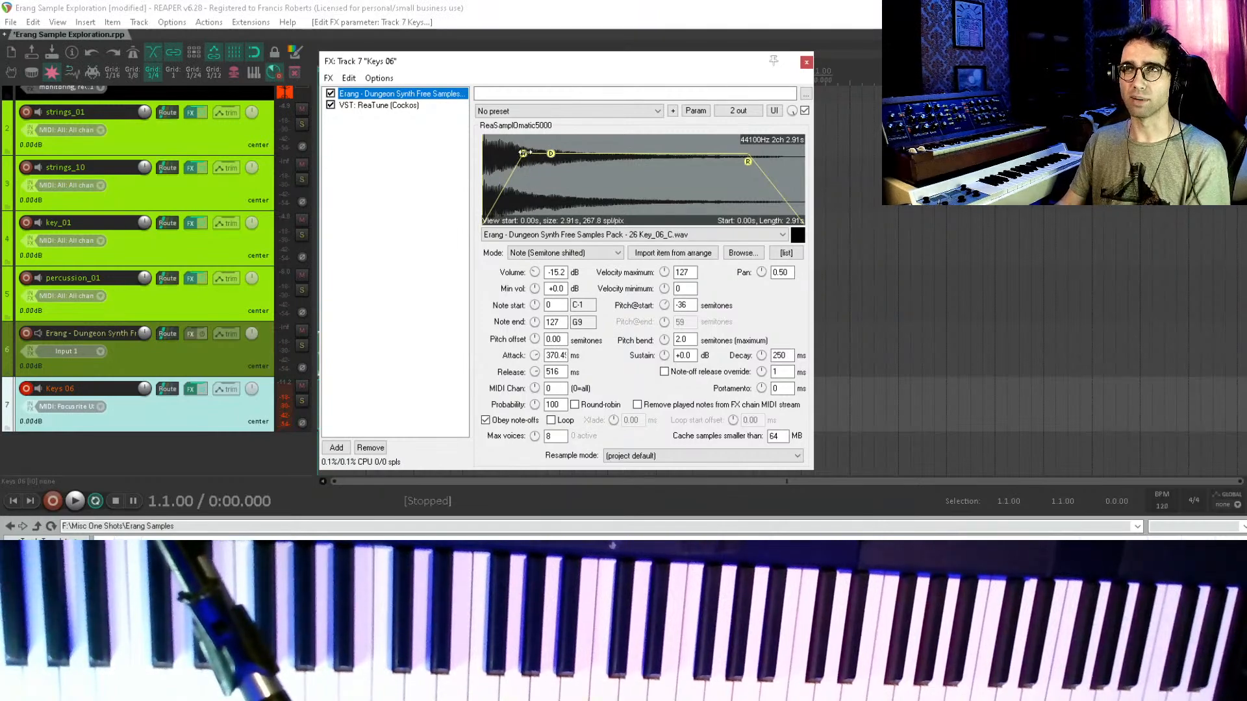
{"action": "left_click_drag", "start_coordinate": [523, 154], "coordinate": [518, 154]}
{"action": "left_click", "coordinate": [558, 354]}
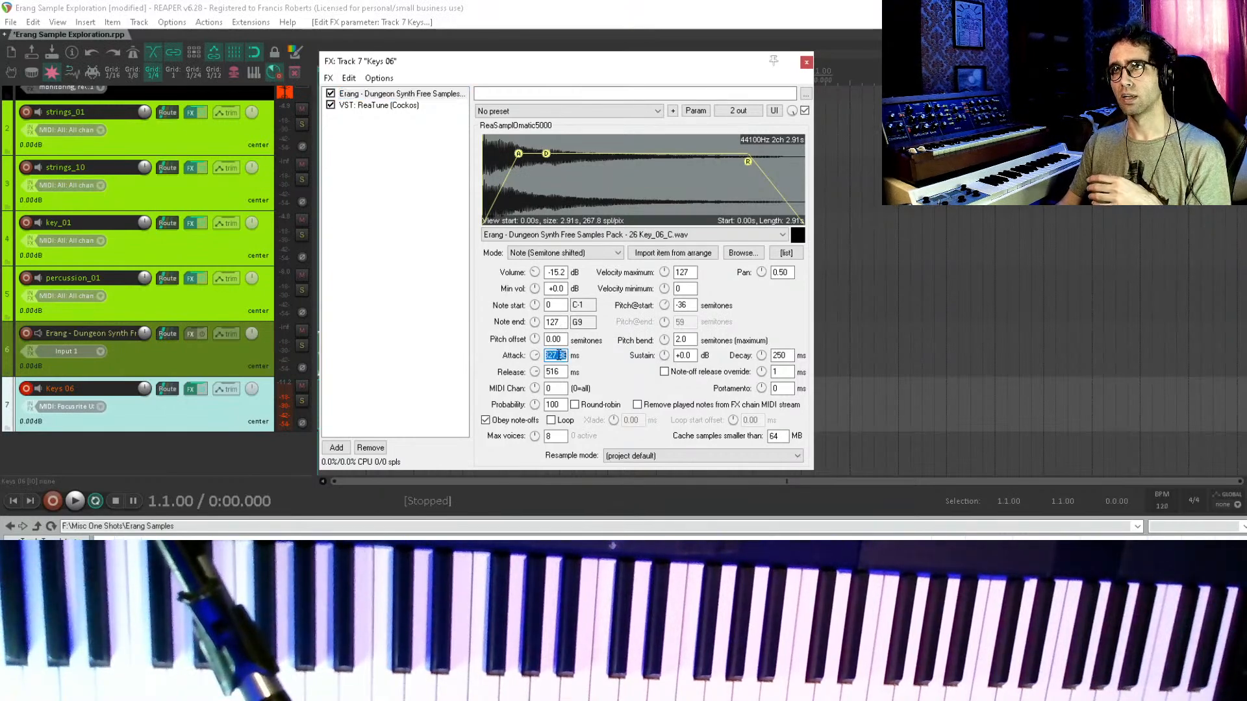
{"action": "type", "text": "3"}
{"action": "left_click", "coordinate": [368, 368]}
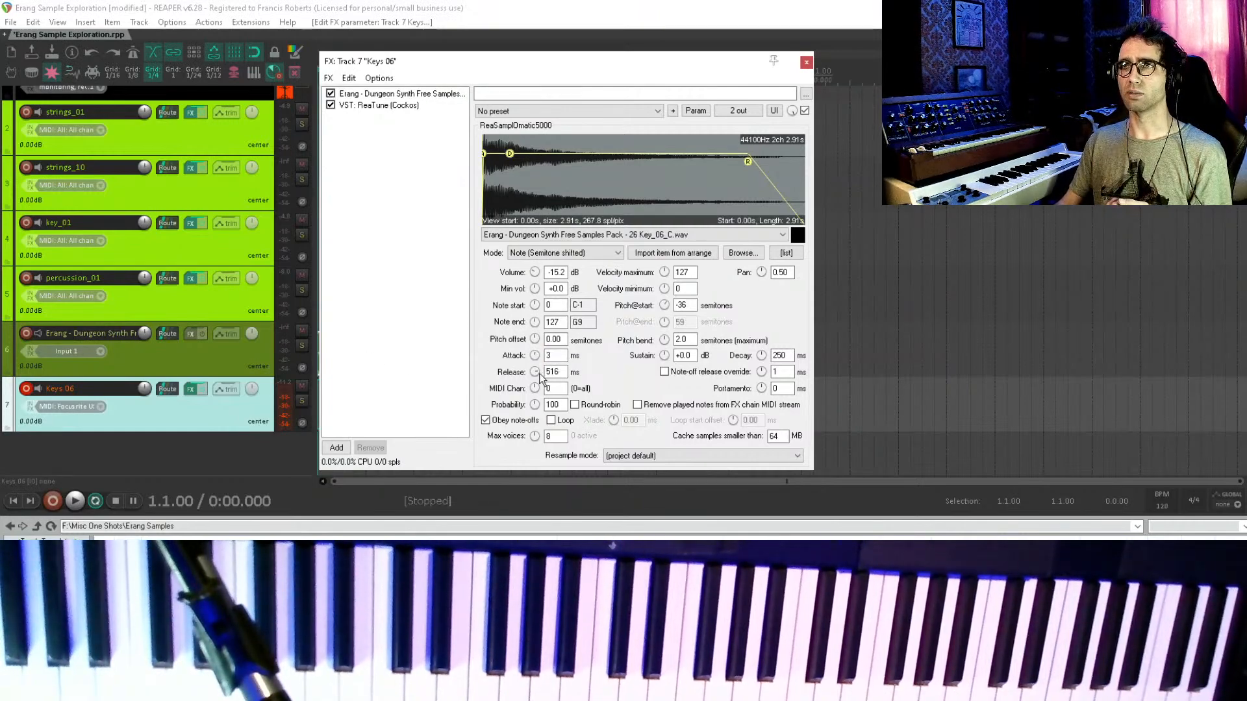
{"action": "type", "text": "500"}
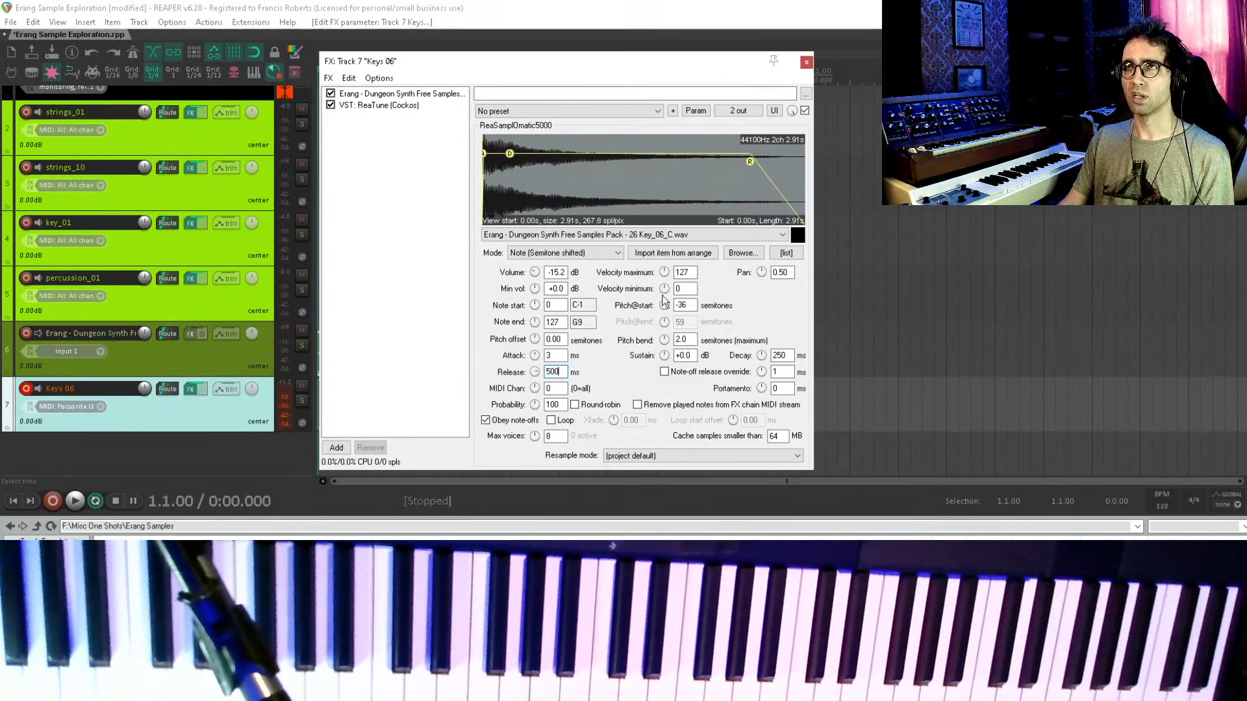
- Try a lower sustain on the Keys 06 sampler's envelope, and settle on about -4.4 dB with a decay of about 307 ms
{"action": "left_click_drag", "start_coordinate": [454, 72], "coordinate": [449, 78]}
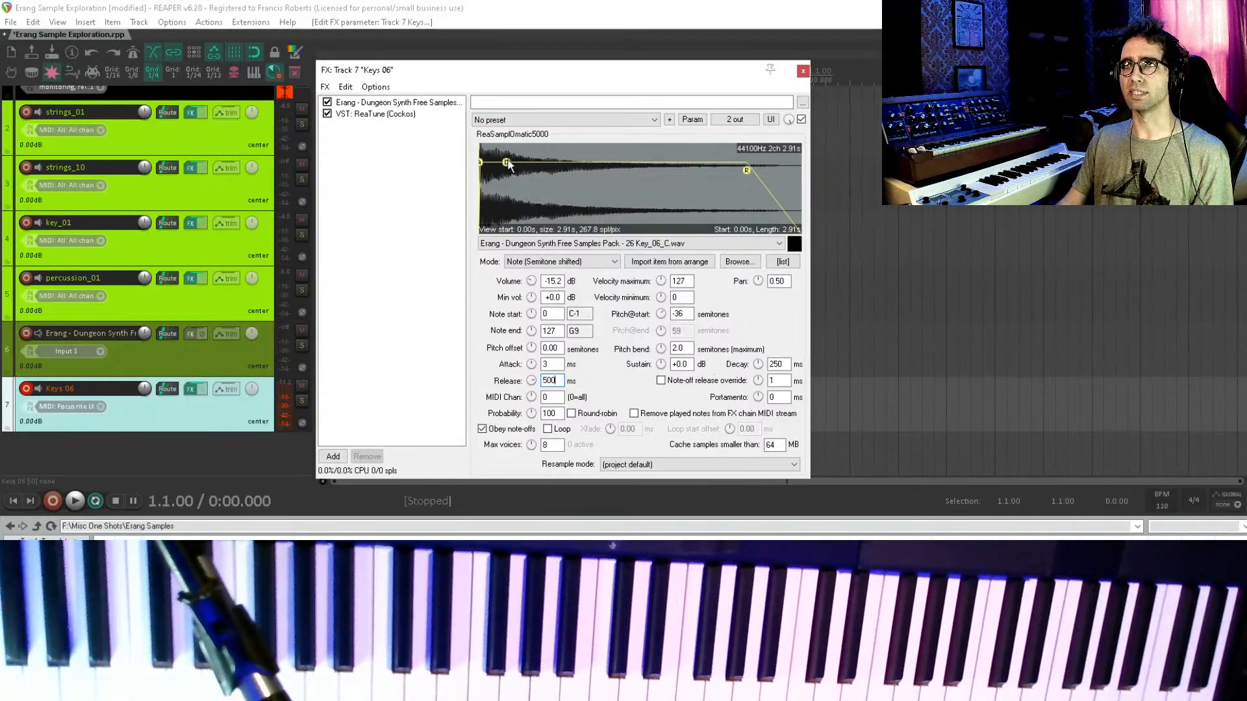
{"action": "left_click_drag", "start_coordinate": [507, 160], "coordinate": [508, 185]}
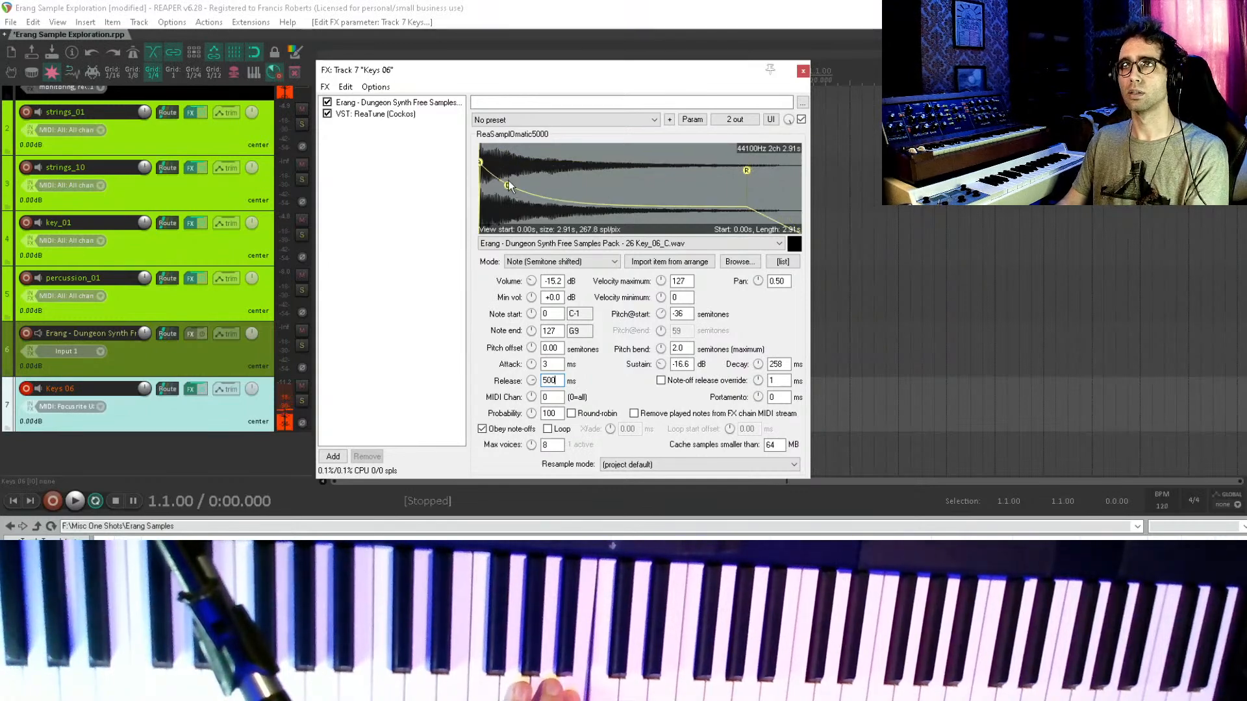
{"action": "left_click_drag", "start_coordinate": [507, 185], "coordinate": [508, 162]}
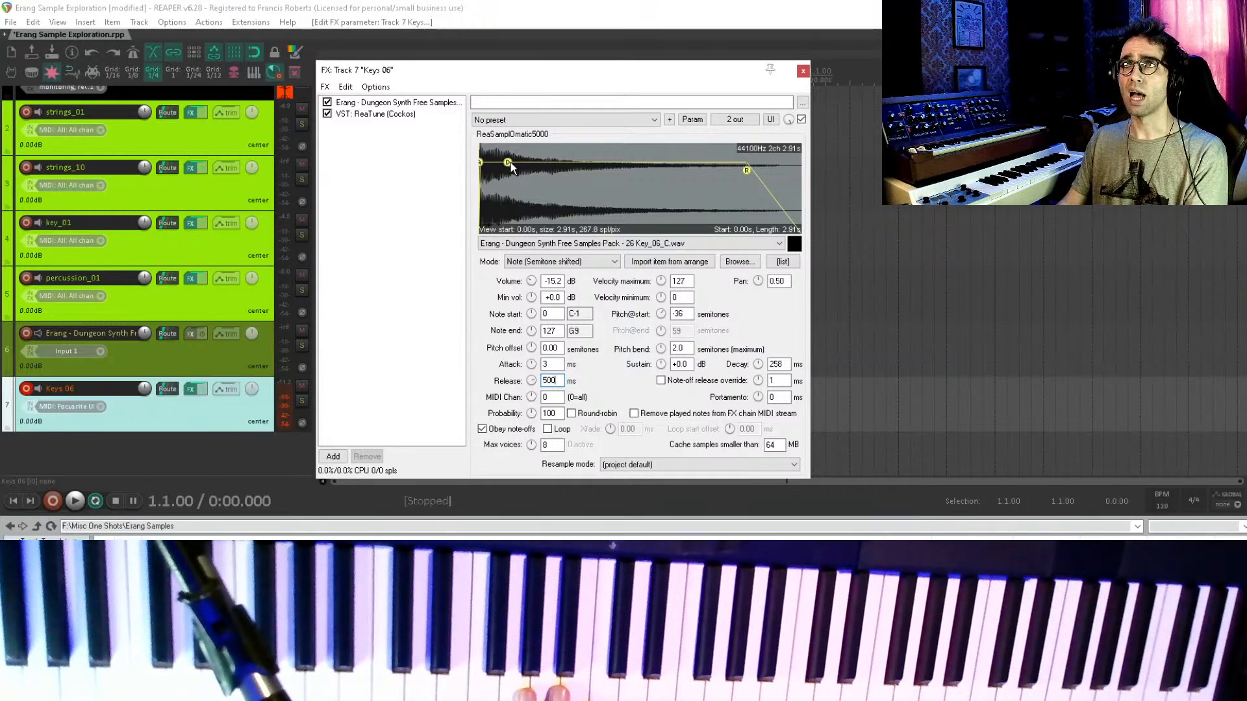
{"action": "left_click_drag", "start_coordinate": [509, 164], "coordinate": [514, 171]}
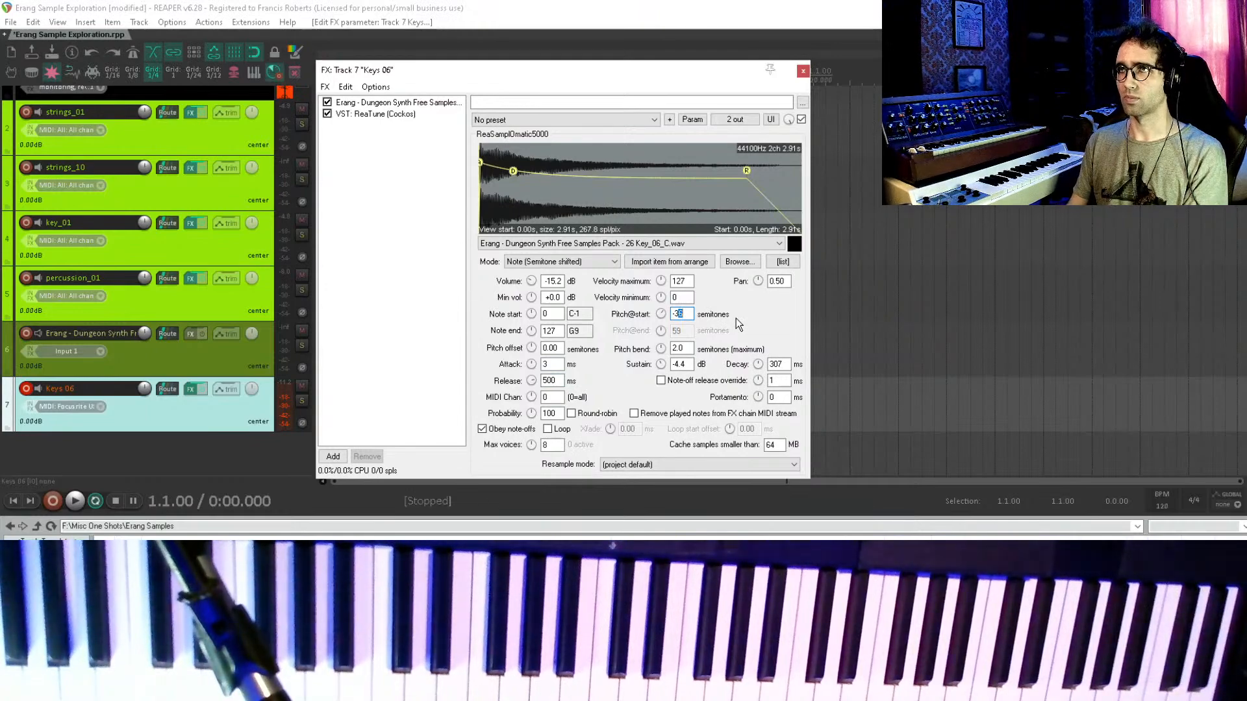
- Set the Keys 06 sampler's Pitch@start to -60 semitones and check the played notes in ReaTune
{"action": "type", "text": "60"}
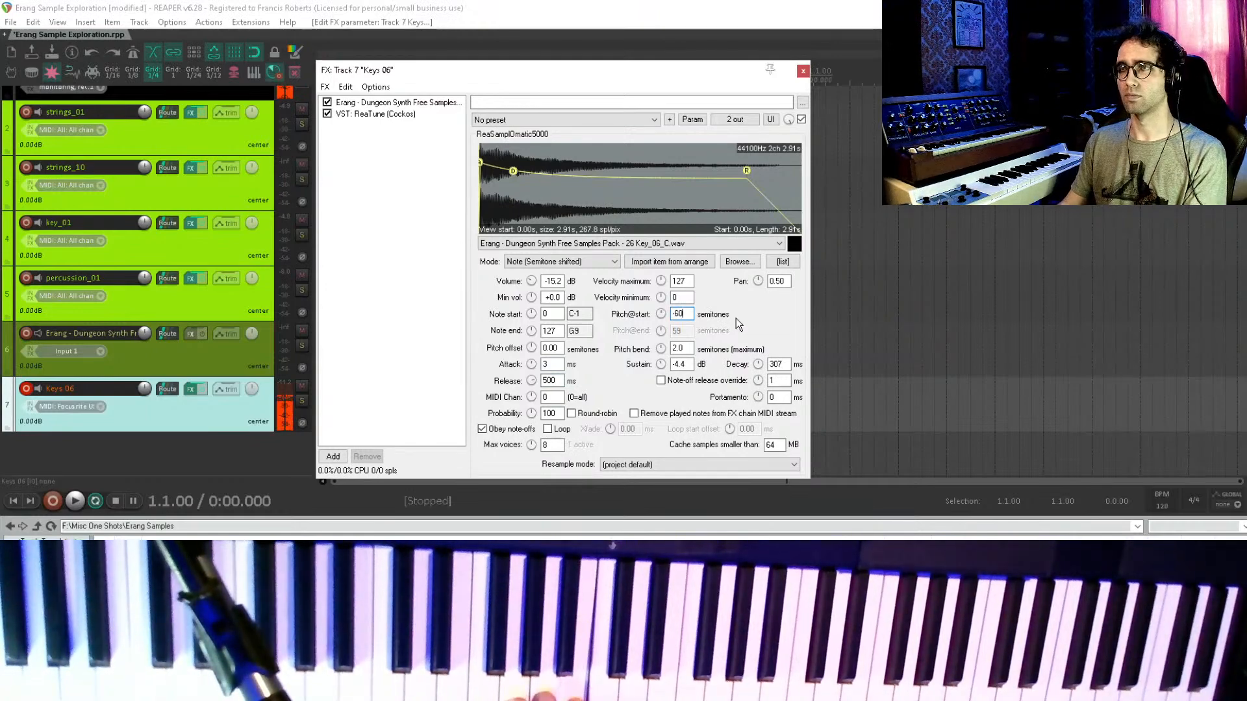
{"action": "left_click", "coordinate": [385, 116]}
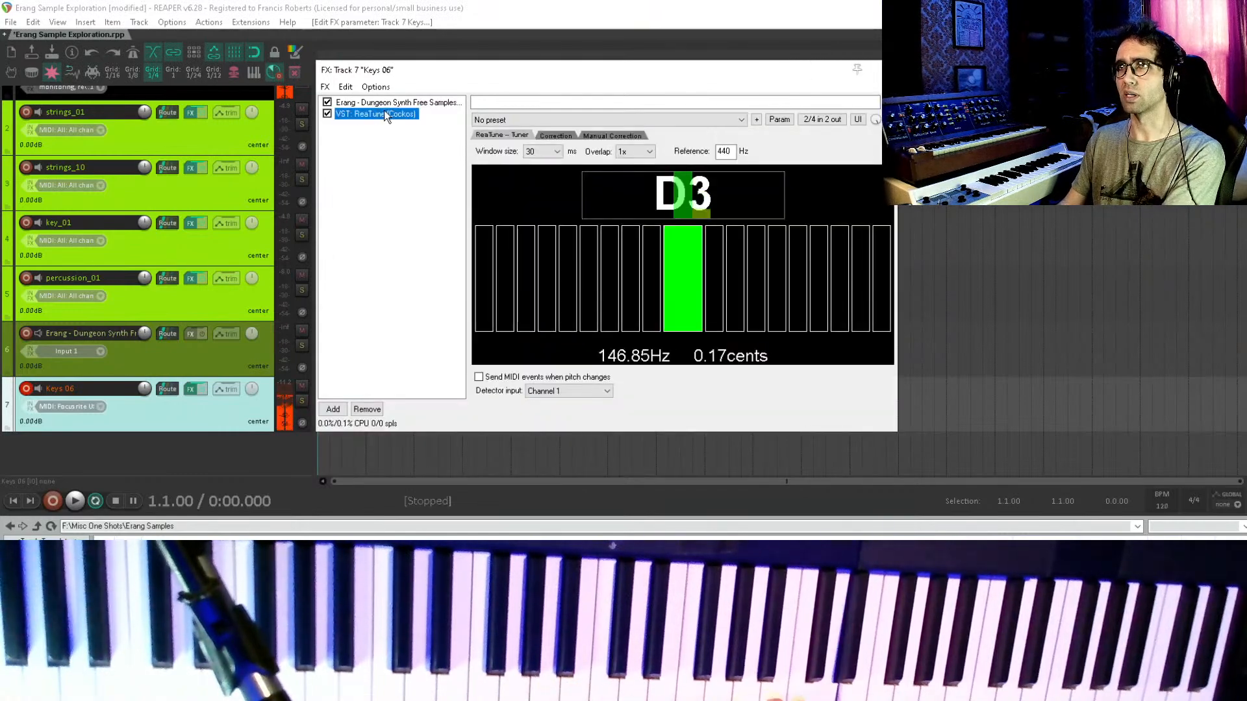
{"action": "left_click", "coordinate": [366, 143]}
- Return to the Keys 06 sampler and set its Pitch@start to -48 semitones
{"action": "left_click", "coordinate": [381, 106]}
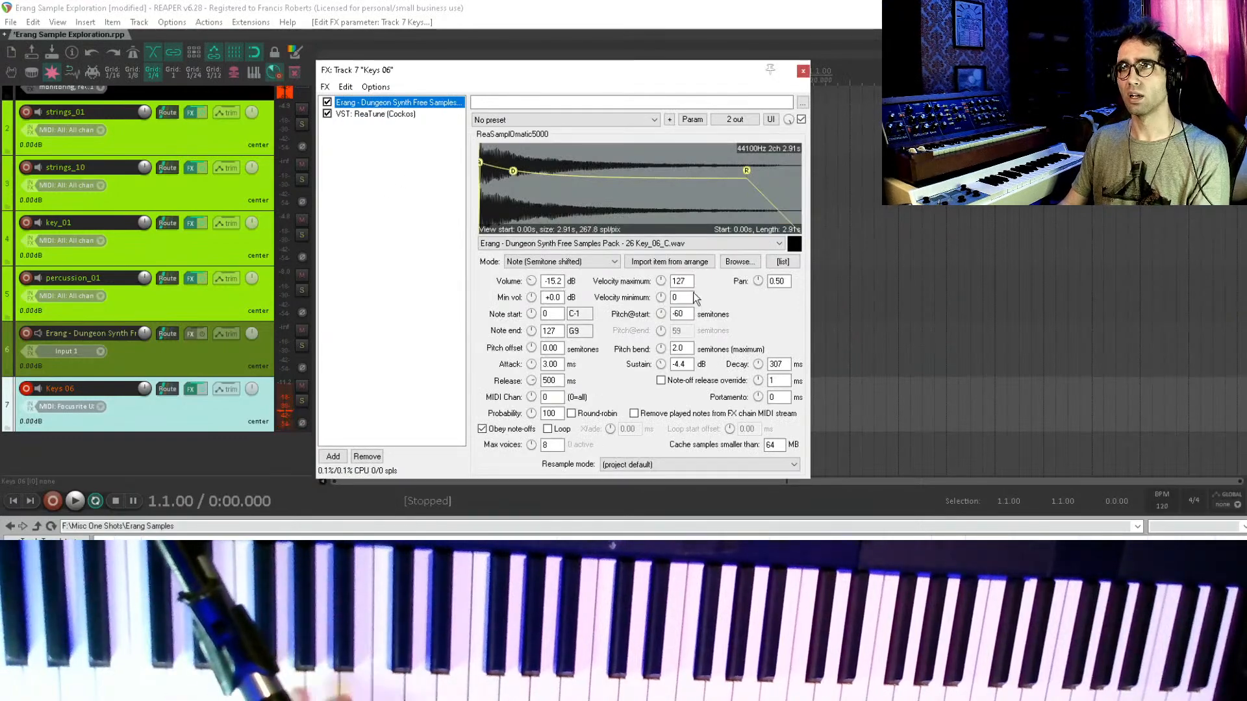
{"action": "left_click", "coordinate": [682, 314]}
{"action": "type", "text": "-48"}
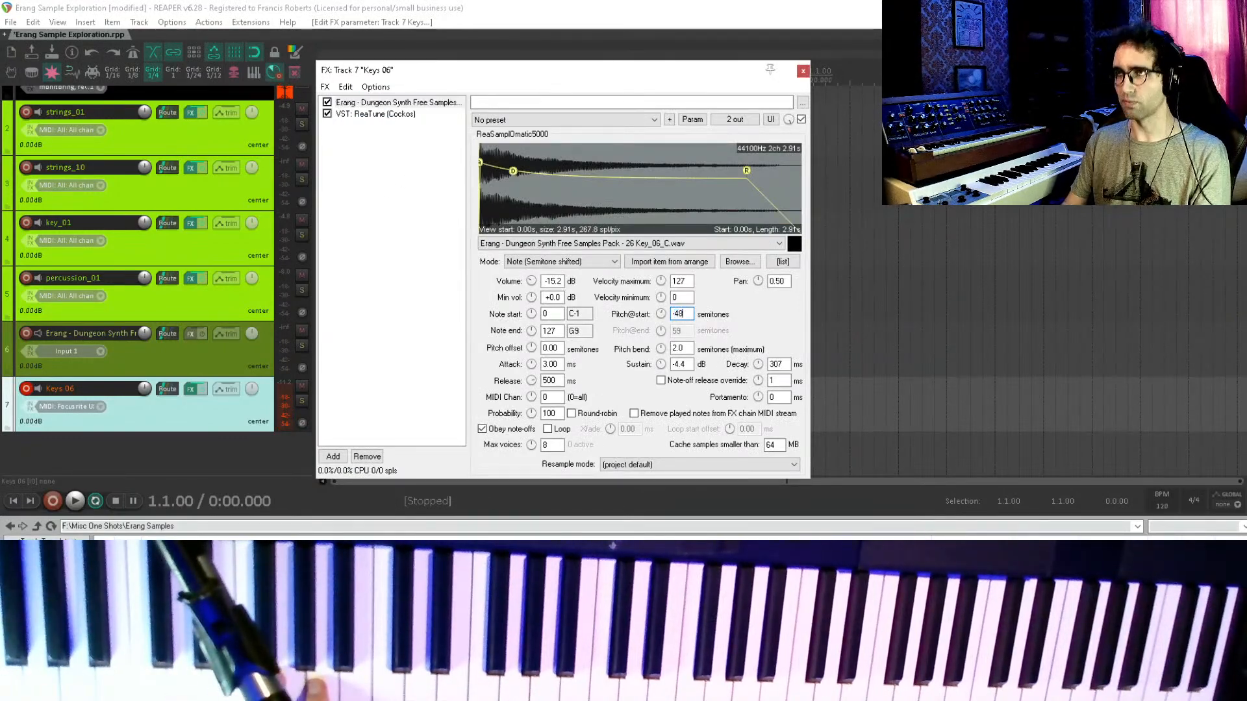
{"action": "left_click", "coordinate": [426, 336]}
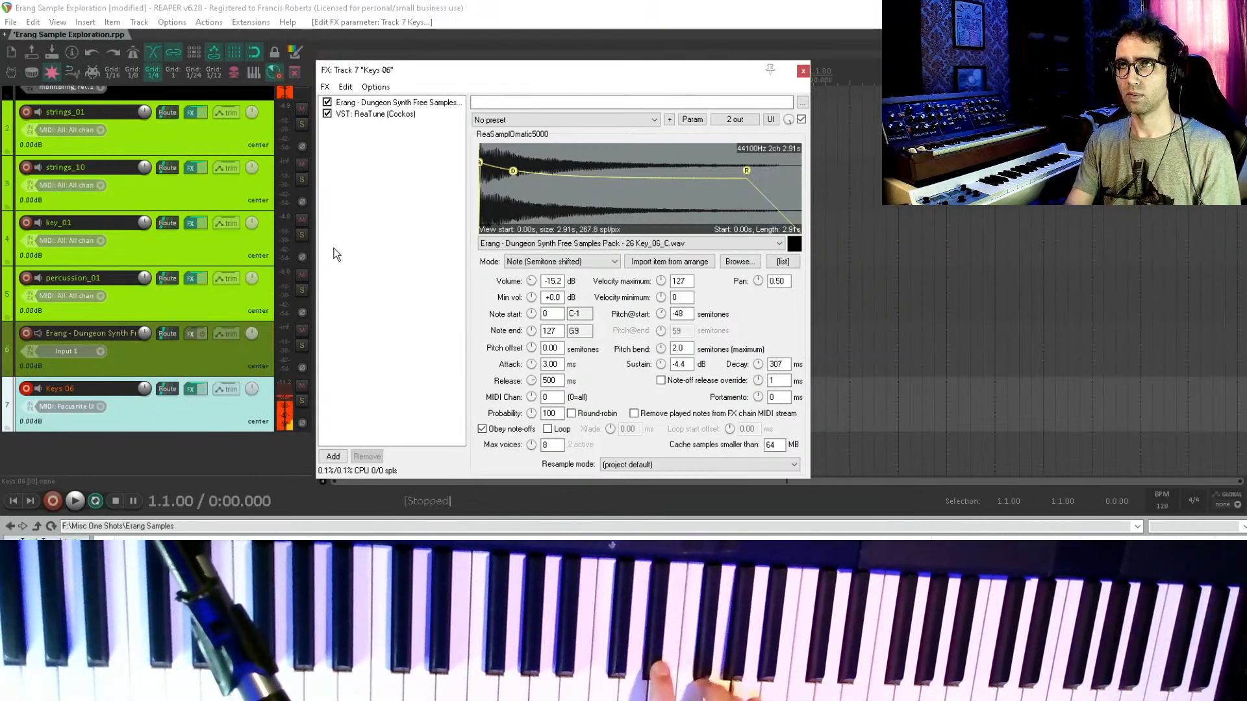
- Add the ReaVerb reverb after ReaTune in the Keys 06 track's effects chain
{"action": "double_click", "coordinate": [356, 211]}
{"action": "type", "text": "reav"}
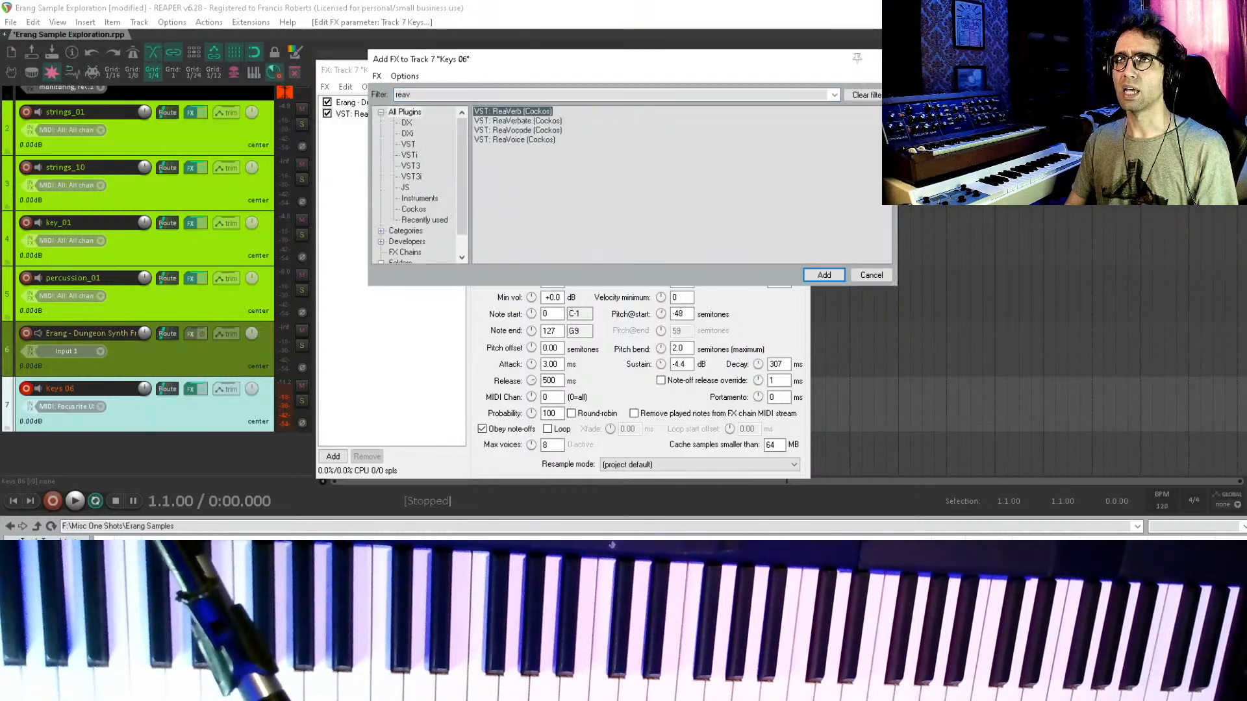
{"action": "key", "text": "Return"}
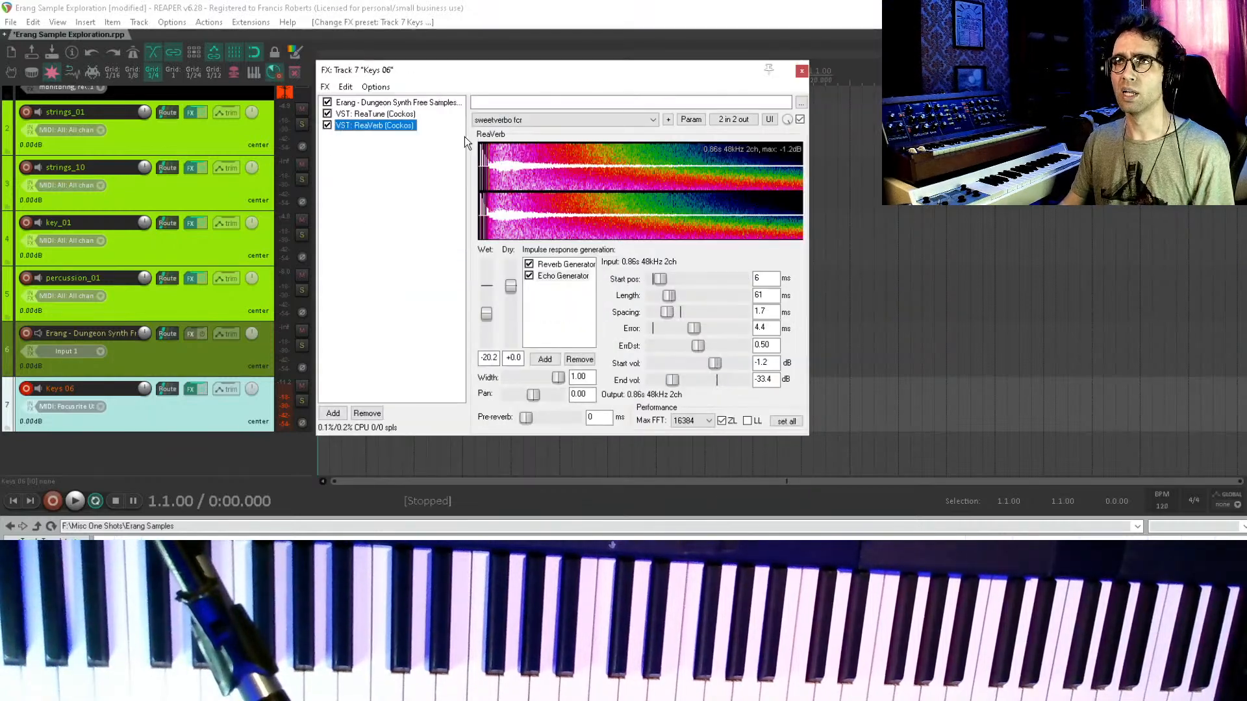
{"action": "left_click", "coordinate": [650, 120]}
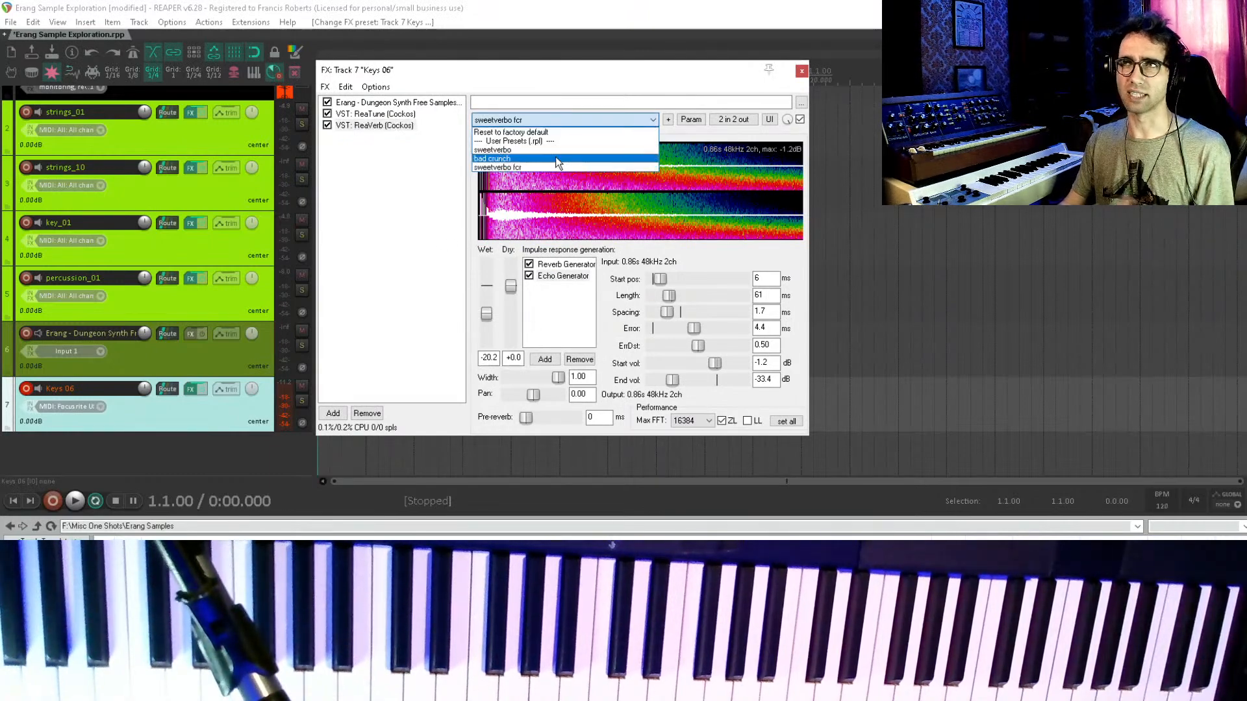
{"action": "left_click", "coordinate": [400, 272]}
{"action": "left_click", "coordinate": [517, 120]}
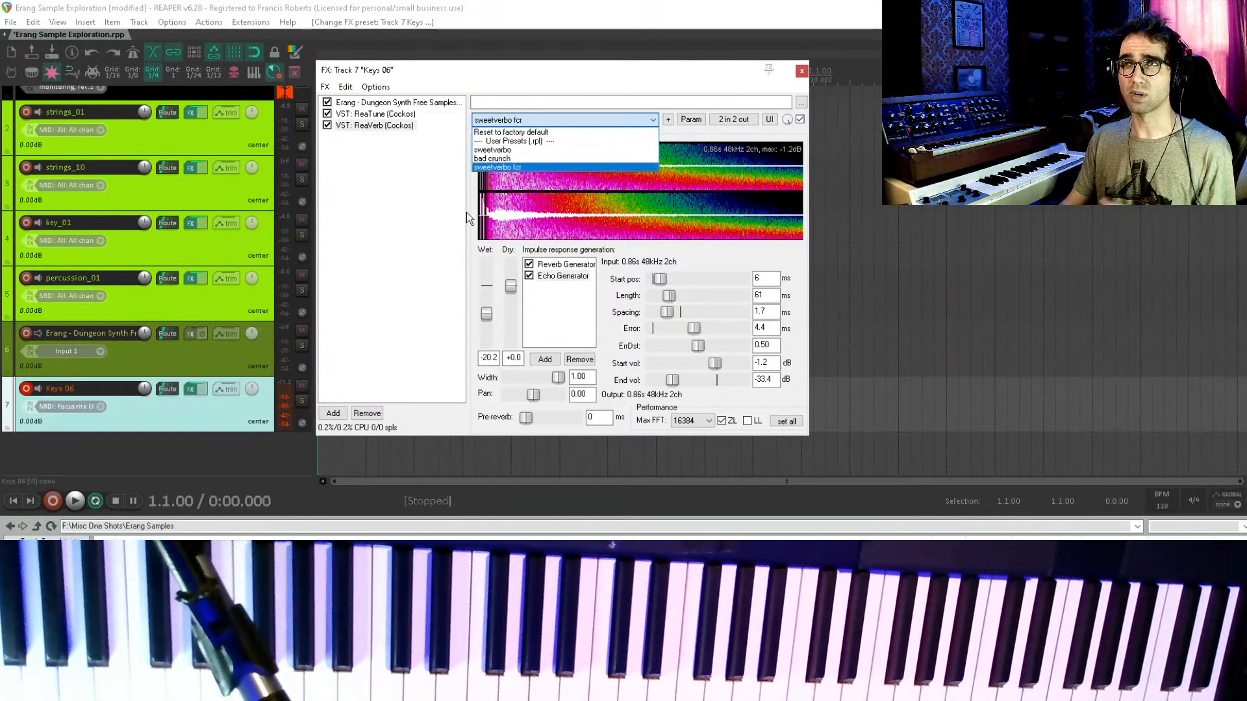
{"action": "left_click", "coordinate": [414, 275]}
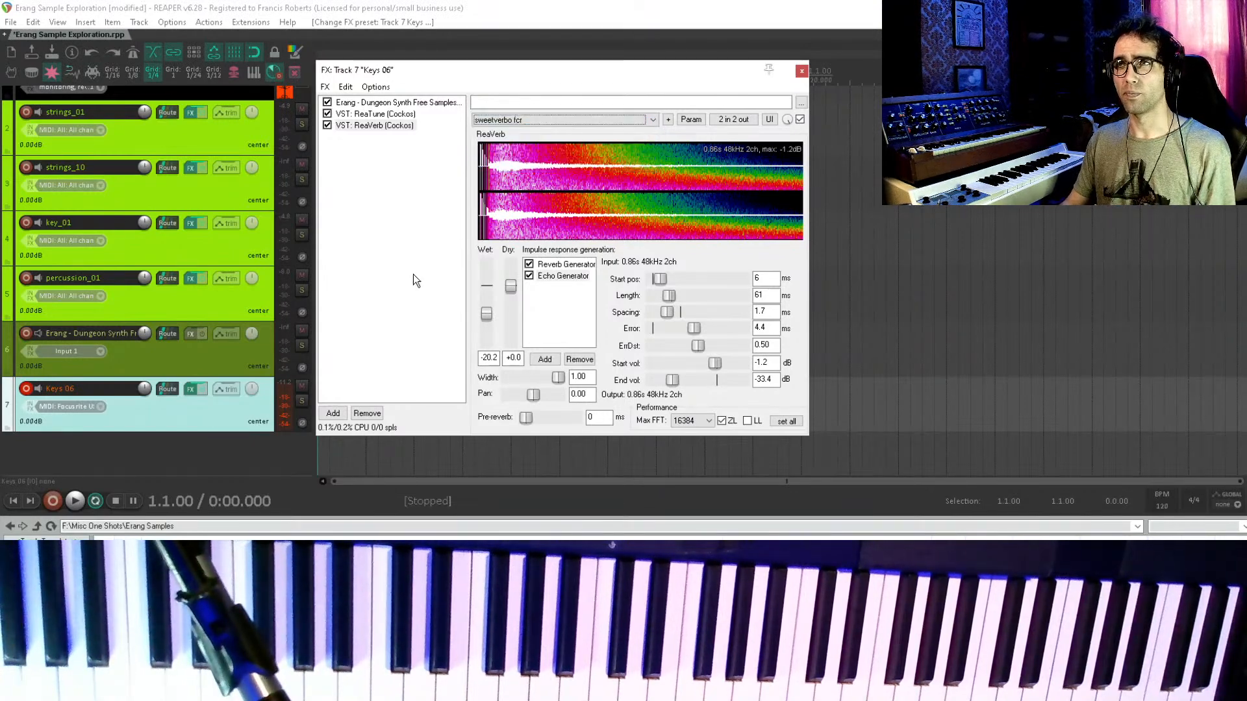
- Add a Filter (LP/HP) stage to ReaVerb's impulse response generation with highpass at 250 and lowpass at 12000
{"action": "left_click", "coordinate": [546, 319]}
{"action": "left_click", "coordinate": [544, 359]}
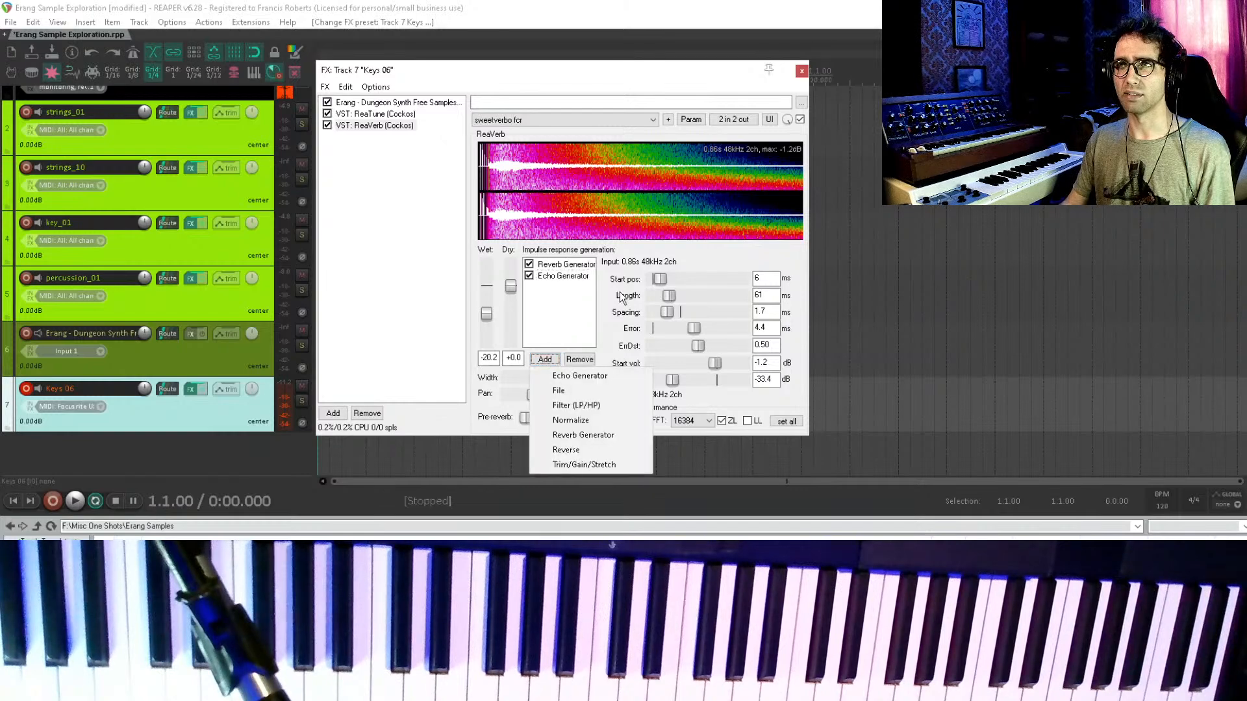
{"action": "left_click", "coordinate": [570, 406]}
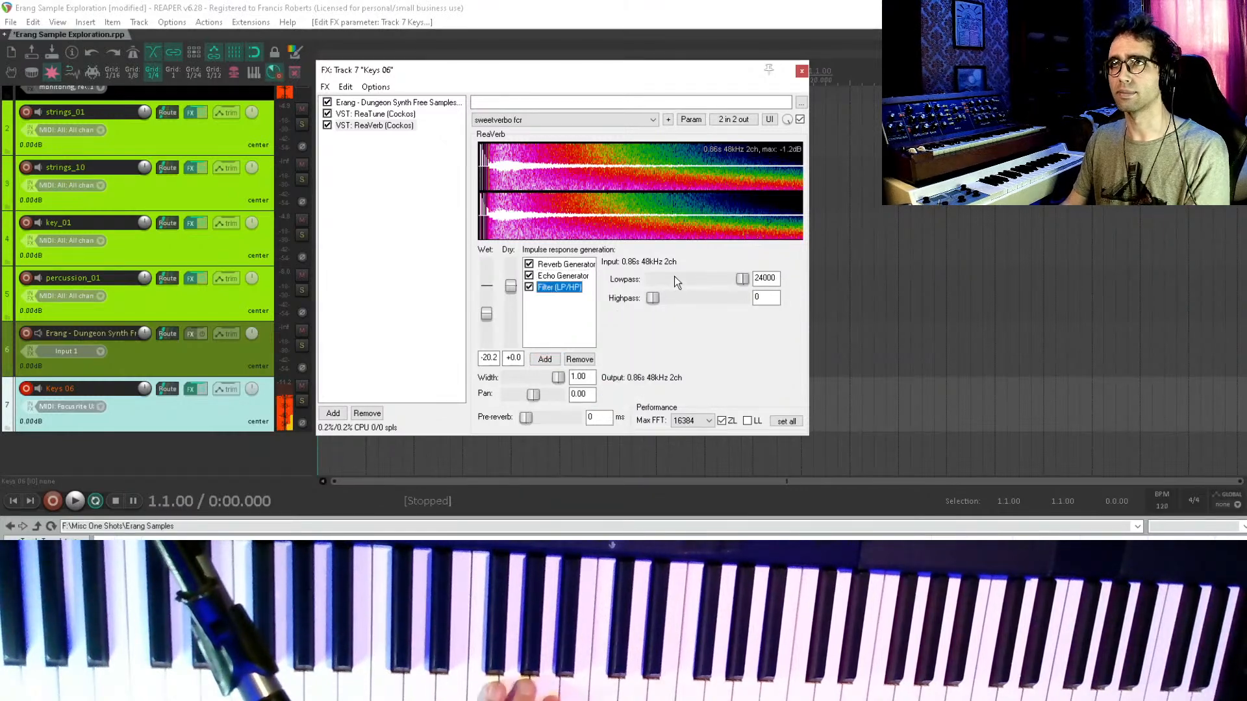
{"action": "double_click", "coordinate": [757, 297]}
{"action": "type", "text": "250"}
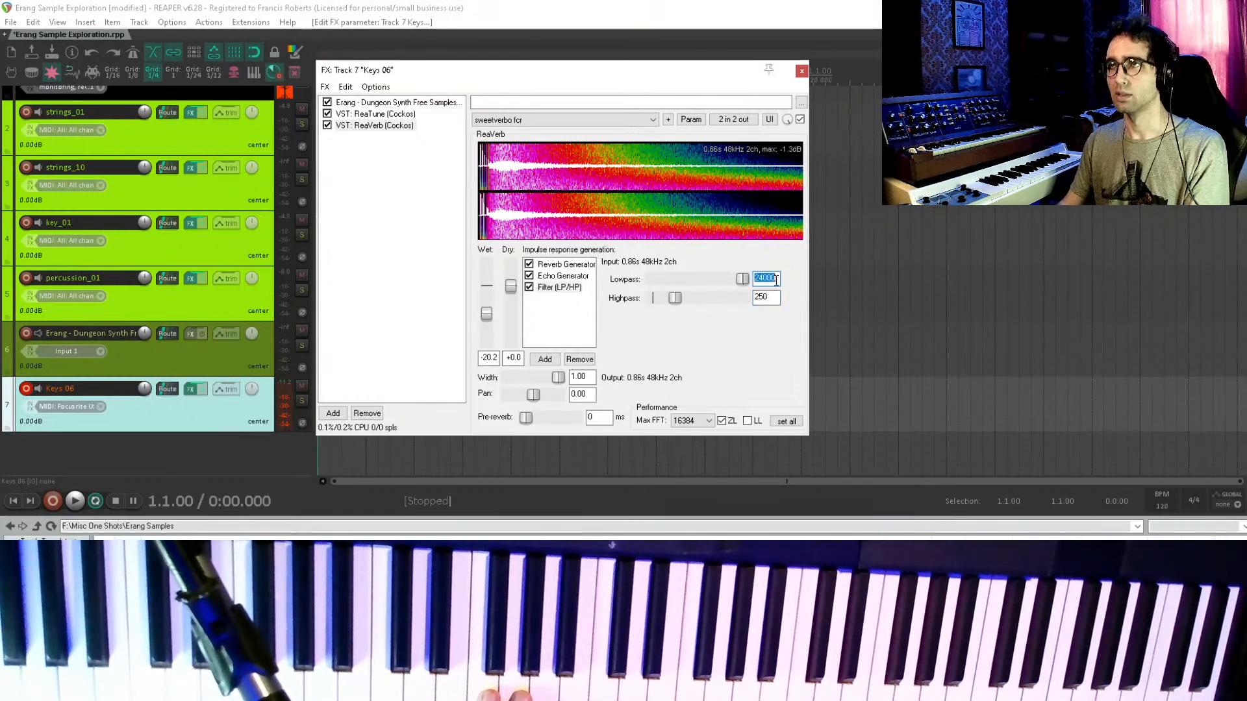
{"action": "type", "text": "1200"}
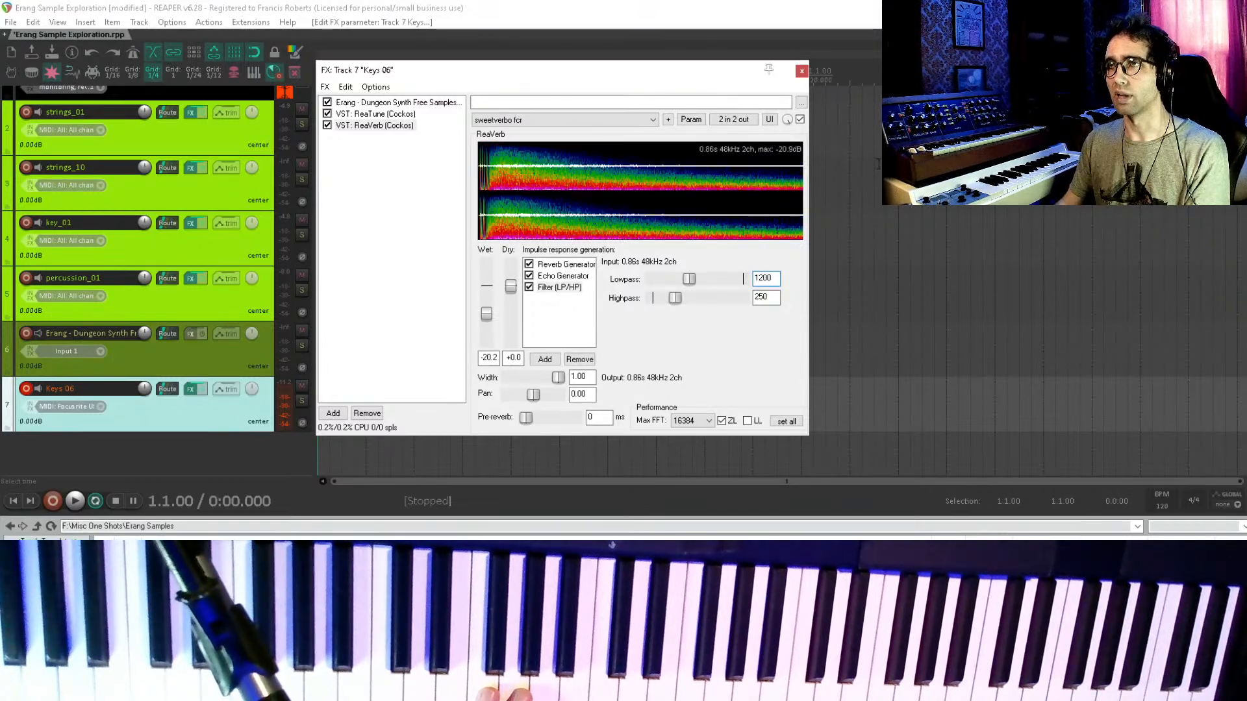
{"action": "type", "text": "0"}
{"action": "left_click", "coordinate": [393, 284]}
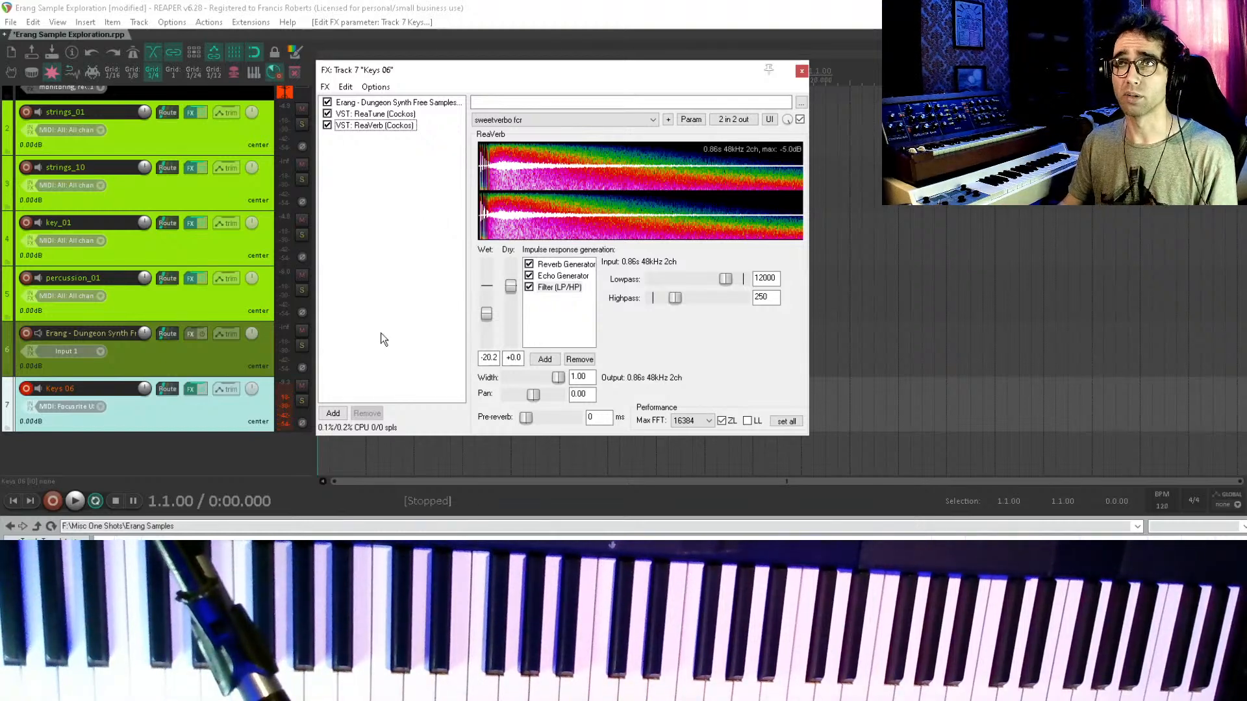
- Close the Keys 06 effects chain and move the Keys 06 track above the raw Erang sample track
{"action": "key", "text": "Escape"}
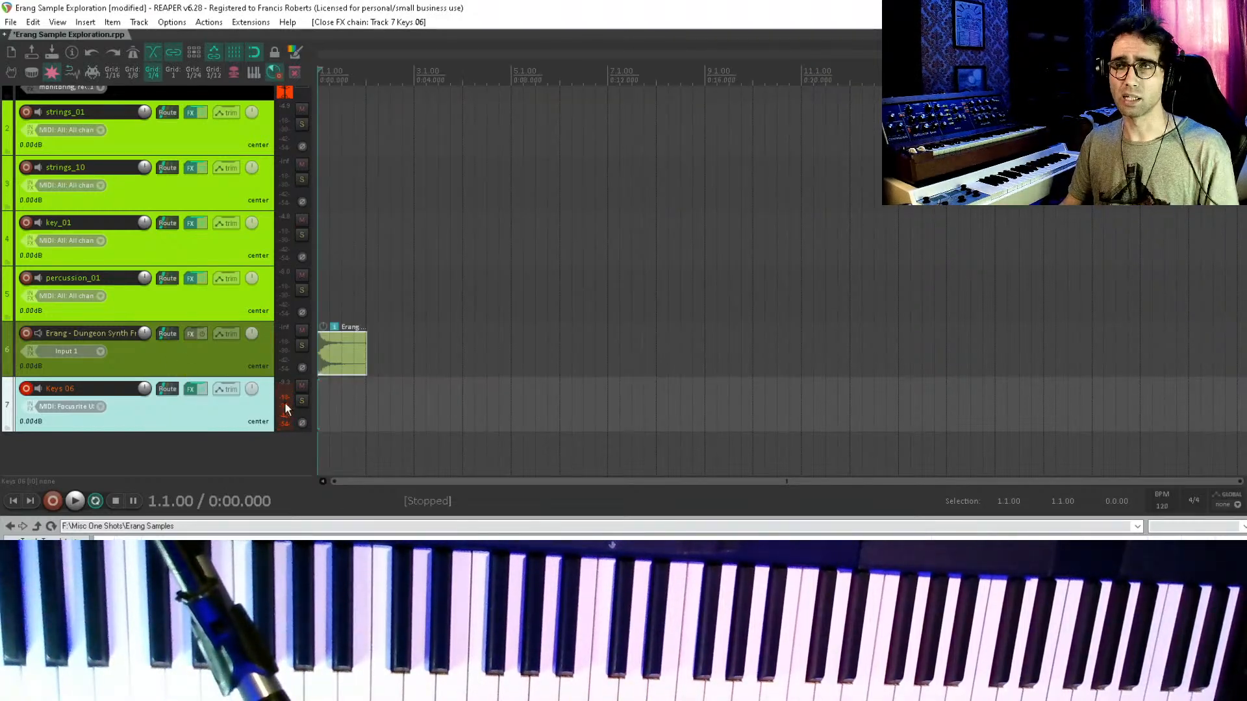
{"action": "left_click_drag", "start_coordinate": [220, 375], "coordinate": [251, 399]}
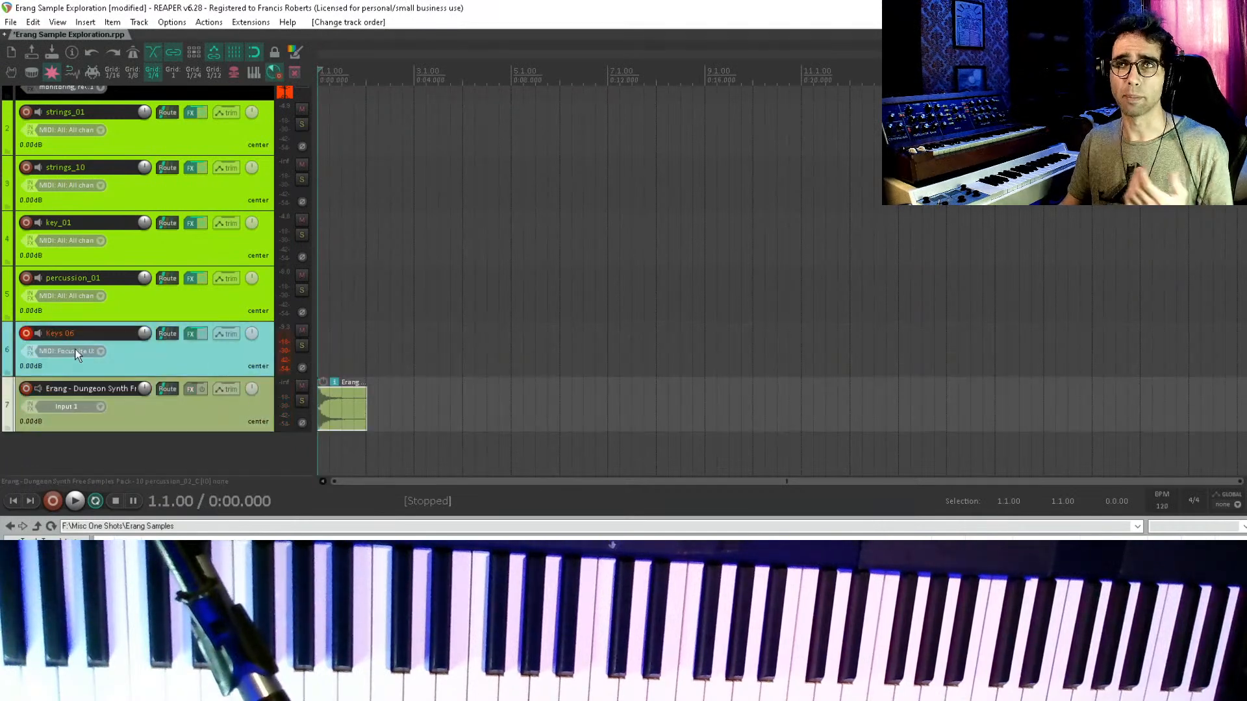
{"action": "left_click", "coordinate": [141, 360]}
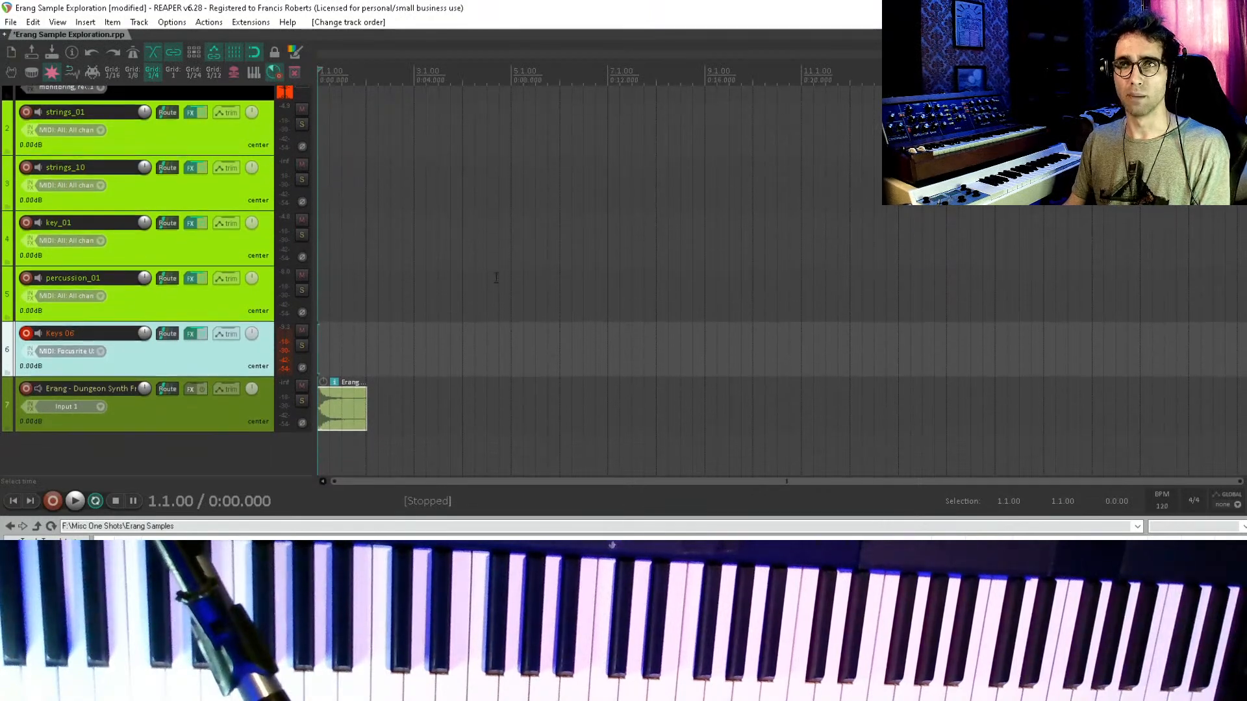
- Look over the sampler settings in the percussion_01 track's effects chain and close it
{"action": "left_click", "coordinate": [189, 278]}
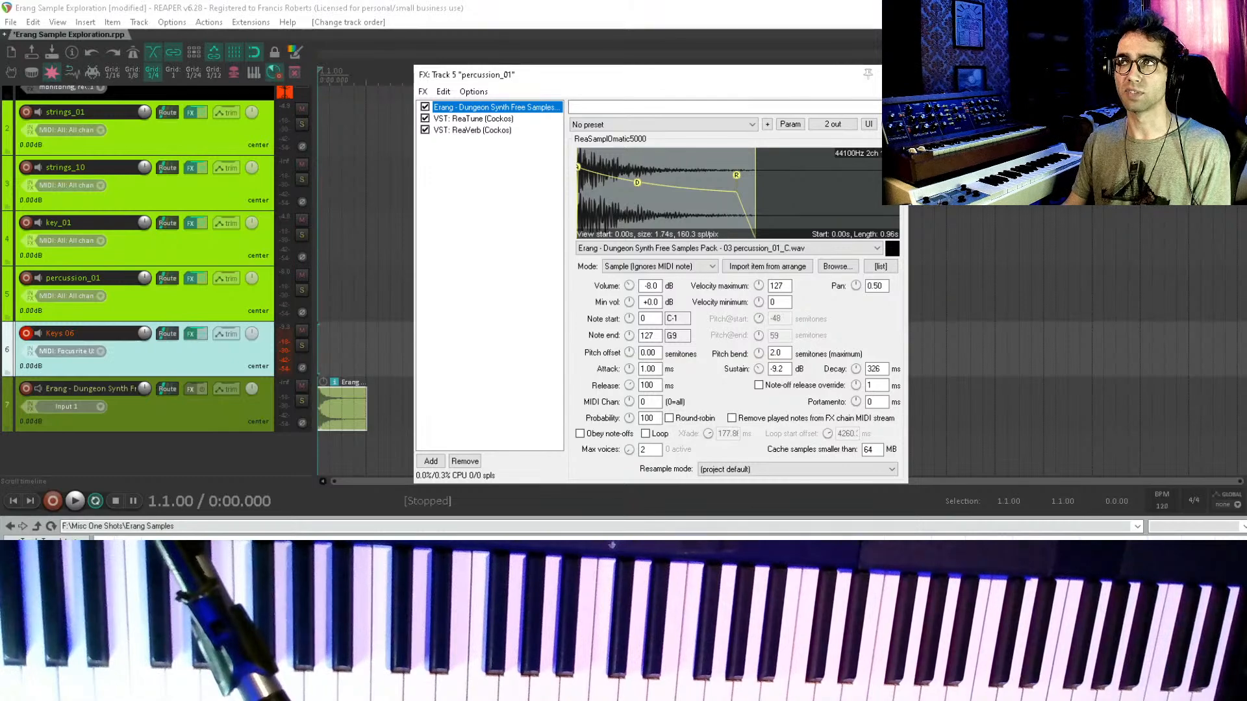
{"action": "left_click", "coordinate": [893, 75]}
{"action": "scroll", "coordinate": [156, 357], "scroll_direction": "up", "scroll_amount": 1}
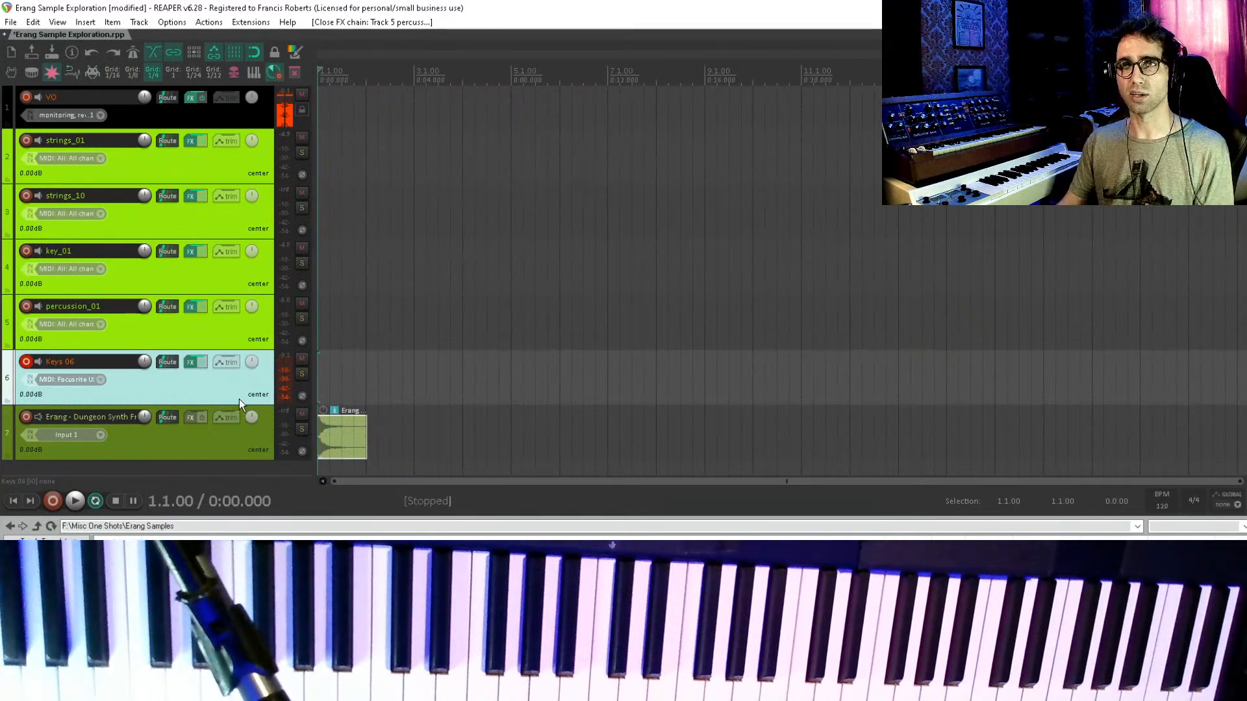
{"action": "scroll", "coordinate": [238, 397], "scroll_direction": "down", "scroll_amount": 1}
{"action": "left_click", "coordinate": [209, 424]}
{"action": "left_click", "coordinate": [182, 353]}
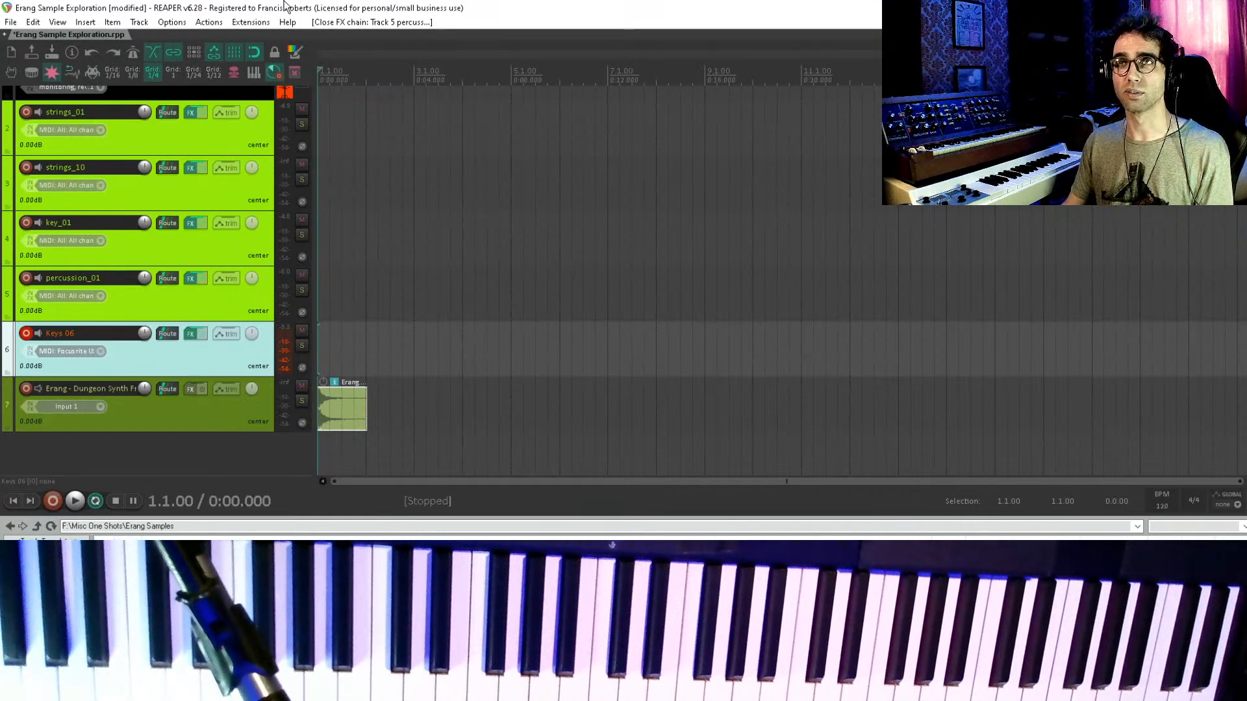
- Disarm the Keys 06 track, move percussion_01 directly below it and record-arm percussion_01
{"action": "left_click", "coordinate": [26, 333]}
{"action": "left_click_drag", "start_coordinate": [44, 301], "coordinate": [29, 366]}
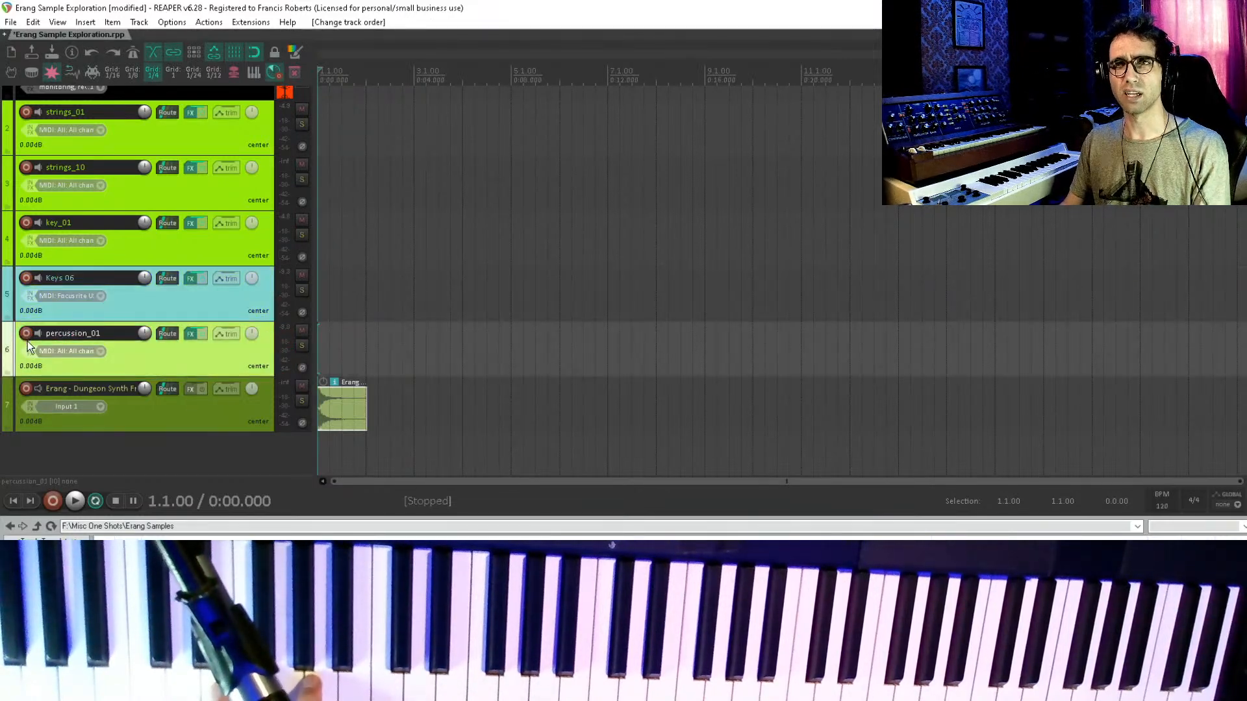
{"action": "left_click", "coordinate": [26, 335]}
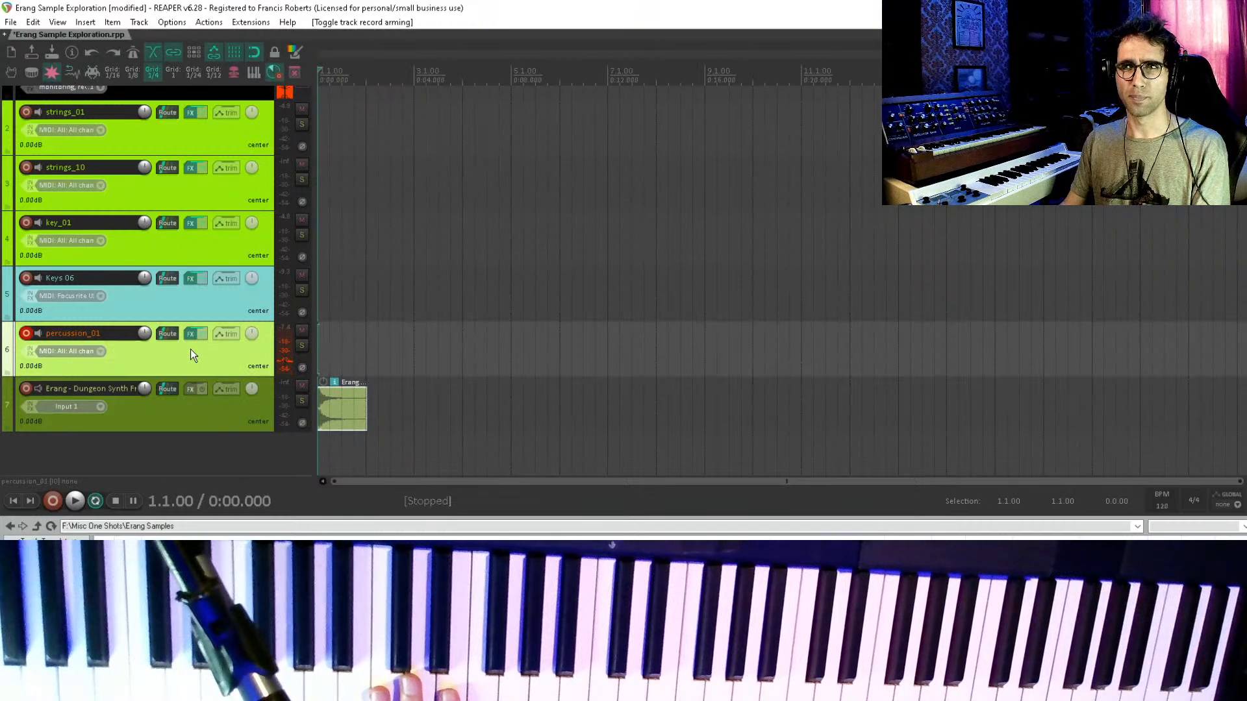
- Play back the sample item at the start of the raw Erang sample track
{"action": "scroll", "coordinate": [335, 390], "scroll_direction": "up", "scroll_amount": 3}
{"action": "left_click", "coordinate": [340, 434]}
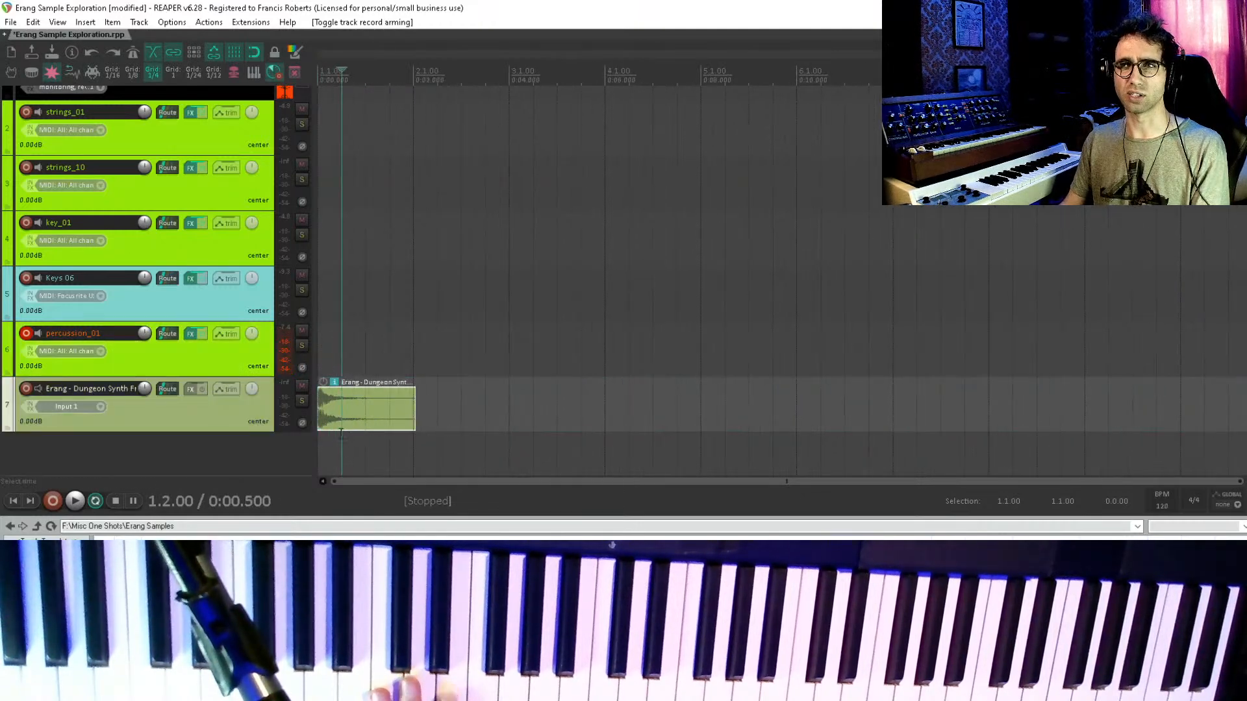
{"action": "left_click", "coordinate": [399, 353]}
{"action": "key", "text": "space"}
{"action": "key", "text": "space"}
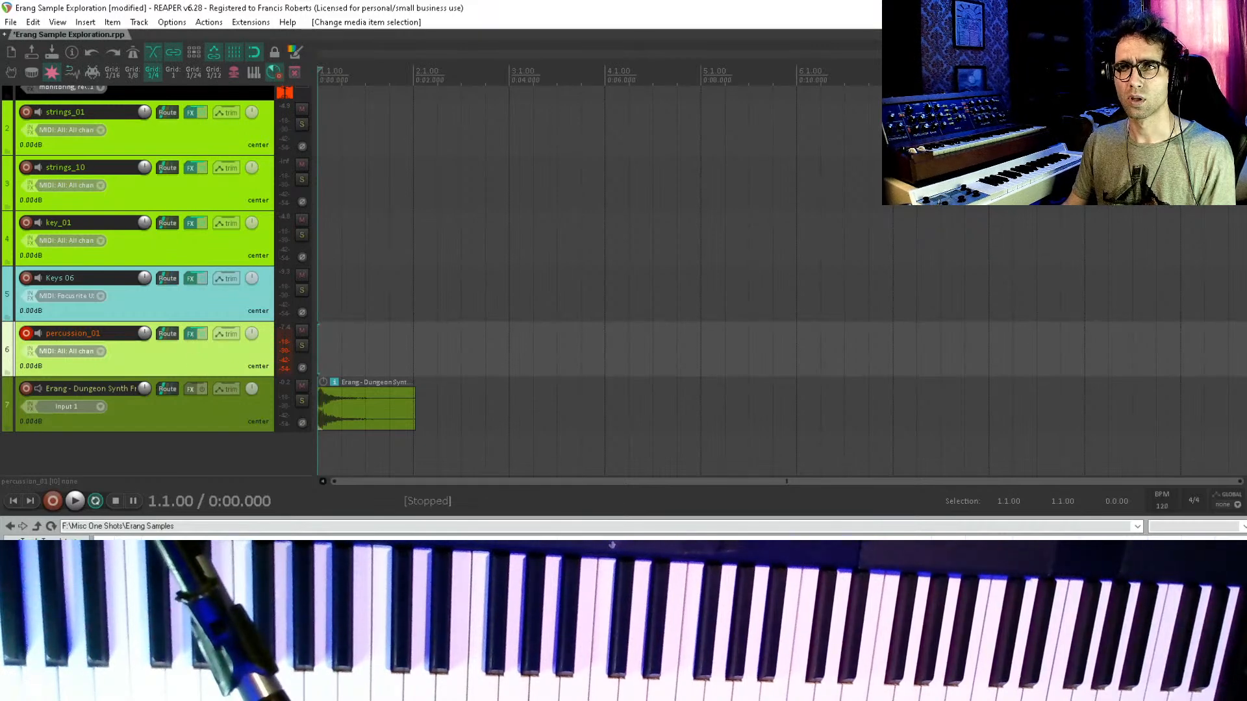
- Insert a second Erang sample on the raw sample track at 2.3.00 and play it back
{"action": "left_click_drag", "start_coordinate": [422, 558], "coordinate": [455, 400]}
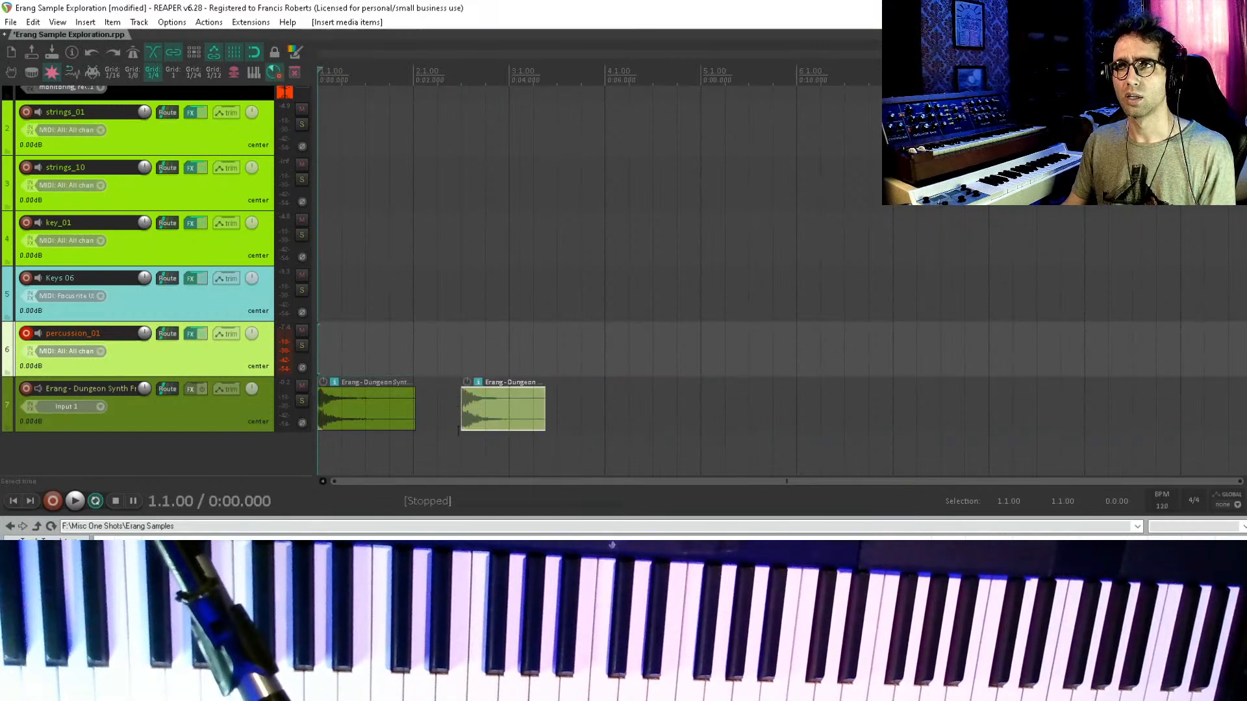
{"action": "left_click", "coordinate": [462, 466]}
{"action": "key", "text": "space"}
{"action": "key", "text": "space"}
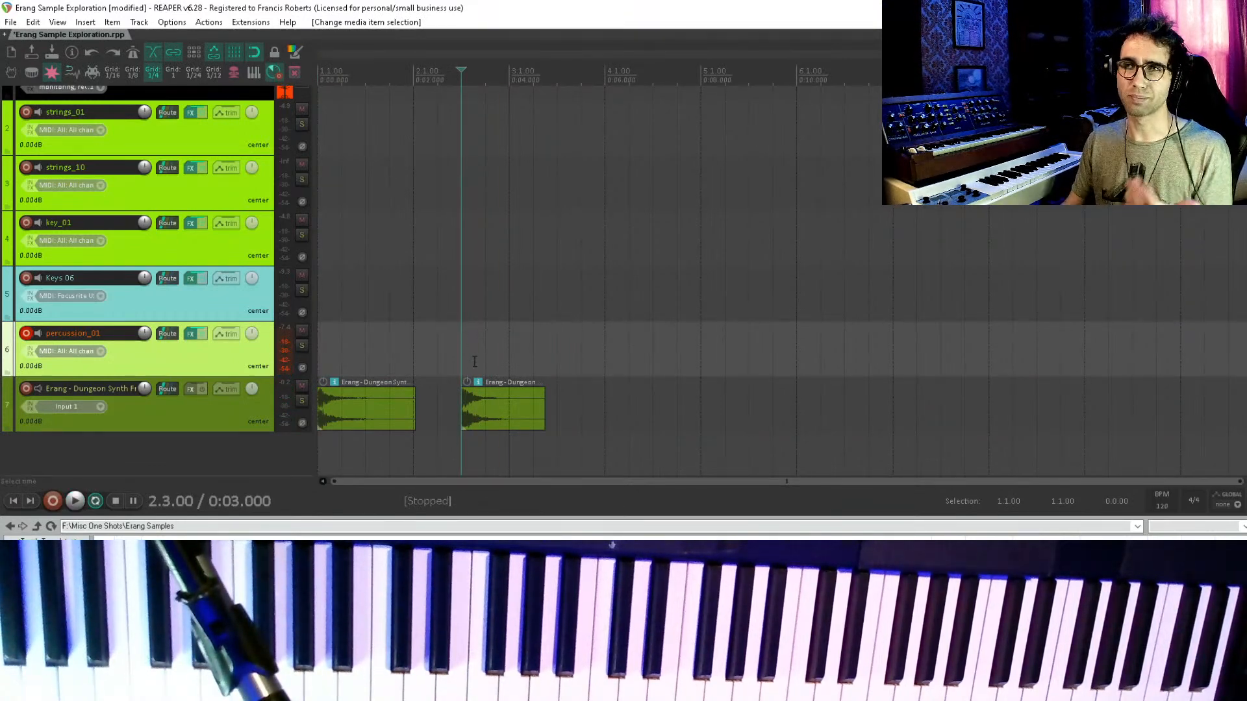
{"action": "left_click_drag", "start_coordinate": [483, 409], "coordinate": [481, 409]}
{"action": "left_click", "coordinate": [441, 362]}
{"action": "left_click", "coordinate": [533, 344]}
{"action": "left_click", "coordinate": [552, 353]}
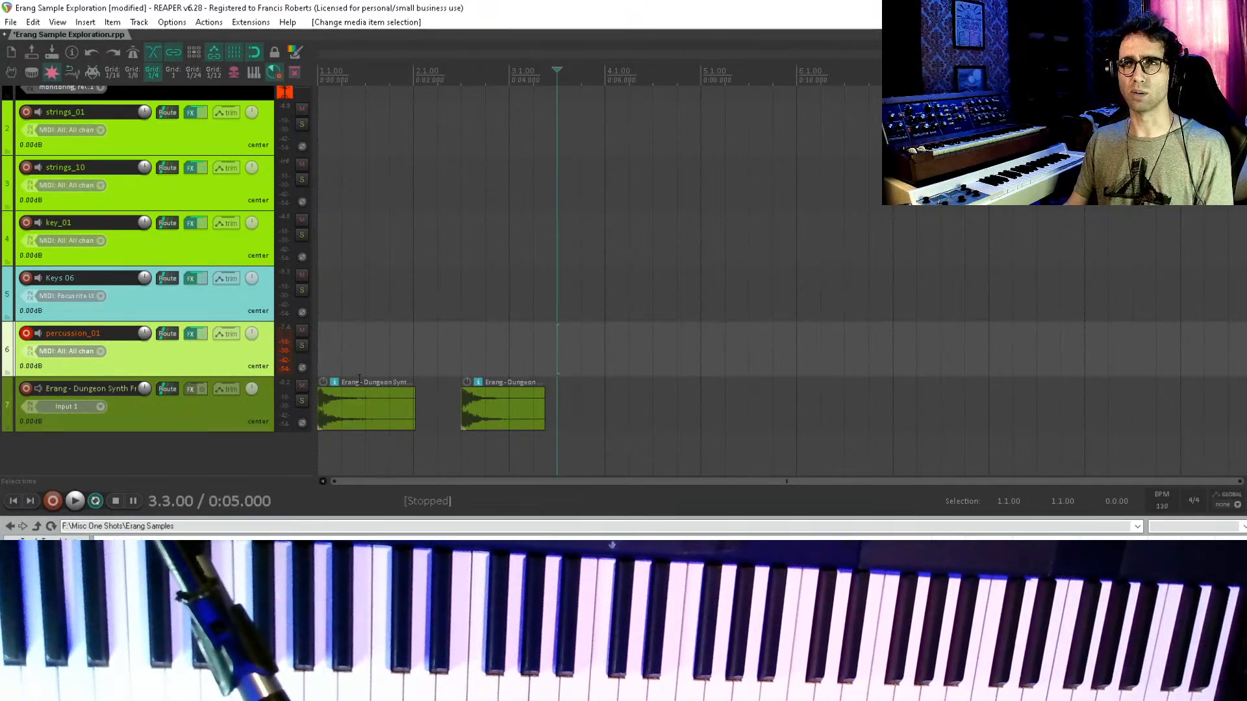
- Mute the raw Erang sample track and disarm percussion_01
{"action": "left_click", "coordinate": [232, 420]}
{"action": "left_click", "coordinate": [302, 386]}
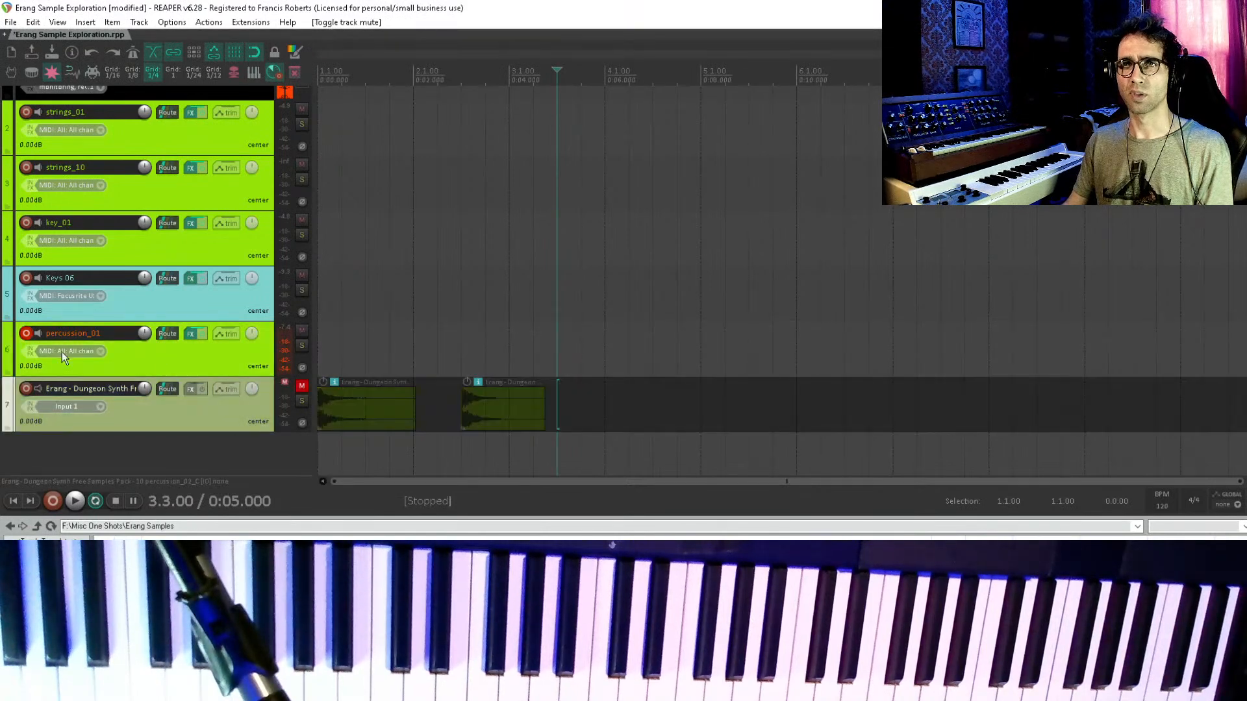
{"action": "left_click", "coordinate": [26, 333]}
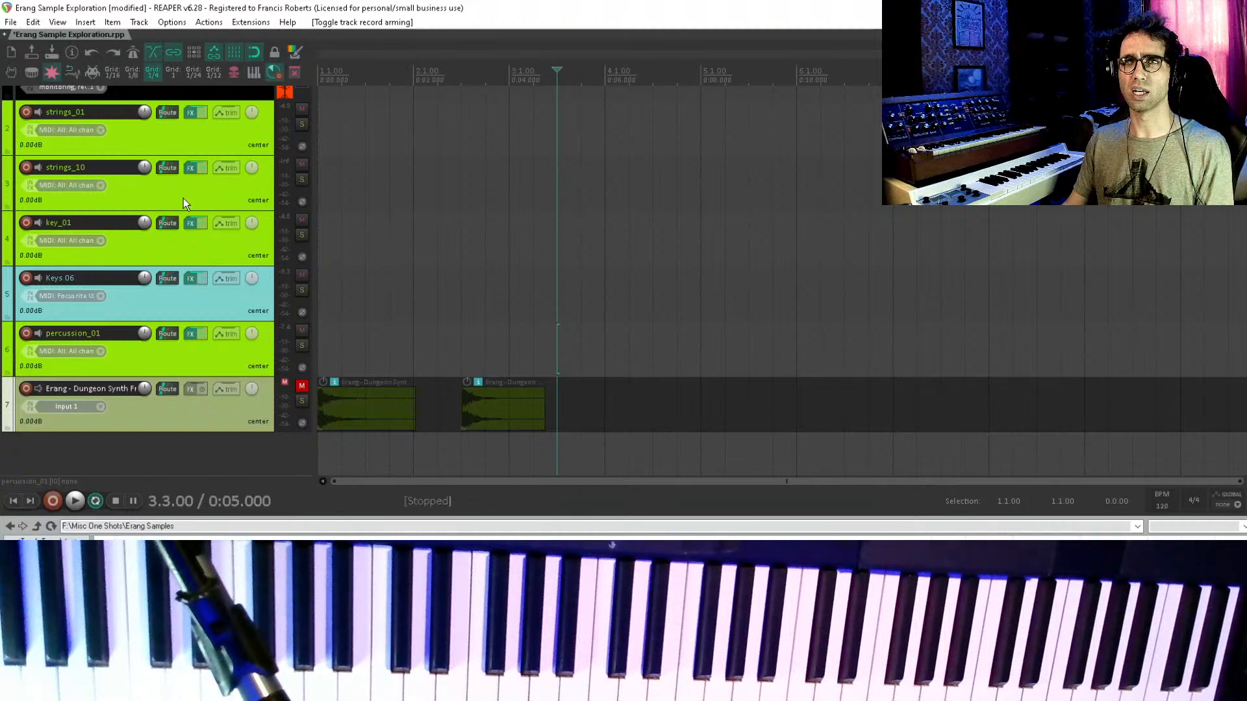
- Record-arm strings_10 and strings_01 one at a time to play each, and finish with both armed to layer them
{"action": "left_click", "coordinate": [26, 168]}
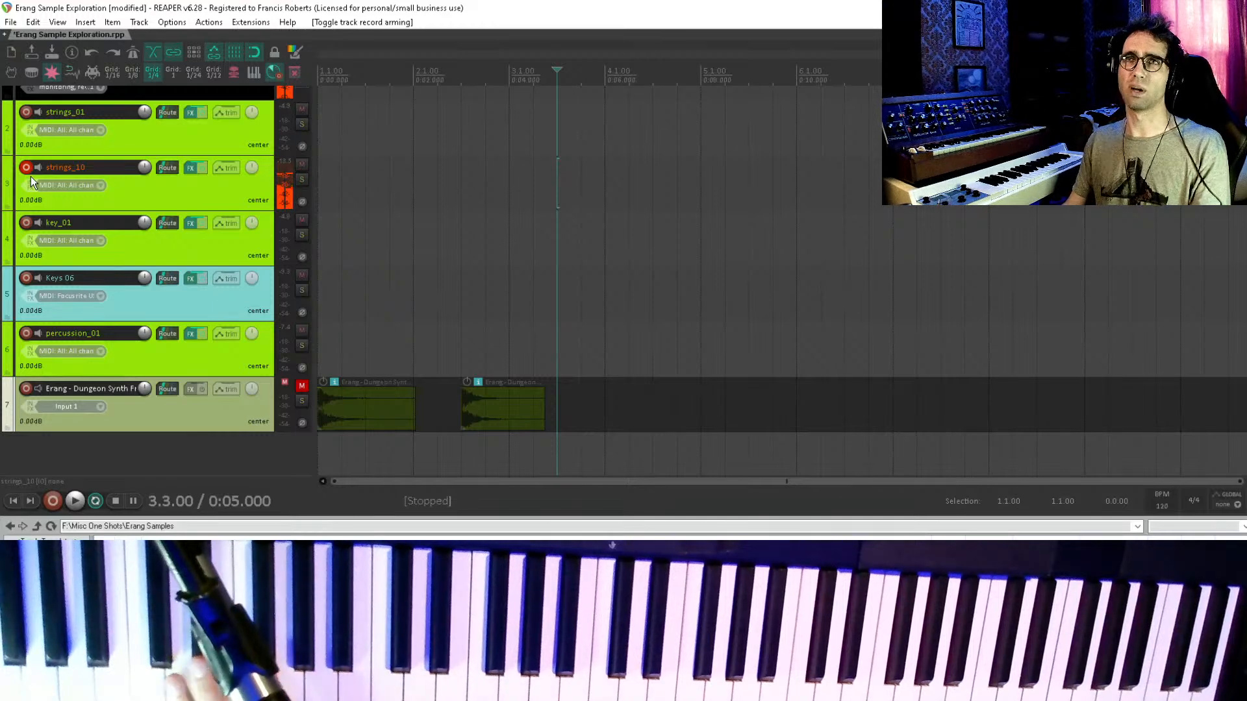
{"action": "scroll", "coordinate": [85, 198], "scroll_direction": "up", "scroll_amount": 1}
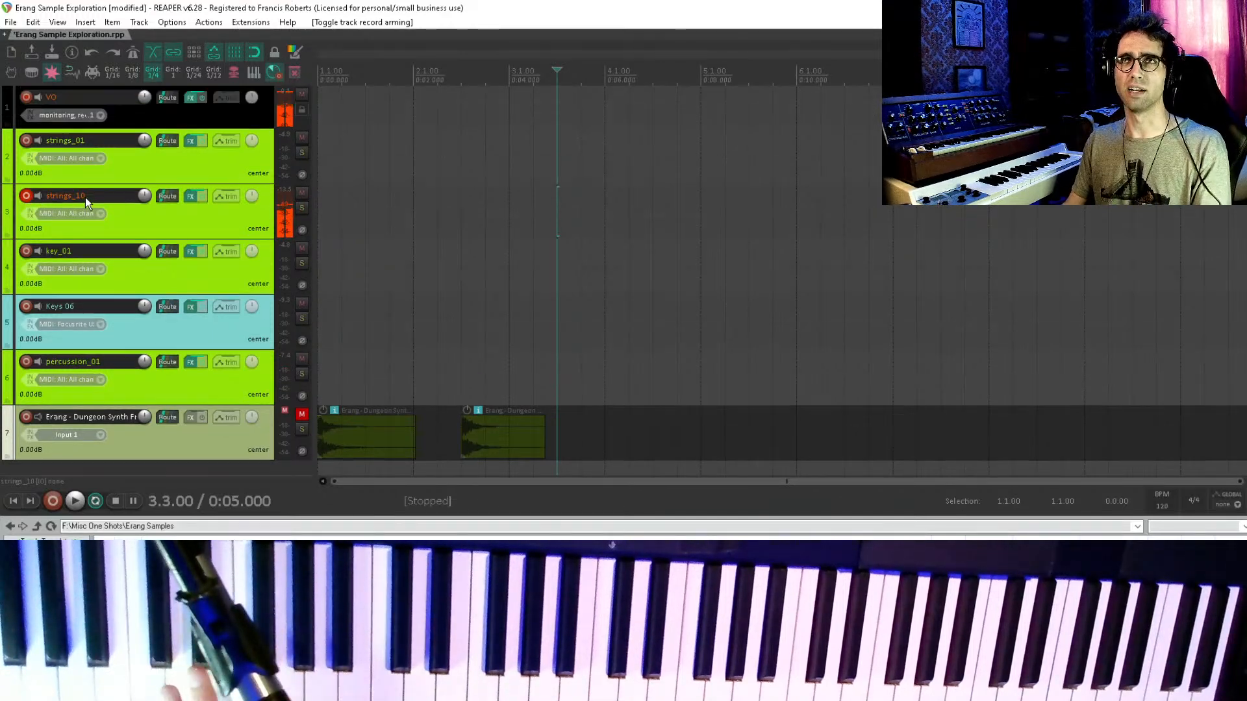
{"action": "left_click", "coordinate": [26, 195]}
{"action": "left_click", "coordinate": [26, 141]}
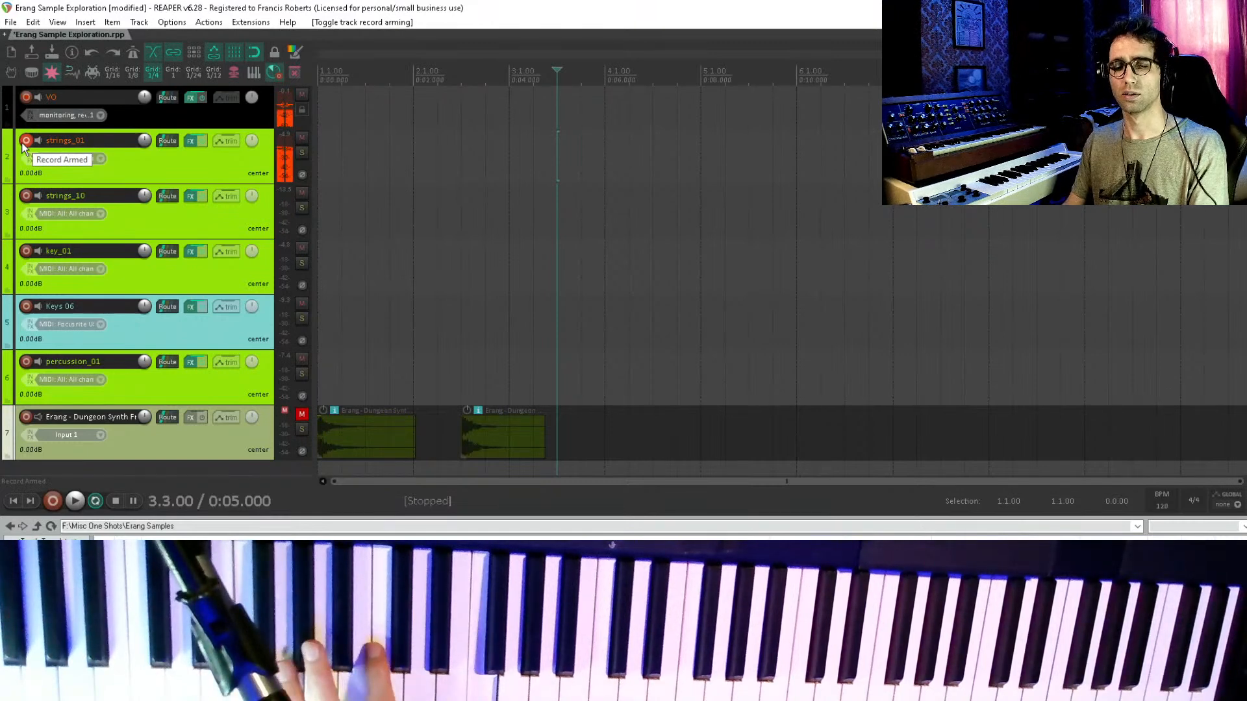
{"action": "left_click", "coordinate": [26, 195]}
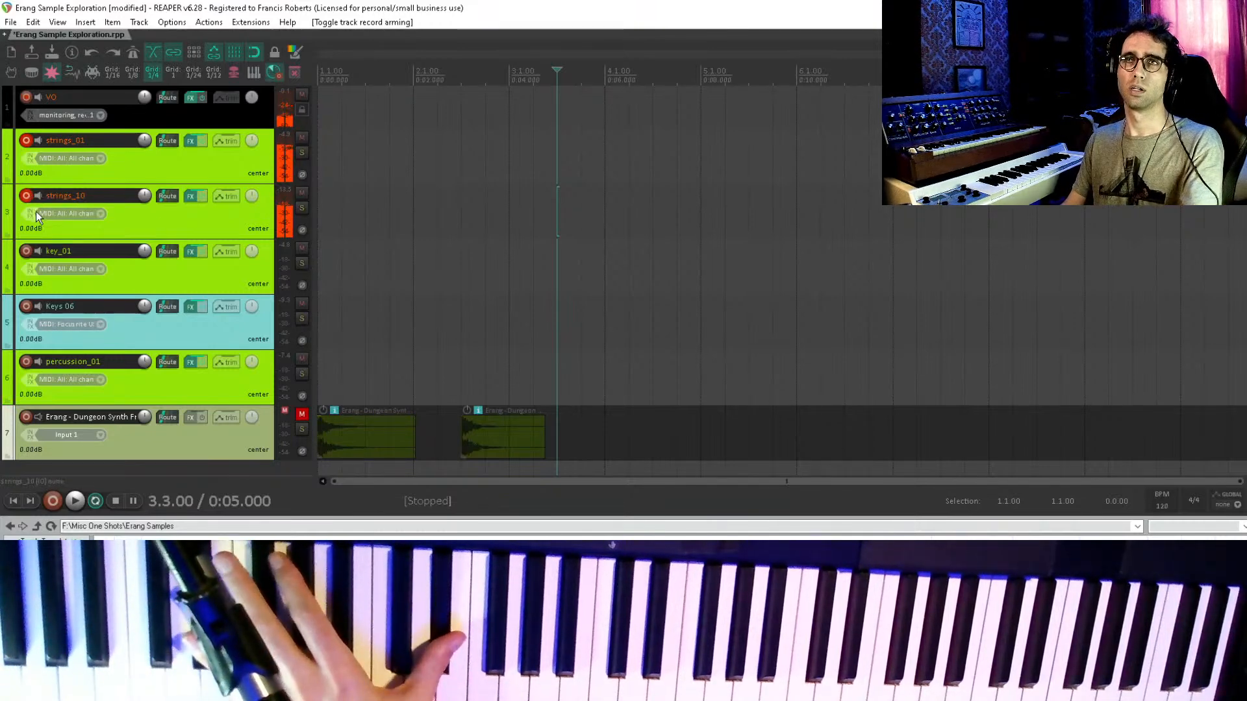
- Disarm strings_10 and copy its sampler into the strings_01 track's effects chain, directly below the existing sampler
{"action": "left_click", "coordinate": [188, 142]}
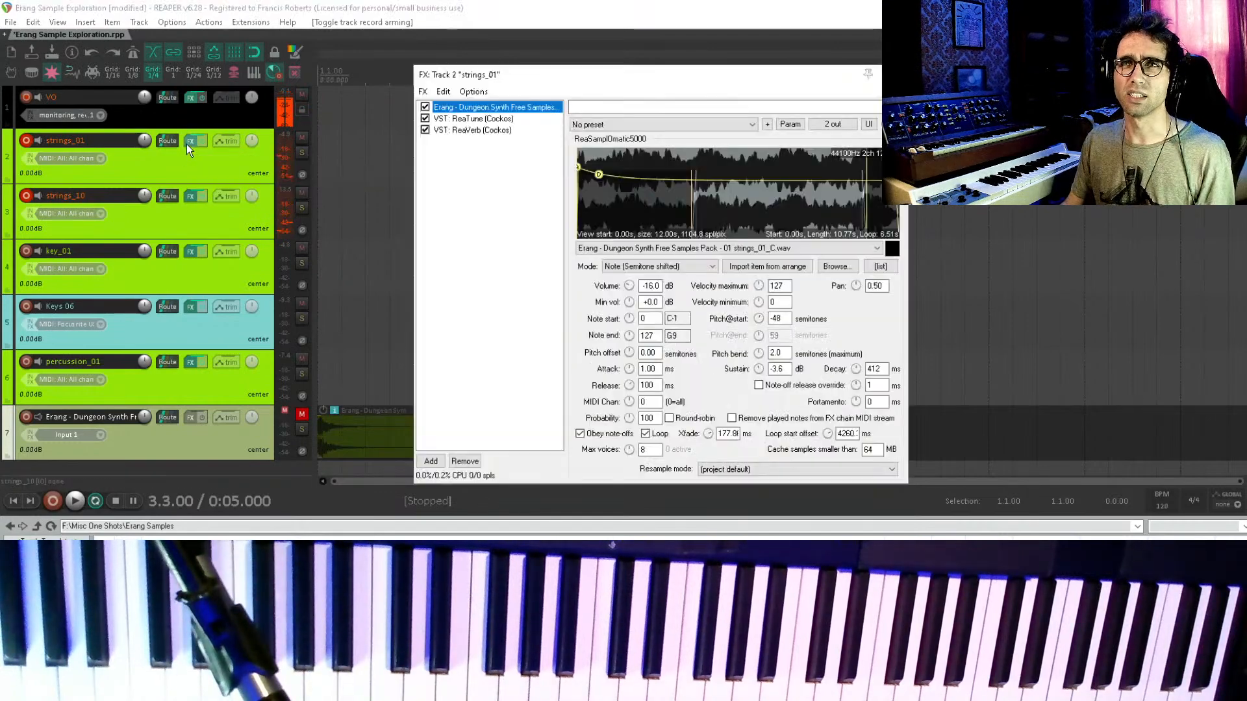
{"action": "left_click", "coordinate": [193, 197]}
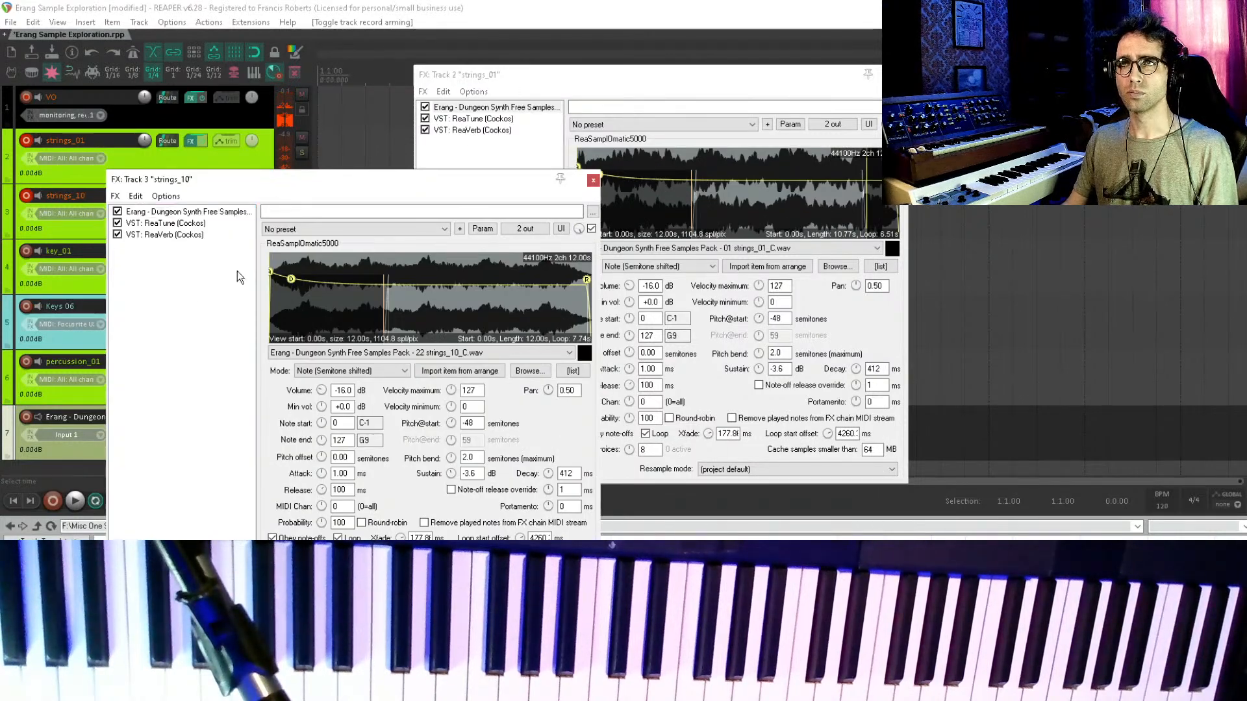
{"action": "left_click", "coordinate": [487, 76]}
{"action": "left_click_drag", "start_coordinate": [703, 169], "coordinate": [702, 169]}
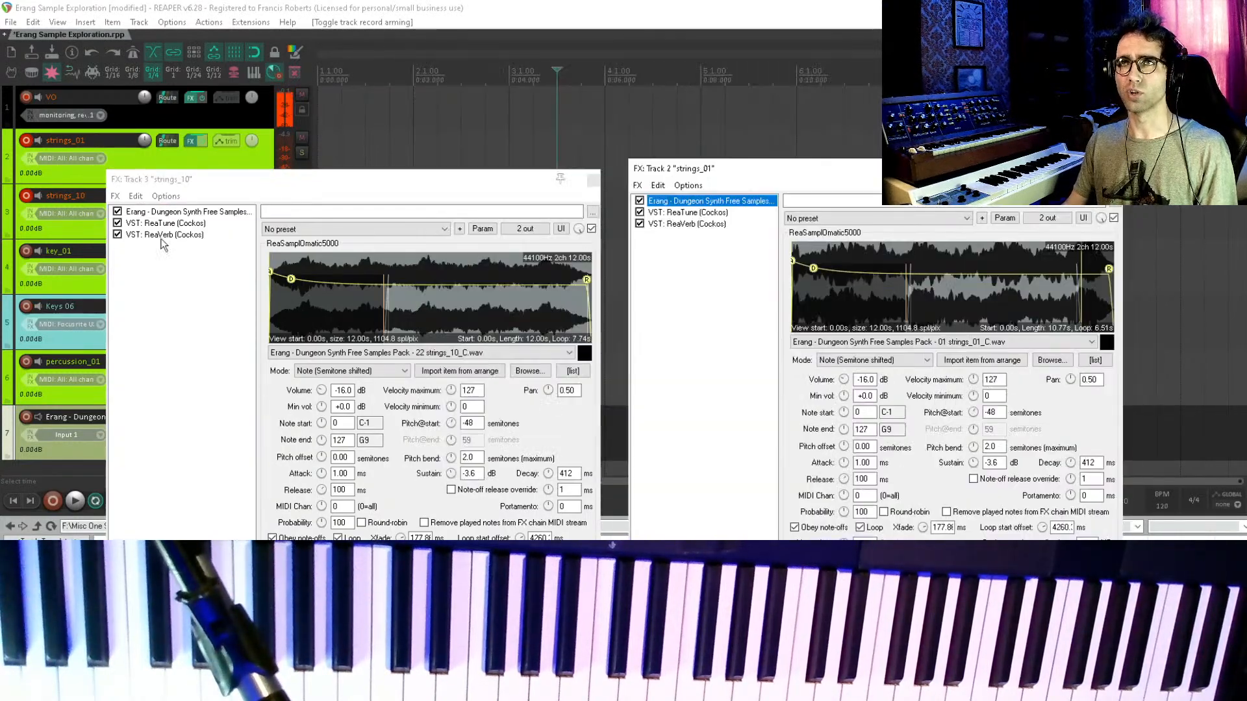
{"action": "left_click", "coordinate": [23, 202]}
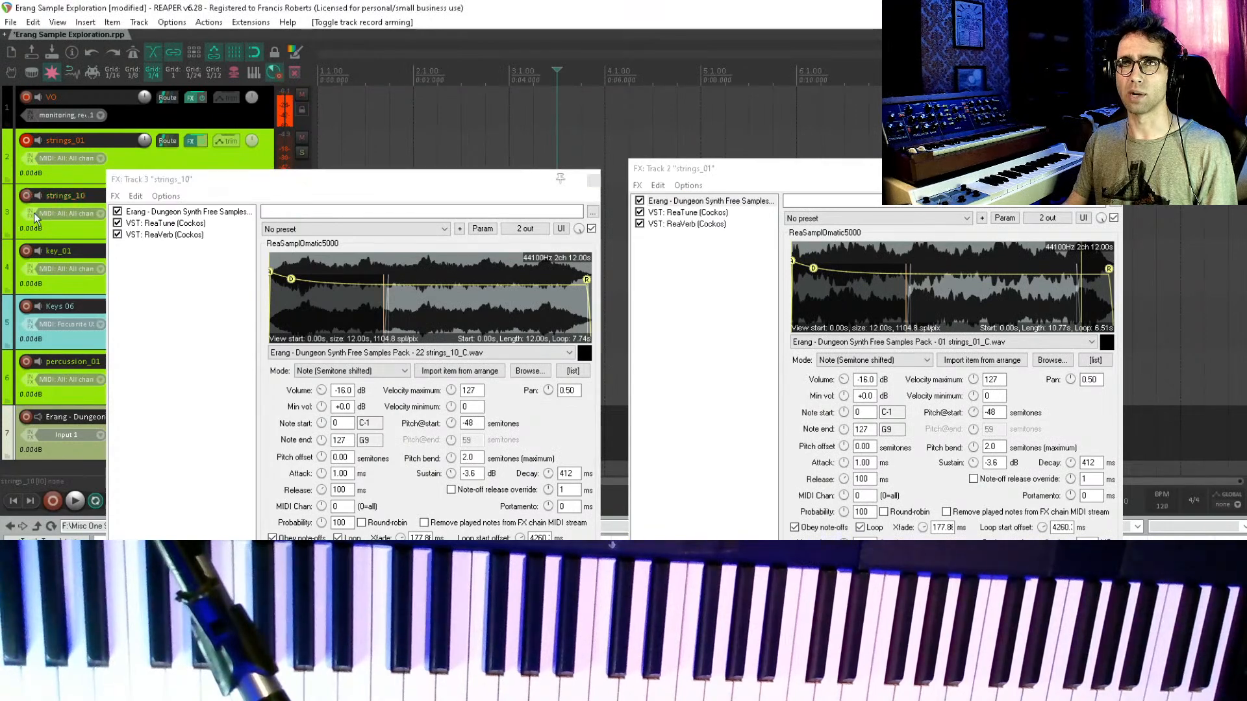
{"action": "left_click_drag", "start_coordinate": [138, 173], "coordinate": [312, 223]}
{"action": "left_click_drag", "start_coordinate": [709, 218], "coordinate": [709, 217]}
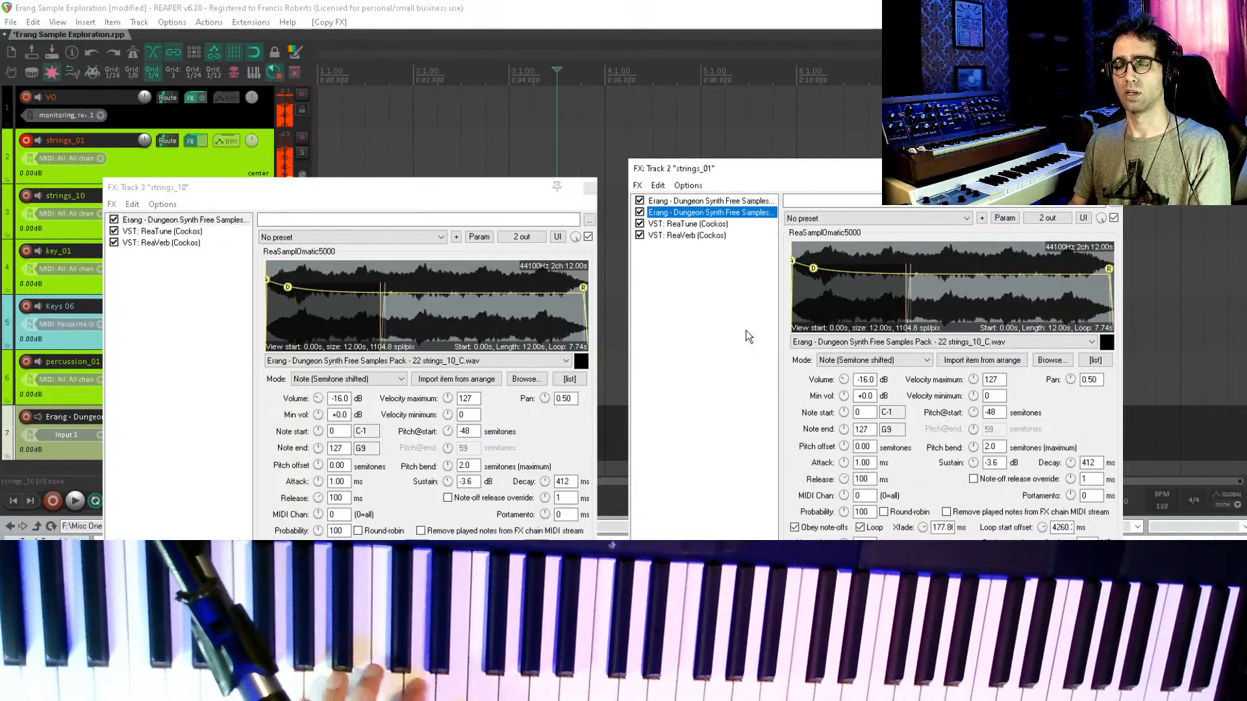
{"action": "left_click", "coordinate": [722, 201]}
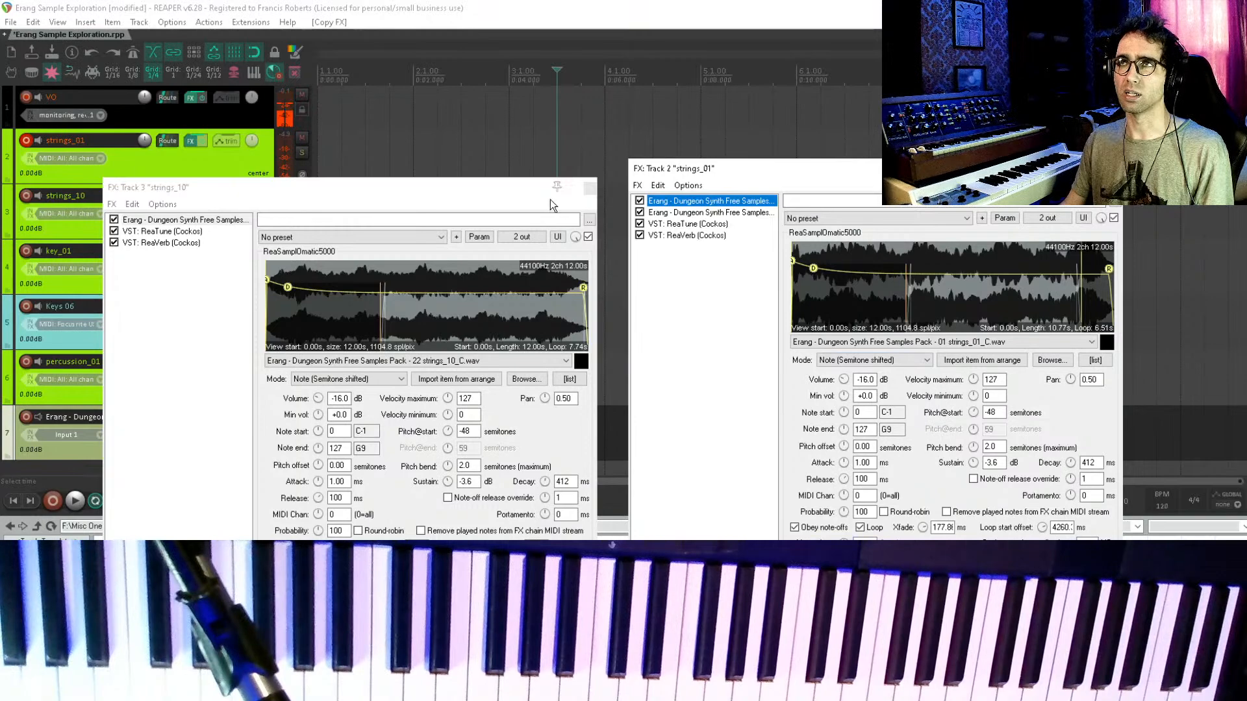
- Close the strings_10 effects window, mute that track and delete it from the project
{"action": "left_click", "coordinate": [589, 189]}
{"action": "left_click", "coordinate": [180, 219]}
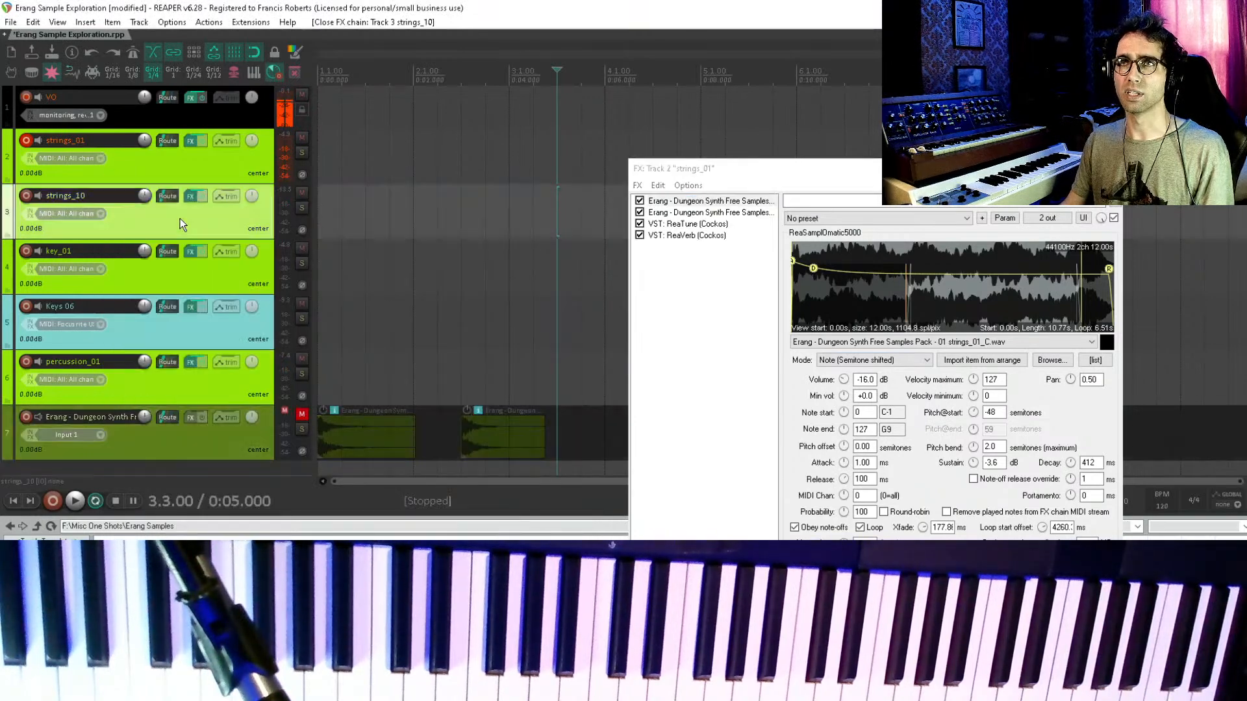
{"action": "left_click", "coordinate": [302, 192]}
{"action": "key", "text": "Delete"}
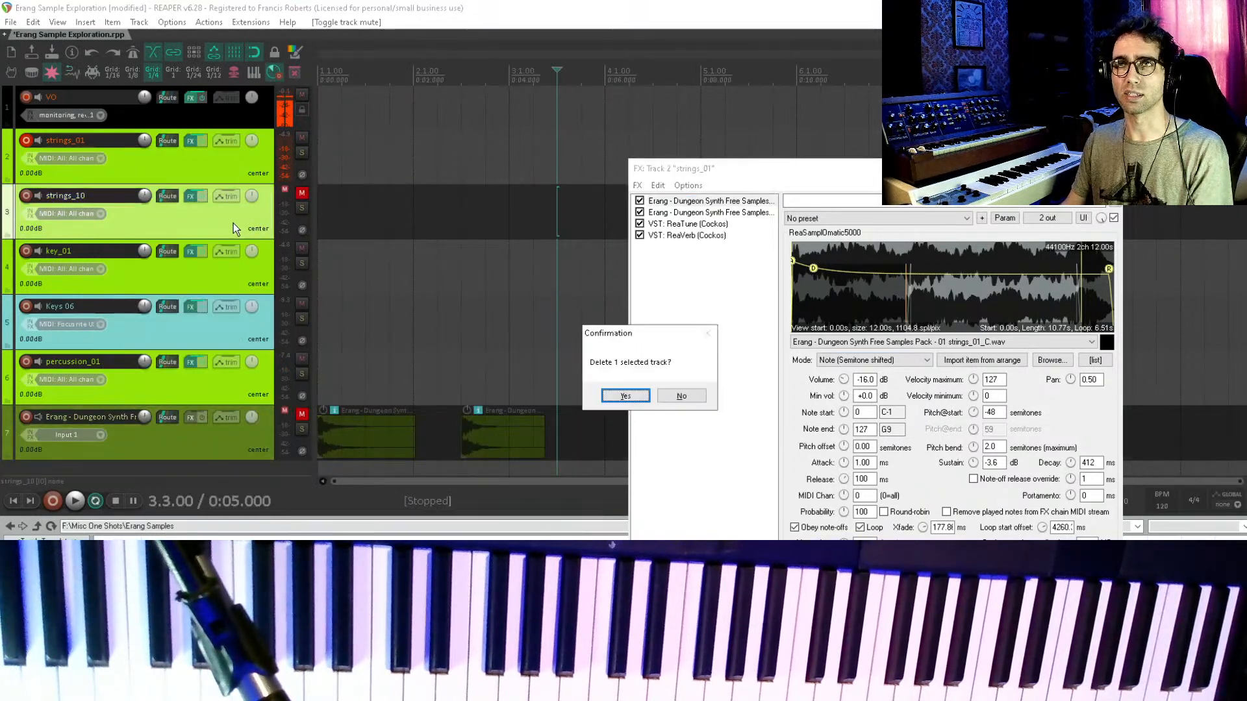
{"action": "key", "text": "Return"}
- Float both samplers of the strings_01 track in separate windows side by side and close its effects chain window
{"action": "double_click", "coordinate": [715, 203]}
{"action": "left_click", "coordinate": [678, 213]}
{"action": "left_click", "coordinate": [979, 190]}
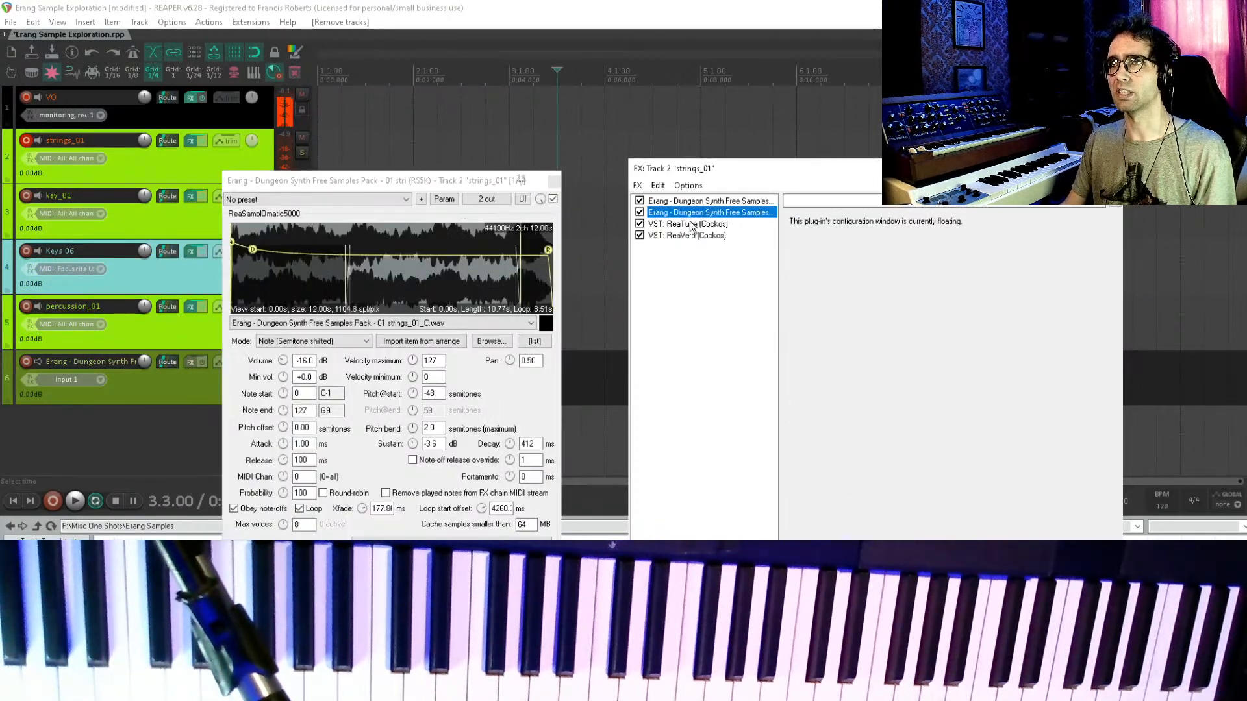
{"action": "left_click", "coordinate": [699, 215]}
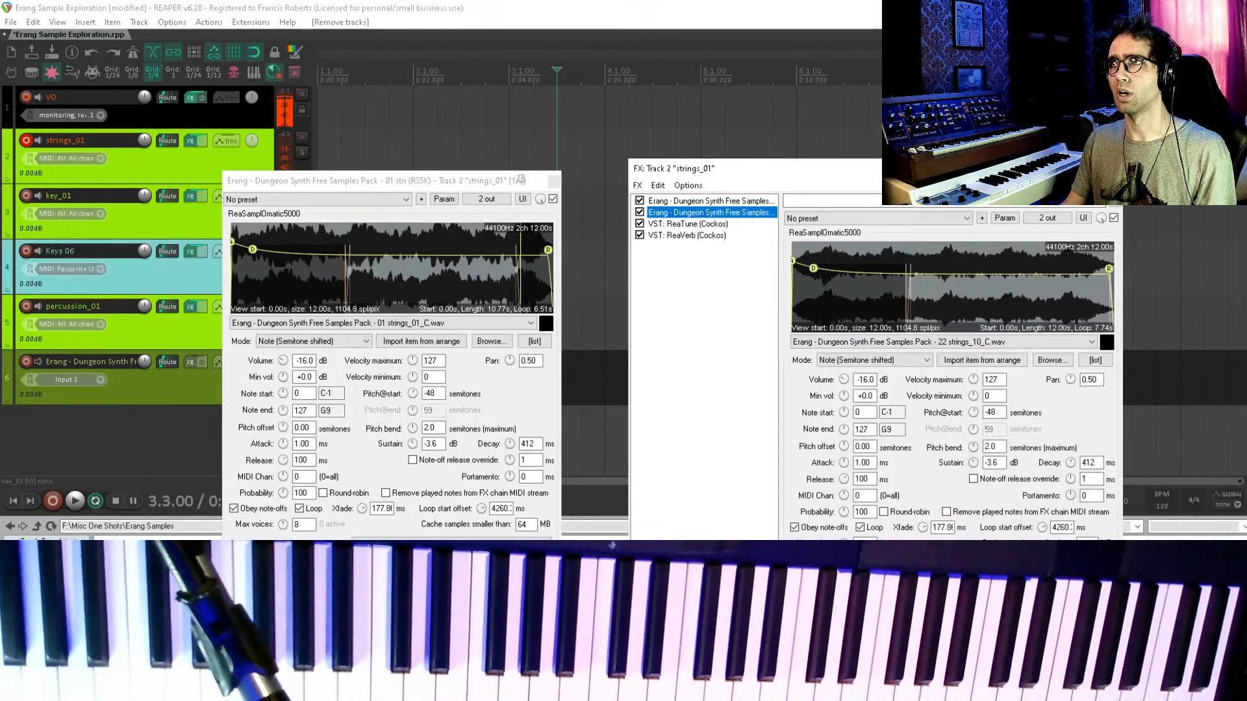
{"action": "left_click_drag", "start_coordinate": [734, 170], "coordinate": [637, 323]}
{"action": "double_click", "coordinate": [582, 364]}
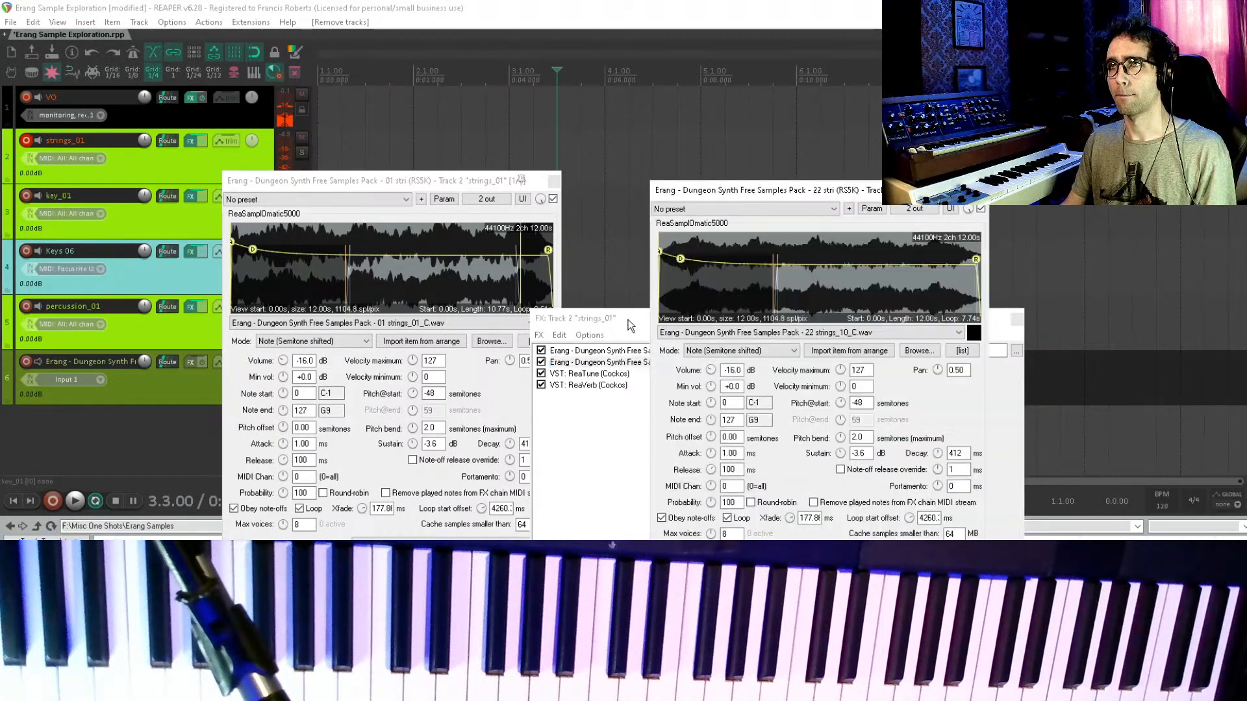
{"action": "left_click", "coordinate": [1011, 319]}
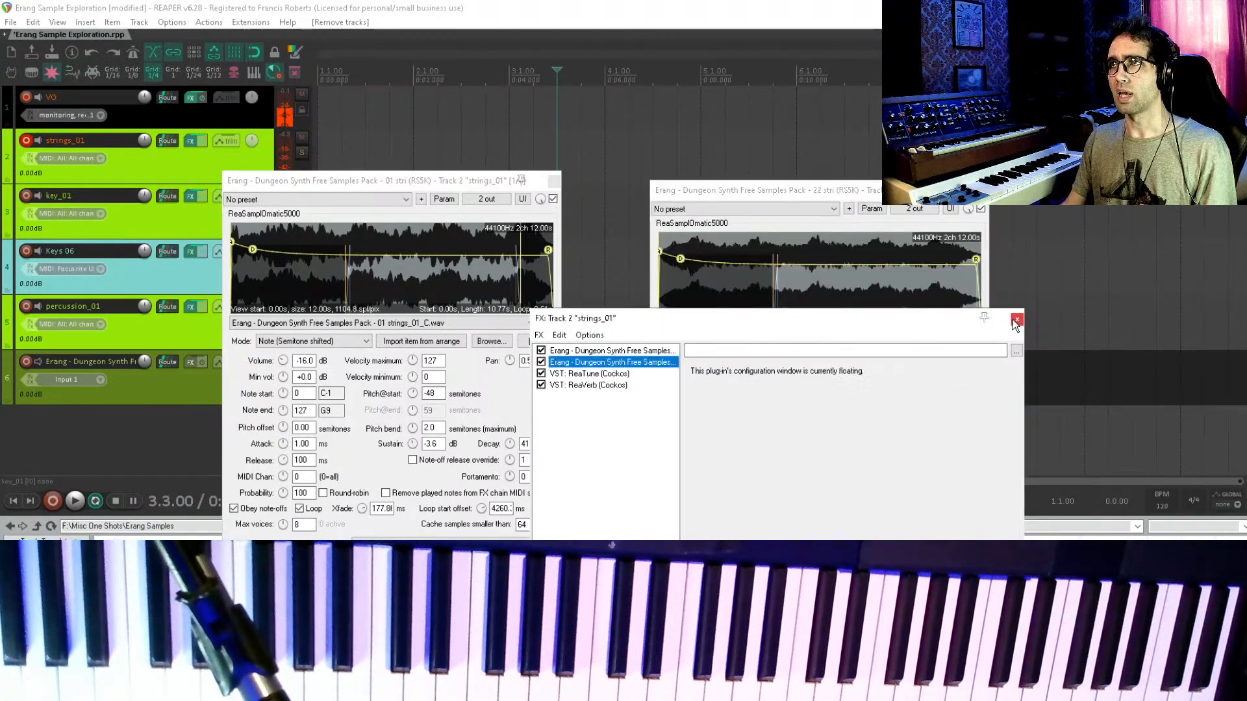
{"action": "left_click", "coordinate": [1011, 319]}
{"action": "left_click_drag", "start_coordinate": [753, 188], "coordinate": [669, 179]}
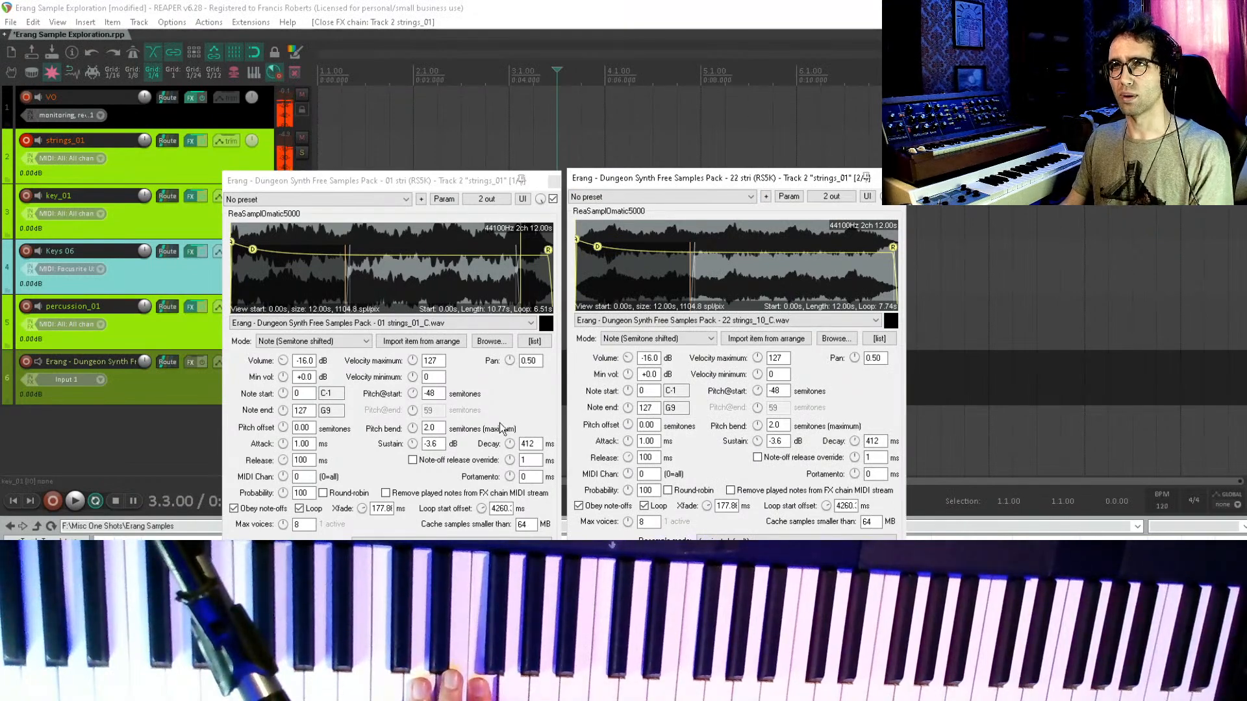
- Set the strings_01 sampler's volume to -18.5 dB and give the strings_10 sampler about 626 ms attack, 576 ms decay and -0.3 dB sustain
{"action": "left_click_drag", "start_coordinate": [283, 360], "coordinate": [284, 347]}
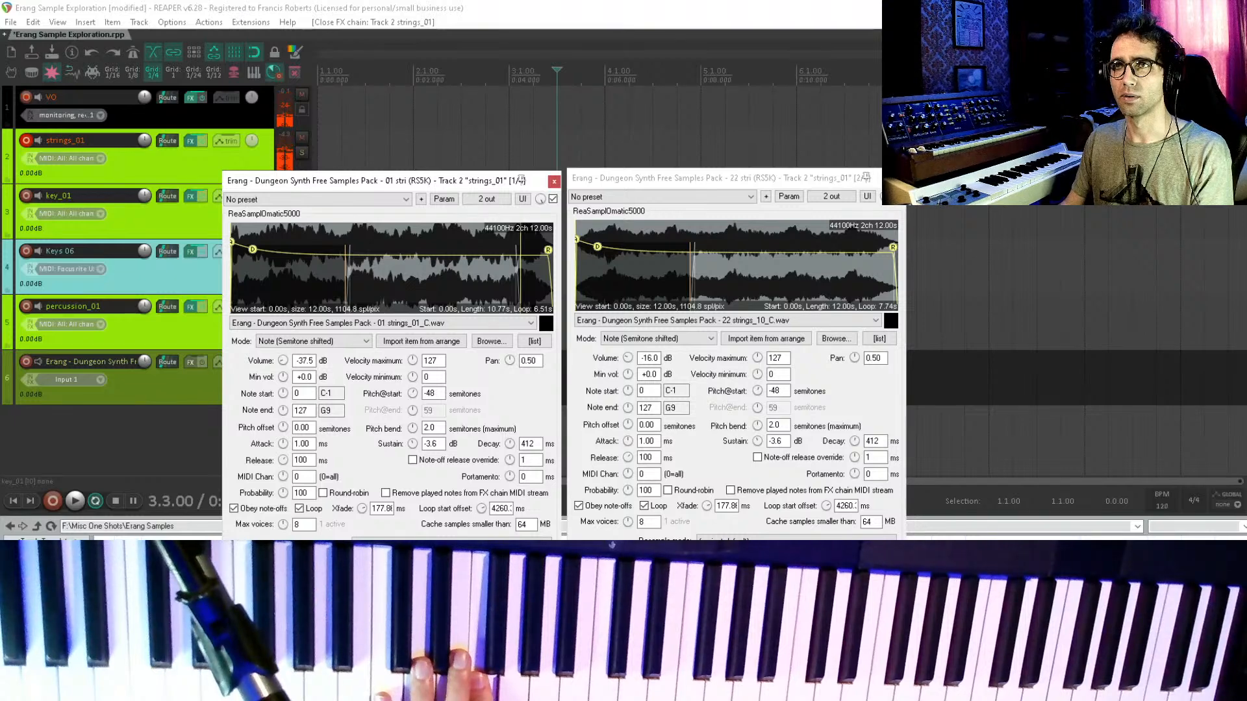
{"action": "left_click_drag", "start_coordinate": [284, 360], "coordinate": [283, 359]}
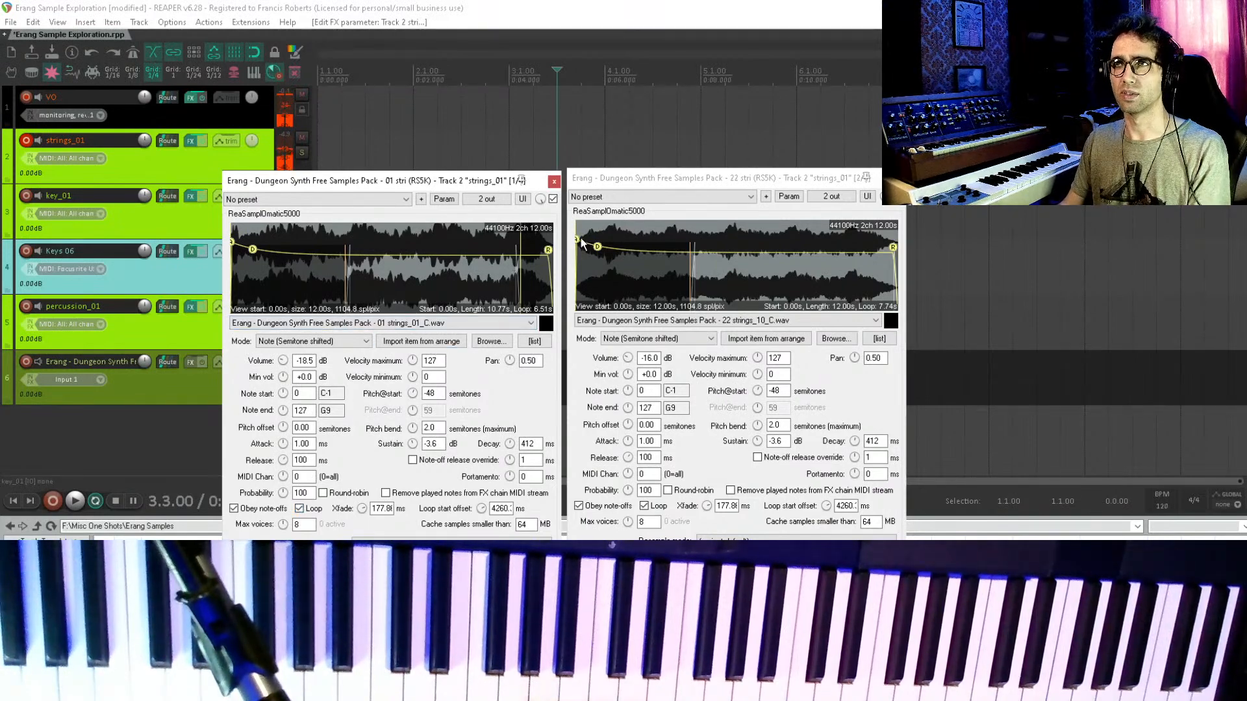
{"action": "left_click_drag", "start_coordinate": [574, 238], "coordinate": [631, 238]}
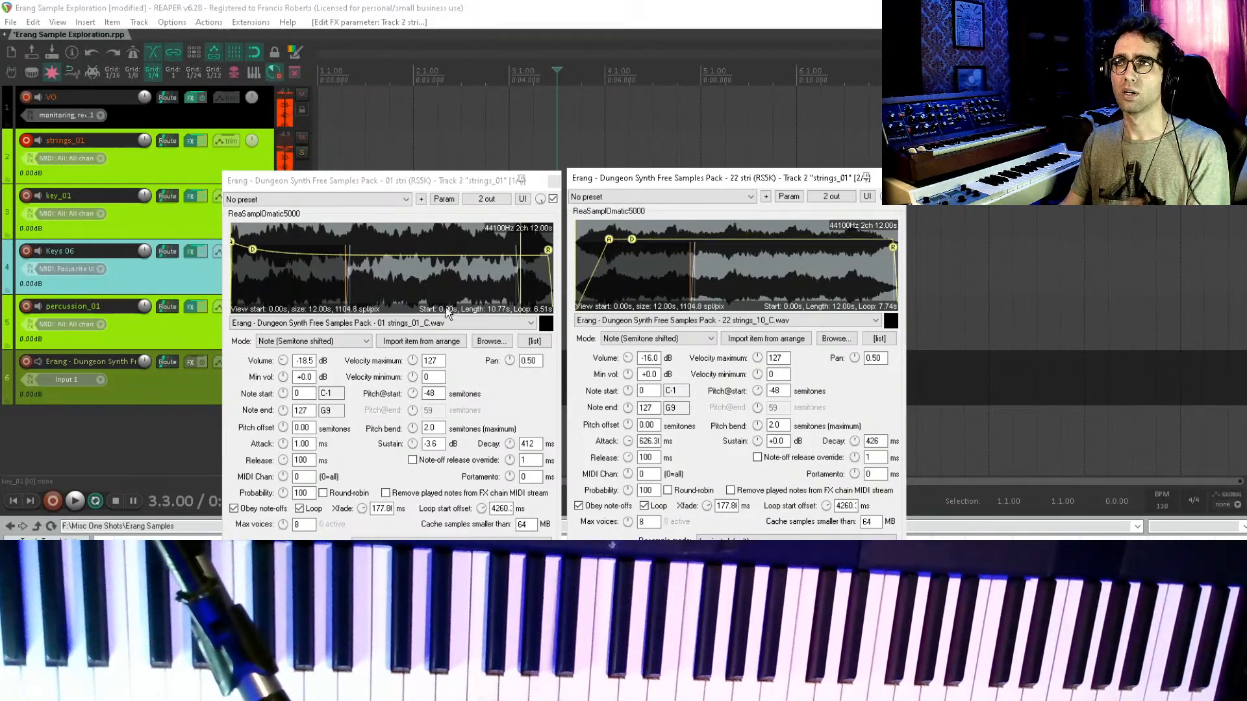
{"action": "left_click_drag", "start_coordinate": [632, 238], "coordinate": [640, 239]}
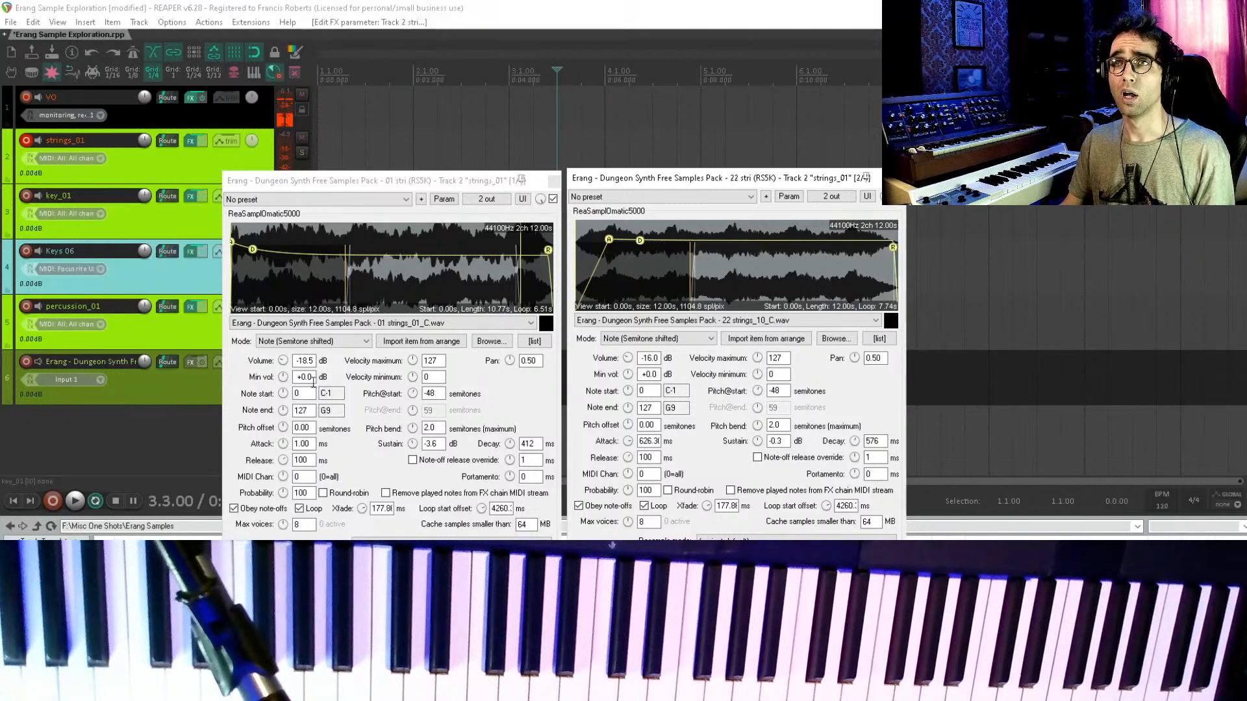
- Set the volume to -20.2 dB on the strings_01 sampler and -18 dB on the strings_10 sampler, closing both sampler windows
{"action": "left_click_drag", "start_coordinate": [282, 367], "coordinate": [282, 366]}
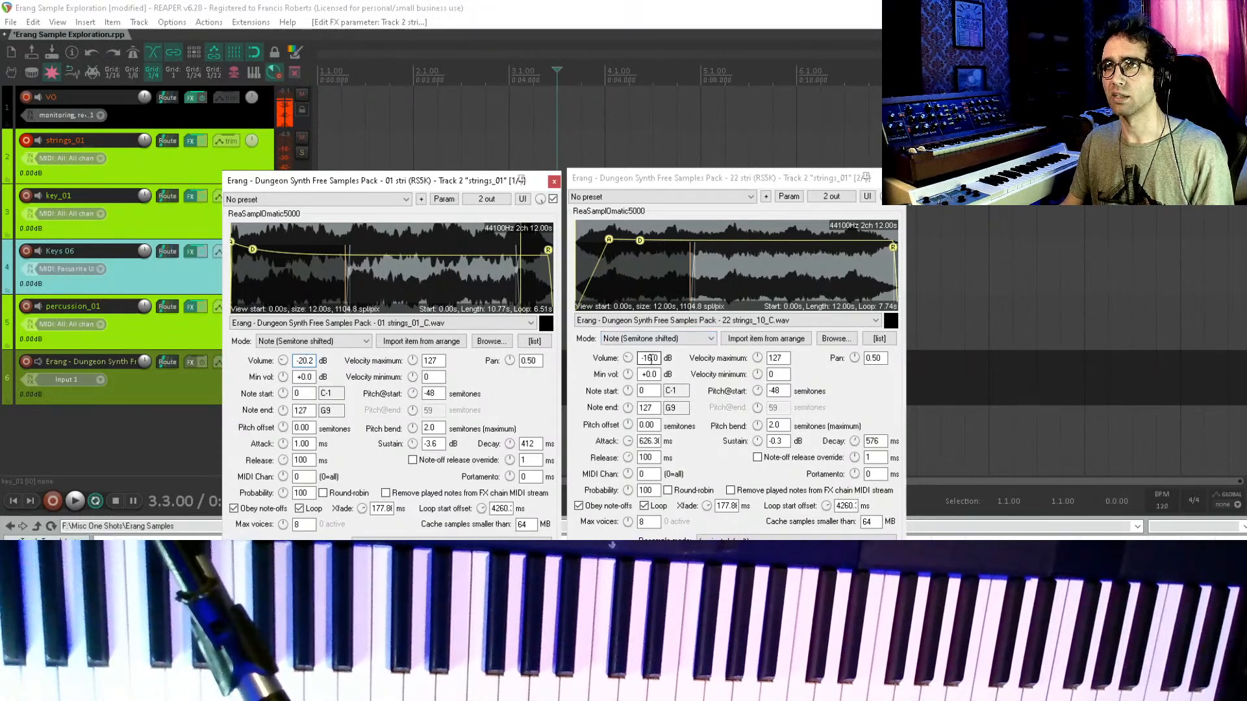
{"action": "left_click", "coordinate": [652, 358]}
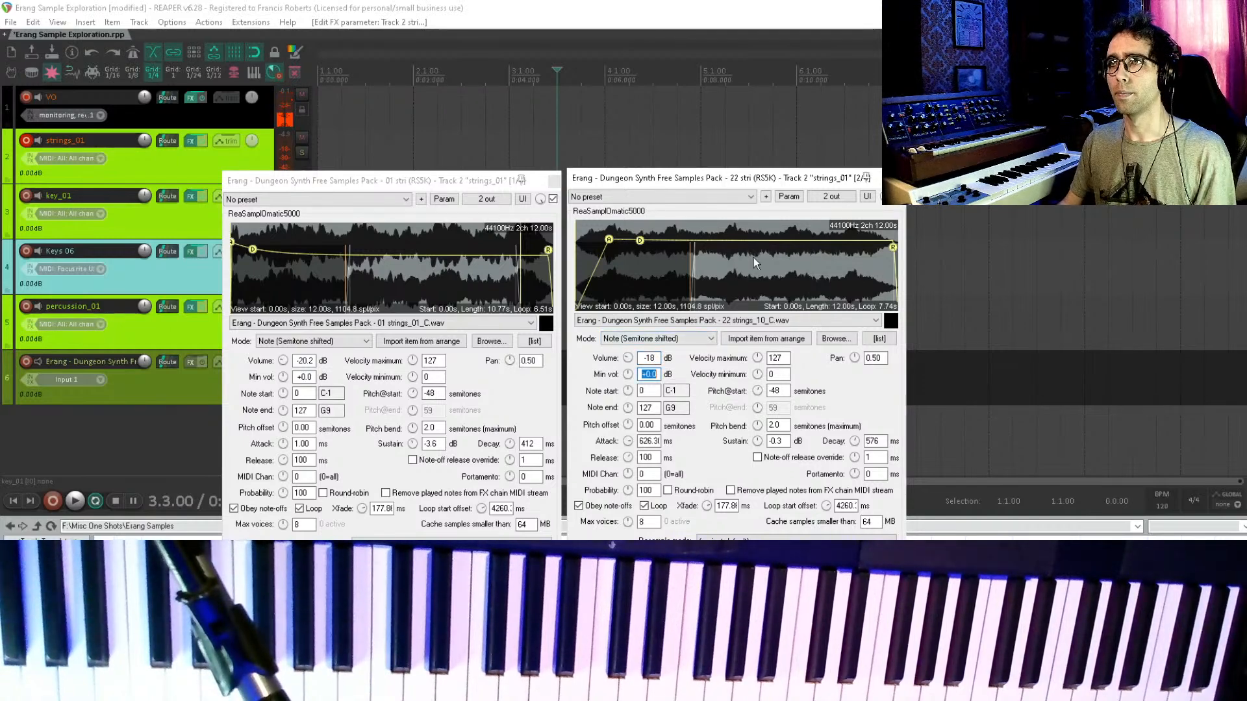
{"action": "left_click", "coordinate": [554, 180]}
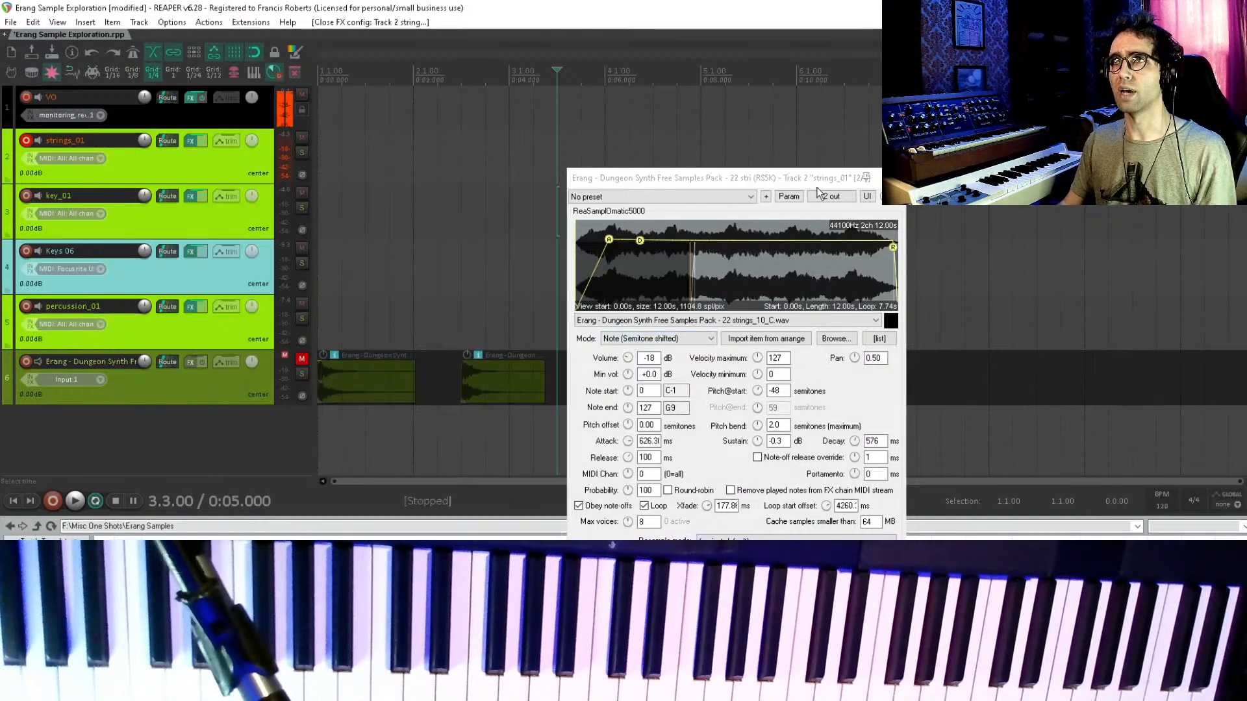
{"action": "left_click", "coordinate": [869, 177]}
- Rename the strings_01 track to String Pad and change its track color to a pale grey-blue
{"action": "left_click", "coordinate": [182, 164]}
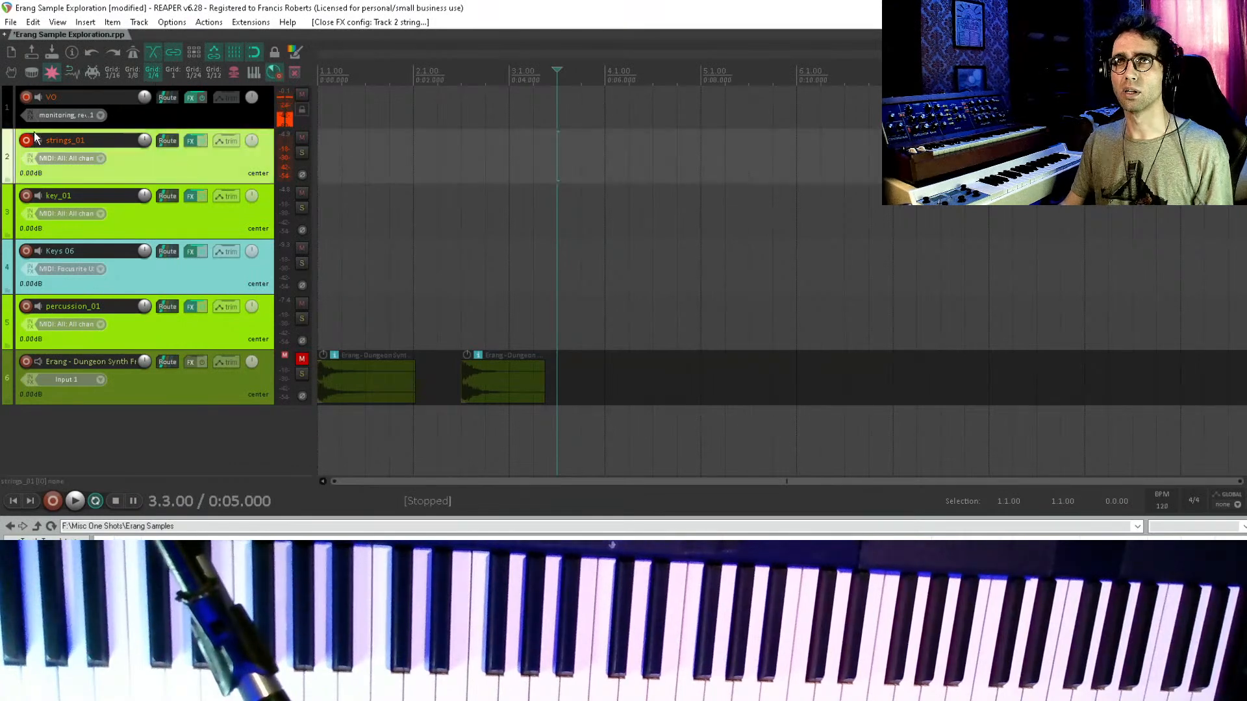
{"action": "double_click", "coordinate": [107, 140]}
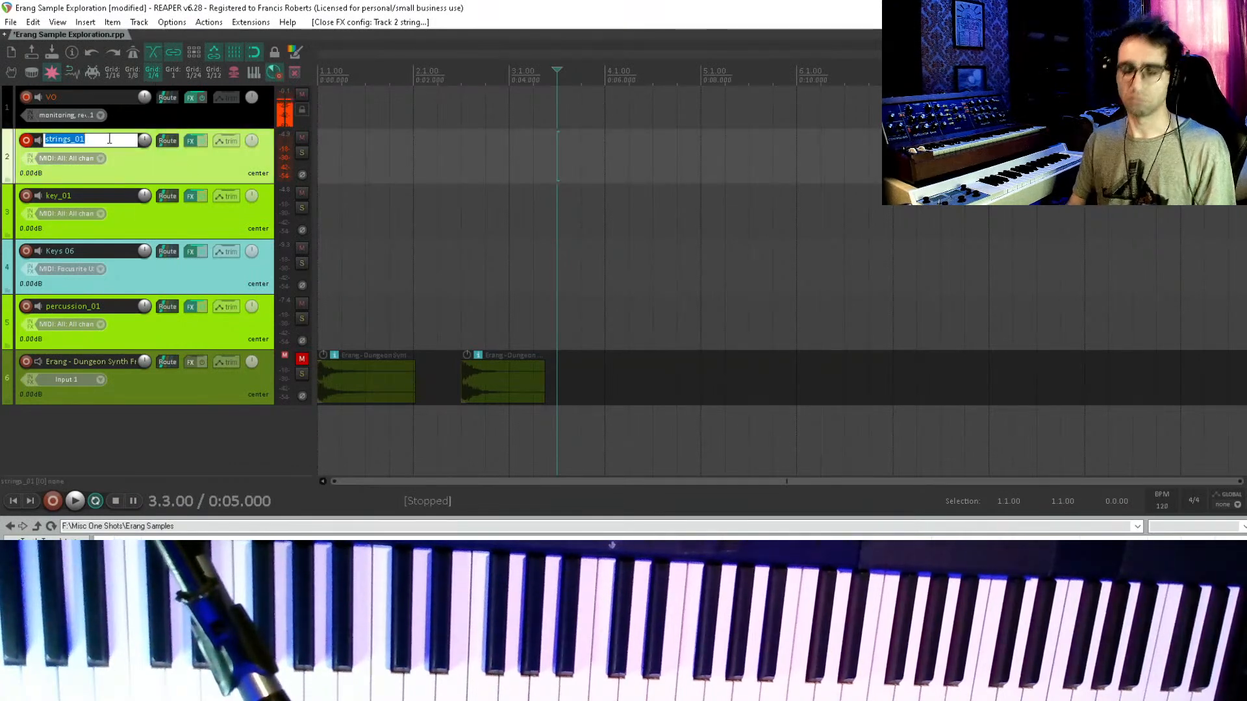
{"action": "type", "text": "String Pad"}
{"action": "key", "text": "Return"}
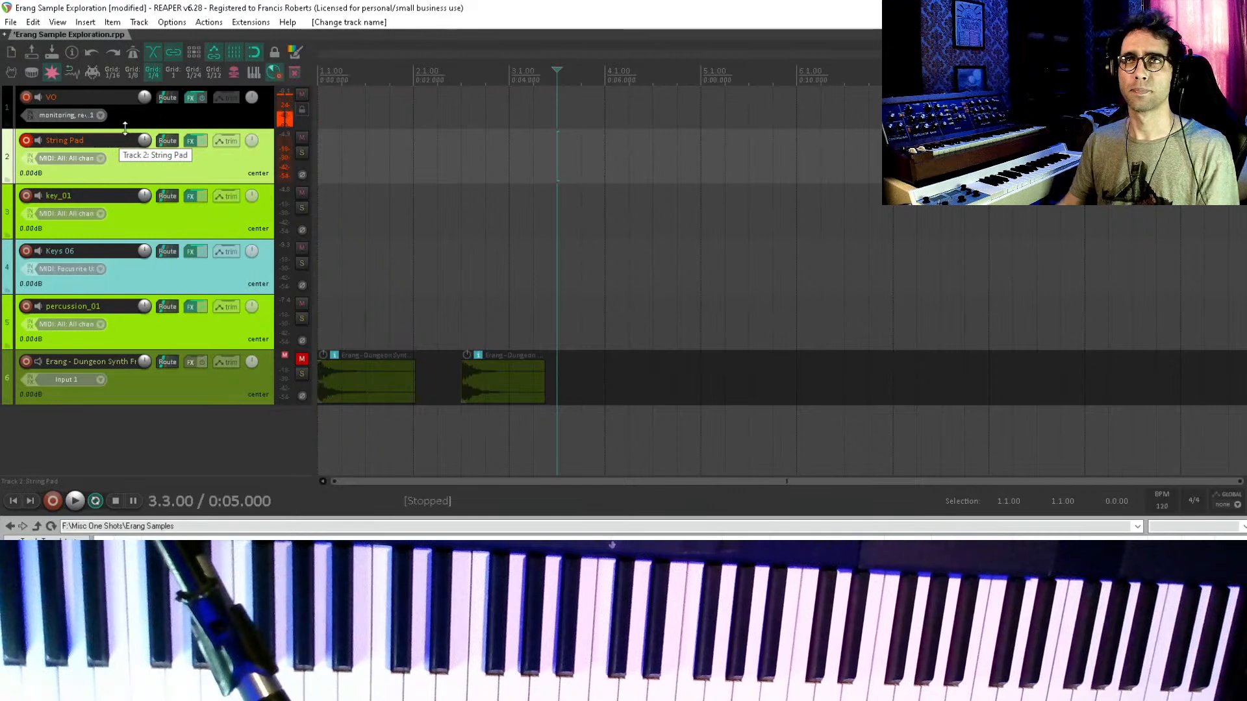
{"action": "left_click", "coordinate": [276, 74]}
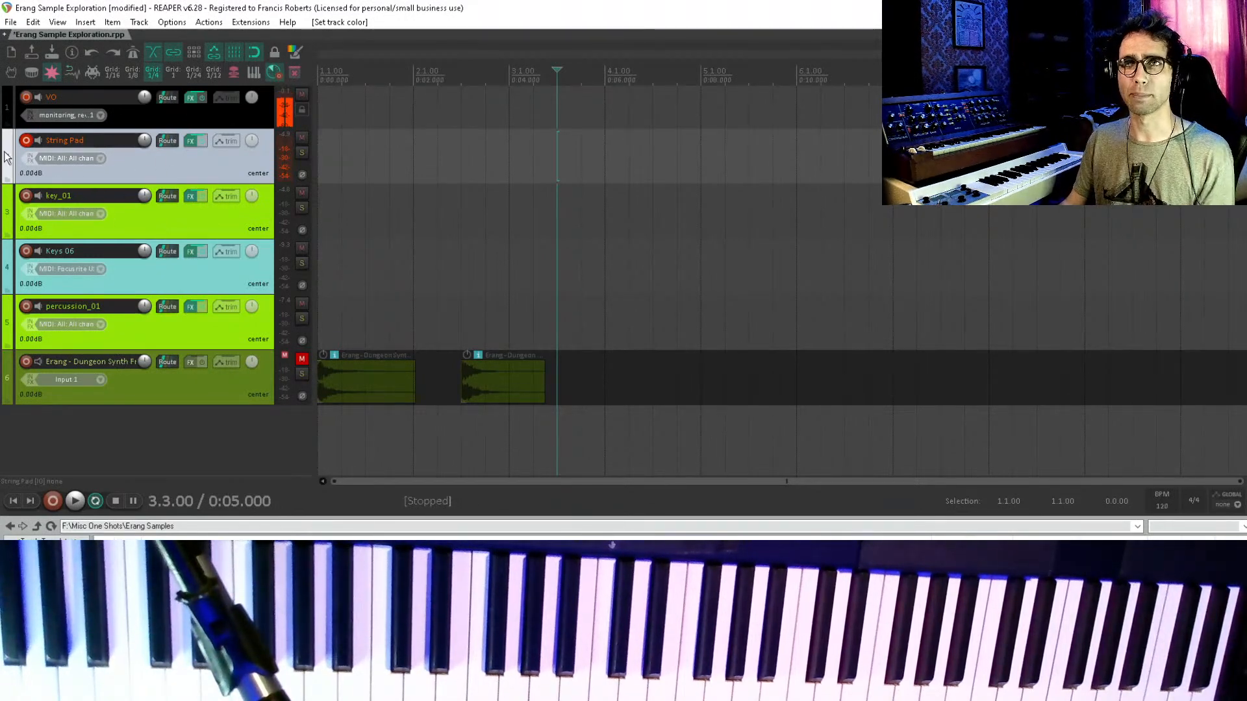
- Disarm String Pad, record-arm key_01 to play it, and arm Keys 06 as well to layer both sounds
{"action": "left_click", "coordinate": [25, 140]}
{"action": "left_click", "coordinate": [26, 196]}
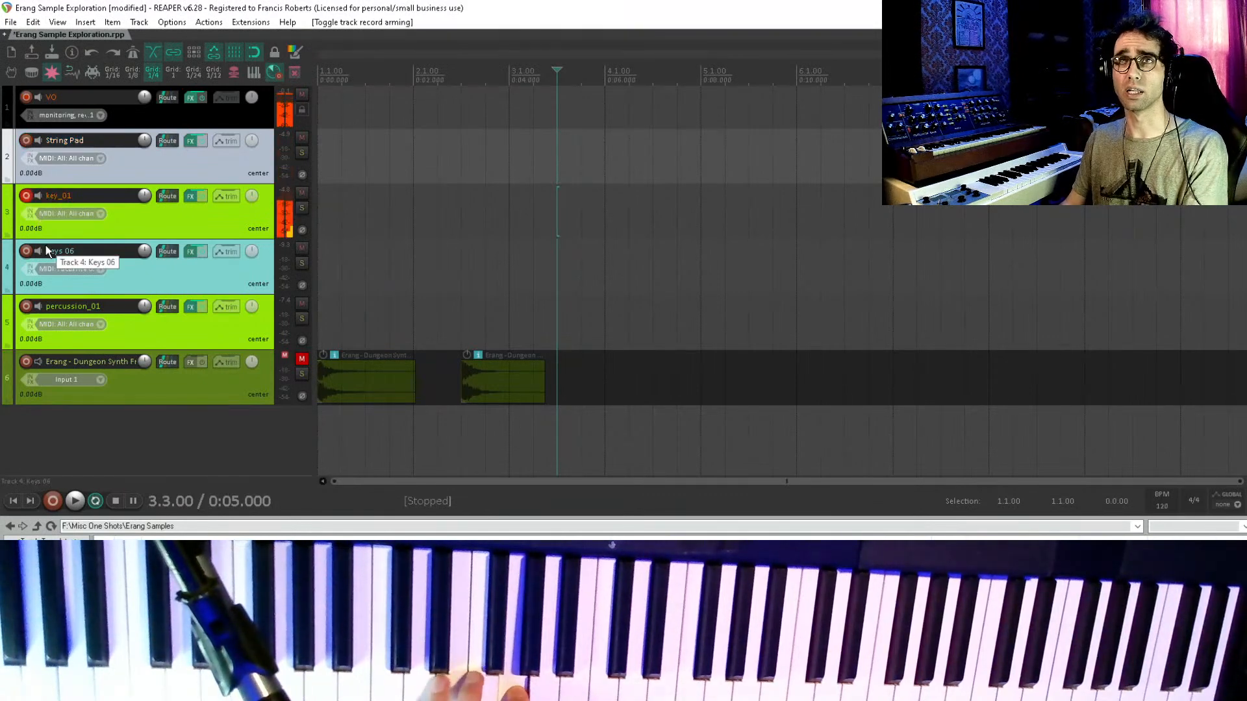
{"action": "left_click", "coordinate": [27, 251]}
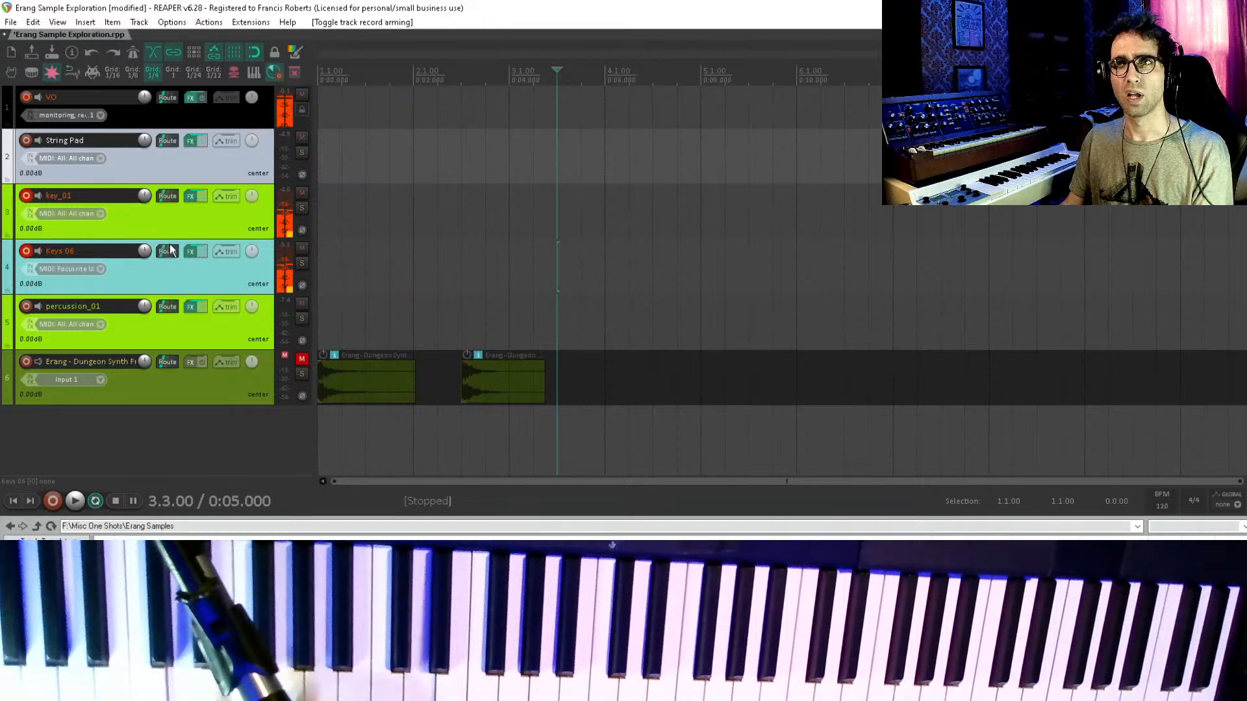
- Copy the sampler from the Keys 06 effects chain into the key_01 track's chain and close the Keys 06 effects window
{"action": "left_click", "coordinate": [190, 251]}
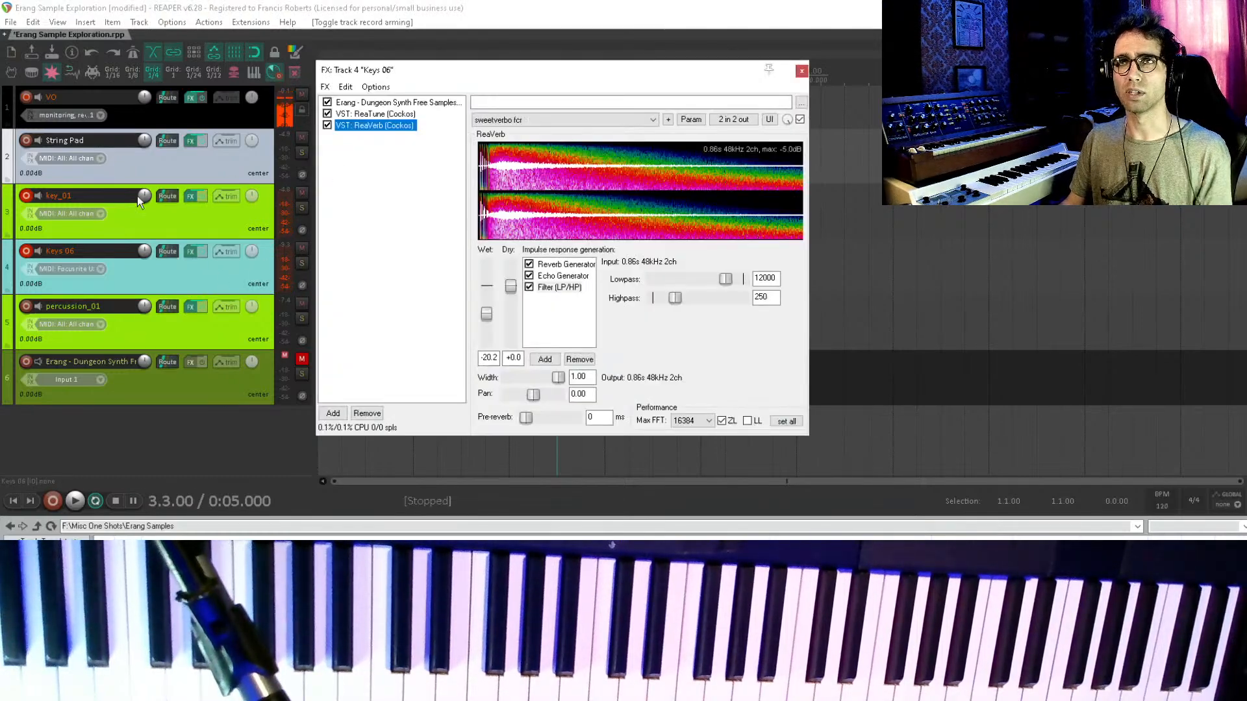
{"action": "left_click", "coordinate": [191, 196]}
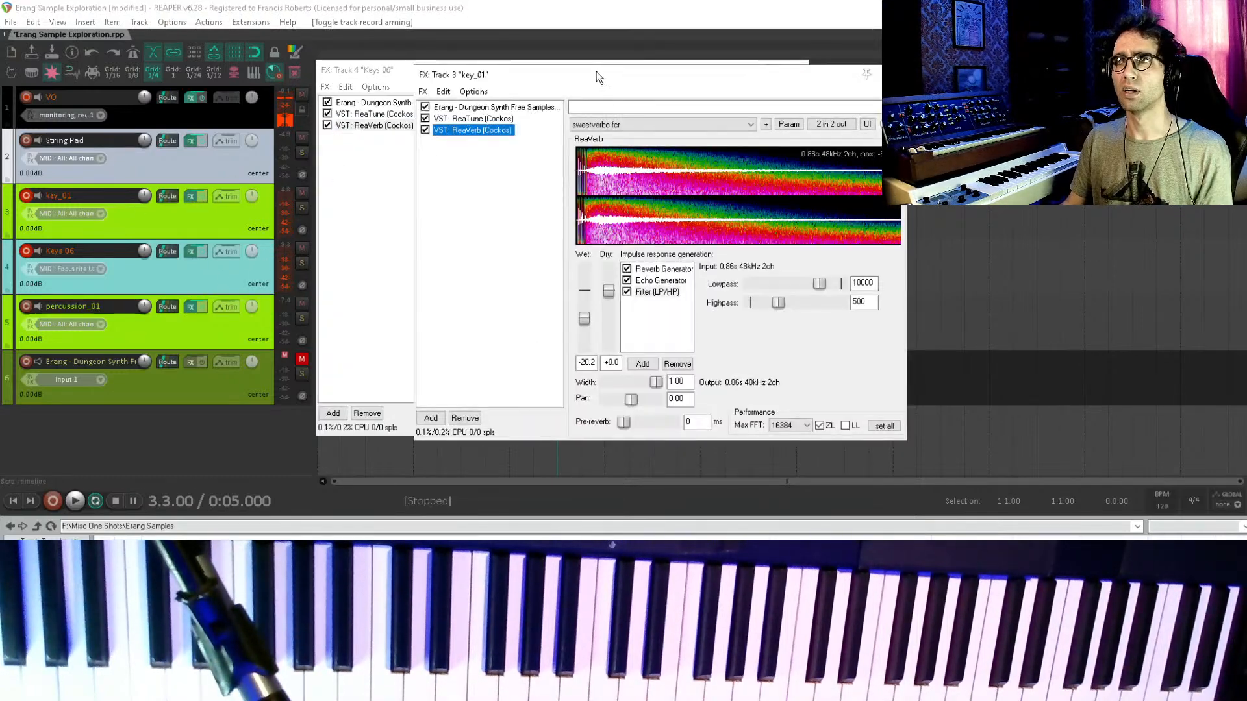
{"action": "left_click_drag", "start_coordinate": [596, 77], "coordinate": [787, 80]}
{"action": "left_click", "coordinate": [361, 128]}
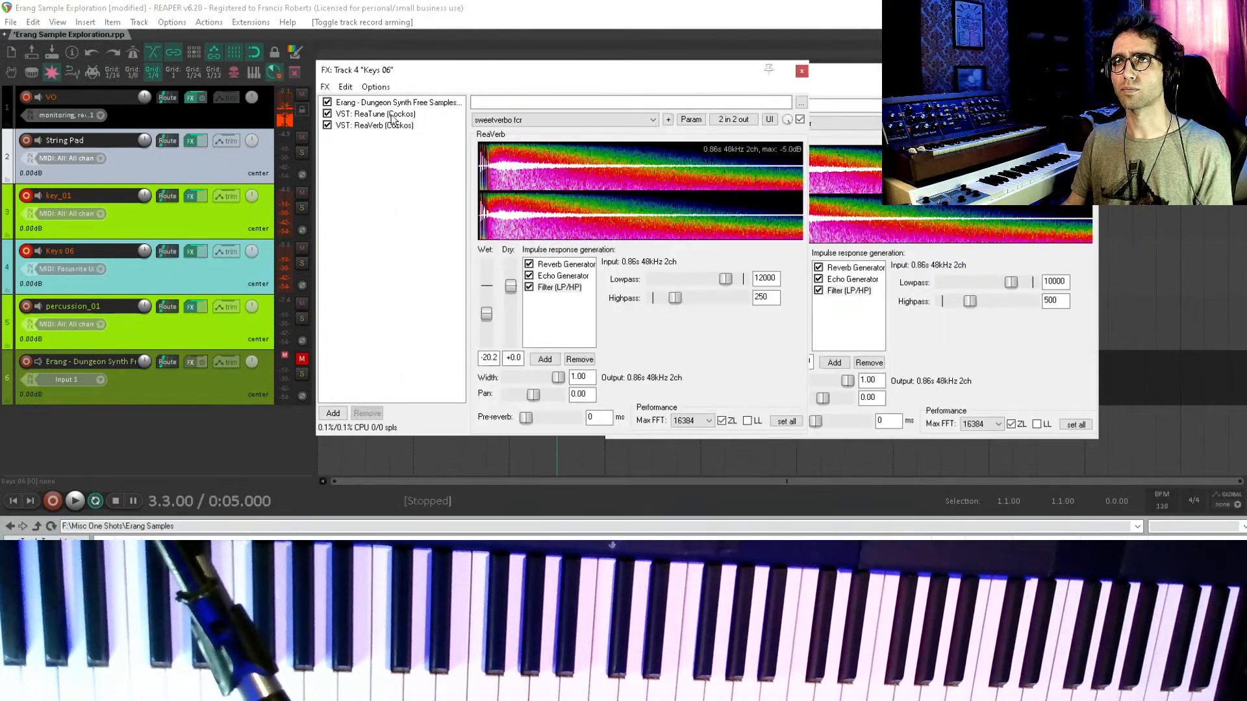
{"action": "left_click_drag", "start_coordinate": [511, 72], "coordinate": [391, 384]}
{"action": "left_click_drag", "start_coordinate": [269, 399], "coordinate": [675, 119]}
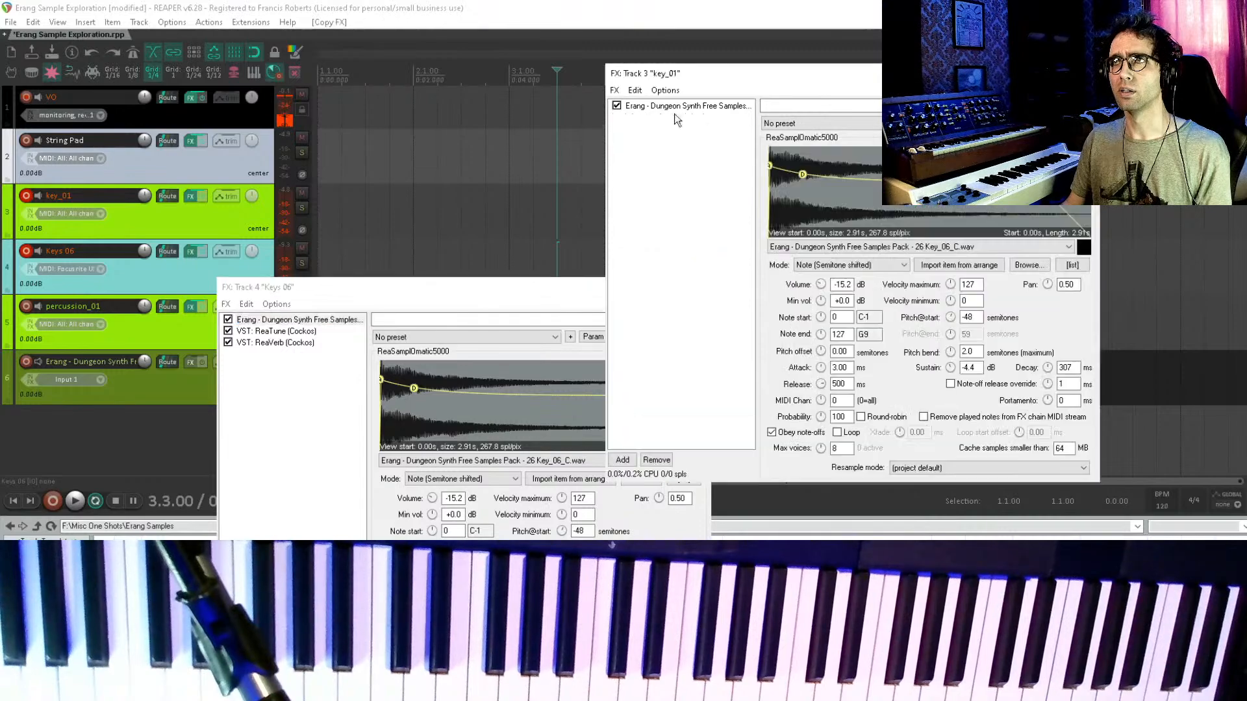
{"action": "left_click", "coordinate": [302, 417]}
{"action": "left_click", "coordinate": [705, 286]}
- Float the Key_01 and Key_06 samplers of the key_01 track side by side and close its effects chain window
{"action": "left_click", "coordinate": [703, 142]}
{"action": "left_click", "coordinate": [679, 220]}
{"action": "double_click", "coordinate": [685, 114]}
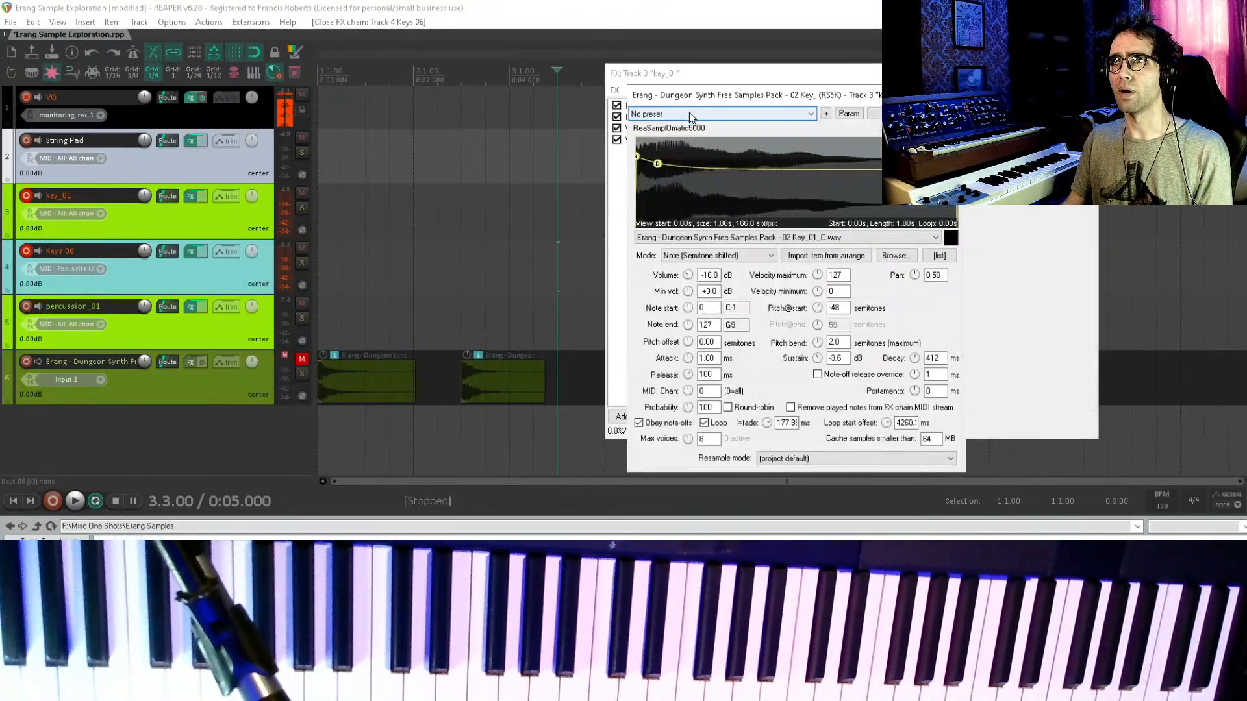
{"action": "double_click", "coordinate": [709, 117]}
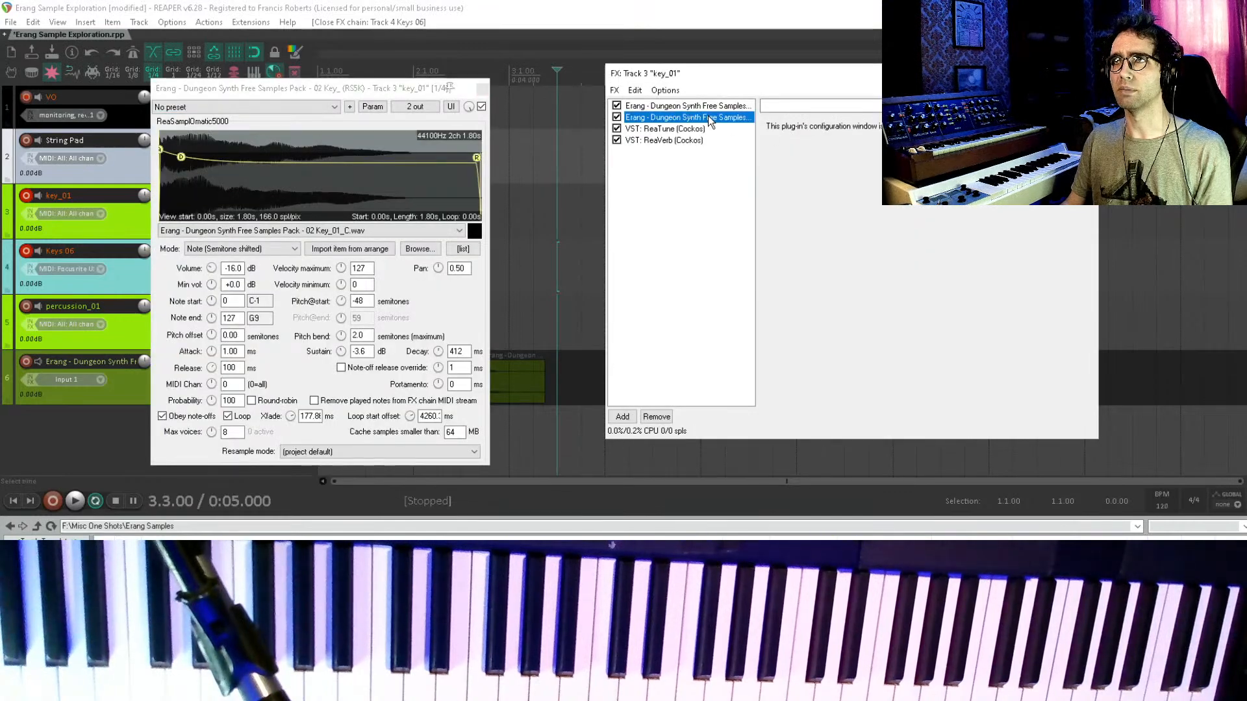
{"action": "left_click", "coordinate": [1088, 73]}
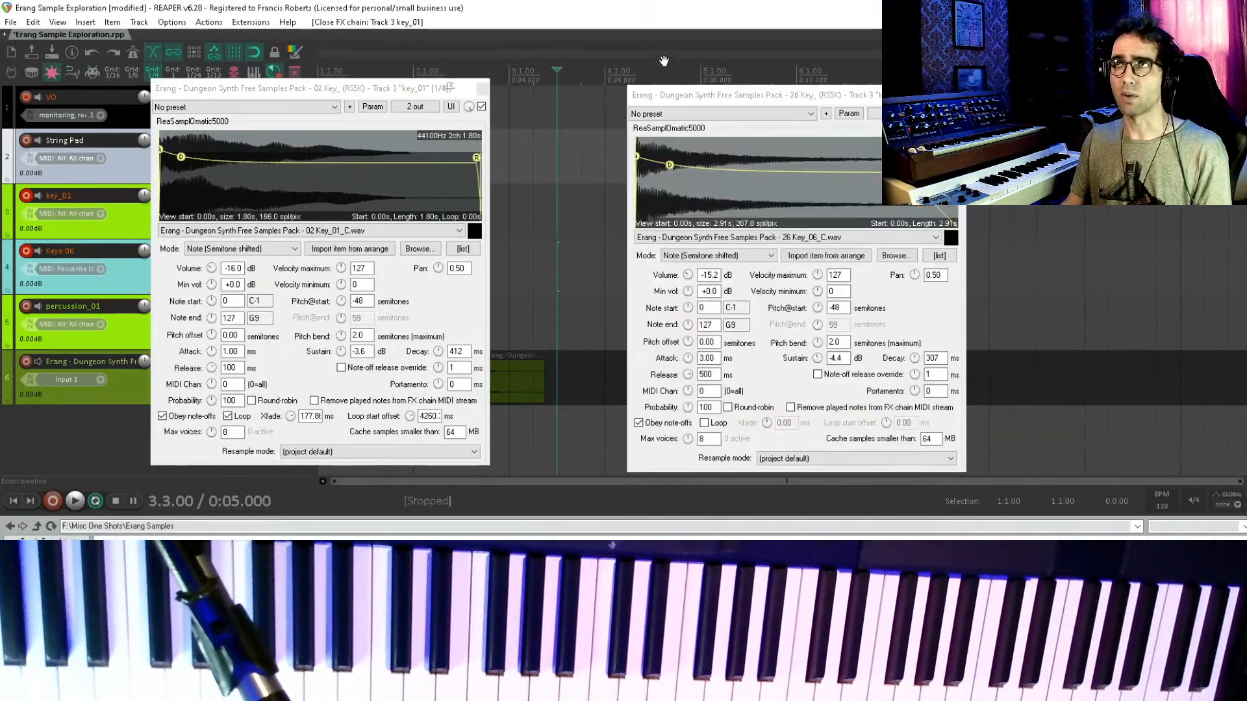
{"action": "left_click_drag", "start_coordinate": [676, 92], "coordinate": [729, 84]}
{"action": "left_click_drag", "start_coordinate": [375, 96], "coordinate": [517, 93]}
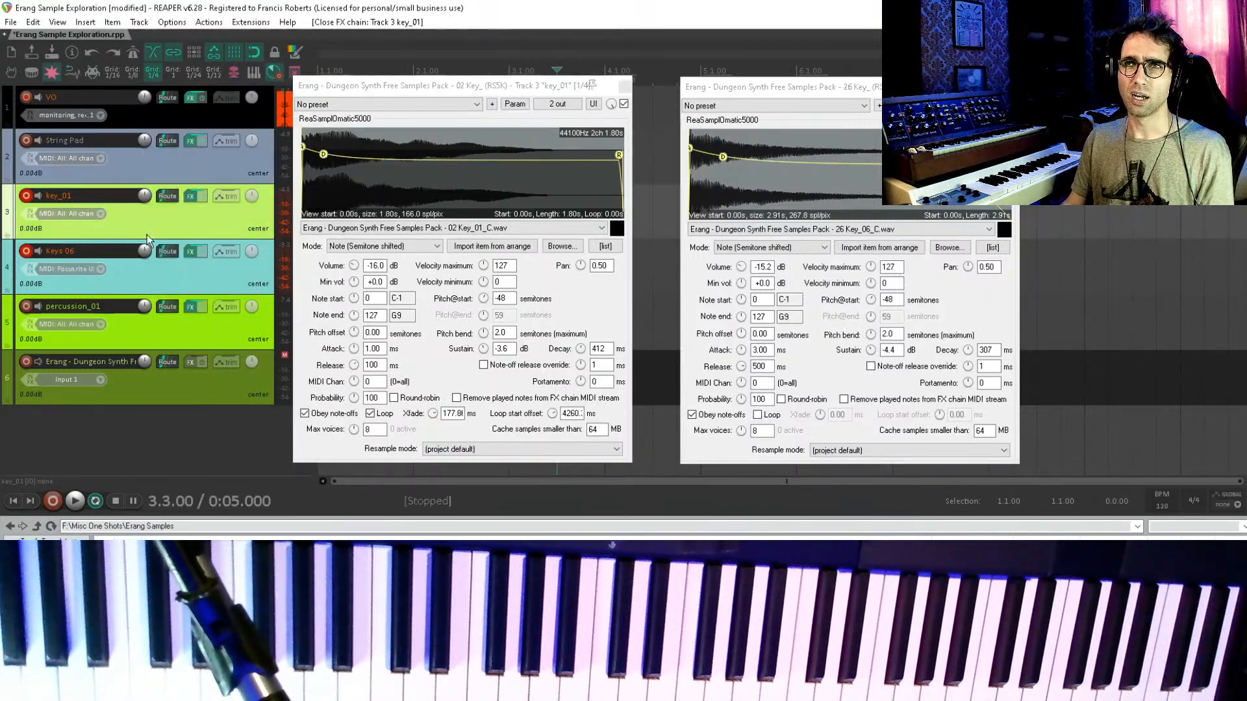
- Disarm the Keys 06 track and select the key_01 track
{"action": "left_click", "coordinate": [26, 251]}
{"action": "left_click", "coordinate": [124, 270]}
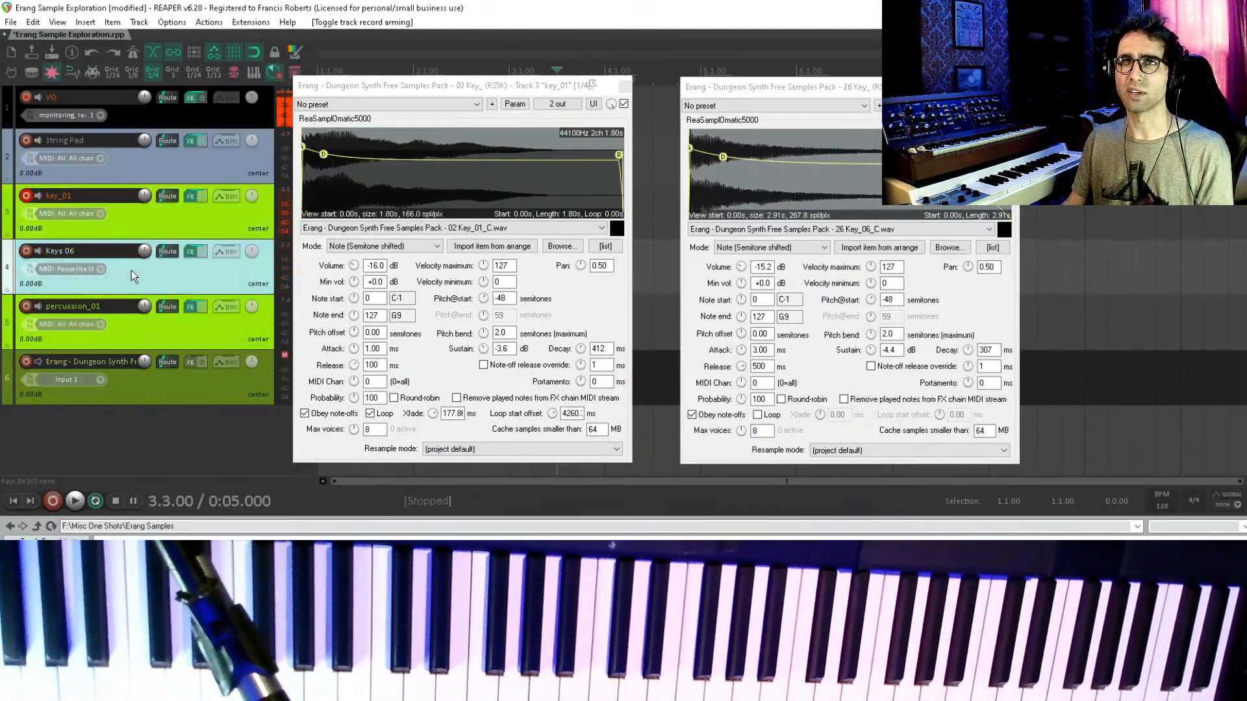
{"action": "left_click", "coordinate": [221, 218]}
- Examine the list of saved templates available for inserting a track
{"action": "left_click", "coordinate": [139, 22]}
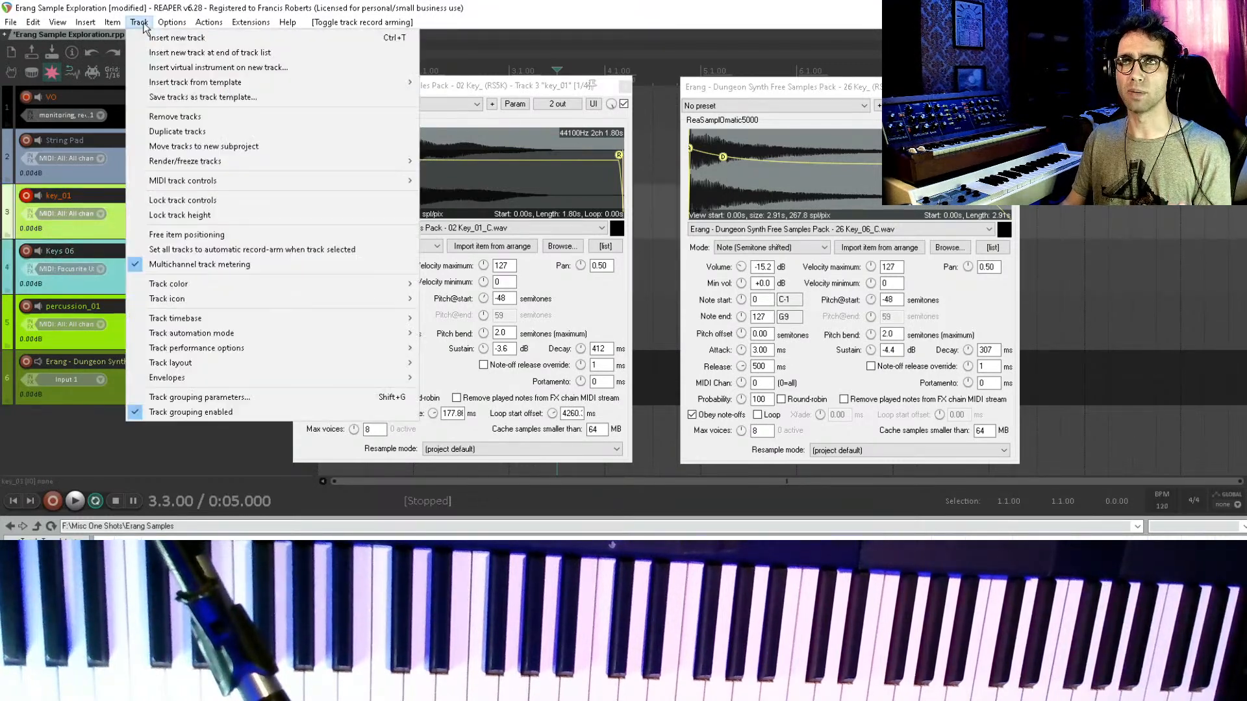
{"action": "mouse_move", "coordinate": [409, 82]}
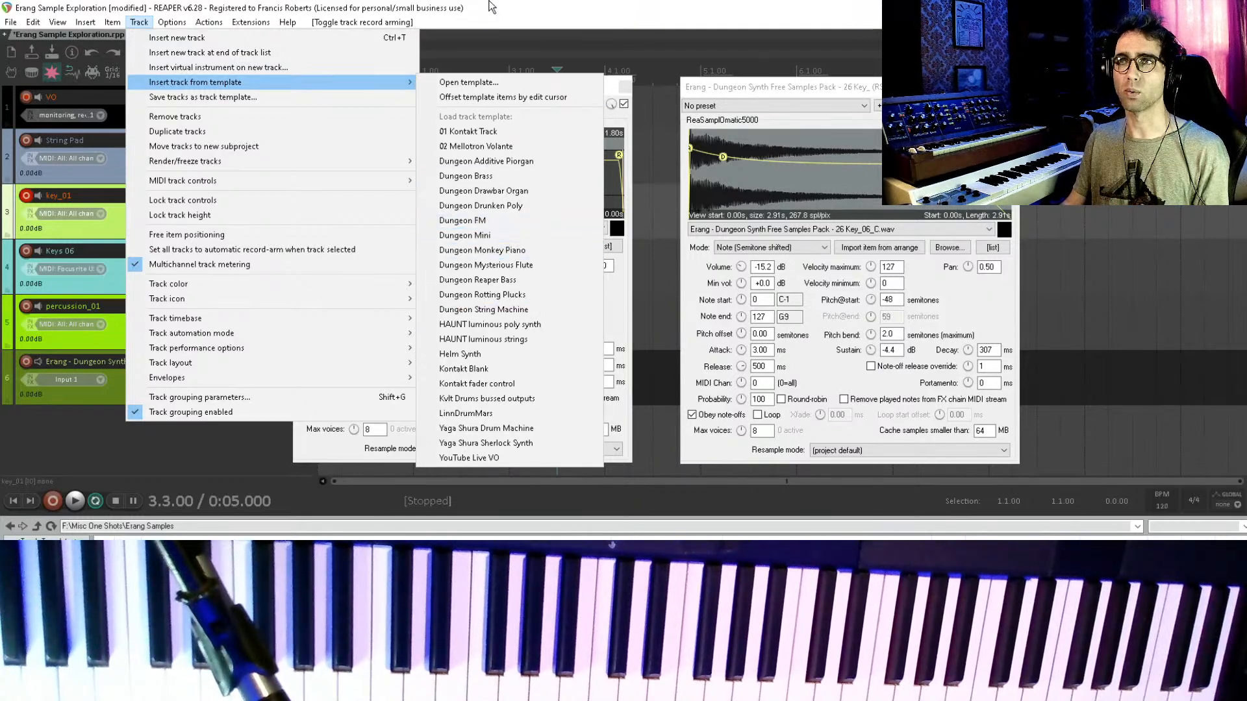
{"action": "left_click", "coordinate": [472, 24]}
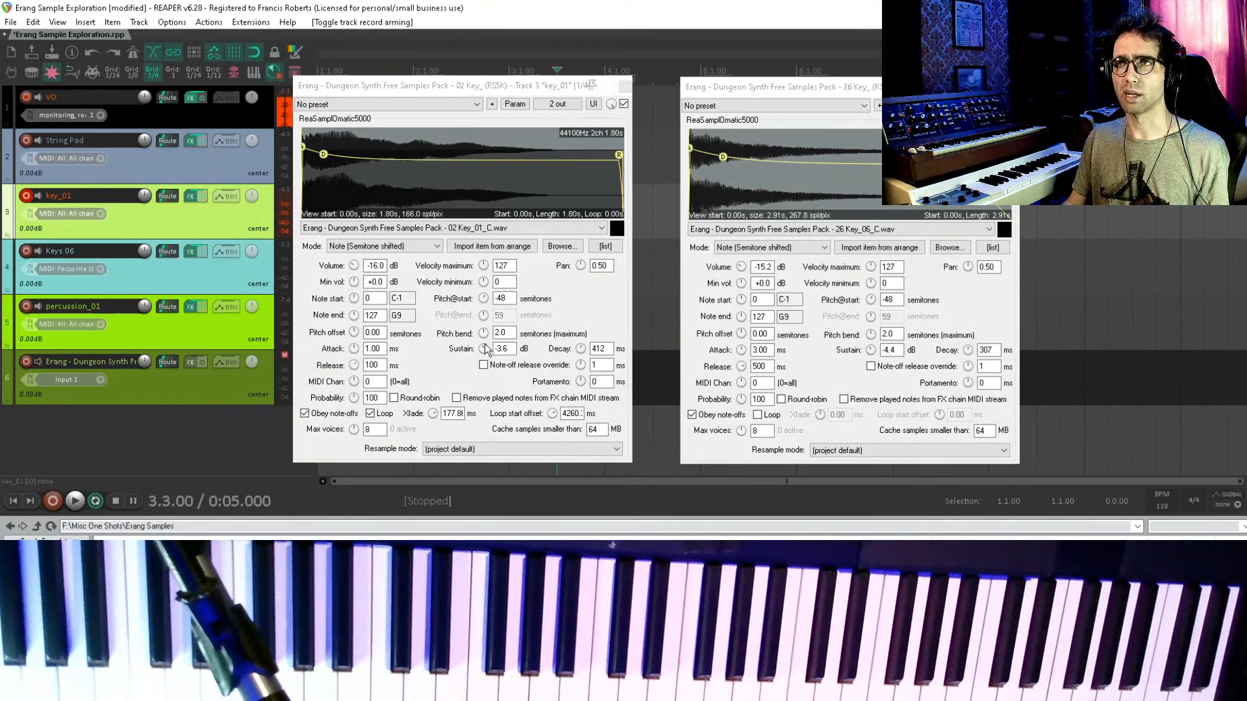
- Try panning the layered key samplers apart, with Key_01 at 0.00, and reset both pans to 0.50
{"action": "left_click", "coordinate": [968, 268]}
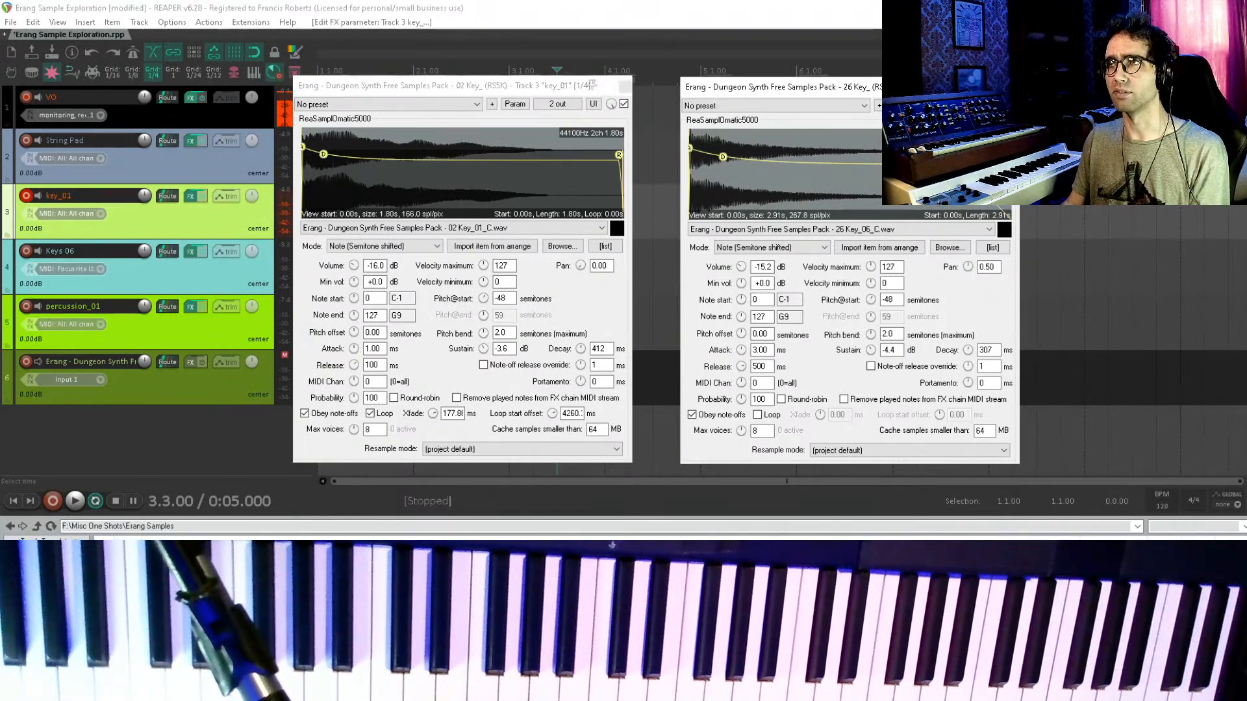
{"action": "double_click", "coordinate": [967, 267]}
{"action": "double_click", "coordinate": [579, 266]}
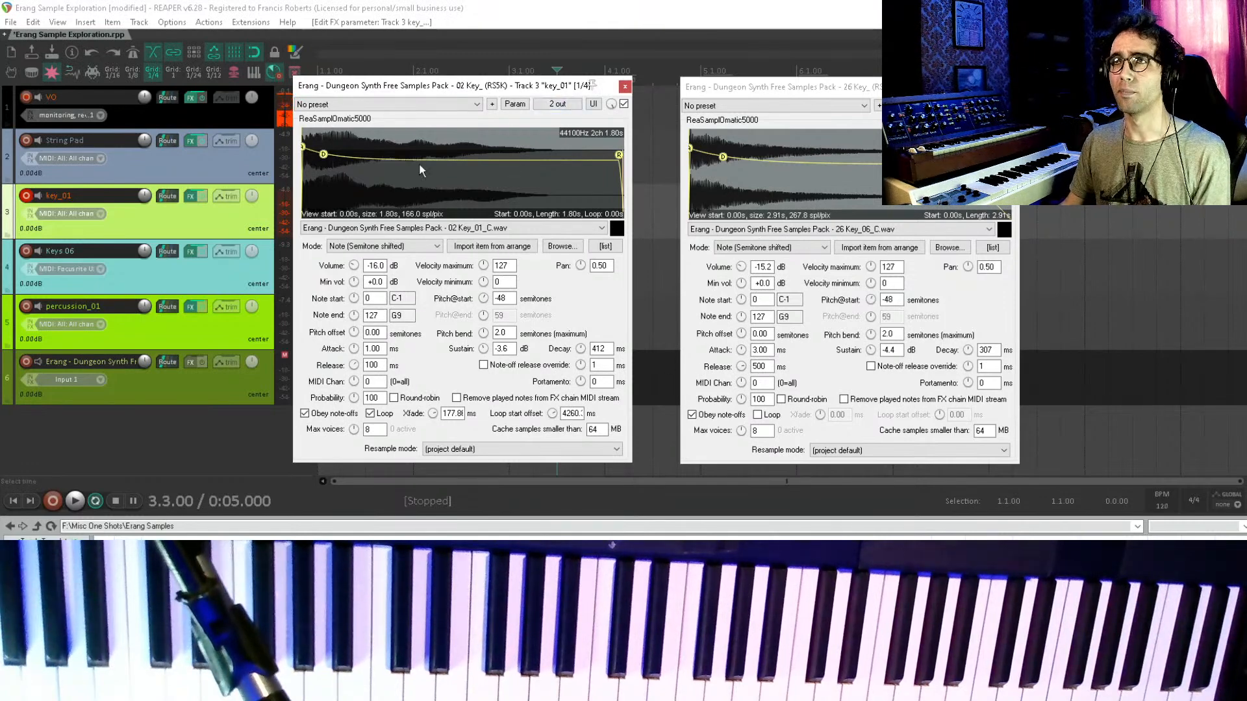
{"action": "left_click", "coordinate": [778, 93]}
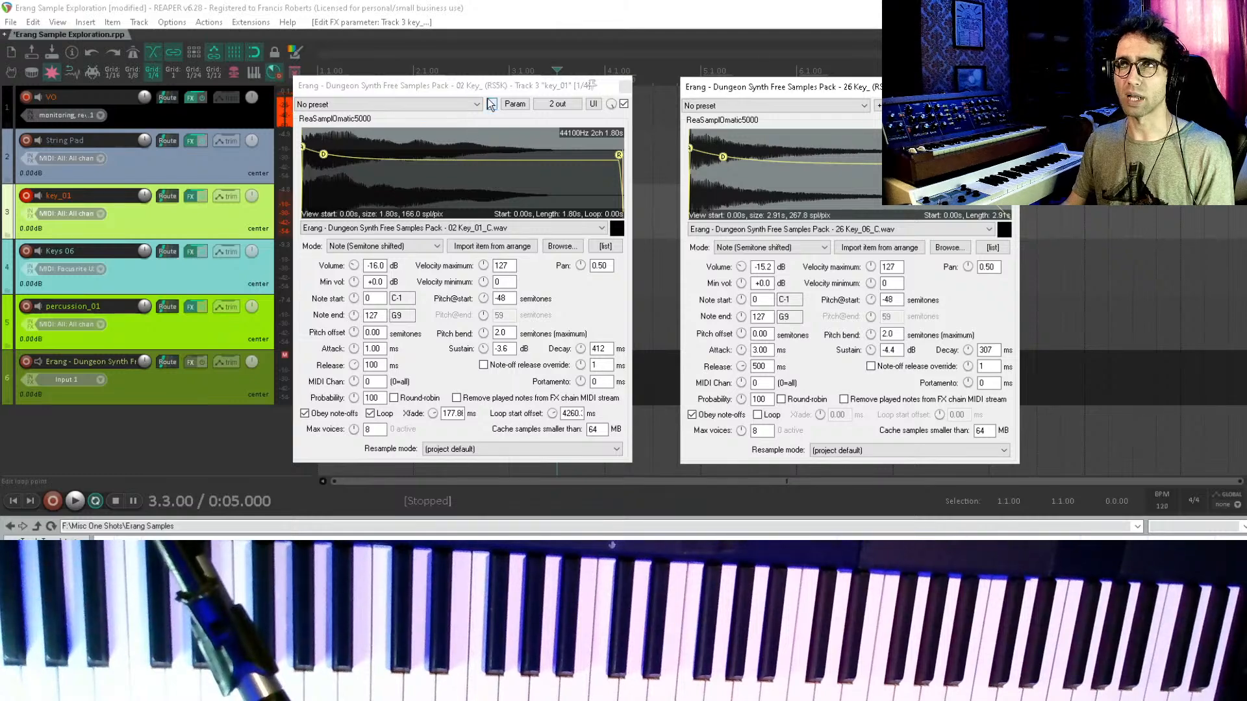
- Close both floating key sampler windows and rename the key_01 track as Key Pluck
{"action": "left_click", "coordinate": [501, 88]}
{"action": "key", "text": "Escape"}
{"action": "key", "text": "Escape"}
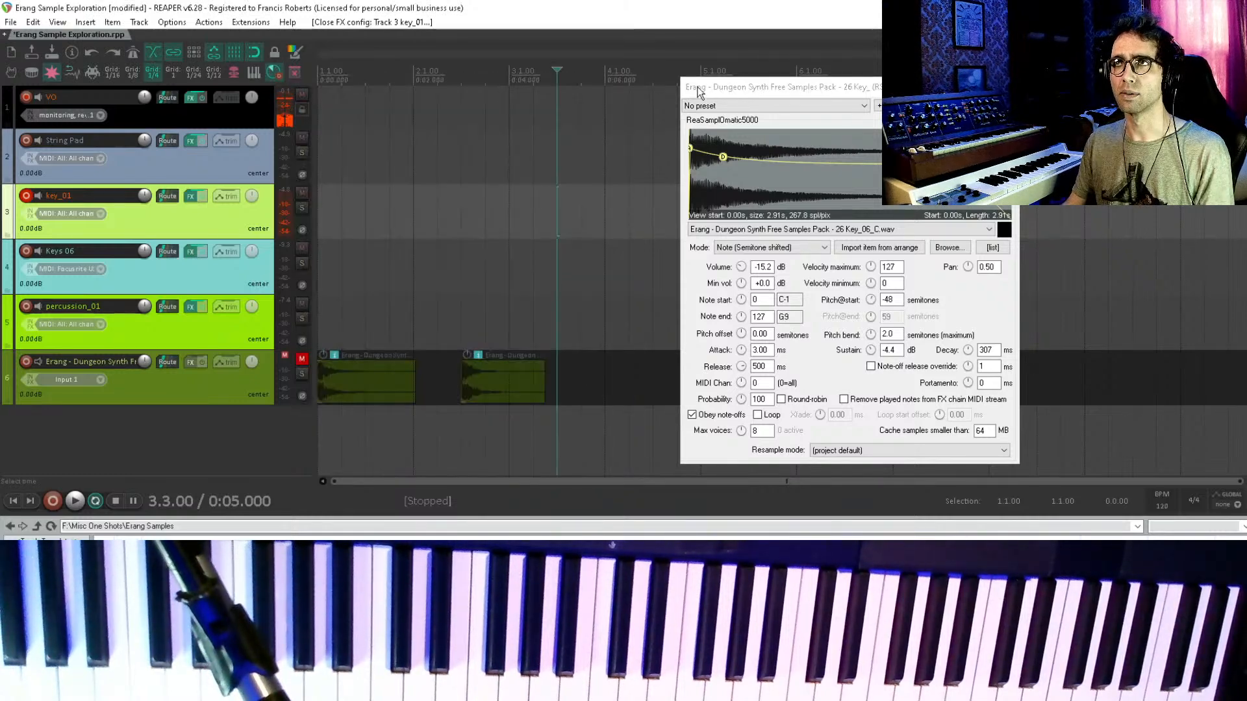
{"action": "type", "text": "Key Pluck"}
{"action": "key", "text": "Return"}
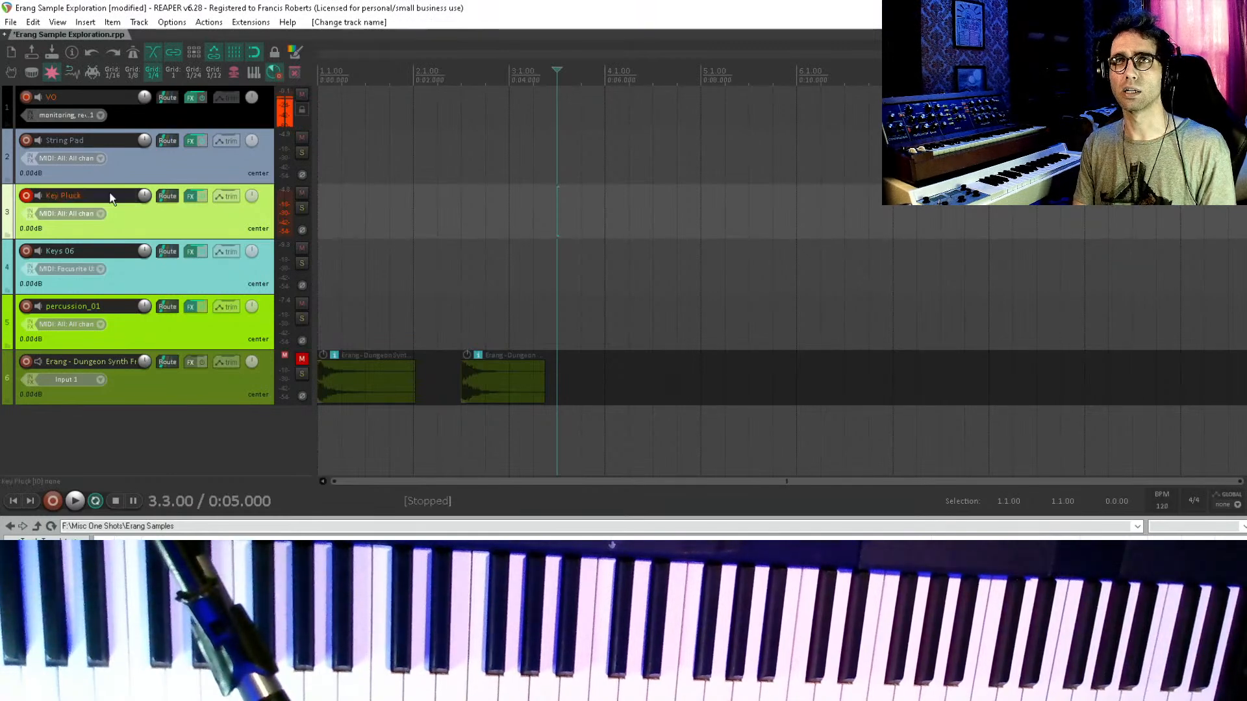
- Delete the Keys 06 track and recolour the Key Pluck track blue
{"action": "left_click", "coordinate": [169, 280]}
{"action": "key", "text": "Delete"}
{"action": "key", "text": "Return"}
{"action": "left_click", "coordinate": [225, 201]}
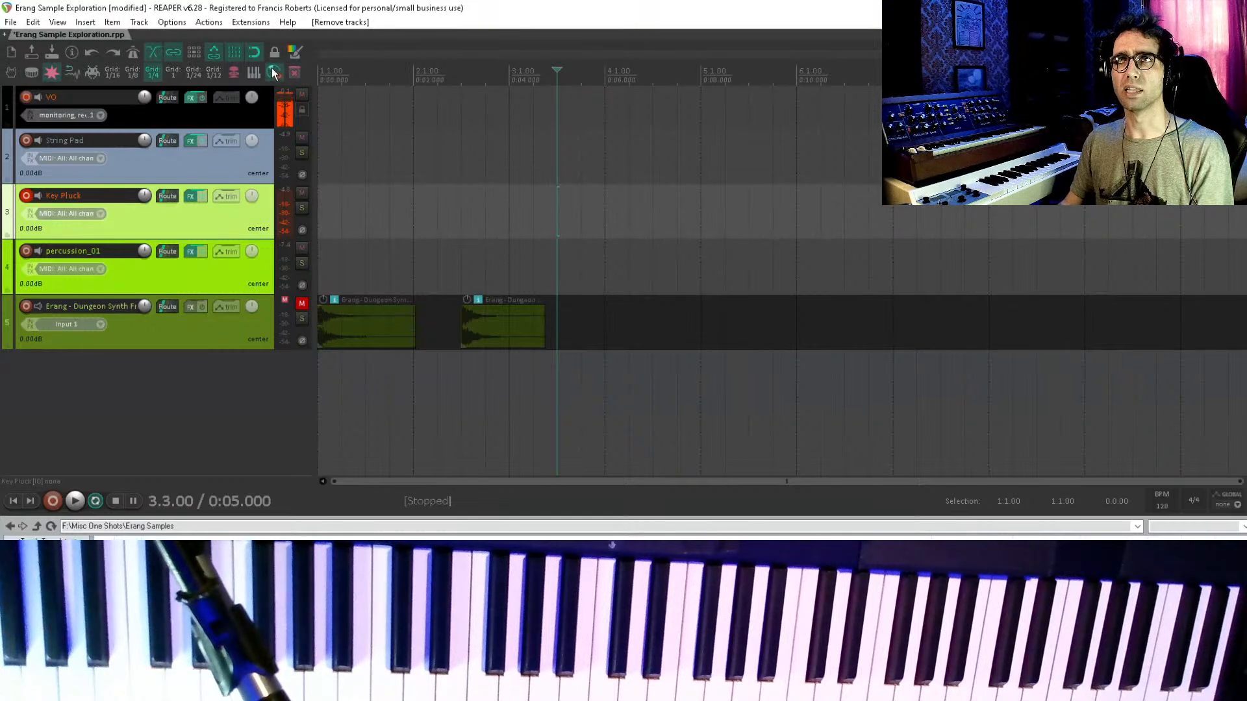
{"action": "left_click", "coordinate": [296, 52]}
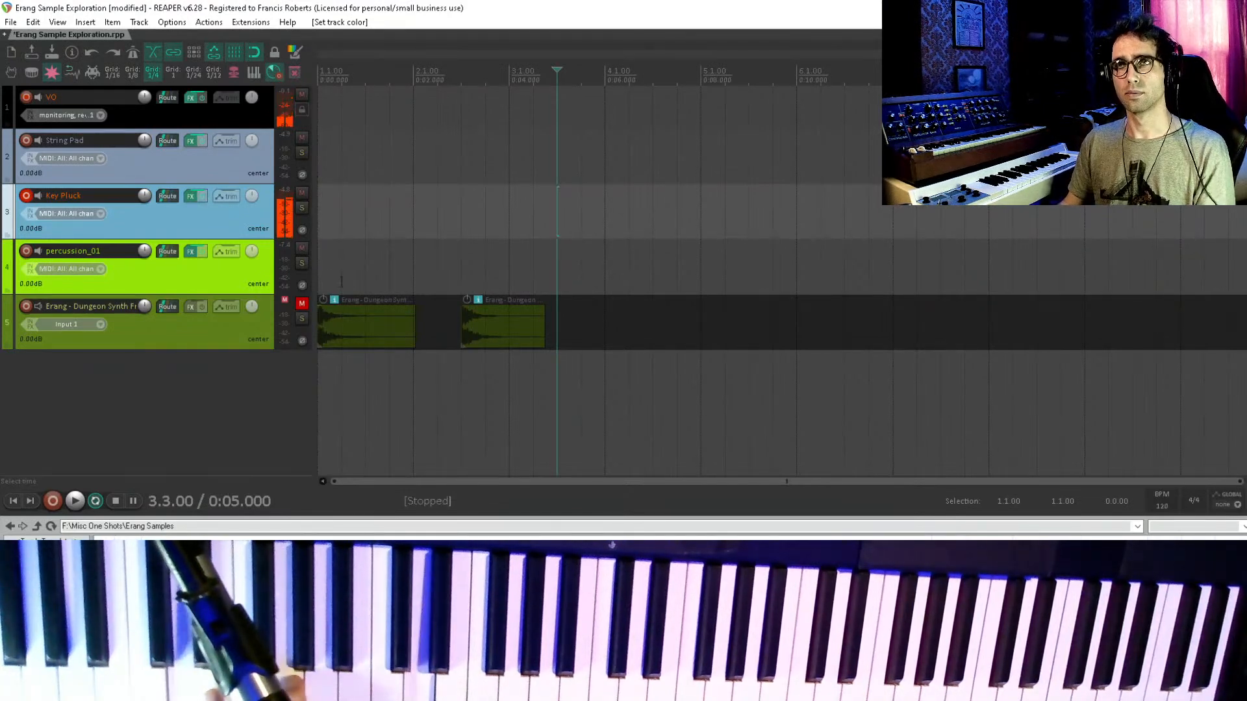
- Lower the Key Pluck track's sampler volumes, setting Key_06 to -18.4 dB and Key_01 to -19.3 dB
{"action": "left_click", "coordinate": [220, 162]}
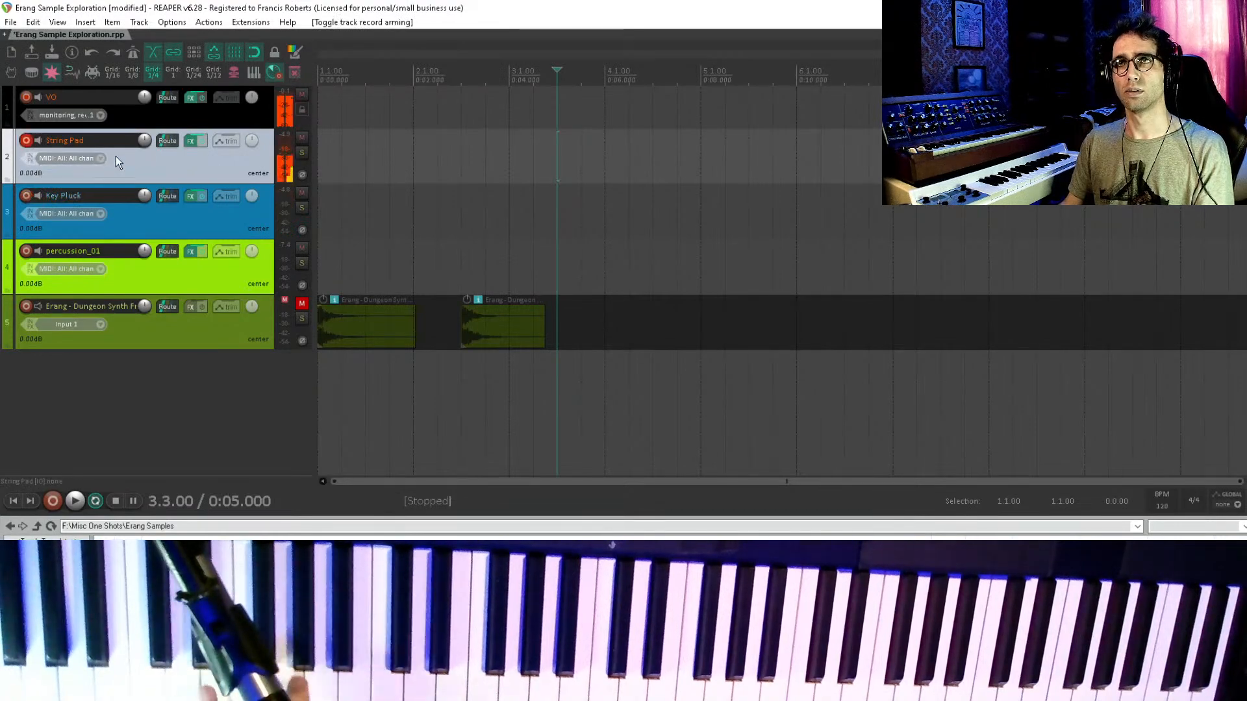
{"action": "left_click", "coordinate": [190, 196]}
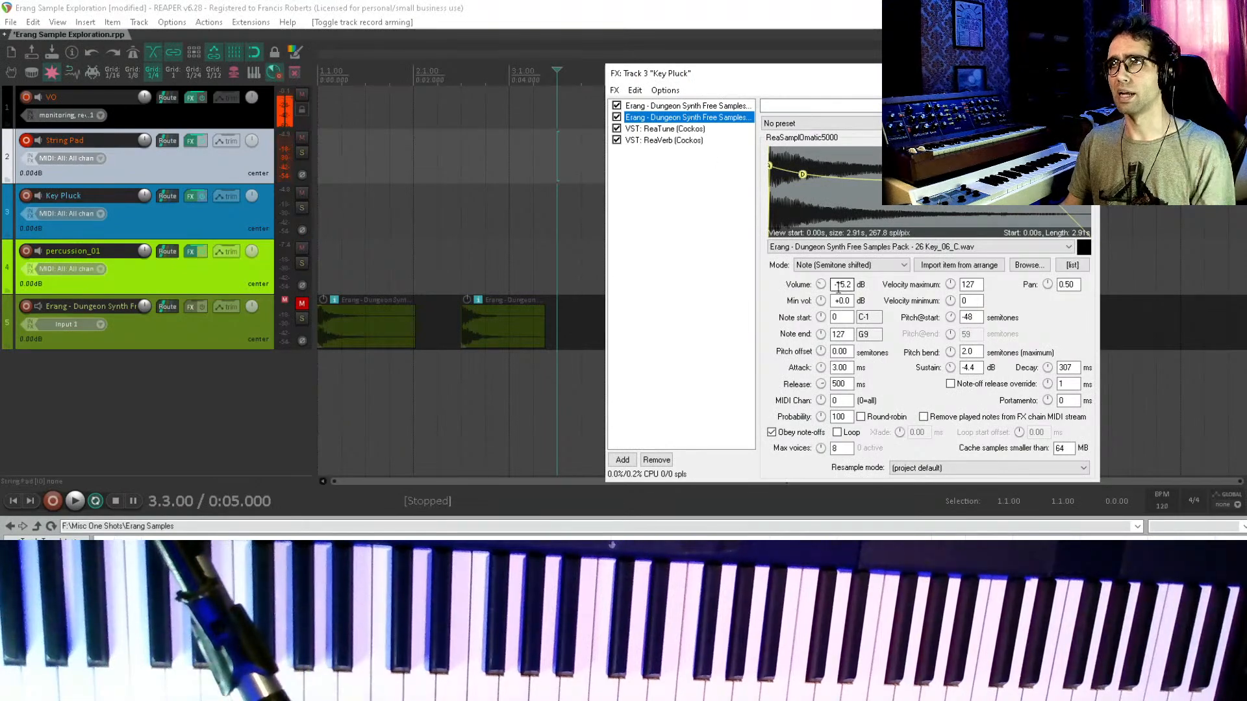
{"action": "left_click_drag", "start_coordinate": [820, 286], "coordinate": [820, 288]}
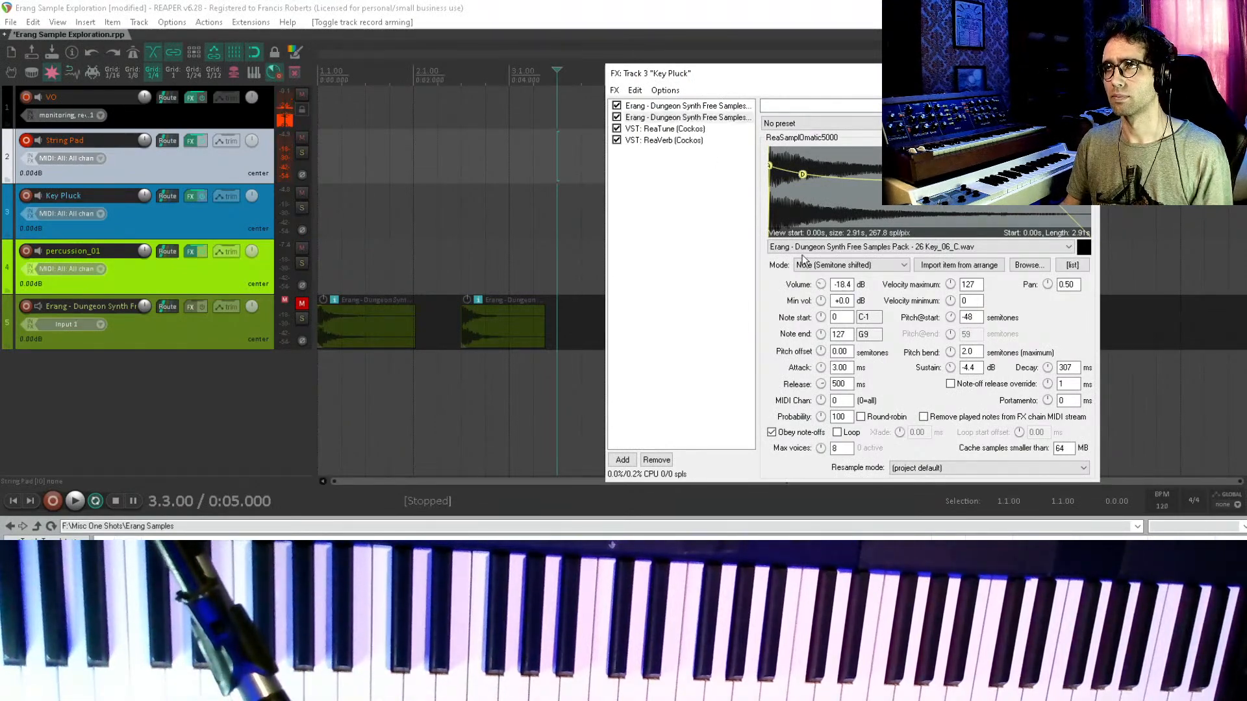
{"action": "left_click", "coordinate": [693, 107]}
{"action": "mouse_move", "coordinate": [821, 284]}
{"action": "left_mouse_down"}
{"action": "mouse_move", "coordinate": [820, 297]}
{"action": "mouse_move", "coordinate": [826, 286]}
{"action": "left_mouse_up"}
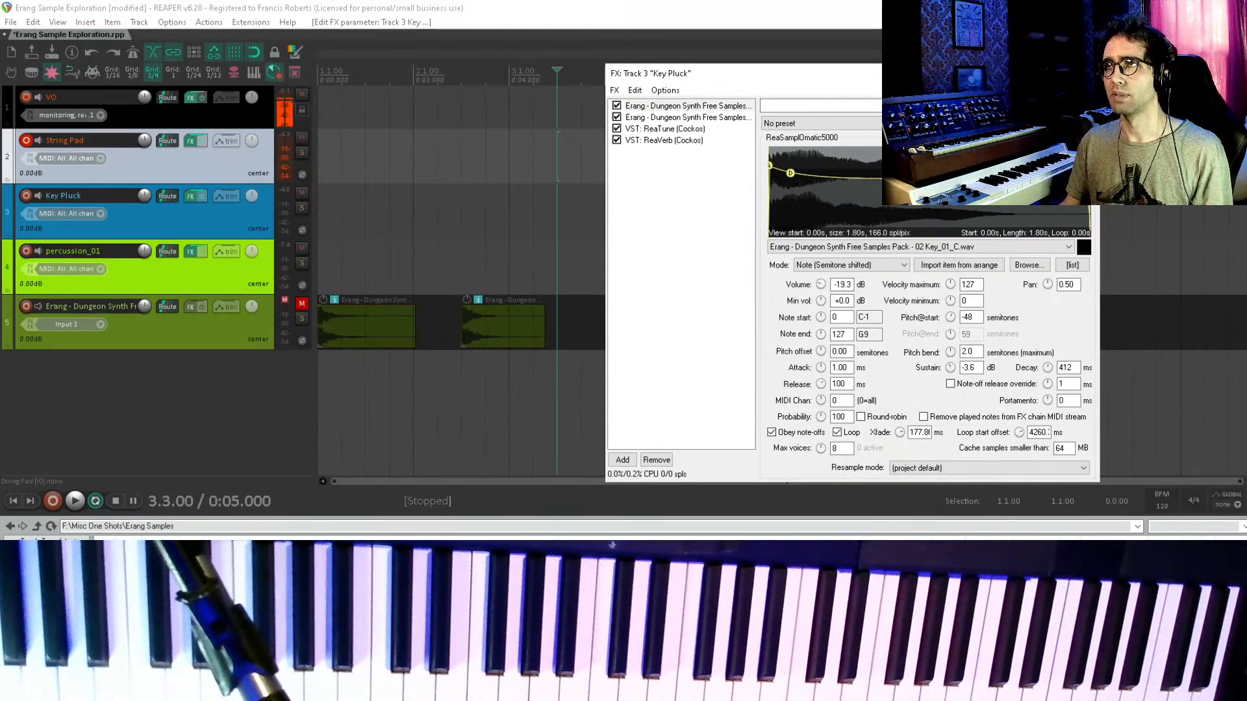
{"action": "left_click", "coordinate": [694, 299]}
{"action": "key", "text": "Escape"}
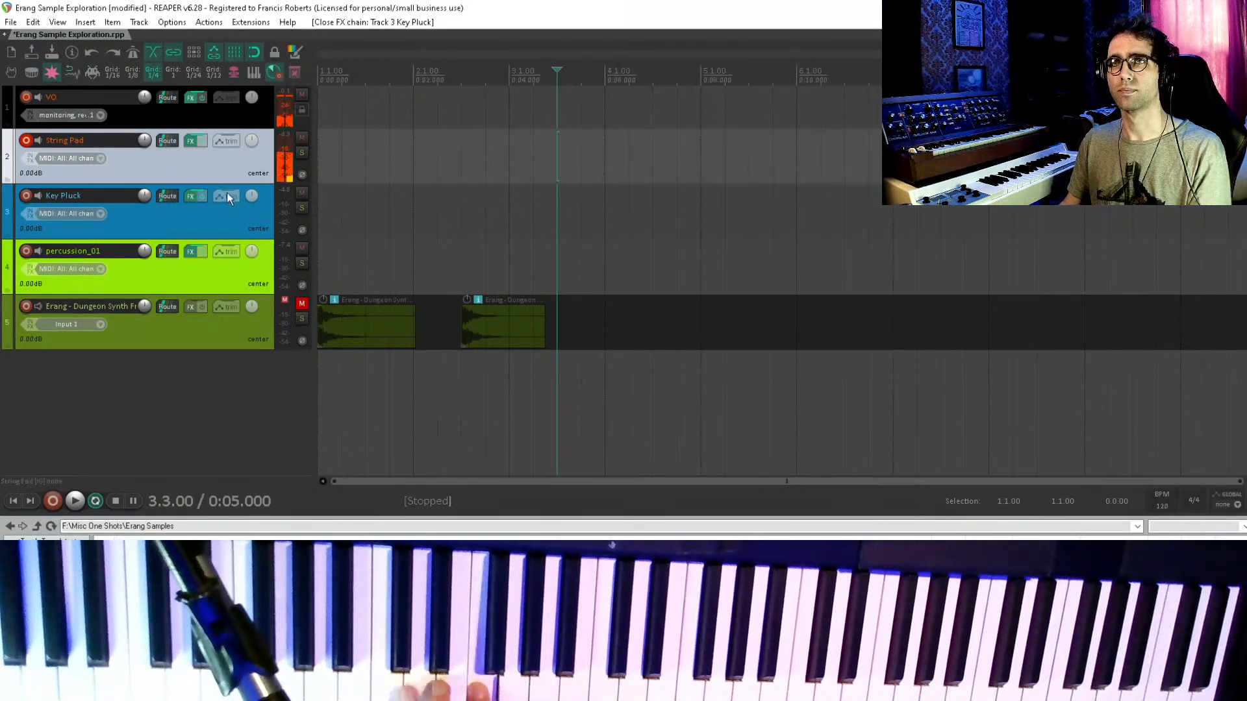
- Disarm String Pad, arm Key Pluck for recording, return the edit cursor to the project start and save the project
{"action": "left_click", "coordinate": [26, 140]}
{"action": "left_click", "coordinate": [25, 196]}
{"action": "left_click", "coordinate": [500, 224]}
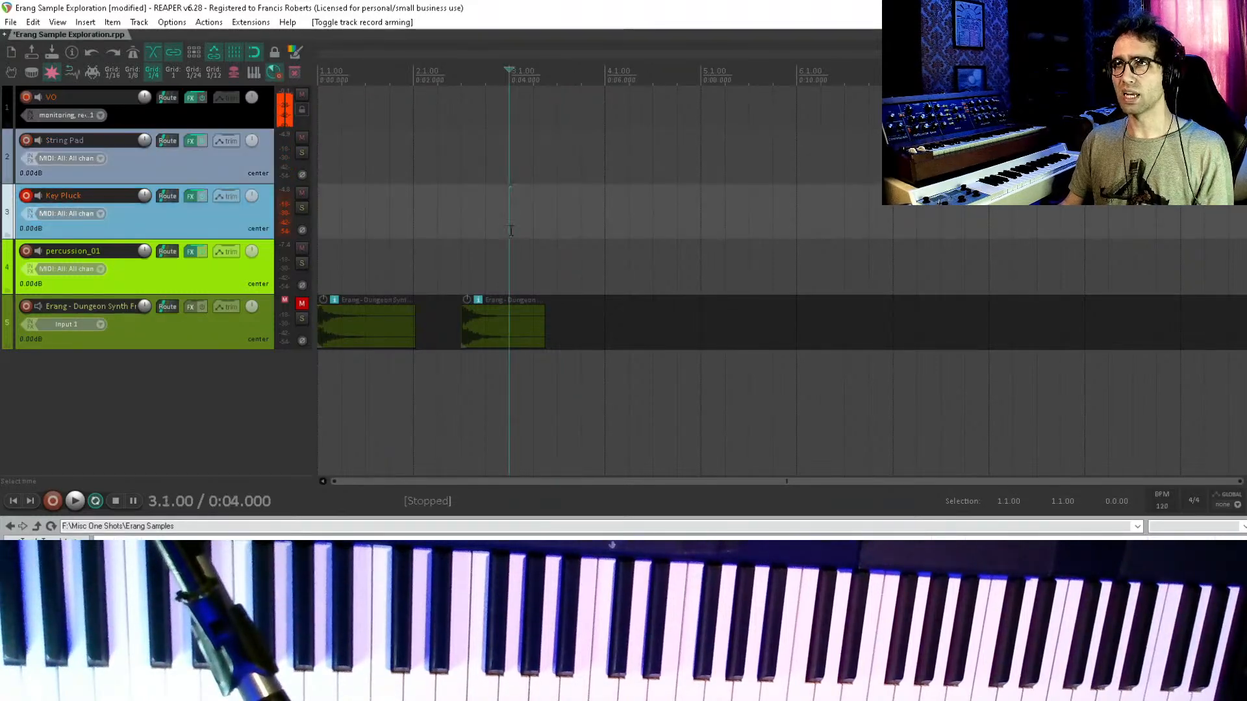
{"action": "key", "text": "Home"}
{"action": "key", "text": "ctrl+s"}
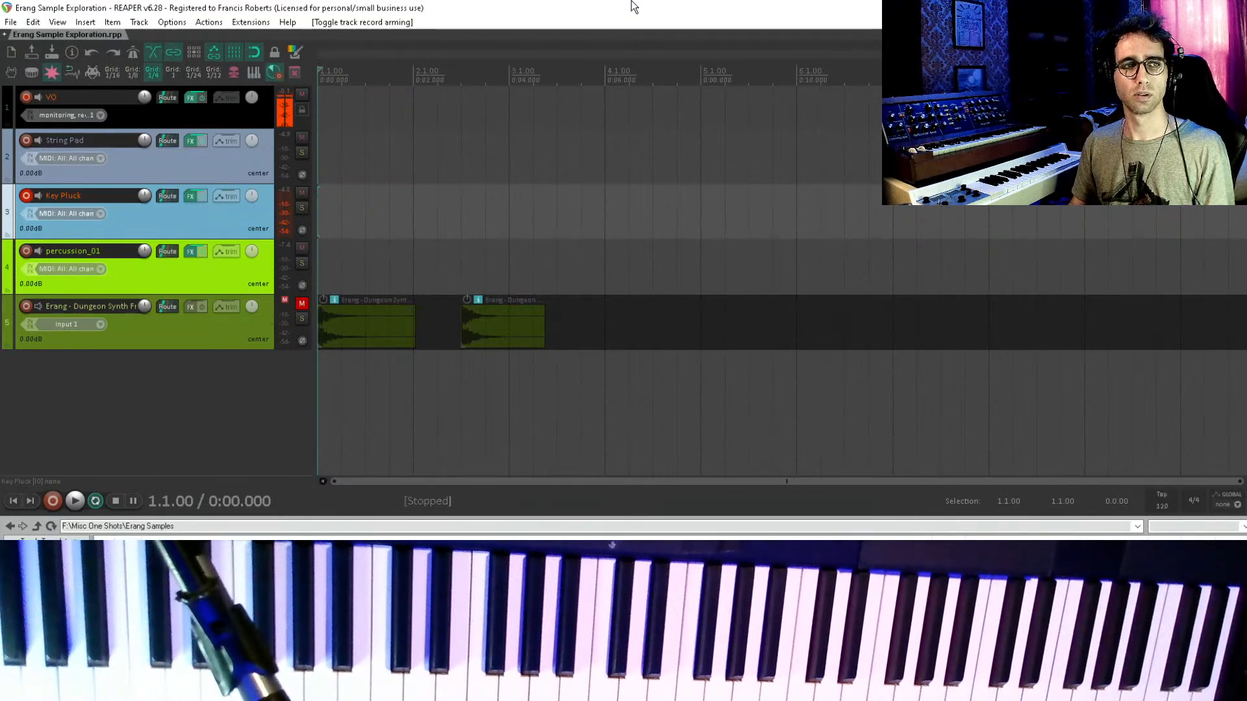
- Tap in a project tempo of 136 BPM and enable the metronome
{"action": "key", "text": "t"}
{"action": "key", "text": "t"}
{"action": "key", "text": "t"}
{"action": "key", "text": "t"}
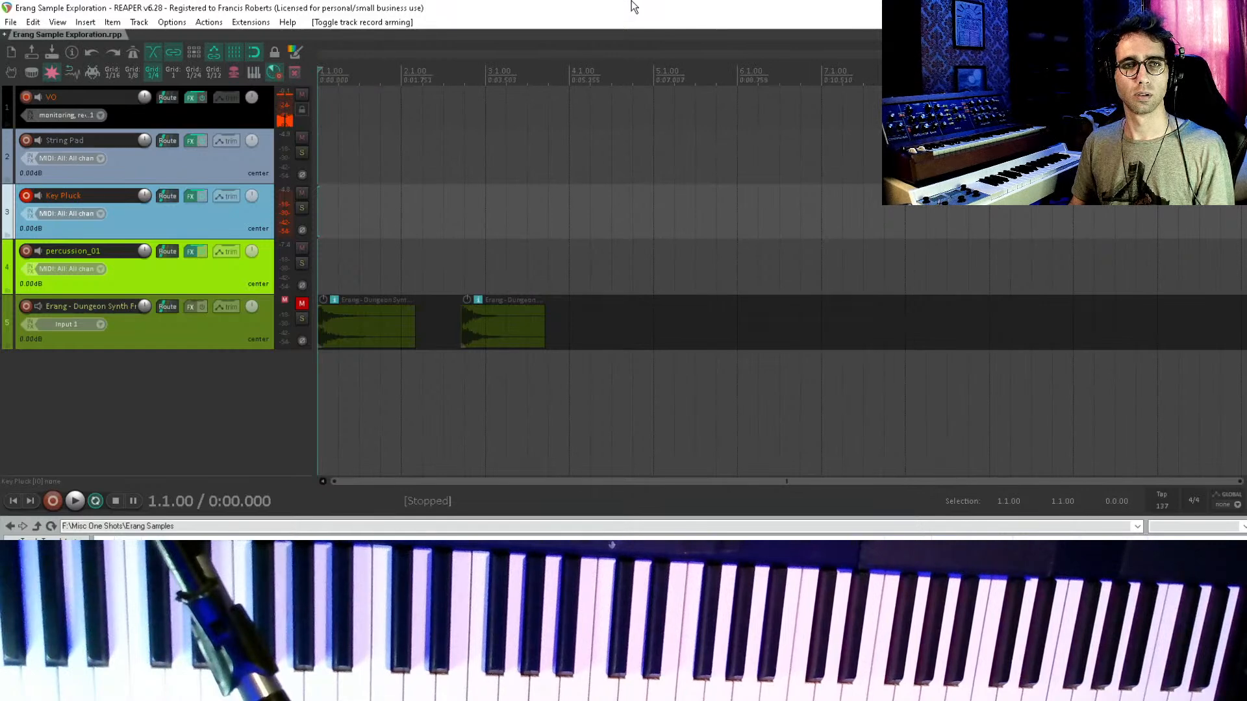
{"action": "key", "text": "t"}
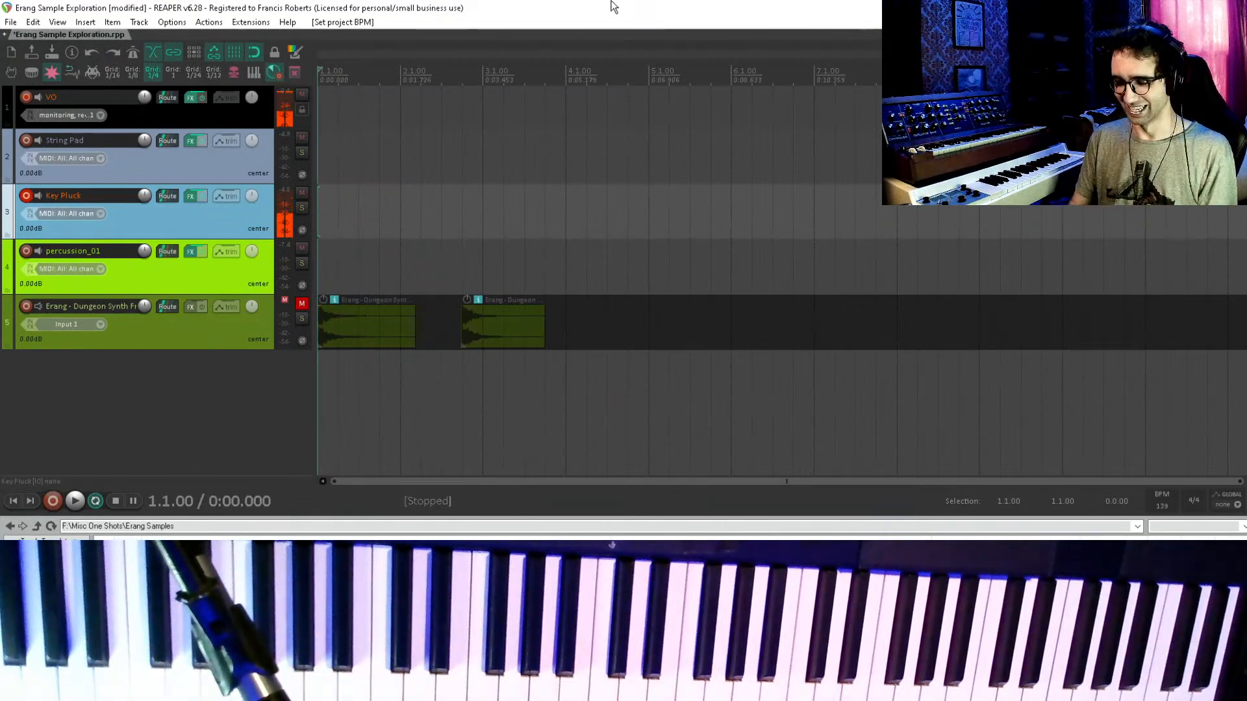
{"action": "left_click", "coordinate": [132, 48]}
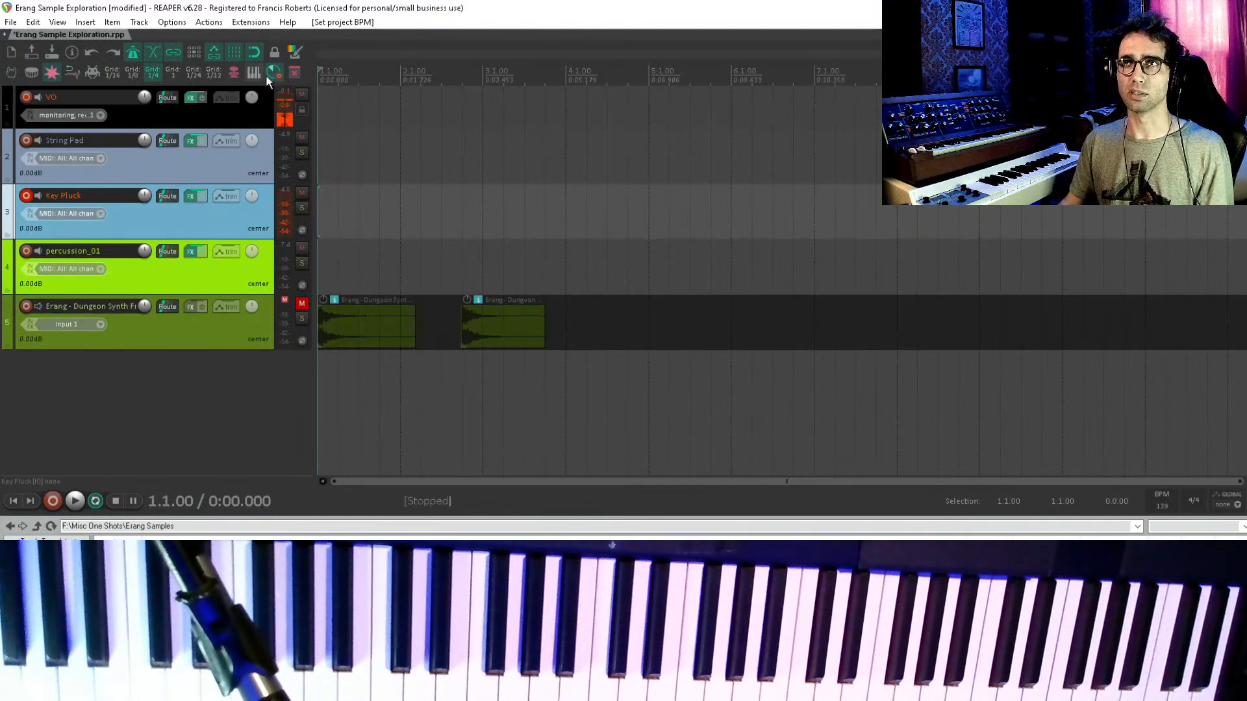
- Recolour the percussion_01 track pink, reselect the Key Pluck track and save the project
{"action": "left_click", "coordinate": [219, 282]}
{"action": "left_click", "coordinate": [294, 55]}
{"action": "left_click", "coordinate": [295, 54]}
{"action": "left_click", "coordinate": [295, 56]}
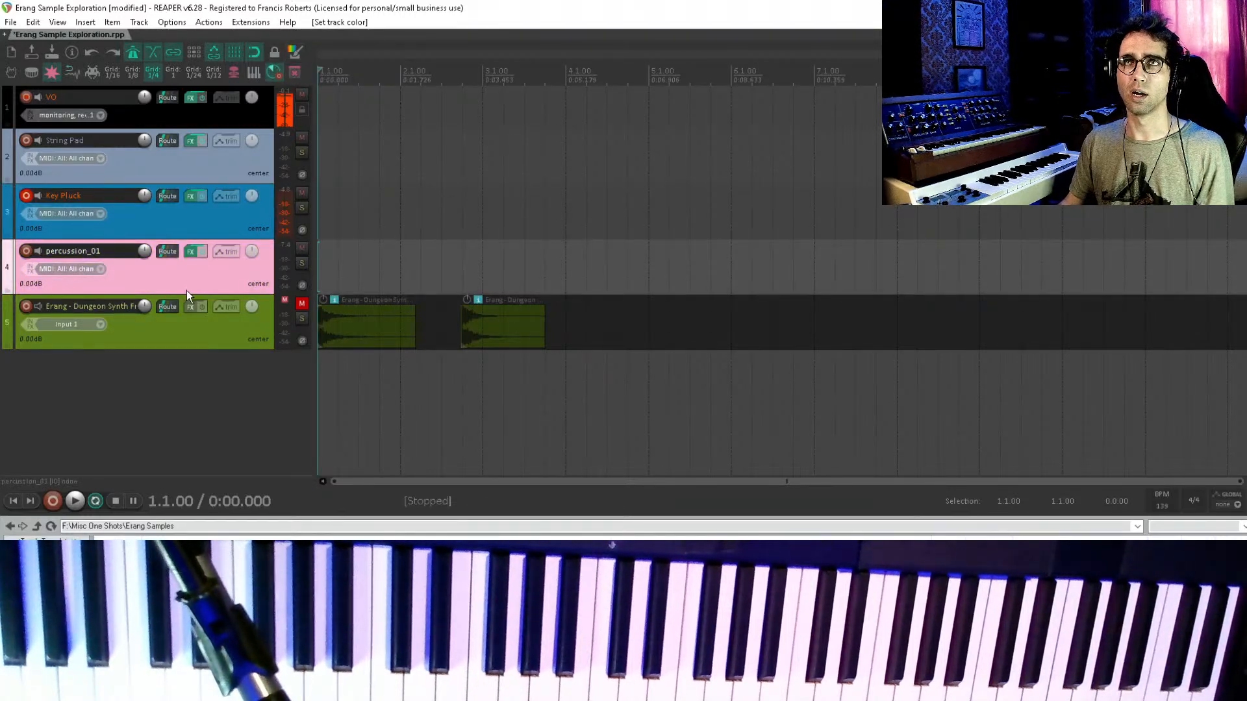
{"action": "left_click", "coordinate": [189, 222]}
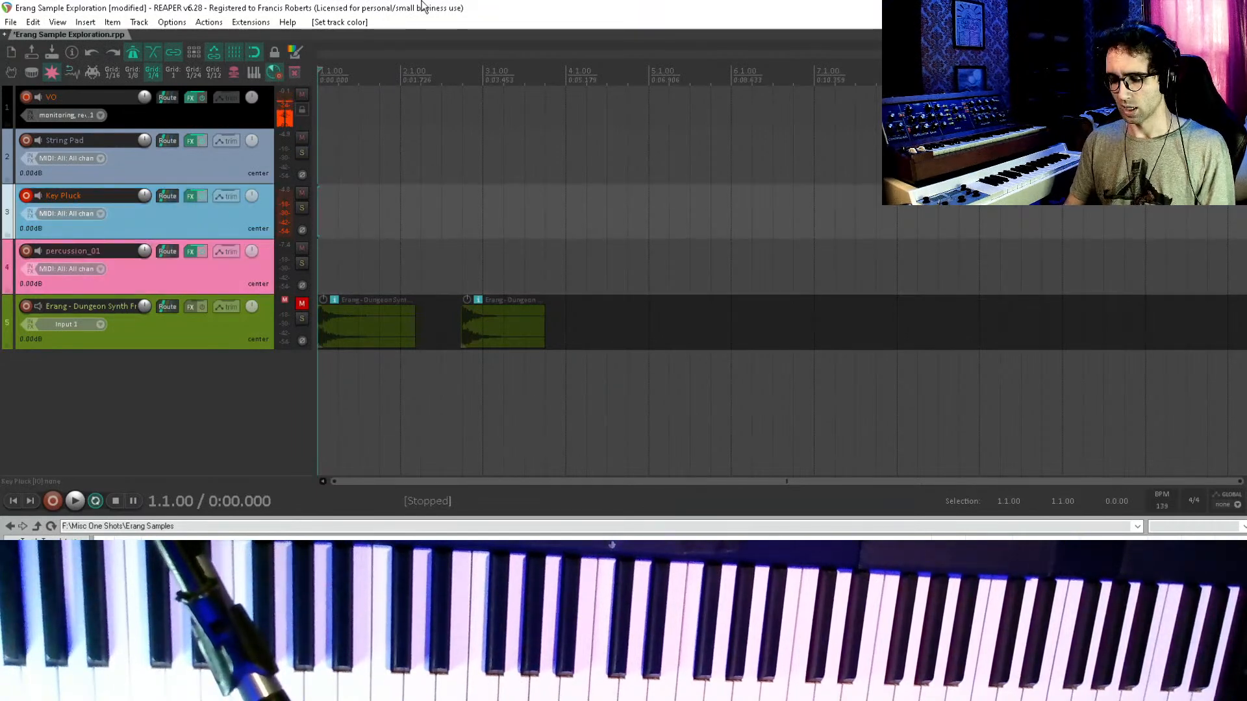
{"action": "key", "text": "ctrl+s"}
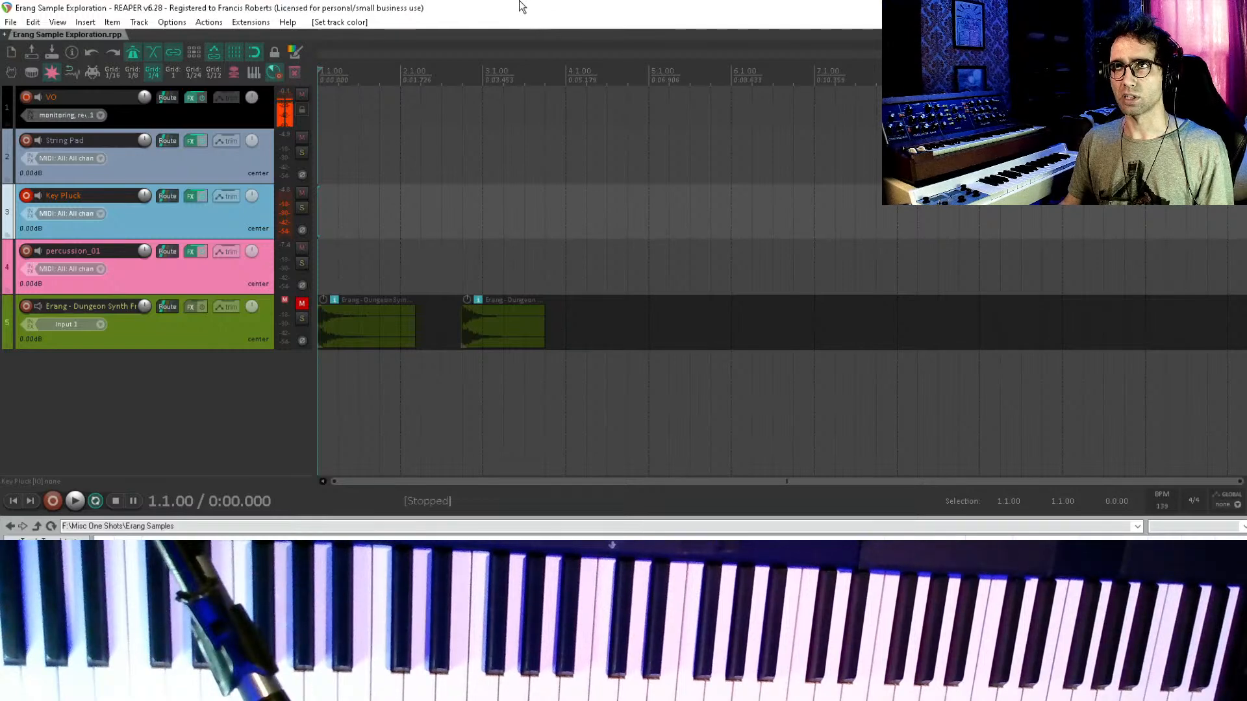
{"action": "key", "text": "ctrl+r"}
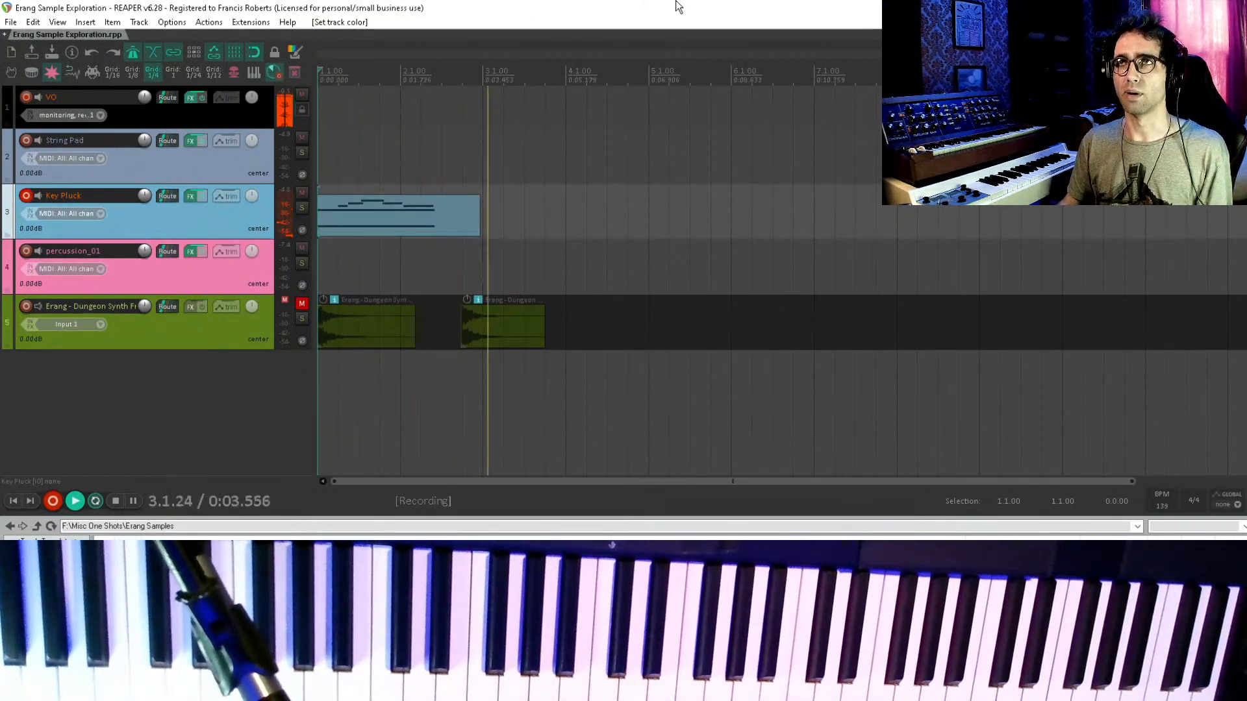
{"action": "key", "text": "space"}
{"action": "key", "text": "ctrl+z"}
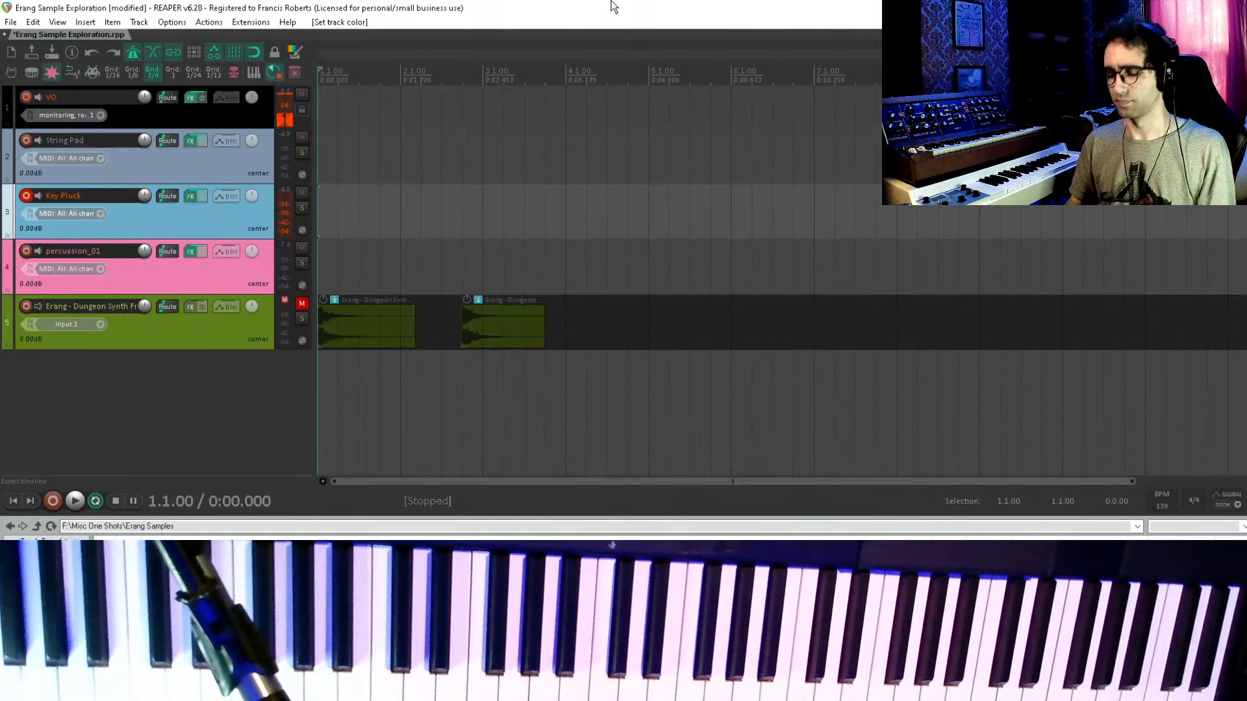
- Set the project tempo to 147 BPM and record a MIDI take of about six measures on Key Pluck
{"action": "left_click", "coordinate": [1161, 495]}
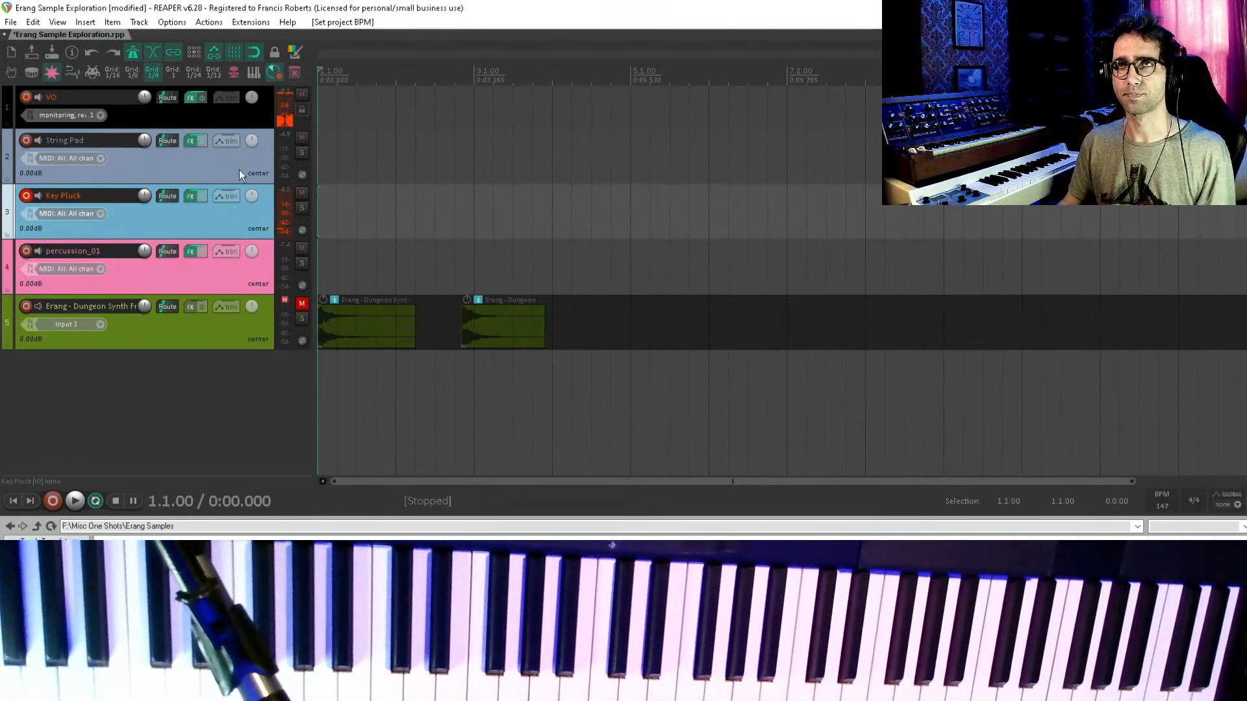
{"action": "key", "text": "ctrl+r"}
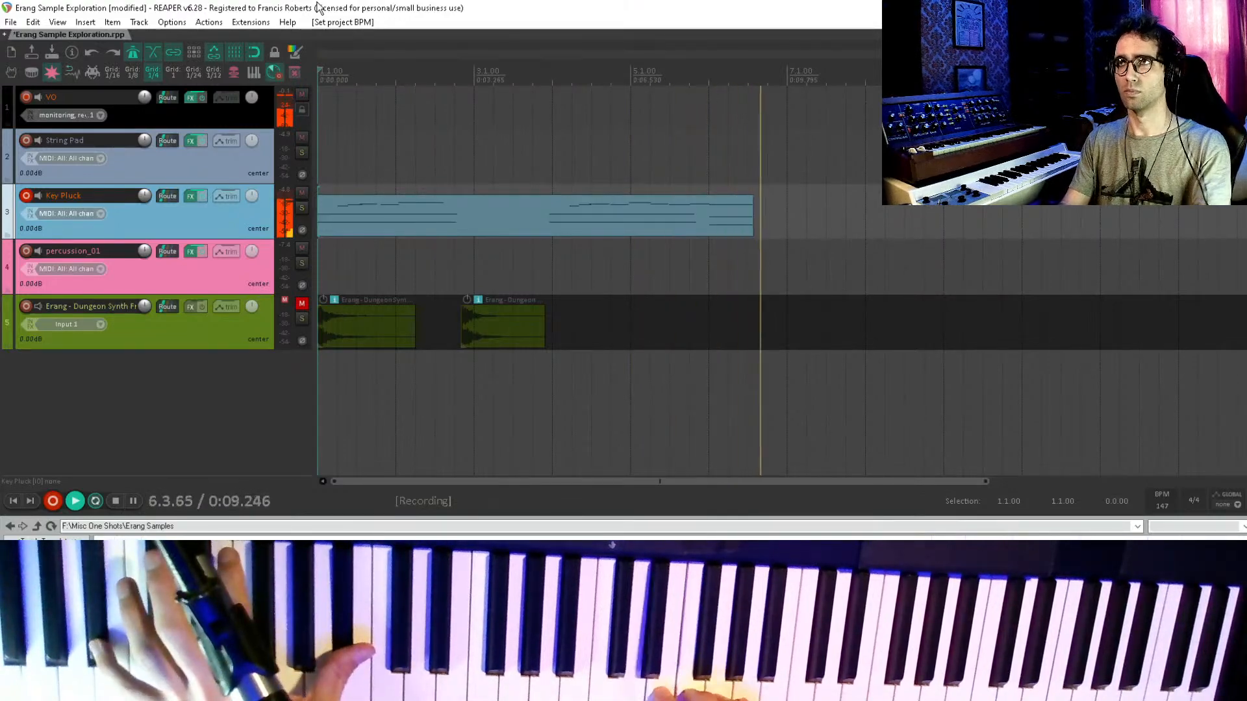
{"action": "key", "text": "space"}
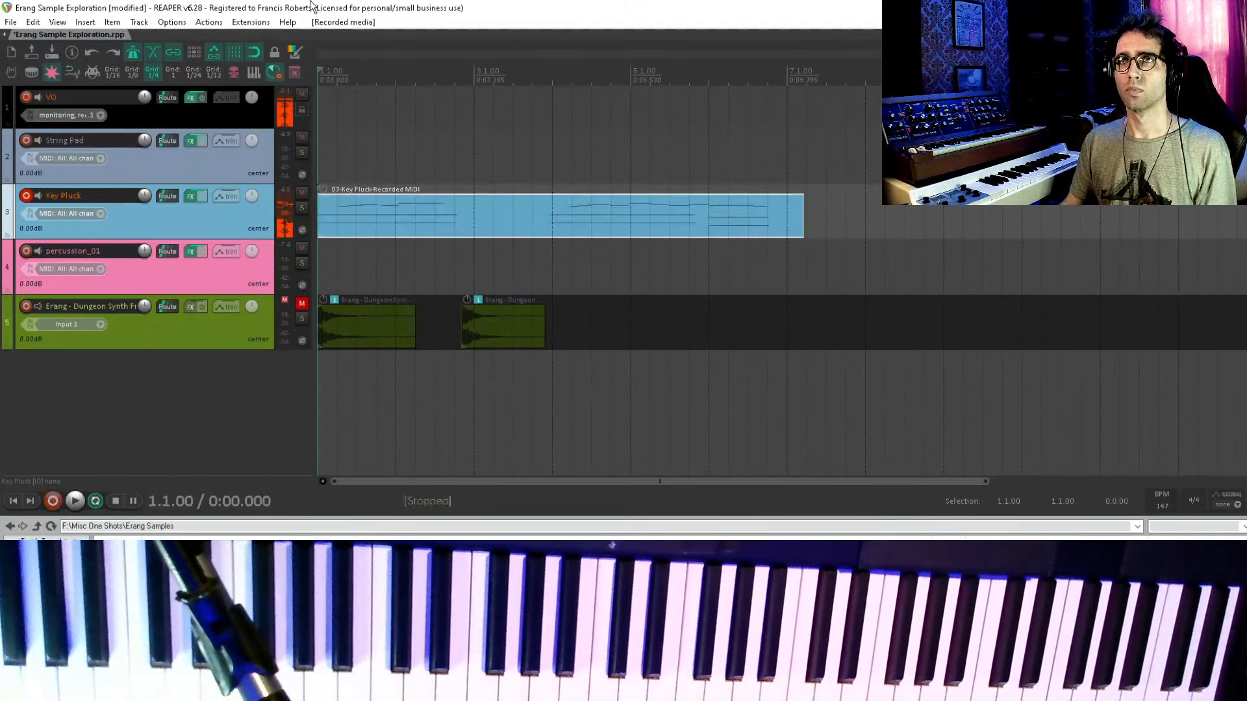
- Set the metronome's primary beat volume to 0.00 dB and close its settings
{"action": "right_click", "coordinate": [133, 53]}
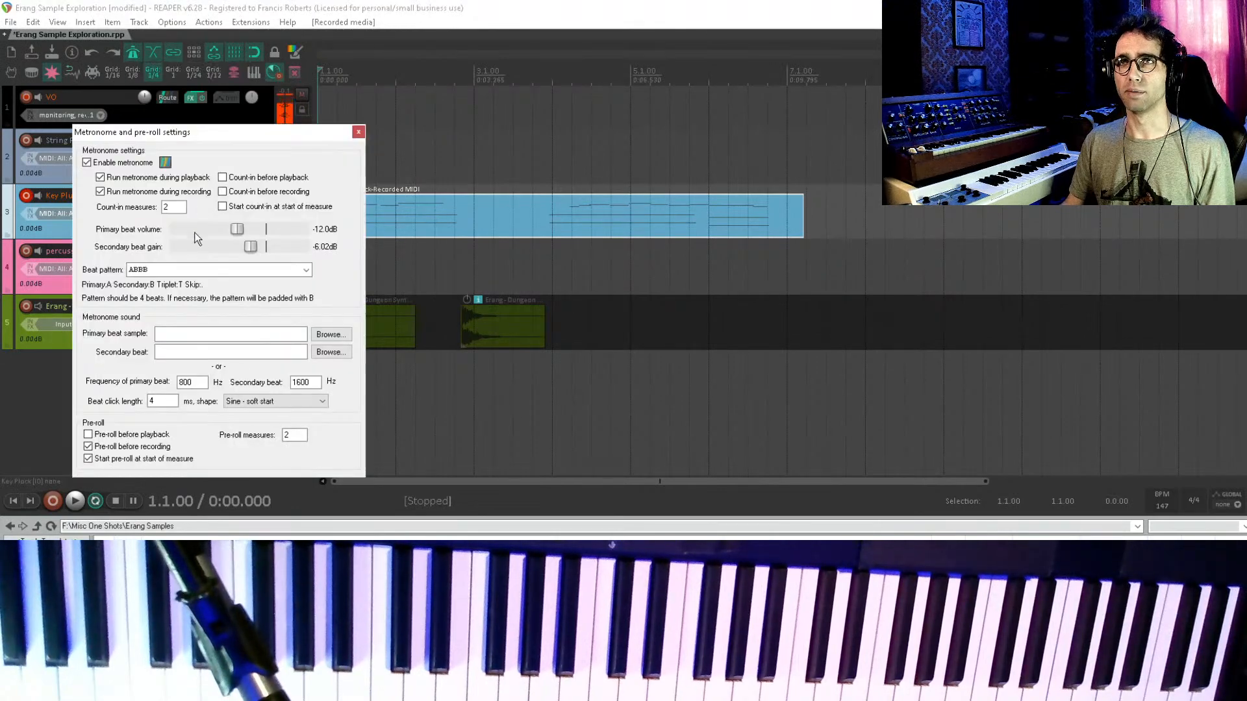
{"action": "double_click", "coordinate": [276, 227]}
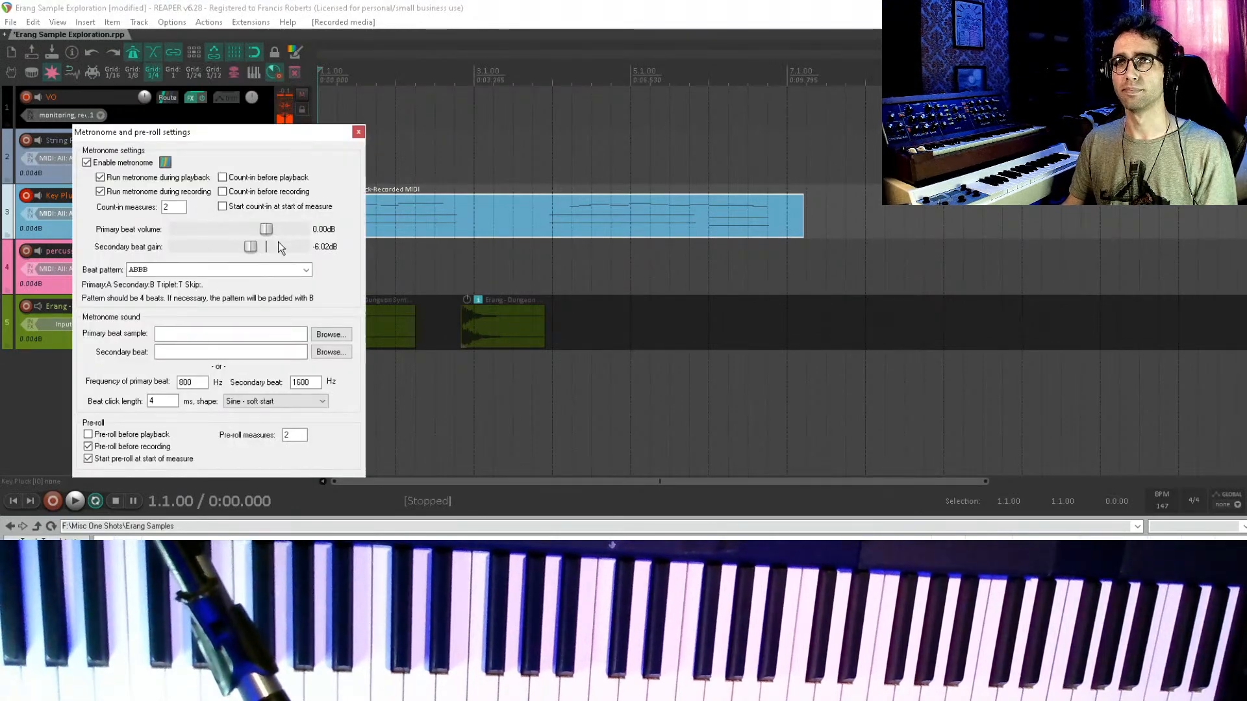
{"action": "left_click", "coordinate": [357, 132]}
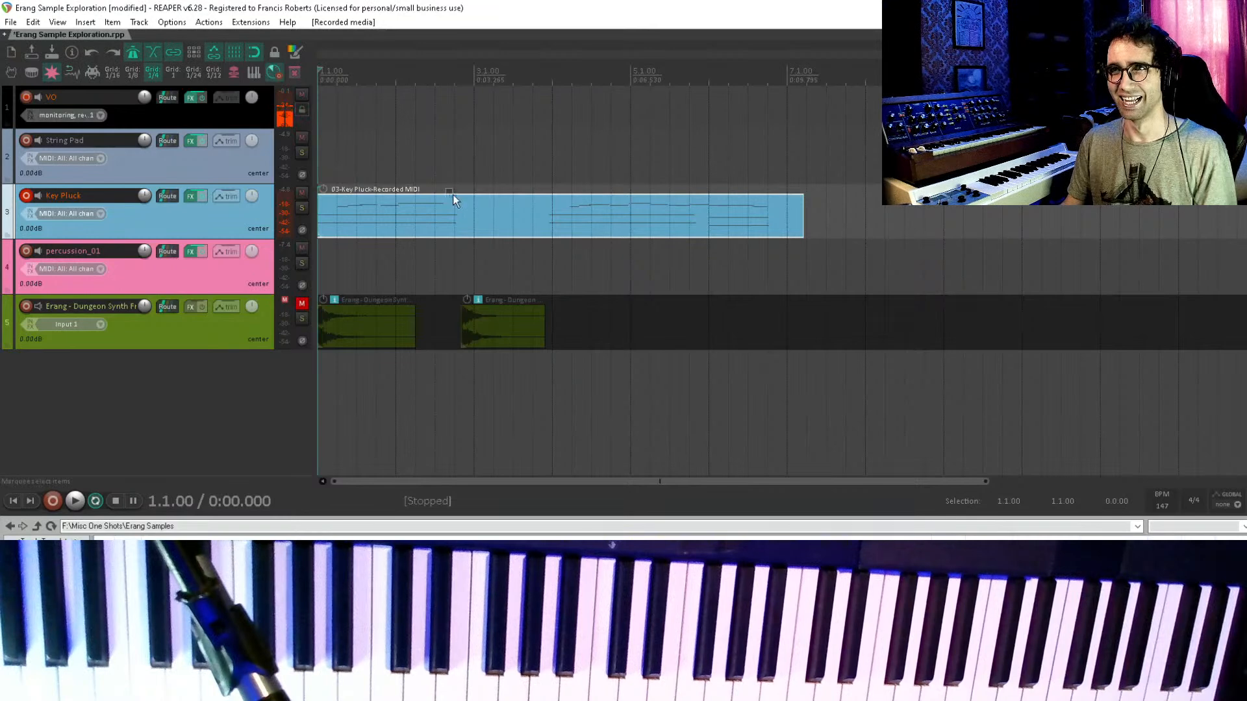
- Replace the Key Pluck take with a new MIDI recording of about 17 measures from measure 3, and save the project
{"action": "key", "text": "Delete"}
{"action": "key", "text": "ctrl+r"}
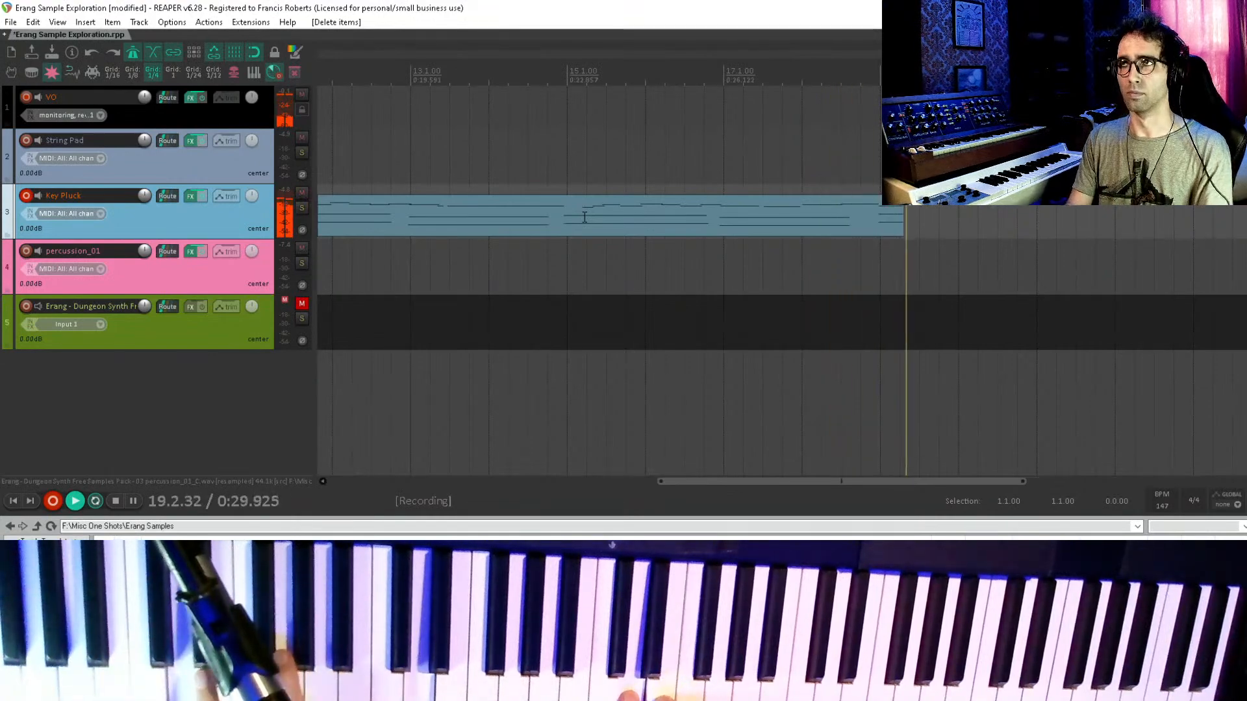
{"action": "key", "text": "space"}
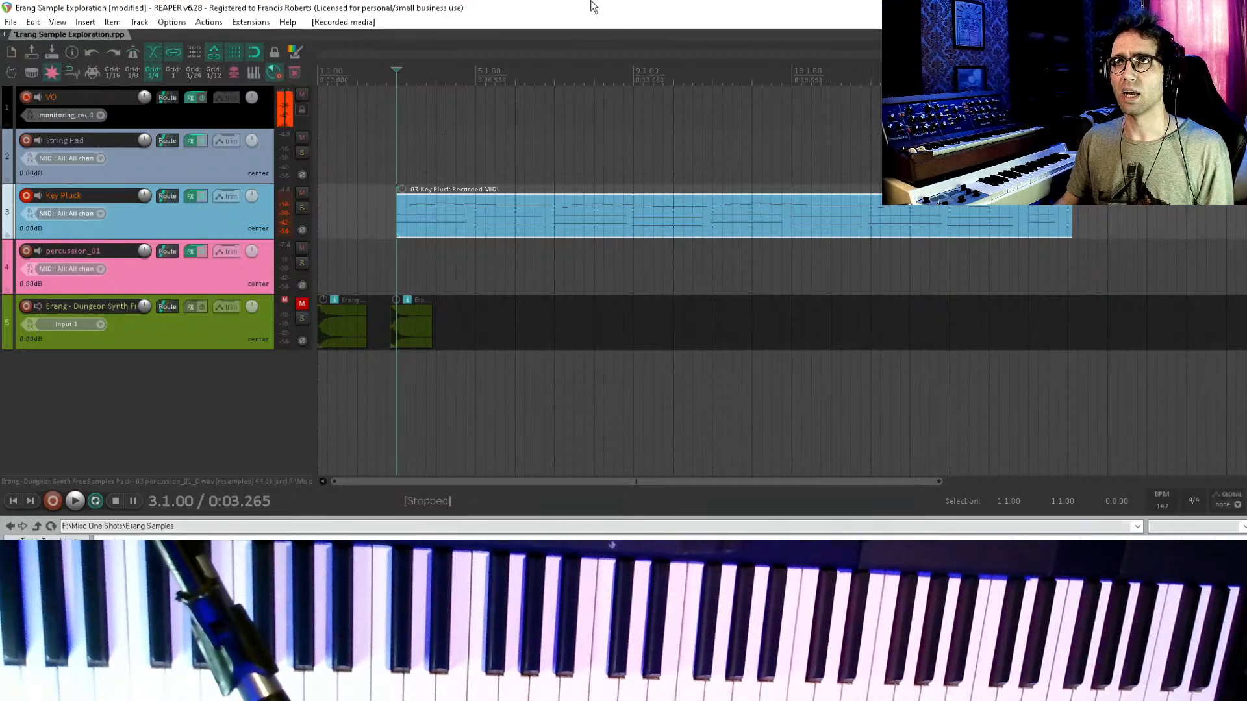
{"action": "key", "text": "ctrl+s"}
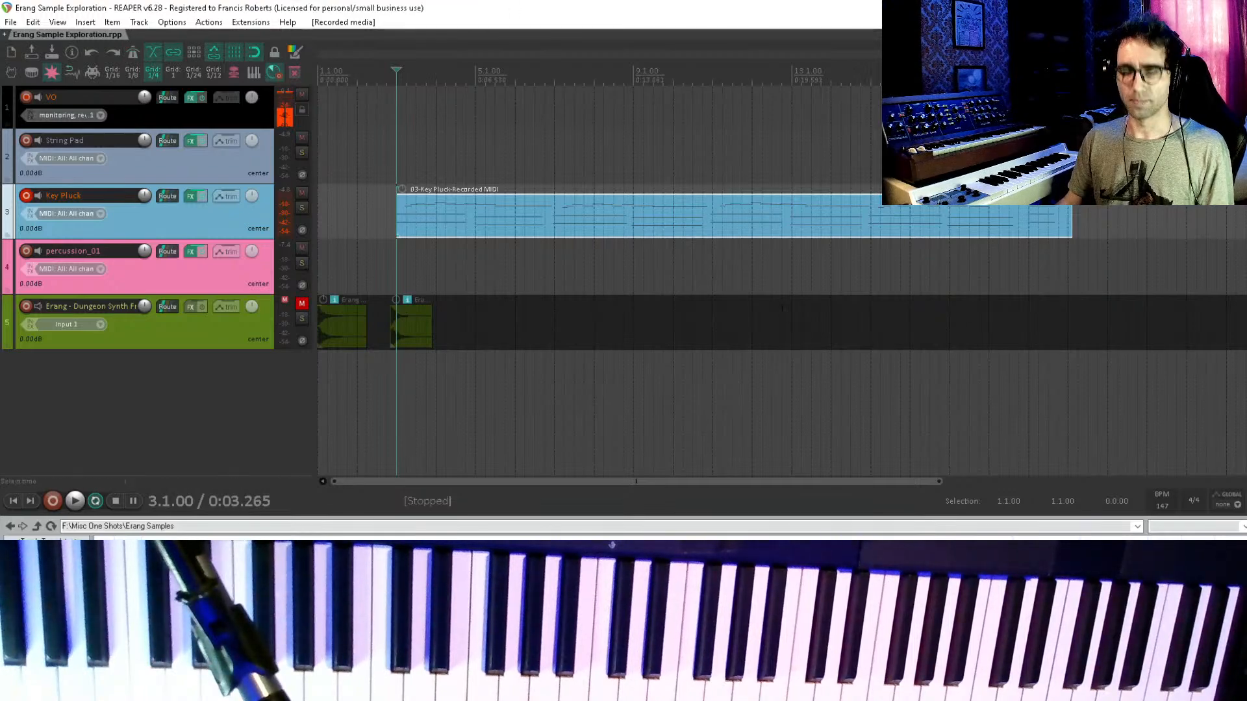
- Quantize the positions of all notes in the Key Pluck recording to the grid at 100% strength, and adjust the item's start edge
{"action": "double_click", "coordinate": [572, 224]}
{"action": "key", "text": "ctrl+a"}
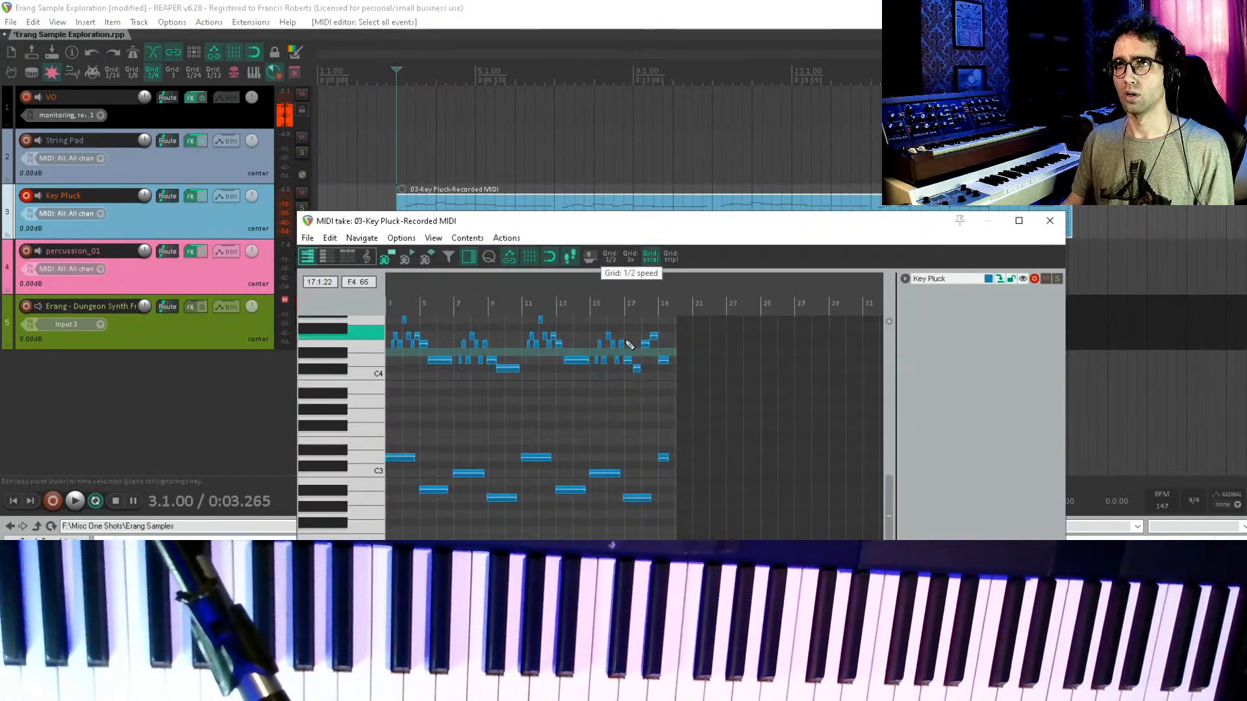
{"action": "key", "text": "q"}
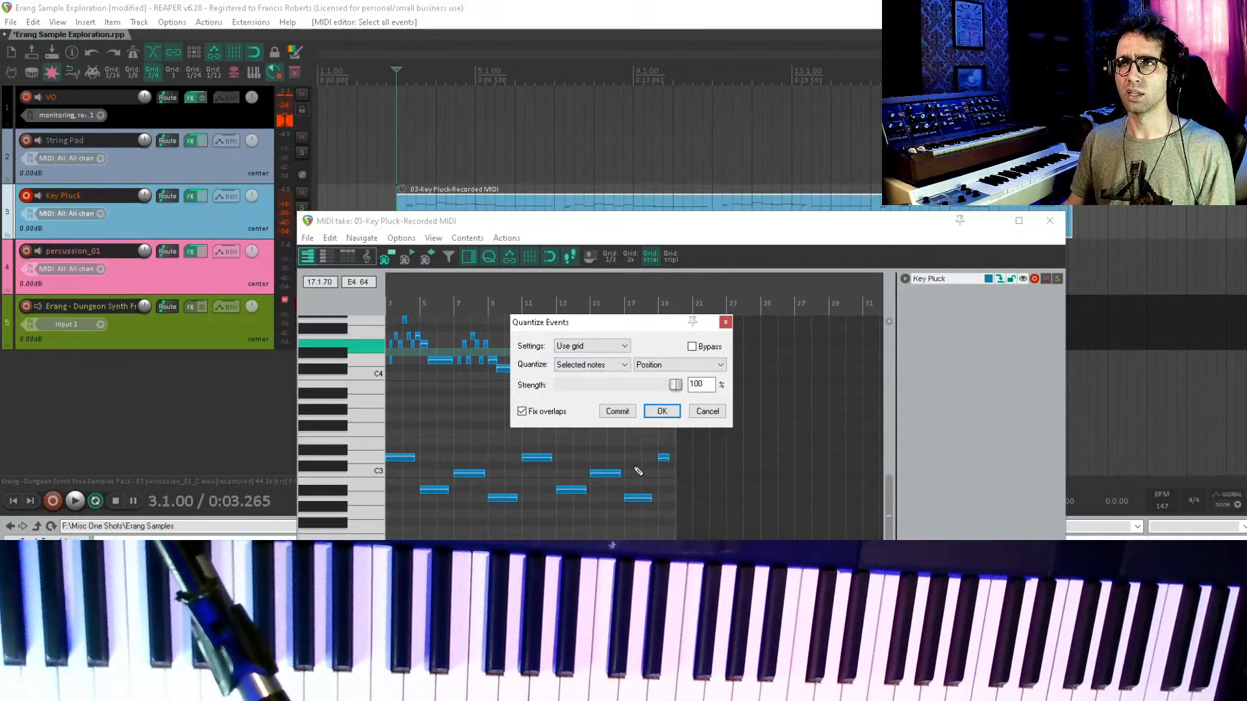
{"action": "left_click", "coordinate": [707, 412]}
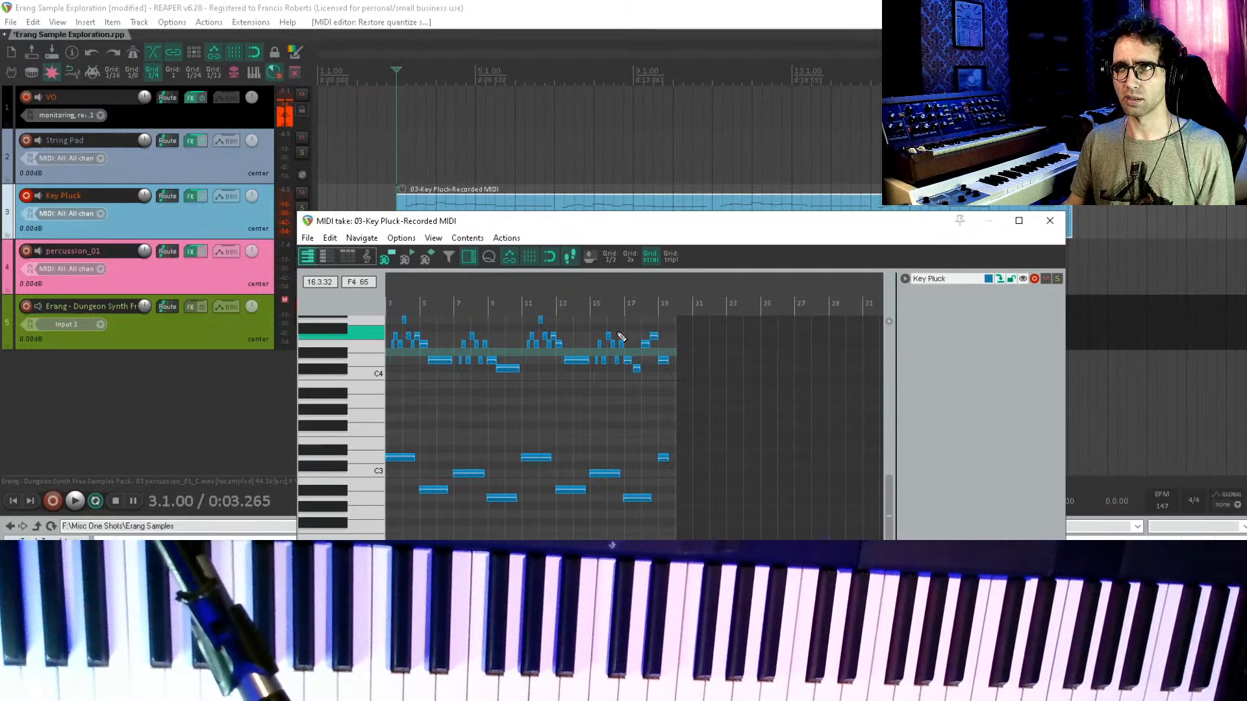
{"action": "key", "text": "q"}
{"action": "left_click", "coordinate": [659, 414]}
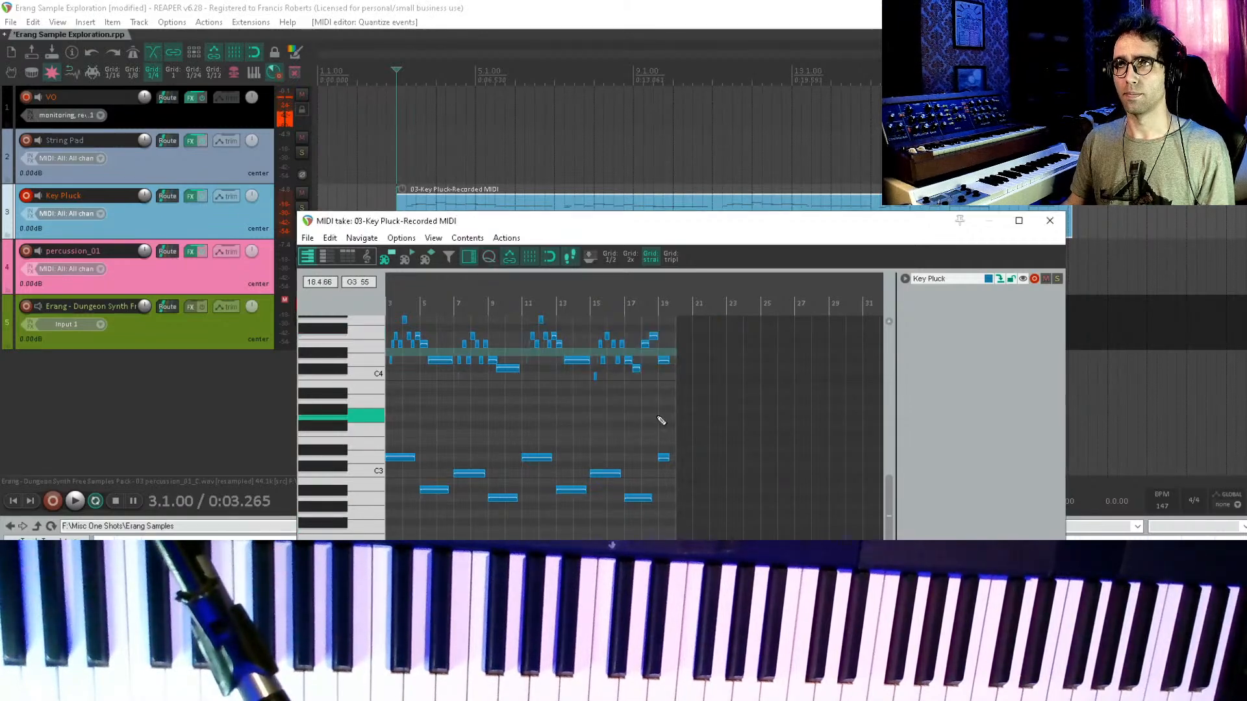
{"action": "scroll", "coordinate": [518, 445], "scroll_direction": "up", "scroll_amount": 6}
{"action": "scroll", "coordinate": [519, 446], "scroll_direction": "down", "scroll_amount": 3}
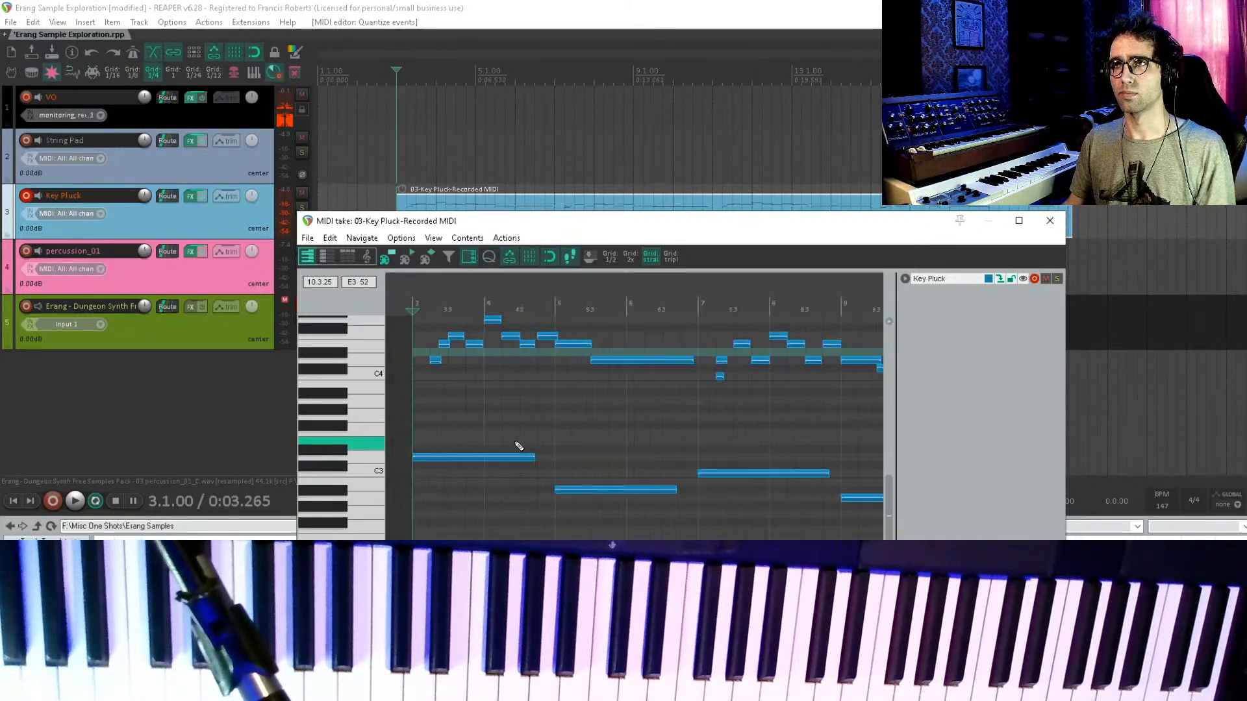
{"action": "key", "text": "Escape"}
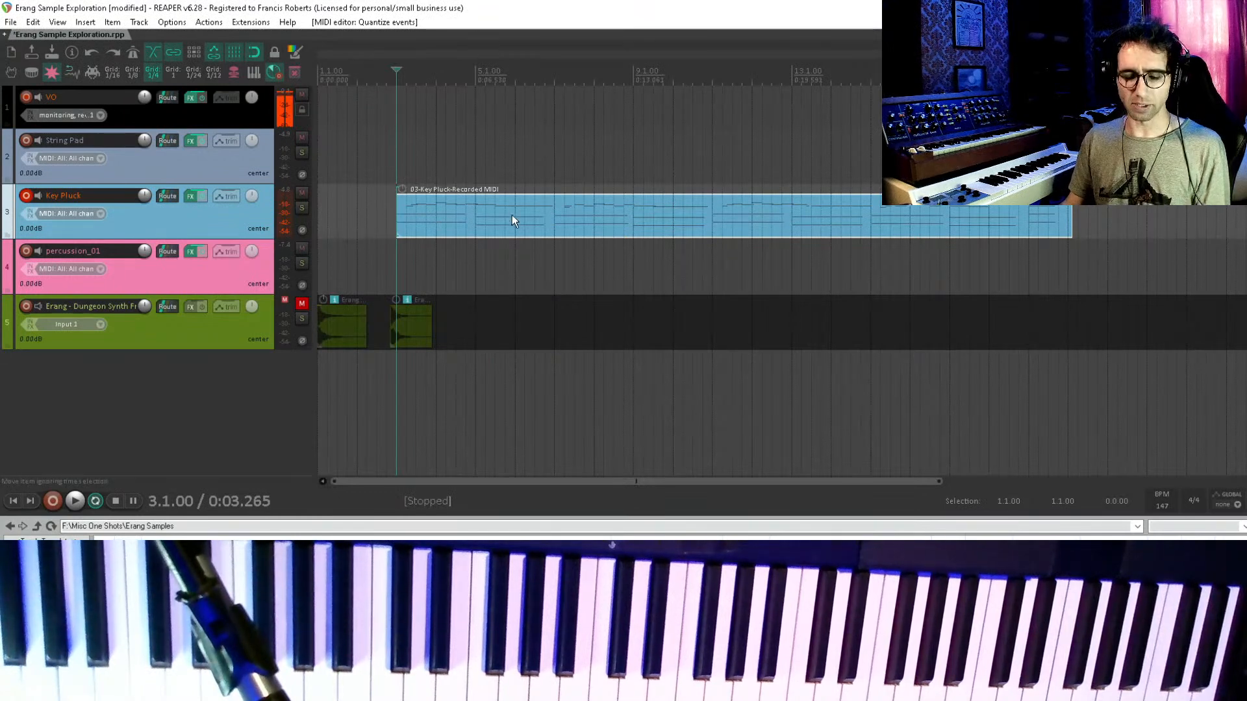
{"action": "left_click_drag", "start_coordinate": [399, 220], "coordinate": [398, 220]}
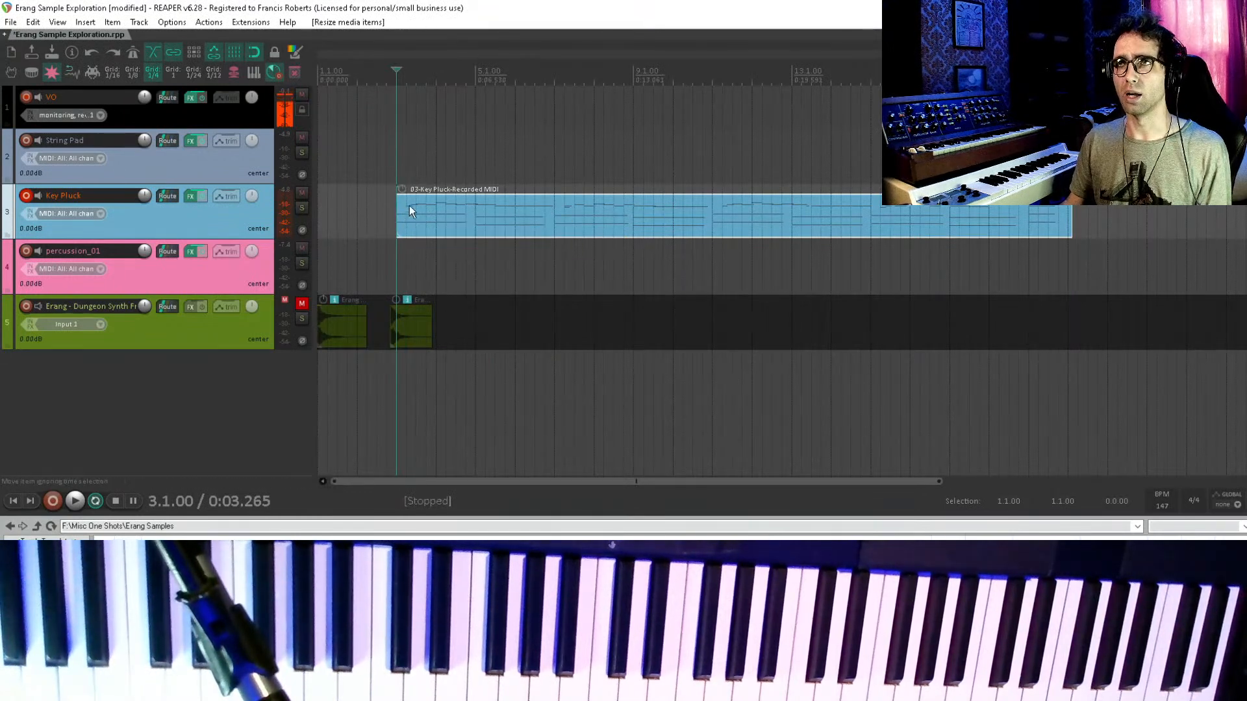
- Trim the end of the Key Pluck item back to measure 19 and save the project
{"action": "left_click_drag", "start_coordinate": [1067, 214], "coordinate": [1029, 215]}
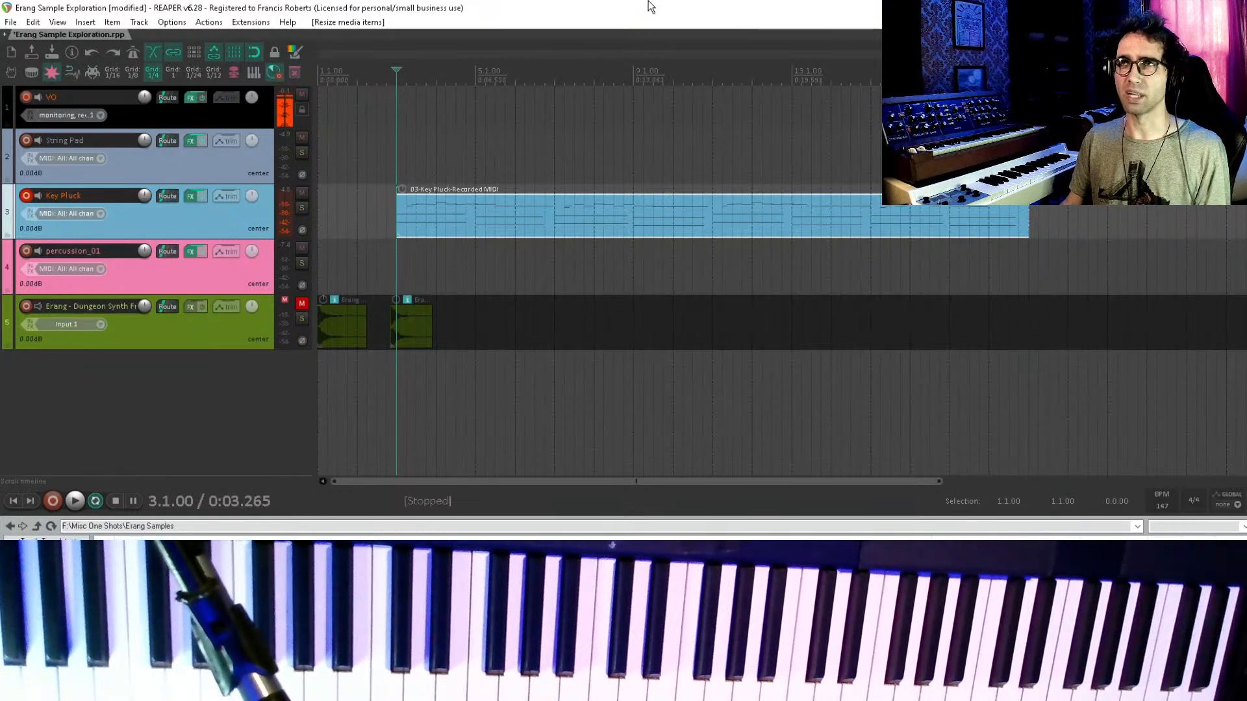
{"action": "key", "text": "ctrl+s"}
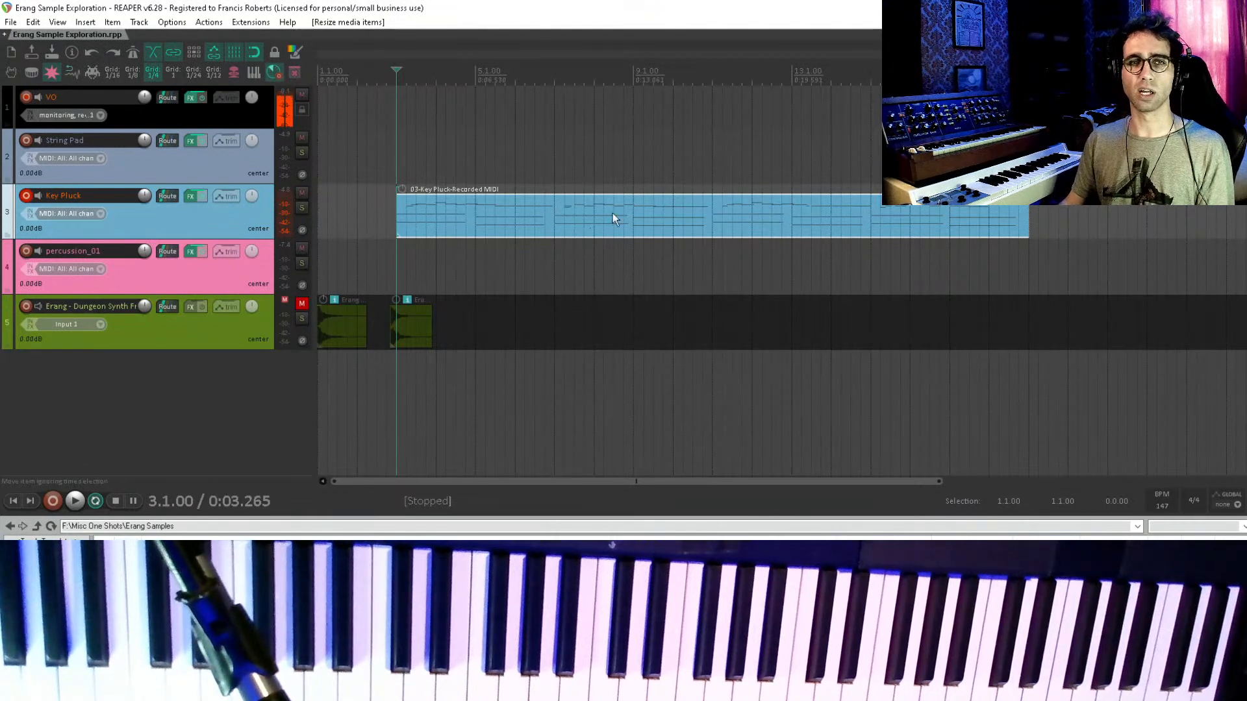
- Disarm the Key Pluck track and play its recording back from measure 3
{"action": "key", "text": "space"}
{"action": "key", "text": "space"}
{"action": "left_click", "coordinate": [26, 196]}
{"action": "key", "text": "space"}
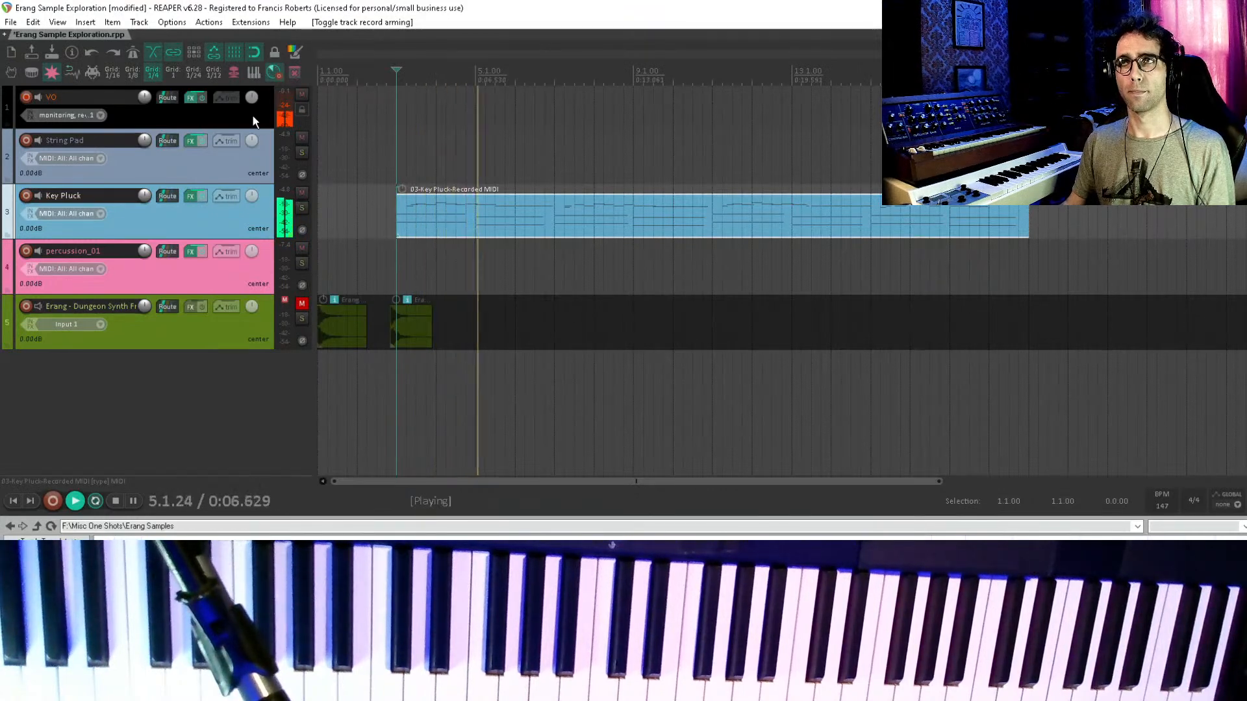
{"action": "key", "text": "space"}
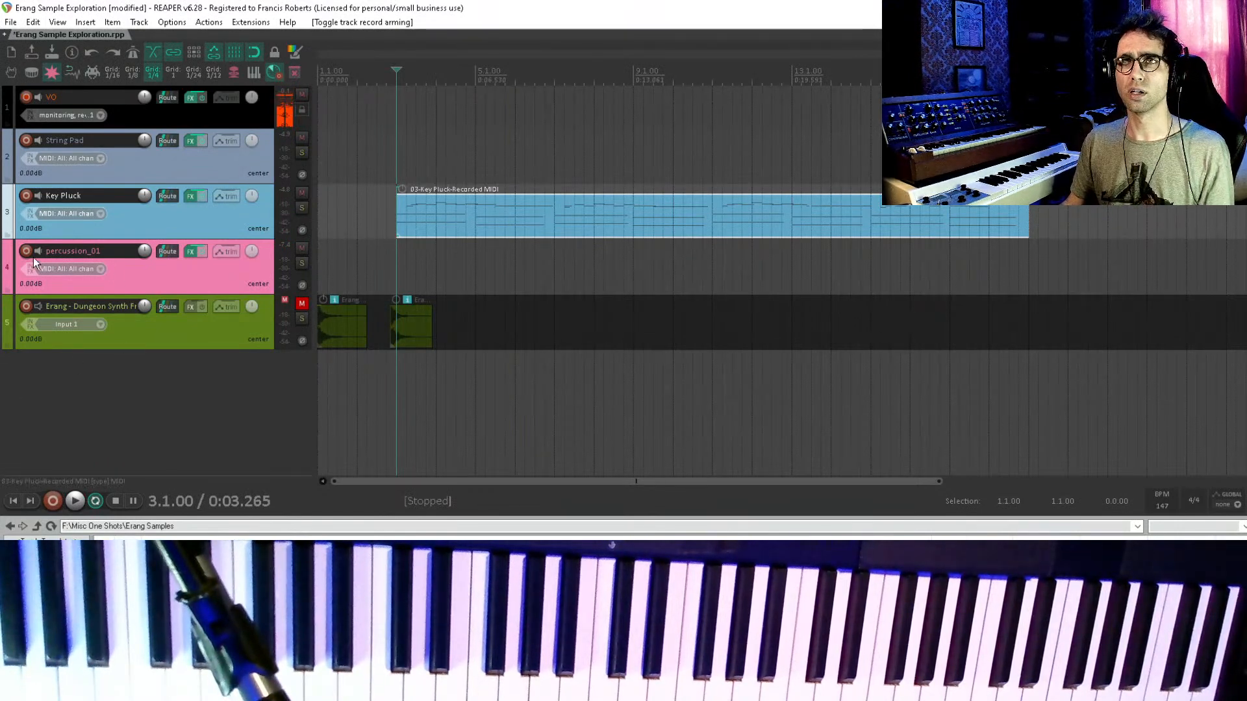
- Arm String Pad for recording and duplicate the Key Pluck item so the copy starts at measure 19
{"action": "left_click", "coordinate": [26, 140]}
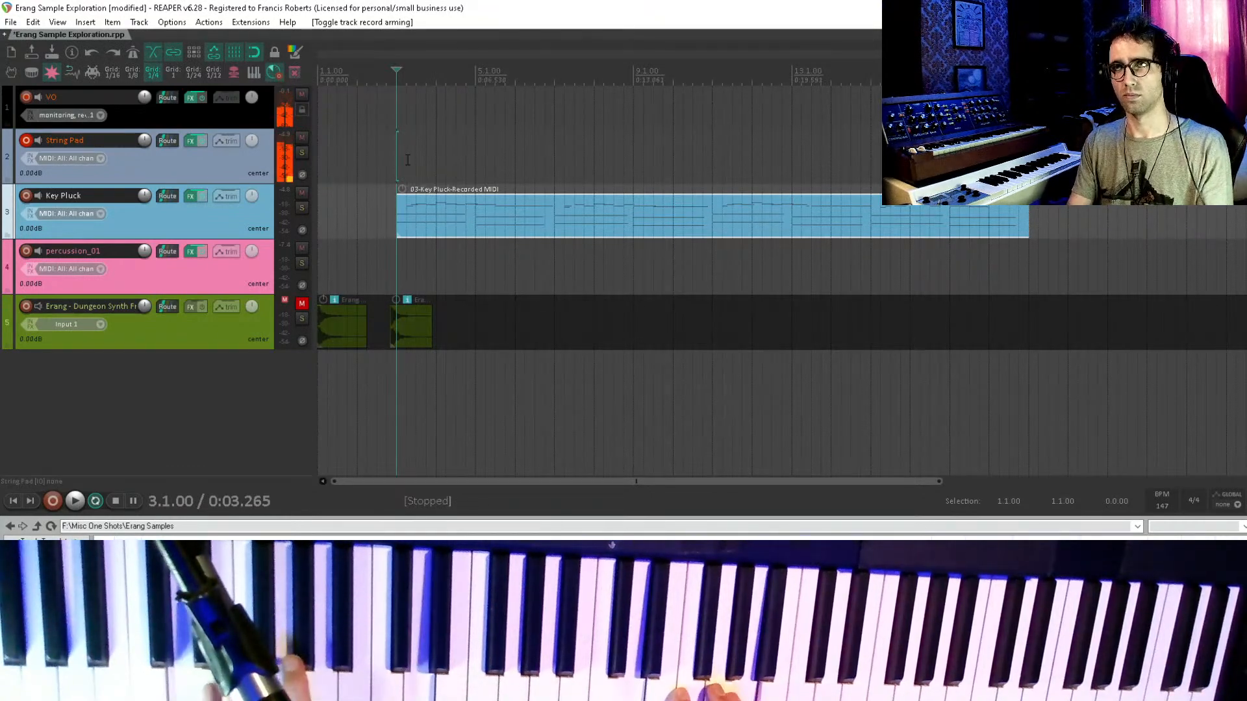
{"action": "left_click", "coordinate": [544, 208]}
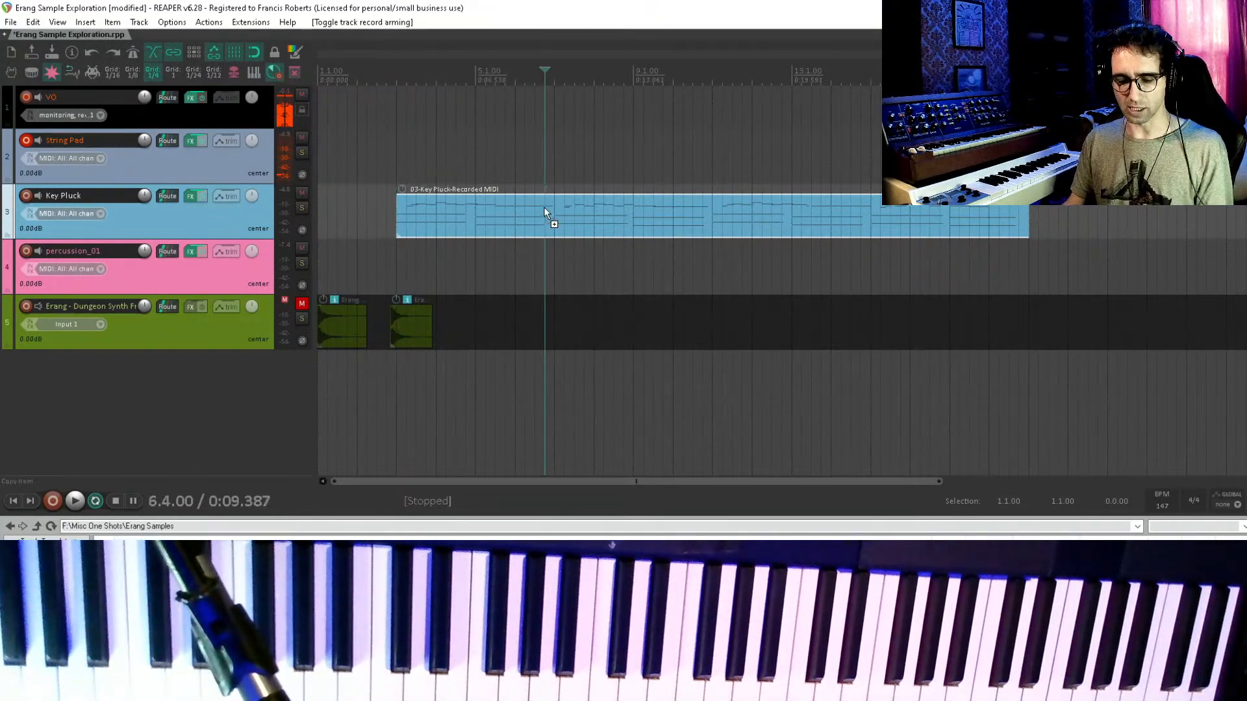
{"action": "key", "text": "ctrl+d"}
{"action": "scroll", "coordinate": [670, 175], "scroll_direction": "down", "scroll_amount": 4}
{"action": "left_click", "coordinate": [496, 156]}
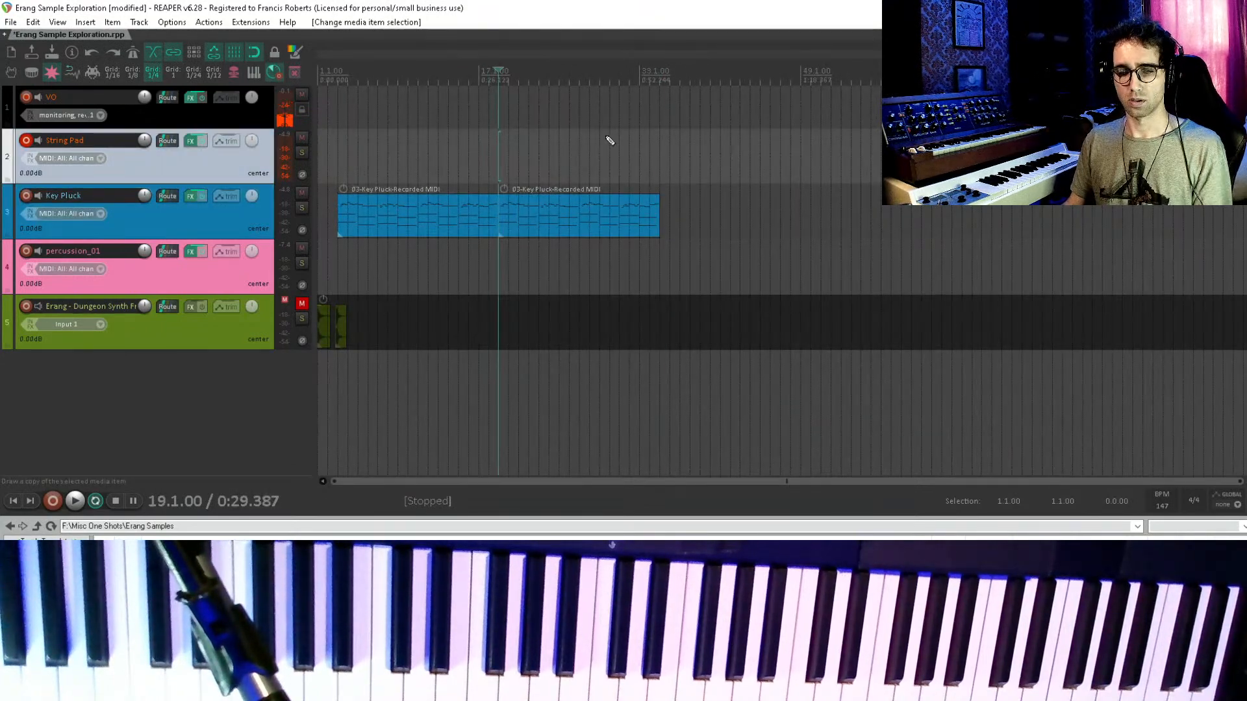
{"action": "key", "text": "ctrl+r"}
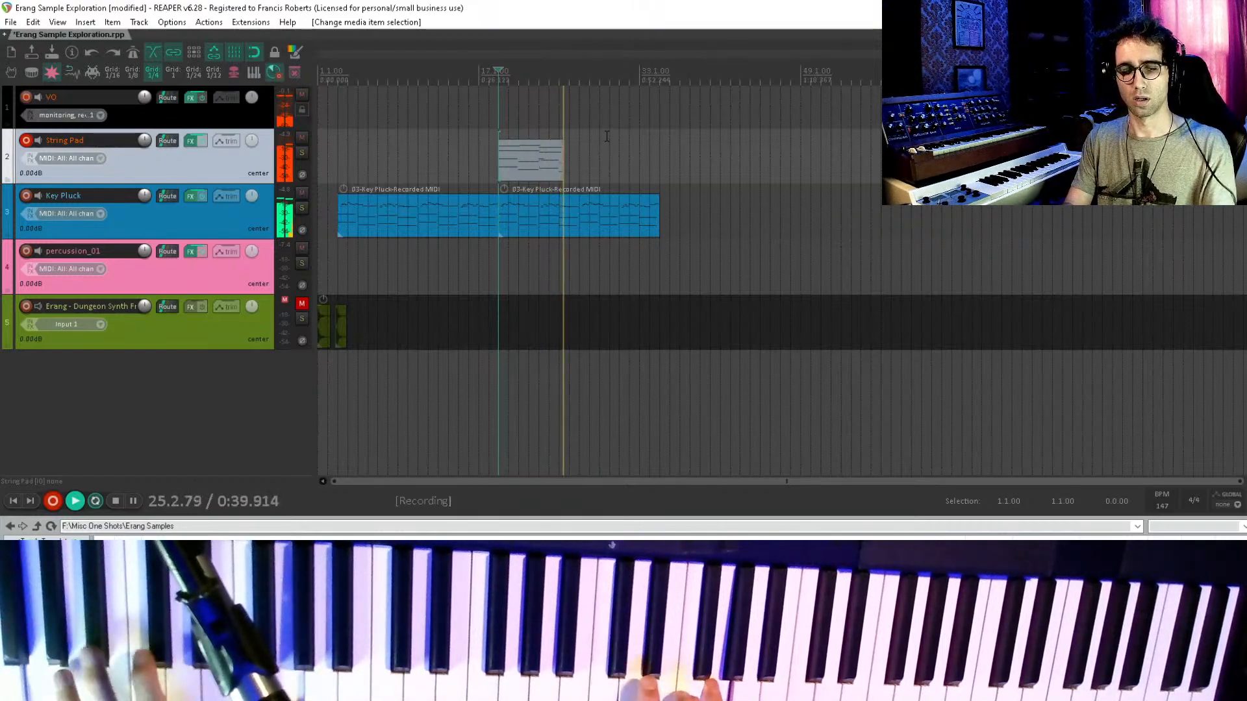
{"action": "key", "text": "space"}
{"action": "scroll", "coordinate": [559, 122], "scroll_direction": "up", "scroll_amount": 4}
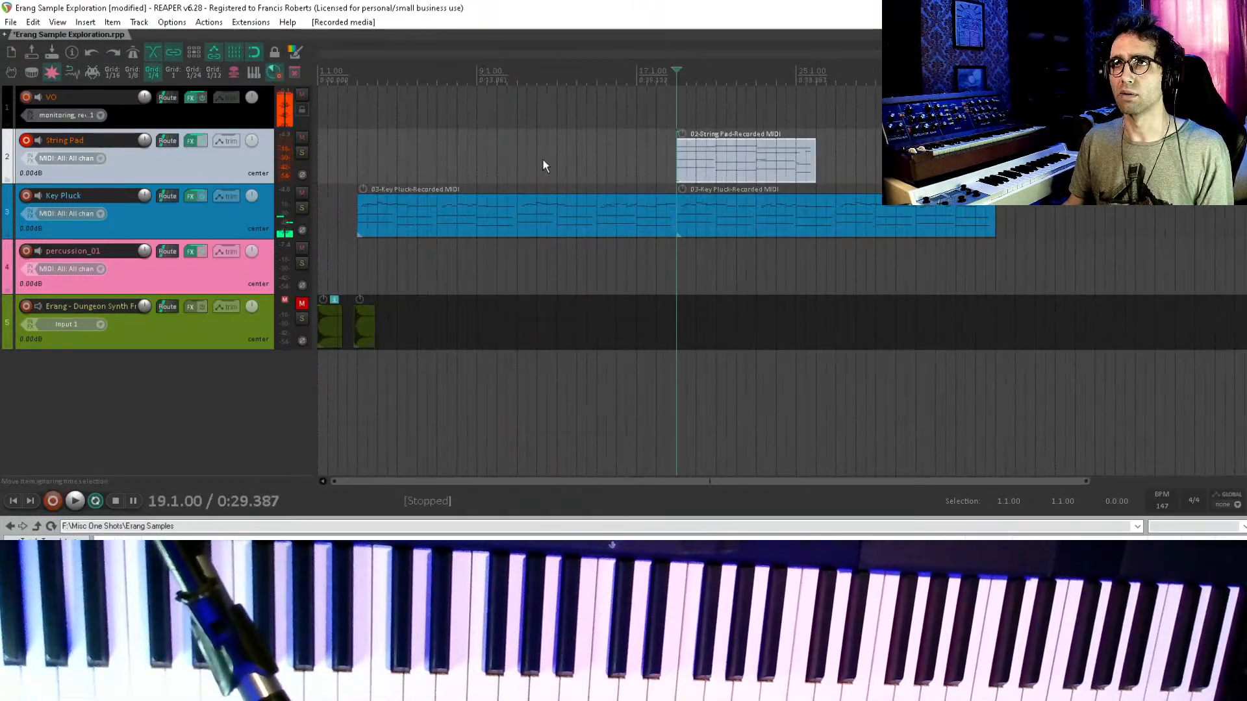
{"action": "key", "text": "ctrl+z"}
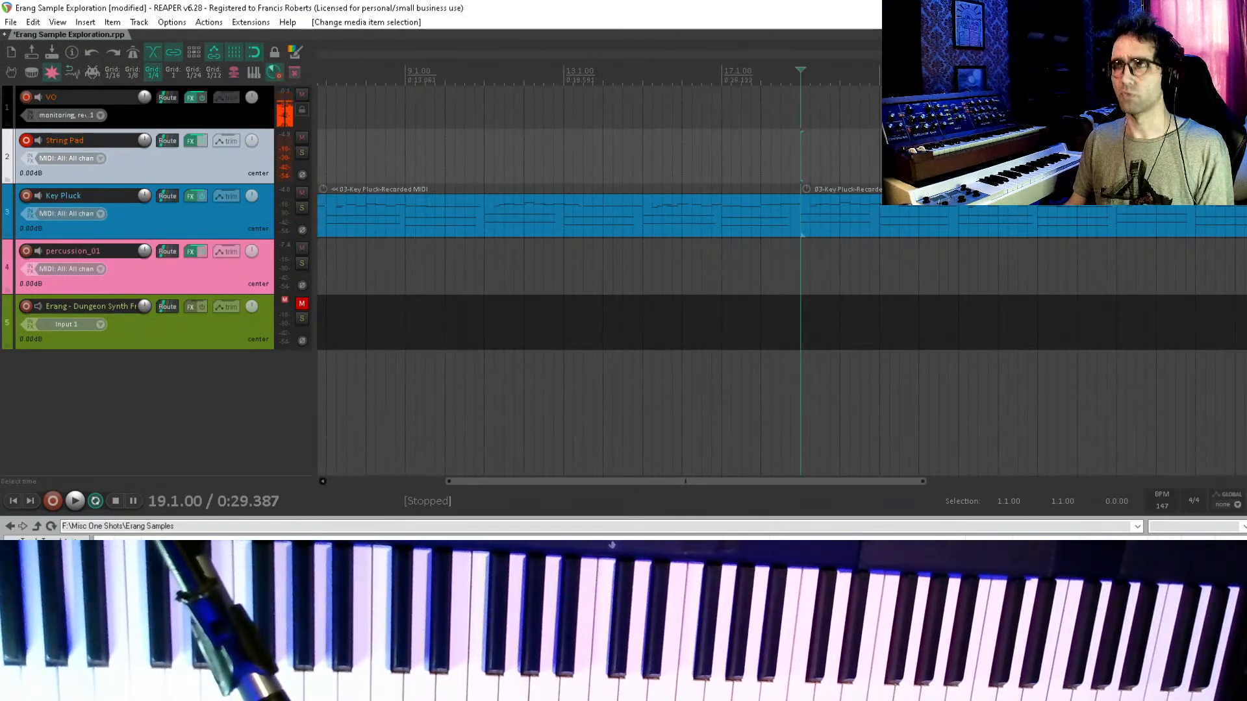
{"action": "key", "text": "ctrl+r"}
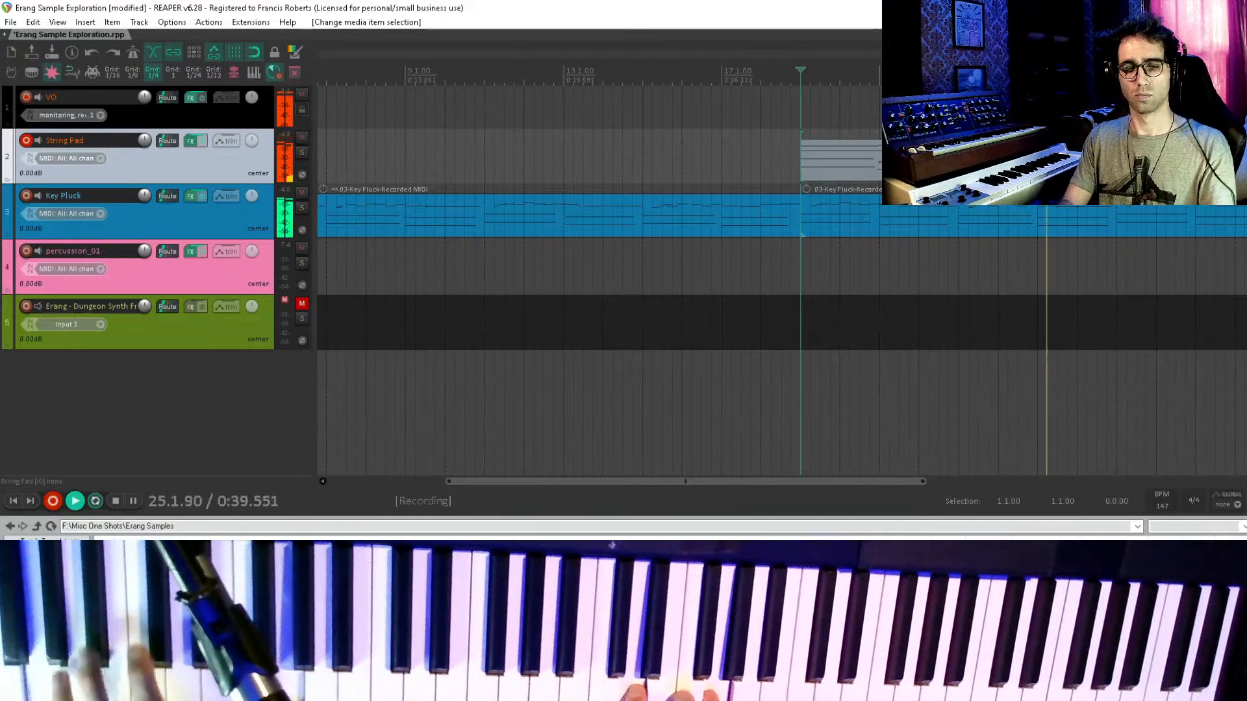
{"action": "key", "text": "space"}
{"action": "key", "text": "ctrl+z"}
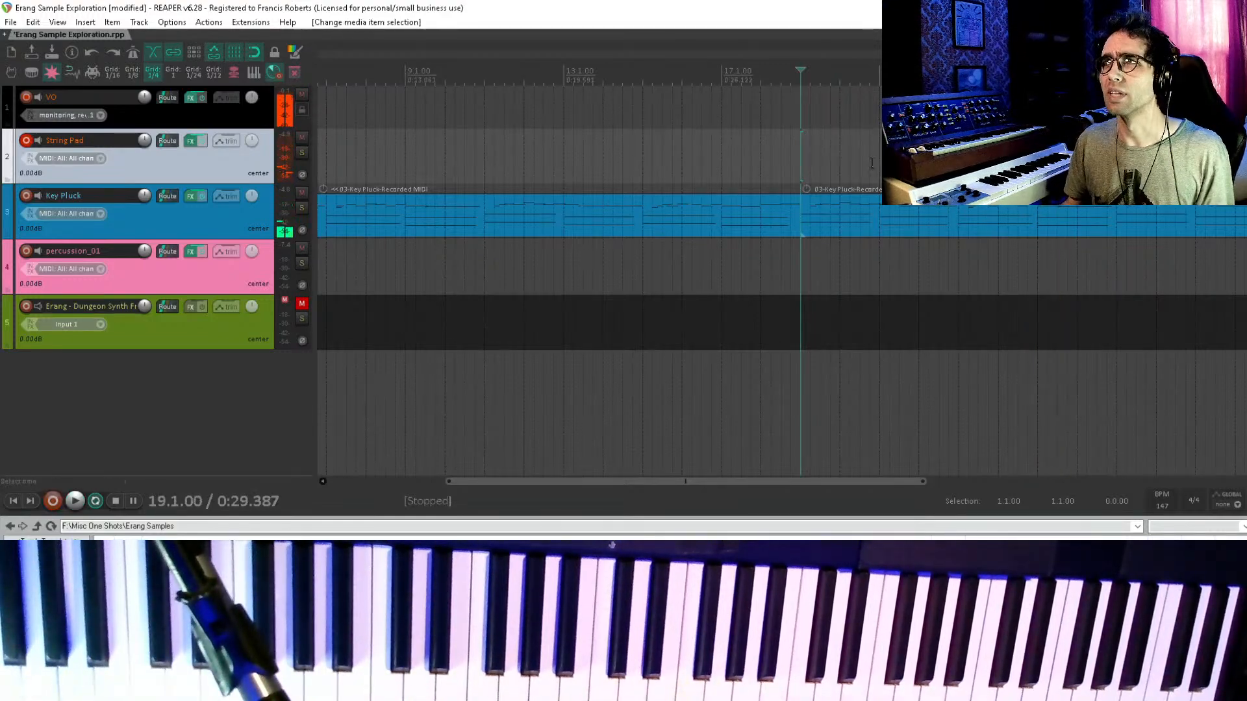
- Record a String Pad MIDI take of about 16 measures from measure 19 over the second Key Pluck item, and save the project
{"action": "scroll", "coordinate": [851, 172], "scroll_direction": "right", "scroll_amount": 2}
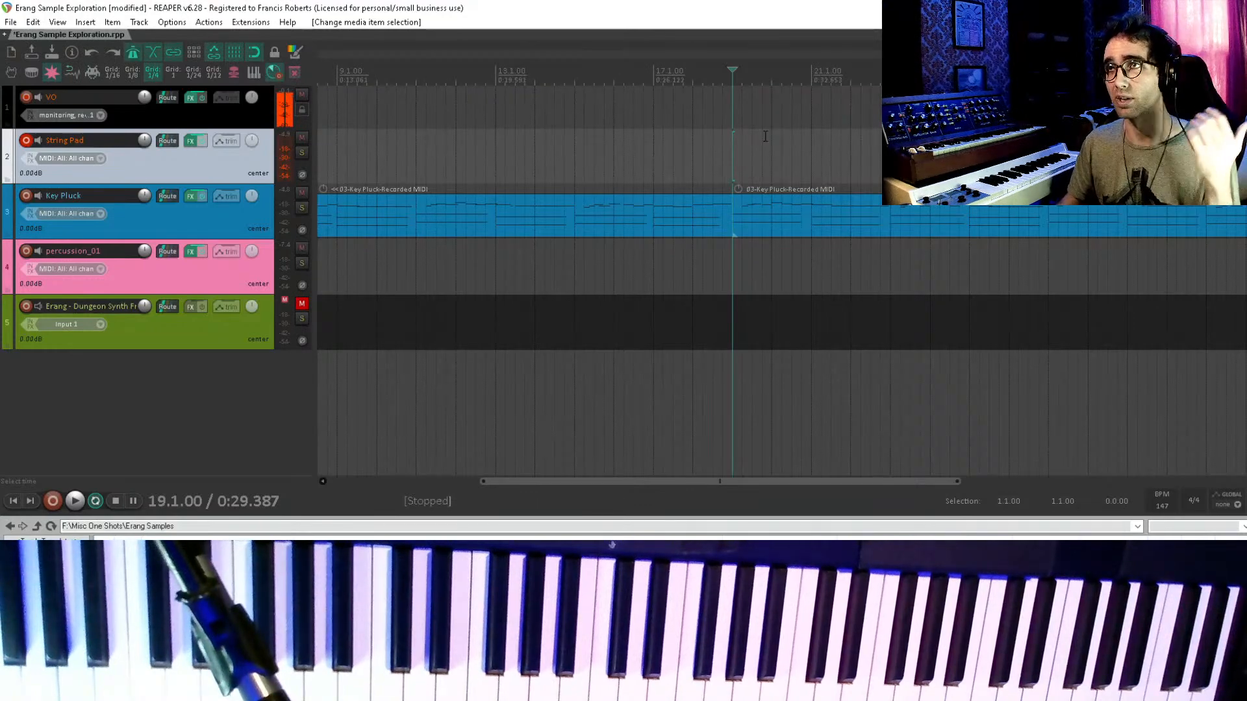
{"action": "scroll", "coordinate": [845, 132], "scroll_direction": "right", "scroll_amount": 3}
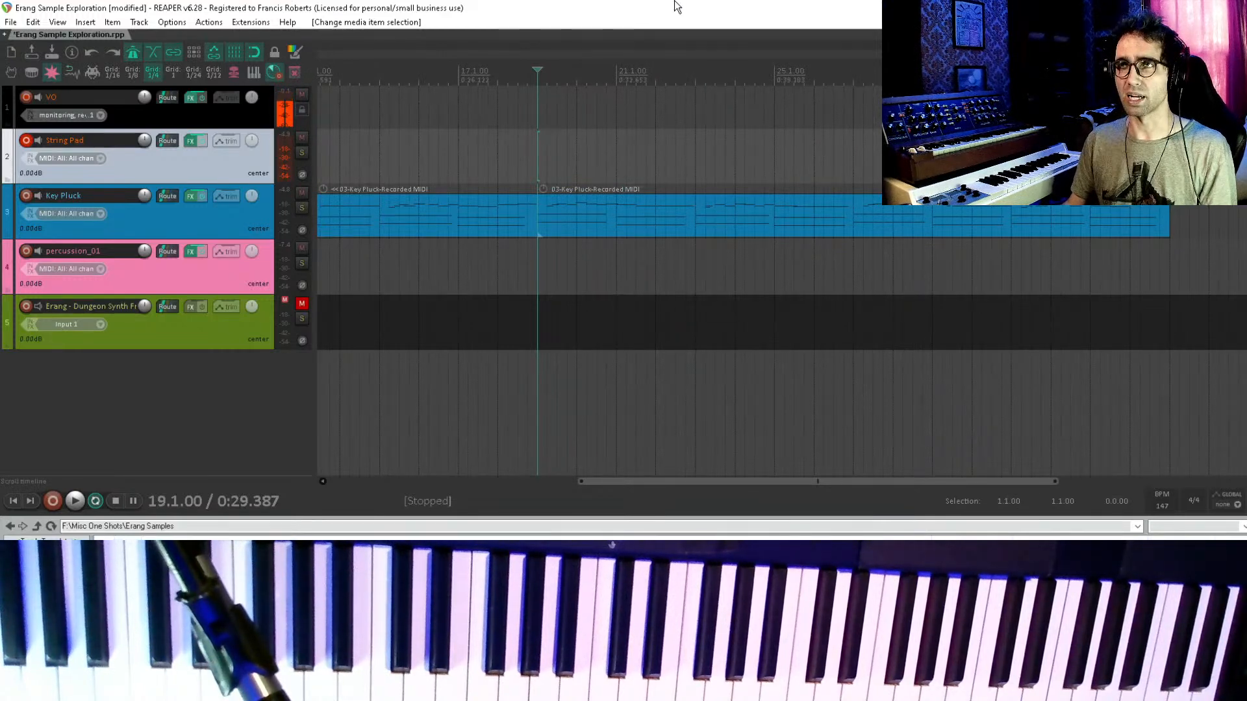
{"action": "key", "text": "ctrl+r"}
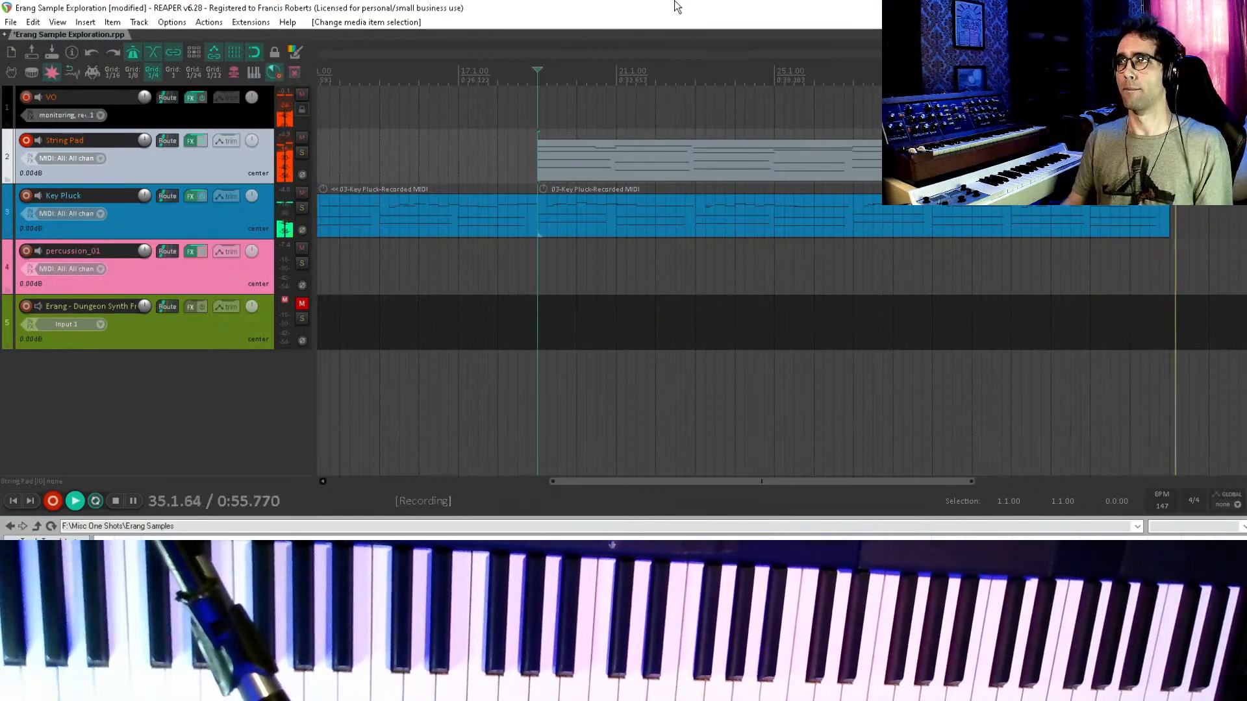
{"action": "key", "text": "space"}
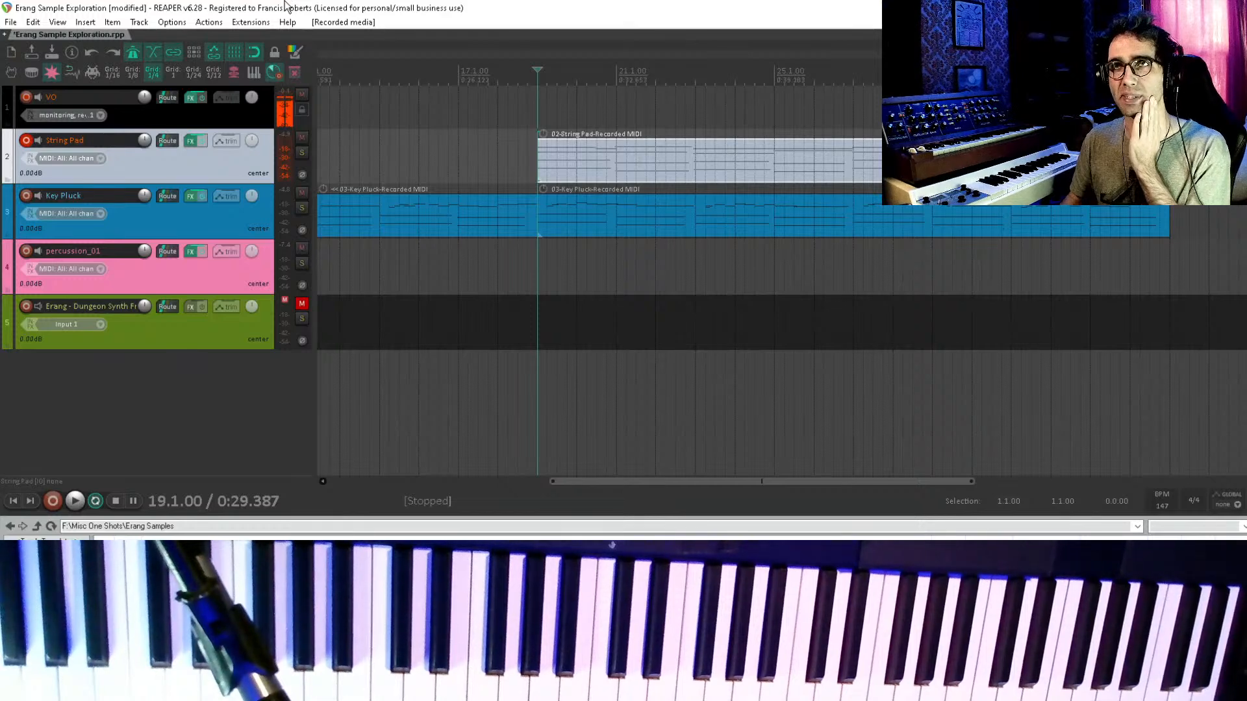
{"action": "key", "text": "ctrl+s"}
- Quantize the positions of all notes in the String Pad recording to the grid at 100% strength, and trim the item's end to measure 35
{"action": "left_click", "coordinate": [1031, 166]}
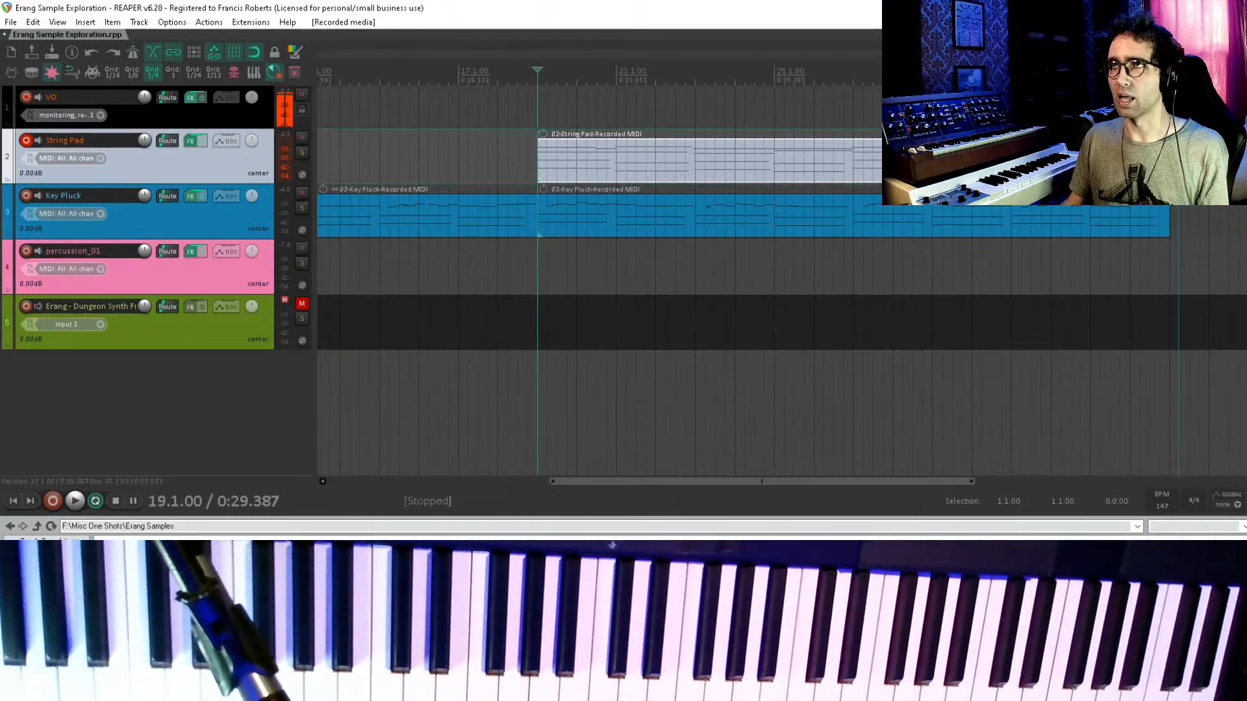
{"action": "double_click", "coordinate": [1031, 163]}
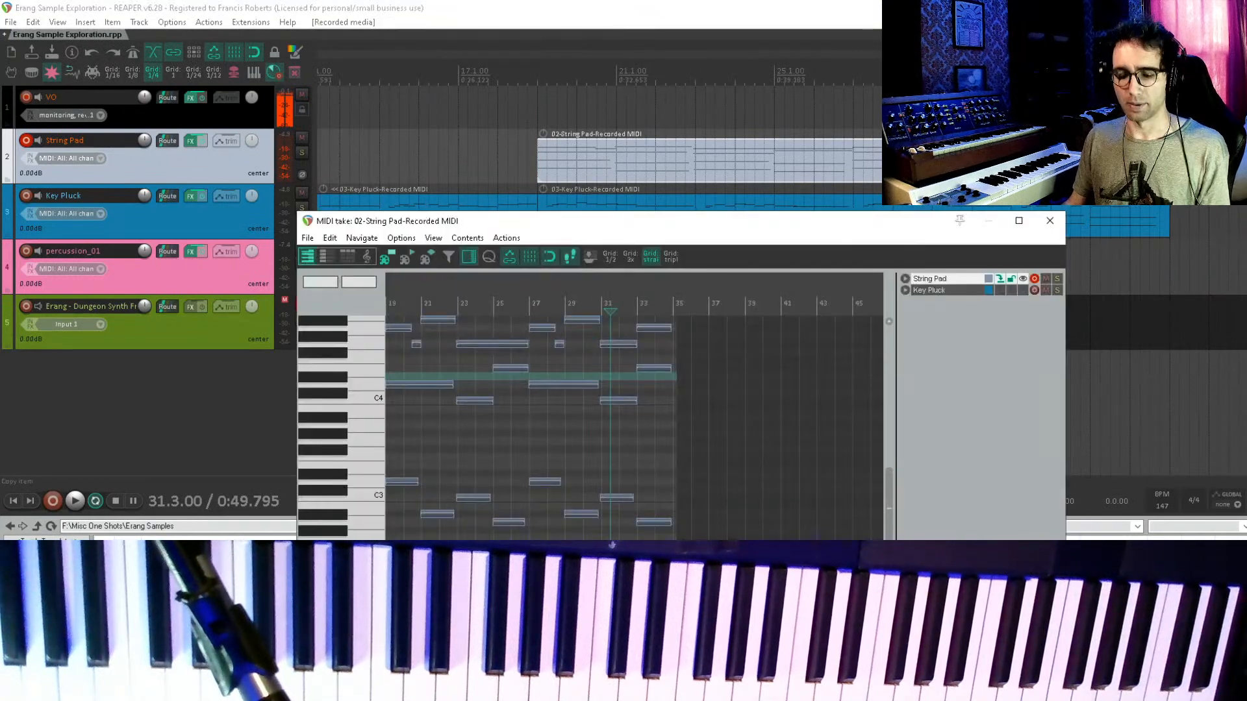
{"action": "key", "text": "ctrl+a"}
{"action": "key", "text": "q"}
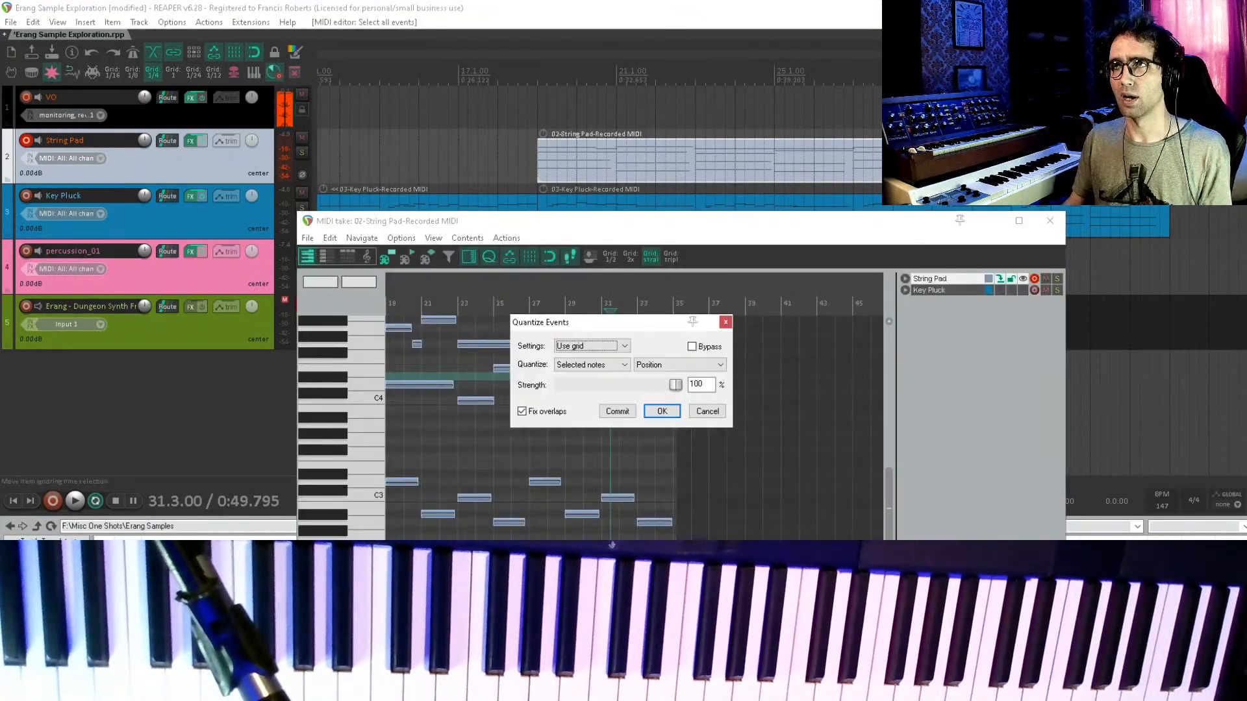
{"action": "key", "text": "Return"}
{"action": "key", "text": "Escape"}
{"action": "left_click_drag", "start_coordinate": [1183, 160], "coordinate": [1169, 160]}
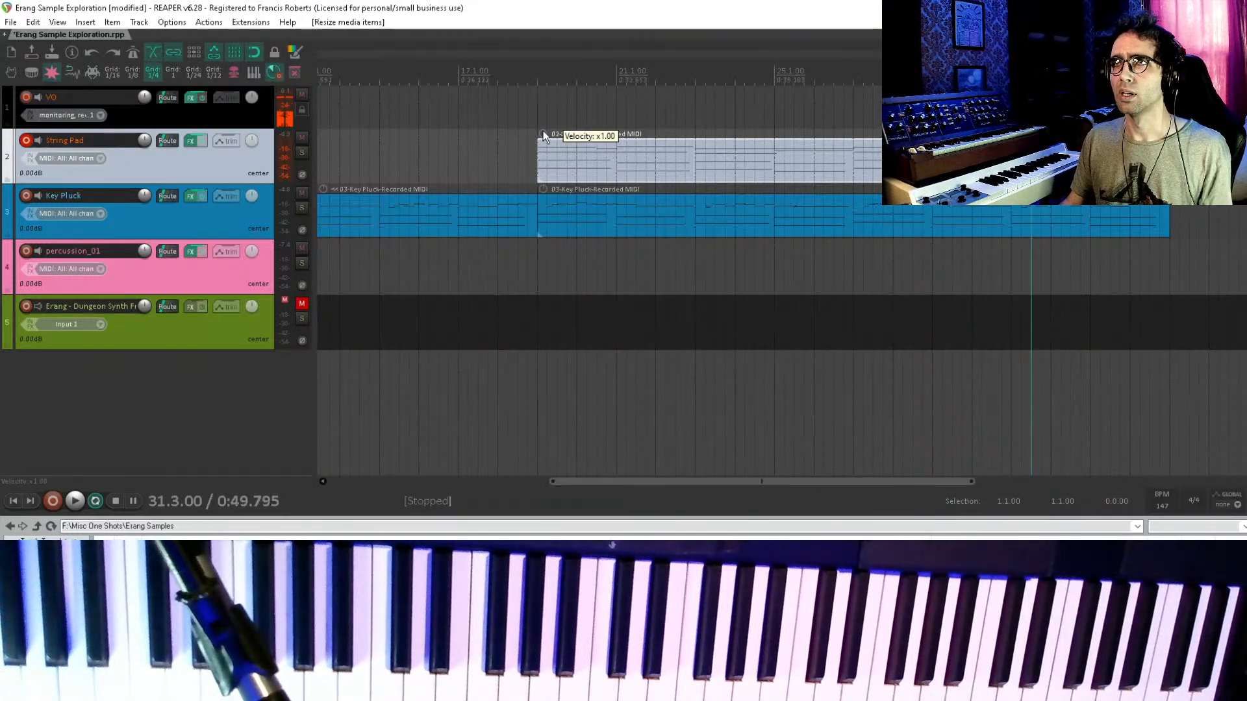
- Make a time selection from measure 3 to measure 35 and play it back looped with the VO track disarmed
{"action": "scroll", "coordinate": [563, 139], "scroll_direction": "down", "scroll_amount": 2}
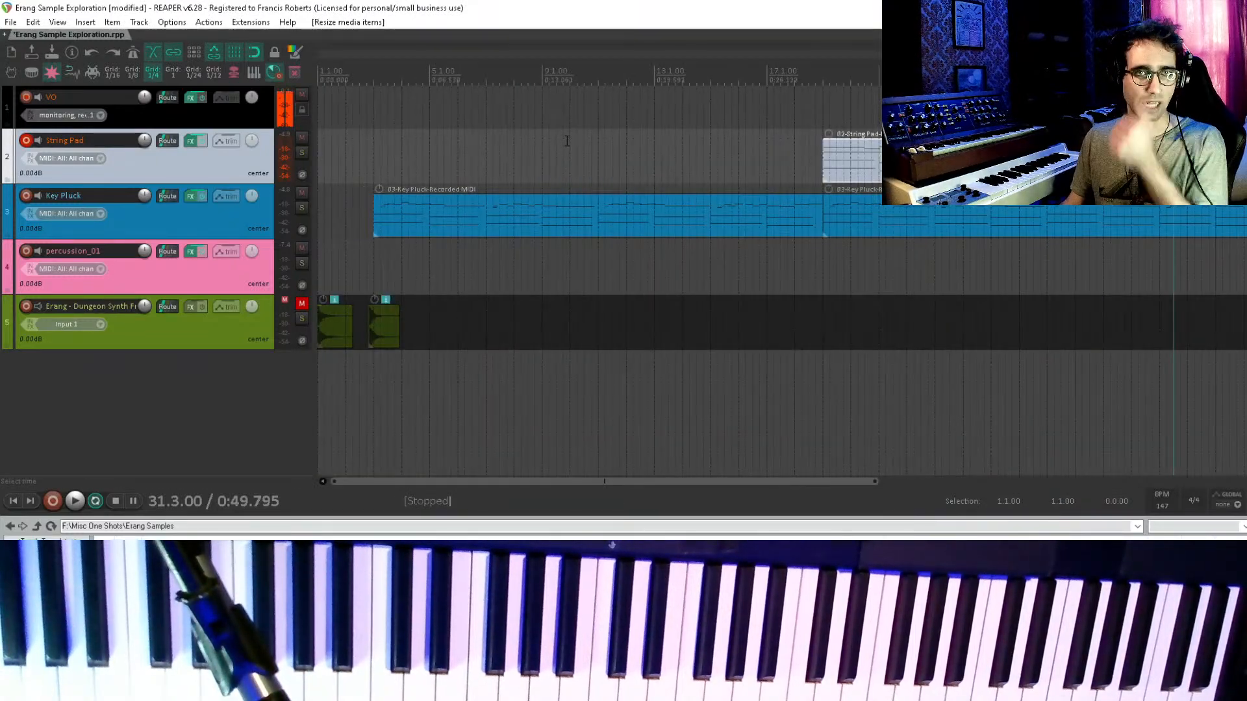
{"action": "left_click", "coordinate": [377, 162]}
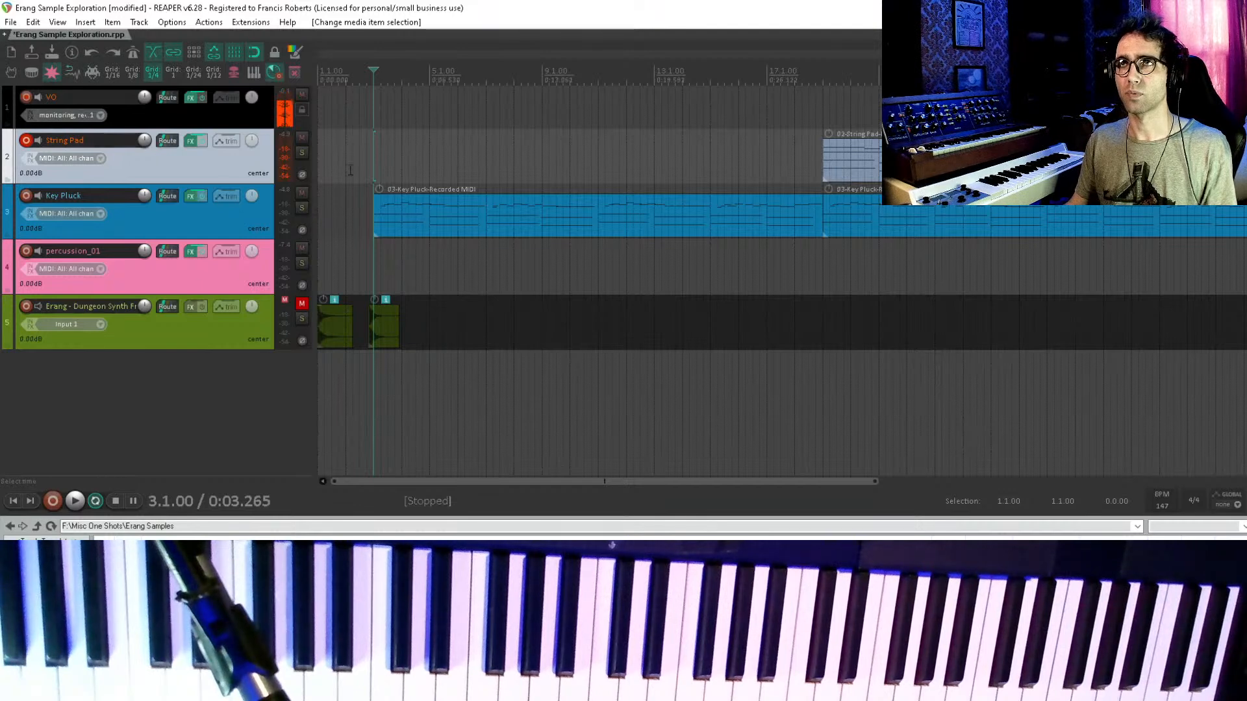
{"action": "left_click_drag", "start_coordinate": [374, 151], "coordinate": [1246, 156]}
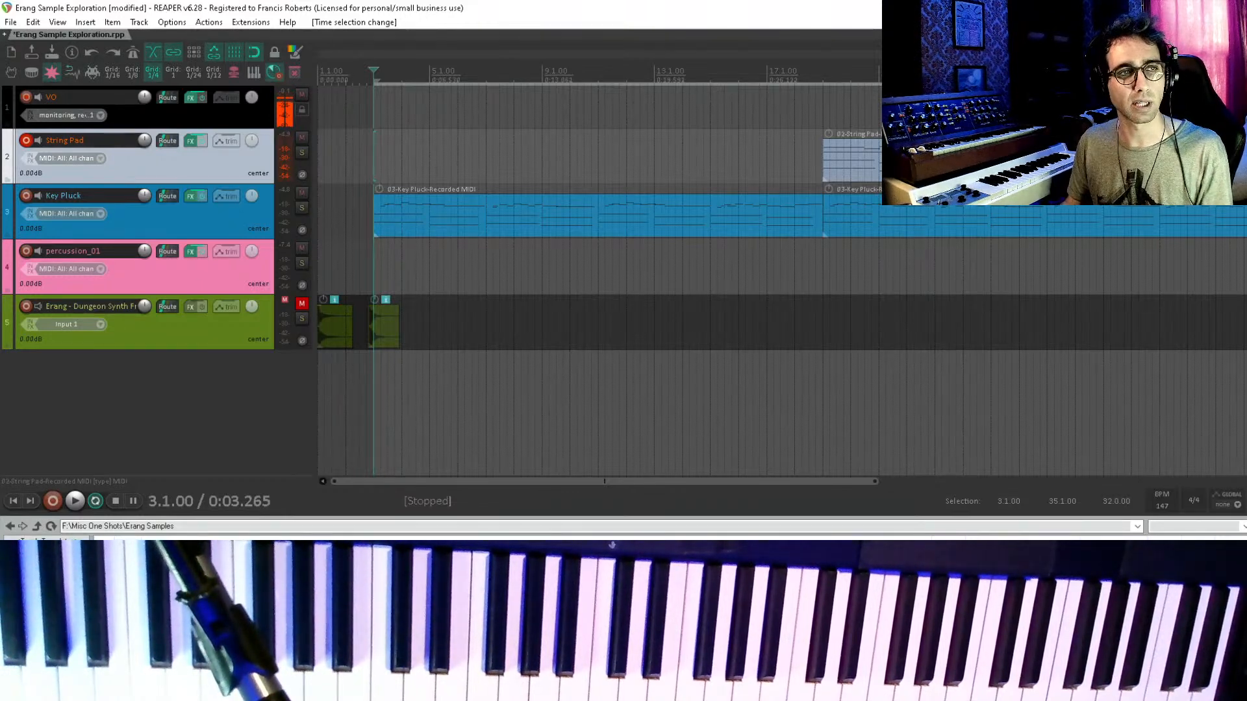
{"action": "key", "text": "space"}
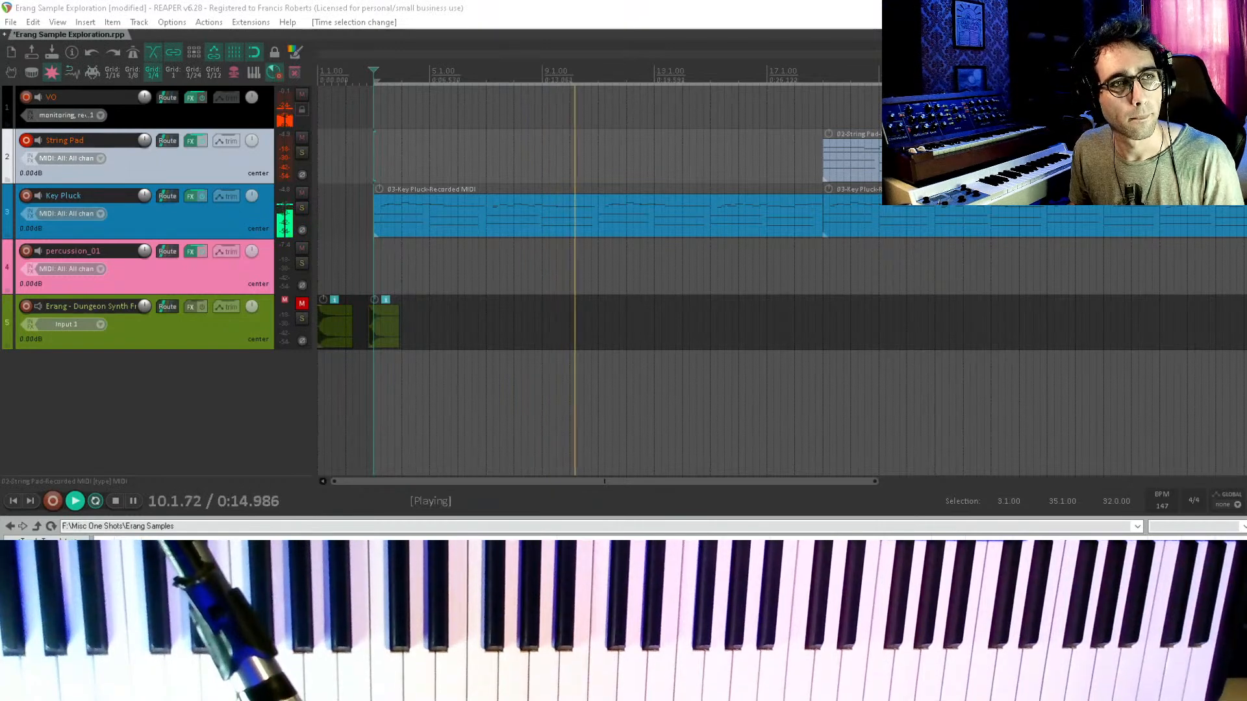
{"action": "left_click", "coordinate": [26, 97]}
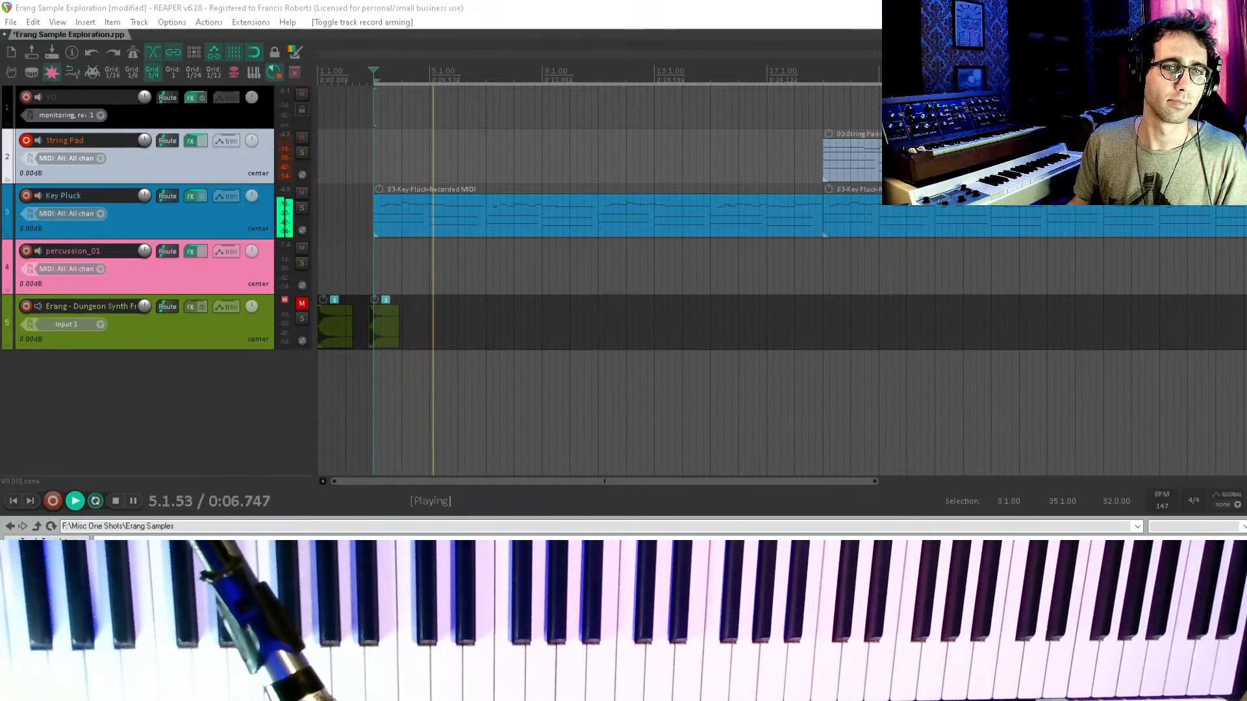
{"action": "key", "text": "space"}
- Rearm the VO track, disarm String Pad, and save the project
{"action": "left_click", "coordinate": [27, 97]}
{"action": "left_click", "coordinate": [28, 139]}
{"action": "key", "text": "ctrl+s"}
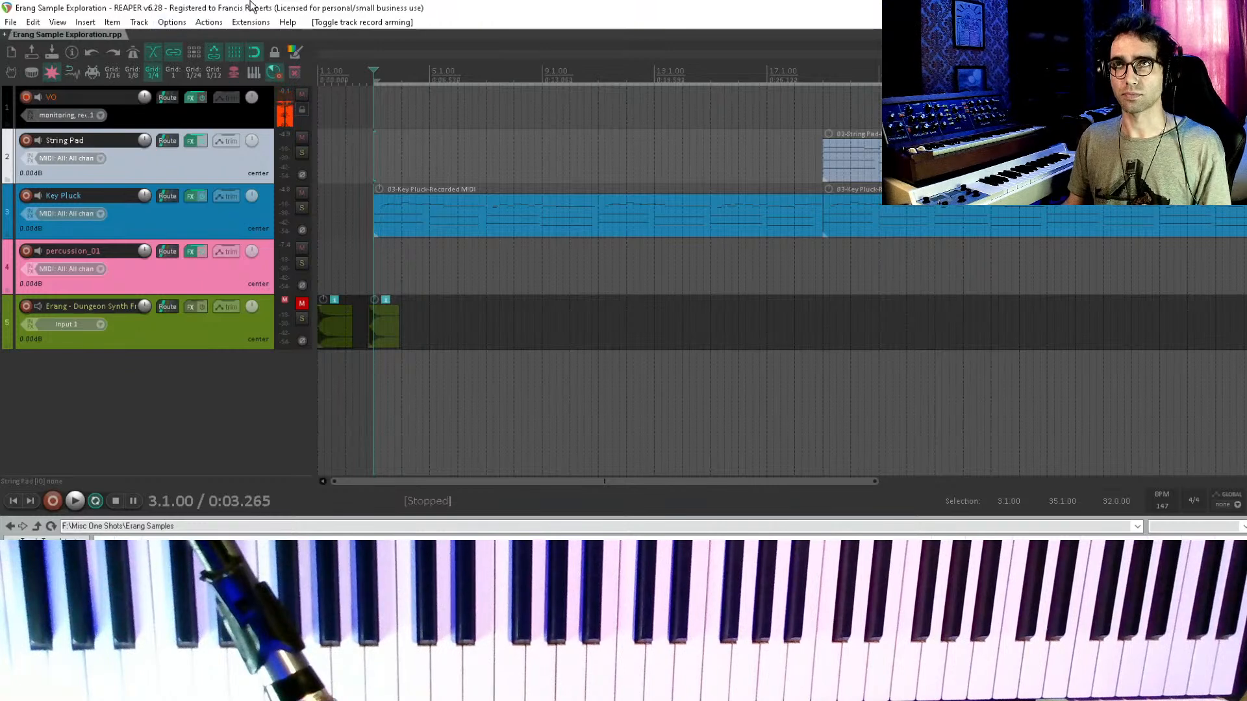
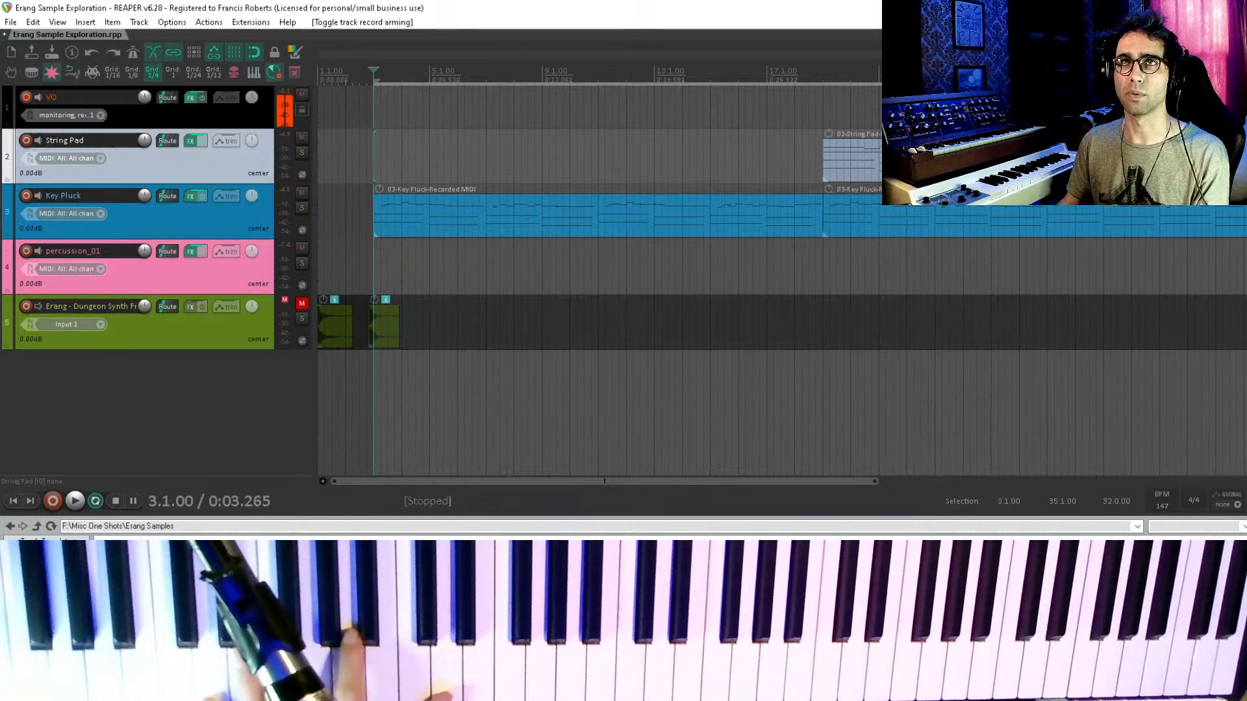
{"action": "left_click", "coordinate": [27, 194]}
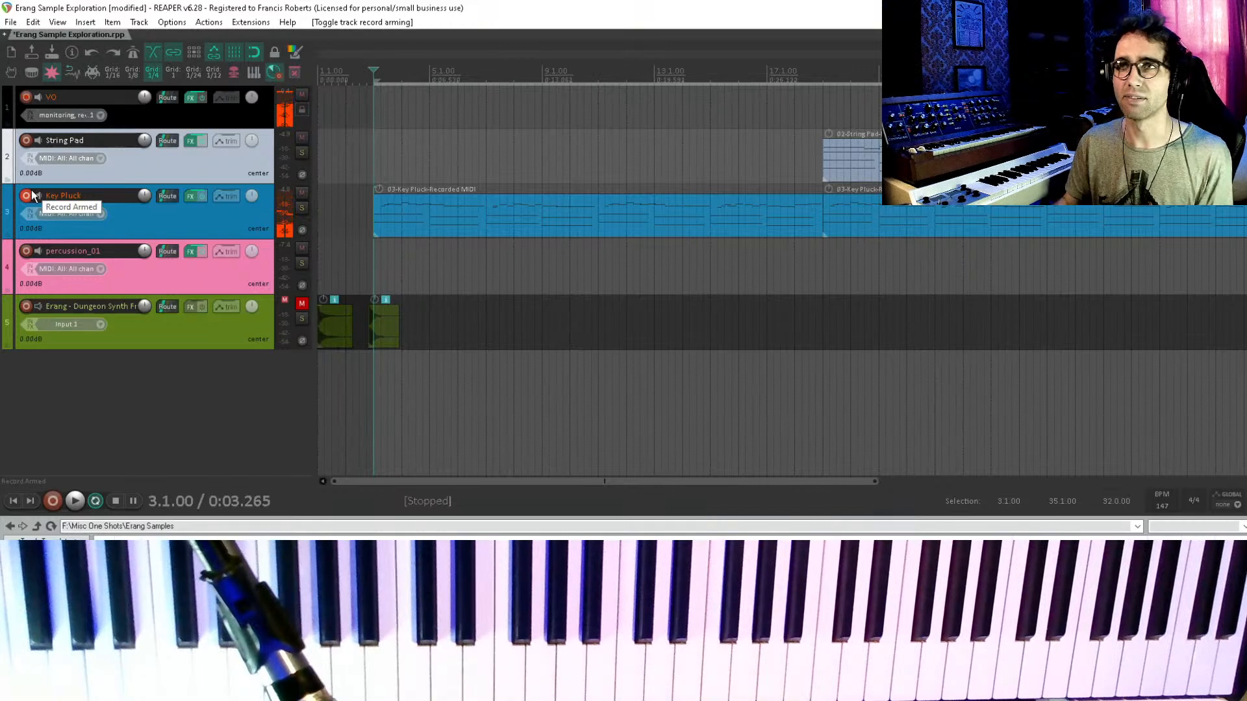
{"action": "left_click", "coordinate": [31, 196]}
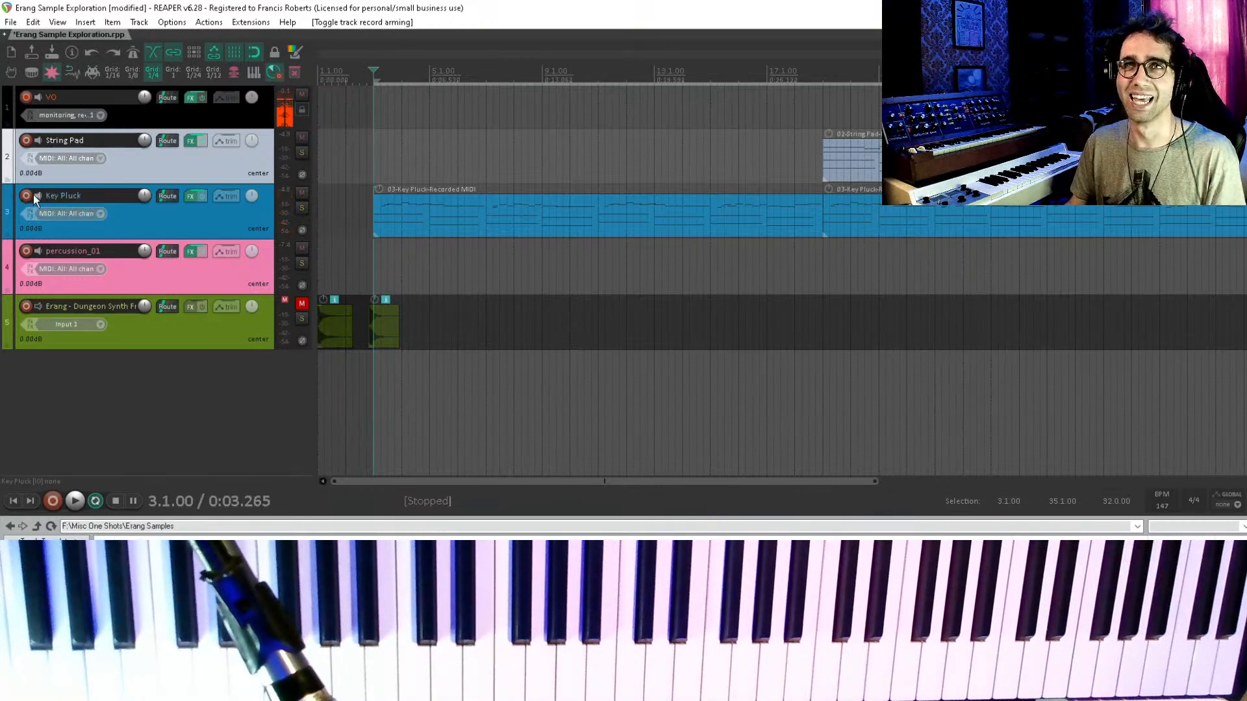
{"action": "scroll", "coordinate": [623, 184], "scroll_direction": "right", "scroll_amount": 2}
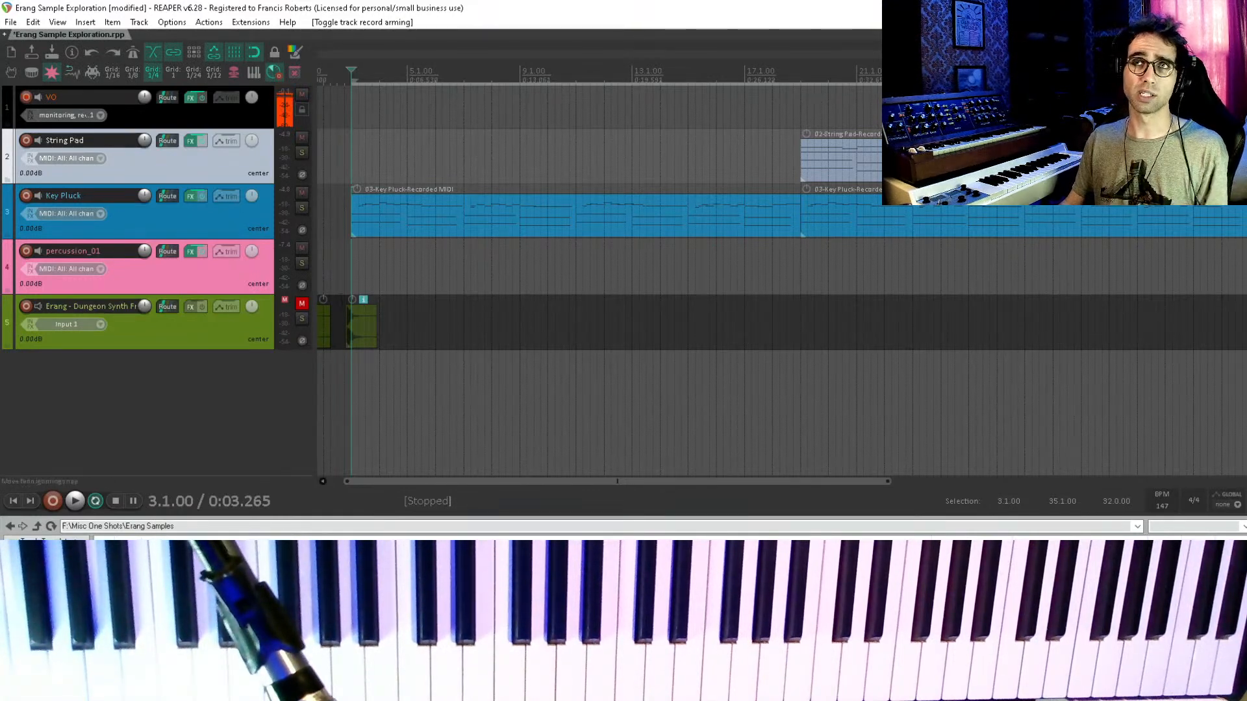
{"action": "left_click", "coordinate": [258, 397]}
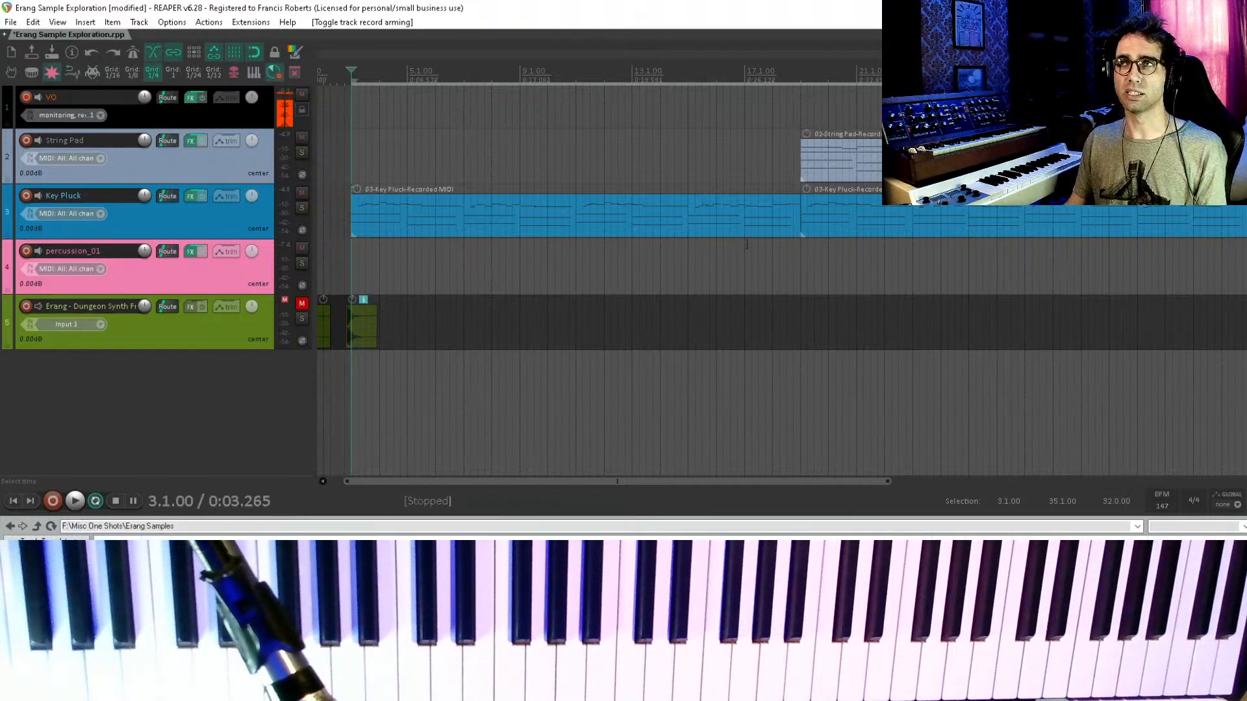
- Place the edit cursor at measure 19, where the String Pad item begins, and arm String Pad for recording
{"action": "left_click_drag", "start_coordinate": [955, 114], "coordinate": [910, 261]}
{"action": "left_click", "coordinate": [912, 273]}
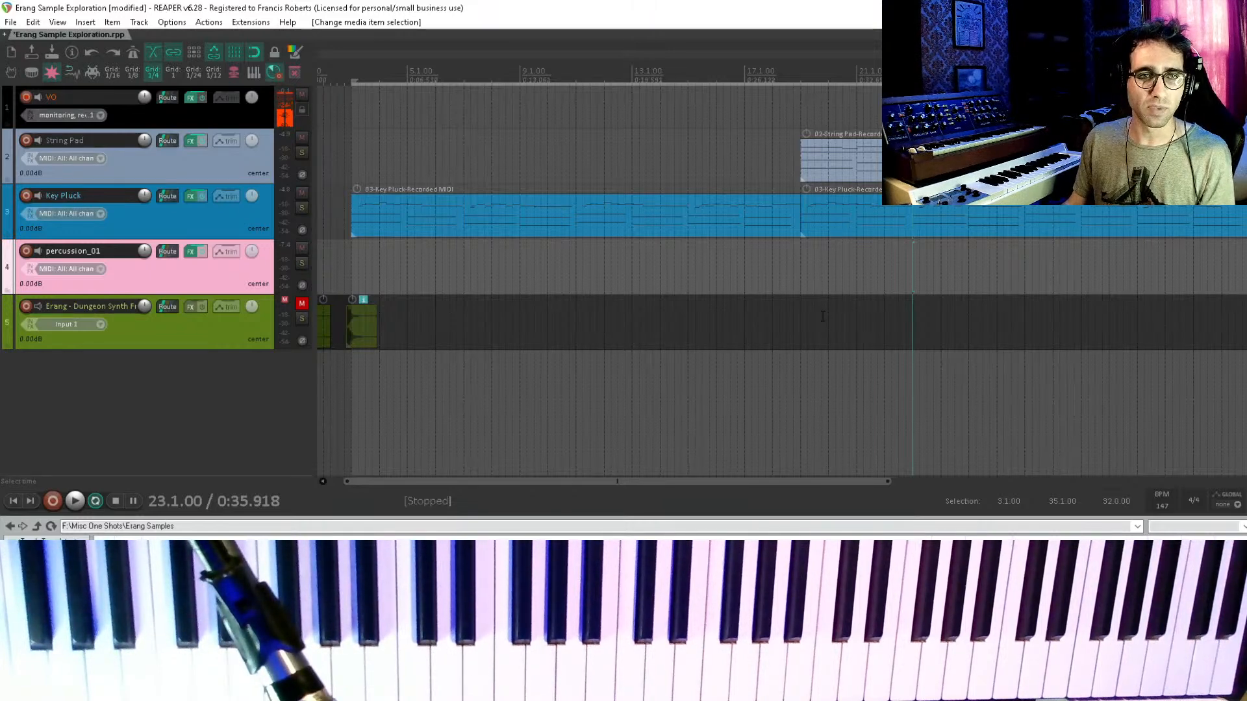
{"action": "left_click", "coordinate": [796, 259]}
{"action": "left_click_drag", "start_coordinate": [899, 360], "coordinate": [734, 368]}
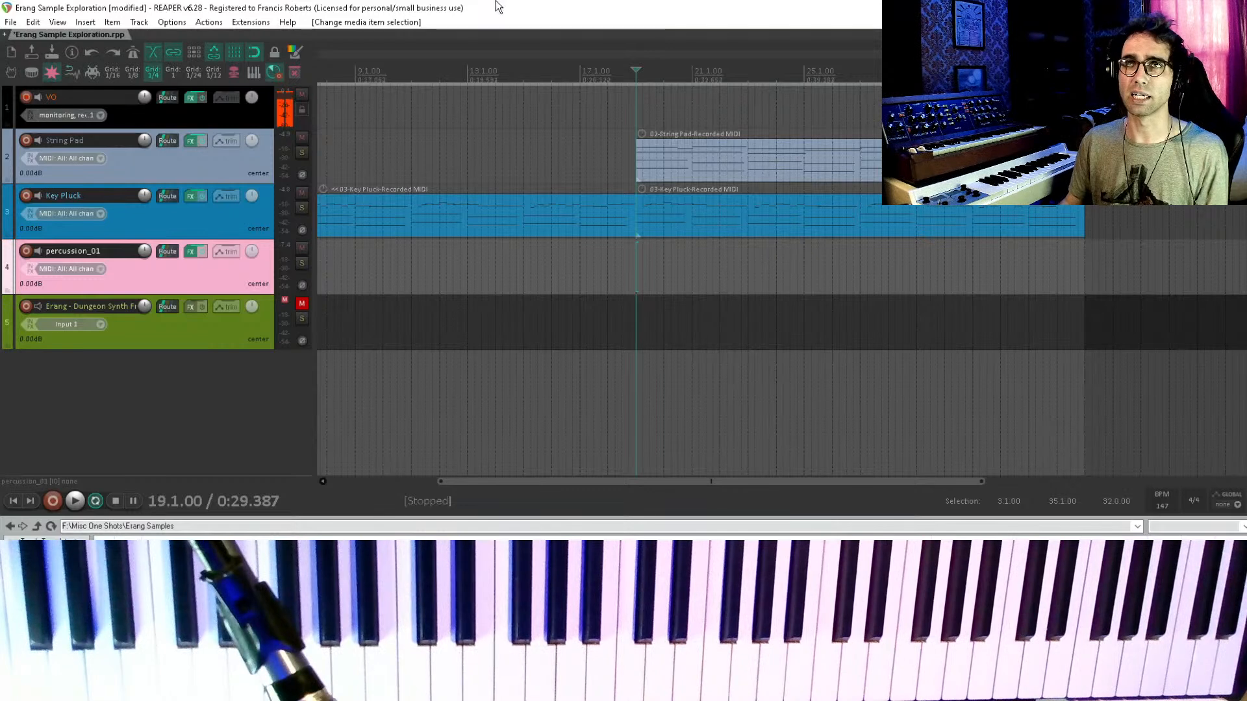
{"action": "left_click", "coordinate": [26, 141]}
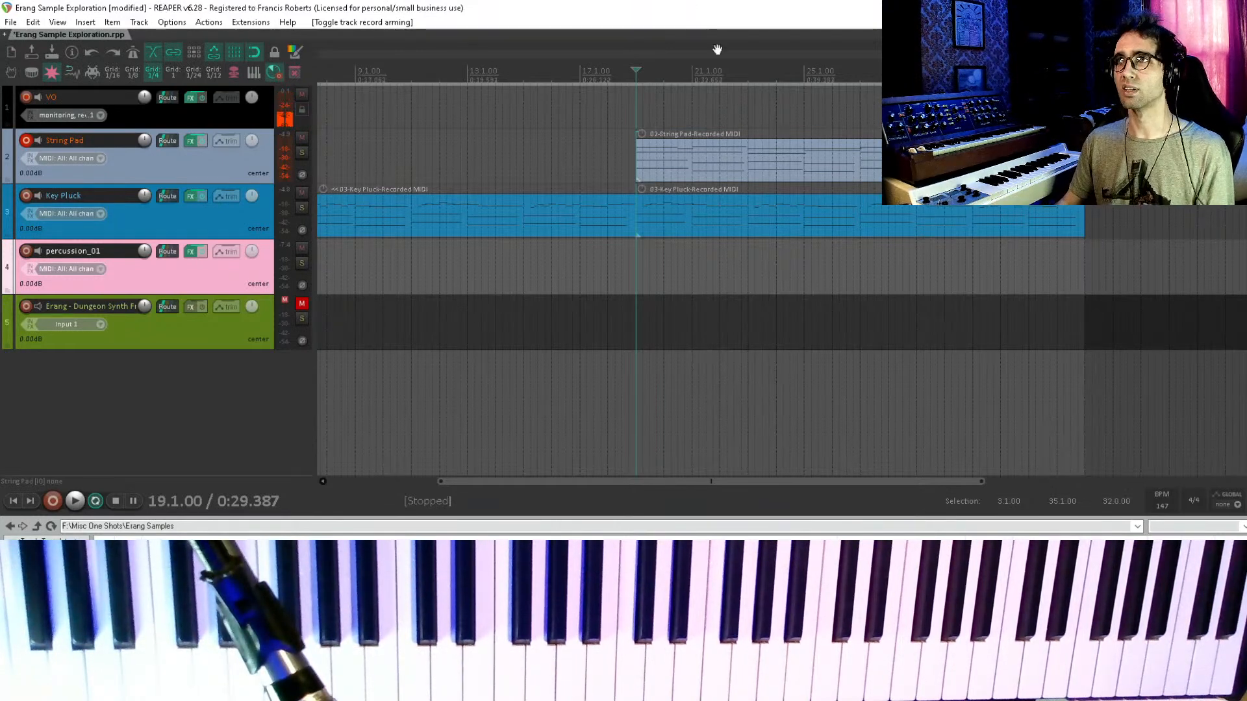
{"action": "scroll", "coordinate": [729, 111], "scroll_direction": "right", "scroll_amount": 3}
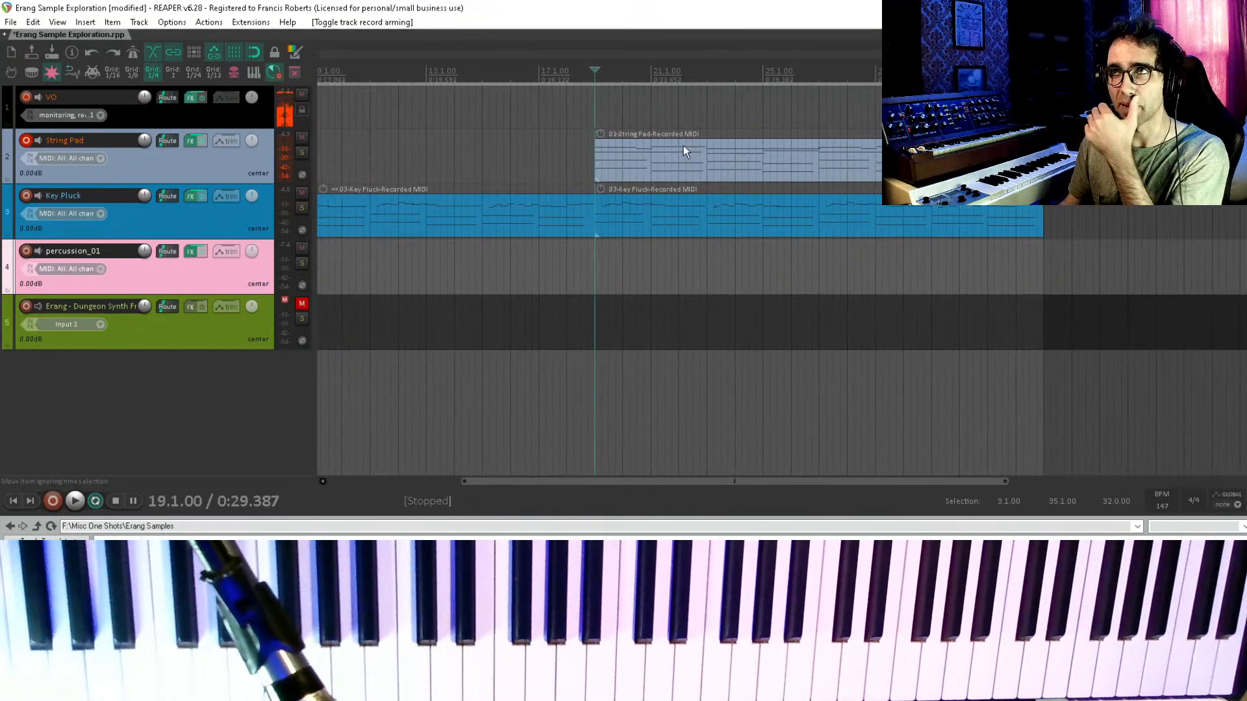
- Save the project
{"action": "scroll", "coordinate": [699, 182], "scroll_direction": "down", "scroll_amount": 2}
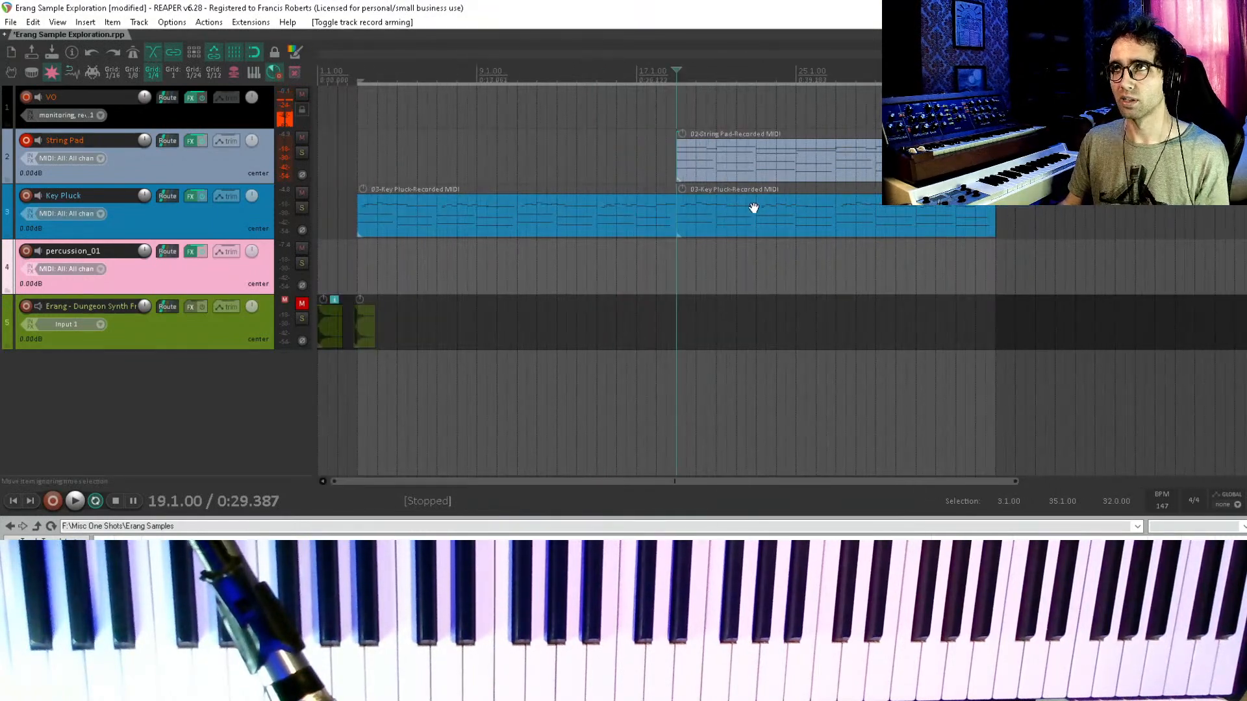
{"action": "key", "text": "ctrl+s"}
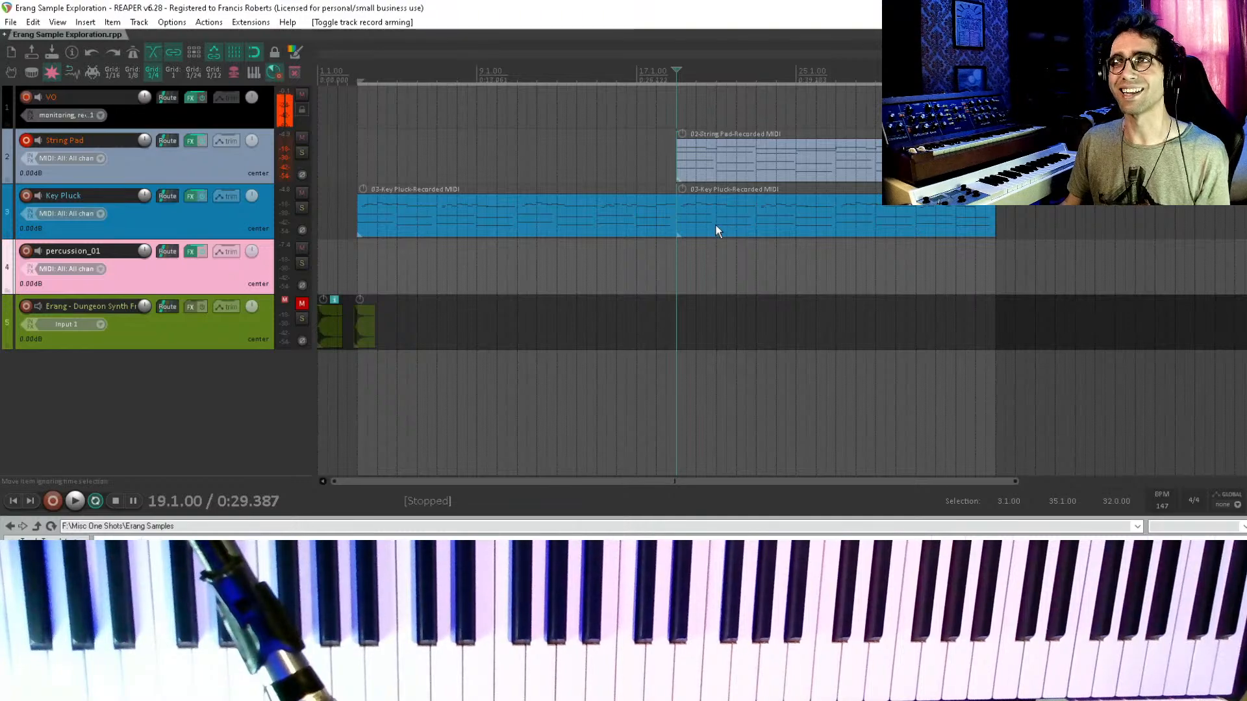
{"action": "scroll", "coordinate": [760, 197], "scroll_direction": "up", "scroll_amount": 1}
{"action": "left_click_drag", "start_coordinate": [804, 187], "coordinate": [676, 235]}
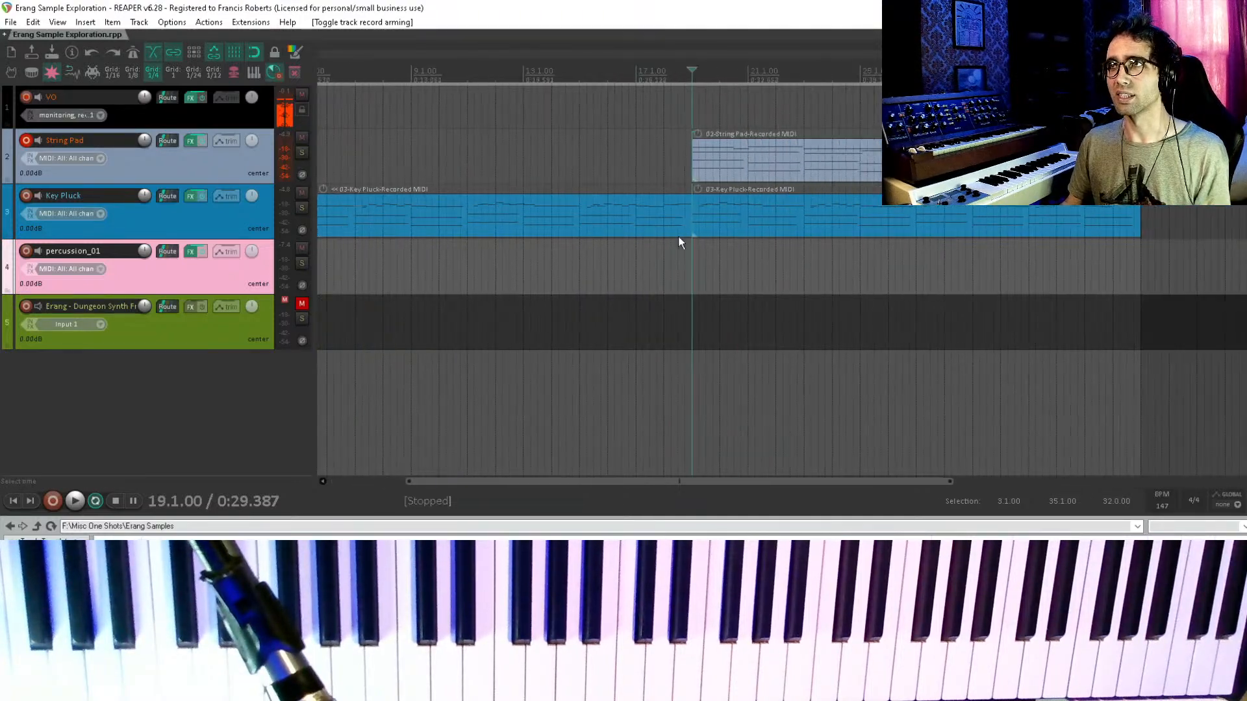
{"action": "scroll", "coordinate": [877, 190], "scroll_direction": "down", "scroll_amount": 1}
{"action": "left_click_drag", "start_coordinate": [877, 190], "coordinate": [745, 276]}
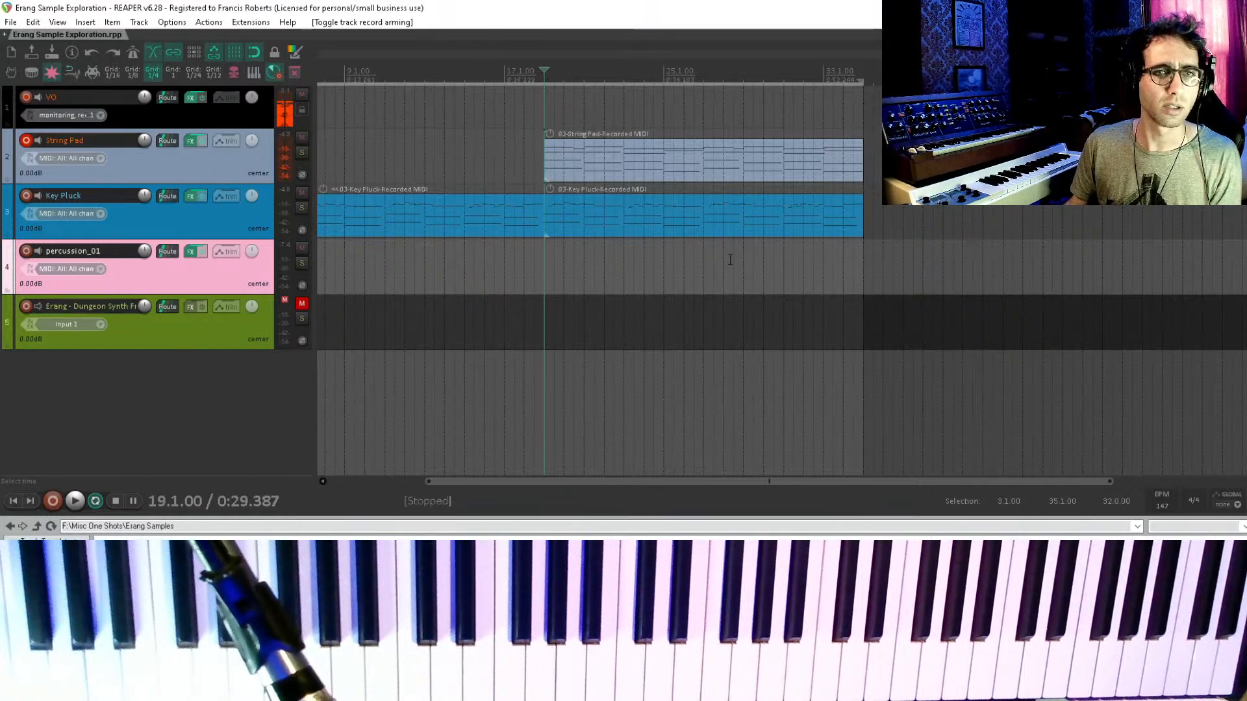
{"action": "scroll", "coordinate": [723, 224], "scroll_direction": "right", "scroll_amount": 2}
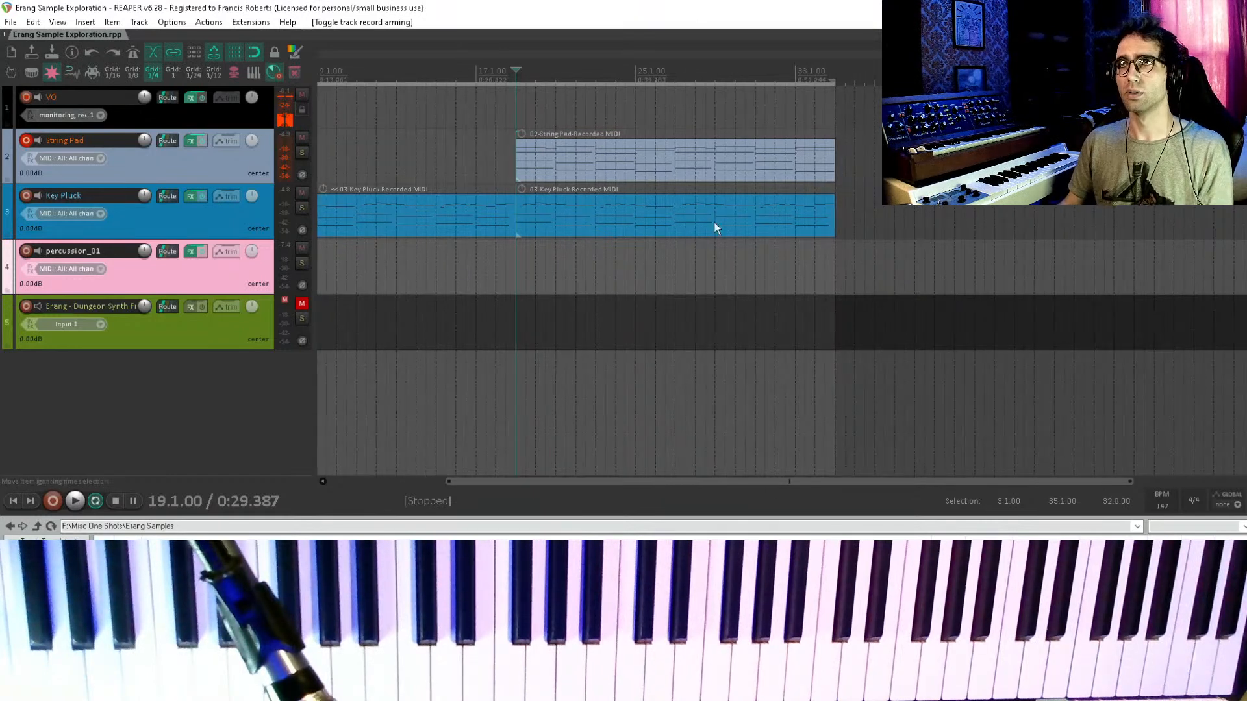
{"action": "scroll", "coordinate": [715, 237], "scroll_direction": "right", "scroll_amount": 3}
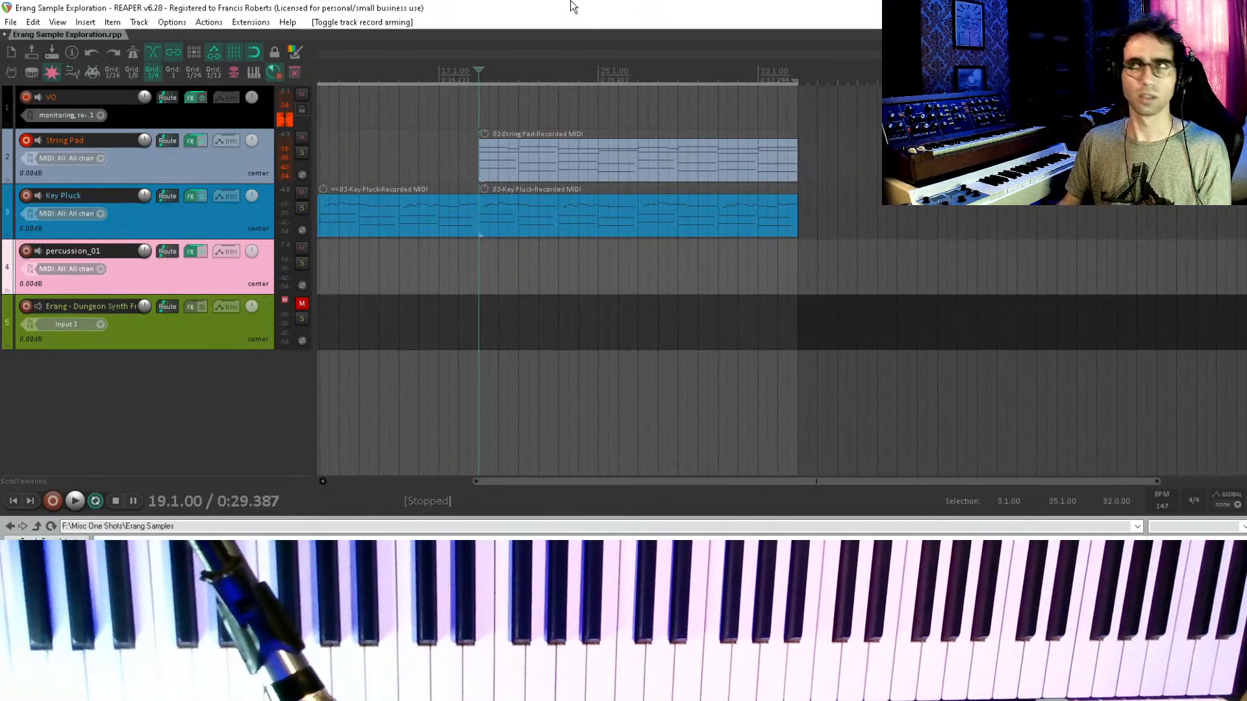
{"action": "scroll", "coordinate": [551, 284], "scroll_direction": "right", "scroll_amount": 1}
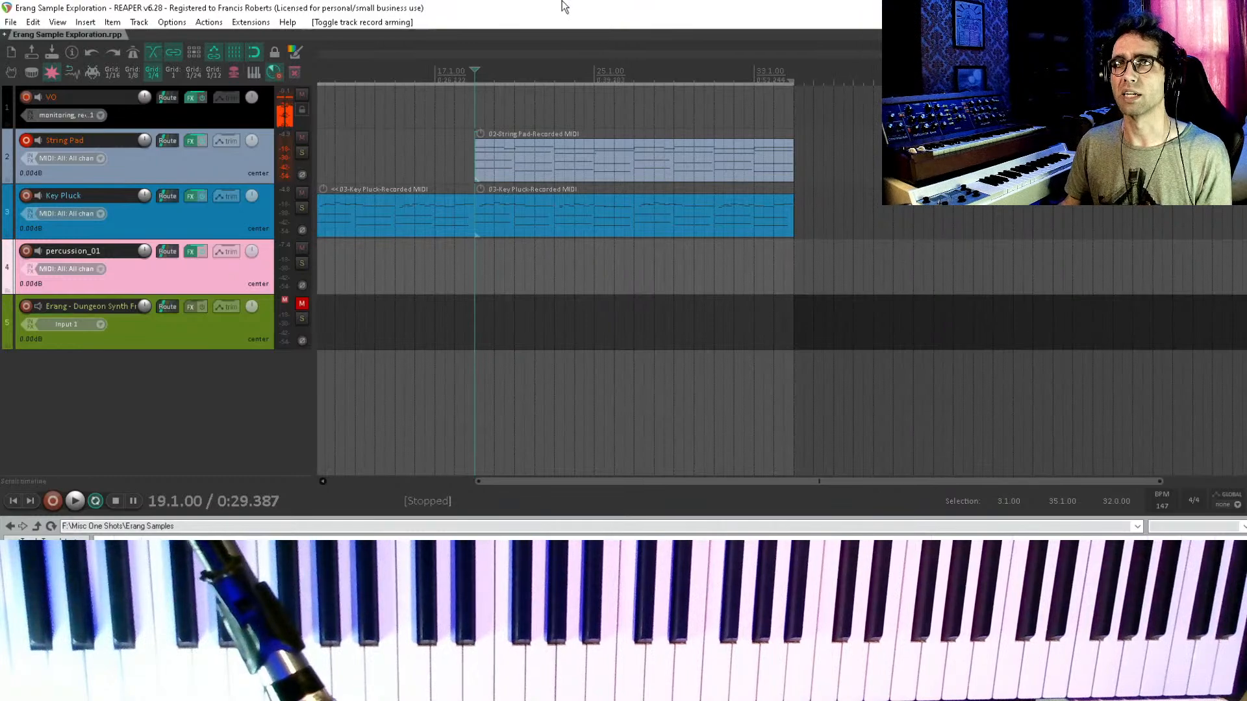
- Remove the time selection and unmute the Erang - Dungeon Synth sample track
{"action": "key", "text": "Escape"}
{"action": "left_click_drag", "start_coordinate": [513, 223], "coordinate": [1104, 237]}
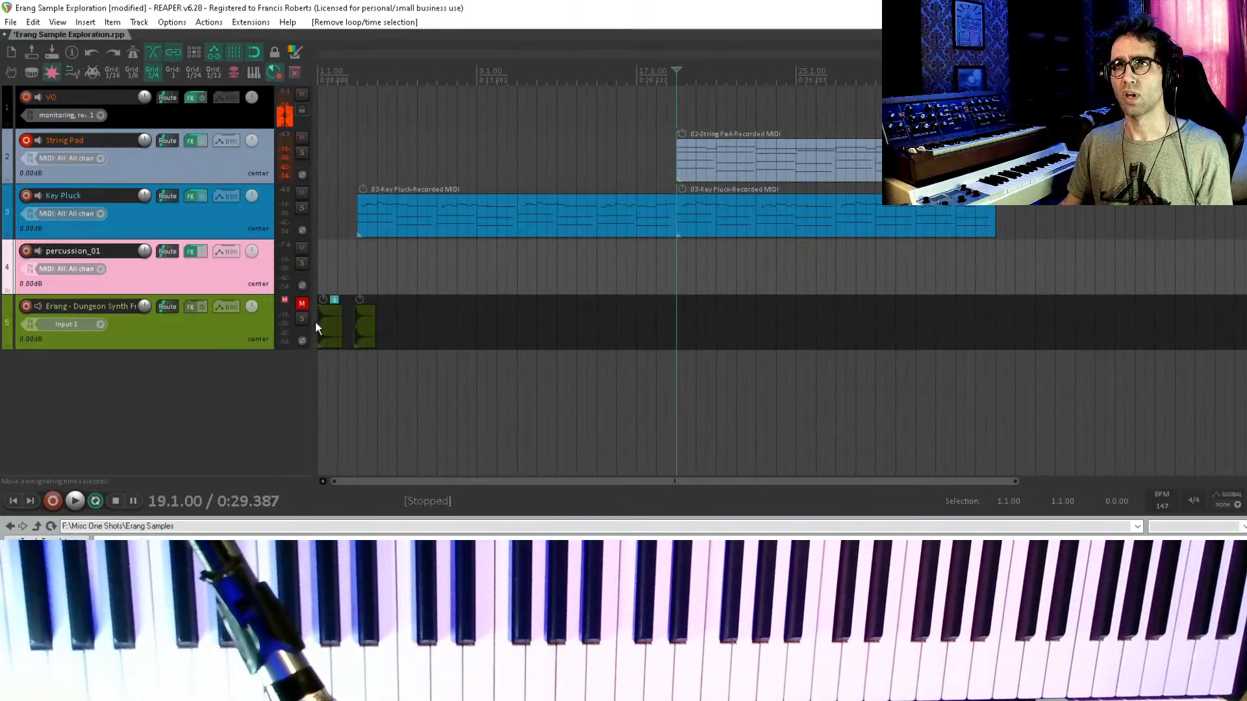
{"action": "left_click", "coordinate": [302, 303]}
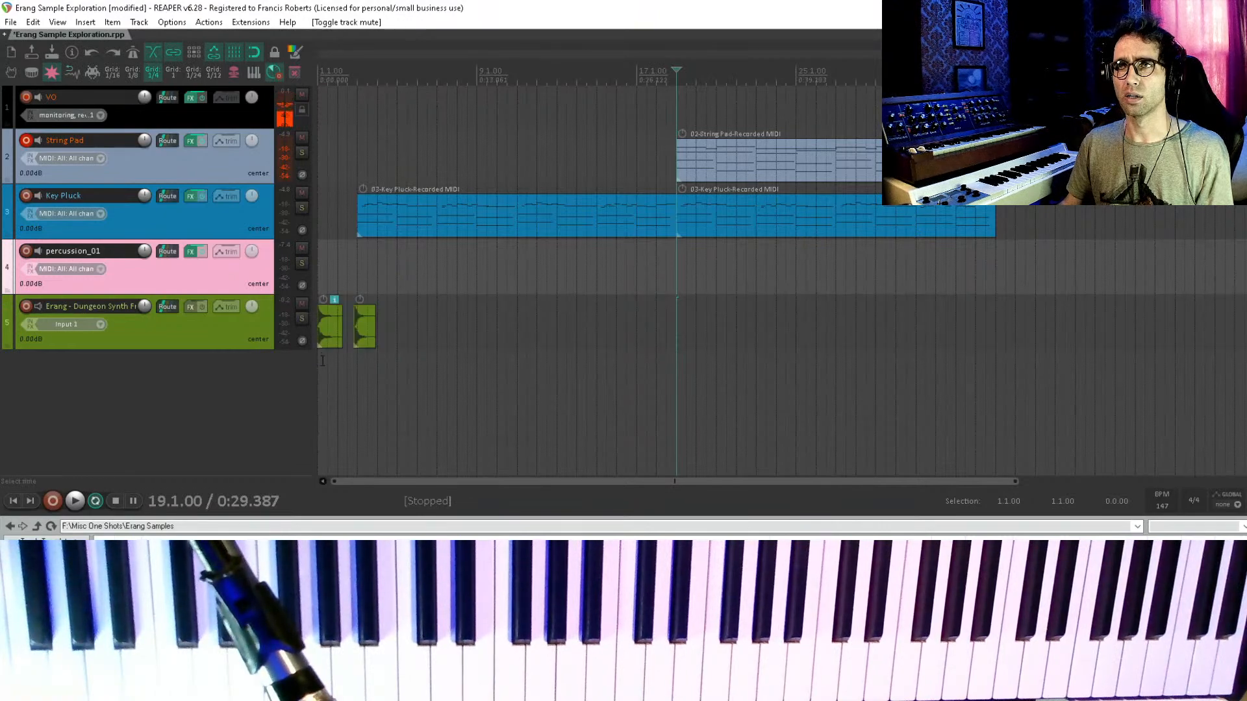
- Audition the percussion samples, placing the 03 percussion_01_C item at measure 18 and the 10 percussion_02_C item at measure 20
{"action": "left_click_drag", "start_coordinate": [332, 336], "coordinate": [692, 333]}
{"action": "left_click", "coordinate": [686, 365]}
{"action": "left_click_drag", "start_coordinate": [365, 334], "coordinate": [344, 341]}
{"action": "left_click", "coordinate": [346, 367]}
{"action": "left_click", "coordinate": [337, 371]}
{"action": "key", "text": "space"}
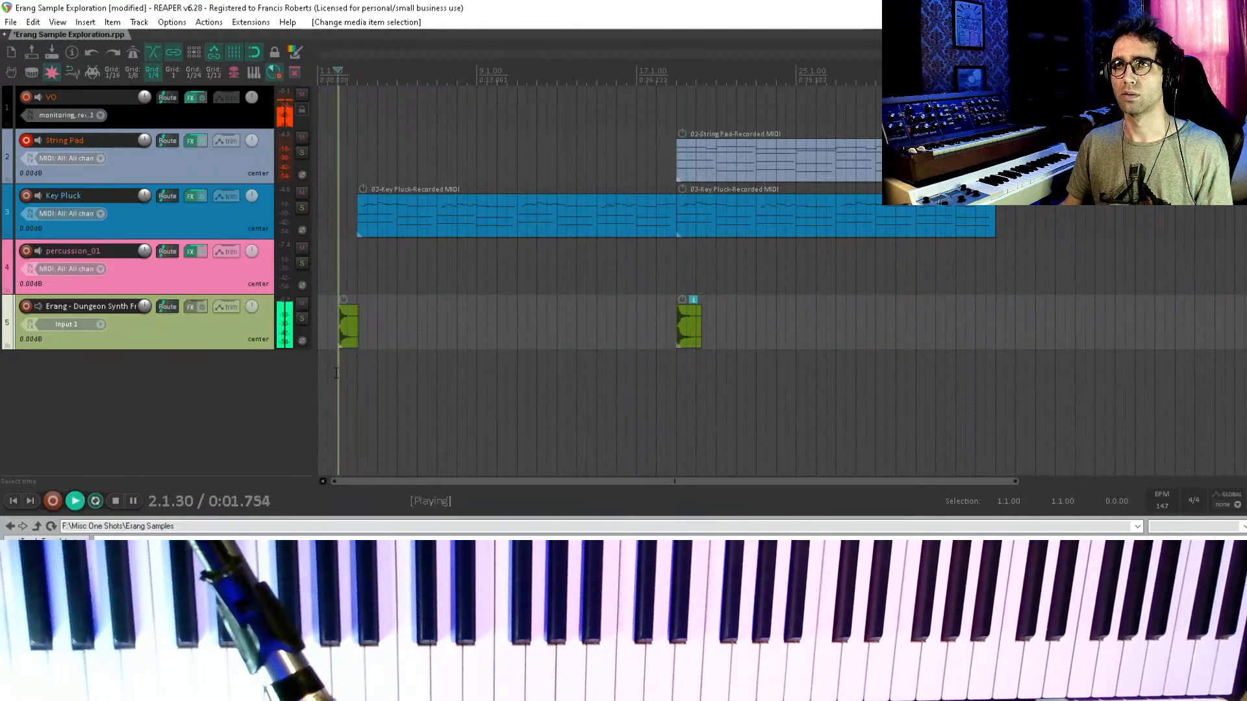
{"action": "key", "text": "space"}
{"action": "left_click_drag", "start_coordinate": [695, 332], "coordinate": [714, 330]}
{"action": "left_click_drag", "start_coordinate": [344, 336], "coordinate": [536, 383]}
{"action": "left_click", "coordinate": [684, 365]}
{"action": "scroll", "coordinate": [682, 364], "scroll_direction": "up", "scroll_amount": 8}
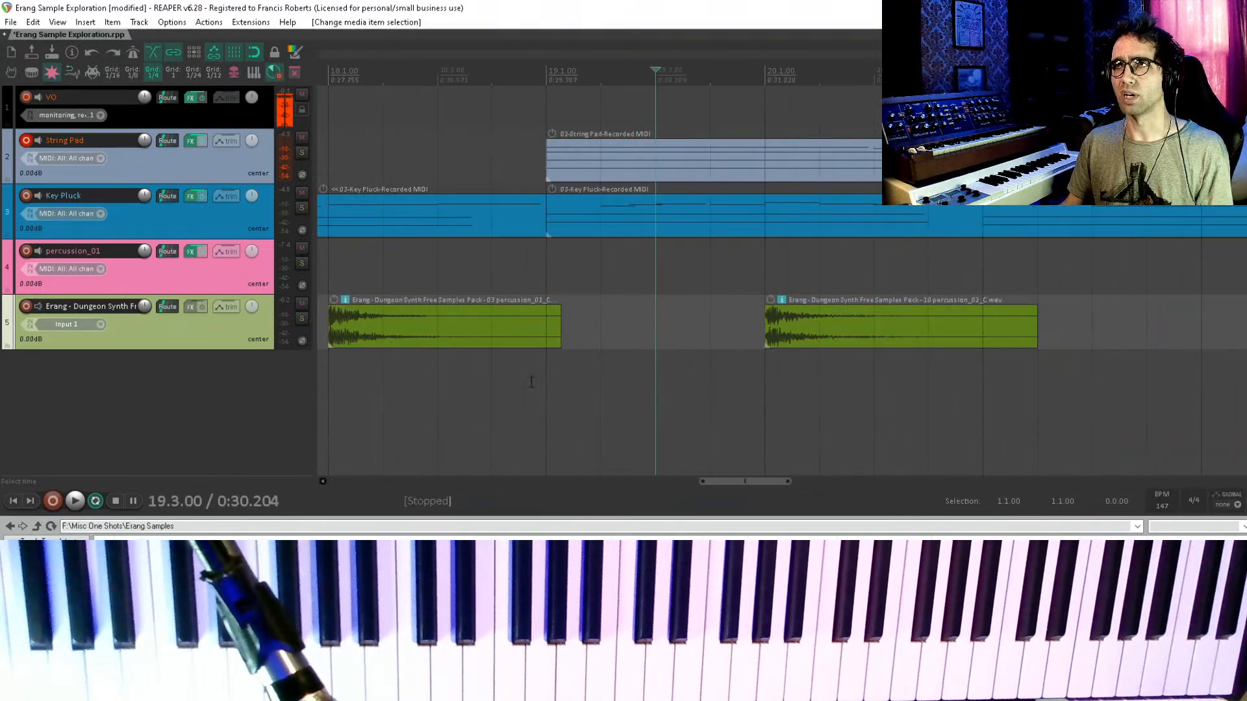
- Move the 10 percussion_02_C item straight down onto a new track and name that track purcusion_02
{"action": "left_click_drag", "start_coordinate": [822, 322], "coordinate": [827, 357]}
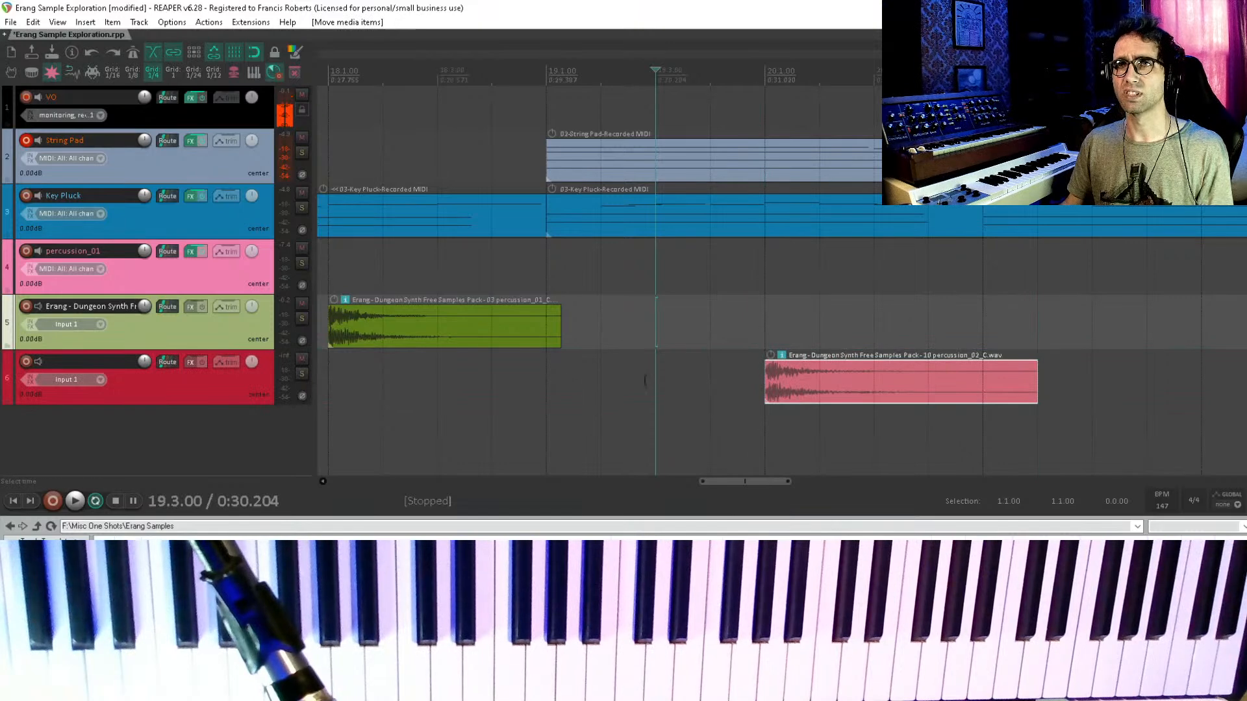
{"action": "double_click", "coordinate": [96, 362]}
{"action": "type", "text": "purcusion_"}
{"action": "type", "text": "01"}
{"action": "key", "text": "BackSpace"}
{"action": "type", "text": "2"}
{"action": "key", "text": "Return"}
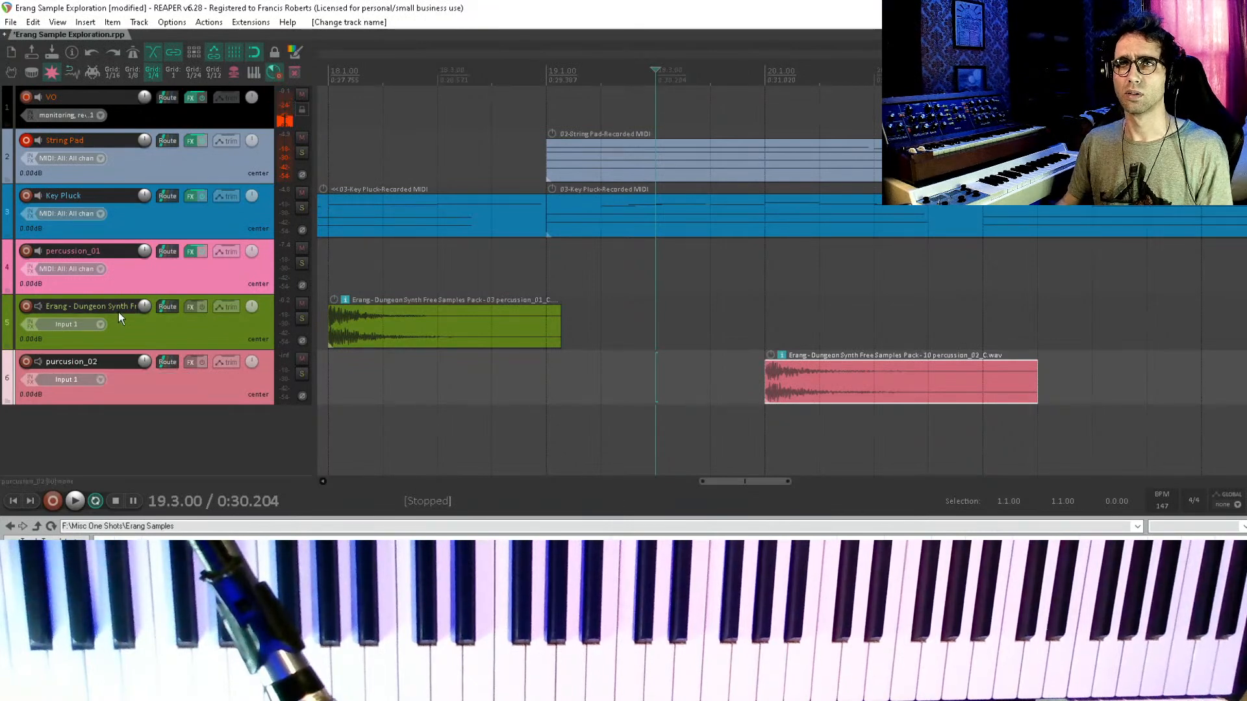
- Move the 03 percussion_01_C item to the start of measure 19 and play back from there
{"action": "left_click", "coordinate": [153, 334]}
{"action": "left_click_drag", "start_coordinate": [401, 342], "coordinate": [619, 341]}
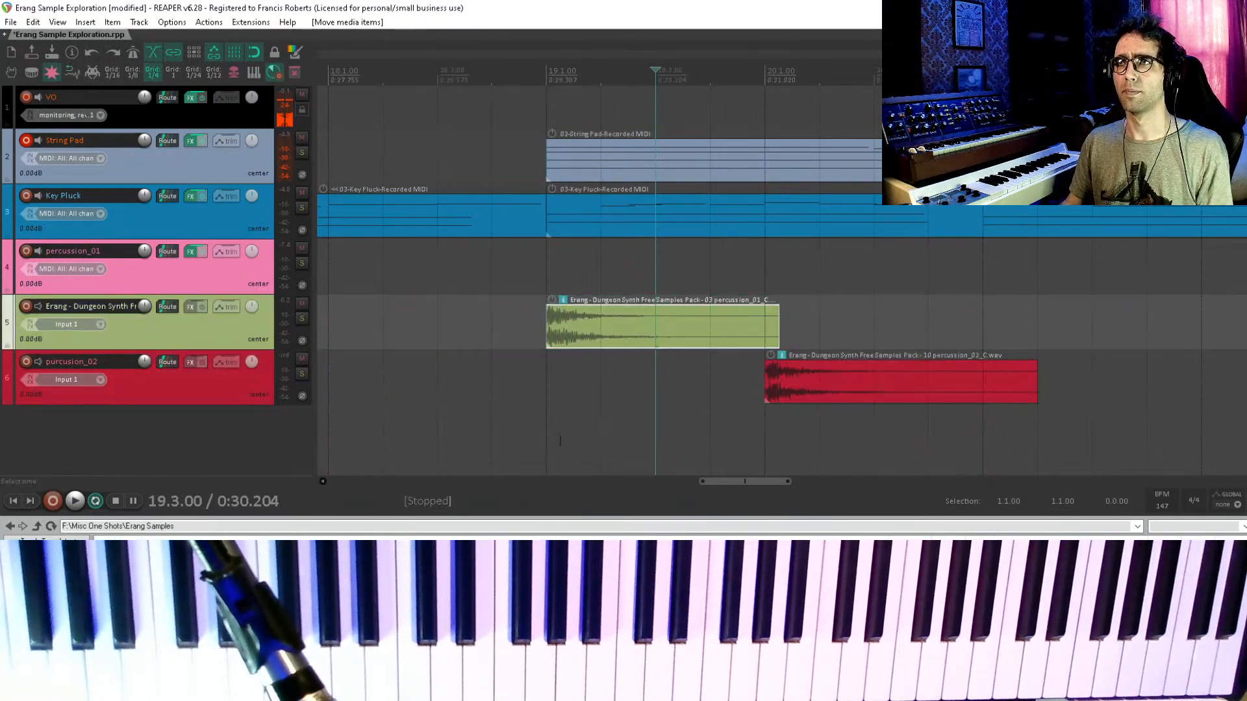
{"action": "left_click", "coordinate": [552, 434]}
{"action": "key", "text": "space"}
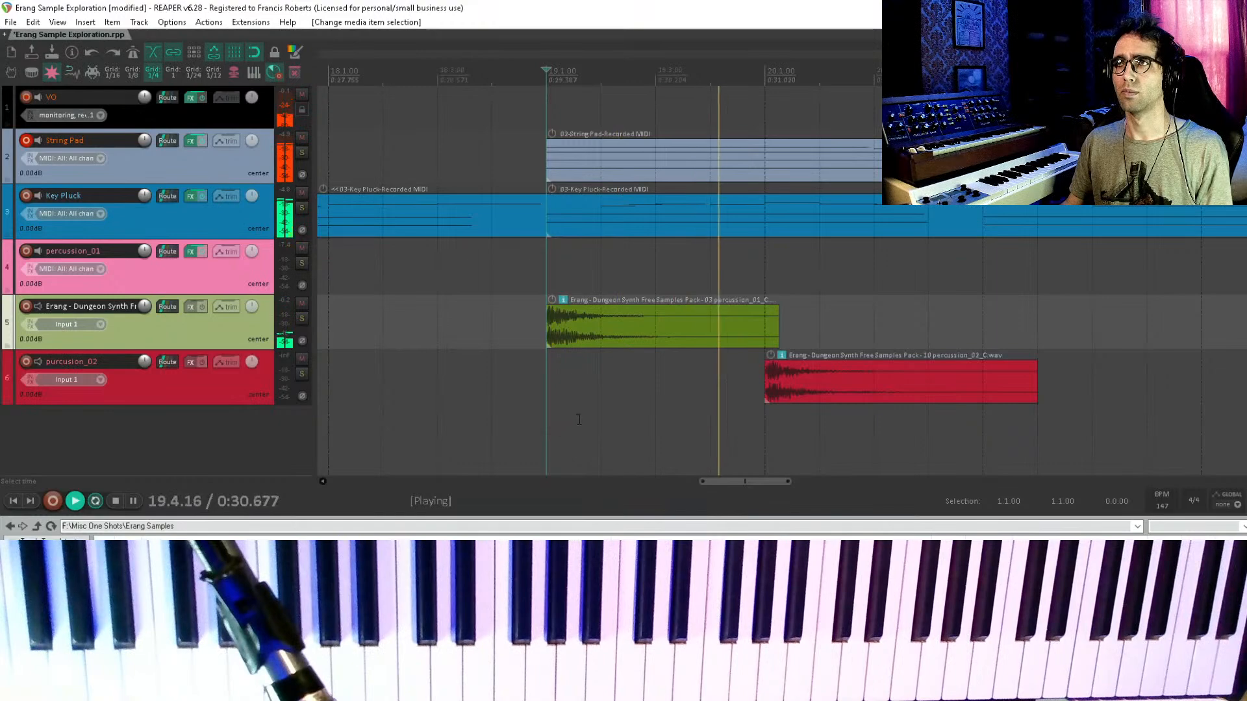
{"action": "scroll", "coordinate": [585, 413], "scroll_direction": "down", "scroll_amount": 3}
{"action": "key", "text": "space"}
- Trim the percussion_01_C item's end to 19.4, place a copy directly after it, and play back from measure 19
{"action": "scroll", "coordinate": [676, 396], "scroll_direction": "up", "scroll_amount": 4}
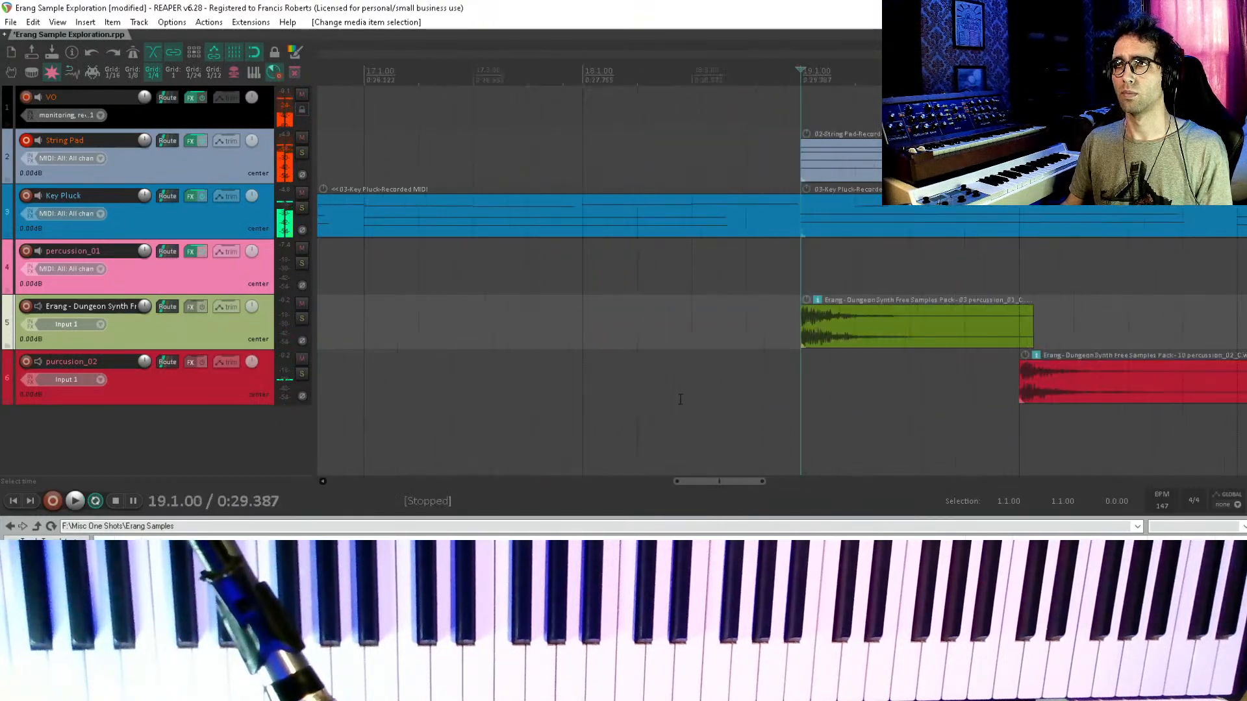
{"action": "scroll", "coordinate": [1062, 344], "scroll_direction": "right", "scroll_amount": 5}
{"action": "left_click_drag", "start_coordinate": [849, 328], "coordinate": [753, 328]}
{"action": "left_click_drag", "start_coordinate": [588, 321], "coordinate": [827, 303]}
{"action": "left_click", "coordinate": [806, 392]}
{"action": "key", "text": "space"}
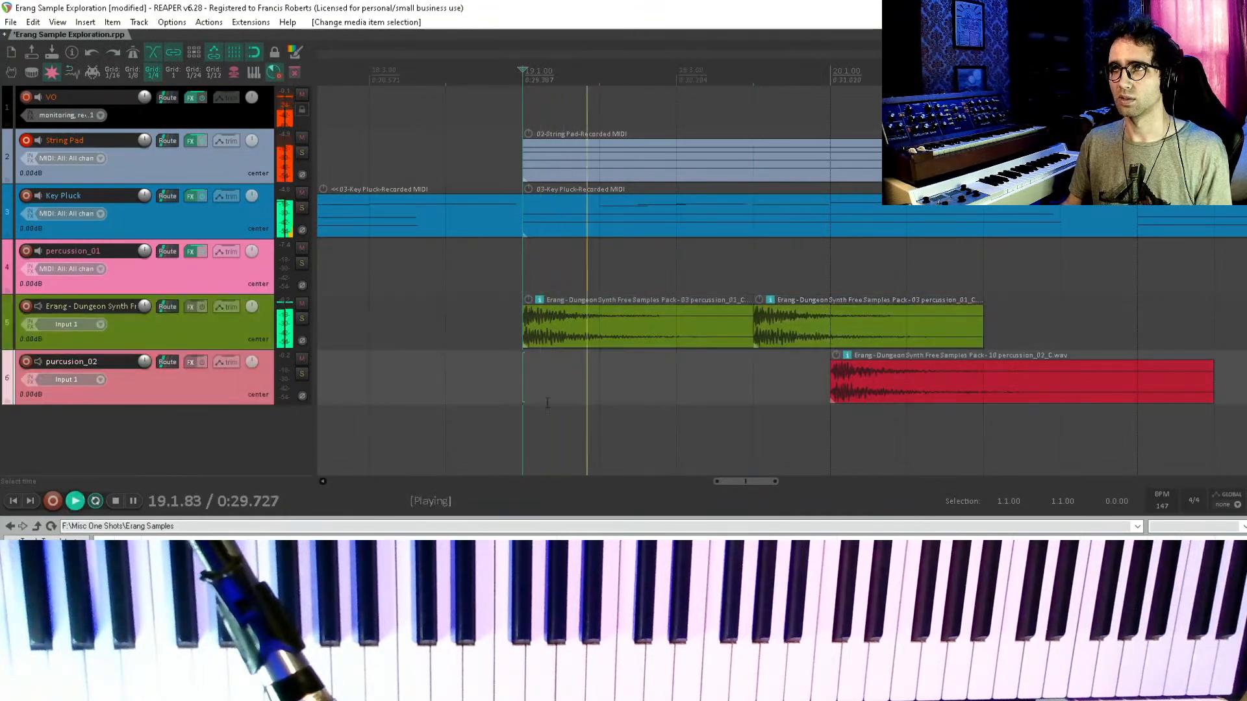
{"action": "scroll", "coordinate": [807, 390], "scroll_direction": "down", "scroll_amount": 3}
{"action": "key", "text": "space"}
- Undo the trimming and copying of the percussion_01_C item
{"action": "left_click", "coordinate": [789, 332]}
{"action": "key", "text": "ctrl+z"}
{"action": "key", "text": "ctrl+z"}
{"action": "key", "text": "ctrl+z"}
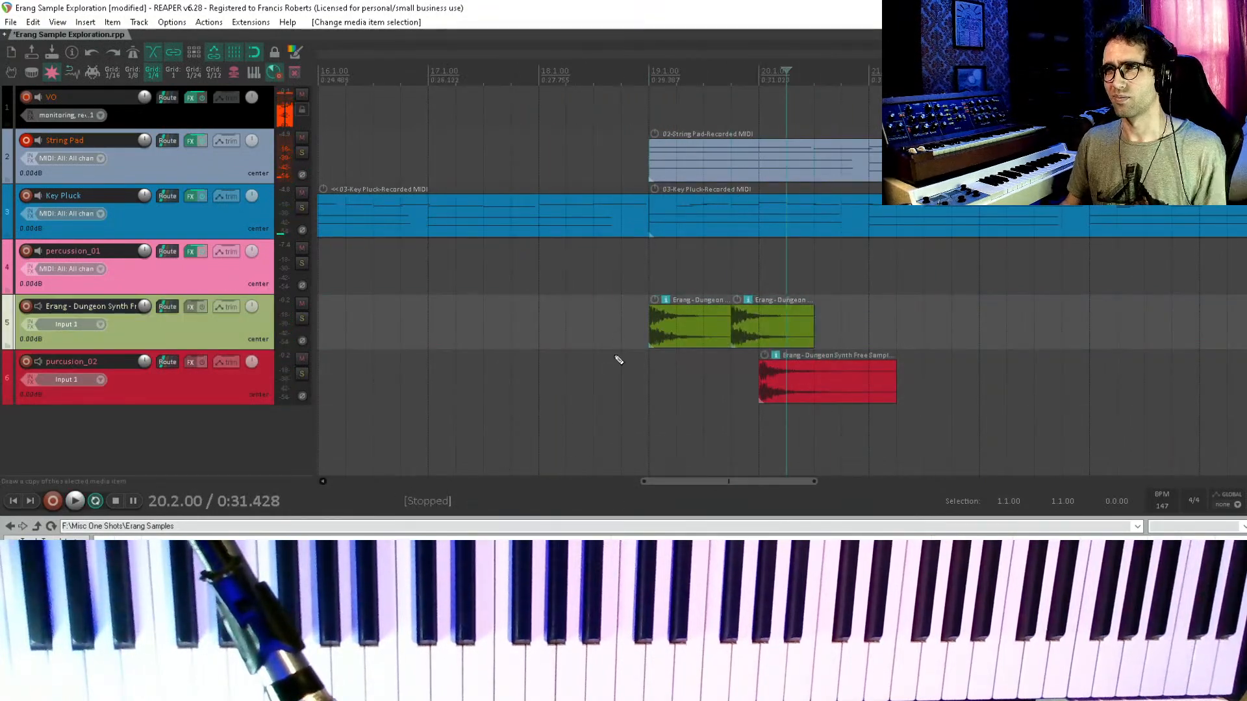
{"action": "key", "text": "ctrl+z"}
{"action": "key", "text": "ctrl+z"}
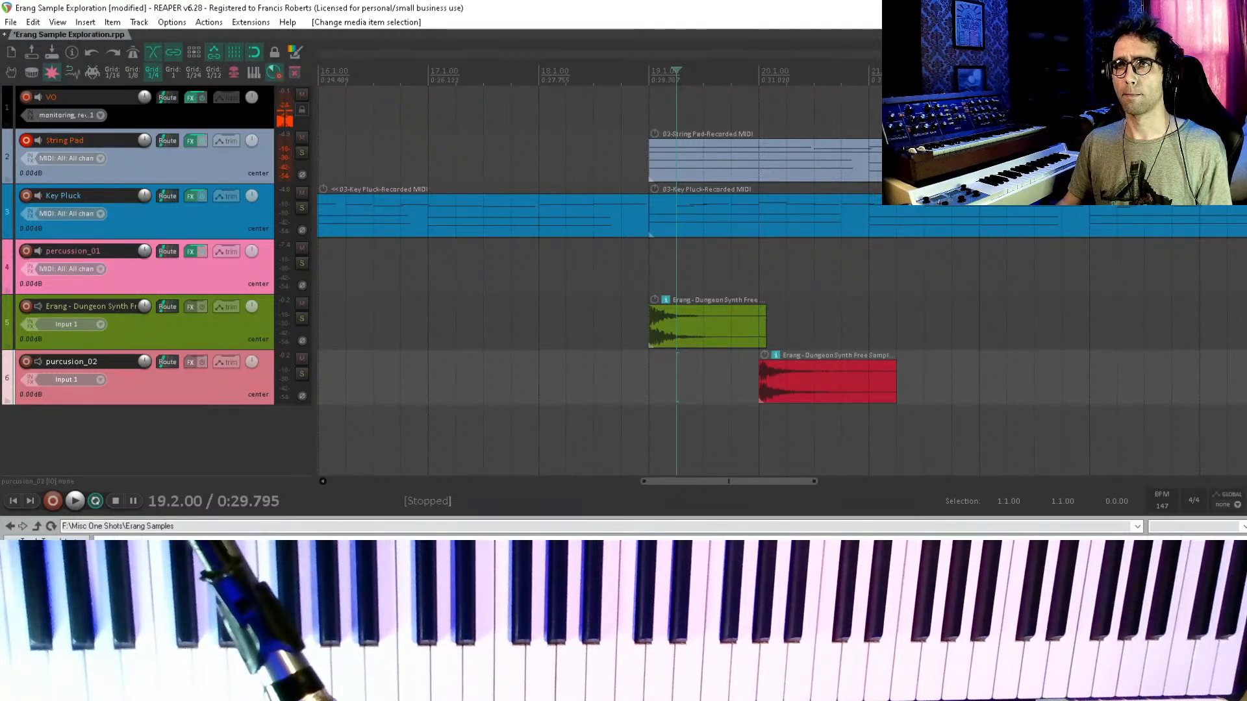
- Insert another percussion sample on a new track at measure 19, shift the percussion_01_C item to 19.4, and play back
{"action": "left_click_drag", "start_coordinate": [559, 503], "coordinate": [662, 448]}
{"action": "left_click_drag", "start_coordinate": [676, 339], "coordinate": [759, 330]}
{"action": "left_click", "coordinate": [640, 304]}
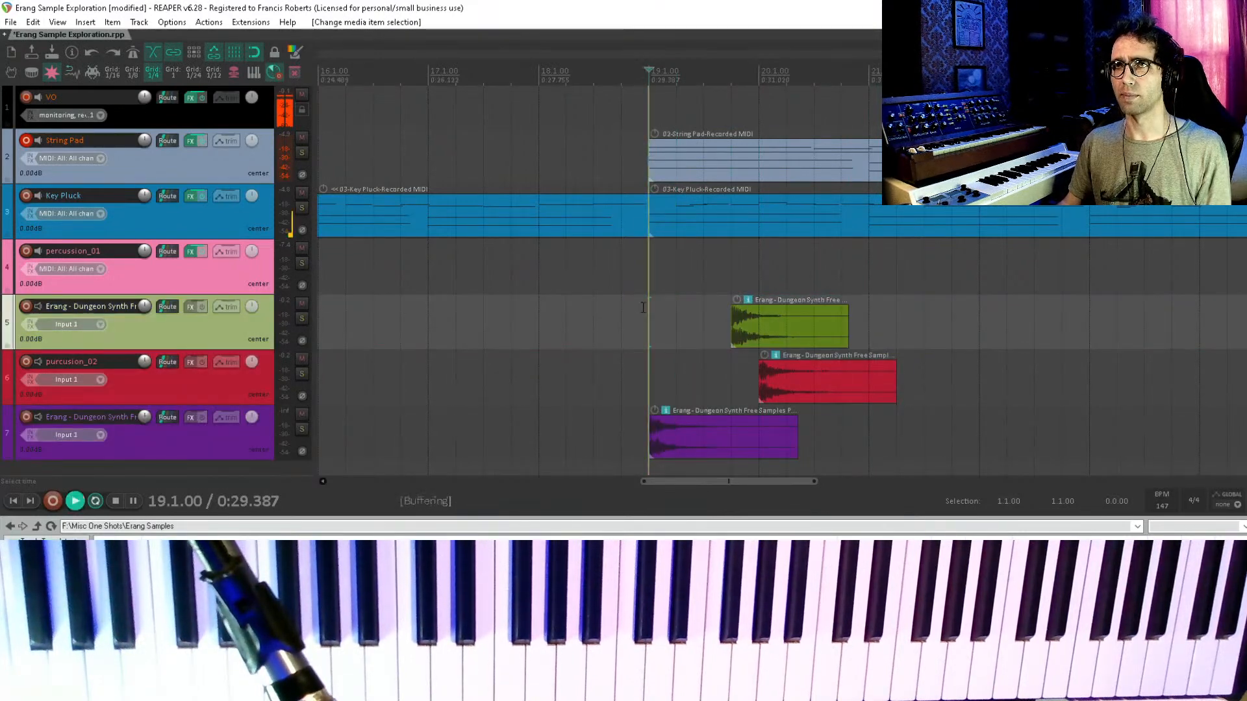
{"action": "key", "text": "space"}
{"action": "key", "text": "space"}
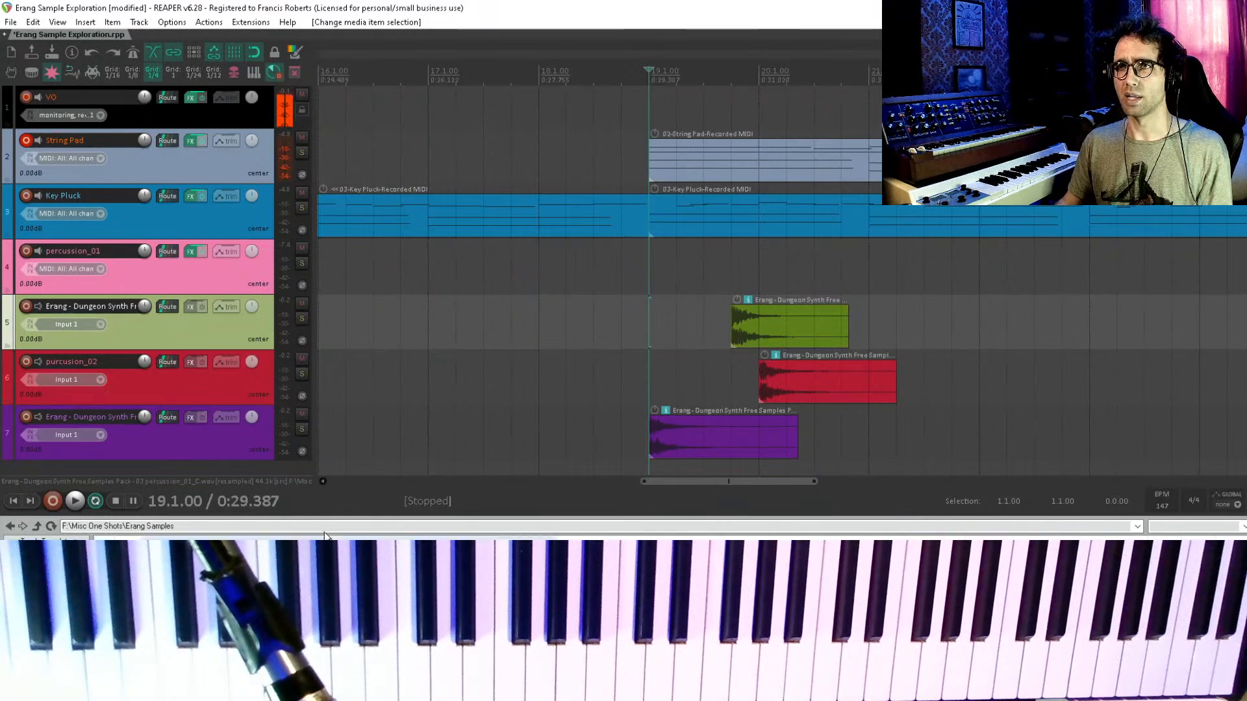
- Insert two more percussion samples on new tracks at 20.3 and 20.4, and play the pattern from measure 19
{"action": "scroll", "coordinate": [218, 442], "scroll_direction": "down", "scroll_amount": 1}
{"action": "left_click_drag", "start_coordinate": [750, 530], "coordinate": [818, 480]}
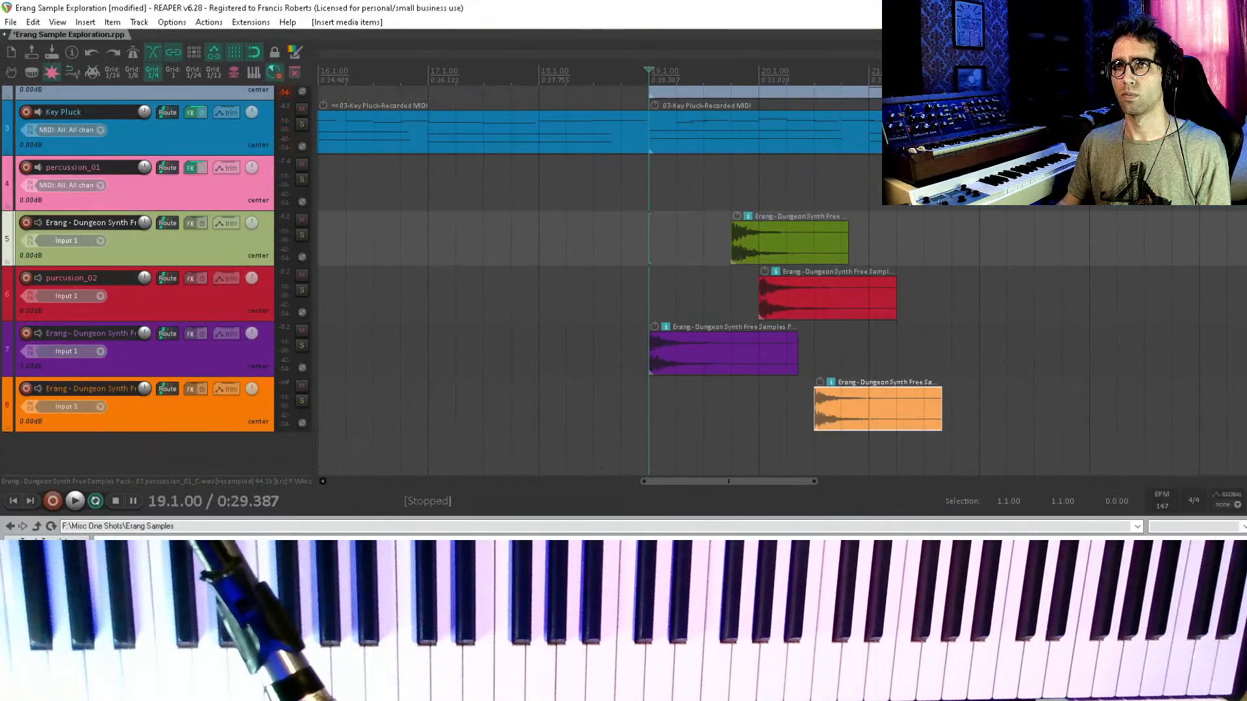
{"action": "left_click_drag", "start_coordinate": [819, 529], "coordinate": [840, 479]}
{"action": "left_click", "coordinate": [642, 419]}
{"action": "key", "text": "space"}
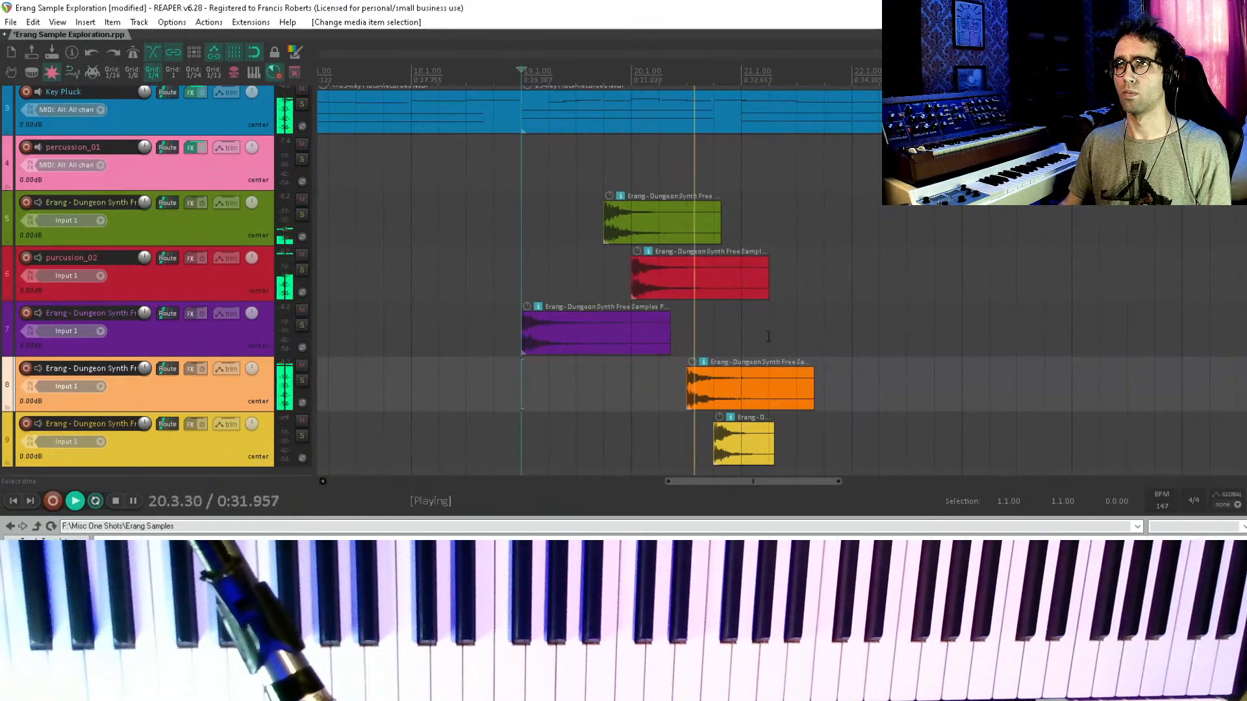
{"action": "key", "text": "space"}
{"action": "left_click_drag", "start_coordinate": [659, 342], "coordinate": [692, 292]}
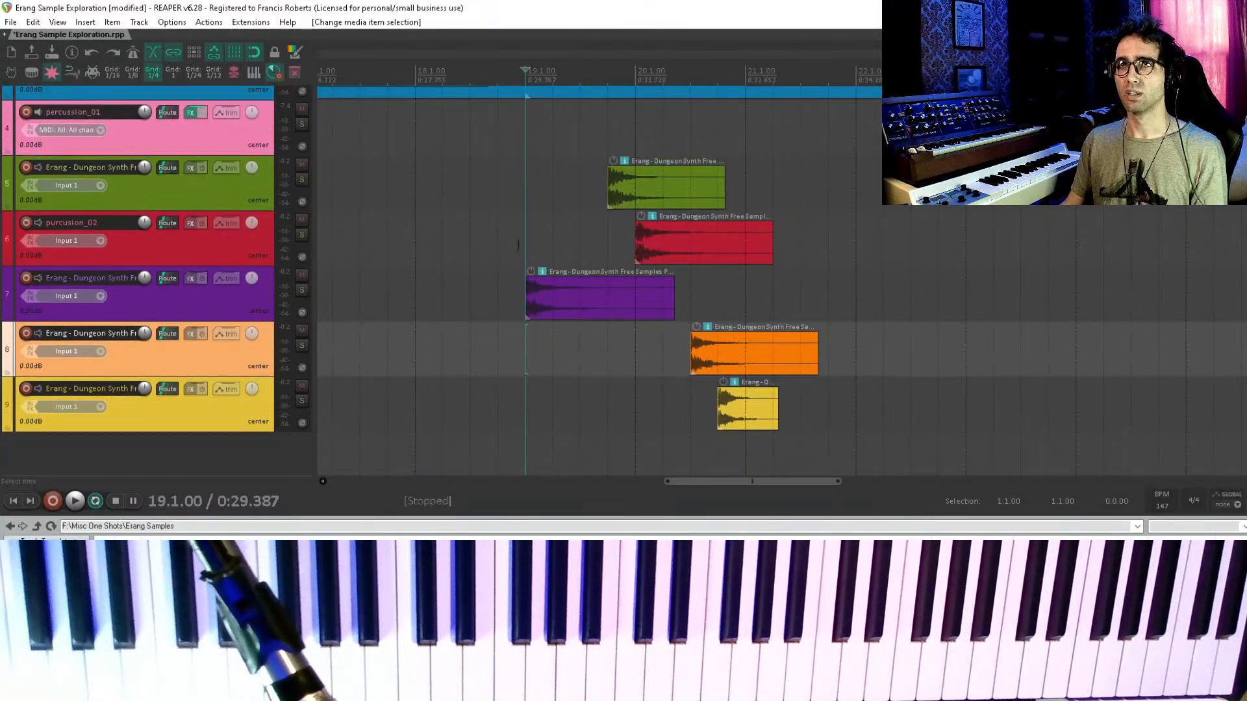
- Colour tracks 5 to 9 the same blue-grey and save the project
{"action": "left_click", "coordinate": [264, 424]}
{"action": "left_click", "coordinate": [258, 199], "text": "shift"}
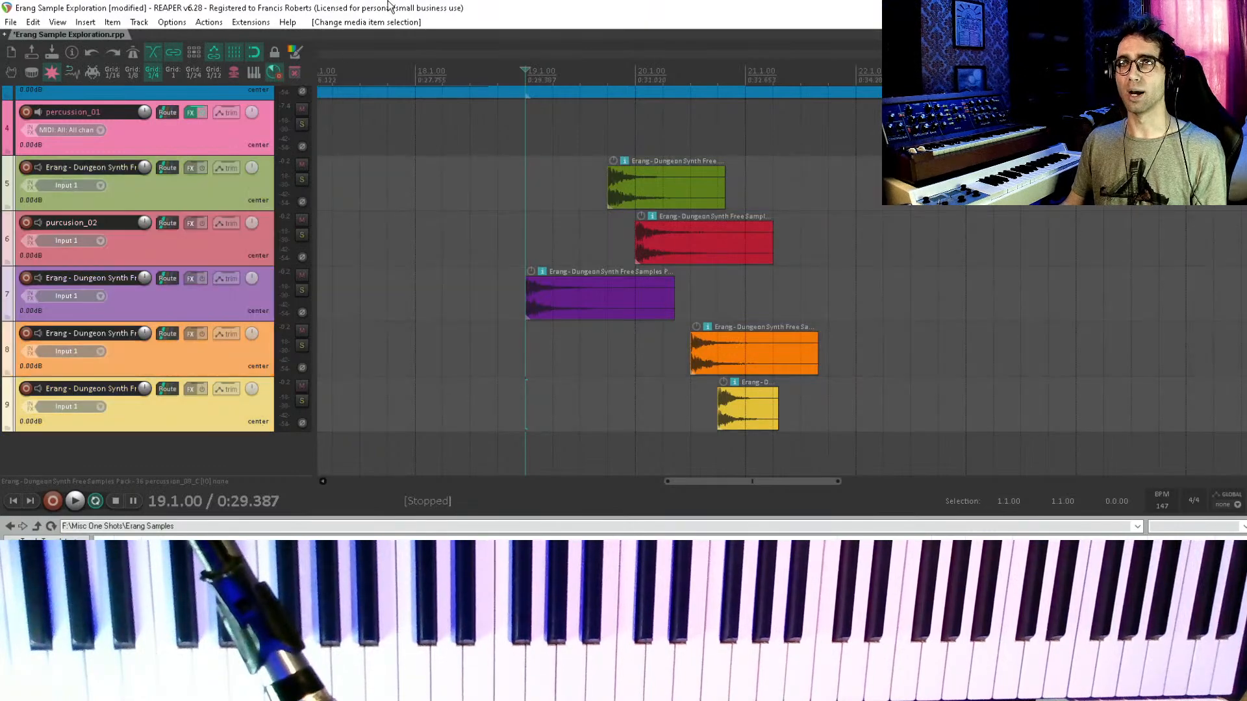
{"action": "left_click", "coordinate": [295, 53]}
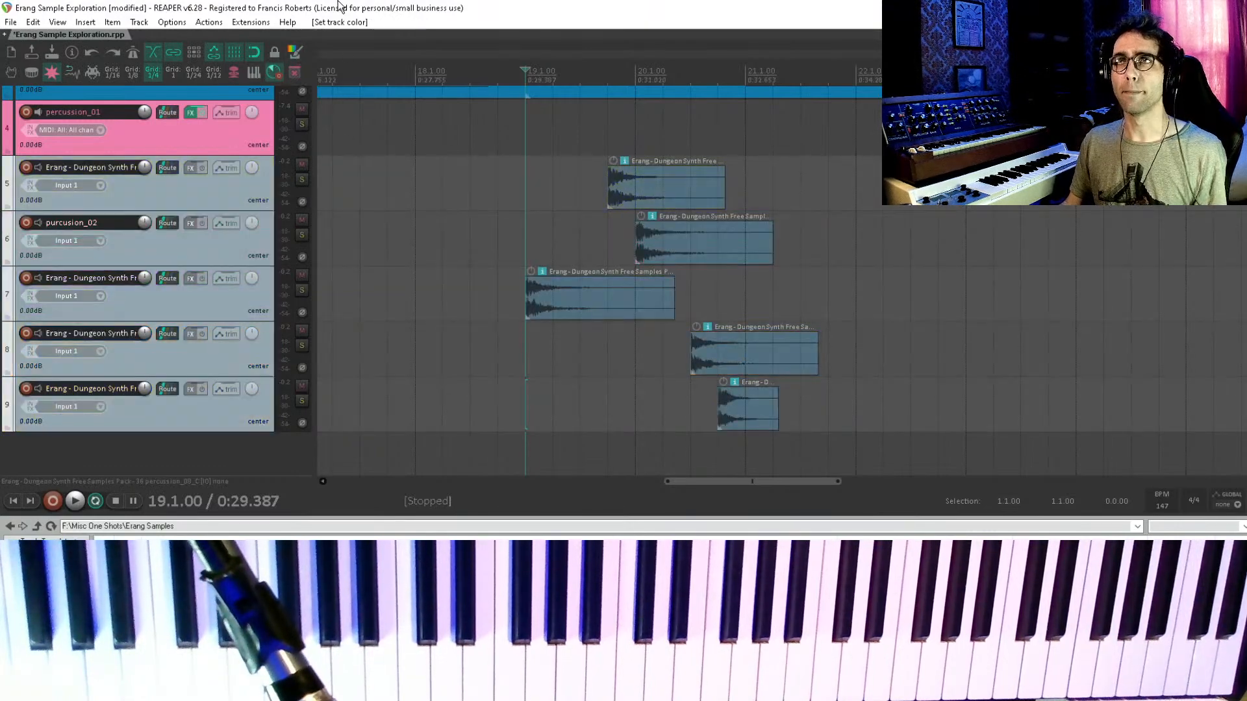
{"action": "scroll", "coordinate": [585, 332], "scroll_direction": "up", "scroll_amount": 1}
{"action": "key", "text": "ctrl+s"}
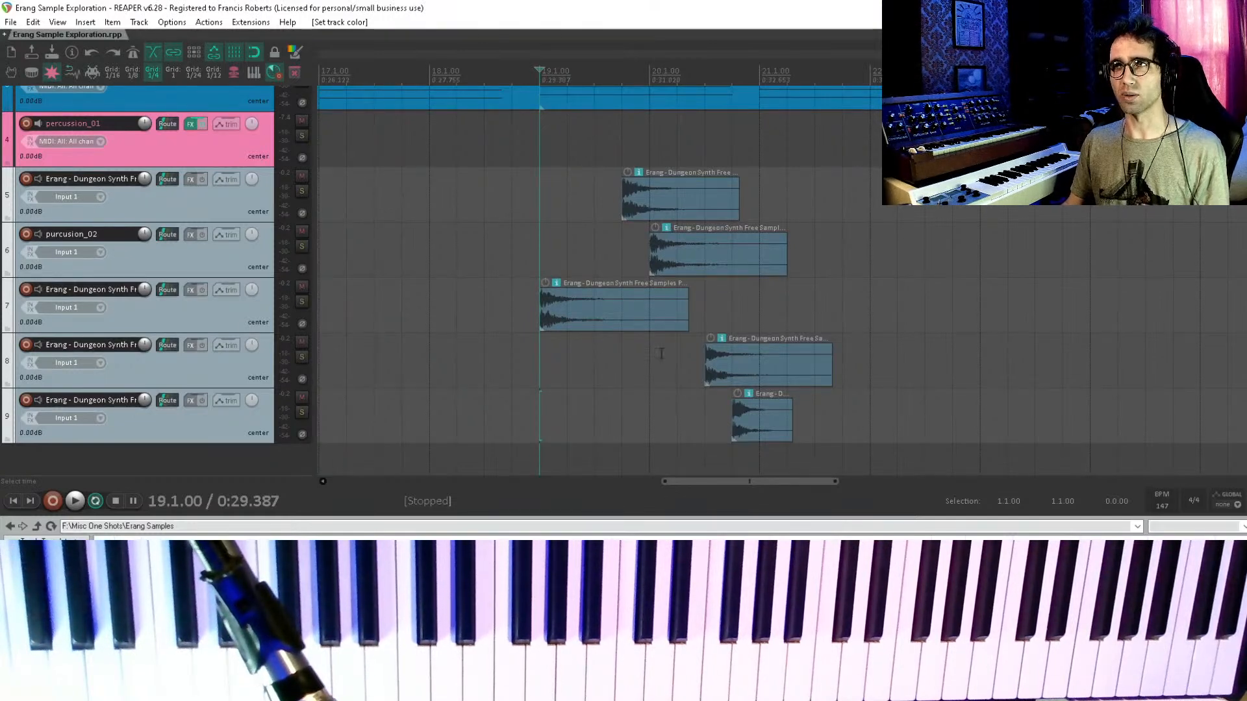
- Select the five percussion items on tracks 5 to 9, try shifting them along the timeline, and undo it
{"action": "left_click_drag", "start_coordinate": [805, 399], "coordinate": [806, 400]}
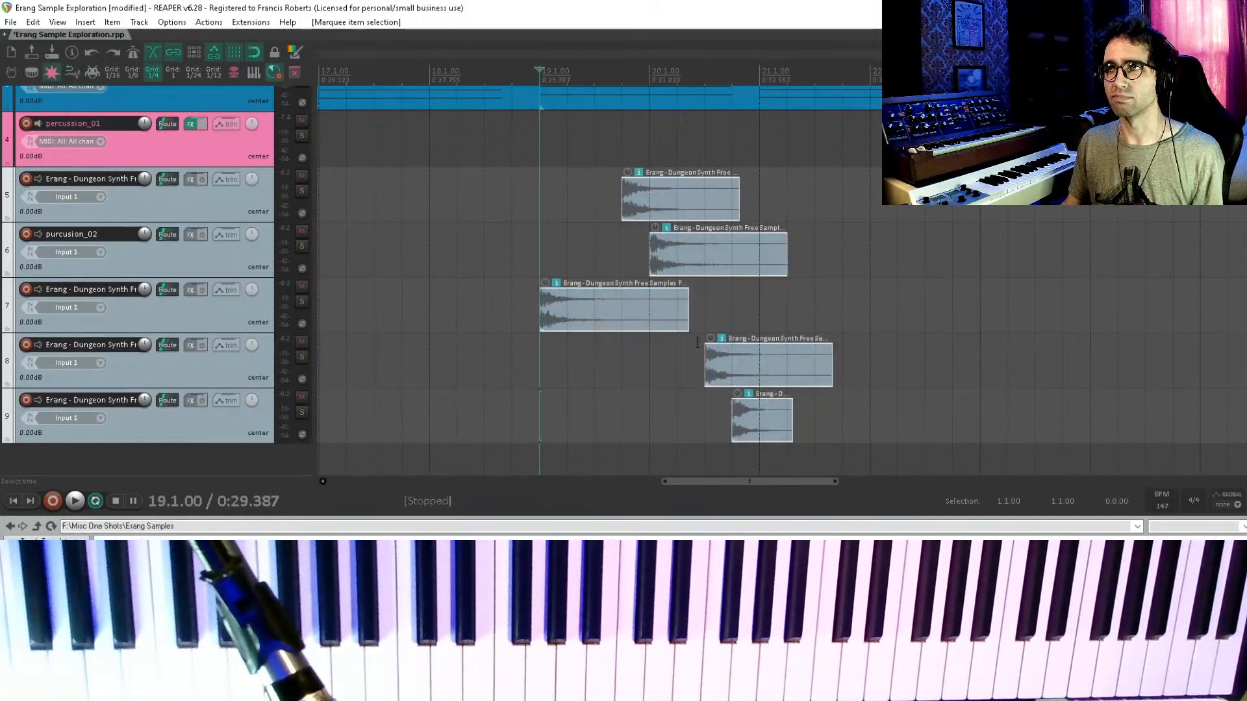
{"action": "left_click_drag", "start_coordinate": [588, 306], "coordinate": [816, 311]}
{"action": "scroll", "coordinate": [976, 260], "scroll_direction": "down", "scroll_amount": 4}
{"action": "left_click_drag", "start_coordinate": [977, 254], "coordinate": [762, 236]}
{"action": "key", "text": "ctrl+z"}
- Save the project with the five percussion items selected
{"action": "left_click_drag", "start_coordinate": [679, 302], "coordinate": [689, 301]}
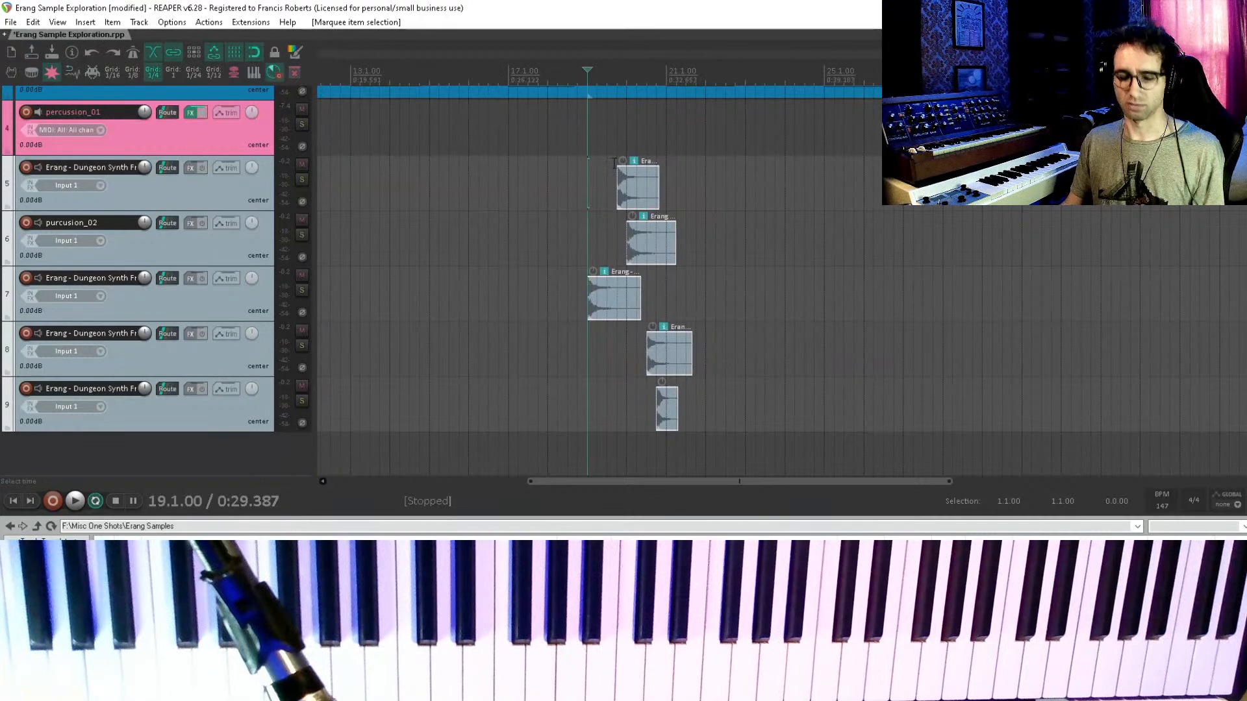
{"action": "key", "text": "ctrl+s"}
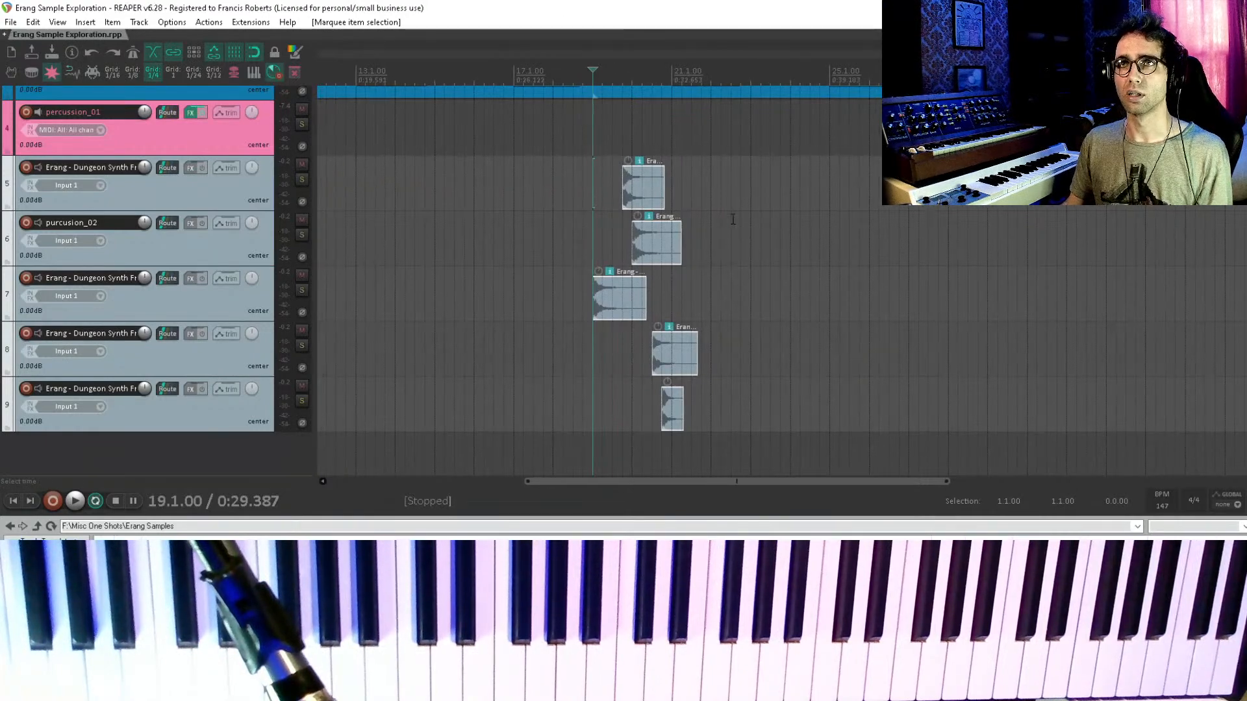
- Delete the ReaSamplOmatic5000 sampler, ReaTune and ReaVerb from the percussion_01 track's effects chain and close the chain
{"action": "scroll", "coordinate": [719, 270], "scroll_direction": "up", "scroll_amount": 3}
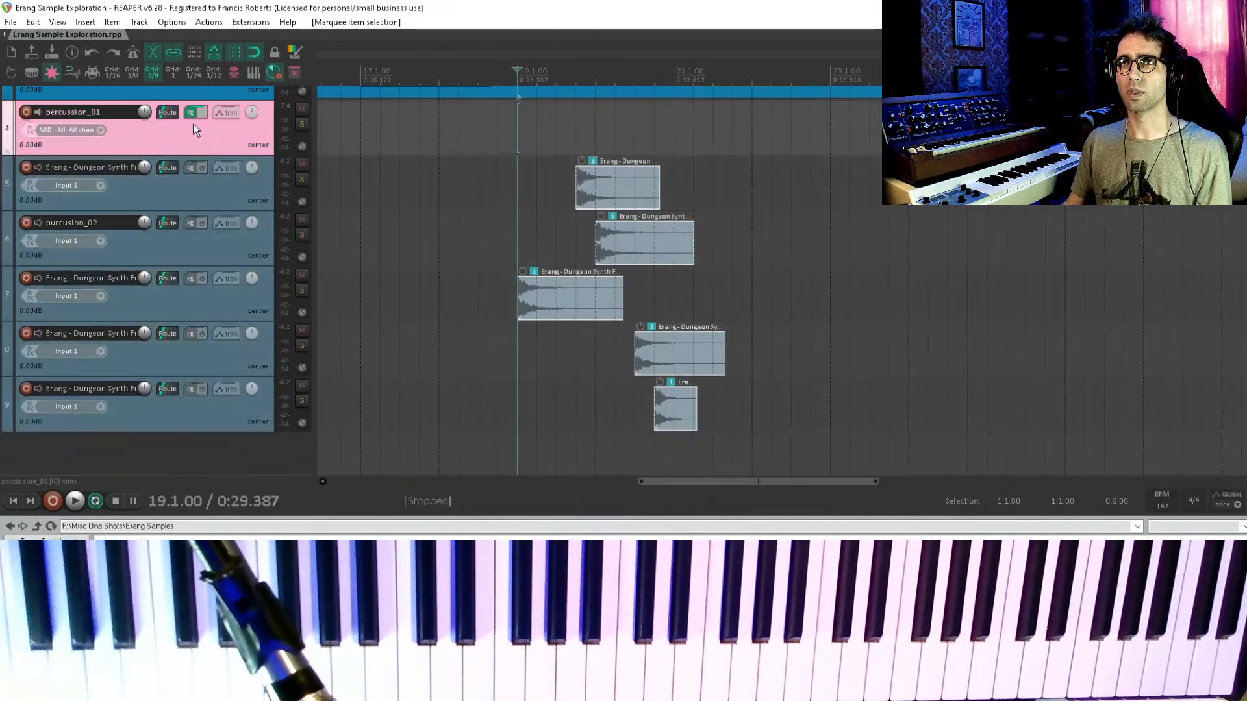
{"action": "left_click", "coordinate": [189, 113]}
{"action": "left_click_drag", "start_coordinate": [501, 230], "coordinate": [420, 38]}
{"action": "right_click", "coordinate": [415, 24]}
{"action": "left_click", "coordinate": [490, 446]}
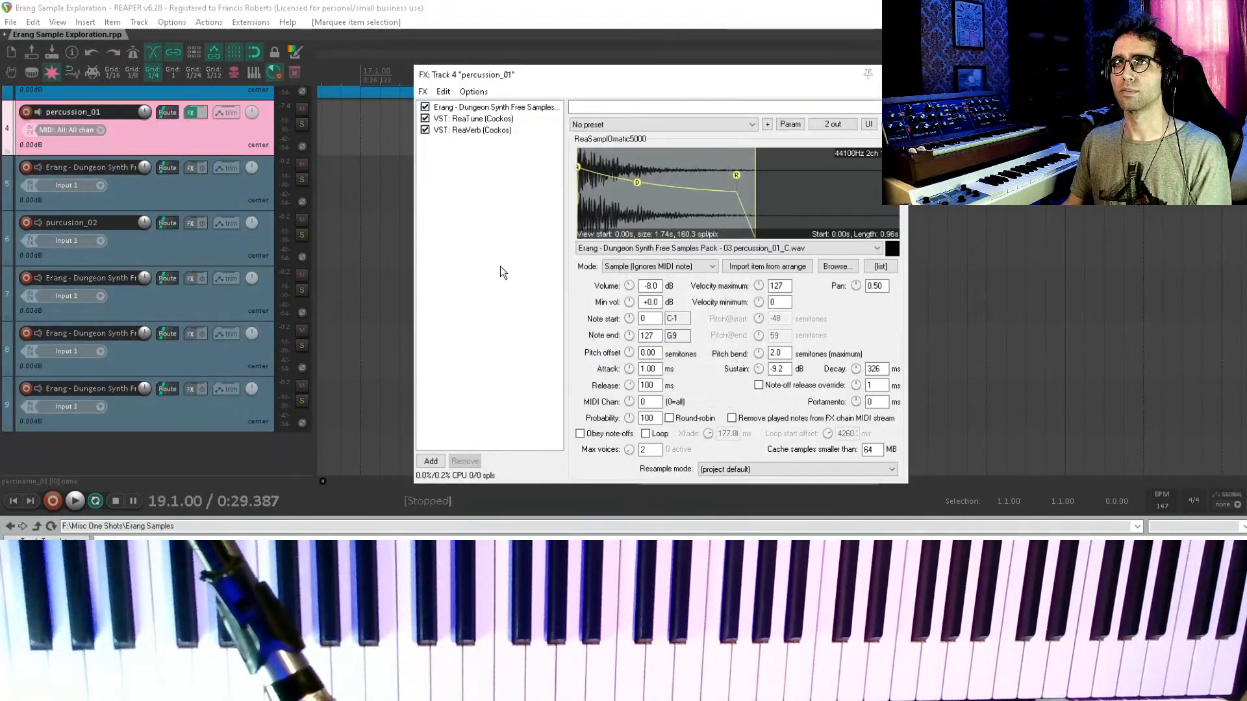
{"action": "left_click_drag", "start_coordinate": [499, 278], "coordinate": [462, 41]}
{"action": "key", "text": "Delete"}
{"action": "key", "text": "Escape"}
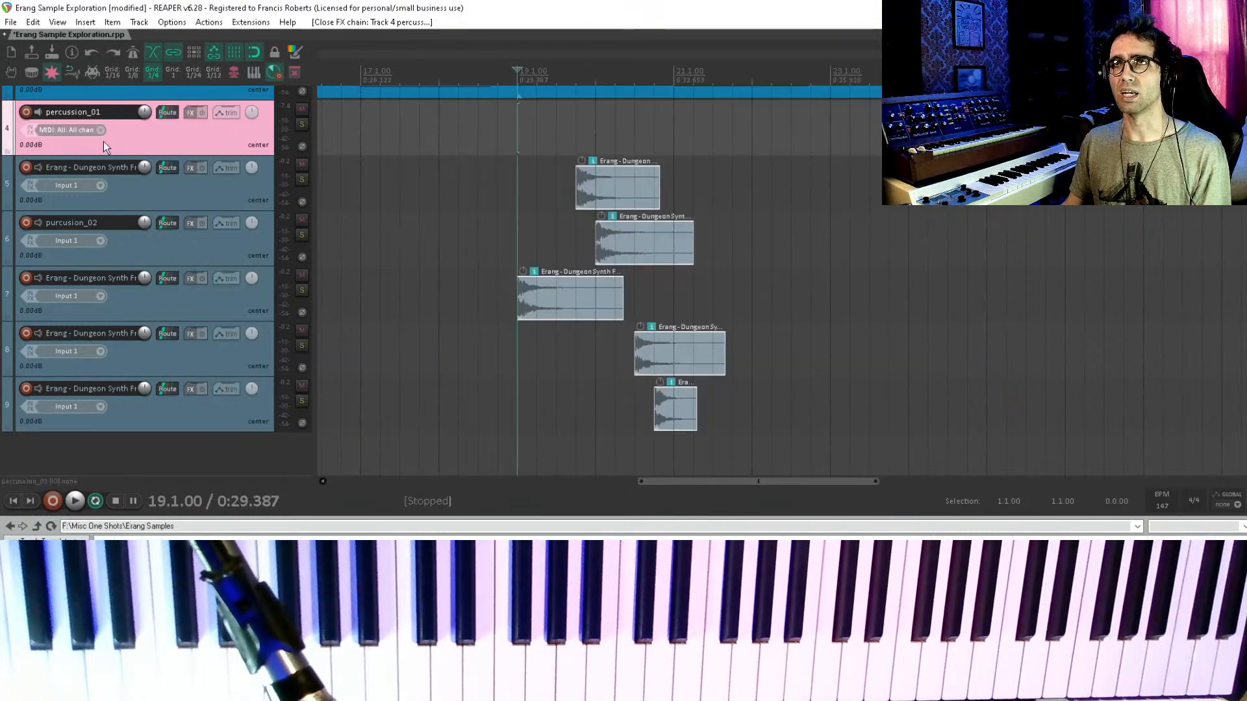
- Rename the percussion_01 track to Percussion Section
{"action": "double_click", "coordinate": [87, 117]}
{"action": "type", "text": "Percu"}
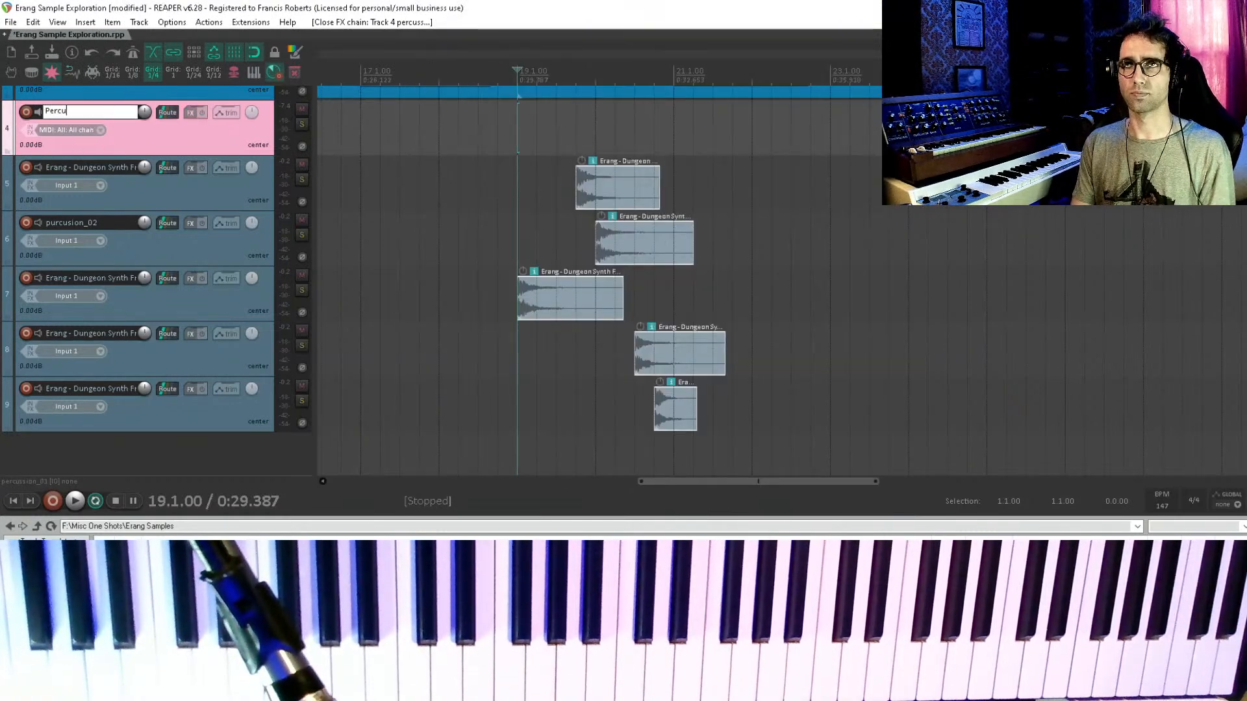
{"action": "type", "text": "ssion Section"}
{"action": "key", "text": "Return"}
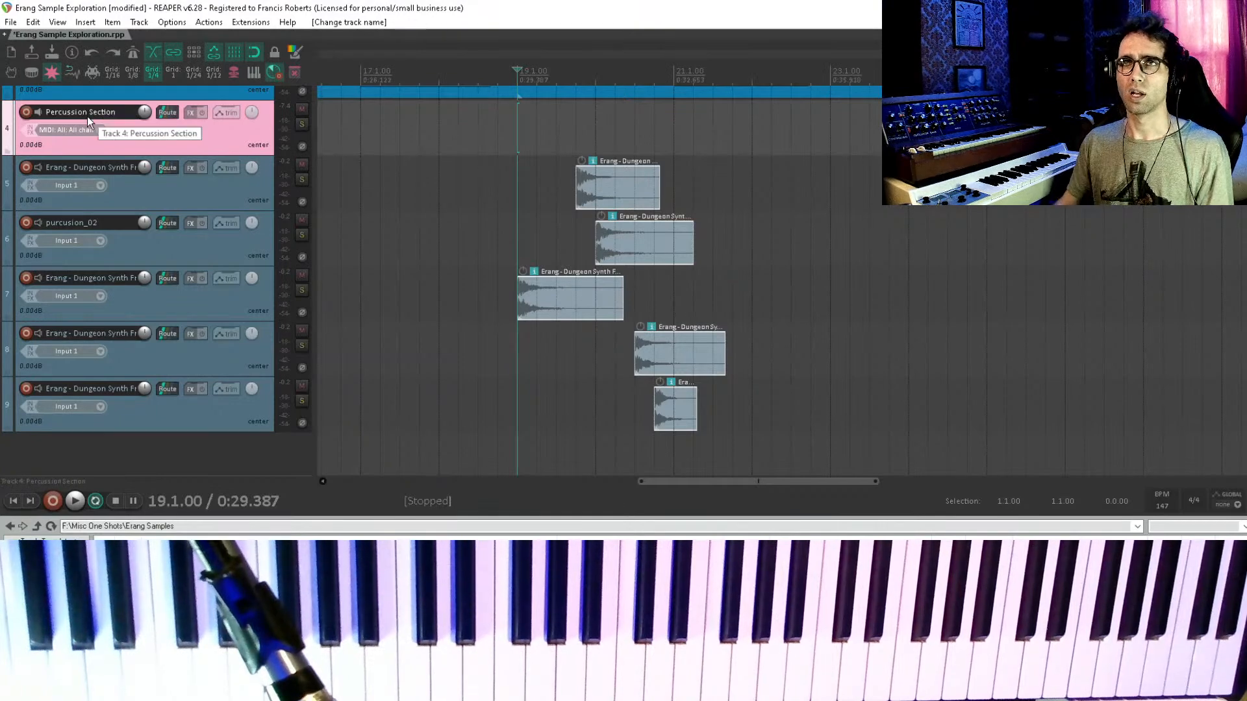
- Save the project with the renamed Percussion Section track
{"action": "left_click_drag", "start_coordinate": [1037, 201], "coordinate": [709, 151]}
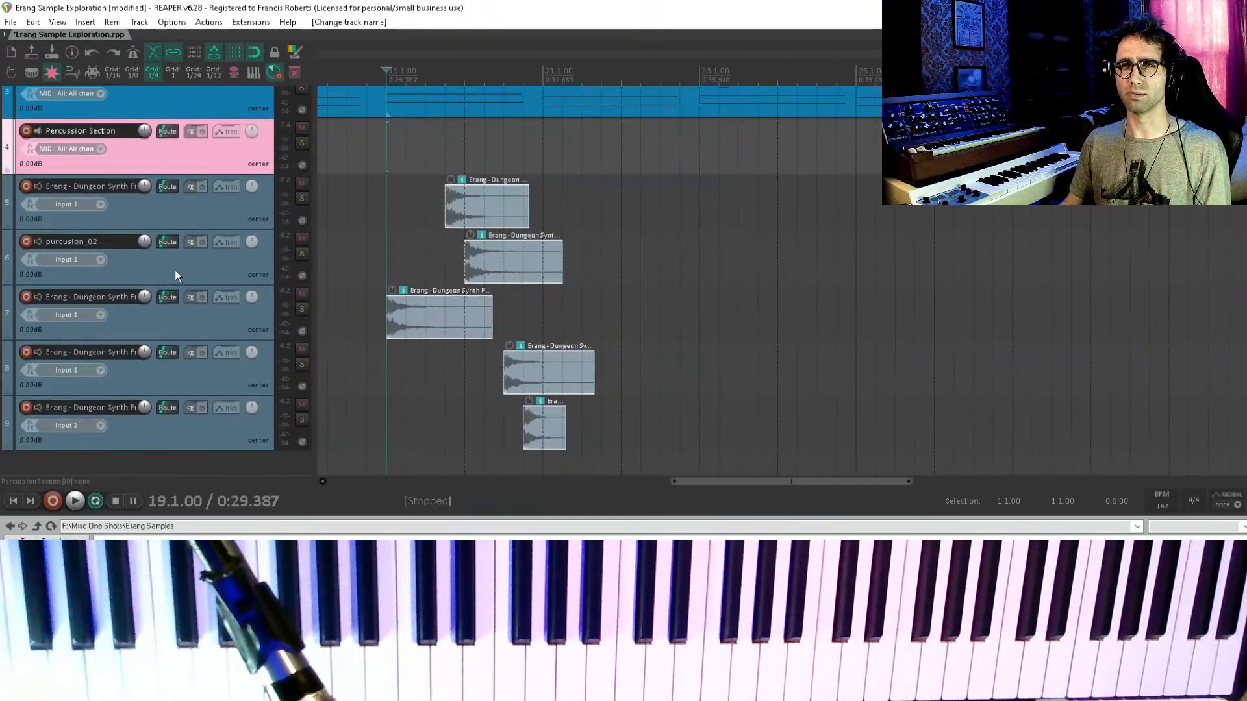
{"action": "scroll", "coordinate": [176, 276], "scroll_direction": "down", "scroll_amount": 2}
{"action": "key", "text": "ctrl+s"}
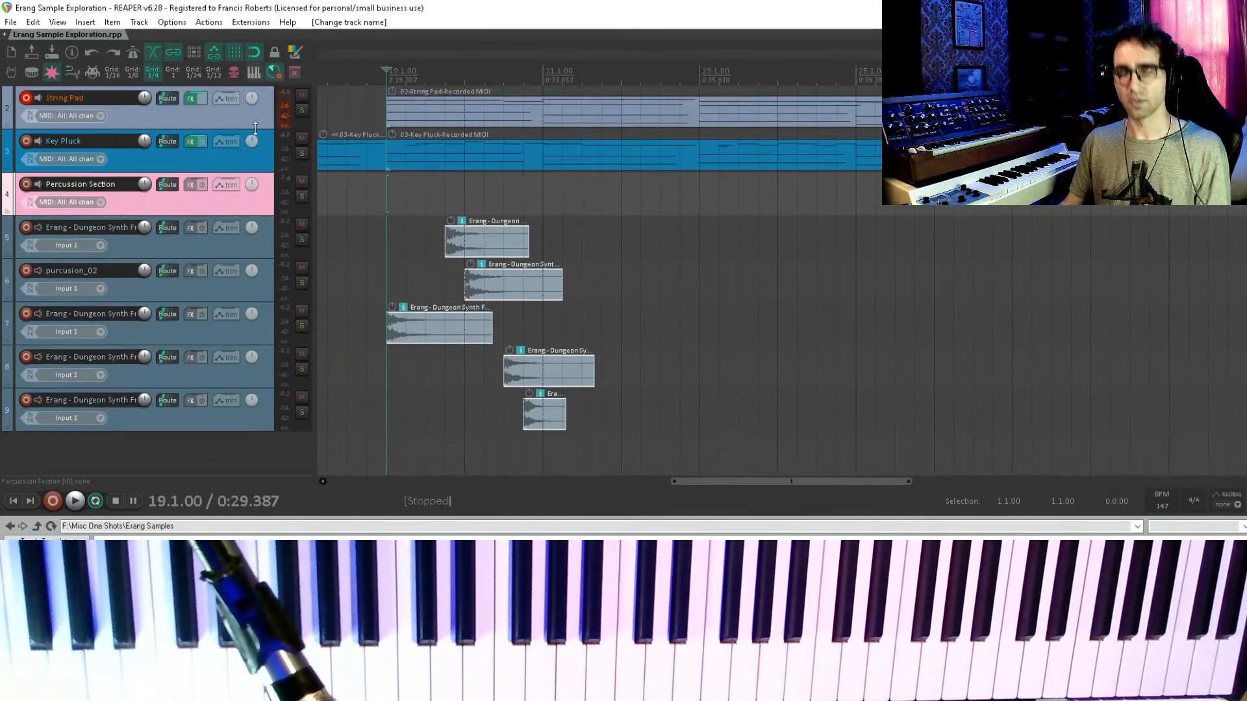
- Add the ReaSamplOmatic5000 sampler to the Percussion Section track's effects chain
{"action": "left_click", "coordinate": [190, 186]}
{"action": "type", "text": "reas"}
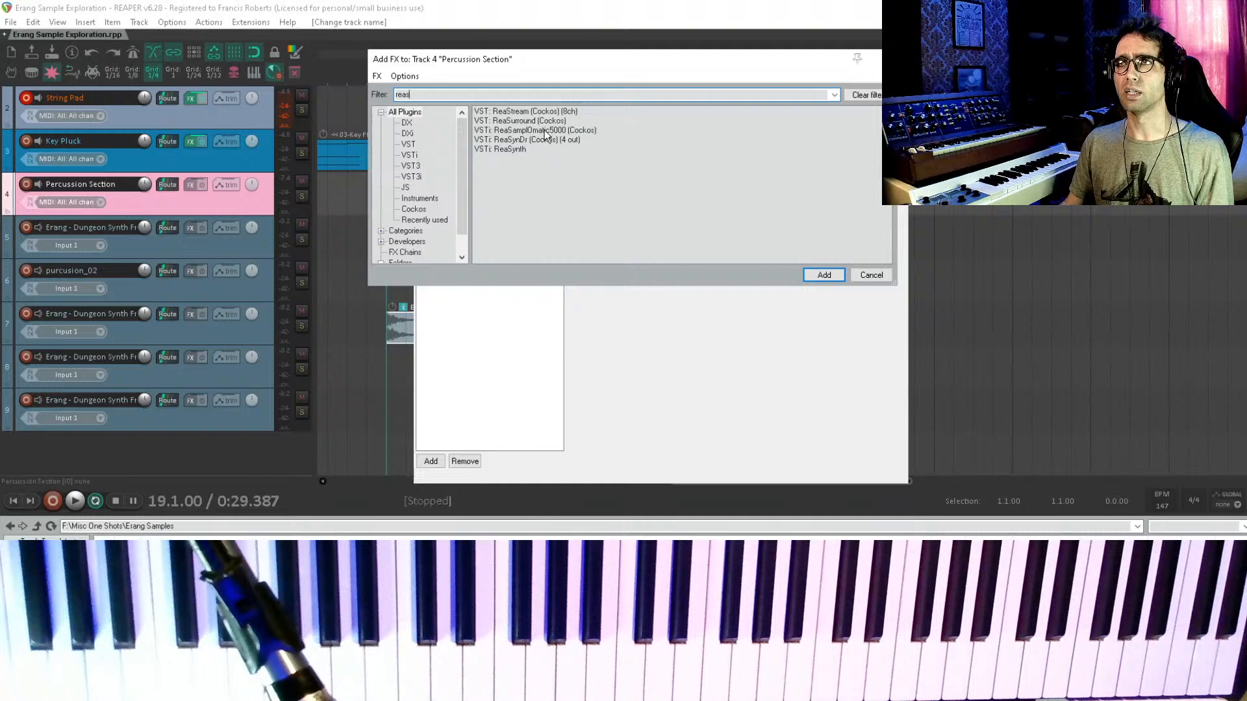
{"action": "double_click", "coordinate": [544, 131]}
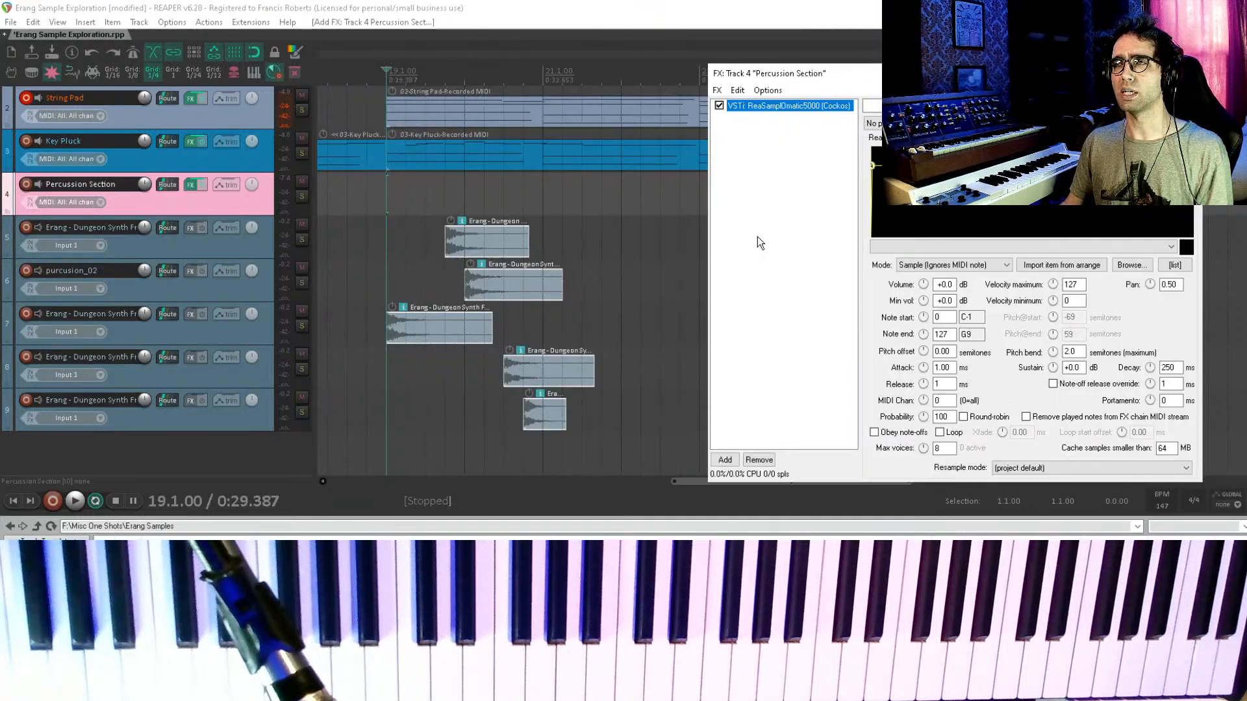
- Limit the Percussion Section sampler's maximum voices to 2, then reduce the limit to 1
{"action": "left_click", "coordinate": [908, 434]}
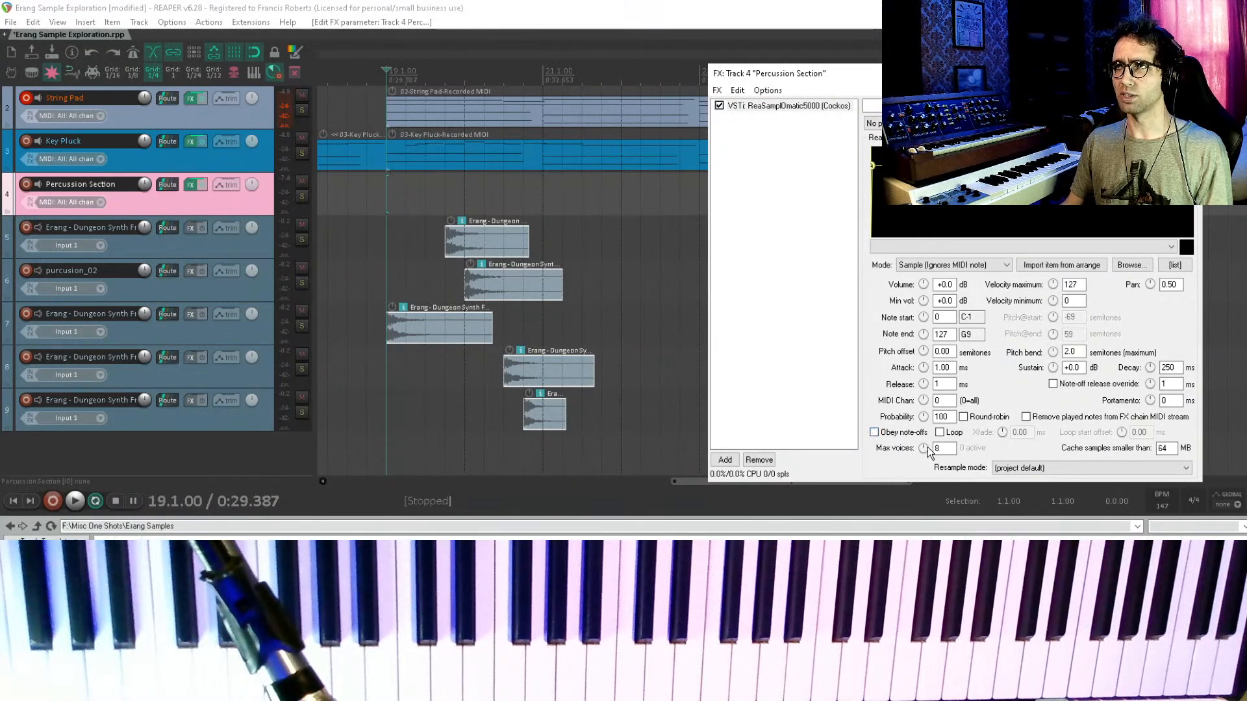
{"action": "double_click", "coordinate": [945, 451]}
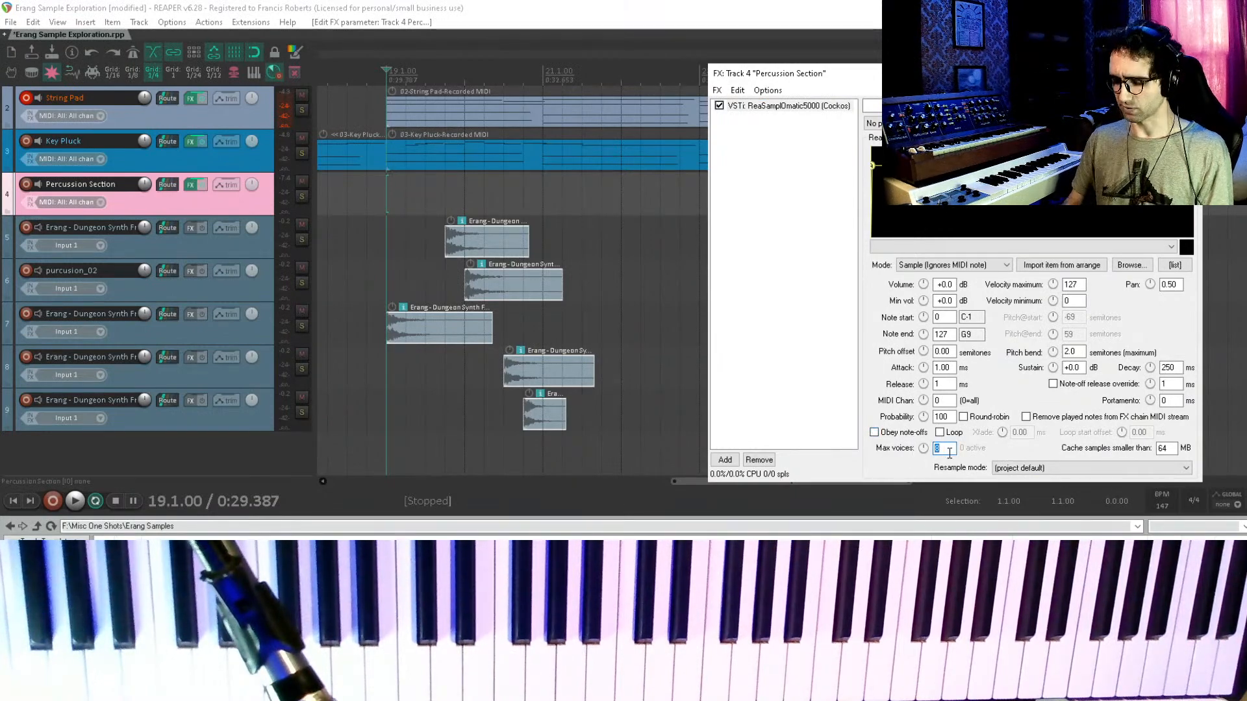
{"action": "left_click", "coordinate": [847, 399]}
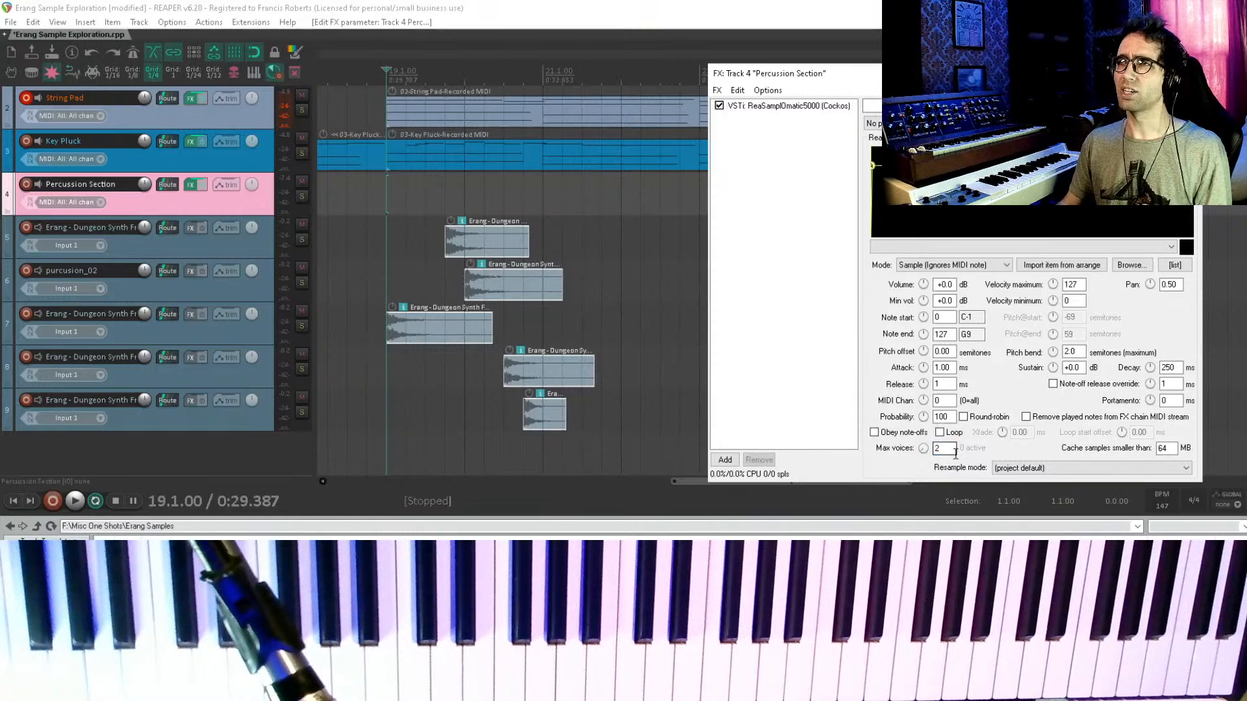
{"action": "left_click_drag", "start_coordinate": [947, 451], "coordinate": [897, 456]}
{"action": "type", "text": "1"}
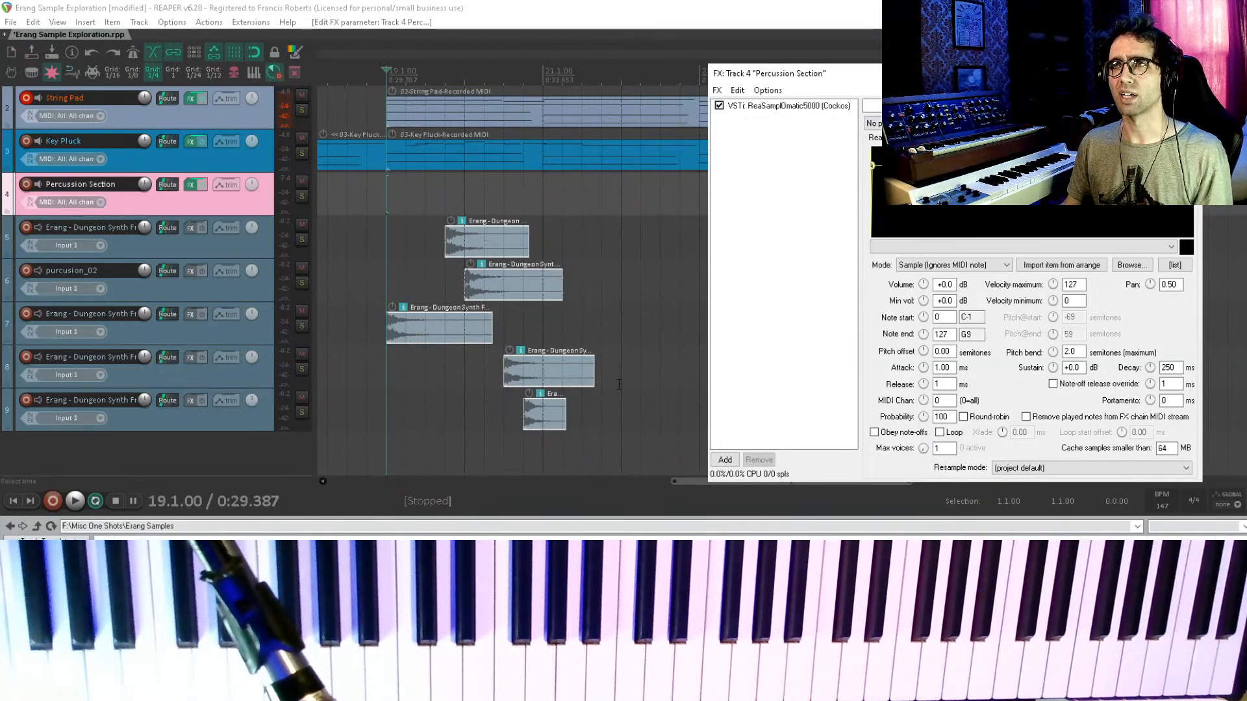
- Copy the percussion_07_C sample item so that tracks 8 and 9 each hold a copy starting at 22.3.00
{"action": "scroll", "coordinate": [619, 384], "scroll_direction": "right", "scroll_amount": 3}
{"action": "left_click_drag", "start_coordinate": [411, 373], "coordinate": [540, 404]}
{"action": "left_click", "coordinate": [540, 404]}
{"action": "scroll", "coordinate": [540, 404], "scroll_direction": "up", "scroll_amount": 5}
{"action": "scroll", "coordinate": [392, 419], "scroll_direction": "down", "scroll_amount": 5}
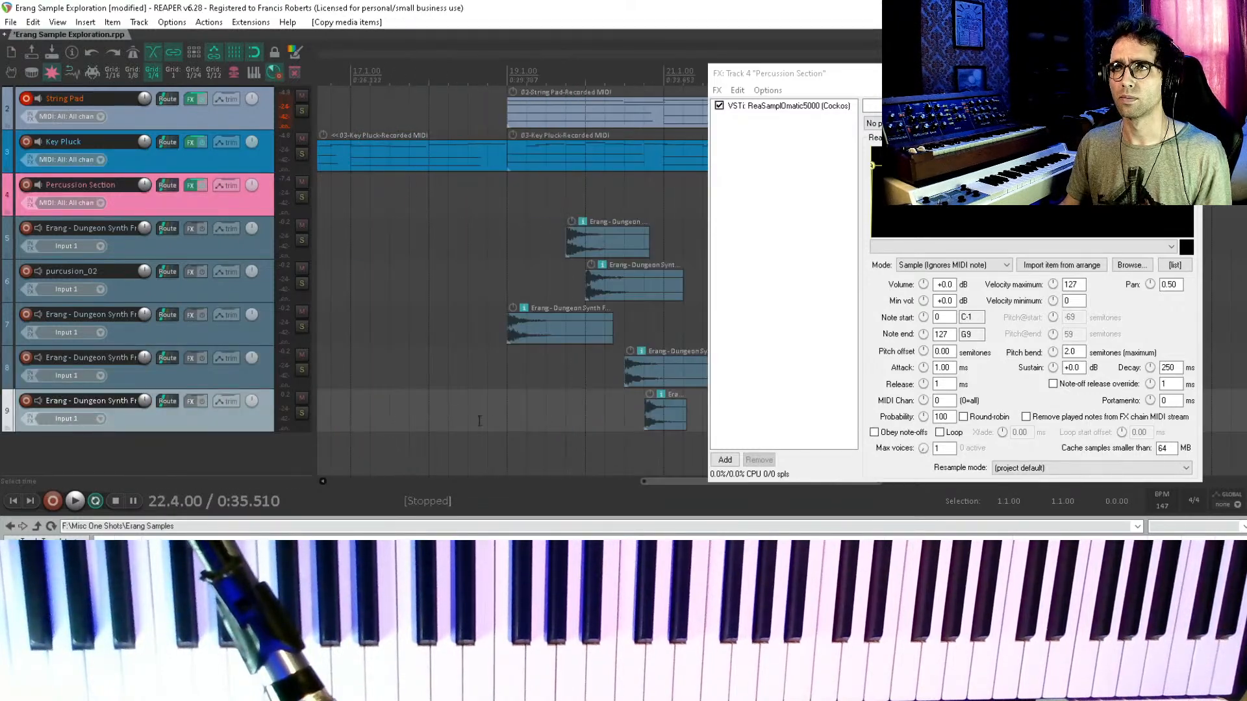
{"action": "left_click", "coordinate": [579, 451]}
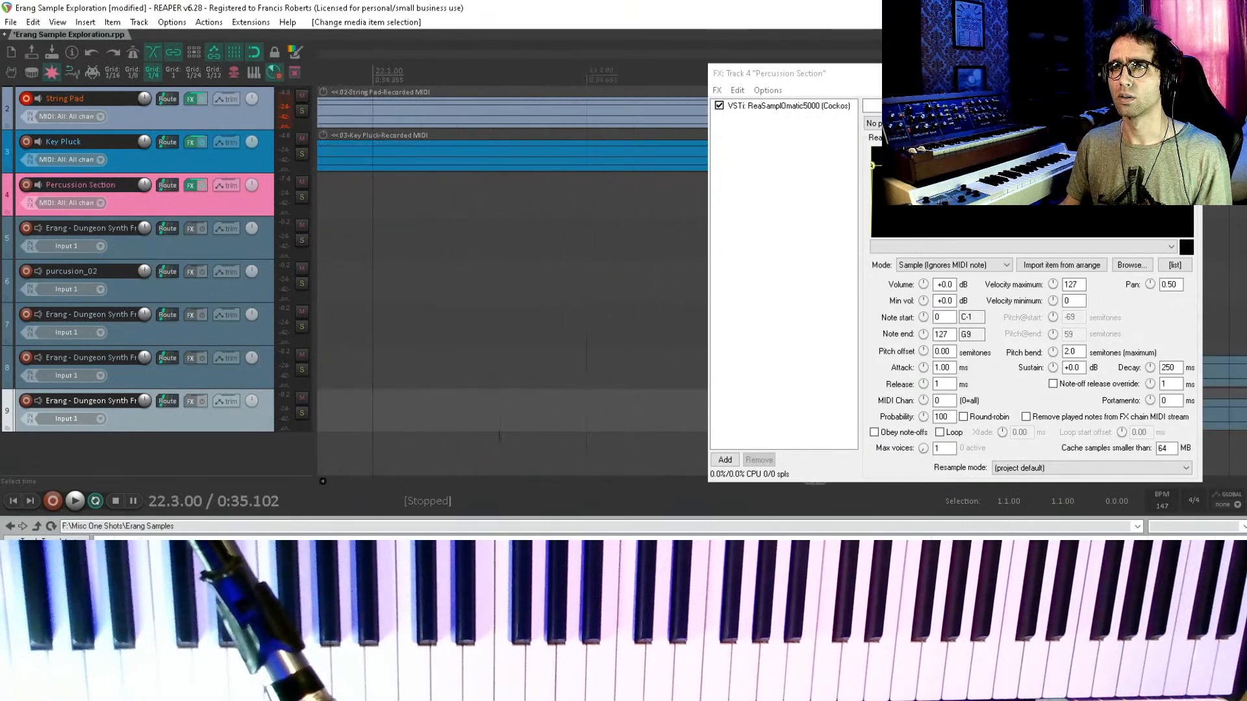
{"action": "scroll", "coordinate": [584, 390], "scroll_direction": "up", "scroll_amount": 5}
{"action": "left_click_drag", "start_coordinate": [531, 365], "coordinate": [436, 361]}
{"action": "left_click", "coordinate": [456, 411]}
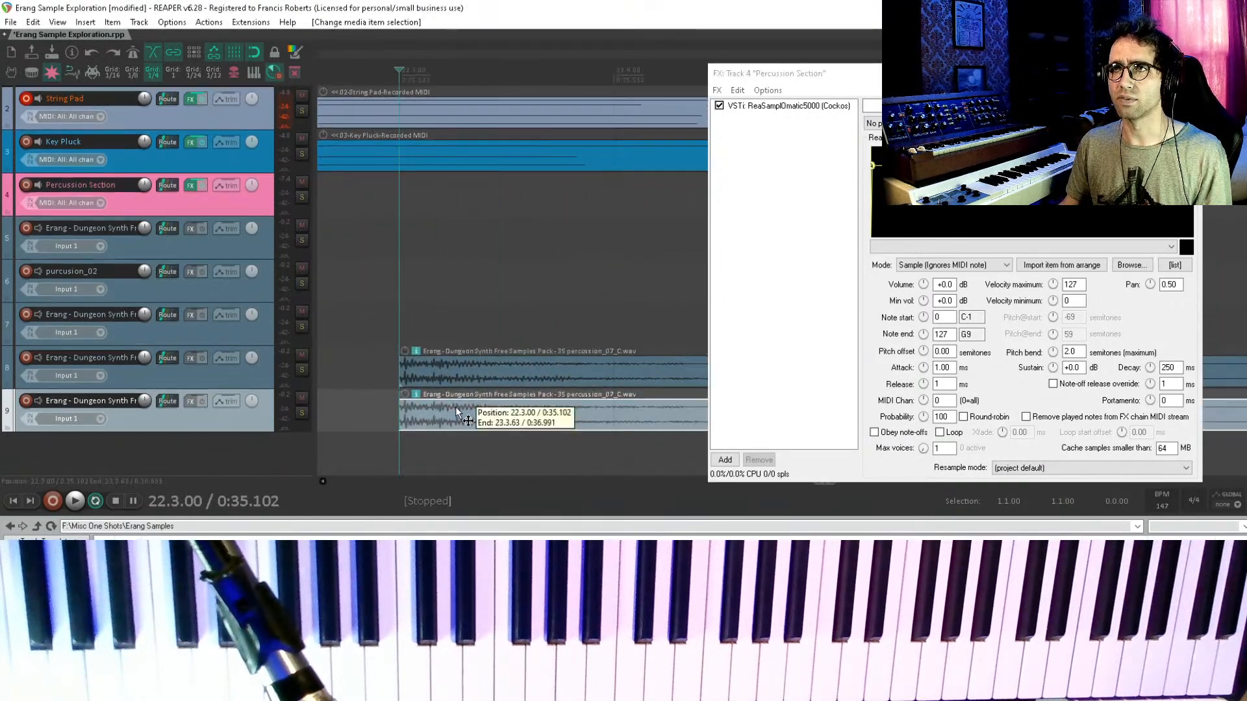
- Shift the percussion_07_C copy on track 9 slightly later than the one on track 8 and play back the overlapping hits
{"action": "left_click_drag", "start_coordinate": [437, 411], "coordinate": [497, 410]}
{"action": "scroll", "coordinate": [495, 398], "scroll_direction": "down", "scroll_amount": 5}
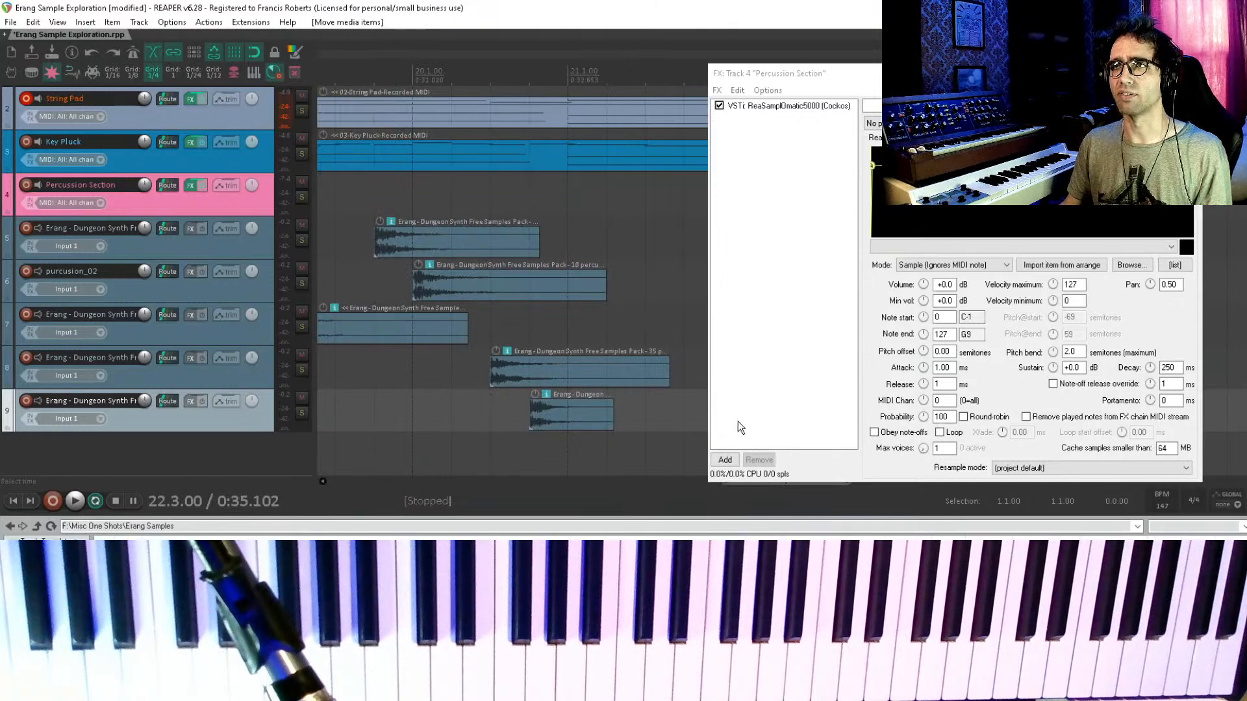
{"action": "scroll", "coordinate": [457, 391], "scroll_direction": "up", "scroll_amount": 3}
{"action": "key", "text": "space"}
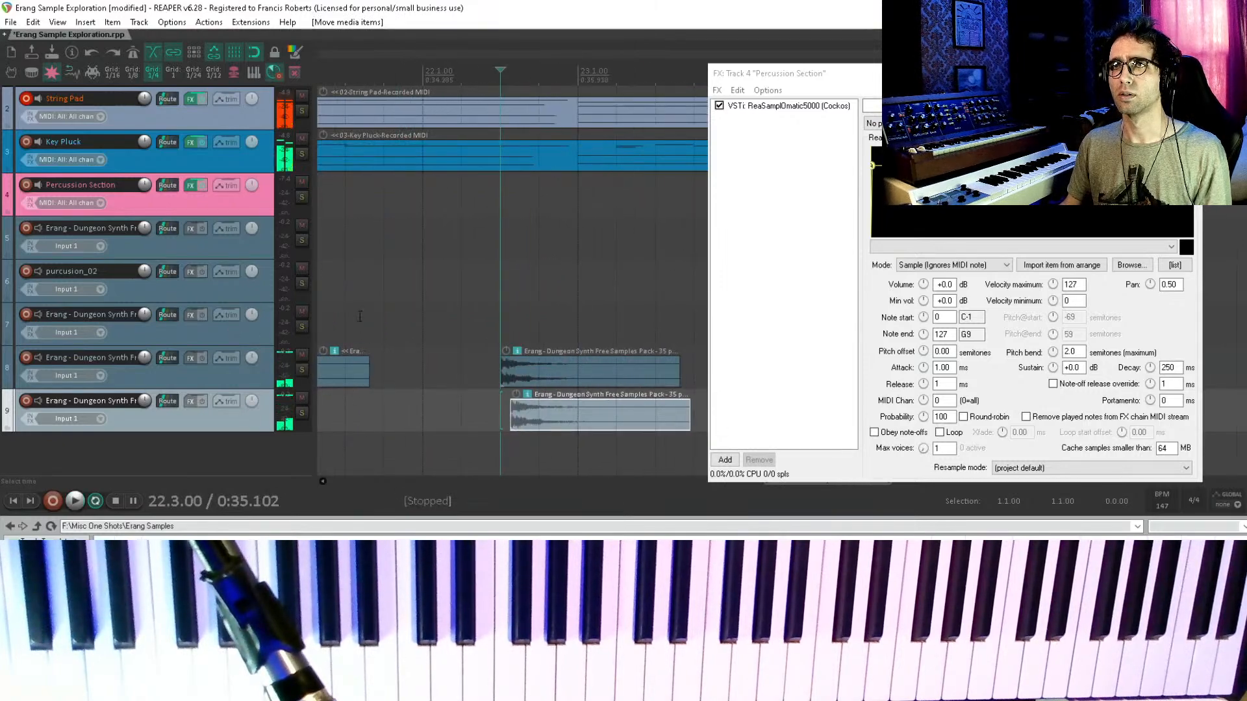
- Solo tracks 8 and 9 and align the second track 9 clip with the start of the clip above it
{"action": "left_click", "coordinate": [302, 370]}
{"action": "left_click", "coordinate": [303, 413]}
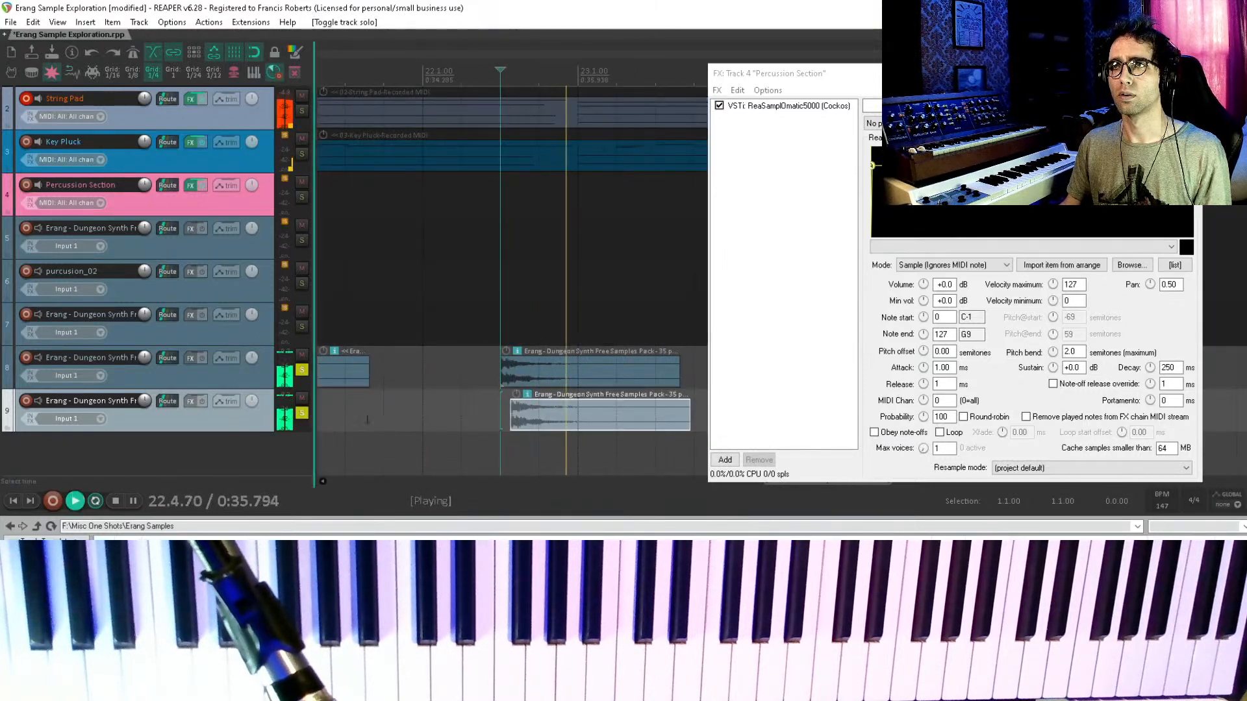
{"action": "key", "text": "space"}
{"action": "left_click_drag", "start_coordinate": [557, 415], "coordinate": [539, 415]}
- Play the two soloed, aligned percussion samples together several times to judge the combined sound
{"action": "key", "text": "space"}
{"action": "key", "text": "space"}
{"action": "key", "text": "space"}
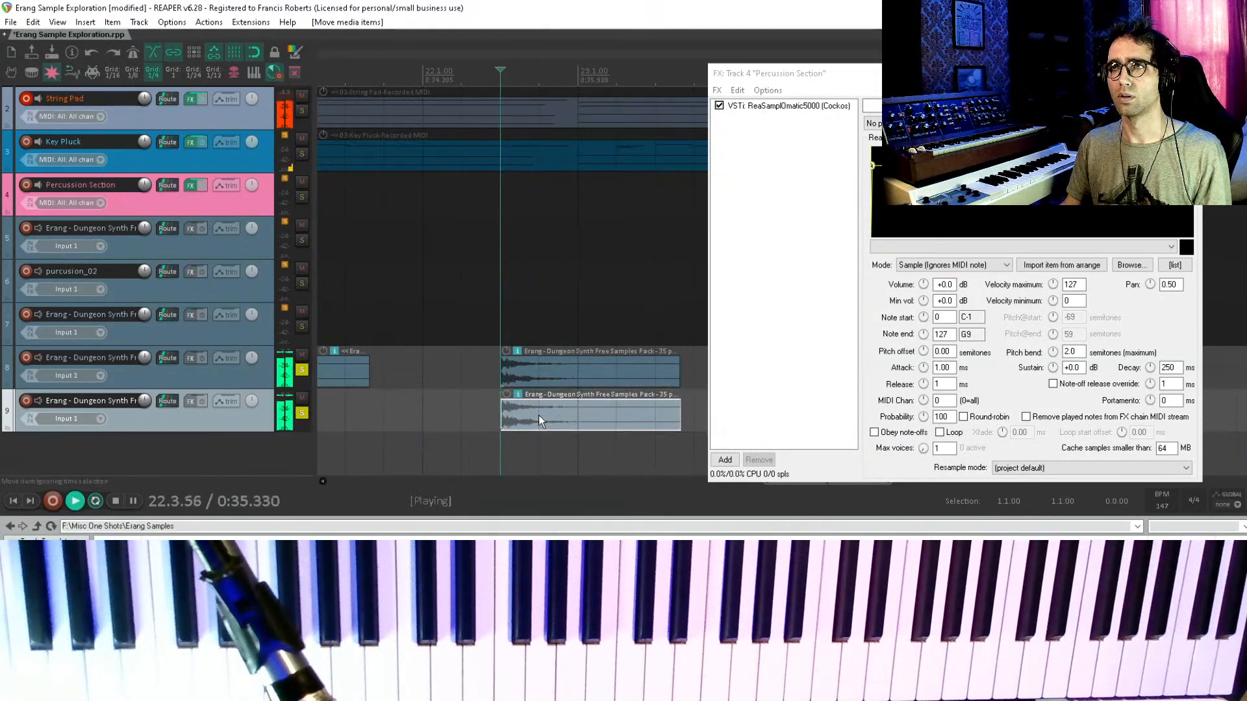
{"action": "key", "text": "space"}
{"action": "key", "text": "space"}
{"action": "key", "text": "space"}
{"action": "key", "text": "space"}
{"action": "key", "text": "space"}
- Delete the second clip on track 9 and unsolo tracks 8 and 9
{"action": "left_click", "coordinate": [559, 411]}
{"action": "left_click", "coordinate": [554, 409]}
{"action": "key", "text": "Delete"}
{"action": "left_click", "coordinate": [301, 414]}
{"action": "left_click", "coordinate": [305, 373]}
- Save the project and delete the second clip on track 8, near bar 23
{"action": "scroll", "coordinate": [480, 376], "scroll_direction": "down", "scroll_amount": 5}
{"action": "scroll", "coordinate": [485, 375], "scroll_direction": "right", "scroll_amount": 3}
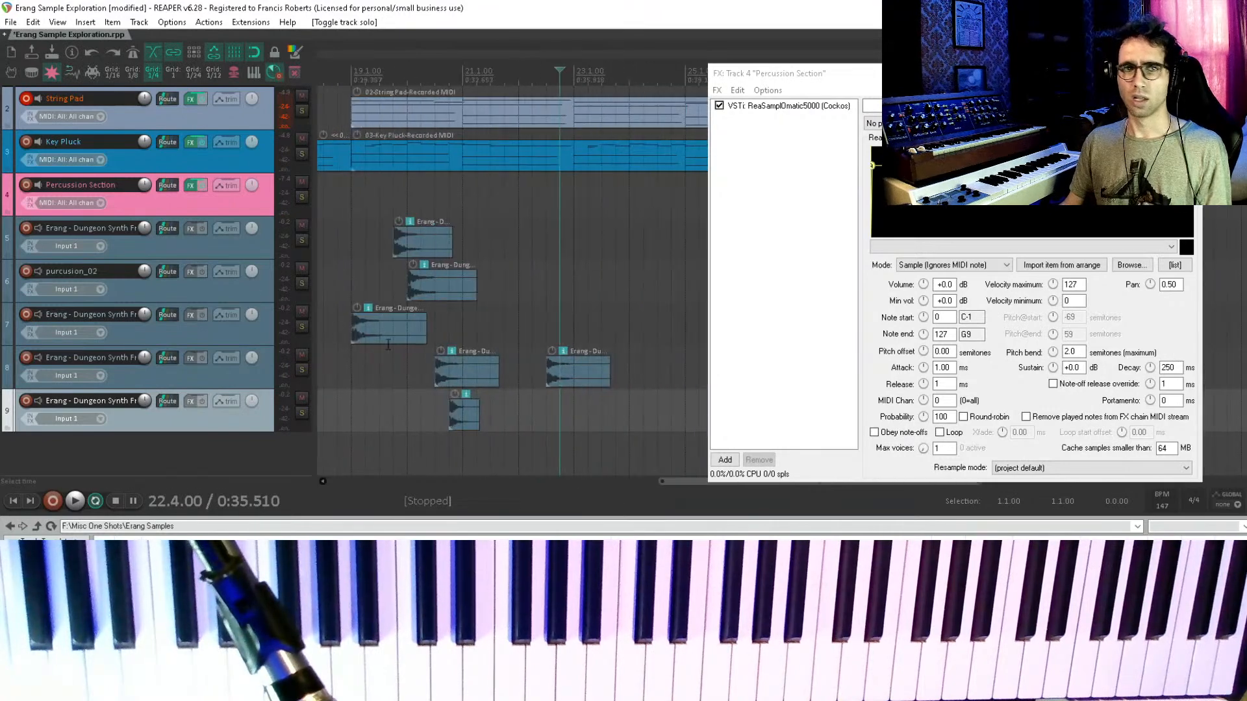
{"action": "key", "text": "ctrl+s"}
{"action": "left_click", "coordinate": [571, 388]}
{"action": "key", "text": "Delete"}
- Set the release of the Percussion Section track's sampler to 150 ms
{"action": "scroll", "coordinate": [575, 325], "scroll_direction": "up", "scroll_amount": 1}
{"action": "scroll", "coordinate": [575, 325], "scroll_direction": "left", "scroll_amount": 1}
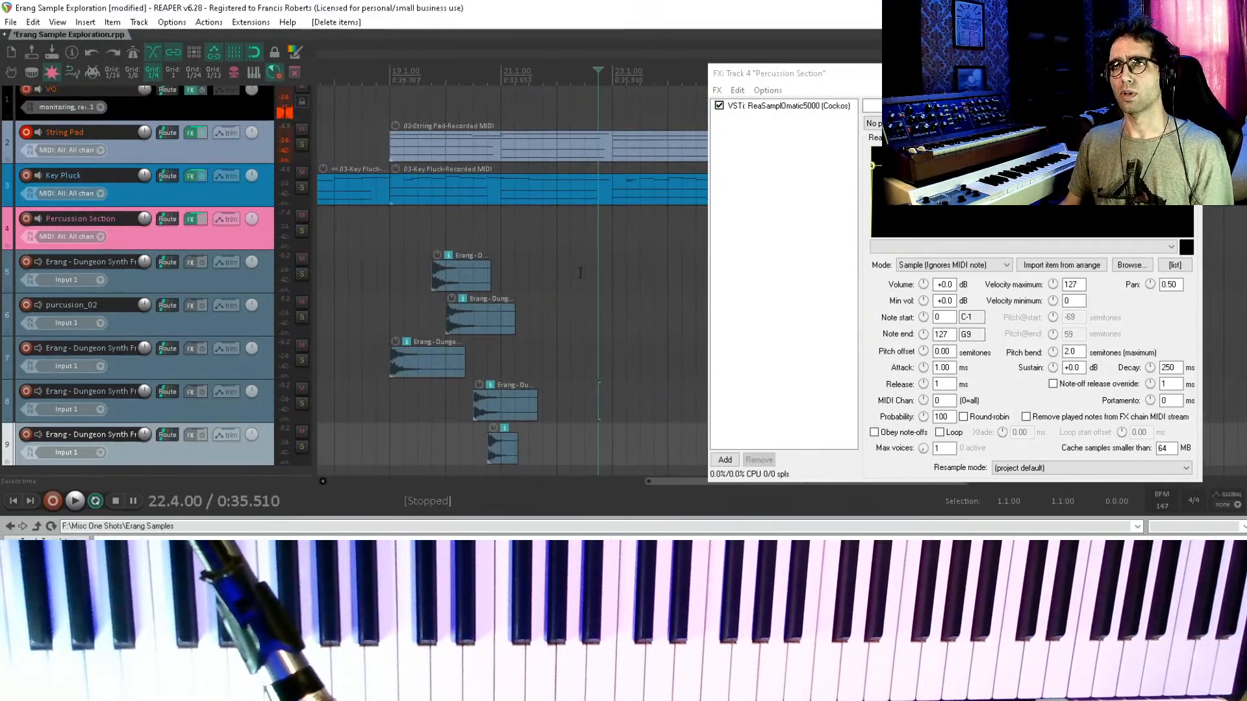
{"action": "double_click", "coordinate": [950, 384]}
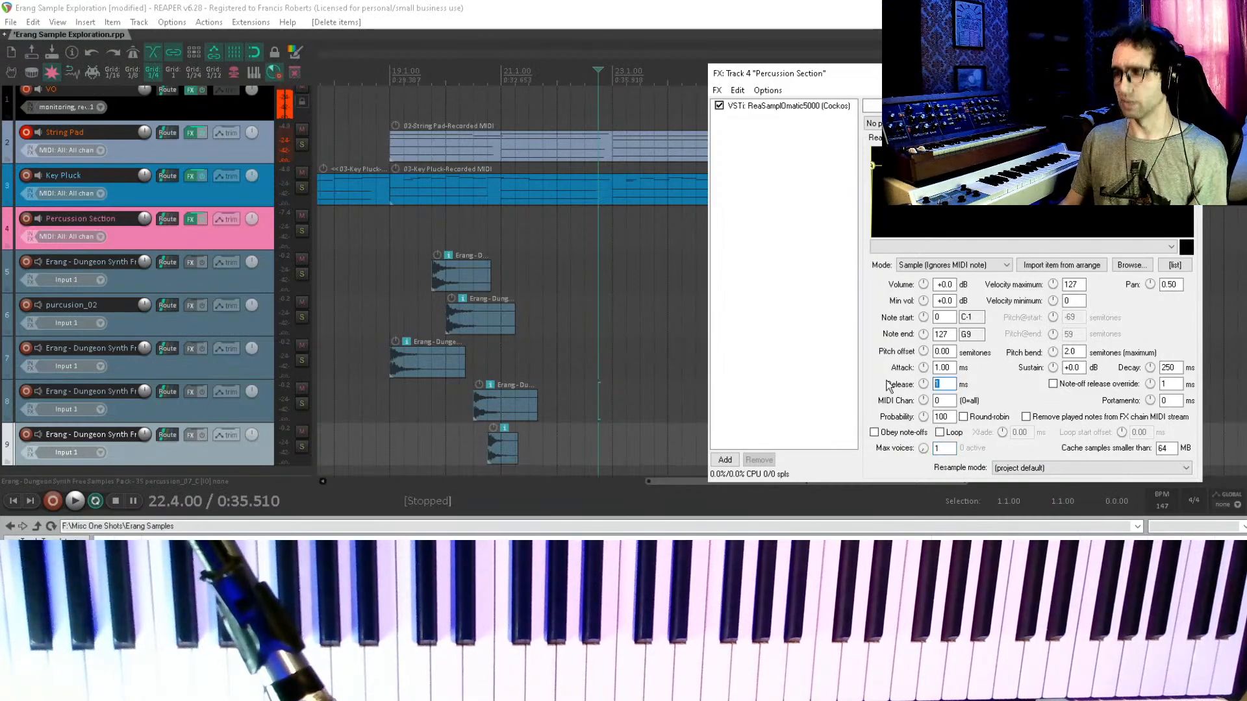
{"action": "type", "text": "150"}
{"action": "key", "text": "Return"}
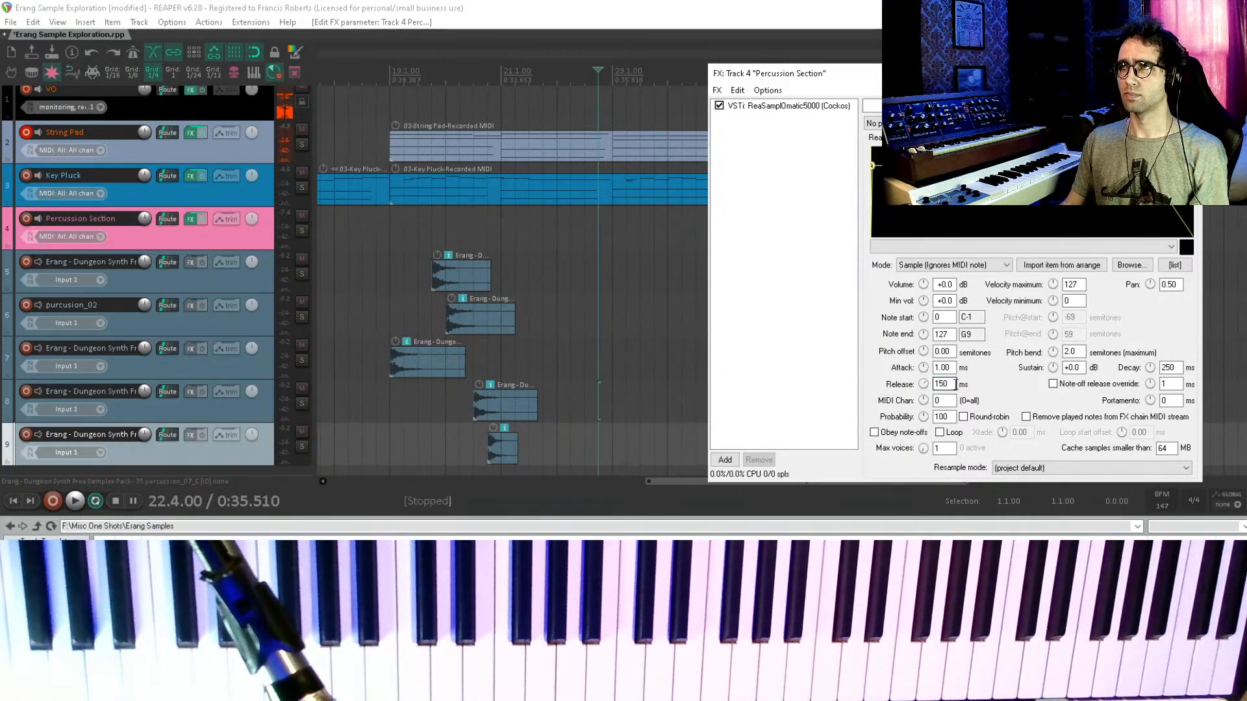
- Set the Percussion Section sampler's release to 1 ms and its volume to -12 dB
{"action": "left_click_drag", "start_coordinate": [950, 384], "coordinate": [934, 383]}
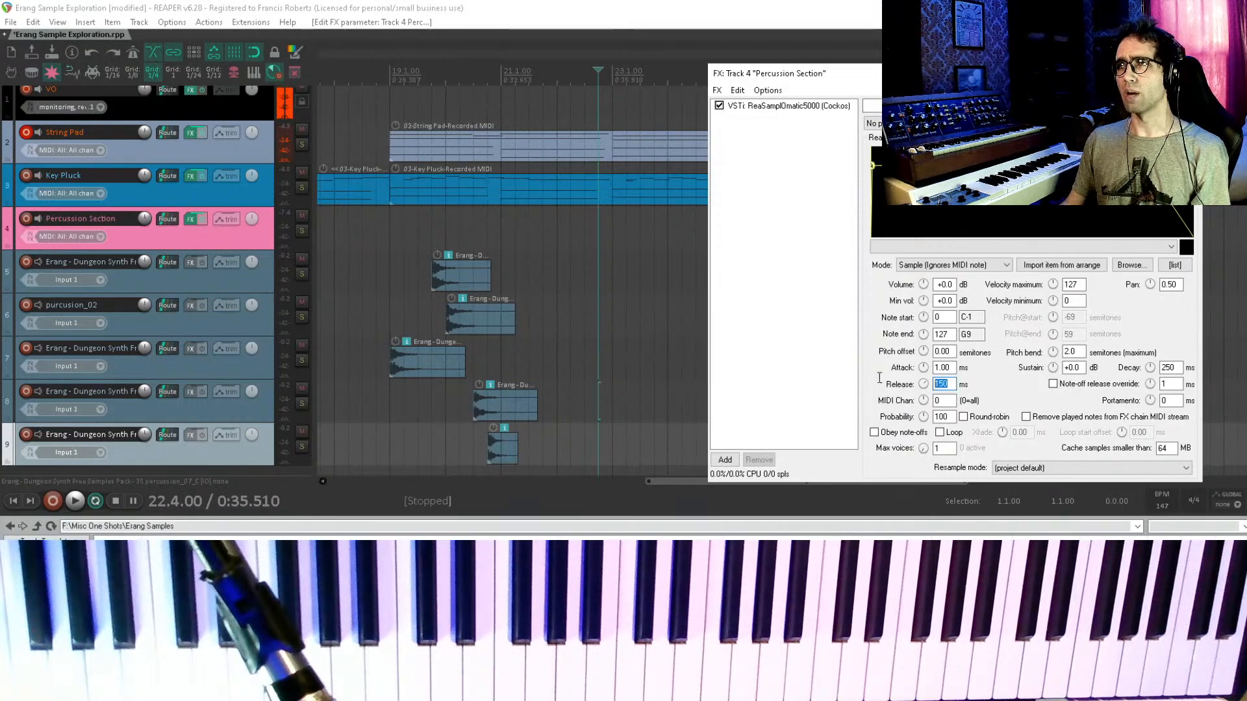
{"action": "type", "text": "1"}
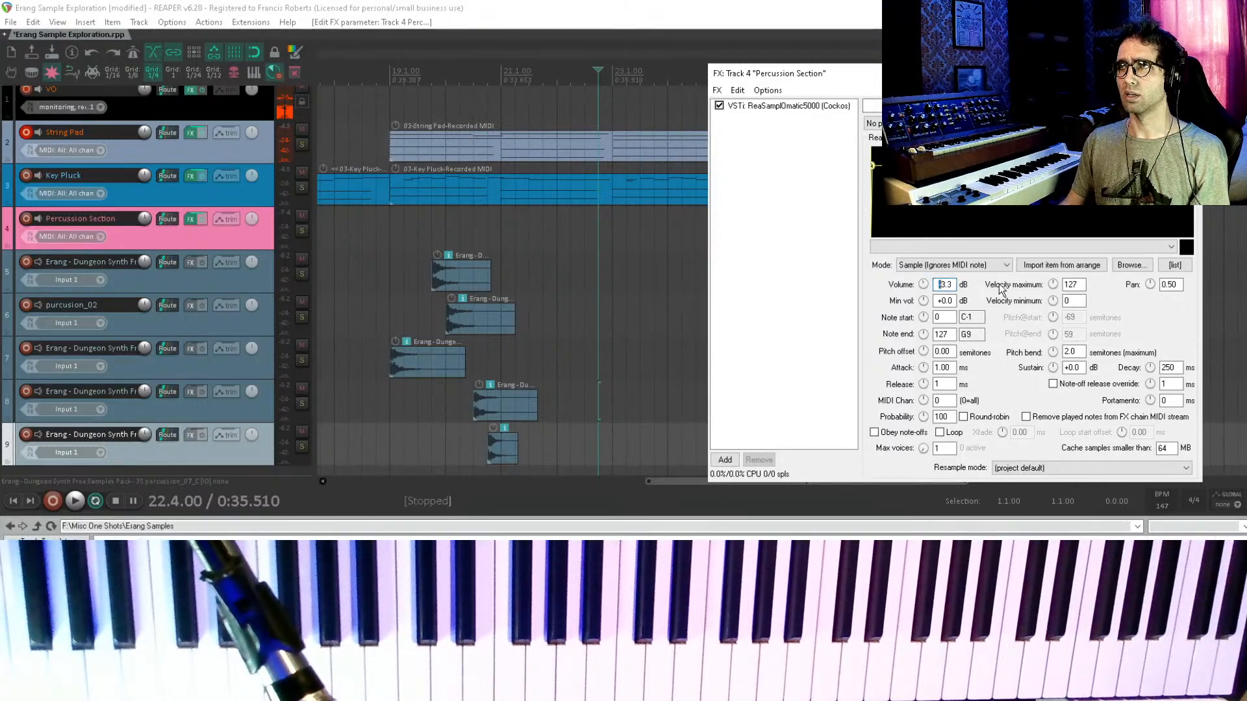
{"action": "type", "text": "-12"}
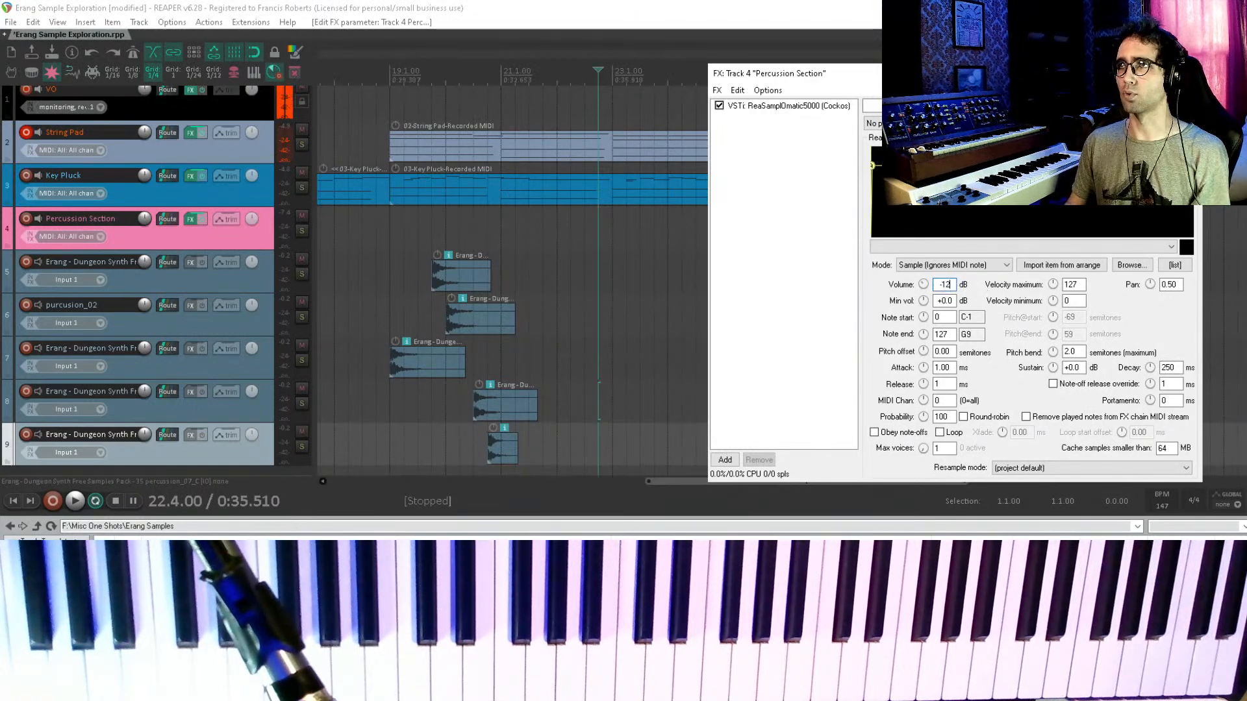
{"action": "left_click", "coordinate": [788, 301]}
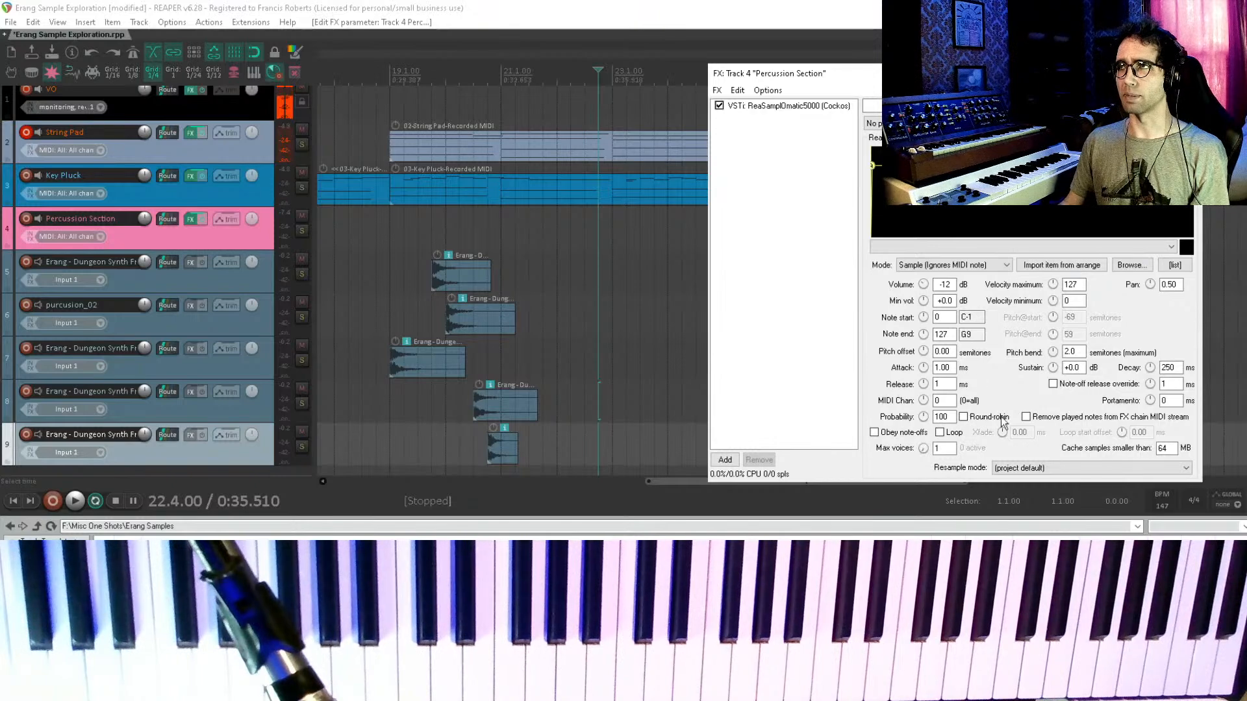
- Duplicate the ReaSamplOmatic5000 until the Percussion Section effects chain holds five instances
{"action": "left_click_drag", "start_coordinate": [774, 106], "coordinate": [786, 162], "text": "ctrl"}
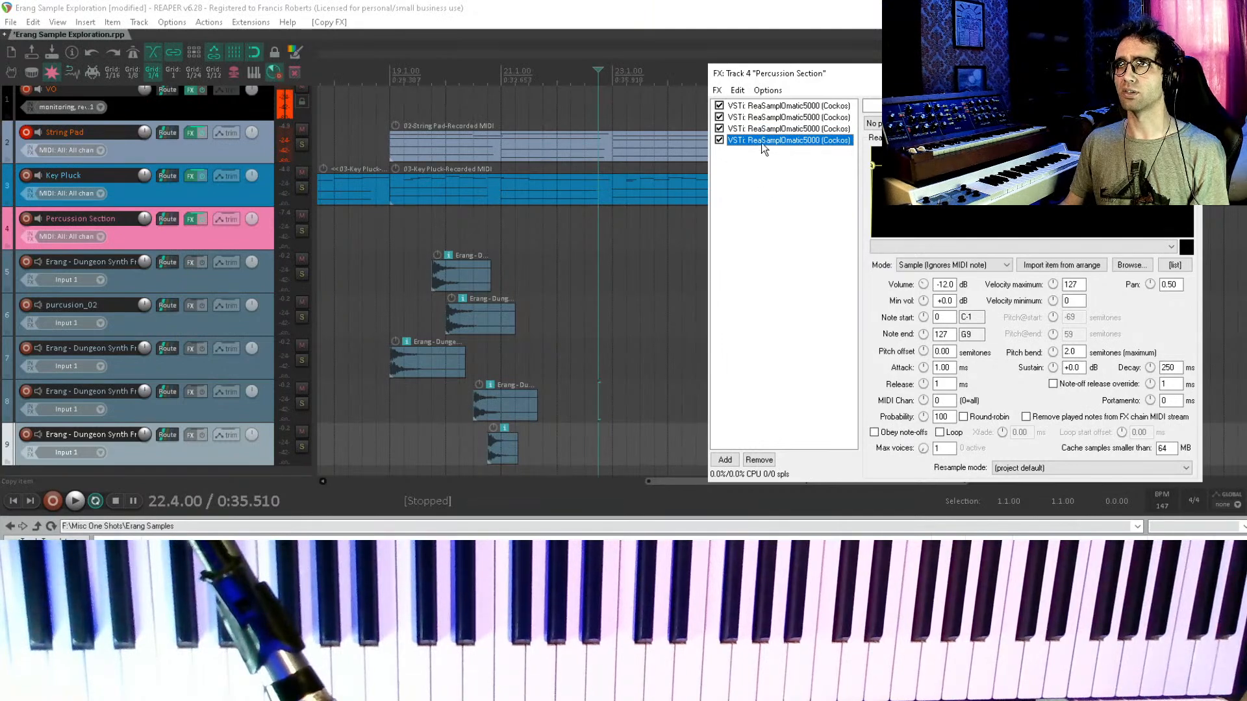
{"action": "left_click_drag", "start_coordinate": [761, 143], "coordinate": [752, 177], "text": "ctrl"}
- Import the track 5 clip (percussion_01_C) into the first sampler and the track 6 clip (percussion_02_C) into the second
{"action": "left_click", "coordinate": [781, 106]}
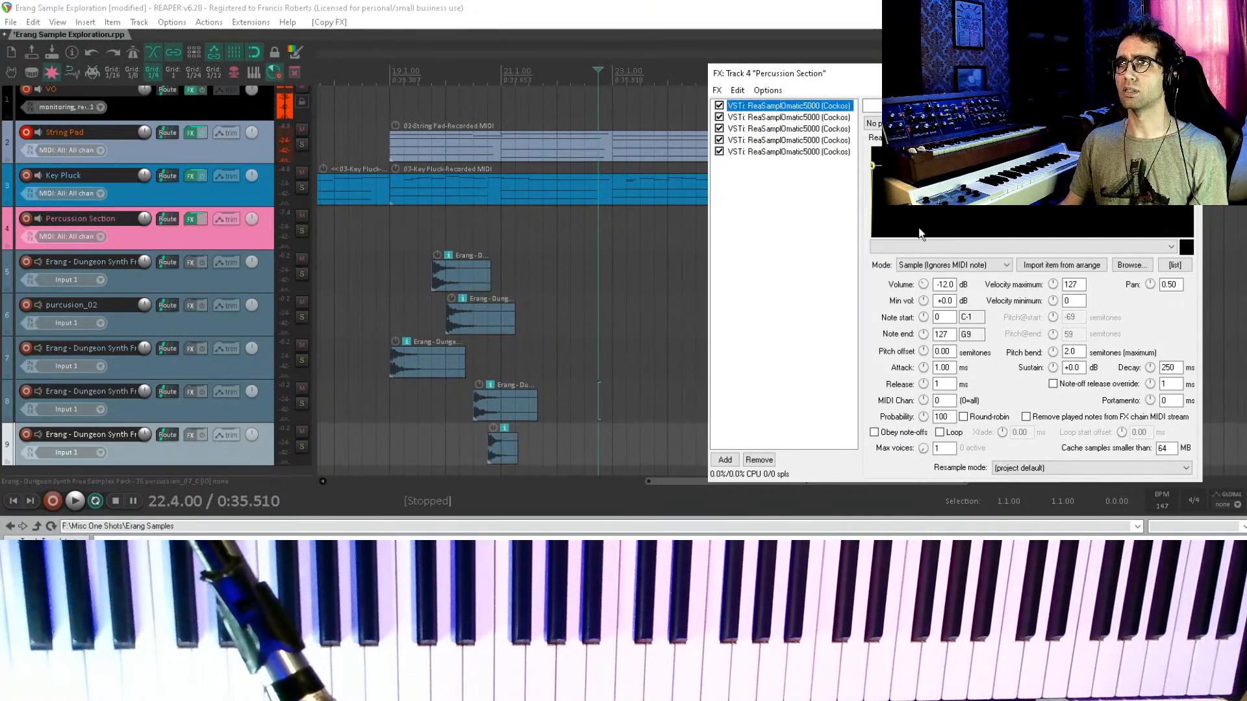
{"action": "left_click", "coordinate": [459, 279]}
{"action": "left_click", "coordinate": [1061, 265]}
{"action": "left_click", "coordinate": [769, 118]}
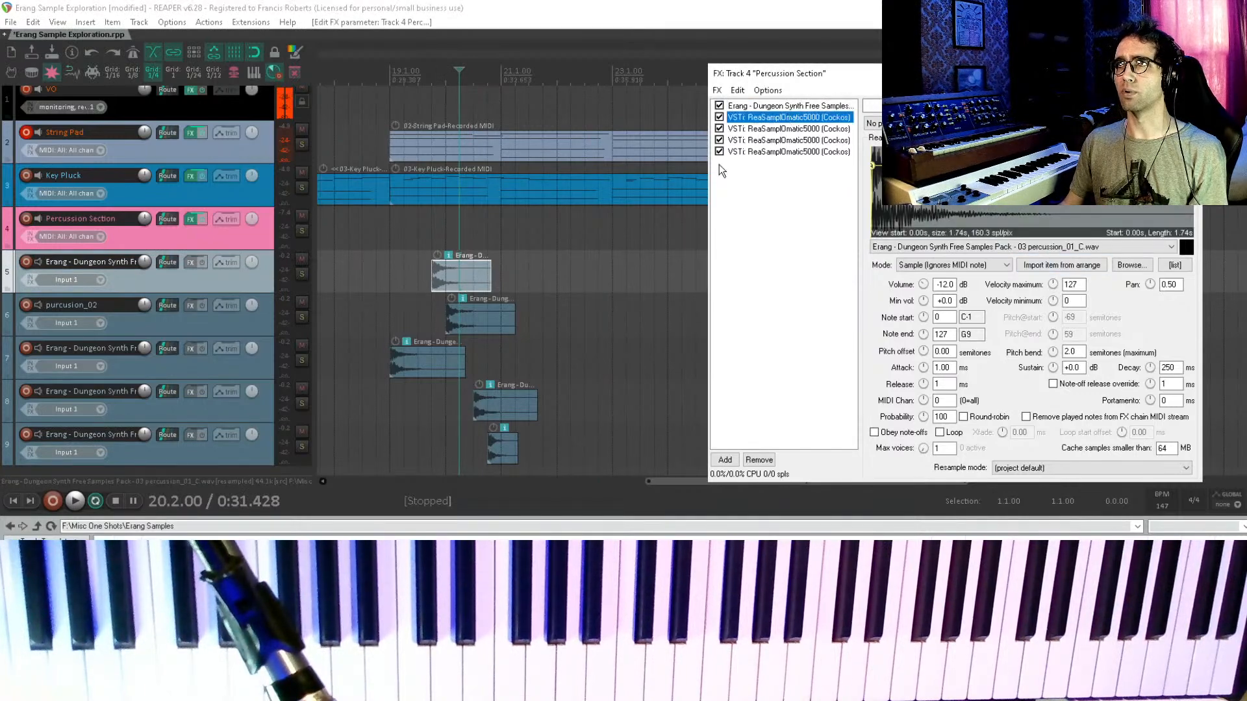
{"action": "left_click", "coordinate": [455, 322]}
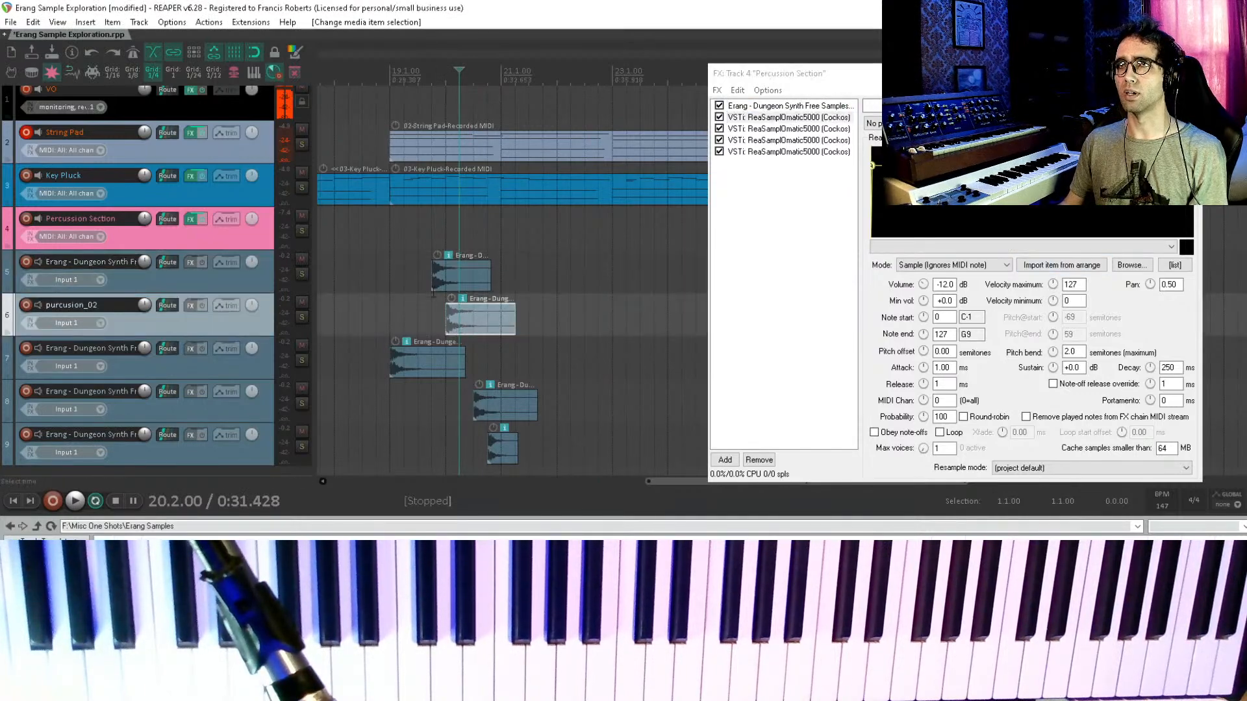
{"action": "left_click", "coordinate": [1063, 267]}
- Import the track 7 clip (percussion_04_C) into the third sampler and the track 8 clip (percussion_07_C) into the fourth
{"action": "left_click", "coordinate": [422, 361]}
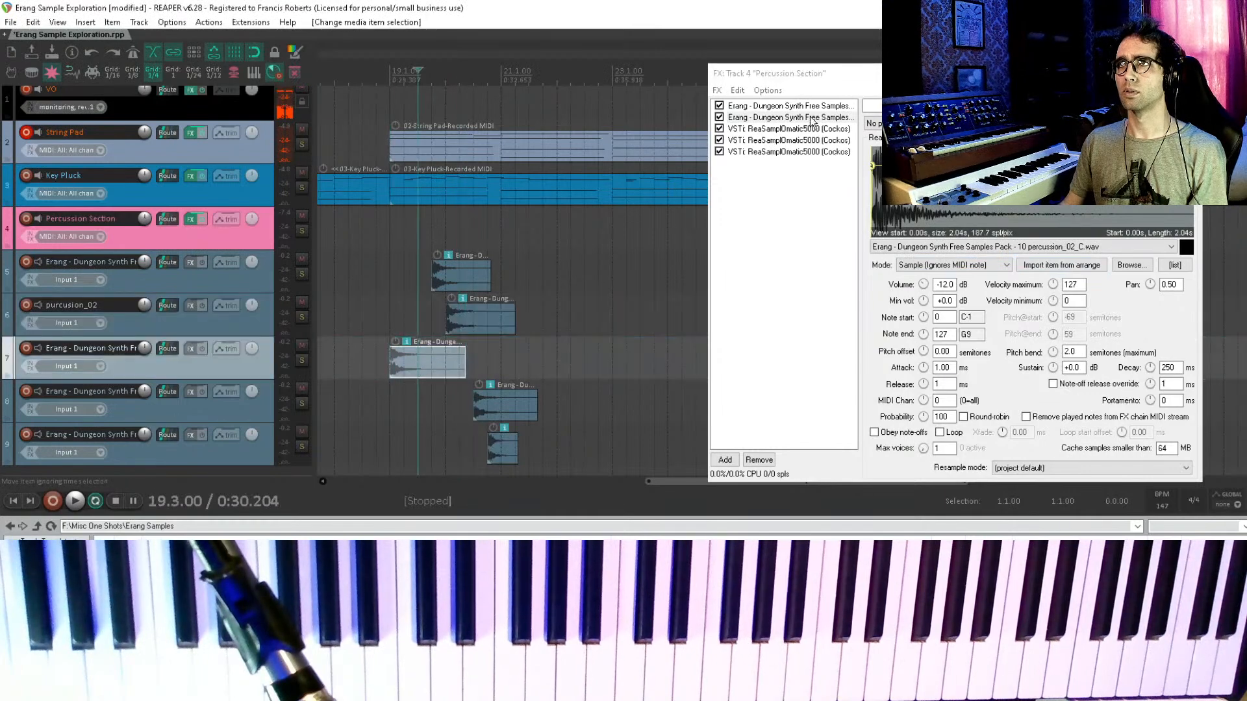
{"action": "left_click", "coordinate": [789, 129]}
{"action": "left_click", "coordinate": [1061, 264]}
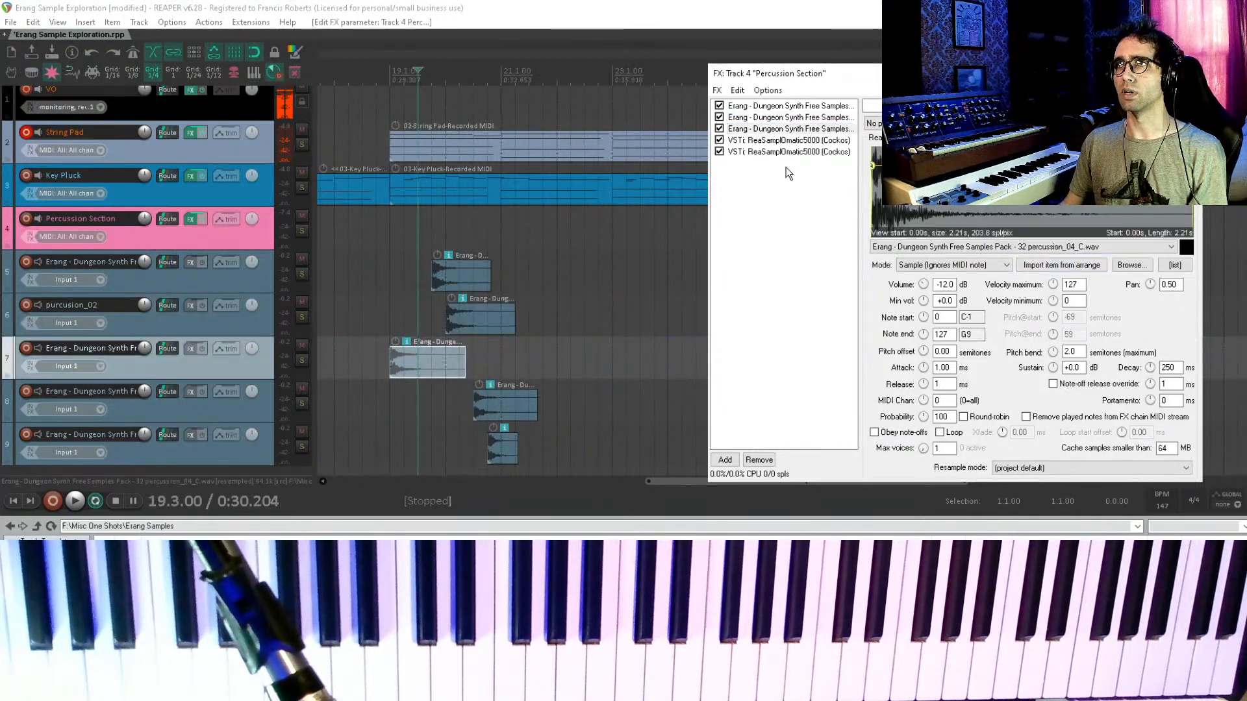
{"action": "left_click", "coordinate": [519, 402]}
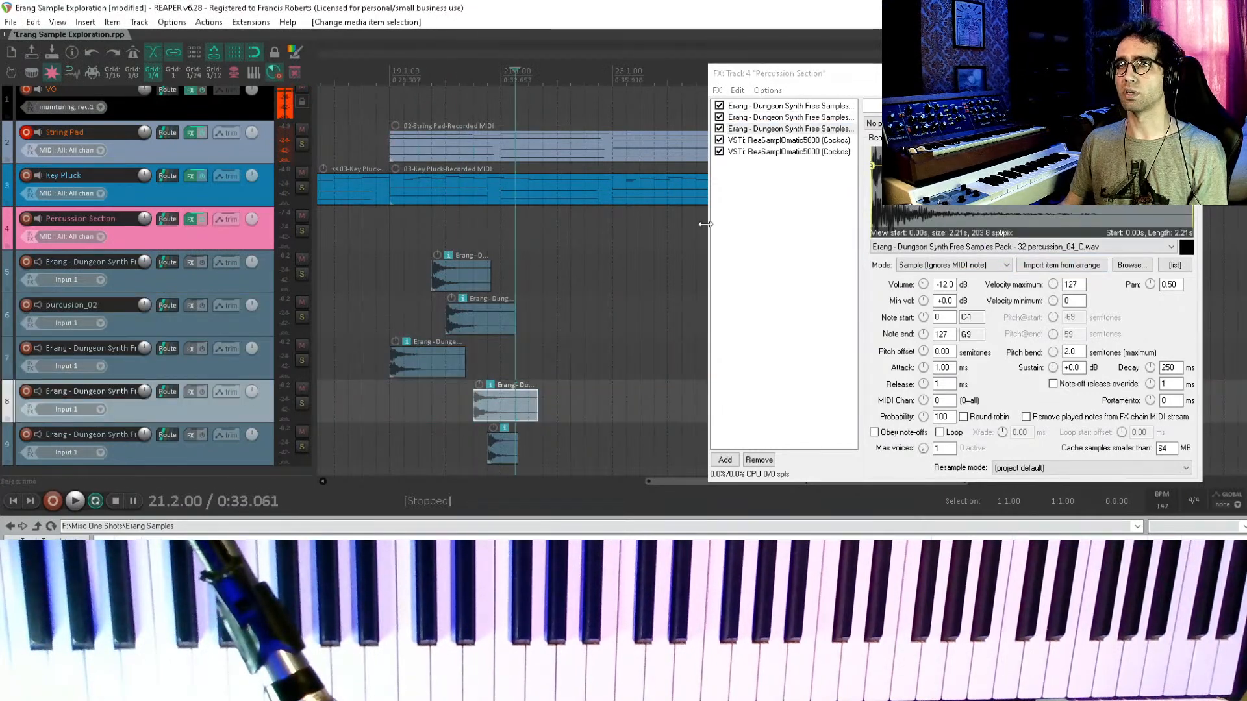
{"action": "left_click", "coordinate": [782, 140]}
{"action": "left_click", "coordinate": [1061, 265]}
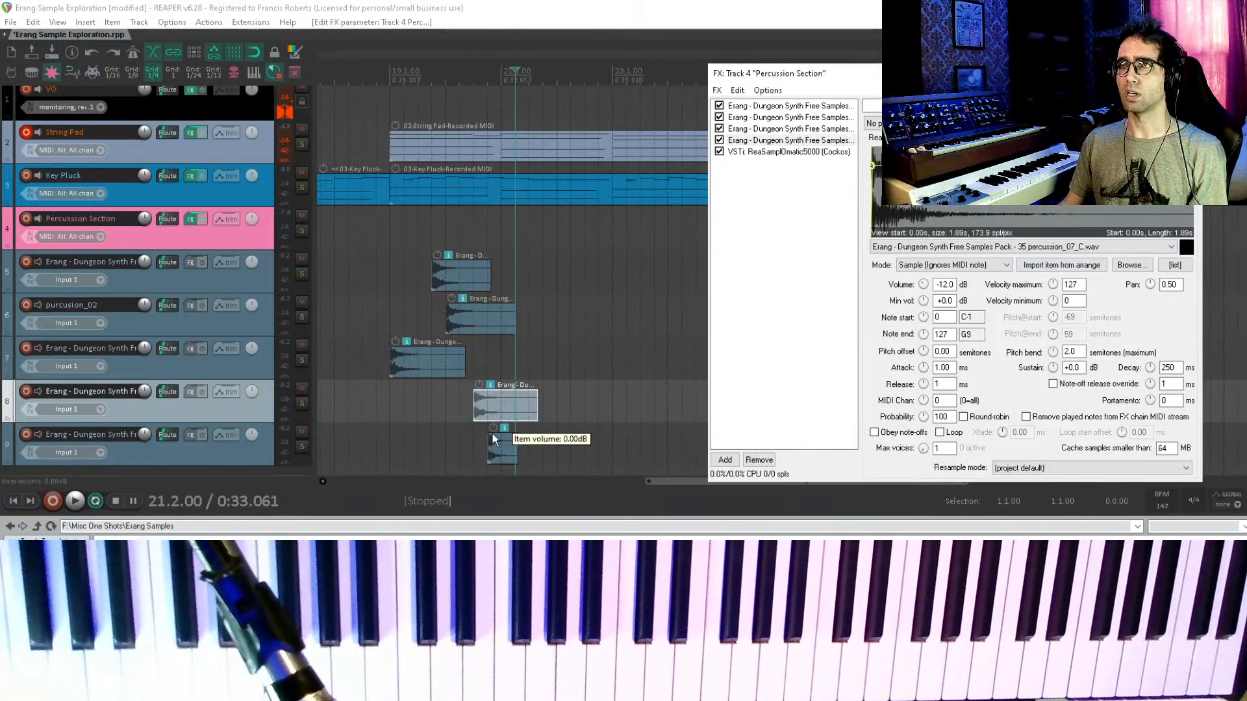
- Import the track 9 clip (percussion_08_C) into the fifth sampler, then show the first sampler's settings
{"action": "left_click", "coordinate": [493, 442]}
{"action": "left_click", "coordinate": [792, 152]}
{"action": "left_click", "coordinate": [1045, 266]}
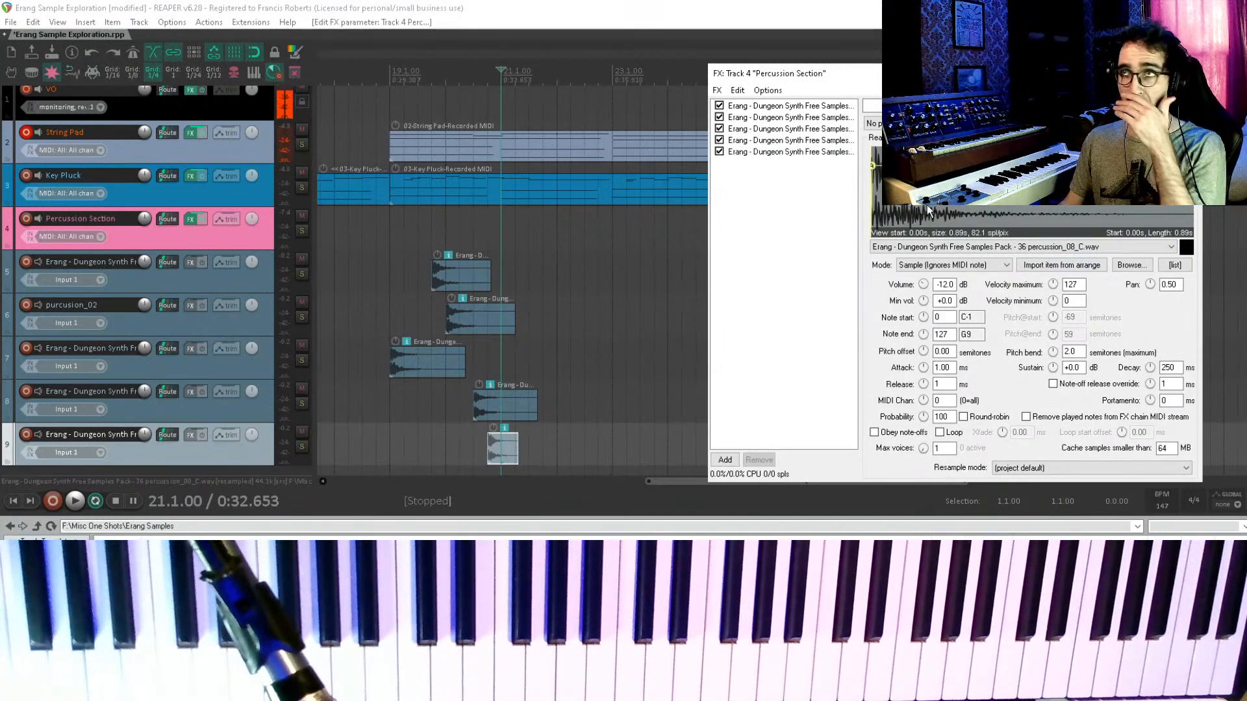
{"action": "left_click", "coordinate": [804, 117]}
{"action": "left_click", "coordinate": [804, 107]}
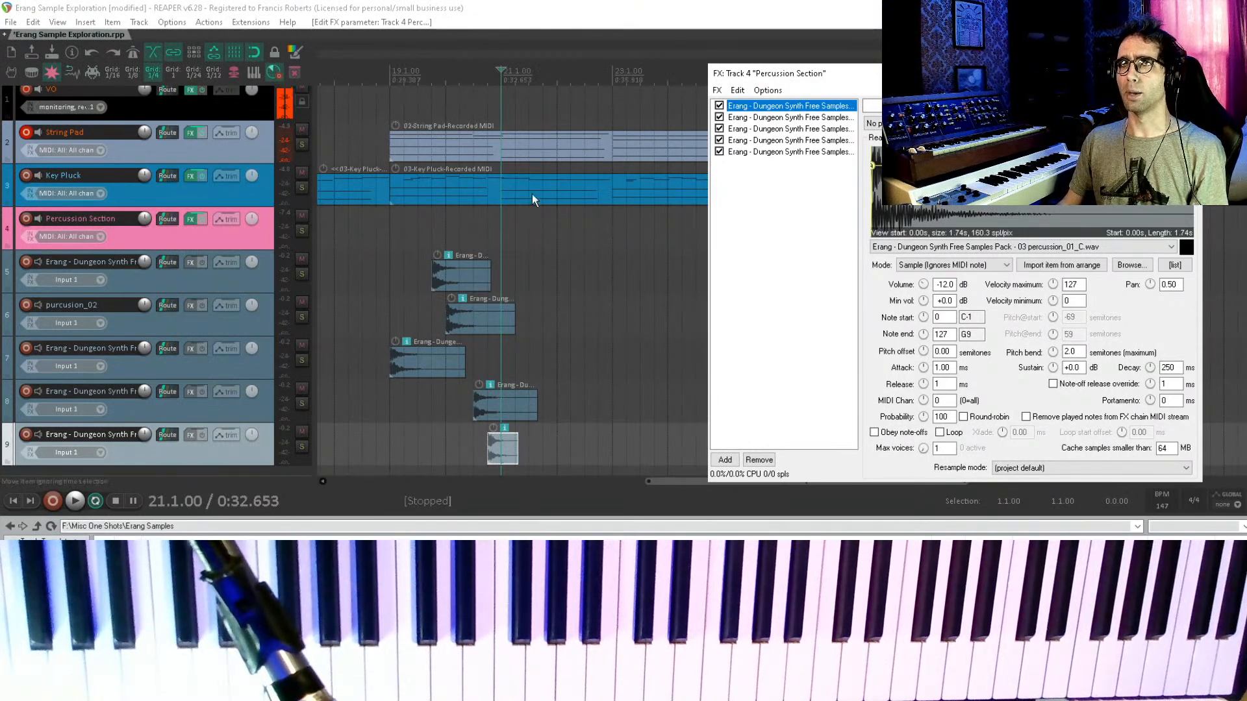
- Create an empty MIDI item from bar 19 to 23 on the Percussion Section track and open it in the MIDI editor
{"action": "left_click", "coordinate": [213, 236]}
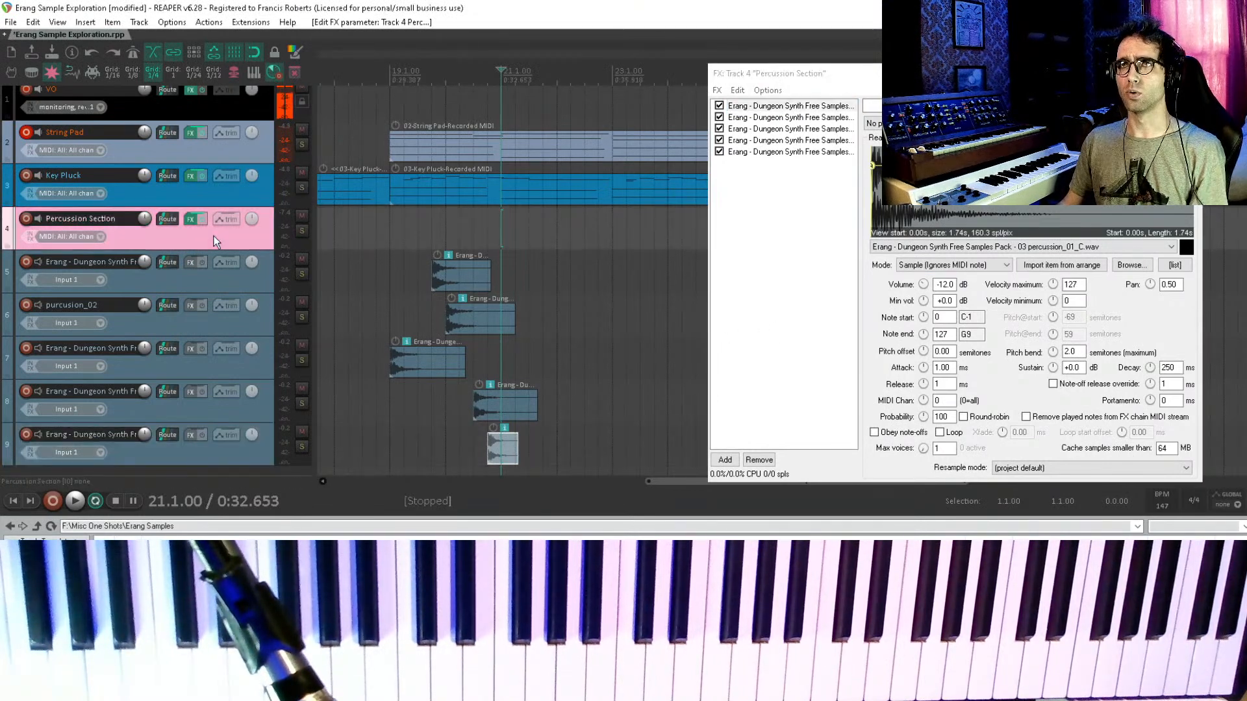
{"action": "mouse_move", "coordinate": [389, 225]}
{"action": "left_mouse_down"}
{"action": "mouse_move", "coordinate": [610, 234]}
{"action": "mouse_move", "coordinate": [325, 119]}
{"action": "mouse_move", "coordinate": [298, 94]}
{"action": "left_mouse_up"}
{"action": "double_click", "coordinate": [480, 235]}
{"action": "left_click", "coordinate": [802, 76]}
{"action": "left_click_drag", "start_coordinate": [803, 76], "coordinate": [759, 122]}
{"action": "left_click_drag", "start_coordinate": [400, 309], "coordinate": [446, 326]}
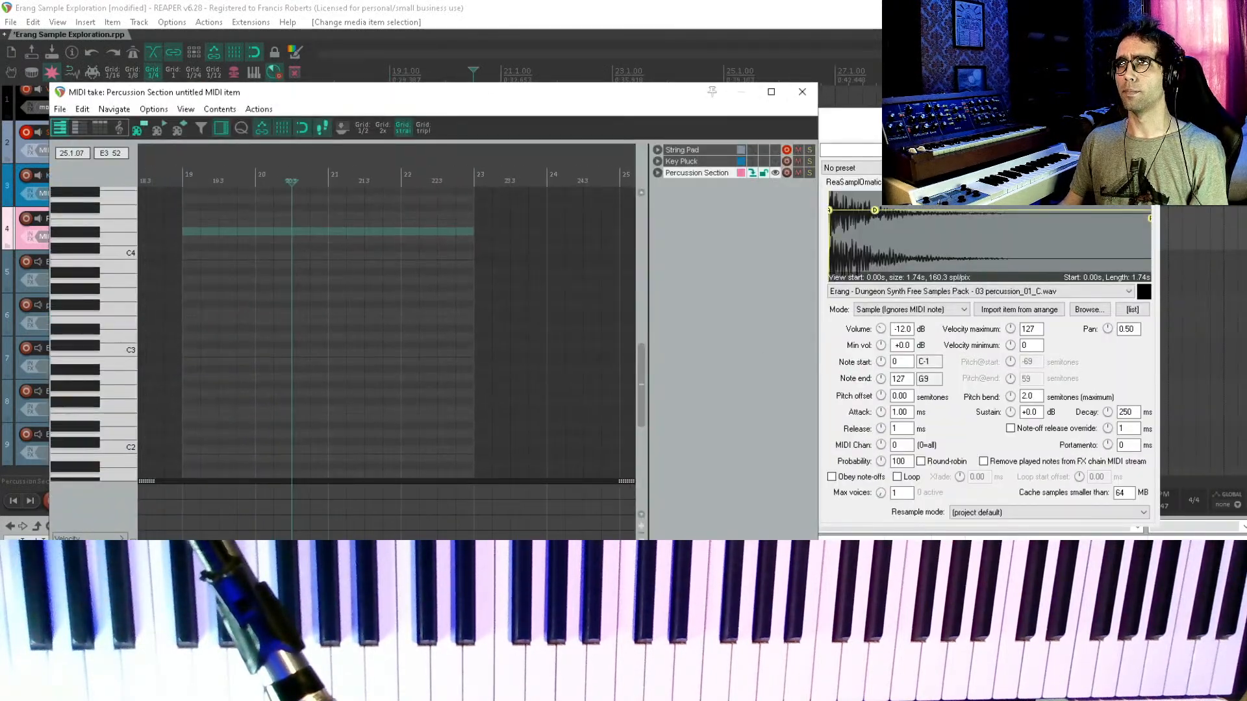
- Set both the note start and note end of the first sampler (percussion_01_C) to 60 (C4)
{"action": "left_click", "coordinate": [902, 123]}
{"action": "left_click", "coordinate": [884, 360]}
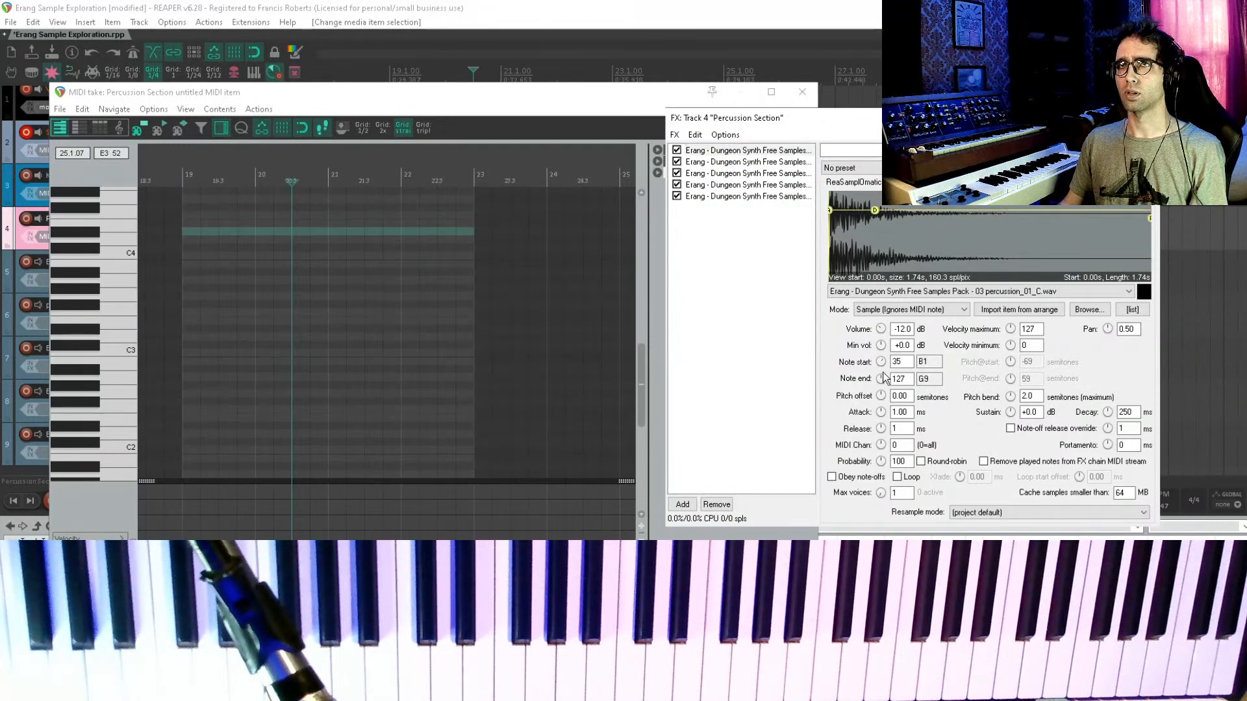
{"action": "scroll", "coordinate": [881, 379], "scroll_direction": "down", "scroll_amount": 14}
{"action": "left_click", "coordinate": [770, 215]}
{"action": "left_click", "coordinate": [768, 154]}
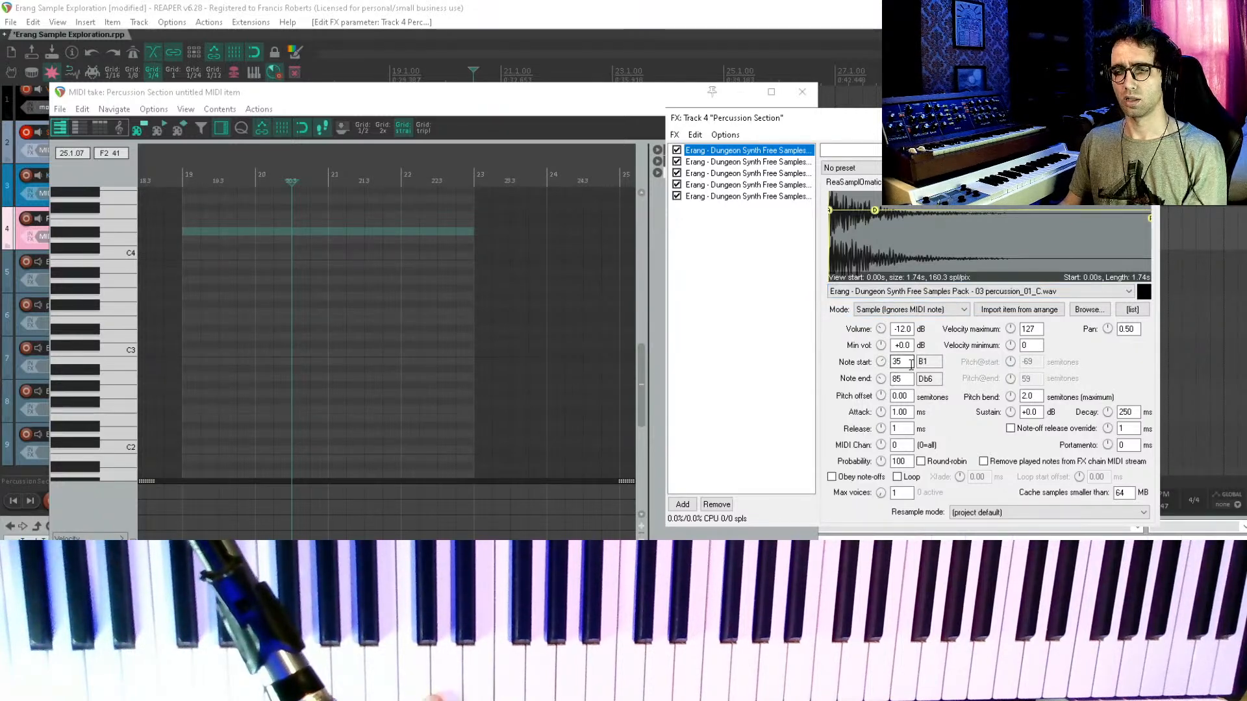
{"action": "left_click", "coordinate": [881, 363]}
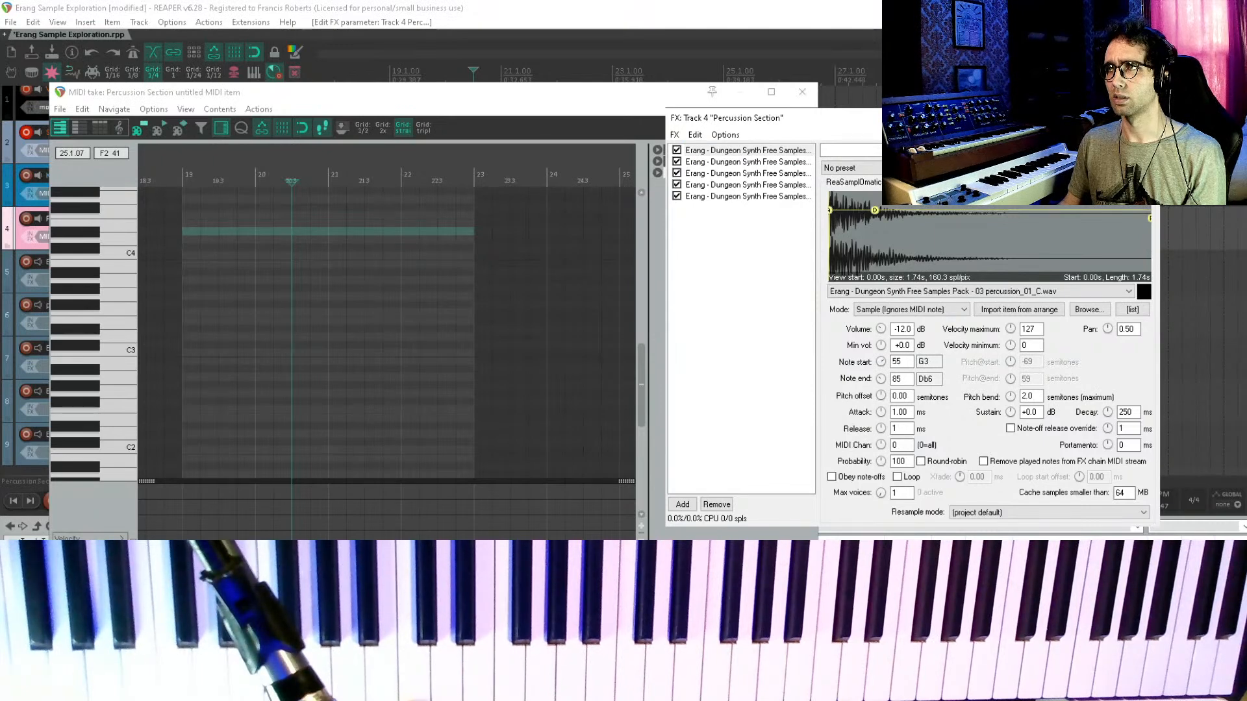
{"action": "left_click_drag", "start_coordinate": [881, 362], "coordinate": [881, 357]}
{"action": "left_click", "coordinate": [910, 363]}
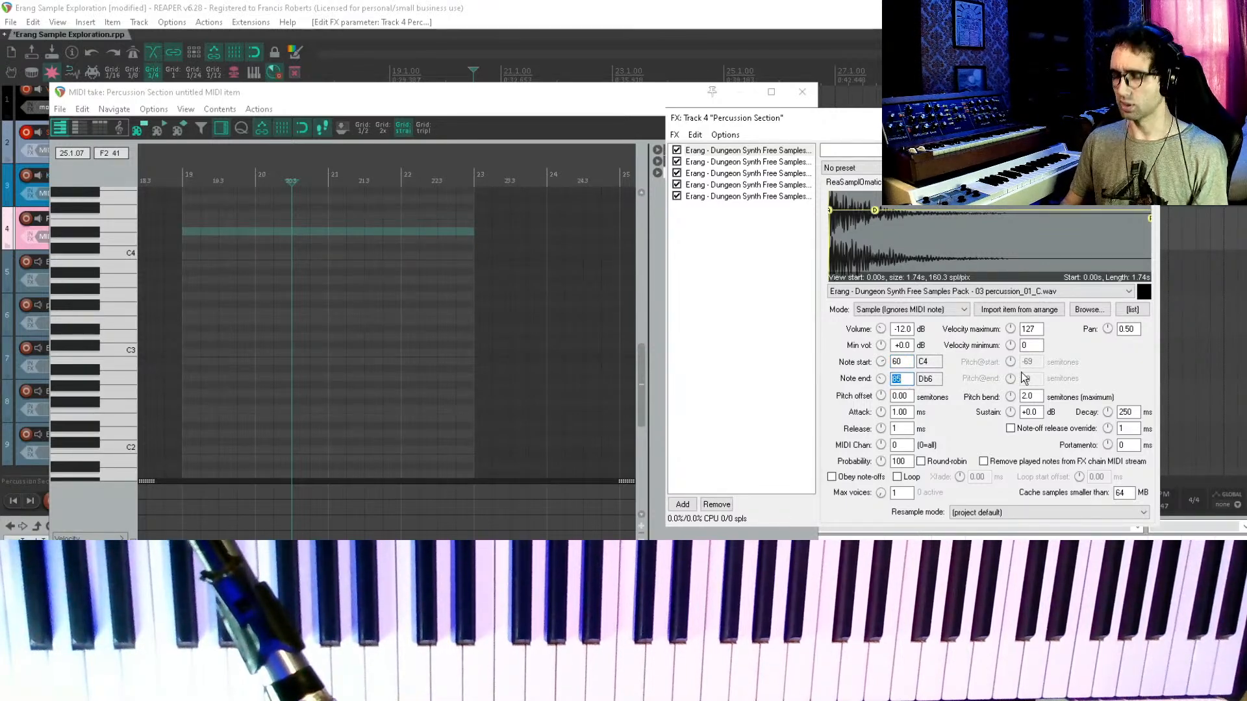
{"action": "type", "text": "60"}
{"action": "left_click", "coordinate": [778, 313]}
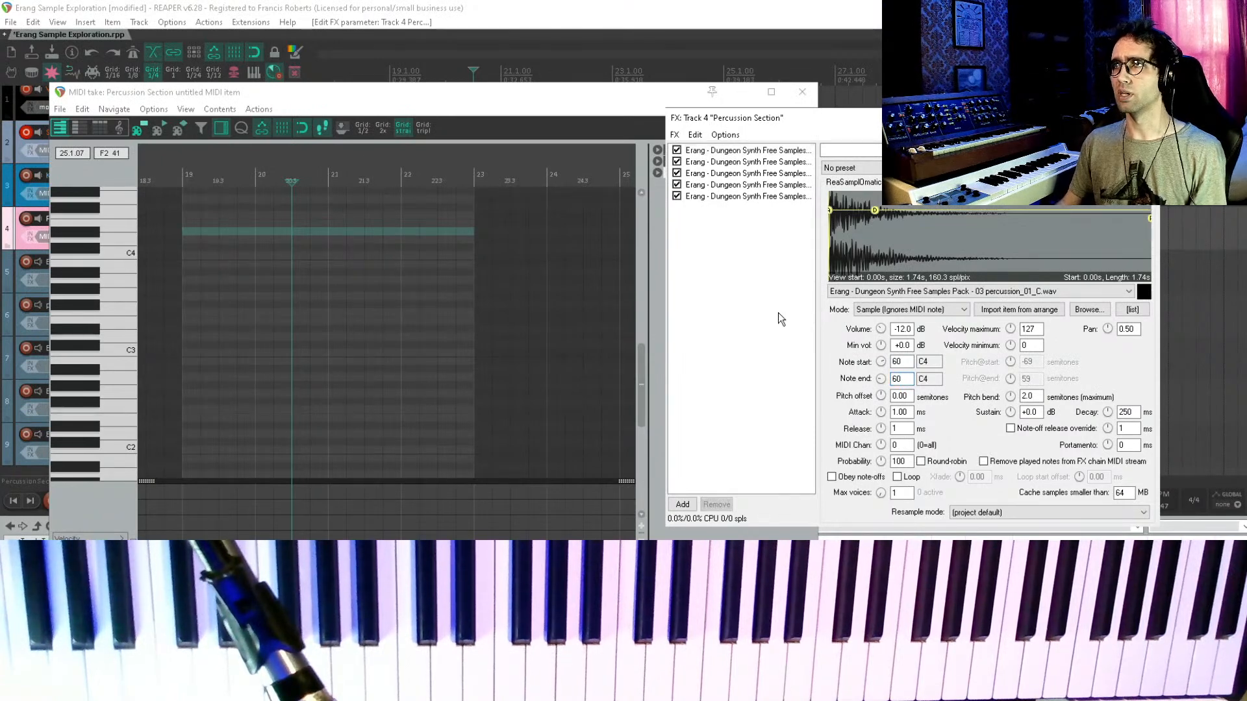
{"action": "left_click", "coordinate": [762, 152]}
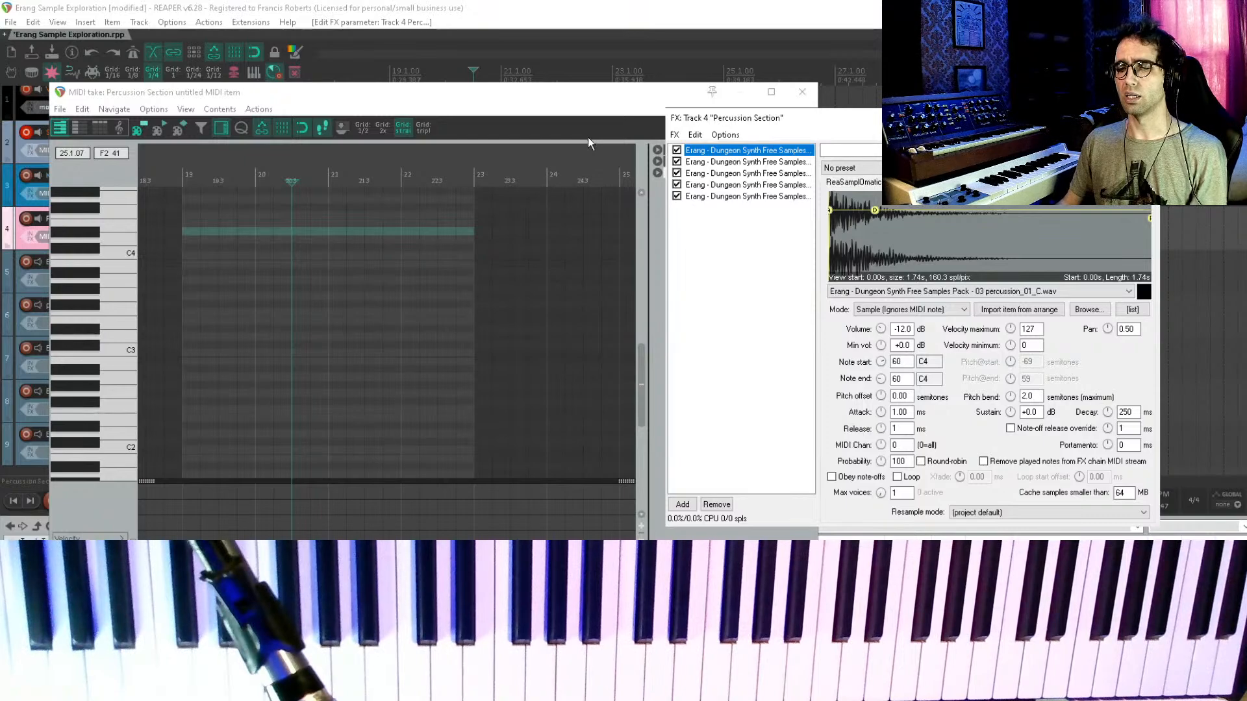
- Disarm the String Pad track and arm the Percussion Section track for recording
{"action": "left_click_drag", "start_coordinate": [241, 90], "coordinate": [502, 108]}
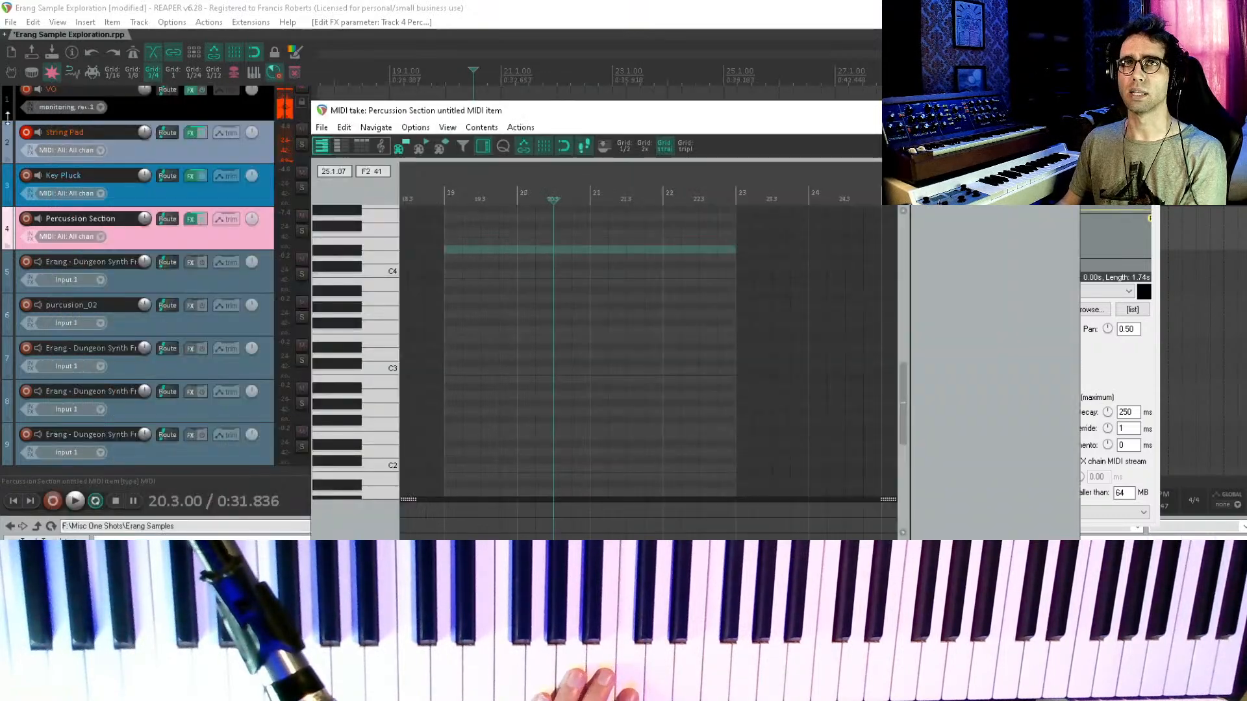
{"action": "left_click", "coordinate": [27, 133]}
{"action": "left_click", "coordinate": [26, 220]}
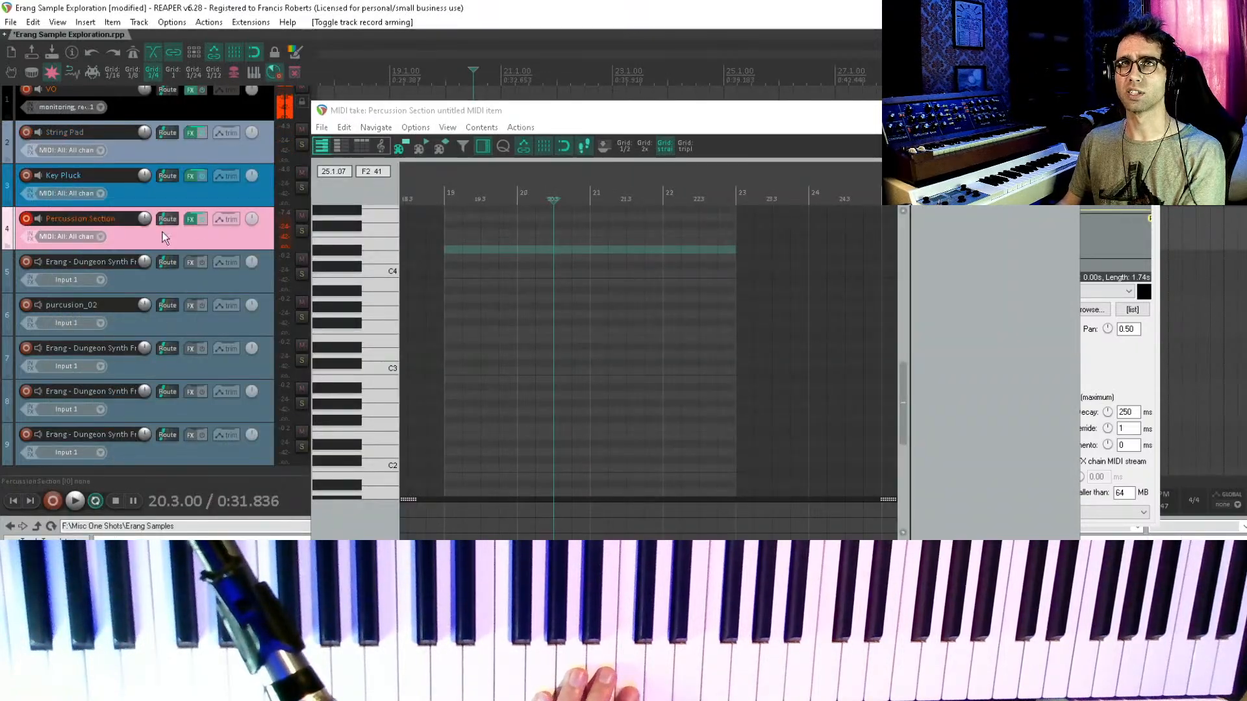
{"action": "left_click_drag", "start_coordinate": [409, 105], "coordinate": [125, 109]}
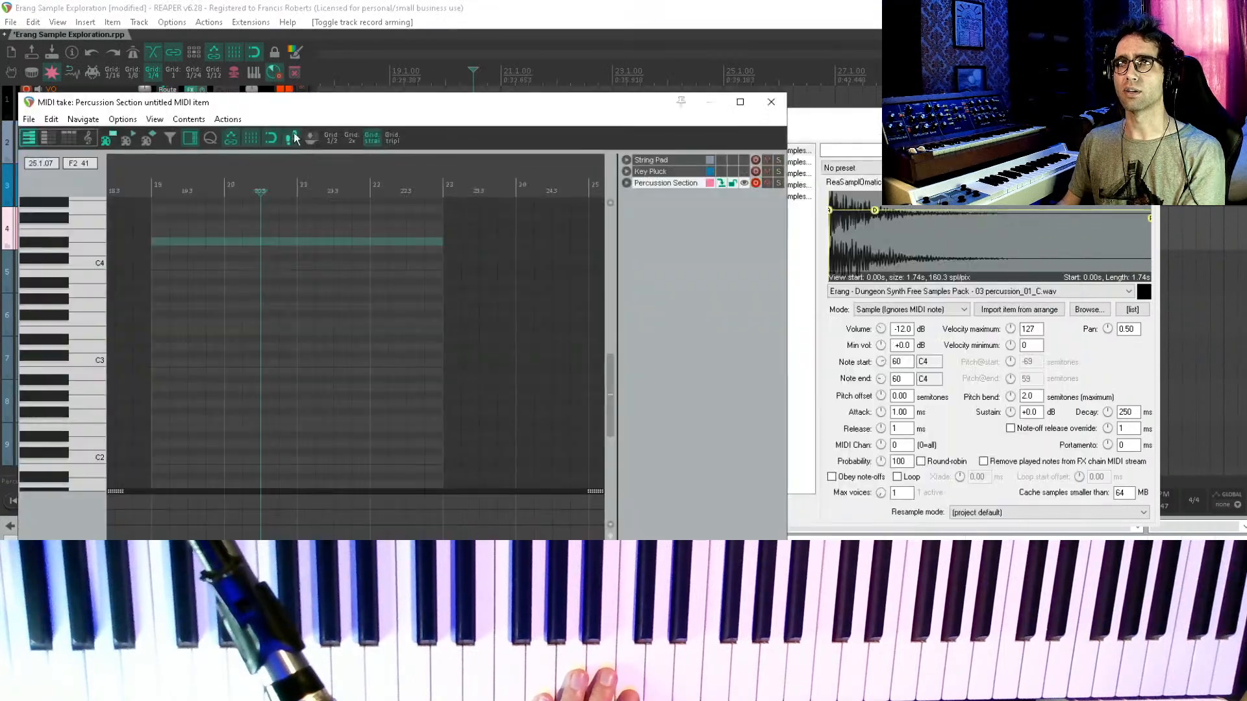
- Bypass the second through fifth samplers, leaving only the first one active
{"action": "left_click", "coordinate": [858, 122]}
{"action": "left_click", "coordinate": [677, 162]}
{"action": "left_click", "coordinate": [677, 174]}
{"action": "left_click", "coordinate": [677, 184]}
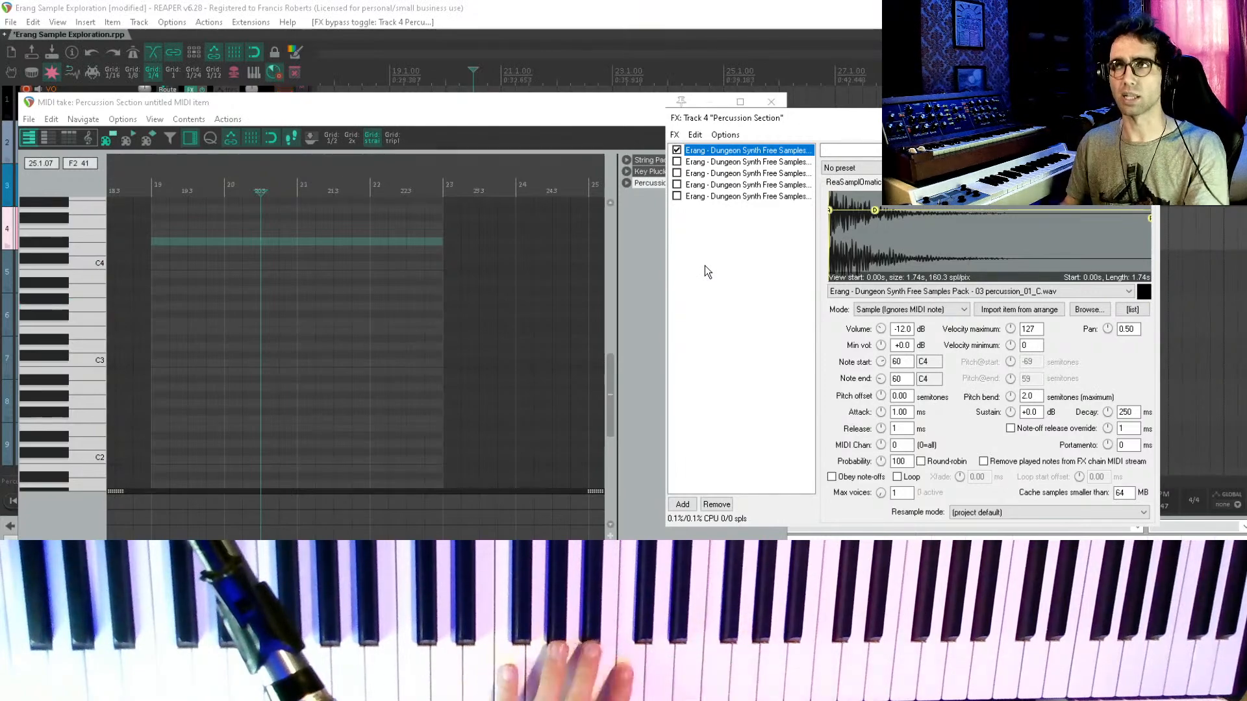
{"action": "left_click", "coordinate": [737, 262]}
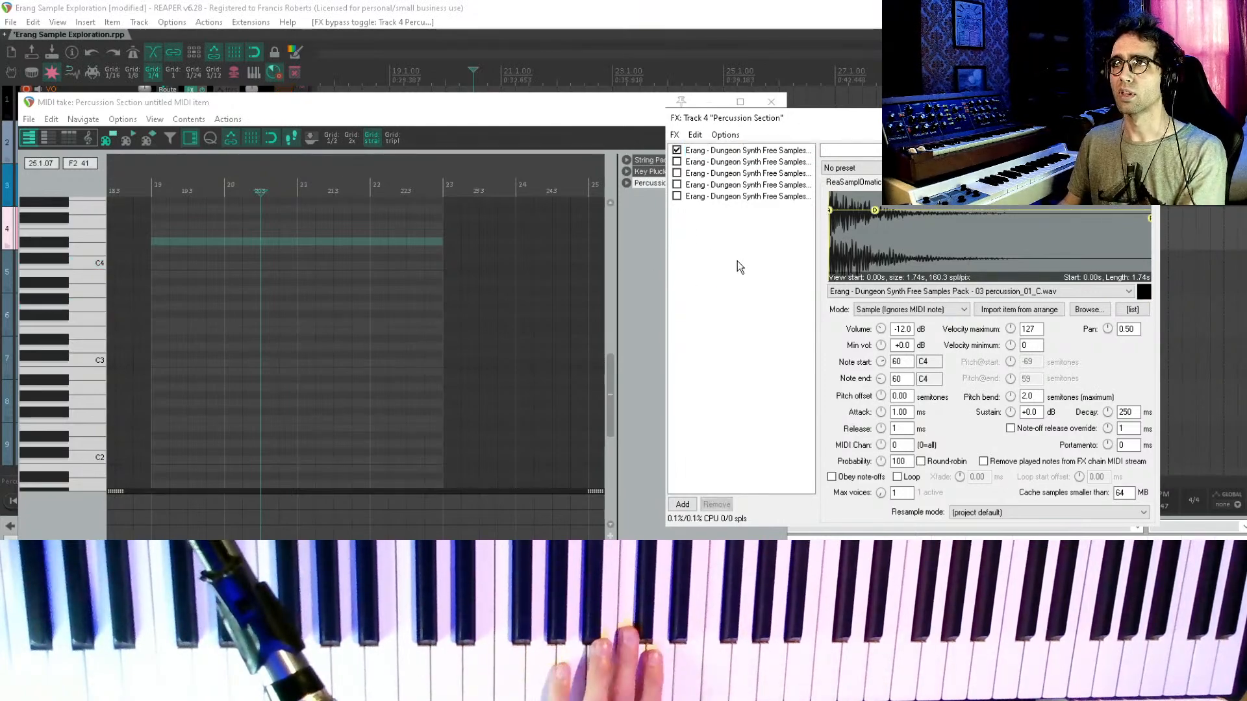
- Enable the second sampler (percussion_02_C) and set both its note start and note end to 62 (D4)
{"action": "left_click", "coordinate": [700, 162]}
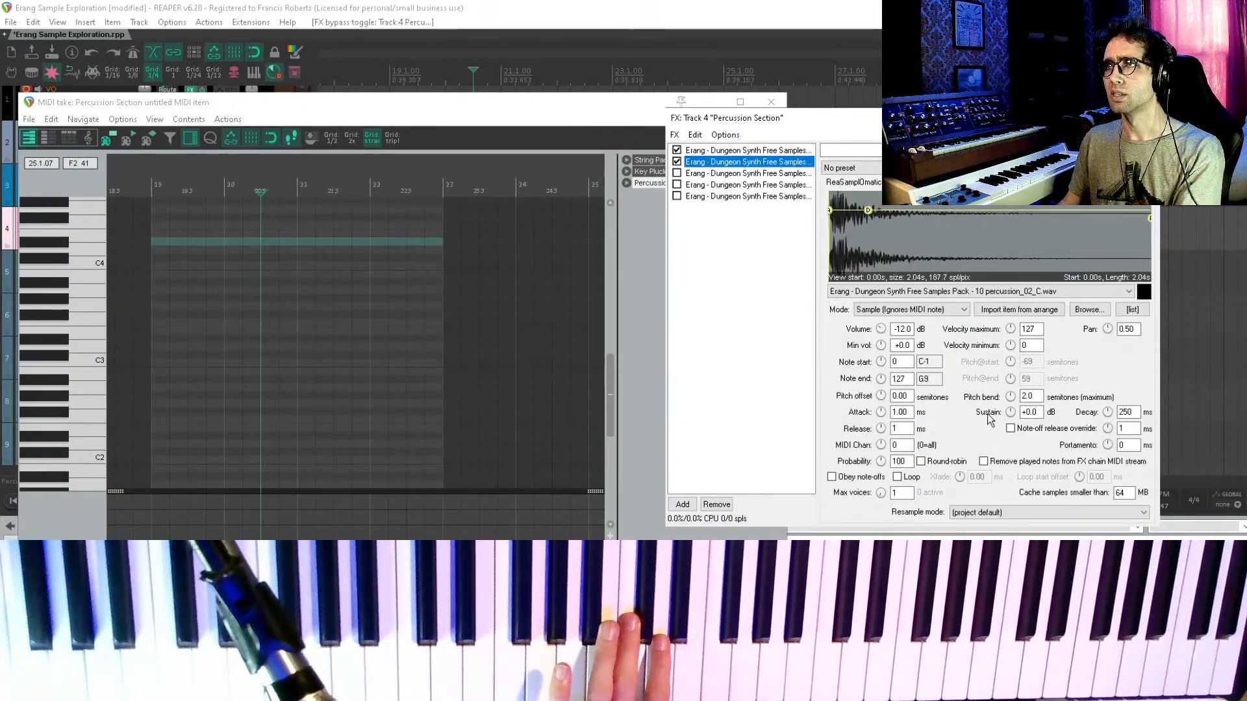
{"action": "double_click", "coordinate": [907, 365]}
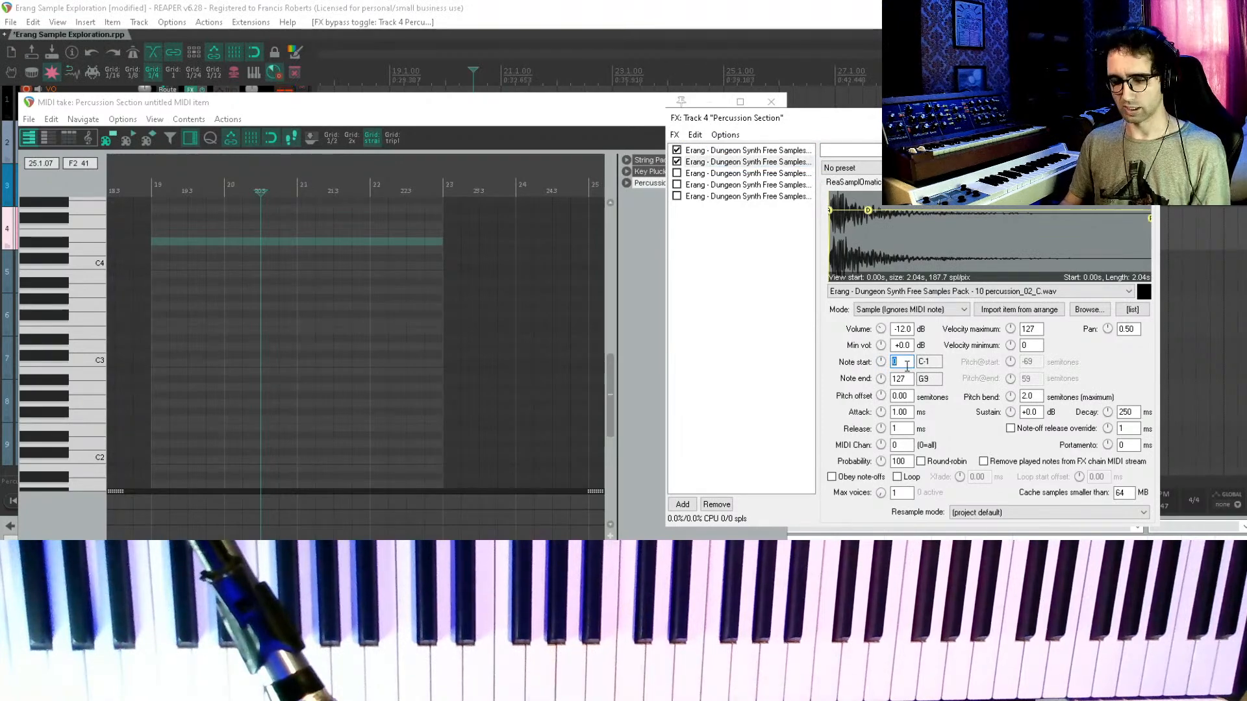
{"action": "key", "text": "Tab"}
{"action": "type", "text": "62"}
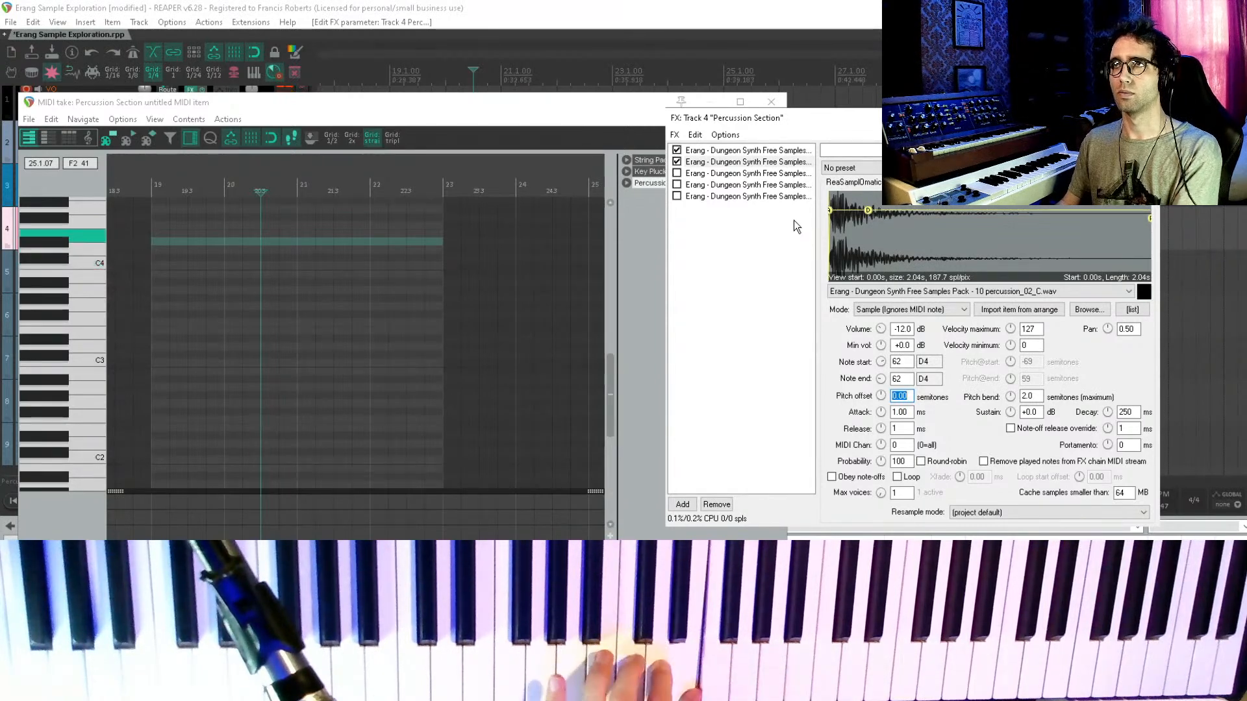
- Enable the third sampler (percussion_04_C) and set both its note start and note end to 64 (E4)
{"action": "left_click", "coordinate": [700, 174]}
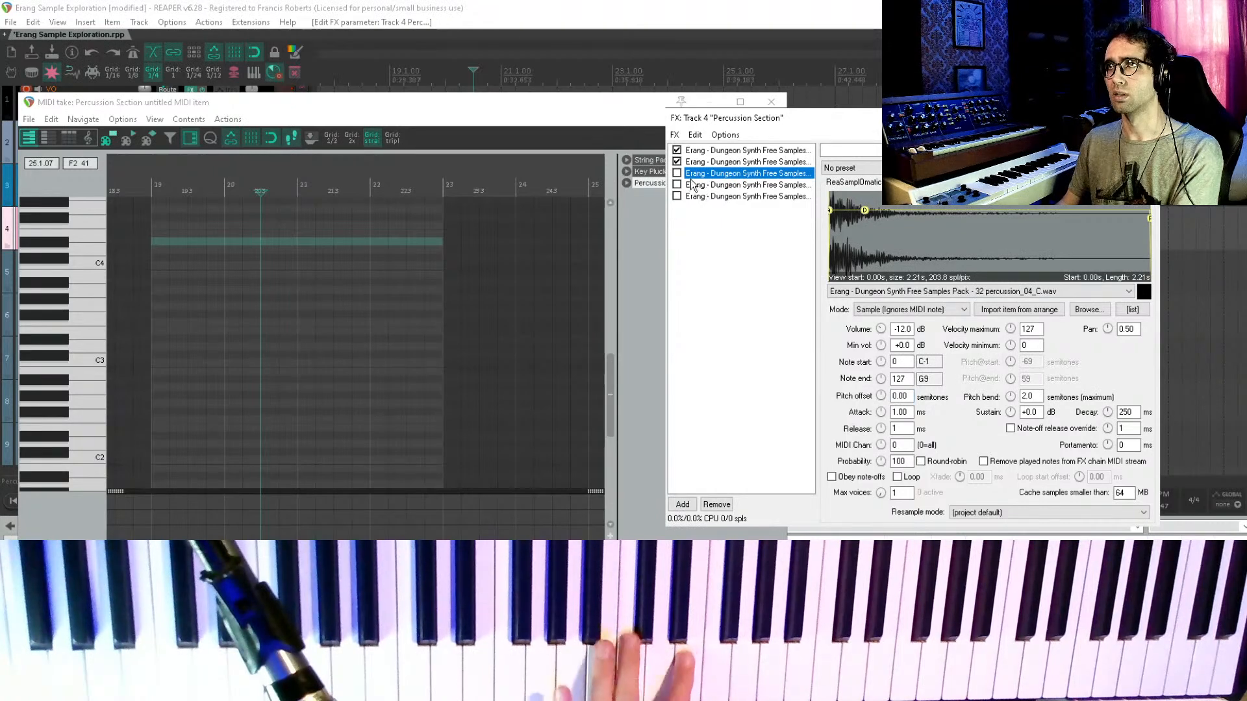
{"action": "left_click", "coordinate": [677, 173]}
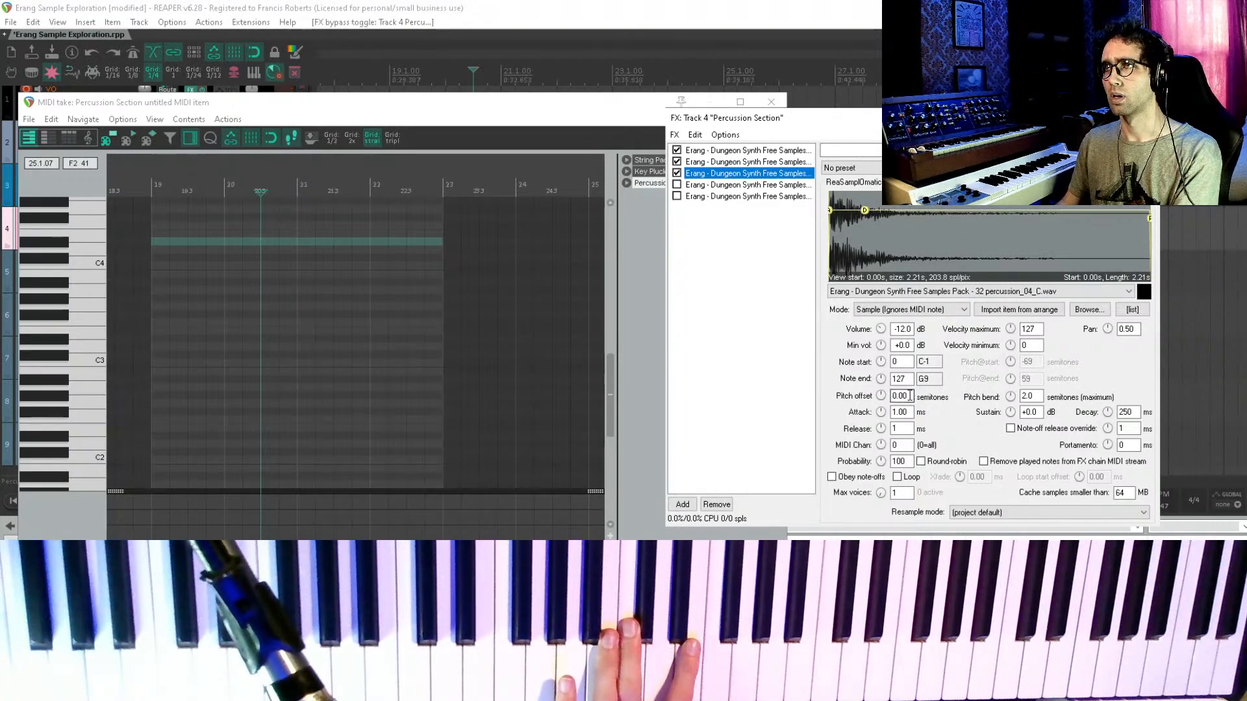
{"action": "double_click", "coordinate": [902, 363]}
{"action": "type", "text": "64"}
{"action": "key", "text": "Tab"}
{"action": "type", "text": "6"}
{"action": "key", "text": "Tab"}
{"action": "left_click", "coordinate": [783, 263]}
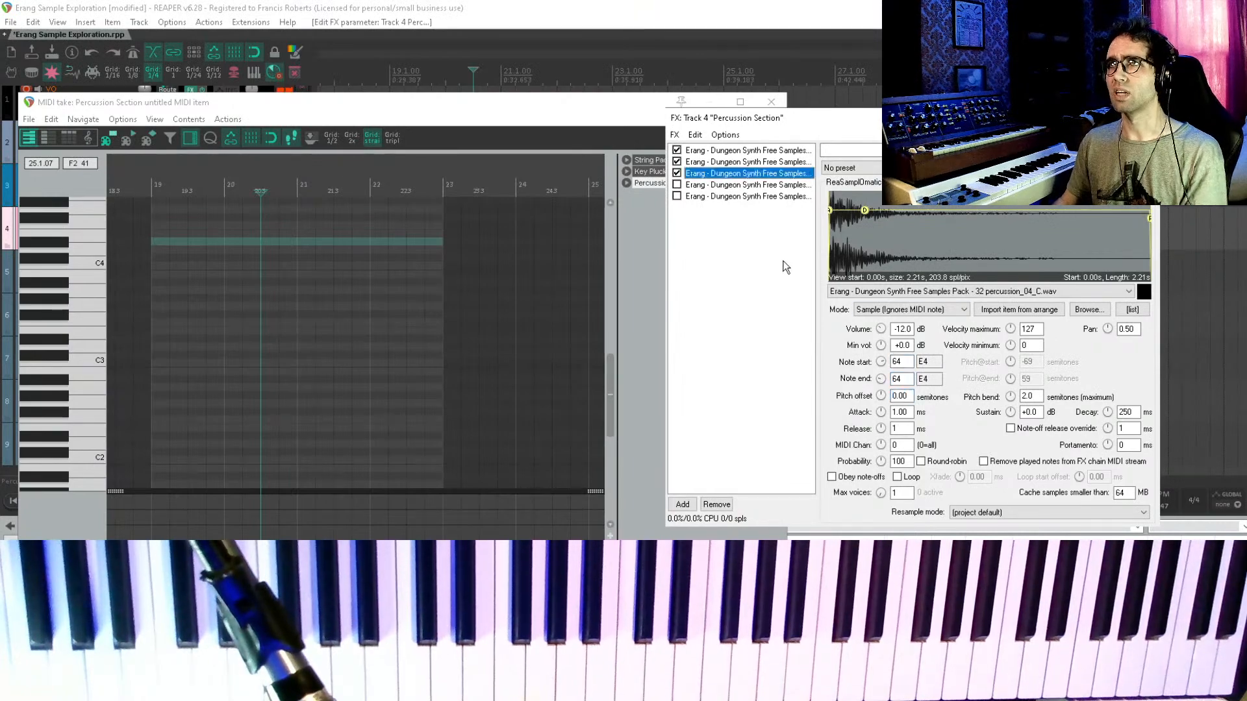
- Set the fourth sampler (percussion_07_C) to note start and note end 65 (F4), enable it and audition the mapped notes
{"action": "left_click", "coordinate": [746, 182]}
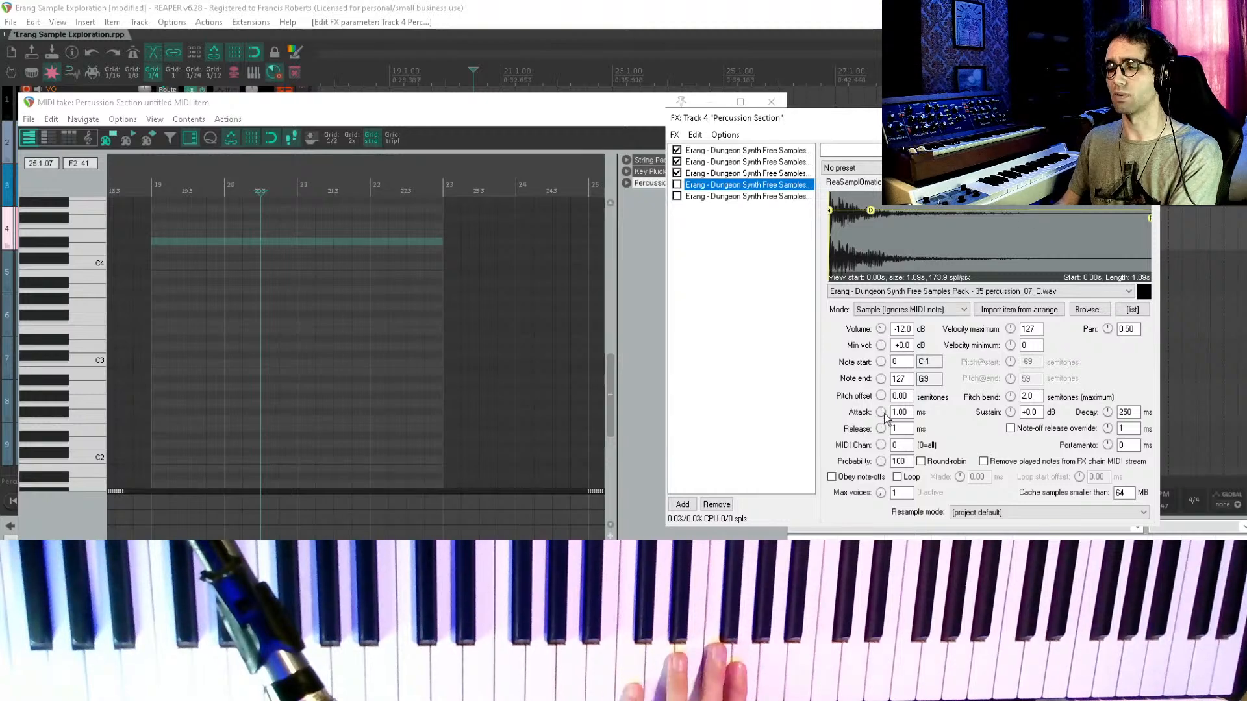
{"action": "double_click", "coordinate": [905, 363]}
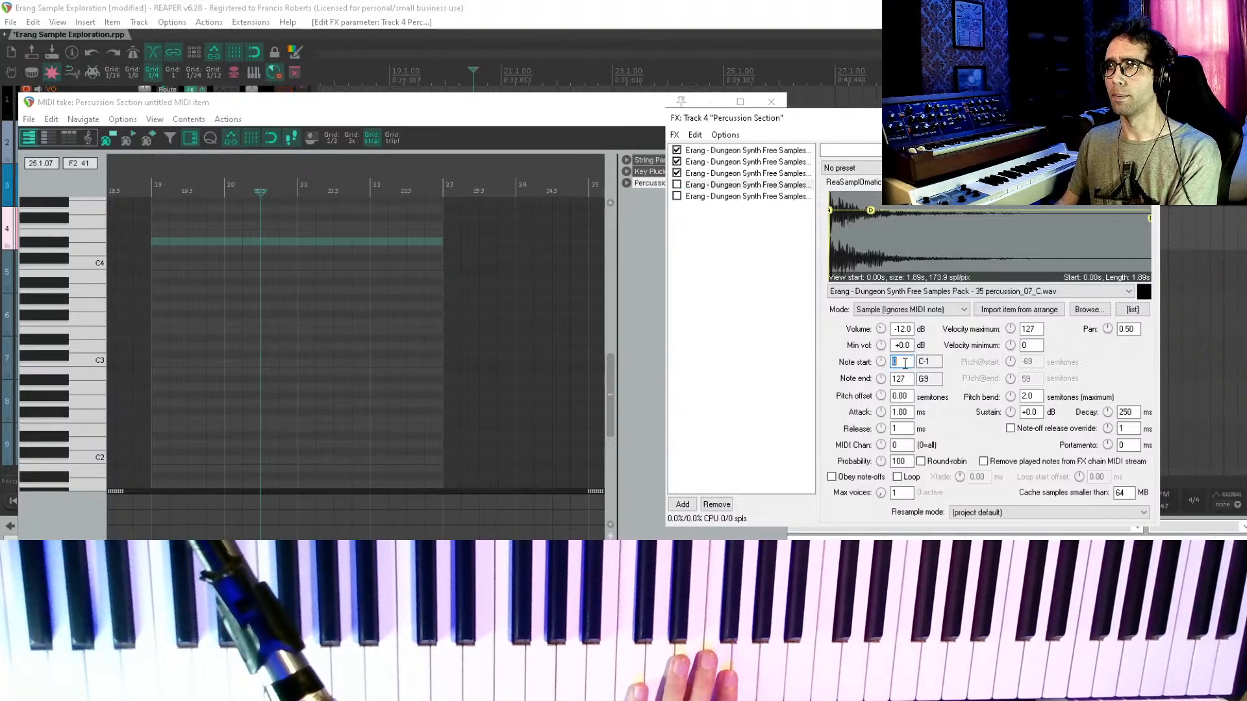
{"action": "type", "text": "65"}
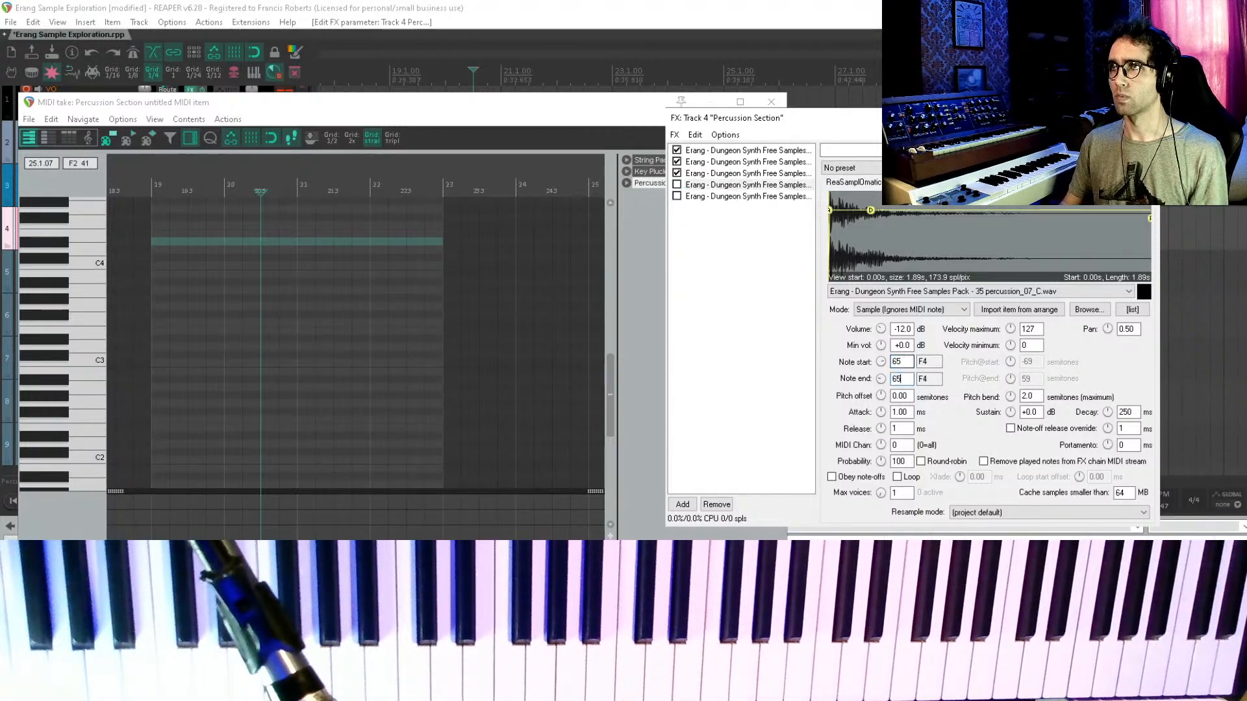
{"action": "left_click", "coordinate": [738, 358]}
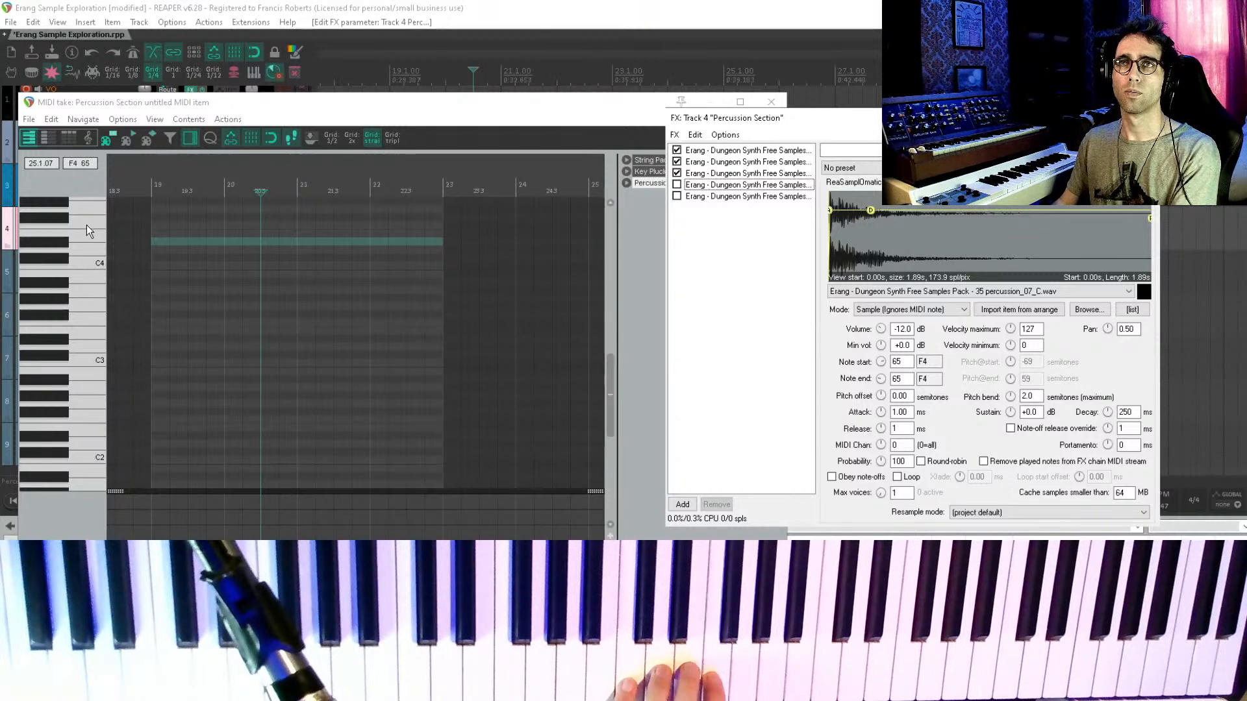
{"action": "left_click", "coordinate": [677, 184]}
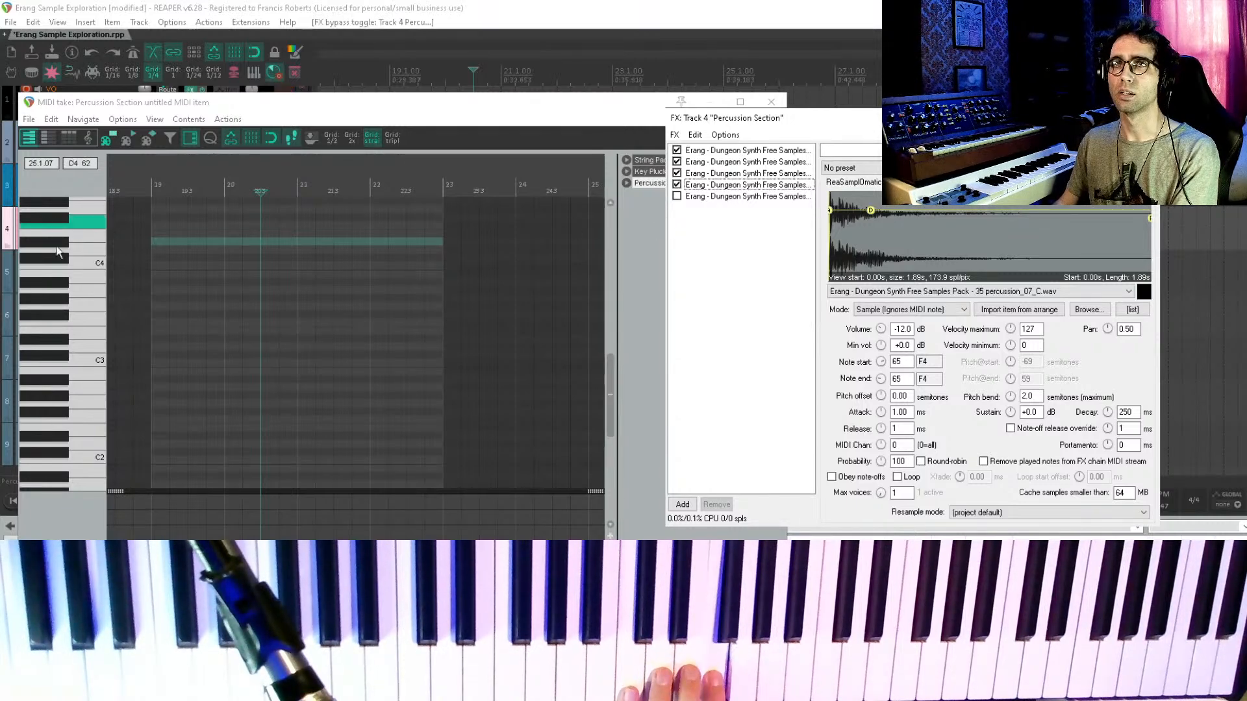
{"action": "left_click", "coordinate": [50, 233]}
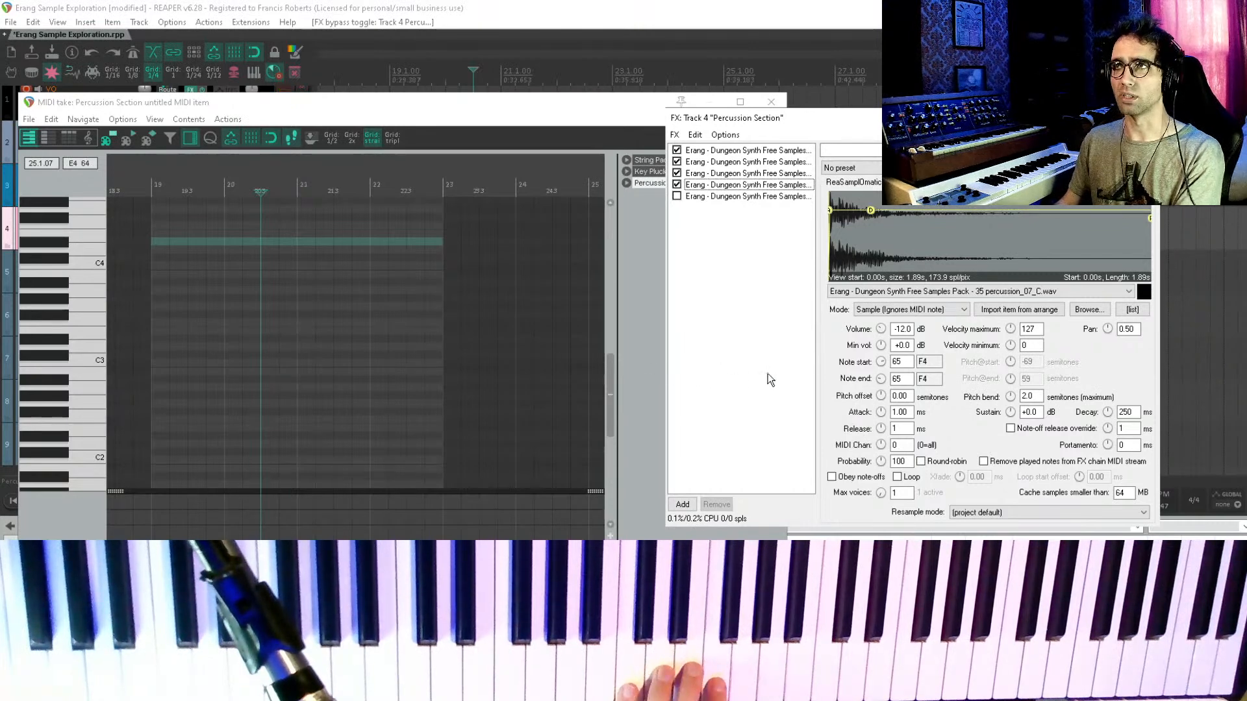
- Set the fifth sampler (percussion_08_C) to note start and note end 67 (G4), enable it and close the effects chain
{"action": "left_click", "coordinate": [731, 198]}
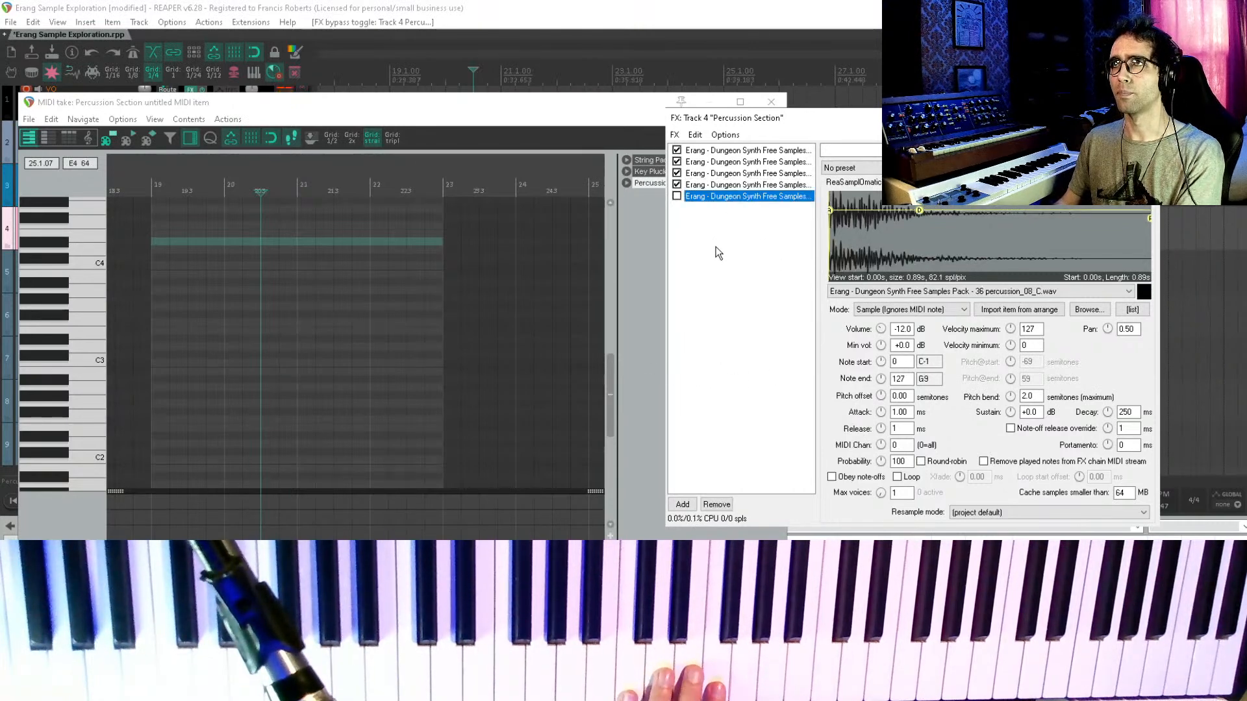
{"action": "double_click", "coordinate": [909, 362]}
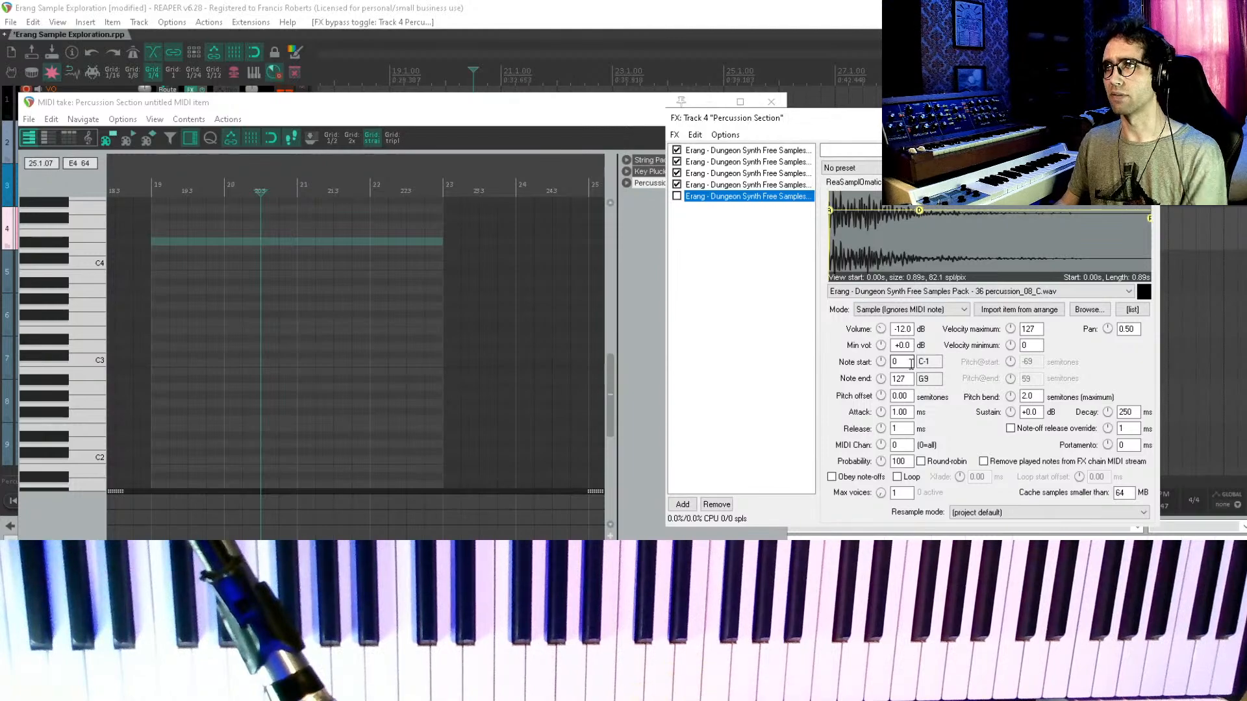
{"action": "key", "text": "Tab"}
{"action": "type", "text": "67"}
{"action": "key", "text": "Tab"}
{"action": "left_click", "coordinate": [677, 198]}
{"action": "key", "text": "Escape"}
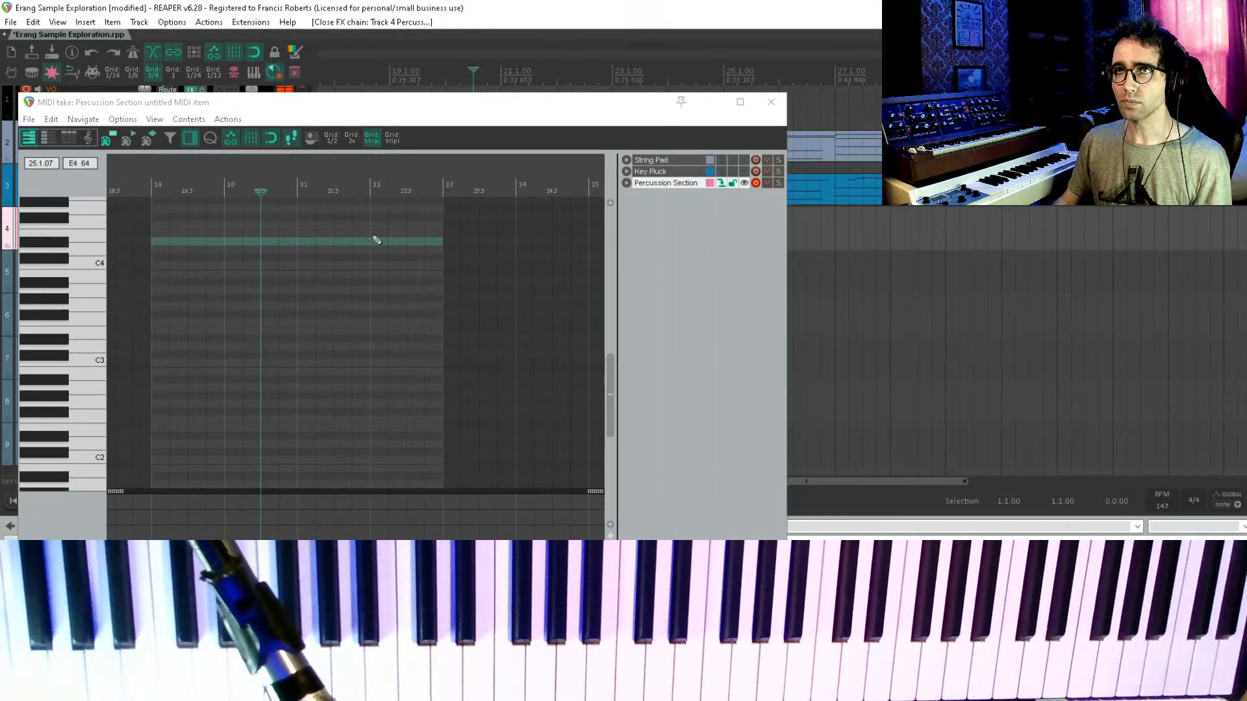
- Replace the Percussion Section MIDI item with a new empty one from bar 19 to 23 and open it in the MIDI editor
{"action": "left_click_drag", "start_coordinate": [270, 111], "coordinate": [736, 130]}
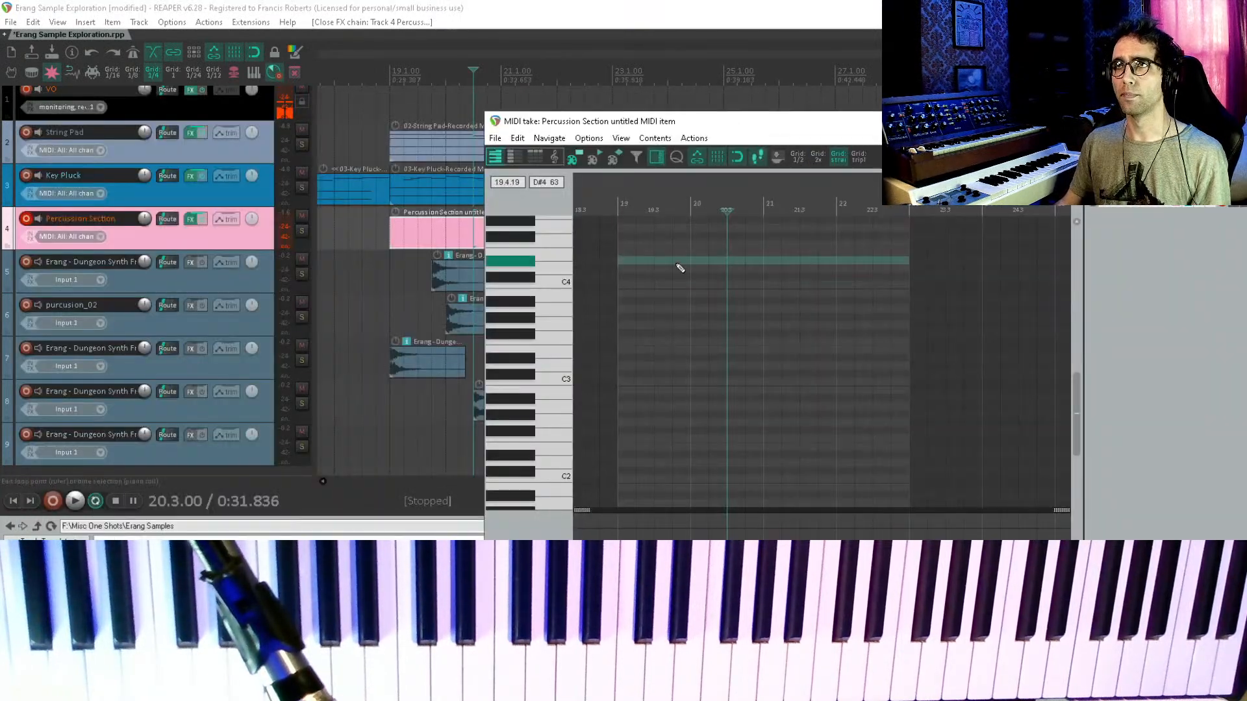
{"action": "key", "text": "Escape"}
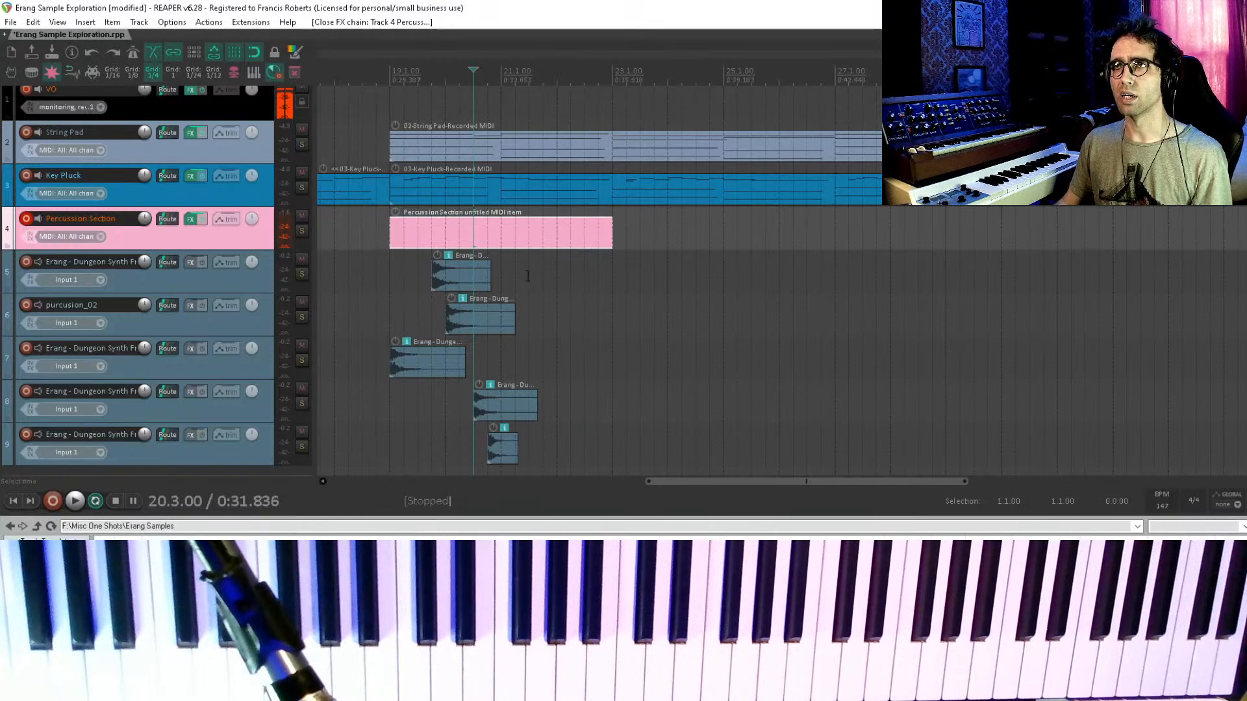
{"action": "key", "text": "Delete"}
{"action": "left_click_drag", "start_coordinate": [396, 235], "coordinate": [620, 238]}
{"action": "double_click", "coordinate": [587, 228]}
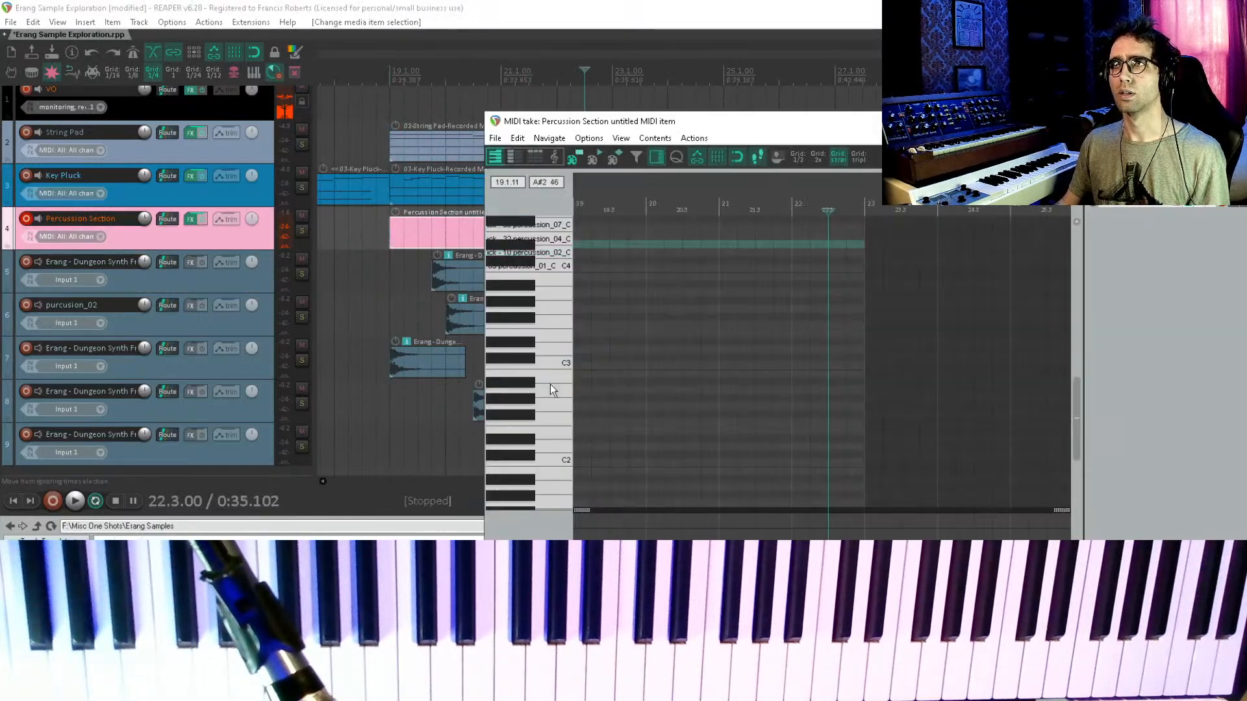
{"action": "scroll", "coordinate": [543, 303], "scroll_direction": "up", "scroll_amount": 2}
{"action": "scroll", "coordinate": [542, 302], "scroll_direction": "up", "scroll_amount": 5}
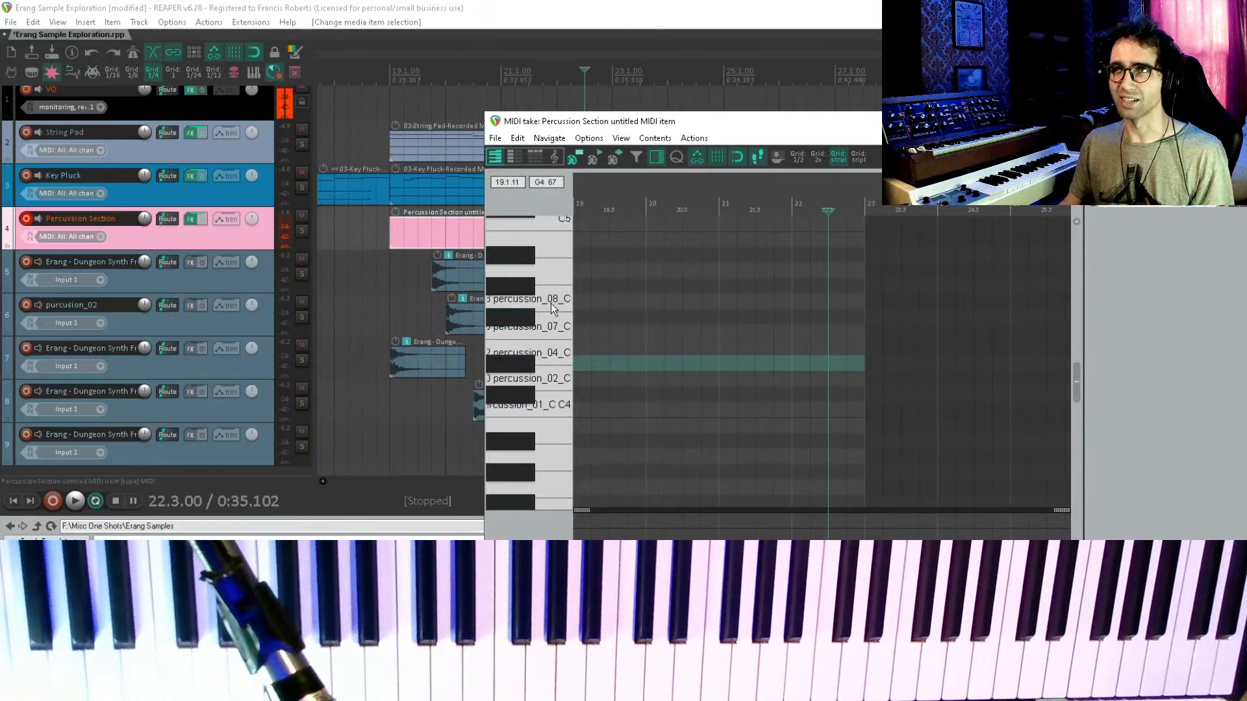
- Review the sampler chain on the Percussion Section track against the named keys in the MIDI editor
{"action": "left_click_drag", "start_coordinate": [615, 357], "coordinate": [683, 325]}
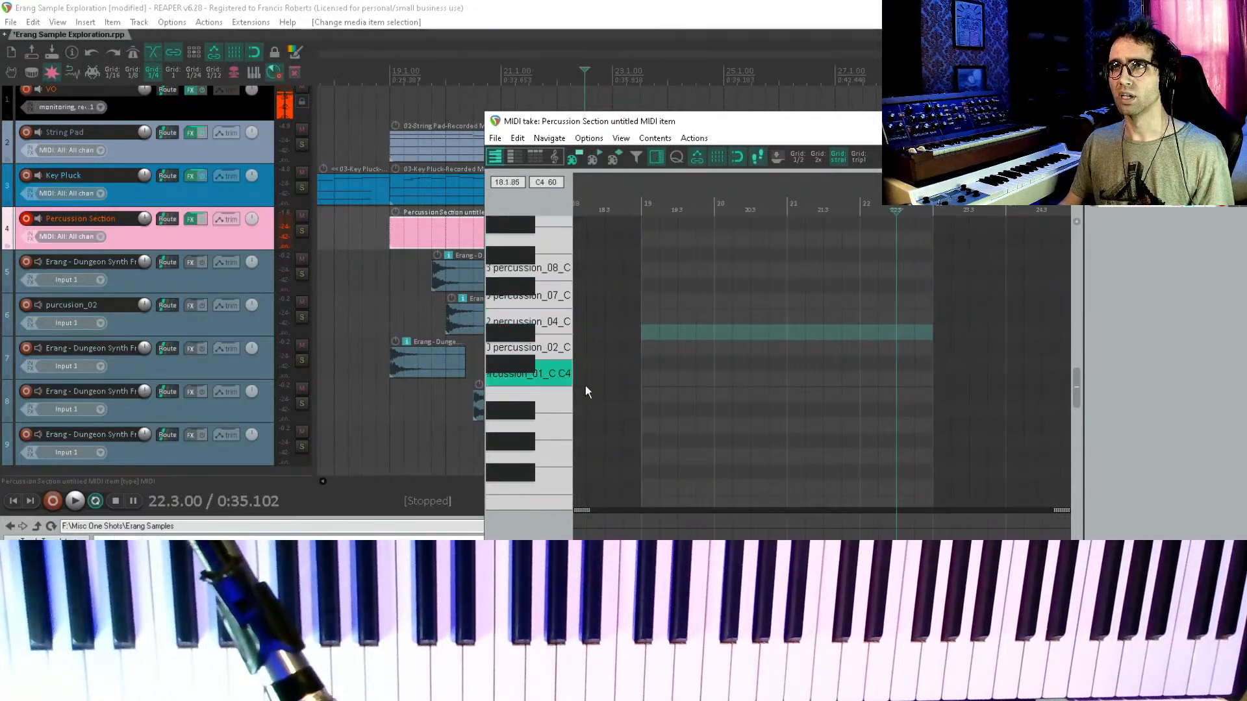
{"action": "left_click", "coordinate": [187, 218]}
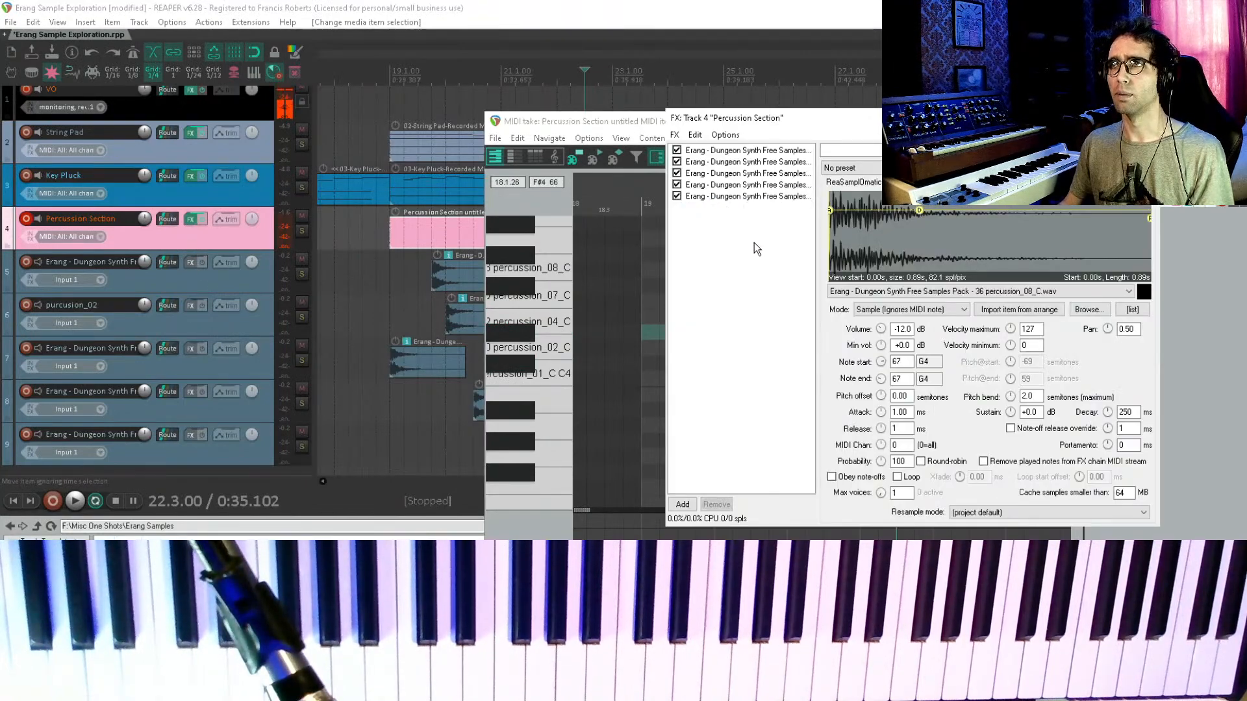
{"action": "key", "text": "Escape"}
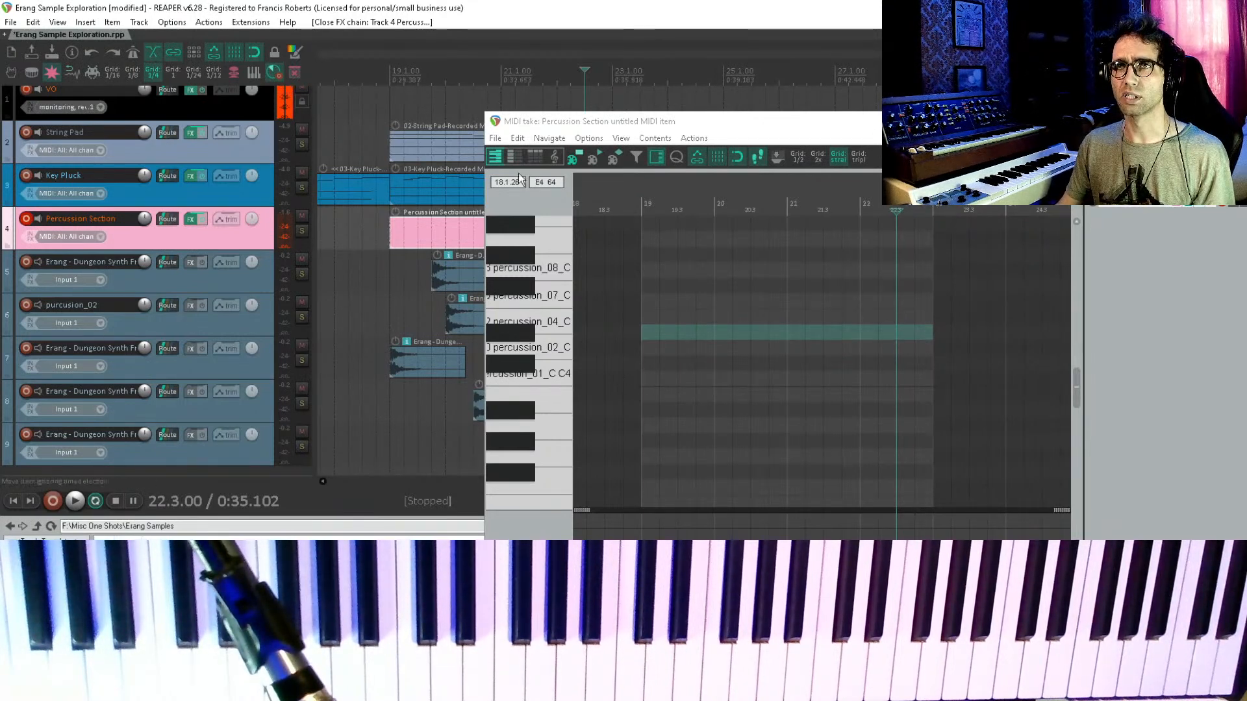
- Draw one-beat notes for percussion_04_C on beat 1 and percussion_01_C on beat 4 of bar 19
{"action": "left_click_drag", "start_coordinate": [593, 124], "coordinate": [766, 133]}
{"action": "left_click_drag", "start_coordinate": [425, 366], "coordinate": [392, 332]}
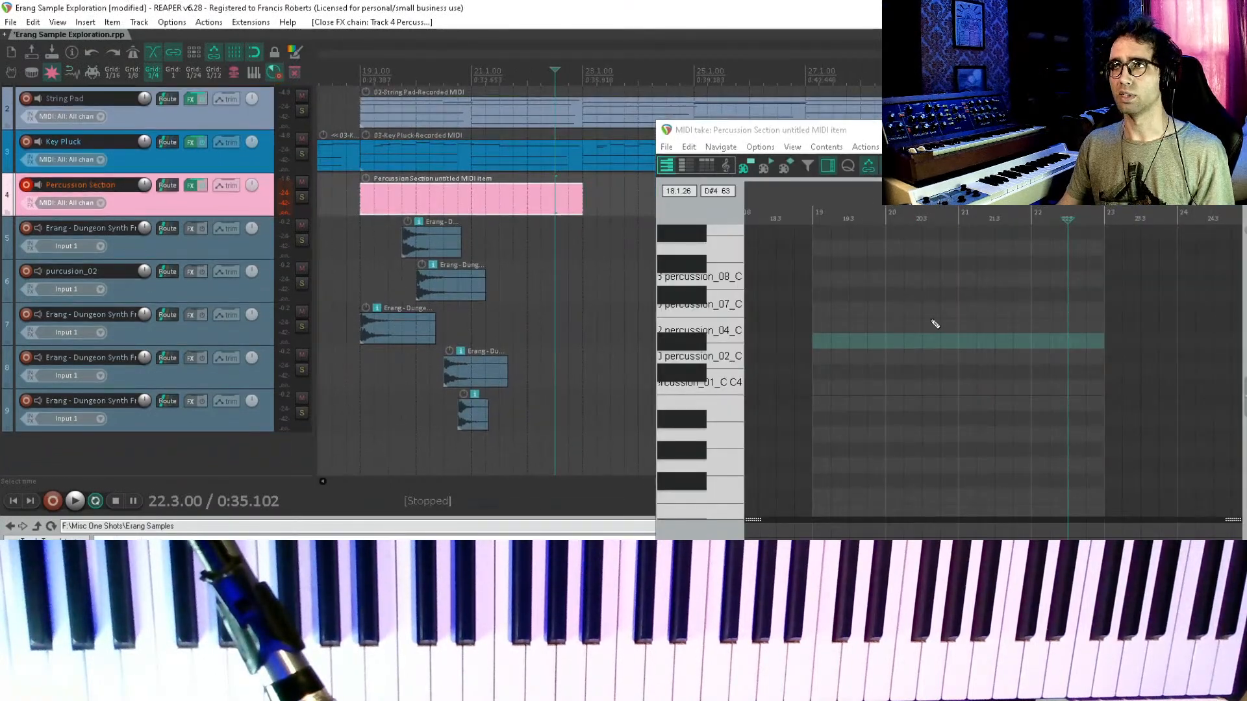
{"action": "left_click", "coordinate": [823, 325]}
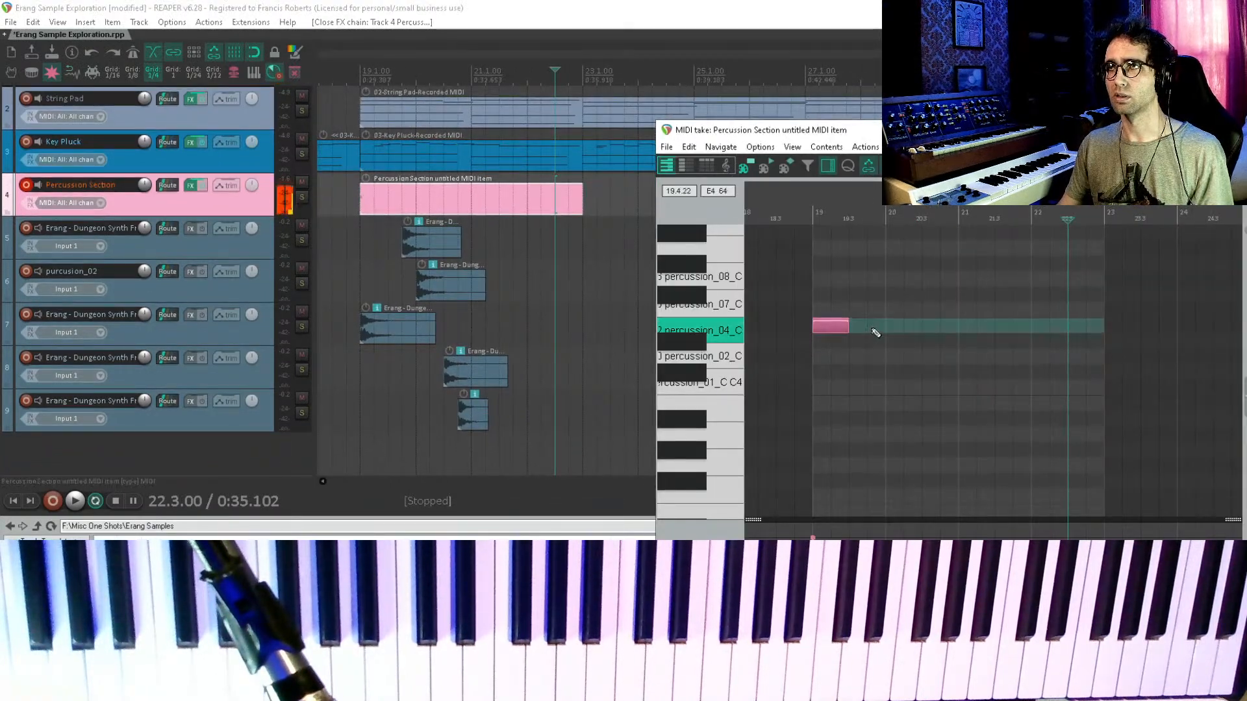
{"action": "left_click_drag", "start_coordinate": [876, 332], "coordinate": [853, 333]}
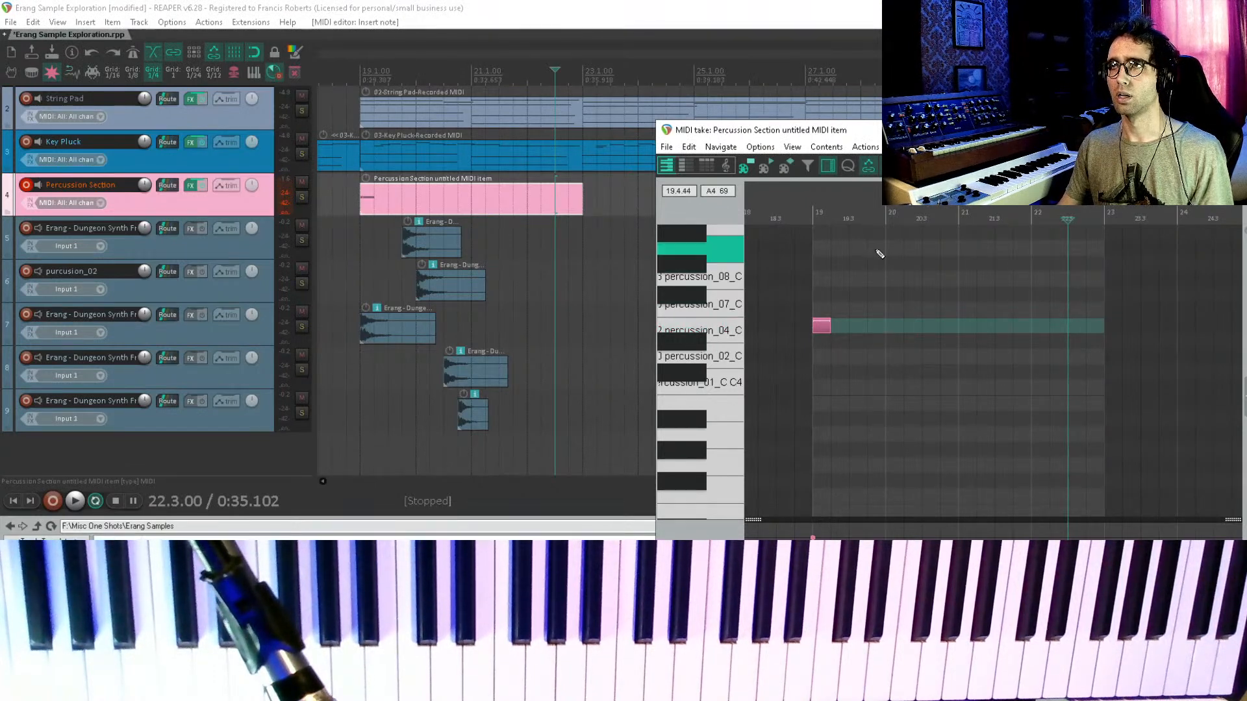
{"action": "left_click", "coordinate": [885, 388]}
{"action": "left_click_drag", "start_coordinate": [886, 389], "coordinate": [876, 389]}
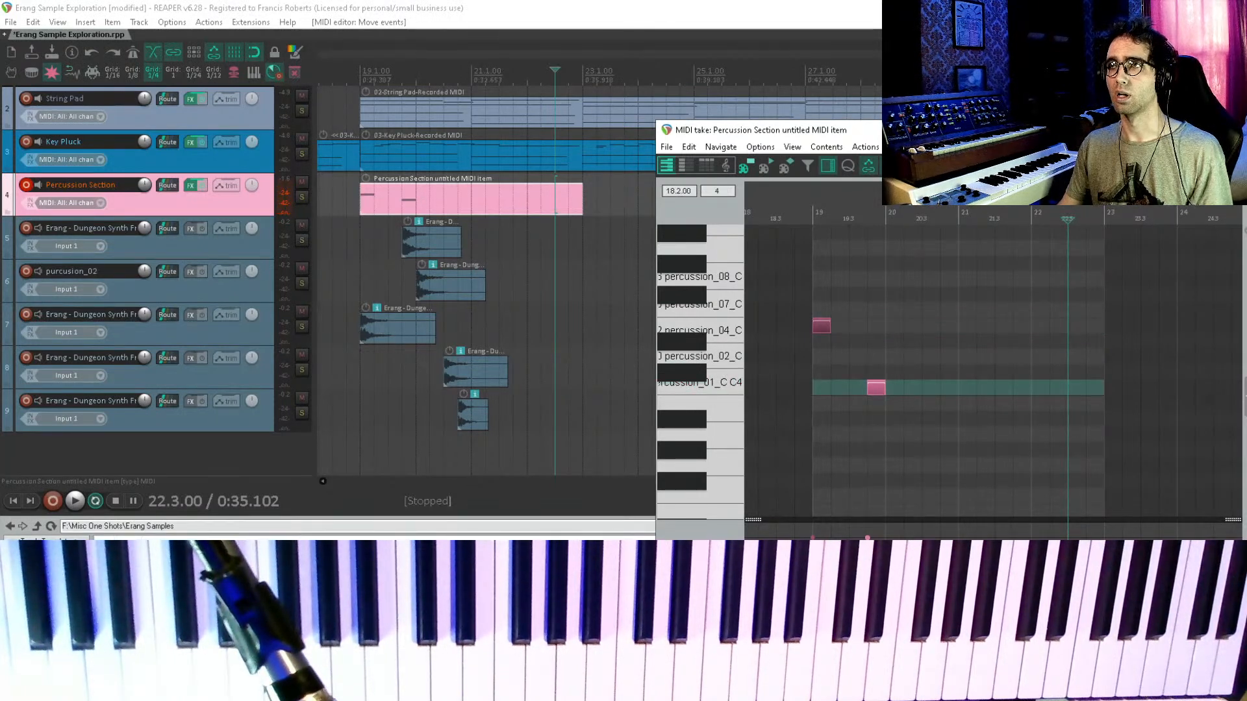
- Add one-beat notes in bar 20 for percussion_02_C on beat 1, percussion_07_C on beat 3 and percussion_08_C on beat 4
{"action": "scroll", "coordinate": [885, 378], "scroll_direction": "up", "scroll_amount": 2}
{"action": "left_click_drag", "start_coordinate": [874, 379], "coordinate": [1074, 335]}
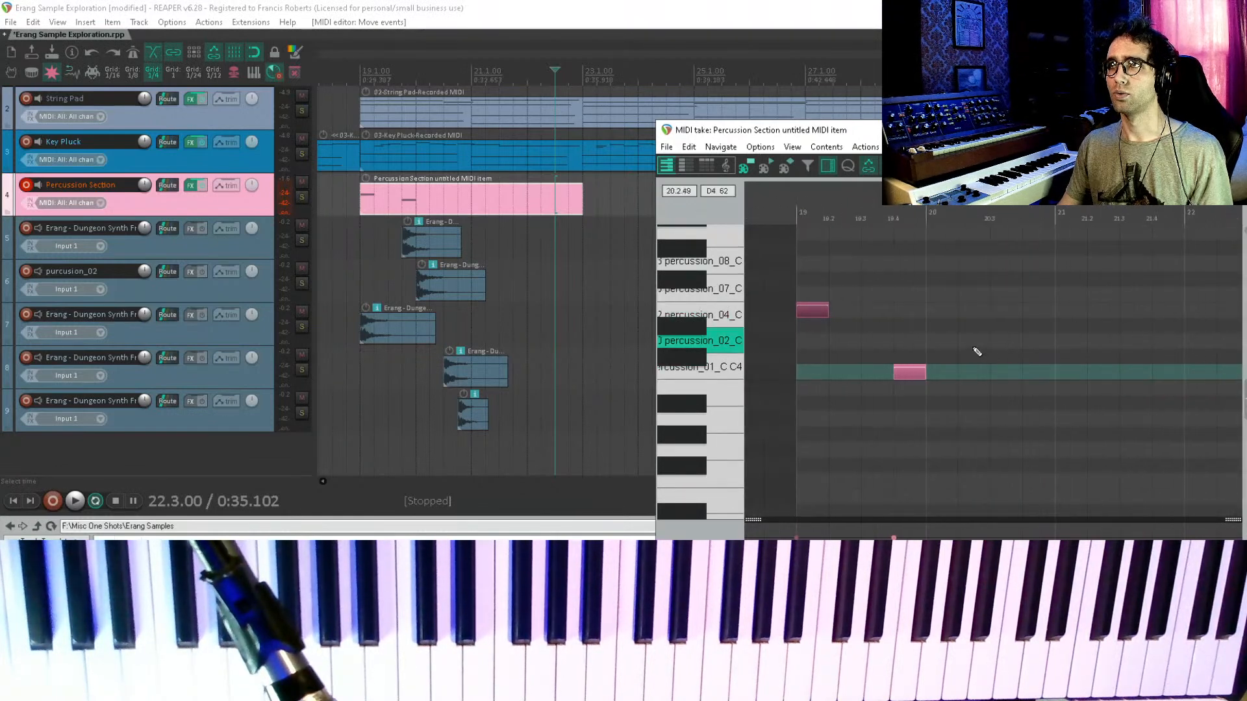
{"action": "left_click", "coordinate": [935, 340]}
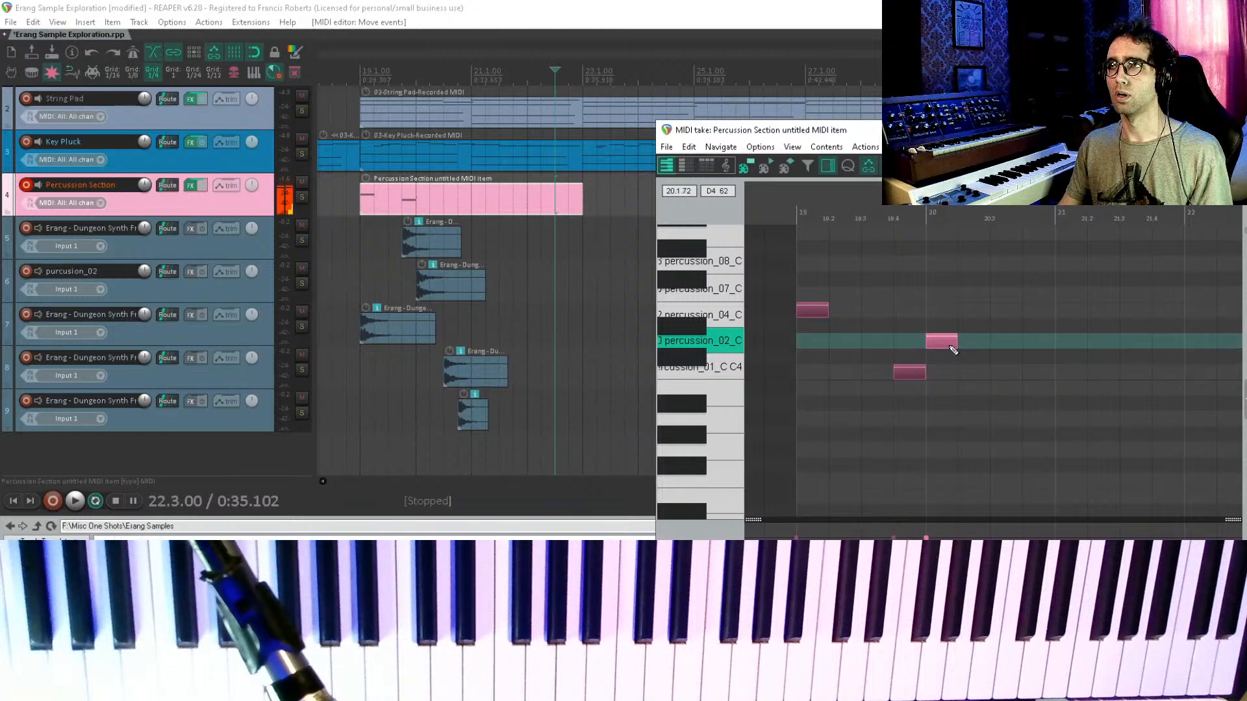
{"action": "left_click_drag", "start_coordinate": [1017, 327], "coordinate": [986, 344]}
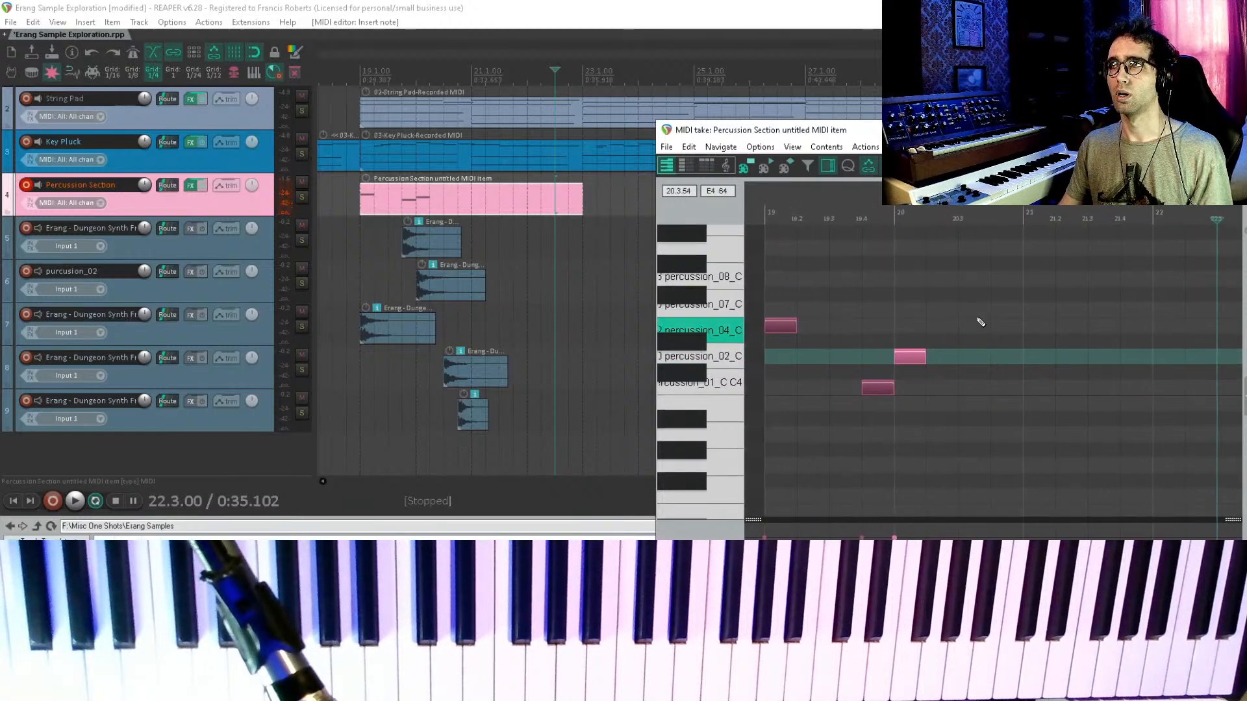
{"action": "left_click", "coordinate": [976, 311]}
{"action": "left_click", "coordinate": [1008, 280]}
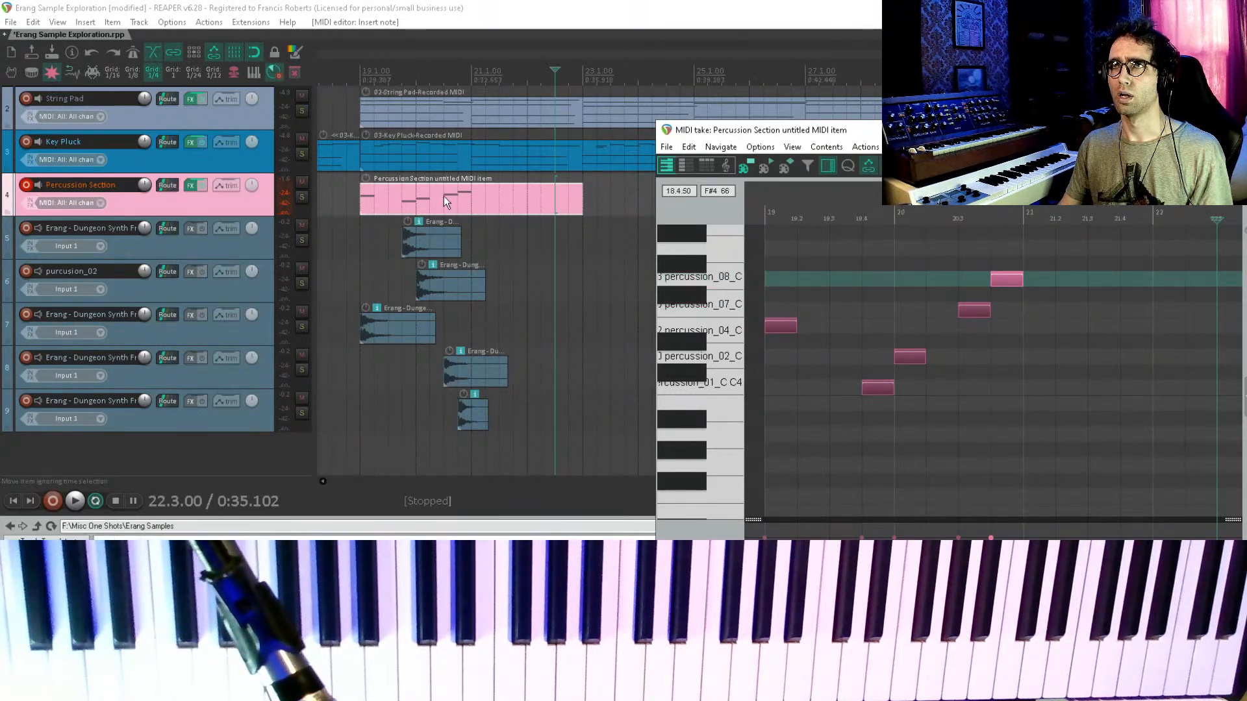
- Select the five original audio sample tracks (tracks 5 to 9) and mute them
{"action": "left_click", "coordinate": [447, 356]}
{"action": "left_click", "coordinate": [447, 319]}
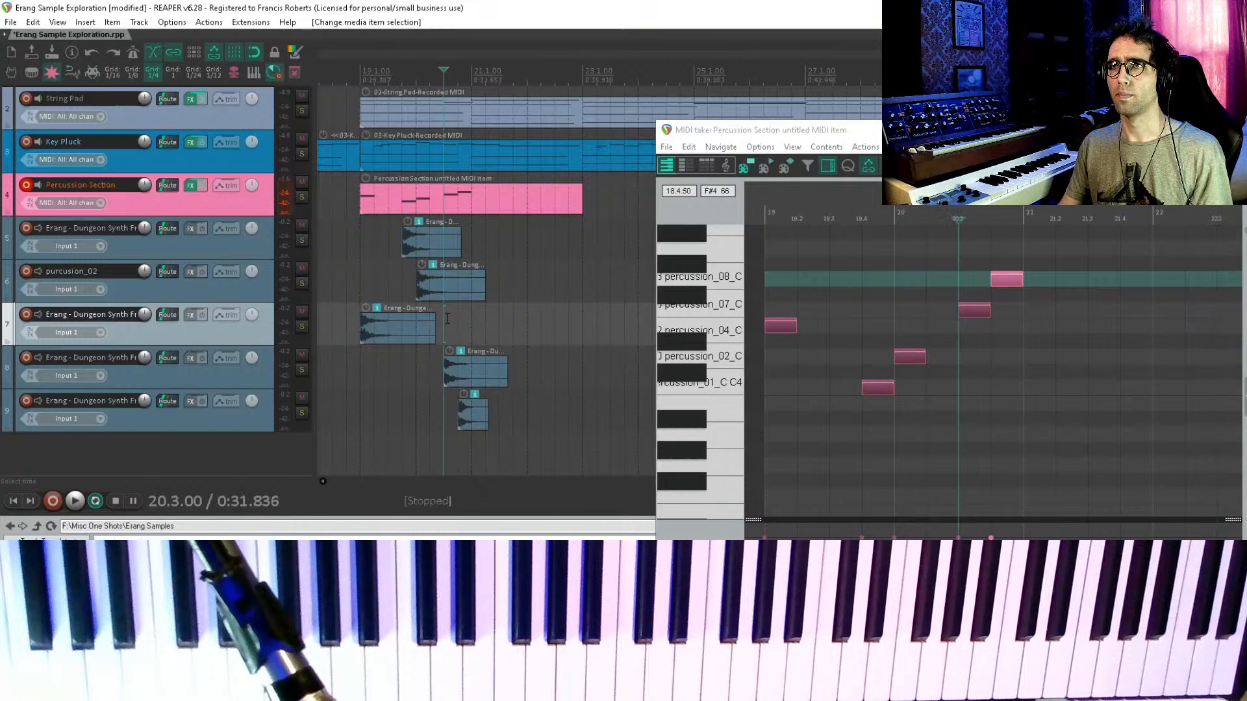
{"action": "left_click", "coordinate": [735, 358]}
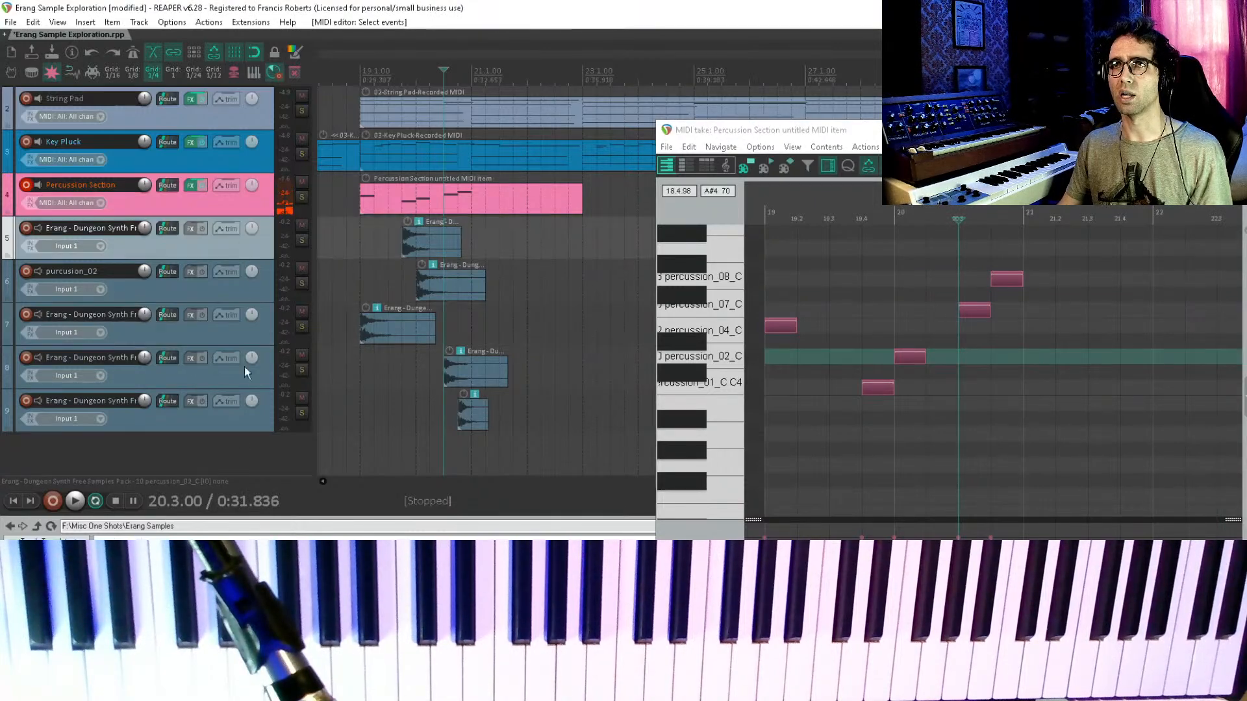
{"action": "left_click", "coordinate": [255, 426], "text": "shift"}
{"action": "left_click", "coordinate": [302, 398]}
- Solo the Percussion Section track and play its MIDI pattern from the start of bar 19
{"action": "left_click", "coordinate": [357, 235]}
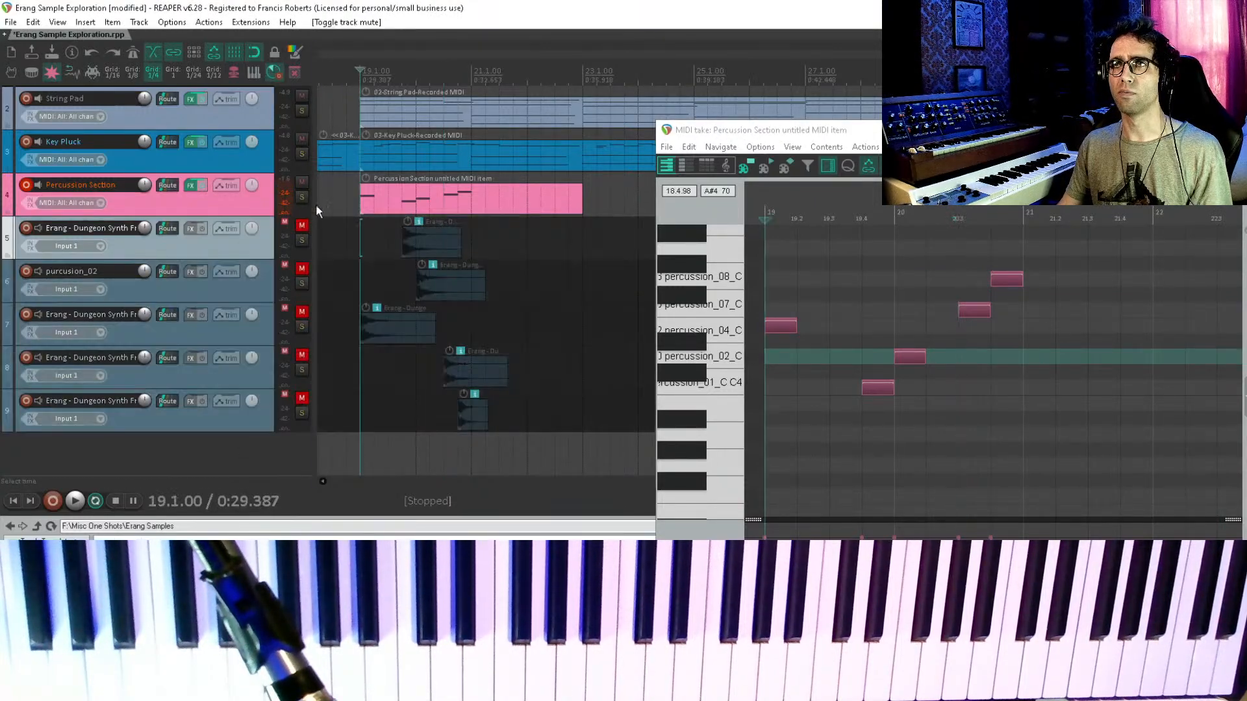
{"action": "left_click", "coordinate": [302, 197]}
{"action": "key", "text": "space"}
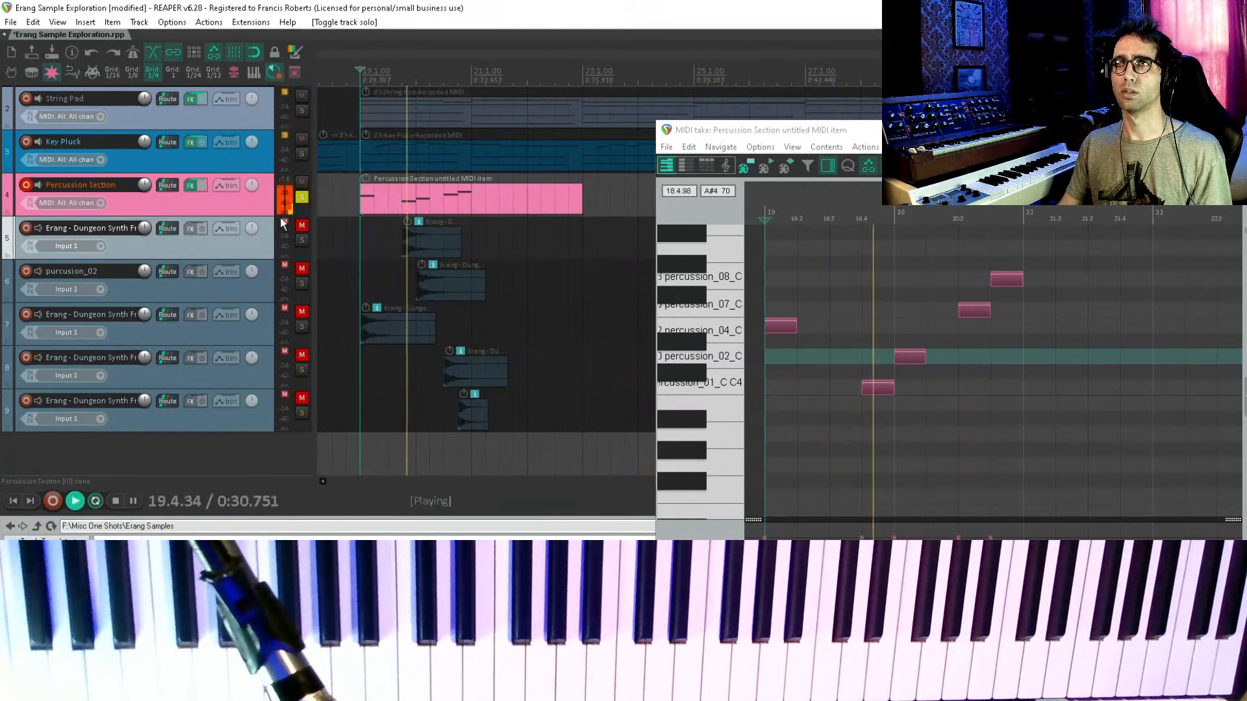
{"action": "key", "text": "space"}
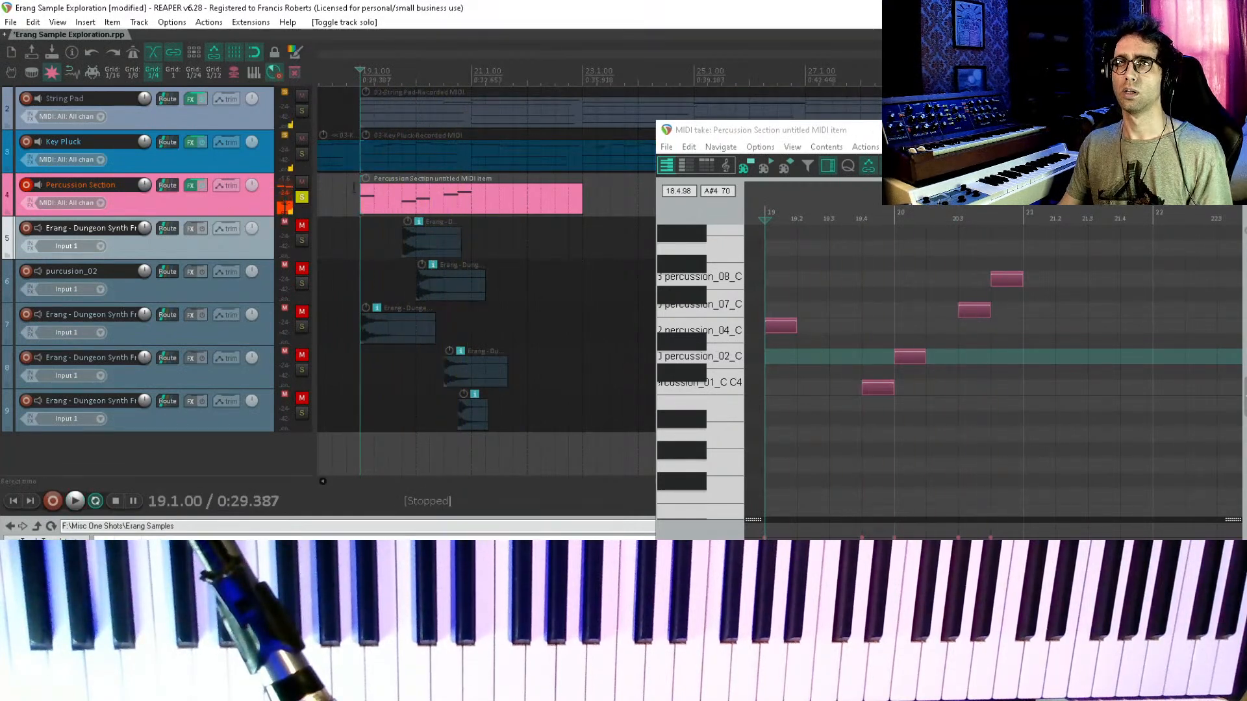
- Unmute the five original audio sample tracks and play them soloed from the start of bar 19, with the Percussion Section solo cleared
{"action": "left_click", "coordinate": [302, 197]}
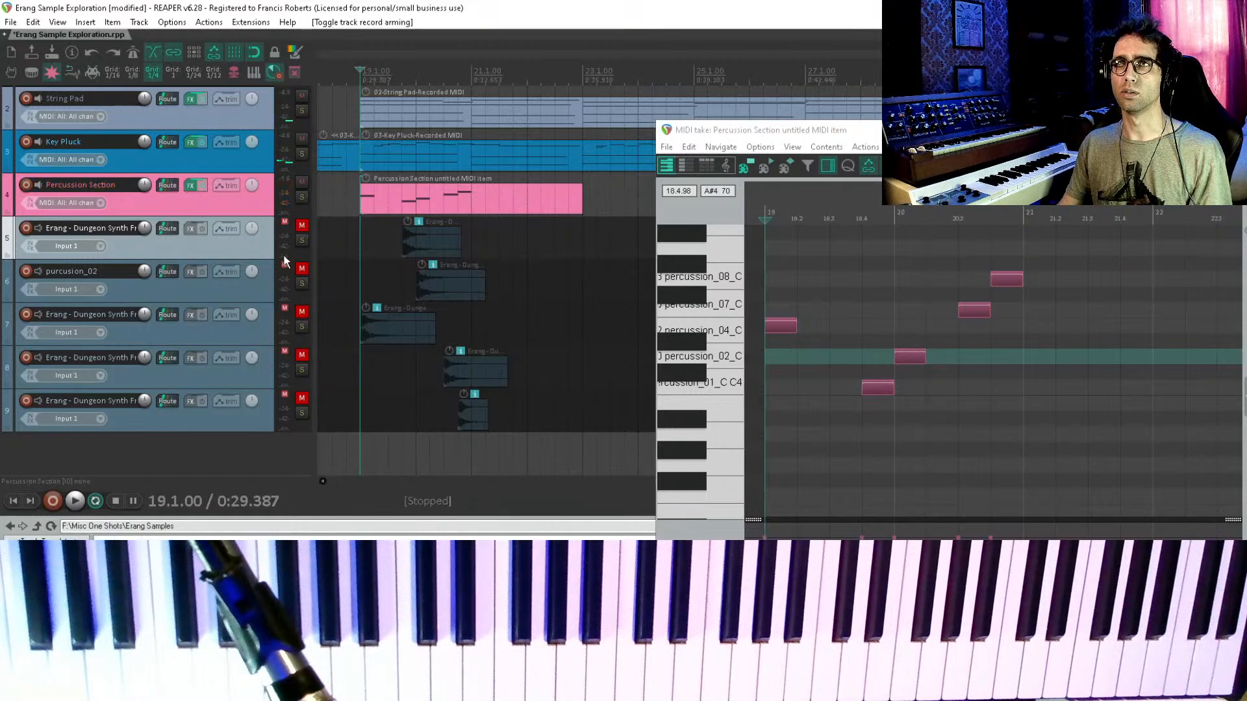
{"action": "left_click", "coordinate": [271, 416], "text": "shift"}
{"action": "left_click", "coordinate": [302, 398]}
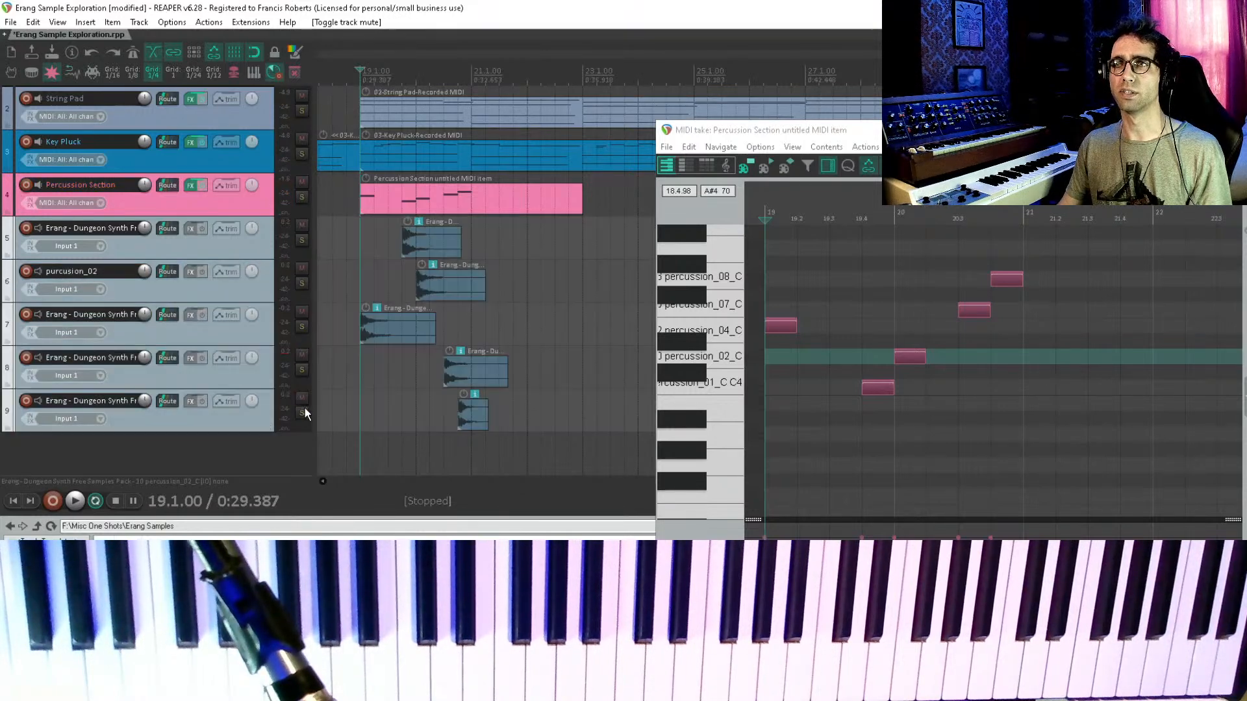
{"action": "left_click", "coordinate": [303, 411]}
{"action": "key", "text": "space"}
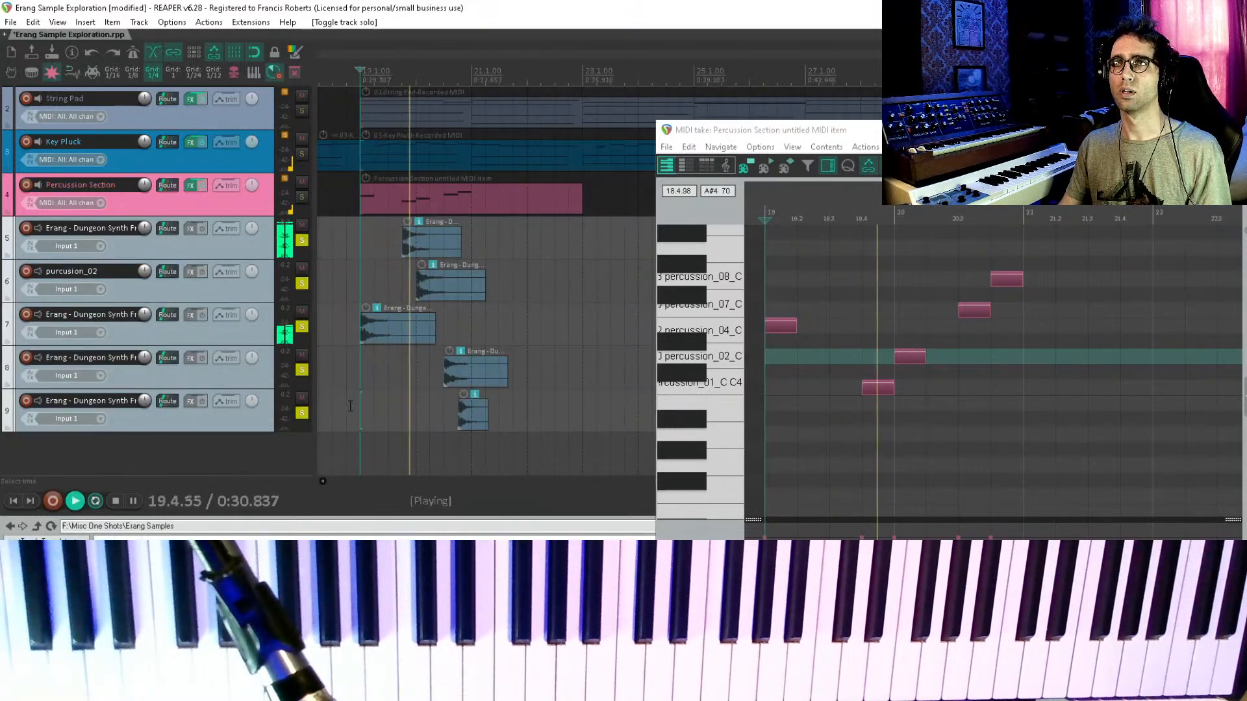
{"action": "key", "text": "space"}
{"action": "left_click", "coordinate": [302, 284]}
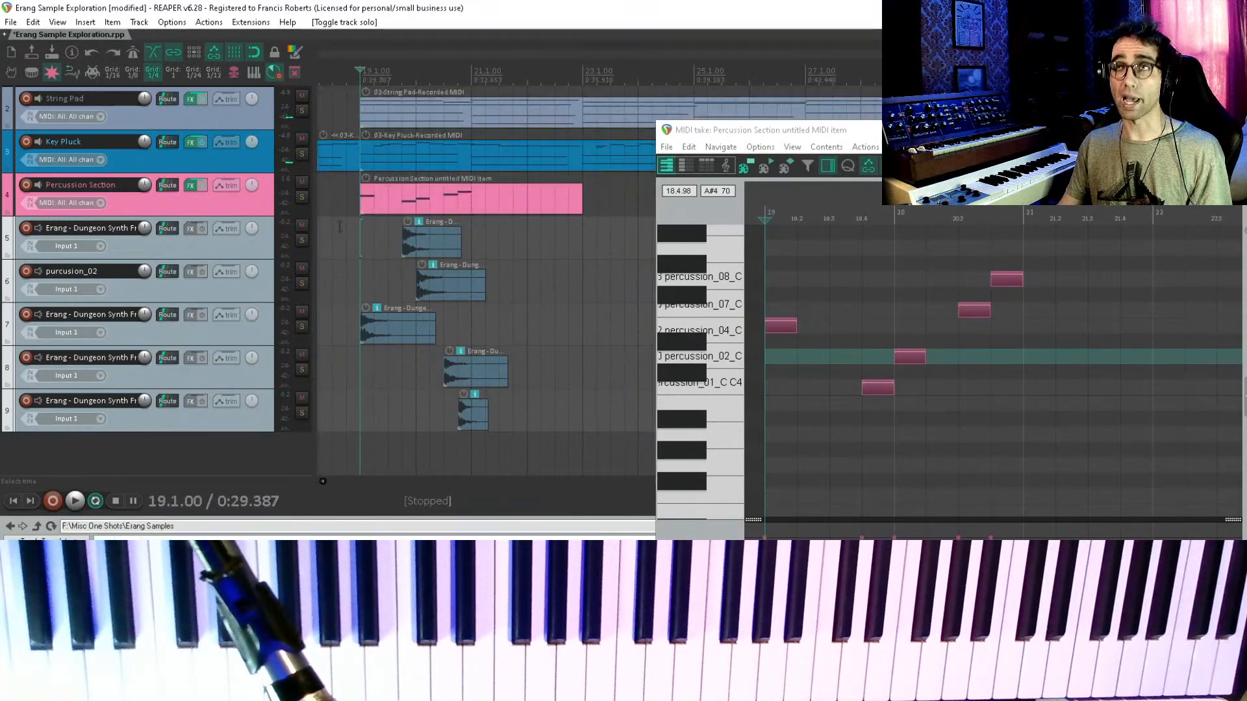
- Play the soloed Percussion Section track from 18.4.00 to compare it with the original samples
{"action": "left_click", "coordinate": [329, 209]}
{"action": "left_click", "coordinate": [302, 197]}
{"action": "key", "text": "space"}
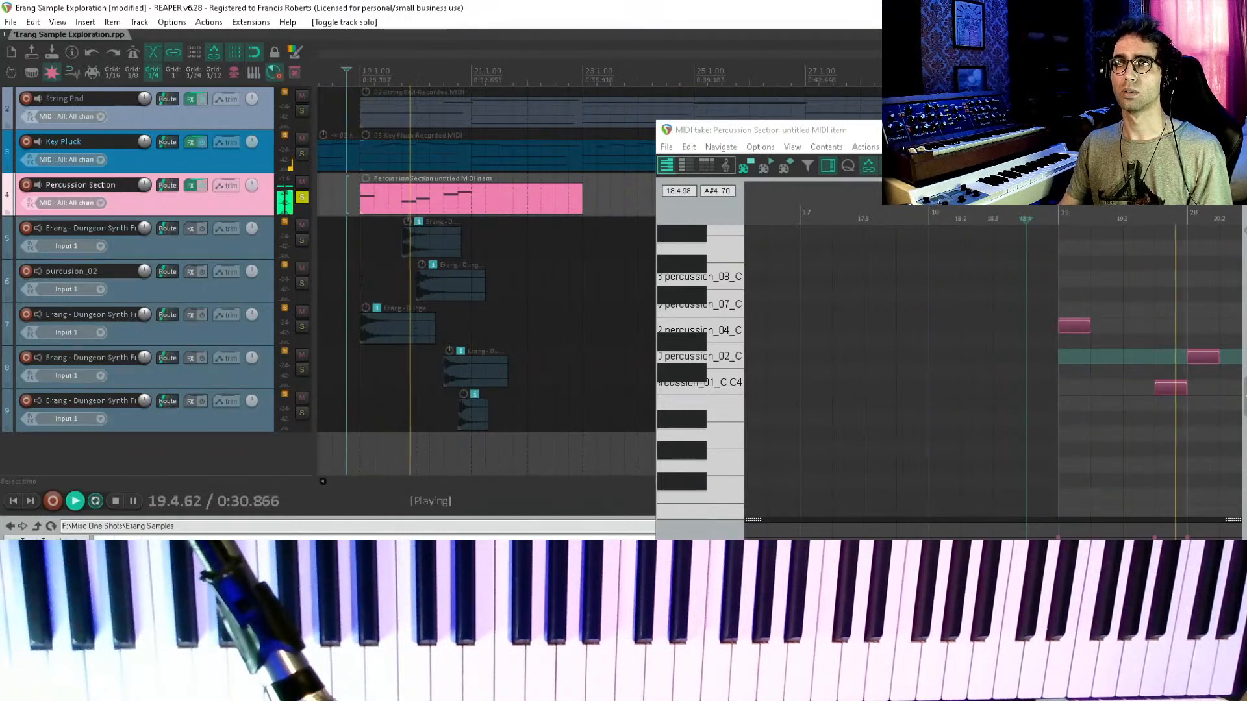
{"action": "key", "text": "space"}
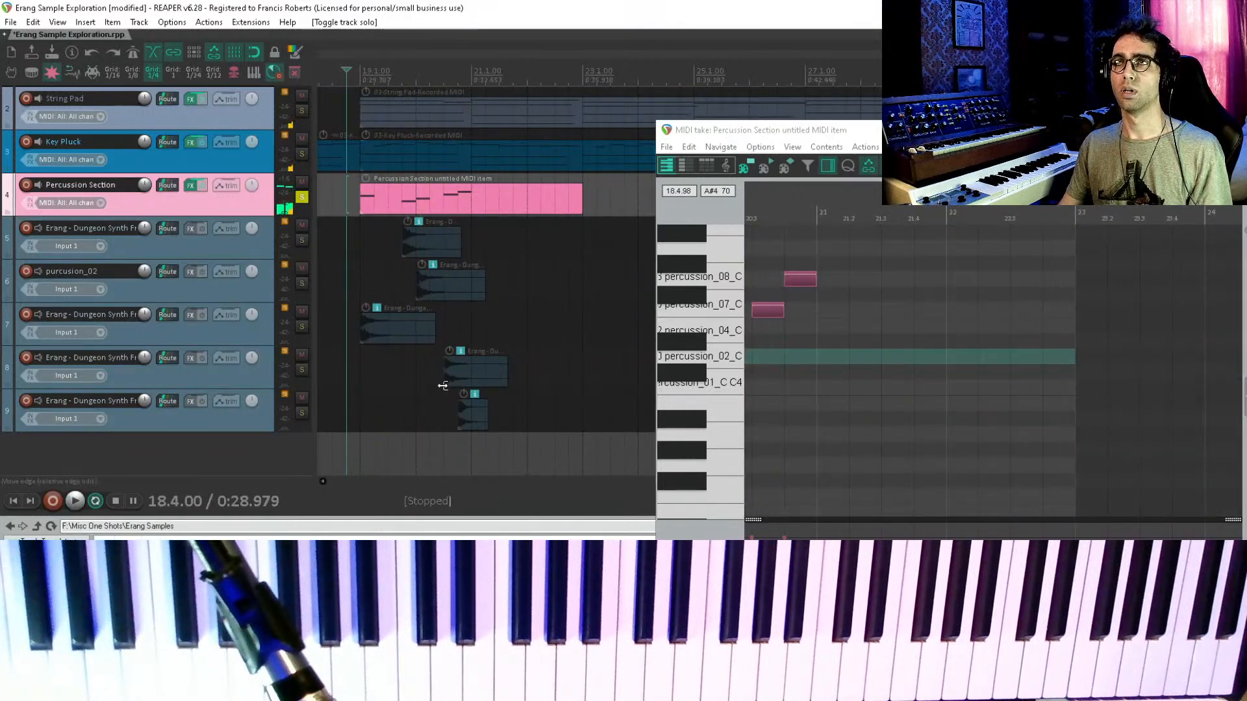
- Put the MIDI editor out of view and open the unsoloed Percussion Section track's FX chain
{"action": "left_click_drag", "start_coordinate": [742, 133], "coordinate": [0, 123]}
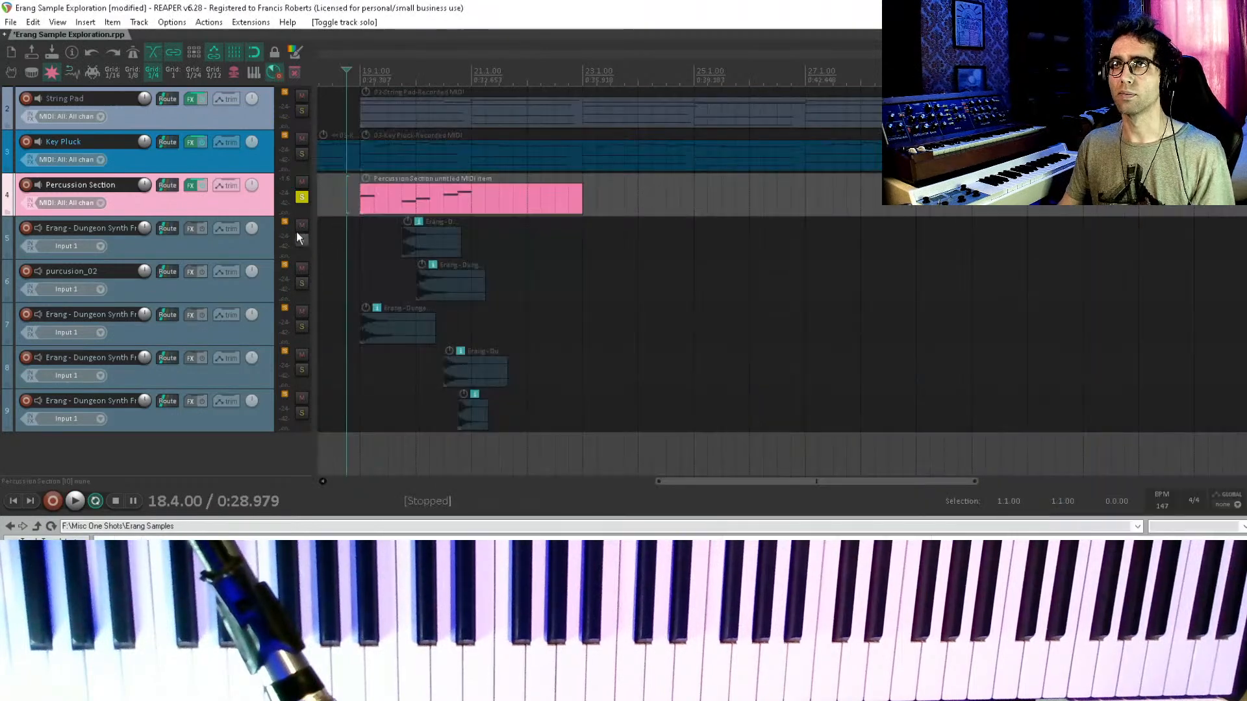
{"action": "left_click", "coordinate": [303, 197]}
{"action": "left_click", "coordinate": [189, 185]}
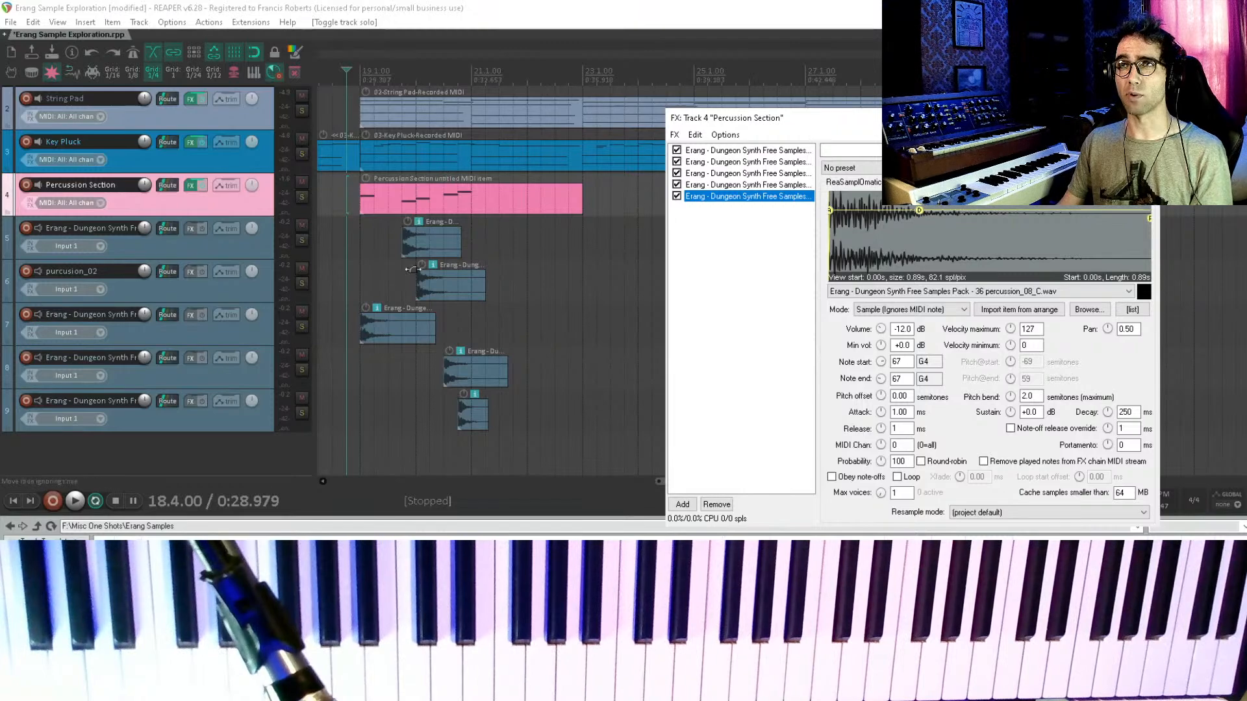
- Delete the five original audio sample tracks (tracks 5 to 9) and save the project
{"action": "left_click", "coordinate": [254, 245]}
{"action": "left_click", "coordinate": [249, 428], "text": "shift"}
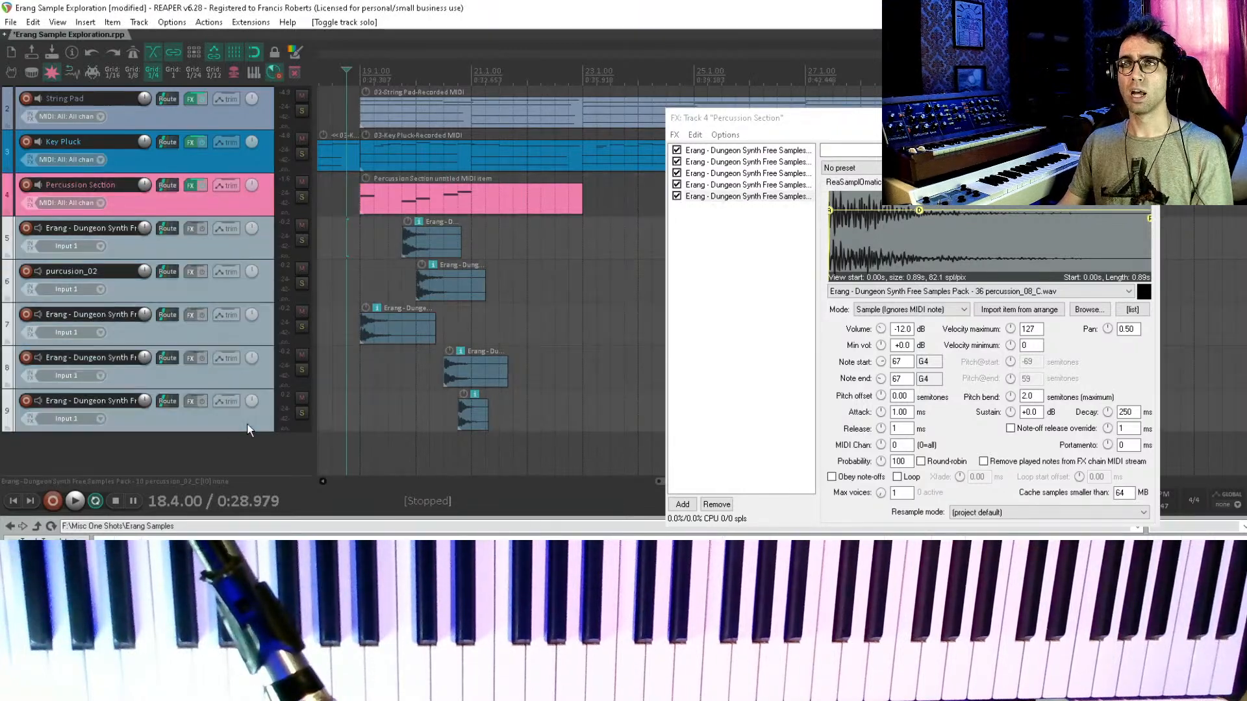
{"action": "key", "text": "Delete"}
{"action": "key", "text": "Return"}
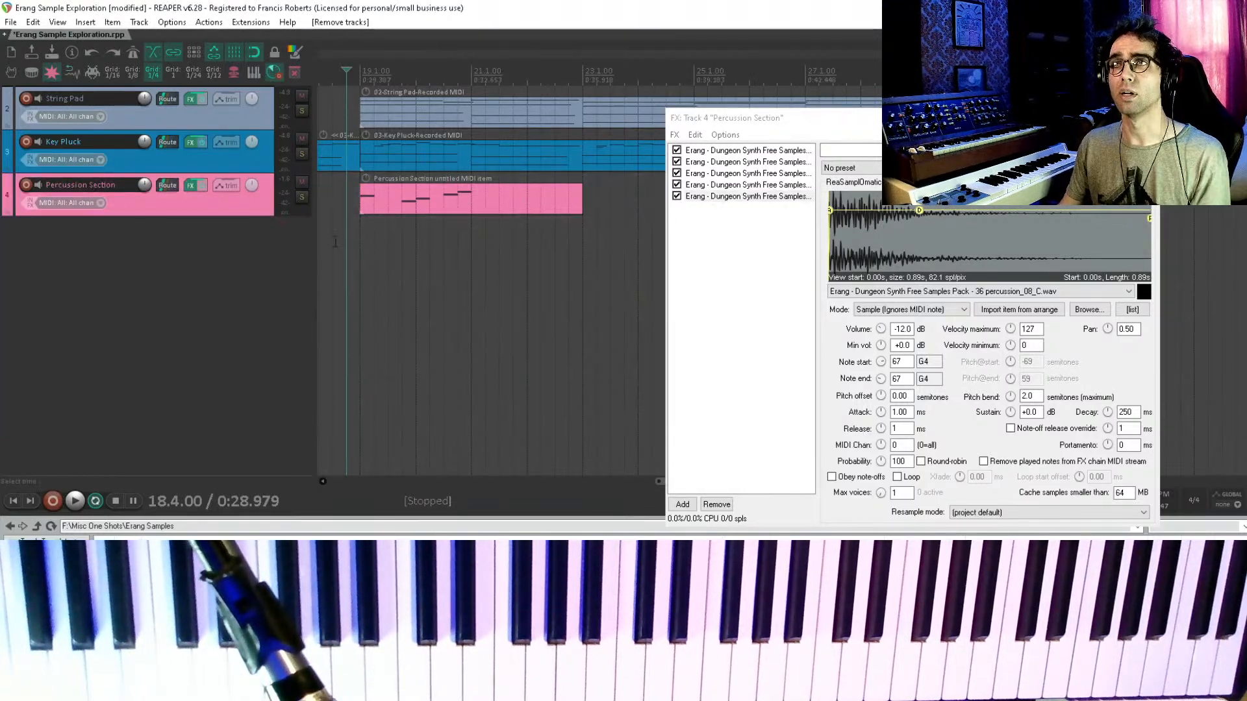
{"action": "left_click", "coordinate": [361, 218]}
{"action": "left_click_drag", "start_coordinate": [445, 277], "coordinate": [472, 339]}
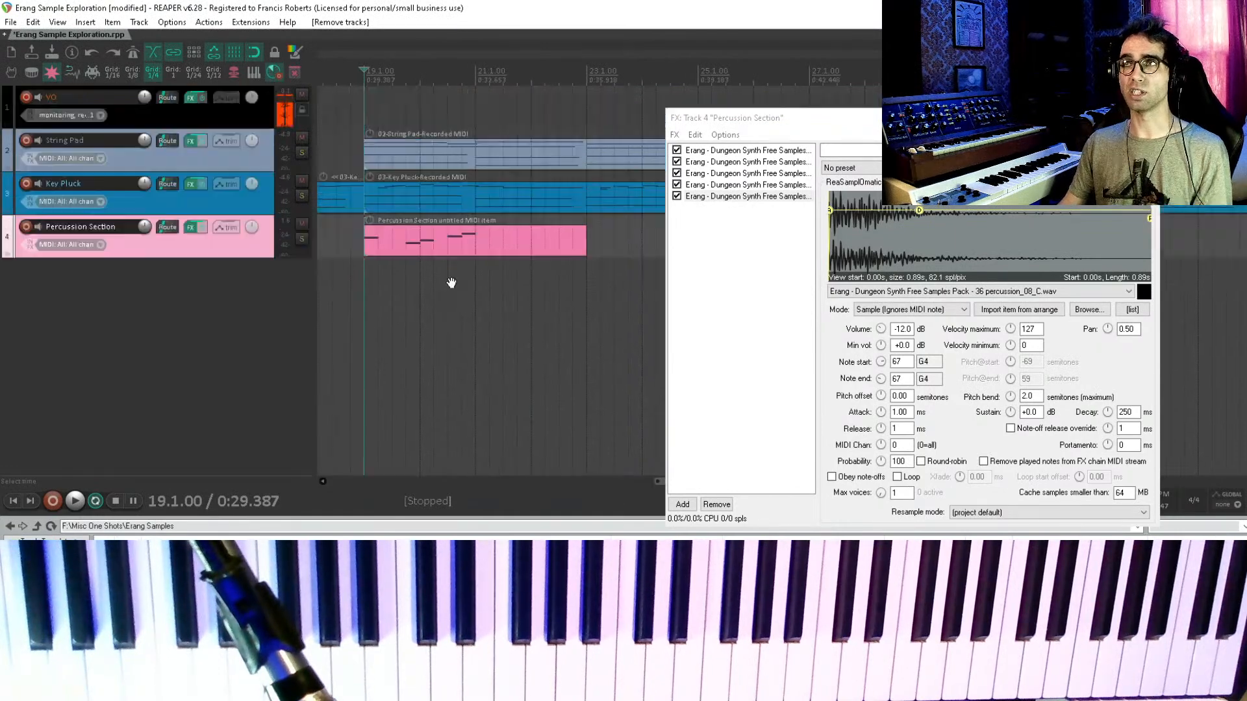
{"action": "key", "text": "ctrl+s"}
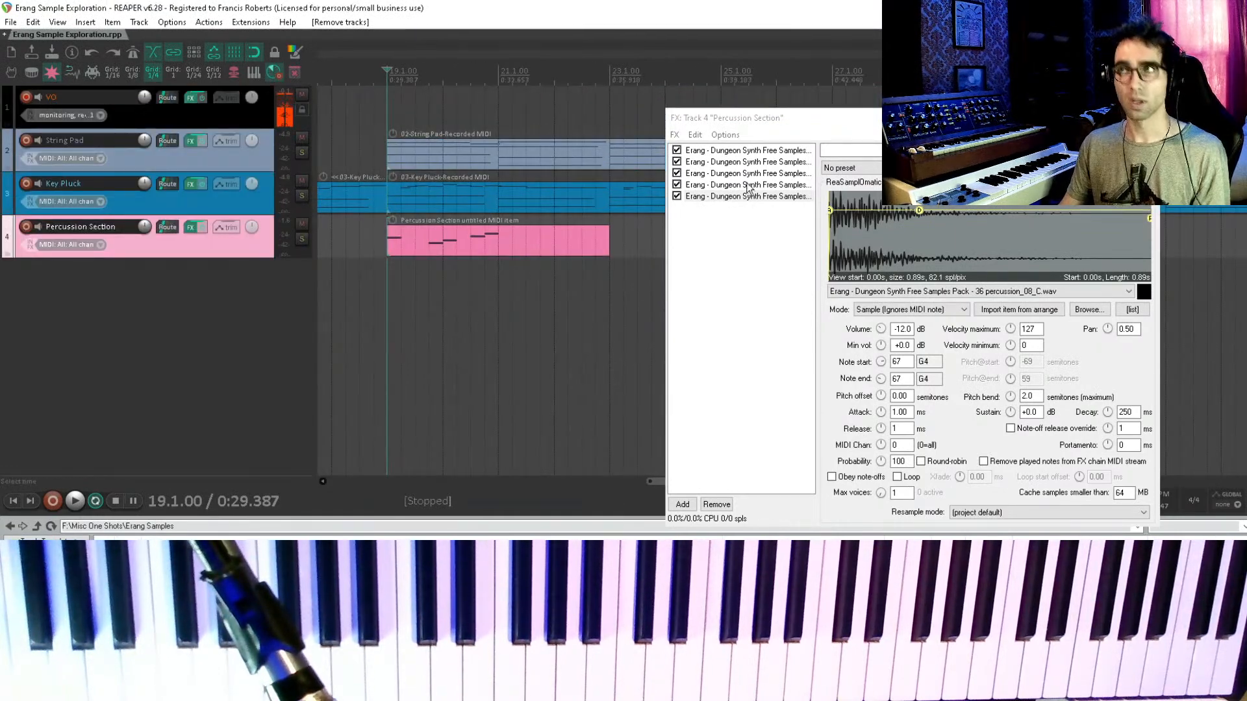
- Add the JS: Saturation effect to the end of the Percussion Section FX chain and raise its amount
{"action": "left_click", "coordinate": [804, 340]}
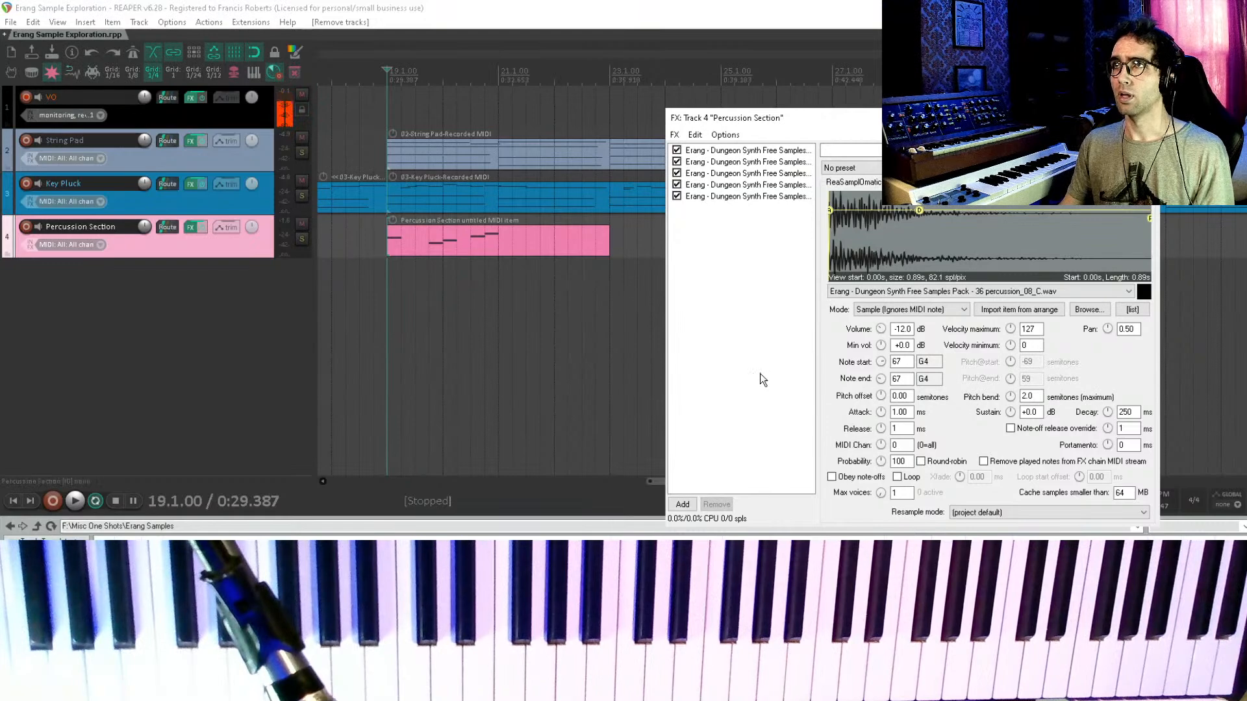
{"action": "double_click", "coordinate": [753, 339]}
{"action": "type", "text": "satu"}
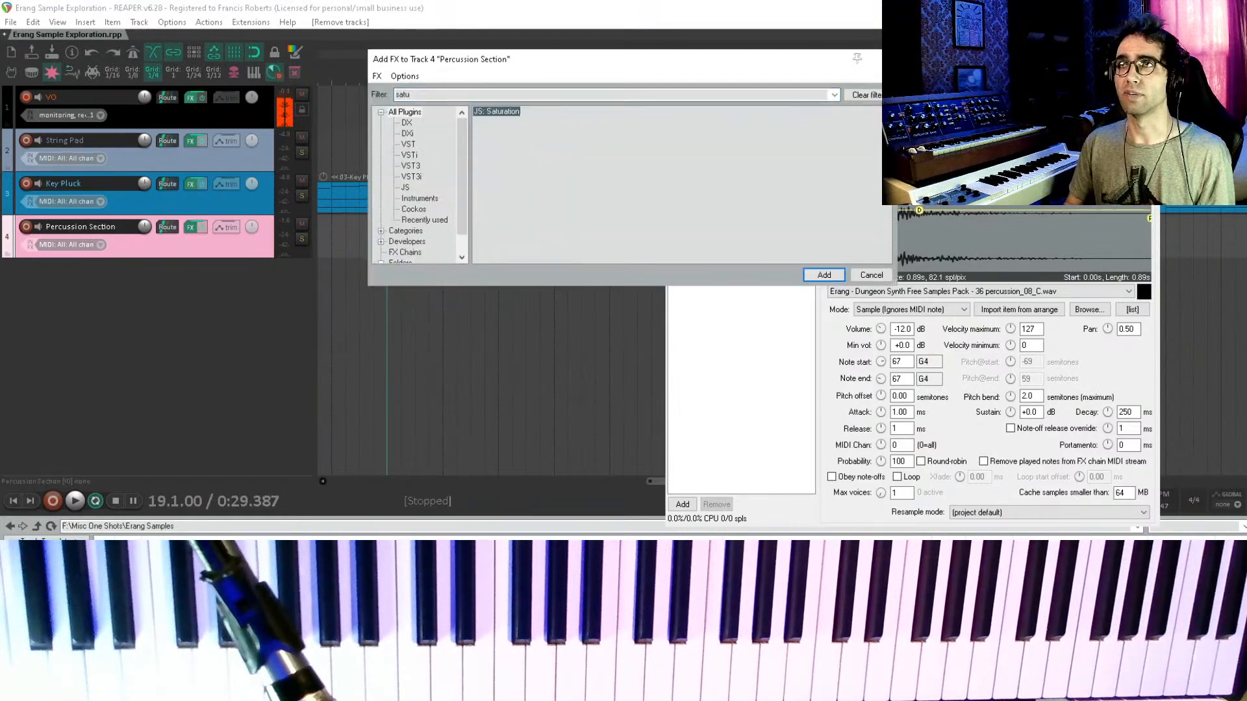
{"action": "key", "text": "Return"}
{"action": "left_click_drag", "start_coordinate": [992, 204], "coordinate": [1072, 217]}
- Loop 19.1.00 to 21.1.00 with the Percussion Section soloed and toggle the Saturation bypass to compare the sound
{"action": "key", "text": "space"}
{"action": "key", "text": "space"}
{"action": "left_click_drag", "start_coordinate": [391, 273], "coordinate": [501, 283]}
{"action": "key", "text": "space"}
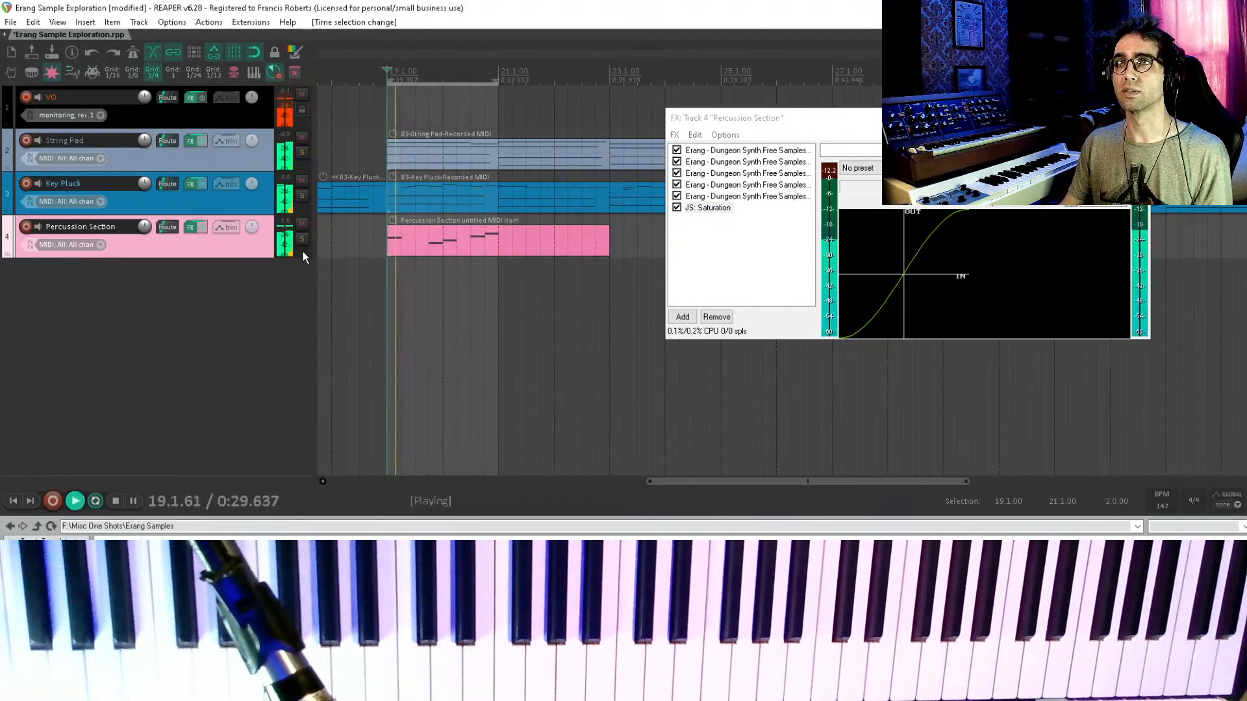
{"action": "left_click", "coordinate": [302, 239]}
{"action": "left_click", "coordinate": [701, 260]}
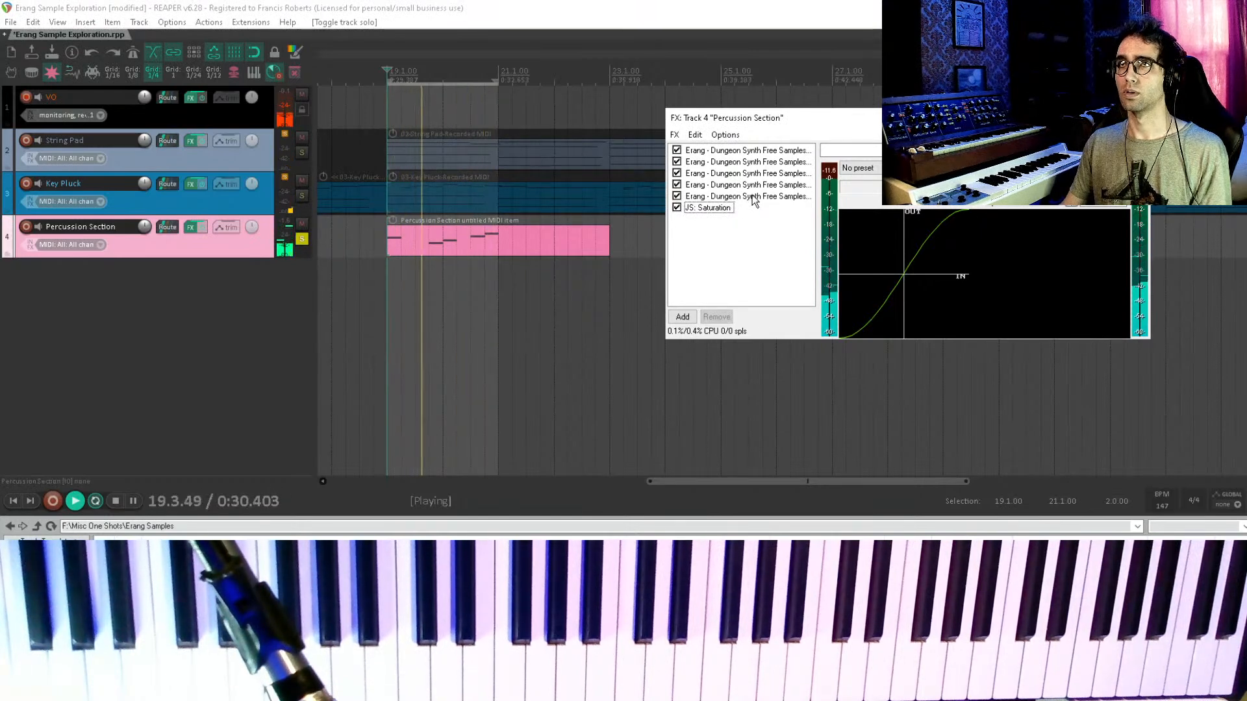
{"action": "left_click", "coordinate": [677, 208]}
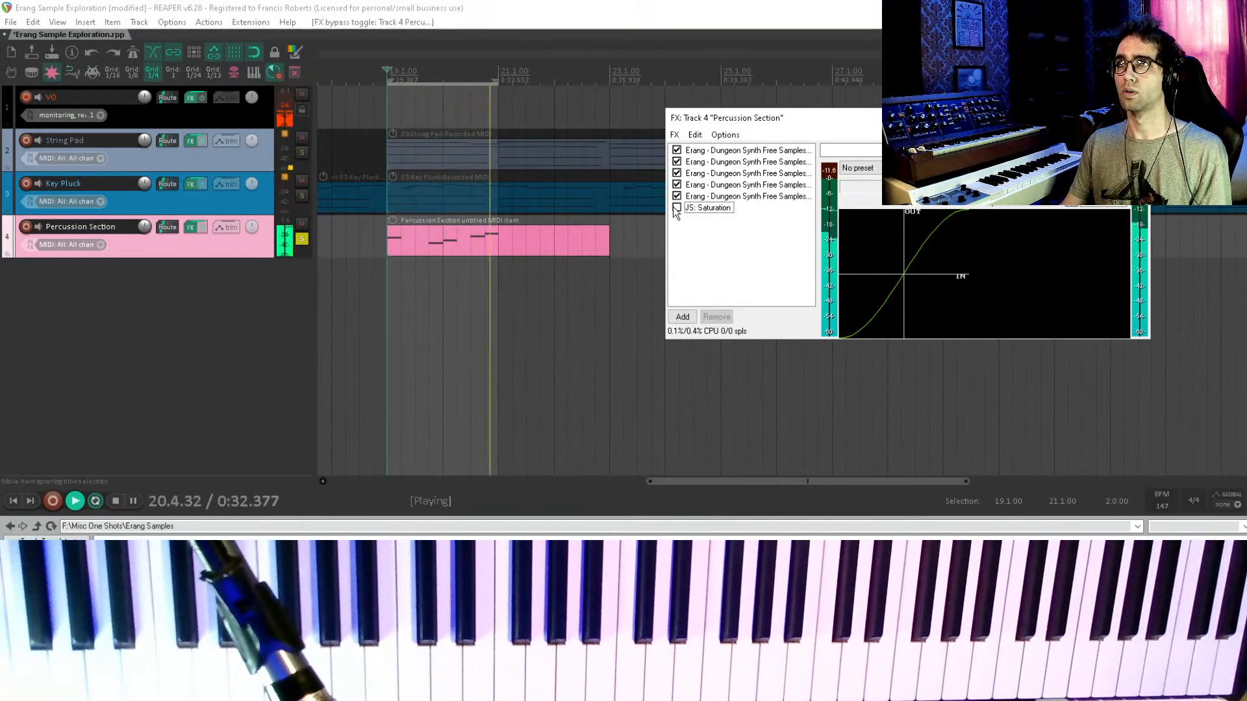
- Add JS: Transient Controller after Saturation and set its sustain to -20%
{"action": "double_click", "coordinate": [683, 224]}
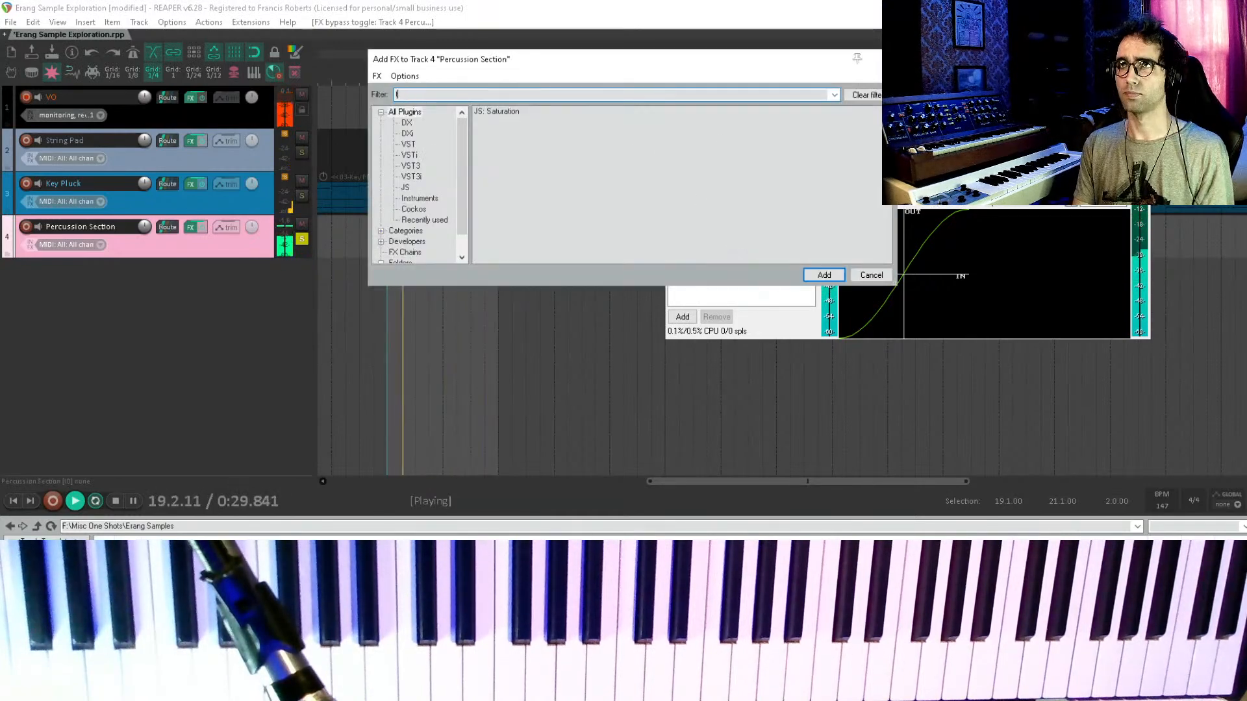
{"action": "key", "text": "BackSpace"}
{"action": "type", "text": "transie"}
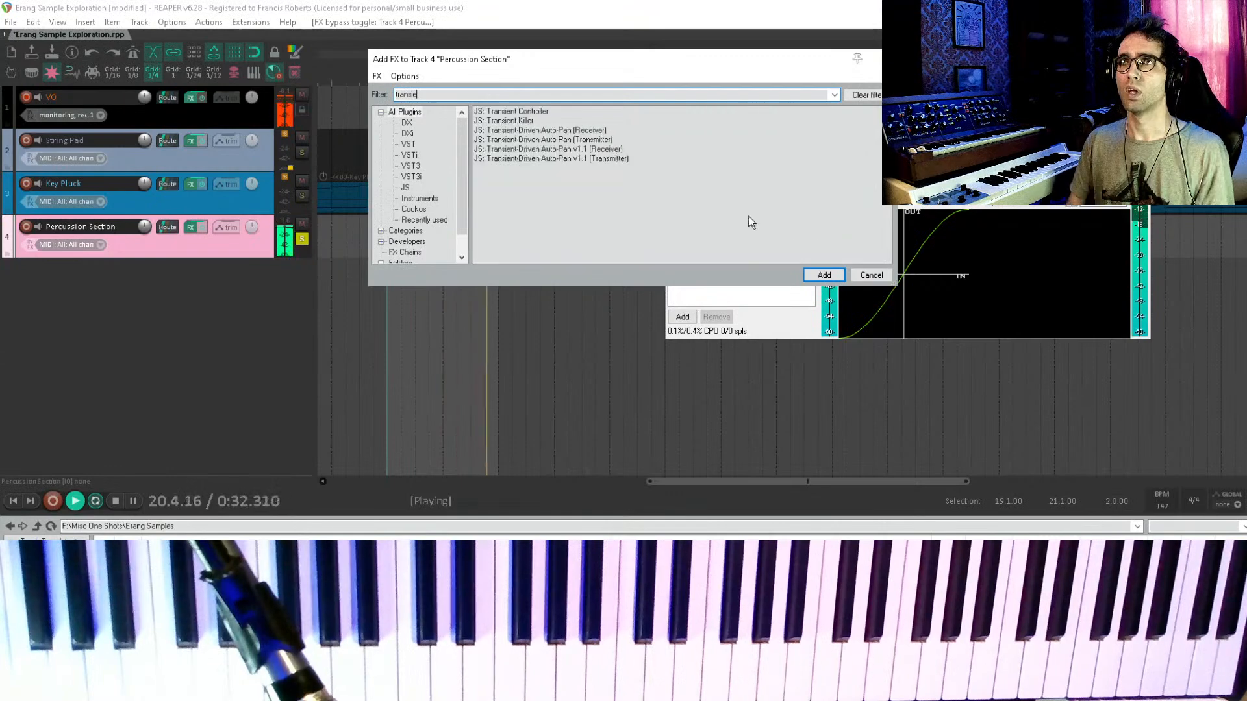
{"action": "key", "text": "Down"}
{"action": "key", "text": "Return"}
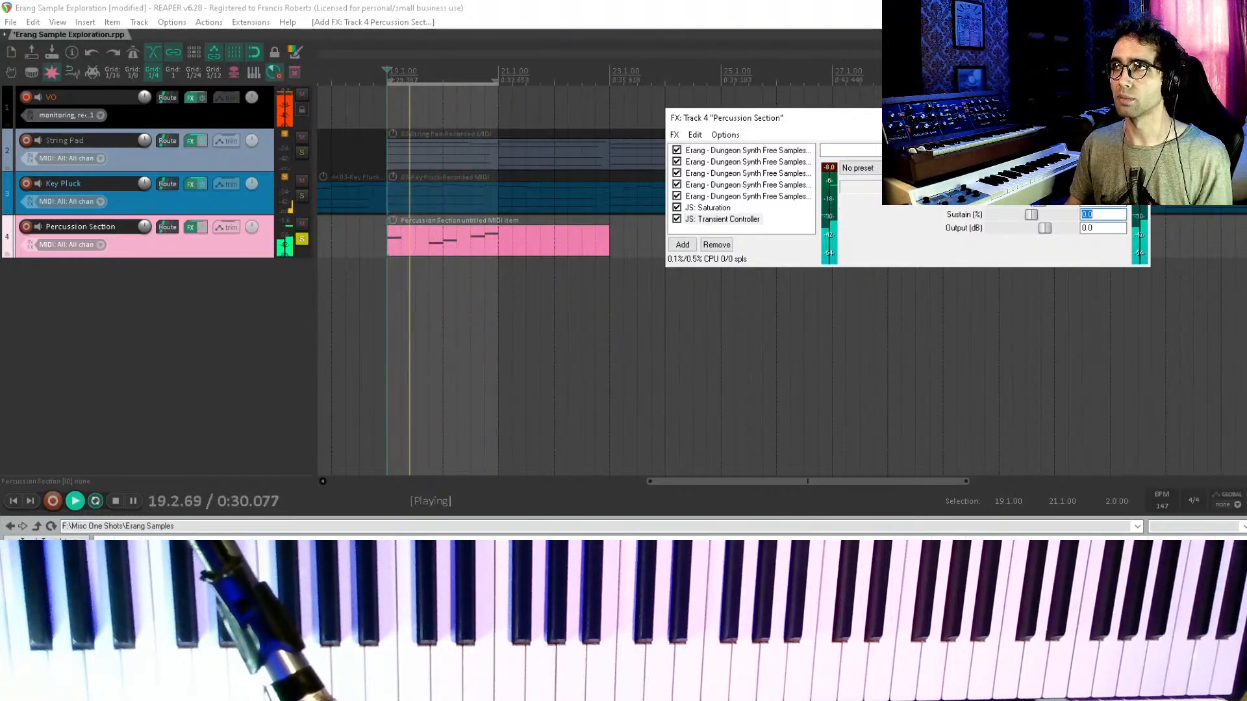
{"action": "left_click_drag", "start_coordinate": [1114, 214], "coordinate": [1046, 210]}
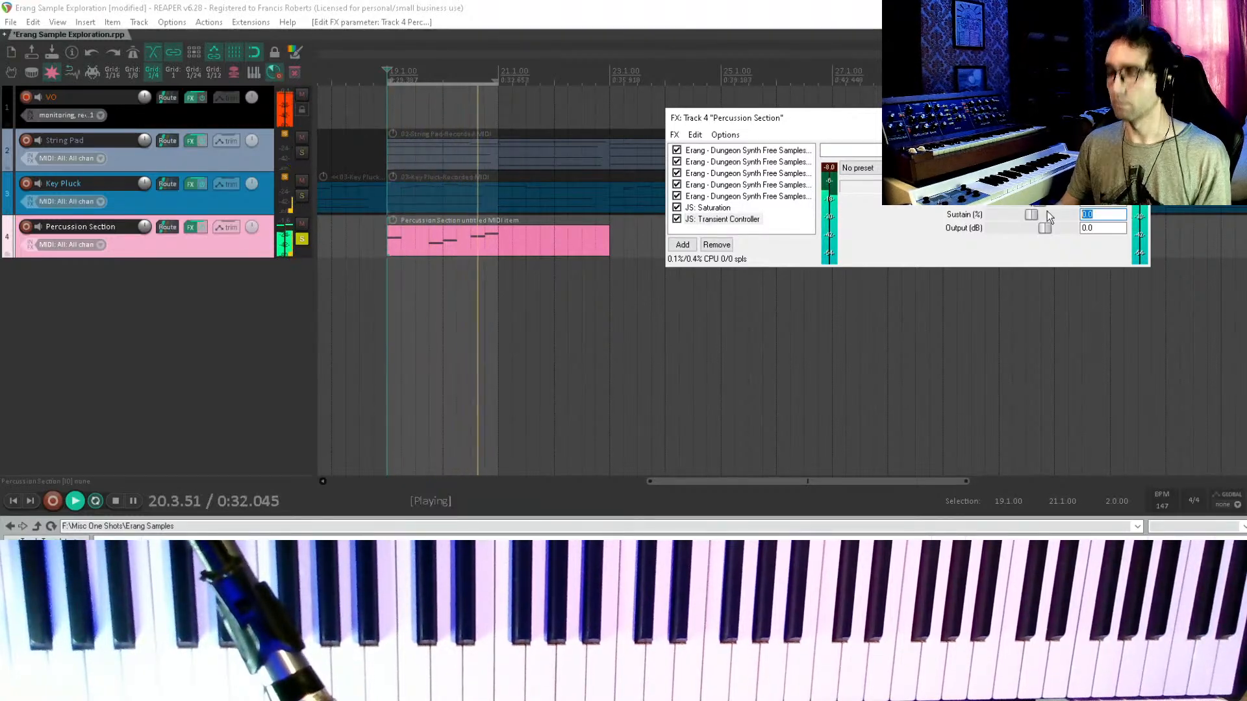
{"action": "type", "text": "-20"}
{"action": "key", "text": "Tab"}
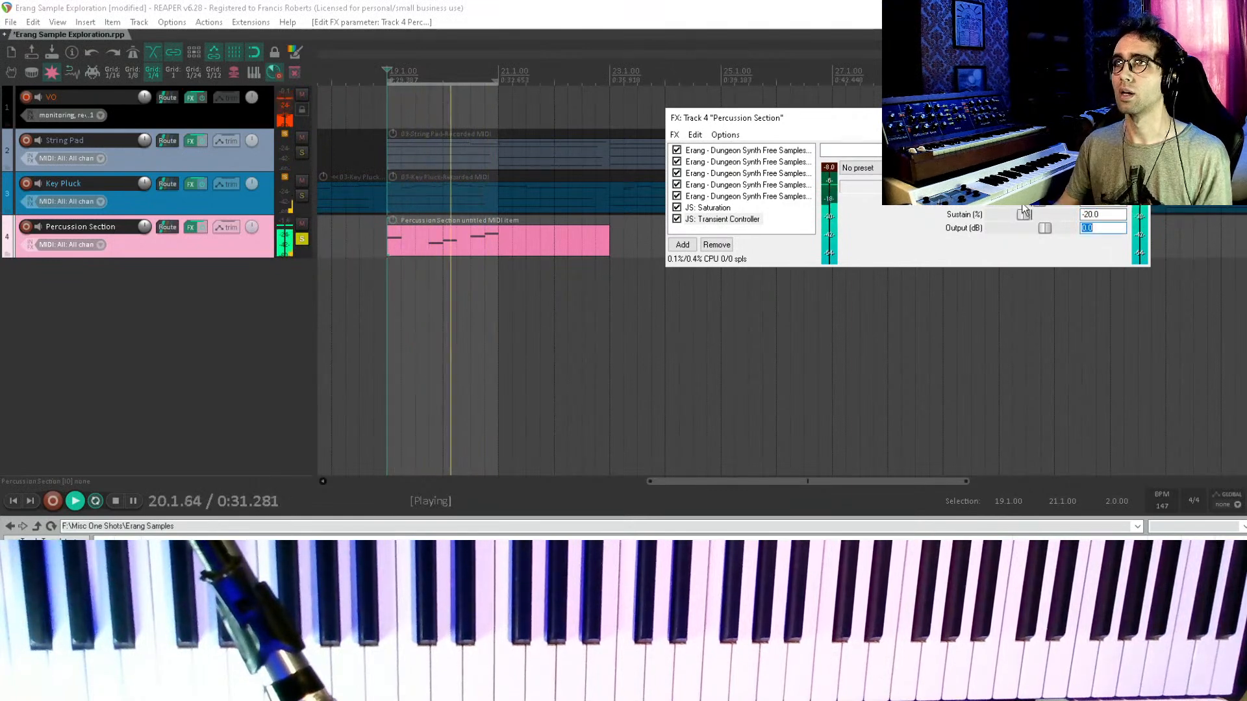
- Try a stock Master Bus preset in a new ReaComp and remove the plug-in from the chain
{"action": "double_click", "coordinate": [717, 233]}
{"action": "type", "text": "reac"}
{"action": "double_click", "coordinate": [528, 121]}
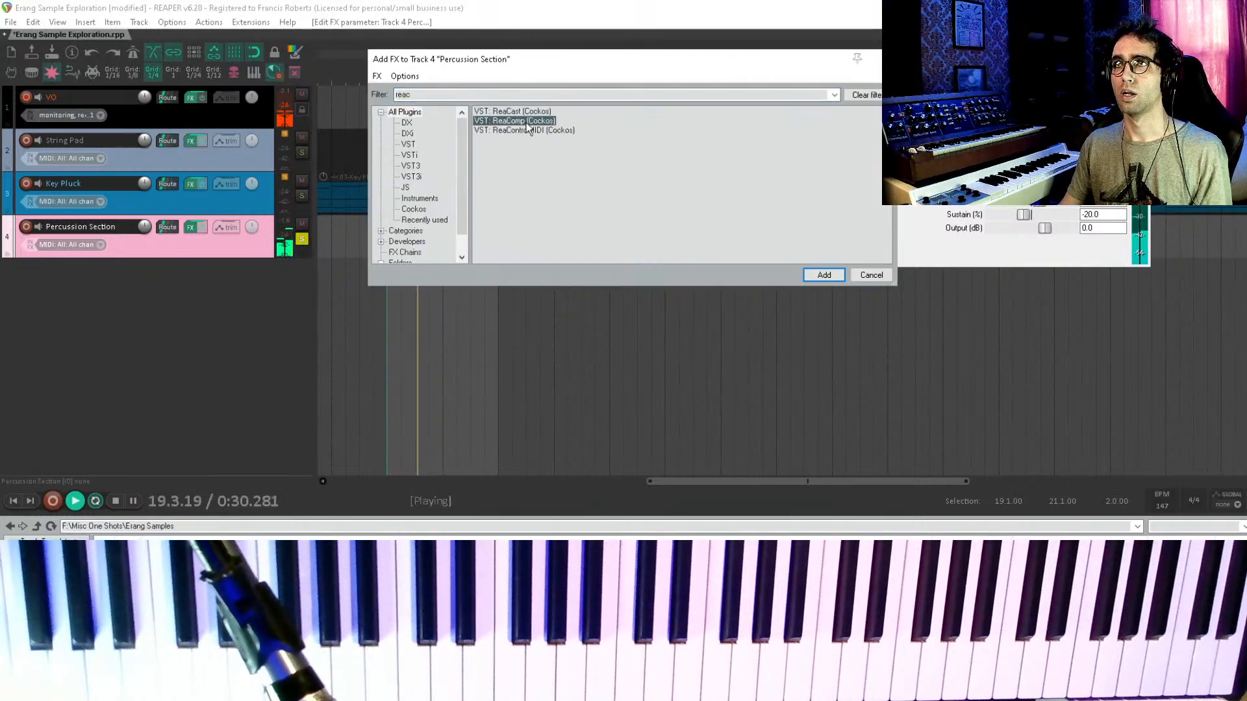
{"action": "left_click", "coordinate": [850, 167]}
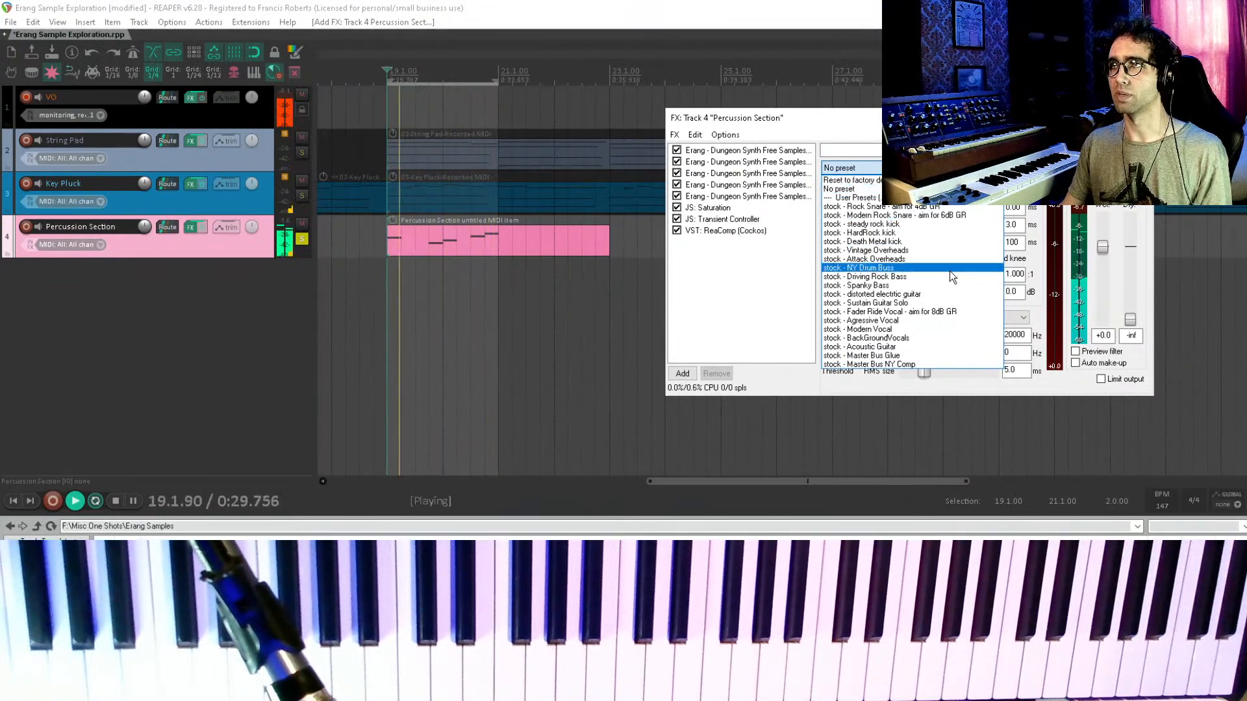
{"action": "left_click", "coordinate": [910, 356]}
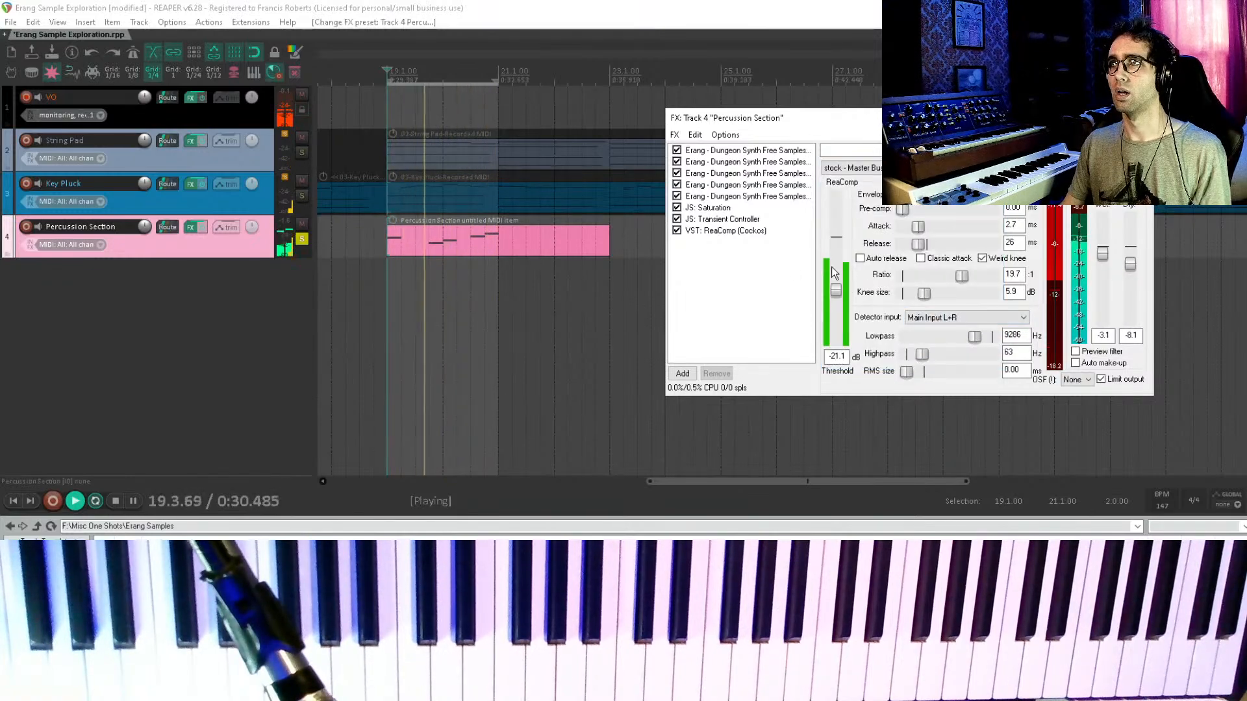
{"action": "left_click", "coordinate": [734, 232]}
{"action": "key", "text": "Delete"}
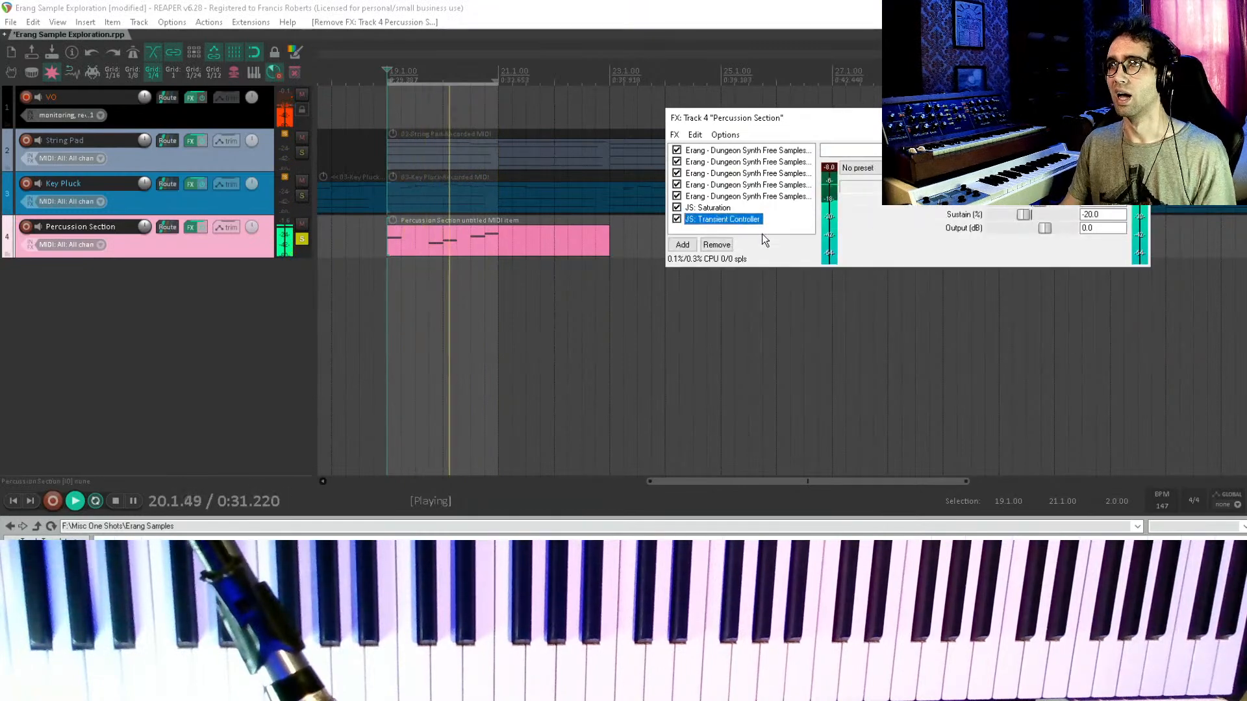
- Add ReaComp after Transient Controller with ratio 3.24:1, knee 5.0 dB, threshold -12.8 dB, attack 27.4 ms and auto make-up, auditioning the loop
{"action": "double_click", "coordinate": [754, 226]}
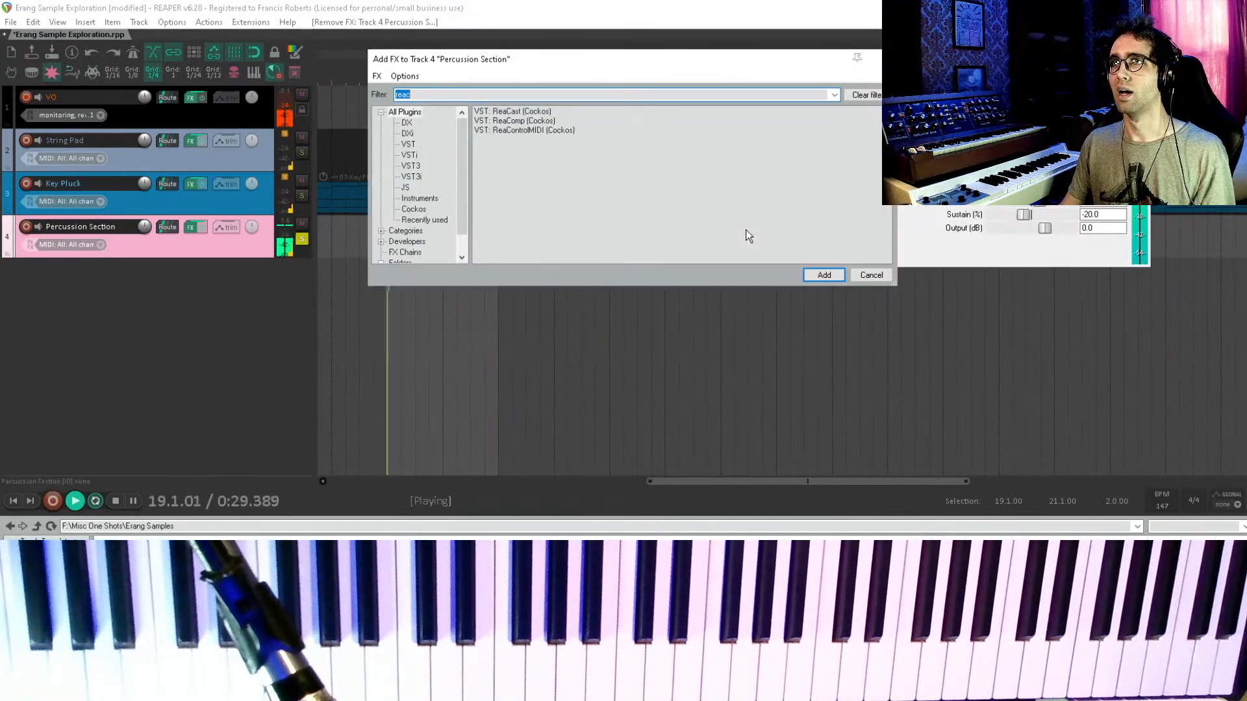
{"action": "double_click", "coordinate": [525, 120]}
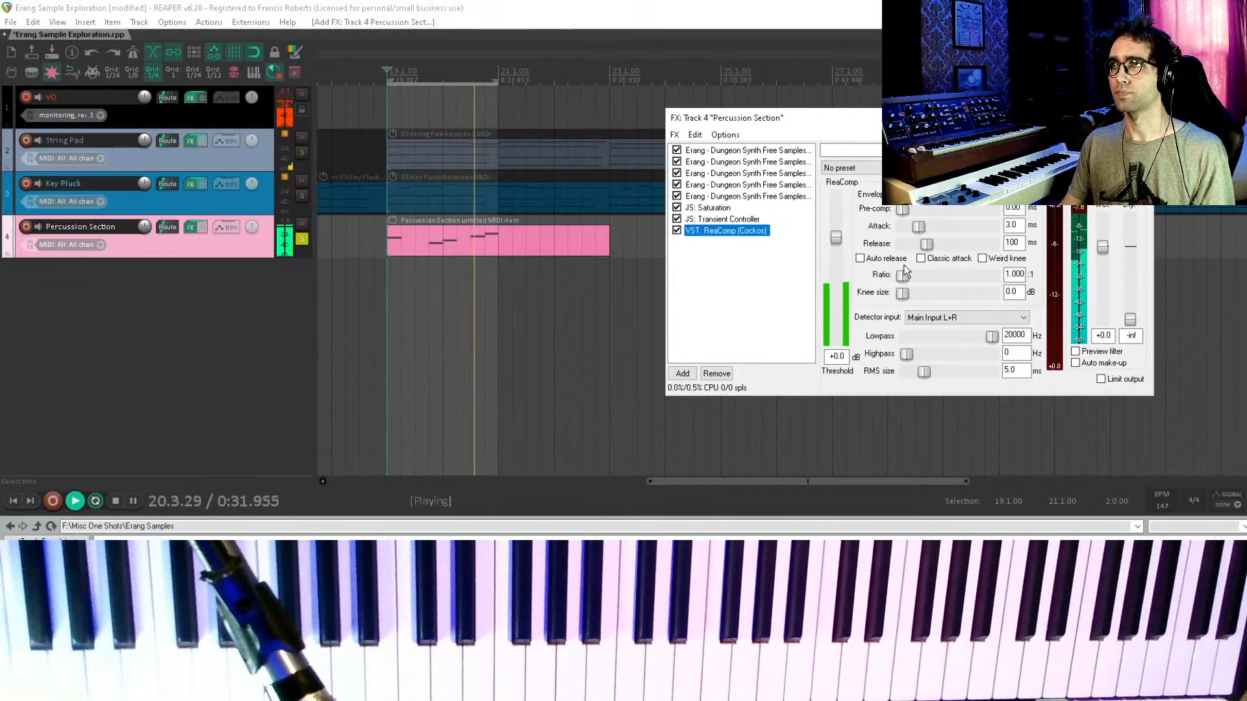
{"action": "mouse_move", "coordinate": [909, 275]}
{"action": "left_mouse_down"}
{"action": "mouse_move", "coordinate": [937, 278]}
{"action": "mouse_move", "coordinate": [921, 293]}
{"action": "left_mouse_up"}
{"action": "left_click_drag", "start_coordinate": [835, 237], "coordinate": [840, 272]}
{"action": "left_click_drag", "start_coordinate": [919, 226], "coordinate": [937, 226]}
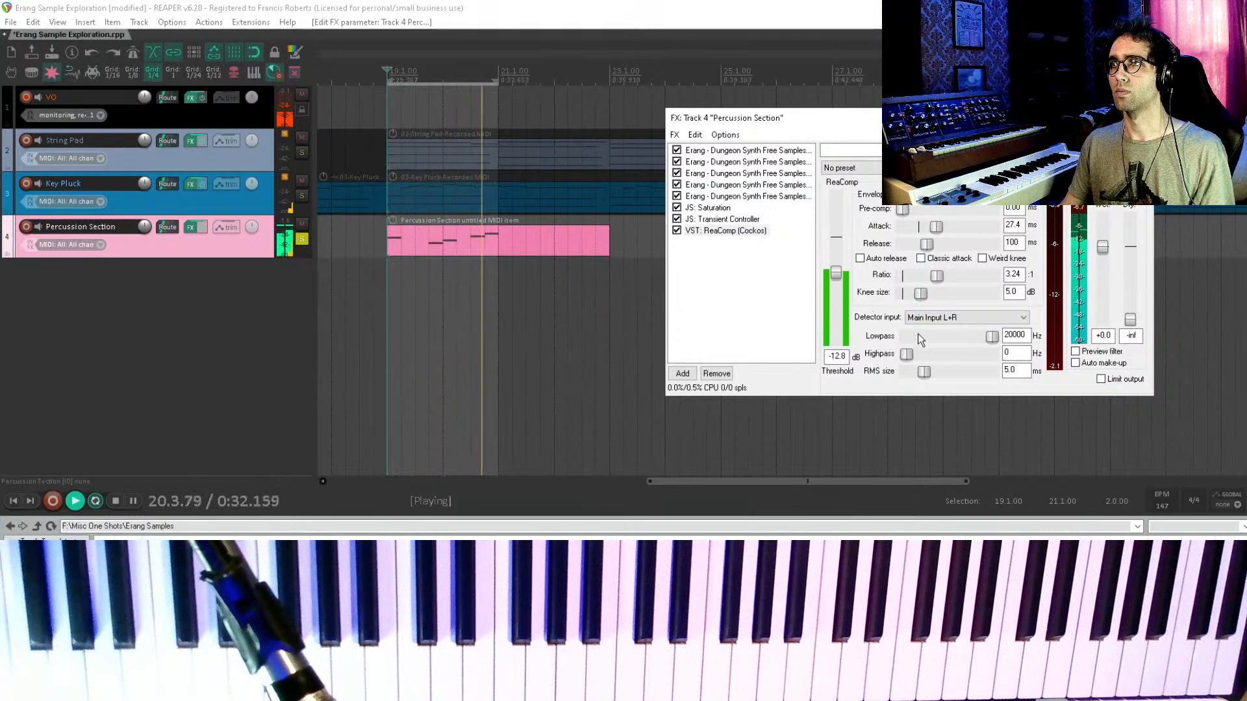
{"action": "left_click", "coordinate": [1078, 363]}
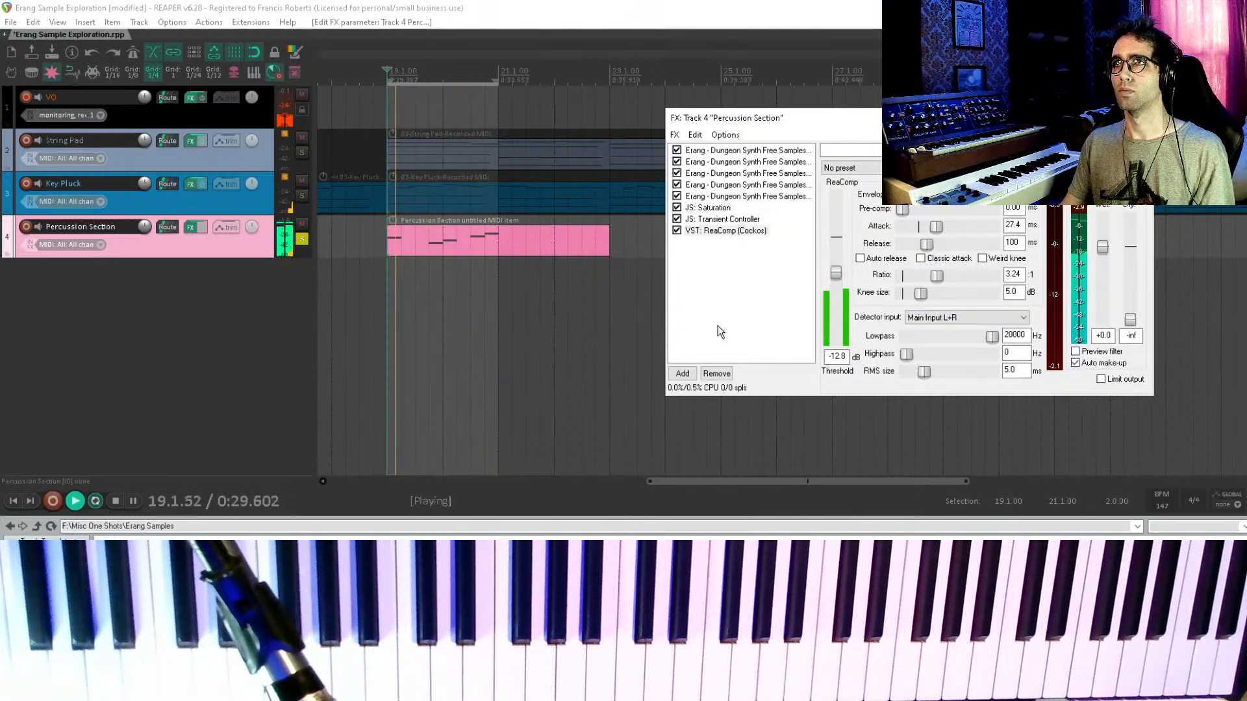
{"action": "left_click", "coordinate": [743, 319]}
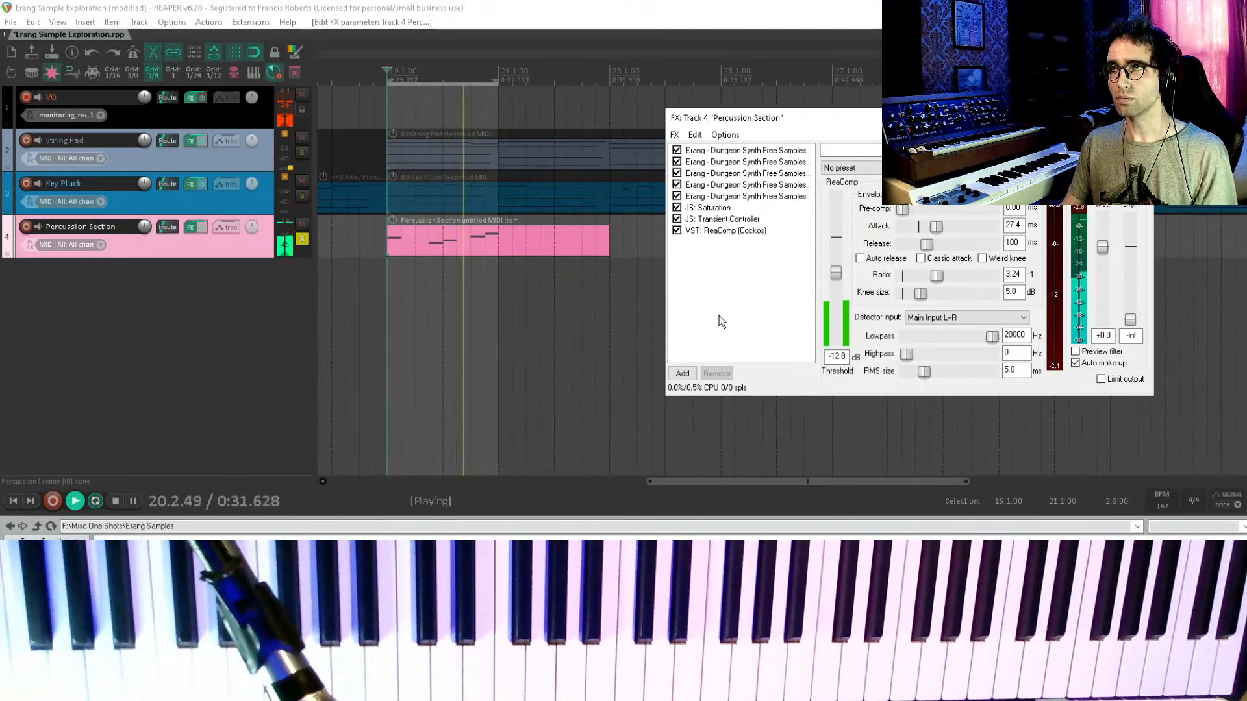
{"action": "key", "text": "space"}
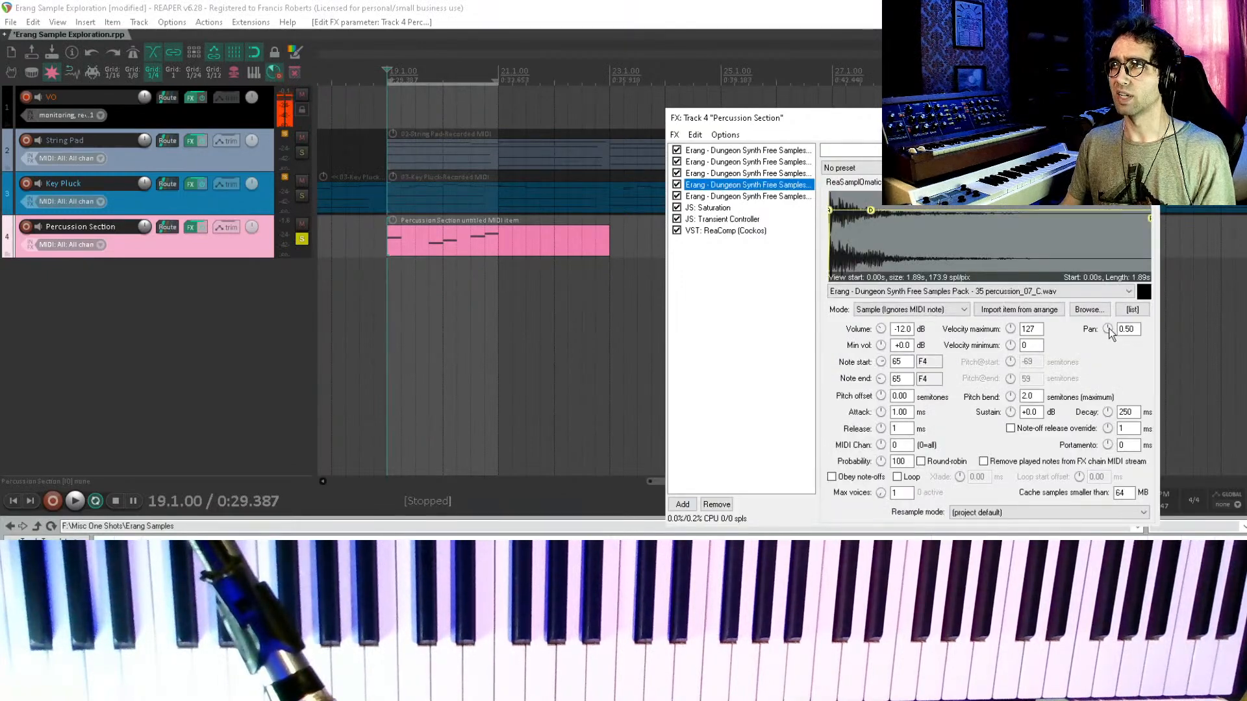
- Set the sampler pan to 0.27 for percussion_07_C and 0.65 for percussion_08_C
{"action": "left_click_drag", "start_coordinate": [1109, 331], "coordinate": [1109, 339]}
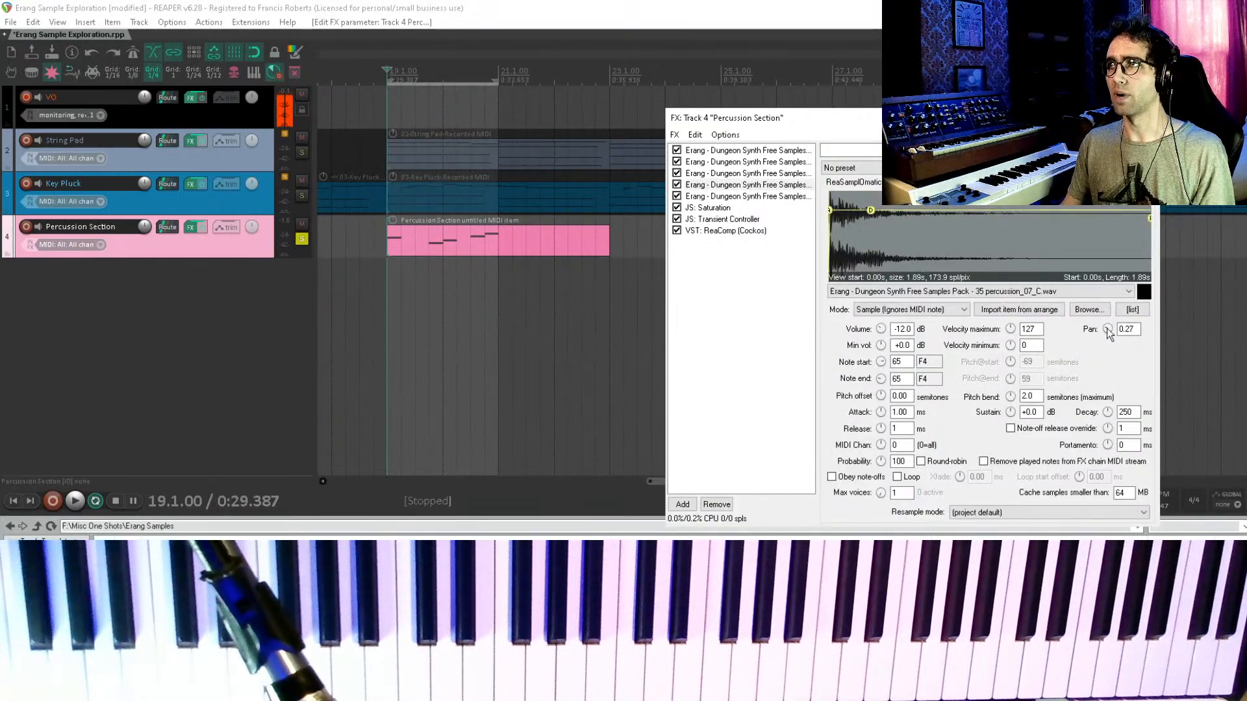
{"action": "left_click", "coordinate": [730, 196]}
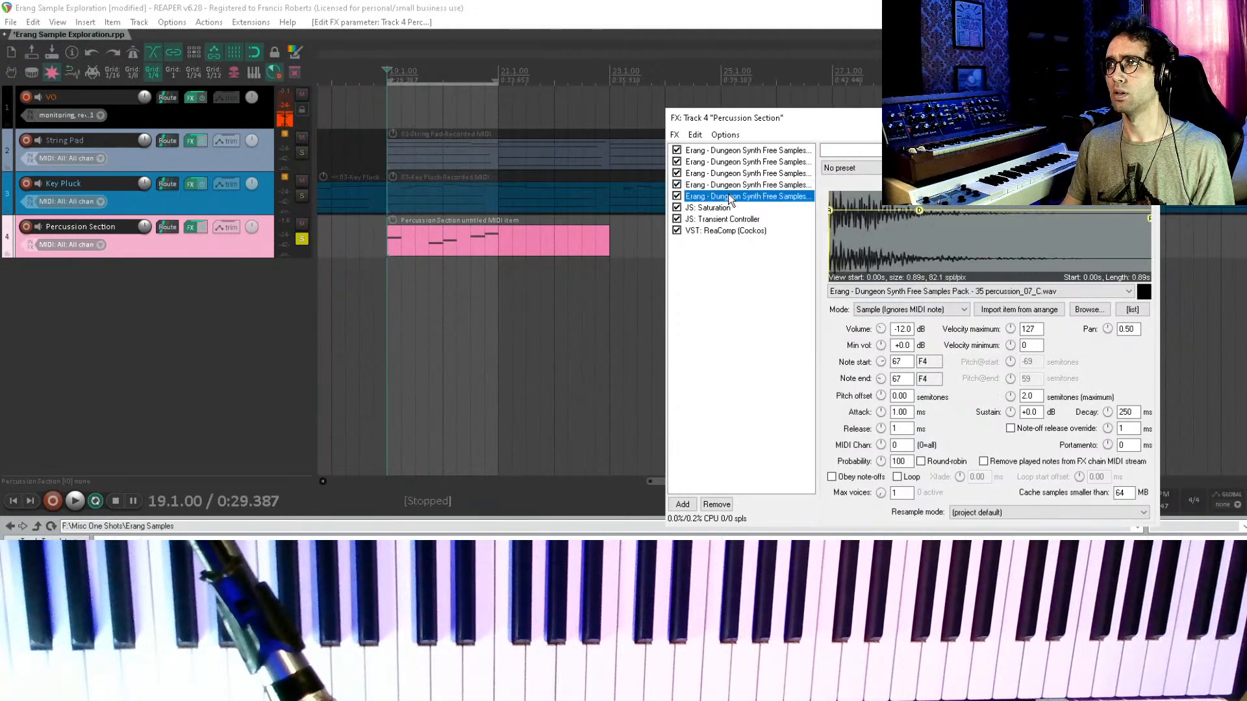
{"action": "left_click_drag", "start_coordinate": [1109, 332], "coordinate": [1109, 325]}
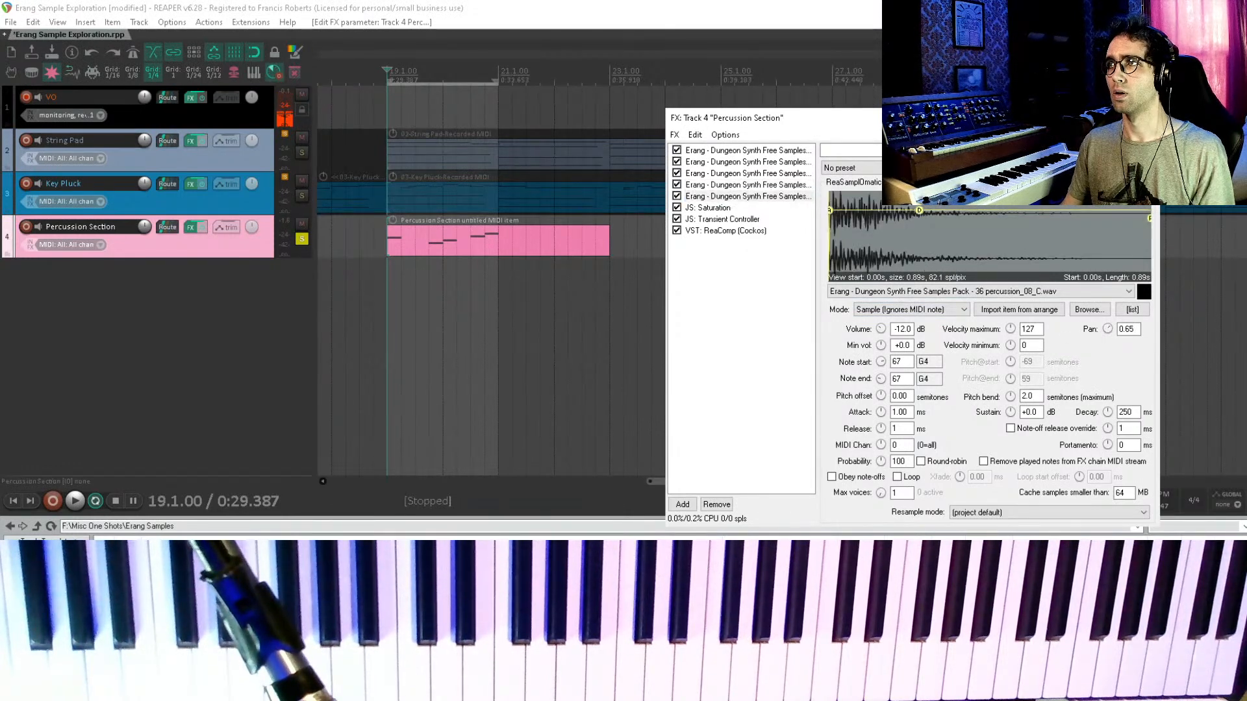
- Set the sampler pan for percussion_08_C to 0.81 while auditioning the loop, and close the effects chain
{"action": "key", "text": "space"}
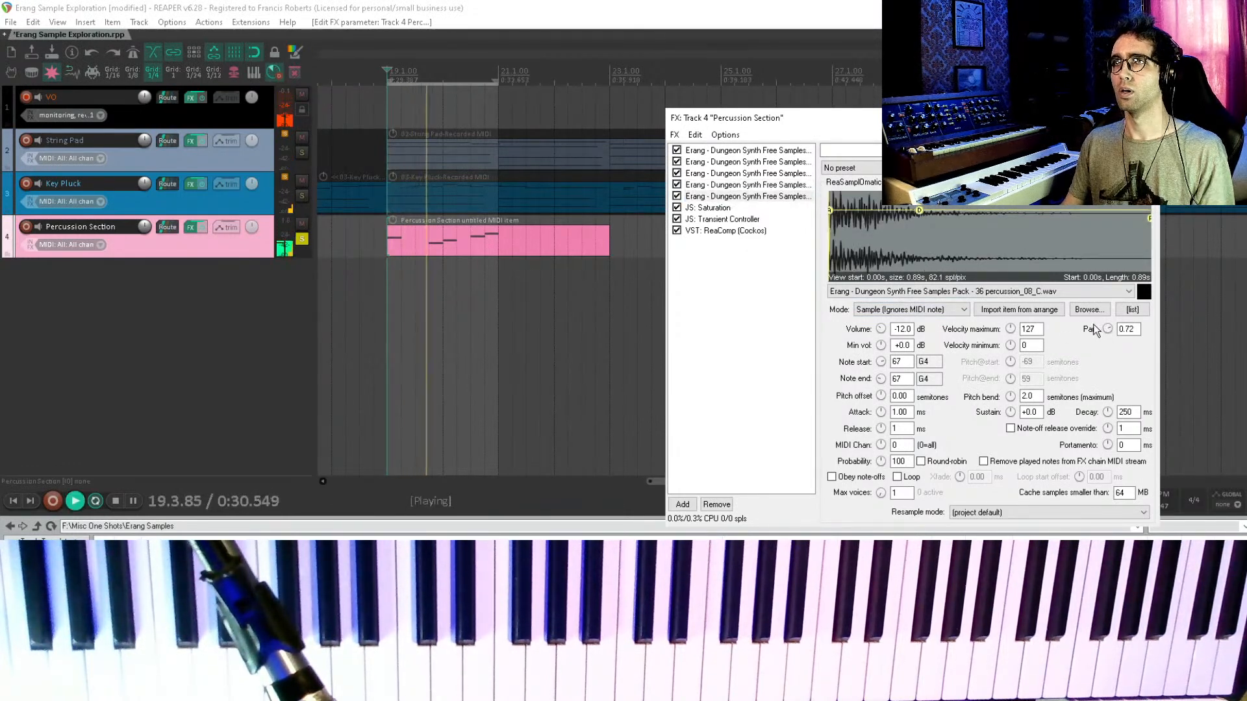
{"action": "key", "text": "space"}
{"action": "left_click_drag", "start_coordinate": [1102, 331], "coordinate": [1102, 328]}
{"action": "key", "text": "space"}
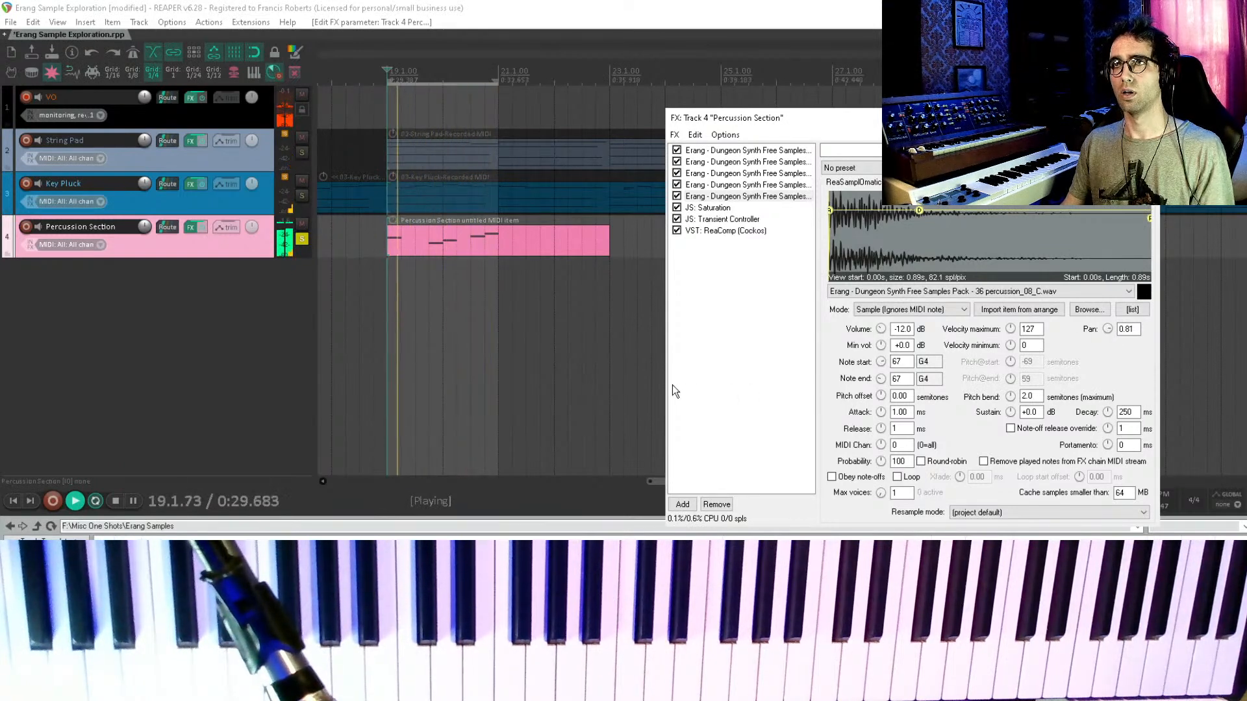
{"action": "left_click", "coordinate": [755, 335]}
{"action": "key", "text": "Escape"}
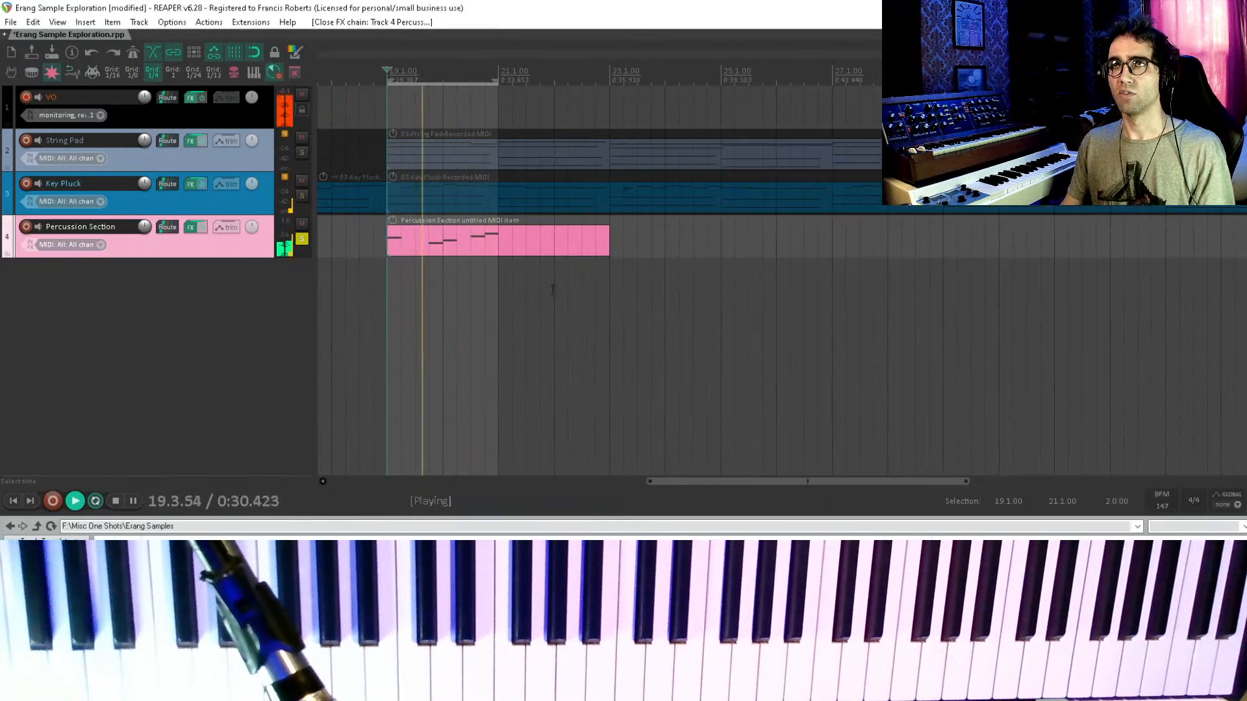
- Take the Percussion Section track out of solo, clear the time selection and play the full mix
{"action": "key", "text": "space"}
{"action": "left_click", "coordinate": [302, 239]}
{"action": "key", "text": "Escape"}
{"action": "key", "text": "space"}
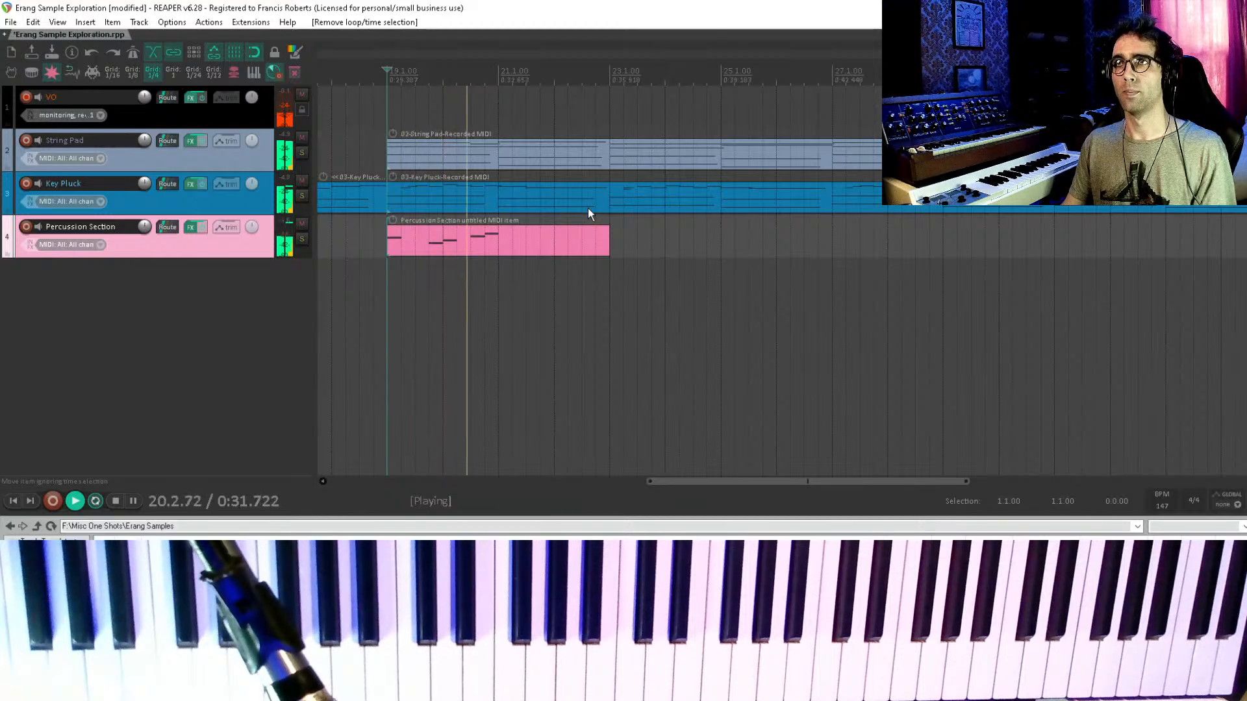
- Split the Percussion Section item at bar 21 and delete its empty second half
{"action": "key", "text": "space"}
{"action": "left_click", "coordinate": [503, 240]}
{"action": "key", "text": "s"}
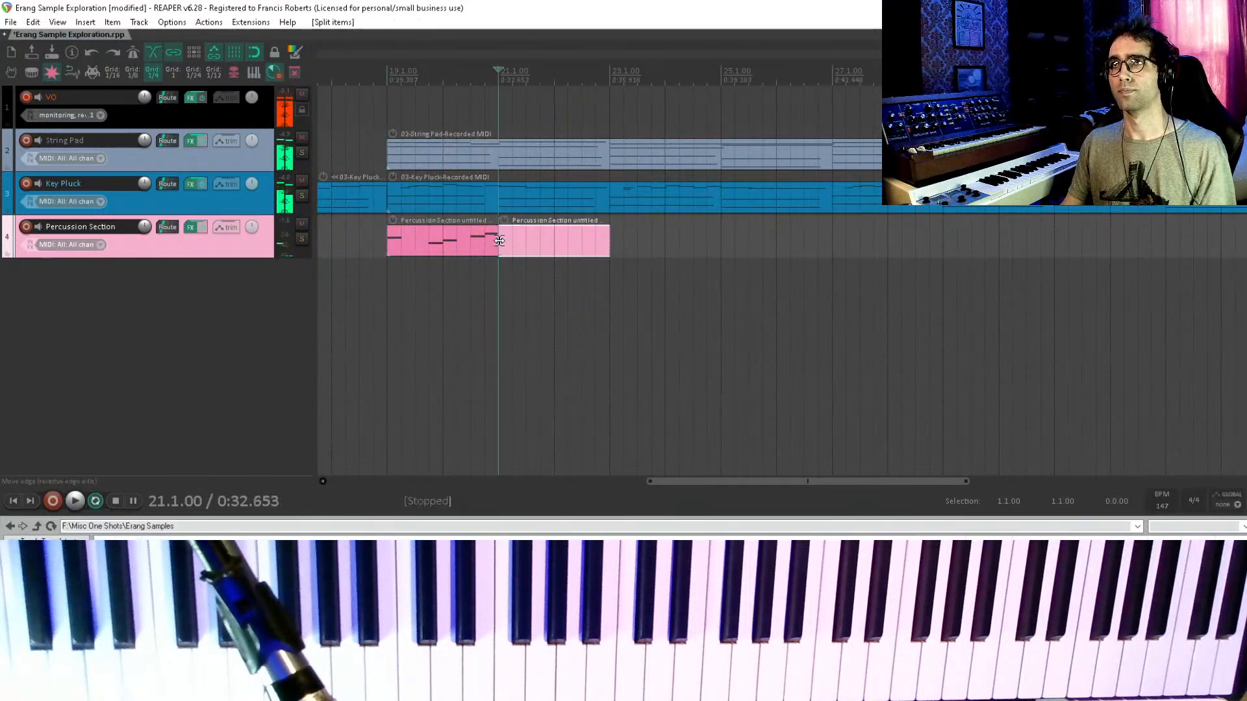
{"action": "key", "text": "Delete"}
{"action": "left_click", "coordinate": [486, 239]}
{"action": "scroll", "coordinate": [484, 239], "scroll_direction": "down", "scroll_amount": 3}
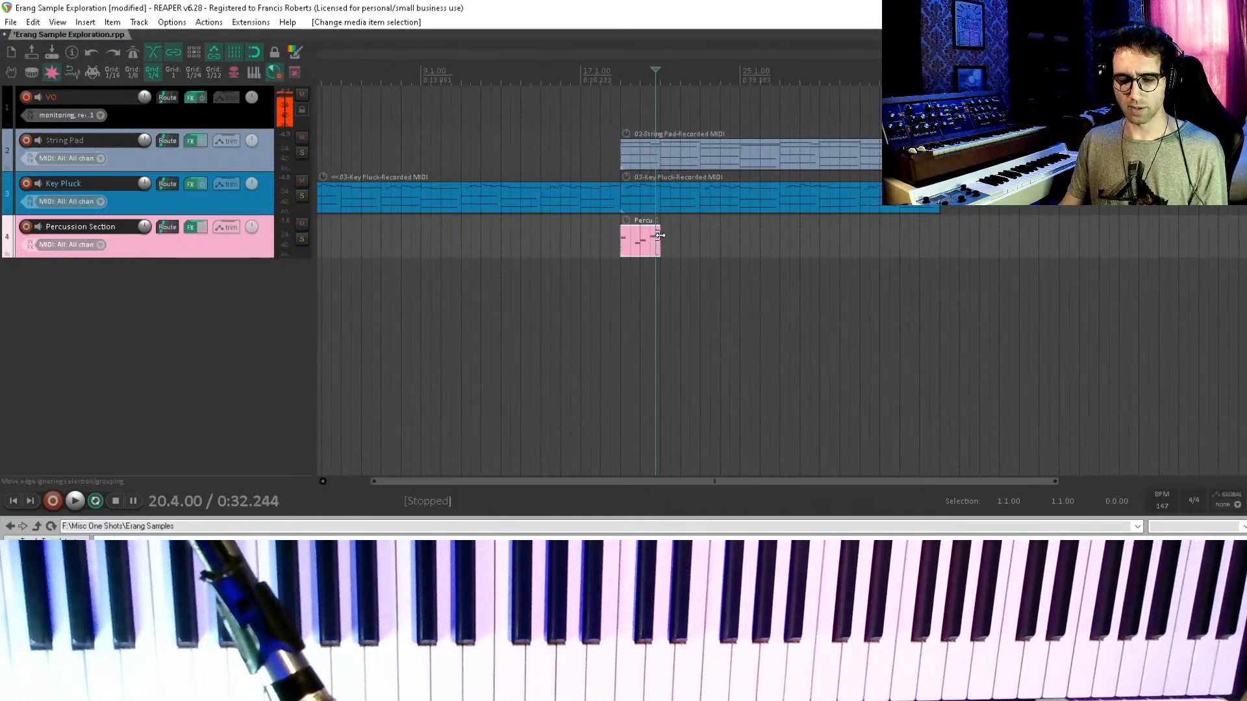
- Duplicate the two-bar percussion item seven times in a row and save the project
{"action": "key", "text": "ctrl+d"}
{"action": "key", "text": "ctrl+d"}
{"action": "key", "text": "ctrl+d"}
{"action": "key", "text": "ctrl+d"}
{"action": "key", "text": "ctrl+d"}
{"action": "key", "text": "ctrl+d"}
{"action": "key", "text": "ctrl+d"}
{"action": "key", "text": "ctrl+s"}
- Play the arrangement from bar 13 into the percussion entry and save the project
{"action": "left_click", "coordinate": [564, 305]}
{"action": "left_click", "coordinate": [571, 295]}
{"action": "left_click", "coordinate": [581, 290]}
{"action": "left_click", "coordinate": [509, 271]}
{"action": "left_click", "coordinate": [501, 275]}
{"action": "key", "text": "space"}
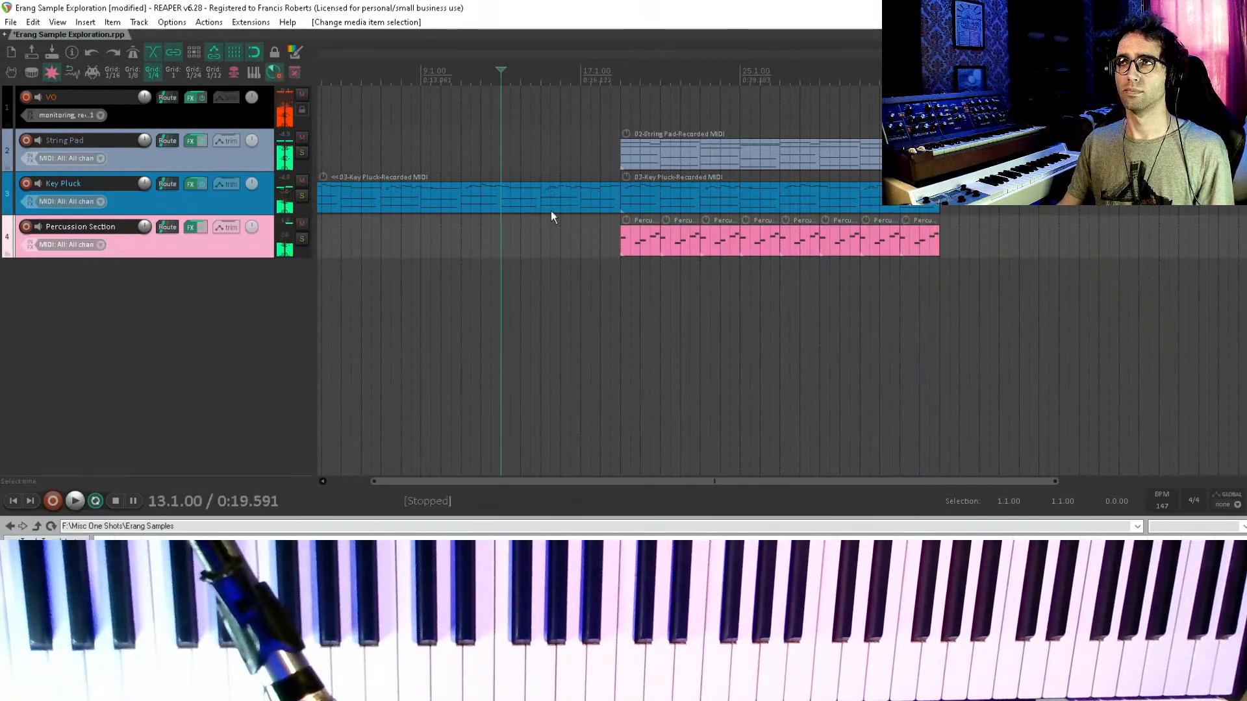
{"action": "scroll", "coordinate": [640, 259], "scroll_direction": "right", "scroll_amount": 1}
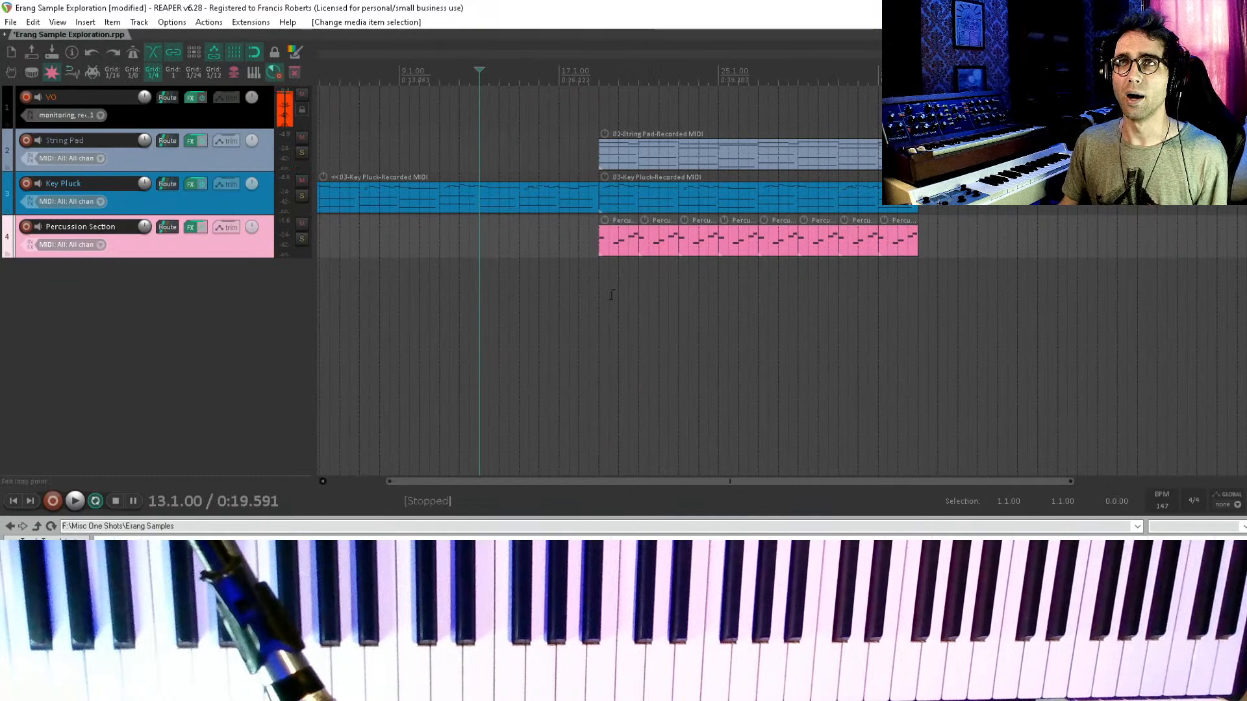
{"action": "key", "text": "ctrl+s"}
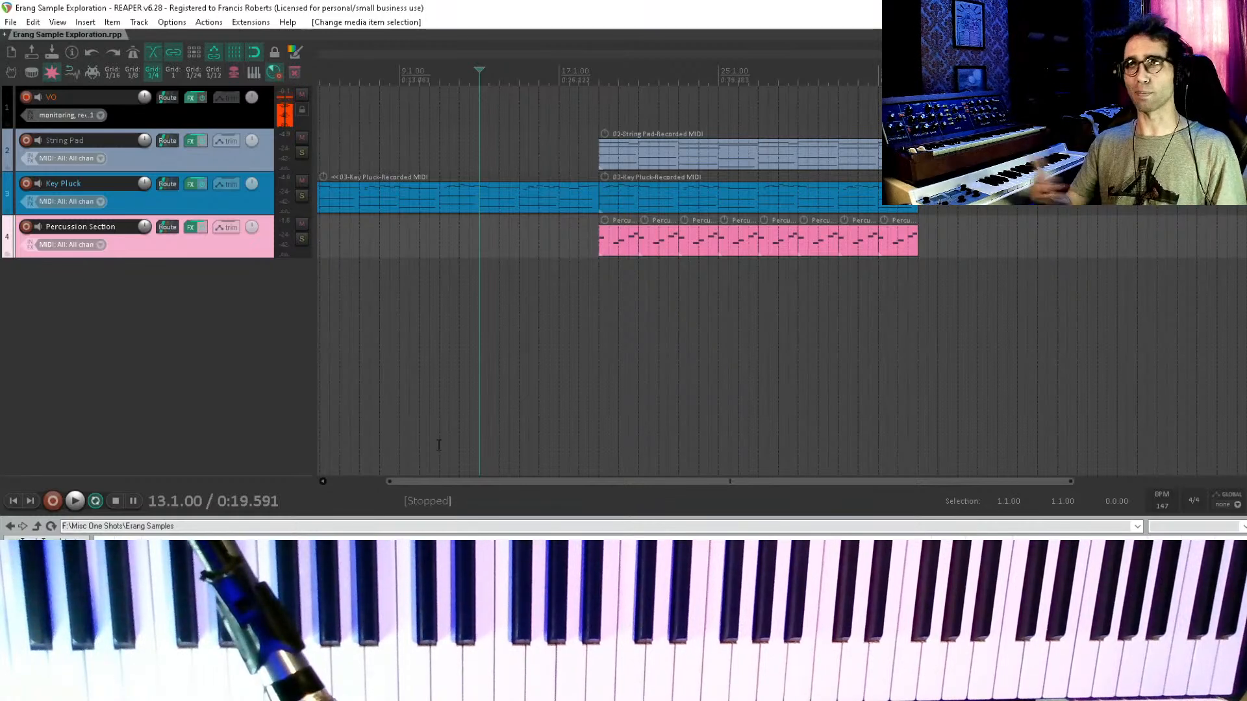
- Listen to the section from bar 19 with all three instrument tracks playing
{"action": "left_click", "coordinate": [600, 292]}
{"action": "scroll", "coordinate": [589, 195], "scroll_direction": "left", "scroll_amount": 1}
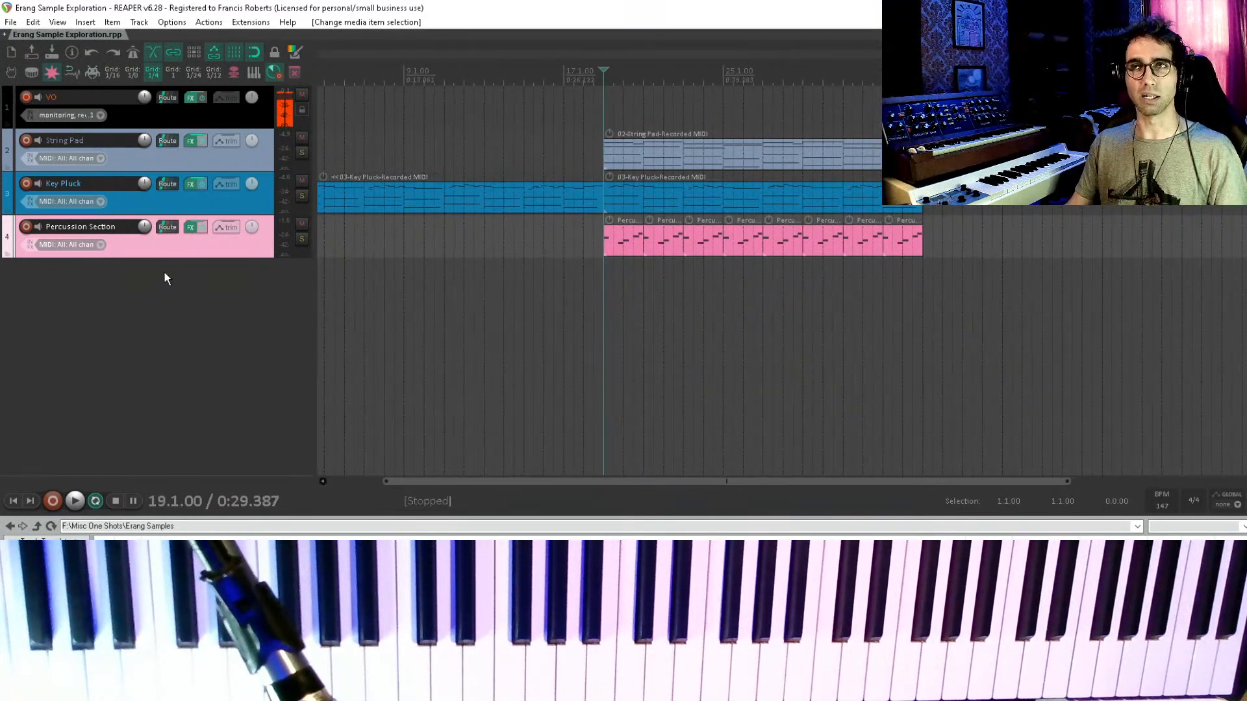
{"action": "scroll", "coordinate": [165, 256], "scroll_direction": "up", "scroll_amount": 2}
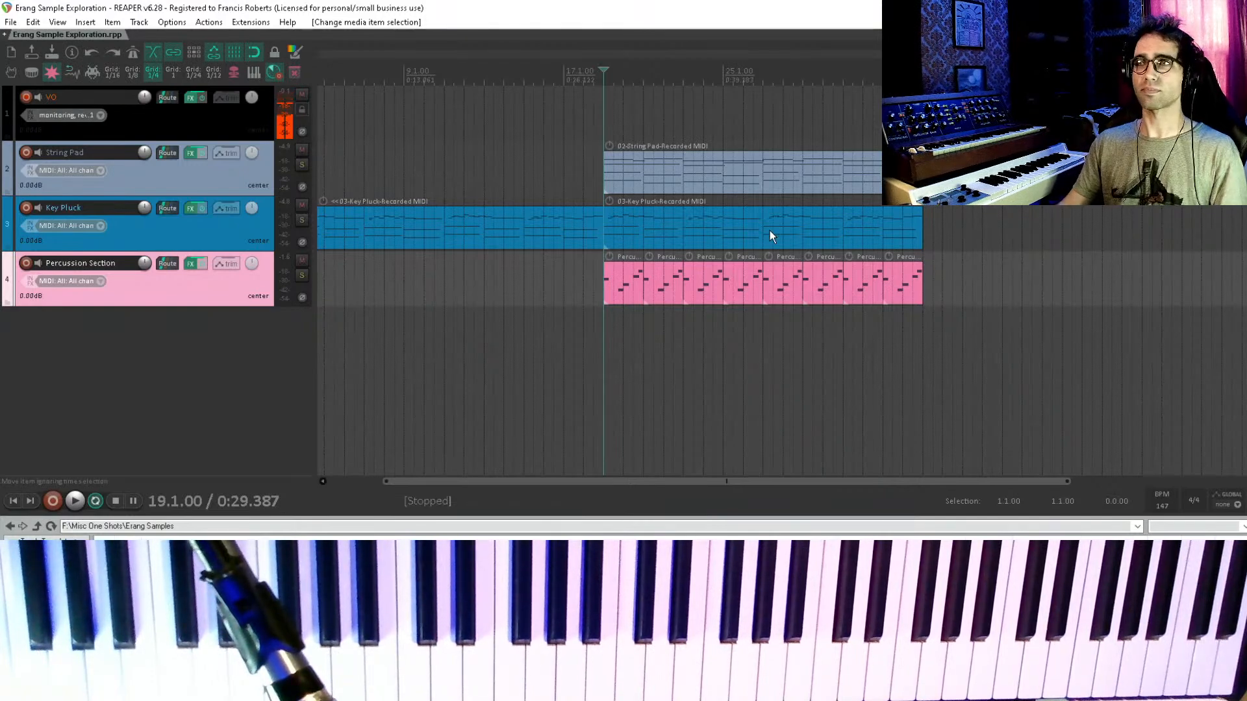
{"action": "left_click_drag", "start_coordinate": [705, 312], "coordinate": [551, 342]}
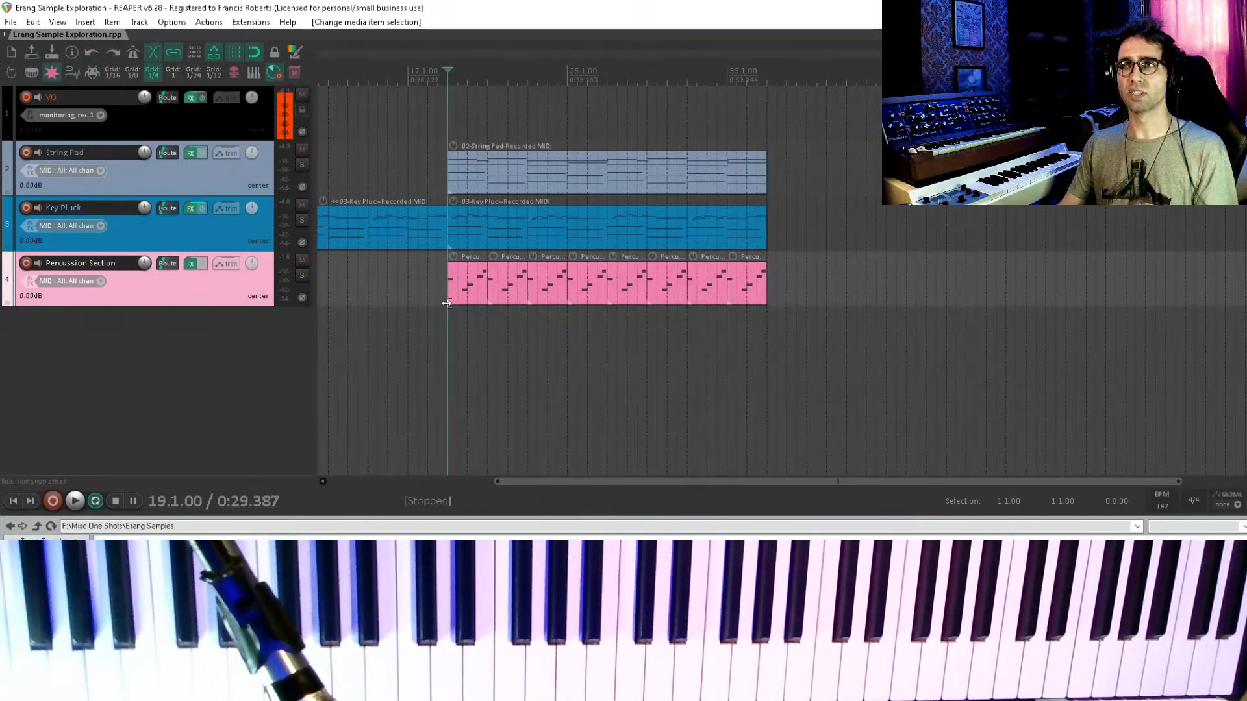
{"action": "key", "text": "space"}
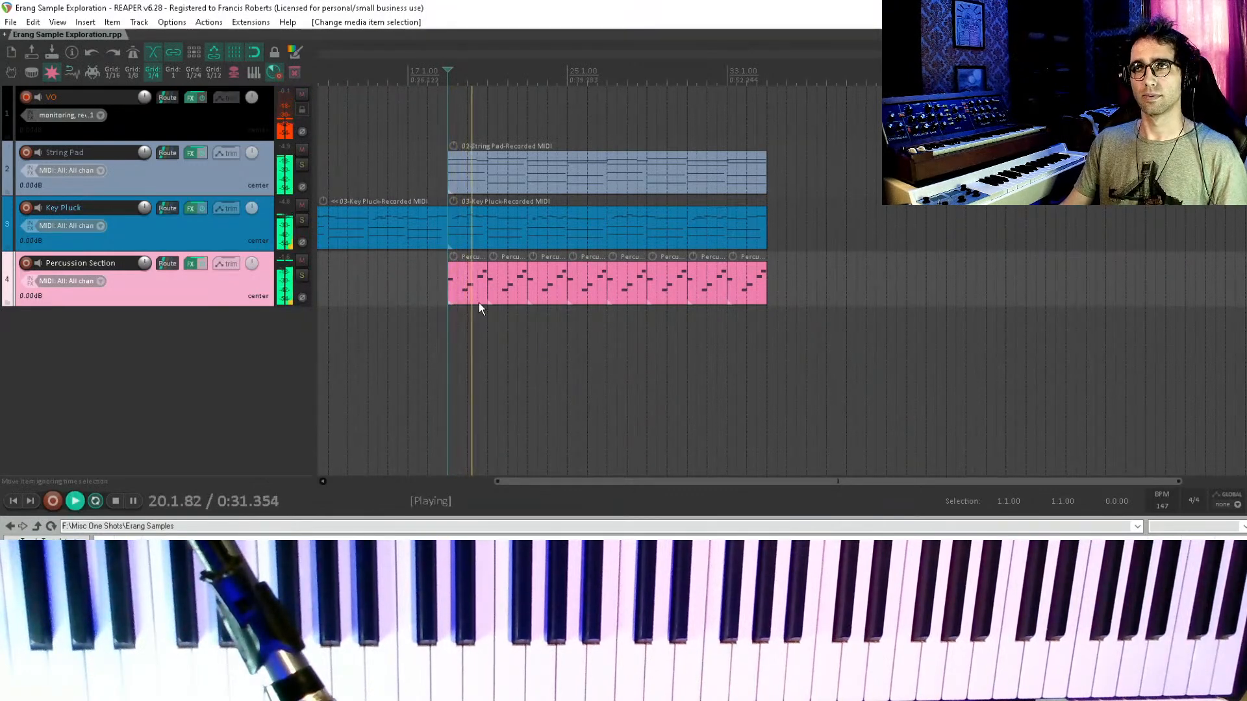
{"action": "key", "text": "space"}
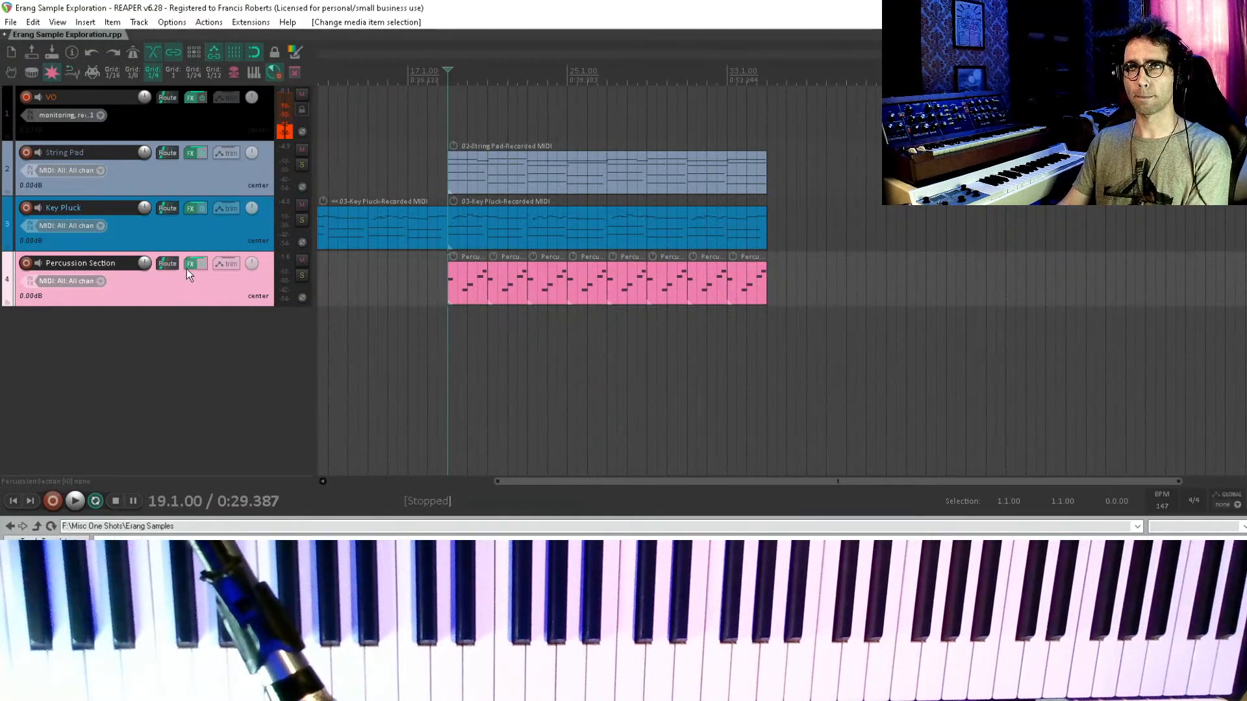
- Add ReaVerb after ReaComp in the Percussion Section effects chain
{"action": "mouse_move", "coordinate": [186, 269]}
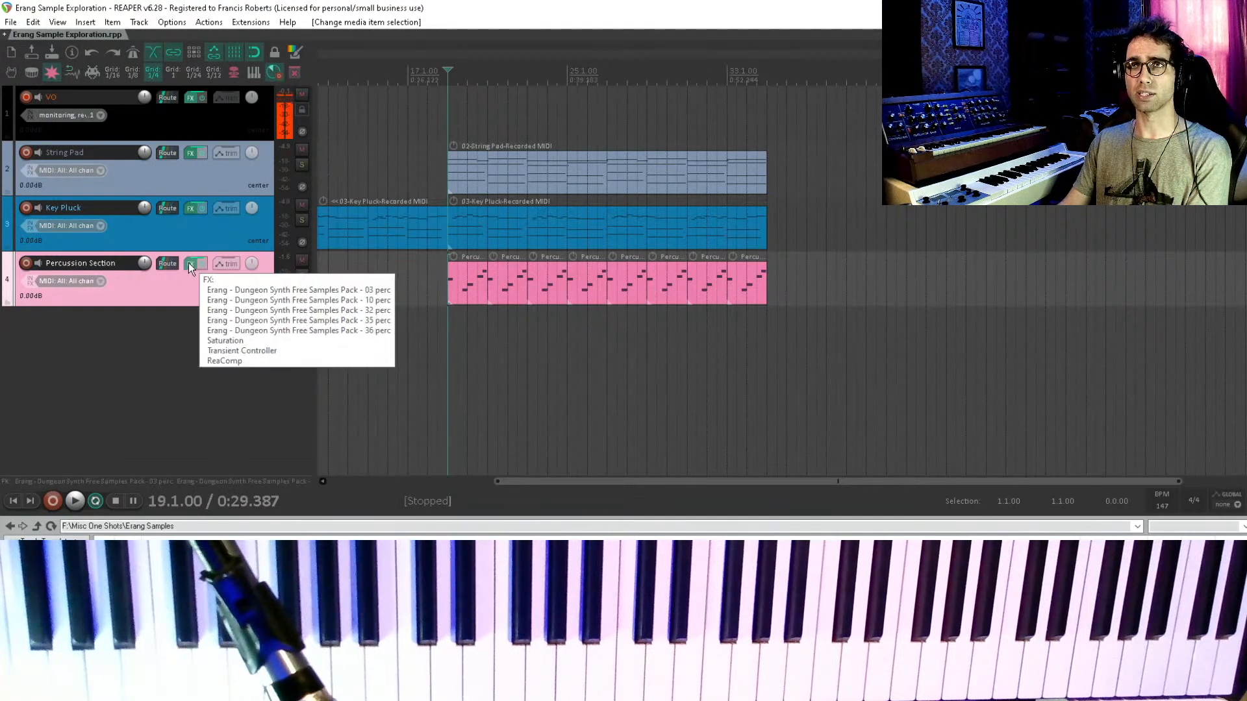
{"action": "left_click", "coordinate": [191, 264]}
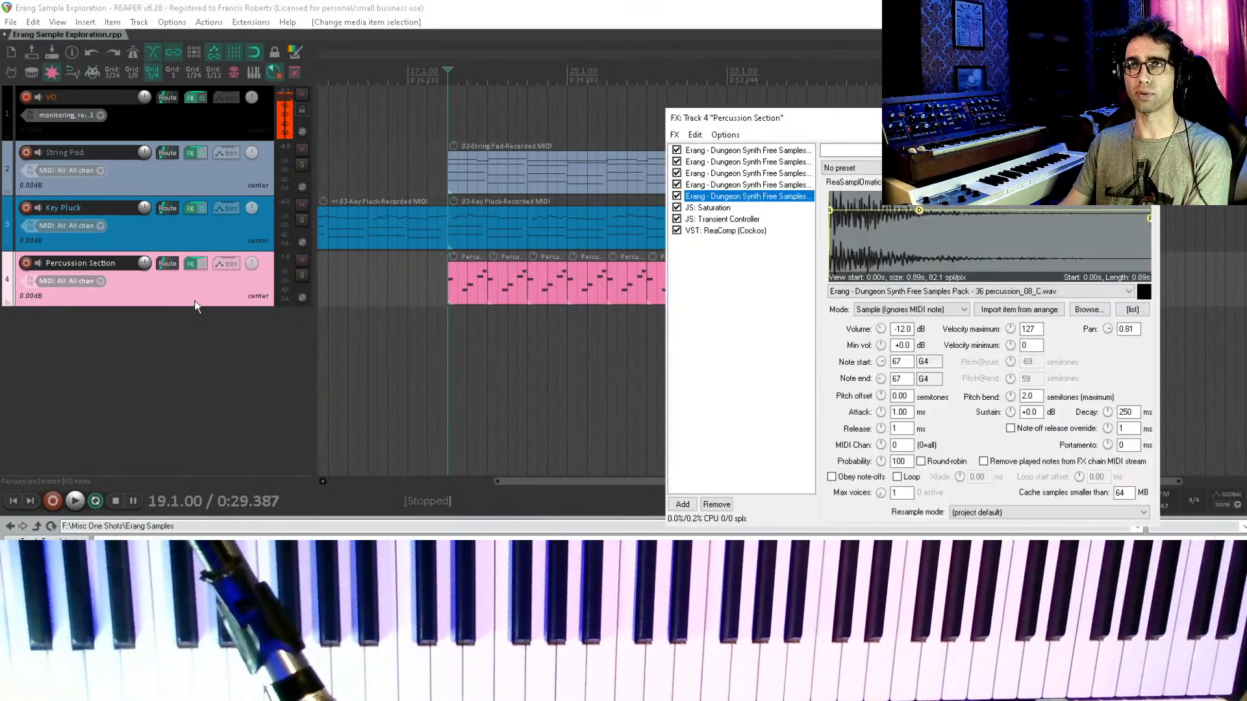
{"action": "double_click", "coordinate": [717, 348]}
{"action": "type", "text": "reav"}
{"action": "key", "text": "Down"}
{"action": "key", "text": "Up"}
{"action": "key", "text": "Return"}
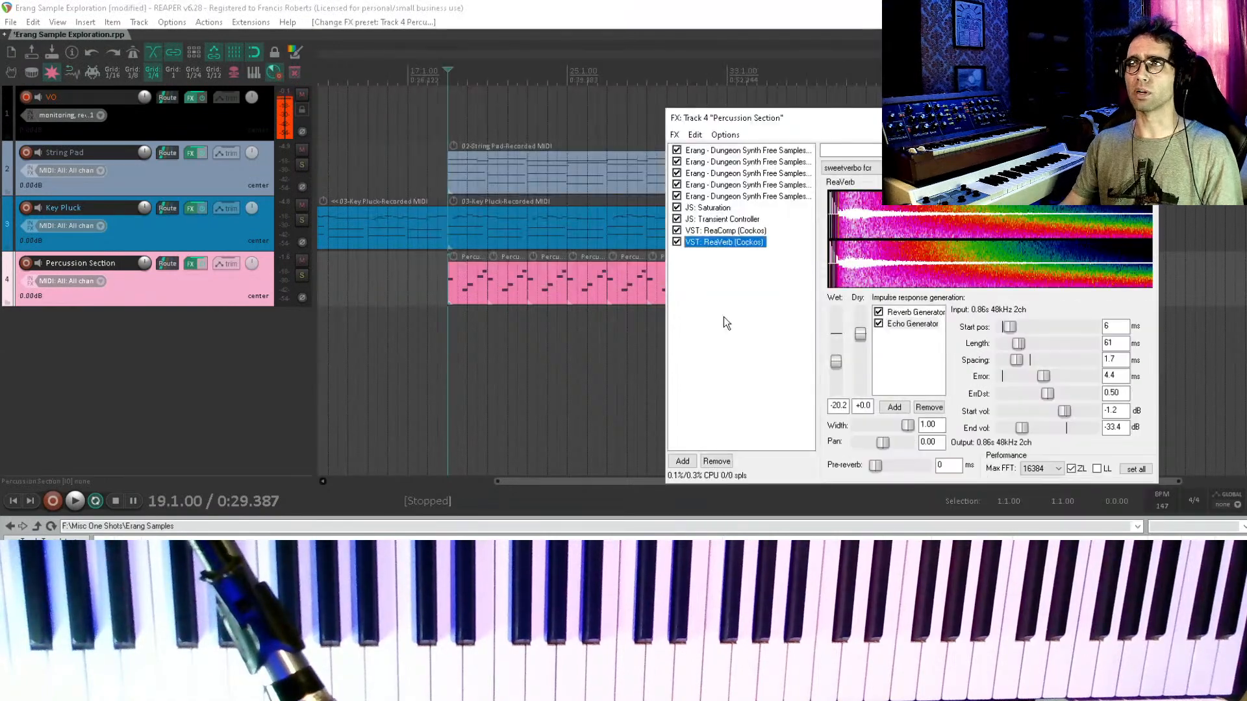
- Add a Filter (LP/HP) to ReaVerb's impulse response generation and set its highpass to 500
{"action": "left_click", "coordinate": [910, 364]}
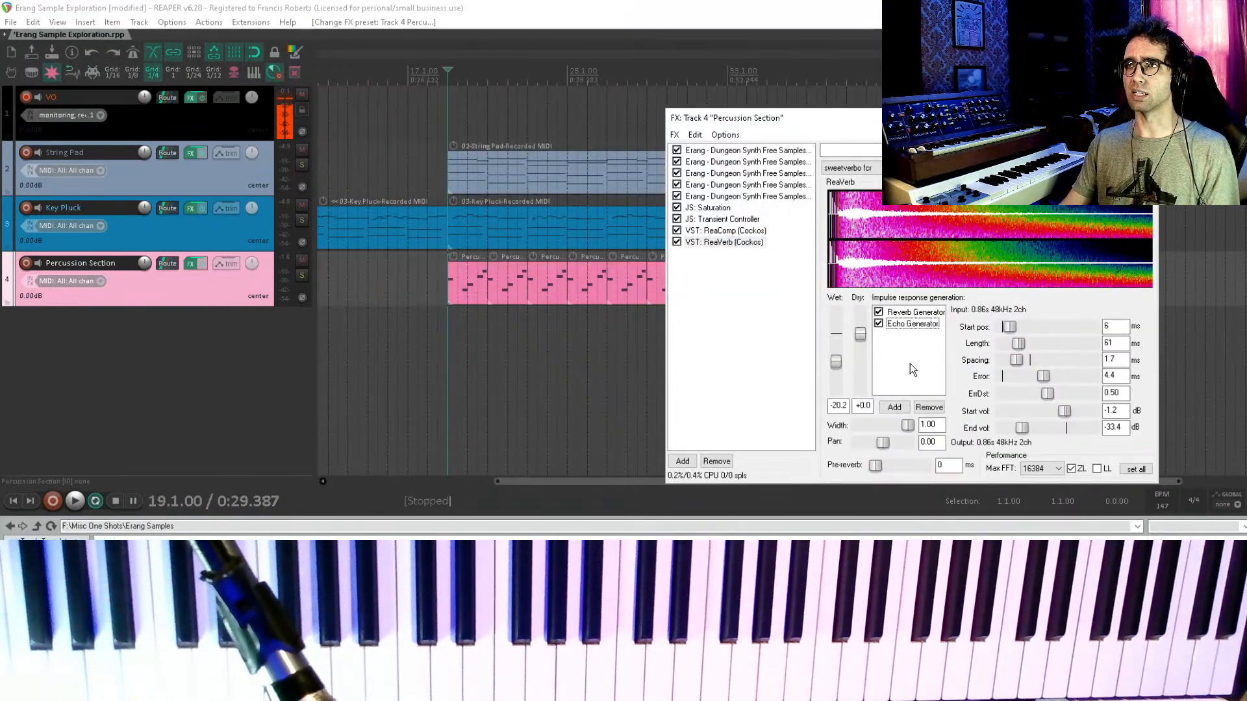
{"action": "left_click", "coordinate": [894, 407]}
{"action": "left_click", "coordinate": [928, 453]}
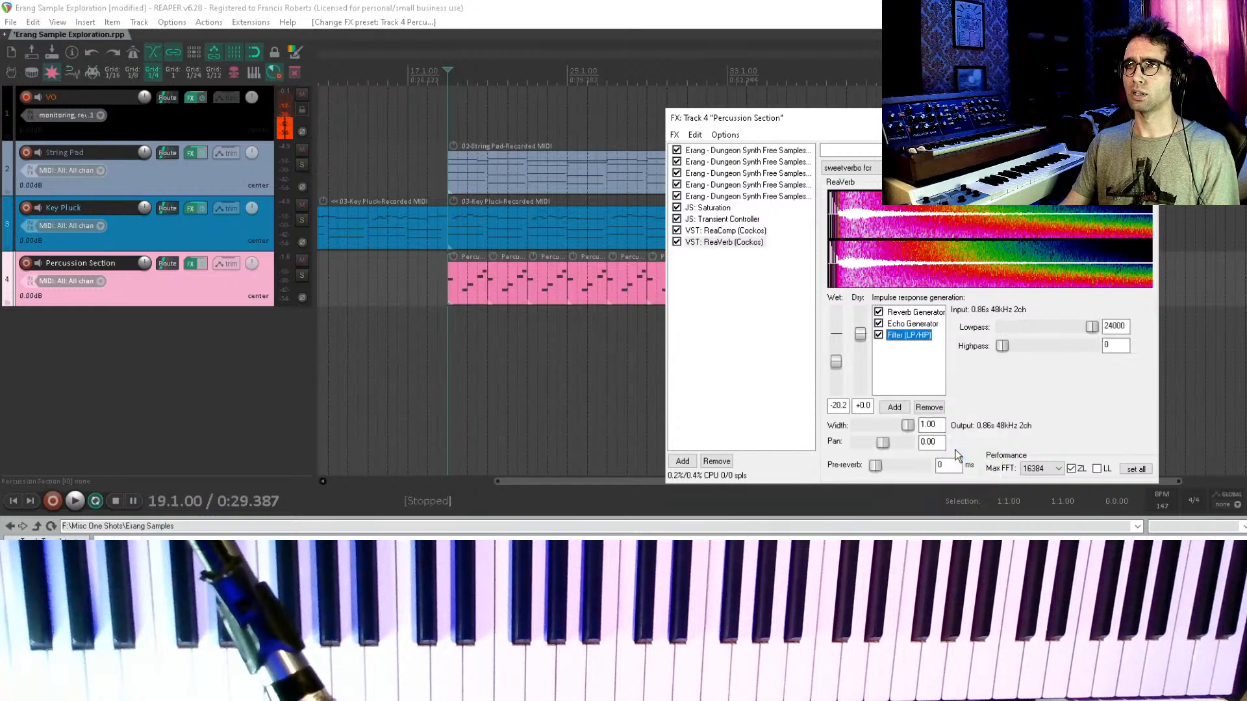
{"action": "left_click_drag", "start_coordinate": [1110, 346], "coordinate": [1004, 334]}
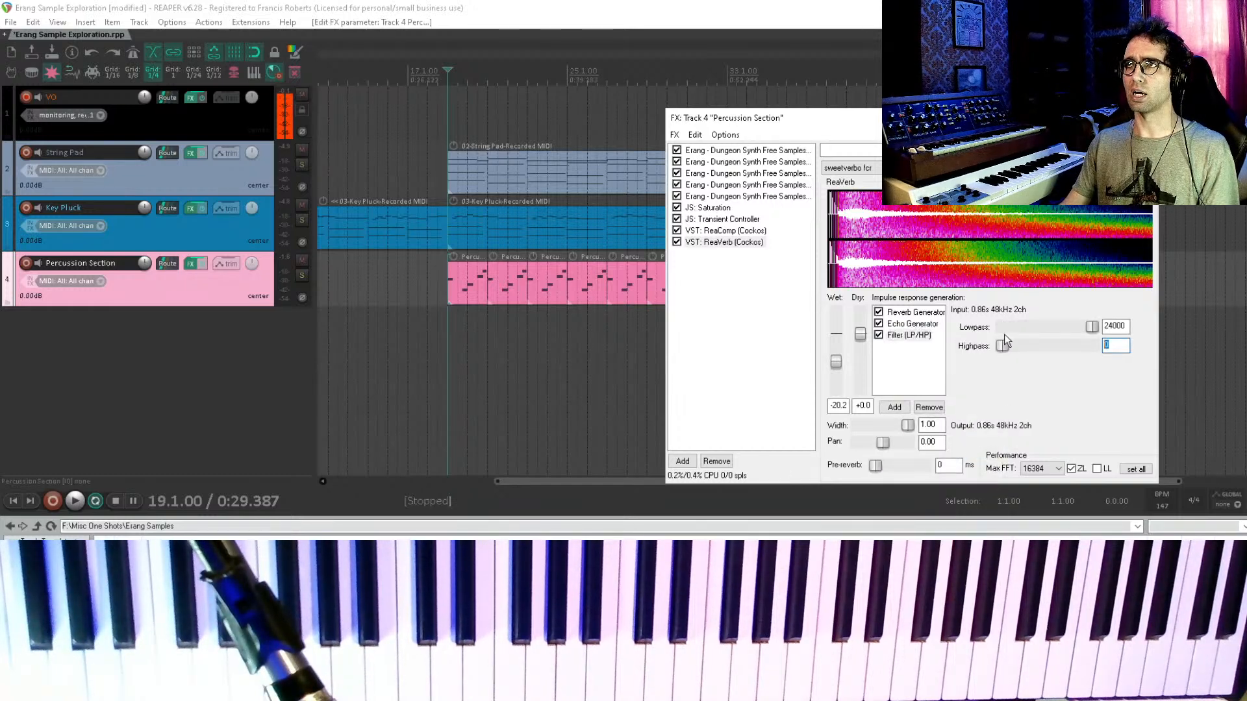
{"action": "type", "text": "500"}
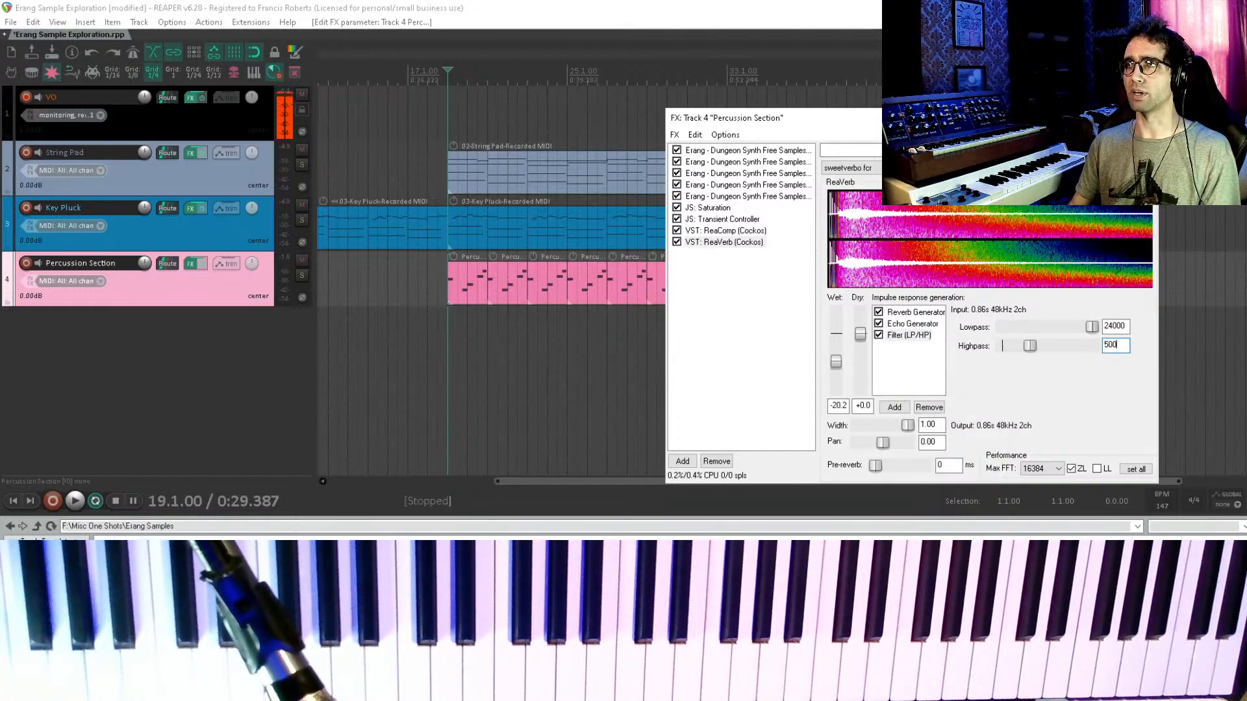
{"action": "left_click", "coordinate": [757, 364]}
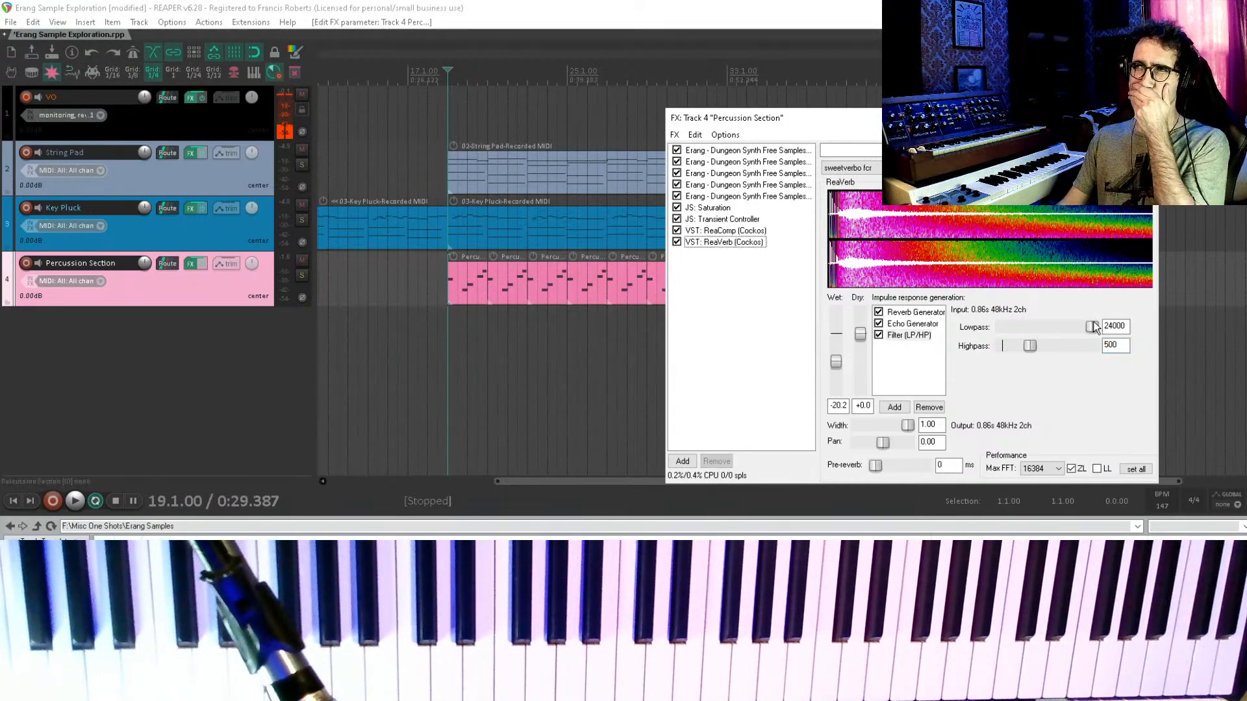
- Lower the ReaVerb filter's lowpass to 3669 while auditioning the mix
{"action": "key", "text": "space"}
{"action": "mouse_move", "coordinate": [1094, 328]}
{"action": "left_mouse_down"}
{"action": "mouse_move", "coordinate": [1076, 331]}
{"action": "mouse_move", "coordinate": [1089, 329]}
{"action": "left_mouse_up"}
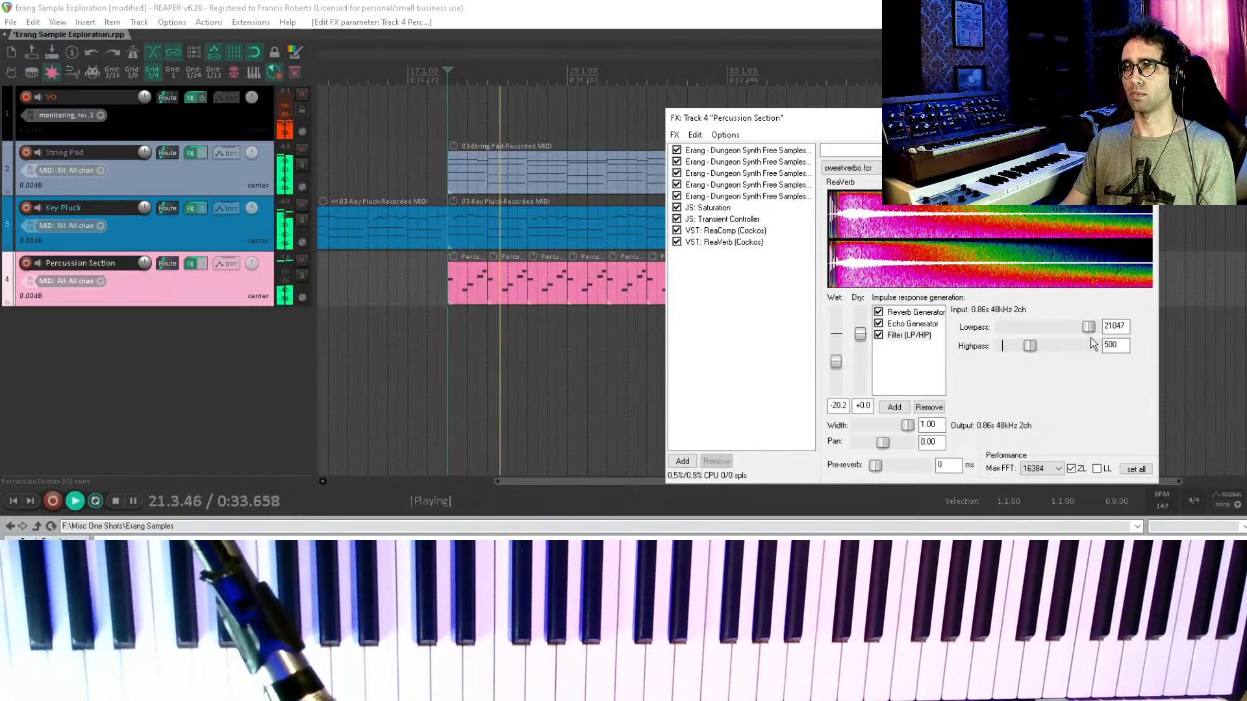
{"action": "left_click_drag", "start_coordinate": [1093, 343], "coordinate": [1057, 343]}
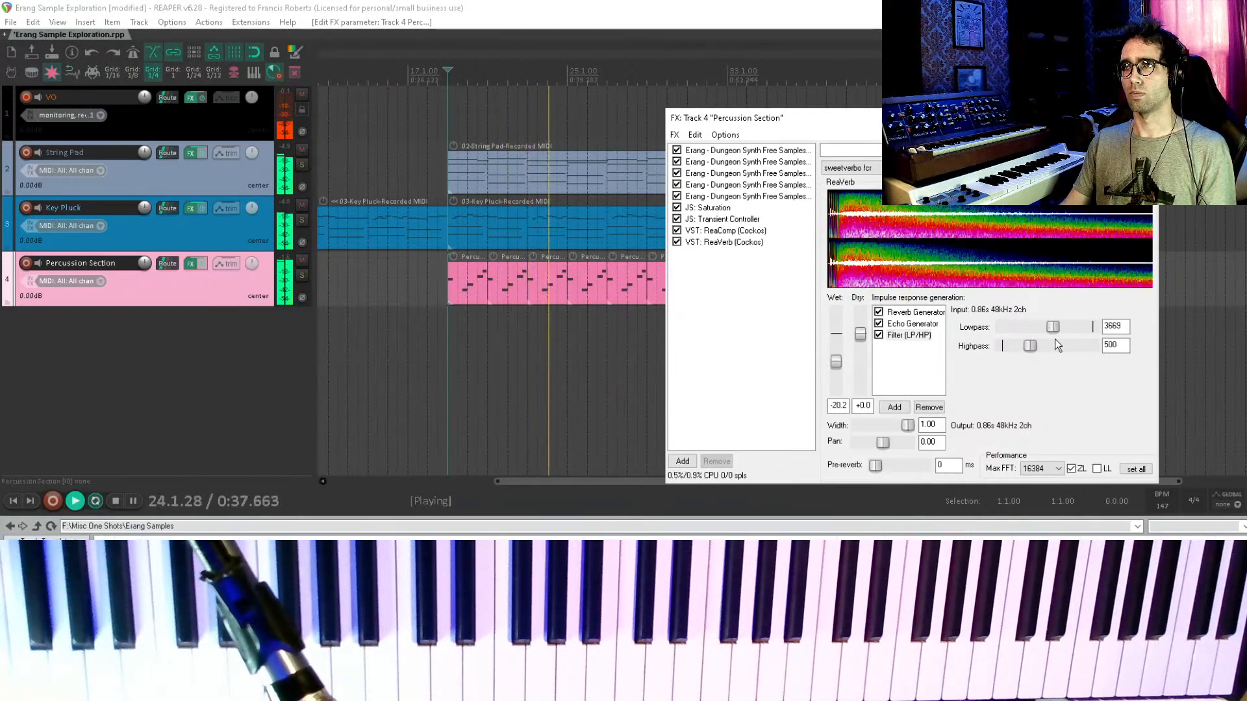
{"action": "key", "text": "space"}
- Open the second Key Pluck item for MIDI editing, move bar 23's short C4 note slightly earlier, and audition it
{"action": "double_click", "coordinate": [528, 238]}
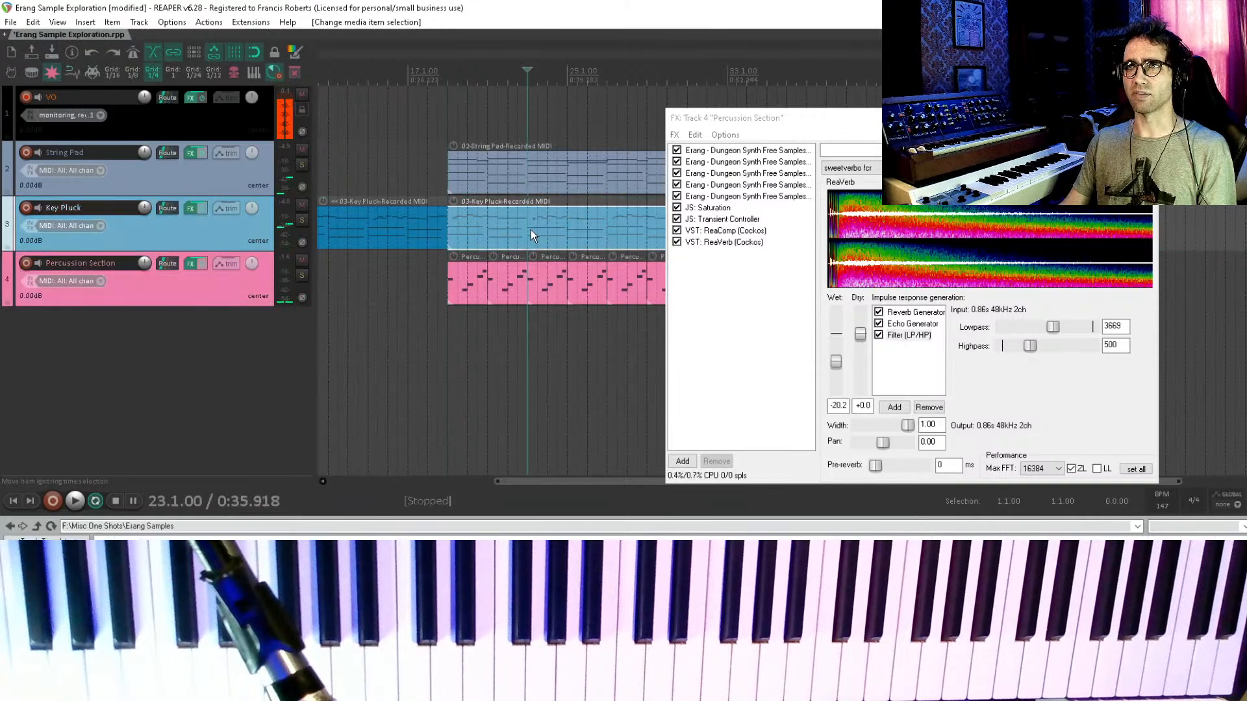
{"action": "left_click", "coordinate": [688, 375]}
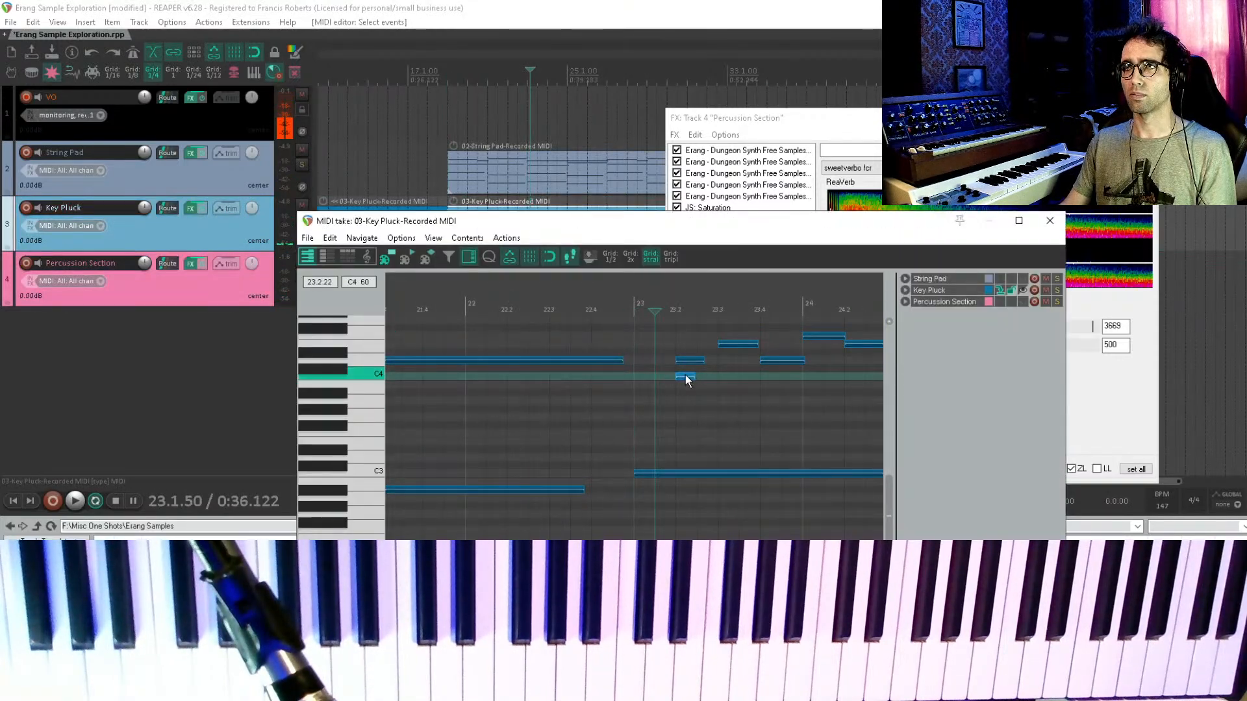
{"action": "mouse_move", "coordinate": [654, 376]}
{"action": "left_mouse_down"}
{"action": "mouse_move", "coordinate": [638, 377]}
{"action": "mouse_move", "coordinate": [667, 376]}
{"action": "left_mouse_up"}
{"action": "left_click", "coordinate": [502, 383]}
{"action": "key", "text": "space"}
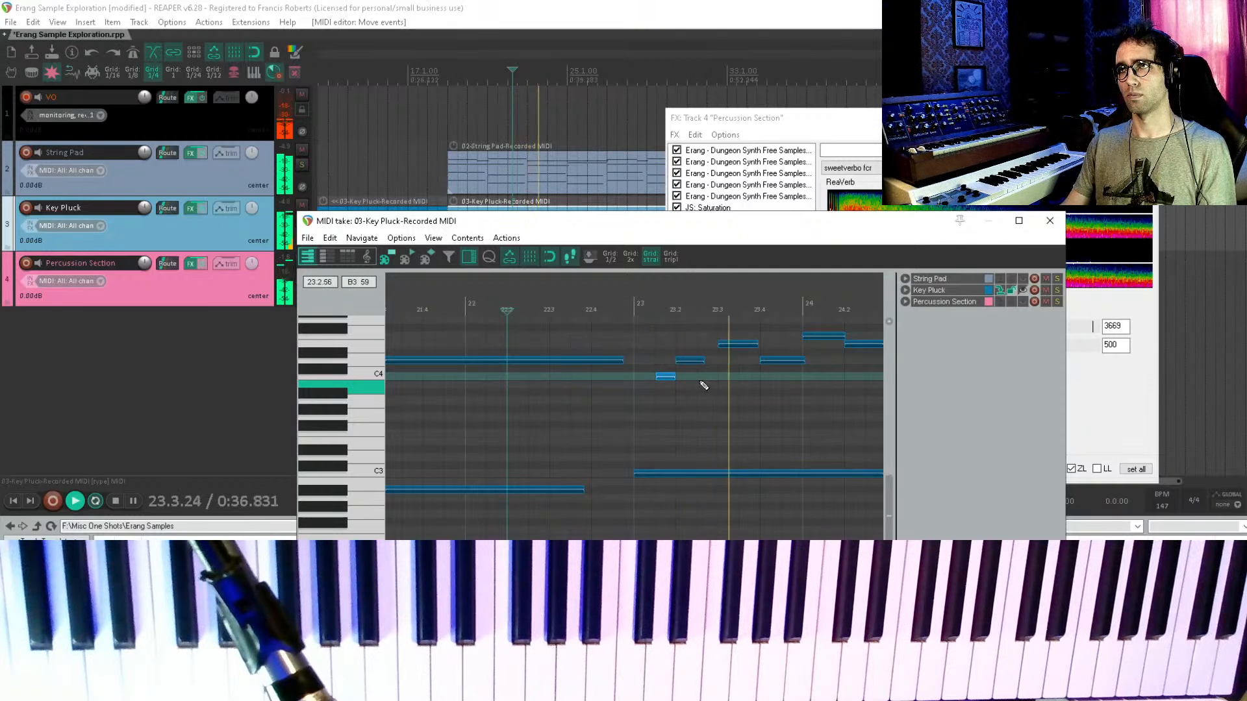
- Adjust the end edge of the short C4 note in bar 23 and play the phrase back
{"action": "key", "text": "space"}
{"action": "left_click", "coordinate": [692, 365]}
{"action": "mouse_move", "coordinate": [667, 377]}
{"action": "left_mouse_down"}
{"action": "mouse_move", "coordinate": [688, 377]}
{"action": "mouse_move", "coordinate": [676, 377]}
{"action": "left_mouse_up"}
{"action": "key", "text": "space"}
{"action": "scroll", "coordinate": [724, 381], "scroll_direction": "down", "scroll_amount": 5}
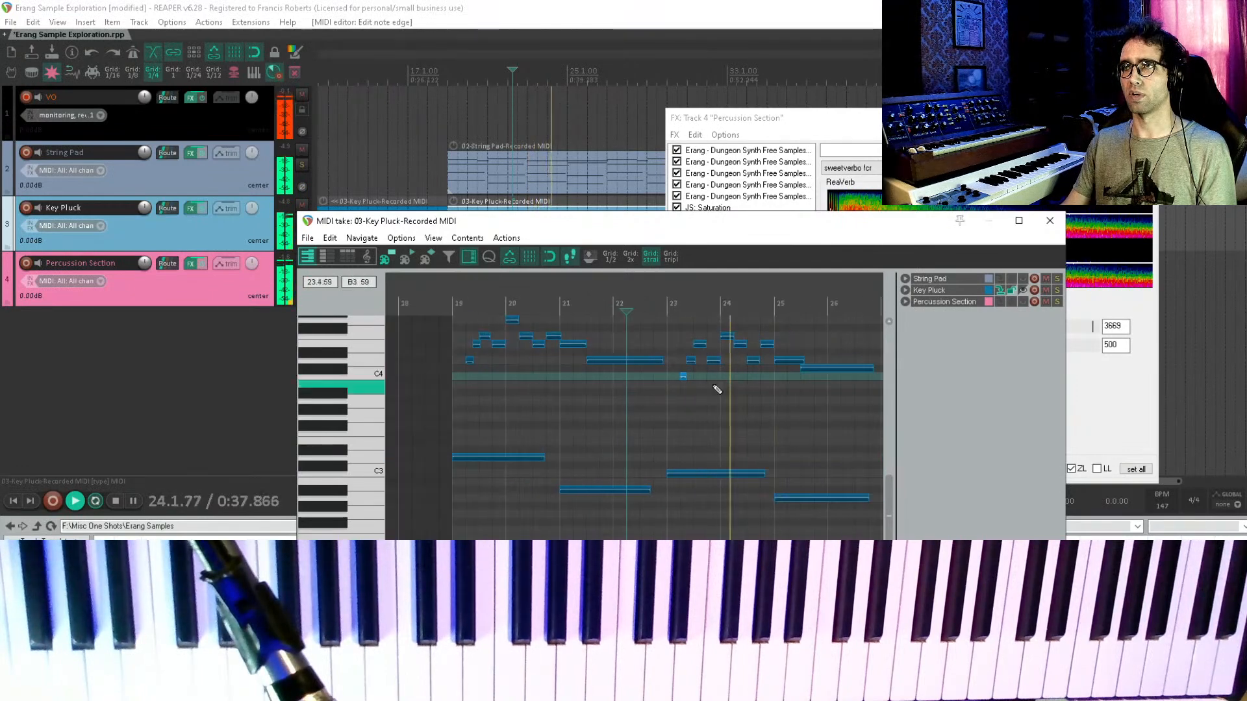
{"action": "key", "text": "space"}
- Check the matching pickup note near bar 31 of the second Key Pluck item, and close the MIDI editor
{"action": "left_click_drag", "start_coordinate": [713, 399], "coordinate": [368, 517]}
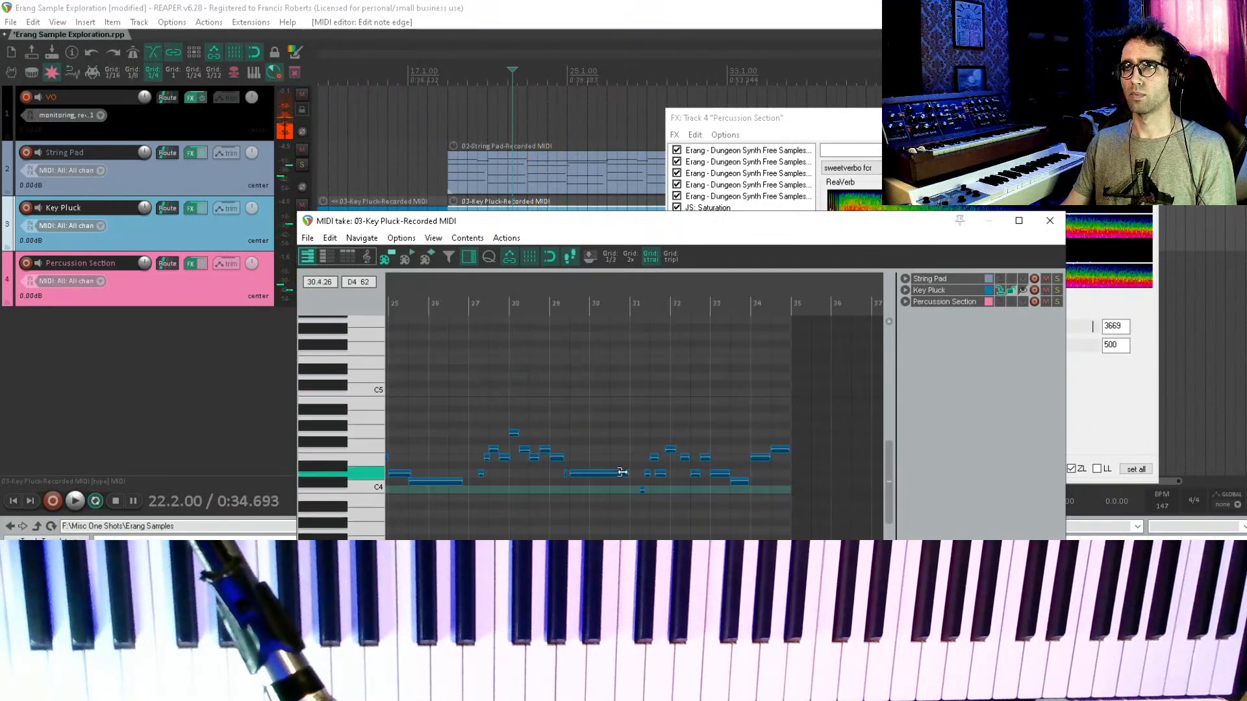
{"action": "left_click", "coordinate": [548, 504]}
{"action": "key", "text": "space"}
{"action": "key", "text": "Escape"}
{"action": "key", "text": "space"}
{"action": "left_click_drag", "start_coordinate": [523, 243], "coordinate": [750, 253]}
- Open the first Key Pluck item, check the timing of its short C4 note in bar 7, and close the editor
{"action": "double_click", "coordinate": [470, 231]}
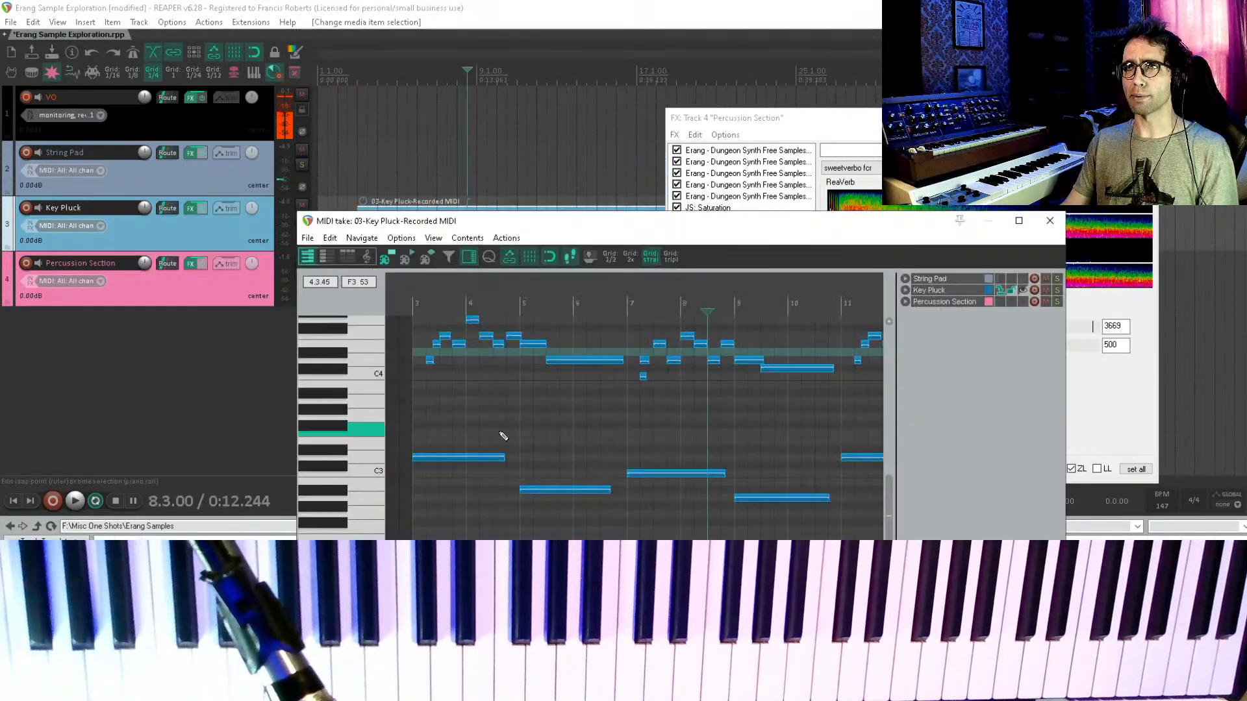
{"action": "left_click", "coordinate": [637, 391]}
{"action": "scroll", "coordinate": [636, 391], "scroll_direction": "up", "scroll_amount": 7}
{"action": "left_click_drag", "start_coordinate": [715, 362], "coordinate": [790, 364]}
{"action": "key", "text": "space"}
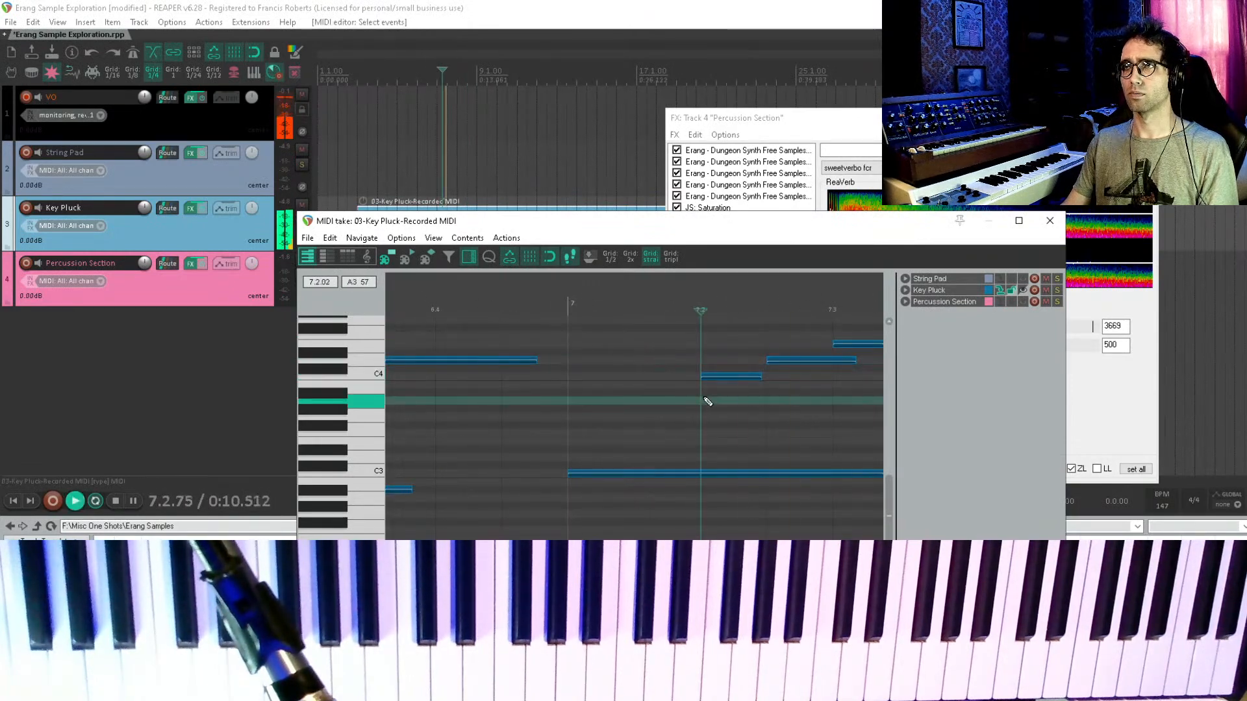
{"action": "key", "text": "Escape"}
{"action": "key", "text": "space"}
- Save the project and replay the arrangement from bar 19 to judge the percussion reverb
{"action": "scroll", "coordinate": [598, 341], "scroll_direction": "down", "scroll_amount": 2}
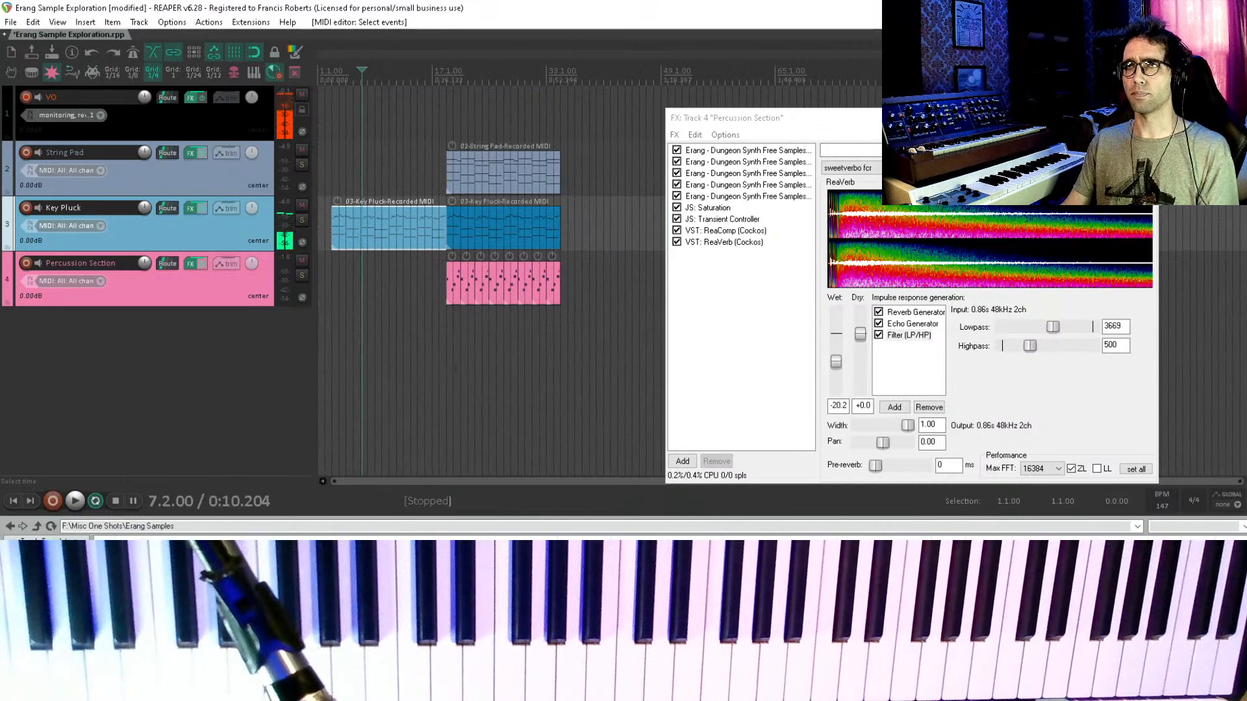
{"action": "left_click", "coordinate": [448, 346]}
{"action": "key", "text": "ctrl+s"}
{"action": "key", "text": "space"}
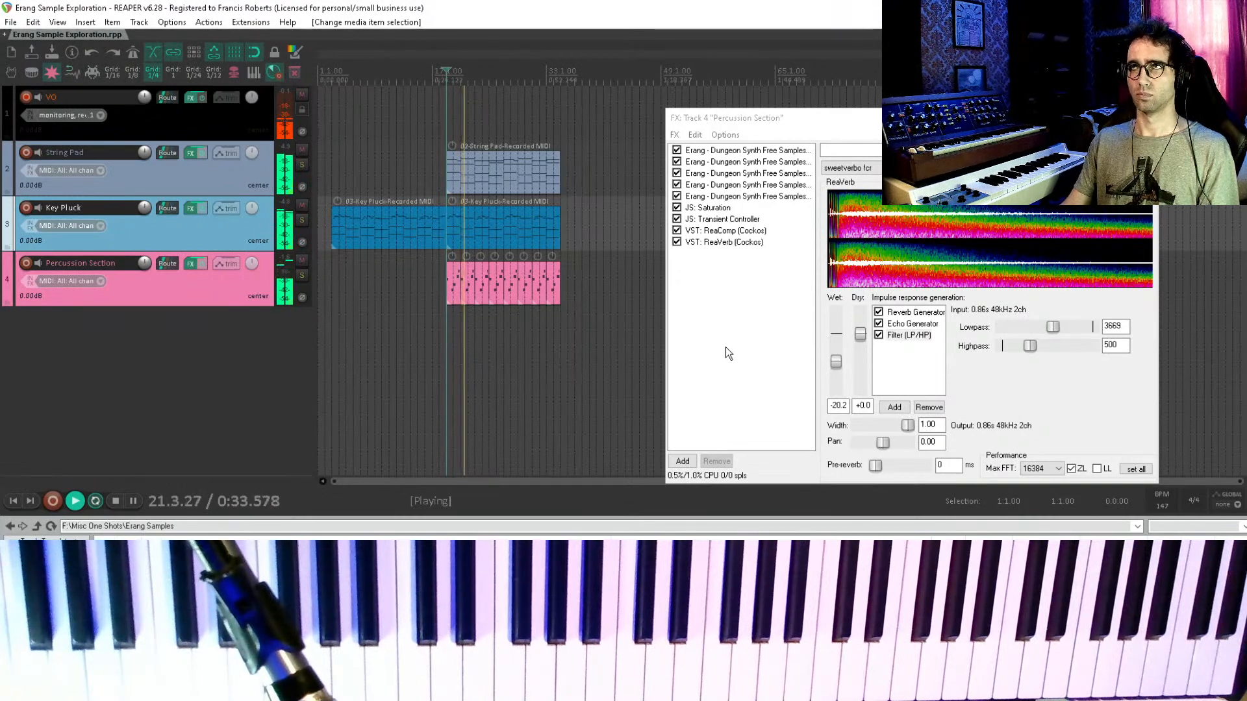
{"action": "key", "text": "space"}
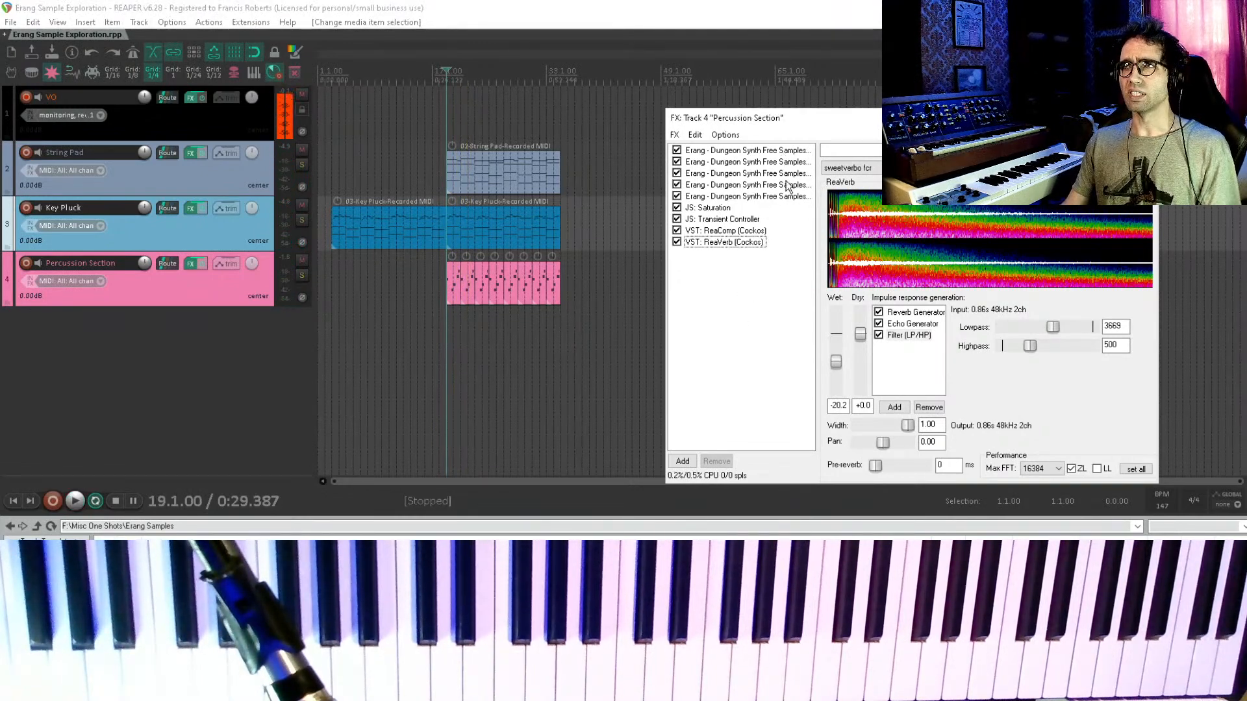
{"action": "key", "text": "space"}
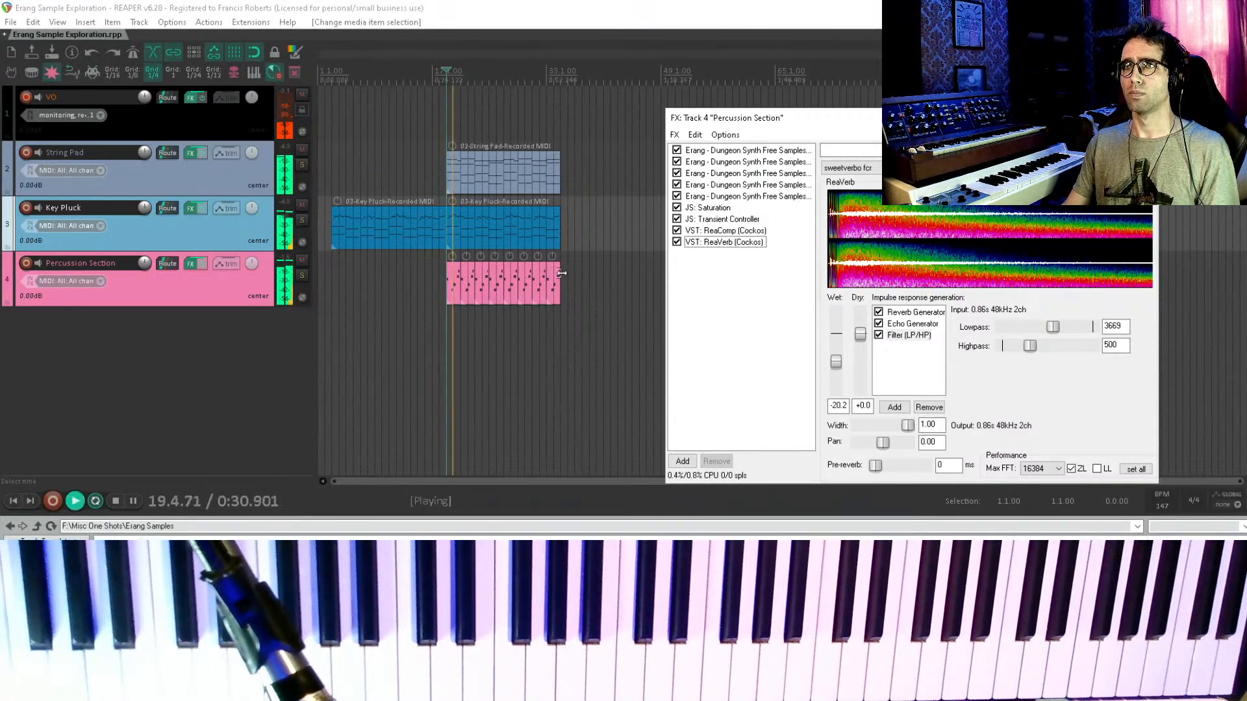
- Check the placement of the percussion notes in the first Percussion Section item at bars 19 and 20, and close the MIDI editor
{"action": "double_click", "coordinate": [454, 294]}
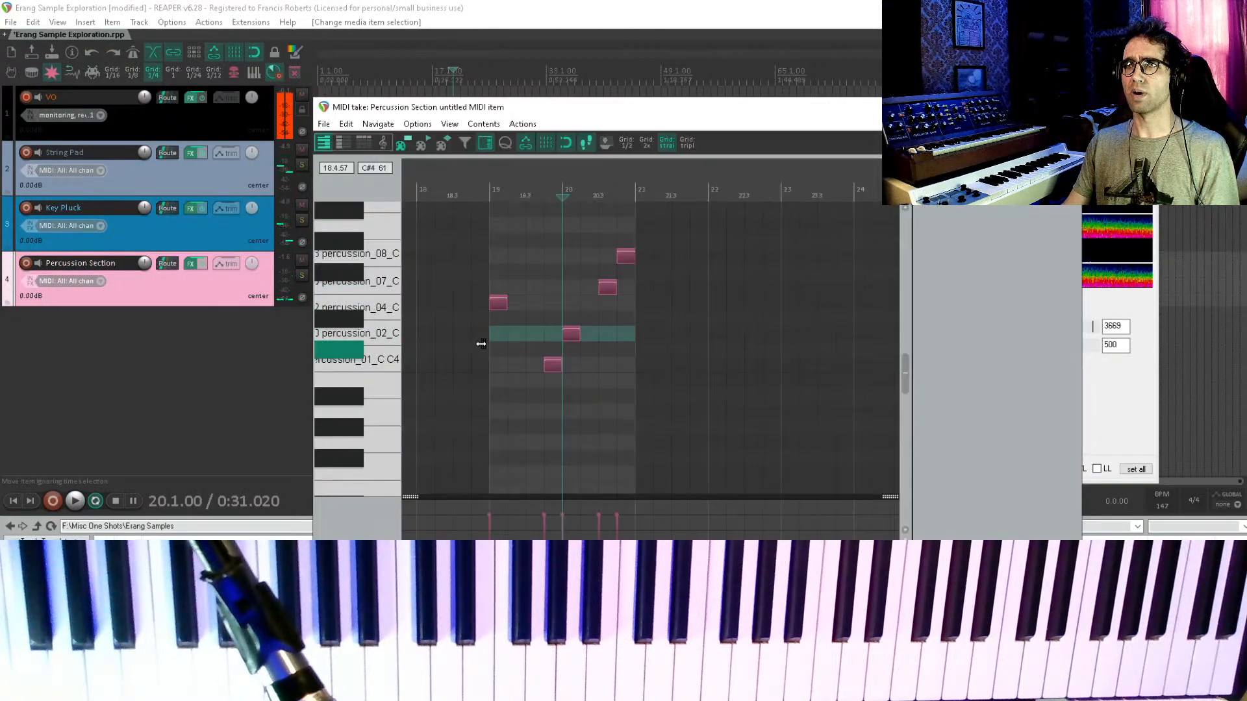
{"action": "scroll", "coordinate": [481, 344], "scroll_direction": "down", "scroll_amount": 1}
{"action": "left_click", "coordinate": [614, 335]}
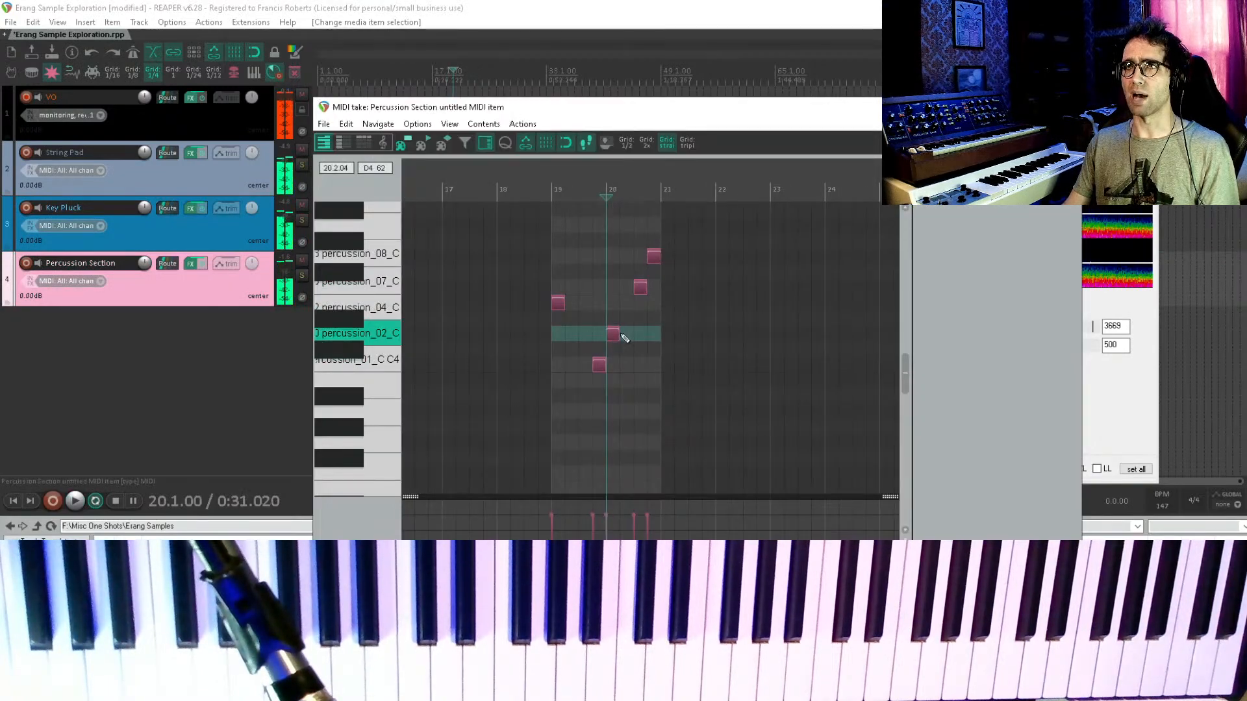
{"action": "key", "text": "Escape"}
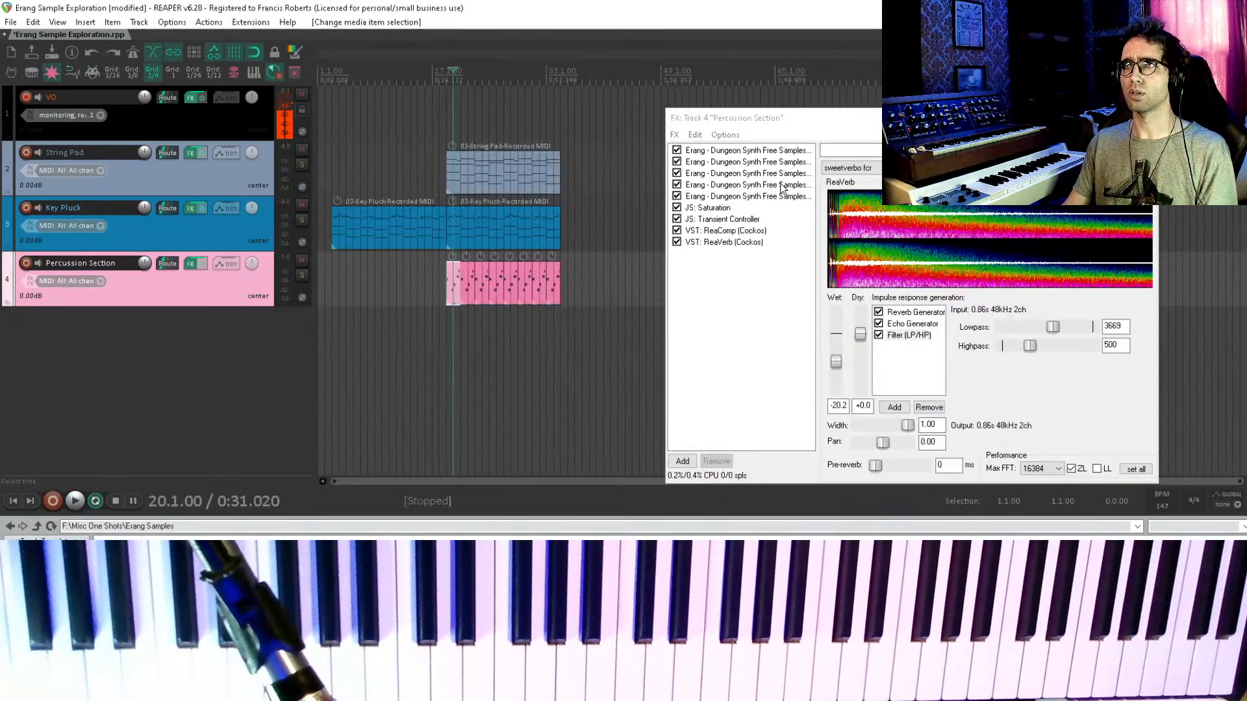
{"action": "double_click", "coordinate": [454, 286]}
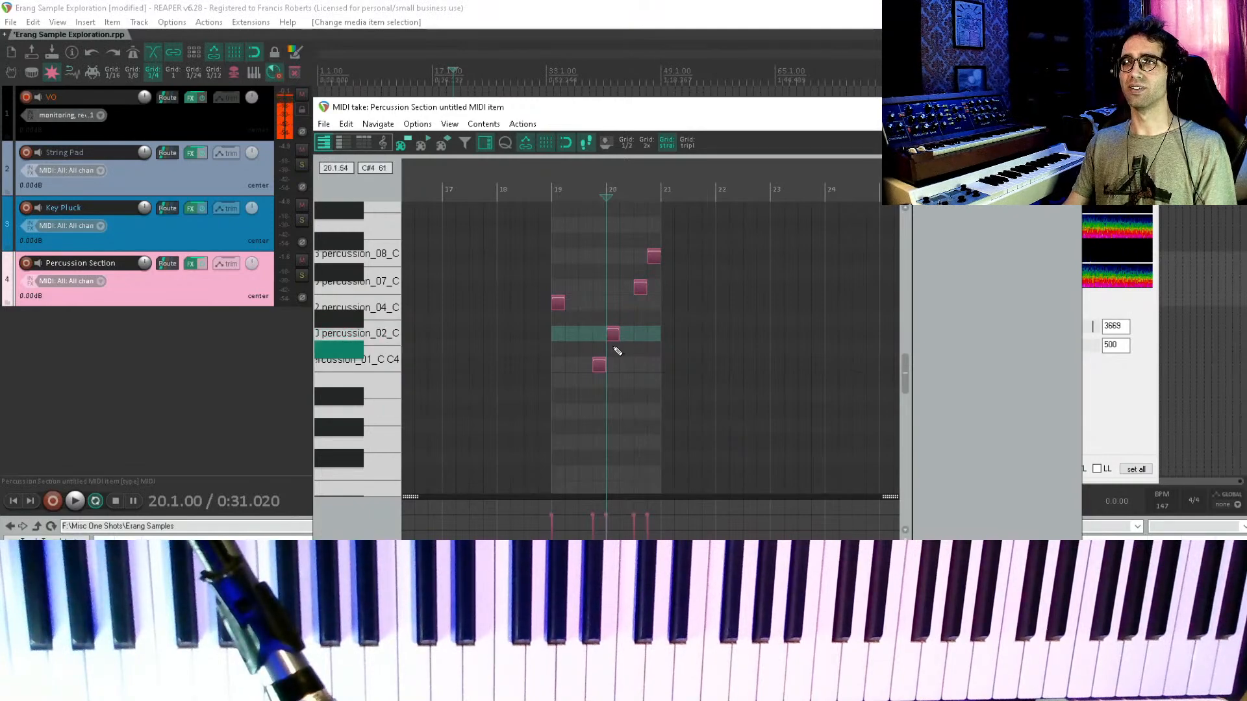
{"action": "key", "text": "Escape"}
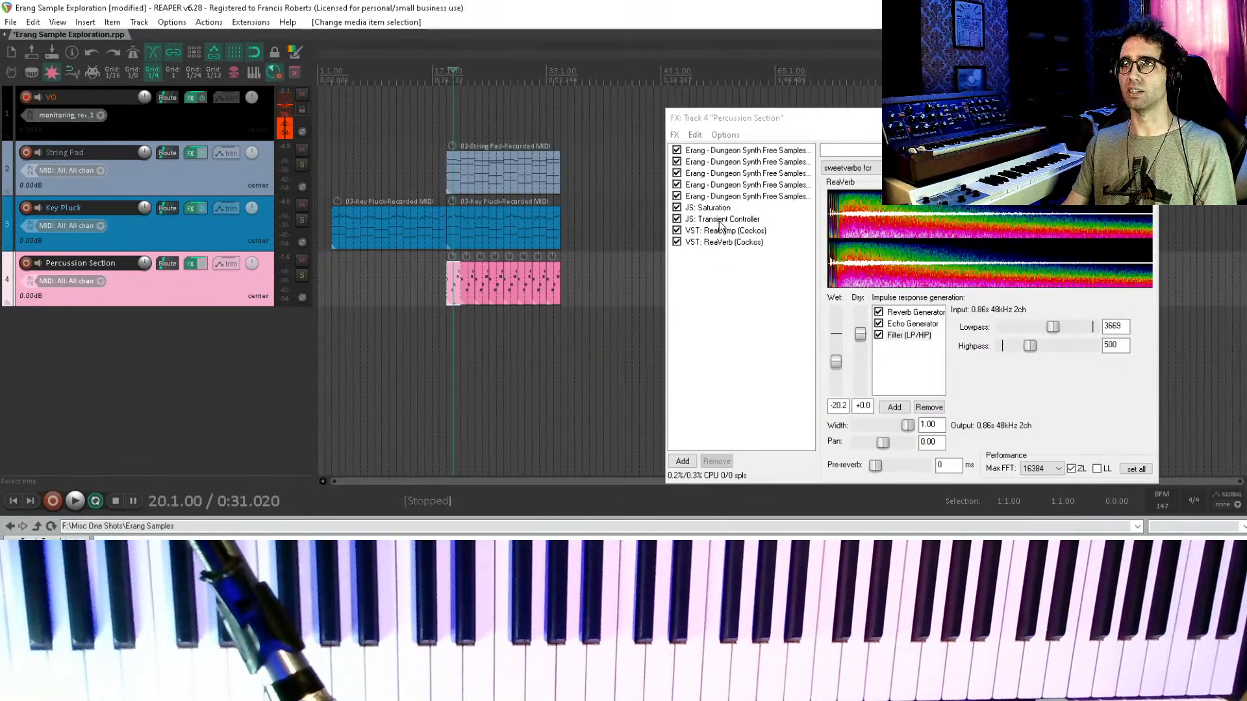
- Adjust the pan of the percussion_01_C sampler, check the percussion_04_C sampler, and close the Percussion Section effects chain
{"action": "left_click", "coordinate": [760, 162]}
{"action": "left_click", "coordinate": [772, 151]}
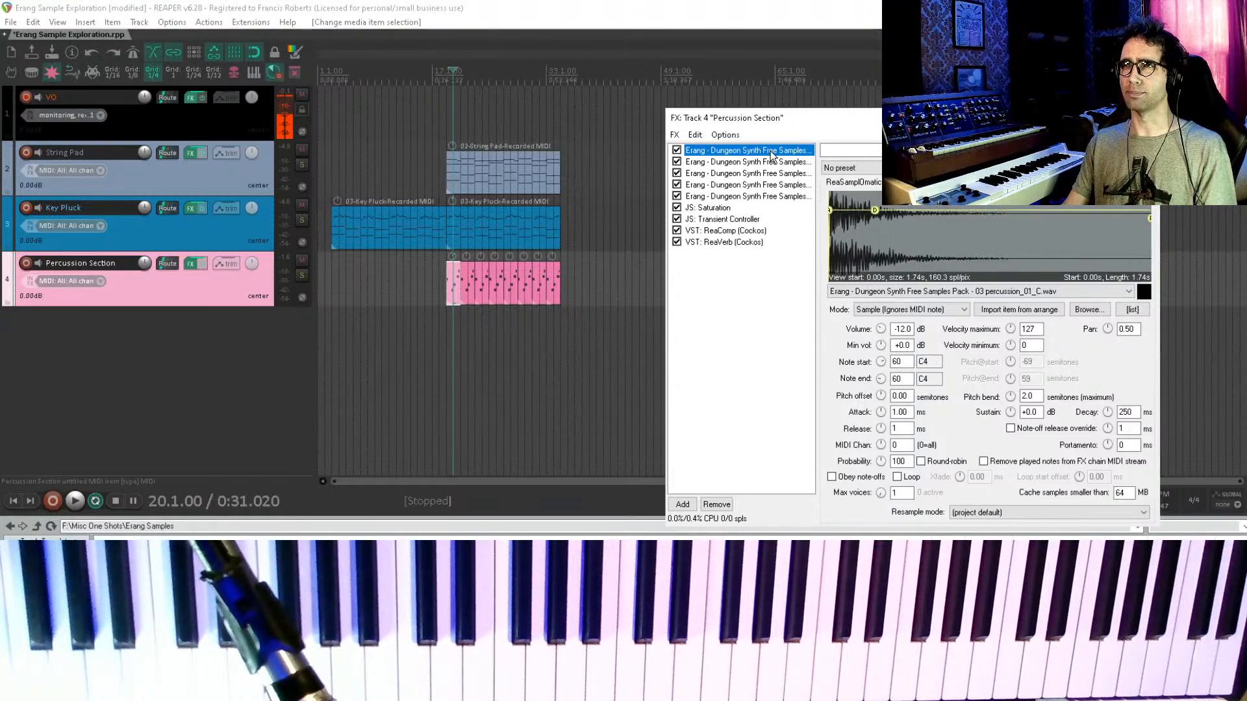
{"action": "left_click_drag", "start_coordinate": [1108, 329], "coordinate": [1108, 334]}
{"action": "left_click", "coordinate": [754, 174]}
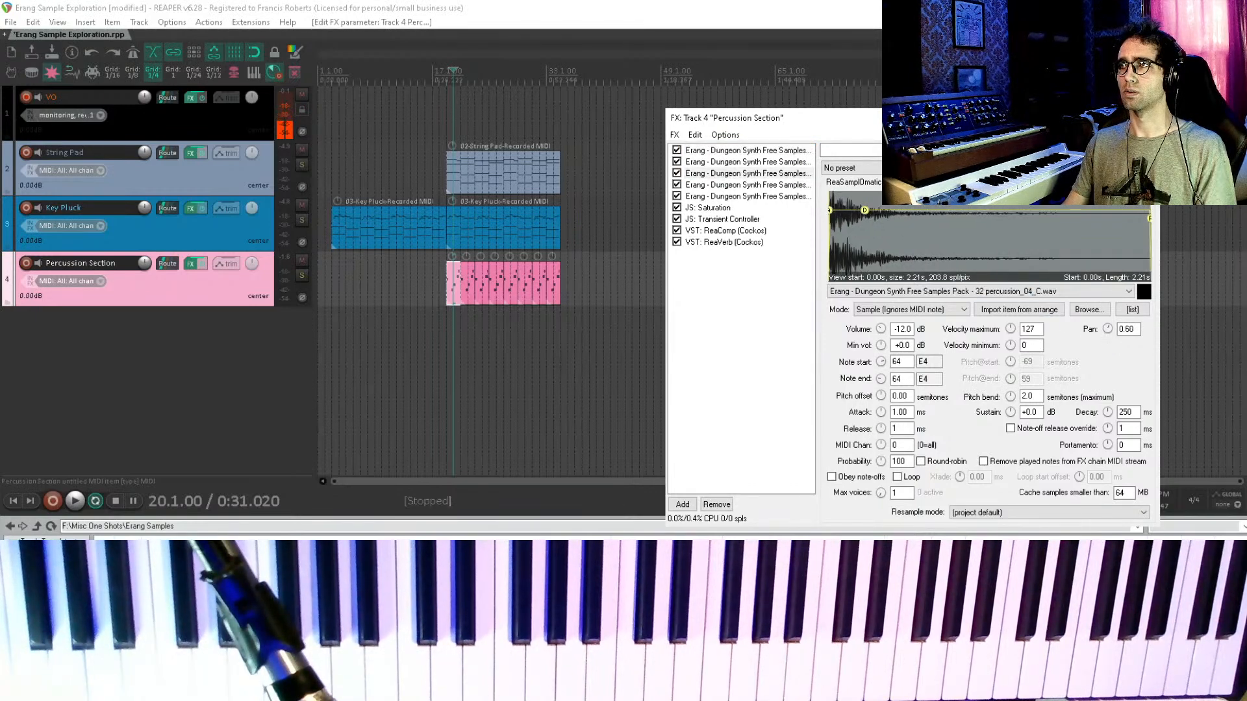
{"action": "left_click", "coordinate": [777, 281]}
{"action": "key", "text": "Escape"}
- Play the arrangement from bar 19 to judge the percussion panning, and save the project
{"action": "left_click", "coordinate": [445, 322]}
{"action": "key", "text": "space"}
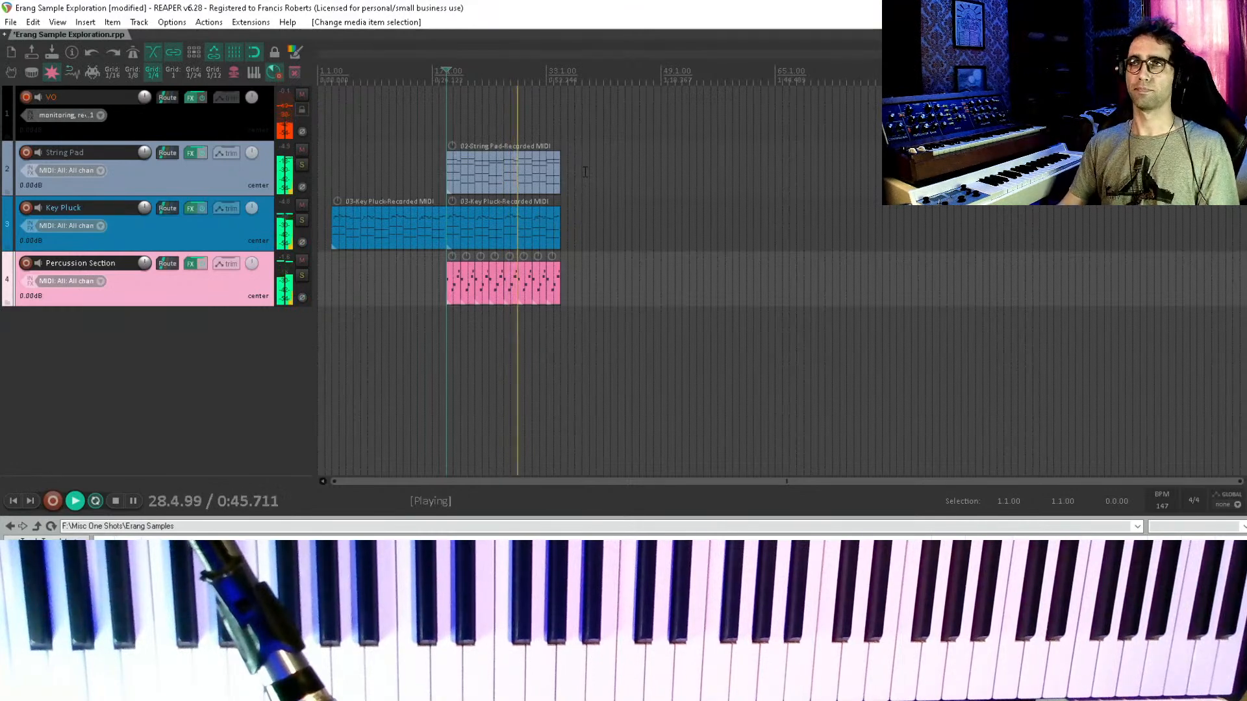
{"action": "key", "text": "space"}
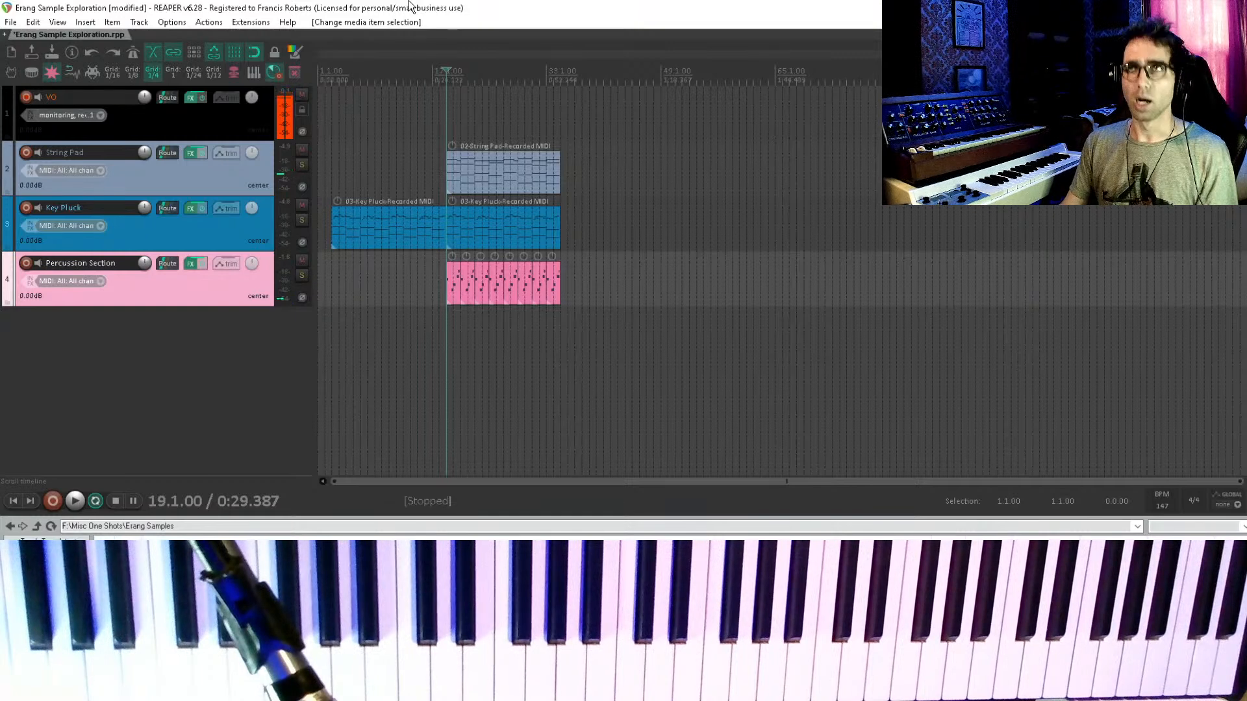
{"action": "key", "text": "ctrl+s"}
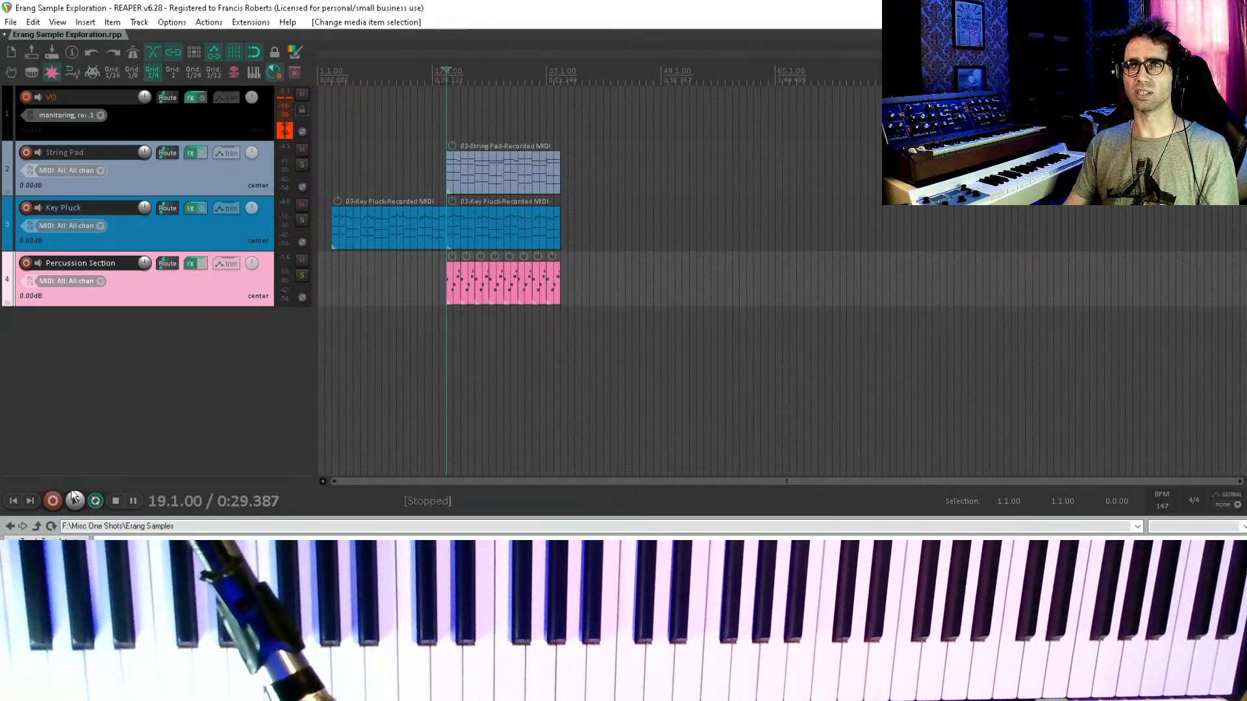
- Insert 59 sfx_emptiness.wav on a new track below Percussion Section and time-stretch it to about 2:10.6 long
{"action": "left_click_drag", "start_coordinate": [285, 571], "coordinate": [365, 341]}
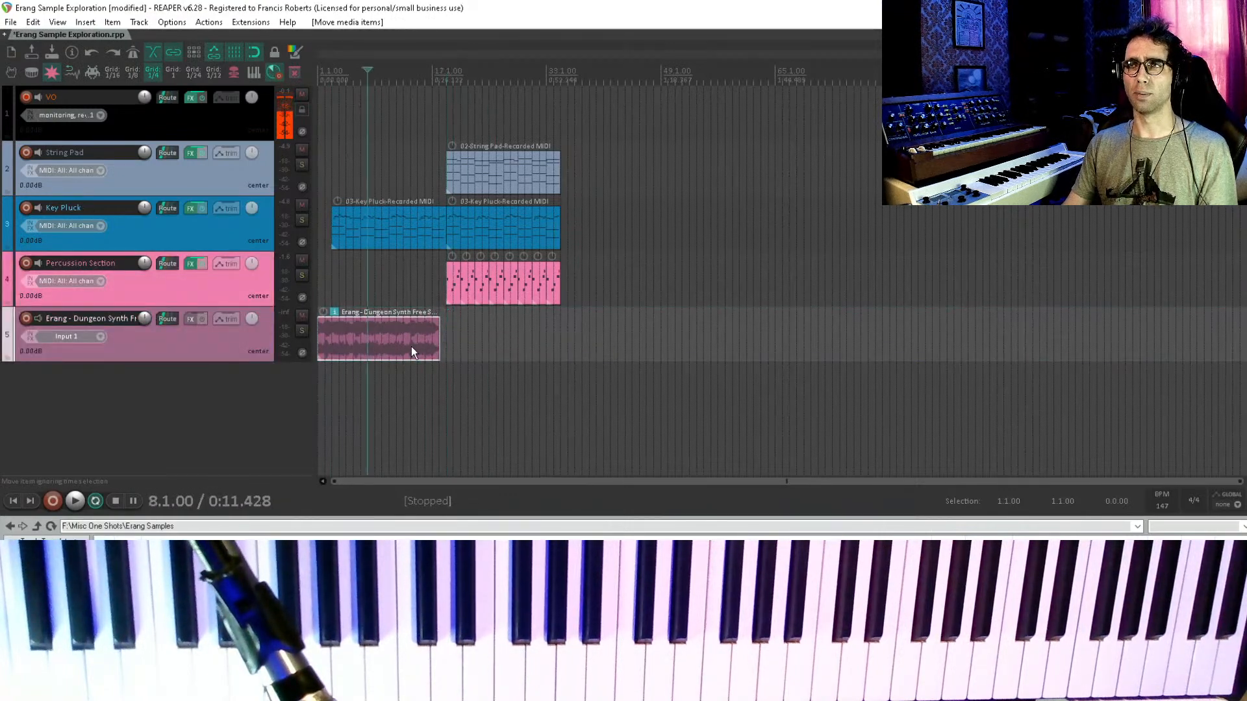
{"action": "left_click_drag", "start_coordinate": [440, 336], "coordinate": [890, 335]}
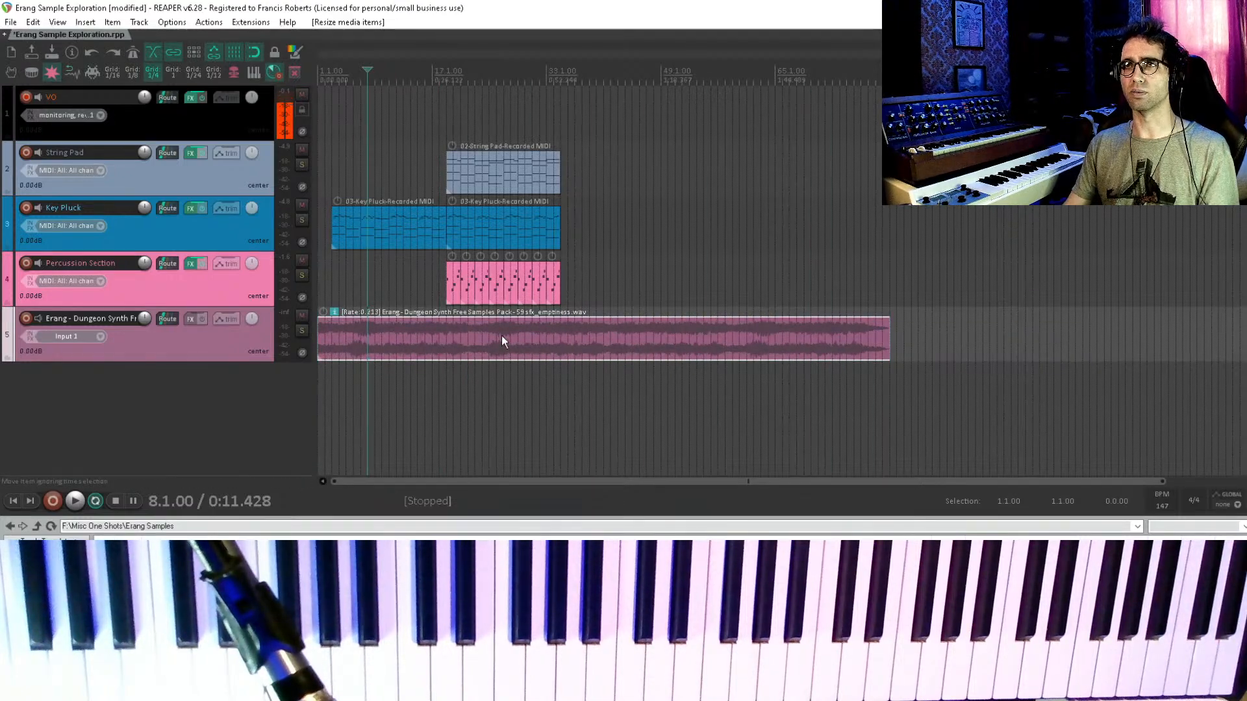
- Set the sfx_emptiness item's pitch adjustment to -8 semitones and preview it from the project start
{"action": "double_click", "coordinate": [501, 336]}
{"action": "left_click", "coordinate": [624, 385]}
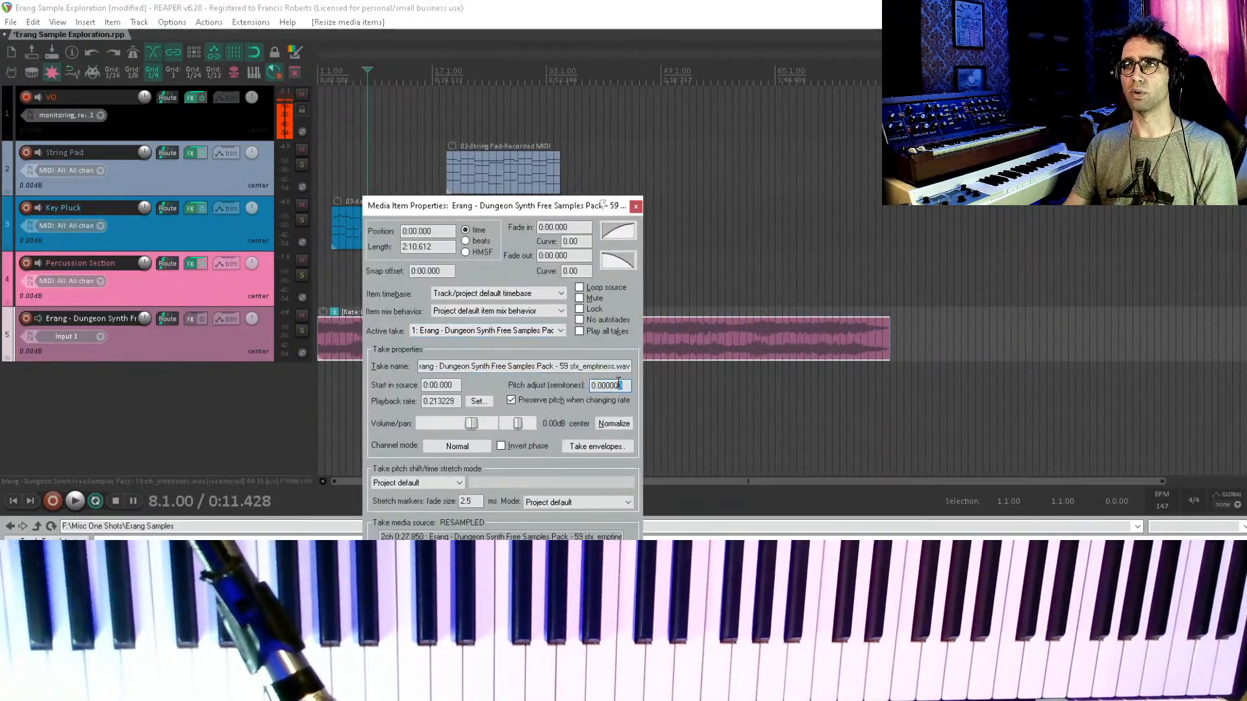
{"action": "type", "text": "-8"}
{"action": "key", "text": "Return"}
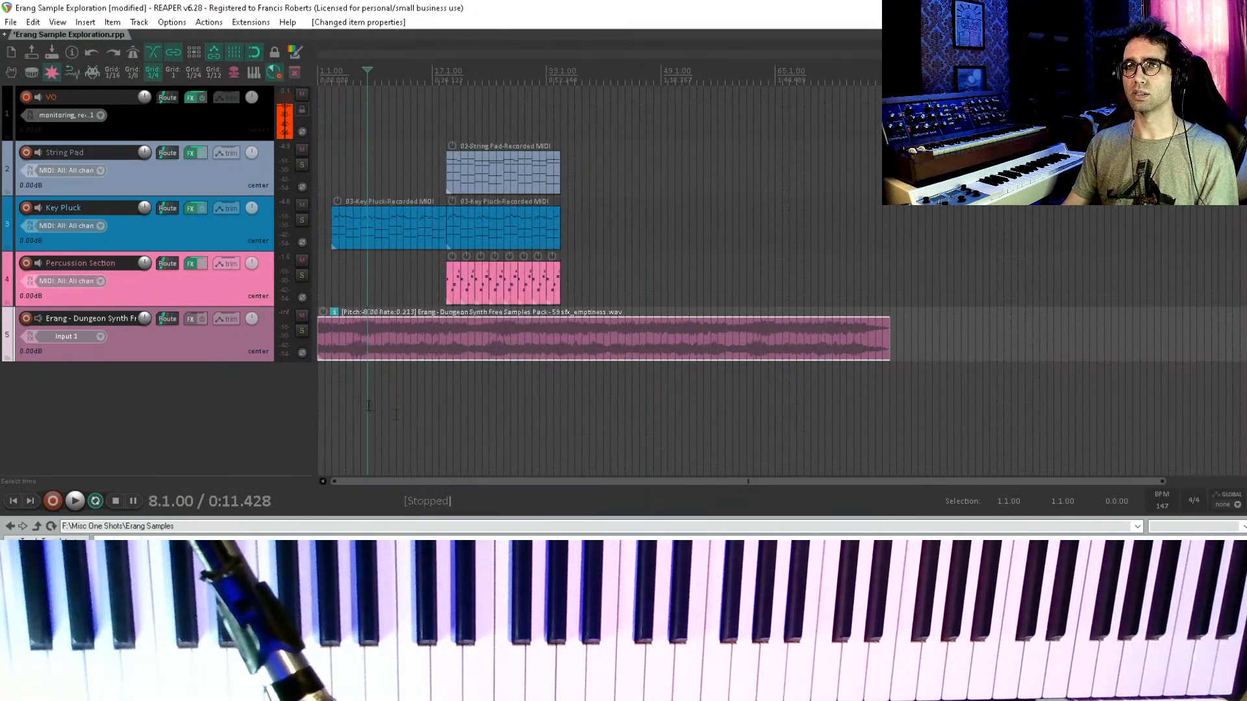
{"action": "key", "text": "Home"}
{"action": "key", "text": "space"}
{"action": "key", "text": "space"}
- Add ReaEQ to the sfx_emptiness track
{"action": "left_click", "coordinate": [190, 321]}
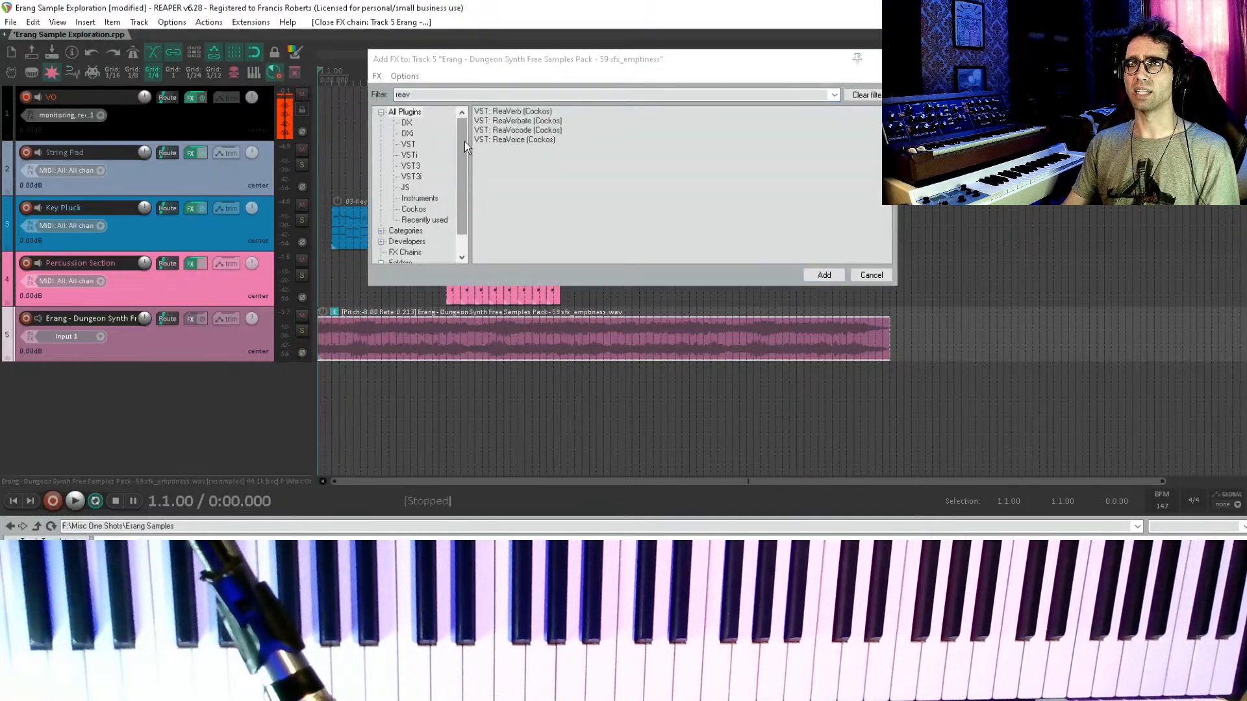
{"action": "key", "text": "BackSpace"}
{"action": "type", "text": "e"}
{"action": "left_click", "coordinate": [530, 113]}
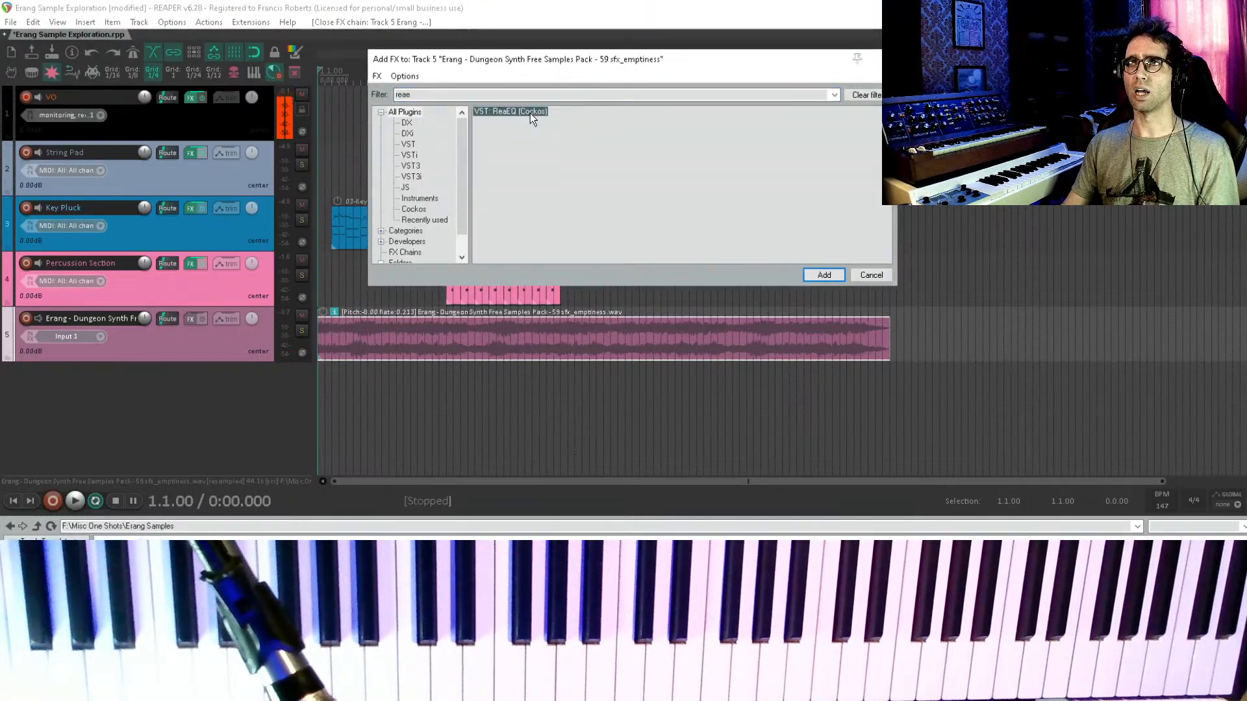
{"action": "double_click", "coordinate": [530, 113]}
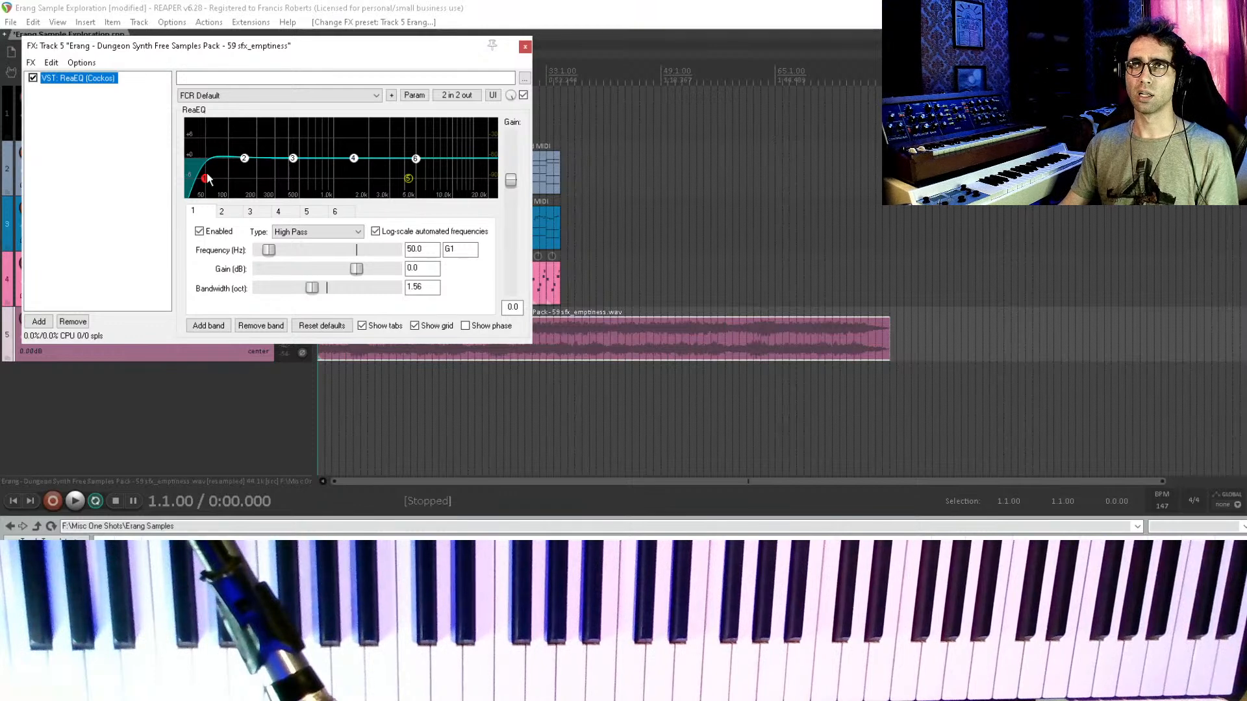
- Set ReaEQ's high pass to about 294 Hz and its high shelf to about -7.4 dB at 4685 Hz, and preview the track
{"action": "left_click_drag", "start_coordinate": [205, 177], "coordinate": [276, 175]}
{"action": "left_click", "coordinate": [168, 220]}
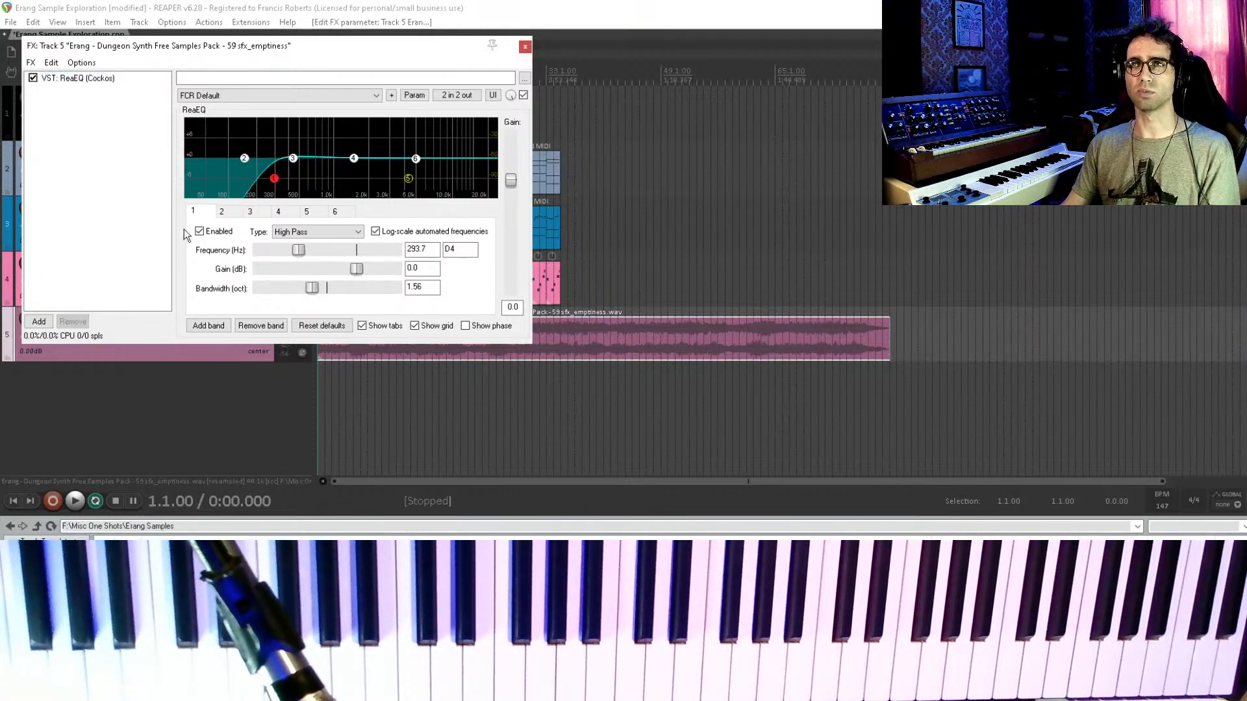
{"action": "double_click", "coordinate": [409, 179]}
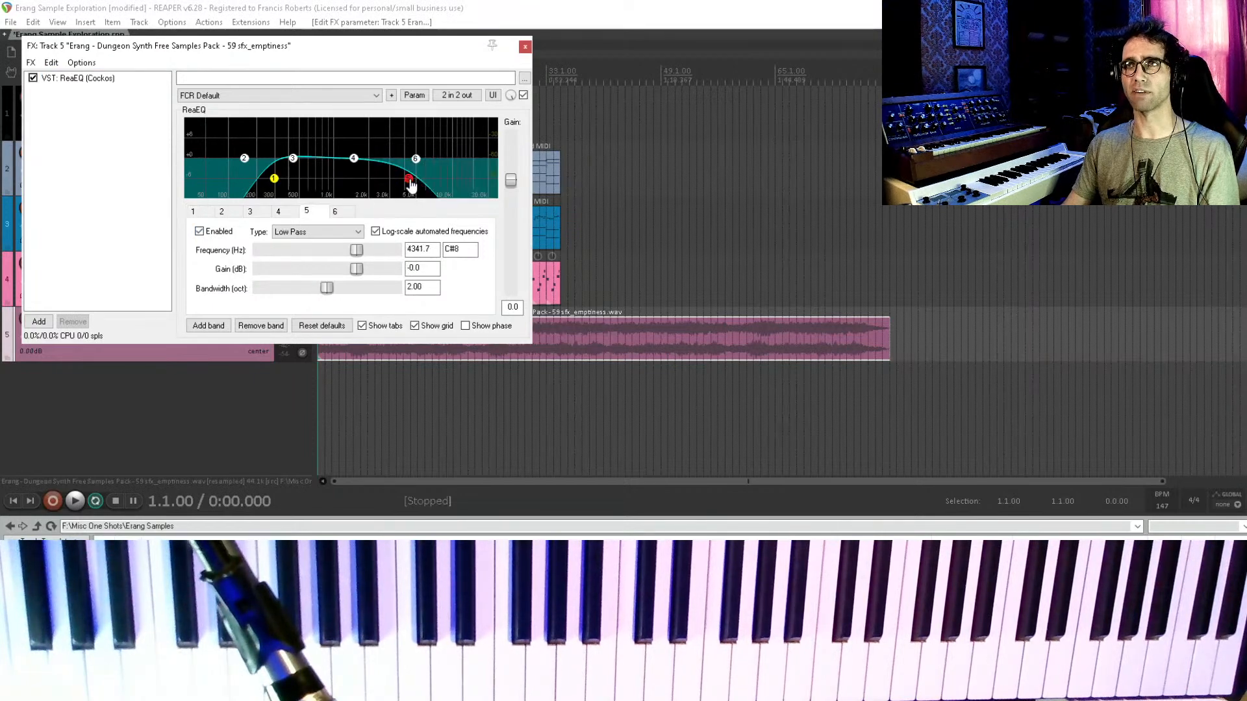
{"action": "double_click", "coordinate": [410, 180]}
{"action": "left_click_drag", "start_coordinate": [416, 160], "coordinate": [412, 185]}
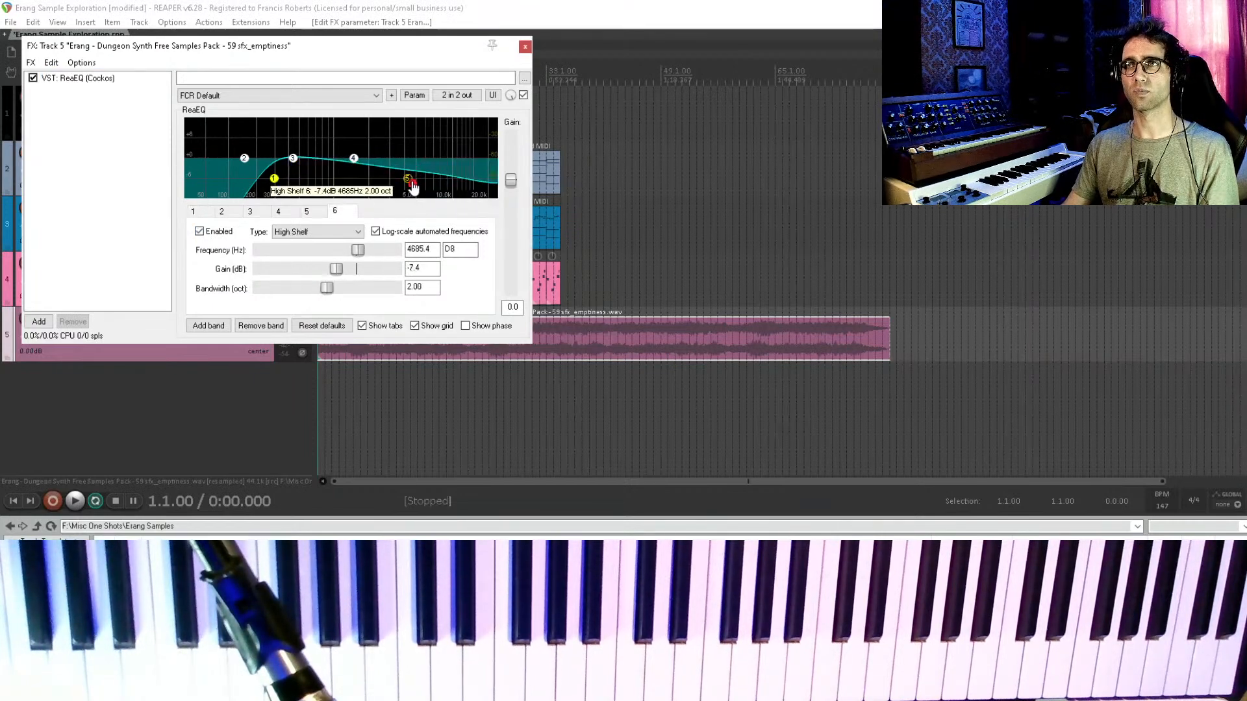
{"action": "key", "text": "Escape"}
{"action": "key", "text": "space"}
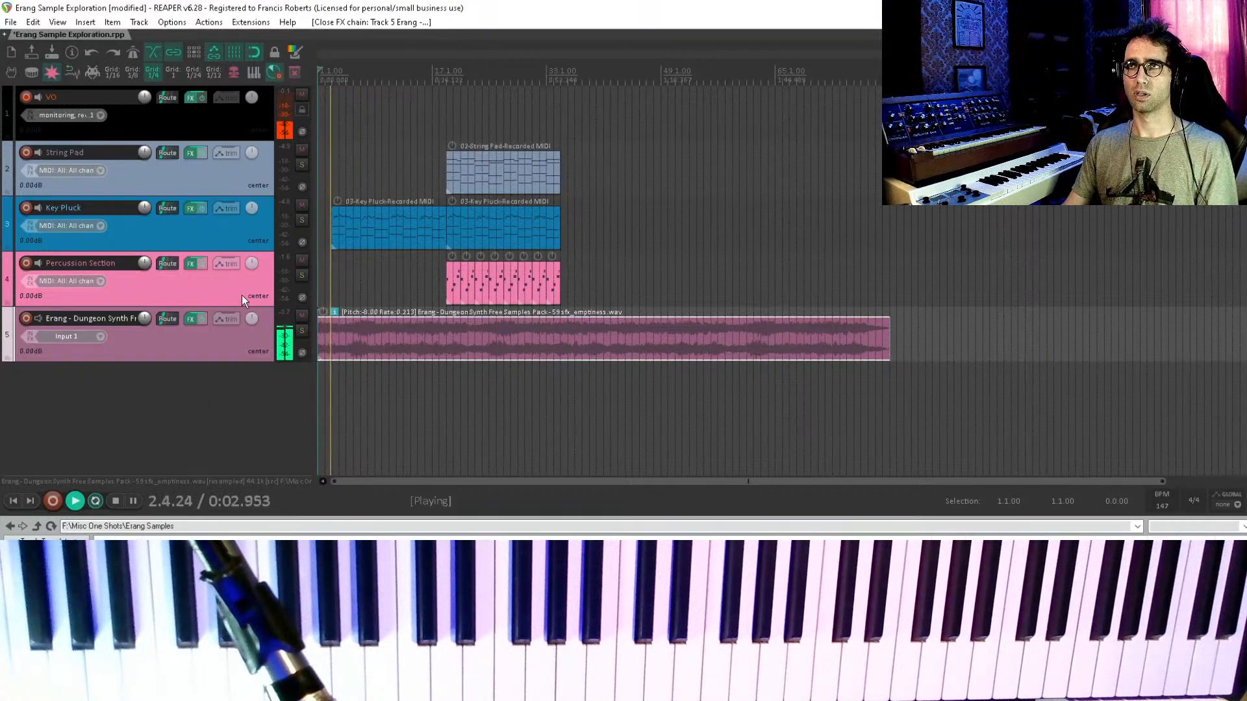
{"action": "key", "text": "space"}
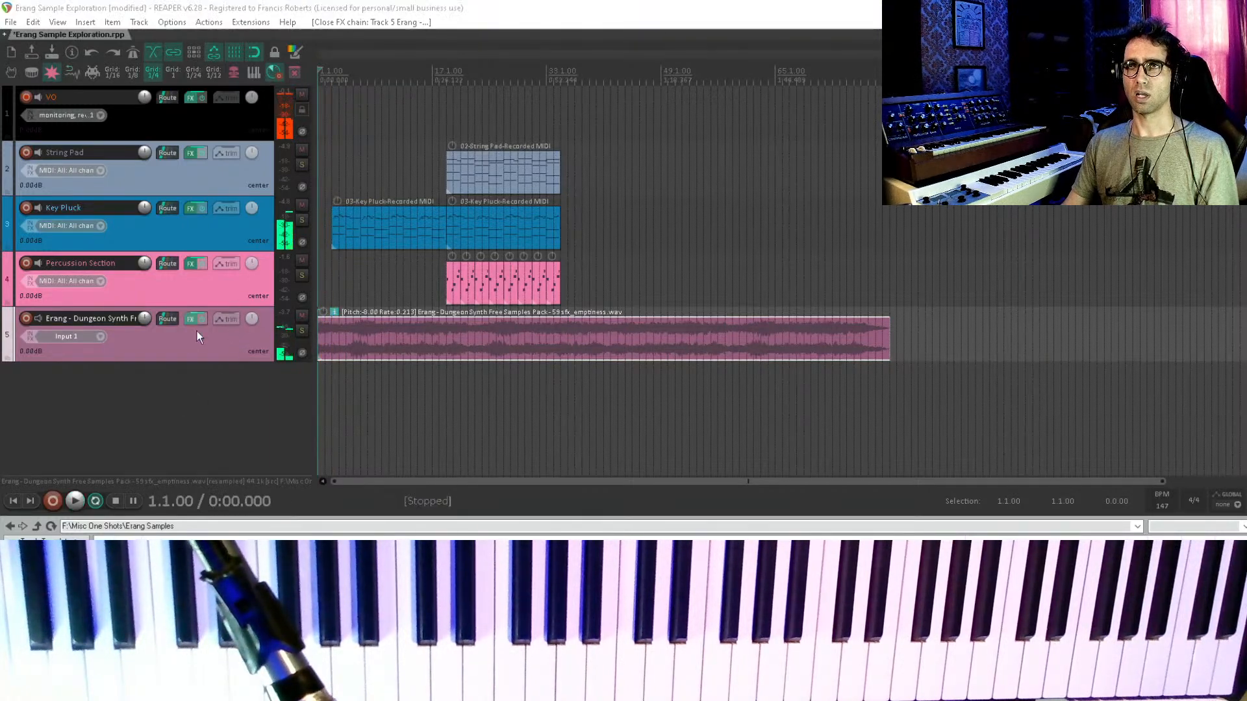
- Add the JS: Moog 4-Pole Filter after ReaEQ on the sfx_emptiness track and duplicate it in the chain
{"action": "left_click", "coordinate": [191, 318]}
{"action": "double_click", "coordinate": [161, 161]}
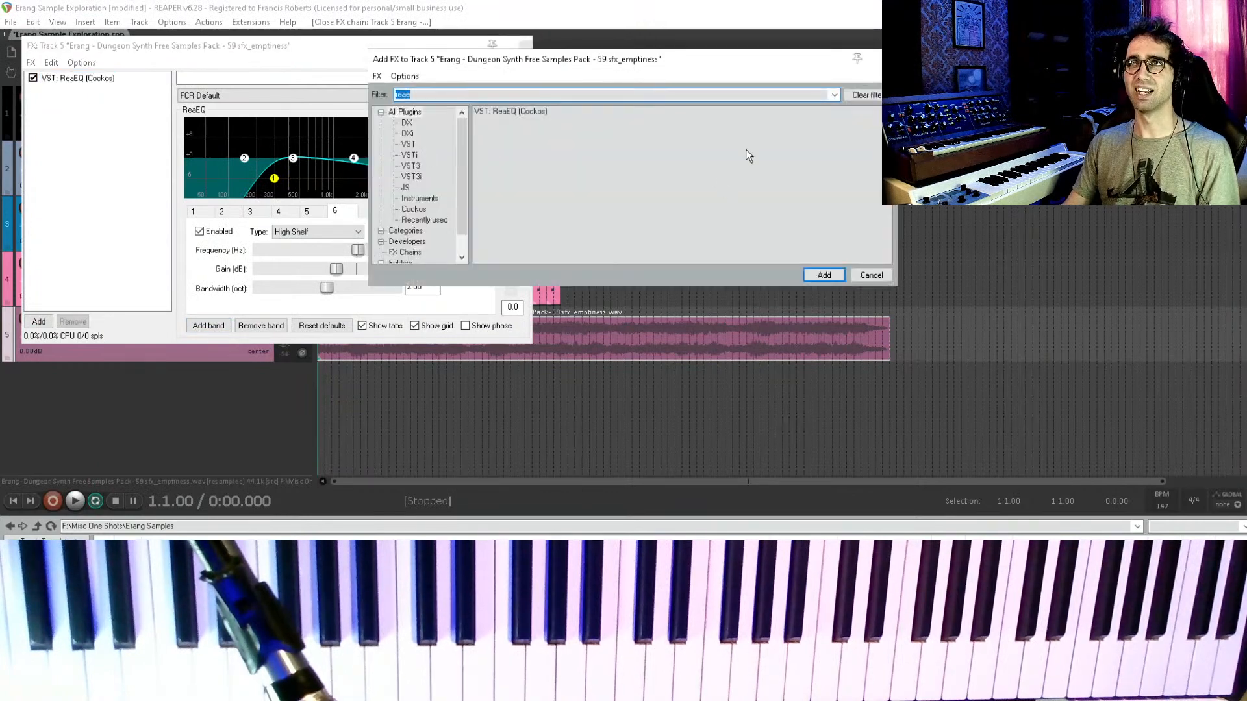
{"action": "type", "text": "filt"}
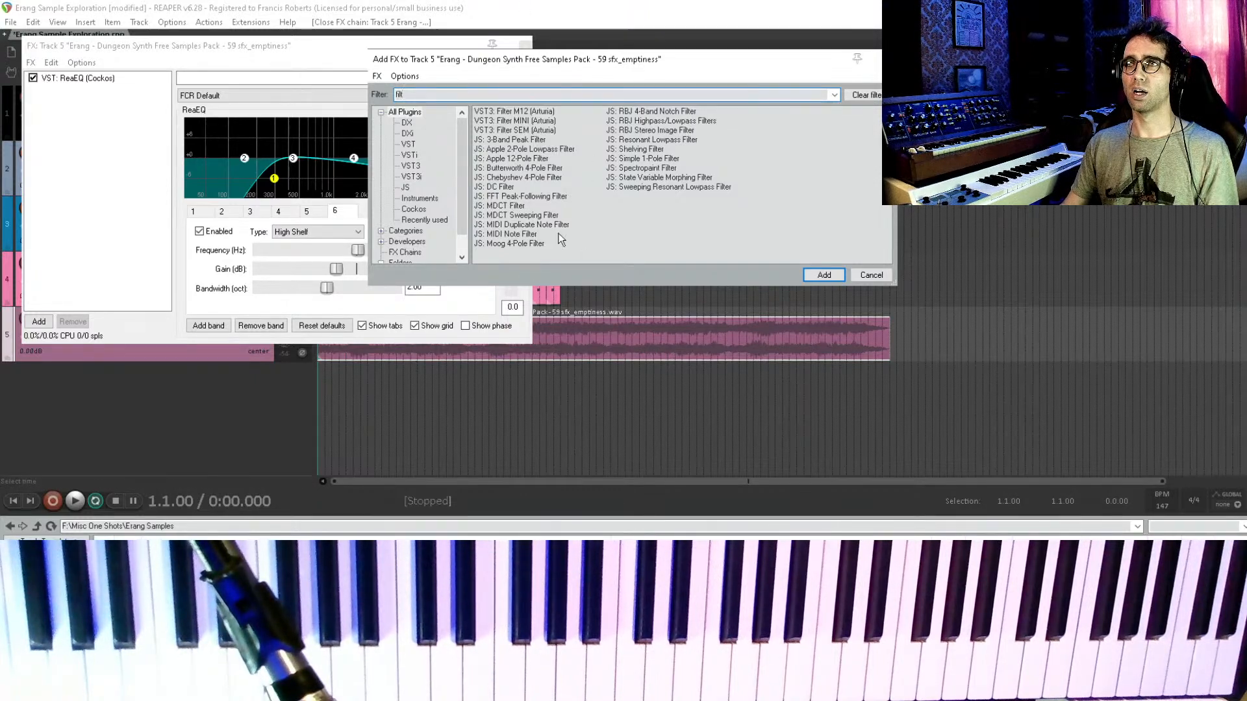
{"action": "double_click", "coordinate": [517, 244]}
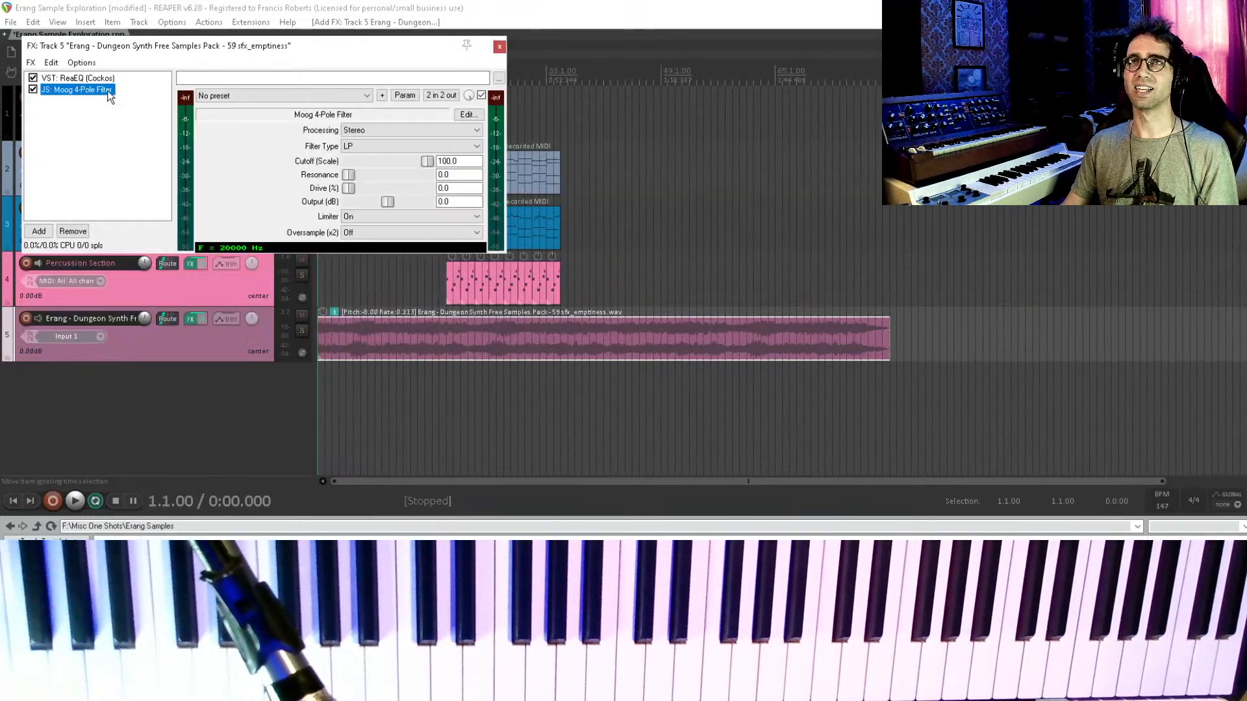
{"action": "left_click_drag", "start_coordinate": [100, 183], "coordinate": [104, 172]}
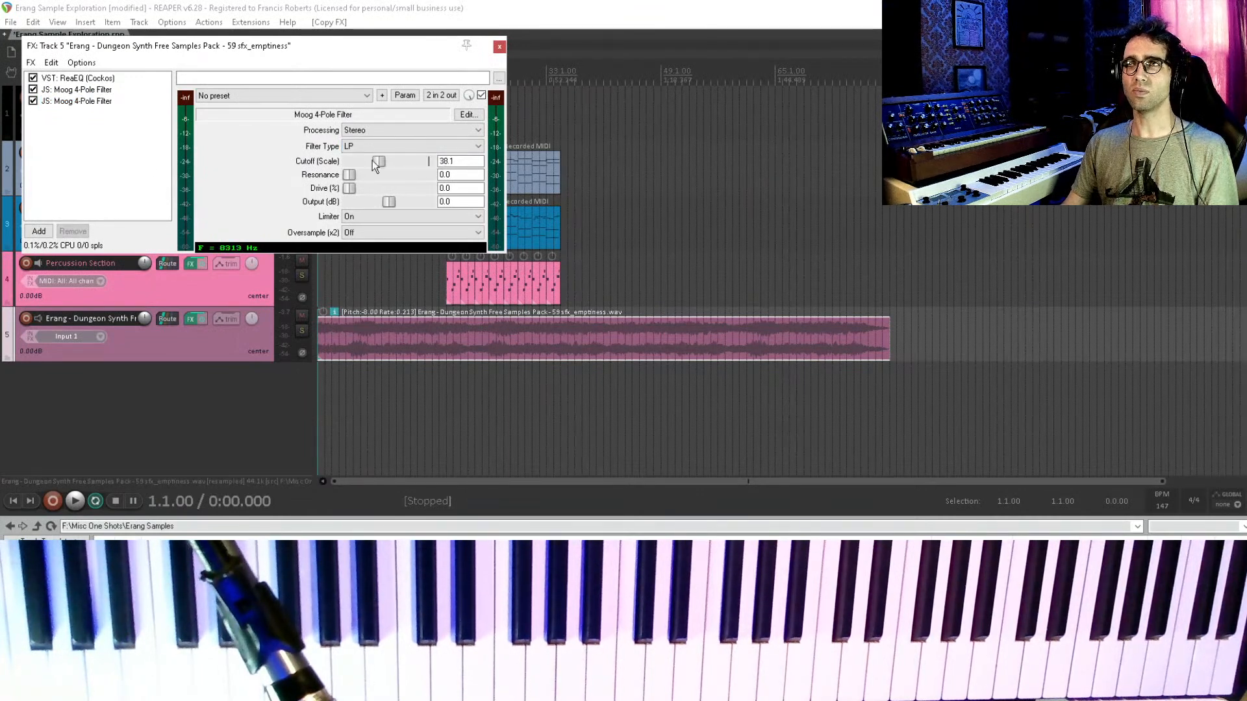
- Enable parameter modulation with an LFO on the Moog low-pass filter's cutoff and place the modulation window beside the effects chain
{"action": "left_click", "coordinate": [420, 97]}
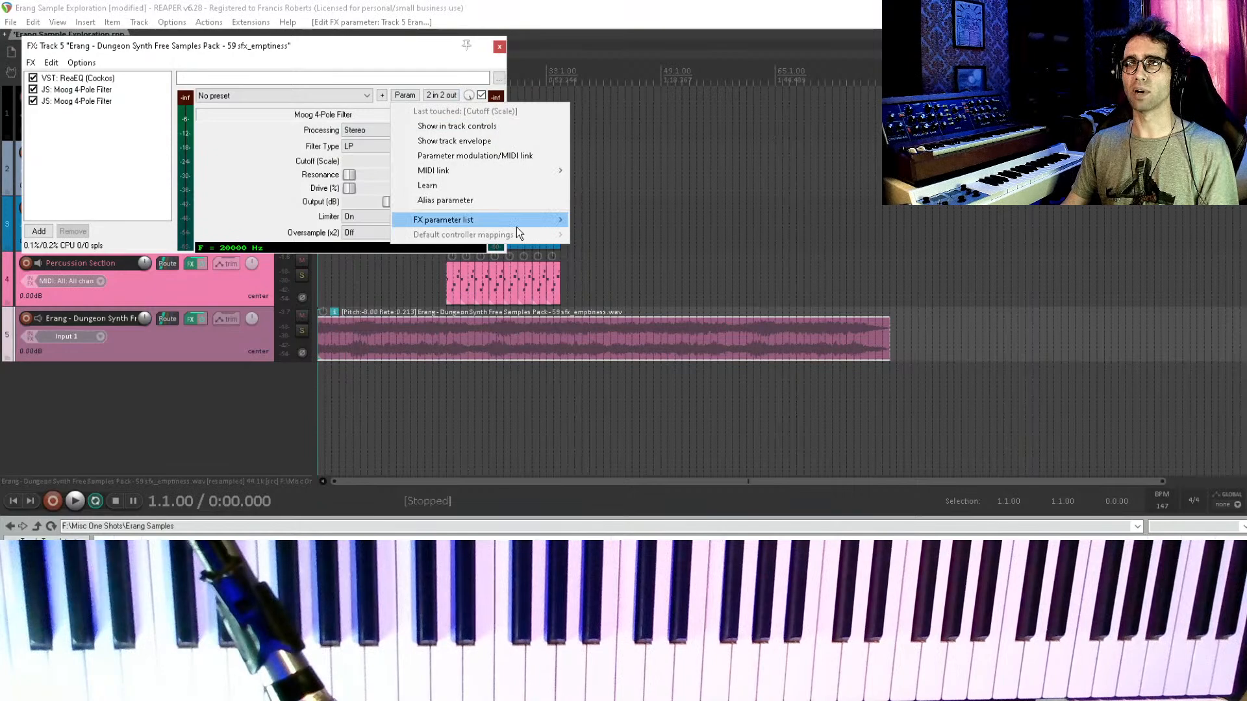
{"action": "left_click", "coordinate": [496, 157]}
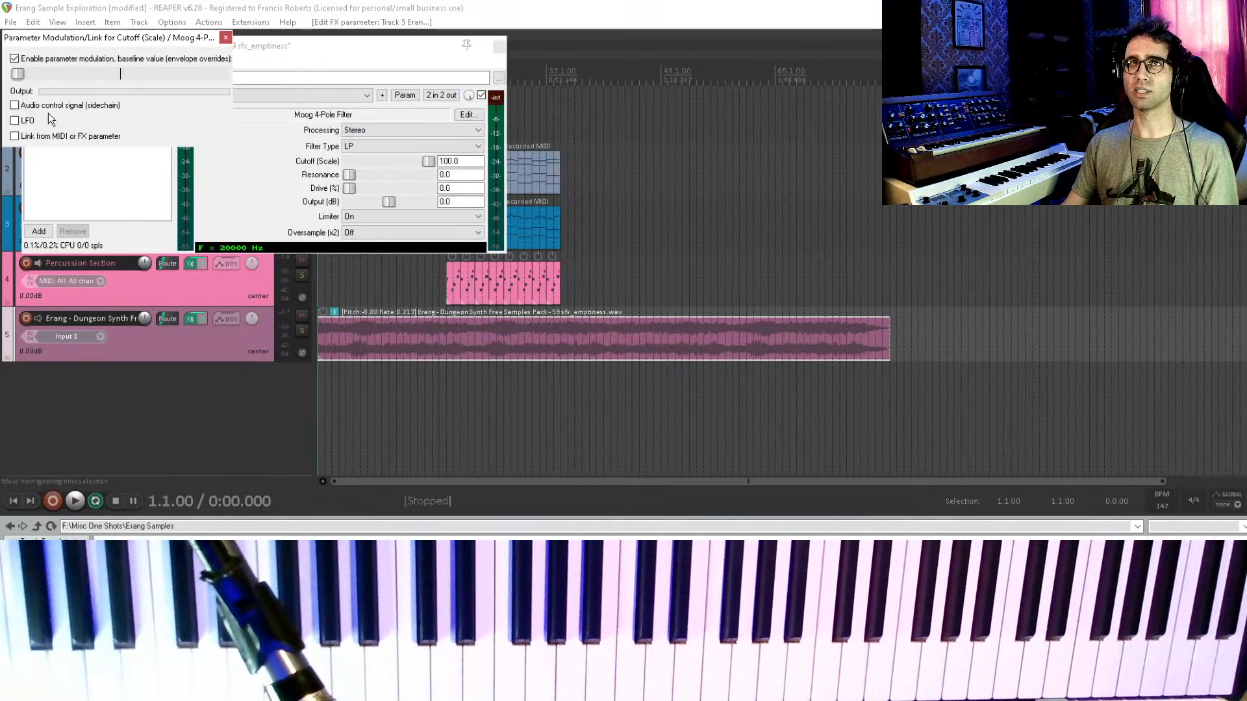
{"action": "left_click", "coordinate": [27, 120]}
{"action": "left_click_drag", "start_coordinate": [101, 38], "coordinate": [609, 44]}
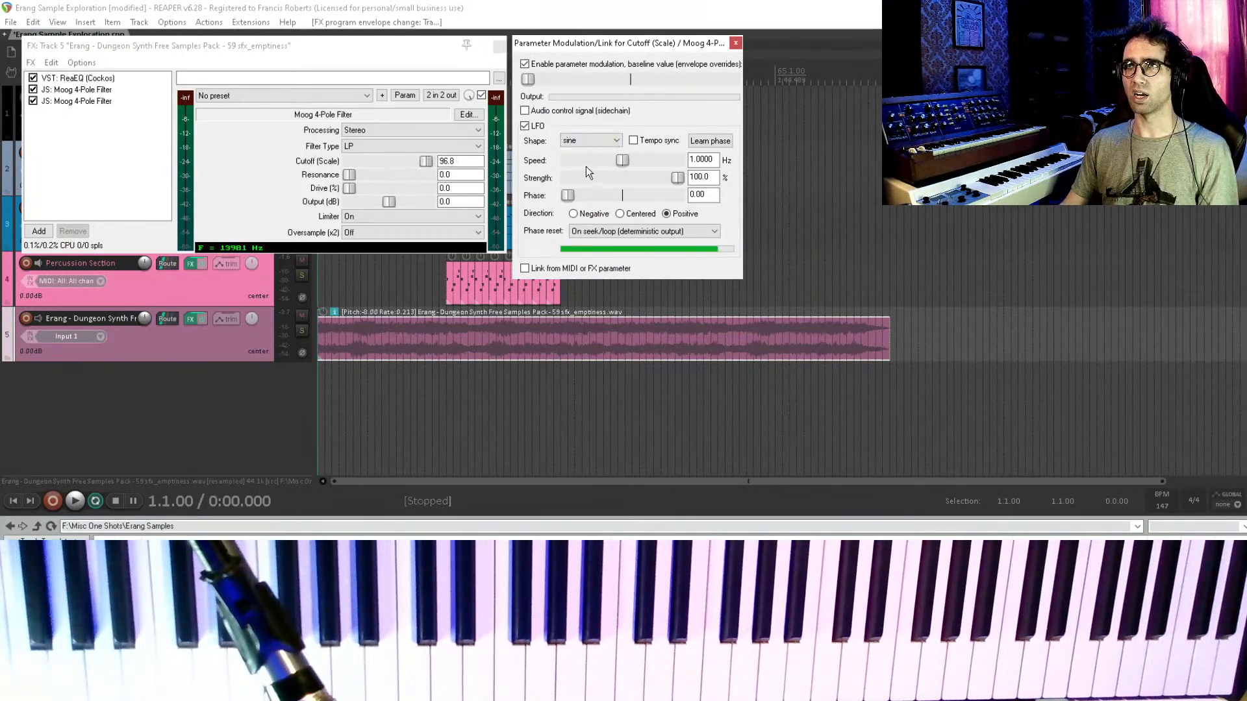
- Set the cutoff LFO to about 0.34 Hz speed and 36.1% strength, raise the baseline value, and start playback
{"action": "left_click_drag", "start_coordinate": [619, 160], "coordinate": [586, 158]}
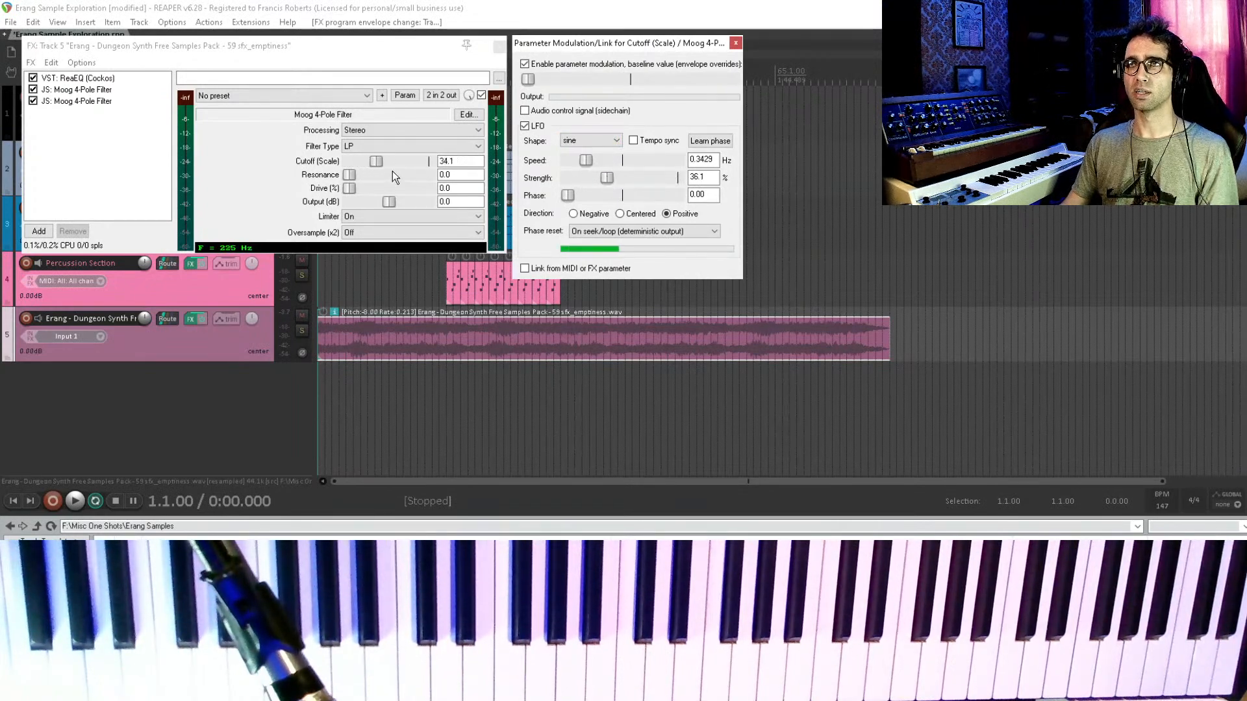
{"action": "left_click", "coordinate": [584, 77]}
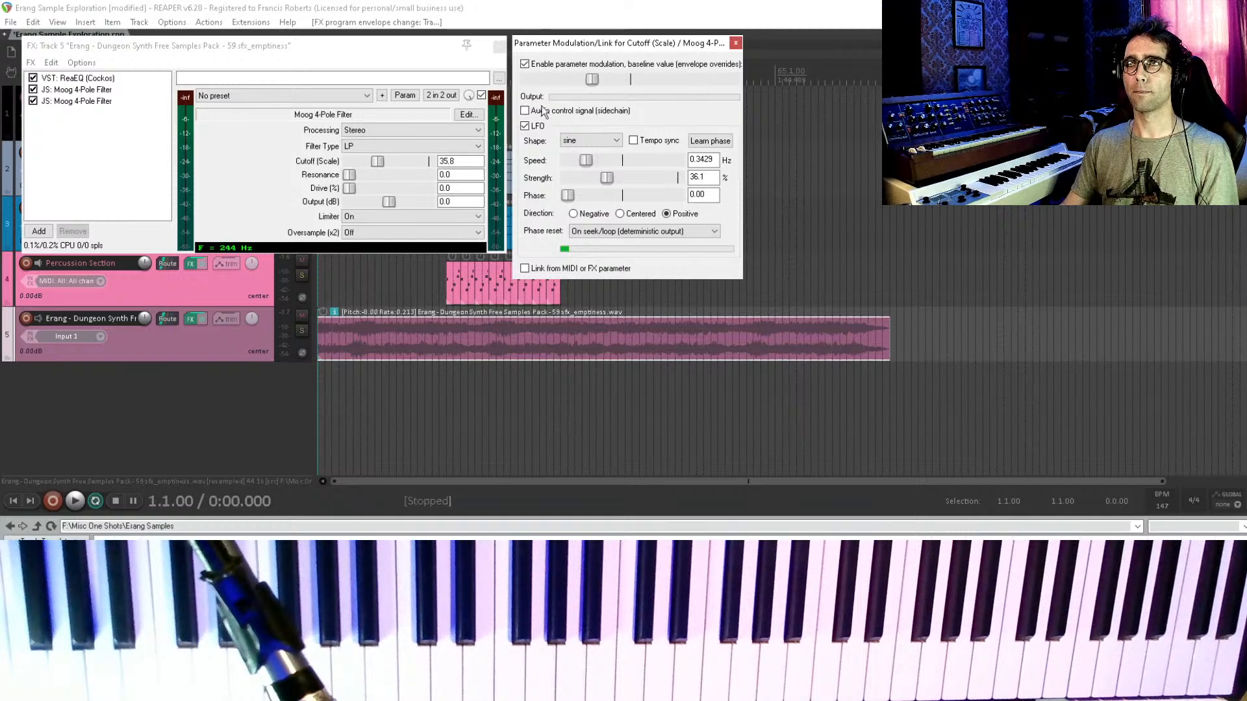
{"action": "key", "text": "space"}
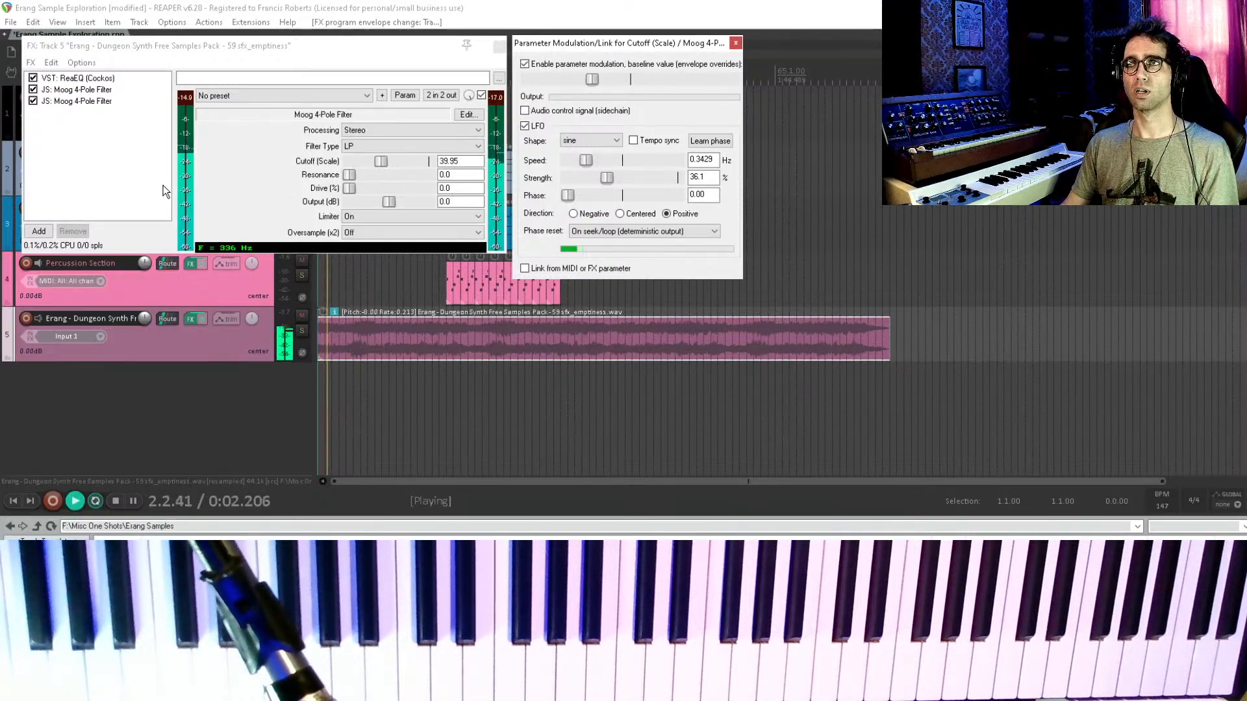
- Slow the cutoff LFO to about 0.17 Hz and replay the track from the start to judge the filter sweep
{"action": "left_click_drag", "start_coordinate": [585, 160], "coordinate": [577, 160]}
{"action": "key", "text": "space"}
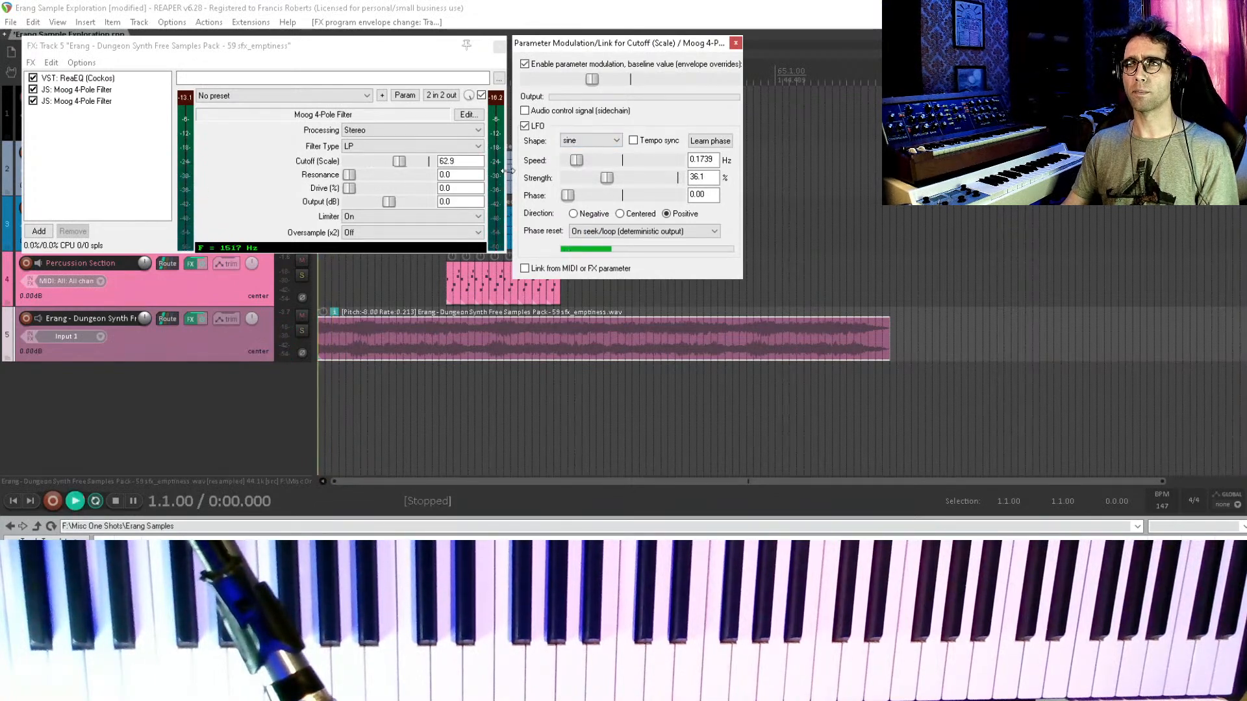
{"action": "key", "text": "space"}
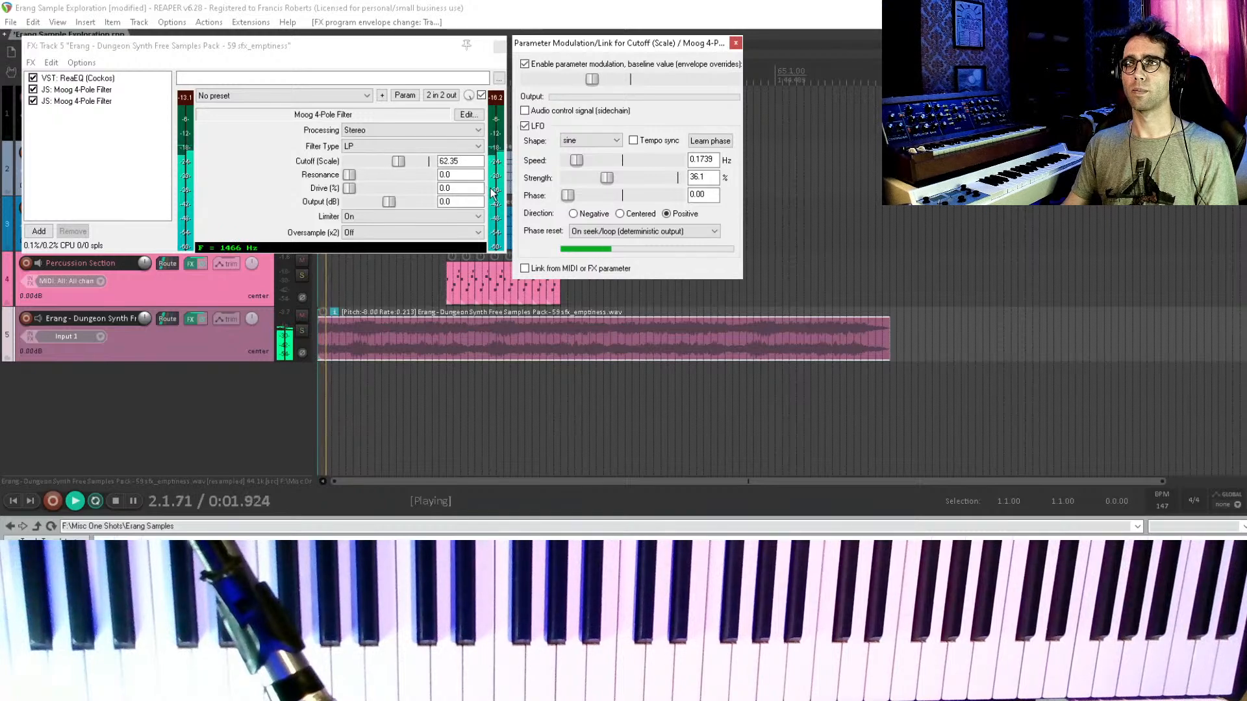
{"action": "key", "text": "space"}
{"action": "left_click", "coordinate": [147, 163]}
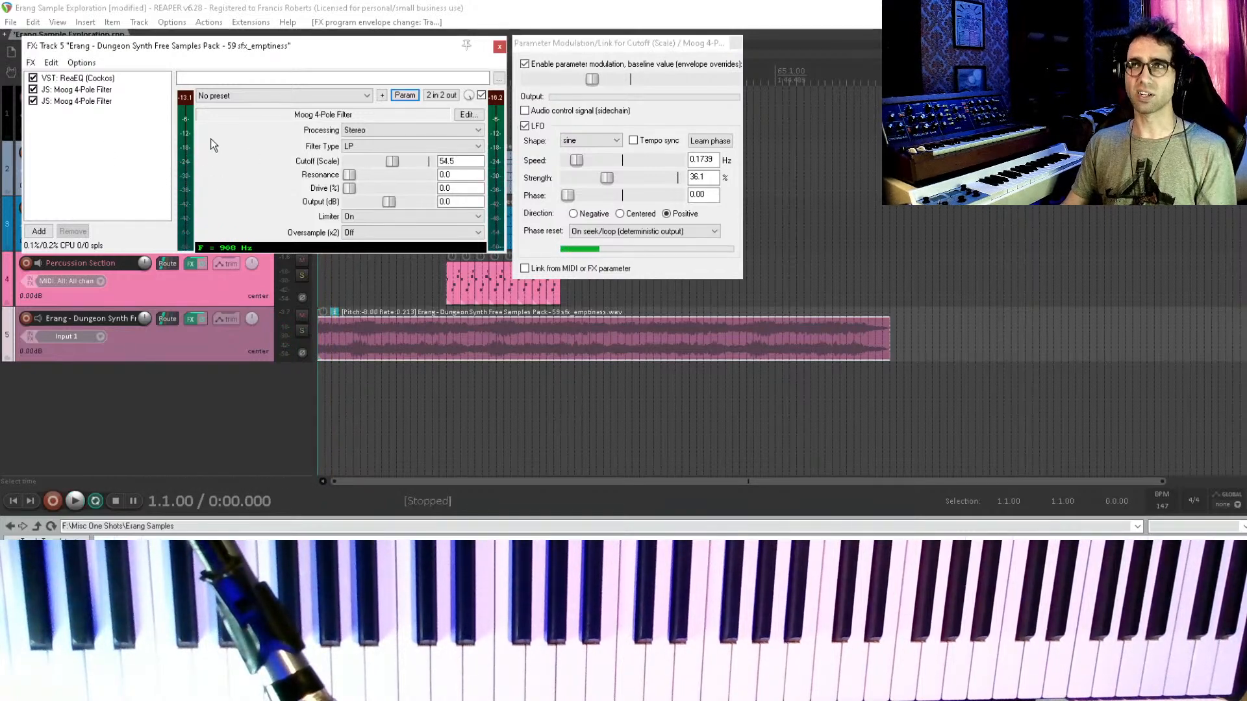
- Lower the first Moog filter's cutoff to 80.5, enable LFO modulation on it, and place its modulation window beside the existing one
{"action": "left_click", "coordinate": [76, 103]}
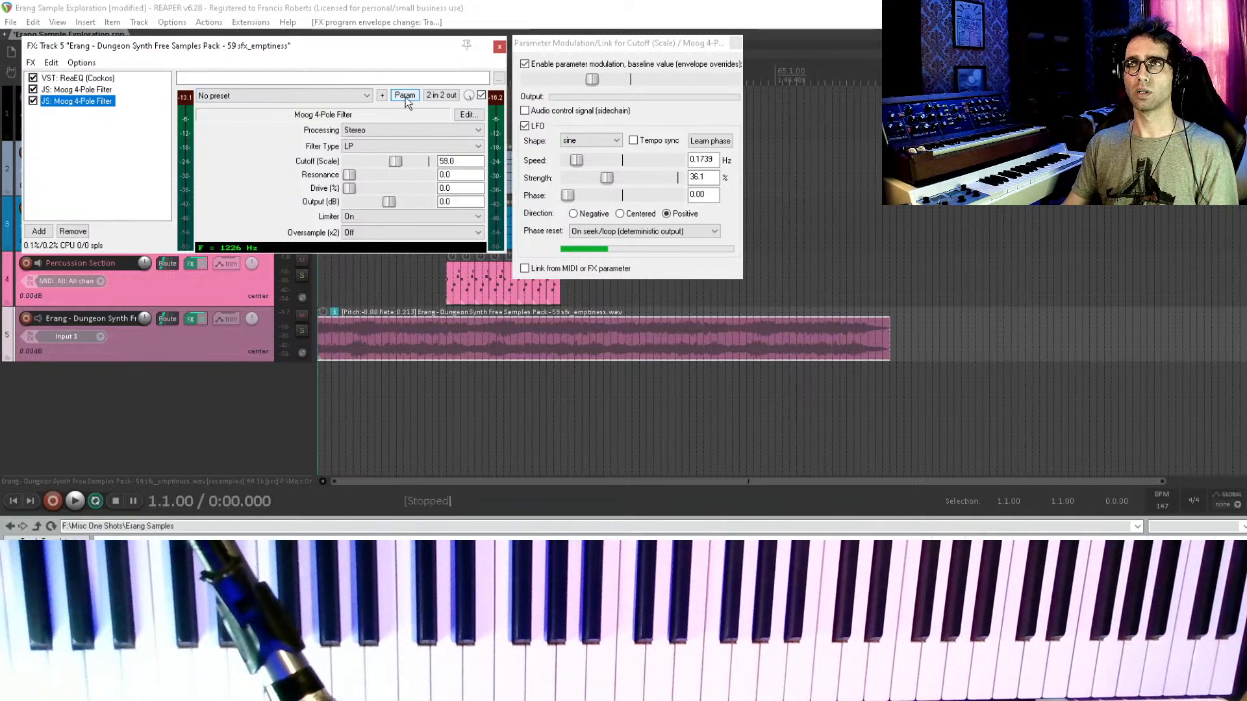
{"action": "left_click", "coordinate": [81, 88]}
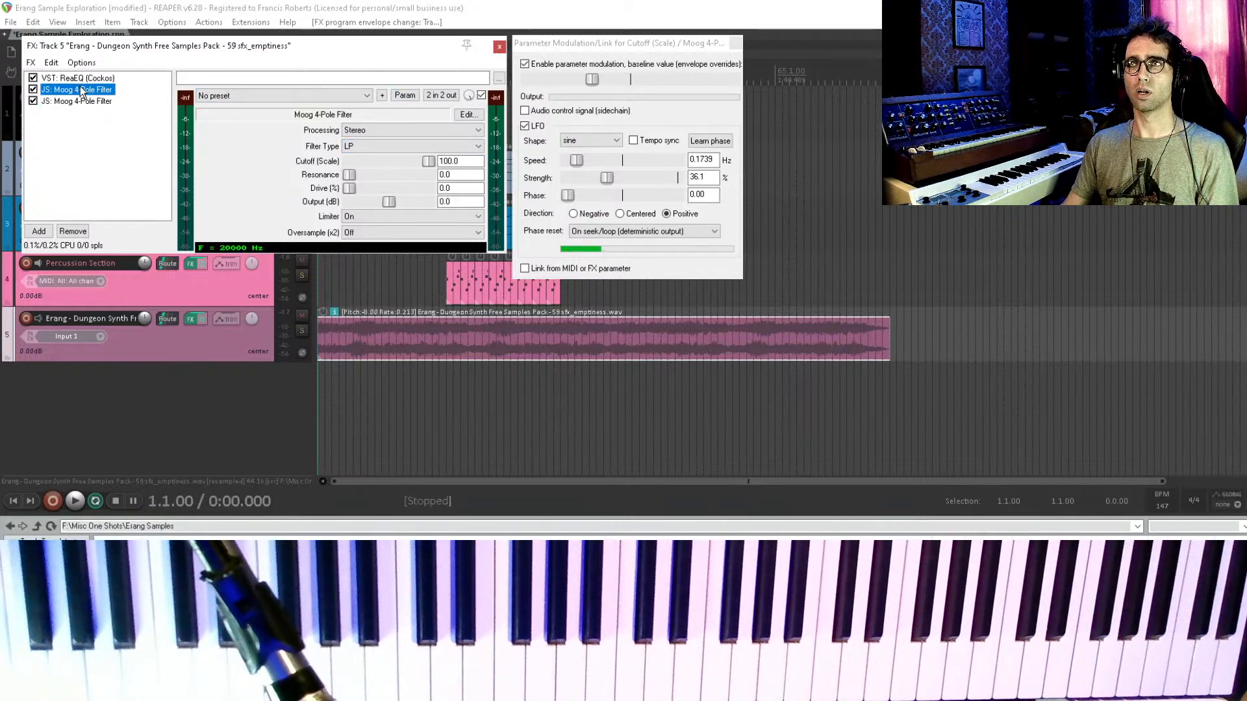
{"action": "left_click_drag", "start_coordinate": [429, 163], "coordinate": [378, 162]}
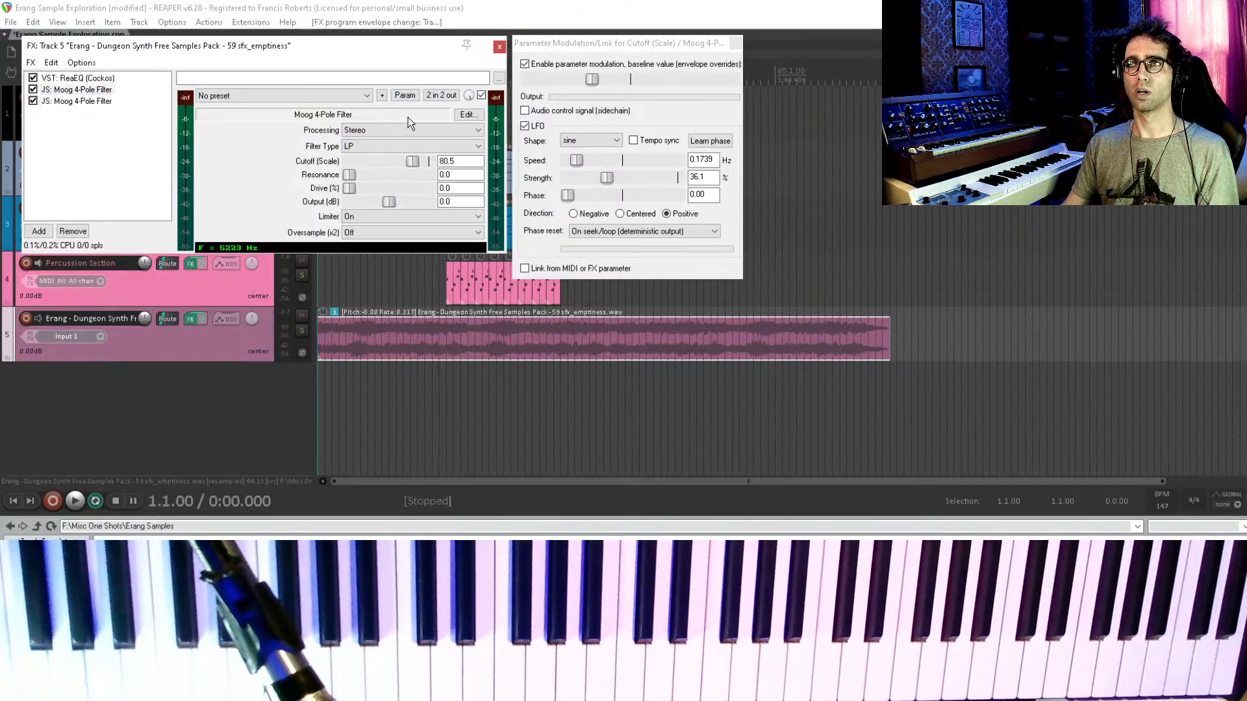
{"action": "left_click", "coordinate": [404, 95]}
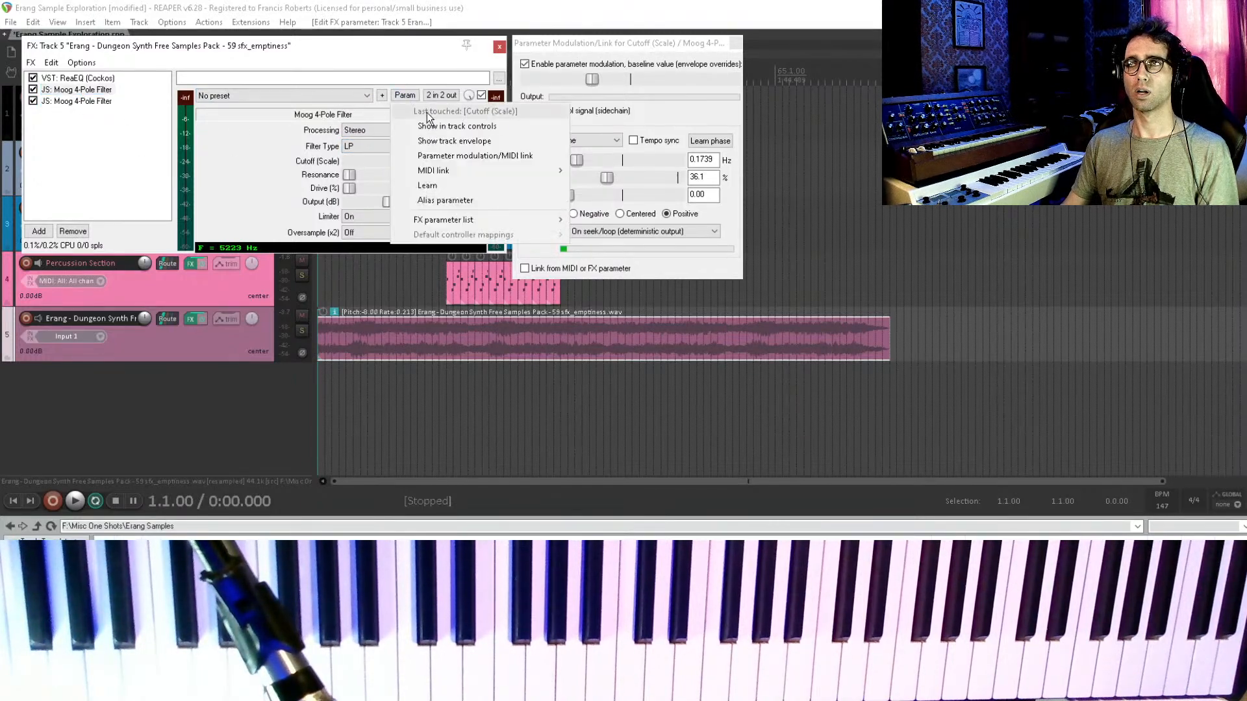
{"action": "left_click", "coordinate": [466, 155]}
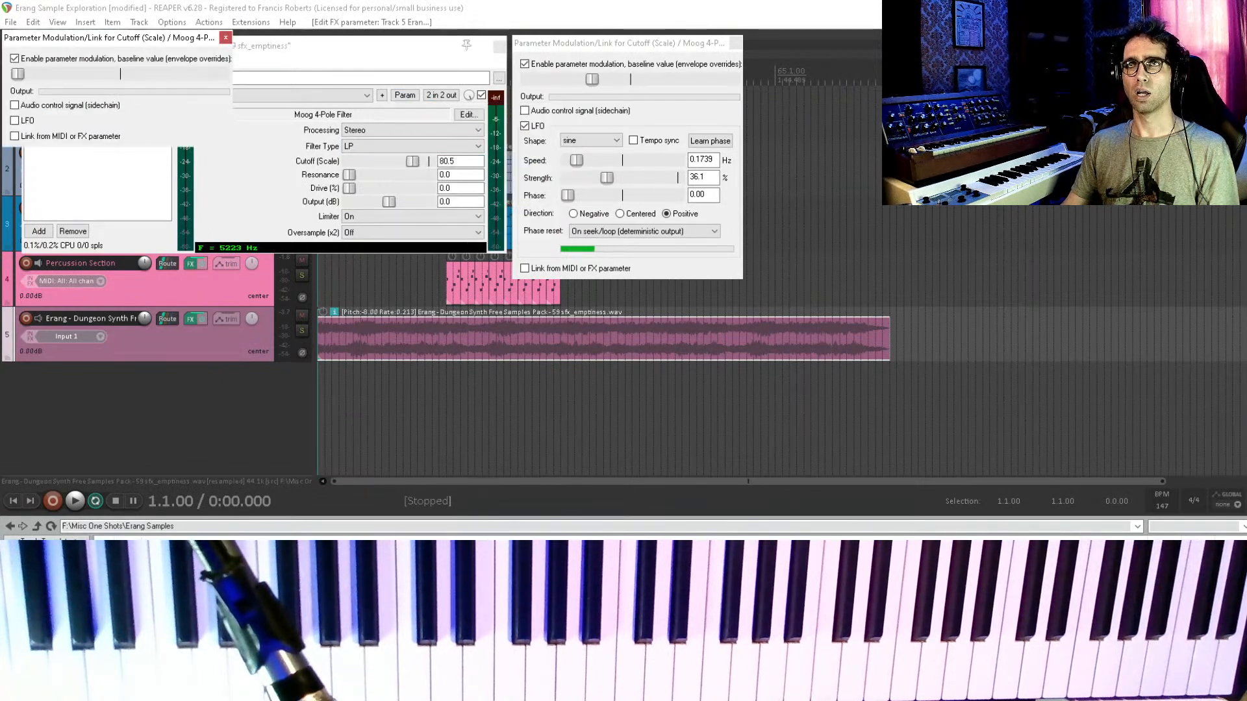
{"action": "left_click", "coordinate": [16, 121]}
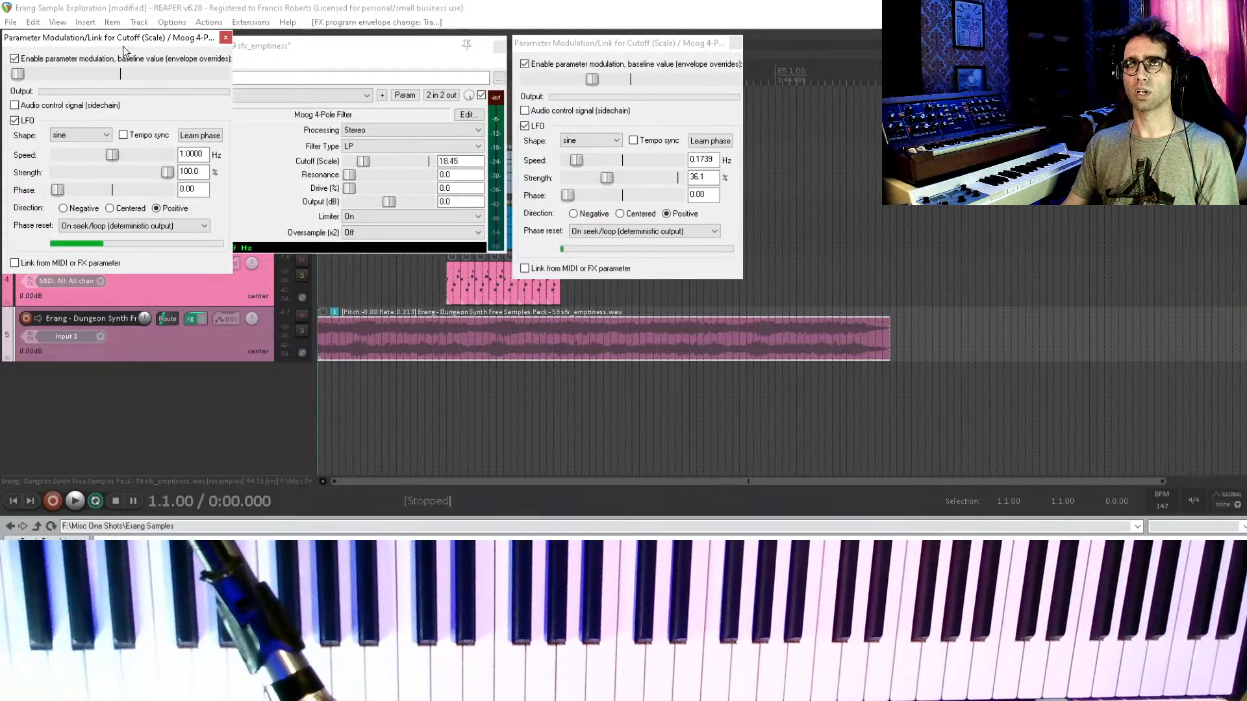
{"action": "left_click_drag", "start_coordinate": [116, 40], "coordinate": [858, 45]}
- Match the new cutoff LFO's baseline, speed and strength to the other filter's LFO, offset its phase, and audition the sweep
{"action": "mouse_move", "coordinate": [854, 159]}
{"action": "left_mouse_down"}
{"action": "mouse_move", "coordinate": [811, 159]}
{"action": "mouse_move", "coordinate": [841, 178]}
{"action": "left_mouse_up"}
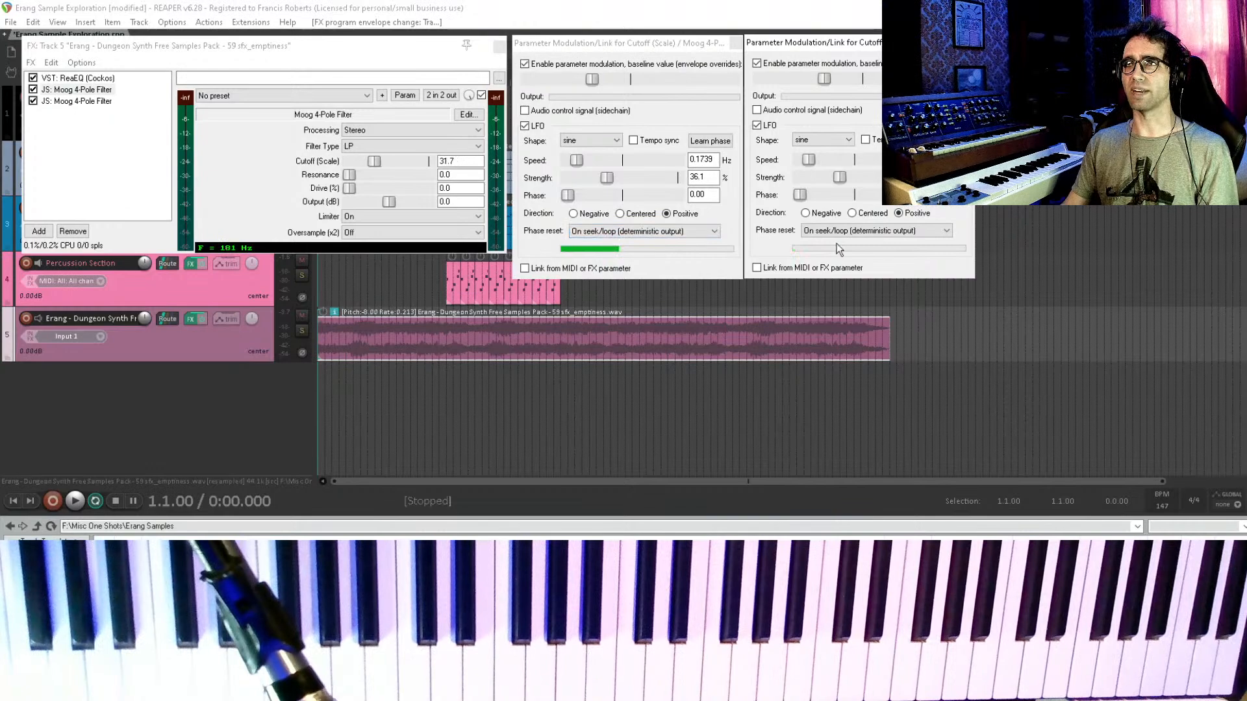
{"action": "left_click_drag", "start_coordinate": [799, 195], "coordinate": [821, 194]}
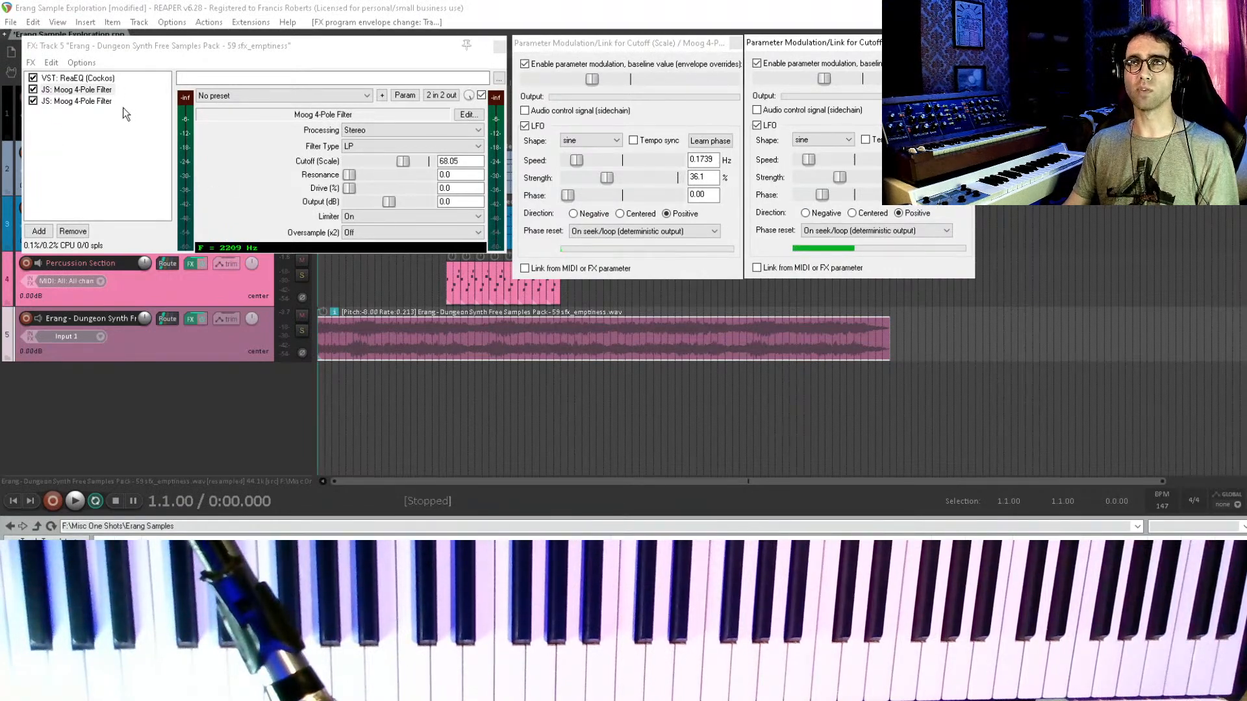
{"action": "left_click", "coordinate": [134, 166]}
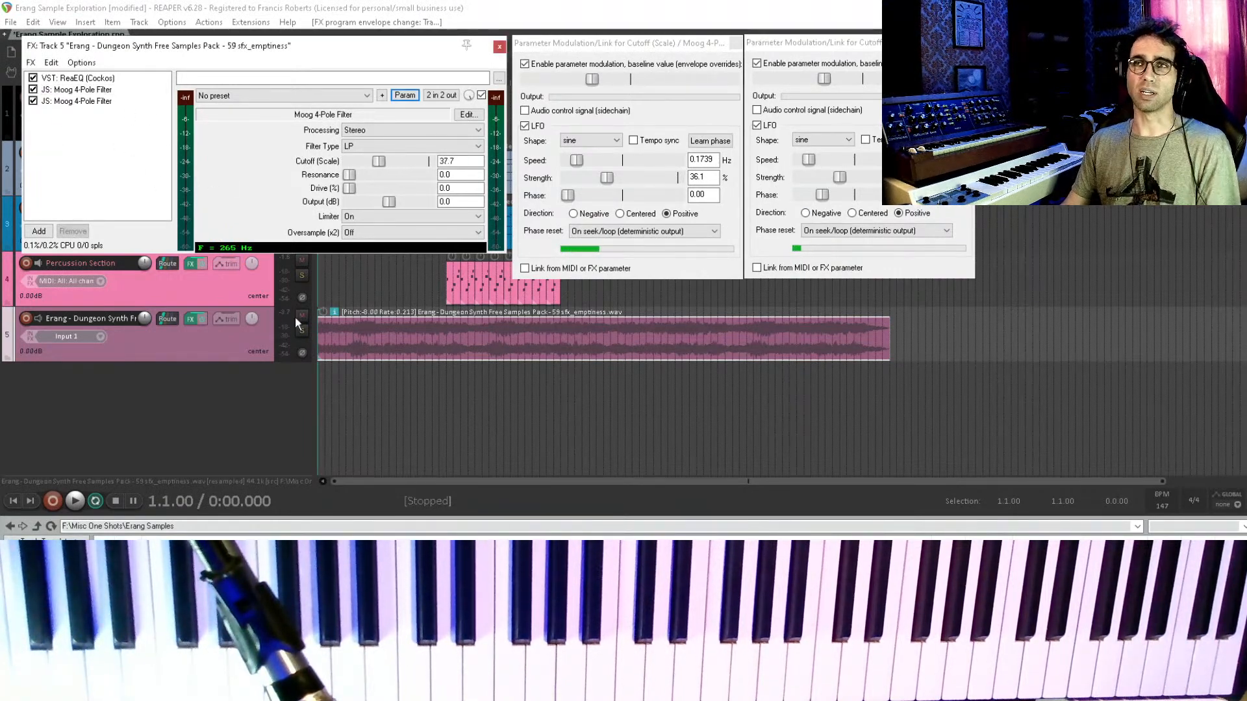
{"action": "key", "text": "space"}
{"action": "key", "text": "space"}
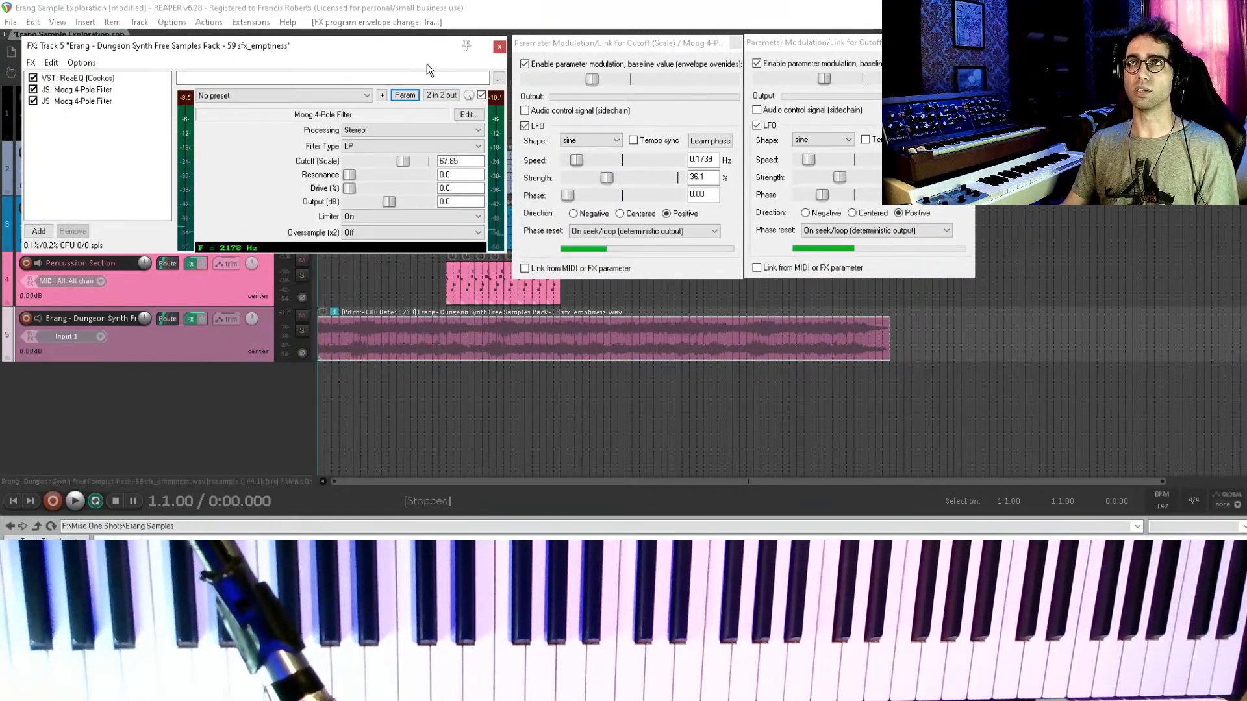
- Close both cutoff modulation windows, keeping the effects chain open
{"action": "left_click", "coordinate": [647, 48]}
{"action": "key", "text": "Escape"}
{"action": "left_click", "coordinate": [766, 46]}
{"action": "key", "text": "Escape"}
{"action": "left_click", "coordinate": [147, 139]}
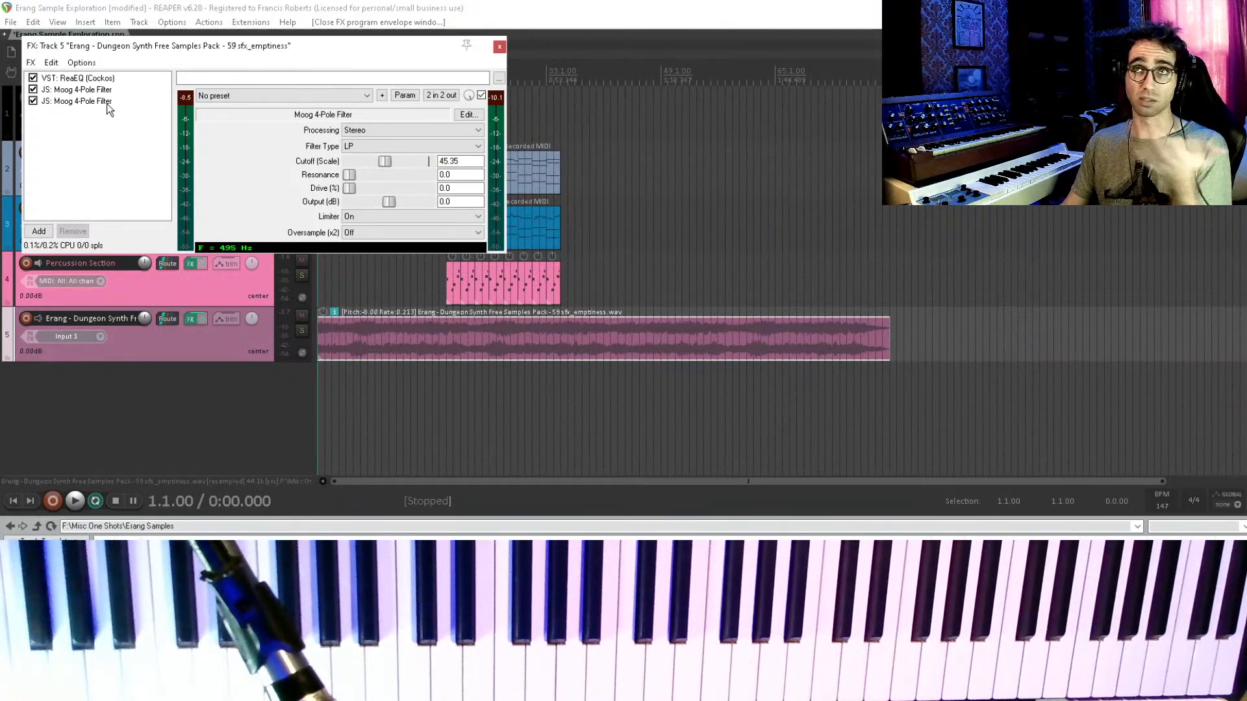
- Route the first Moog filter's inputs and outputs to channel 1 only in the plug-in pin connector
{"action": "left_click", "coordinate": [79, 90]}
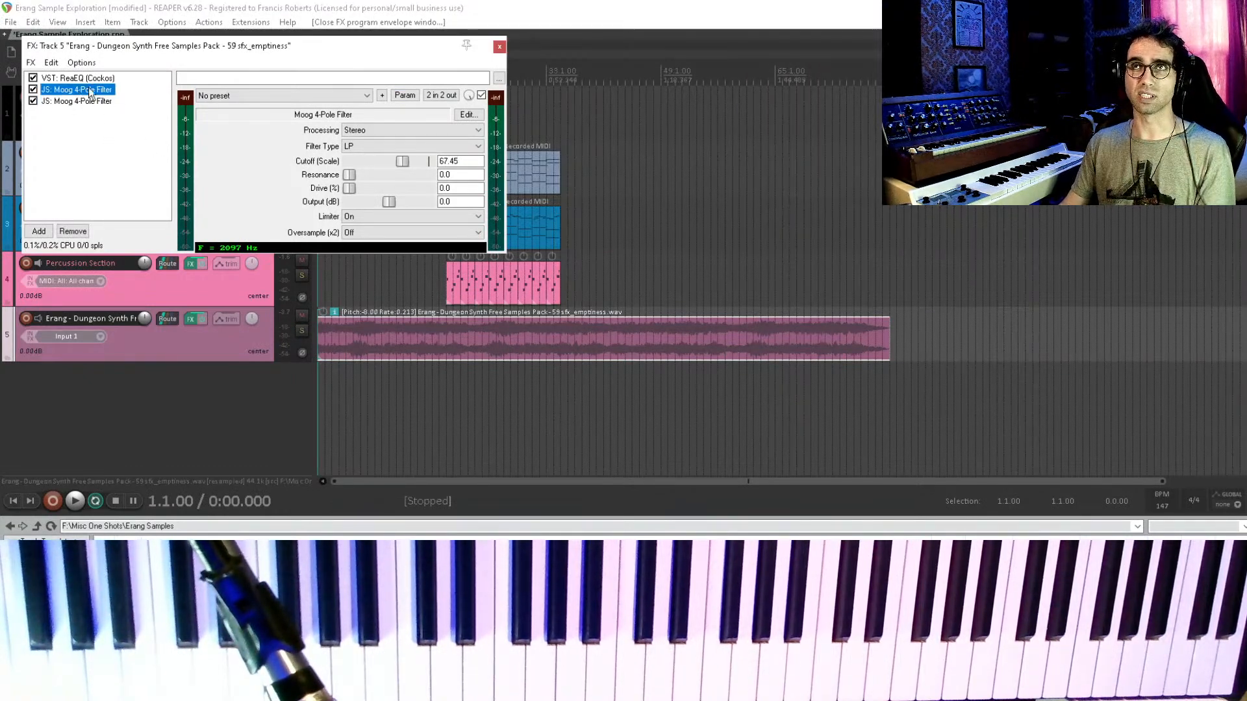
{"action": "left_click", "coordinate": [440, 95]}
{"action": "left_click", "coordinate": [499, 186]}
{"action": "left_click", "coordinate": [497, 177]}
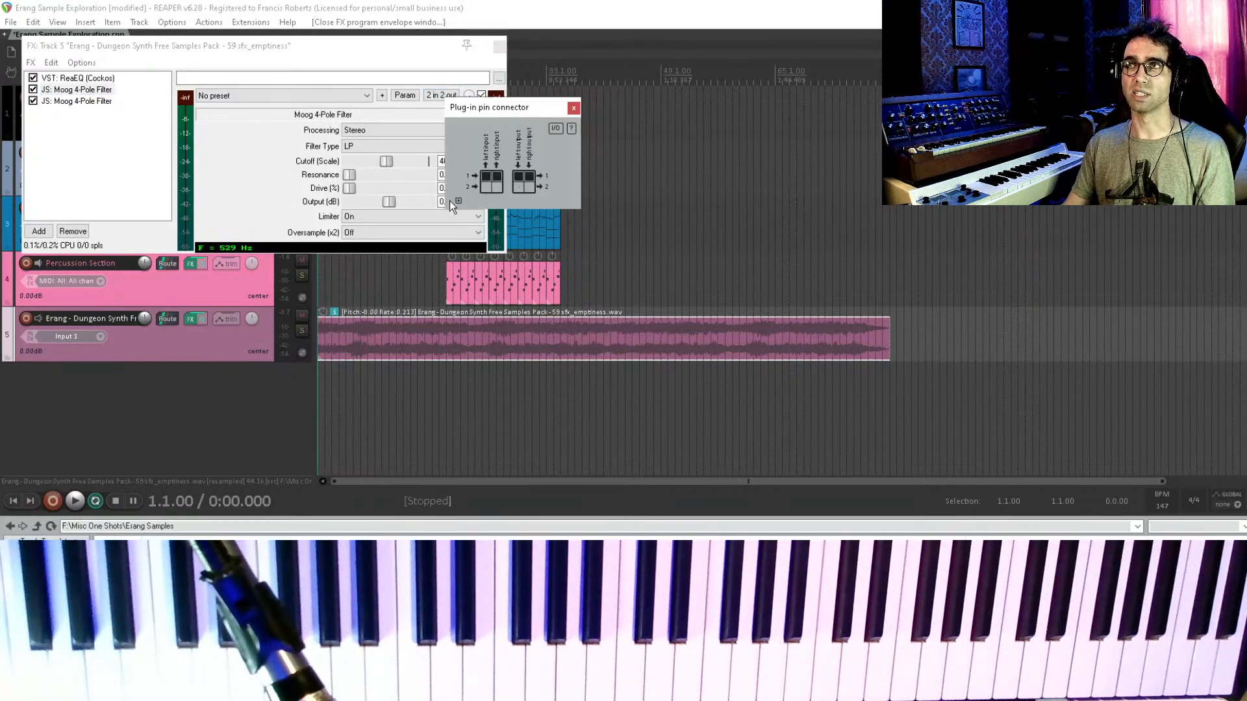
{"action": "left_click", "coordinate": [129, 163]}
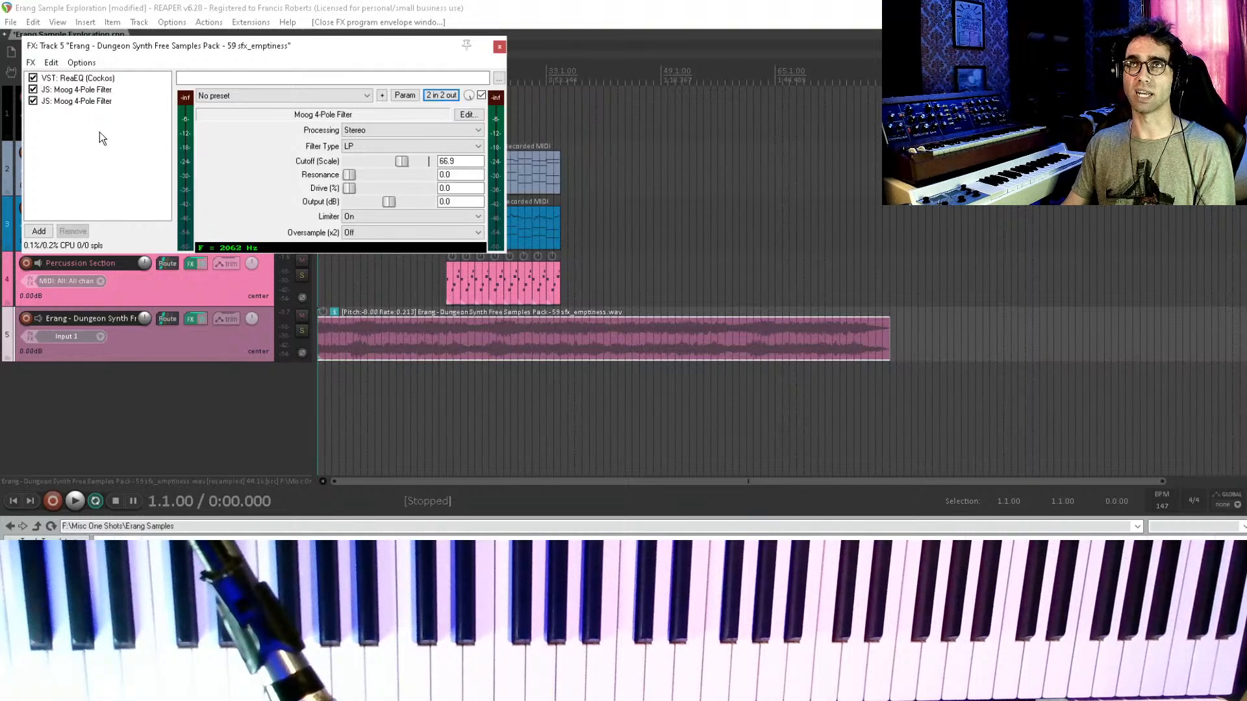
- Route the second Moog filter's inputs and outputs to channel 2 only, play the track, and close the effects chain
{"action": "left_click", "coordinate": [76, 101]}
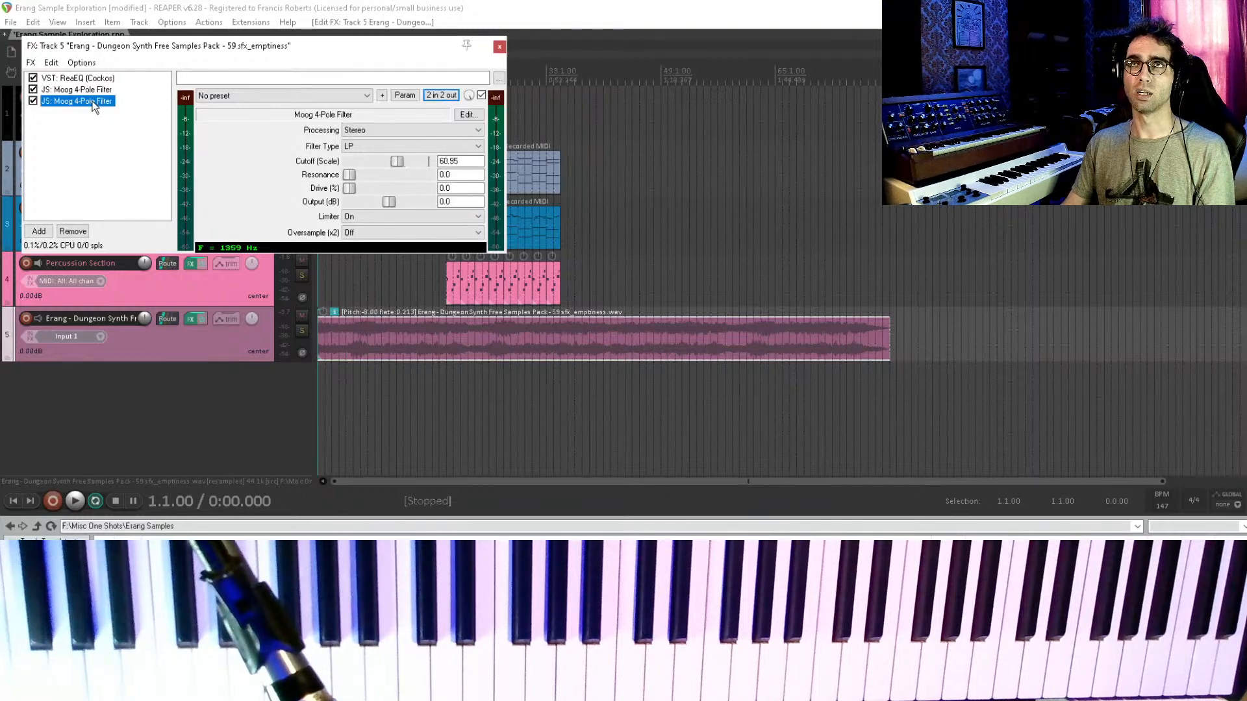
{"action": "left_click", "coordinate": [440, 96]}
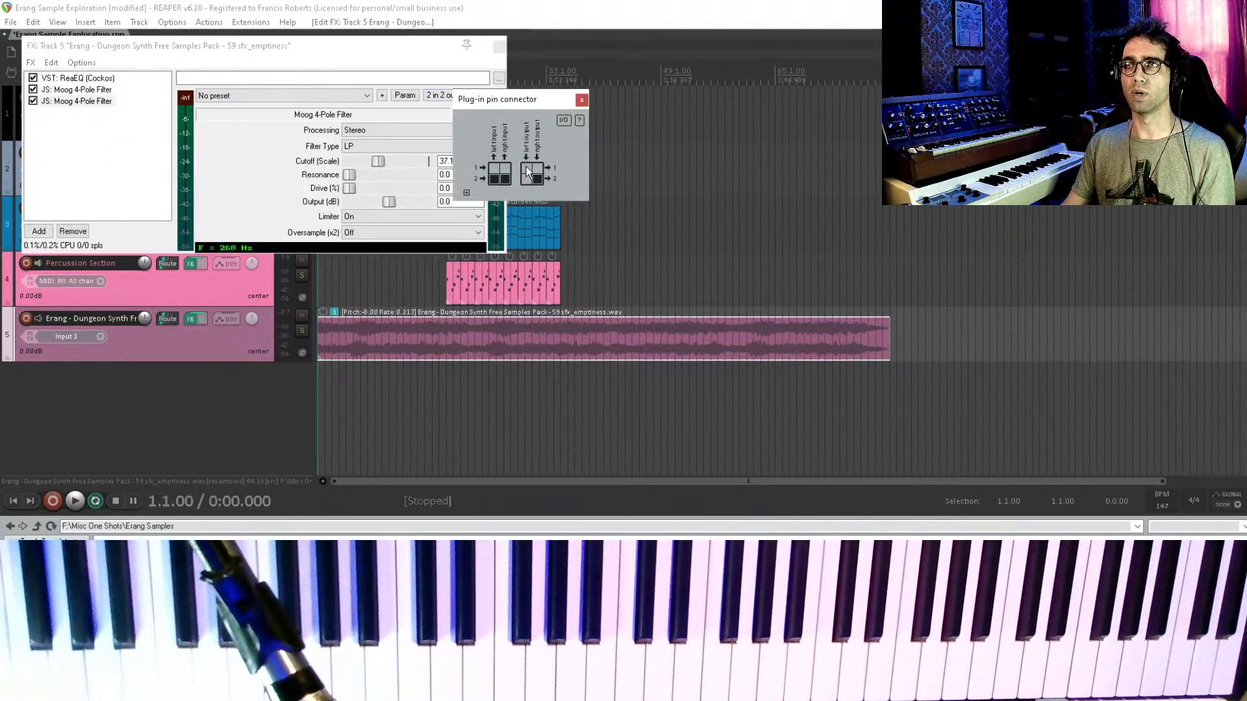
{"action": "left_click", "coordinate": [165, 162]}
{"action": "key", "text": "space"}
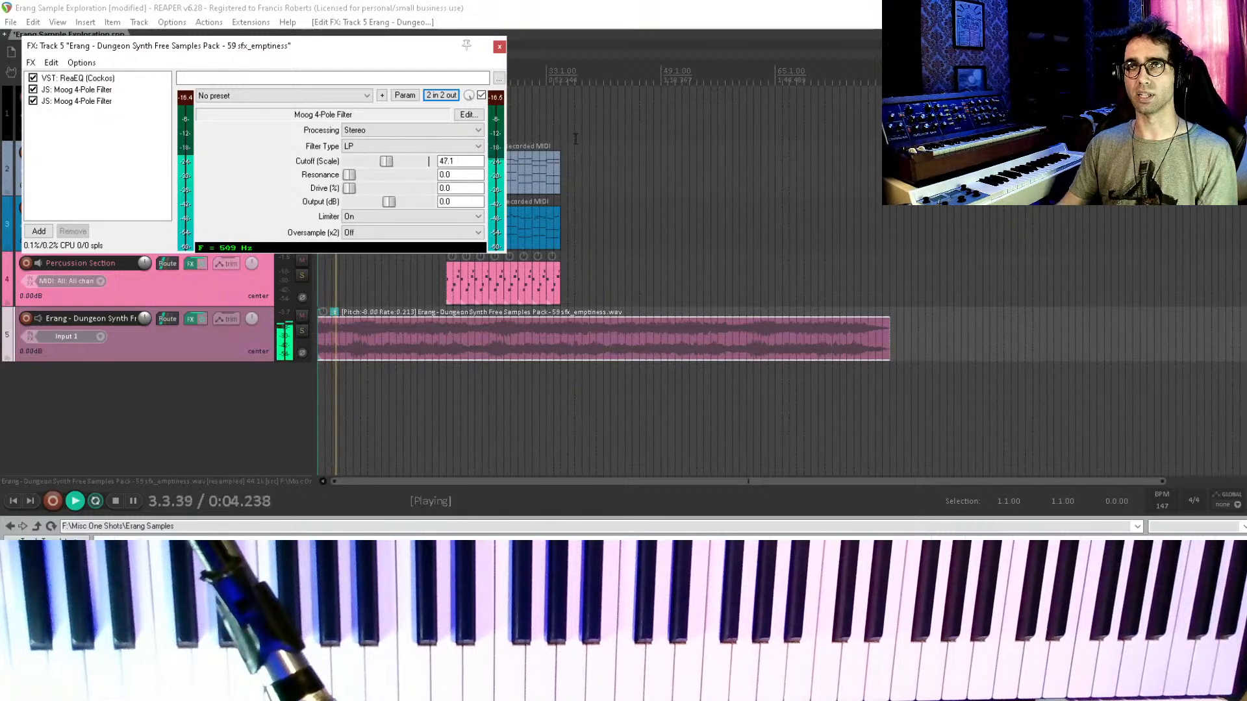
{"action": "key", "text": "Escape"}
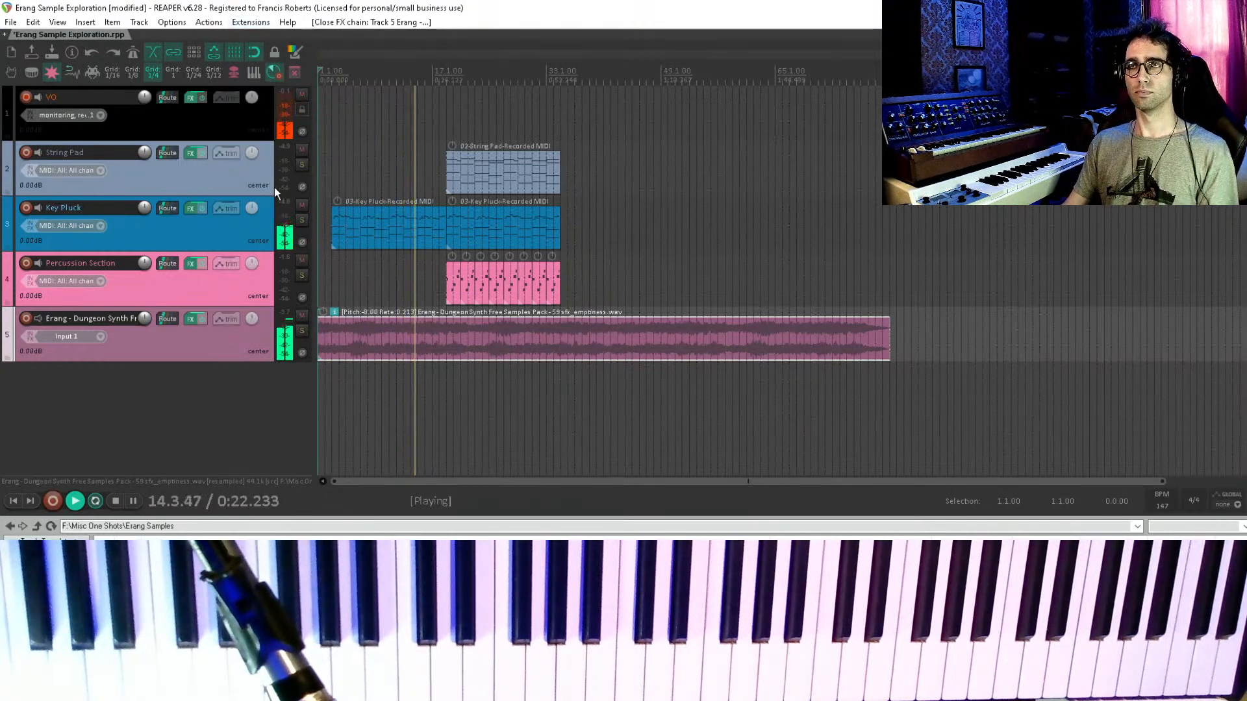
- Reshape the sfx_emptiness ReaEQ with a 5.2 dB low shelf at 222.1 Hz, a lowered band 3, and a 2.8 dB band at 2031.4 Hz
{"action": "left_click", "coordinate": [190, 319]}
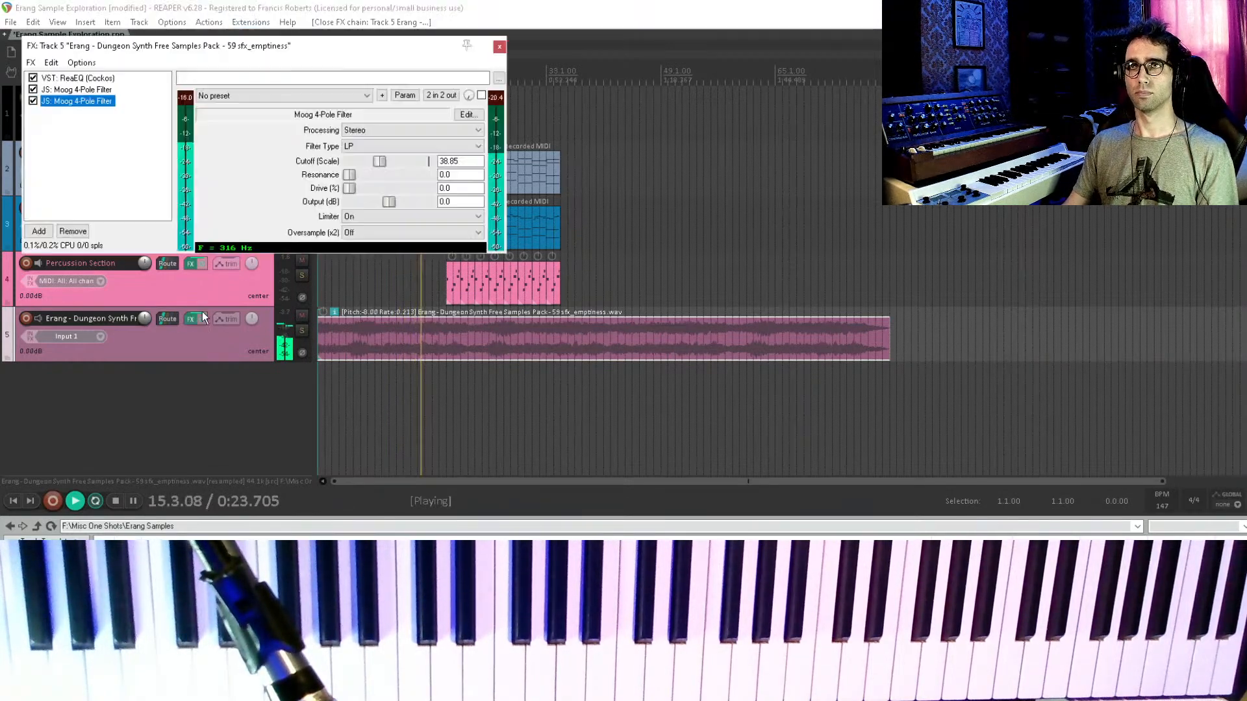
{"action": "left_click", "coordinate": [70, 150]}
{"action": "left_click", "coordinate": [87, 81]}
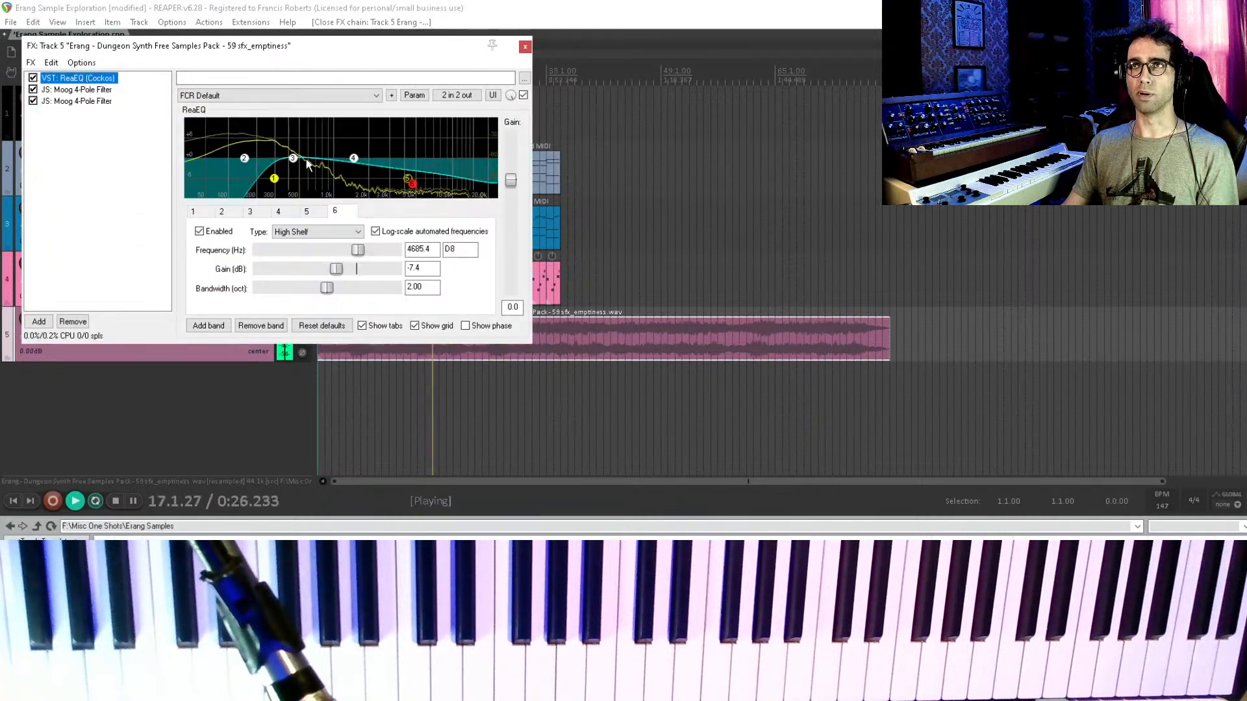
{"action": "left_click_drag", "start_coordinate": [293, 162], "coordinate": [262, 147]}
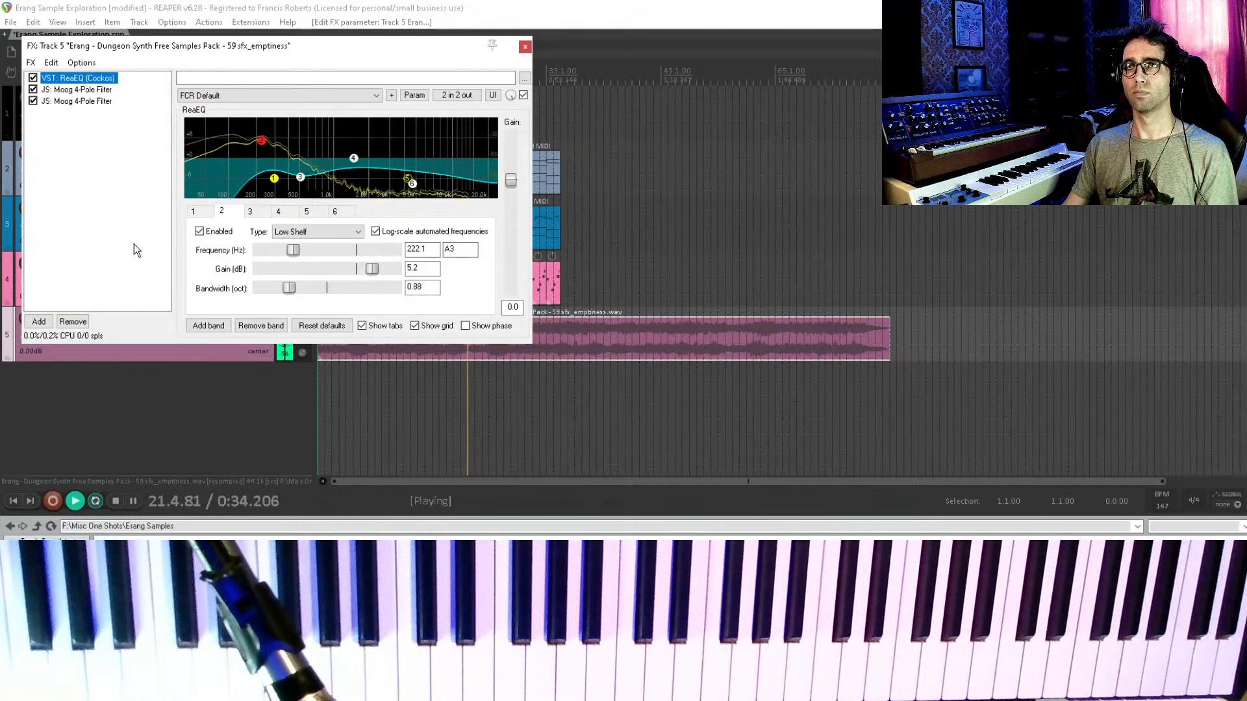
{"action": "left_click_drag", "start_coordinate": [353, 158], "coordinate": [402, 159]}
{"action": "key", "text": "Escape"}
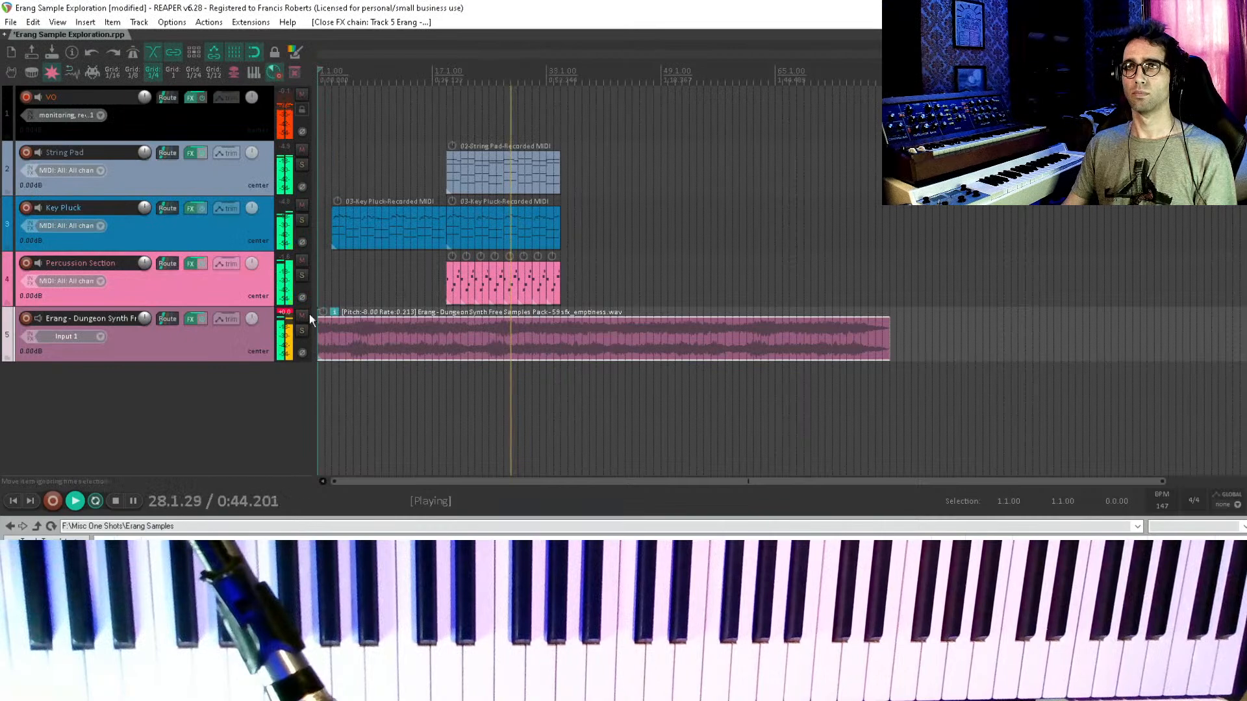
- Add ReaVerb with the sweetverbo fcr preset at the end of the sfx_emptiness chain, stop playback, and save the project
{"action": "left_click", "coordinate": [189, 319]}
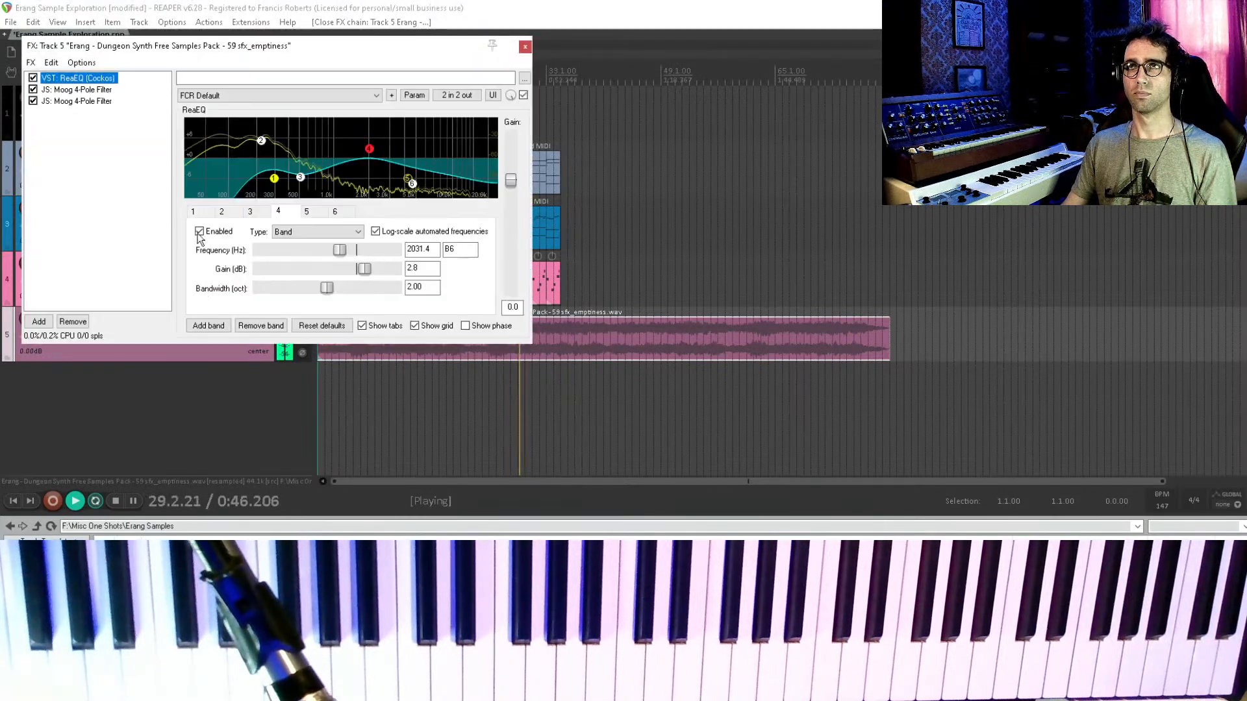
{"action": "double_click", "coordinate": [108, 223]}
{"action": "type", "text": "reav"}
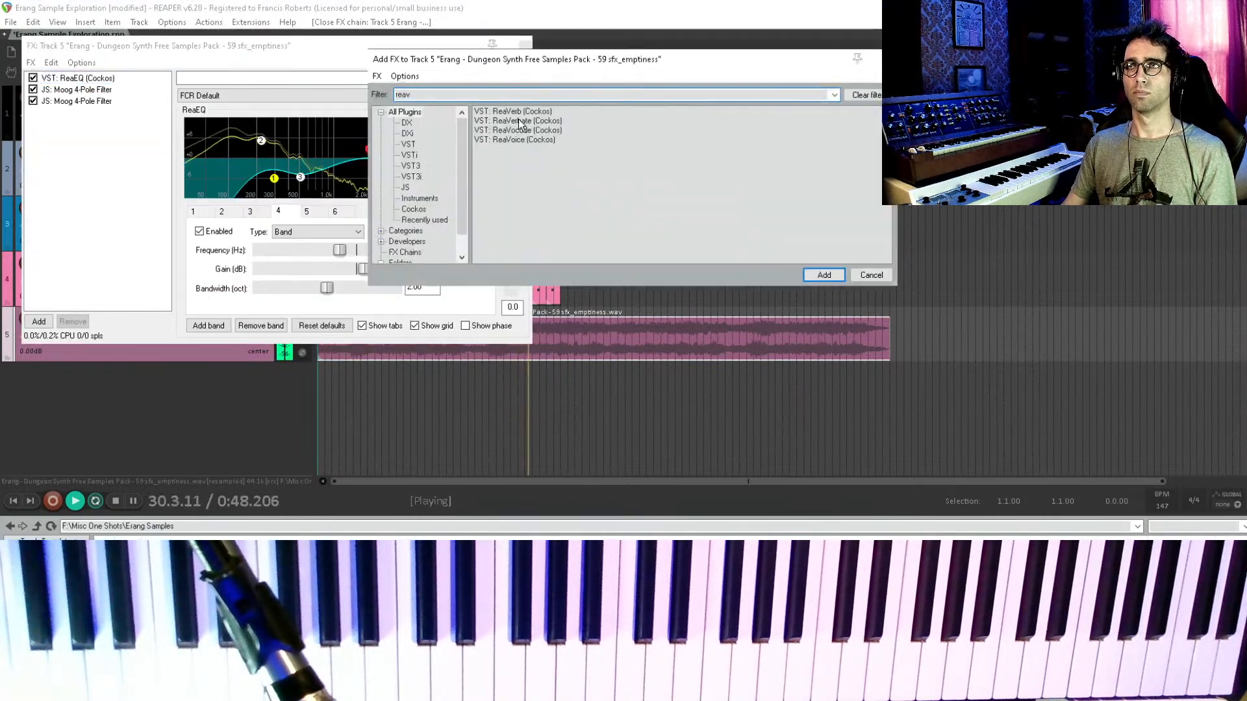
{"action": "double_click", "coordinate": [520, 112]}
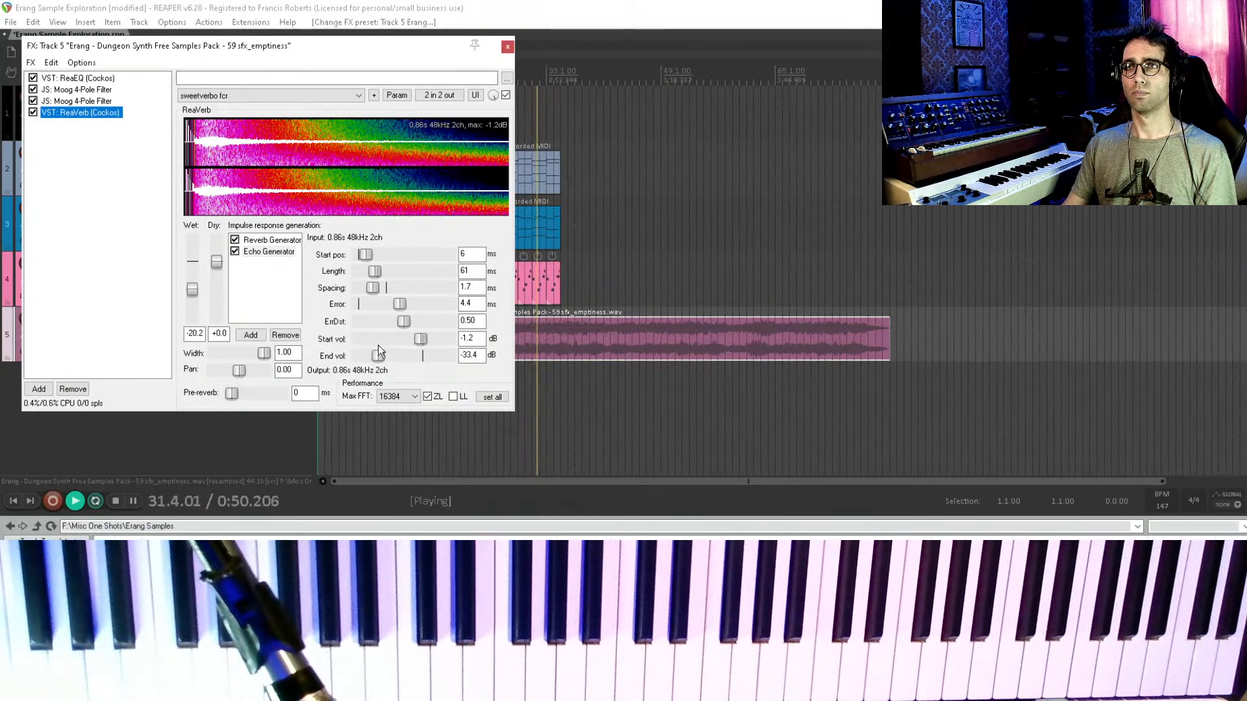
{"action": "left_click", "coordinate": [265, 300]}
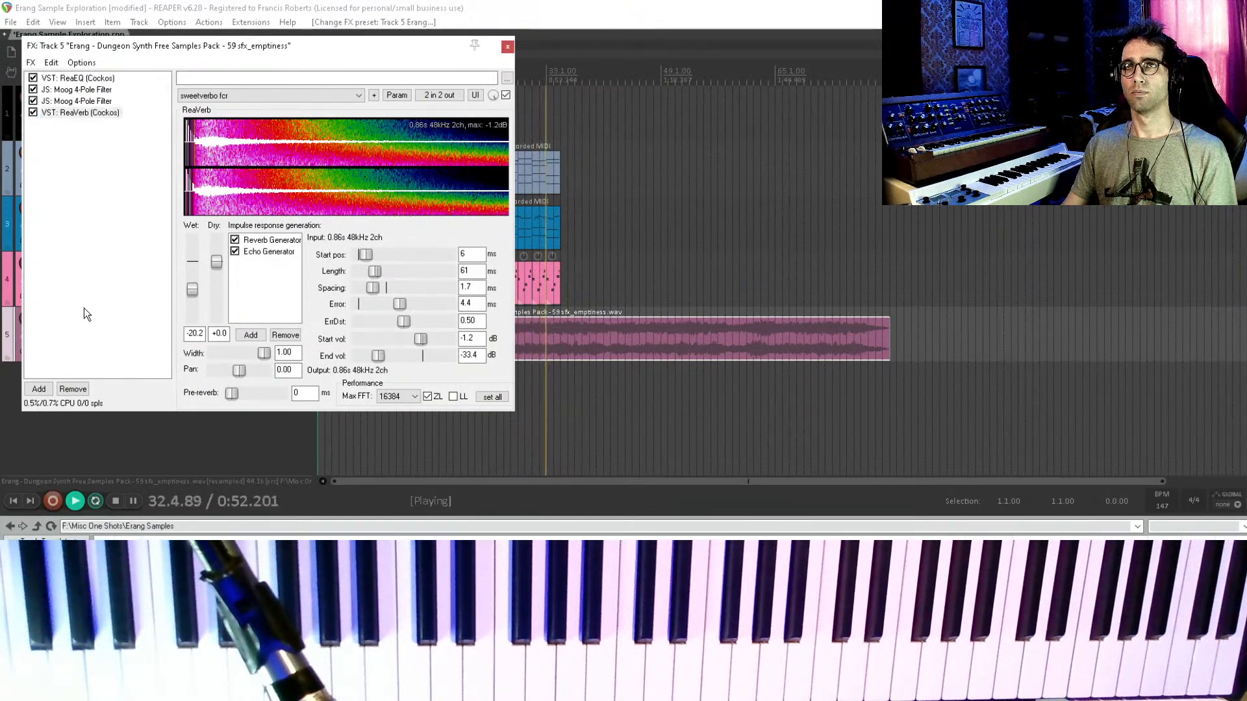
{"action": "key", "text": "Escape"}
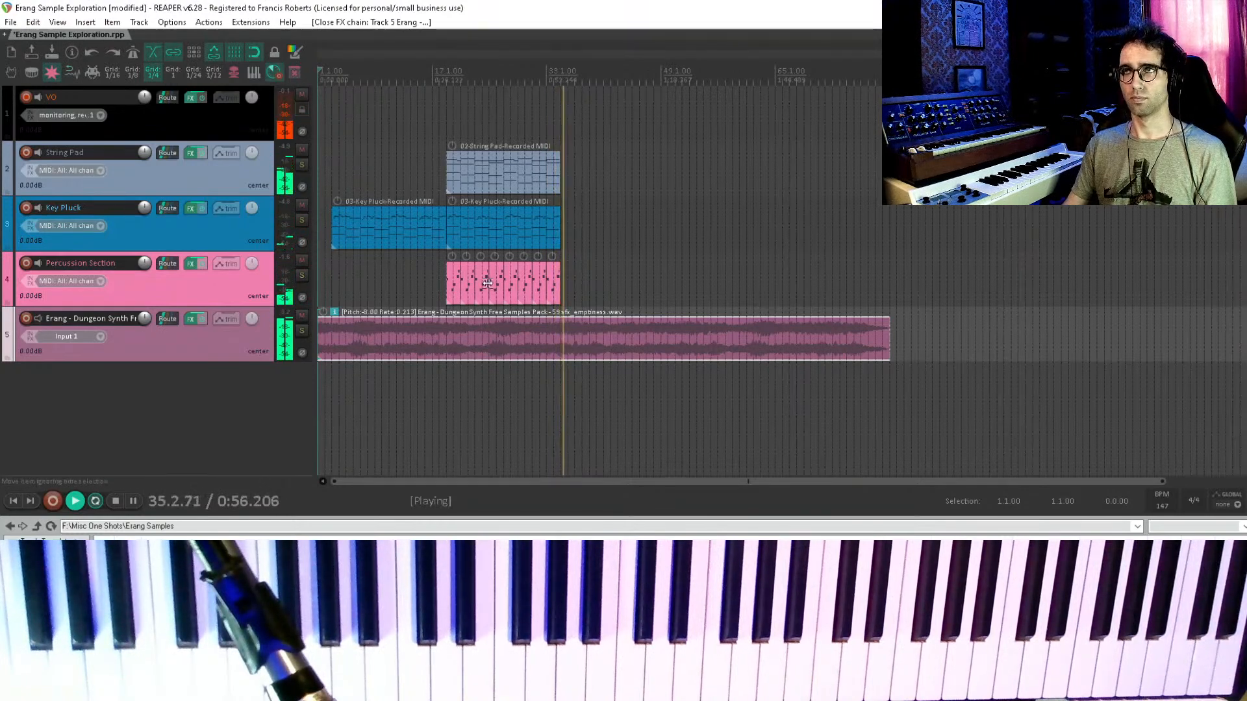
{"action": "key", "text": "space"}
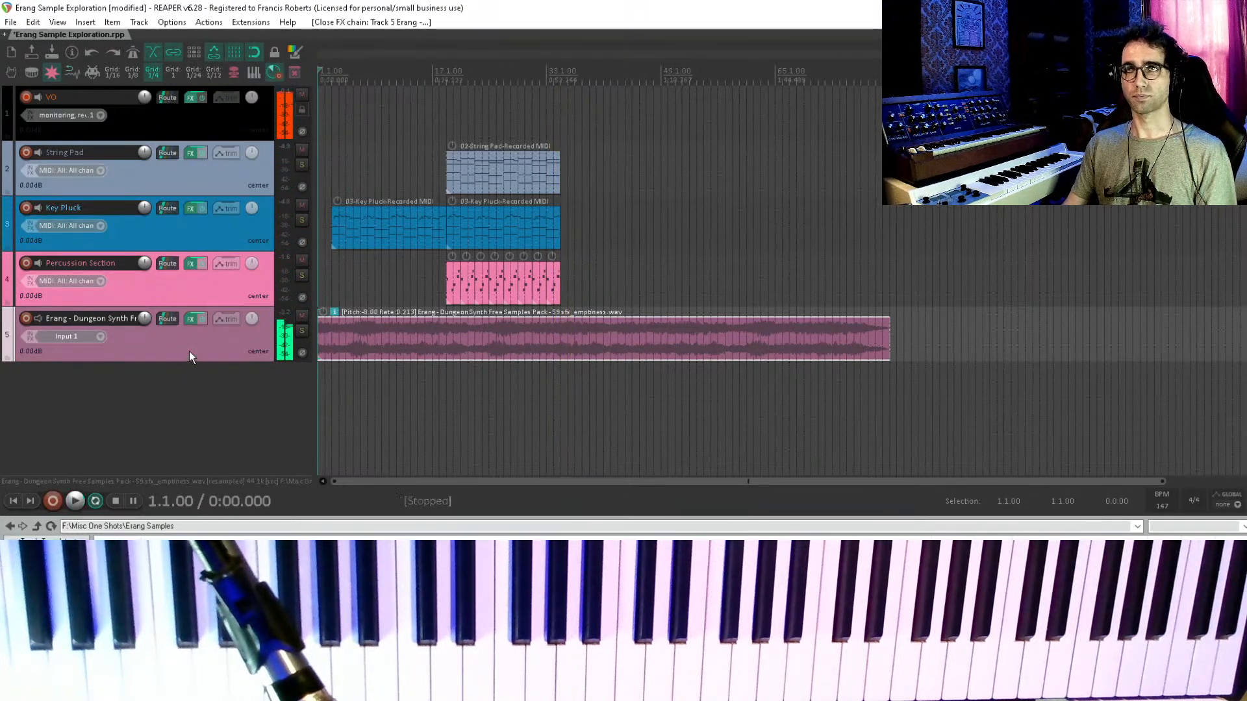
{"action": "key", "text": "ctrl+s"}
- Raise the resonance to 0.443 on the second Moog filter and 0.425 on the first, and audition the result
{"action": "left_click", "coordinate": [191, 323]}
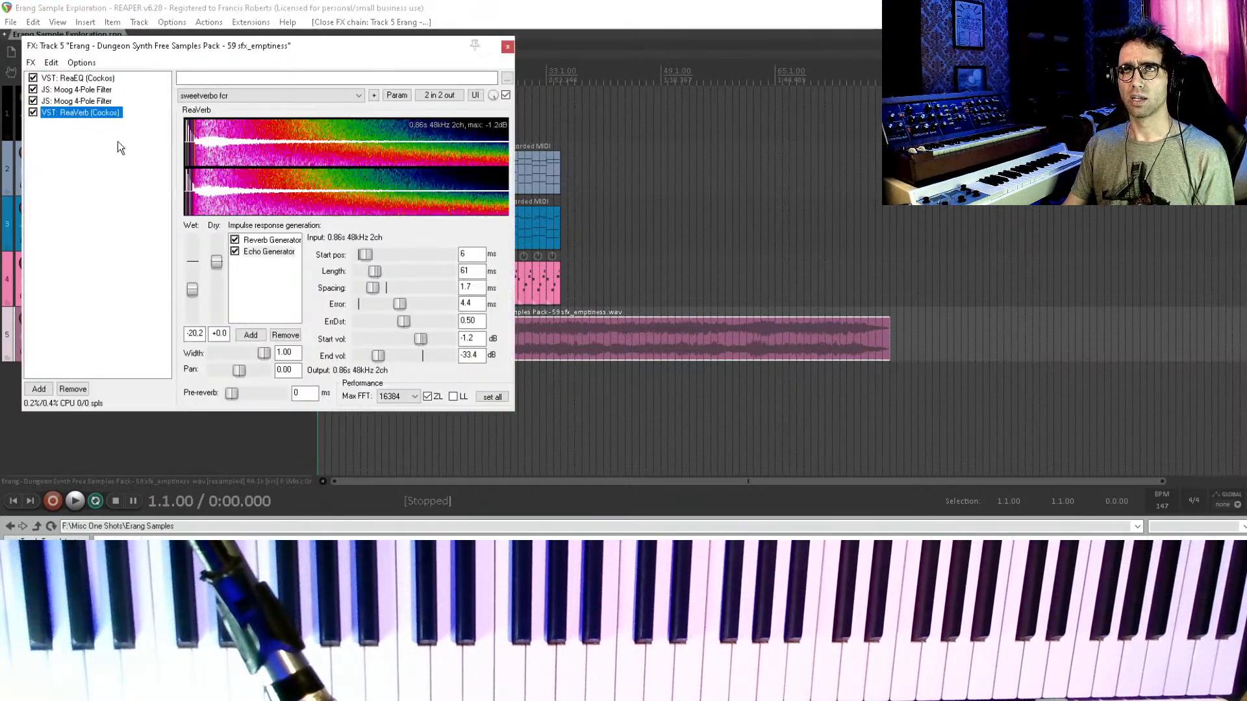
{"action": "left_click", "coordinate": [388, 175]}
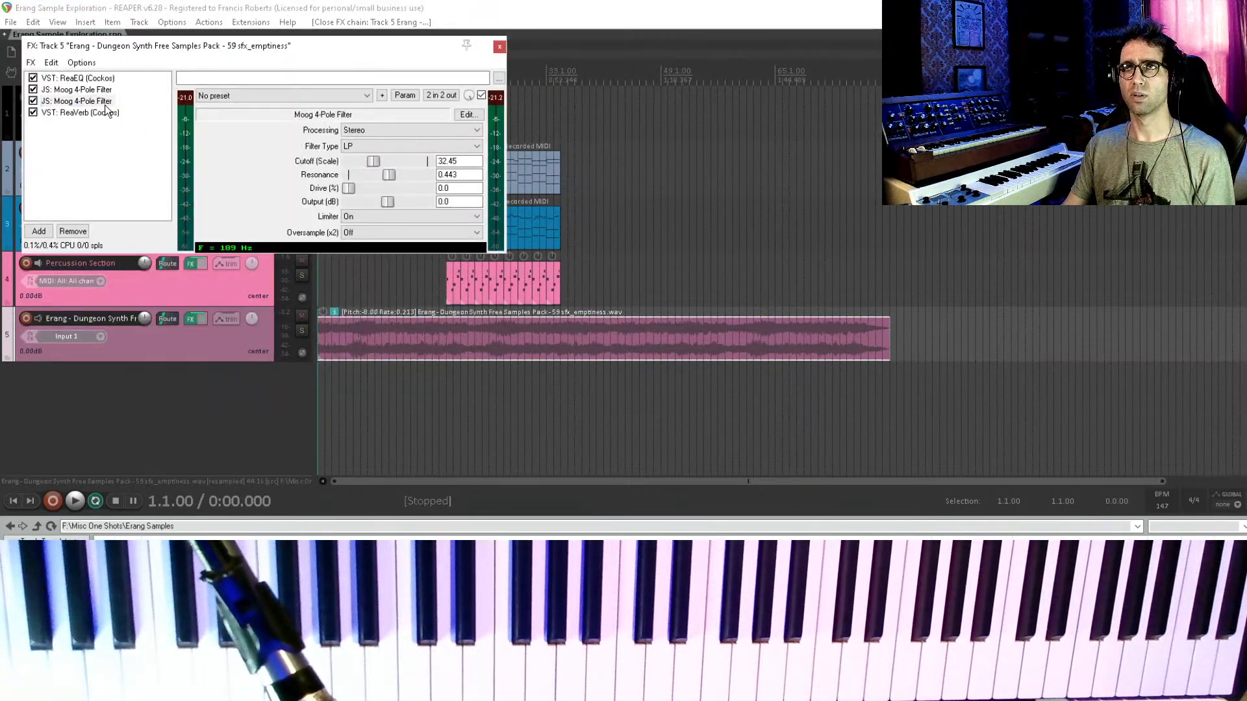
{"action": "left_click", "coordinate": [104, 91]}
{"action": "left_click", "coordinate": [389, 174]}
{"action": "key", "text": "space"}
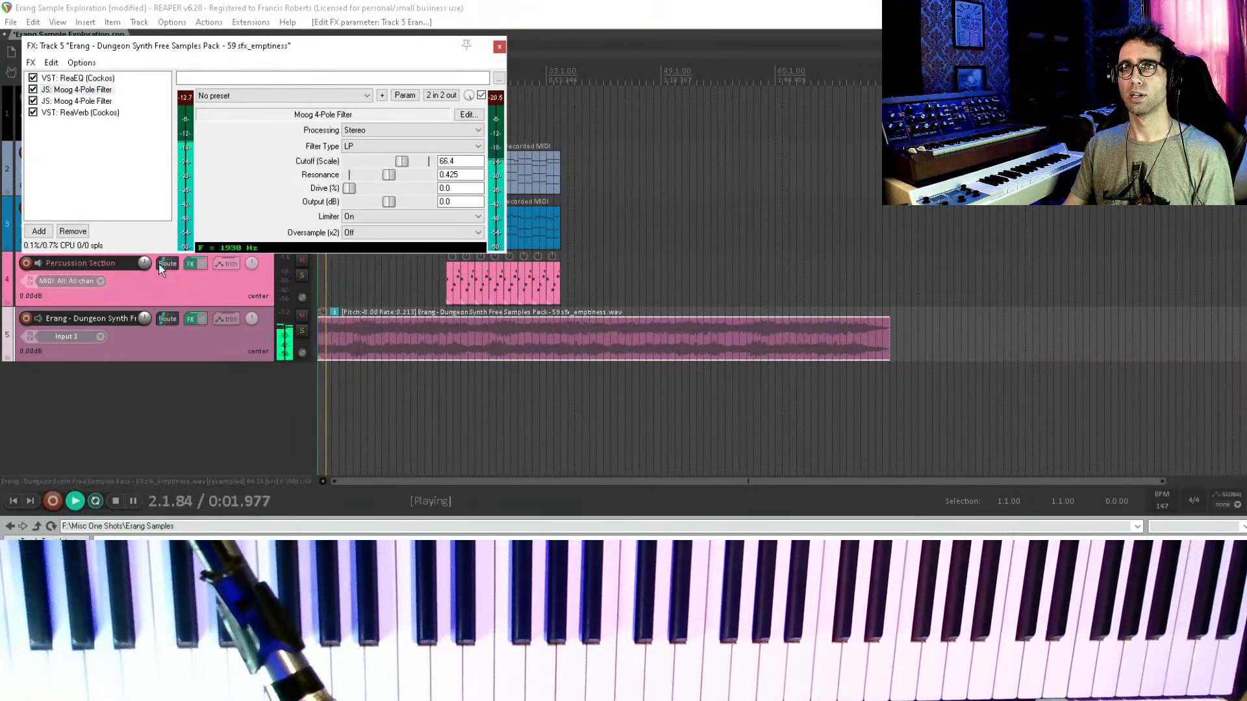
{"action": "key", "text": "space"}
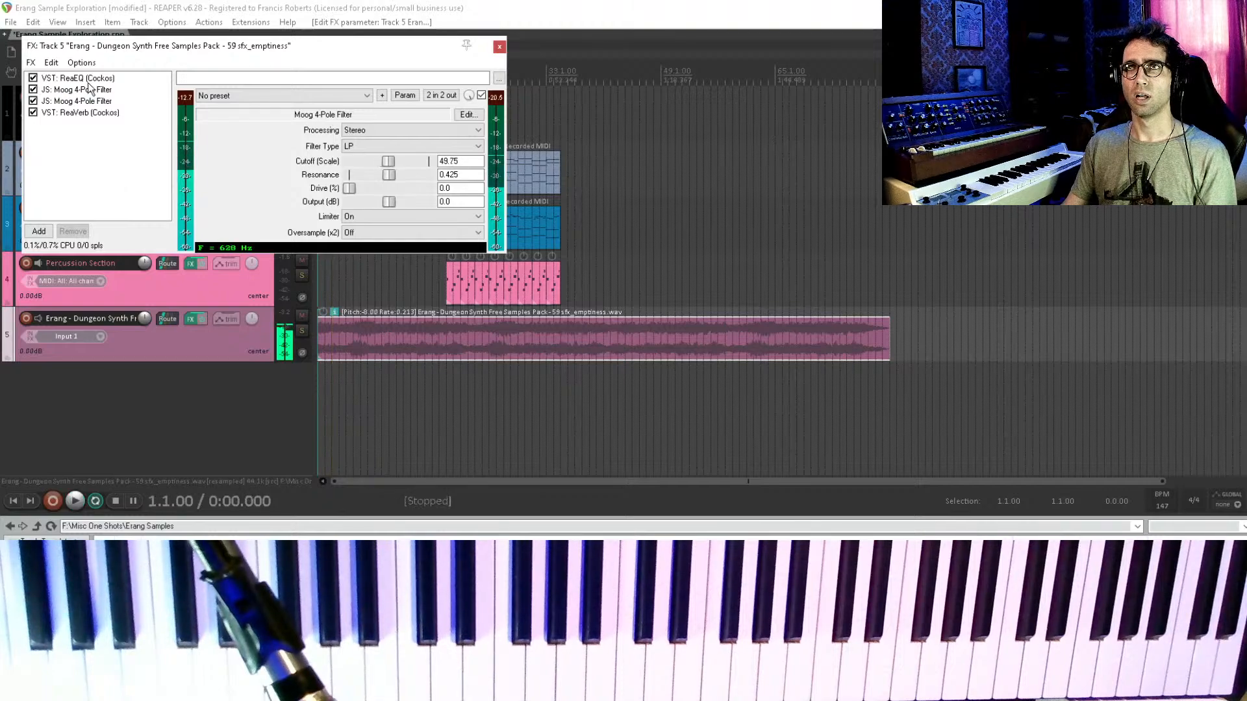
- Close the effects chain, lower the sfx_emptiness track's volume to -5.94 dB, and save the project
{"action": "left_click", "coordinate": [88, 80]}
{"action": "key", "text": "Escape"}
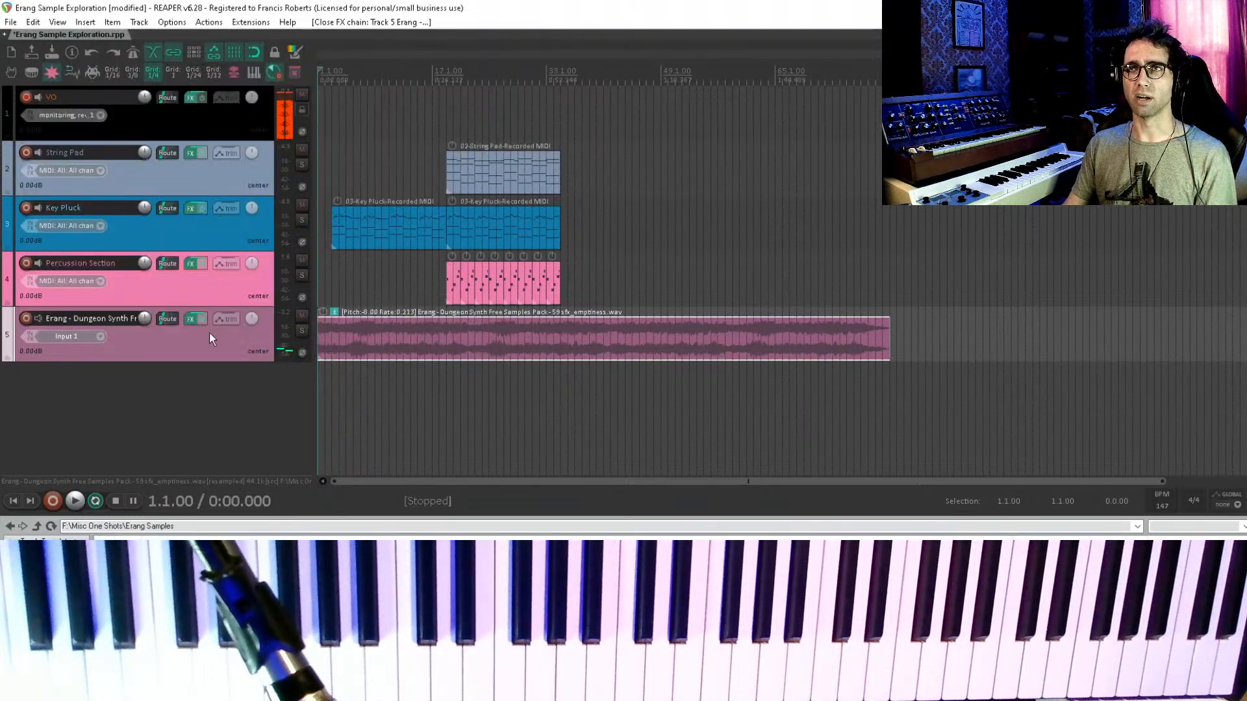
{"action": "mouse_move", "coordinate": [142, 320]}
{"action": "left_mouse_down"}
{"action": "mouse_move", "coordinate": [141, 338]}
{"action": "mouse_move", "coordinate": [154, 332]}
{"action": "left_mouse_up"}
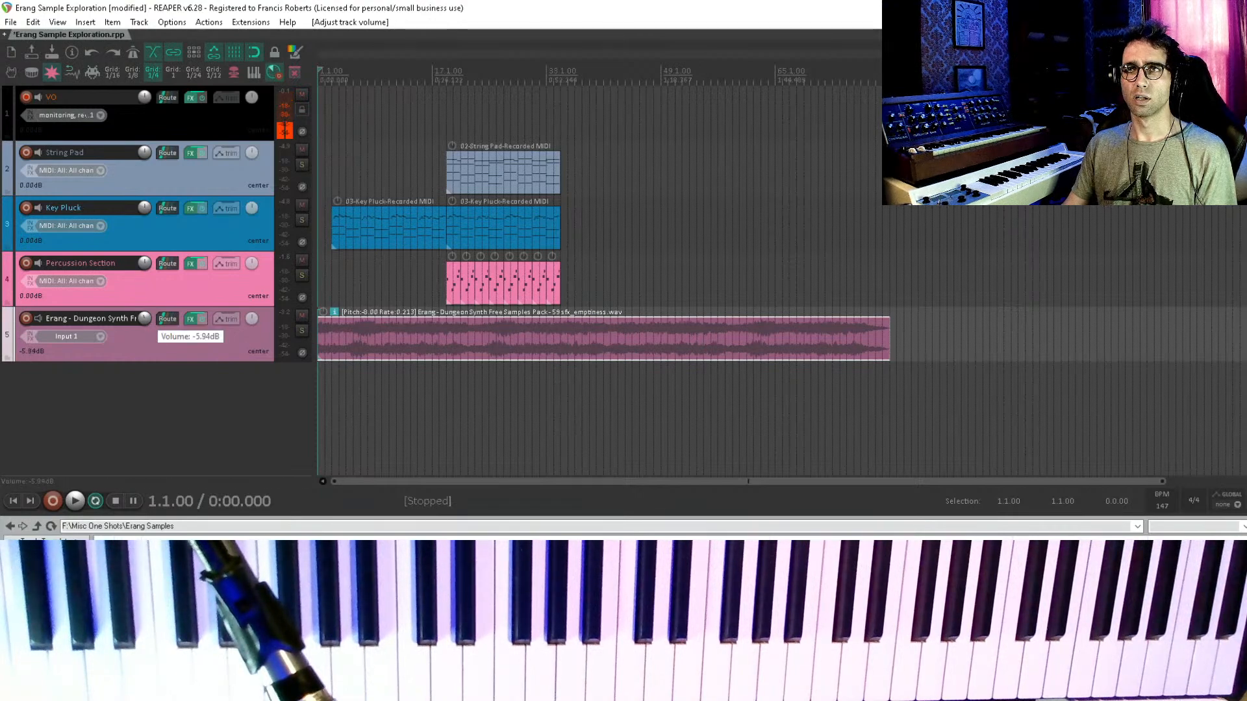
{"action": "key", "text": "ctrl+s"}
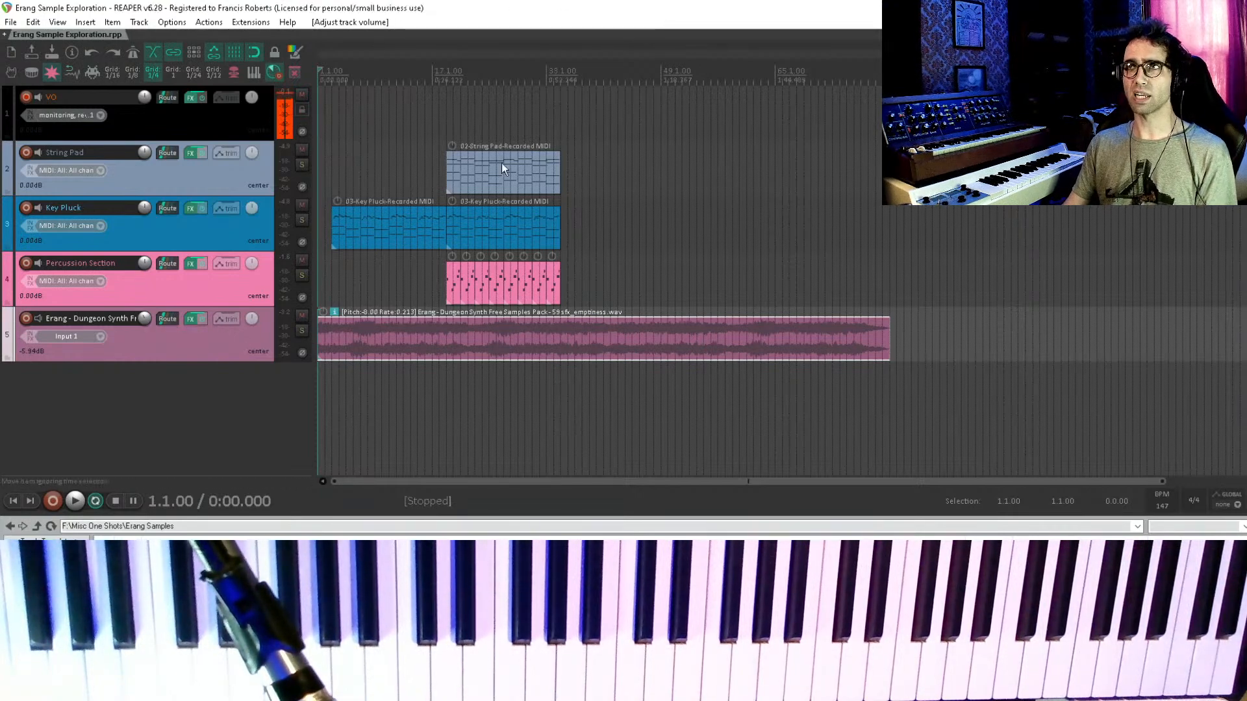
- Examine the Percussion Section track's effects chain and its first sampler's settings, close the chain, and save the project
{"action": "left_click", "coordinate": [568, 132]}
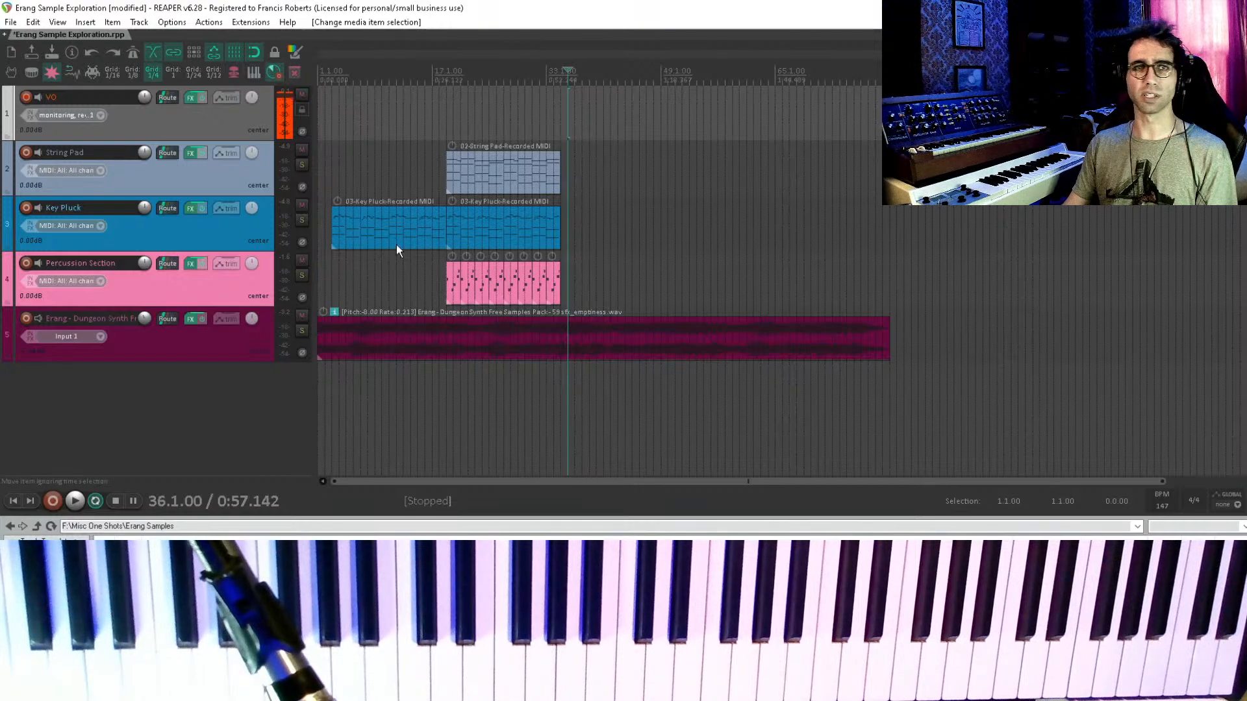
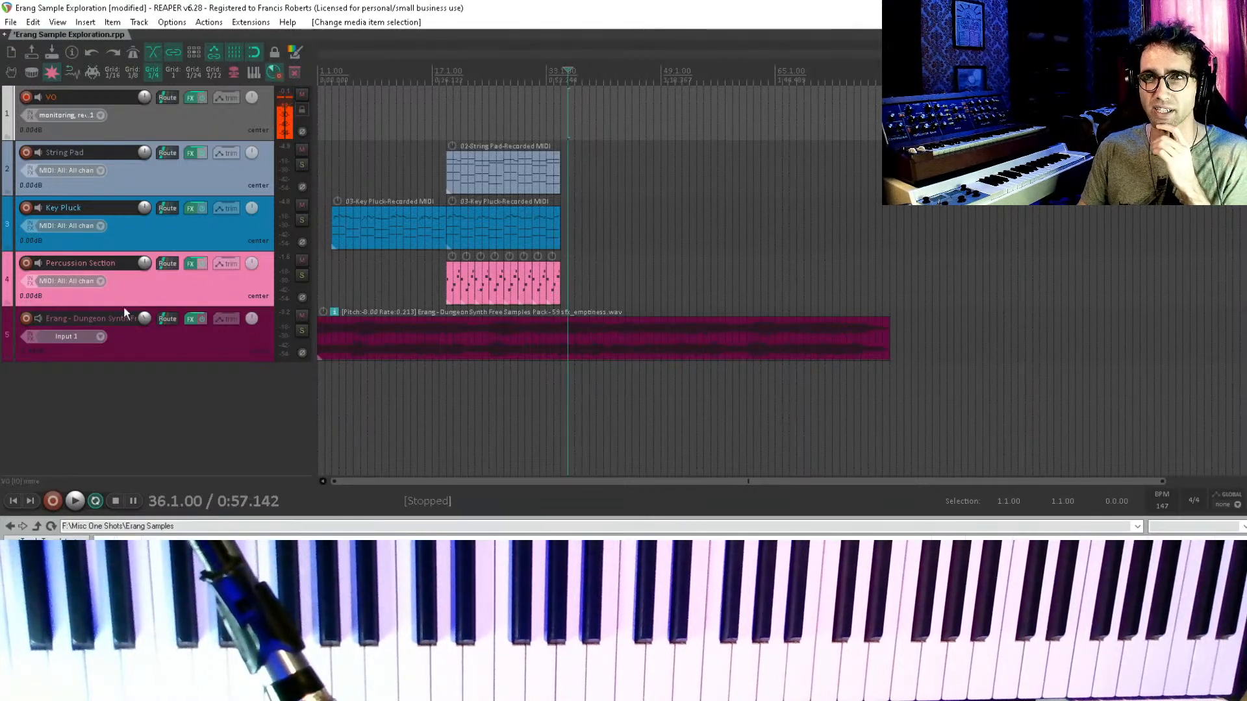
{"action": "left_click", "coordinate": [126, 283]}
{"action": "left_click", "coordinate": [190, 263]}
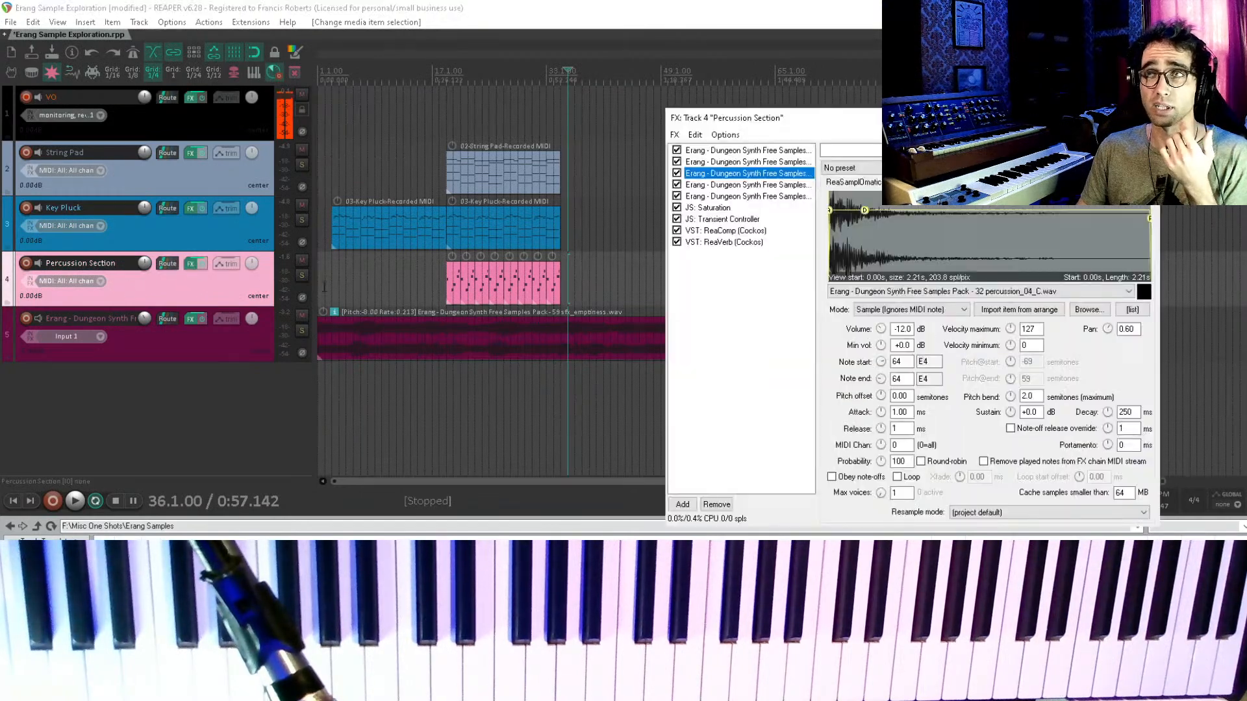
{"action": "left_click", "coordinate": [721, 150]}
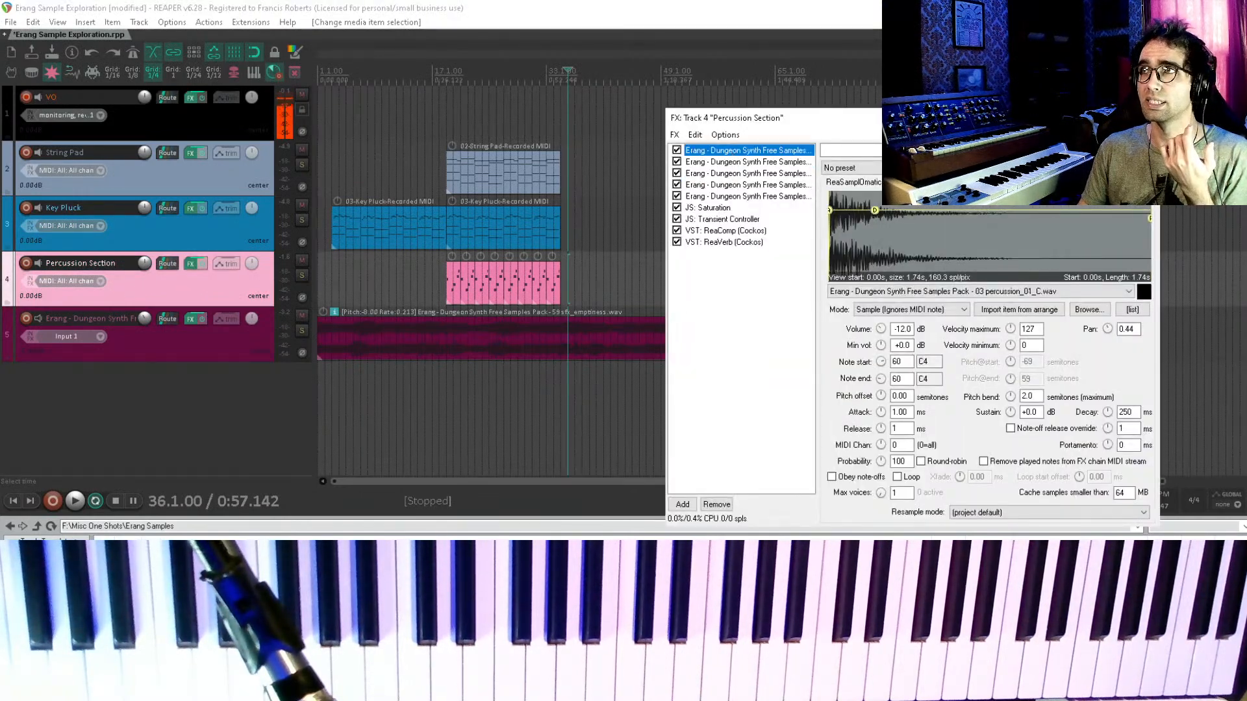
{"action": "mouse_move", "coordinate": [1126, 225]}
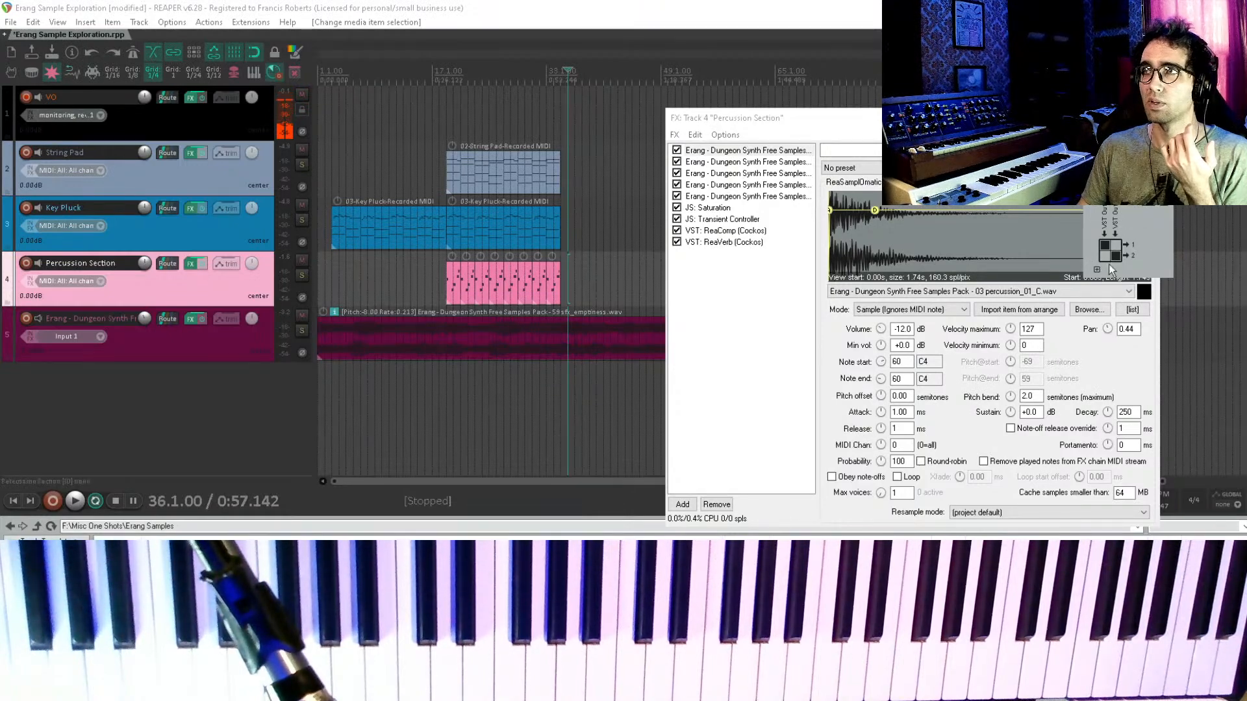
{"action": "left_click", "coordinate": [747, 362]}
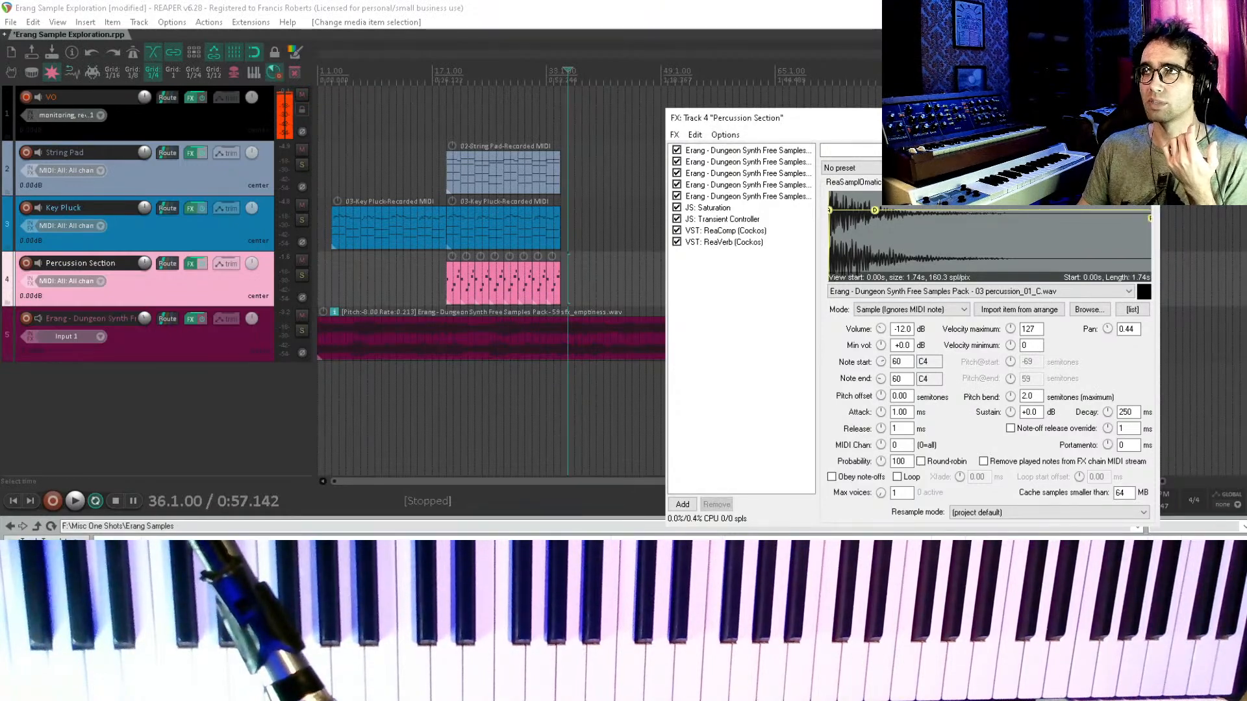
{"action": "left_click", "coordinate": [1144, 117]}
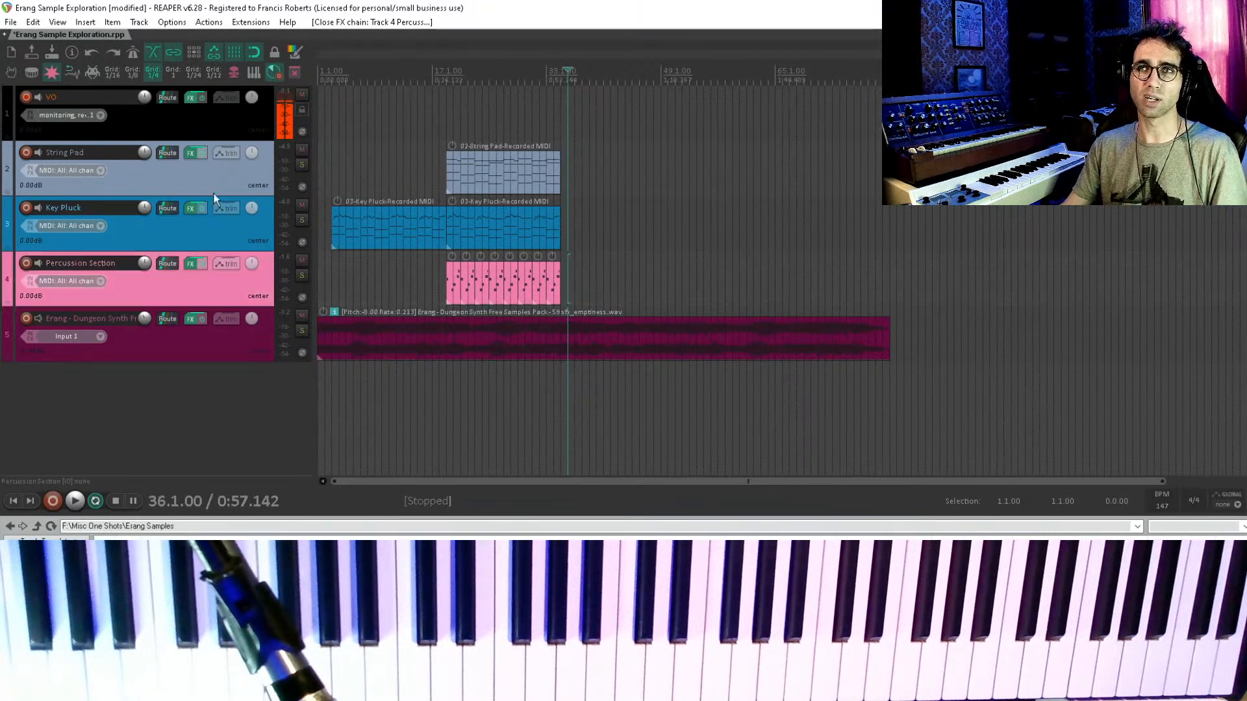
{"action": "key", "text": "ctrl+s"}
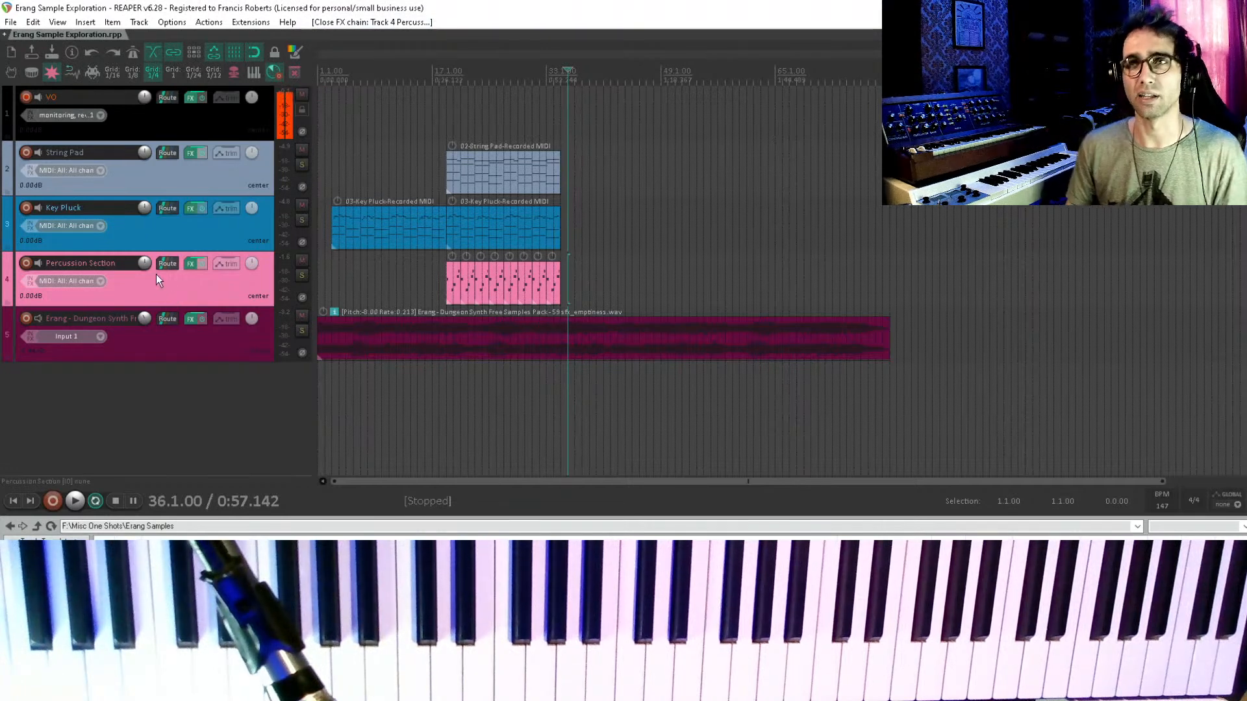
- Audition the arrangement's full section from its start at bar 19 and near its end from bar 32
{"action": "left_click", "coordinate": [178, 287]}
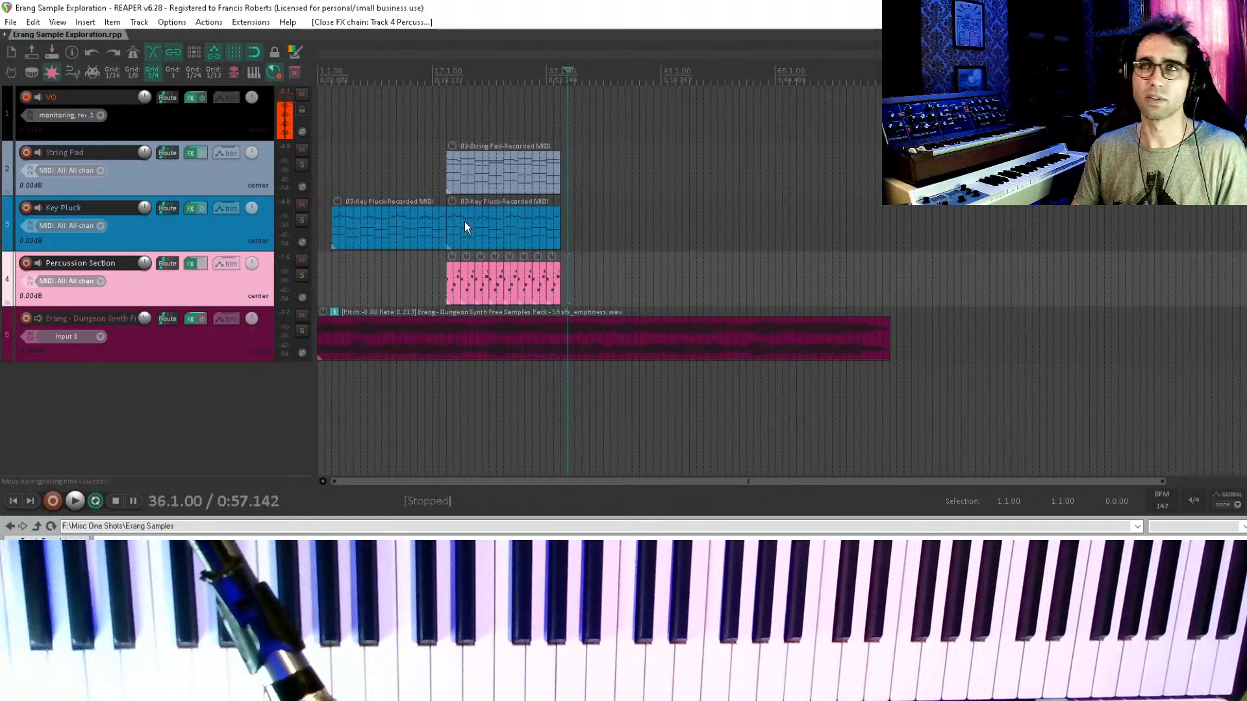
{"action": "left_click", "coordinate": [463, 103]}
{"action": "key", "text": "space"}
{"action": "key", "text": "space"}
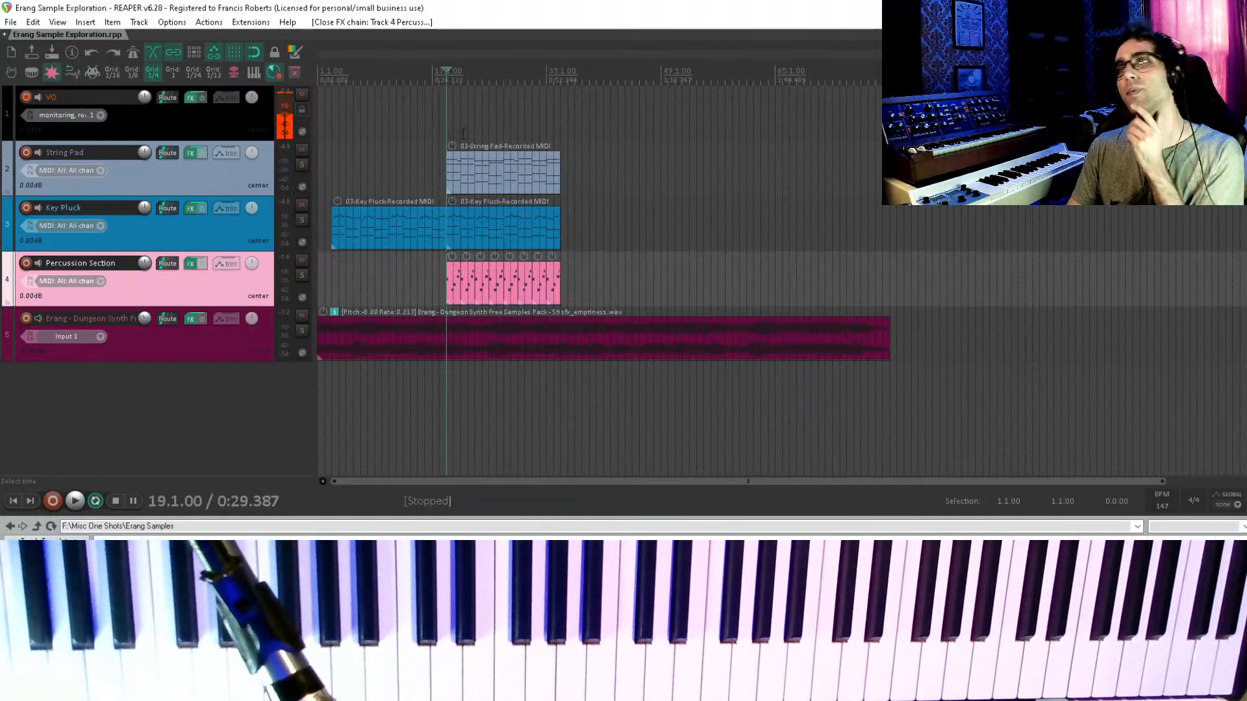
{"action": "left_click", "coordinate": [559, 99]}
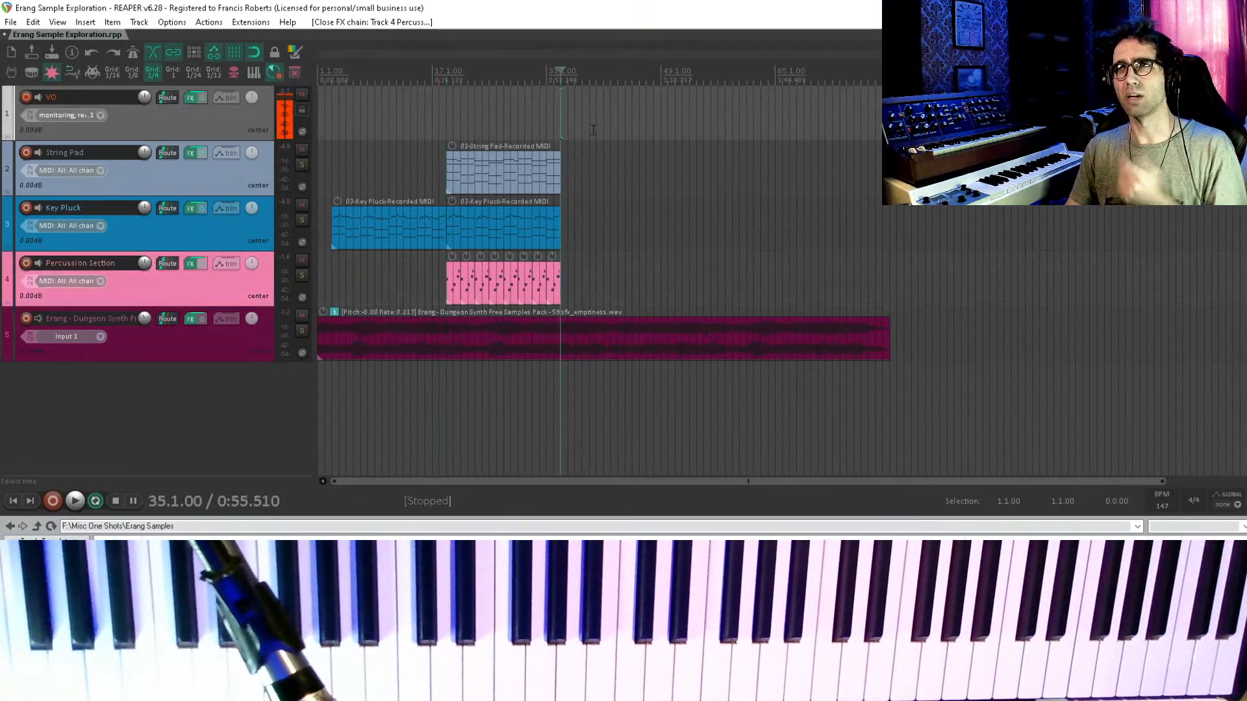
{"action": "left_click", "coordinate": [540, 106]}
{"action": "key", "text": "space"}
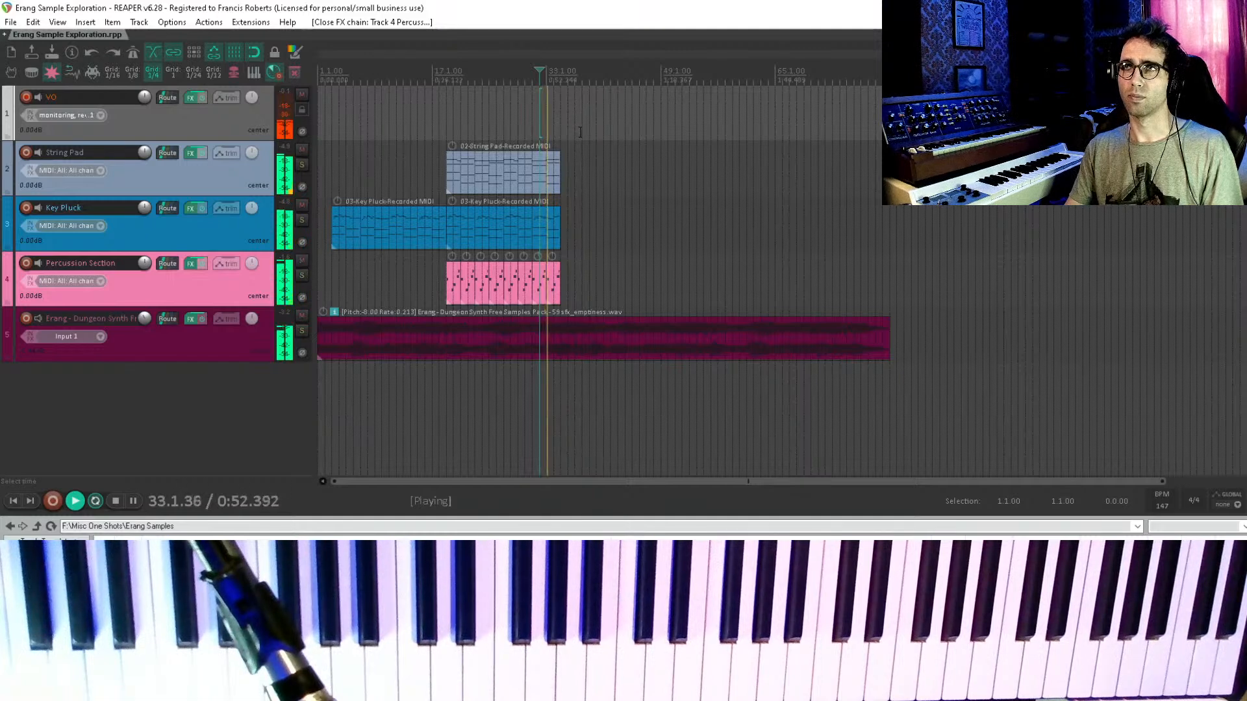
{"action": "key", "text": "space"}
- Arm the String Pad track for recording, save the project, and place the edit cursor at bar 35
{"action": "left_click", "coordinate": [187, 178]}
{"action": "left_click", "coordinate": [26, 152]}
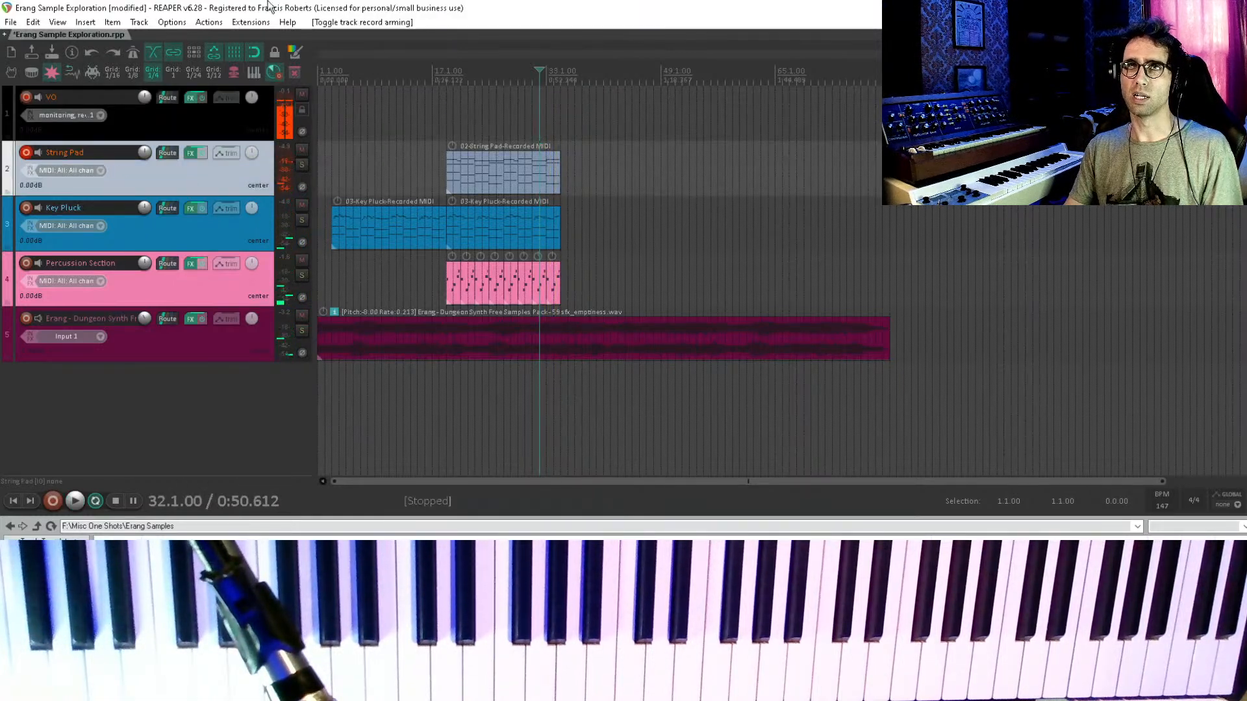
{"action": "key", "text": "ctrl+s"}
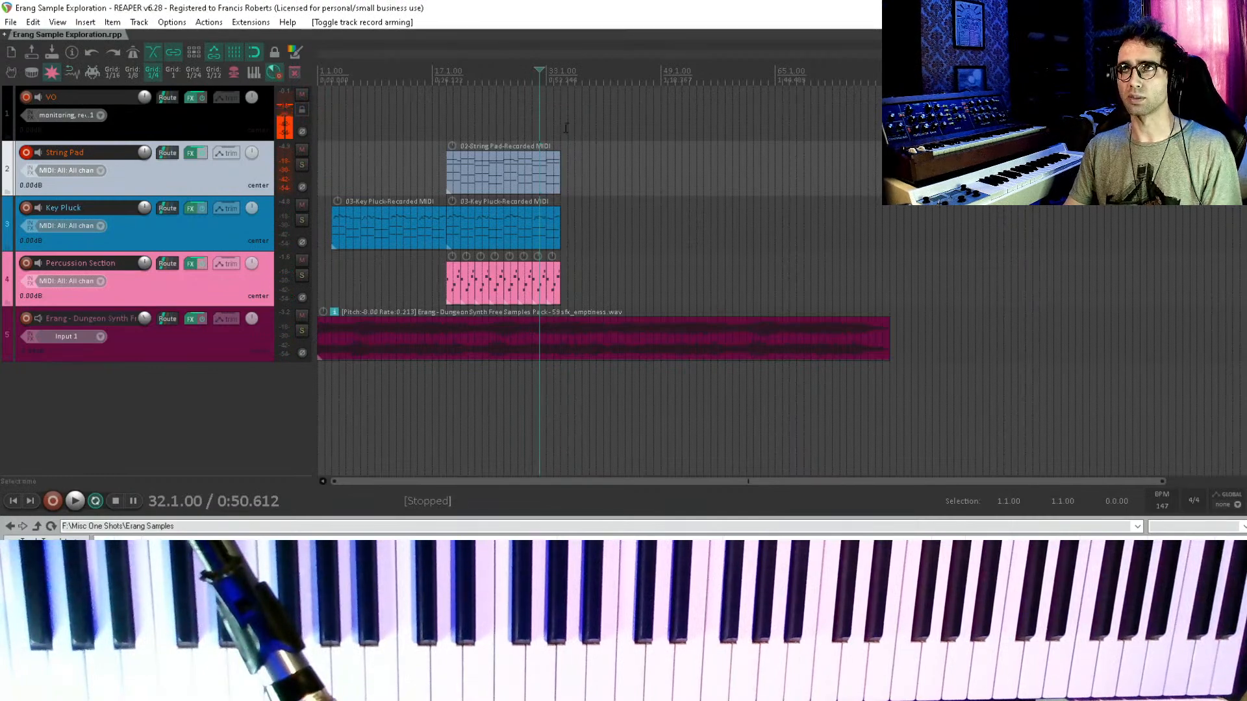
{"action": "left_click", "coordinate": [565, 133]}
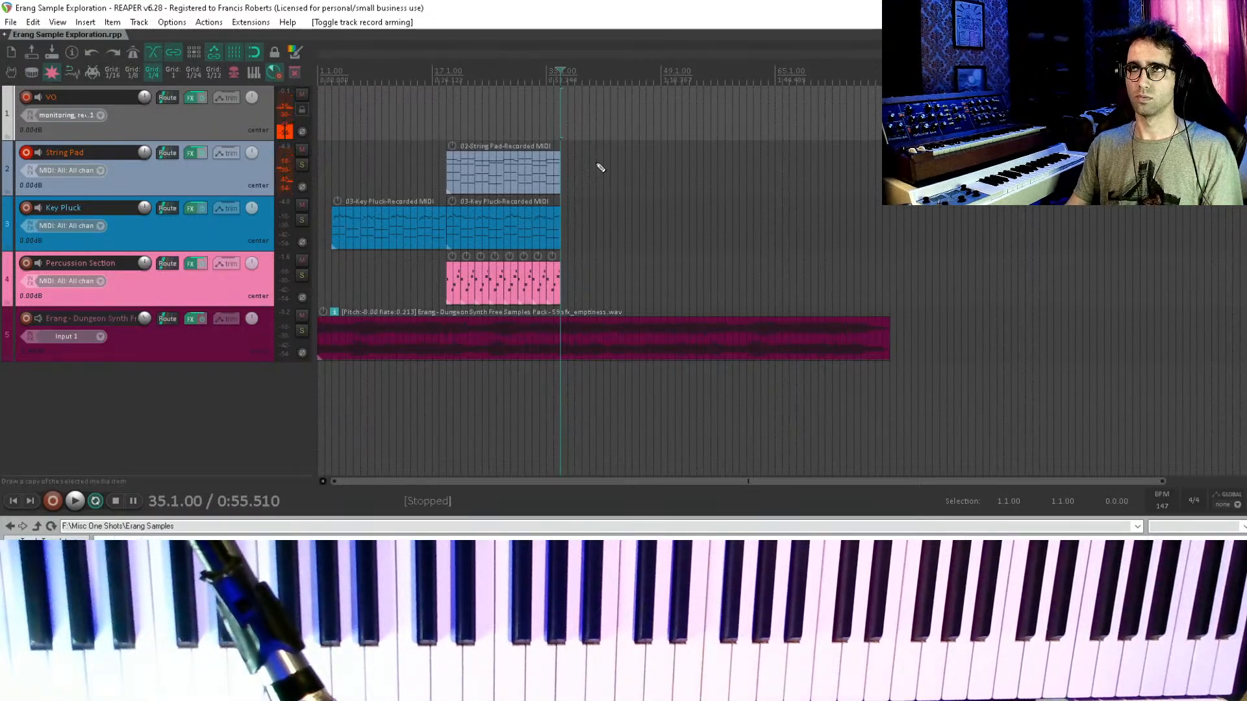
{"action": "key", "text": "ctrl+r"}
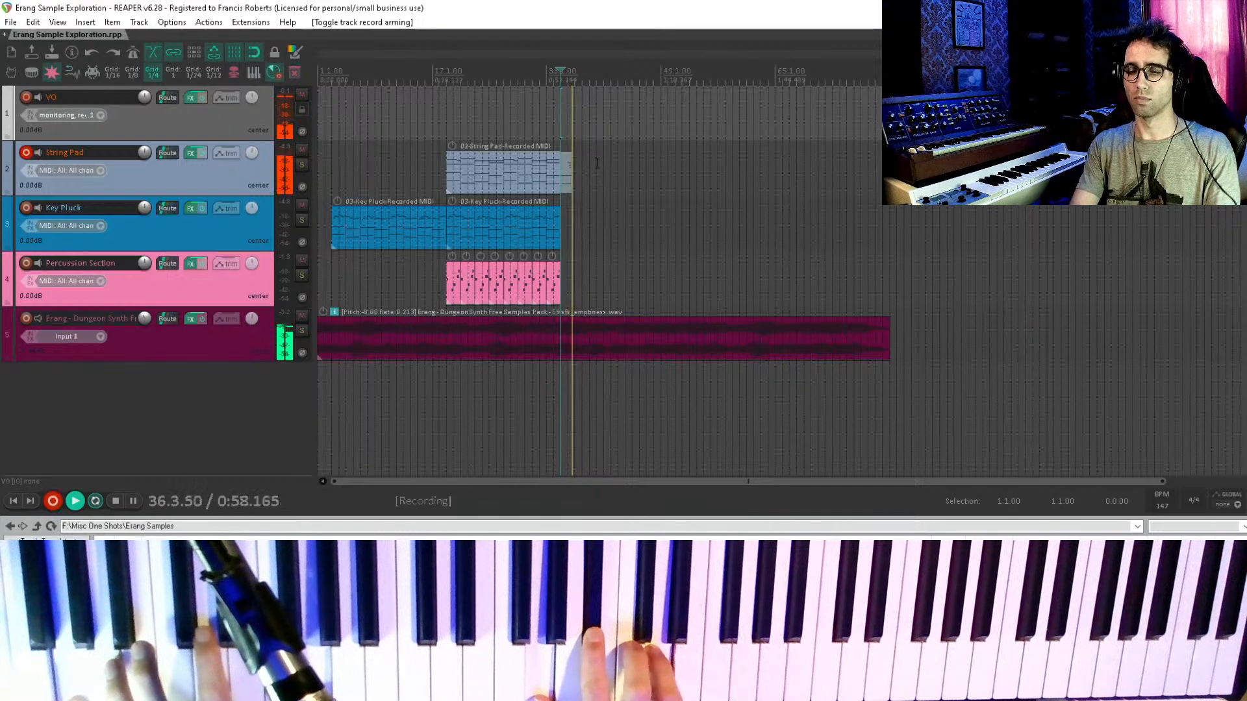
{"action": "key", "text": "space"}
{"action": "key", "text": "ctrl+z"}
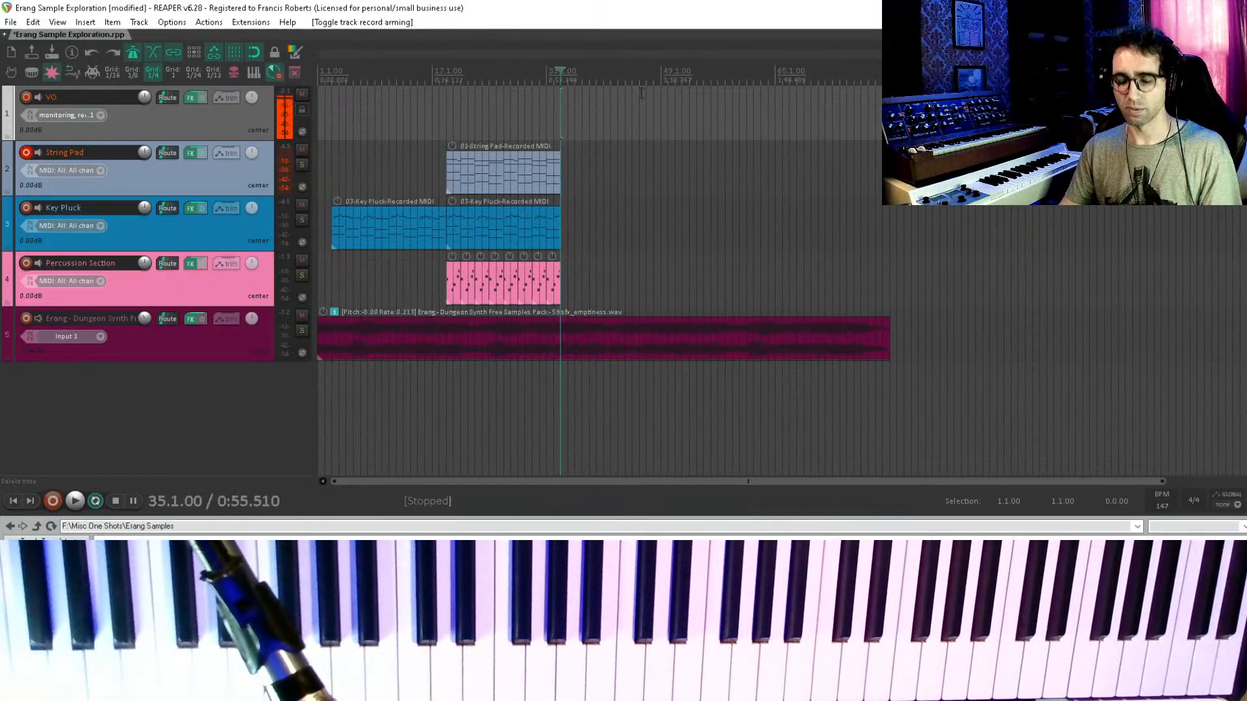
- Record a 16-bar String Pad part from bar 35 and quantize all its note positions to the grid at 100% strength
{"action": "key", "text": "ctrl+r"}
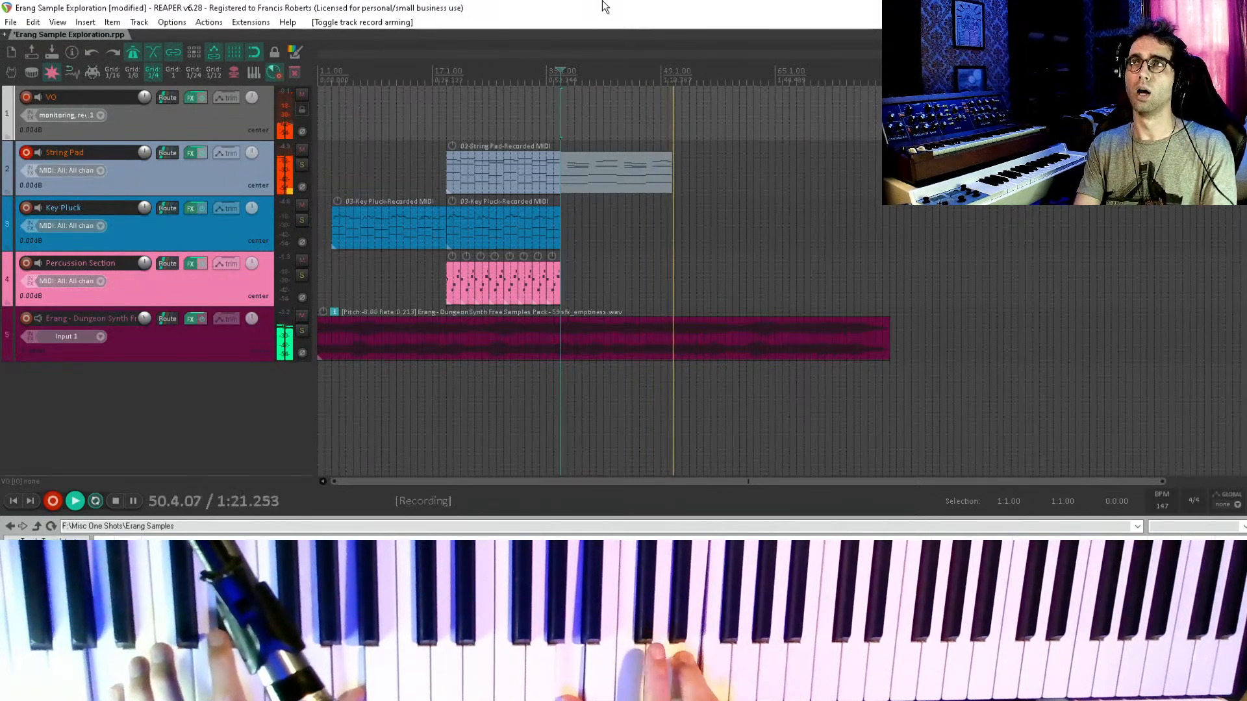
{"action": "key", "text": "space"}
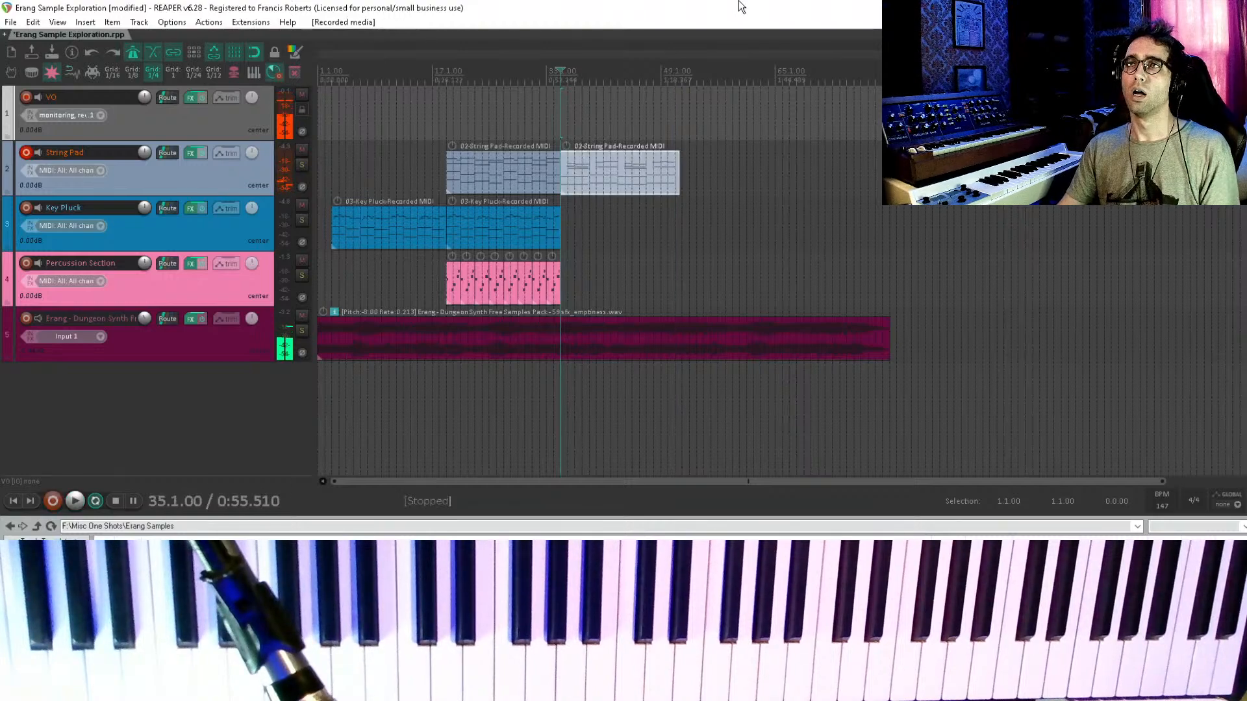
{"action": "double_click", "coordinate": [606, 169]}
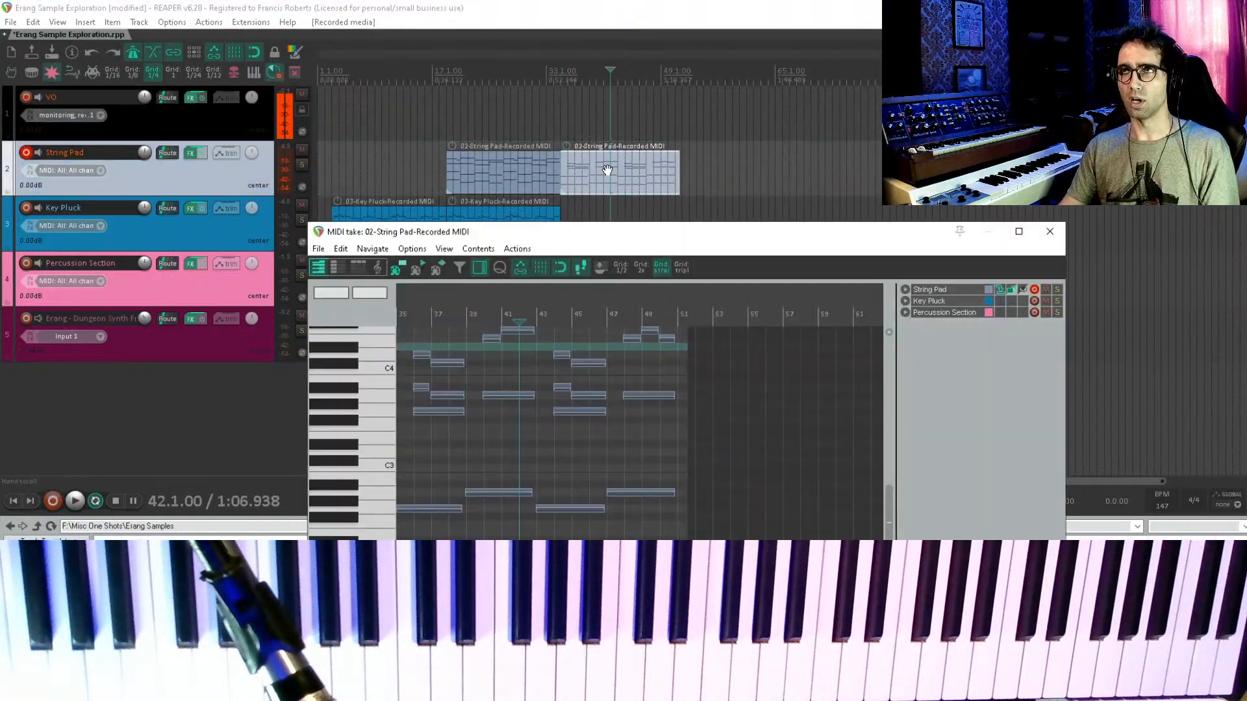
{"action": "key", "text": "ctrl+a"}
{"action": "key", "text": "q"}
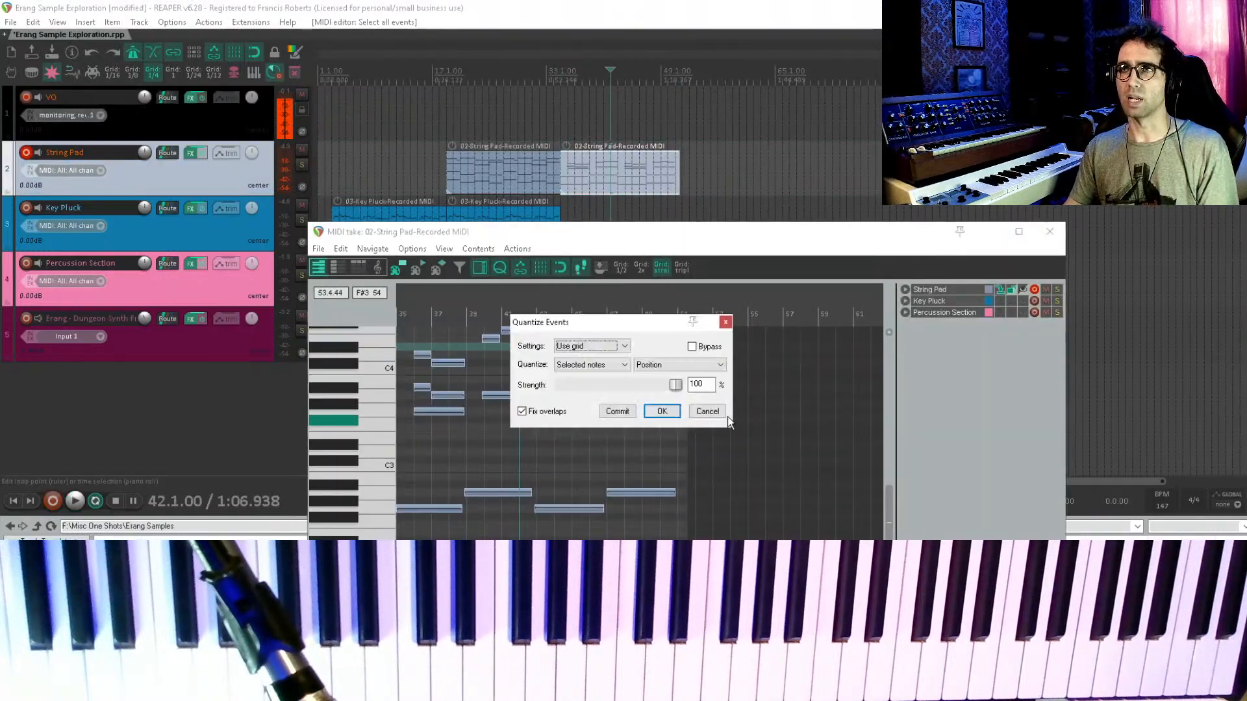
{"action": "key", "text": "Return"}
{"action": "key", "text": "Escape"}
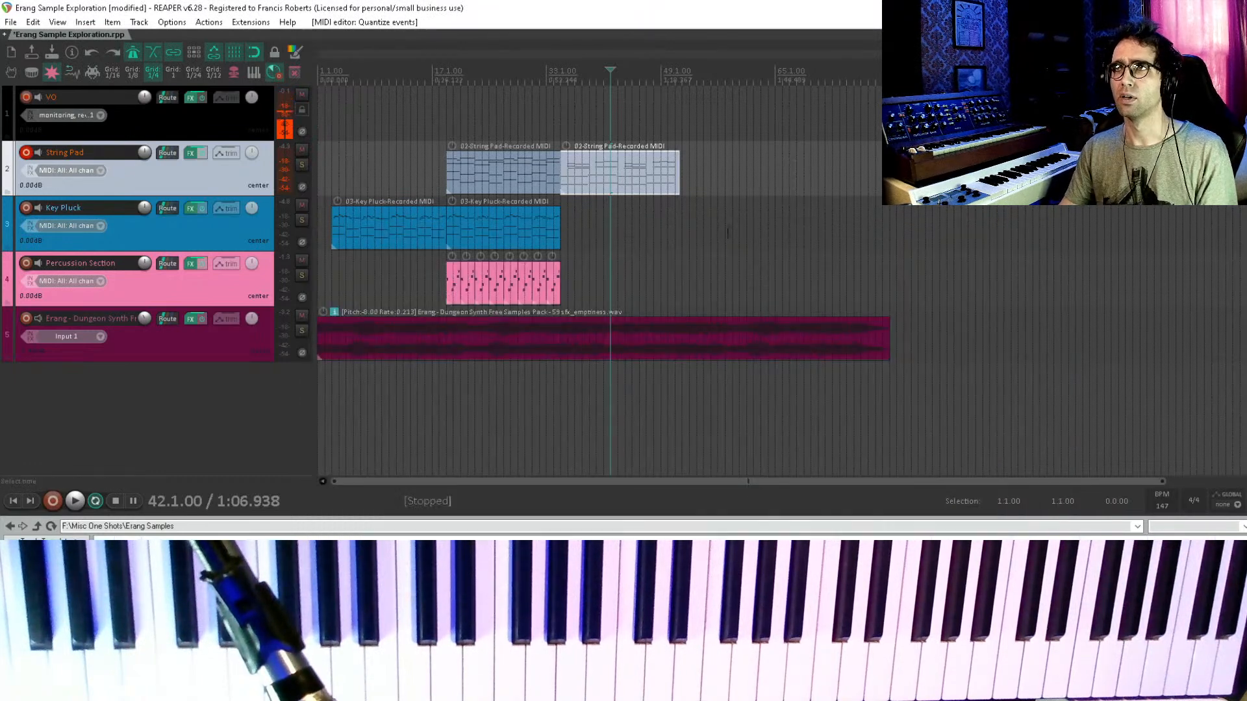
- Trim the end of the new String Pad item to bar 51 and disarm the track
{"action": "left_click_drag", "start_coordinate": [679, 184], "coordinate": [675, 185]}
{"action": "left_click", "coordinate": [667, 209]}
{"action": "scroll", "coordinate": [667, 209], "scroll_direction": "up", "scroll_amount": 3}
{"action": "scroll", "coordinate": [635, 208], "scroll_direction": "up", "scroll_amount": 2}
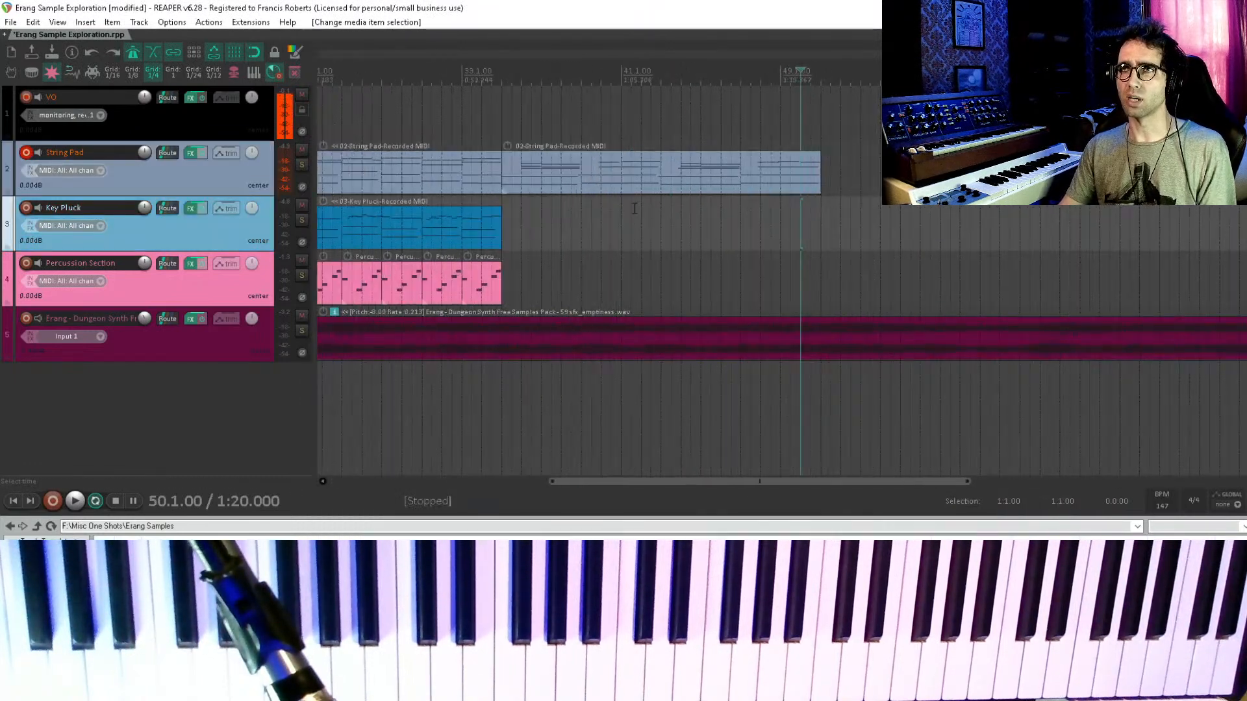
{"action": "left_click", "coordinate": [553, 182]}
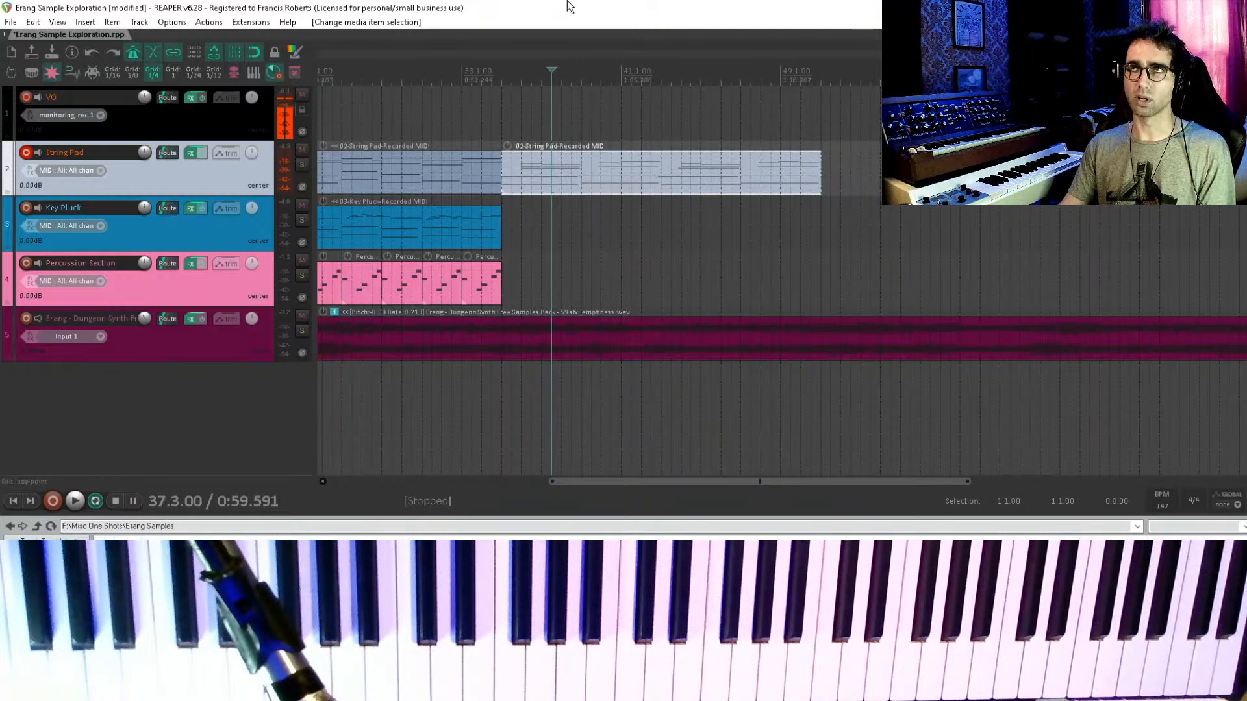
{"action": "left_click", "coordinate": [26, 152]}
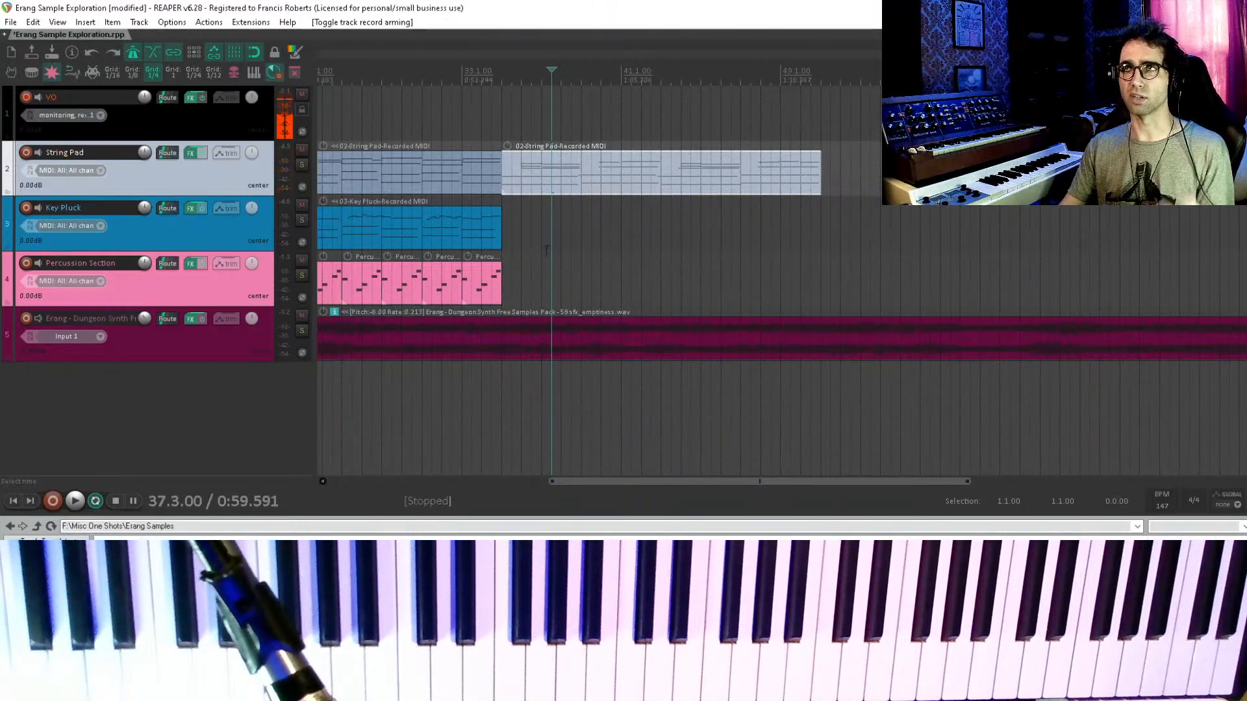
- Place the edit cursor at bar 35, where the new String Pad item starts, and save the project
{"action": "scroll", "coordinate": [538, 282], "scroll_direction": "down", "scroll_amount": 2}
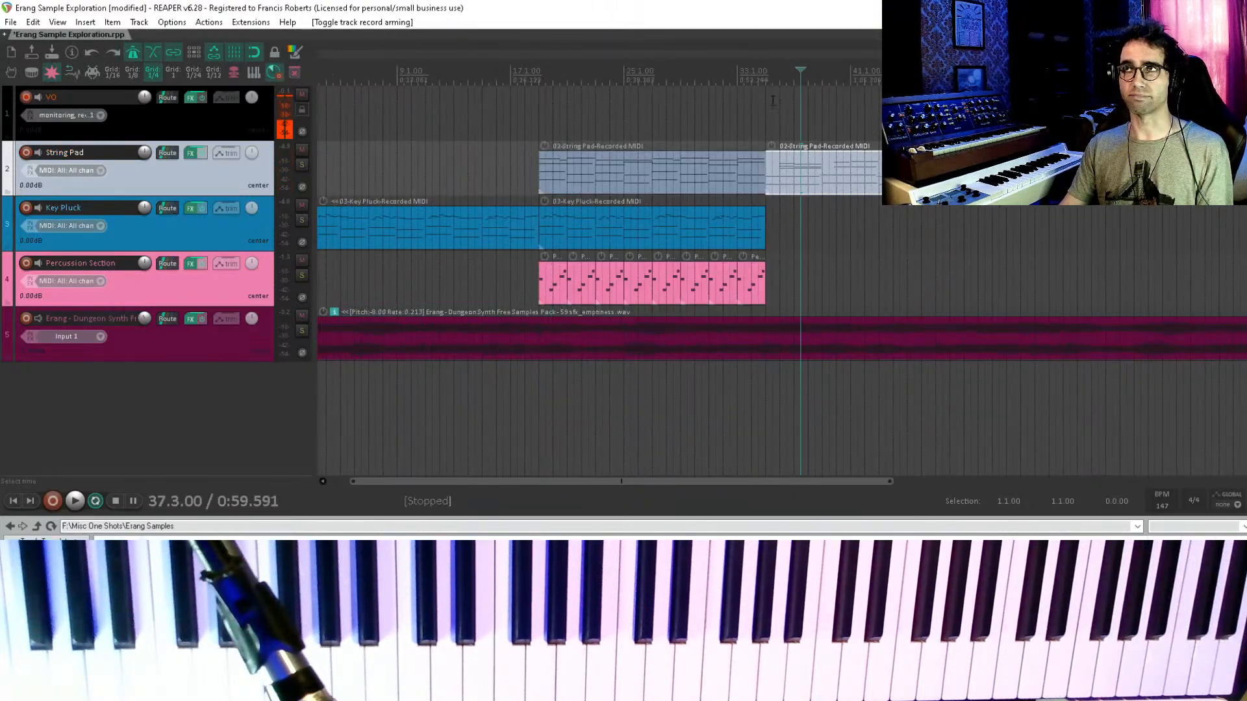
{"action": "left_click", "coordinate": [766, 101]}
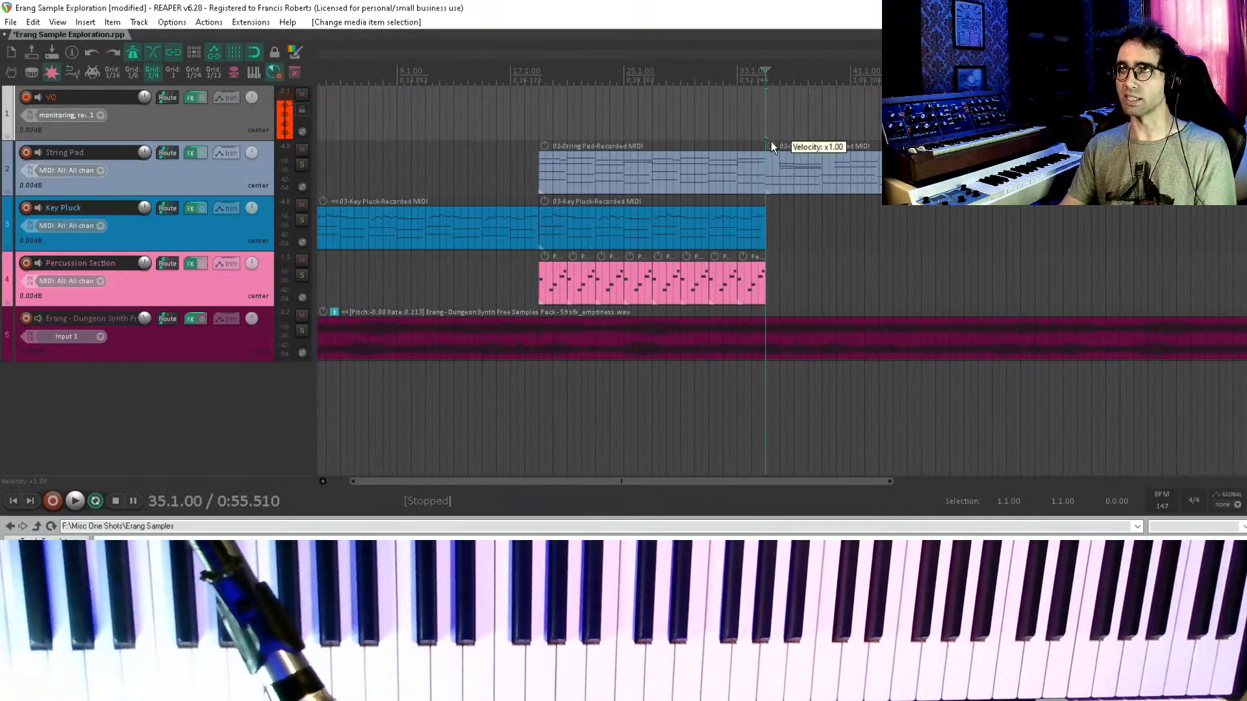
{"action": "scroll", "coordinate": [791, 304], "scroll_direction": "right", "scroll_amount": 2}
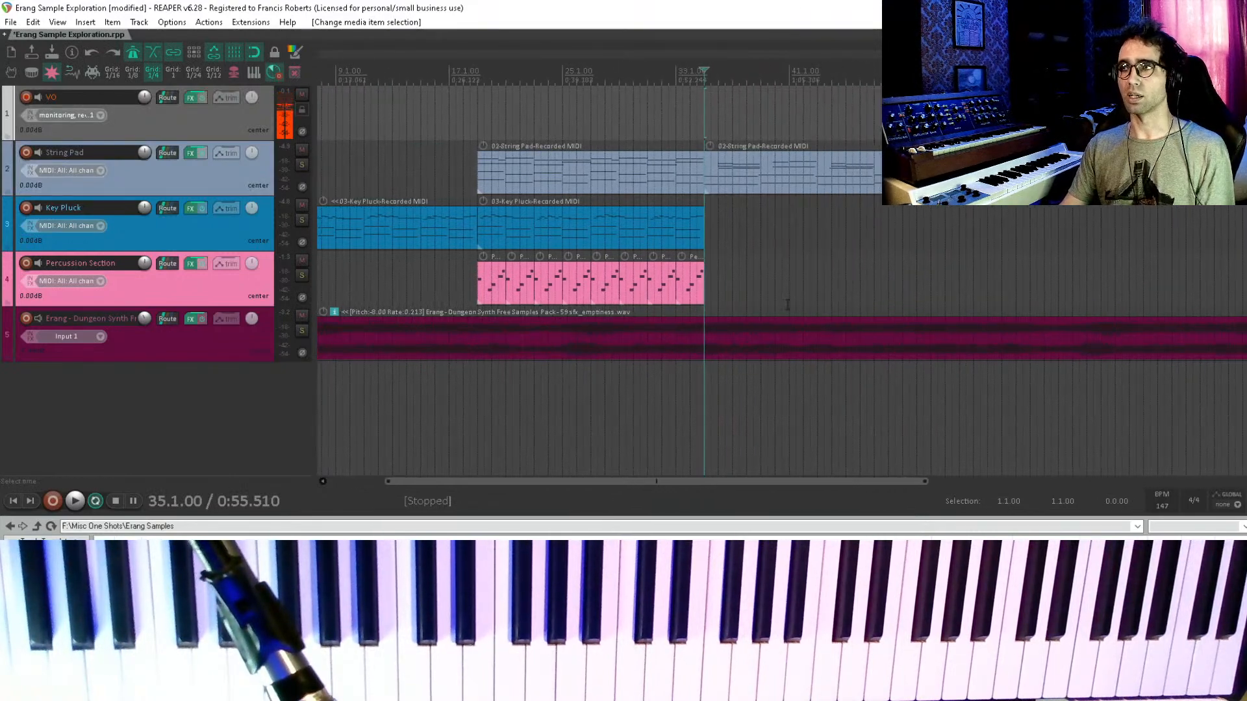
{"action": "key", "text": "ctrl+s"}
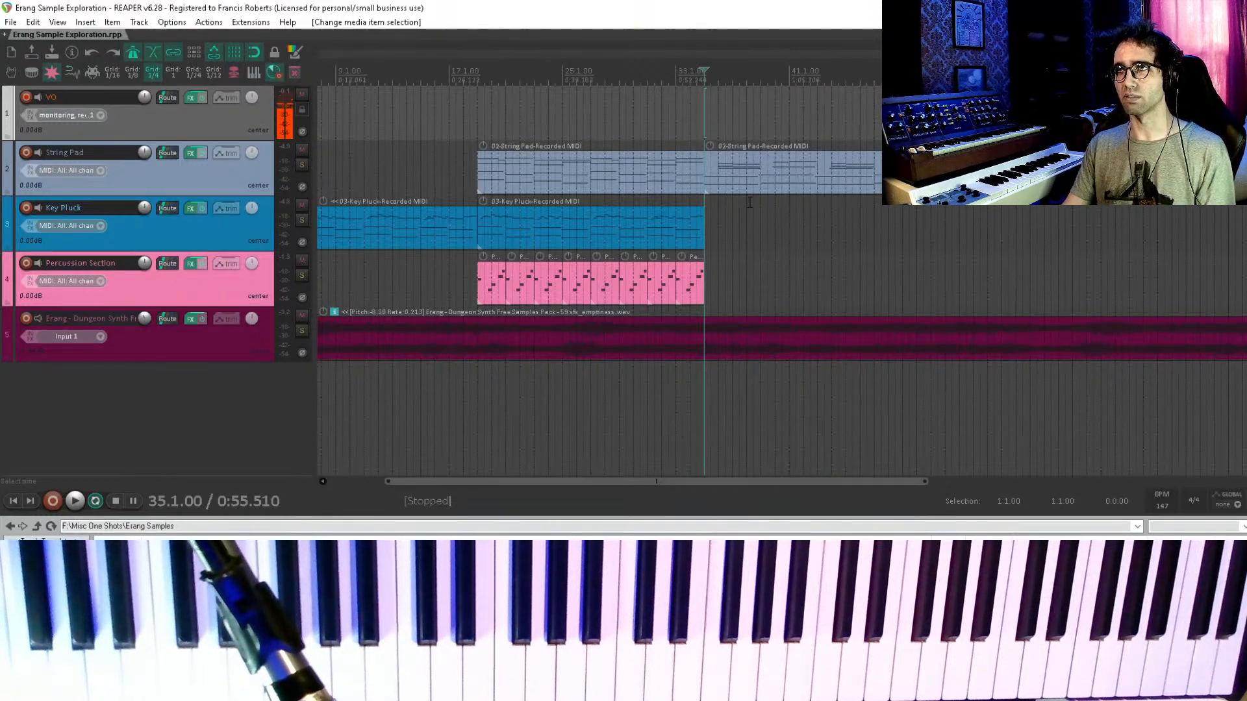
- Turn off the metronome and audition the new String Pad section from bar 35
{"action": "scroll", "coordinate": [763, 209], "scroll_direction": "right", "scroll_amount": 5}
{"action": "scroll", "coordinate": [617, 224], "scroll_direction": "left", "scroll_amount": 2}
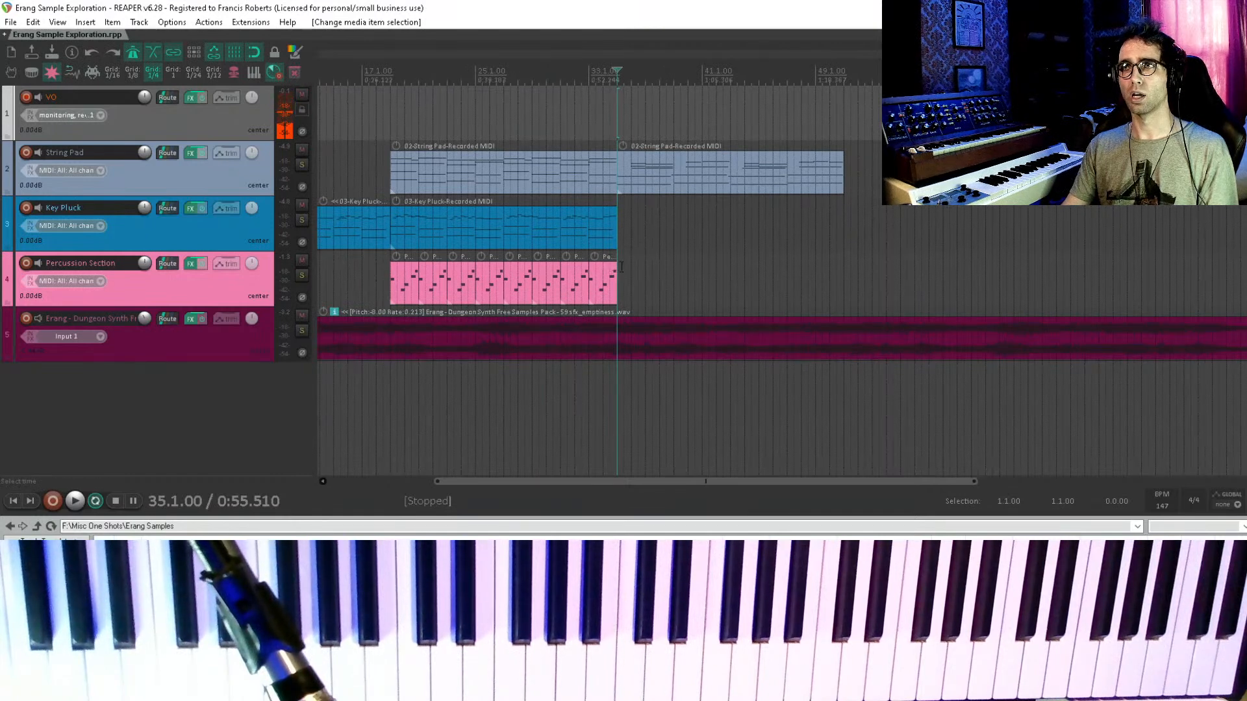
{"action": "key", "text": "space"}
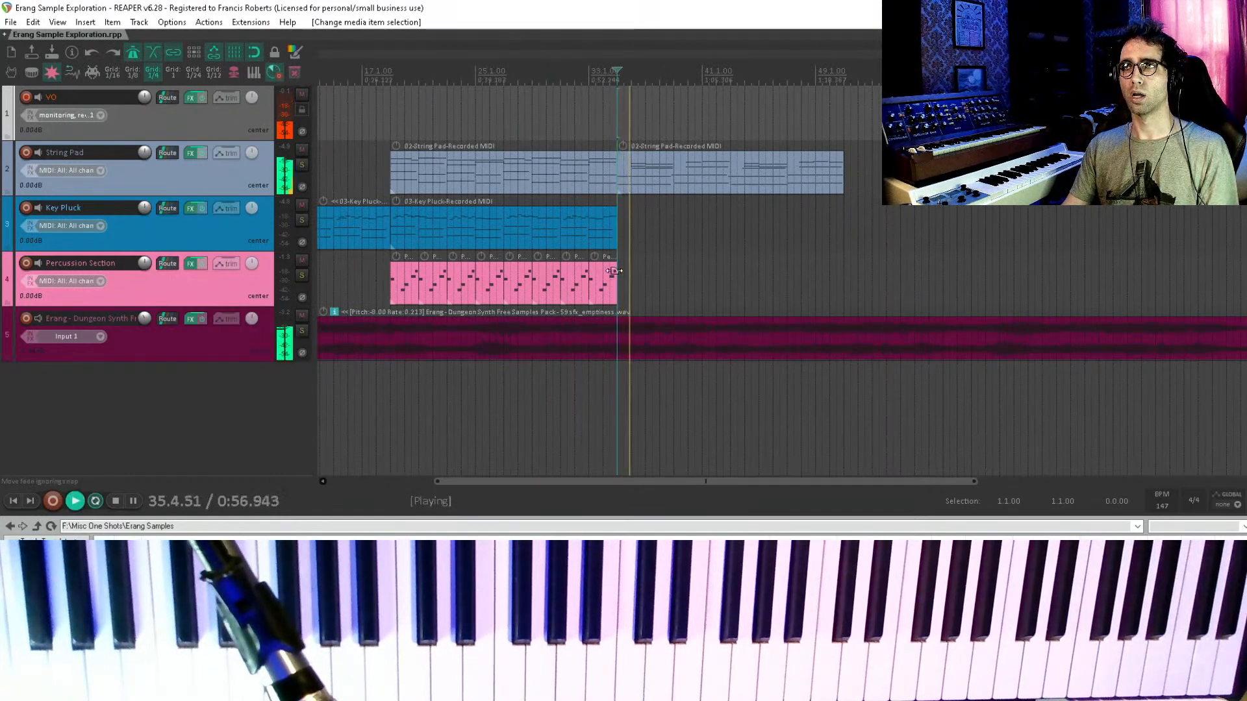
{"action": "key", "text": "space"}
{"action": "key", "text": "c"}
{"action": "key", "text": "space"}
{"action": "key", "text": "space"}
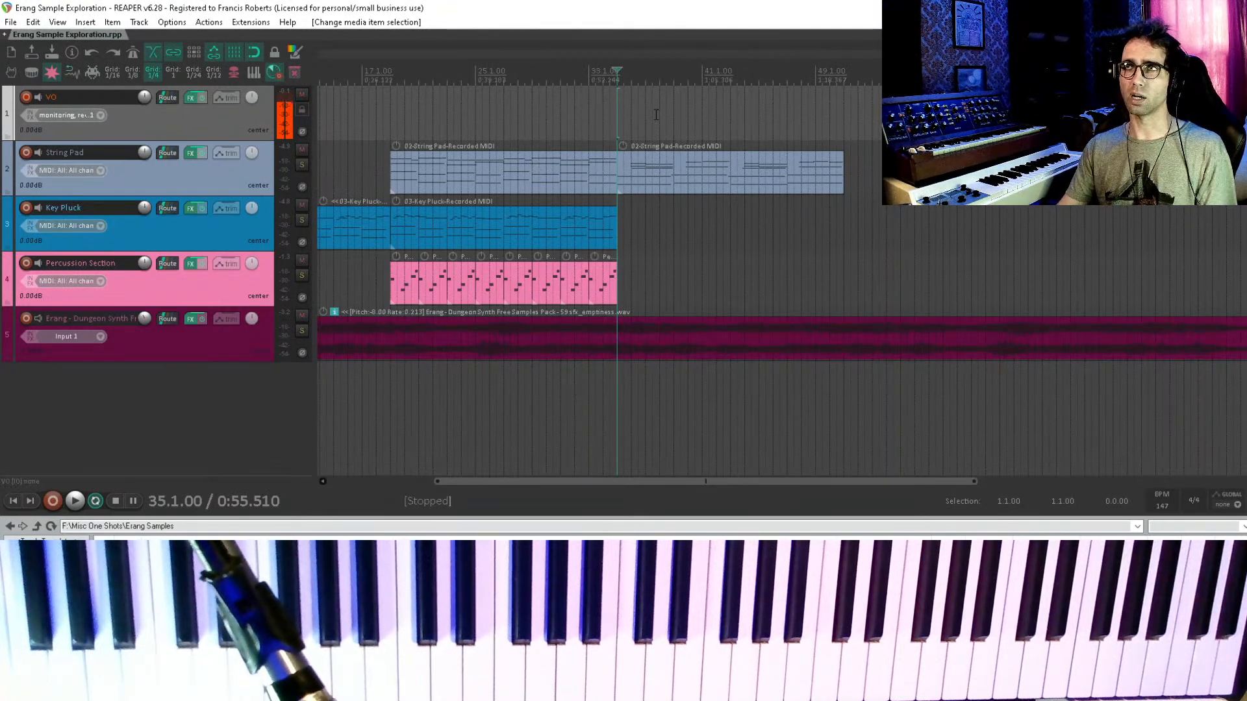
- Arm the Key Pluck track and rehearse a melody over the String Pad section, playing back from bar 35
{"action": "left_click_drag", "start_coordinate": [656, 115], "coordinate": [573, 114]}
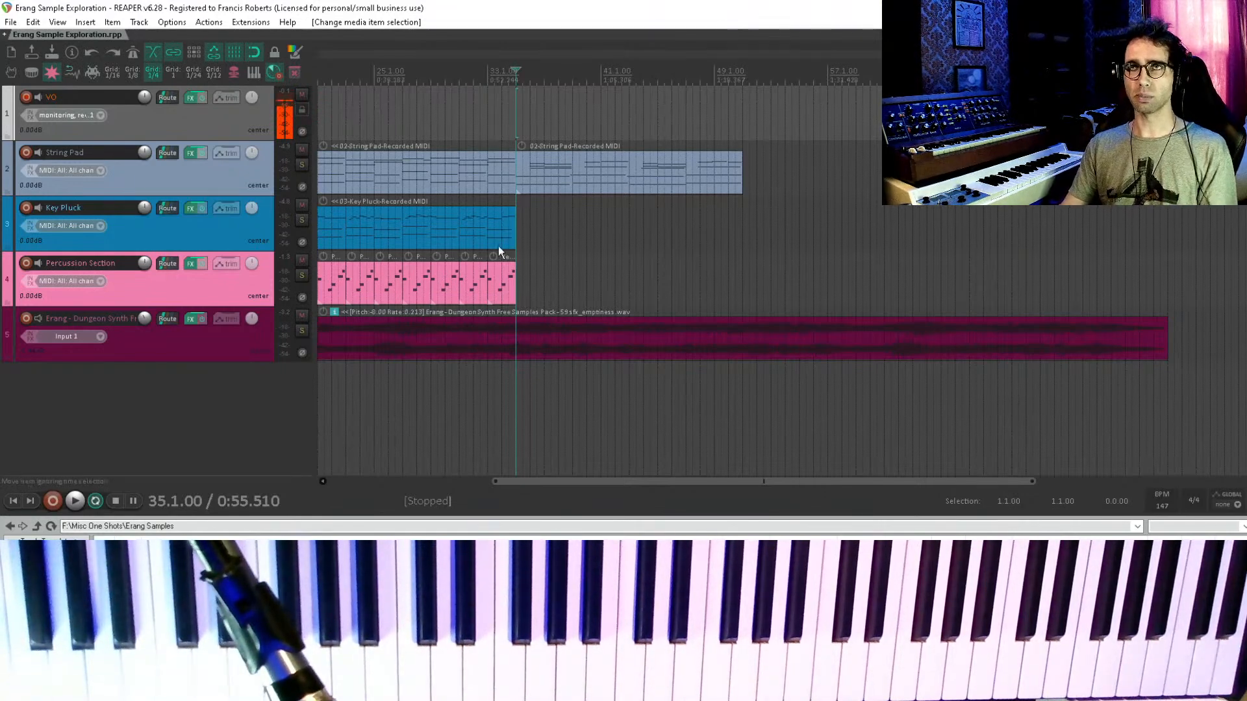
{"action": "left_click", "coordinate": [500, 228]}
{"action": "left_click", "coordinate": [519, 227]}
{"action": "key", "text": "space"}
{"action": "key", "text": "space"}
{"action": "left_click", "coordinate": [23, 211]}
{"action": "key", "text": "space"}
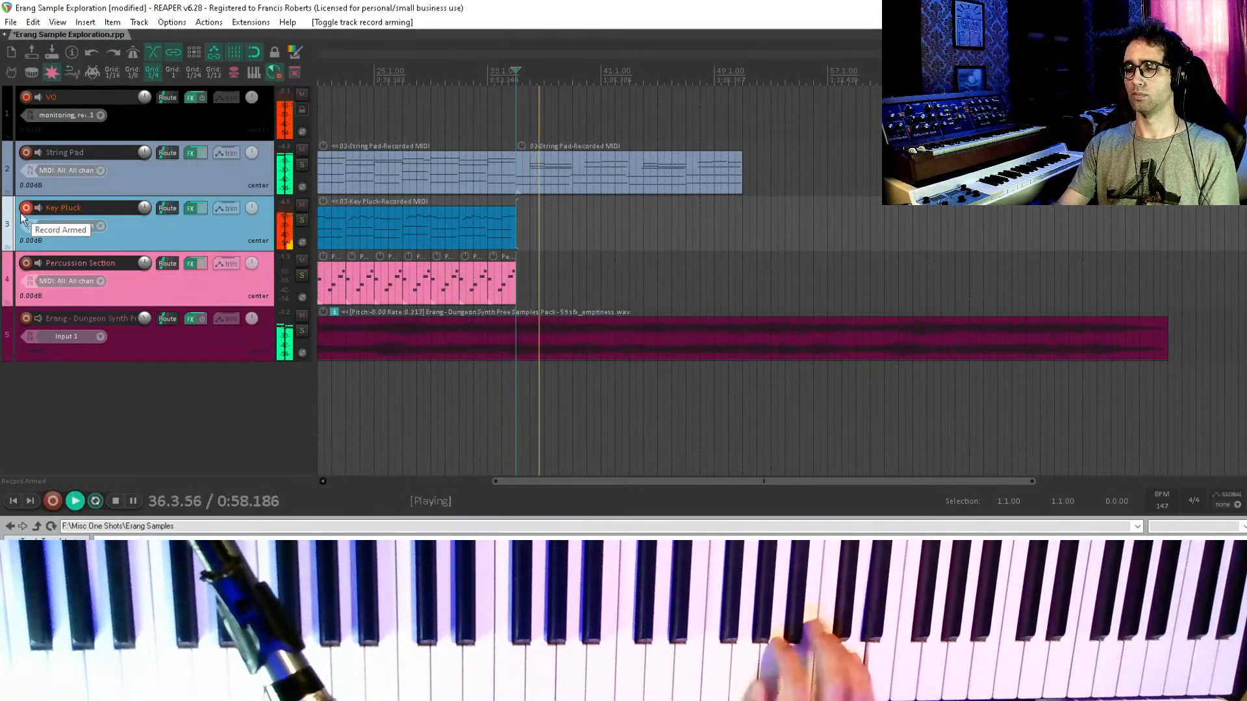
{"action": "key", "text": "space"}
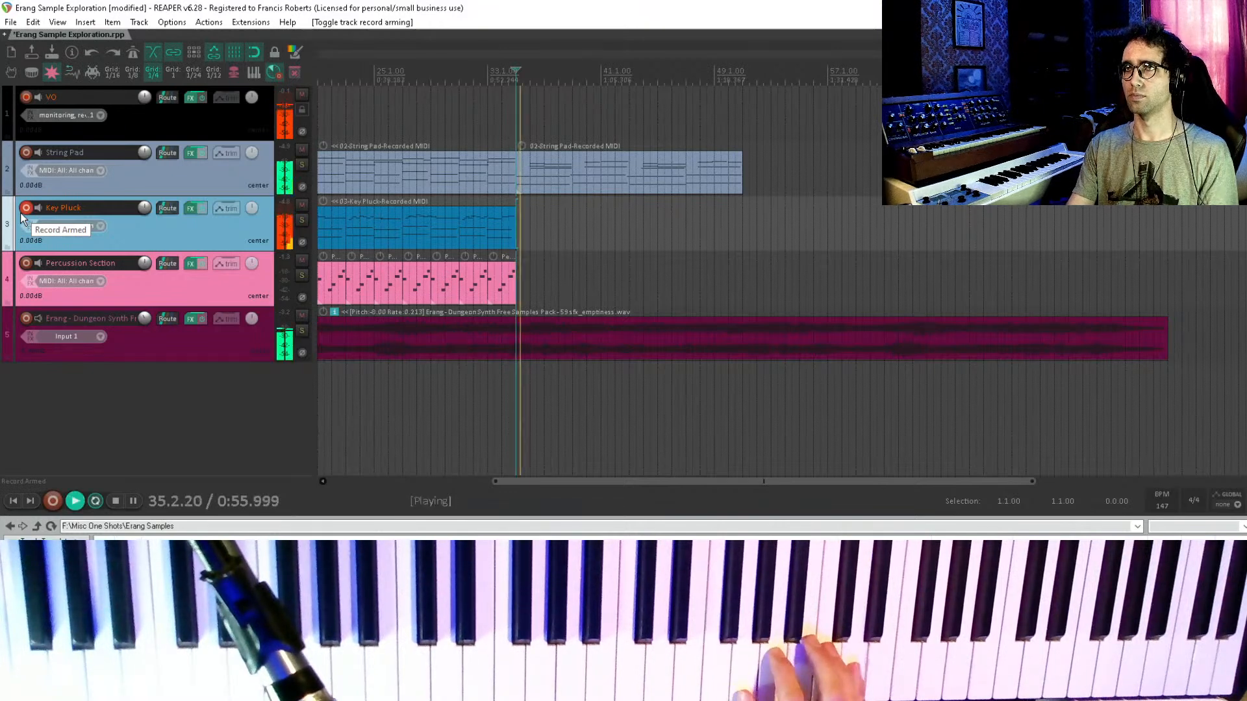
{"action": "key", "text": "space"}
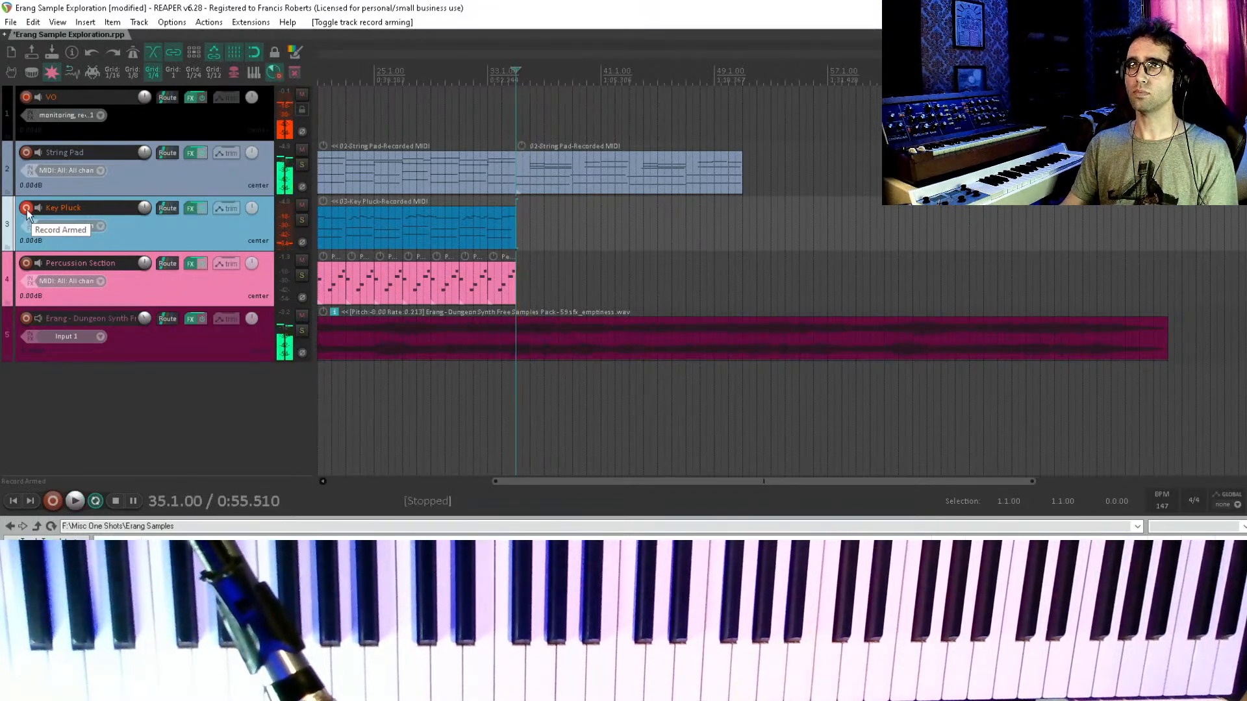
- Rehearse the Key Pluck melody again over playback, starting from bar 32 beat 3
{"action": "left_click", "coordinate": [480, 111]}
{"action": "key", "text": "space"}
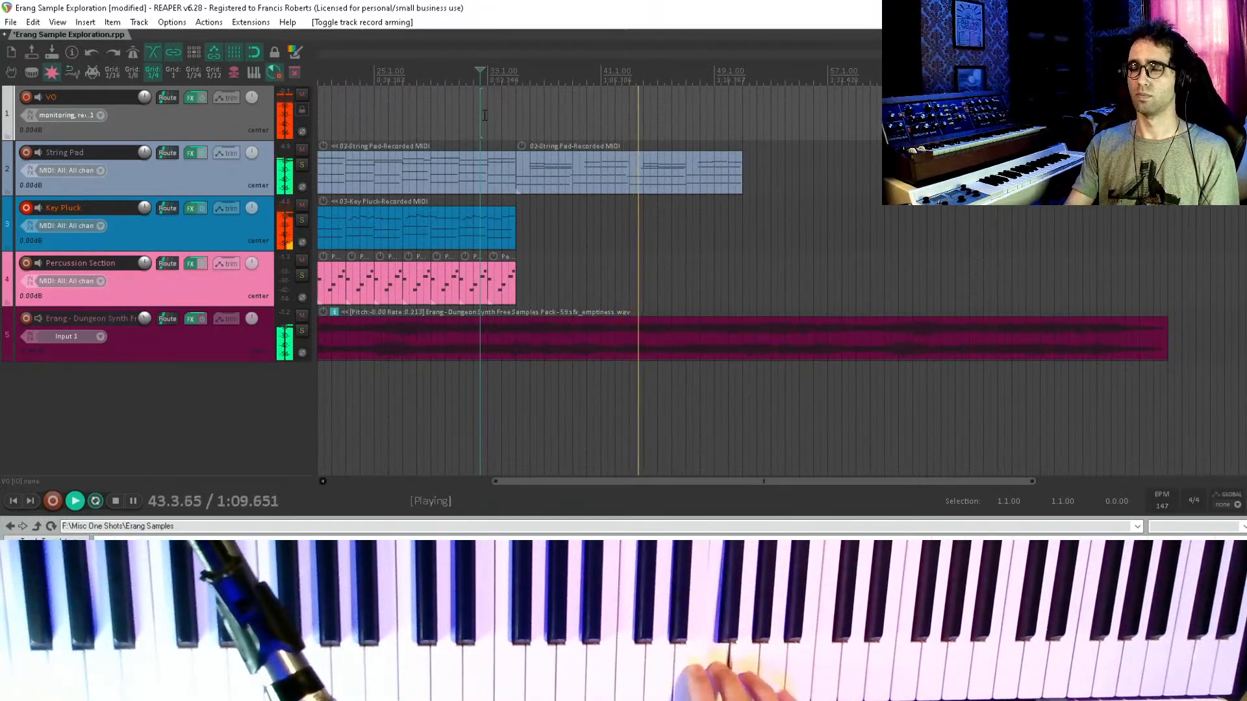
{"action": "key", "text": "space"}
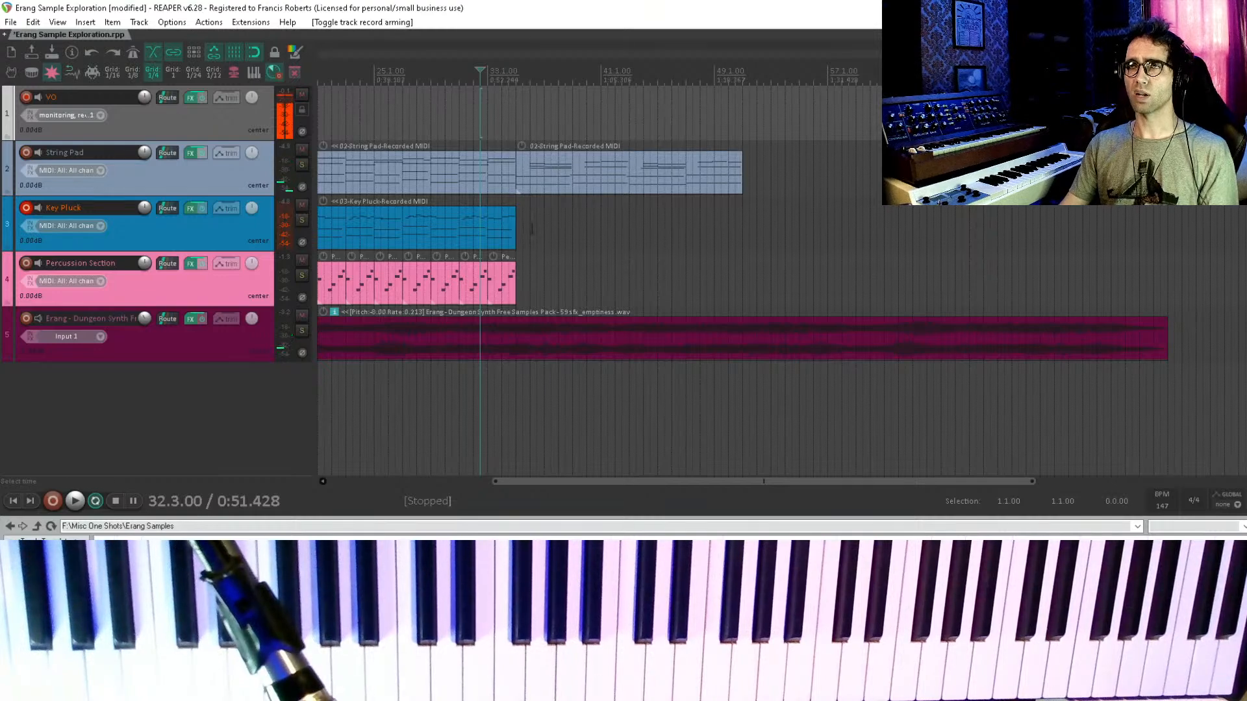
- Disarm the Key Pluck track and save the project
{"action": "left_click", "coordinate": [522, 231]}
{"action": "scroll", "coordinate": [522, 232], "scroll_direction": "up", "scroll_amount": 4}
{"action": "left_click_drag", "start_coordinate": [961, 235], "coordinate": [664, 259]}
{"action": "left_click", "coordinate": [699, 261]}
{"action": "left_click", "coordinate": [551, 254]}
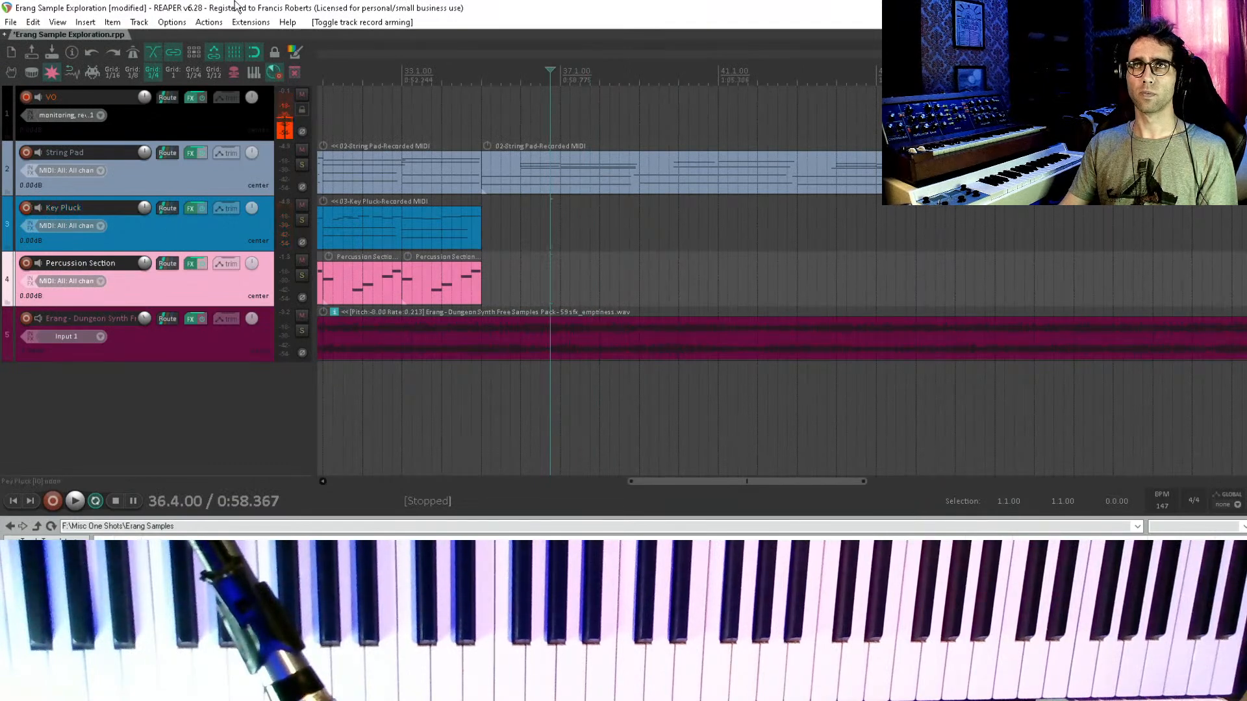
{"action": "key", "text": "ctrl+s"}
{"action": "left_click", "coordinate": [562, 251]}
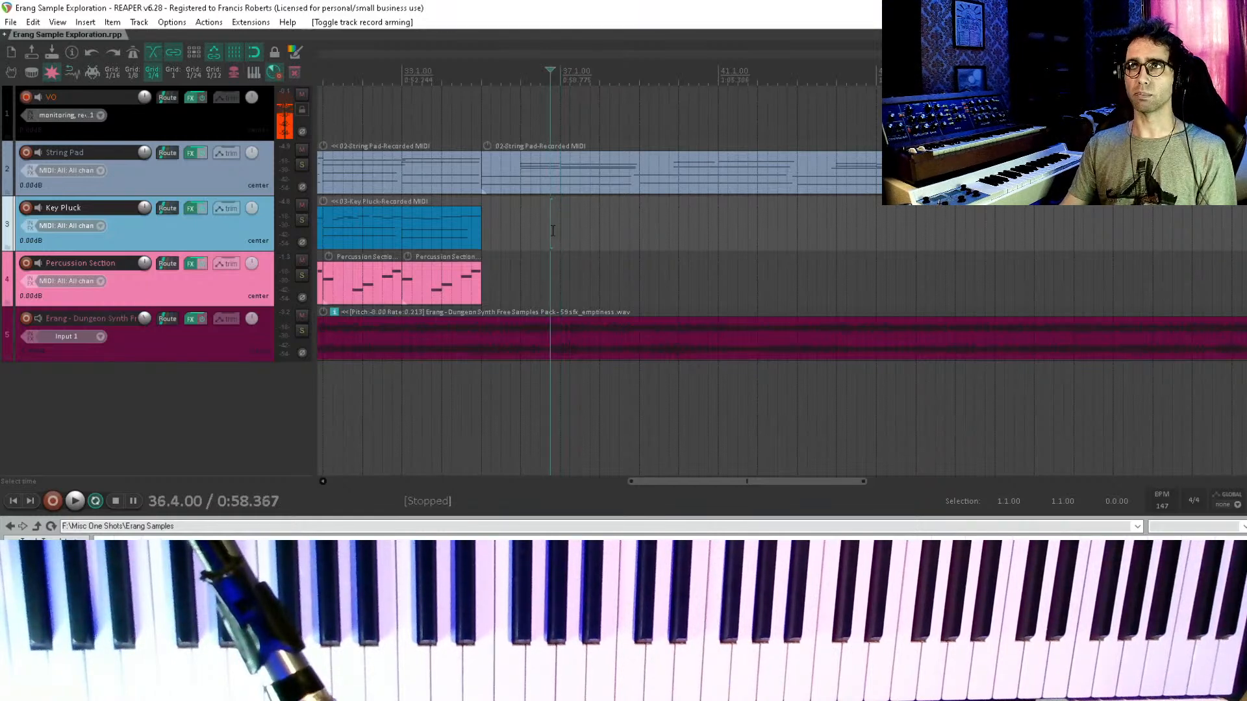
- Draw an empty MIDI item on the Key Pluck track from bar 35 to bar 43 and open it for note editing
{"action": "left_click", "coordinate": [486, 219]}
{"action": "mouse_move", "coordinate": [489, 232]}
{"action": "left_mouse_down"}
{"action": "mouse_move", "coordinate": [834, 248]}
{"action": "mouse_move", "coordinate": [791, 254]}
{"action": "mouse_move", "coordinate": [804, 253]}
{"action": "left_mouse_up"}
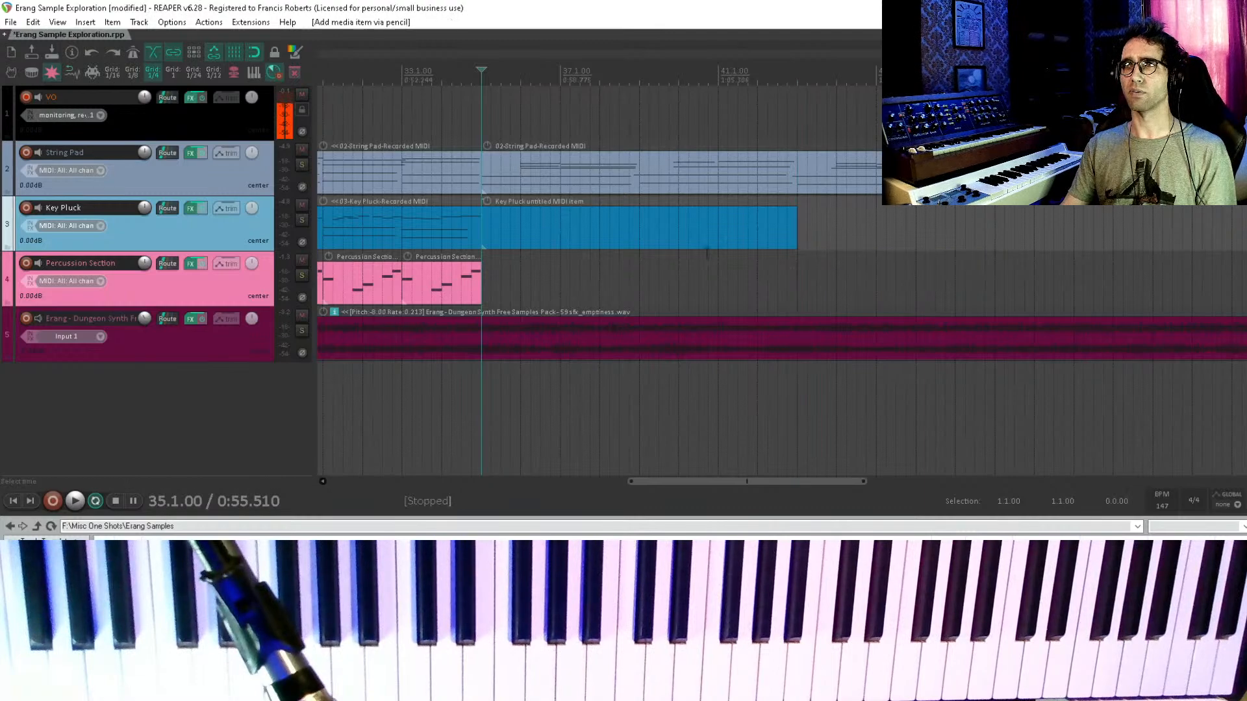
{"action": "double_click", "coordinate": [544, 235]}
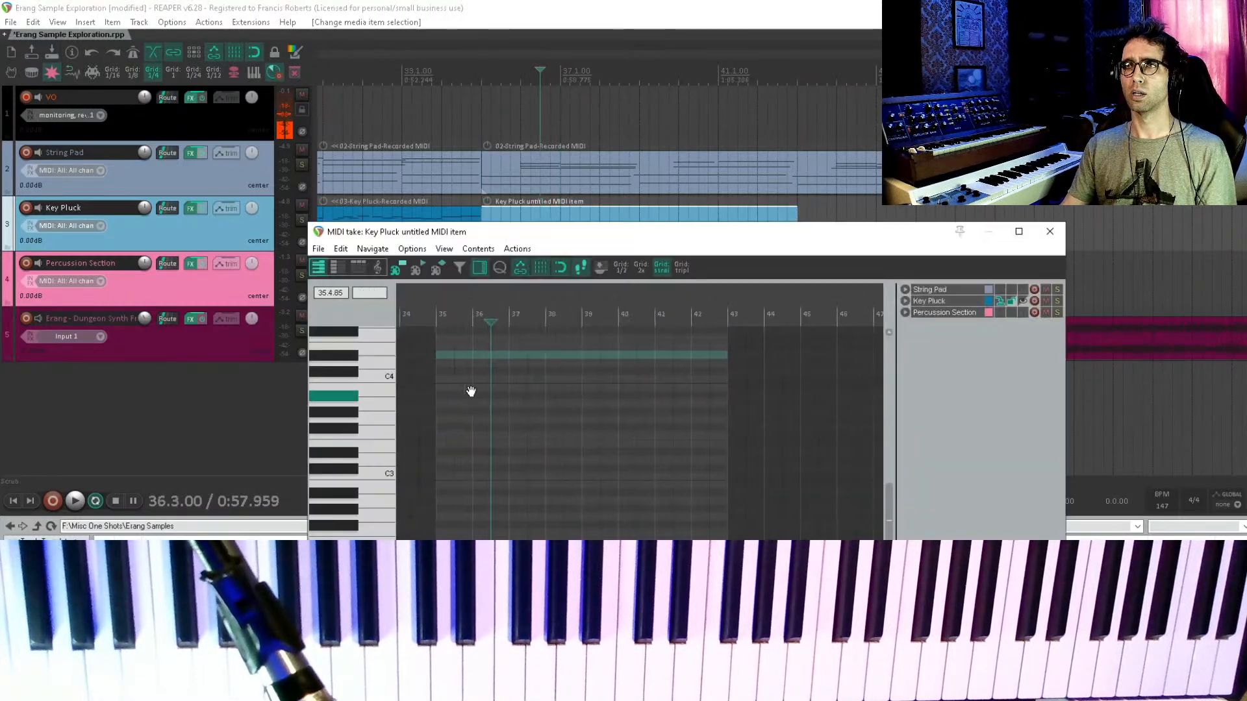
- Draw the eighth notes D5, C5, D5 and A#4 from the start of bar 35 and play them back
{"action": "scroll", "coordinate": [461, 381], "scroll_direction": "up", "scroll_amount": 1}
{"action": "left_click", "coordinate": [528, 367]}
{"action": "scroll", "coordinate": [533, 370], "scroll_direction": "up", "scroll_amount": 3}
{"action": "left_click_drag", "start_coordinate": [643, 360], "coordinate": [646, 396]}
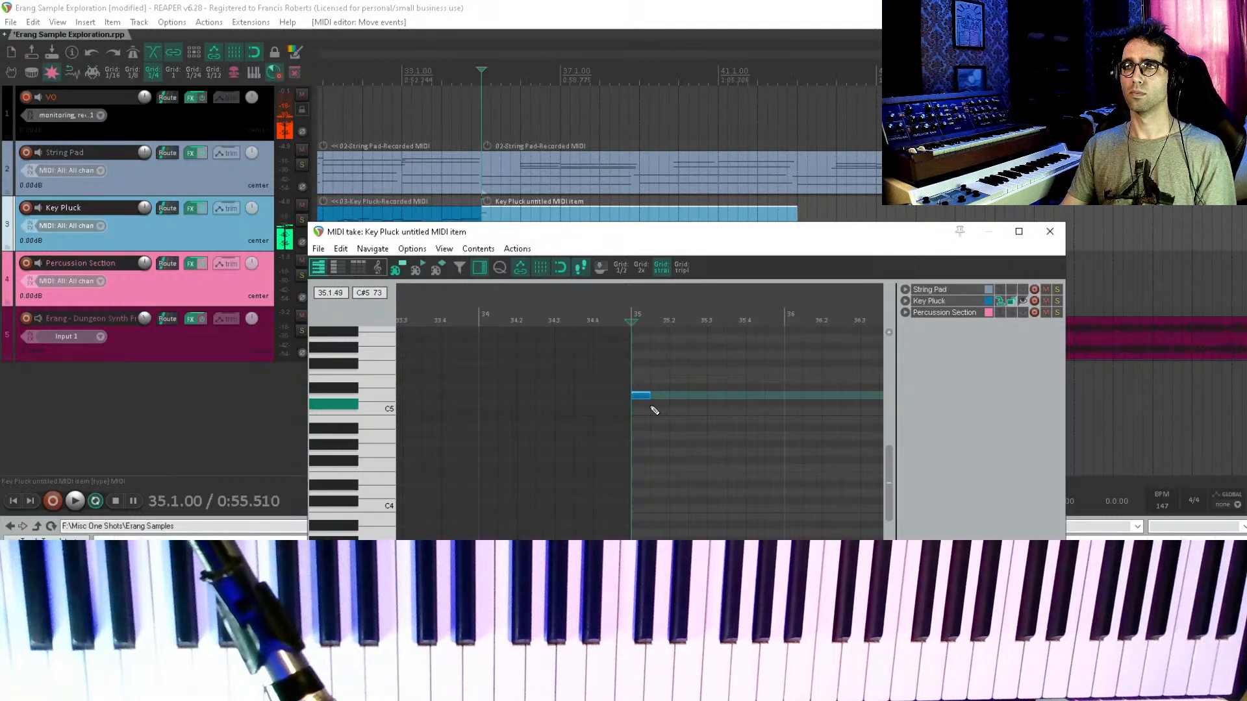
{"action": "left_click", "coordinate": [660, 412]}
{"action": "left_click", "coordinate": [678, 396]}
{"action": "left_click", "coordinate": [700, 420]}
{"action": "left_click_drag", "start_coordinate": [702, 423], "coordinate": [703, 430]}
{"action": "key", "text": "space"}
{"action": "left_click", "coordinate": [613, 436]}
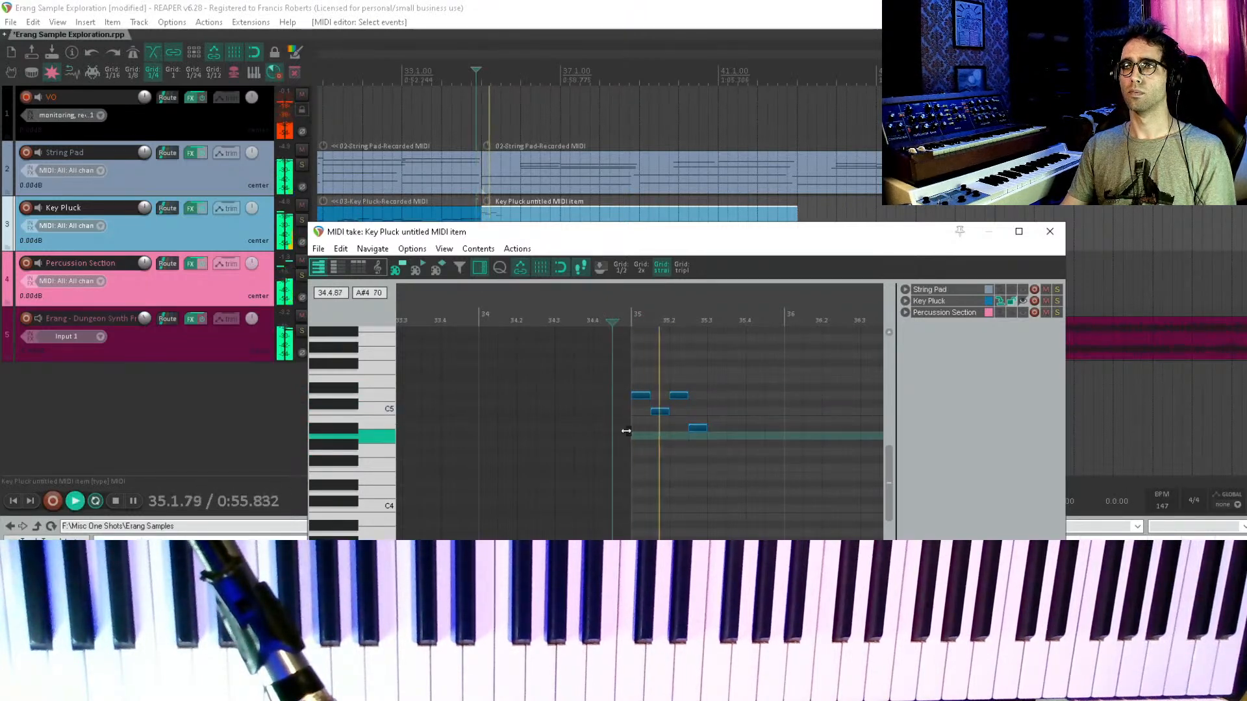
{"action": "key", "text": "space"}
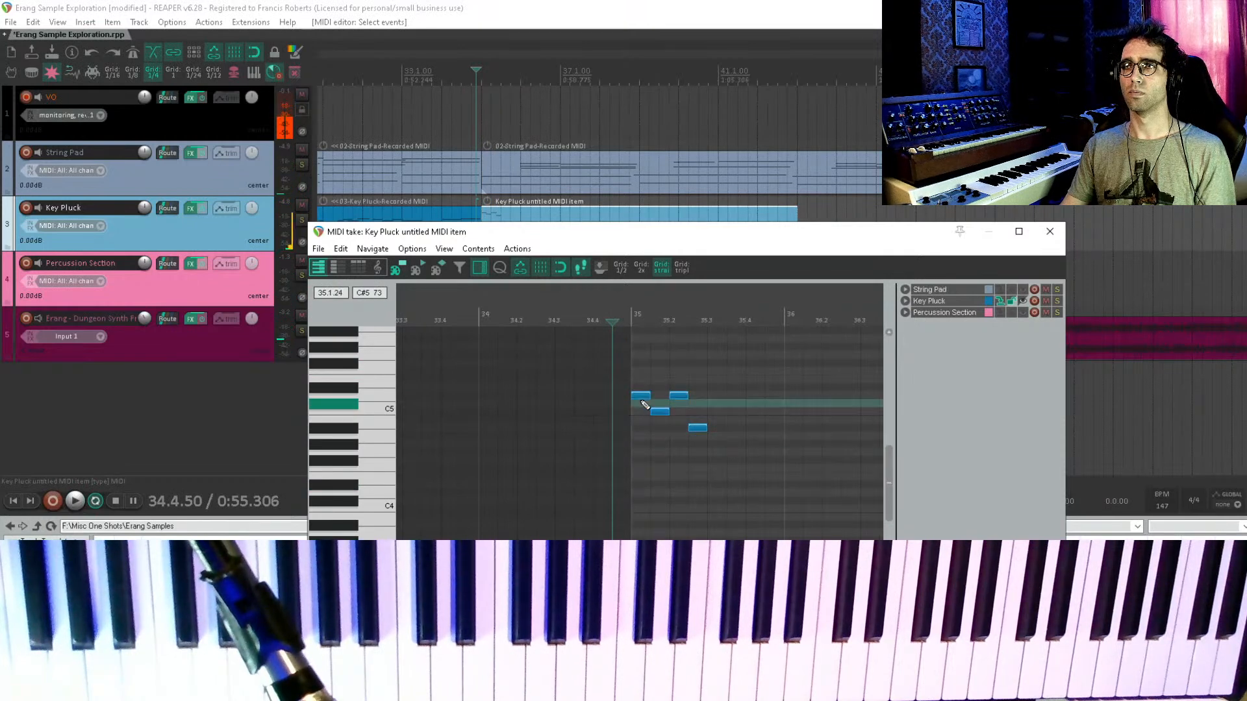
- Shift the four notes one eighth later and audition them with a lead-in from bar 34
{"action": "left_click_drag", "start_coordinate": [649, 398], "coordinate": [663, 402]}
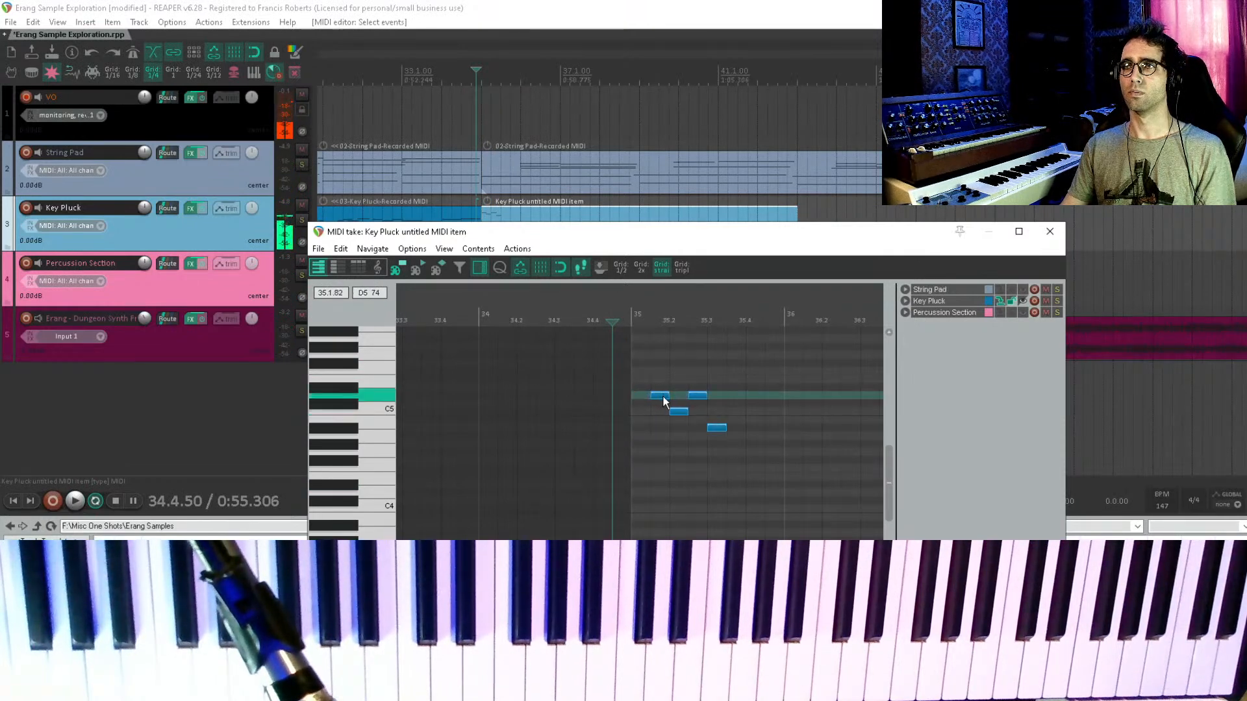
{"action": "key", "text": "space"}
{"action": "key", "text": "space"}
{"action": "left_click", "coordinate": [485, 445]}
{"action": "key", "text": "space"}
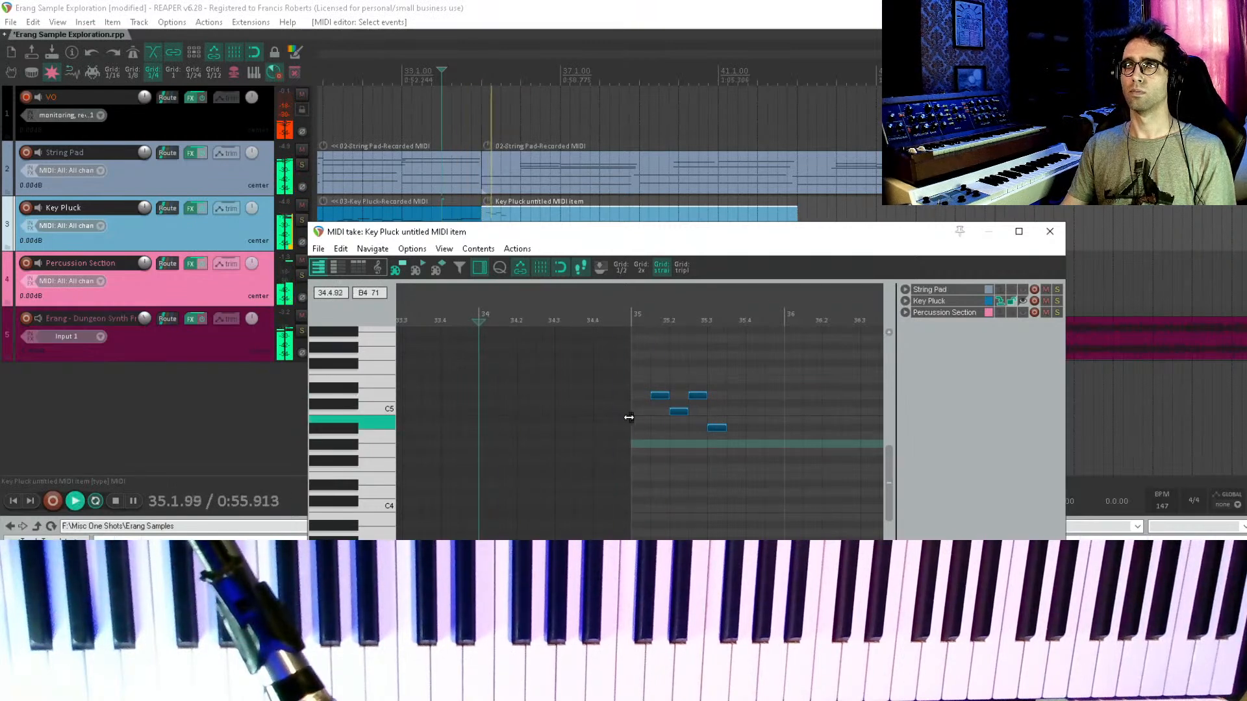
{"action": "key", "text": "space"}
- Add a G4 eighth note at the start of bar 35 and play the phrase back
{"action": "left_click", "coordinate": [638, 451]}
{"action": "key", "text": "space"}
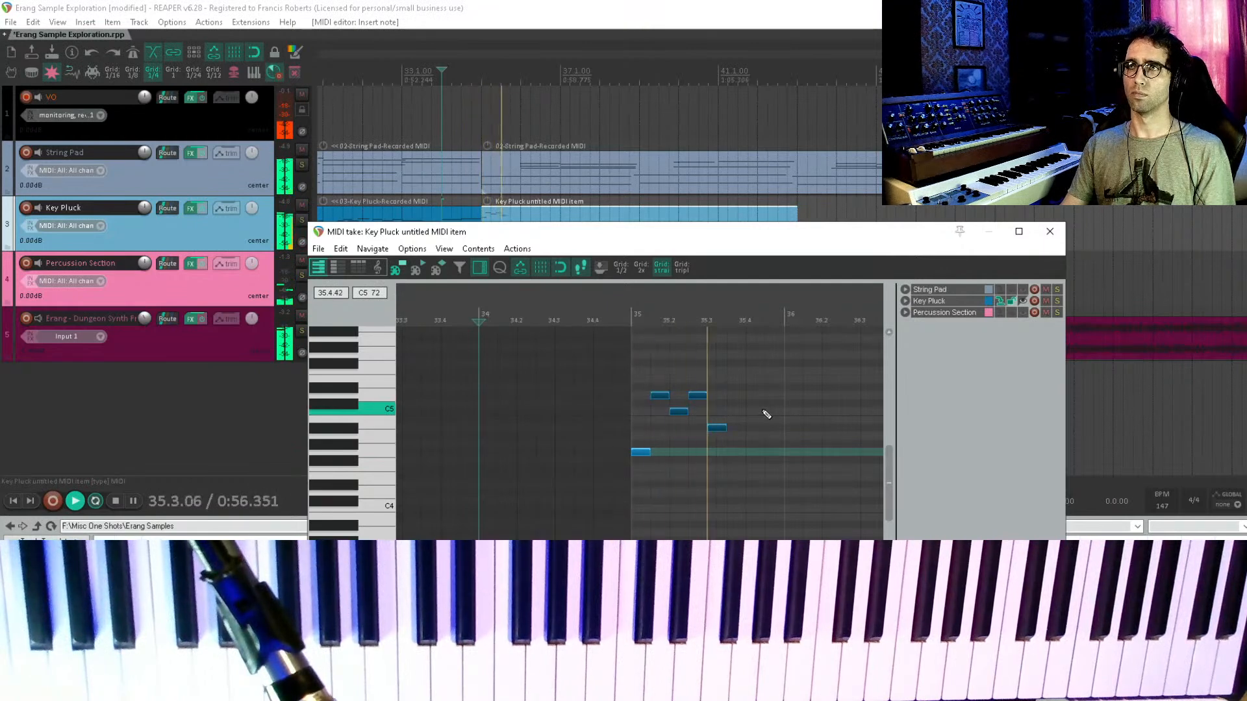
{"action": "key", "text": "space"}
- Continue the melody through bar 35 into bar 36 with eighth notes D5, A4, D5, G4, F4, G4 and A4
{"action": "left_click", "coordinate": [736, 395]}
{"action": "left_click", "coordinate": [750, 436]}
{"action": "left_click", "coordinate": [774, 396]}
{"action": "left_click", "coordinate": [793, 451]}
{"action": "left_click", "coordinate": [812, 467]}
{"action": "left_click", "coordinate": [832, 451]}
{"action": "left_click", "coordinate": [852, 435]}
- Complete bar 36 with rising eighth notes A#4, C5, D5 and F5
{"action": "left_click_drag", "start_coordinate": [865, 435], "coordinate": [704, 465]}
{"action": "left_click", "coordinate": [706, 460]}
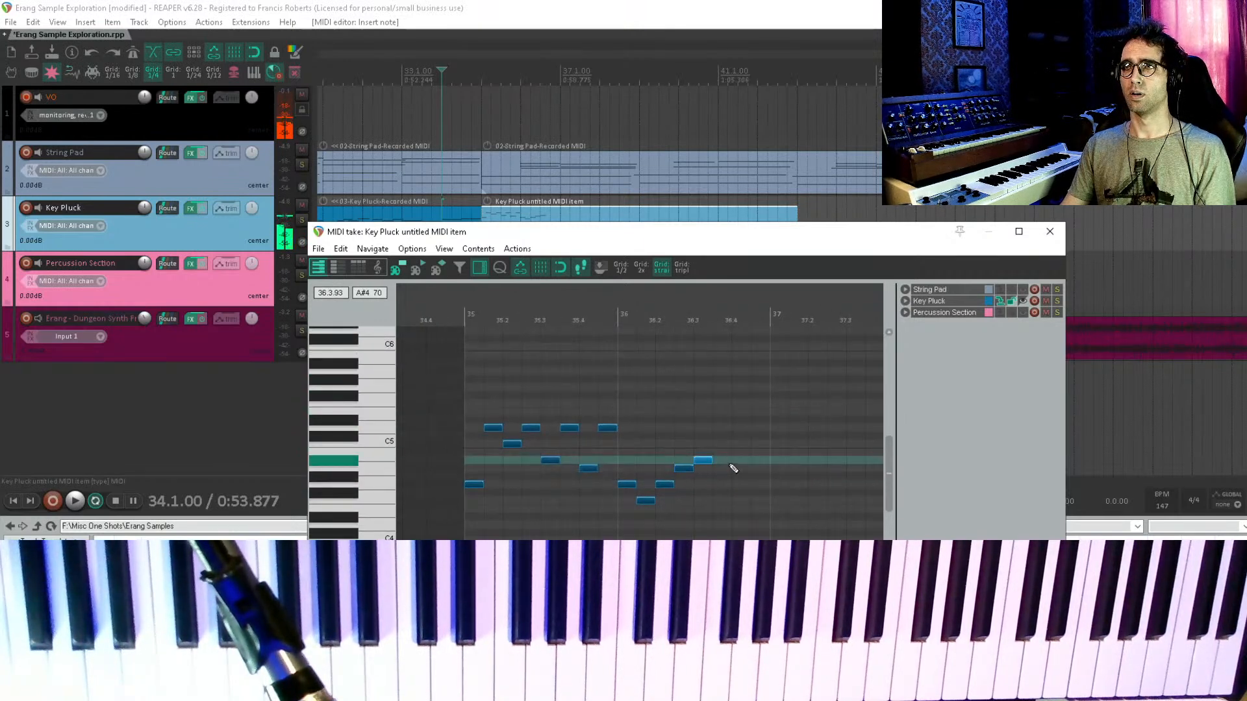
{"action": "left_click", "coordinate": [722, 443]}
{"action": "left_click", "coordinate": [740, 427]}
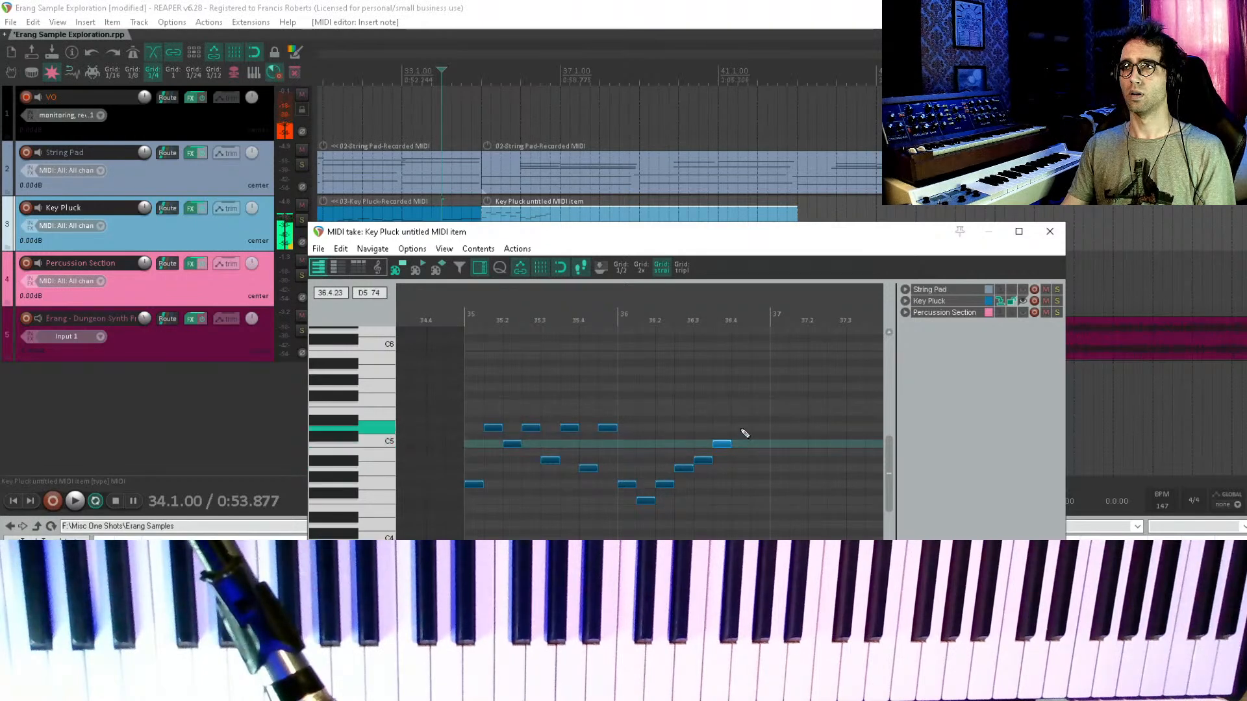
{"action": "left_click", "coordinate": [757, 403]}
- Play the phrase back and delete the G4 note at the start of bar 35
{"action": "key", "text": "space"}
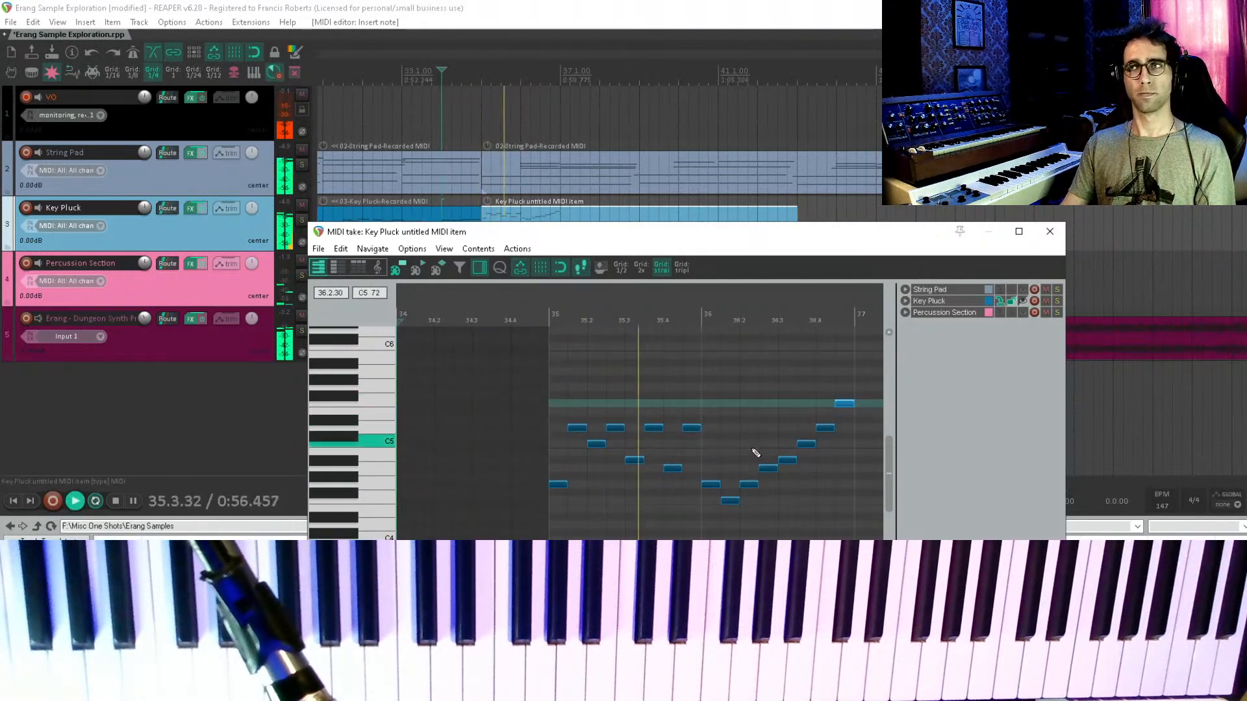
{"action": "key", "text": "space"}
{"action": "left_click_drag", "start_coordinate": [577, 475], "coordinate": [549, 499]}
{"action": "key", "text": "Delete"}
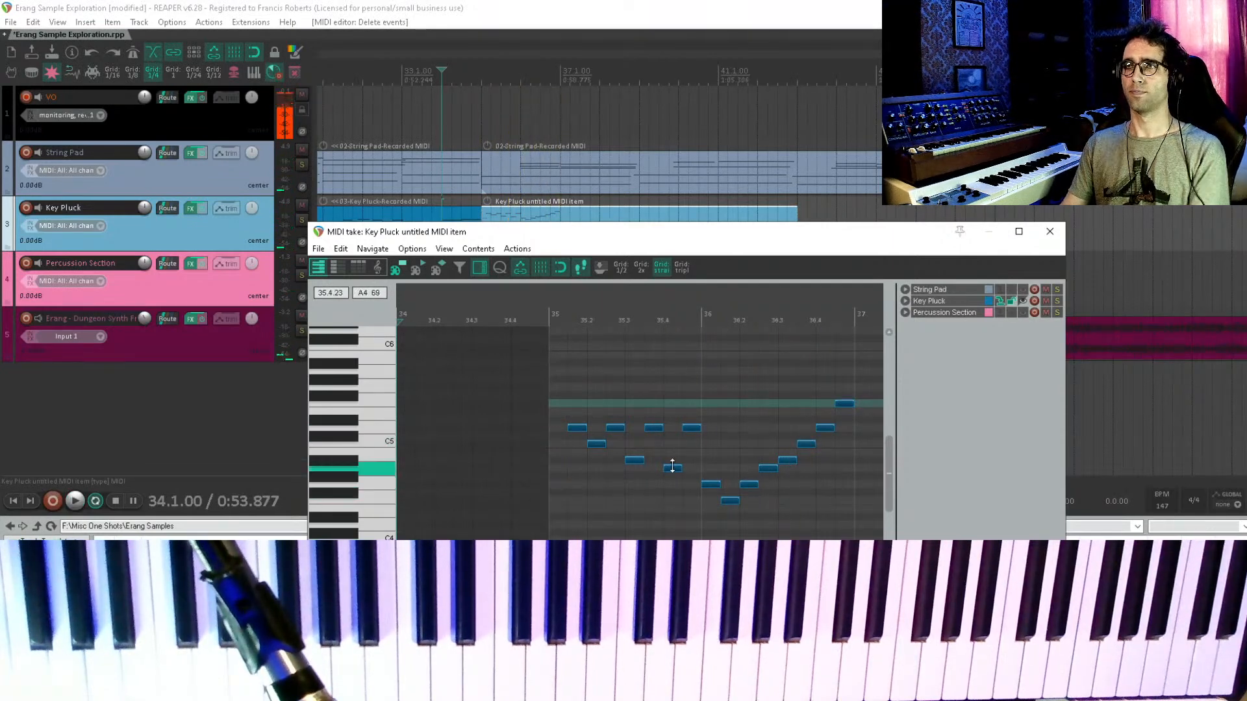
- Draw E5 at the start of bar 37 and a descending eighth-note run of C#5, A#4, A4, E4 and C#4 from beat 2, continuing below C4
{"action": "left_click_drag", "start_coordinate": [668, 467], "coordinate": [567, 474]}
{"action": "left_click_drag", "start_coordinate": [760, 410], "coordinate": [774, 415]}
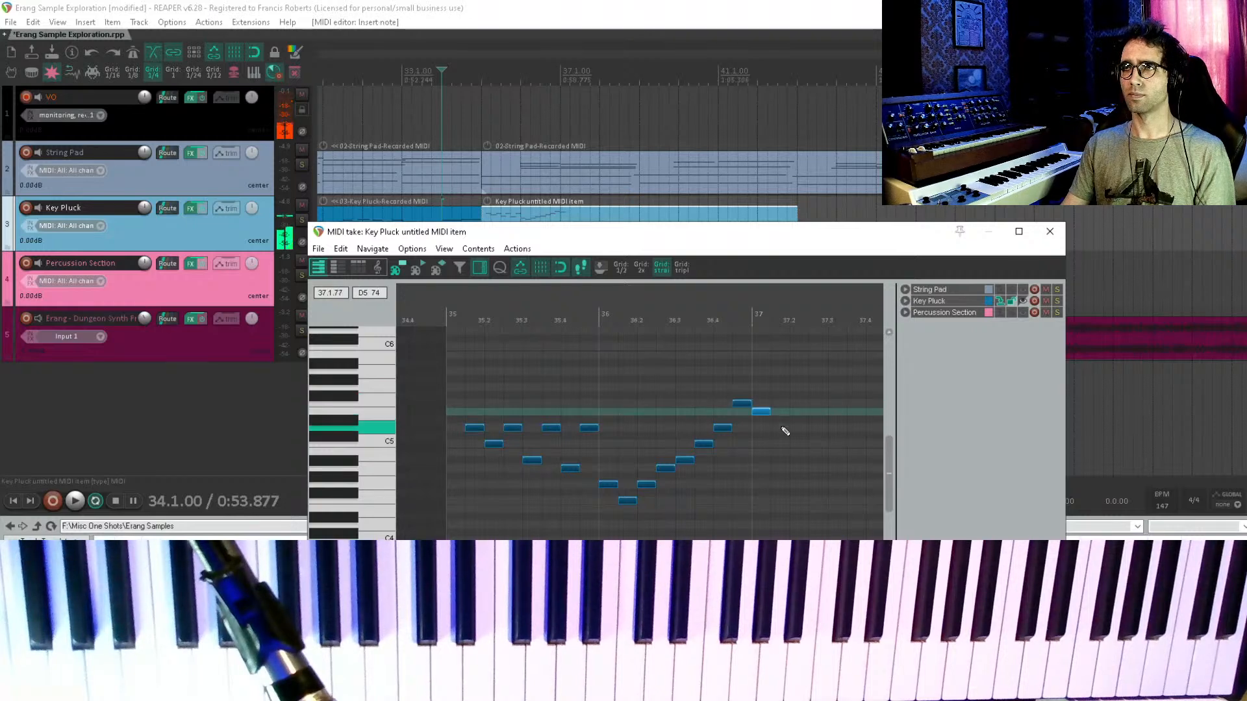
{"action": "mouse_move", "coordinate": [809, 460]}
{"action": "left_mouse_down"}
{"action": "mouse_move", "coordinate": [832, 463]}
{"action": "mouse_move", "coordinate": [686, 460]}
{"action": "mouse_move", "coordinate": [704, 503]}
{"action": "left_mouse_up"}
{"action": "left_click", "coordinate": [838, 468]}
{"action": "left_click", "coordinate": [699, 493]}
{"action": "left_click", "coordinate": [723, 525]}
{"action": "left_click", "coordinate": [743, 549]}
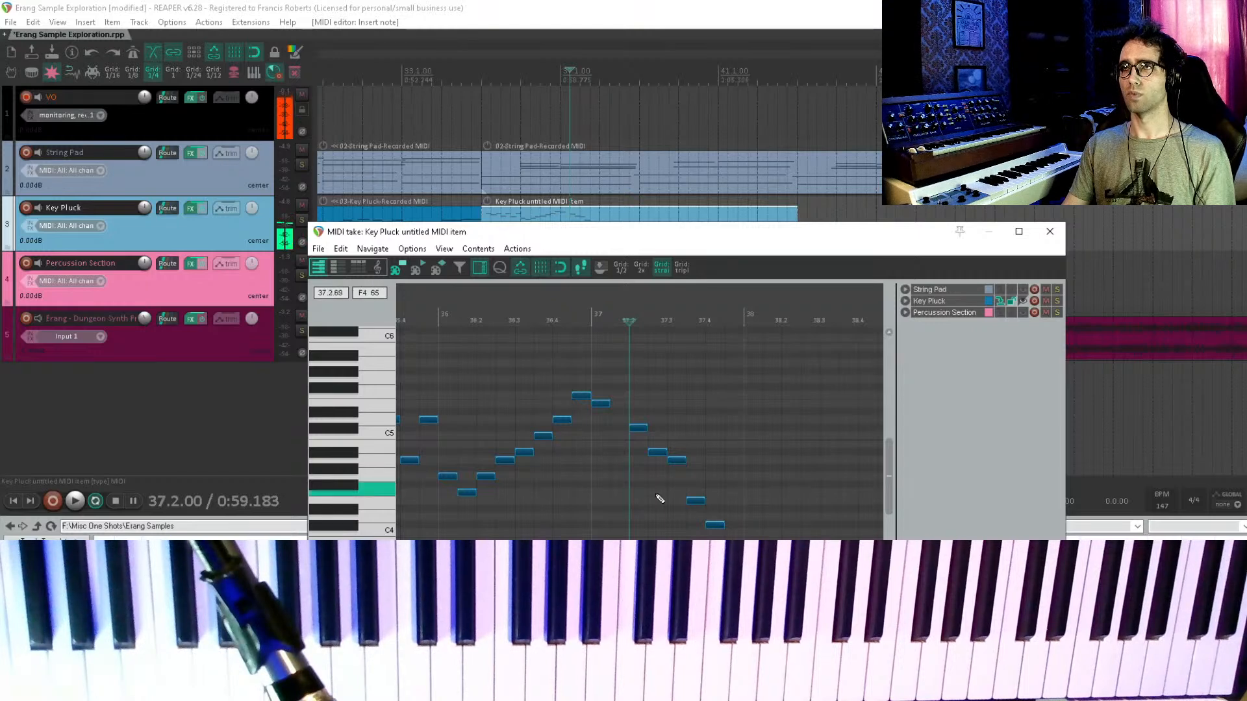
- Play back the Key Pluck phrase from just before bar 35 through the descending run
{"action": "scroll", "coordinate": [556, 453], "scroll_direction": "down", "scroll_amount": 2}
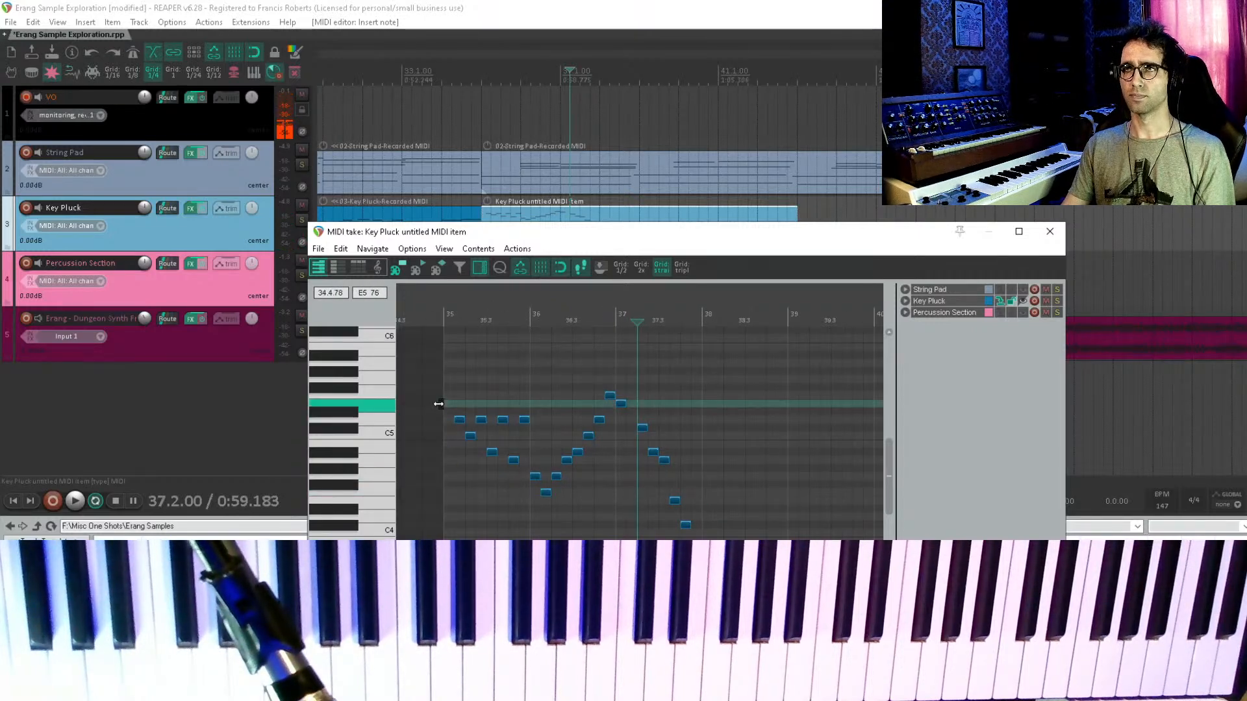
{"action": "left_click", "coordinate": [426, 403]}
{"action": "key", "text": "space"}
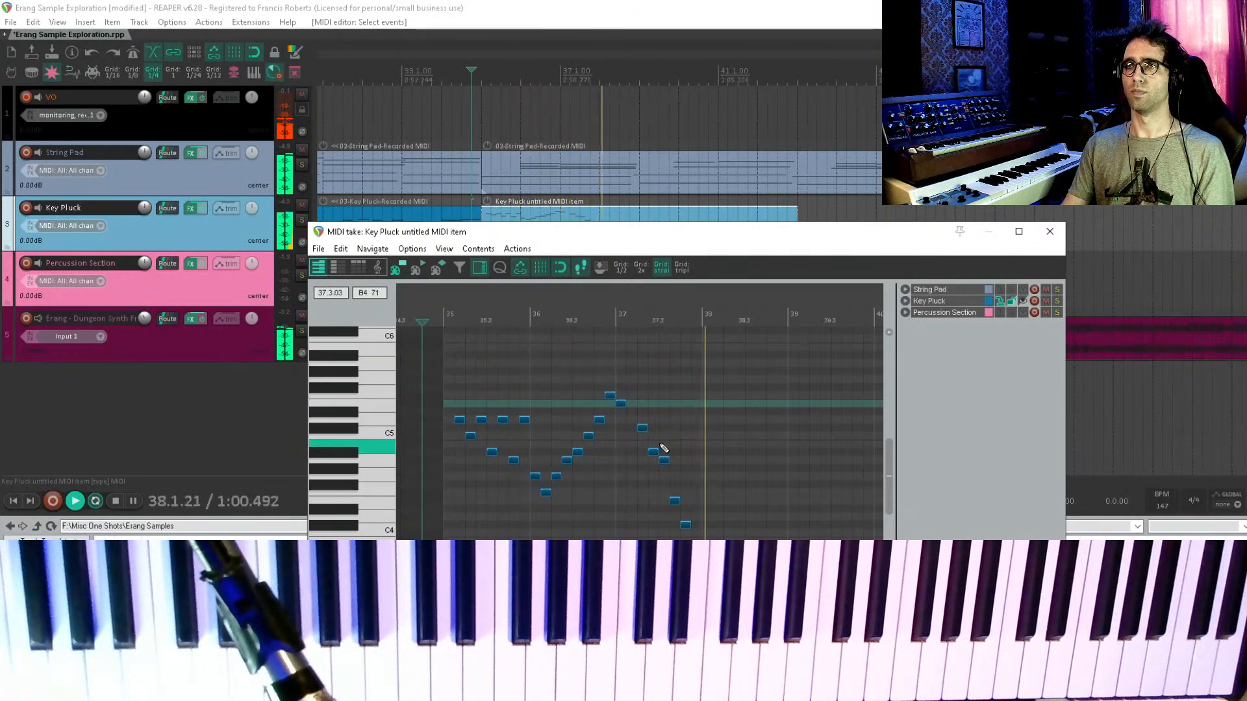
{"action": "key", "text": "space"}
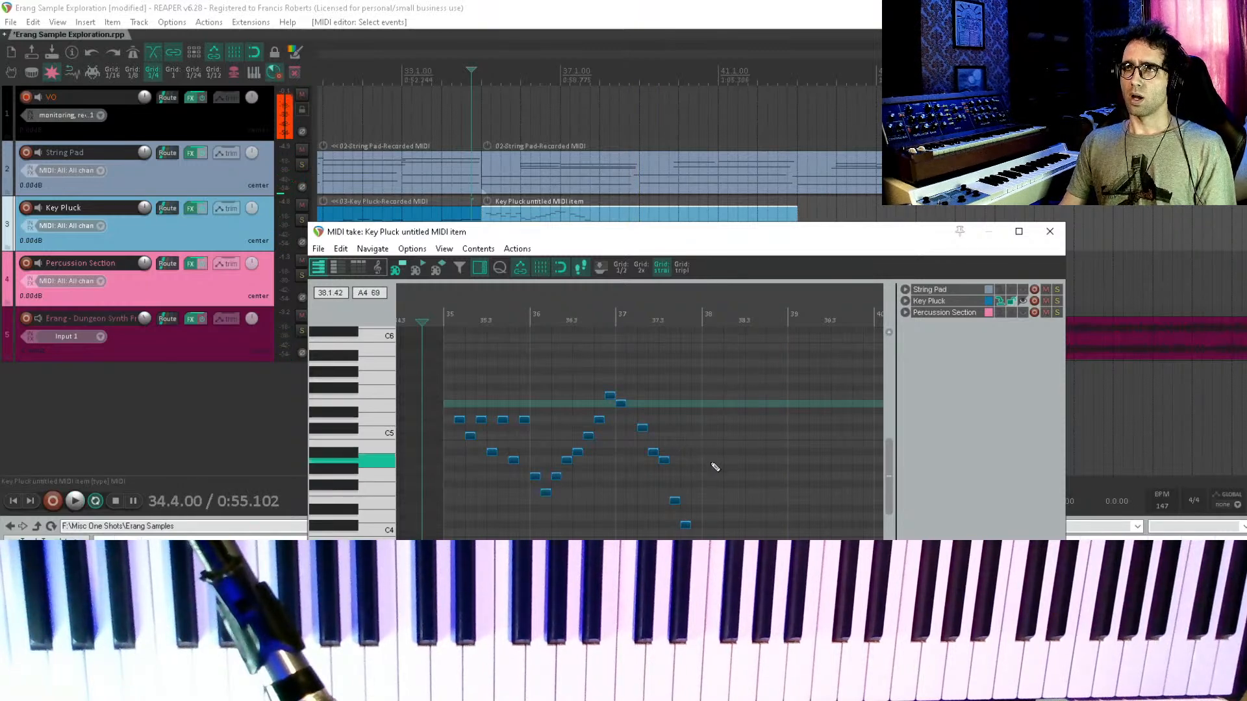
- Move the run from A#4 downward one eighth later, so A#4 starts on beat 3 of bar 37, and save the project
{"action": "scroll", "coordinate": [713, 470], "scroll_direction": "up", "scroll_amount": 4}
{"action": "left_click_drag", "start_coordinate": [783, 468], "coordinate": [639, 538]}
{"action": "left_click", "coordinate": [556, 443]}
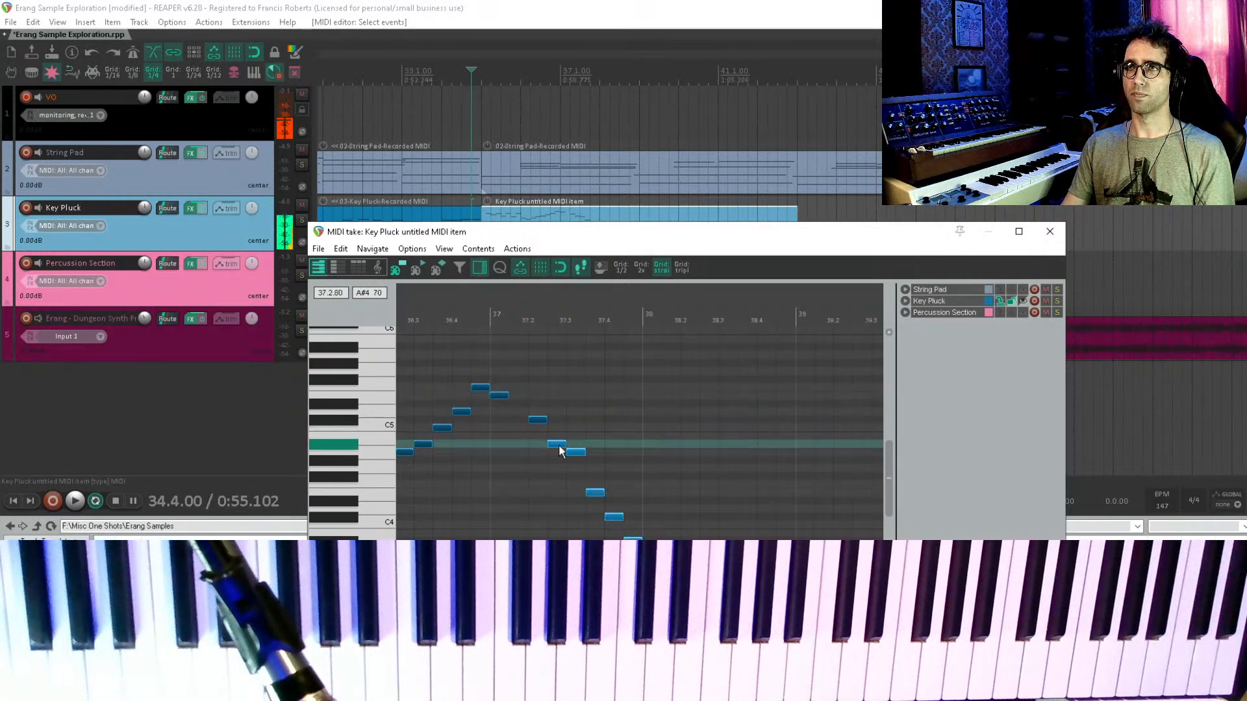
{"action": "left_click", "coordinate": [570, 463]}
{"action": "key", "text": "ctrl+s"}
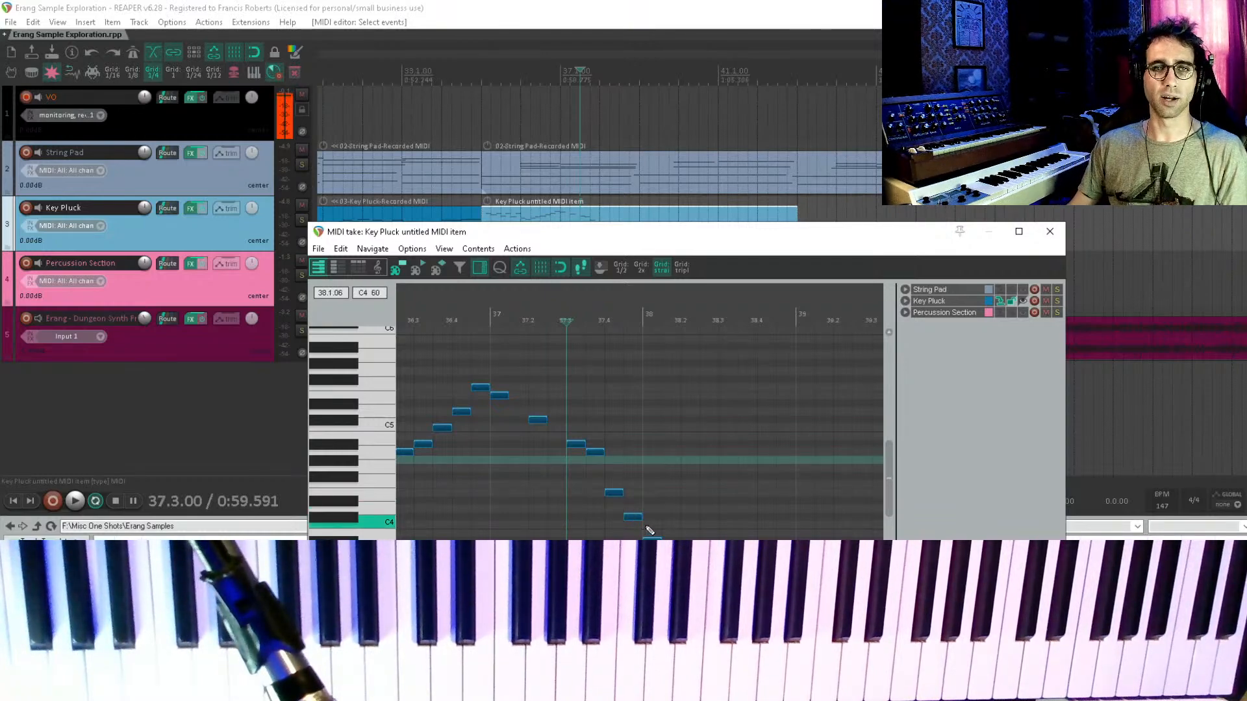
- Spread the descending notes after A#4 to quarter-note spacing, from A4 on bar 37 beat 4 to A3 on bar 38 beat 4
{"action": "left_click_drag", "start_coordinate": [624, 456], "coordinate": [759, 547]}
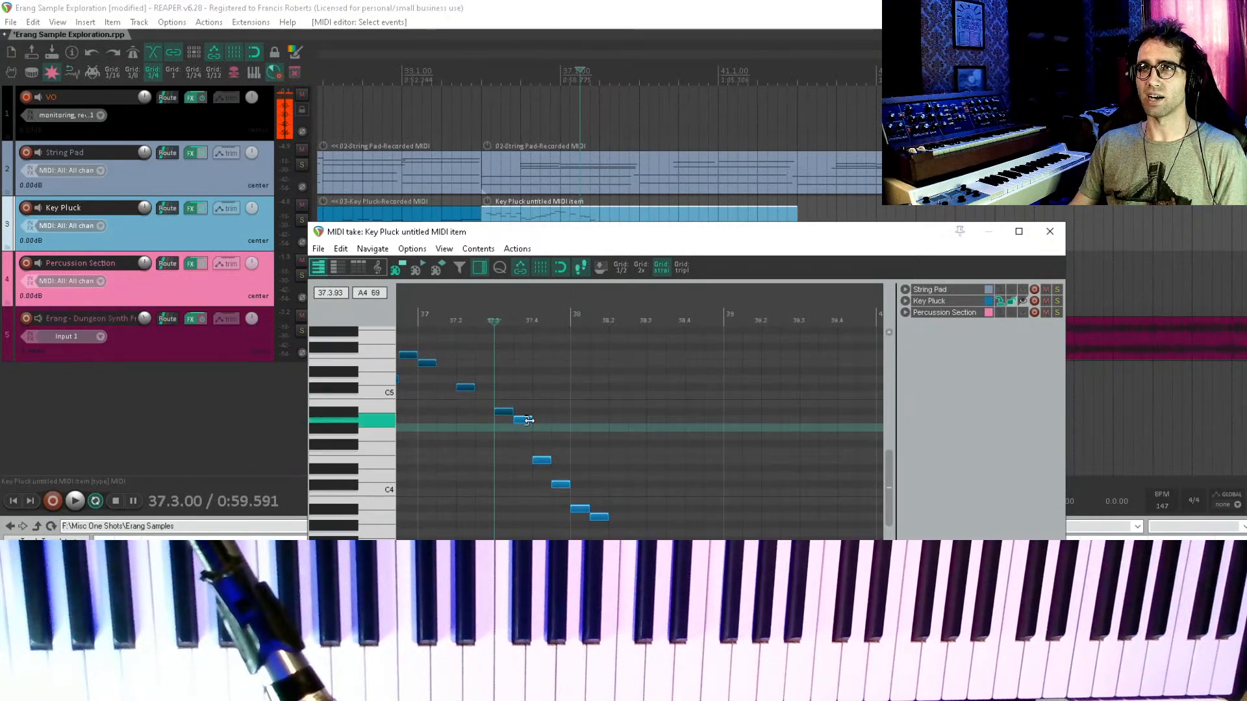
{"action": "left_click_drag", "start_coordinate": [527, 426], "coordinate": [527, 513]}
{"action": "left_click", "coordinate": [545, 527]}
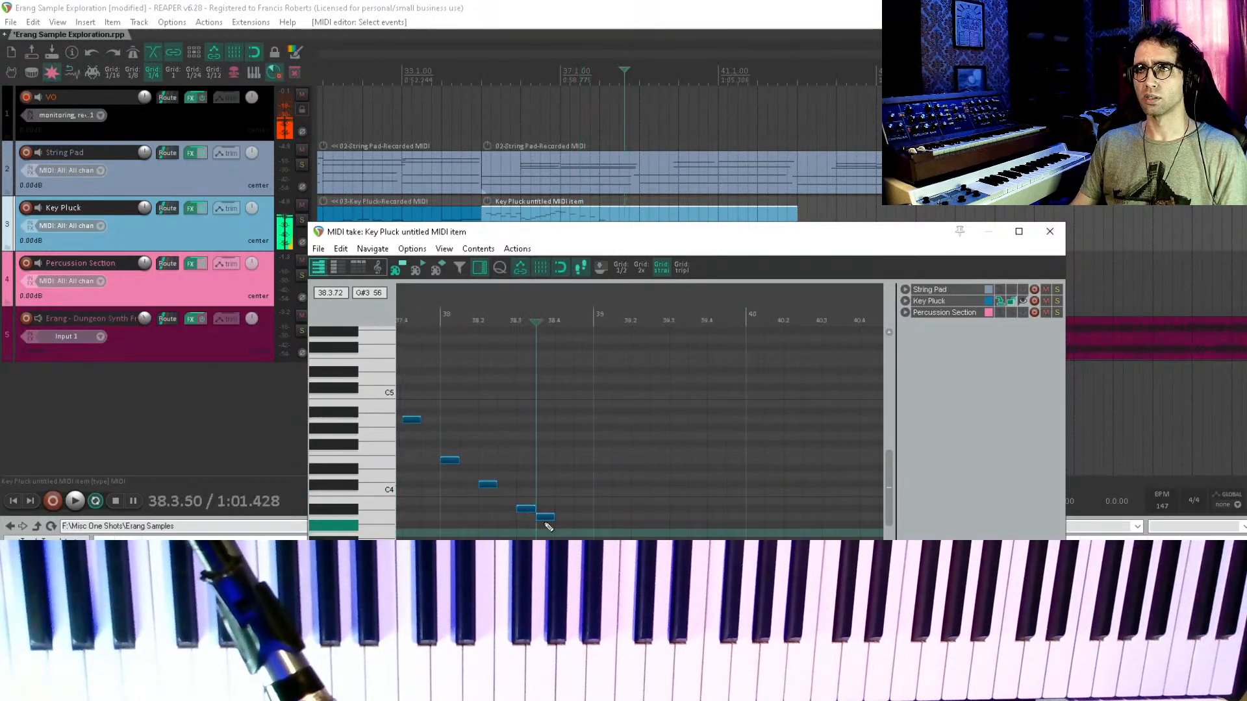
{"action": "left_click", "coordinate": [546, 516]}
{"action": "scroll", "coordinate": [547, 508], "scroll_direction": "down", "scroll_amount": 3}
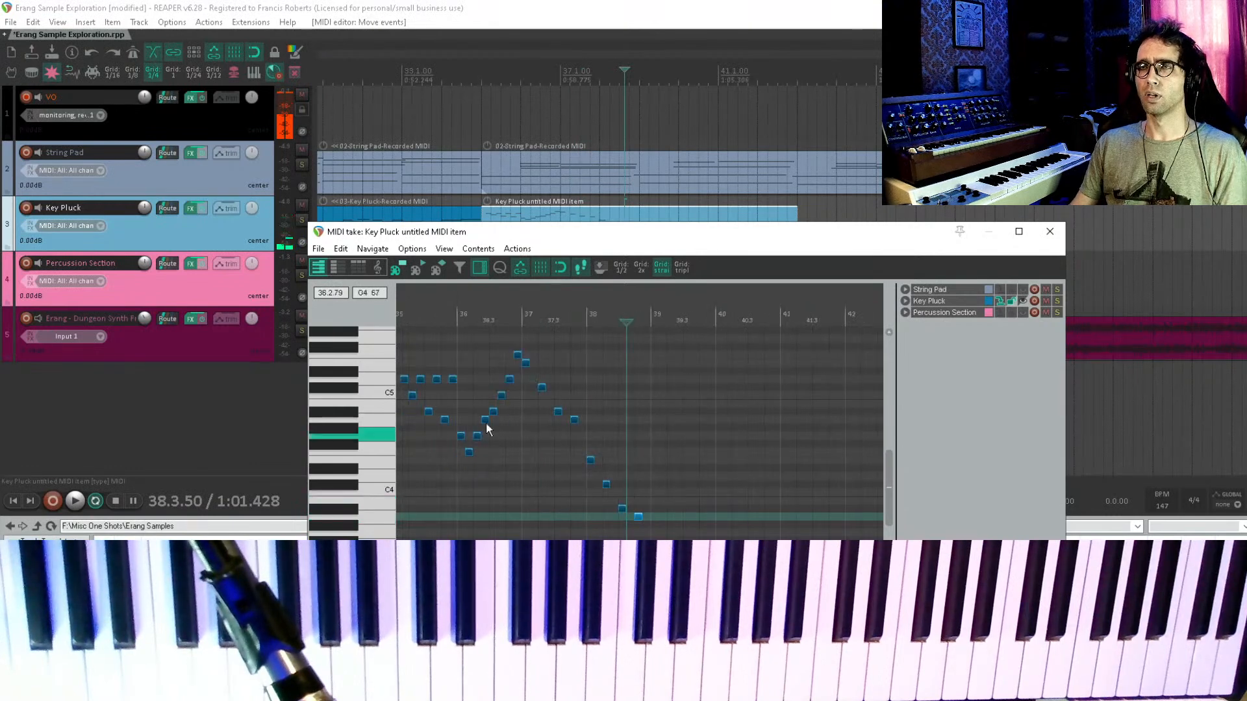
- Audition the respaced Key Pluck phrase from just before bar 35
{"action": "left_click_drag", "start_coordinate": [501, 409], "coordinate": [562, 450]}
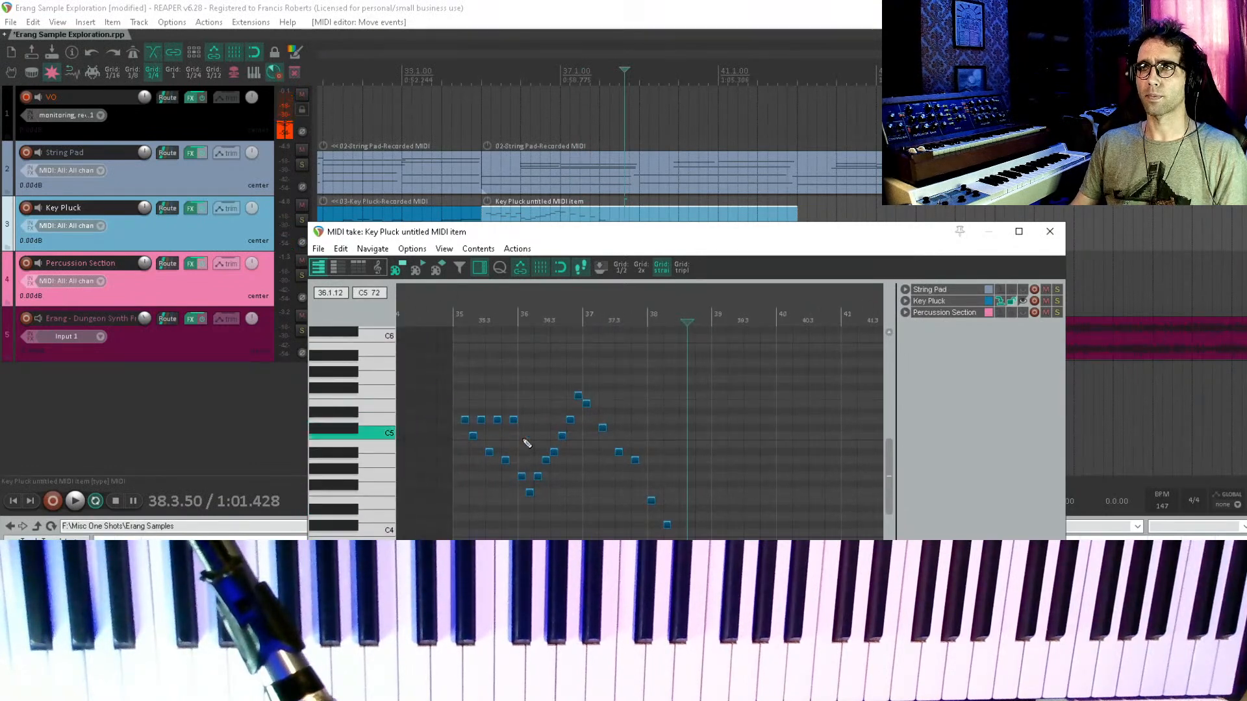
{"action": "left_click", "coordinate": [421, 406]}
{"action": "key", "text": "space"}
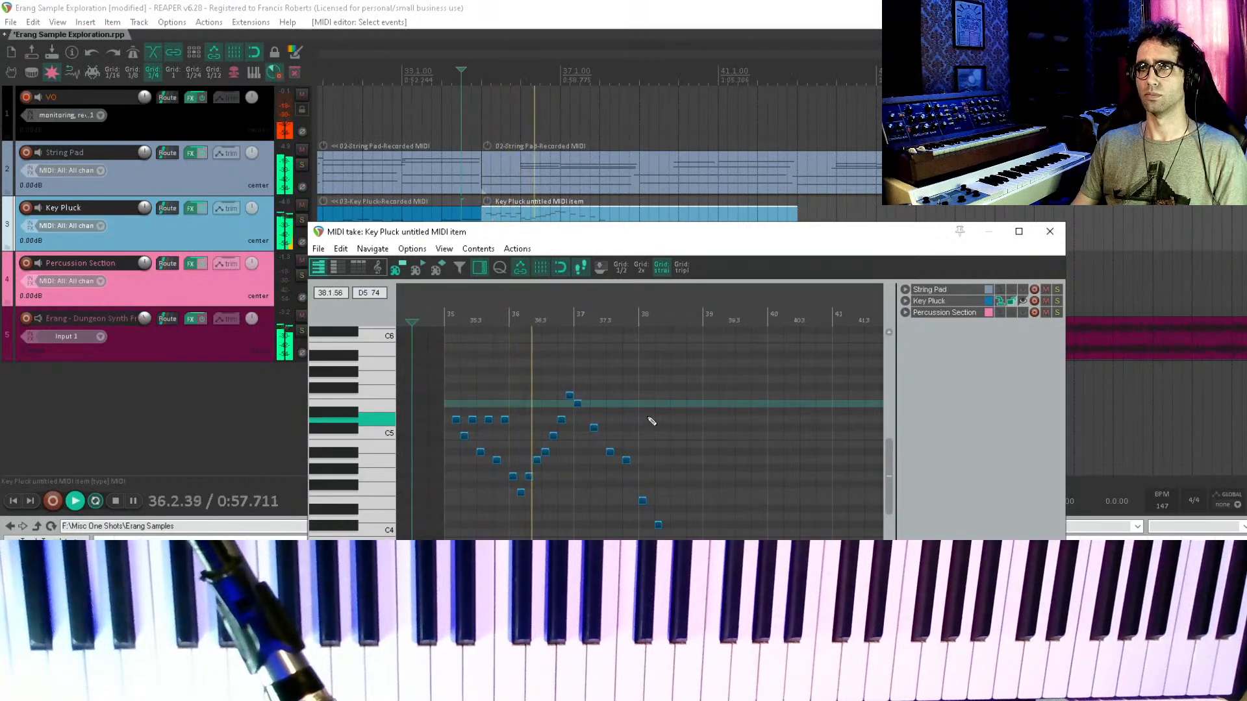
{"action": "key", "text": "space"}
- Rework bar 36 before its final F5 into alternating eighth notes G4, D5, G4, D5, A4, D5 and A#4
{"action": "left_click", "coordinate": [526, 443]}
{"action": "scroll", "coordinate": [623, 454], "scroll_direction": "up", "scroll_amount": 5}
{"action": "left_click_drag", "start_coordinate": [630, 493], "coordinate": [625, 420]}
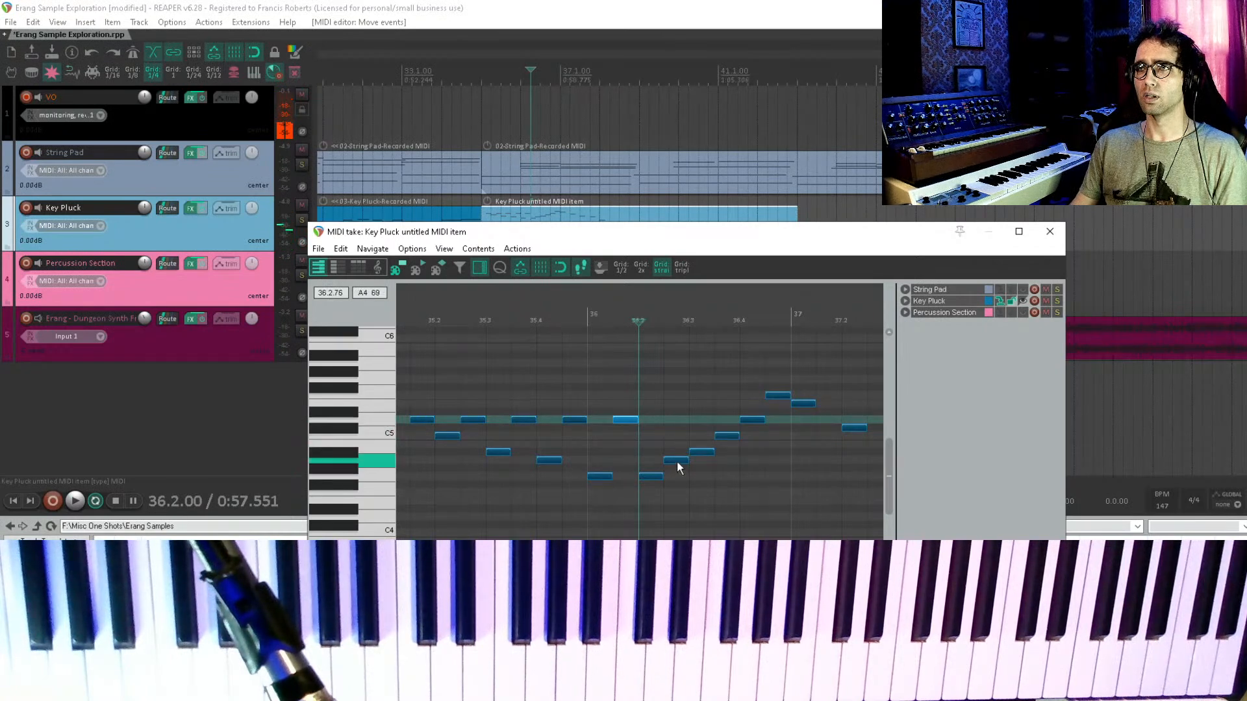
{"action": "left_click_drag", "start_coordinate": [678, 459], "coordinate": [712, 465]}
{"action": "key", "text": "ctrl+z"}
{"action": "left_click", "coordinate": [753, 422]}
{"action": "left_click_drag", "start_coordinate": [757, 423], "coordinate": [758, 454]}
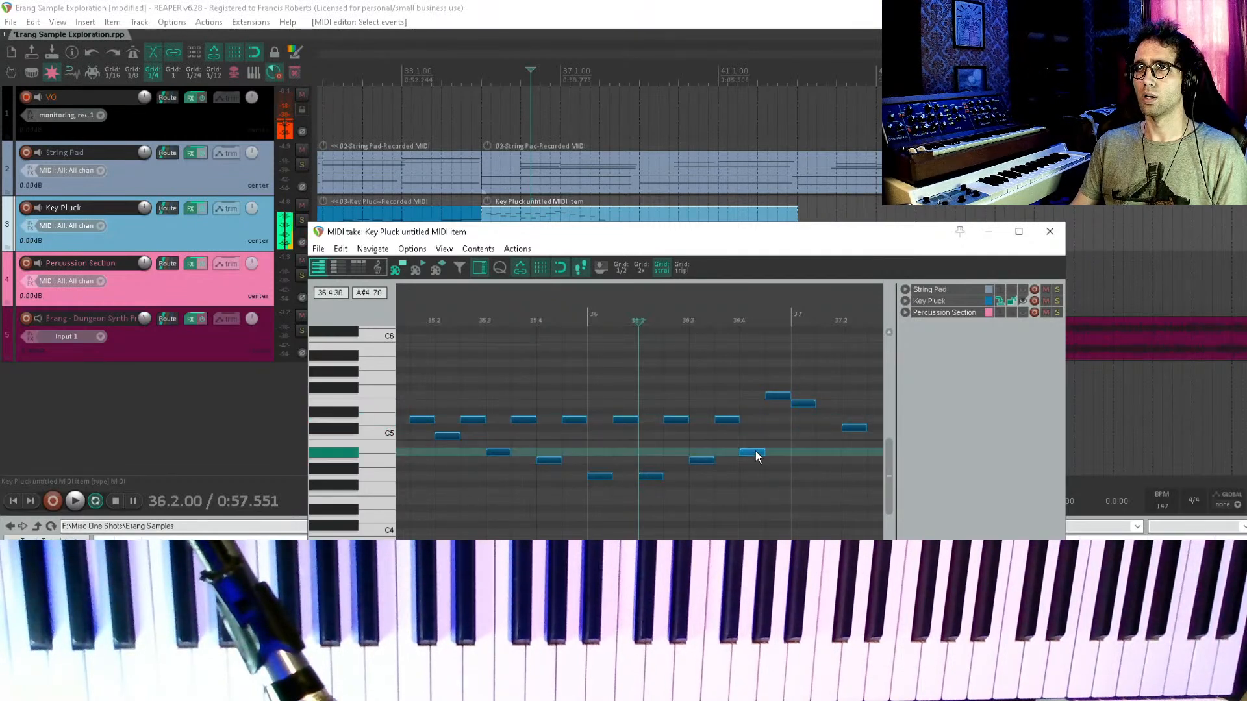
{"action": "left_click", "coordinate": [774, 397]}
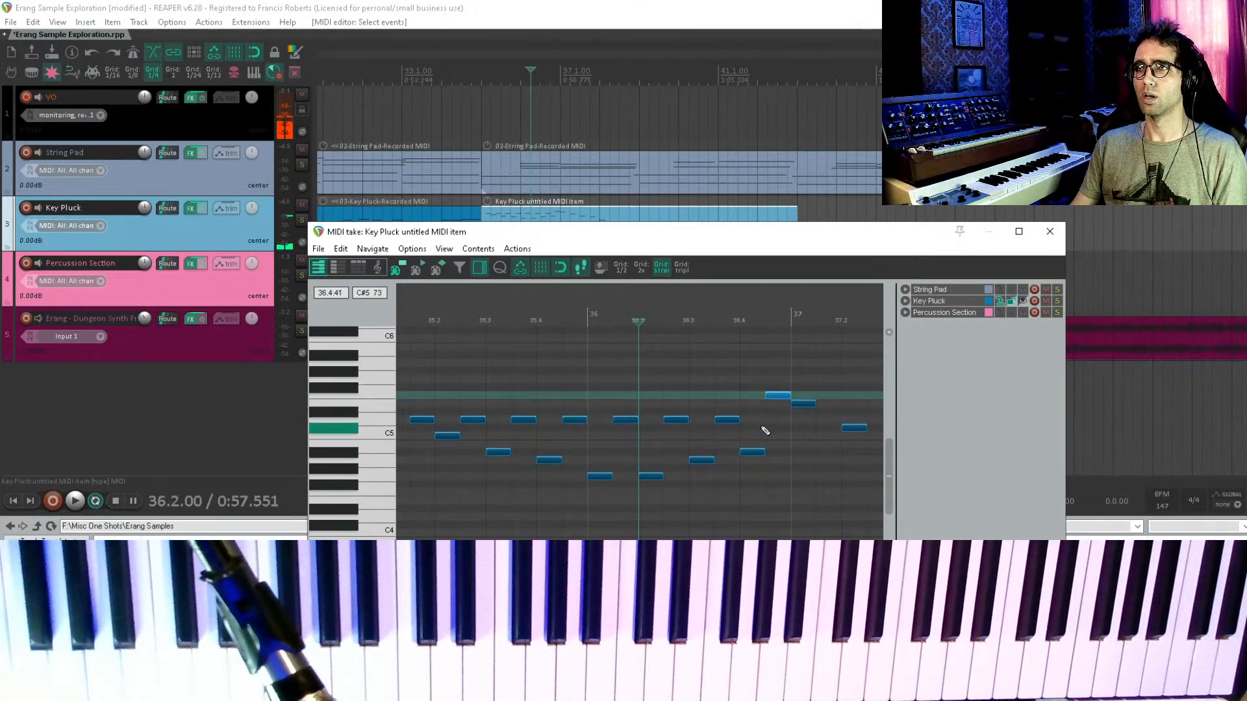
- Lower the last eighth note of bar 36 to D5 and audition the Key Pluck phrase from bar 35
{"action": "left_click_drag", "start_coordinate": [777, 399], "coordinate": [779, 420]}
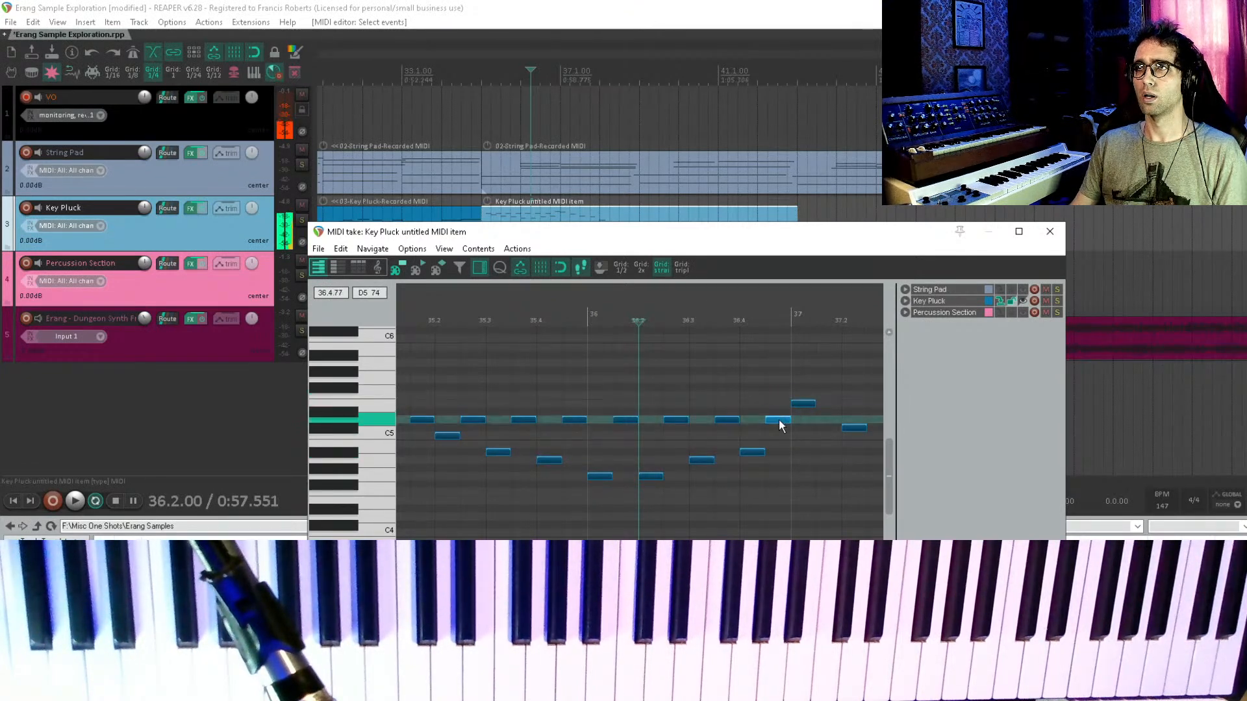
{"action": "scroll", "coordinate": [774, 419], "scroll_direction": "down", "scroll_amount": 3}
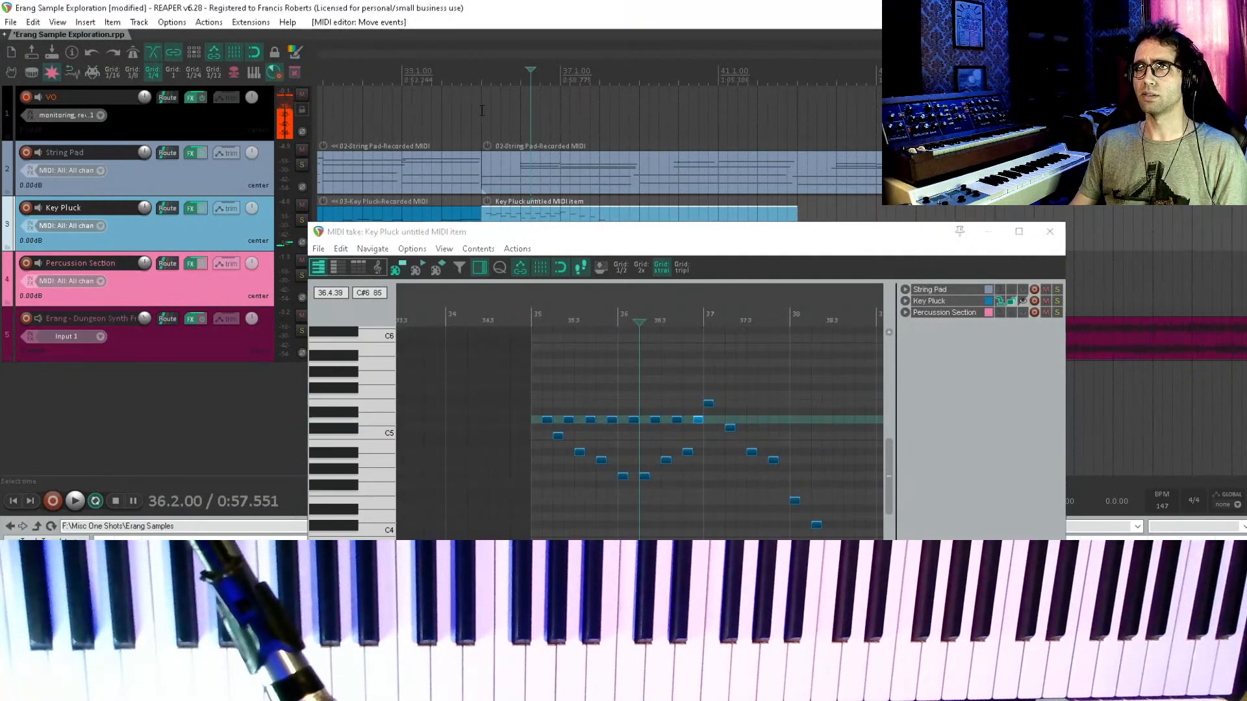
{"action": "left_click", "coordinate": [481, 111]}
{"action": "key", "text": "space"}
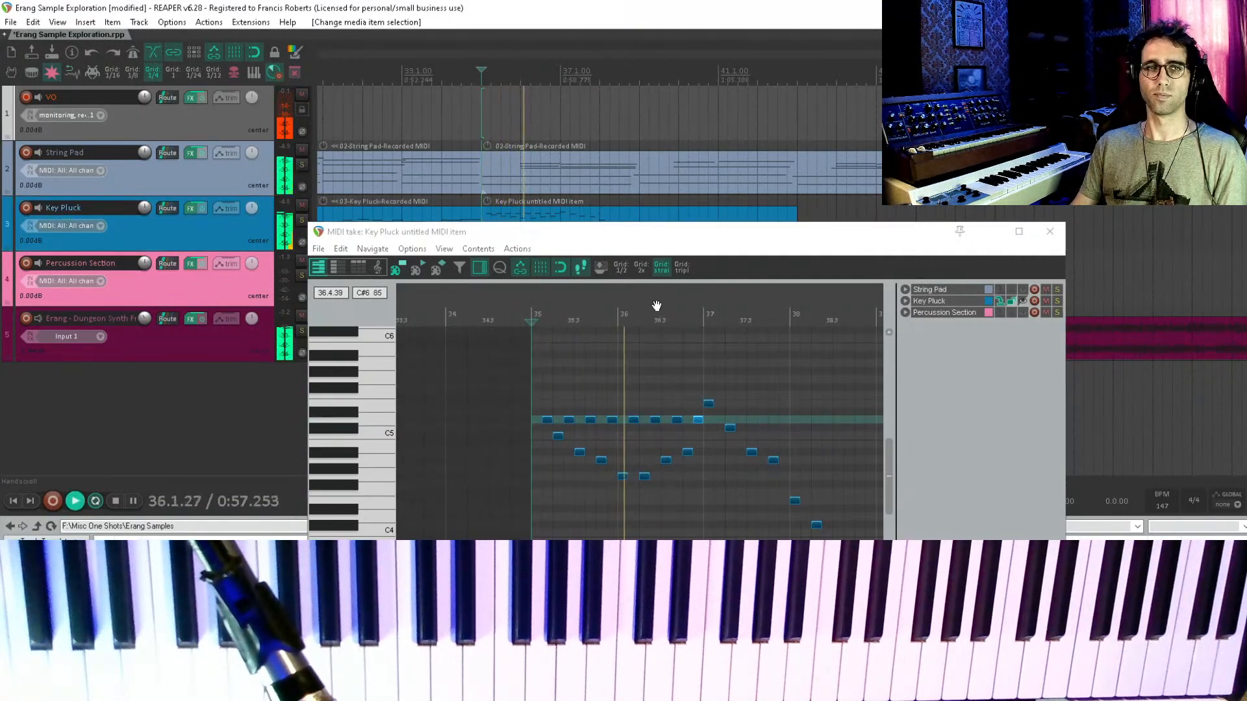
{"action": "key", "text": "space"}
{"action": "key", "text": "space"}
{"action": "scroll", "coordinate": [689, 409], "scroll_direction": "up", "scroll_amount": 3}
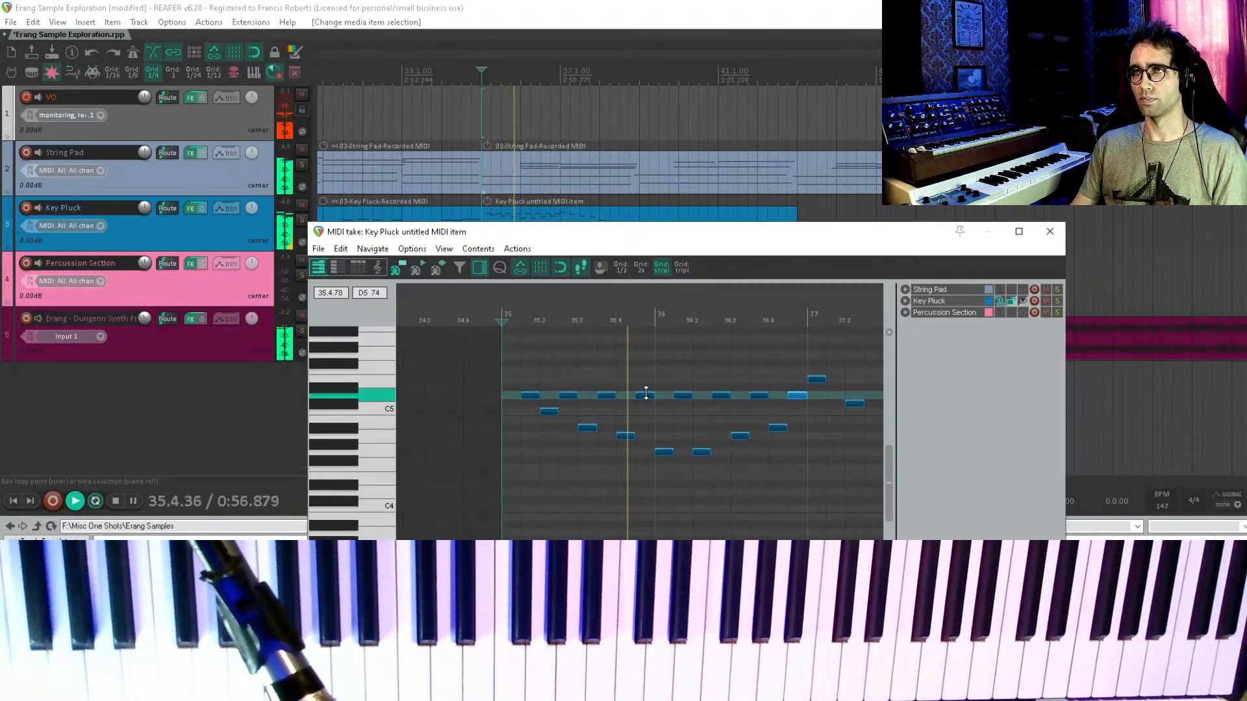
{"action": "key", "text": "space"}
- Lower the moving notes in bar 36 to F4 on beat 2, G4 on beat 3 and A4 on beat 4, and audition the phrase
{"action": "left_click", "coordinate": [704, 468]}
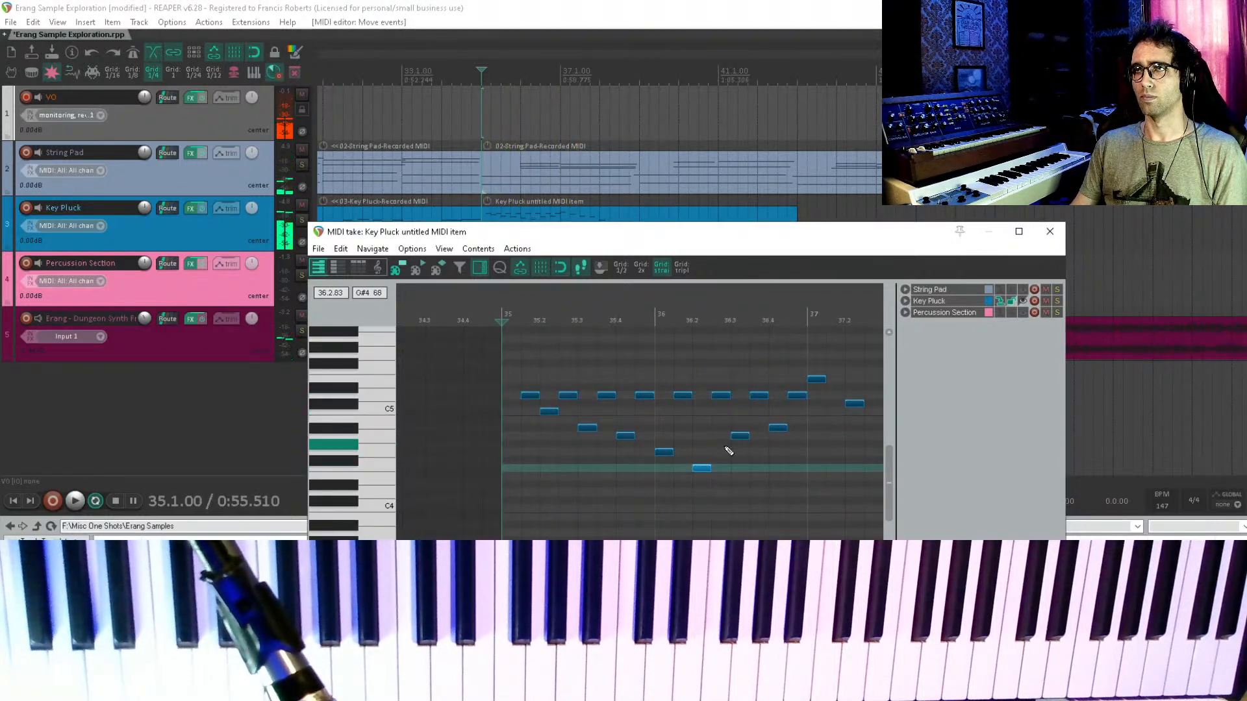
{"action": "left_click", "coordinate": [740, 435]}
{"action": "key", "text": "Down"}
{"action": "key", "text": "Down"}
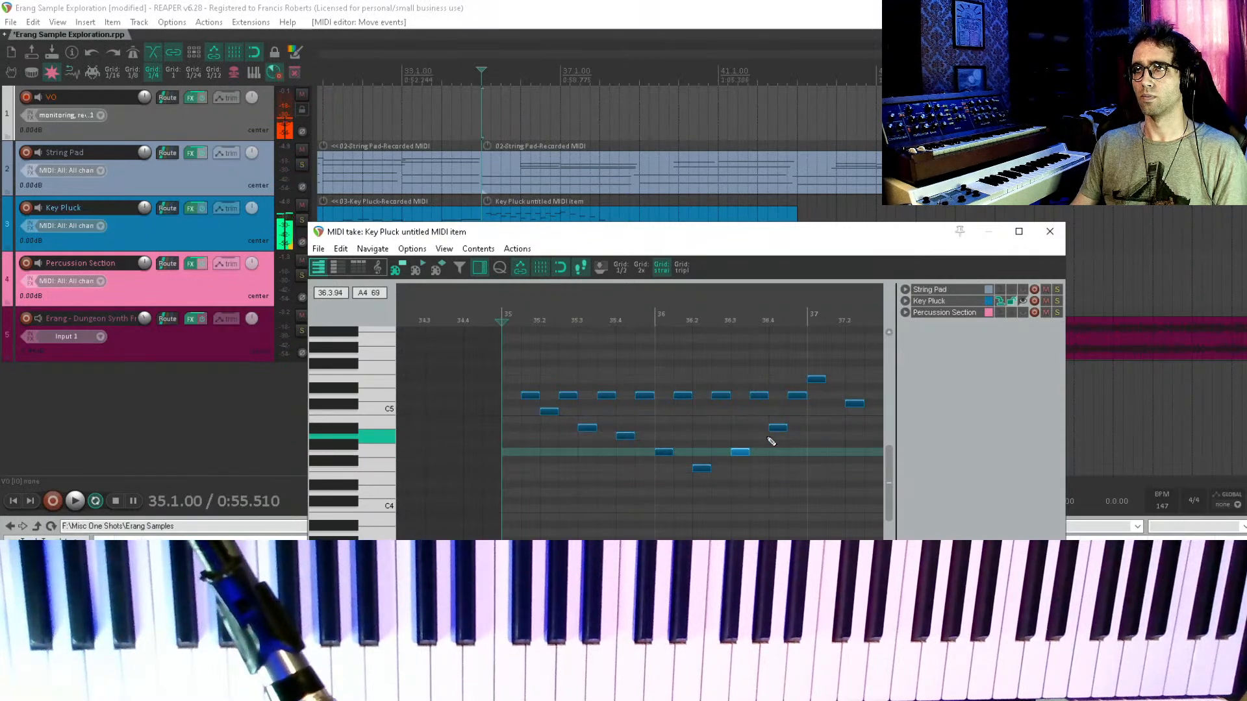
{"action": "left_click_drag", "start_coordinate": [784, 434], "coordinate": [784, 441]}
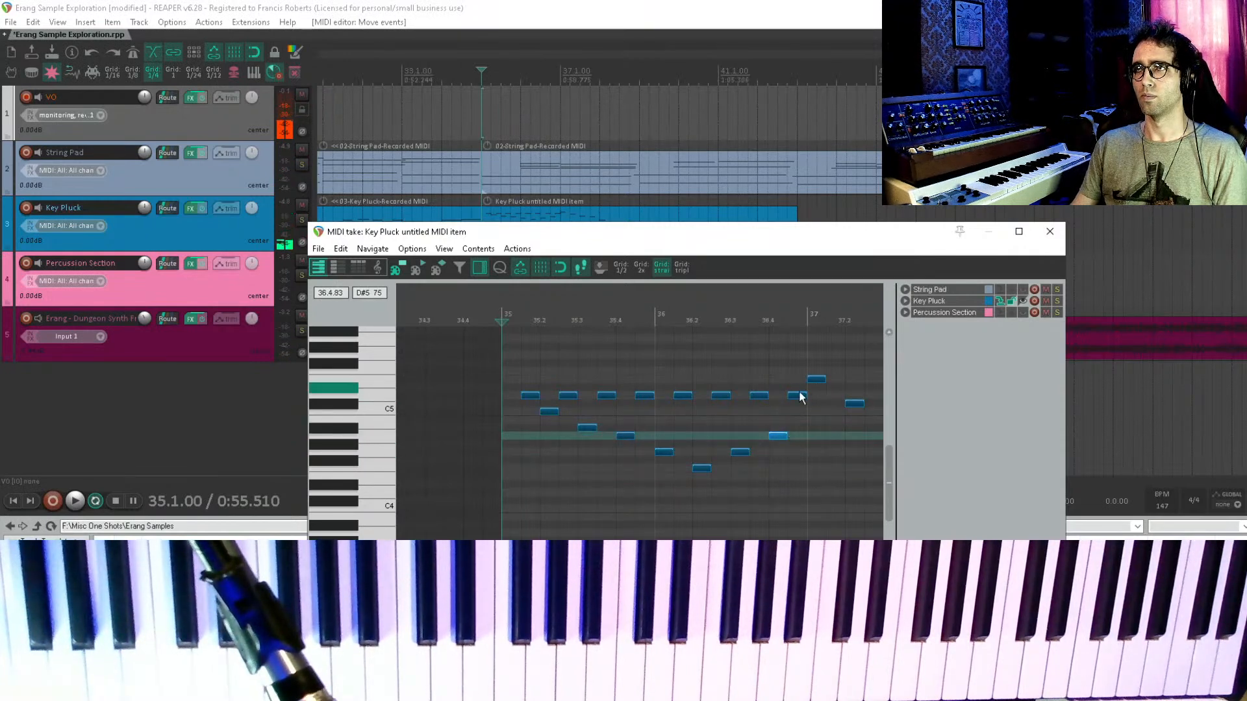
{"action": "key", "text": "space"}
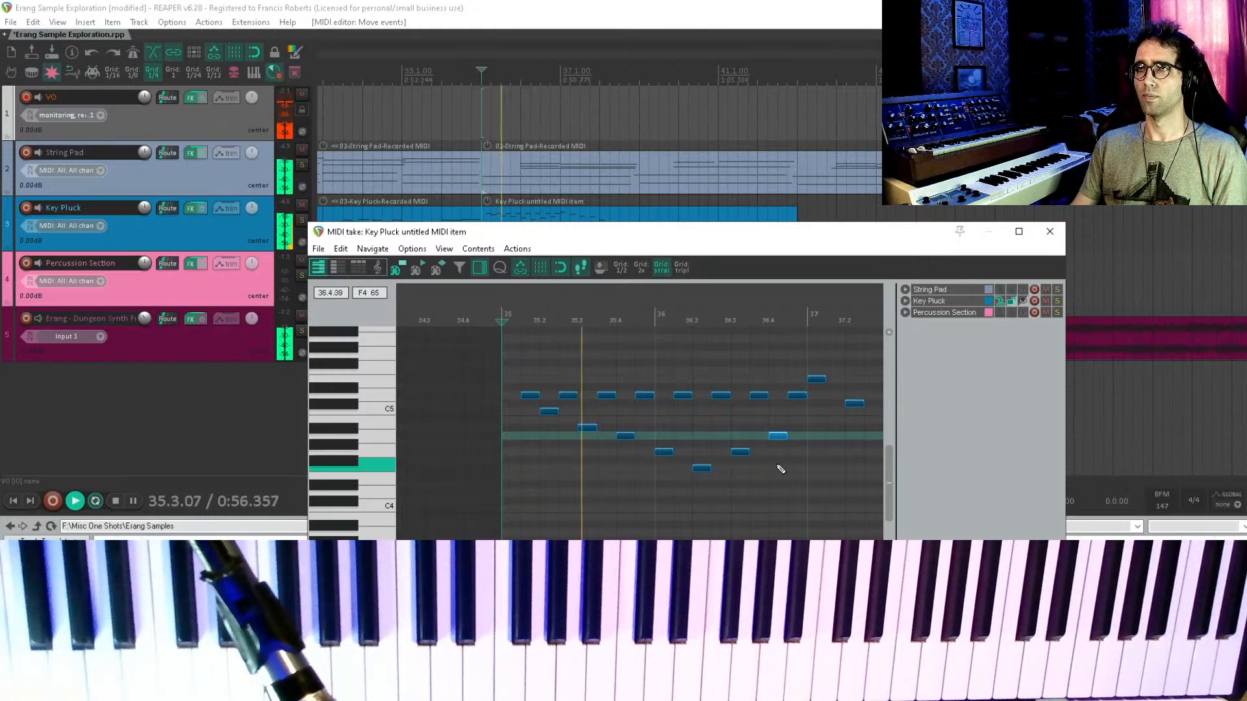
{"action": "left_click_drag", "start_coordinate": [775, 478], "coordinate": [695, 494]}
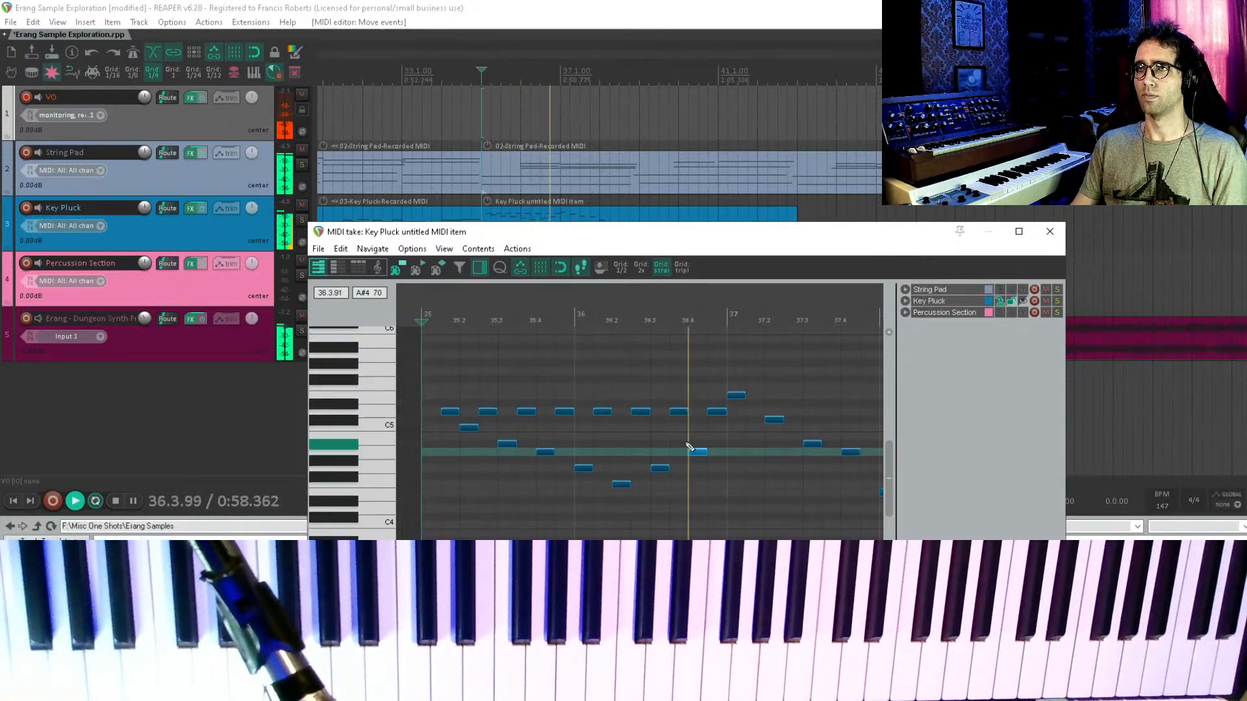
{"action": "key", "text": "space"}
- Turn the second half of bar 36 into rising eighth notes G4, A4, A#4, D5 and audition the phrase up to bar 39
{"action": "left_click_drag", "start_coordinate": [681, 417], "coordinate": [726, 441]}
{"action": "left_click", "coordinate": [715, 413]}
{"action": "key", "text": "space"}
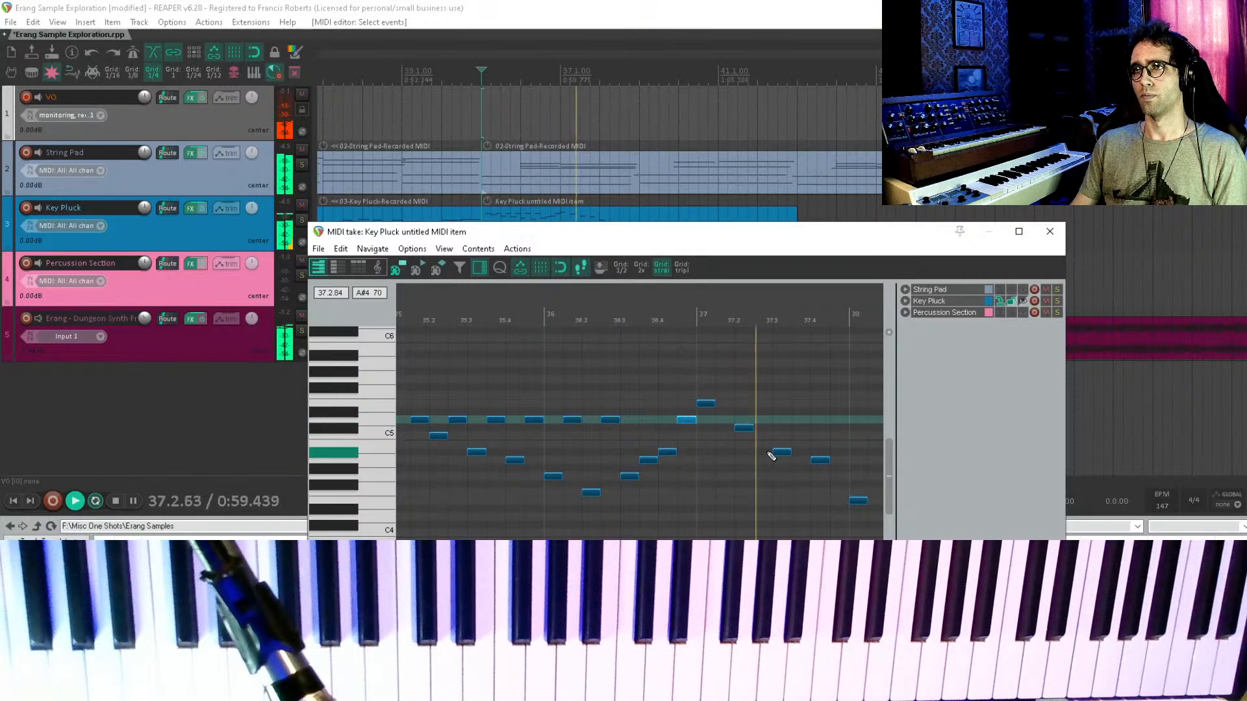
{"action": "left_click_drag", "start_coordinate": [787, 459], "coordinate": [586, 394]}
{"action": "left_click_drag", "start_coordinate": [790, 454], "coordinate": [649, 407]}
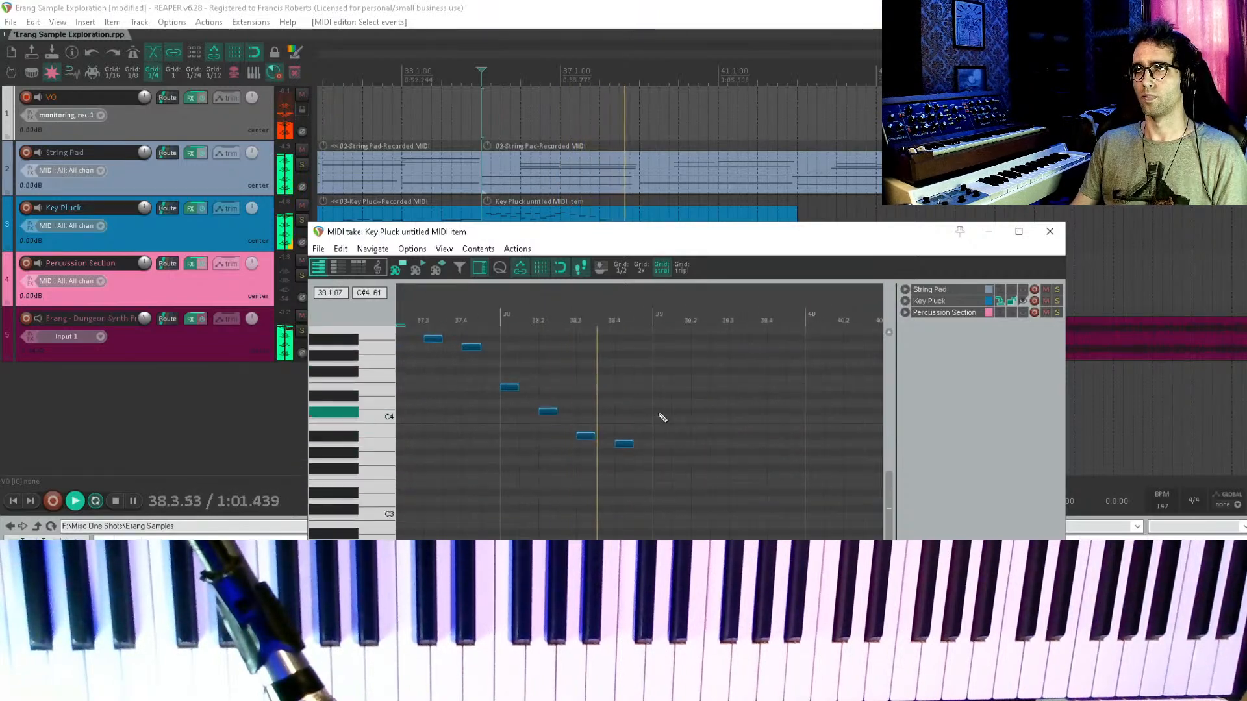
{"action": "key", "text": "space"}
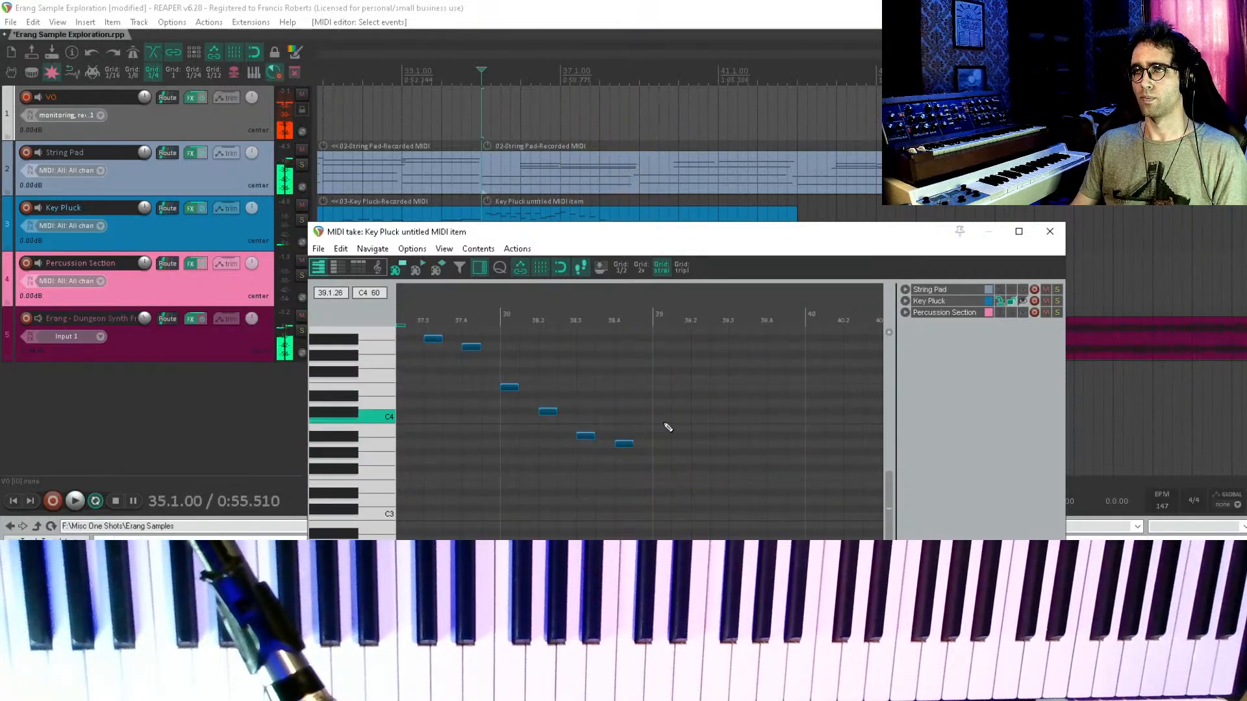
- Save the project and copy the whole Key Pluck phrase so the copy starts at bar 39
{"action": "scroll", "coordinate": [668, 426], "scroll_direction": "down", "scroll_amount": 3}
{"action": "left_click_drag", "start_coordinate": [651, 409], "coordinate": [710, 487]}
{"action": "key", "text": "ctrl+s"}
{"action": "left_click_drag", "start_coordinate": [754, 554], "coordinate": [754, 586]}
{"action": "left_click", "coordinate": [562, 413]}
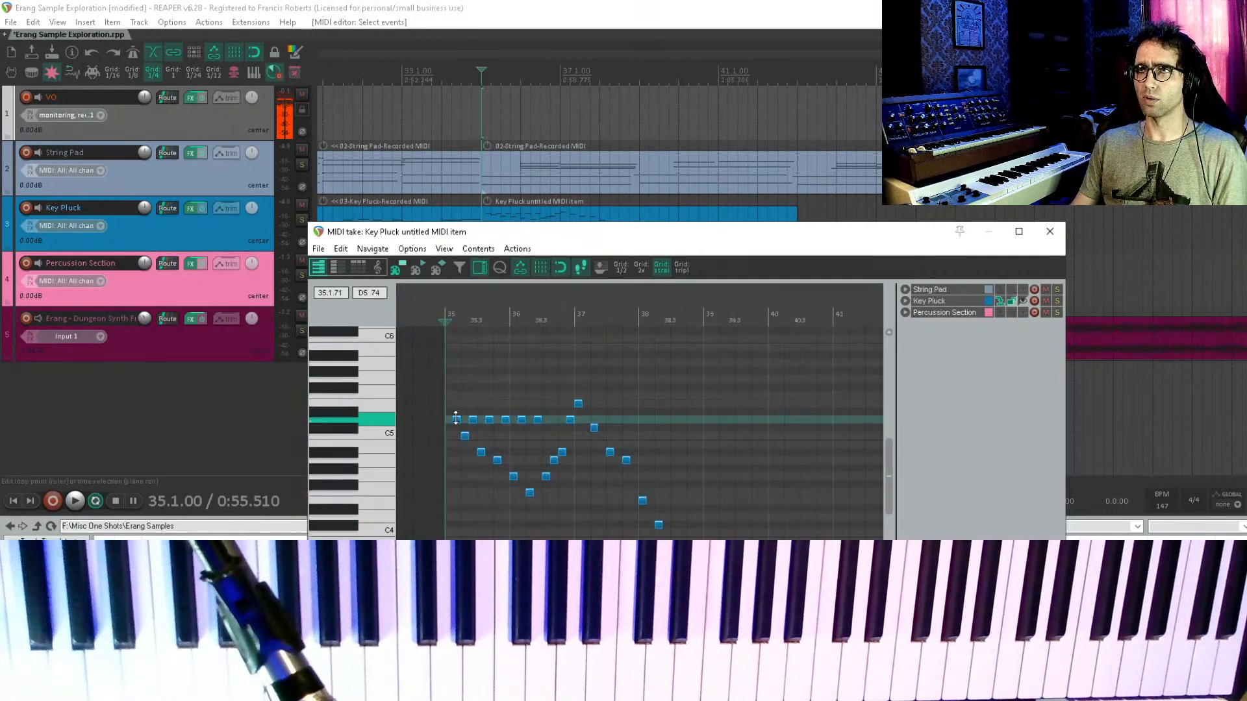
{"action": "left_click_drag", "start_coordinate": [463, 422], "coordinate": [240, 470]}
{"action": "scroll", "coordinate": [708, 419], "scroll_direction": "up", "scroll_amount": 5}
{"action": "left_click_drag", "start_coordinate": [714, 457], "coordinate": [328, 475]}
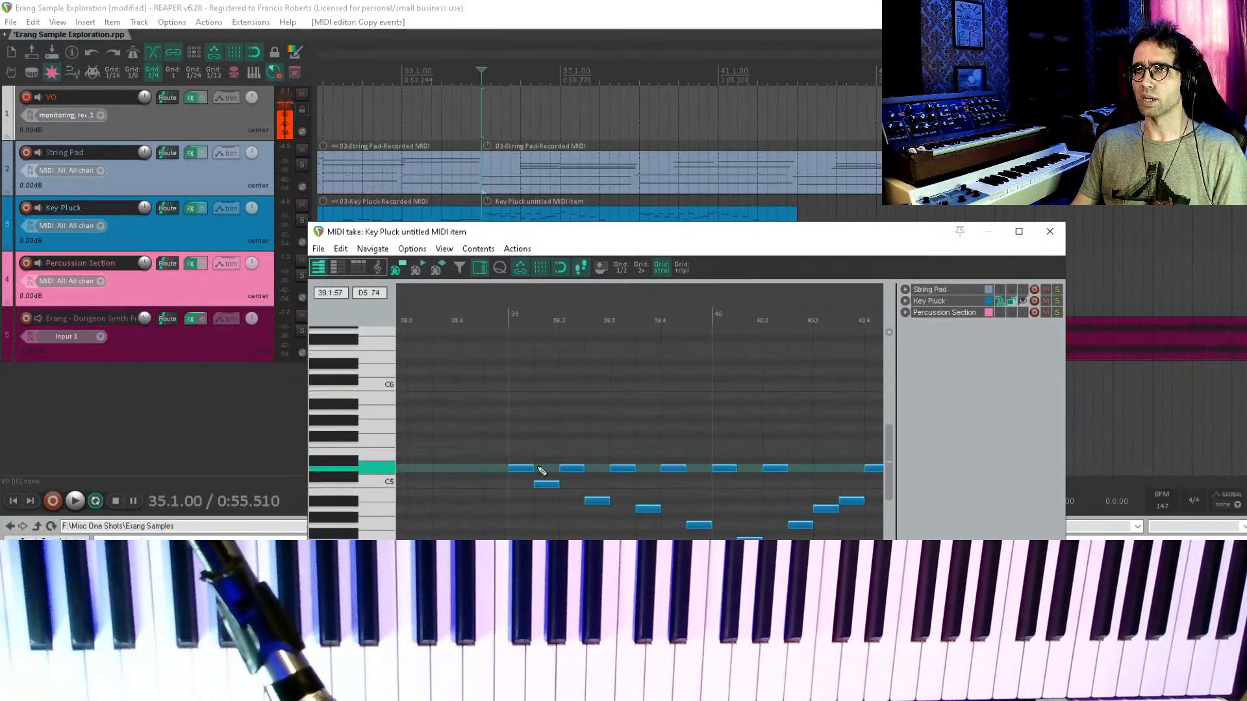
- Shift the copied phrase one eighth later, transpose it up two semitones to start on E5, and audition it
{"action": "left_click_drag", "start_coordinate": [525, 474], "coordinate": [551, 457]}
{"action": "left_click", "coordinate": [499, 485]}
{"action": "key", "text": "space"}
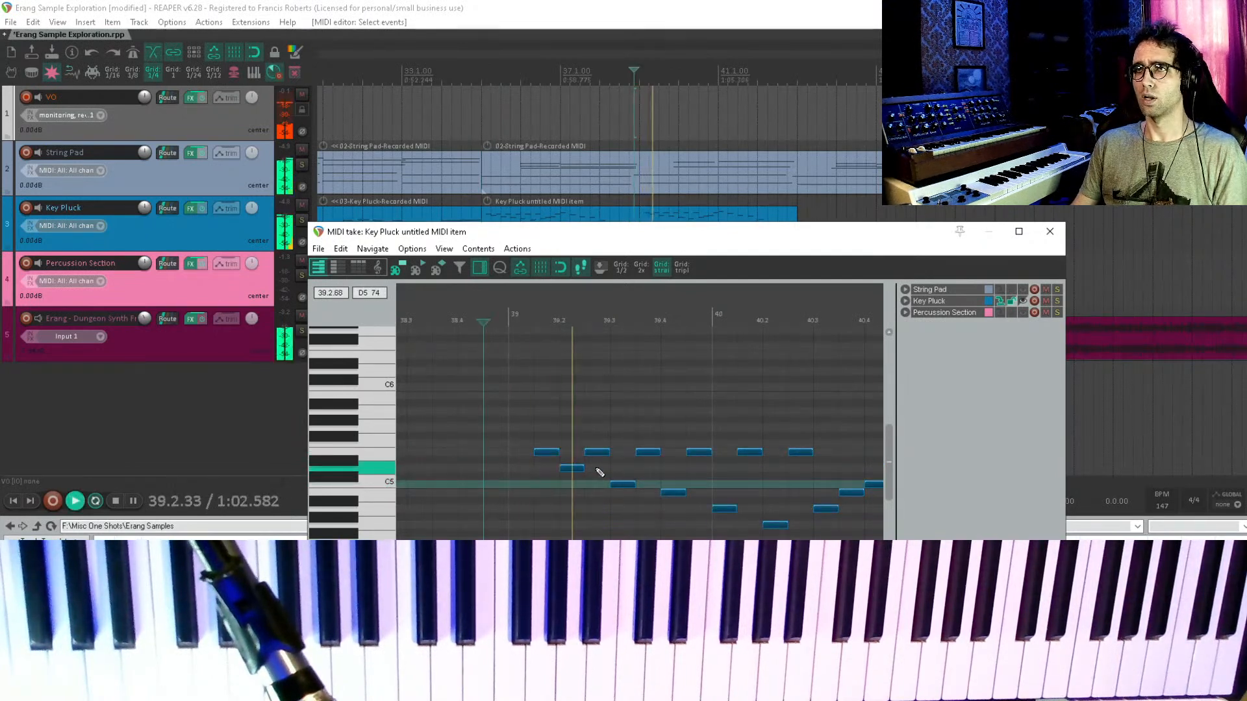
{"action": "key", "text": "space"}
- In the copied phrase, raise all C5 notes to C#5 and lower all B4 notes to A#4, auditioning the changes
{"action": "scroll", "coordinate": [619, 484], "scroll_direction": "down", "scroll_amount": 3}
{"action": "left_click_drag", "start_coordinate": [637, 484], "coordinate": [809, 484]}
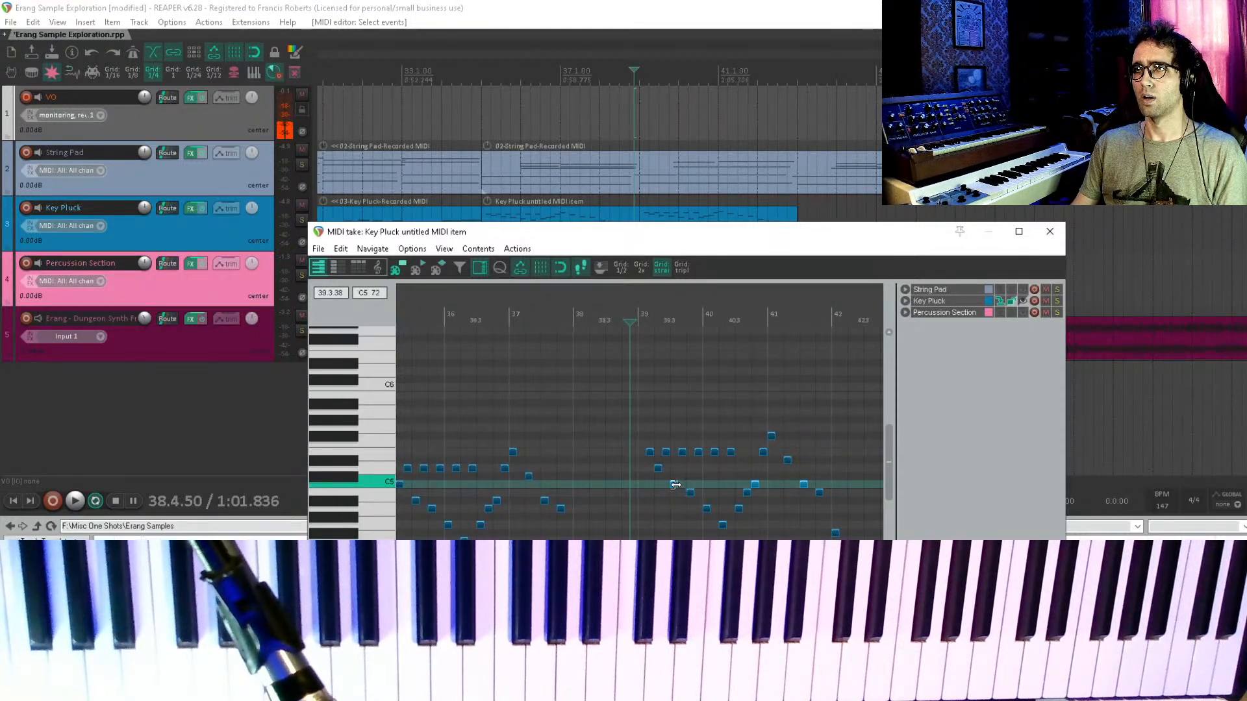
{"action": "left_click_drag", "start_coordinate": [675, 485], "coordinate": [675, 476]}
{"action": "key", "text": "space"}
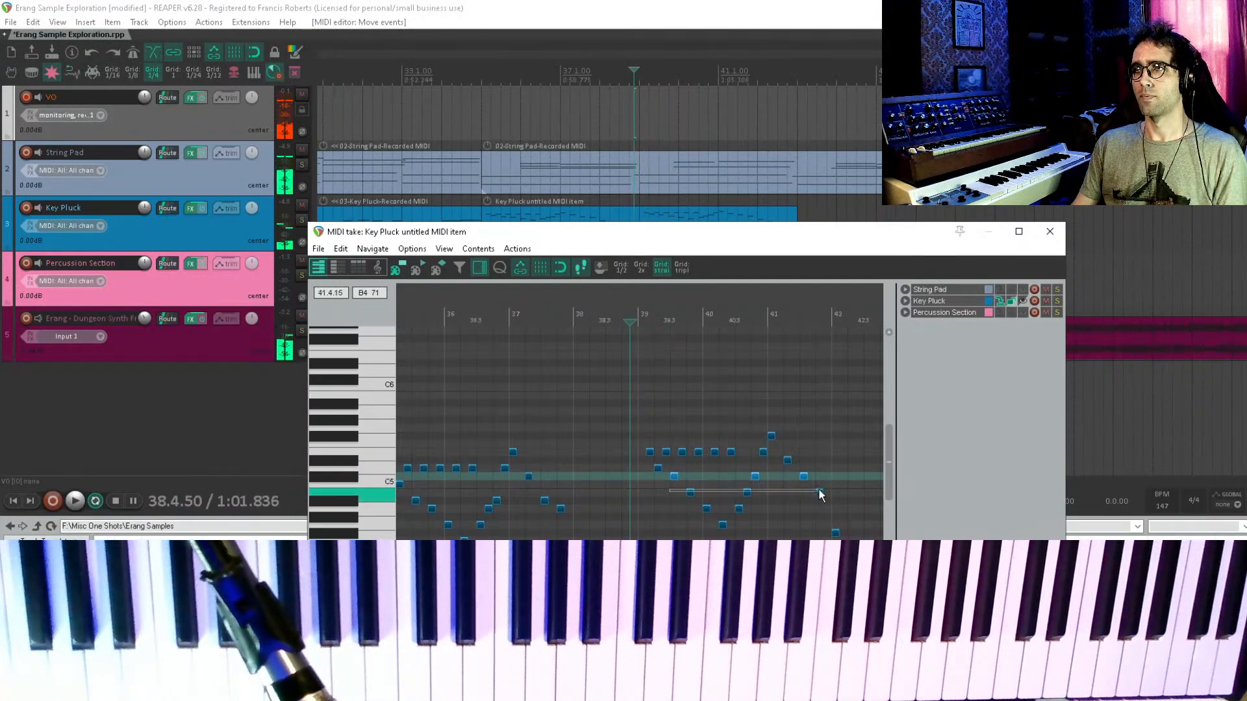
{"action": "left_click_drag", "start_coordinate": [819, 491], "coordinate": [842, 492]}
{"action": "left_click_drag", "start_coordinate": [691, 494], "coordinate": [692, 503]}
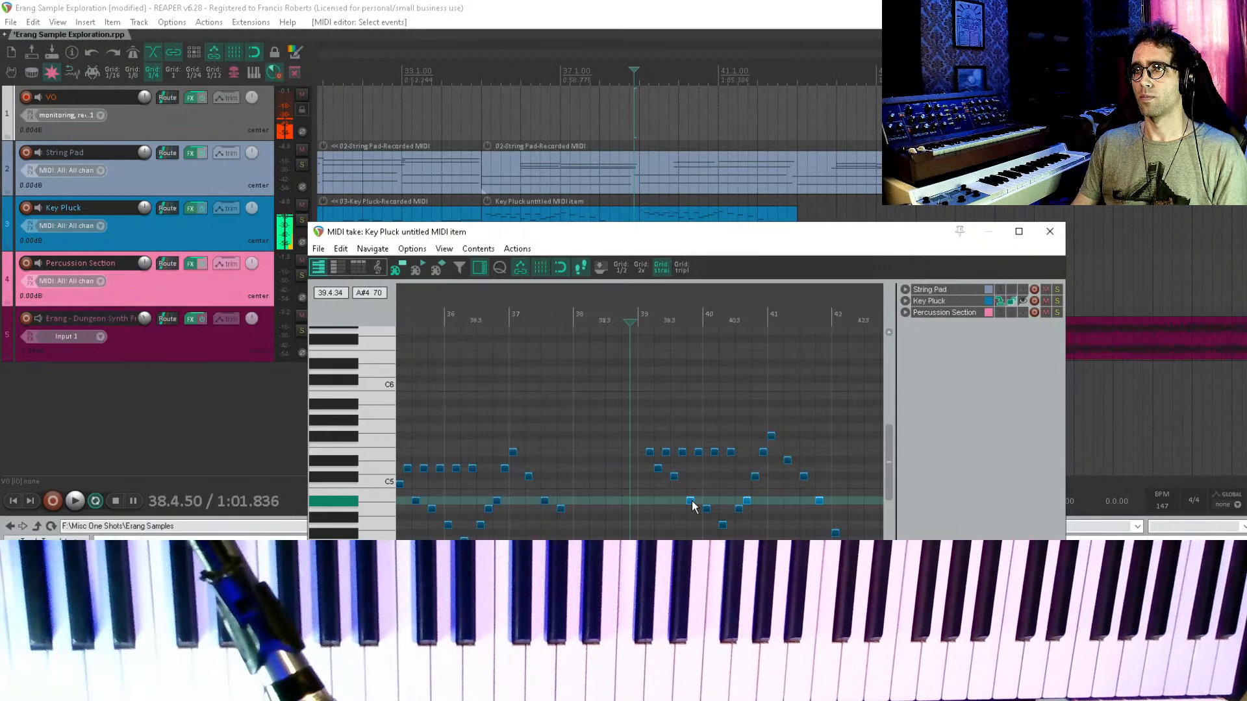
{"action": "key", "text": "space"}
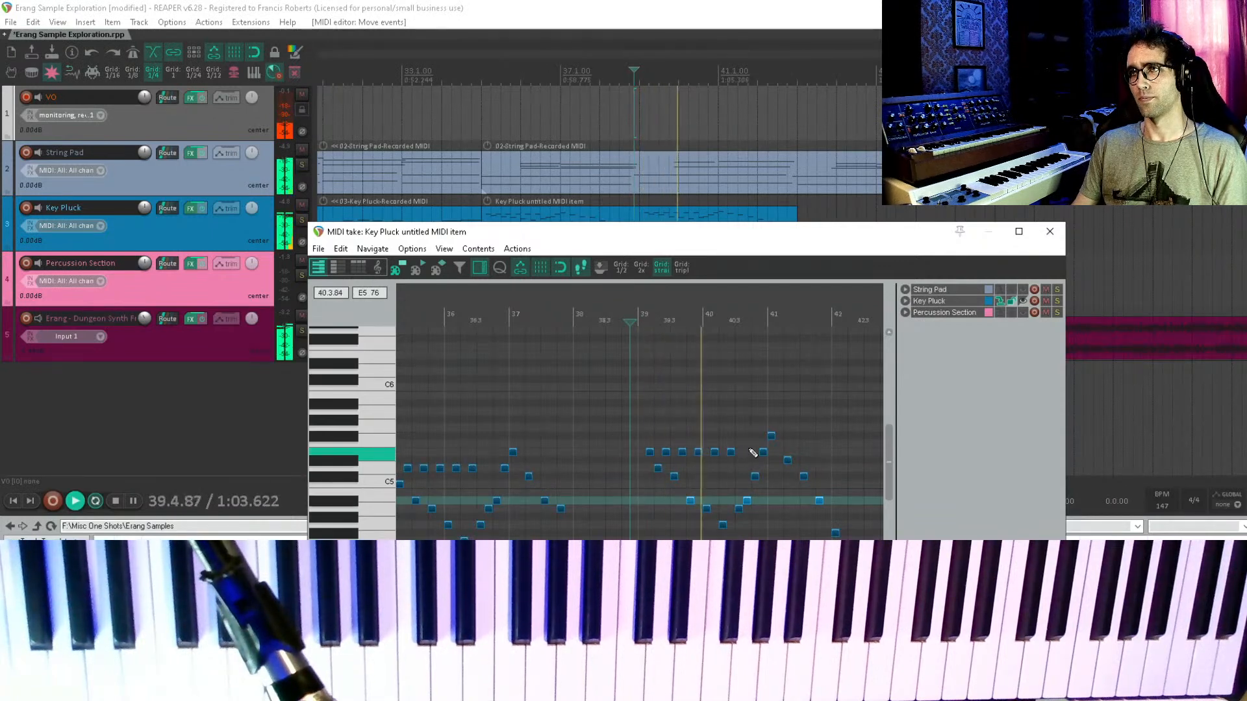
{"action": "key", "text": "space"}
- Lower the peak note on beat 1 of bar 41 to F5 and audition the copied phrase
{"action": "left_click", "coordinate": [770, 436]}
{"action": "left_click_drag", "start_coordinate": [773, 441], "coordinate": [676, 409]}
{"action": "key", "text": "space"}
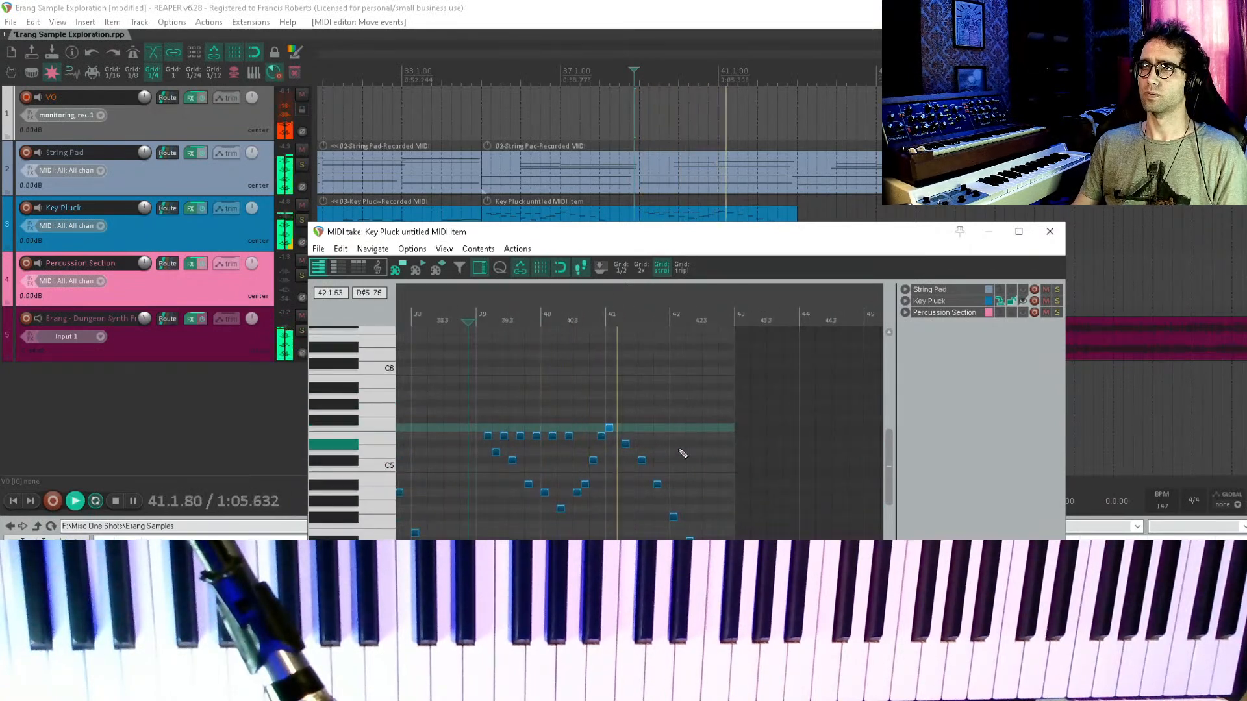
{"action": "key", "text": "space"}
- Set the descending notes on beats 2 to 4 of bar 41 to C#5, A#4 and A4, and audition the result
{"action": "left_click", "coordinate": [627, 446]}
{"action": "left_click_drag", "start_coordinate": [626, 447], "coordinate": [658, 493]}
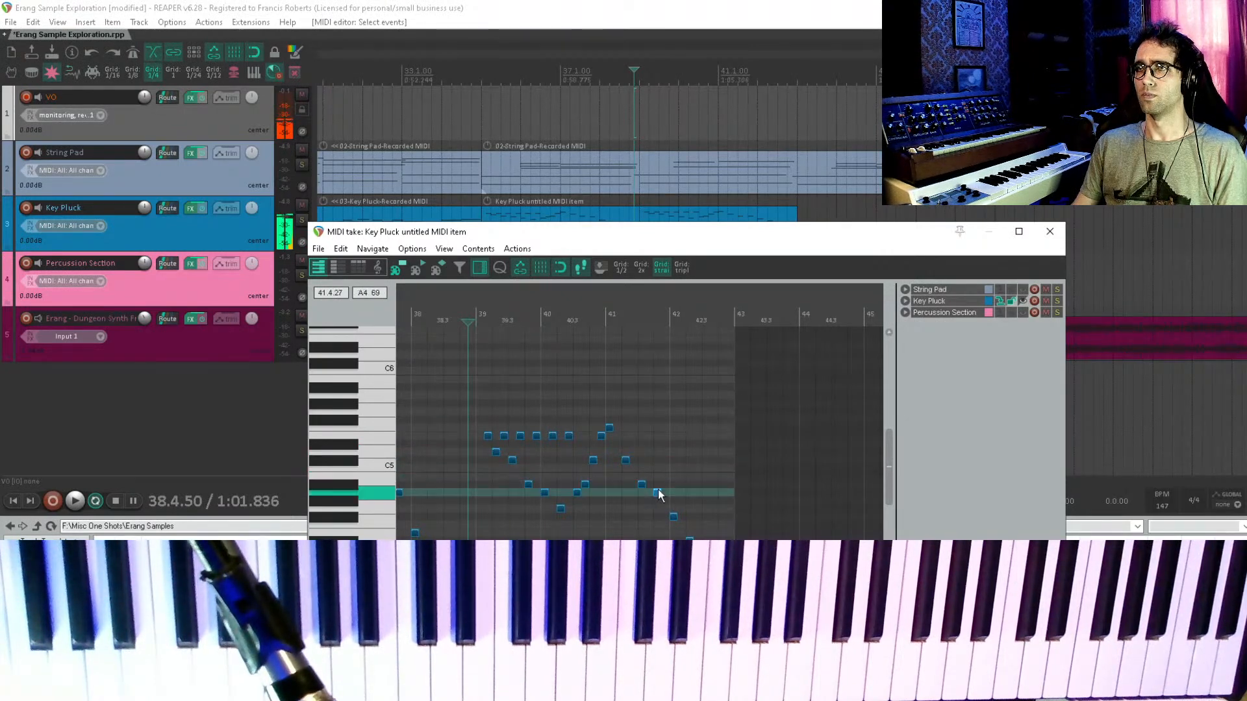
{"action": "key", "text": "space"}
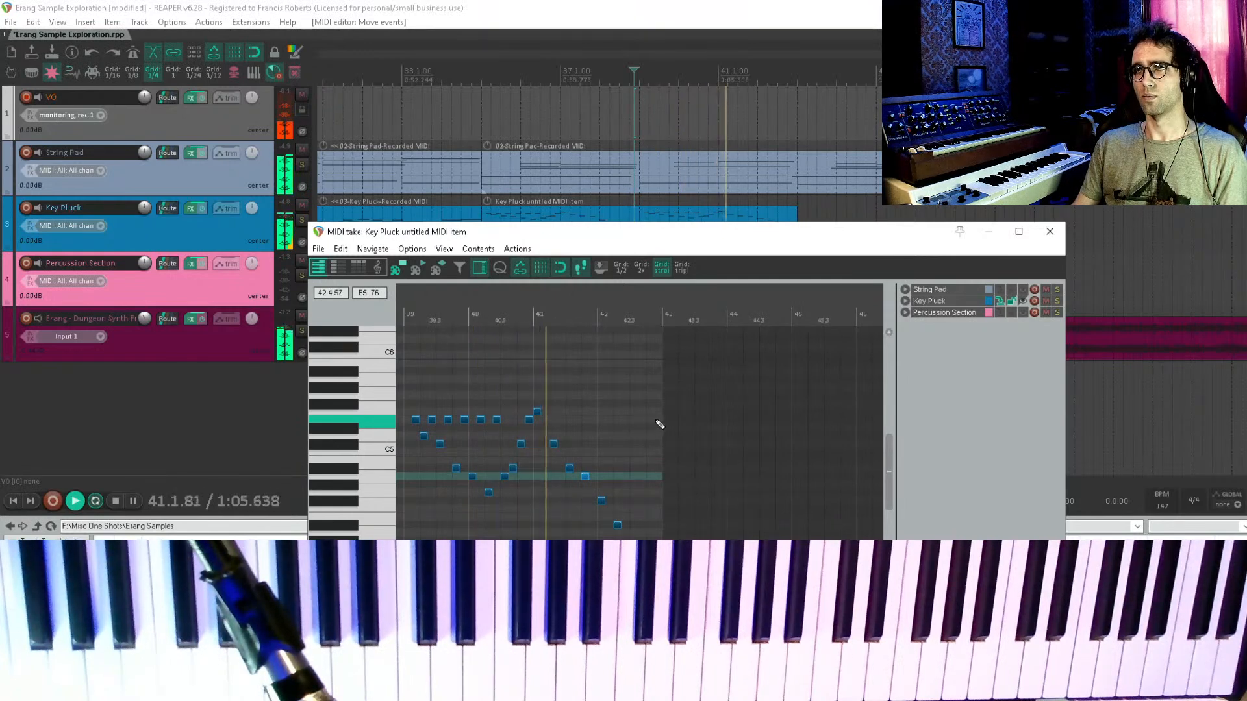
{"action": "key", "text": "space"}
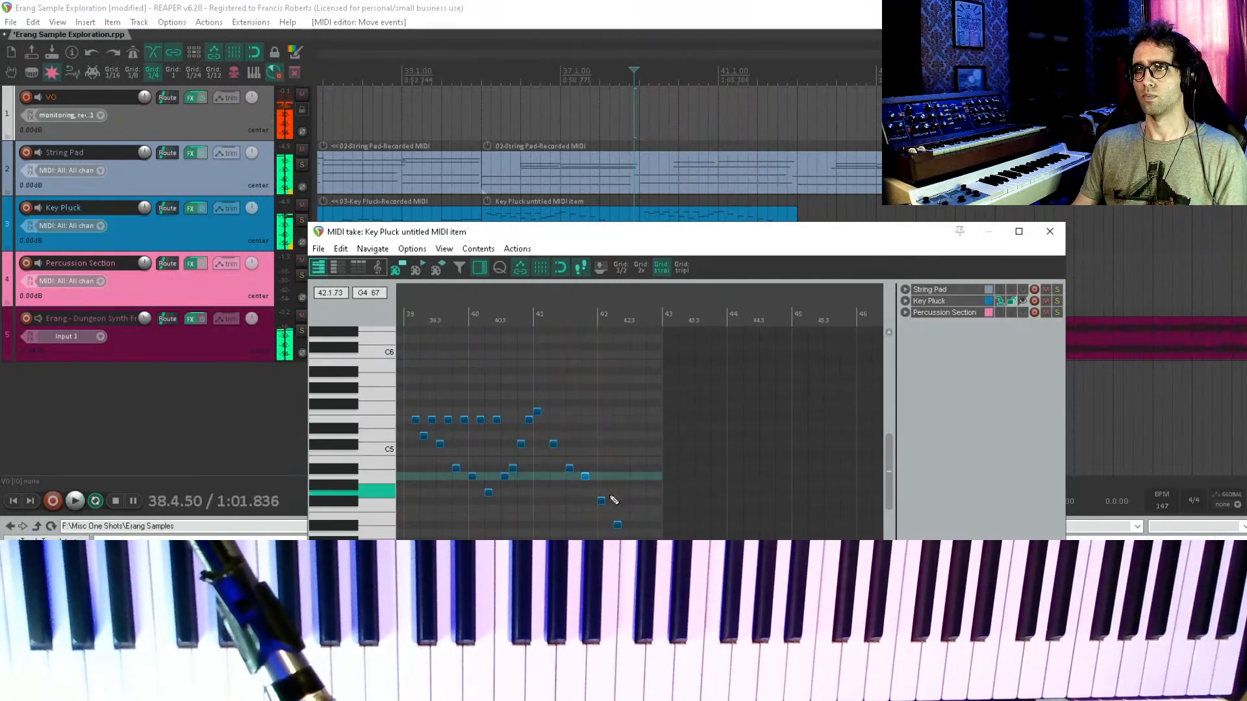
- Change the first two descending notes of bar 42 to G4 and E4 and close the MIDI editor
{"action": "left_click_drag", "start_coordinate": [601, 502], "coordinate": [634, 541]}
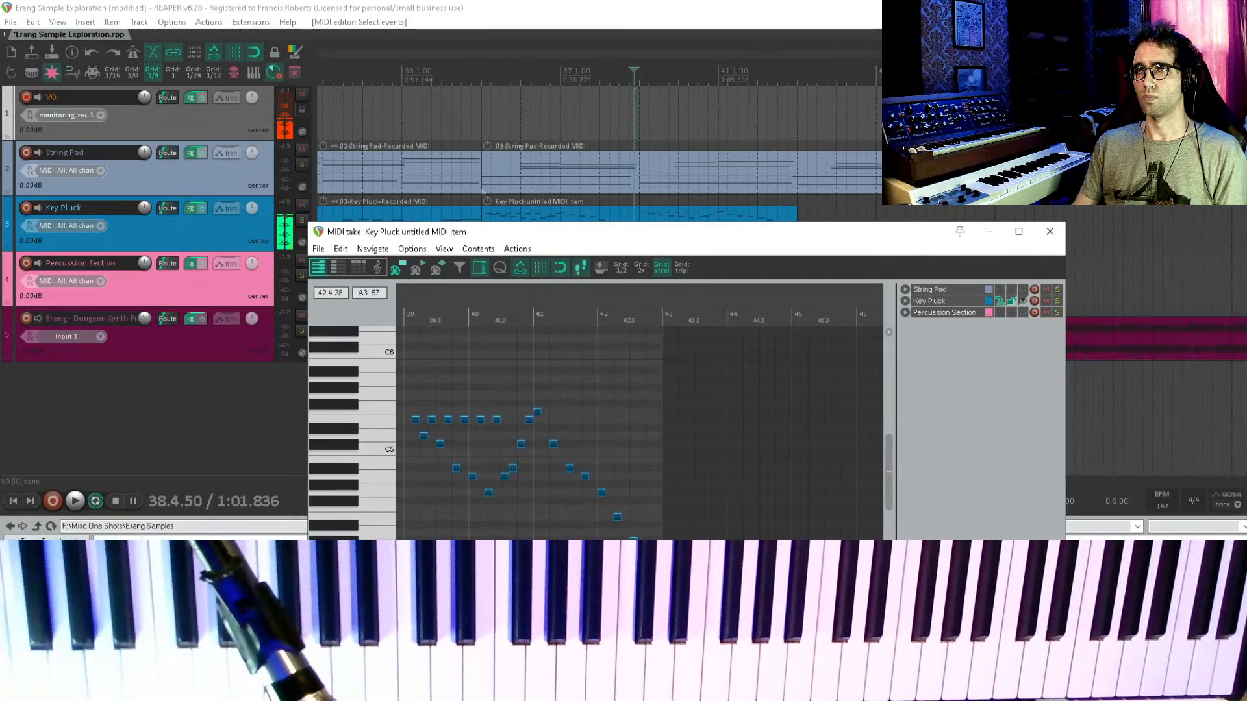
{"action": "key", "text": "Escape"}
{"action": "left_click", "coordinate": [630, 241]}
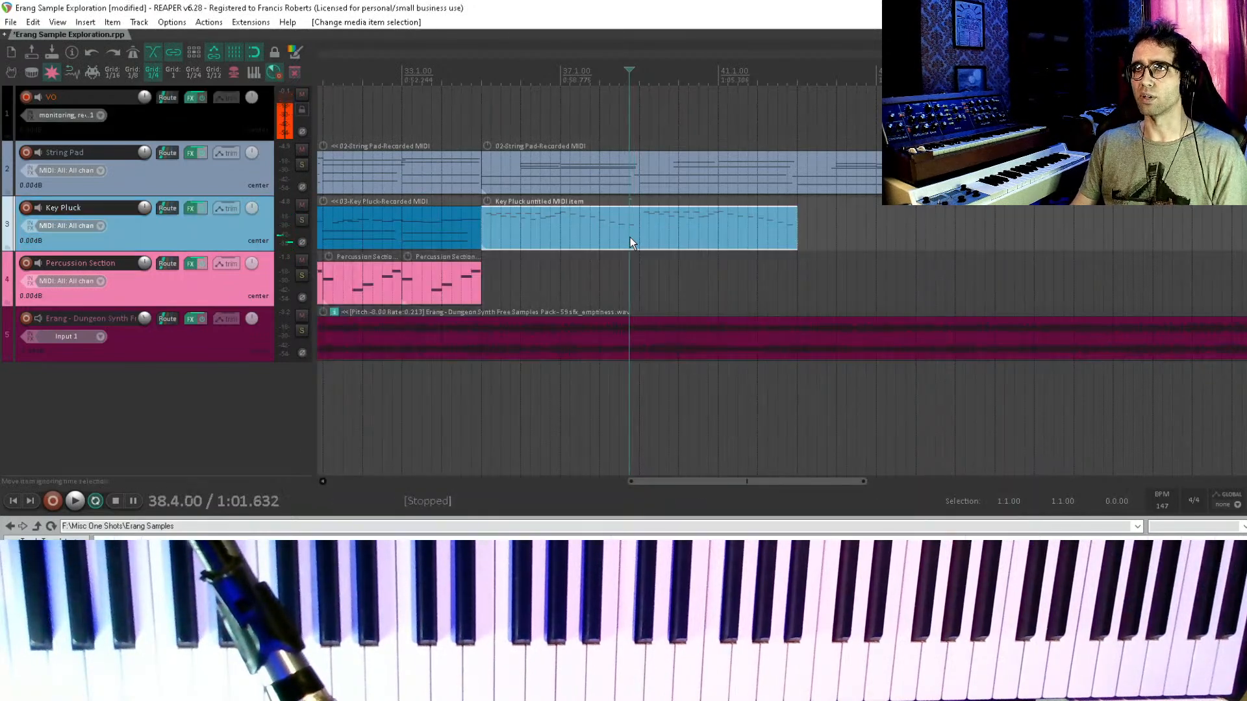
- Duplicate the new Key Pluck item directly after itself, from bar 43 to bar 51
{"action": "left_click", "coordinate": [482, 120]}
{"action": "scroll", "coordinate": [492, 121], "scroll_direction": "down", "scroll_amount": 2}
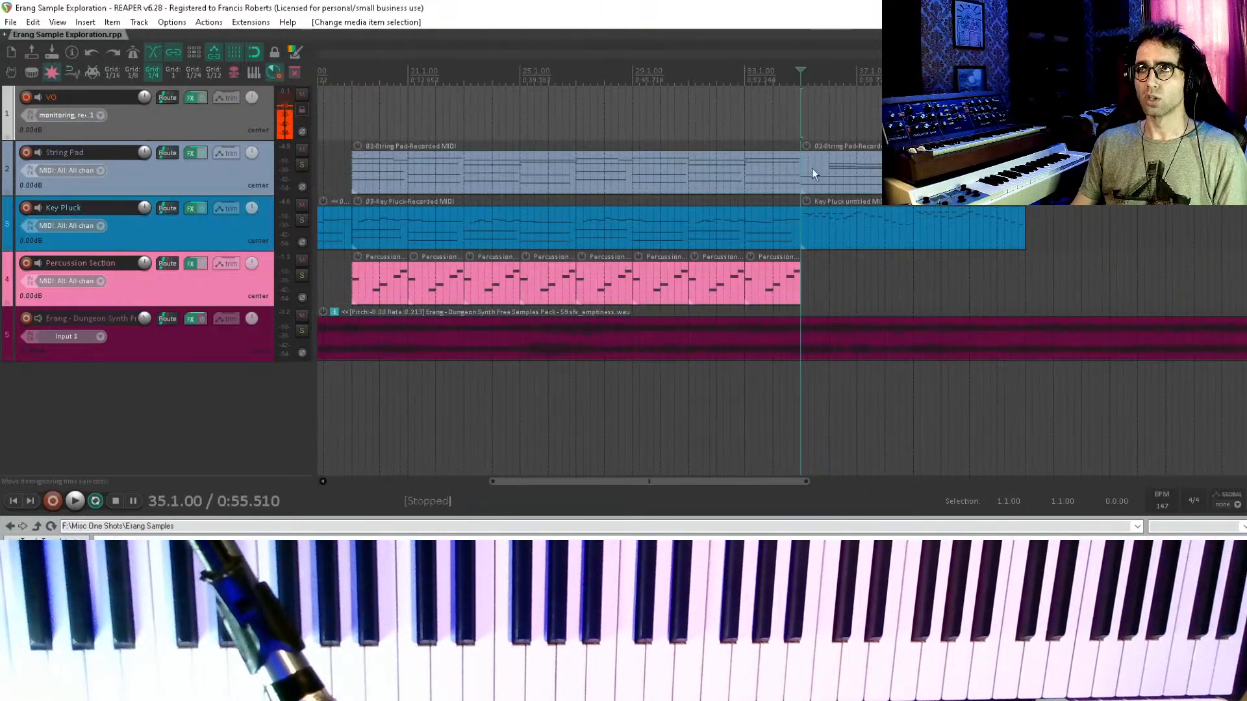
{"action": "scroll", "coordinate": [727, 217], "scroll_direction": "right", "scroll_amount": 2}
{"action": "left_click", "coordinate": [753, 249]}
{"action": "key", "text": "ctrl+d"}
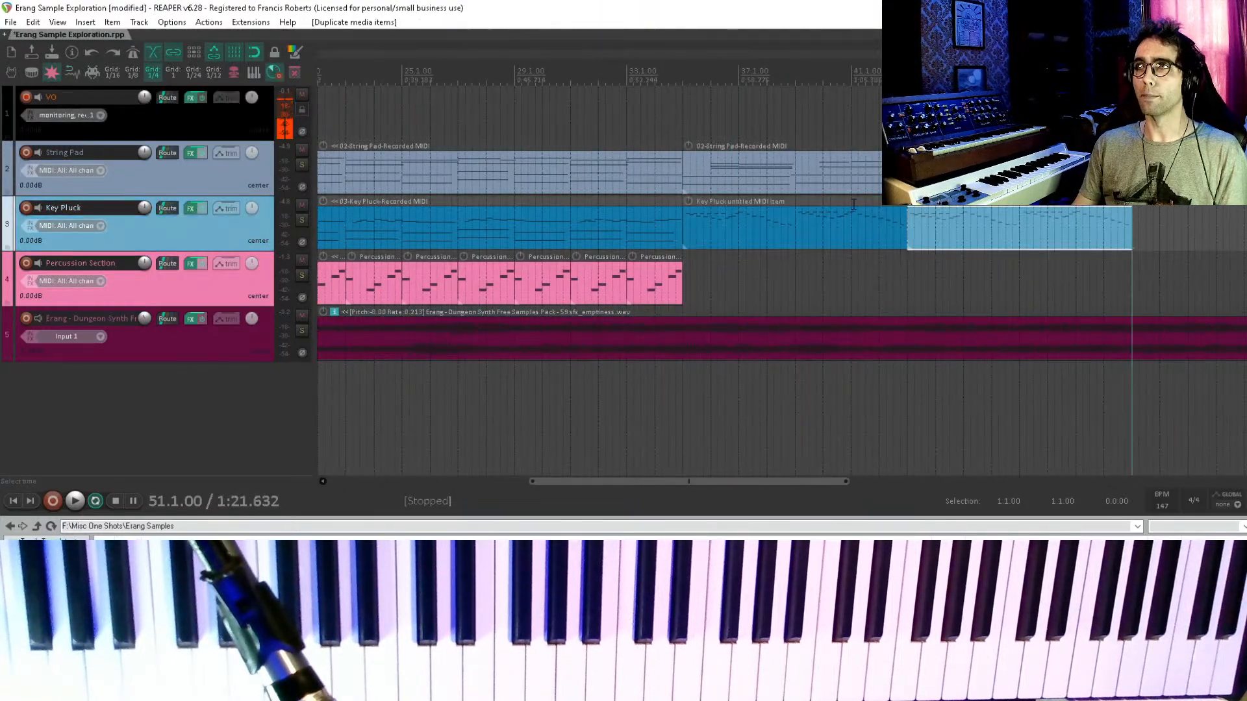
- Copy the last Percussion Section item to bar 35 and open the copy for note editing
{"action": "left_click", "coordinate": [661, 94]}
{"action": "scroll", "coordinate": [909, 285], "scroll_direction": "down", "scroll_amount": 2}
{"action": "scroll", "coordinate": [763, 224], "scroll_direction": "right", "scroll_amount": 2}
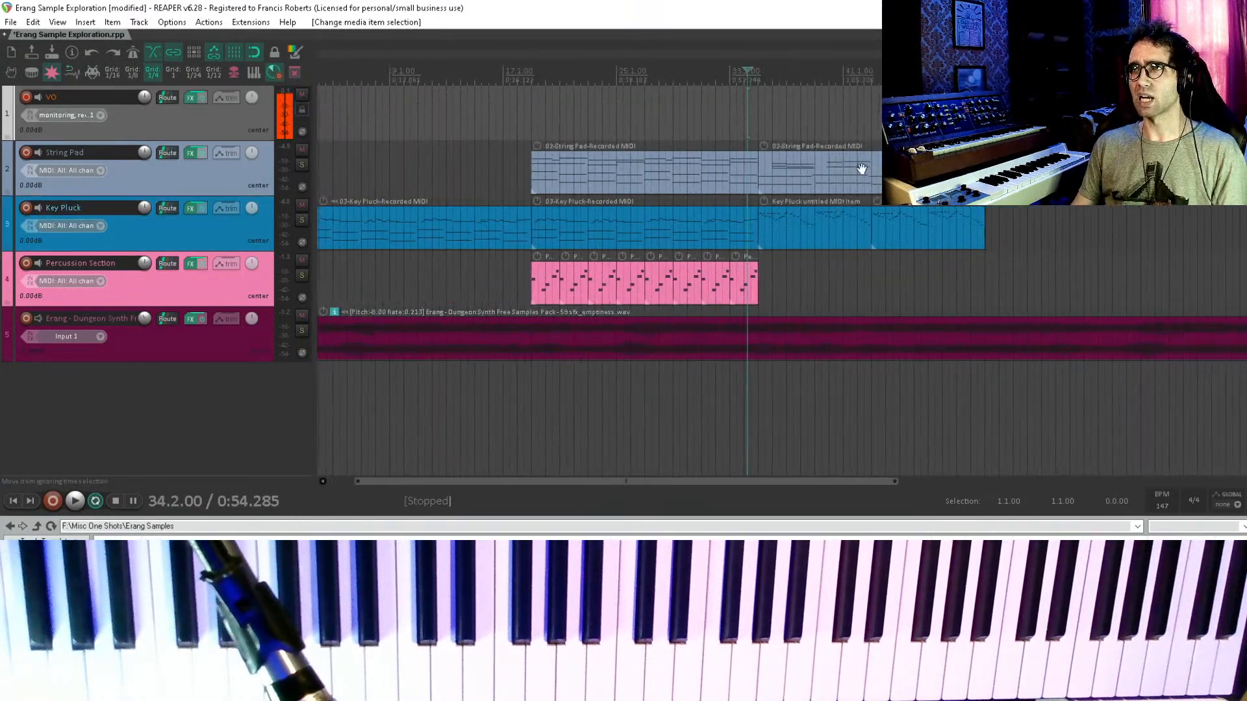
{"action": "scroll", "coordinate": [911, 298], "scroll_direction": "up", "scroll_amount": 2}
{"action": "scroll", "coordinate": [911, 298], "scroll_direction": "up", "scroll_amount": 2}
{"action": "left_click_drag", "start_coordinate": [754, 275], "coordinate": [797, 278]}
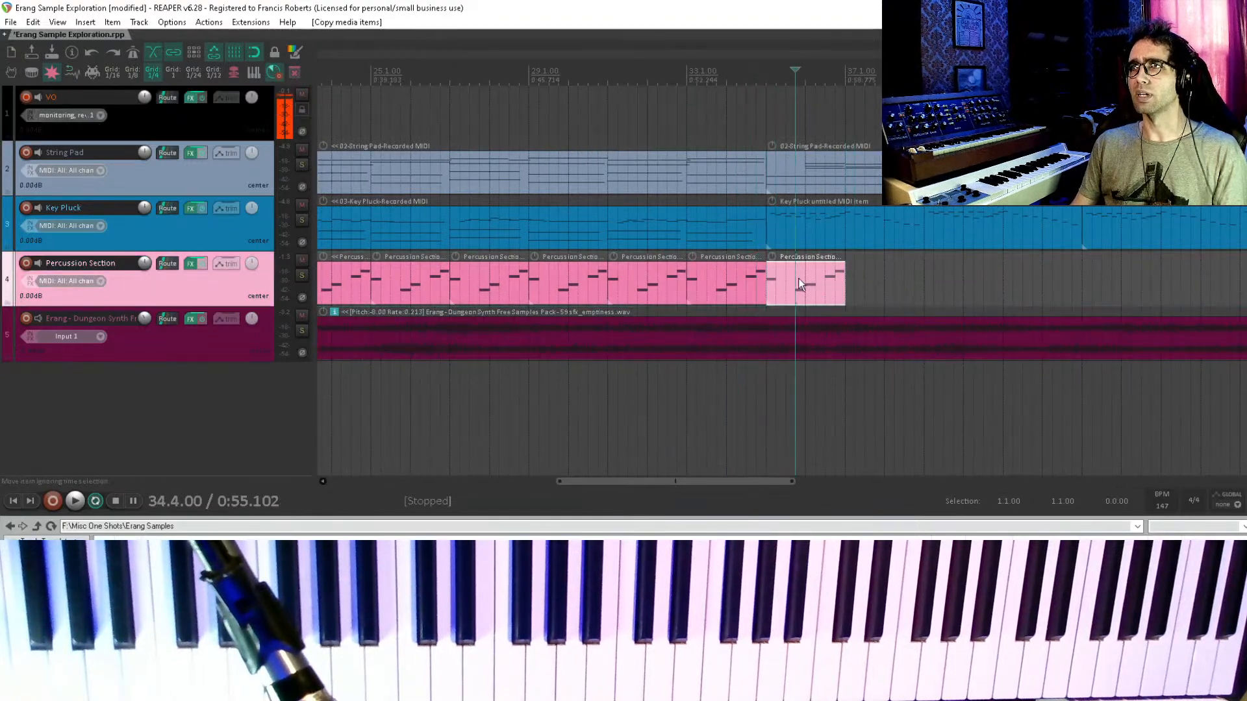
{"action": "double_click", "coordinate": [797, 278]}
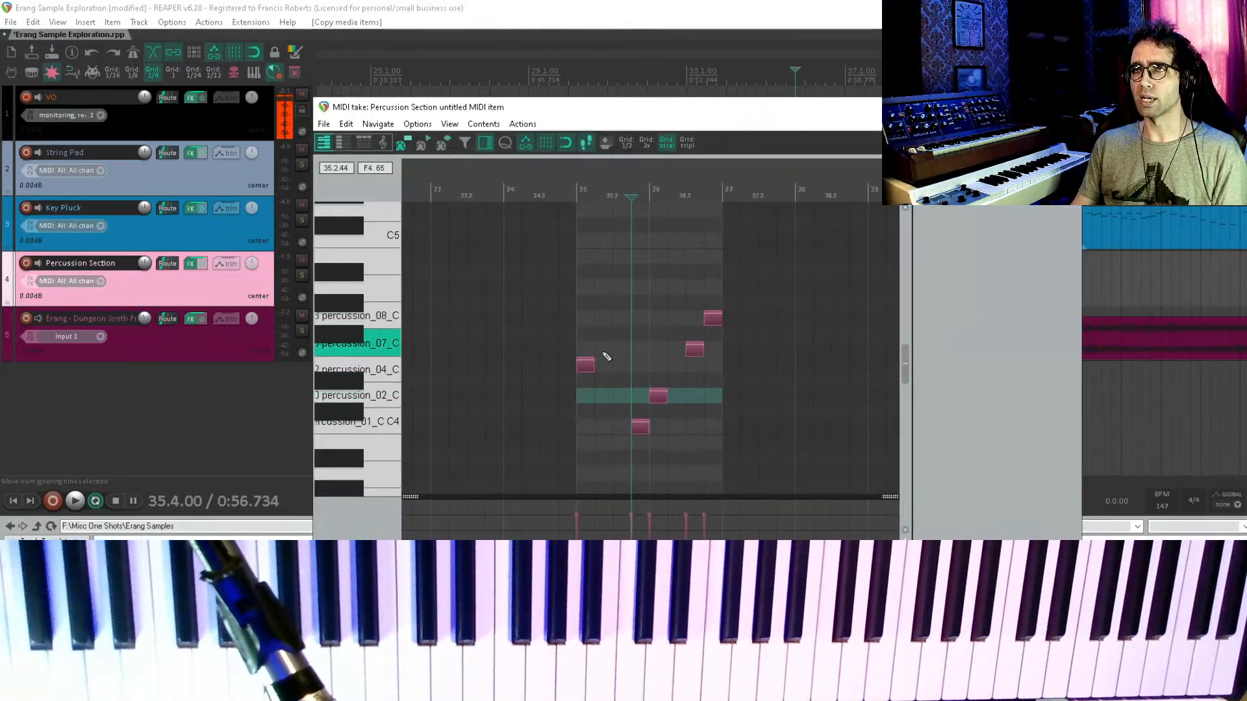
- Try extra percussion hits at E4 on bar 35 beat 4 and D#4 on bar 36 beat 1
{"action": "left_click", "coordinate": [587, 366]}
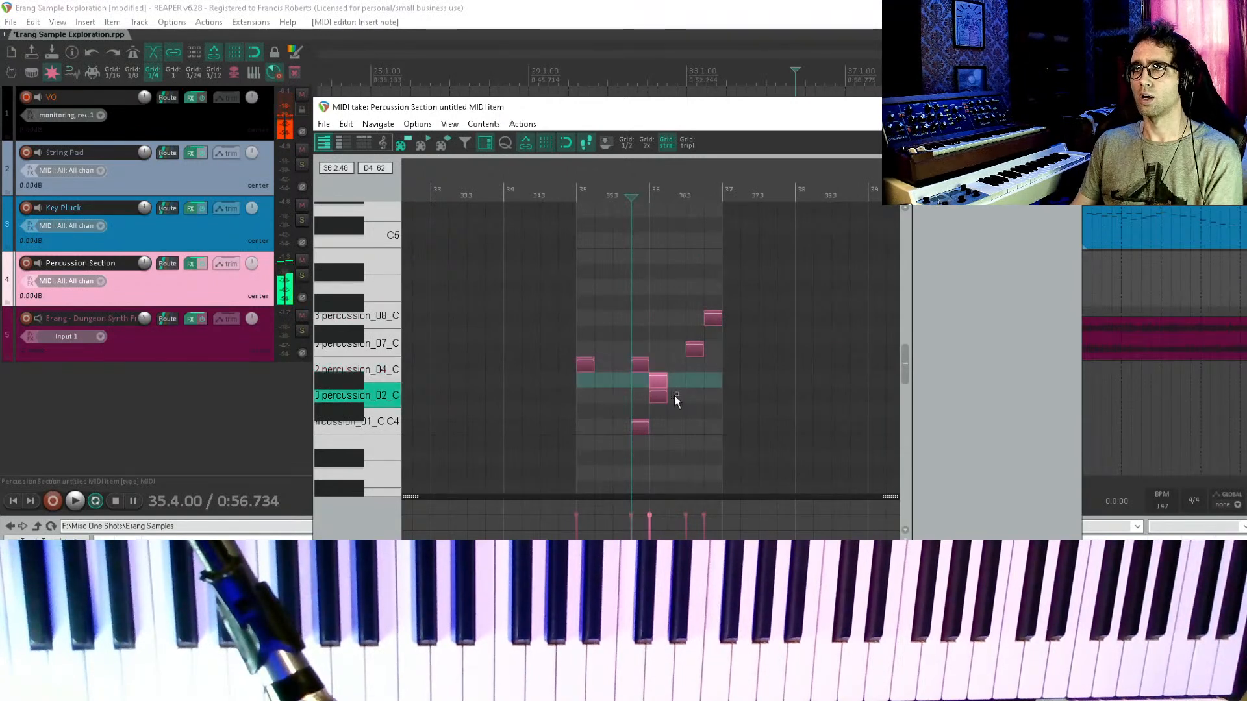
{"action": "double_click", "coordinate": [658, 365]}
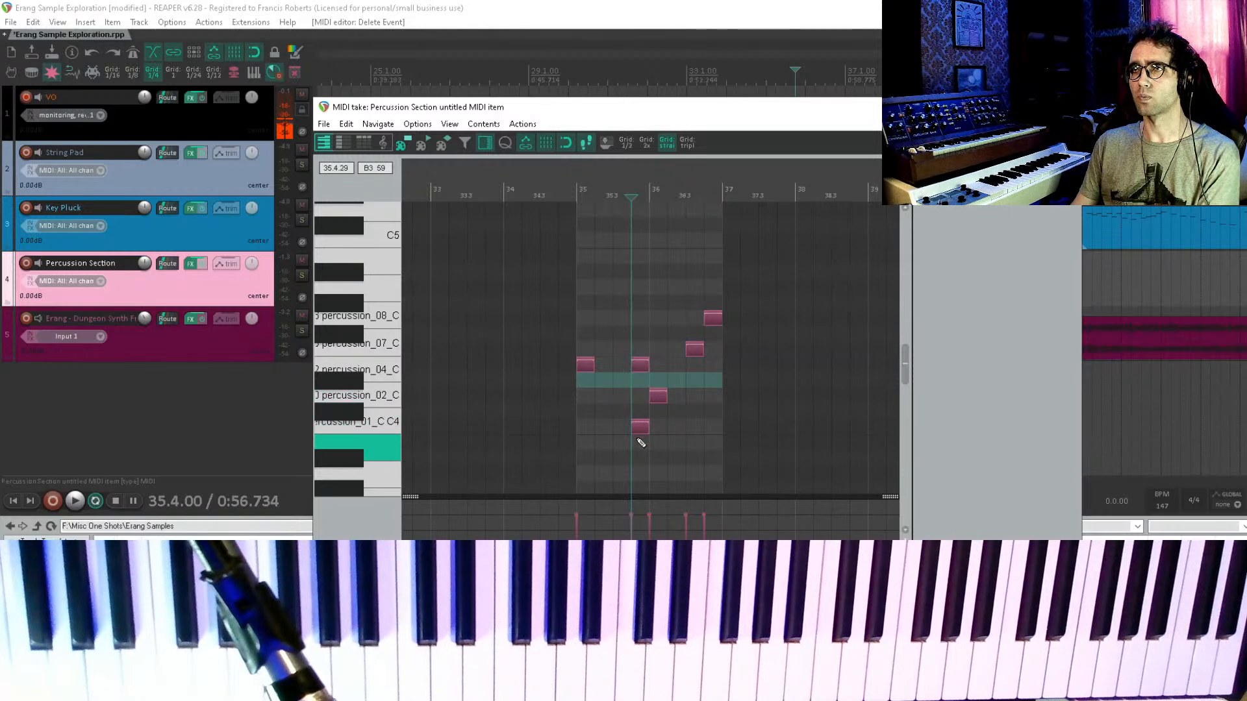
{"action": "left_click", "coordinate": [638, 365]}
{"action": "double_click", "coordinate": [639, 366]}
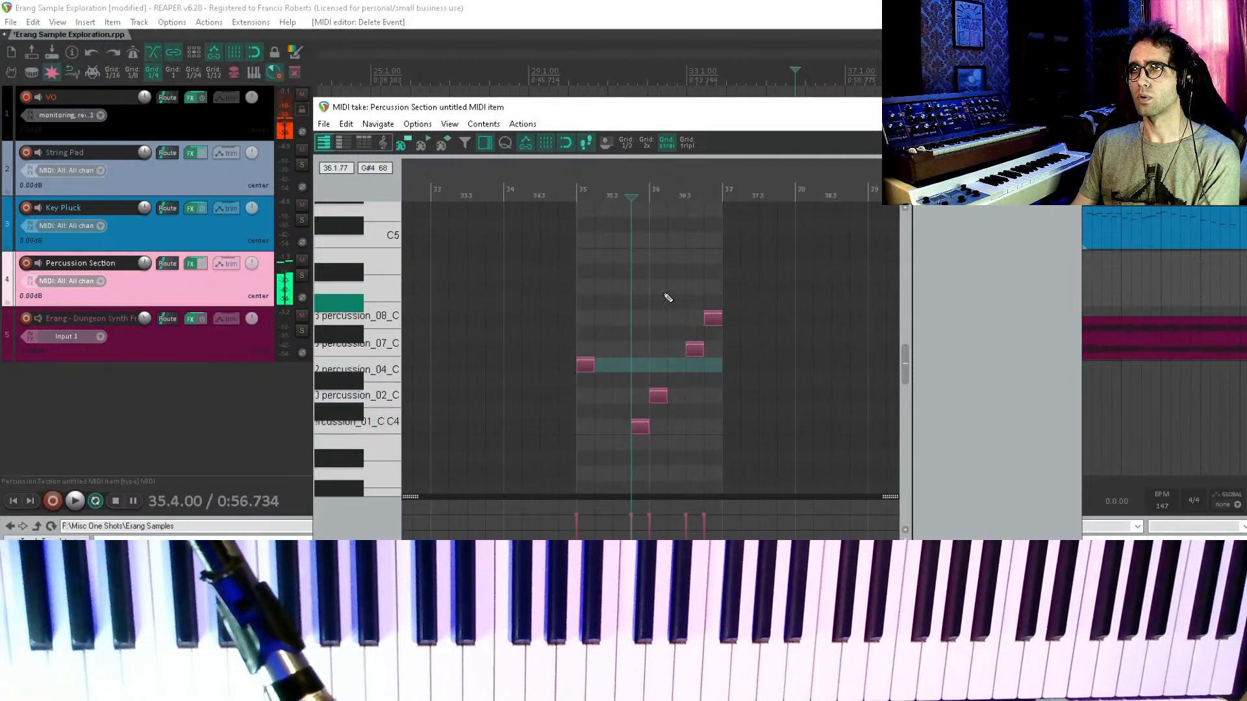
- Delete the final two percussion hits of bar 36 and audition the pattern from just before bar 35
{"action": "left_click_drag", "start_coordinate": [664, 295], "coordinate": [729, 360]}
{"action": "left_click", "coordinate": [537, 300]}
{"action": "key", "text": "space"}
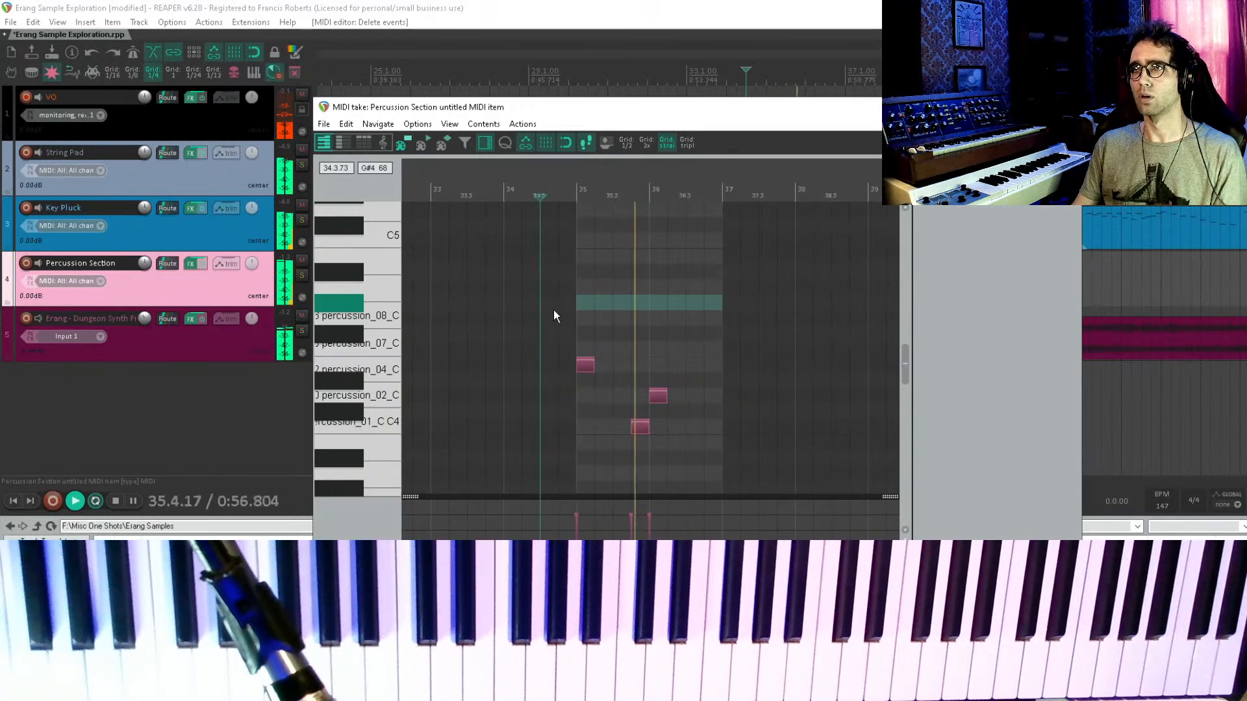
{"action": "key", "text": "space"}
- Replace the percussion_02 hit on beat 1 of bar 36 with a percussion_04 hit and close the MIDI editor
{"action": "left_click", "coordinate": [658, 395]}
{"action": "key", "text": "Delete"}
{"action": "left_click", "coordinate": [661, 367]}
{"action": "key", "text": "Escape"}
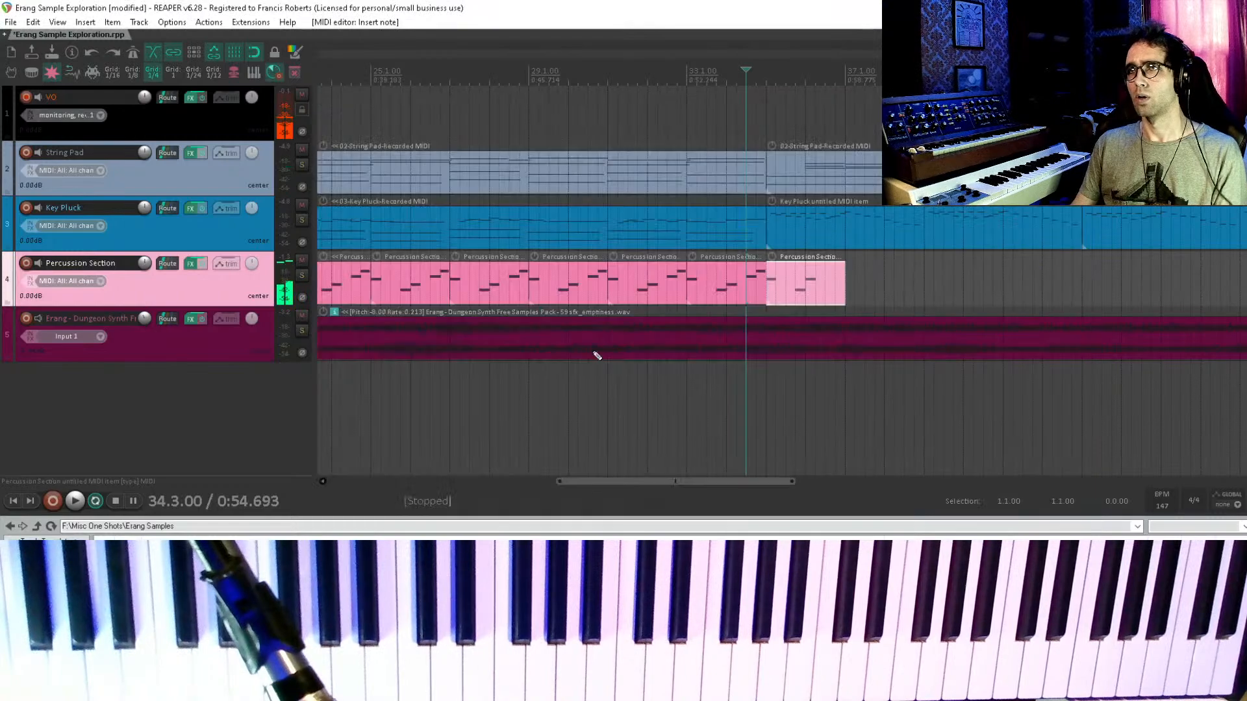
- Duplicate the selected Percussion Section item at bar 35 seven times so the pattern runs up to bar 51
{"action": "scroll", "coordinate": [785, 278], "scroll_direction": "down", "scroll_amount": 3}
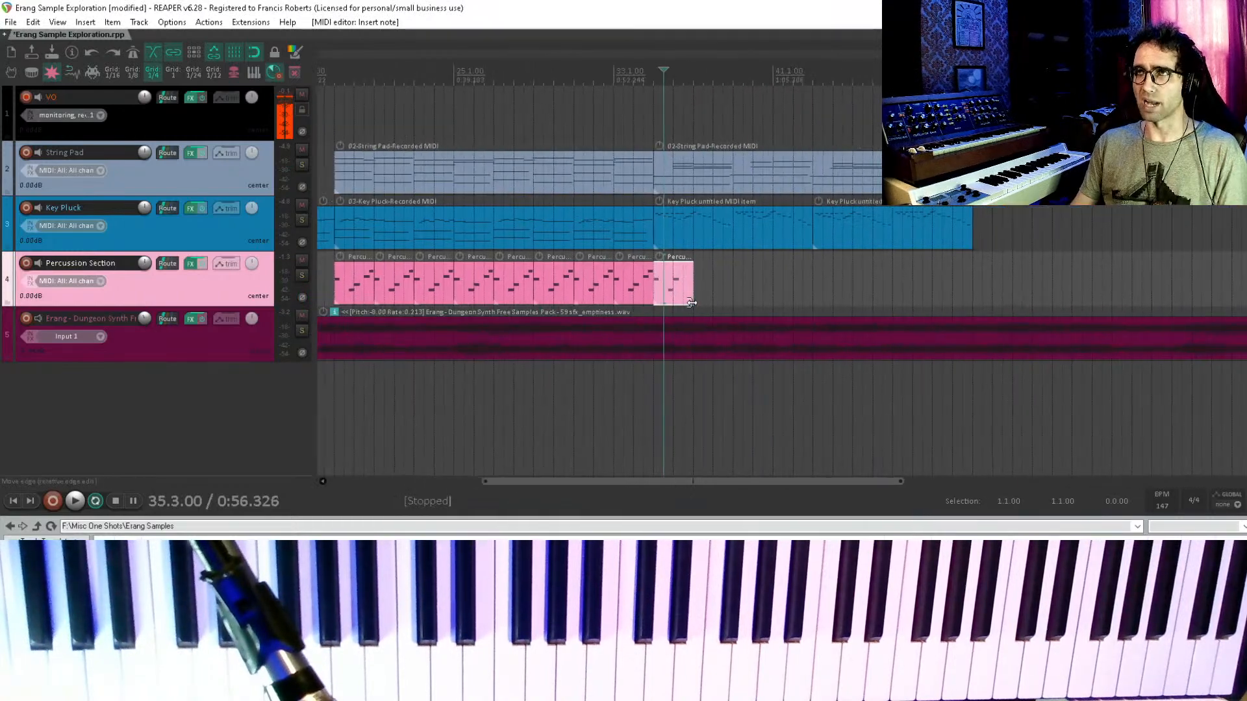
{"action": "key", "text": "ctrl+d"}
{"action": "key", "text": "ctrl+d"}
{"action": "key", "text": "ctrl+d"}
{"action": "key", "text": "ctrl+d"}
{"action": "key", "text": "ctrl+d"}
{"action": "key", "text": "ctrl+d"}
{"action": "key", "text": "ctrl+d"}
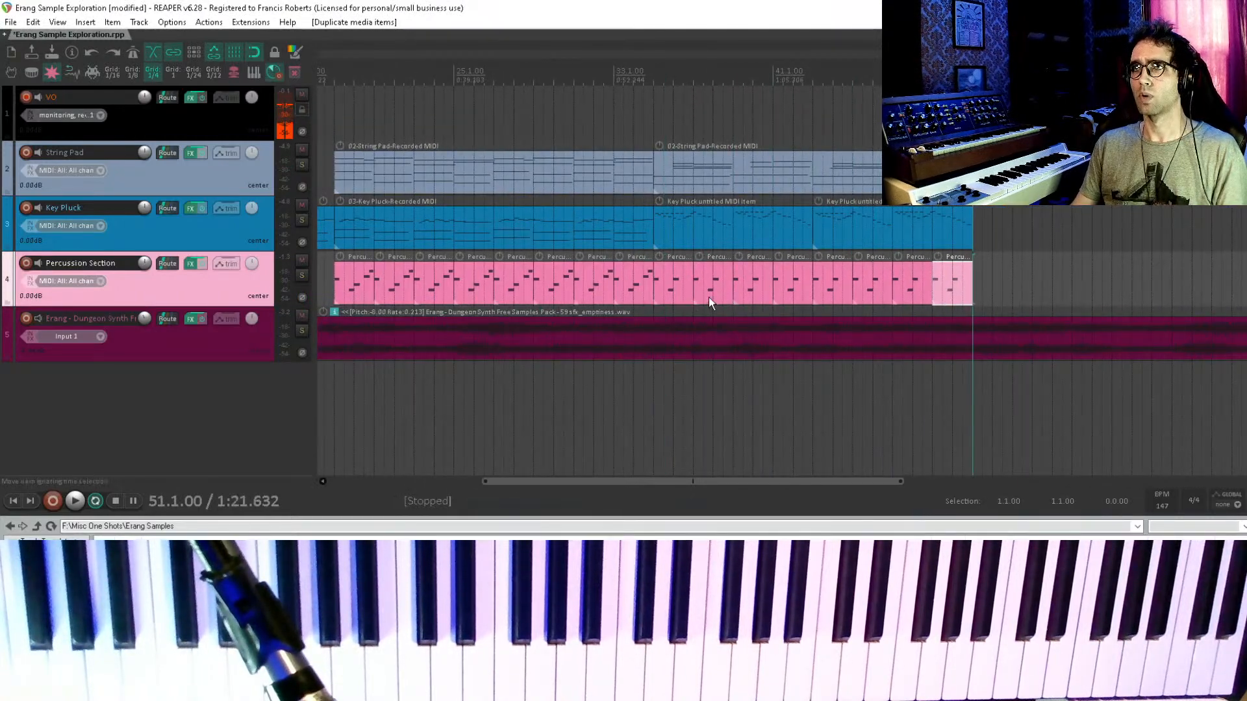
- Add staggered percussion_07 and percussion_08 hits around beat 3 of bar 38 in the second percussion copy, and close the MIDI editor
{"action": "double_click", "coordinate": [711, 280]}
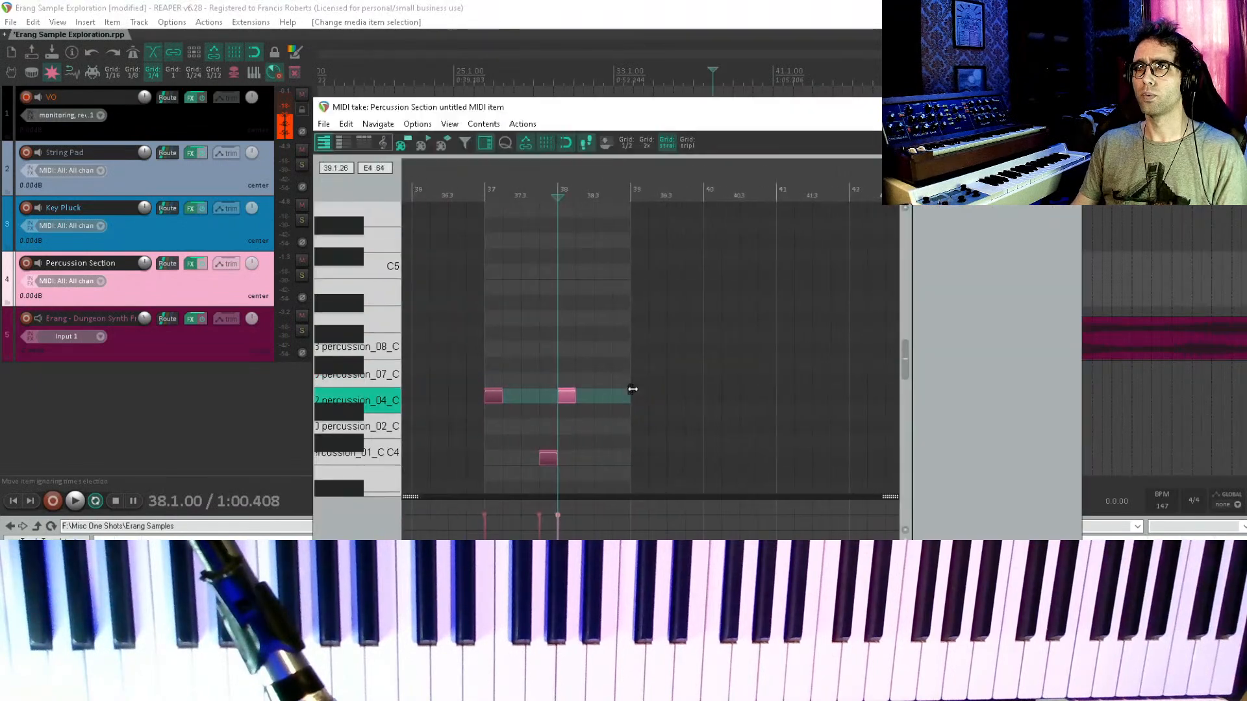
{"action": "left_click", "coordinate": [603, 380]}
{"action": "left_click", "coordinate": [603, 350]}
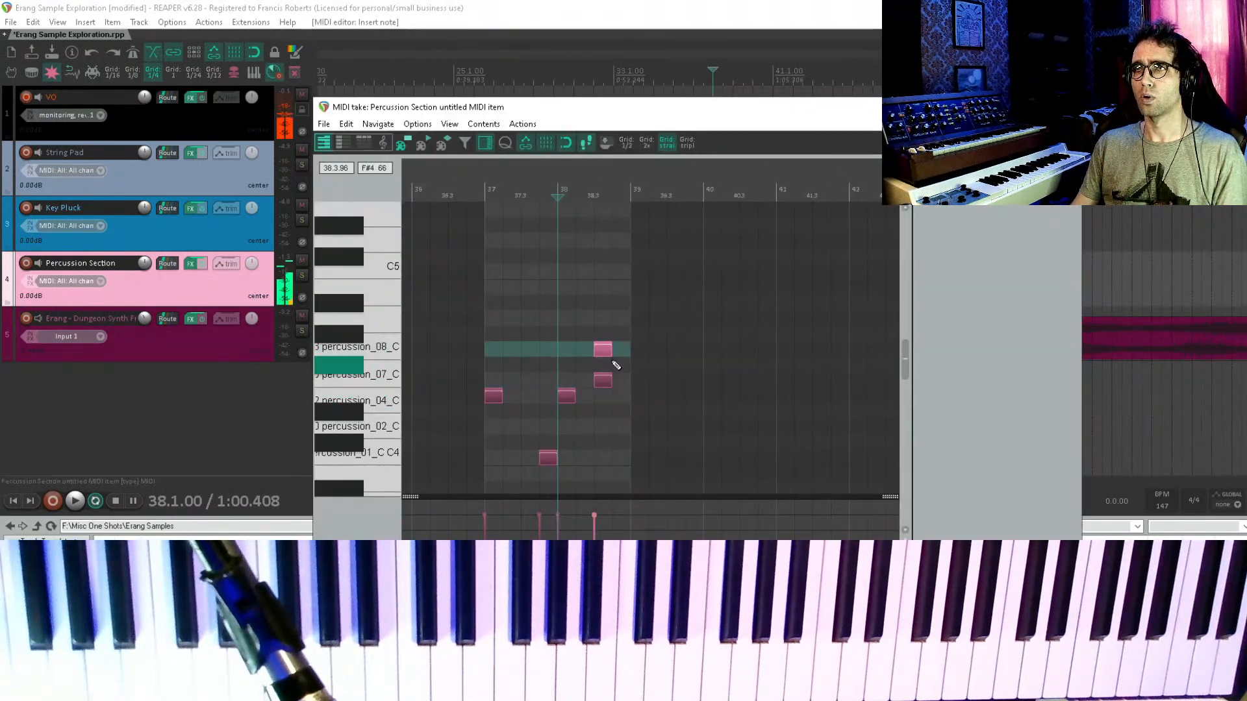
{"action": "scroll", "coordinate": [611, 363], "scroll_direction": "up", "scroll_amount": 3}
{"action": "left_click_drag", "start_coordinate": [620, 352], "coordinate": [618, 382]}
{"action": "left_click", "coordinate": [625, 383], "text": "shift"}
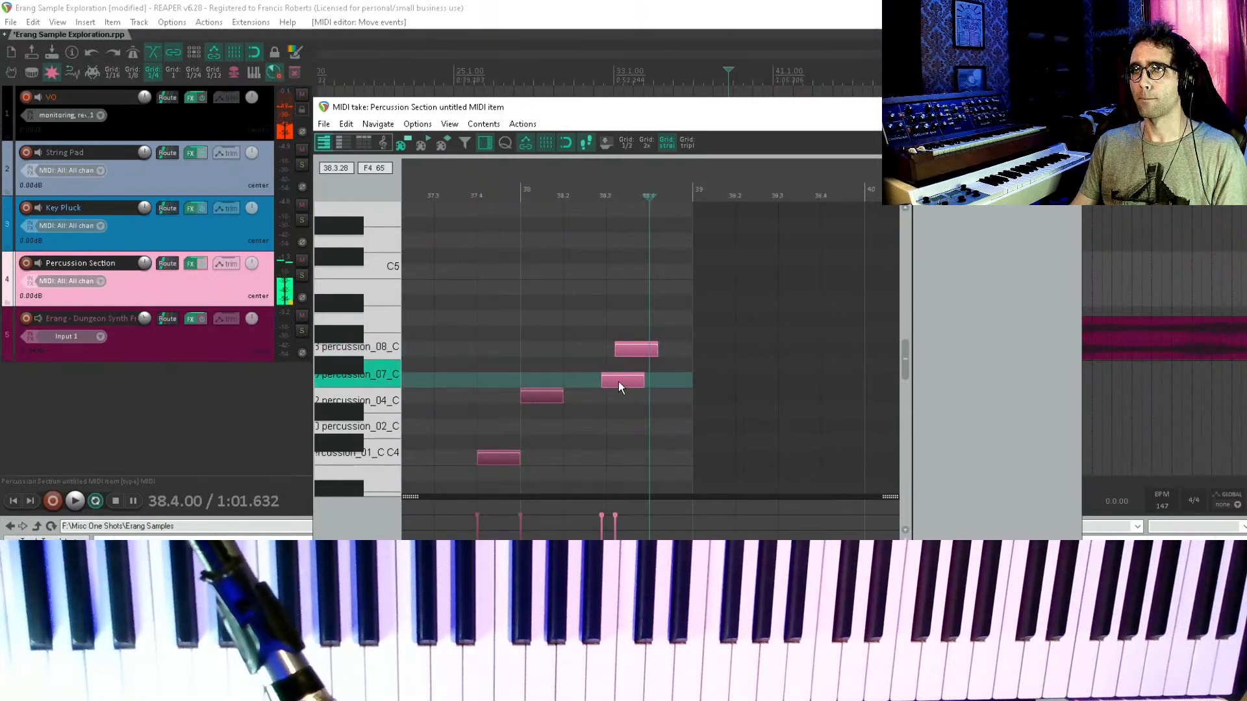
{"action": "key", "text": "Escape"}
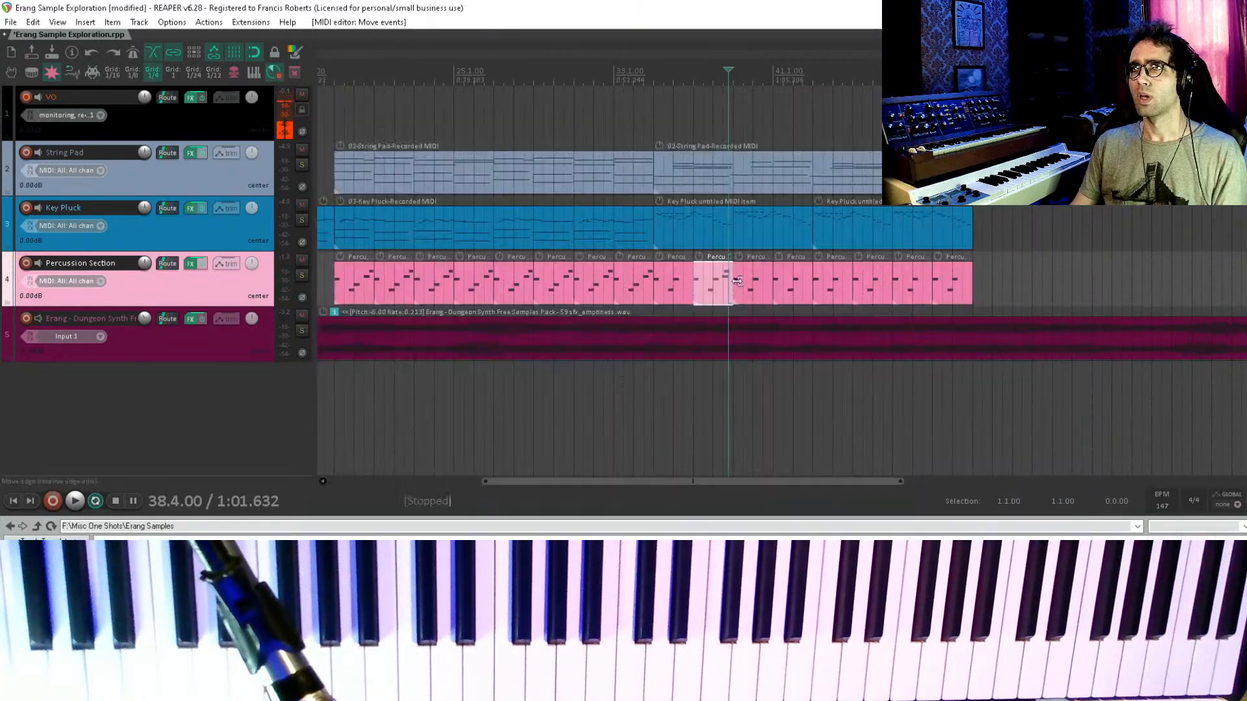
- Delete the percussion copies from bar 39 onward and duplicate the bar 35–38 item pair three times up to bar 51
{"action": "key", "text": "Delete"}
{"action": "left_click_drag", "start_coordinate": [1020, 293], "coordinate": [669, 302]}
{"action": "key", "text": "ctrl+d"}
{"action": "key", "text": "ctrl+d"}
{"action": "key", "text": "ctrl+d"}
- Play the arrangement from bar 19 through the new section to check how the alternating percussion pattern fits
{"action": "left_click", "coordinate": [653, 104]}
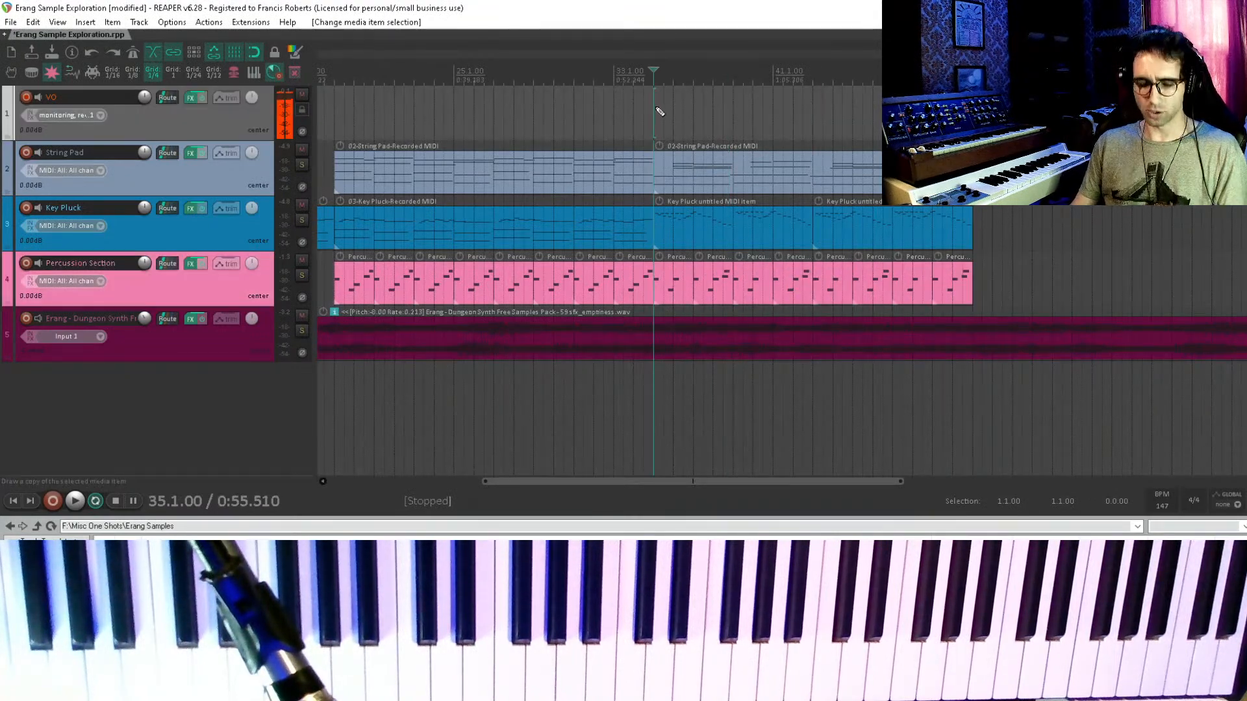
{"action": "left_click", "coordinate": [633, 96]}
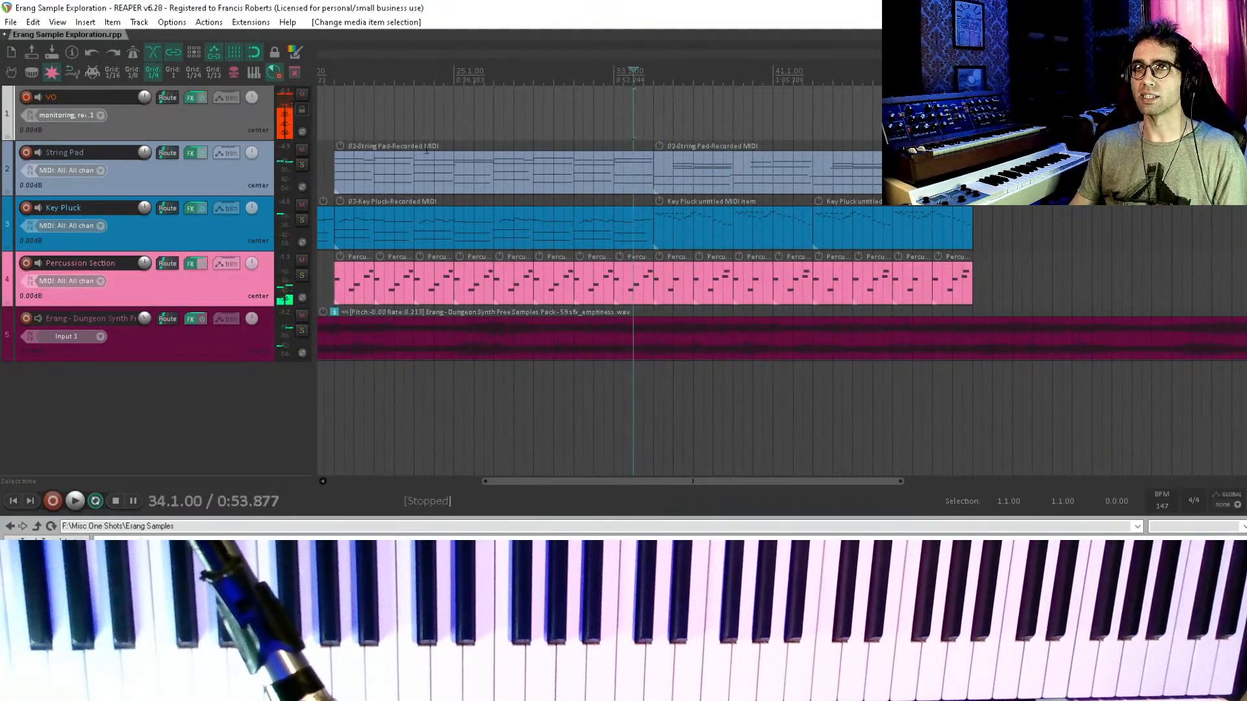
{"action": "scroll", "coordinate": [493, 140], "scroll_direction": "left", "scroll_amount": 2}
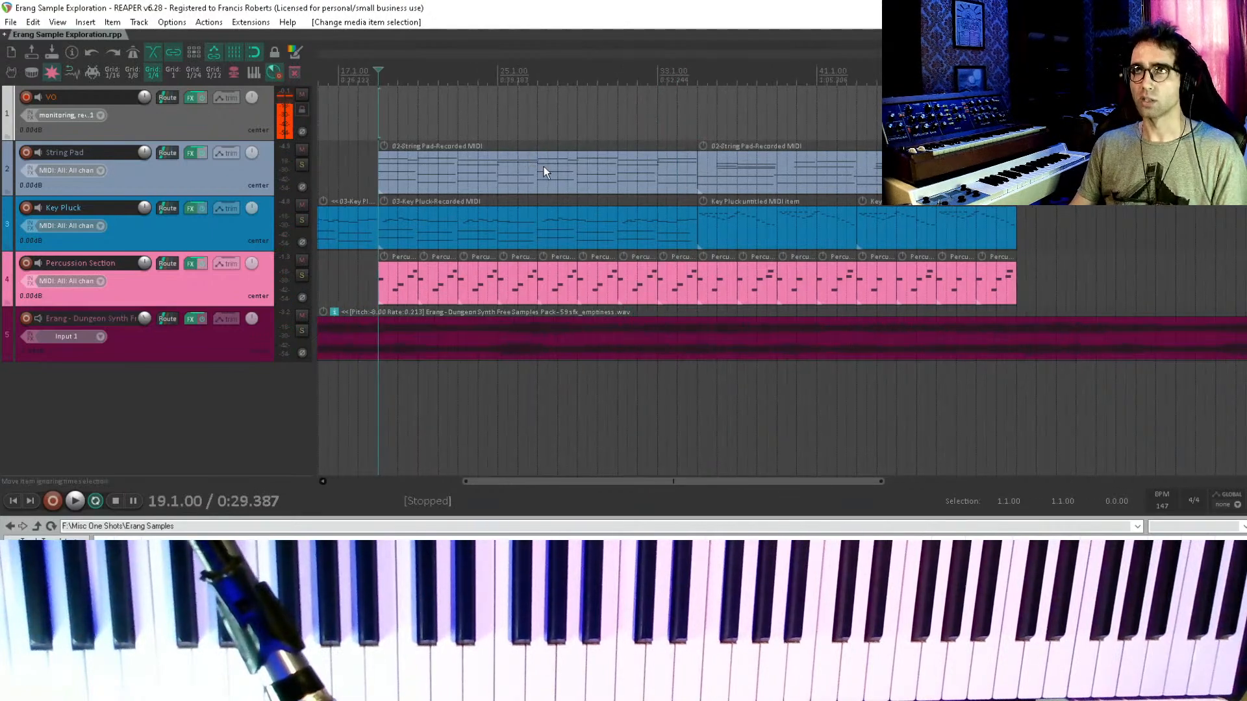
{"action": "key", "text": "space"}
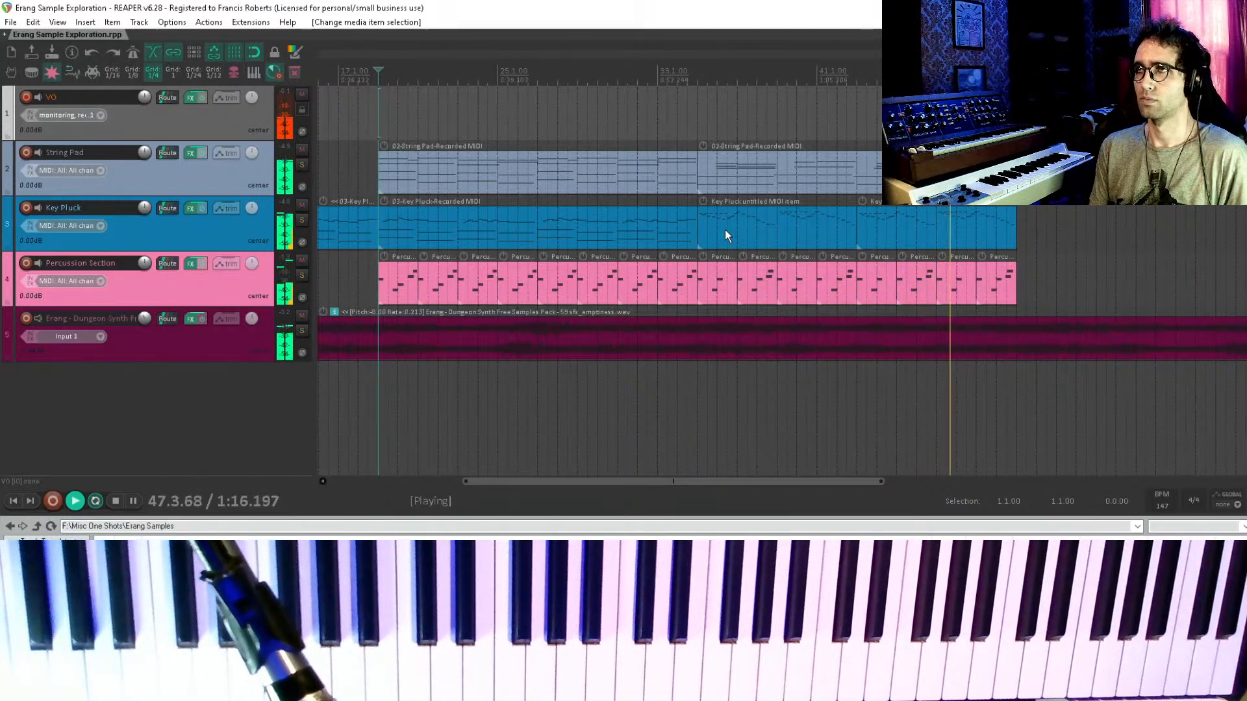
{"action": "key", "text": "space"}
- Open the last Key Pluck item for note editing and audition its melody from bar 49
{"action": "left_click", "coordinate": [977, 216]}
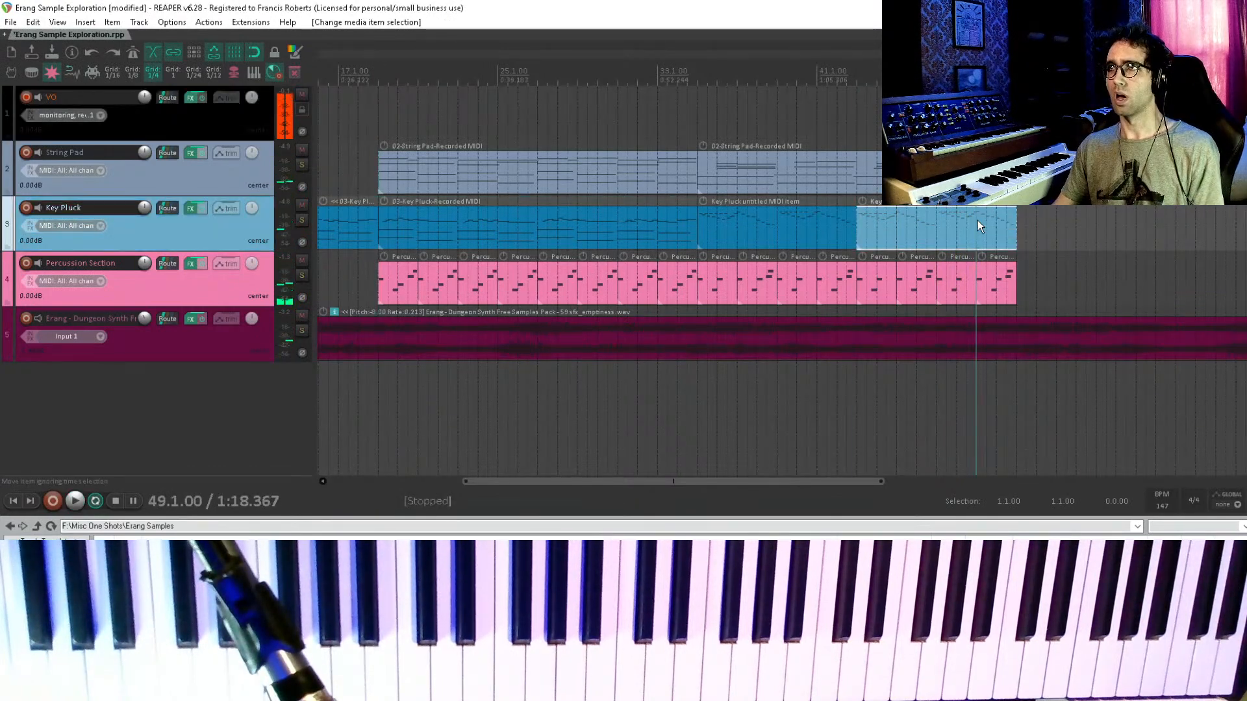
{"action": "double_click", "coordinate": [977, 221]}
{"action": "scroll", "coordinate": [793, 488], "scroll_direction": "down", "scroll_amount": 3}
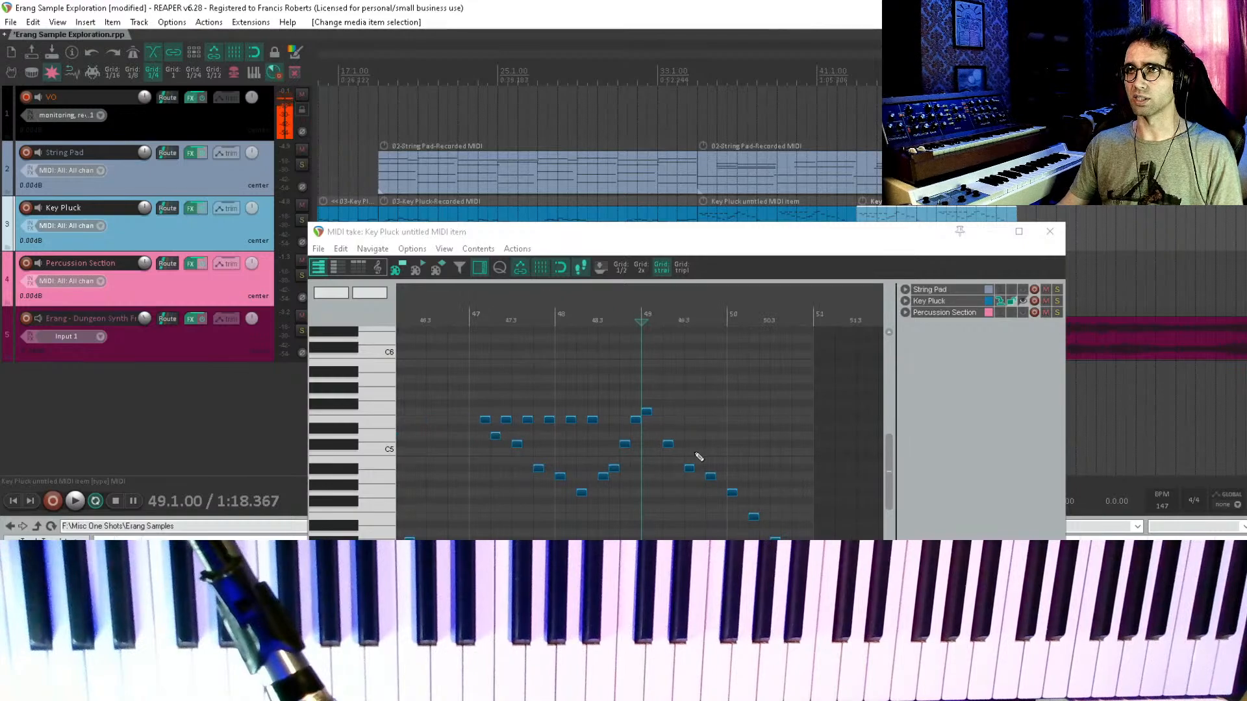
{"action": "scroll", "coordinate": [655, 480], "scroll_direction": "up", "scroll_amount": 3}
{"action": "key", "text": "space"}
{"action": "key", "text": "space"}
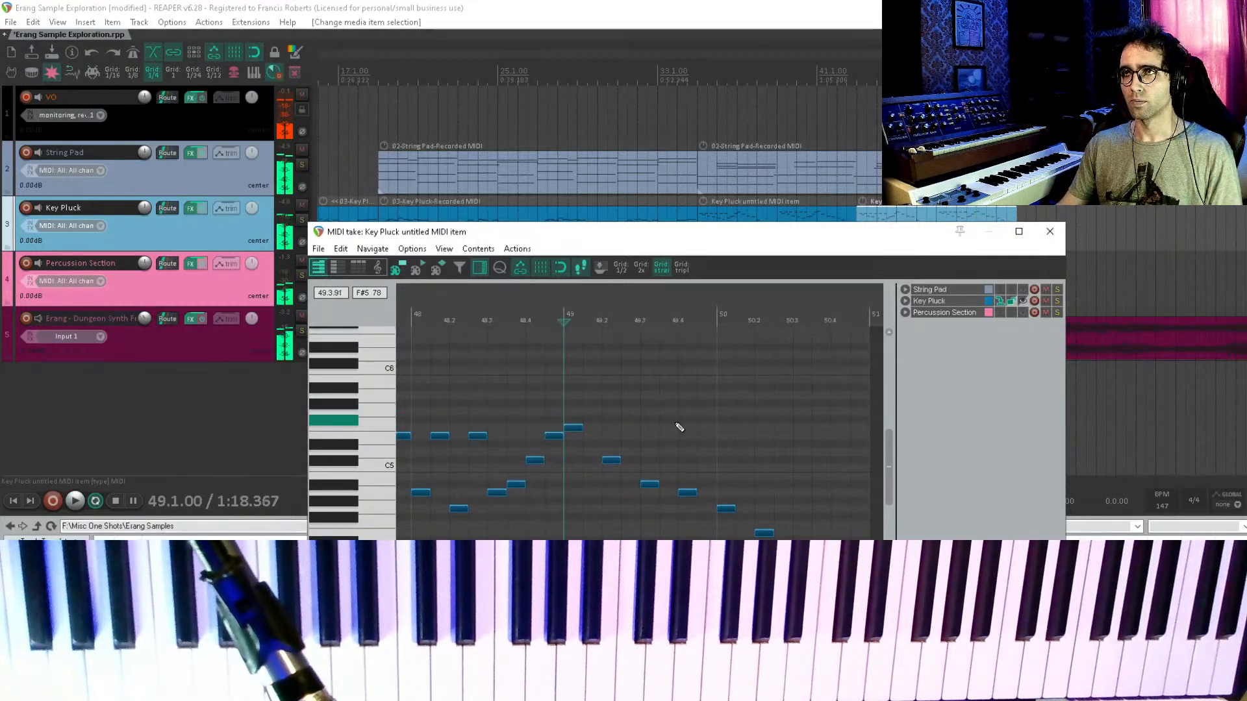
- Add a descending run of Key Pluck notes from 49.4 to 50.3 and delete the two low notes in bar 50
{"action": "left_click", "coordinate": [728, 436]}
{"action": "left_click", "coordinate": [767, 460]}
{"action": "left_click", "coordinate": [803, 494]}
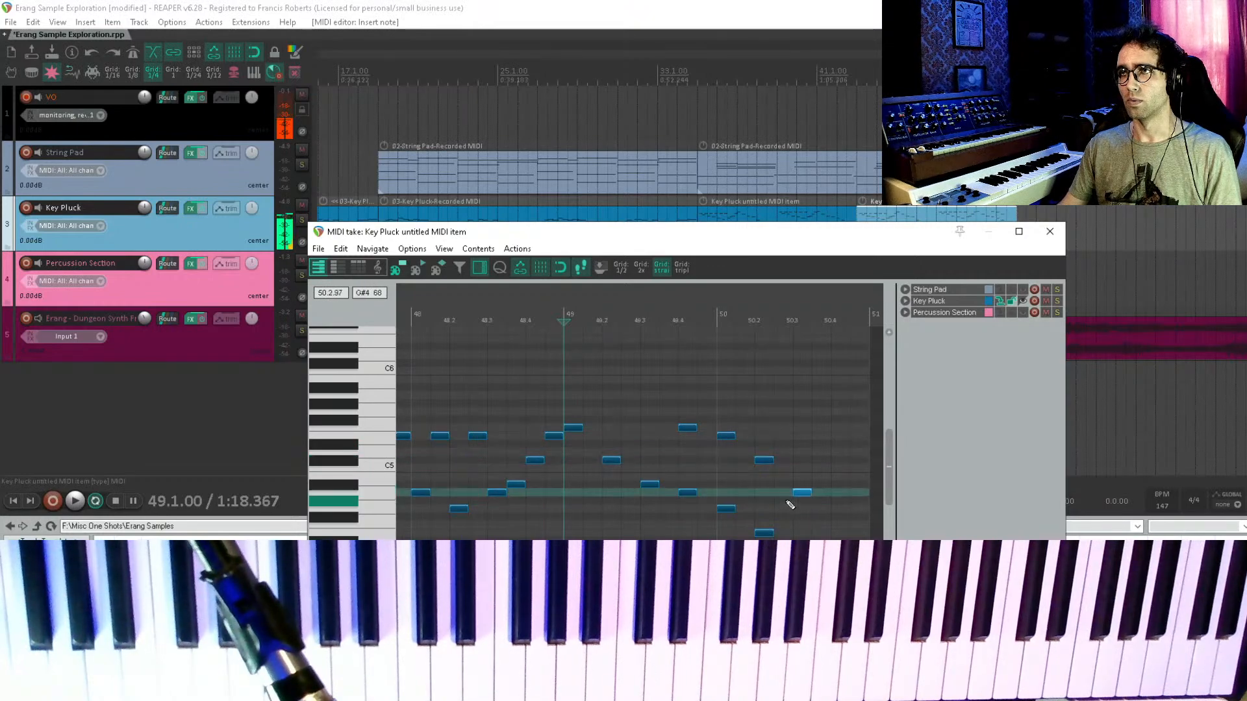
{"action": "right_click", "coordinate": [725, 508]}
{"action": "right_click", "coordinate": [764, 533]}
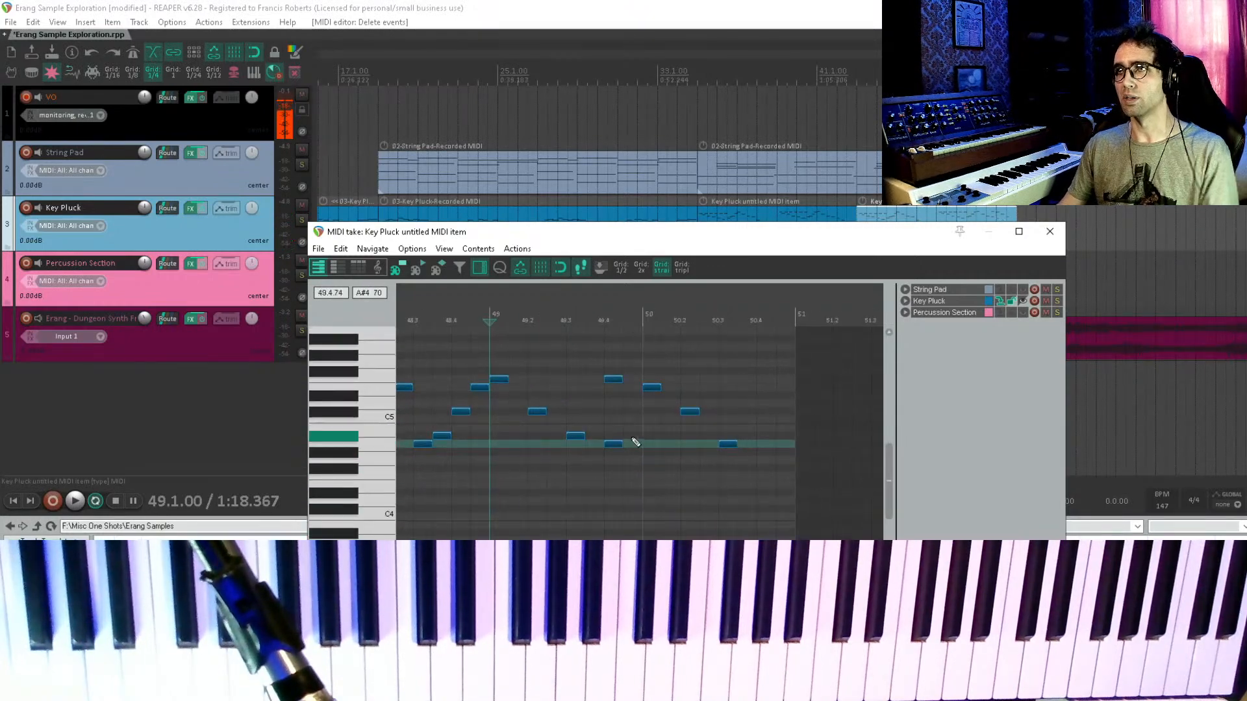
{"action": "left_click", "coordinate": [576, 477]}
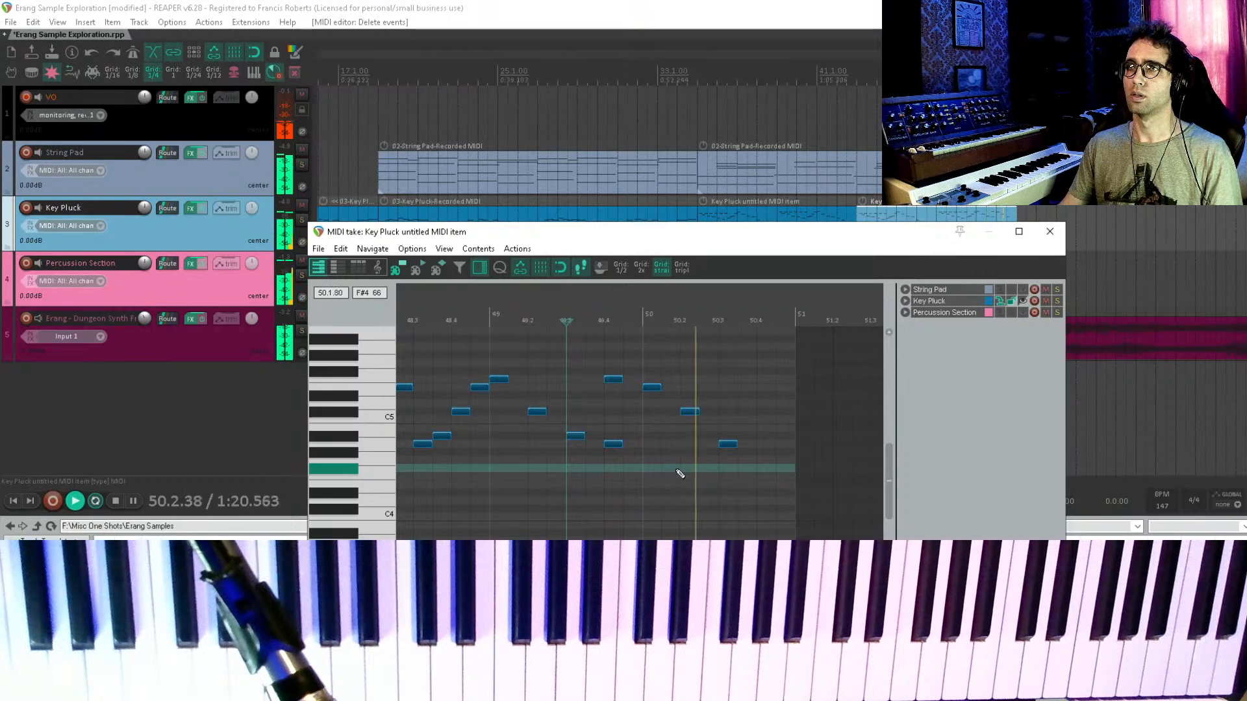
{"action": "key", "text": "Escape"}
- Open the second String Pad item in the MIDI editor and listen to its final bars
{"action": "double_click", "coordinate": [992, 174]}
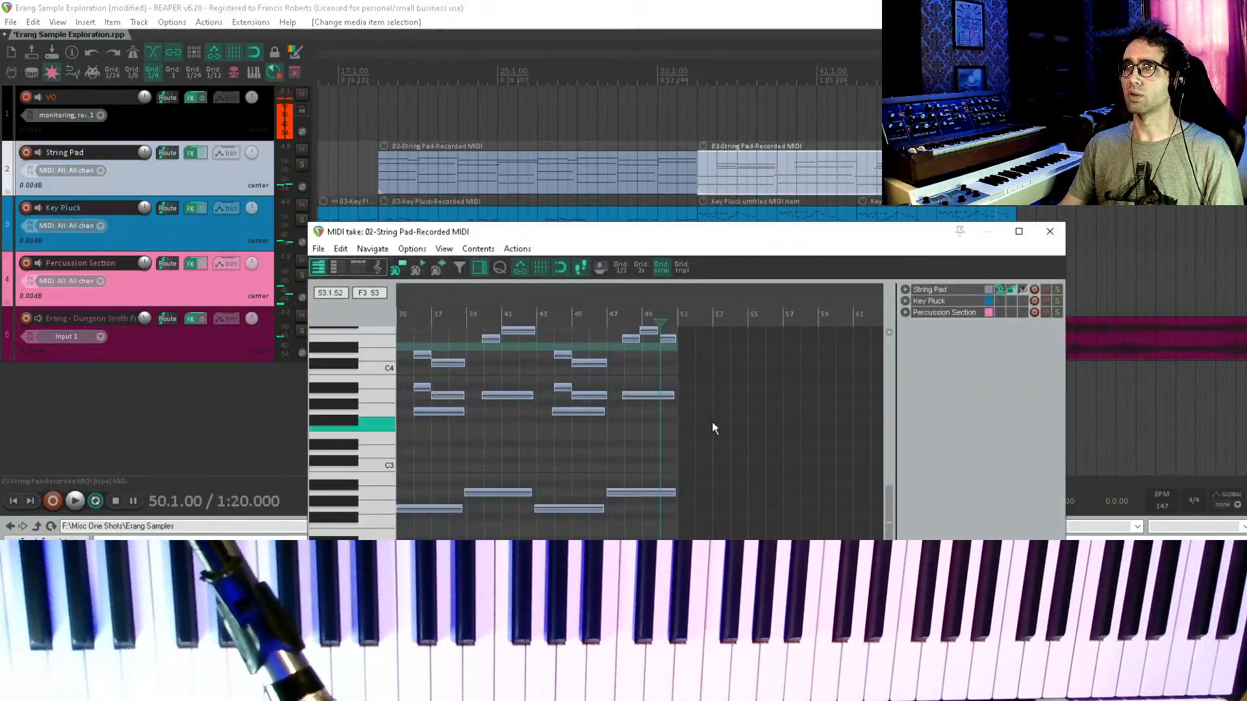
{"action": "scroll", "coordinate": [708, 417], "scroll_direction": "up", "scroll_amount": 5}
{"action": "left_click", "coordinate": [577, 372]}
{"action": "key", "text": "space"}
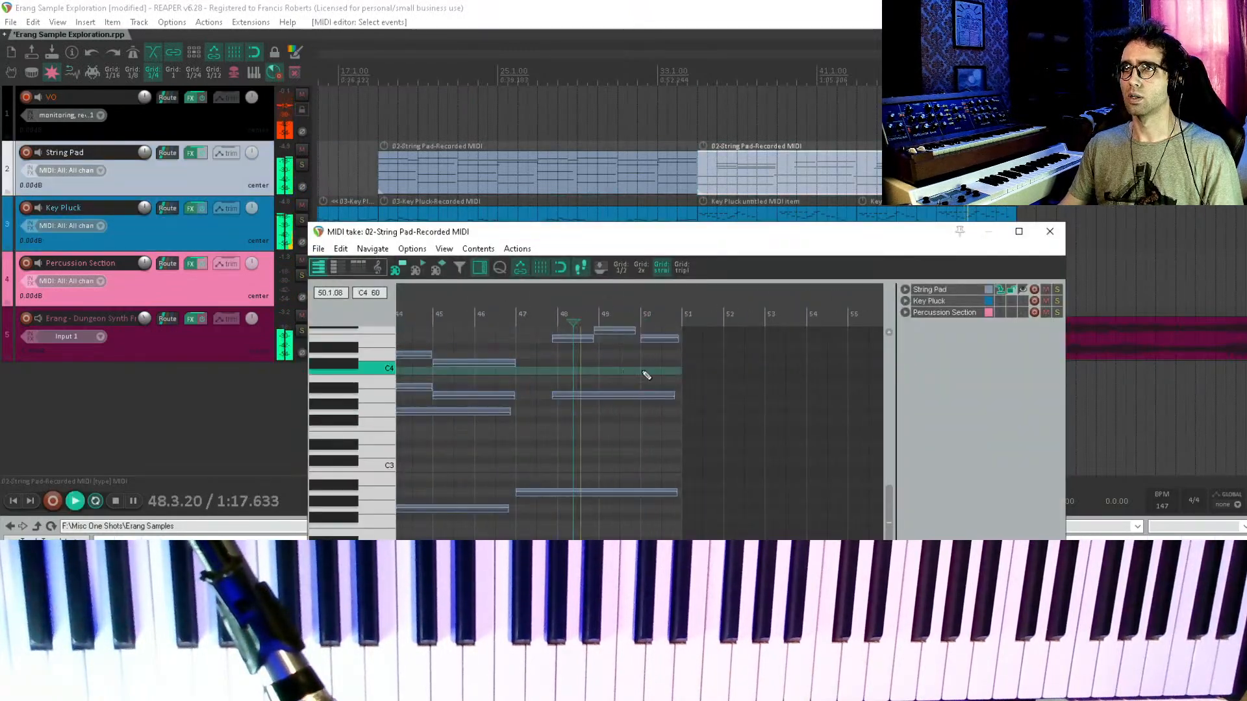
{"action": "scroll", "coordinate": [649, 370], "scroll_direction": "up", "scroll_amount": 2}
{"action": "scroll", "coordinate": [685, 370], "scroll_direction": "right", "scroll_amount": 1}
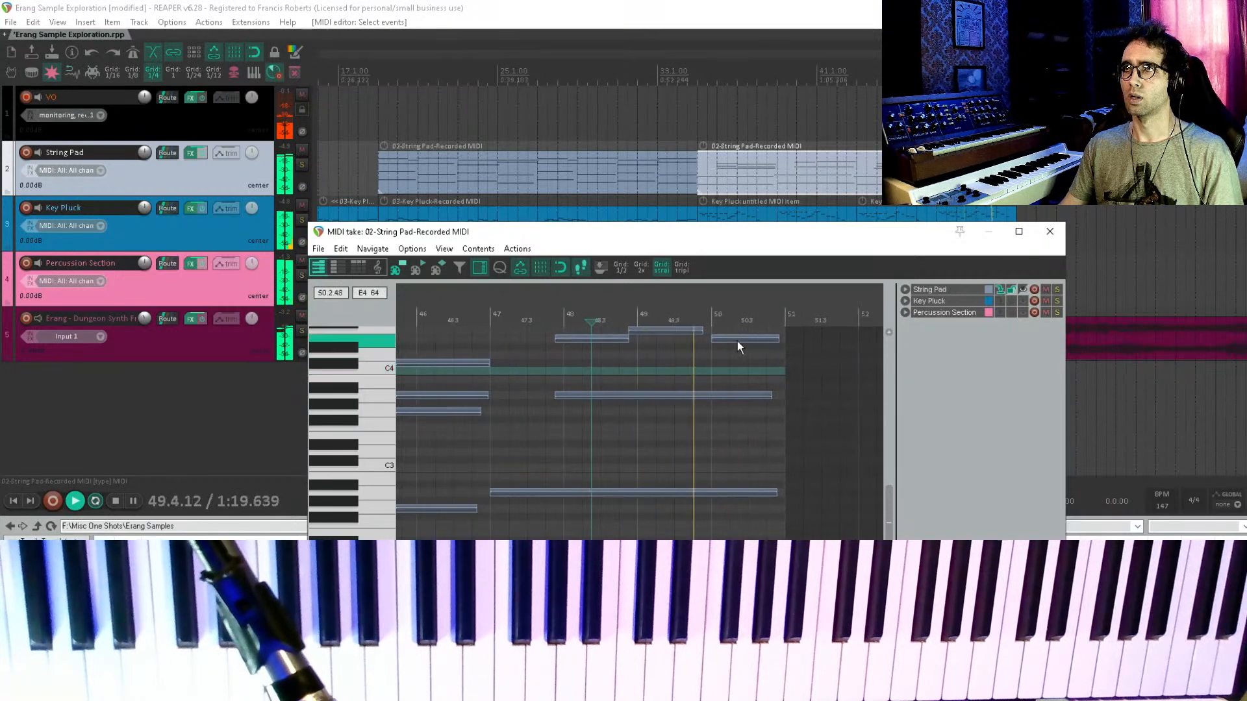
{"action": "key", "text": "space"}
- Shorten the String Pad's final sustained notes to end at about 50.2 and play back the ending
{"action": "left_click_drag", "start_coordinate": [737, 337], "coordinate": [790, 557]}
{"action": "scroll", "coordinate": [791, 481], "scroll_direction": "up", "scroll_amount": 4}
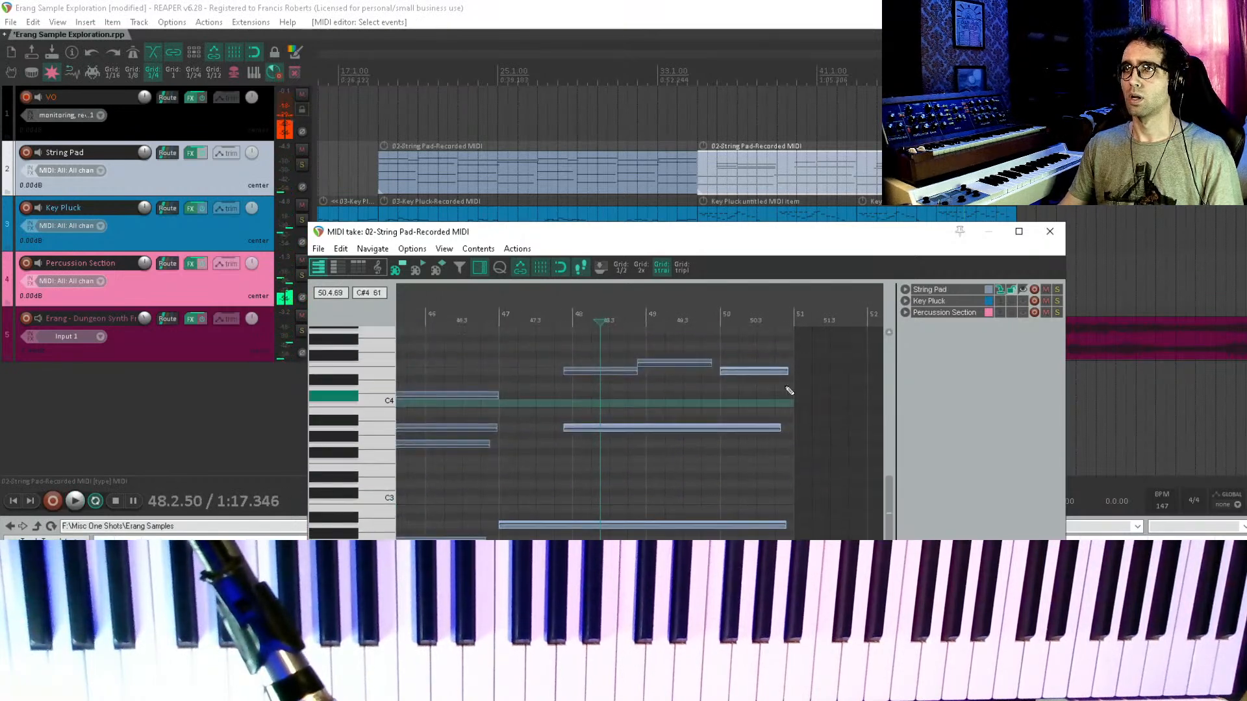
{"action": "left_click_drag", "start_coordinate": [784, 372], "coordinate": [754, 376]}
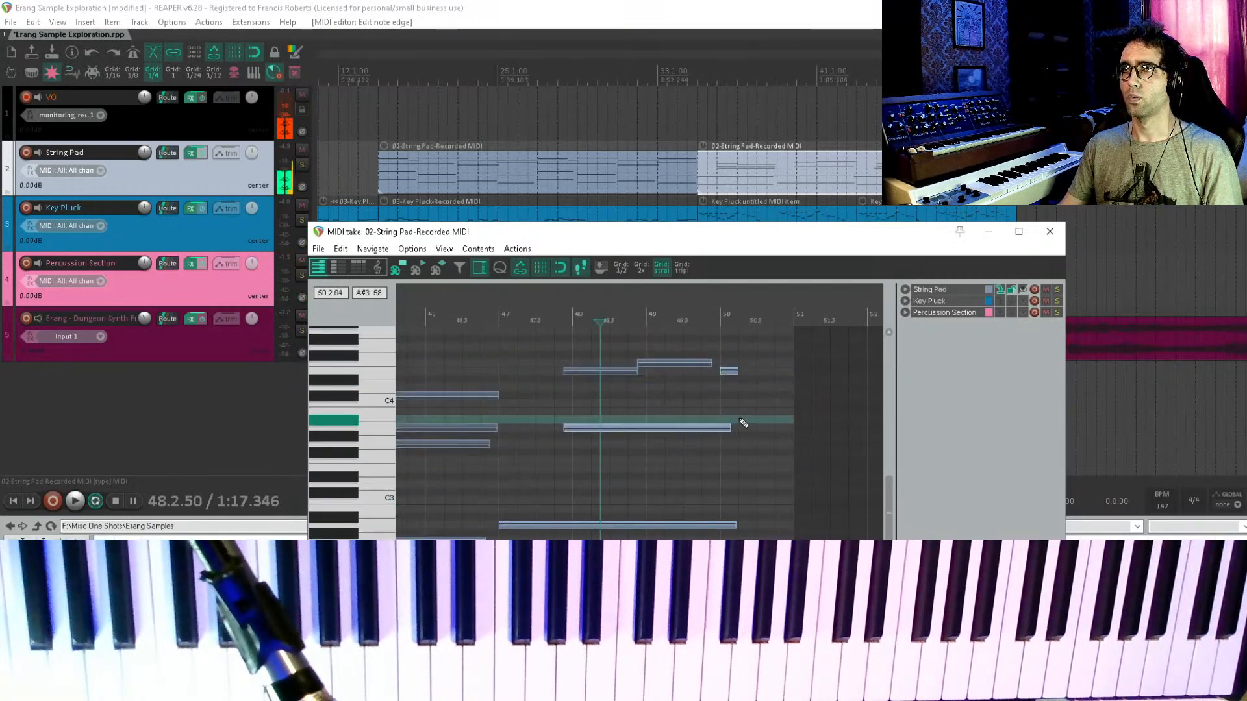
{"action": "scroll", "coordinate": [740, 423], "scroll_direction": "down", "scroll_amount": 2}
{"action": "key", "text": "space"}
{"action": "left_click_drag", "start_coordinate": [736, 400], "coordinate": [611, 532]}
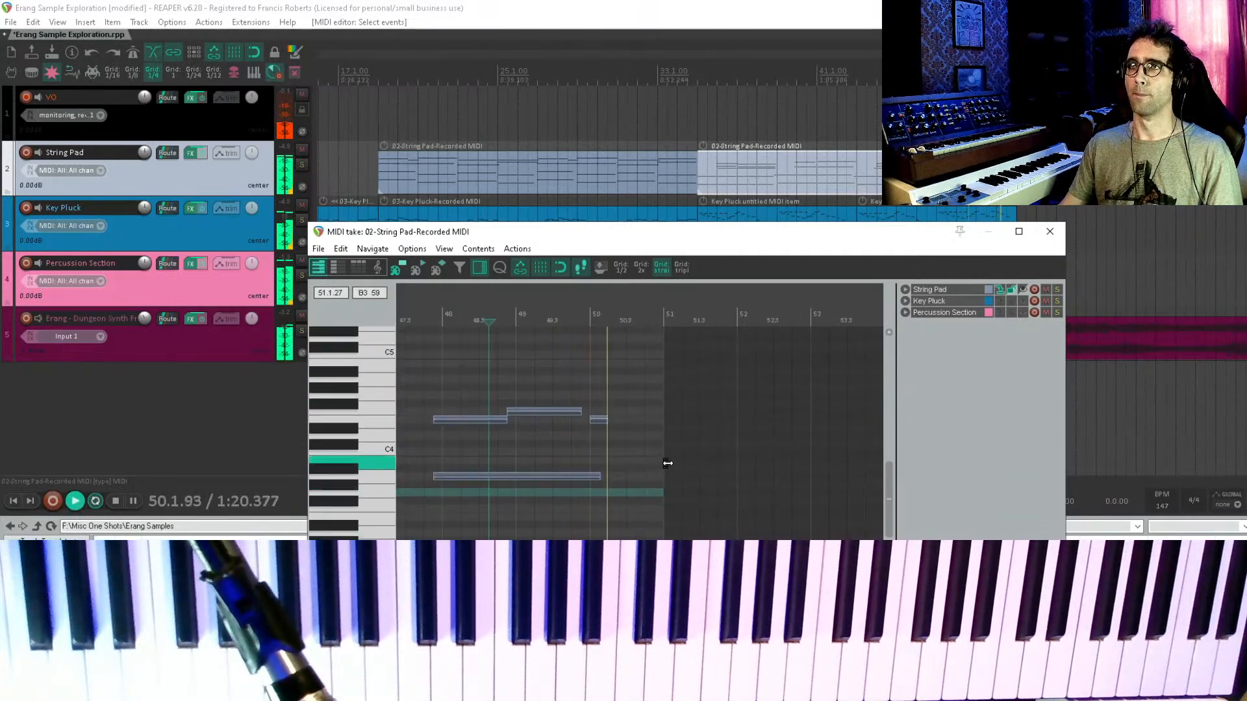
{"action": "key", "text": "space"}
{"action": "key", "text": "Escape"}
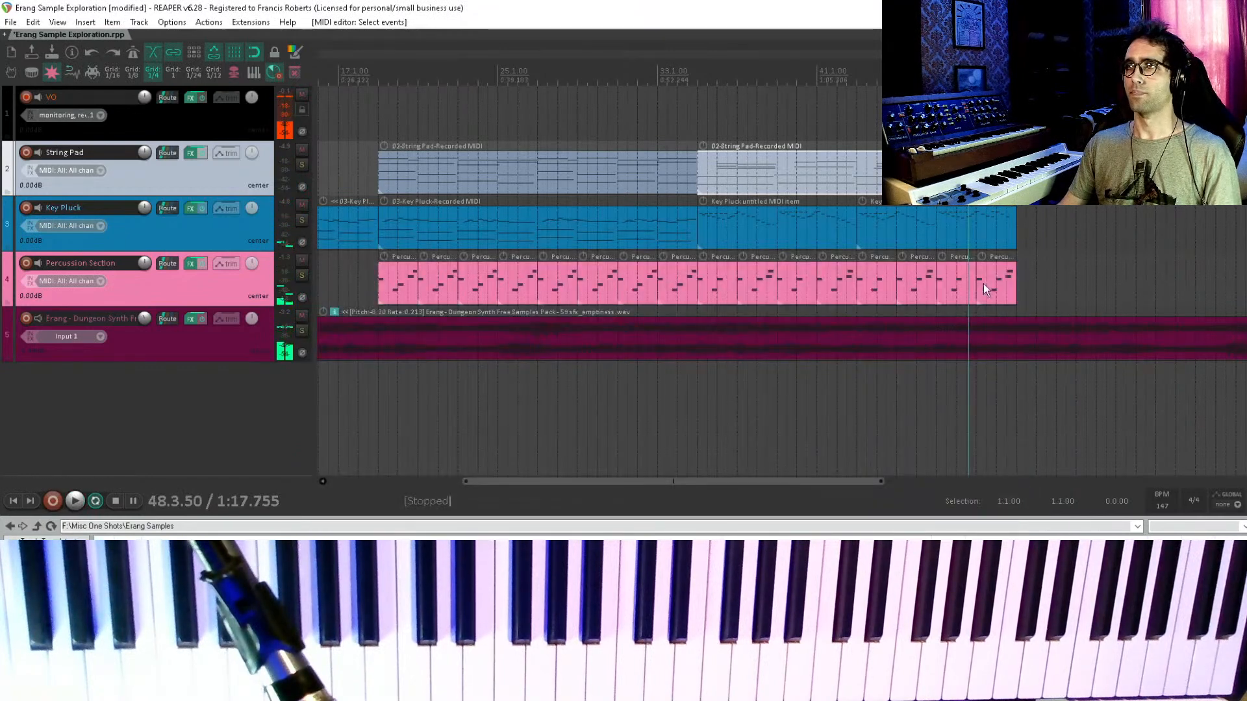
- Delete the last two Key Pluck notes in bar 50 and play back the ending of the section
{"action": "left_click", "coordinate": [1005, 264]}
{"action": "double_click", "coordinate": [1004, 232]}
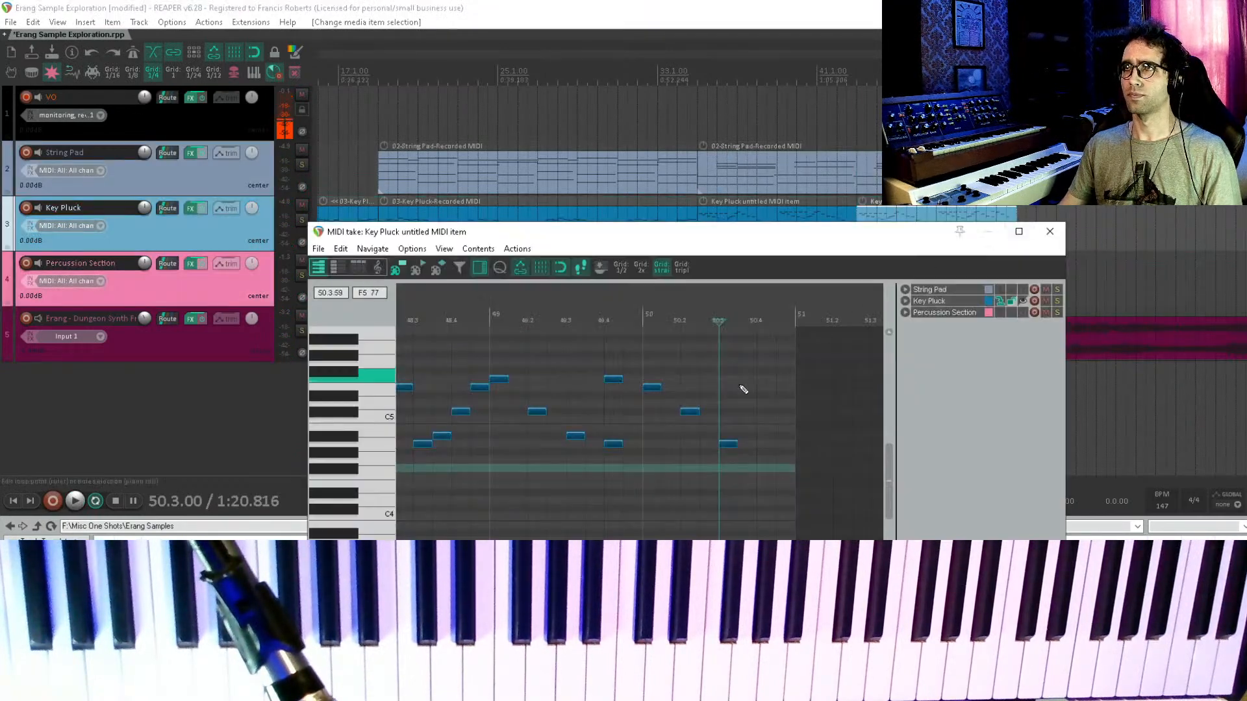
{"action": "left_click_drag", "start_coordinate": [767, 357], "coordinate": [688, 491]}
{"action": "key", "text": "Delete"}
{"action": "key", "text": "Escape"}
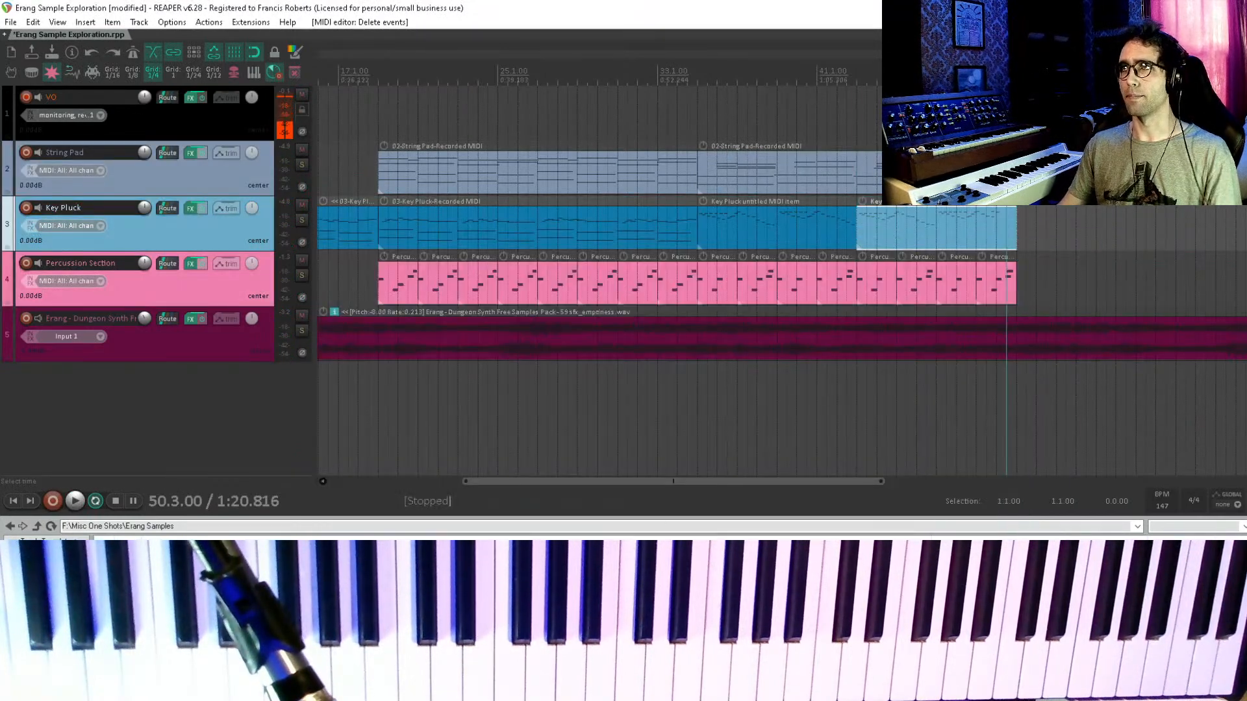
{"action": "left_click", "coordinate": [977, 116]}
{"action": "key", "text": "space"}
{"action": "scroll", "coordinate": [874, 256], "scroll_direction": "right", "scroll_amount": 3}
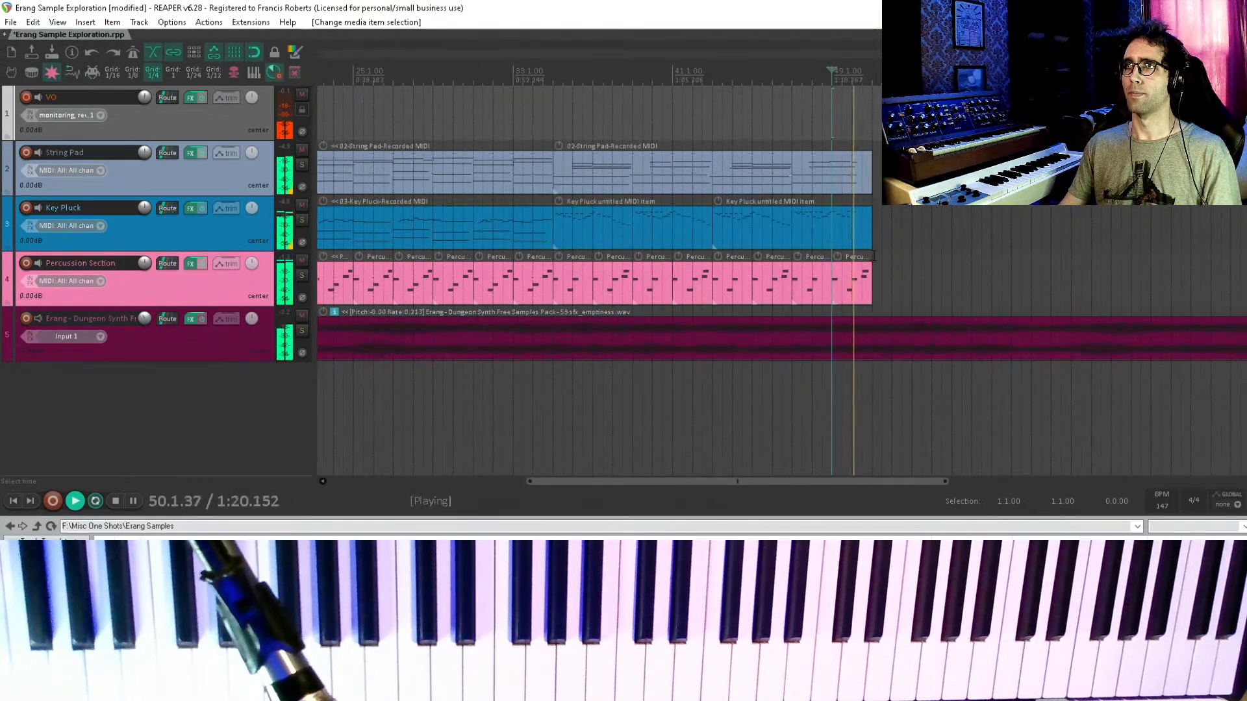
{"action": "key", "text": "space"}
- Delete the percussion_07 and percussion_08 notes at the end of bar 50 and play back the transition
{"action": "double_click", "coordinate": [852, 286]}
{"action": "left_click_drag", "start_coordinate": [779, 239], "coordinate": [700, 453]}
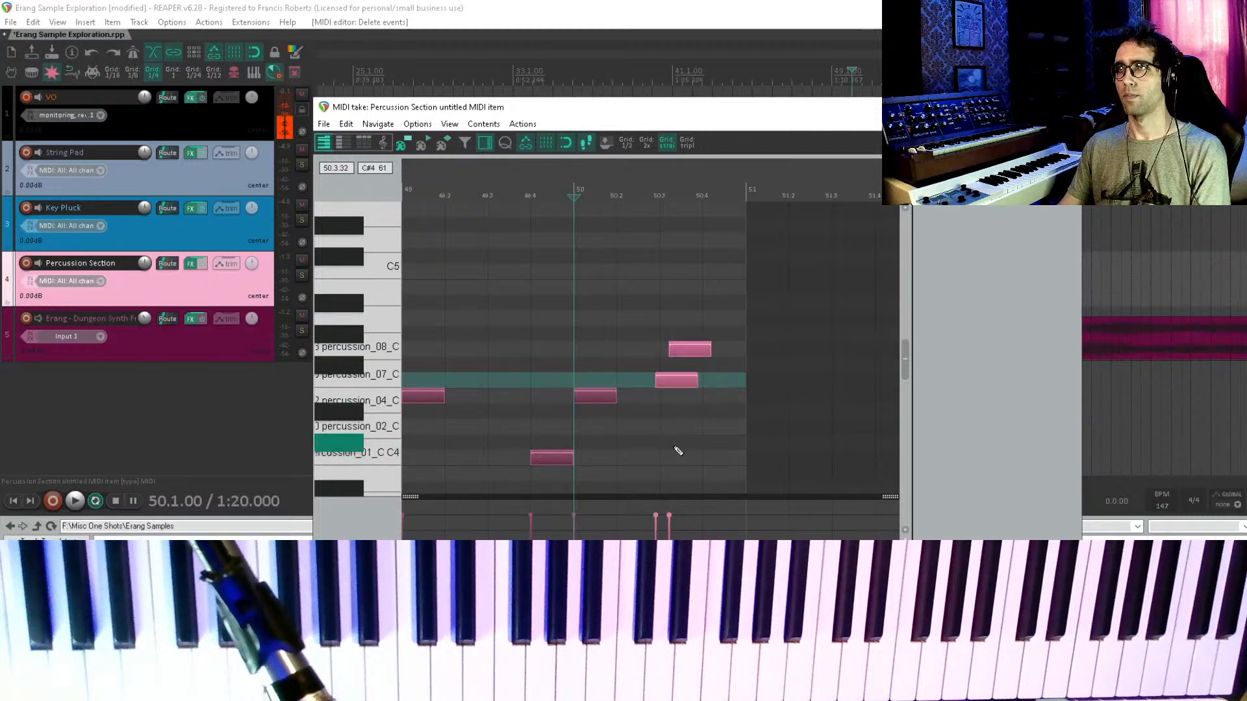
{"action": "key", "text": "Delete"}
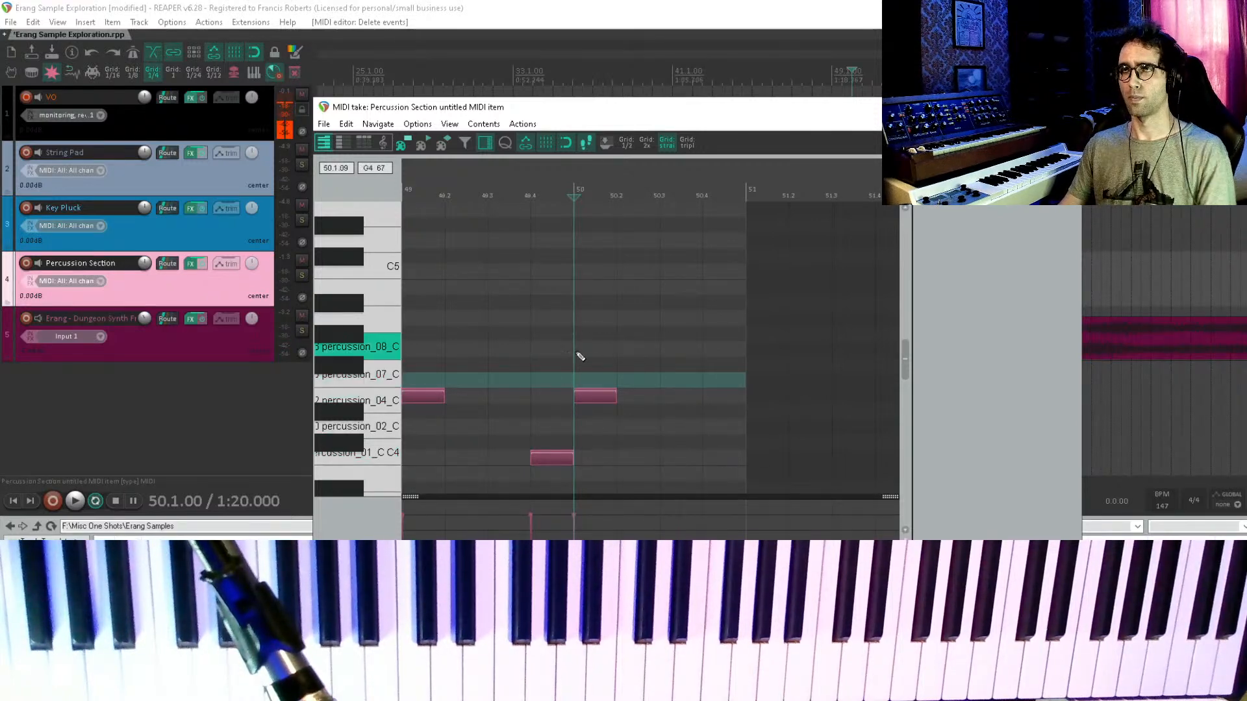
{"action": "key", "text": "Escape"}
{"action": "left_click", "coordinate": [822, 298]}
{"action": "key", "text": "space"}
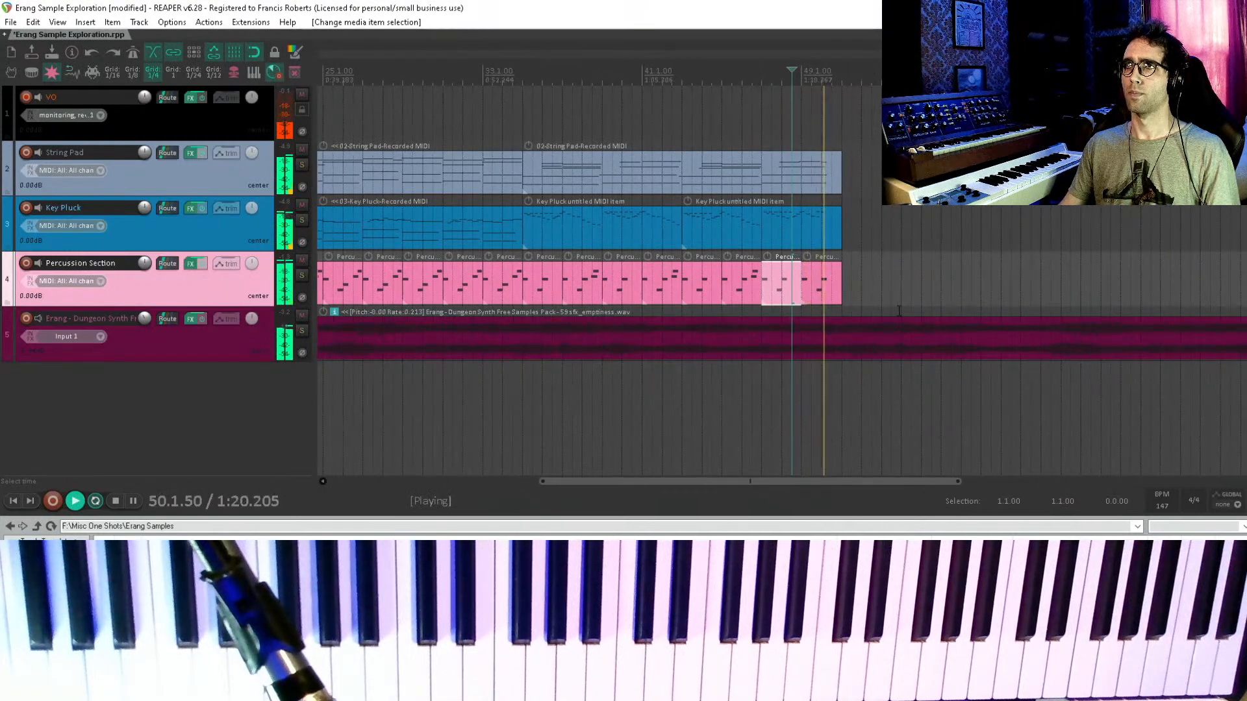
{"action": "key", "text": "space"}
- Copy the String Pad, Key Pluck and Percussion Section items of bars 19 to 34 to bar 51 and save the project
{"action": "left_click_drag", "start_coordinate": [885, 279], "coordinate": [986, 279]}
{"action": "left_click_drag", "start_coordinate": [374, 164], "coordinate": [653, 291]}
{"action": "left_click_drag", "start_coordinate": [367, 286], "coordinate": [1010, 269]}
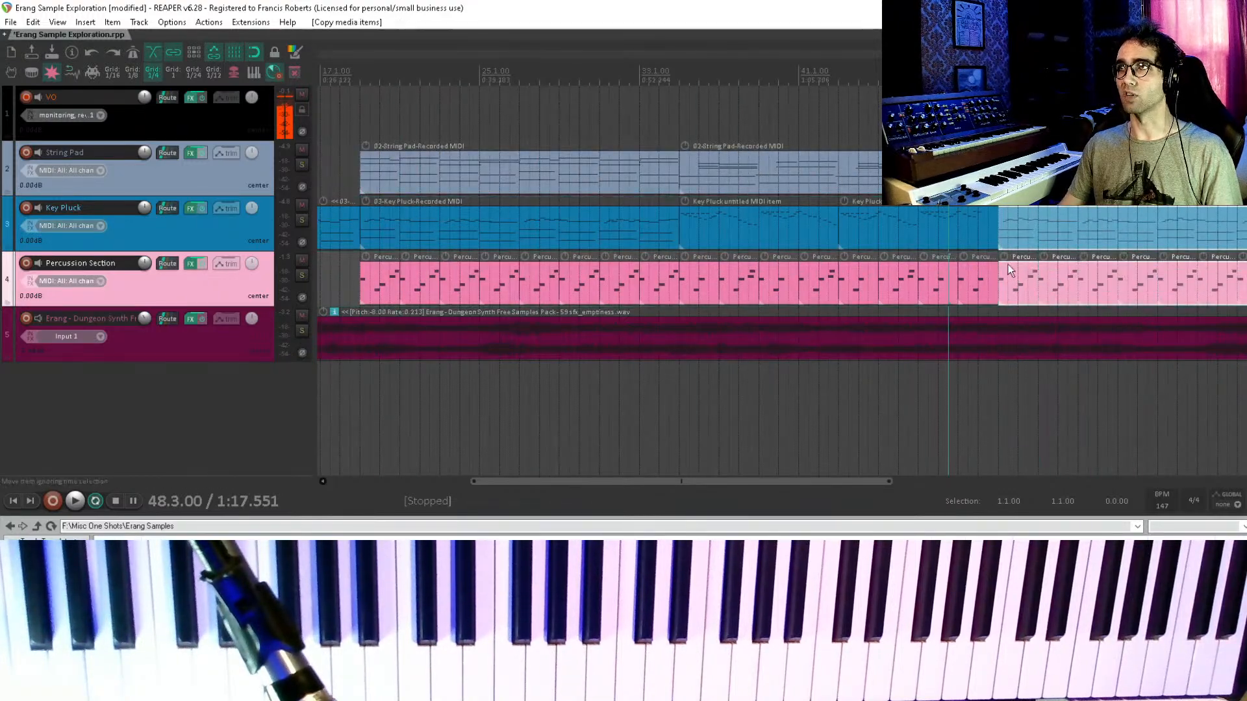
{"action": "left_click", "coordinate": [968, 116]}
{"action": "key", "text": "ctrl+s"}
- Add markers at the section starts at bars 3, 19, 35 and 51 and at the end of the arranged MIDI items
{"action": "scroll", "coordinate": [378, 128], "scroll_direction": "down", "scroll_amount": 3}
{"action": "left_click", "coordinate": [414, 124]}
{"action": "left_click_drag", "start_coordinate": [315, 169], "coordinate": [322, 170]}
{"action": "left_click", "coordinate": [345, 170]}
{"action": "key", "text": "m"}
{"action": "left_click", "coordinate": [503, 110]}
{"action": "left_click", "coordinate": [670, 110]}
{"action": "key", "text": "m"}
{"action": "left_click", "coordinate": [828, 111]}
{"action": "key", "text": "m"}
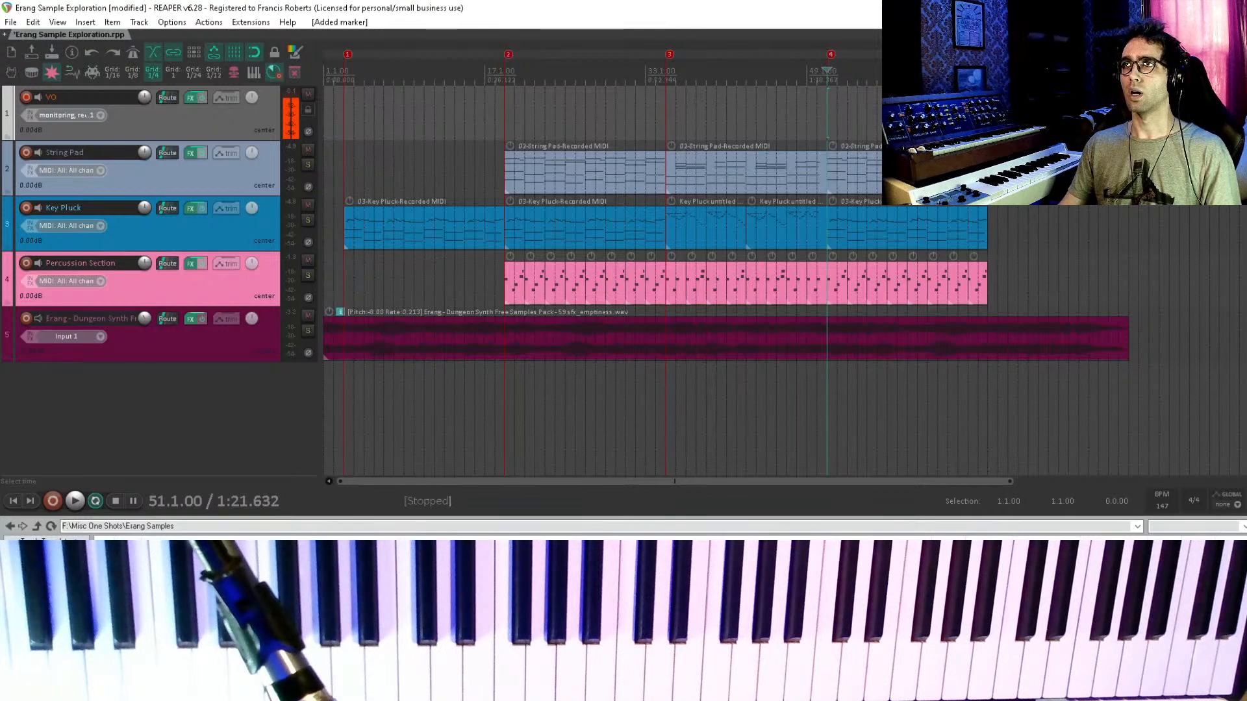
{"action": "left_click", "coordinate": [987, 111]}
- Play the arrangement from bar 43 and save the project
{"action": "left_click", "coordinate": [797, 104]}
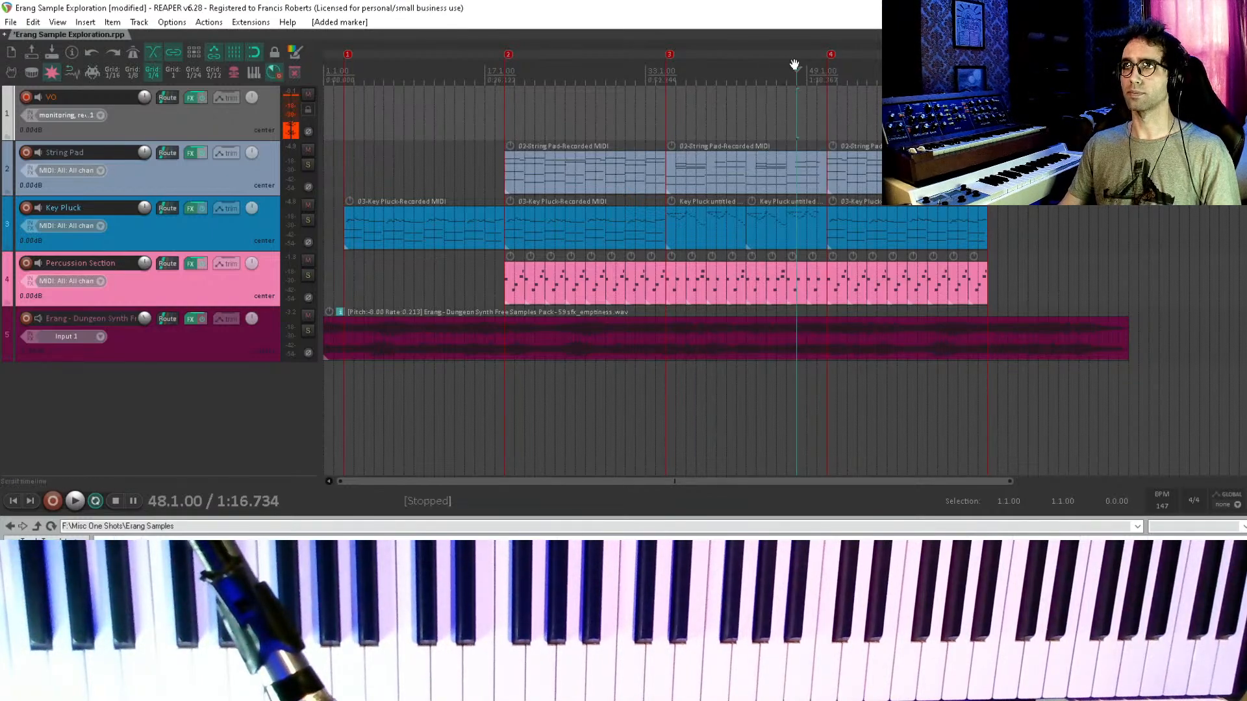
{"action": "left_click", "coordinate": [746, 115]}
{"action": "key", "text": "space"}
{"action": "key", "text": "ctrl+s"}
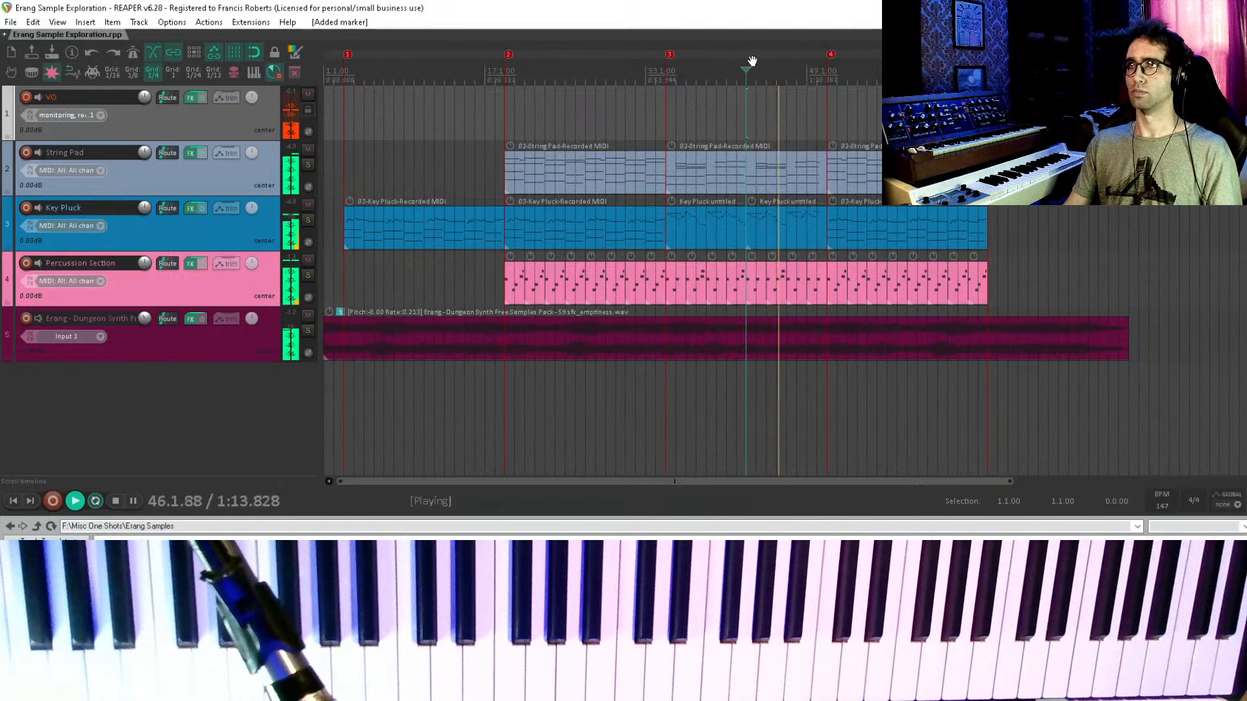
{"action": "left_click", "coordinate": [201, 235]}
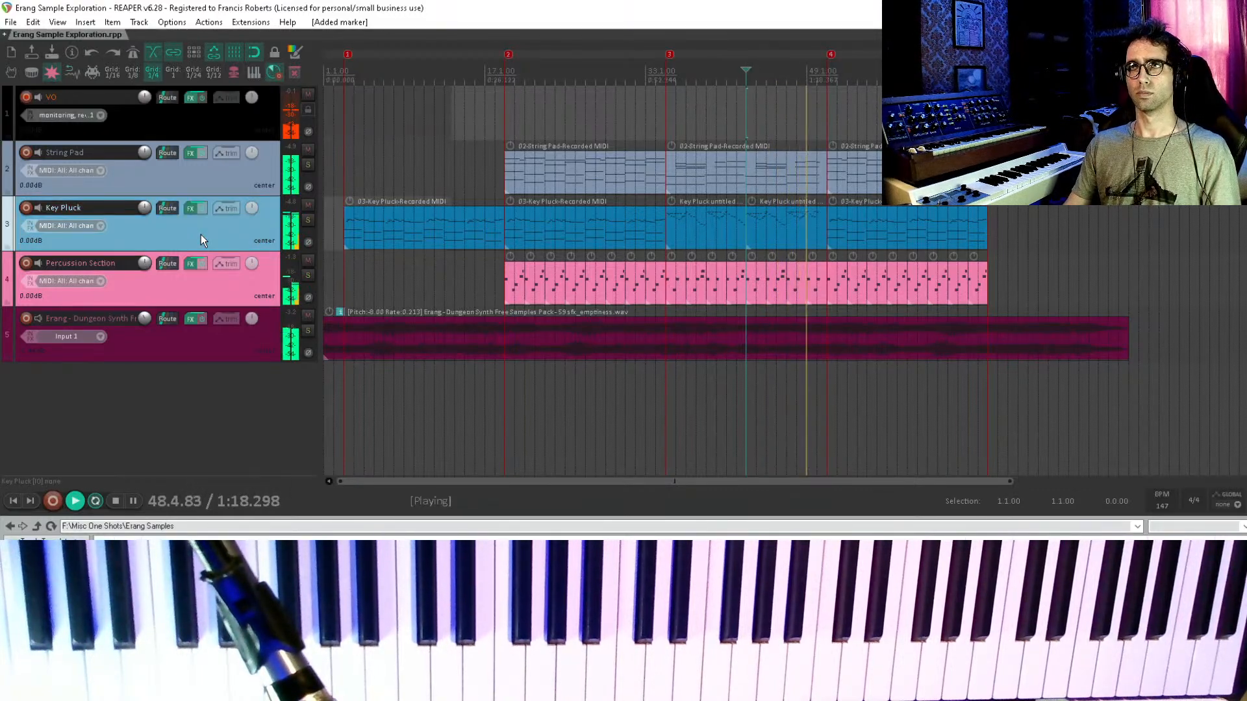
- Add ReaEQ to the end of the String Pad track's effects chain
{"action": "left_click", "coordinate": [191, 153]}
{"action": "double_click", "coordinate": [612, 479]}
{"action": "type", "text": "reae"}
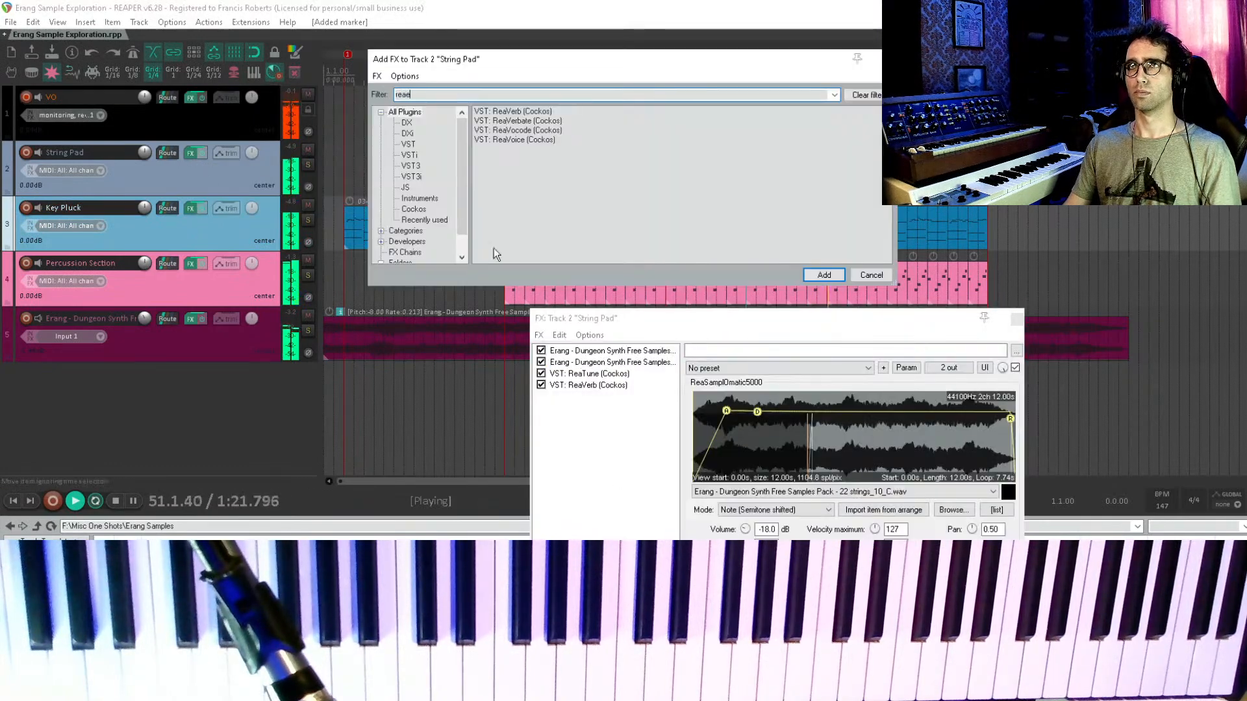
{"action": "double_click", "coordinate": [526, 115]}
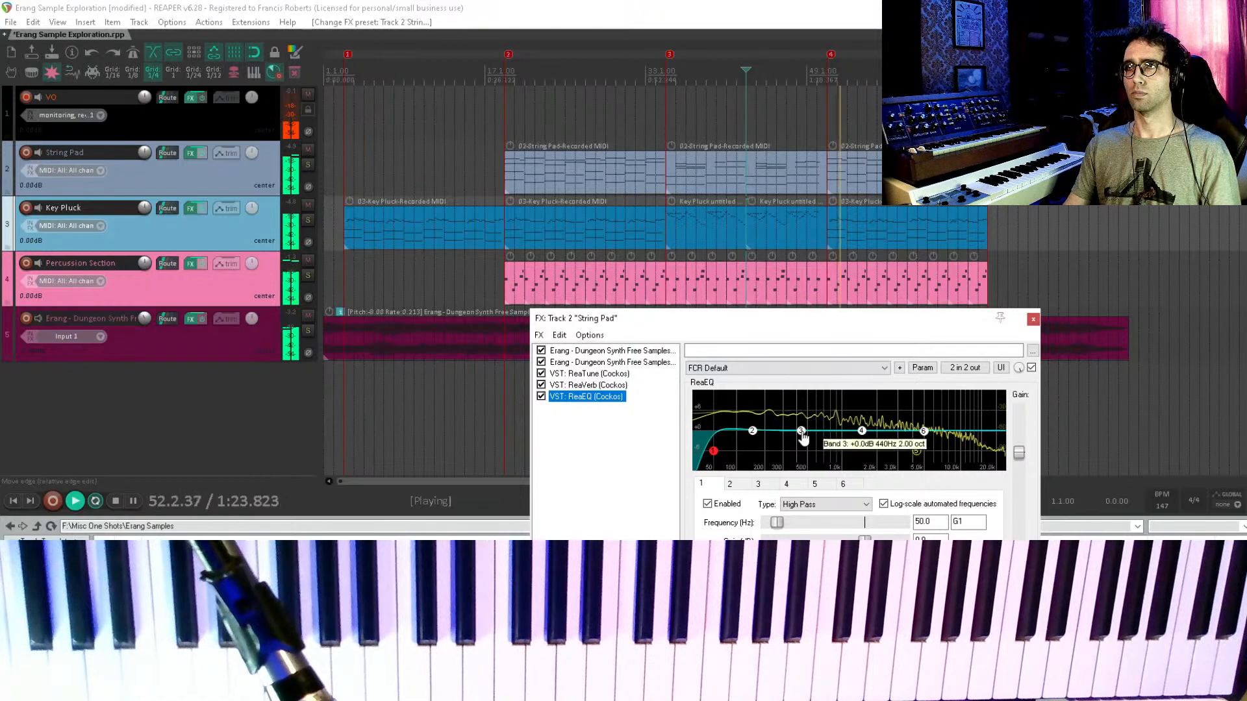
- Cut band 3 of the String Pad EQ near 200 Hz and boost its high shelf at about 6154 Hz
{"action": "left_click_drag", "start_coordinate": [804, 451], "coordinate": [806, 453]}
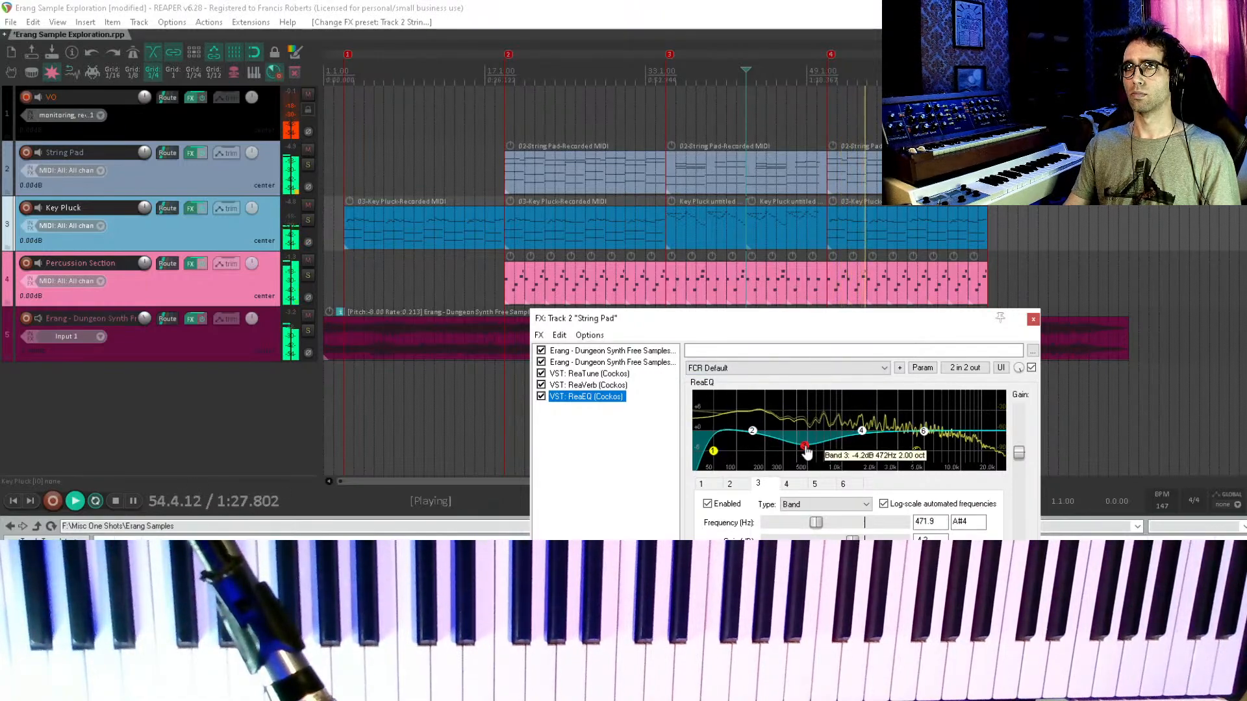
{"action": "left_click_drag", "start_coordinate": [798, 452], "coordinate": [768, 455]}
{"action": "left_click_drag", "start_coordinate": [923, 432], "coordinate": [940, 420]}
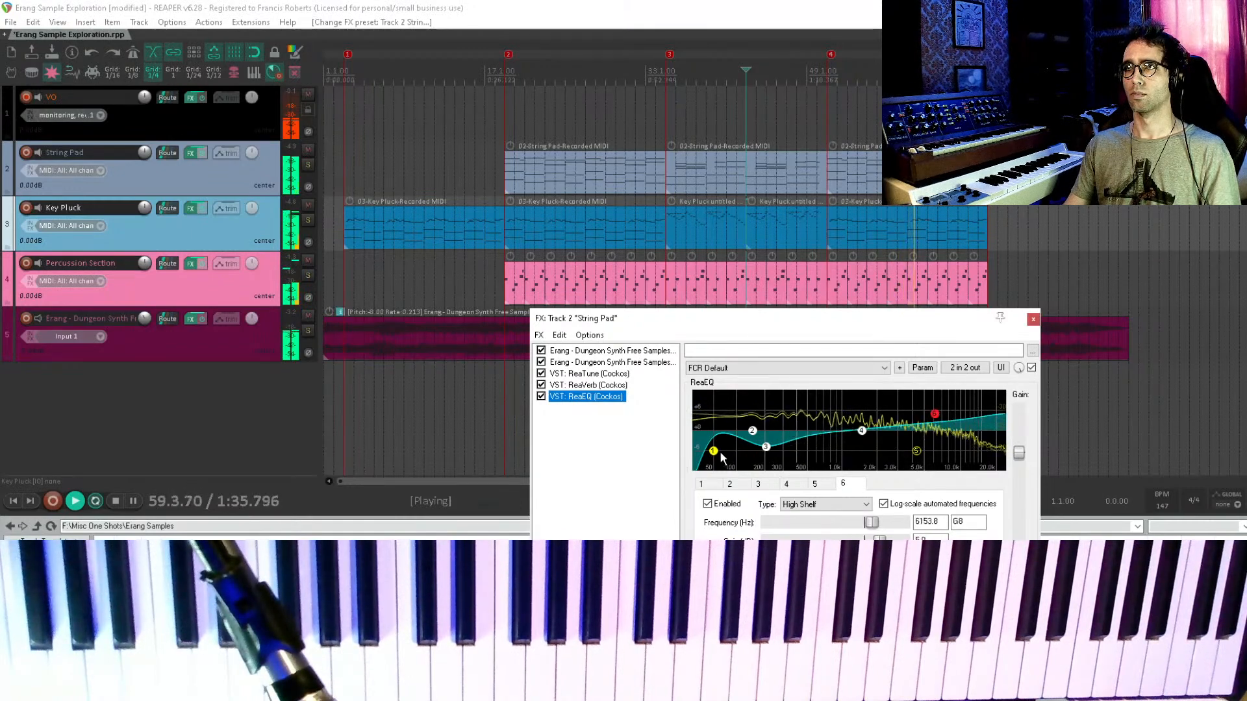
{"action": "key", "text": "Escape"}
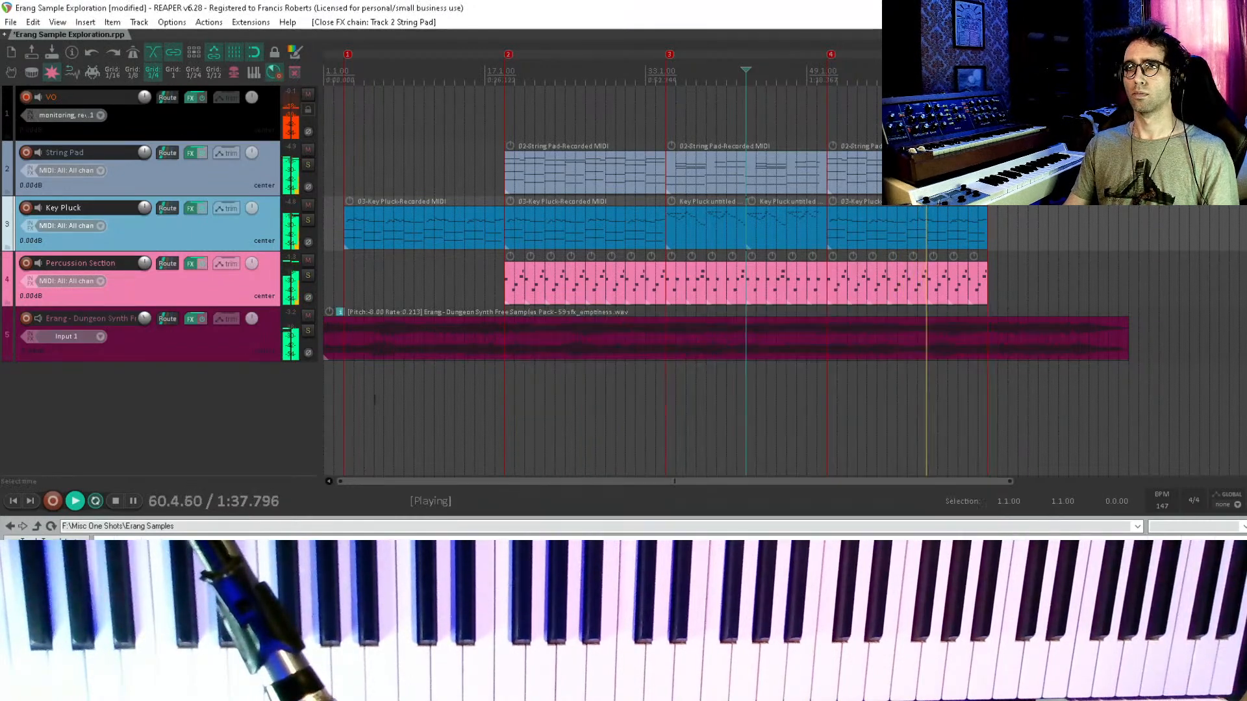
- Add ReaEQ to the Key Pluck track and raise its high-pass frequency to about 172.5 Hz
{"action": "left_click", "coordinate": [189, 208]}
{"action": "double_click", "coordinate": [712, 271]}
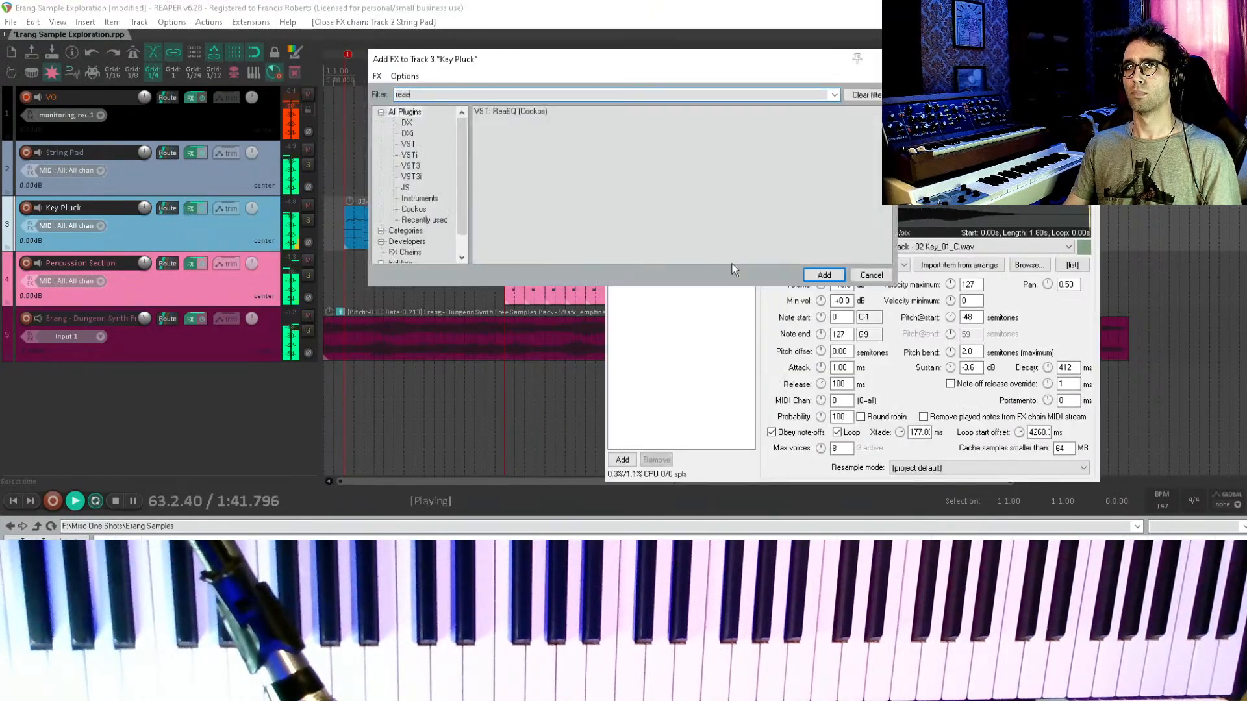
{"action": "double_click", "coordinate": [507, 112]}
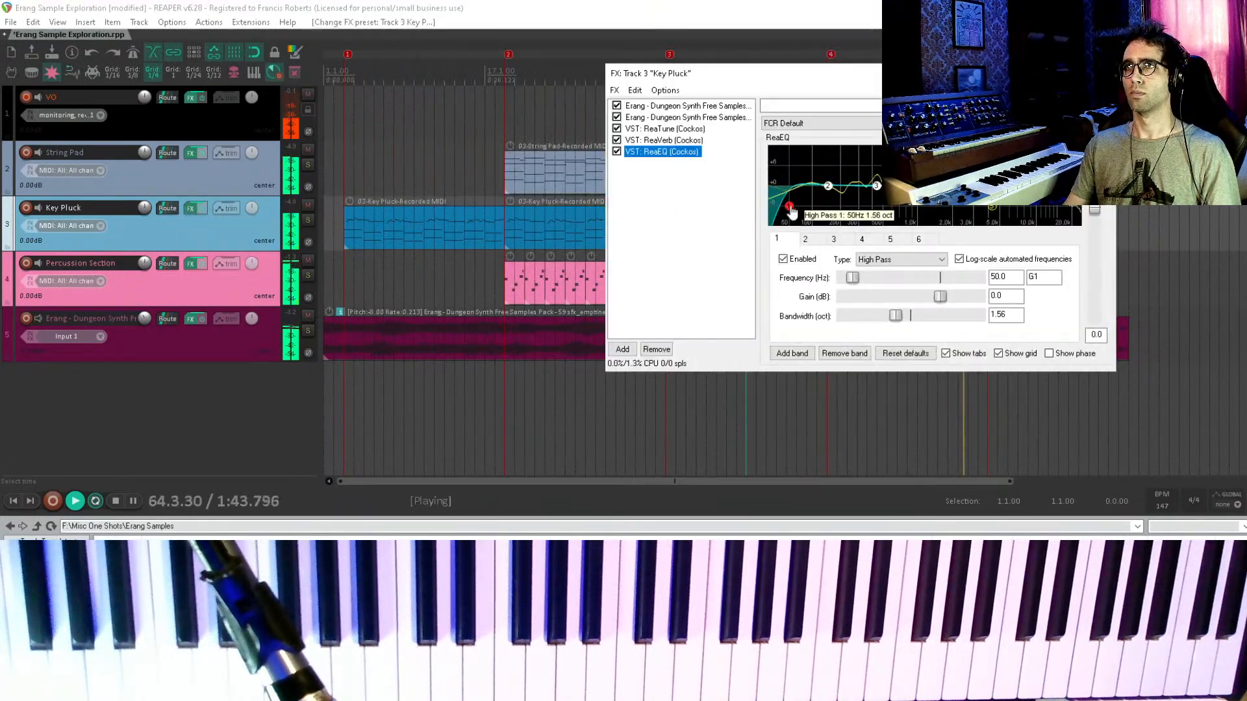
{"action": "left_click_drag", "start_coordinate": [798, 213], "coordinate": [831, 221]}
- Save the project and set the Key Pluck EQ's high shelf to about -0.8 dB at 5919.5 Hz during playback
{"action": "key", "text": "space"}
{"action": "left_click", "coordinate": [735, 6]}
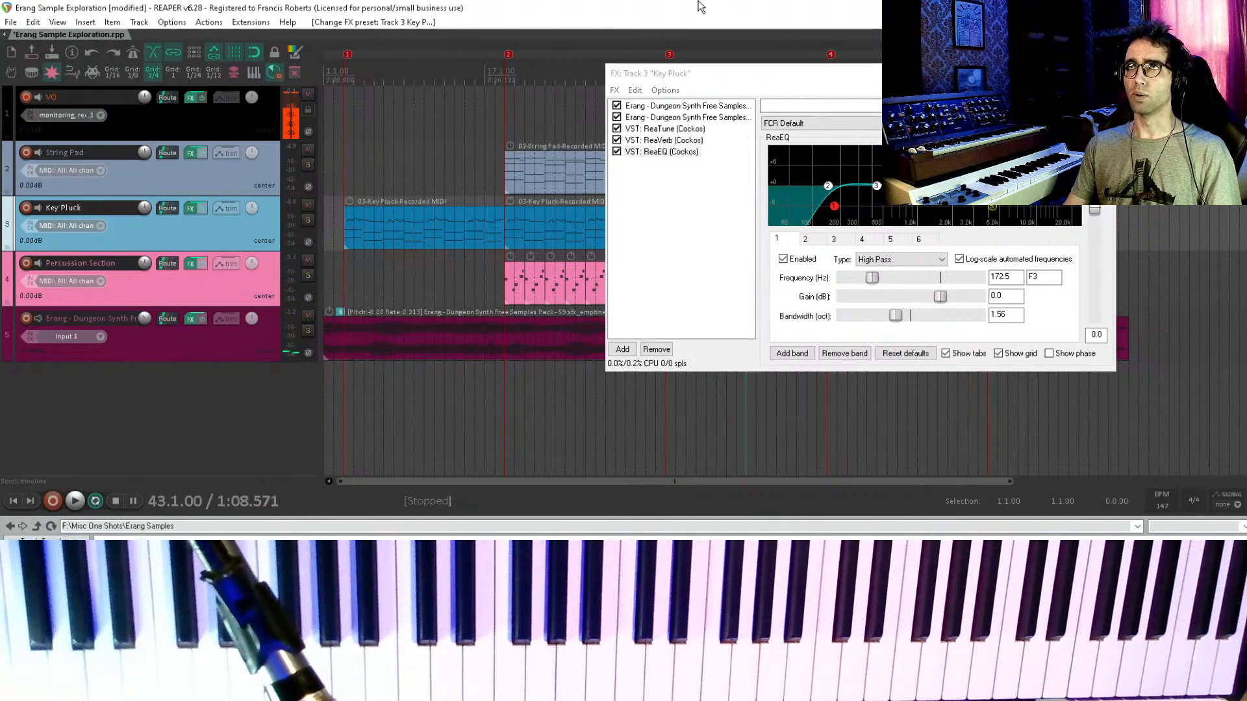
{"action": "key", "text": "ctrl+s"}
{"action": "key", "text": "space"}
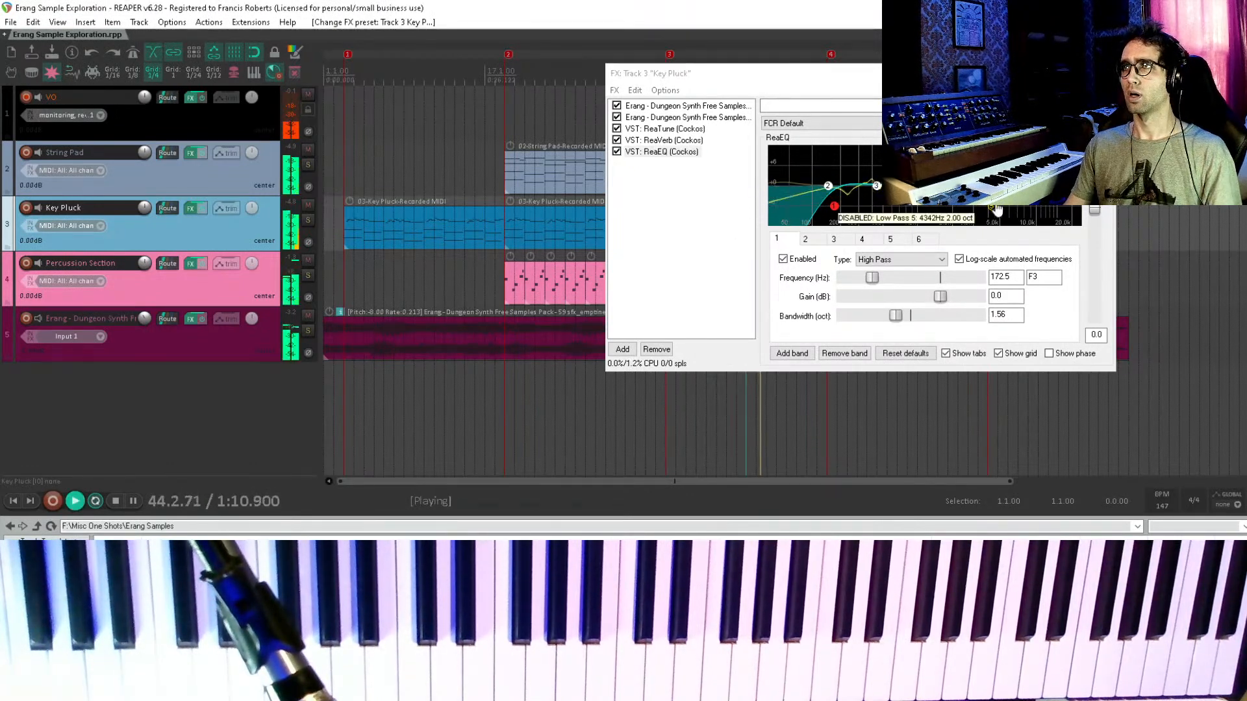
{"action": "left_click_drag", "start_coordinate": [1001, 187], "coordinate": [1010, 191]}
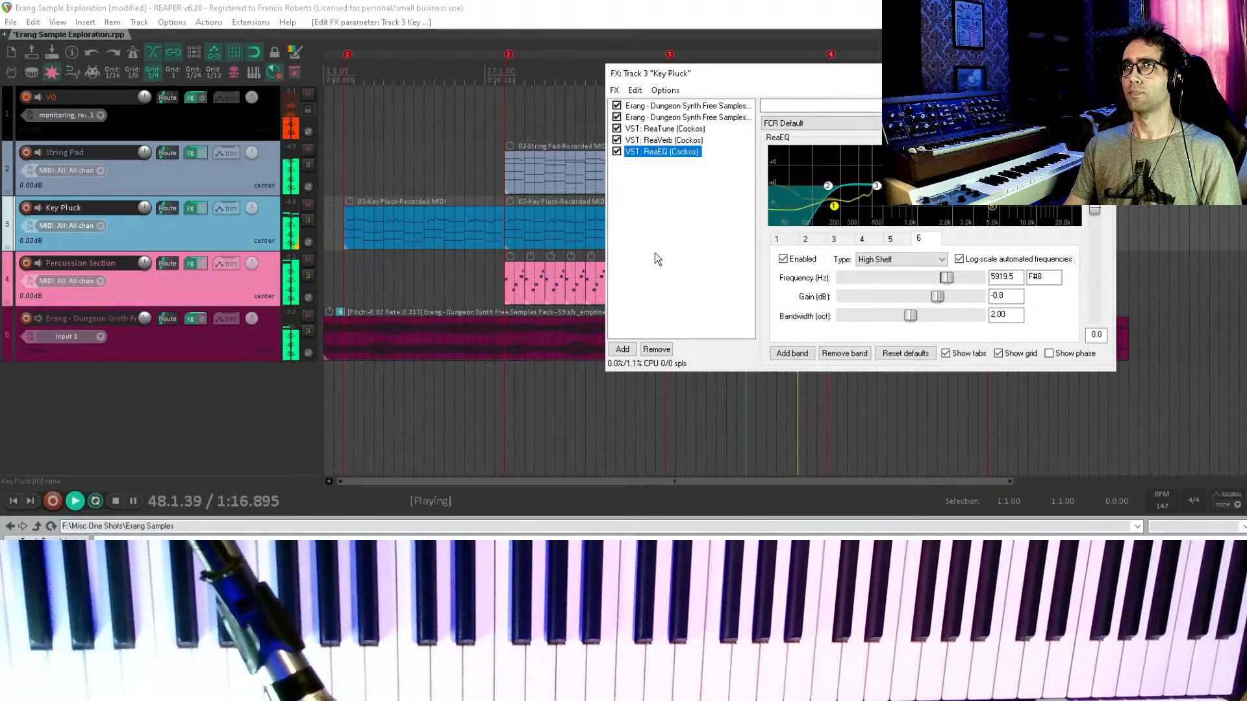
{"action": "key", "text": "Escape"}
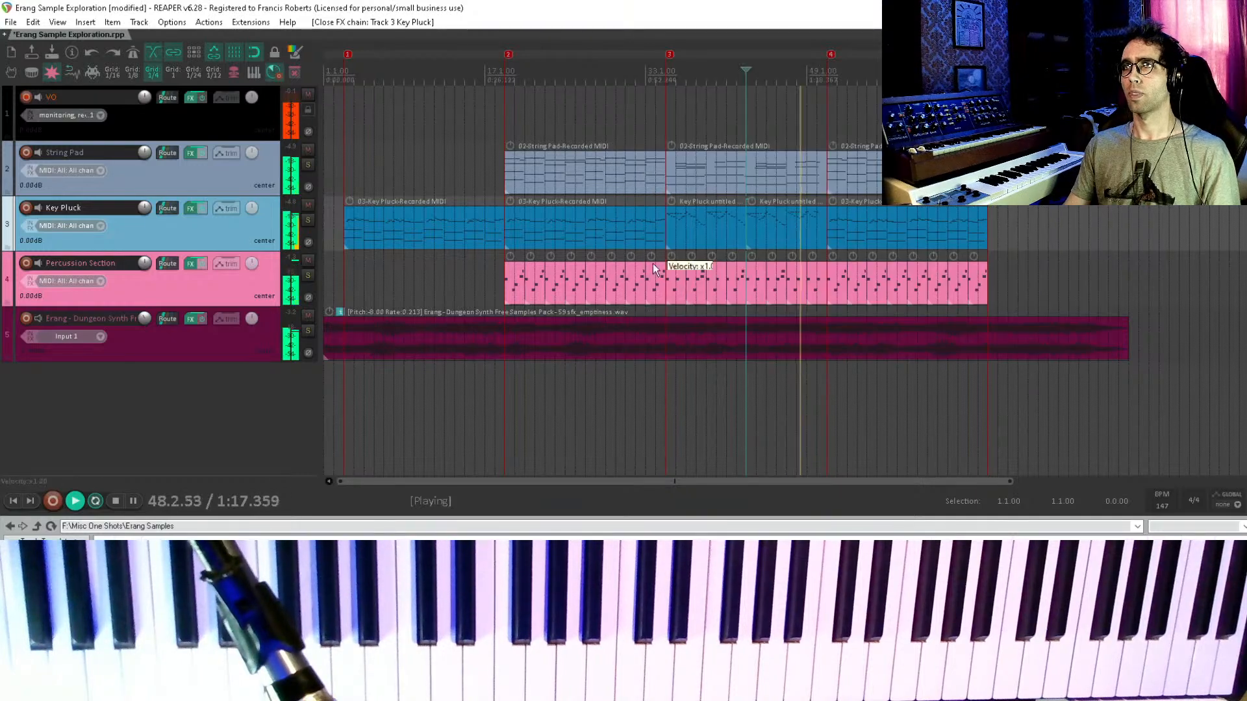
- Add ReaEQ to the Percussion Section track and cut band 3 by about 4.6 dB at 472 Hz
{"action": "left_click", "coordinate": [189, 264]}
{"action": "double_click", "coordinate": [689, 319]}
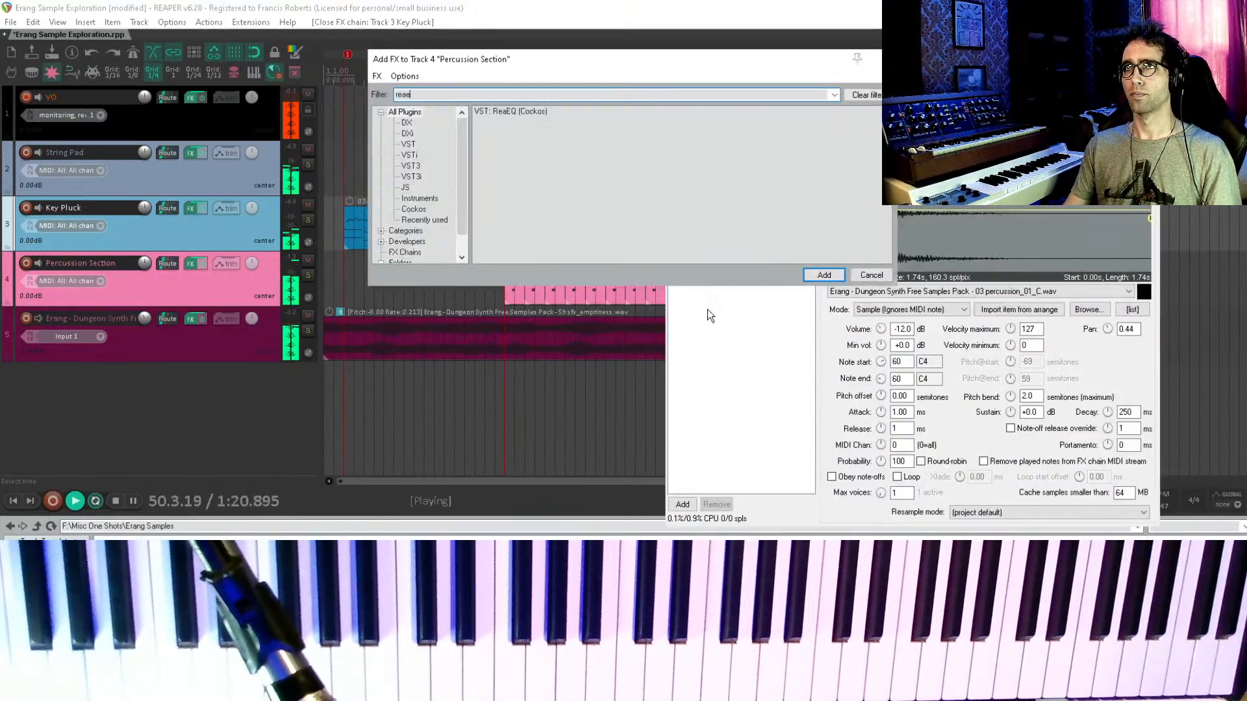
{"action": "double_click", "coordinate": [539, 113]}
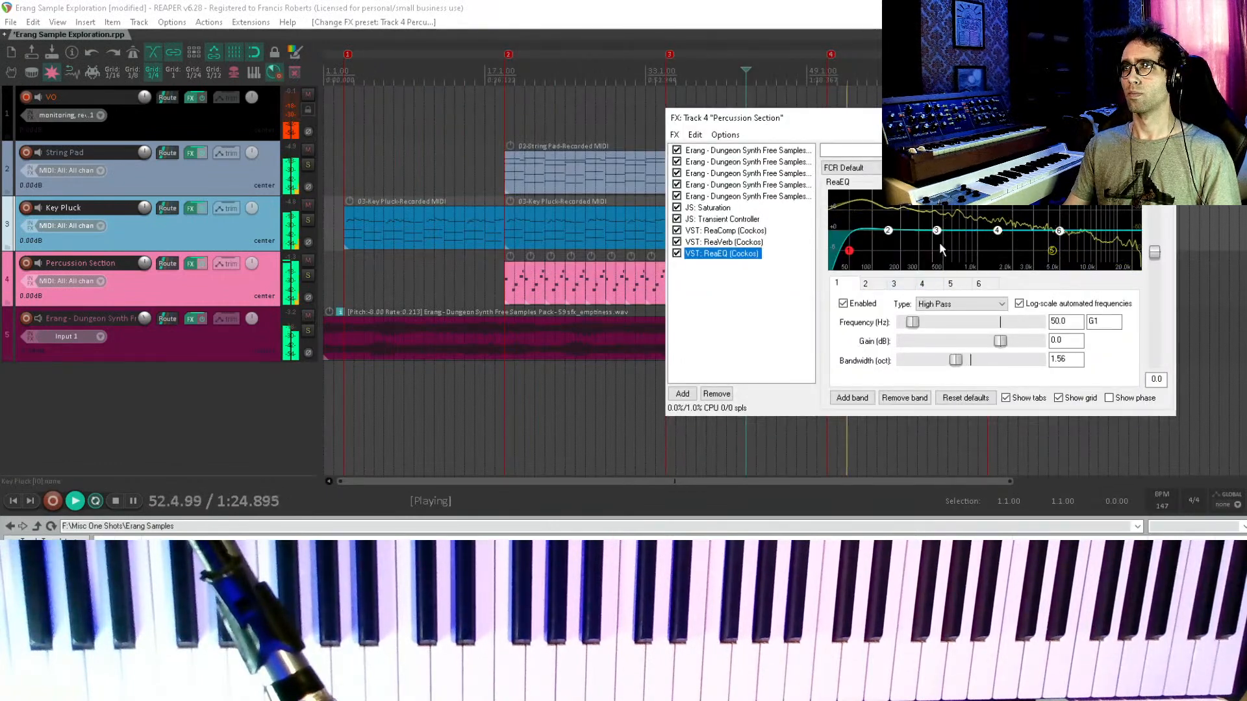
{"action": "left_click_drag", "start_coordinate": [936, 237], "coordinate": [941, 250]}
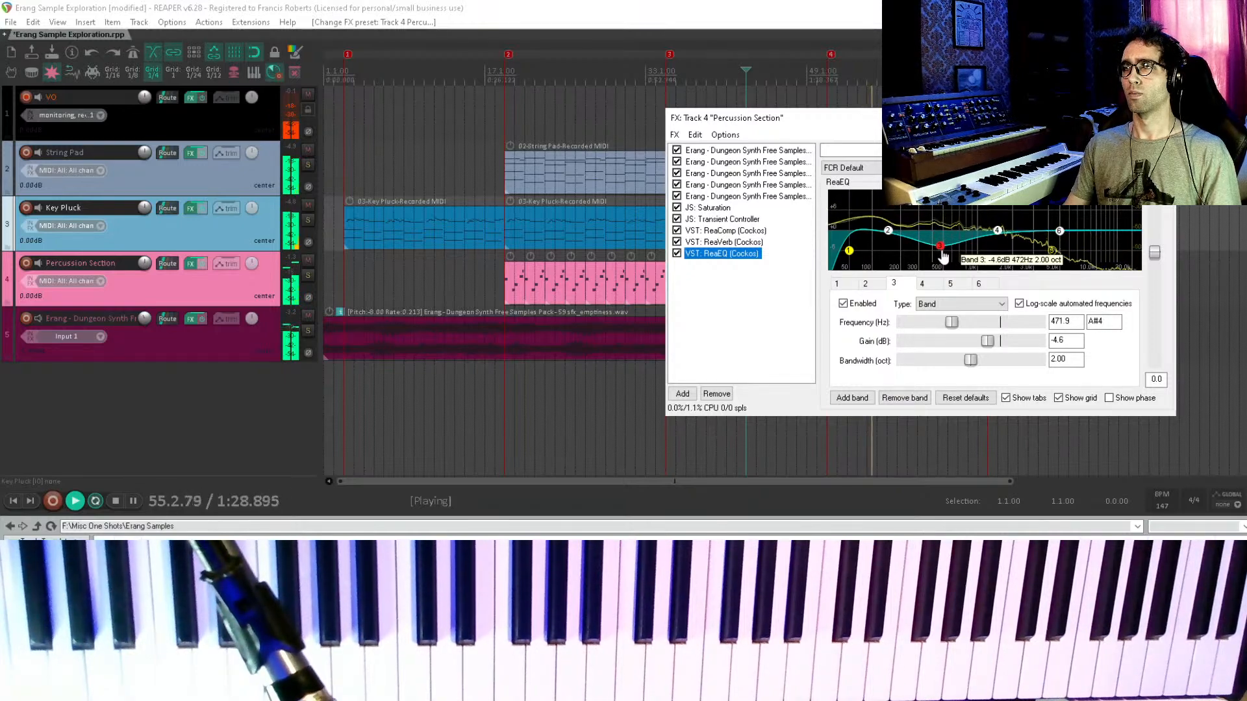
- Close the Percussion Section track's effects window, stop playback and save the project
{"action": "mouse_move", "coordinate": [849, 253]}
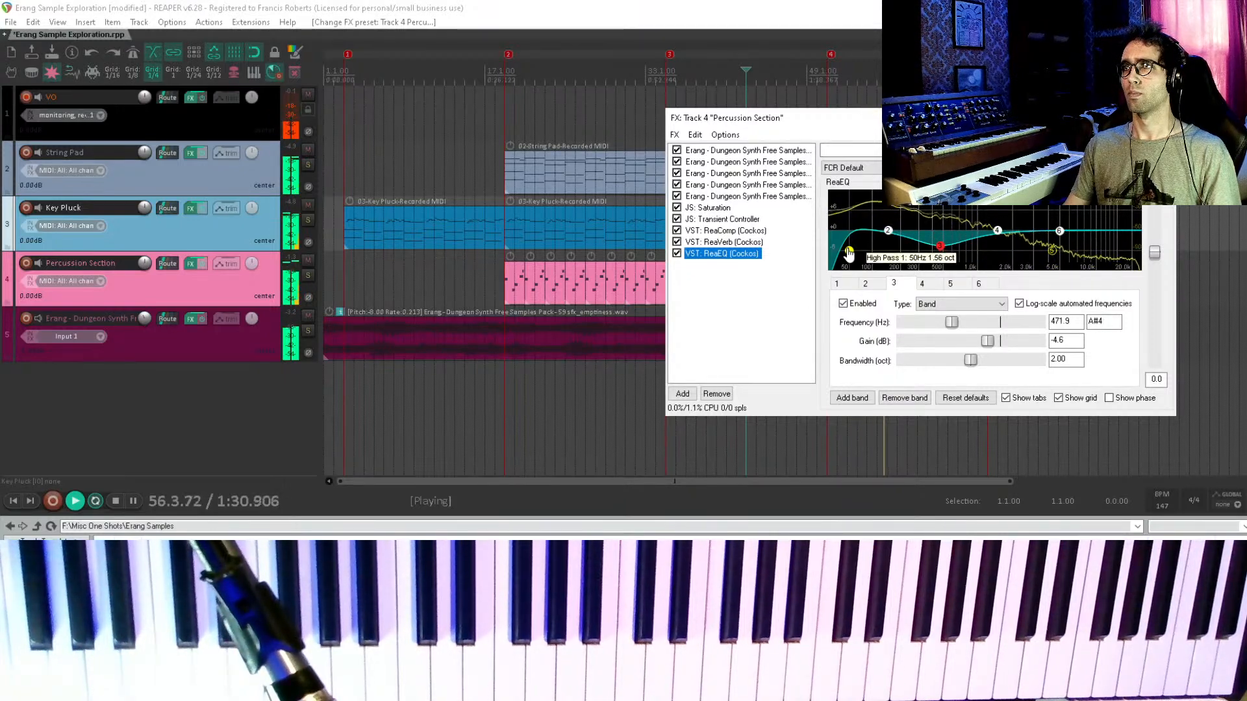
{"action": "left_click", "coordinate": [758, 317]}
{"action": "key", "text": "Escape"}
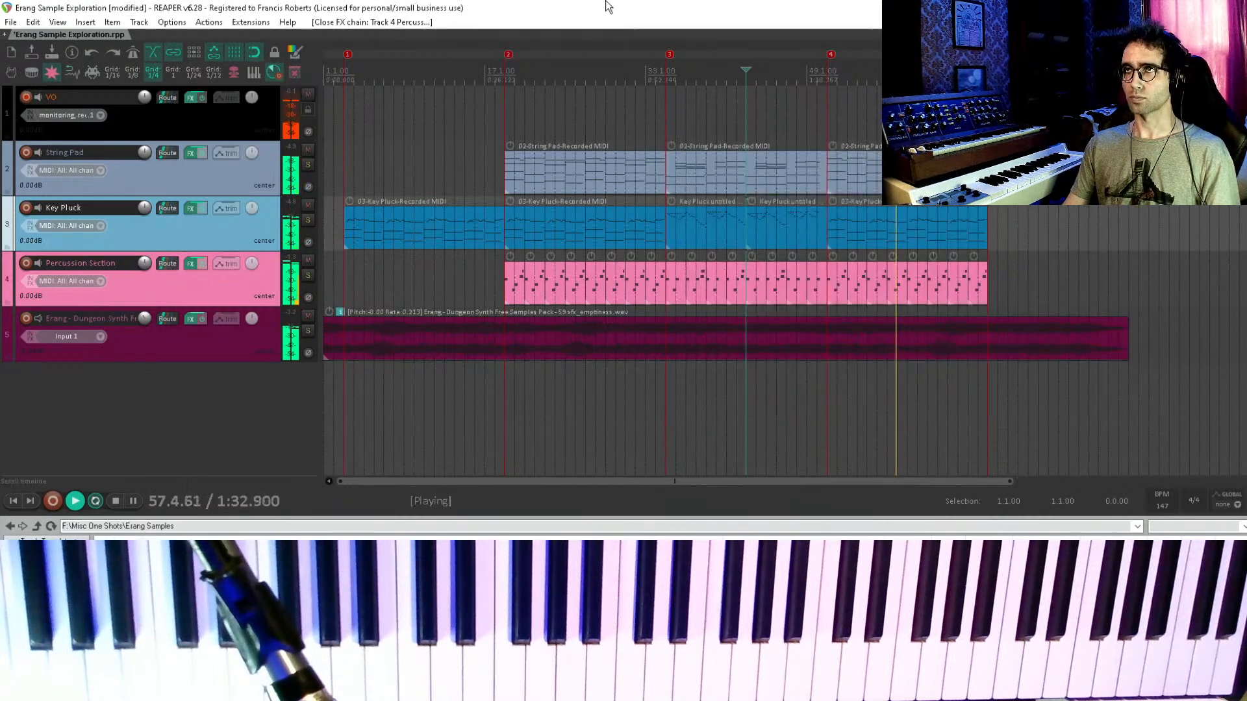
{"action": "key", "text": "space"}
{"action": "key", "text": "ctrl+s"}
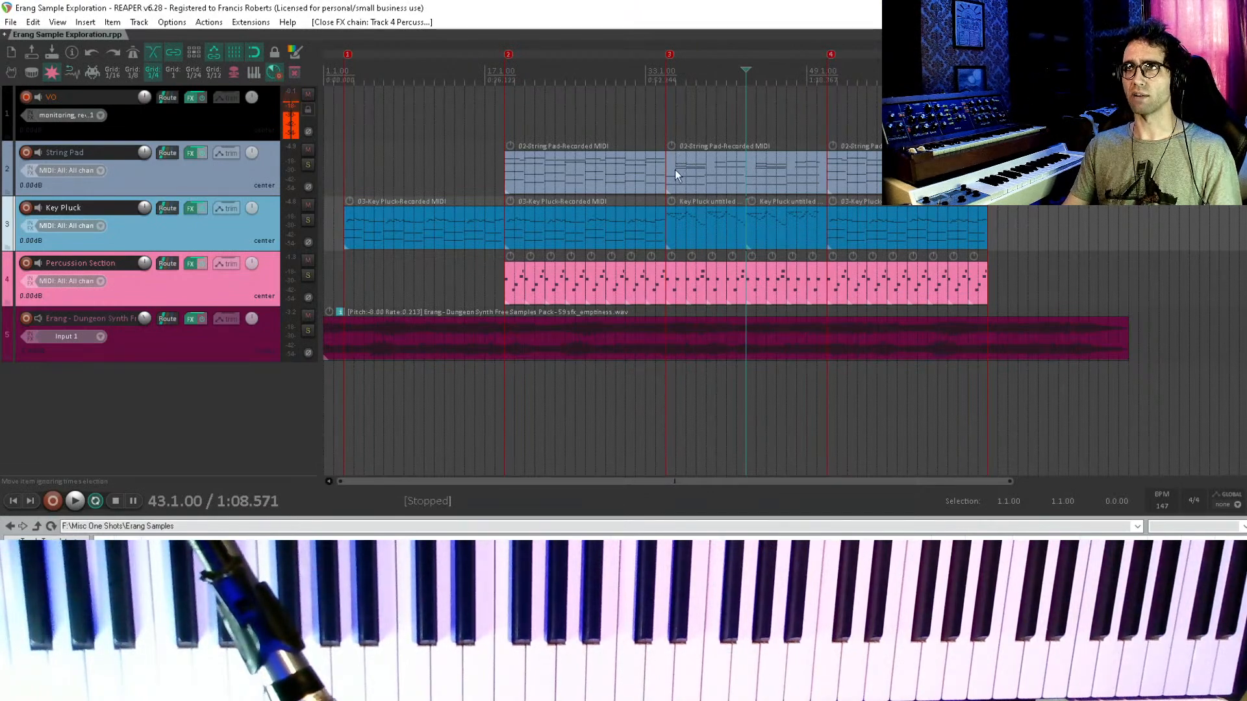
{"action": "left_click", "coordinate": [230, 418]}
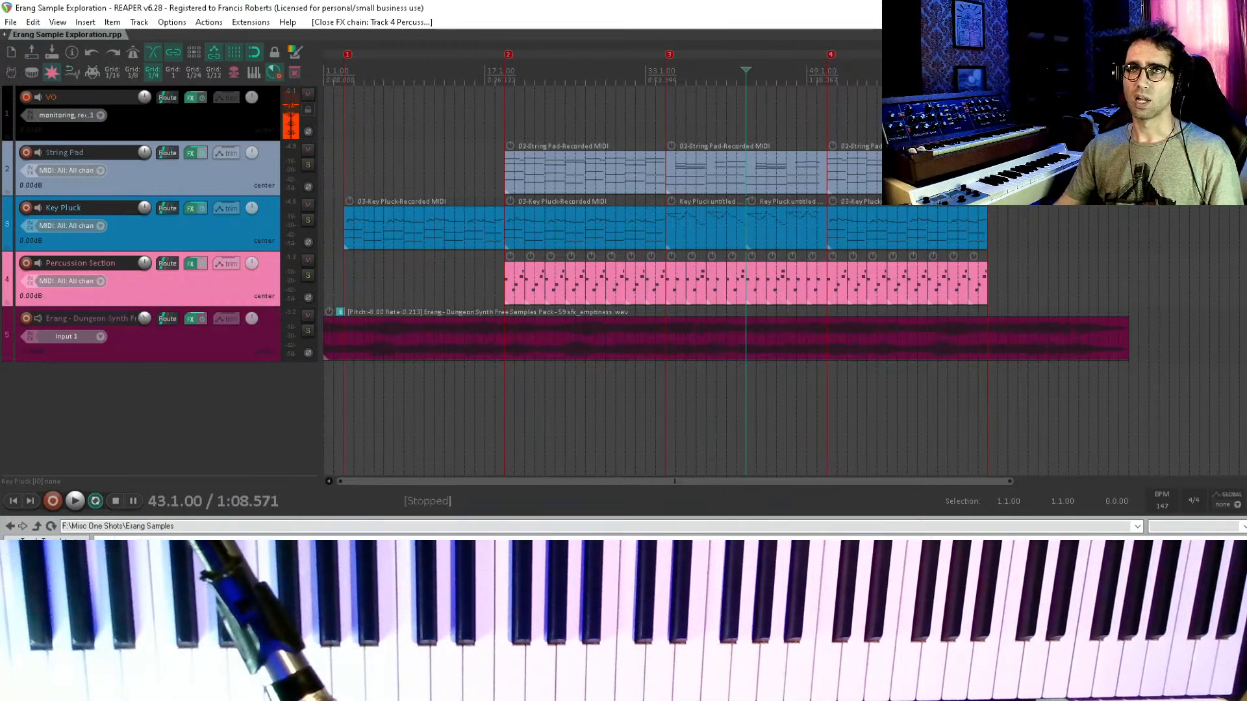
- Duplicate the Key Pluck track, move the copy below the last track and name it Synth Seq
{"action": "left_click", "coordinate": [194, 224]}
{"action": "right_click", "coordinate": [166, 224]}
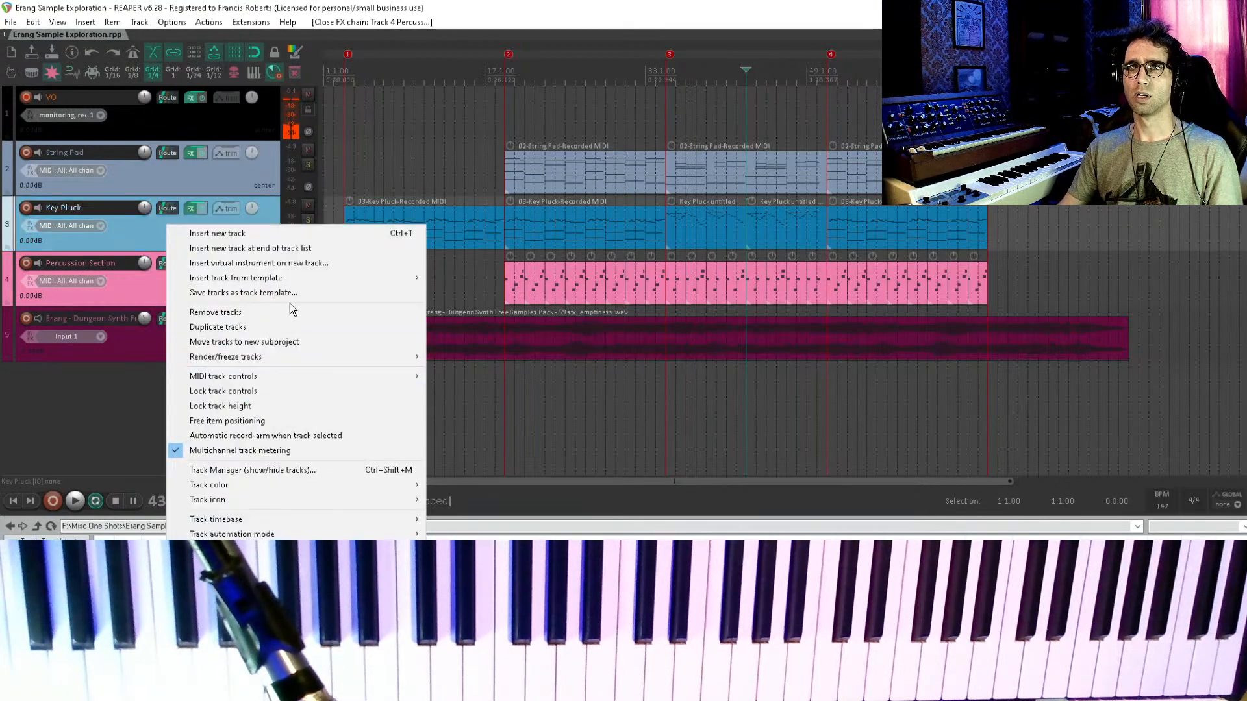
{"action": "left_click", "coordinate": [290, 327]}
{"action": "left_click_drag", "start_coordinate": [200, 293], "coordinate": [98, 408]}
{"action": "double_click", "coordinate": [90, 374]}
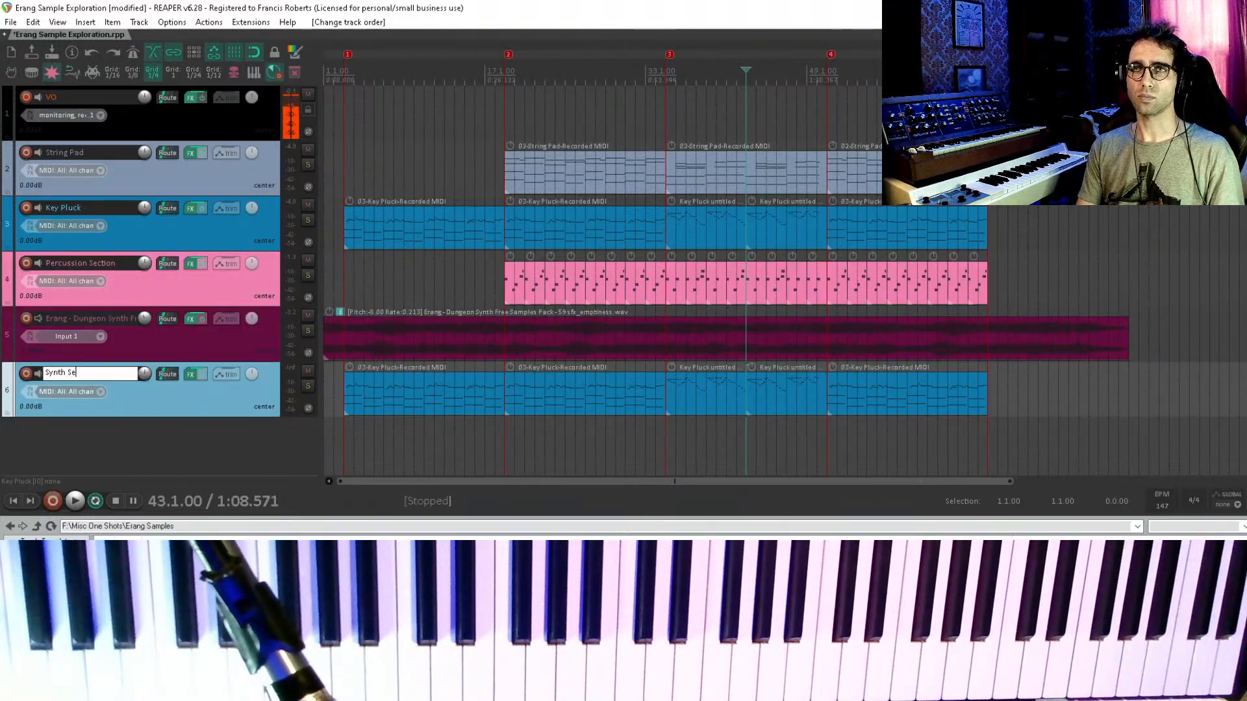
- Remove ReaEQ and the second sampler instance from the Synth Seq track's effects chain
{"action": "left_click", "coordinate": [190, 373]}
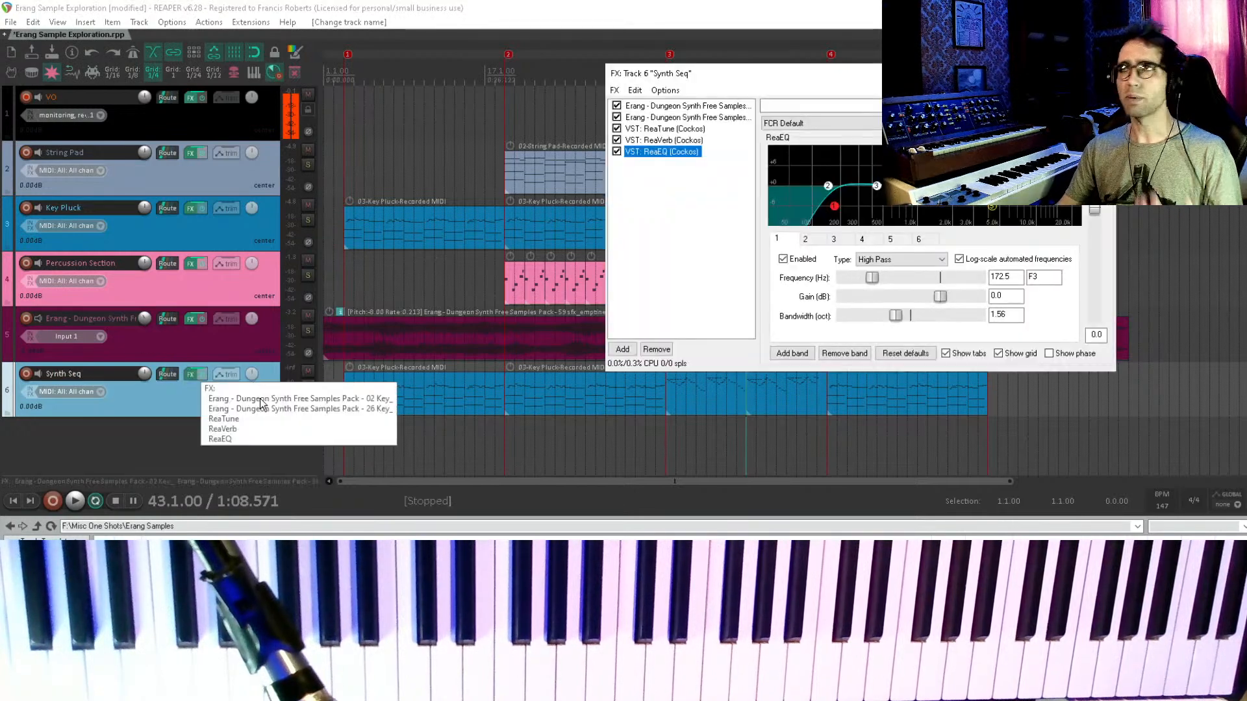
{"action": "left_click_drag", "start_coordinate": [690, 167], "coordinate": [673, 146]}
{"action": "right_click", "coordinate": [673, 146]}
{"action": "left_click", "coordinate": [654, 190]}
{"action": "left_click", "coordinate": [667, 152]}
{"action": "key", "text": "Delete"}
{"action": "left_click", "coordinate": [687, 107]}
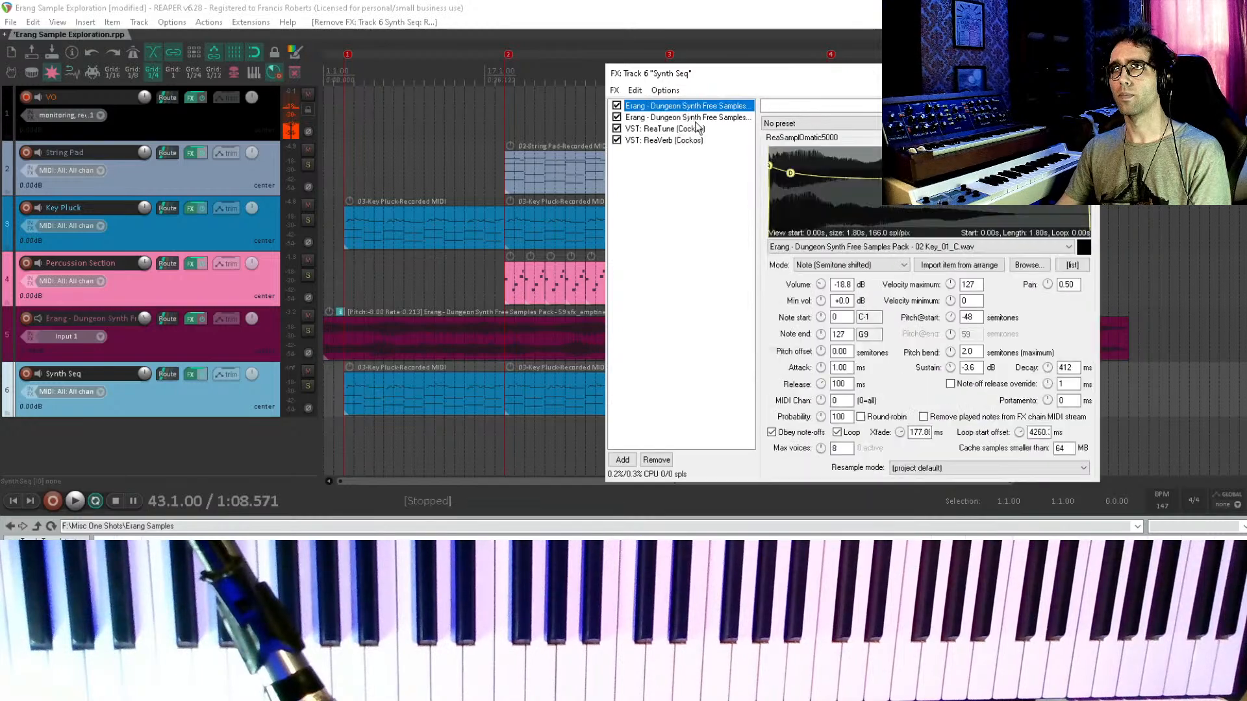
{"action": "left_click", "coordinate": [695, 118]}
{"action": "key", "text": "Delete"}
- Load the 39 Lead_03_C.wav sample into the Synth Seq sampler and delete the copied MIDI items from that track
{"action": "left_click", "coordinate": [703, 106]}
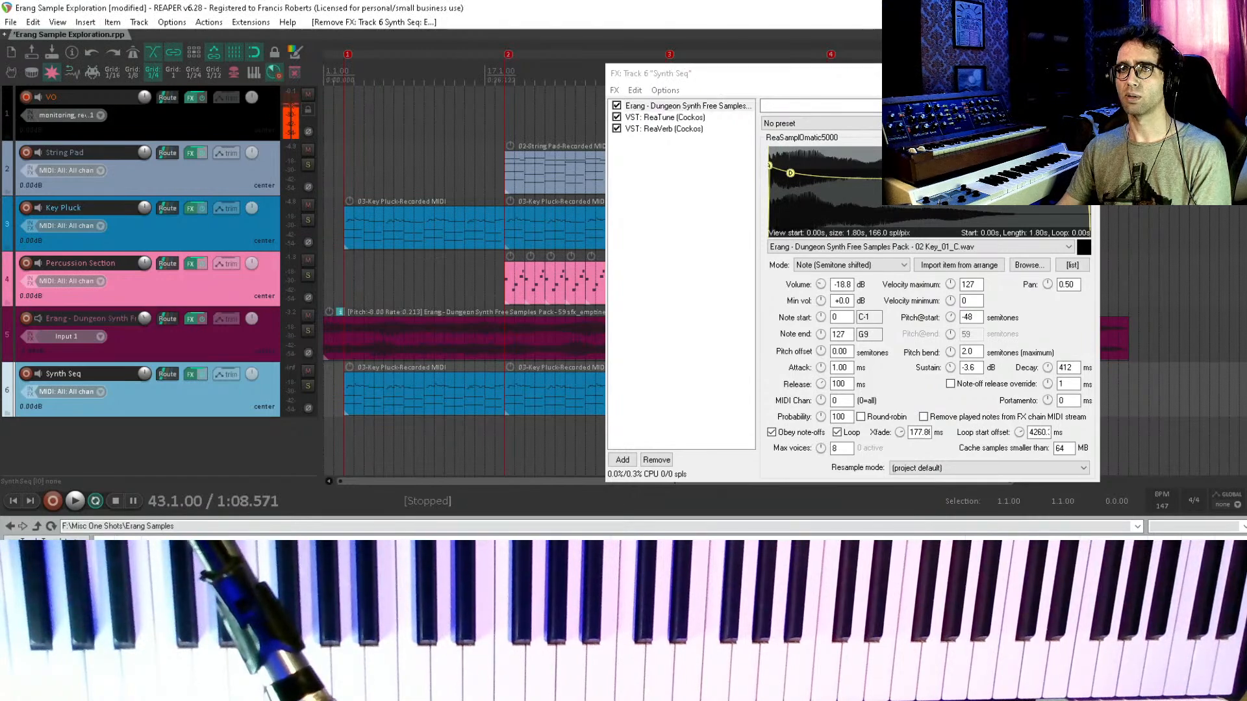
{"action": "left_click_drag", "start_coordinate": [881, 198], "coordinate": [865, 218]}
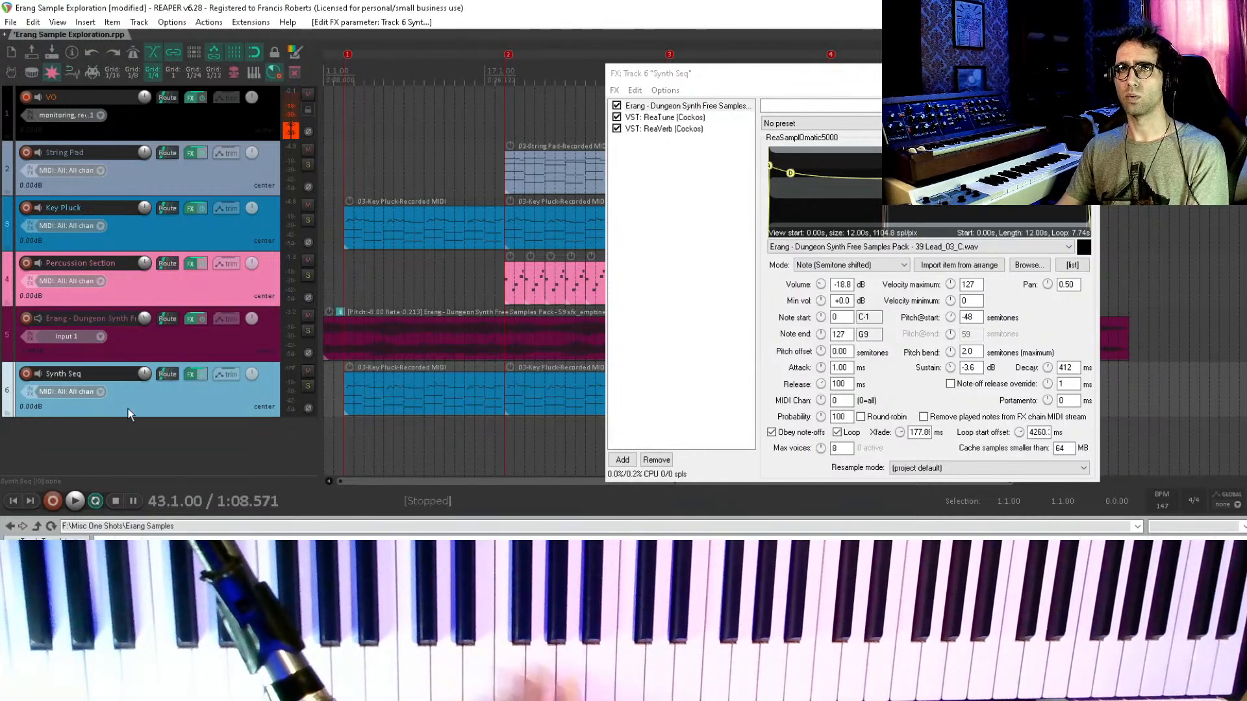
{"action": "scroll", "coordinate": [450, 373], "scroll_direction": "down", "scroll_amount": 5}
{"action": "left_click", "coordinate": [451, 411]}
{"action": "key", "text": "Delete"}
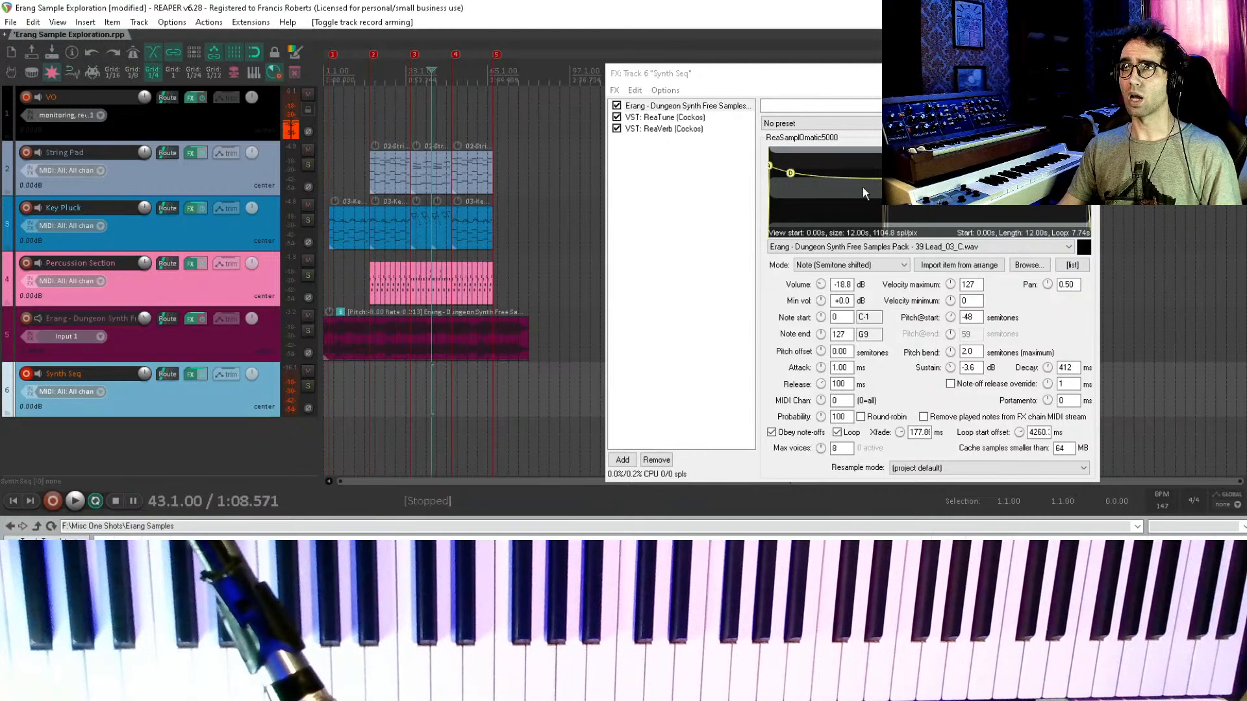
- Disable the sampler's looping, shorten the sample to about 1.35 s, and set sustain -34.1 dB, decay 275 ms, release 351 ms and one voice
{"action": "left_click", "coordinate": [838, 433]}
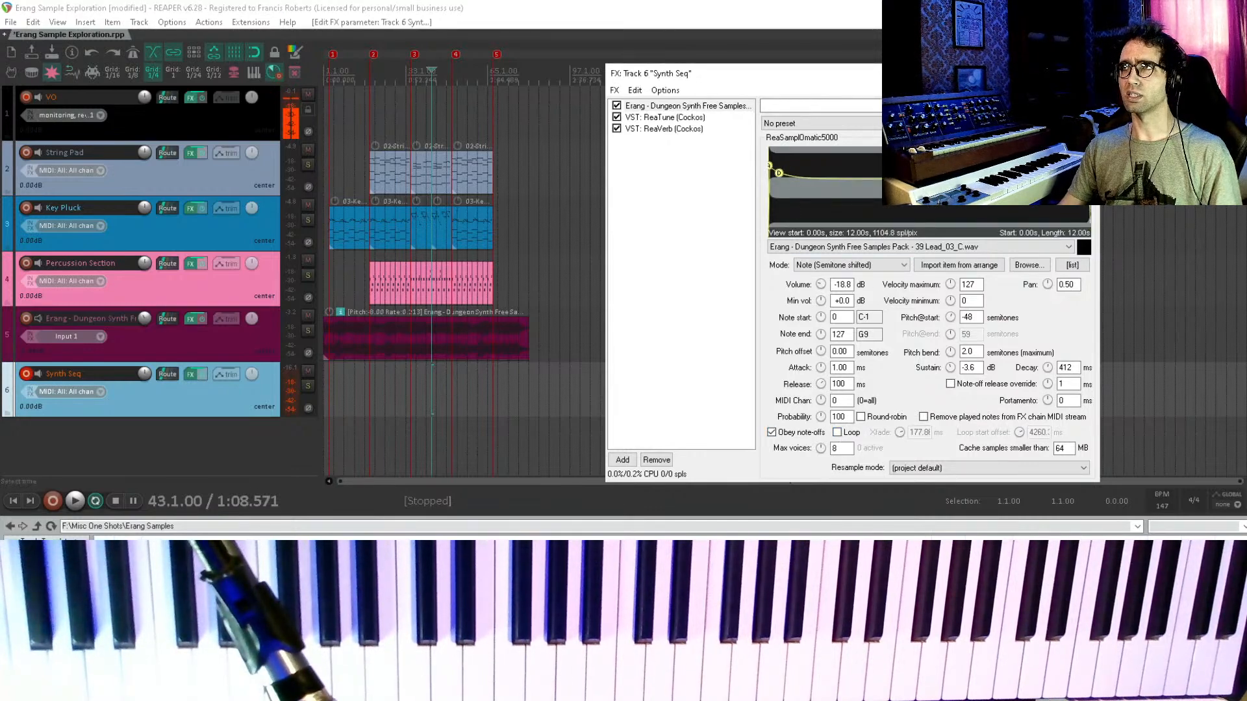
{"action": "left_click_drag", "start_coordinate": [1089, 228], "coordinate": [823, 233]}
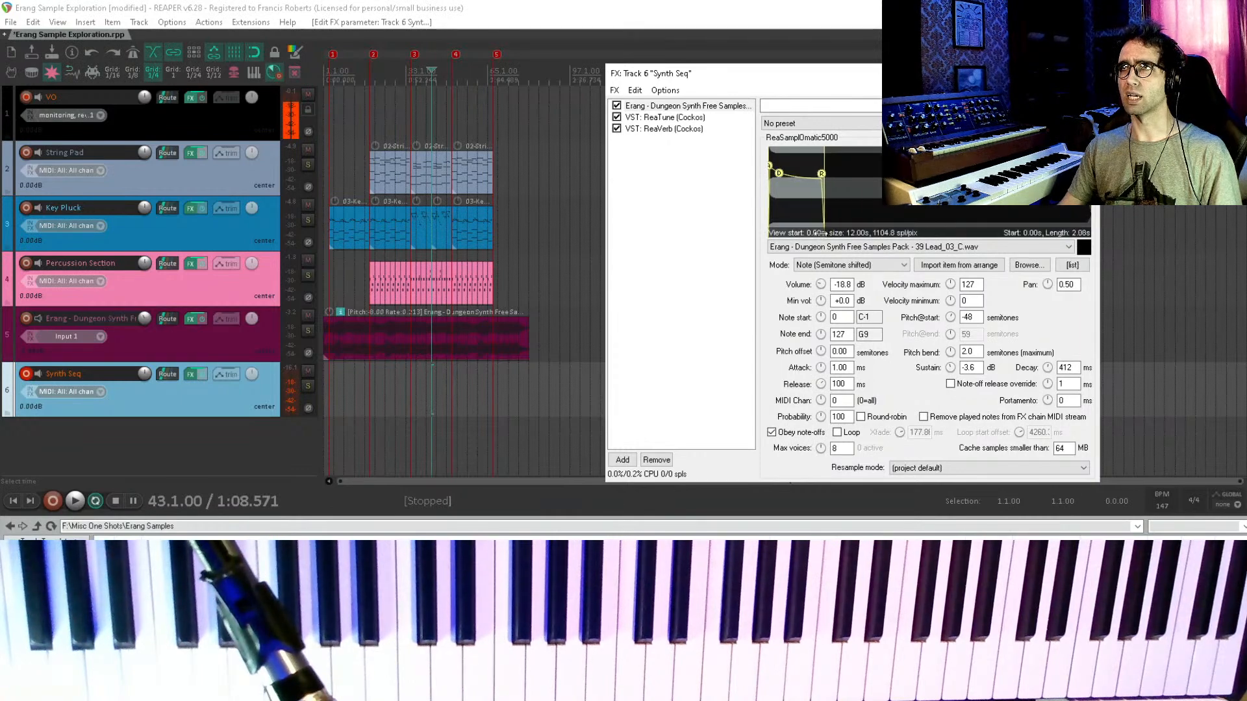
{"action": "left_click_drag", "start_coordinate": [778, 180], "coordinate": [791, 202]}
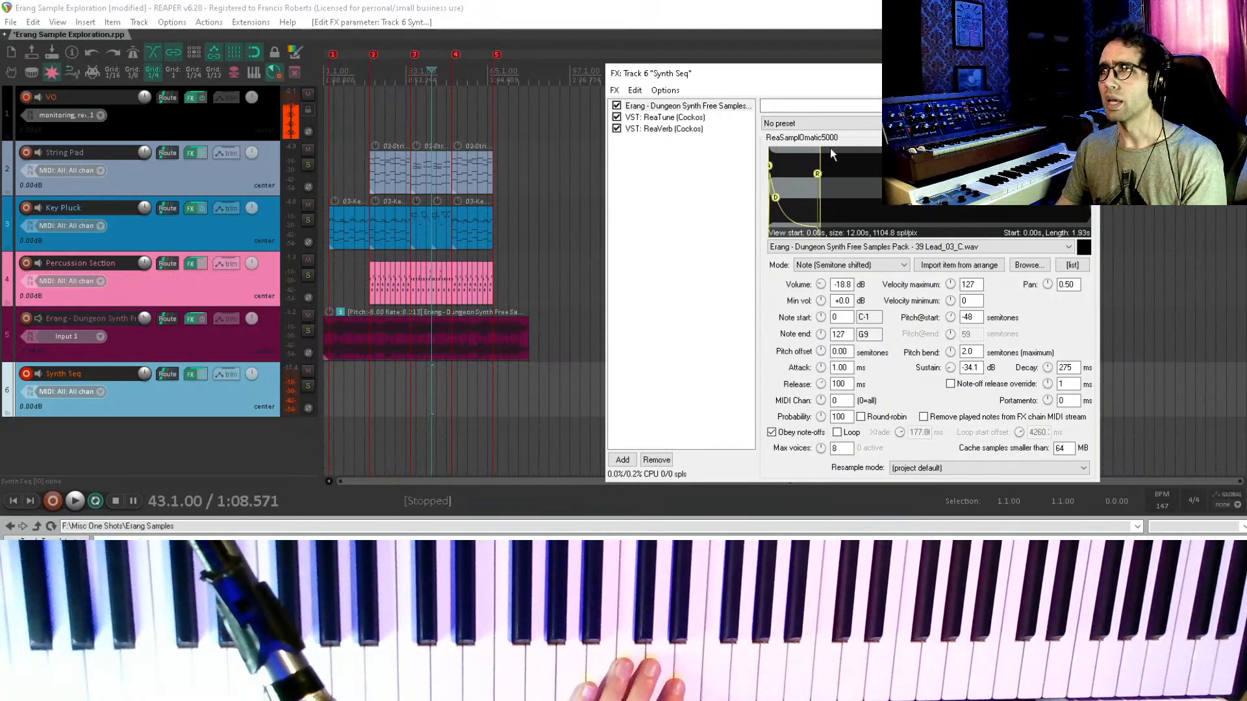
{"action": "left_click_drag", "start_coordinate": [821, 189], "coordinate": [806, 189]}
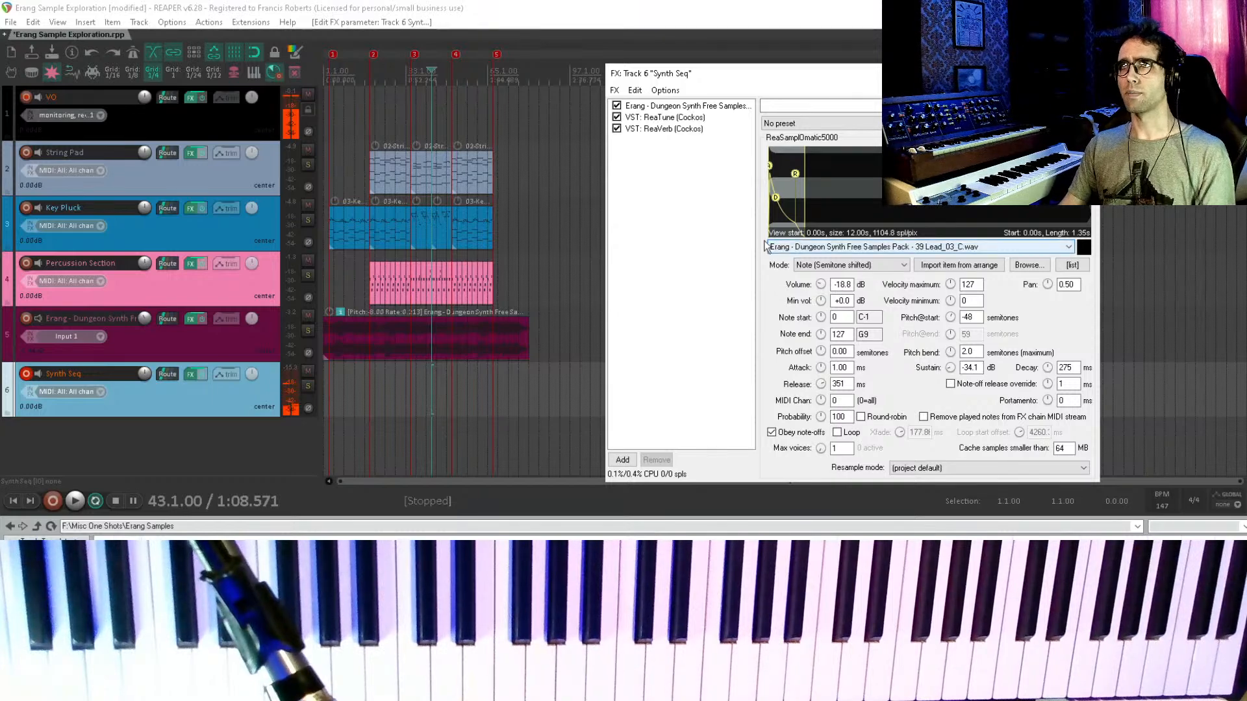
- Set the wet level of the Synth Seq track's ReaVerb to -27.5 dB and close the effects window
{"action": "left_click", "coordinate": [686, 129]}
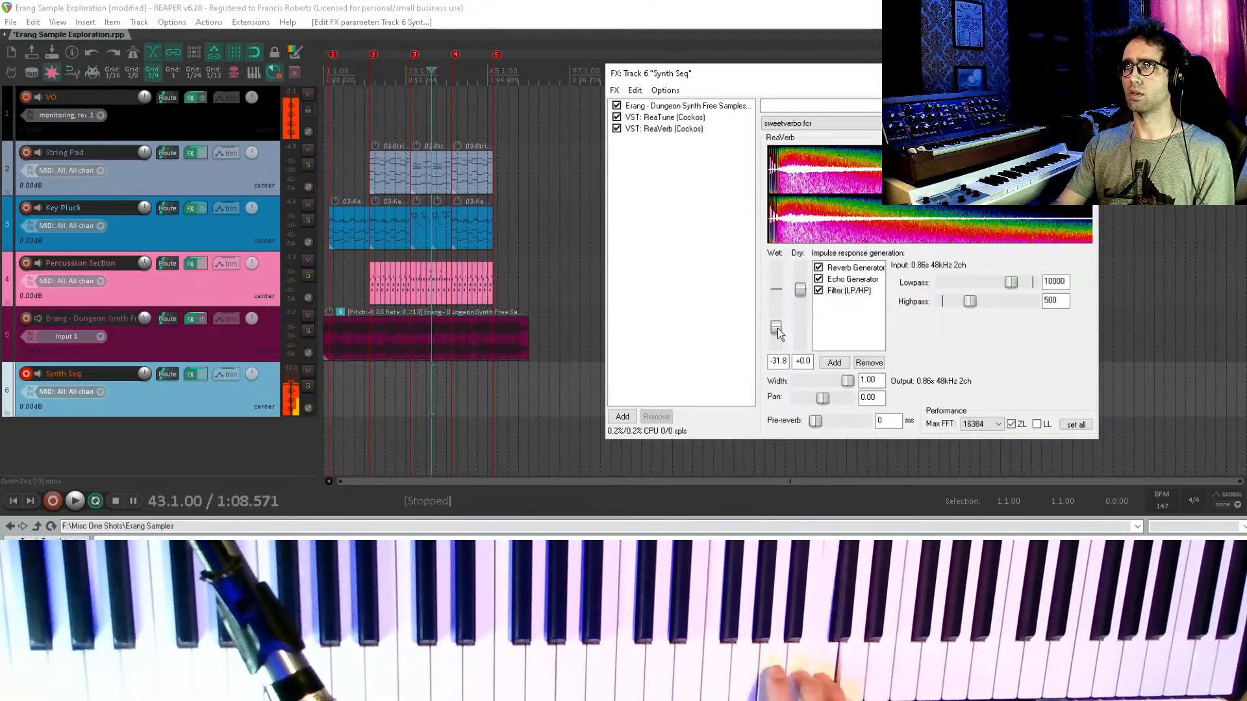
{"action": "left_click_drag", "start_coordinate": [778, 329], "coordinate": [757, 322]}
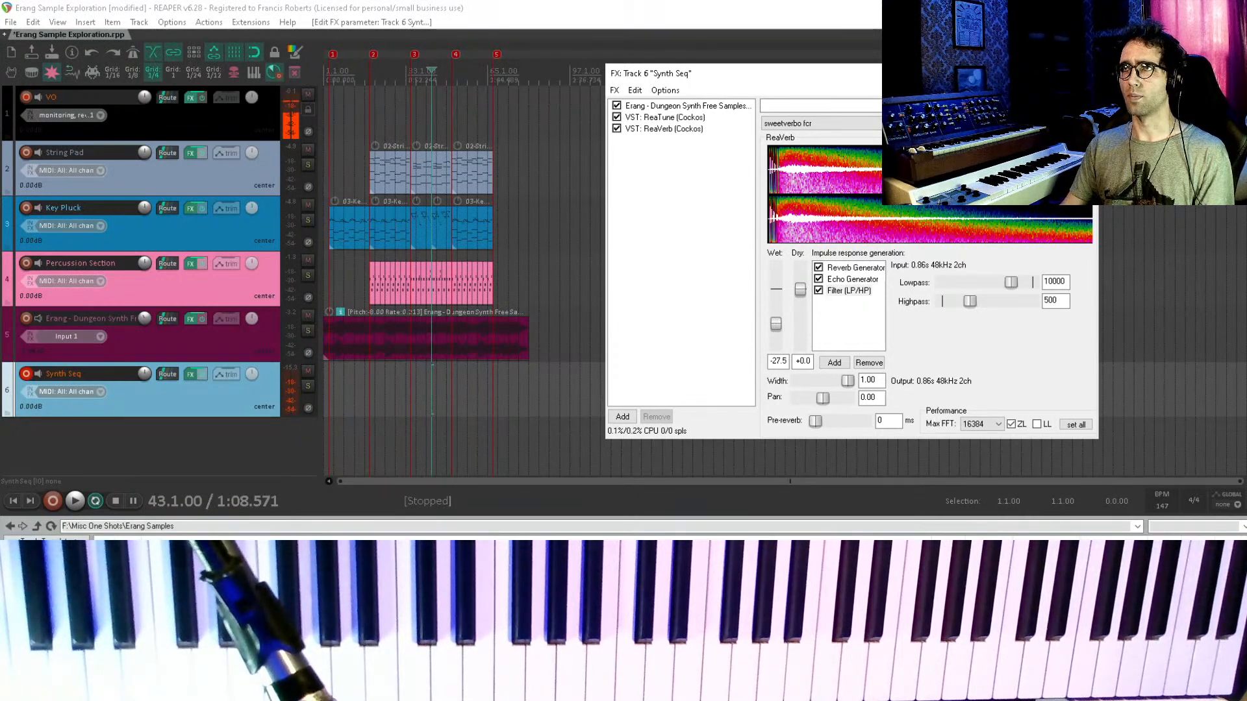
{"action": "key", "text": "Escape"}
- Place the edit cursor at bar 51 on the Synth Seq track and save the project
{"action": "scroll", "coordinate": [477, 355], "scroll_direction": "up", "scroll_amount": 5}
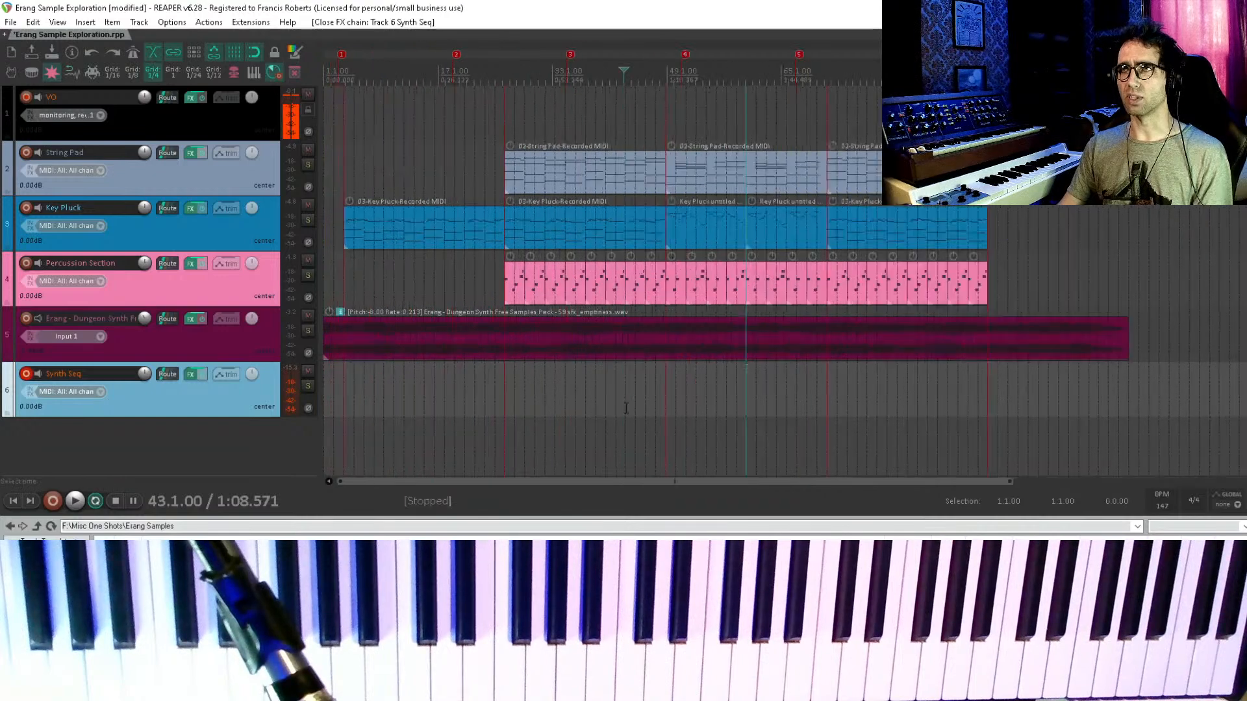
{"action": "left_click", "coordinate": [919, 395]}
{"action": "scroll", "coordinate": [785, 364], "scroll_direction": "up", "scroll_amount": 3}
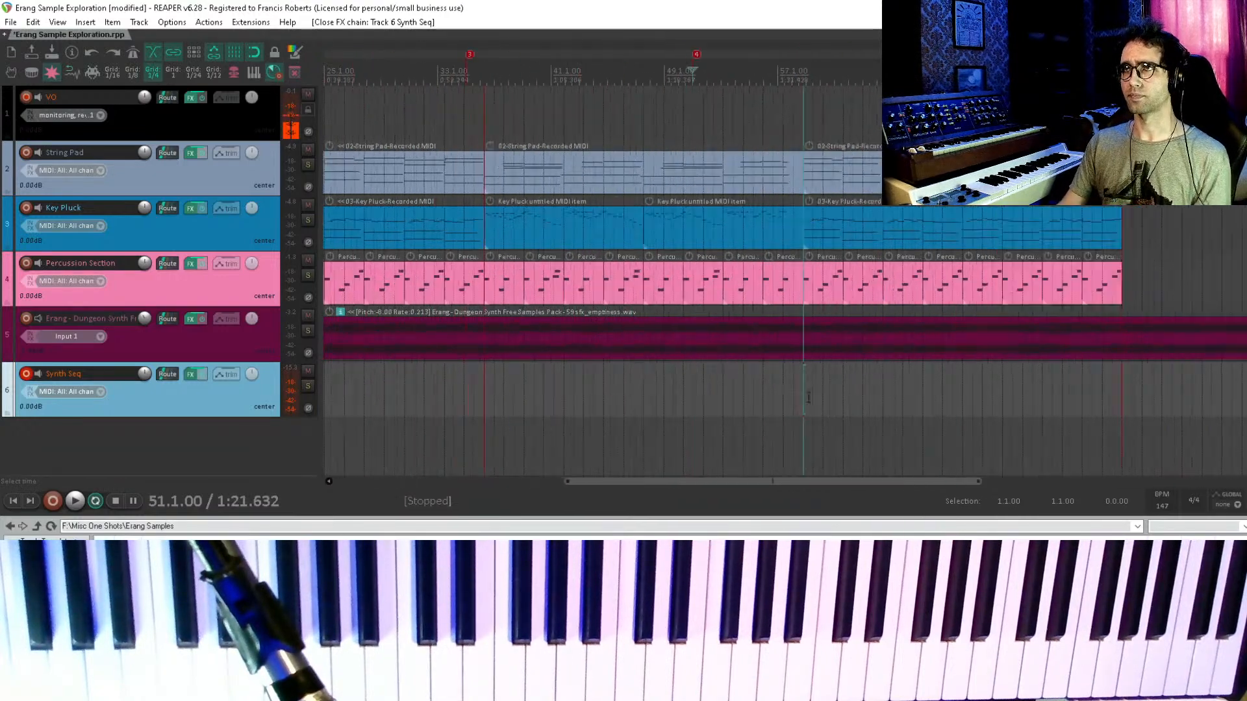
{"action": "key", "text": "ctrl+s"}
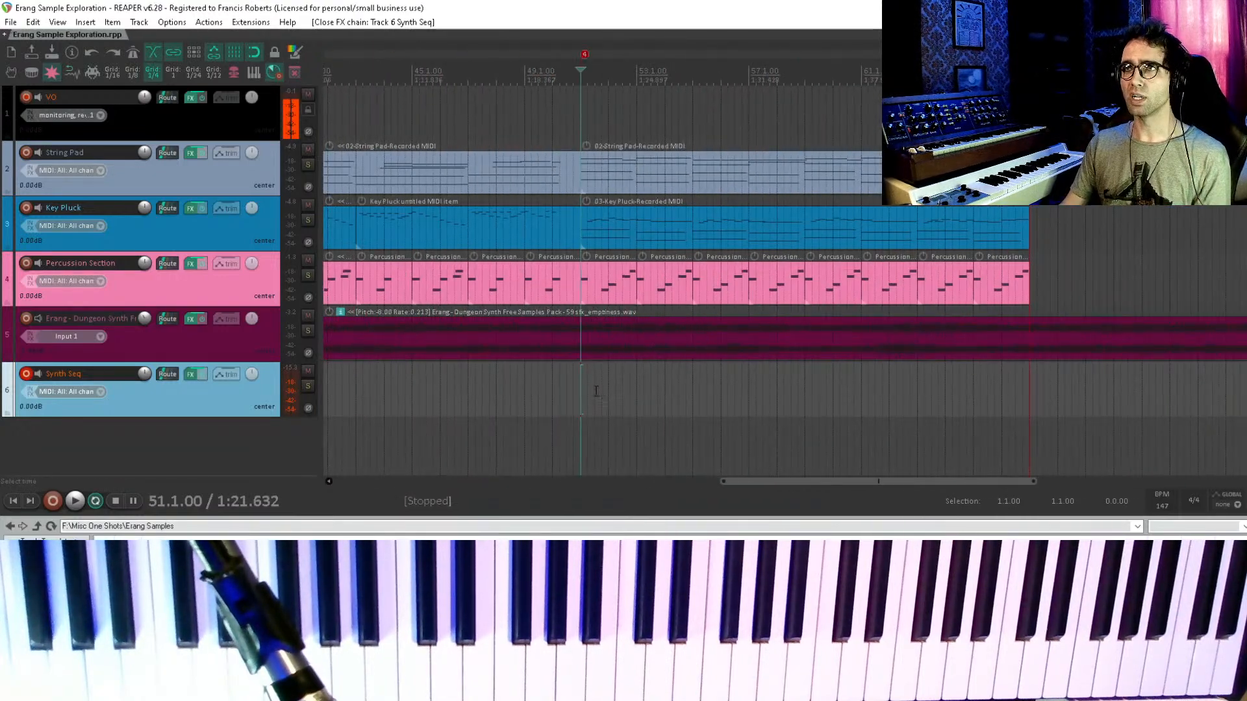
{"action": "mouse_move", "coordinate": [584, 385]}
{"action": "left_mouse_down"}
{"action": "mouse_move", "coordinate": [693, 393]}
{"action": "mouse_move", "coordinate": [641, 396]}
{"action": "left_mouse_up"}
{"action": "key", "text": "ctrl+z"}
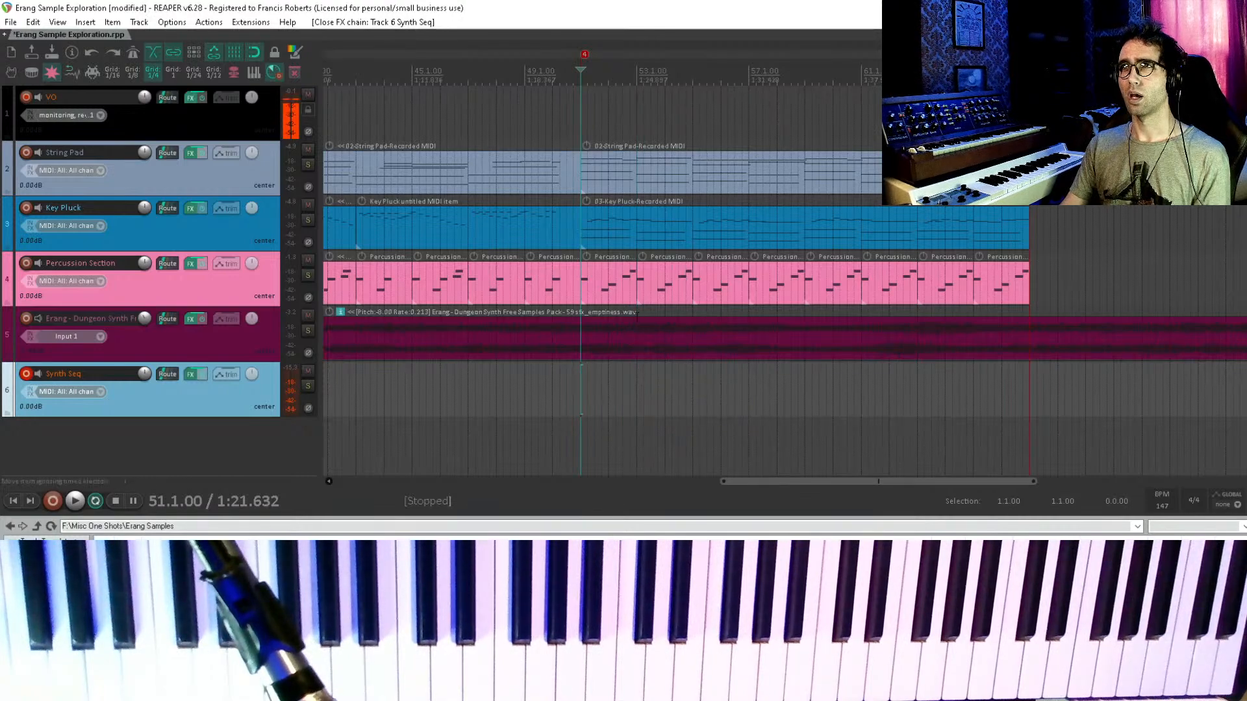
- Open the String Pad item starting at bar 51 in the MIDI editor and move the editor clear of the Synth Seq track
{"action": "left_click", "coordinate": [607, 179]}
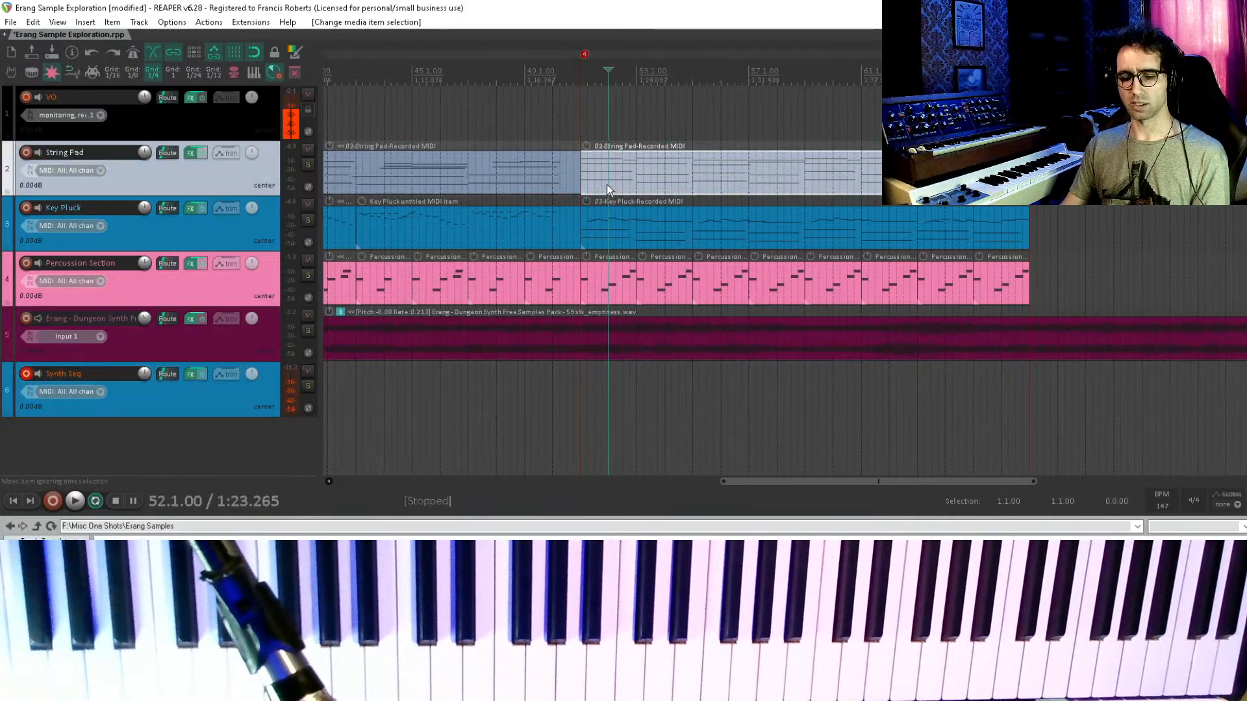
{"action": "double_click", "coordinate": [606, 185]}
{"action": "left_click_drag", "start_coordinate": [635, 220], "coordinate": [982, 148]}
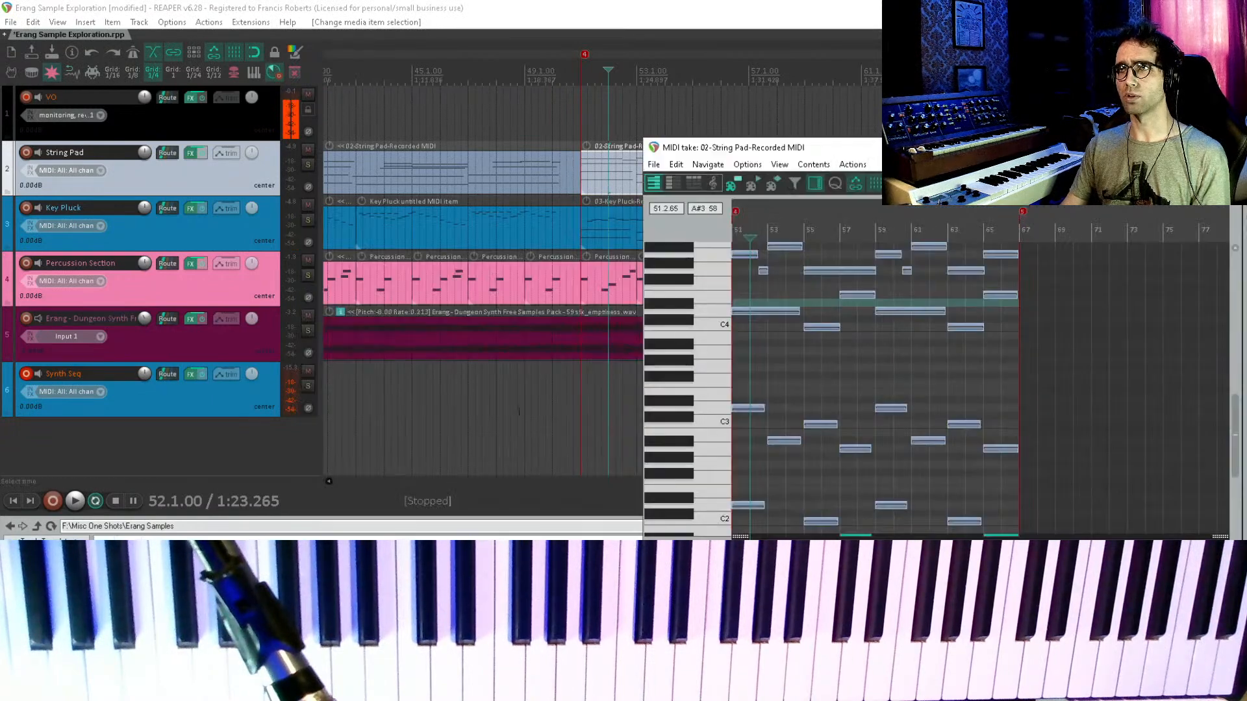
- Draw a new MIDI item on the Synth Seq track starting at bar 51 and open it in the MIDI editor
{"action": "left_click", "coordinate": [571, 391]}
{"action": "left_click", "coordinate": [582, 379]}
{"action": "left_click_drag", "start_coordinate": [586, 387], "coordinate": [741, 392]}
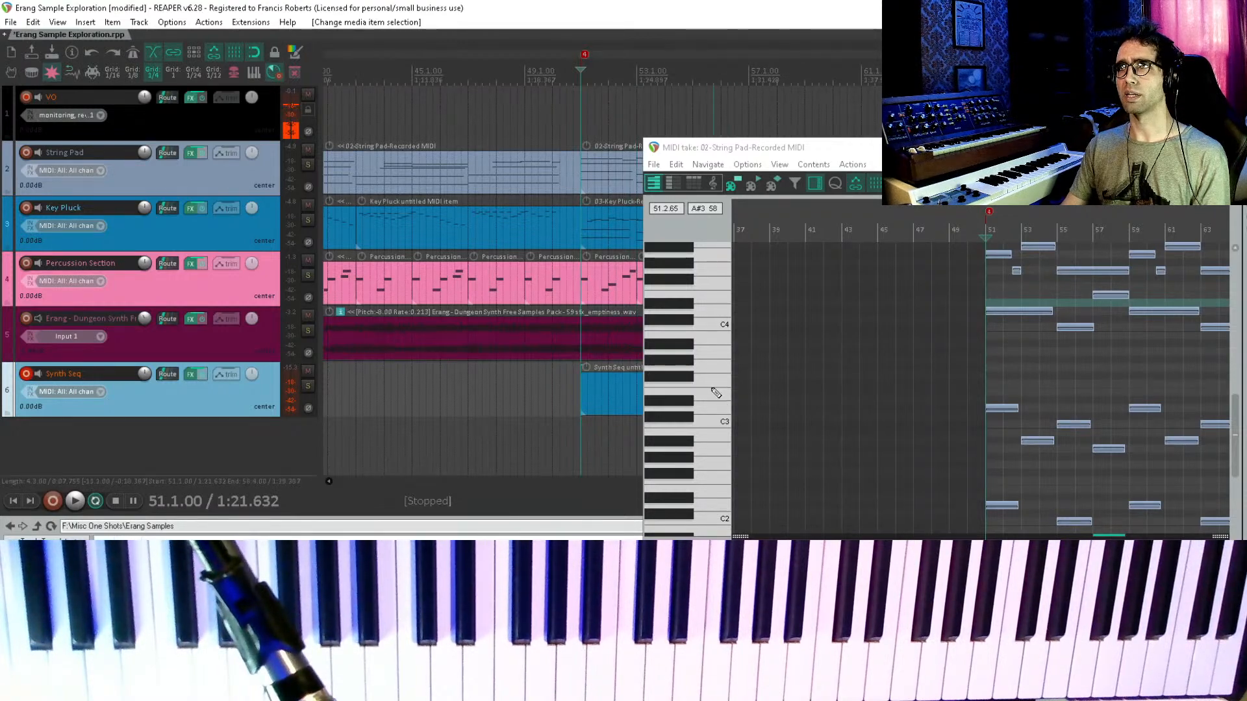
{"action": "left_click", "coordinate": [617, 390]}
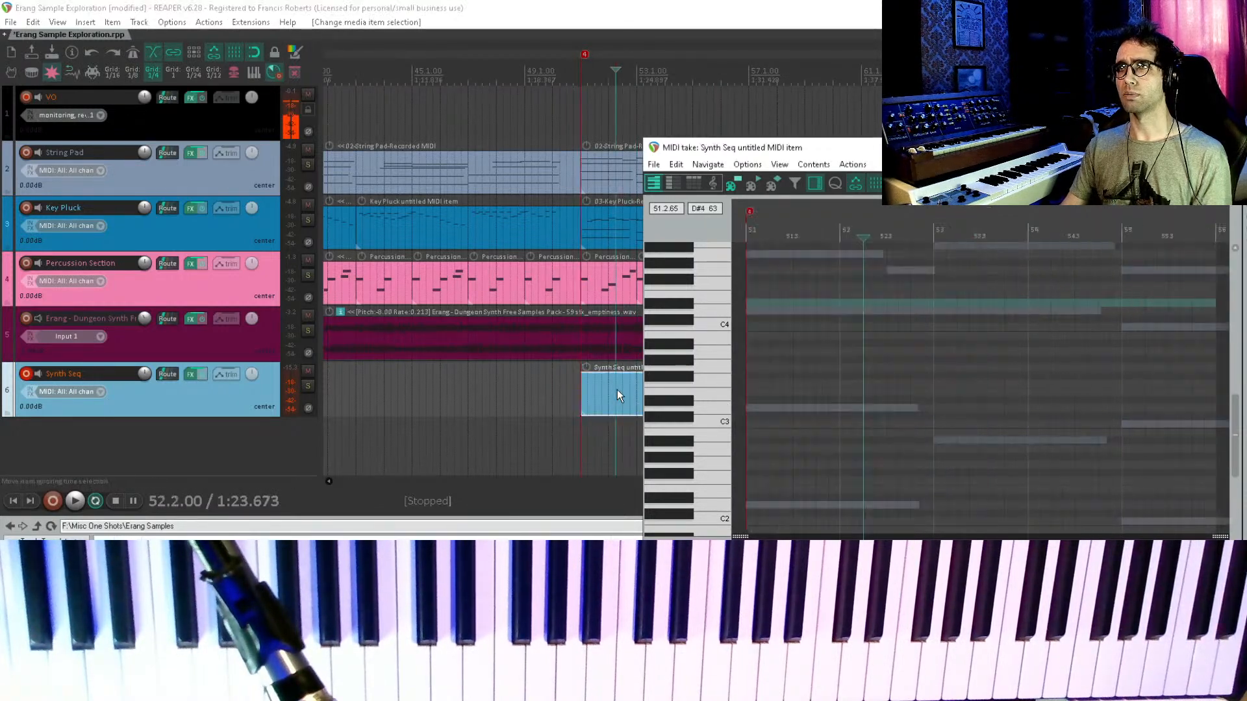
- Enlarge the MIDI editor, check the String Pad notes and make the Synth Seq item active for editing again
{"action": "double_click", "coordinate": [841, 145]}
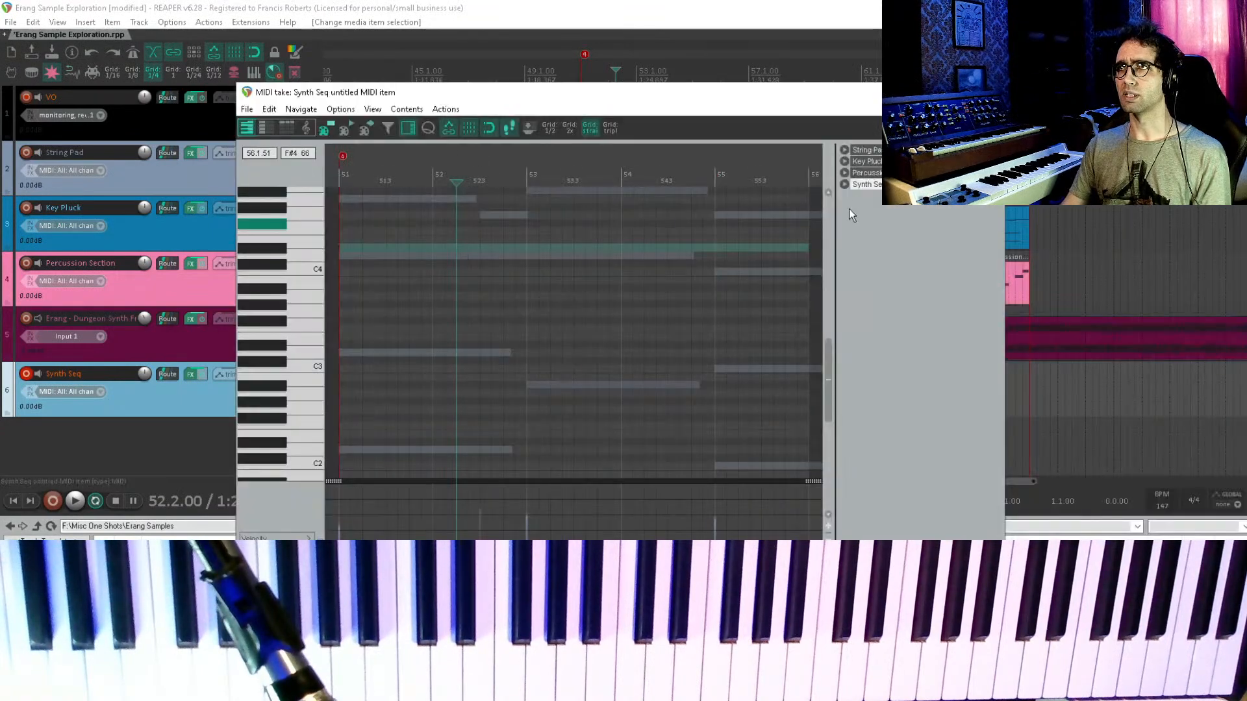
{"action": "left_click", "coordinate": [875, 152]}
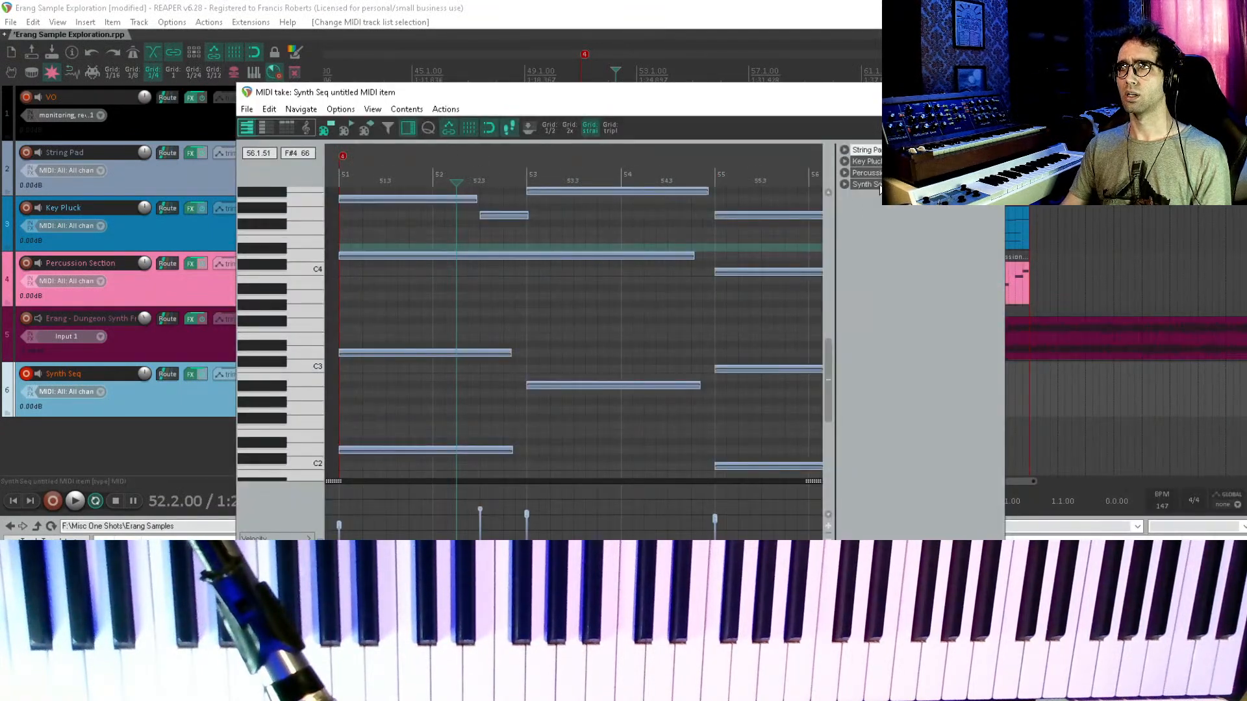
{"action": "left_click", "coordinate": [879, 187]}
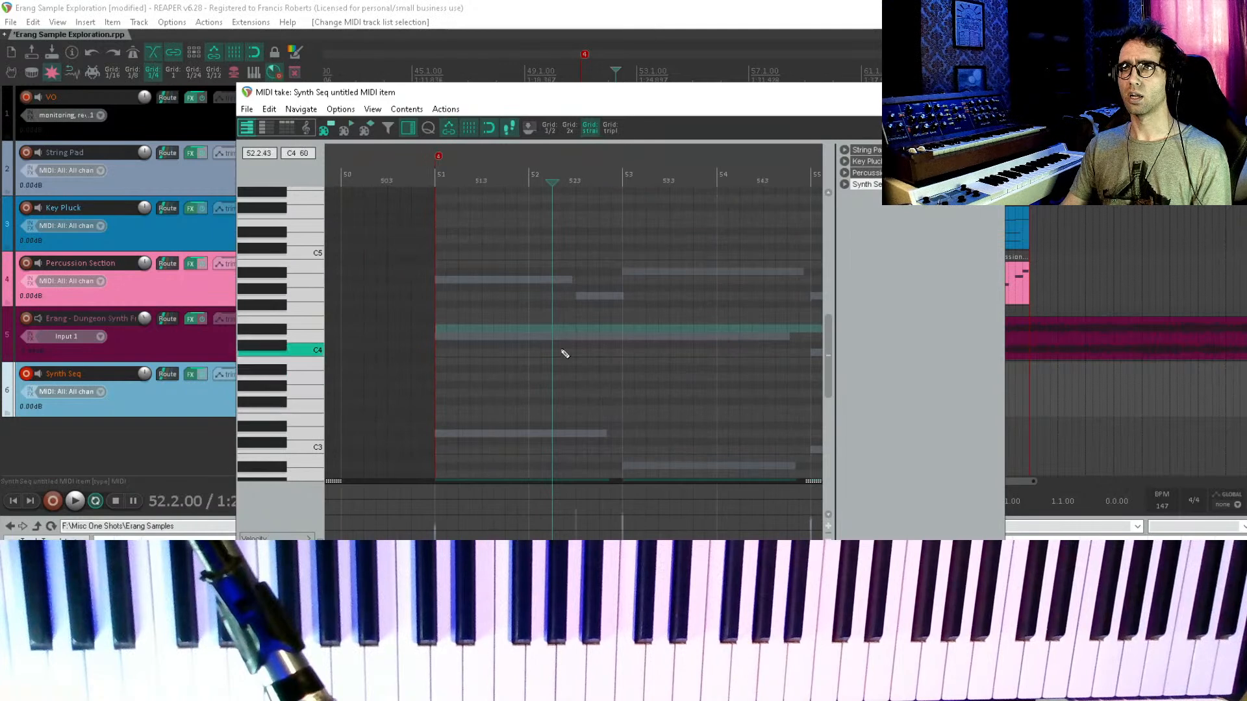
- Draw a descending four-note figure of eighth notes at the start of bar 51 in the Synth Seq item
{"action": "mouse_move", "coordinate": [440, 281]}
{"action": "left_mouse_down"}
{"action": "mouse_move", "coordinate": [450, 190]}
{"action": "mouse_move", "coordinate": [448, 342]}
{"action": "mouse_move", "coordinate": [439, 204]}
{"action": "mouse_move", "coordinate": [439, 217]}
{"action": "left_mouse_up"}
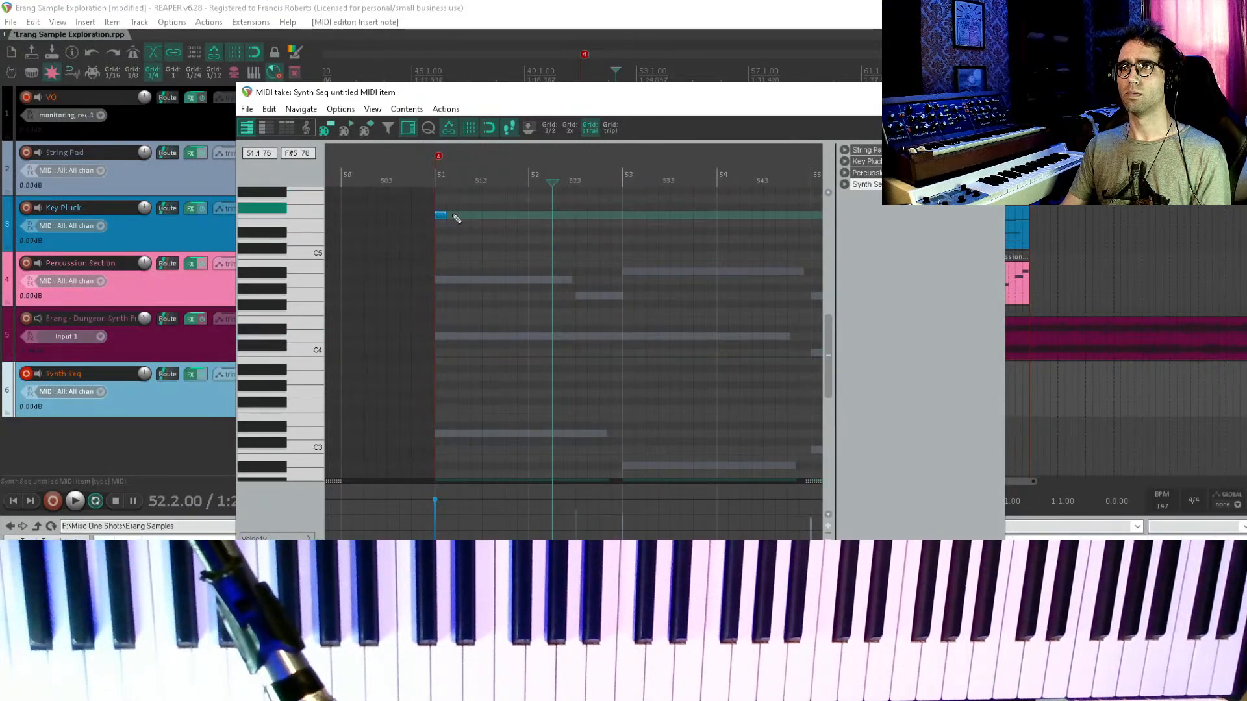
{"action": "left_click", "coordinate": [479, 272]}
{"action": "left_click", "coordinate": [459, 275]}
{"action": "scroll", "coordinate": [469, 274], "scroll_direction": "up", "scroll_amount": 3}
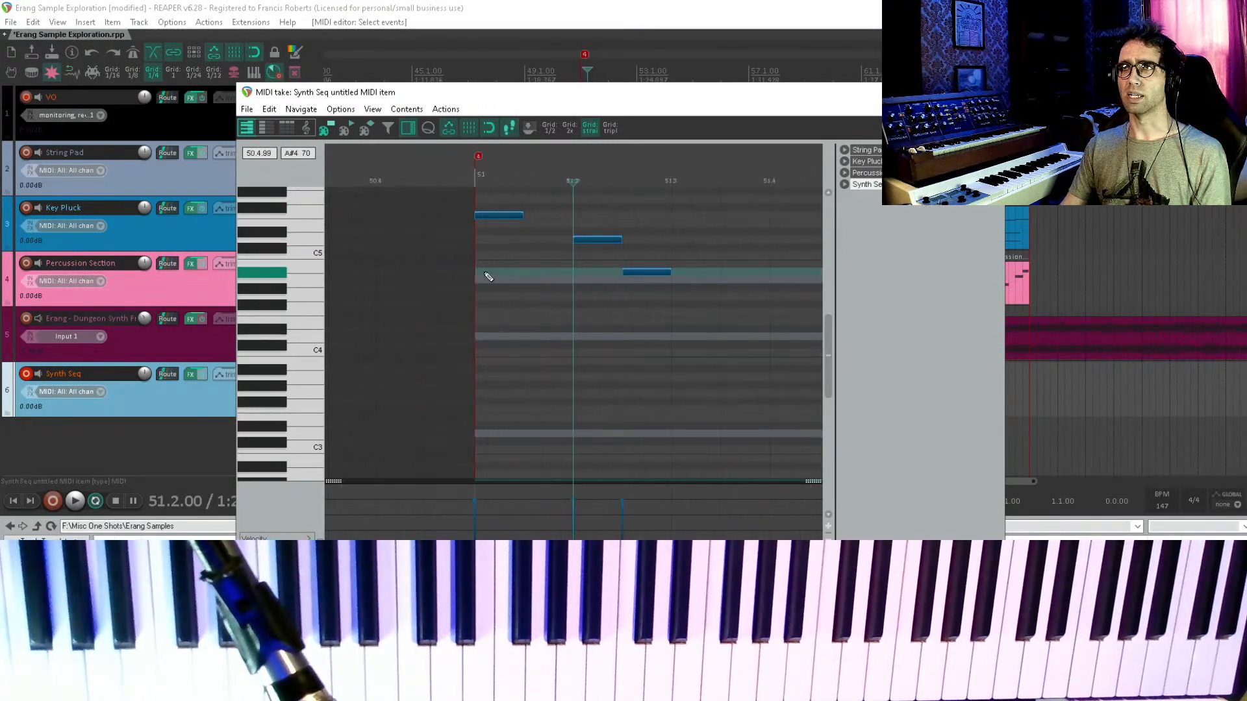
{"action": "left_click", "coordinate": [587, 241]}
{"action": "left_click_drag", "start_coordinate": [587, 241], "coordinate": [568, 242]}
{"action": "left_click", "coordinate": [607, 280]}
{"action": "left_click_drag", "start_coordinate": [603, 283], "coordinate": [601, 273]}
{"action": "left_click", "coordinate": [635, 280]}
{"action": "double_click", "coordinate": [656, 271]}
- Copy the four-note figure to beat 3 of bar 51 and play the sequence back
{"action": "left_click_drag", "start_coordinate": [712, 308], "coordinate": [473, 188]}
{"action": "scroll", "coordinate": [601, 240], "scroll_direction": "down", "scroll_amount": 3}
{"action": "left_click_drag", "start_coordinate": [605, 230], "coordinate": [536, 299]}
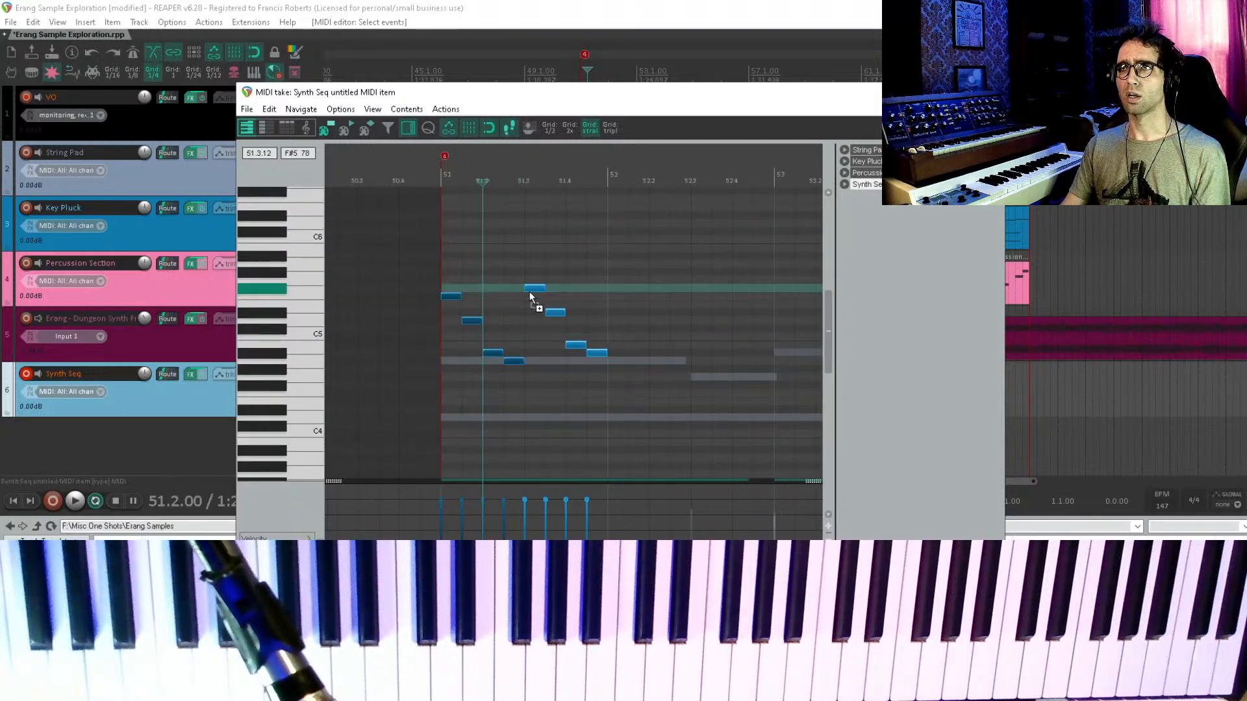
{"action": "left_click", "coordinate": [423, 295]}
{"action": "key", "text": "space"}
{"action": "key", "text": "space"}
- Transpose all eight Synth Seq notes up one octave and audition them
{"action": "left_click_drag", "start_coordinate": [417, 271], "coordinate": [654, 445]}
{"action": "left_click_drag", "start_coordinate": [524, 319], "coordinate": [567, 416]}
{"action": "left_click_drag", "start_coordinate": [492, 393], "coordinate": [493, 295]}
{"action": "left_click", "coordinate": [467, 314]}
{"action": "key", "text": "space"}
{"action": "key", "text": "space"}
- Raise the Synth Seq sampler's volume to about -13 dB and play the section from bar 50
{"action": "left_click_drag", "start_coordinate": [519, 92], "coordinate": [634, 154]}
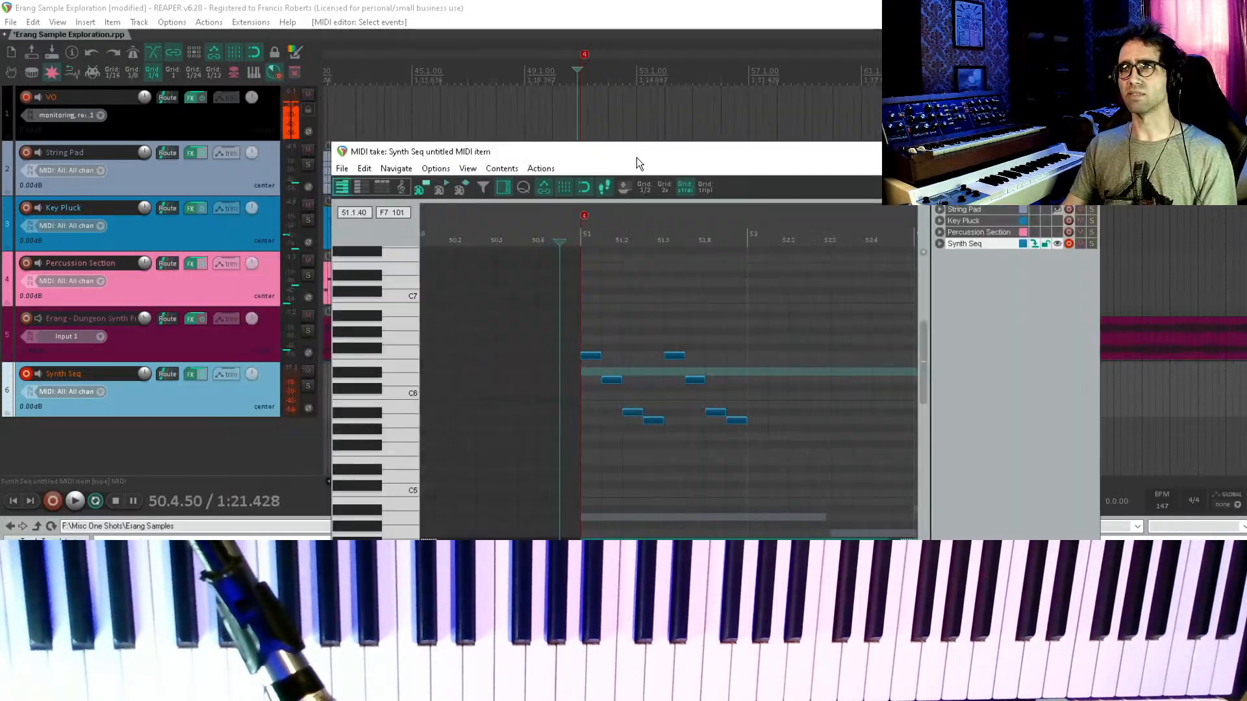
{"action": "left_click", "coordinate": [224, 388]}
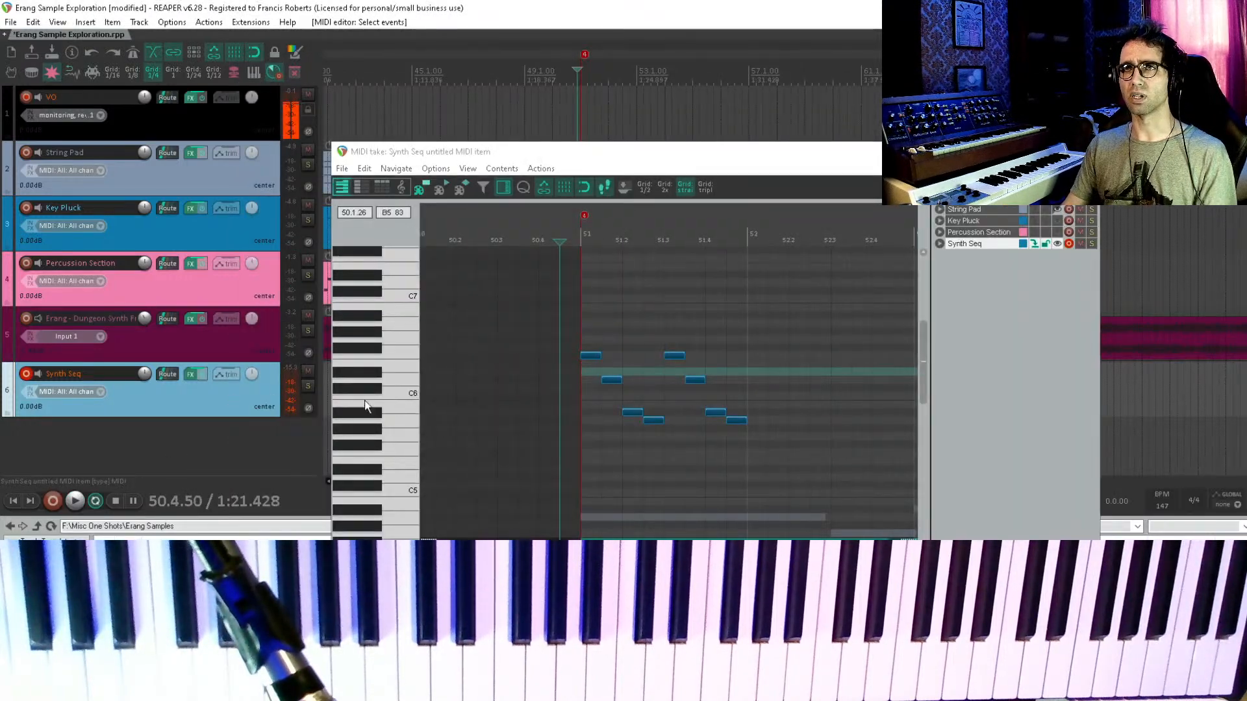
{"action": "key", "text": "space"}
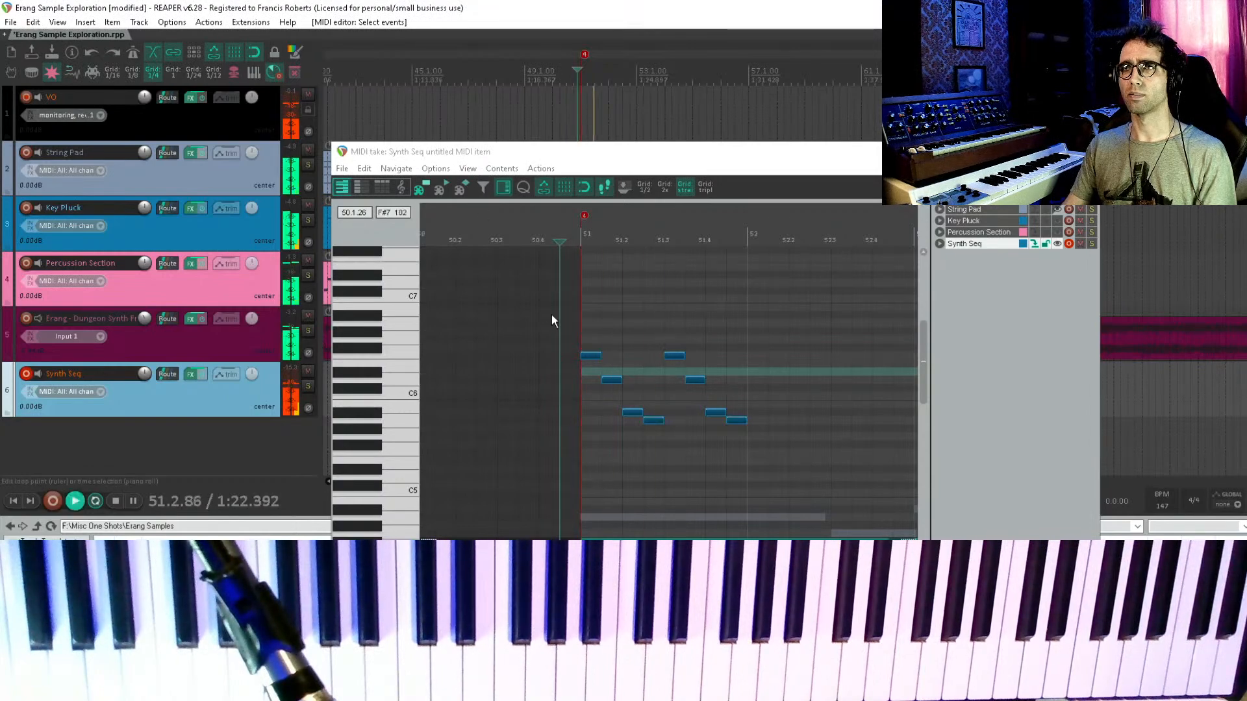
{"action": "left_click", "coordinate": [190, 374]}
{"action": "key", "text": "space"}
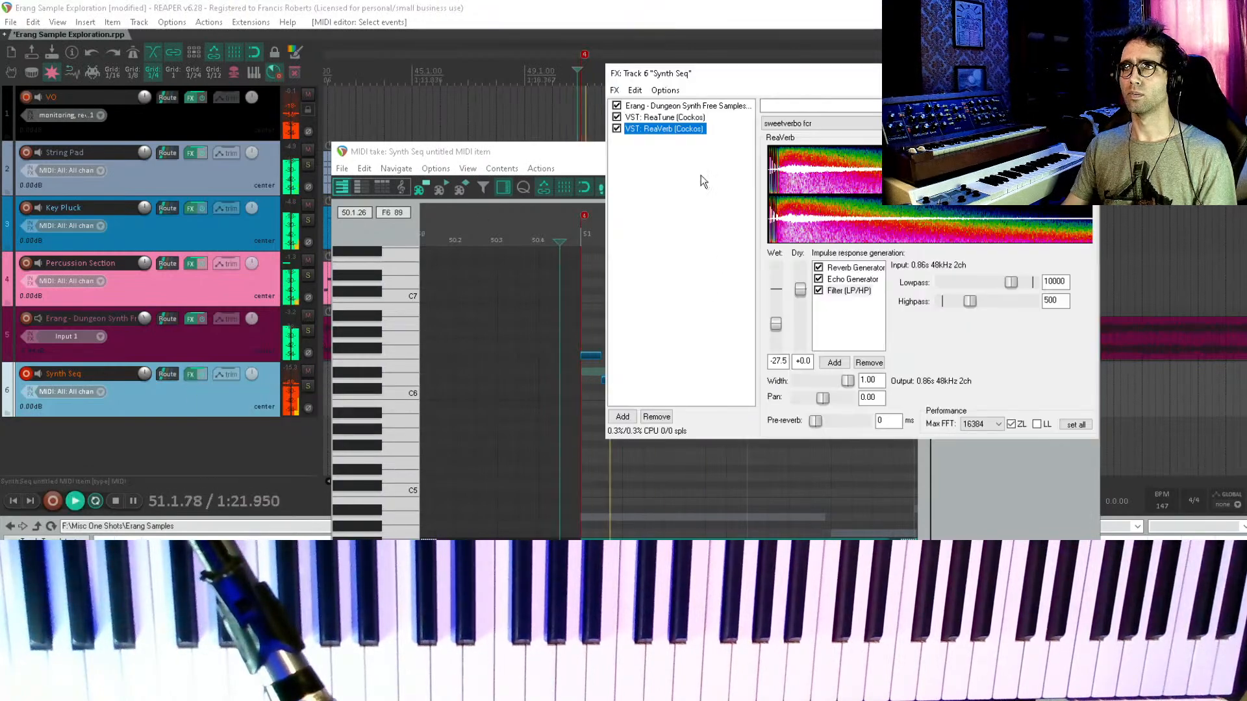
{"action": "key", "text": "space"}
{"action": "left_click", "coordinate": [665, 107]}
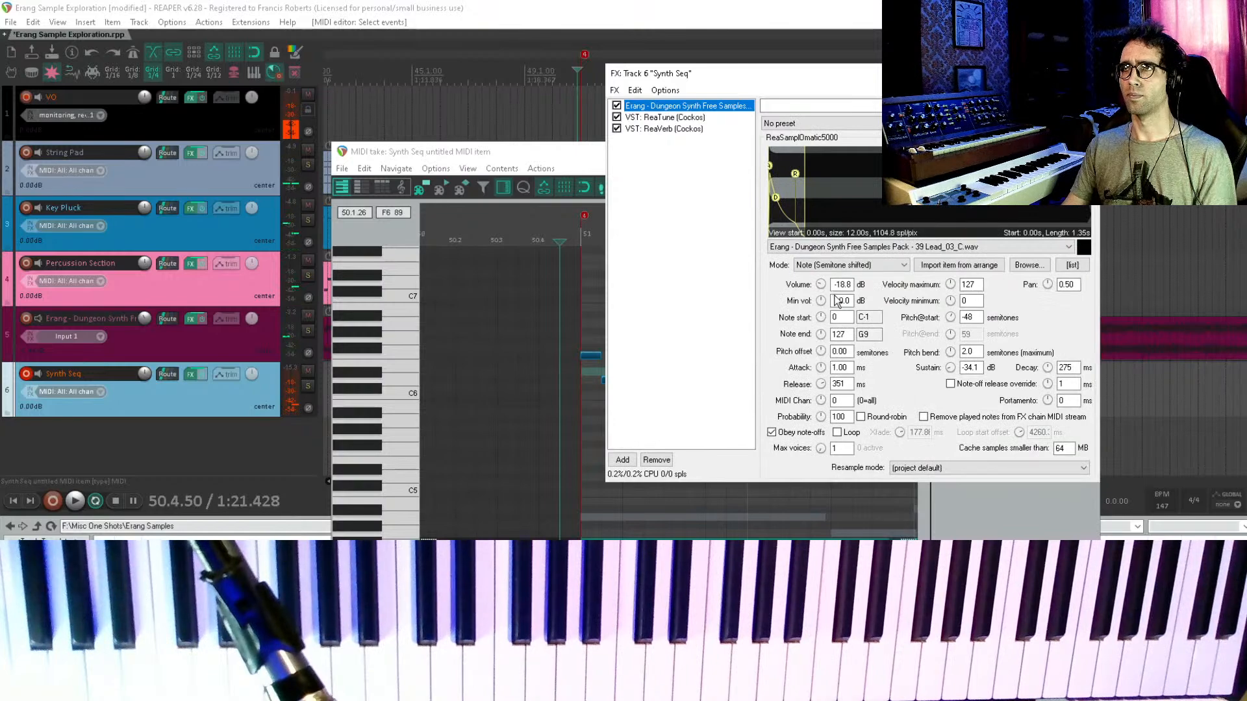
{"action": "left_click_drag", "start_coordinate": [822, 286], "coordinate": [821, 276]}
{"action": "key", "text": "space"}
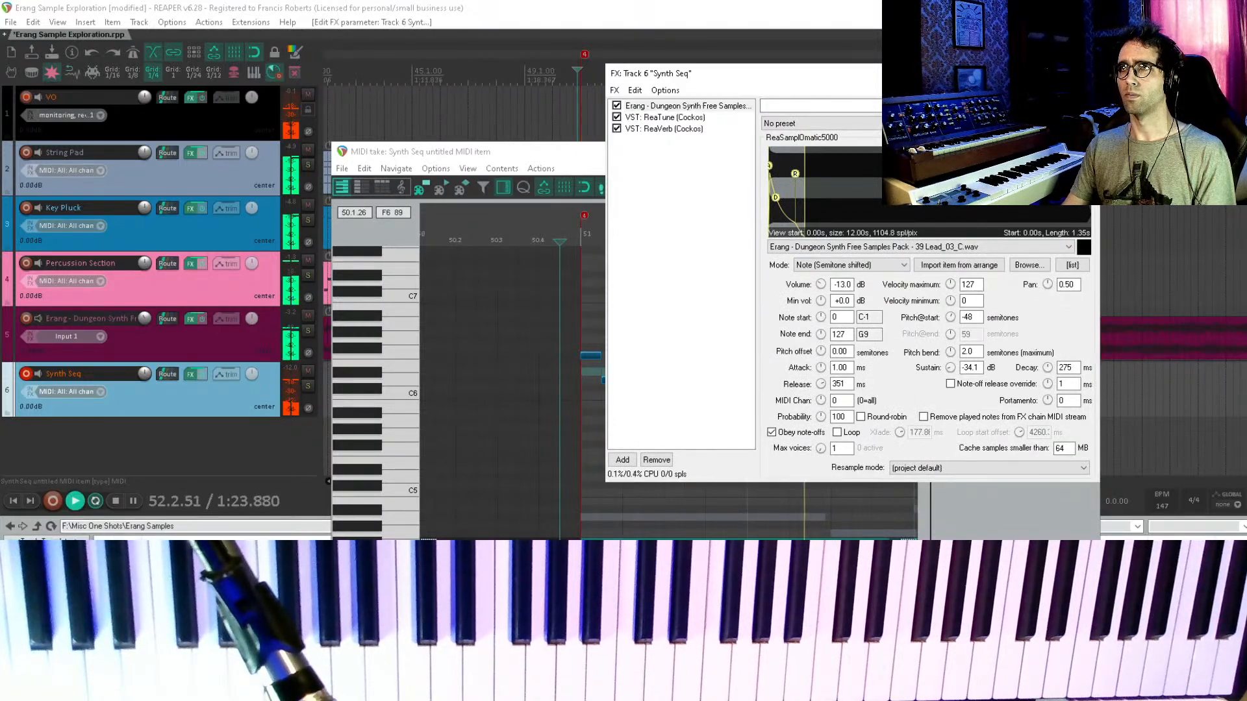
- Select all eight Synth Seq notes in bar 51 in the MIDI editor and save the project
{"action": "left_click", "coordinate": [503, 344]}
{"action": "left_click_drag", "start_coordinate": [570, 340], "coordinate": [743, 448]}
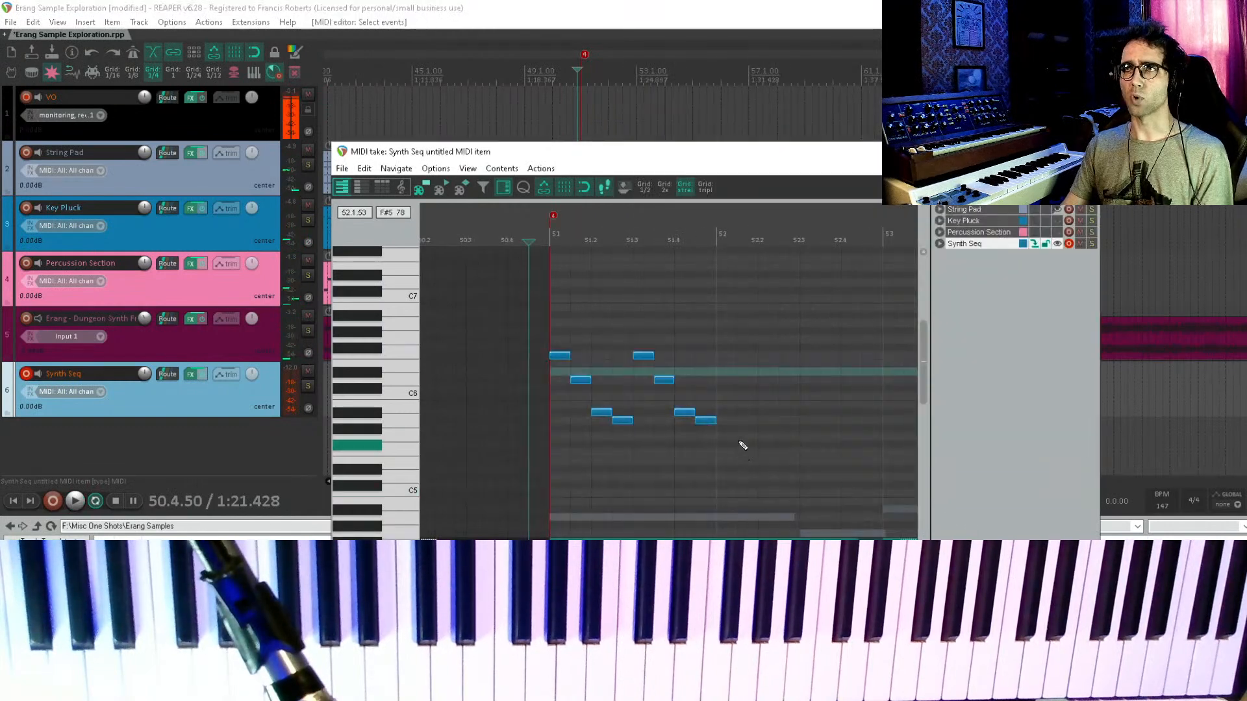
{"action": "key", "text": "ctrl+s"}
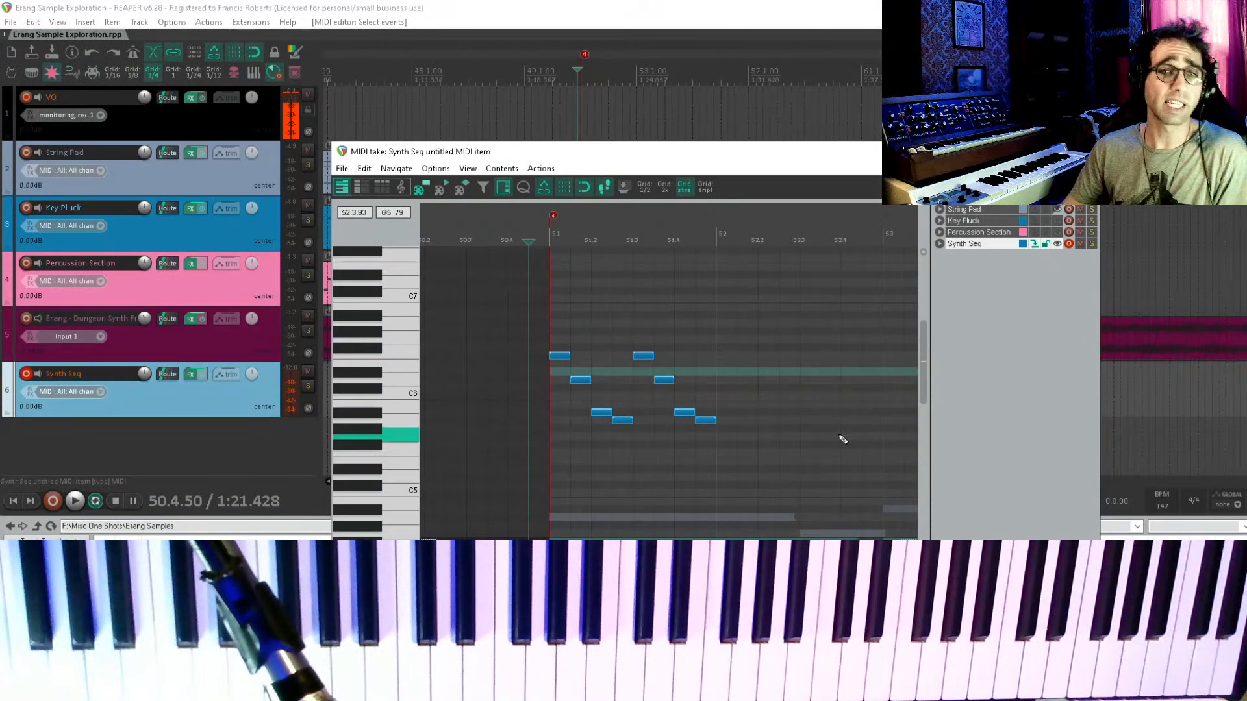
- Copy the eight-note sequence from bar 51 to bar 52 and play it briefly
{"action": "scroll", "coordinate": [717, 422], "scroll_direction": "down", "scroll_amount": 1}
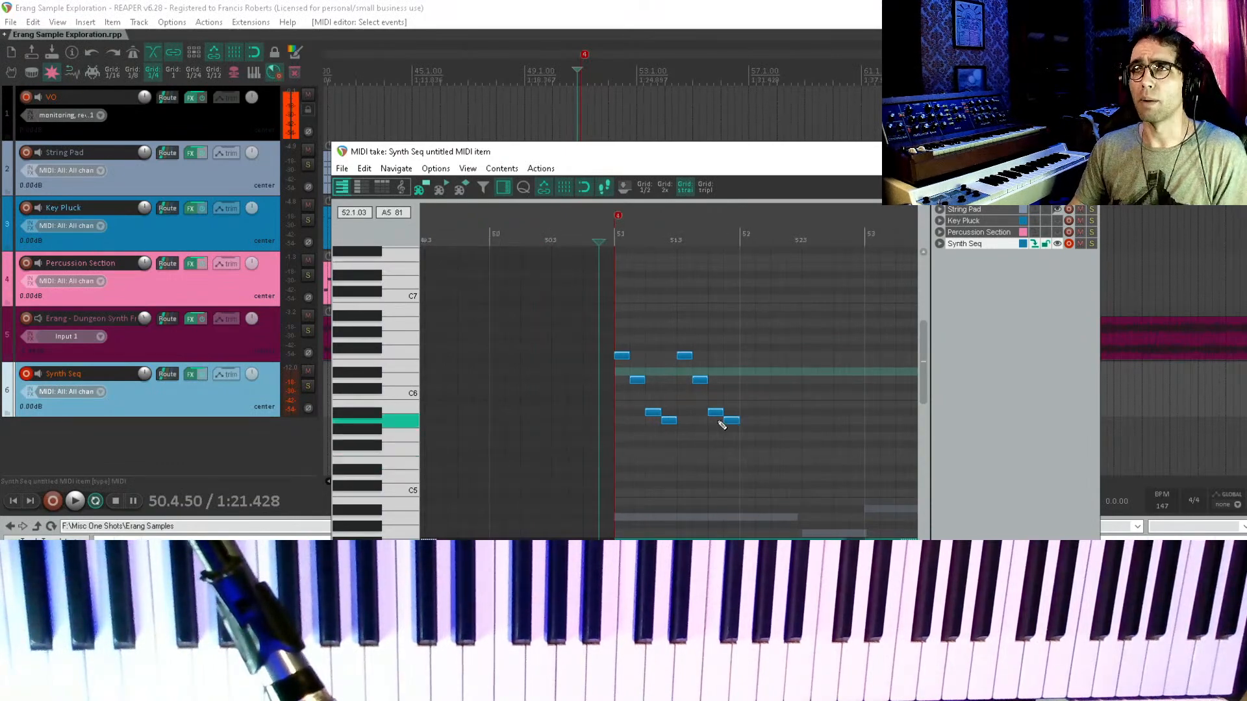
{"action": "left_click_drag", "start_coordinate": [746, 376], "coordinate": [550, 318]}
{"action": "left_click_drag", "start_coordinate": [610, 292], "coordinate": [687, 359]}
{"action": "scroll", "coordinate": [689, 353], "scroll_direction": "down", "scroll_amount": 1}
{"action": "left_click_drag", "start_coordinate": [696, 315], "coordinate": [584, 447]}
{"action": "left_click_drag", "start_coordinate": [738, 357], "coordinate": [606, 373]}
{"action": "scroll", "coordinate": [758, 346], "scroll_direction": "up", "scroll_amount": 1}
{"action": "left_click", "coordinate": [614, 379]}
{"action": "key", "text": "ctrl+v"}
{"action": "key", "text": "space"}
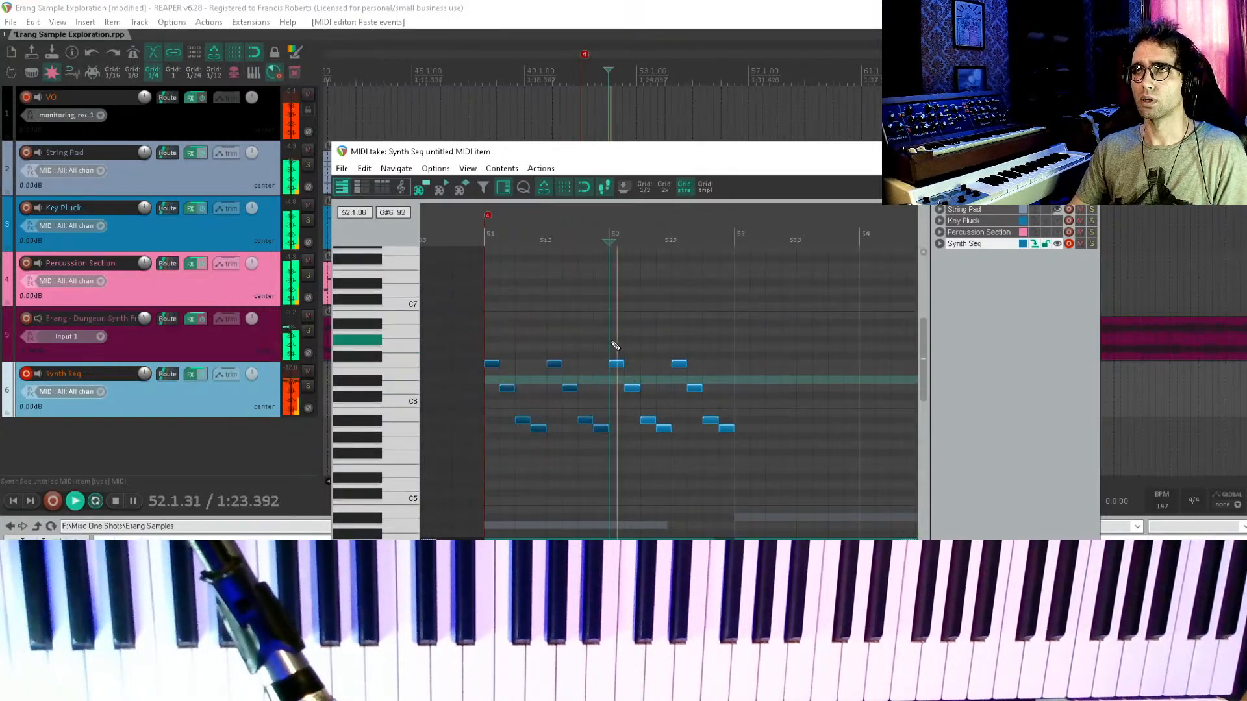
{"action": "key", "text": "space"}
- Paste the eight-note sequence at the start of bars 53, 54 and 55 during playback
{"action": "key", "text": "ctrl+v"}
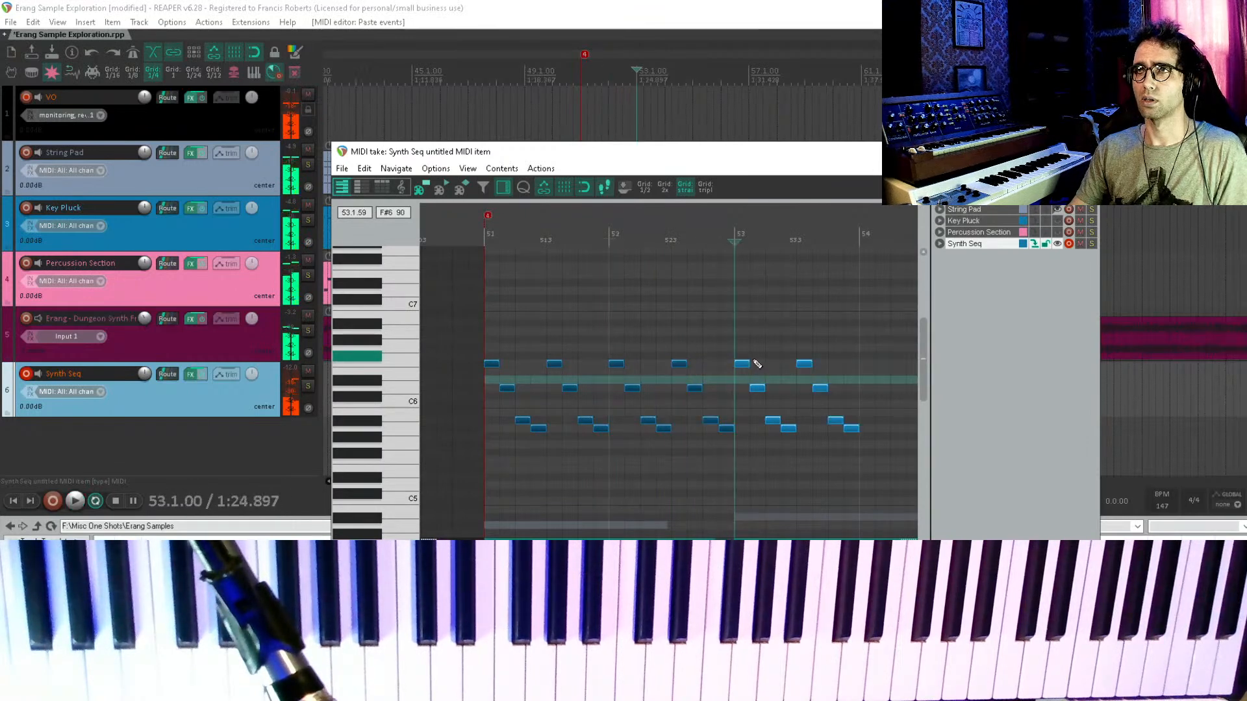
{"action": "key", "text": "space"}
{"action": "left_click_drag", "start_coordinate": [780, 351], "coordinate": [496, 358]}
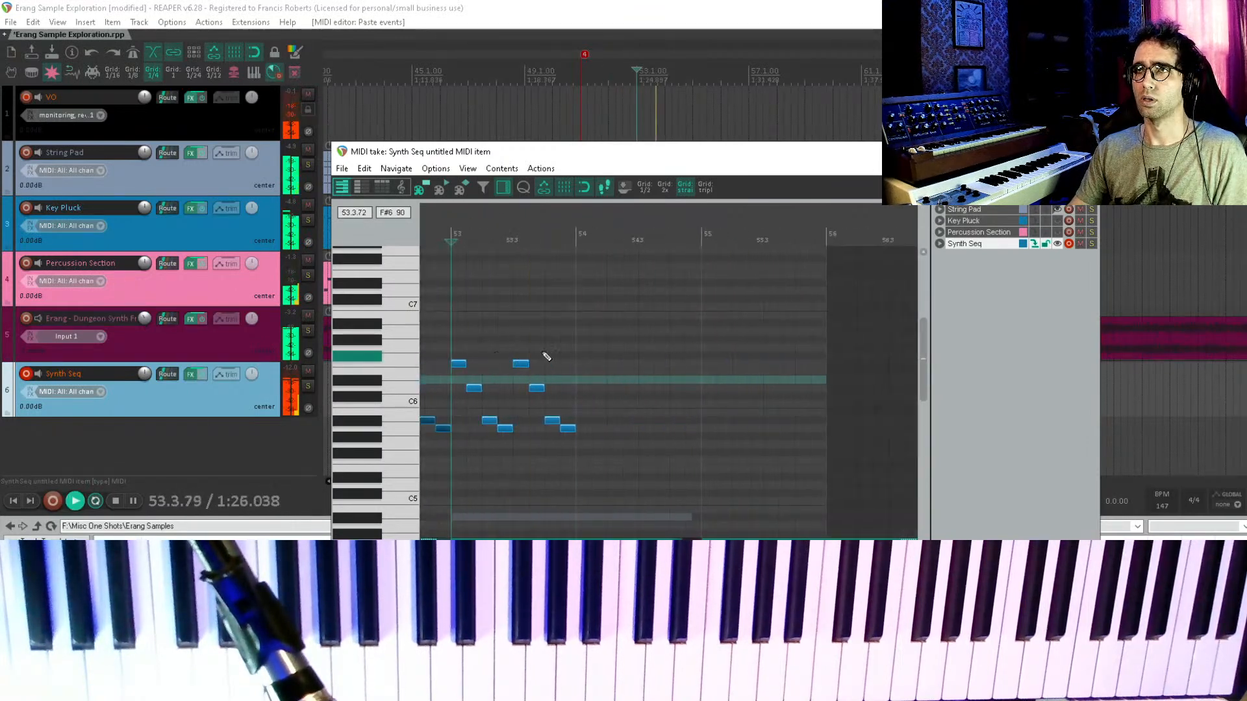
{"action": "key", "text": "ctrl+v"}
{"action": "key", "text": "ctrl+v"}
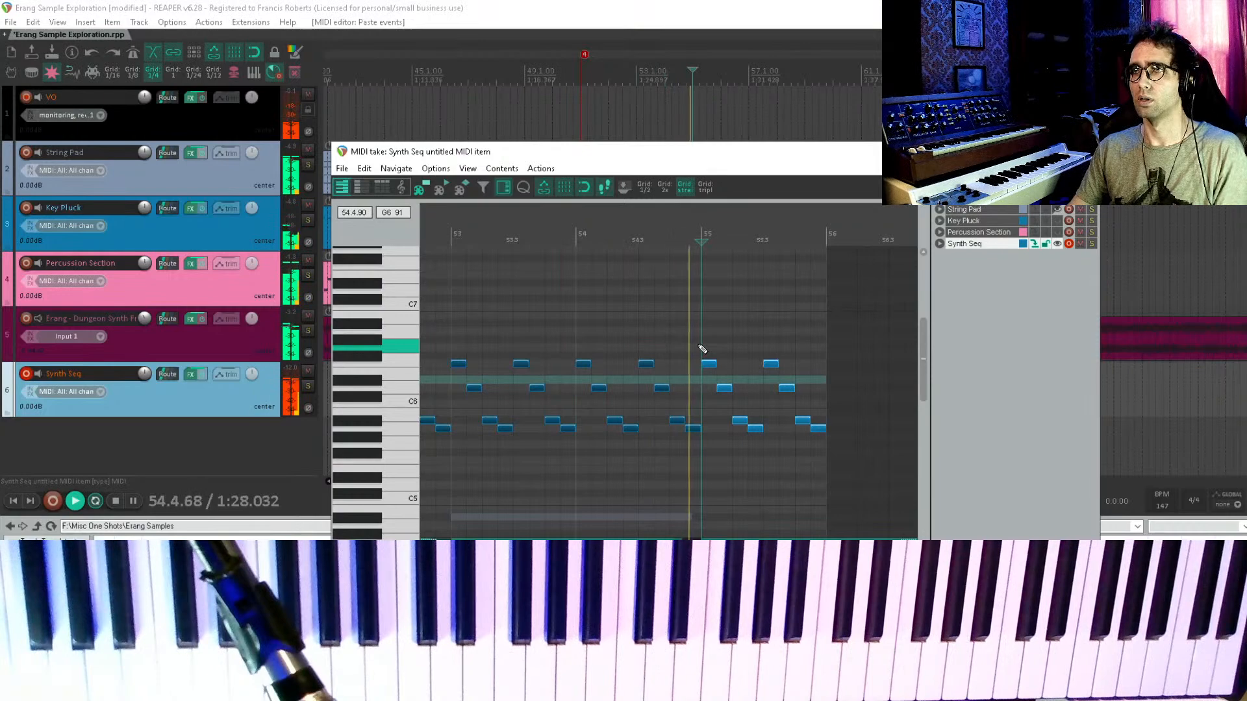
- Shorten the Synth Seq item to two bars, ending at bar 53, and duplicate it three times in a row
{"action": "key", "text": "Escape"}
{"action": "key", "text": "space"}
{"action": "left_click_drag", "start_coordinate": [715, 398], "coordinate": [638, 399]}
{"action": "left_click", "coordinate": [628, 399]}
{"action": "key", "text": "ctrl+d"}
{"action": "key", "text": "ctrl+d"}
{"action": "key", "text": "ctrl+d"}
{"action": "left_click", "coordinate": [592, 444]}
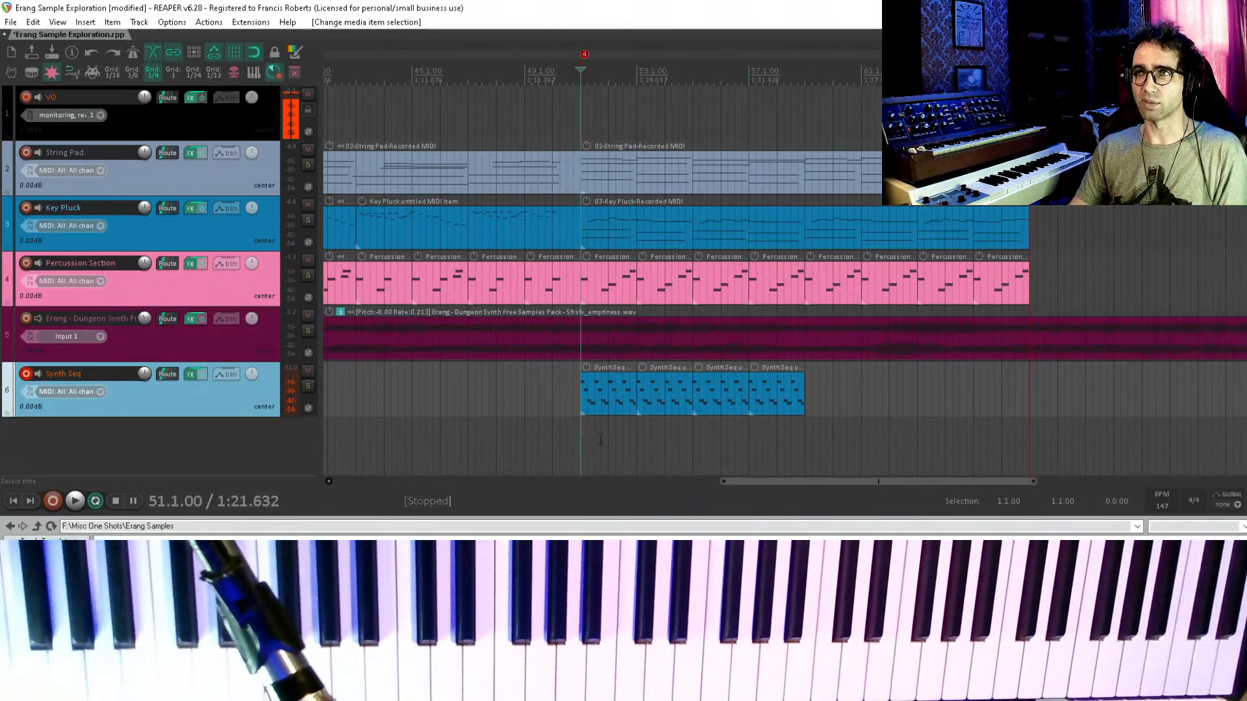
- Save the project and play the arrangement from bar 51 through the repeated Synth Seq items
{"action": "key", "text": "ctrl+s"}
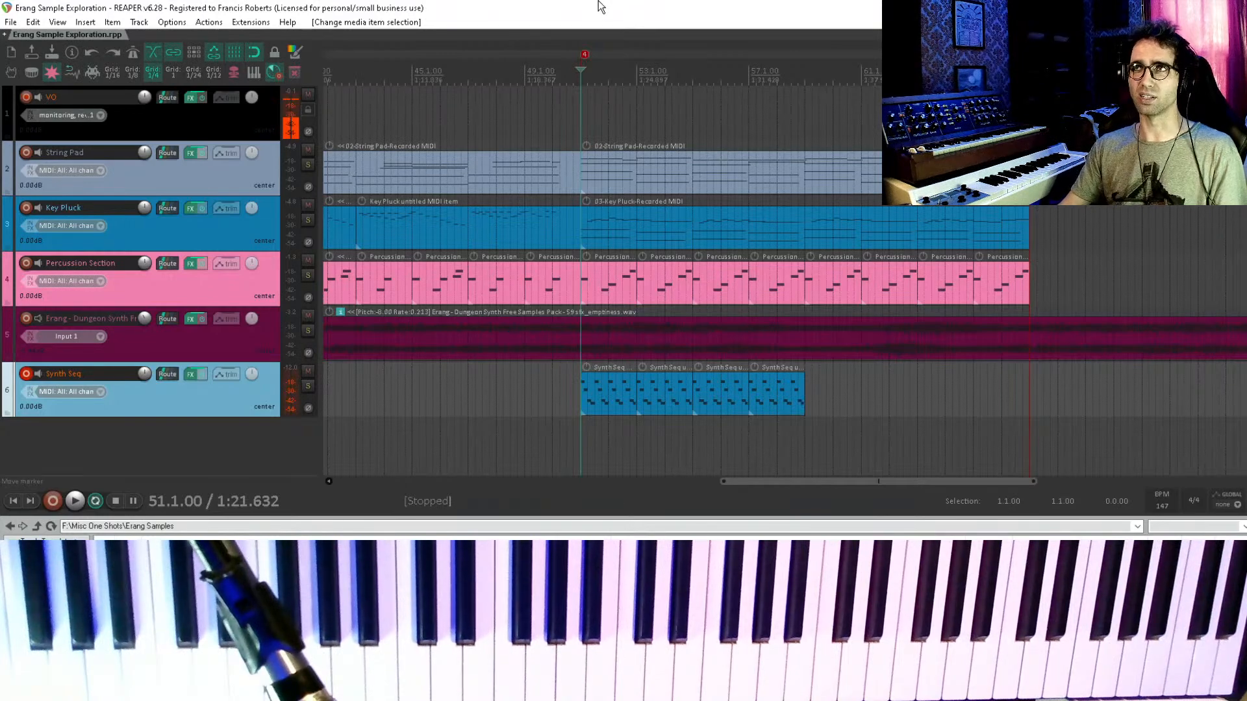
{"action": "scroll", "coordinate": [543, 227], "scroll_direction": "right", "scroll_amount": 5}
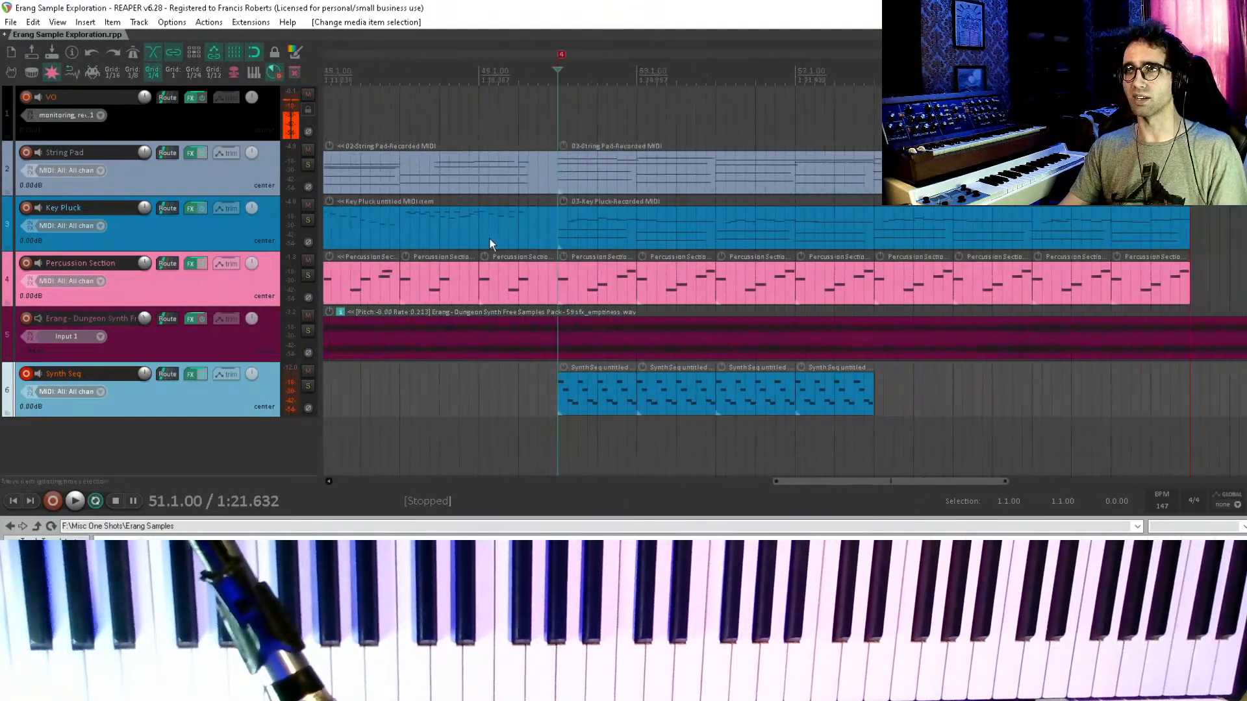
{"action": "key", "text": "space"}
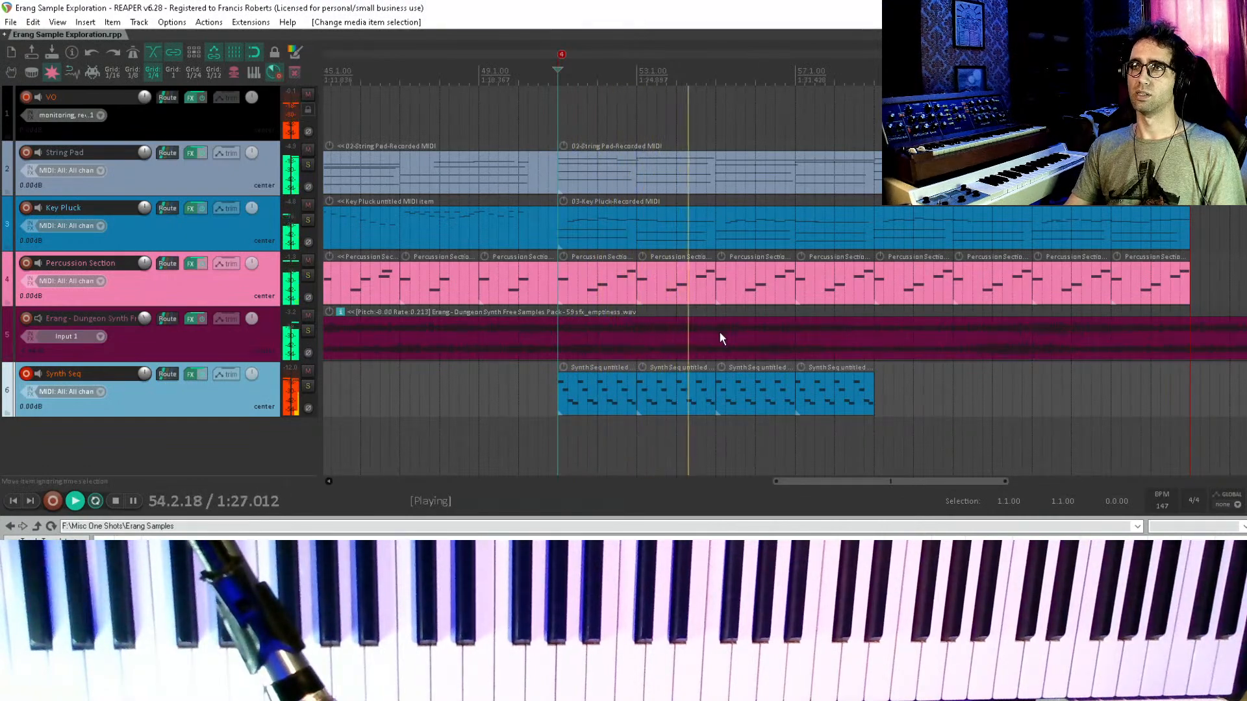
{"action": "left_click_drag", "start_coordinate": [833, 341], "coordinate": [629, 313]}
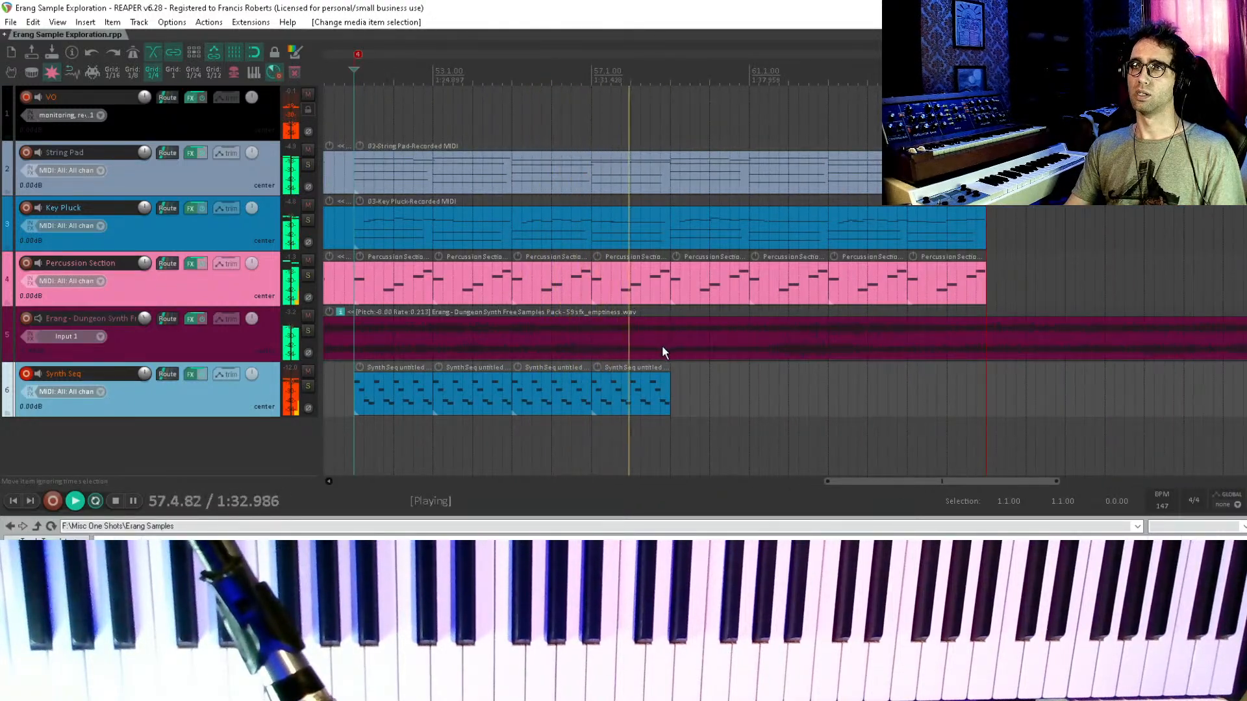
{"action": "key", "text": "space"}
- Raise the Synth Seq track's ReaVerb wet level to -18.3 dB and lower its sampler volume to about -15.2 dB
{"action": "left_click", "coordinate": [192, 373]}
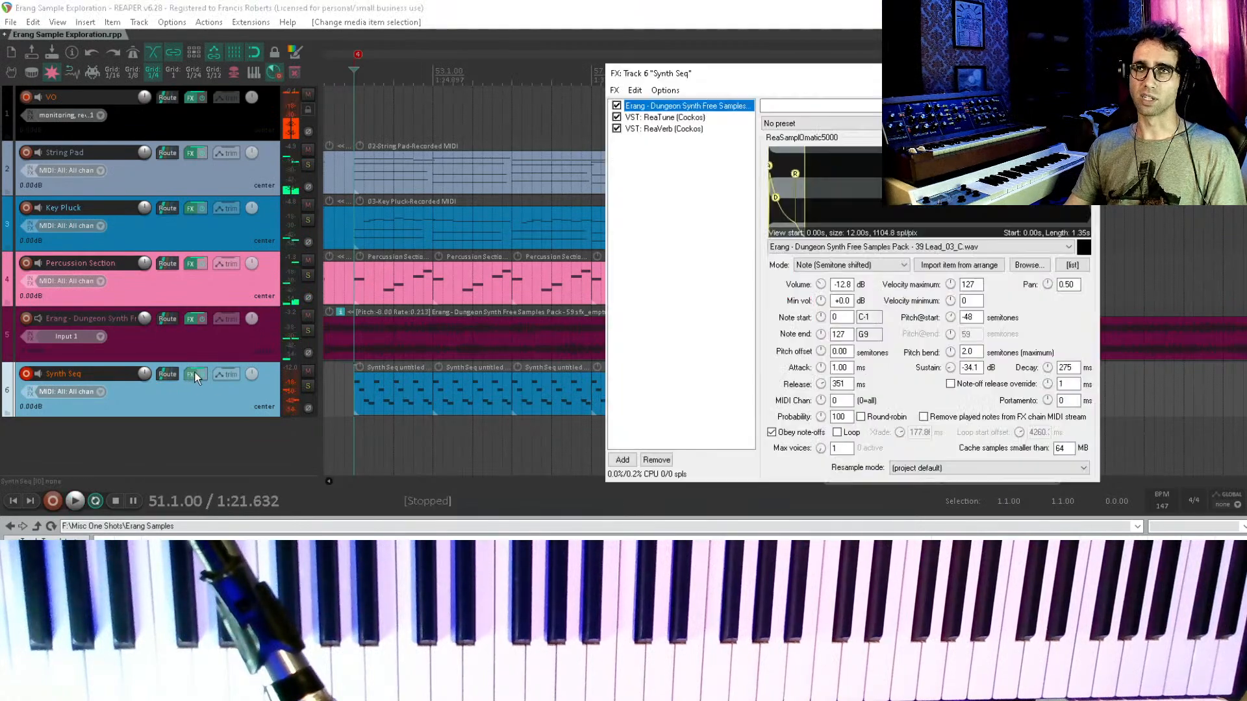
{"action": "left_click", "coordinate": [695, 129]}
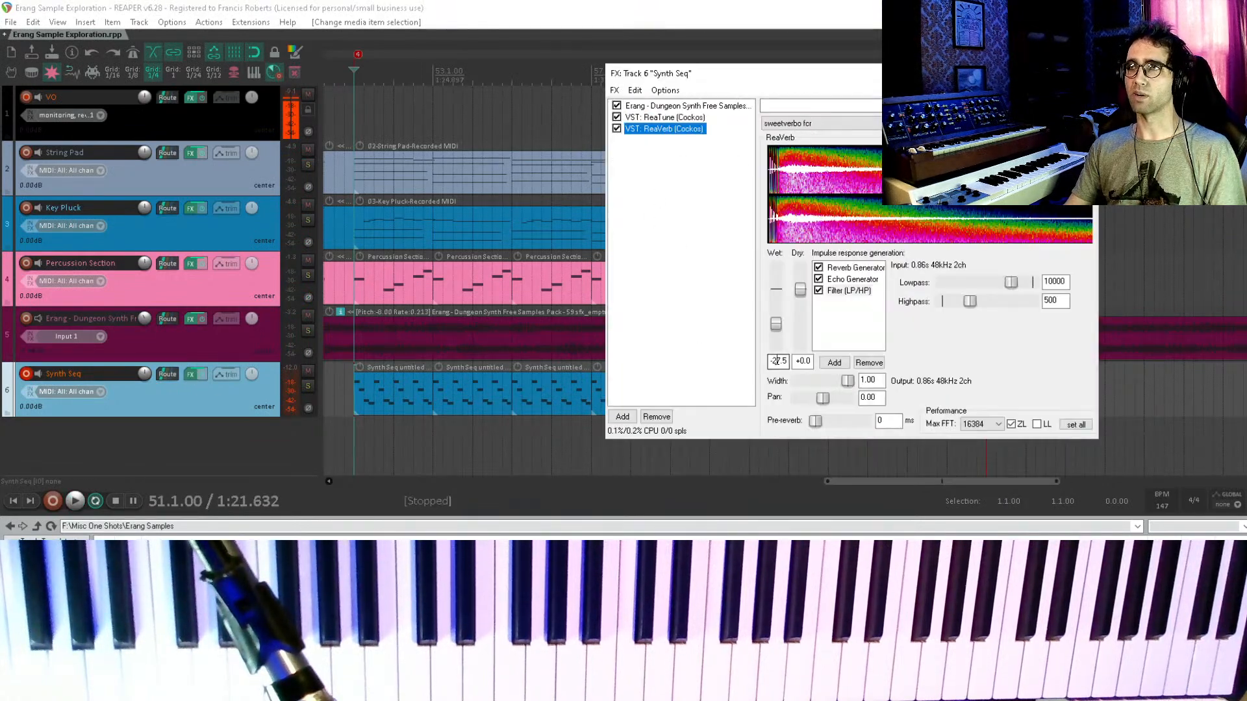
{"action": "left_click_drag", "start_coordinate": [775, 324], "coordinate": [775, 318]}
{"action": "key", "text": "space"}
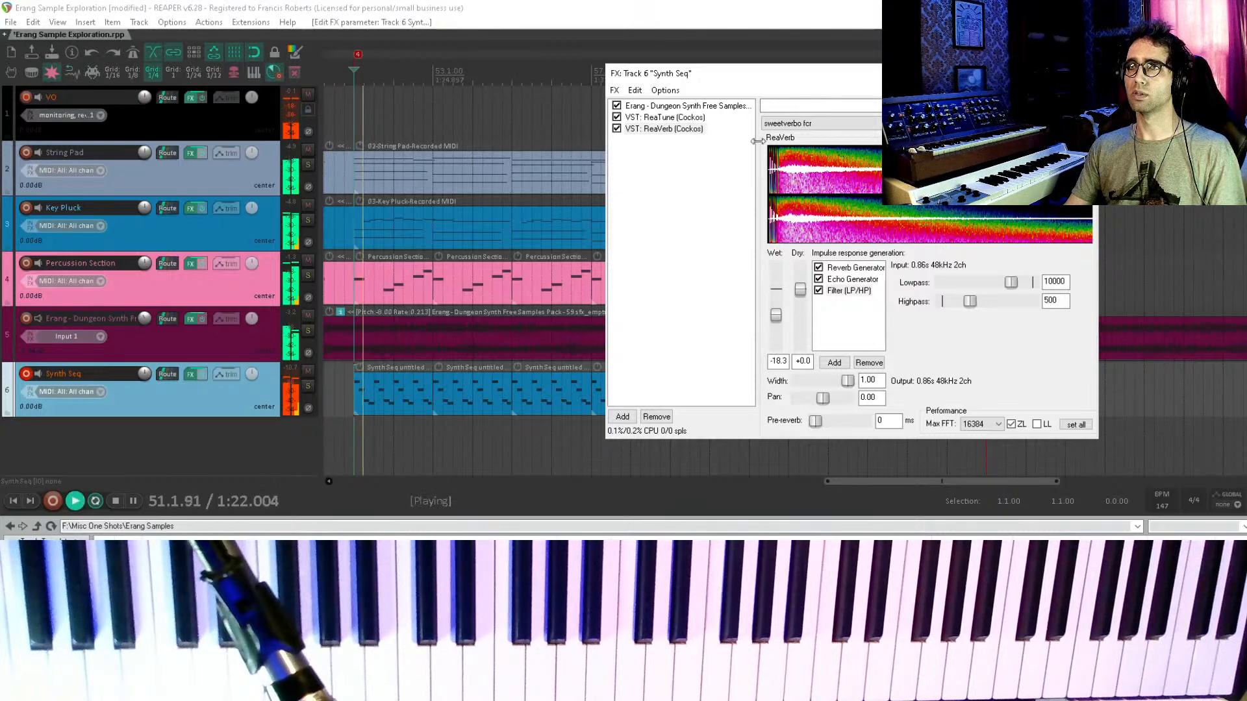
{"action": "left_click", "coordinate": [685, 106]}
{"action": "left_click_drag", "start_coordinate": [827, 286], "coordinate": [828, 299]}
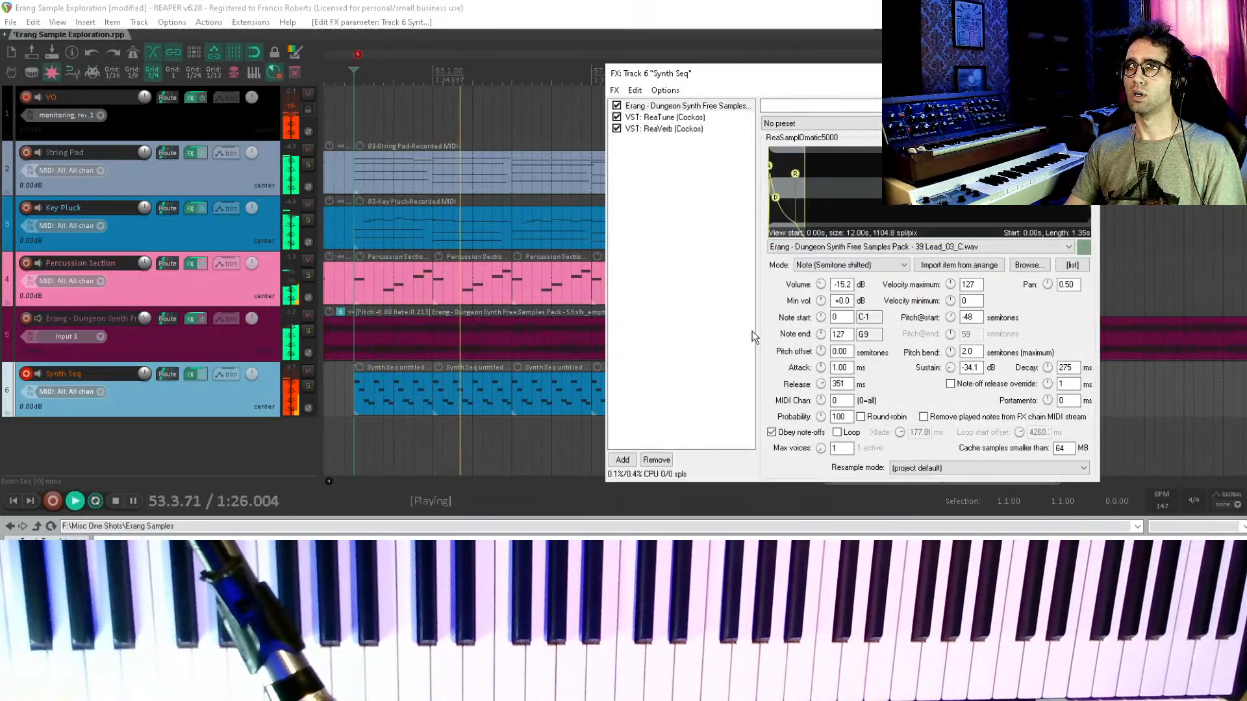
{"action": "key", "text": "space"}
- Search the available effects for an auto pan plug-in for the Synth Seq track
{"action": "double_click", "coordinate": [676, 270]}
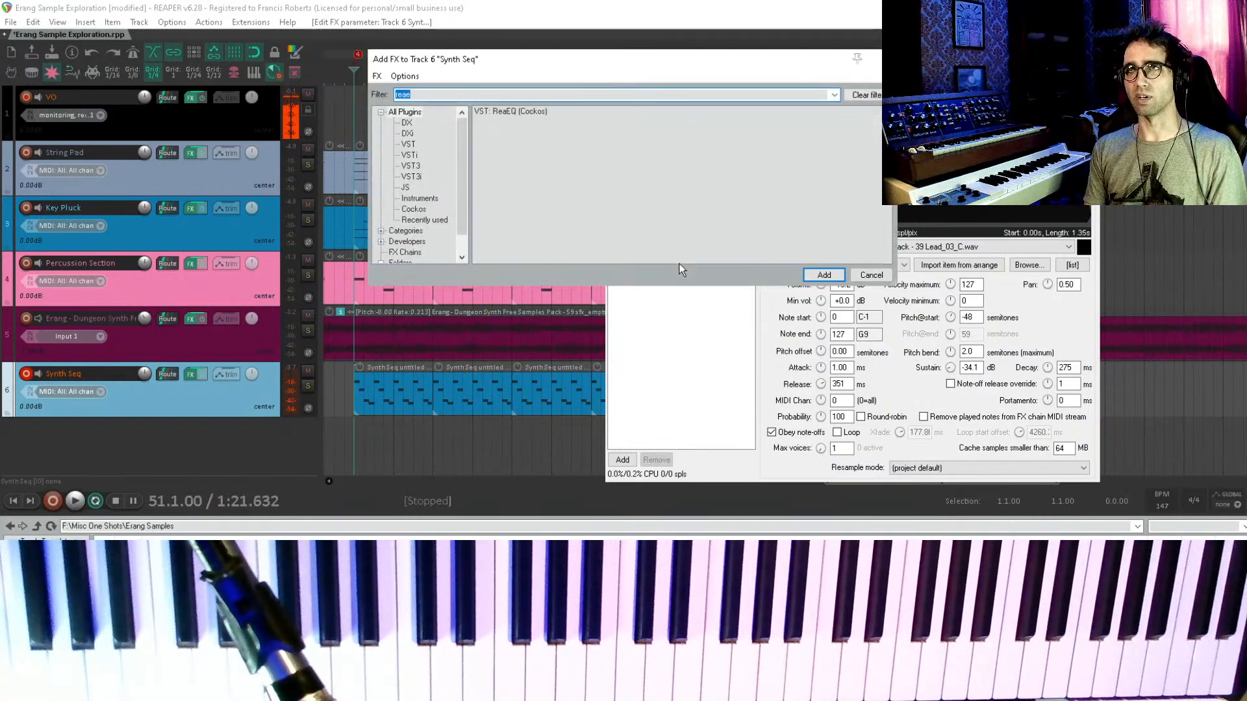
{"action": "type", "text": "auto"}
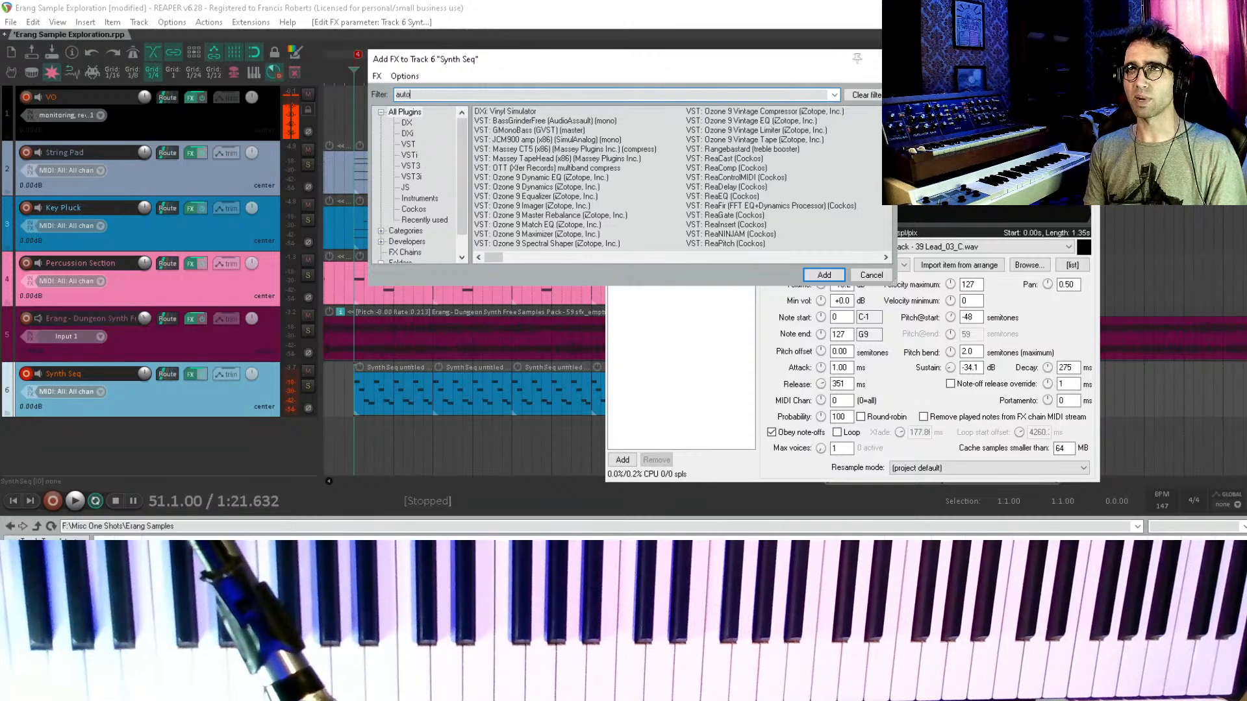
{"action": "type", "text": " pan"}
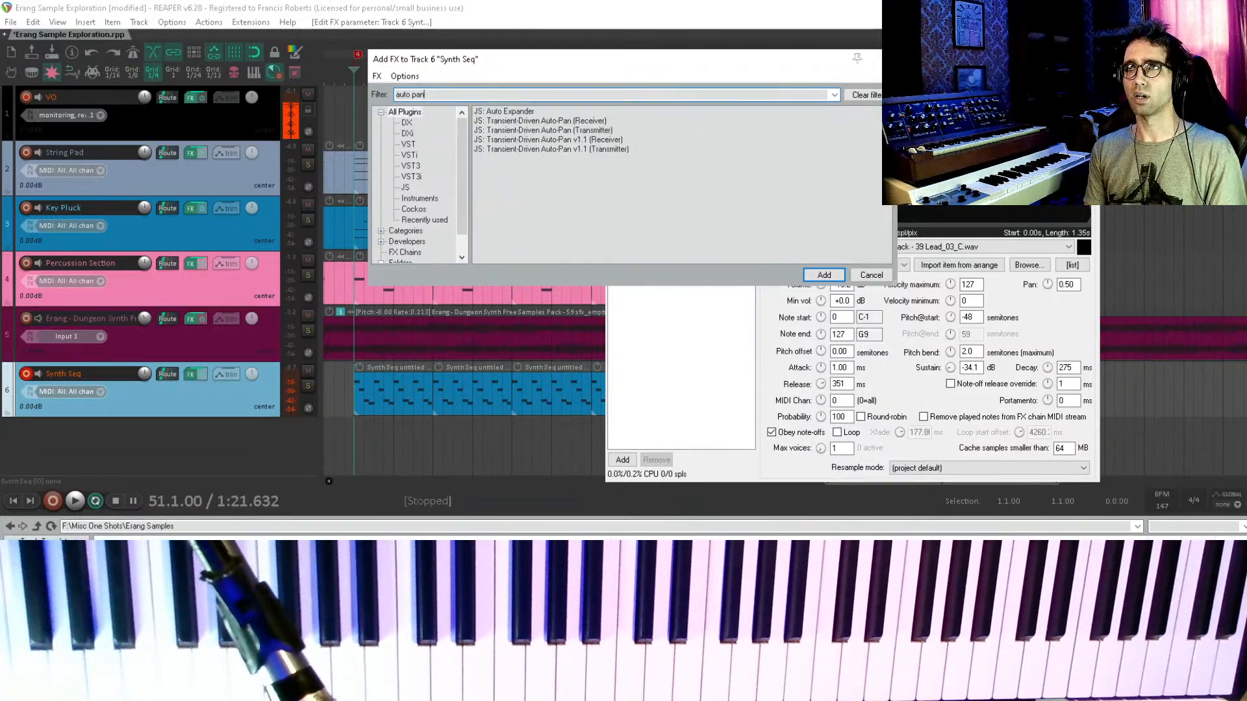
{"action": "key", "text": "BackSpace"}
{"action": "type", "text": "pa"}
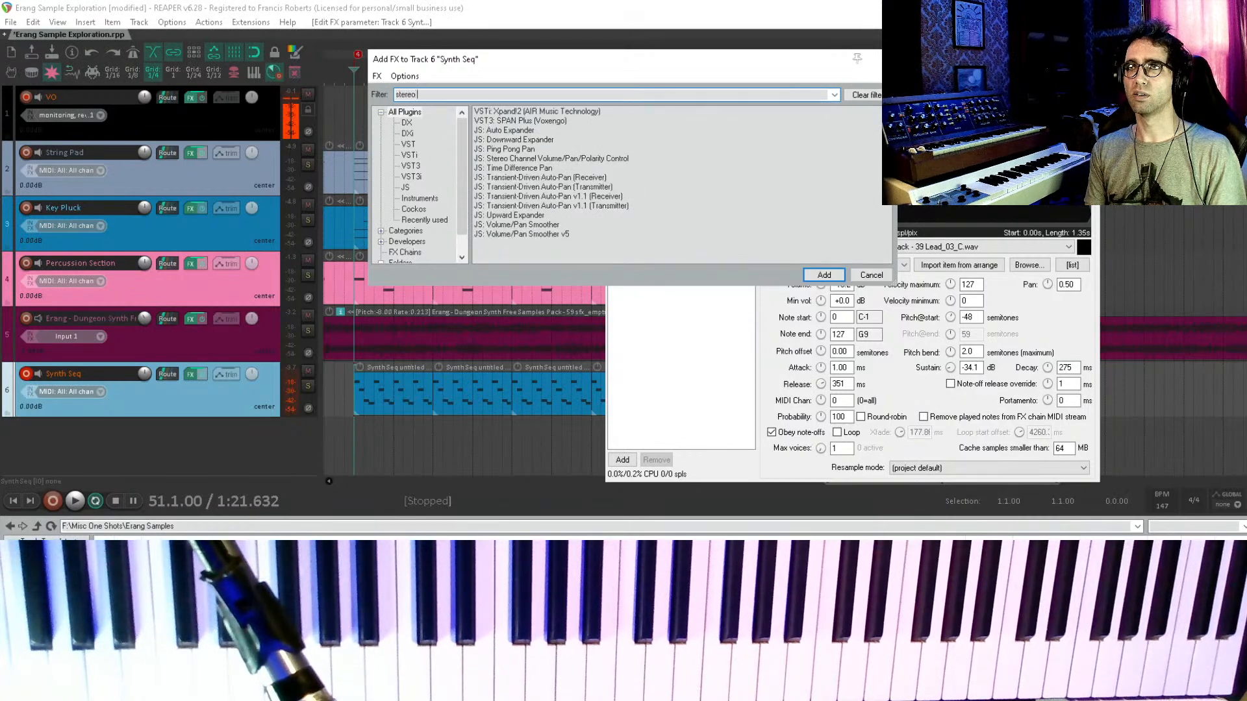
- Search for pan effects, add JS: Ping Pong Pan to the Synth Seq track and raise its frequency during playback
{"action": "key", "text": "BackSpace"}
{"action": "key", "text": "BackSpace"}
{"action": "key", "text": "BackSpace"}
{"action": "key", "text": "BackSpace"}
{"action": "key", "text": "BackSpace"}
{"action": "key", "text": "BackSpace"}
{"action": "key", "text": "BackSpace"}
{"action": "key", "text": "BackSpace"}
{"action": "key", "text": "BackSpace"}
{"action": "type", "text": "pan"}
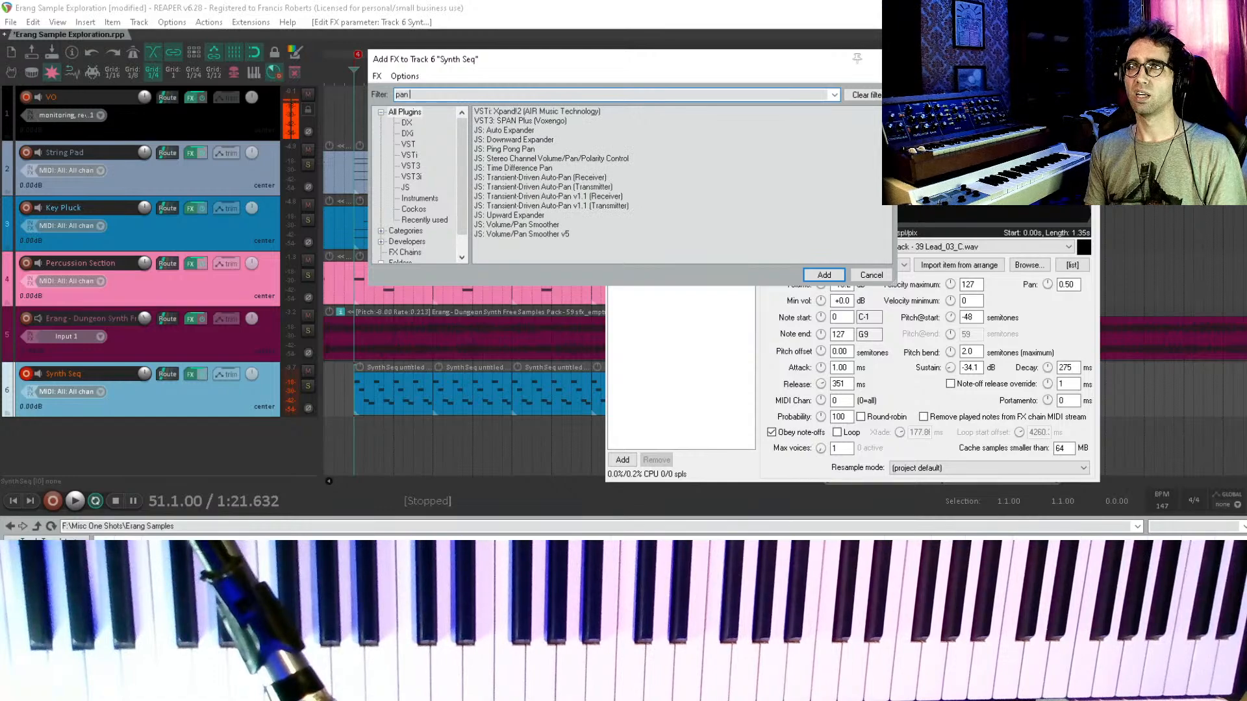
{"action": "double_click", "coordinate": [497, 149]}
{"action": "key", "text": "space"}
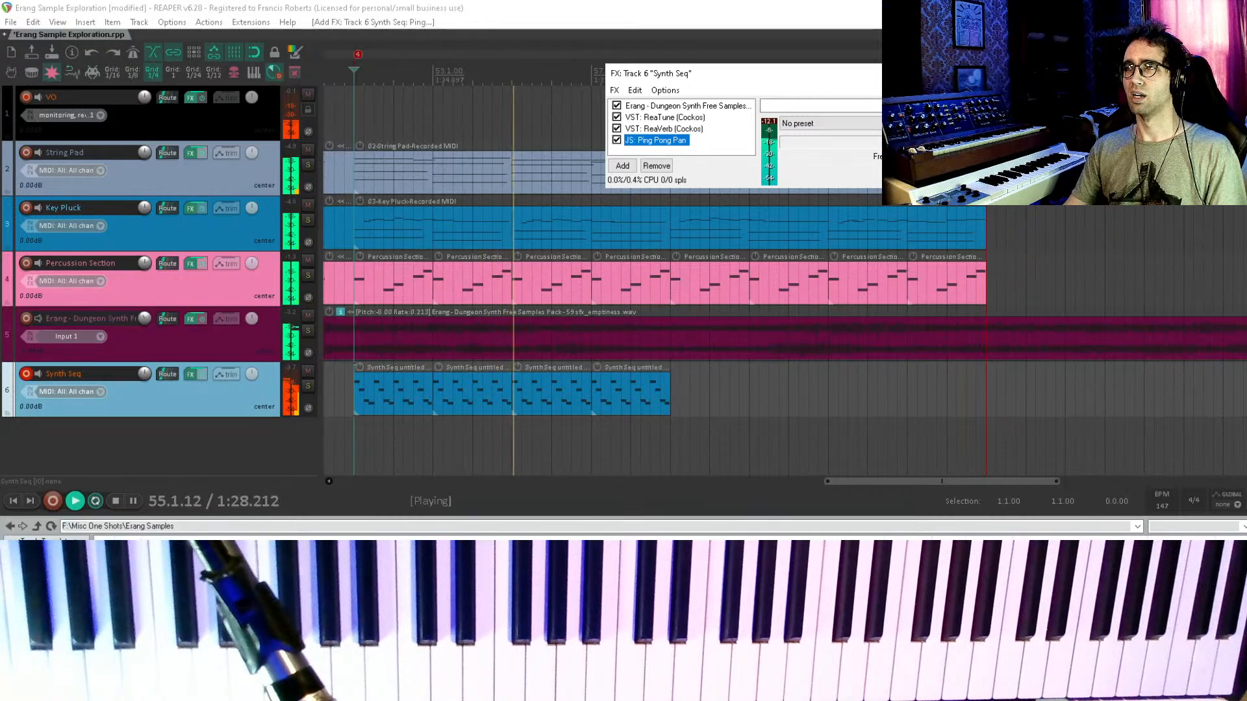
{"action": "left_click_drag", "start_coordinate": [961, 157], "coordinate": [986, 157]}
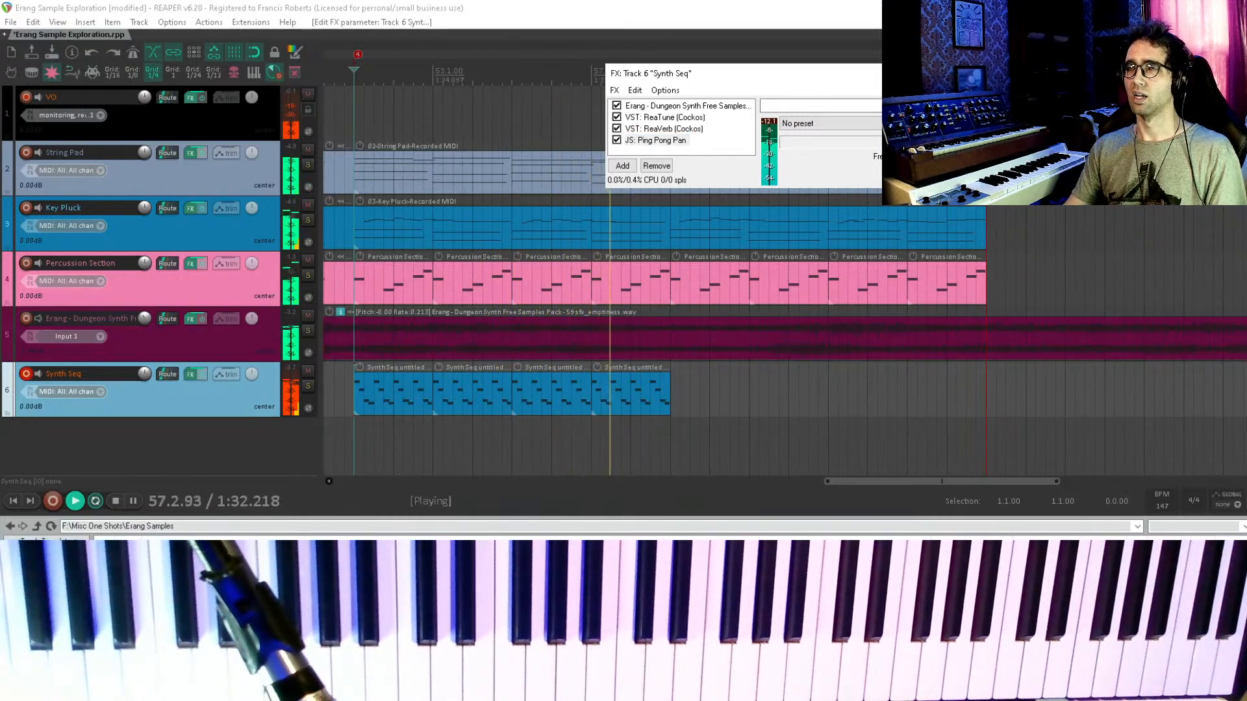
- Add ReaEQ to the end of the Synth Seq track's effects chain
{"action": "double_click", "coordinate": [719, 154]}
{"action": "type", "text": "reae"}
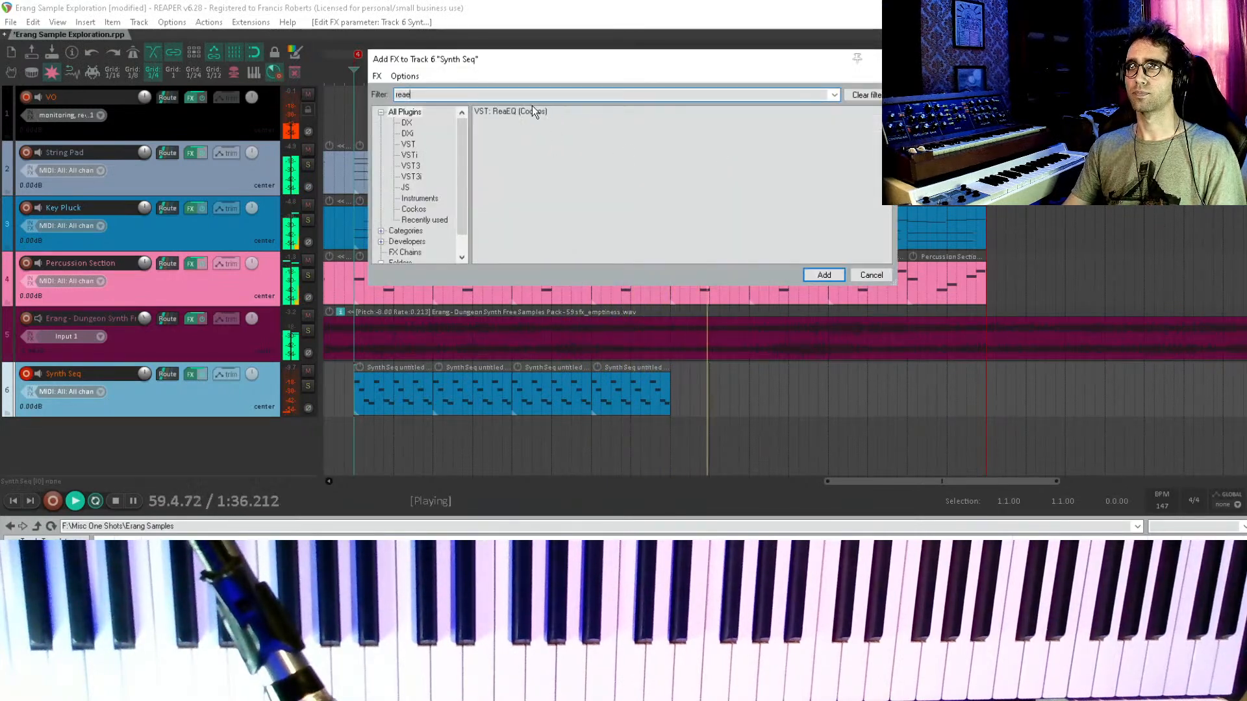
{"action": "double_click", "coordinate": [529, 110]}
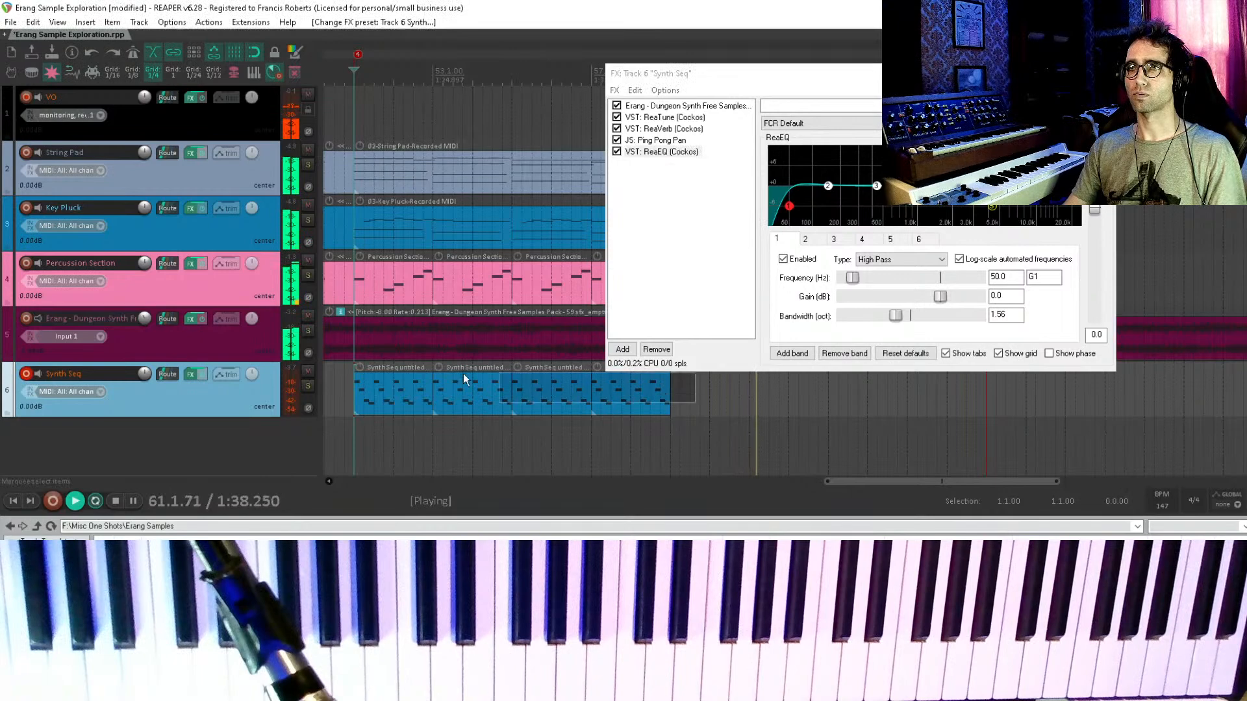
- Duplicate the four Synth Seq items to extend the part to bar 67, and set ReaEQ's high-pass frequency to about 403 Hz
{"action": "left_click_drag", "start_coordinate": [535, 378], "coordinate": [406, 388]}
{"action": "key", "text": "ctrl+d"}
{"action": "left_click_drag", "start_coordinate": [788, 206], "coordinate": [872, 206]}
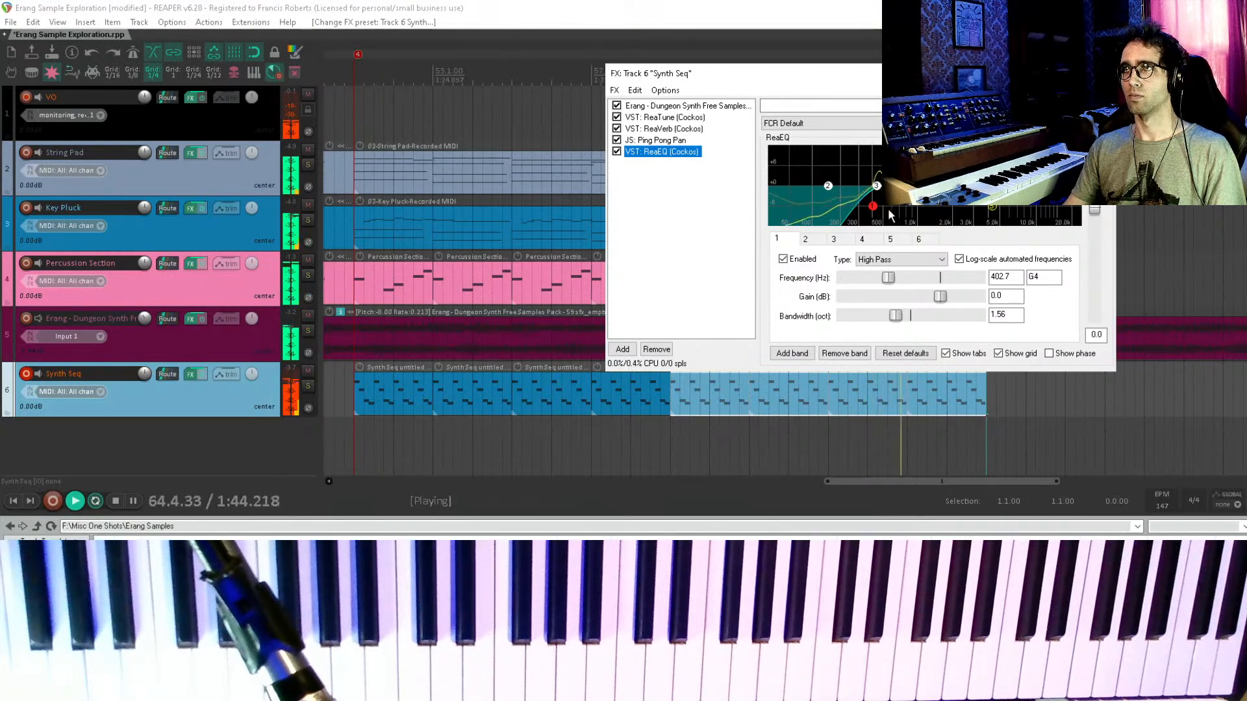
{"action": "key", "text": "Escape"}
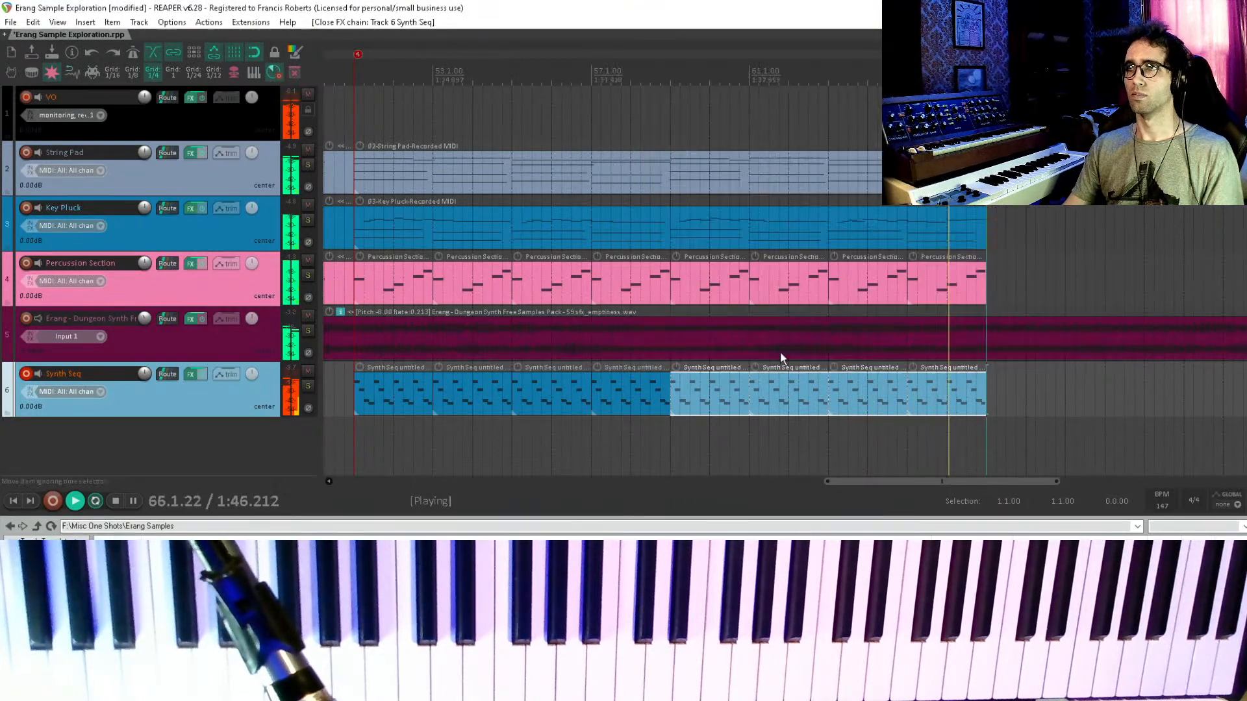
- Stop playback at the end of the section and save the project
{"action": "scroll", "coordinate": [924, 370], "scroll_direction": "down", "scroll_amount": 3}
{"action": "key", "text": "space"}
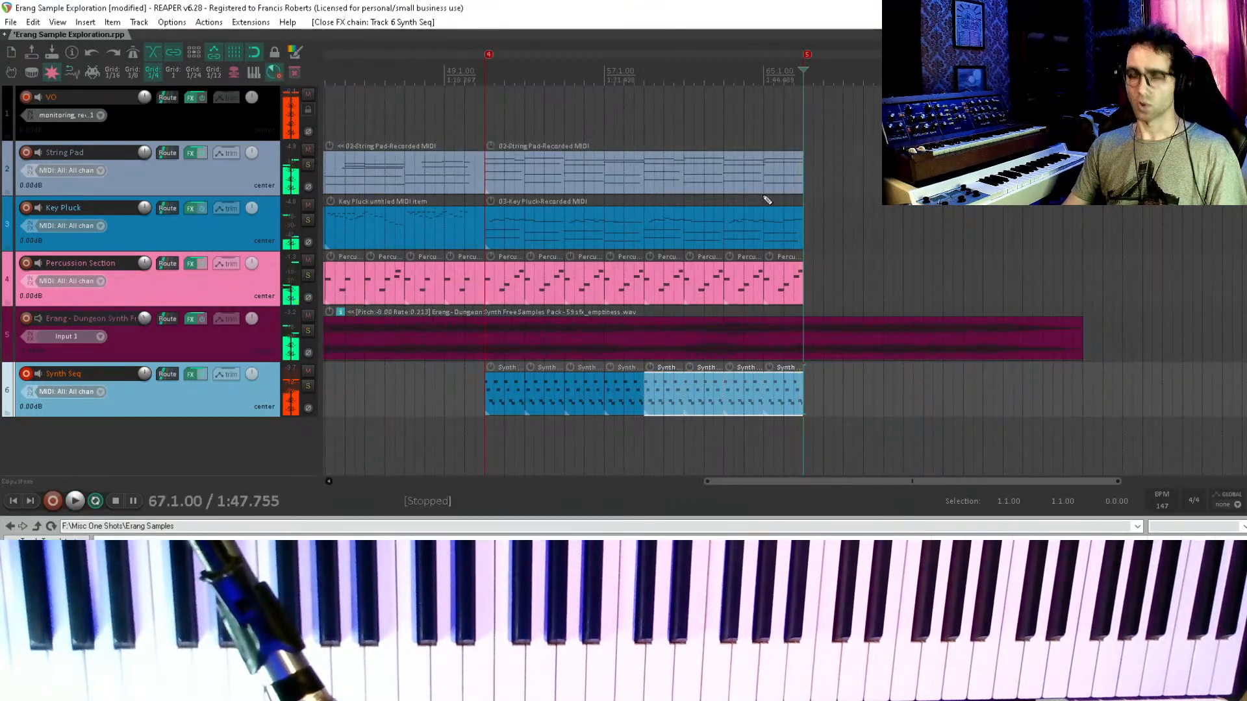
{"action": "key", "text": "ctrl+s"}
{"action": "scroll", "coordinate": [774, 236], "scroll_direction": "down", "scroll_amount": 3}
{"action": "scroll", "coordinate": [408, 276], "scroll_direction": "right", "scroll_amount": 1}
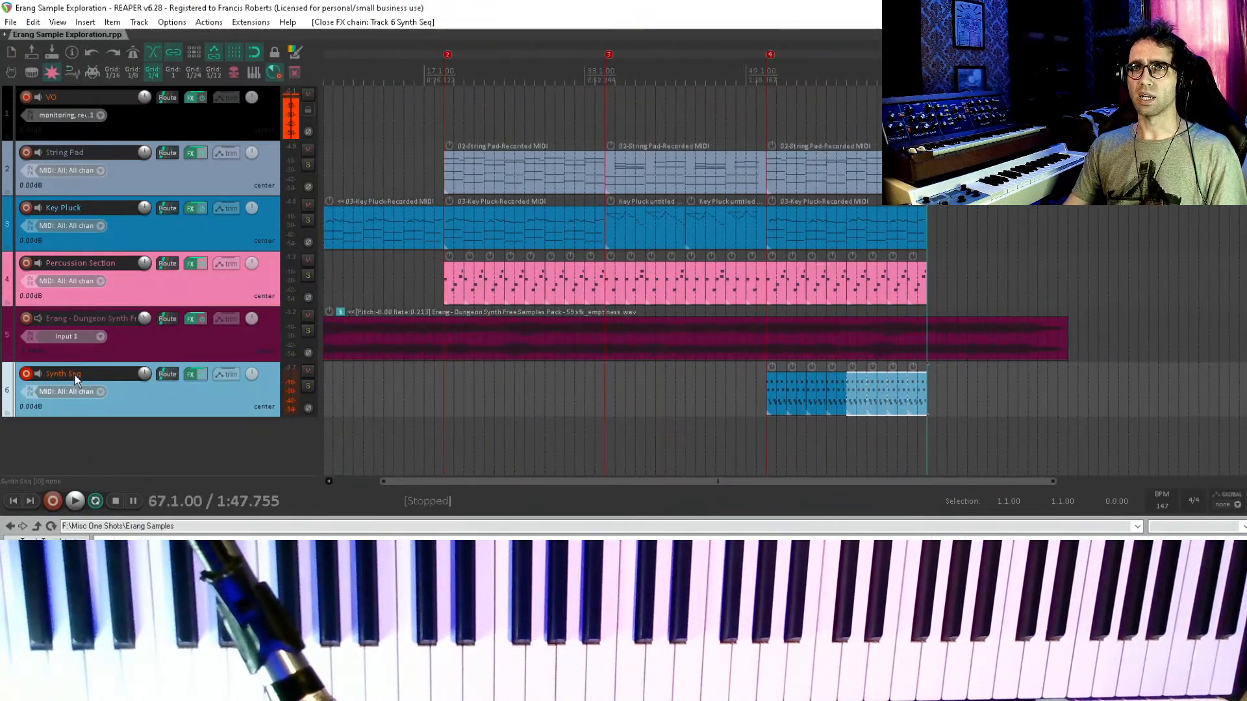
- Recolor the Synth Seq track dark blue and the Key Pluck track lavender, disarm Synth Seq for recording, and save the project
{"action": "left_click", "coordinate": [295, 52]}
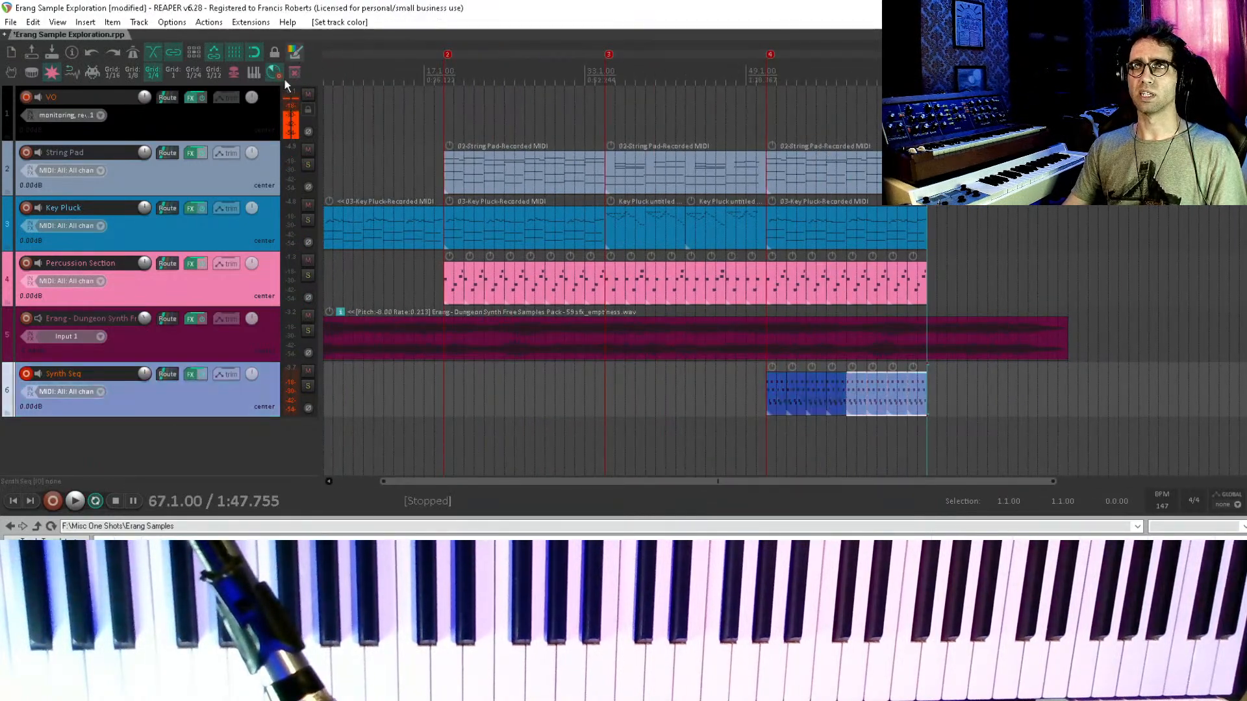
{"action": "left_click", "coordinate": [298, 54]}
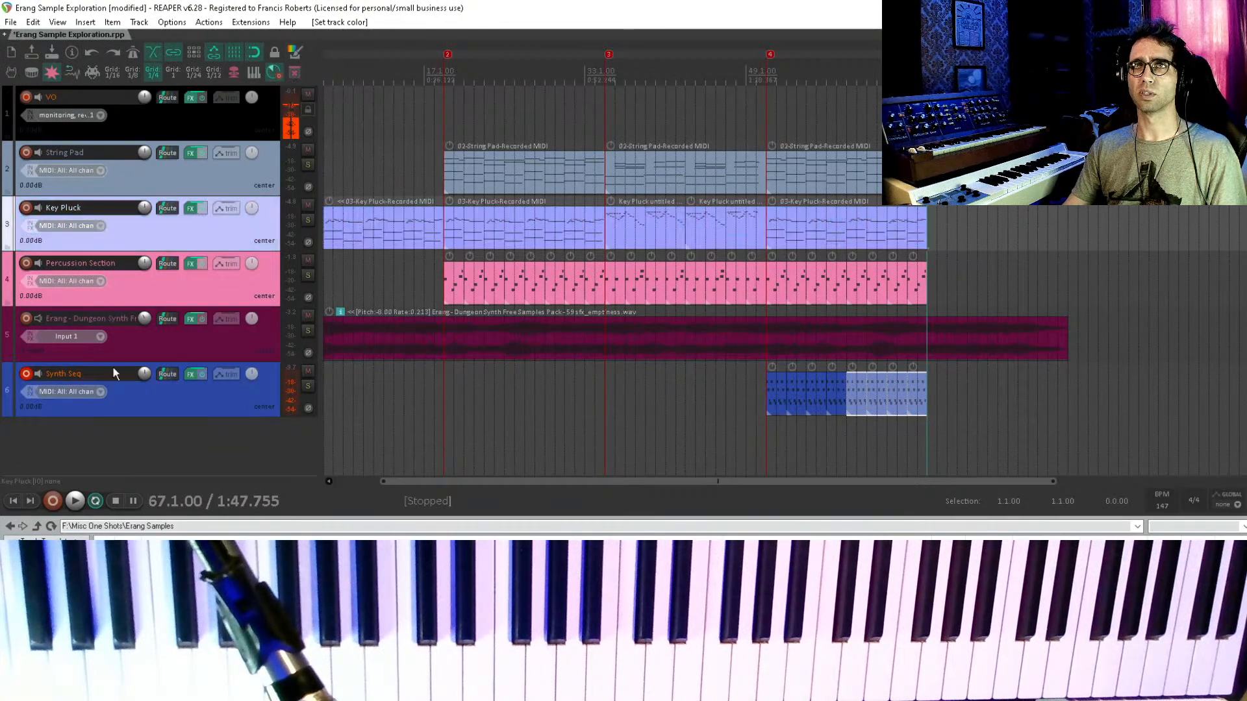
{"action": "left_click", "coordinate": [26, 374]}
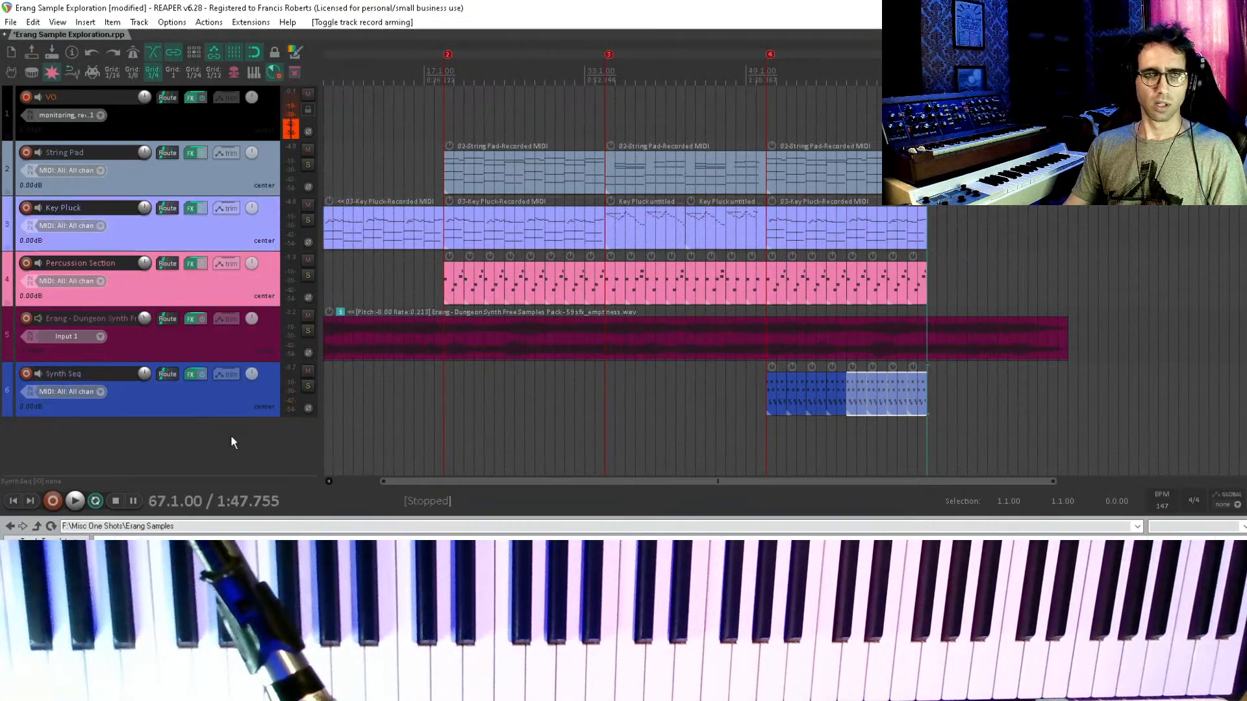
{"action": "key", "text": "ctrl+s"}
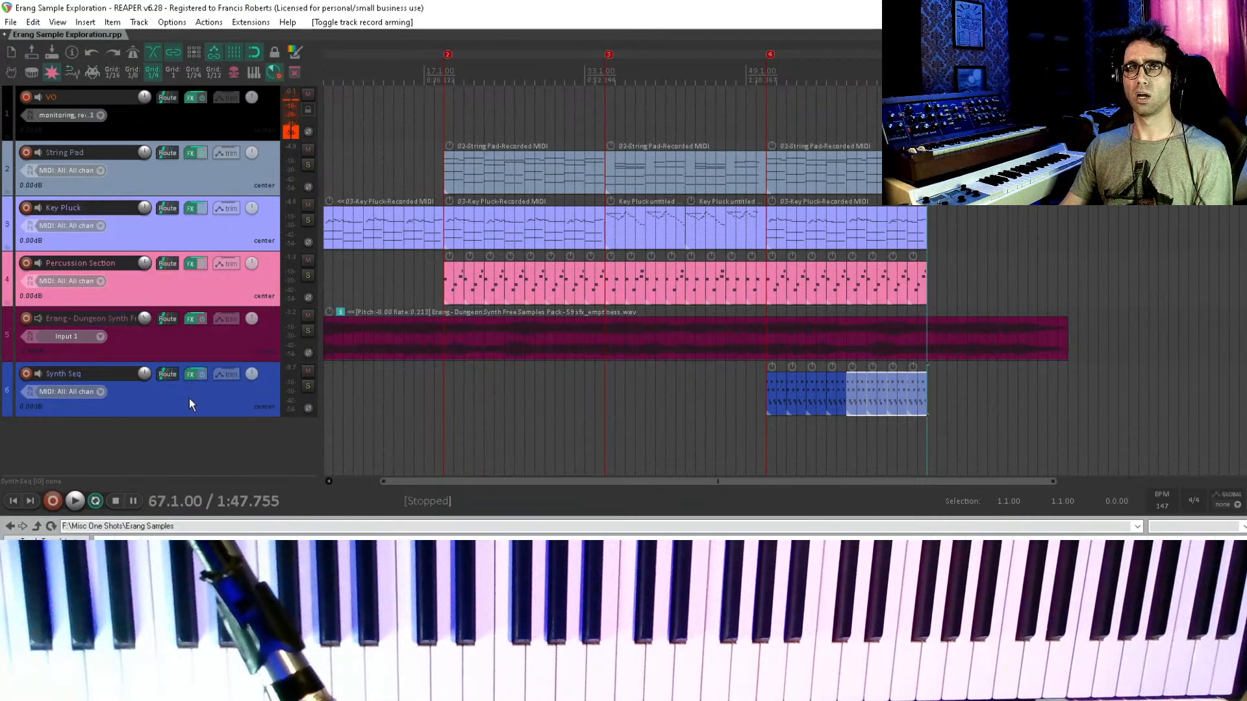
- Duplicate the Synth Seq track, color the copy light blue and rename it Bass
{"action": "right_click", "coordinate": [172, 400]}
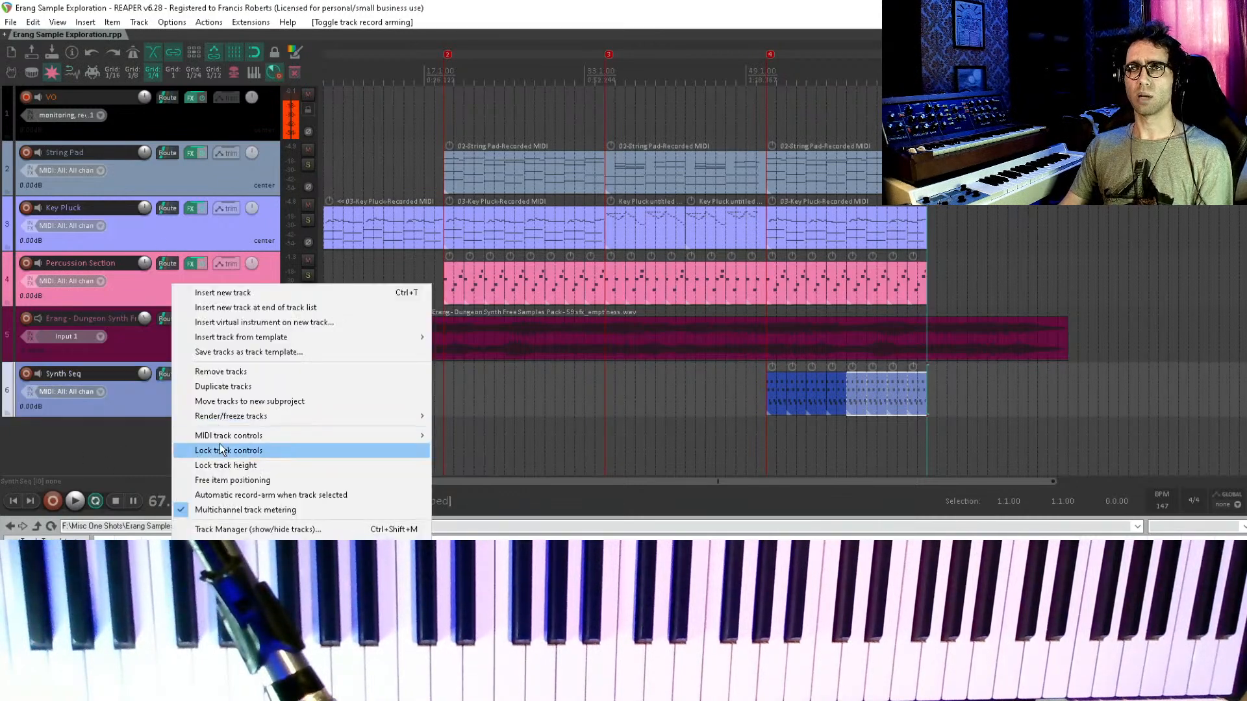
{"action": "left_click", "coordinate": [272, 388]}
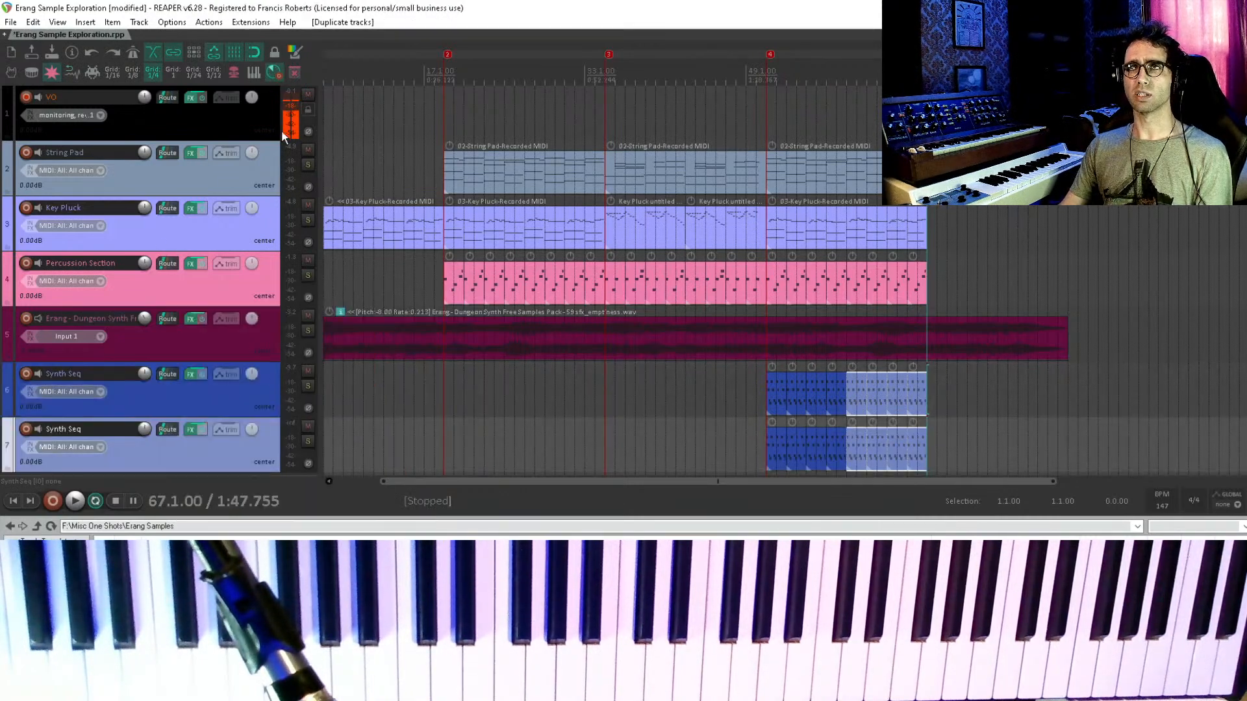
{"action": "left_click", "coordinate": [295, 52]}
{"action": "double_click", "coordinate": [110, 430]}
{"action": "type", "text": "bas"}
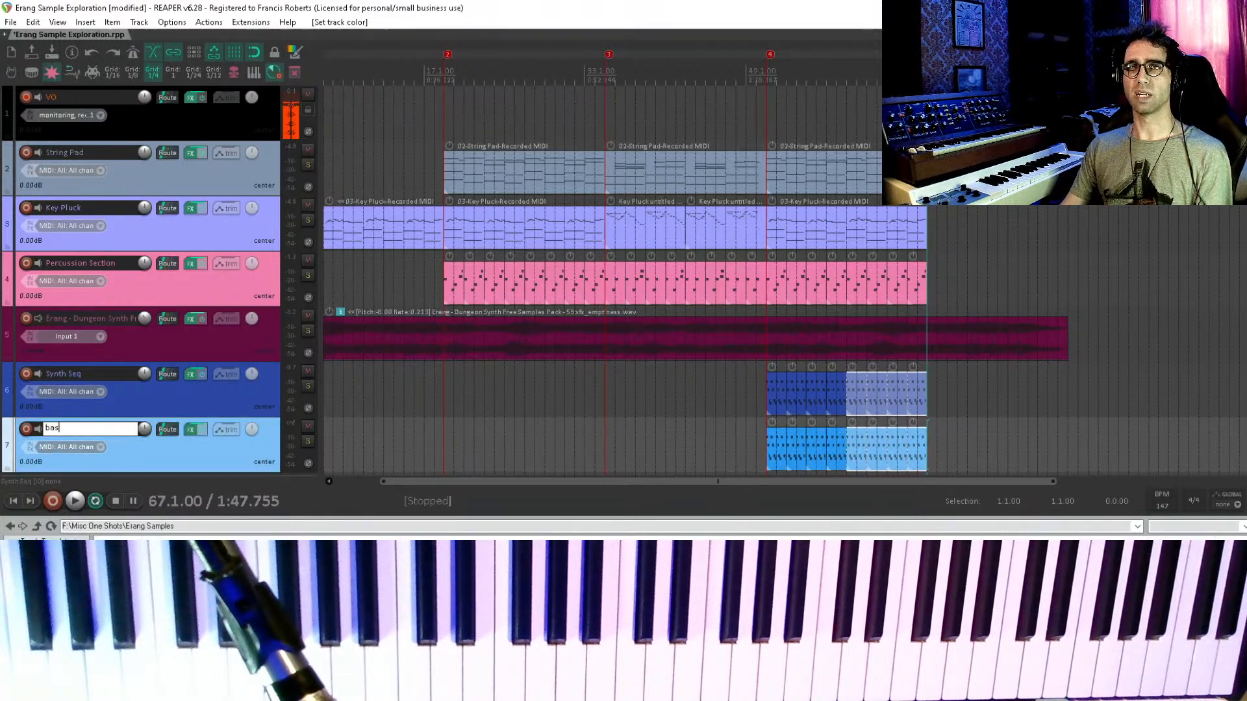
{"action": "type", "text": "Bass"}
{"action": "key", "text": "Return"}
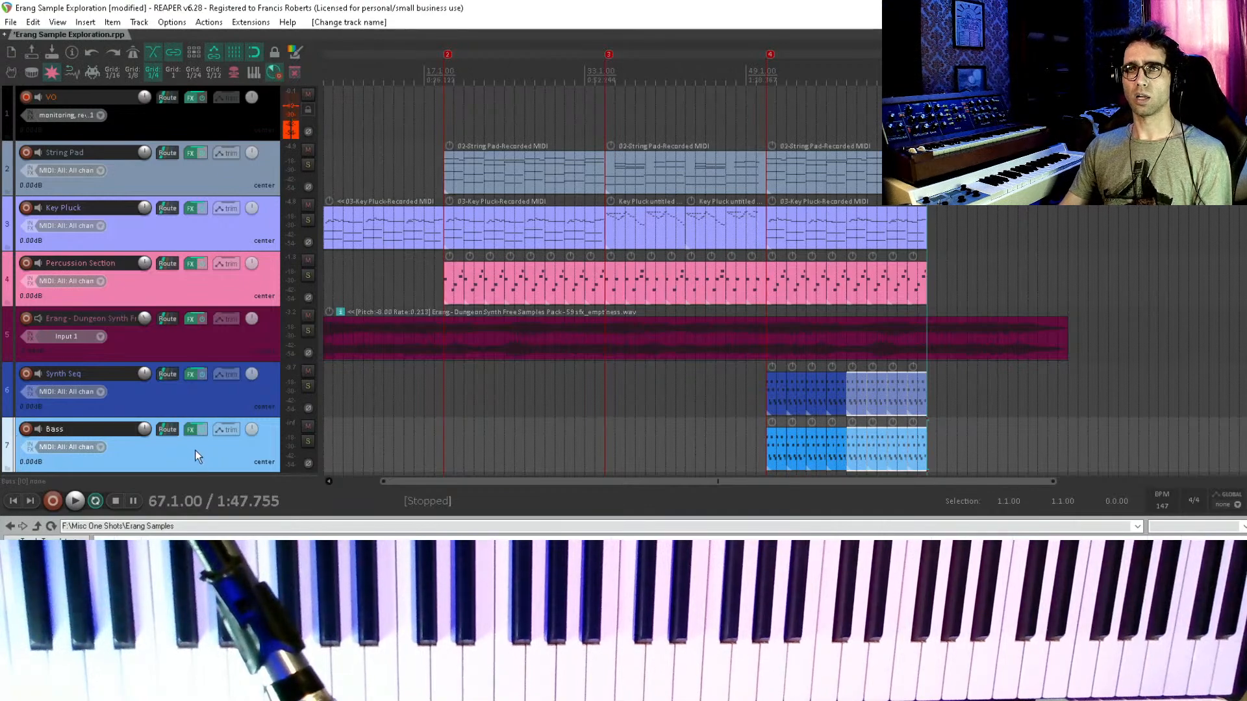
- Remove JS: Ping Pong Pan and ReaEQ from the Bass track's effects chain
{"action": "left_click", "coordinate": [190, 430]}
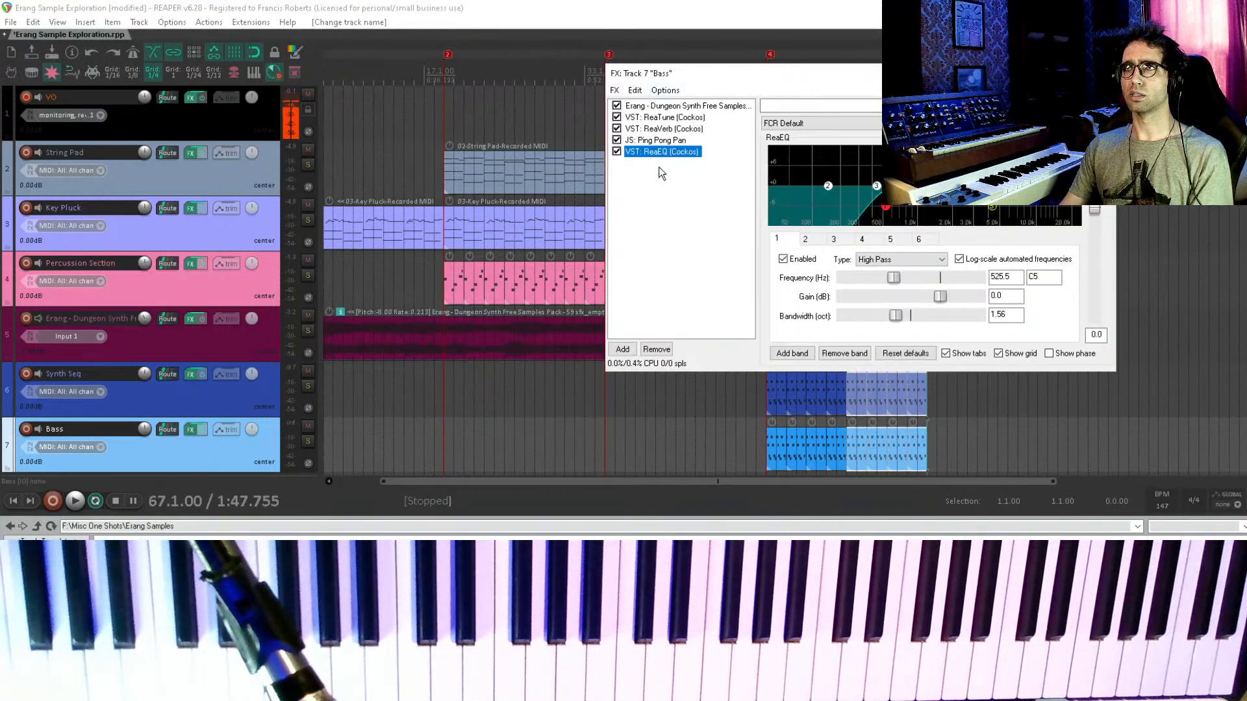
{"action": "right_click", "coordinate": [656, 142]}
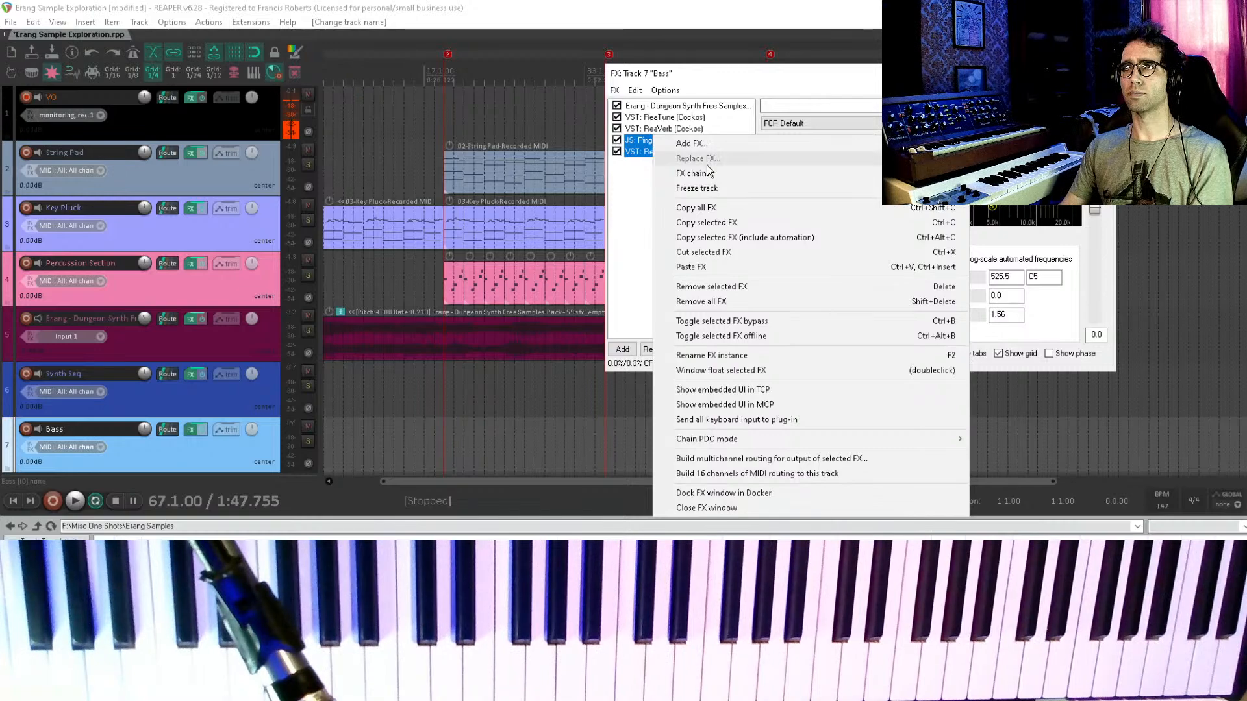
{"action": "left_click", "coordinate": [697, 6]}
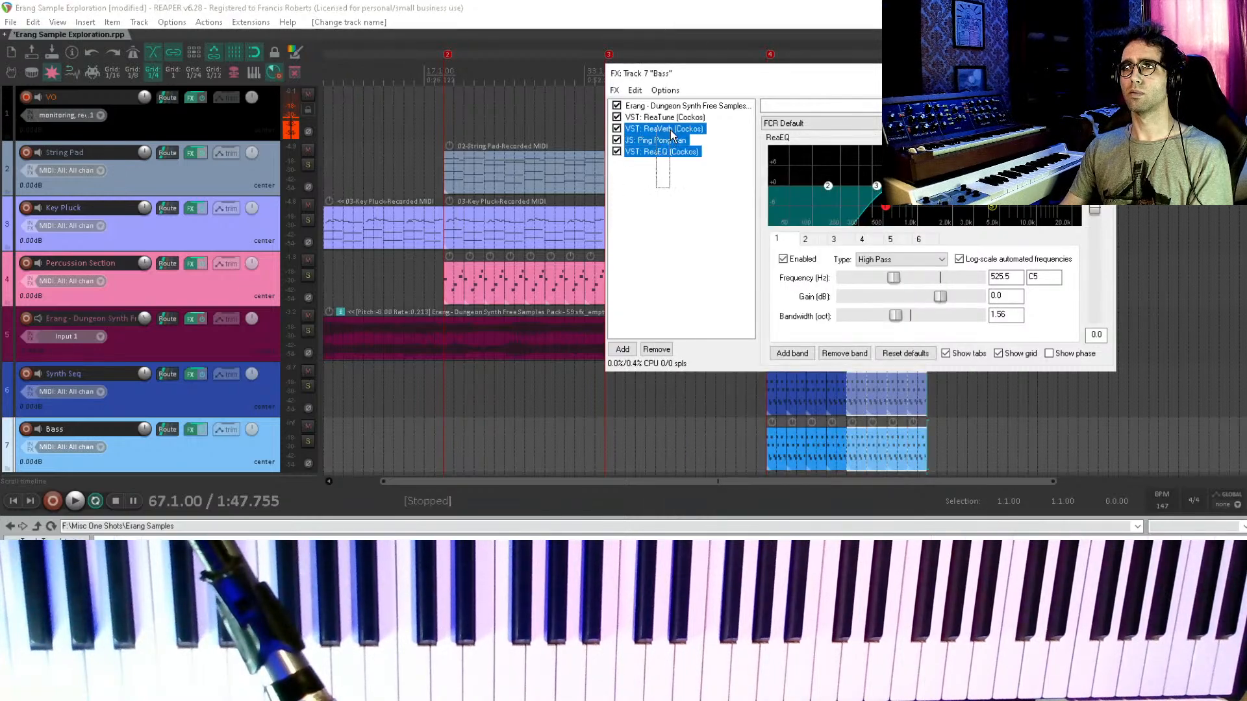
{"action": "key", "text": "Delete"}
- Load the 48 Pad_04_C.wav sample into the Bass track's ReaSamplOmatic5000 and arm the track to play it
{"action": "left_click", "coordinate": [675, 106]}
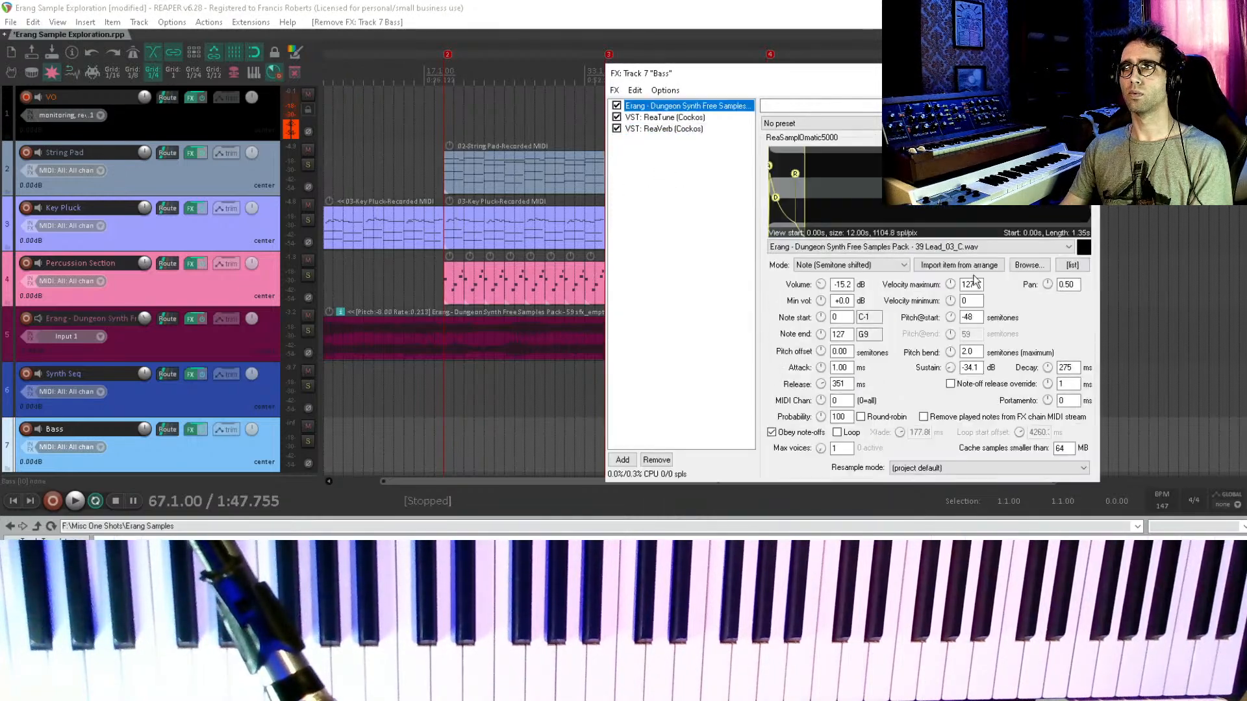
{"action": "left_click", "coordinate": [288, 526]}
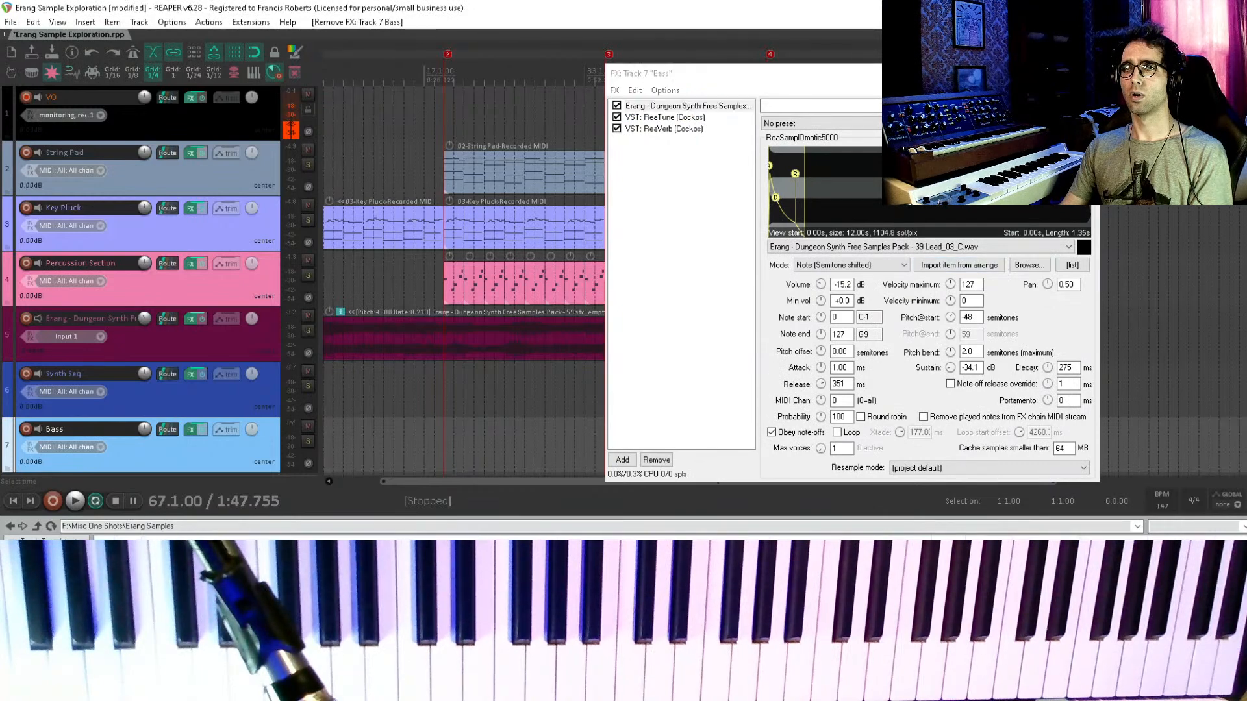
{"action": "left_click_drag", "start_coordinate": [801, 255], "coordinate": [844, 205]}
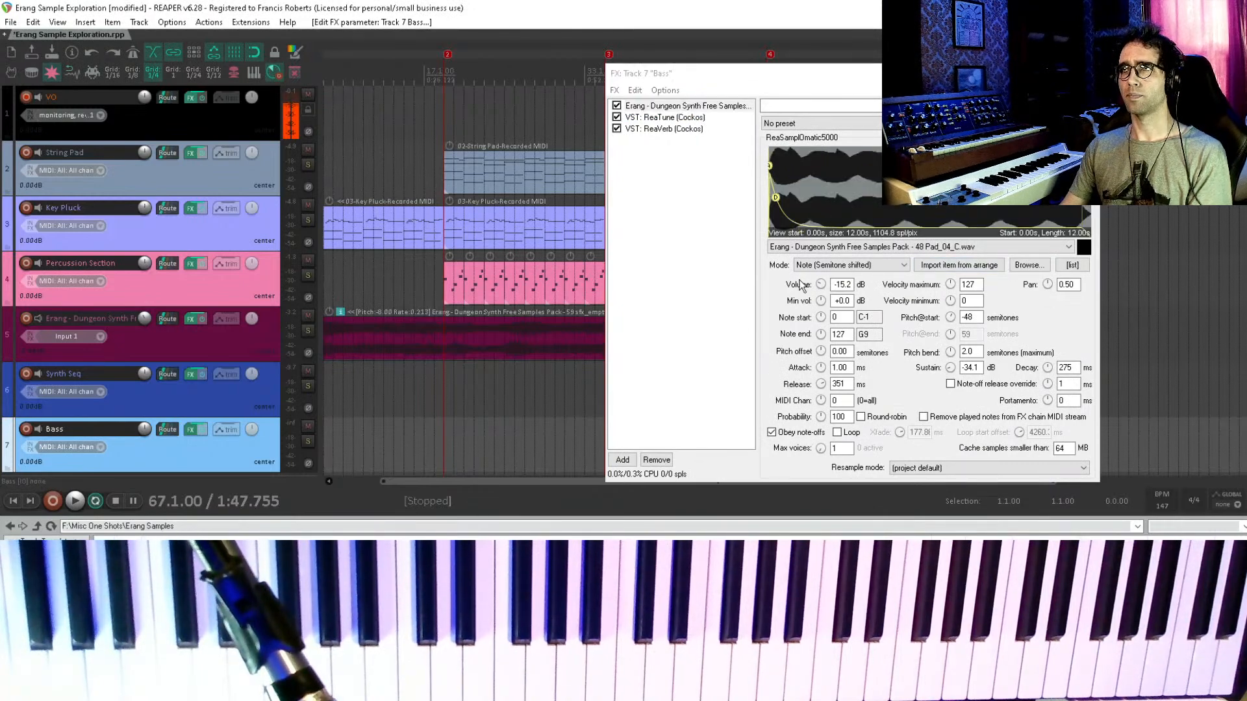
{"action": "left_click", "coordinate": [26, 429]}
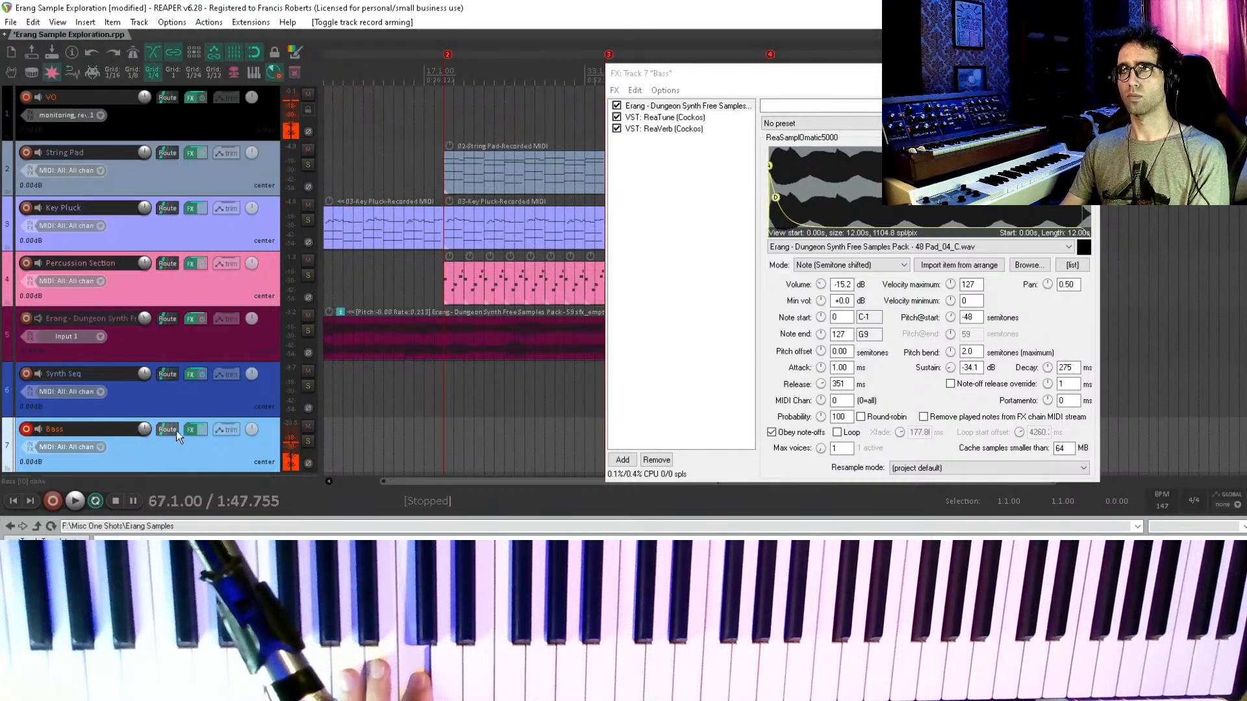
- Set the Bass sampler's release to 1 ms, sustain to +0.0 dB and decay to 248 ms
{"action": "left_click", "coordinate": [775, 195]}
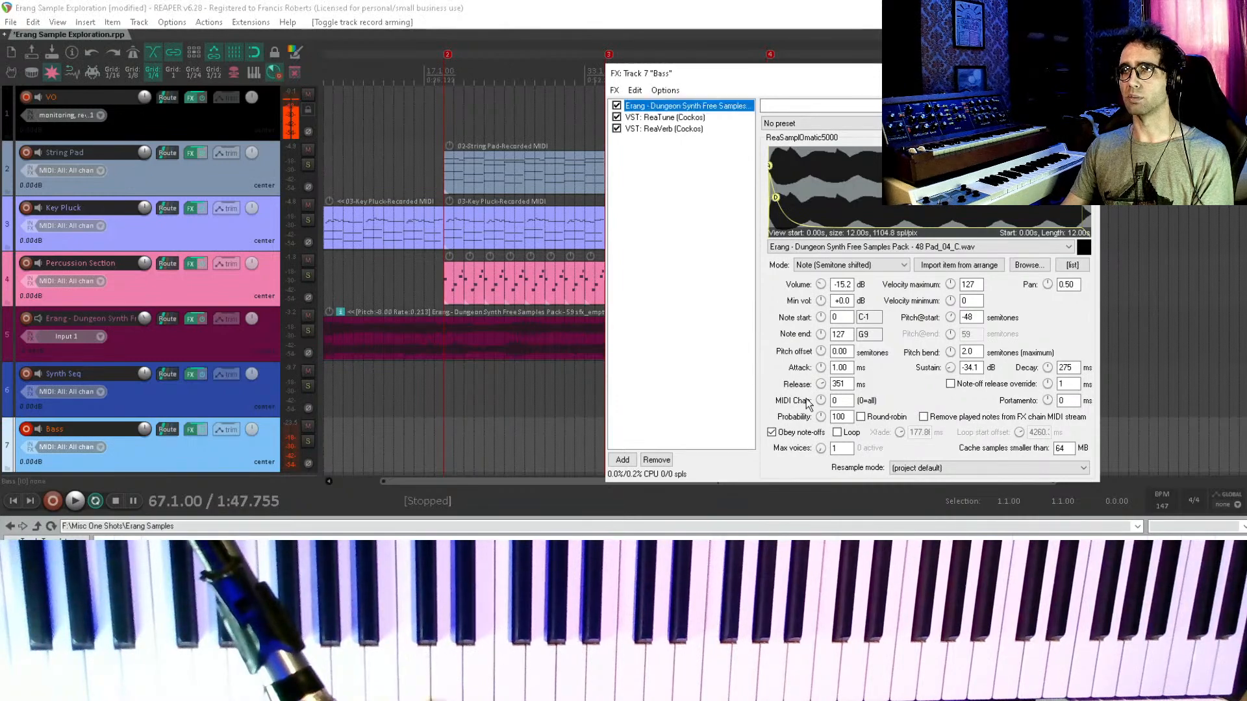
{"action": "double_click", "coordinate": [821, 384]}
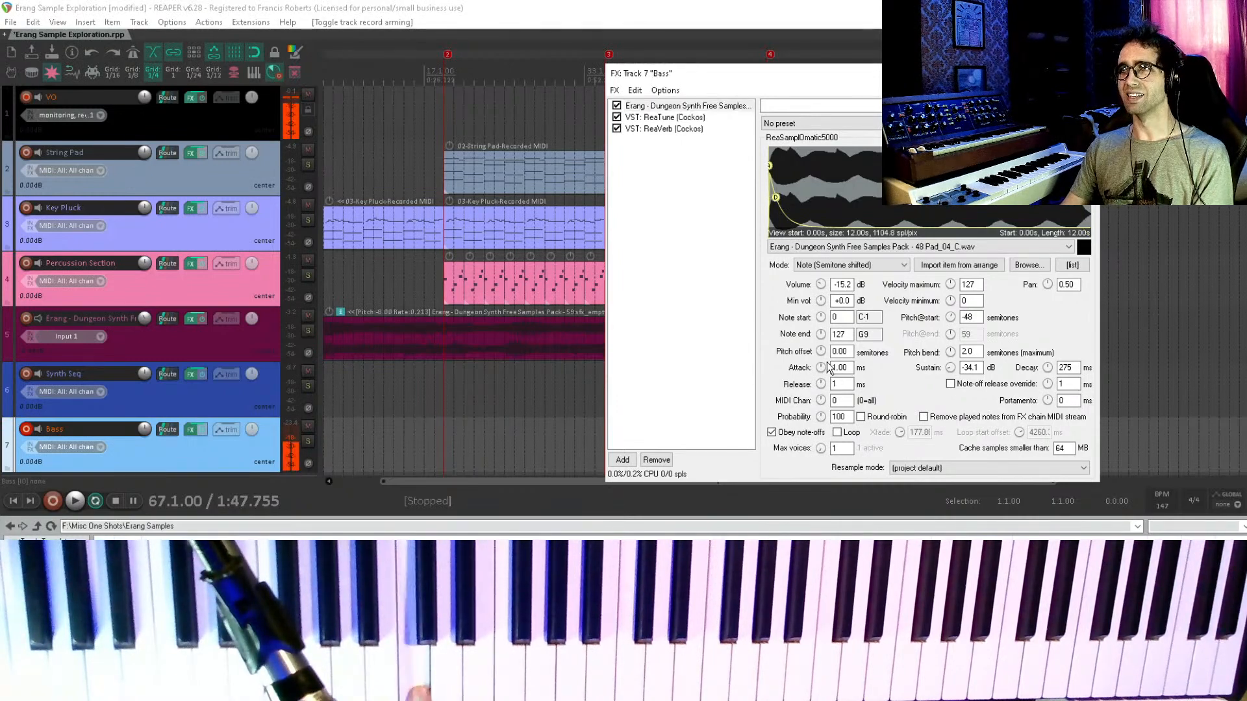
{"action": "double_click", "coordinate": [950, 368]}
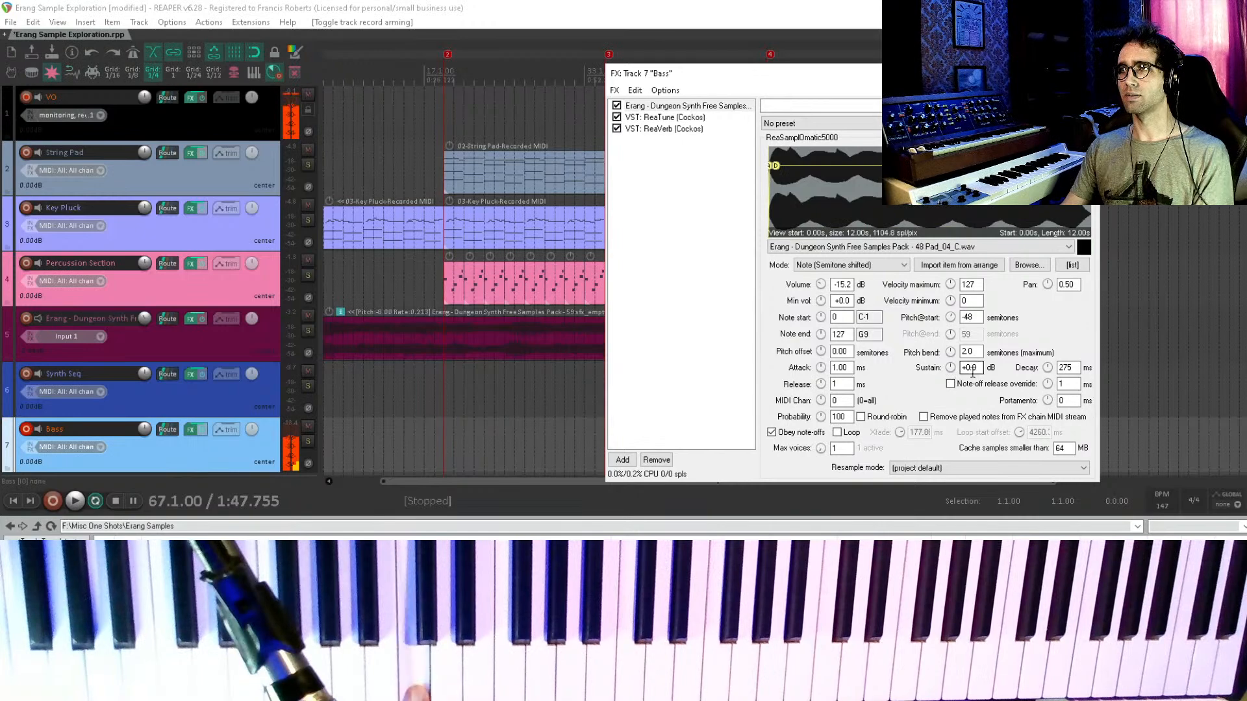
{"action": "double_click", "coordinate": [1050, 373]}
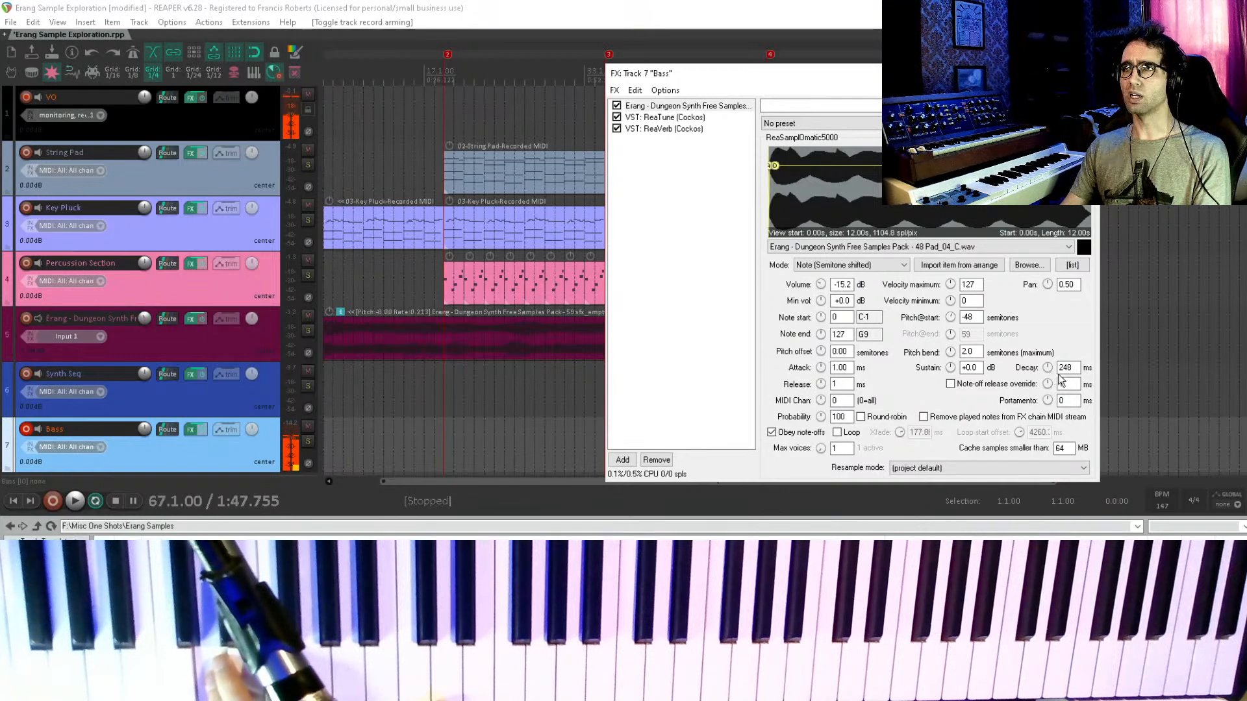
- Enable looping of the bass sample, with a loop start offset of about 4409 and the sample length trimmed to about 9.85 s
{"action": "left_click", "coordinate": [837, 432]}
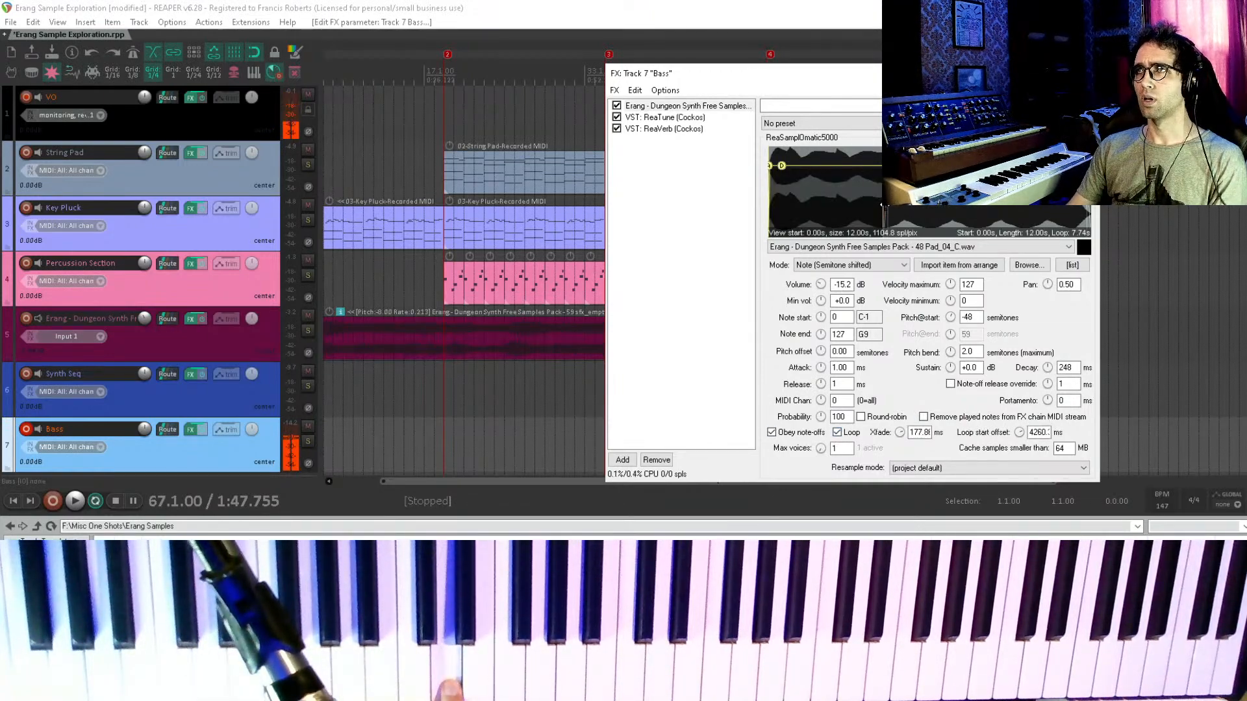
{"action": "mouse_move", "coordinate": [1090, 195]}
{"action": "left_mouse_down"}
{"action": "mouse_move", "coordinate": [1062, 194]}
{"action": "mouse_move", "coordinate": [1075, 195]}
{"action": "left_mouse_up"}
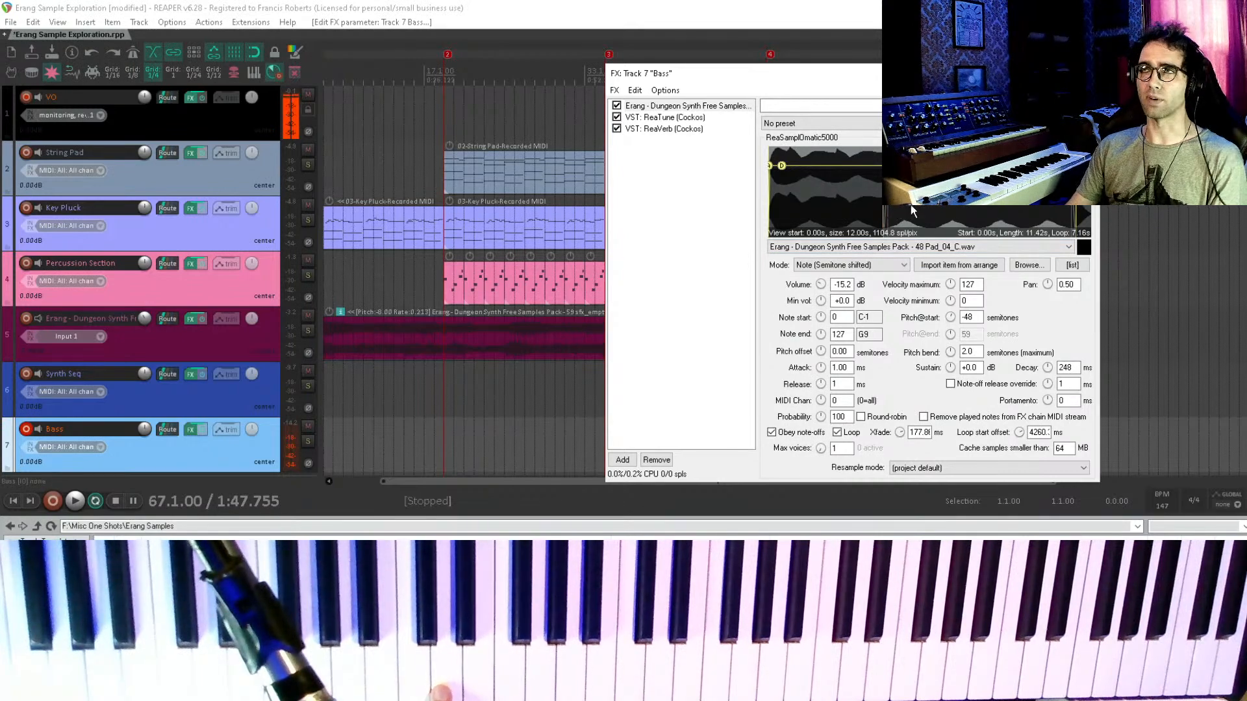
{"action": "left_click_drag", "start_coordinate": [890, 218], "coordinate": [910, 215]}
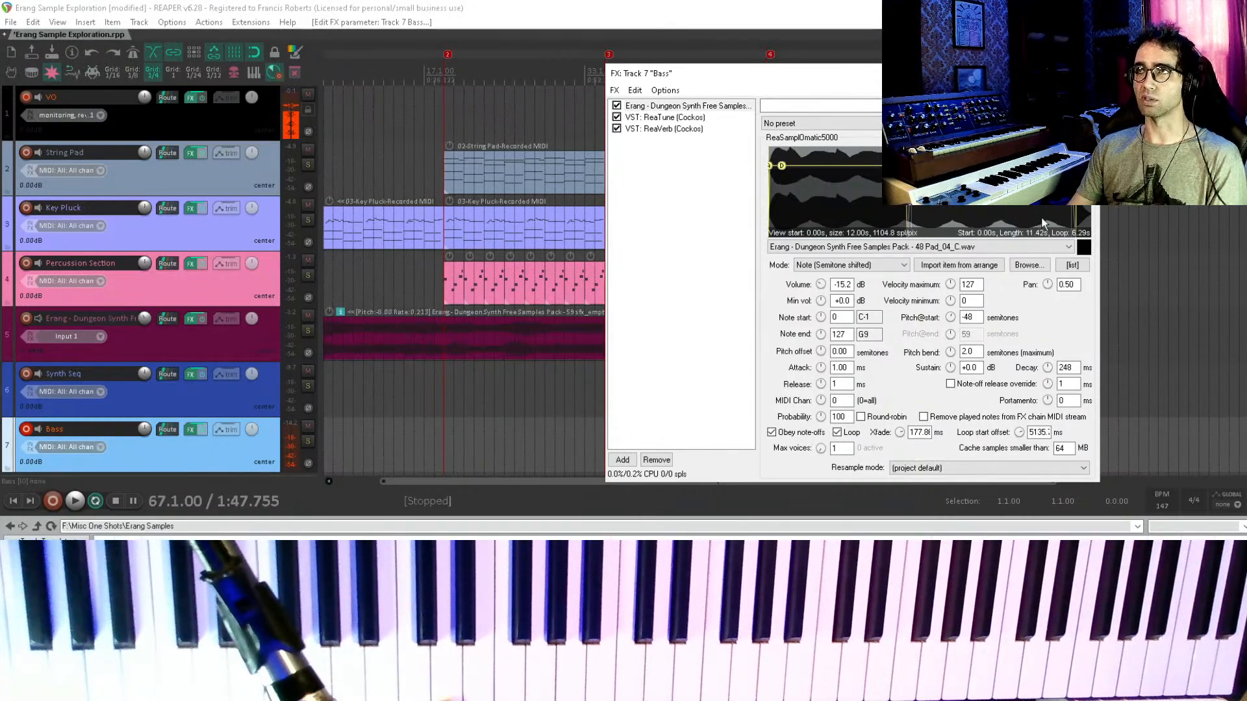
{"action": "left_click_drag", "start_coordinate": [904, 220], "coordinate": [886, 220]}
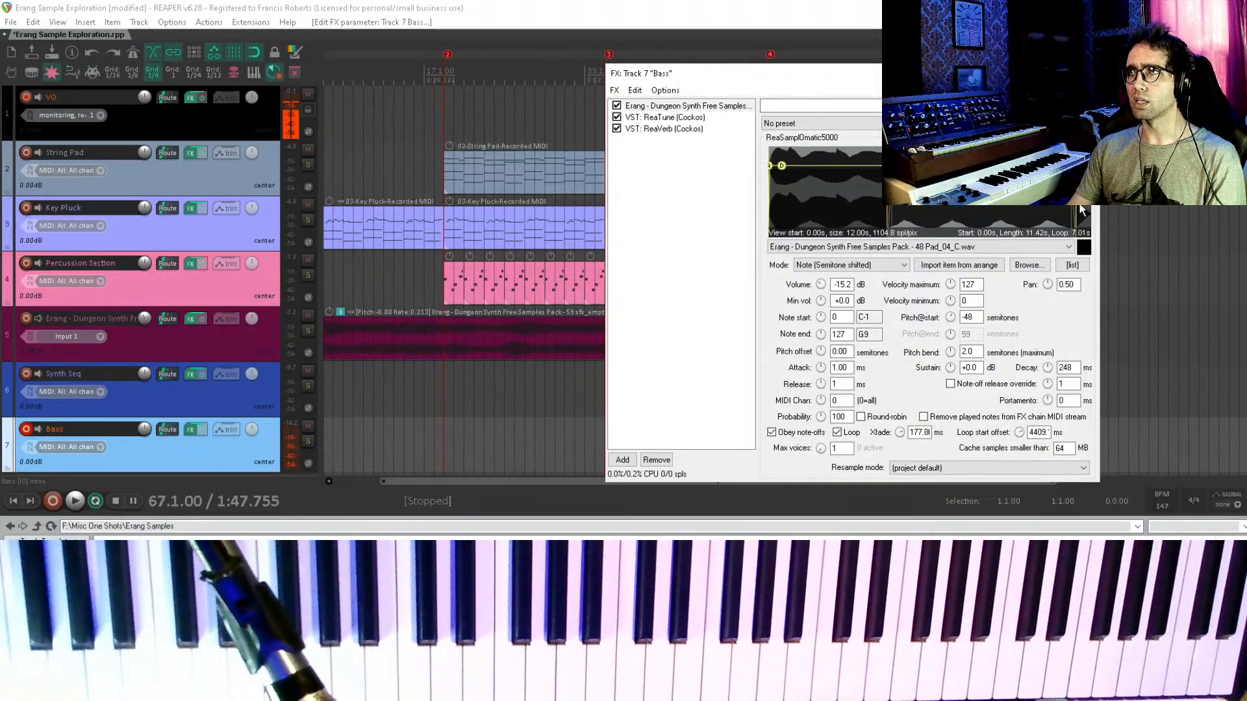
{"action": "left_click_drag", "start_coordinate": [1079, 212], "coordinate": [1034, 211]}
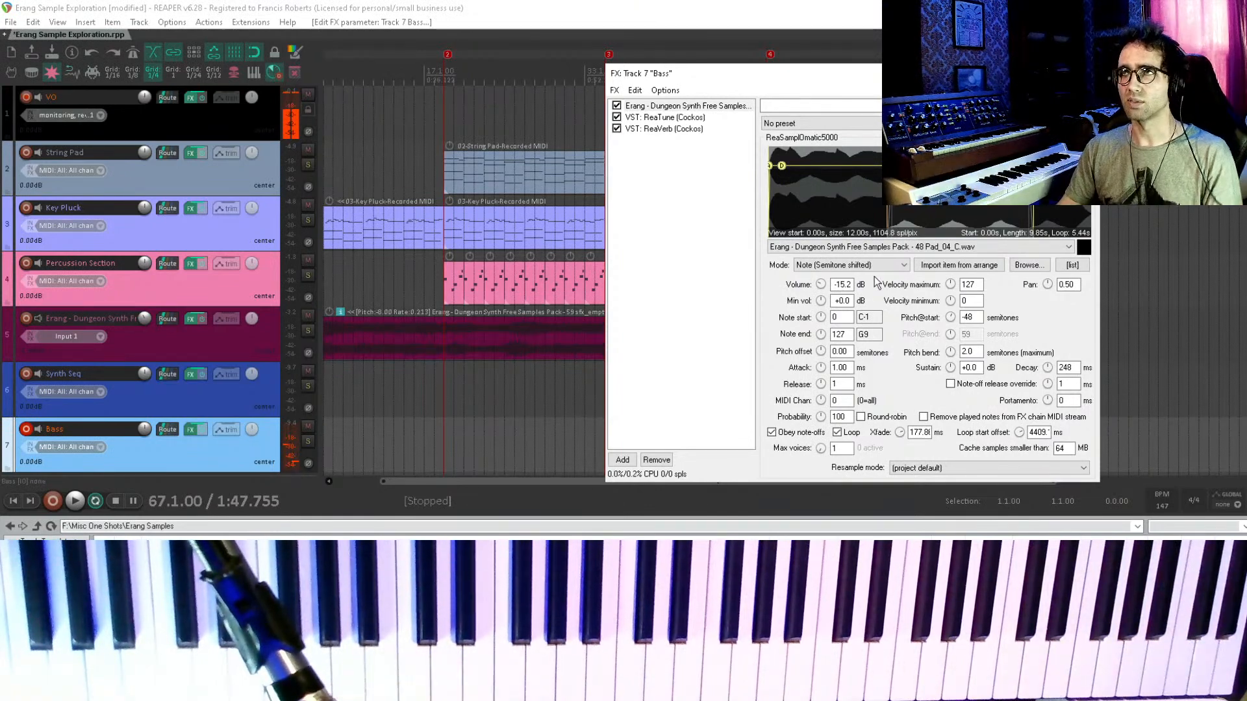
- Add JS: Moog 4-Pole Filter to the end of the Bass track's effects chain
{"action": "left_click", "coordinate": [751, 323]}
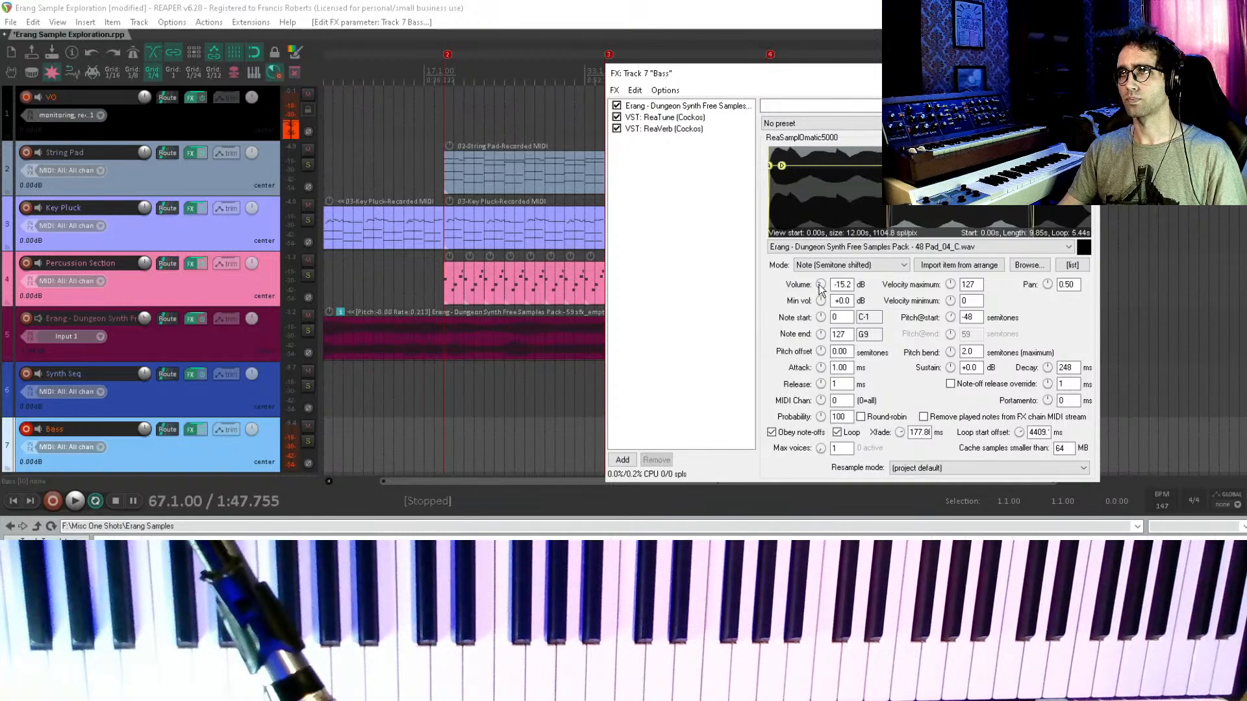
{"action": "double_click", "coordinate": [700, 234]}
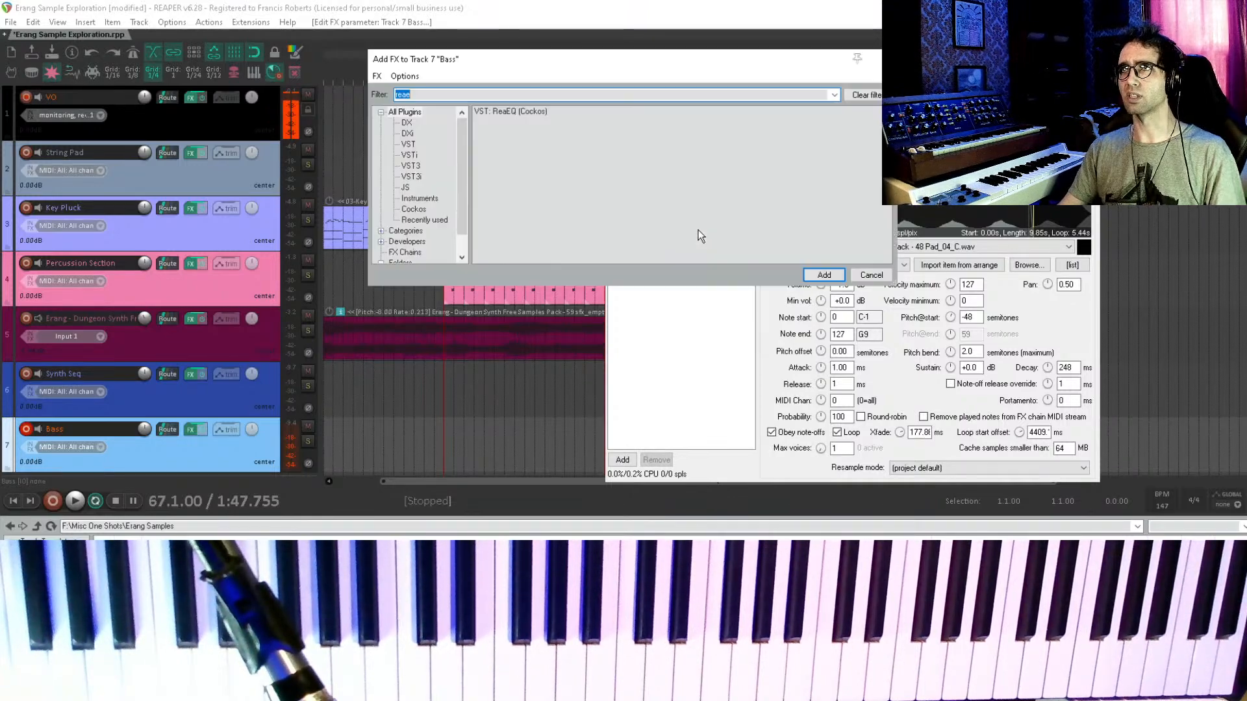
{"action": "type", "text": "moog"}
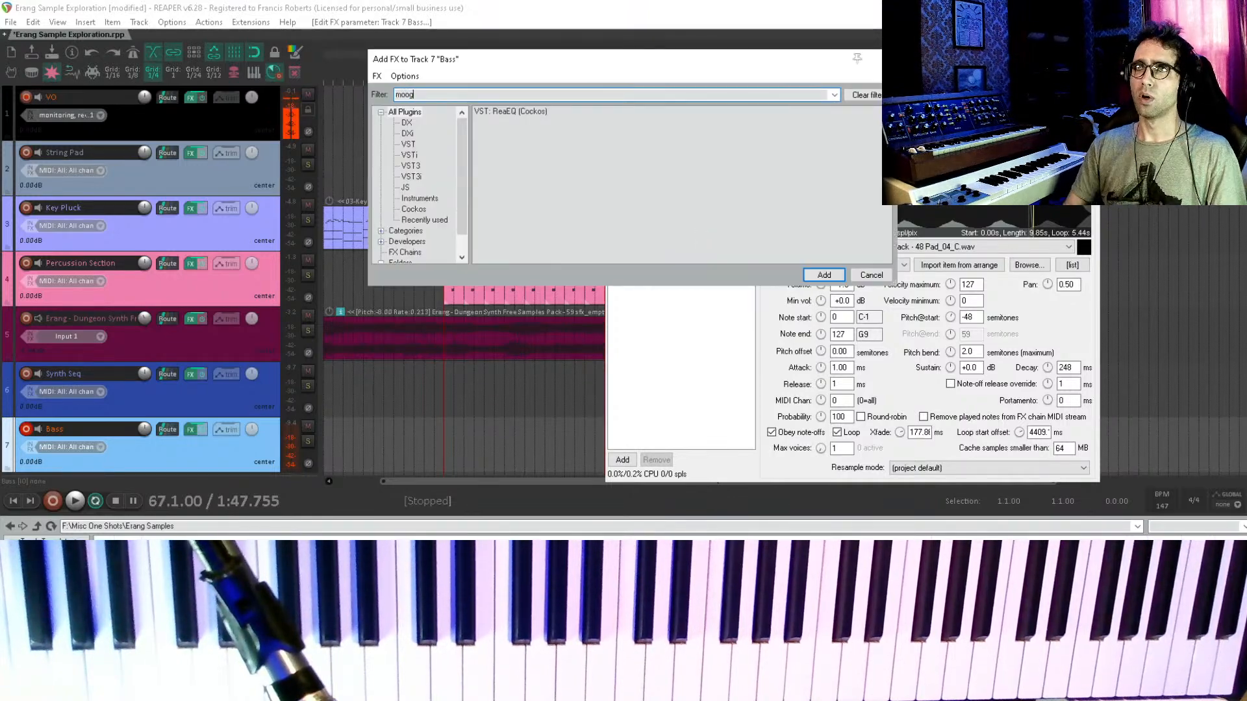
{"action": "key", "text": "Return"}
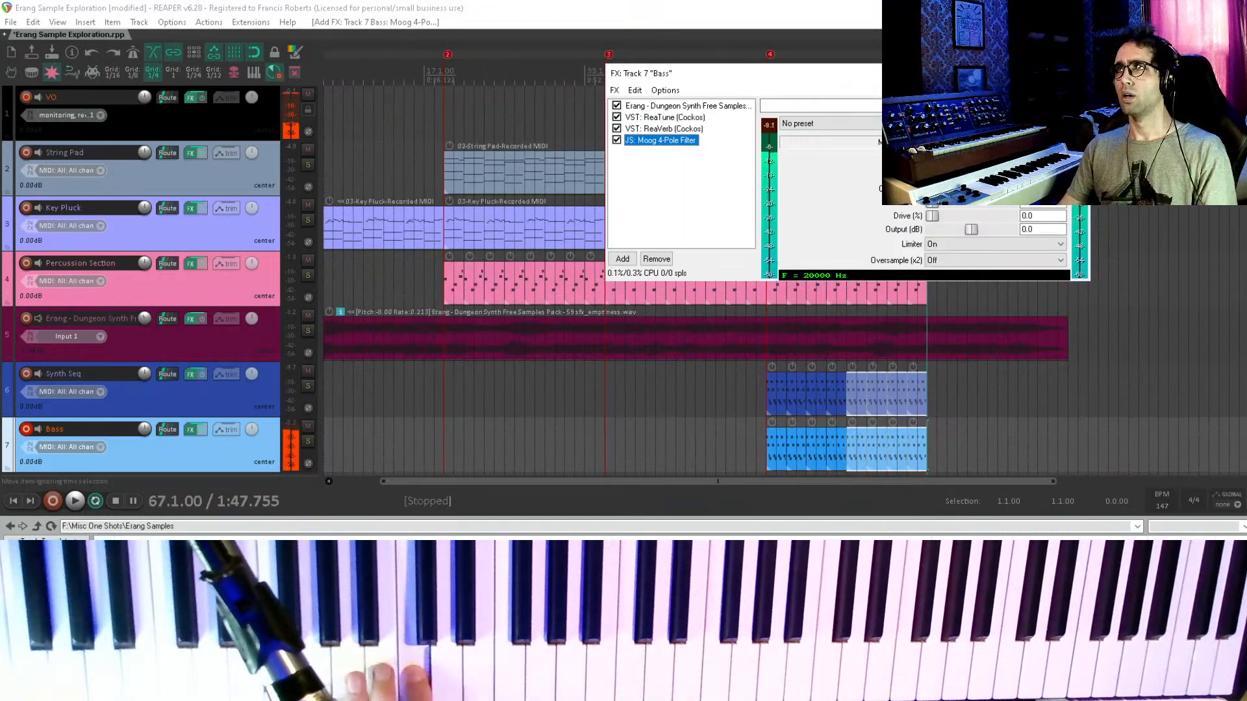
- Set the Moog filter's cutoff to about 1999 Hz and its drive to 19.65%, close the effects chain and save the project
{"action": "left_click_drag", "start_coordinate": [1009, 189], "coordinate": [984, 189]}
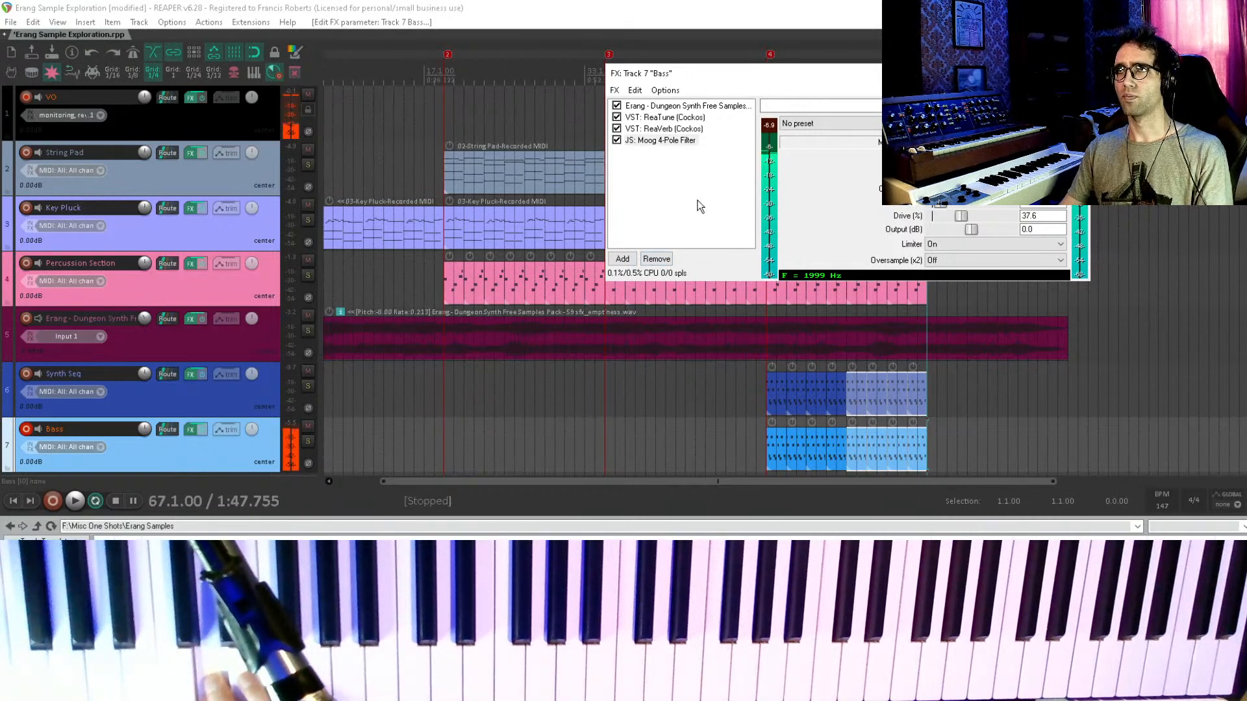
{"action": "left_click", "coordinate": [616, 141]}
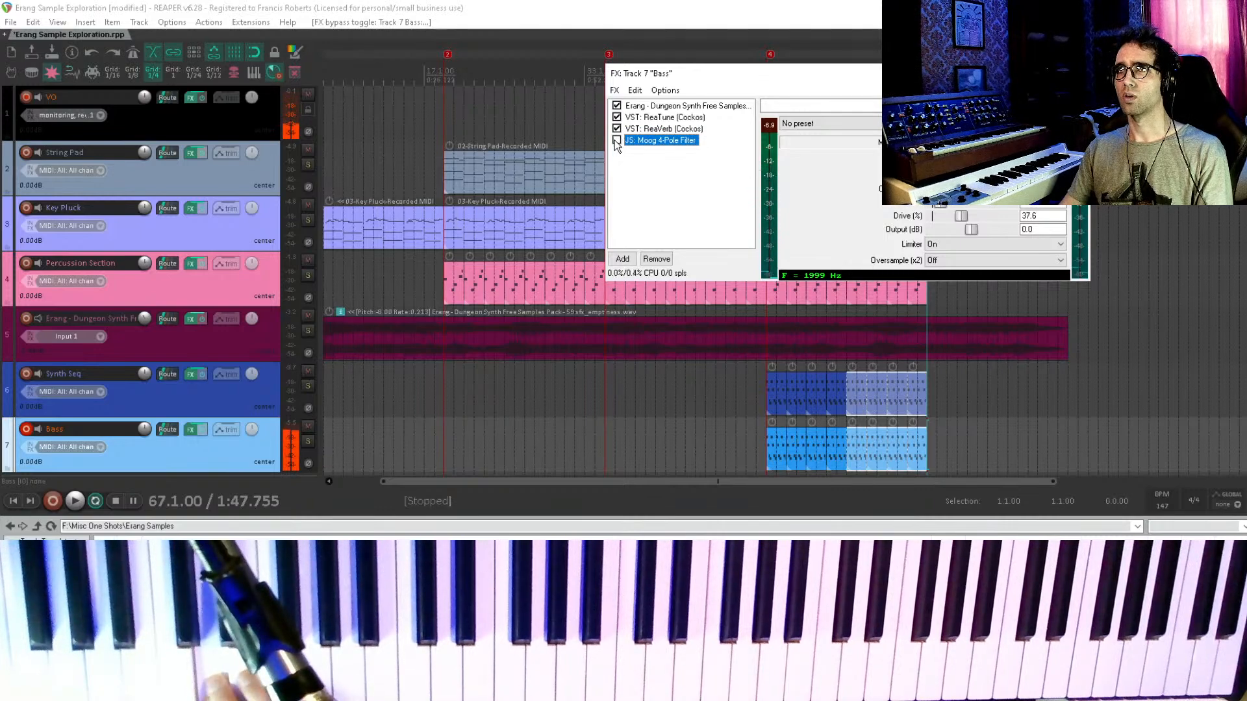
{"action": "left_click", "coordinate": [948, 216]}
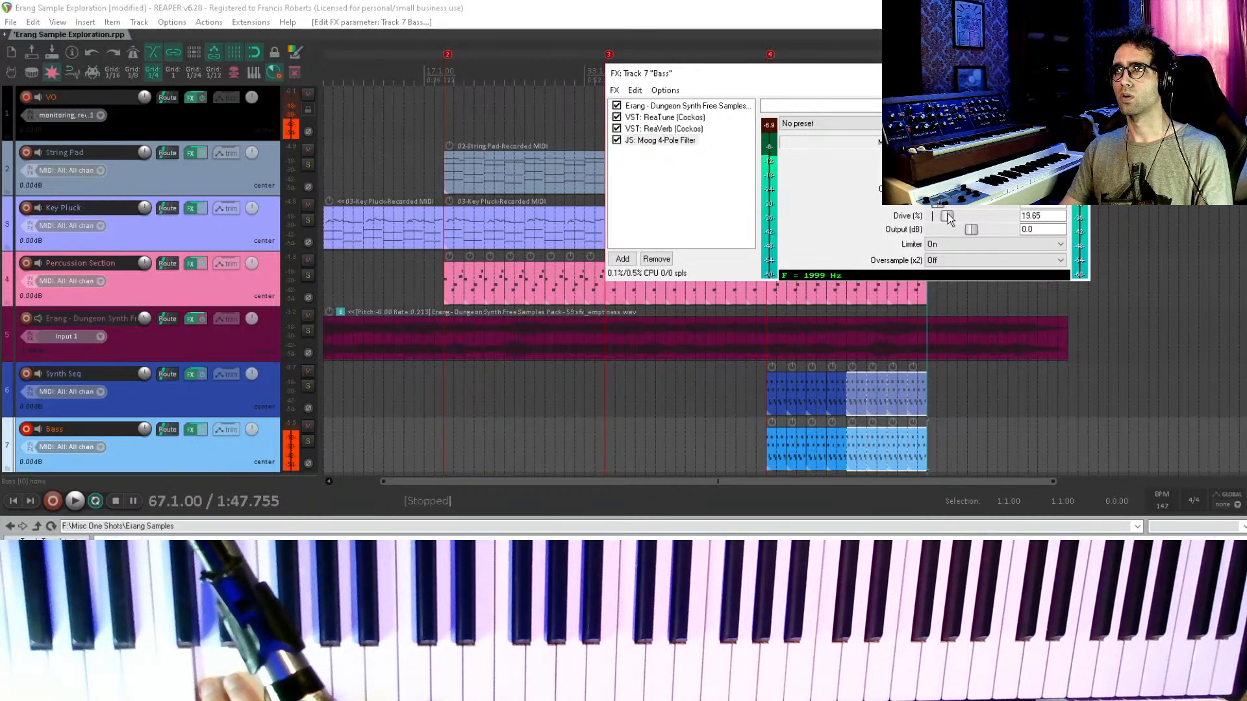
{"action": "left_click", "coordinate": [672, 217]}
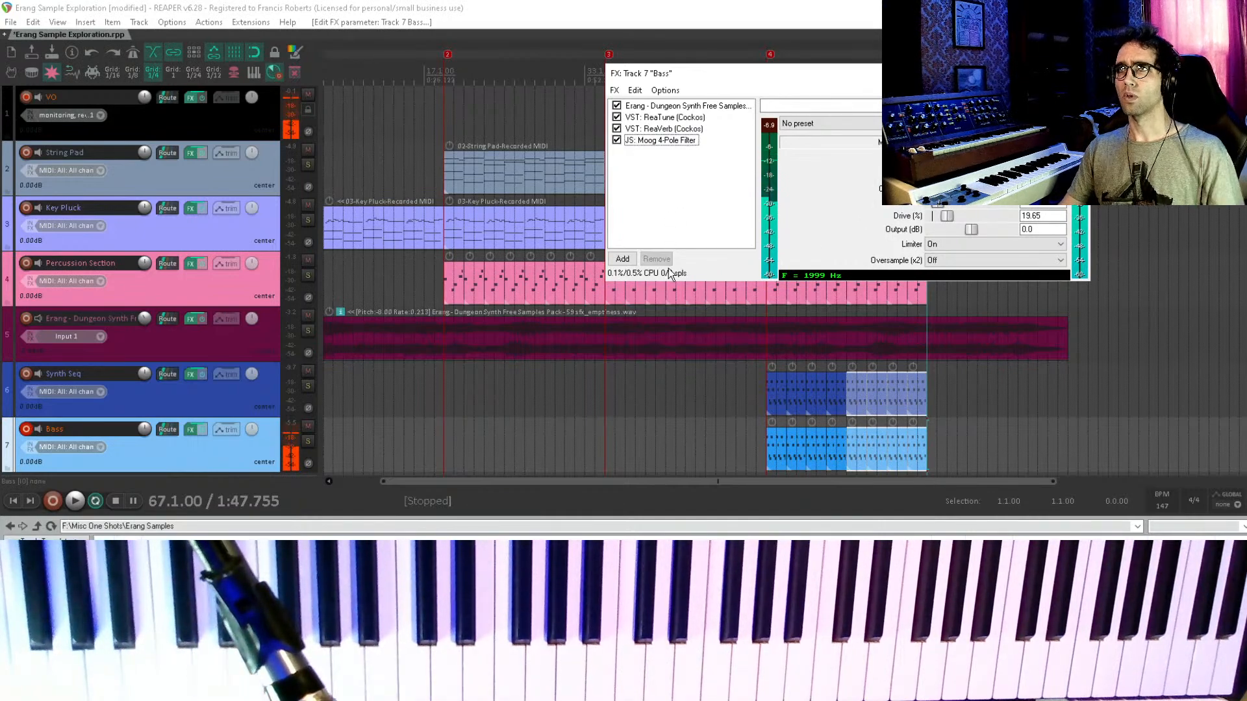
{"action": "key", "text": "Escape"}
{"action": "key", "text": "ctrl+s"}
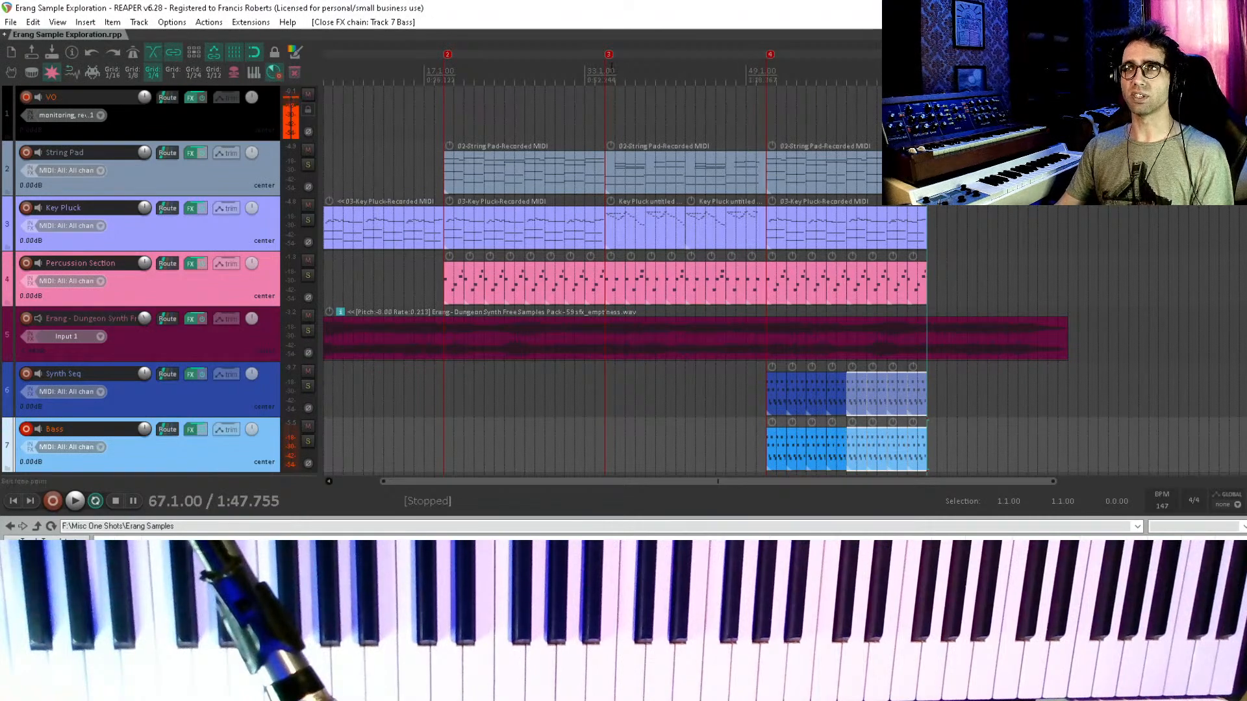
- Place the edit cursor at marker 3, the start of bar 35
{"action": "left_click", "coordinate": [606, 56]}
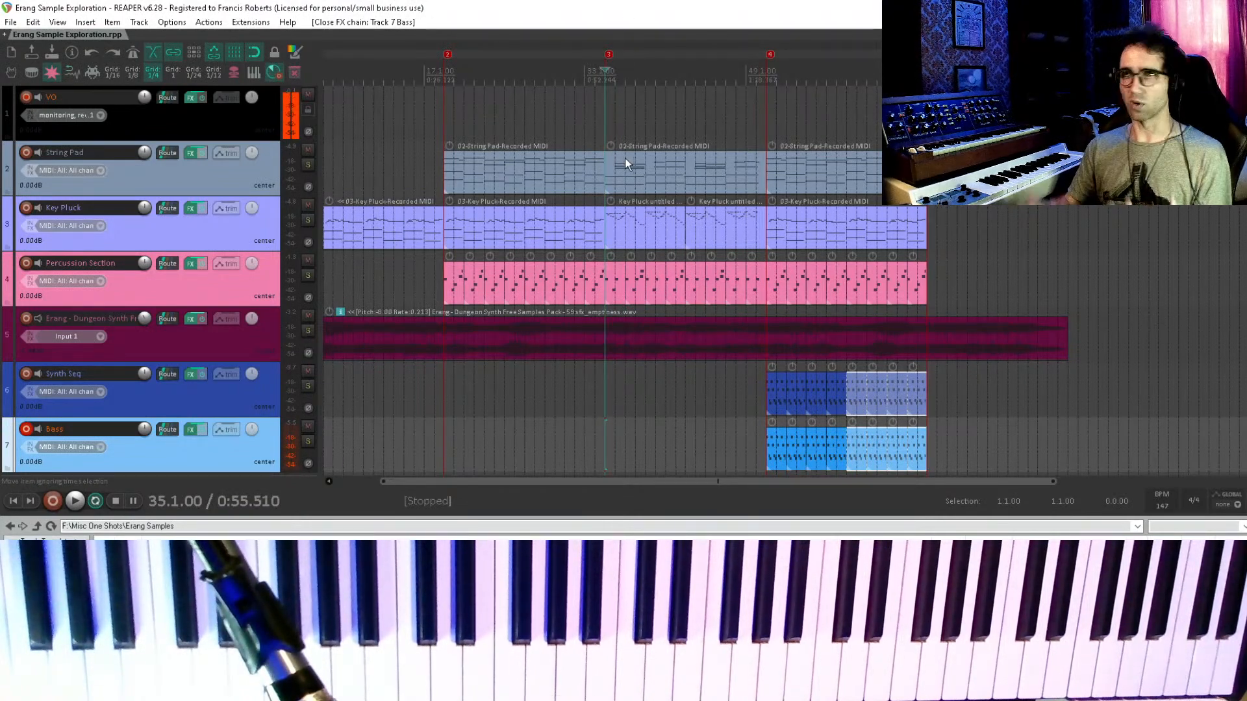
{"action": "scroll", "coordinate": [624, 157], "scroll_direction": "up", "scroll_amount": 3}
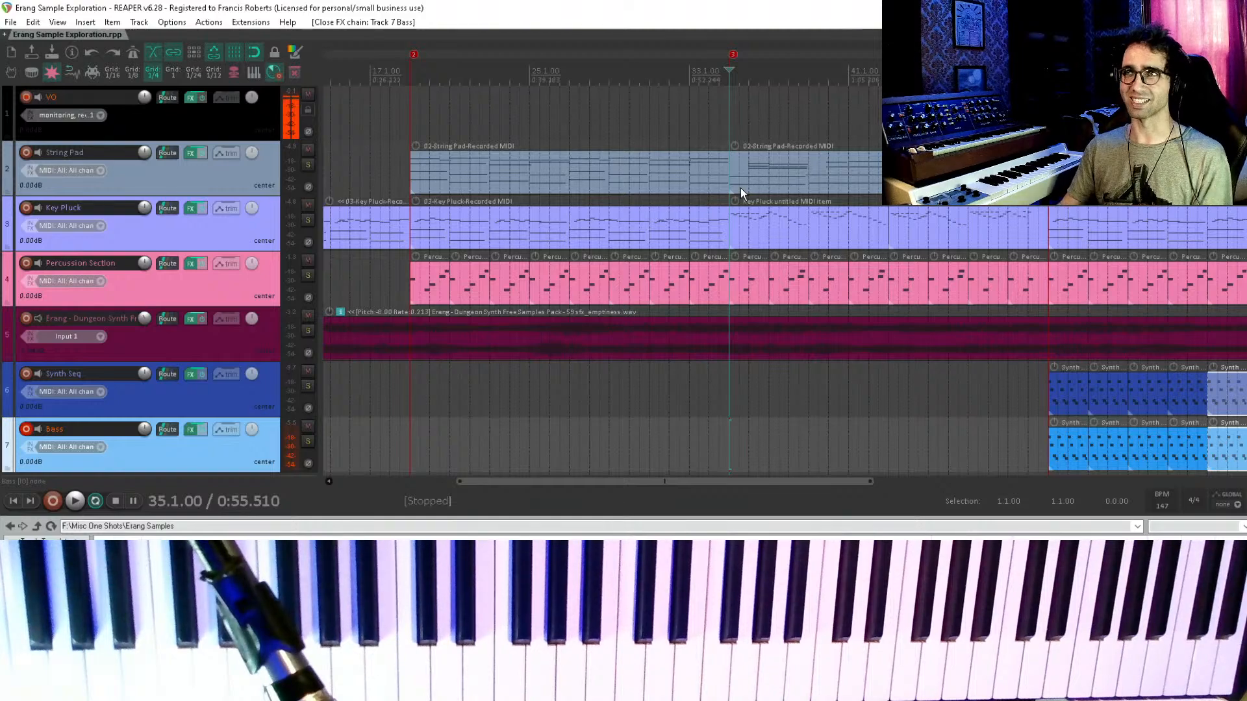
- Play the arrangement from bar 35, then delete all the sequence items on the Bass track from bar 51 on
{"action": "scroll", "coordinate": [740, 195], "scroll_direction": "down", "scroll_amount": 2}
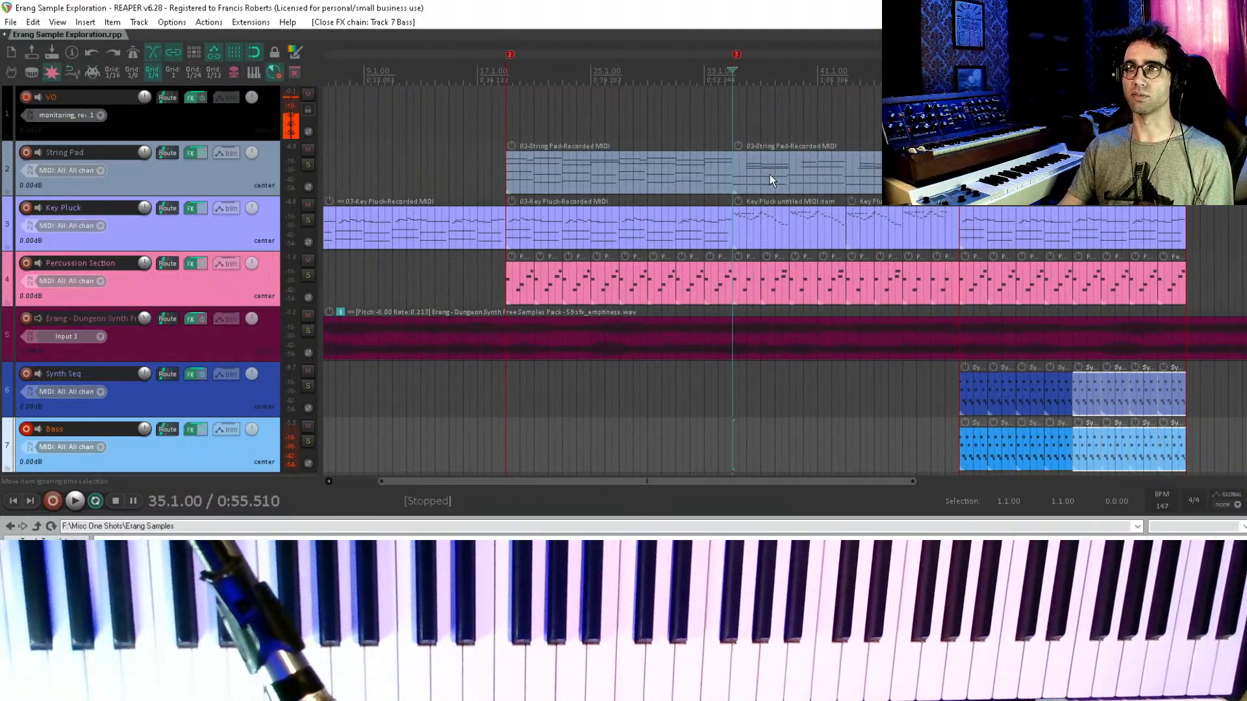
{"action": "key", "text": "space"}
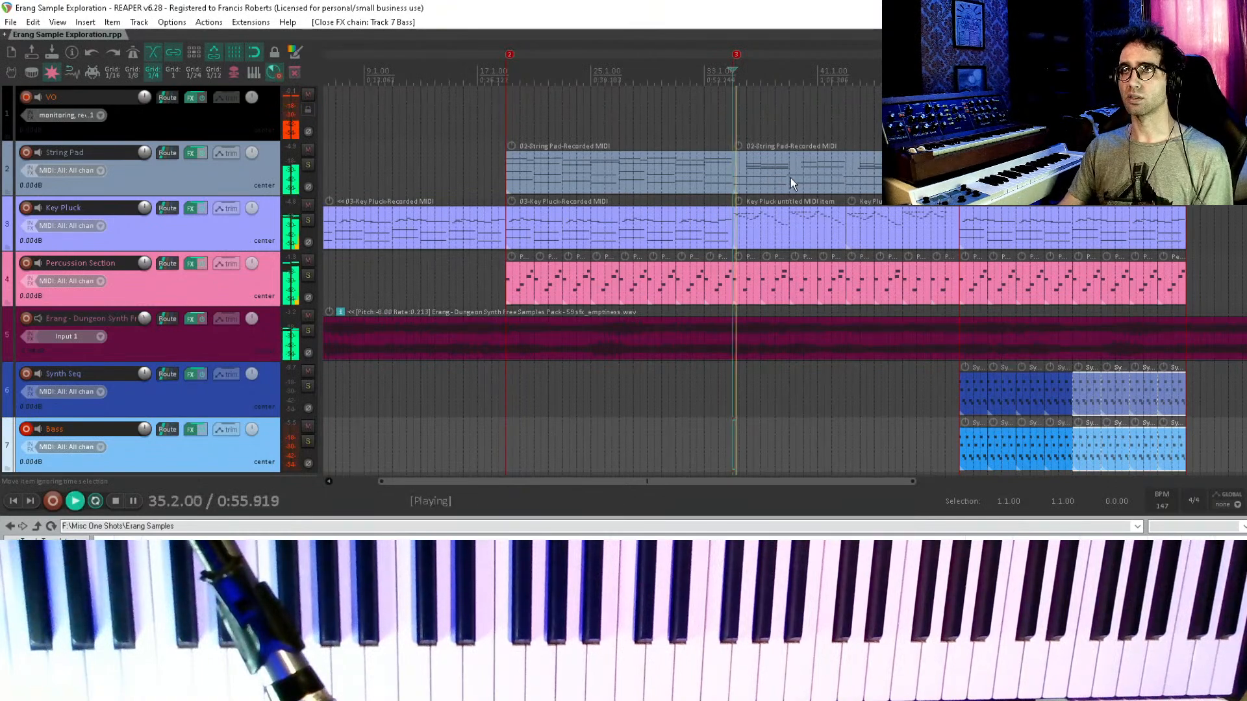
{"action": "left_click", "coordinate": [961, 341]}
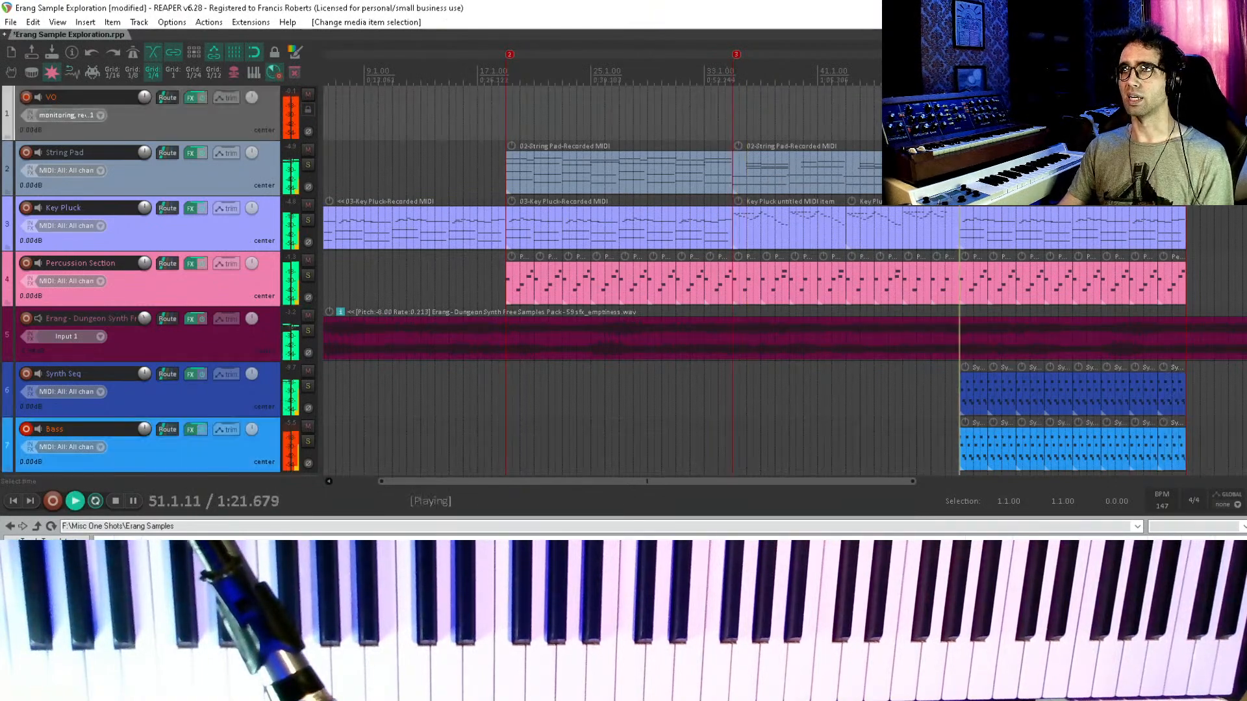
{"action": "key", "text": "space"}
{"action": "left_click_drag", "start_coordinate": [940, 430], "coordinate": [1148, 466]}
{"action": "key", "text": "Delete"}
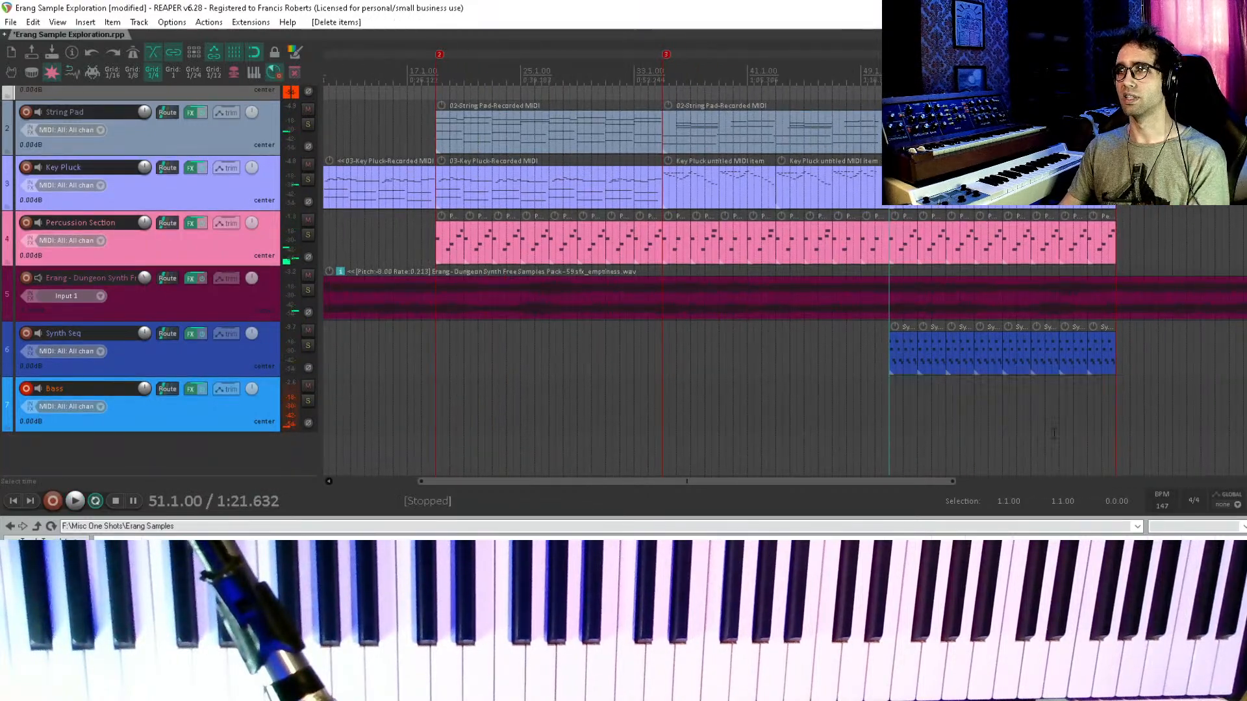
- Play the arrangement from bars 51, 35 and 19 to try out bass notes against each section
{"action": "key", "text": "space"}
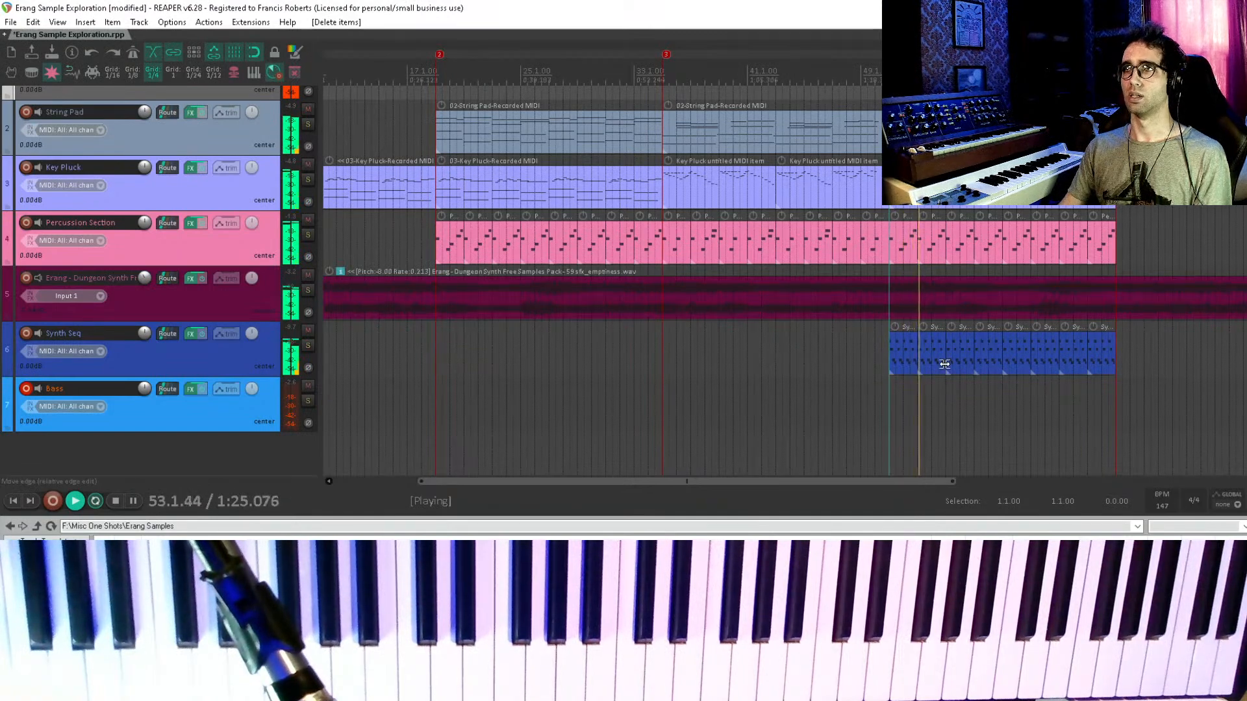
{"action": "key", "text": "space"}
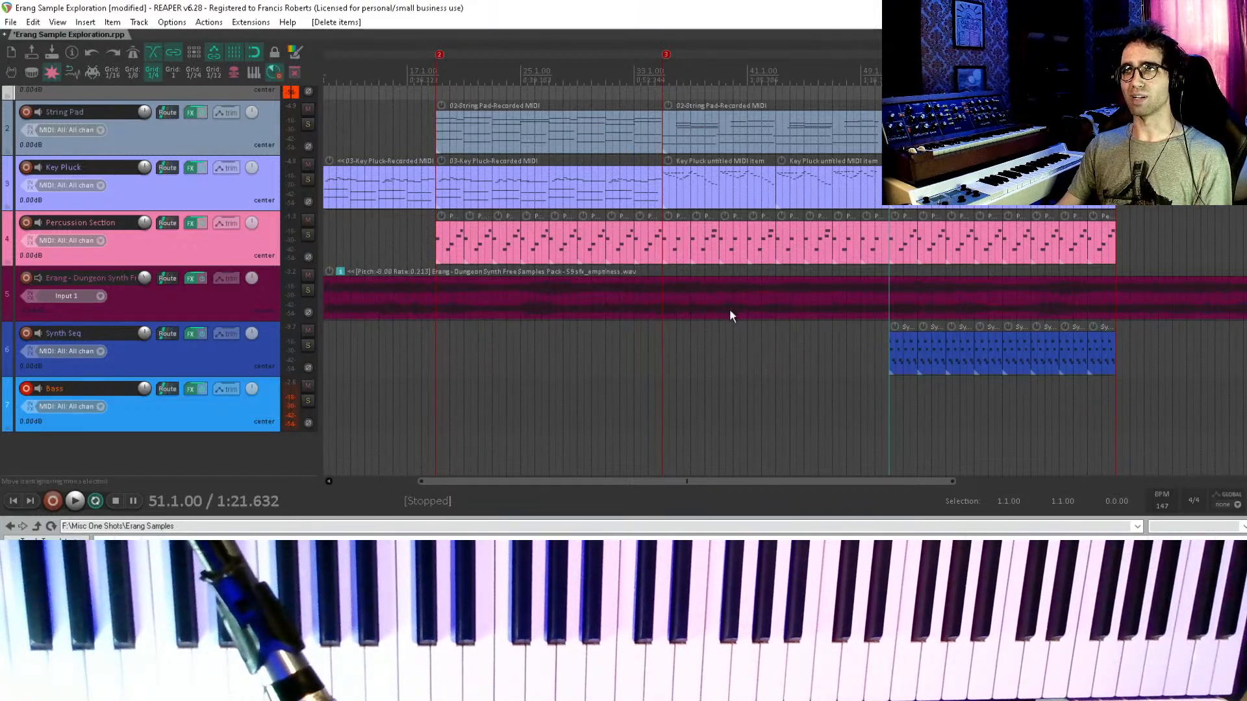
{"action": "left_click", "coordinate": [661, 391]}
{"action": "key", "text": "space"}
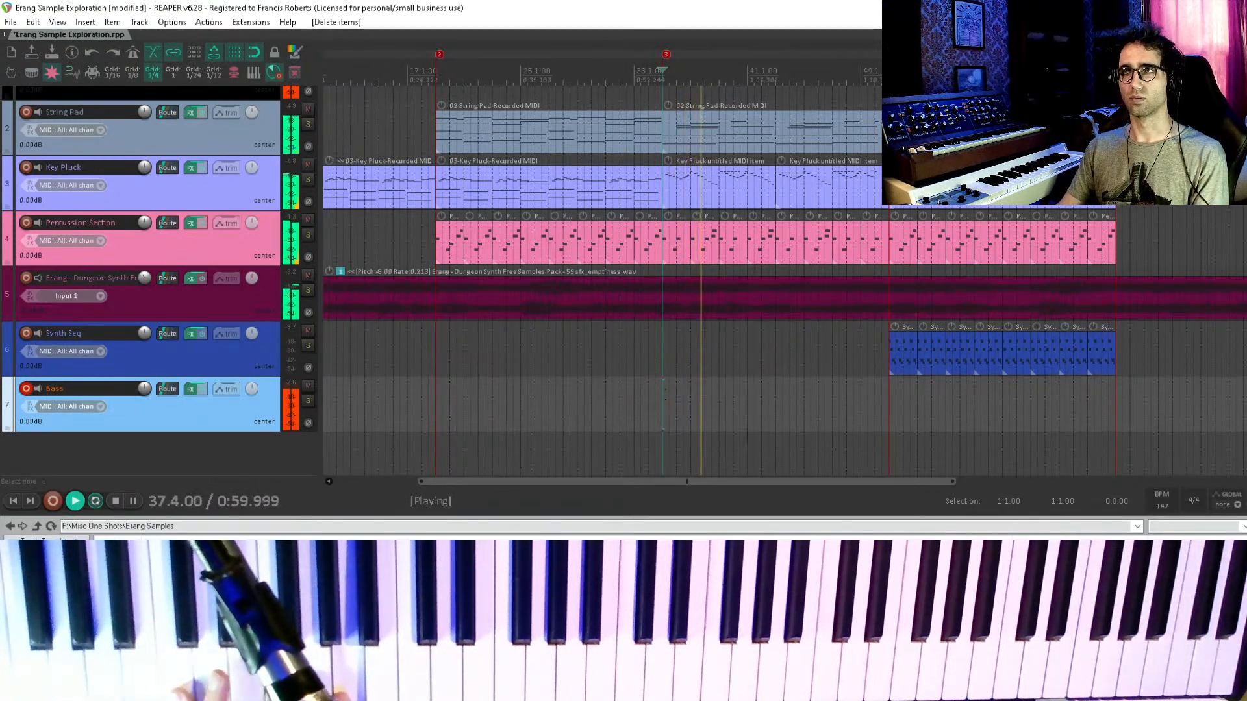
{"action": "key", "text": "space"}
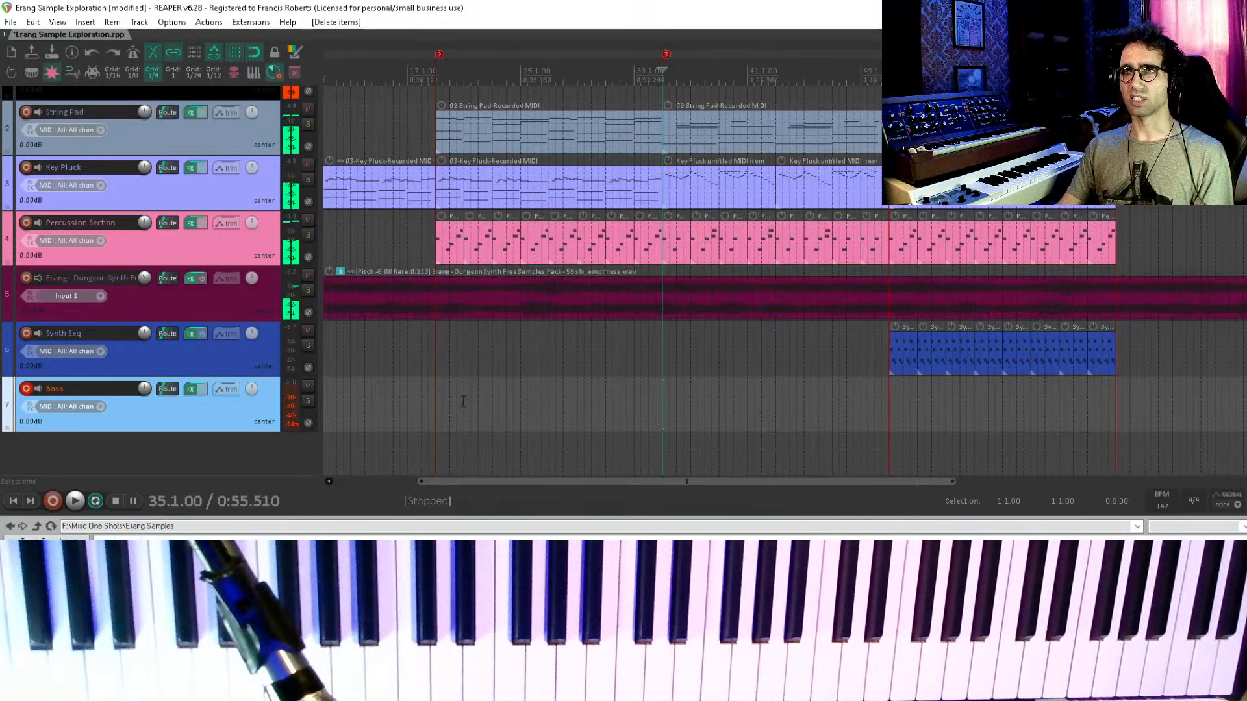
{"action": "left_click", "coordinate": [435, 398]}
{"action": "key", "text": "space"}
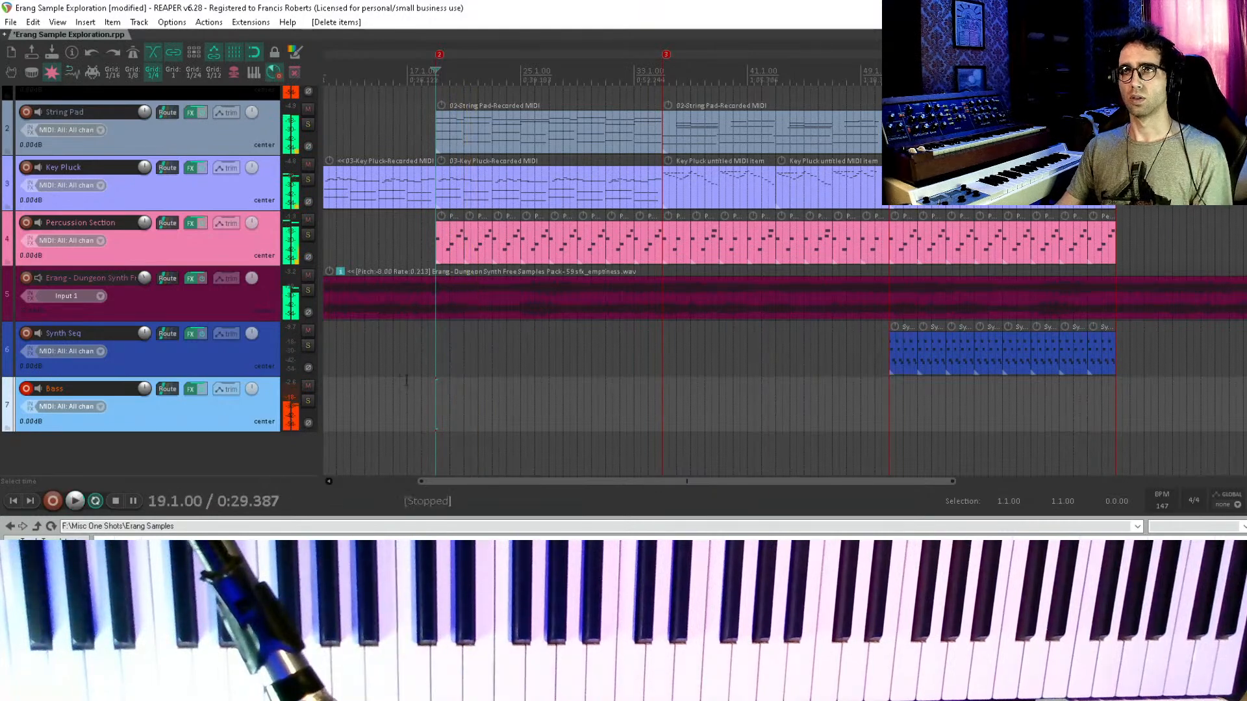
- Place the edit cursor at bar 17 and recolour the Bass track yellow
{"action": "left_click", "coordinate": [413, 398]}
{"action": "left_click", "coordinate": [400, 402]}
{"action": "left_click", "coordinate": [407, 397]}
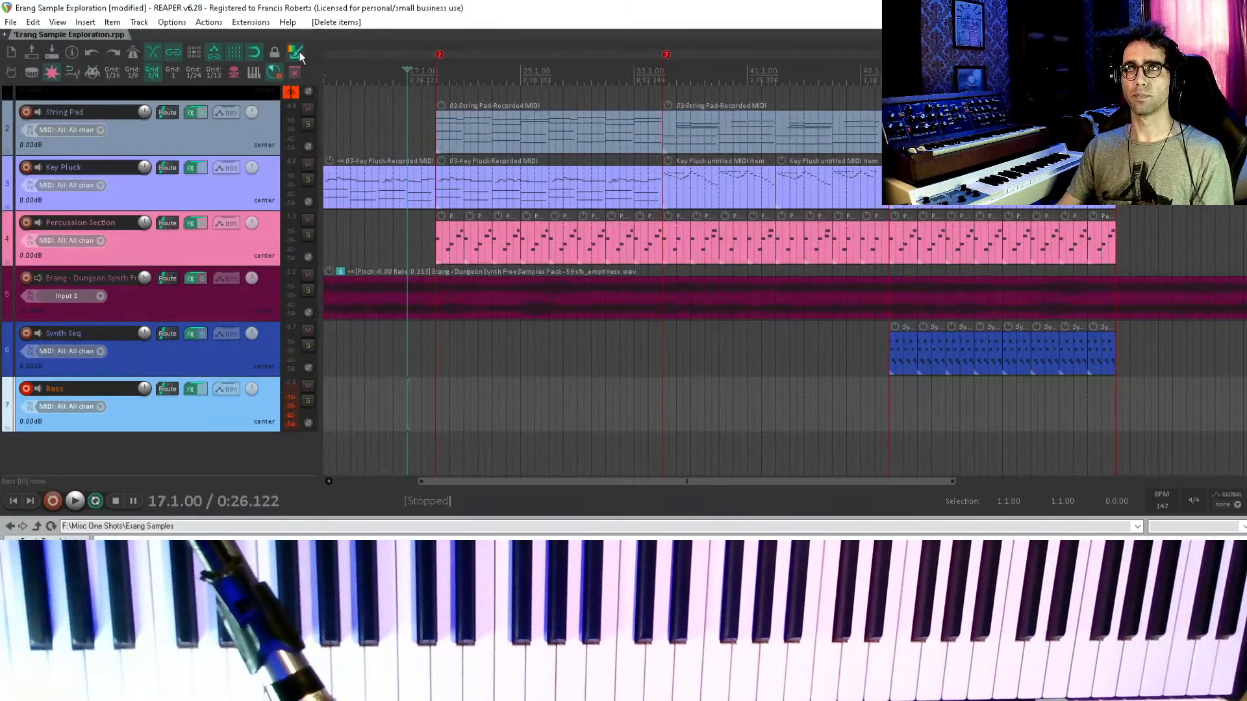
{"action": "left_click", "coordinate": [296, 53]}
{"action": "key", "text": "ctrl+r"}
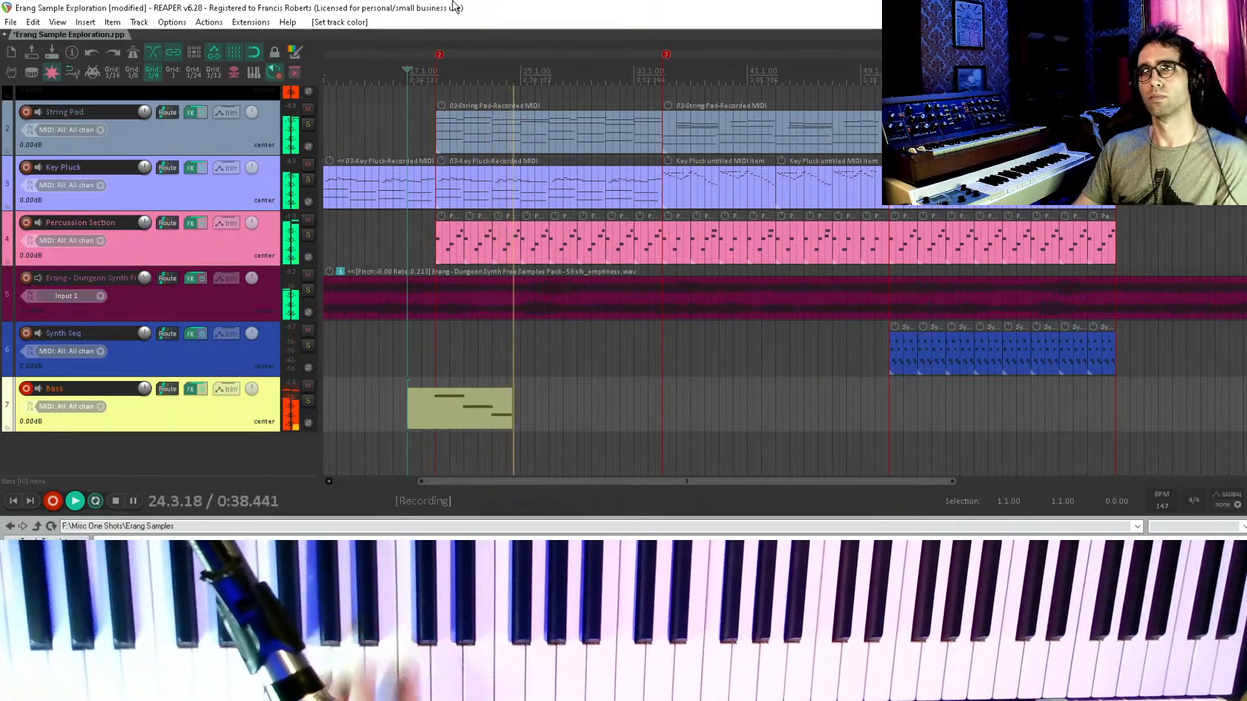
{"action": "key", "text": "space"}
{"action": "key", "text": "ctrl+z"}
- Record a MIDI bass line on the Bass track from bar 17 to about bar 54
{"action": "key", "text": "ctrl+r"}
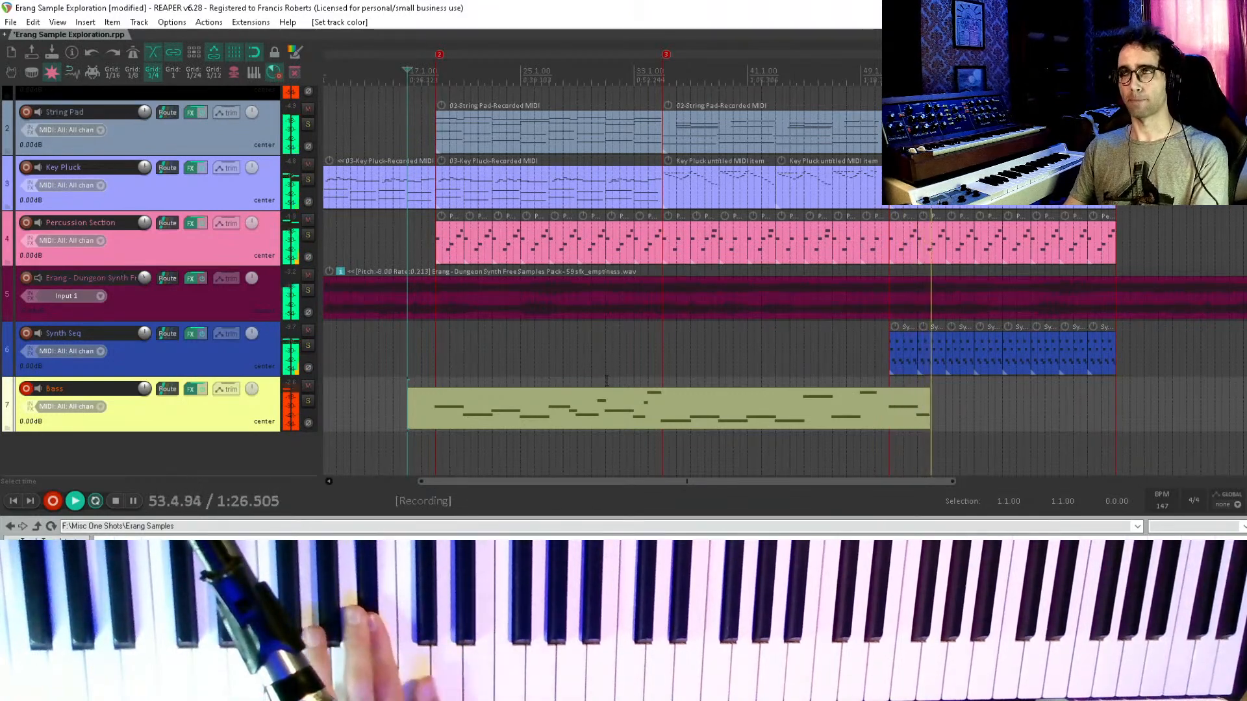
{"action": "key", "text": "space"}
{"action": "left_click", "coordinate": [885, 418]}
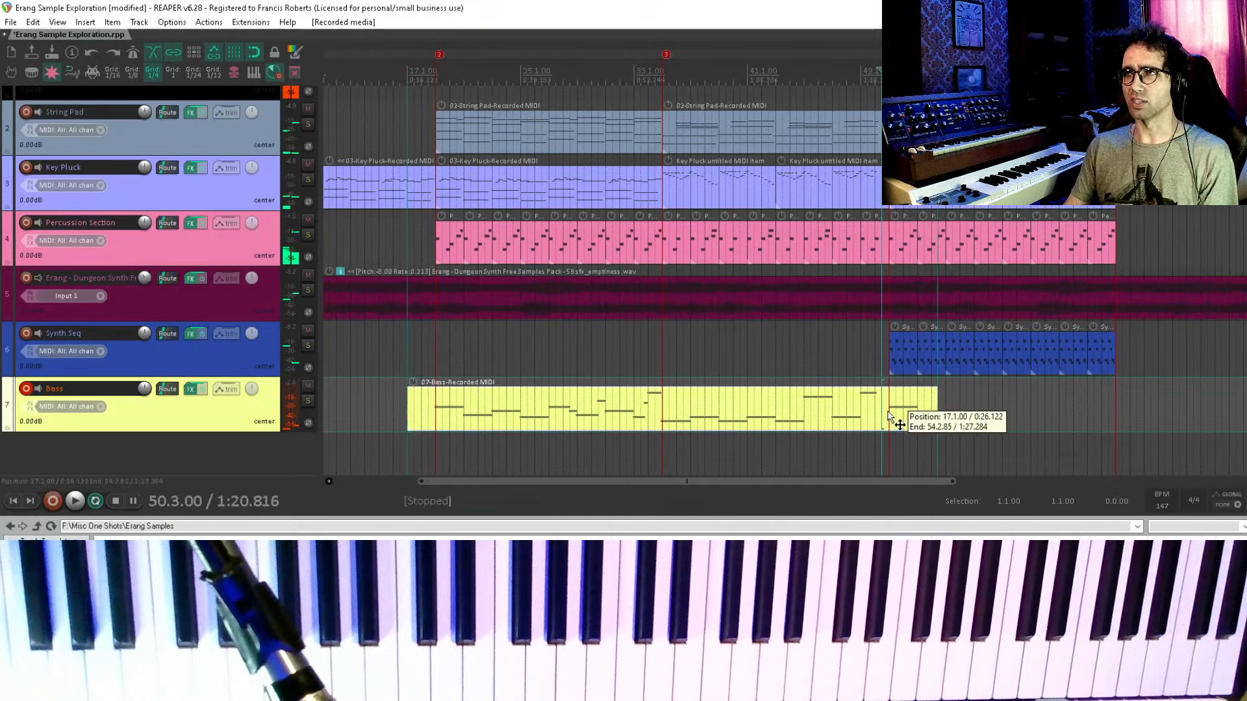
{"action": "double_click", "coordinate": [703, 415]}
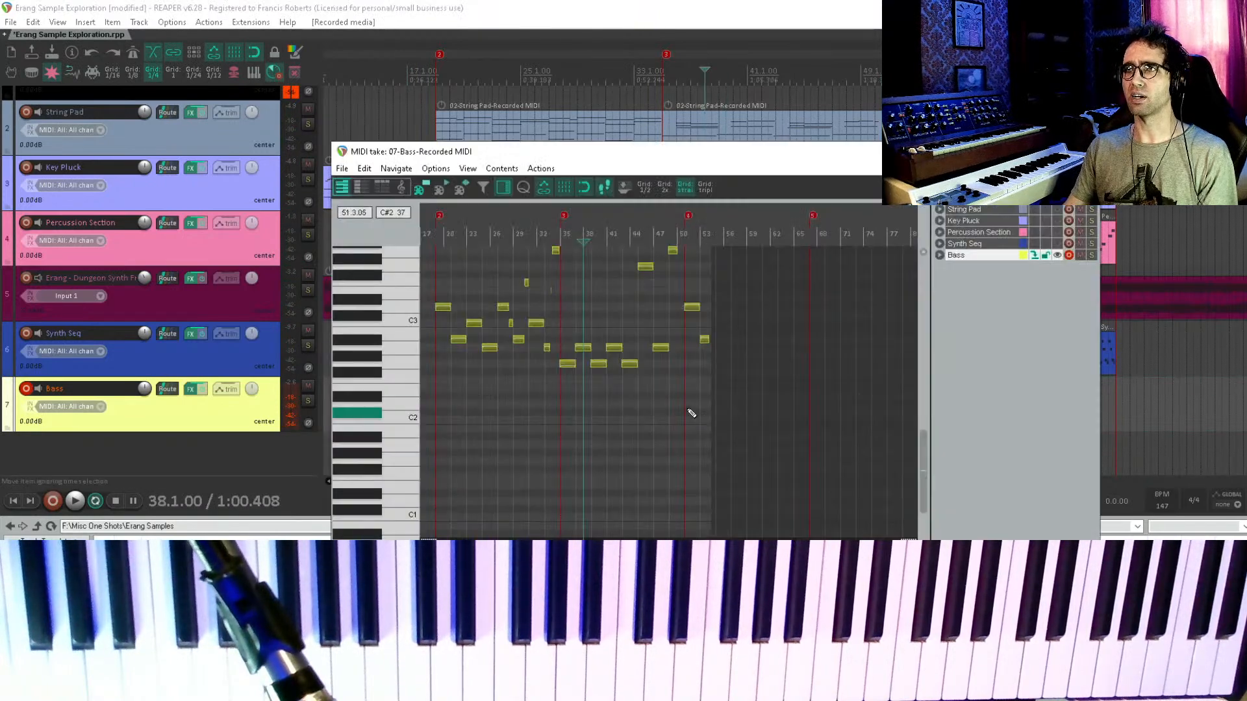
{"action": "scroll", "coordinate": [531, 372], "scroll_direction": "up", "scroll_amount": 8}
{"action": "scroll", "coordinate": [626, 350], "scroll_direction": "up", "scroll_amount": 3}
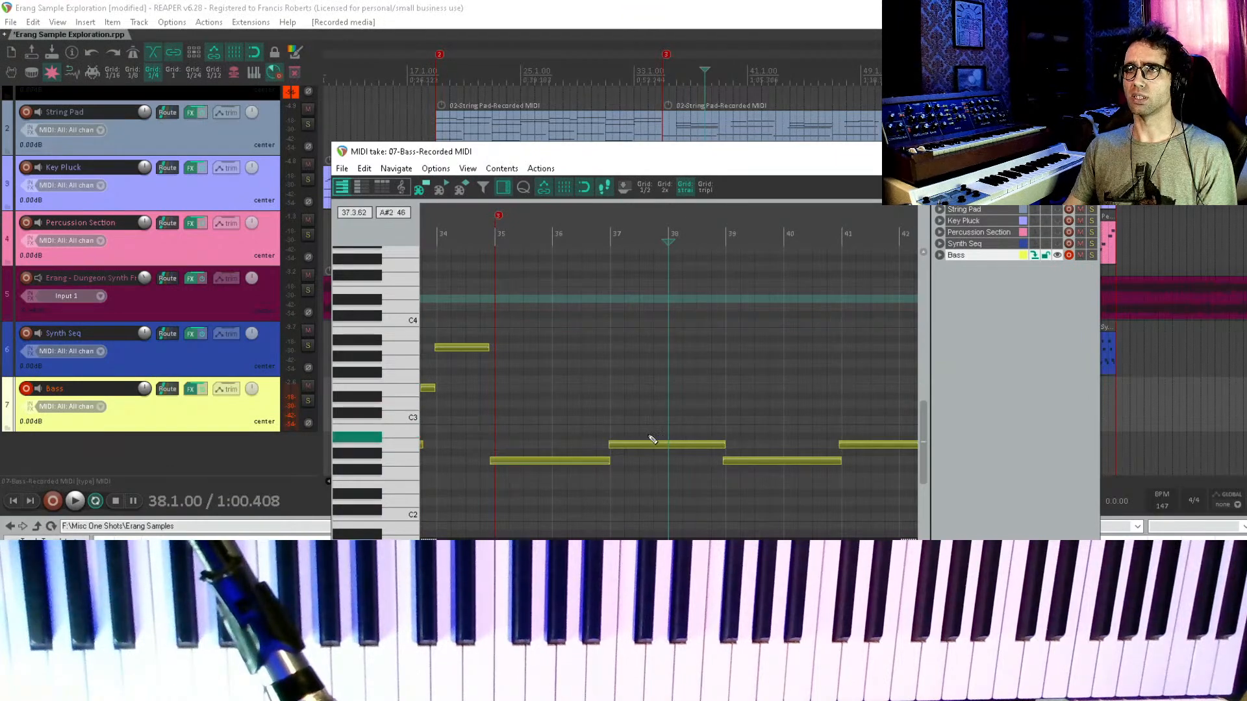
{"action": "left_click", "coordinate": [646, 444]}
{"action": "key", "text": "ctrl+z"}
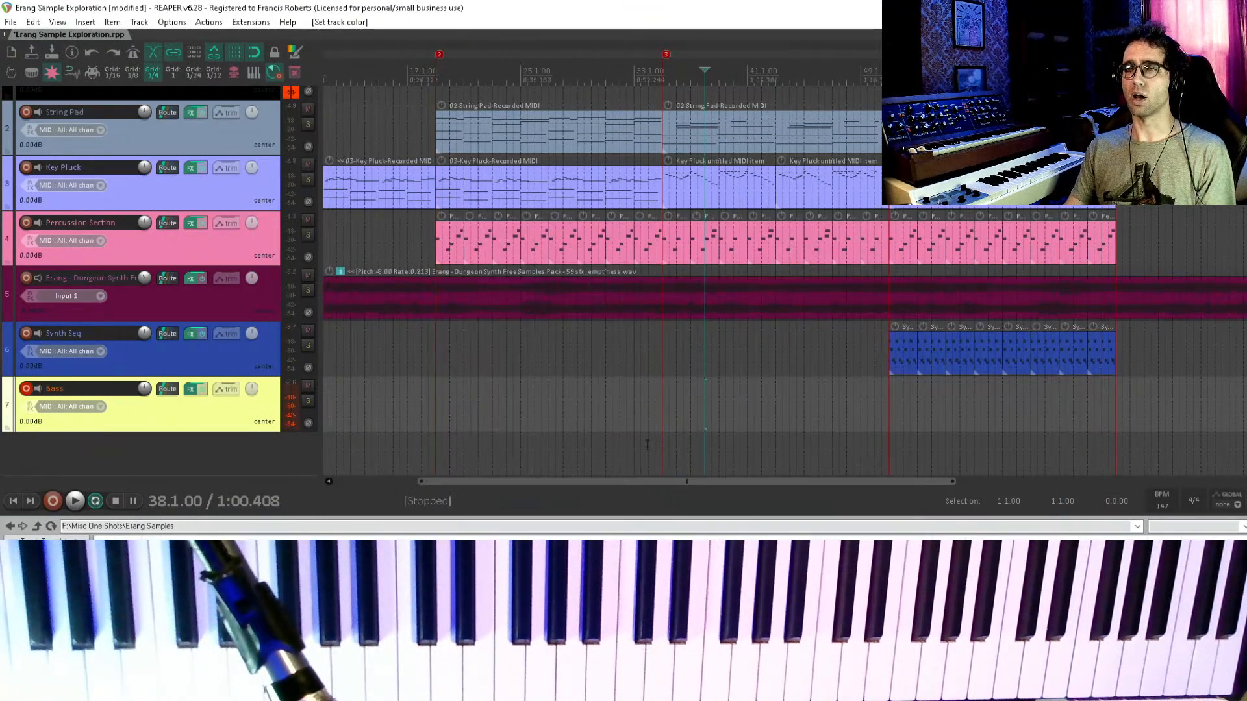
{"action": "key", "text": "ctrl+shift+z"}
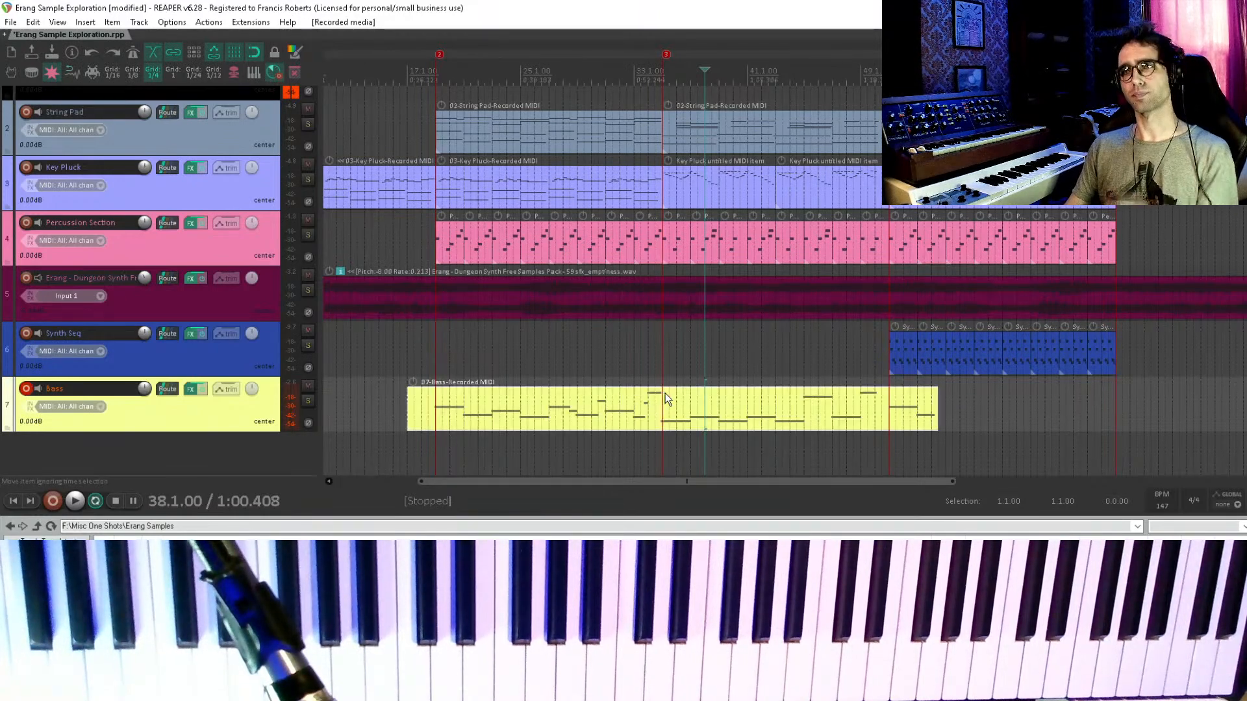
- Open the recorded bass take in the MIDI editor and delete the two-bar note starting at bar 37
{"action": "left_click", "coordinate": [429, 417]}
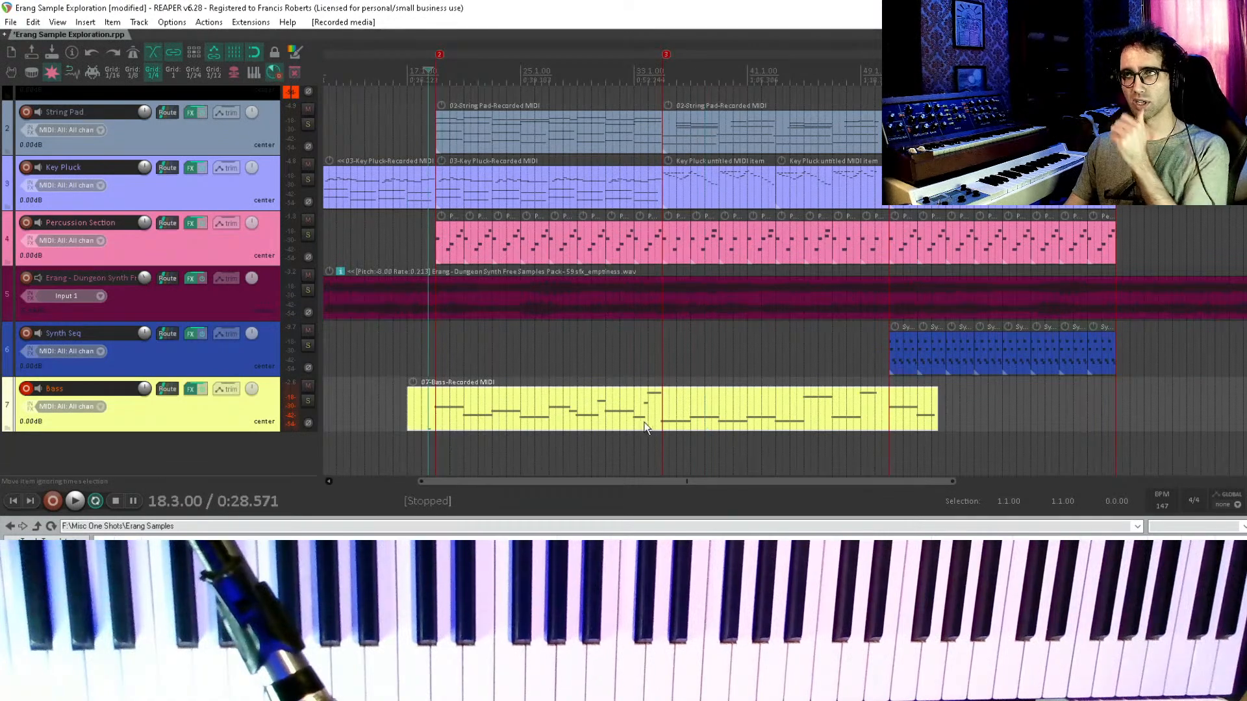
{"action": "left_click", "coordinate": [669, 412]}
{"action": "scroll", "coordinate": [683, 323], "scroll_direction": "up", "scroll_amount": 5}
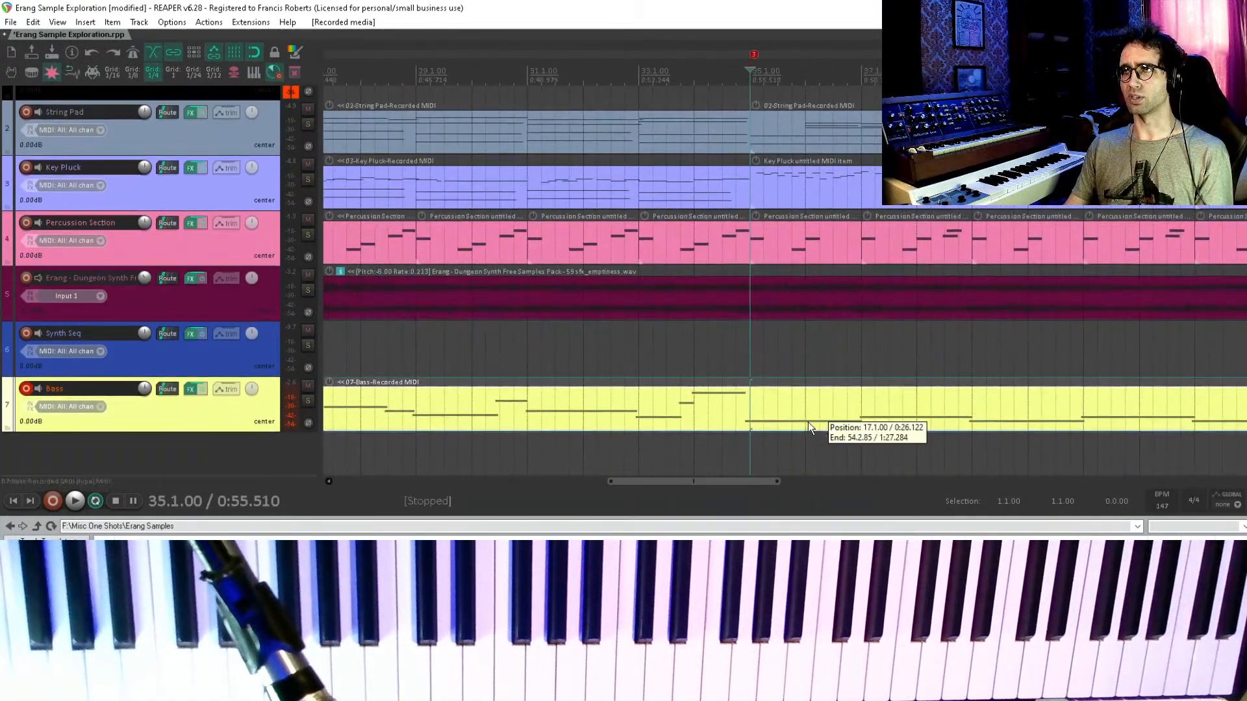
{"action": "double_click", "coordinate": [804, 411]}
{"action": "left_click_drag", "start_coordinate": [826, 323], "coordinate": [706, 316]}
{"action": "left_click", "coordinate": [682, 340]}
{"action": "key", "text": "Delete"}
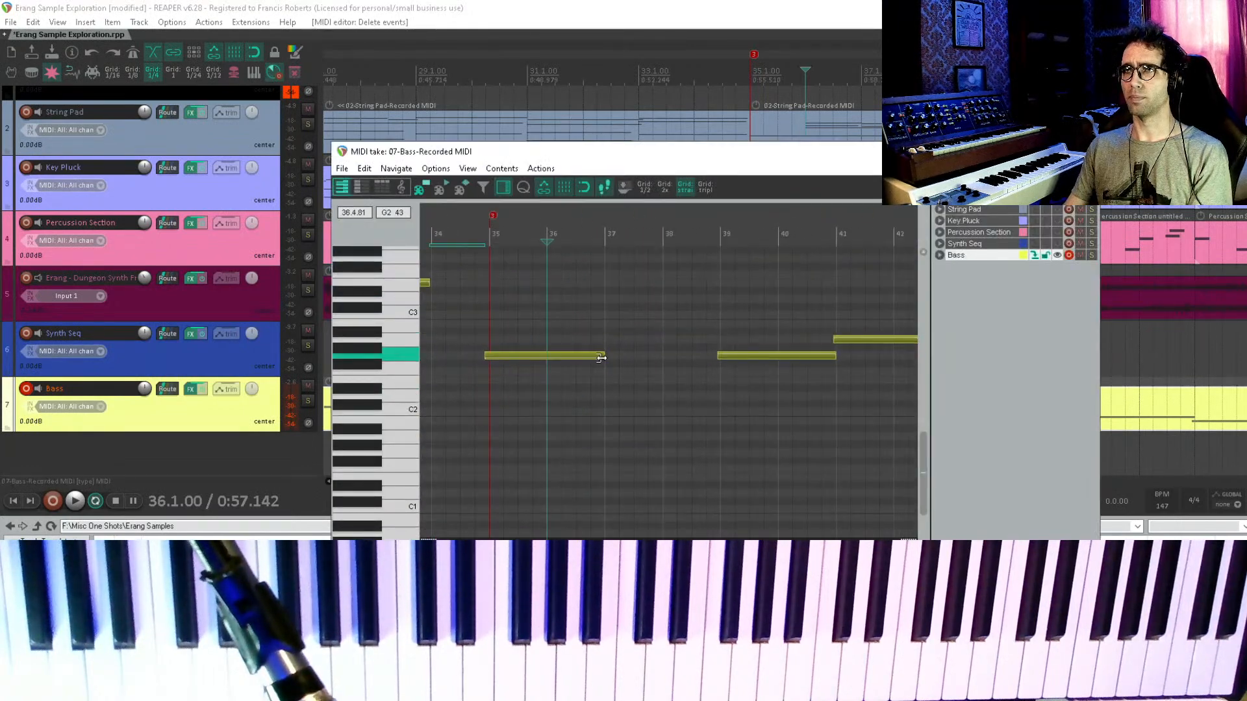
- Draw a G3 note from bar 37 to bar 39 in the bass take and play it back
{"action": "left_click_drag", "start_coordinate": [621, 309], "coordinate": [640, 390]}
{"action": "left_click", "coordinate": [638, 340]}
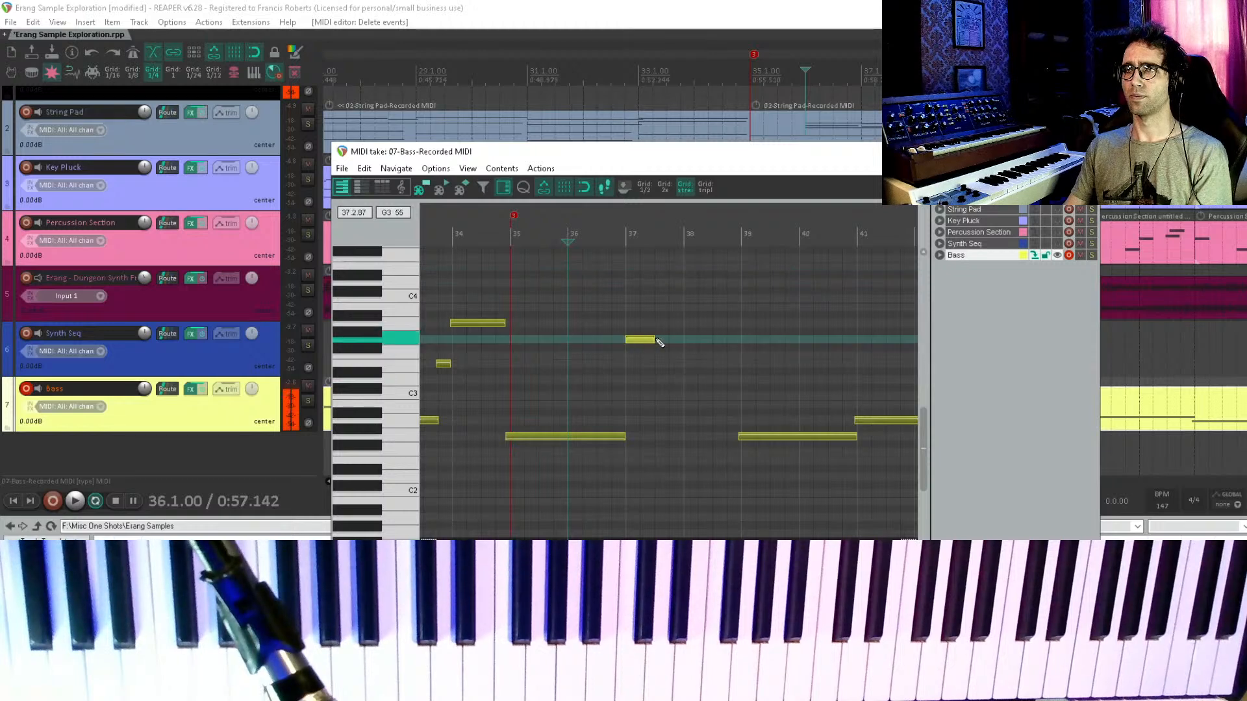
{"action": "left_click_drag", "start_coordinate": [727, 340], "coordinate": [740, 340]}
{"action": "left_click", "coordinate": [626, 320]}
{"action": "key", "text": "space"}
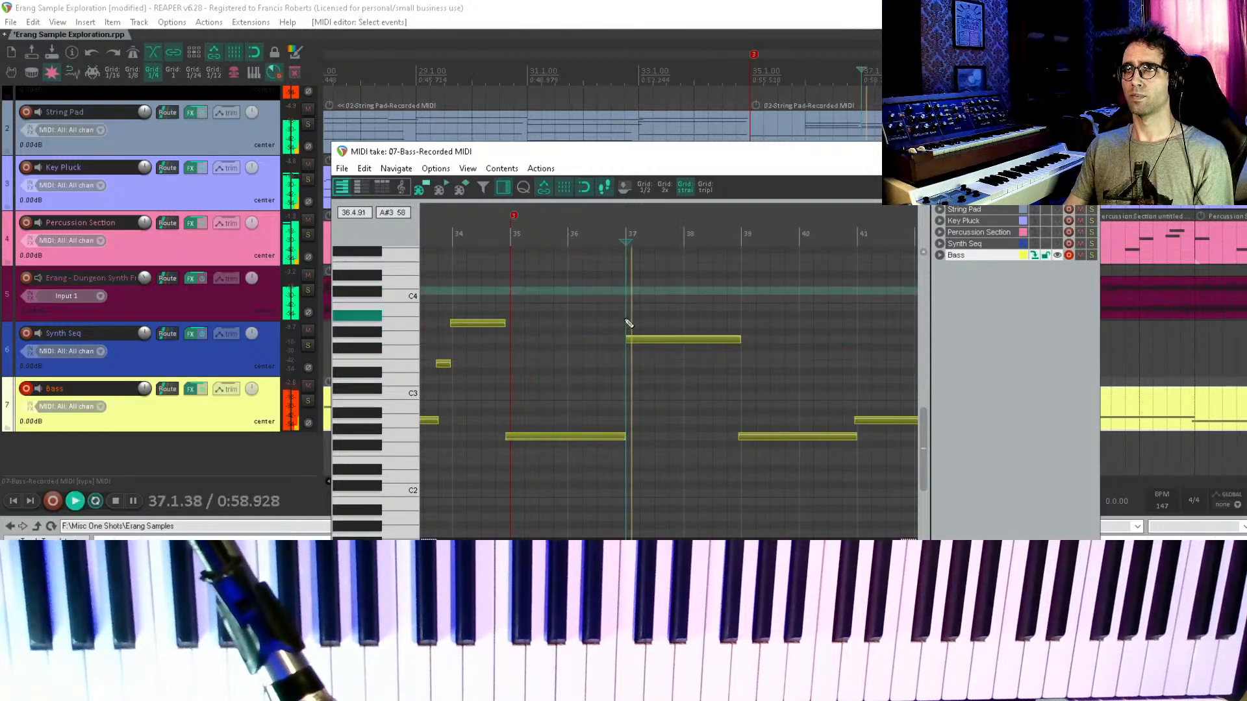
{"action": "key", "text": "space"}
- Move the bass note at bar 41 up an octave to A3 and raise the note at bar 39 to A2
{"action": "scroll", "coordinate": [798, 370], "scroll_direction": "right", "scroll_amount": 5}
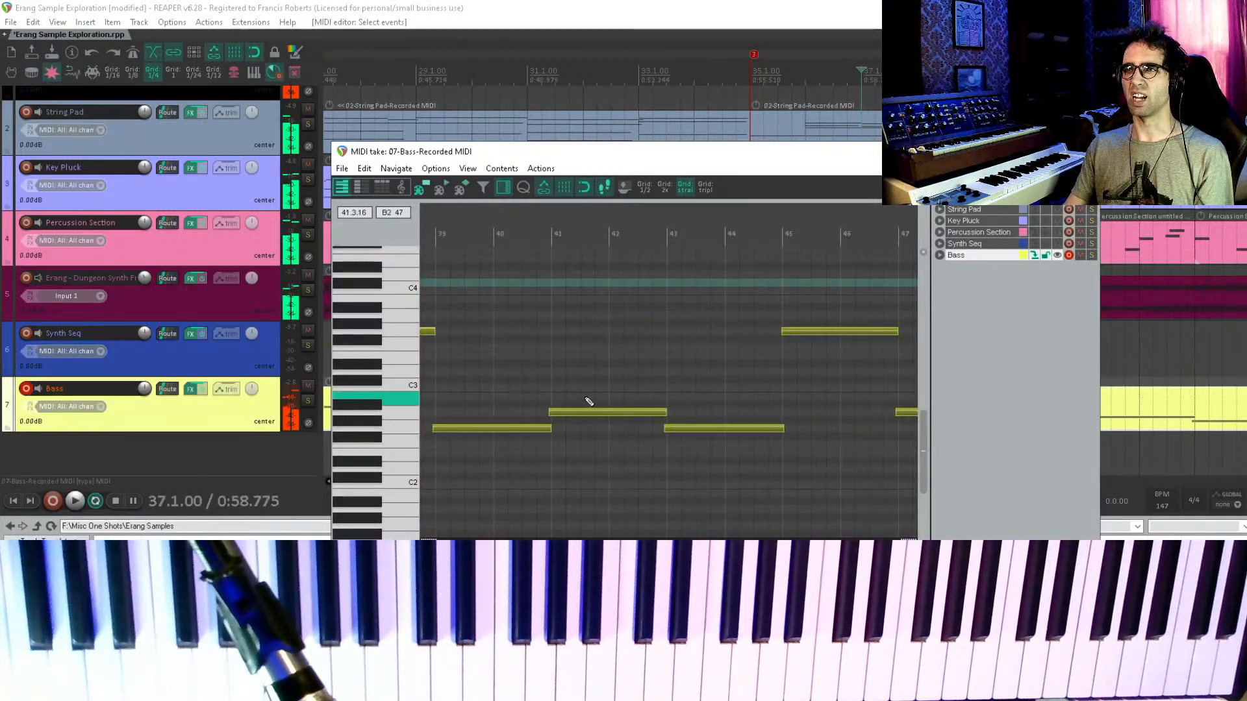
{"action": "left_click_drag", "start_coordinate": [587, 416], "coordinate": [593, 317]}
{"action": "scroll", "coordinate": [844, 422], "scroll_direction": "left", "scroll_amount": 3}
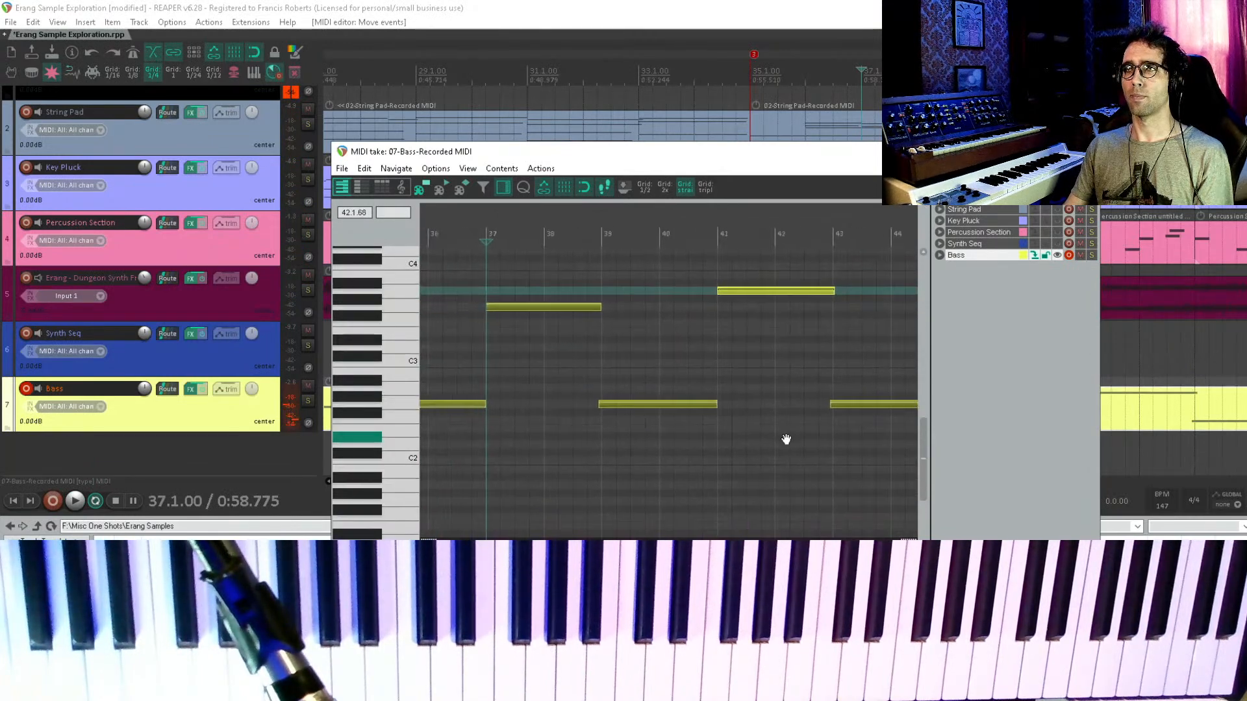
{"action": "scroll", "coordinate": [799, 448], "scroll_direction": "left", "scroll_amount": 1}
{"action": "scroll", "coordinate": [779, 331], "scroll_direction": "up", "scroll_amount": 2}
{"action": "scroll", "coordinate": [780, 332], "scroll_direction": "right", "scroll_amount": 1}
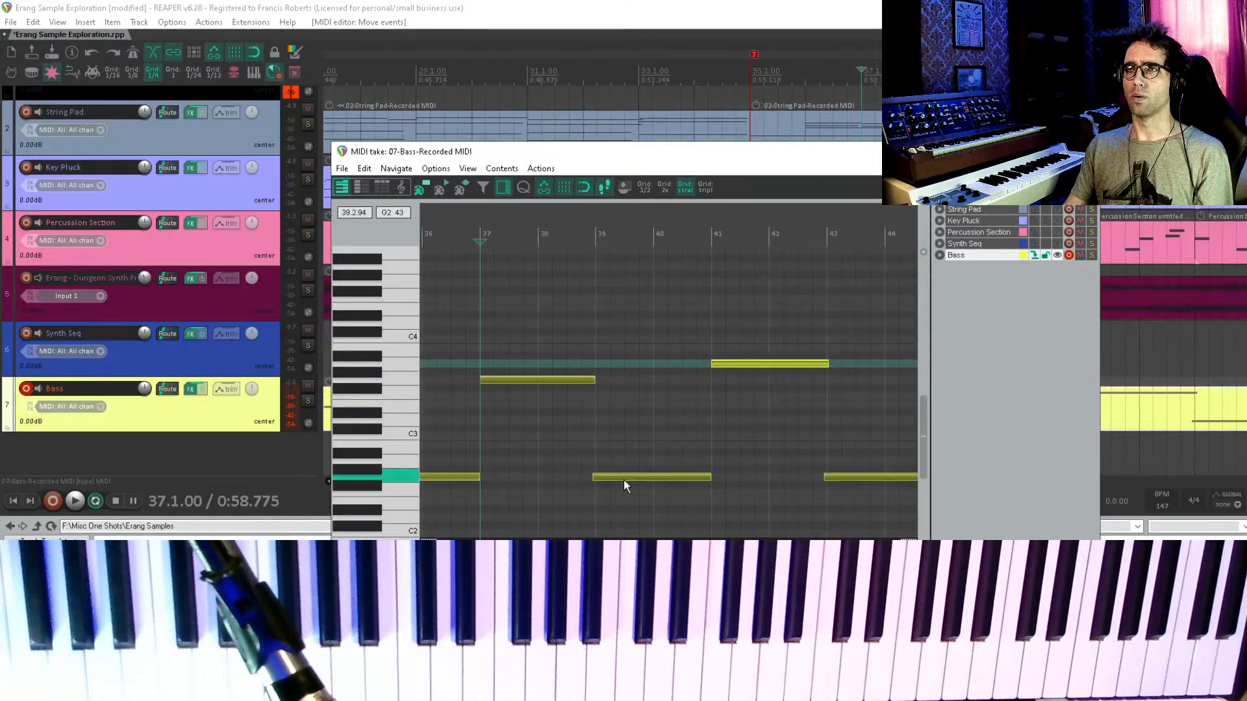
{"action": "mouse_move", "coordinate": [623, 480]}
{"action": "left_mouse_down"}
{"action": "mouse_move", "coordinate": [630, 457]}
{"action": "mouse_move", "coordinate": [604, 481]}
{"action": "left_mouse_up"}
- Play back the edited bass line and delete its notes from bar 51 on
{"action": "key", "text": "space"}
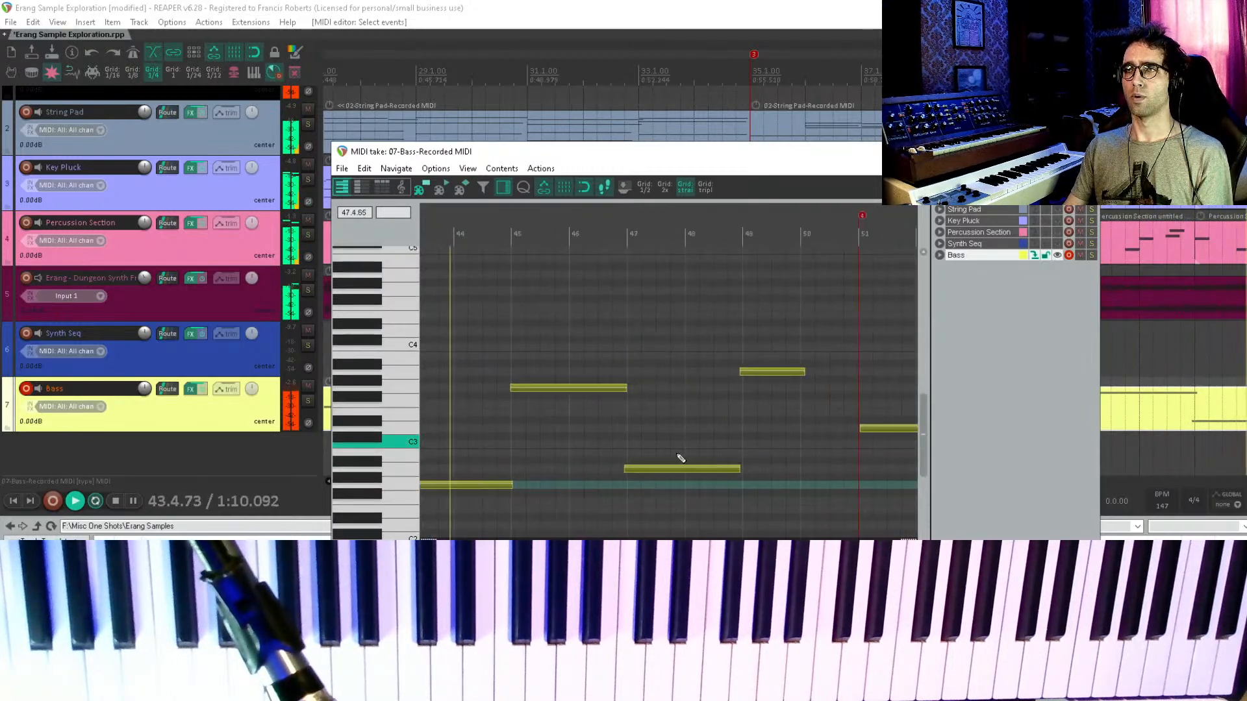
{"action": "scroll", "coordinate": [671, 437], "scroll_direction": "down", "scroll_amount": 4}
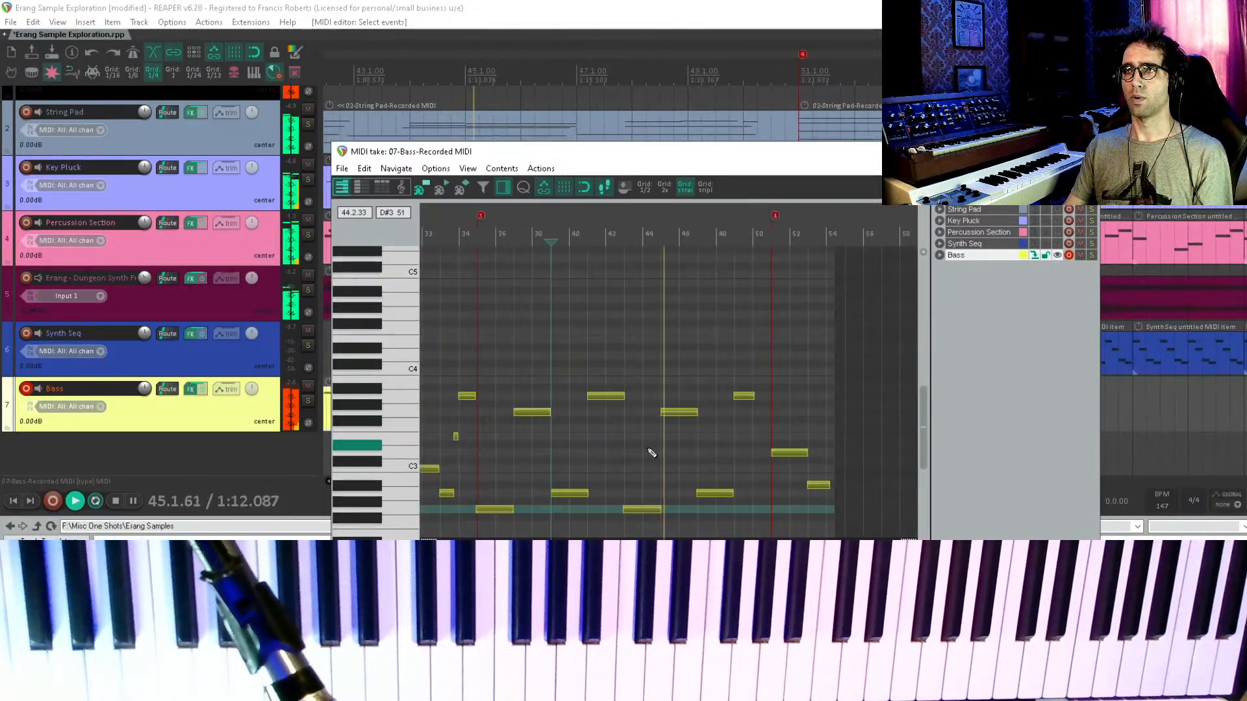
{"action": "left_click_drag", "start_coordinate": [674, 461], "coordinate": [756, 428]}
{"action": "key", "text": "space"}
{"action": "left_click_drag", "start_coordinate": [843, 409], "coordinate": [917, 474]}
{"action": "key", "text": "Delete"}
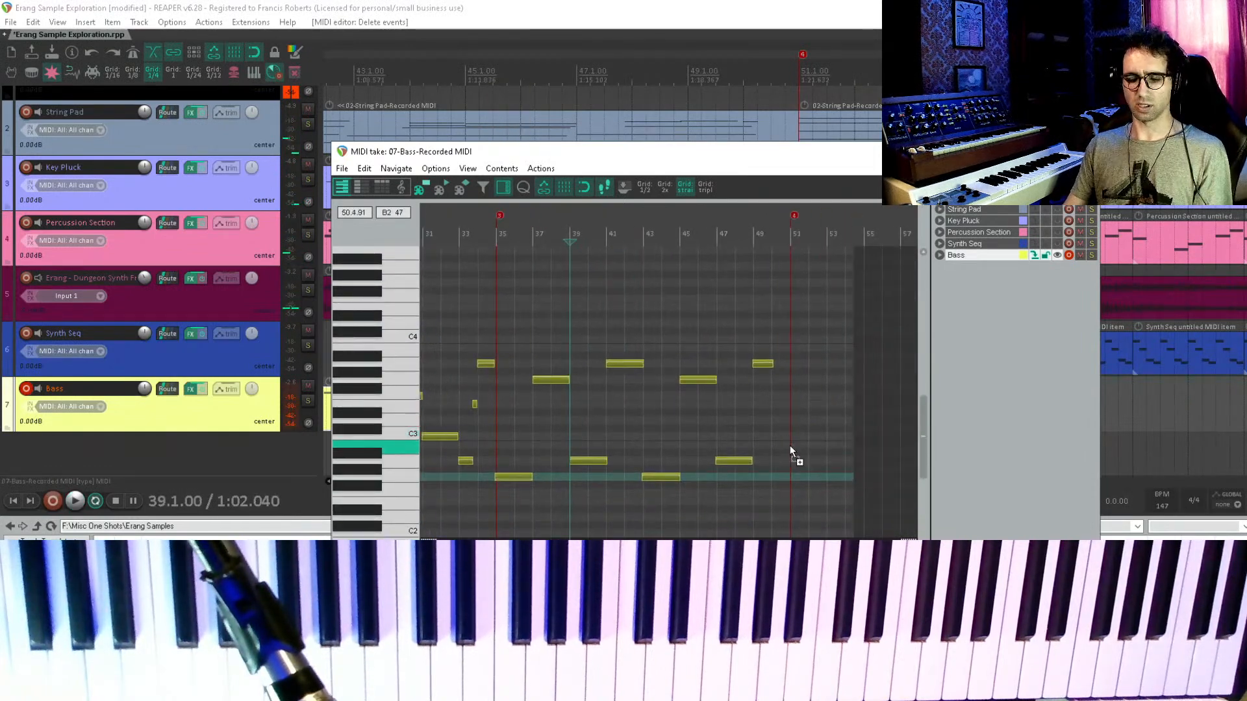
- Quantize the positions of all bass notes to the grid at 100% strength with overlaps fixed, and close the MIDI editor
{"action": "key", "text": "ctrl+a"}
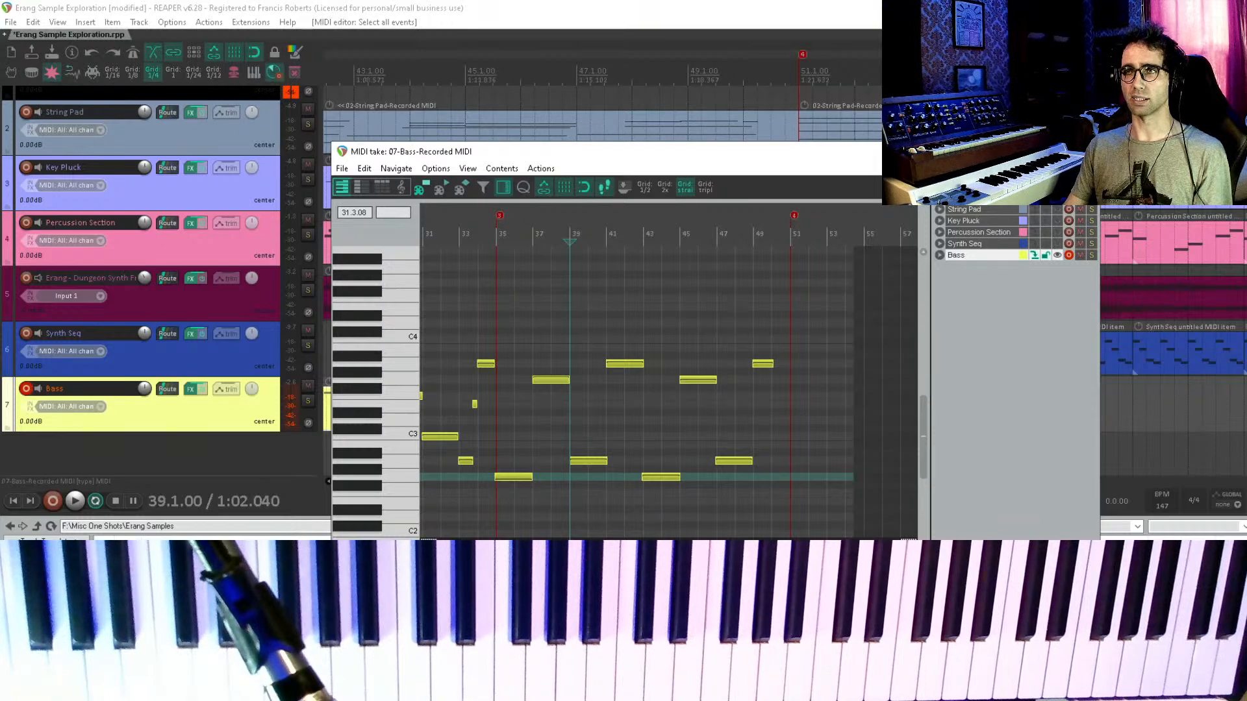
{"action": "left_click_drag", "start_coordinate": [552, 479], "coordinate": [863, 437]}
{"action": "key", "text": "q"}
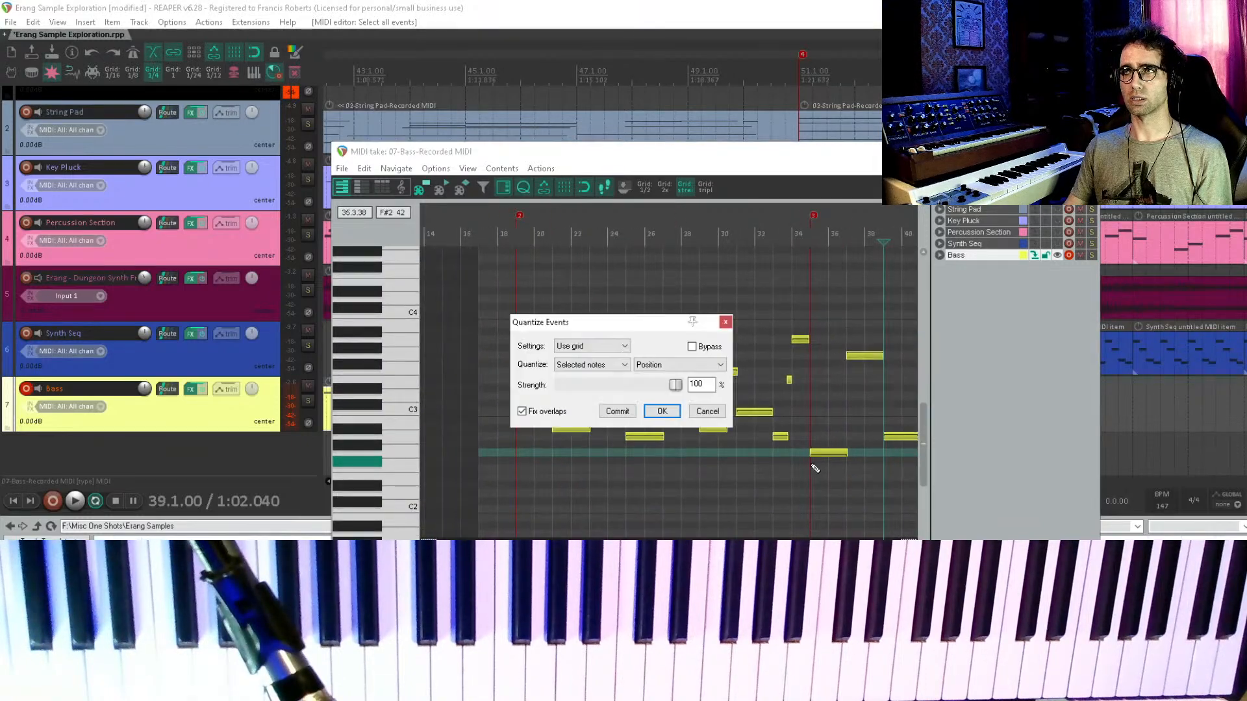
{"action": "left_click", "coordinate": [631, 417]}
{"action": "key", "text": "Escape"}
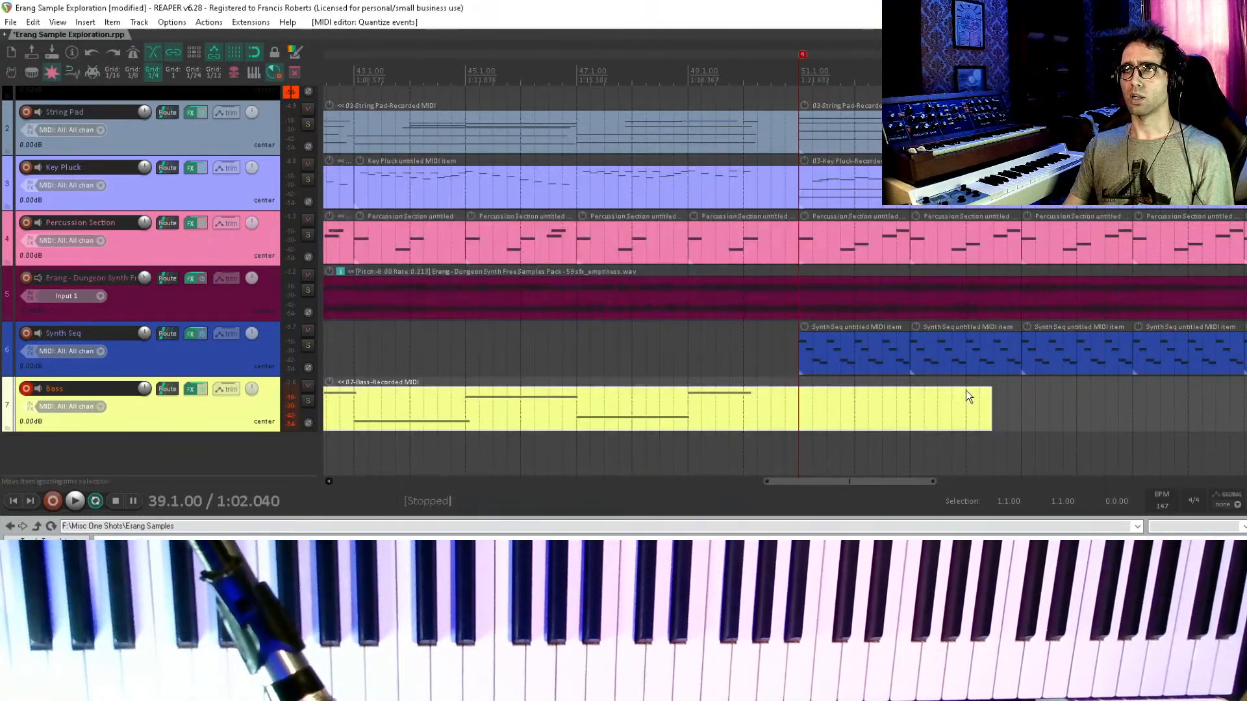
- Trim the end of the bass item back to bar 51 and split the item at bar 35
{"action": "left_click_drag", "start_coordinate": [995, 411], "coordinate": [800, 422]}
{"action": "scroll", "coordinate": [800, 422], "scroll_direction": "down", "scroll_amount": 4}
{"action": "left_click", "coordinate": [747, 403]}
{"action": "key", "text": "s"}
- Split the bass item at bar 19 and delete the empty lead-in piece before it
{"action": "left_click", "coordinate": [520, 413]}
{"action": "key", "text": "s"}
{"action": "left_click", "coordinate": [506, 413]}
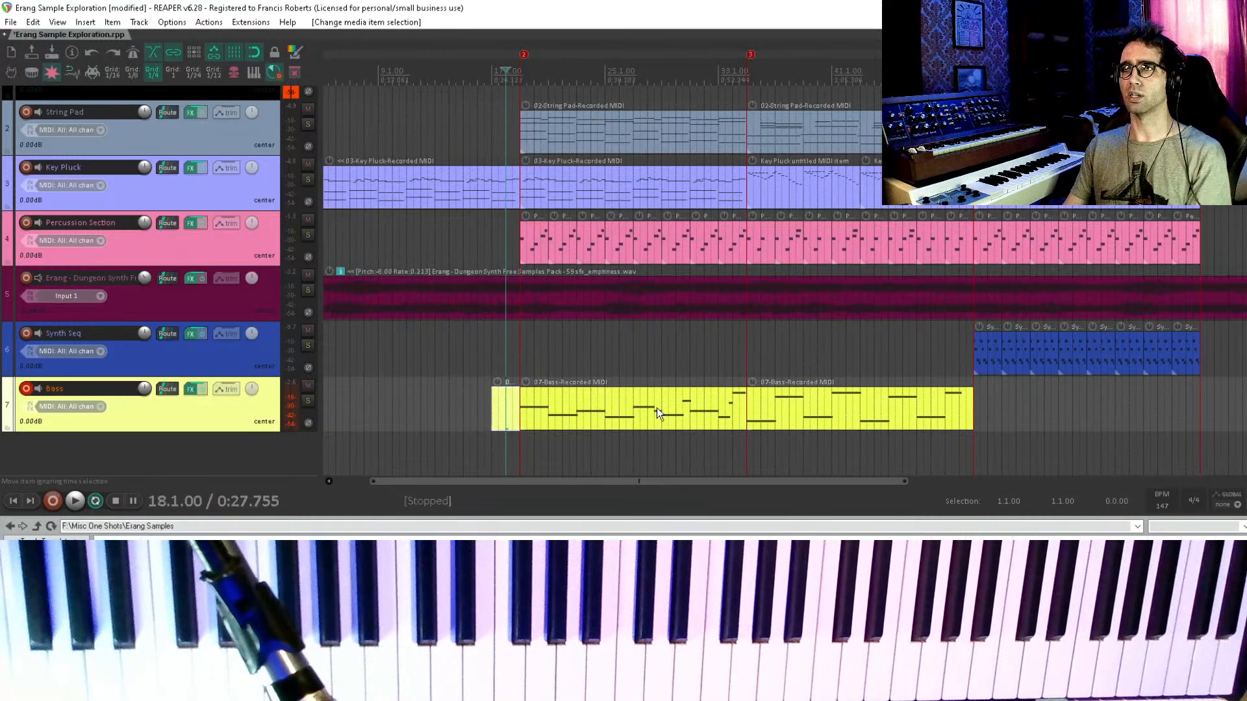
{"action": "key", "text": "Delete"}
- Copy the bass item of bars 19 to 35 to bar 51 beneath the Synth Seq items and save the project
{"action": "left_click", "coordinate": [682, 413]}
{"action": "left_click_drag", "start_coordinate": [620, 413], "coordinate": [1085, 413]}
{"action": "left_click", "coordinate": [965, 339]}
{"action": "scroll", "coordinate": [1024, 415], "scroll_direction": "up", "scroll_amount": 3}
{"action": "left_click_drag", "start_coordinate": [969, 396], "coordinate": [721, 325]}
{"action": "key", "text": "ctrl+s"}
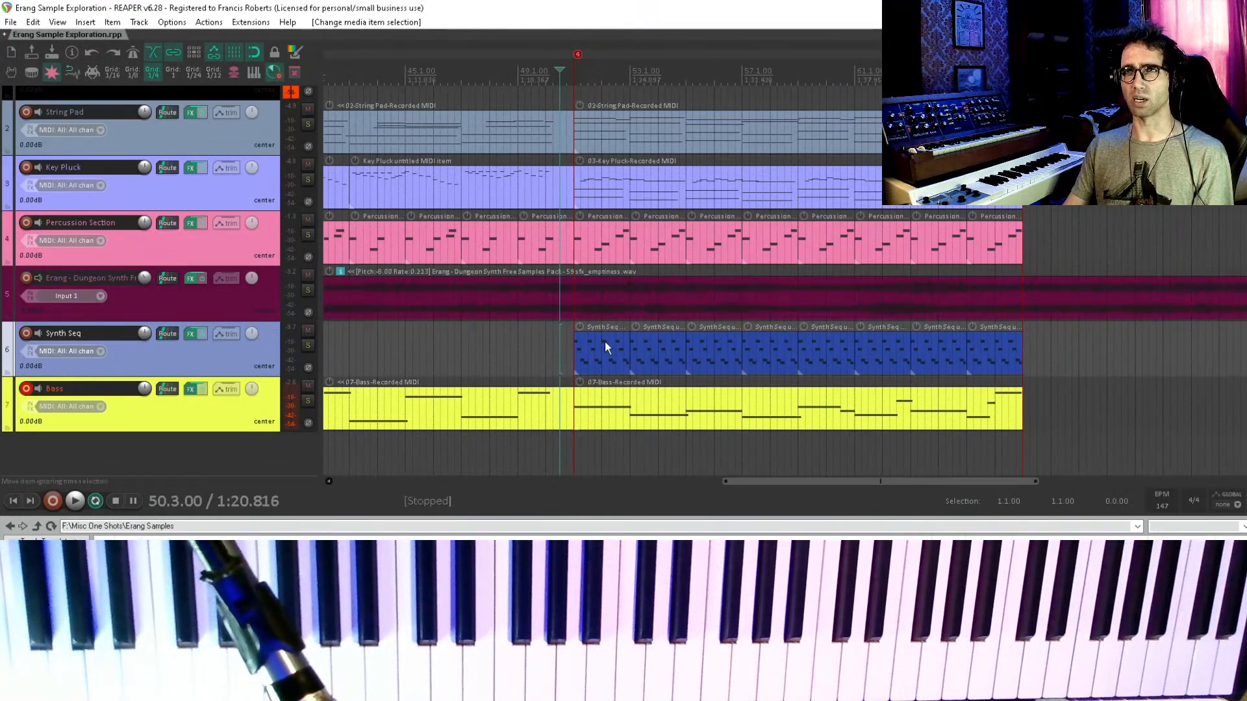
- Disarm the Bass track and, during playback, lower the cutoff of its Moog 4-Pole Filter to about 800 Hz
{"action": "left_click", "coordinate": [26, 388]}
{"action": "key", "text": "space"}
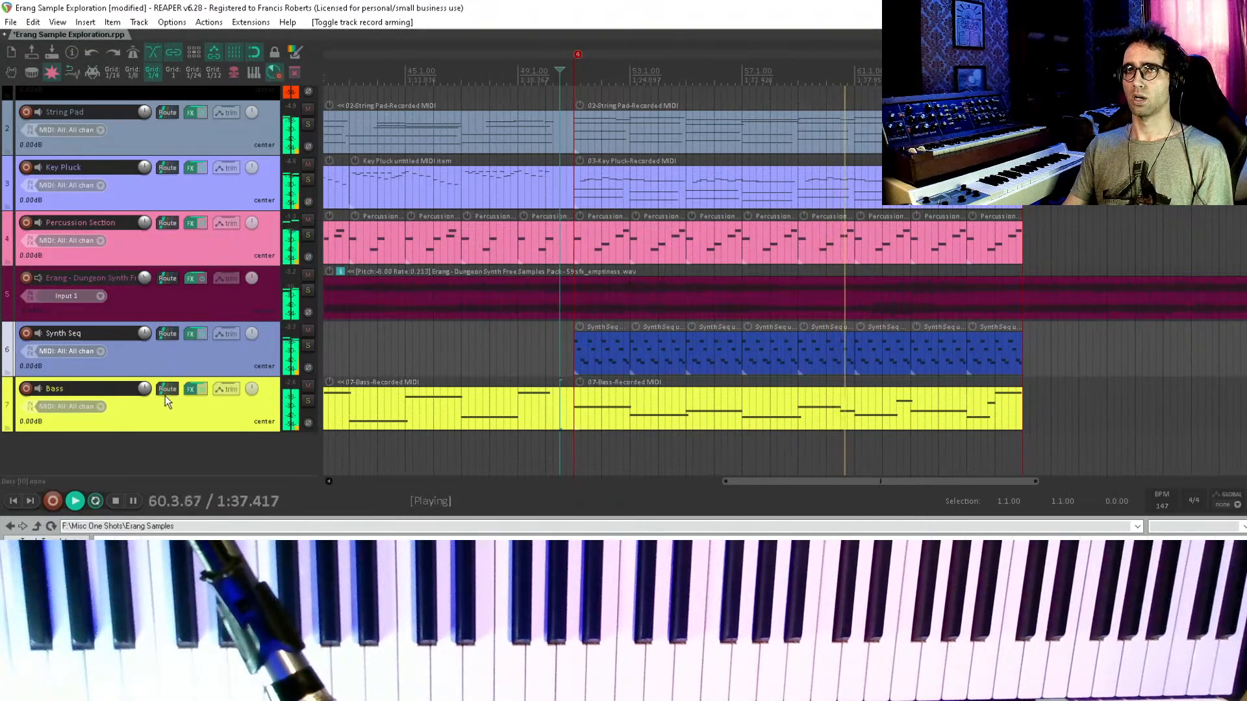
{"action": "left_click", "coordinate": [191, 389]}
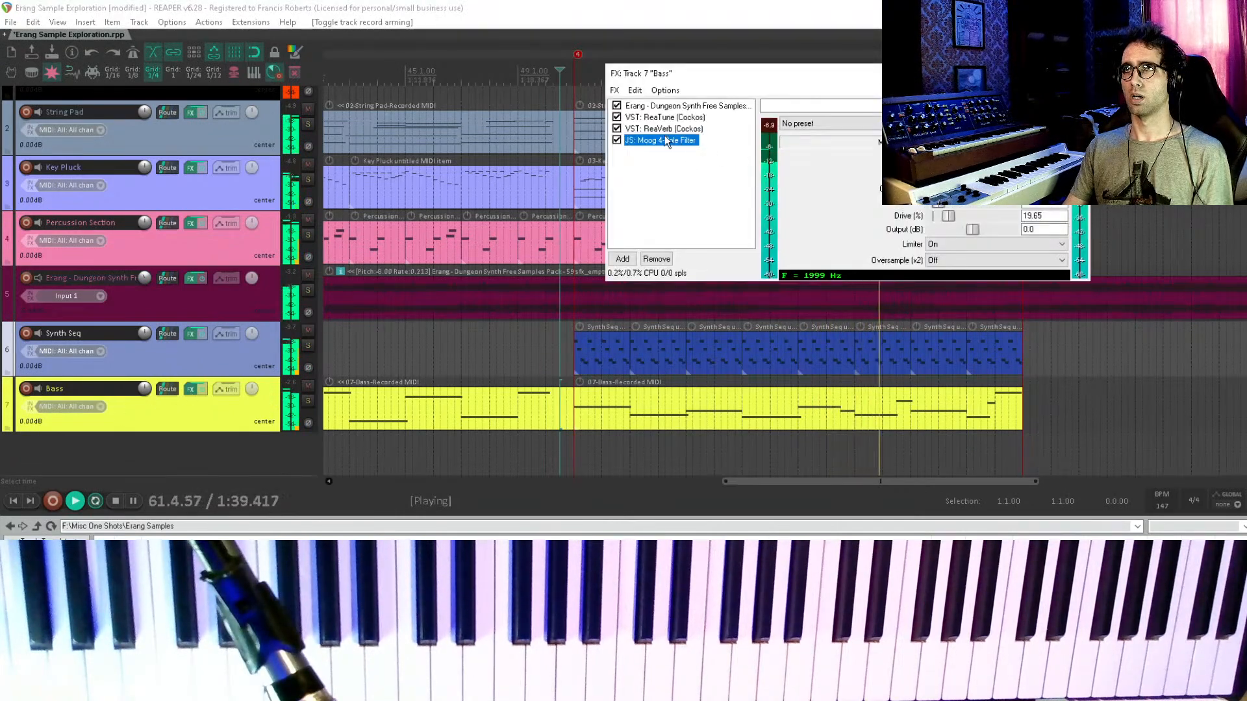
{"action": "left_click_drag", "start_coordinate": [985, 189], "coordinate": [972, 189]}
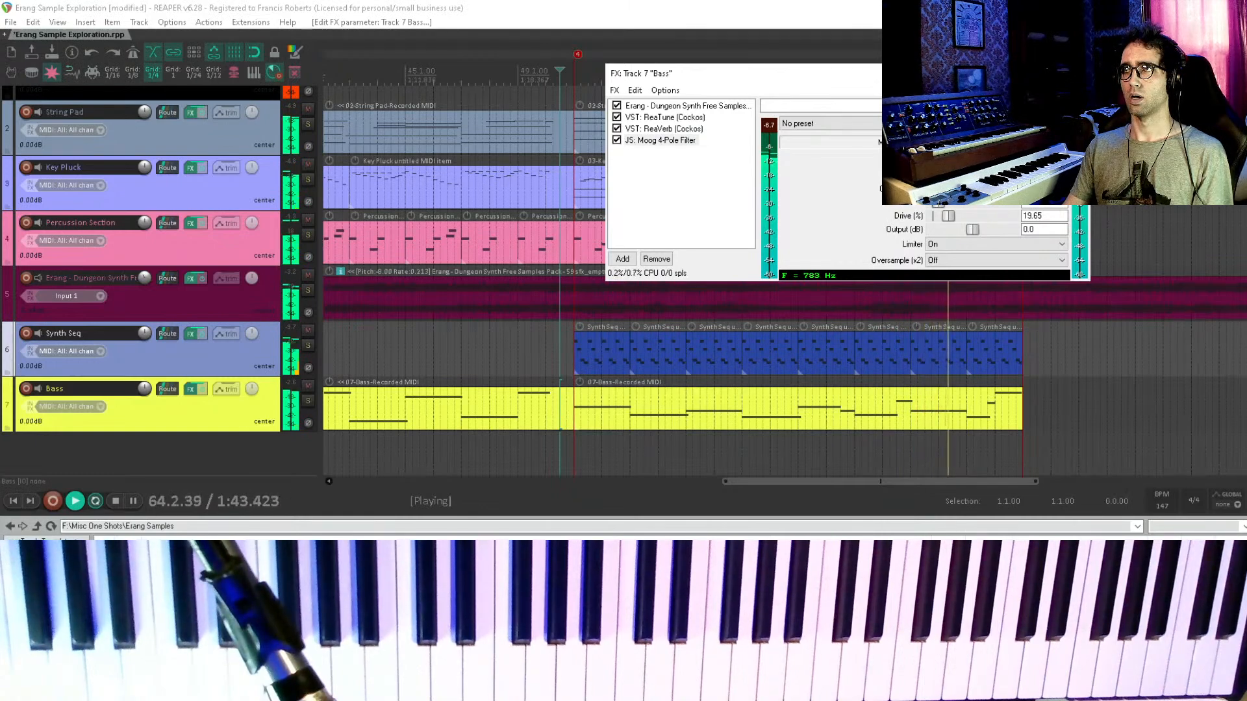
- Raise the highpass of the Bass track's ReaVerb to 2601 and stop playback
{"action": "left_click", "coordinate": [663, 221]}
{"action": "left_click", "coordinate": [669, 128]}
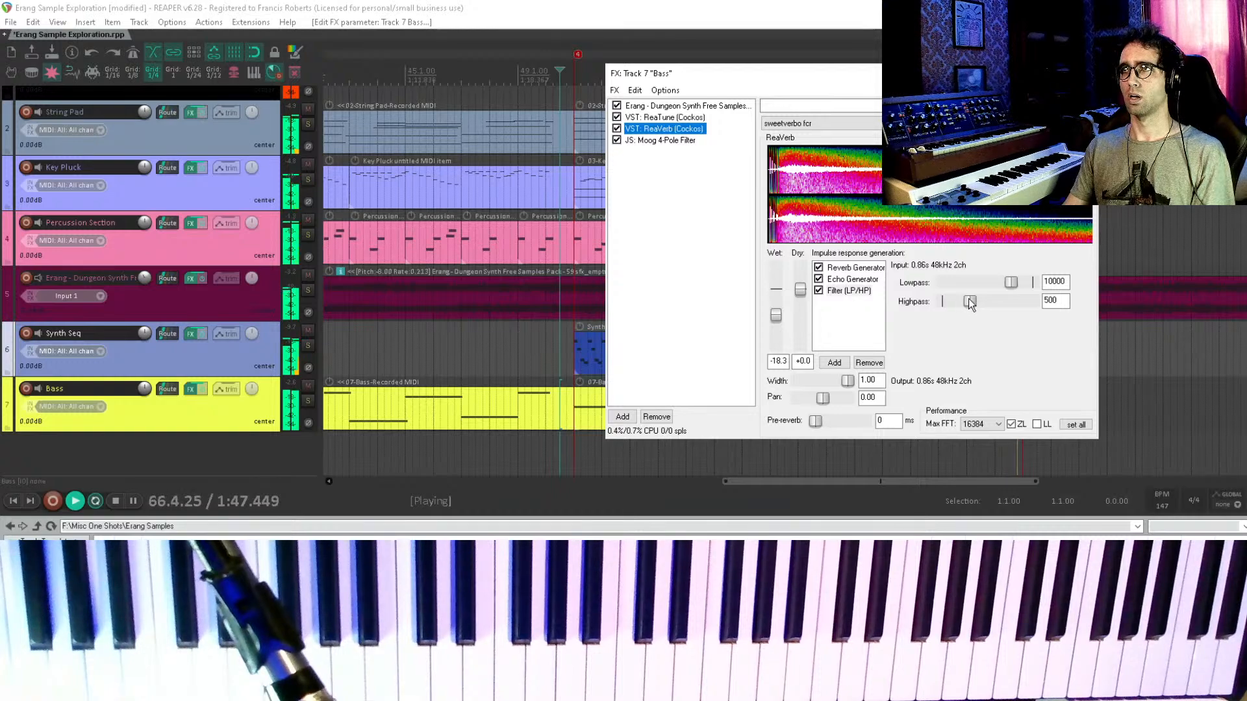
{"action": "key", "text": "space"}
{"action": "left_click_drag", "start_coordinate": [970, 304], "coordinate": [988, 302]}
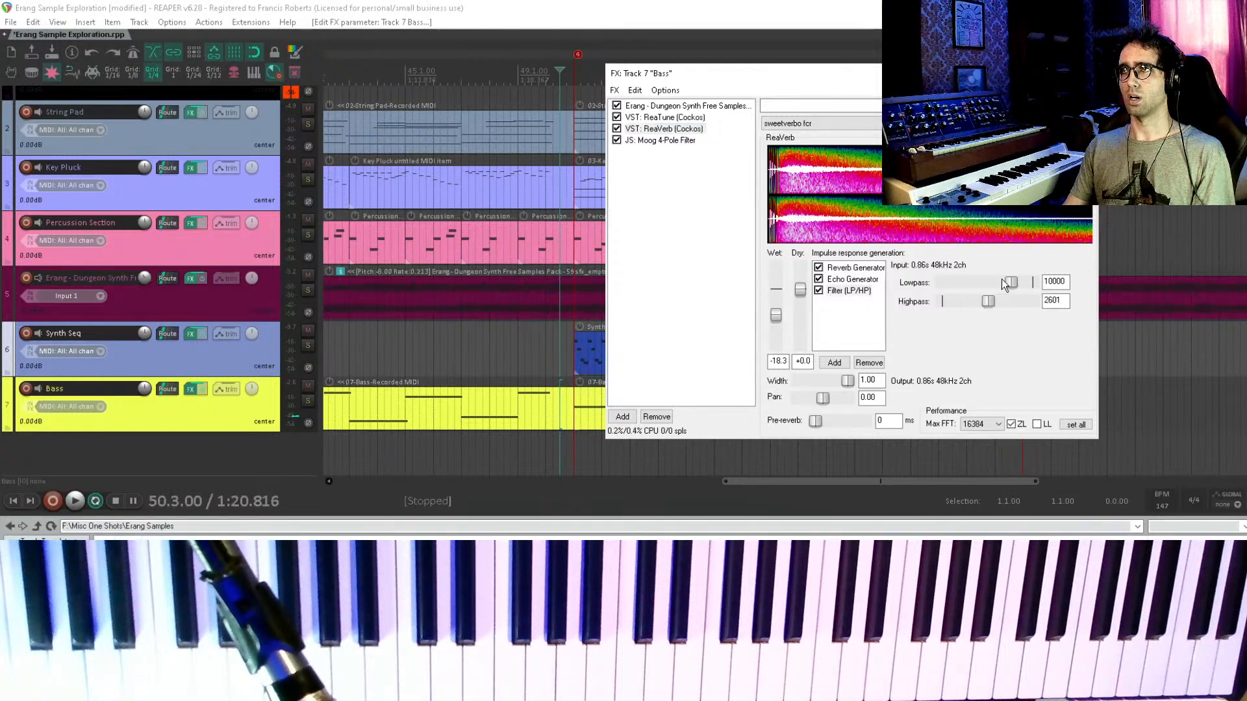
- Audition the bass with ReaVerb bypassed, remove ReaVerb from the Bass track's effects chain, and save the project
{"action": "left_click", "coordinate": [617, 129]}
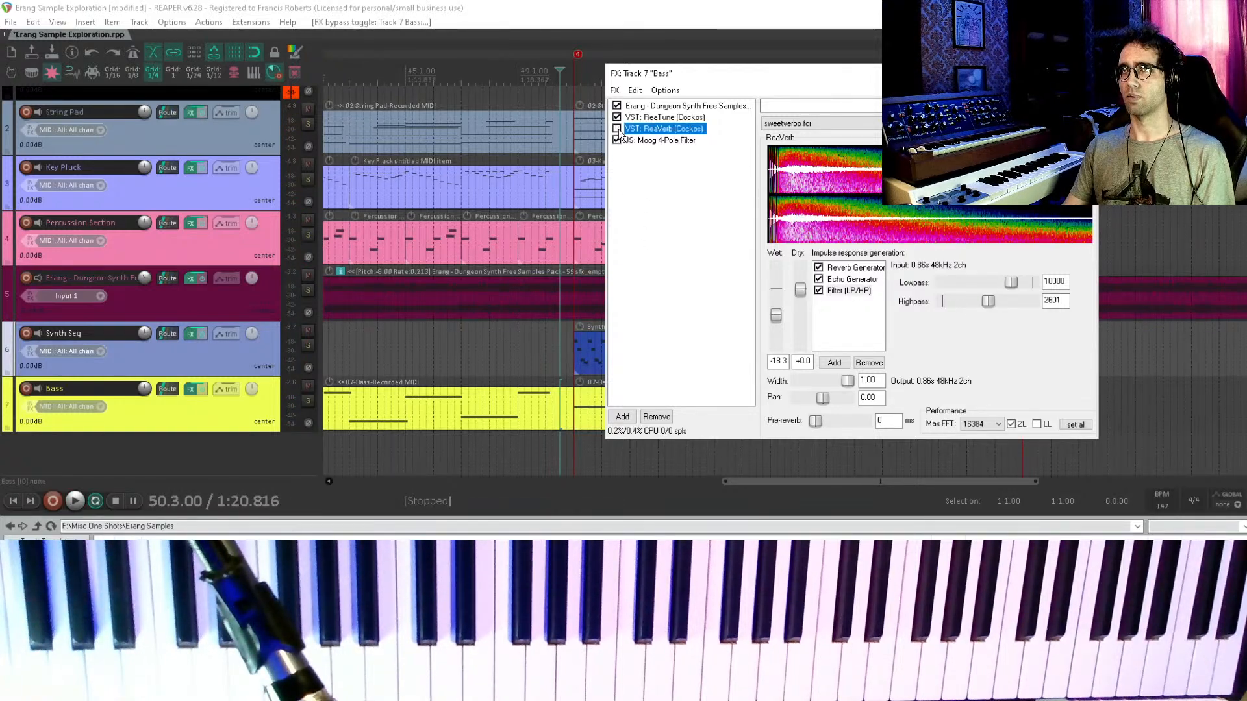
{"action": "key", "text": "space"}
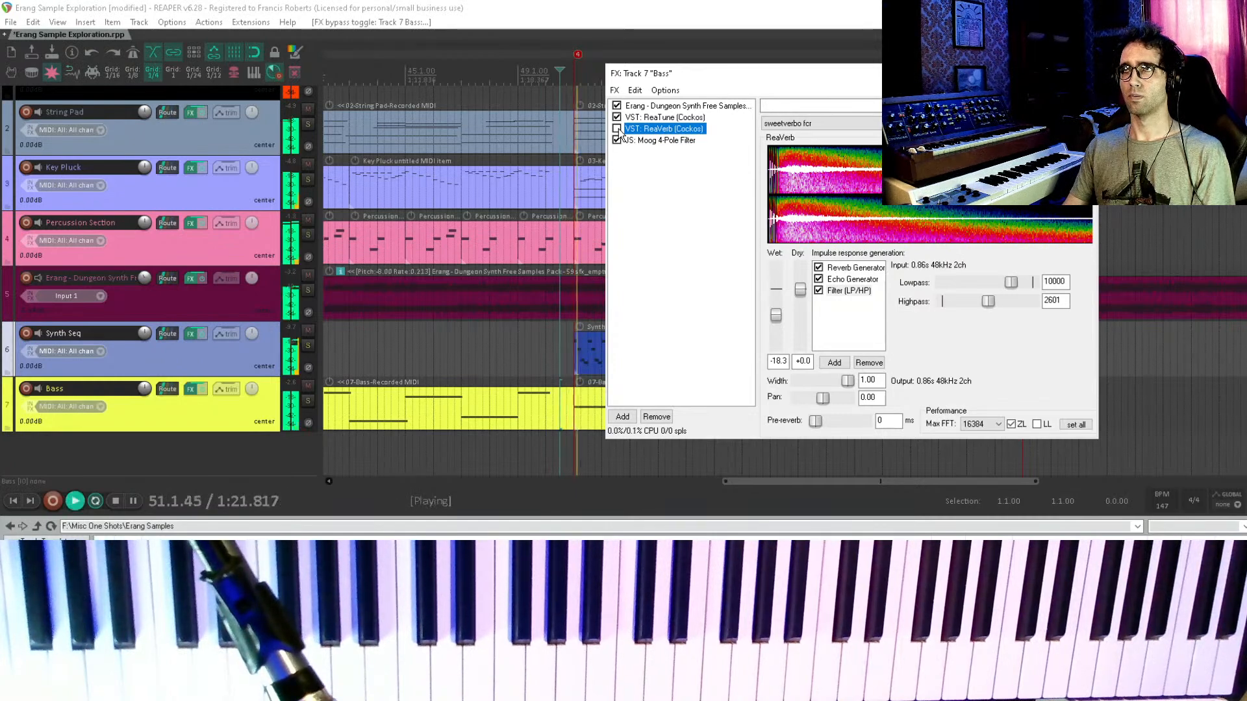
{"action": "left_click", "coordinate": [617, 129]}
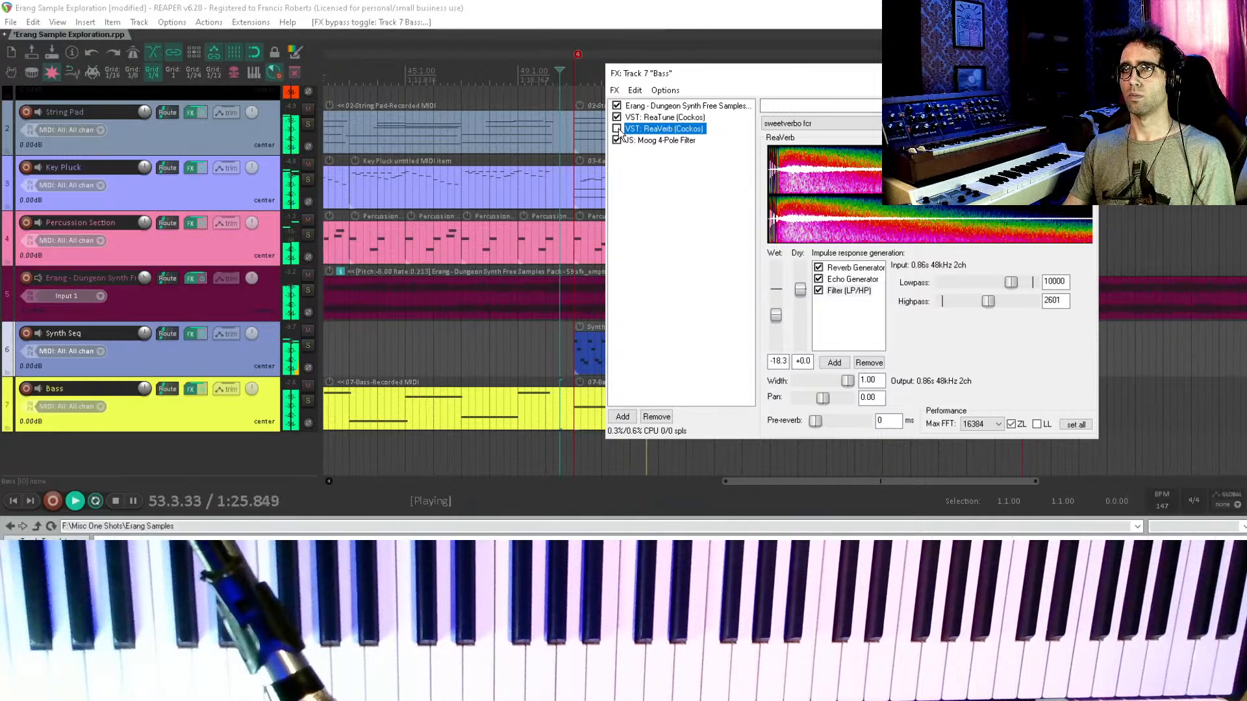
{"action": "key", "text": "space"}
{"action": "key", "text": "Delete"}
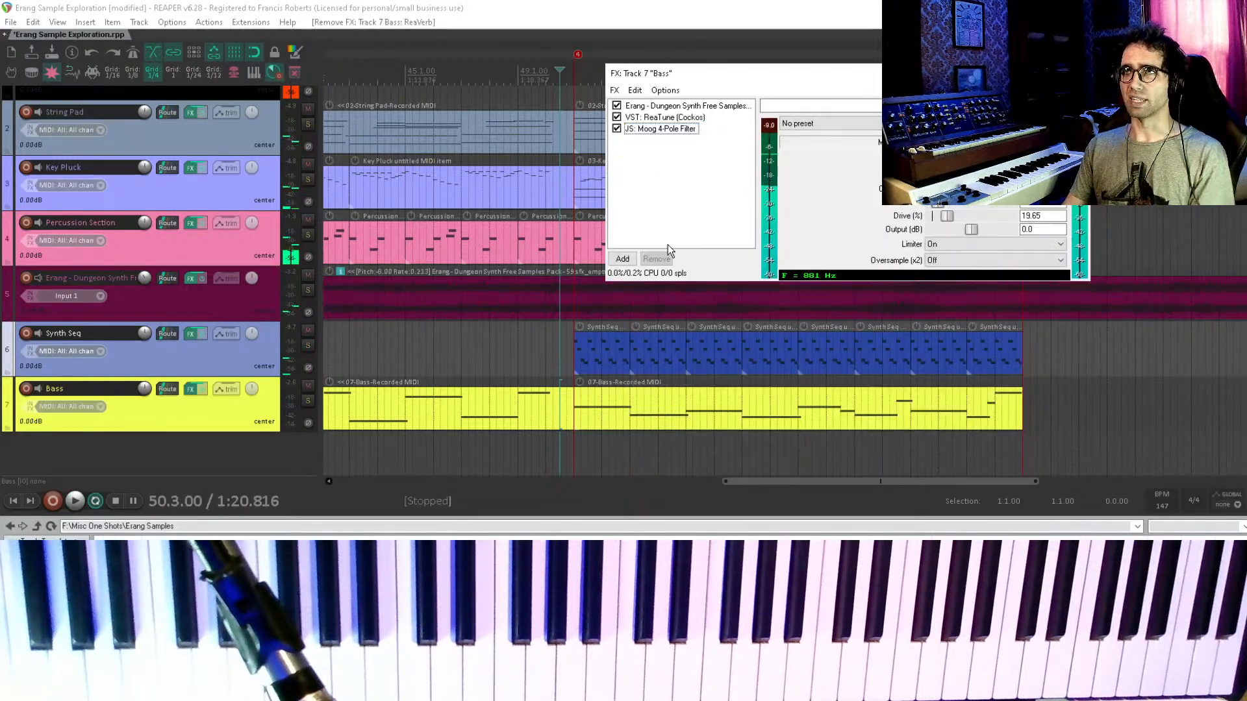
{"action": "key", "text": "Escape"}
{"action": "key", "text": "ctrl+s"}
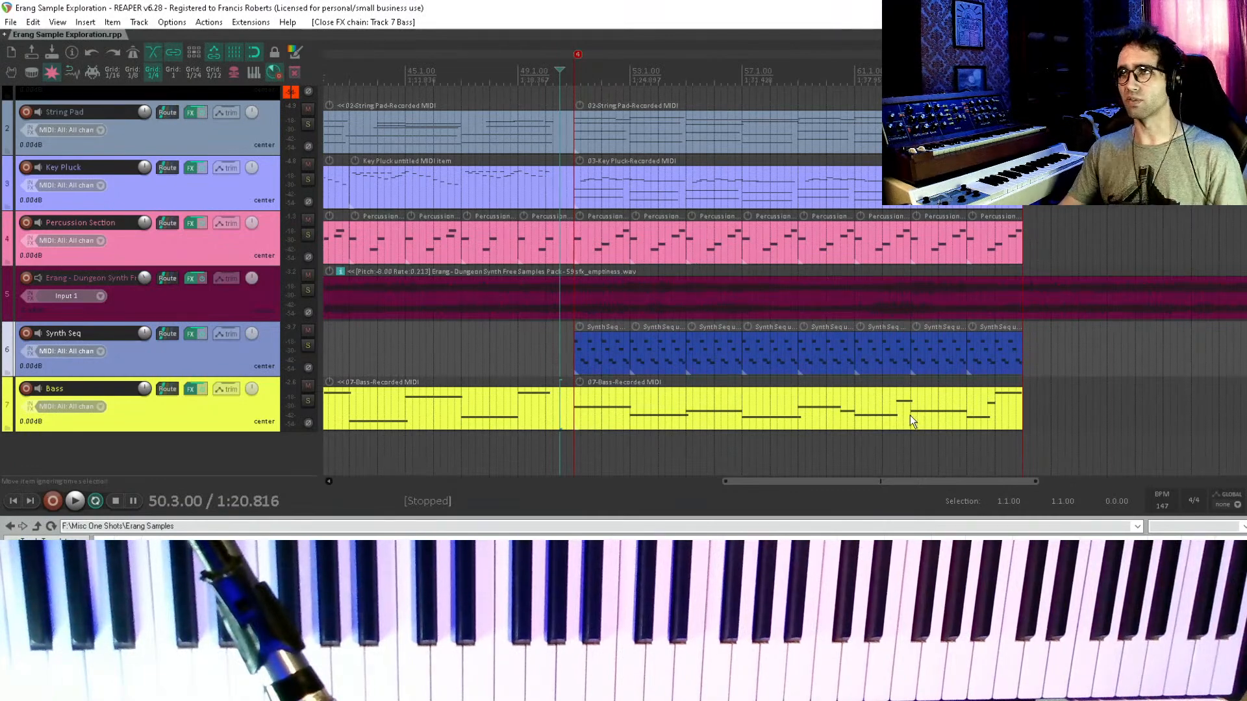
{"action": "left_click_drag", "start_coordinate": [837, 396], "coordinate": [1080, 401]}
{"action": "left_click_drag", "start_coordinate": [876, 403], "coordinate": [613, 404]}
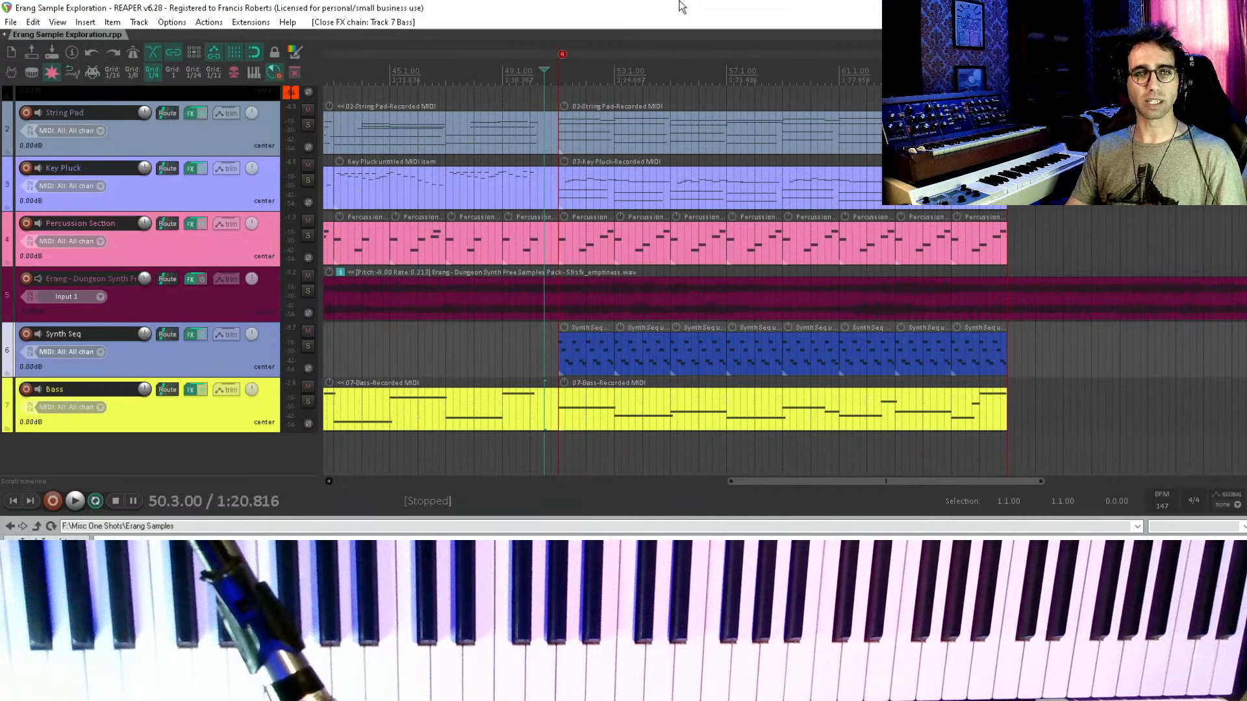
{"action": "scroll", "coordinate": [670, 168], "scroll_direction": "down", "scroll_amount": 3}
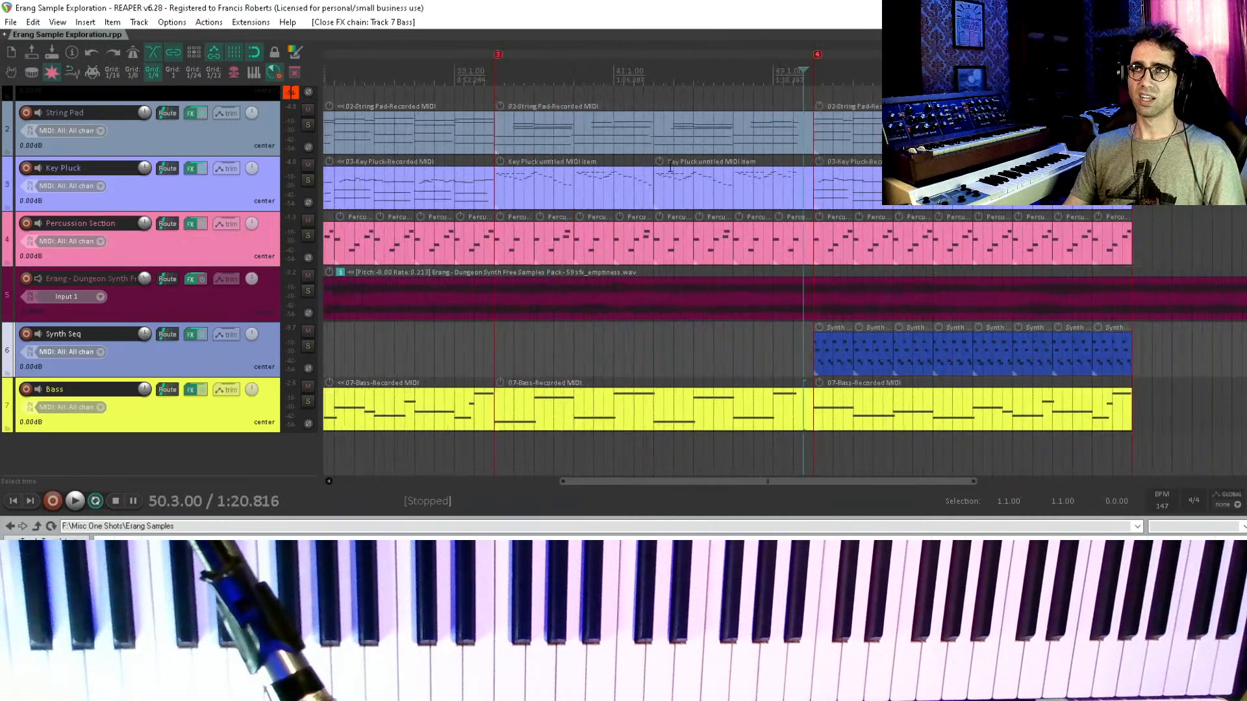
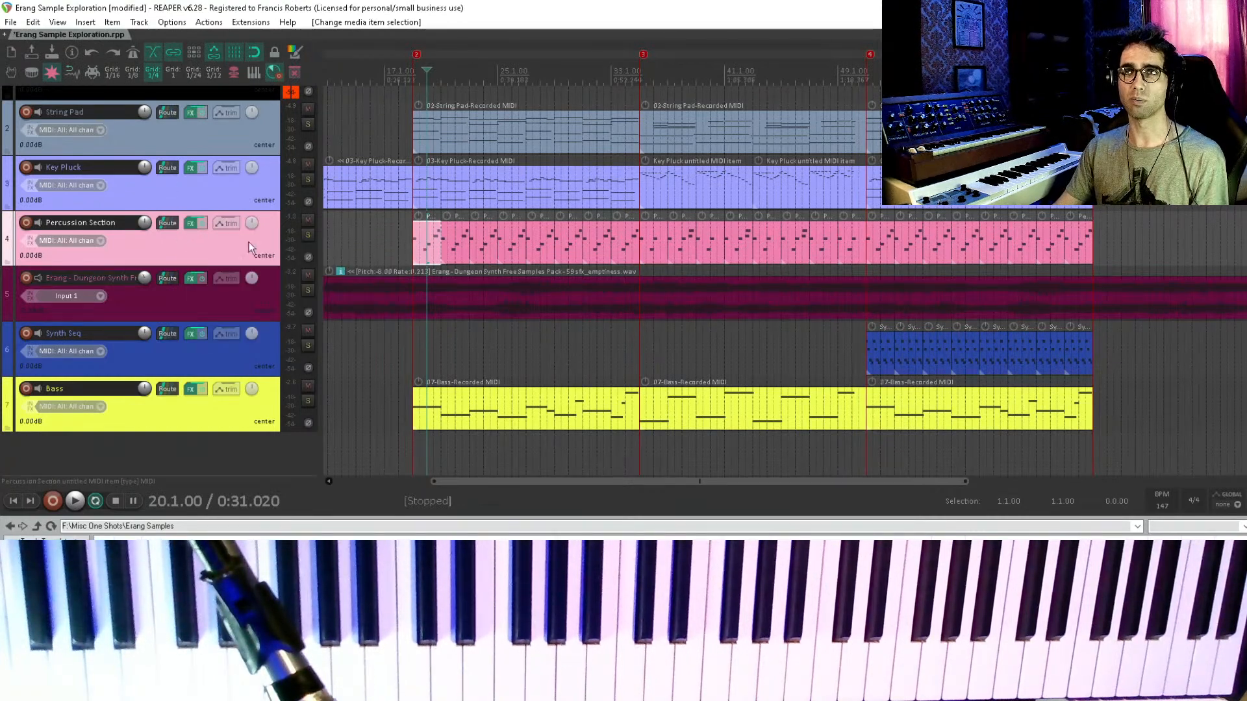
- Examine the bass notes around bars 21 and 25 against the Key Pluck part, and the bass item starting at bar 51
{"action": "left_click_drag", "start_coordinate": [618, 286], "coordinate": [606, 283]}
{"action": "left_click", "coordinate": [489, 409]}
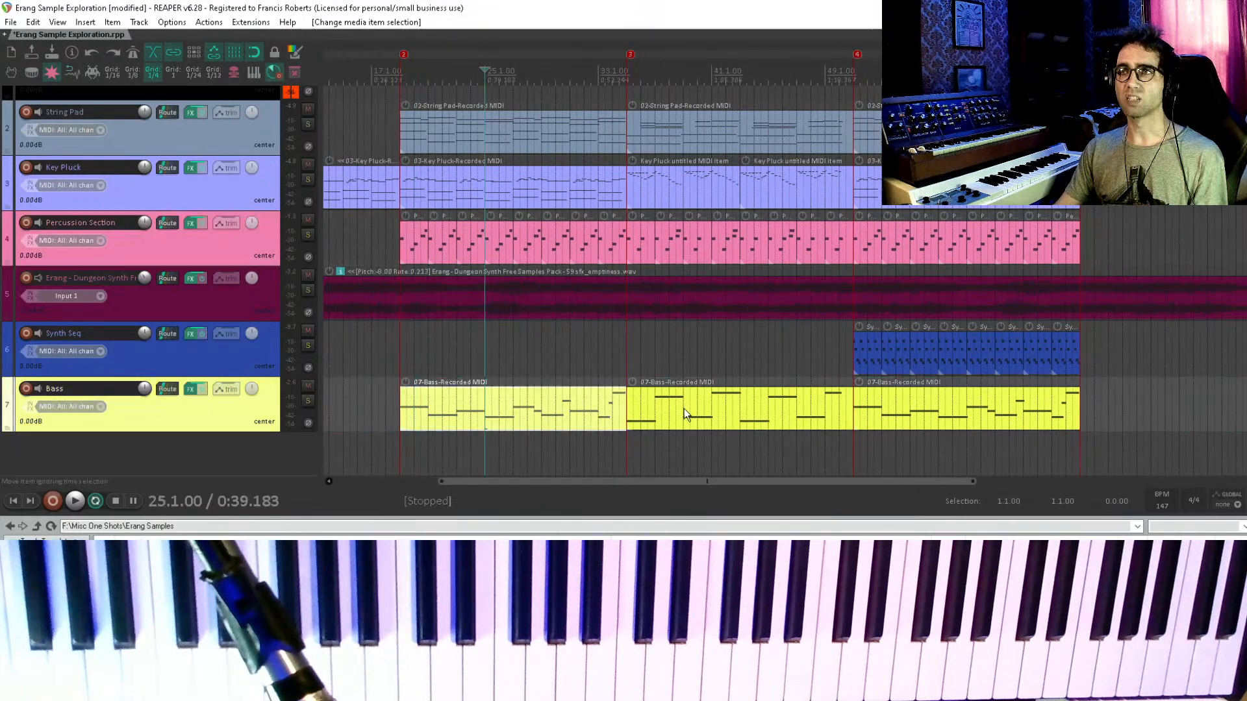
{"action": "left_click", "coordinate": [428, 410]}
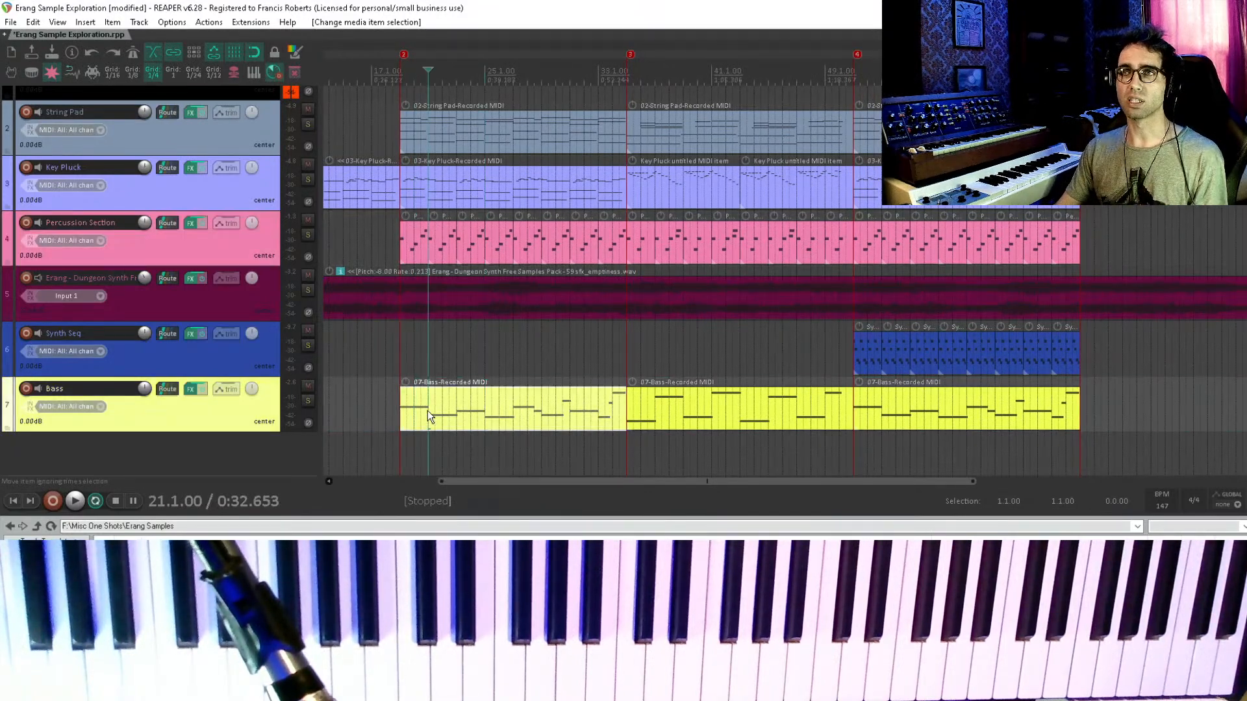
{"action": "left_click", "coordinate": [497, 419]}
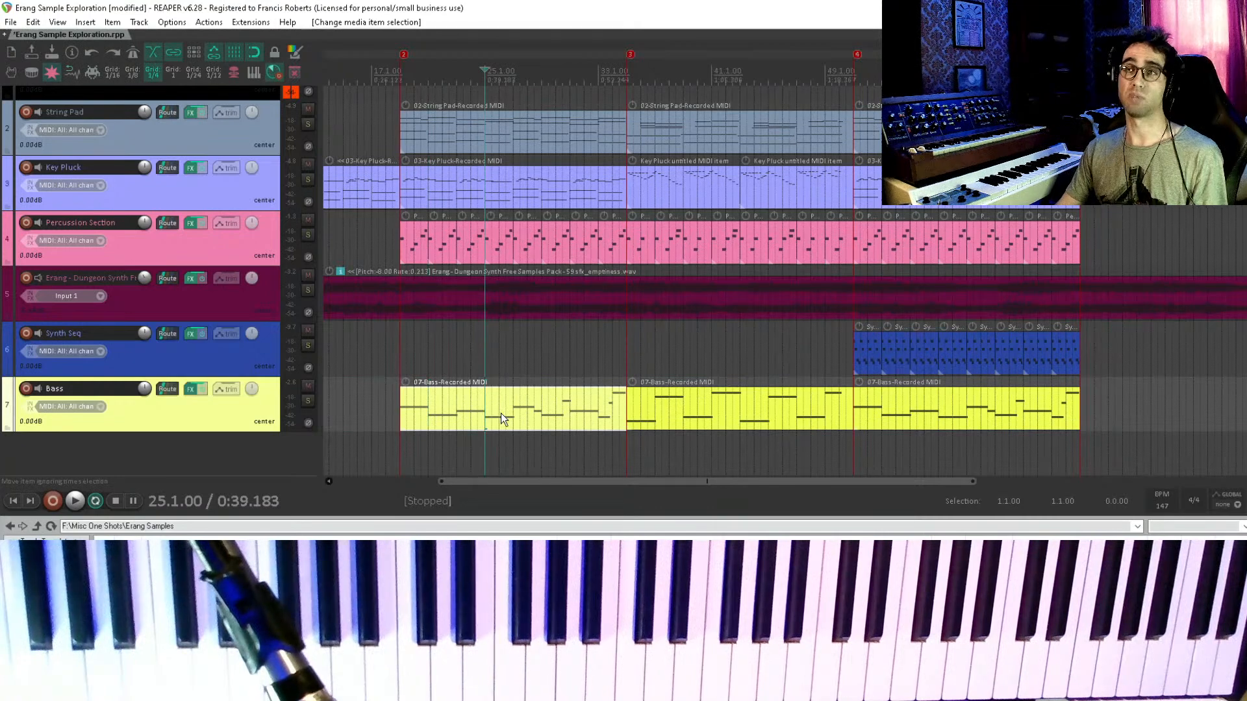
{"action": "left_click", "coordinate": [500, 413]}
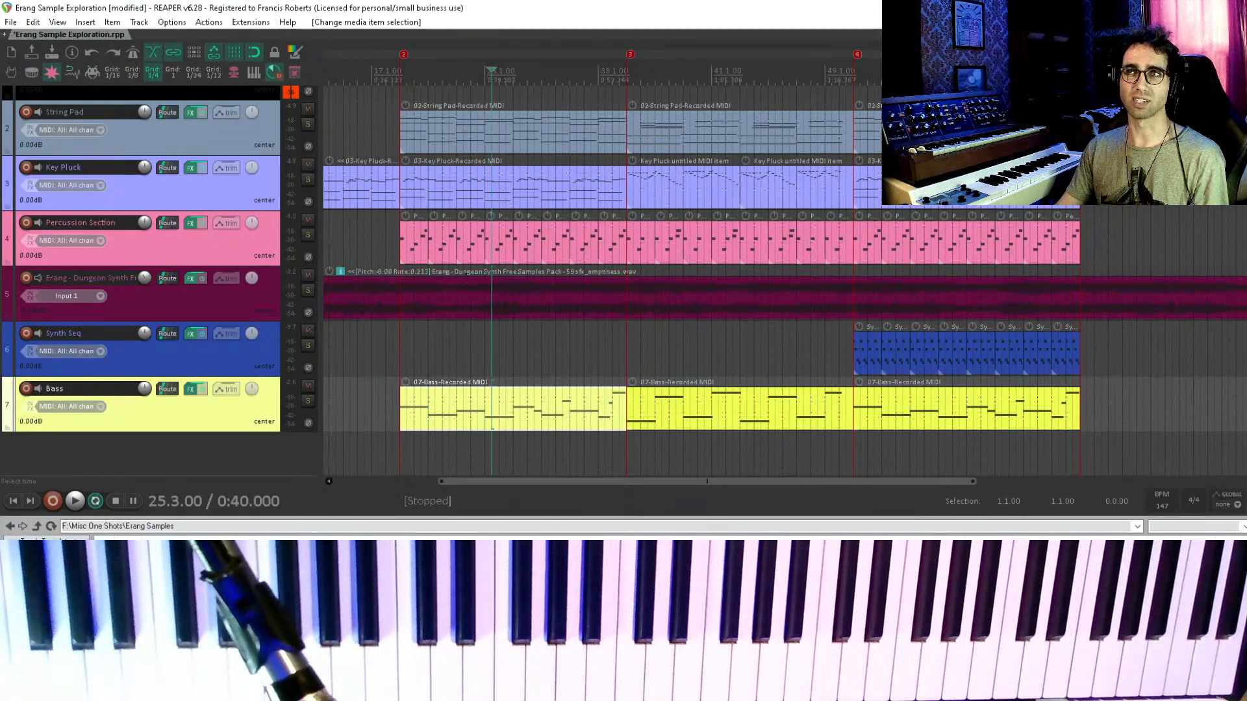
{"action": "left_click", "coordinate": [445, 412]}
{"action": "left_click", "coordinate": [434, 412]}
{"action": "left_click", "coordinate": [430, 412]}
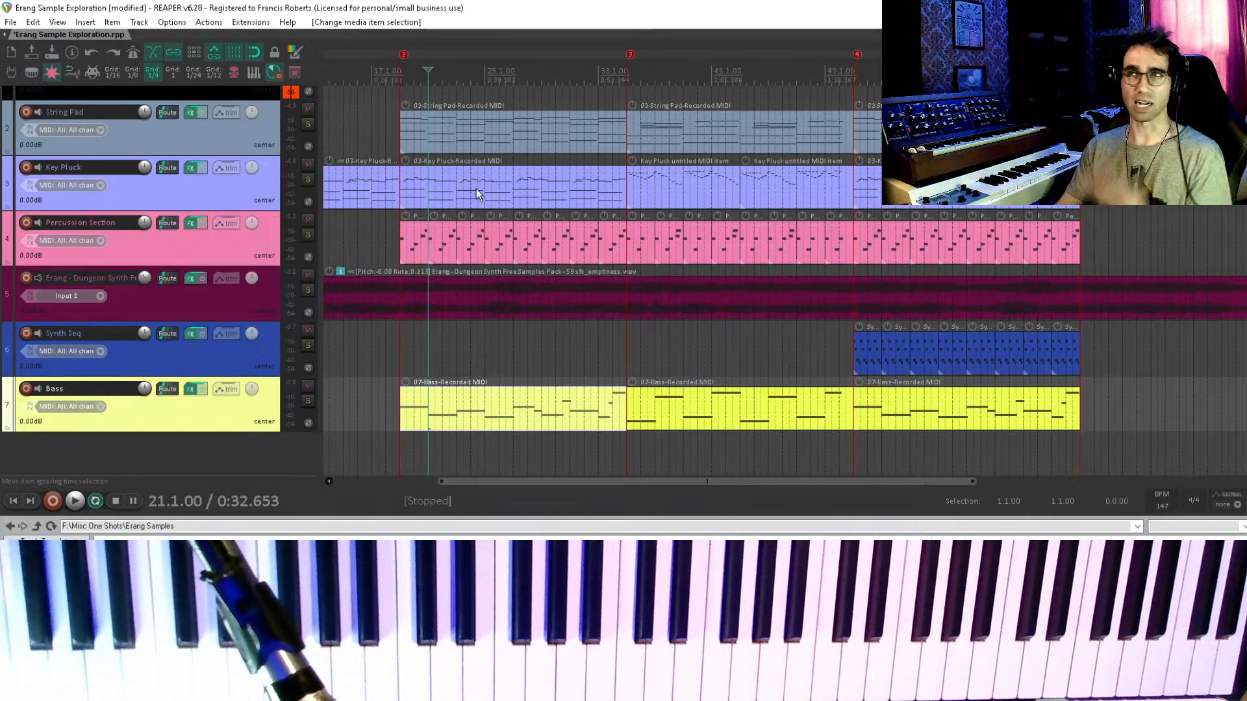
{"action": "left_click", "coordinate": [416, 195]}
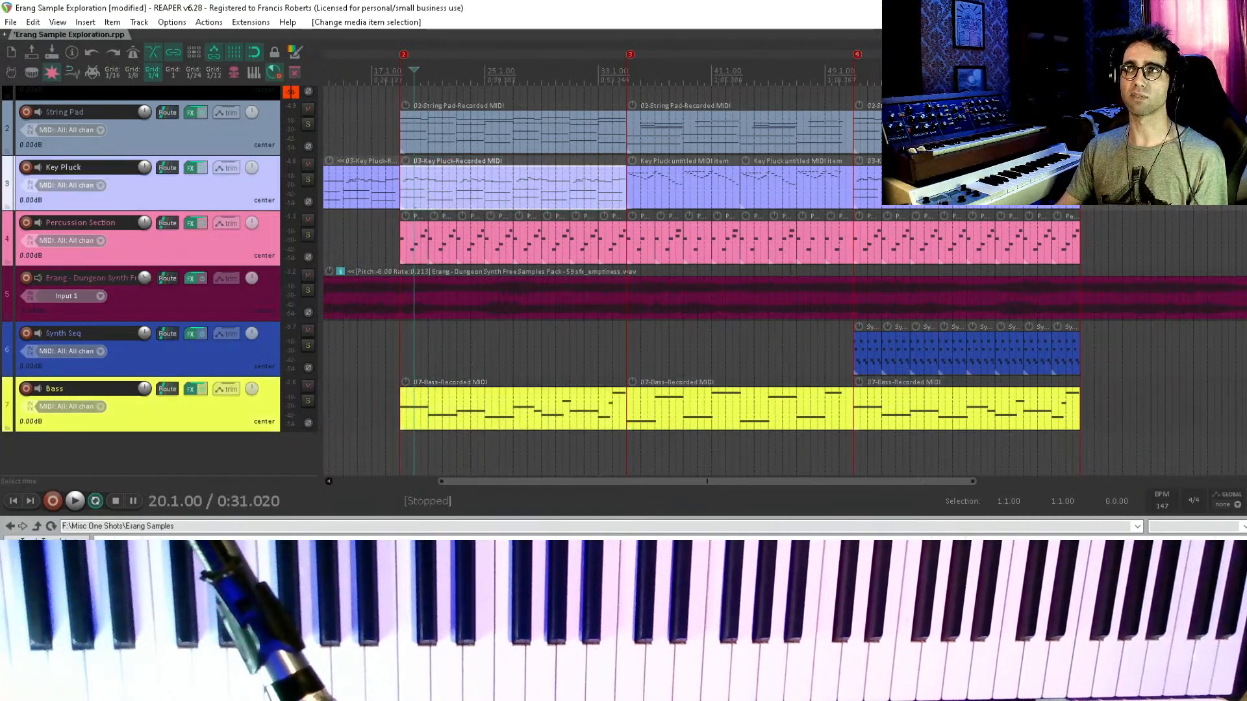
{"action": "left_click_drag", "start_coordinate": [821, 250], "coordinate": [703, 251]}
{"action": "left_click", "coordinate": [752, 408]}
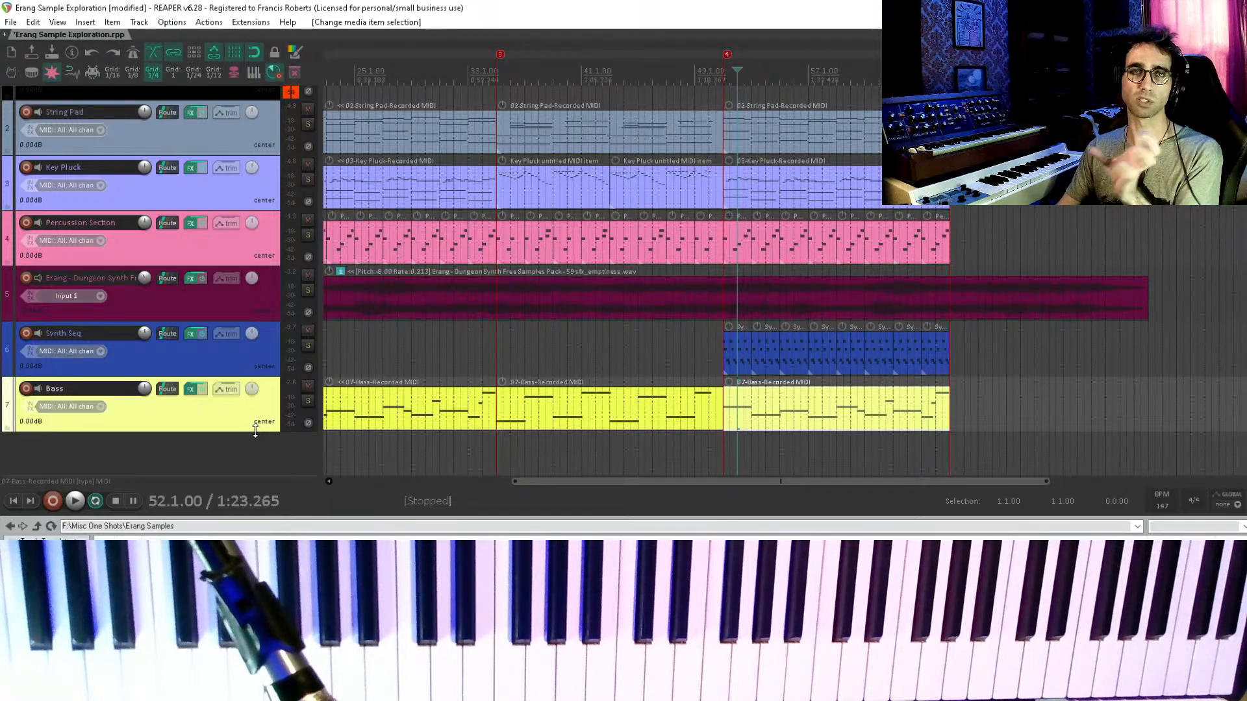
{"action": "left_click_drag", "start_coordinate": [605, 285], "coordinate": [698, 272]}
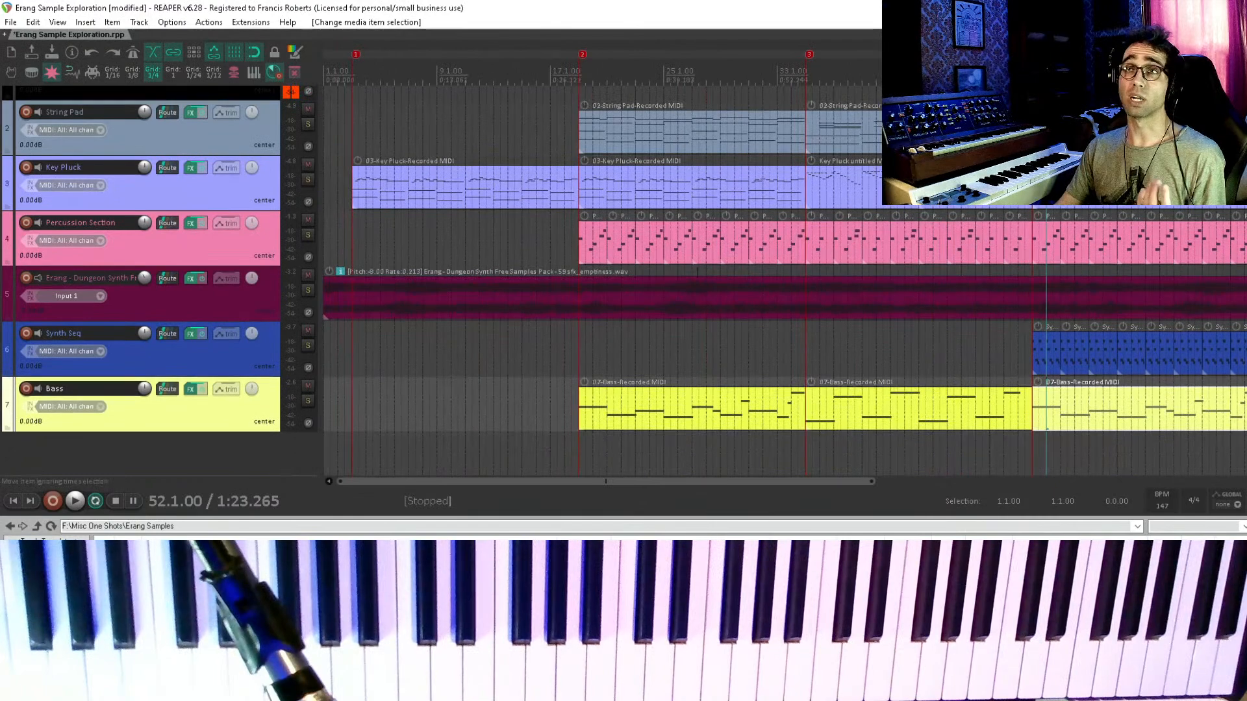
- Play the intro briefly from bar 3 and check the empty String Pad stretch between bars 3 and 19
{"action": "left_click", "coordinate": [474, 175]}
{"action": "left_click", "coordinate": [354, 134]}
{"action": "key", "text": "space"}
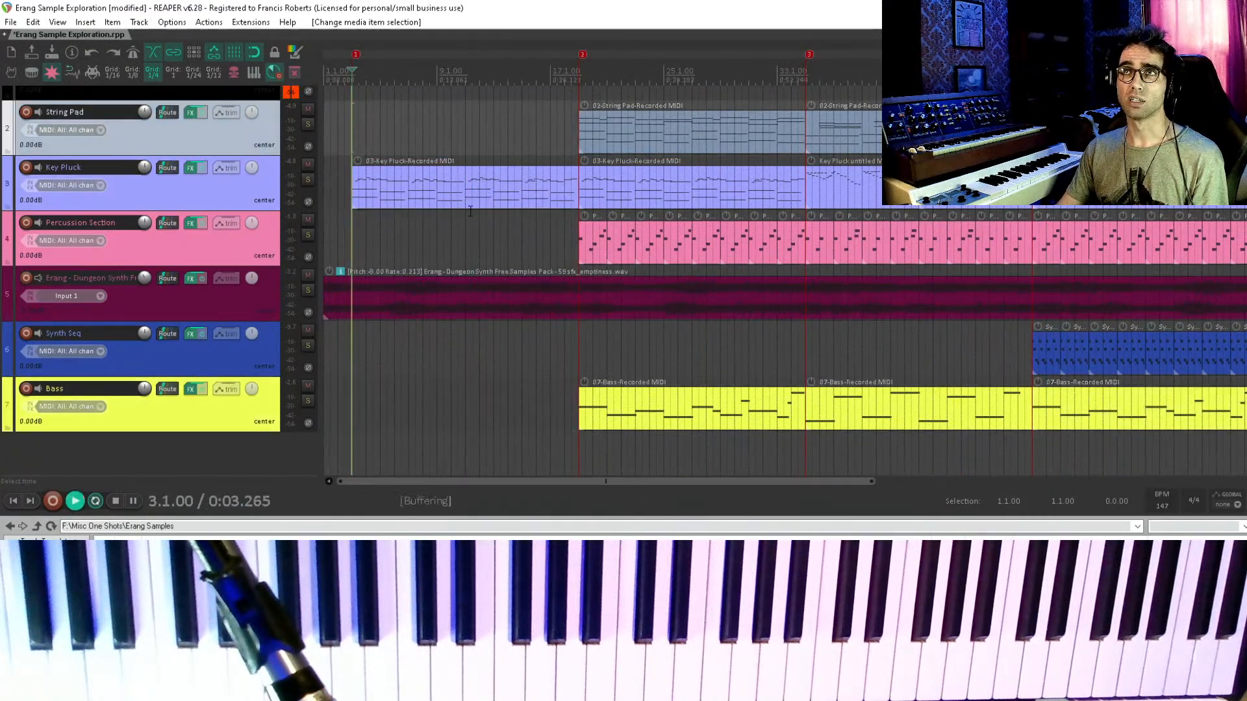
{"action": "key", "text": "space"}
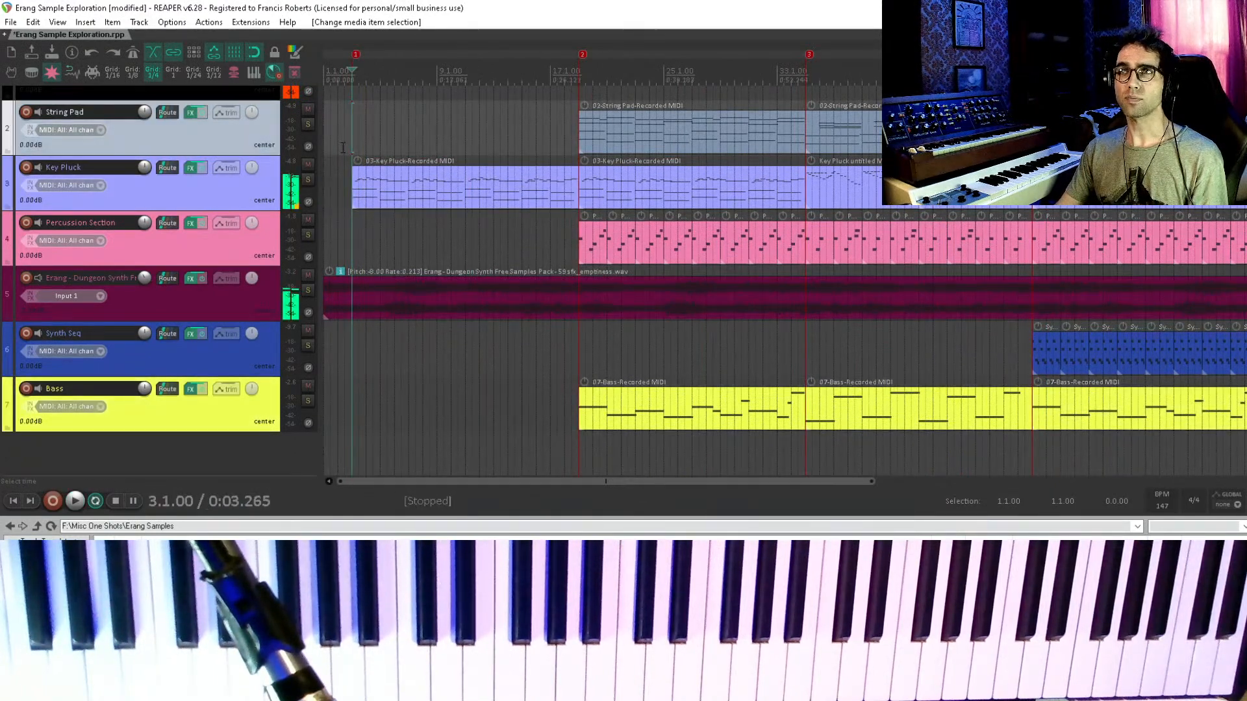
{"action": "left_click_drag", "start_coordinate": [352, 125], "coordinate": [580, 126]}
{"action": "left_click", "coordinate": [564, 129]}
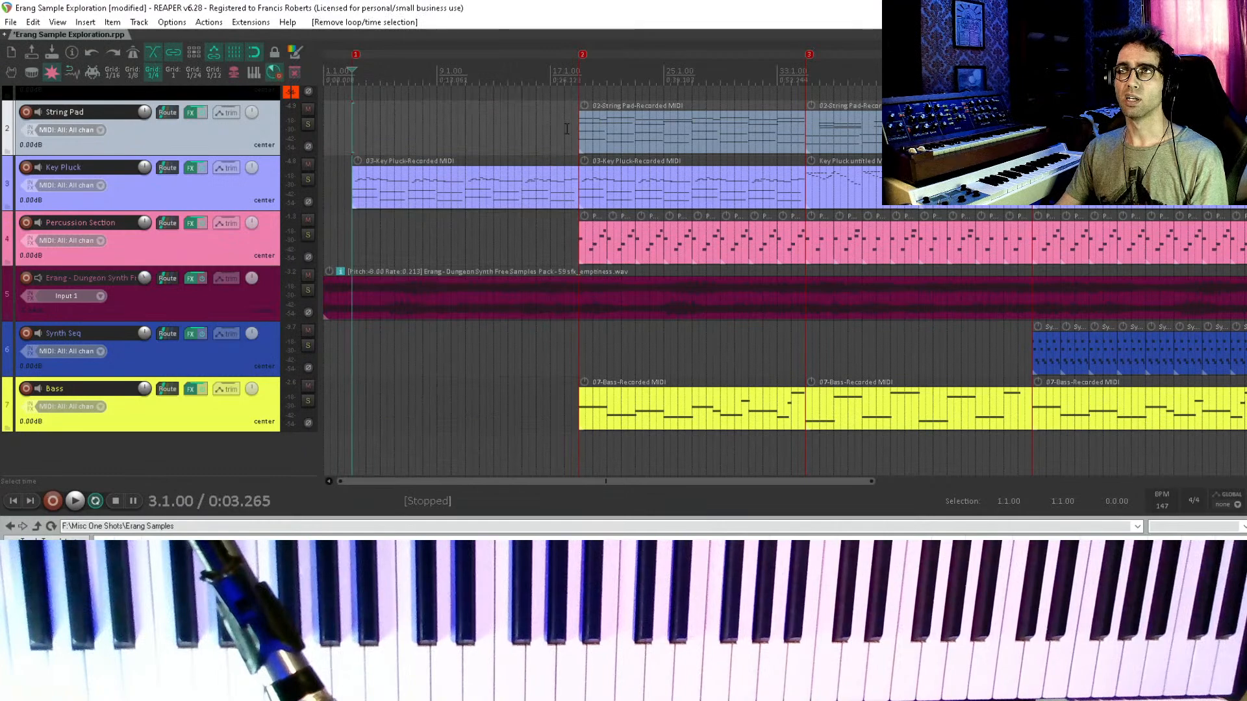
- Place the edit cursor at bar 51 and save the project
{"action": "left_click", "coordinate": [534, 180]}
{"action": "scroll", "coordinate": [772, 229], "scroll_direction": "right", "scroll_amount": 5}
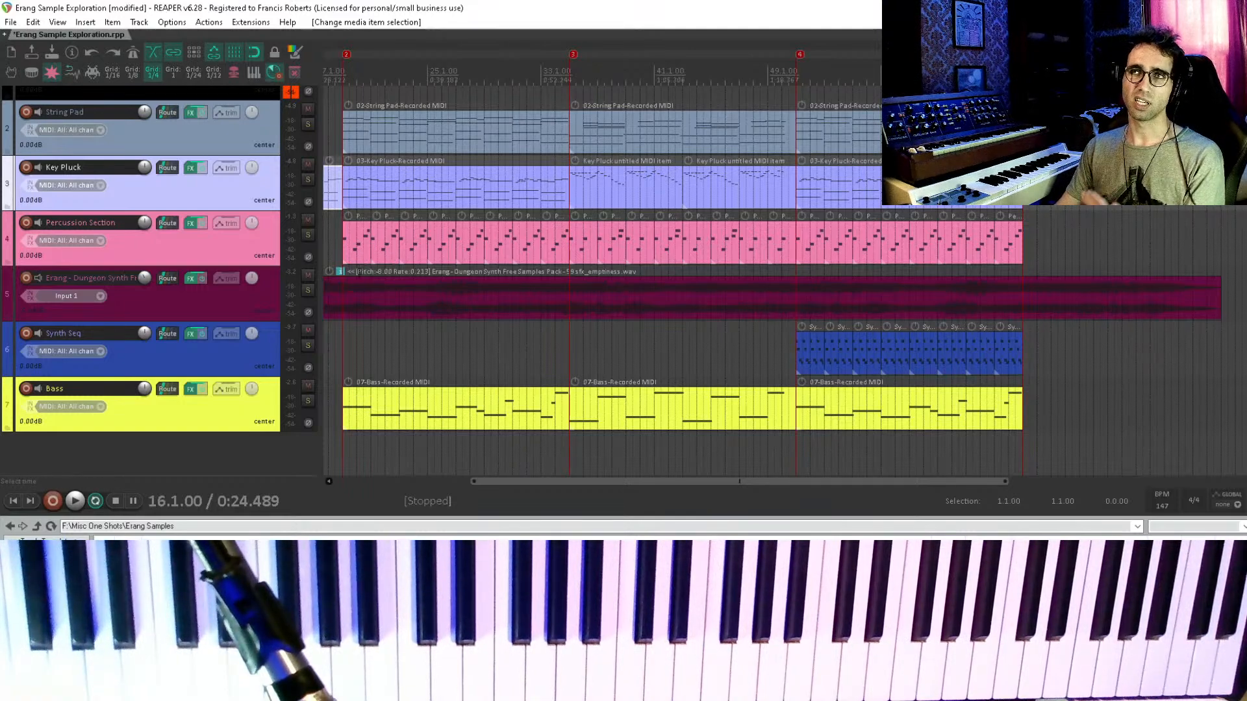
{"action": "left_click_drag", "start_coordinate": [359, 255], "coordinate": [403, 248]}
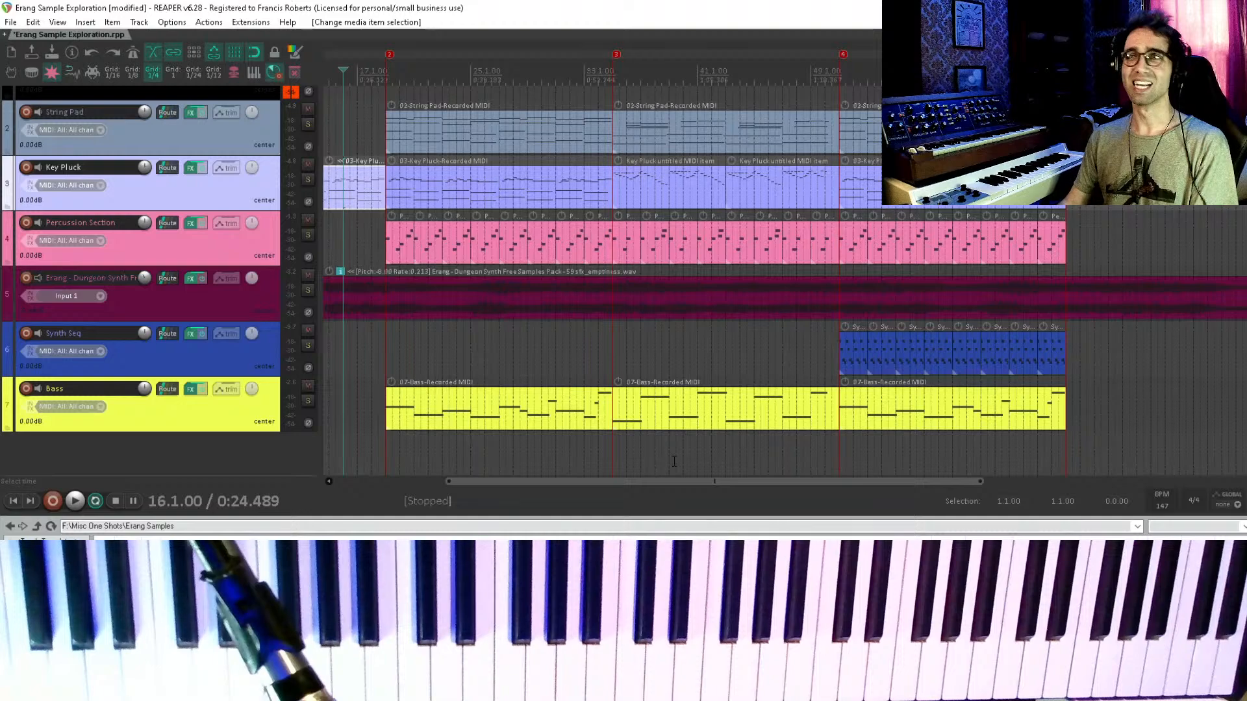
{"action": "scroll", "coordinate": [733, 449], "scroll_direction": "right", "scroll_amount": 2}
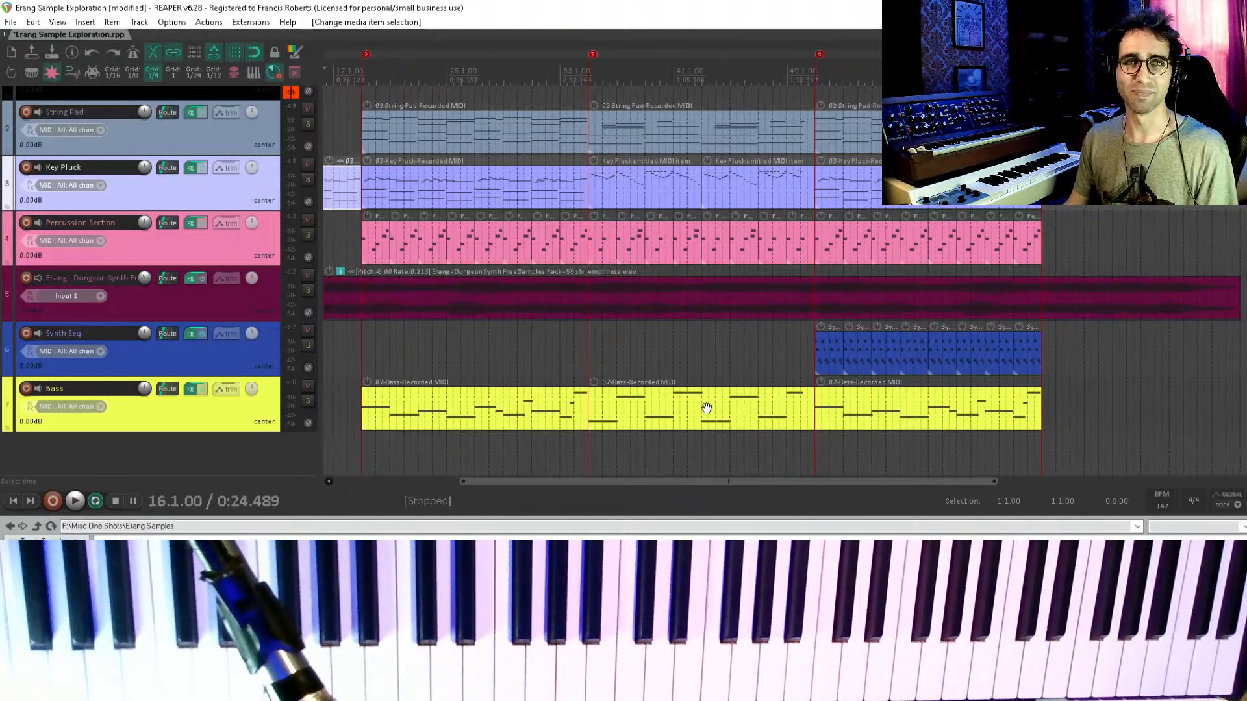
{"action": "left_click", "coordinate": [819, 455]}
{"action": "scroll", "coordinate": [804, 312], "scroll_direction": "right", "scroll_amount": 4}
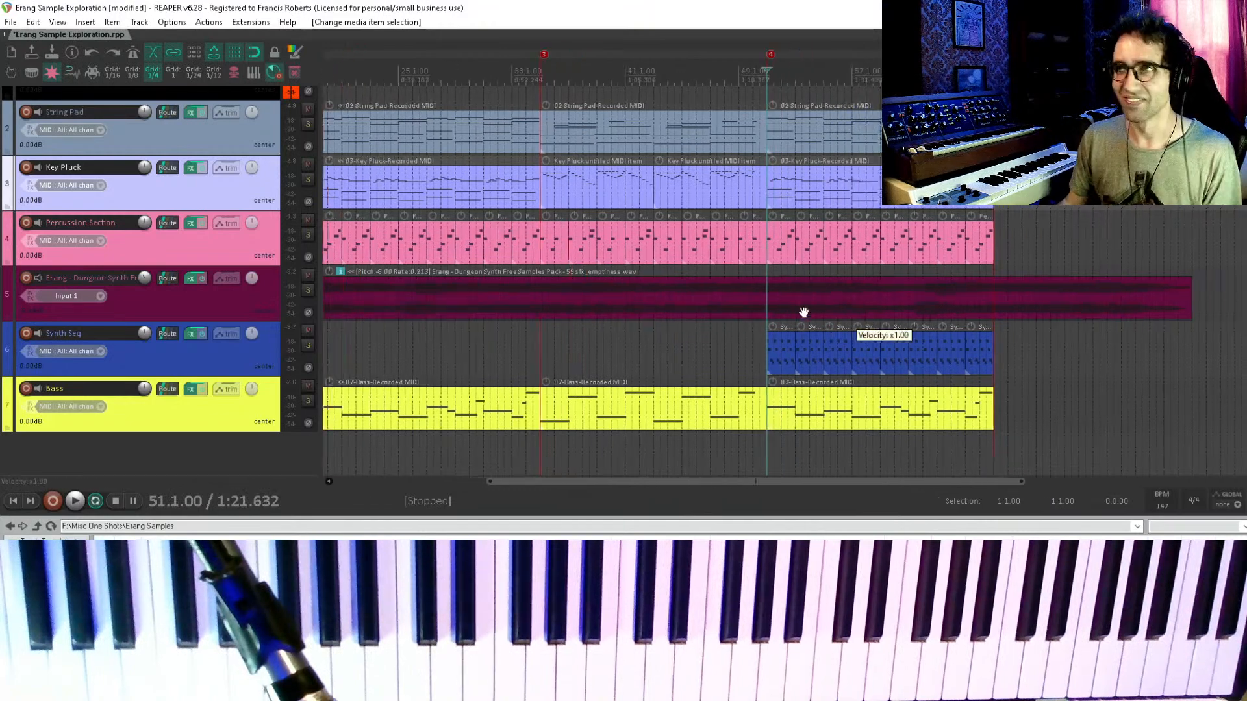
{"action": "scroll", "coordinate": [803, 312], "scroll_direction": "right", "scroll_amount": 6}
{"action": "key", "text": "ctrl+s"}
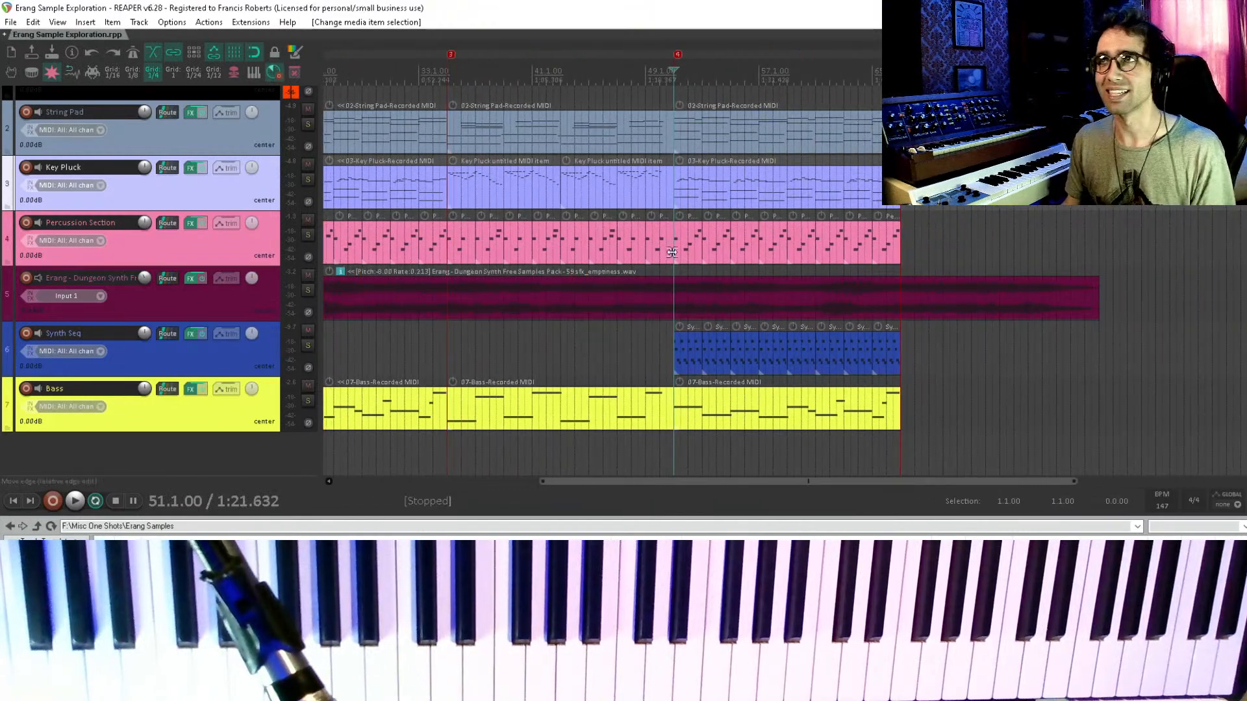
- While playing from bar 51, copy the String Pad, Key Pluck and Percussion Section items of bars 35 to 51 to bar 67
{"action": "scroll", "coordinate": [578, 186], "scroll_direction": "right", "scroll_amount": 6}
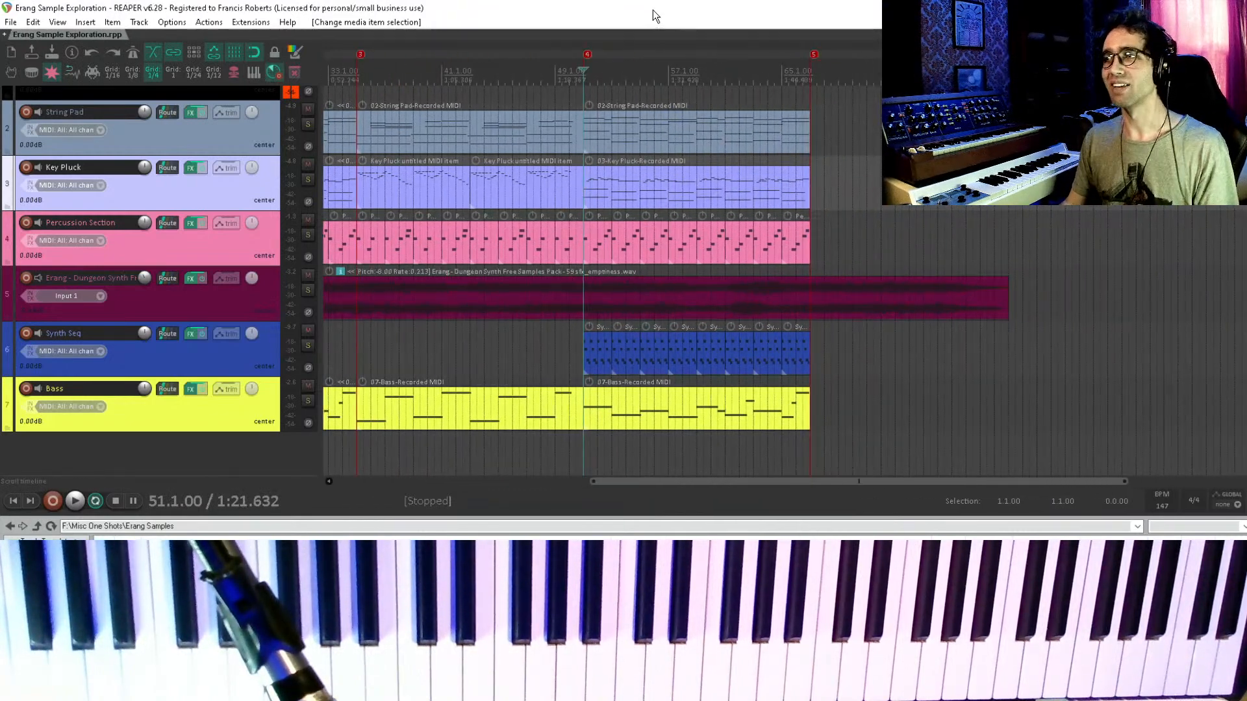
{"action": "key", "text": "space"}
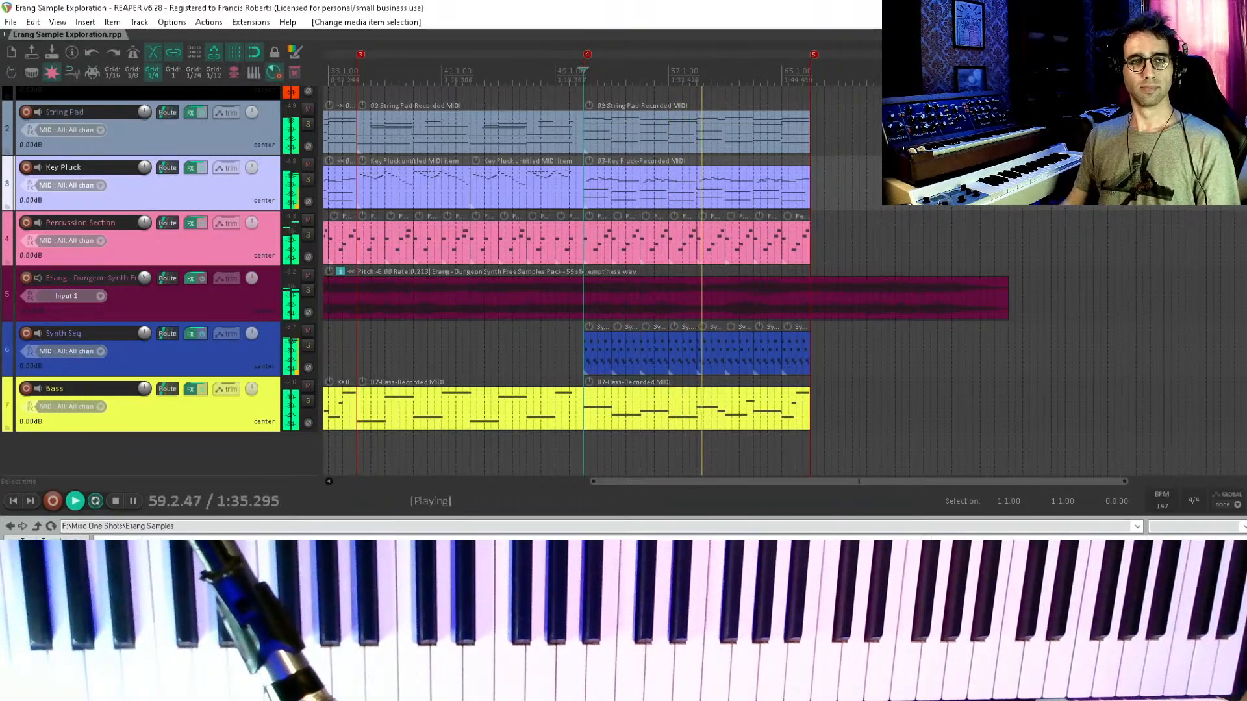
{"action": "left_click_drag", "start_coordinate": [833, 286], "coordinate": [758, 189]}
{"action": "scroll", "coordinate": [735, 294], "scroll_direction": "up", "scroll_amount": 2}
{"action": "left_click_drag", "start_coordinate": [594, 199], "coordinate": [652, 207]}
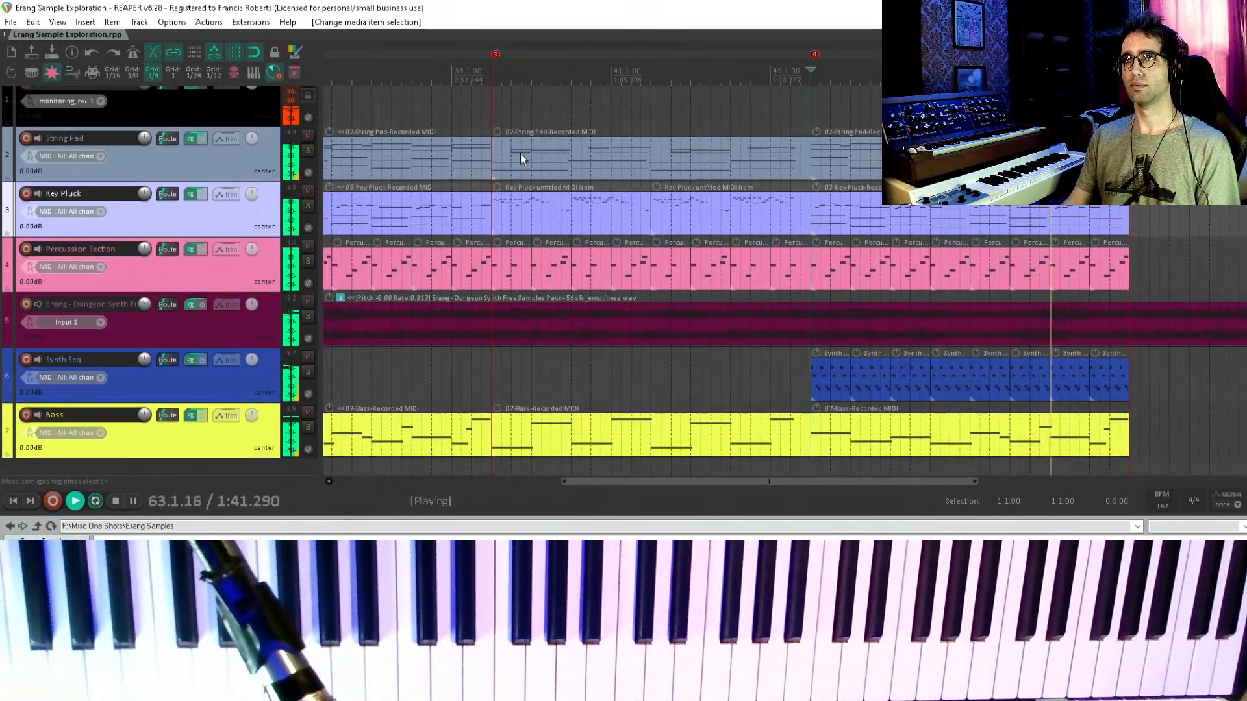
{"action": "left_click_drag", "start_coordinate": [520, 159], "coordinate": [813, 291]}
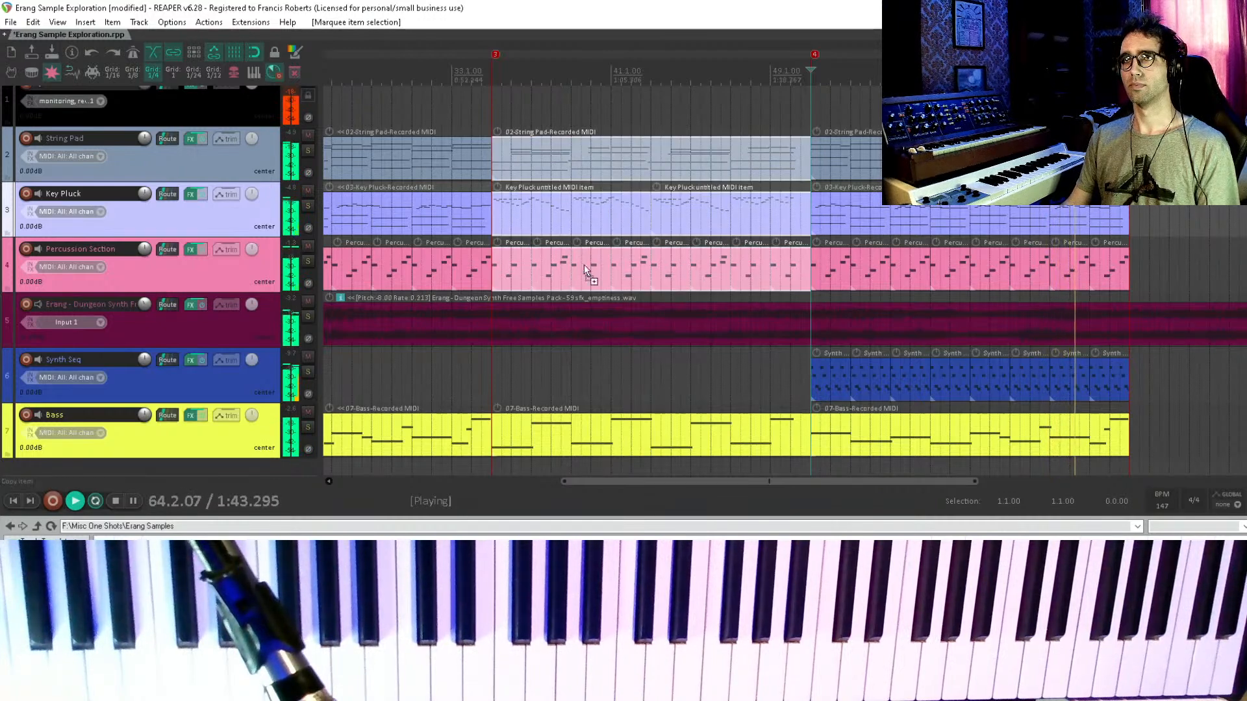
{"action": "left_click_drag", "start_coordinate": [513, 276], "coordinate": [991, 257]}
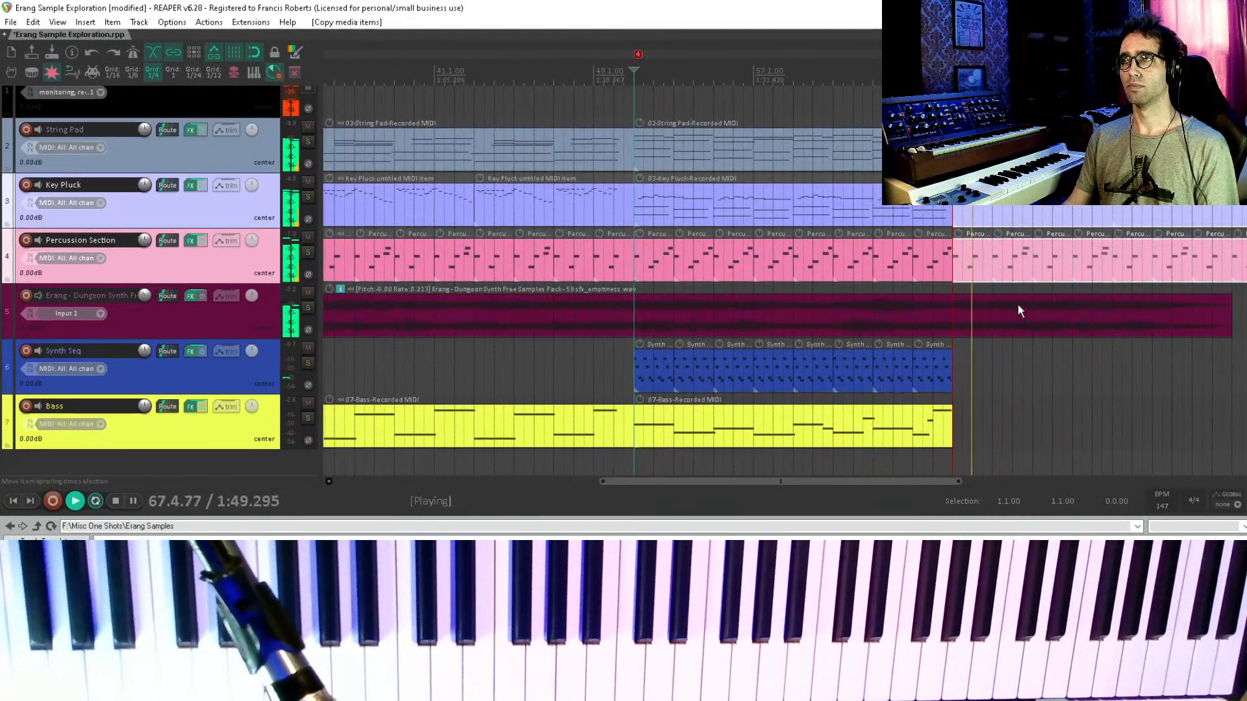
{"action": "scroll", "coordinate": [990, 227], "scroll_direction": "down", "scroll_amount": 2}
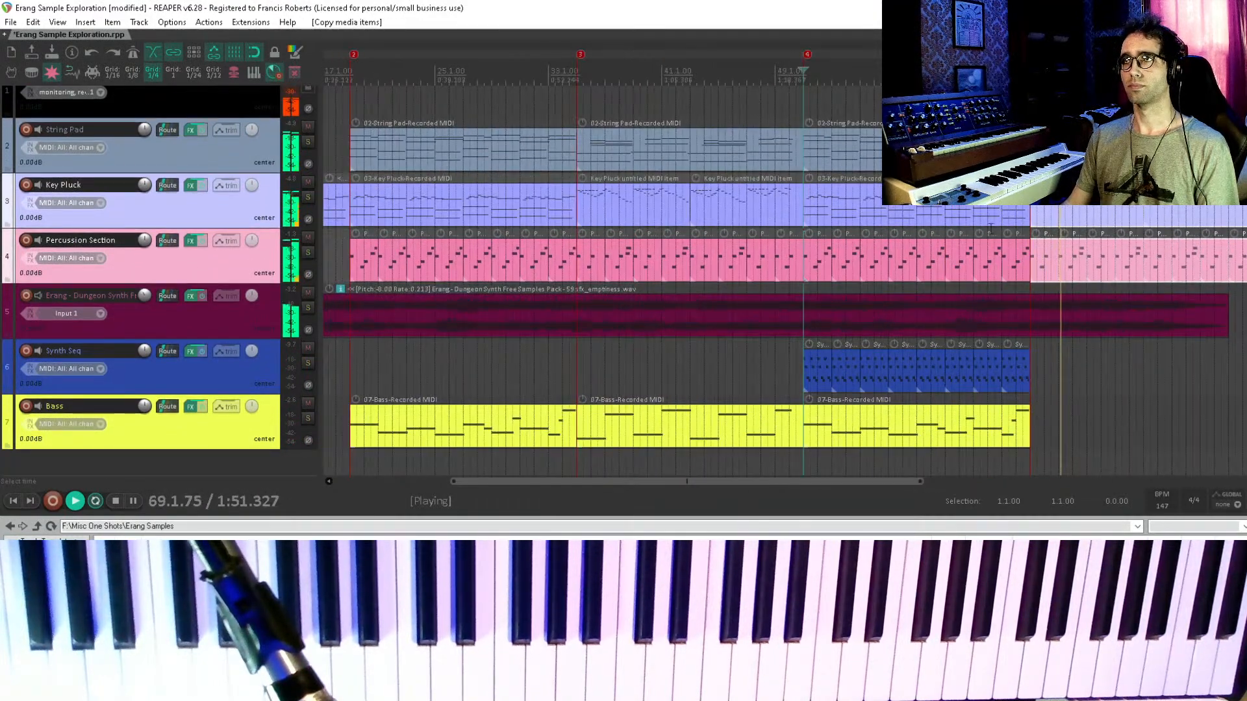
- Stop playback and delete the copied Percussion Section items from bar 67 onward
{"action": "left_click_drag", "start_coordinate": [990, 229], "coordinate": [838, 270]}
{"action": "left_click_drag", "start_coordinate": [914, 294], "coordinate": [896, 252]}
{"action": "key", "text": "space"}
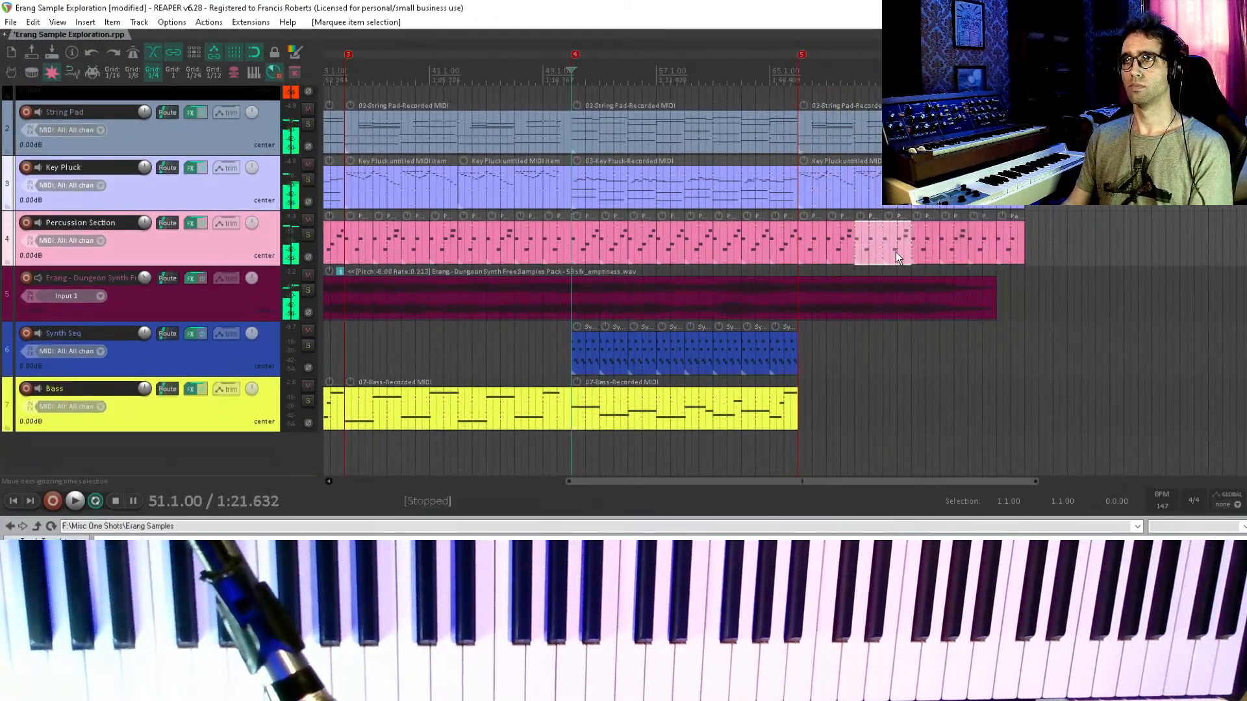
{"action": "left_click_drag", "start_coordinate": [1077, 237], "coordinate": [819, 246]}
{"action": "key", "text": "Delete"}
- Play from bar 67 and delete the copied Key Pluck items from there onward
{"action": "left_click", "coordinate": [798, 78]}
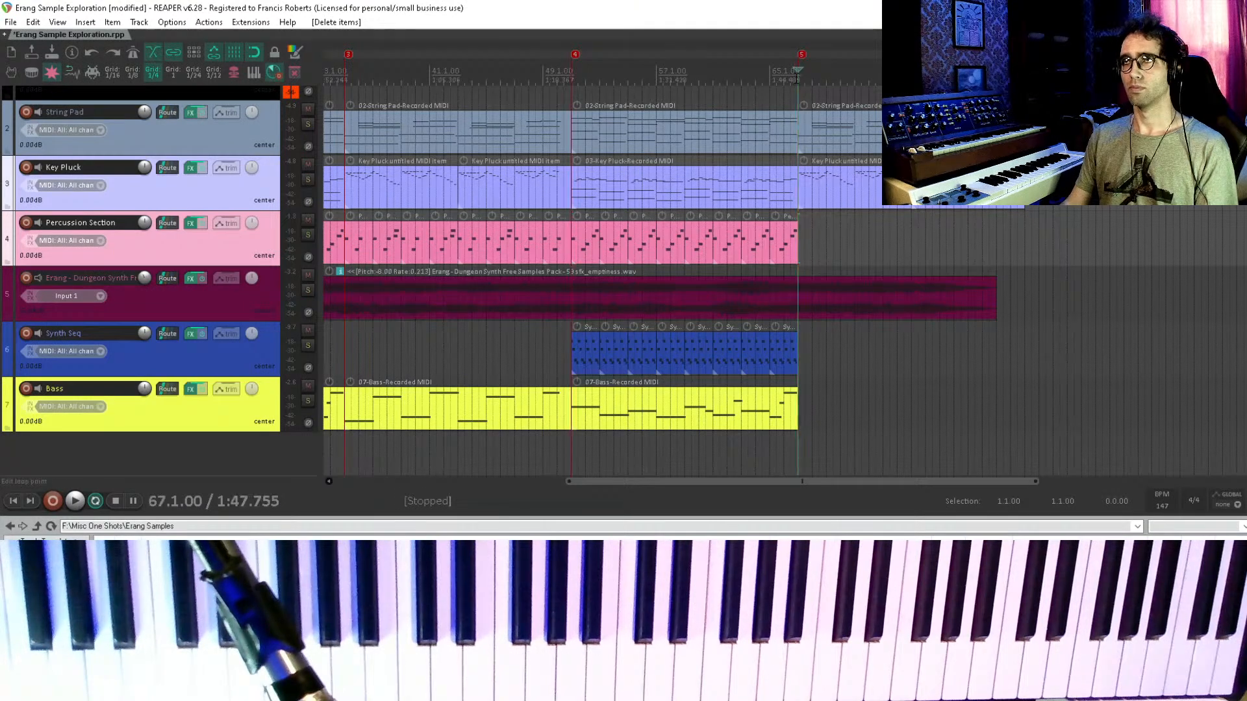
{"action": "scroll", "coordinate": [854, 134], "scroll_direction": "up", "scroll_amount": 3}
{"action": "key", "text": "space"}
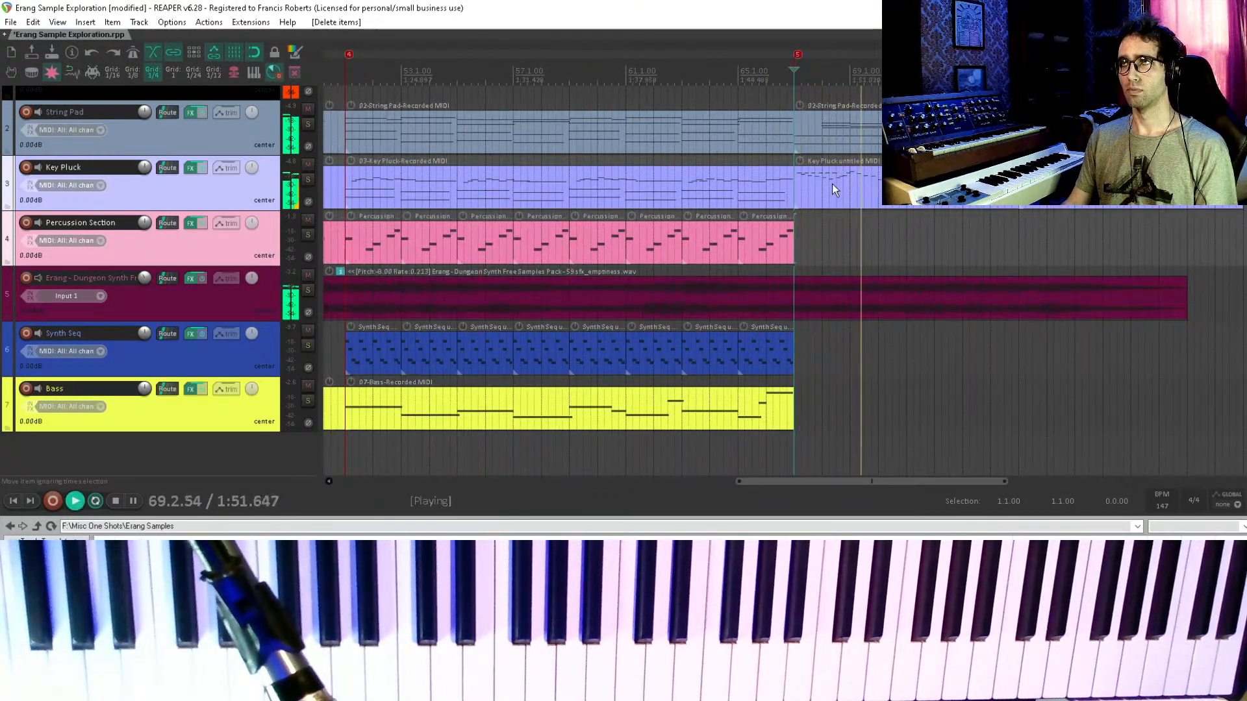
{"action": "key", "text": "space"}
{"action": "left_click_drag", "start_coordinate": [847, 179], "coordinate": [1015, 207]}
{"action": "key", "text": "Delete"}
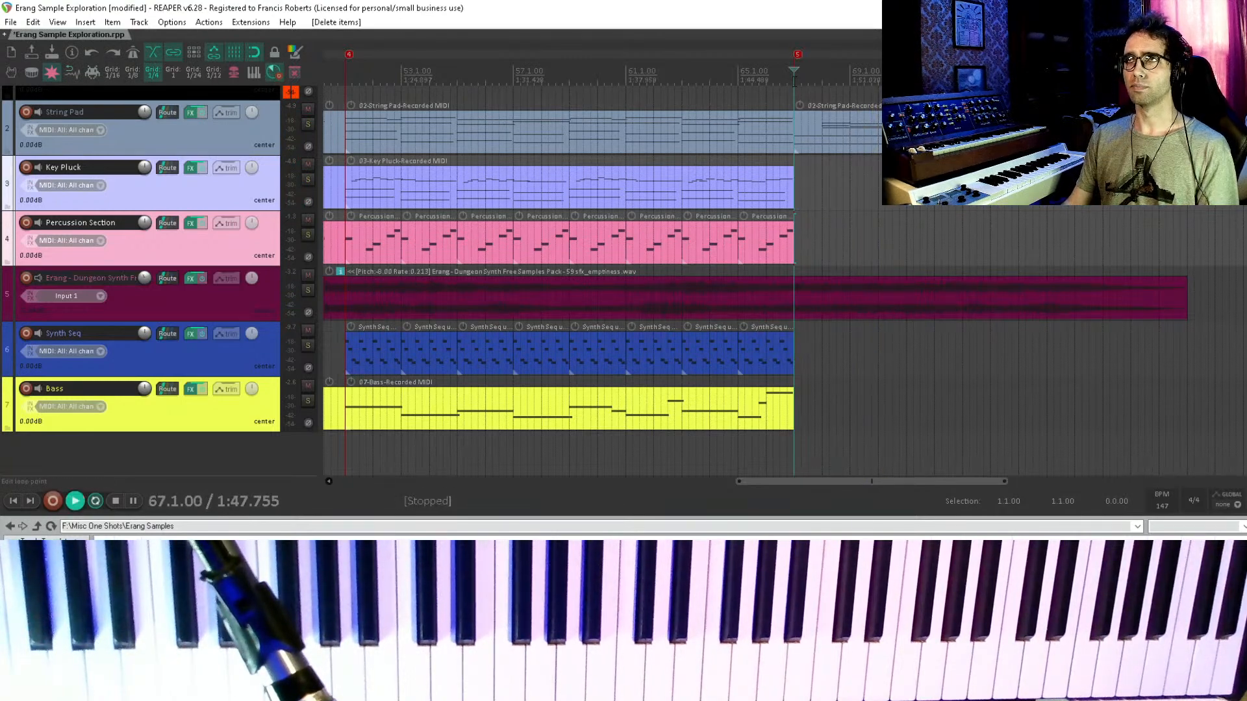
- Audition the String Pad section from bar 67 and copy one Percussion Section item to bar 72.4
{"action": "key", "text": "space"}
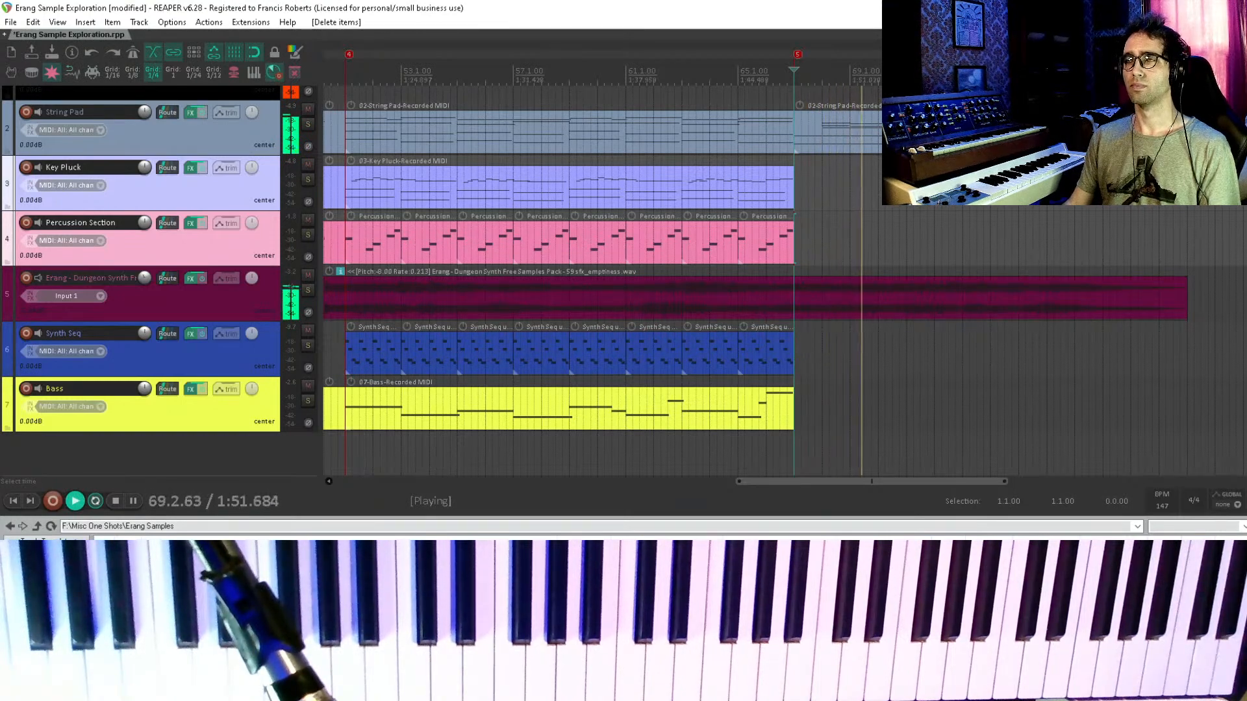
{"action": "scroll", "coordinate": [820, 160], "scroll_direction": "up", "scroll_amount": 3}
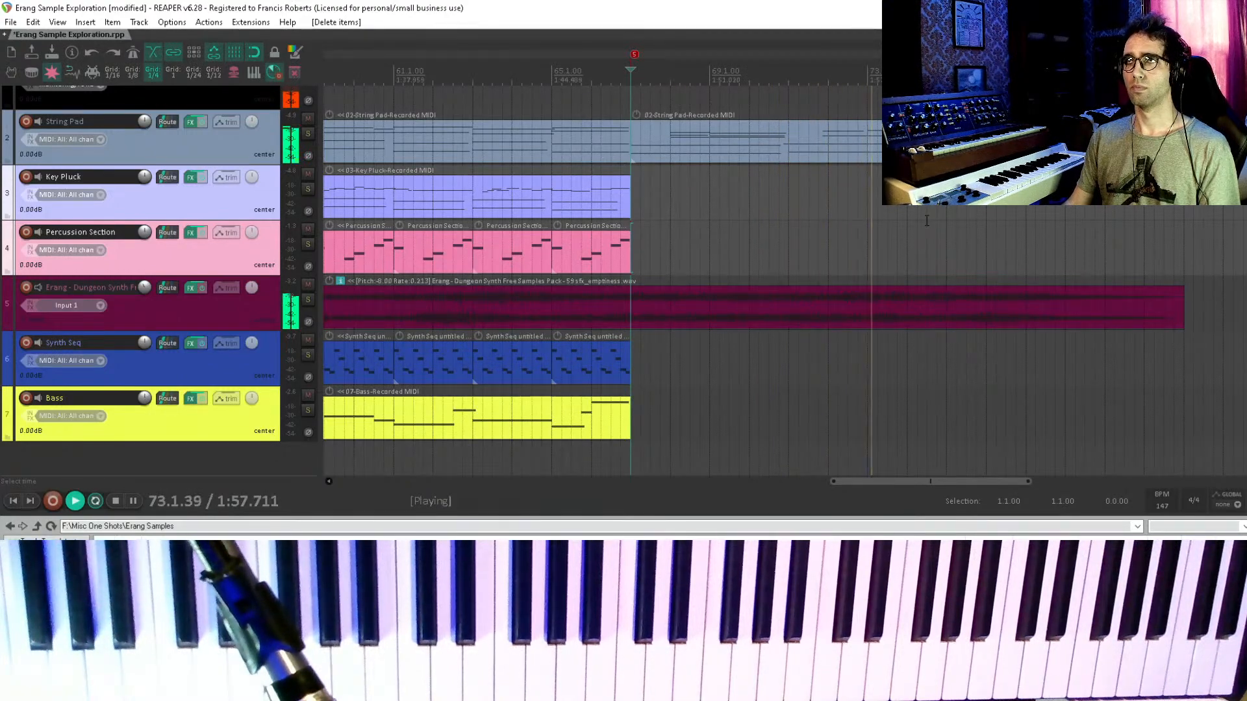
{"action": "left_click_drag", "start_coordinate": [926, 221], "coordinate": [640, 265]}
{"action": "key", "text": "space"}
{"action": "left_click", "coordinate": [653, 274]}
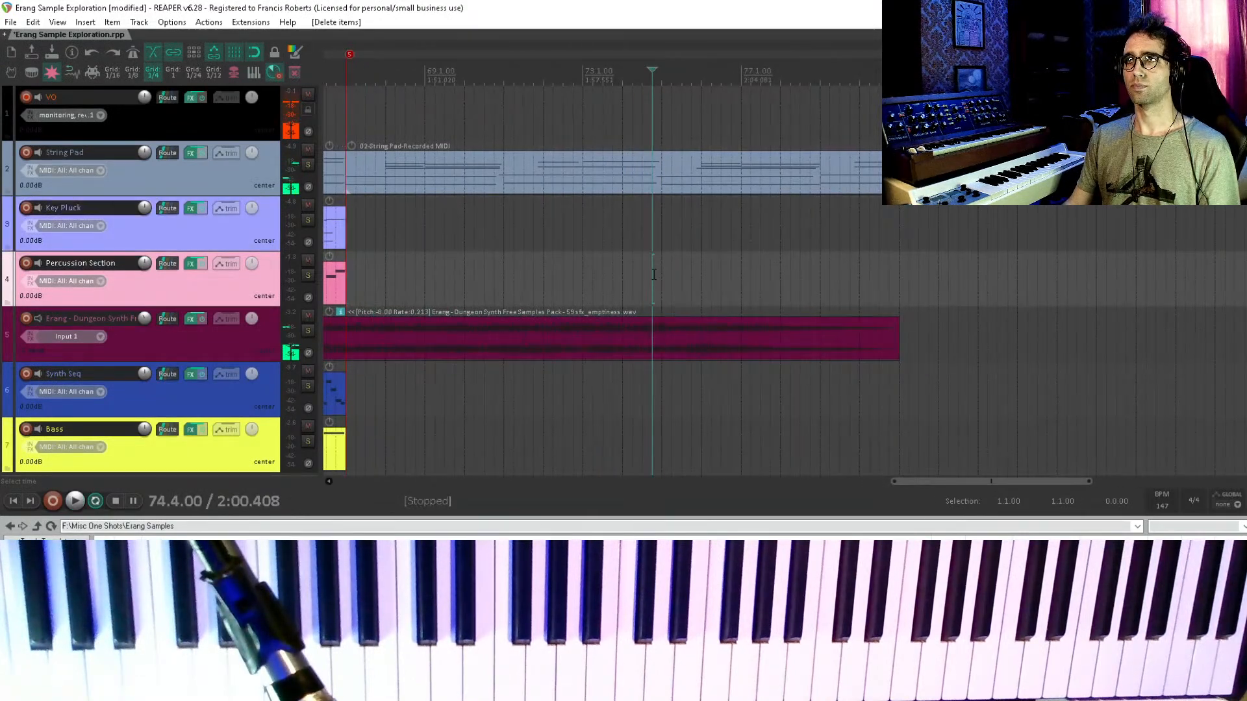
{"action": "scroll", "coordinate": [653, 274], "scroll_direction": "down", "scroll_amount": 2}
{"action": "left_click_drag", "start_coordinate": [566, 282], "coordinate": [760, 285]}
{"action": "left_click", "coordinate": [799, 282]}
{"action": "scroll", "coordinate": [800, 283], "scroll_direction": "up", "scroll_amount": 2}
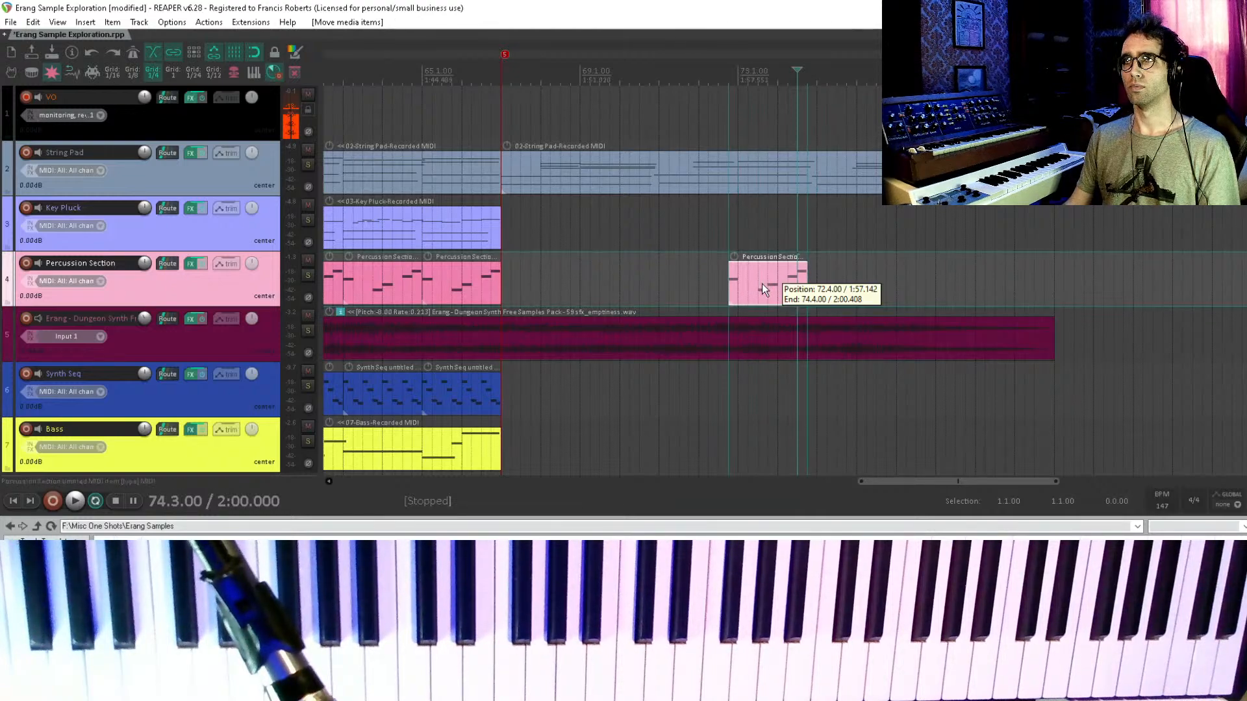
- Play the copied percussion item against the String Pad and move it to start at bar 73
{"action": "left_click", "coordinate": [761, 283]}
{"action": "key", "text": "space"}
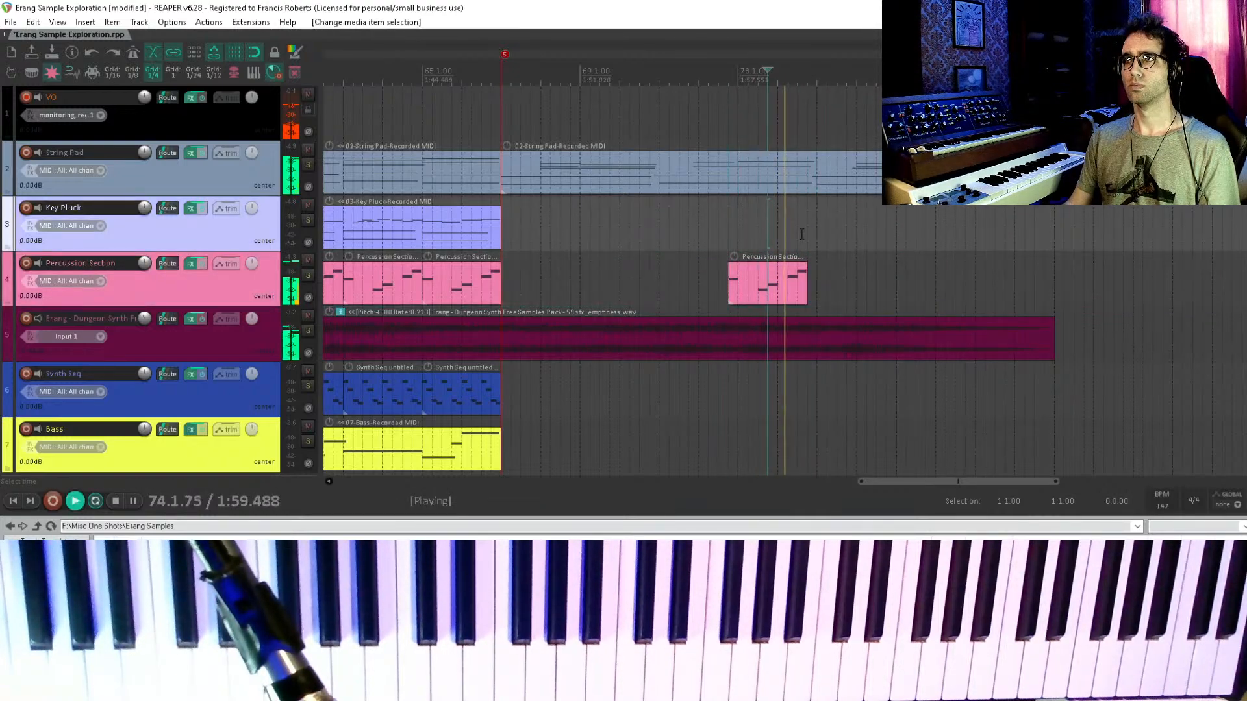
{"action": "key", "text": "space"}
{"action": "left_click_drag", "start_coordinate": [788, 293], "coordinate": [798, 294]}
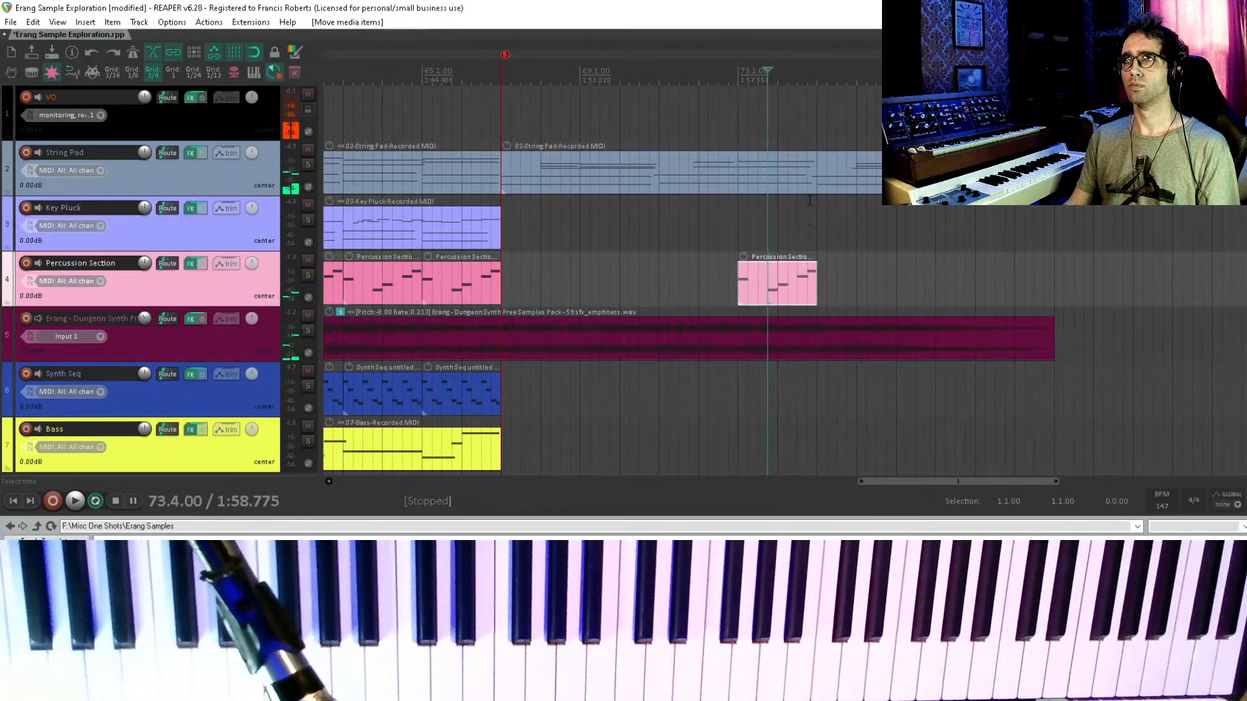
{"action": "left_click", "coordinate": [798, 235]}
{"action": "key", "text": "space"}
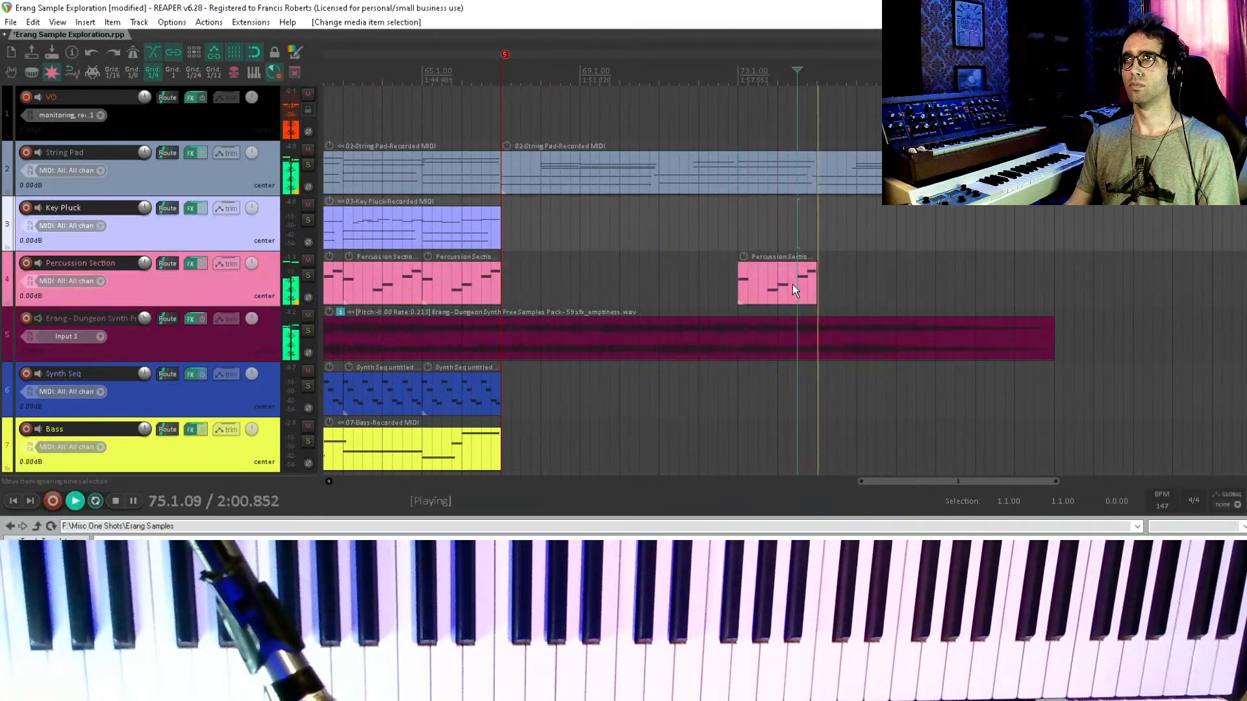
- Duplicate the percussion item to bar 75 and trim the first one's start to bar 74.2
{"action": "left_click", "coordinate": [749, 287]}
{"action": "key", "text": "space"}
{"action": "left_click_drag", "start_coordinate": [749, 287], "coordinate": [837, 290]}
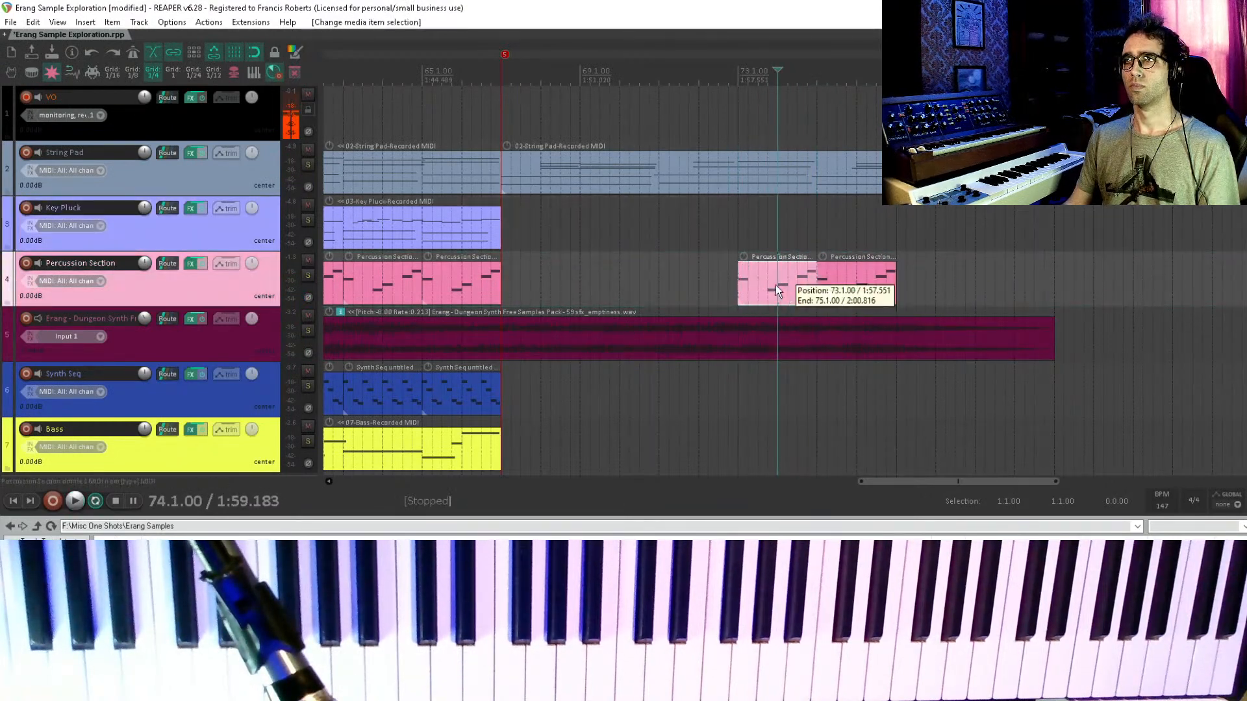
{"action": "left_click_drag", "start_coordinate": [739, 290], "coordinate": [788, 291]}
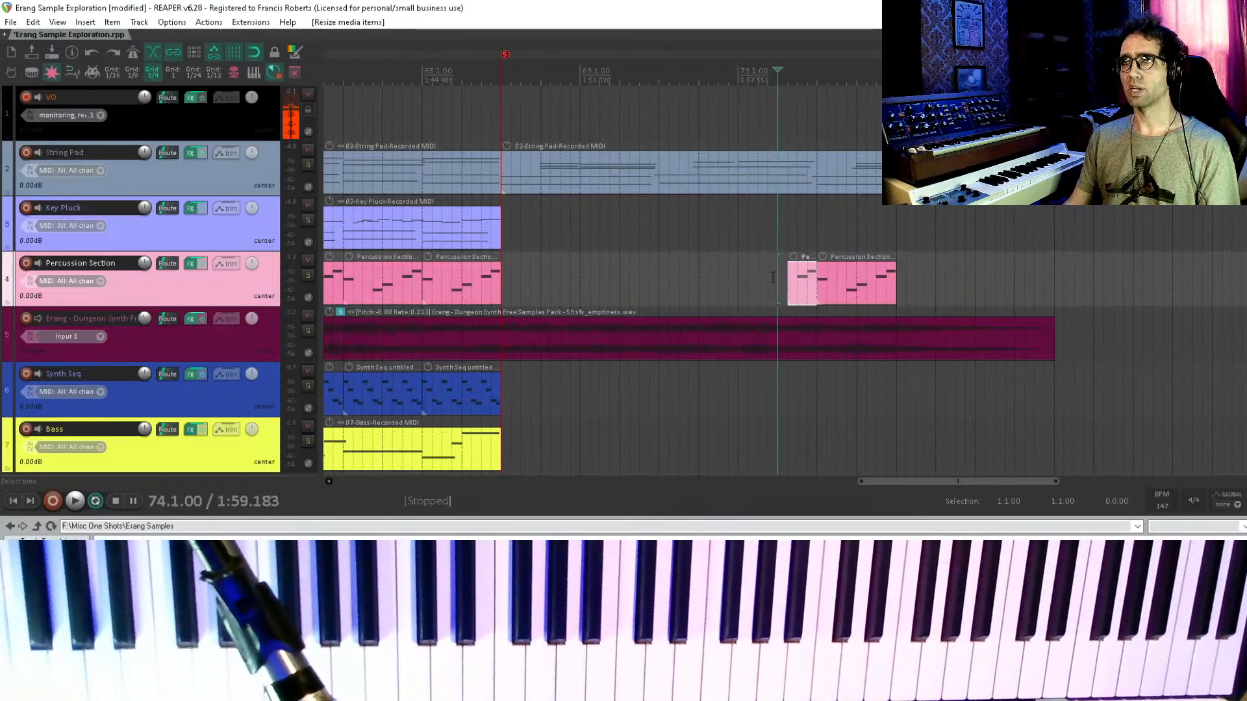
- Audition the trimmed percussion item and add a half-beat percussion_01 note just before beat 74.4
{"action": "left_click", "coordinate": [768, 237]}
{"action": "key", "text": "space"}
{"action": "left_click_drag", "start_coordinate": [863, 234], "coordinate": [820, 234]}
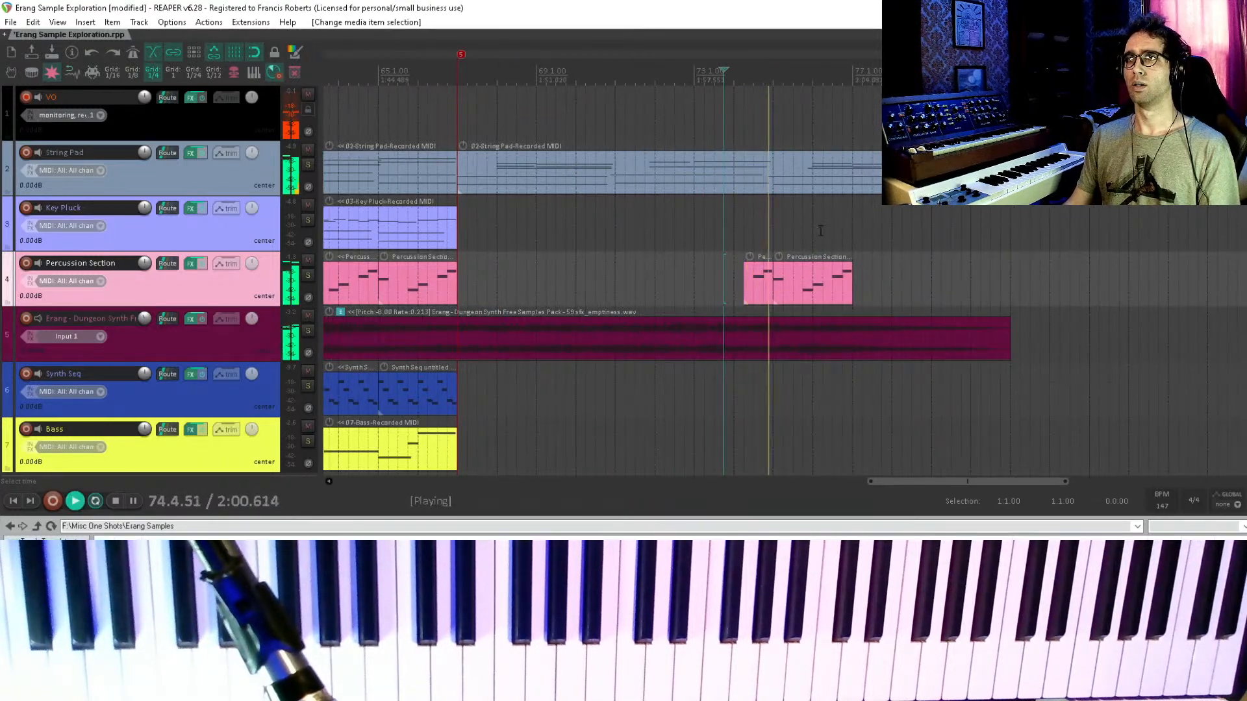
{"action": "left_click", "coordinate": [762, 274]}
{"action": "key", "text": "space"}
{"action": "double_click", "coordinate": [762, 274]}
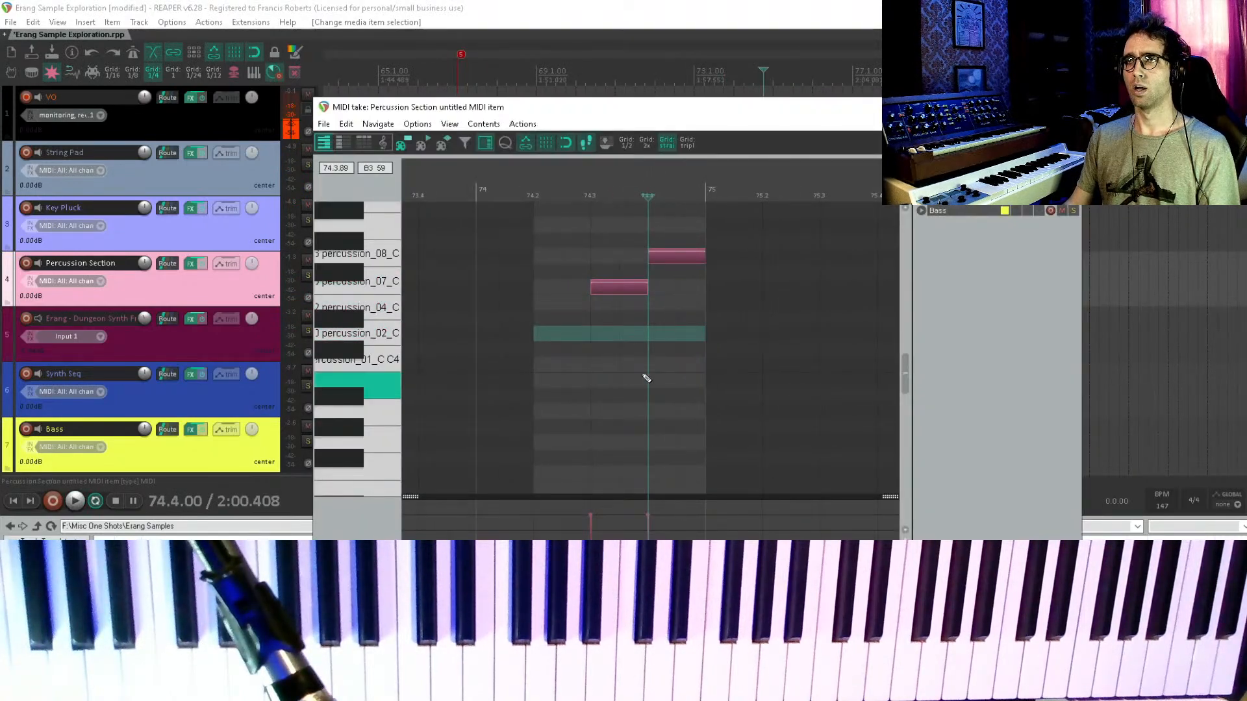
{"action": "mouse_move", "coordinate": [635, 321]}
{"action": "left_mouse_down"}
{"action": "mouse_move", "coordinate": [646, 227]}
{"action": "mouse_move", "coordinate": [649, 368]}
{"action": "left_mouse_up"}
{"action": "left_click", "coordinate": [544, 385]}
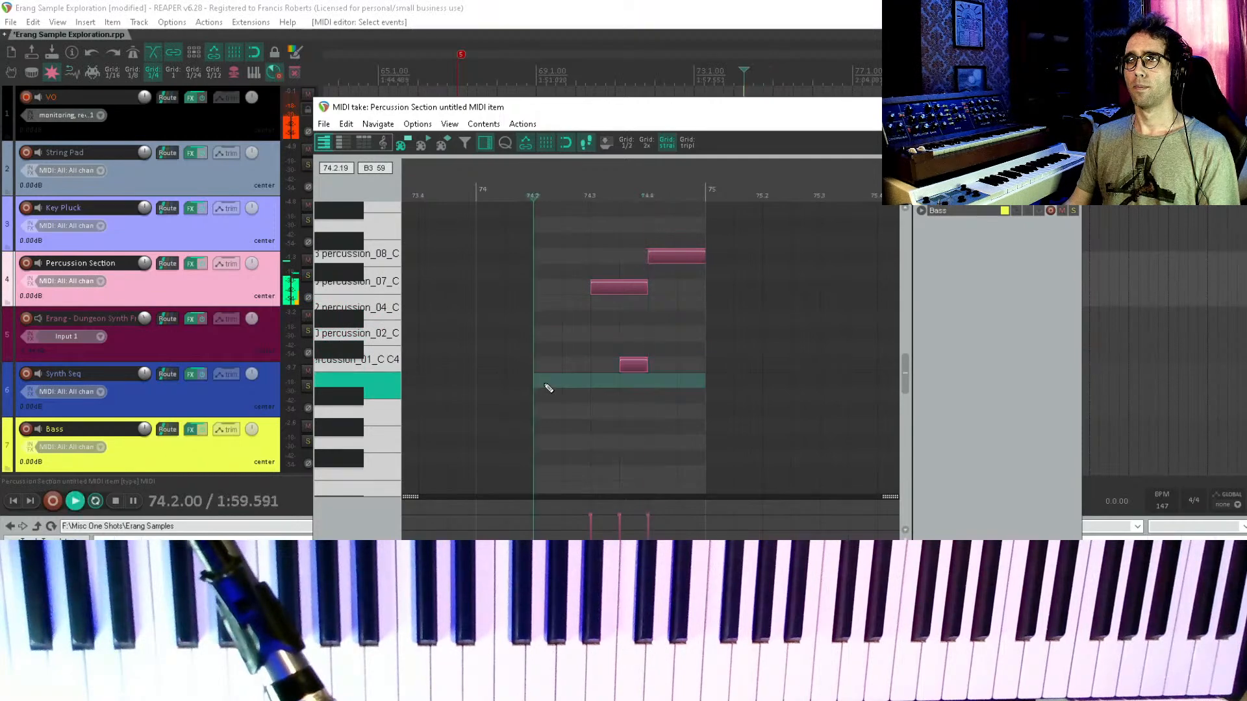
{"action": "key", "text": "space"}
{"action": "key", "text": "Escape"}
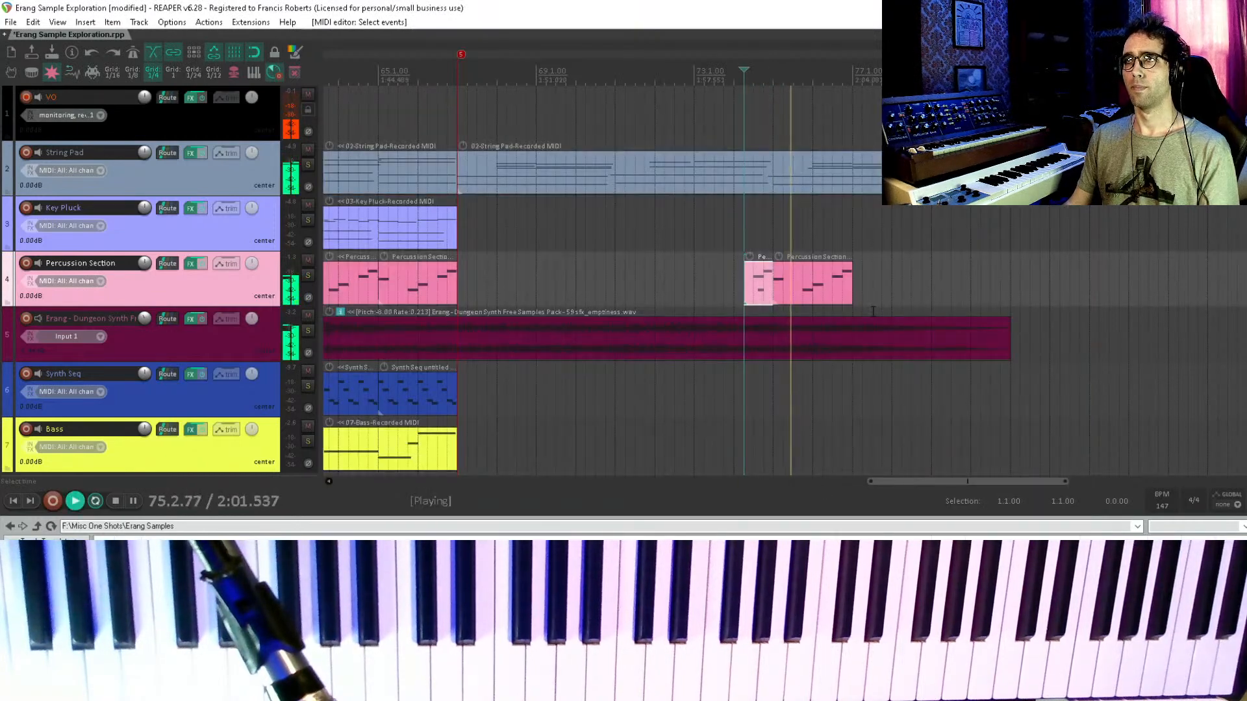
- Shorten the second percussion item to end at bar 75.4 and copy both short items to bar 78.3
{"action": "left_click", "coordinate": [823, 287]}
{"action": "key", "text": "space"}
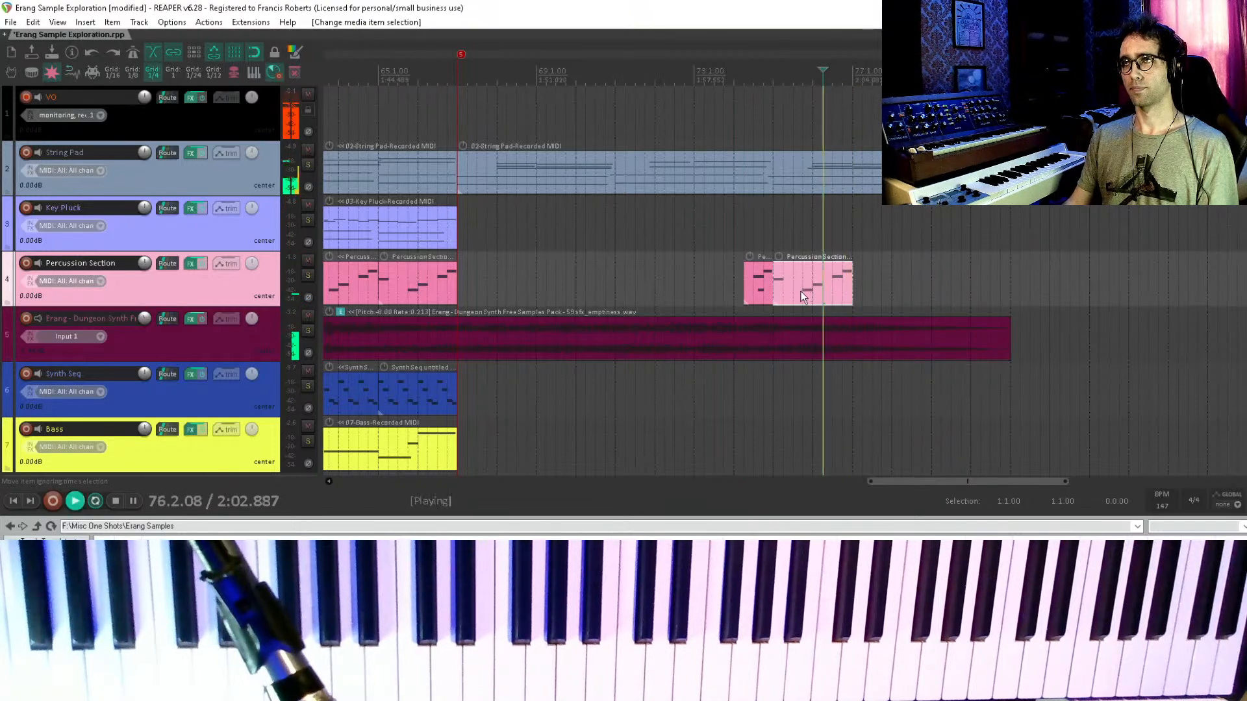
{"action": "key", "text": "ctrl+z"}
{"action": "key", "text": "space"}
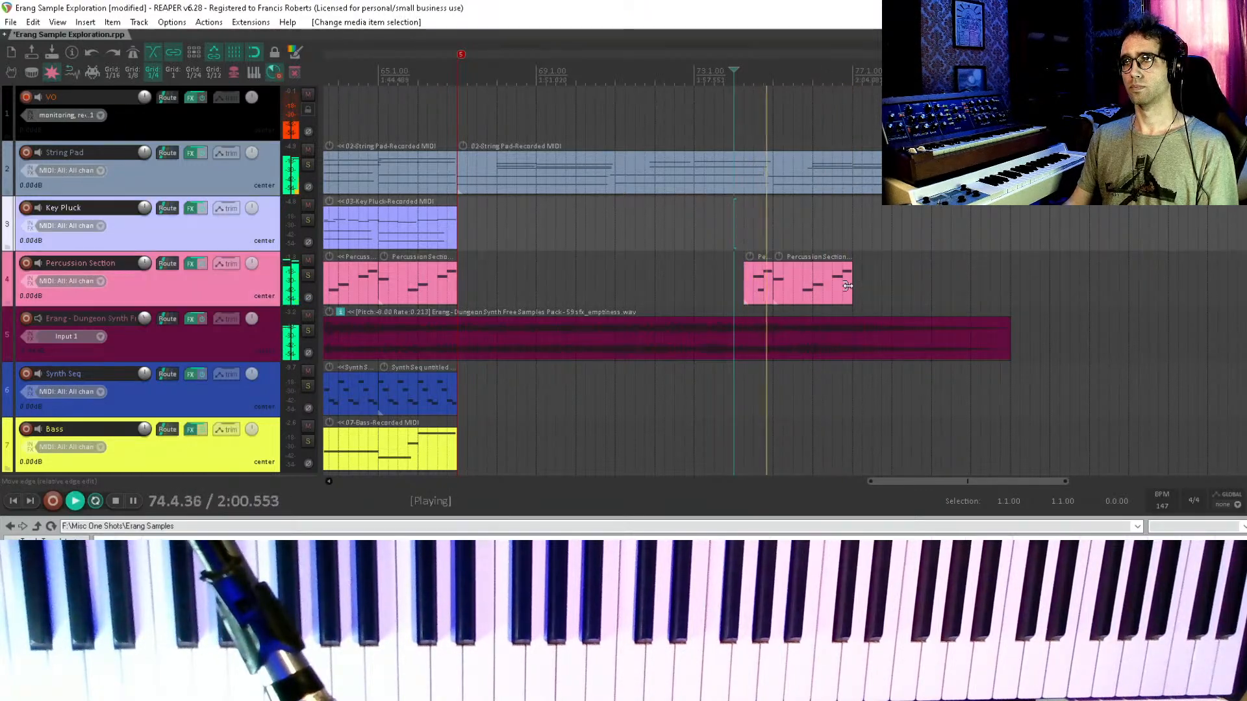
{"action": "key", "text": "space"}
{"action": "left_click_drag", "start_coordinate": [852, 287], "coordinate": [933, 282]}
{"action": "key", "text": "space"}
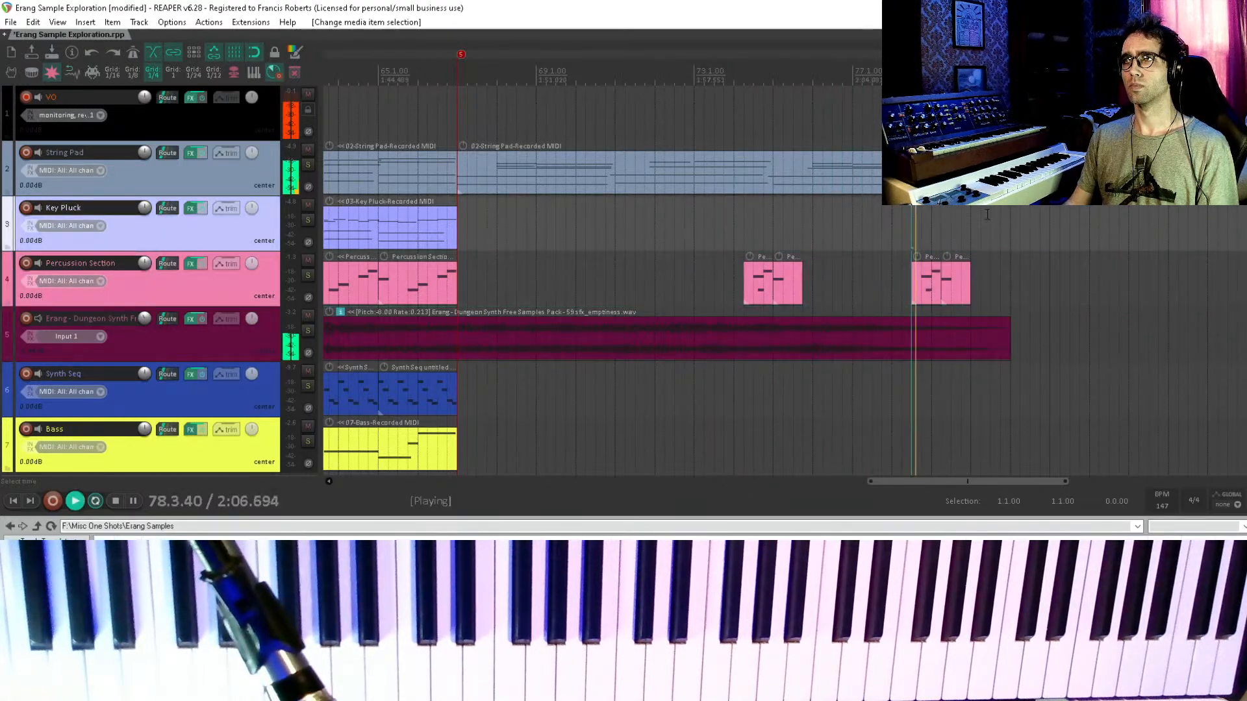
- Listen to the end of the String Pad section, place the edit cursor at bar 83 and save the project
{"action": "left_click_drag", "start_coordinate": [987, 214], "coordinate": [736, 203]}
{"action": "scroll", "coordinate": [876, 260], "scroll_direction": "down", "scroll_amount": 3}
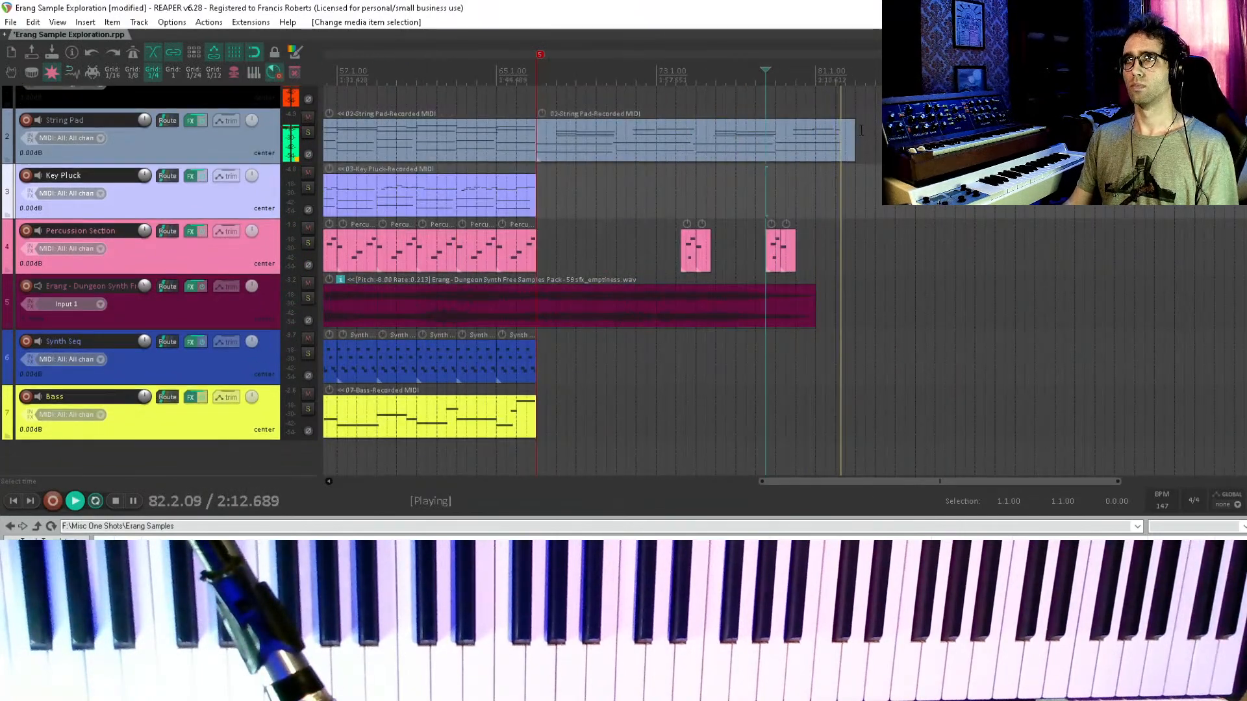
{"action": "left_click", "coordinate": [861, 290]}
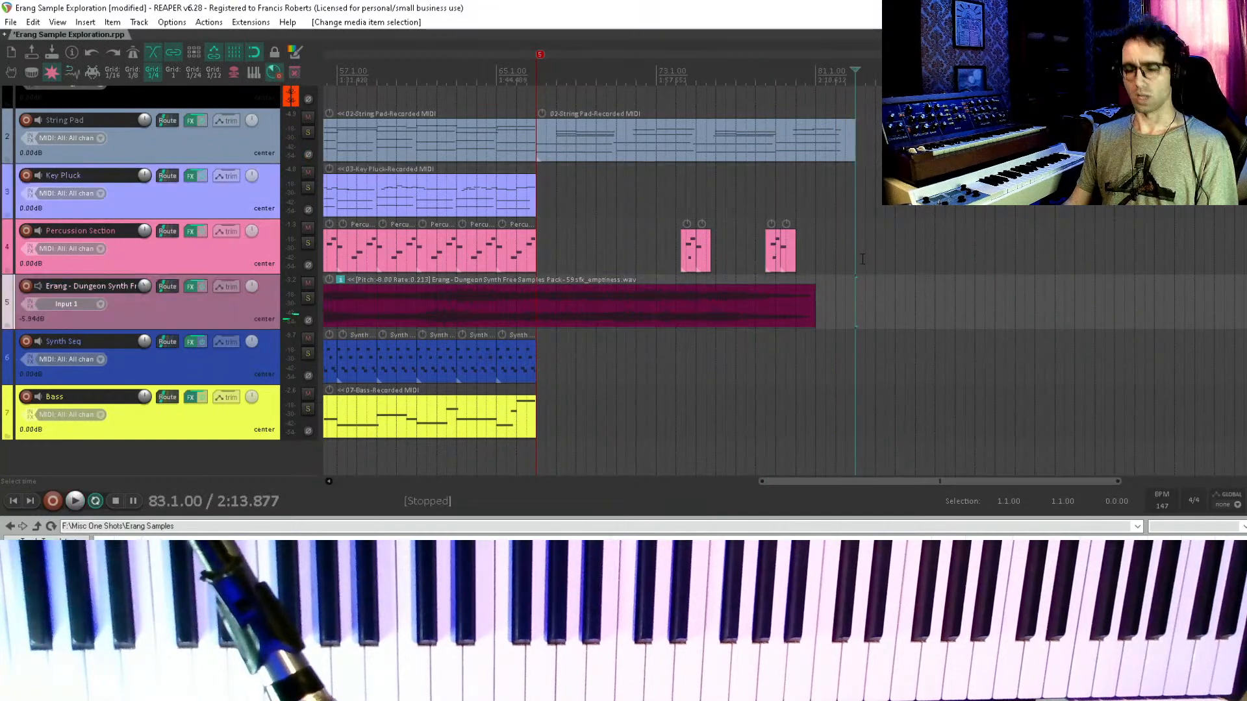
{"action": "key", "text": "ctrl+s"}
{"action": "scroll", "coordinate": [861, 259], "scroll_direction": "up", "scroll_amount": 1}
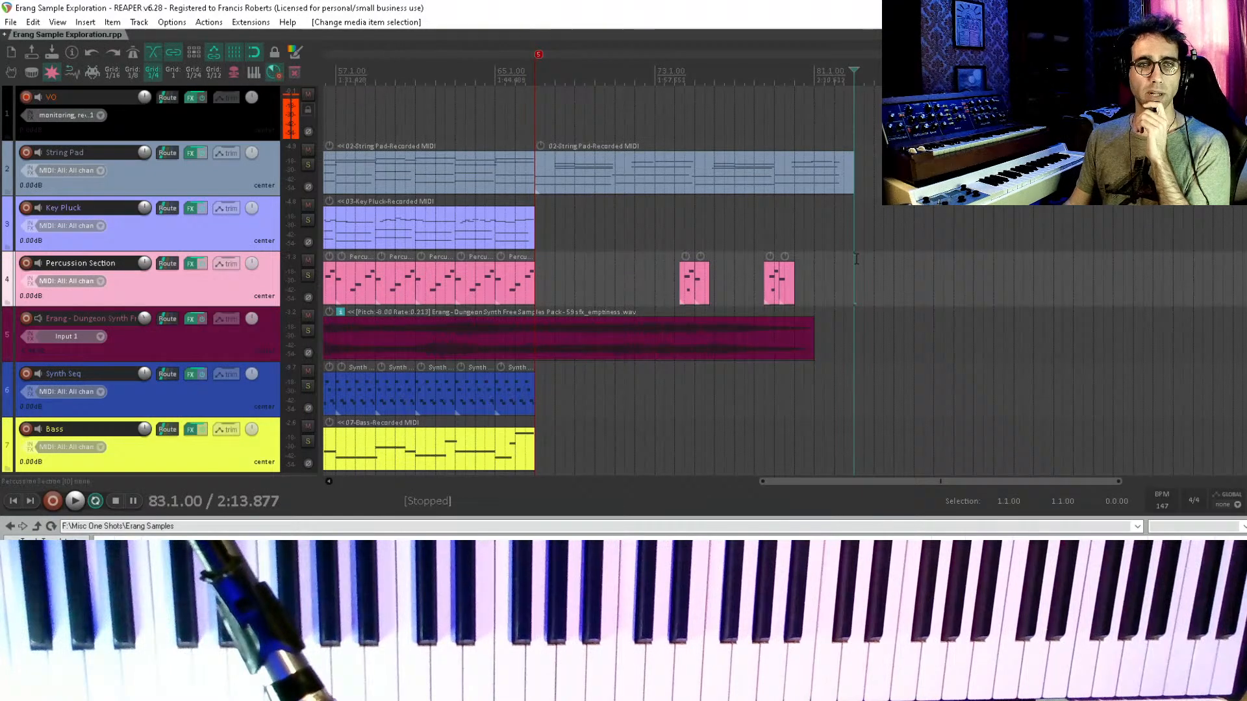
{"action": "scroll", "coordinate": [855, 259], "scroll_direction": "down", "scroll_amount": 1}
{"action": "scroll", "coordinate": [840, 259], "scroll_direction": "right", "scroll_amount": 2}
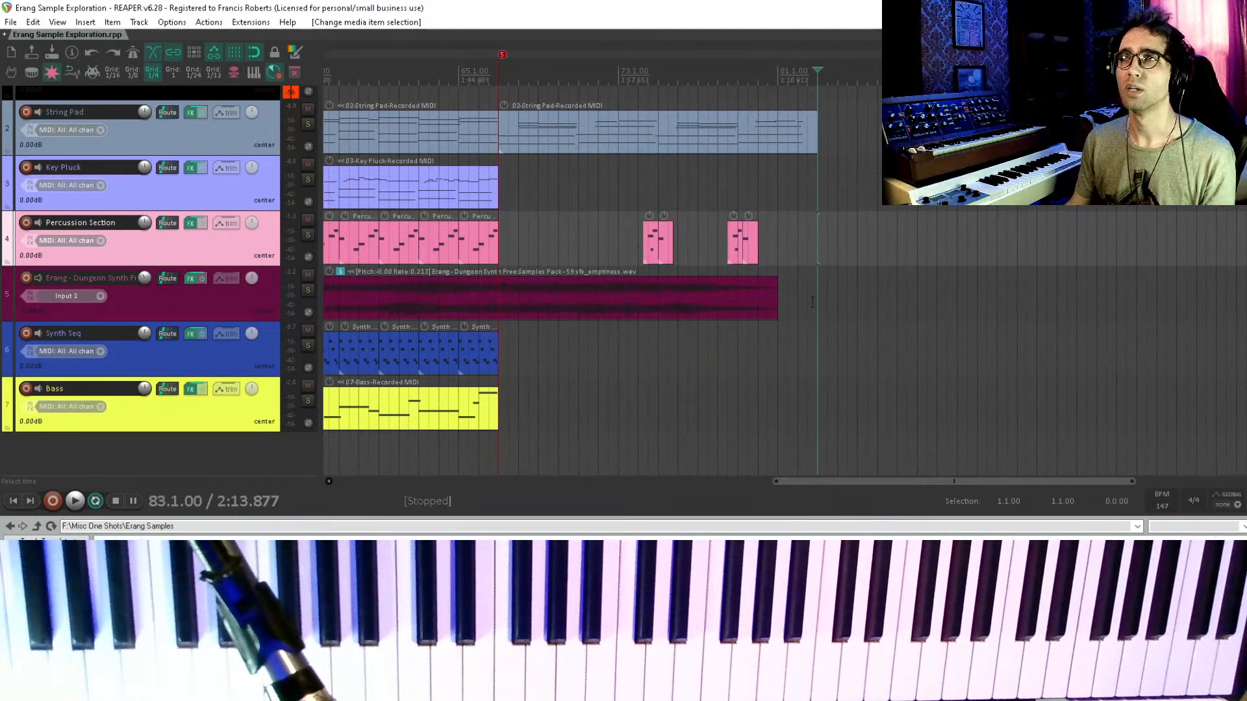
{"action": "scroll", "coordinate": [808, 257], "scroll_direction": "left", "scroll_amount": 1}
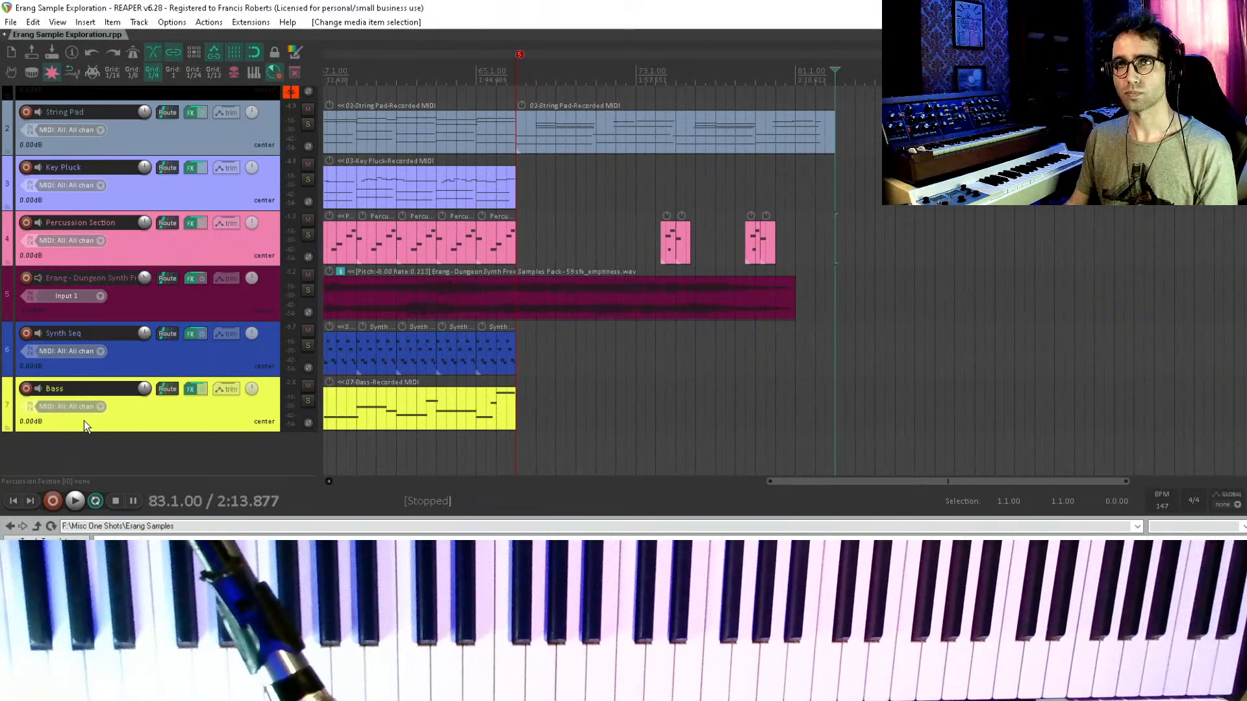
- Duplicate the Bass track and delete all MIDI items on the duplicate
{"action": "left_click", "coordinate": [165, 402]}
{"action": "right_click", "coordinate": [168, 411]}
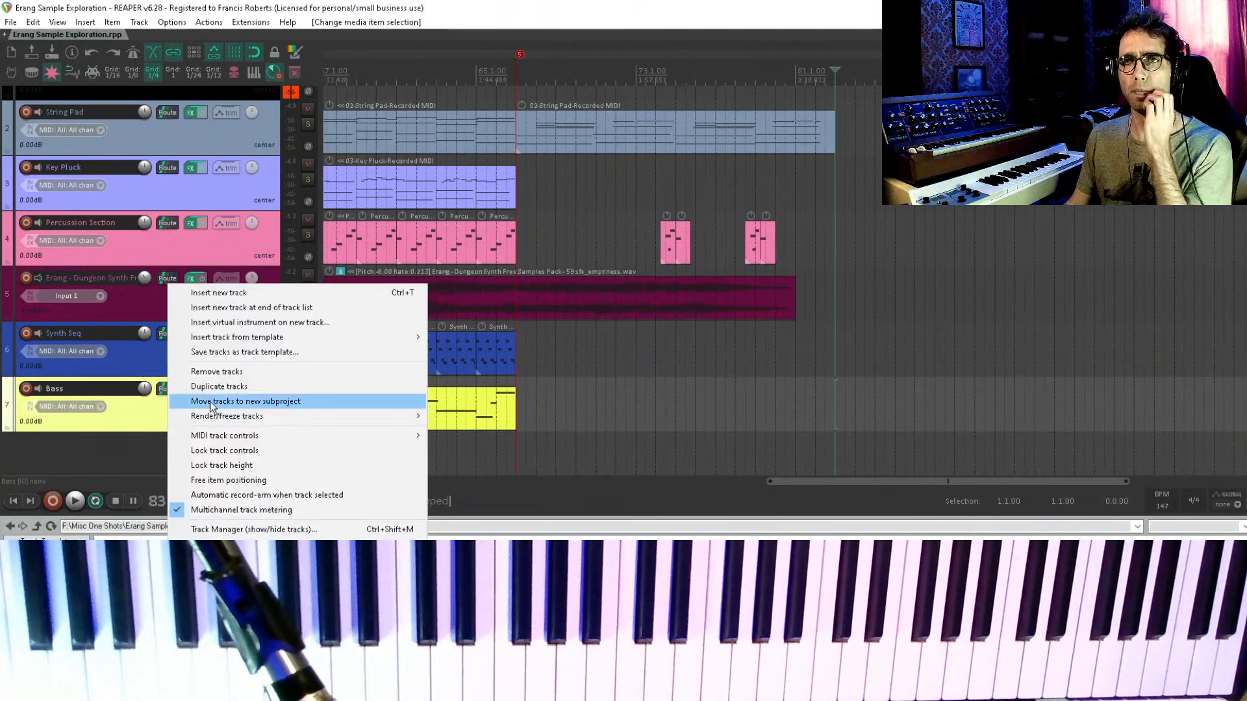
{"action": "left_click", "coordinate": [238, 387]}
{"action": "scroll", "coordinate": [815, 378], "scroll_direction": "down", "scroll_amount": 3}
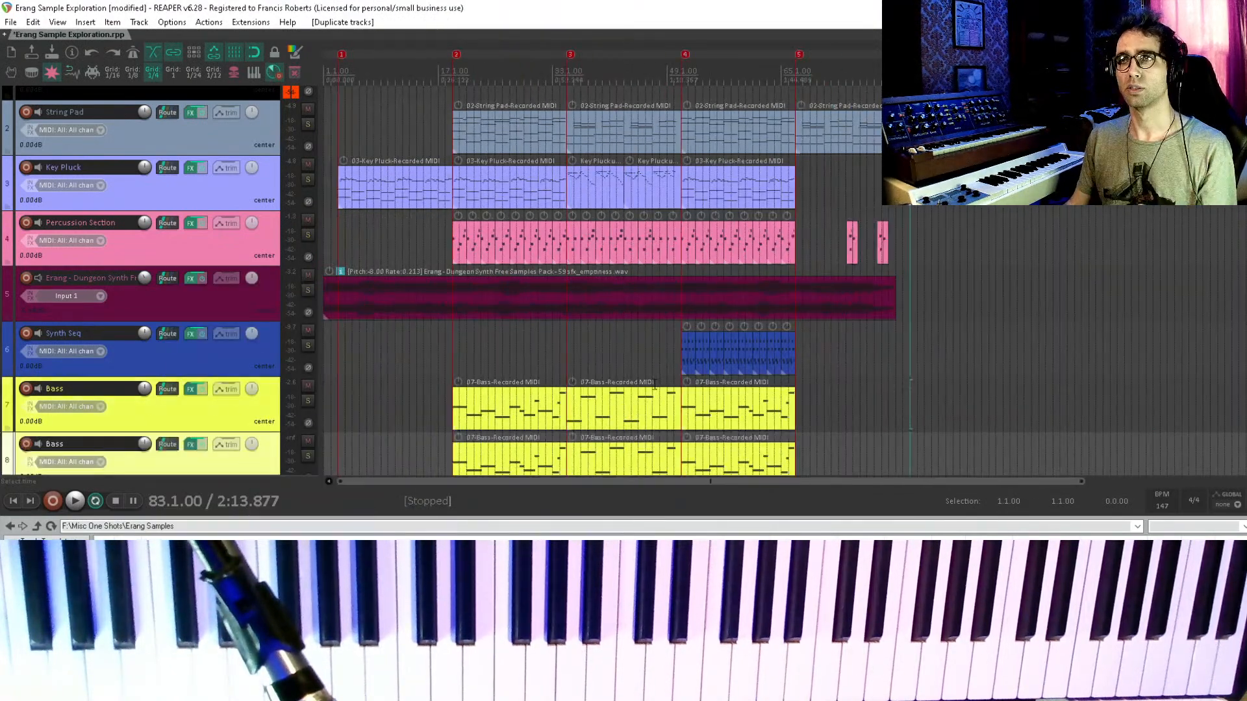
{"action": "left_click_drag", "start_coordinate": [815, 378], "coordinate": [399, 476]}
{"action": "key", "text": "Delete"}
- Rename the duplicated Bass track as Flute
{"action": "double_click", "coordinate": [91, 388]}
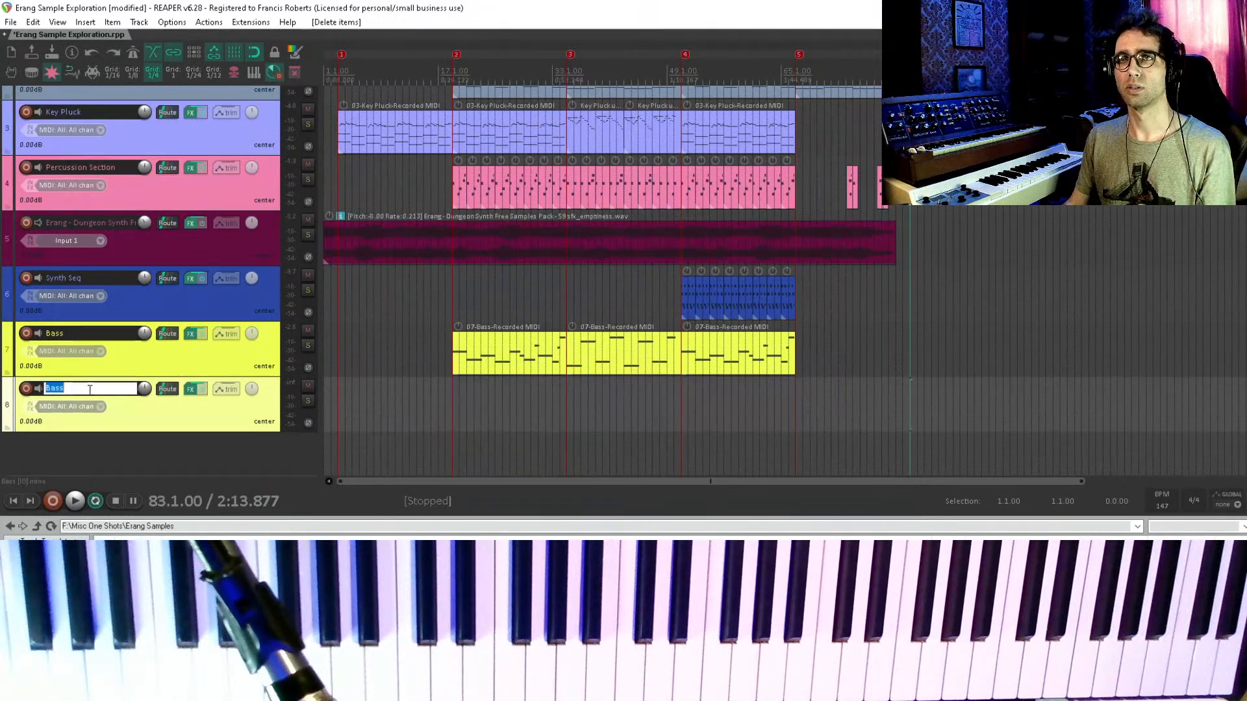
{"action": "type", "text": "Flute"}
{"action": "key", "text": "Return"}
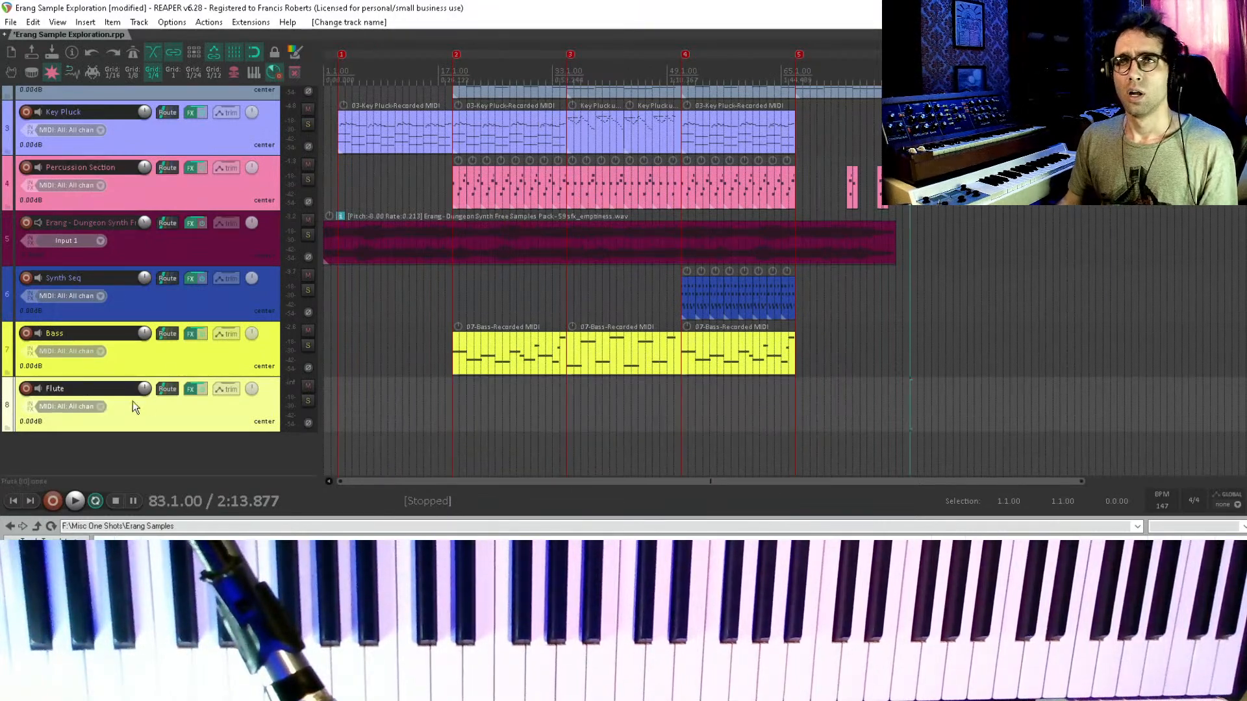
- Remove the Moog 4-Pole Filter from the Flute track's effects and load the sample 50 Pad_06_C.wav into its sampler
{"action": "left_click", "coordinate": [191, 388]}
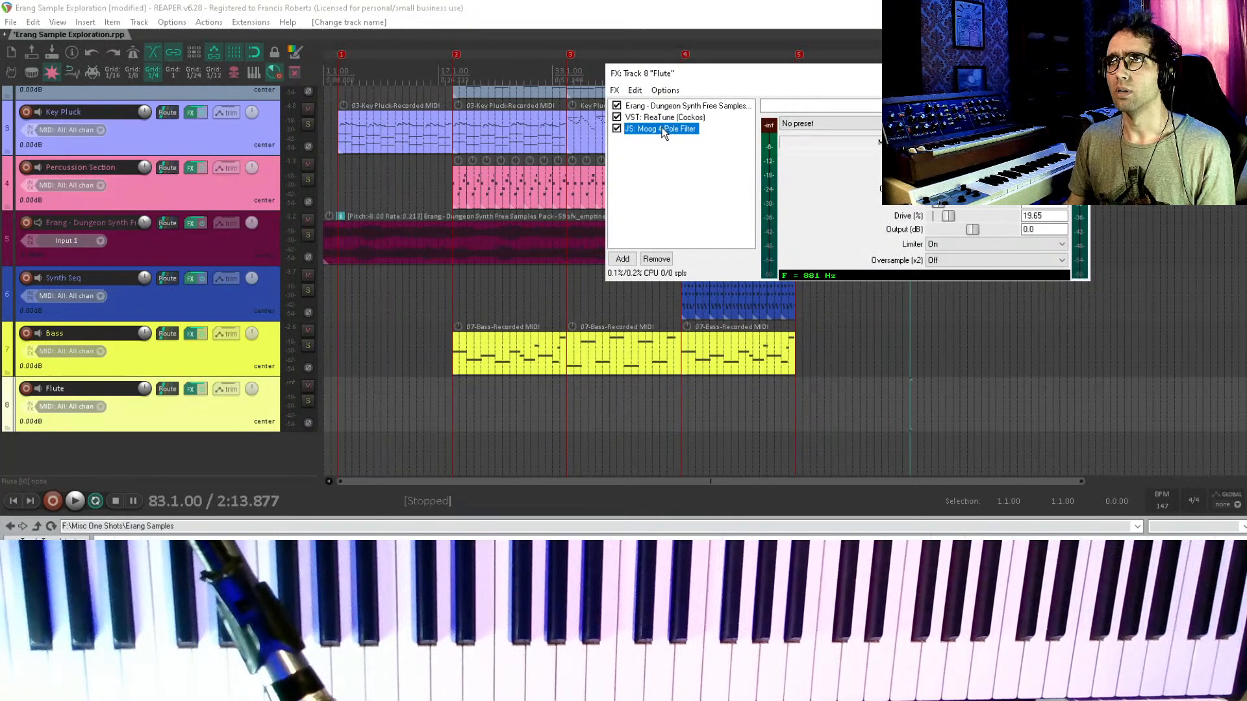
{"action": "key", "text": "Delete"}
{"action": "left_click", "coordinate": [667, 107]}
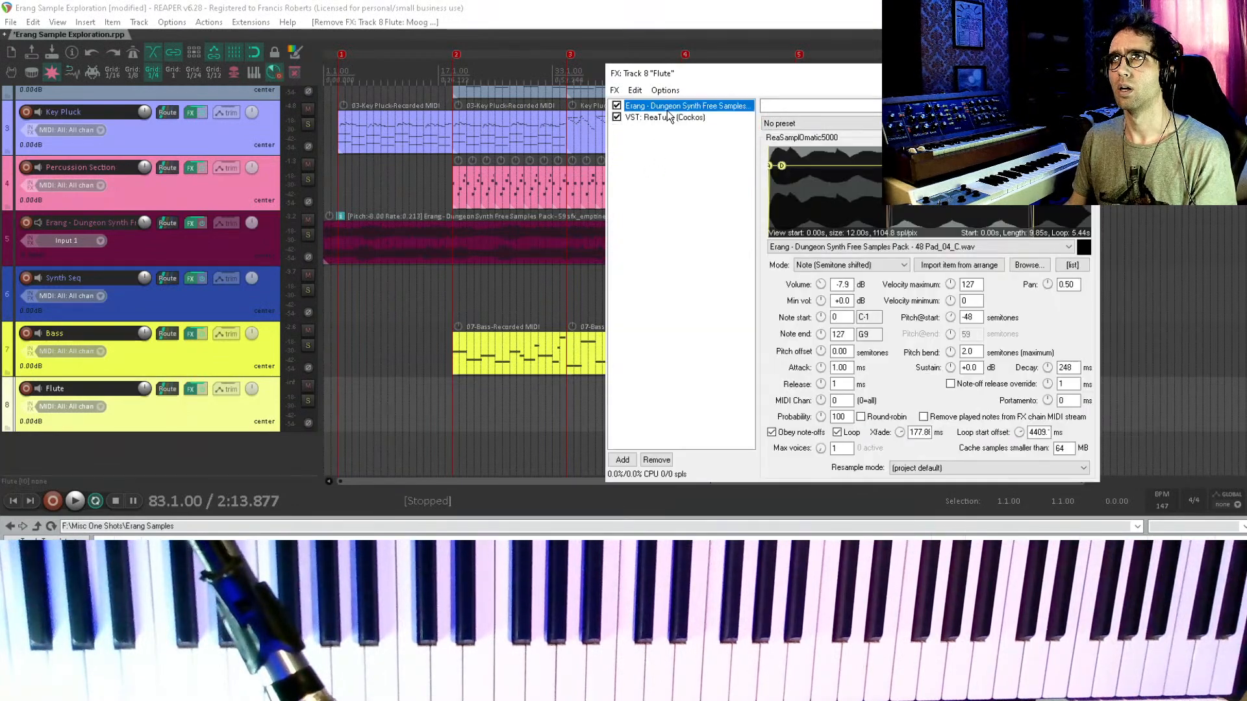
{"action": "left_click", "coordinate": [649, 604]}
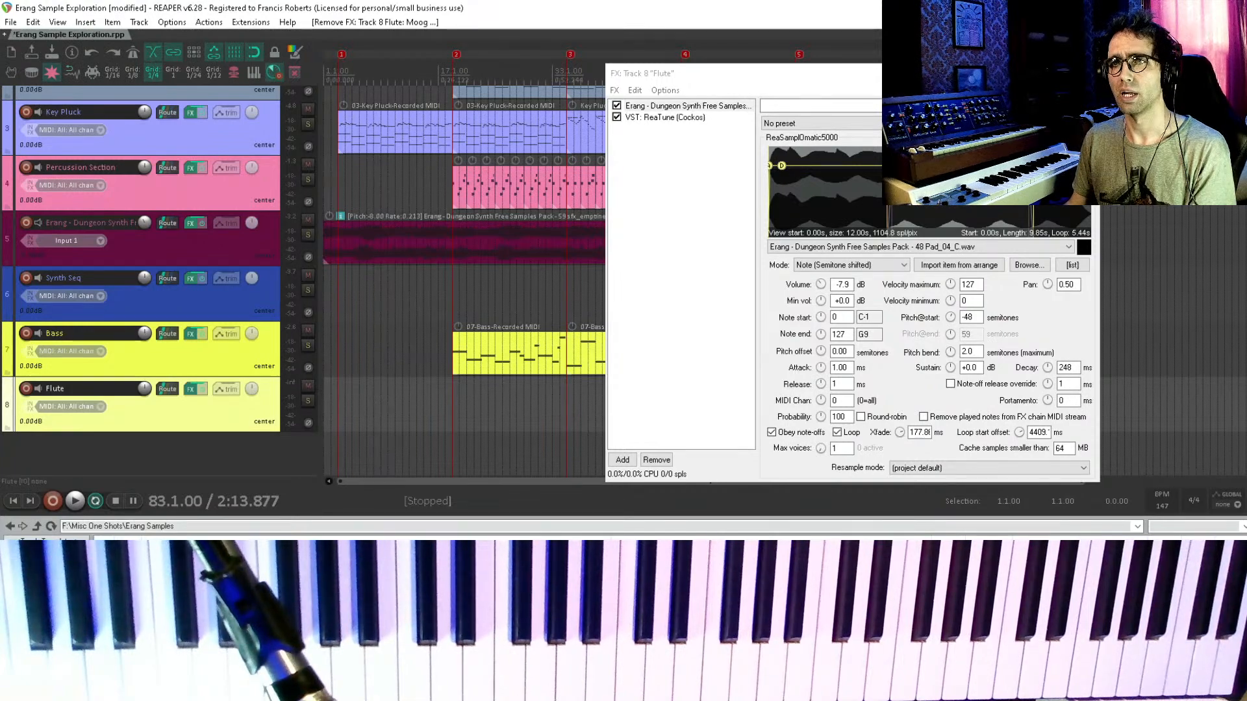
{"action": "left_click_drag", "start_coordinate": [649, 604], "coordinate": [825, 193]}
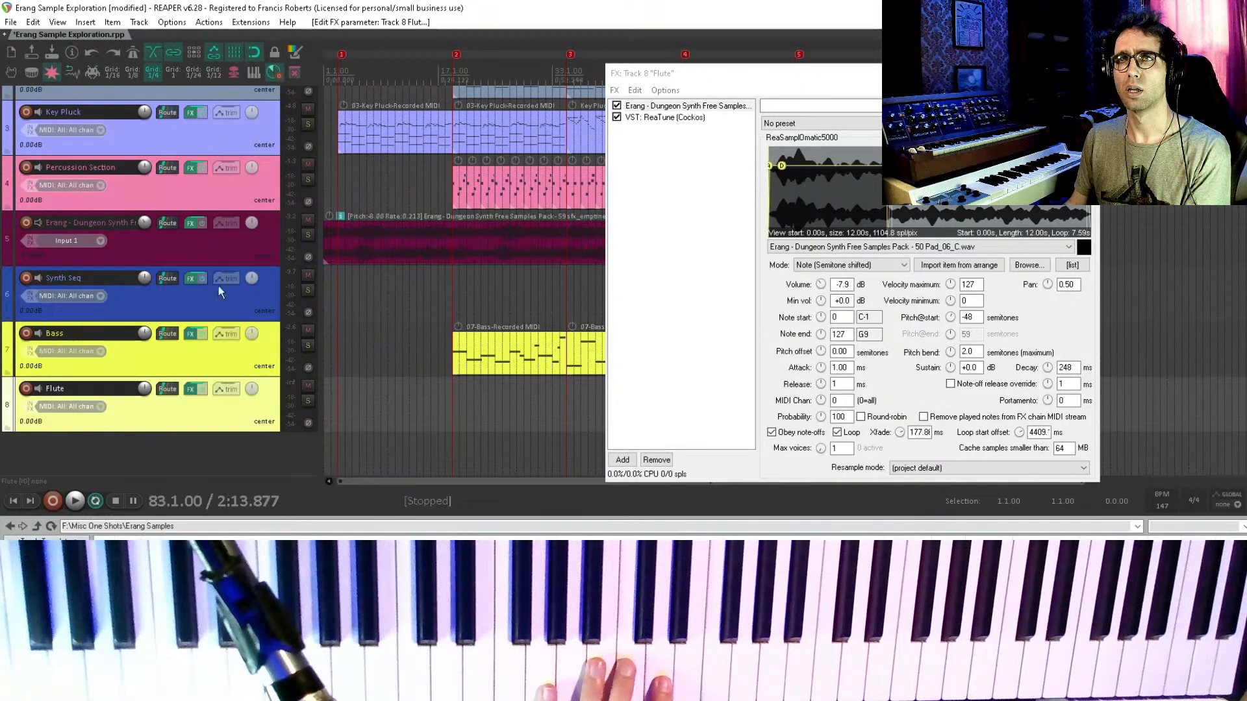
- Give the Flute track a new colour and arm it for recording
{"action": "left_click", "coordinate": [295, 54]}
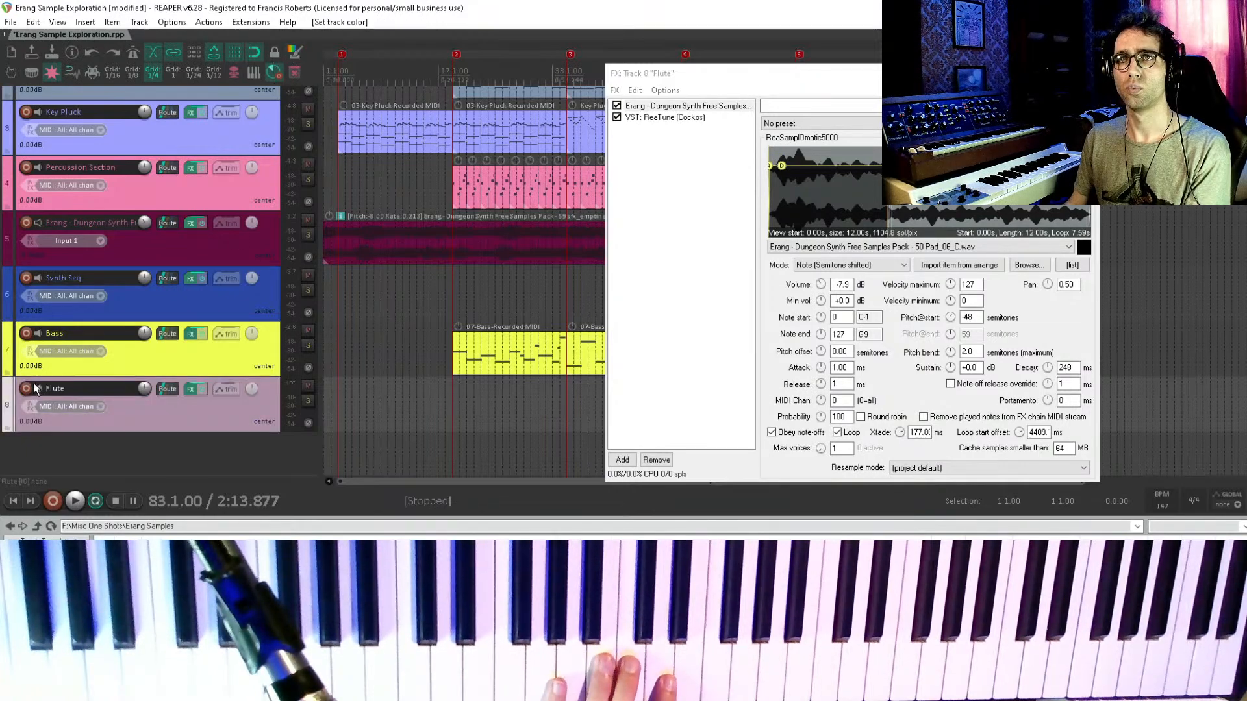
{"action": "left_click", "coordinate": [29, 388]}
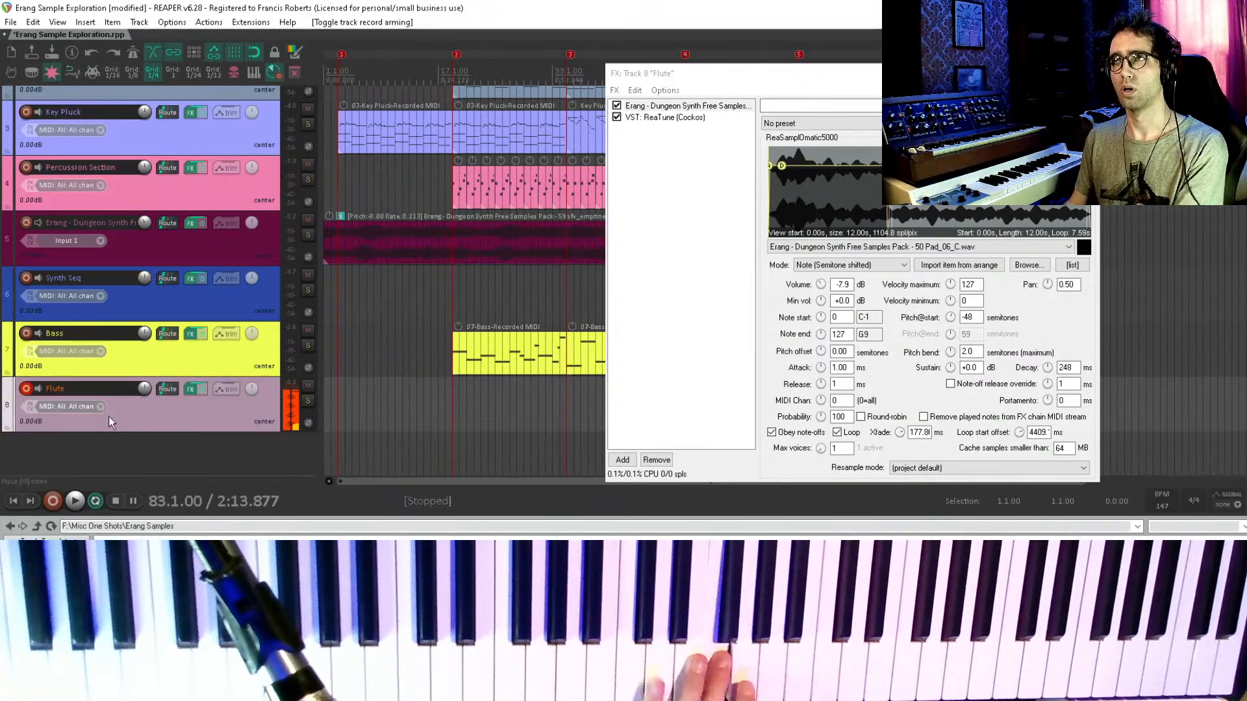
- Add ReaEQ to the Flute track with its low pass at about 2577 Hz and its high pass at about 781 Hz
{"action": "double_click", "coordinate": [624, 188]}
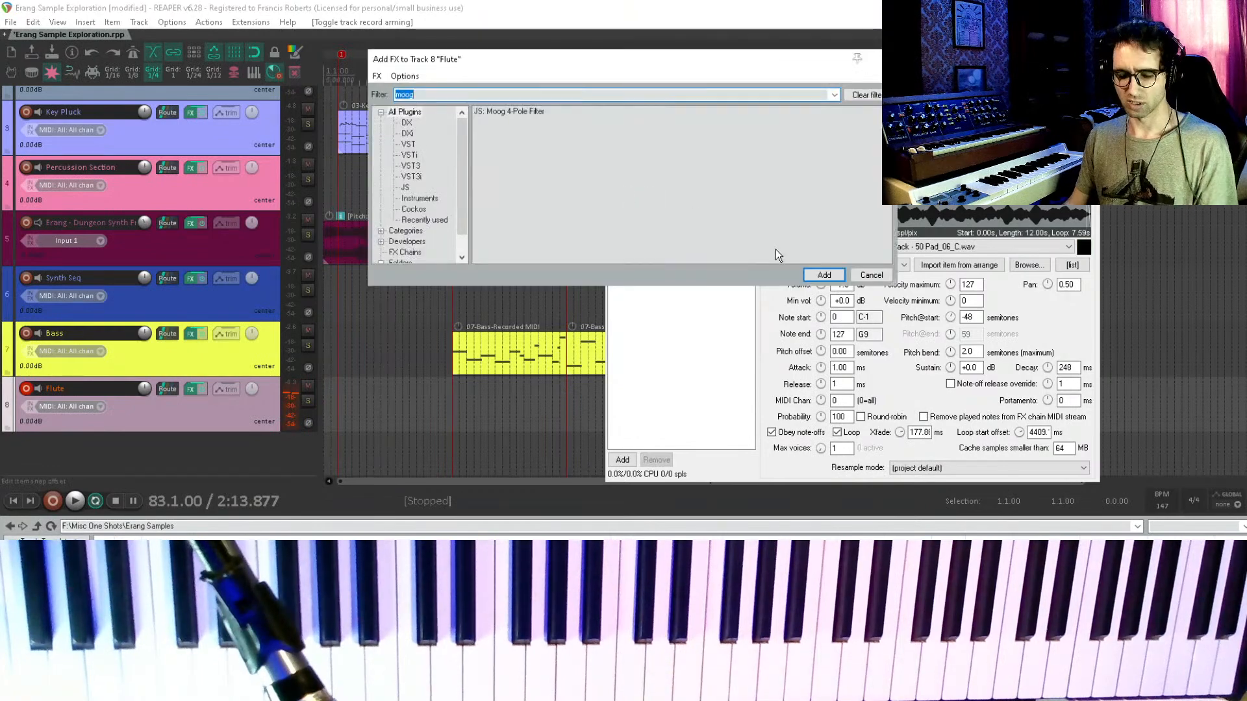
{"action": "type", "text": "rea"}
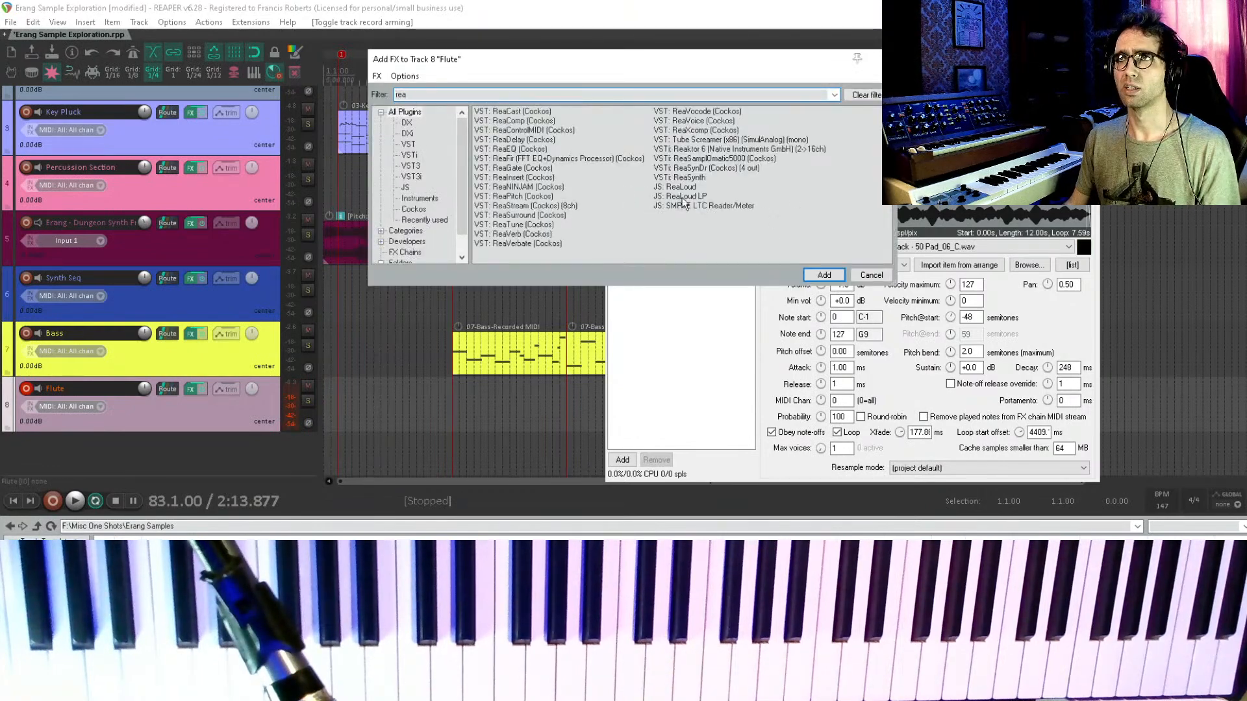
{"action": "type", "text": "e"}
{"action": "double_click", "coordinate": [517, 111]}
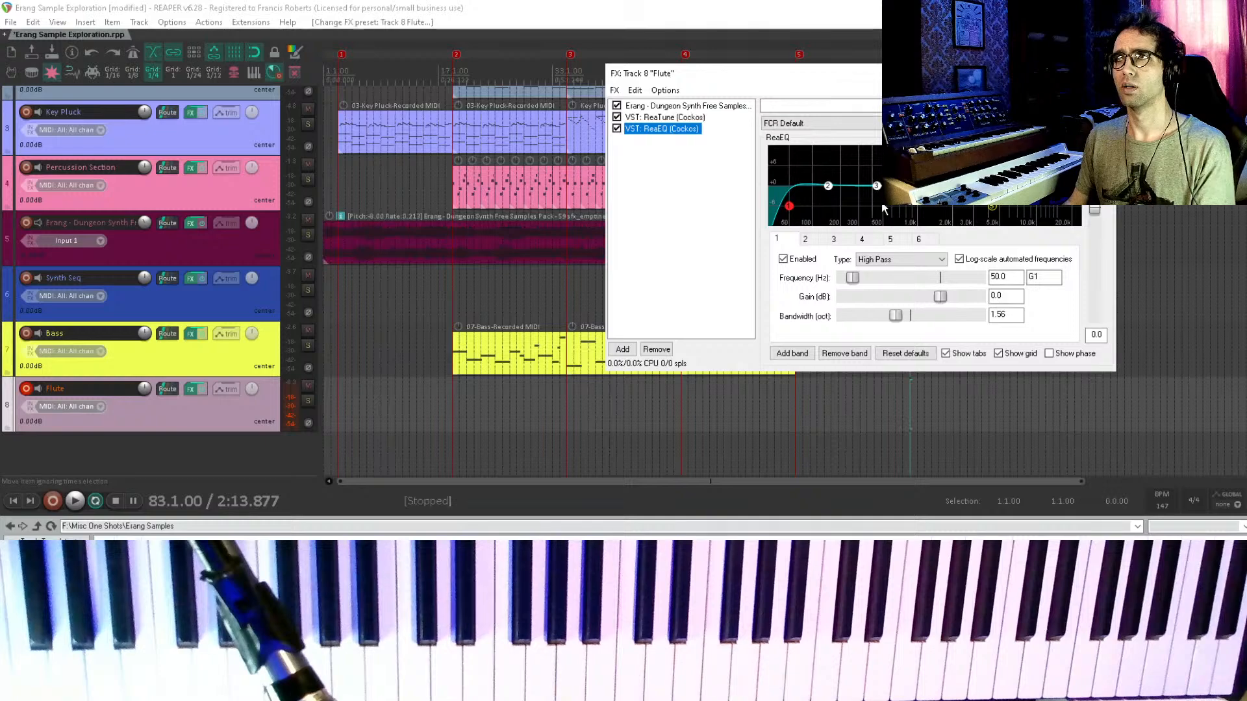
{"action": "left_click_drag", "start_coordinate": [990, 208], "coordinate": [970, 217]}
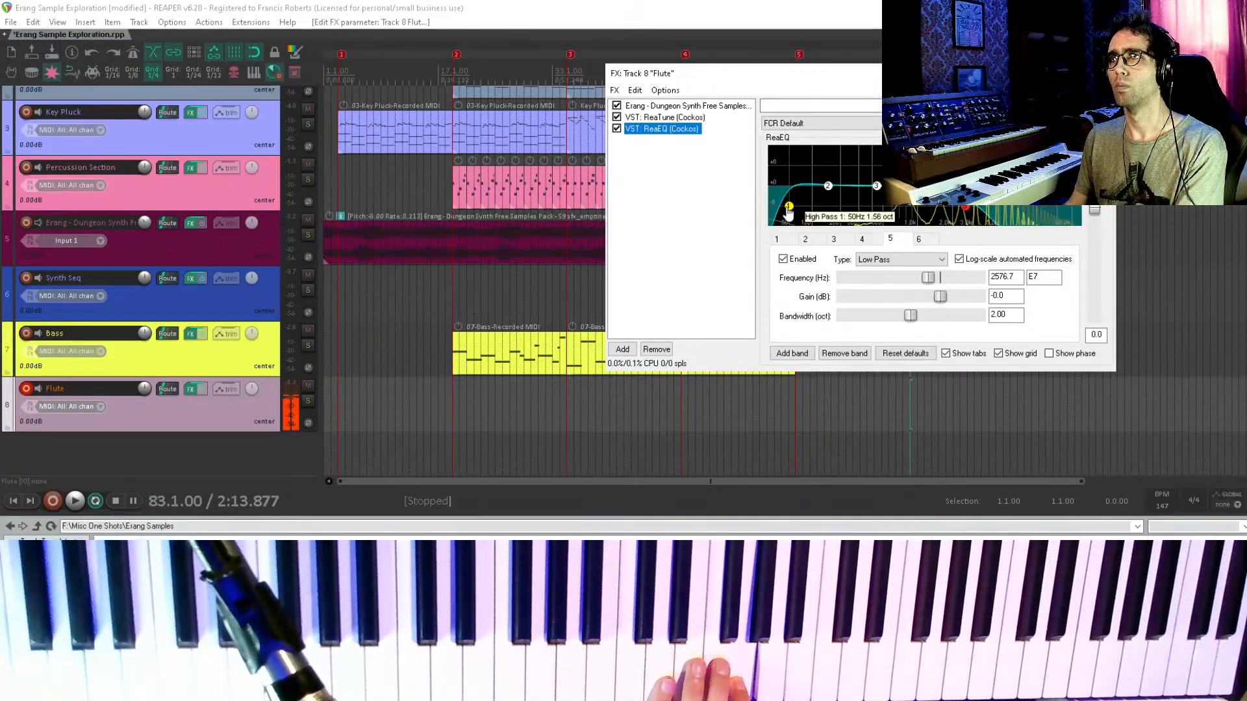
{"action": "left_click_drag", "start_coordinate": [790, 208], "coordinate": [902, 209]}
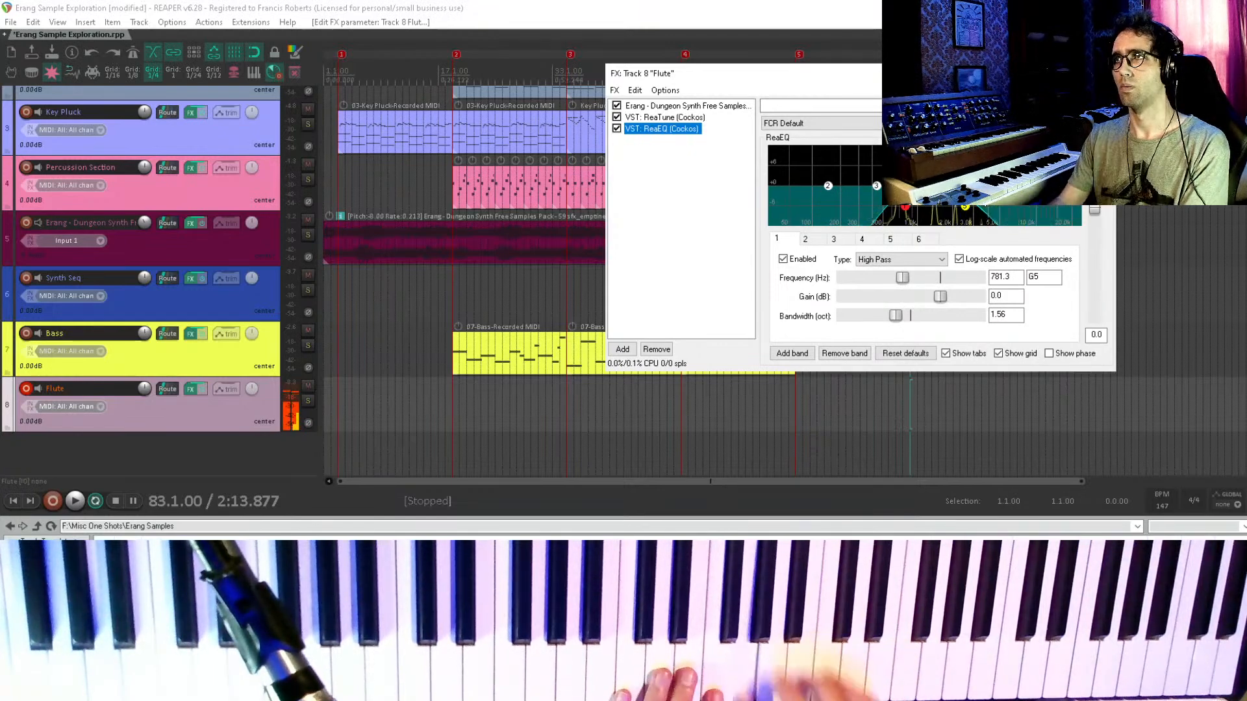
{"action": "left_click", "coordinate": [706, 172]}
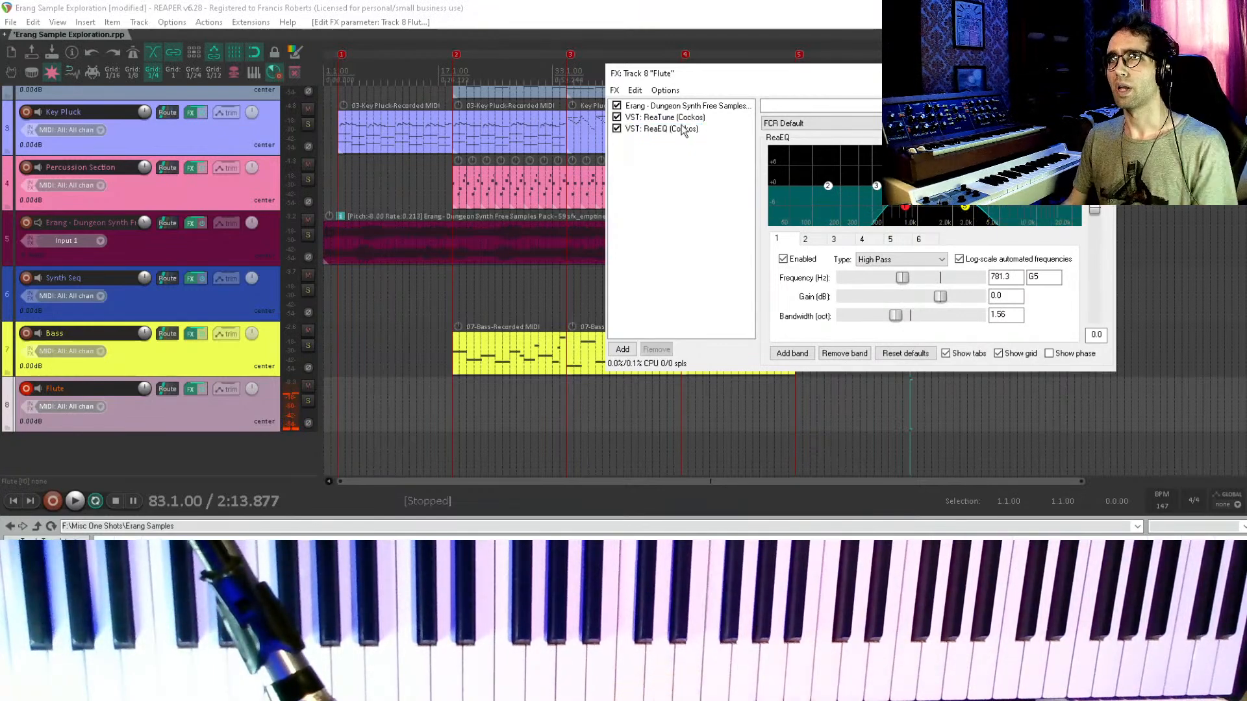
- Add a second ReaSamplOmatic5000 to the Flute track directly after the first sampler and load 63 Noise_loopable_03.wav into it
{"action": "left_click", "coordinate": [679, 106]}
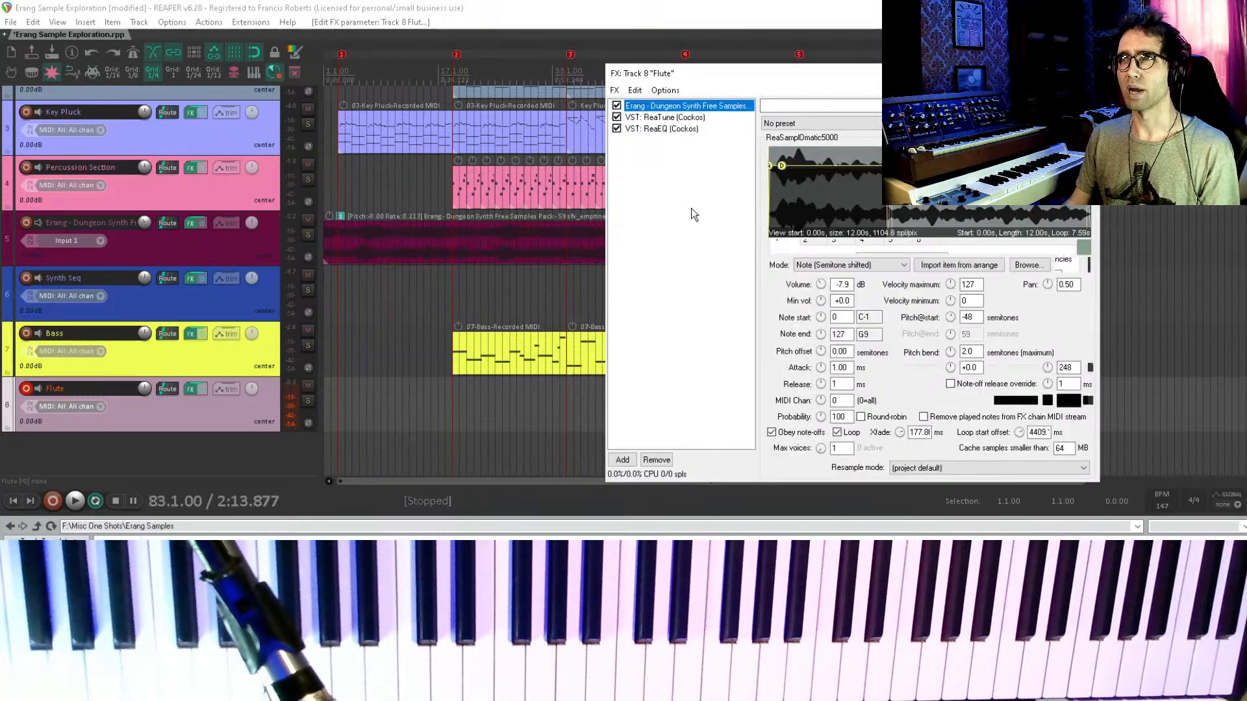
{"action": "double_click", "coordinate": [689, 198]}
{"action": "type", "text": "sa"}
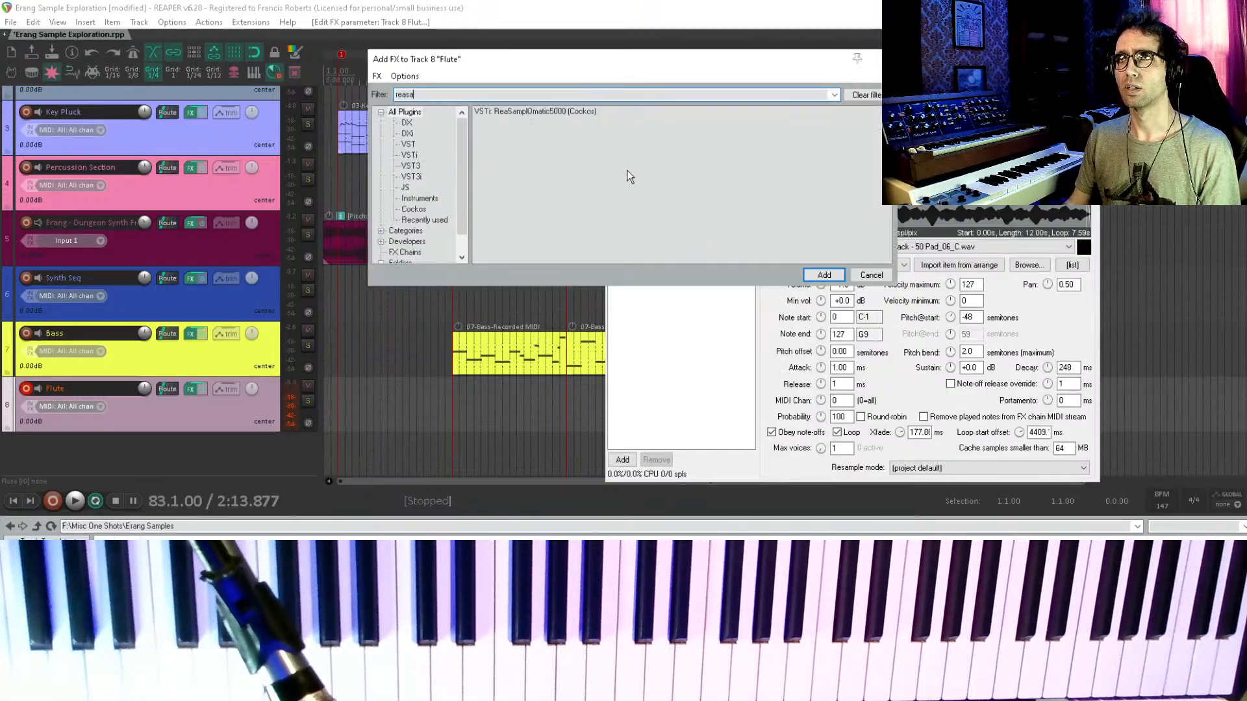
{"action": "double_click", "coordinate": [530, 115]}
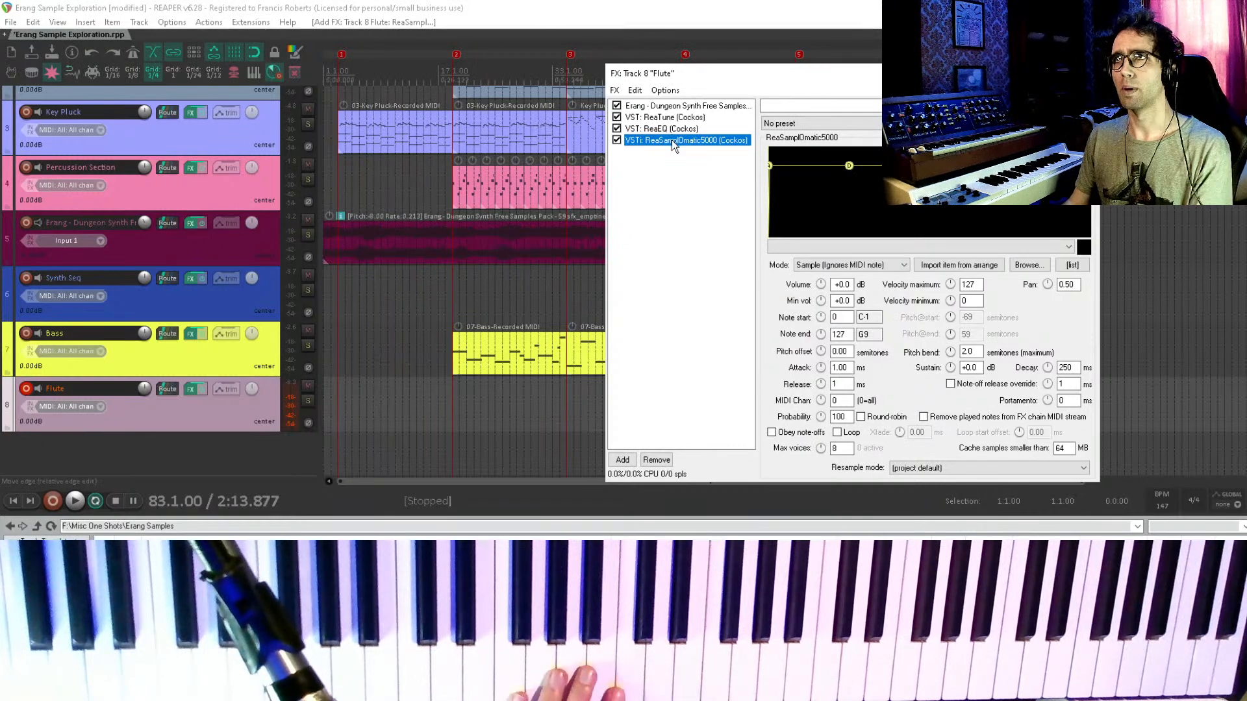
{"action": "left_click_drag", "start_coordinate": [672, 139], "coordinate": [670, 119]}
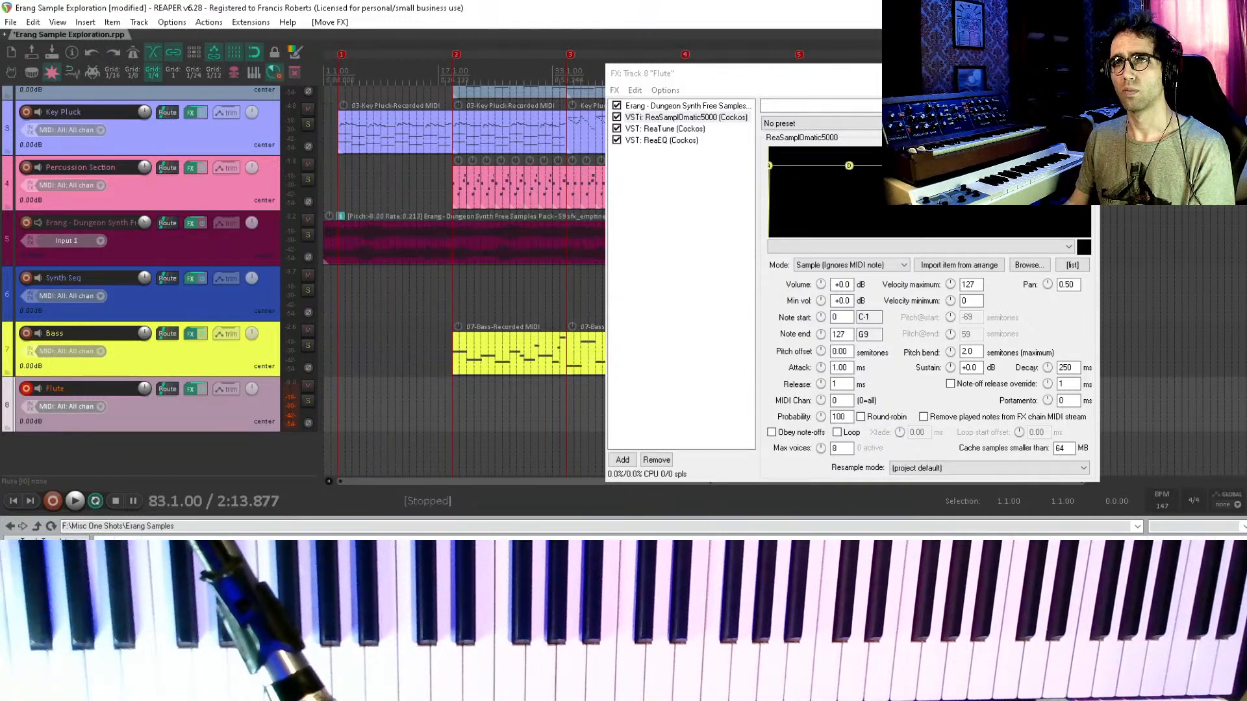
{"action": "left_click_drag", "start_coordinate": [734, 572], "coordinate": [914, 239]}
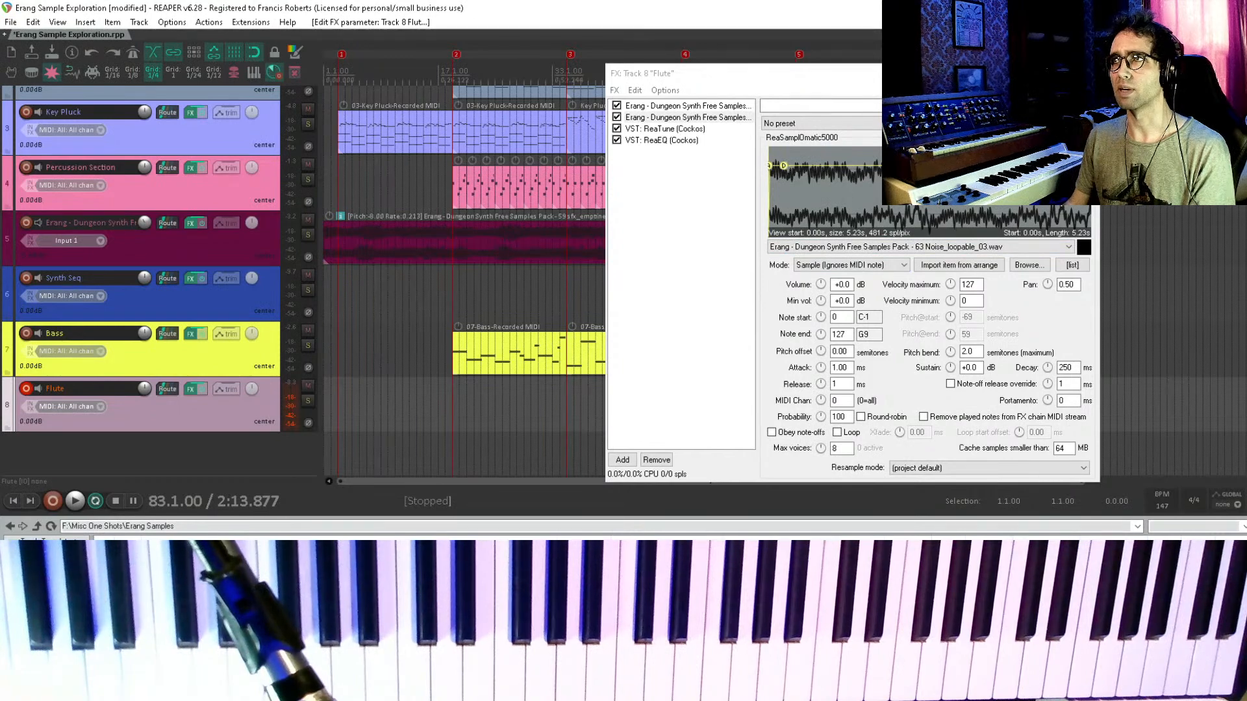
- Try shaping the noise sample as a short burst about 0.58 s long with about 158 ms attack and sustain at -inf
{"action": "mouse_move", "coordinate": [1065, 166]}
{"action": "left_mouse_down"}
{"action": "mouse_move", "coordinate": [788, 162]}
{"action": "mouse_move", "coordinate": [787, 215]}
{"action": "left_mouse_up"}
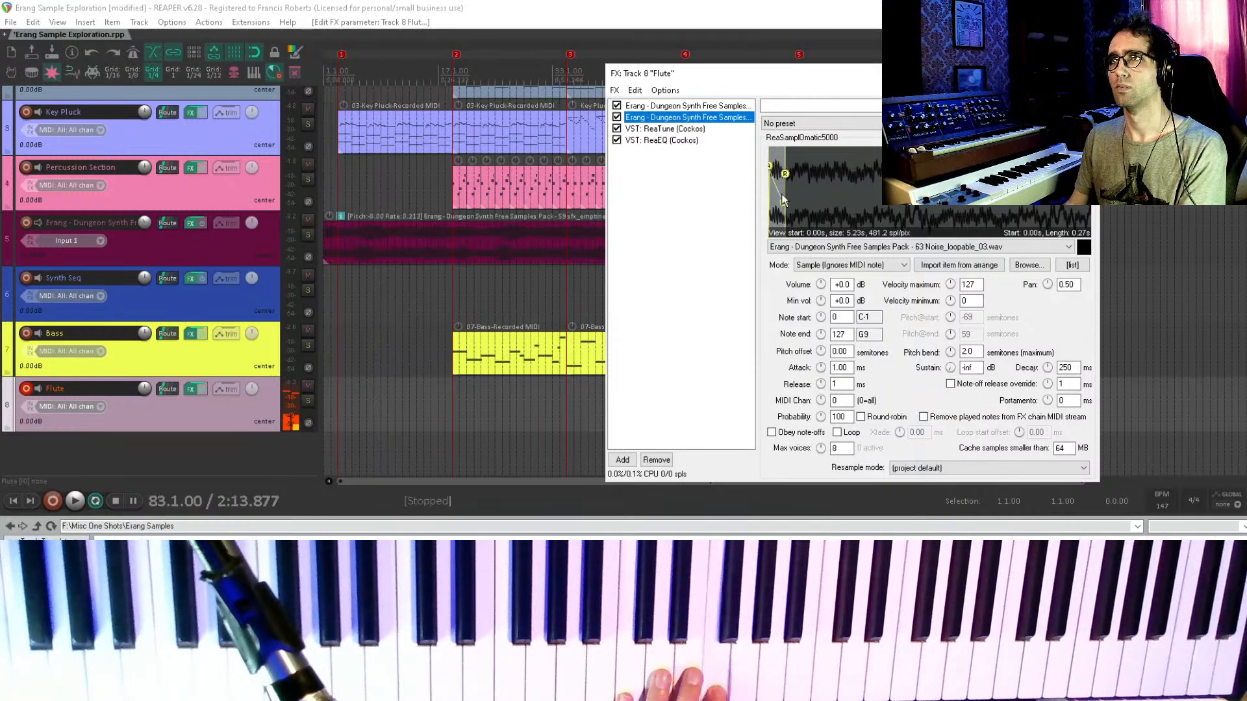
{"action": "left_click_drag", "start_coordinate": [769, 163], "coordinate": [767, 175]}
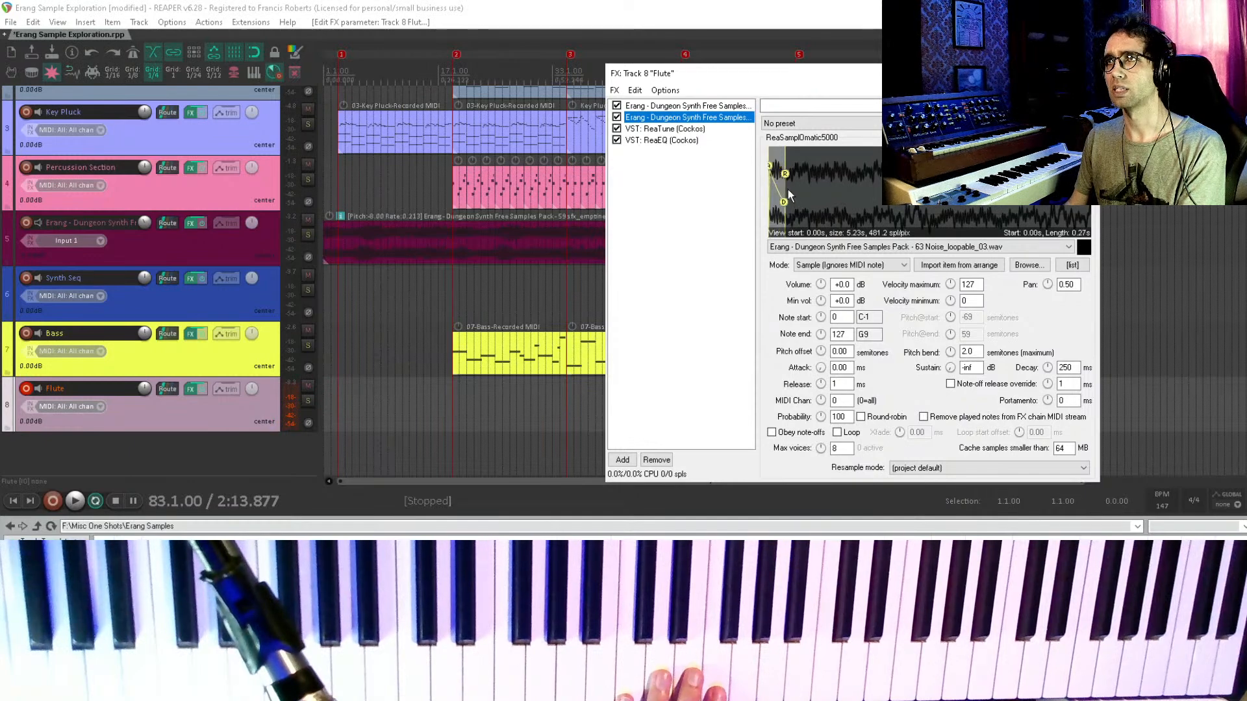
{"action": "scroll", "coordinate": [793, 197], "scroll_direction": "up", "scroll_amount": 5}
{"action": "left_click_drag", "start_coordinate": [785, 215], "coordinate": [879, 204]}
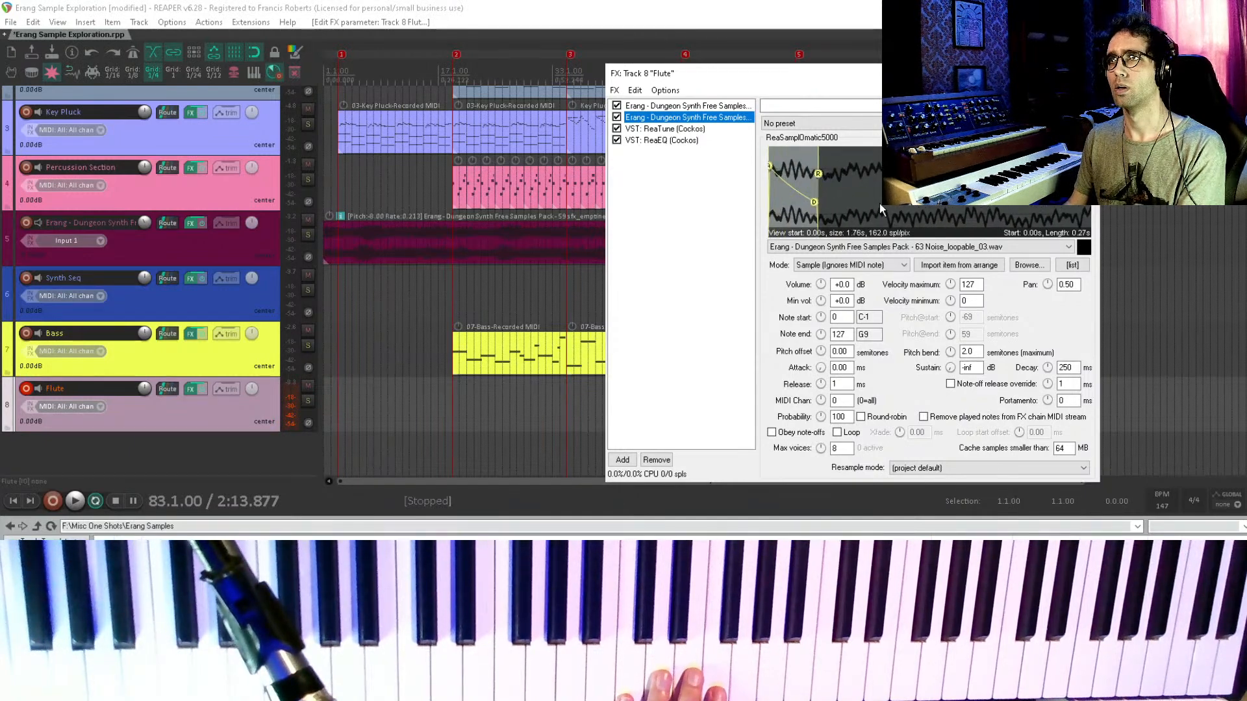
{"action": "left_click_drag", "start_coordinate": [770, 165], "coordinate": [874, 172]}
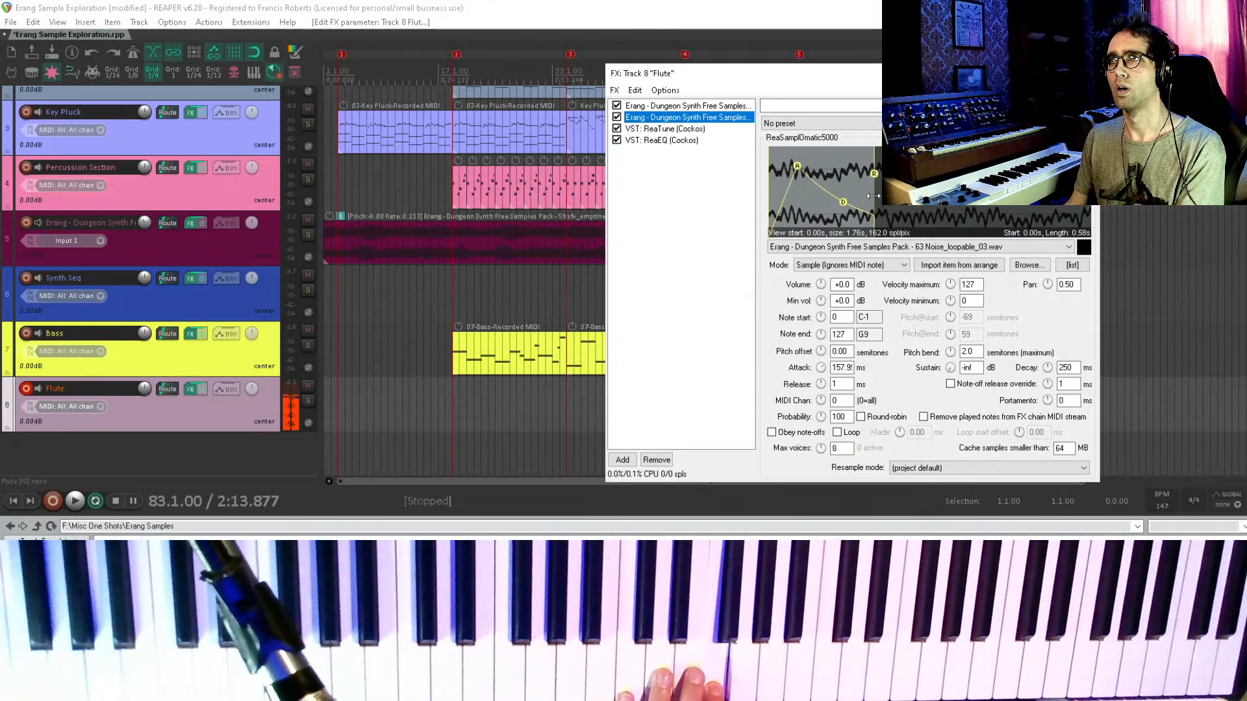
{"action": "scroll", "coordinate": [870, 193], "scroll_direction": "down", "scroll_amount": 4}
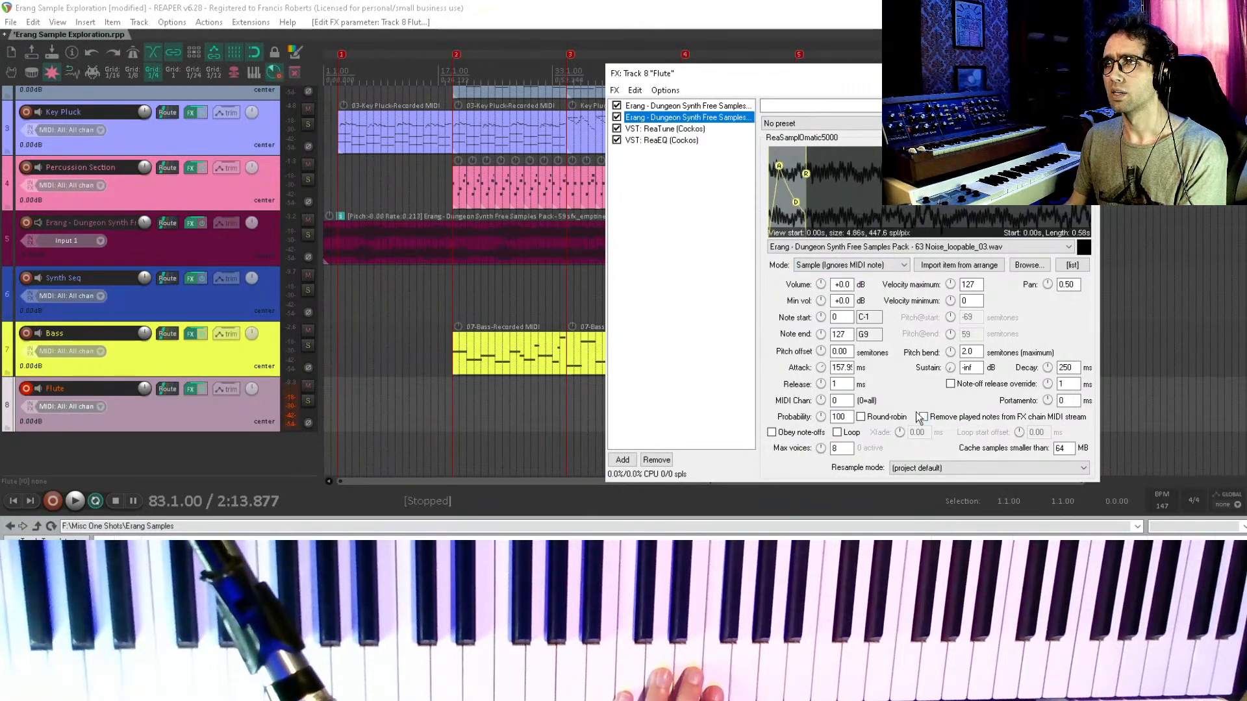
- Loop the noise sample with a loop start offset of about 1353 ms and a sample length of about 3.26 s
{"action": "left_click", "coordinate": [837, 432]}
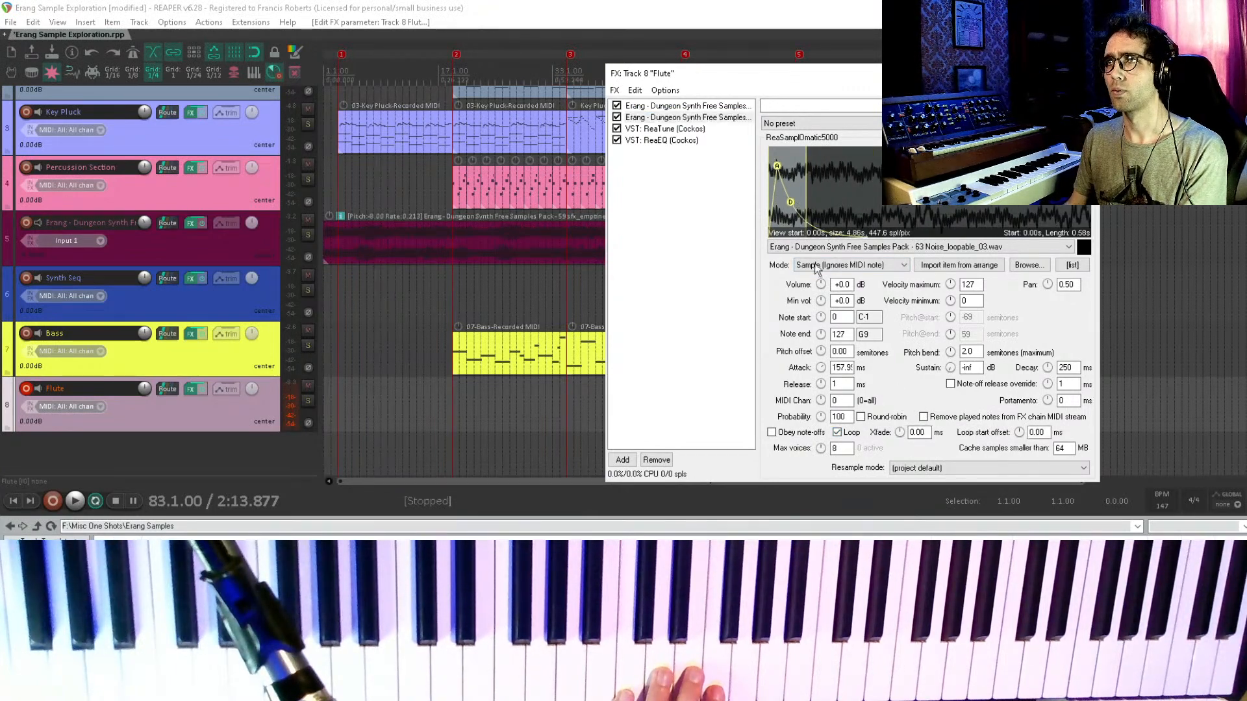
{"action": "mouse_move", "coordinate": [1018, 436]}
{"action": "left_mouse_down"}
{"action": "mouse_move", "coordinate": [1018, 405]}
{"action": "mouse_move", "coordinate": [1018, 429]}
{"action": "left_mouse_up"}
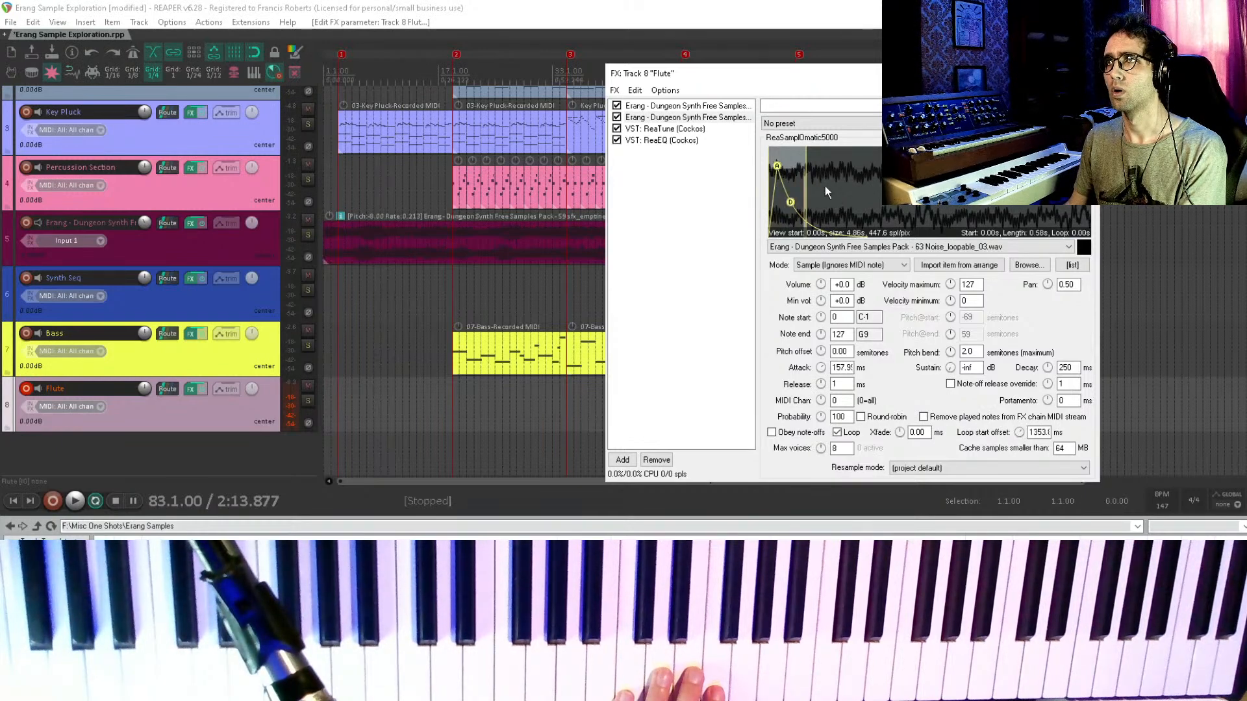
{"action": "mouse_move", "coordinate": [807, 166]}
{"action": "left_mouse_down"}
{"action": "mouse_move", "coordinate": [992, 217]}
{"action": "mouse_move", "coordinate": [980, 211]}
{"action": "left_mouse_up"}
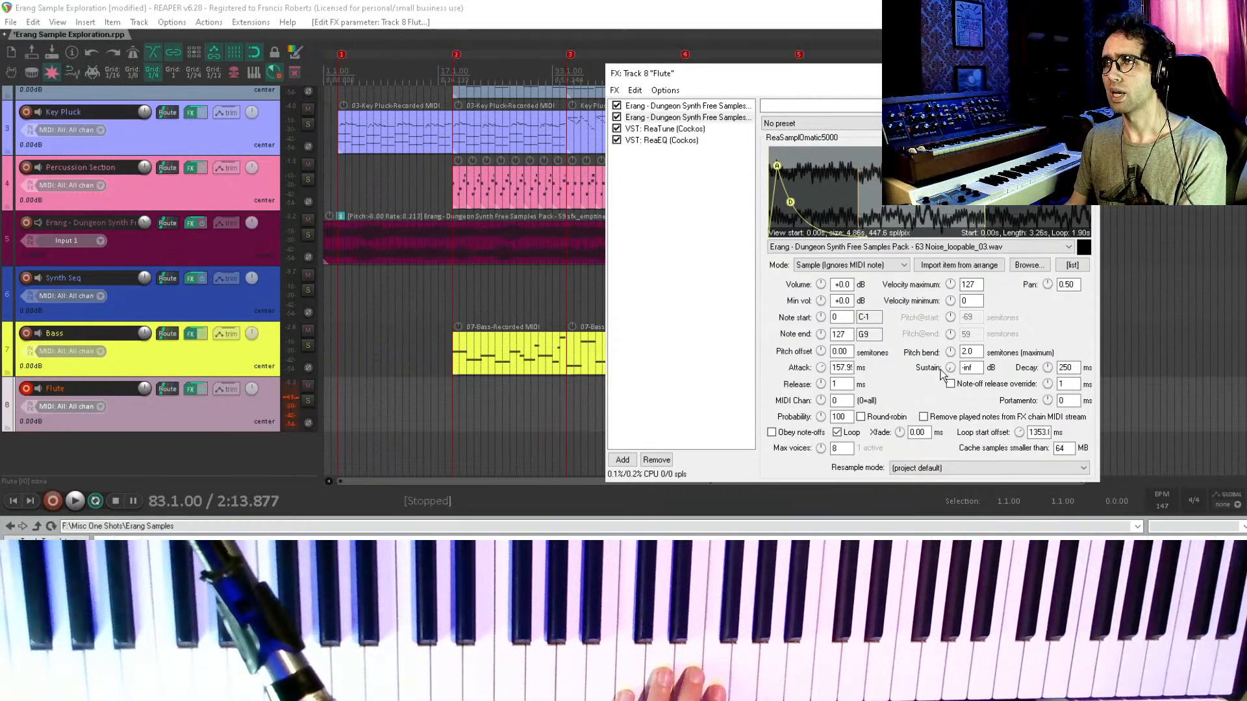
- Set the noise sampler to about -21.6 dB sustain, 130 ms crossfade and 313 ms attack, obeying note-offs with 1 maximum voice
{"action": "mouse_move", "coordinate": [950, 368]}
{"action": "left_mouse_down"}
{"action": "mouse_move", "coordinate": [950, 342]}
{"action": "mouse_move", "coordinate": [950, 359]}
{"action": "left_mouse_up"}
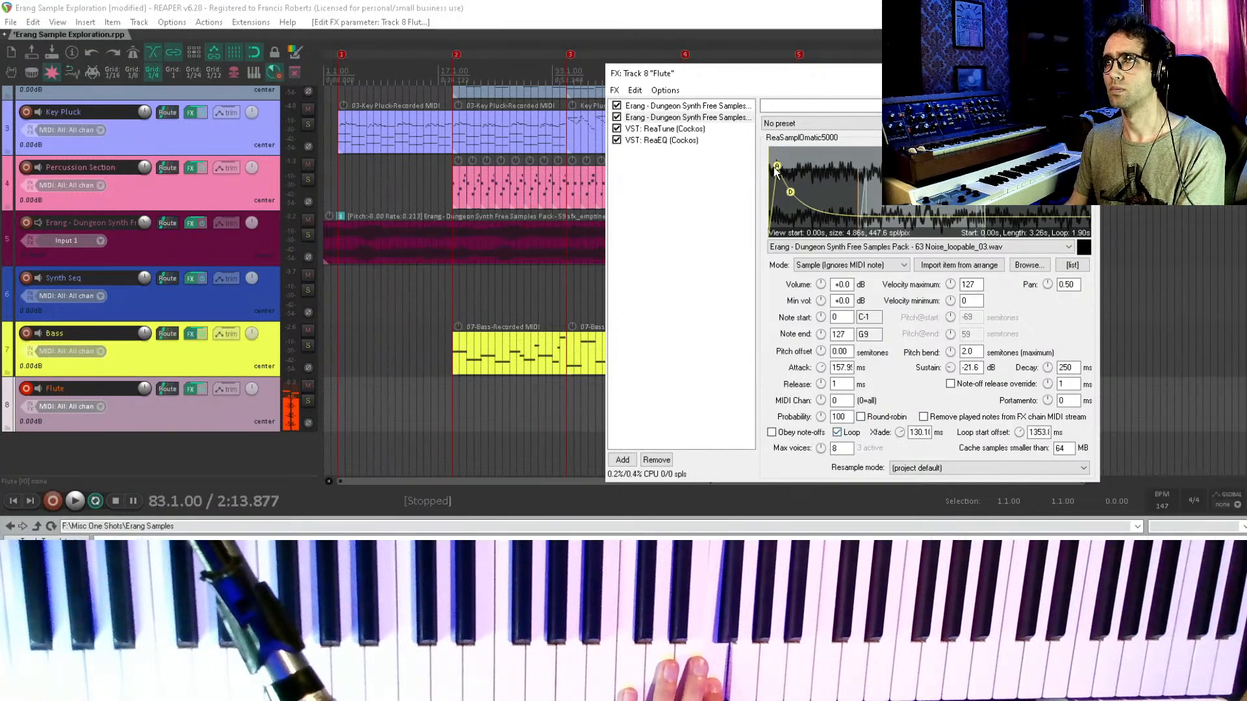
{"action": "left_click_drag", "start_coordinate": [780, 170], "coordinate": [785, 170]}
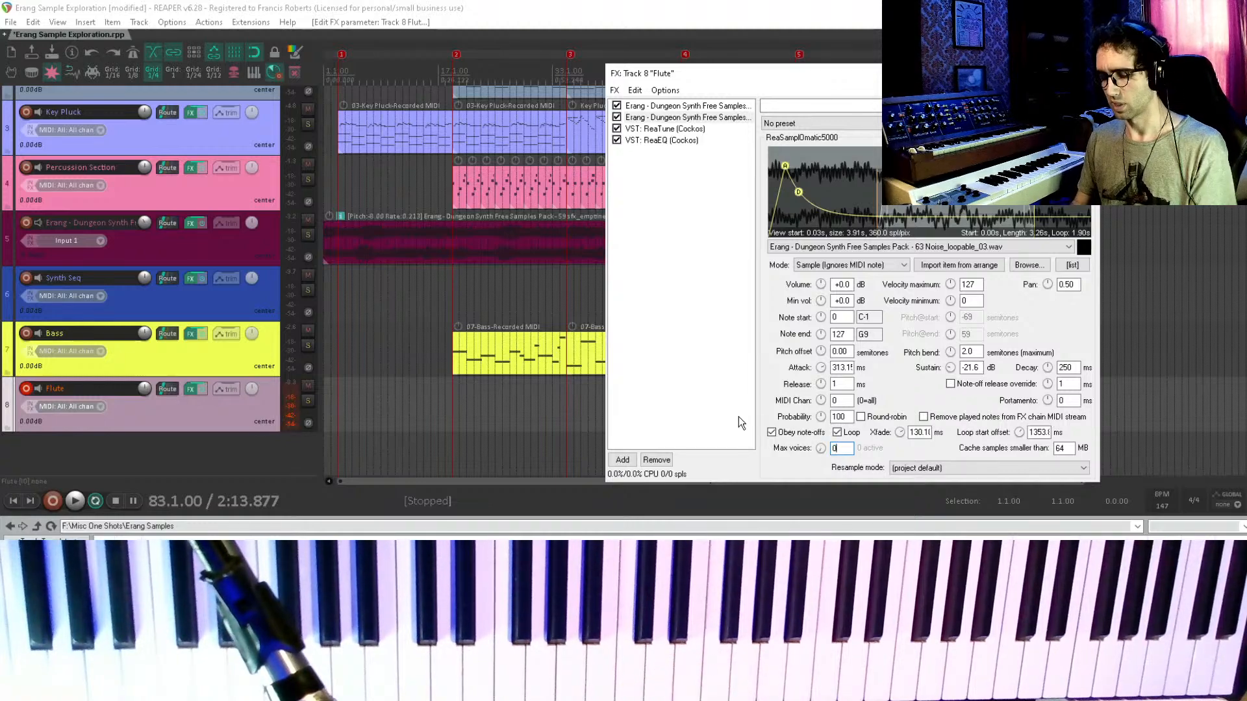
{"action": "type", "text": "1"}
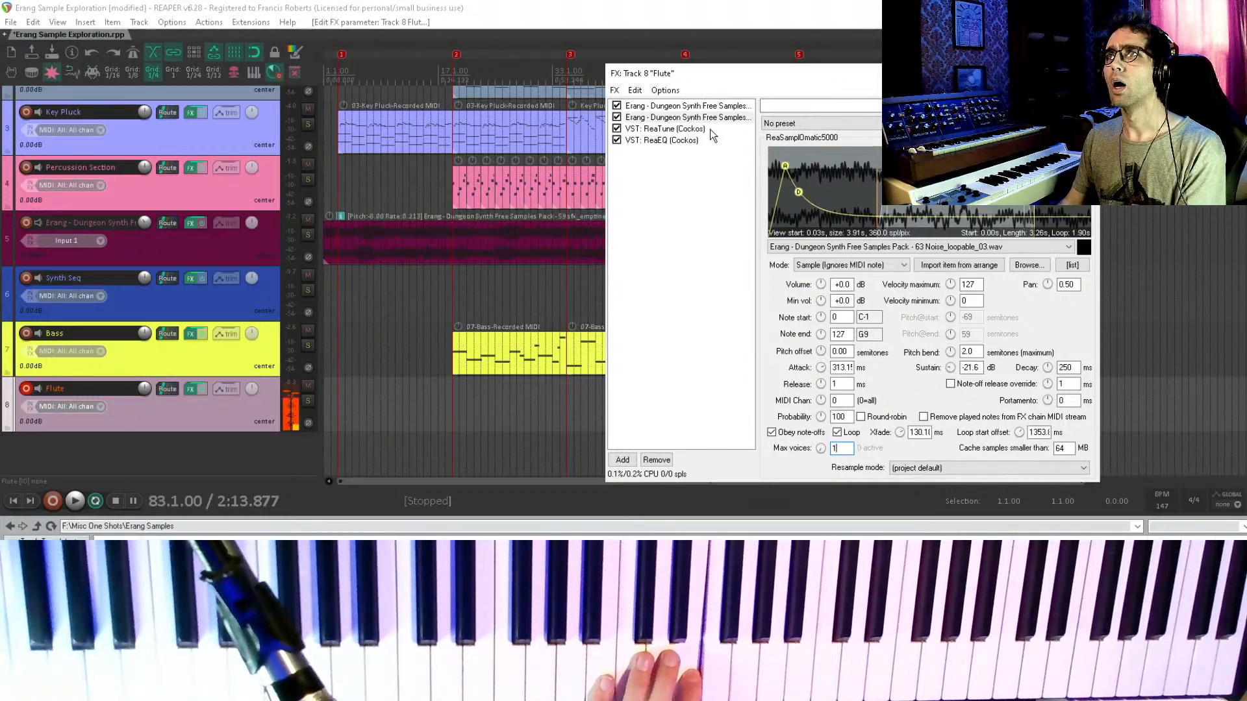
- Lower the noise sampler's volume to about -4.8 dB and set its decay to about 727 ms and sustain to about -31.9 dB
{"action": "left_click", "coordinate": [688, 106]}
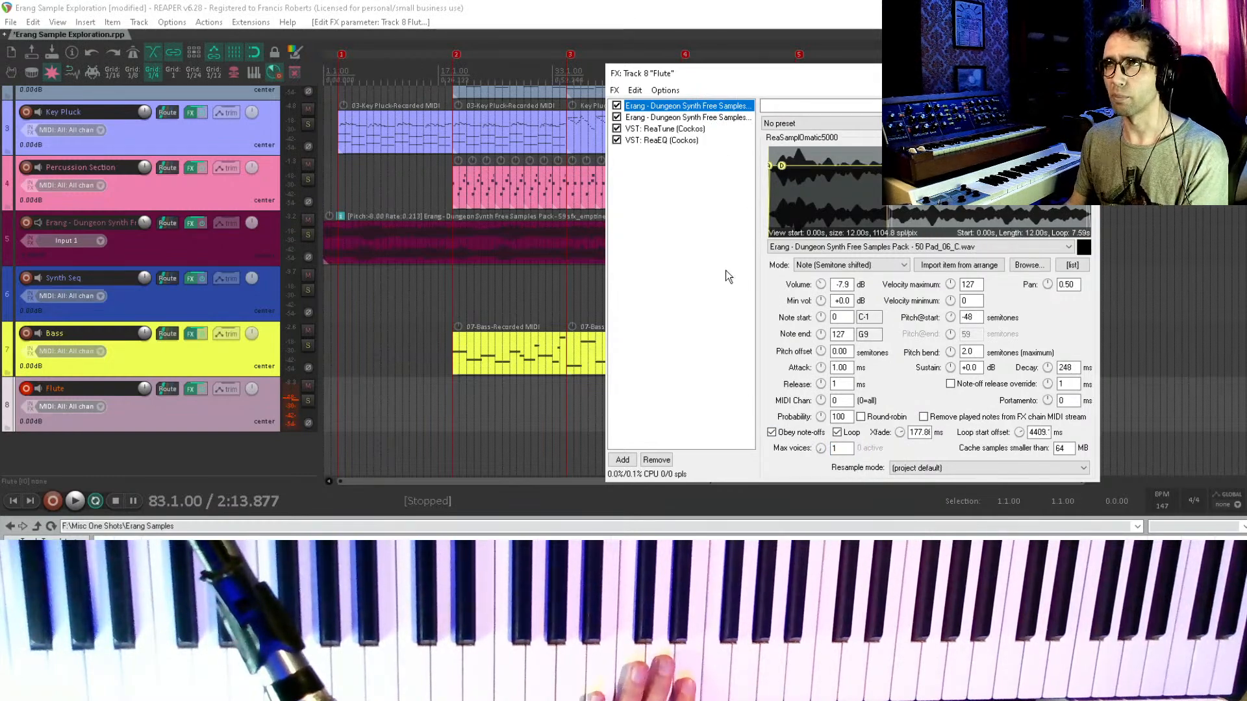
{"action": "left_click", "coordinate": [658, 141]}
{"action": "left_click", "coordinate": [685, 118]}
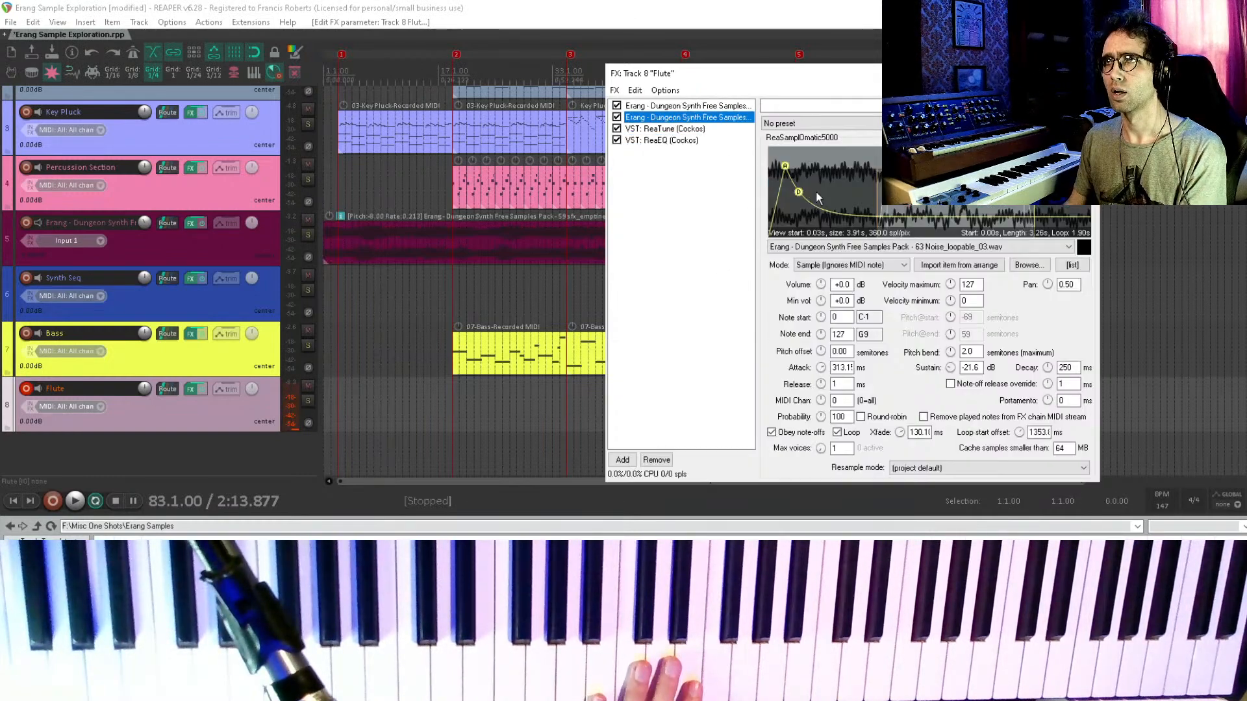
{"action": "left_click_drag", "start_coordinate": [821, 284], "coordinate": [821, 289]}
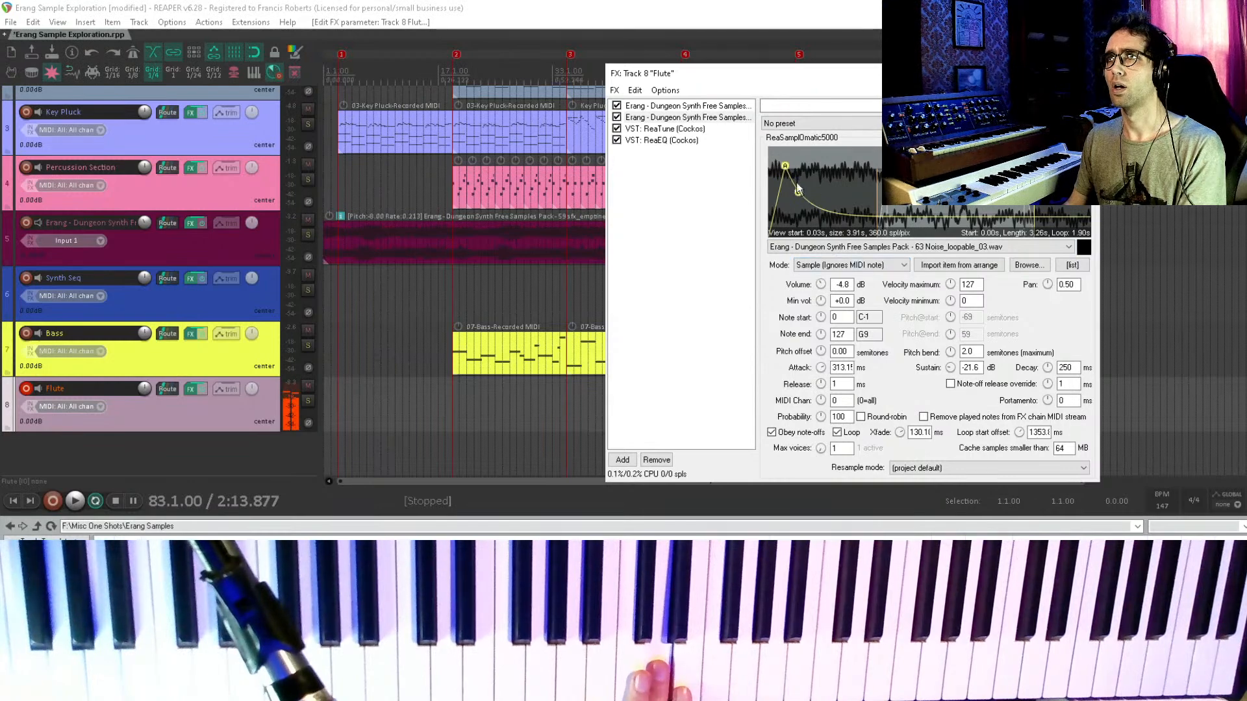
{"action": "left_click_drag", "start_coordinate": [800, 192], "coordinate": [824, 196]}
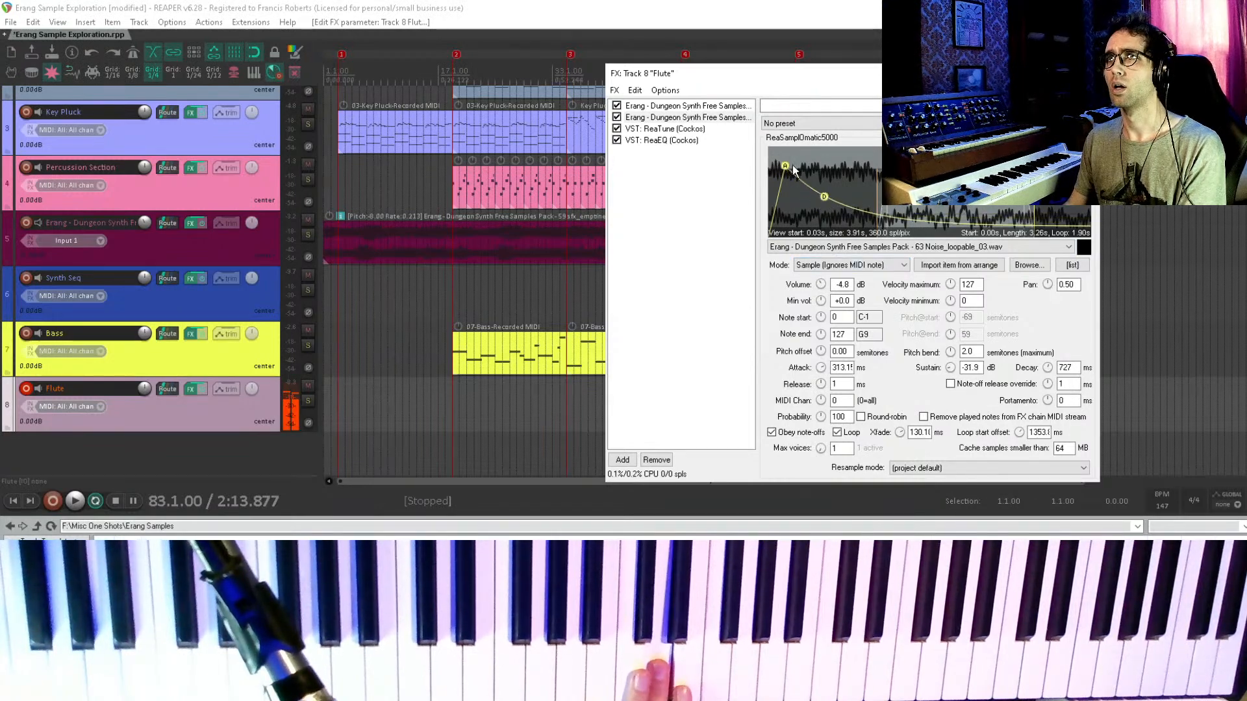
- Set the pad sampler's volume to about -10.1 dB, attack to 275 ms, decay to 589 ms and sustain to -7.1 dB
{"action": "left_click", "coordinate": [711, 108]}
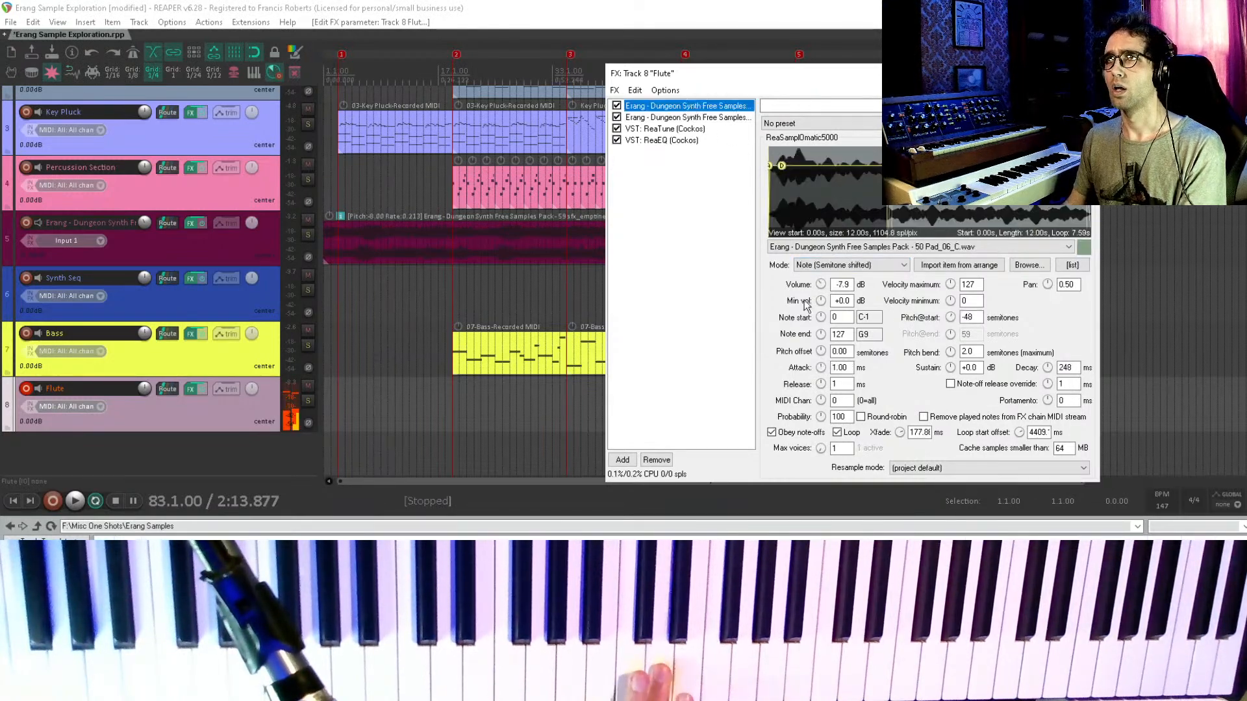
{"action": "left_click_drag", "start_coordinate": [821, 285], "coordinate": [821, 289]}
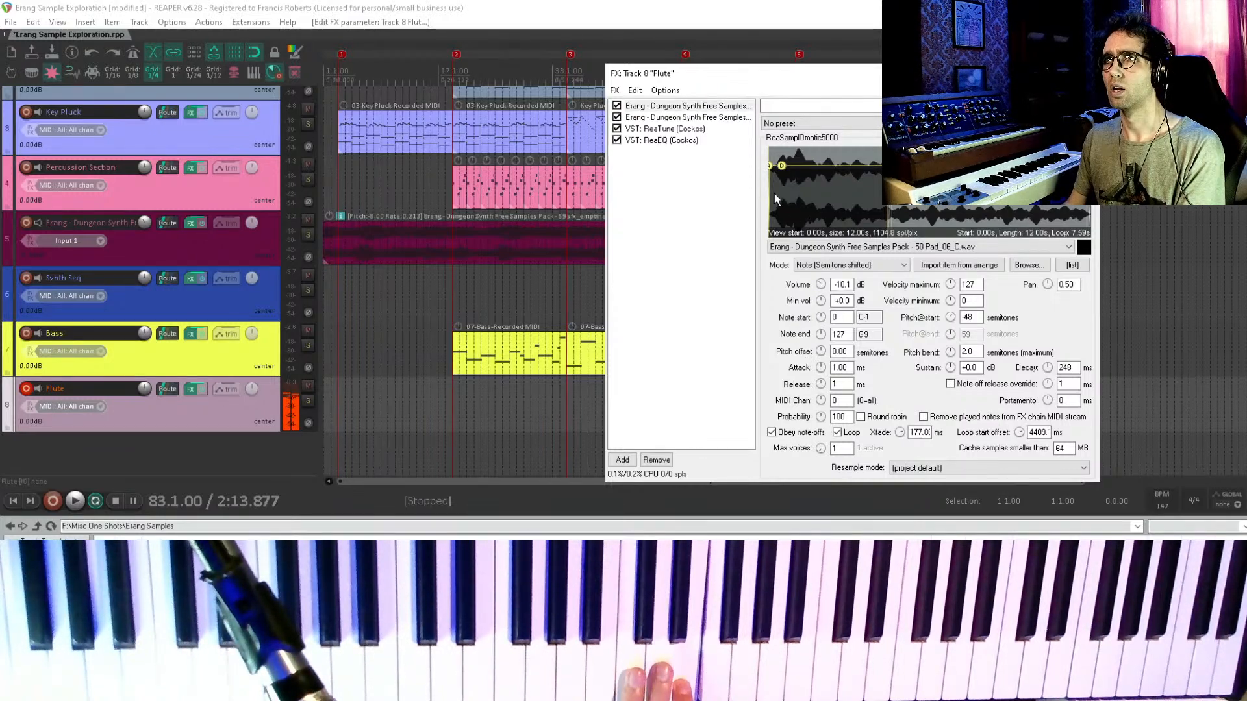
{"action": "scroll", "coordinate": [776, 199], "scroll_direction": "up", "scroll_amount": 4}
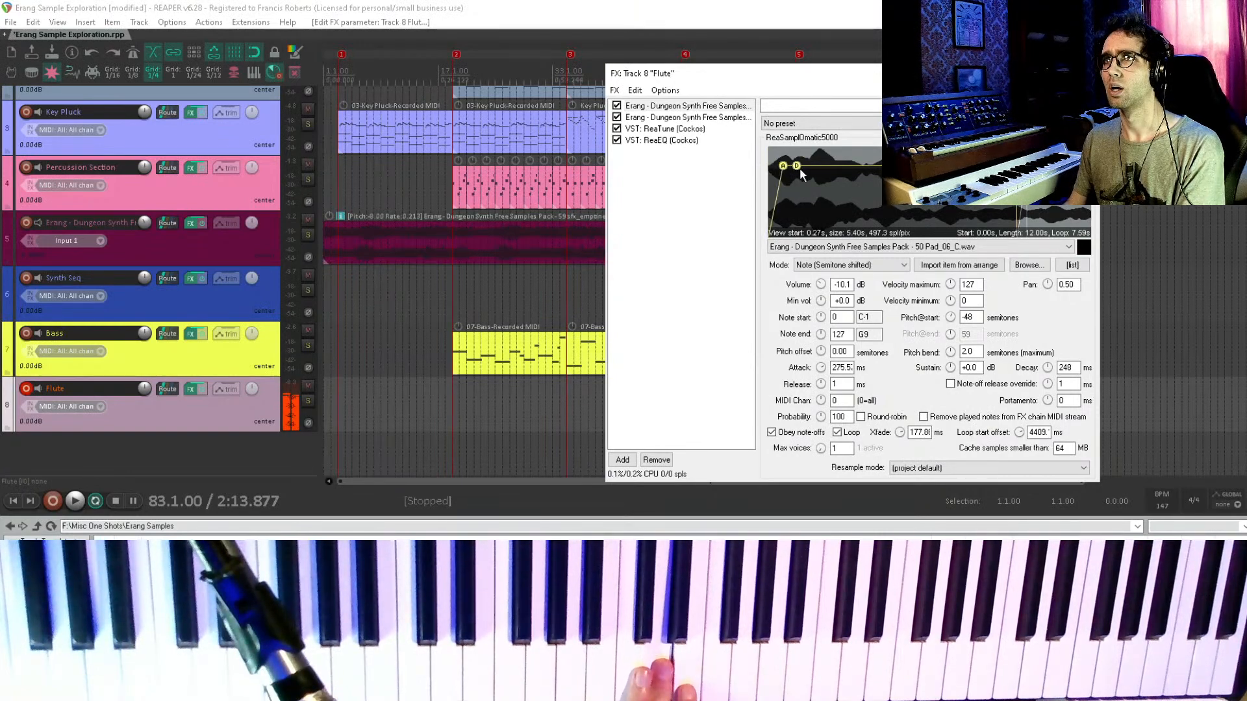
{"action": "scroll", "coordinate": [796, 167], "scroll_direction": "up", "scroll_amount": 1}
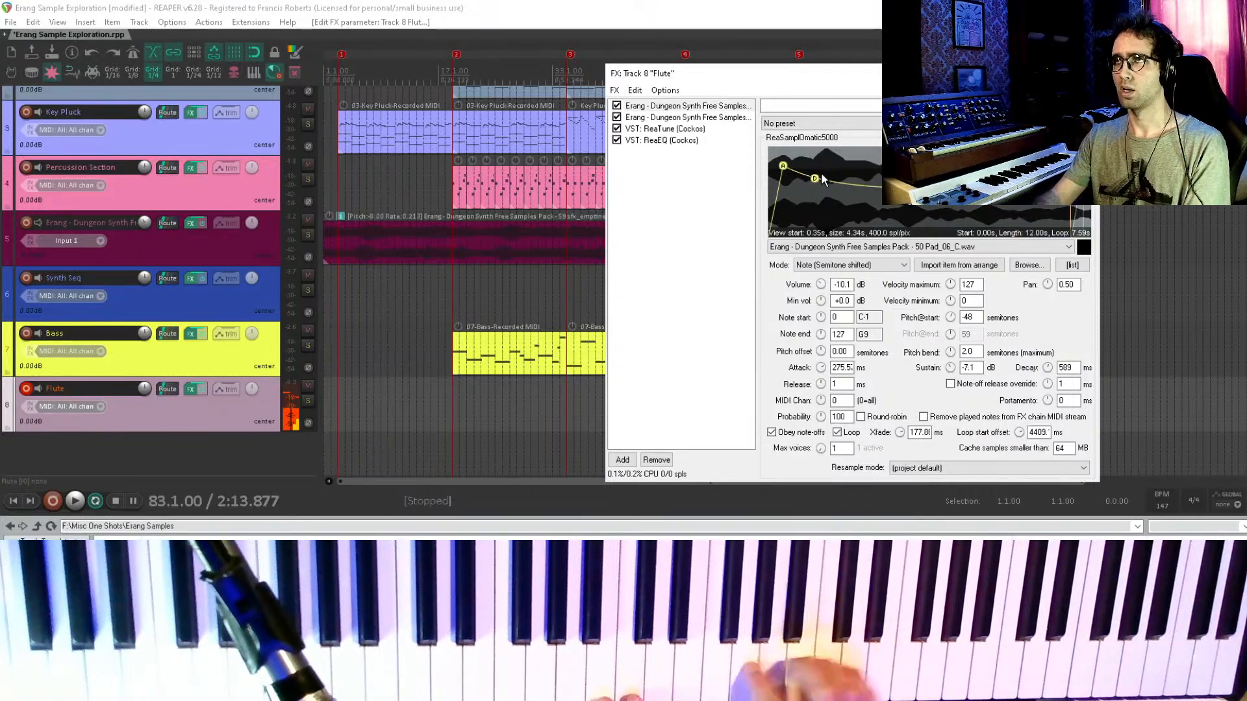
- Lower the Flute ReaEQ's high-pass frequency, cut band 3 by about 3.4 dB near 693 Hz, and close the effects chain
{"action": "left_click", "coordinate": [675, 141]}
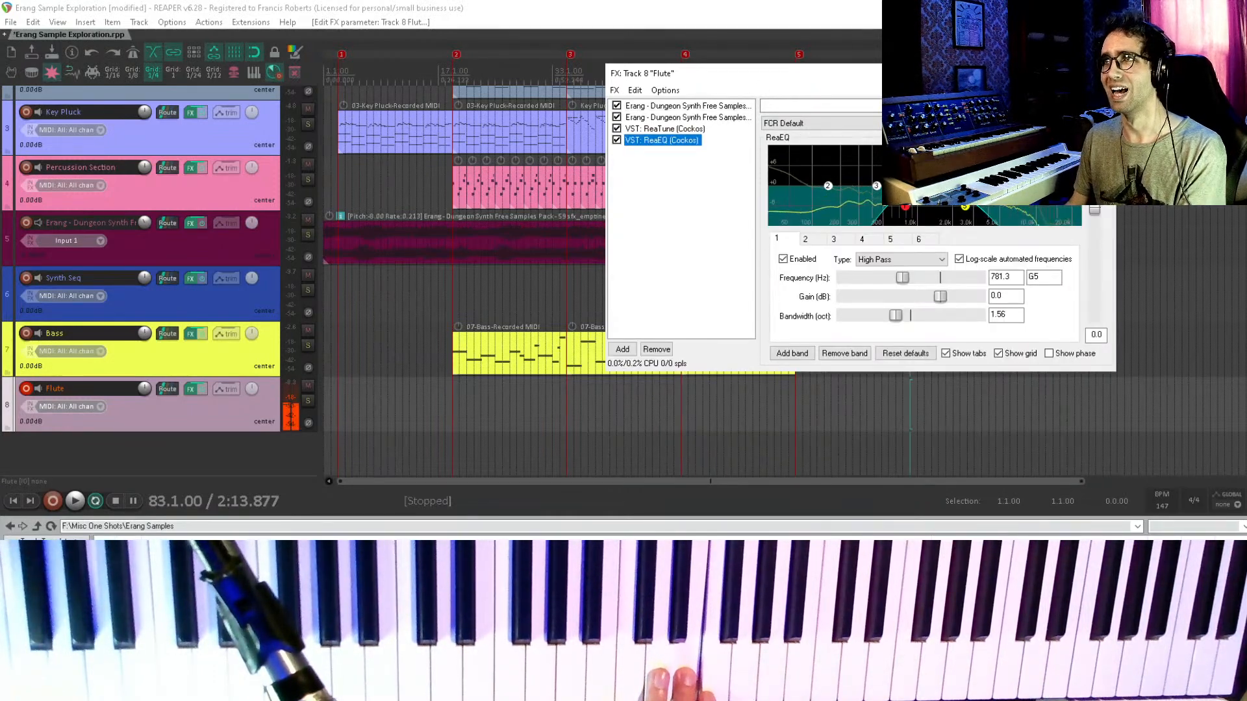
{"action": "mouse_move", "coordinate": [904, 213]}
{"action": "left_mouse_down"}
{"action": "mouse_move", "coordinate": [846, 206]}
{"action": "mouse_move", "coordinate": [881, 193]}
{"action": "mouse_move", "coordinate": [904, 210]}
{"action": "left_mouse_up"}
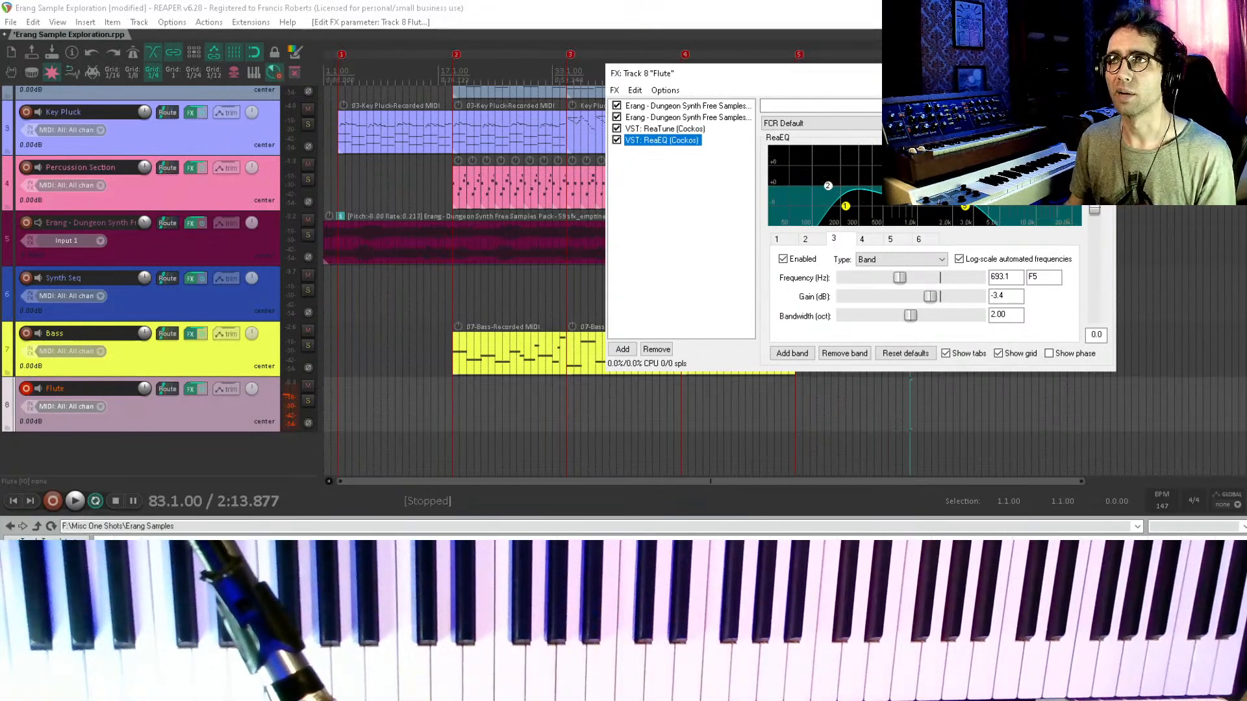
{"action": "key", "text": "Escape"}
- Play the arrangement from the start of the project
{"action": "scroll", "coordinate": [761, 235], "scroll_direction": "down", "scroll_amount": 3}
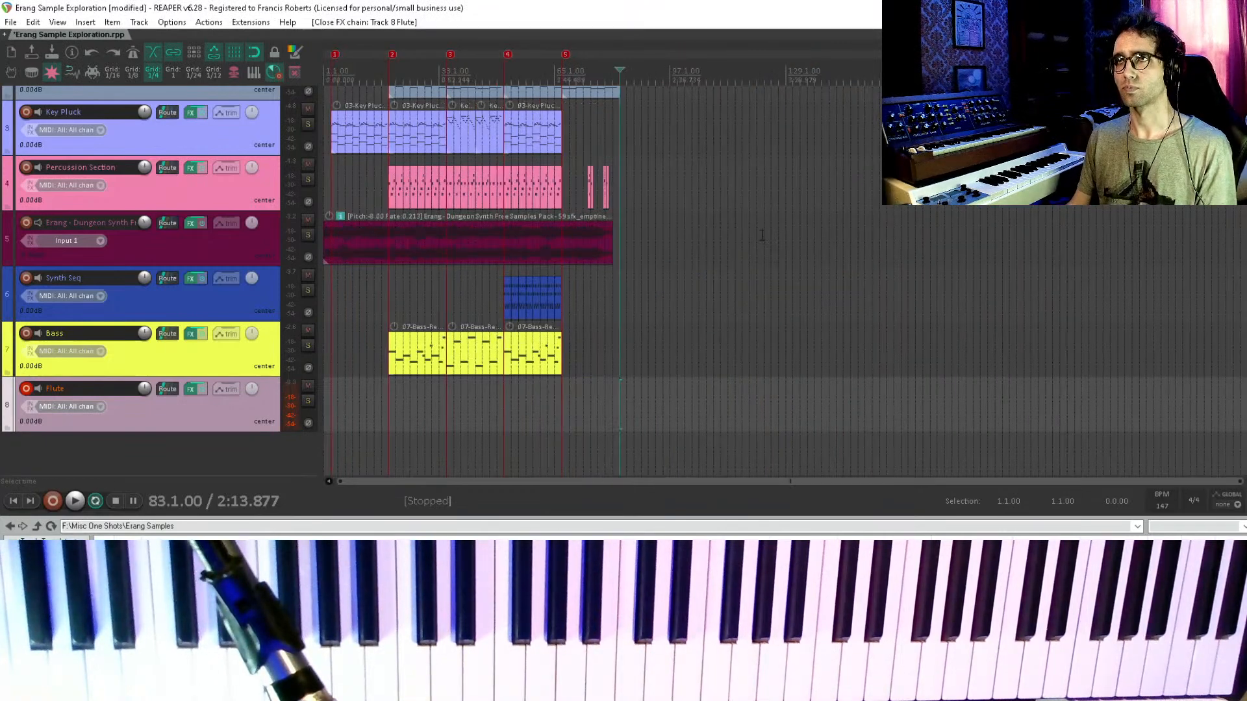
{"action": "scroll", "coordinate": [613, 310], "scroll_direction": "up", "scroll_amount": 3}
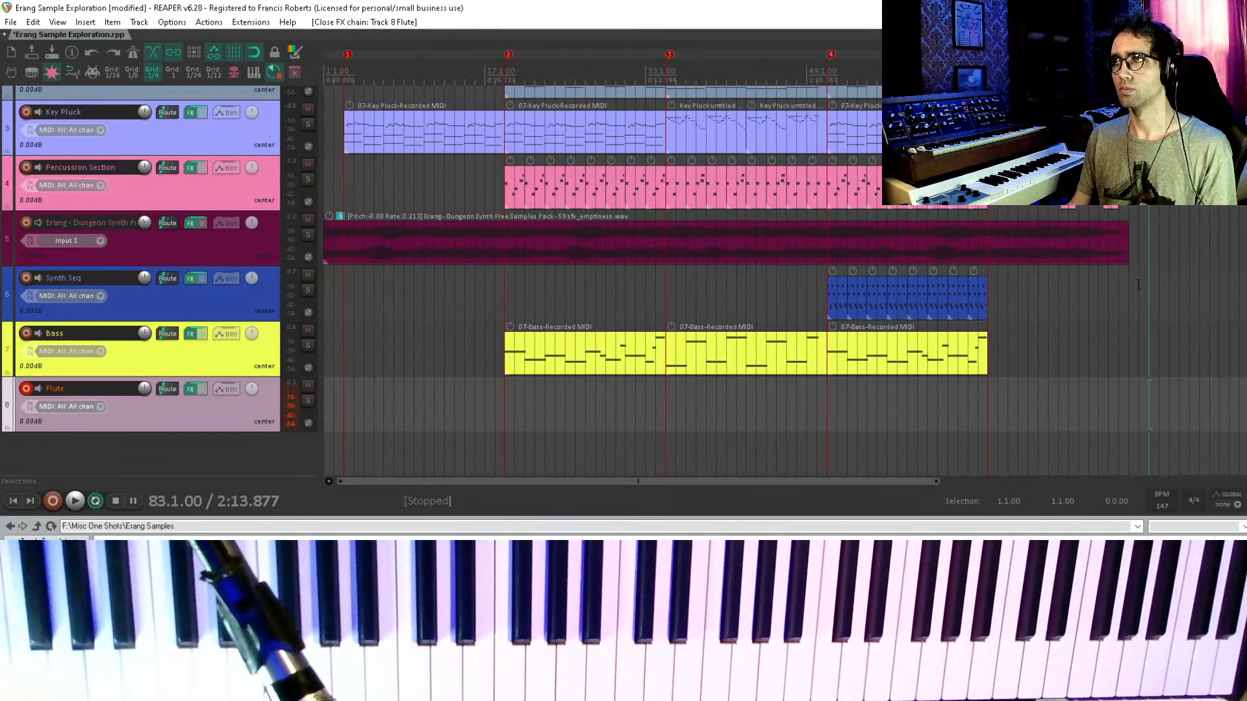
{"action": "left_click", "coordinate": [1138, 285]}
{"action": "key", "text": "w"}
{"action": "key", "text": "space"}
{"action": "key", "text": "c"}
{"action": "scroll", "coordinate": [1172, 301], "scroll_direction": "up", "scroll_amount": 3}
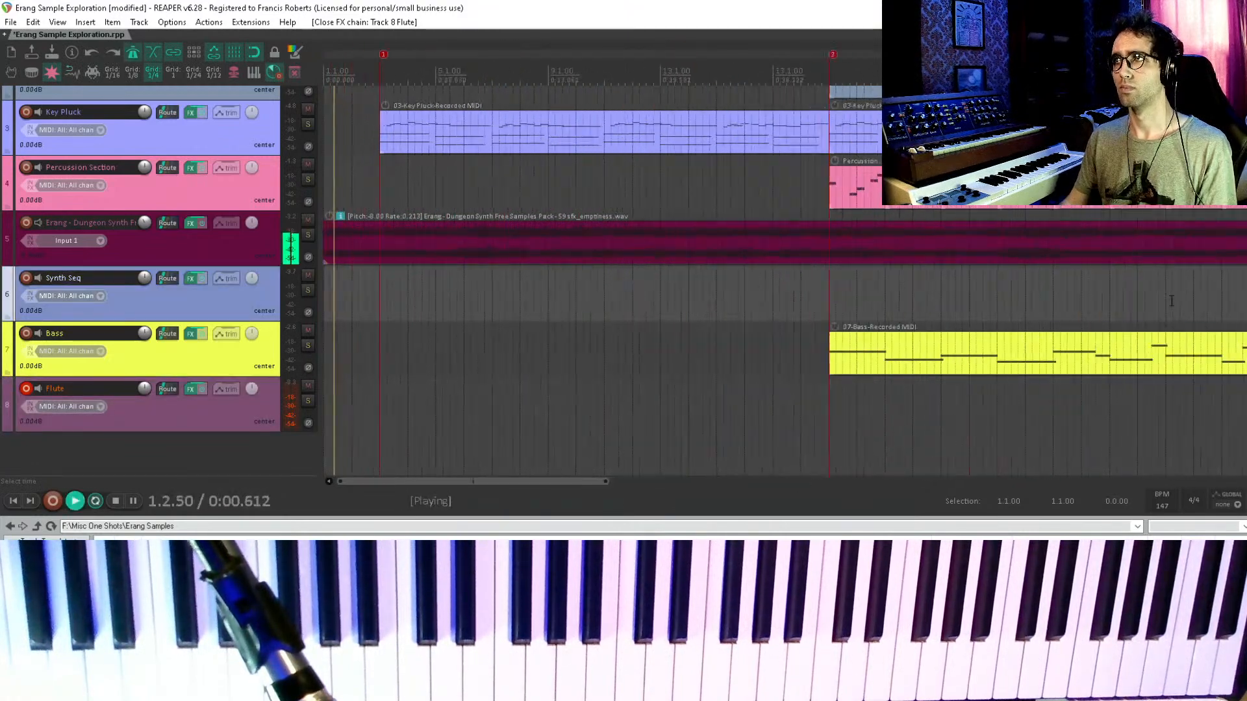
- Play the arrangement's ending from around bar 75, past the last marker
{"action": "scroll", "coordinate": [1171, 301], "scroll_direction": "up", "scroll_amount": 1}
{"action": "key", "text": "End"}
{"action": "scroll", "coordinate": [1156, 295], "scroll_direction": "down", "scroll_amount": 4}
{"action": "left_click", "coordinate": [1068, 277]}
{"action": "key", "text": "space"}
{"action": "left_click_drag", "start_coordinate": [1136, 303], "coordinate": [1014, 314]}
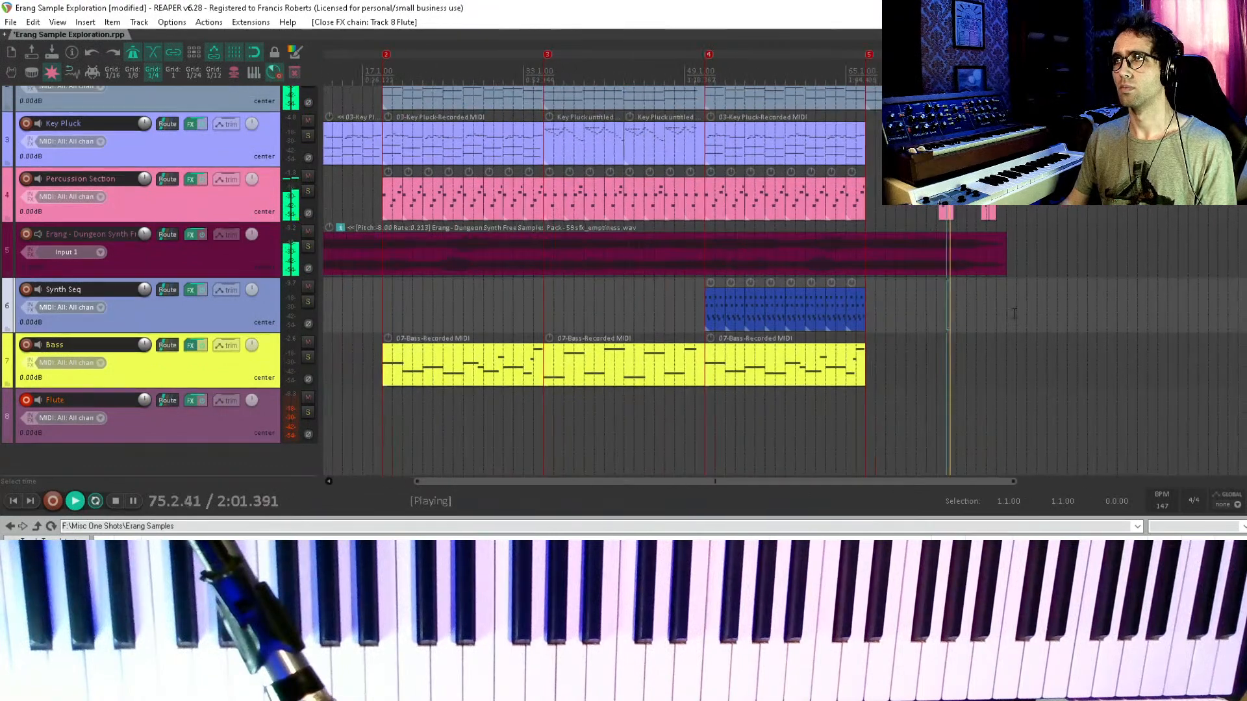
{"action": "left_click", "coordinate": [1014, 313]}
{"action": "left_click", "coordinate": [987, 315]}
{"action": "left_click_drag", "start_coordinate": [1049, 231], "coordinate": [1007, 281]}
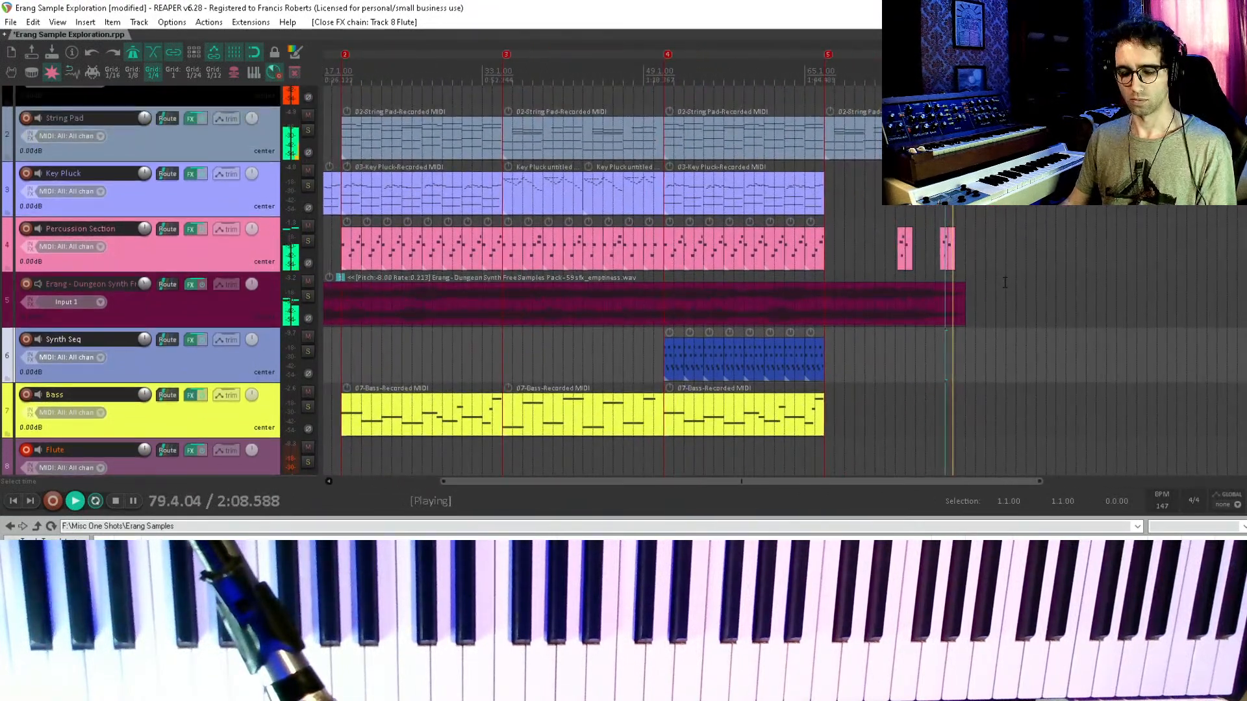
- Record a Flute melody over the ending, from about bar 80 to bar 99
{"action": "key", "text": "ctrl+r"}
{"action": "scroll", "coordinate": [190, 339], "scroll_direction": "up", "scroll_amount": 1}
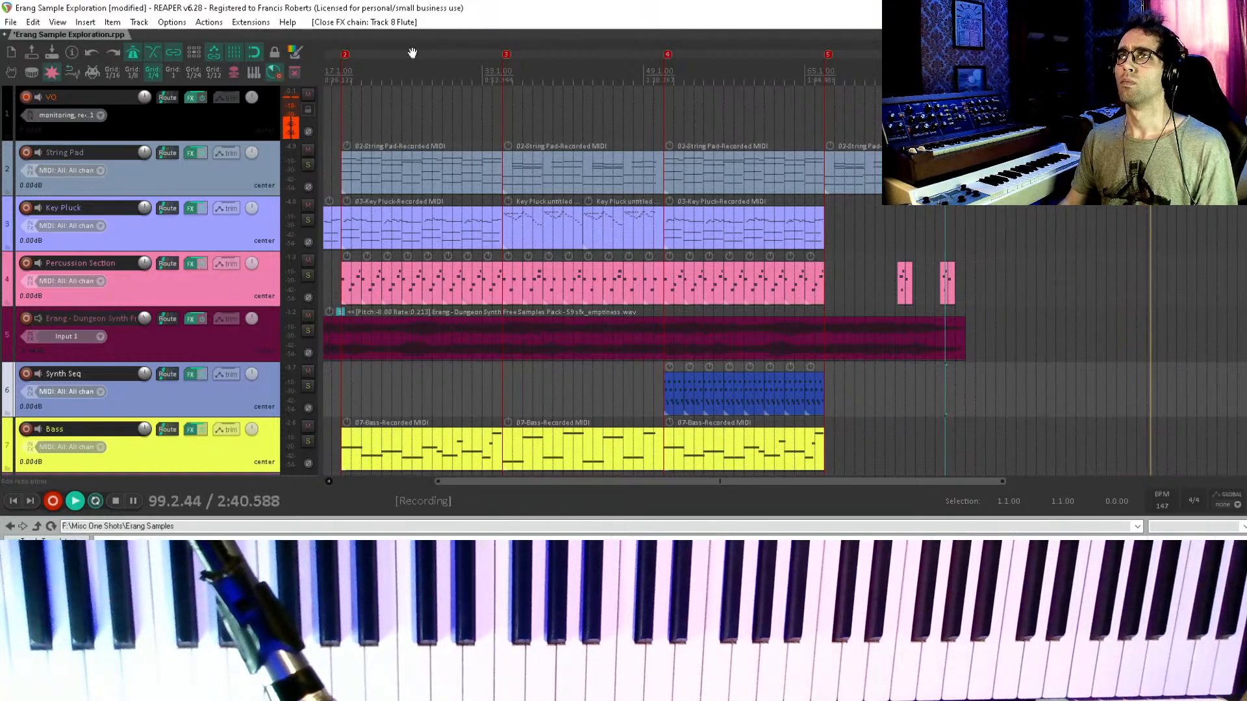
{"action": "key", "text": "space"}
- Quantize the positions of all notes in the recorded Flute take to the grid at 100% strength
{"action": "scroll", "coordinate": [906, 342], "scroll_direction": "up", "scroll_amount": 5}
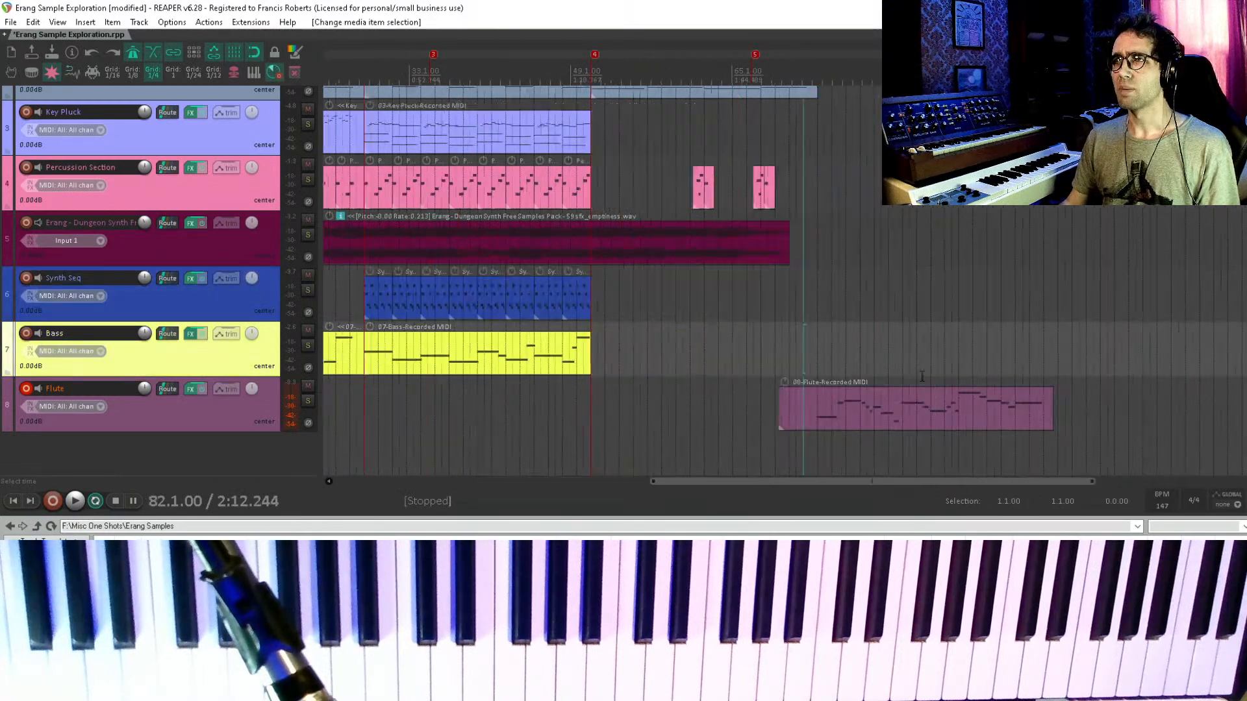
{"action": "left_click", "coordinate": [692, 401]}
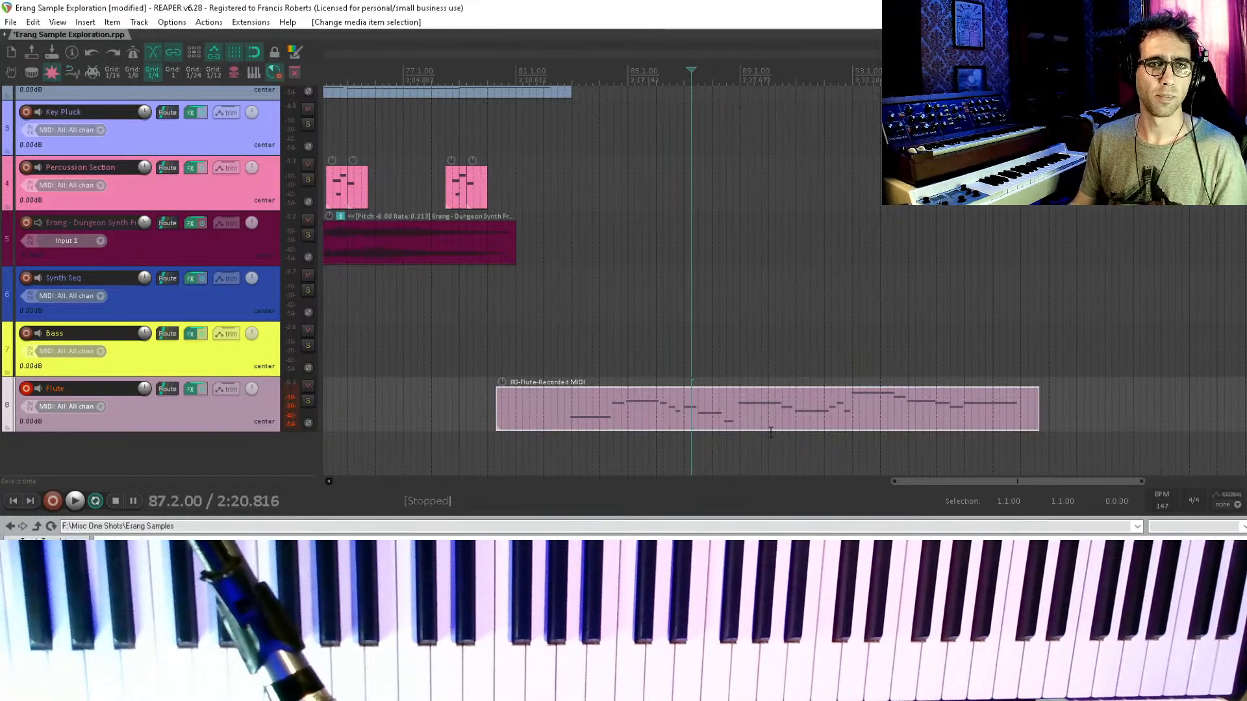
{"action": "left_click", "coordinate": [609, 412]}
{"action": "double_click", "coordinate": [609, 412]}
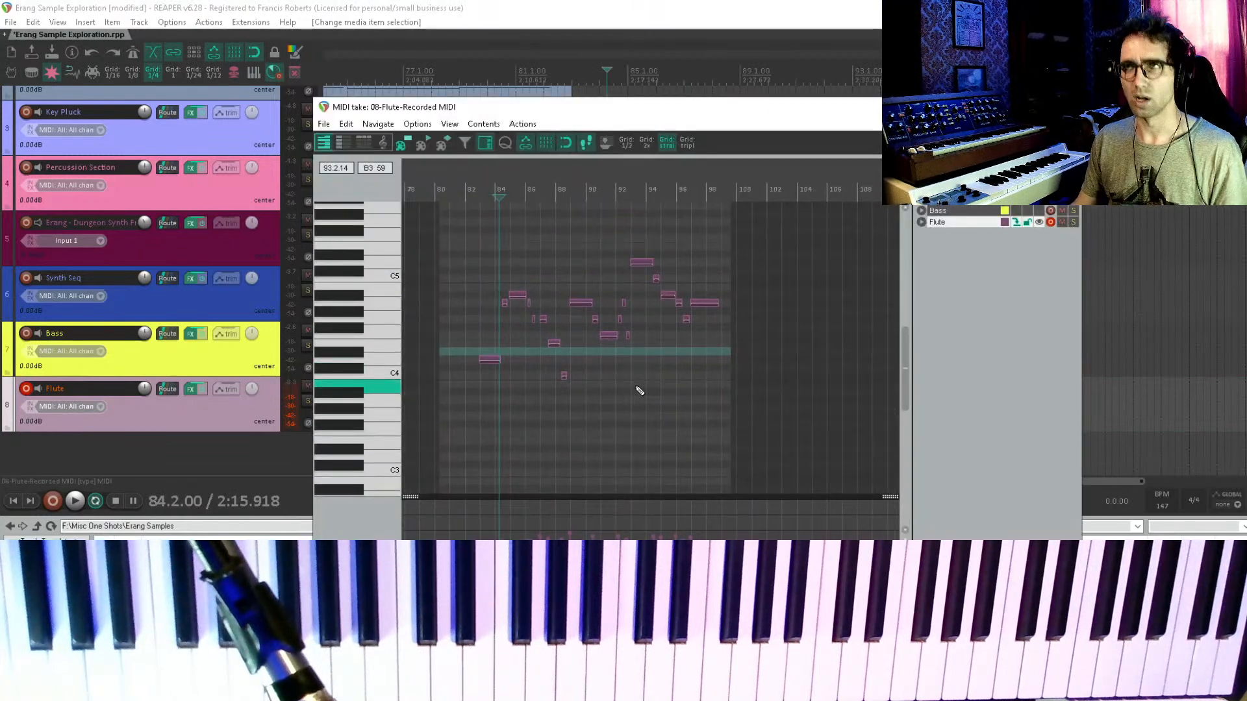
{"action": "key", "text": "ctrl+a"}
{"action": "key", "text": "ctrl+q"}
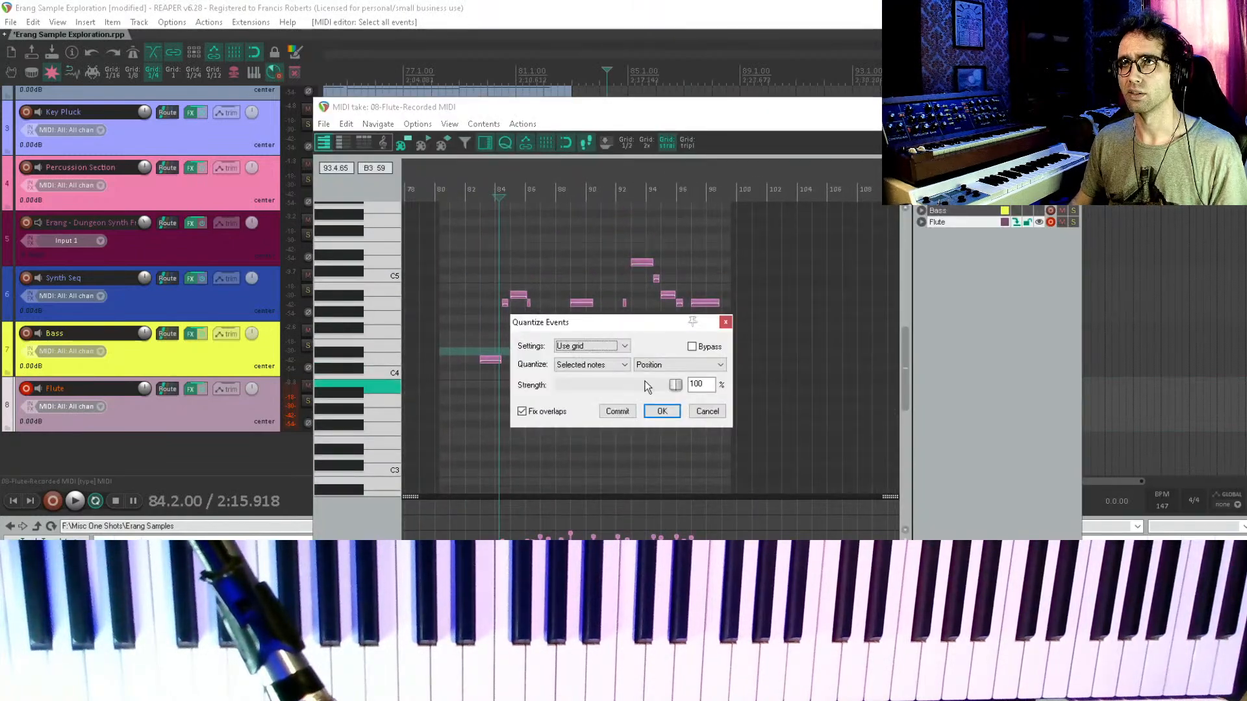
{"action": "key", "text": "Return"}
{"action": "scroll", "coordinate": [592, 370], "scroll_direction": "up", "scroll_amount": 3}
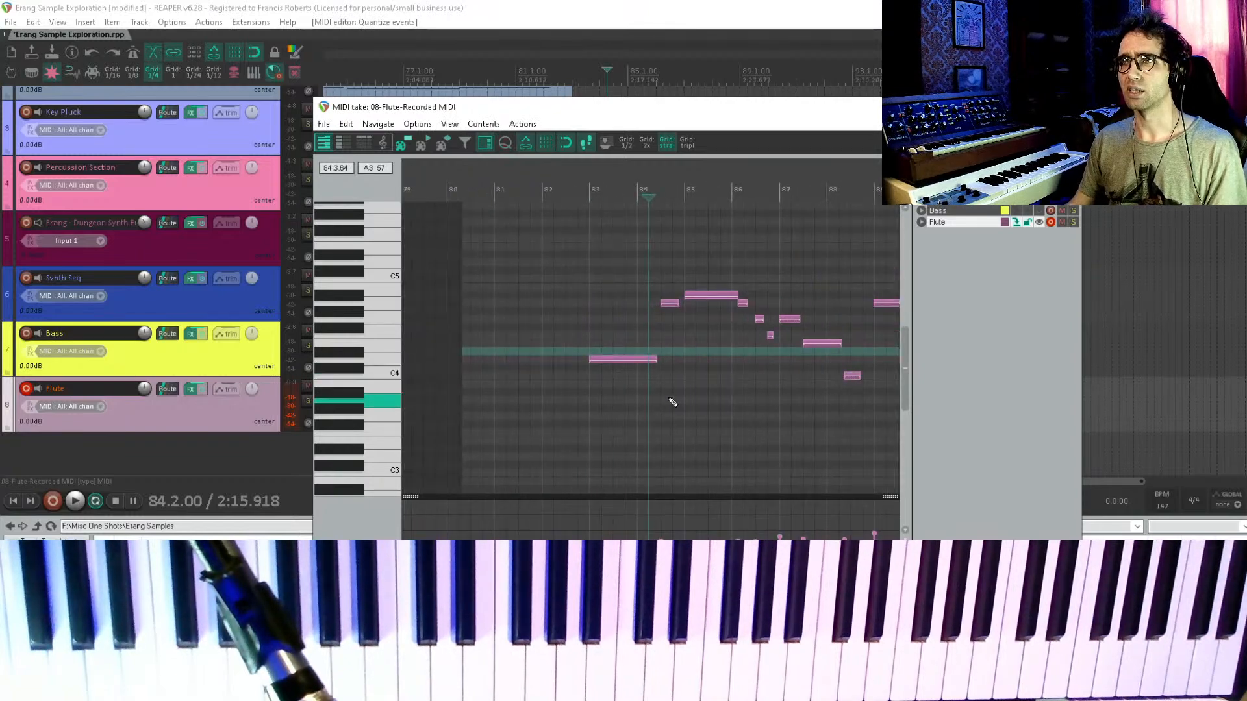
{"action": "key", "text": "Escape"}
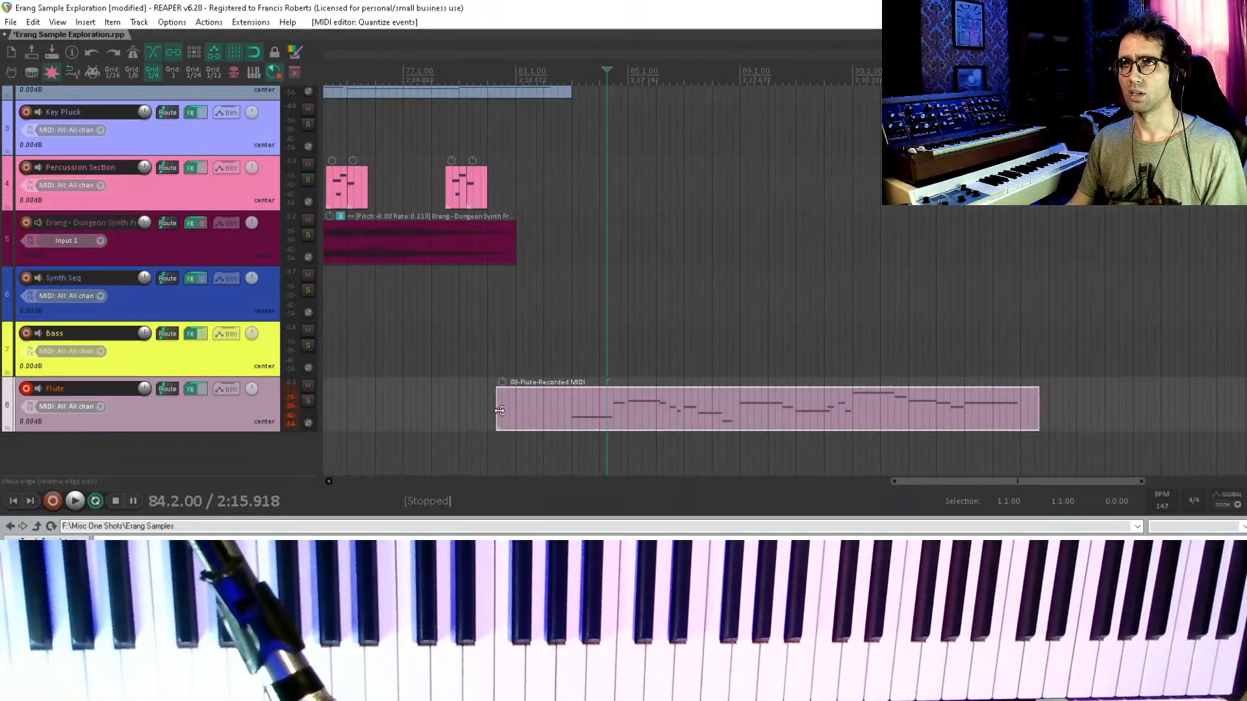
- Trim the empty start of the Flute clip to about bar 83 and play the passage
{"action": "left_click_drag", "start_coordinate": [500, 410], "coordinate": [571, 410]}
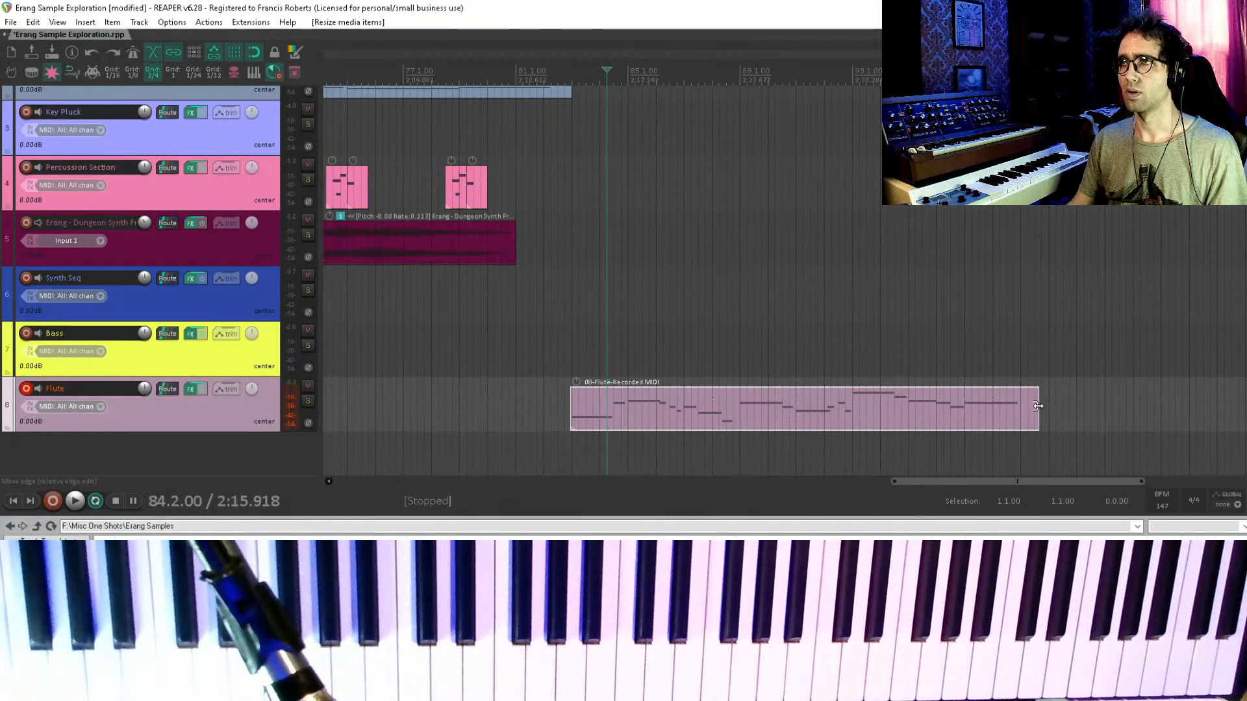
{"action": "left_click", "coordinate": [550, 247]}
{"action": "key", "text": "space"}
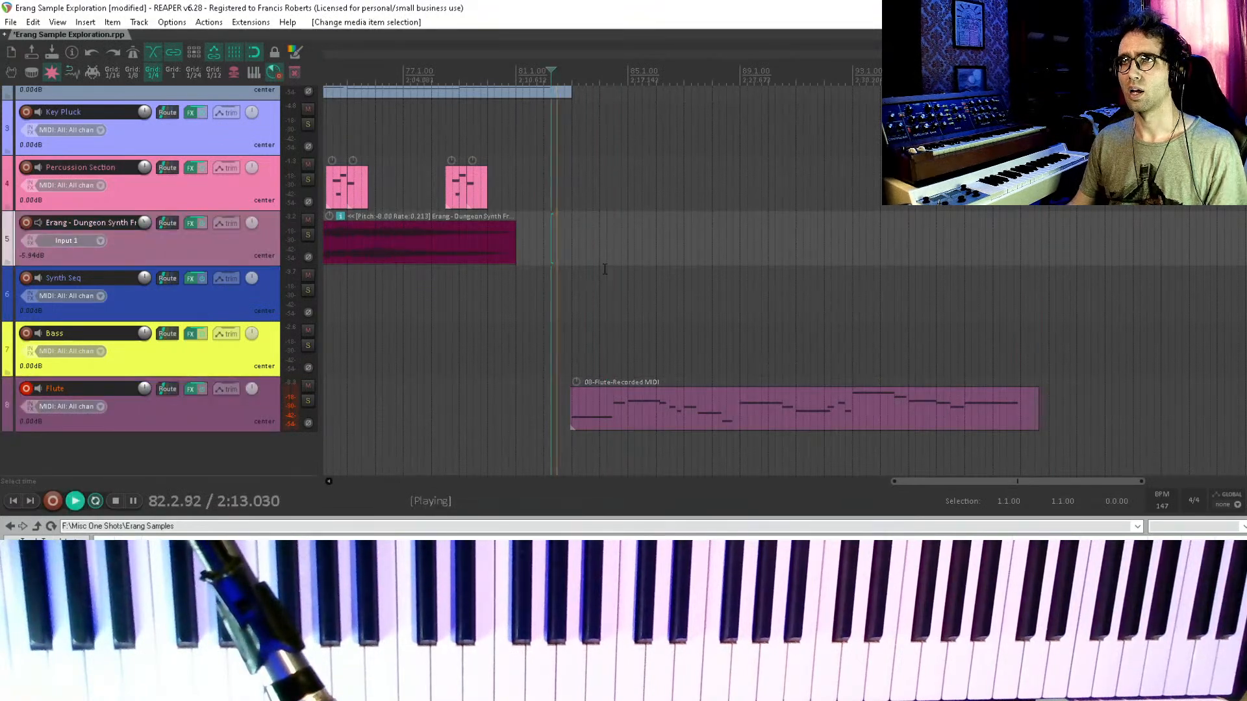
{"action": "key", "text": "space"}
{"action": "left_click", "coordinate": [538, 299]}
{"action": "key", "text": "space"}
- Extend the ambience with a copy of the sfx_emptiness clip starting at bar 77, overlapping the existing one, and play the transition
{"action": "scroll", "coordinate": [520, 282], "scroll_direction": "down", "scroll_amount": 4}
{"action": "key", "text": "space"}
{"action": "left_click_drag", "start_coordinate": [774, 249], "coordinate": [808, 241]}
{"action": "scroll", "coordinate": [982, 256], "scroll_direction": "up", "scroll_amount": 4}
{"action": "left_click", "coordinate": [669, 292]}
{"action": "key", "text": "space"}
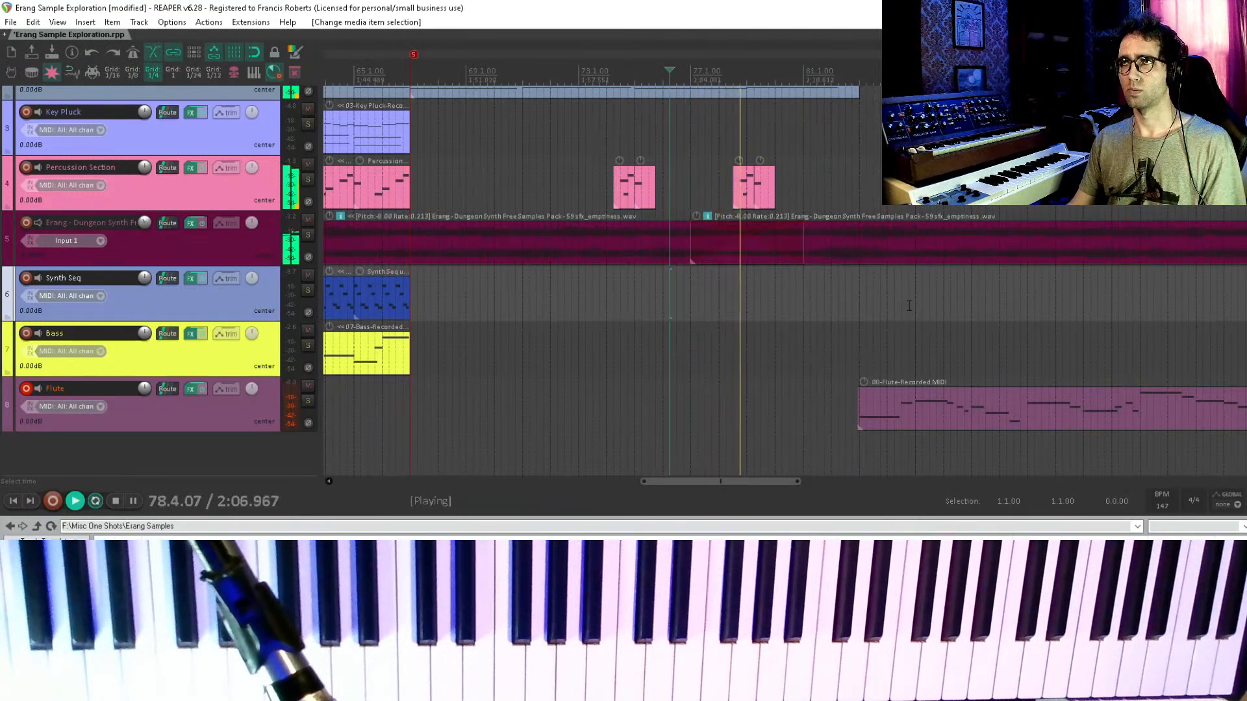
- Fine-tune the Flute clip's start edge to line up with bar 83 while the ending plays
{"action": "left_click_drag", "start_coordinate": [900, 265], "coordinate": [749, 308]}
{"action": "left_click", "coordinate": [735, 456]}
{"action": "scroll", "coordinate": [735, 457], "scroll_direction": "up", "scroll_amount": 5}
{"action": "left_click_drag", "start_coordinate": [641, 450], "coordinate": [650, 450]}
{"action": "left_click_drag", "start_coordinate": [691, 181], "coordinate": [694, 226]}
{"action": "left_click_drag", "start_coordinate": [701, 318], "coordinate": [676, 261]}
{"action": "scroll", "coordinate": [677, 271], "scroll_direction": "down", "scroll_amount": 2}
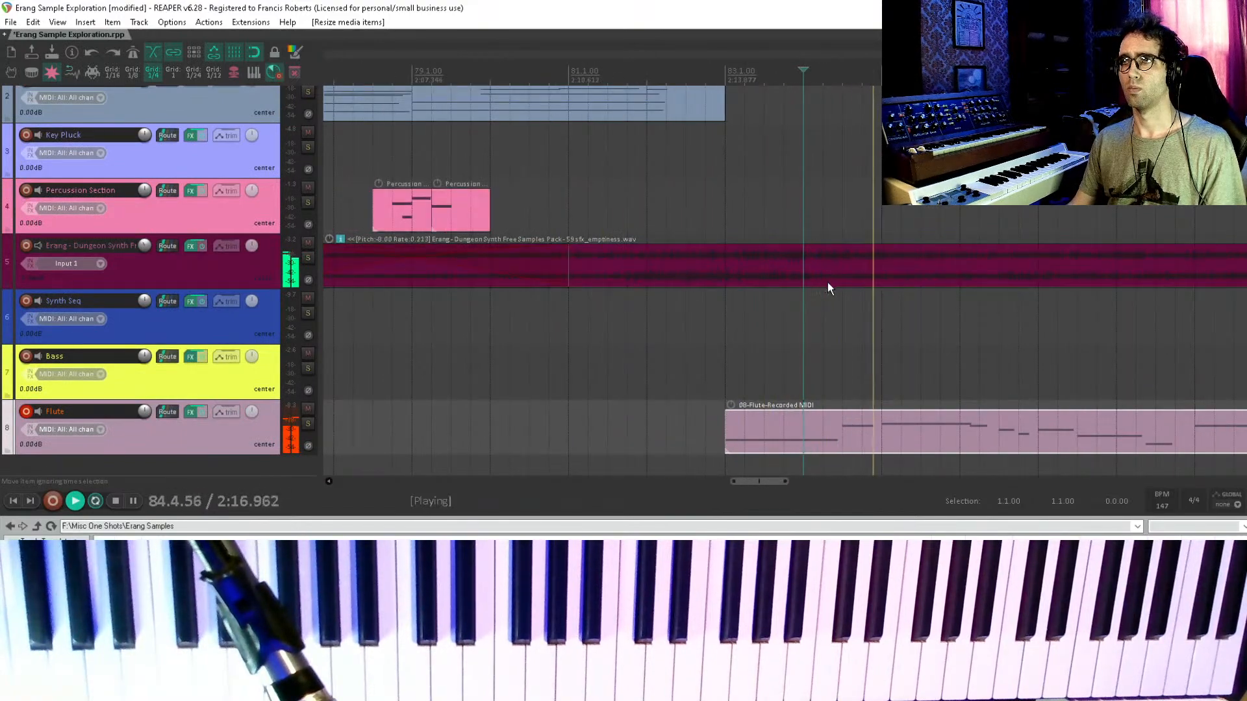
{"action": "left_click_drag", "start_coordinate": [827, 283], "coordinate": [691, 163]}
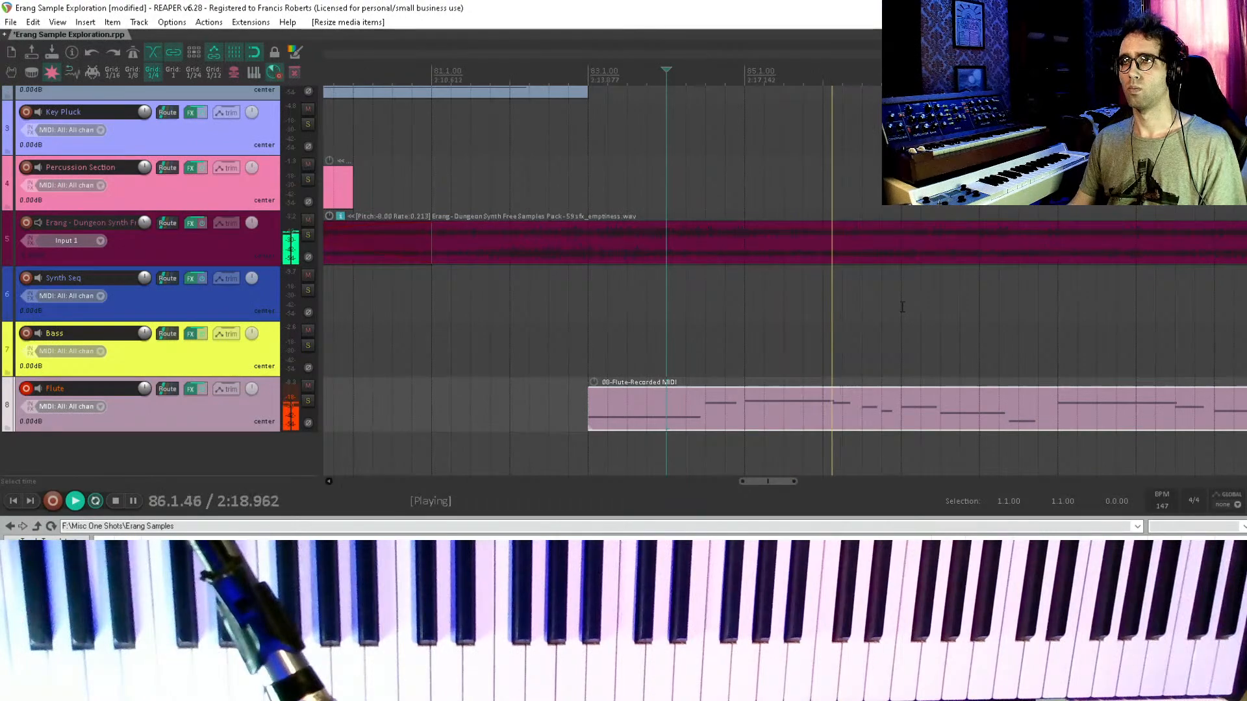
- In the Flute take, move the A4 note to beat 86.2 and extend the preceding A#4 note to meet it
{"action": "double_click", "coordinate": [840, 416]}
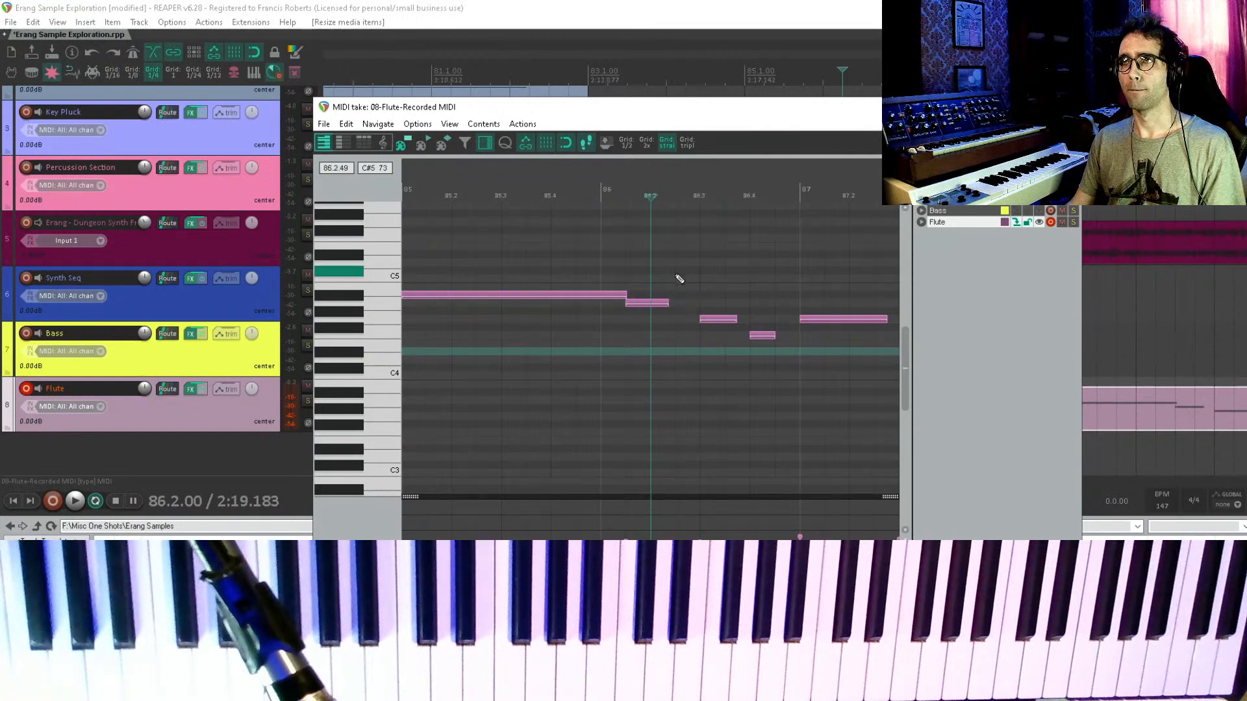
{"action": "left_click", "coordinate": [672, 302]}
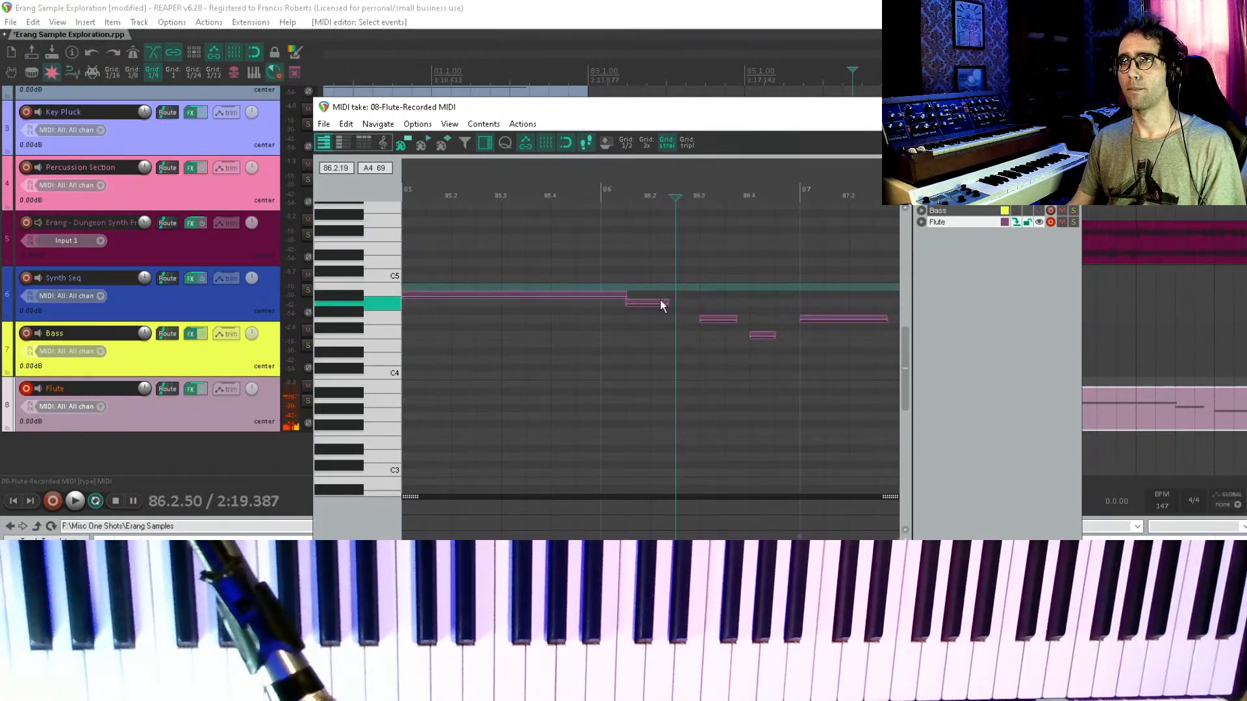
{"action": "left_click_drag", "start_coordinate": [661, 303], "coordinate": [691, 302]}
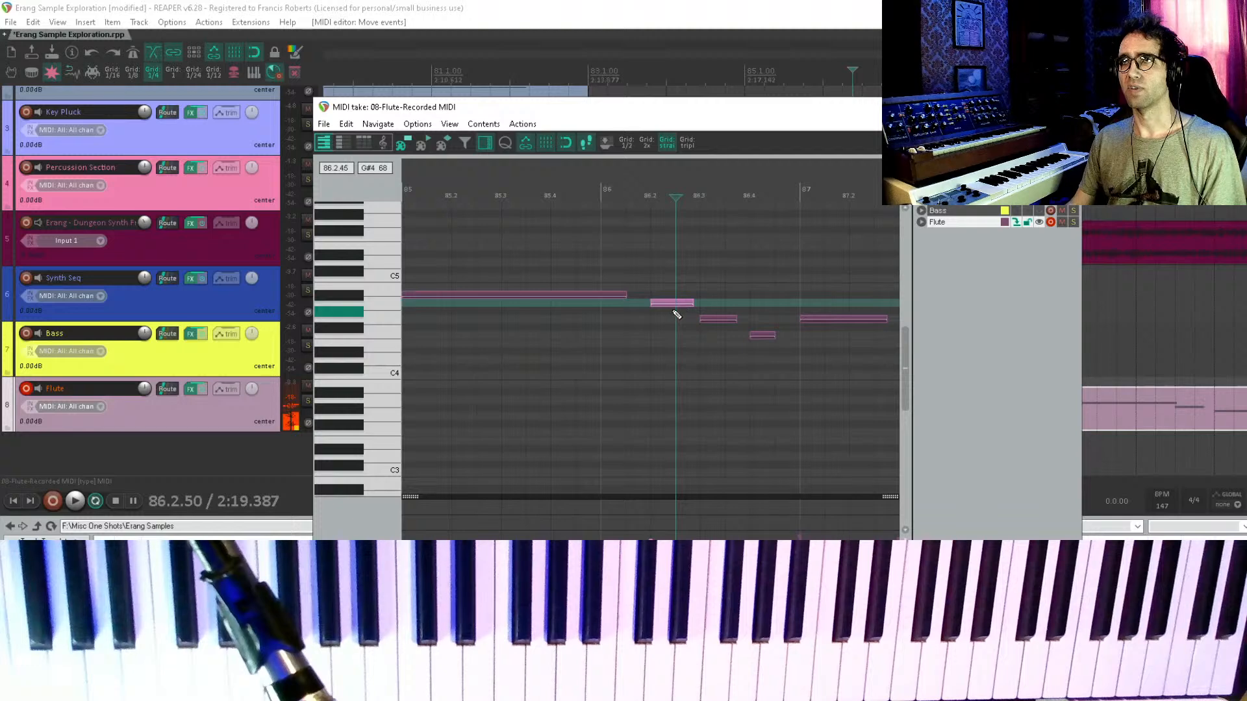
{"action": "scroll", "coordinate": [627, 344], "scroll_direction": "up", "scroll_amount": 3}
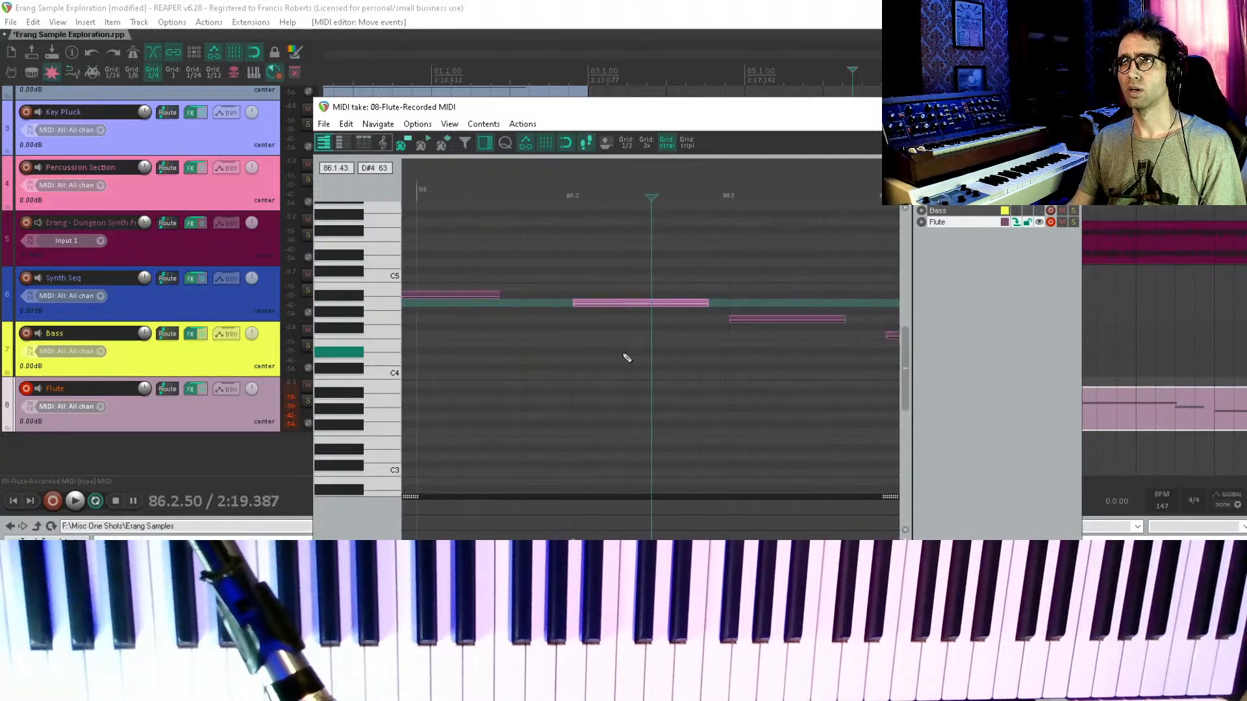
{"action": "scroll", "coordinate": [547, 314], "scroll_direction": "down", "scroll_amount": 2}
{"action": "left_click", "coordinate": [547, 314]}
{"action": "key", "text": "space"}
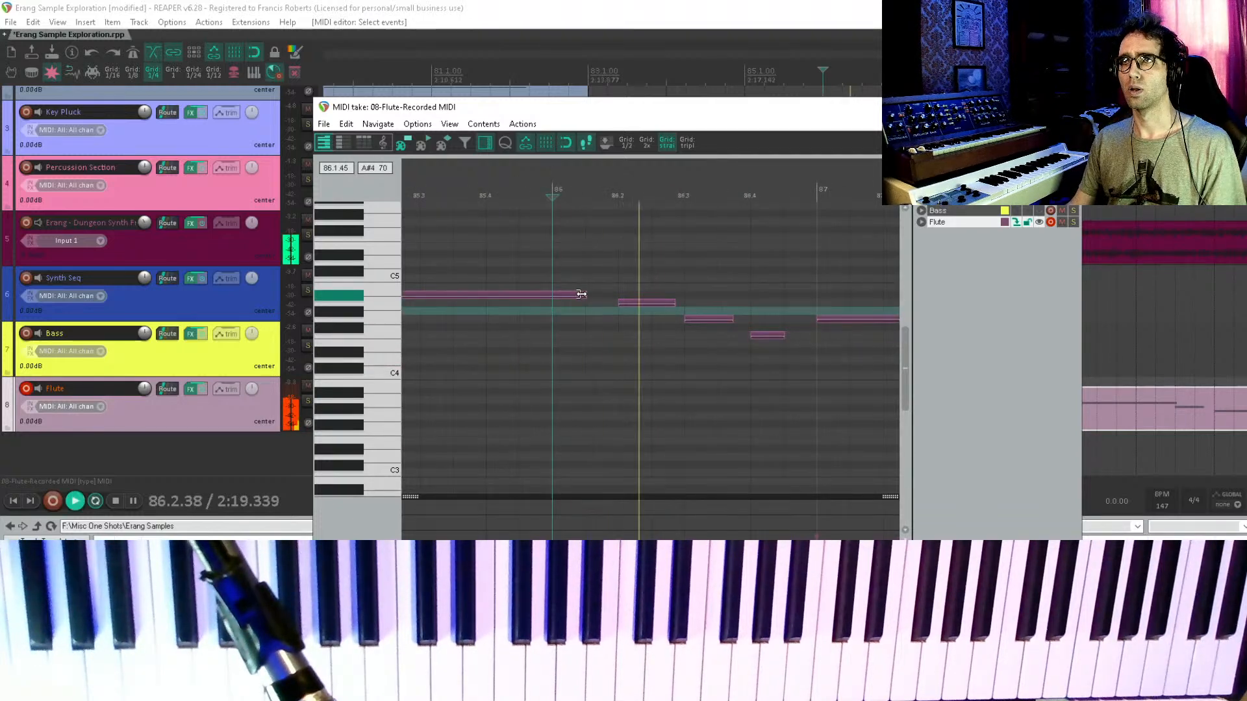
{"action": "left_click_drag", "start_coordinate": [586, 295], "coordinate": [620, 298]}
{"action": "key", "text": "space"}
- Quantize all Flute notes to the grid using the Position and note end option at 100% strength
{"action": "left_click_drag", "start_coordinate": [719, 297], "coordinate": [776, 356]}
{"action": "key", "text": "ctrl+a"}
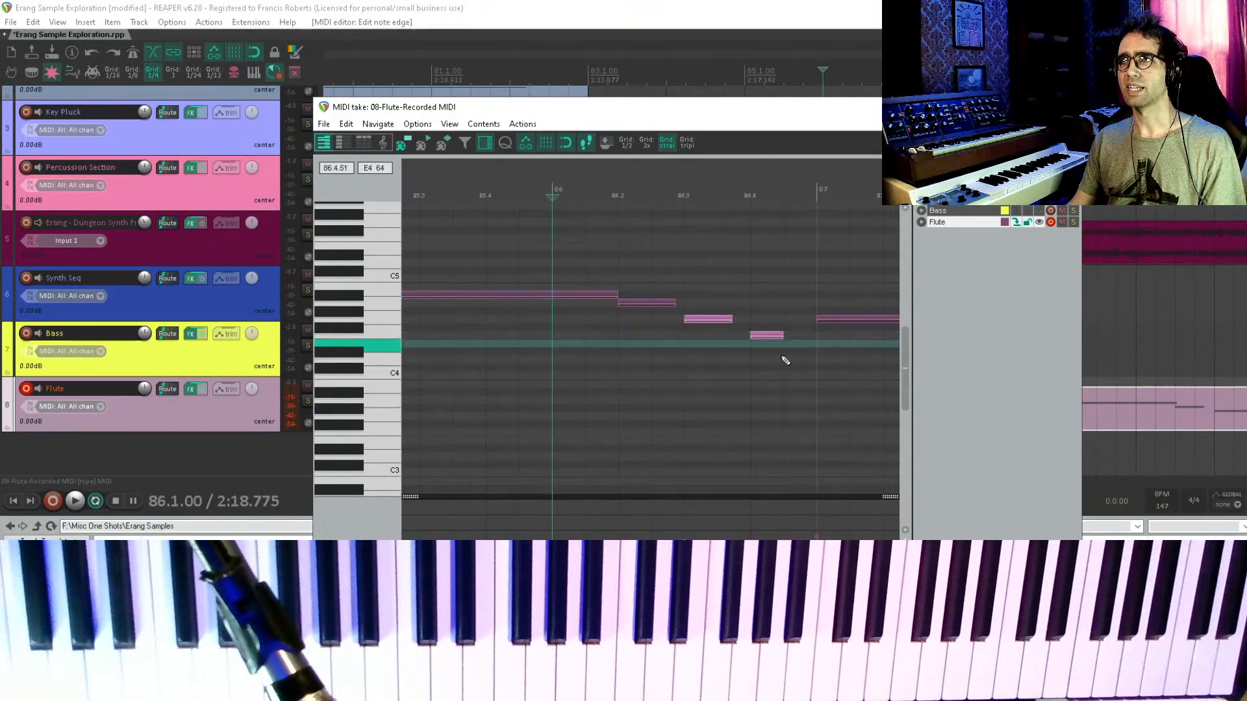
{"action": "scroll", "coordinate": [783, 356], "scroll_direction": "down", "scroll_amount": 5}
{"action": "scroll", "coordinate": [769, 368], "scroll_direction": "up", "scroll_amount": 3}
{"action": "key", "text": "ctrl+q"}
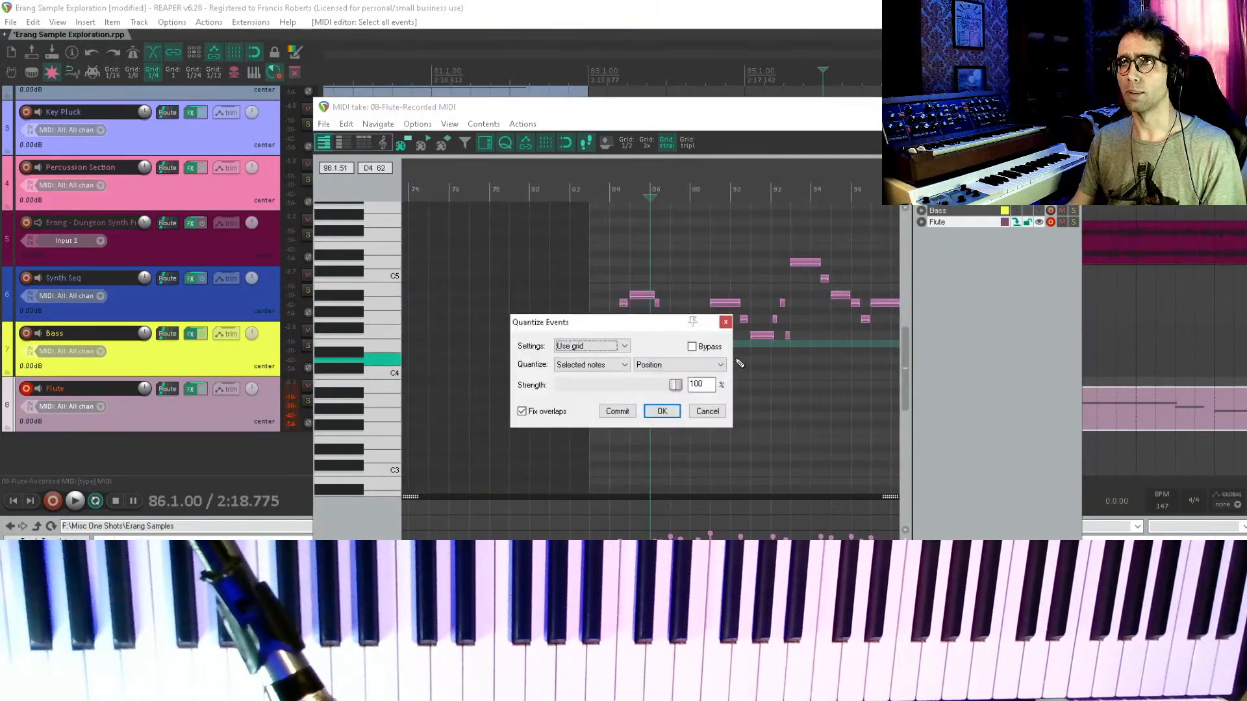
{"action": "left_click", "coordinate": [677, 363]}
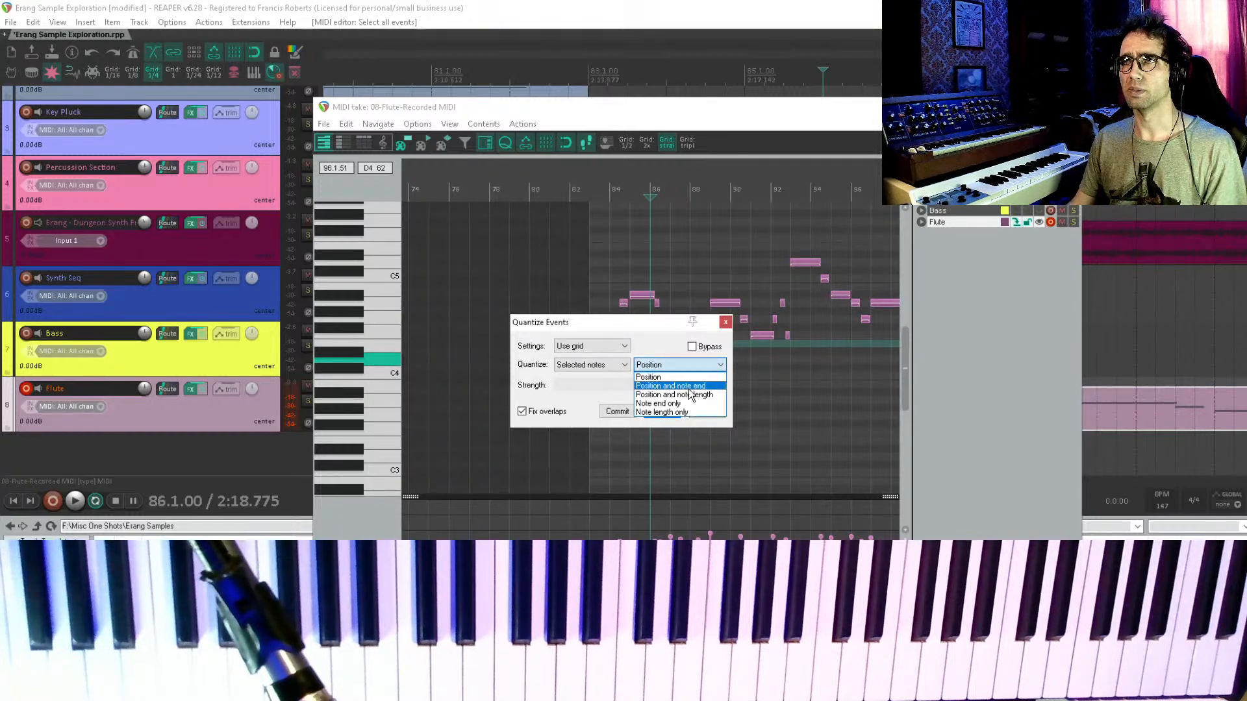
{"action": "left_click", "coordinate": [689, 387]}
{"action": "left_click", "coordinate": [662, 411]}
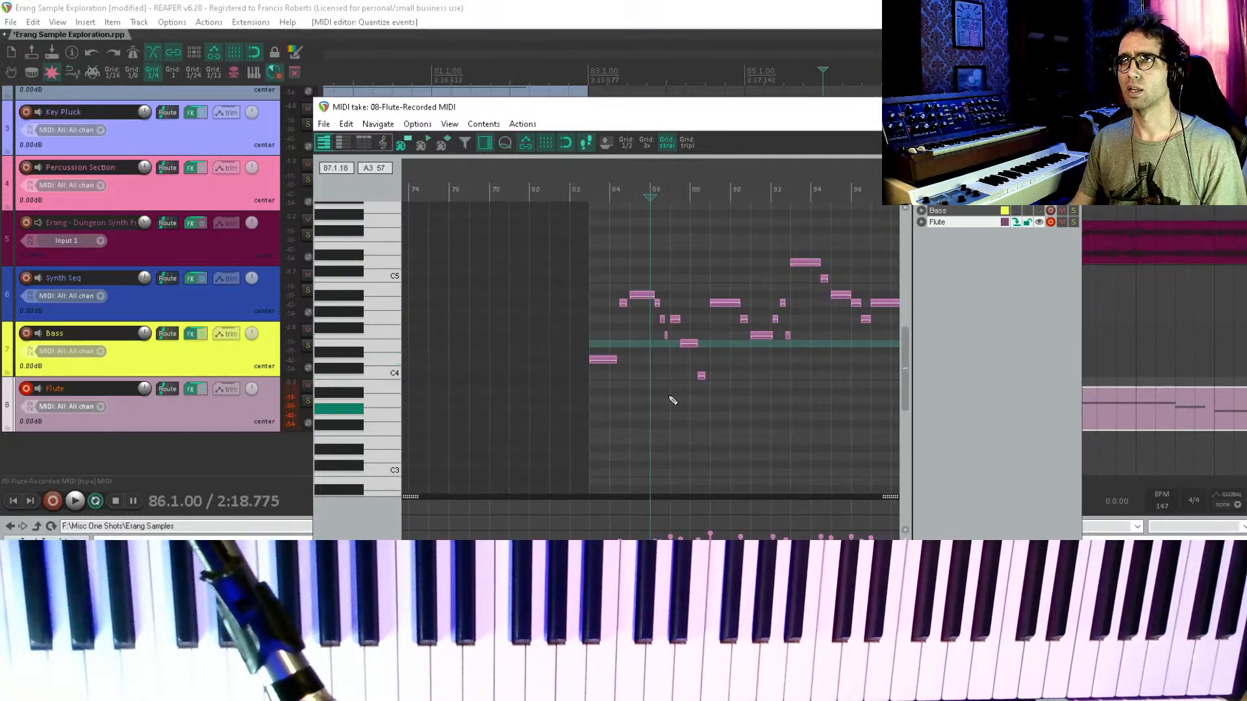
- Play the melody and lengthen the F4 note in bar 86, C4 in bar 88 and G4 in bar 92 to meet the notes that follow
{"action": "key", "text": "space"}
{"action": "scroll", "coordinate": [751, 390], "scroll_direction": "up", "scroll_amount": 3}
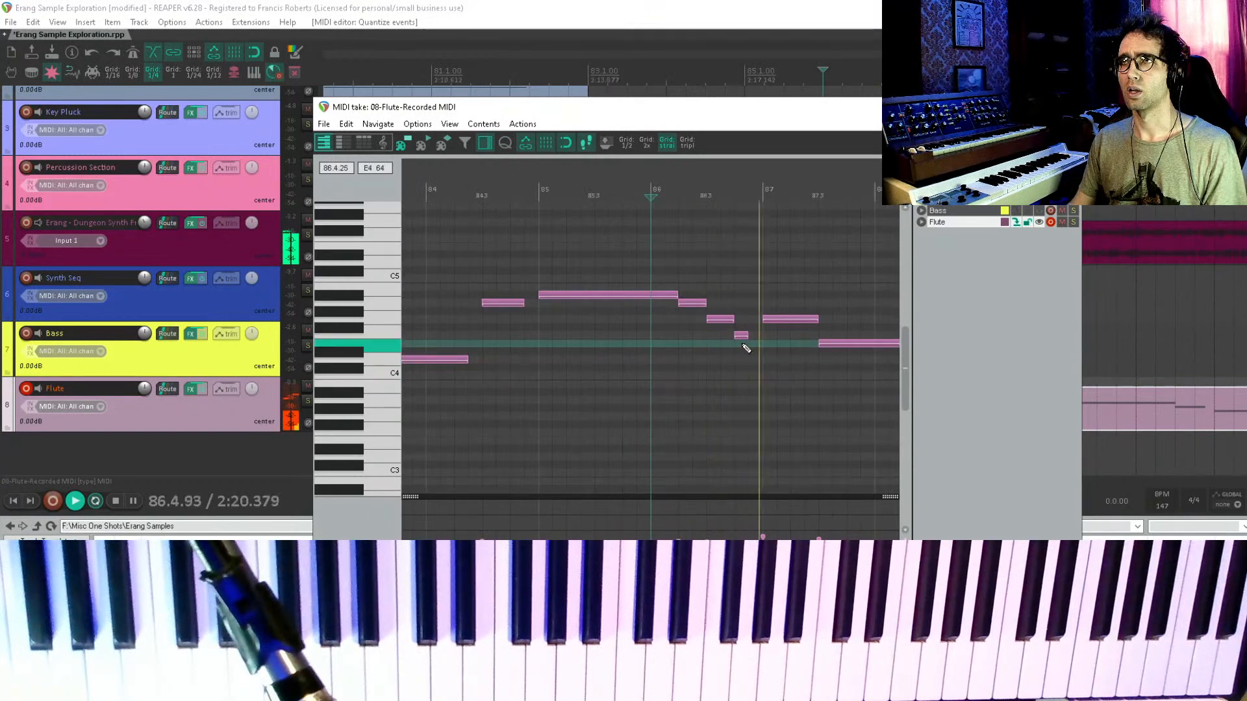
{"action": "left_click", "coordinate": [740, 335]}
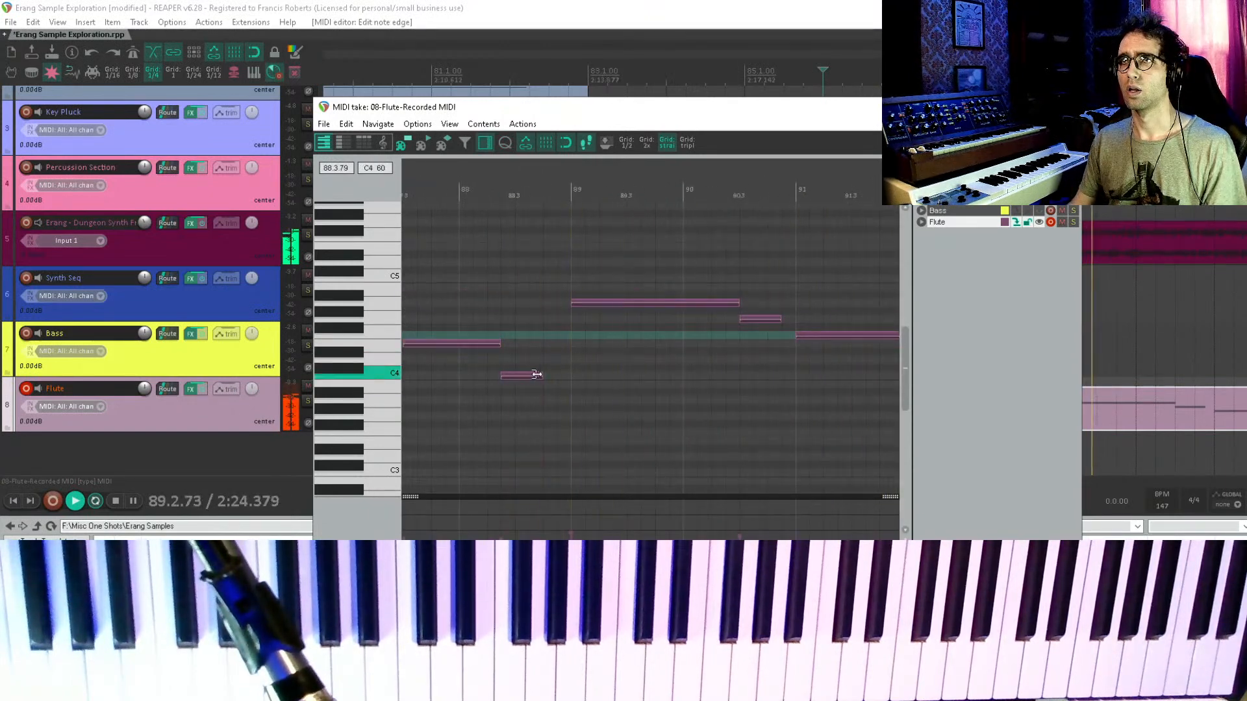
{"action": "left_click_drag", "start_coordinate": [539, 375], "coordinate": [517, 344]}
{"action": "left_click", "coordinate": [503, 375]}
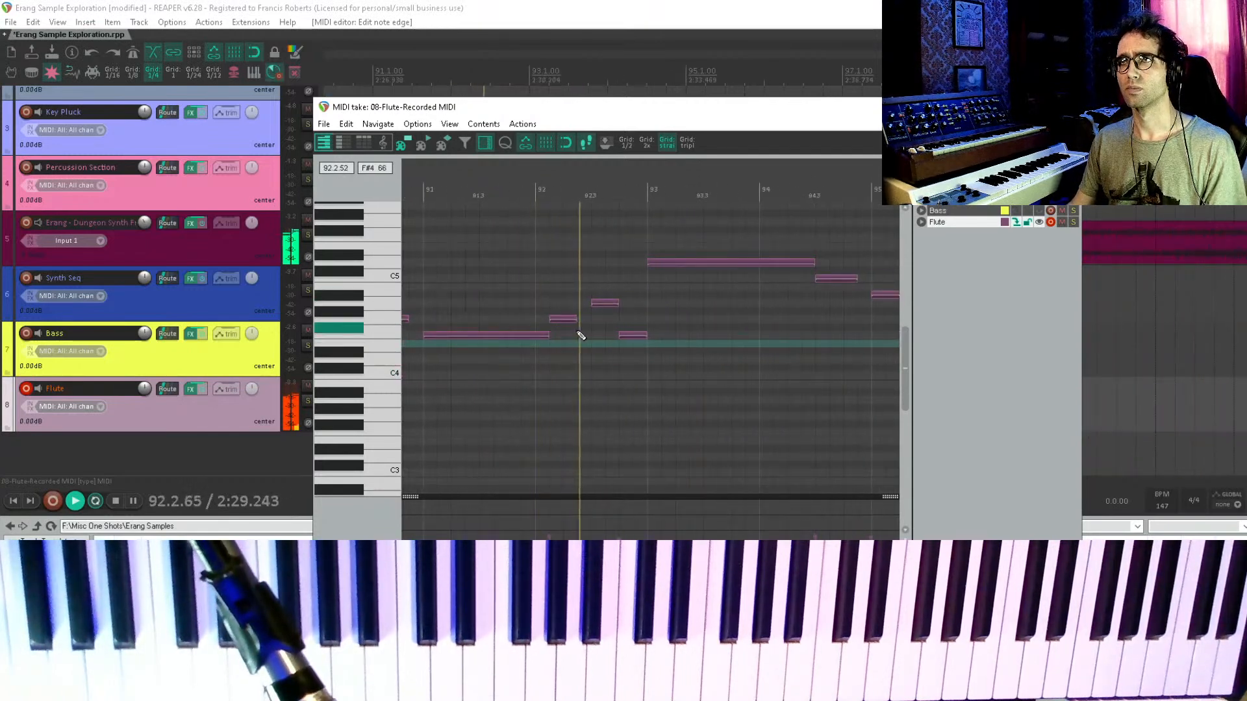
{"action": "left_click_drag", "start_coordinate": [561, 319], "coordinate": [574, 318]}
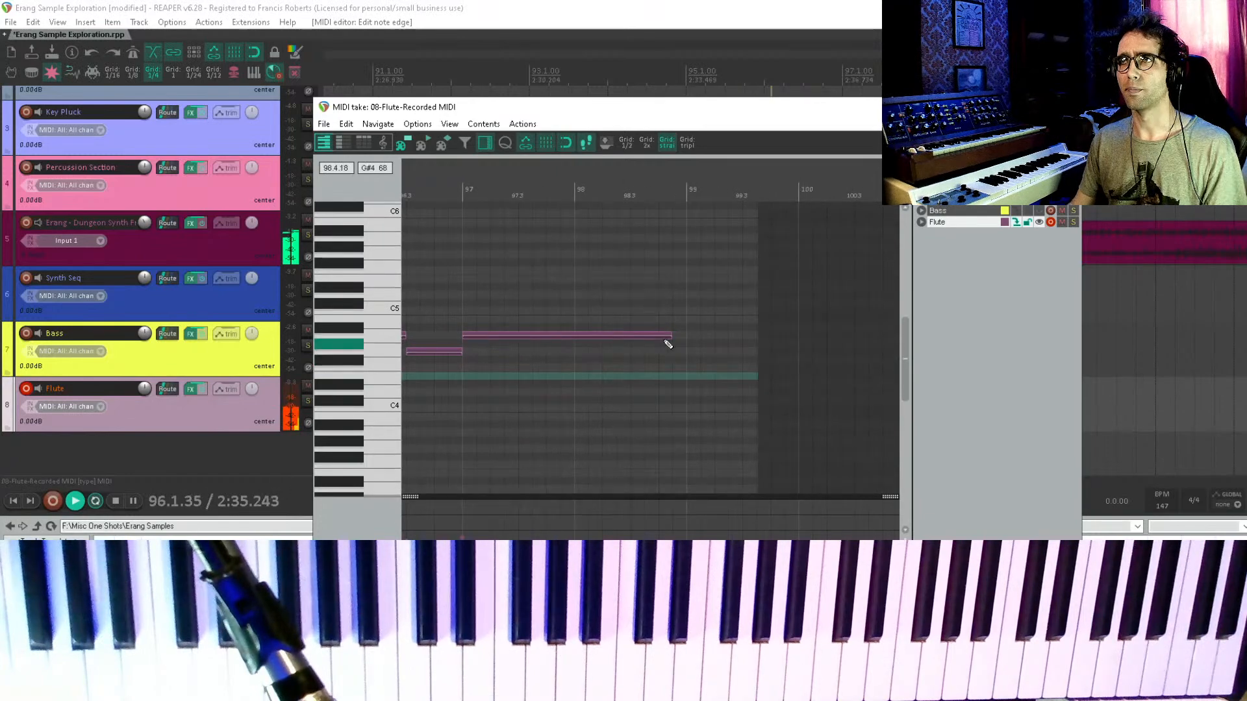
- Extend the final A4 note of the Flute melody to bar 99, close the MIDI editor and save the project
{"action": "left_click", "coordinate": [667, 335]}
{"action": "left_click_drag", "start_coordinate": [667, 334], "coordinate": [678, 334]}
{"action": "key", "text": "Escape"}
{"action": "key", "text": "space"}
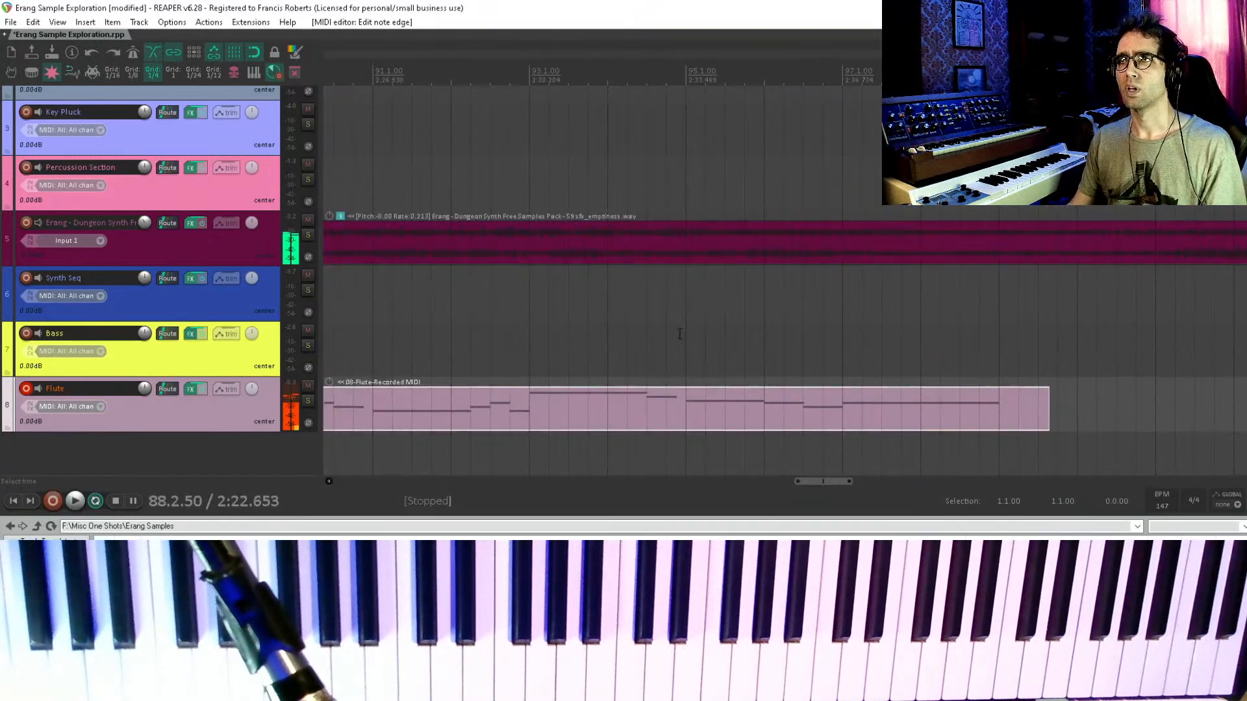
{"action": "scroll", "coordinate": [680, 334], "scroll_direction": "down", "scroll_amount": 4}
{"action": "left_click", "coordinate": [688, 337]}
{"action": "key", "text": "ctrl+s"}
- Trim the end of the Flute clip to bar 99
{"action": "left_click", "coordinate": [1024, 344]}
{"action": "scroll", "coordinate": [1040, 342], "scroll_direction": "up", "scroll_amount": 3}
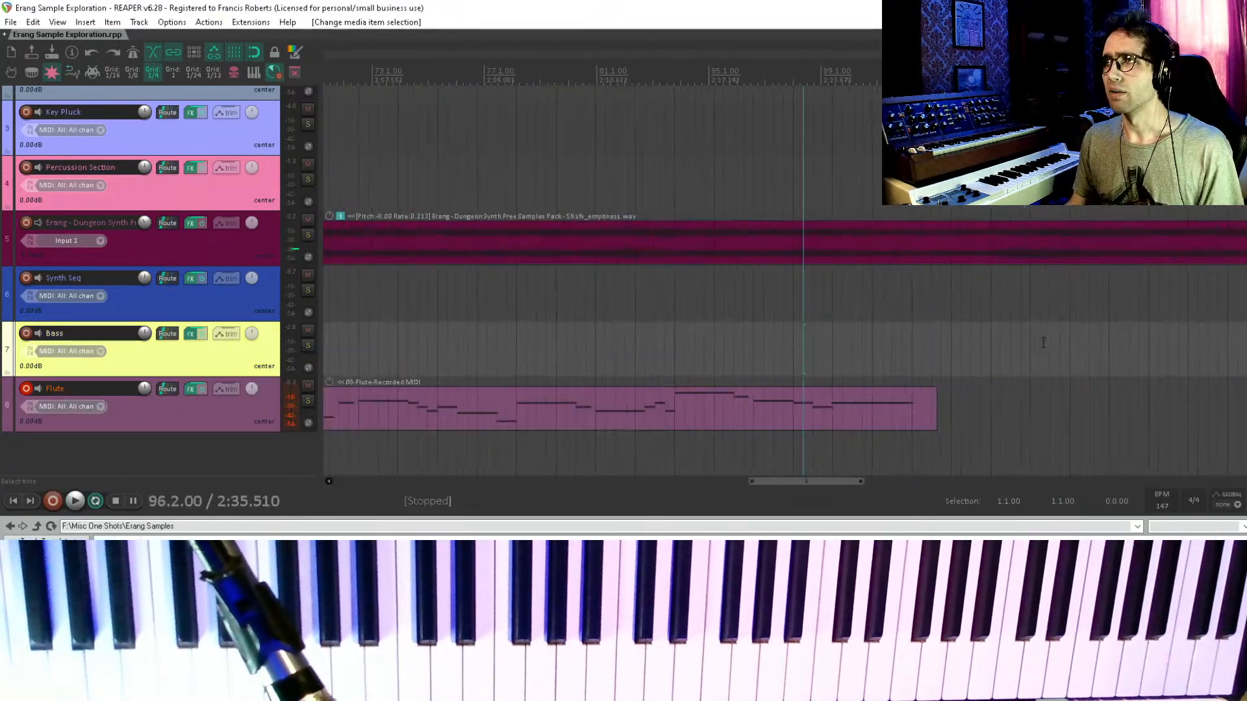
{"action": "left_click_drag", "start_coordinate": [1065, 413], "coordinate": [1019, 411]}
{"action": "left_click_drag", "start_coordinate": [581, 344], "coordinate": [620, 349]}
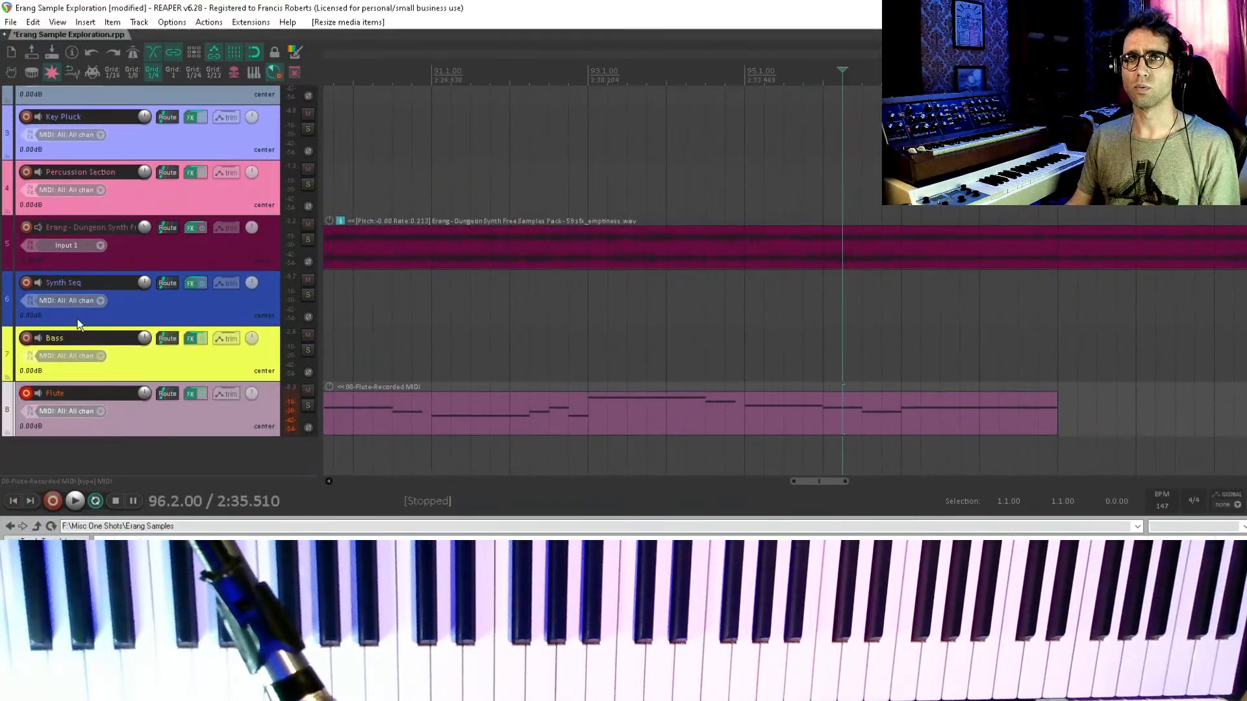
- Disarm the Flute track and arm the String Pad track for recording
{"action": "left_click", "coordinate": [26, 392]}
{"action": "scroll", "coordinate": [485, 326], "scroll_direction": "down", "scroll_amount": 4}
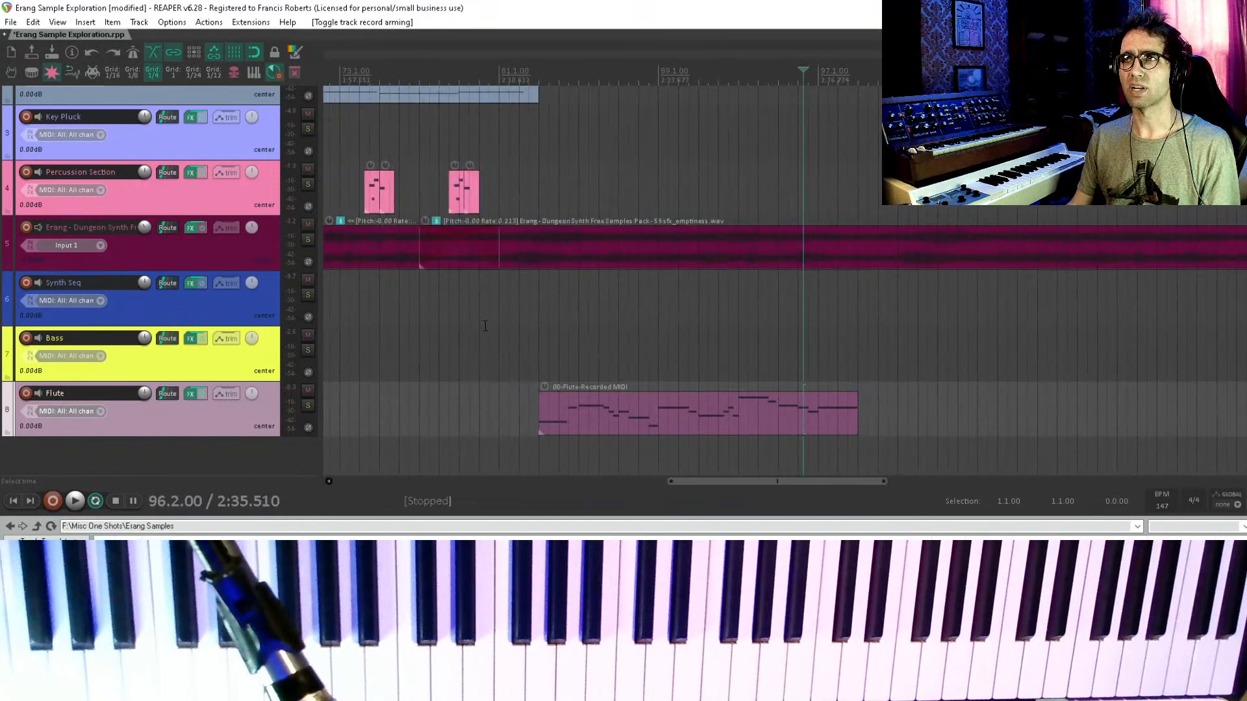
{"action": "left_click", "coordinate": [537, 318]}
{"action": "scroll", "coordinate": [567, 326], "scroll_direction": "up", "scroll_amount": 2}
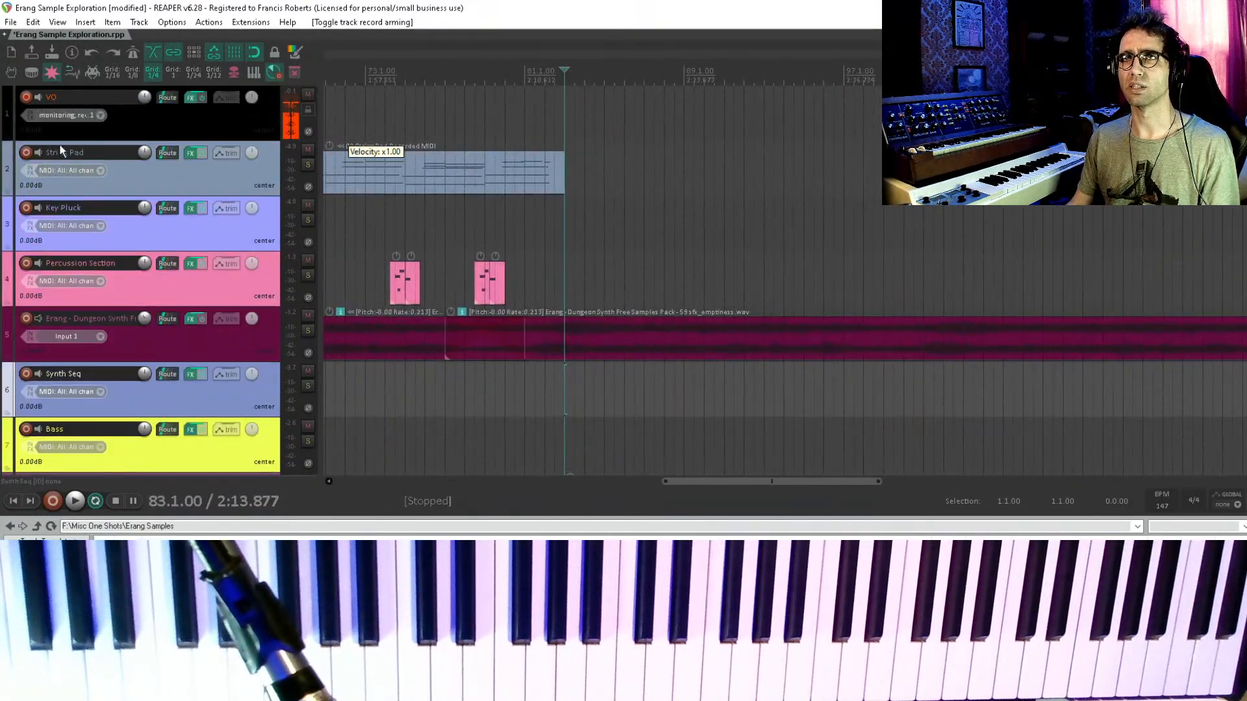
{"action": "left_click", "coordinate": [112, 163]}
{"action": "left_click", "coordinate": [26, 152]}
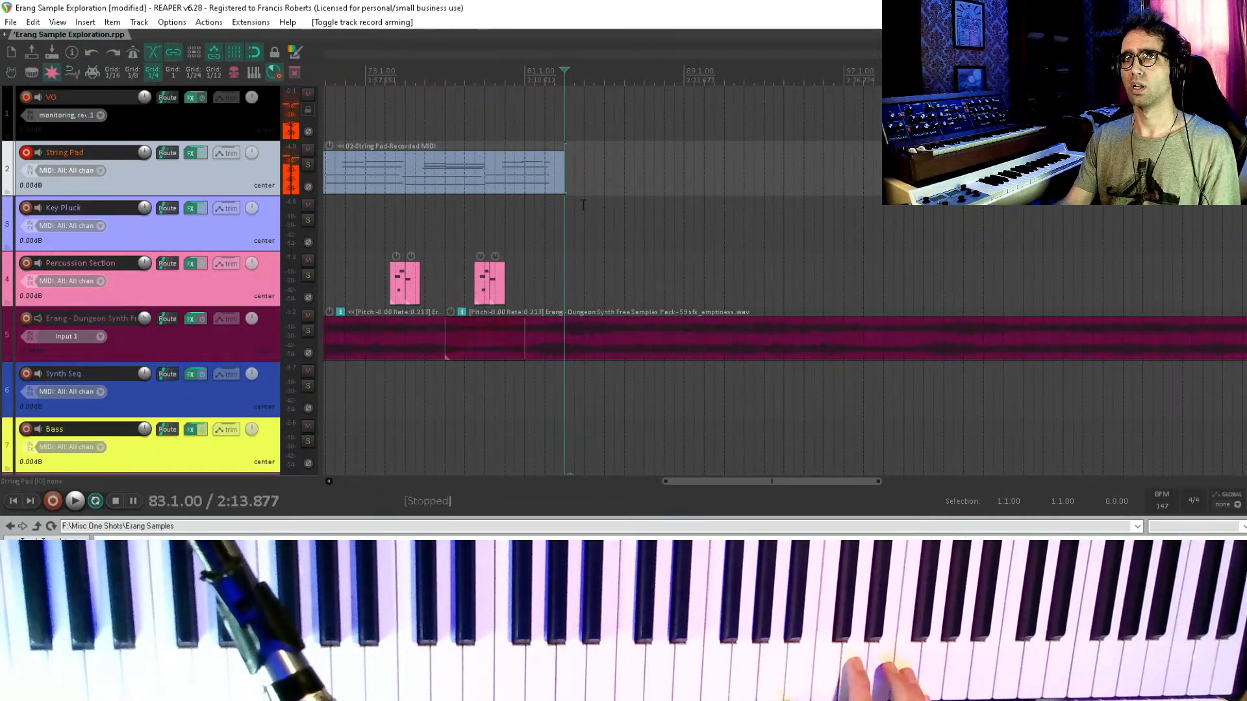
- Save the project and place the edit cursor at bar 83, where the String Pad clip ends
{"action": "scroll", "coordinate": [204, 220], "scroll_direction": "down", "scroll_amount": 2}
{"action": "scroll", "coordinate": [204, 219], "scroll_direction": "up", "scroll_amount": 2}
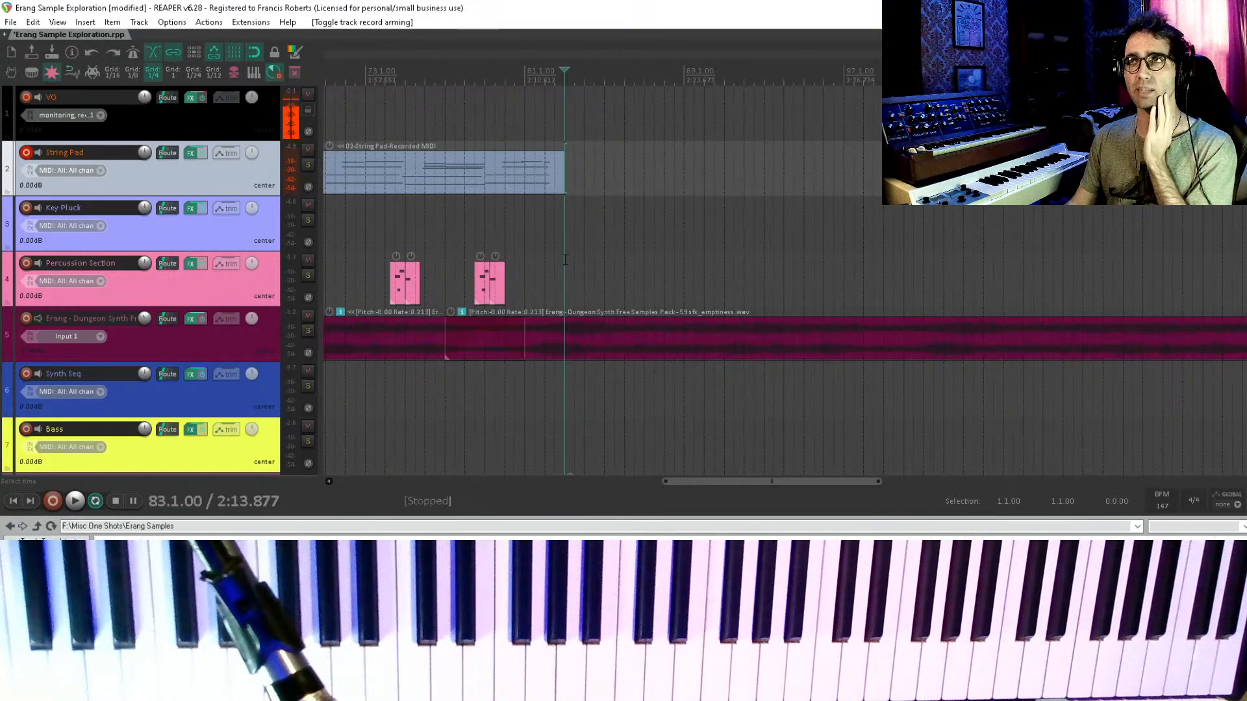
{"action": "left_click", "coordinate": [530, 213]}
{"action": "scroll", "coordinate": [581, 252], "scroll_direction": "left", "scroll_amount": 1}
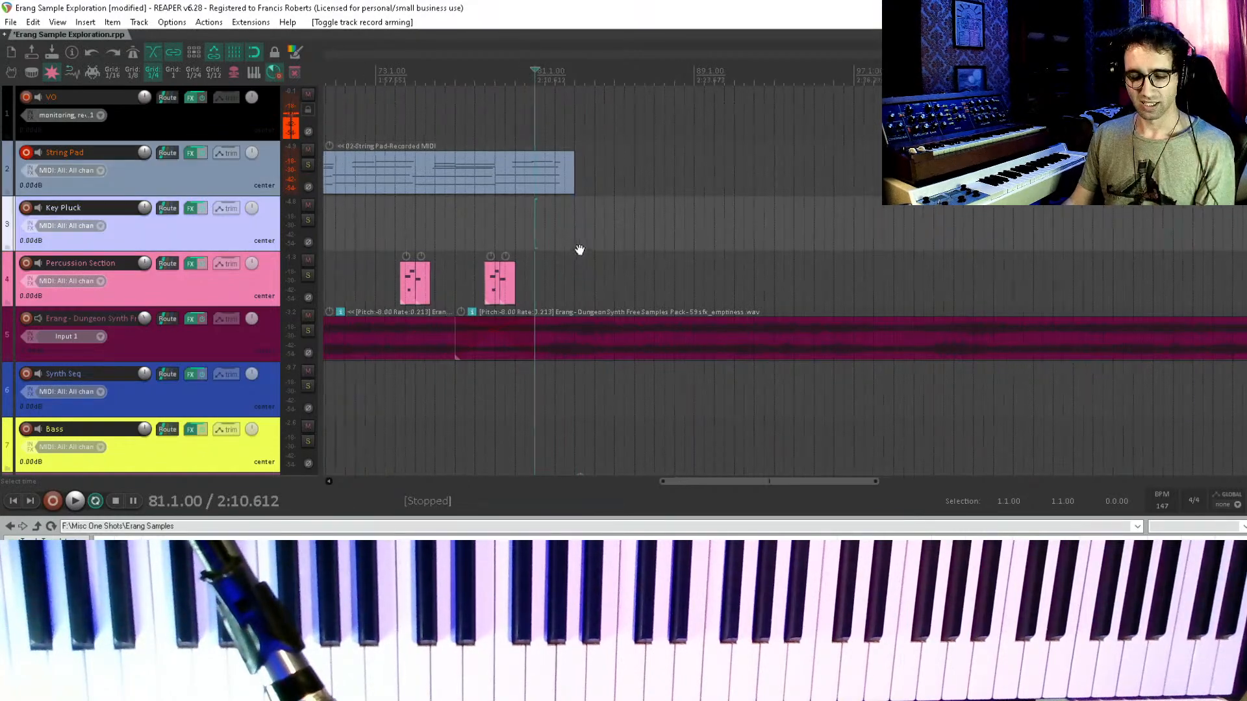
{"action": "key", "text": "ctrl+s"}
{"action": "scroll", "coordinate": [595, 256], "scroll_direction": "down", "scroll_amount": 2}
{"action": "scroll", "coordinate": [688, 239], "scroll_direction": "up", "scroll_amount": 2}
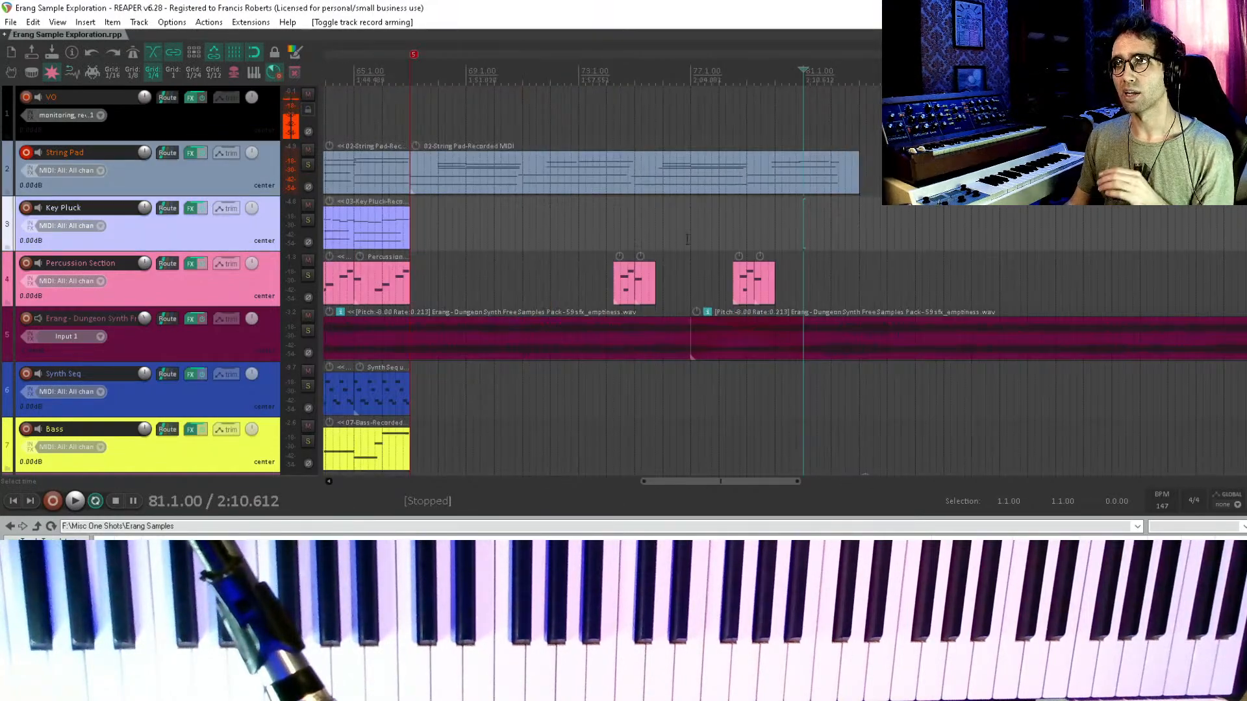
{"action": "left_click", "coordinate": [859, 224]}
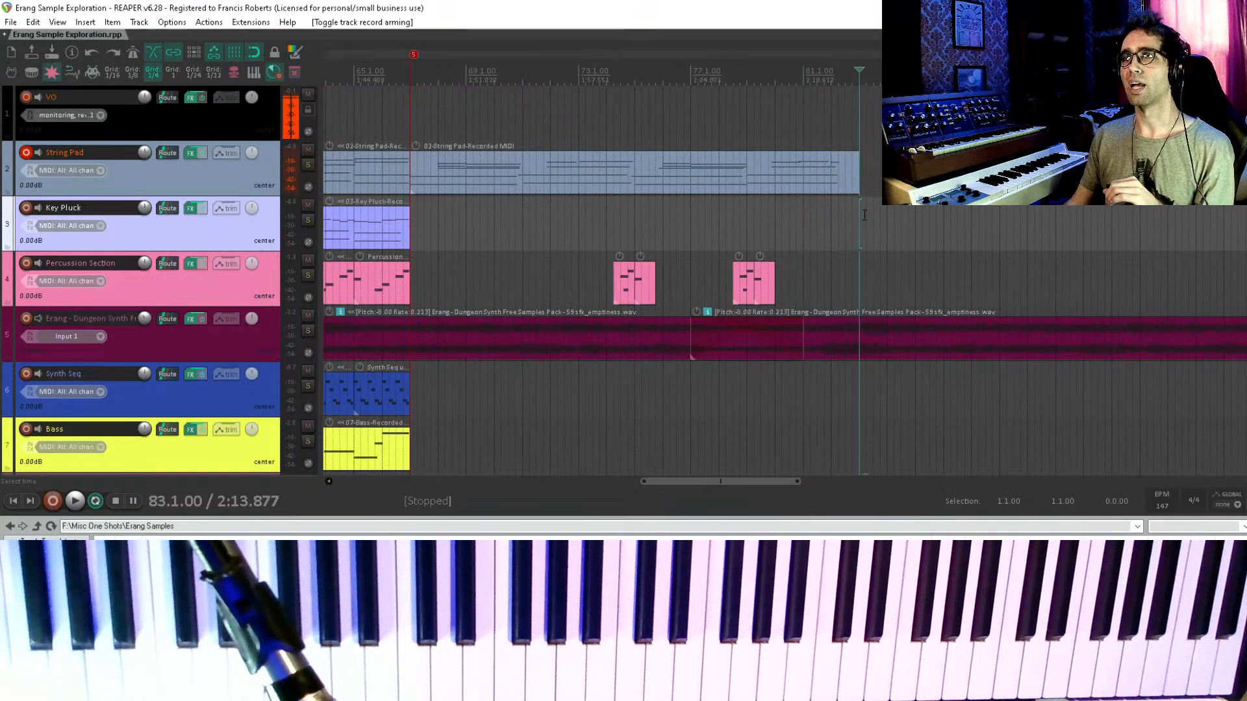
{"action": "scroll", "coordinate": [750, 238], "scroll_direction": "right", "scroll_amount": 8}
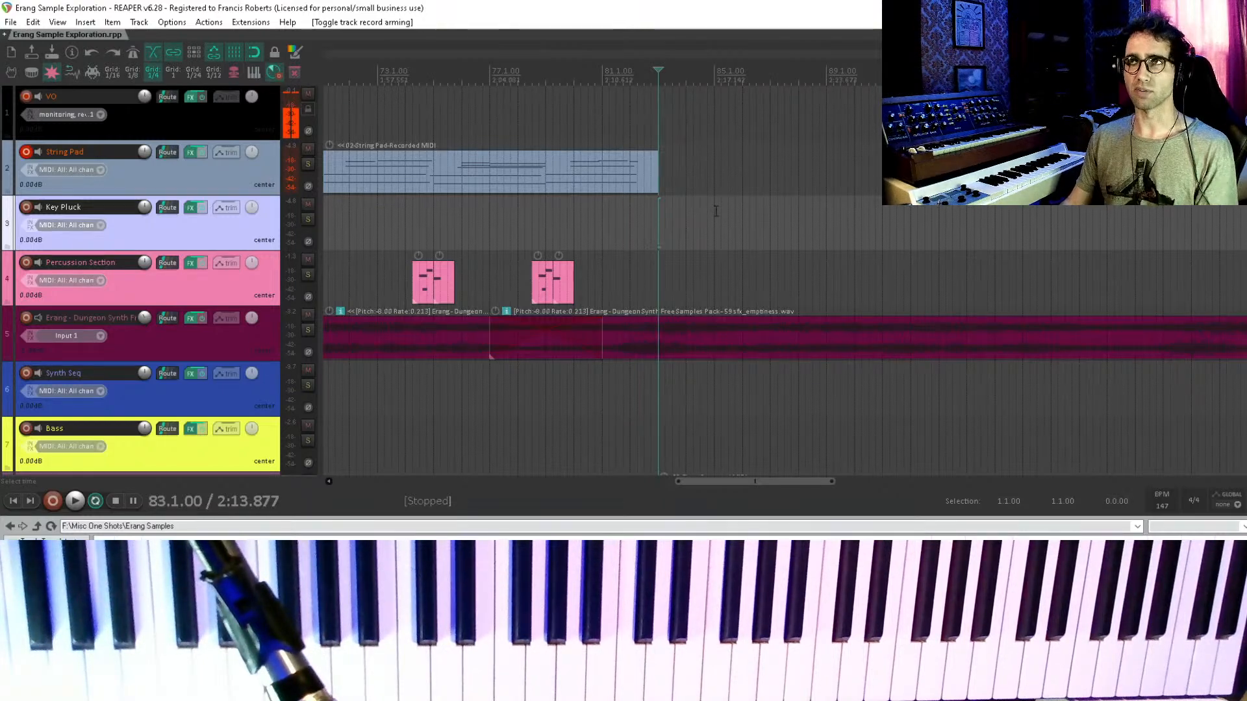
{"action": "left_click_drag", "start_coordinate": [684, 198], "coordinate": [564, 234]}
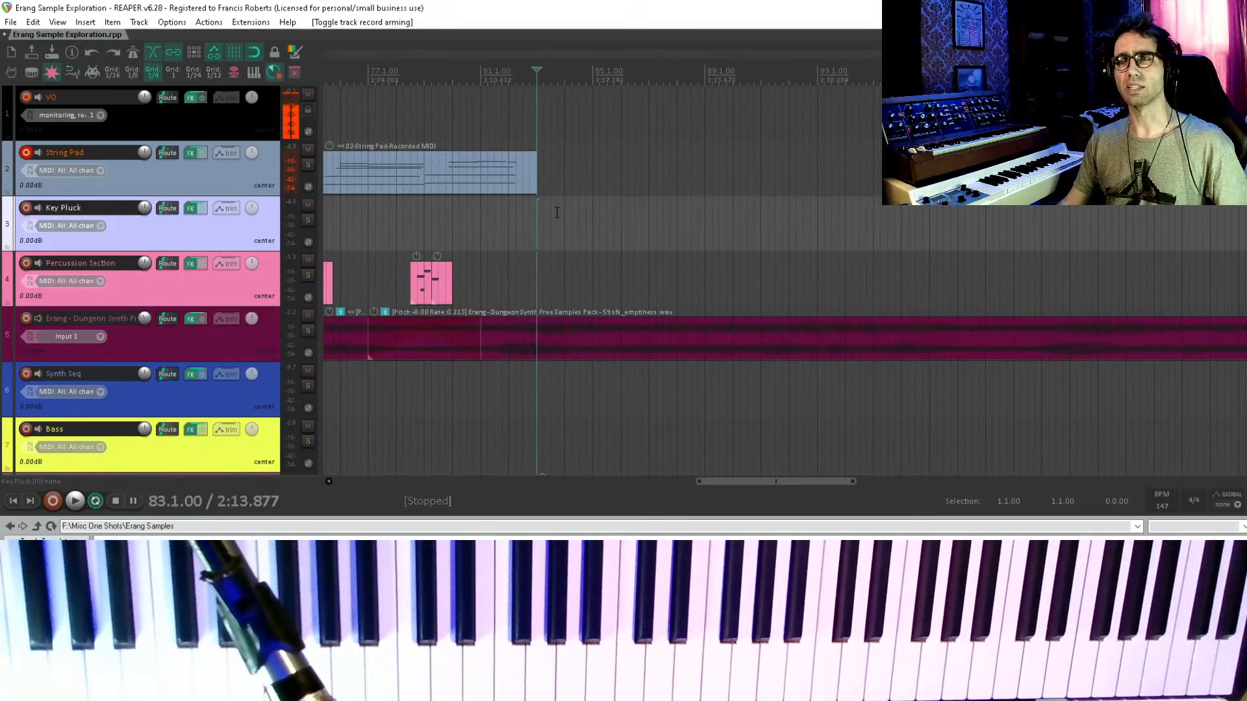
{"action": "left_click_drag", "start_coordinate": [573, 218], "coordinate": [677, 213]}
{"action": "left_click_drag", "start_coordinate": [646, 264], "coordinate": [640, 195]}
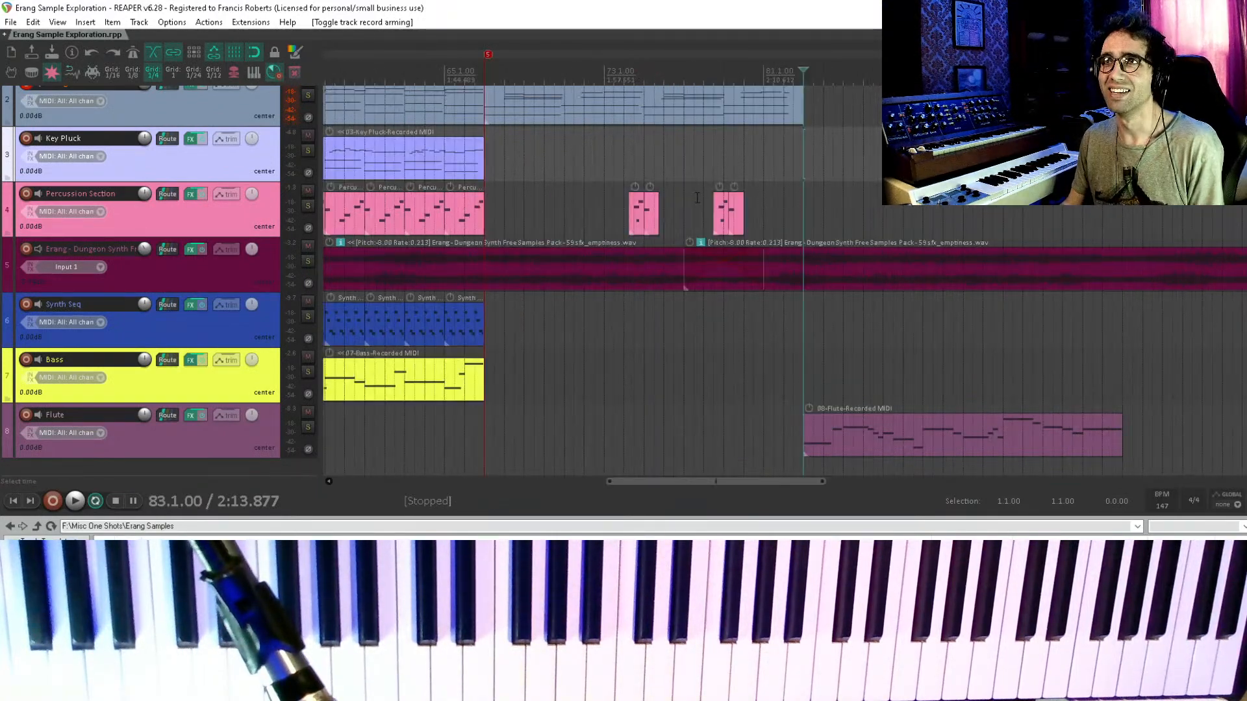
{"action": "left_click_drag", "start_coordinate": [698, 198], "coordinate": [759, 216]}
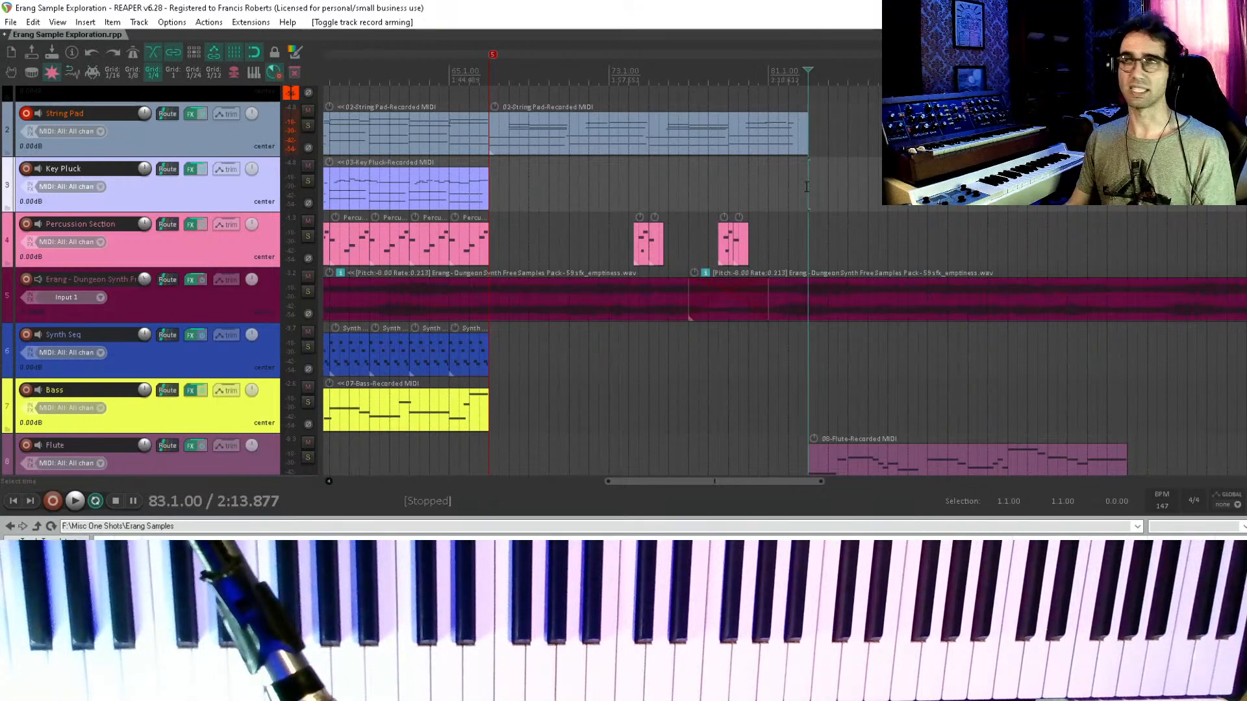
- Inspect the Pad_04_C sampler settings in the Bass track's effects chain, and close the chain
{"action": "left_click", "coordinate": [190, 392]}
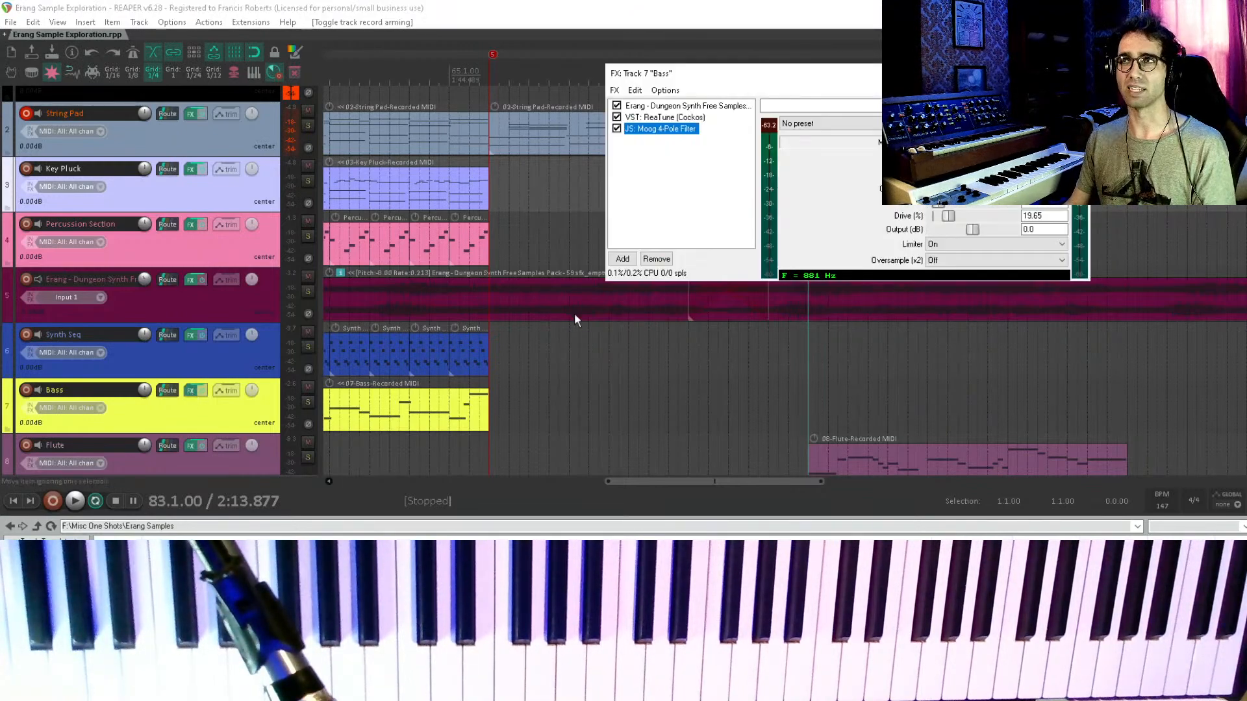
{"action": "left_click", "coordinate": [682, 106]}
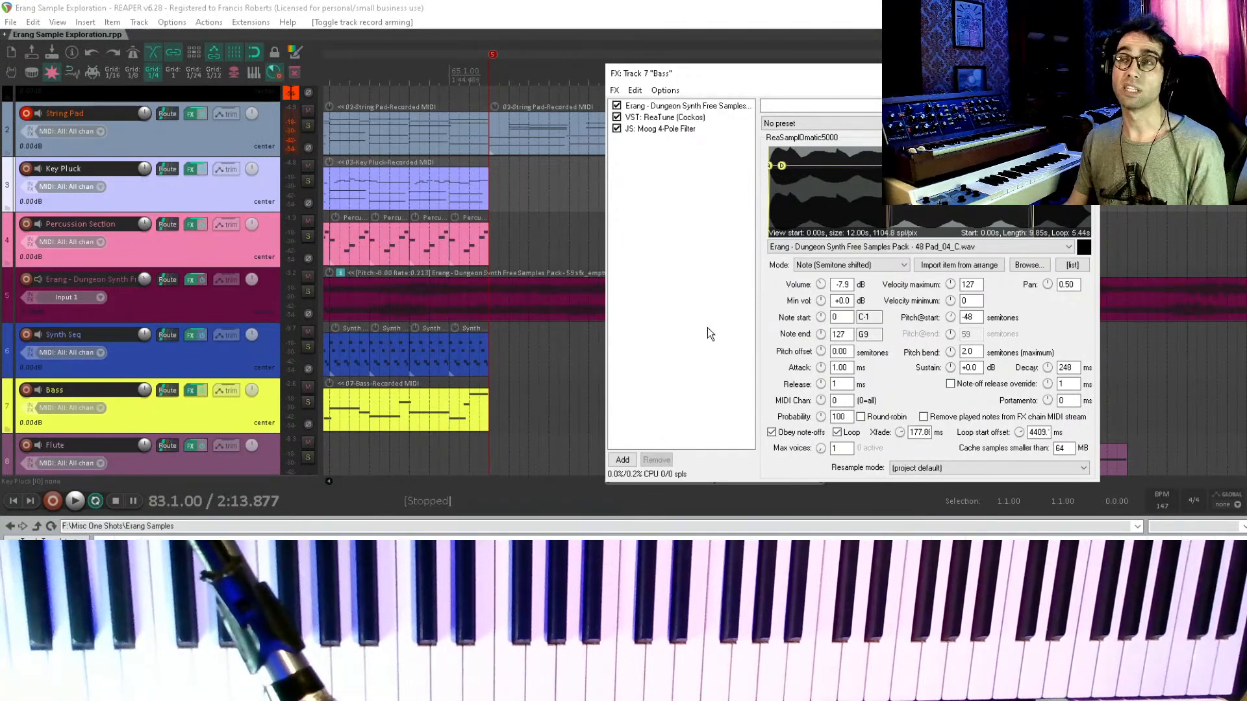
{"action": "key", "text": "Escape"}
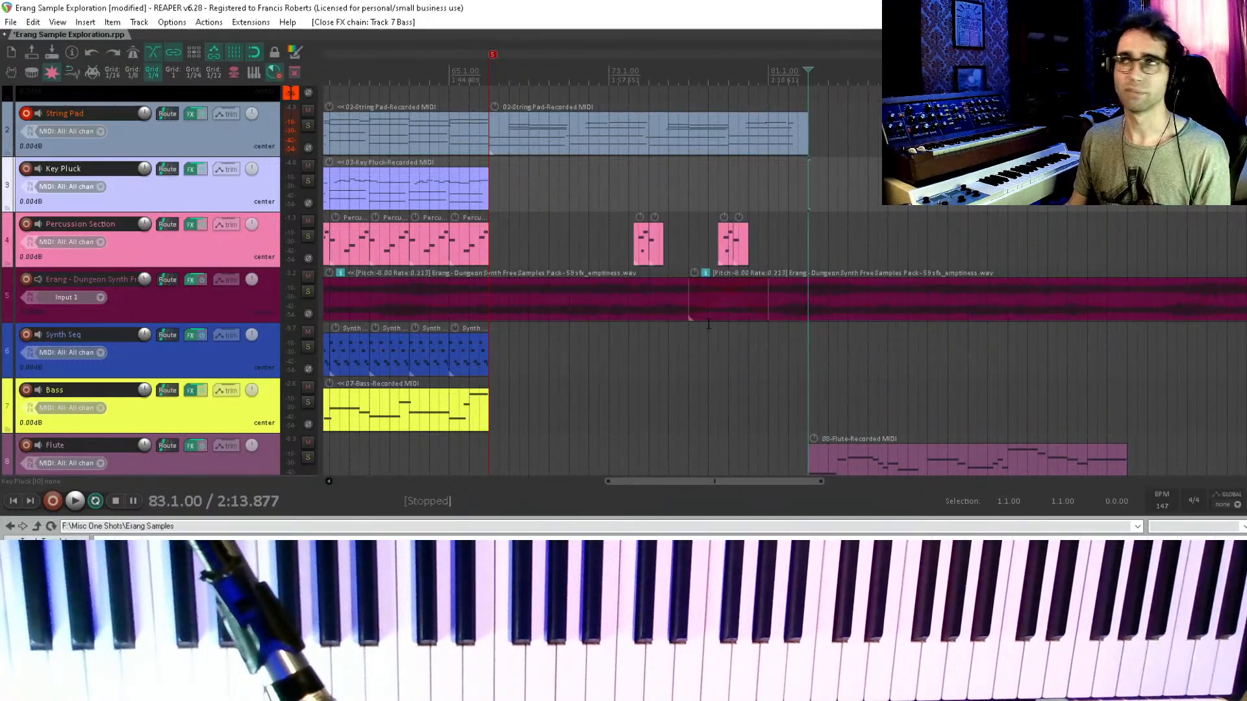
- Play the Flute melody from bar 83, restarting playback from there to try out a String Pad accompaniment
{"action": "left_click_drag", "start_coordinate": [769, 334], "coordinate": [537, 314]}
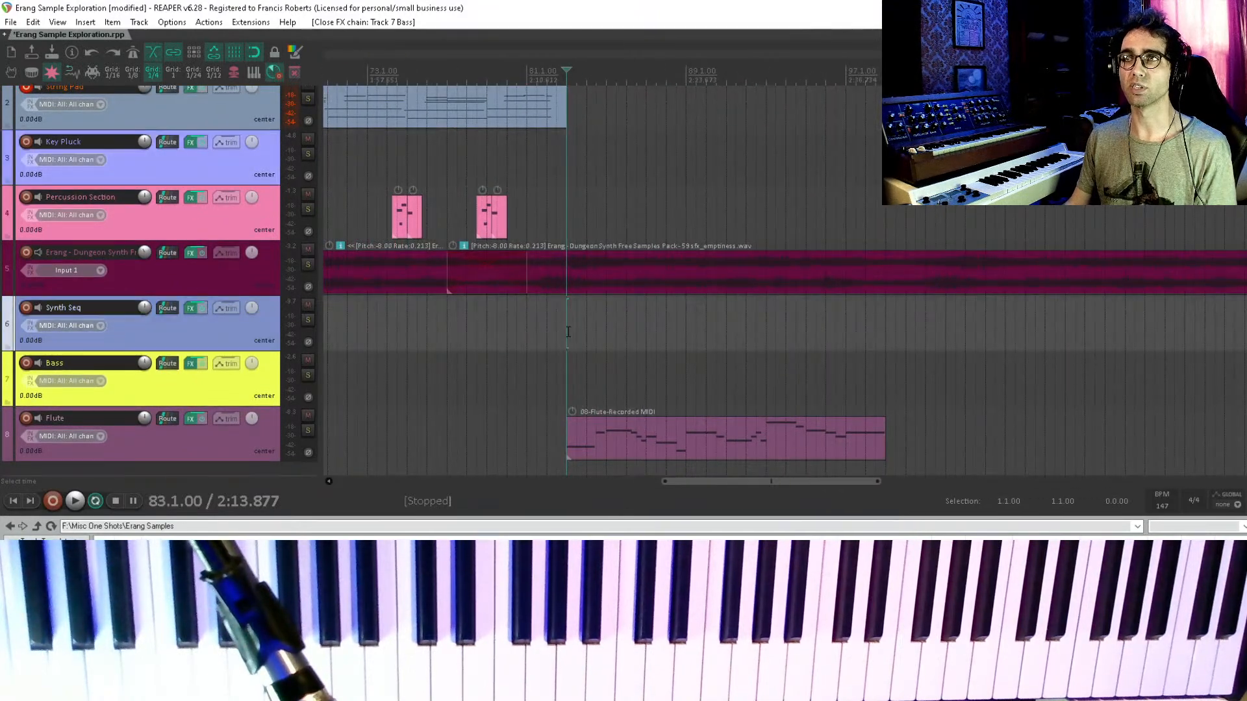
{"action": "scroll", "coordinate": [566, 295], "scroll_direction": "down", "scroll_amount": 1}
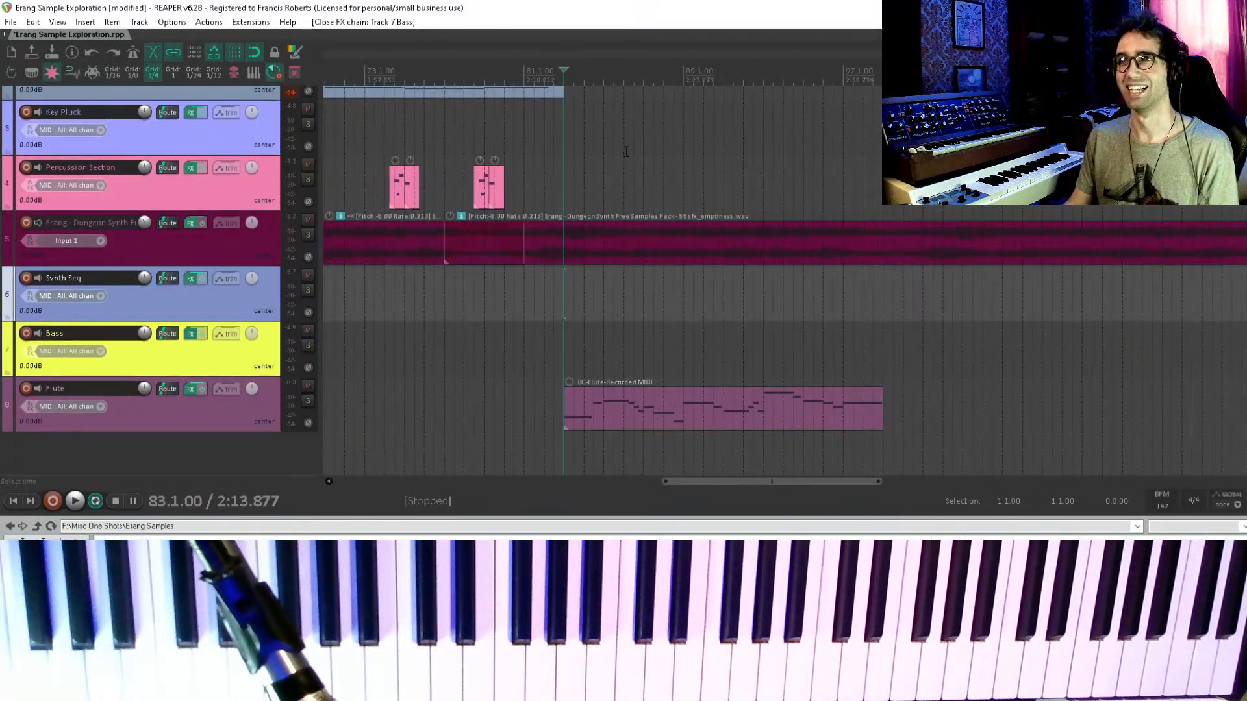
{"action": "left_click_drag", "start_coordinate": [626, 151], "coordinate": [642, 225]}
{"action": "key", "text": "space"}
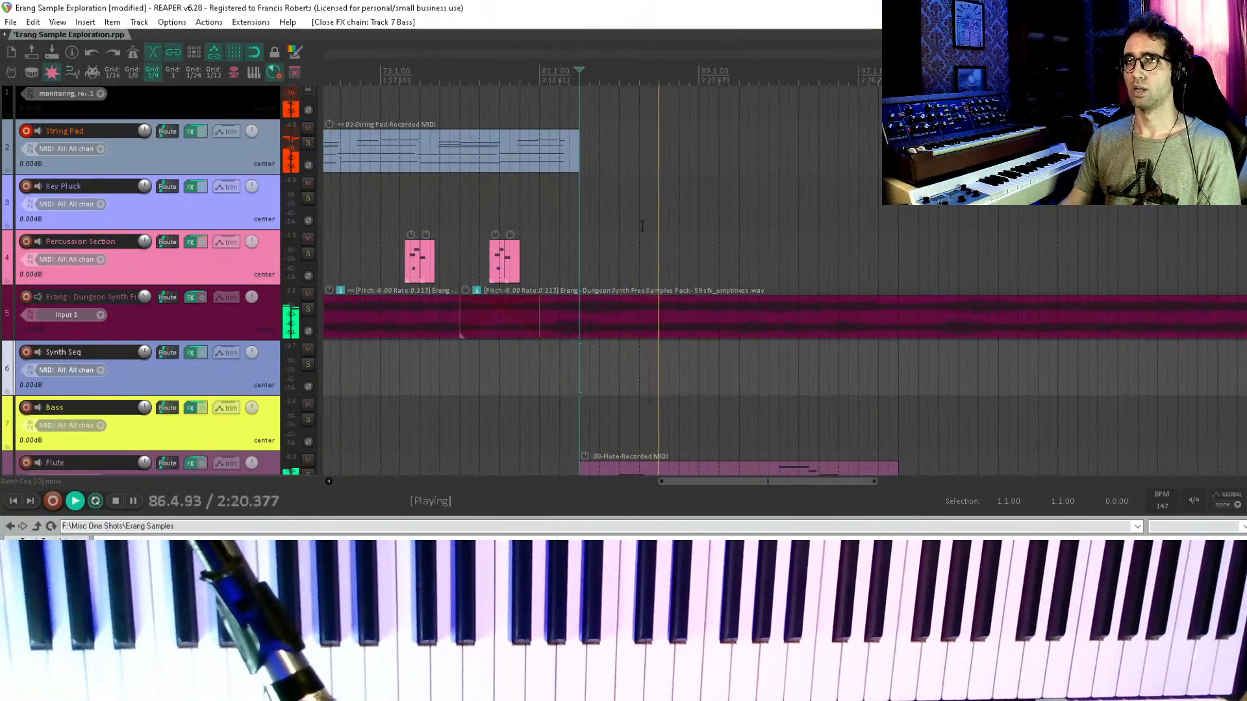
{"action": "scroll", "coordinate": [651, 189], "scroll_direction": "down", "scroll_amount": 2}
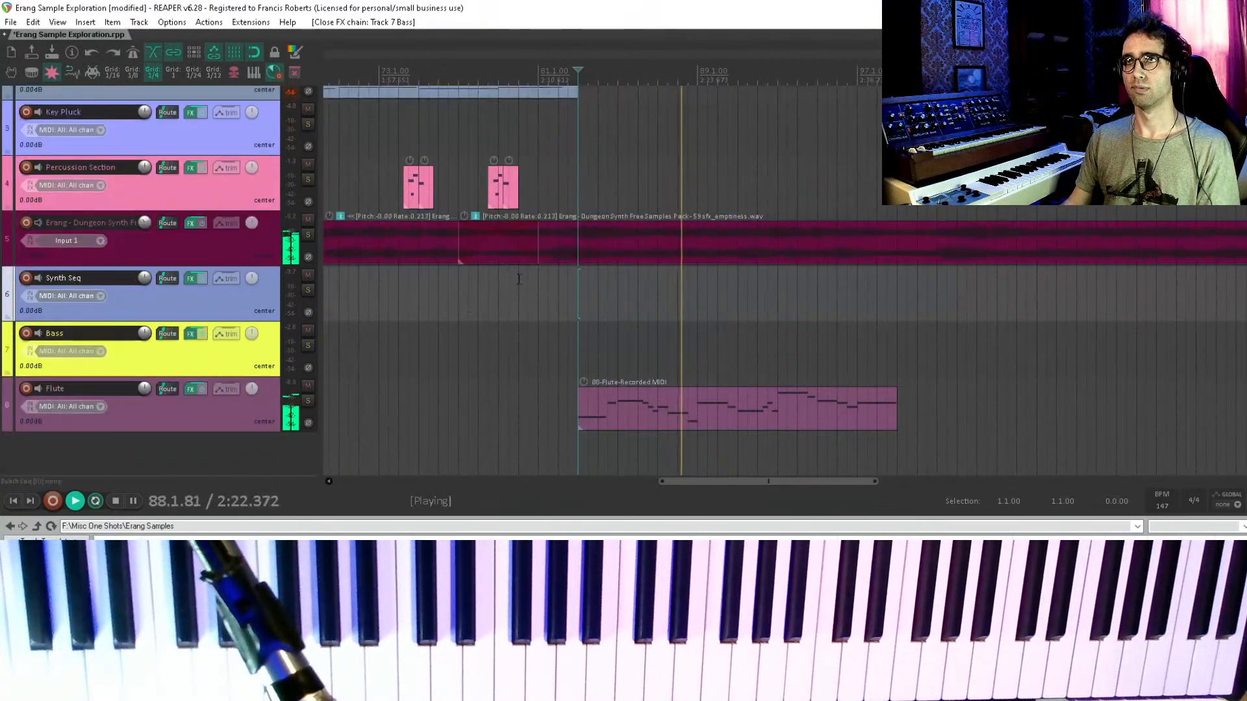
{"action": "key", "text": "space"}
{"action": "key", "text": "space"}
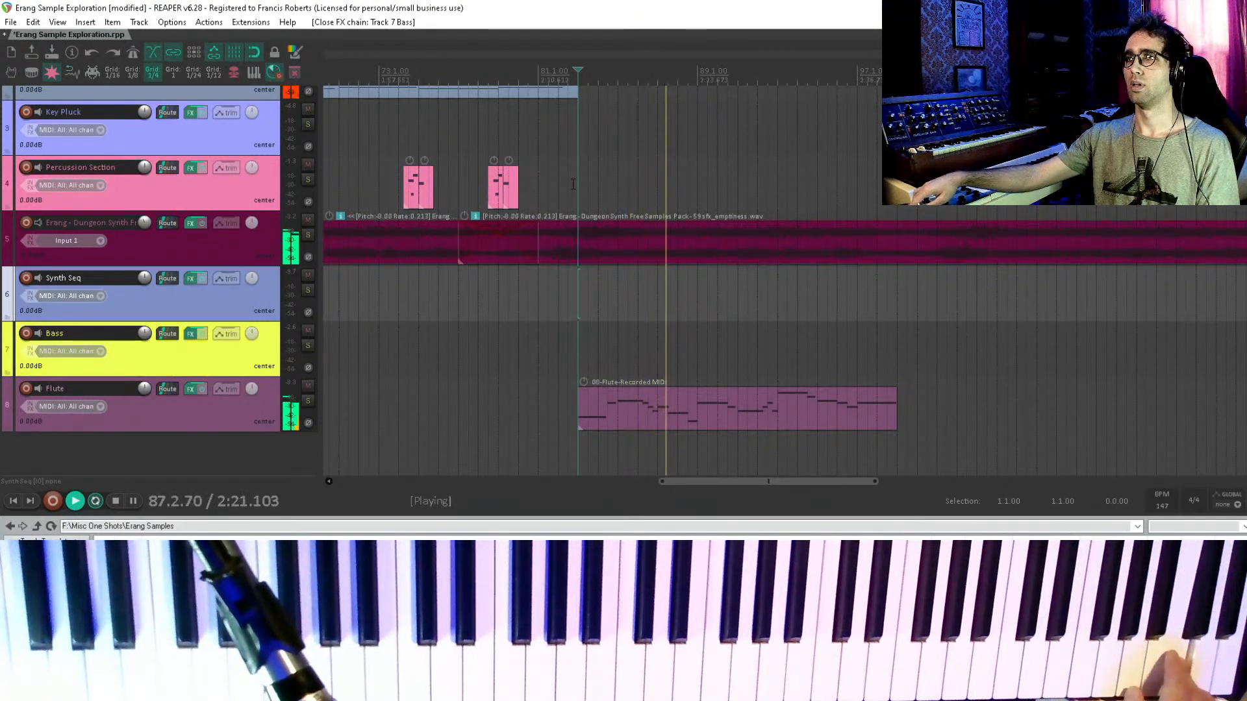
- Stop playback, place the edit cursor at bar 83 and save the project
{"action": "key", "text": "space"}
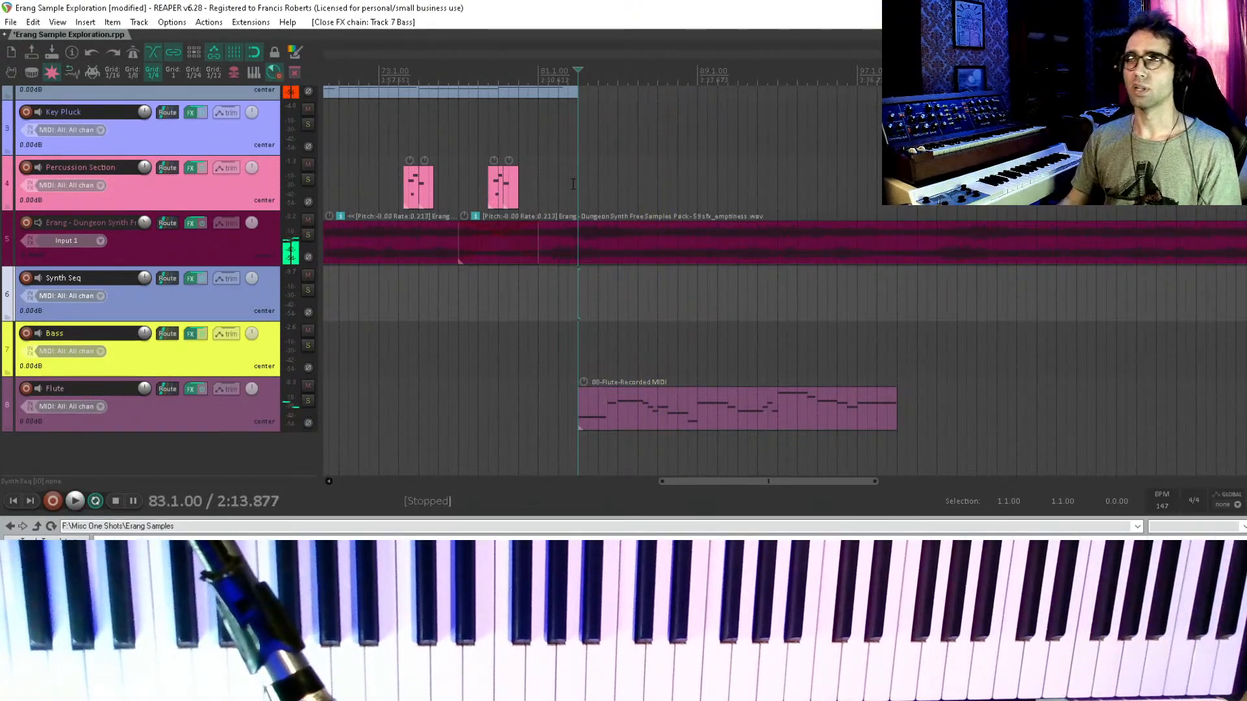
{"action": "scroll", "coordinate": [573, 184], "scroll_direction": "up", "scroll_amount": 1}
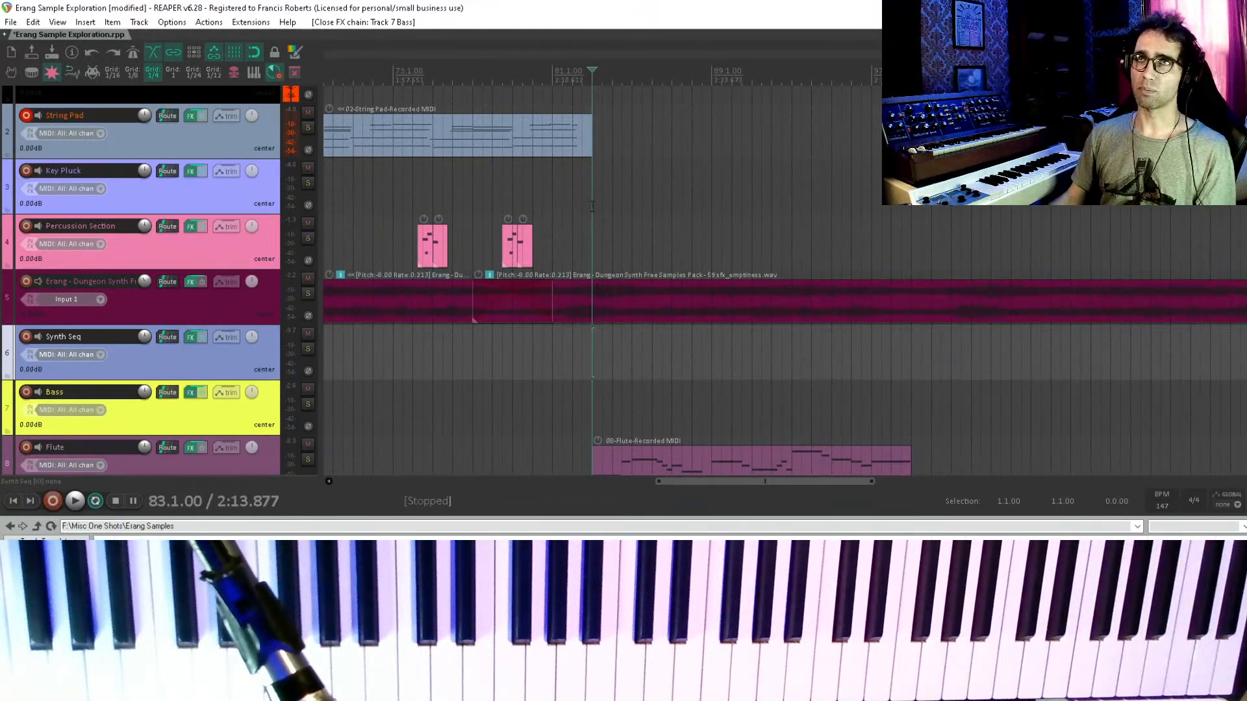
{"action": "left_click", "coordinate": [593, 195]}
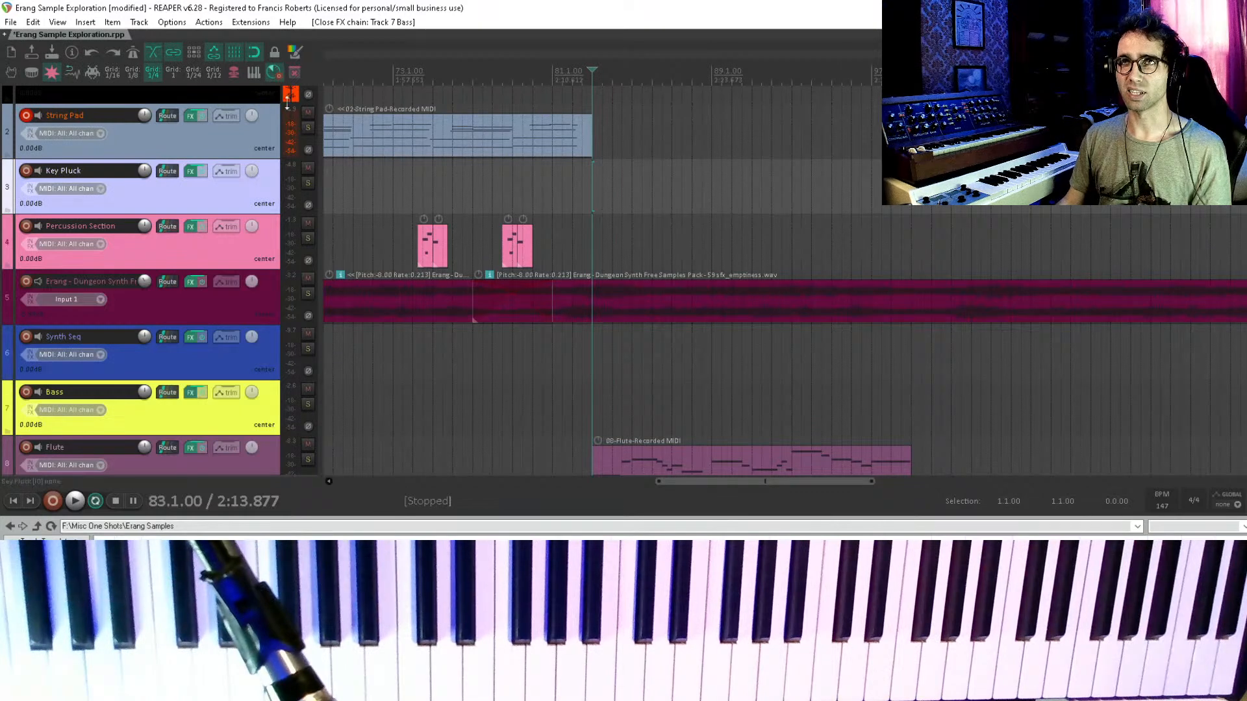
{"action": "key", "text": "ctrl+s"}
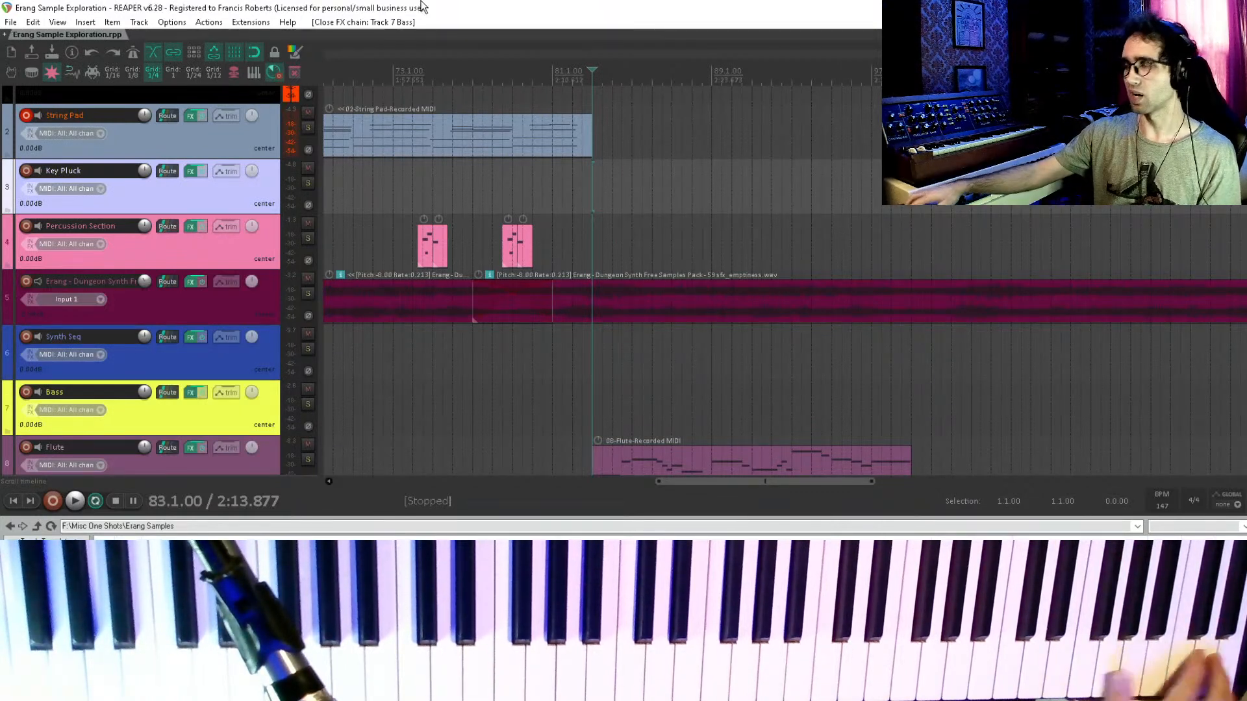
- Record a String Pad MIDI part from bar 83 under the flute melody and play the take back
{"action": "key", "text": "ctrl+r"}
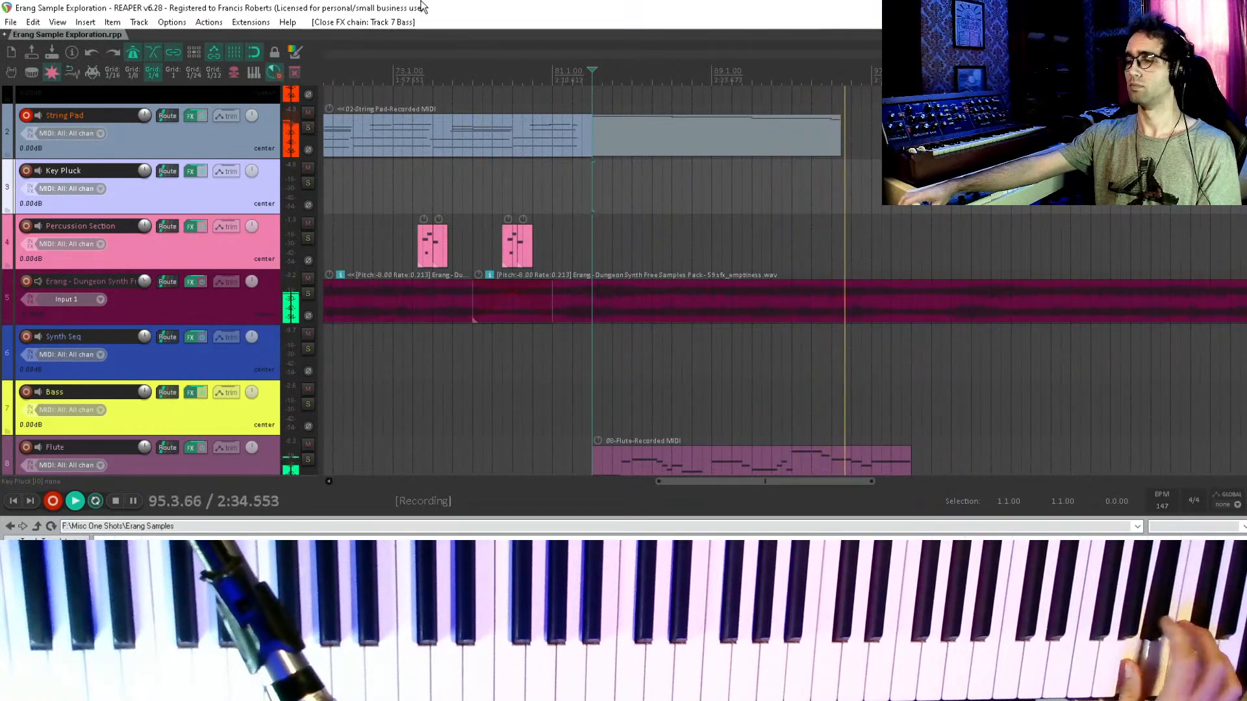
{"action": "key", "text": "space"}
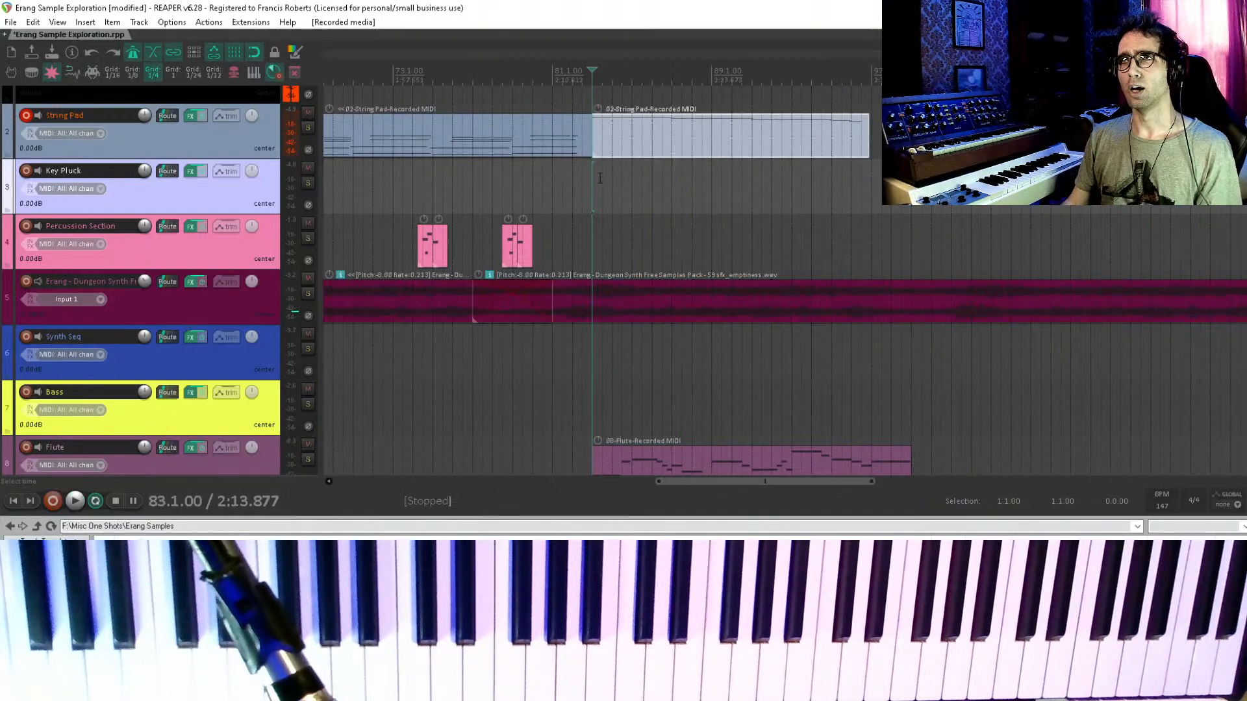
{"action": "key", "text": "space"}
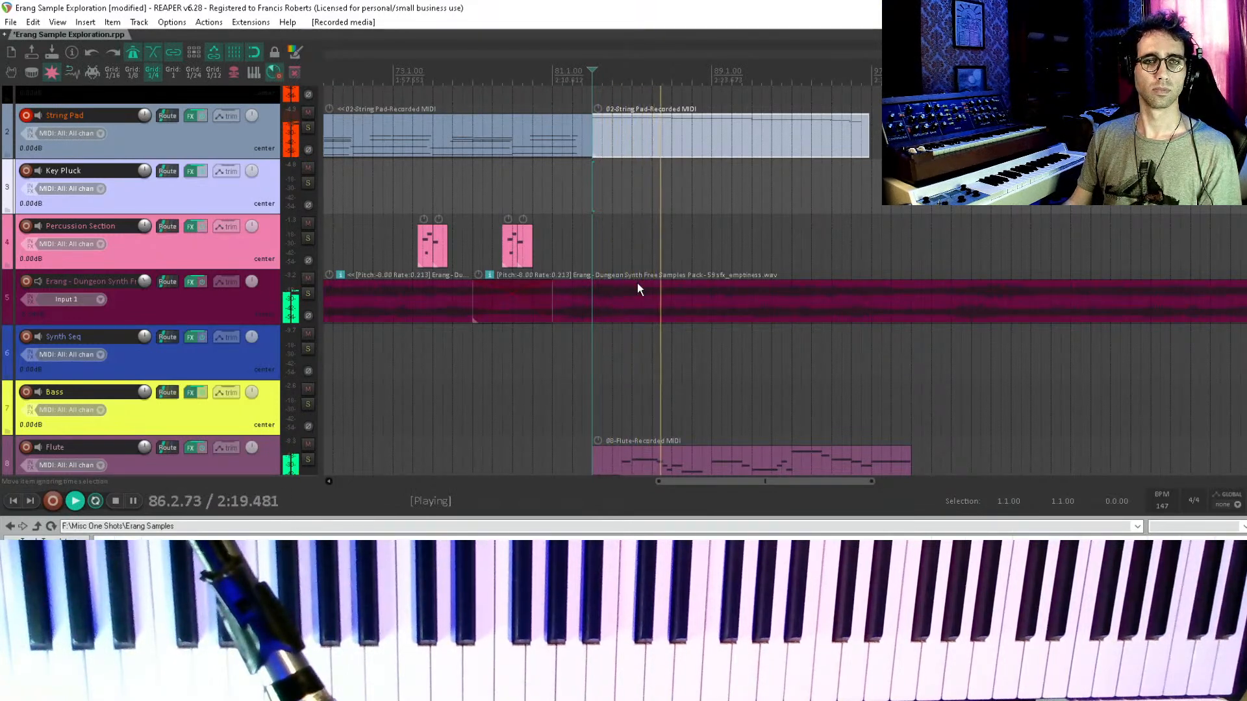
{"action": "key", "text": "space"}
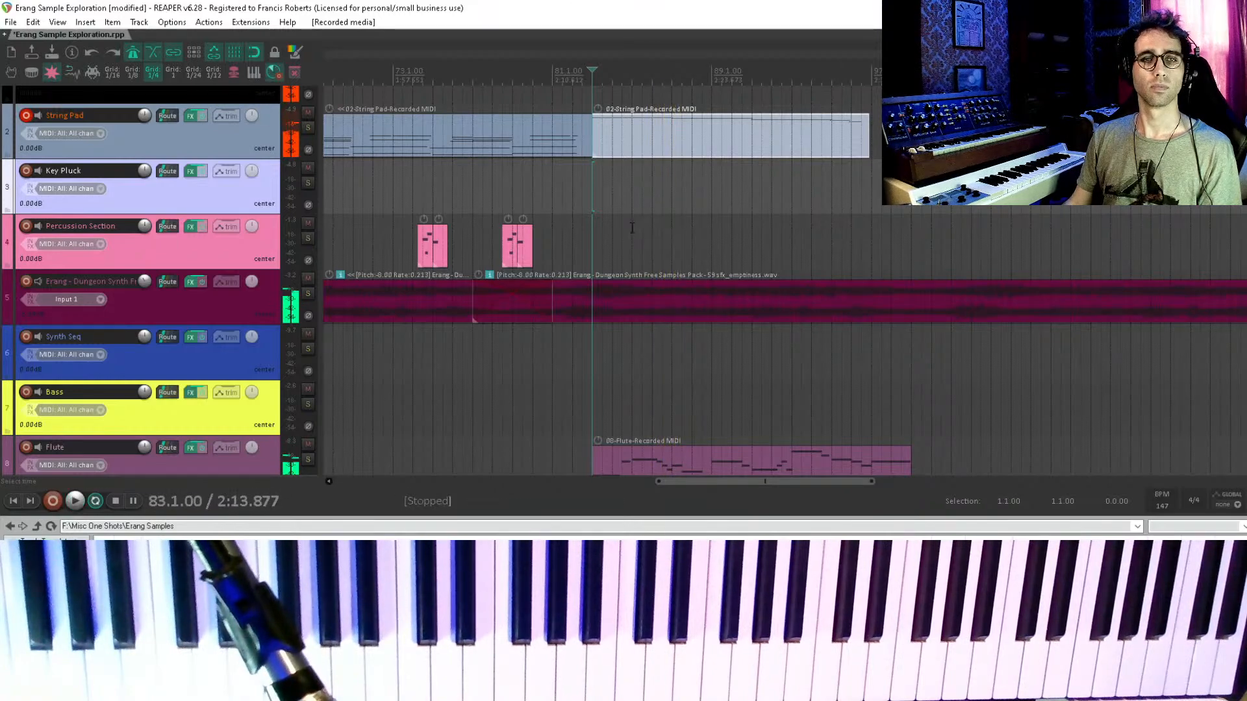
- Examine the new String Pad item at bar 83 in relation to the flute part and the earlier sections of the arrangement
{"action": "scroll", "coordinate": [598, 281], "scroll_direction": "right", "scroll_amount": 3}
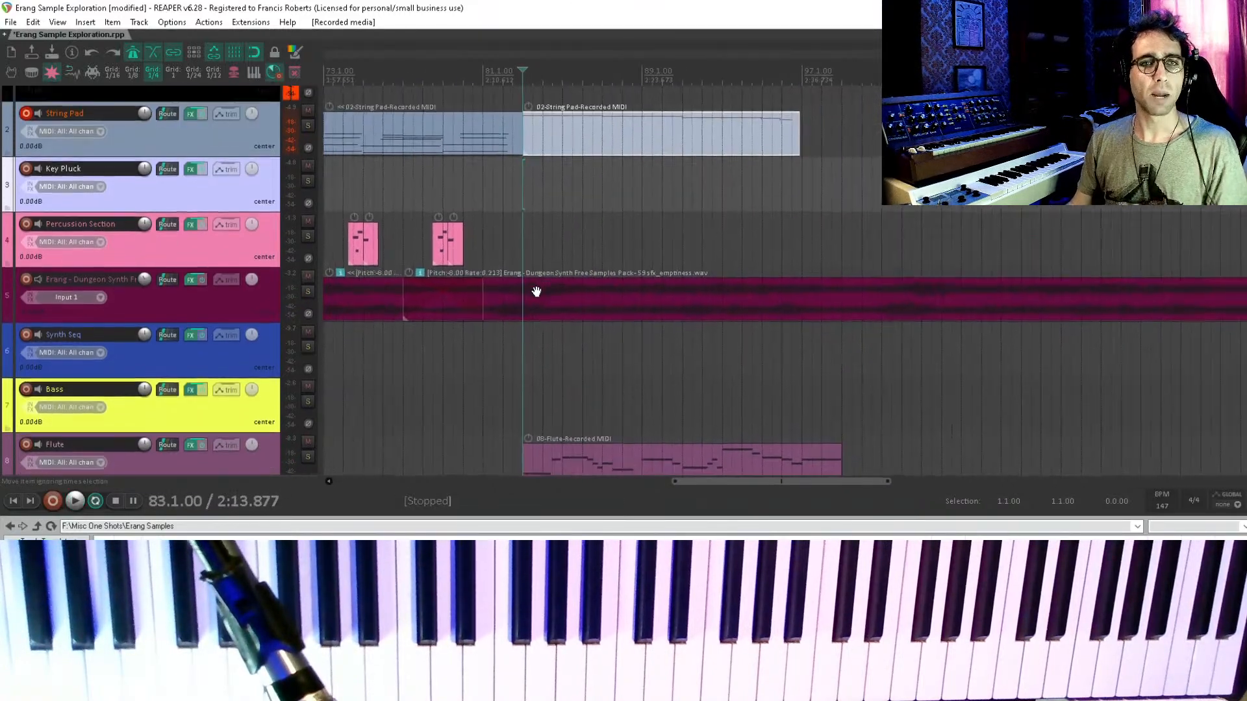
{"action": "left_click_drag", "start_coordinate": [536, 291], "coordinate": [528, 297]}
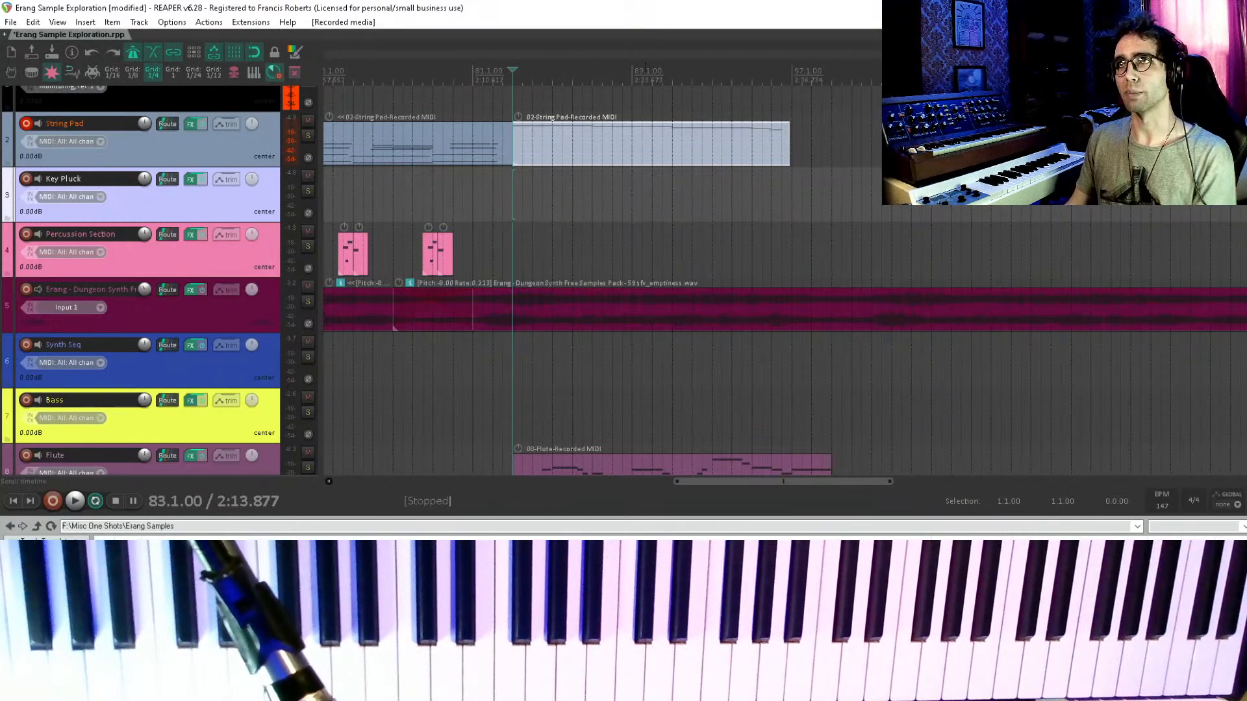
{"action": "left_click_drag", "start_coordinate": [651, 134], "coordinate": [750, 134]}
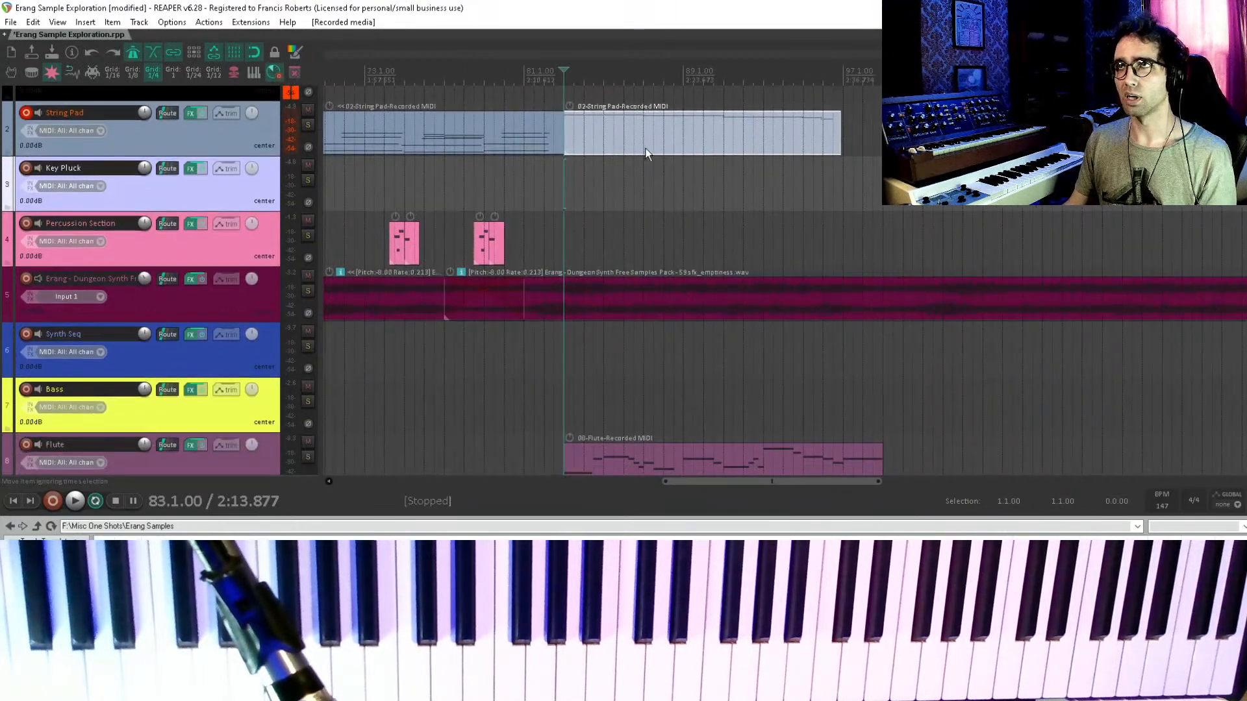
{"action": "left_click_drag", "start_coordinate": [646, 154], "coordinate": [834, 193]}
{"action": "scroll", "coordinate": [779, 214], "scroll_direction": "down", "scroll_amount": 5}
{"action": "left_click_drag", "start_coordinate": [523, 360], "coordinate": [524, 265]}
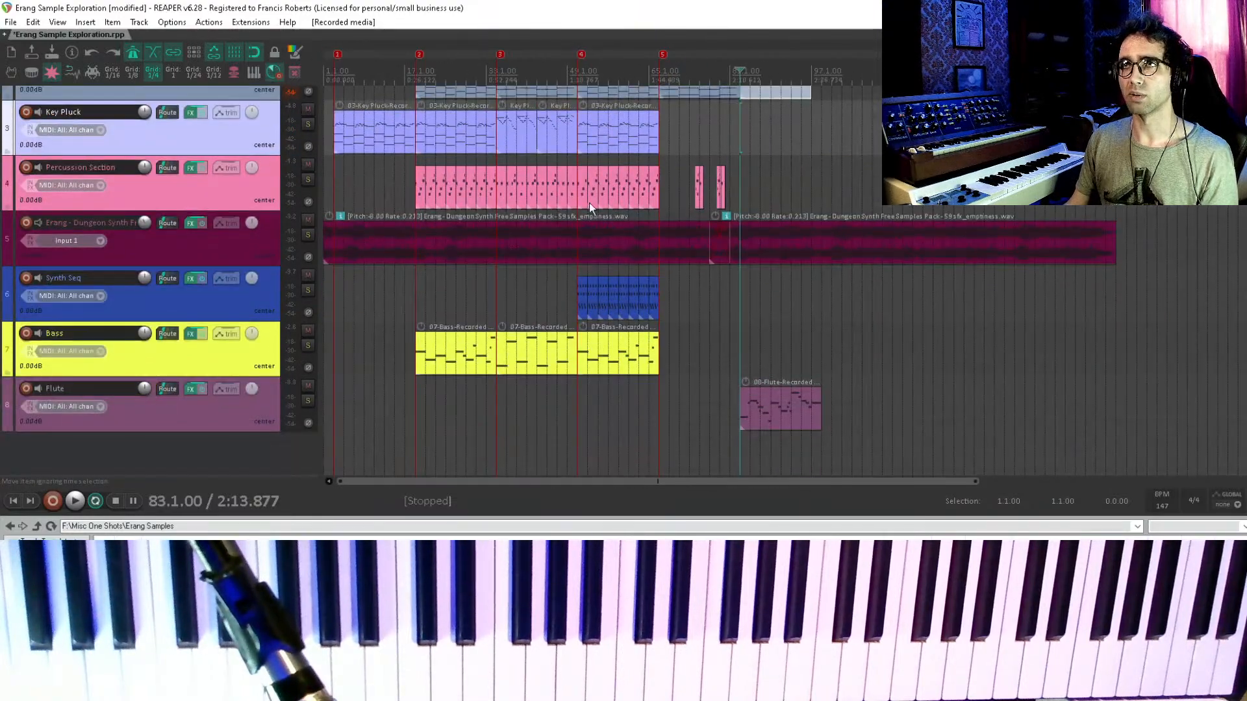
{"action": "left_click_drag", "start_coordinate": [590, 208], "coordinate": [571, 305]}
{"action": "scroll", "coordinate": [640, 273], "scroll_direction": "up", "scroll_amount": 3}
{"action": "left_click_drag", "start_coordinate": [765, 284], "coordinate": [612, 237]}
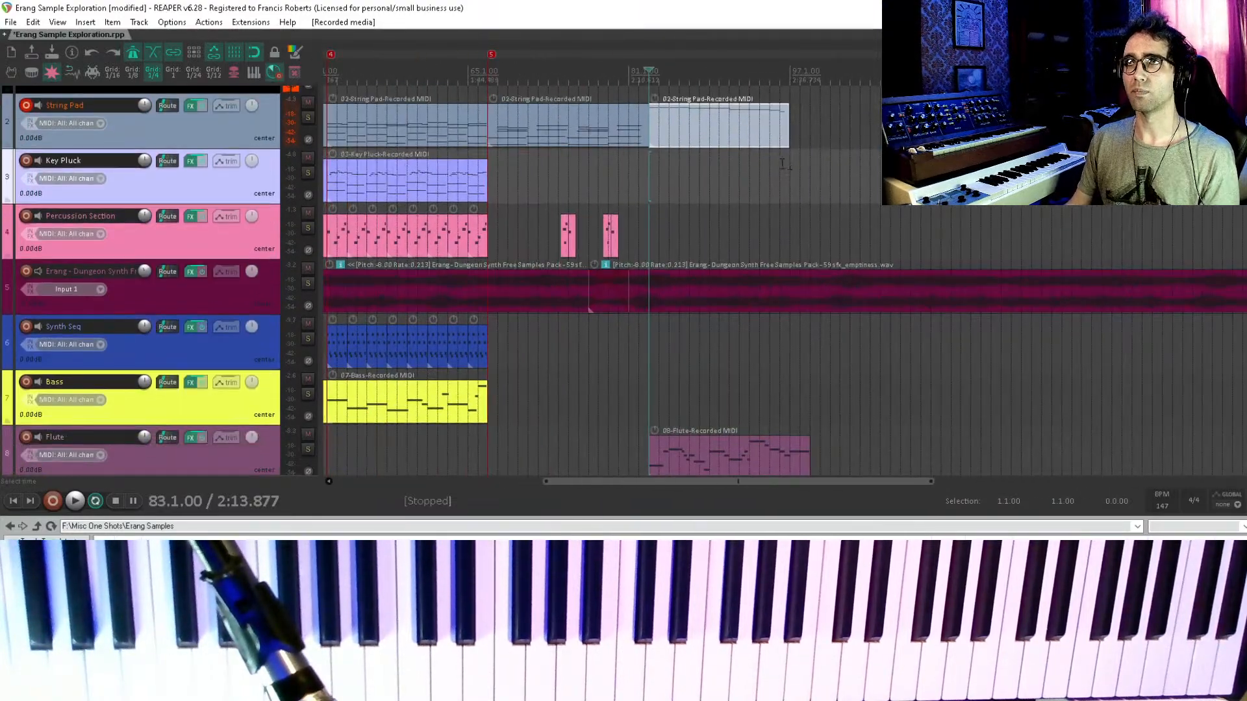
{"action": "left_click", "coordinate": [725, 142]}
{"action": "left_click_drag", "start_coordinate": [728, 147], "coordinate": [668, 194]}
{"action": "left_click", "coordinate": [668, 195]}
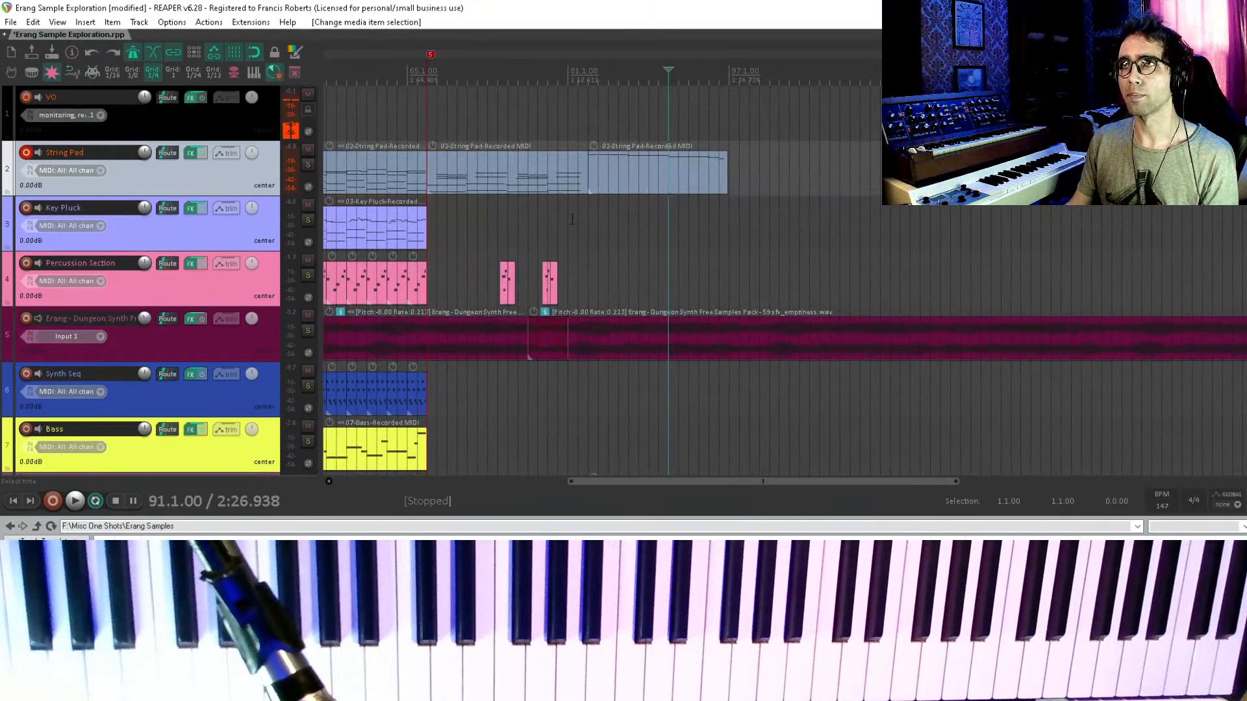
{"action": "left_click", "coordinate": [589, 211]}
{"action": "left_click", "coordinate": [620, 184]}
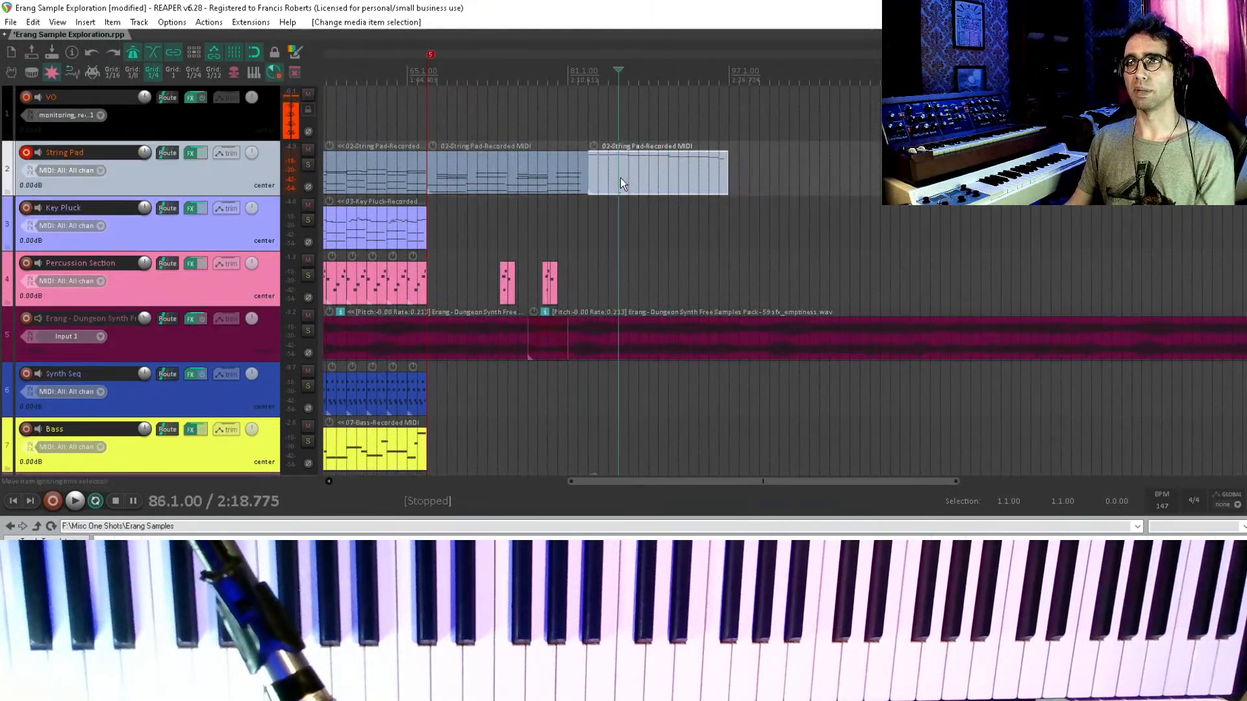
{"action": "scroll", "coordinate": [595, 212], "scroll_direction": "down", "scroll_amount": 3}
{"action": "scroll", "coordinate": [605, 183], "scroll_direction": "up", "scroll_amount": 2}
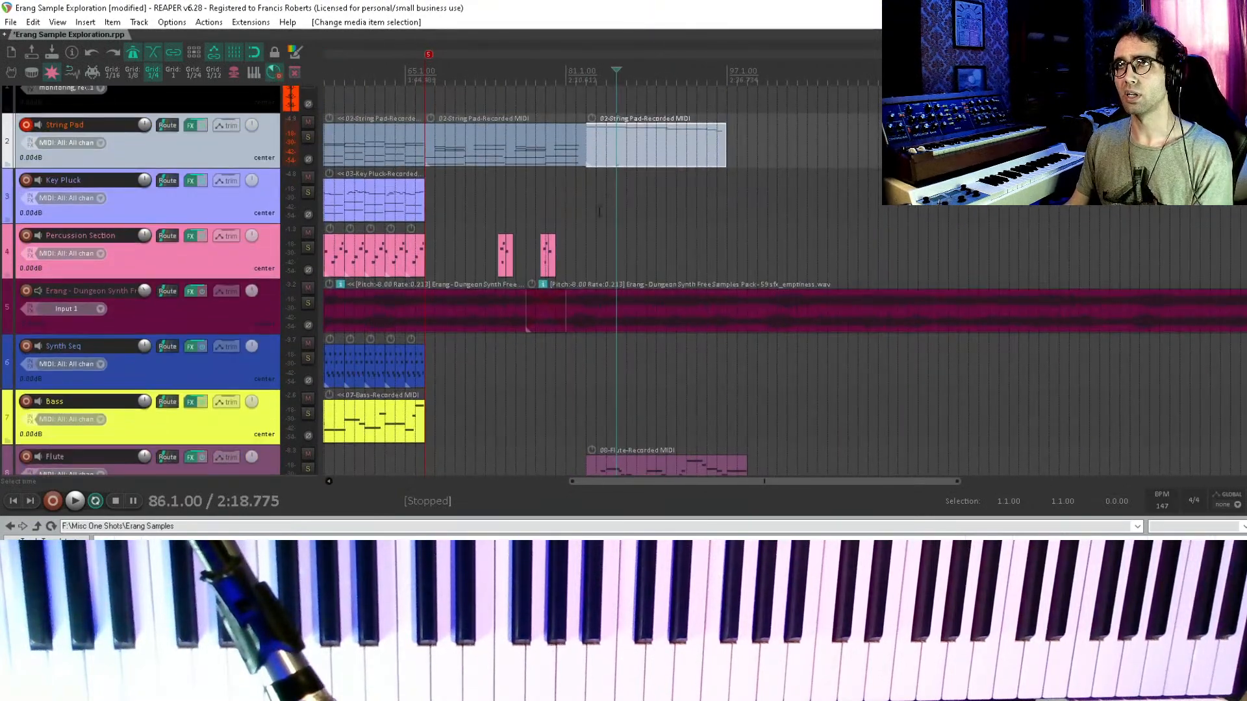
- Add a marker named Dm at bar 83, where the flute part begins
{"action": "left_click", "coordinate": [584, 196]}
{"action": "scroll", "coordinate": [598, 139], "scroll_direction": "down", "scroll_amount": 1}
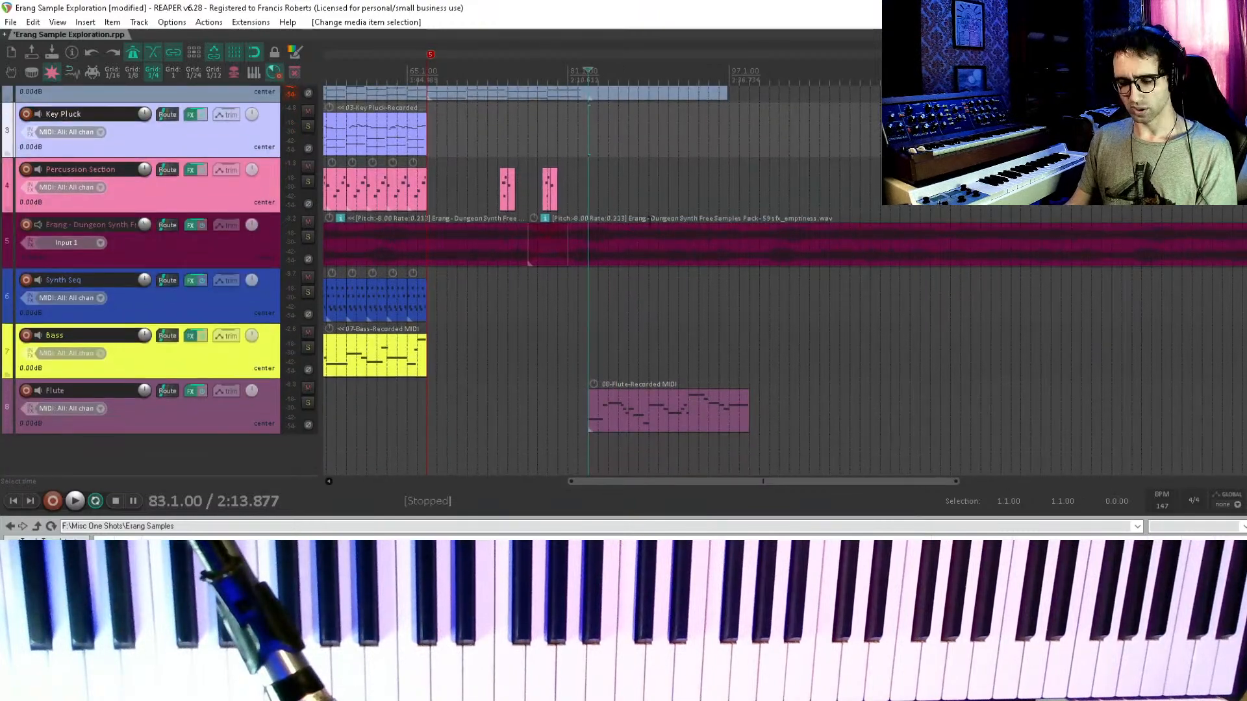
{"action": "key", "text": "m"}
{"action": "double_click", "coordinate": [592, 56]}
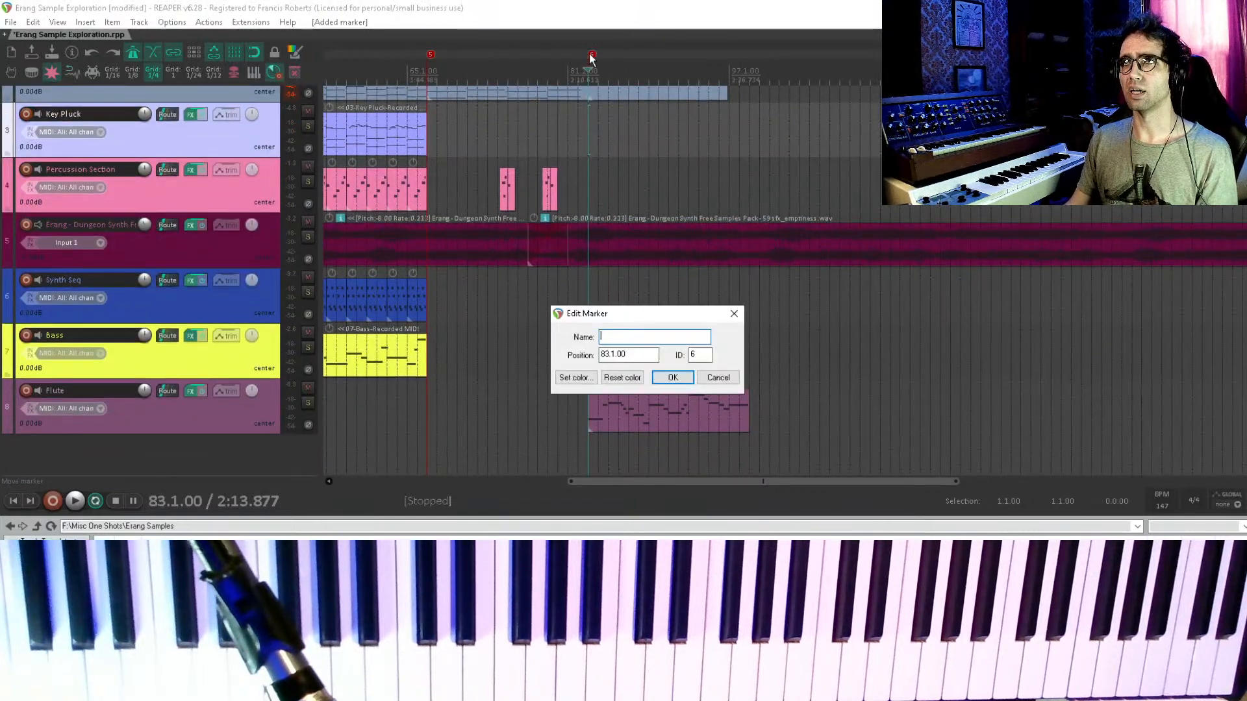
{"action": "key", "text": "Return"}
- Play the section from bar 85 and add a marker named C at bar 87
{"action": "scroll", "coordinate": [518, 241], "scroll_direction": "up", "scroll_amount": 4}
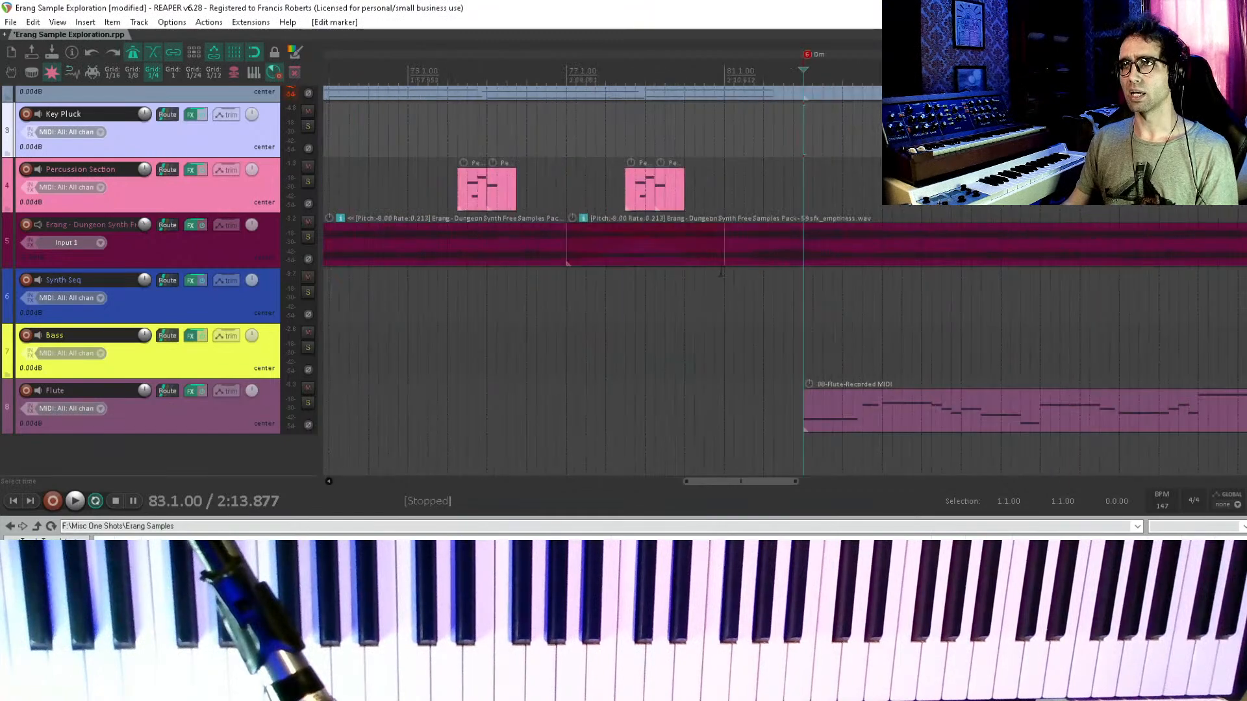
{"action": "key", "text": "space"}
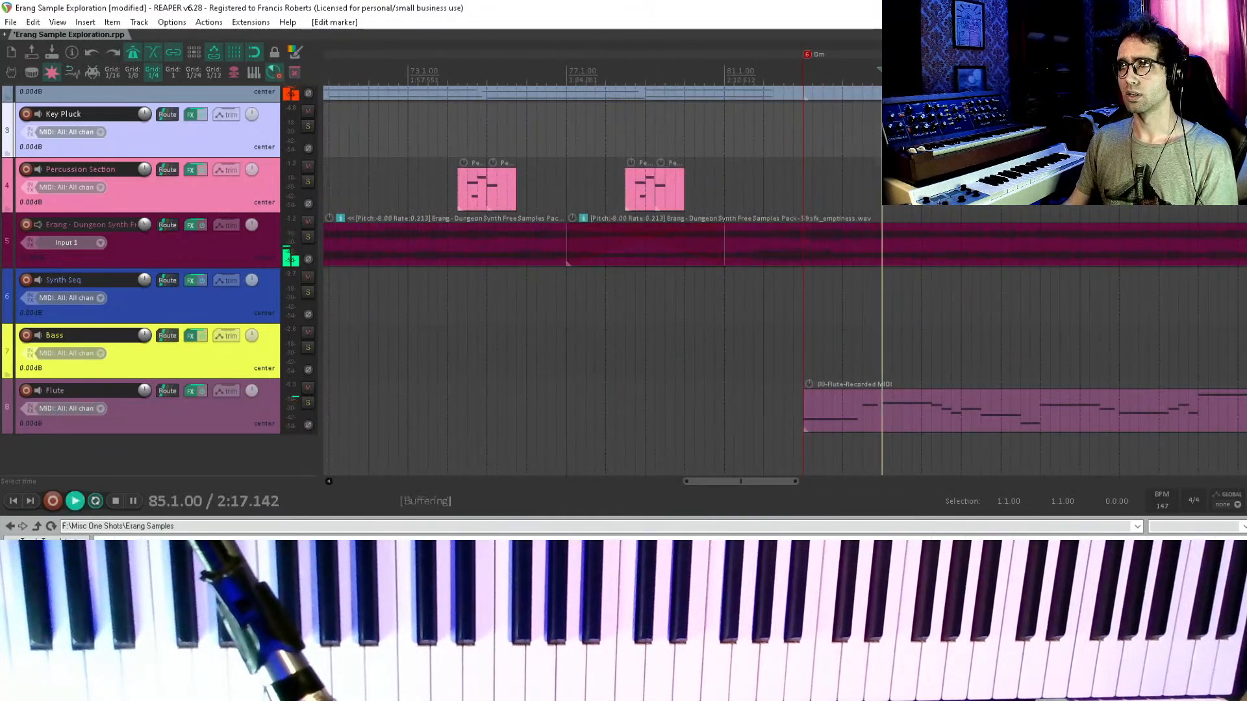
{"action": "left_click_drag", "start_coordinate": [929, 152], "coordinate": [583, 206]}
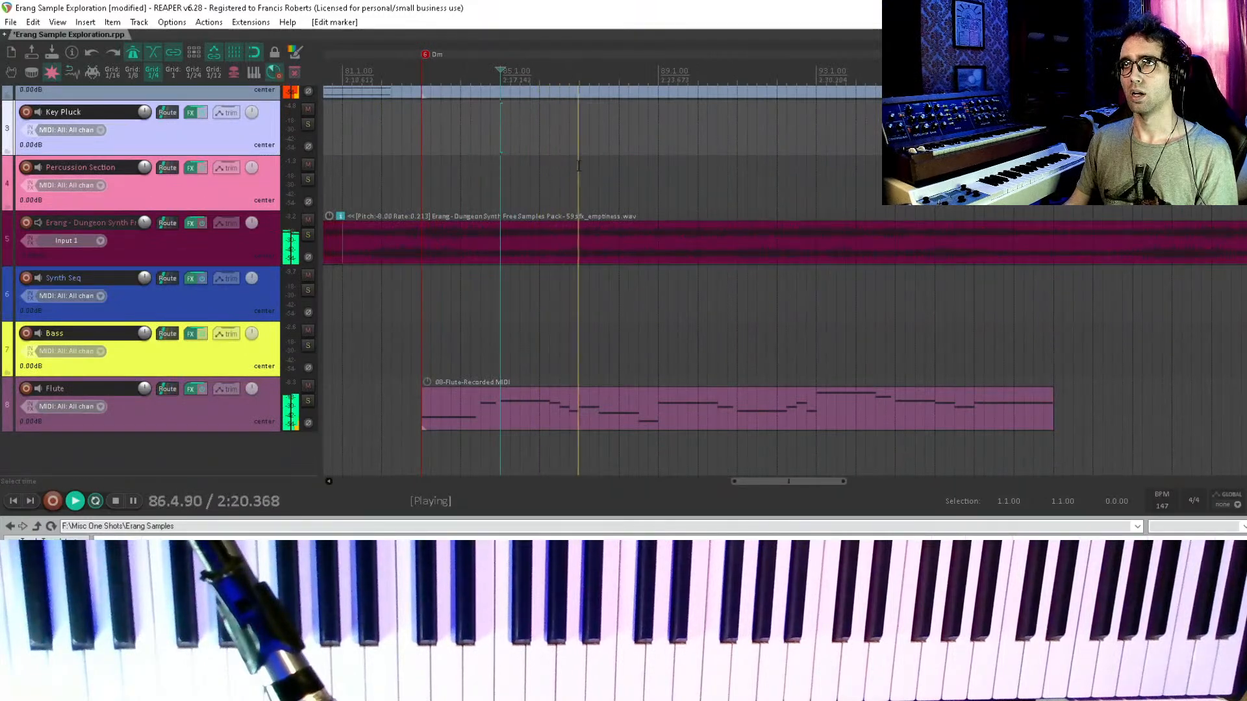
{"action": "key", "text": "space"}
{"action": "left_click", "coordinate": [578, 165]}
{"action": "key", "text": "m"}
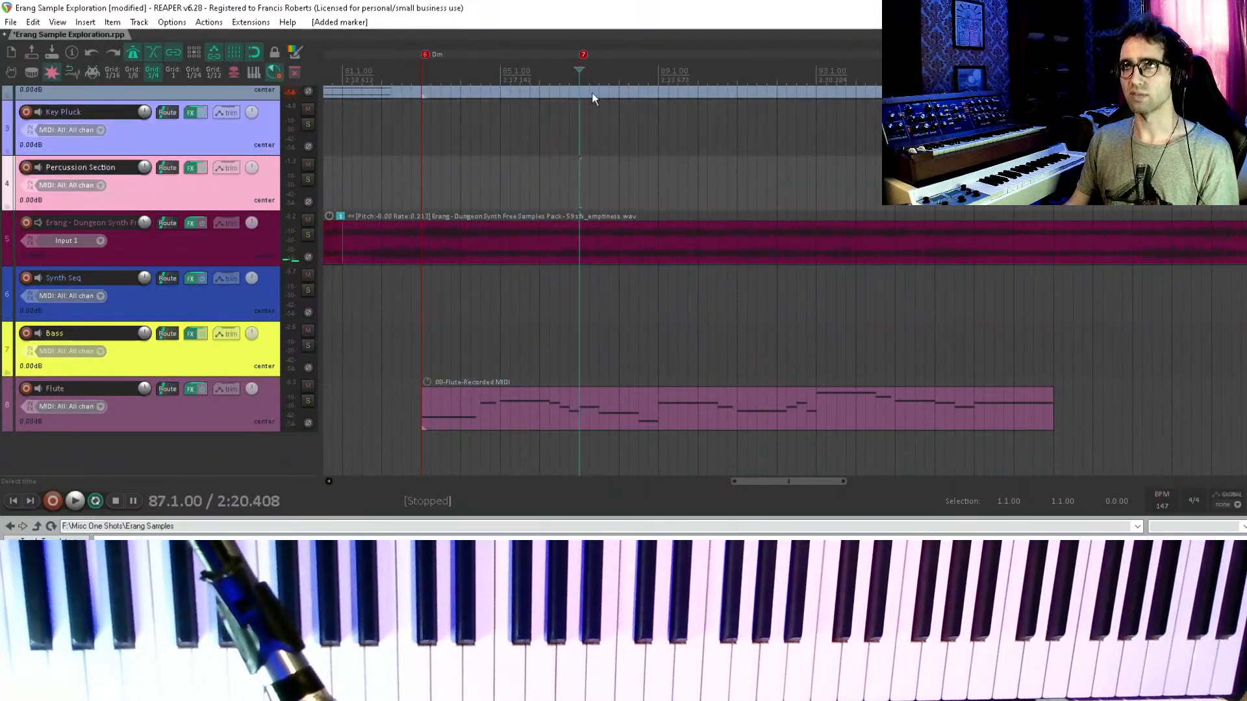
{"action": "double_click", "coordinate": [584, 54]}
{"action": "type", "text": "C"}
{"action": "key", "text": "Return"}
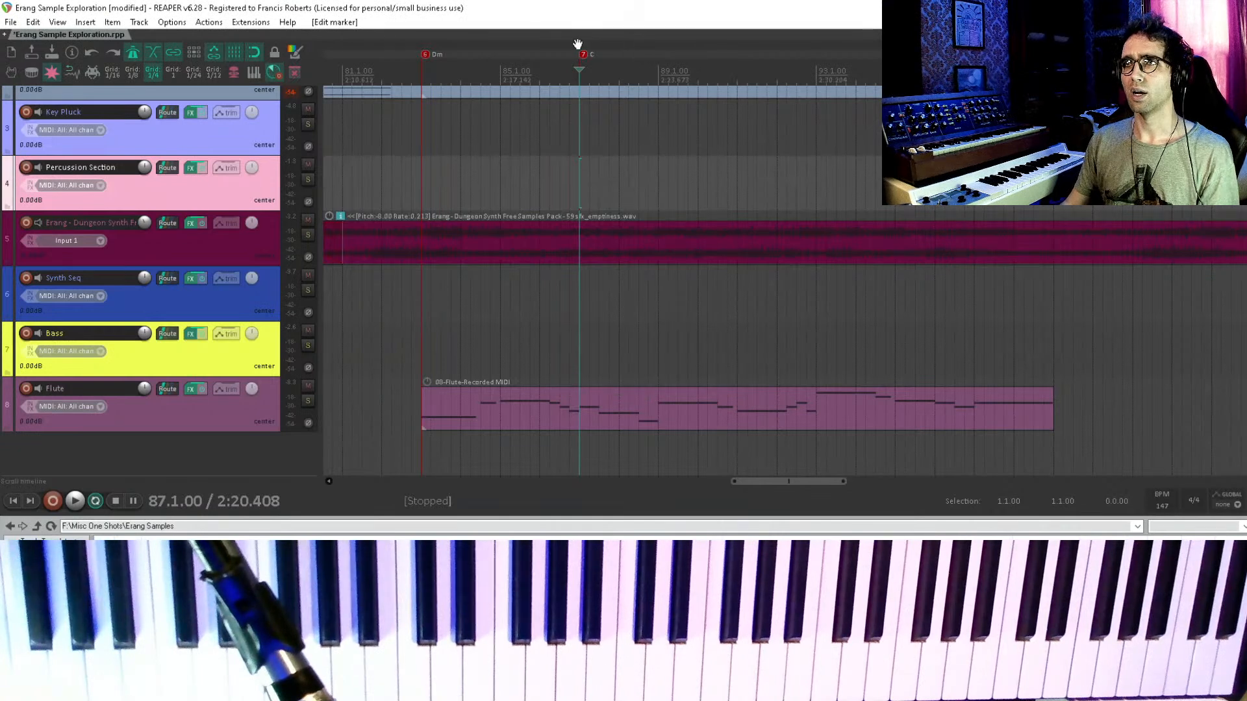
- Add a marker named F at bar 89
{"action": "left_click", "coordinate": [666, 302]}
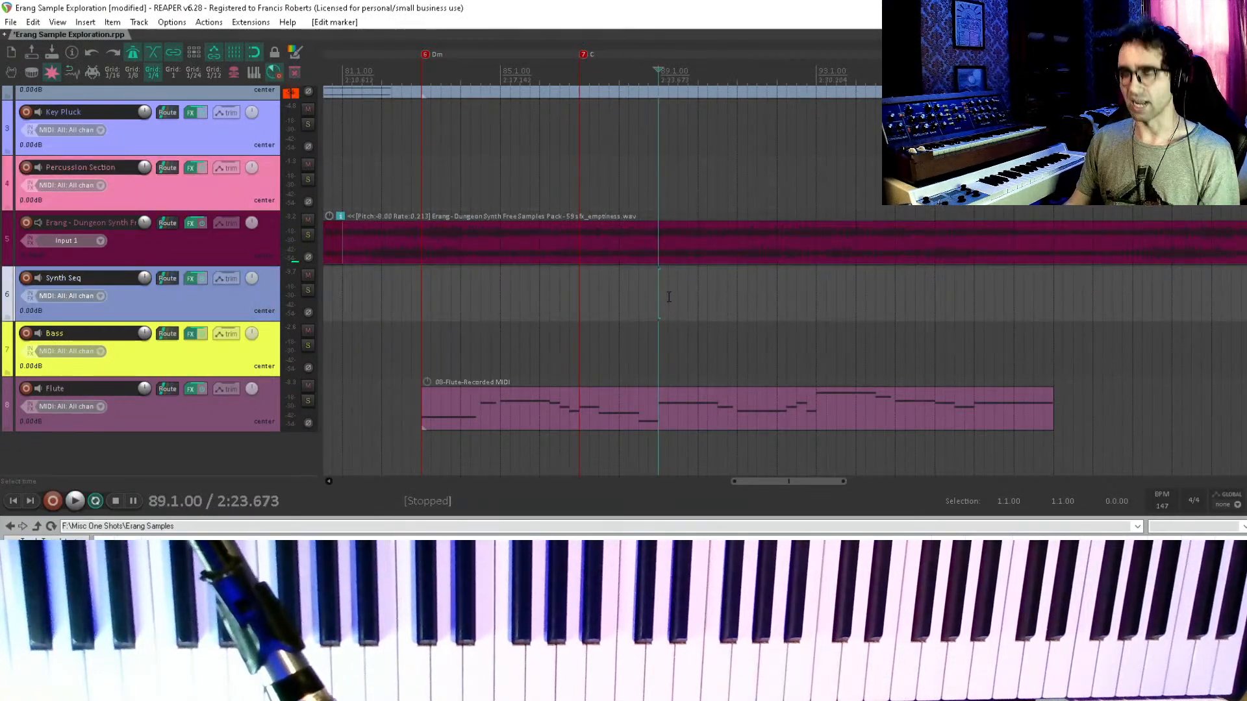
{"action": "double_click", "coordinate": [663, 54]}
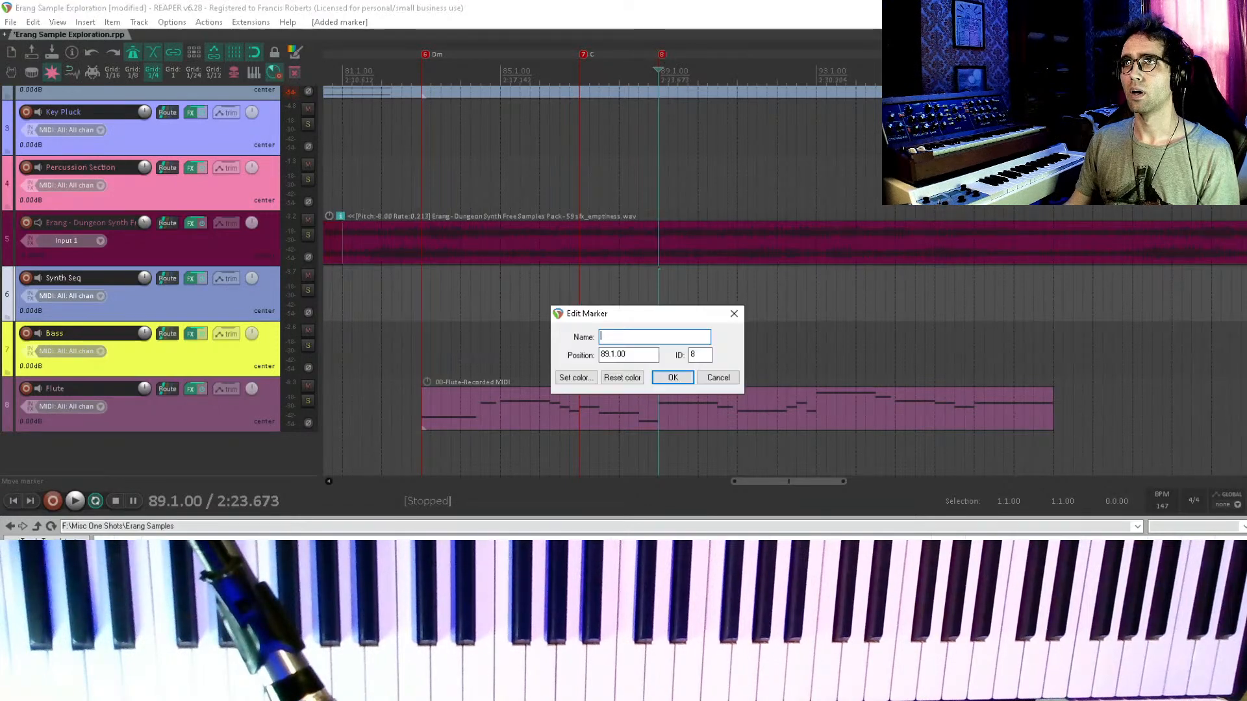
{"action": "key", "text": "Return"}
- Play the section from bar 89 to locate the next chord change and place the edit cursor at bar 91
{"action": "key", "text": "space"}
{"action": "scroll", "coordinate": [777, 244], "scroll_direction": "up", "scroll_amount": 1}
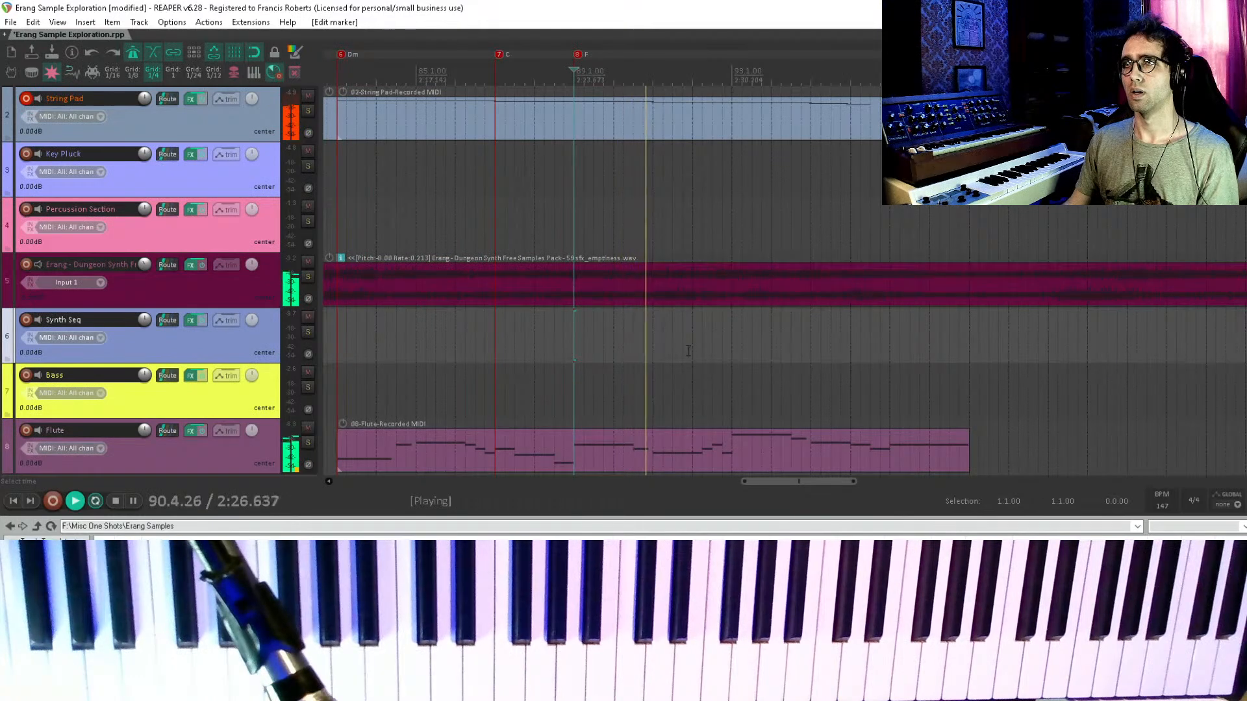
{"action": "key", "text": "space"}
{"action": "left_click", "coordinate": [654, 386]}
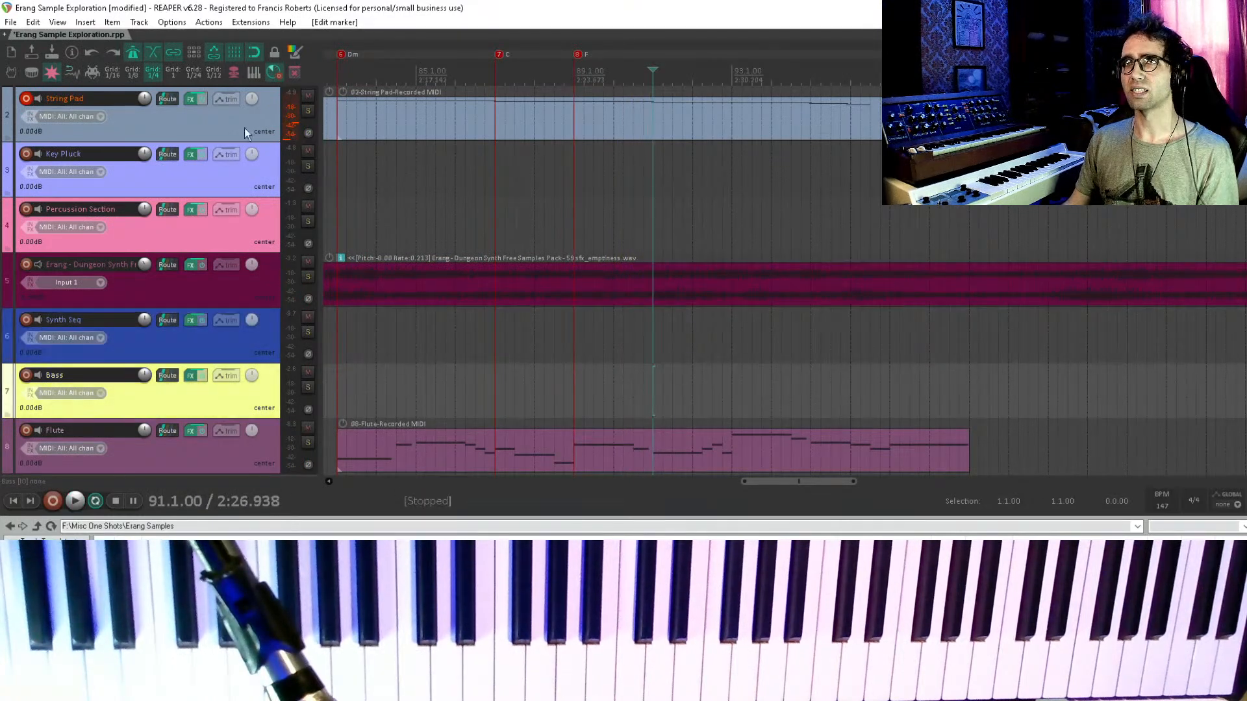
- Toggle the String Pad track's mute on and off, and delete the String Pad item that starts at bar 83
{"action": "left_click", "coordinate": [309, 97]}
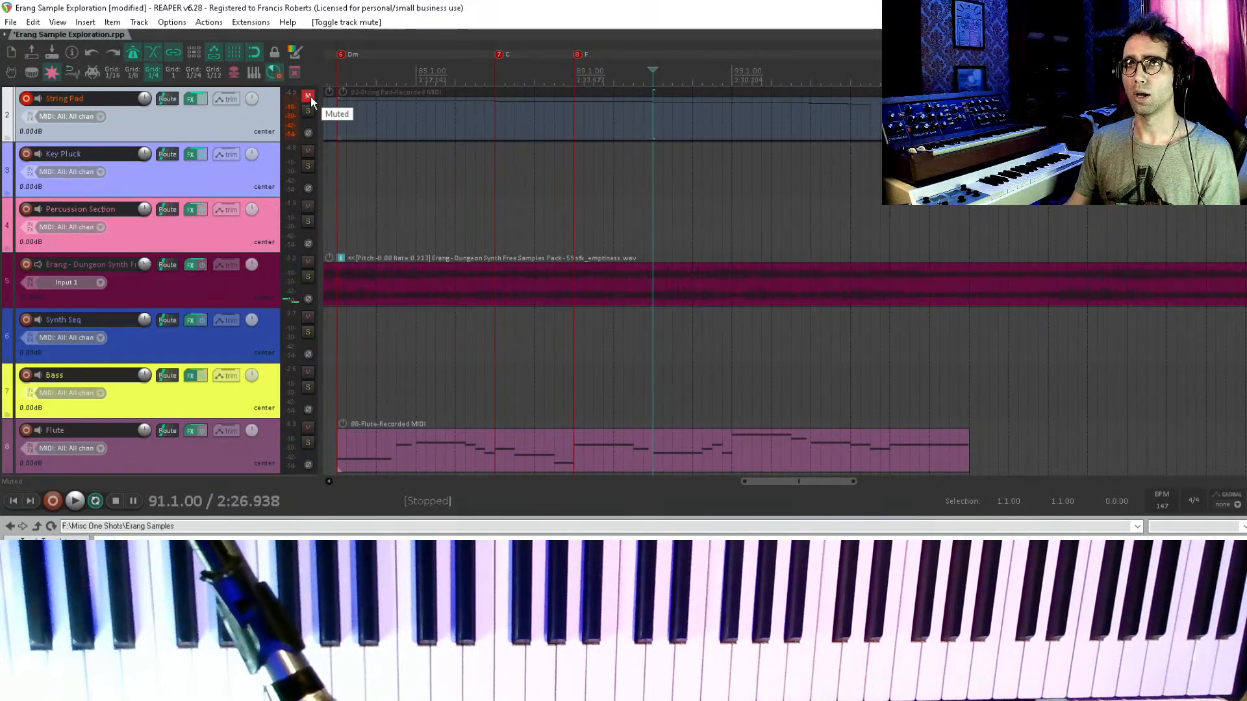
{"action": "left_click", "coordinate": [310, 96]}
{"action": "left_click", "coordinate": [535, 115]}
{"action": "key", "text": "Delete"}
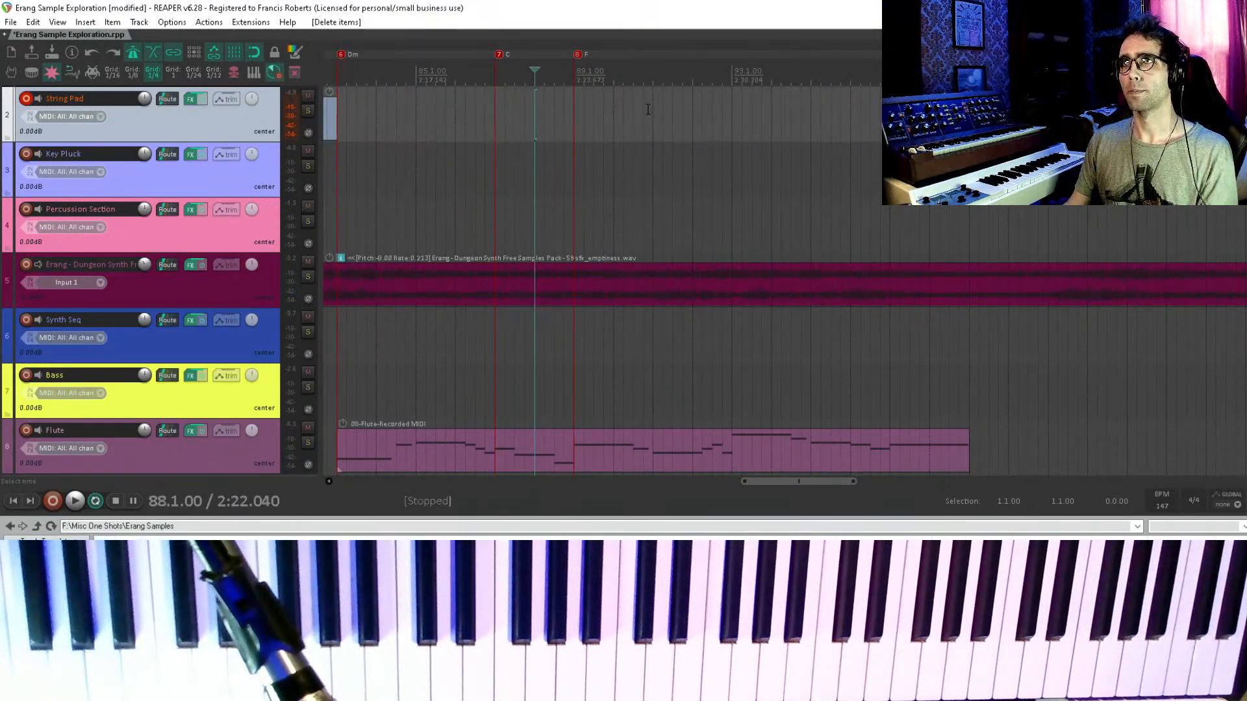
- Audition the section around bar 91 while trying chords, and add a marker named Bb at bar 91
{"action": "left_click", "coordinate": [647, 109]}
{"action": "key", "text": "space"}
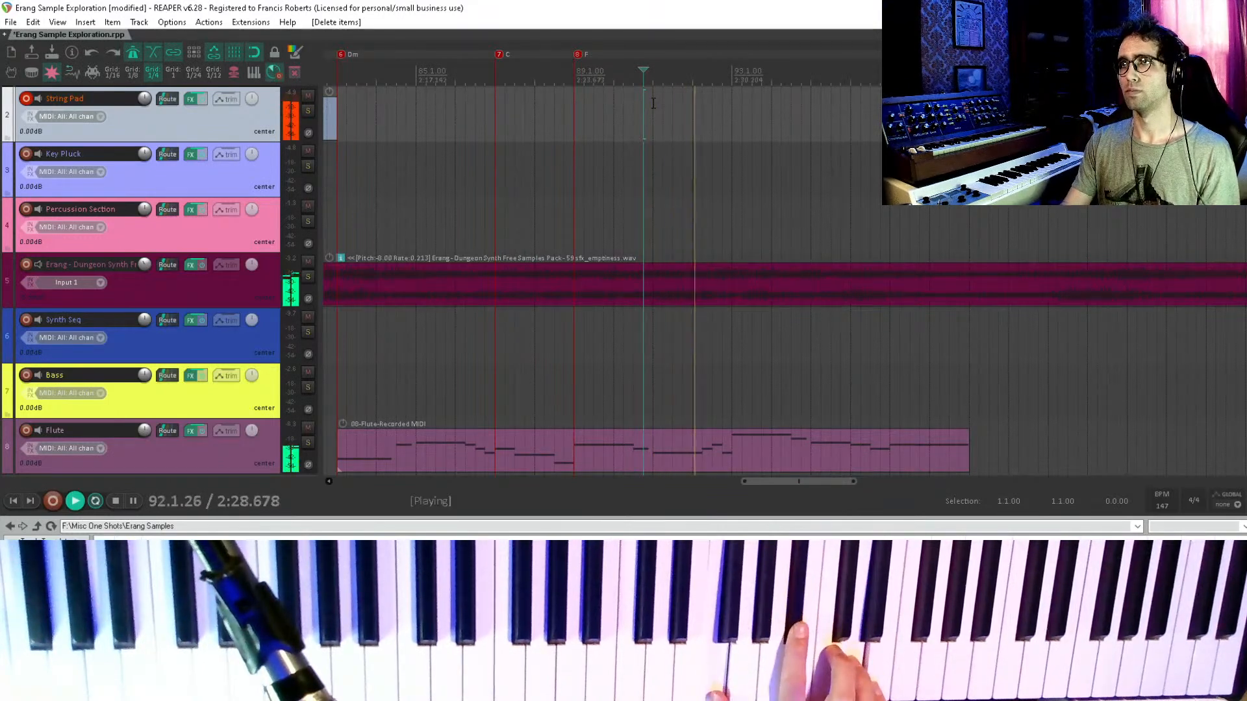
{"action": "key", "text": "space"}
{"action": "key", "text": "space"}
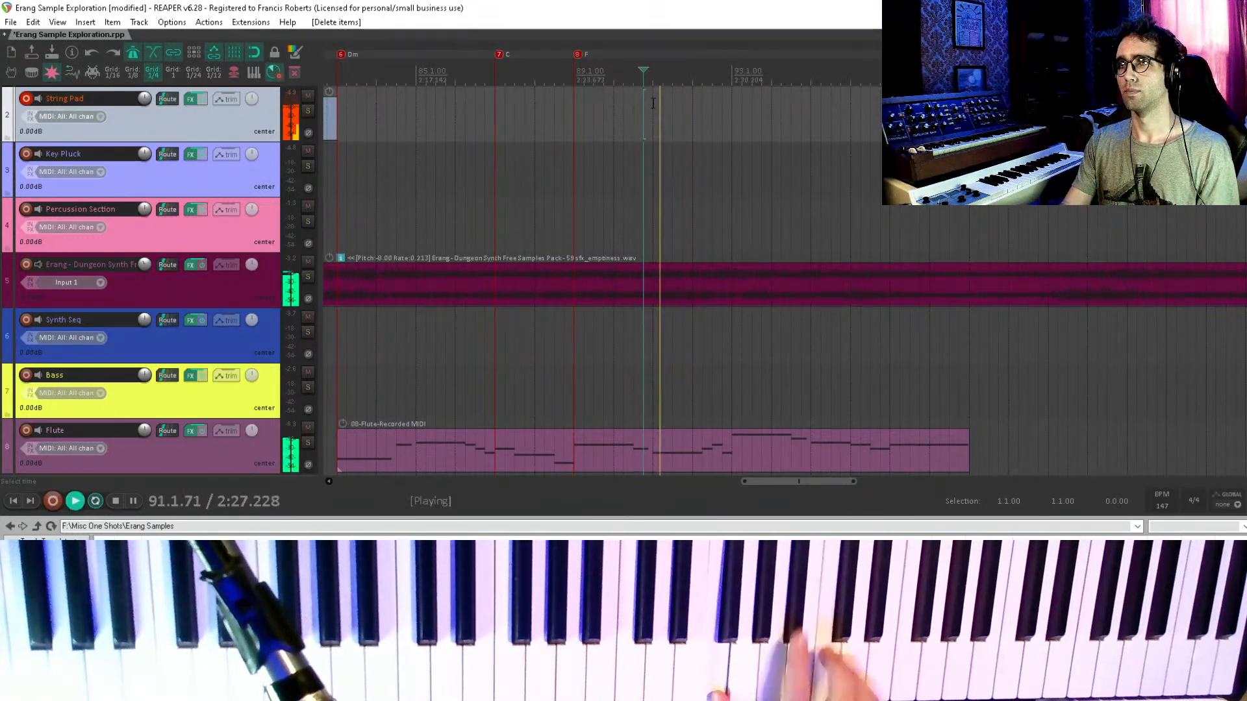
{"action": "key", "text": "space"}
{"action": "left_click", "coordinate": [651, 100]}
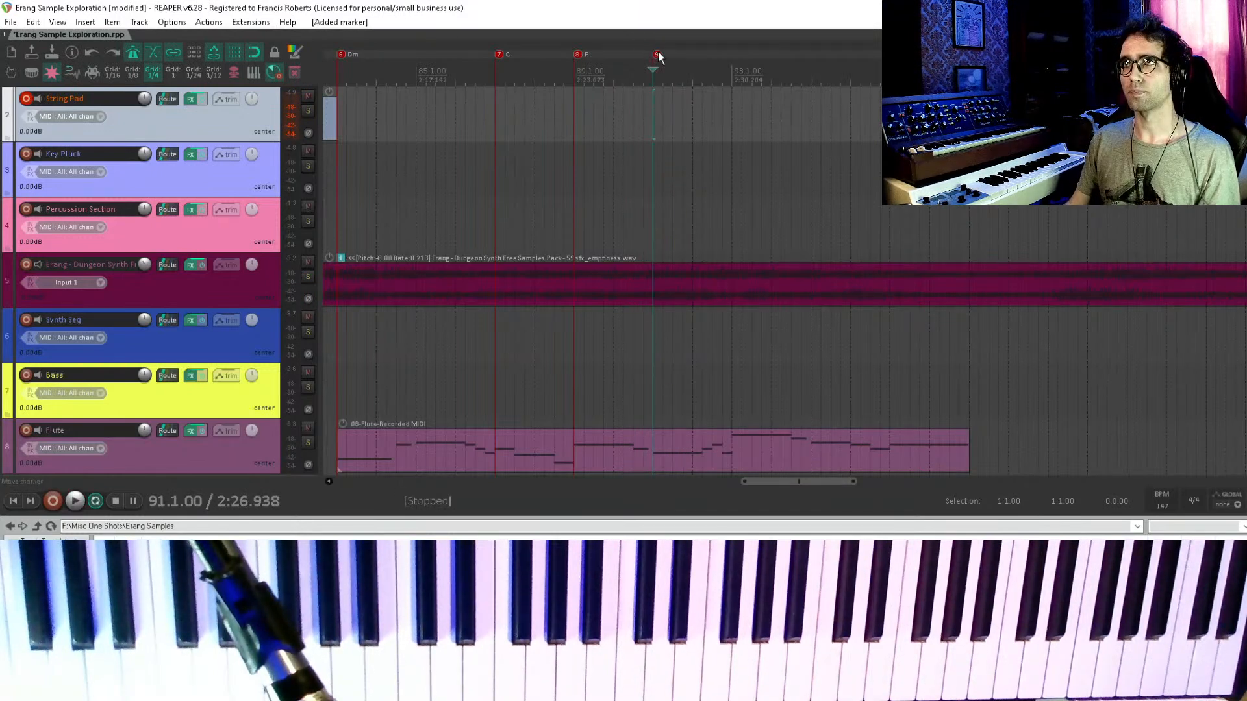
{"action": "double_click", "coordinate": [657, 56]}
{"action": "type", "text": "Bb"}
{"action": "key", "text": "Return"}
- Audition the section from bar 93 while trying chords to find the next chord change
{"action": "left_click", "coordinate": [741, 157]}
{"action": "key", "text": "space"}
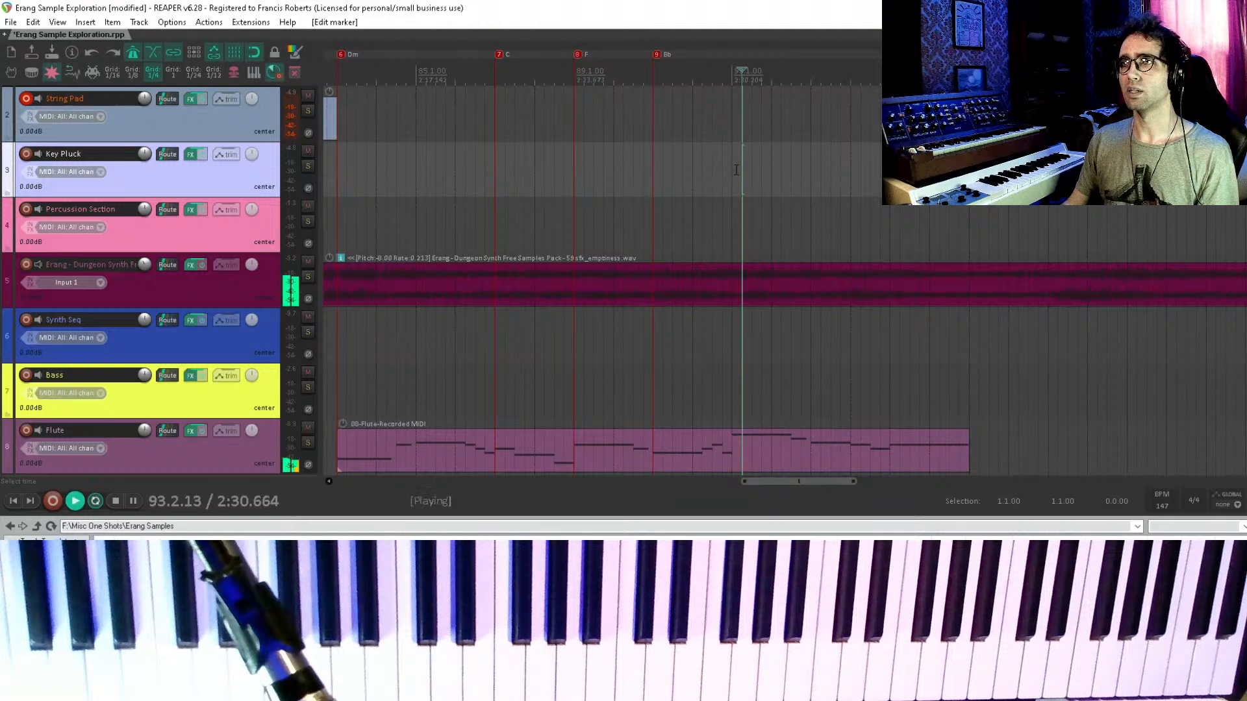
{"action": "key", "text": "space"}
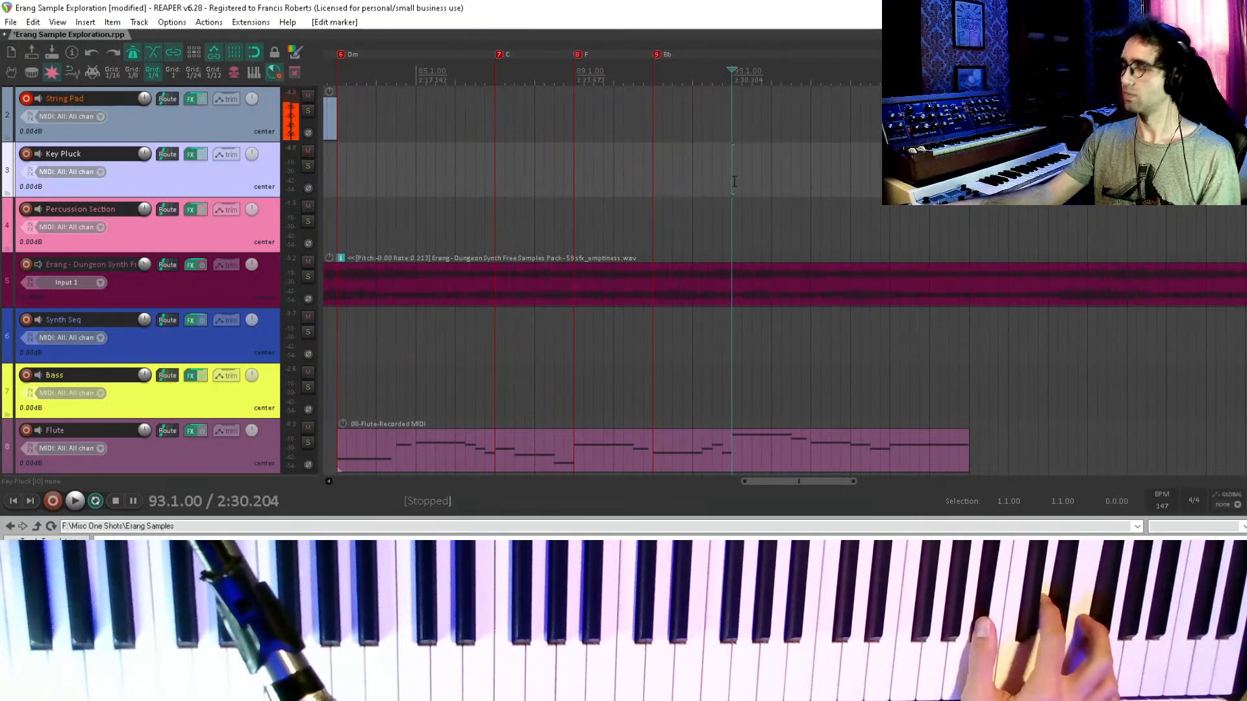
{"action": "key", "text": "space"}
{"action": "key", "text": "space"}
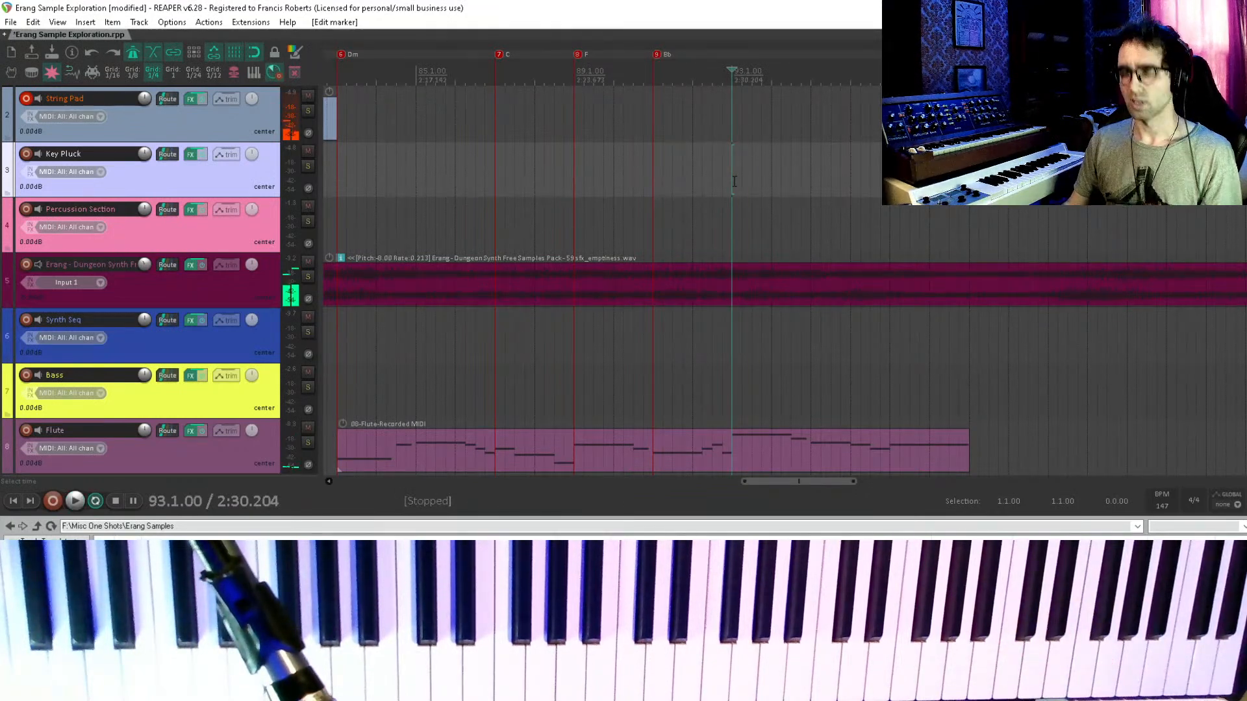
{"action": "key", "text": "space"}
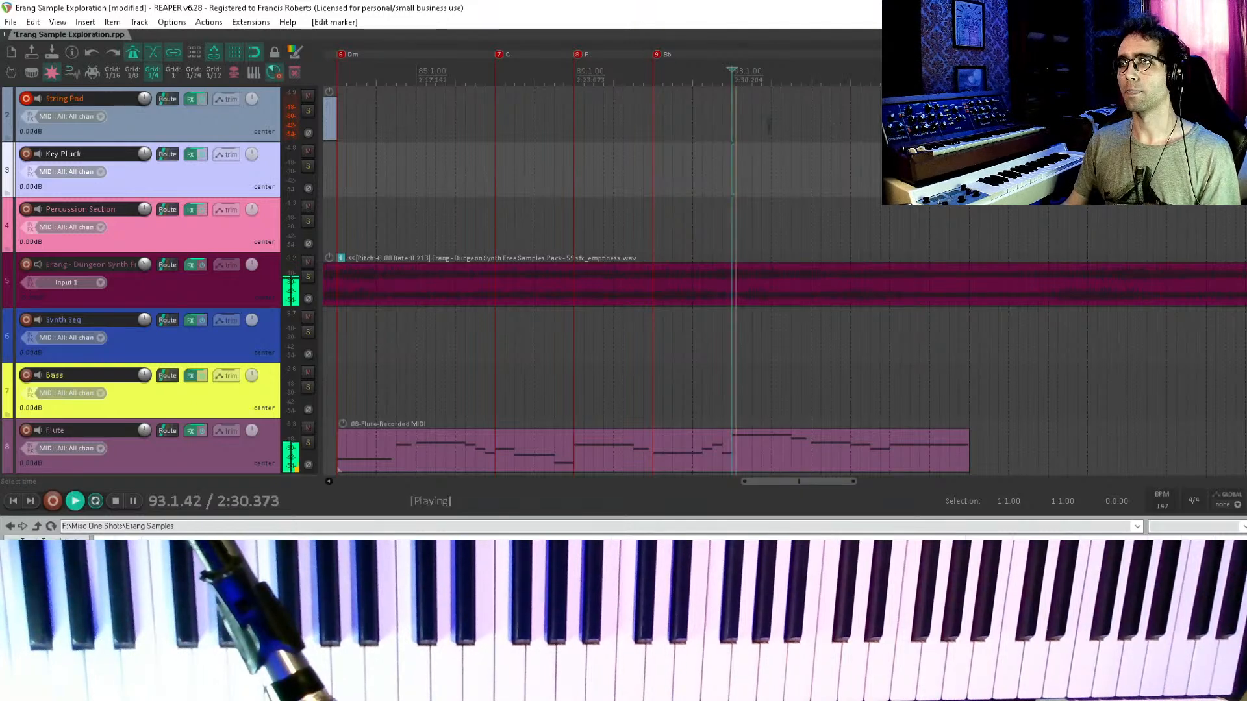
{"action": "scroll", "coordinate": [815, 142], "scroll_direction": "right", "scroll_amount": 2}
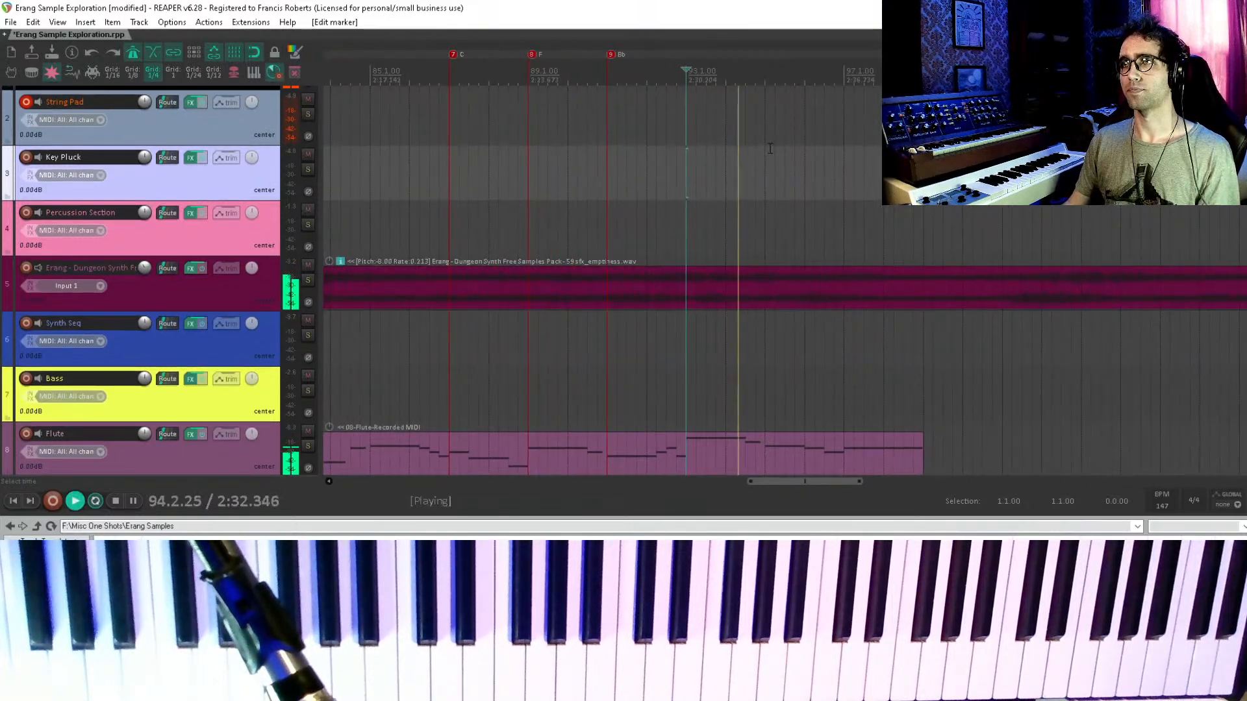
{"action": "key", "text": "space"}
- Add a marker named Gm at bar 95
{"action": "left_click", "coordinate": [769, 131]}
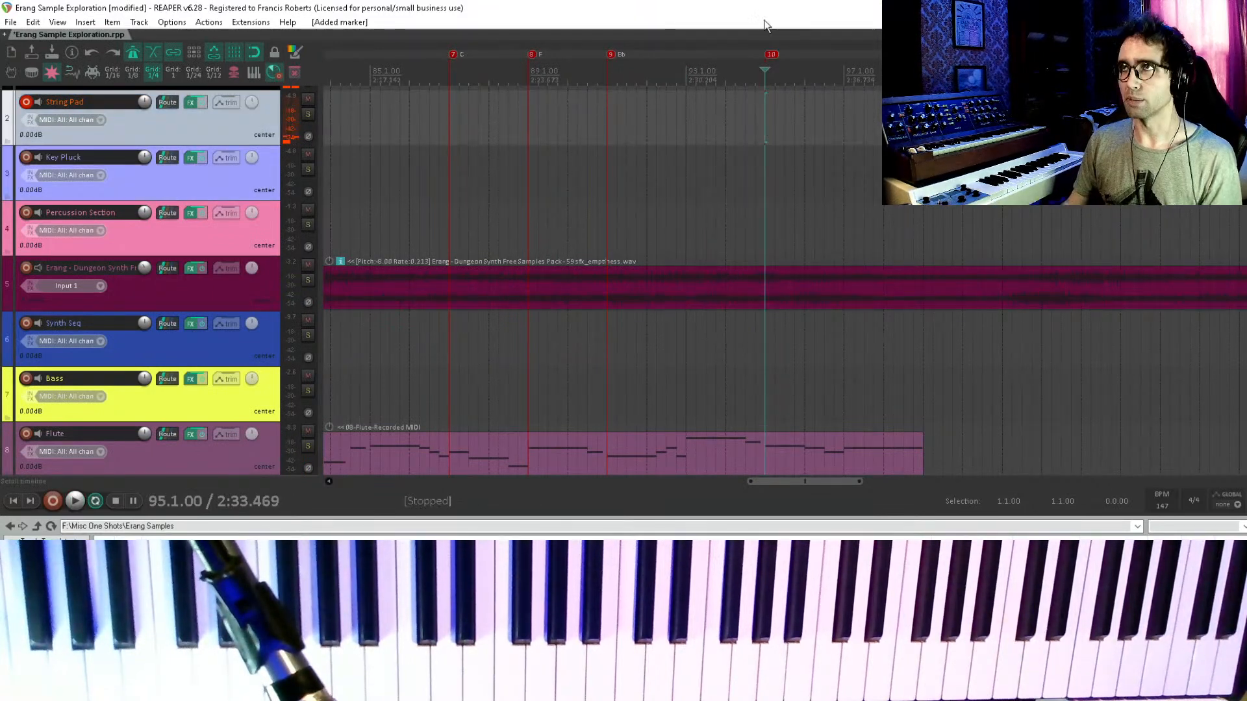
{"action": "double_click", "coordinate": [772, 55]}
{"action": "type", "text": "G"}
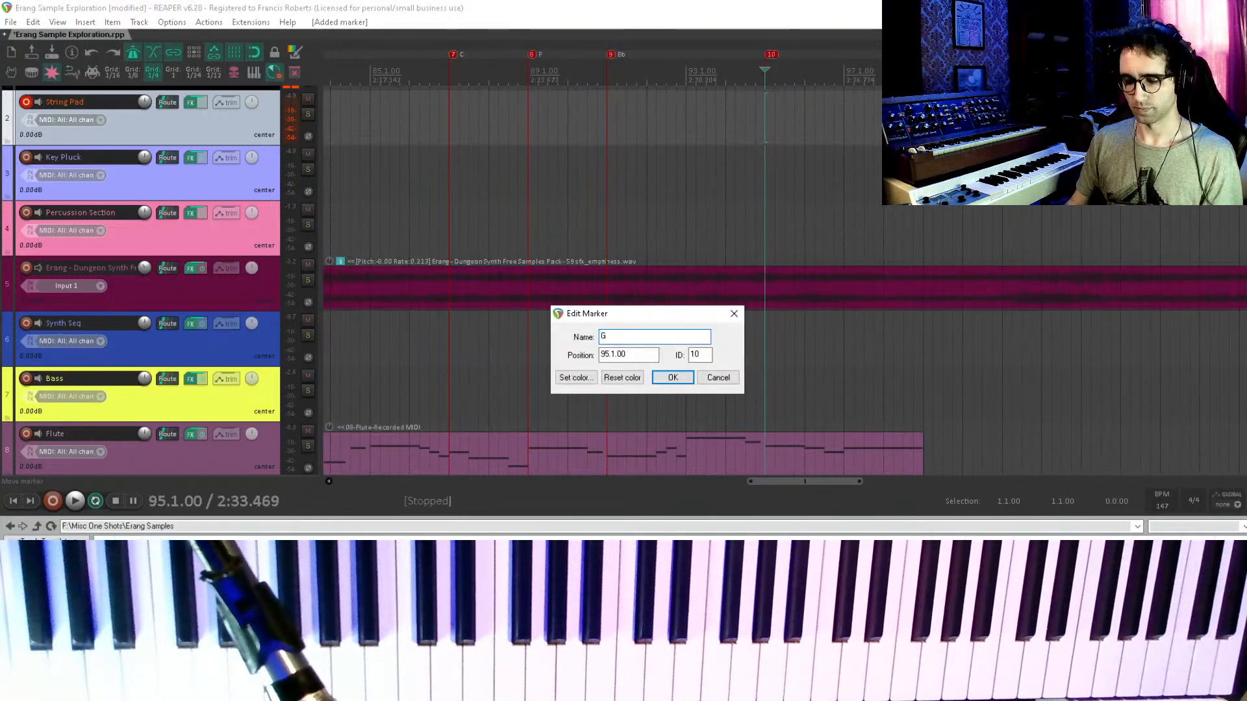
{"action": "type", "text": "m"}
{"action": "key", "text": "Return"}
- Play from bar 95 and add a marker named Ay at bar 97
{"action": "key", "text": "space"}
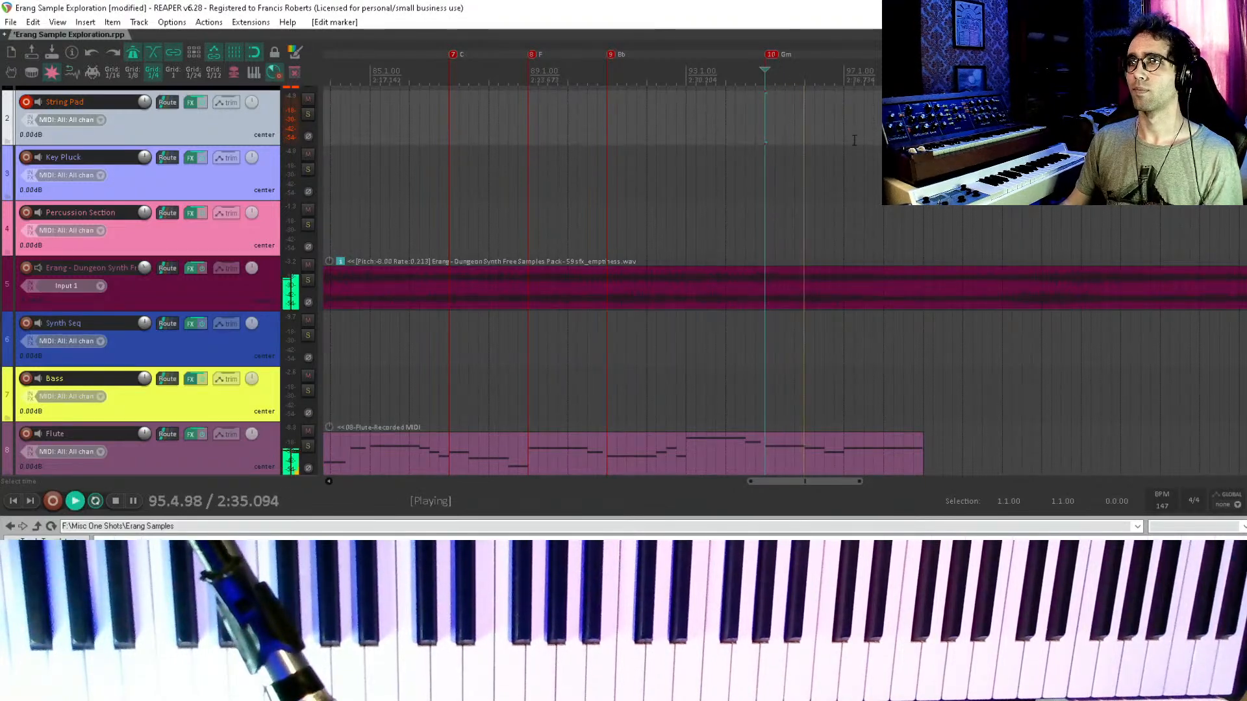
{"action": "key", "text": "space"}
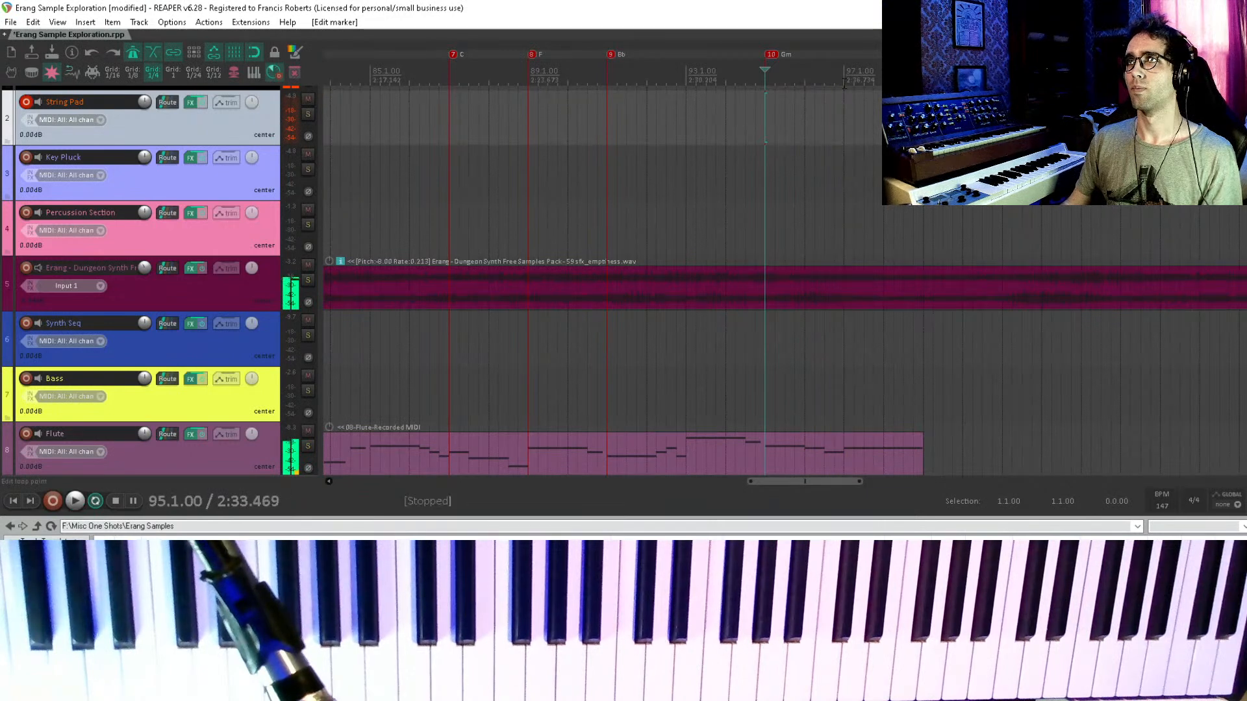
{"action": "left_click", "coordinate": [844, 81]}
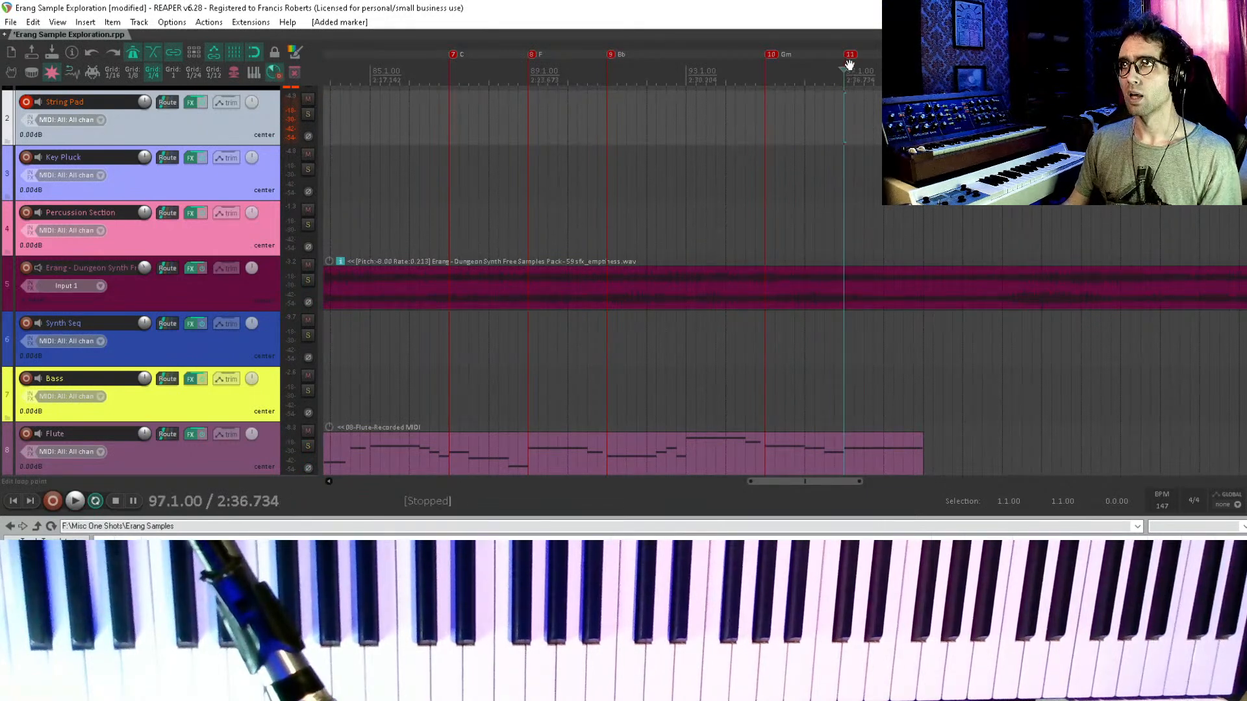
{"action": "double_click", "coordinate": [850, 55]}
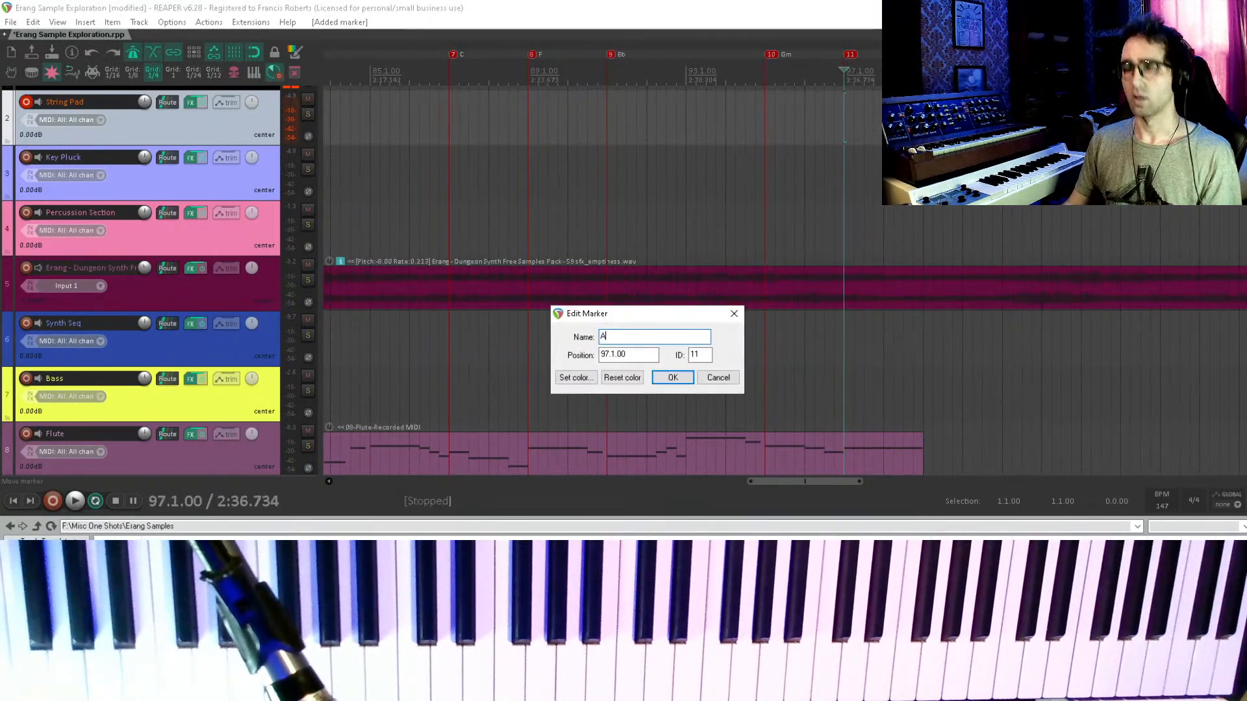
{"action": "type", "text": "Ay"}
{"action": "key", "text": "Return"}
- Rename the bar 97 marker as an A followed by a long run of y's
{"action": "double_click", "coordinate": [850, 55]}
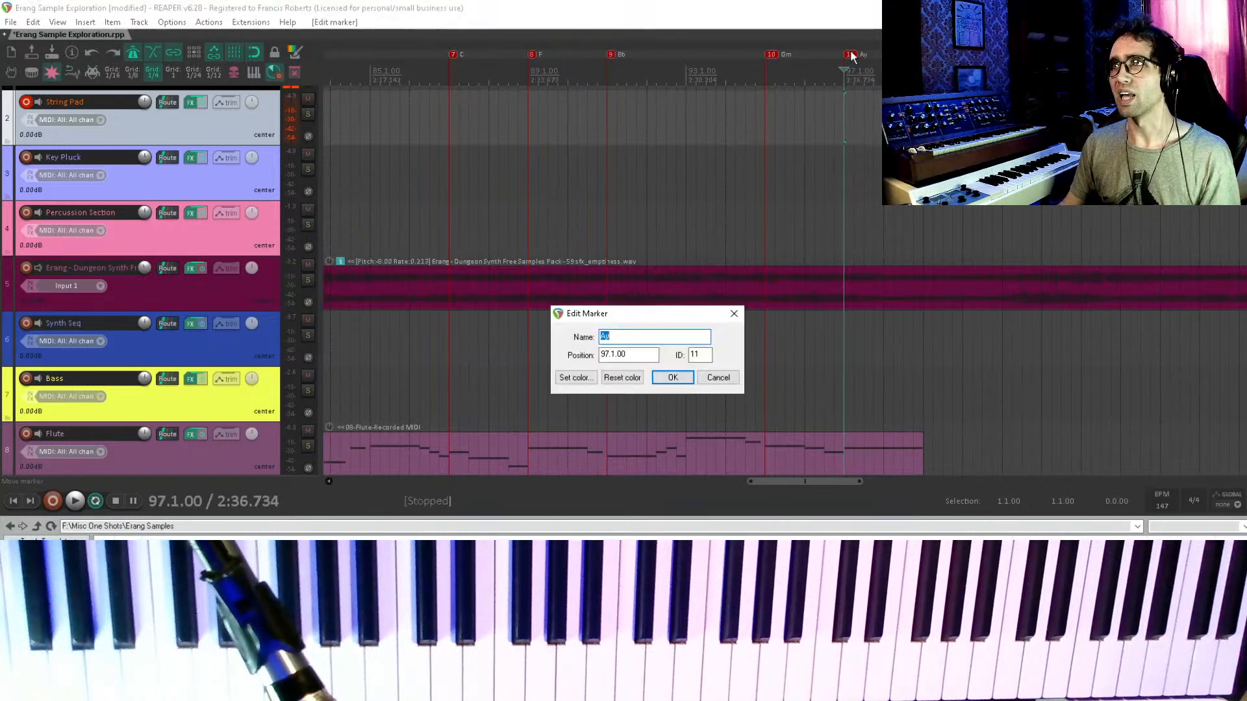
{"action": "type", "text": "A"}
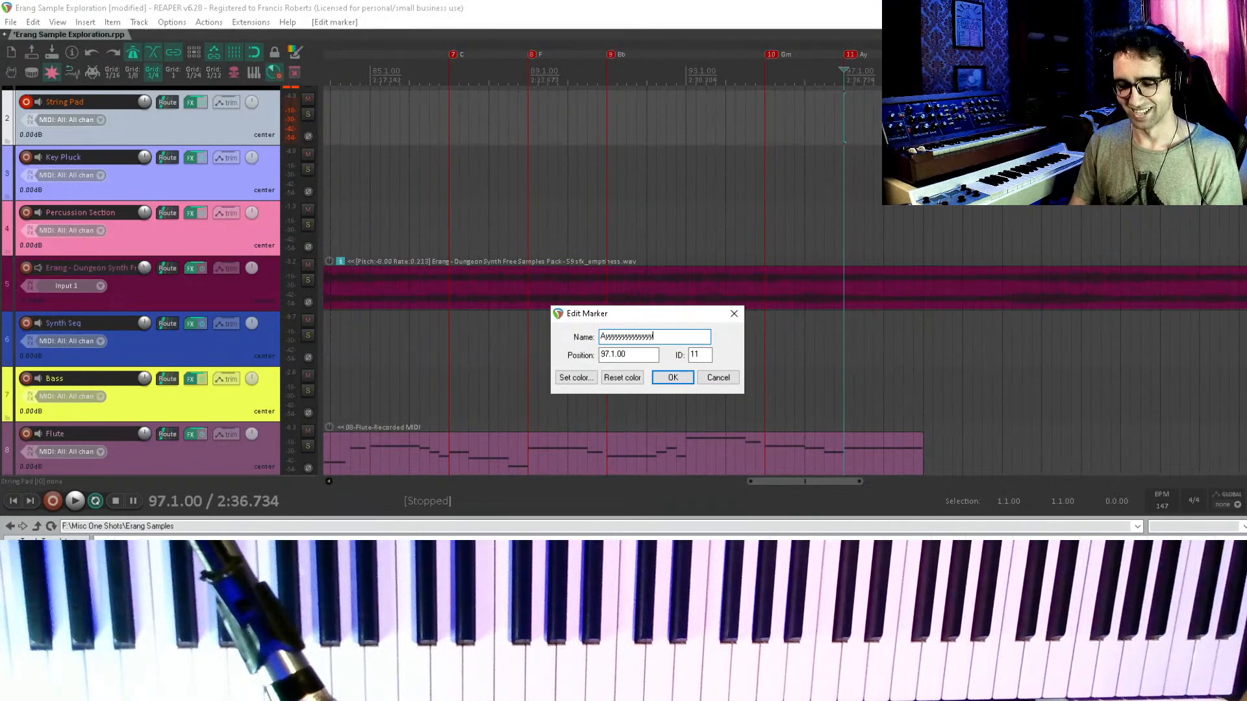
{"action": "key", "text": "Escape"}
- Place the edit cursor at bar 83, where the Flute item starts, and save the project
{"action": "scroll", "coordinate": [793, 226], "scroll_direction": "down", "scroll_amount": 3}
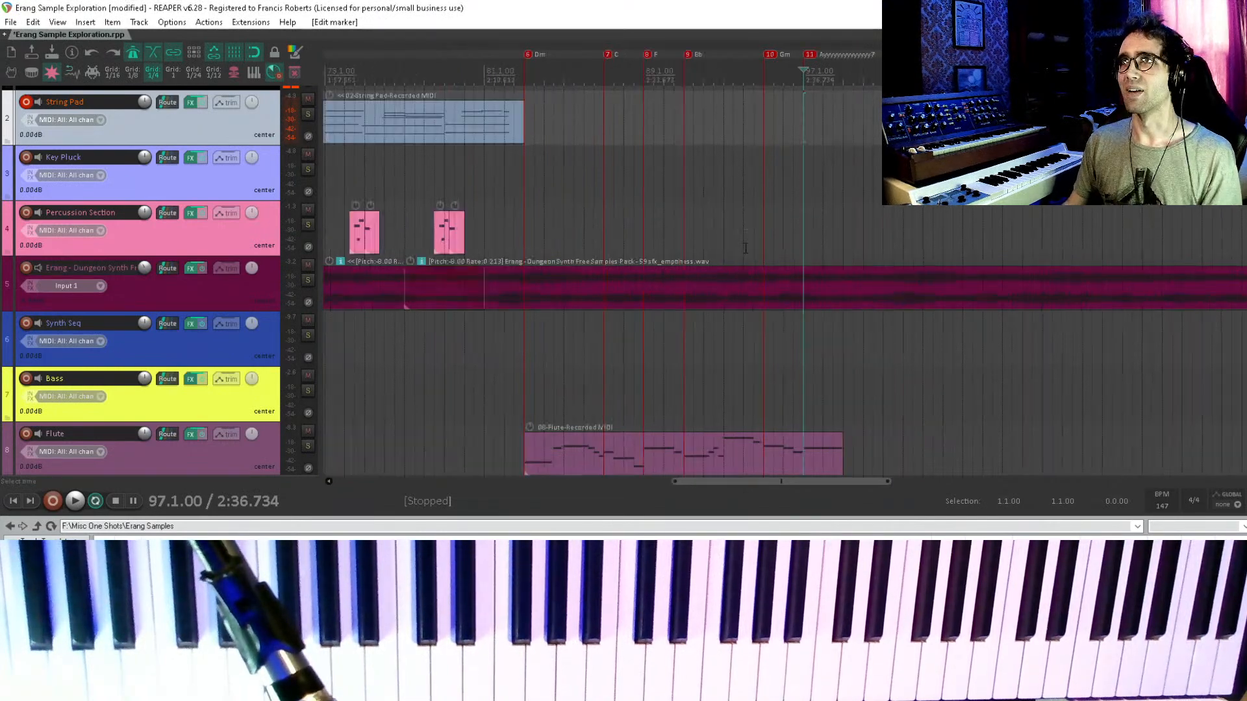
{"action": "left_click", "coordinate": [579, 206]}
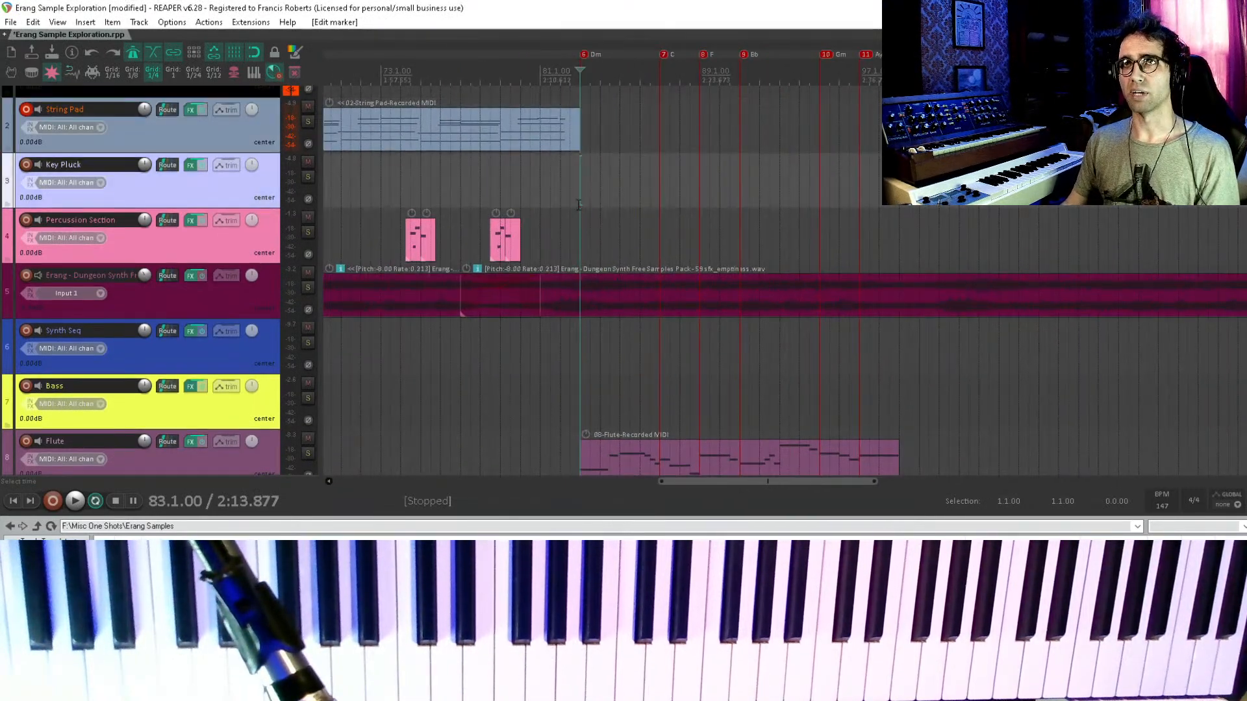
{"action": "left_click_drag", "start_coordinate": [579, 205], "coordinate": [602, 67]}
{"action": "key", "text": "ctrl+s"}
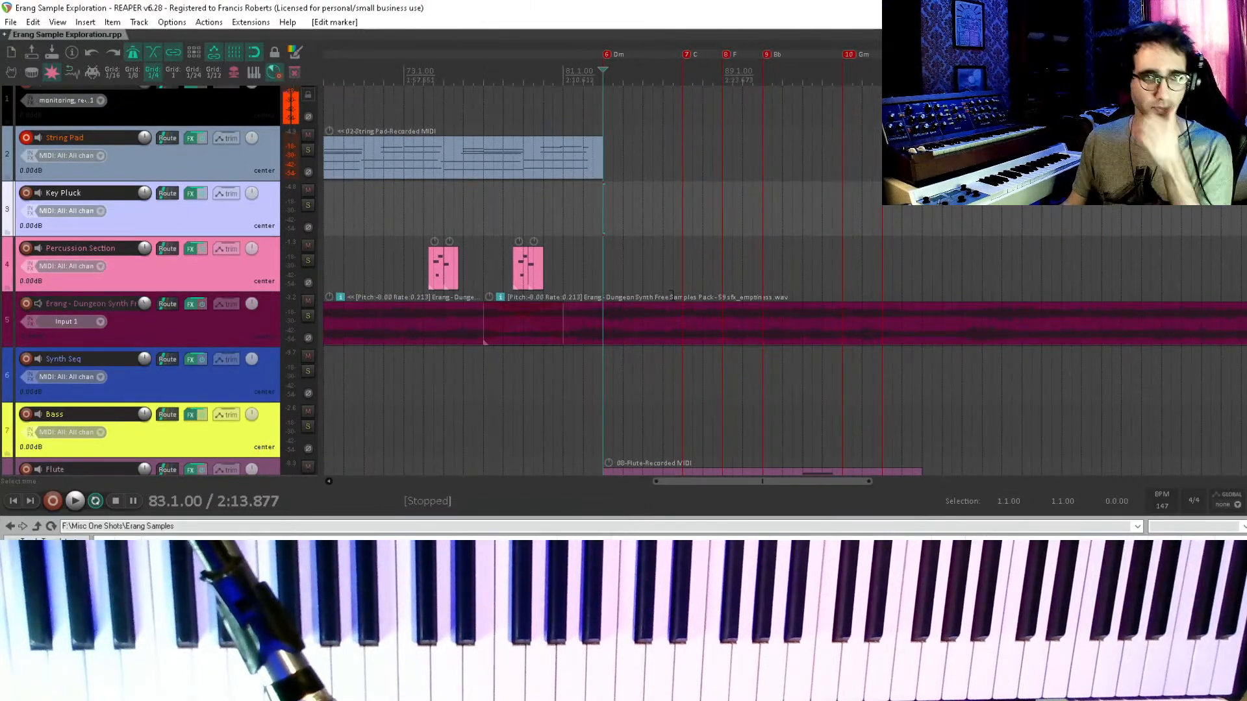
- Shorten the last String Pad item so it ends at 82.3.00, and save the project
{"action": "scroll", "coordinate": [606, 198], "scroll_direction": "up", "scroll_amount": 3}
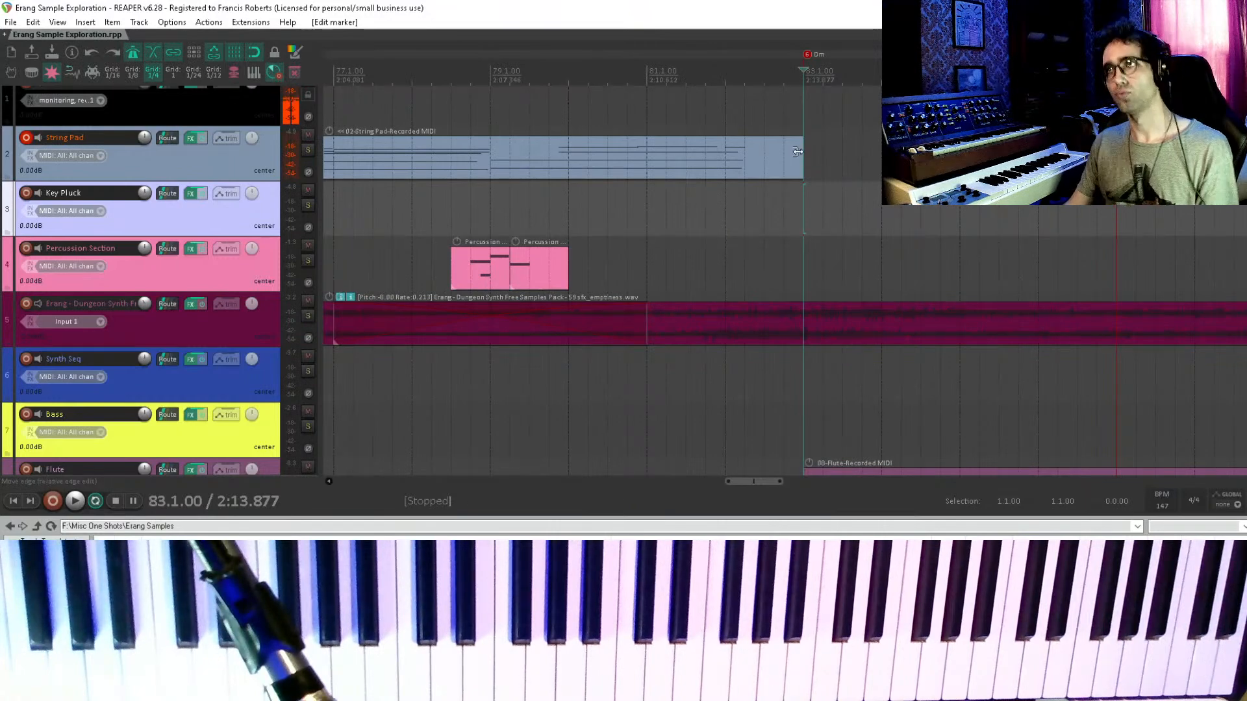
{"action": "left_click_drag", "start_coordinate": [797, 152], "coordinate": [766, 165]}
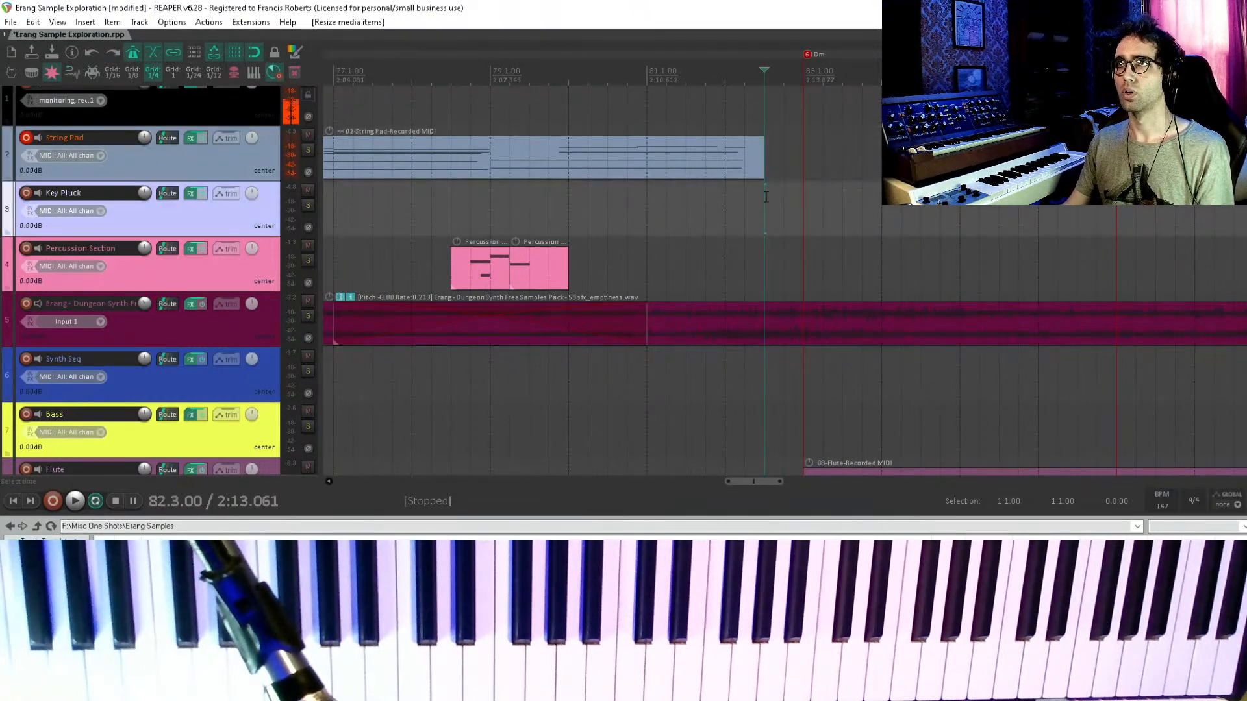
{"action": "scroll", "coordinate": [837, 226], "scroll_direction": "down", "scroll_amount": 2}
{"action": "left_click_drag", "start_coordinate": [872, 217], "coordinate": [575, 171]}
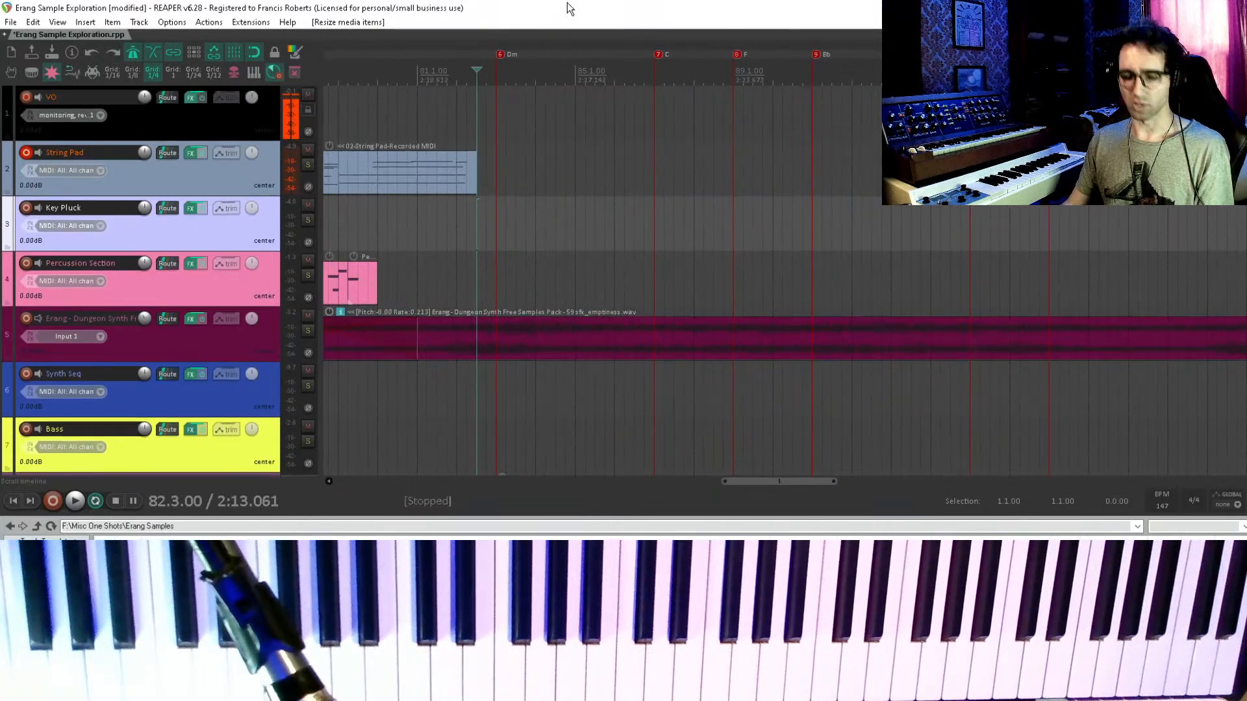
{"action": "key", "text": "ctrl+s"}
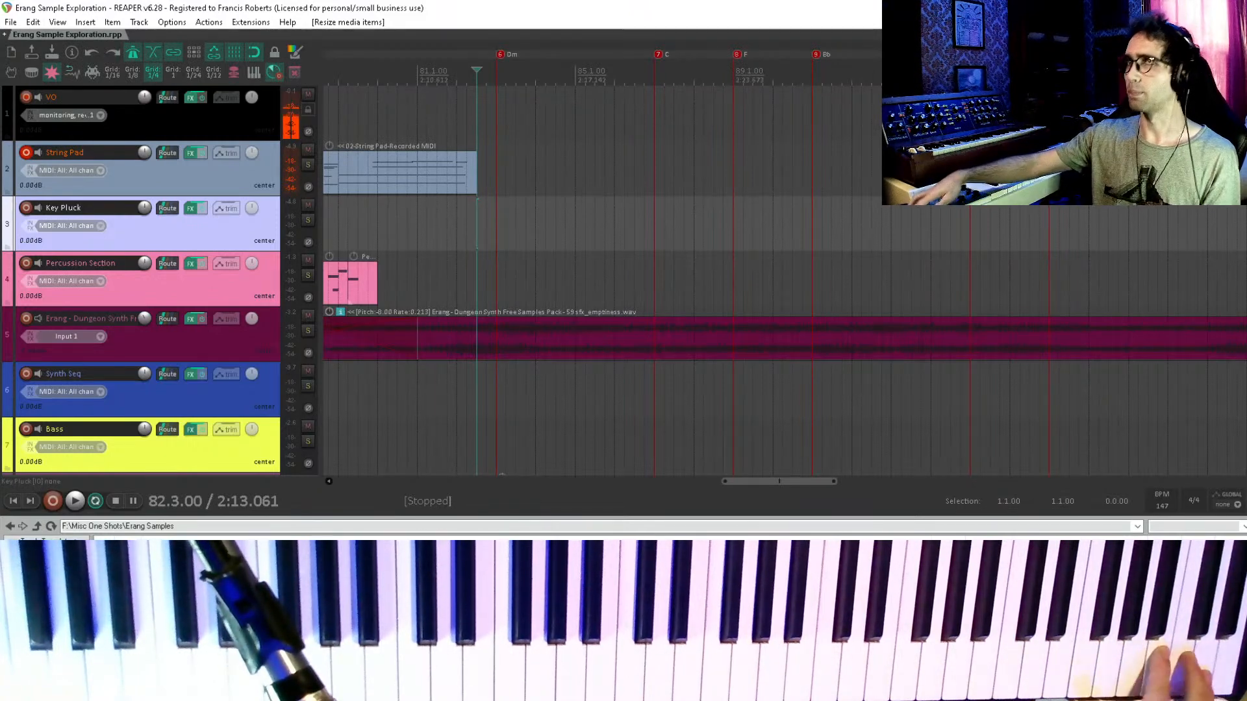
- Try recording a String Pad take from 82.3.00 to about bar 97, and undo the take
{"action": "key", "text": "ctrl+r"}
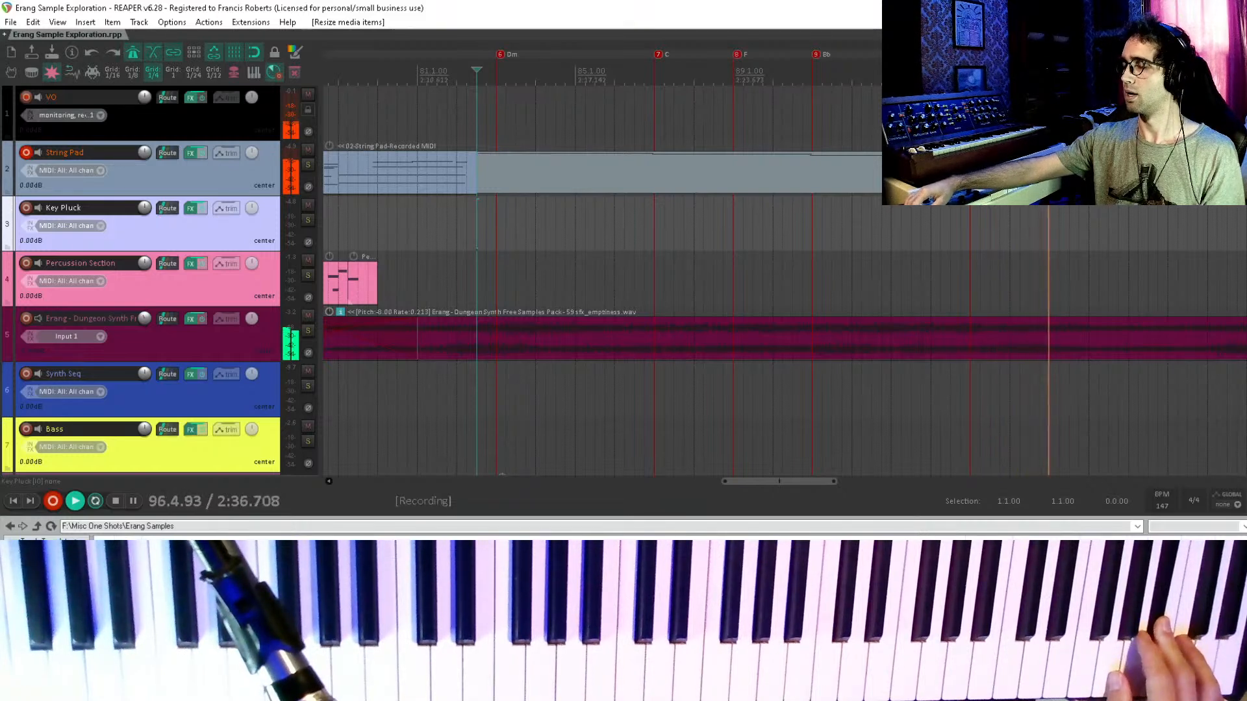
{"action": "key", "text": "space"}
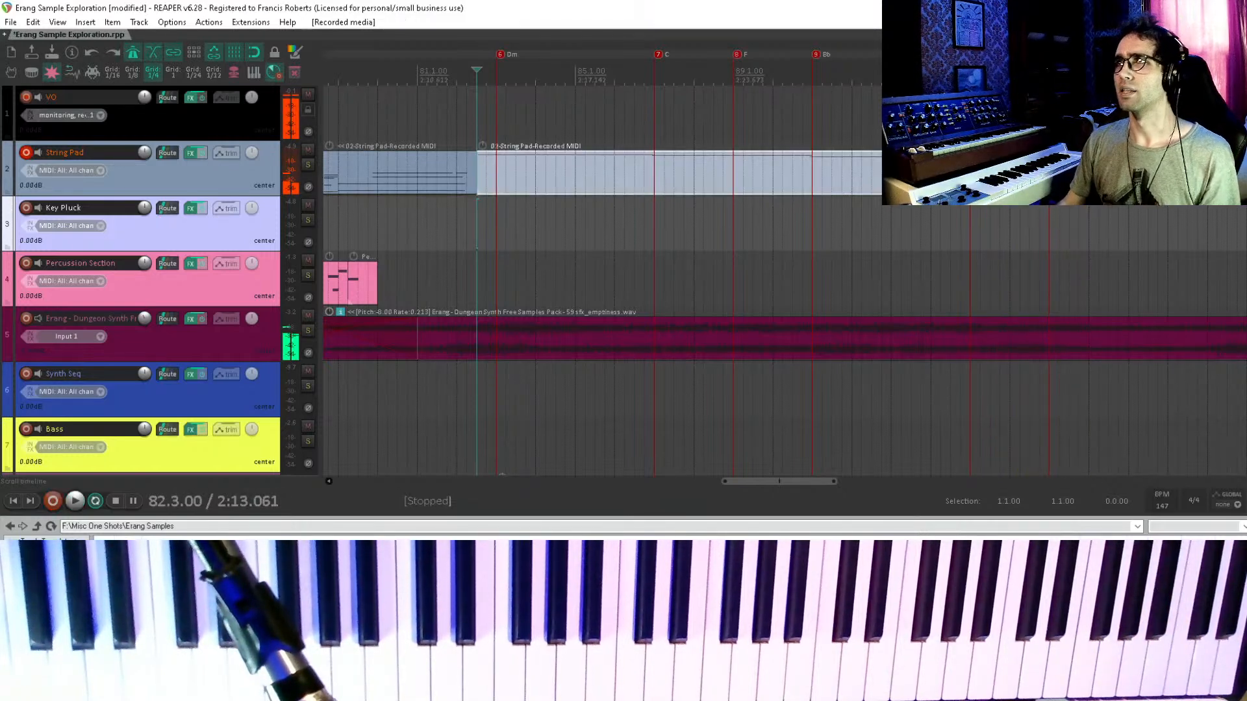
{"action": "left_click", "coordinate": [960, 173]}
{"action": "left_click", "coordinate": [970, 173]}
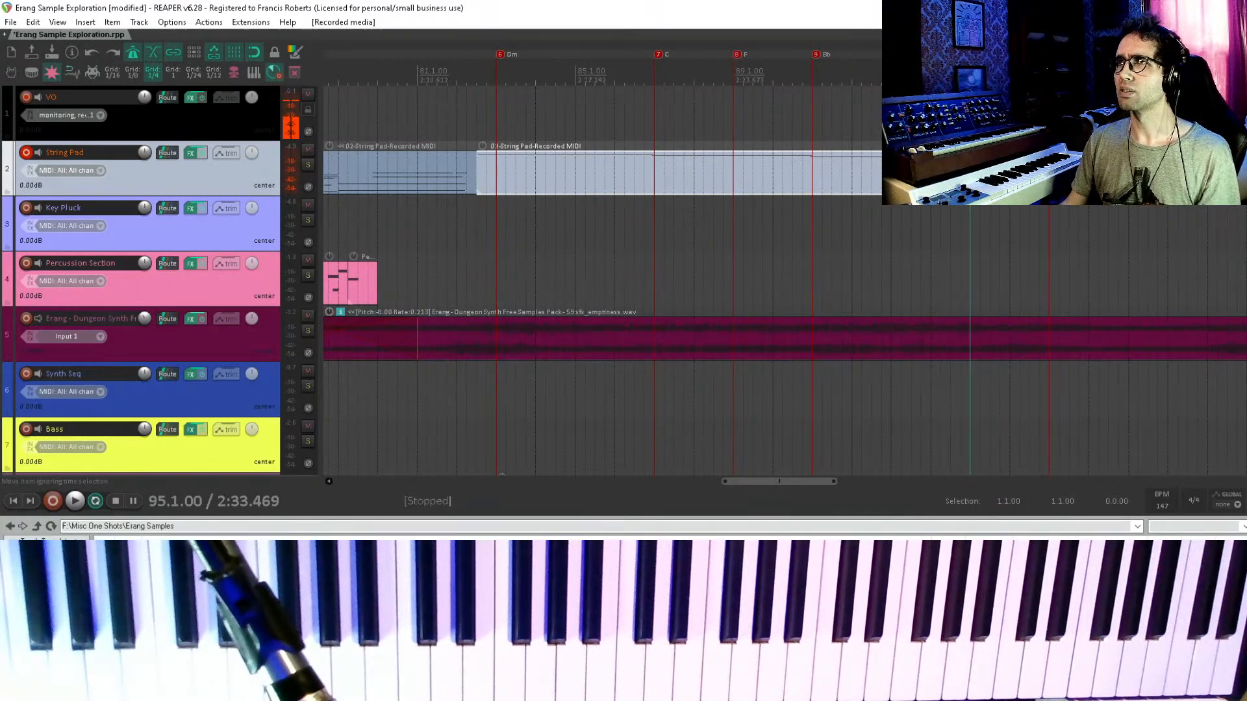
{"action": "key", "text": "ctrl+z"}
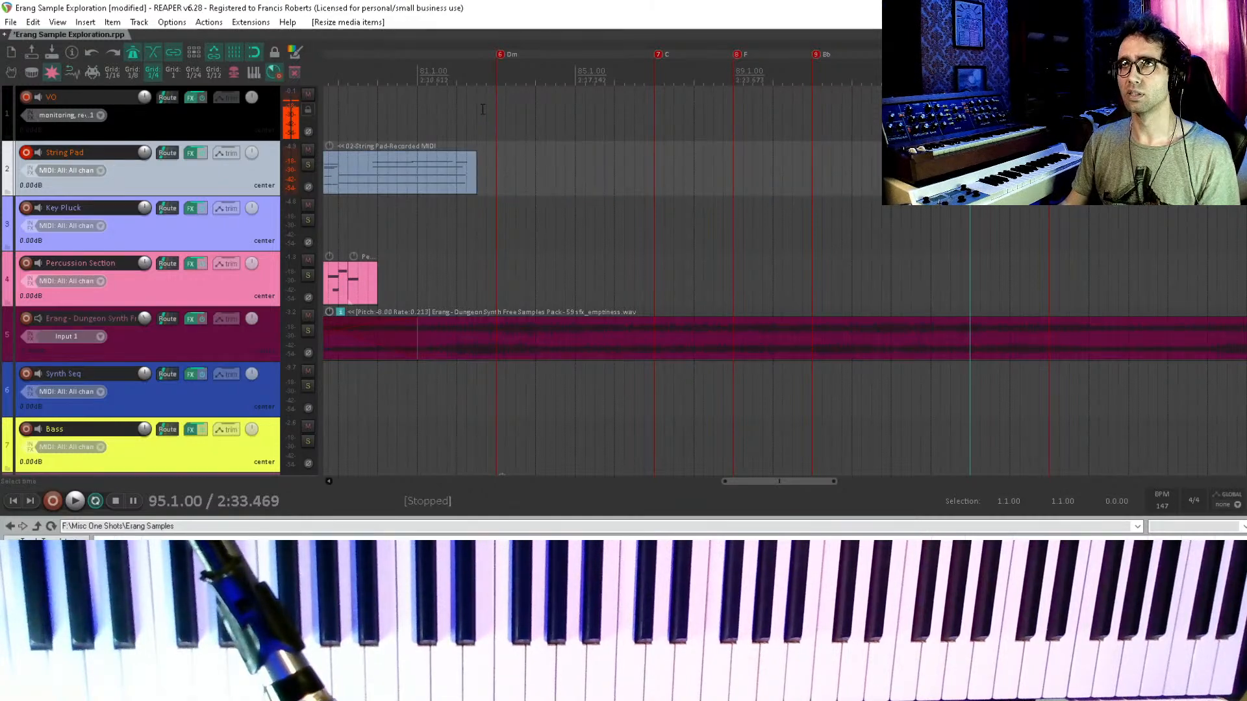
- Record a new String Pad take from 82.3.00 to about bar 99, following the chord markers
{"action": "left_click", "coordinate": [480, 113]}
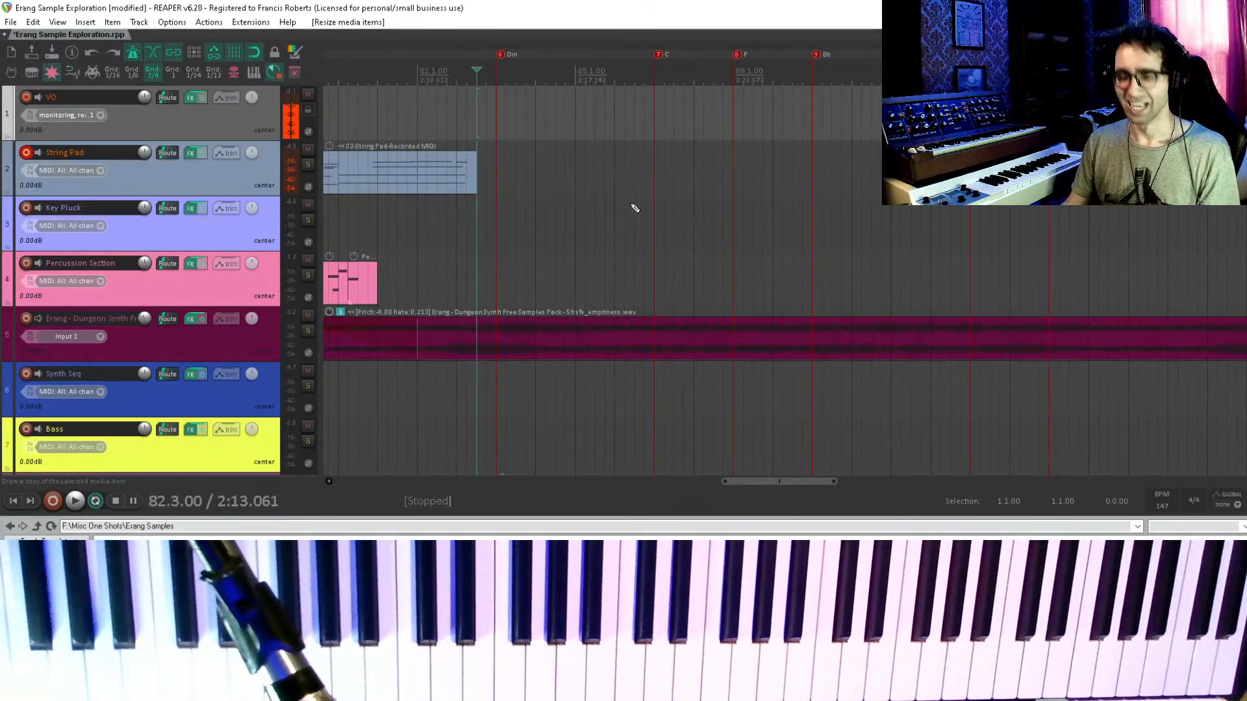
{"action": "key", "text": "ctrl+r"}
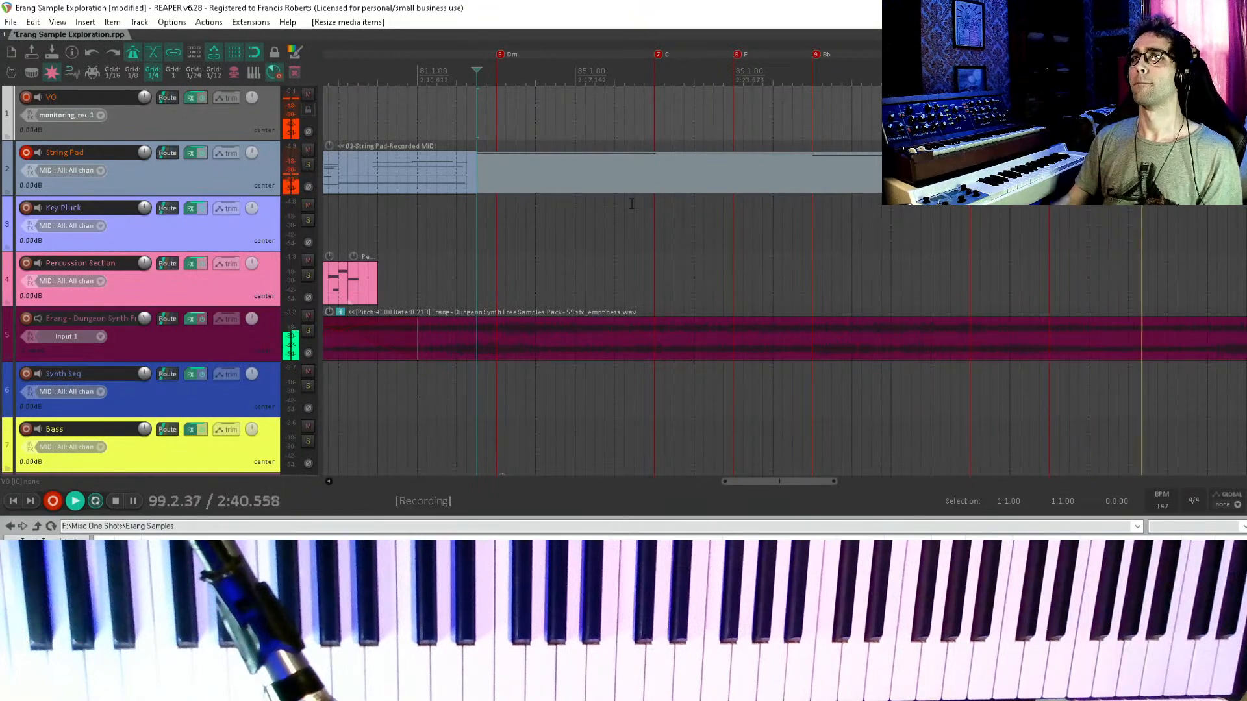
{"action": "key", "text": "space"}
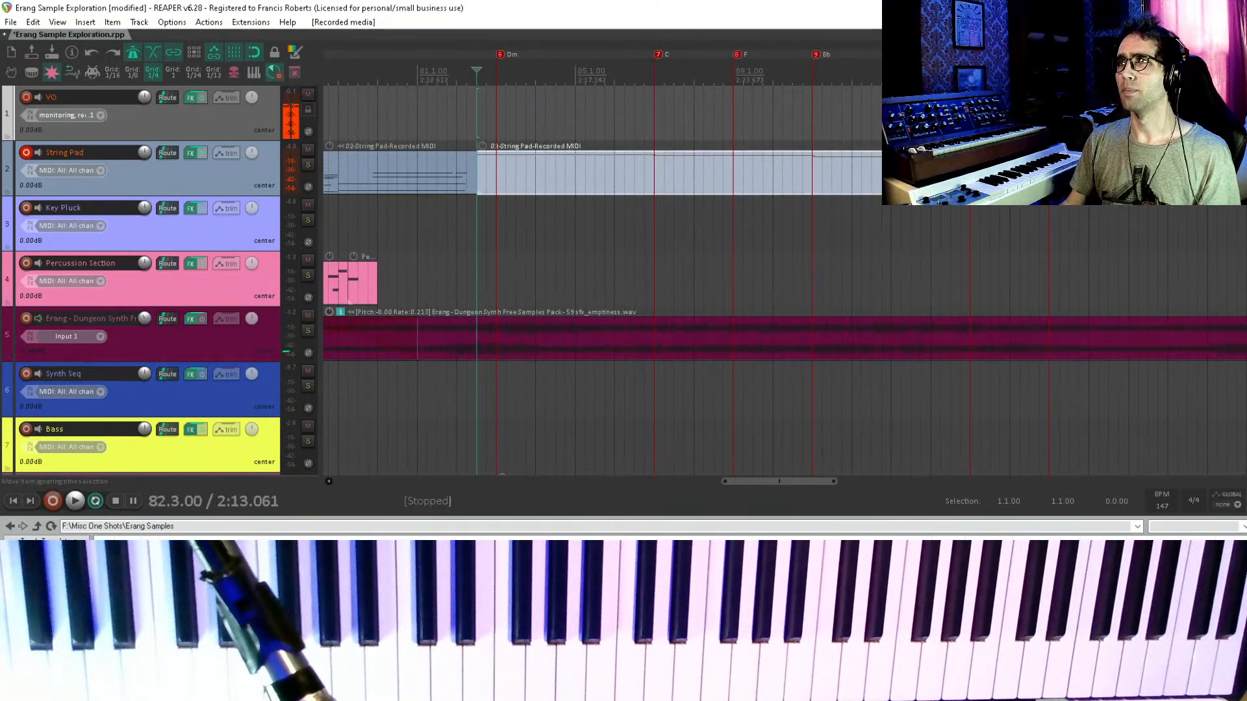
- In the new String Pad take's MIDI, delete the note at bar 97 and extend the bar 95 note to about bar 99
{"action": "double_click", "coordinate": [1048, 172]}
{"action": "scroll", "coordinate": [609, 445], "scroll_direction": "down", "scroll_amount": 2}
{"action": "scroll", "coordinate": [648, 406], "scroll_direction": "up", "scroll_amount": 4}
{"action": "scroll", "coordinate": [687, 390], "scroll_direction": "up", "scroll_amount": 2}
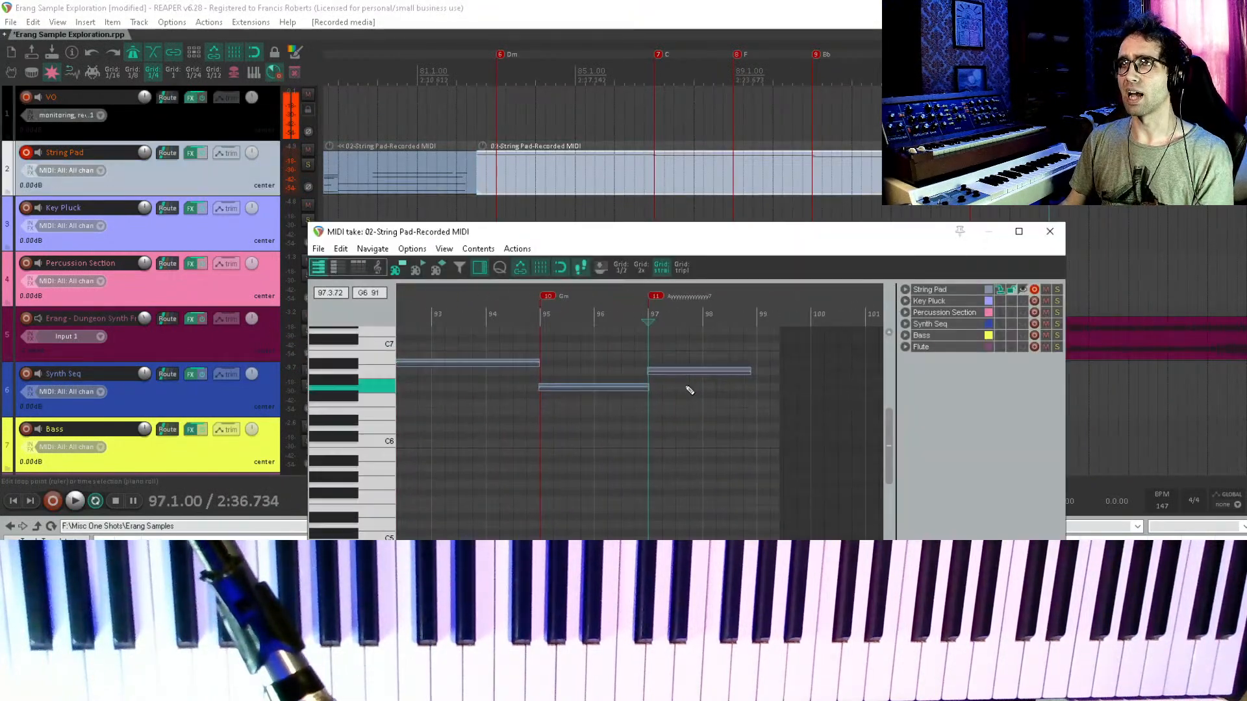
{"action": "key", "text": "Delete"}
{"action": "left_click_drag", "start_coordinate": [648, 388], "coordinate": [755, 390]}
{"action": "key", "text": "Escape"}
- Delete all markers from the project
{"action": "scroll", "coordinate": [810, 172], "scroll_direction": "down", "scroll_amount": 4}
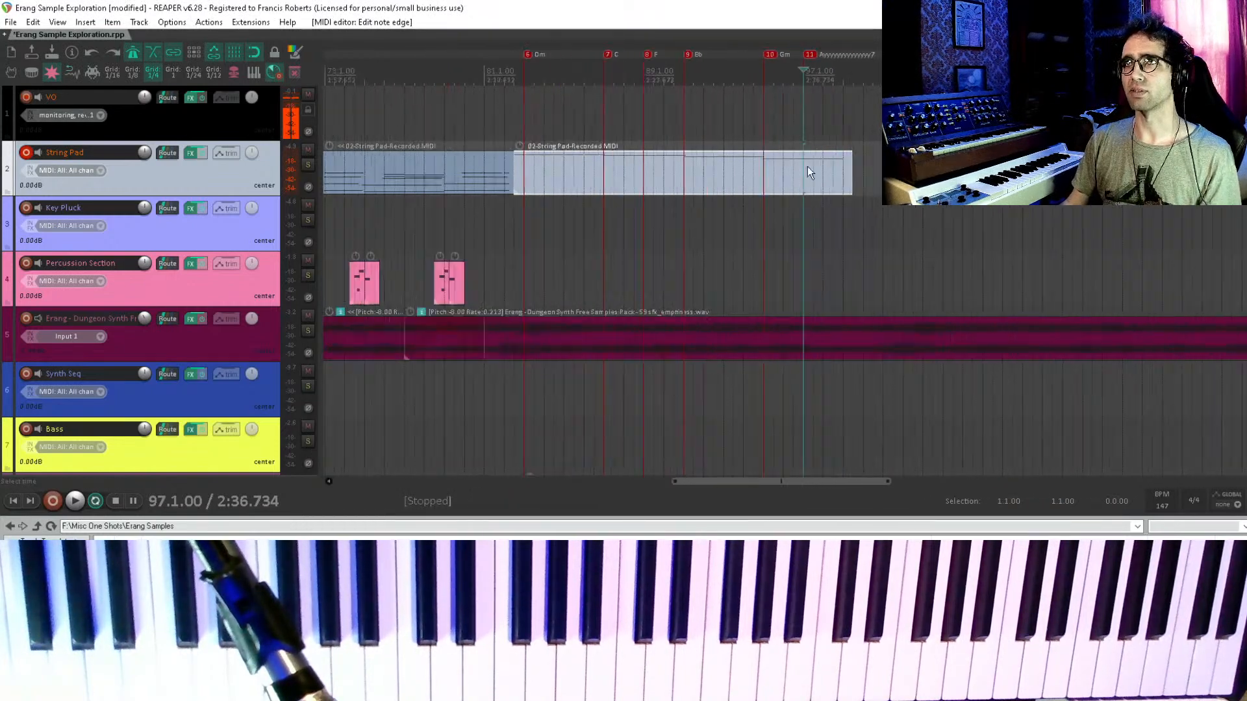
{"action": "scroll", "coordinate": [654, 117], "scroll_direction": "down", "scroll_amount": 3}
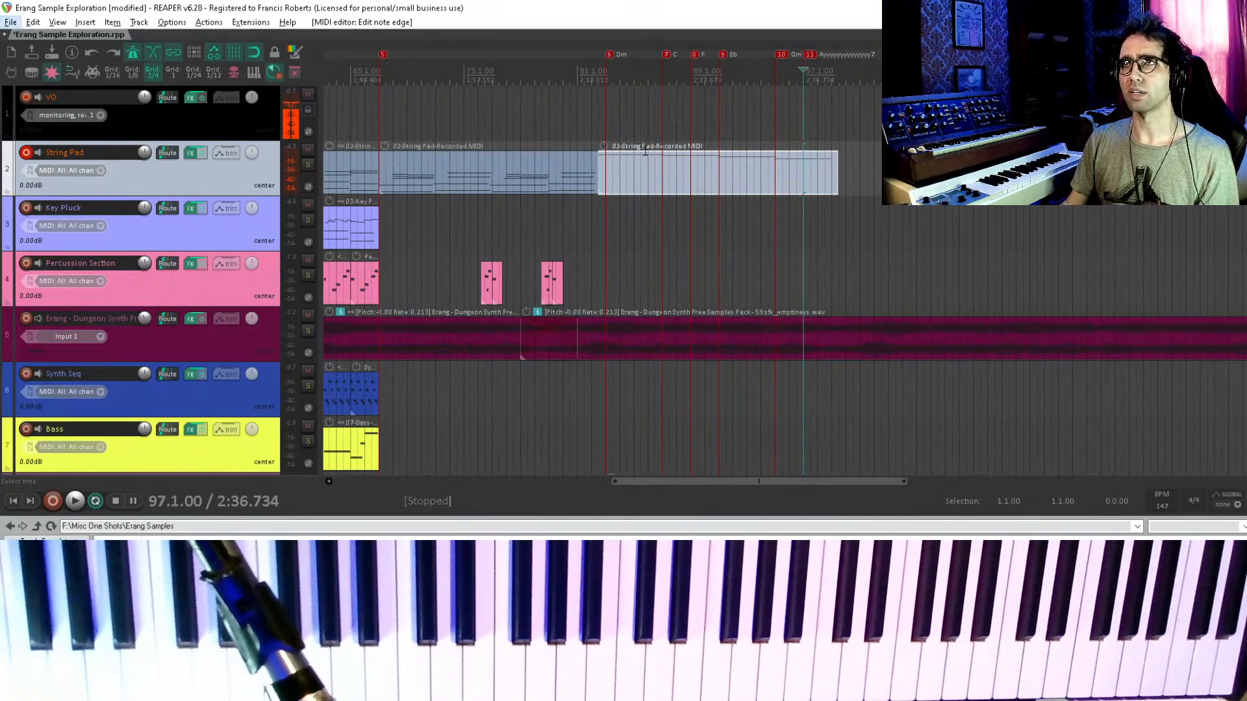
{"action": "key", "text": "ctrl+alt+shift+t"}
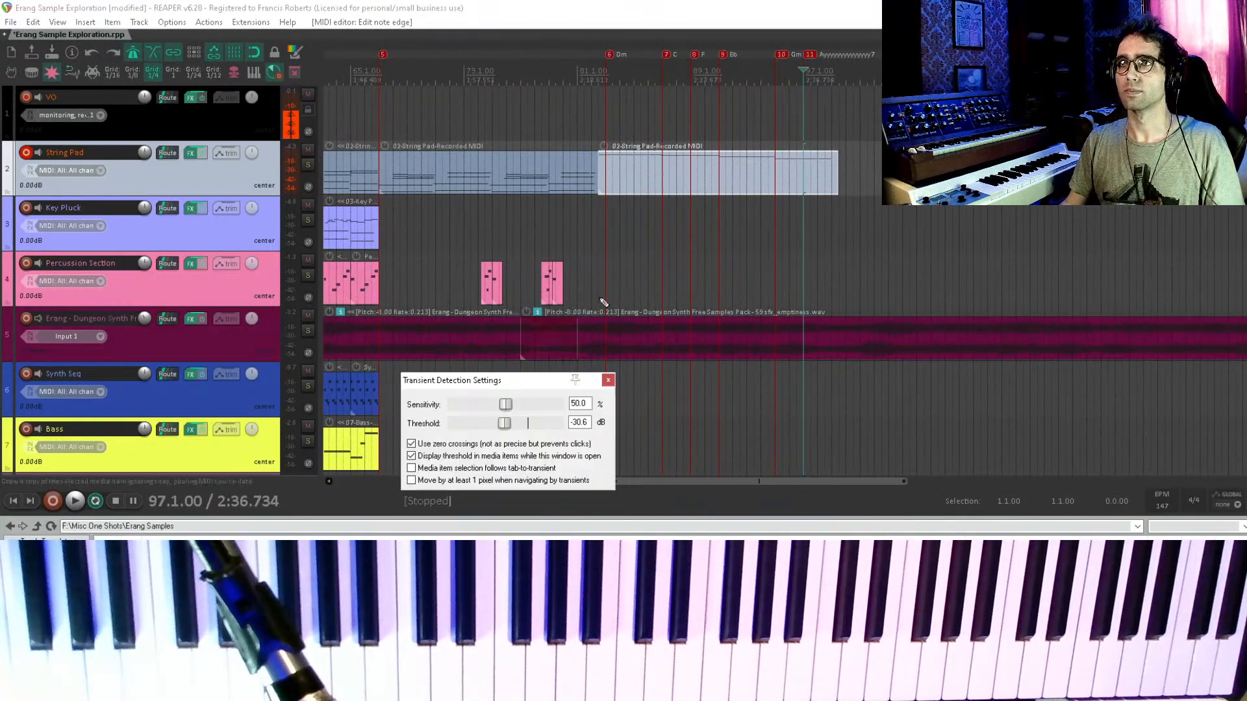
{"action": "left_click", "coordinate": [609, 379]}
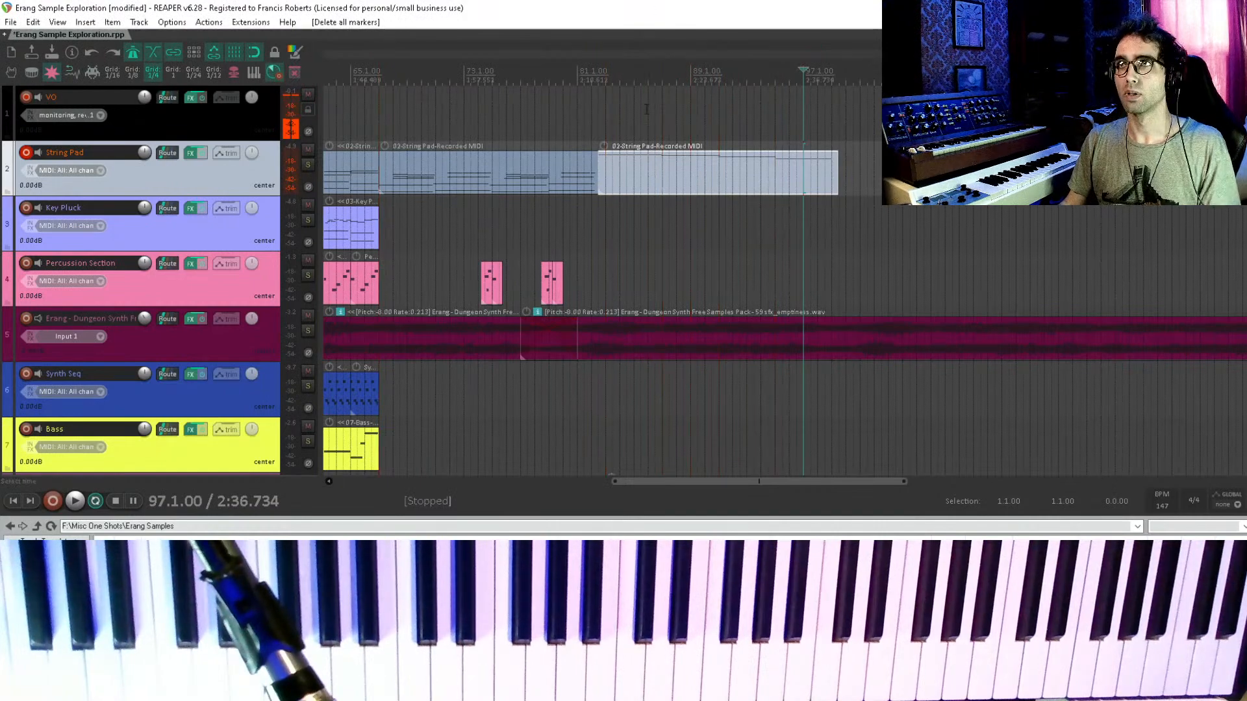
- Deselect the String Pad item, place the edit cursor at bar 82, and save the project
{"action": "scroll", "coordinate": [646, 109], "scroll_direction": "down", "scroll_amount": 3}
{"action": "left_click", "coordinate": [698, 111]}
{"action": "key", "text": "ctrl+s"}
{"action": "scroll", "coordinate": [684, 188], "scroll_direction": "down", "scroll_amount": 3}
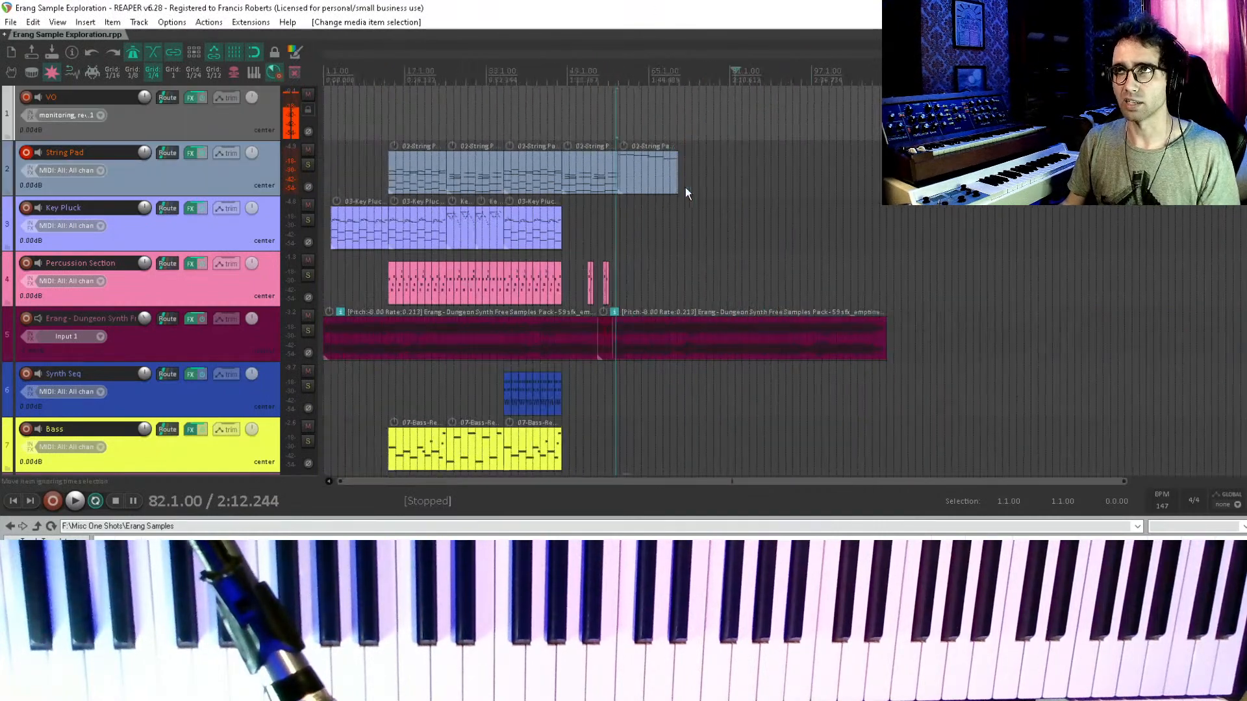
{"action": "scroll", "coordinate": [684, 189], "scroll_direction": "up", "scroll_amount": 2}
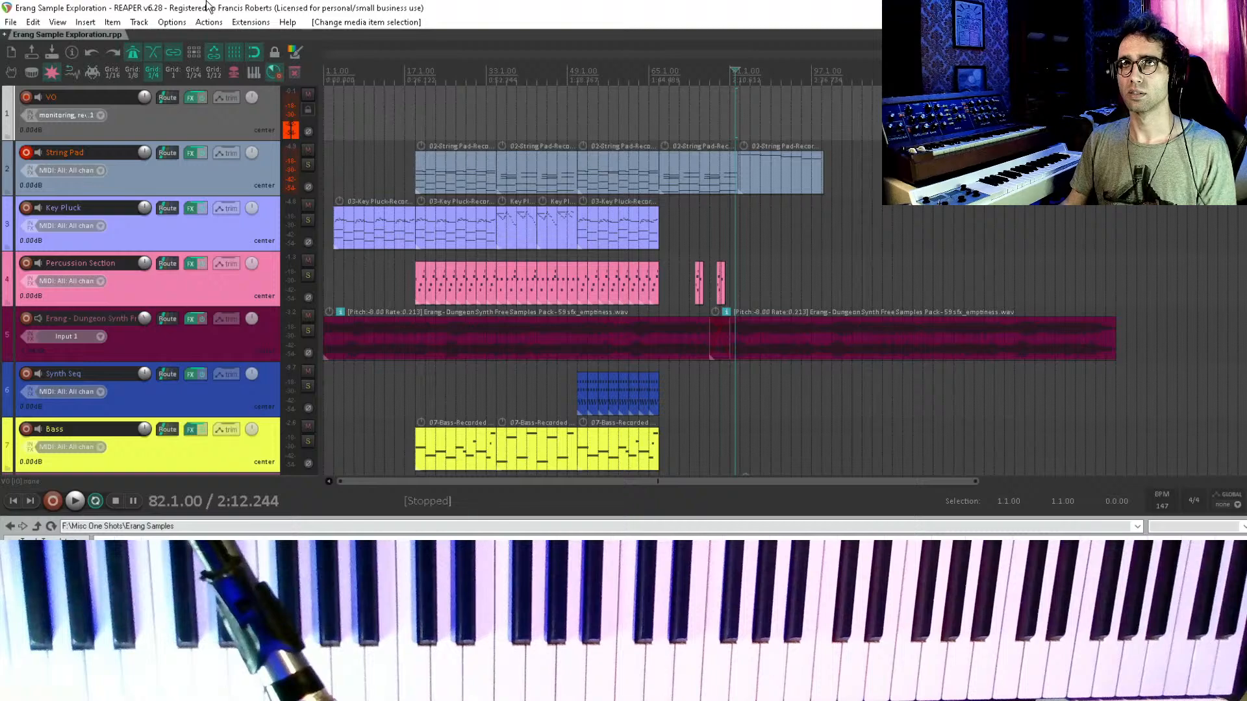
{"action": "left_click", "coordinate": [209, 22]}
{"action": "left_click", "coordinate": [323, 6]}
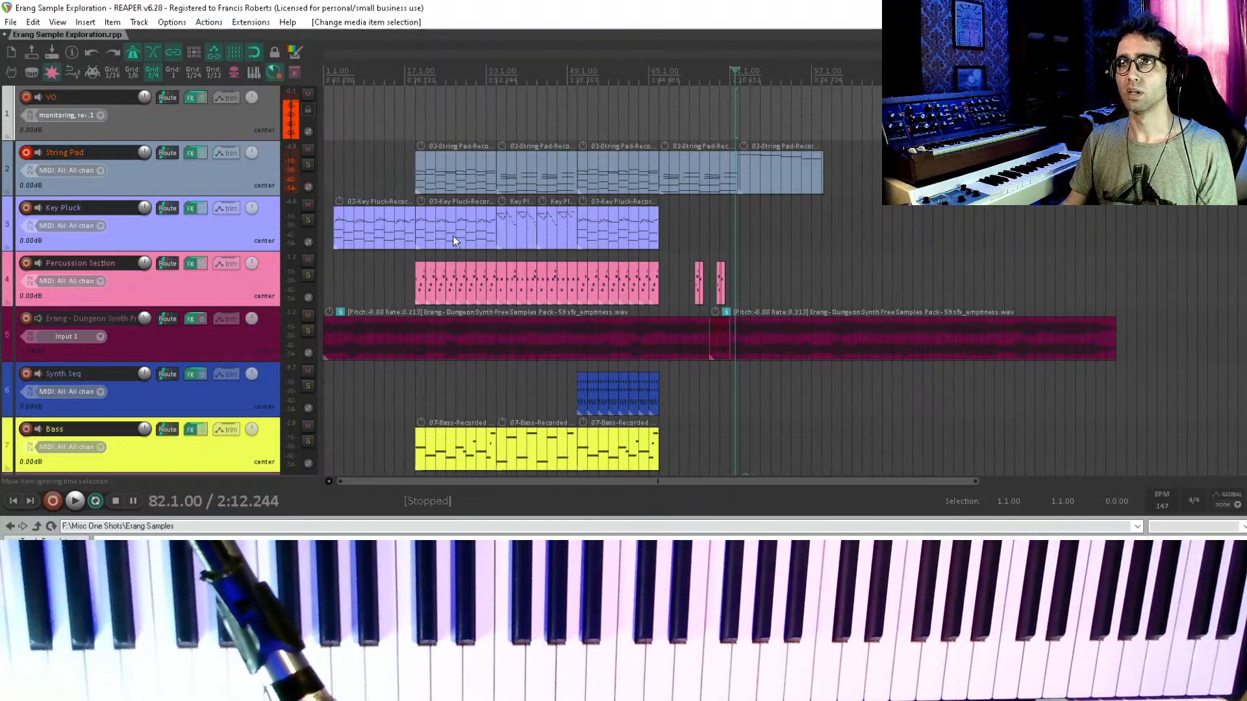
- Select the String Pad item that starts at 82.3.00, with the edit cursor at bar 85, and save the project
{"action": "scroll", "coordinate": [736, 183], "scroll_direction": "up", "scroll_amount": 5}
{"action": "left_click", "coordinate": [887, 177]}
{"action": "scroll", "coordinate": [887, 177], "scroll_direction": "down", "scroll_amount": 2}
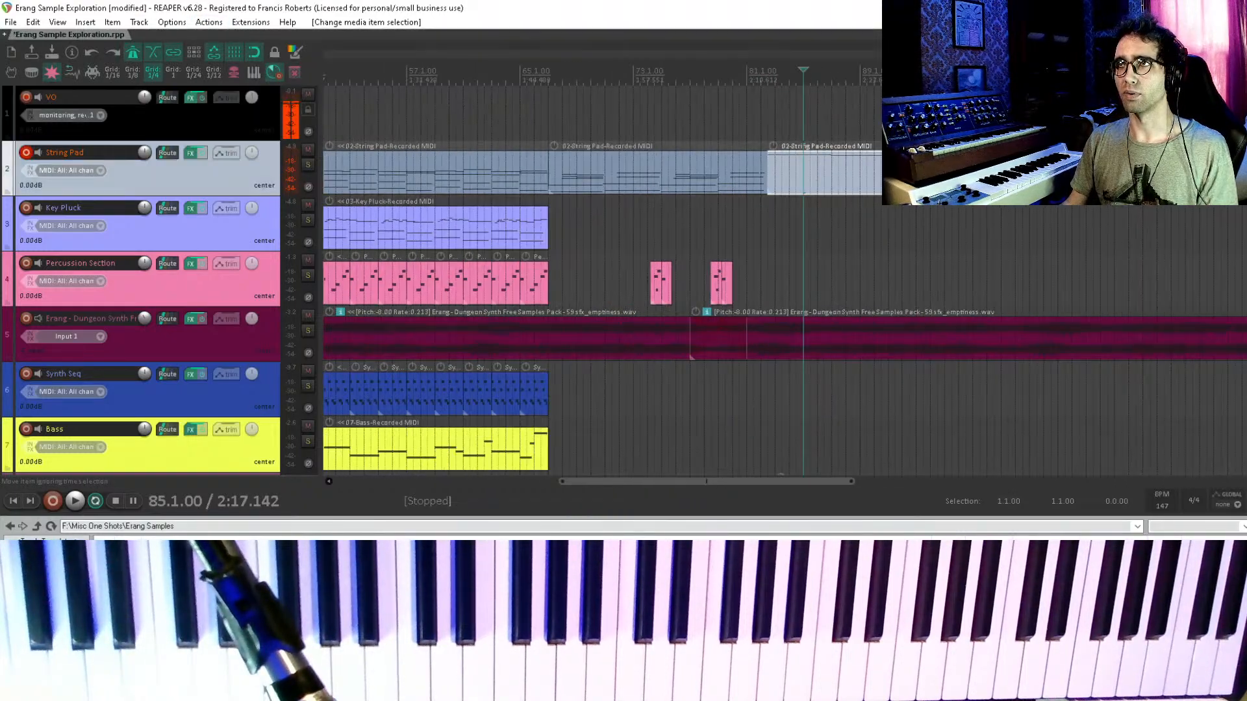
{"action": "key", "text": "ctrl+s"}
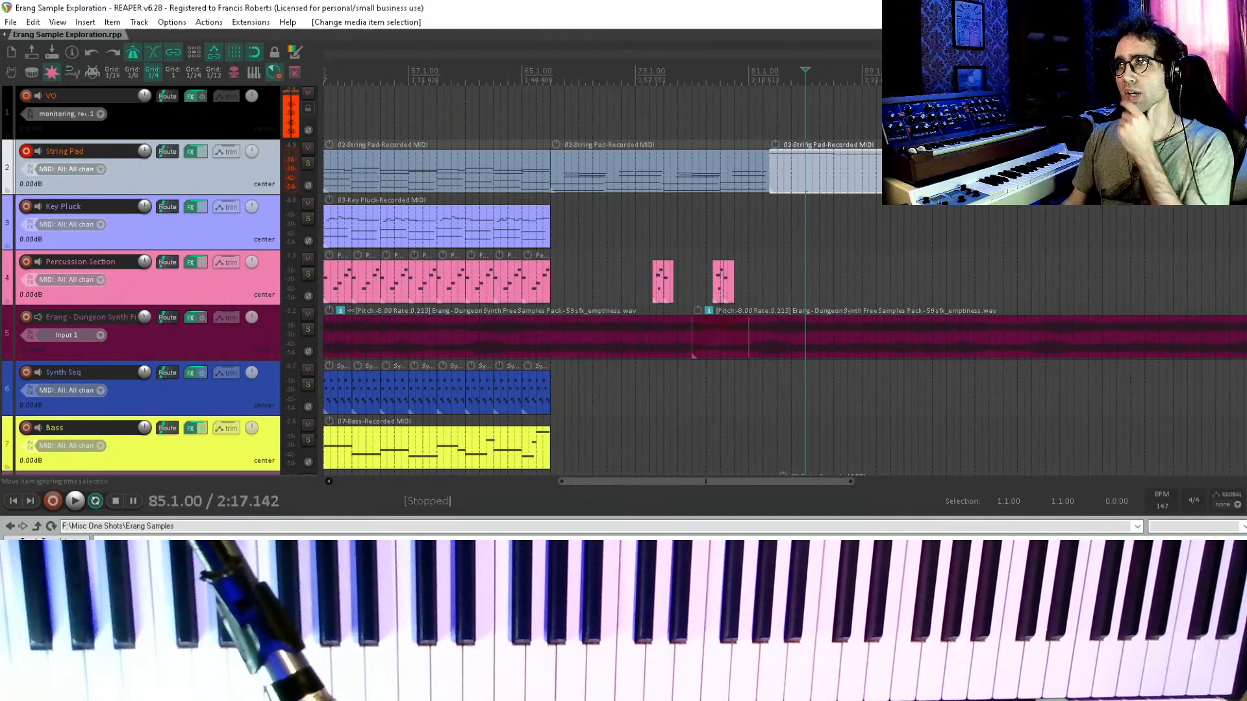
- Play the arrangement briefly from 82.3.00 to hear the start of the flute section
{"action": "left_click", "coordinate": [968, 174]}
{"action": "scroll", "coordinate": [833, 278], "scroll_direction": "down", "scroll_amount": 3}
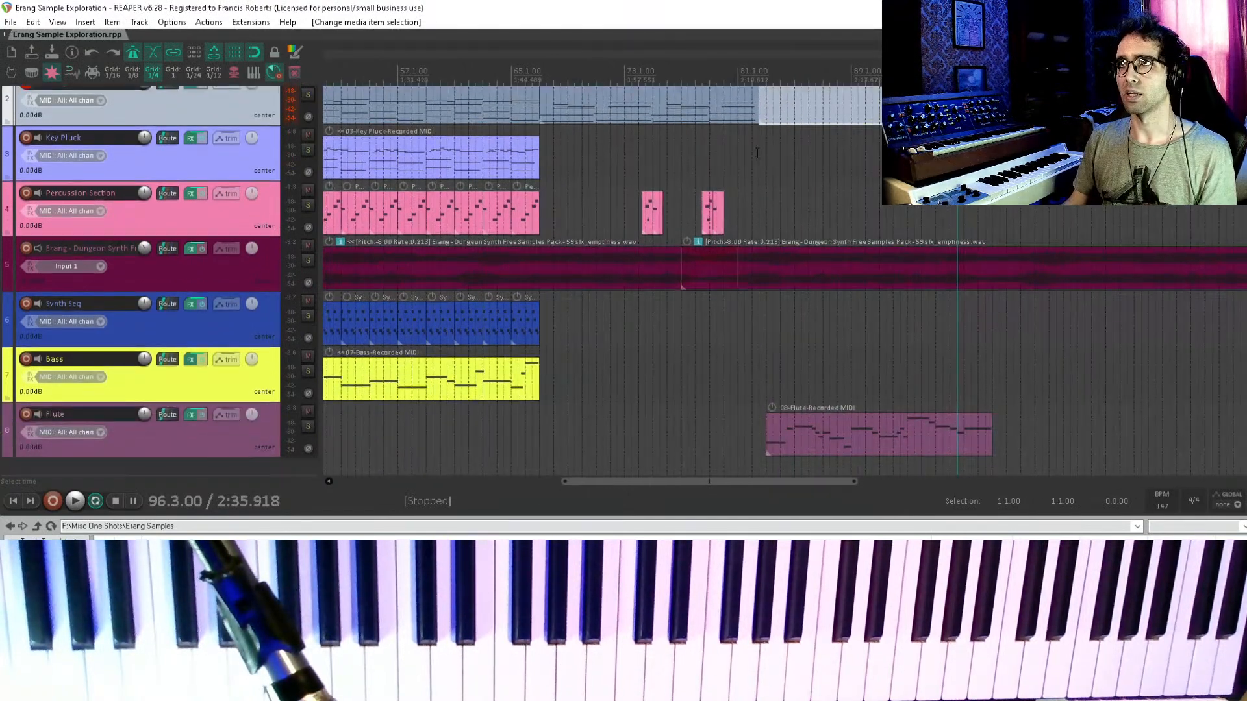
{"action": "left_click", "coordinate": [757, 154]}
{"action": "left_click_drag", "start_coordinate": [757, 153], "coordinate": [733, 131]}
{"action": "key", "text": "space"}
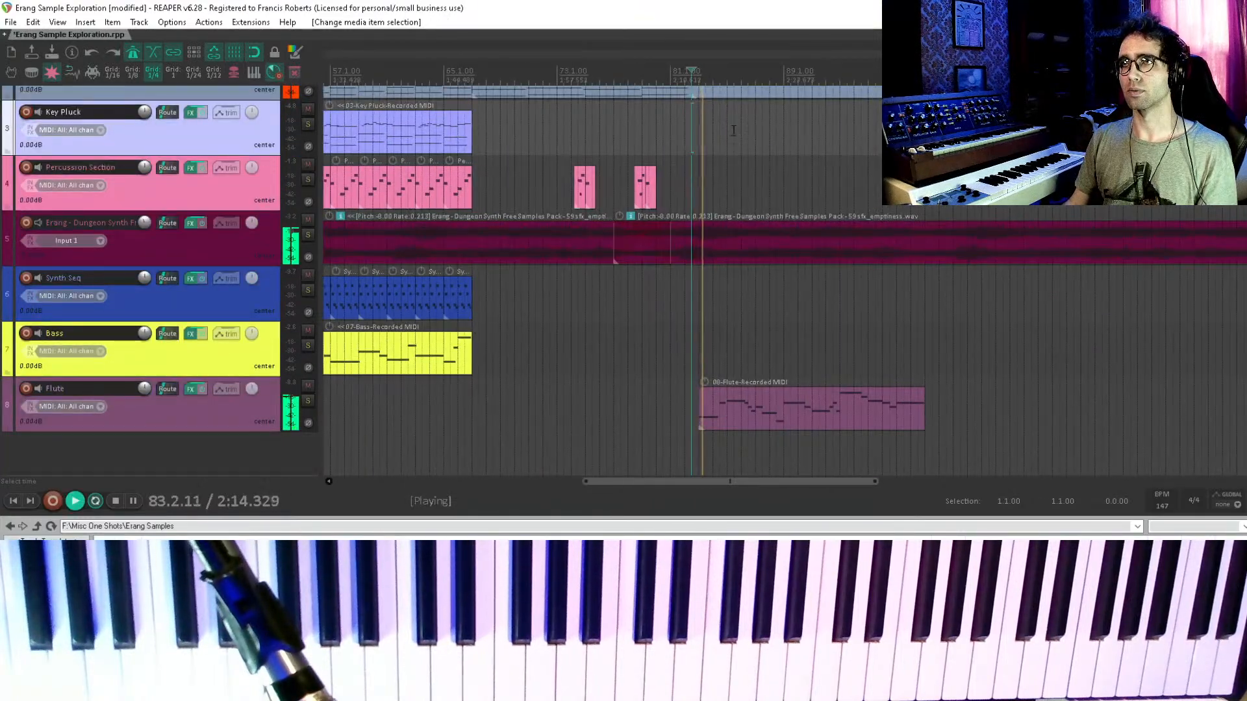
{"action": "key", "text": "space"}
- Open the String Pad item starting at 82.3.00 in the MIDI editor, and close it again
{"action": "scroll", "coordinate": [720, 122], "scroll_direction": "up", "scroll_amount": 5}
{"action": "left_click_drag", "start_coordinate": [827, 285], "coordinate": [771, 387]}
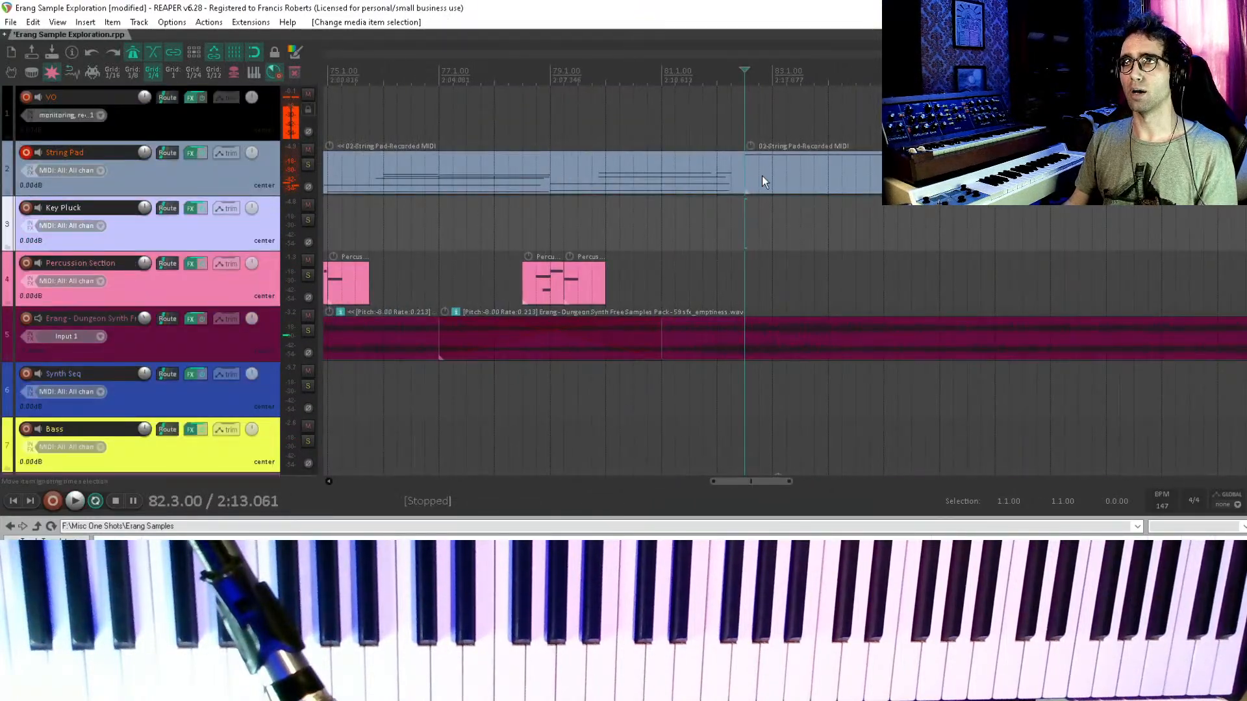
{"action": "left_click", "coordinate": [803, 151]}
{"action": "double_click", "coordinate": [801, 166]}
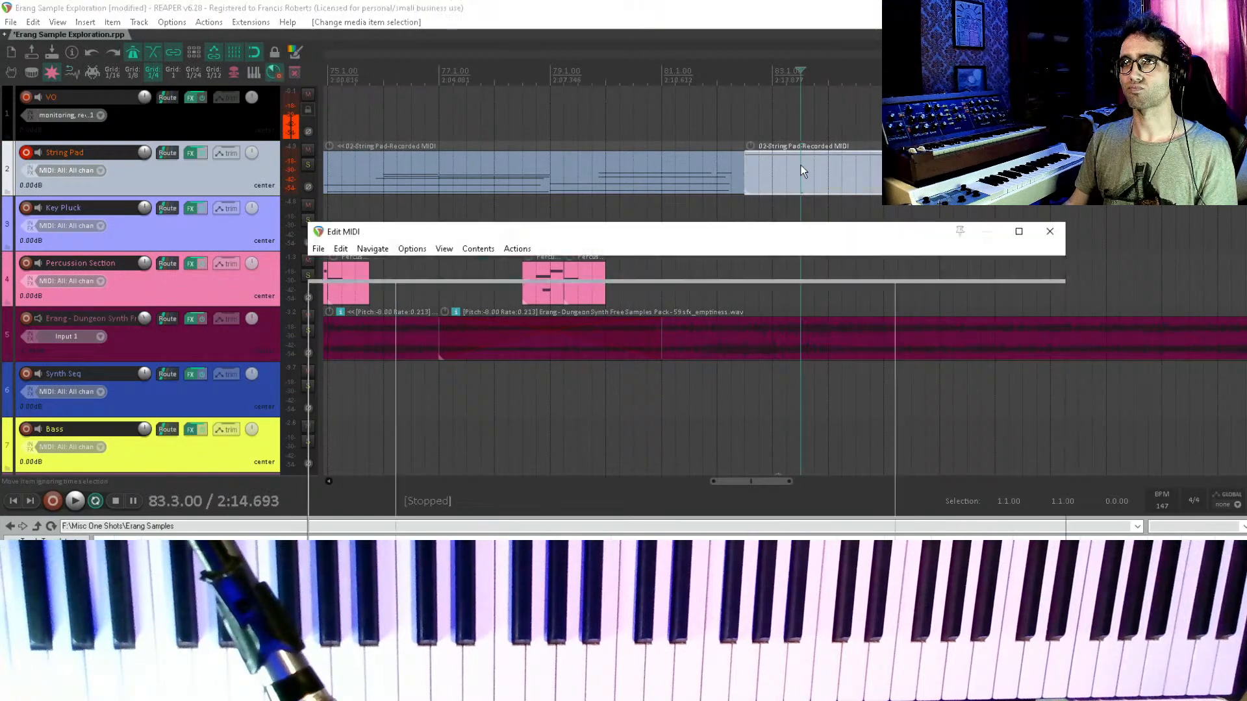
{"action": "key", "text": "Escape"}
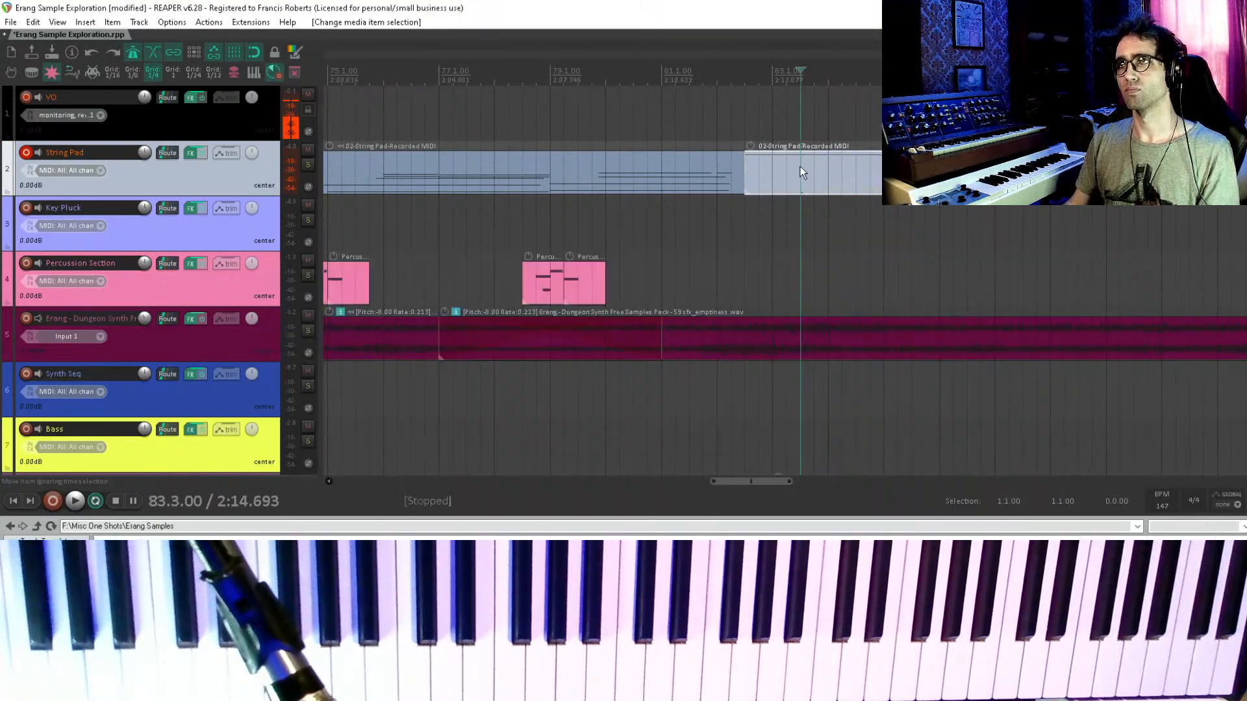
- Set the volume of the Flute track's 50 Pad_06_C sampler to -7.5 dB
{"action": "scroll", "coordinate": [800, 166], "scroll_direction": "down", "scroll_amount": 5}
{"action": "left_click_drag", "start_coordinate": [870, 183], "coordinate": [822, 119]}
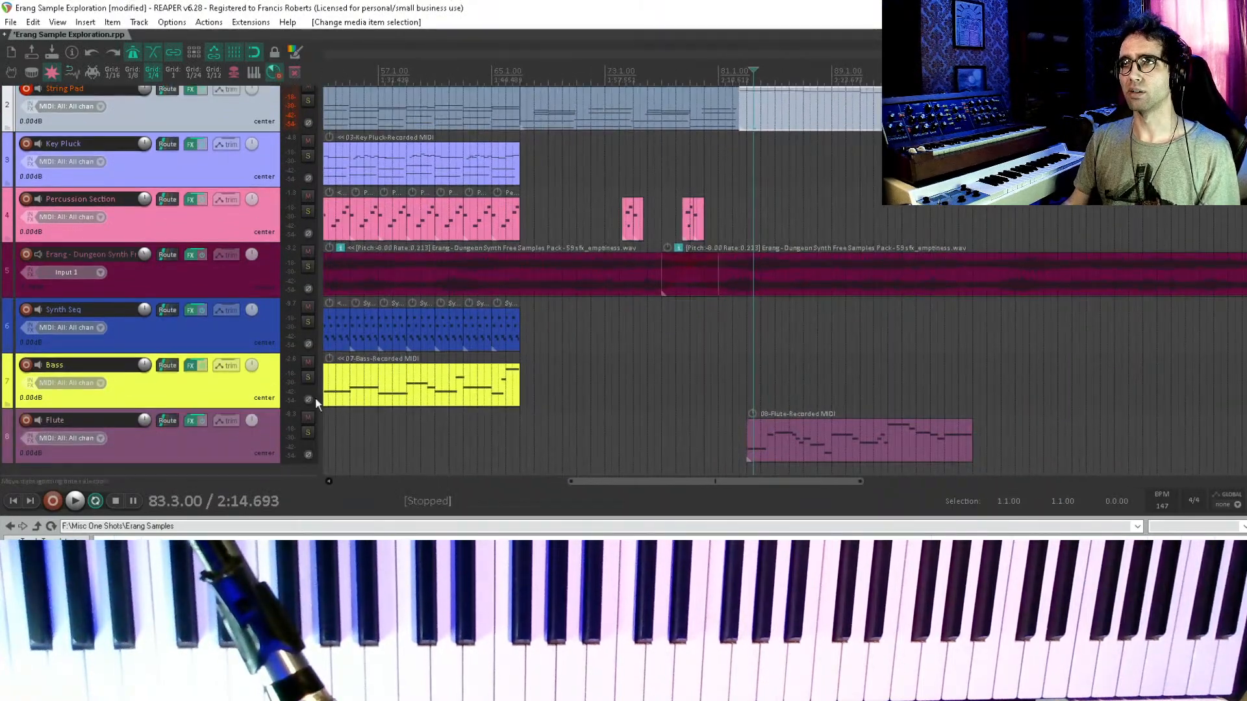
{"action": "left_click", "coordinate": [191, 421]}
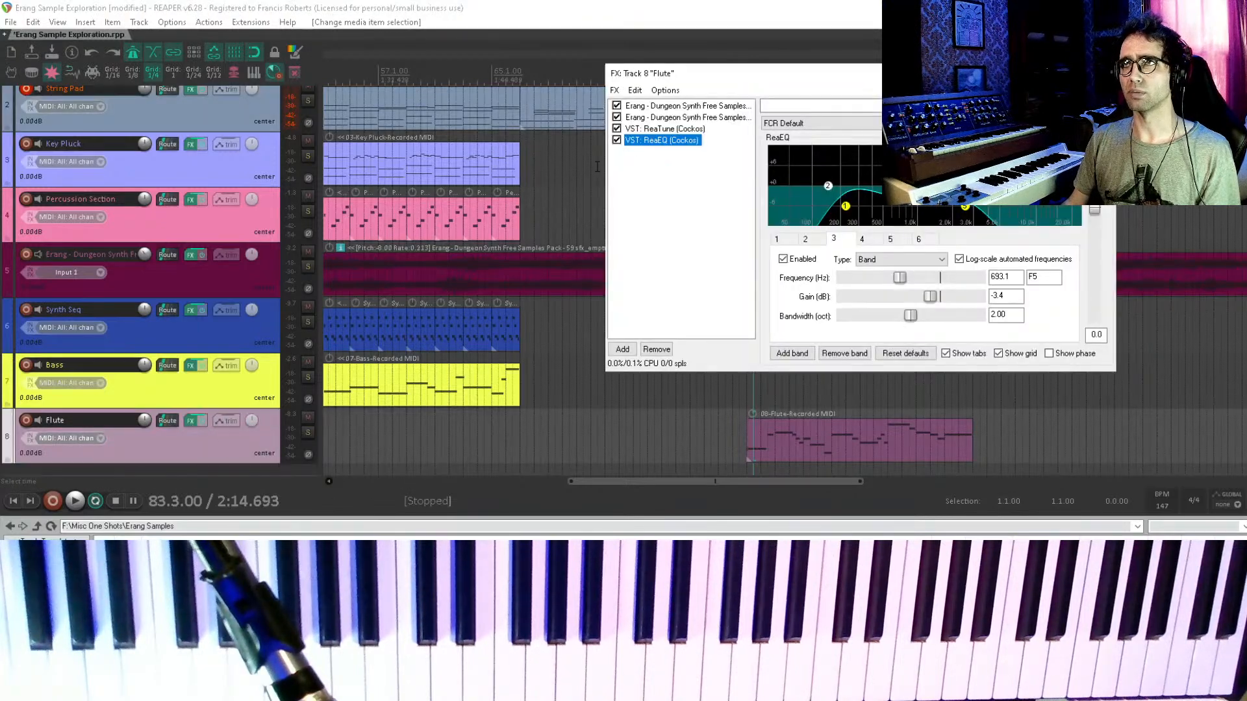
{"action": "left_click", "coordinate": [668, 129]}
{"action": "left_click", "coordinate": [665, 118]}
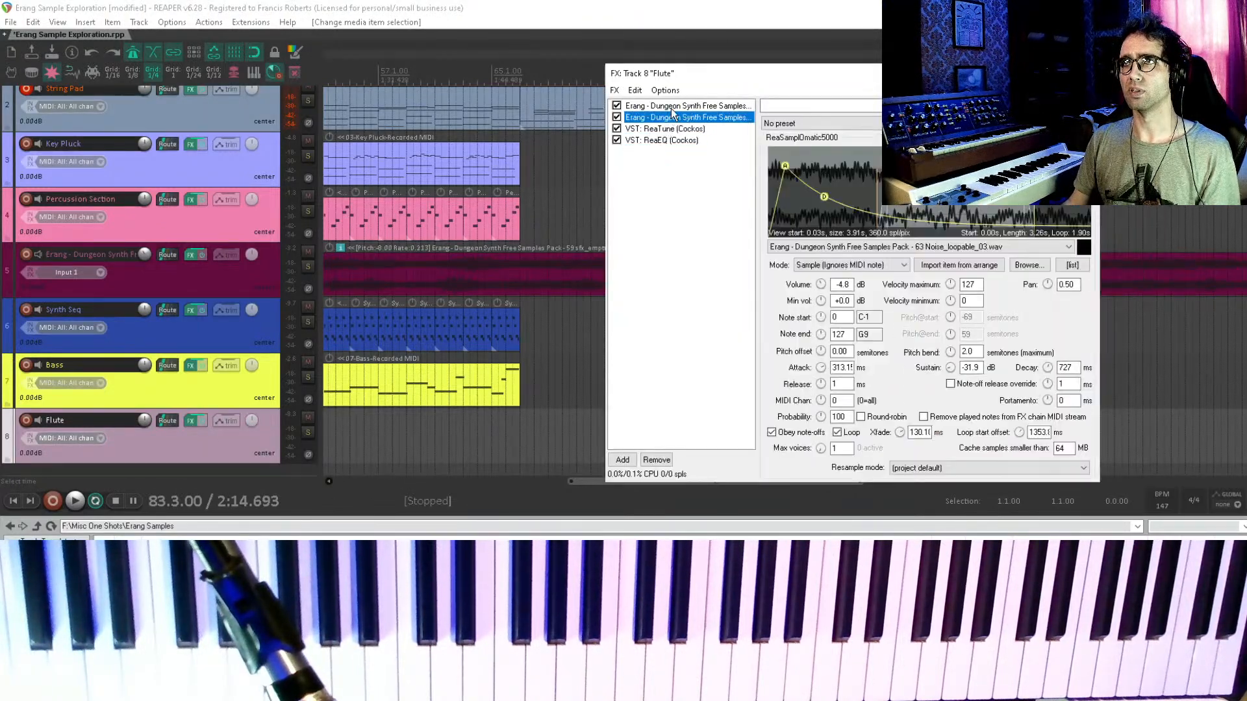
{"action": "left_click", "coordinate": [675, 106]}
{"action": "left_click_drag", "start_coordinate": [820, 285], "coordinate": [820, 284]}
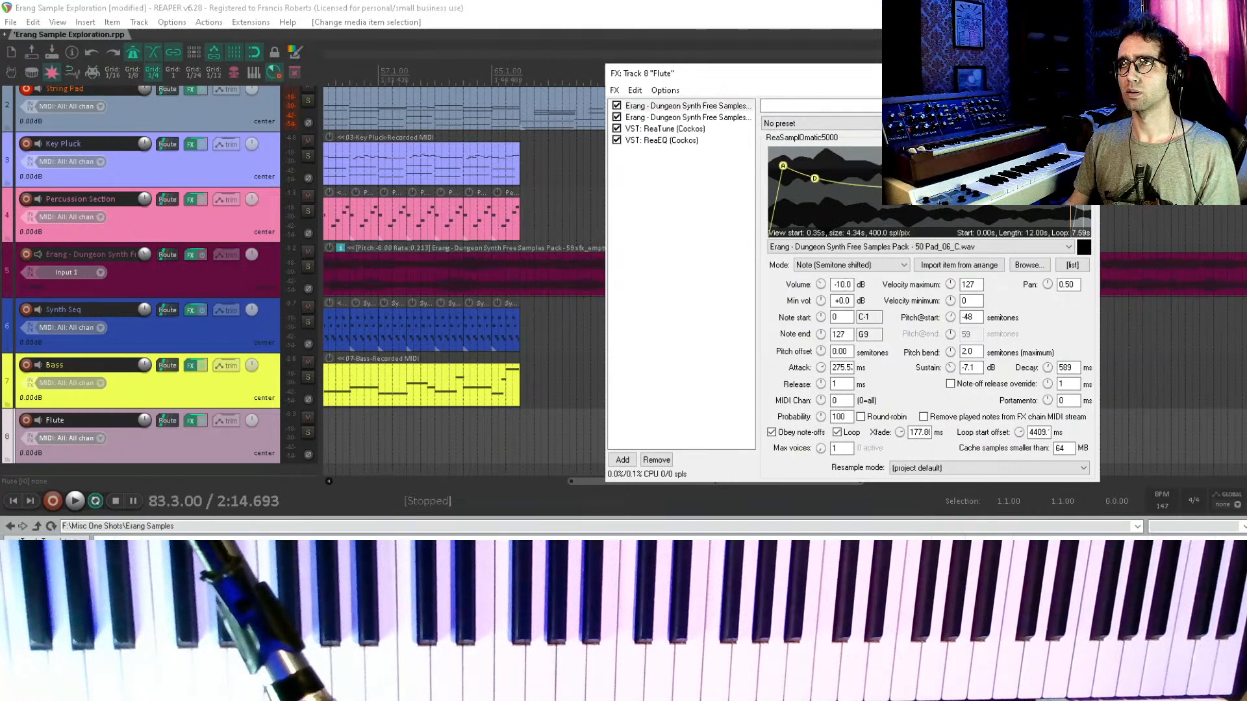
{"action": "left_click", "coordinate": [746, 286]}
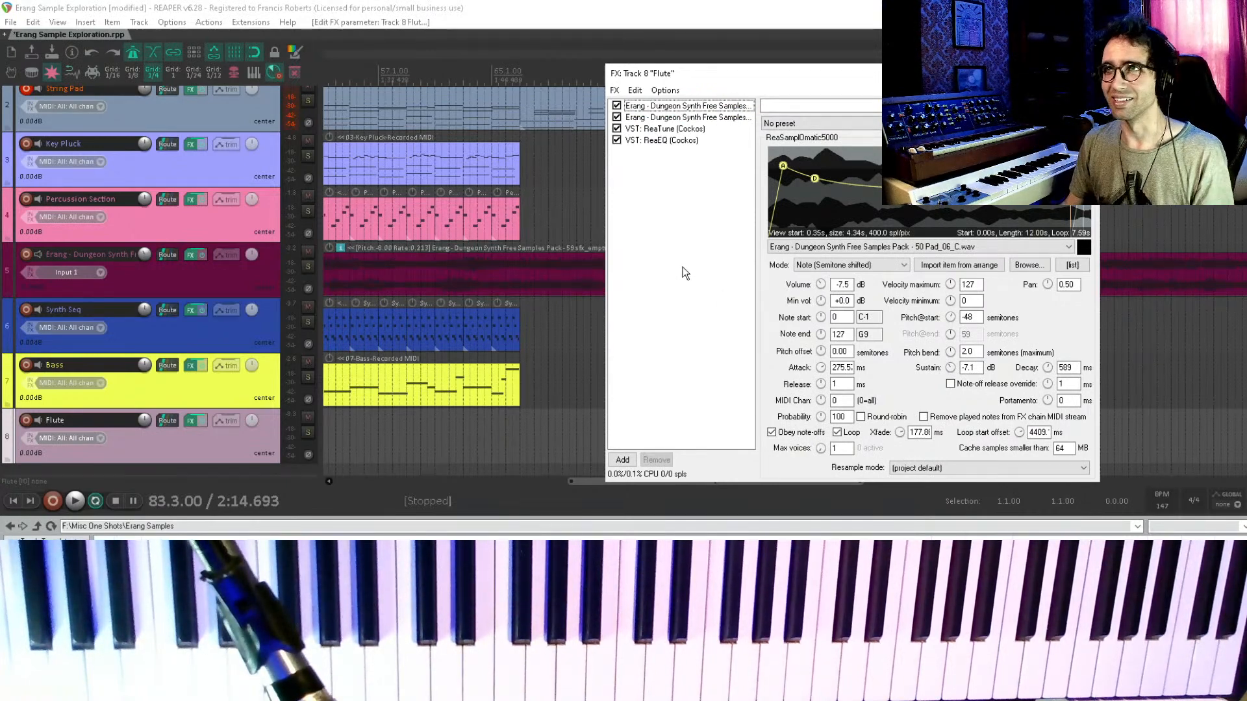
{"action": "key", "text": "Escape"}
- Play the arrangement from 82.3.00 and turn the metronome off
{"action": "left_click", "coordinate": [700, 157]}
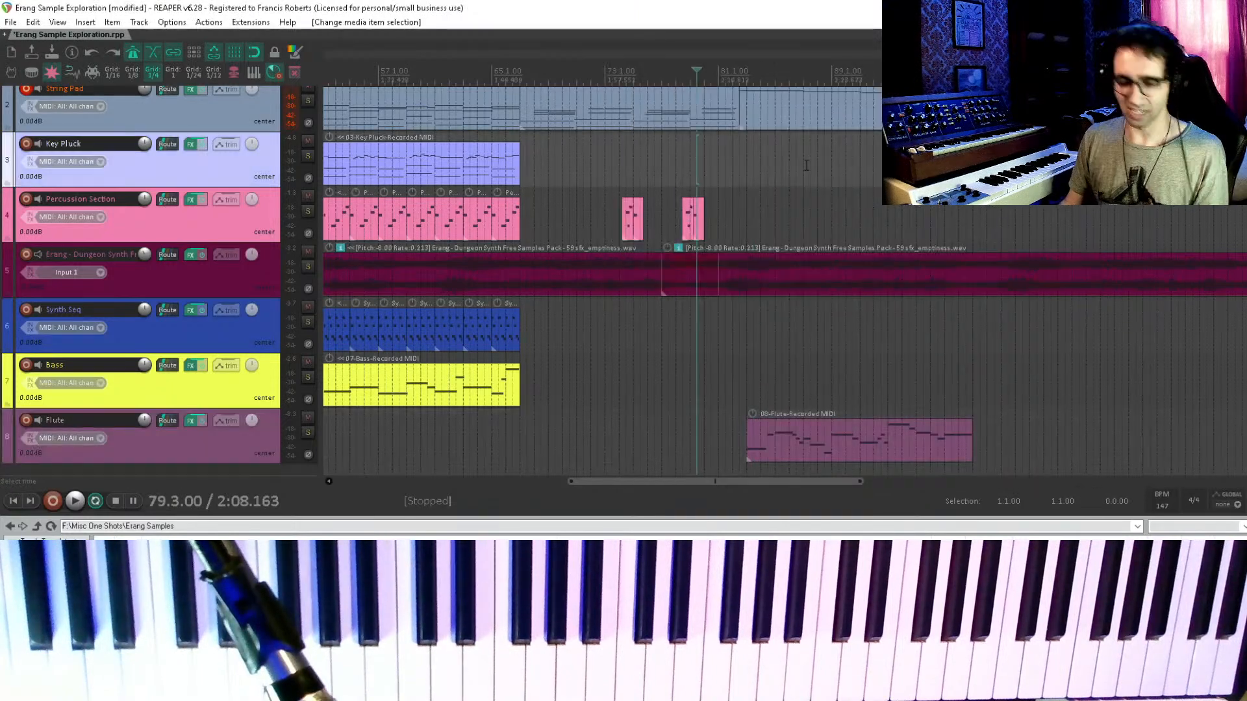
{"action": "left_click", "coordinate": [738, 192]}
{"action": "left_click_drag", "start_coordinate": [742, 181], "coordinate": [615, 193]}
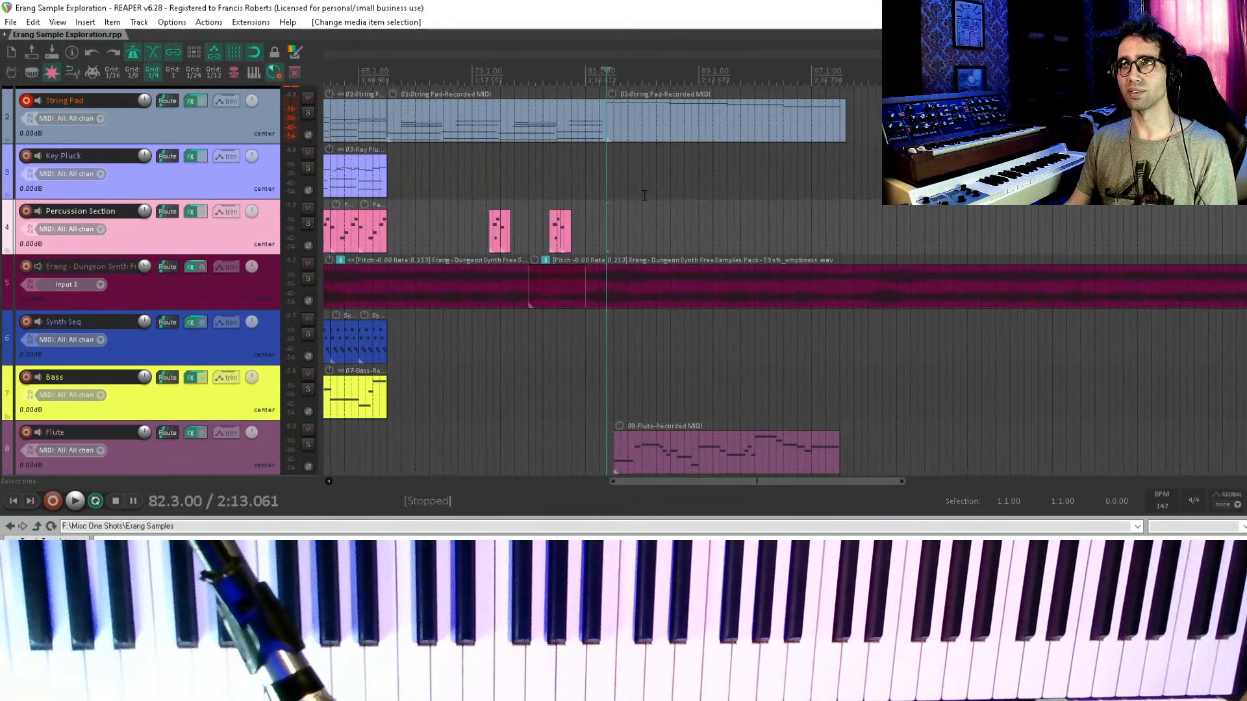
{"action": "key", "text": "space"}
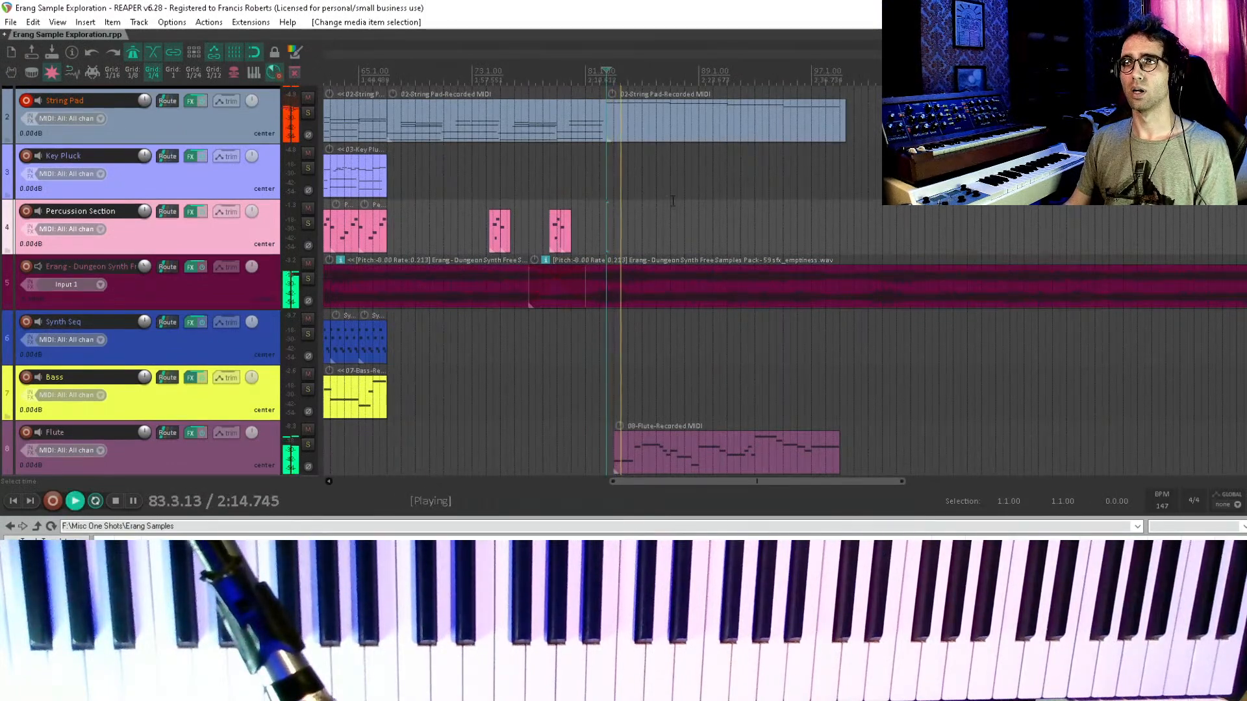
{"action": "left_click", "coordinate": [133, 52]}
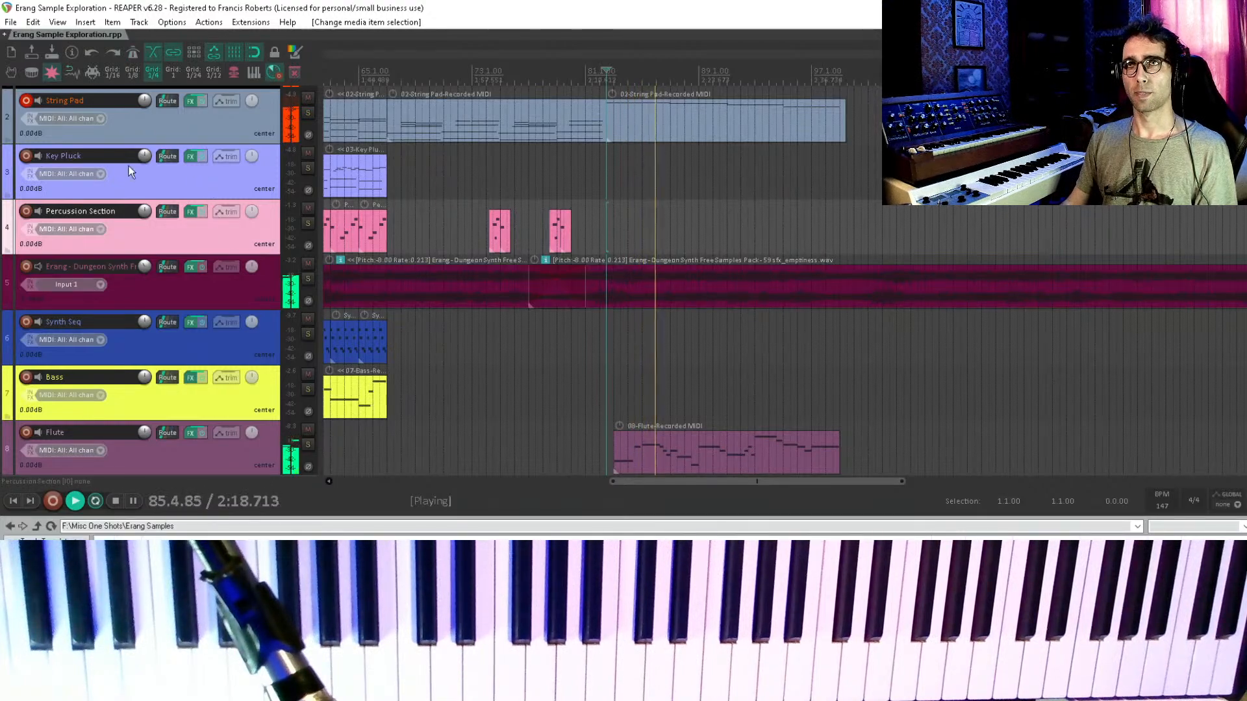
- Arm Key Pluck for recording instead of String Pad and rehearse a part over playback from 82.3.00
{"action": "left_click", "coordinate": [26, 101]}
{"action": "left_click", "coordinate": [26, 156]}
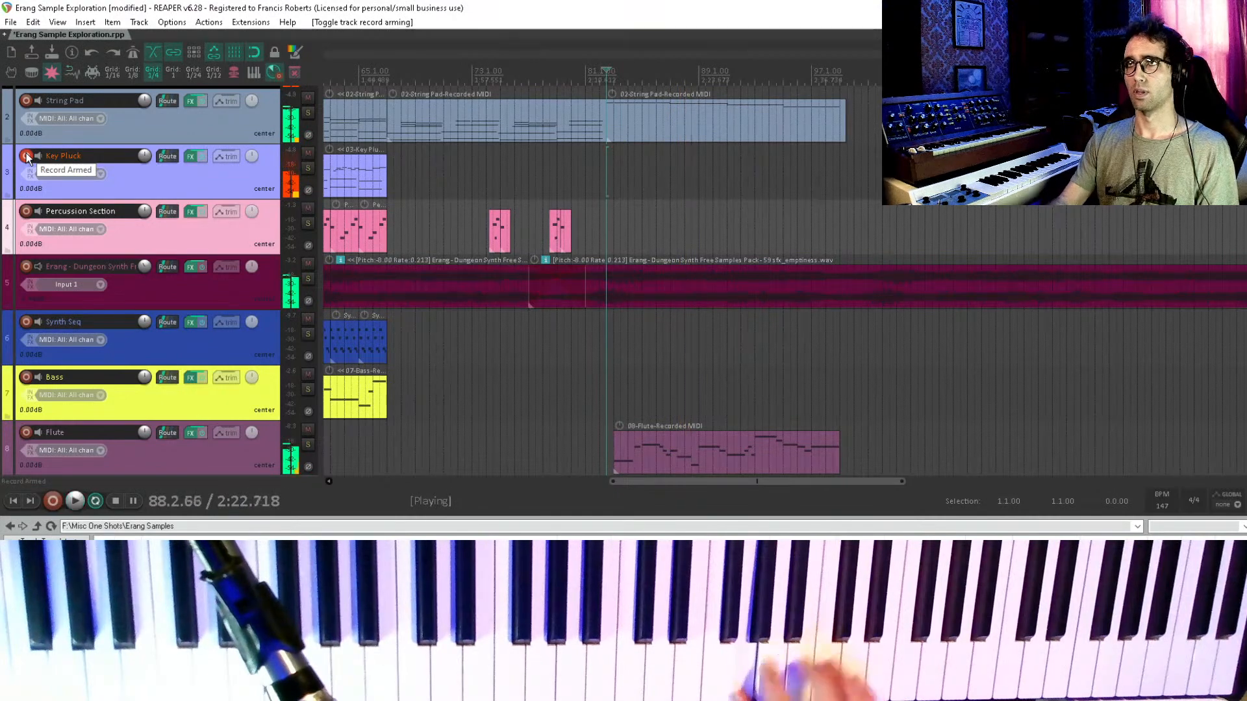
{"action": "key", "text": "space"}
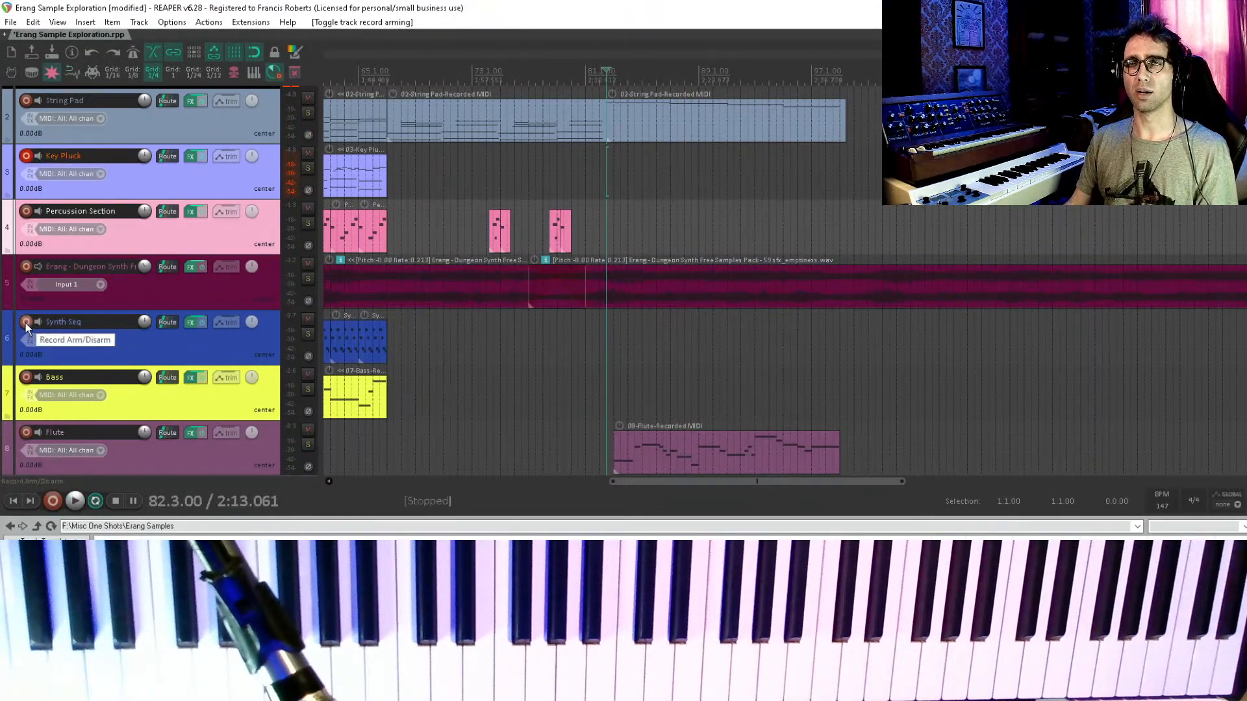
{"action": "left_click", "coordinate": [26, 156]}
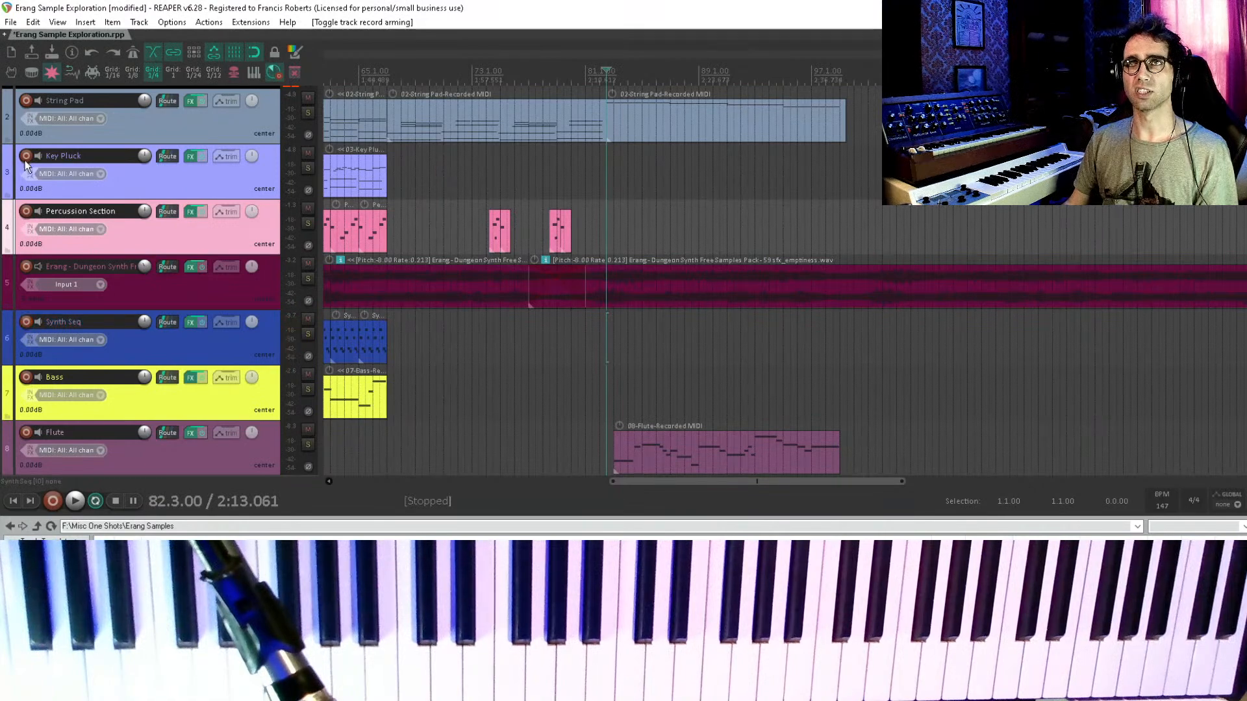
{"action": "left_click", "coordinate": [26, 156]}
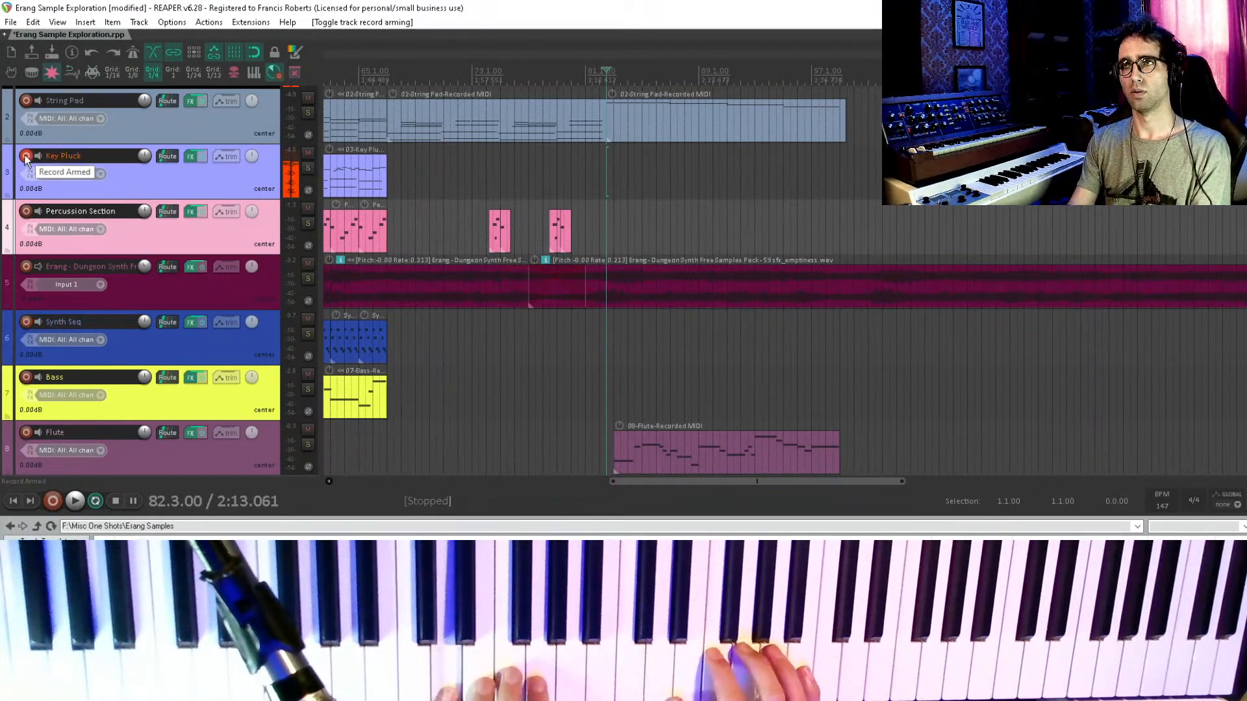
{"action": "key", "text": "space"}
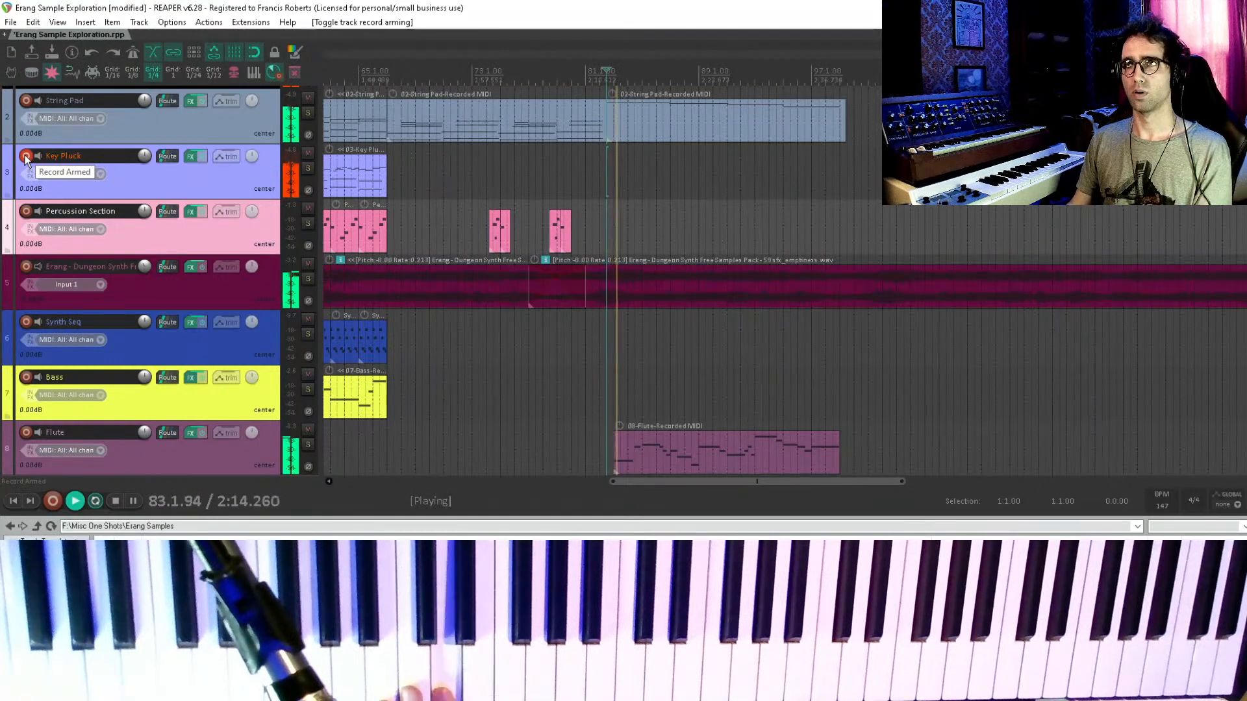
{"action": "key", "text": "space"}
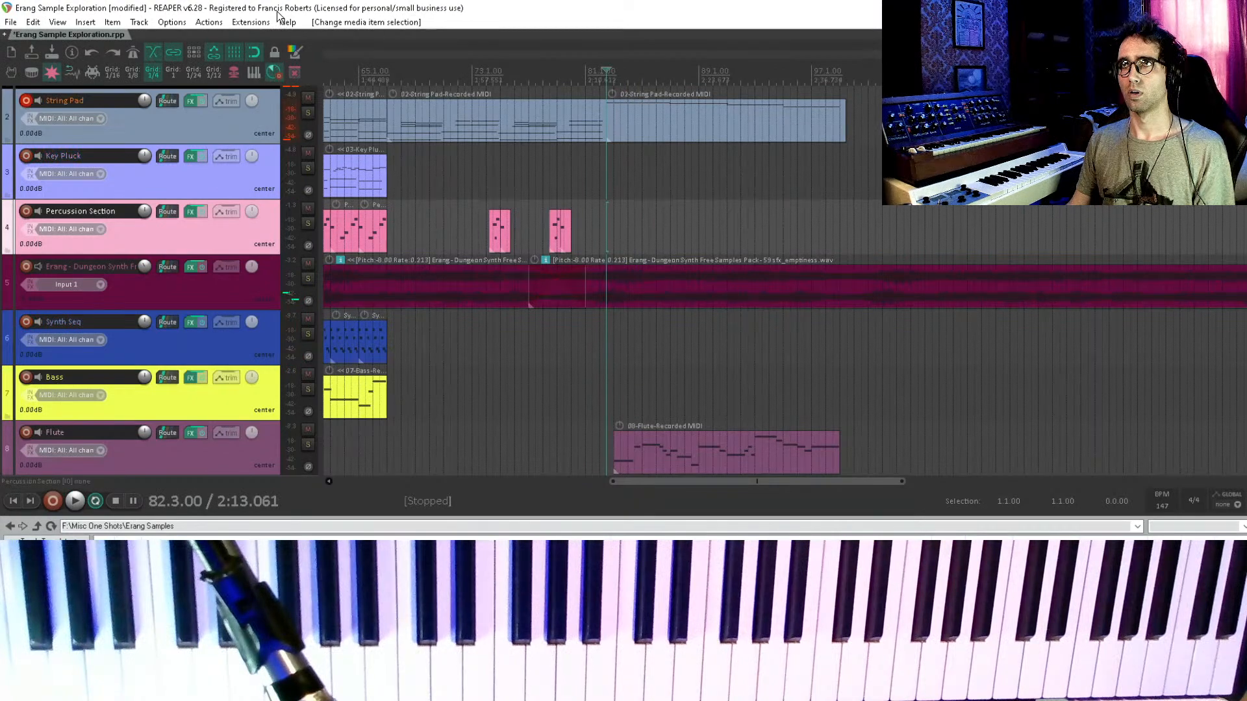
- Undo back to before the marker deletion, set the Flute track's 50 Pad_06_C sampler volume to -12.8 dB, and save
{"action": "key", "text": "f"}
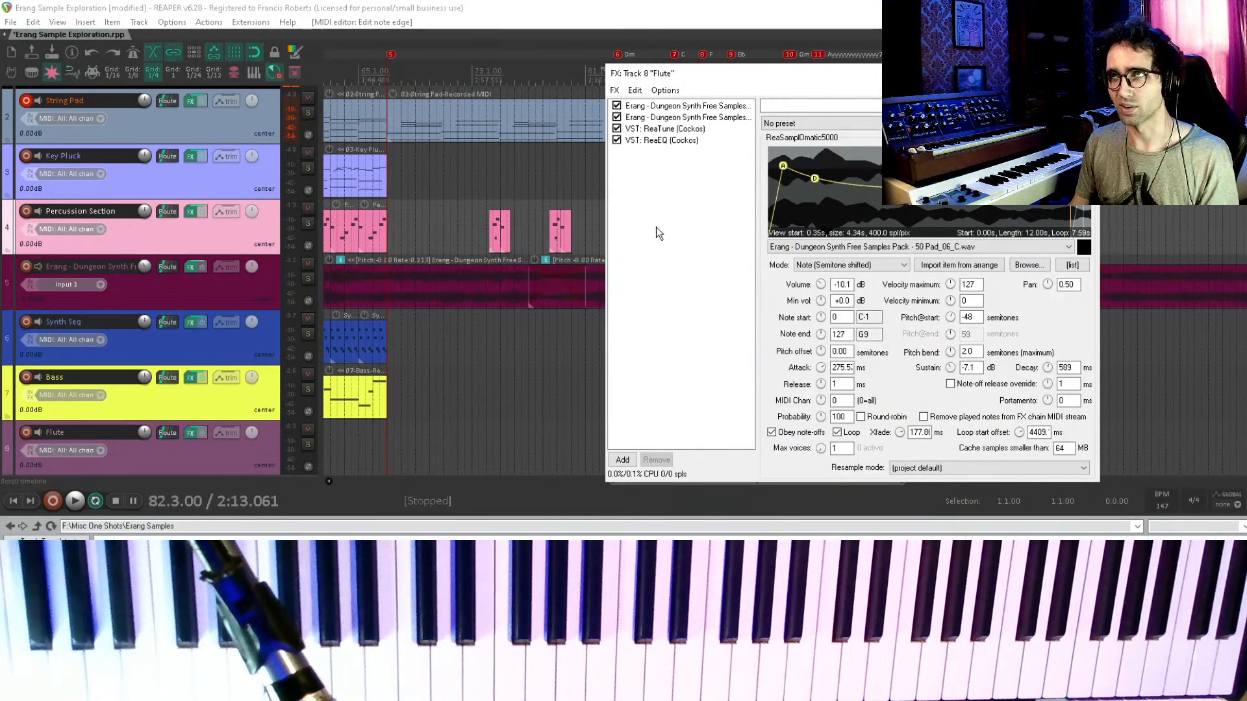
{"action": "left_click", "coordinate": [688, 108]}
{"action": "left_click_drag", "start_coordinate": [829, 288], "coordinate": [828, 293]}
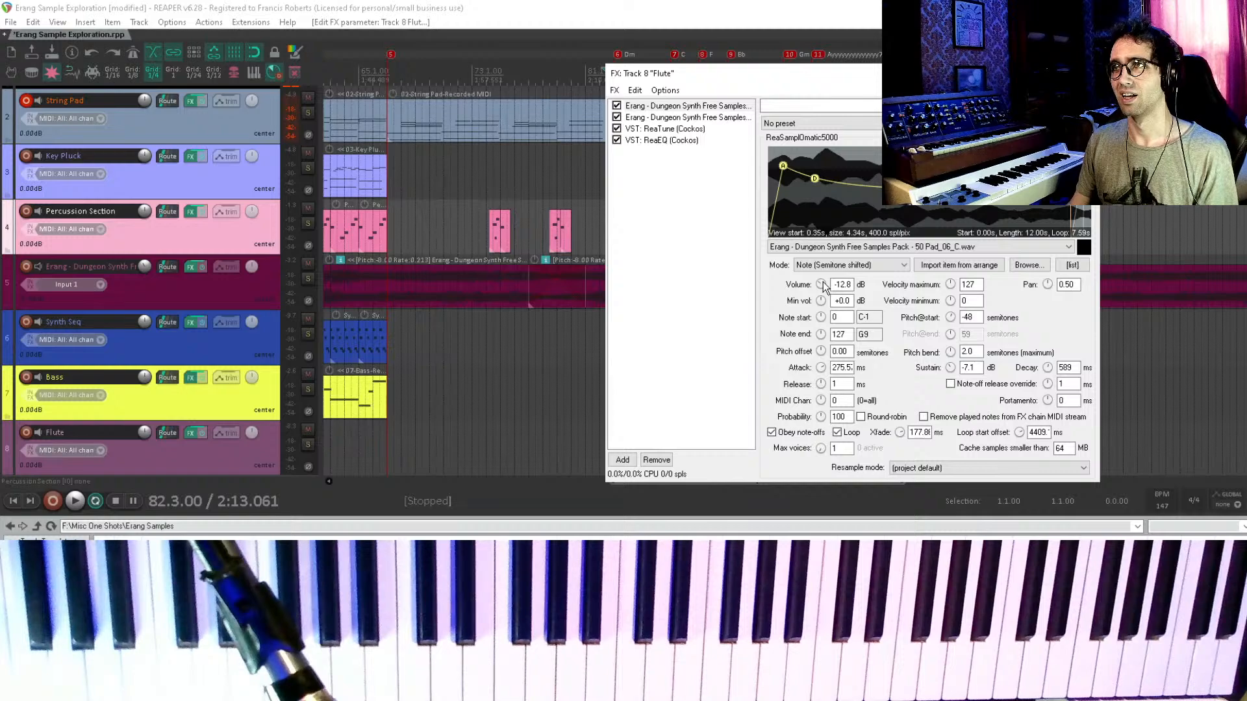
{"action": "key", "text": "Escape"}
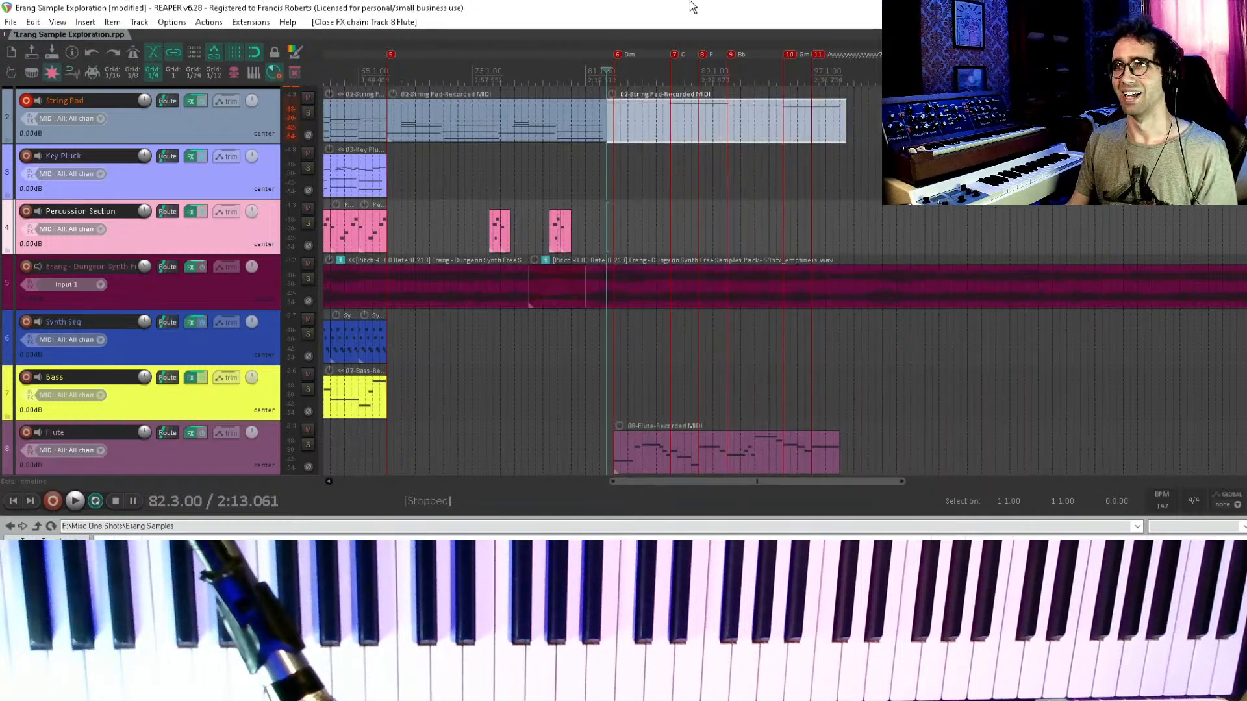
{"action": "key", "text": "ctrl+s"}
- Arm Key Pluck for recording in place of String Pad and set the edit cursor at 83.1.00
{"action": "left_click", "coordinate": [499, 392]}
{"action": "scroll", "coordinate": [497, 390], "scroll_direction": "up", "scroll_amount": 3}
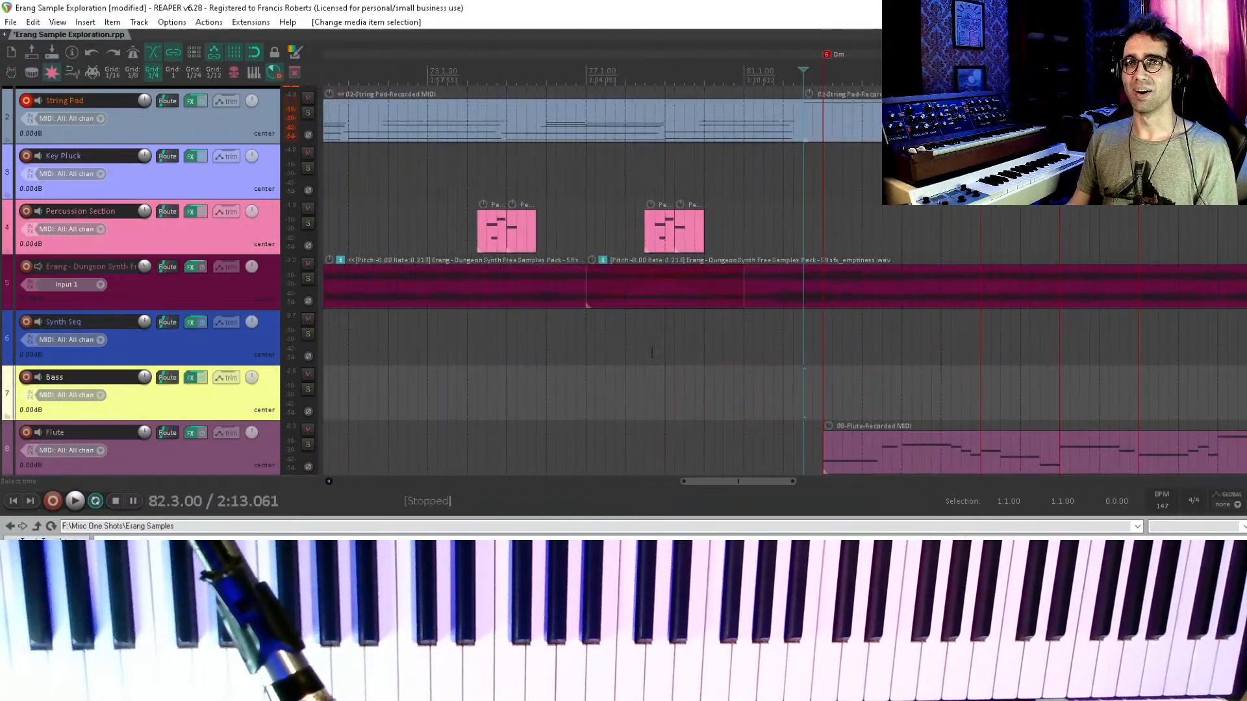
{"action": "left_click_drag", "start_coordinate": [652, 349], "coordinate": [579, 399]}
{"action": "scroll", "coordinate": [737, 232], "scroll_direction": "down", "scroll_amount": 3}
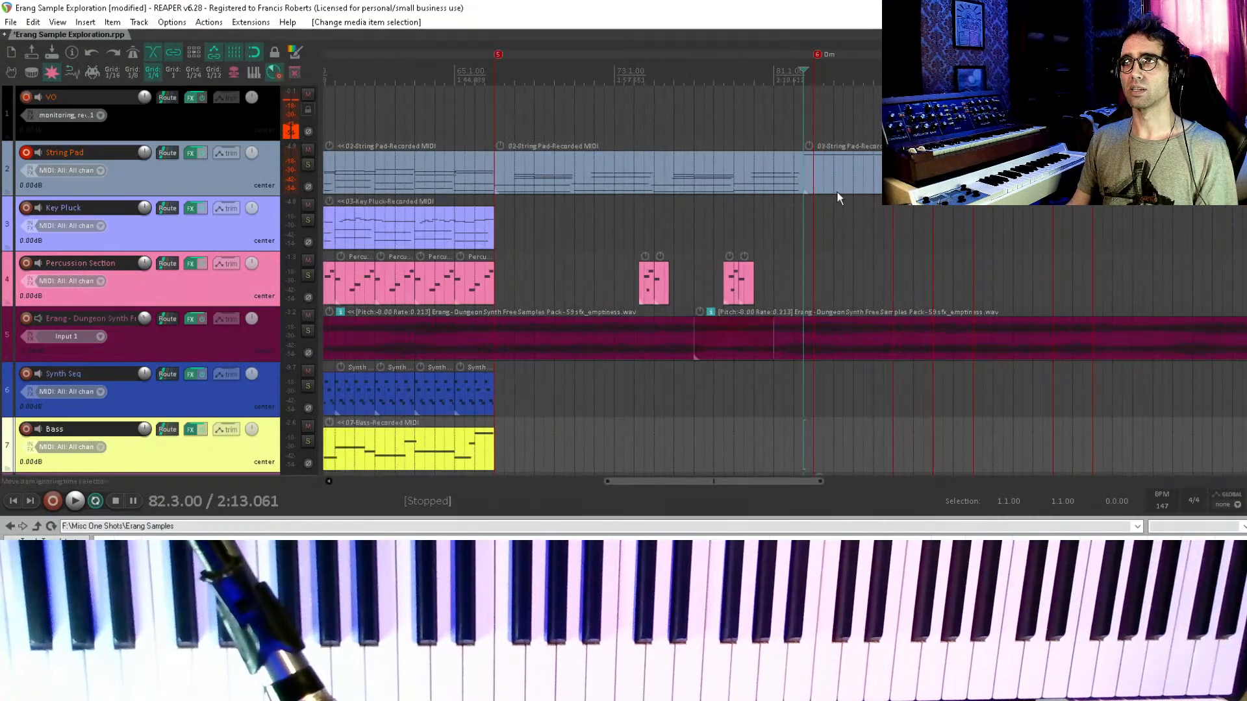
{"action": "left_click", "coordinate": [28, 205]}
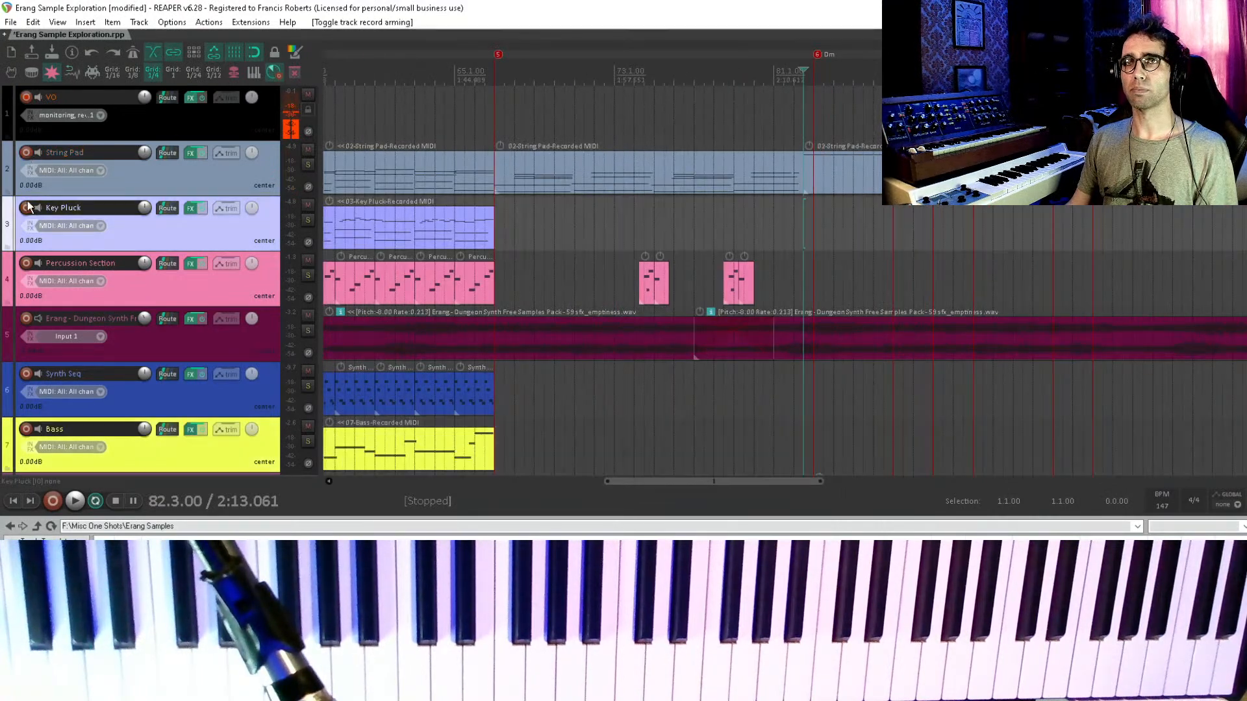
{"action": "scroll", "coordinate": [971, 239], "scroll_direction": "up", "scroll_amount": 4}
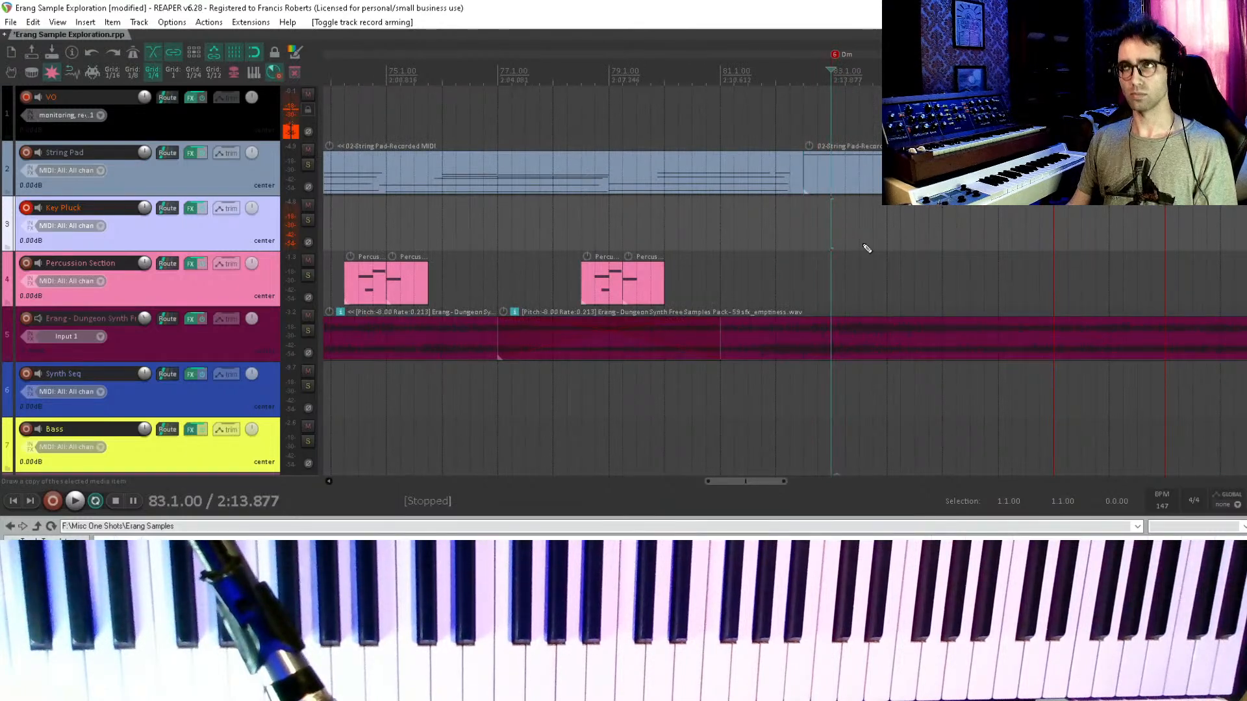
- Try recording a Key Pluck melody from 83.1.00 and undo the take
{"action": "key", "text": "ctrl+r"}
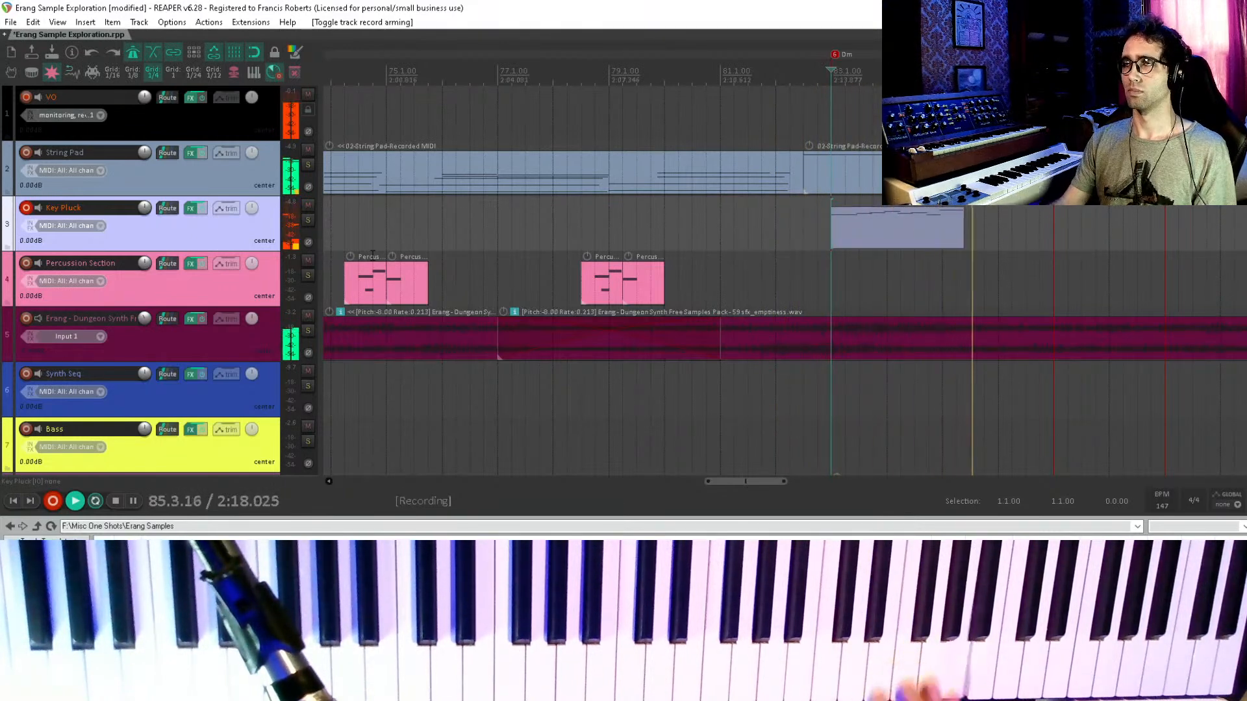
{"action": "key", "text": "space"}
{"action": "key", "text": "ctrl+z"}
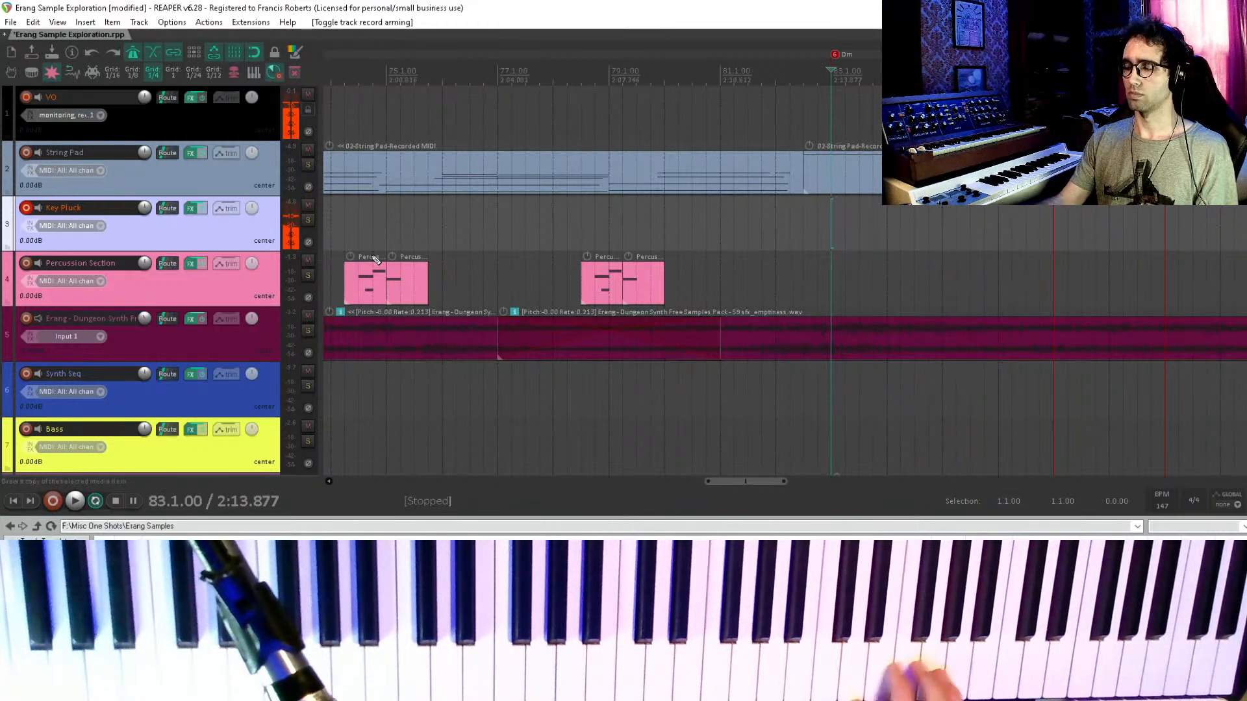
- Record a Key Pluck take from 83.1.00 to about bar 88 and play it back from 82.3.00
{"action": "key", "text": "ctrl+r"}
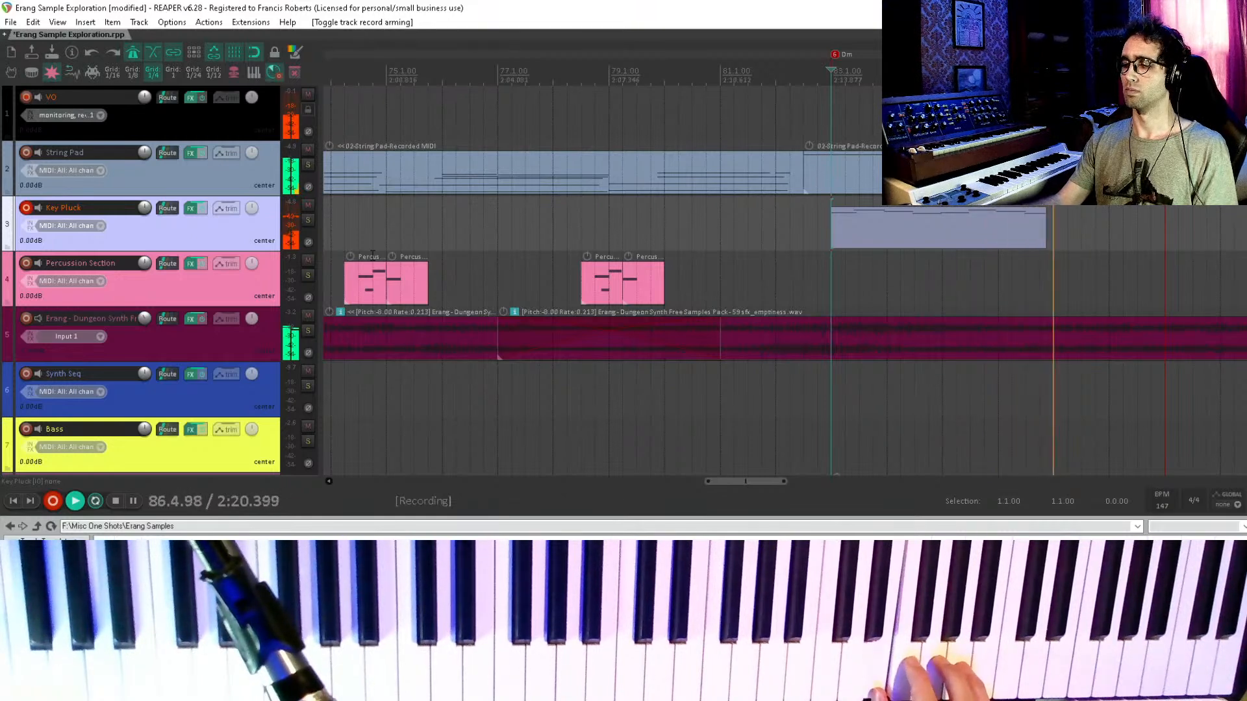
{"action": "key", "text": "space"}
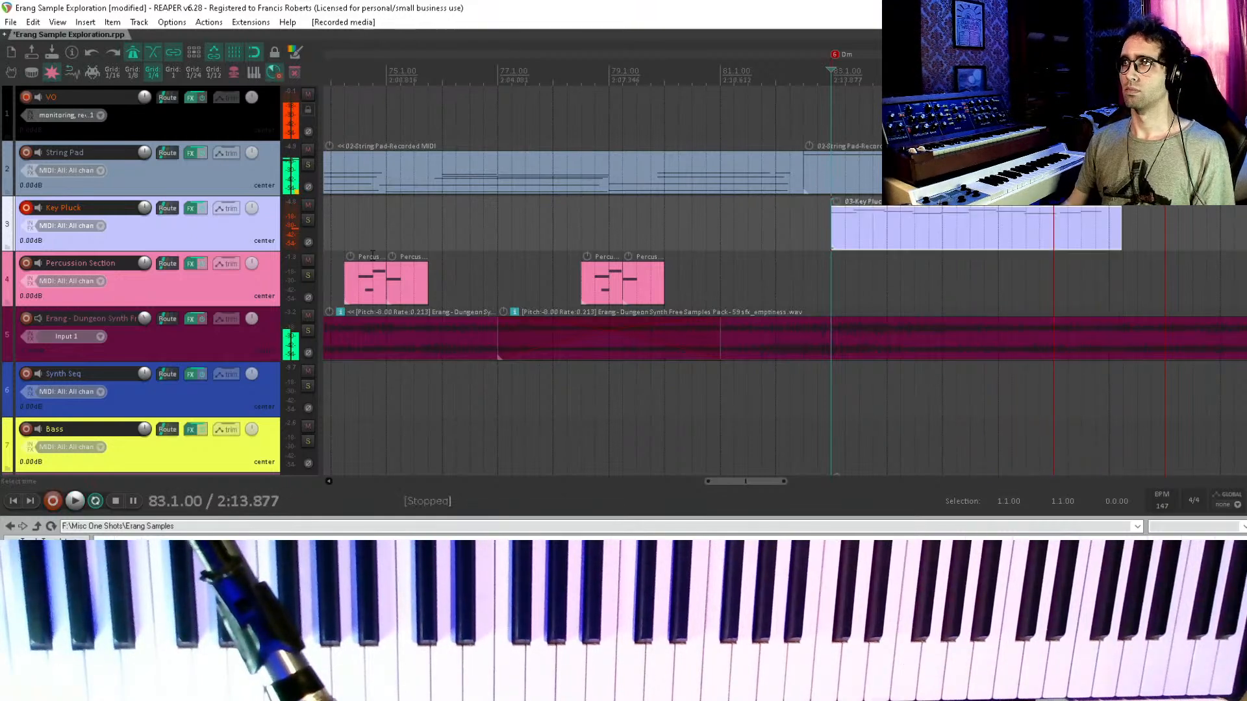
{"action": "left_click", "coordinate": [802, 234]}
{"action": "key", "text": "space"}
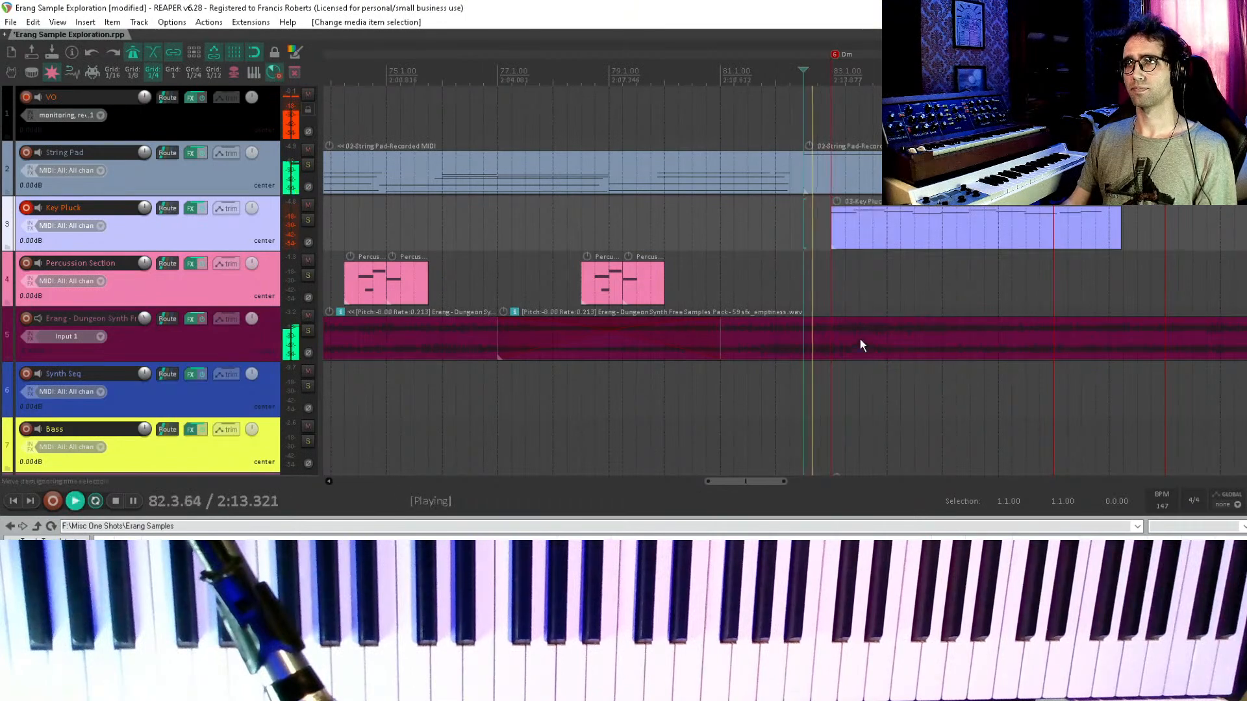
{"action": "left_click_drag", "start_coordinate": [892, 253], "coordinate": [618, 254]}
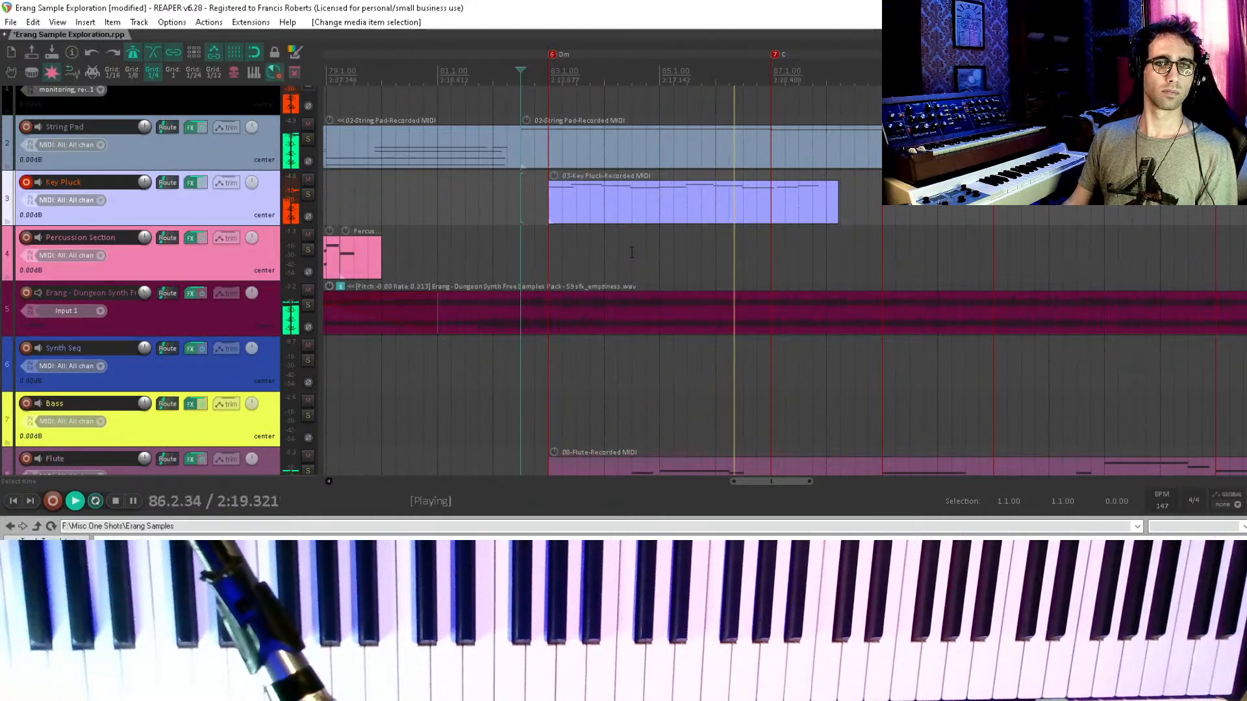
- Stop playback, undo the last Key Pluck take, and return the edit cursor to 83.1.00
{"action": "key", "text": "space"}
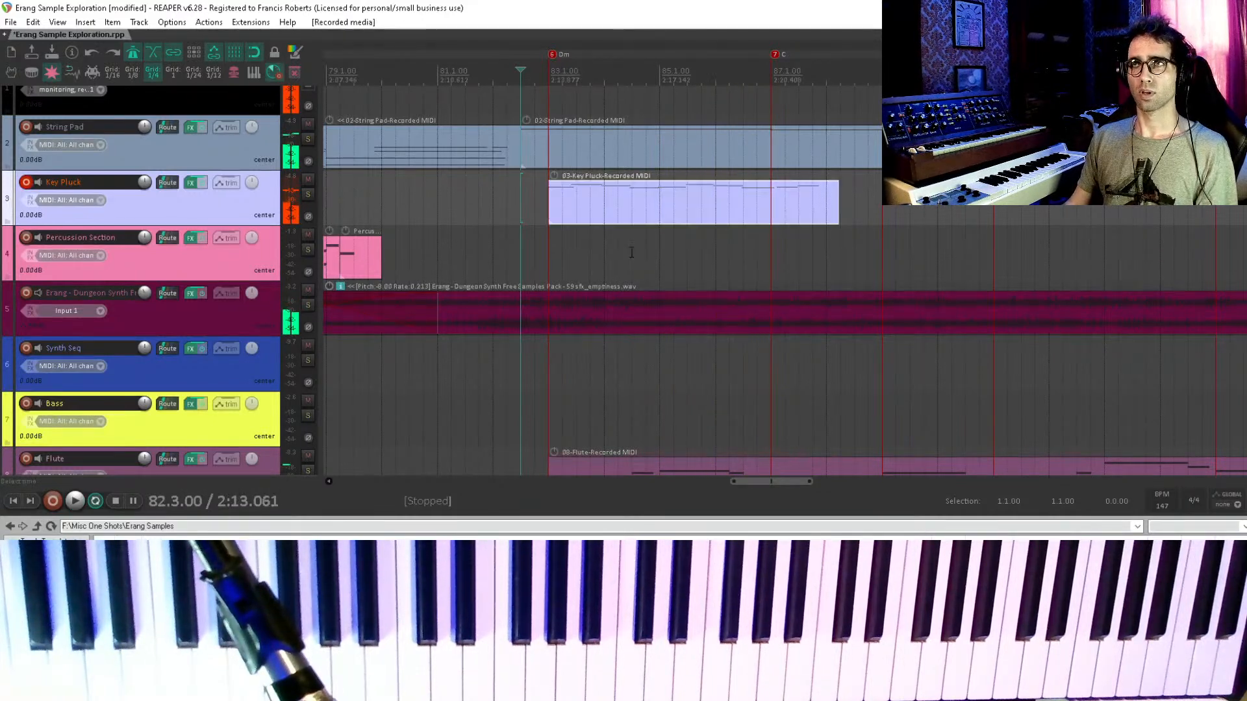
{"action": "left_click_drag", "start_coordinate": [667, 283], "coordinate": [891, 266]}
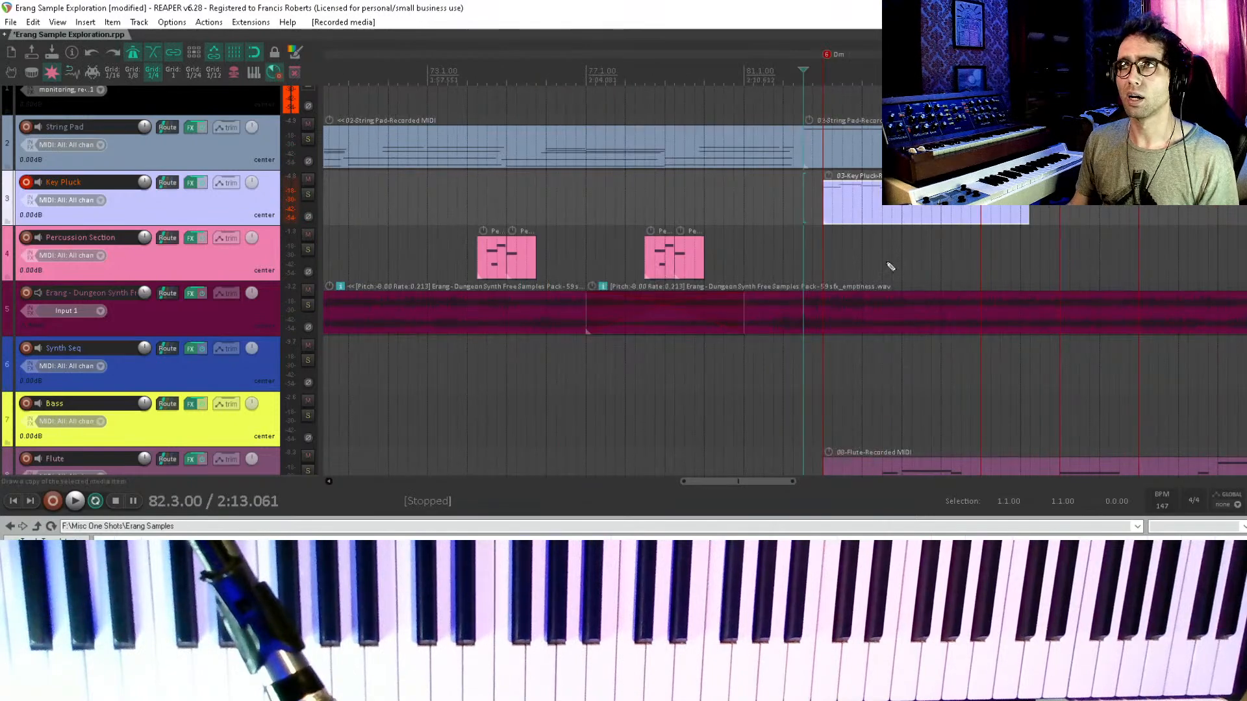
{"action": "key", "text": "ctrl+z"}
{"action": "left_click", "coordinate": [821, 192]}
{"action": "left_click_drag", "start_coordinate": [887, 181], "coordinate": [689, 234]}
{"action": "scroll", "coordinate": [807, 247], "scroll_direction": "down", "scroll_amount": 5}
{"action": "left_click_drag", "start_coordinate": [785, 276], "coordinate": [627, 99]}
{"action": "scroll", "coordinate": [626, 98], "scroll_direction": "up", "scroll_amount": 3}
{"action": "left_click_drag", "start_coordinate": [1069, 276], "coordinate": [873, 373]}
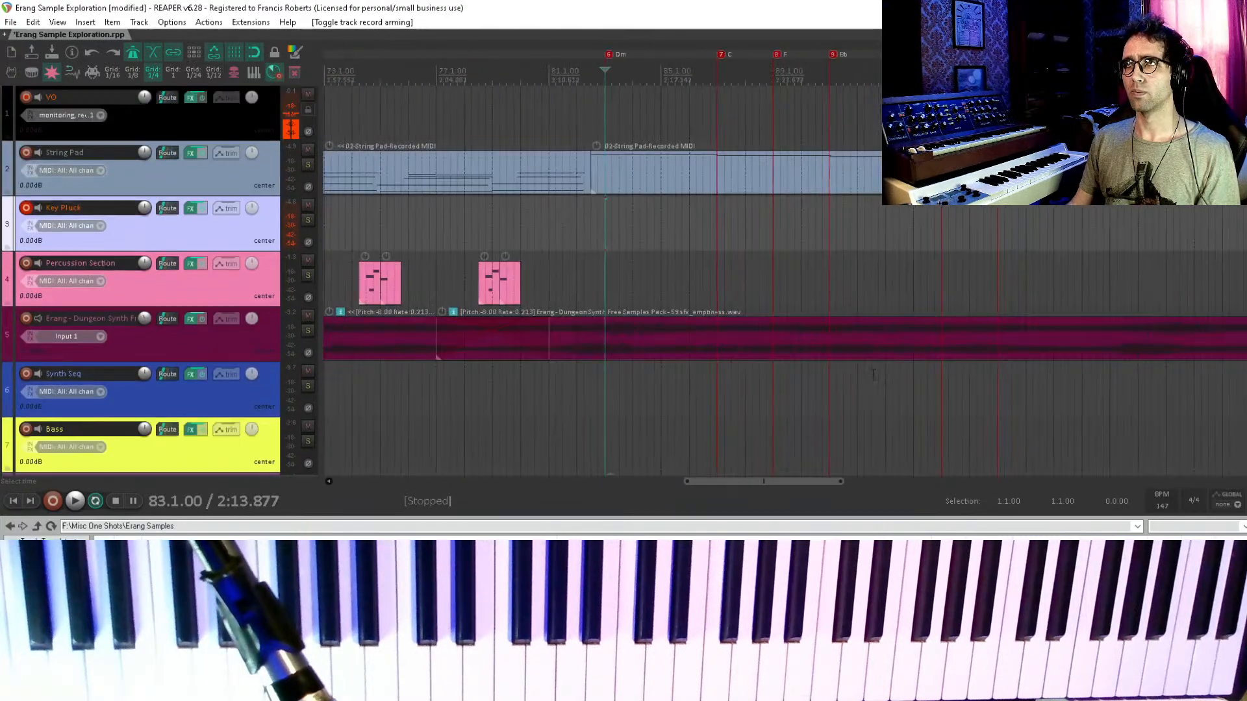
{"action": "left_click_drag", "start_coordinate": [673, 233], "coordinate": [607, 175]}
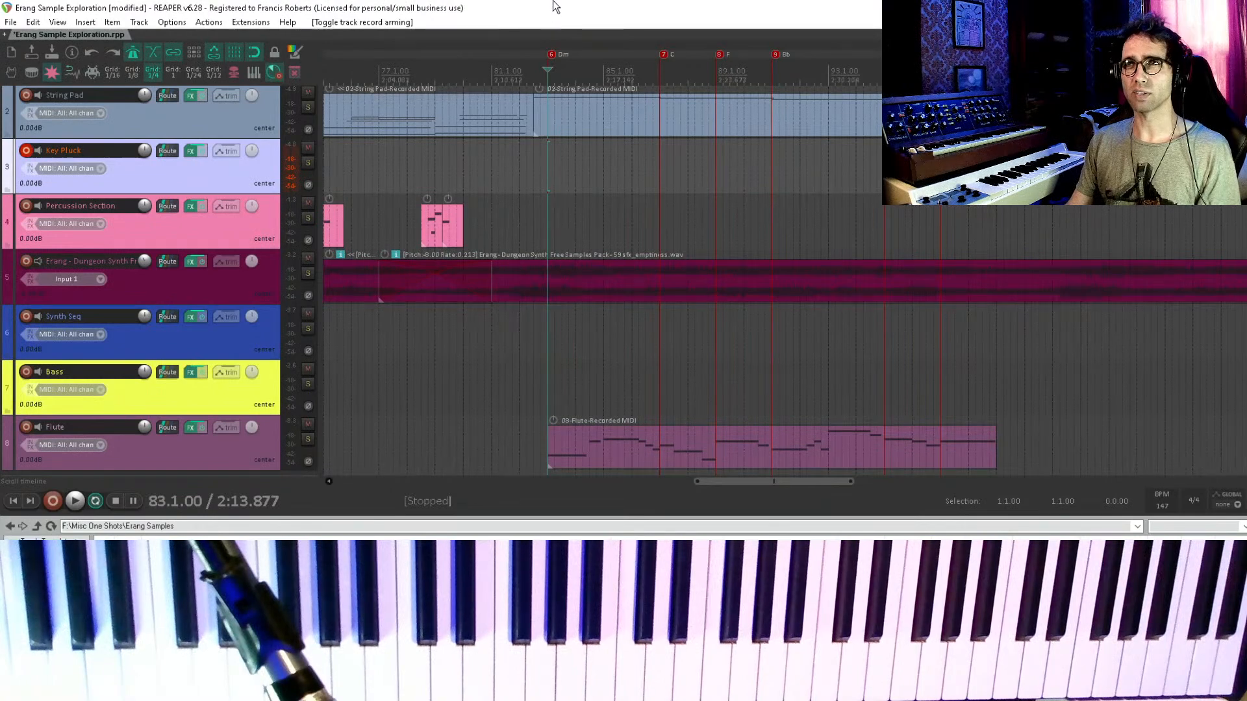
{"action": "scroll", "coordinate": [634, 226], "scroll_direction": "up", "scroll_amount": 1}
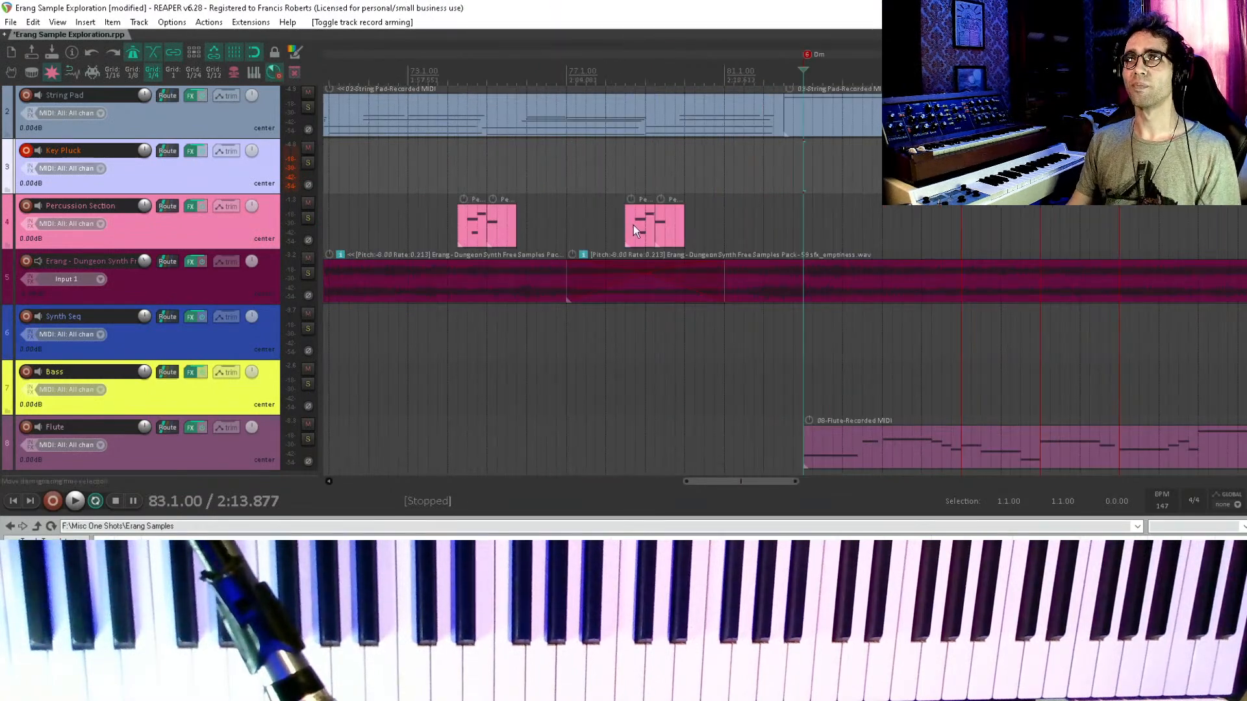
{"action": "scroll", "coordinate": [633, 226], "scroll_direction": "down", "scroll_amount": 2}
{"action": "left_click_drag", "start_coordinate": [803, 223], "coordinate": [468, 272]}
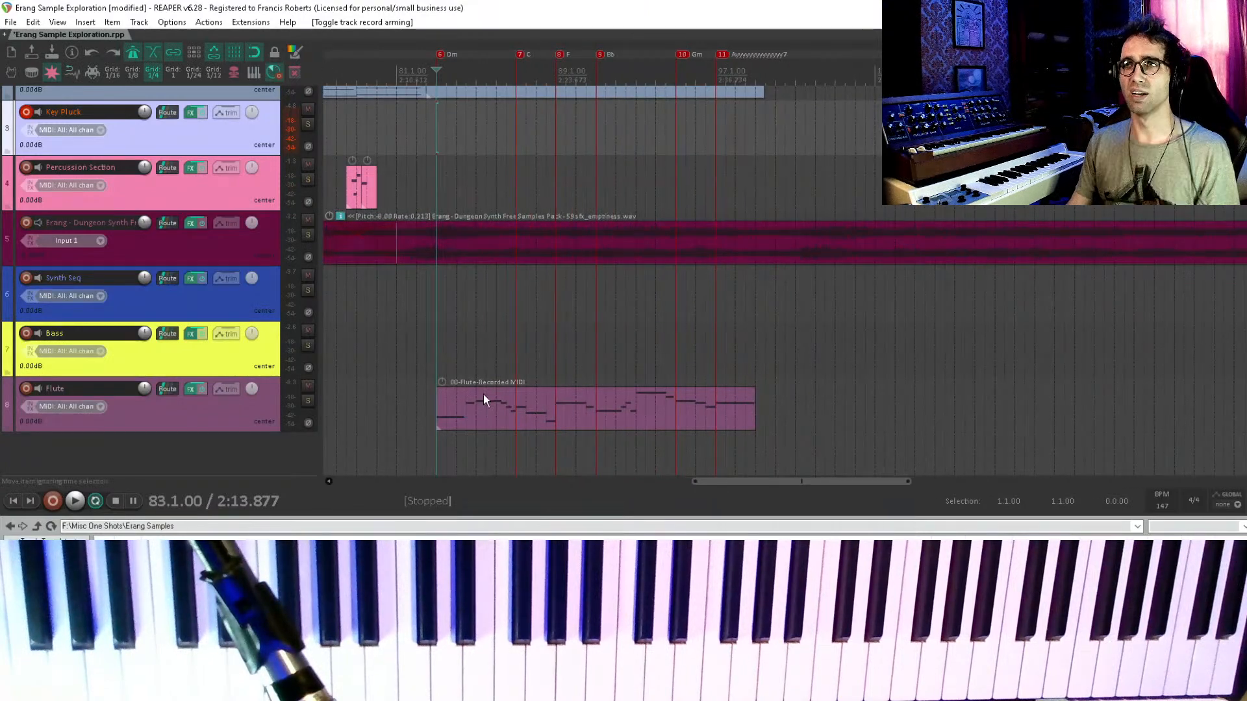
{"action": "left_click_drag", "start_coordinate": [543, 240], "coordinate": [602, 283]}
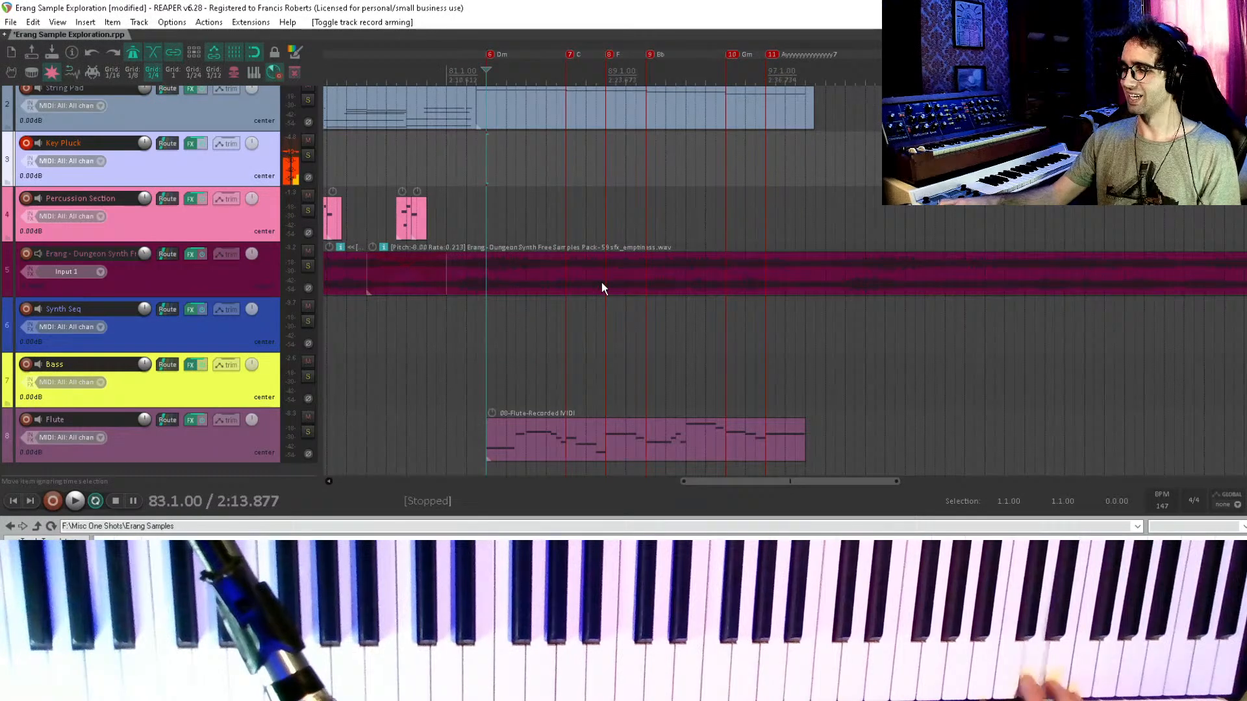
{"action": "key", "text": "ctrl+r"}
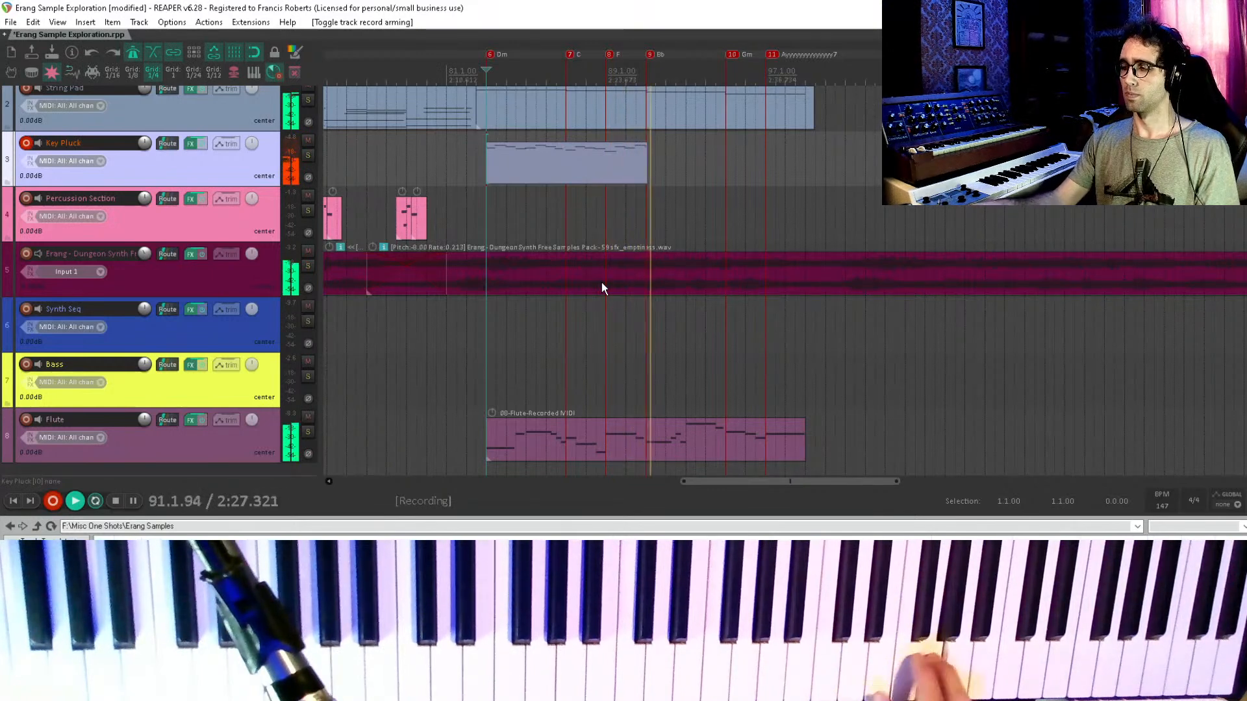
{"action": "key", "text": "ctrl+space"}
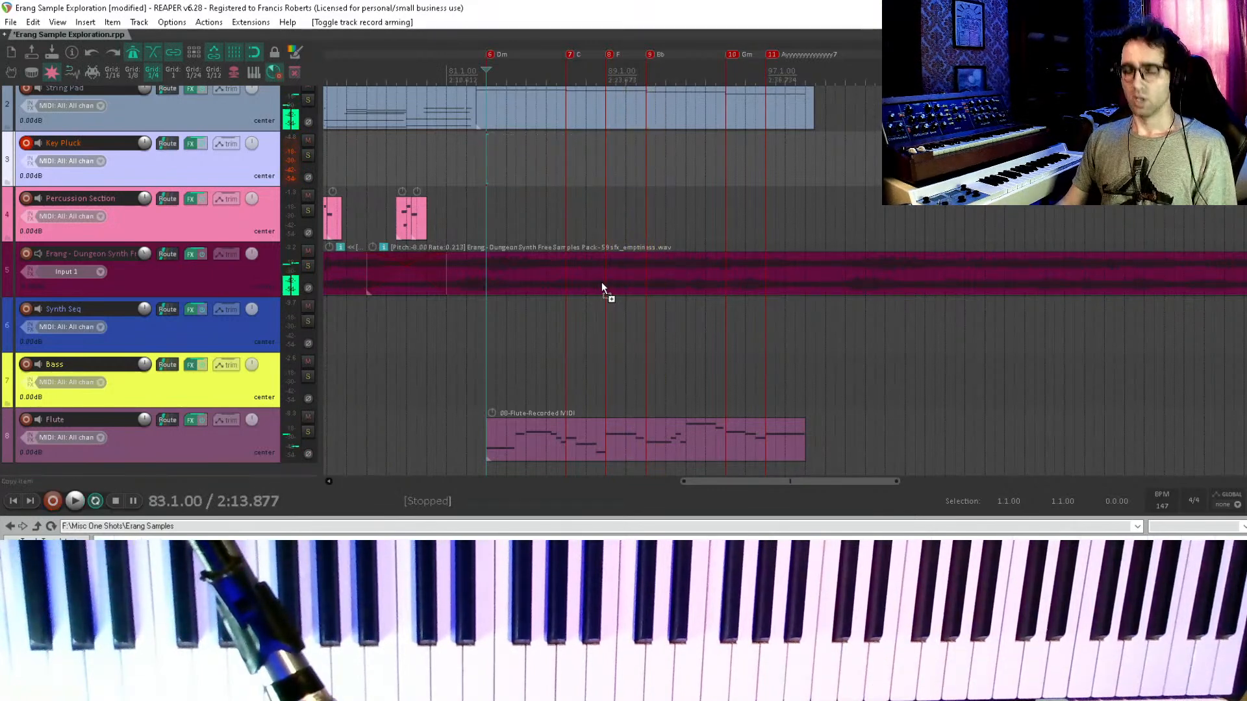
{"action": "key", "text": "ctrl+r"}
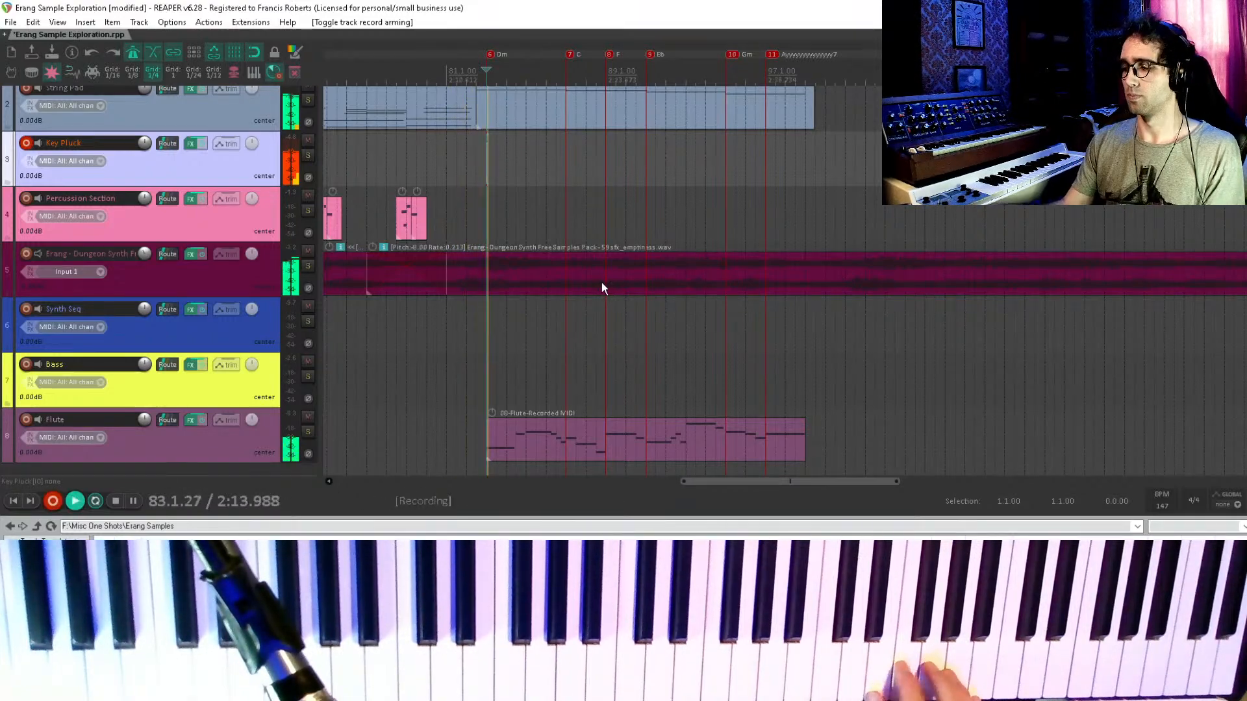
{"action": "key", "text": "ctrl+space"}
- Record a Key Pluck take from 83.1.00 to about bar 100 and quantize all its notes' positions and lengths to the grid at 100% strength
{"action": "key", "text": "ctrl+r"}
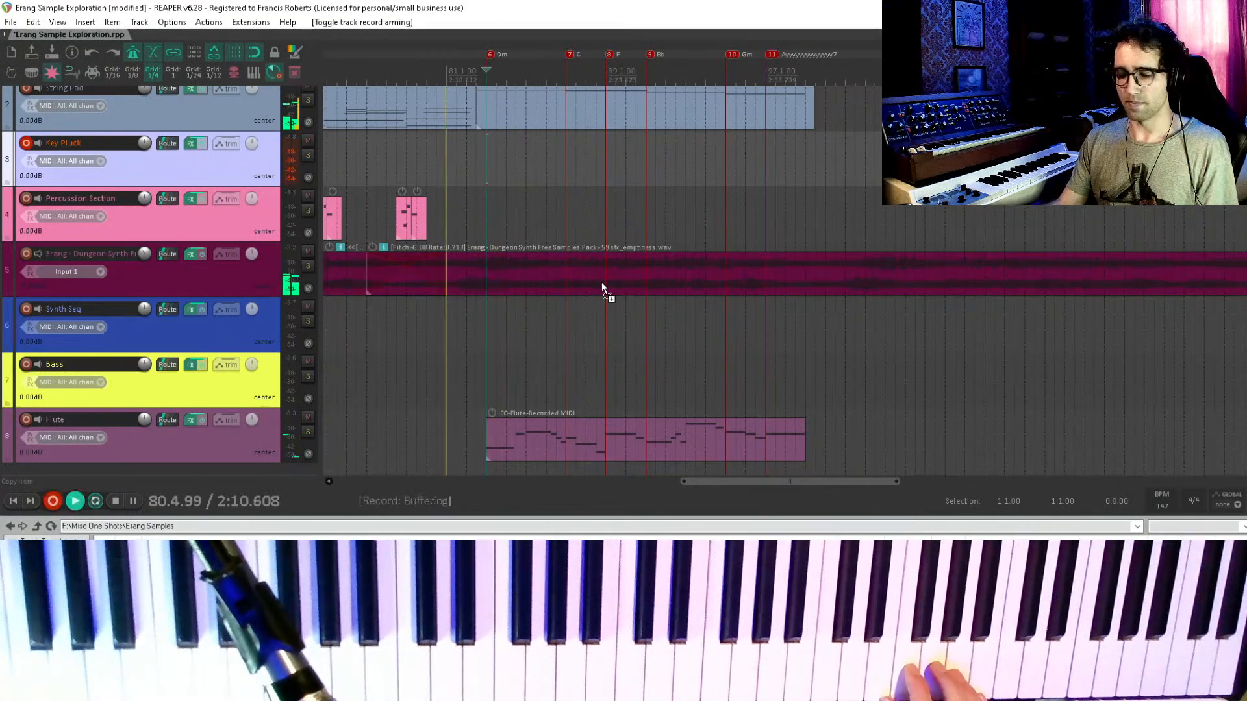
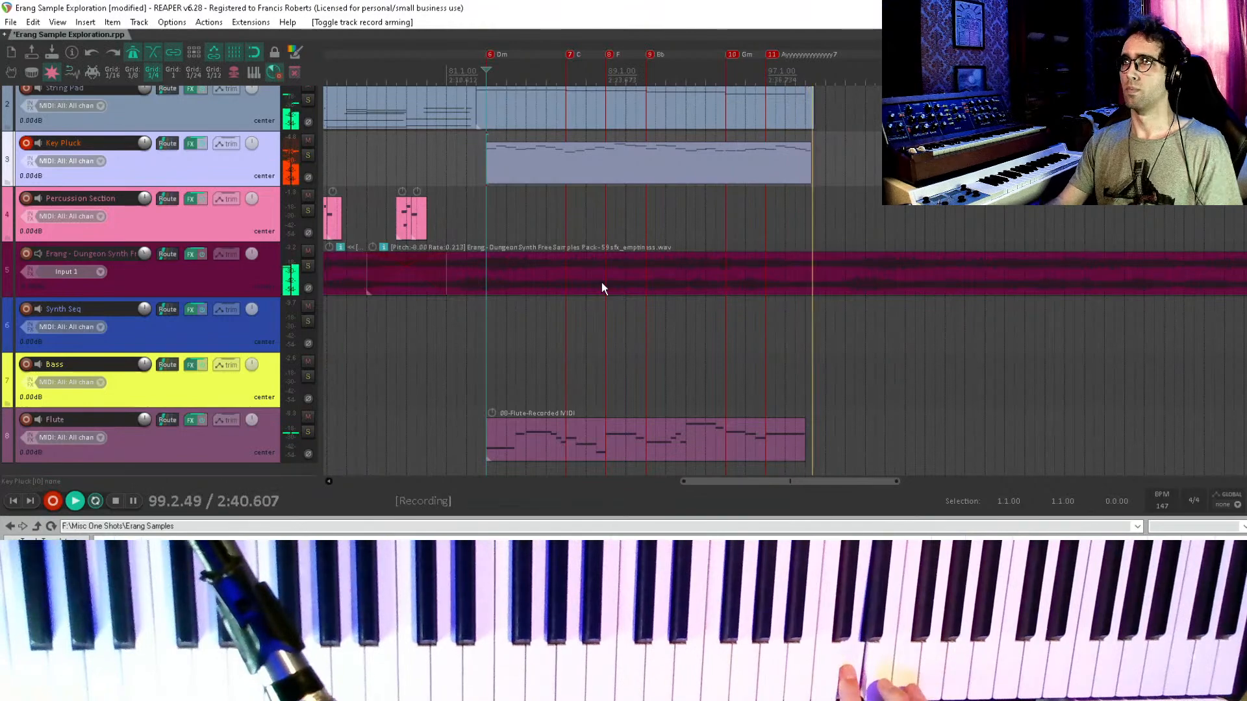
{"action": "key", "text": "space"}
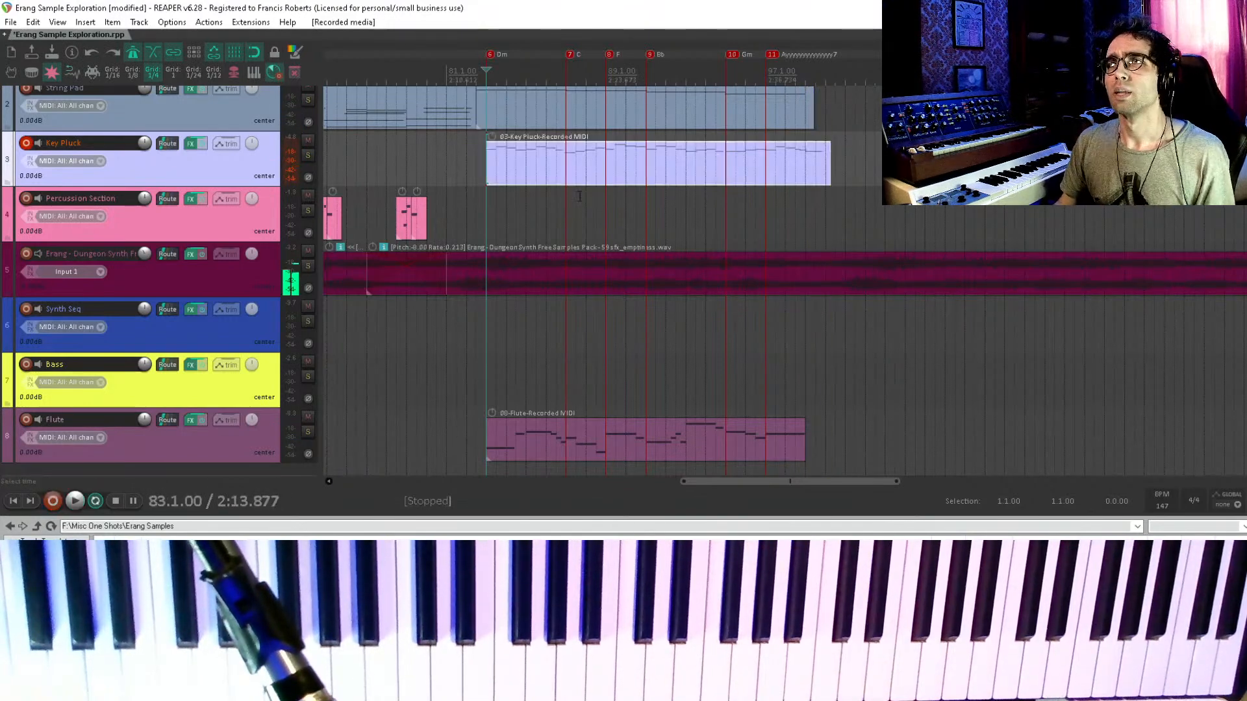
{"action": "double_click", "coordinate": [582, 175]}
{"action": "key", "text": "ctrl+a"}
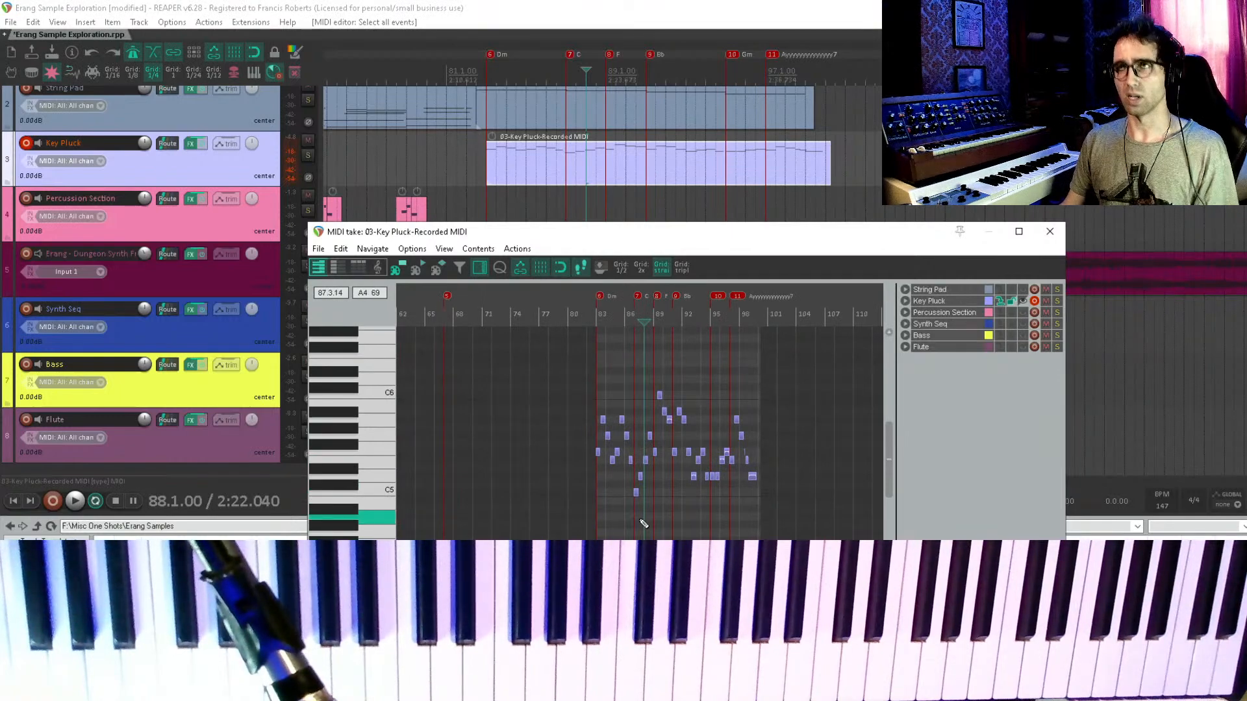
{"action": "key", "text": "q"}
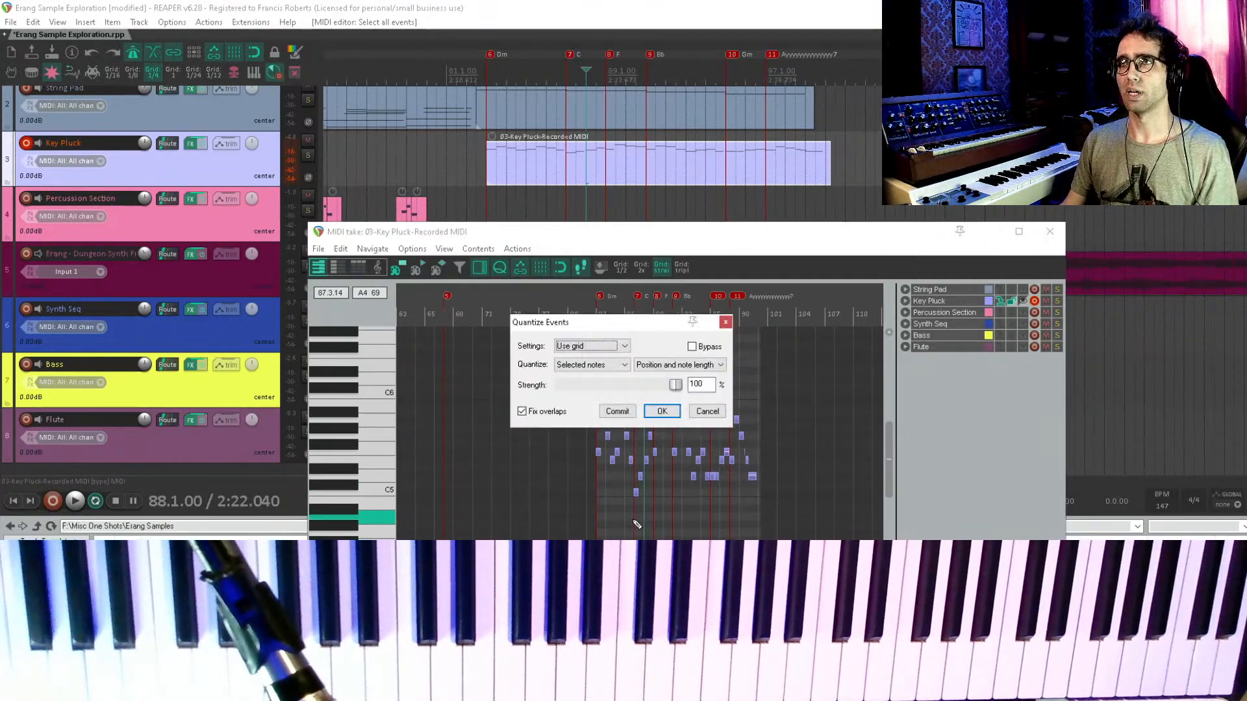
{"action": "left_click", "coordinate": [661, 411]}
{"action": "key", "text": "Escape"}
- Remove the chord markers and add a single marker at 83.1.00
{"action": "left_click", "coordinate": [496, 198]}
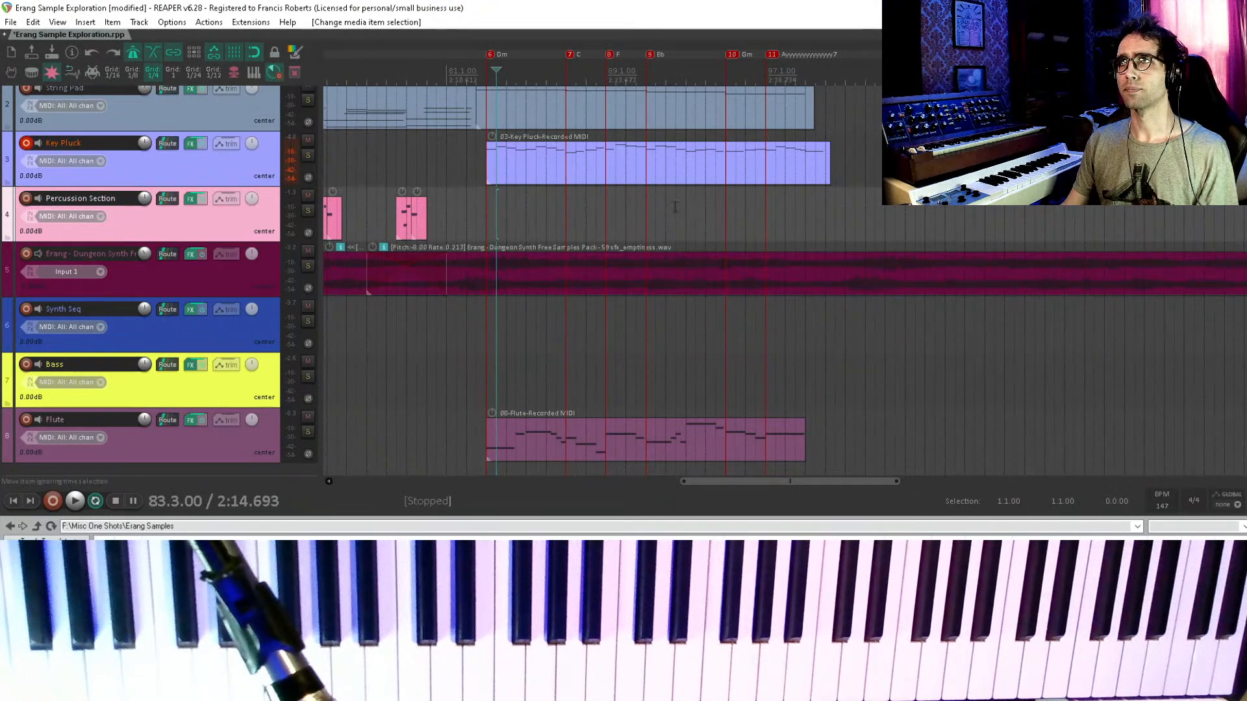
{"action": "left_click_drag", "start_coordinate": [501, 167], "coordinate": [541, 184]}
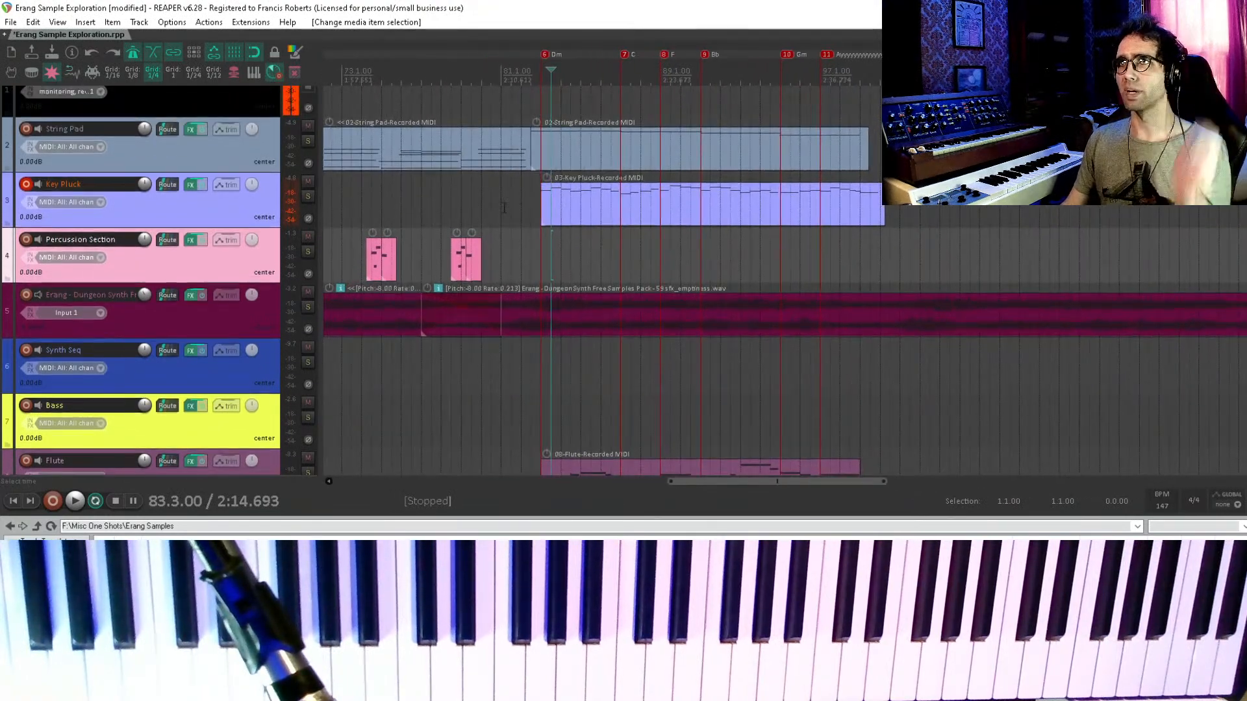
{"action": "left_click", "coordinate": [502, 202]}
{"action": "scroll", "coordinate": [524, 200], "scroll_direction": "up", "scroll_amount": 4}
{"action": "left_click_drag", "start_coordinate": [881, 175], "coordinate": [780, 158]}
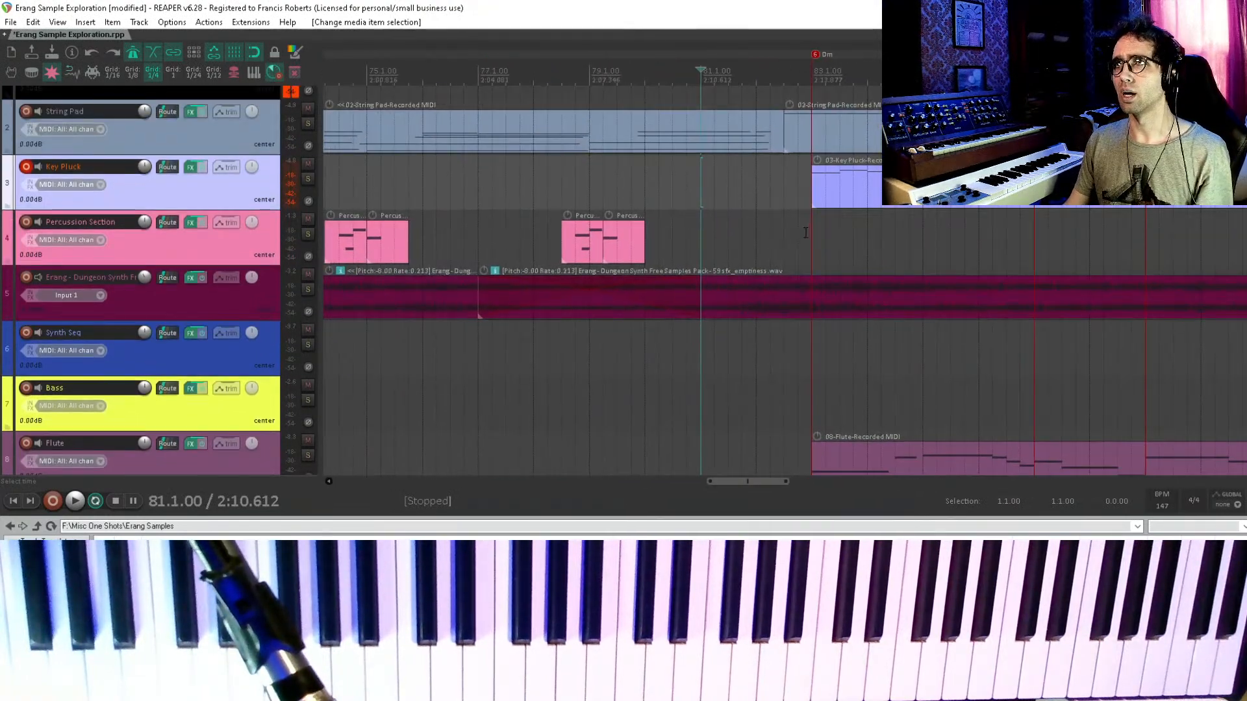
{"action": "left_click", "coordinate": [814, 255]}
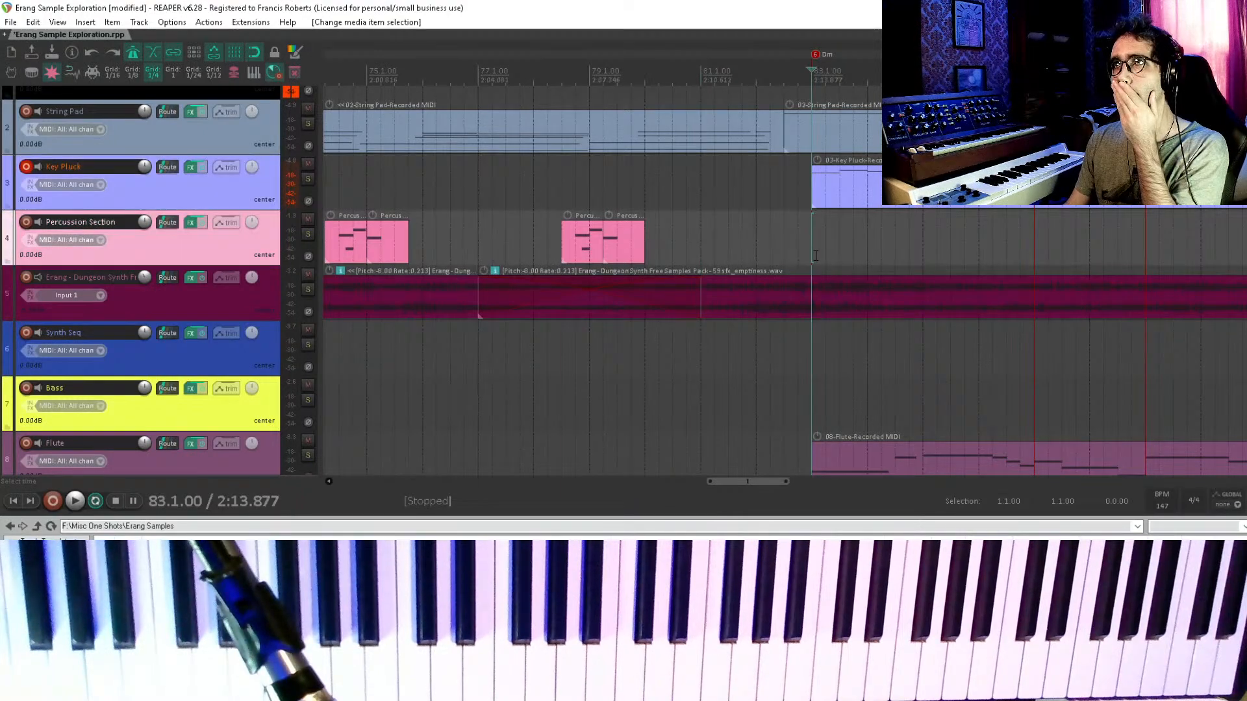
{"action": "left_click_drag", "start_coordinate": [851, 230], "coordinate": [452, 206]}
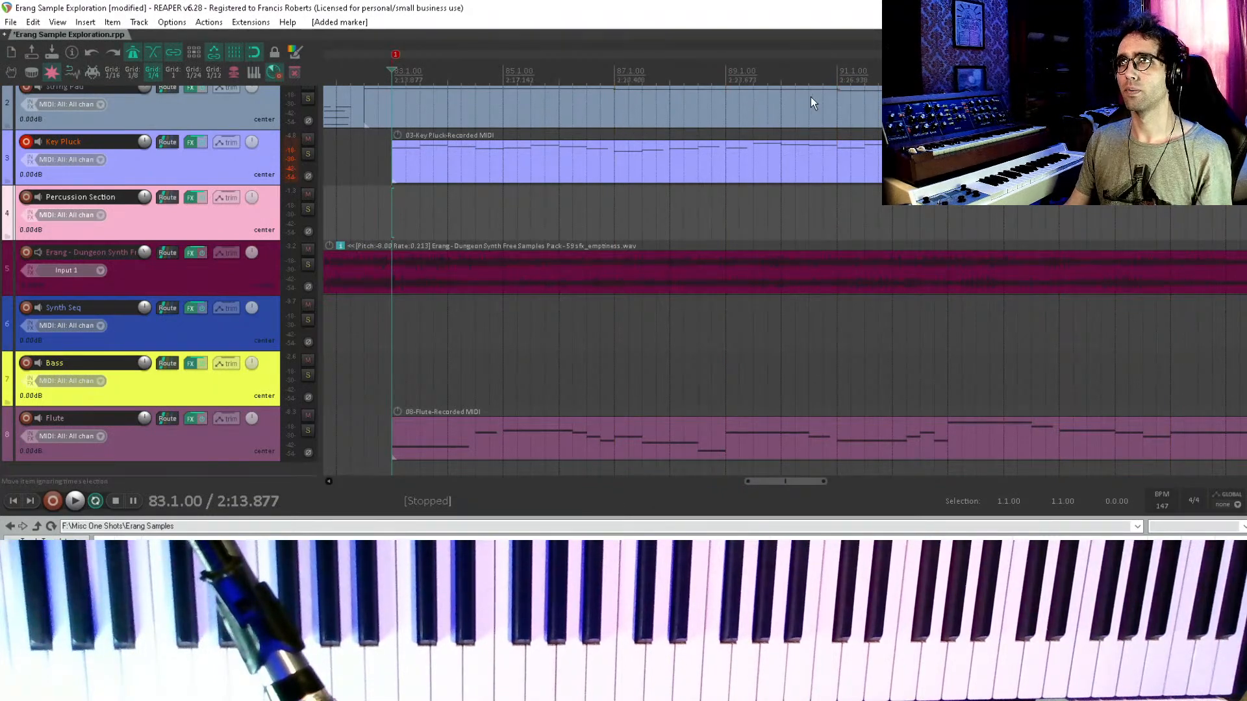
- Extend the end of the new Key Pluck item to about 101.1.00 and save the project
{"action": "left_click_drag", "start_coordinate": [1035, 124], "coordinate": [623, 180]}
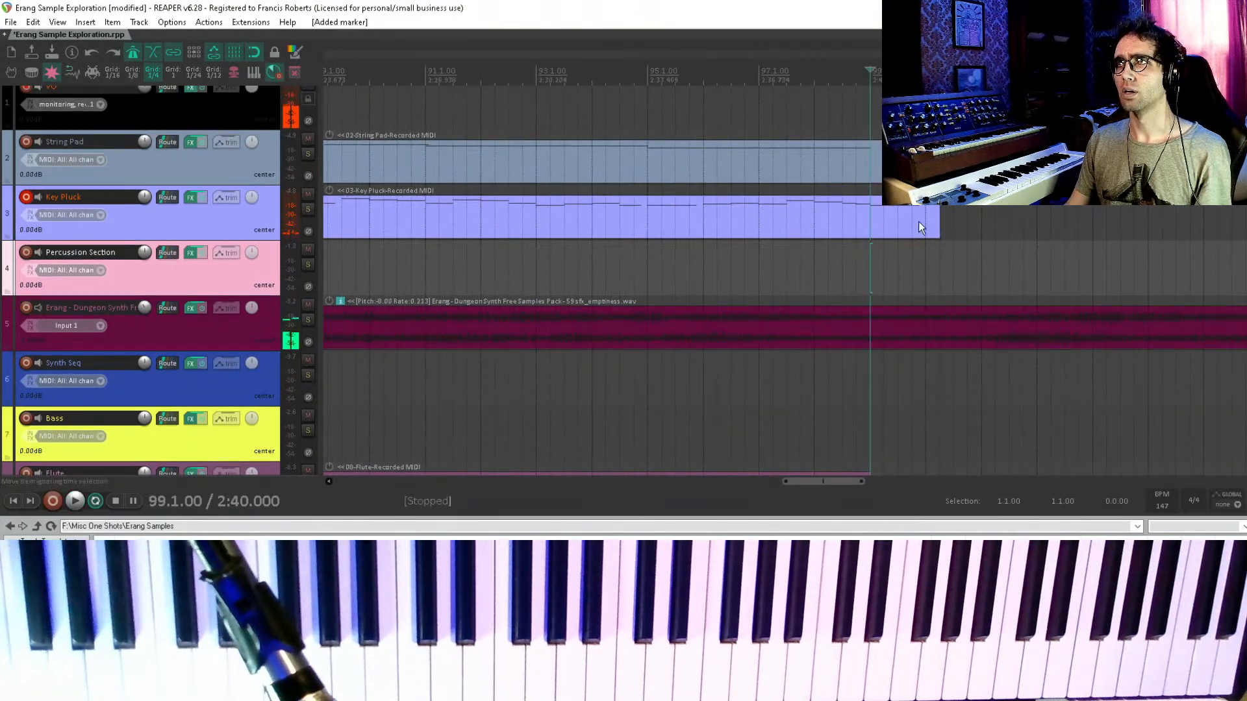
{"action": "left_click_drag", "start_coordinate": [937, 220], "coordinate": [981, 221]}
{"action": "scroll", "coordinate": [742, 271], "scroll_direction": "down", "scroll_amount": 4}
{"action": "left_click_drag", "start_coordinate": [668, 272], "coordinate": [789, 218]}
{"action": "key", "text": "ctrl+s"}
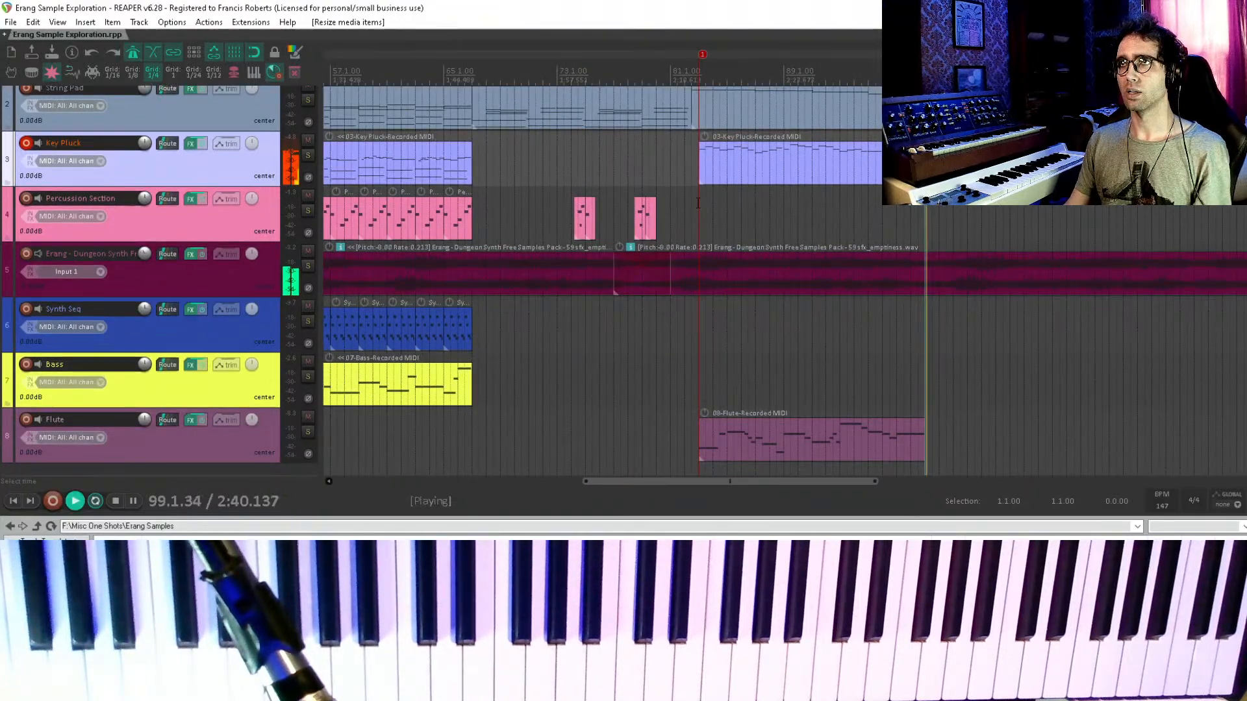
- Copy the String Pad, Key Pluck, Percussion Section, Synth Seq and Bass items of bars 49 to 65 to 101.1.00
{"action": "scroll", "coordinate": [708, 210], "scroll_direction": "down", "scroll_amount": 4}
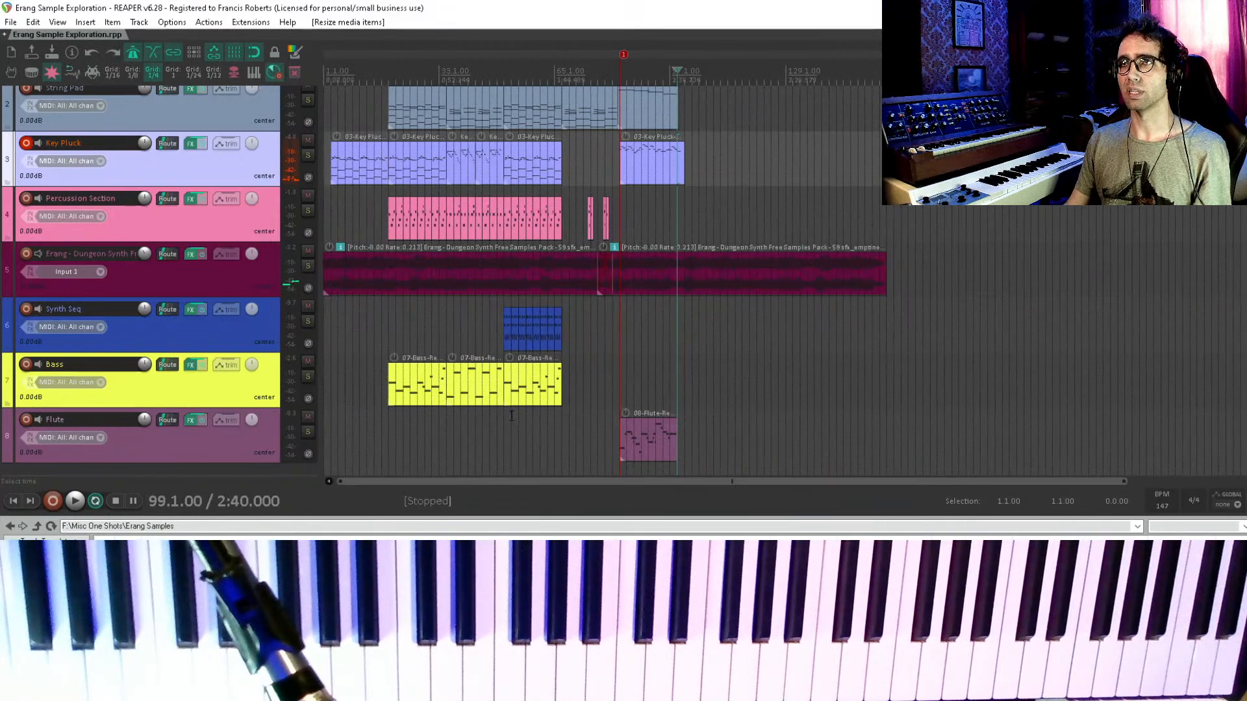
{"action": "scroll", "coordinate": [506, 417], "scroll_direction": "up", "scroll_amount": 2}
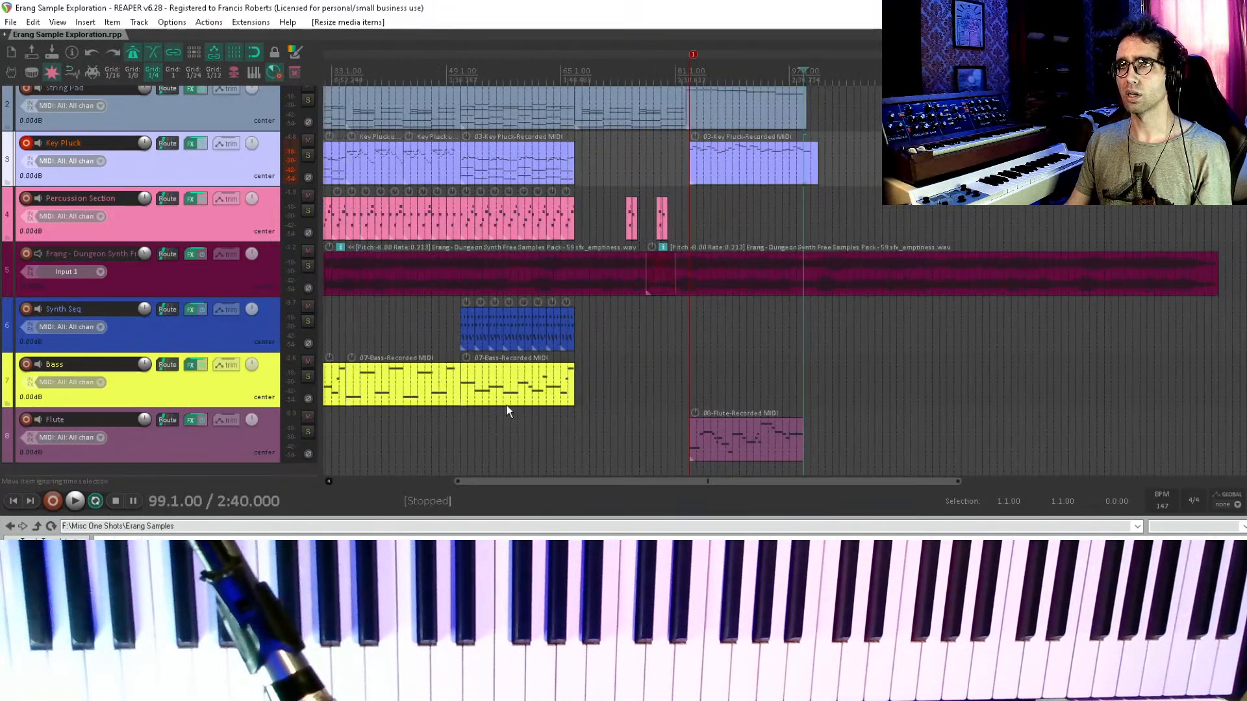
{"action": "left_click_drag", "start_coordinate": [466, 410], "coordinate": [566, 328]}
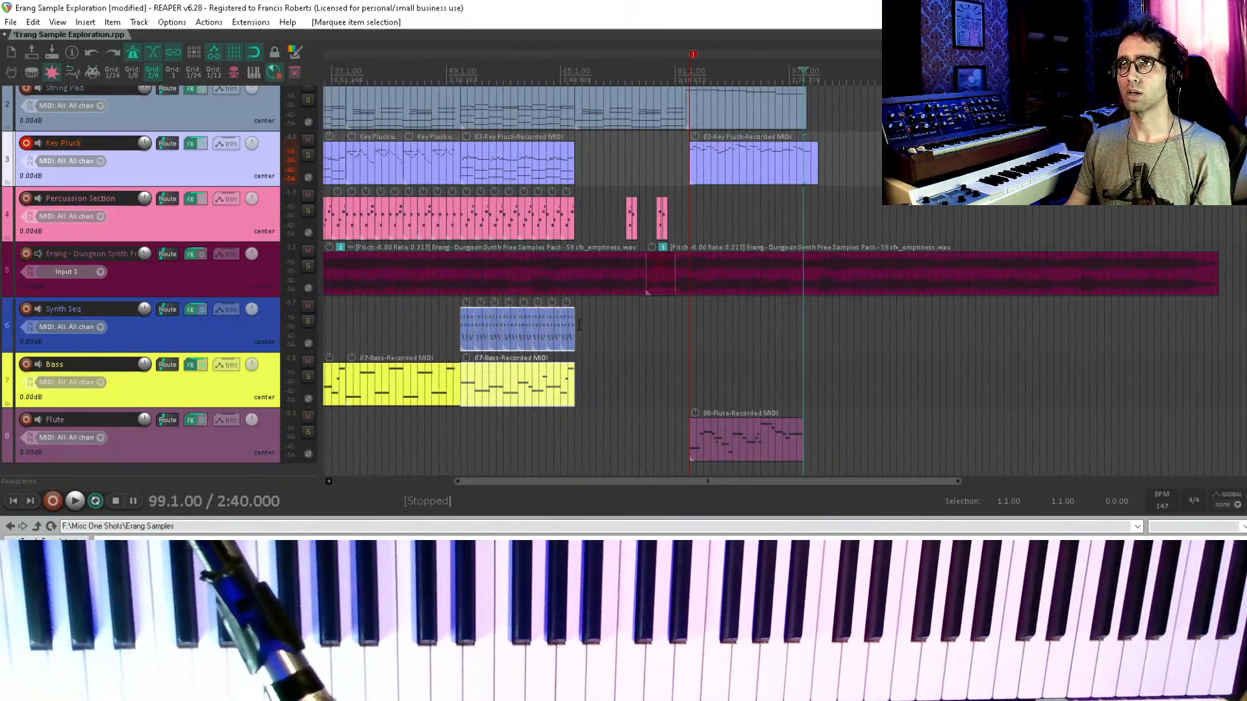
{"action": "left_click_drag", "start_coordinate": [536, 209], "coordinate": [594, 310]}
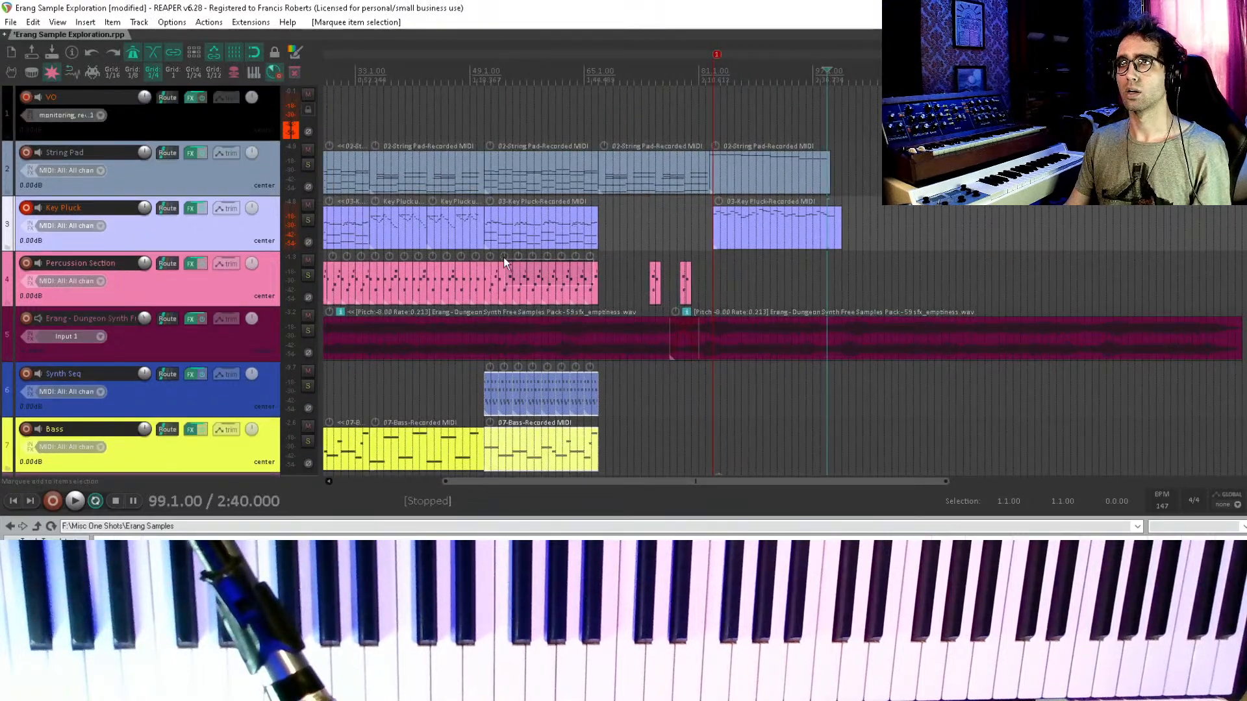
{"action": "left_click_drag", "start_coordinate": [504, 258], "coordinate": [858, 168]}
{"action": "scroll", "coordinate": [877, 172], "scroll_direction": "up", "scroll_amount": 8}
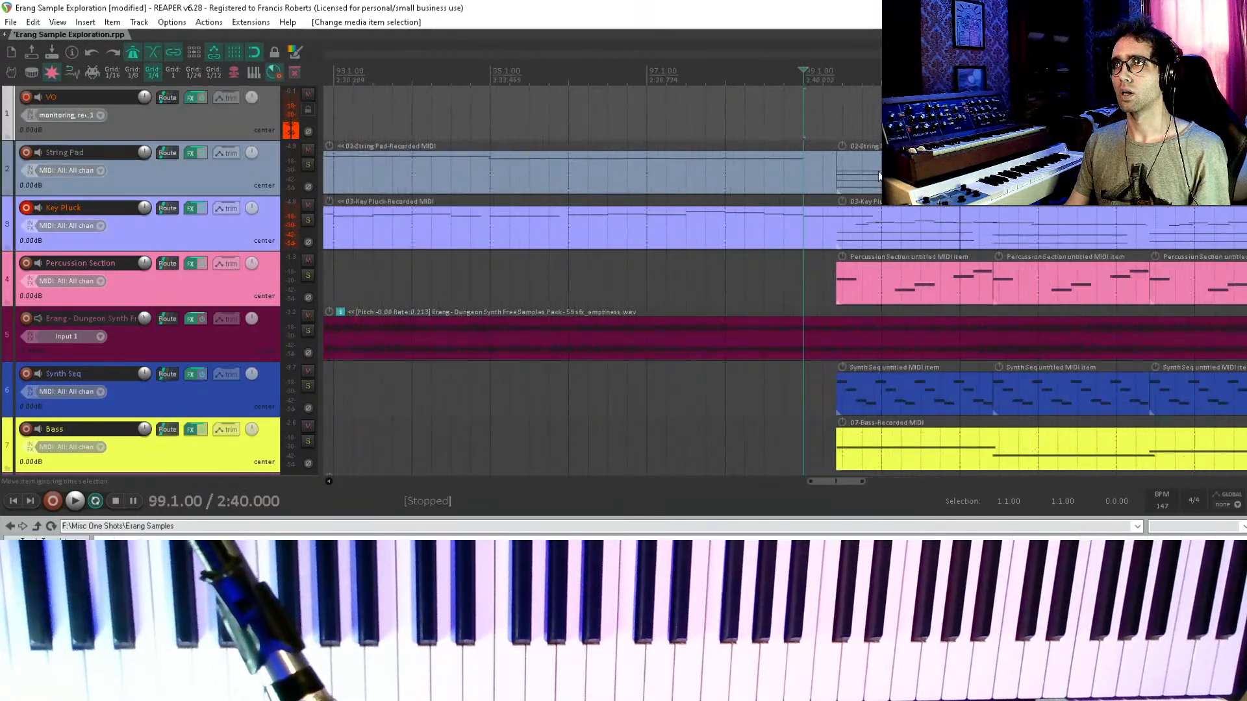
{"action": "scroll", "coordinate": [877, 178], "scroll_direction": "down", "scroll_amount": 3}
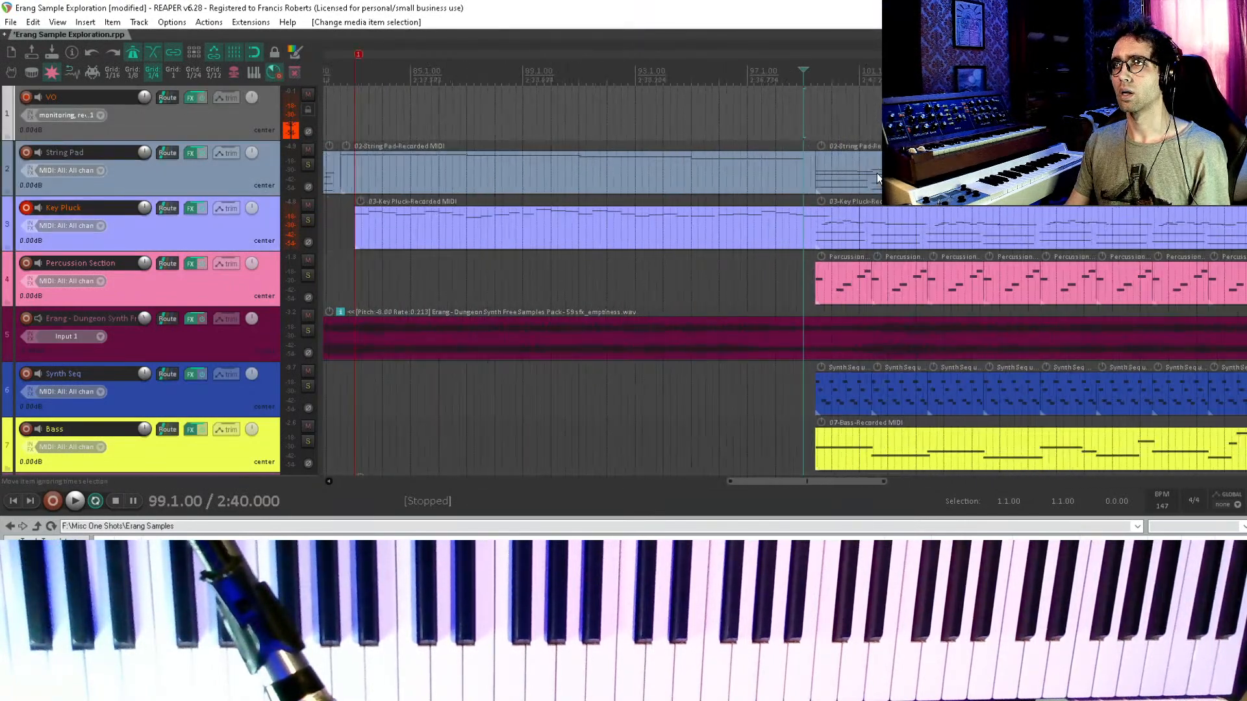
{"action": "left_click_drag", "start_coordinate": [878, 178], "coordinate": [922, 178]}
- Play back from 97.1.00 to hear the transition into the copied section at bar 101
{"action": "left_click", "coordinate": [752, 93]}
{"action": "key", "text": "space"}
{"action": "scroll", "coordinate": [817, 225], "scroll_direction": "down", "scroll_amount": 1}
{"action": "left_click_drag", "start_coordinate": [817, 225], "coordinate": [708, 175]}
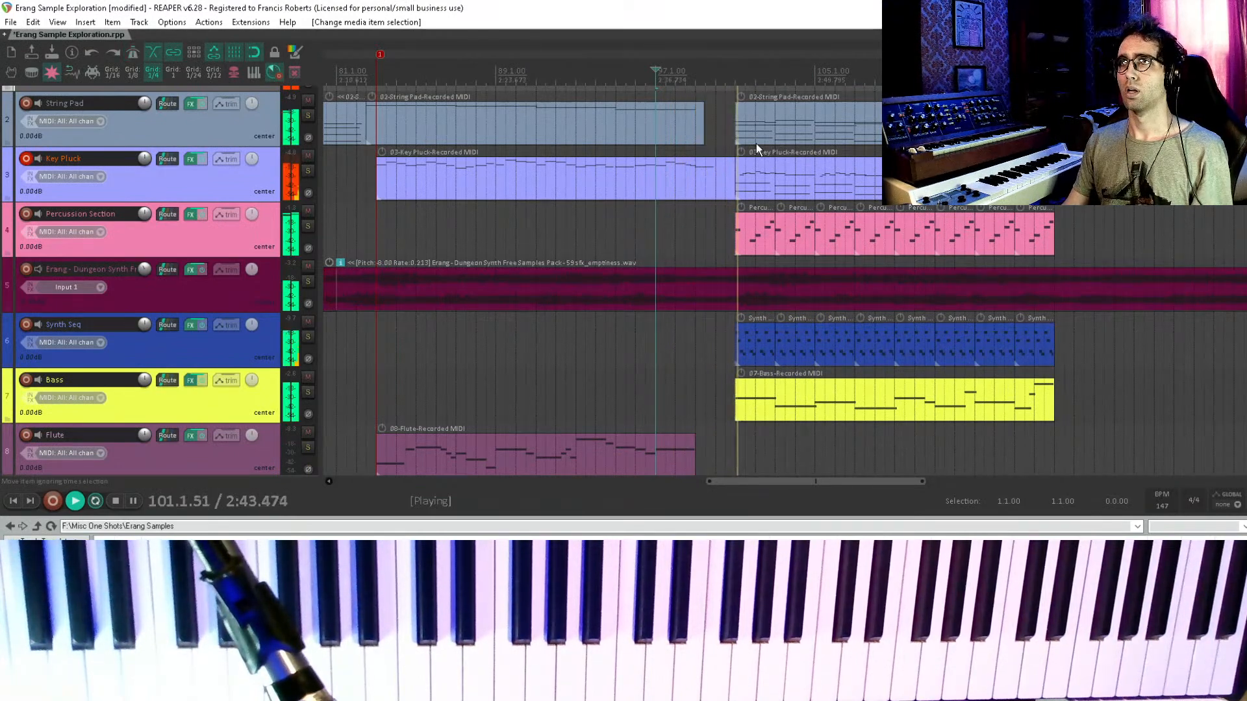
{"action": "key", "text": "space"}
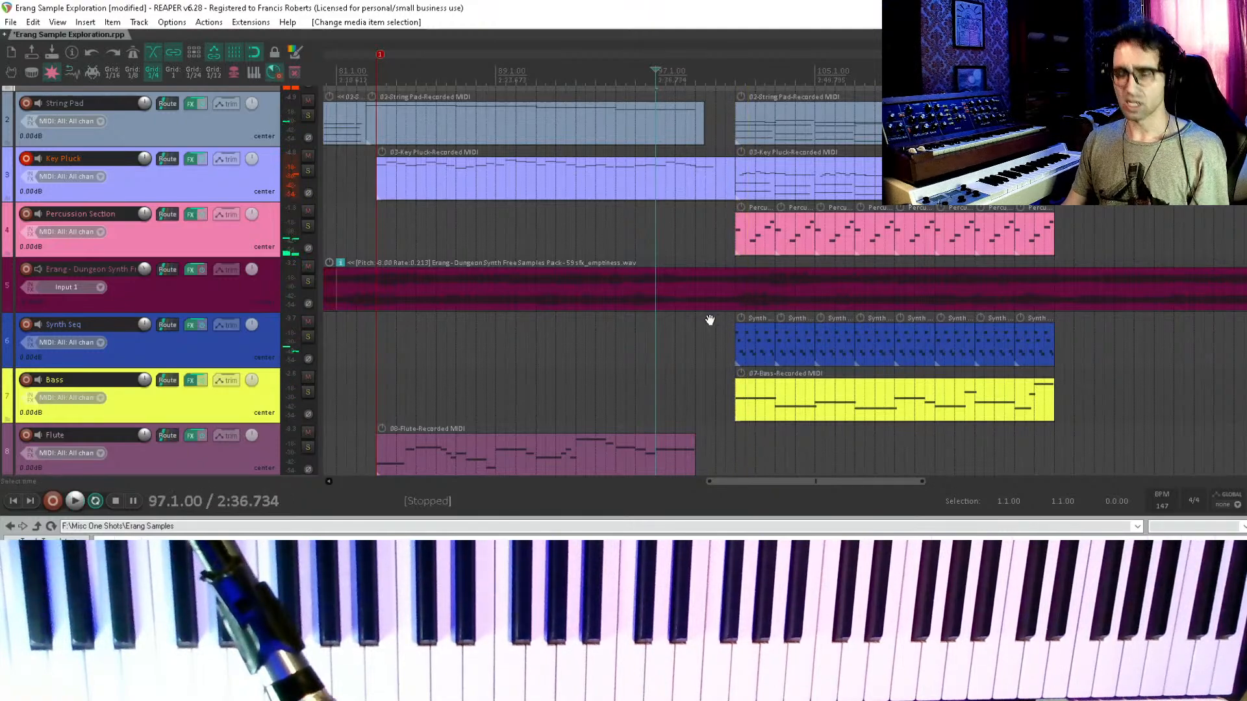
- Set the edit cursor at 99.1.00 and save the project
{"action": "scroll", "coordinate": [710, 320], "scroll_direction": "down", "scroll_amount": 1}
{"action": "left_click", "coordinate": [707, 336]}
{"action": "key", "text": "ctrl+s"}
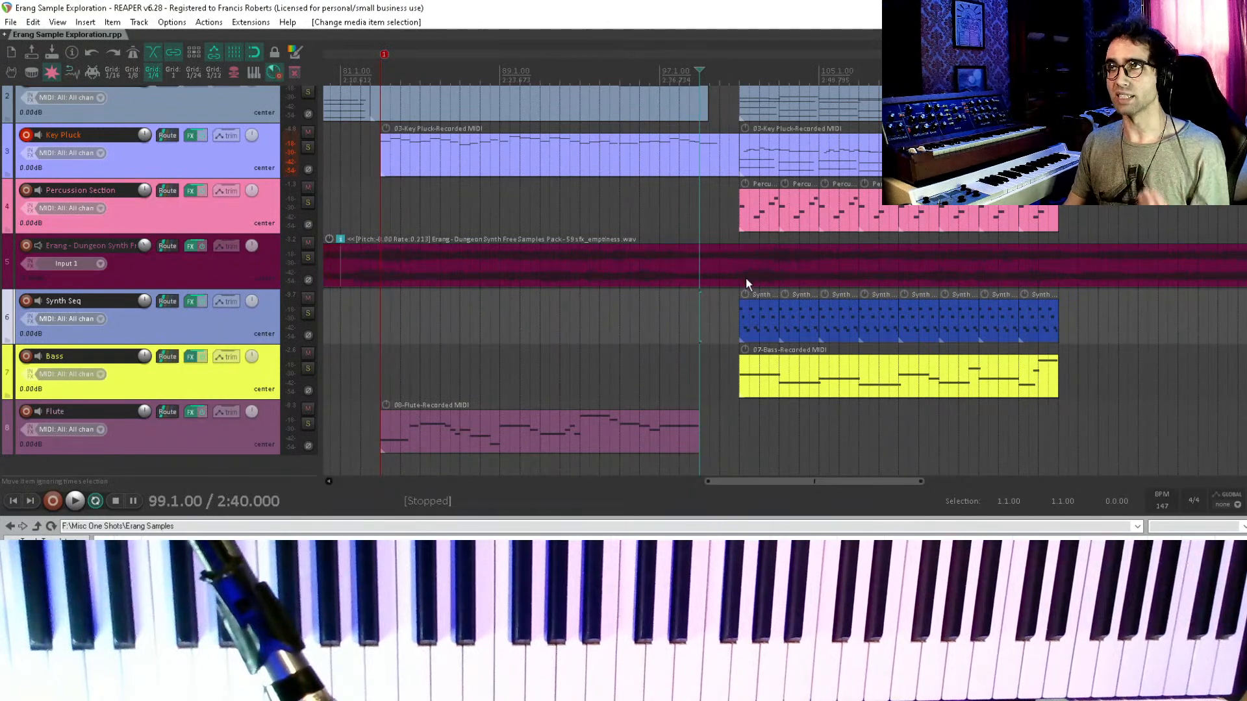
- Duplicate the String Pad, Key Pluck, Percussion Section, Synth Seq and Bass items from bar 101 so they repeat from bar 117
{"action": "left_click_drag", "start_coordinate": [757, 114], "coordinate": [1061, 208]}
{"action": "scroll", "coordinate": [701, 312], "scroll_direction": "down", "scroll_amount": 1}
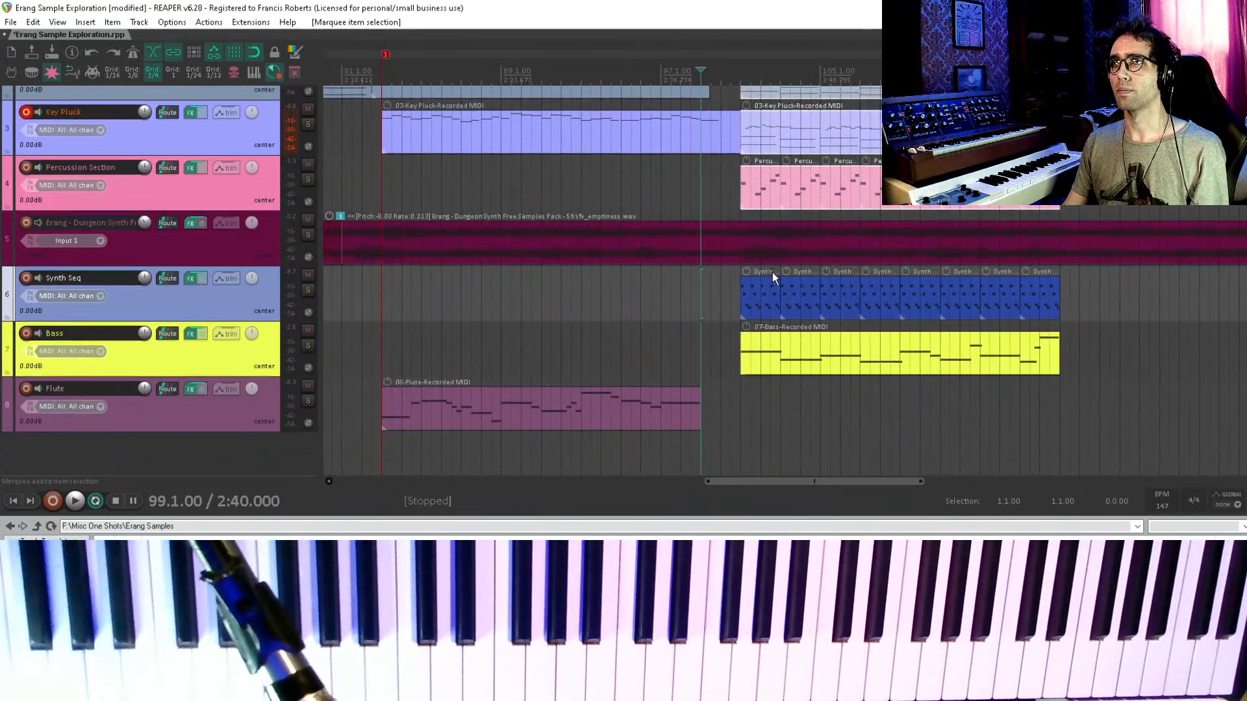
{"action": "left_click_drag", "start_coordinate": [773, 271], "coordinate": [1160, 368]}
{"action": "key", "text": "ctrl+d"}
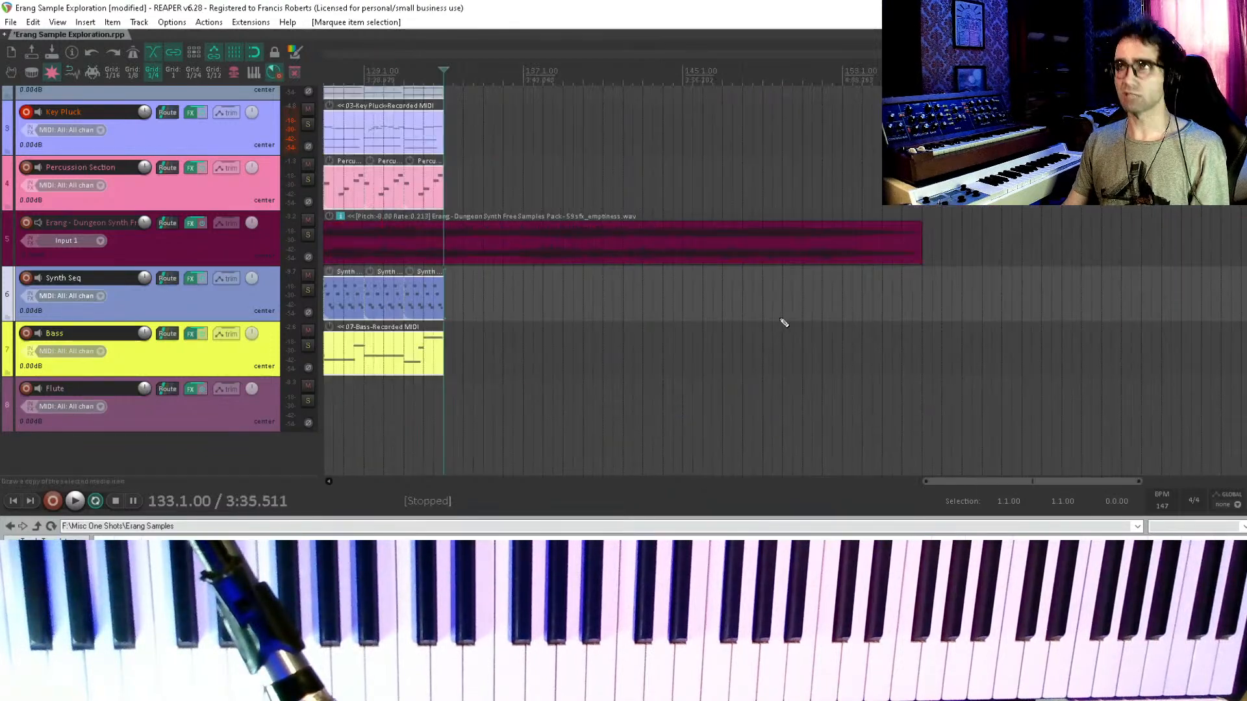
- Arm the Flute track for recording and try out a flute part over playback from 101.1.00
{"action": "scroll", "coordinate": [888, 267], "scroll_direction": "left", "scroll_amount": 10}
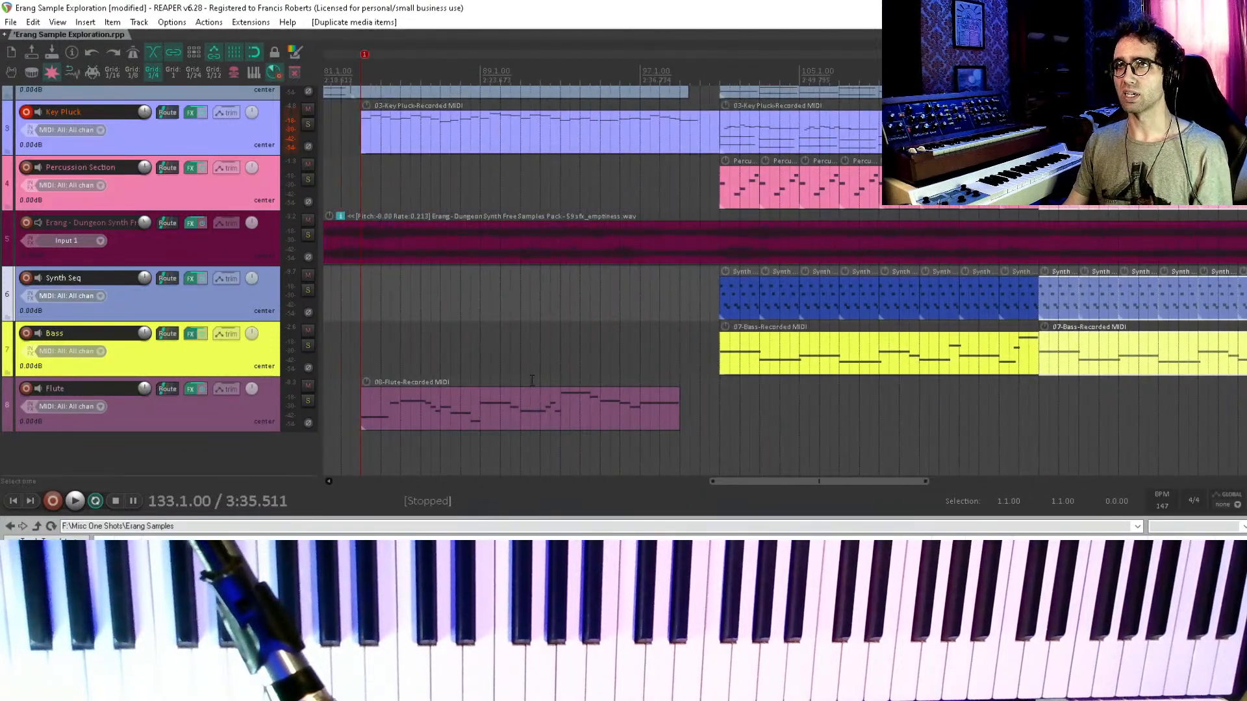
{"action": "left_click", "coordinate": [532, 381]}
{"action": "left_click_drag", "start_coordinate": [532, 289], "coordinate": [506, 288]}
{"action": "left_click", "coordinate": [457, 393]}
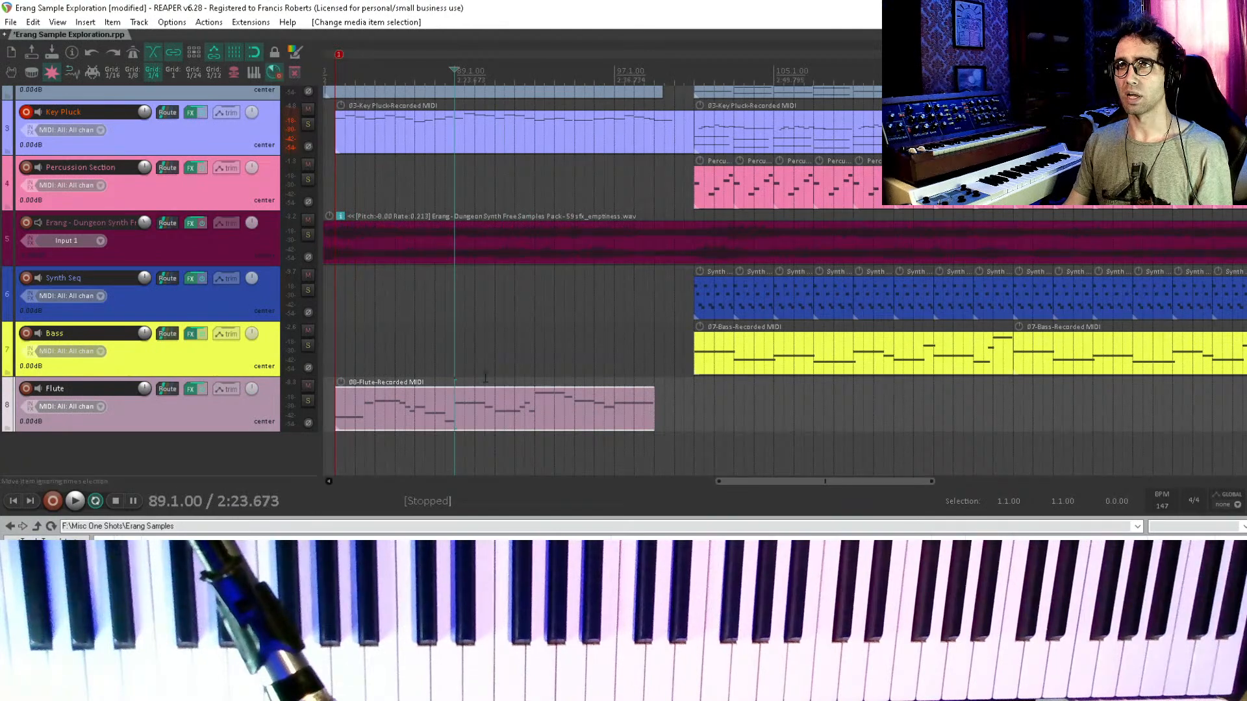
{"action": "left_click", "coordinate": [693, 397]}
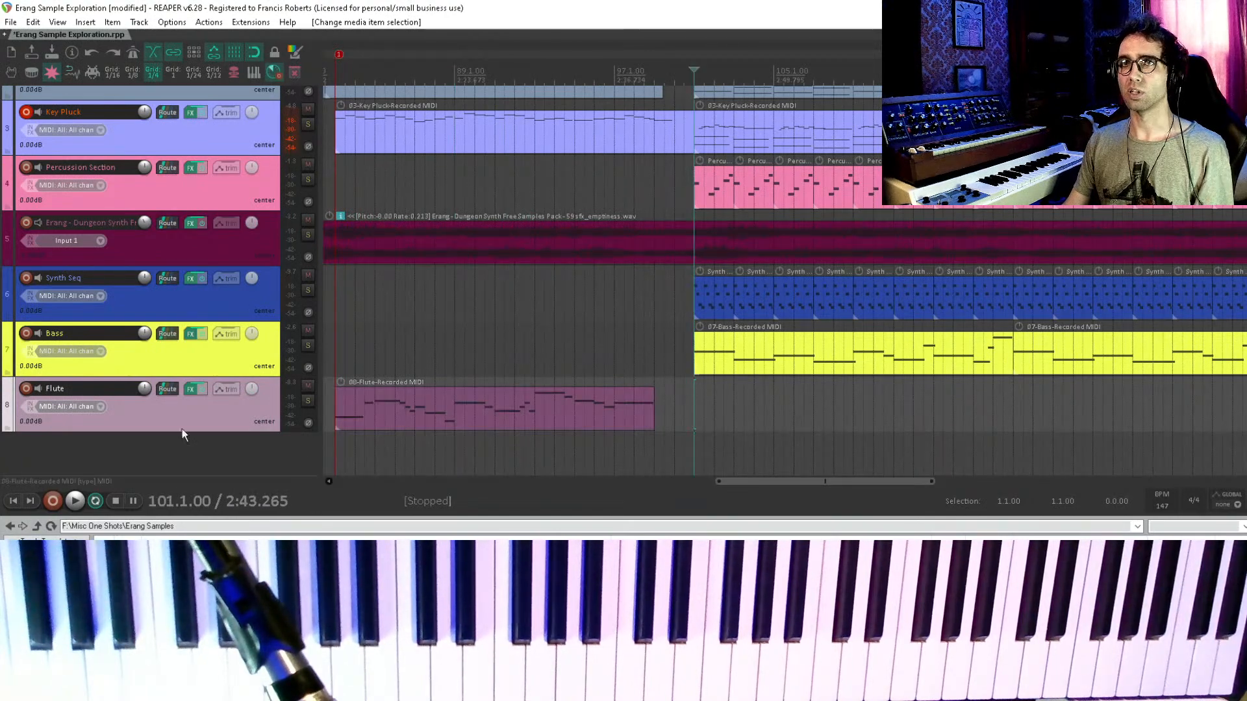
{"action": "left_click", "coordinate": [26, 389]}
{"action": "key", "text": "space"}
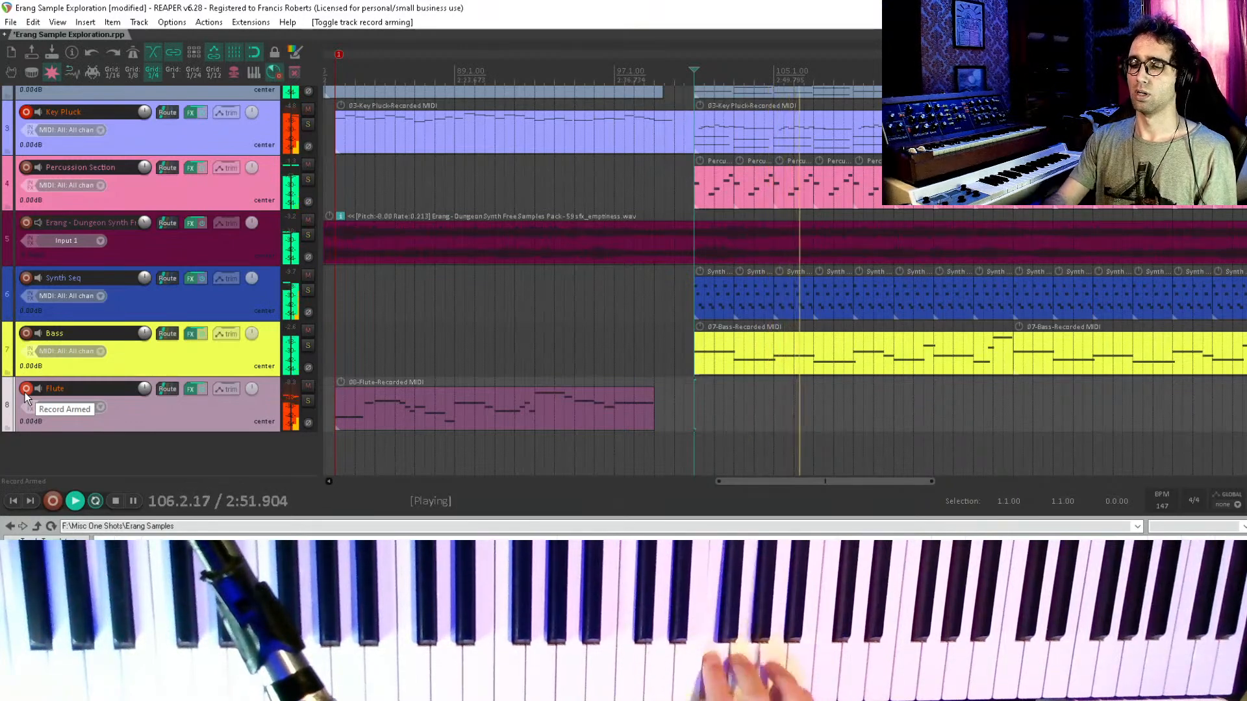
{"action": "key", "text": "space"}
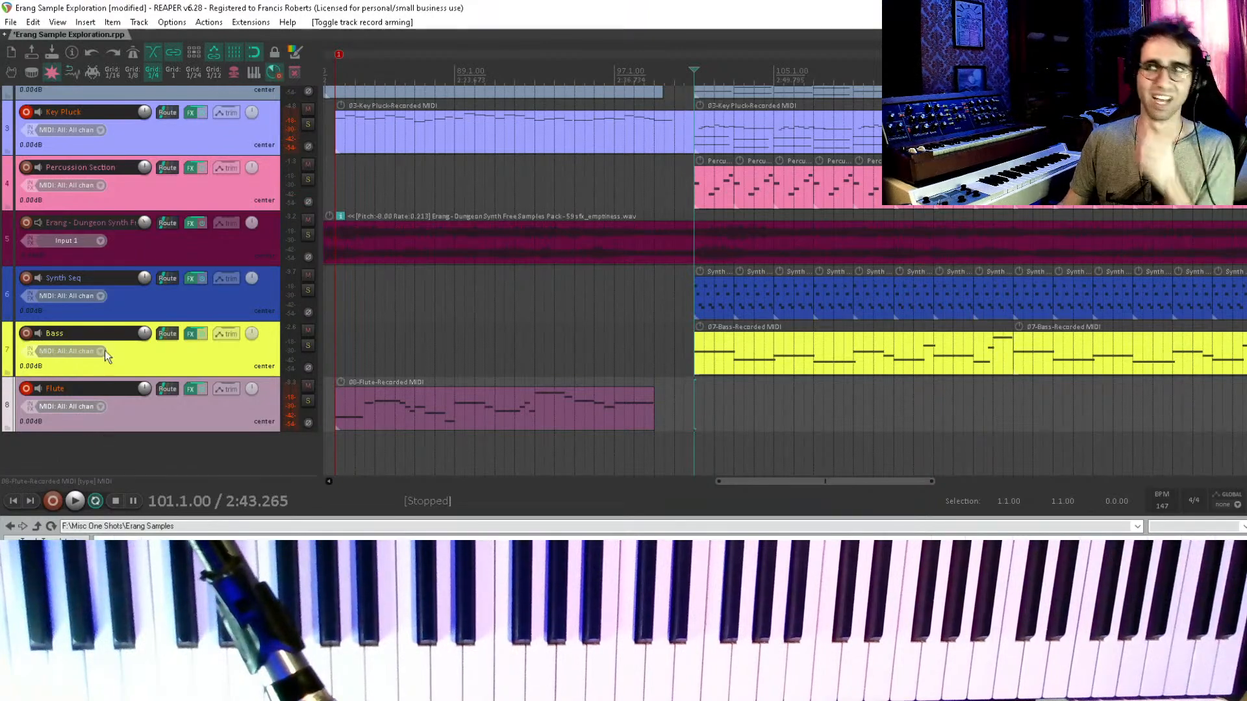
- Disarm the Key Pluck track and audition the flute alone against playback from 101.1.00
{"action": "scroll", "coordinate": [98, 341], "scroll_direction": "up", "scroll_amount": 3}
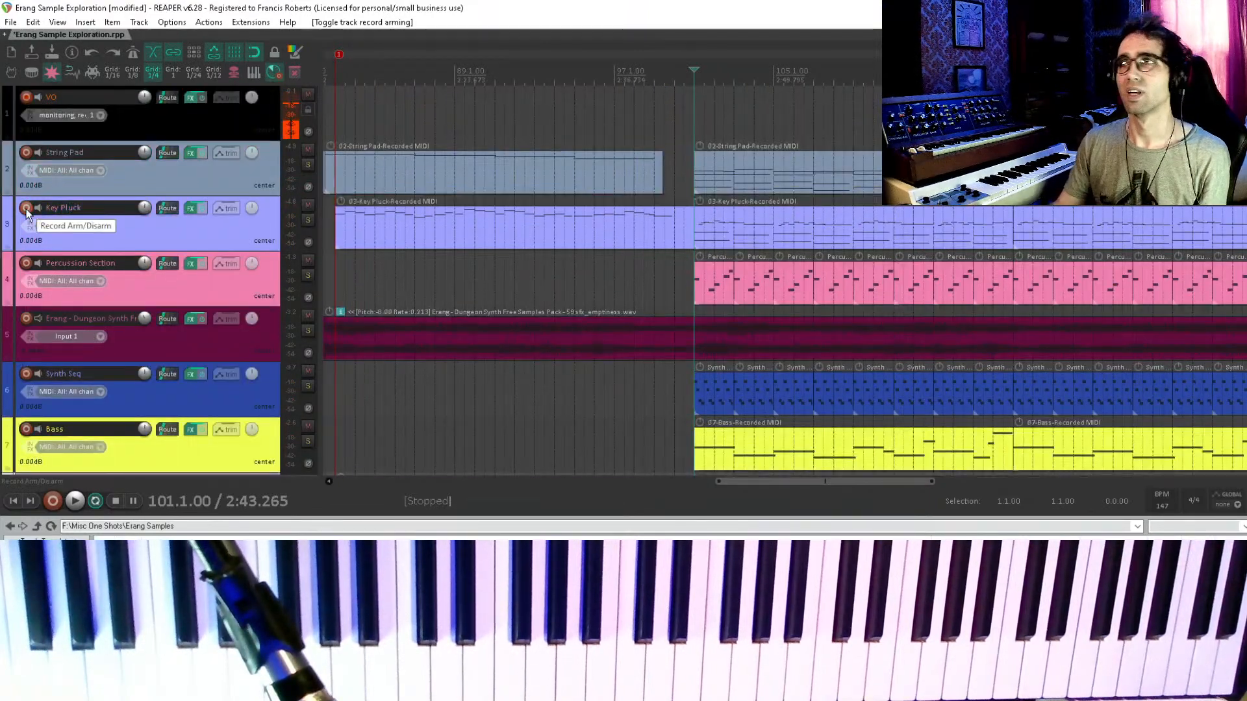
{"action": "key", "text": "space"}
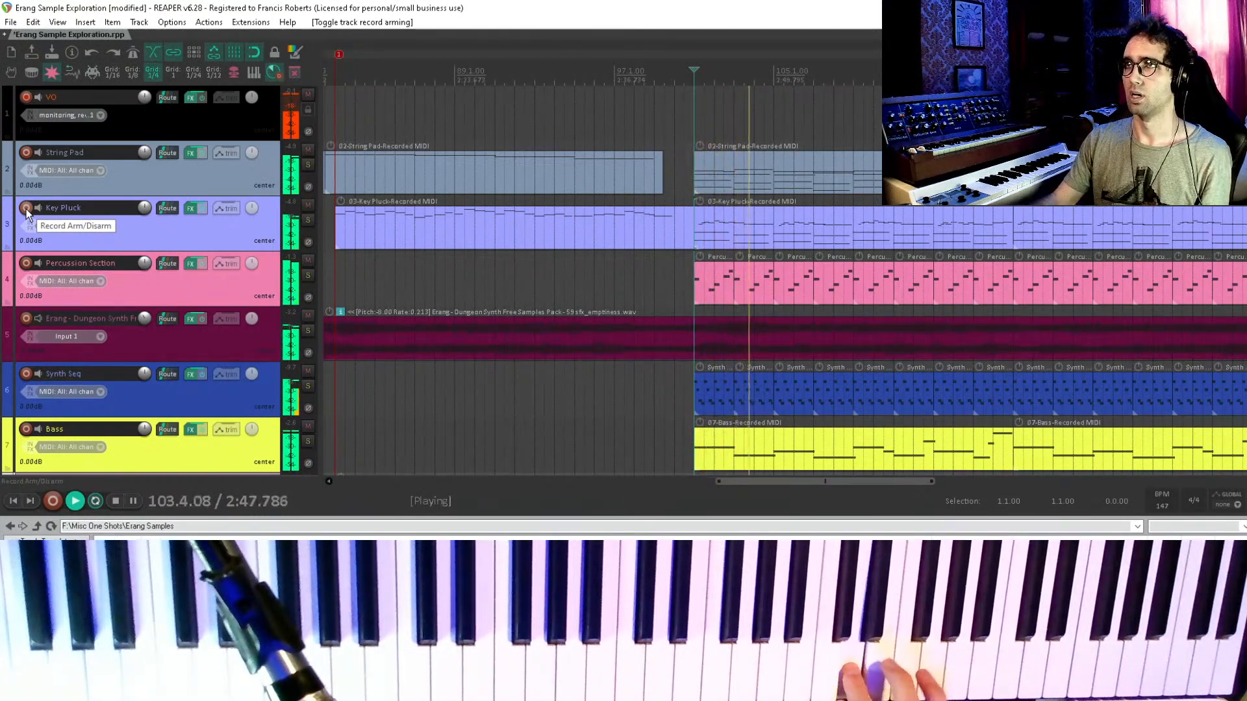
{"action": "key", "text": "space"}
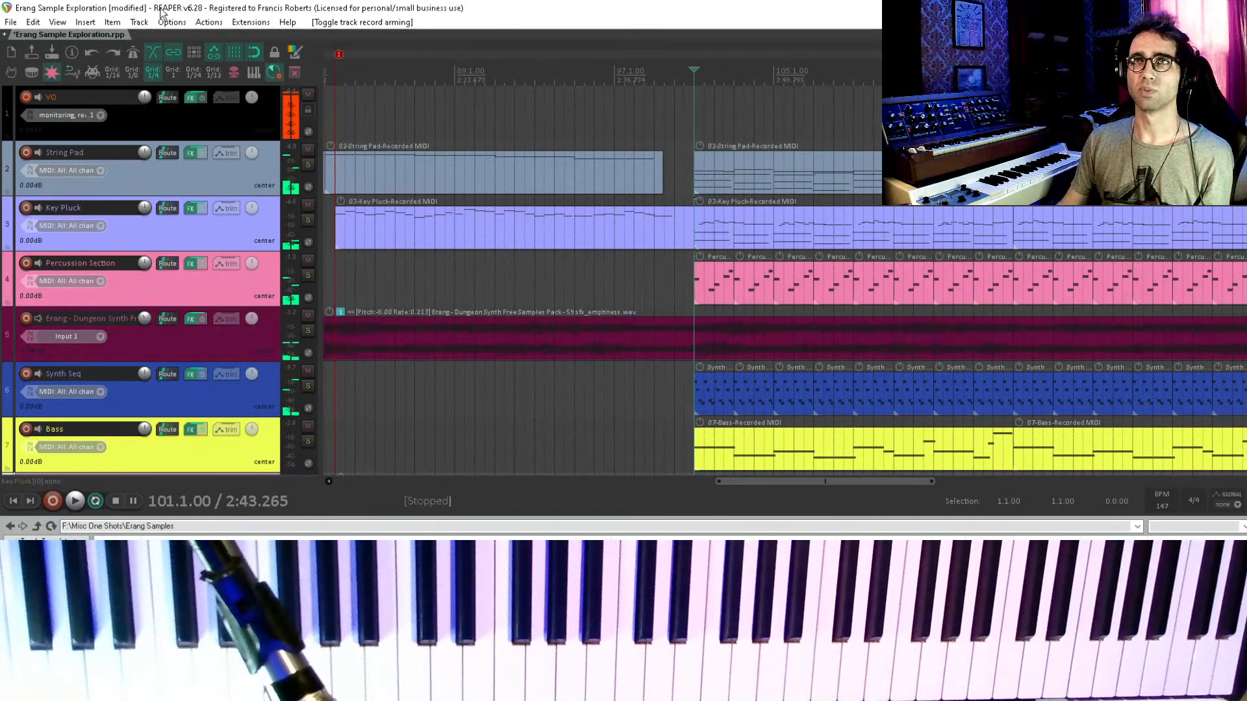
- Save the project
{"action": "left_click_drag", "start_coordinate": [835, 195], "coordinate": [556, 172]}
{"action": "scroll", "coordinate": [693, 209], "scroll_direction": "down", "scroll_amount": 2}
{"action": "left_click_drag", "start_coordinate": [693, 208], "coordinate": [628, 168]}
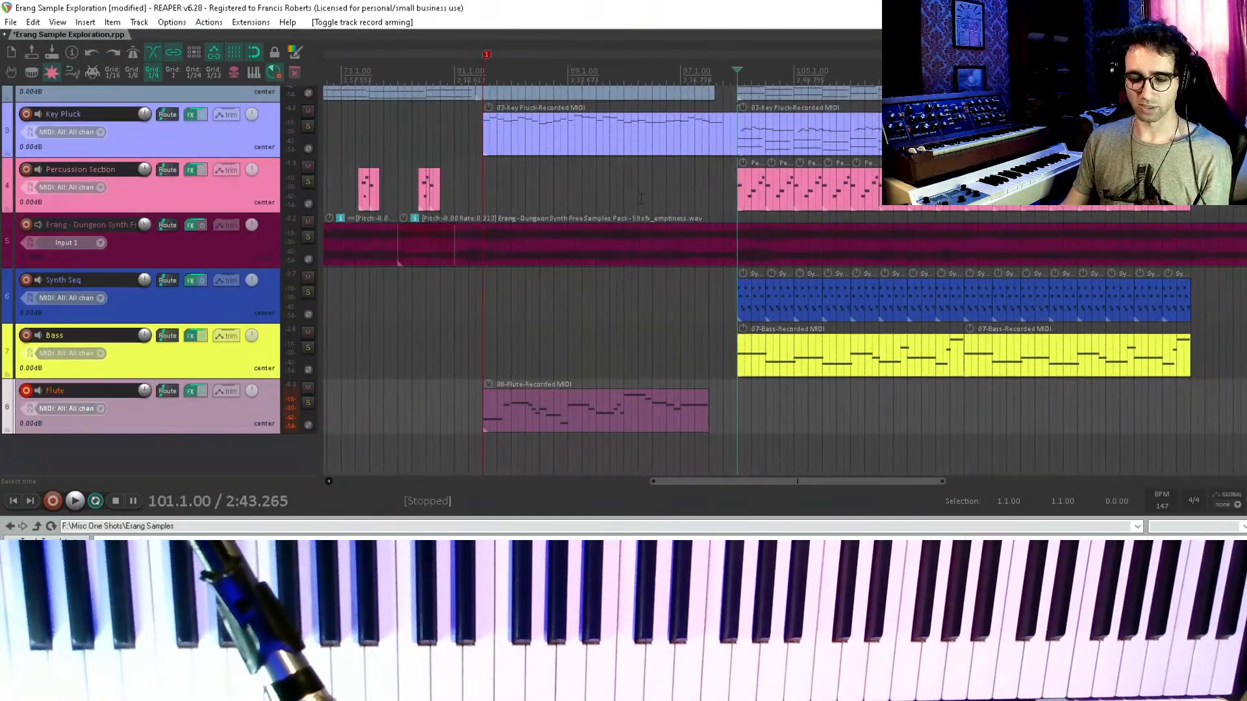
{"action": "left_click_drag", "start_coordinate": [805, 271], "coordinate": [652, 245]}
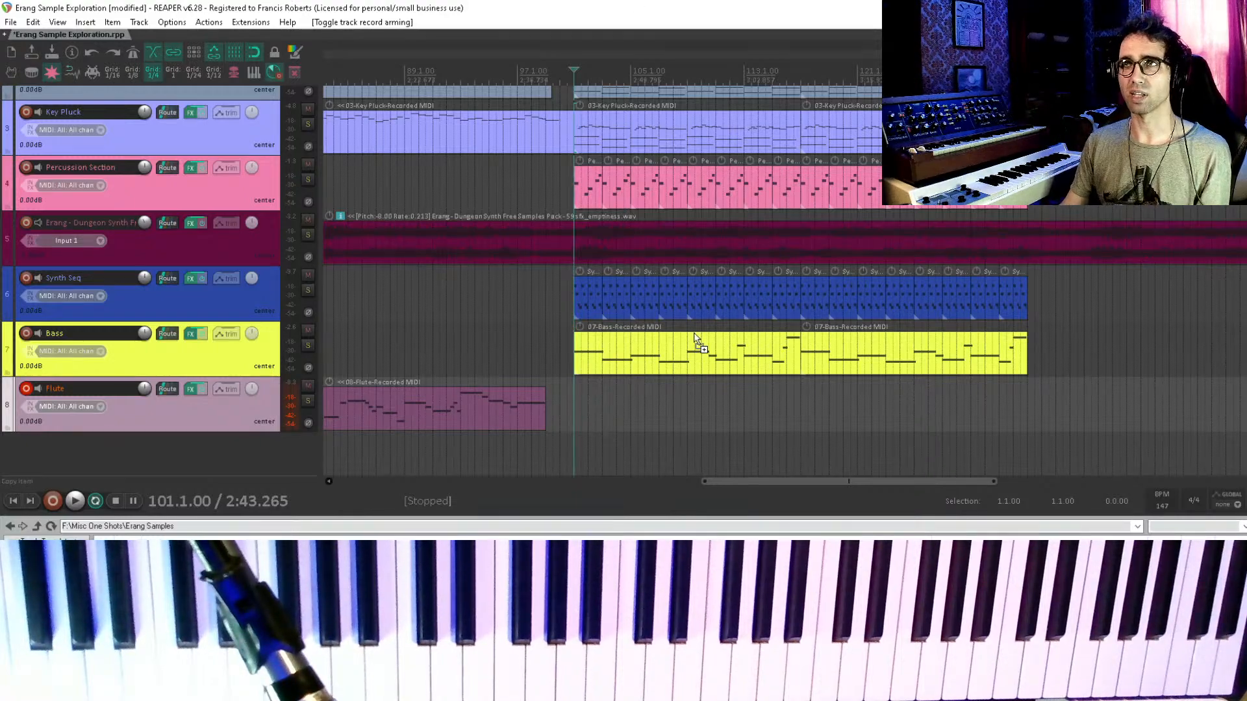
{"action": "key", "text": "ctrl+s"}
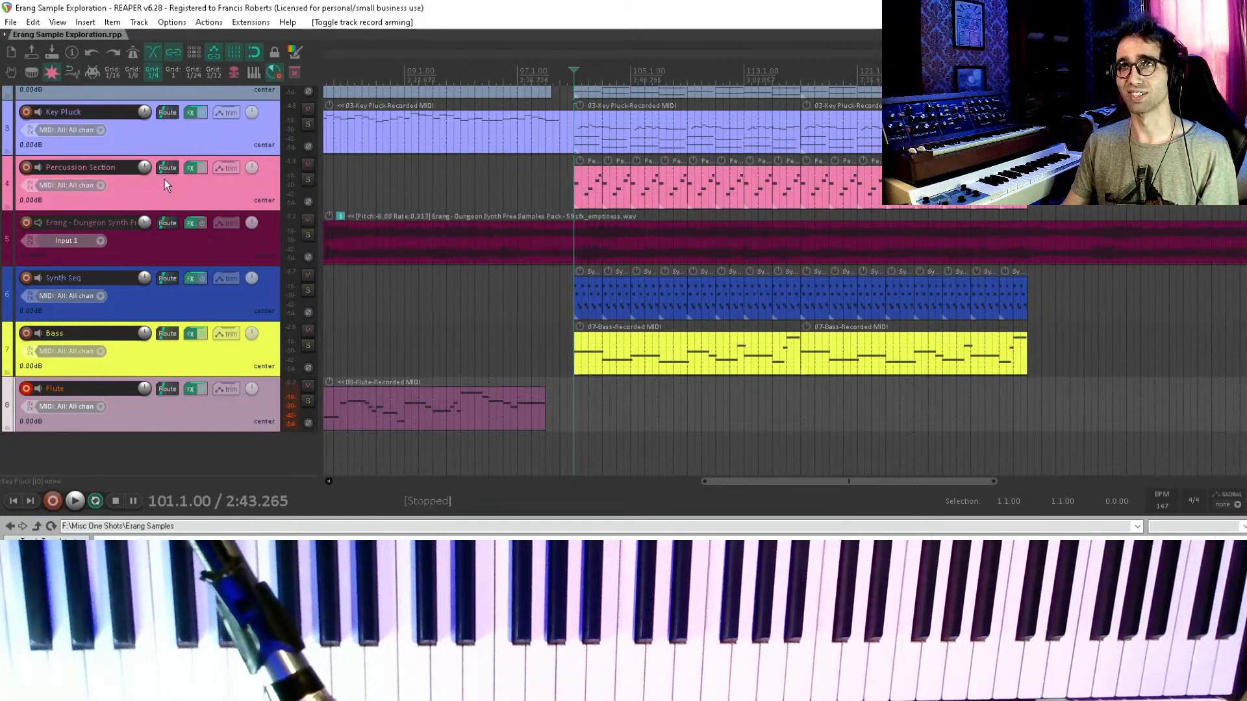
- Insert the 60 sfx_thunder_impact.wav sample on a new track below Flute and align its start with 99.1.00
{"action": "scroll", "coordinate": [181, 345], "scroll_direction": "up", "scroll_amount": 3}
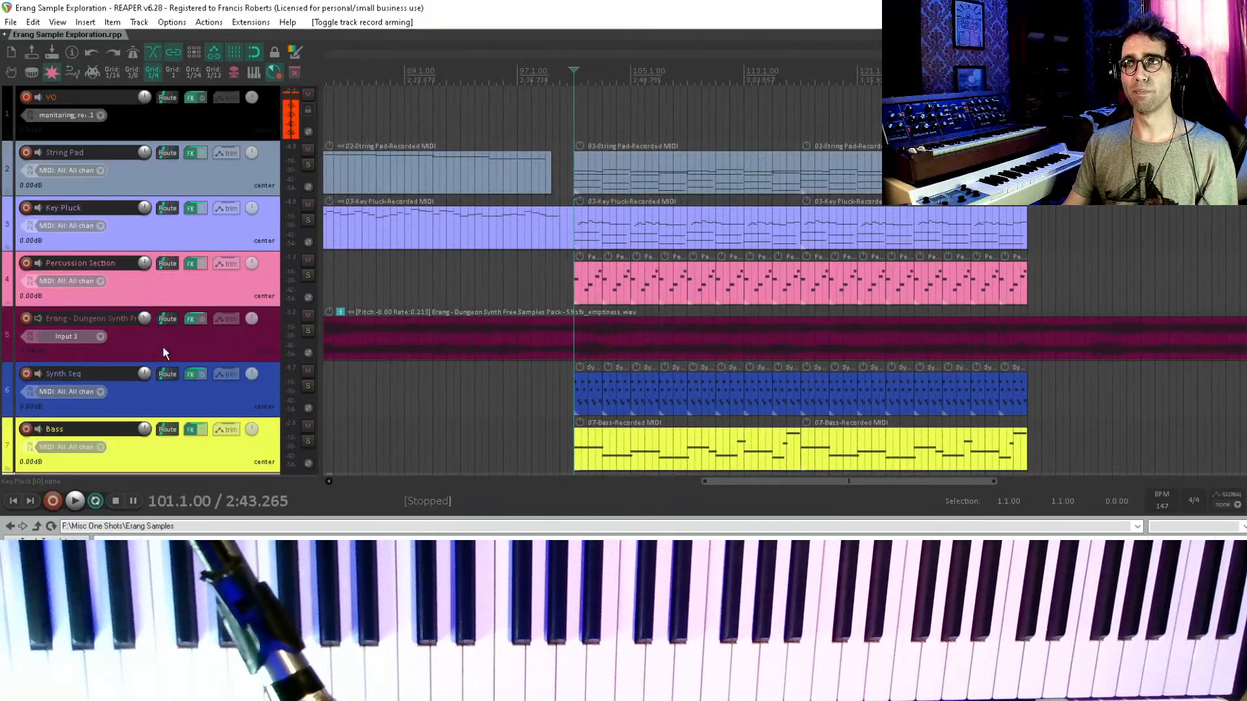
{"action": "scroll", "coordinate": [163, 351], "scroll_direction": "down", "scroll_amount": 3}
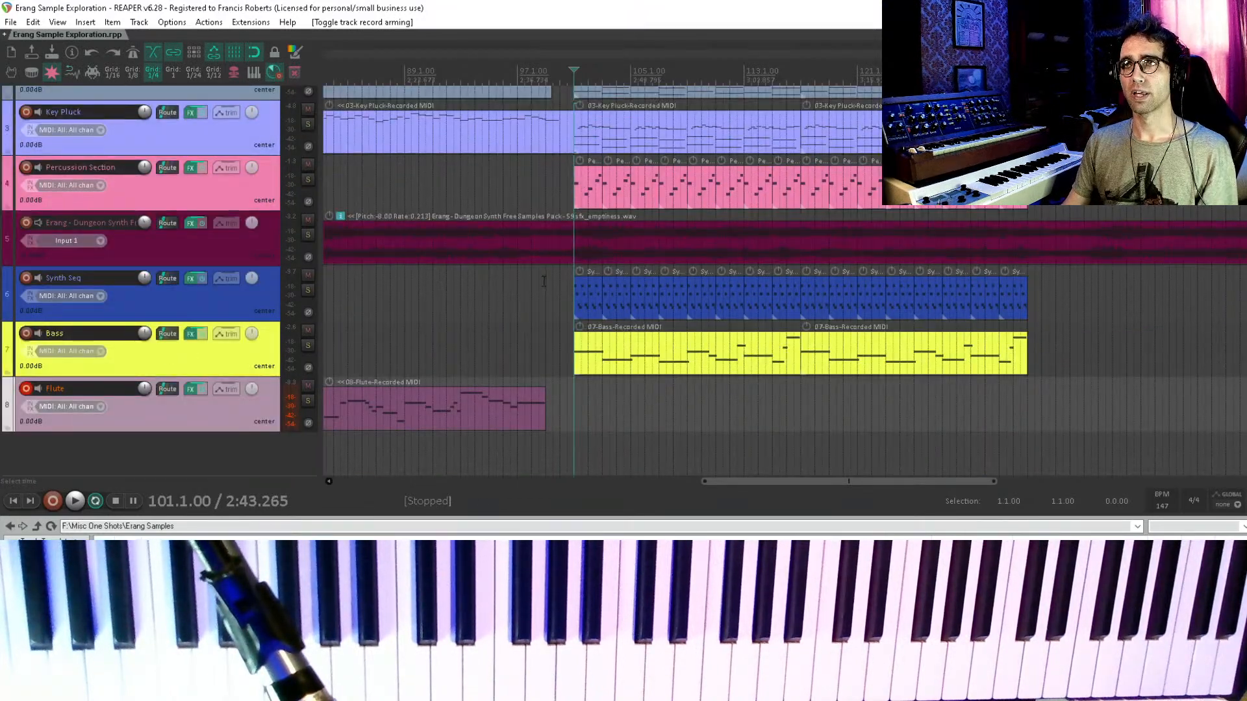
{"action": "left_click", "coordinate": [543, 281]}
{"action": "scroll", "coordinate": [584, 334], "scroll_direction": "up", "scroll_amount": 6}
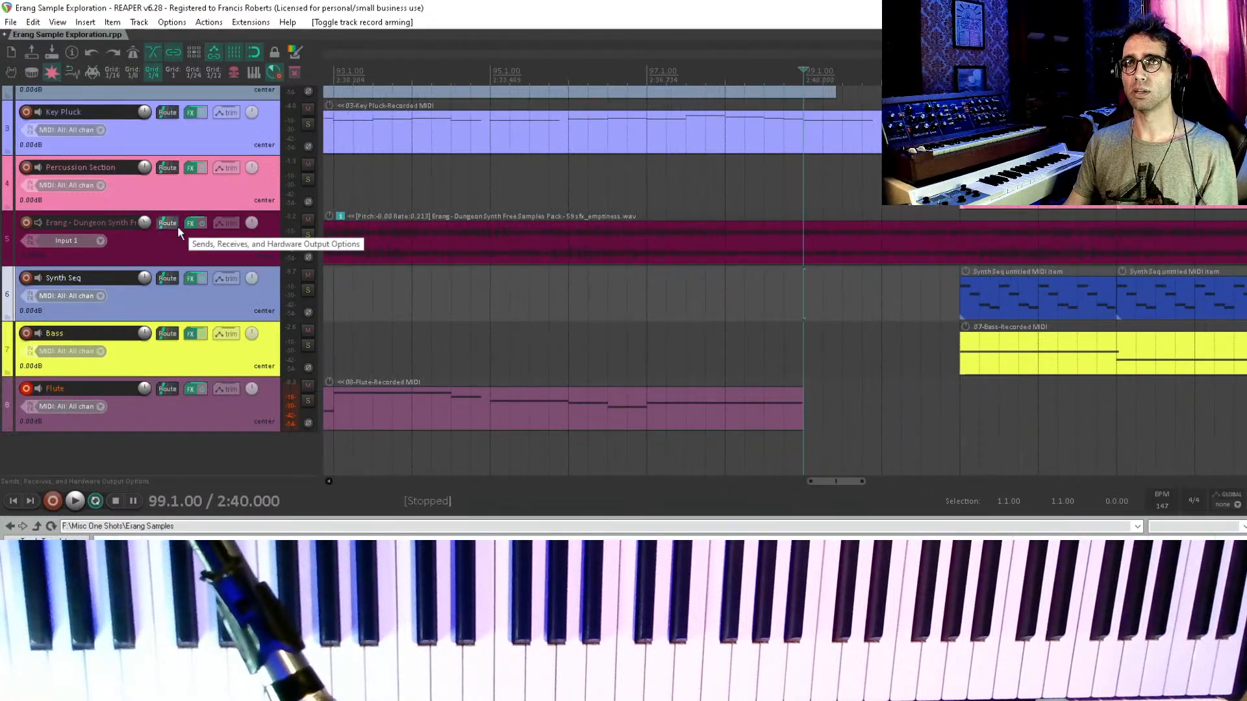
{"action": "scroll", "coordinate": [177, 226], "scroll_direction": "up", "scroll_amount": 2}
{"action": "scroll", "coordinate": [177, 230], "scroll_direction": "down", "scroll_amount": 2}
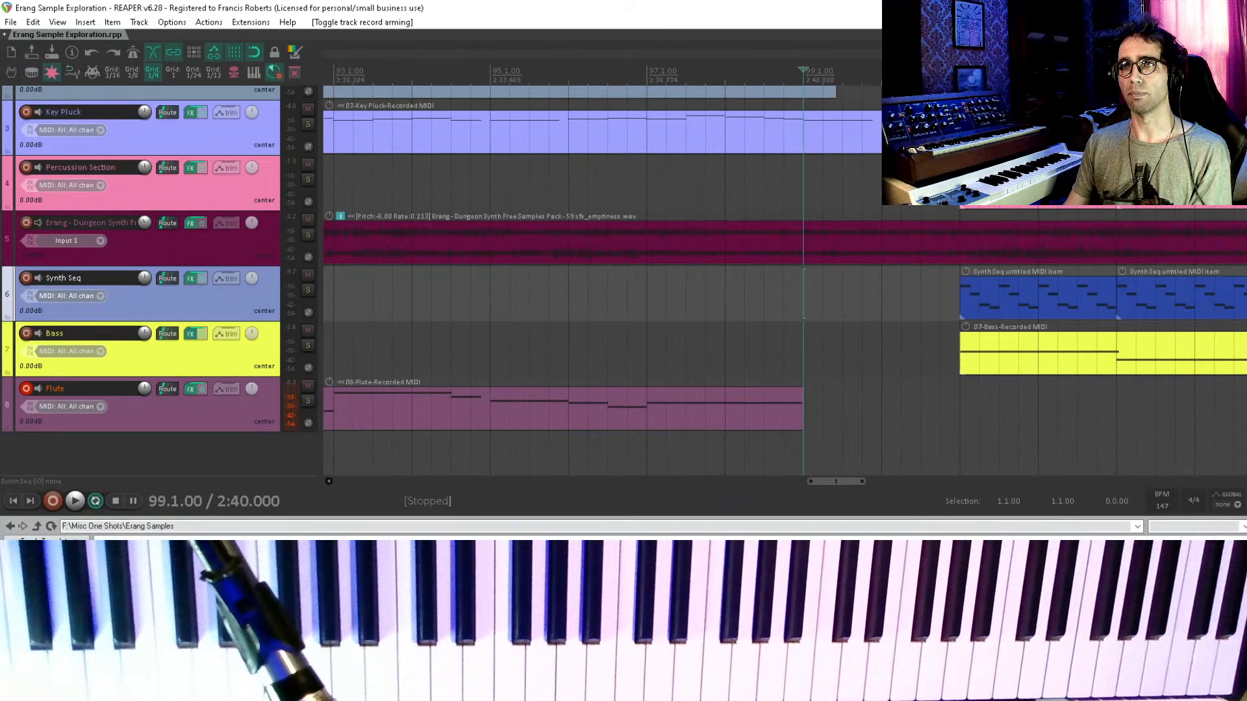
{"action": "left_click_drag", "start_coordinate": [640, 502], "coordinate": [893, 448]}
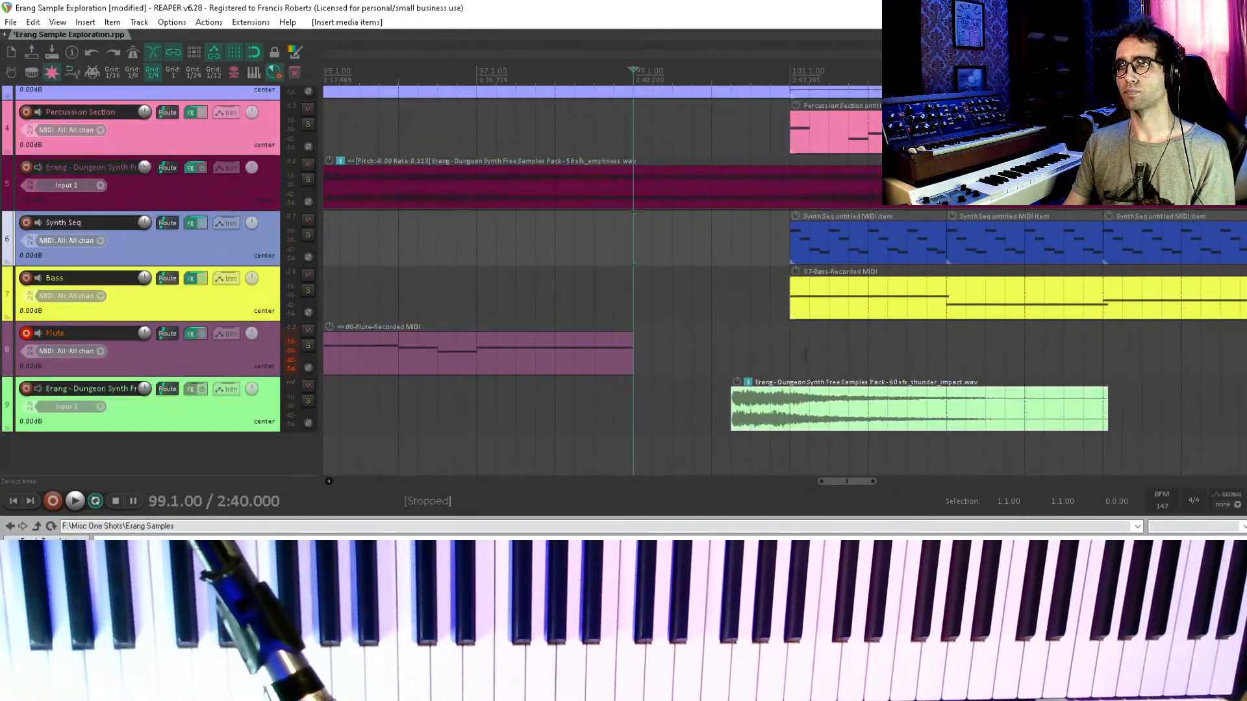
{"action": "left_click_drag", "start_coordinate": [781, 416], "coordinate": [683, 415]}
- Listen from 98.2.00 and shift the thunder impact item slightly earlier so its hit lands on 99.1.00
{"action": "left_click", "coordinate": [574, 410]}
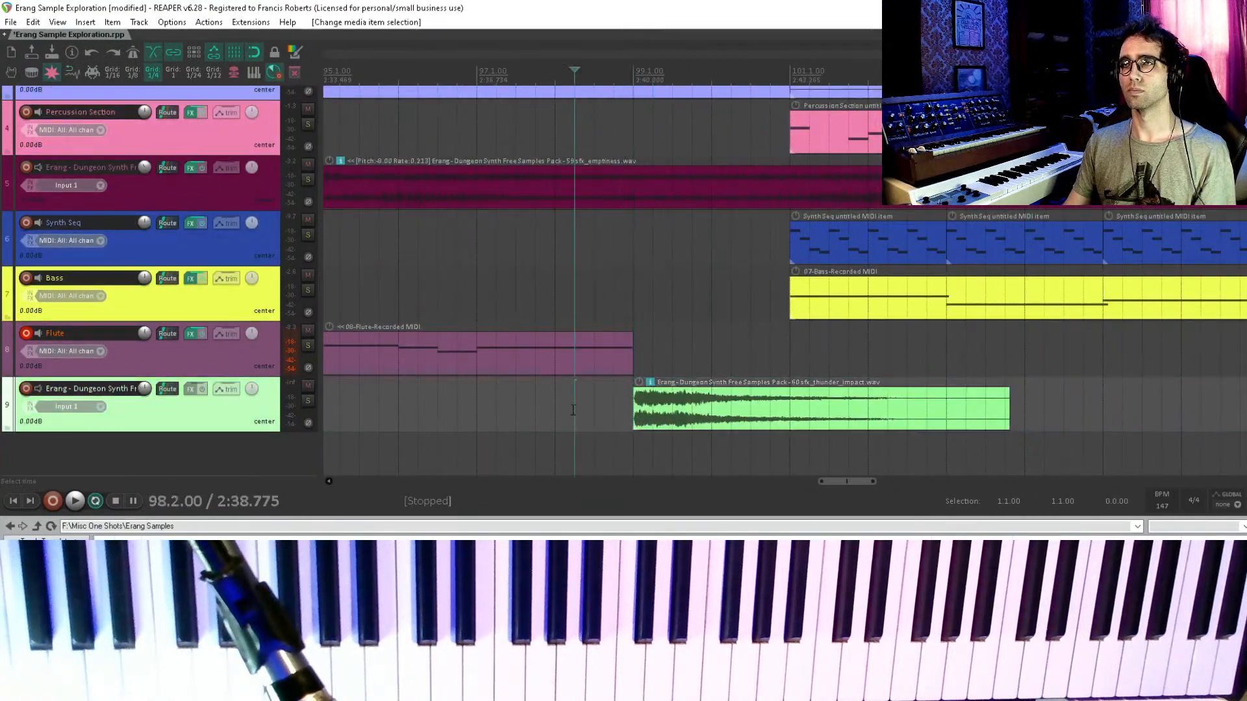
{"action": "key", "text": "space"}
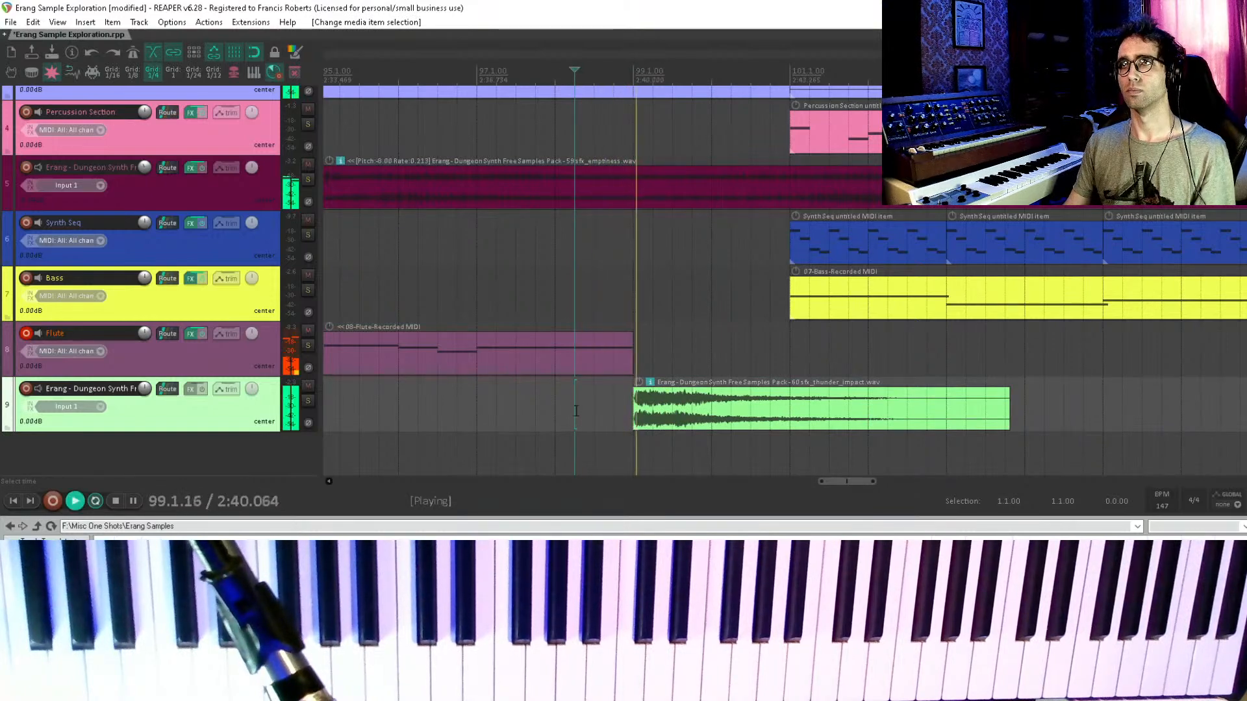
{"action": "key", "text": "space"}
{"action": "left_click", "coordinate": [655, 413]}
{"action": "scroll", "coordinate": [657, 413], "scroll_direction": "up", "scroll_amount": 5}
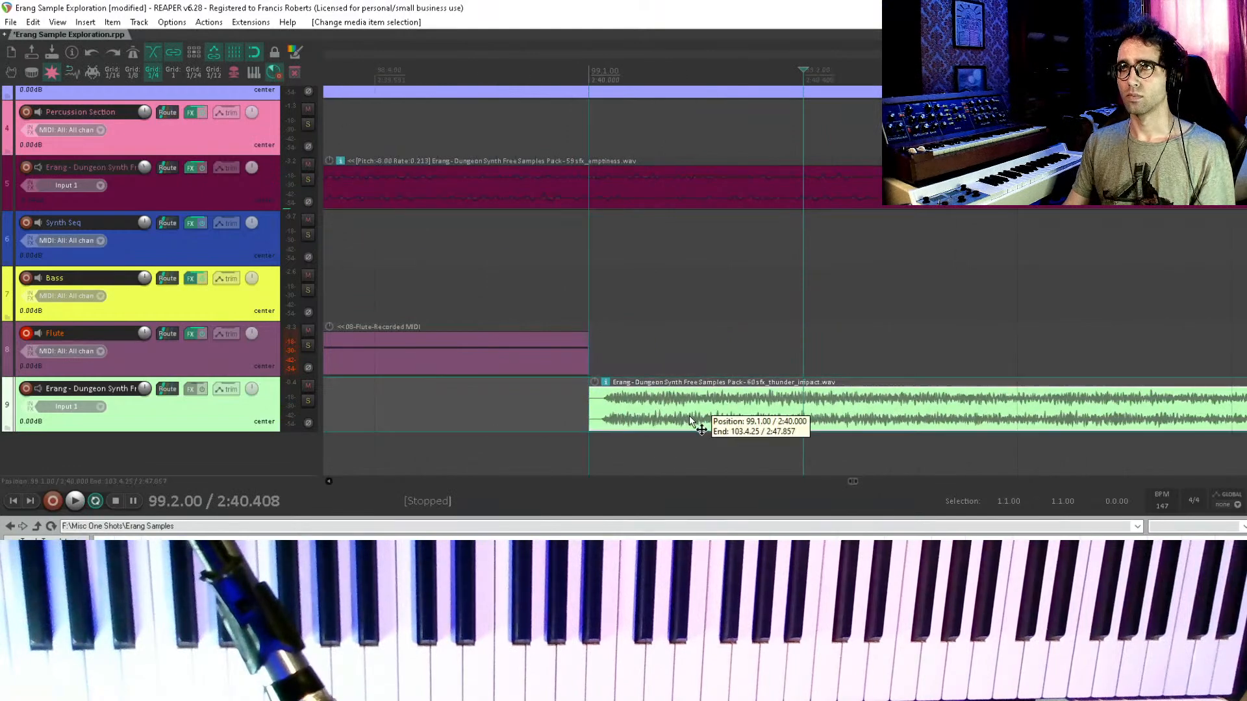
{"action": "left_click_drag", "start_coordinate": [688, 416], "coordinate": [668, 417]}
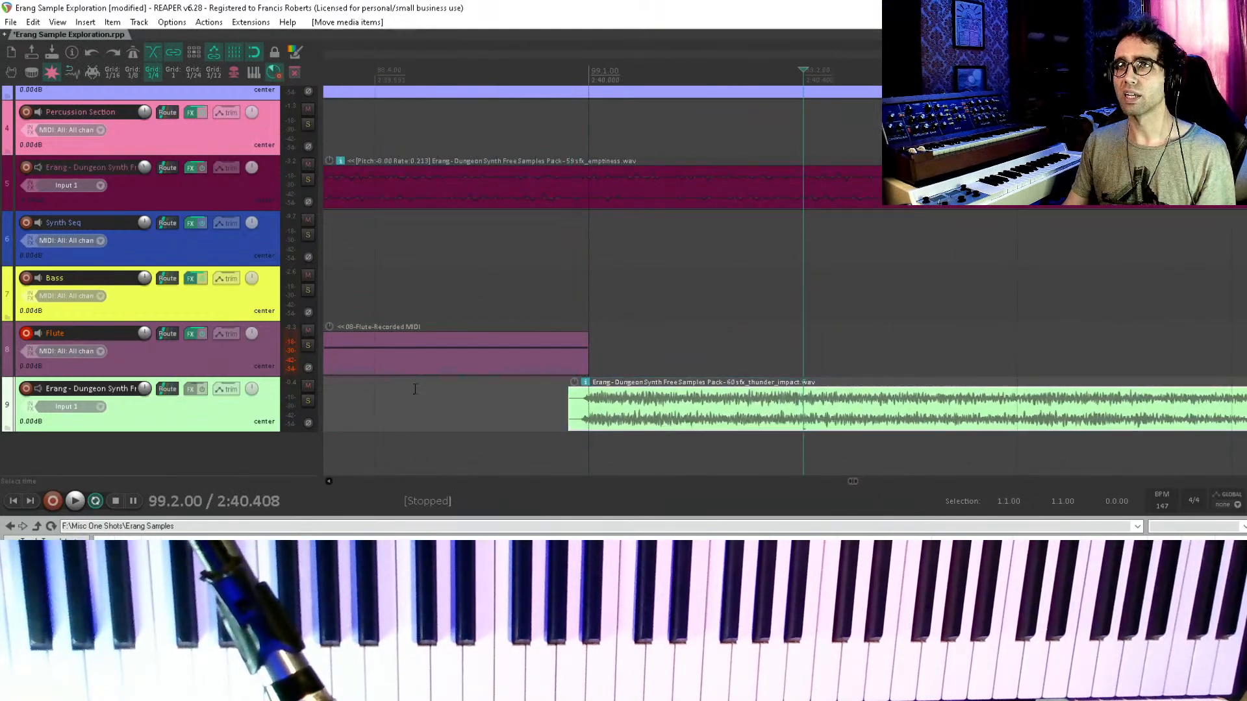
- Lower the thunder impact track's volume to -6.00 dB and play back from 98.4.00 to check the transition
{"action": "left_click", "coordinate": [415, 389]}
{"action": "key", "text": "space"}
{"action": "key", "text": "space"}
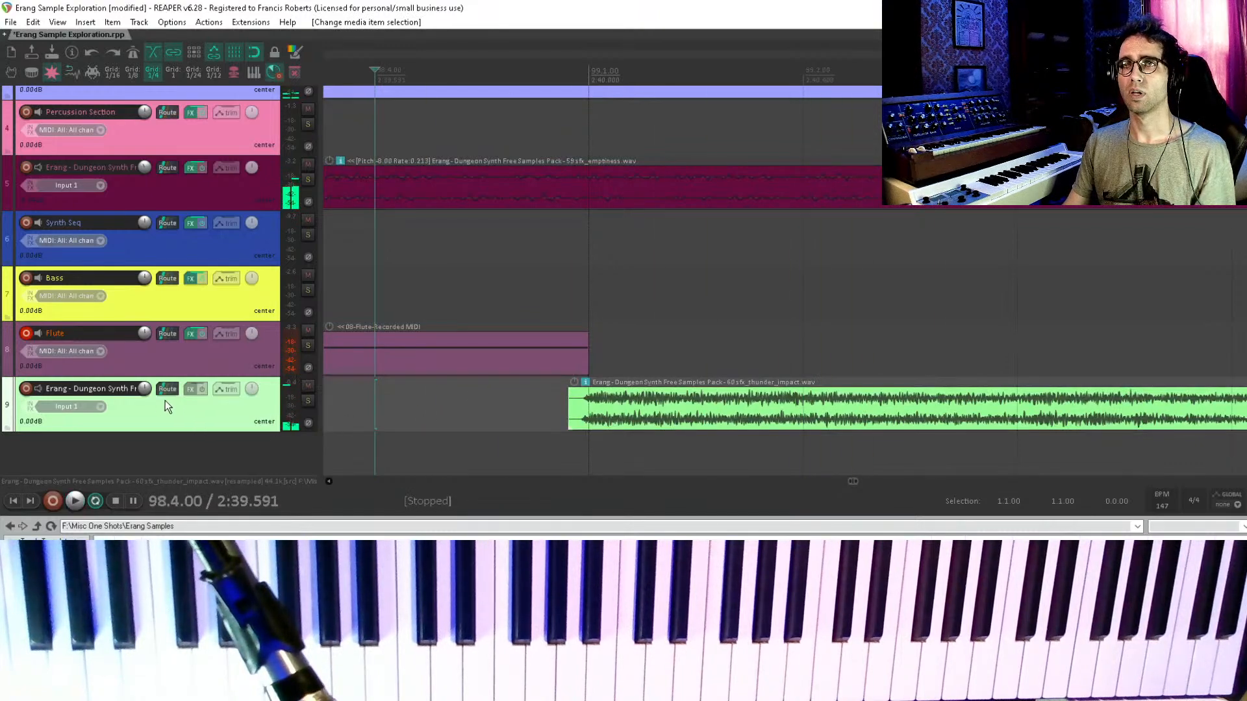
{"action": "key", "text": "space"}
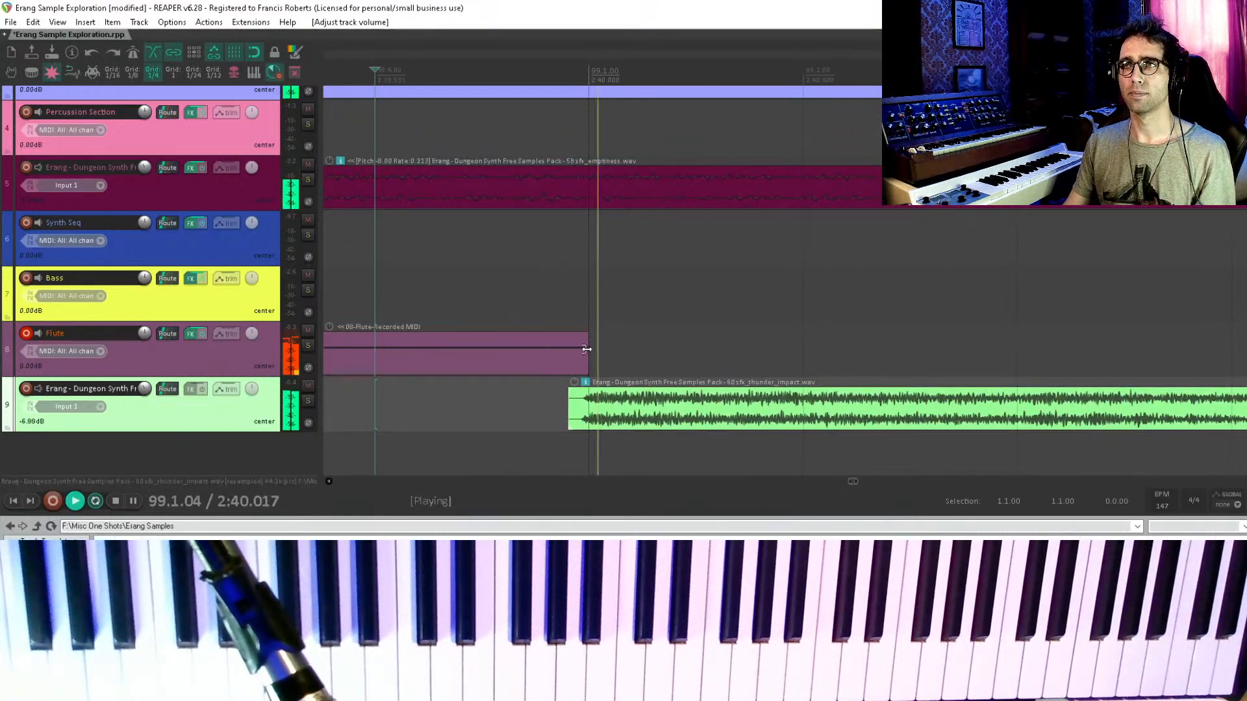
{"action": "scroll", "coordinate": [680, 324], "scroll_direction": "down", "scroll_amount": 3}
{"action": "scroll", "coordinate": [681, 325], "scroll_direction": "down", "scroll_amount": 3}
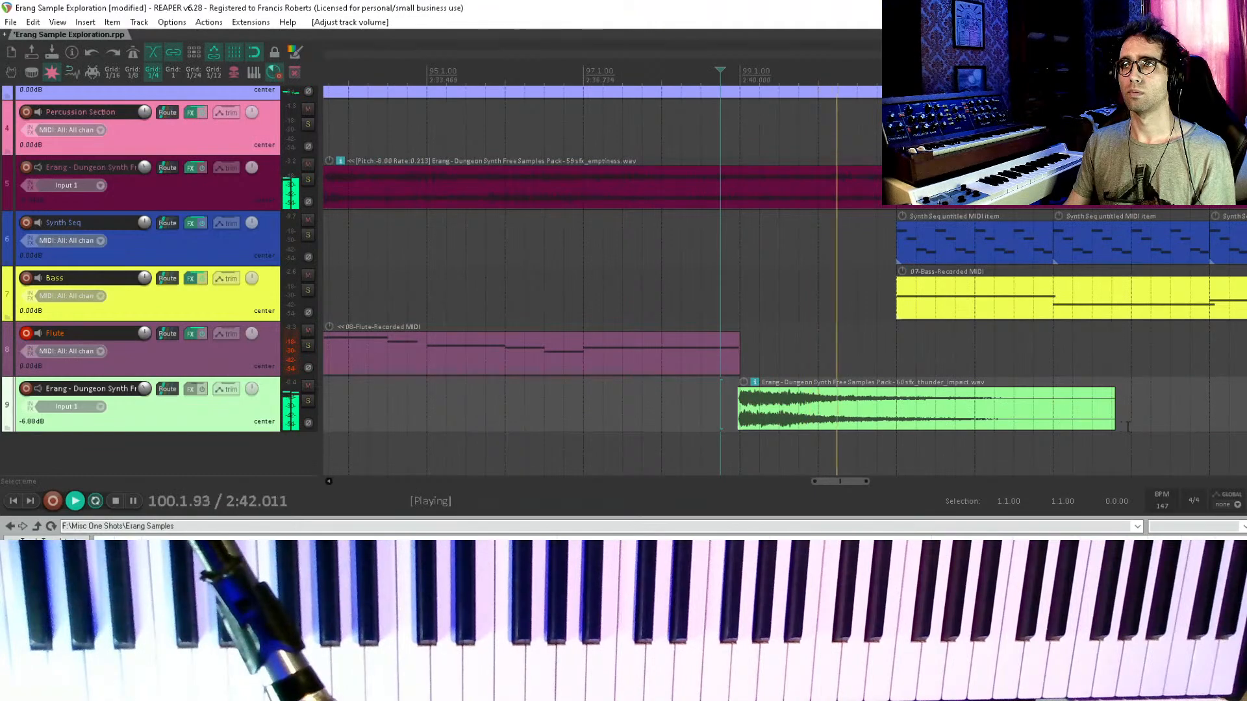
{"action": "key", "text": "space"}
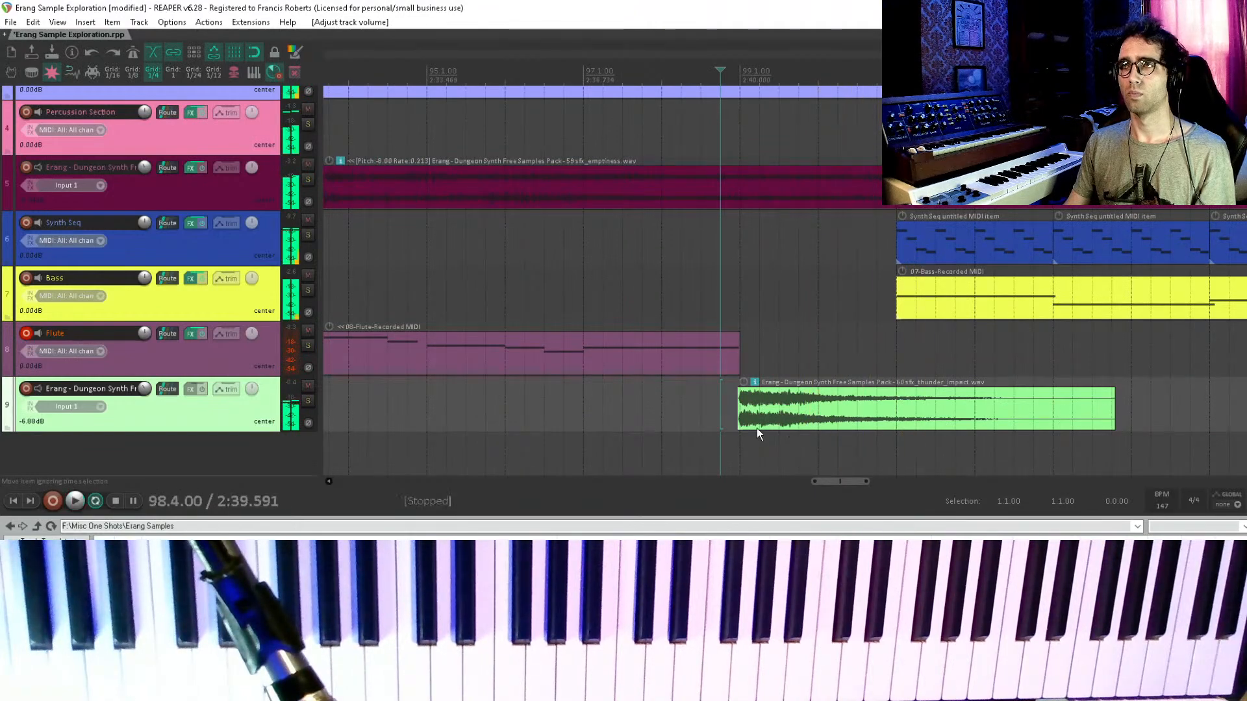
{"action": "scroll", "coordinate": [718, 344], "scroll_direction": "right", "scroll_amount": 1}
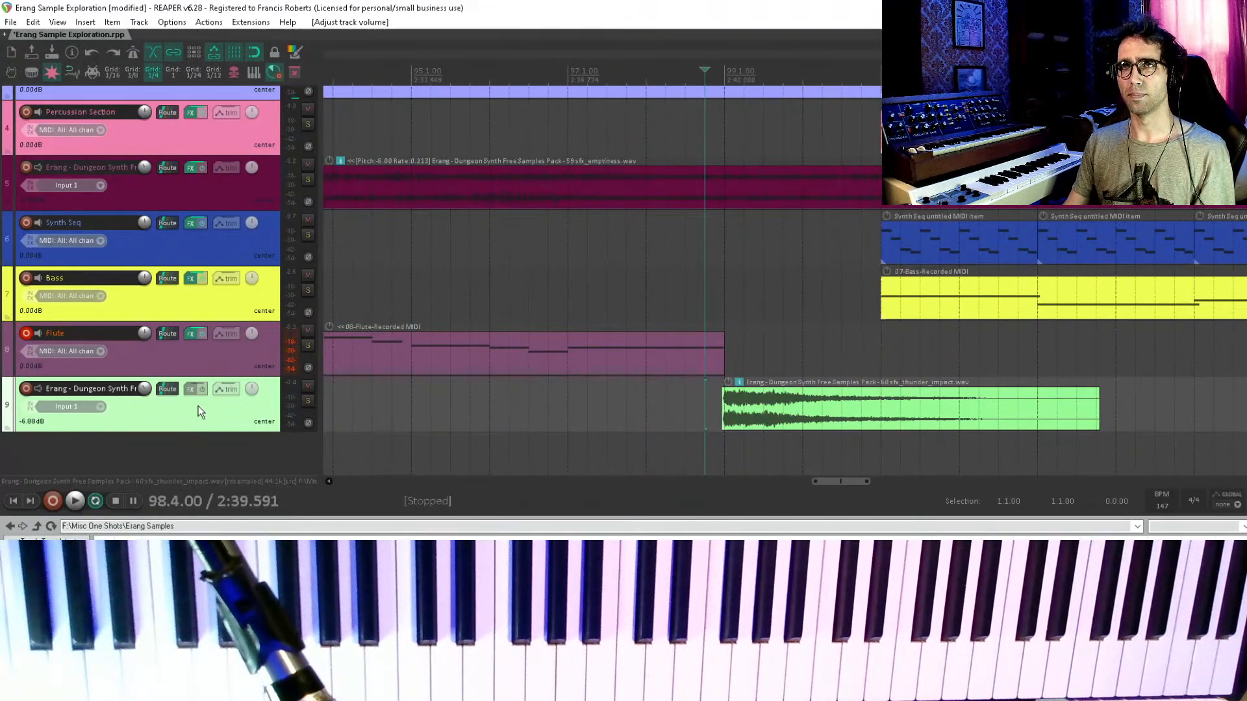
- Add ReaEQ to the thunder impact track, select the time range 99.1.00 to 100.3.00 and audition the sound
{"action": "left_click", "coordinate": [191, 389]}
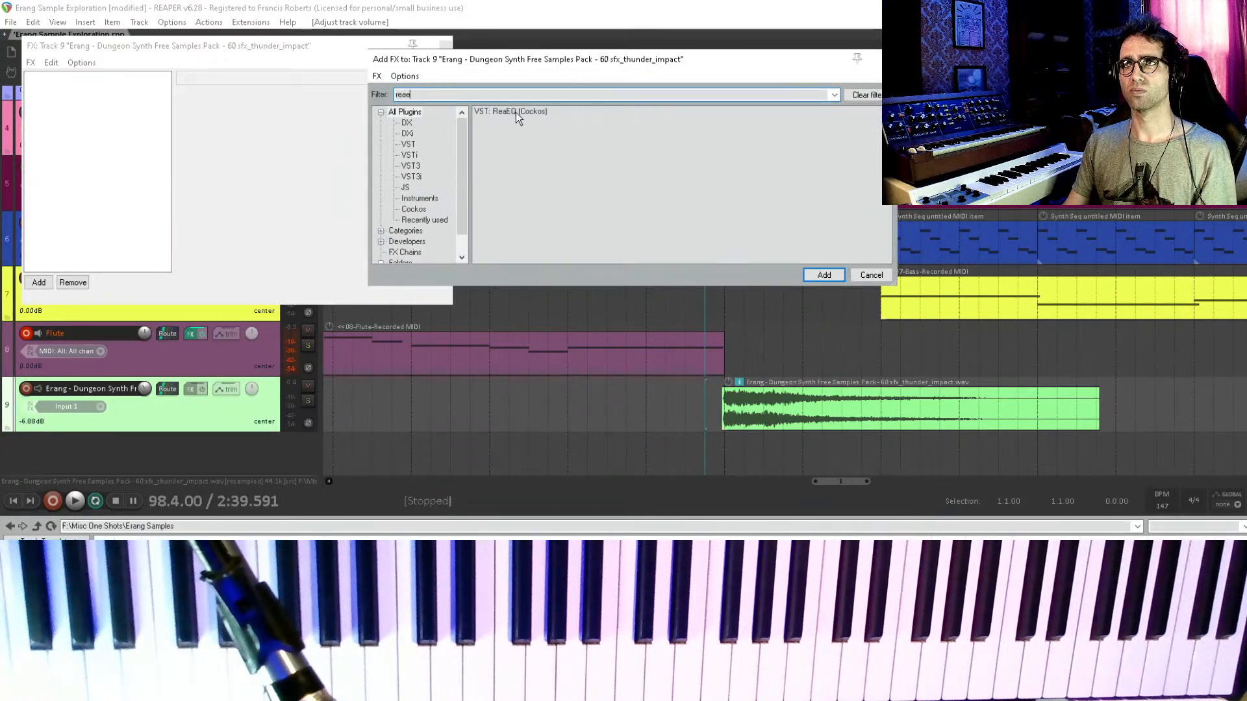
{"action": "double_click", "coordinate": [515, 112]}
{"action": "left_click_drag", "start_coordinate": [725, 454], "coordinate": [824, 466]}
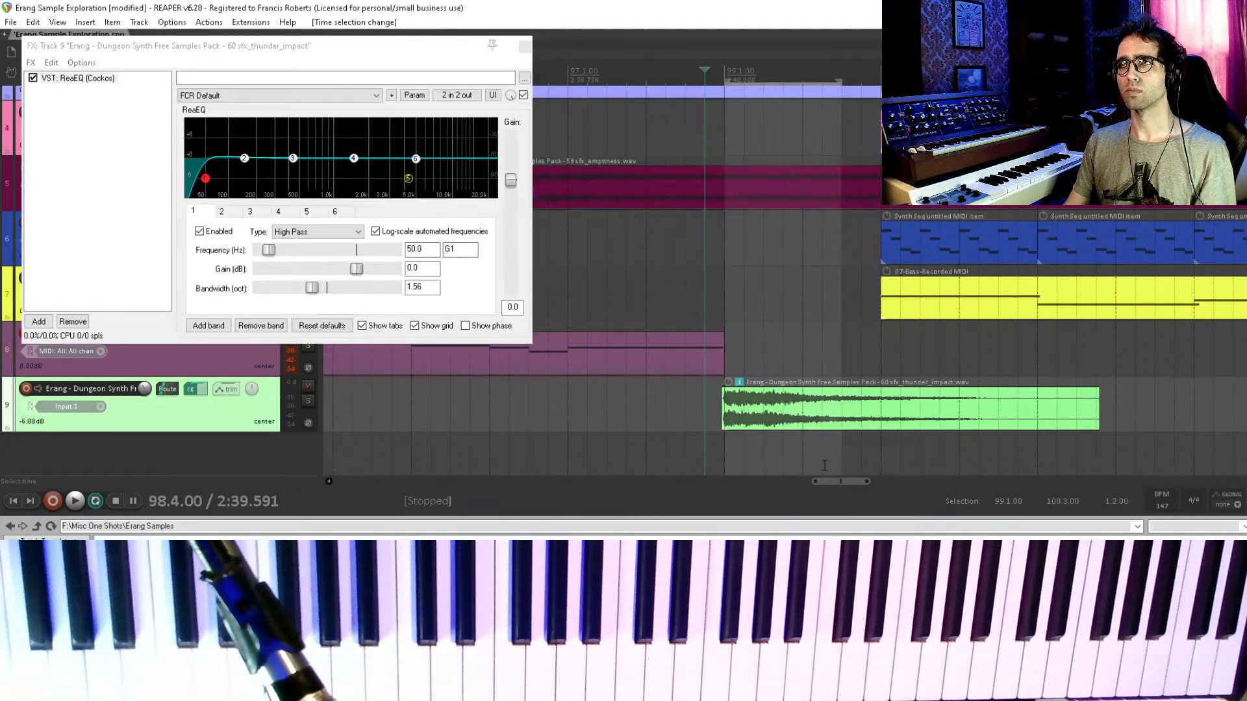
{"action": "key", "text": "space"}
{"action": "key", "text": "space"}
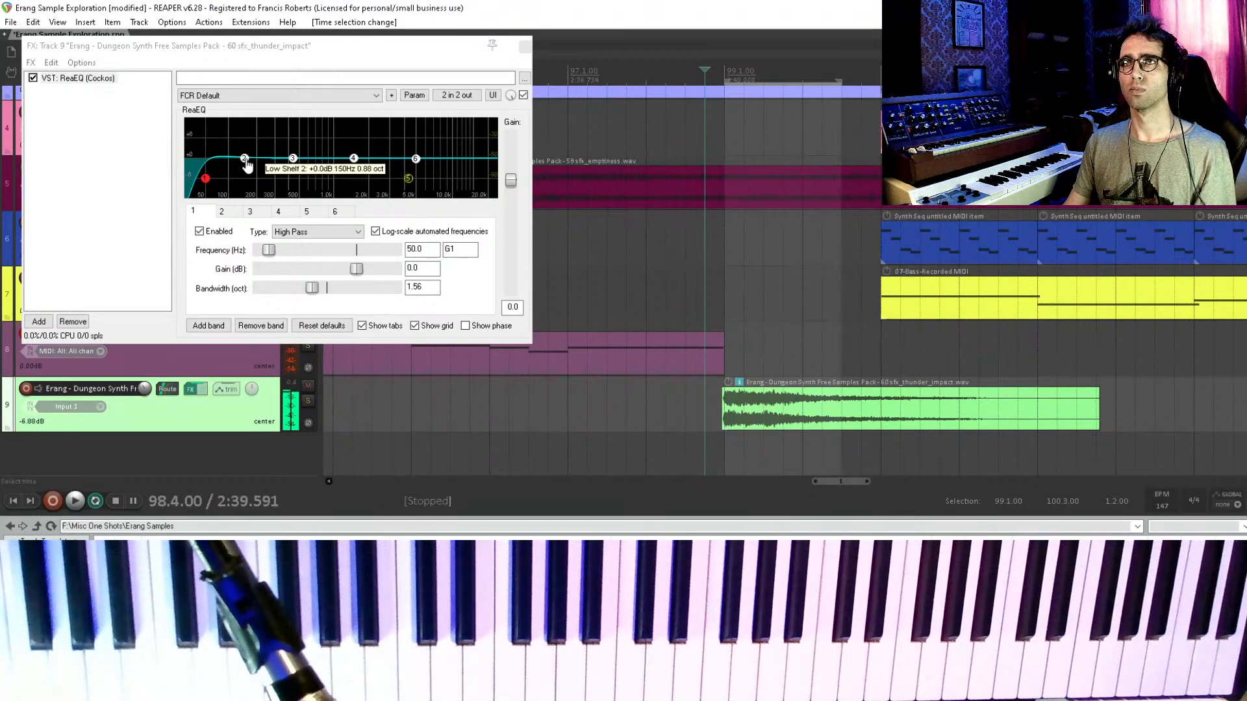
- Boost the thunder's low end with ReaEQ band 3 at 39.3 Hz and 6.8 dB, and listen to it
{"action": "left_click_drag", "start_coordinate": [246, 164], "coordinate": [202, 144]}
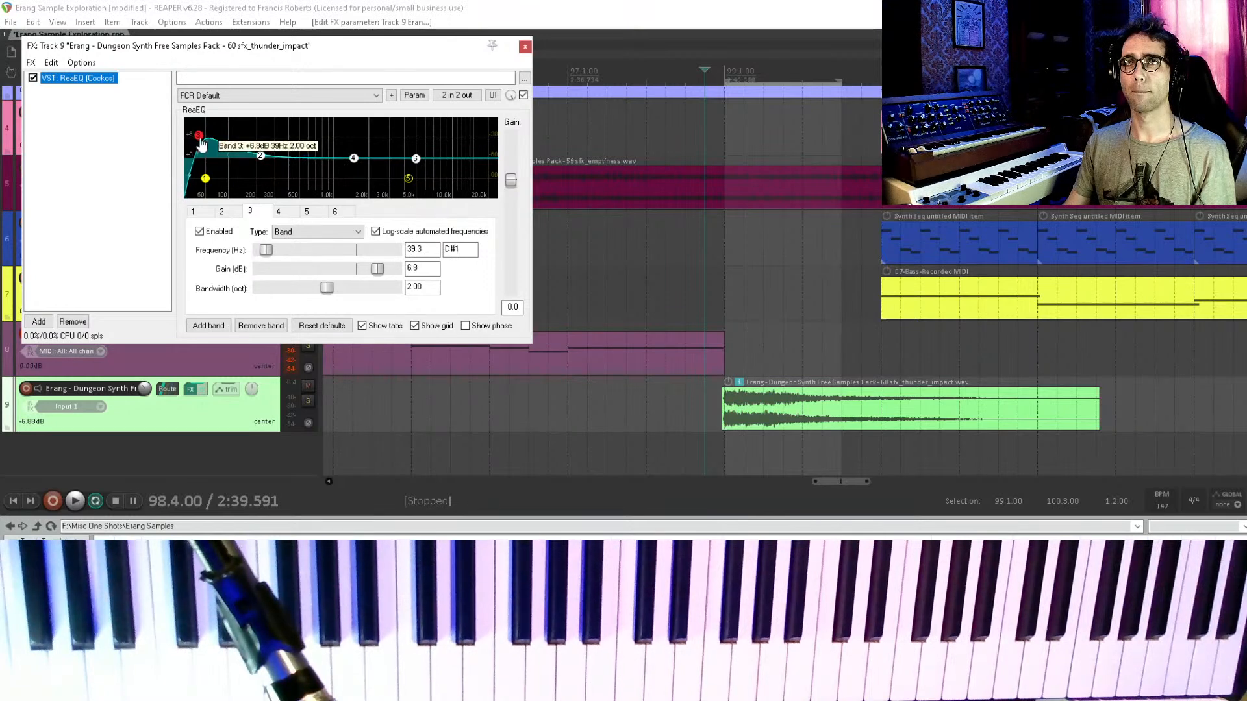
{"action": "key", "text": "space"}
{"action": "key", "text": "space"}
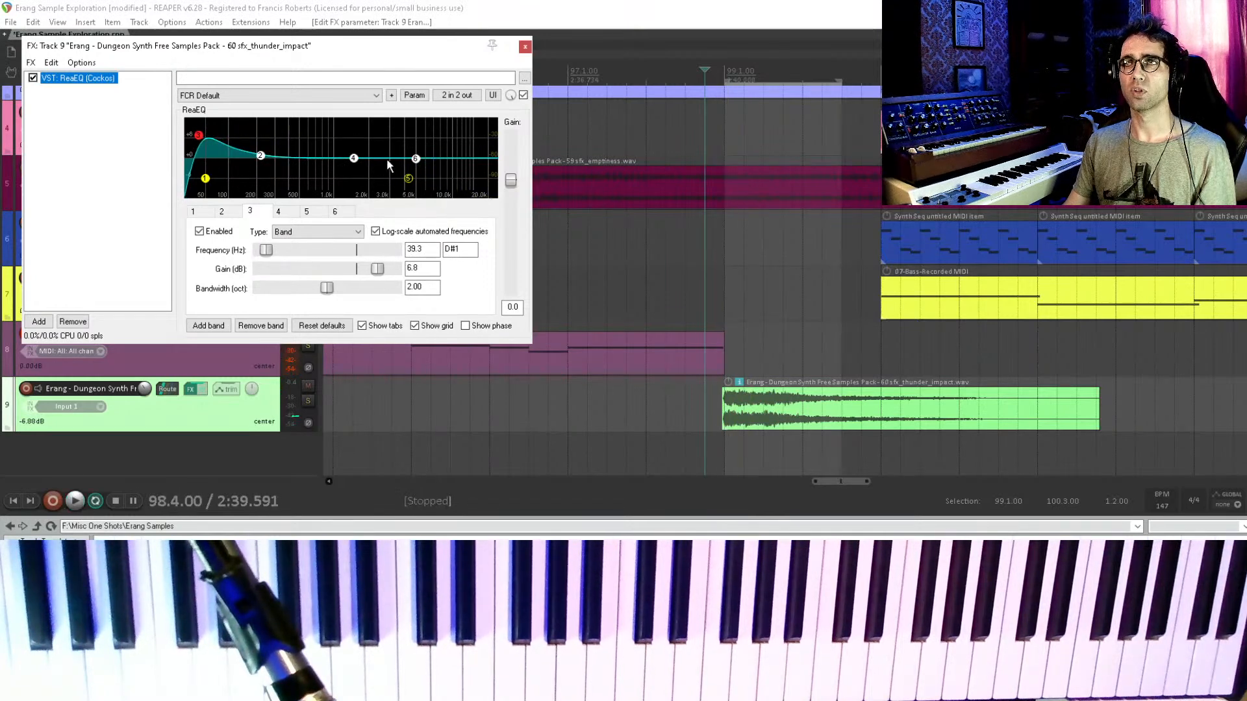
- Cut the thunder's highs with the band 6 high shelf at 460.3 Hz and -8.4 dB, and listen
{"action": "left_click_drag", "start_coordinate": [416, 158], "coordinate": [294, 192]}
{"action": "key", "text": "space"}
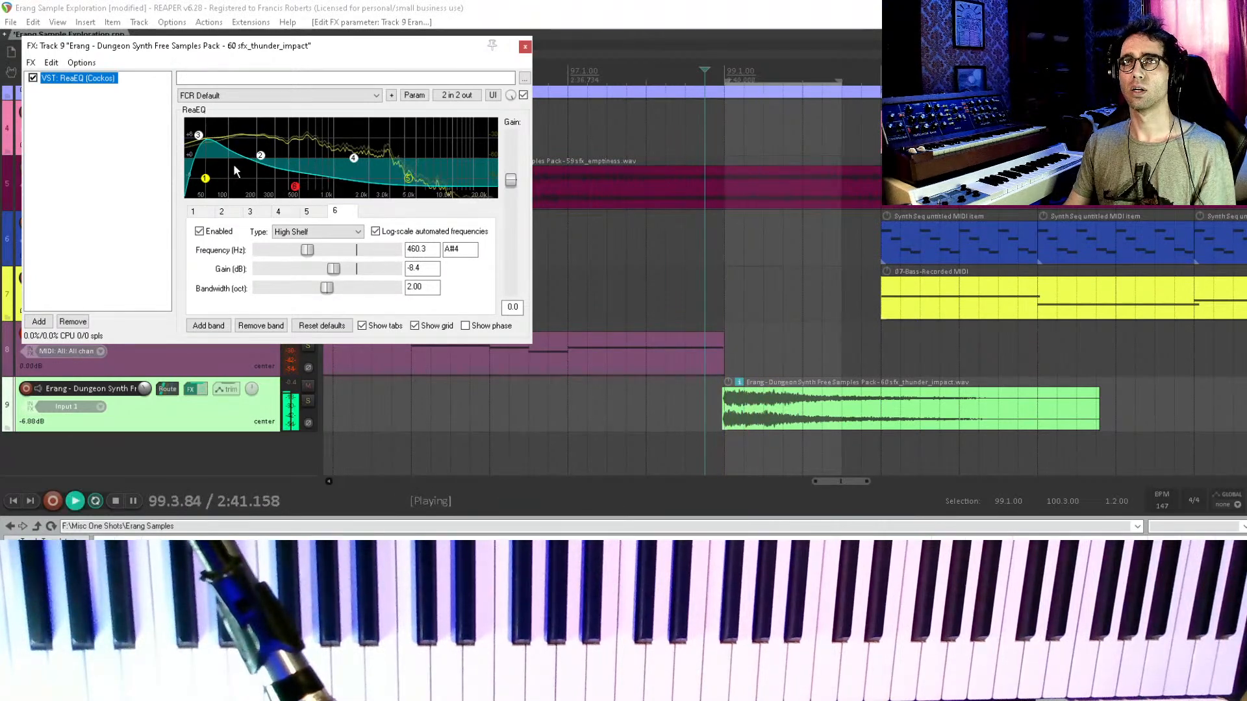
{"action": "key", "text": "space"}
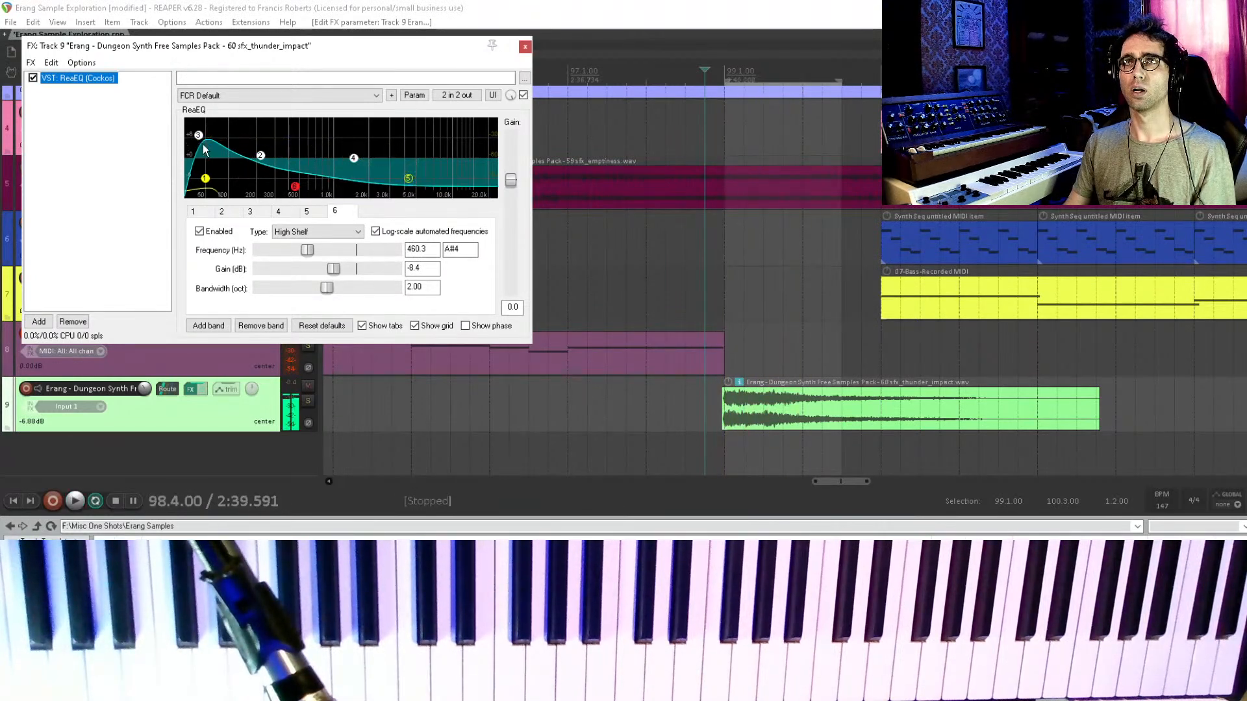
- Raise ReaEQ band 3 to 11.4 dB at 41.3 Hz and audition the heavier thunder
{"action": "left_click", "coordinate": [205, 179]}
{"action": "left_click_drag", "start_coordinate": [201, 141], "coordinate": [204, 127]}
{"action": "key", "text": "space"}
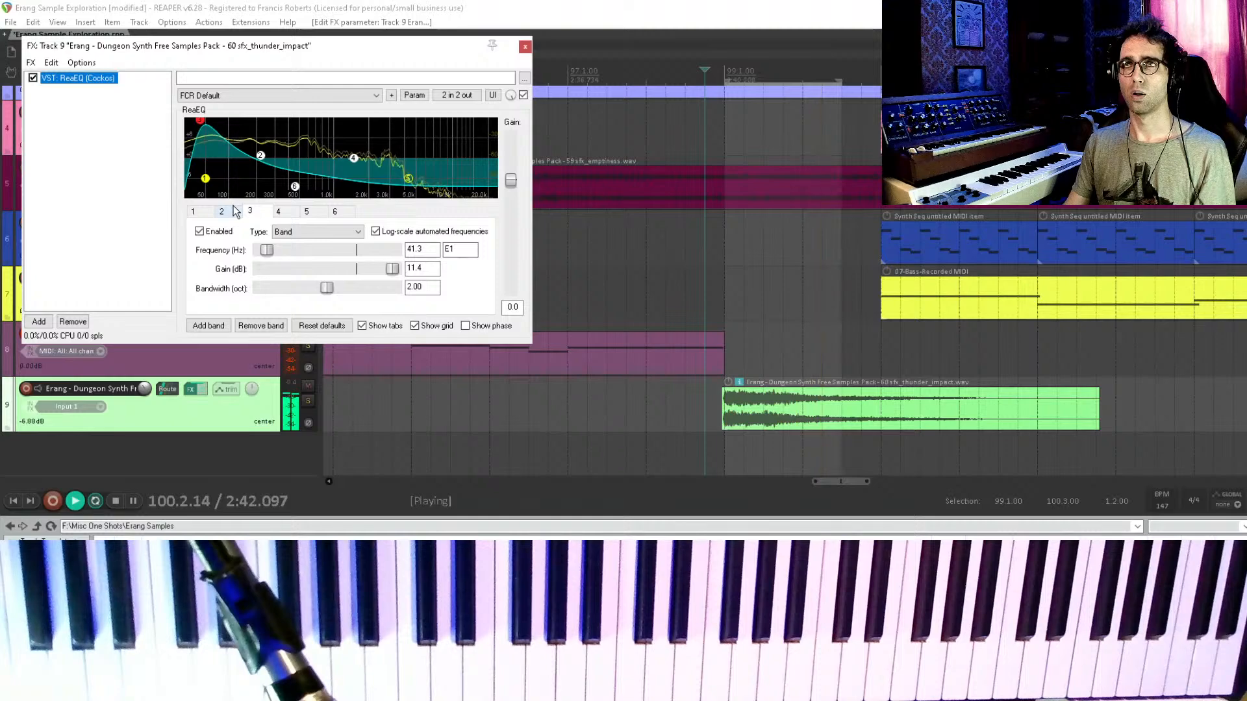
{"action": "key", "text": "space"}
{"action": "key", "text": "space"}
{"action": "key", "text": "space"}
- Add the 50 Hz Kicker effect to the thunder impact track, place it before ReaEQ, and audition the sound
{"action": "left_click", "coordinate": [116, 129]}
{"action": "double_click", "coordinate": [116, 129]}
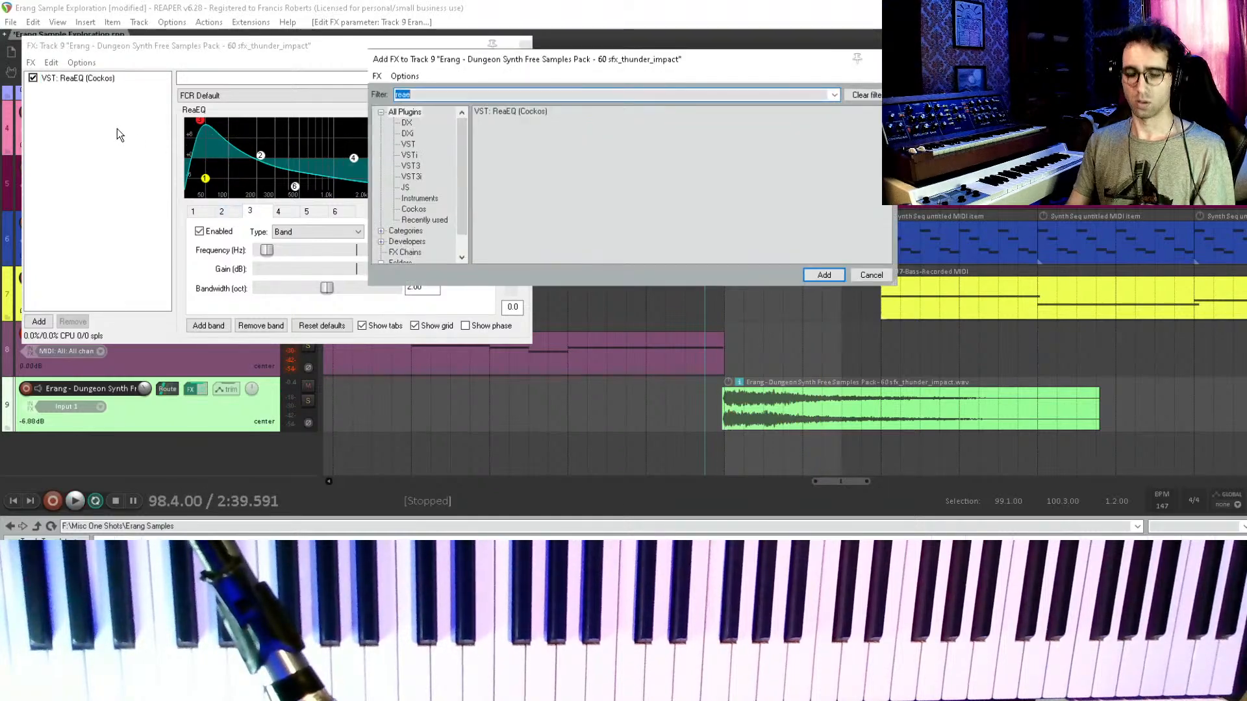
{"action": "type", "text": "50"}
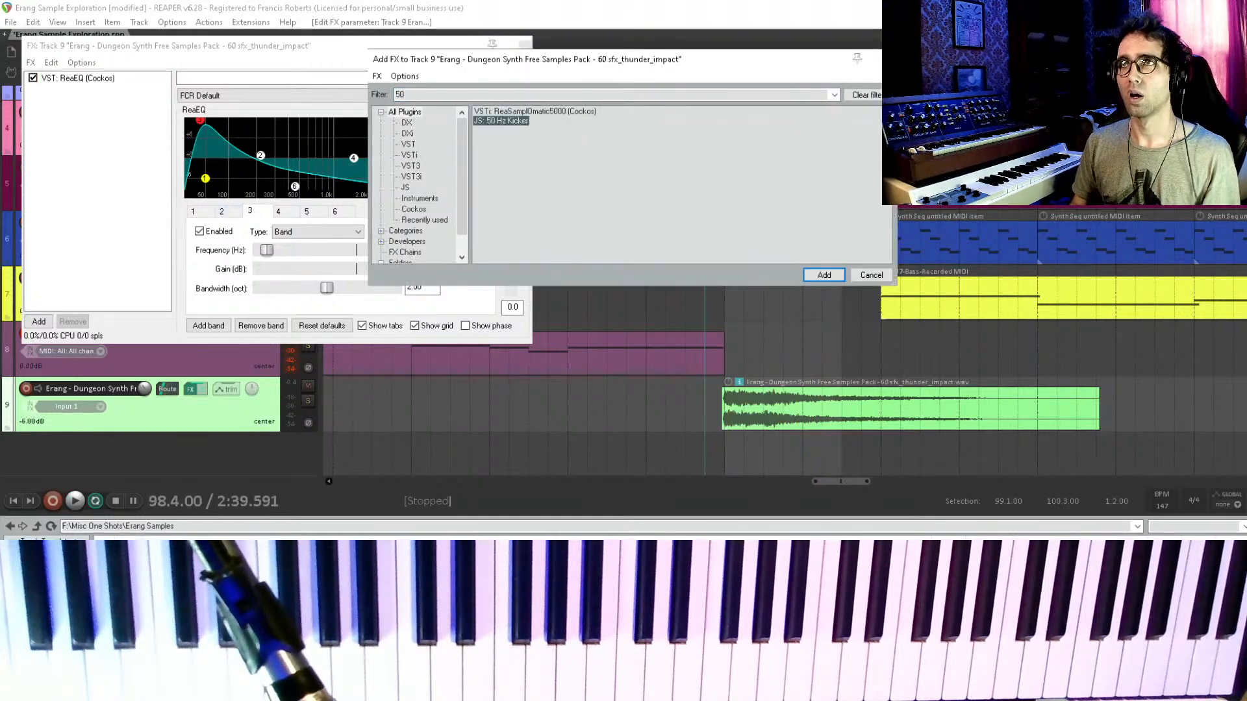
{"action": "key", "text": "Return"}
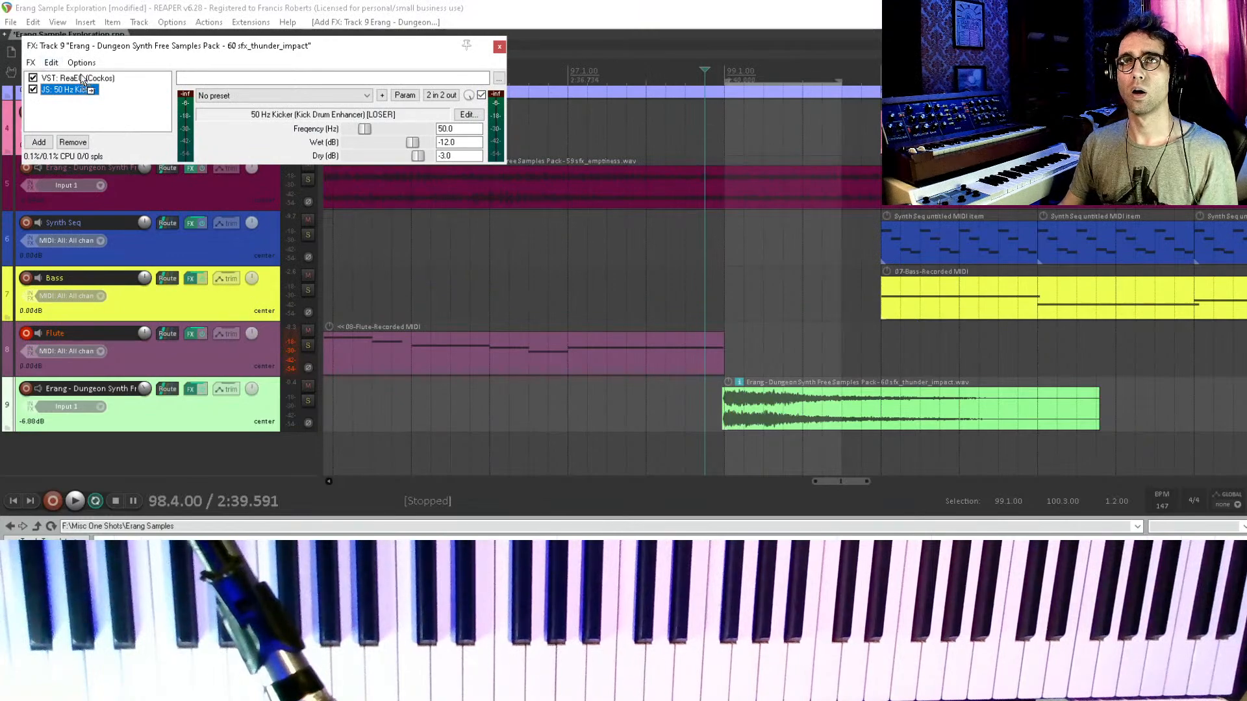
{"action": "left_click_drag", "start_coordinate": [83, 81], "coordinate": [82, 84]}
{"action": "key", "text": "space"}
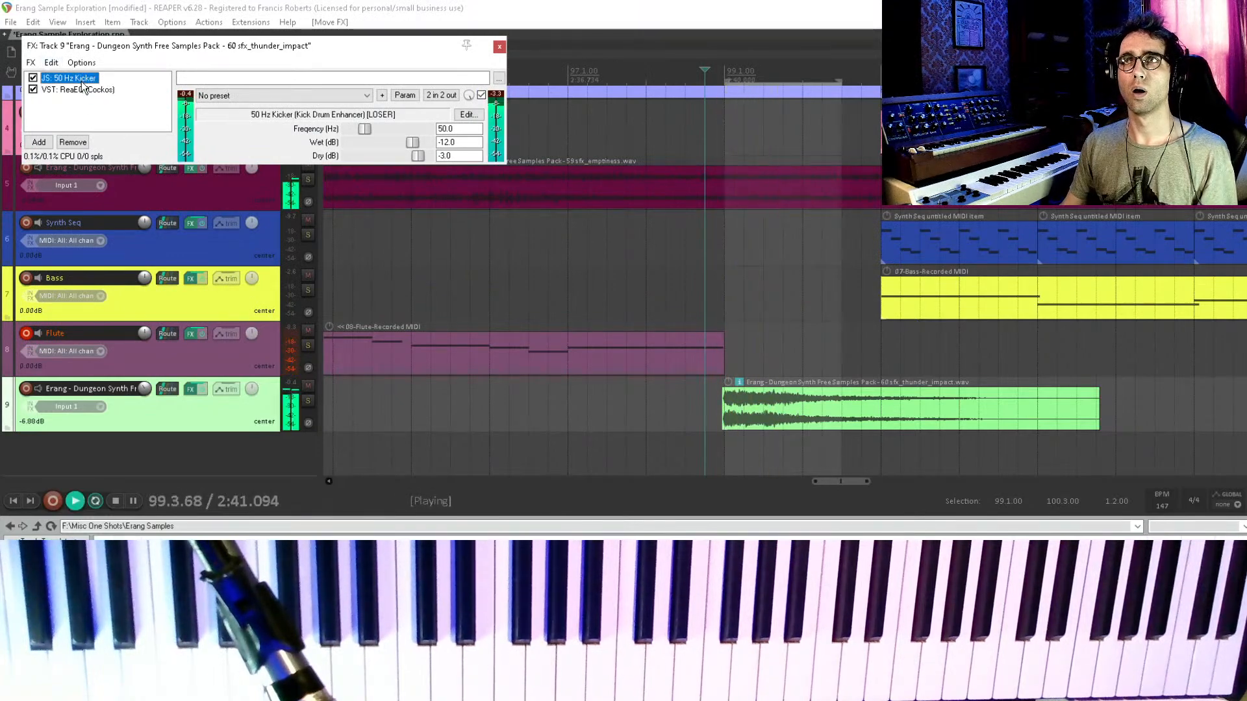
{"action": "key", "text": "space"}
{"action": "double_click", "coordinate": [79, 104]}
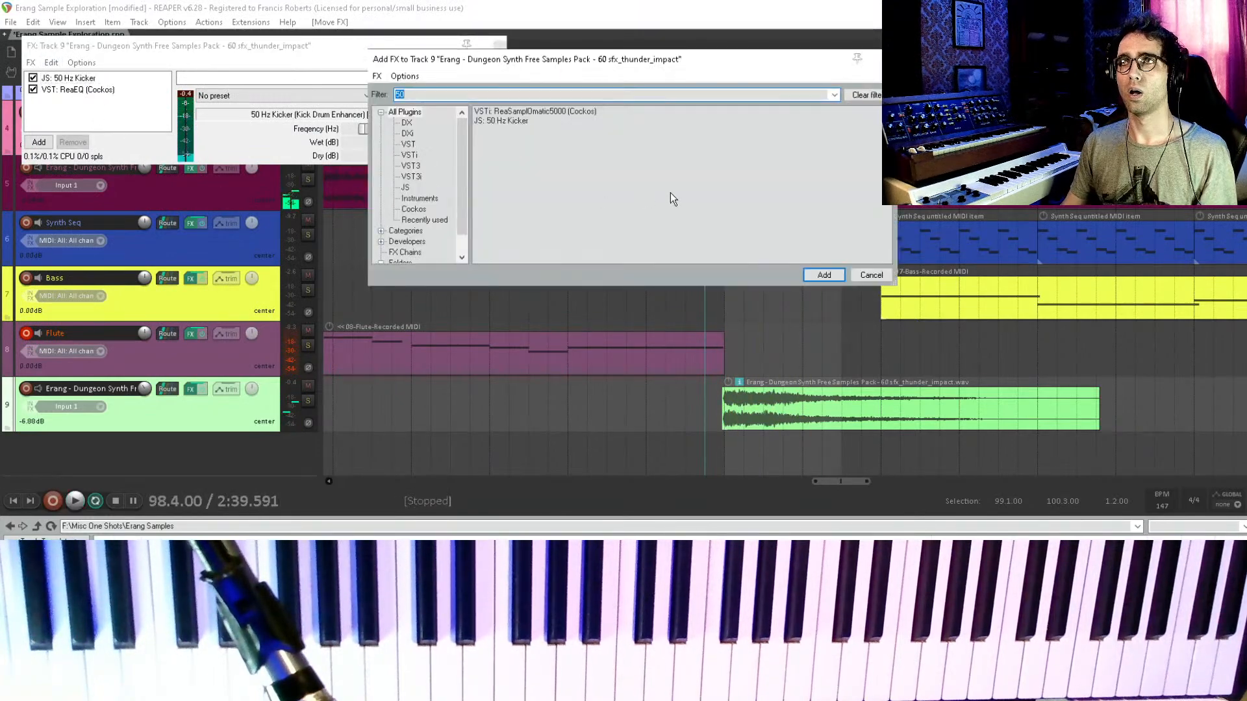
{"action": "type", "text": "reav"}
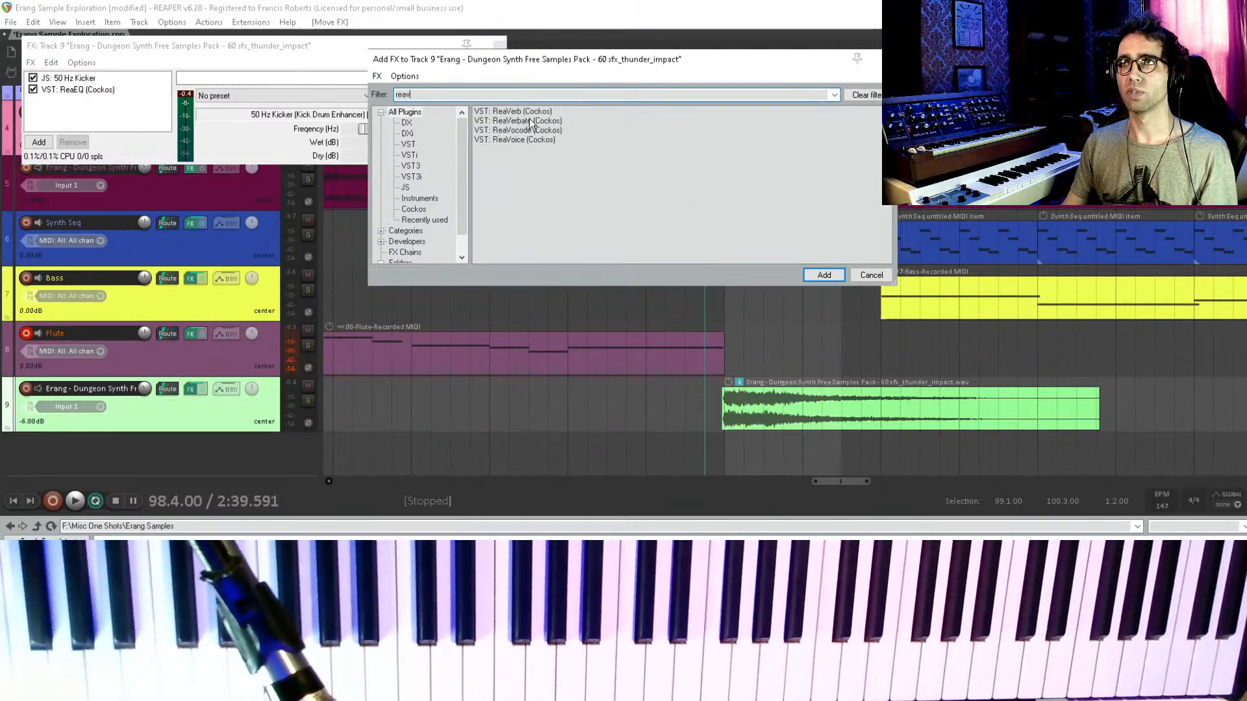
{"action": "double_click", "coordinate": [536, 122]}
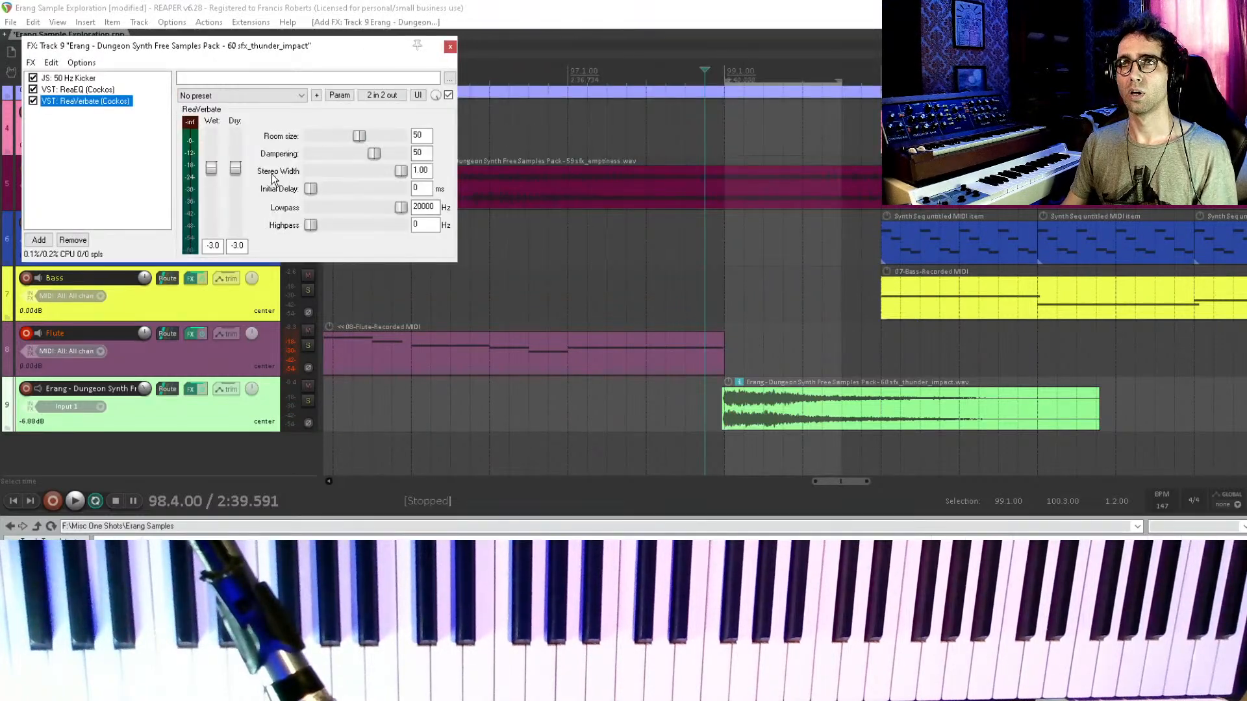
{"action": "key", "text": "Delete"}
- Add ReaVerb with the preset sweetverbo fcr after ReaEQ on the thunder track, audition it, and close the effects window
{"action": "double_click", "coordinate": [103, 122]}
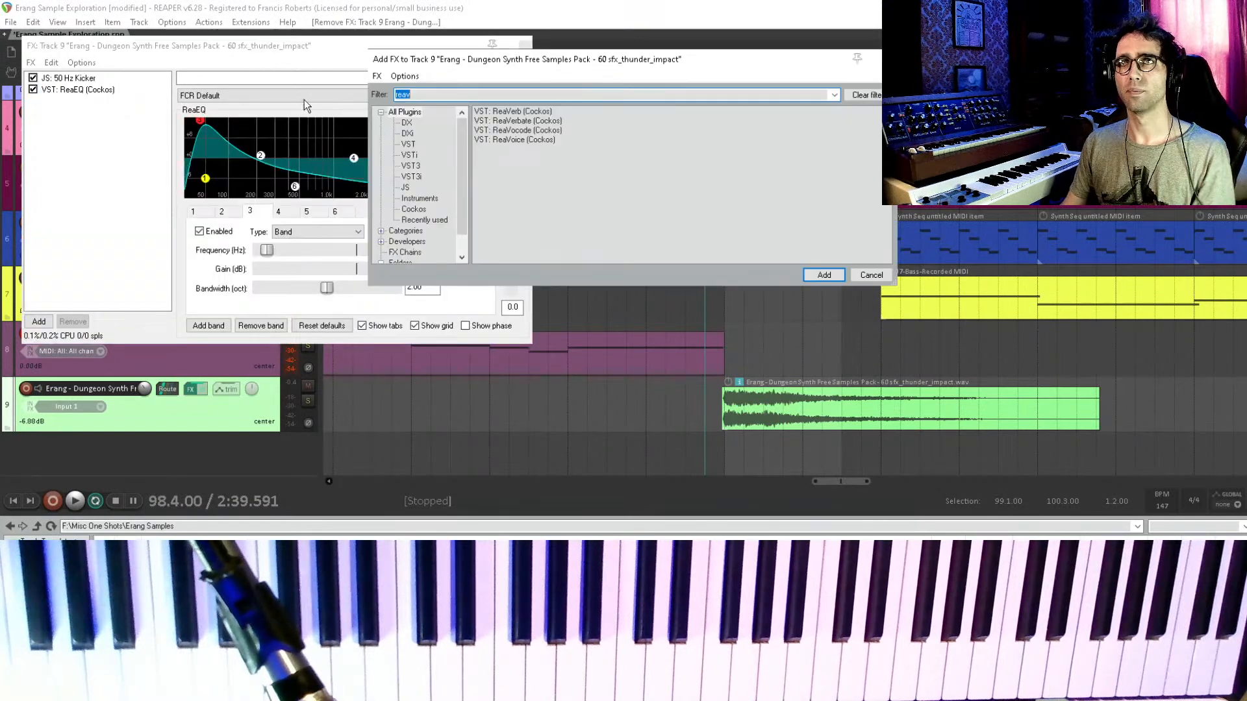
{"action": "double_click", "coordinate": [525, 113]}
{"action": "key", "text": "space"}
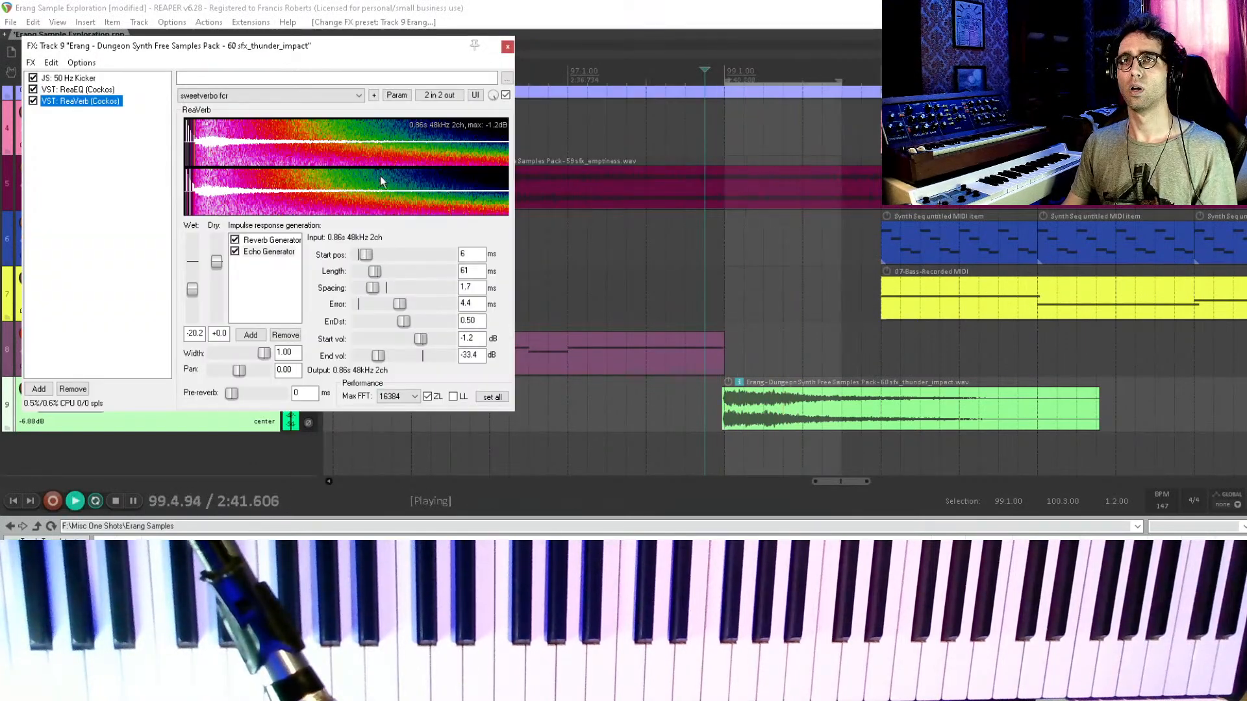
{"action": "left_click_drag", "start_coordinate": [244, 52], "coordinate": [466, 66]}
{"action": "key", "text": "space"}
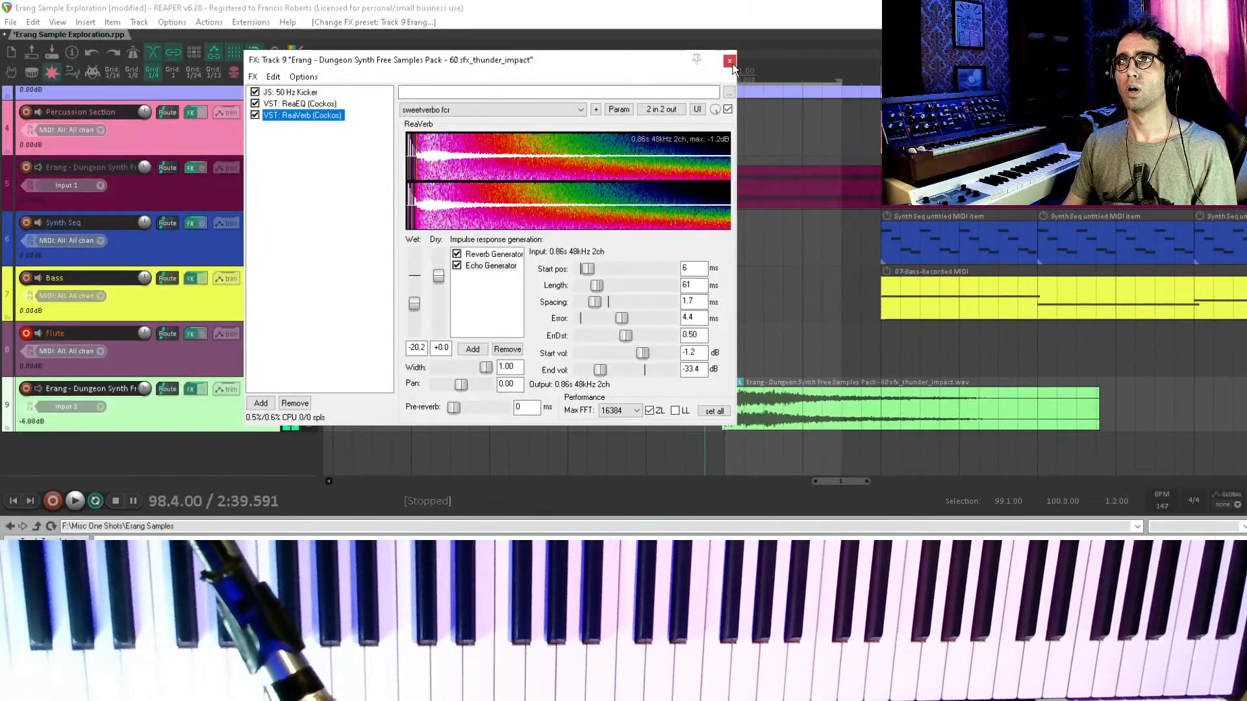
{"action": "left_click", "coordinate": [729, 60]}
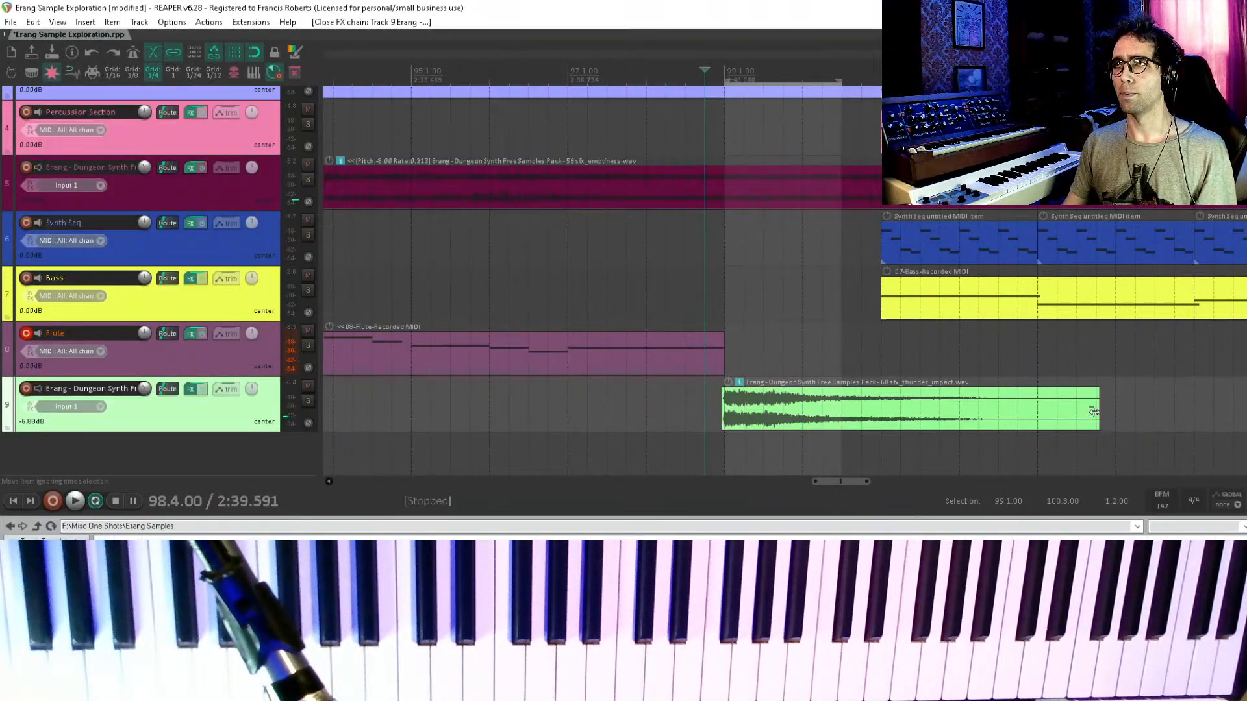
- Trim the thunder impact to end at bar 101 and give it a full-length fade-out with a fast-dropping curve
{"action": "left_click_drag", "start_coordinate": [1097, 412], "coordinate": [711, 392]}
{"action": "double_click", "coordinate": [763, 415]}
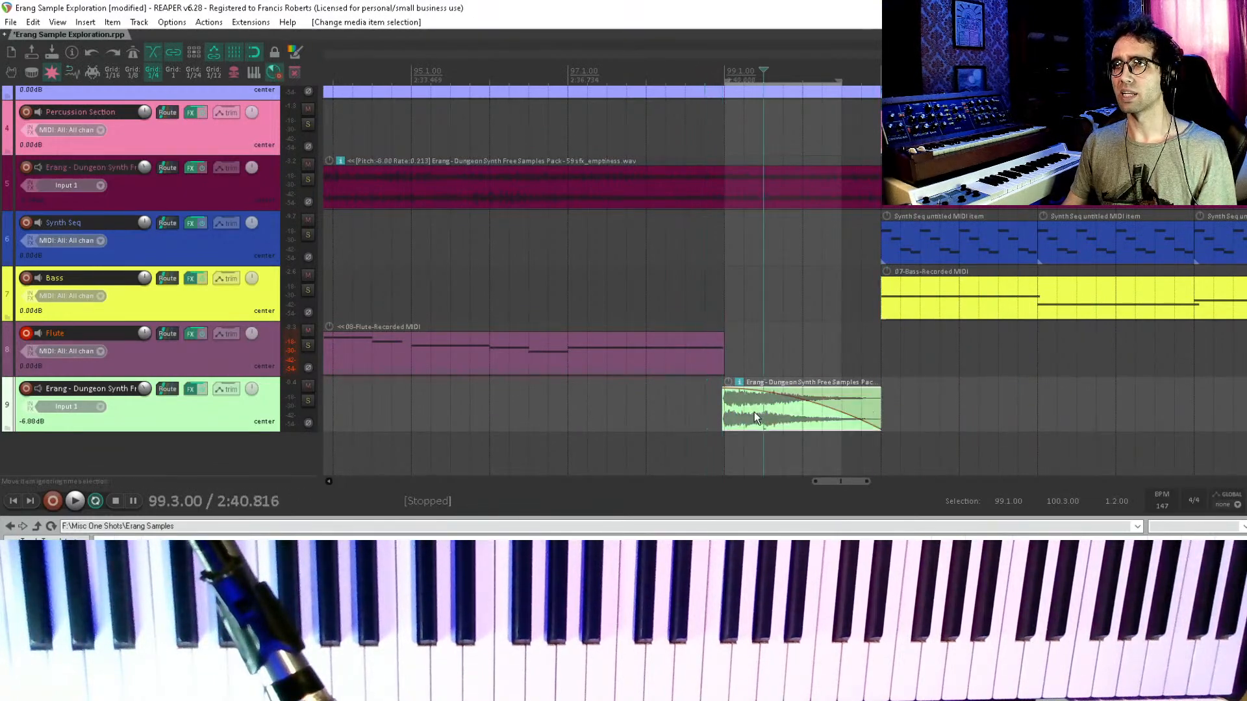
{"action": "left_click", "coordinate": [623, 256]}
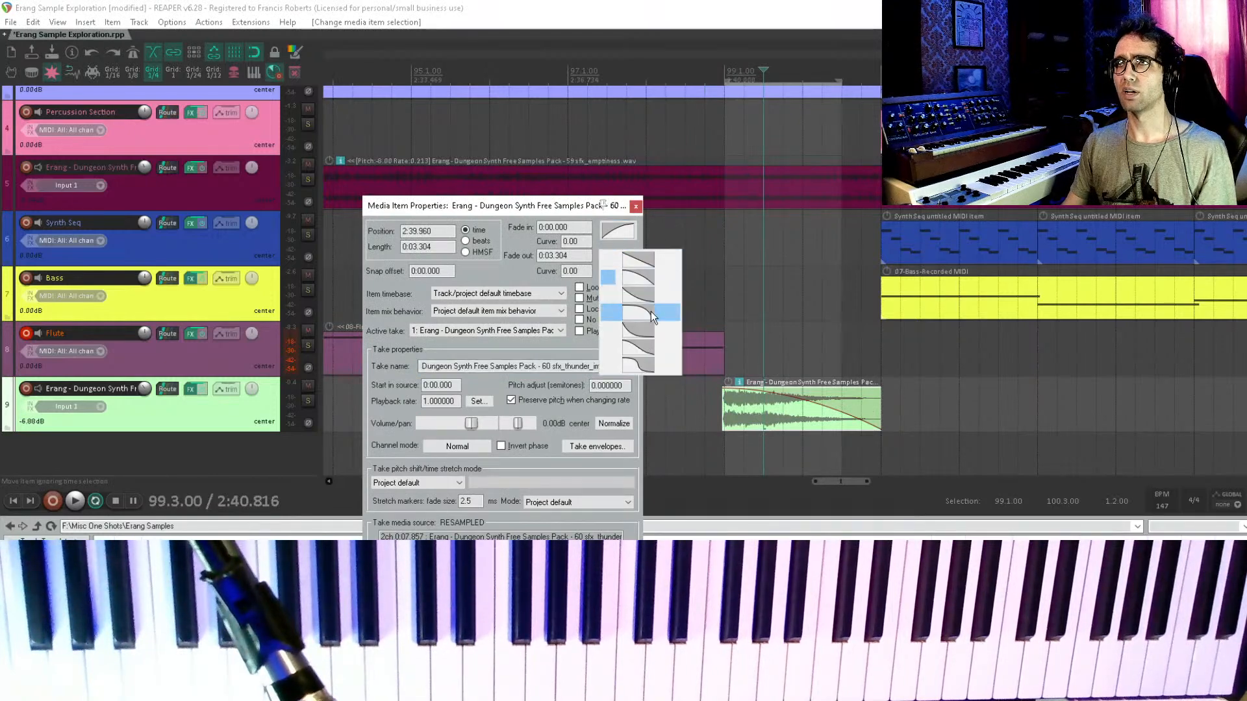
{"action": "left_click", "coordinate": [645, 295]}
{"action": "key", "text": "Return"}
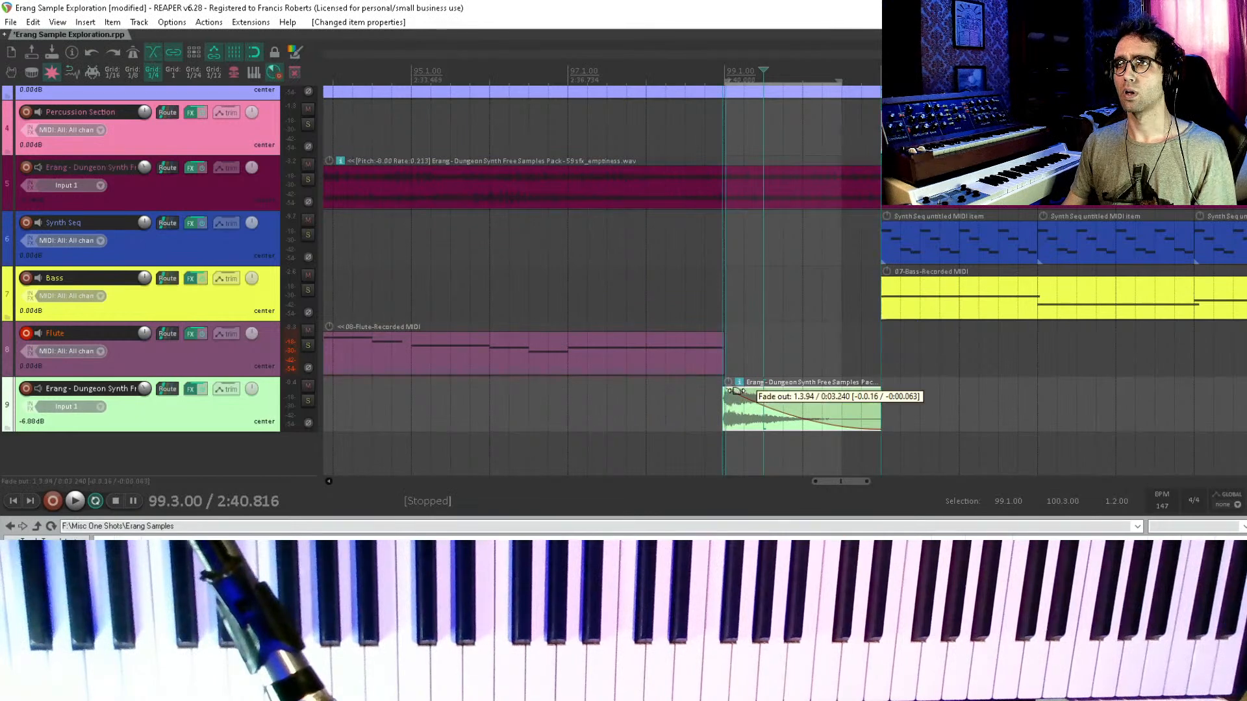
- Audition the faded thunder from 98.4.00 and save the project
{"action": "left_click", "coordinate": [703, 408]}
{"action": "key", "text": "space"}
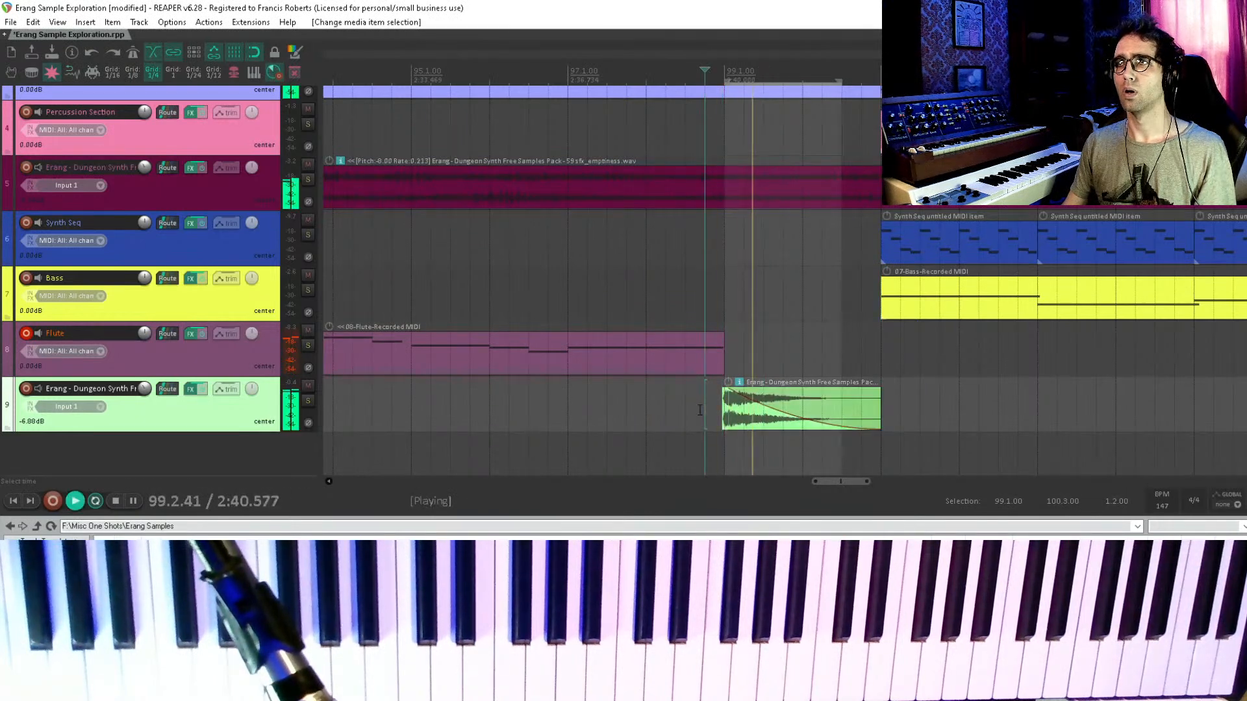
{"action": "key", "text": "space"}
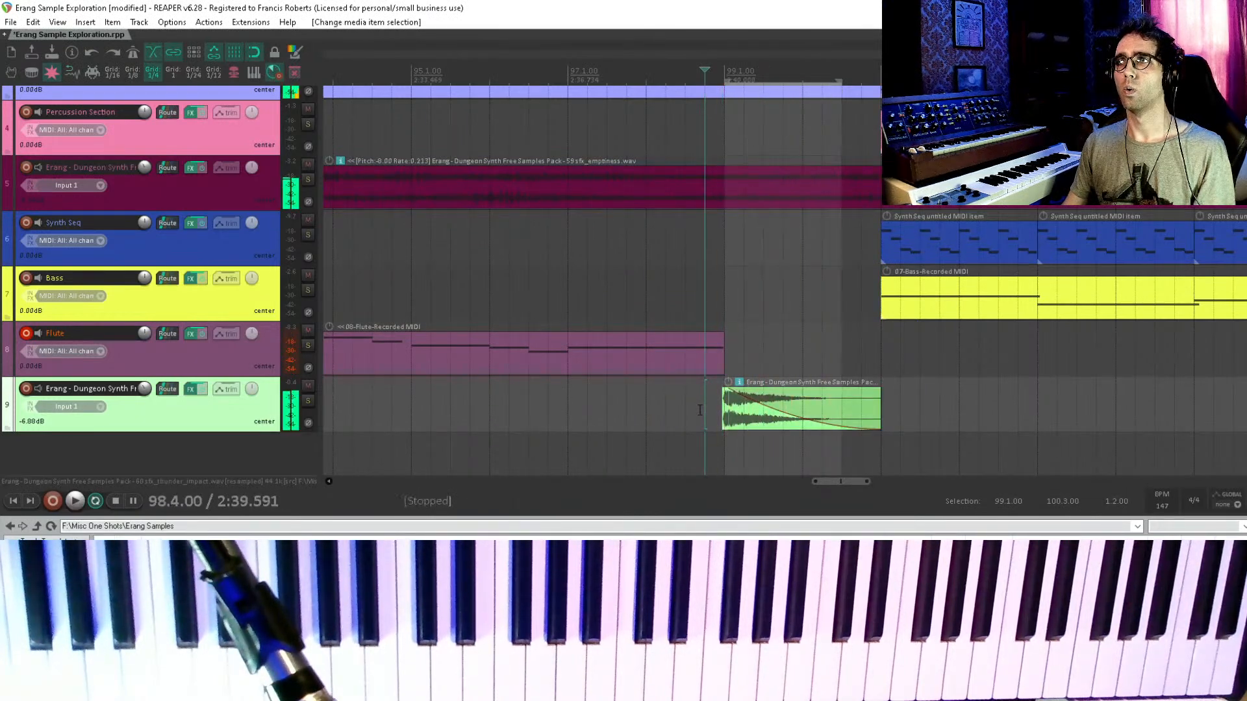
{"action": "left_click", "coordinate": [699, 410]}
{"action": "key", "text": "ctrl+s"}
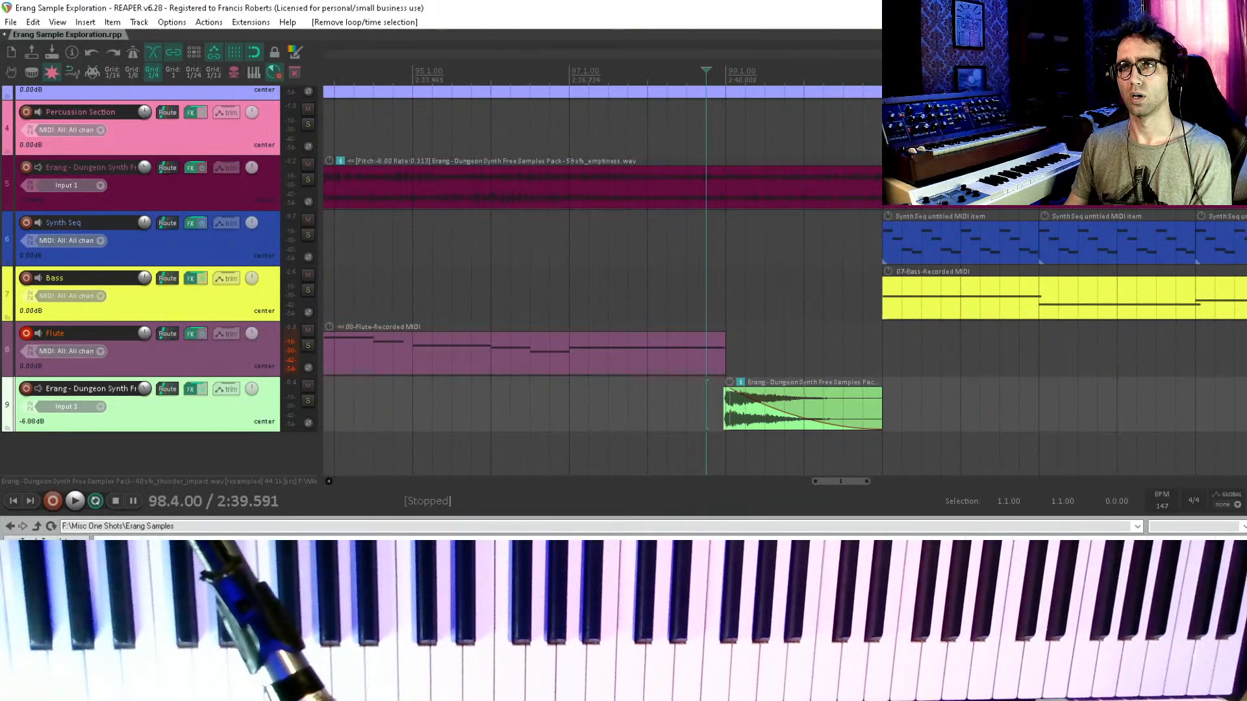
- Insert percussion_04_C on a new track, stretch it to a rate of about 0.45, reverse it, and align its end with bar 101
{"action": "left_click_drag", "start_coordinate": [896, 559], "coordinate": [1024, 415]}
{"action": "left_click", "coordinate": [909, 456]}
{"action": "left_click", "coordinate": [902, 409]}
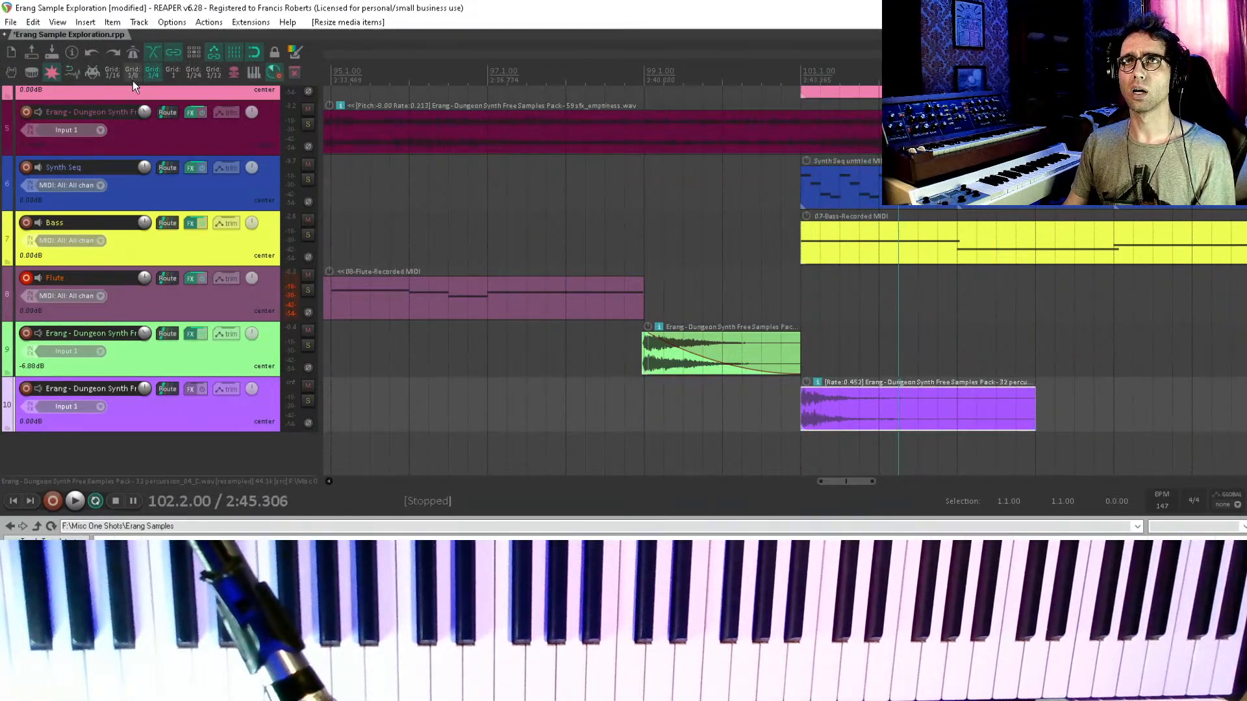
{"action": "key", "text": "ctrl+alt+r"}
{"action": "left_click_drag", "start_coordinate": [1000, 409], "coordinate": [764, 399]}
- Extend the reversed percussion's end slightly past bar 101 to 101.1.06 and add a short fade-out there
{"action": "left_click", "coordinate": [862, 361]}
{"action": "scroll", "coordinate": [868, 365], "scroll_direction": "up", "scroll_amount": 5}
{"action": "scroll", "coordinate": [779, 384], "scroll_direction": "down", "scroll_amount": 5}
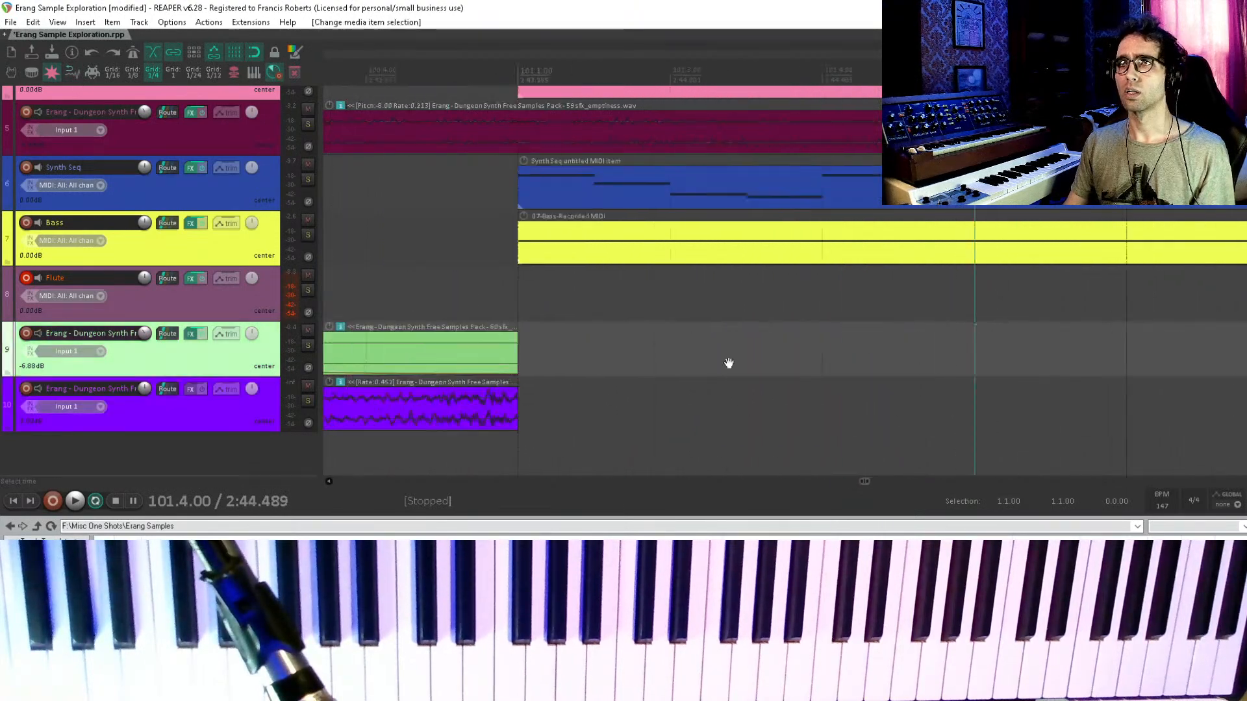
{"action": "left_click_drag", "start_coordinate": [649, 412], "coordinate": [725, 396]}
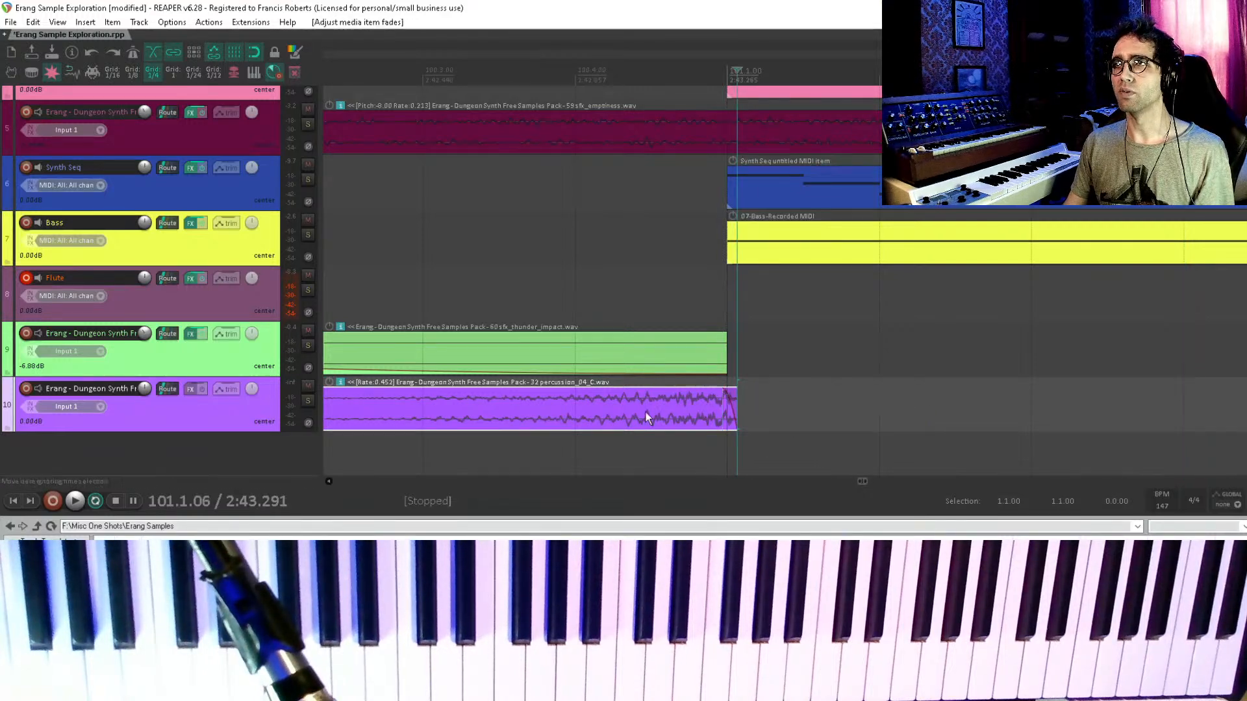
- Split the reversed percussion item at 99.4.00 and delete the part before it
{"action": "scroll", "coordinate": [714, 406], "scroll_direction": "left", "scroll_amount": 5}
{"action": "scroll", "coordinate": [701, 401], "scroll_direction": "down", "scroll_amount": 5}
{"action": "left_click", "coordinate": [608, 403]}
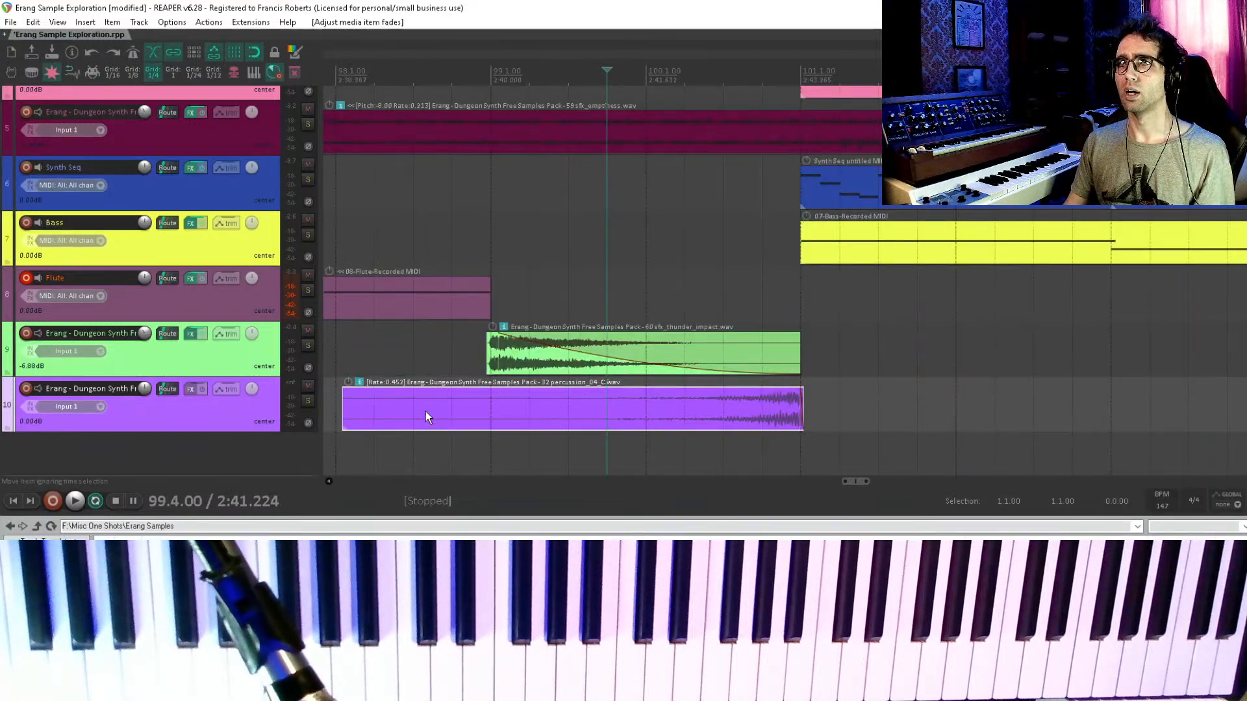
{"action": "key", "text": "s"}
{"action": "left_click", "coordinate": [372, 411]}
{"action": "key", "text": "Delete"}
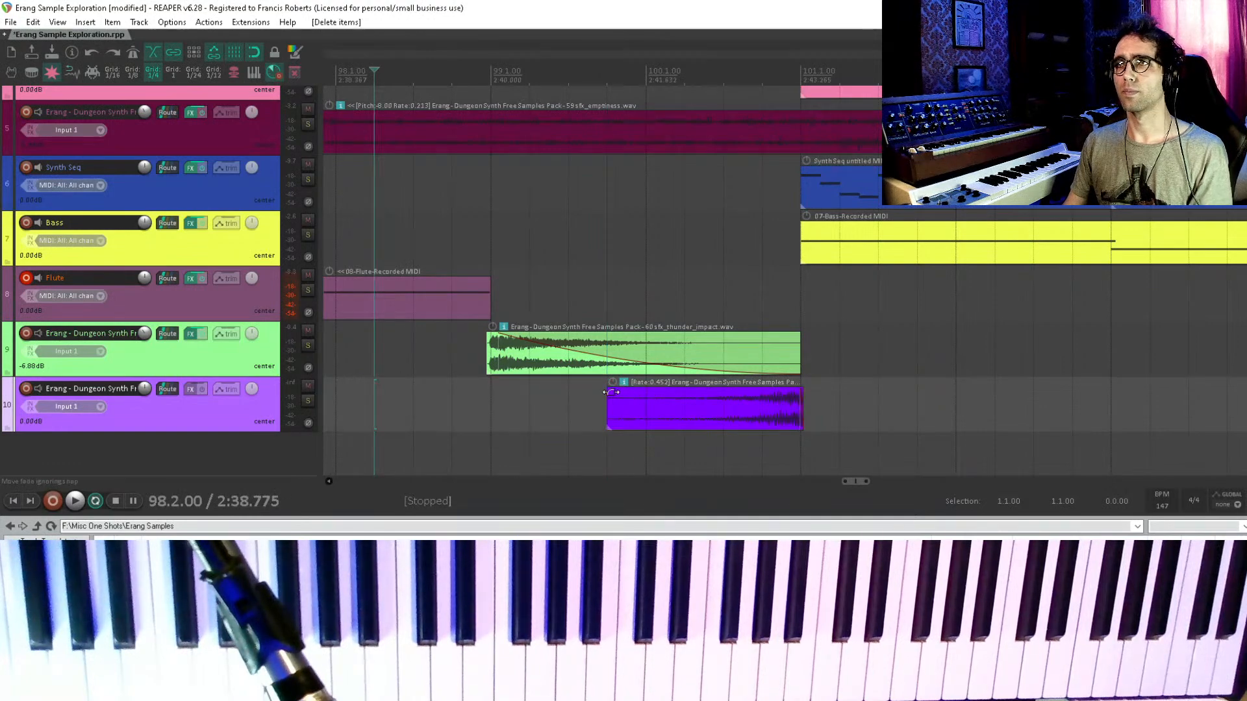
- Give the reversed percussion item a 1.930 s fade-in with a slow-starting shape at curve 1.00
{"action": "left_click_drag", "start_coordinate": [611, 393], "coordinate": [790, 398]}
{"action": "double_click", "coordinate": [688, 407]}
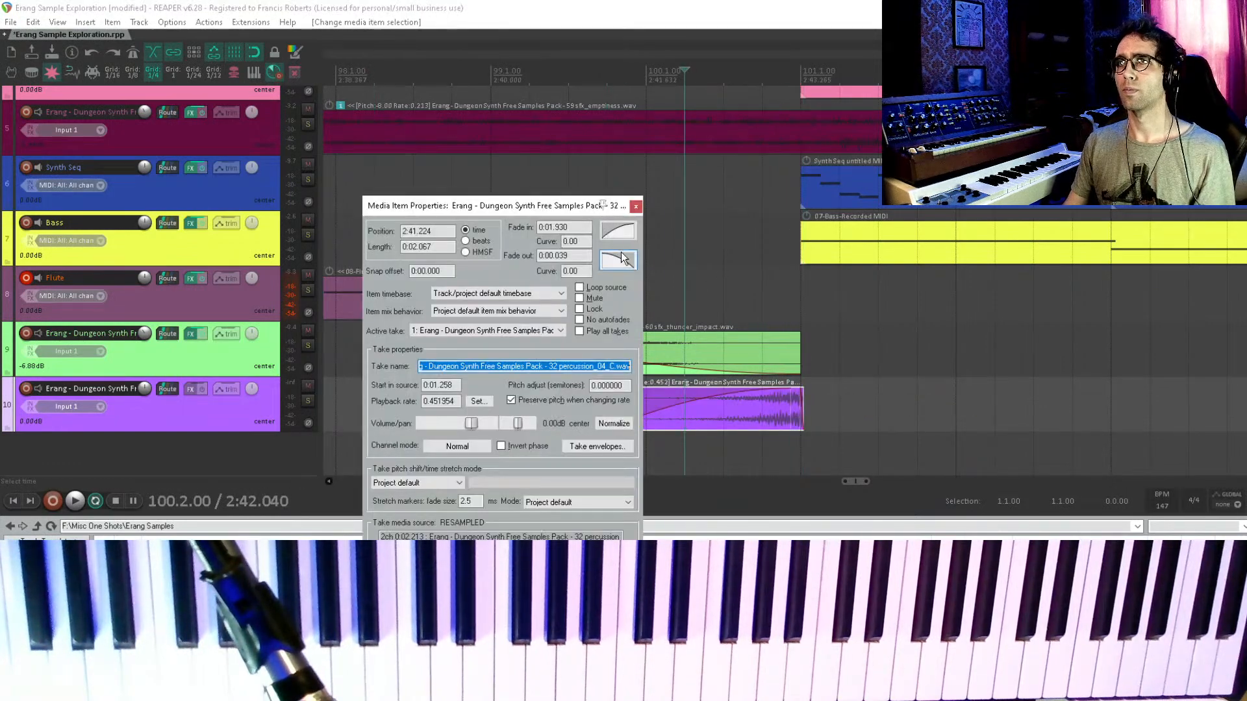
{"action": "left_click", "coordinate": [618, 233]}
{"action": "left_click", "coordinate": [644, 317]}
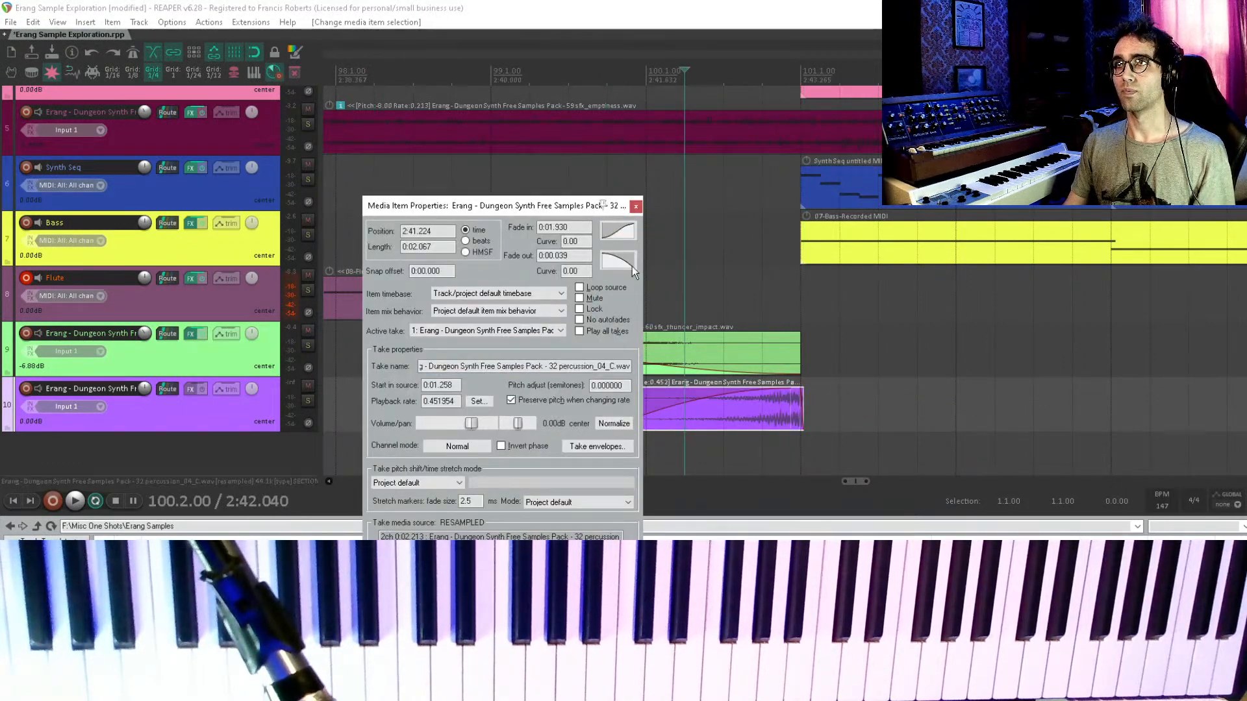
{"action": "left_click", "coordinate": [618, 237]}
{"action": "left_click", "coordinate": [641, 300]}
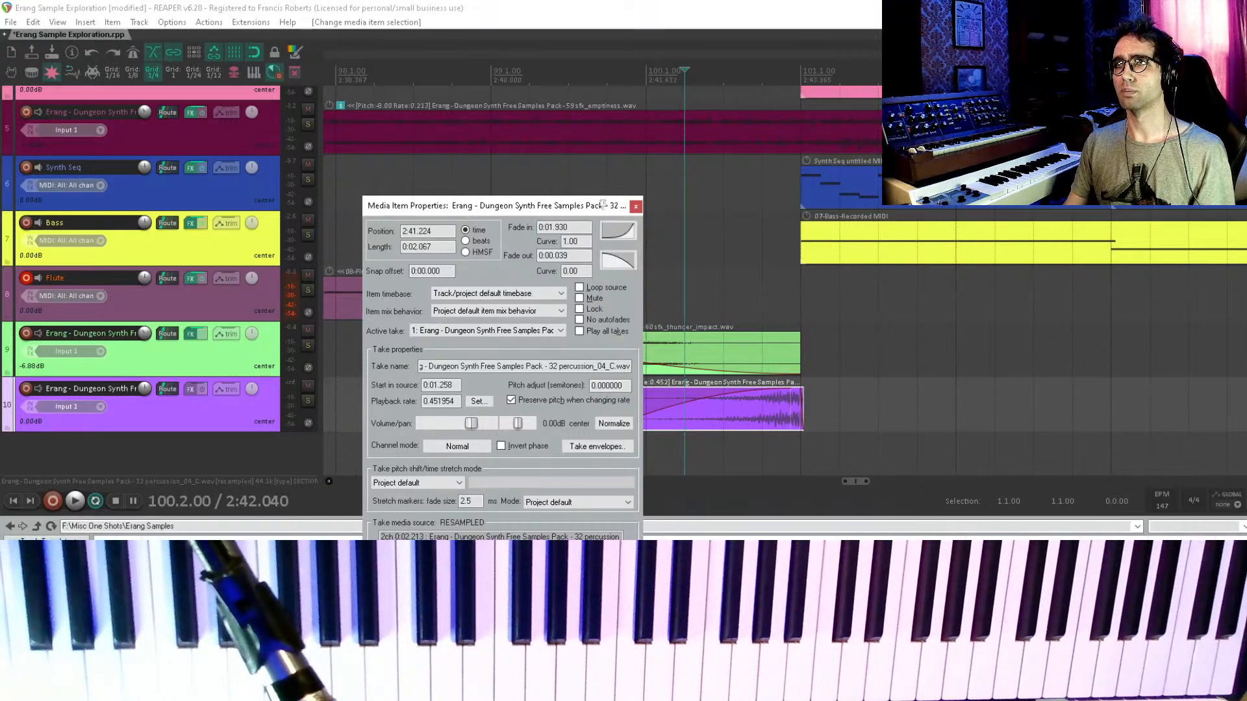
{"action": "key", "text": "Return"}
- Audition the thunder and reversed percussion transition from 98.3.00 and save the project
{"action": "left_click", "coordinate": [509, 447]}
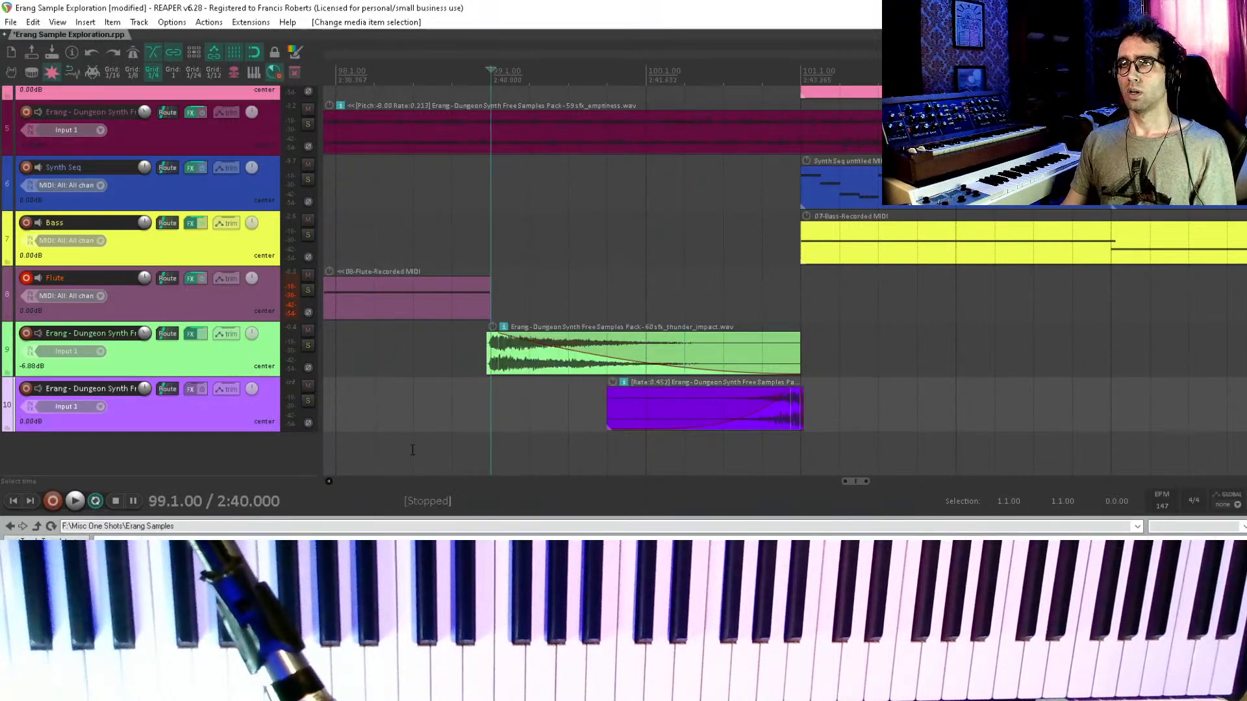
{"action": "key", "text": "space"}
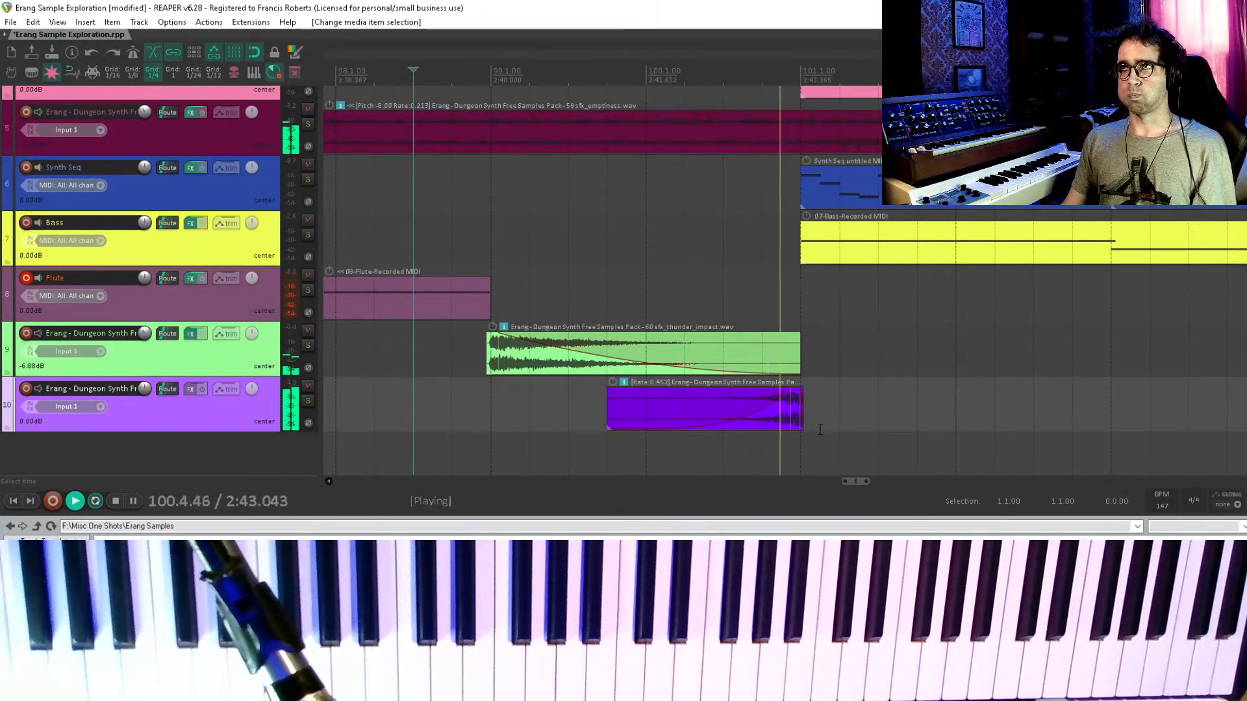
{"action": "key", "text": "space"}
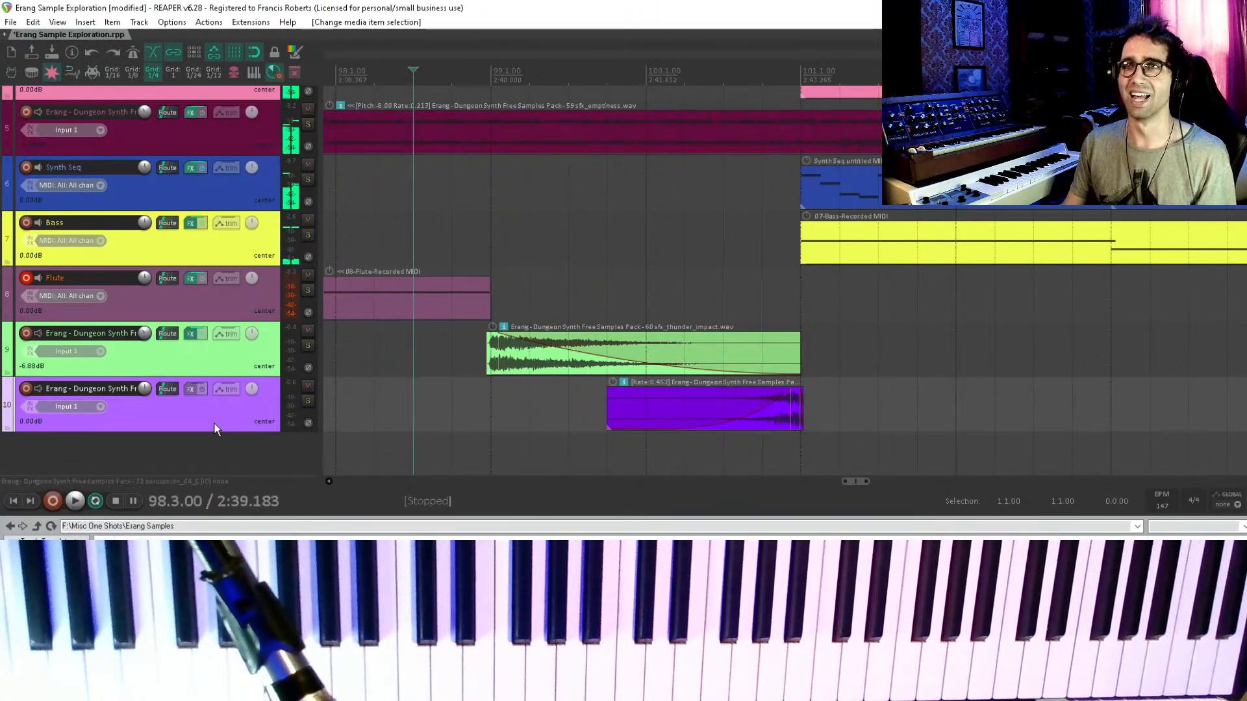
{"action": "left_click", "coordinate": [192, 369]}
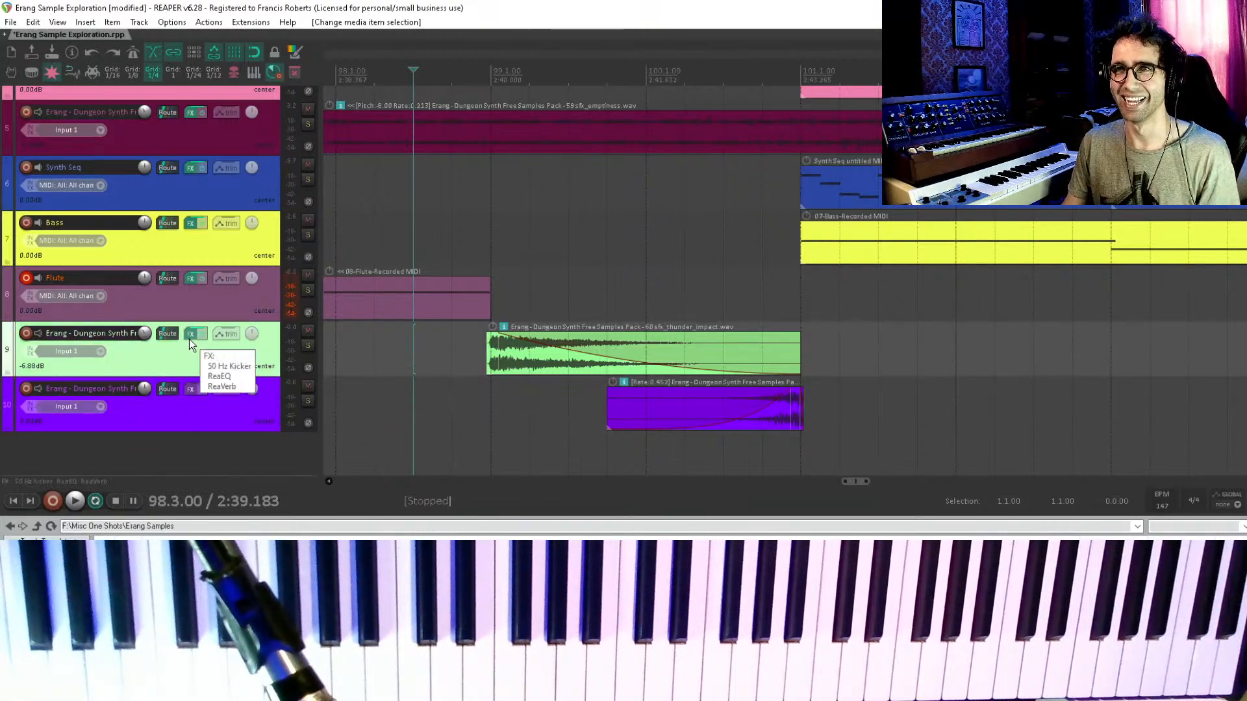
{"action": "scroll", "coordinate": [634, 381], "scroll_direction": "down", "scroll_amount": 6}
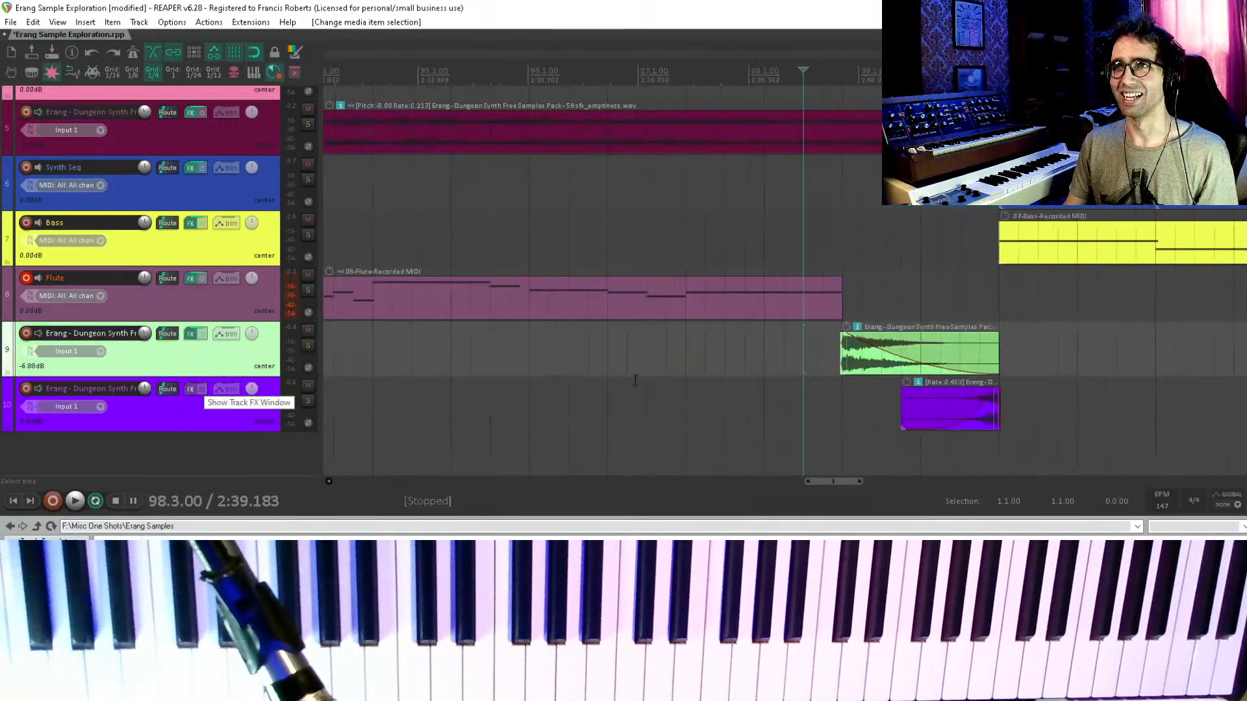
{"action": "key", "text": "ctrl+s"}
- Record a flute melody take on the Flute track from 101.1.00, with the VO track's record arming switched off
{"action": "scroll", "coordinate": [570, 352], "scroll_direction": "down", "scroll_amount": 2}
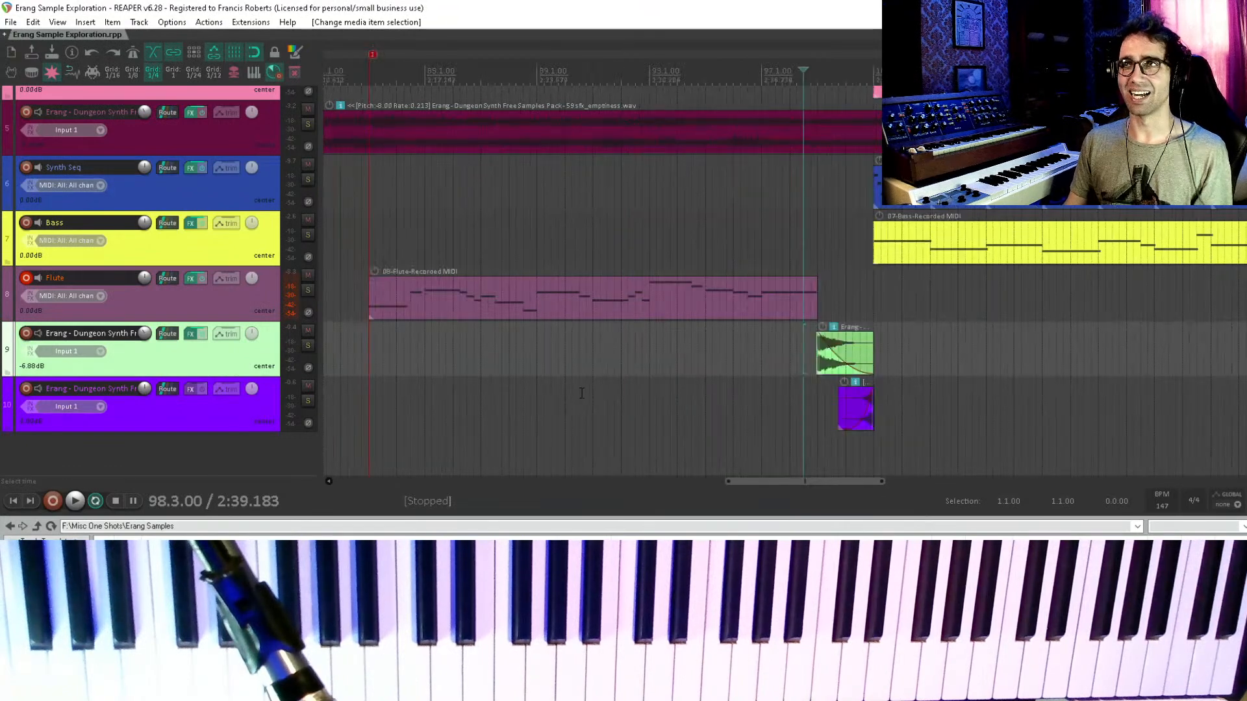
{"action": "left_click", "coordinate": [199, 300]}
{"action": "scroll", "coordinate": [379, 341], "scroll_direction": "down", "scroll_amount": 2}
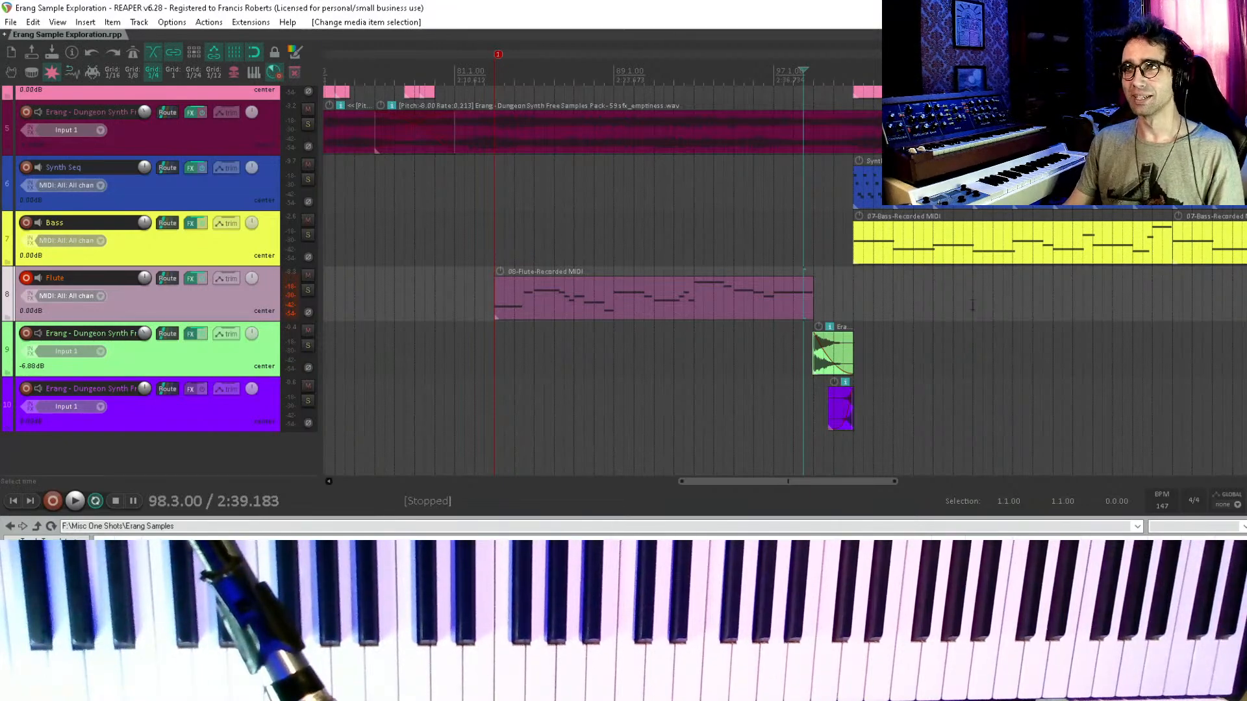
{"action": "left_click", "coordinate": [850, 276]}
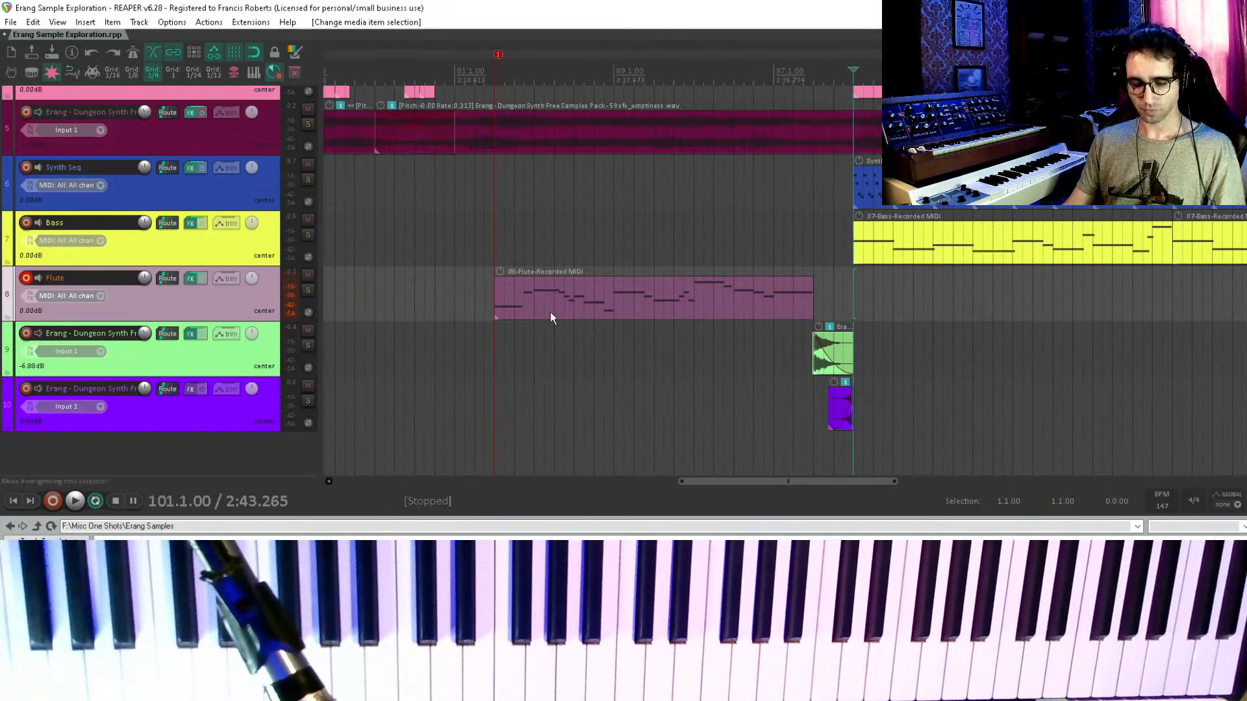
{"action": "scroll", "coordinate": [221, 317], "scroll_direction": "up", "scroll_amount": 5}
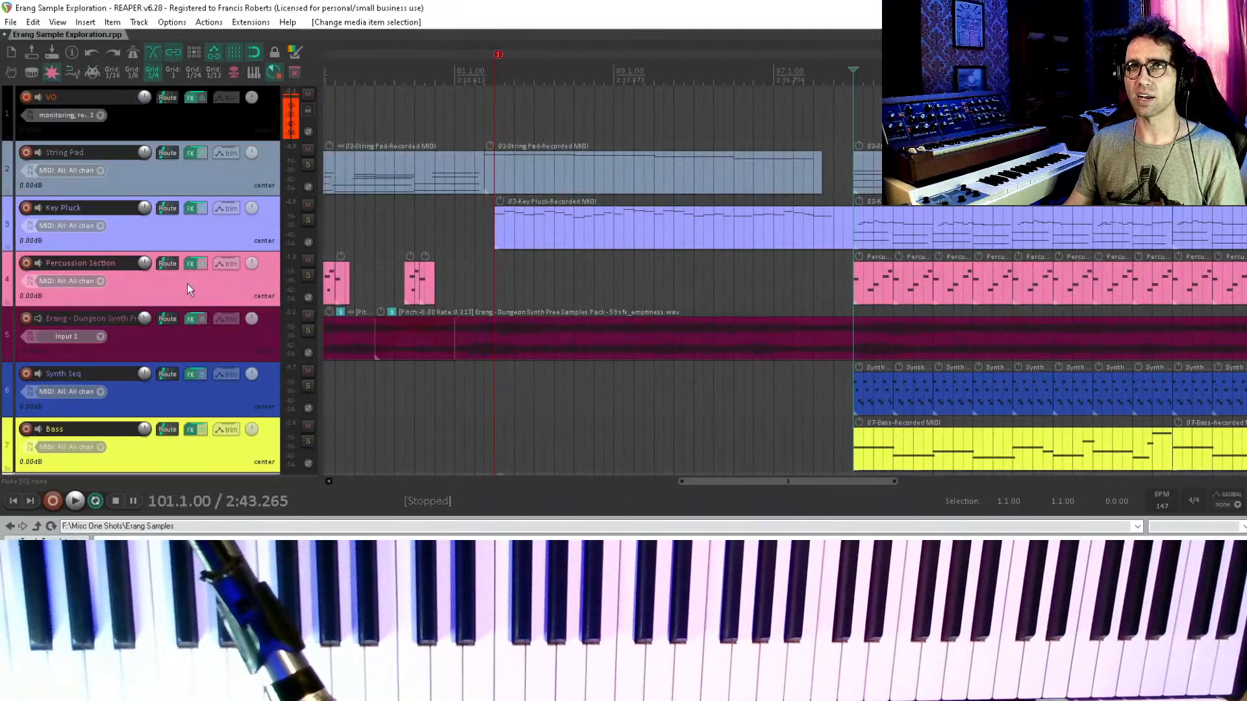
{"action": "left_click", "coordinate": [28, 98]}
{"action": "scroll", "coordinate": [65, 259], "scroll_direction": "down", "scroll_amount": 5}
{"action": "key", "text": "ctrl+r"}
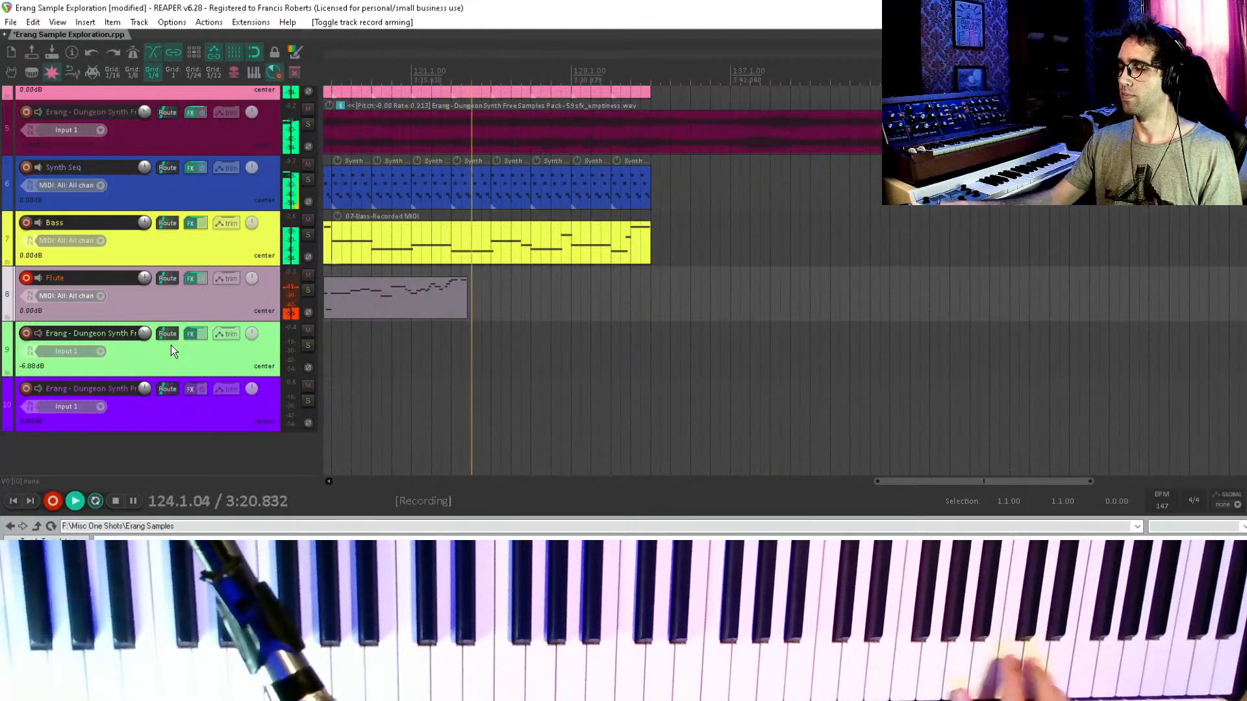
{"action": "key", "text": "space"}
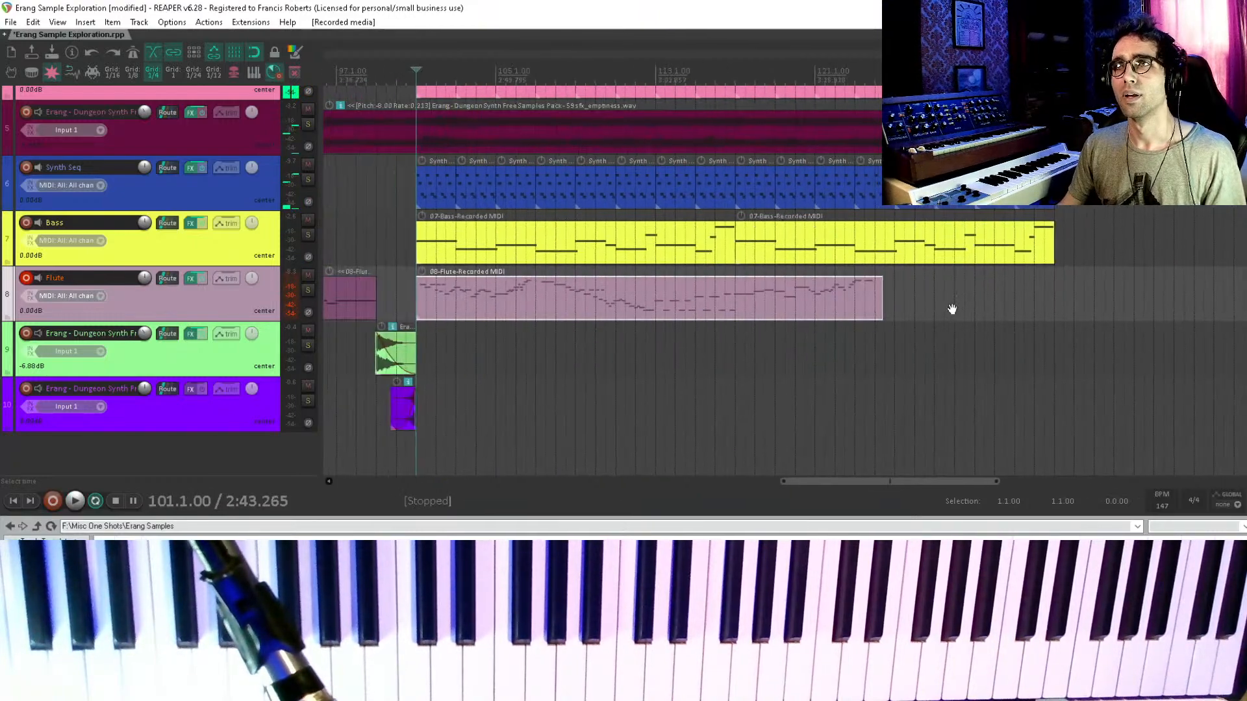
- Undo the flute take, record another one from 101.1.00, and arm the VO track again
{"action": "key", "text": "ctrl+z"}
{"action": "key", "text": "ctrl+r"}
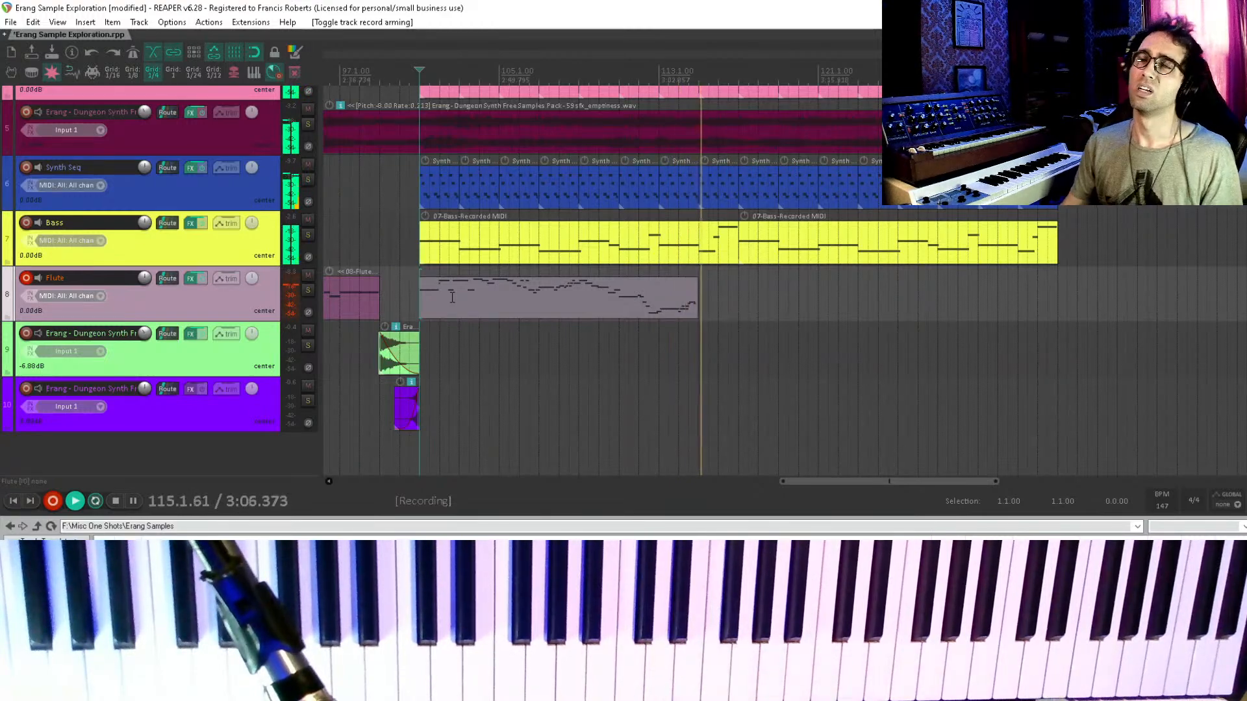
{"action": "key", "text": "space"}
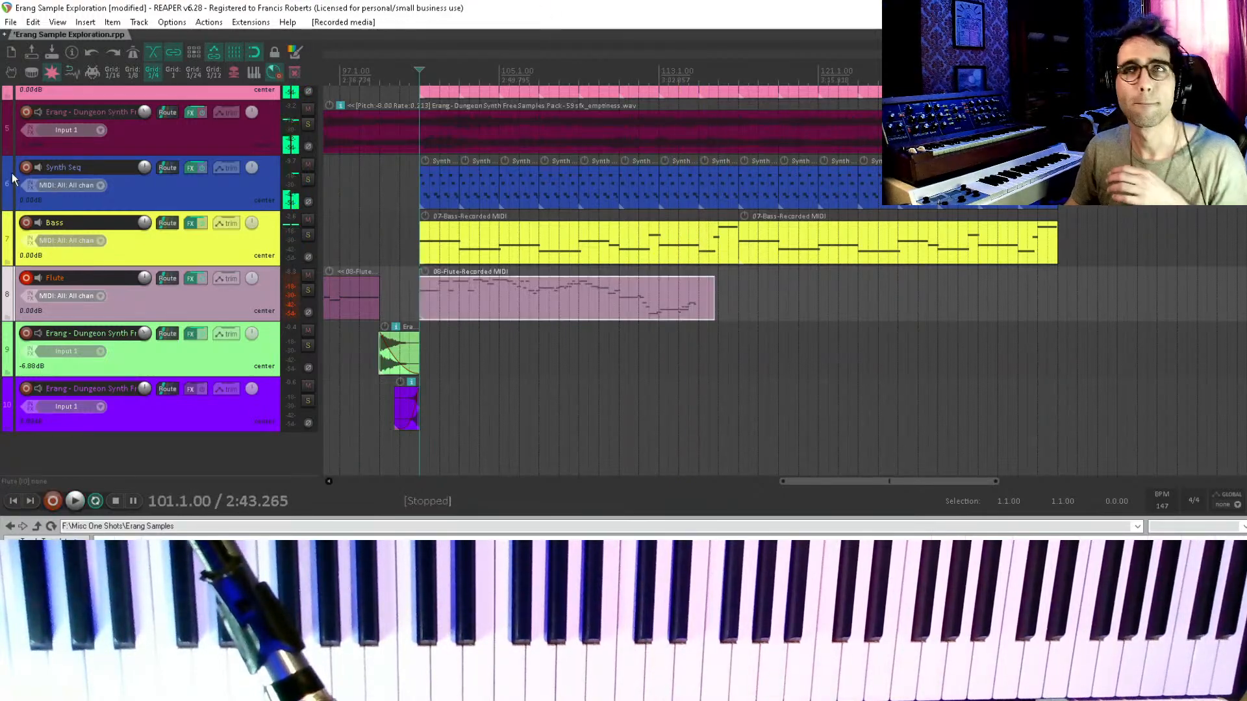
{"action": "scroll", "coordinate": [72, 164], "scroll_direction": "up", "scroll_amount": 4}
{"action": "left_click", "coordinate": [26, 97]}
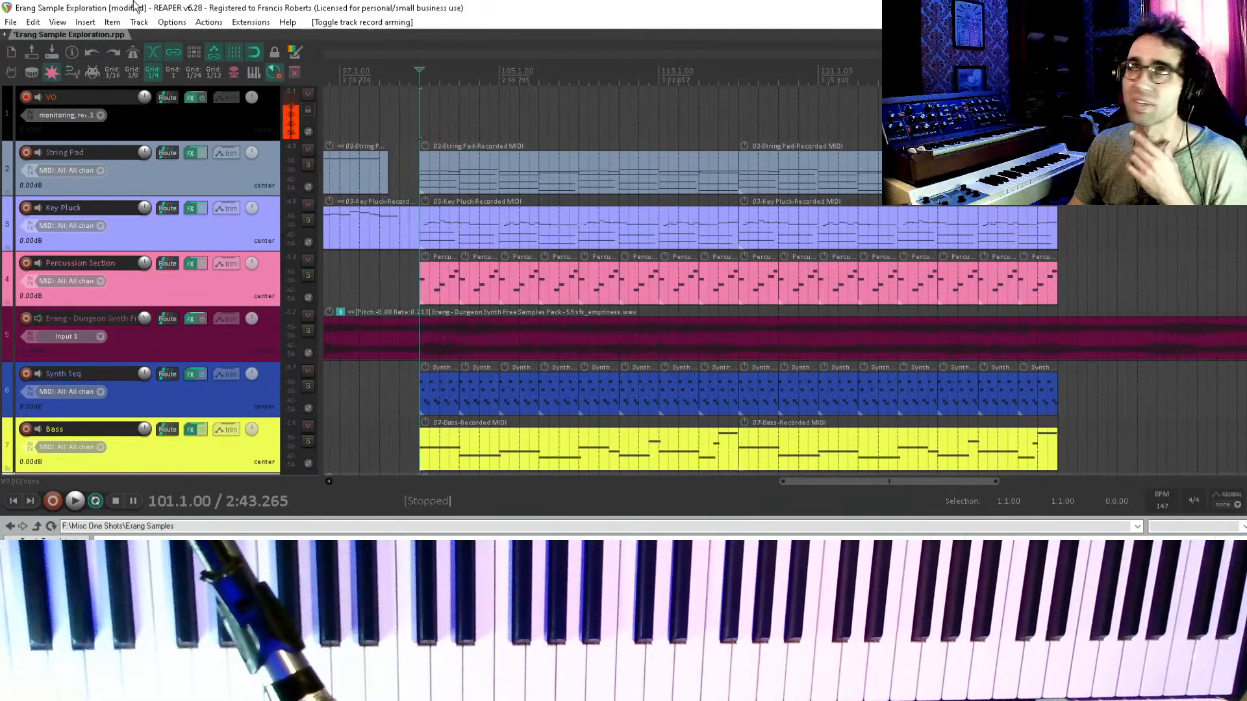
- Delete the flute take that starts at bar 101 and disarm the Flute track
{"action": "scroll", "coordinate": [185, 335], "scroll_direction": "down", "scroll_amount": 4}
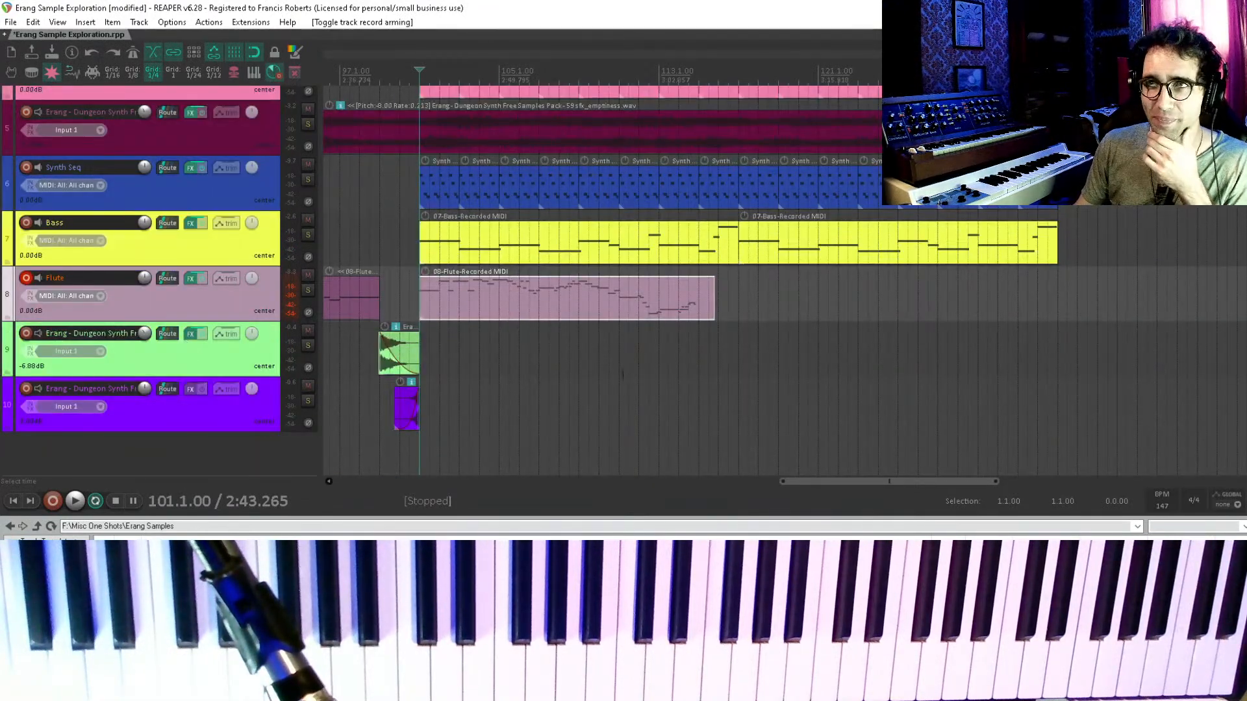
{"action": "scroll", "coordinate": [622, 373], "scroll_direction": "up", "scroll_amount": 1}
{"action": "left_click", "coordinate": [605, 339]}
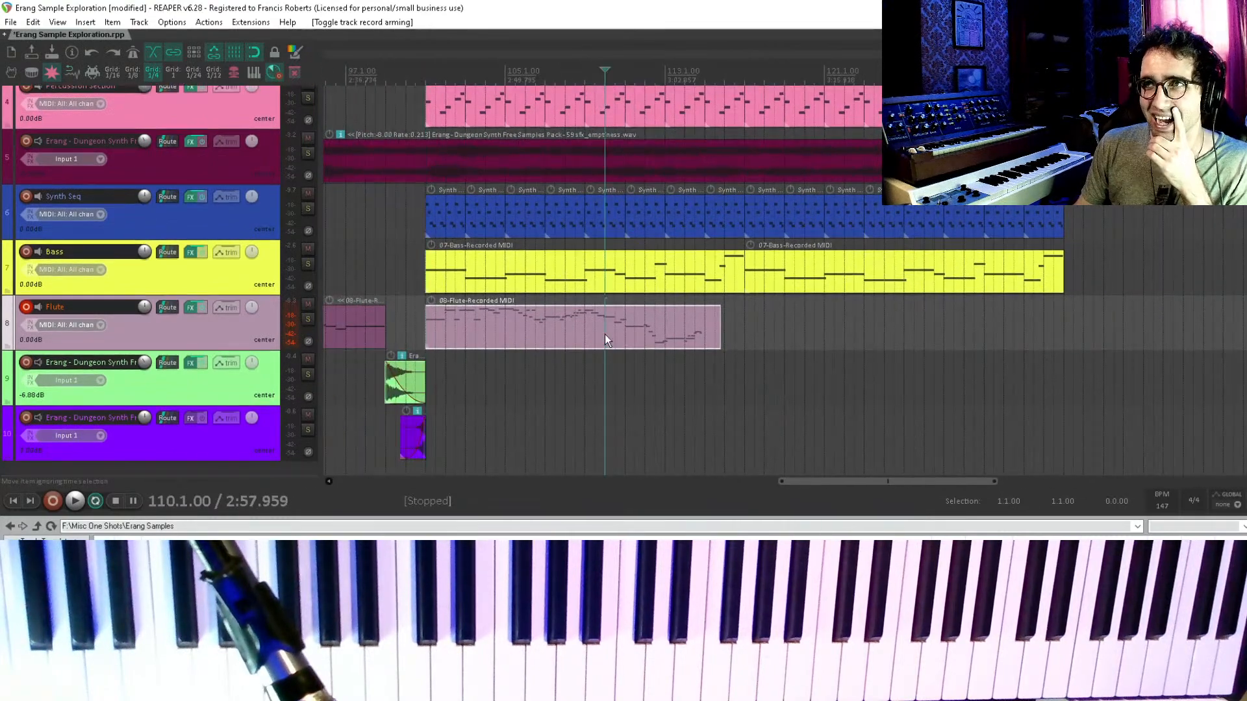
{"action": "scroll", "coordinate": [286, 334], "scroll_direction": "left", "scroll_amount": 3}
{"action": "key", "text": "Delete"}
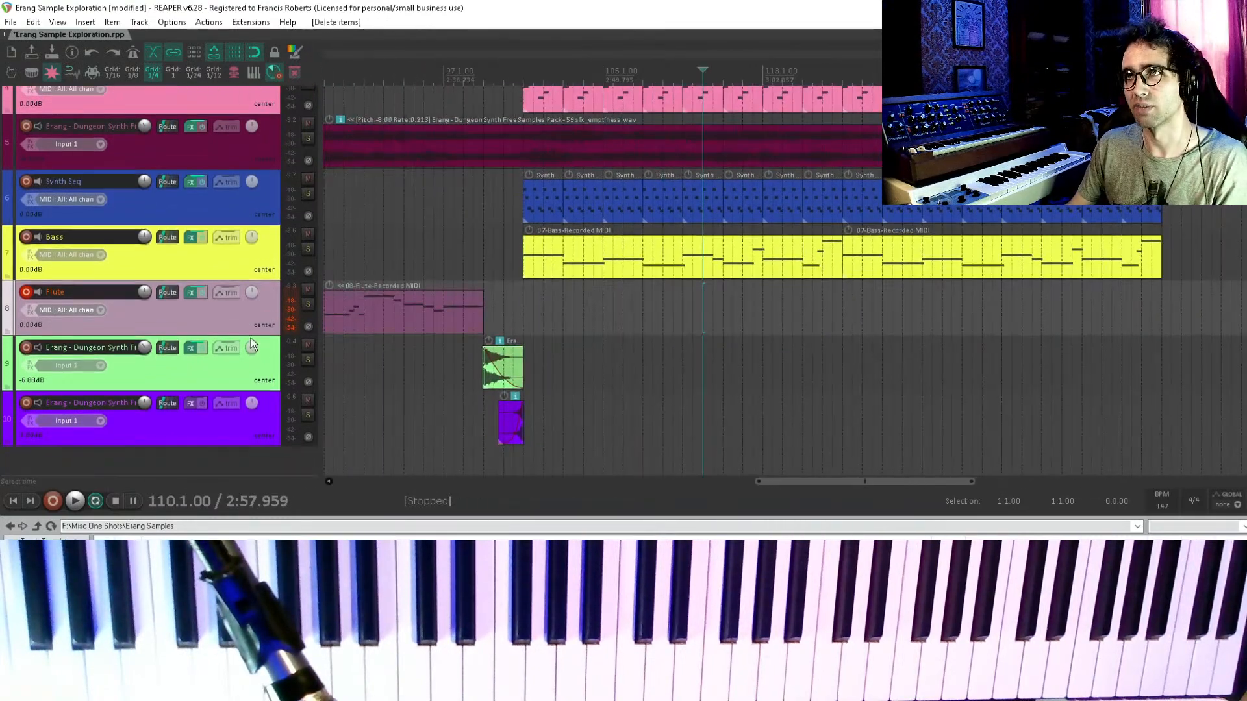
{"action": "left_click", "coordinate": [27, 293]}
- Duplicate the Flute track and name the copy MEGA LEAD
{"action": "scroll", "coordinate": [144, 376], "scroll_direction": "up", "scroll_amount": 3}
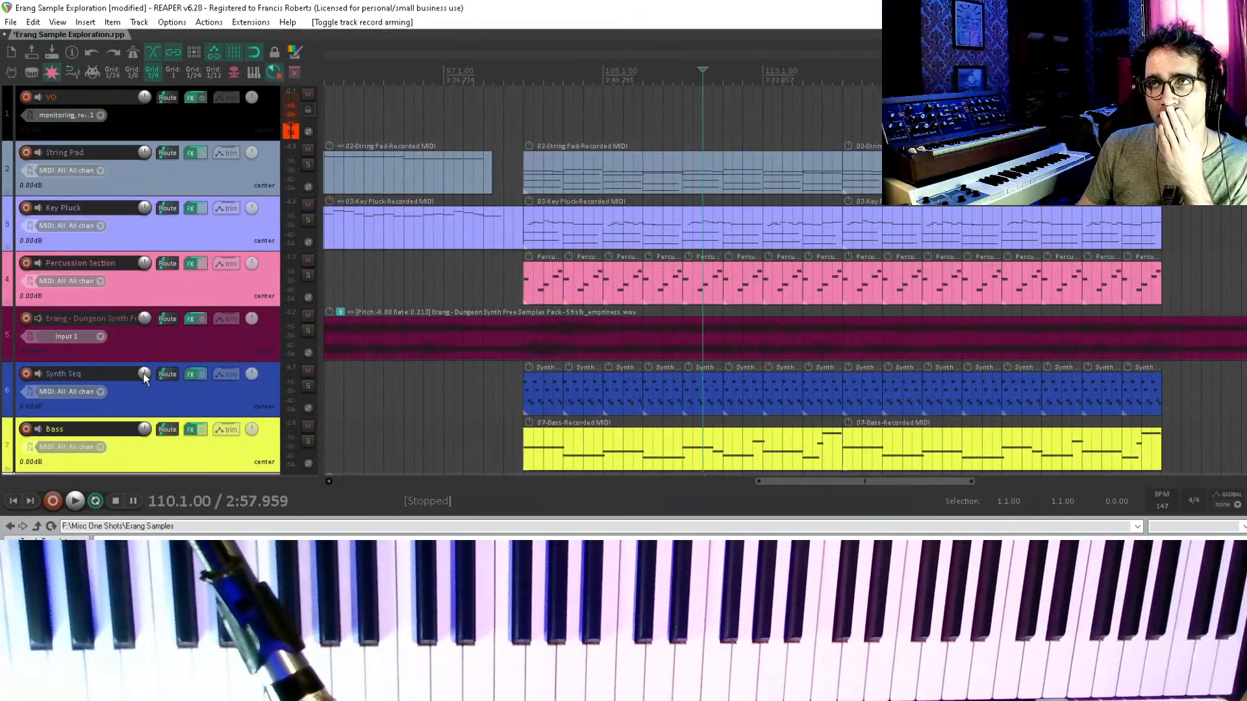
{"action": "scroll", "coordinate": [144, 376], "scroll_direction": "down", "scroll_amount": 4}
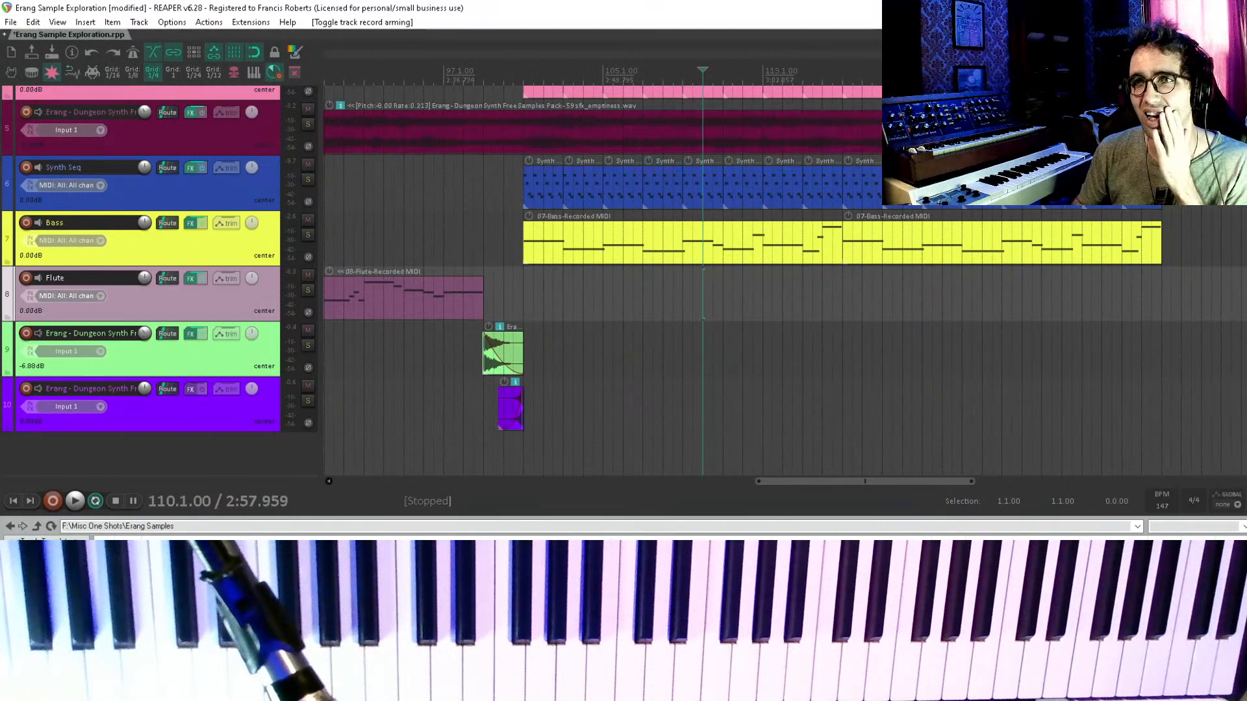
{"action": "right_click", "coordinate": [192, 305]}
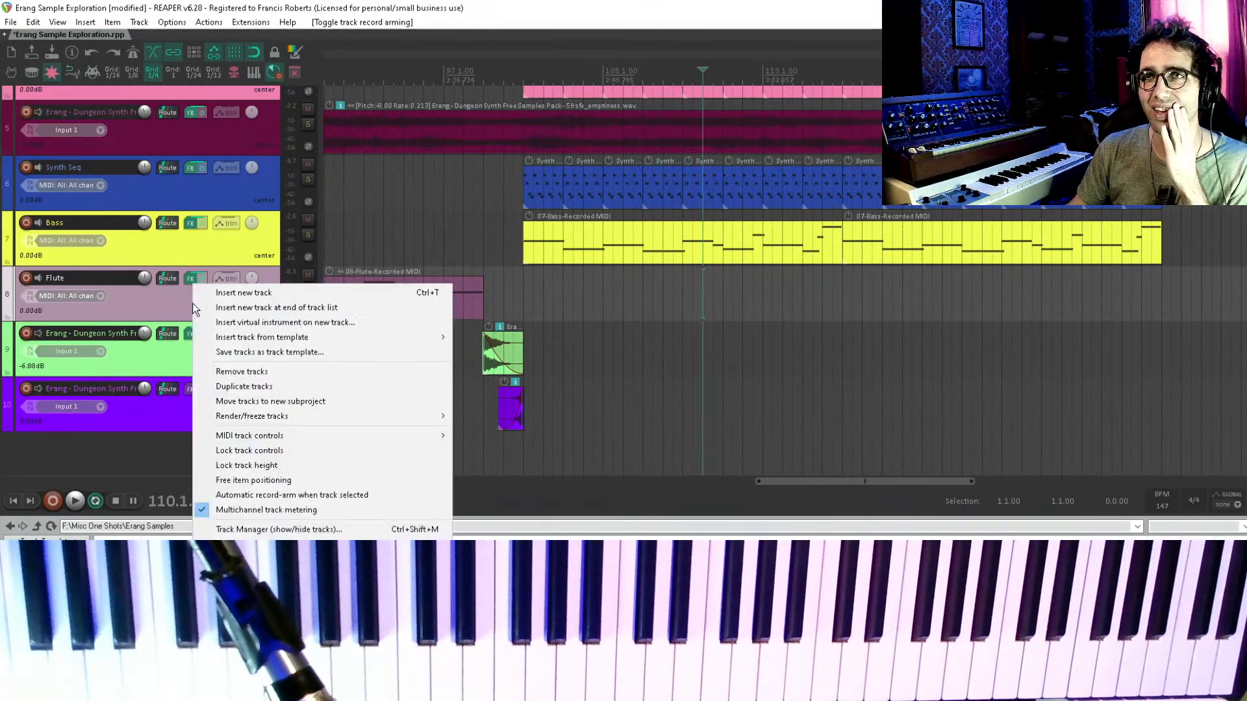
{"action": "left_click", "coordinate": [245, 388]}
{"action": "double_click", "coordinate": [101, 327]}
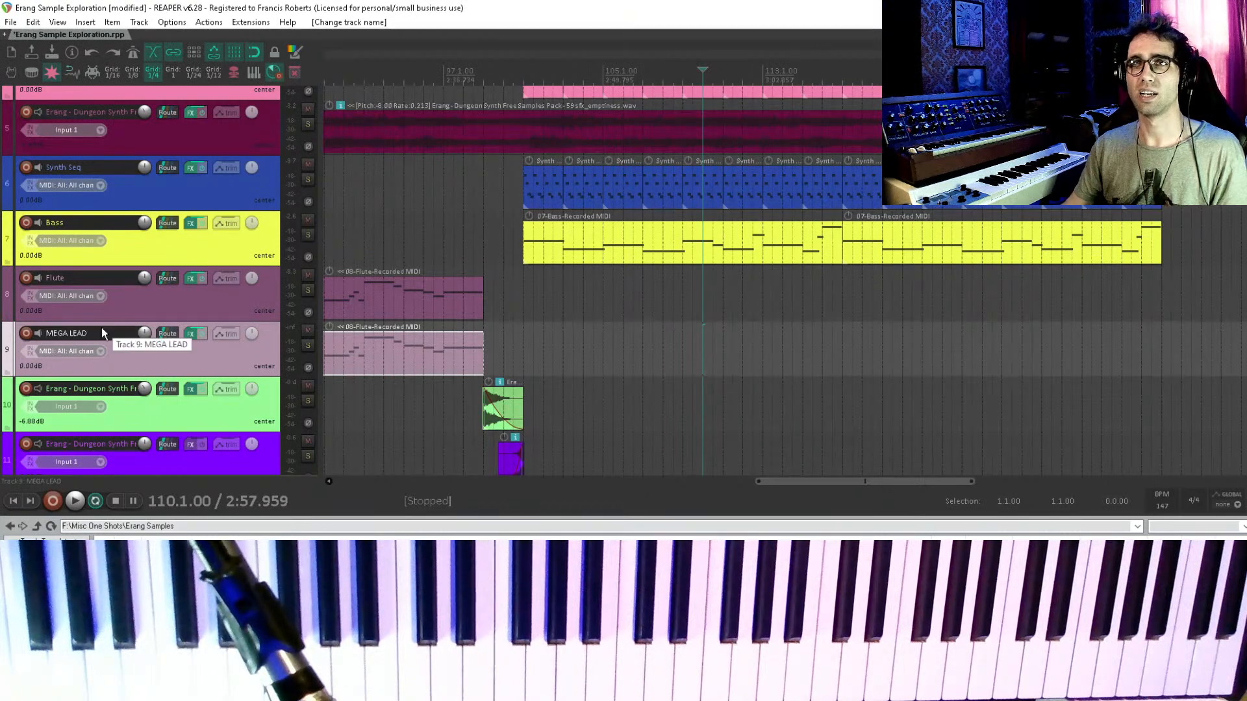
- Remove ReaEQ, ReaTune and the second sampler from the MEGA LEAD effects chain, keeping only the first sampler
{"action": "left_click", "coordinate": [192, 333]}
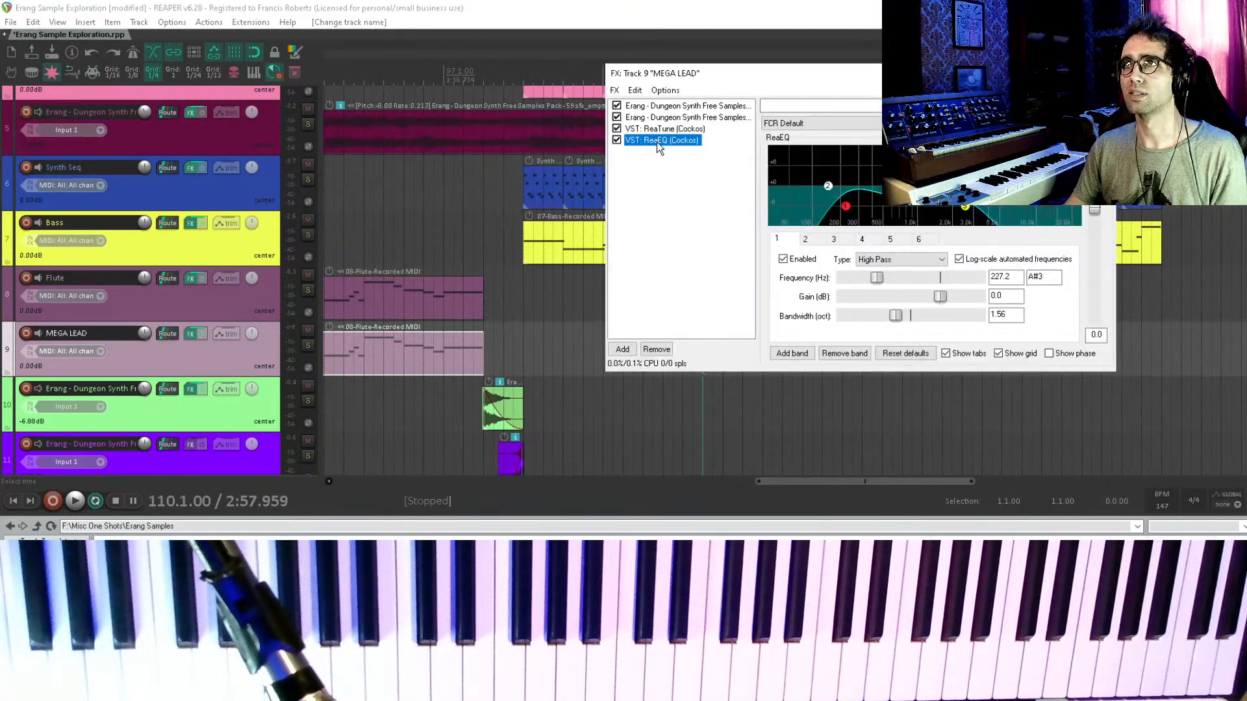
{"action": "key", "text": "Delete"}
{"action": "key", "text": "Delete"}
{"action": "key", "text": "Delete"}
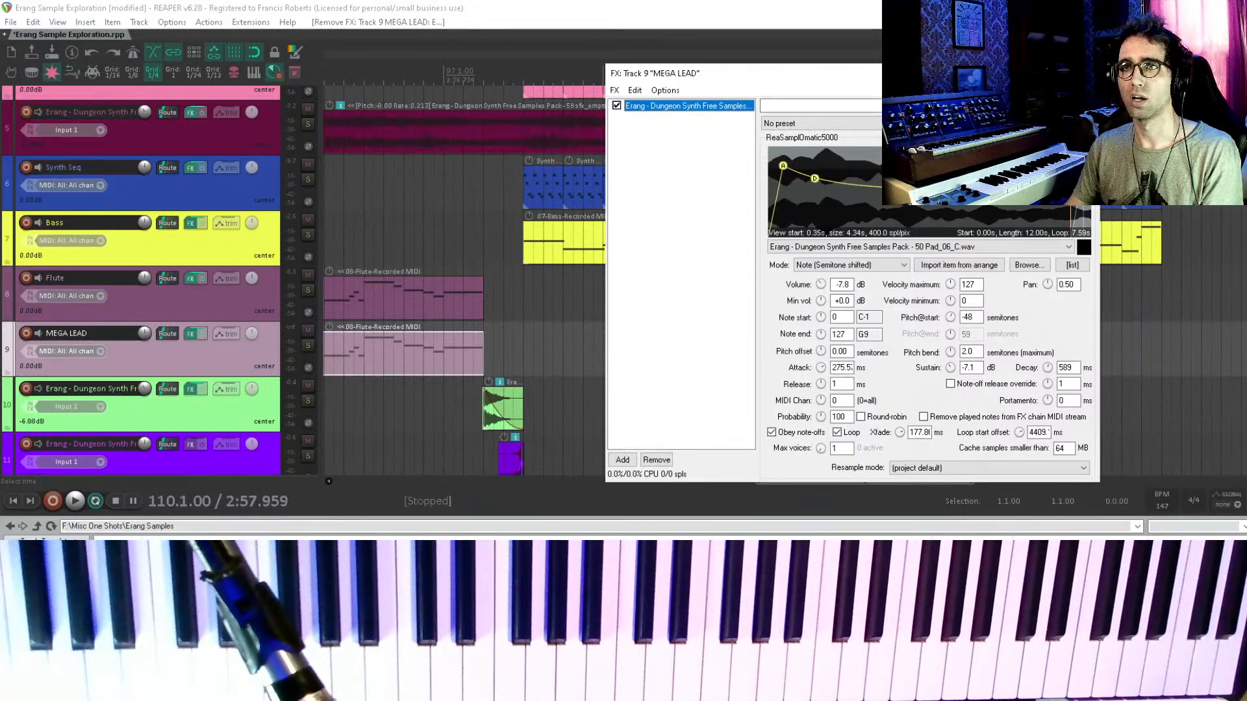
- Load the 11 Pad_02_C.wav sample on the armed MEGA LEAD track with 0.00 ms attack, 3.66 s length and about 2040 ms loop start offset
{"action": "left_click_drag", "start_coordinate": [280, 603], "coordinate": [960, 262]}
{"action": "left_click_drag", "start_coordinate": [783, 165], "coordinate": [760, 162]}
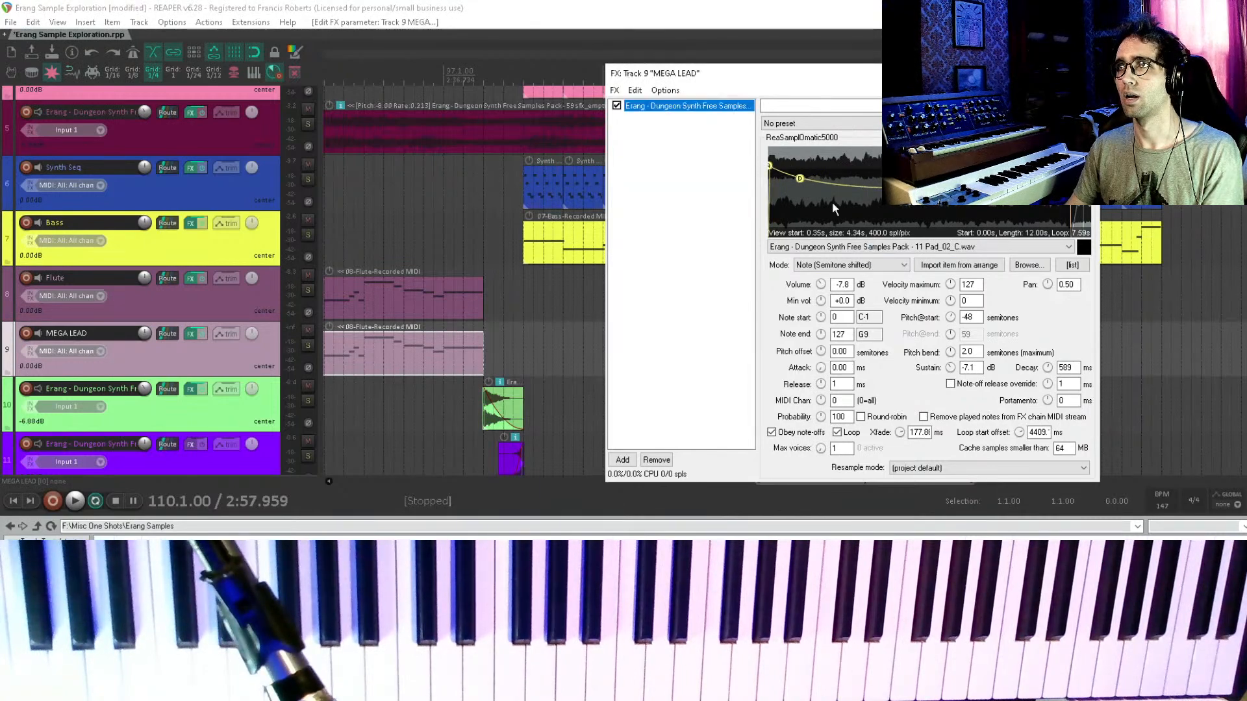
{"action": "left_click", "coordinate": [108, 345]}
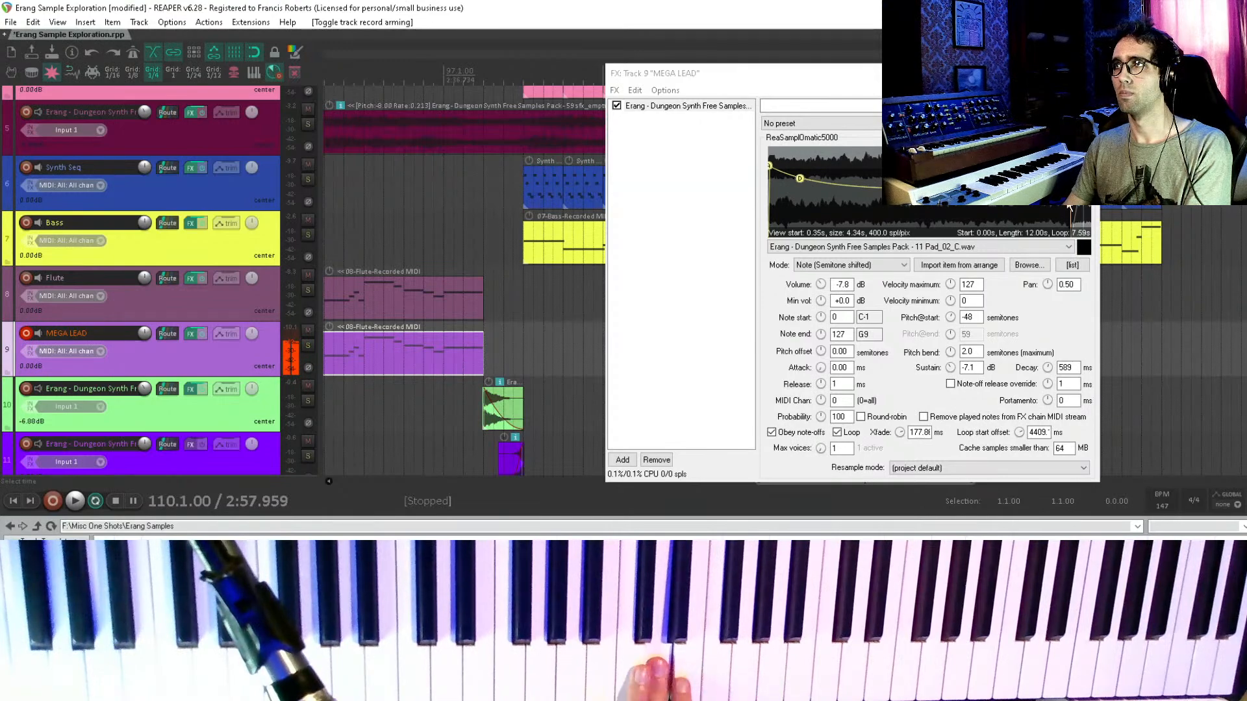
{"action": "left_click_drag", "start_coordinate": [1070, 208], "coordinate": [900, 209]}
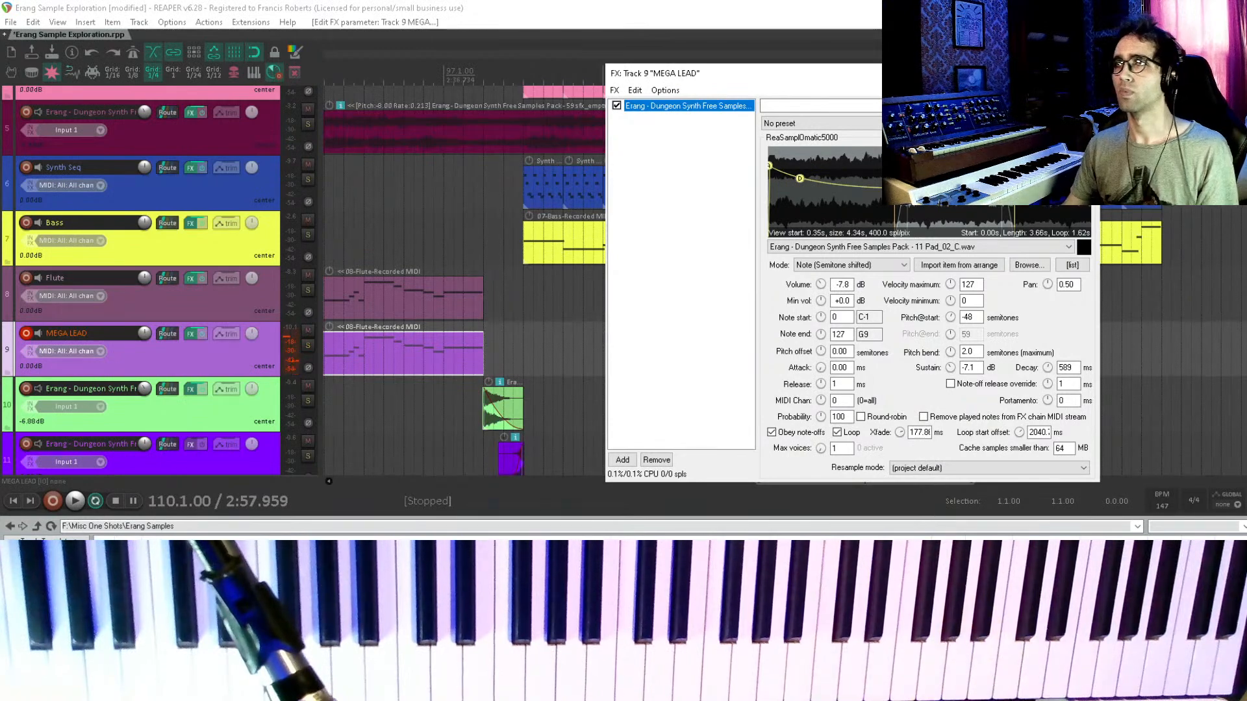
- Add JS: Delay w/Stereo Bounce and ReaVerb with the sweetverbo fcr preset to the MEGA LEAD effects chain
{"action": "double_click", "coordinate": [714, 310]}
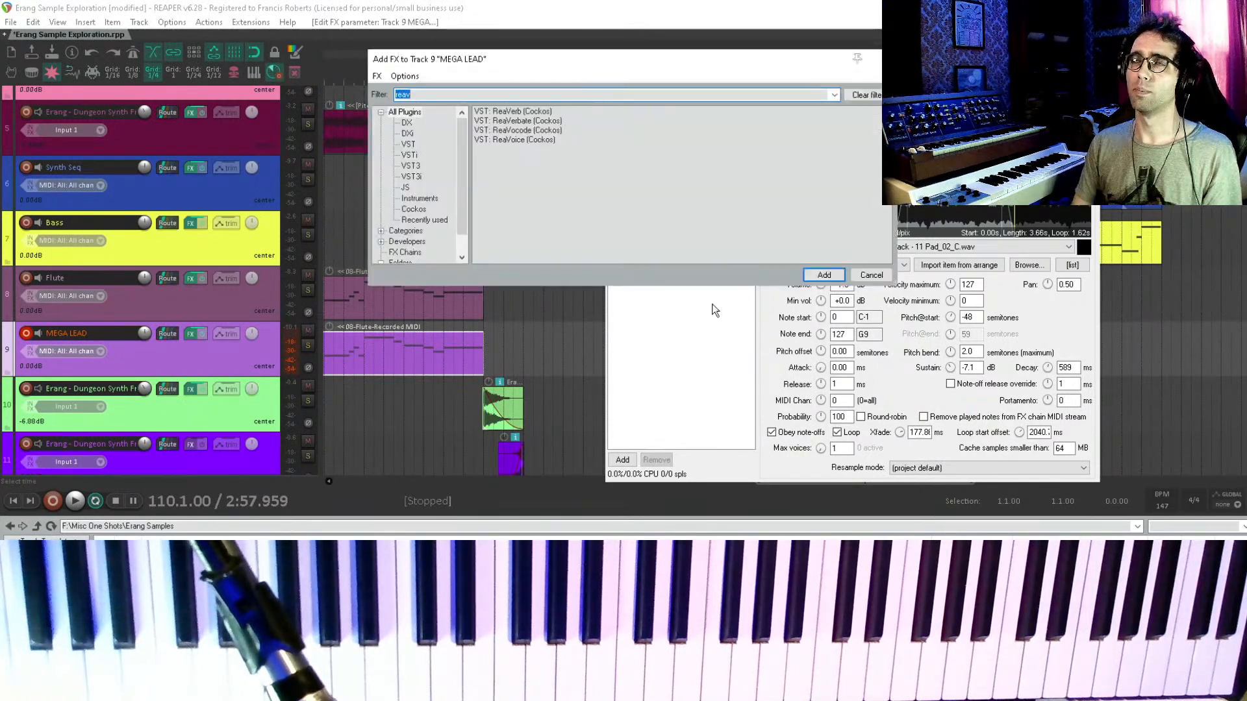
{"action": "type", "text": "delay"}
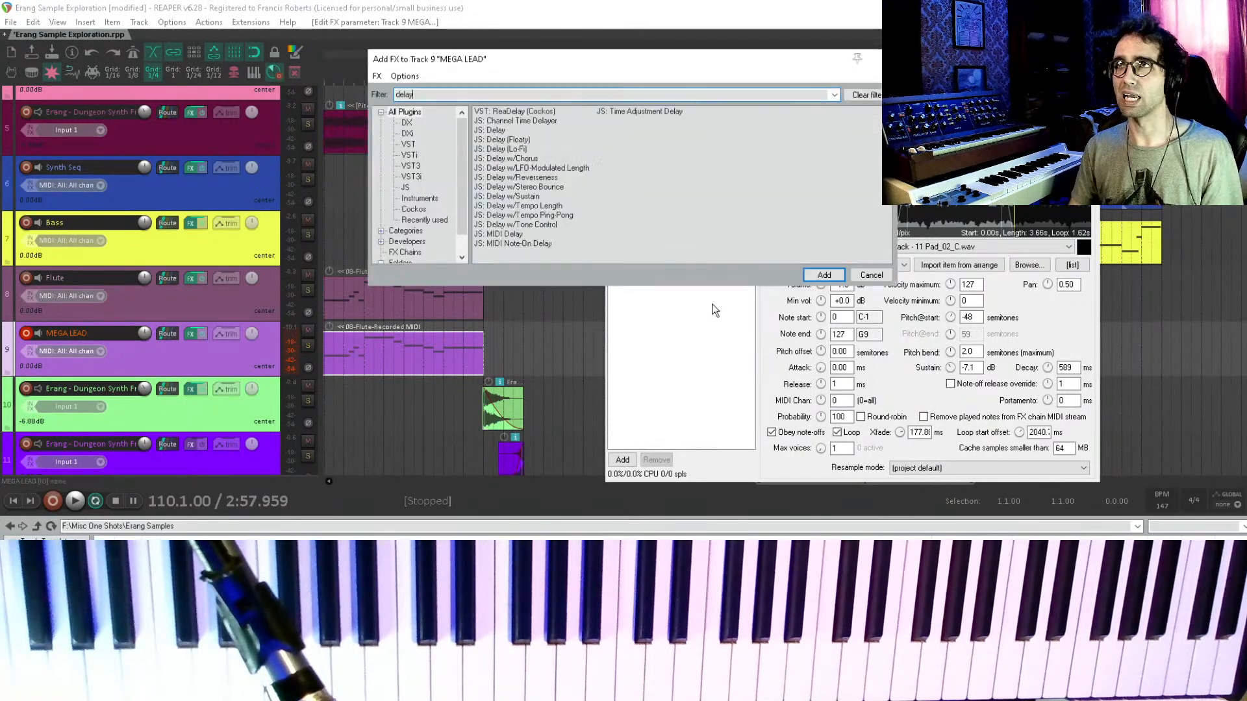
{"action": "double_click", "coordinate": [537, 188]}
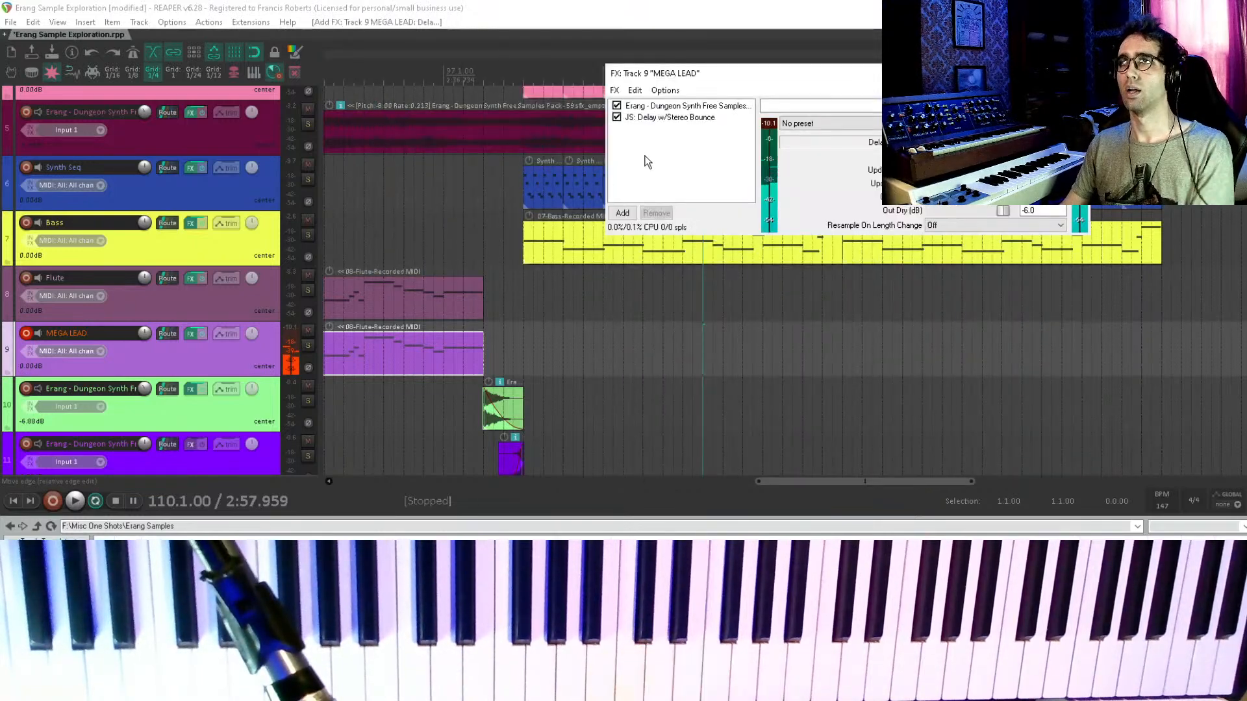
{"action": "double_click", "coordinate": [647, 162]}
{"action": "key", "text": "Down"}
{"action": "key", "text": "Down"}
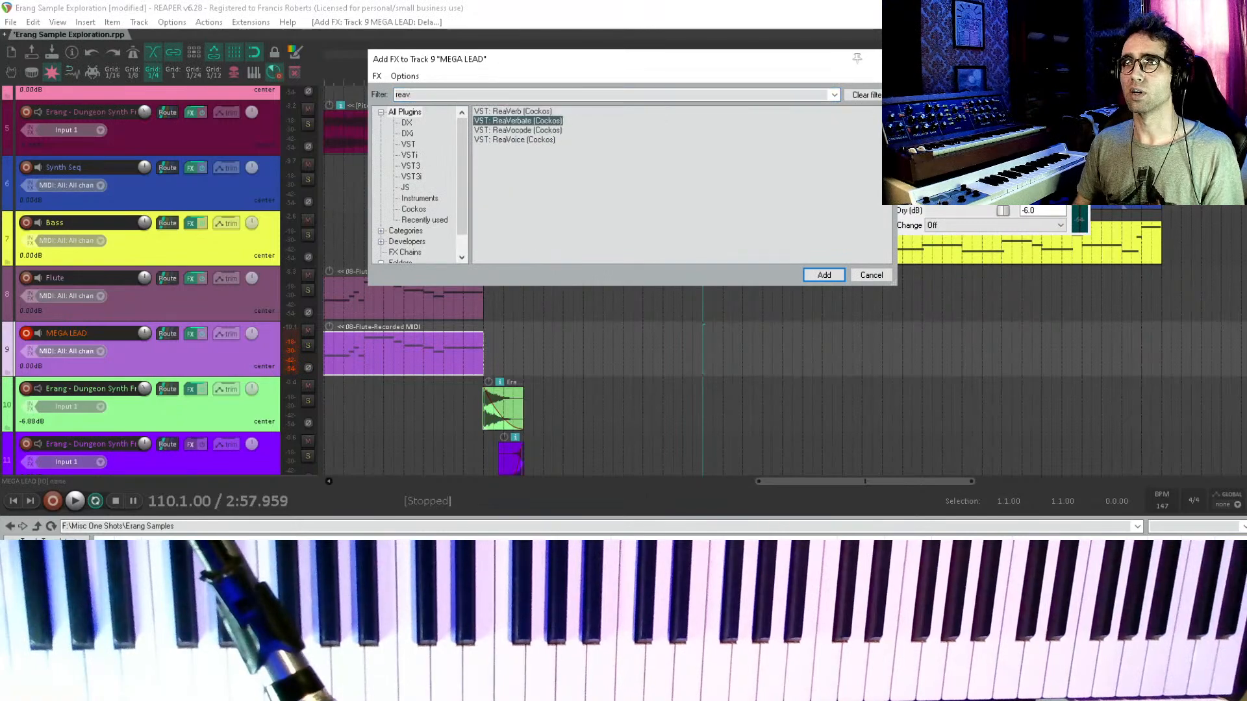
{"action": "key", "text": "Return"}
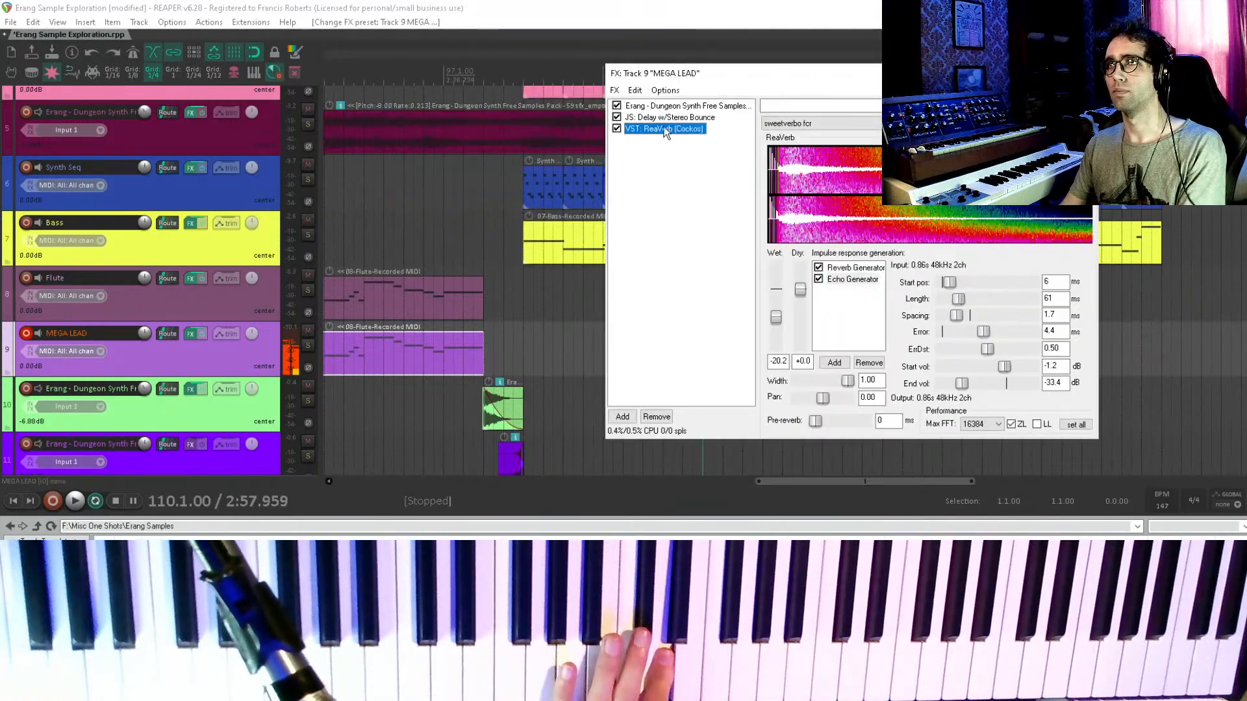
- Set the MEGA LEAD sampler's volume to -3.2 dB
{"action": "left_click", "coordinate": [672, 120]}
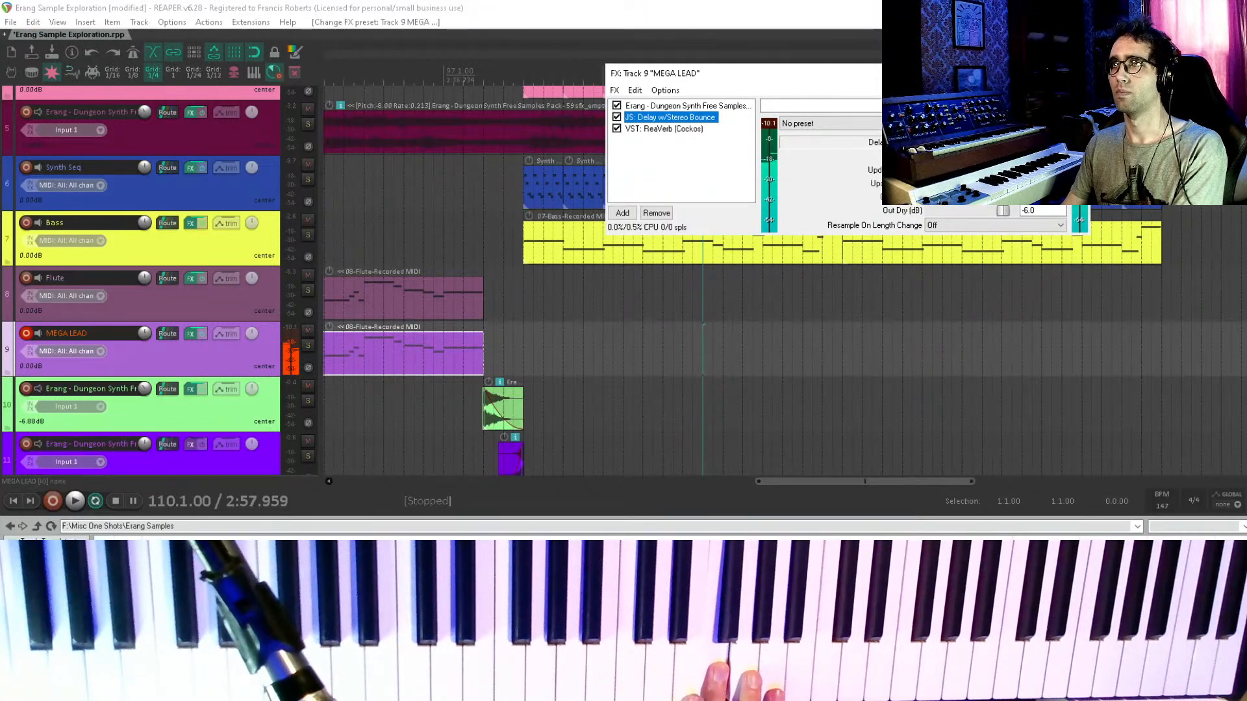
{"action": "left_click", "coordinate": [681, 105]}
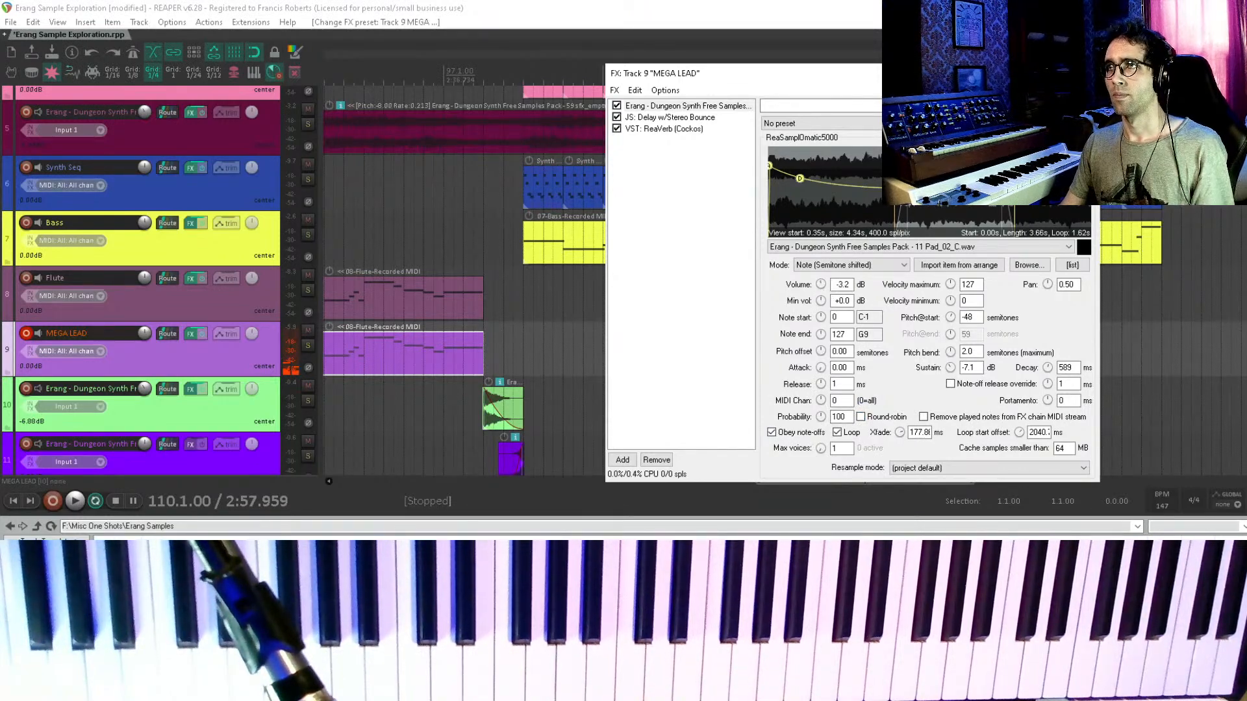
- Add ReaEQ to the MEGA LEAD effects chain, set its high-pass band to 214.7 Hz, and close the effects window
{"action": "double_click", "coordinate": [715, 256]}
{"action": "type", "text": "reae"}
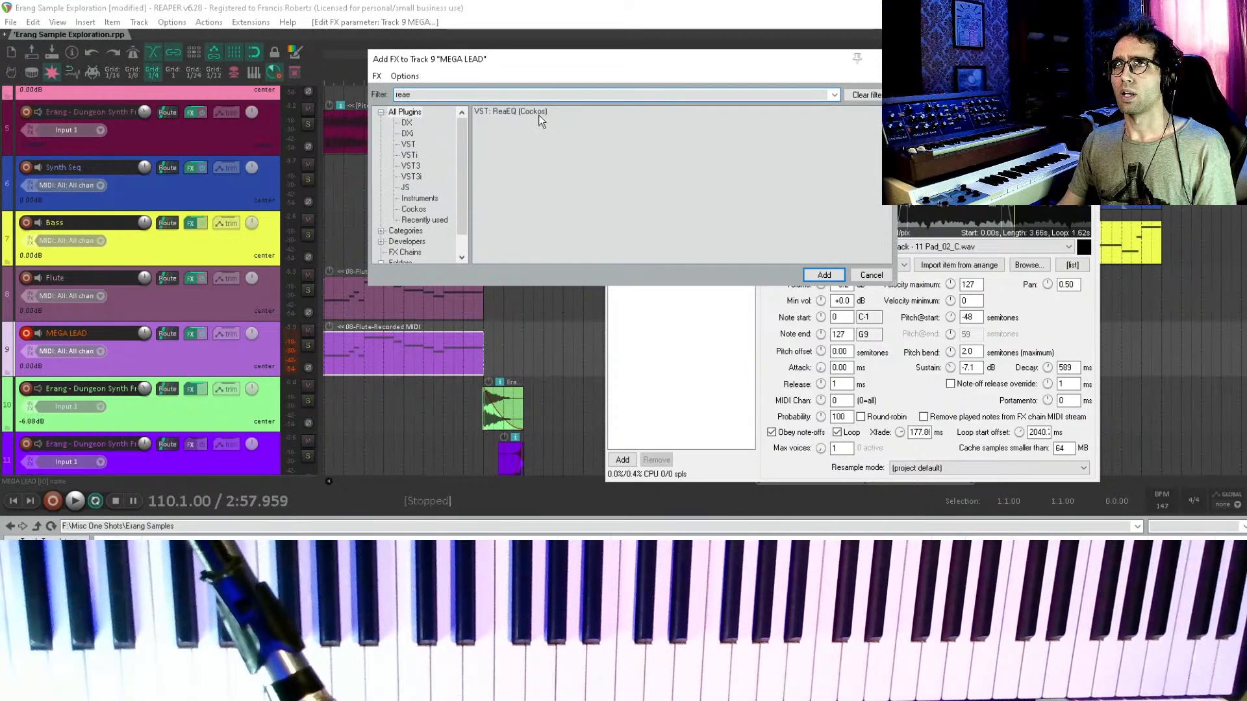
{"action": "double_click", "coordinate": [538, 115]}
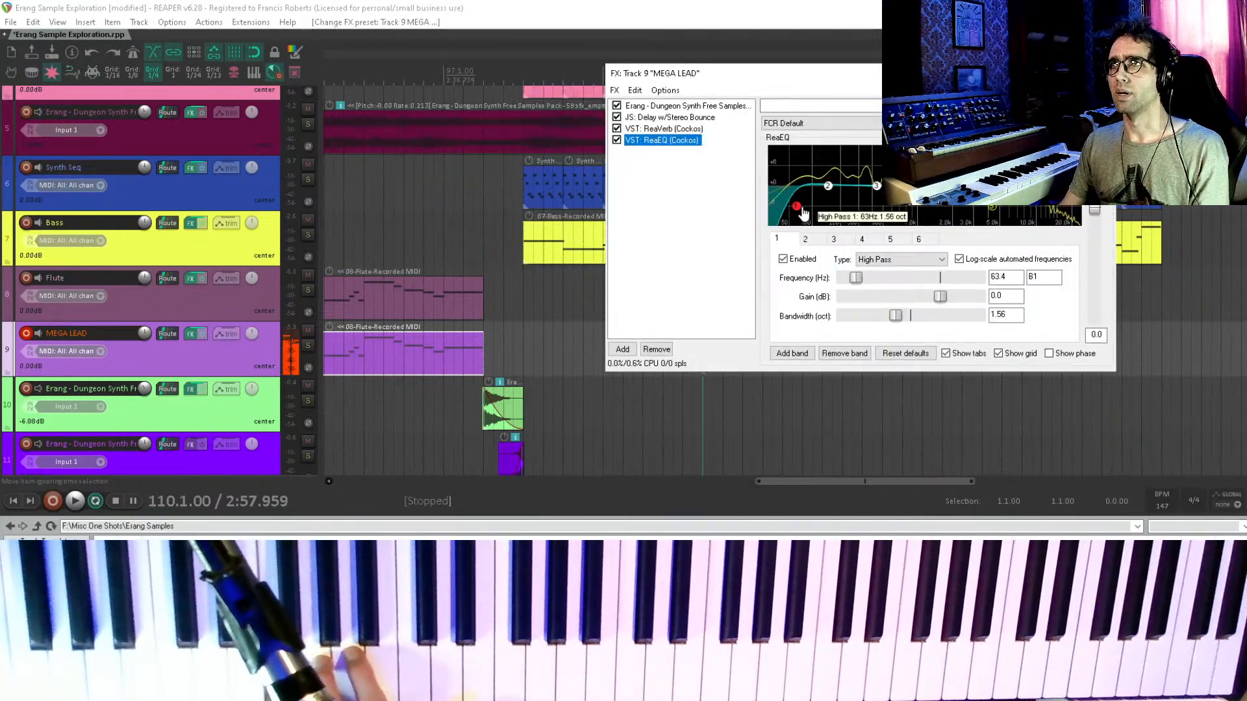
{"action": "left_click_drag", "start_coordinate": [797, 206], "coordinate": [843, 207]}
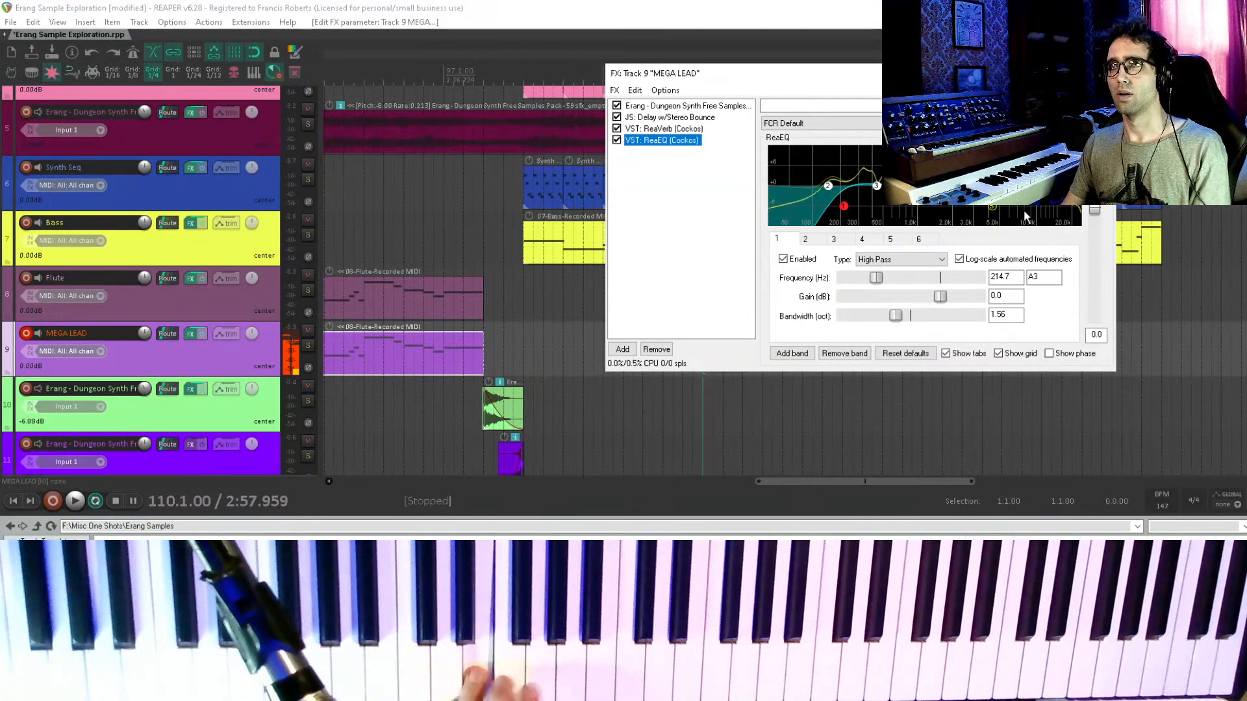
{"action": "key", "text": "Escape"}
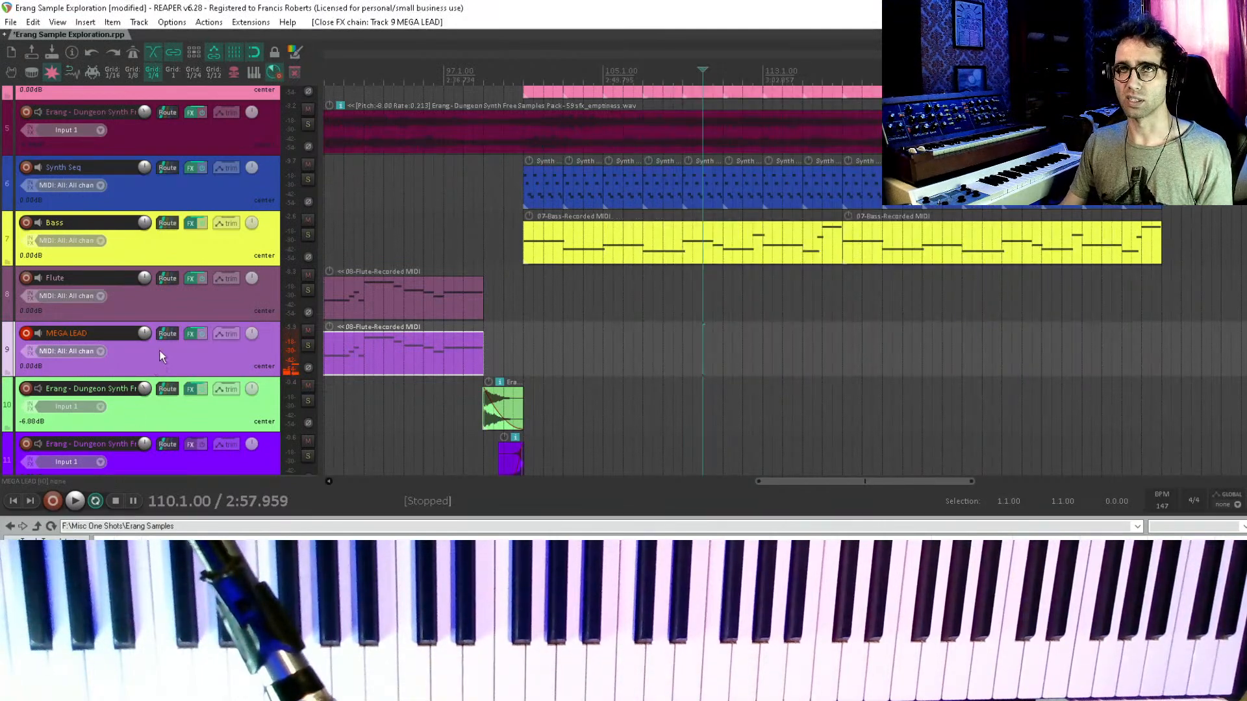
- Delete the duplicated flute MIDI item from the MEGA LEAD track
{"action": "scroll", "coordinate": [164, 396], "scroll_direction": "down", "scroll_amount": 2}
{"action": "scroll", "coordinate": [165, 406], "scroll_direction": "up", "scroll_amount": 5}
{"action": "scroll", "coordinate": [165, 407], "scroll_direction": "down", "scroll_amount": 5}
{"action": "scroll", "coordinate": [611, 314], "scroll_direction": "down", "scroll_amount": 4}
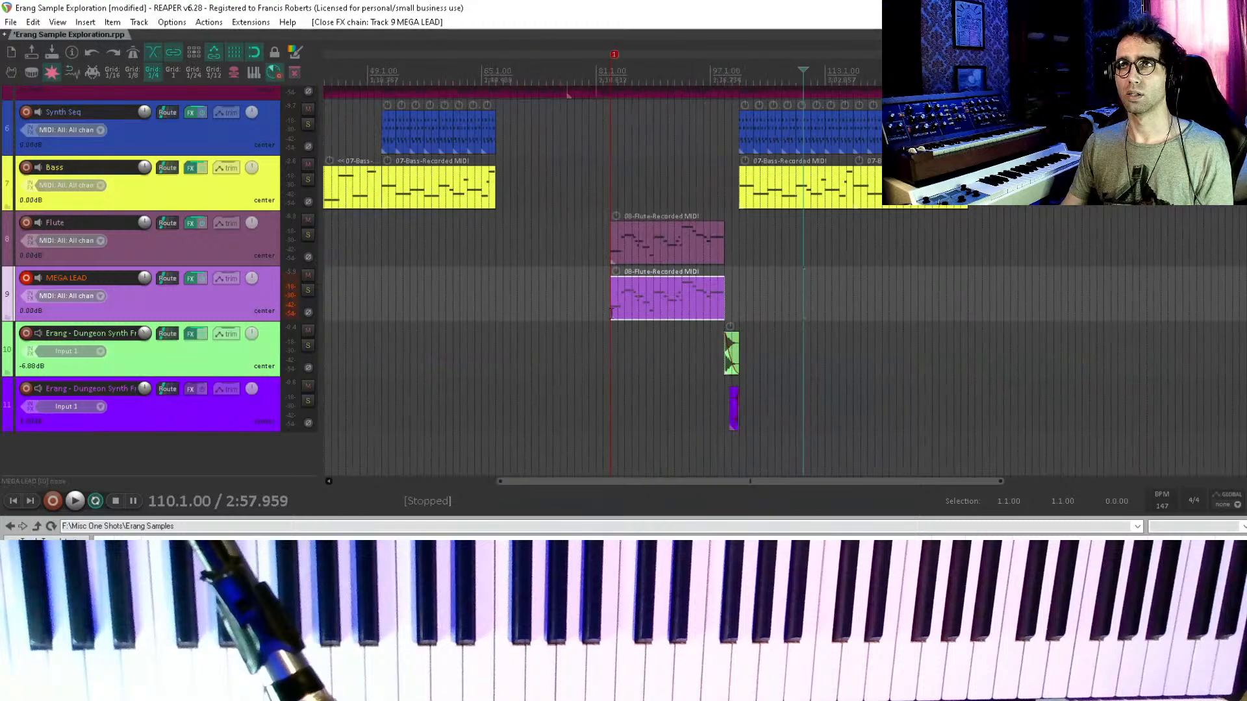
{"action": "key", "text": "Delete"}
- Save the project and record a trial MEGA LEAD melody from bar 99, discarding the short first take
{"action": "scroll", "coordinate": [729, 290], "scroll_direction": "up", "scroll_amount": 4}
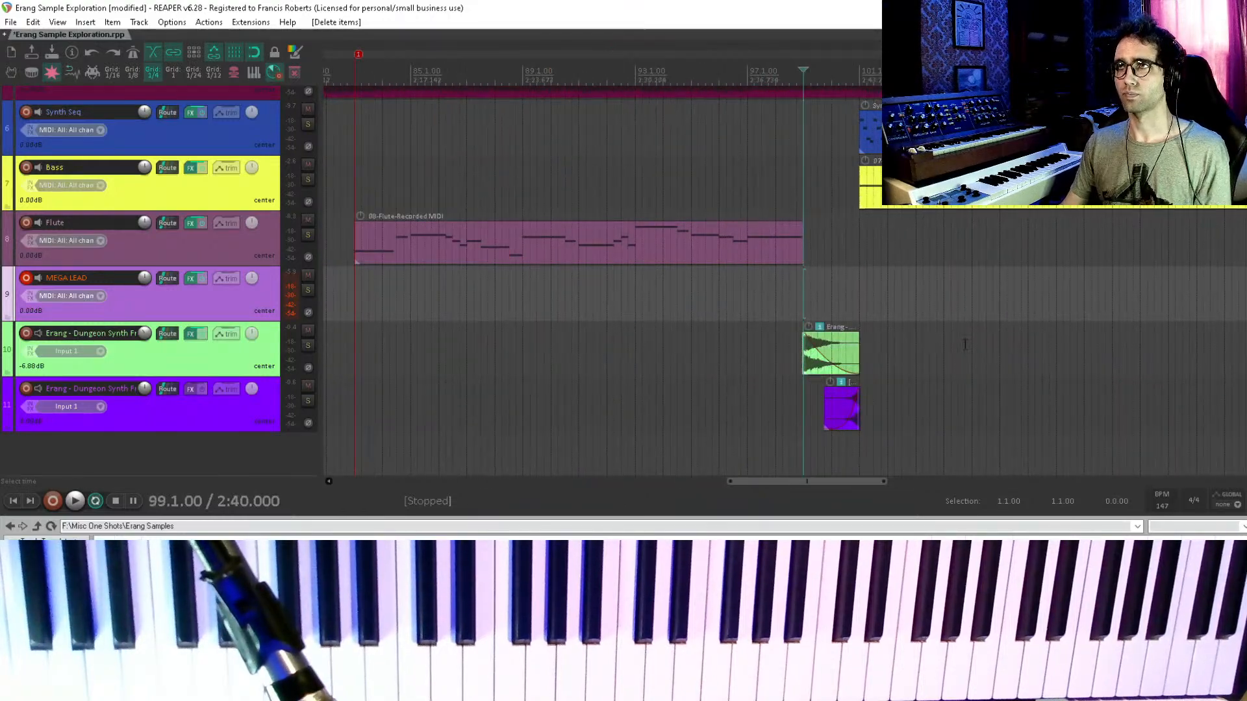
{"action": "key", "text": "ctrl+s"}
{"action": "key", "text": "ctrl+r"}
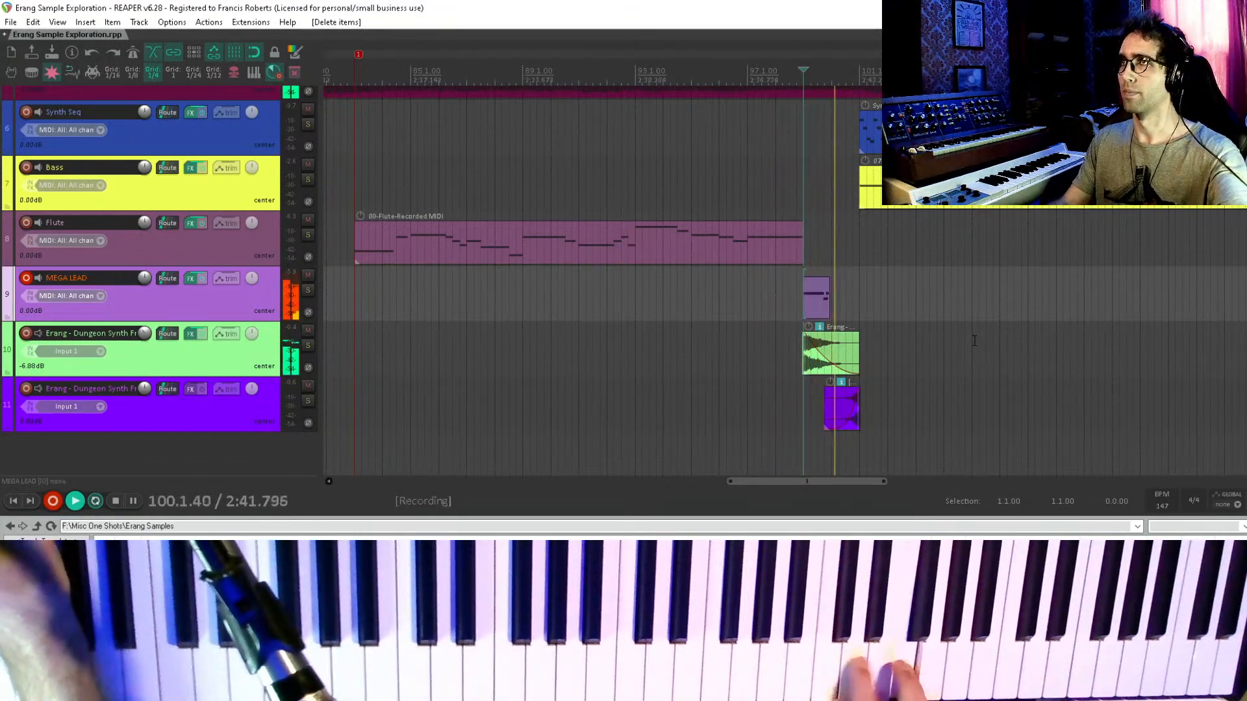
{"action": "key", "text": "space"}
{"action": "key", "text": "Delete"}
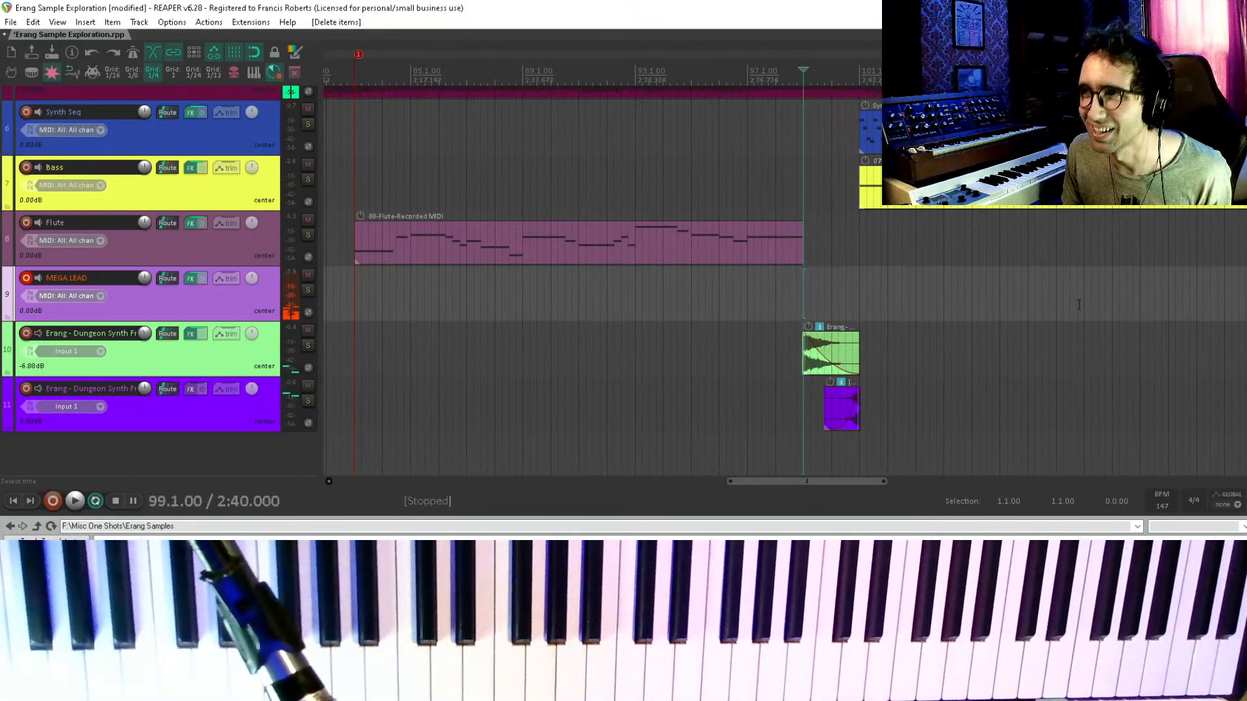
{"action": "key", "text": "ctrl+r"}
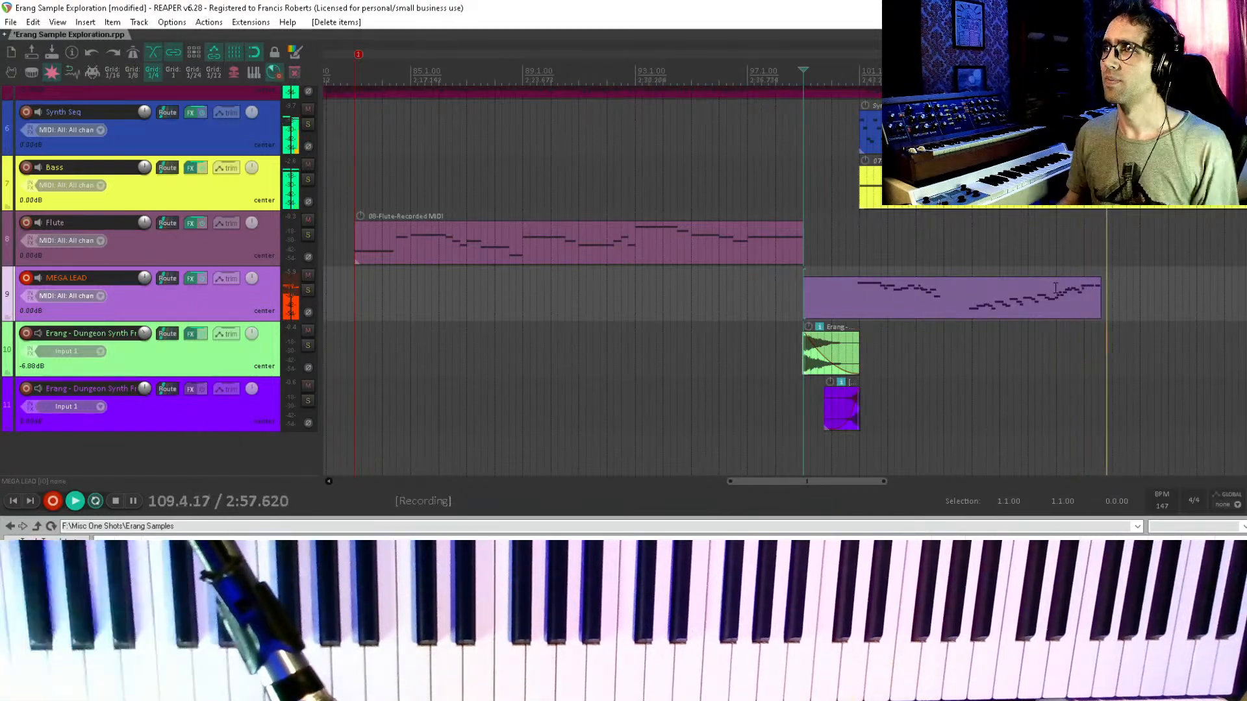
{"action": "key", "text": "space"}
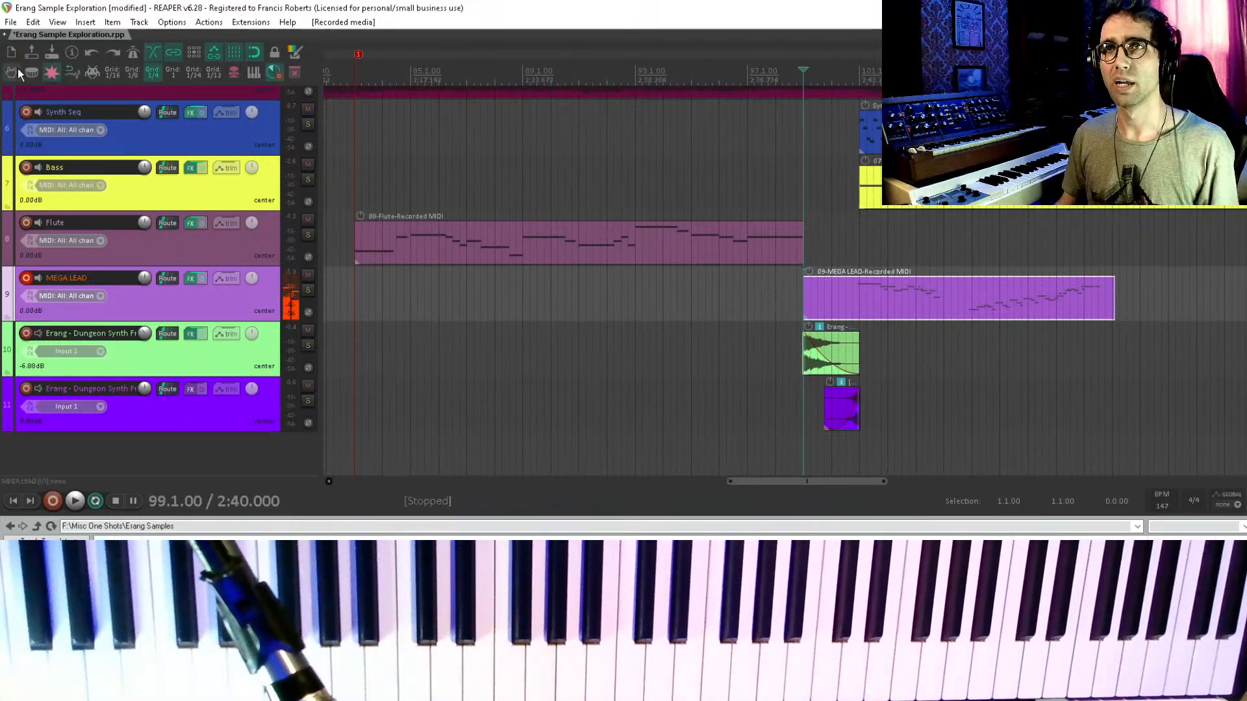
- Add JS: Saturation to the MEGA LEAD effects chain and set the sampler's release to 216 ms
{"action": "scroll", "coordinate": [187, 306], "scroll_direction": "up", "scroll_amount": 5}
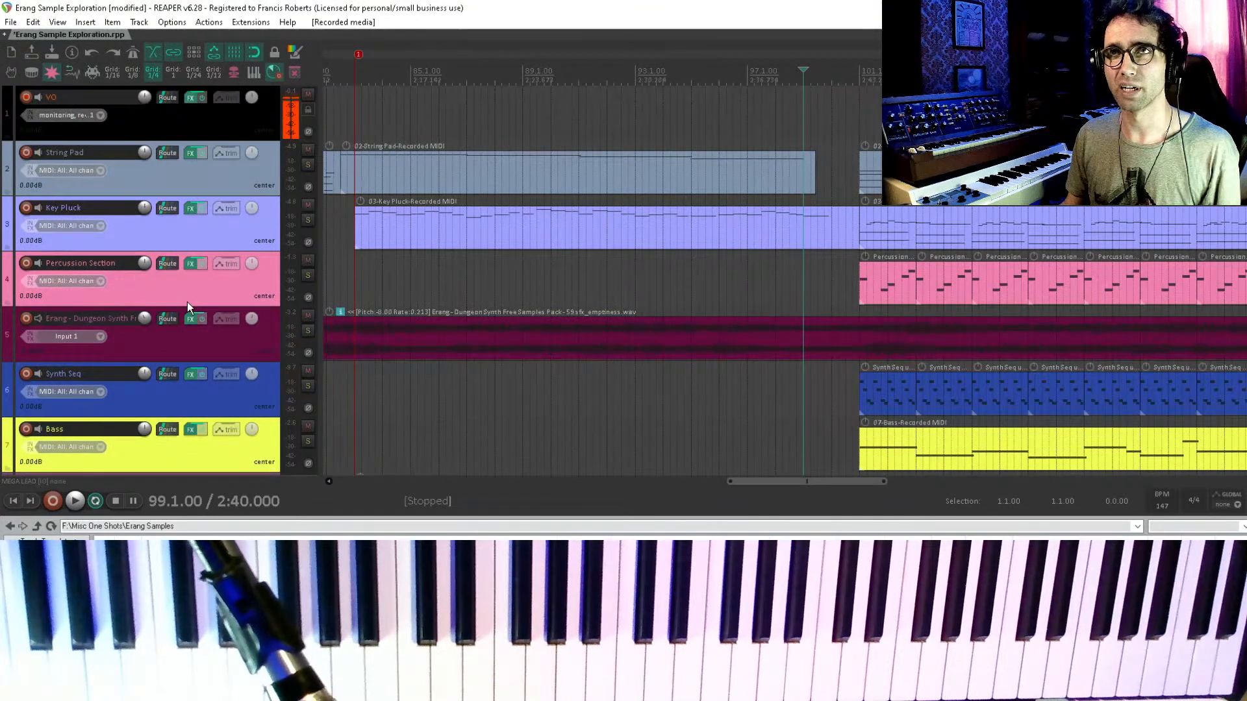
{"action": "scroll", "coordinate": [187, 306], "scroll_direction": "down", "scroll_amount": 5}
{"action": "left_click", "coordinate": [189, 283]}
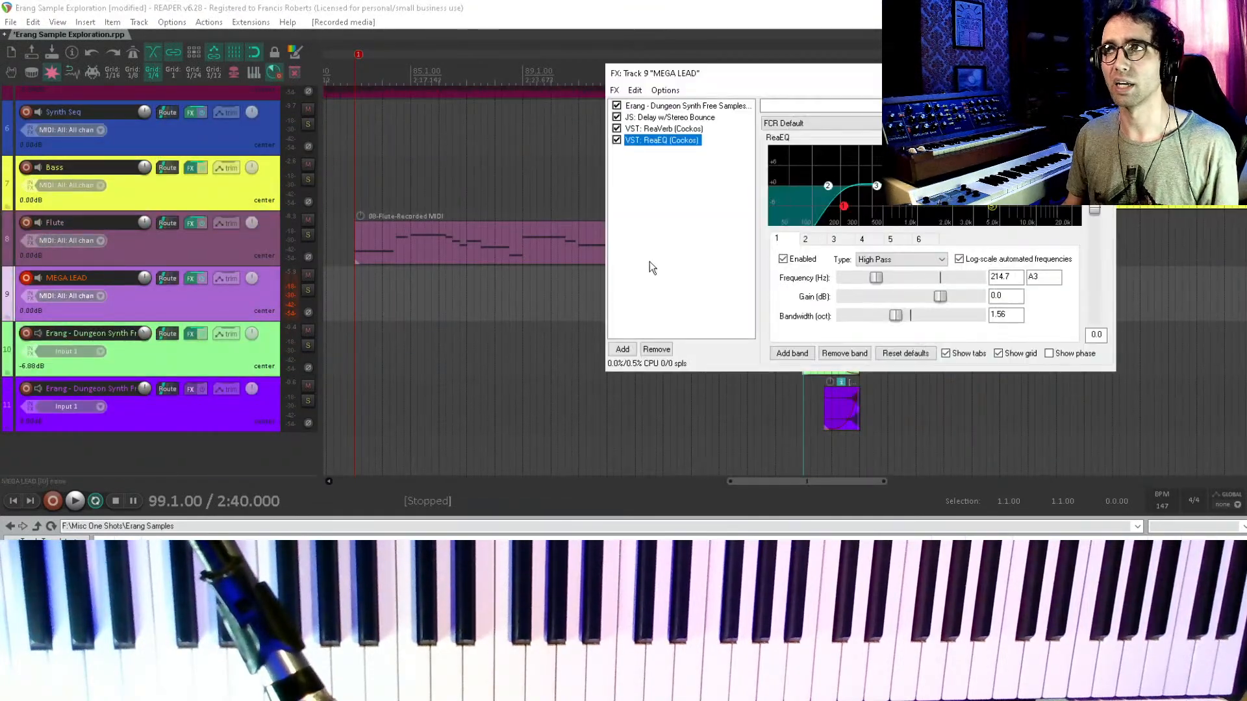
{"action": "double_click", "coordinate": [649, 261]}
{"action": "type", "text": "sat"}
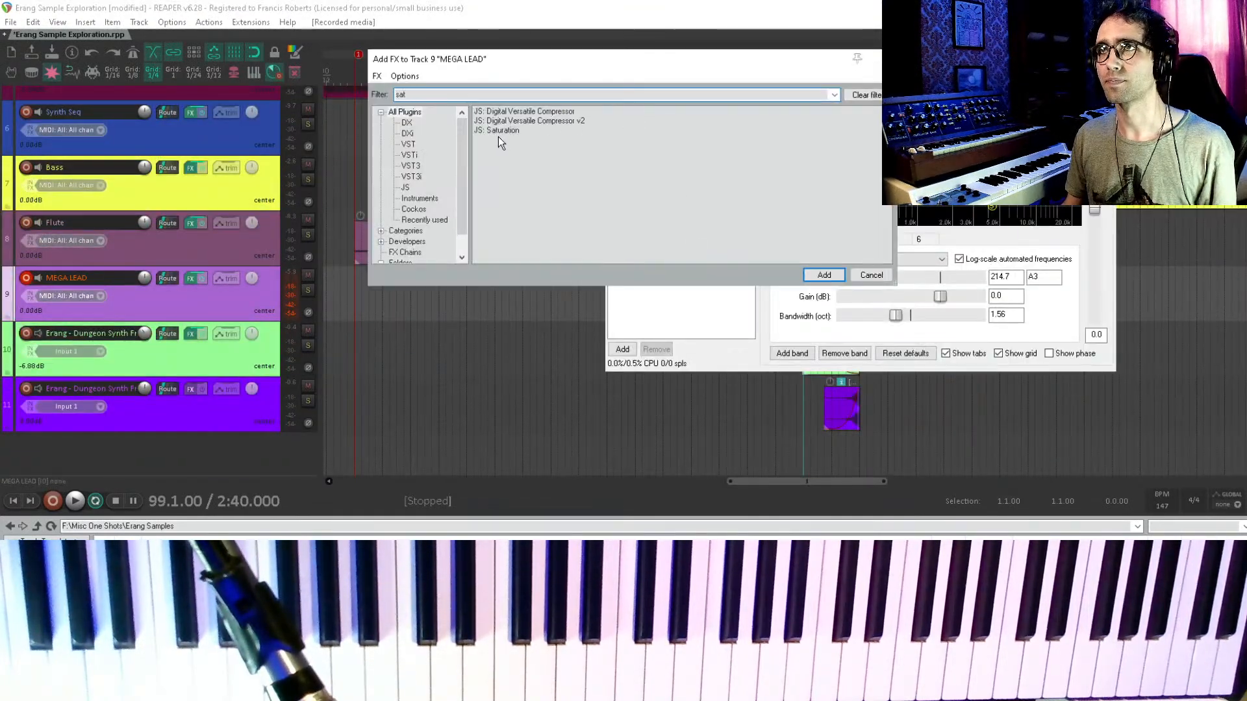
{"action": "double_click", "coordinate": [501, 129]}
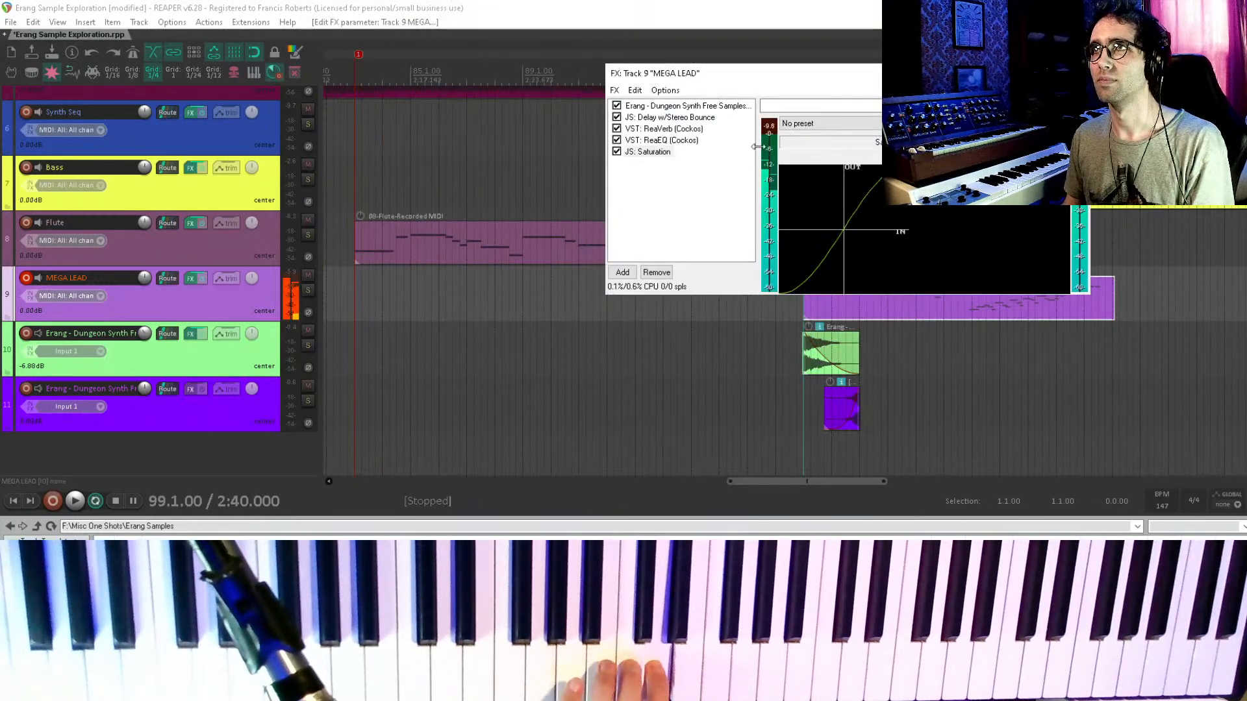
{"action": "left_click", "coordinate": [666, 110]}
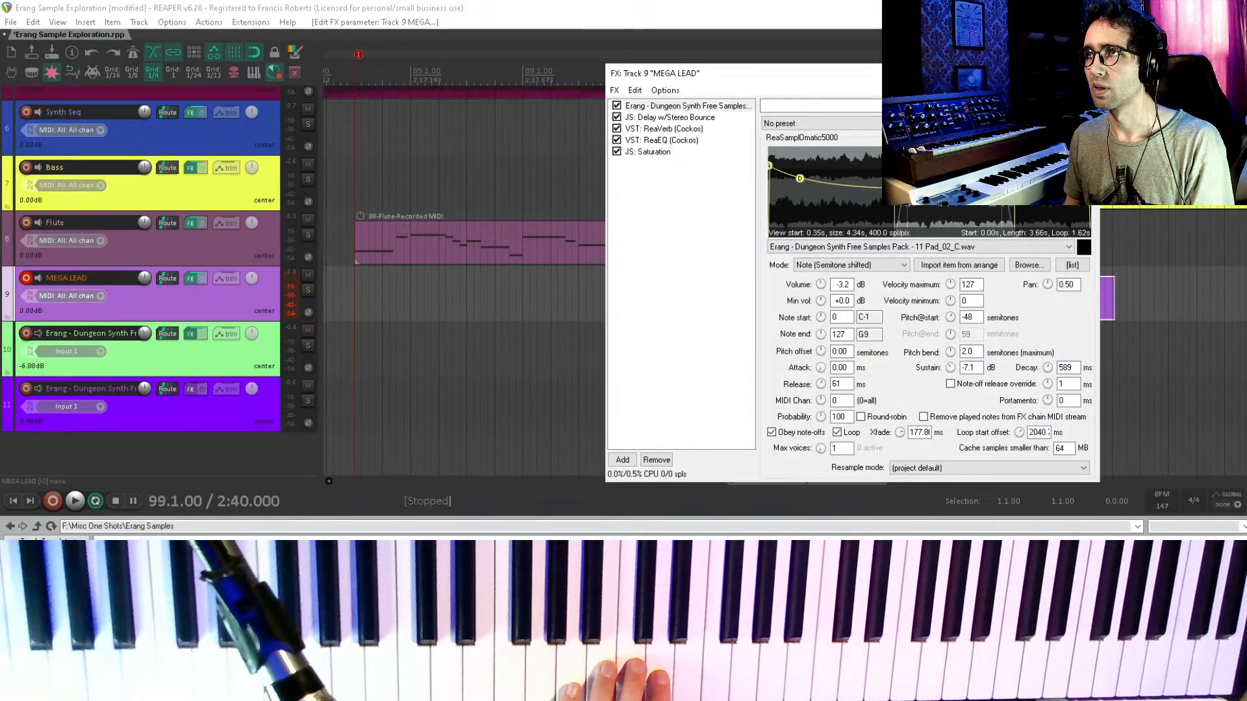
{"action": "left_click_drag", "start_coordinate": [820, 382], "coordinate": [820, 375]}
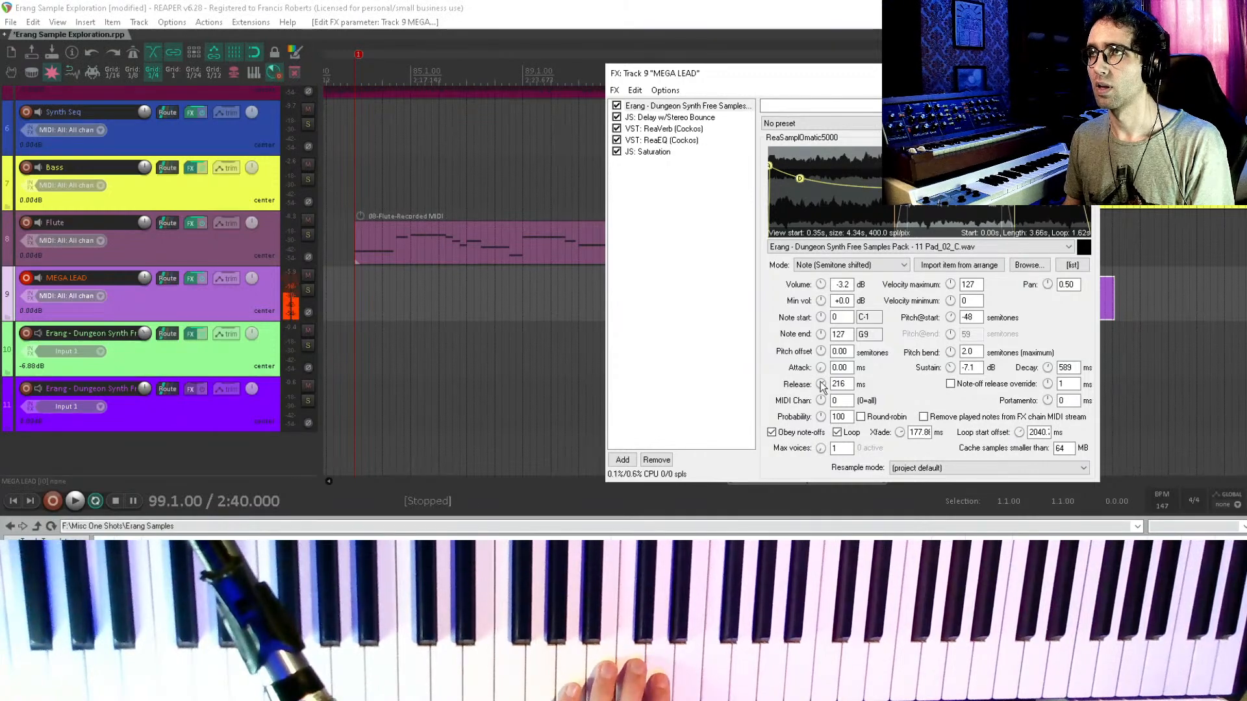
- Replace MEGA LEAD's stereo bounce delay with JS: Delay w/Tempo Ping-Pong and order the effects as ReaEQ, delay, ReaVerb, Saturation after the sampler
{"action": "left_click", "coordinate": [681, 117]}
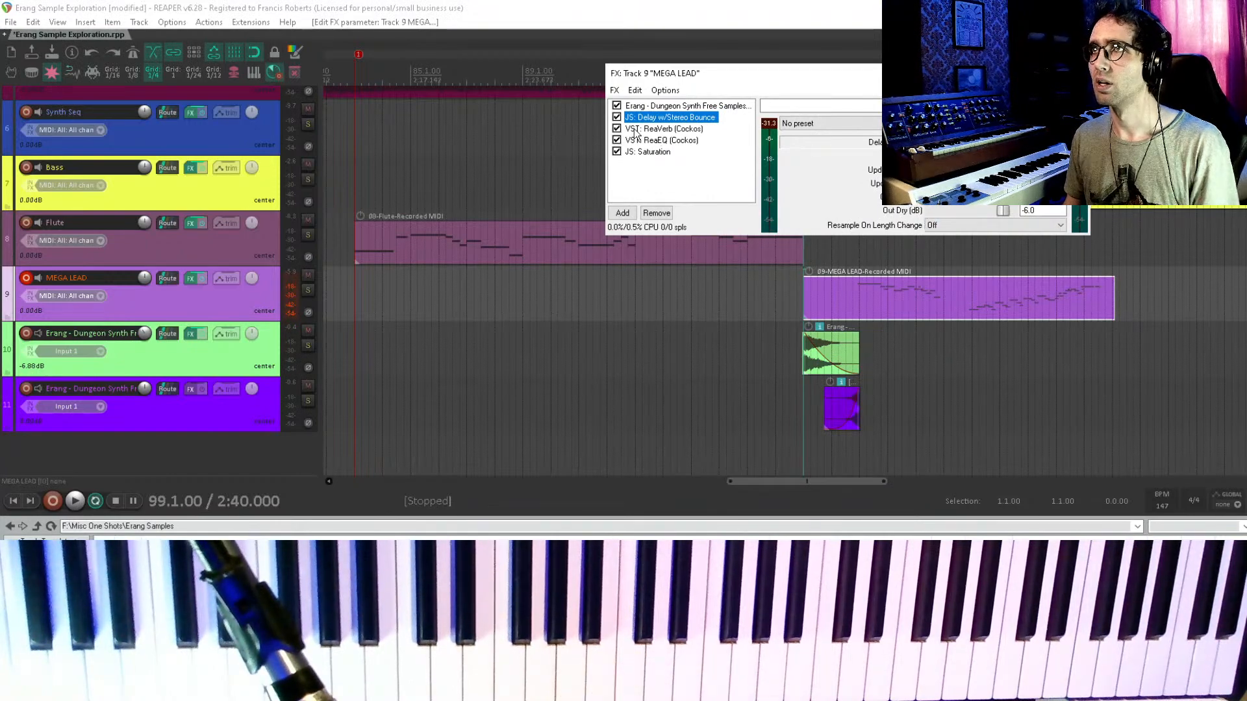
{"action": "key", "text": "Delete"}
{"action": "key", "text": "Insert"}
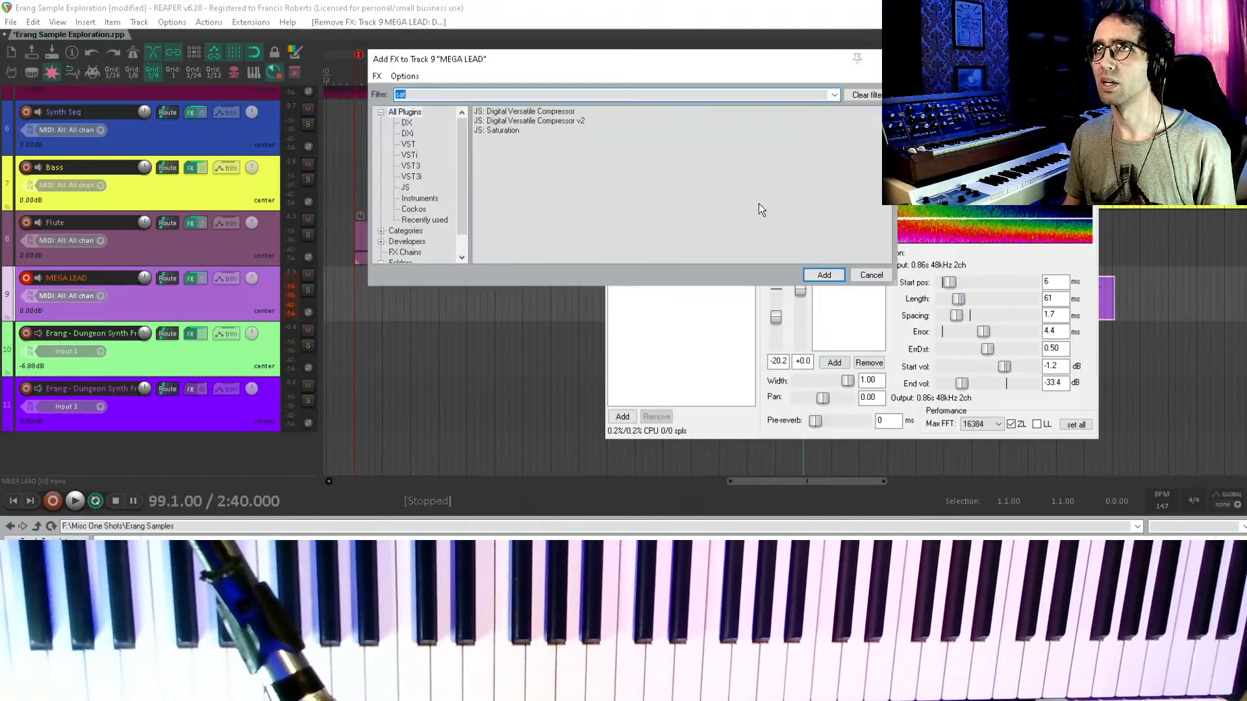
{"action": "type", "text": "delay"}
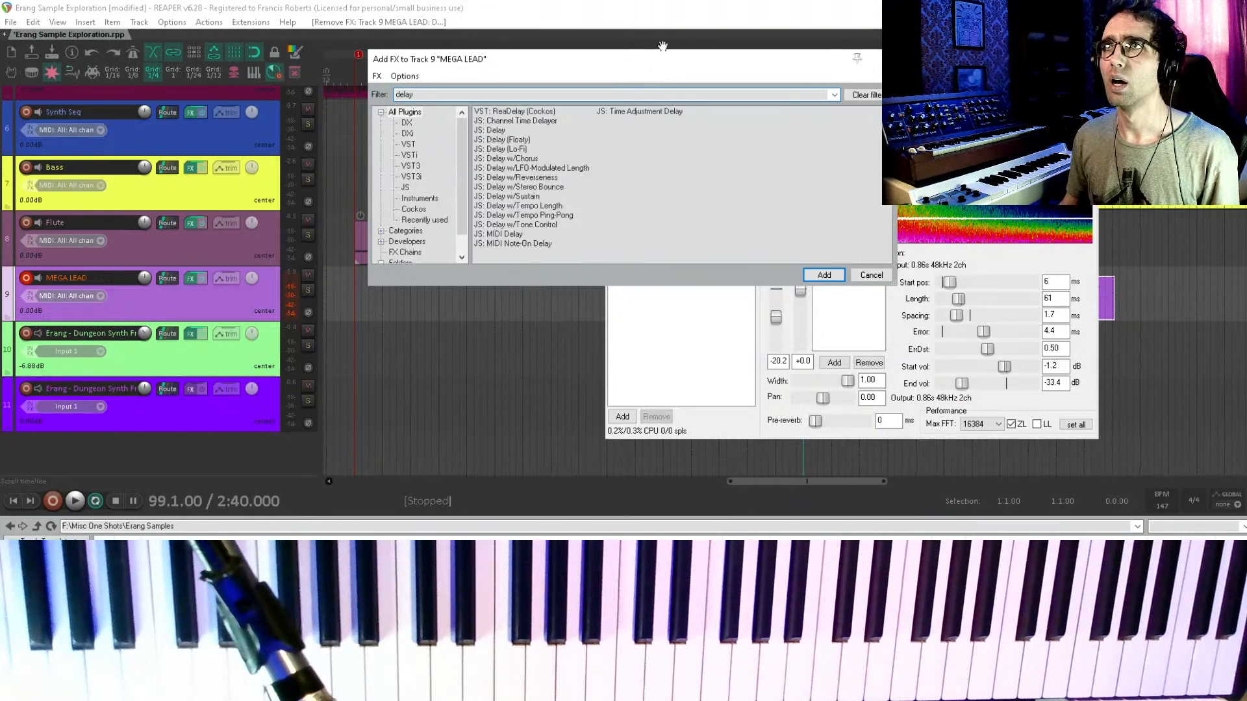
{"action": "double_click", "coordinate": [550, 215]}
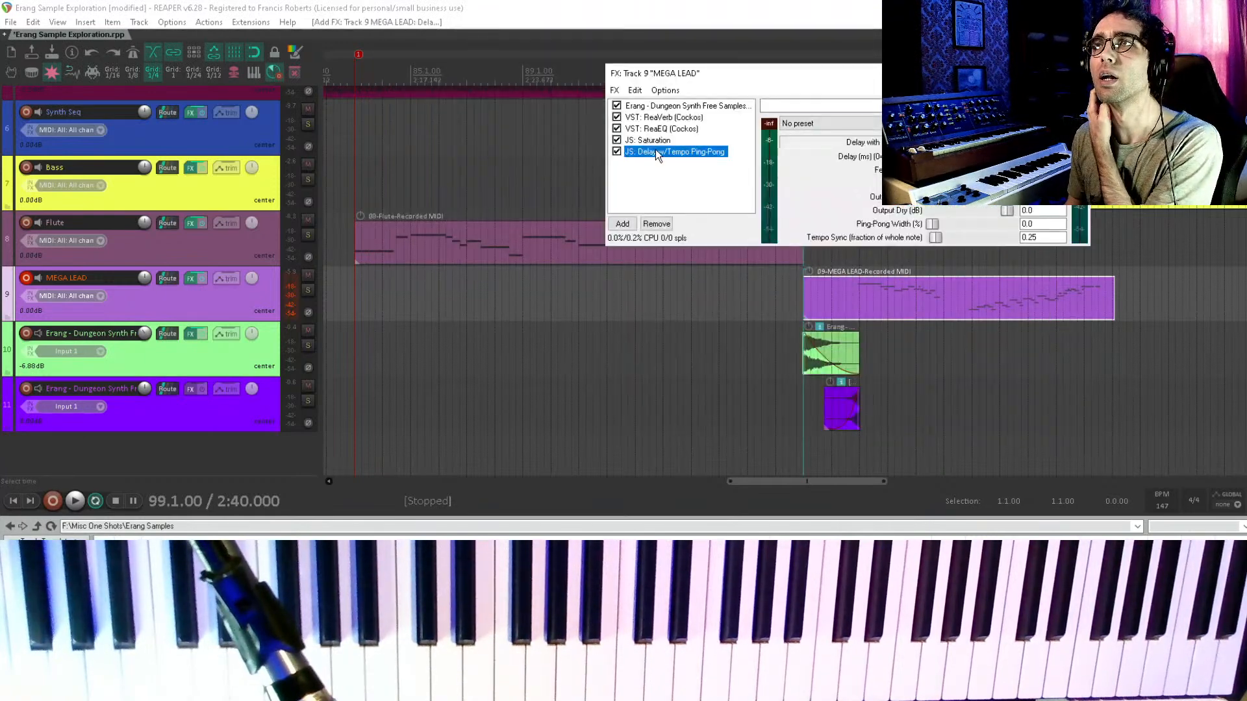
{"action": "left_click_drag", "start_coordinate": [656, 153], "coordinate": [673, 120]}
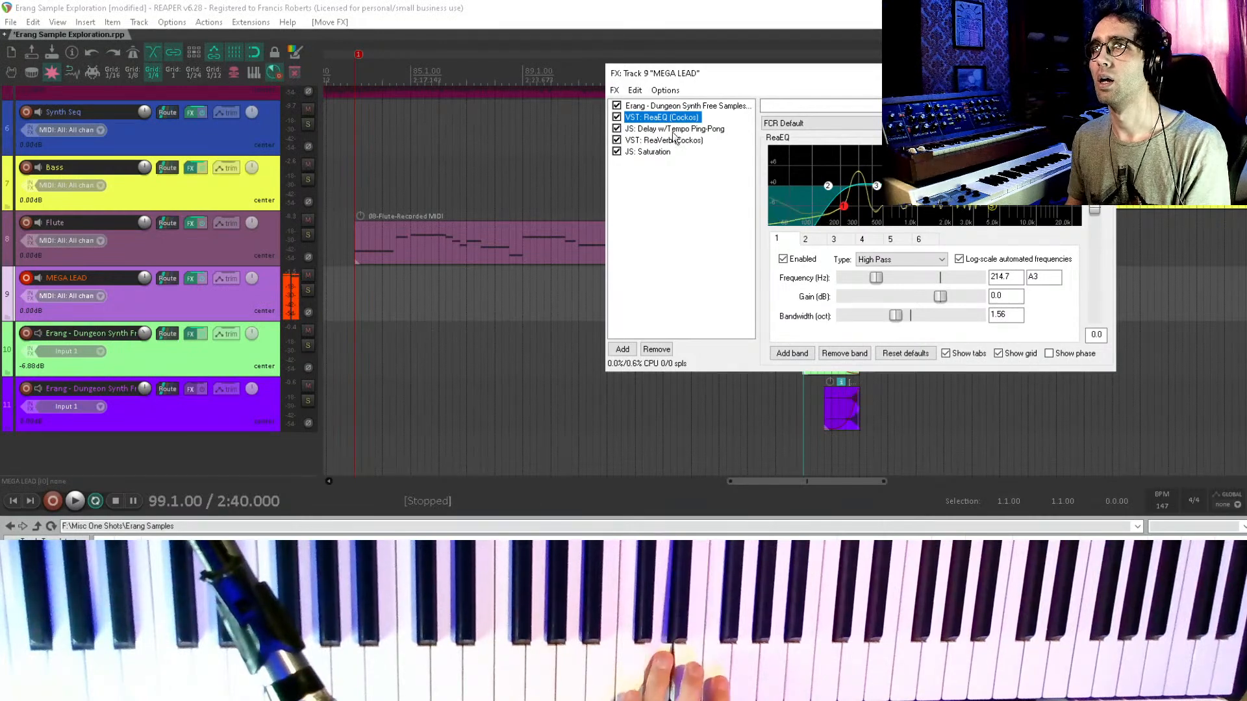
- Set MEGA LEAD's Tempo Ping-Pong delay width to 100% and close the effects window
{"action": "left_click", "coordinate": [670, 107]}
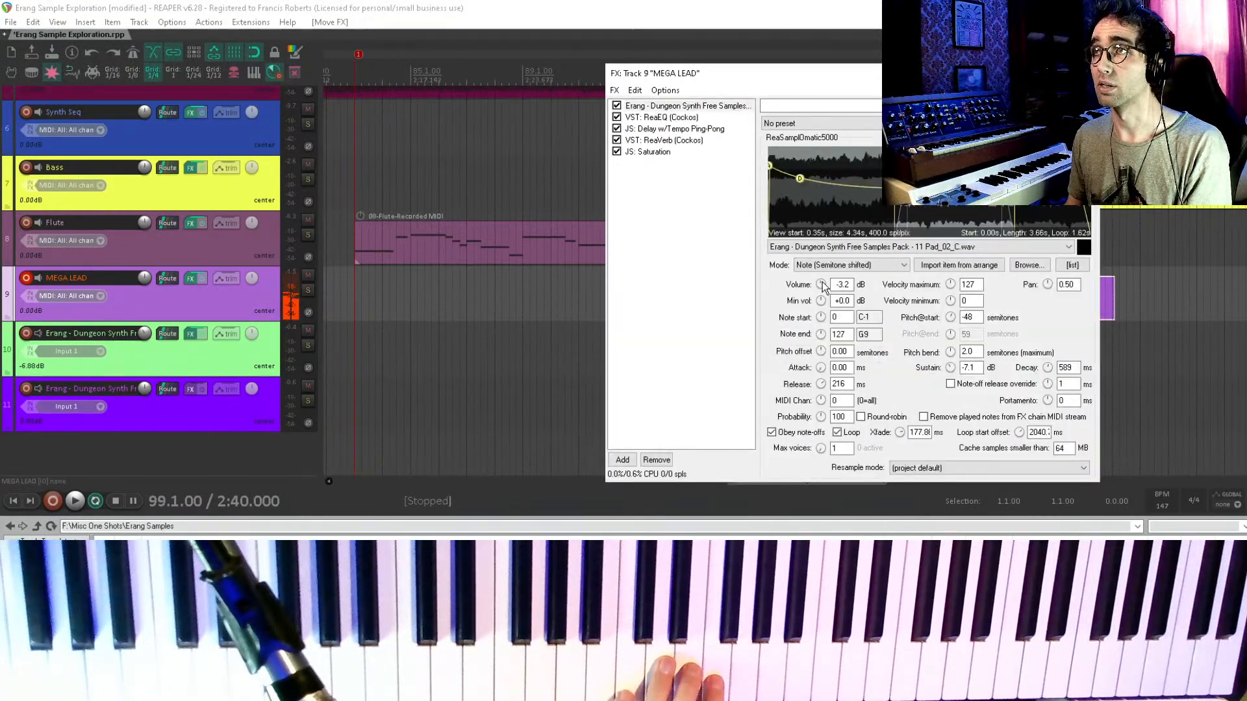
{"action": "left_click", "coordinate": [698, 130]}
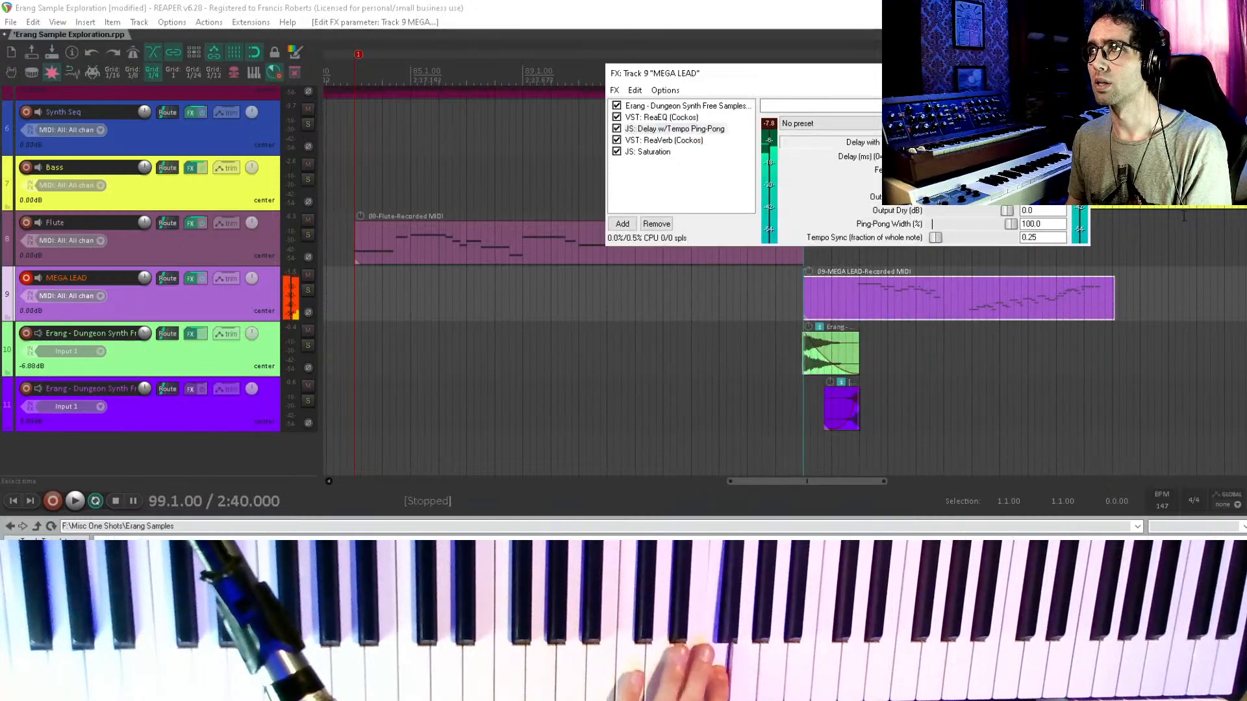
{"action": "key", "text": "Escape"}
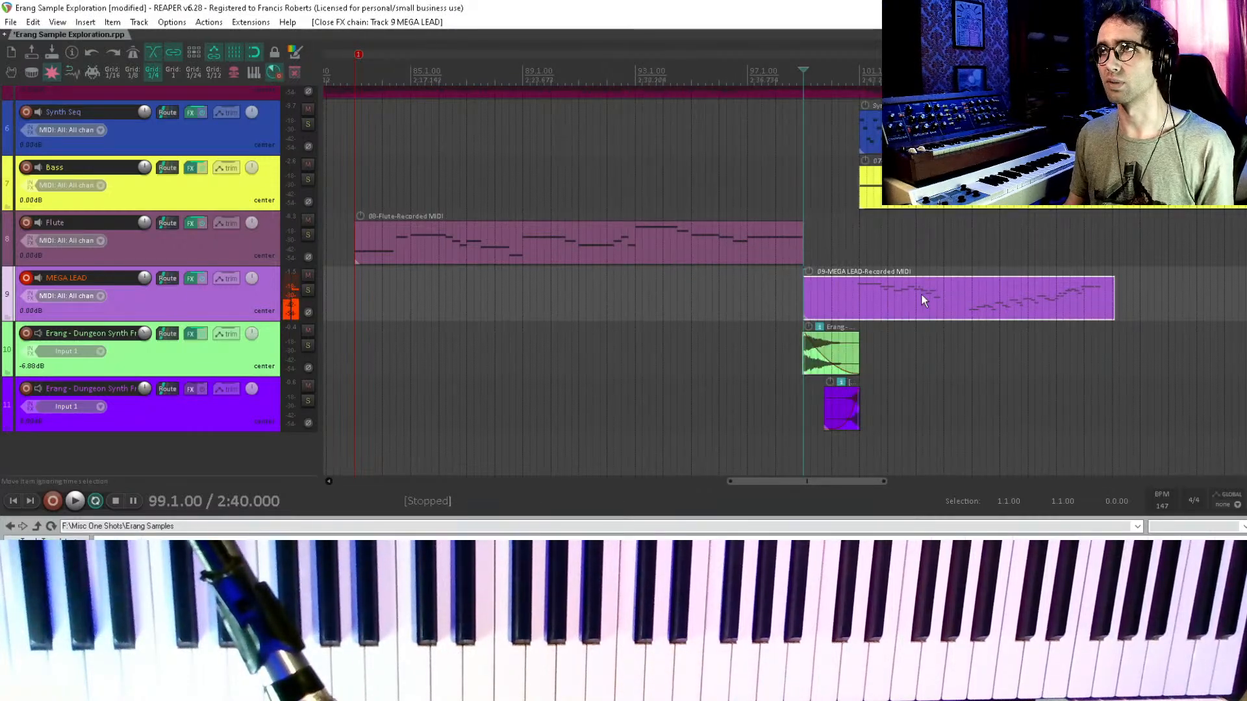
- Delete the existing MEGA LEAD take and record a new melody from bar 99 to about bar 133
{"action": "left_click", "coordinate": [921, 294]}
{"action": "key", "text": "Delete"}
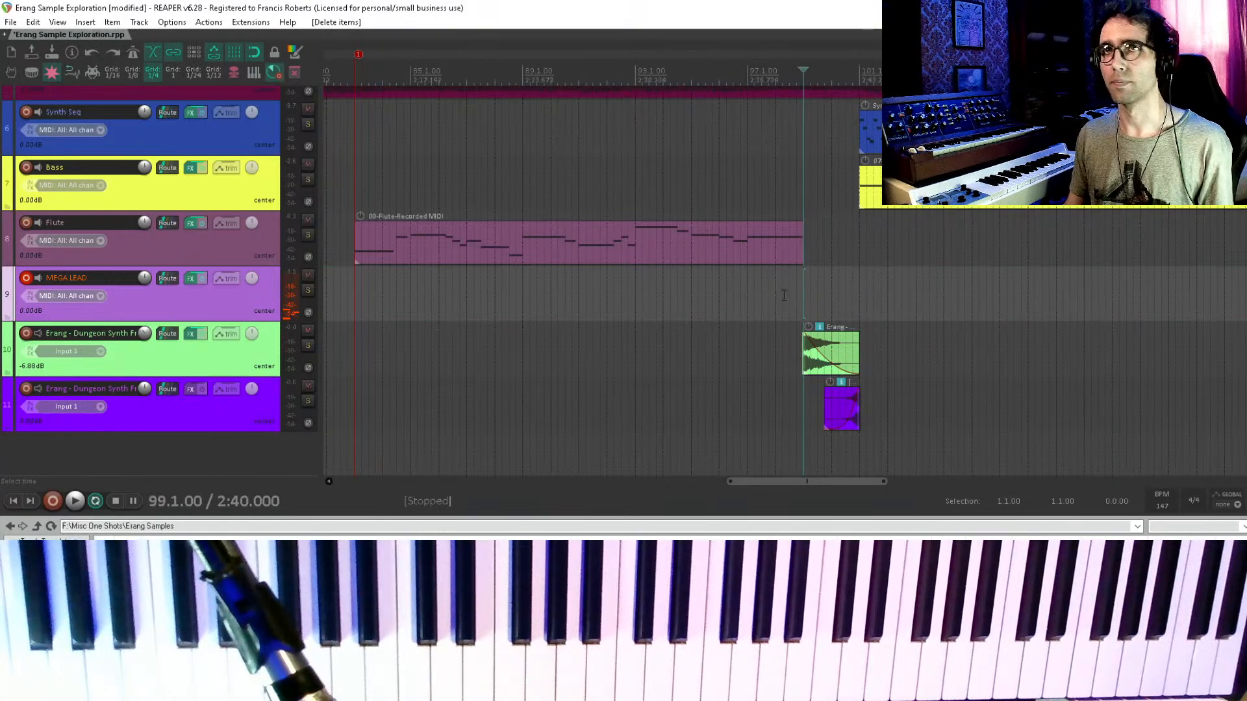
{"action": "key", "text": "ctrl+r"}
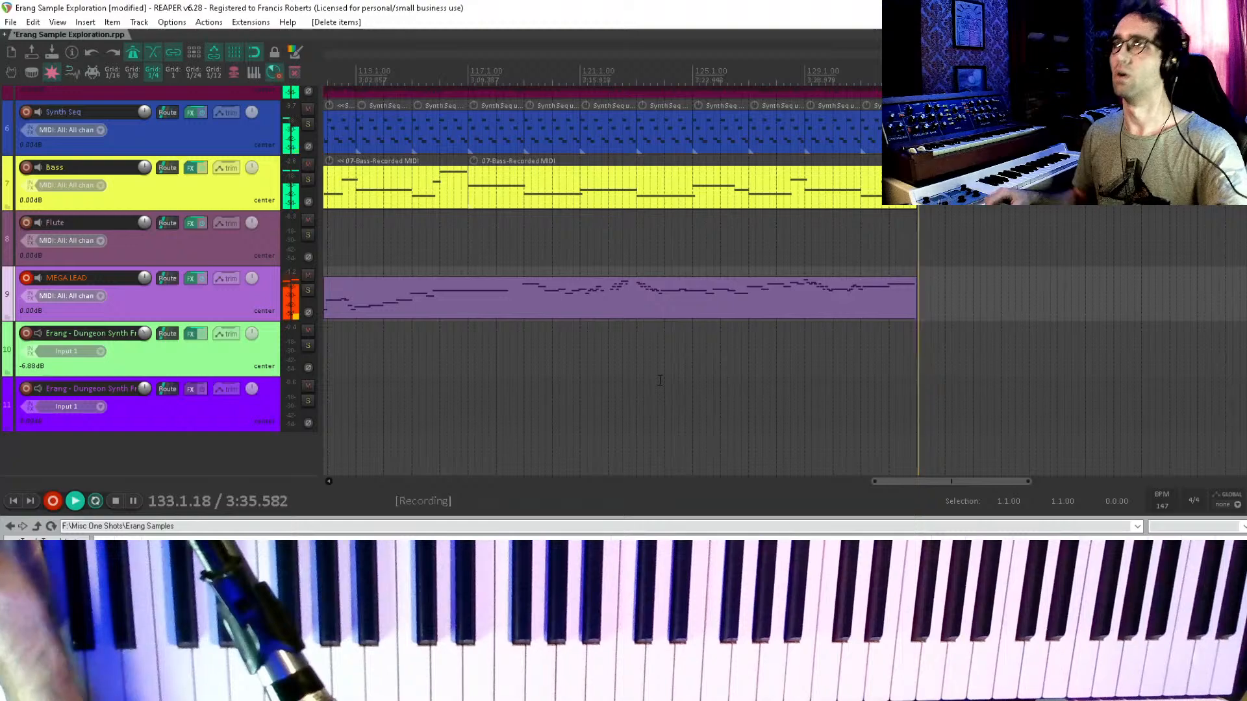
{"action": "key", "text": "space"}
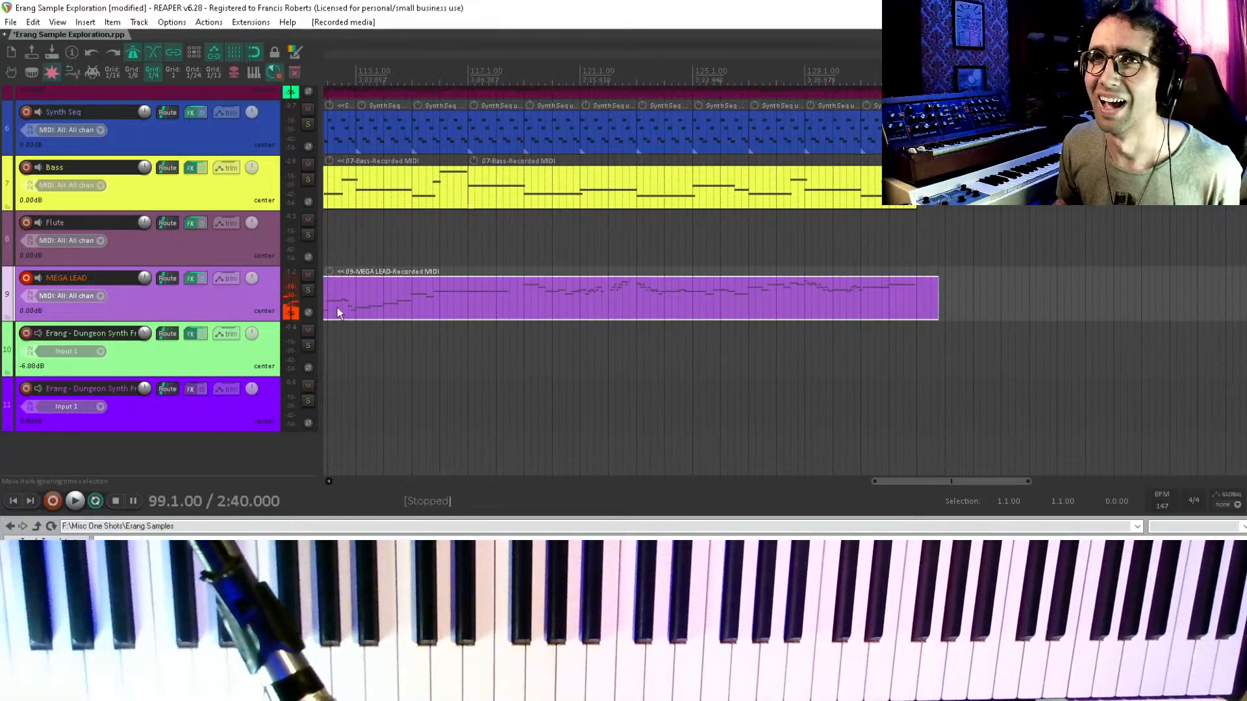
- Disarm the MEGA LEAD track for recording and save the project
{"action": "scroll", "coordinate": [246, 319], "scroll_direction": "up", "scroll_amount": 5}
{"action": "scroll", "coordinate": [148, 294], "scroll_direction": "down", "scroll_amount": 5}
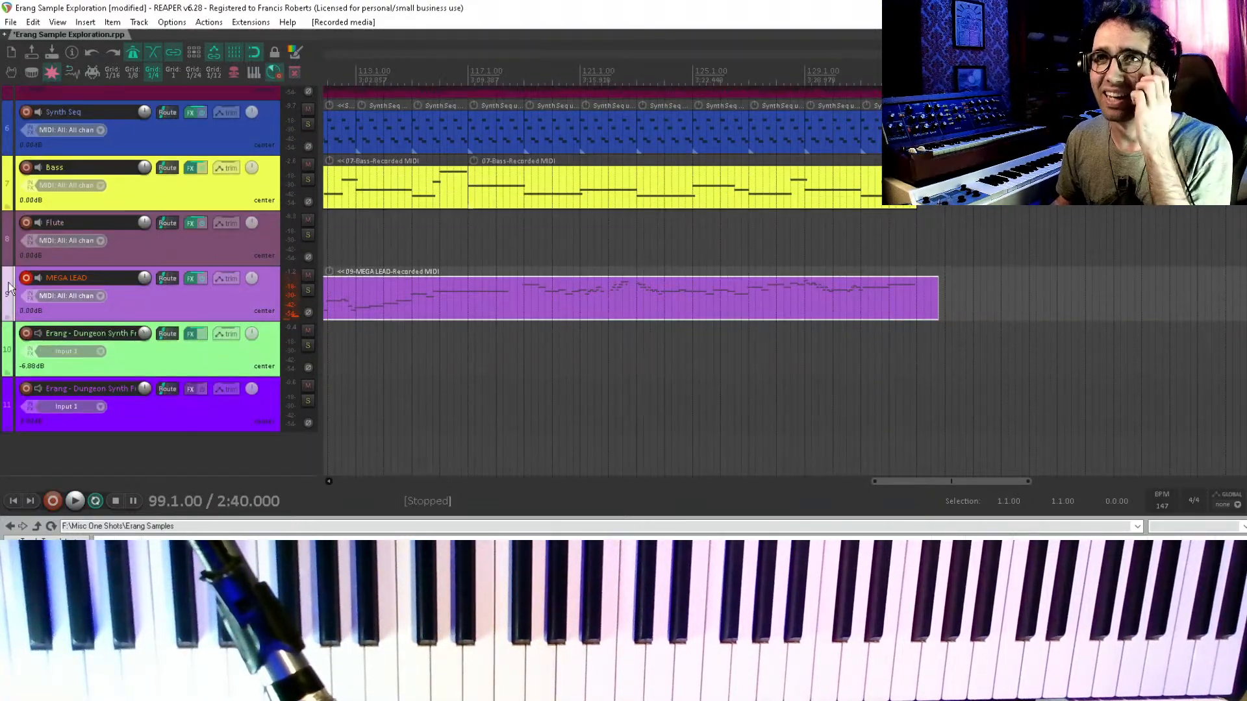
{"action": "left_click", "coordinate": [26, 278]}
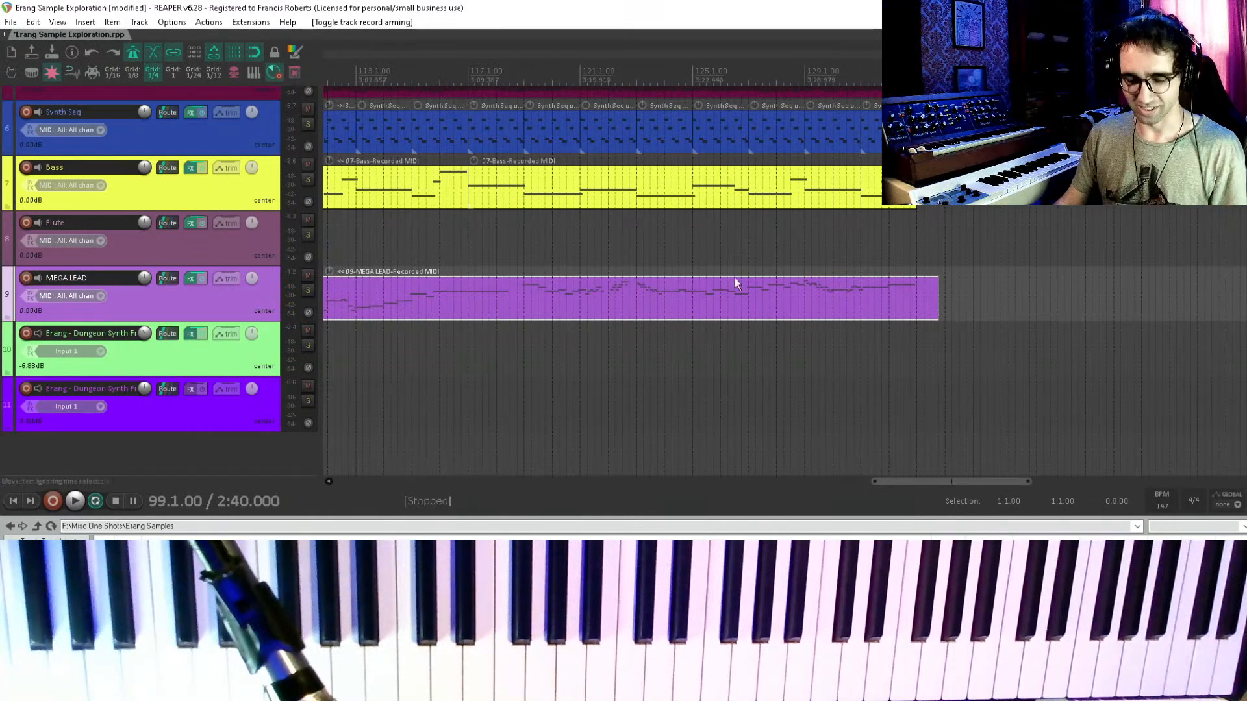
{"action": "key", "text": "ctrl+s"}
- Return the edit cursor to the project start and remove marker 1 at bar 81
{"action": "scroll", "coordinate": [615, 336], "scroll_direction": "down", "scroll_amount": 3}
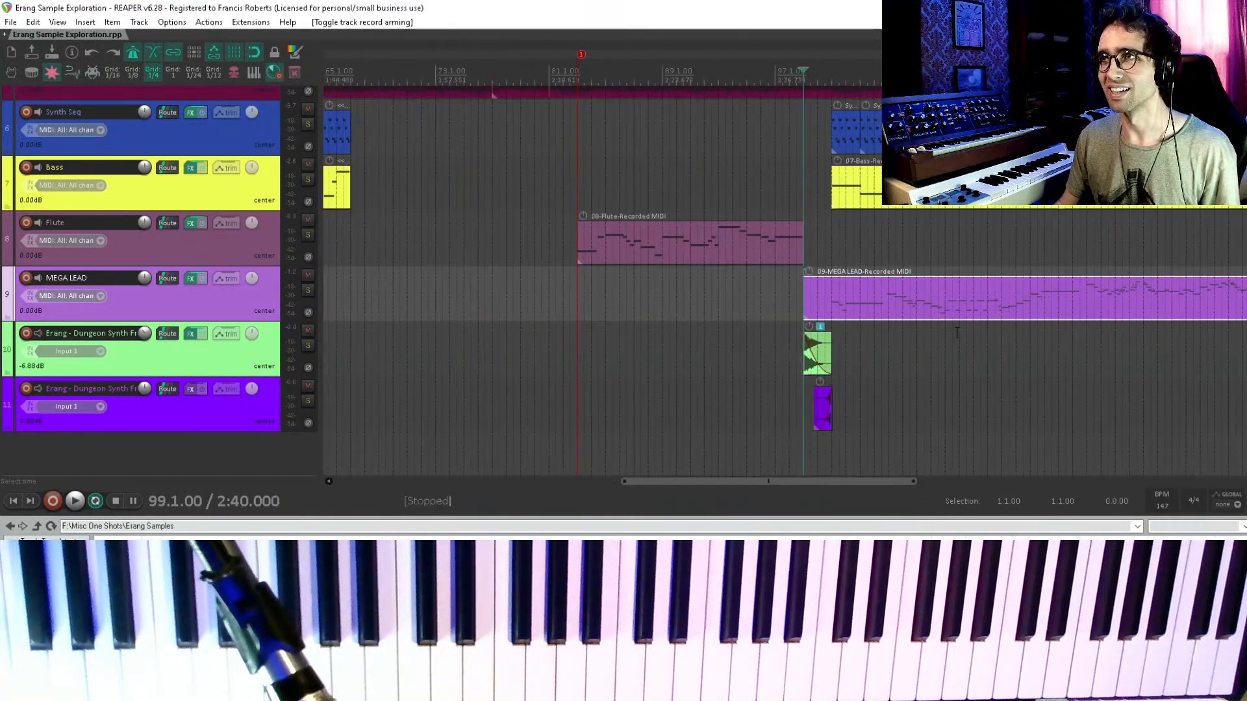
{"action": "left_click_drag", "start_coordinate": [944, 314], "coordinate": [720, 322]}
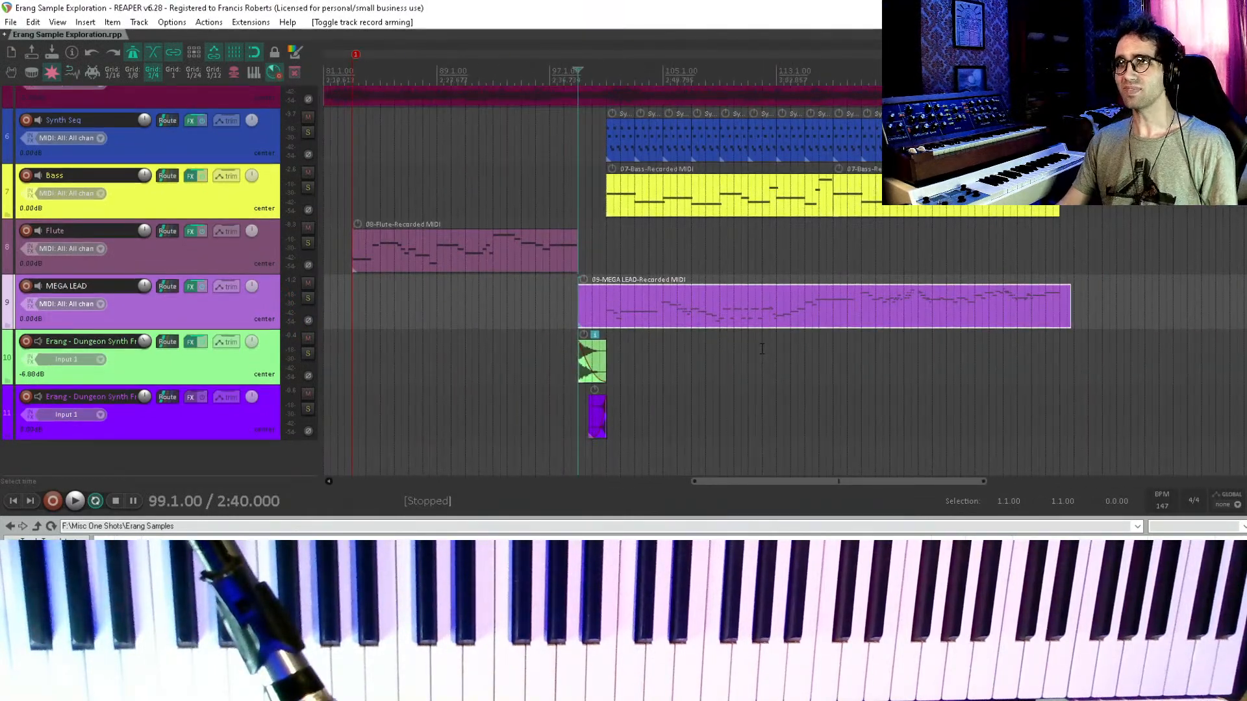
{"action": "scroll", "coordinate": [761, 349], "scroll_direction": "down", "scroll_amount": 3}
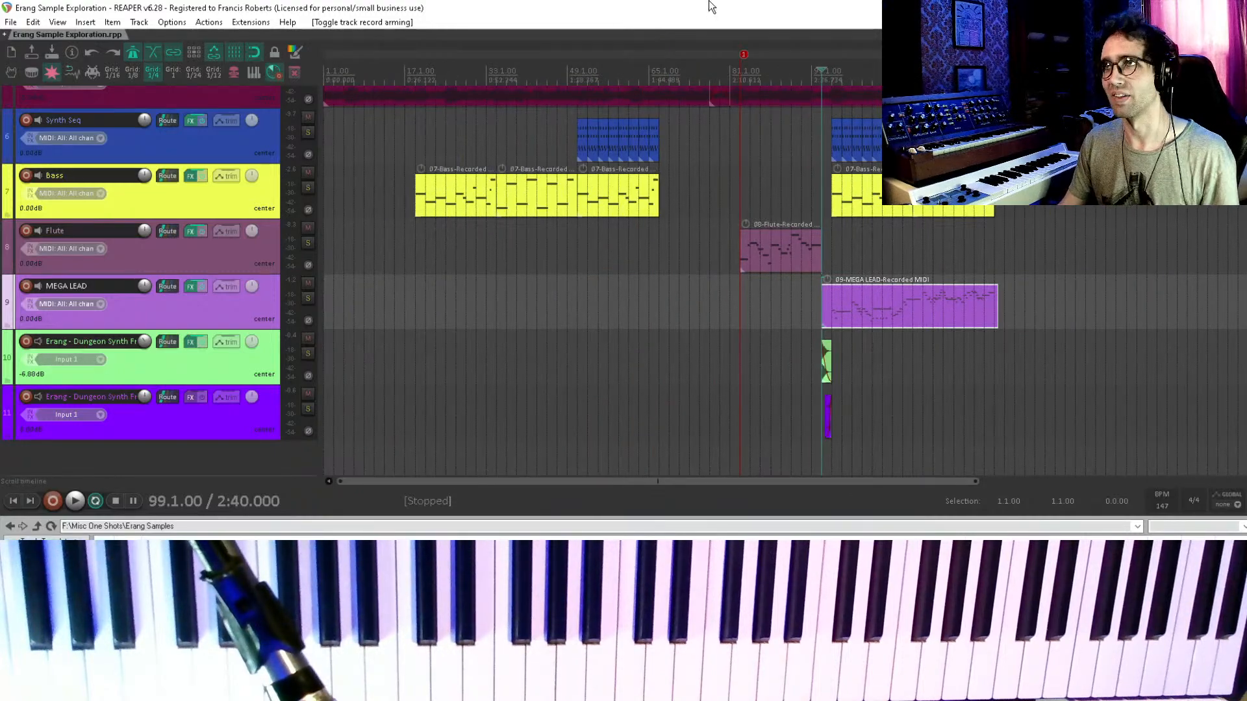
{"action": "scroll", "coordinate": [766, 195], "scroll_direction": "down", "scroll_amount": 2}
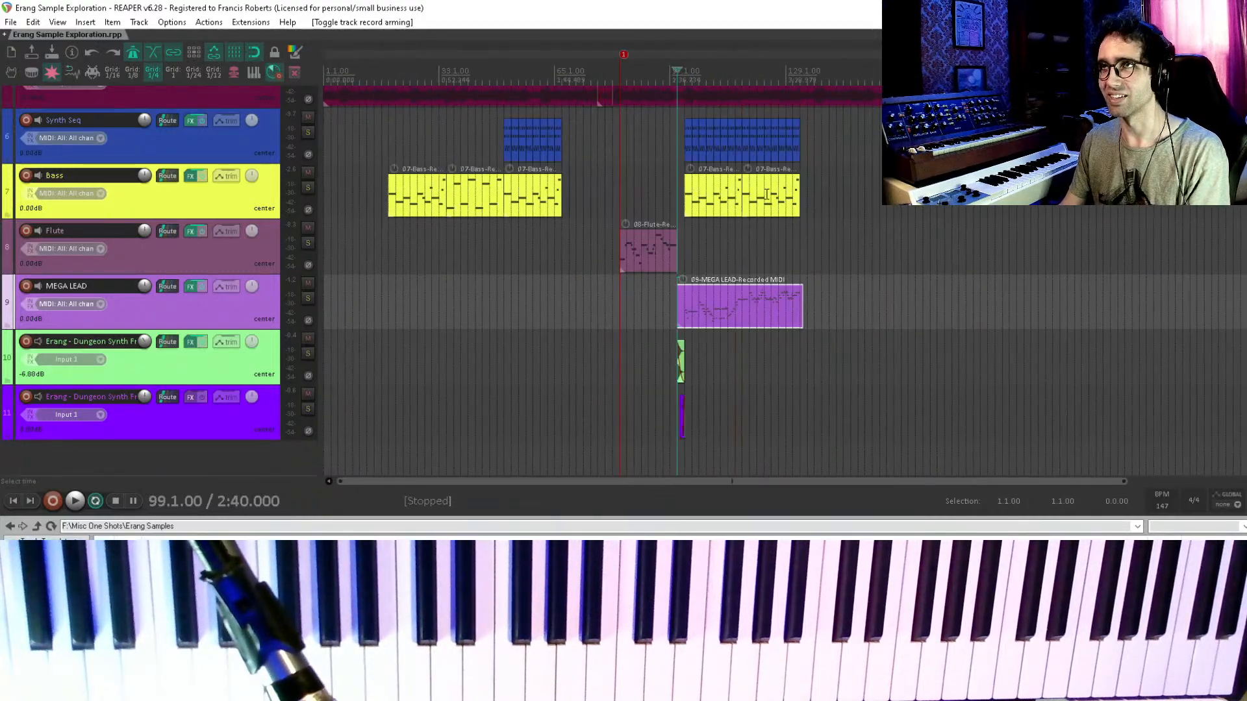
{"action": "key", "text": "Home"}
{"action": "scroll", "coordinate": [766, 194], "scroll_direction": "up", "scroll_amount": 2}
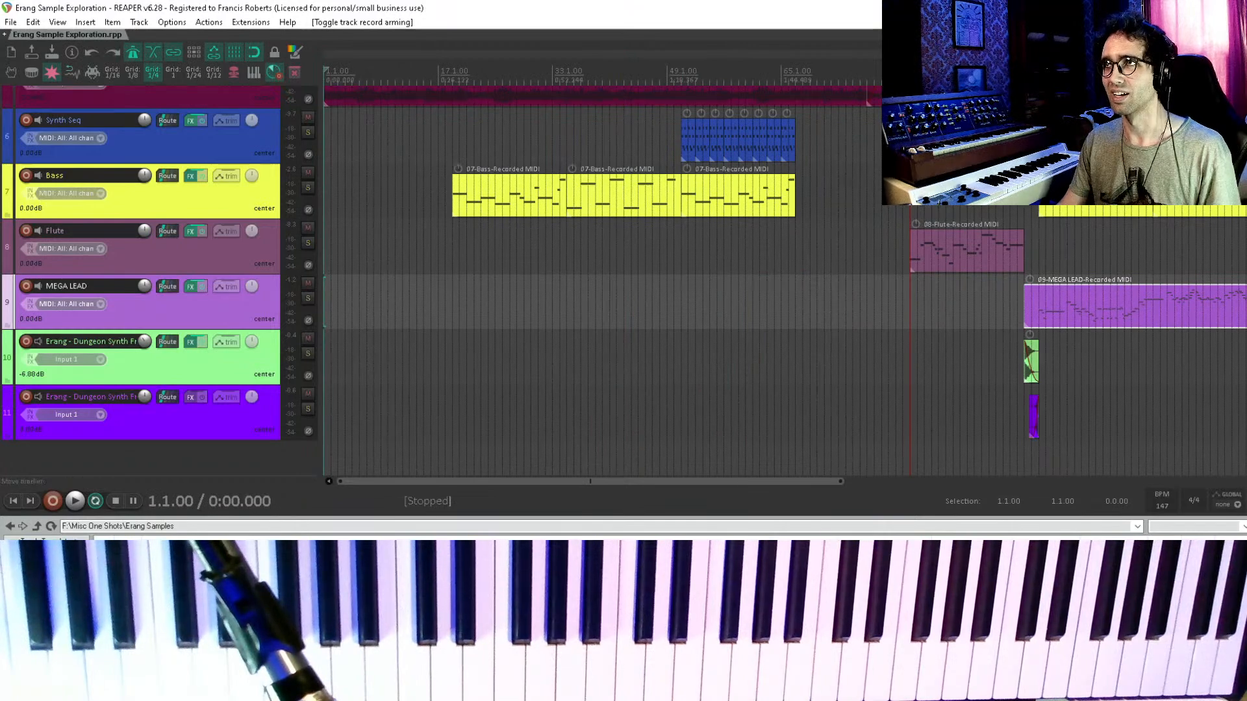
{"action": "left_click", "coordinate": [912, 58], "text": "alt"}
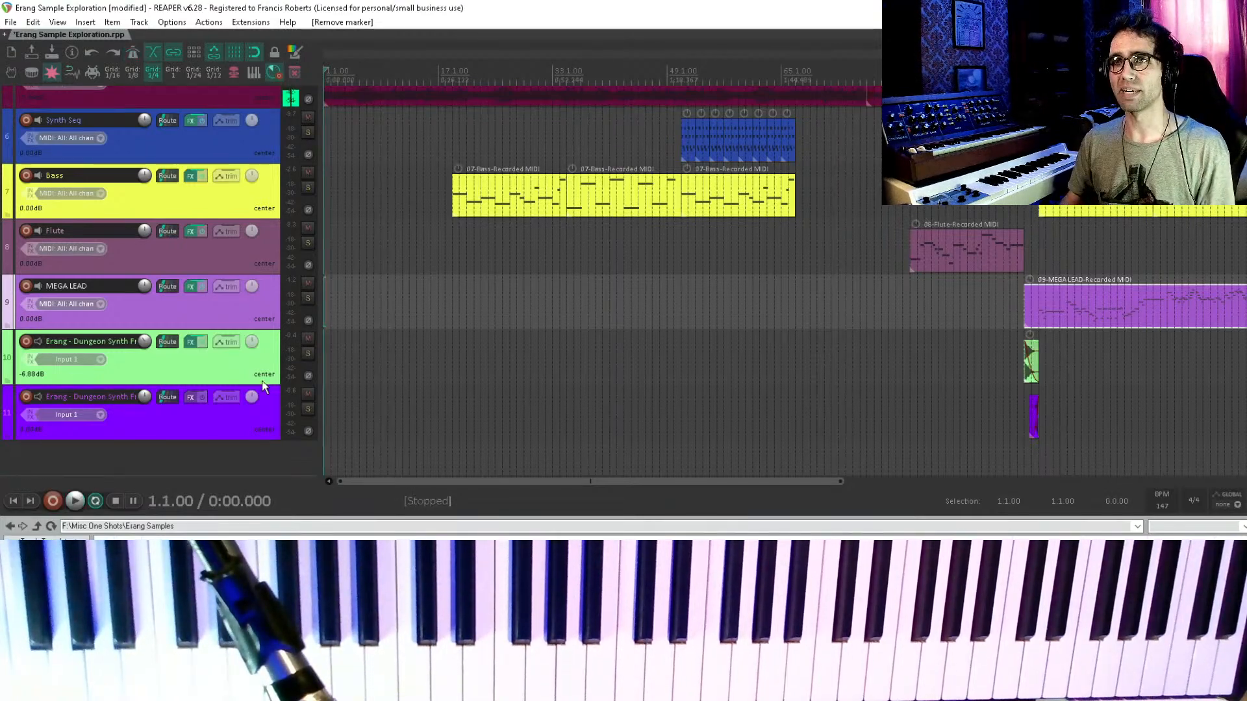
- Play the arrangement from the start and look over its tracks
{"action": "key", "text": "space"}
{"action": "scroll", "coordinate": [239, 376], "scroll_direction": "up", "scroll_amount": 5}
{"action": "key", "text": "space"}
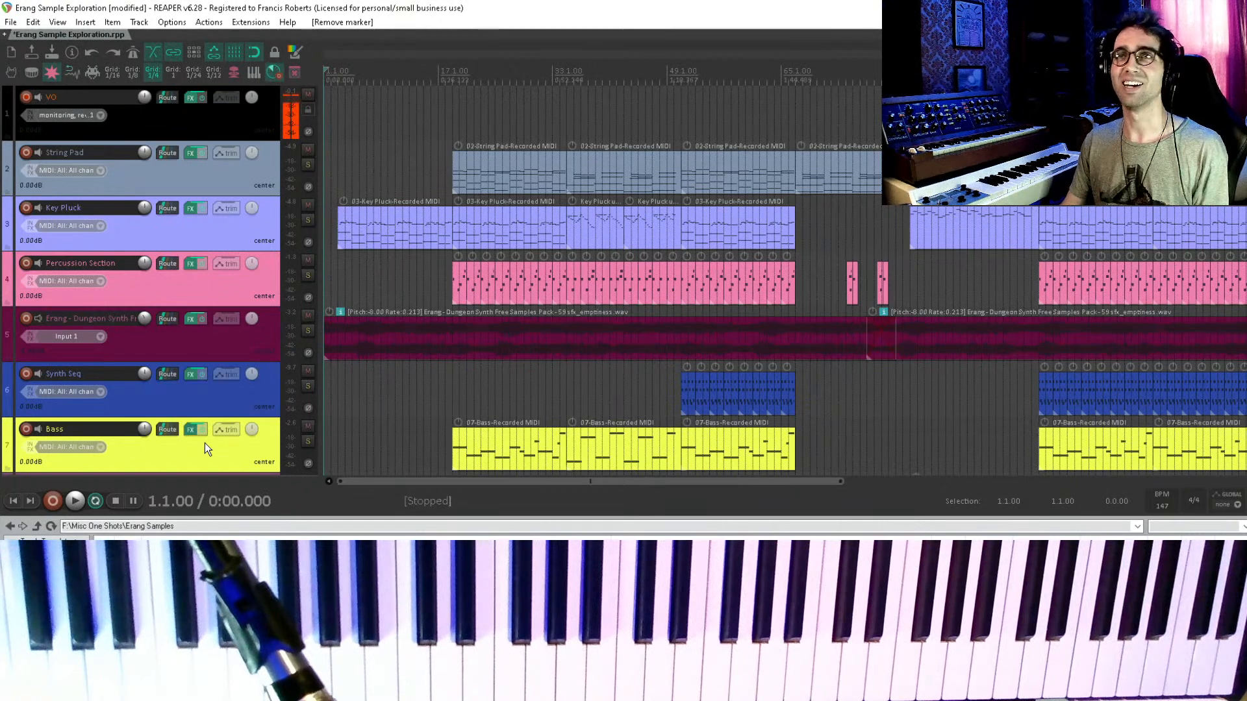
{"action": "scroll", "coordinate": [215, 415], "scroll_direction": "down", "scroll_amount": 3}
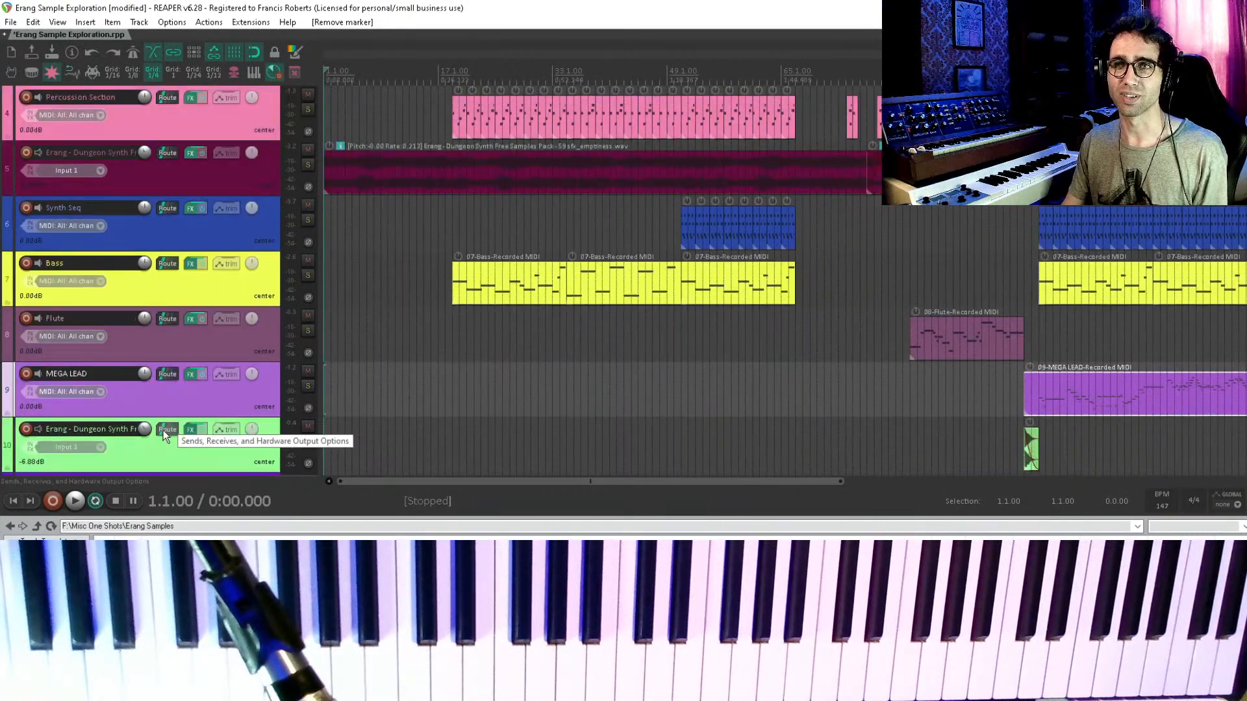
{"action": "scroll", "coordinate": [173, 351], "scroll_direction": "up", "scroll_amount": 3}
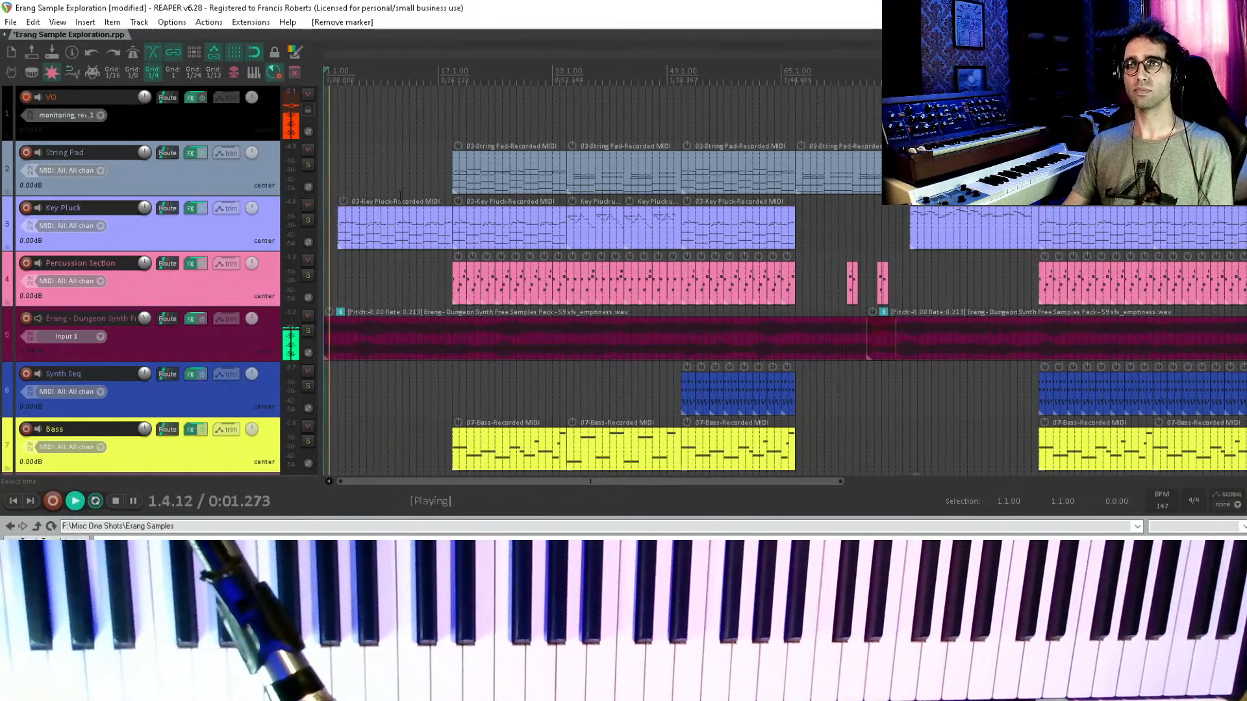
- Open the first Key Pluck item in an enlarged MIDI editor and follow its notes during playback
{"action": "left_click_drag", "start_coordinate": [367, 172], "coordinate": [421, 268]}
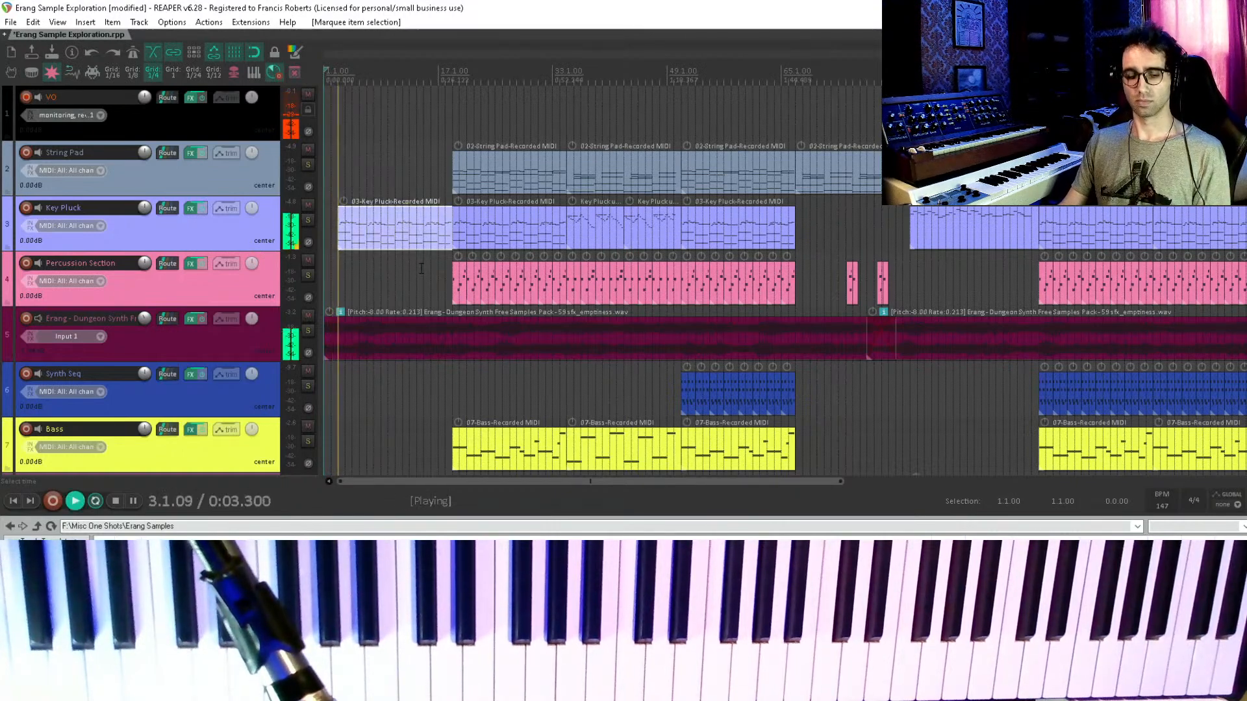
{"action": "key", "text": "e"}
{"action": "scroll", "coordinate": [707, 389], "scroll_direction": "down", "scroll_amount": 3}
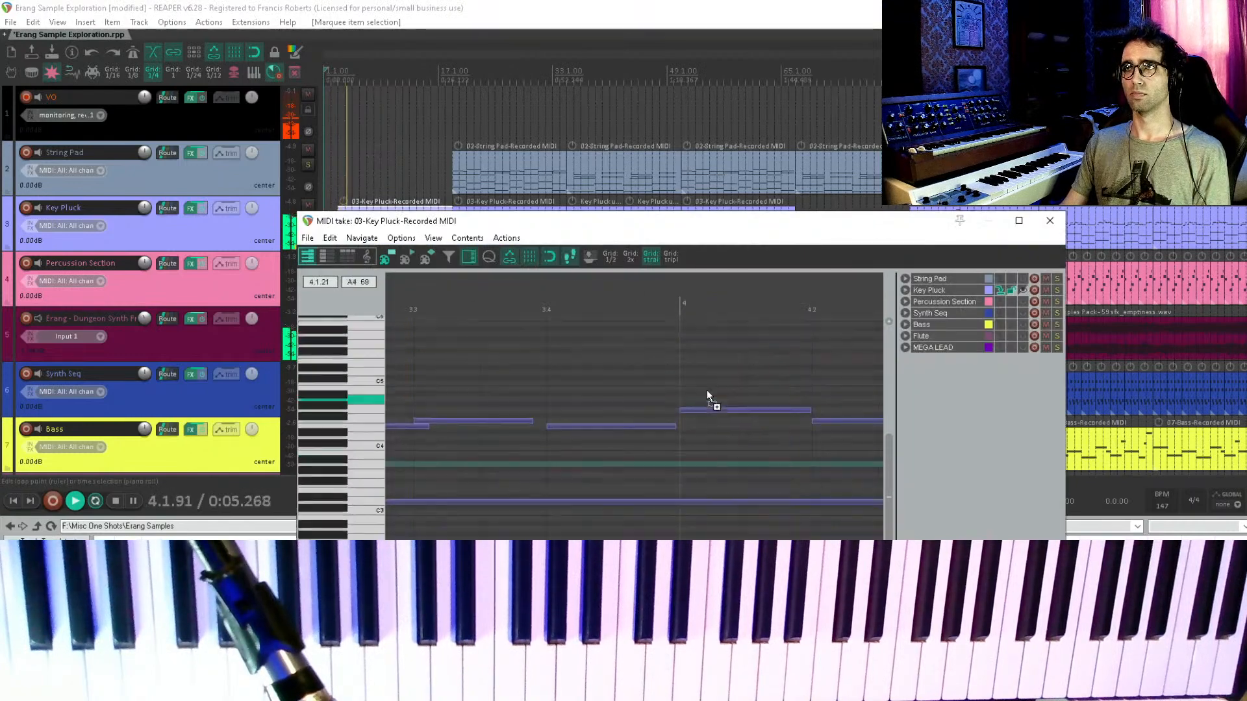
{"action": "scroll", "coordinate": [591, 446], "scroll_direction": "down", "scroll_amount": 5}
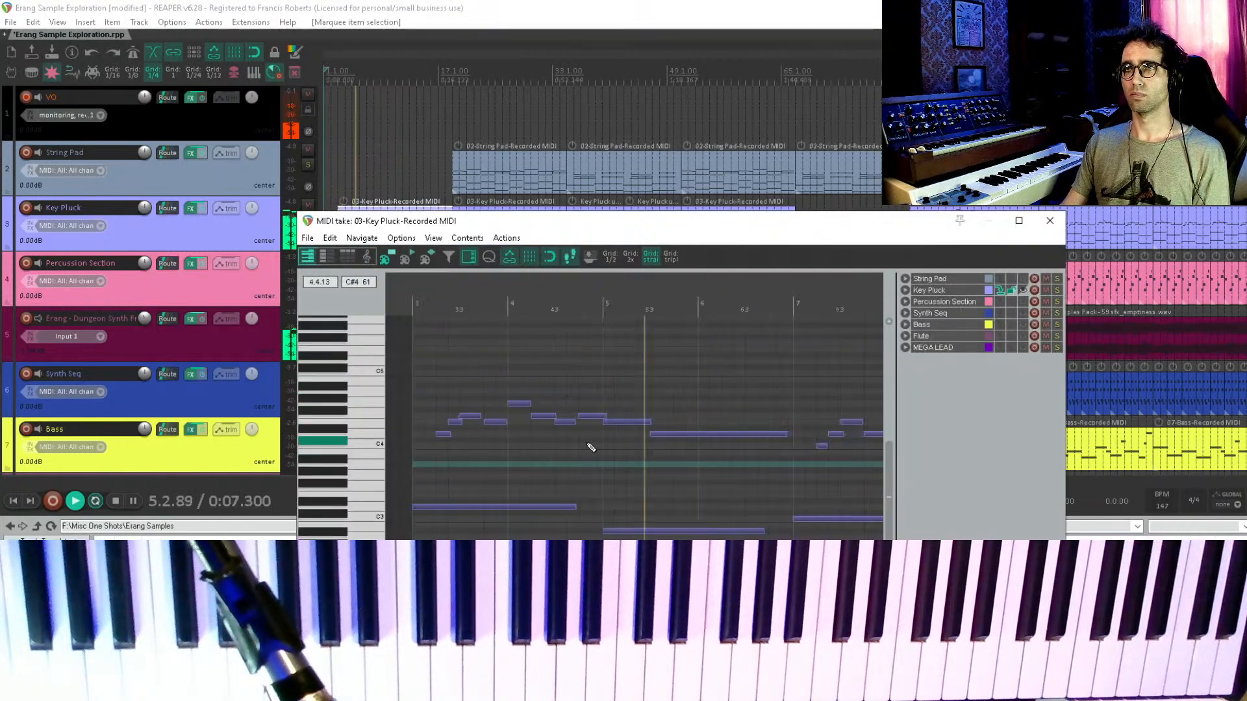
{"action": "left_click_drag", "start_coordinate": [626, 223], "coordinate": [487, 63]}
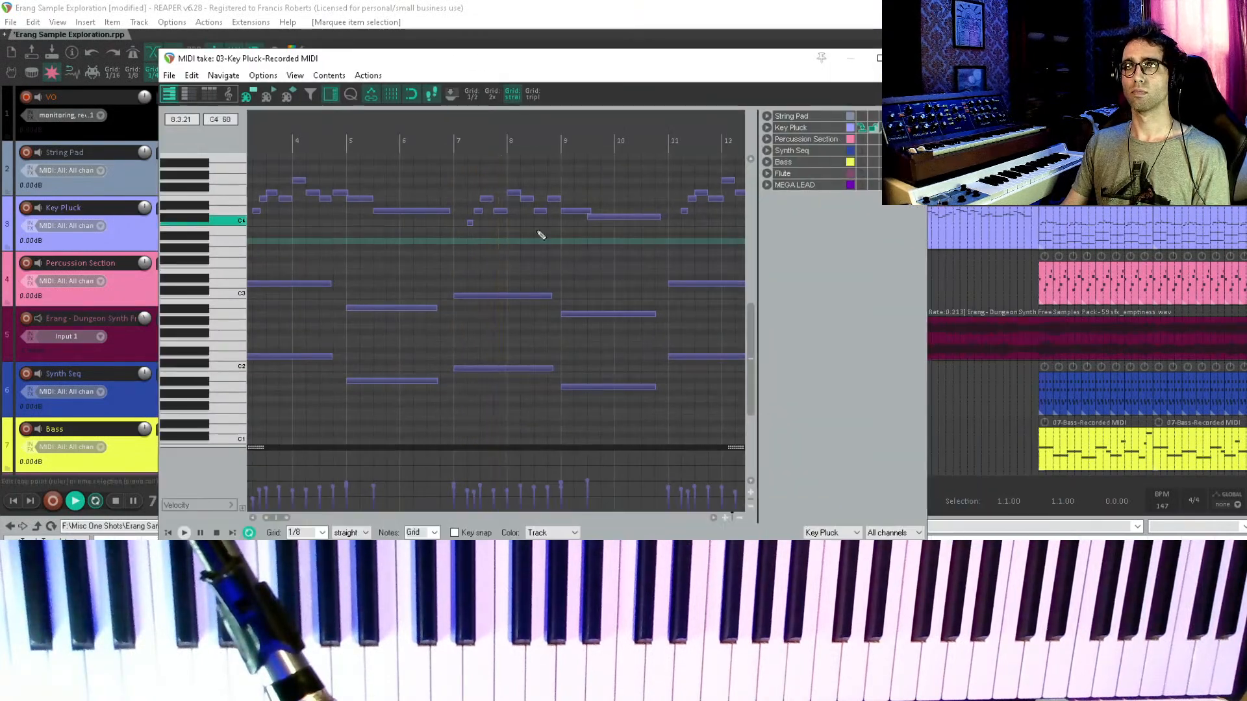
{"action": "left_click_drag", "start_coordinate": [925, 540], "coordinate": [990, 605]}
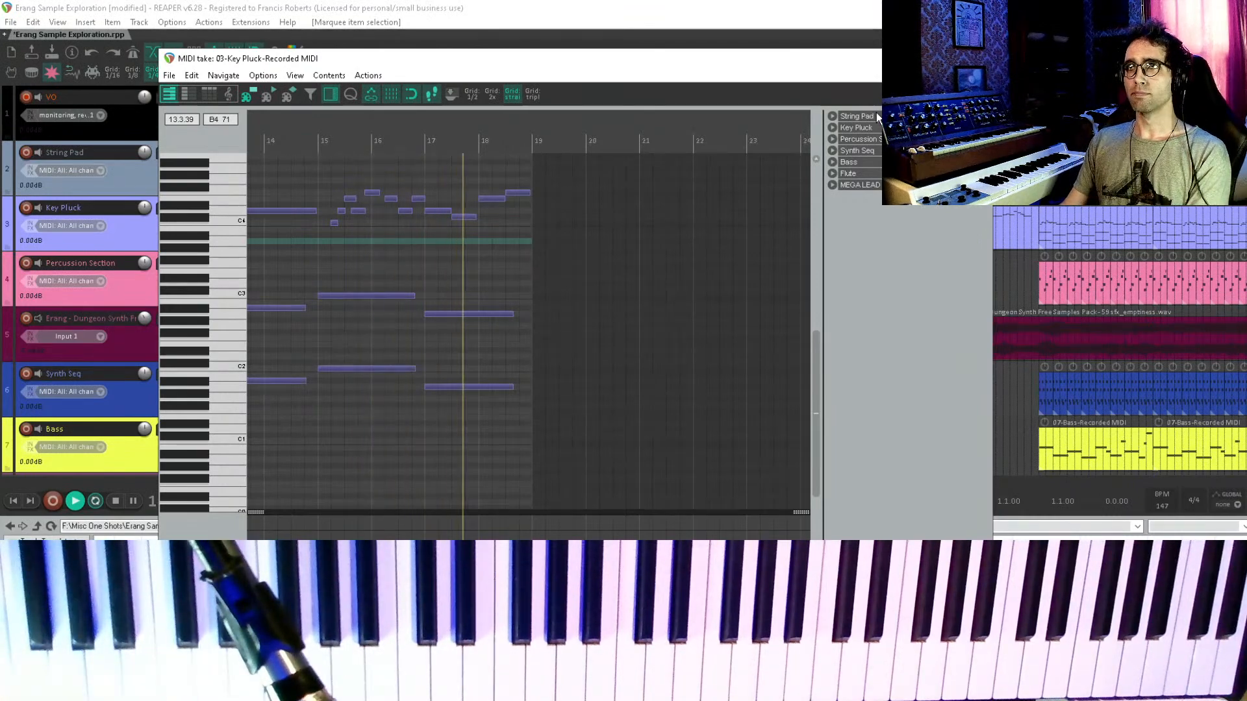
- Switch the MIDI editor to the String Pad part and examine its chords from bar 19, glancing at the Percussion Section
{"action": "left_click", "coordinate": [877, 116]}
{"action": "left_click_drag", "start_coordinate": [757, 245], "coordinate": [512, 314]}
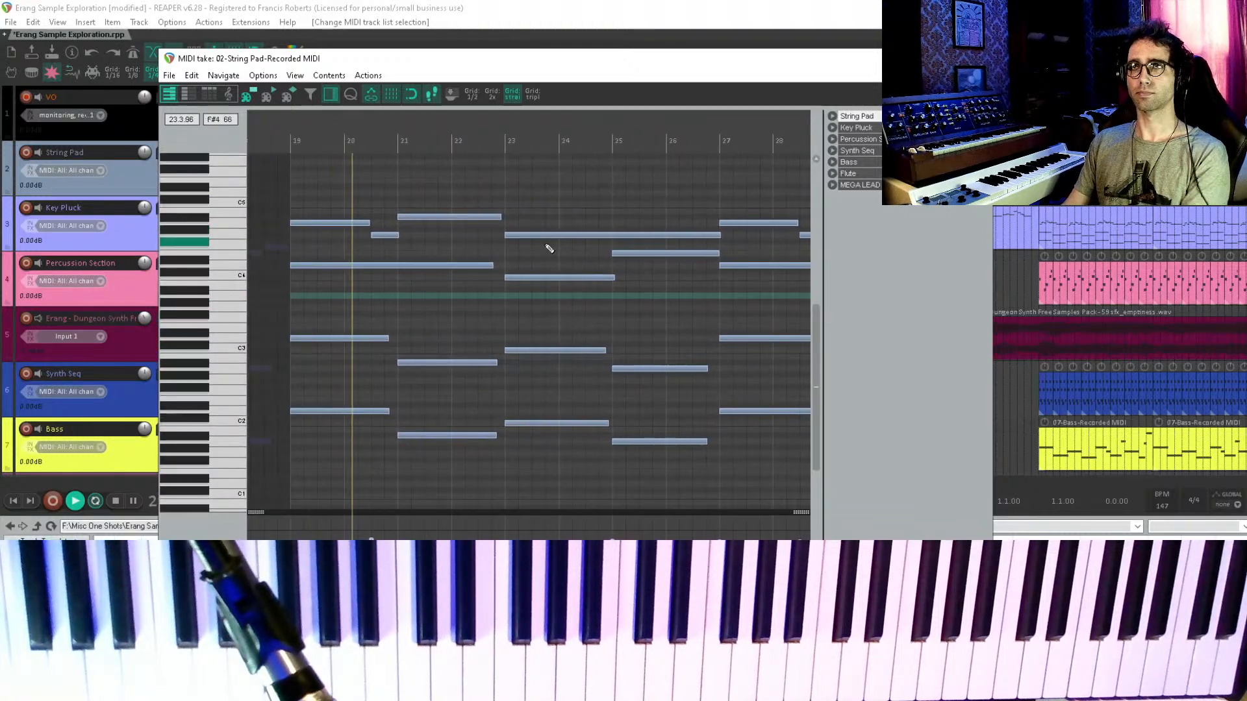
{"action": "left_click", "coordinate": [876, 139]}
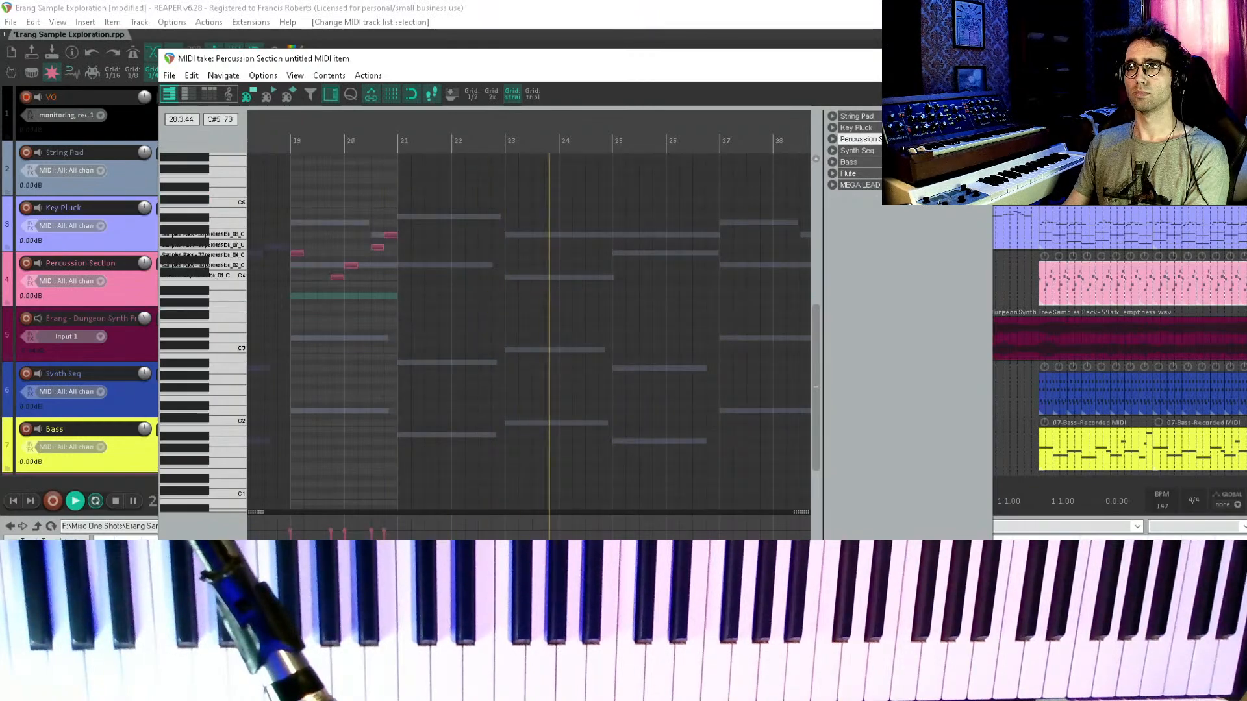
{"action": "left_click", "coordinate": [870, 116]}
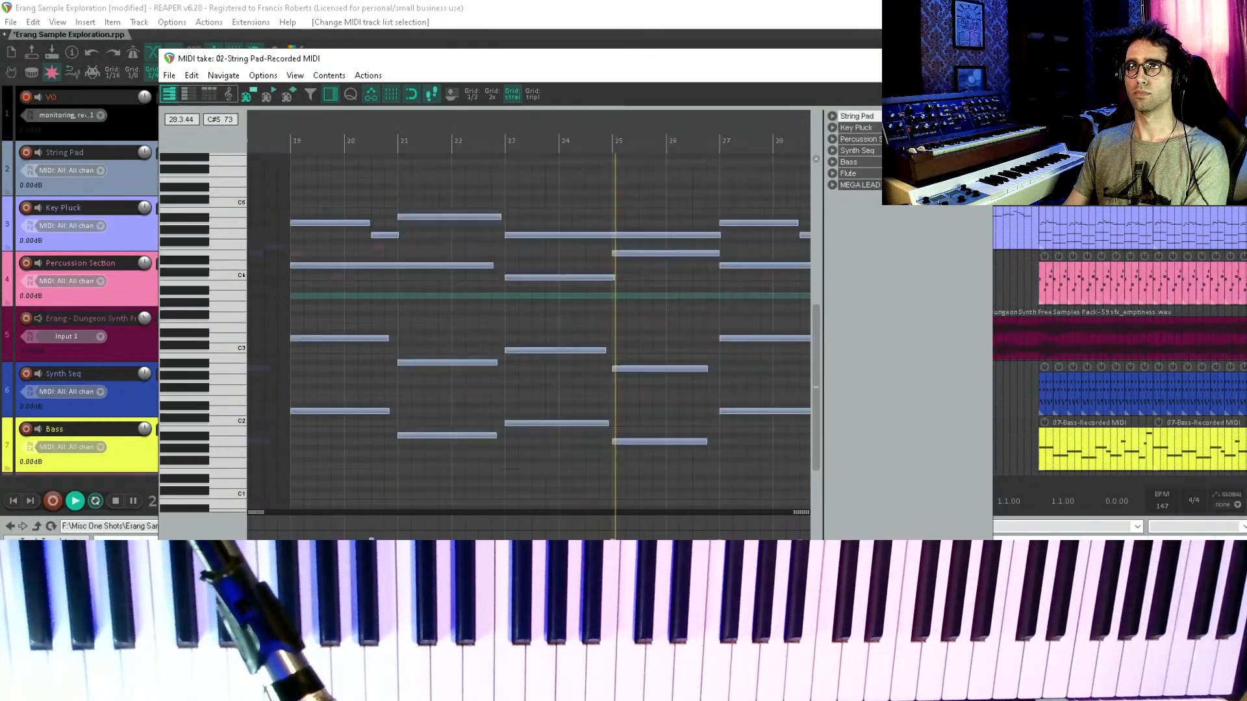
{"action": "left_click_drag", "start_coordinate": [770, 394], "coordinate": [498, 401]}
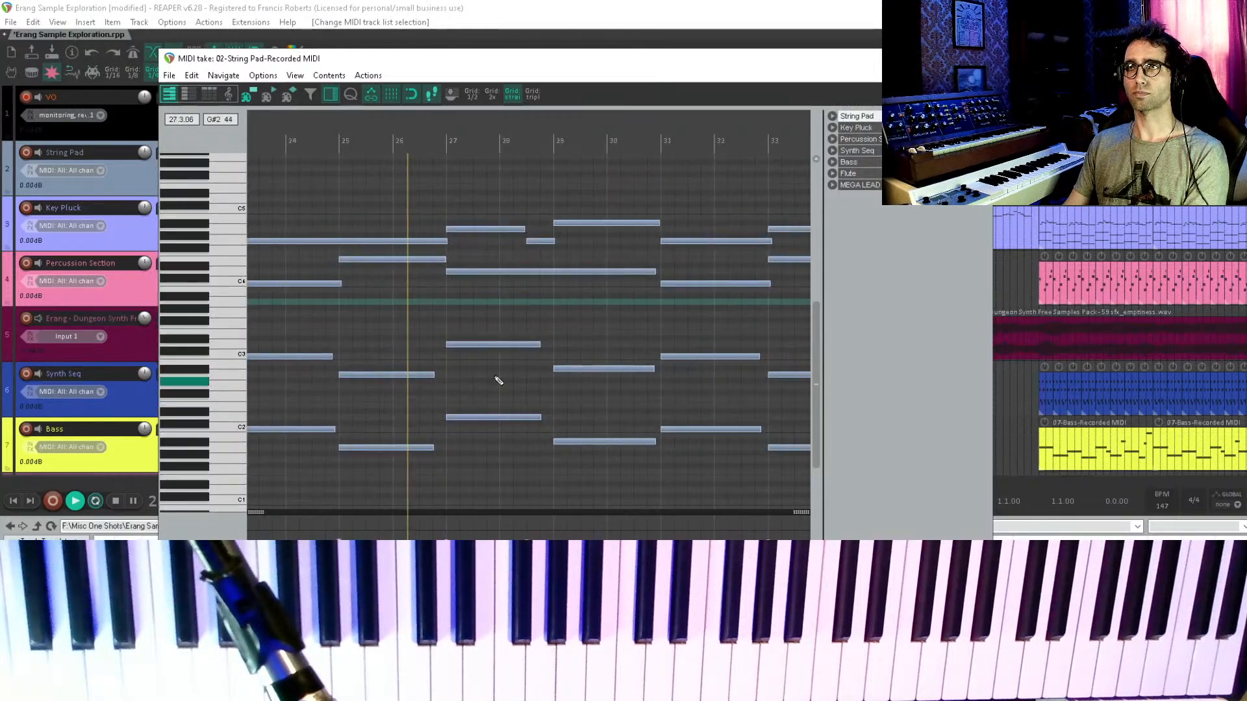
{"action": "left_click_drag", "start_coordinate": [624, 341], "coordinate": [559, 363]}
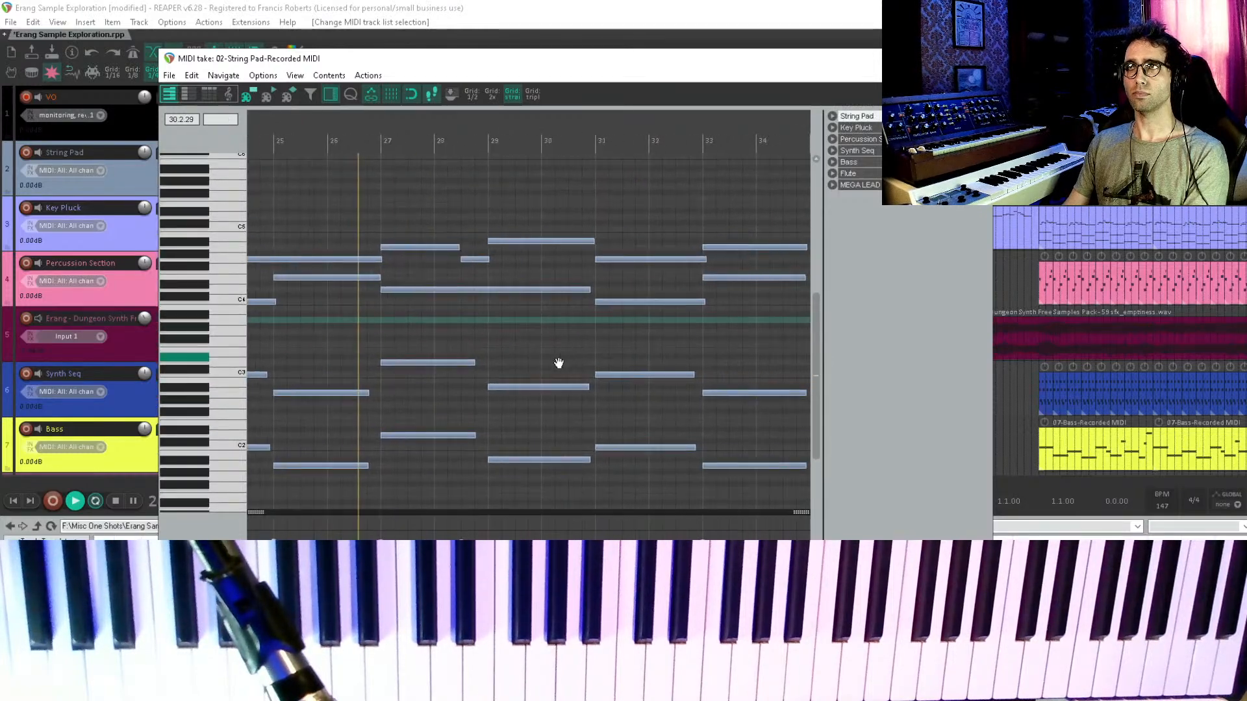
- Switch the MIDI editor to the Bass part and follow its notes up to bar 35
{"action": "left_click", "coordinate": [849, 162]}
{"action": "scroll", "coordinate": [579, 381], "scroll_direction": "down", "scroll_amount": 2}
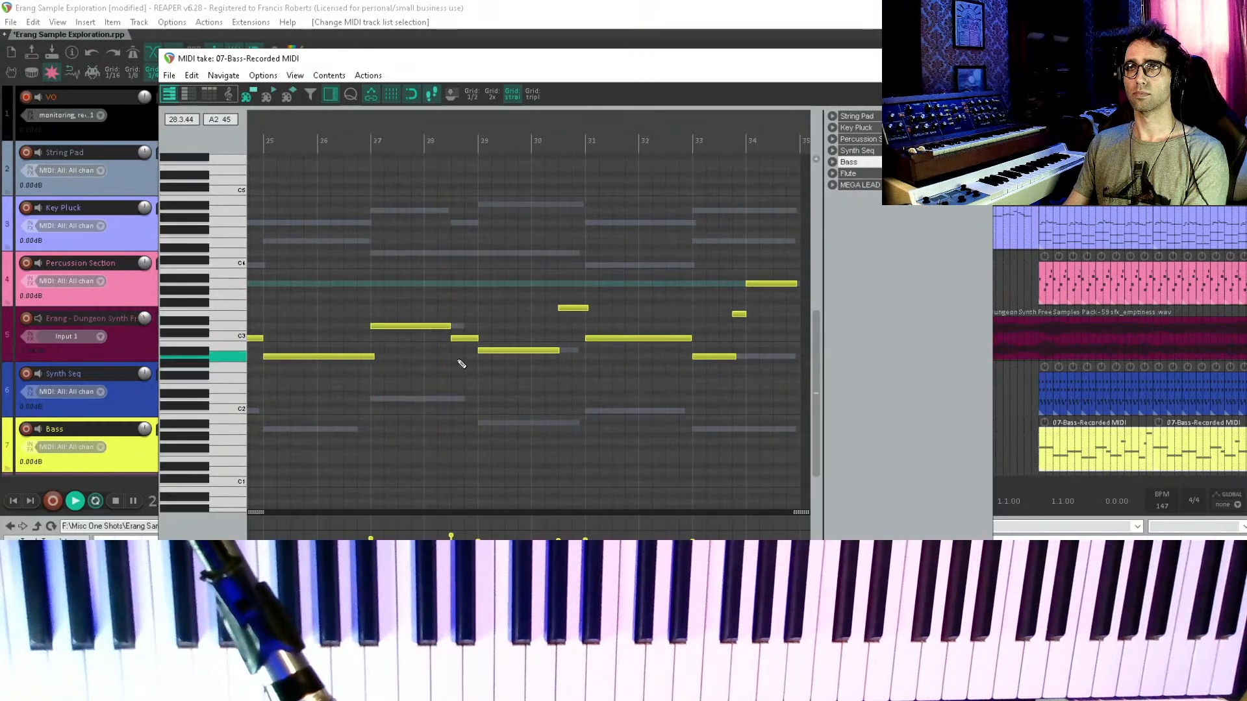
{"action": "left_click_drag", "start_coordinate": [560, 361], "coordinate": [404, 381]}
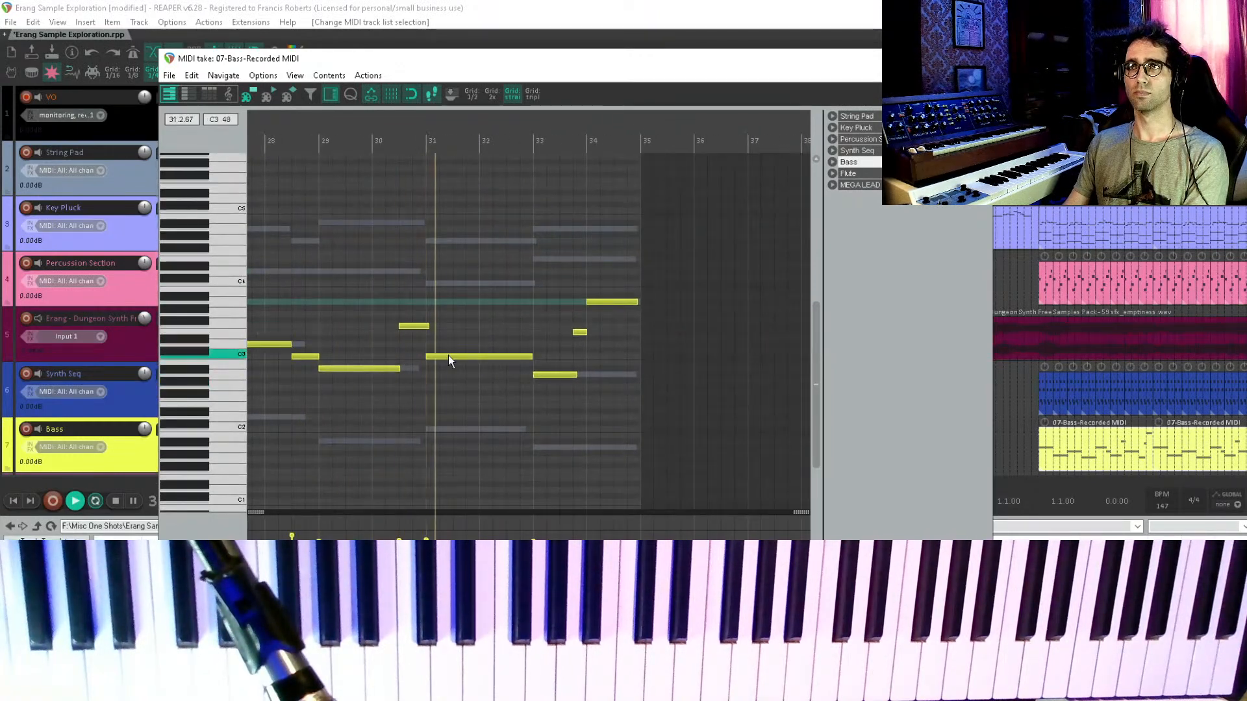
{"action": "left_click_drag", "start_coordinate": [527, 355], "coordinate": [398, 353]}
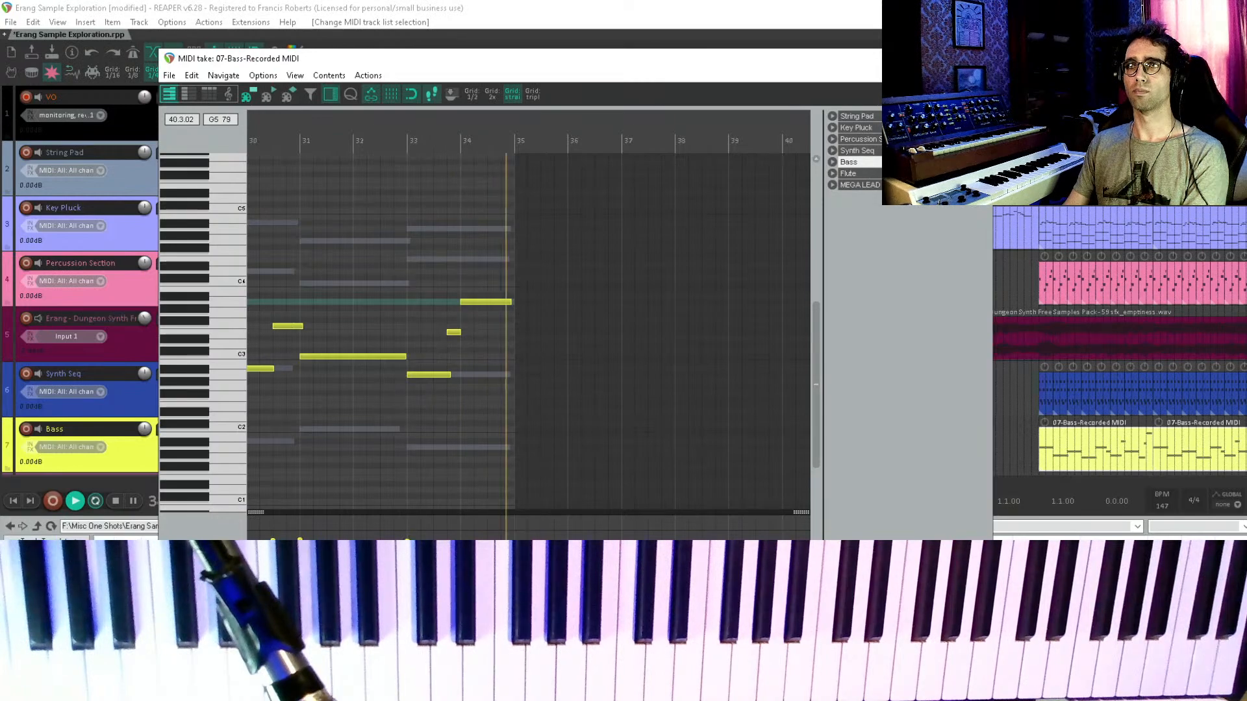
- Switch the MIDI editor back to the Key Pluck part and check it around the playback position past bar 35
{"action": "left_click", "coordinate": [864, 128]}
{"action": "left_click_drag", "start_coordinate": [609, 318], "coordinate": [478, 517]}
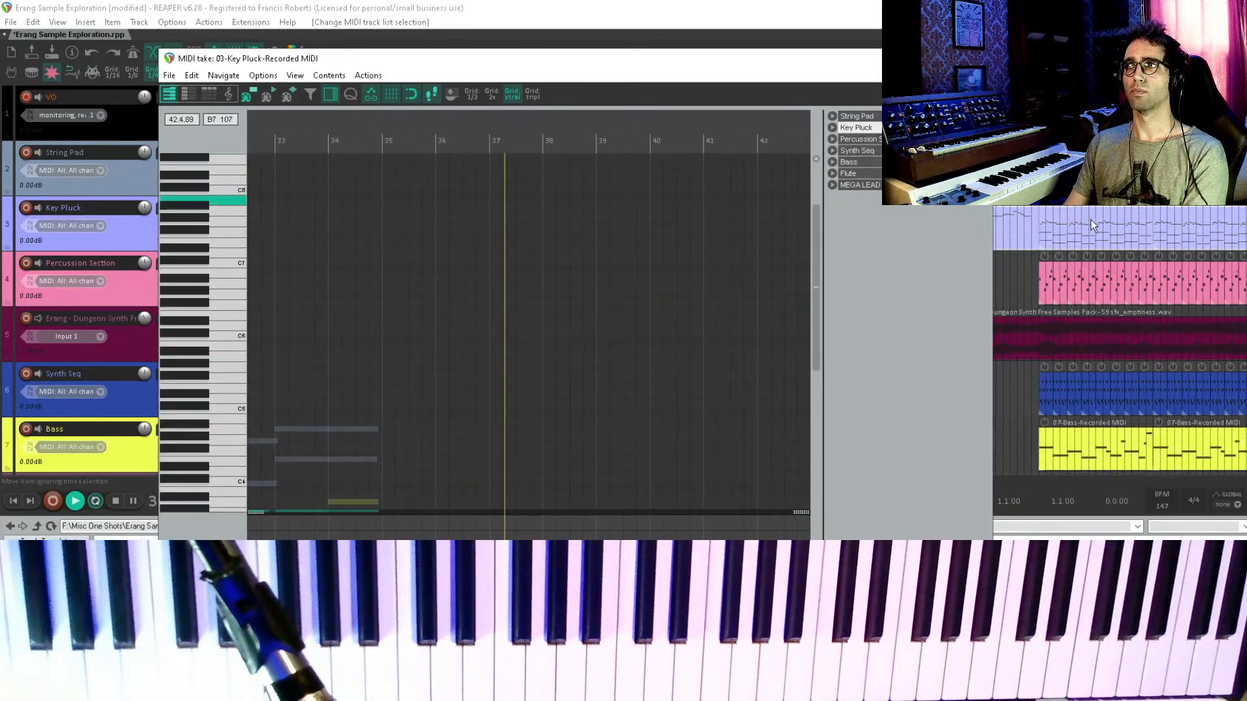
{"action": "scroll", "coordinate": [1089, 219], "scroll_direction": "up", "scroll_amount": 3}
{"action": "scroll", "coordinate": [578, 296], "scroll_direction": "down", "scroll_amount": 5}
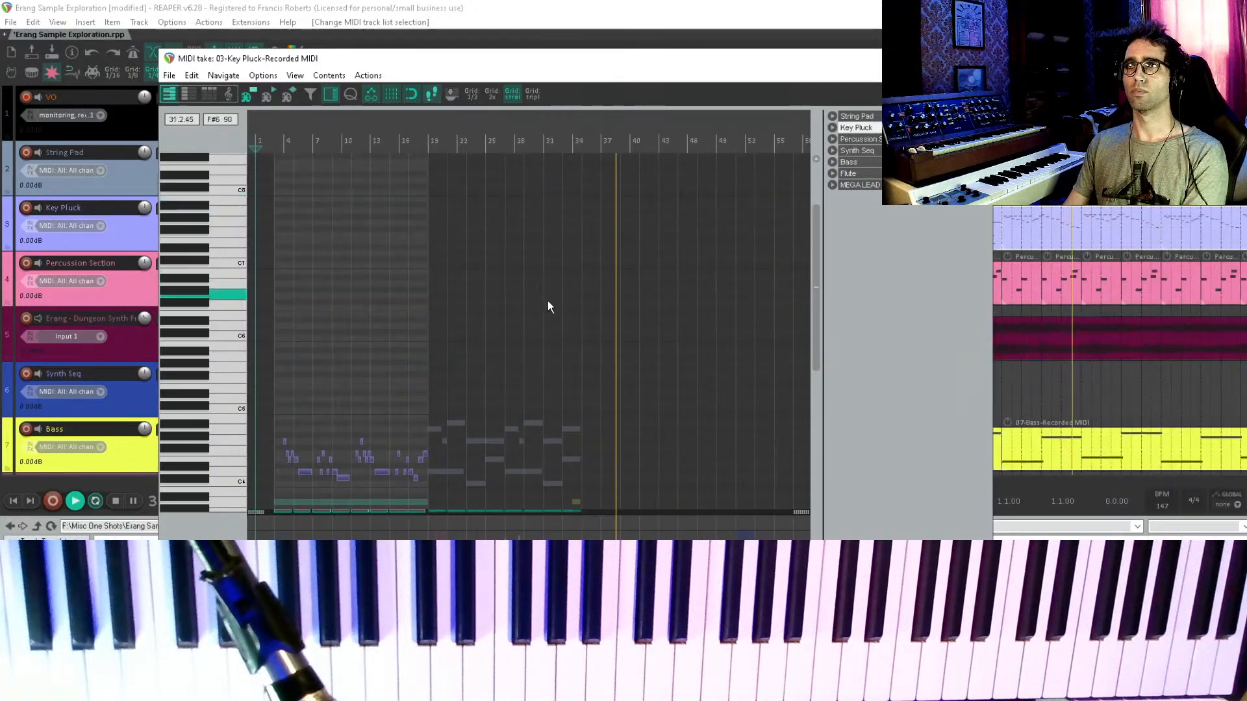
{"action": "left_click_drag", "start_coordinate": [560, 318], "coordinate": [554, 13]}
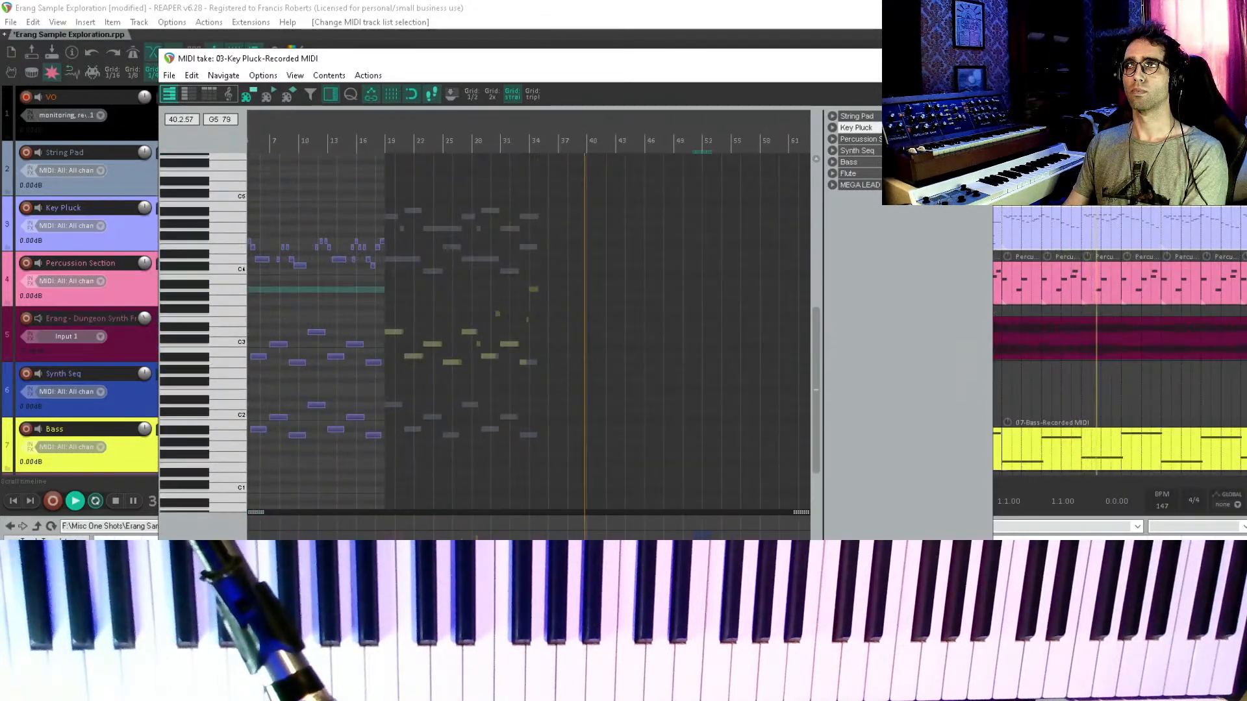
- Open the untitled Key Pluck item starting at bar 43 in the MIDI editor and follow its run of short notes
{"action": "left_click", "coordinate": [1050, 234]}
{"action": "scroll", "coordinate": [1069, 232], "scroll_direction": "right", "scroll_amount": 5}
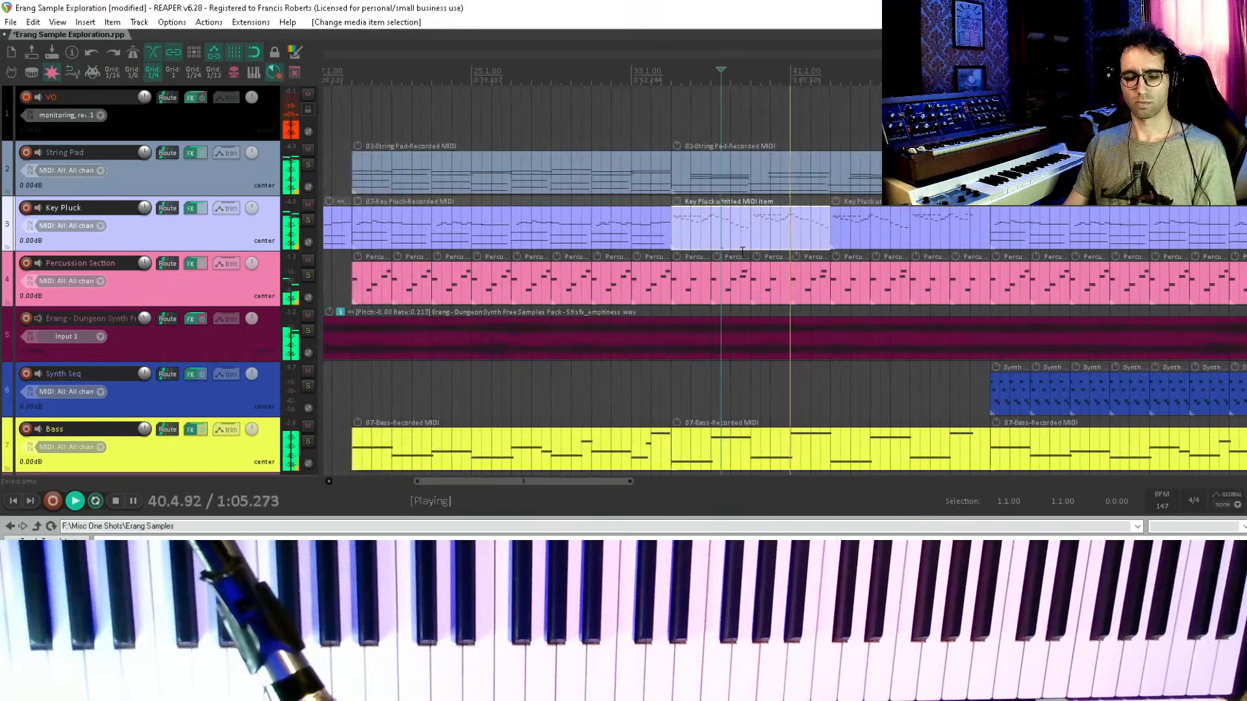
{"action": "scroll", "coordinate": [1012, 227], "scroll_direction": "down", "scroll_amount": 2}
{"action": "left_click", "coordinate": [936, 220]}
{"action": "double_click", "coordinate": [937, 220]}
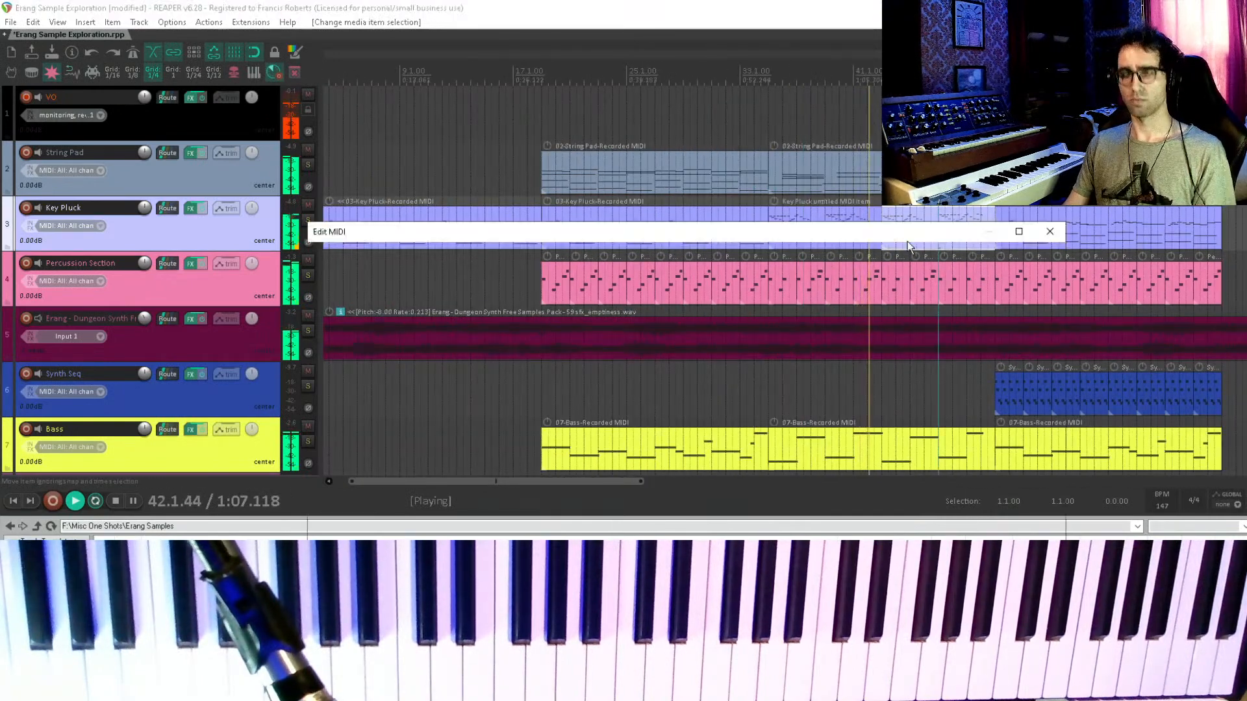
{"action": "scroll", "coordinate": [681, 433], "scroll_direction": "left", "scroll_amount": 2}
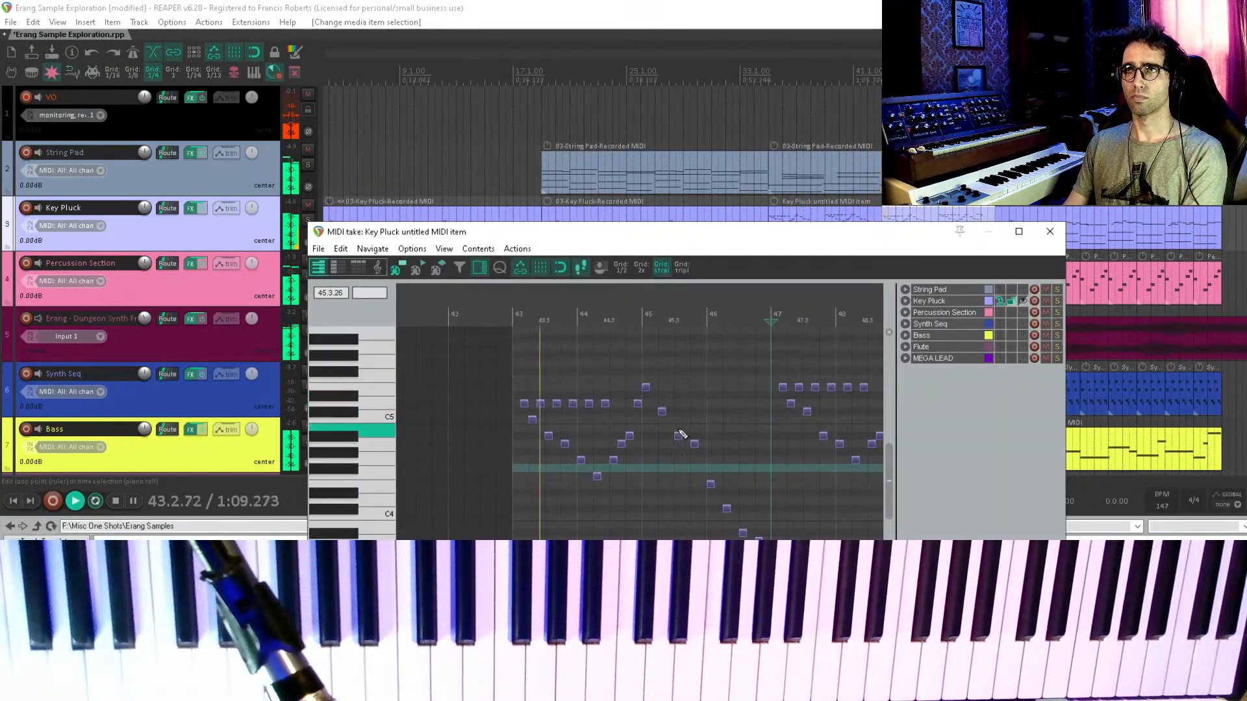
{"action": "scroll", "coordinate": [676, 430], "scroll_direction": "up", "scroll_amount": 2}
{"action": "left_click_drag", "start_coordinate": [676, 430], "coordinate": [762, 398]}
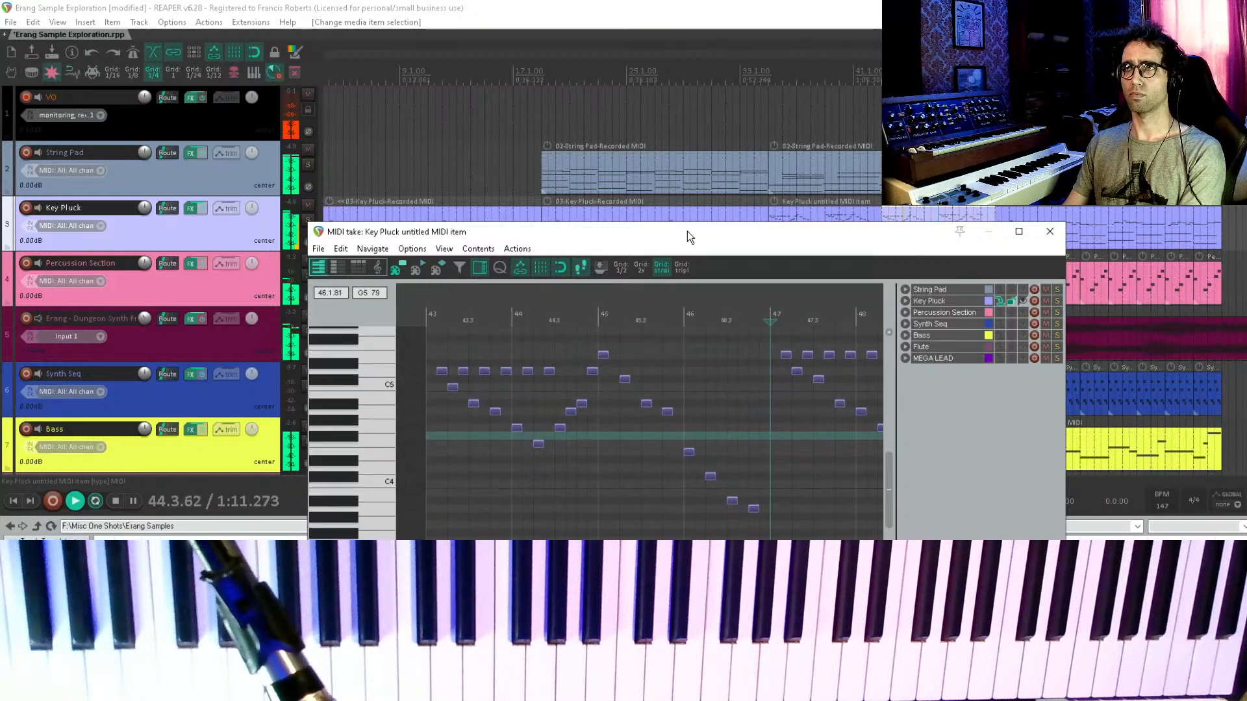
{"action": "left_click_drag", "start_coordinate": [687, 231], "coordinate": [605, 123]}
{"action": "left_click_drag", "start_coordinate": [662, 302], "coordinate": [548, 327]}
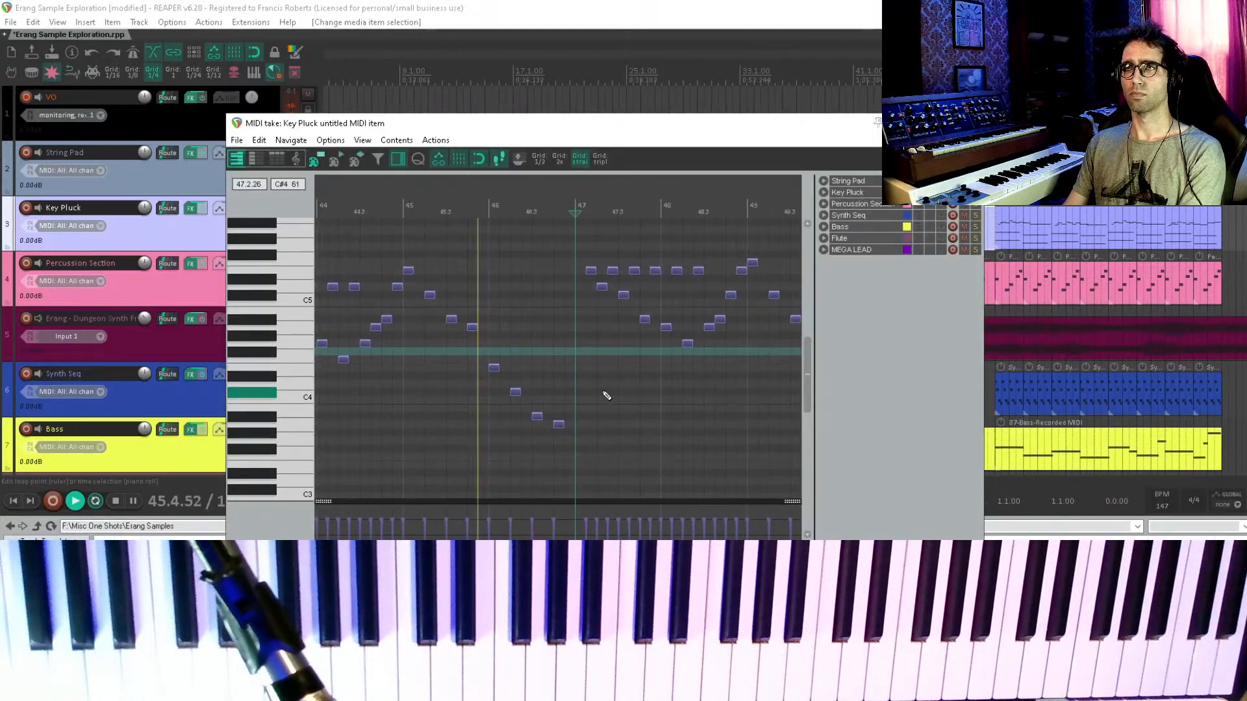
{"action": "left_click_drag", "start_coordinate": [676, 336], "coordinate": [514, 357]}
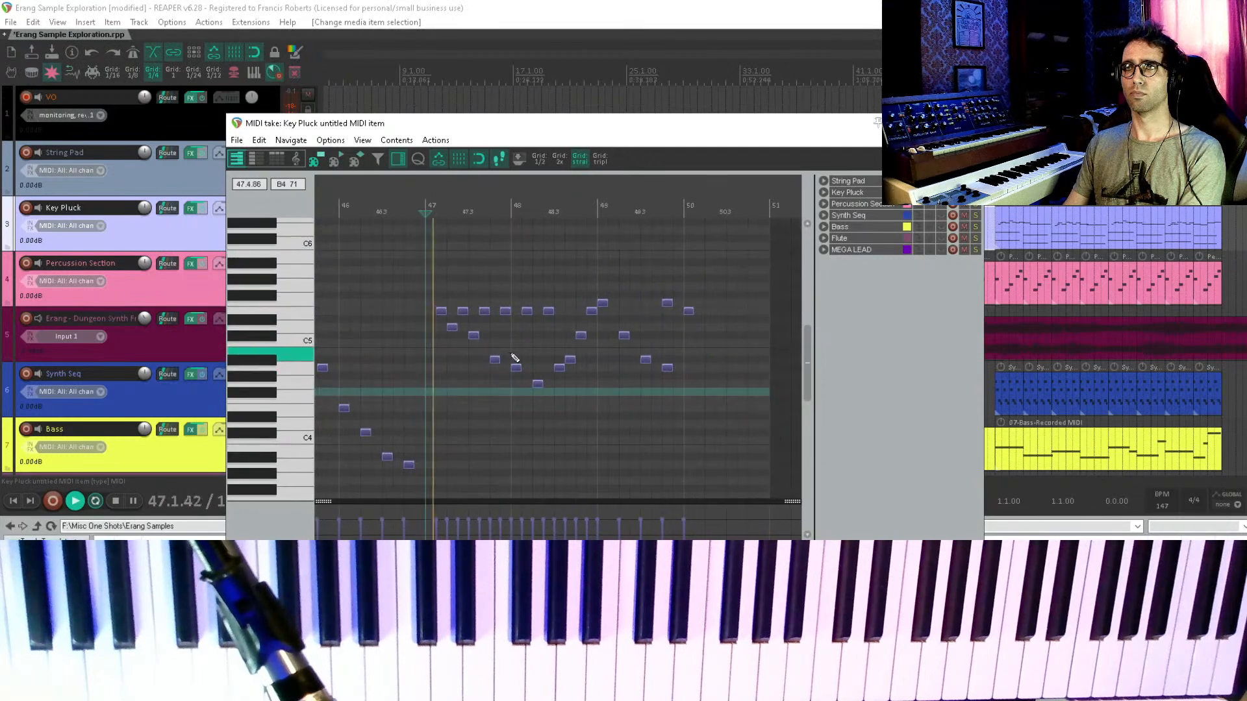
{"action": "left_click_drag", "start_coordinate": [687, 363], "coordinate": [660, 362]}
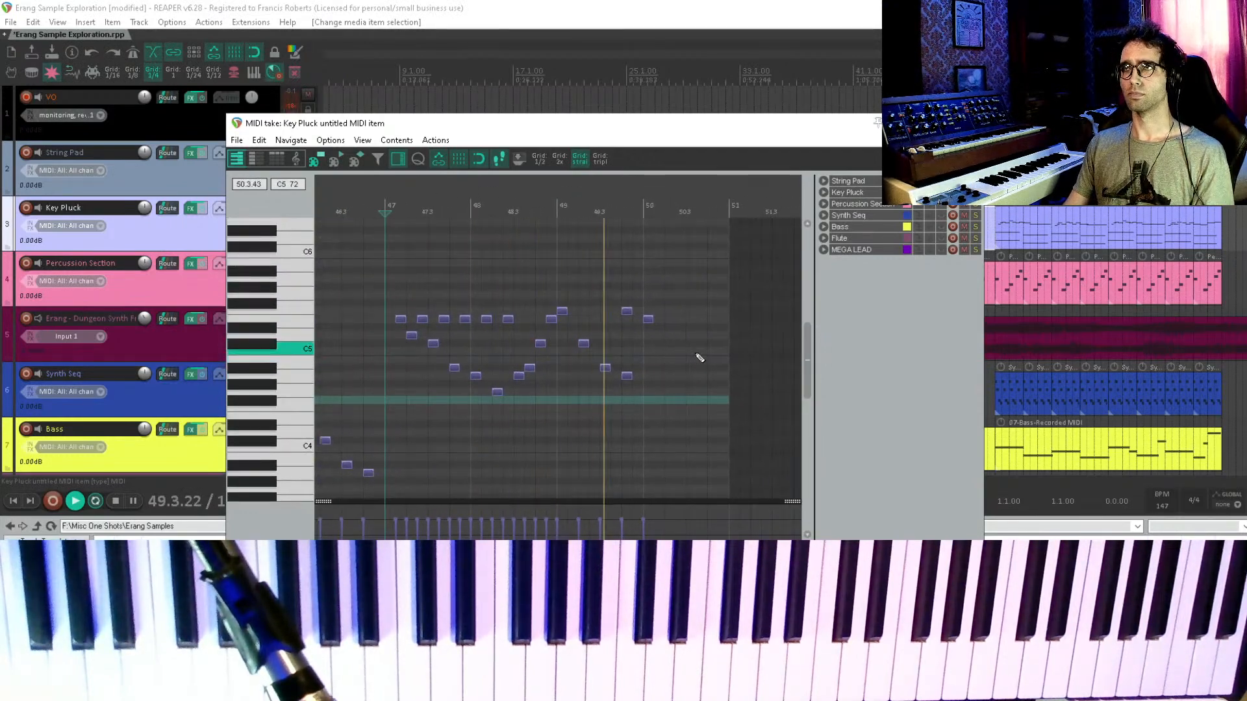
{"action": "key", "text": "Escape"}
- Open the first Synth Seq items from bar 51 in the MIDI editor and examine their repeating pattern
{"action": "left_click_drag", "start_coordinate": [793, 311], "coordinate": [631, 270]}
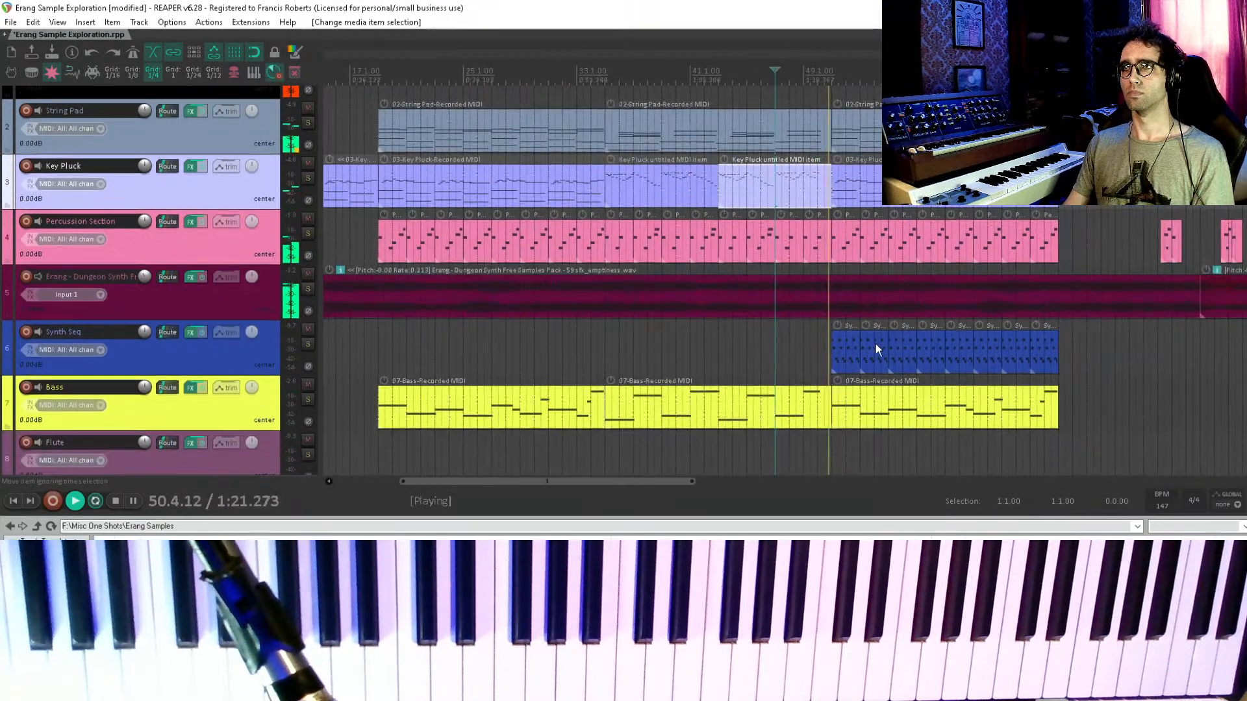
{"action": "left_click_drag", "start_coordinate": [852, 345], "coordinate": [877, 359]}
{"action": "double_click", "coordinate": [878, 351]}
{"action": "left_click_drag", "start_coordinate": [754, 390], "coordinate": [168, 592]}
{"action": "scroll", "coordinate": [548, 465], "scroll_direction": "up", "scroll_amount": 3}
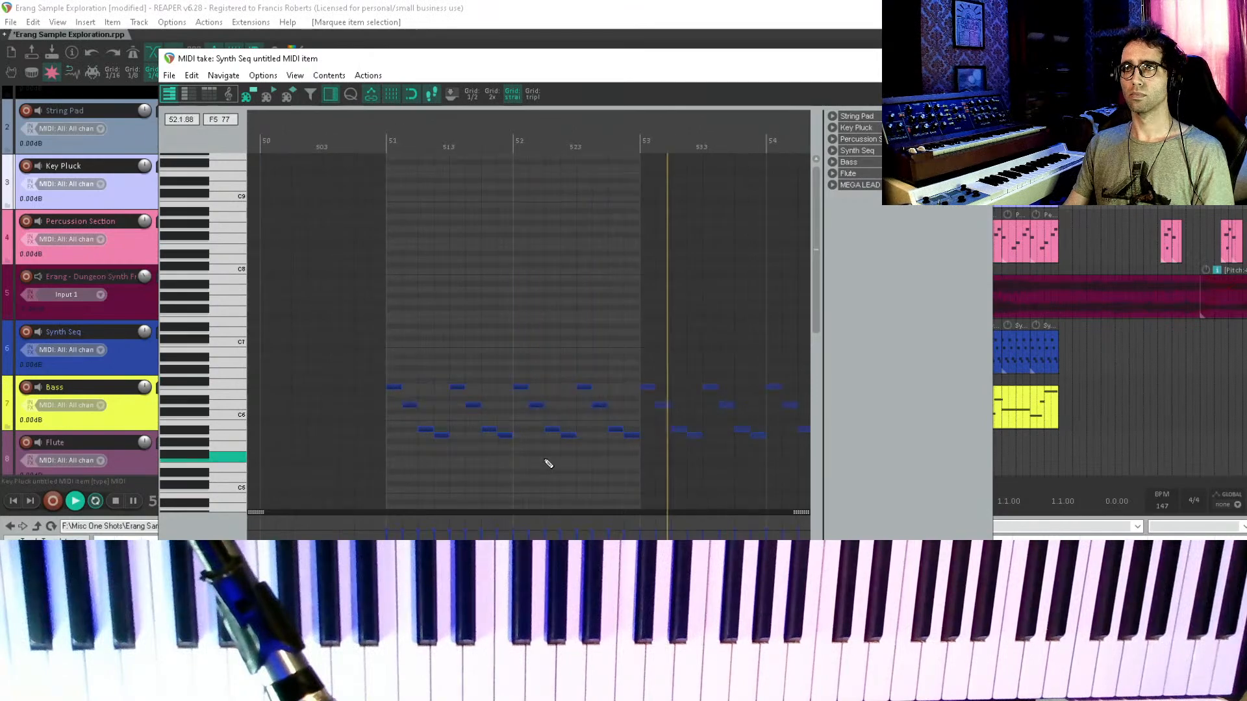
{"action": "left_click_drag", "start_coordinate": [586, 448], "coordinate": [490, 442]}
{"action": "left_click_drag", "start_coordinate": [555, 381], "coordinate": [425, 369]}
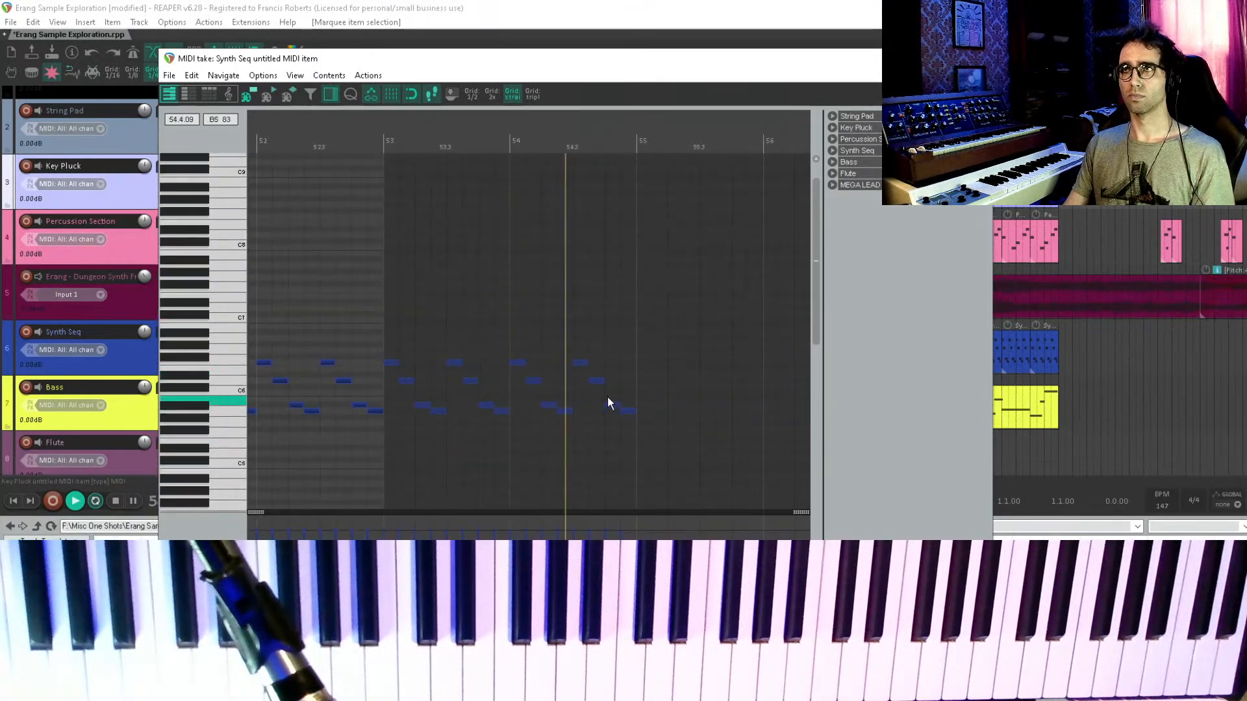
{"action": "key", "text": "Escape"}
- Open the Key Pluck item starting at bar 51 in the MIDI editor and follow its melody to the end
{"action": "left_click_drag", "start_coordinate": [911, 364], "coordinate": [800, 406]}
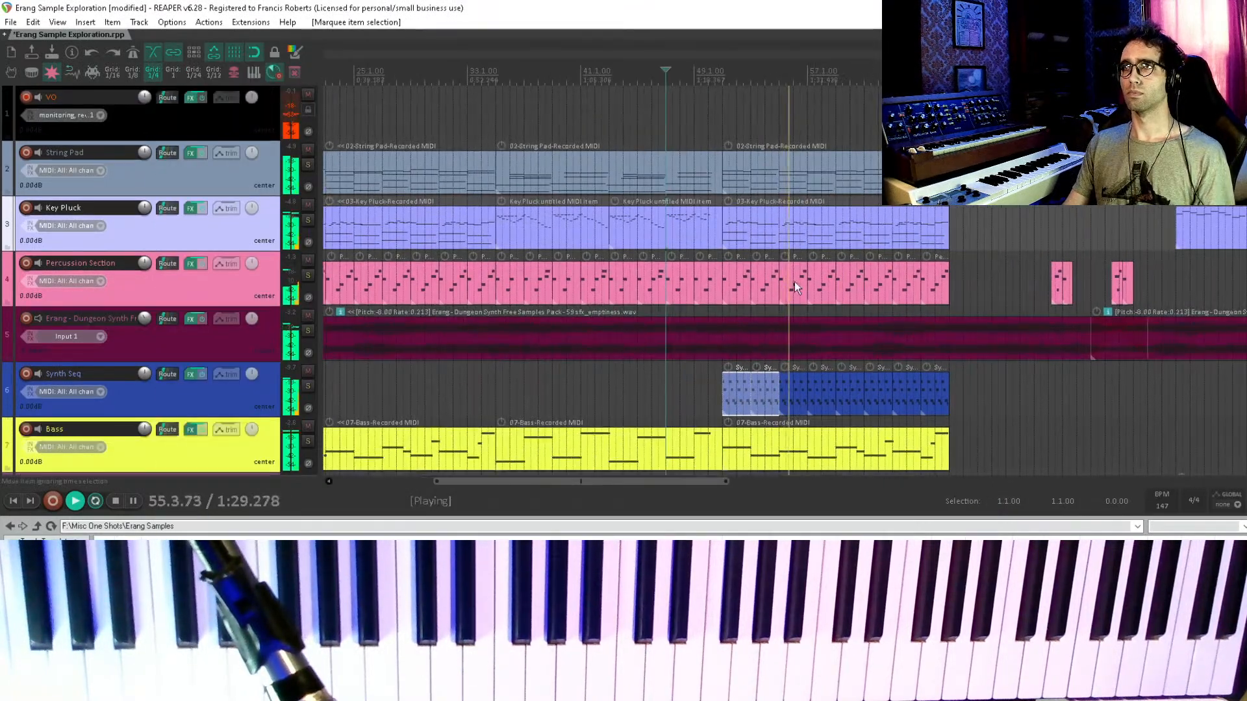
{"action": "left_click", "coordinate": [827, 221]}
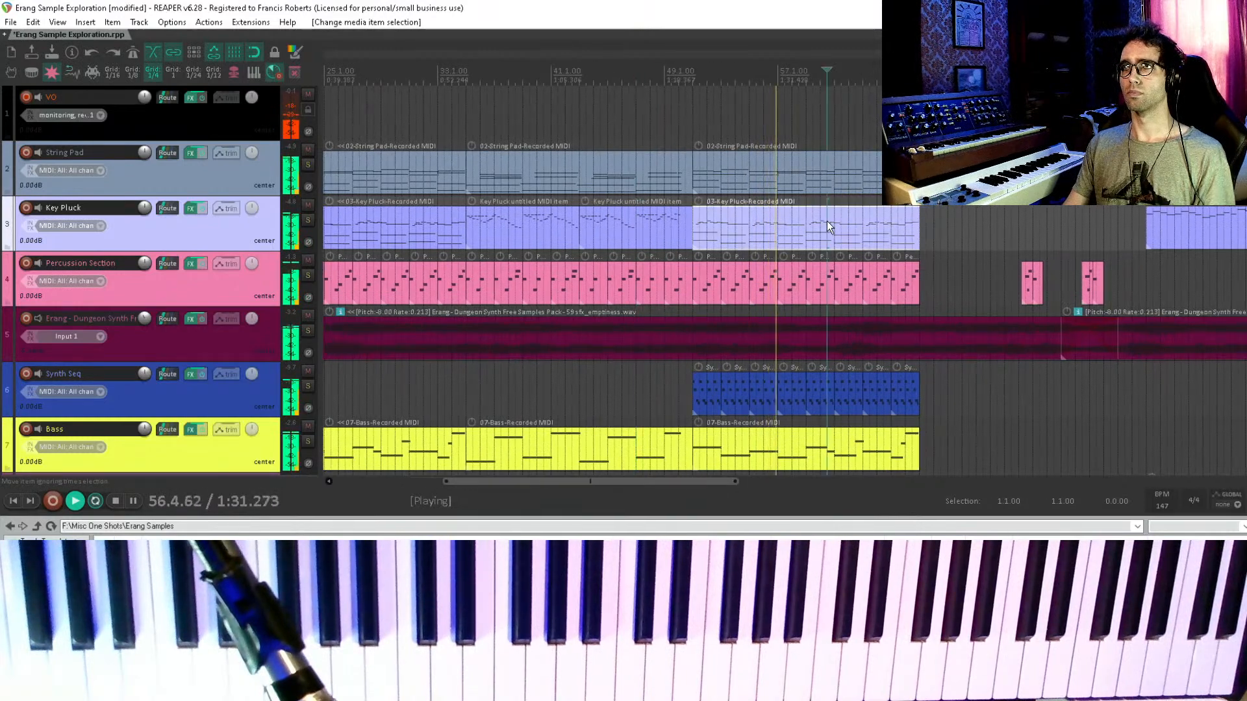
{"action": "double_click", "coordinate": [827, 243]}
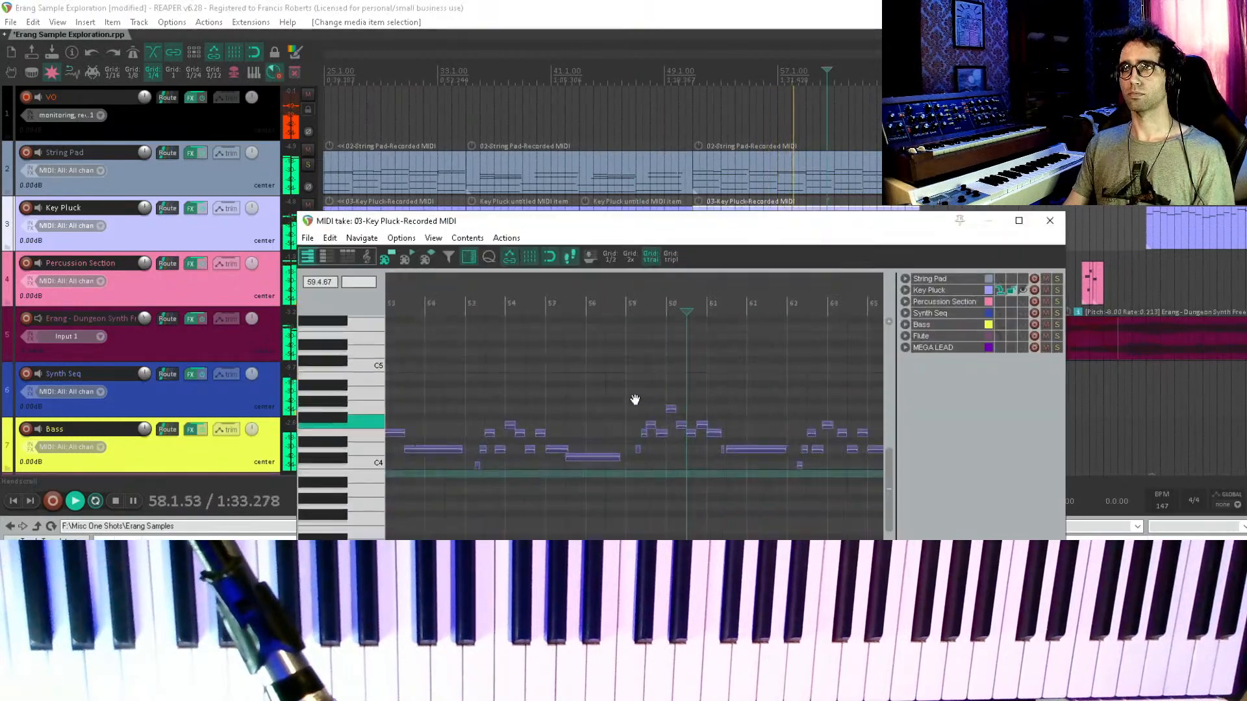
{"action": "left_click_drag", "start_coordinate": [606, 437], "coordinate": [552, 380]}
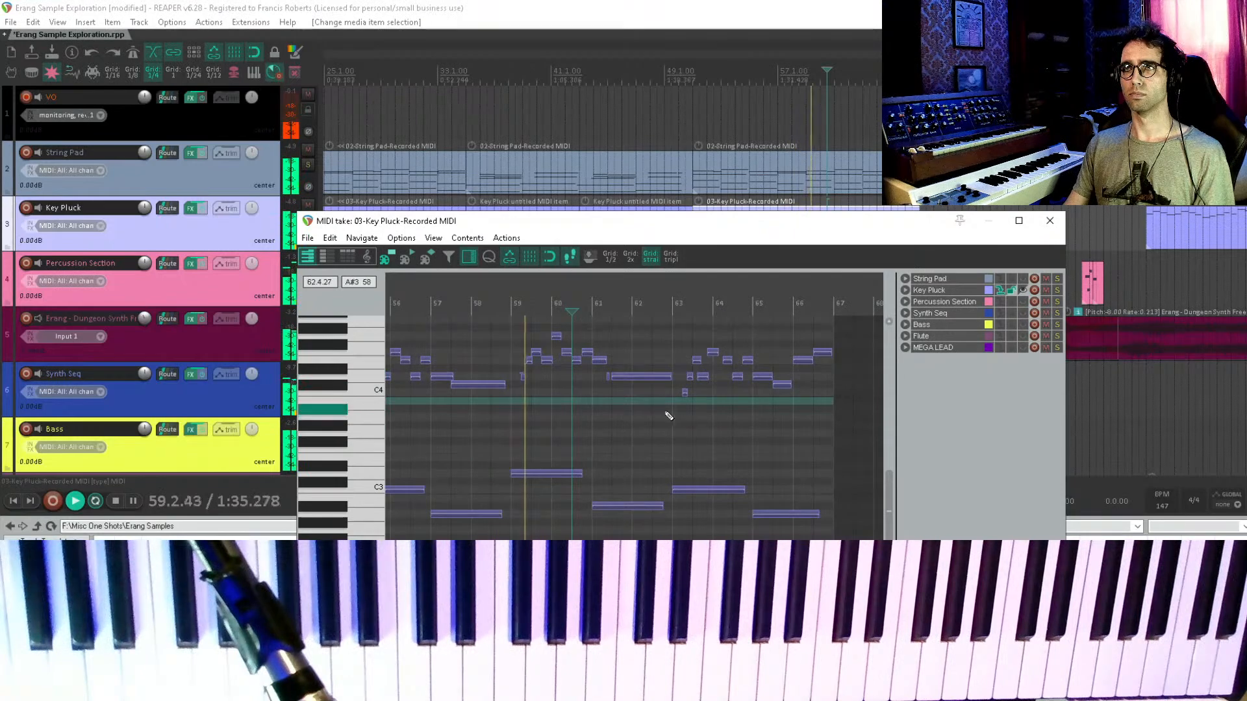
{"action": "left_click_drag", "start_coordinate": [662, 400], "coordinate": [627, 409]}
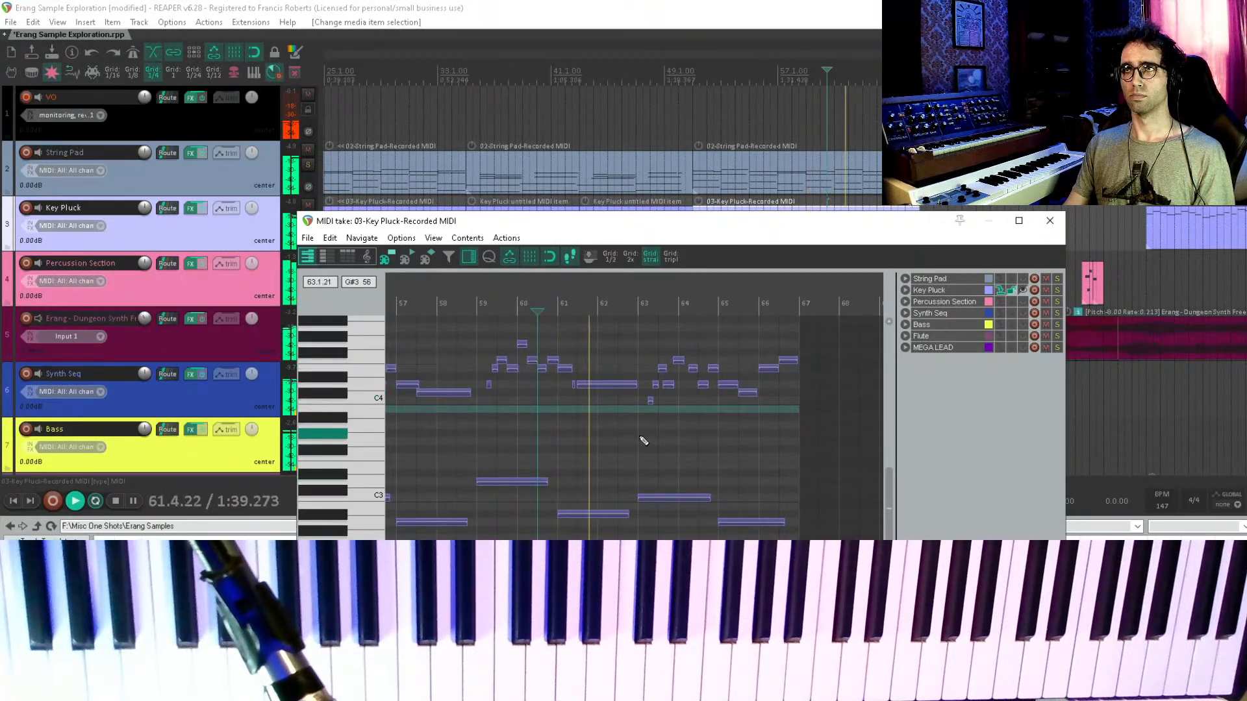
{"action": "key", "text": "Escape"}
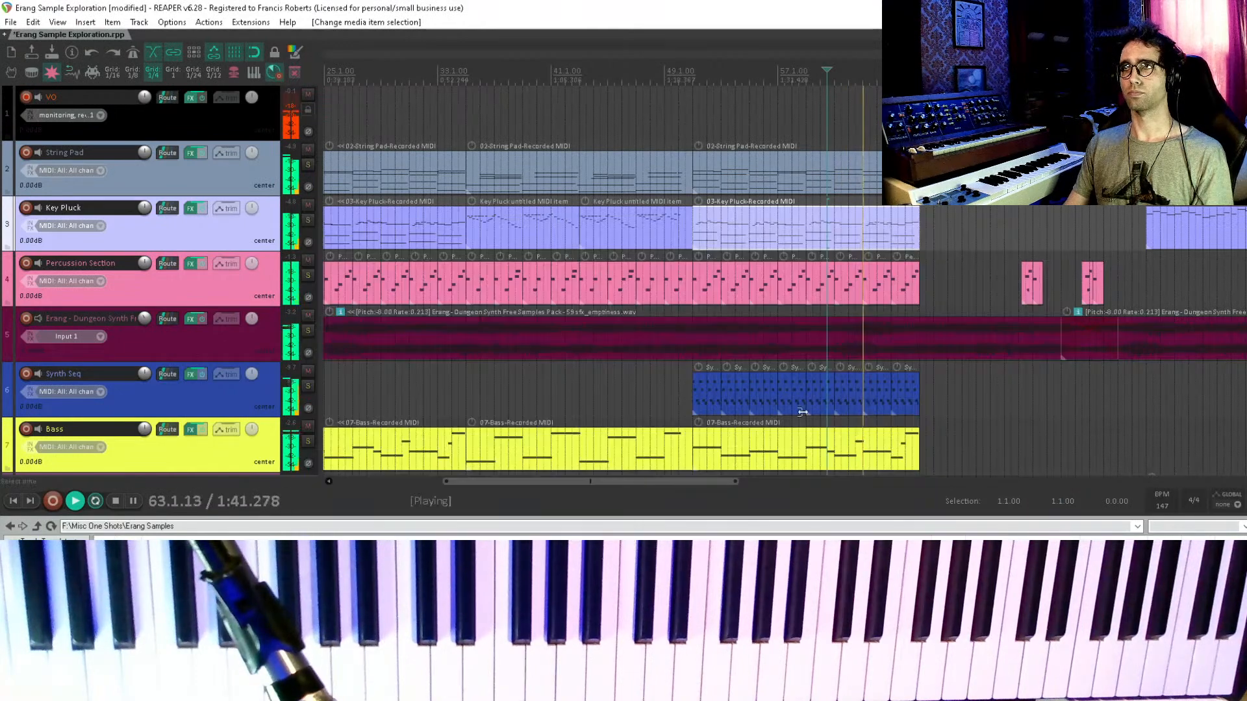
- Open the String Pad item starting at bar 67 in the MIDI editor to view its chords
{"action": "left_click_drag", "start_coordinate": [981, 349], "coordinate": [748, 379]}
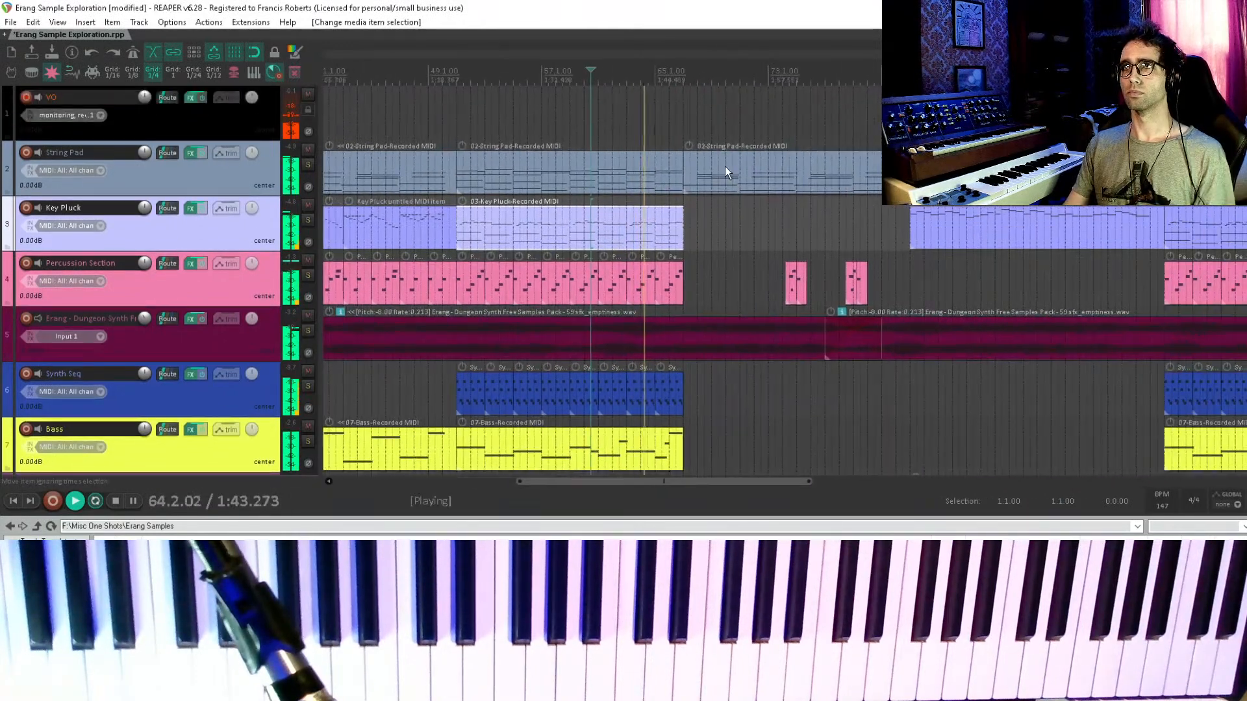
{"action": "left_click_drag", "start_coordinate": [751, 273], "coordinate": [716, 15]}
{"action": "left_click_drag", "start_coordinate": [715, 290], "coordinate": [690, 450]}
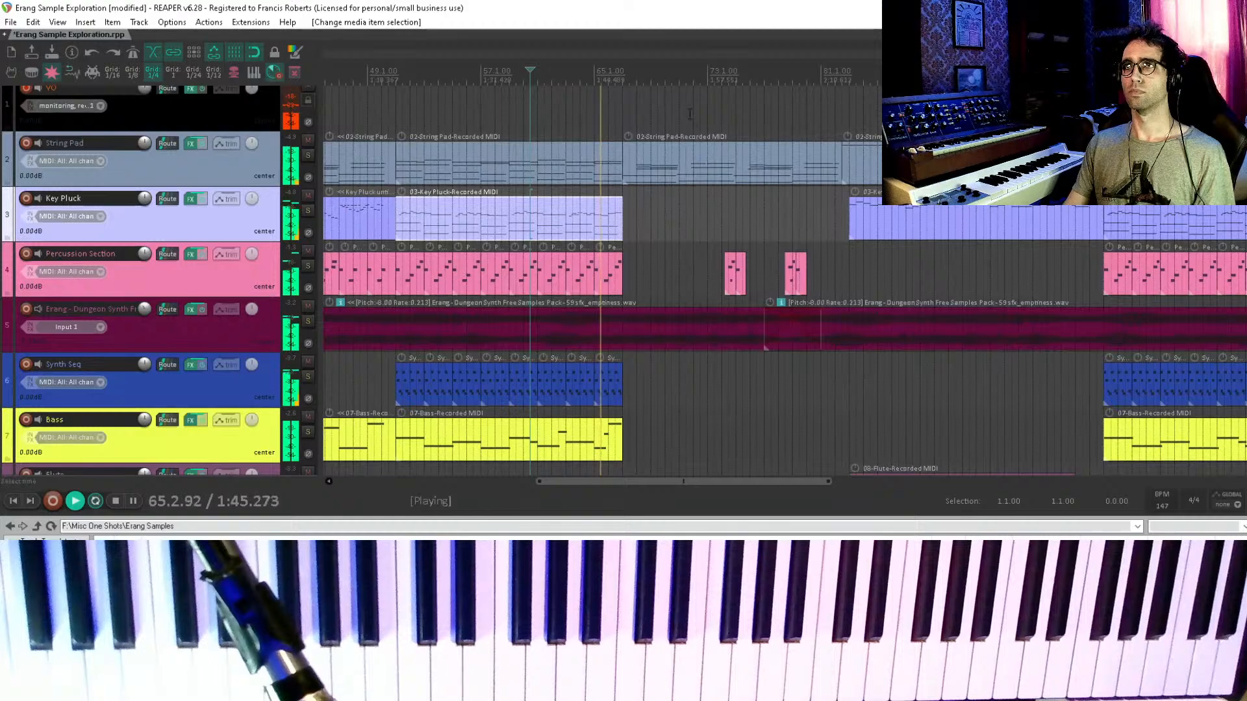
{"action": "left_click_drag", "start_coordinate": [690, 114], "coordinate": [700, 160]}
{"action": "key", "text": "ctrl+alt+e"}
{"action": "scroll", "coordinate": [651, 165], "scroll_direction": "down", "scroll_amount": 2}
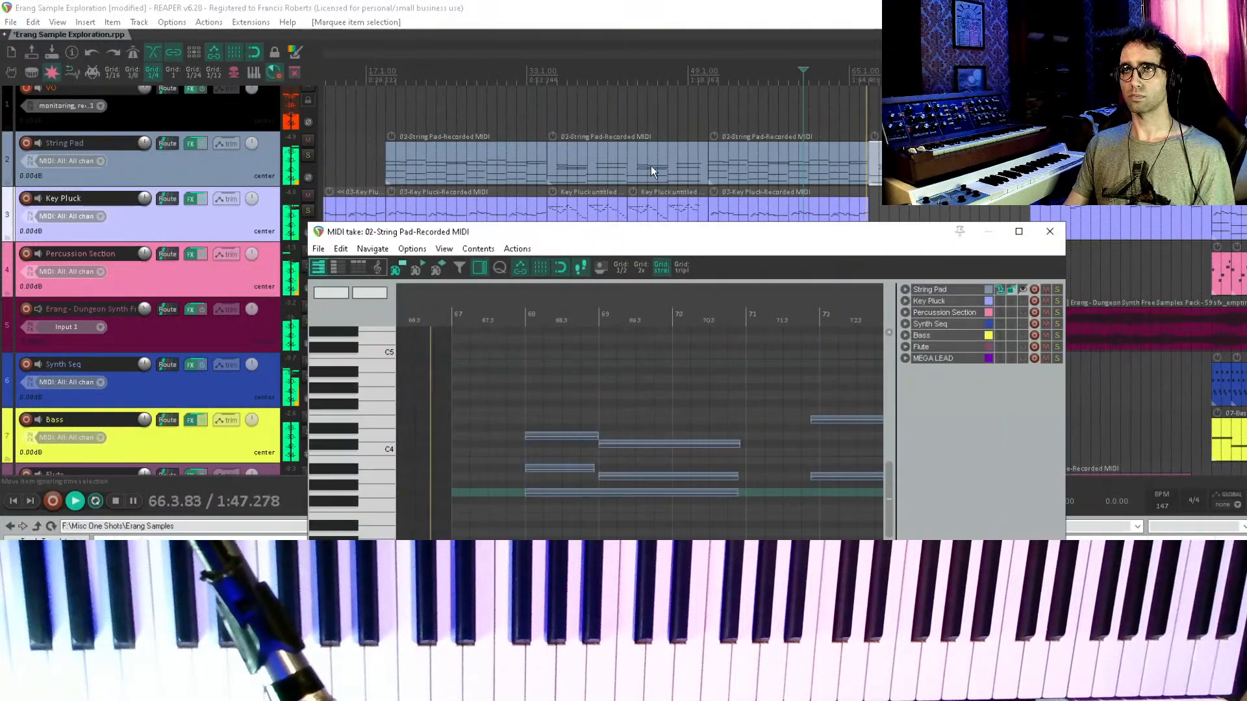
- Follow the String Pad chords from bar 67 during playback, including the low notes beneath them
{"action": "scroll", "coordinate": [653, 393], "scroll_direction": "down", "scroll_amount": 3}
{"action": "left_click_drag", "start_coordinate": [688, 440], "coordinate": [625, 350]}
{"action": "left_click_drag", "start_coordinate": [605, 403], "coordinate": [588, 387]}
{"action": "scroll", "coordinate": [200, 318], "scroll_direction": "up", "scroll_amount": 1}
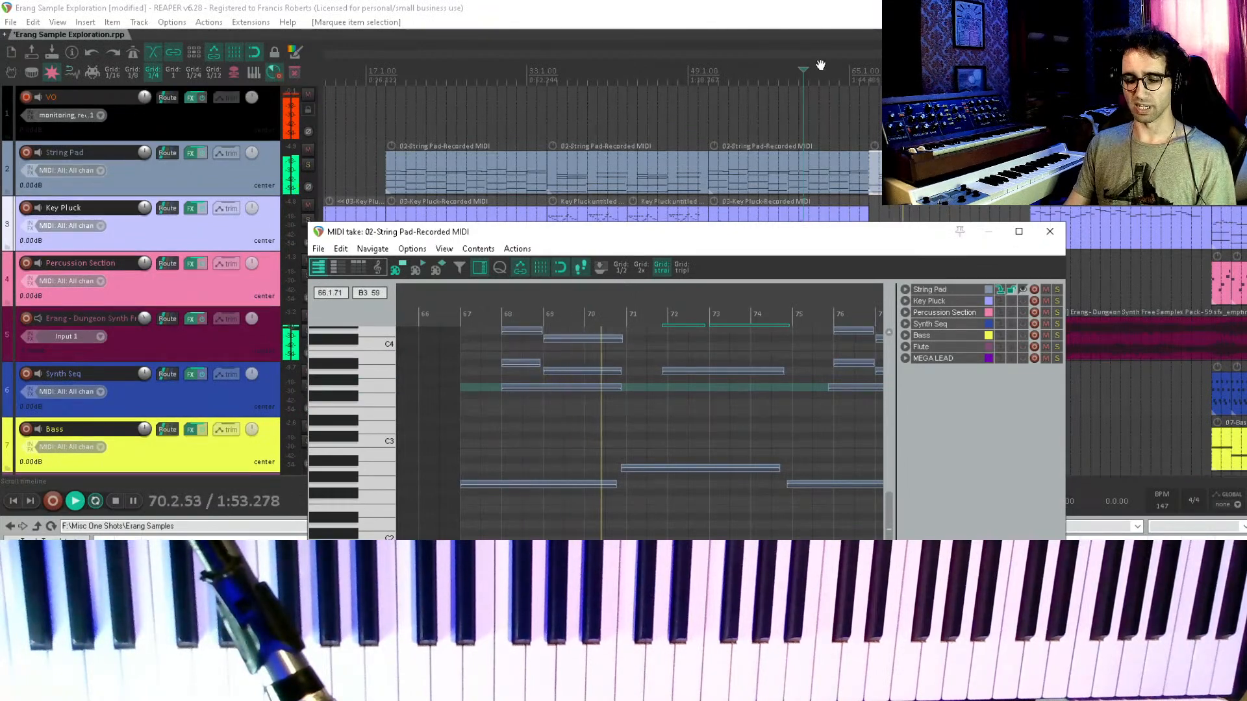
- Add a project marker named "add sound design" at bar 66
{"action": "left_click", "coordinate": [862, 6]}
{"action": "key", "text": "m"}
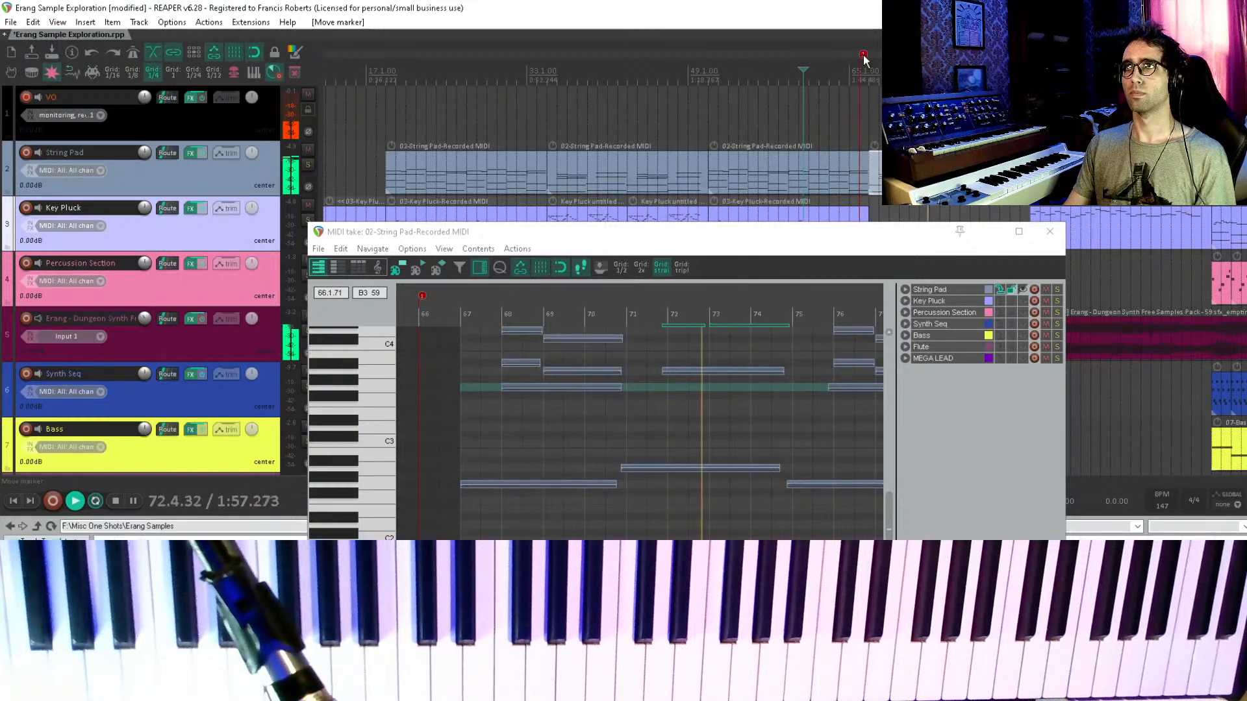
{"action": "double_click", "coordinate": [863, 56]}
{"action": "type", "text": "add so"}
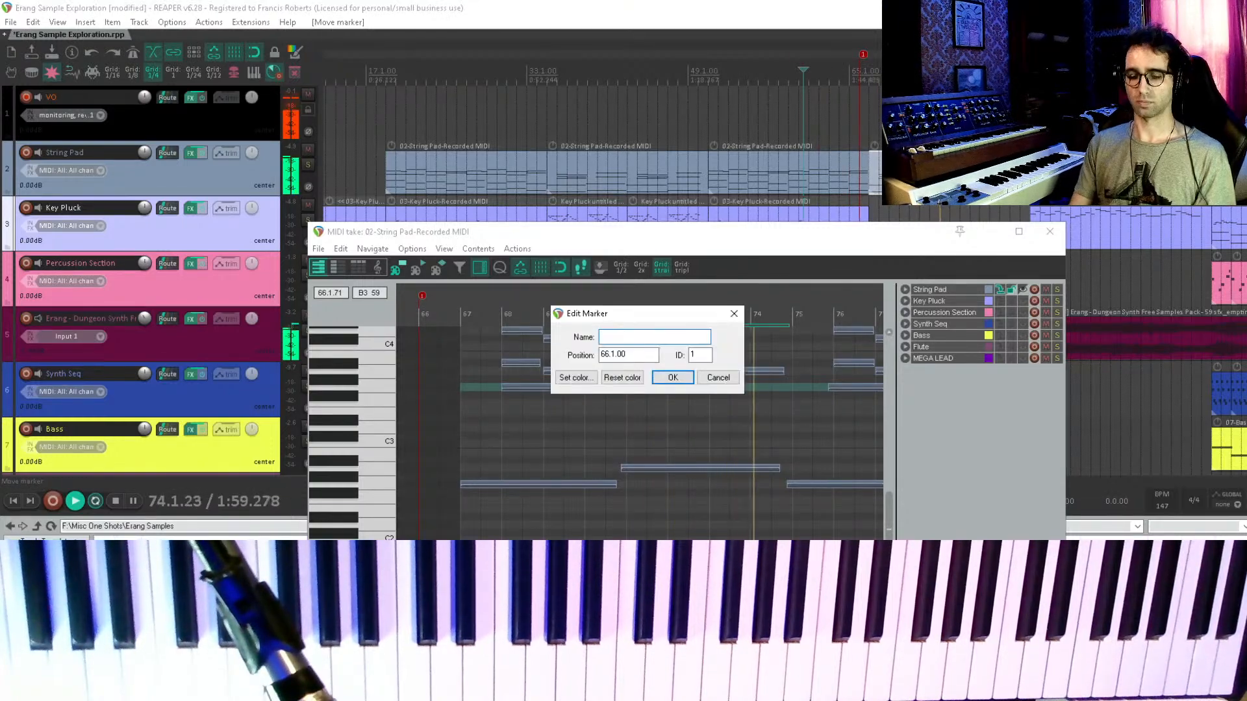
{"action": "type", "text": "und desig"}
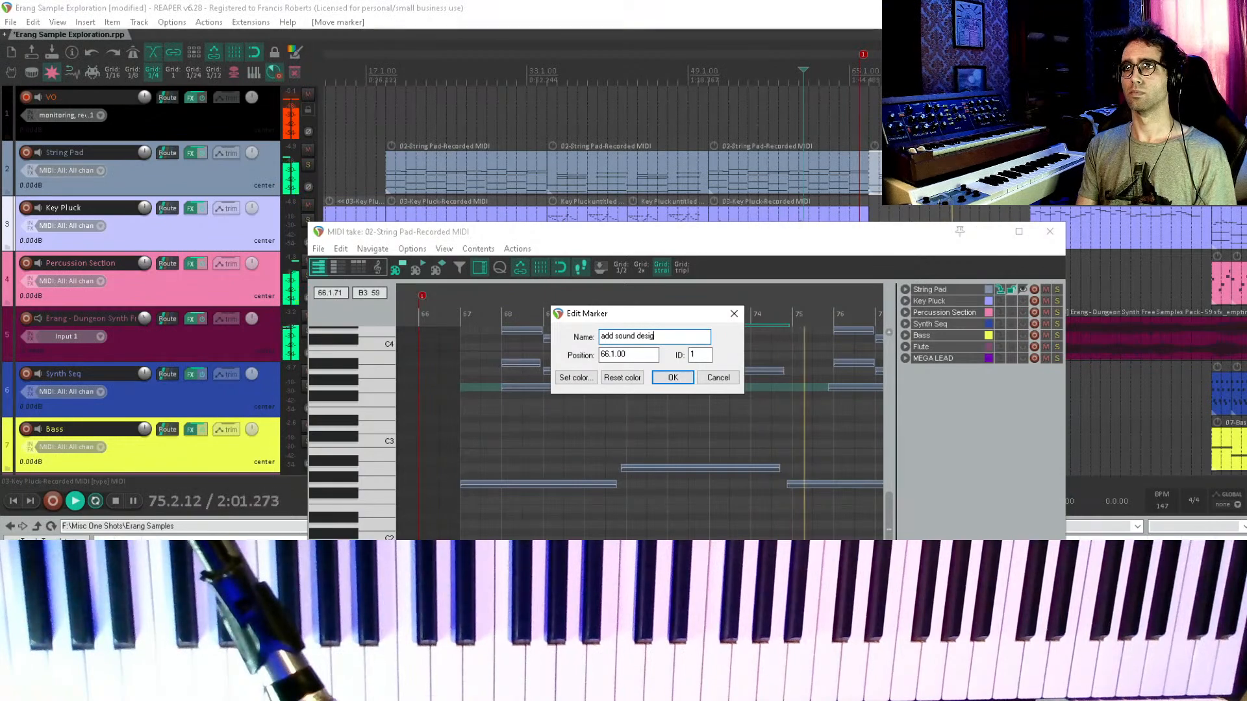
{"action": "type", "text": "n"}
{"action": "key", "text": "Return"}
- Close the String Pad MIDI editor and open the Flute item starting at bar 83 in the MIDI editor
{"action": "scroll", "coordinate": [715, 205], "scroll_direction": "down", "scroll_amount": 1}
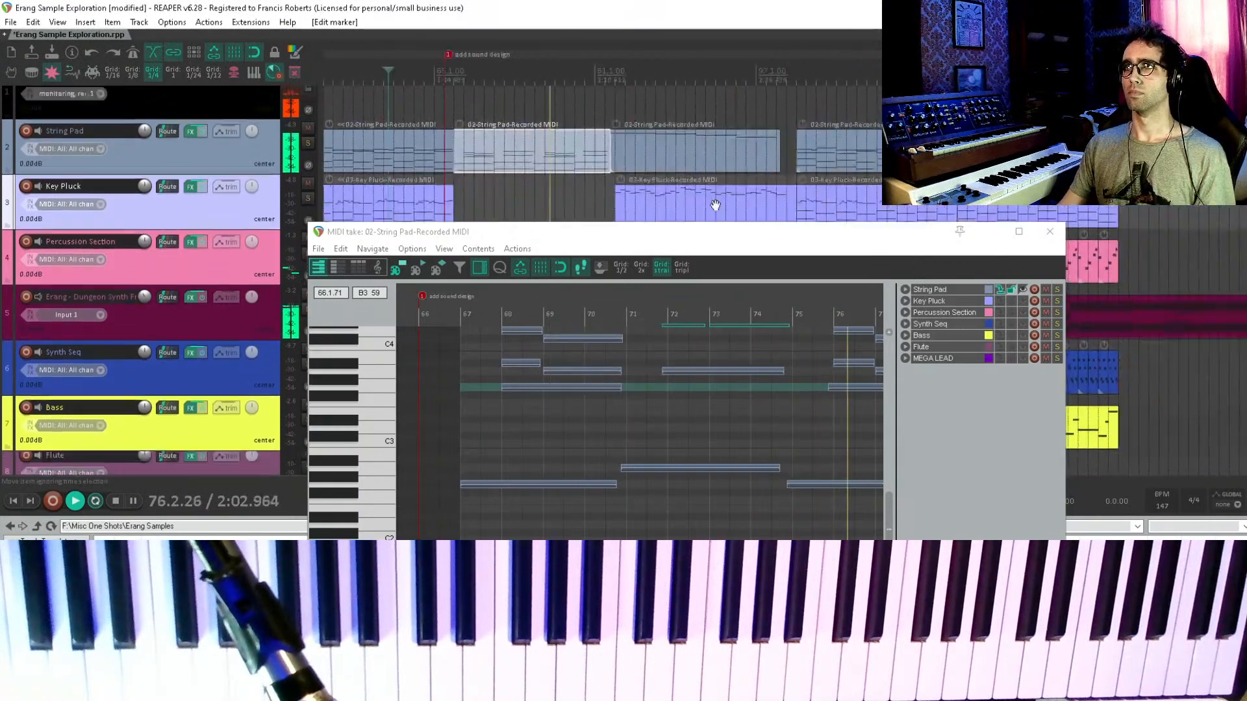
{"action": "left_click_drag", "start_coordinate": [715, 205], "coordinate": [707, 208]}
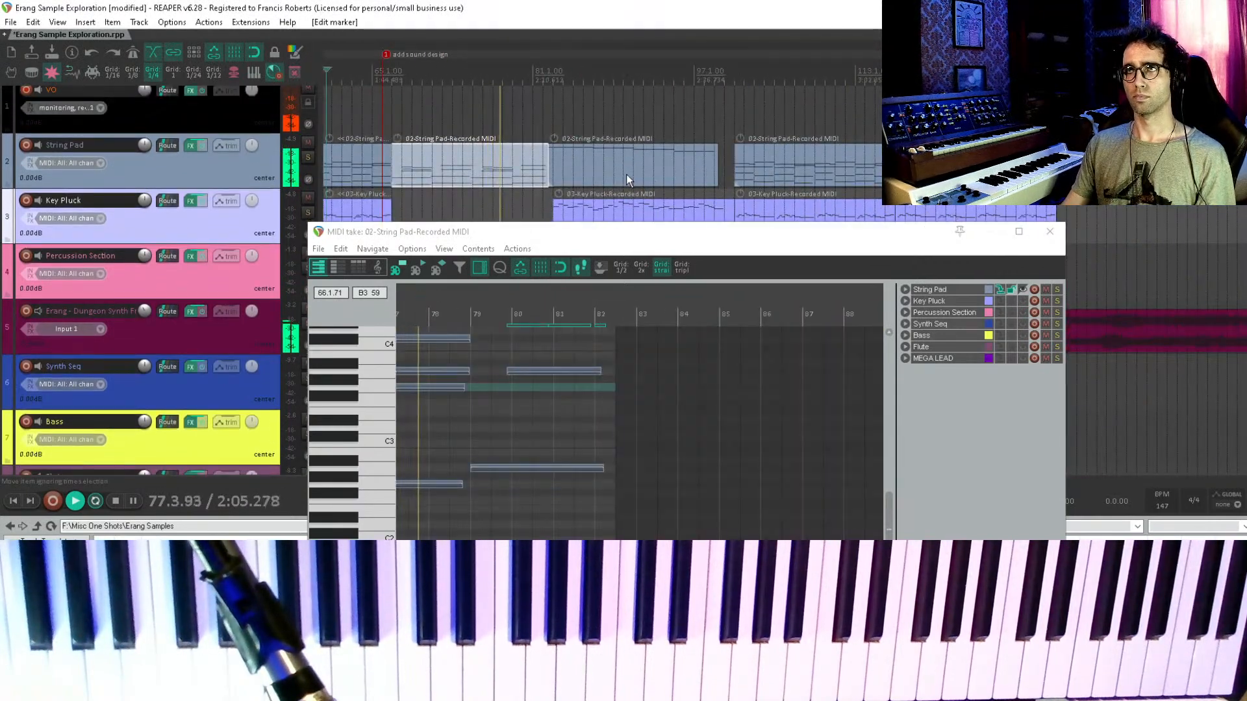
{"action": "key", "text": "Escape"}
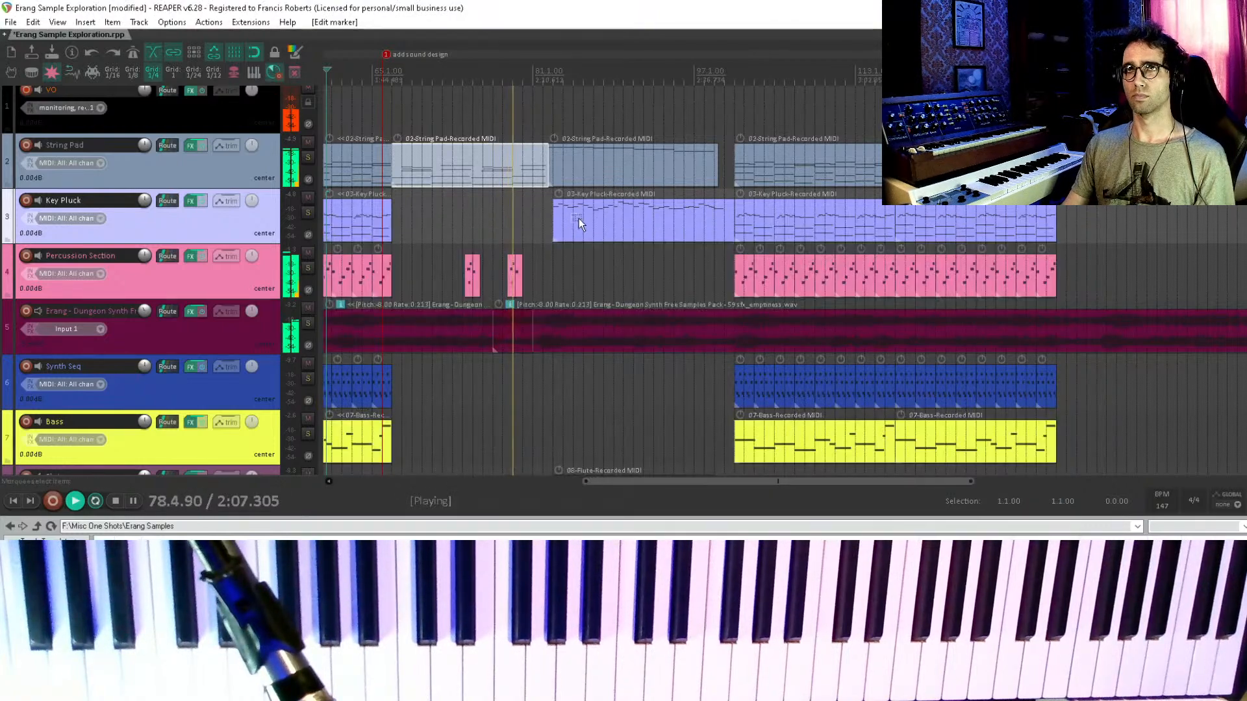
{"action": "left_click_drag", "start_coordinate": [578, 218], "coordinate": [583, 225]}
{"action": "left_click_drag", "start_coordinate": [624, 402], "coordinate": [626, 231]}
{"action": "left_click_drag", "start_coordinate": [639, 324], "coordinate": [675, 390]}
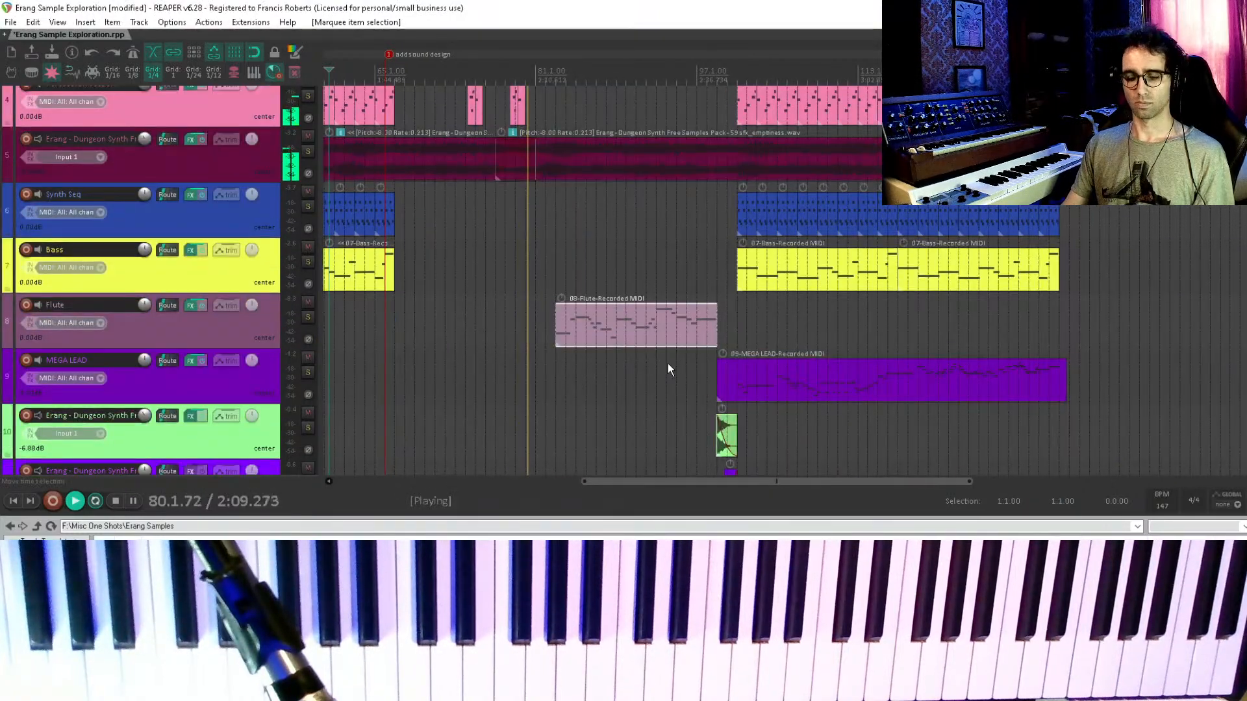
{"action": "double_click", "coordinate": [665, 341]}
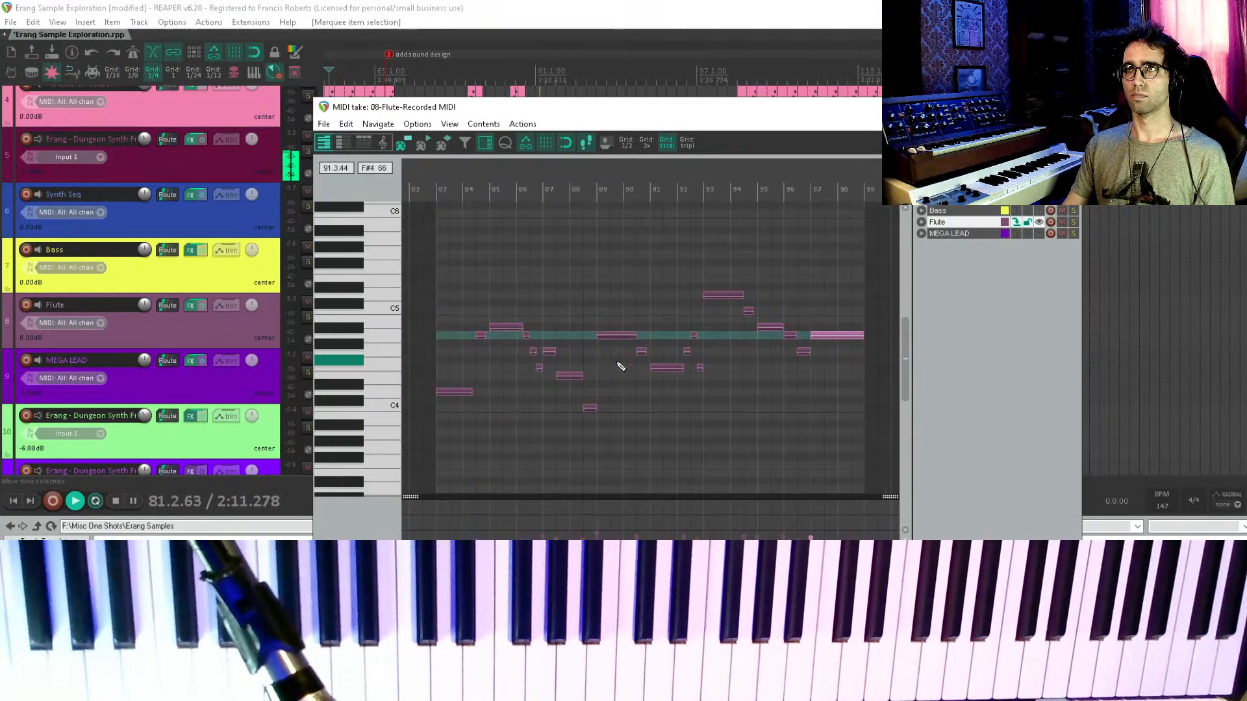
- Follow the Flute melody during playback through its long final note, and close the MIDI editor
{"action": "left_click_drag", "start_coordinate": [571, 354], "coordinate": [714, 324]}
{"action": "scroll", "coordinate": [717, 323], "scroll_direction": "up", "scroll_amount": 2}
{"action": "left_click_drag", "start_coordinate": [589, 327], "coordinate": [639, 355]}
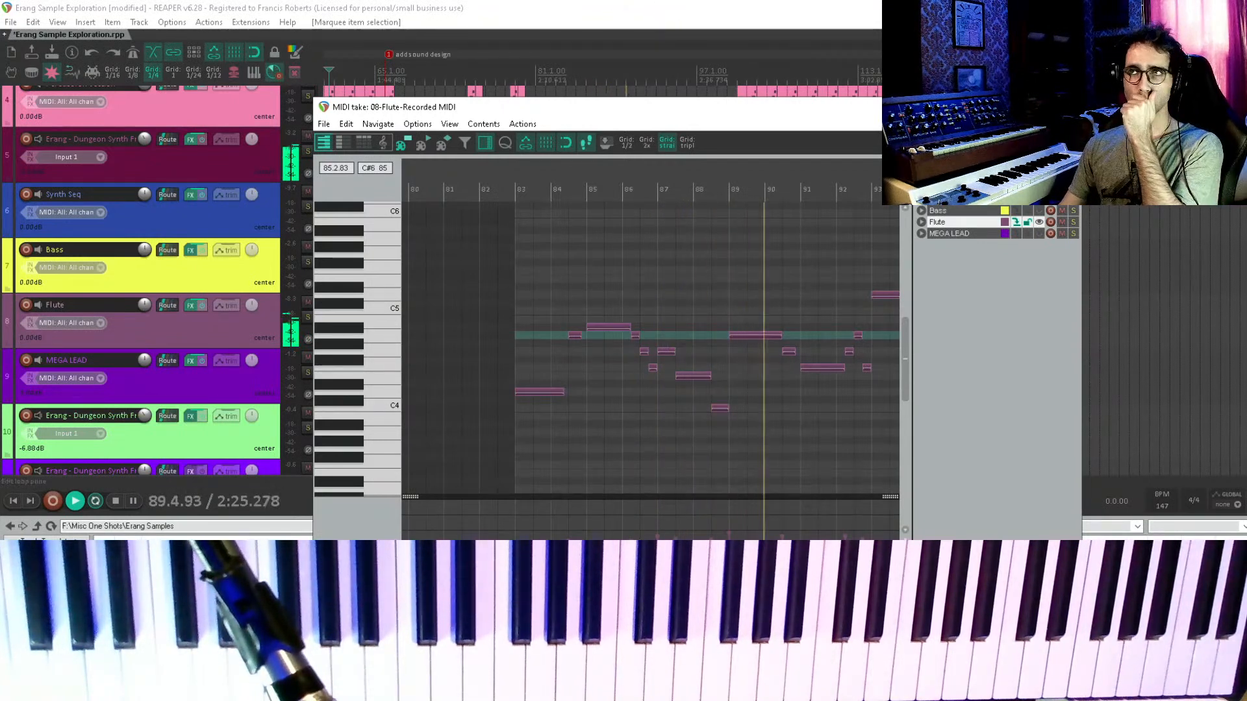
{"action": "left_click_drag", "start_coordinate": [787, 321], "coordinate": [560, 329]}
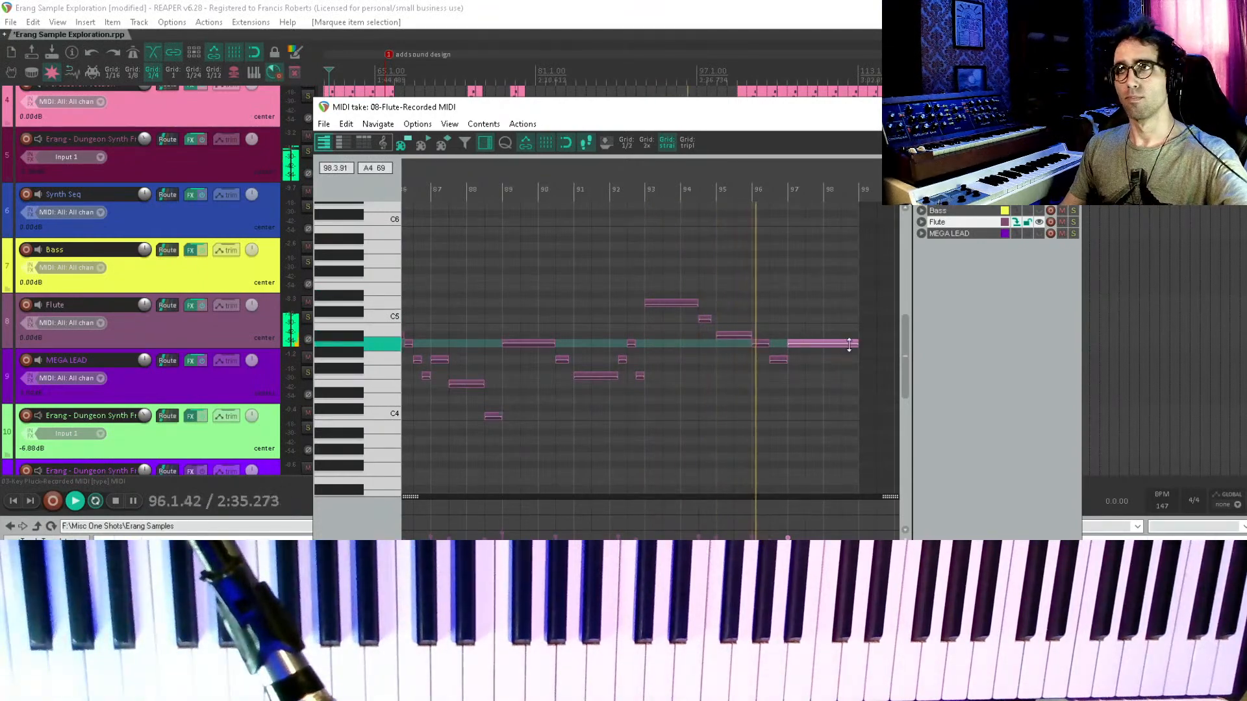
{"action": "key", "text": "Escape"}
- Open the MEGA LEAD item starting at bar 99 in the MIDI editor
{"action": "left_click_drag", "start_coordinate": [746, 306], "coordinate": [695, 224]}
{"action": "scroll", "coordinate": [683, 344], "scroll_direction": "up", "scroll_amount": 5}
{"action": "left_click_drag", "start_coordinate": [683, 344], "coordinate": [301, 83]}
{"action": "left_click", "coordinate": [779, 300]}
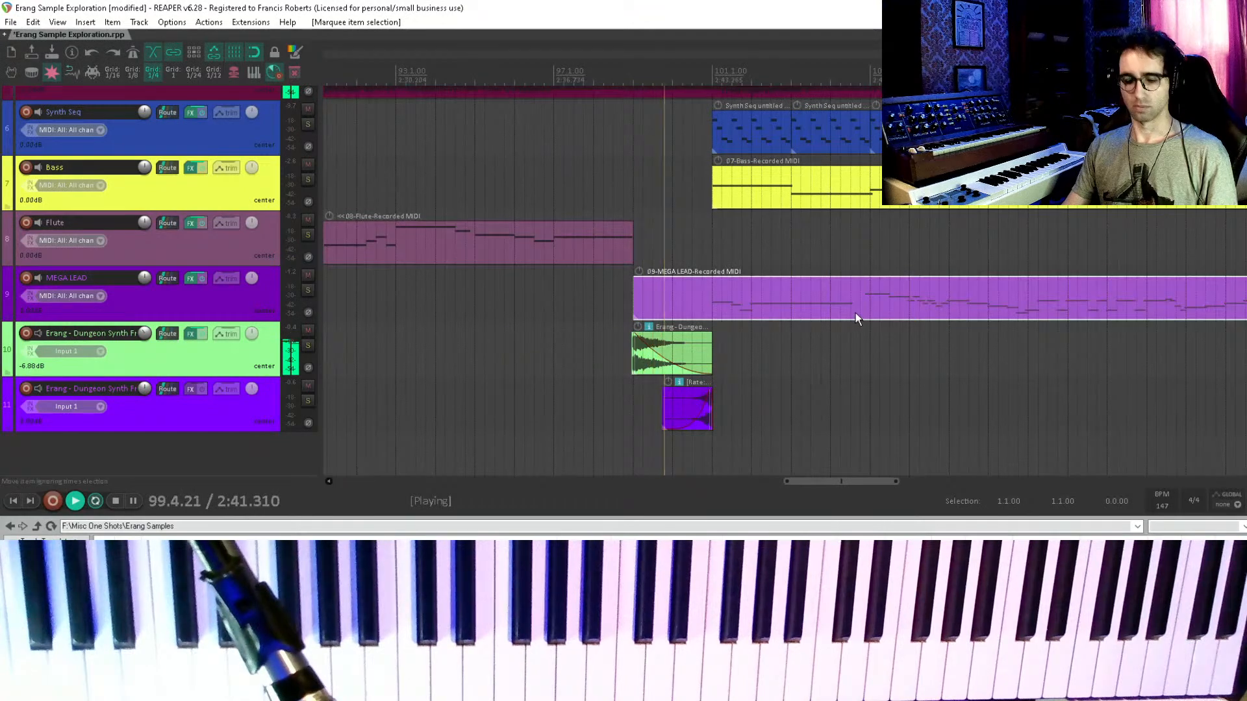
{"action": "double_click", "coordinate": [839, 316]}
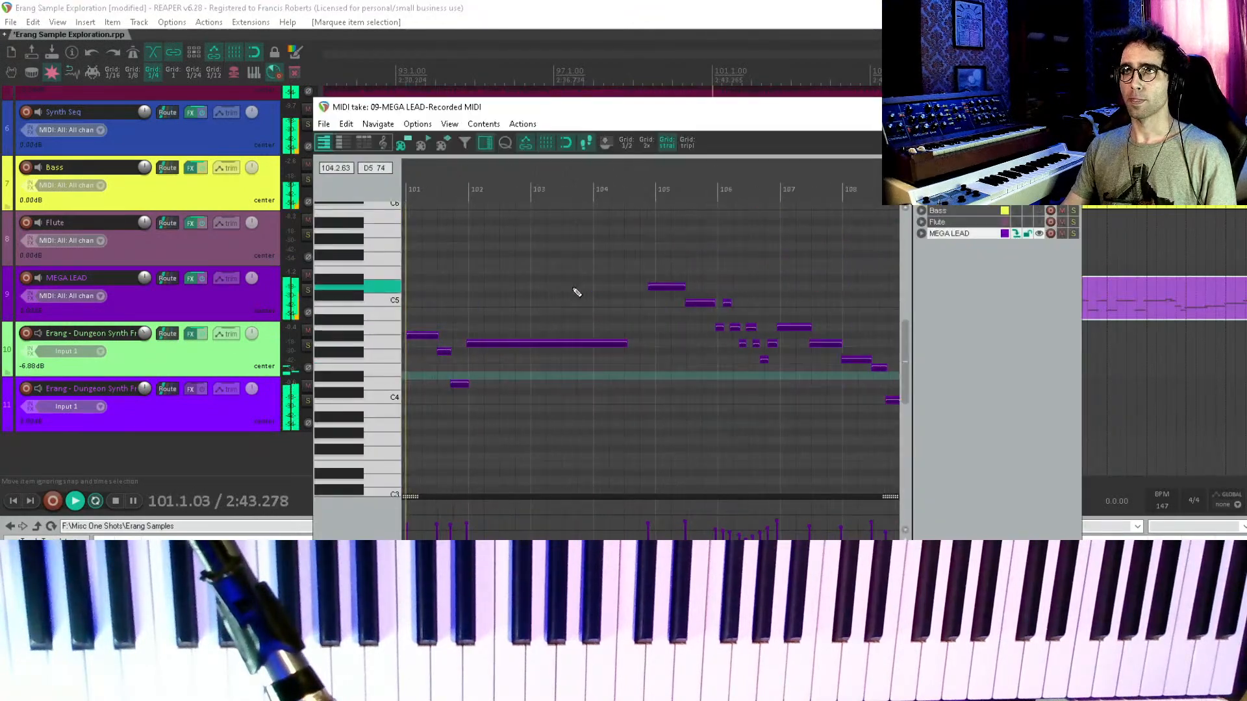
- Follow the MEGA LEAD melody during playback from bar 101 to bar 112
{"action": "left_click_drag", "start_coordinate": [459, 402], "coordinate": [527, 387]}
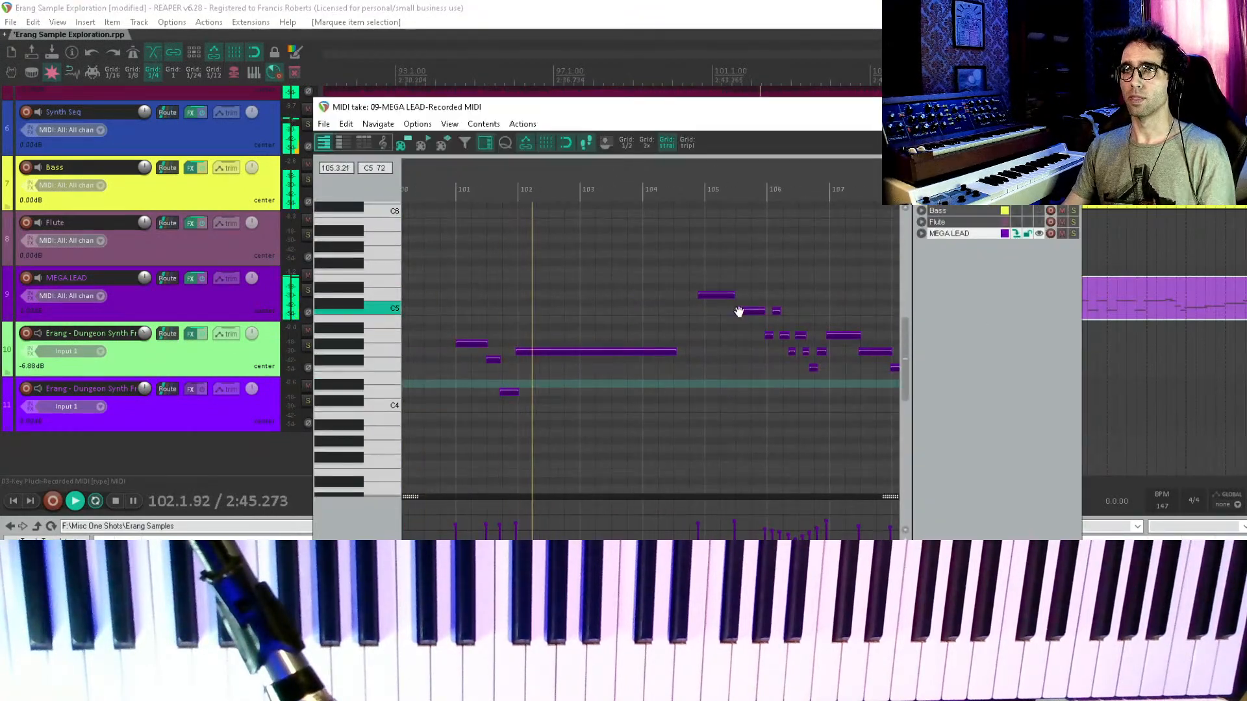
{"action": "left_click_drag", "start_coordinate": [739, 312], "coordinate": [579, 302]}
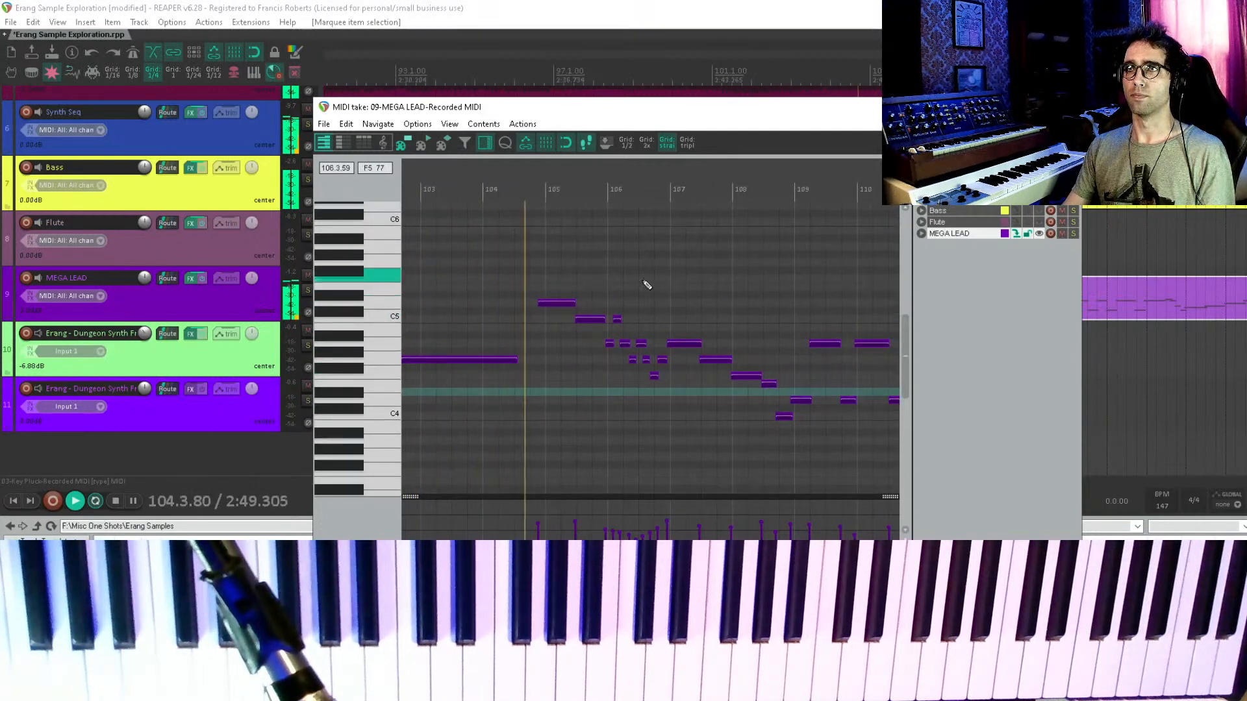
{"action": "left_click_drag", "start_coordinate": [727, 354], "coordinate": [478, 329]}
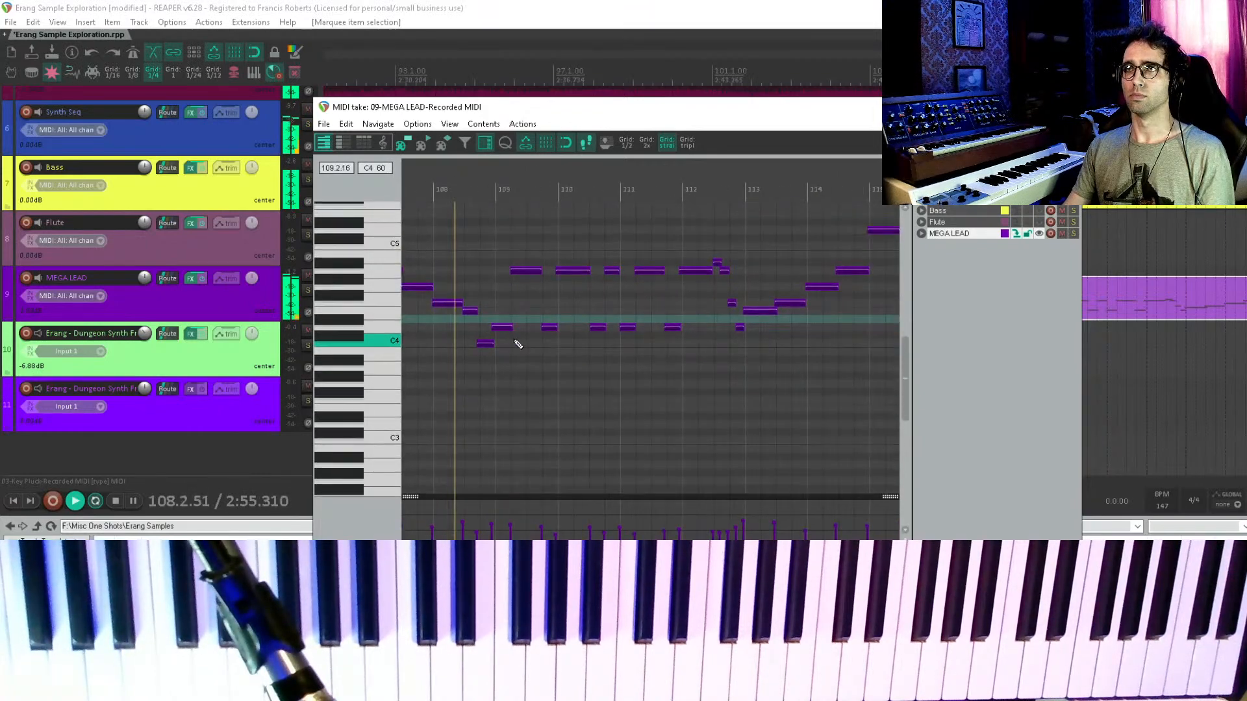
{"action": "left_click_drag", "start_coordinate": [667, 232], "coordinate": [609, 293]}
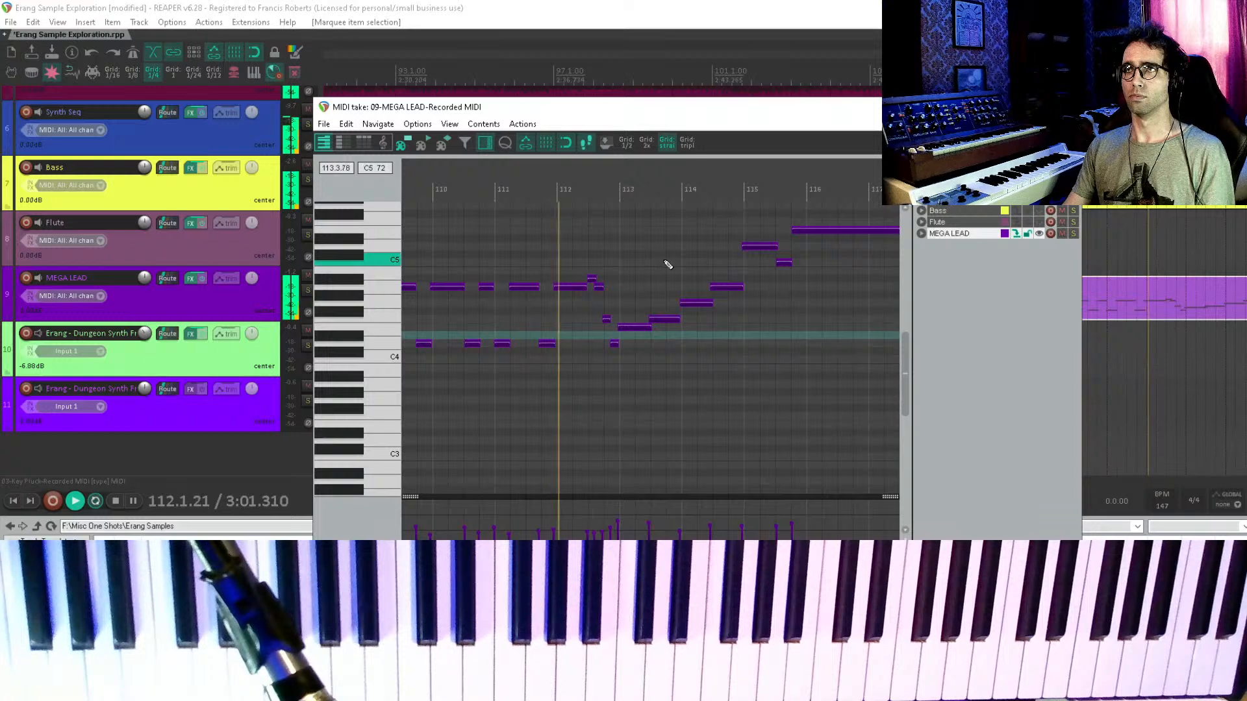
- Nudge the short C5 note in bar 115 of MEGA LEAD upward and replay from just before bar 115
{"action": "left_click_drag", "start_coordinate": [683, 263], "coordinate": [652, 279]}
{"action": "left_click_drag", "start_coordinate": [721, 245], "coordinate": [634, 301]}
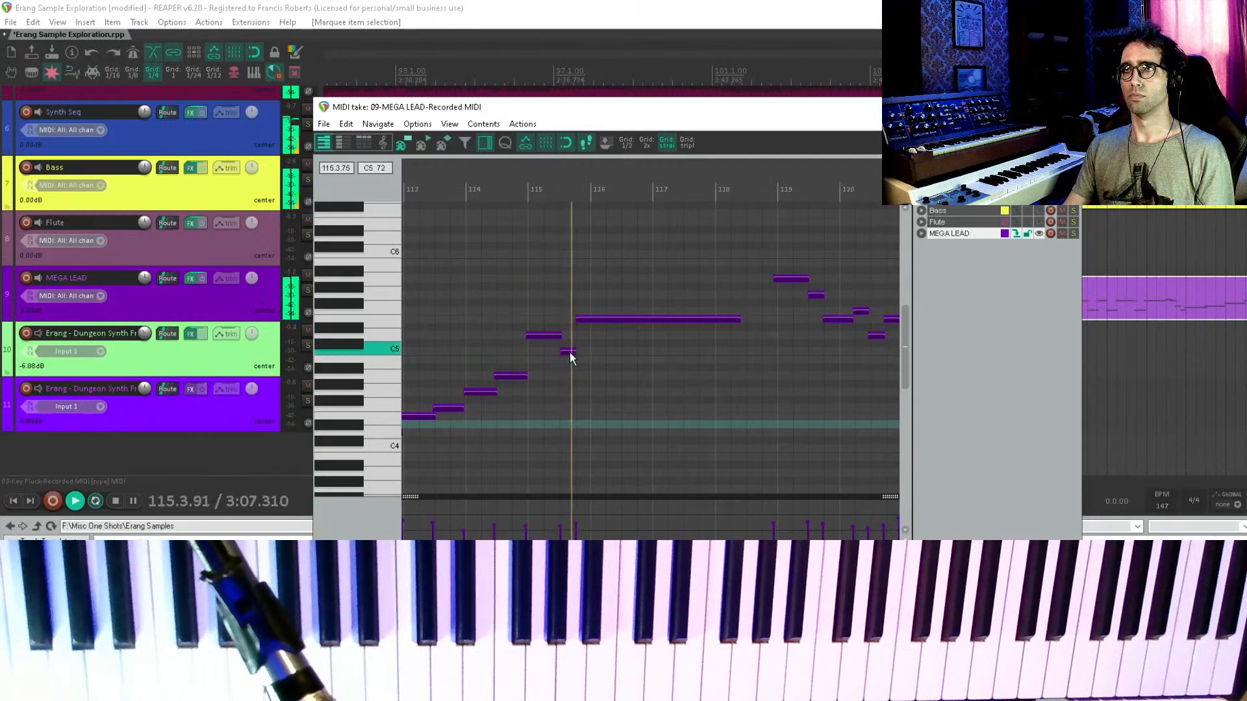
{"action": "left_click_drag", "start_coordinate": [569, 357], "coordinate": [570, 349]}
{"action": "left_click", "coordinate": [521, 190]}
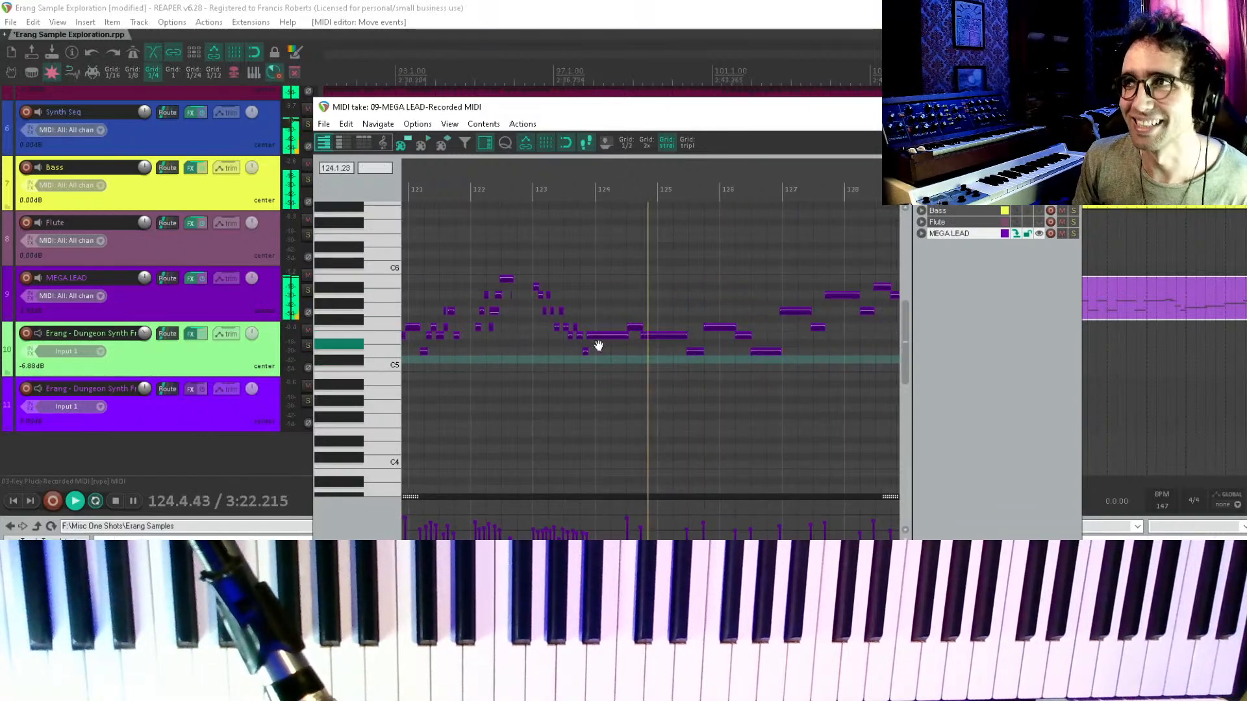
- Follow the rest of the MEGA LEAD melody from bar 124 to the item's end, and close the MIDI editor
{"action": "left_click_drag", "start_coordinate": [679, 315], "coordinate": [526, 275]}
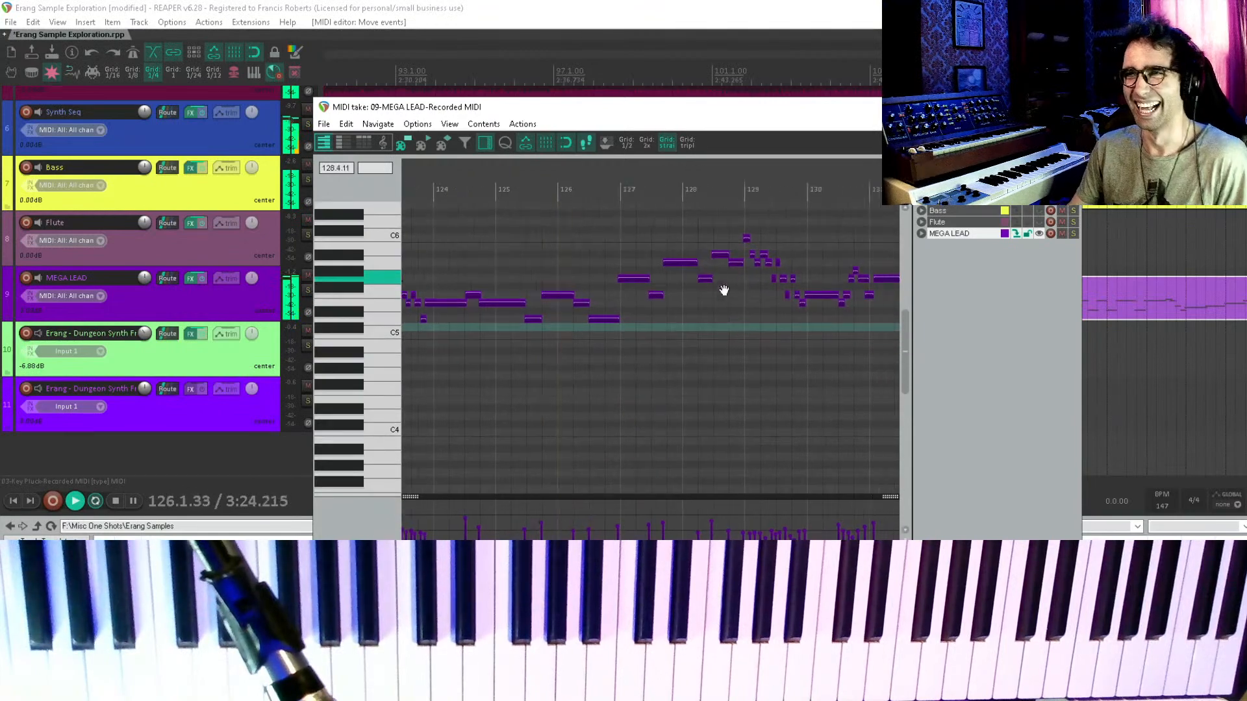
{"action": "left_click_drag", "start_coordinate": [725, 290], "coordinate": [569, 365]}
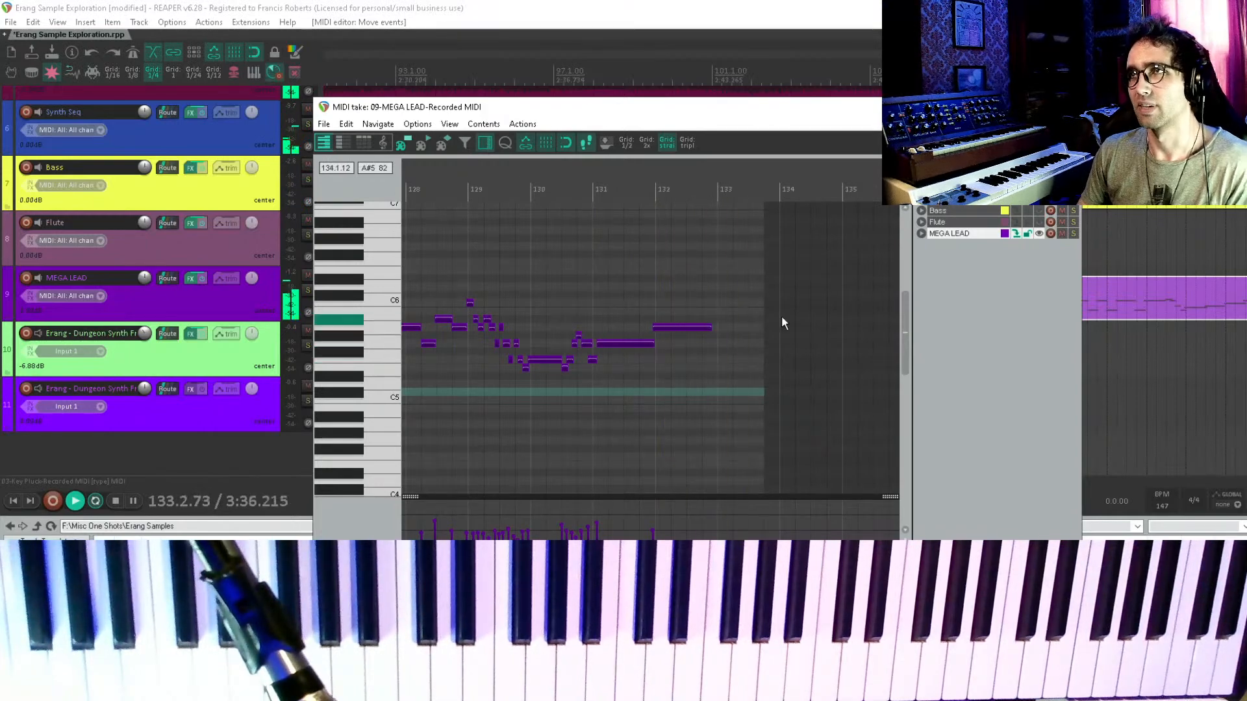
{"action": "key", "text": "Escape"}
- Stop playback and save the project
{"action": "key", "text": "space"}
{"action": "scroll", "coordinate": [882, 323], "scroll_direction": "down", "scroll_amount": 5}
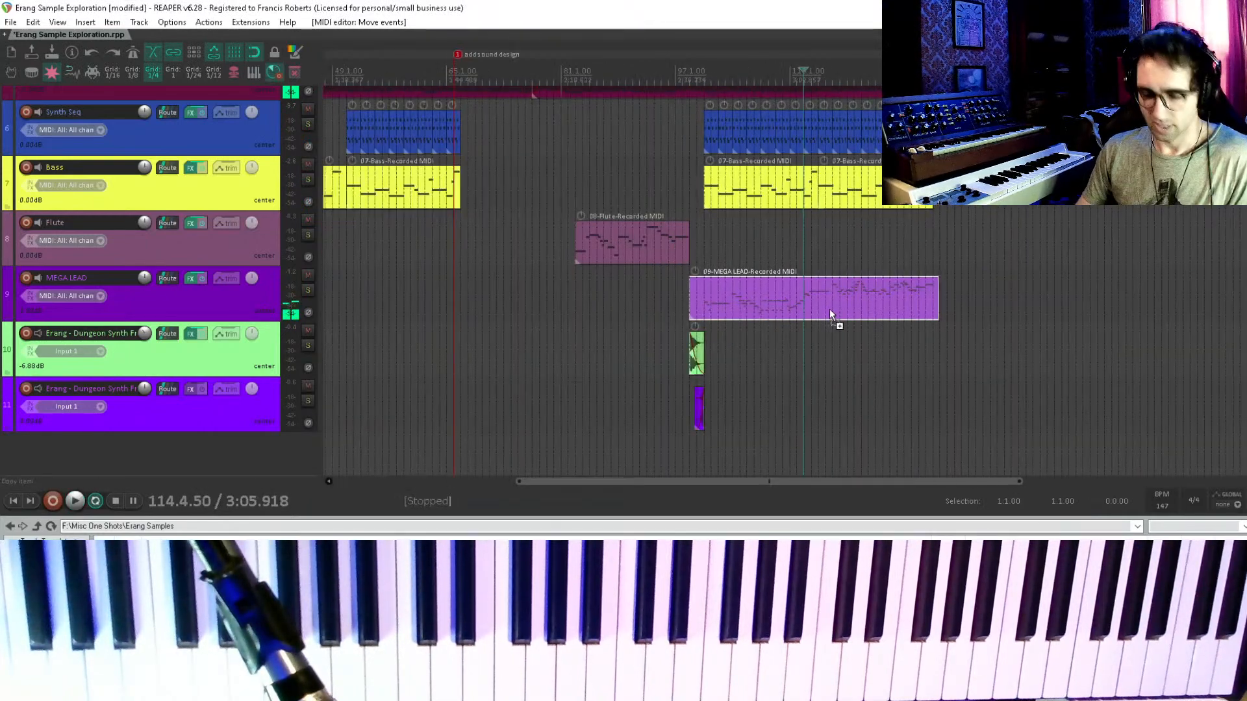
{"action": "key", "text": "ctrl+s"}
{"action": "scroll", "coordinate": [547, 298], "scroll_direction": "down", "scroll_amount": 2}
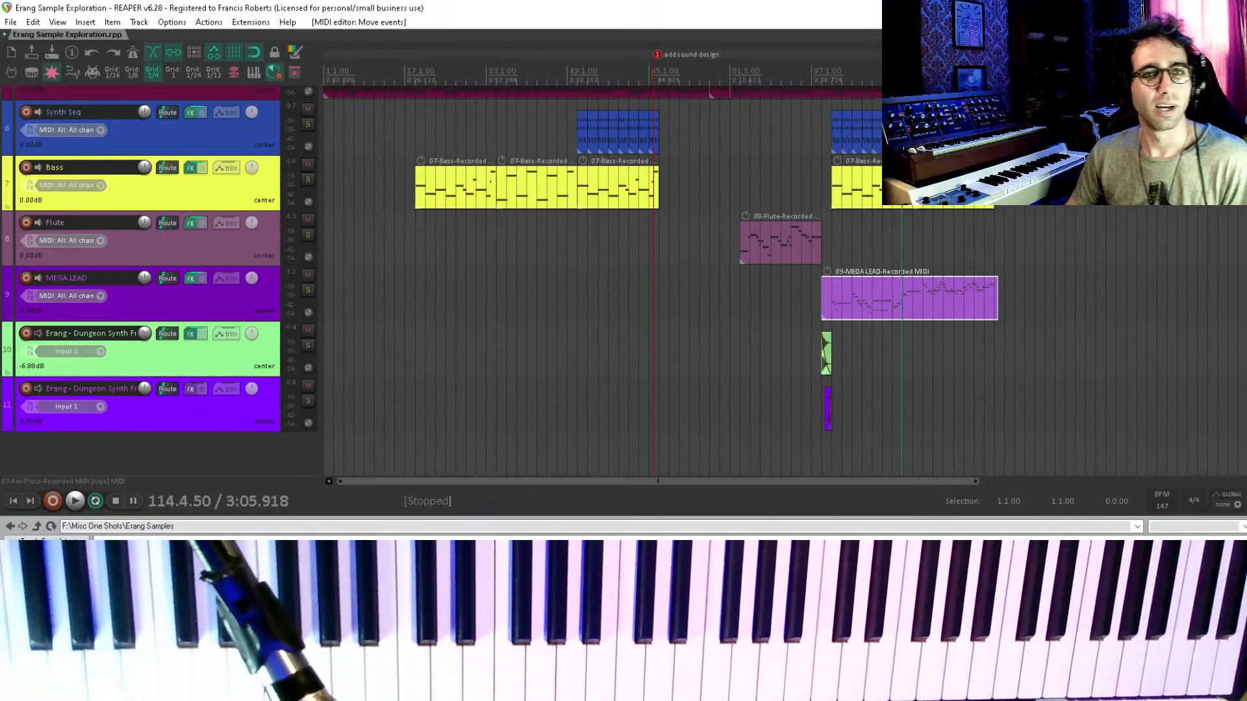